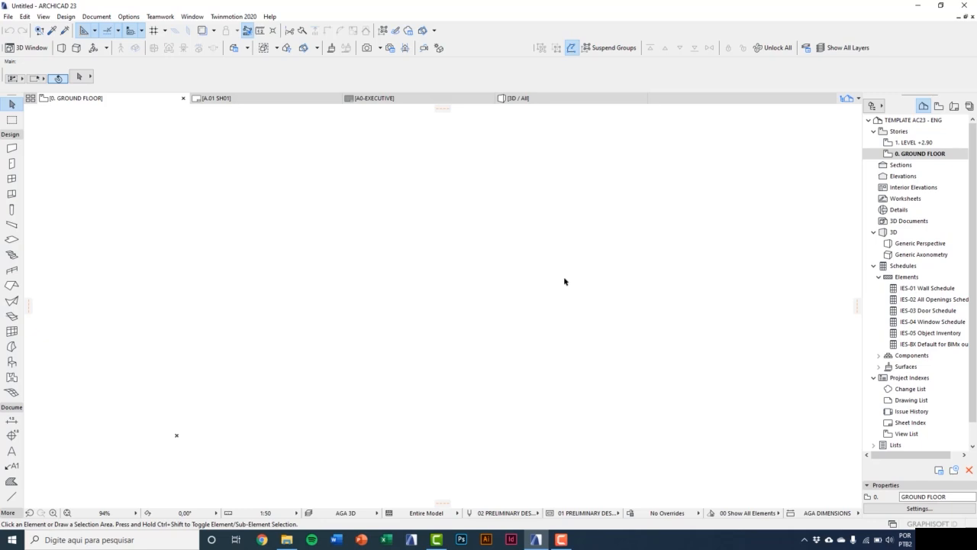
# Save the new project as CLASS 6 in the CLASSES DEVELOPMENT folder.
pyautogui.click(287, 539)
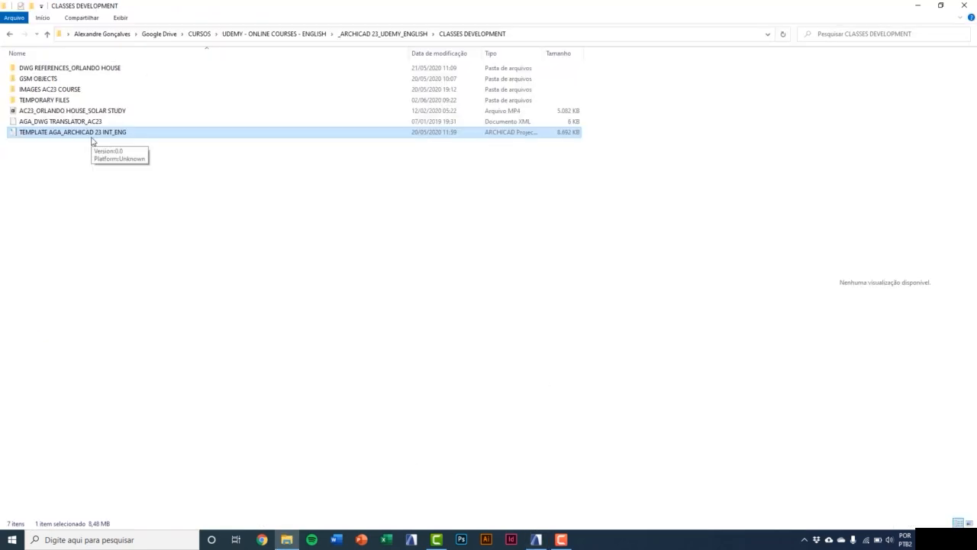
pyautogui.click(536, 539)
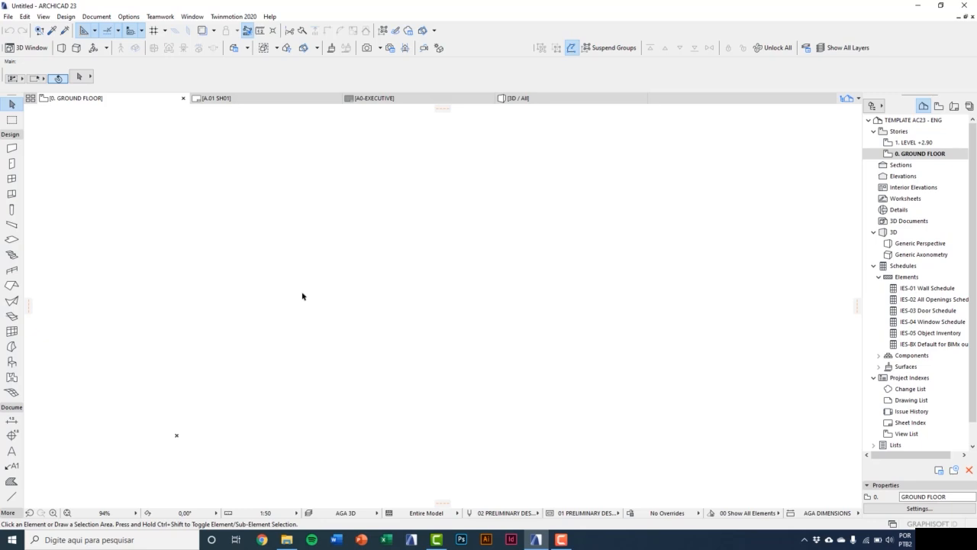
pyautogui.click(8, 17)
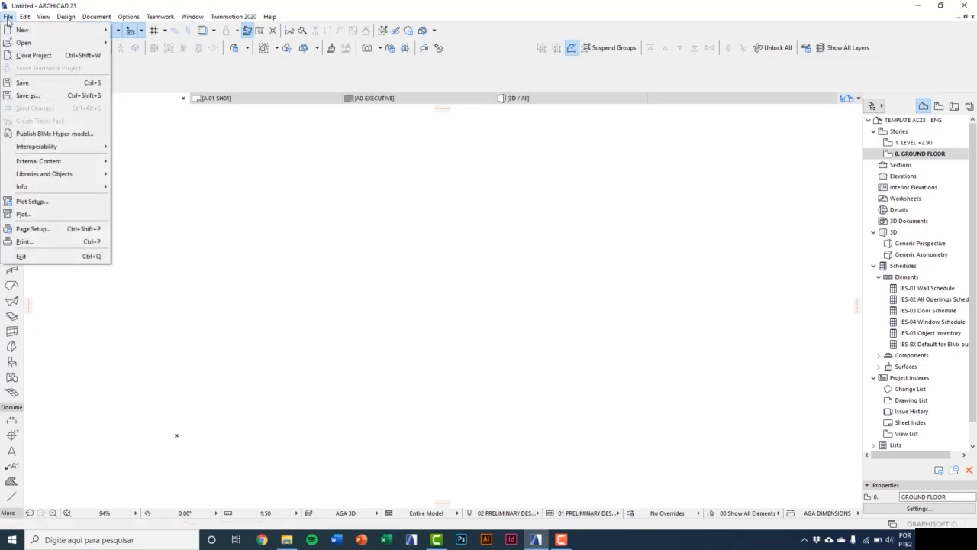
pyautogui.click(30, 82)
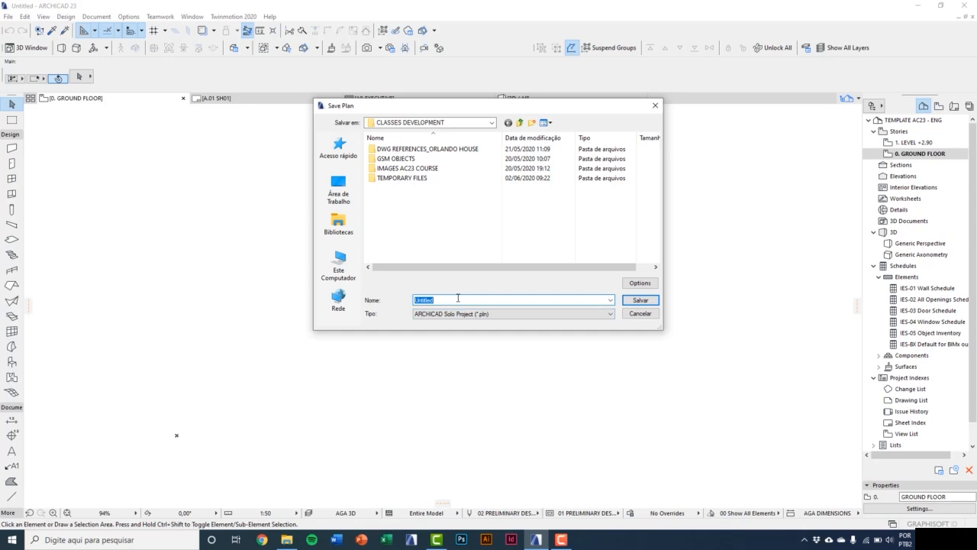
pyautogui.write('CLASS 6')
pyautogui.click(635, 302)
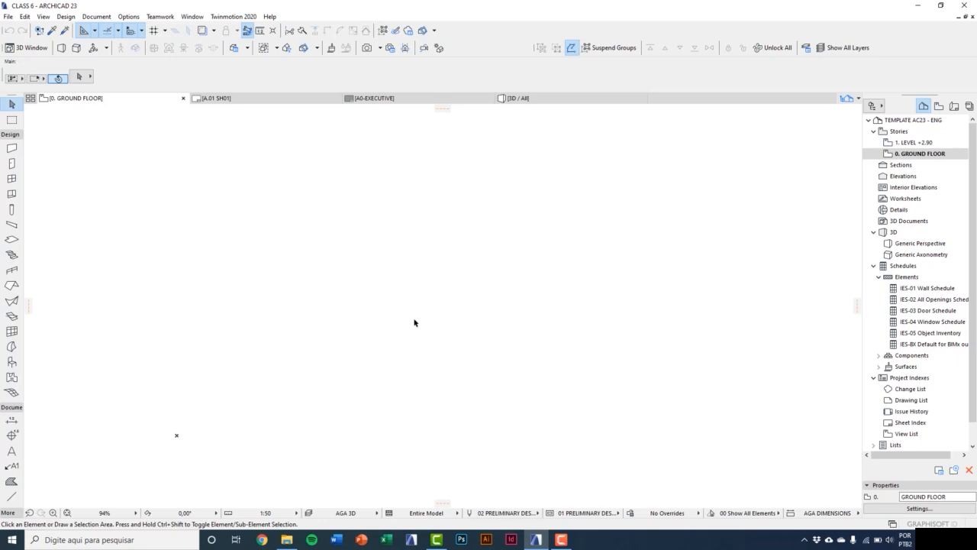
# Change the project name to ORLANDO HOUSE in the project location's project info.
pyautogui.click(128, 16)
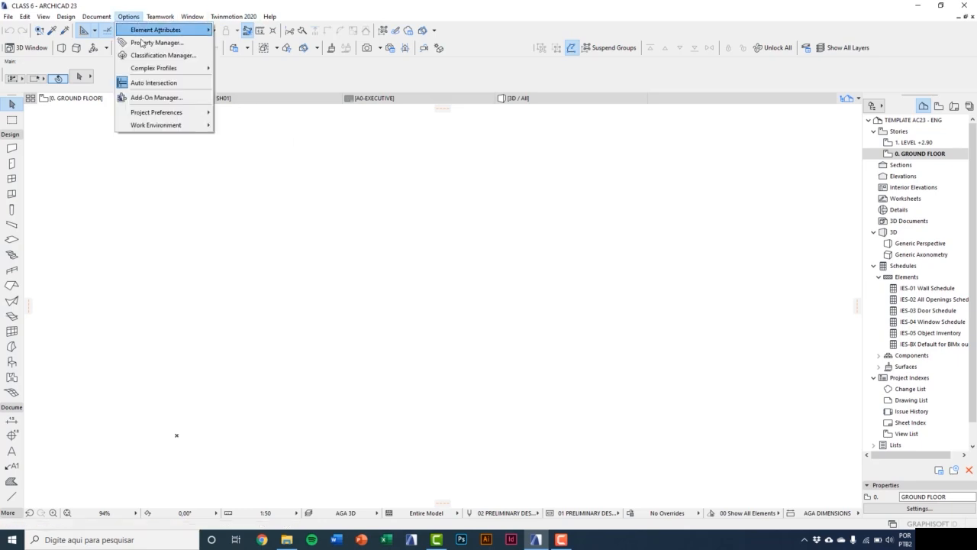
pyautogui.moveTo(182, 112)
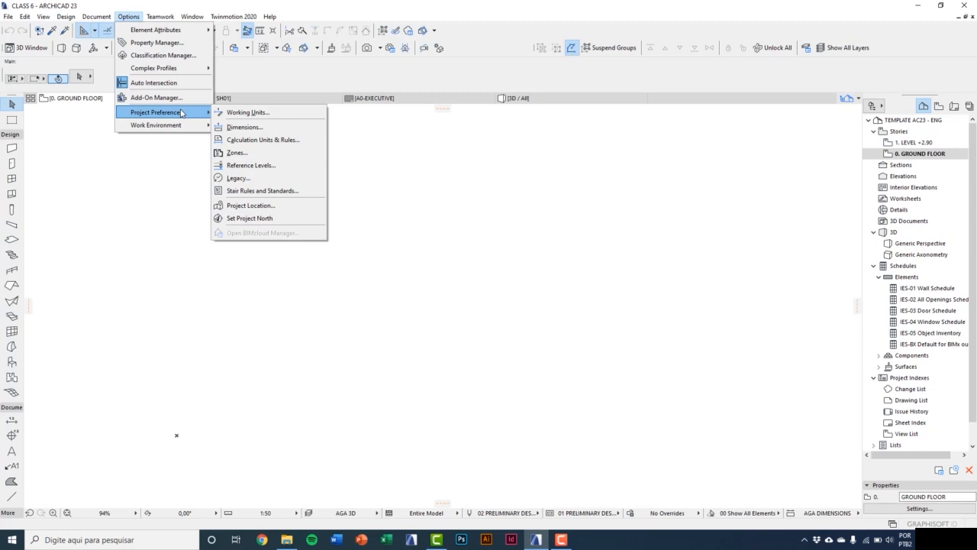
pyautogui.click(251, 205)
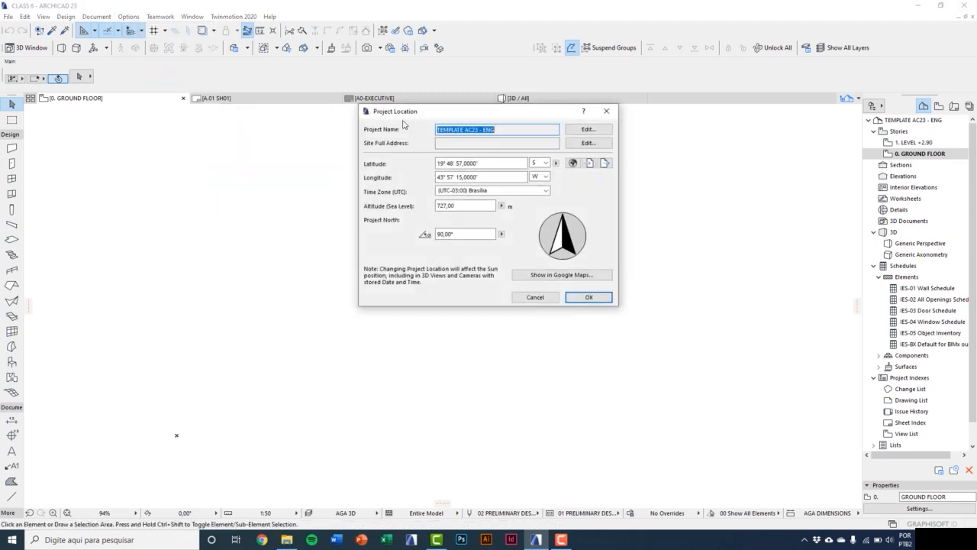
pyautogui.moveTo(406, 112); pyautogui.dragTo(379, 130)
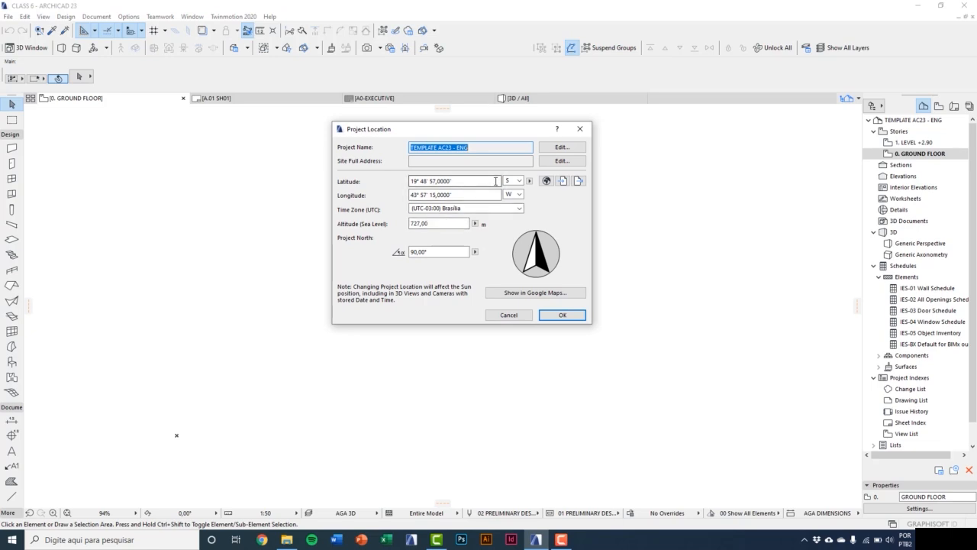
pyautogui.click(557, 148)
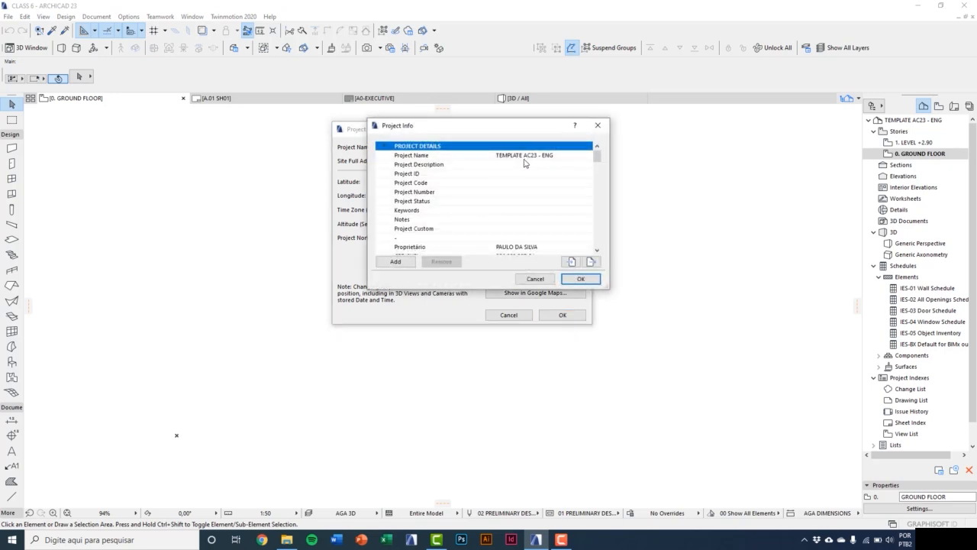
pyautogui.click(528, 156)
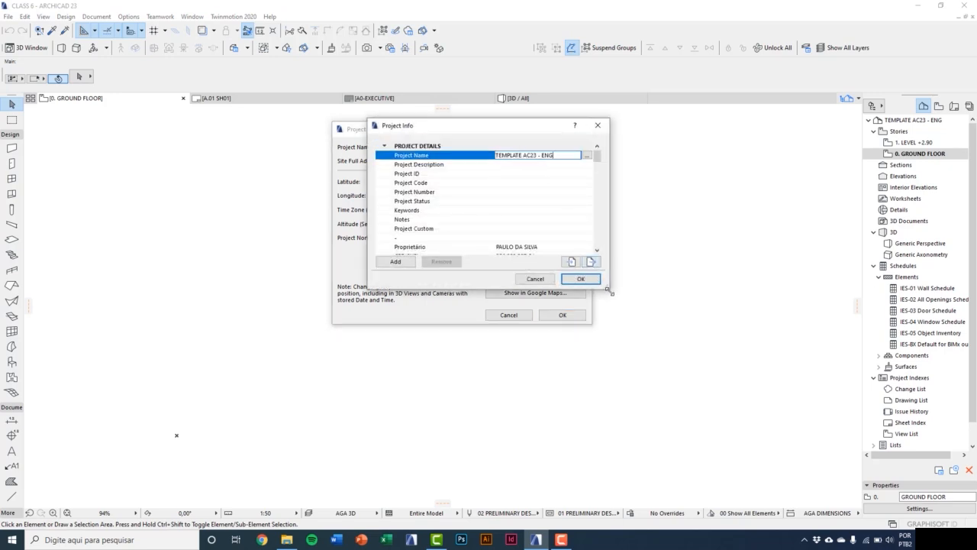
pyautogui.moveTo(608, 289); pyautogui.dragTo(625, 298)
pyautogui.hotkey('ctrl', 'a')
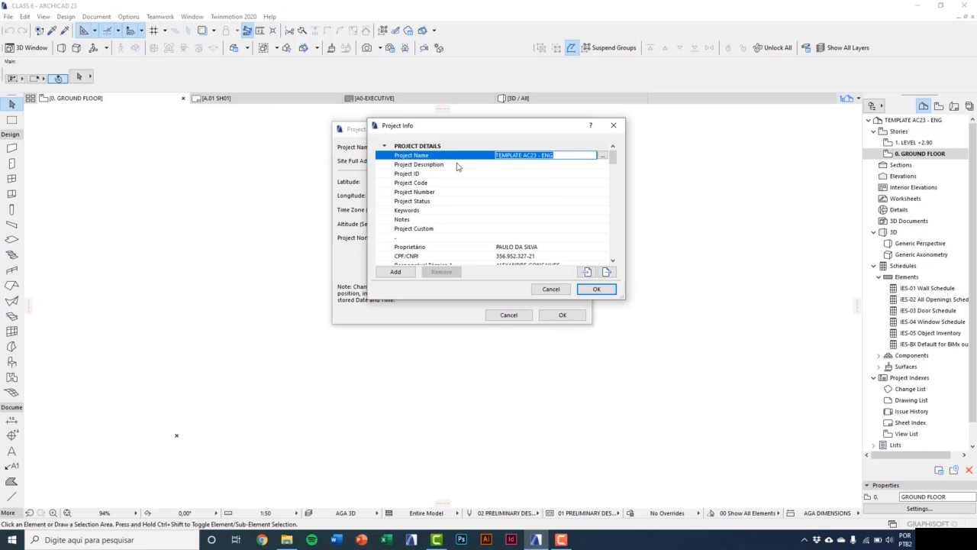
pyautogui.write('OIRL')
pyautogui.press('BackSpace')
pyautogui.press('BackSpace')
pyautogui.press('BackSpace')
pyautogui.write('RLANDO HOUSE')
pyautogui.click(596, 289)
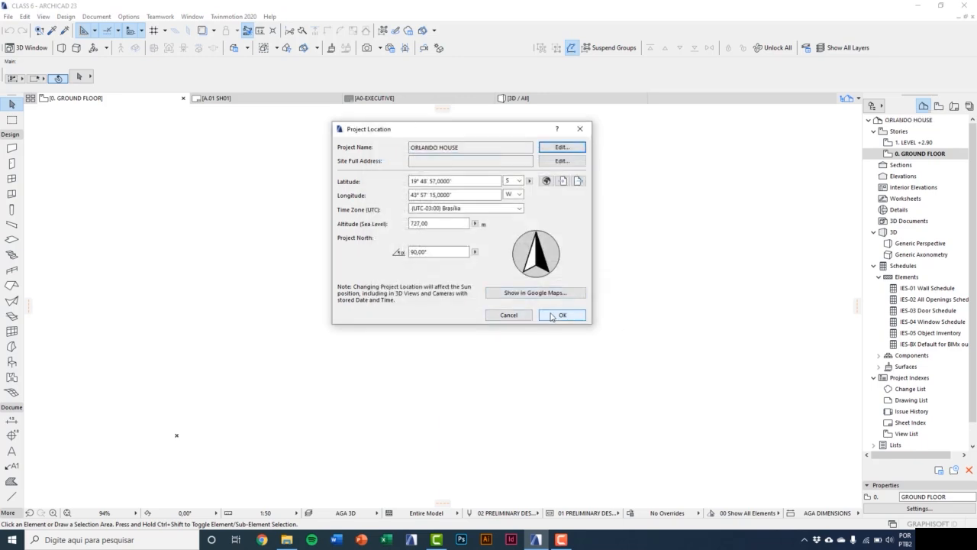
pyautogui.click(561, 315)
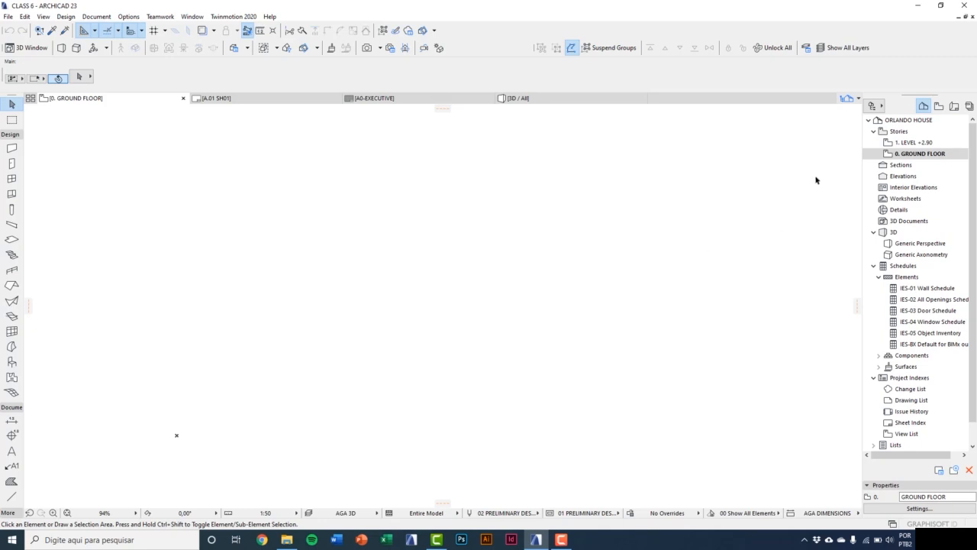
# In the story settings, rename the ground floor GROUND FLOOR +1,70 and set its elevation to 170.
pyautogui.rightClick(908, 135)
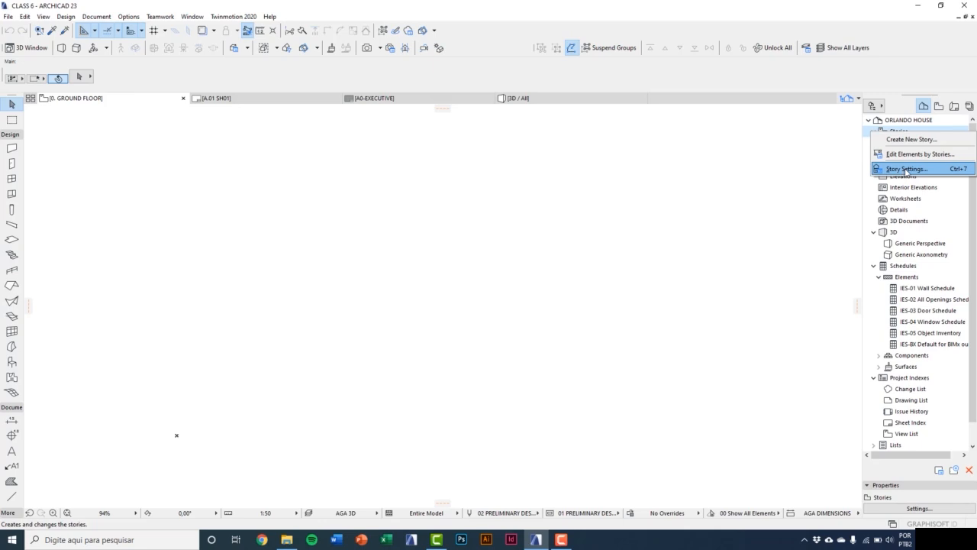
pyautogui.click(906, 169)
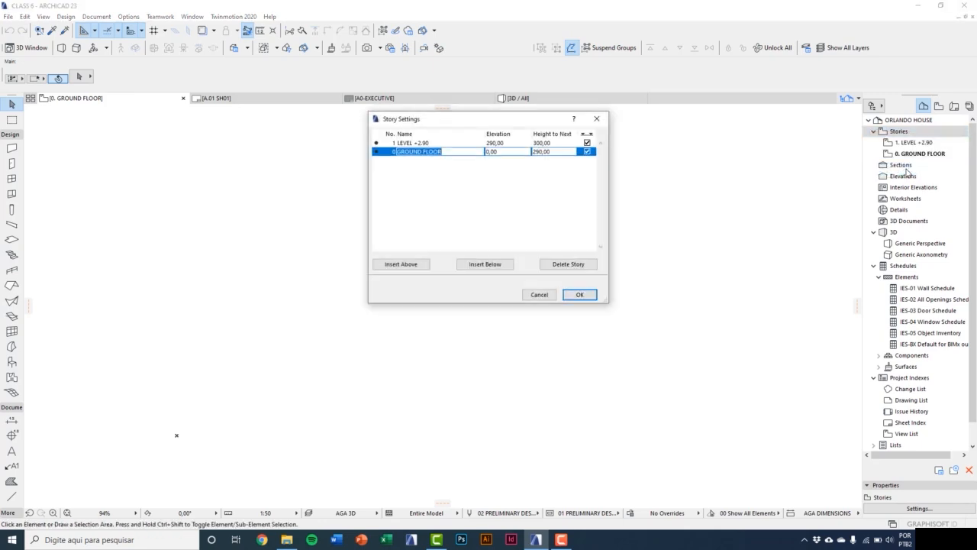
pyautogui.click(447, 152)
pyautogui.write('+1,70.70')
pyautogui.moveTo(503, 152); pyautogui.dragTo(483, 151)
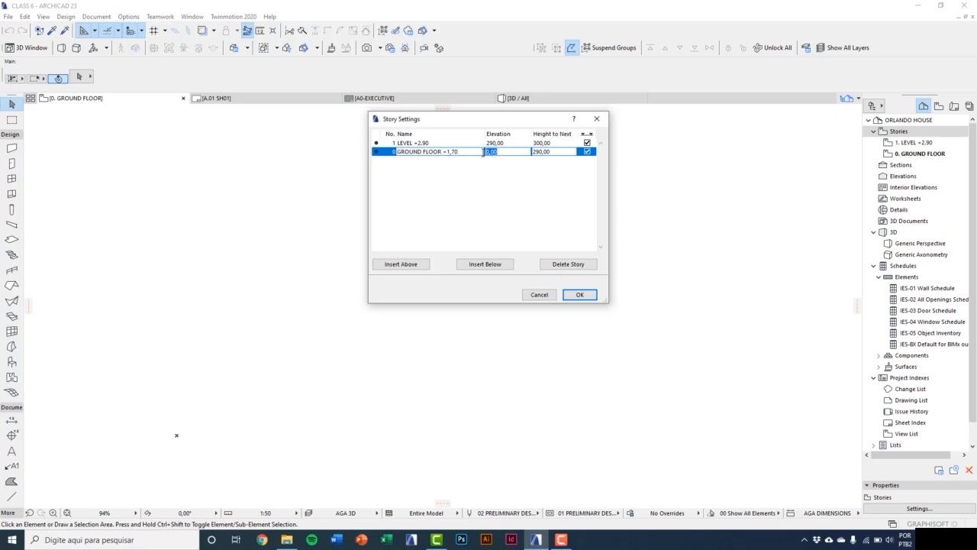
pyautogui.write('170')
pyautogui.press('Return')
# Set the ground floor's height to the next story to 323.
pyautogui.click(553, 152)
pyautogui.moveTo(558, 152); pyautogui.dragTo(516, 155)
pyautogui.write('323')
pyautogui.press('Return')
# Rename story 1 as 1ST FLOOR +4.93 and set its height to next to 310.
pyautogui.press('Up')
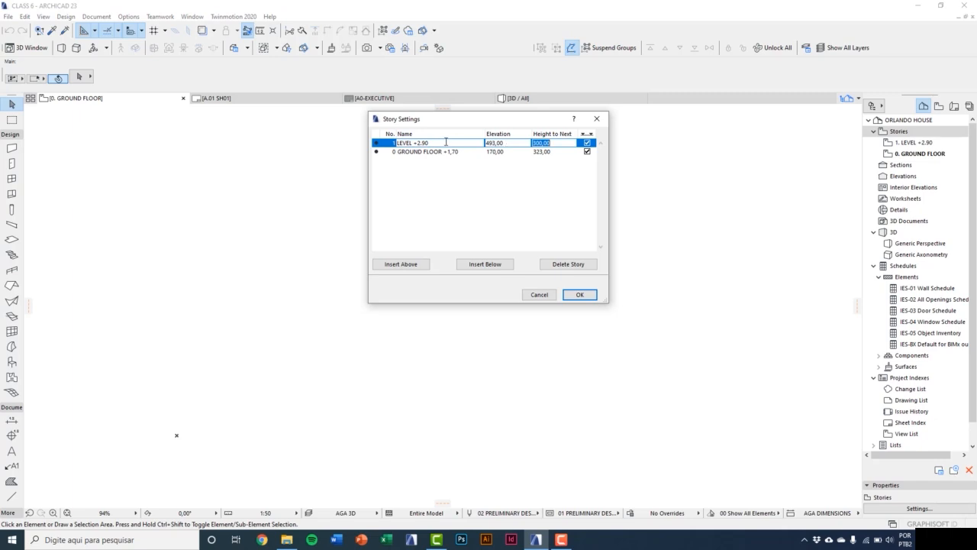
pyautogui.moveTo(413, 144); pyautogui.dragTo(394, 145)
pyautogui.write('1ST FLOOR')
pyautogui.press('BackSpace')
pyautogui.write('4')
pyautogui.press('Right')
pyautogui.press('Right')
pyautogui.press('Delete')
pyautogui.write('93')
pyautogui.moveTo(552, 143); pyautogui.dragTo(527, 144)
pyautogui.write('310')
# Insert a story above the first floor and name it ROOF +8.03.
pyautogui.click(405, 265)
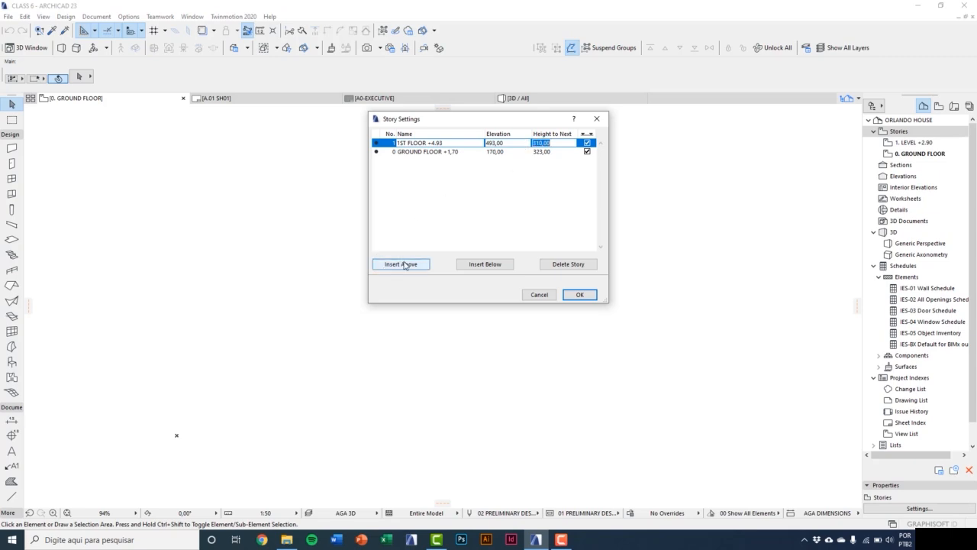
pyautogui.click(404, 265)
pyautogui.click(406, 143)
pyautogui.write('R')
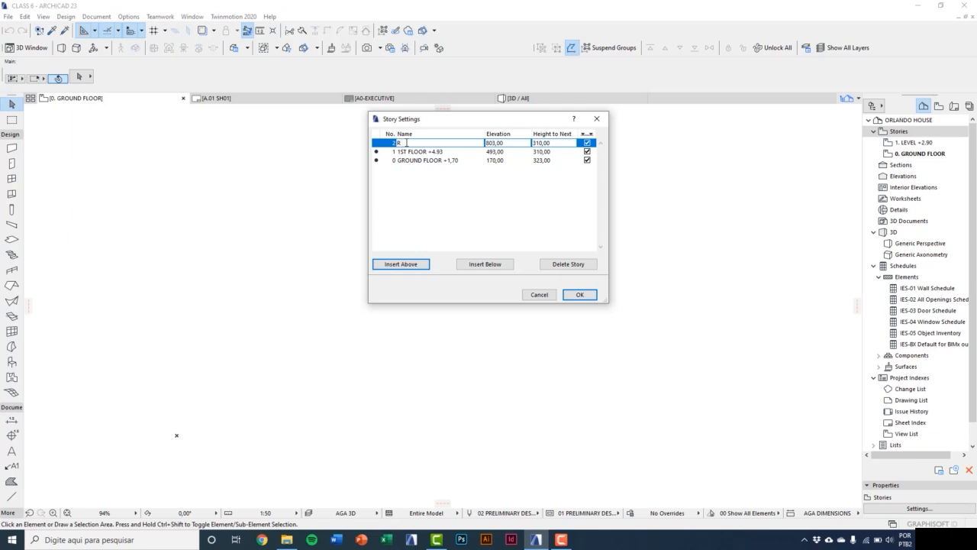
pyautogui.write('OOF +')
pyautogui.write('8.03')
# Insert a story below the ground floor and name it UNDERGROUND -1.19.
pyautogui.click(422, 162)
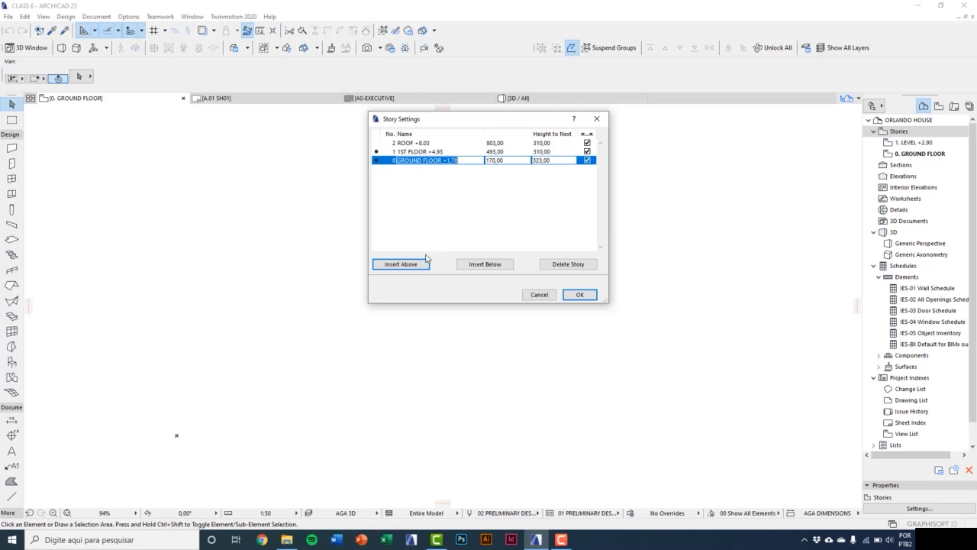
pyautogui.click(484, 265)
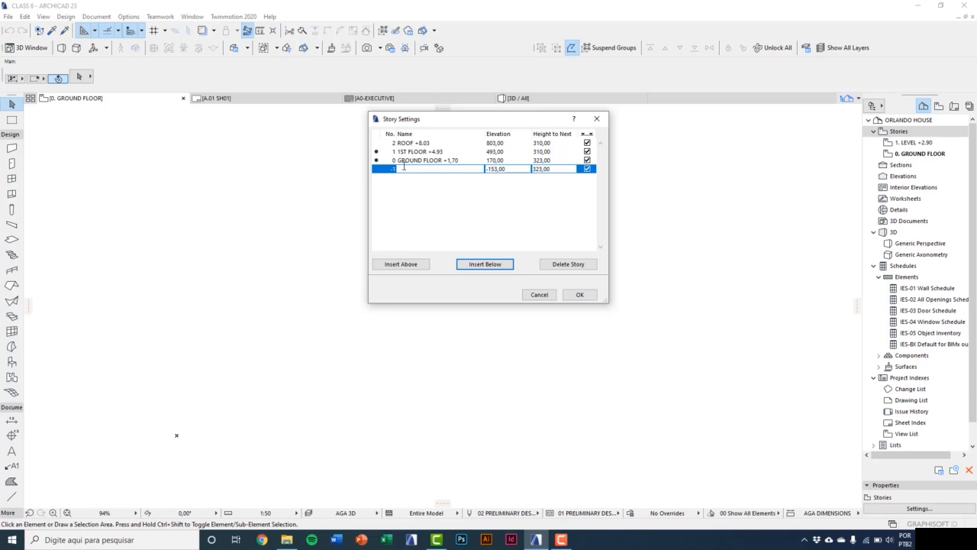
pyautogui.write('UNDERGORUND')
pyautogui.click(431, 169)
pyautogui.press('BackSpace')
pyautogui.write('OUND -1.15')
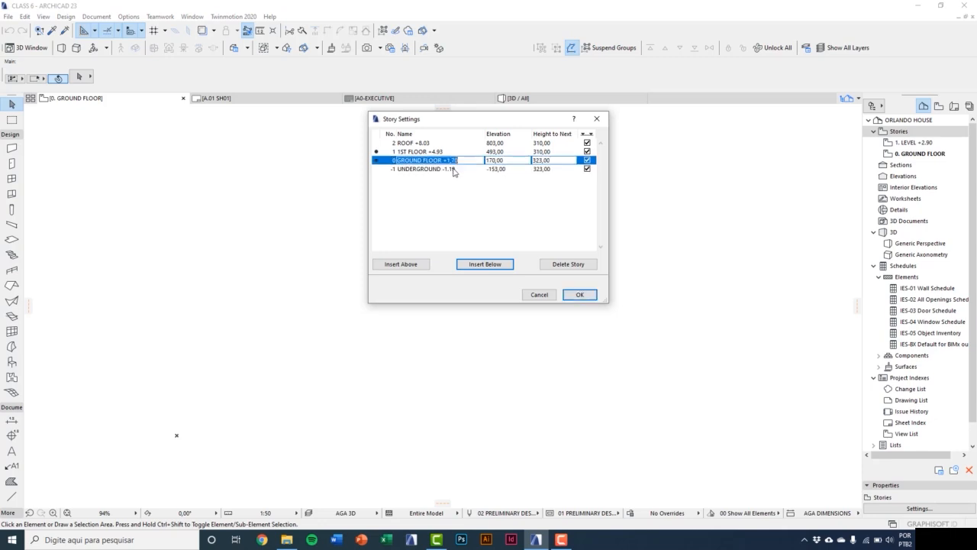
# Correct the ground floor's name to GROUND FLOOR +1.70 and set the underground story's elevation to -119.
pyautogui.click(453, 161)
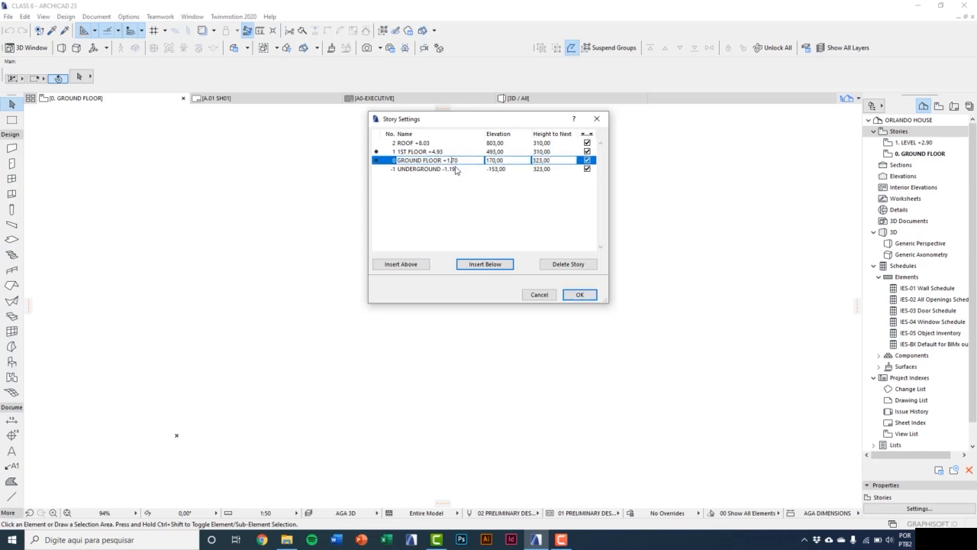
pyautogui.click(455, 170)
pyautogui.click(484, 169)
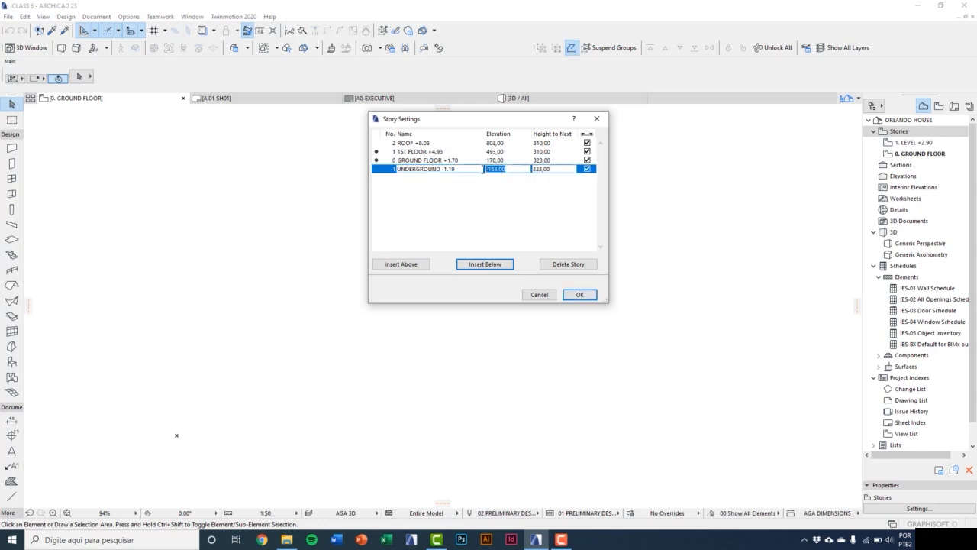
pyautogui.write('-119')
pyautogui.press('Return')
# Insert a story below the underground level named TERRAIN at elevation -300 and apply the story settings.
pyautogui.click(485, 264)
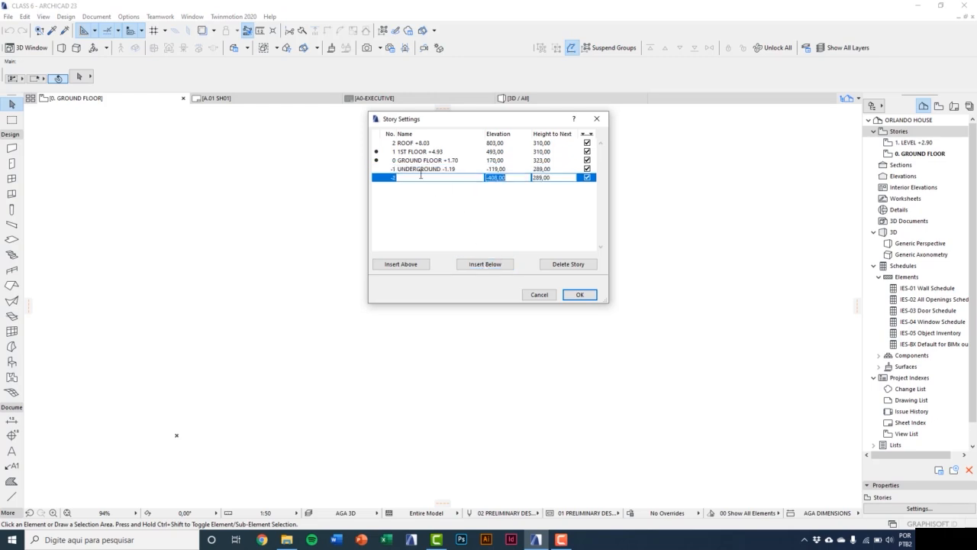
pyautogui.click(420, 177)
pyautogui.write('TERRAIN')
pyautogui.moveTo(503, 177); pyautogui.dragTo(478, 177)
pyautogui.write('-300')
pyautogui.click(542, 180)
pyautogui.click(552, 177)
pyautogui.click(580, 296)
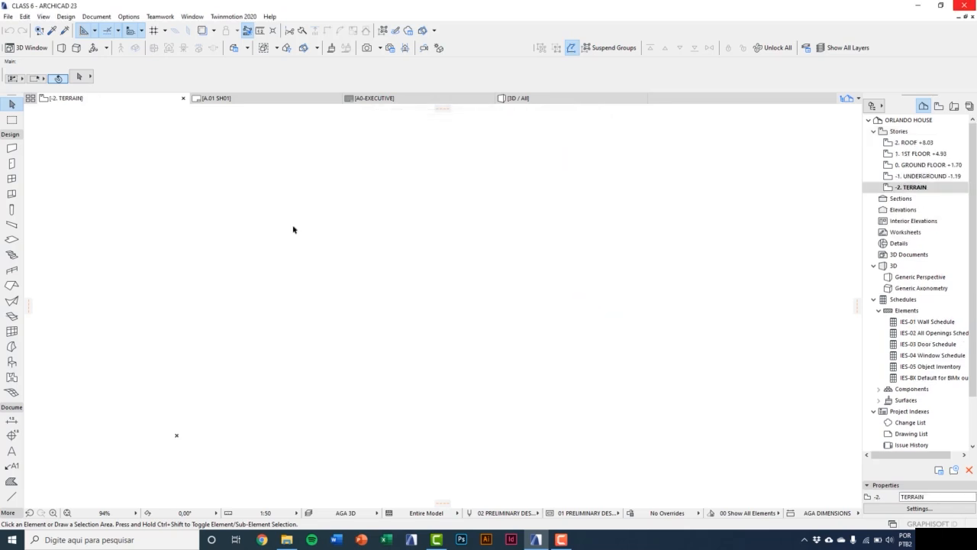
# View the underground and ground floor plans and return to the TERRAIN story.
pyautogui.doubleClick(930, 176)
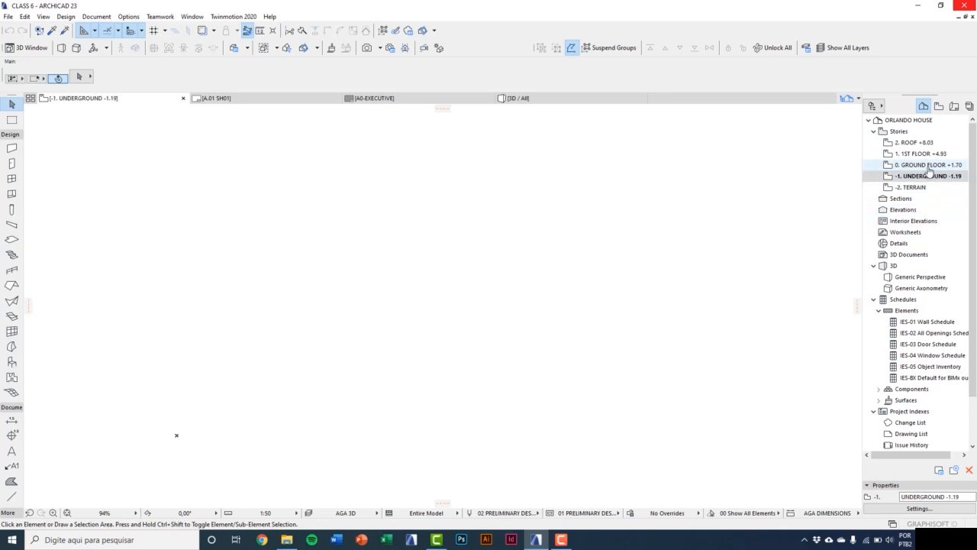
pyautogui.doubleClick(930, 166)
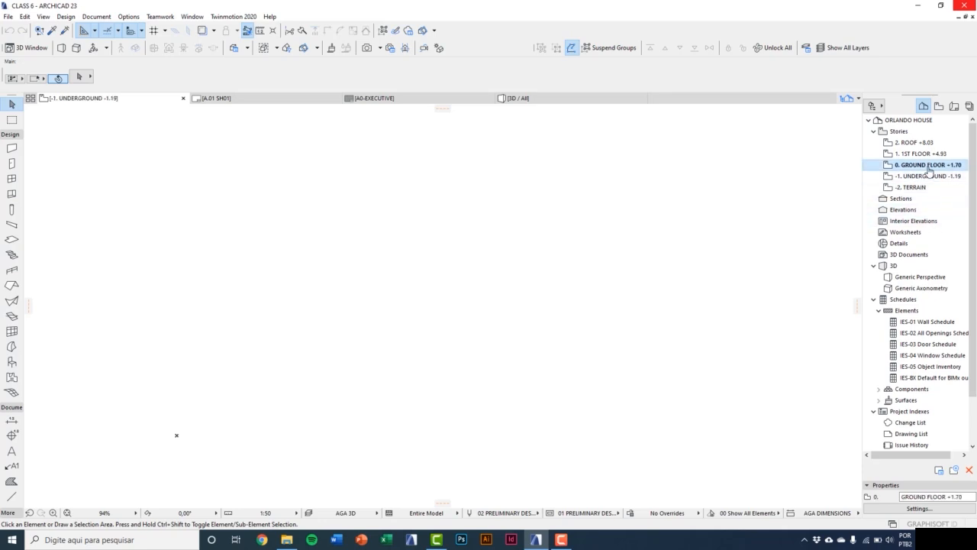
pyautogui.doubleClick(913, 188)
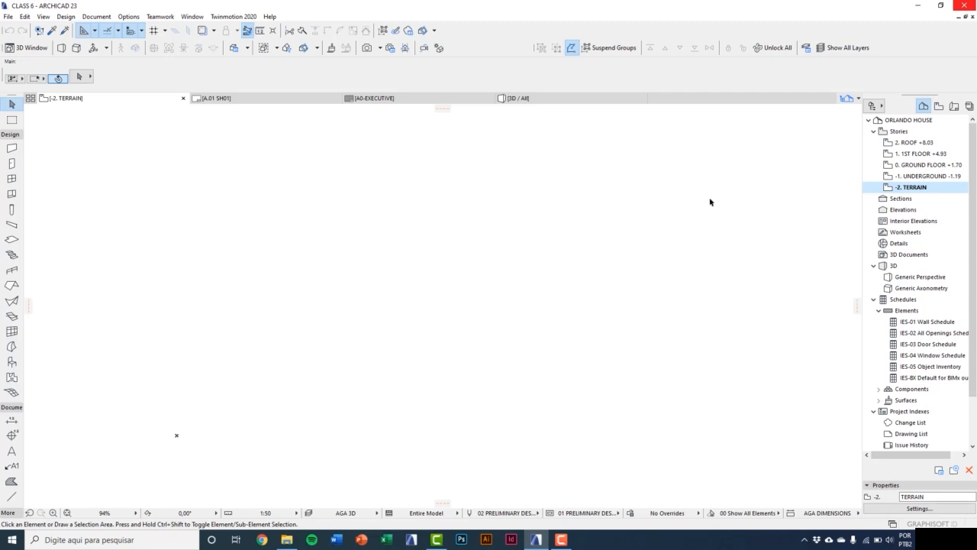
# Load ORLANDO HOUSE_TOPOGRAPHY from the DWG REFERENCES_ORLANDO HOUSE folder as an external drawing on the TERRAIN story.
pyautogui.click(7, 16)
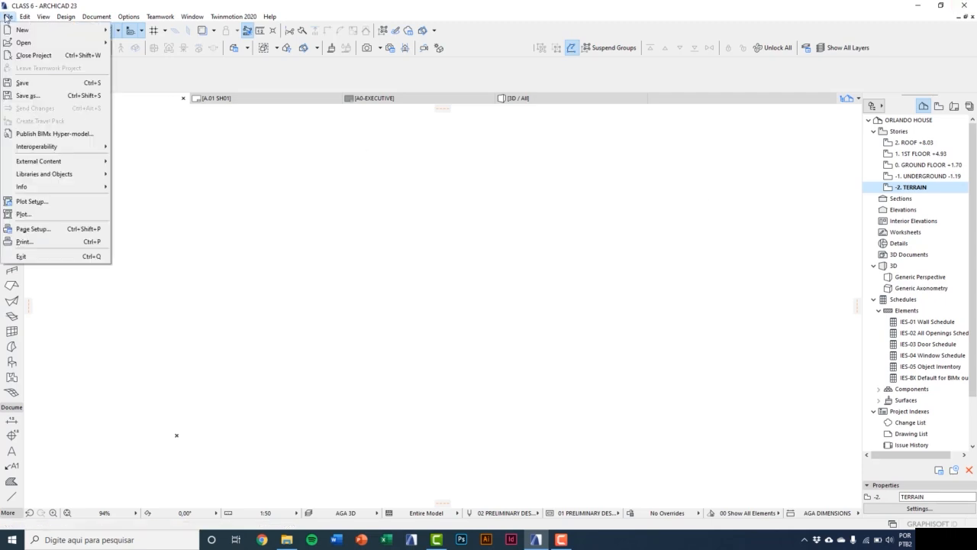
pyautogui.moveTo(58, 162)
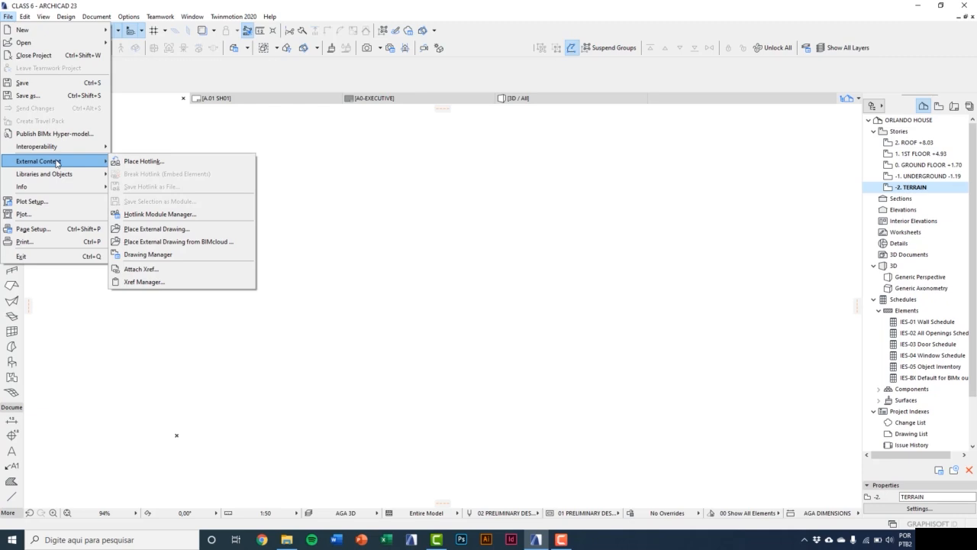
pyautogui.click(164, 231)
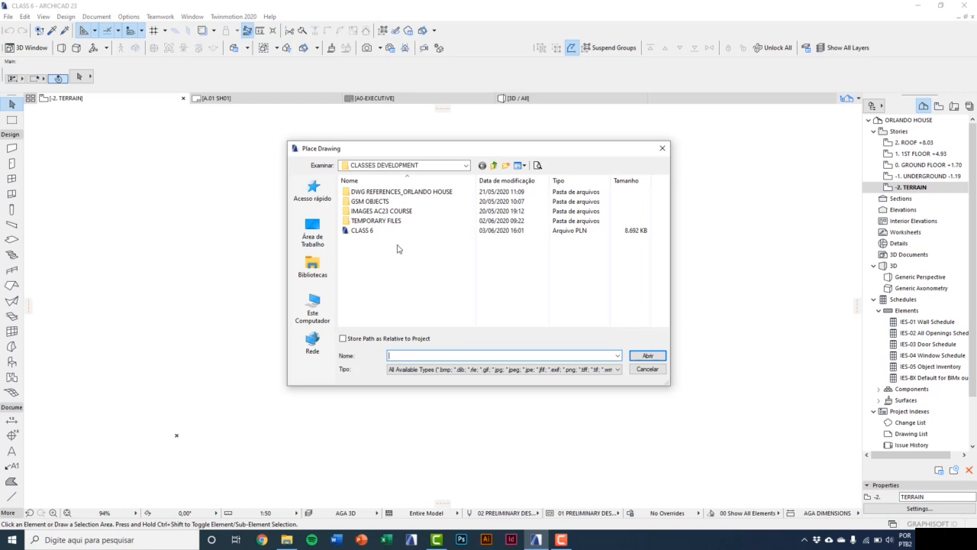
pyautogui.doubleClick(395, 193)
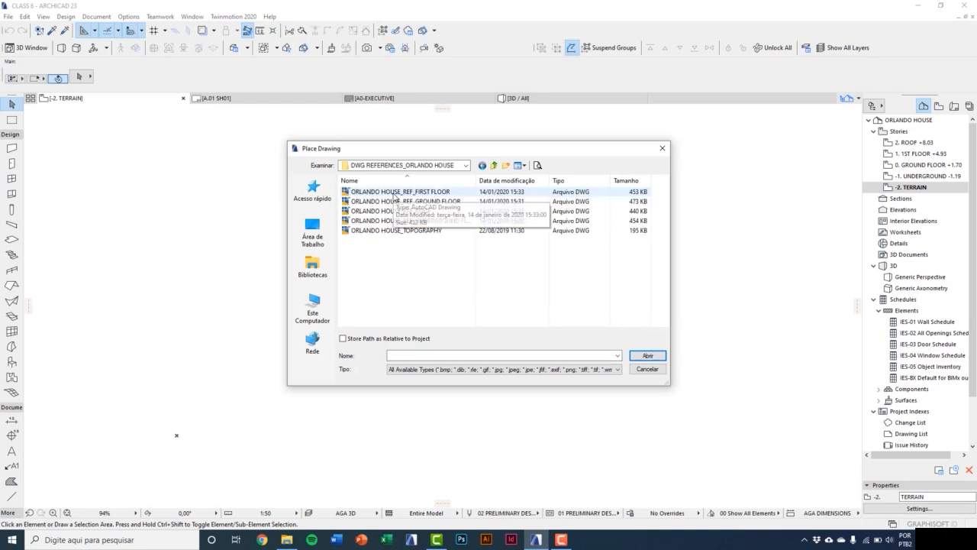
pyautogui.click(402, 231)
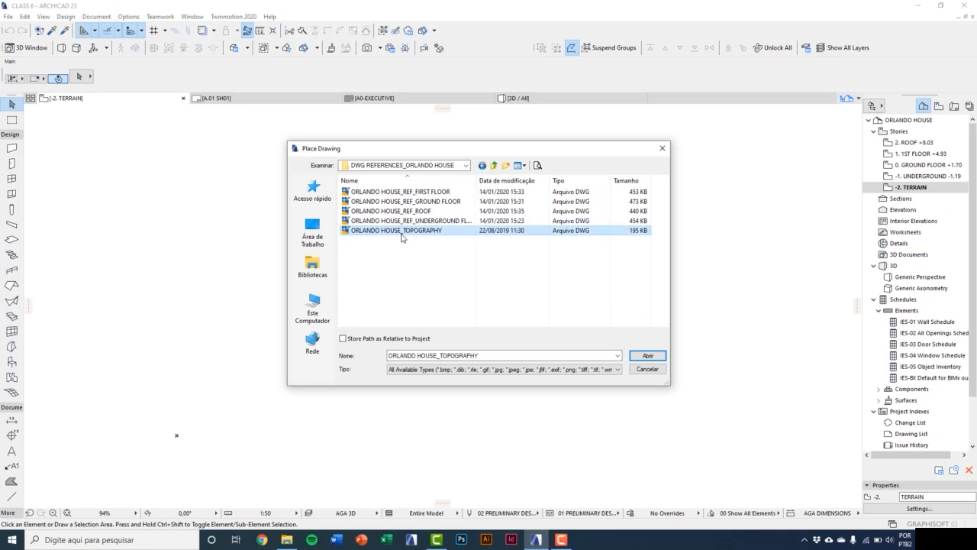
pyautogui.click(647, 356)
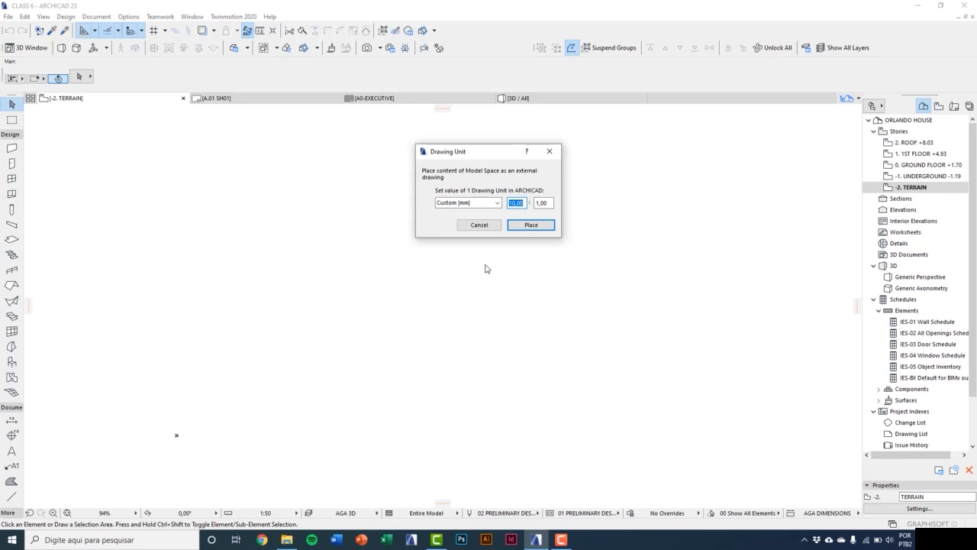
# Accept a custom millimetre drawing unit of 10,00 : 1,00 for the topography drawing.
pyautogui.moveTo(466, 158); pyautogui.dragTo(408, 205)
pyautogui.click(429, 250)
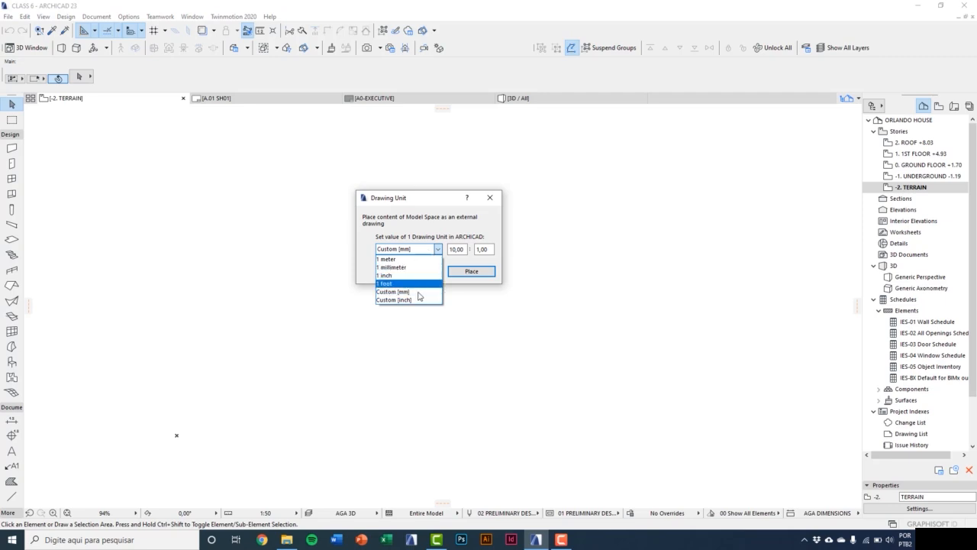
pyautogui.click(416, 294)
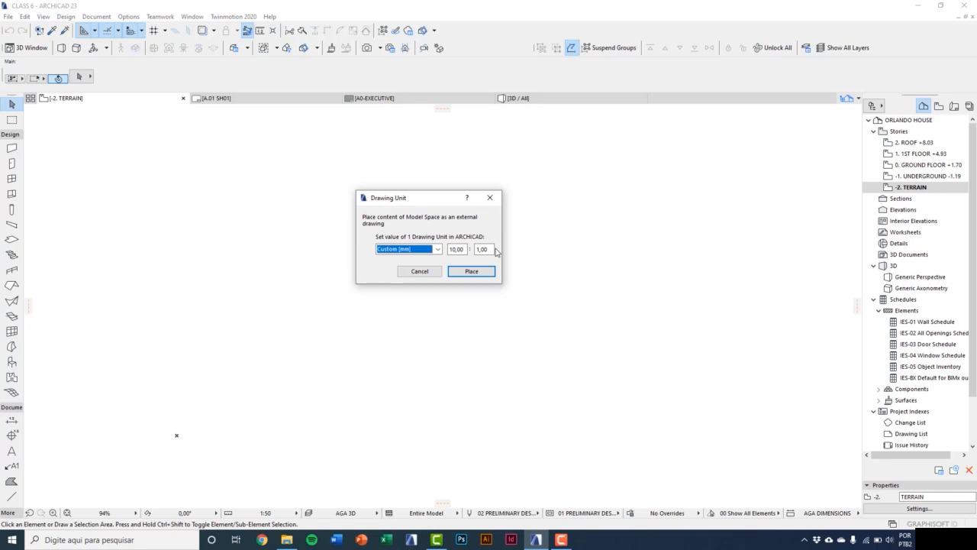
pyautogui.click(472, 271)
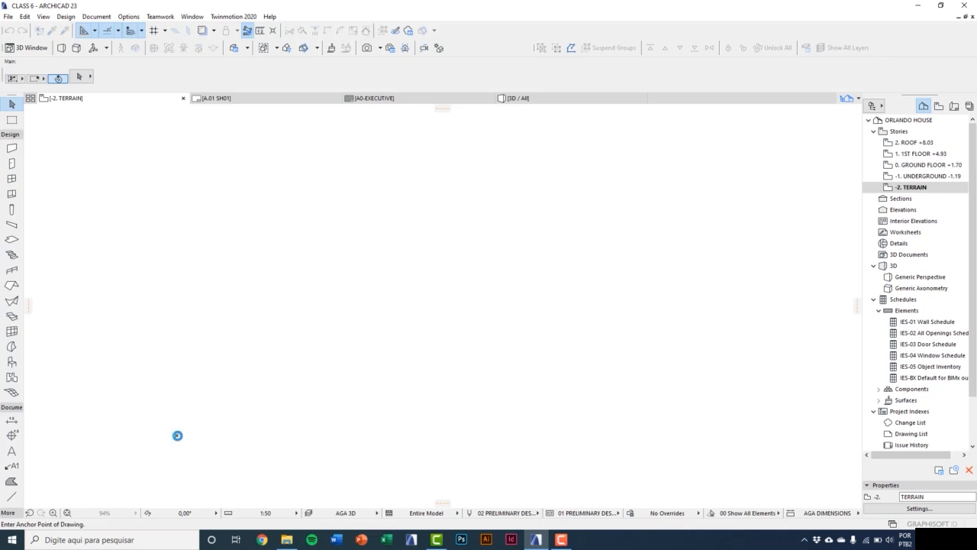
# Anchor the topography drawing at the project origin and skip all missing SHX font files.
pyautogui.click(177, 435)
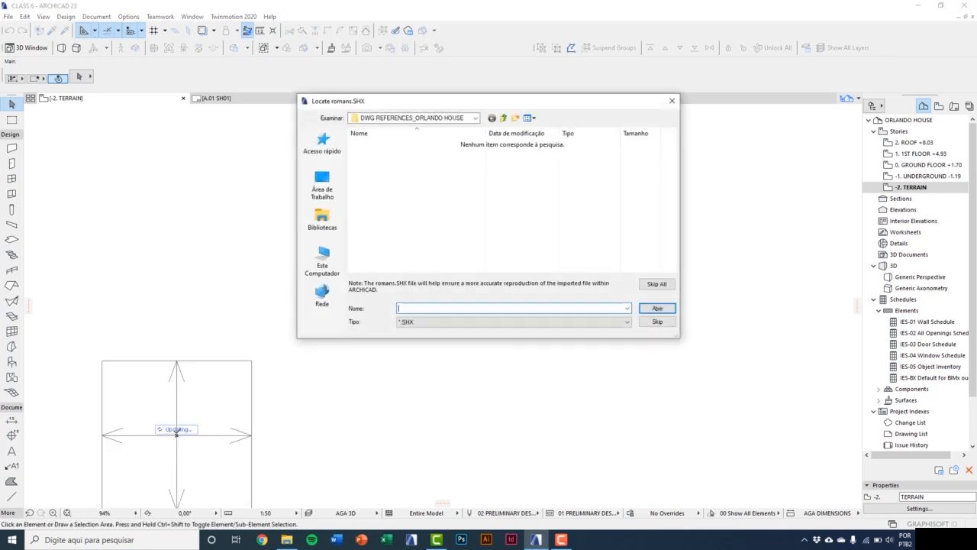
pyautogui.moveTo(490, 103); pyautogui.dragTo(489, 137)
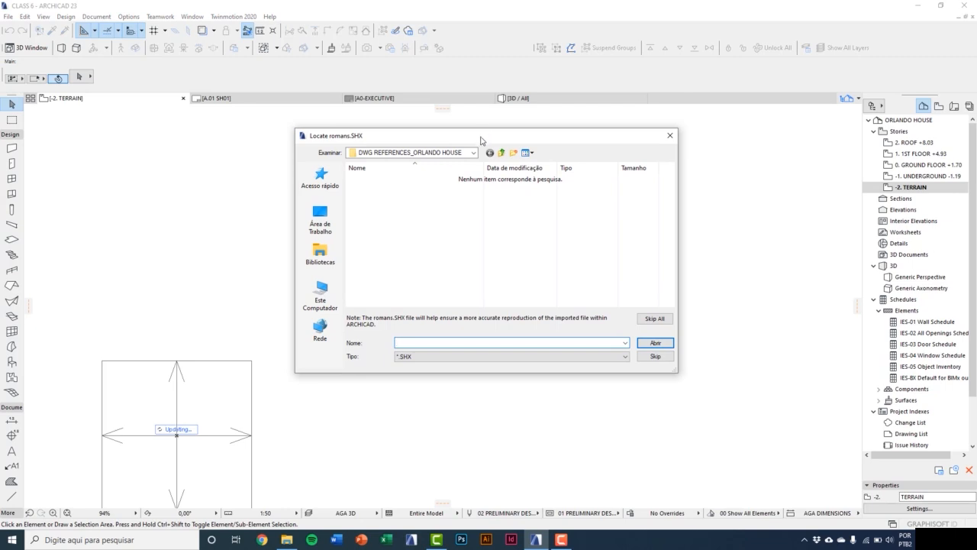
pyautogui.moveTo(482, 139); pyautogui.dragTo(479, 158)
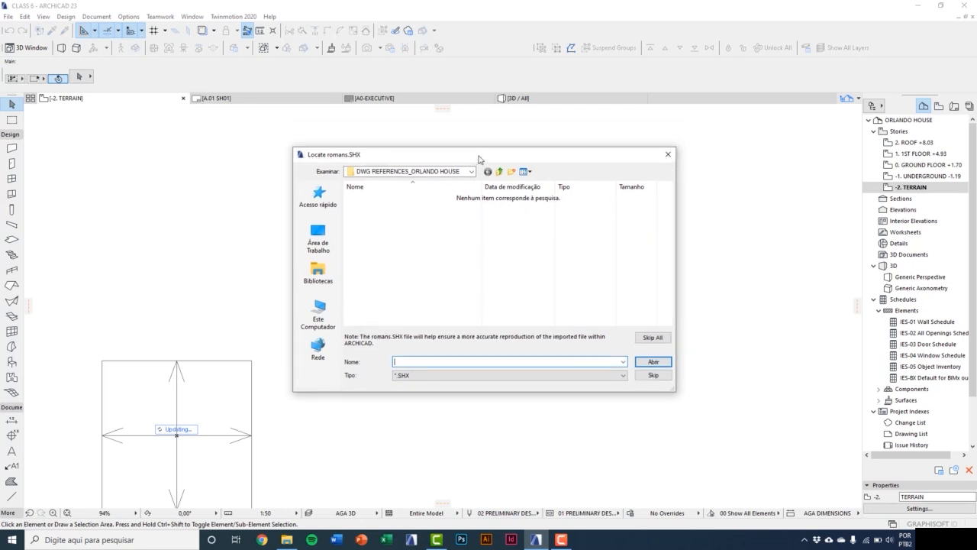
pyautogui.click(653, 336)
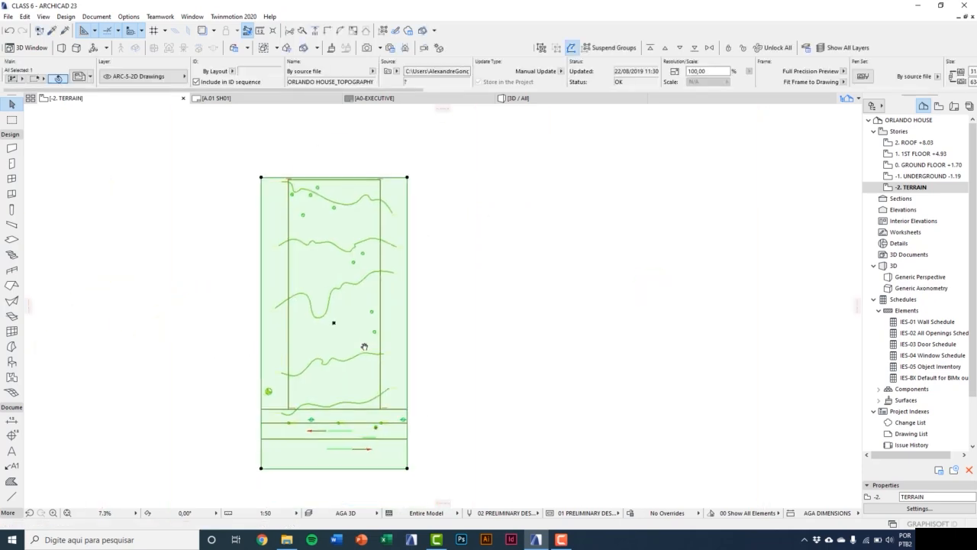
# Move the topography drawing so the lot's street-side corner next to the north symbol sits on the project origin.
pyautogui.scroll(2, 369, 346)
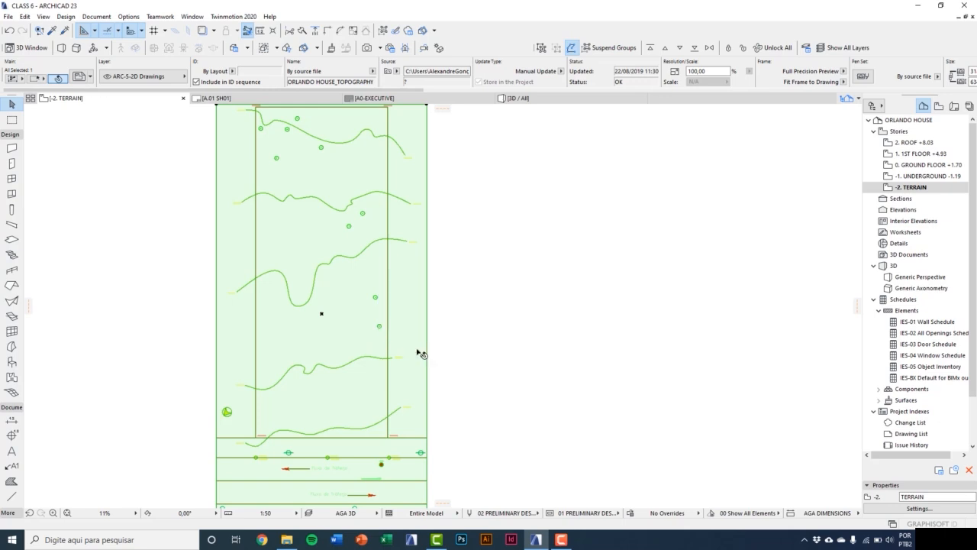
pyautogui.scroll(5, 252, 451)
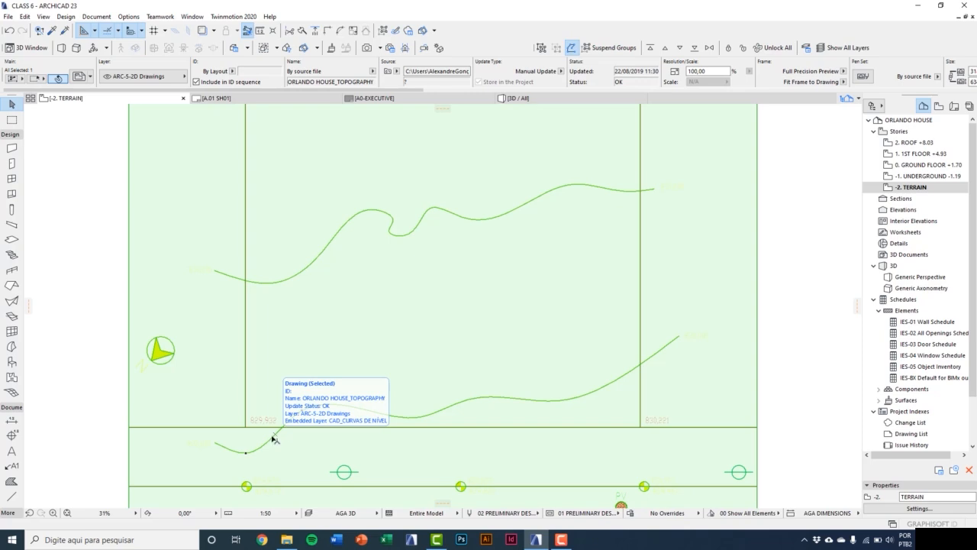
pyautogui.scroll(3, 275, 441)
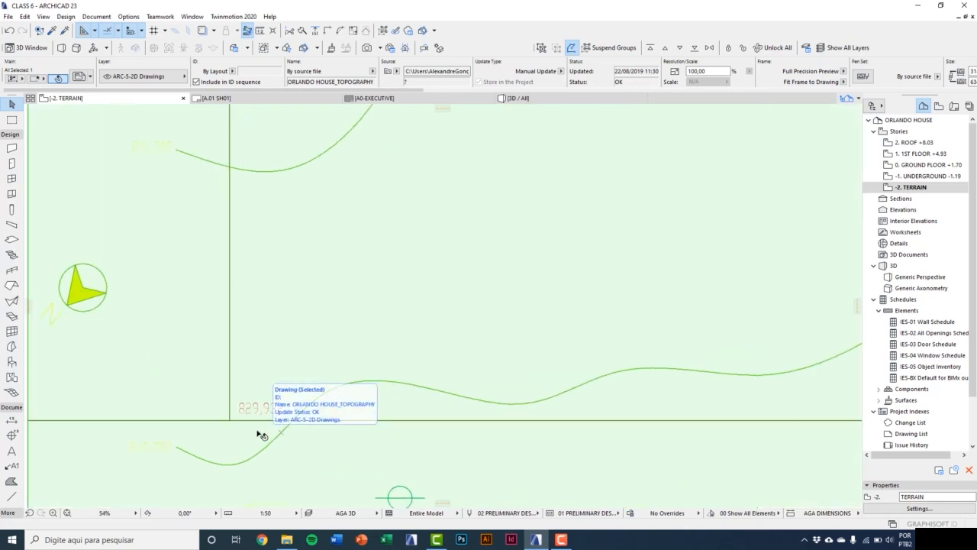
pyautogui.hotkey('ctrl', 'd')
pyautogui.click(230, 421)
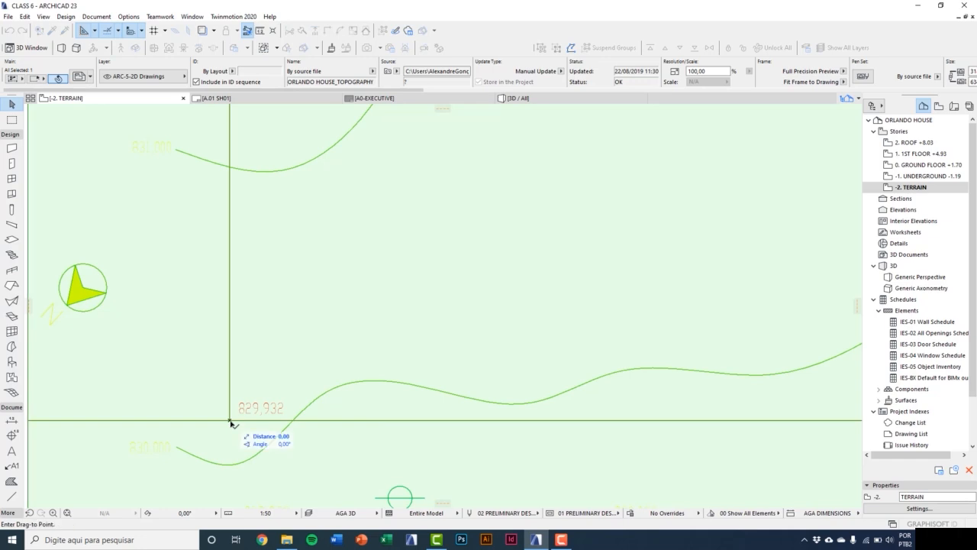
pyautogui.scroll(-4, 230, 421)
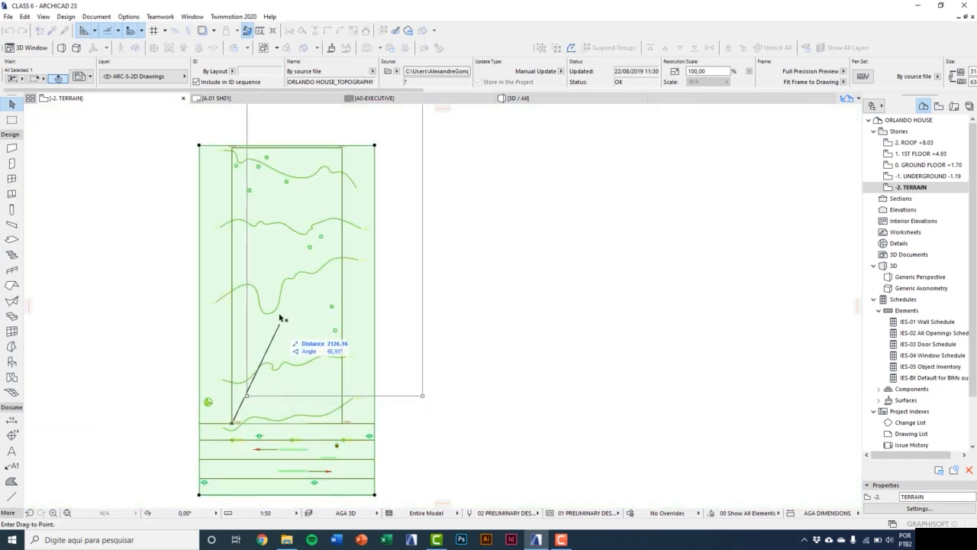
pyautogui.scroll(5, 282, 320)
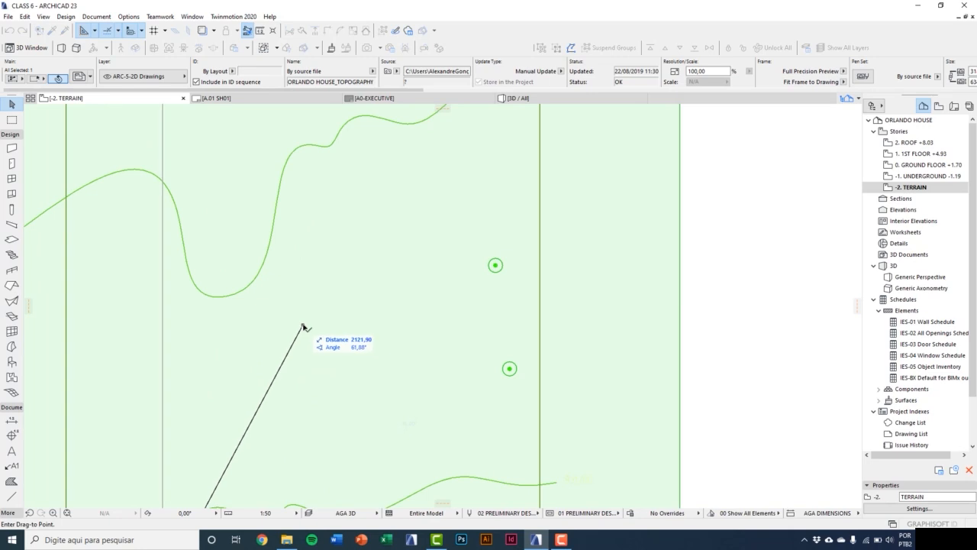
pyautogui.click(303, 326)
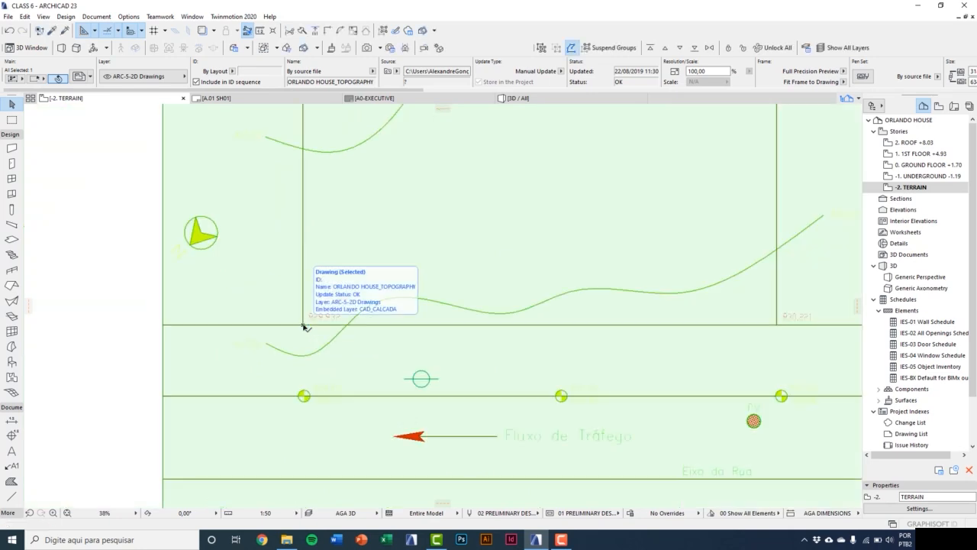
# Explode the topography drawing into the current view, keeping the original elements and using the drawing's layer.
pyautogui.scroll(-3, 304, 352)
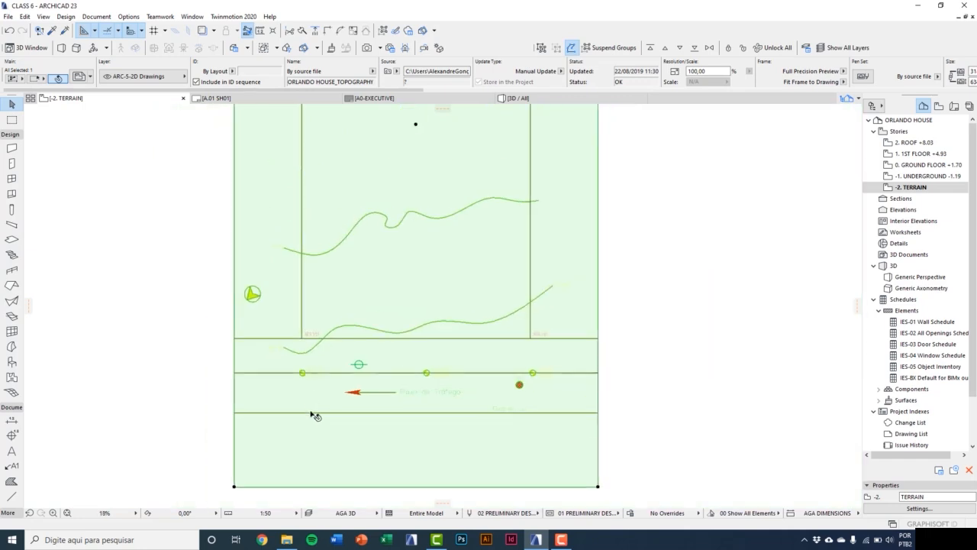
pyautogui.scroll(-3, 313, 415)
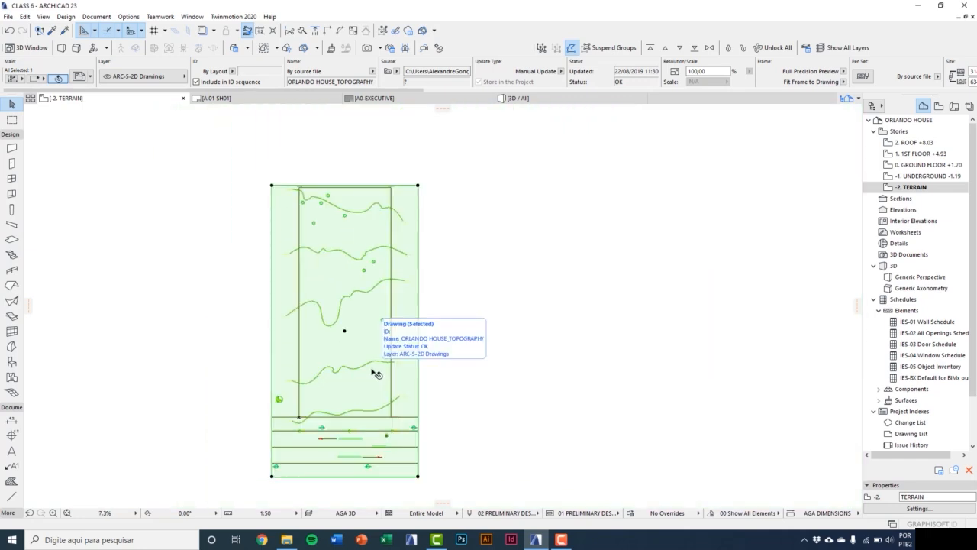
pyautogui.scroll(1, 400, 314)
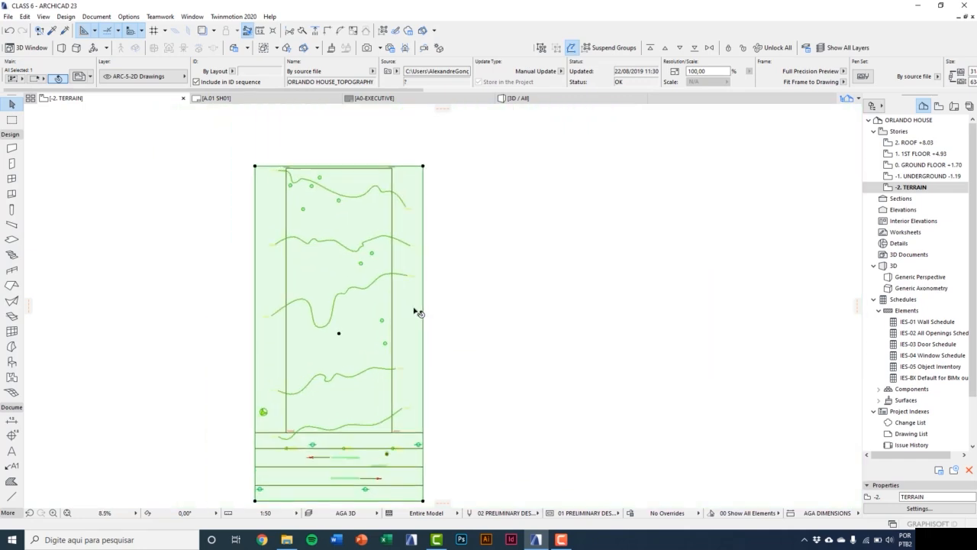
pyautogui.rightClick(453, 269)
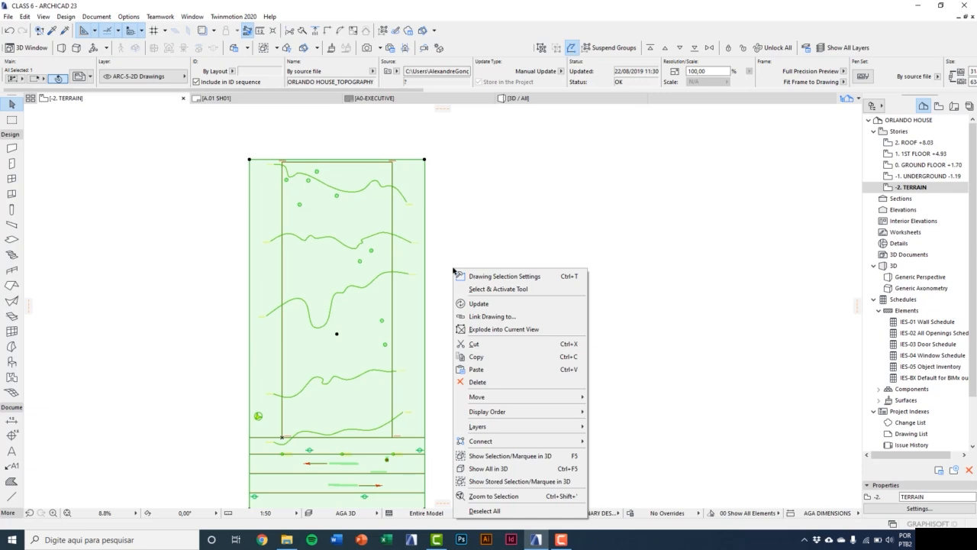
pyautogui.click(503, 329)
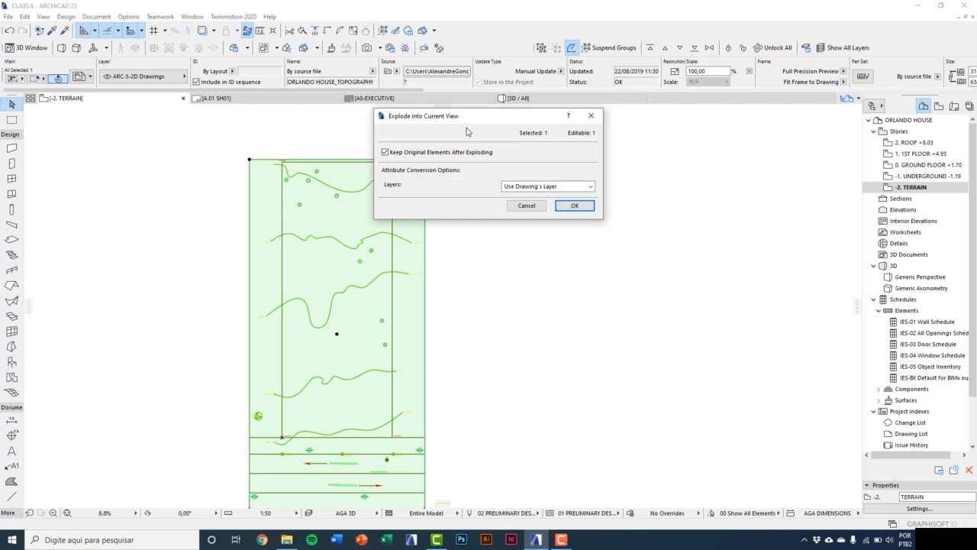
pyautogui.moveTo(468, 124); pyautogui.dragTo(469, 194)
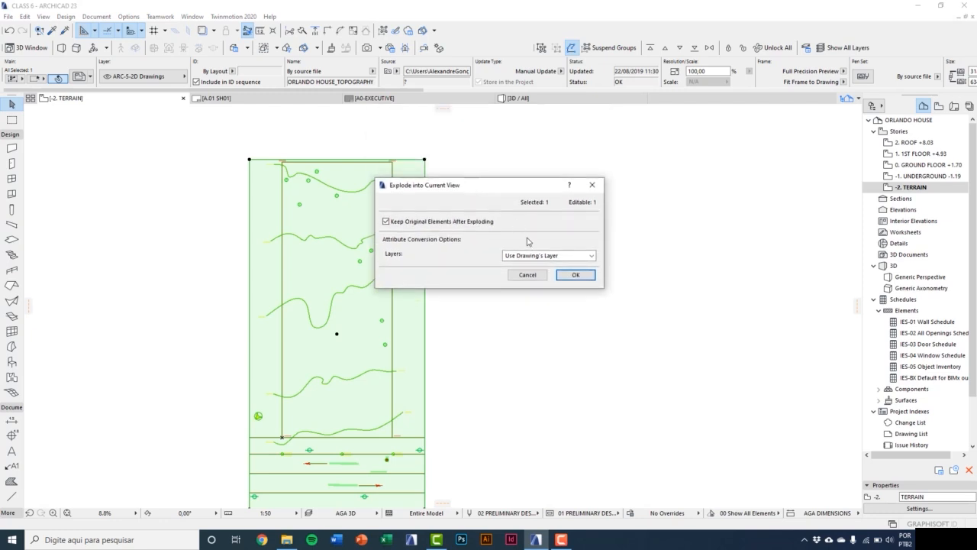
pyautogui.click(563, 276)
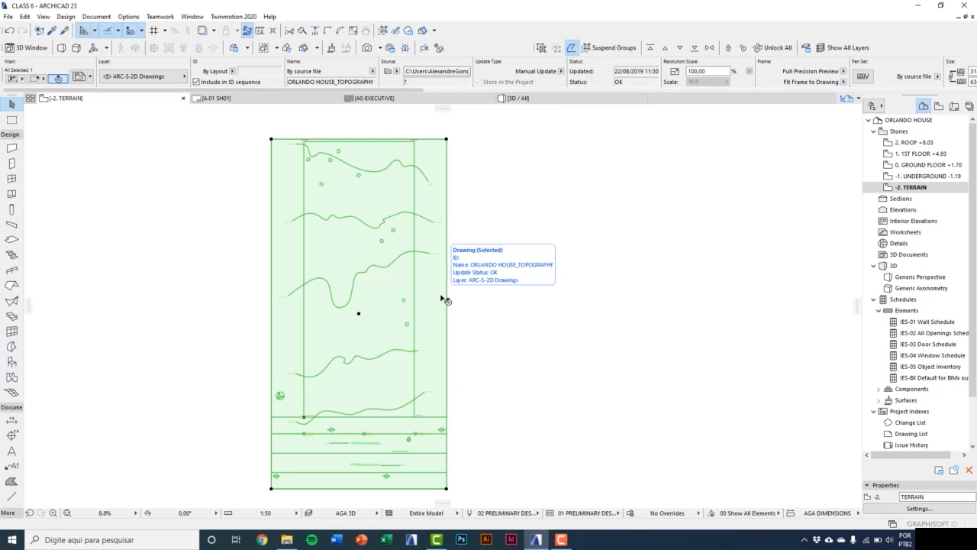
# Delete the original topography drawing and the exploded linework, and undo the deletions.
pyautogui.press('Delete')
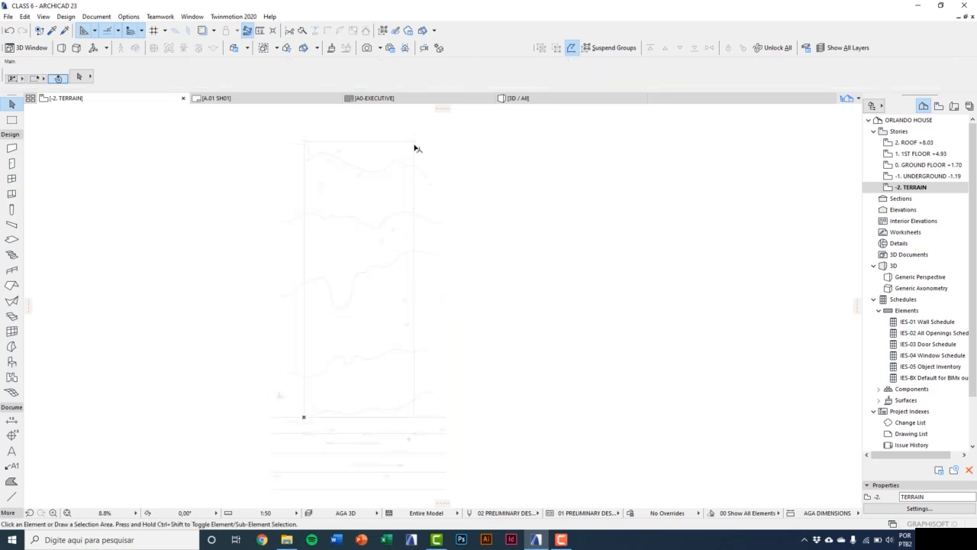
pyautogui.hotkey('ctrl', 'a')
pyautogui.scroll(2, 403, 128)
pyautogui.scroll(-3, 410, 126)
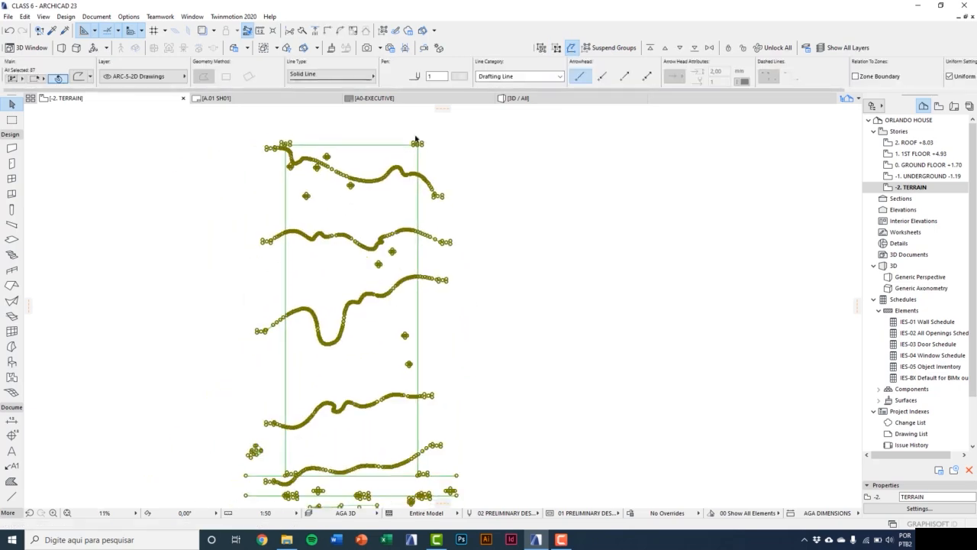
pyautogui.press('Delete')
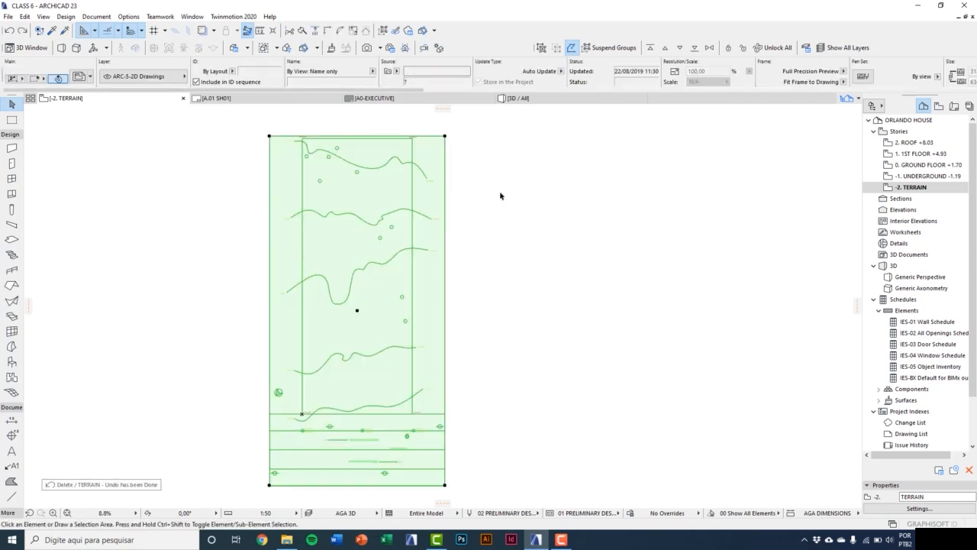
pyautogui.moveTo(465, 210); pyautogui.dragTo(472, 201, button='middle')
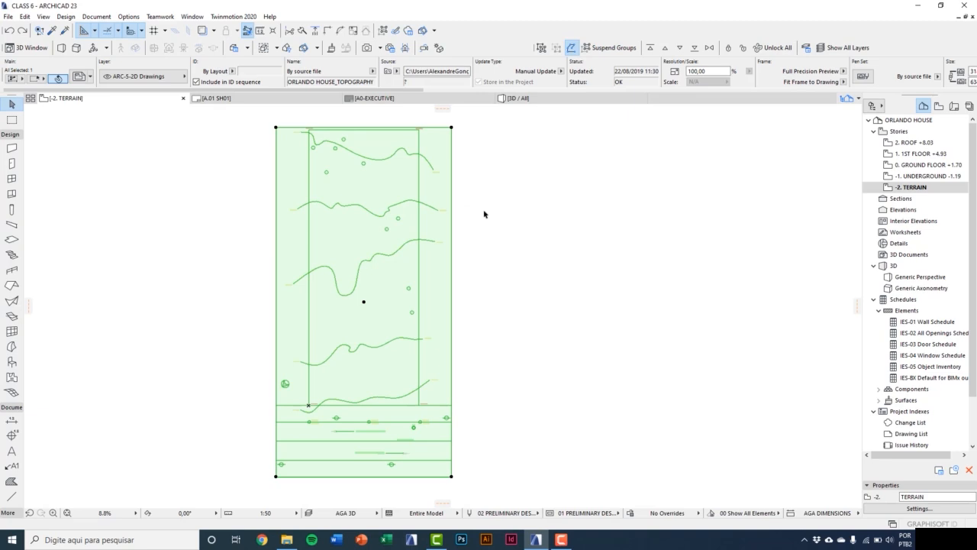
pyautogui.click(484, 215)
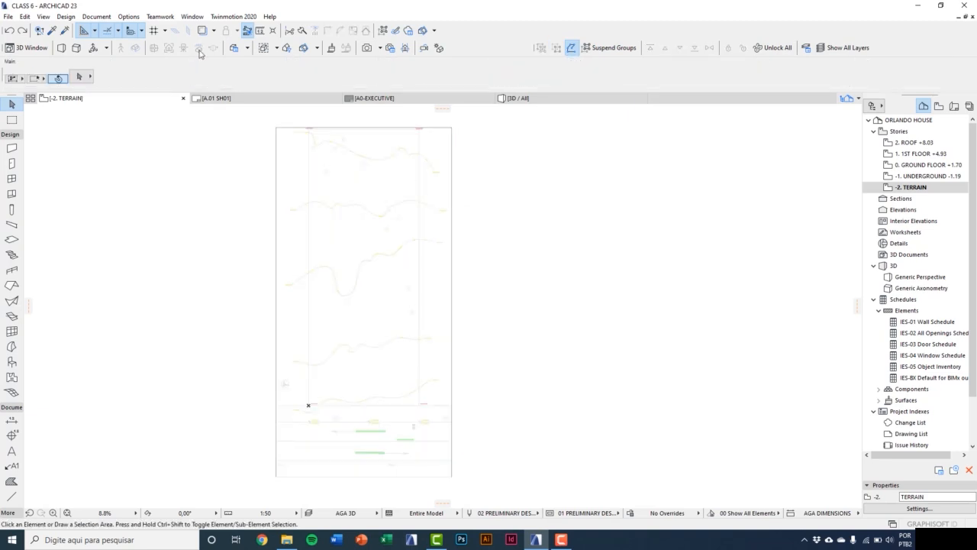
# Open the renovation filter options and compare the 00 Show All Elements and 01 Existing Plan filter settings.
pyautogui.click(99, 16)
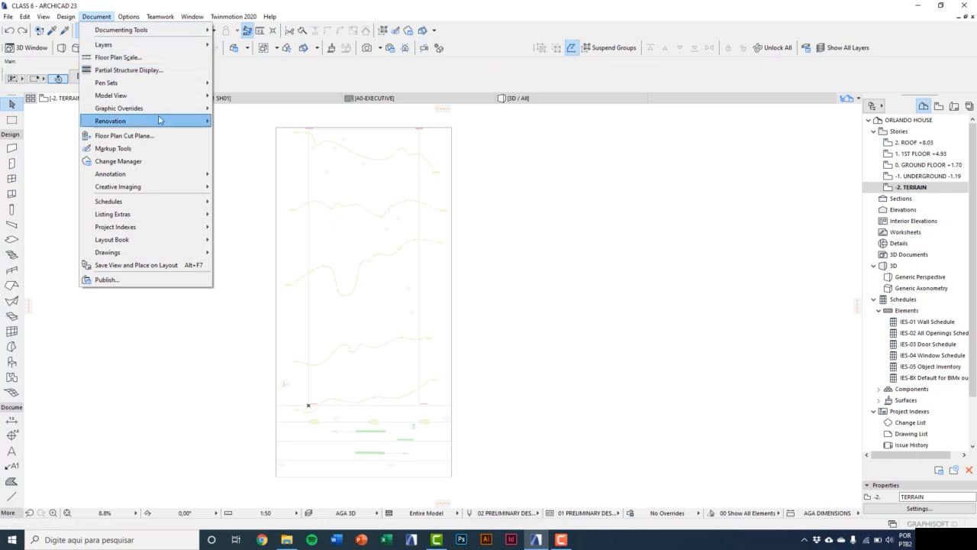
pyautogui.moveTo(158, 119)
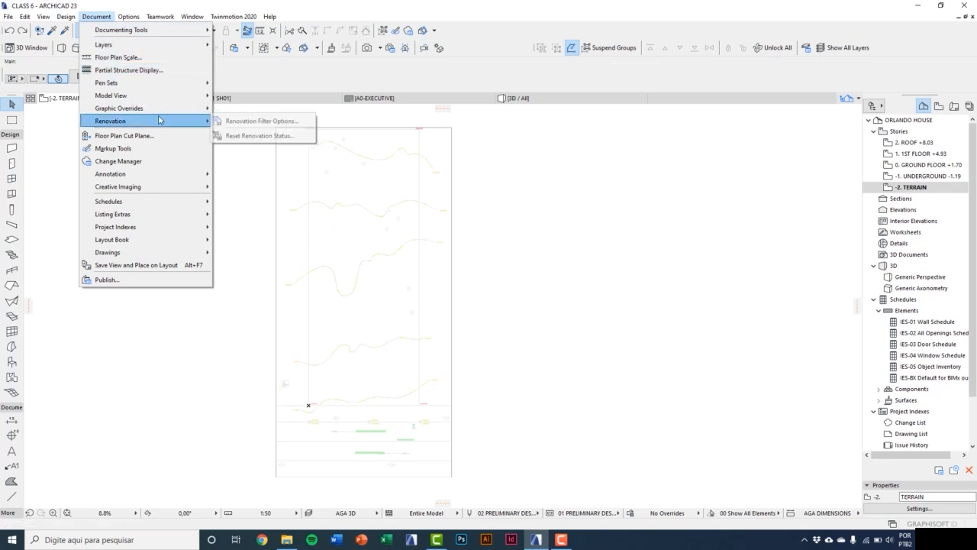
pyautogui.click(263, 121)
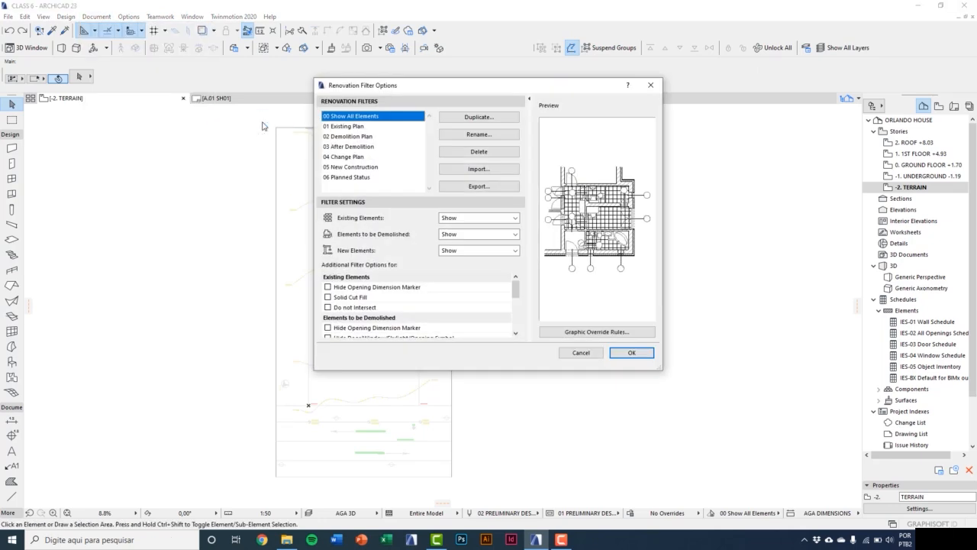
pyautogui.moveTo(387, 91); pyautogui.dragTo(374, 130)
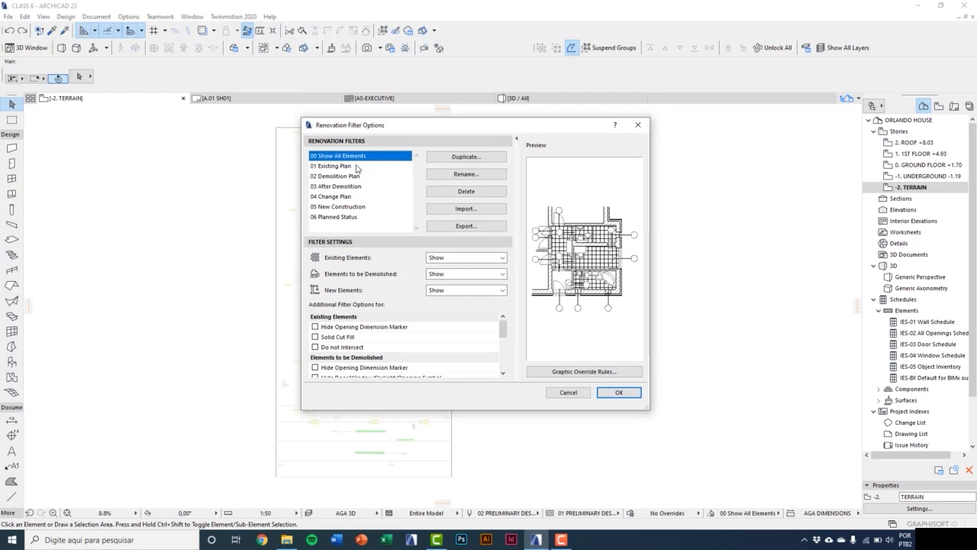
pyautogui.click(357, 167)
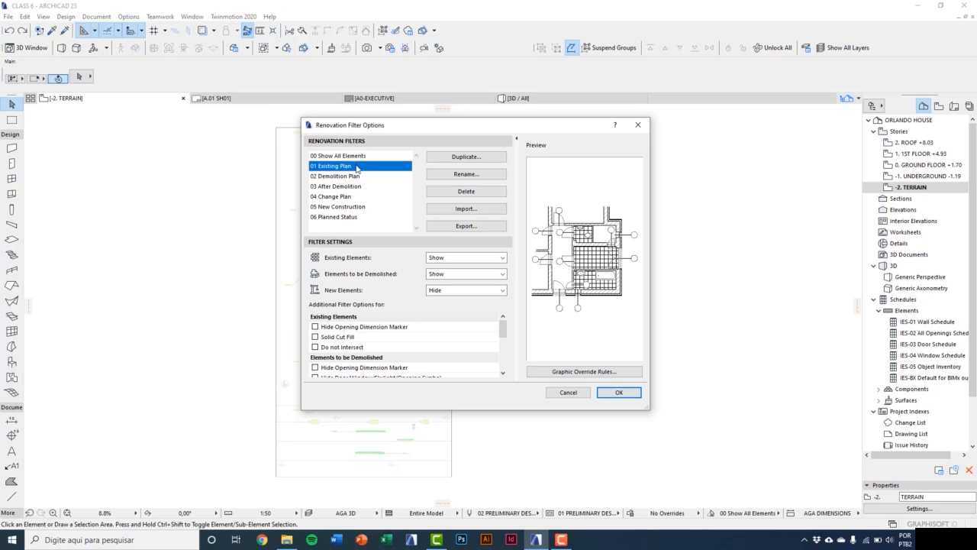
pyautogui.click(354, 158)
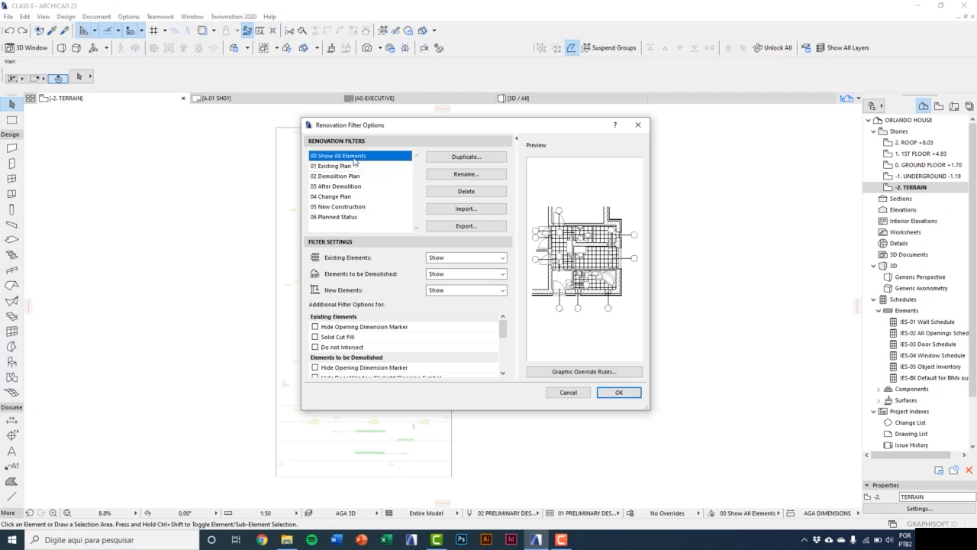
# Switch New Elements to Show in the 01 Existing Plan filter, restore it to Hide, and close the options with 00 Show All Elements selected.
pyautogui.click(339, 167)
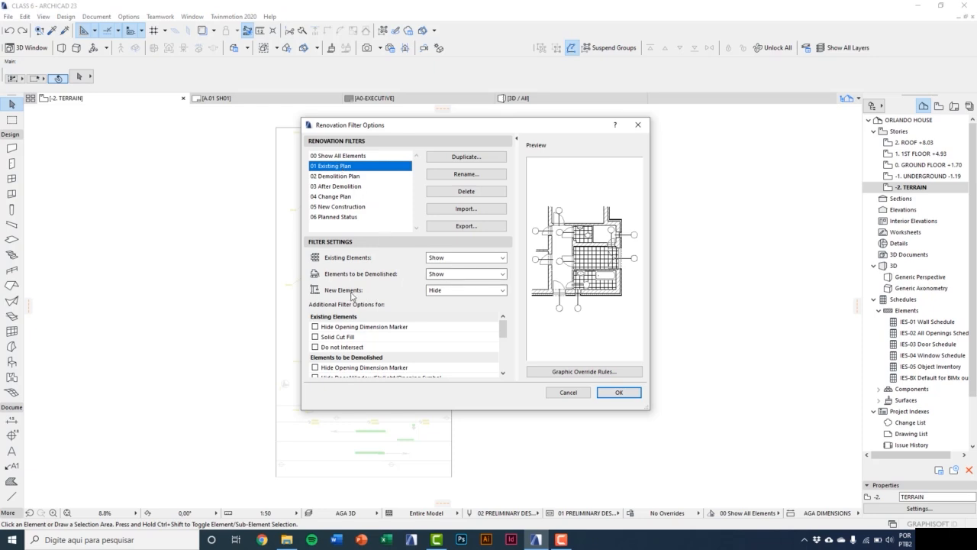
pyautogui.click(438, 294)
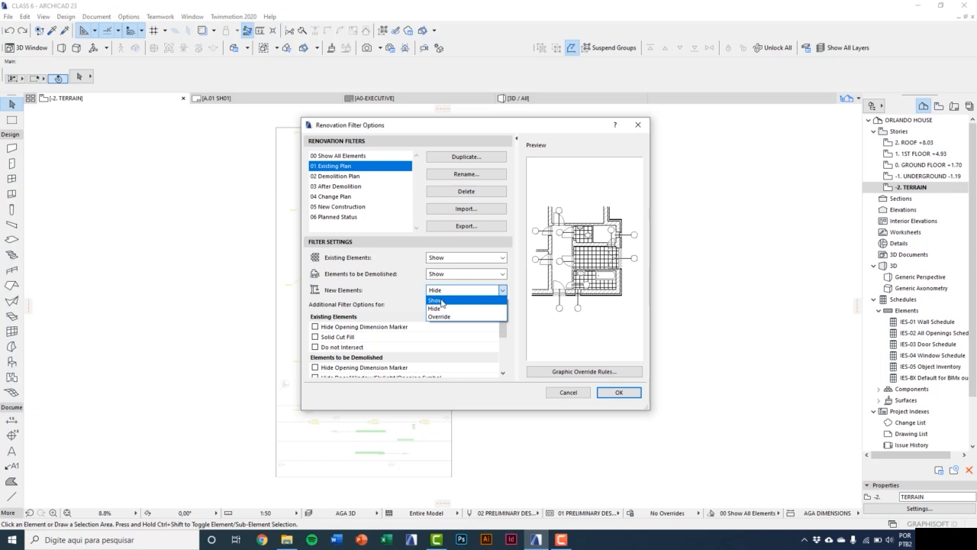
pyautogui.click(453, 299)
pyautogui.click(452, 294)
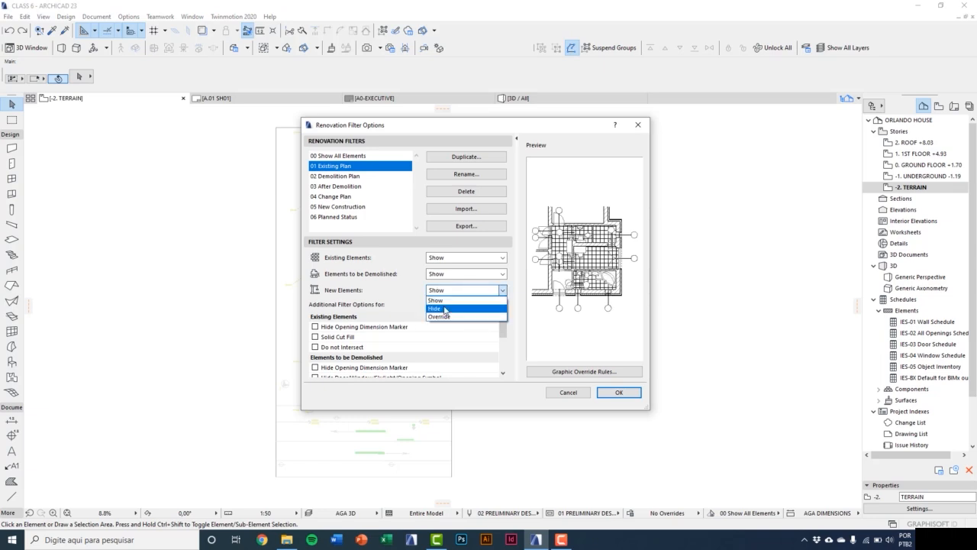
pyautogui.click(449, 308)
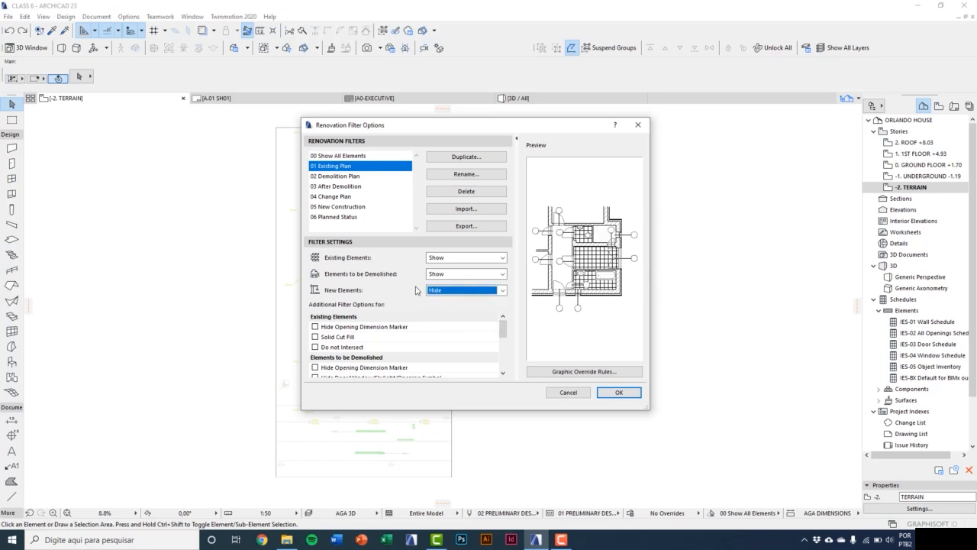
pyautogui.click(351, 156)
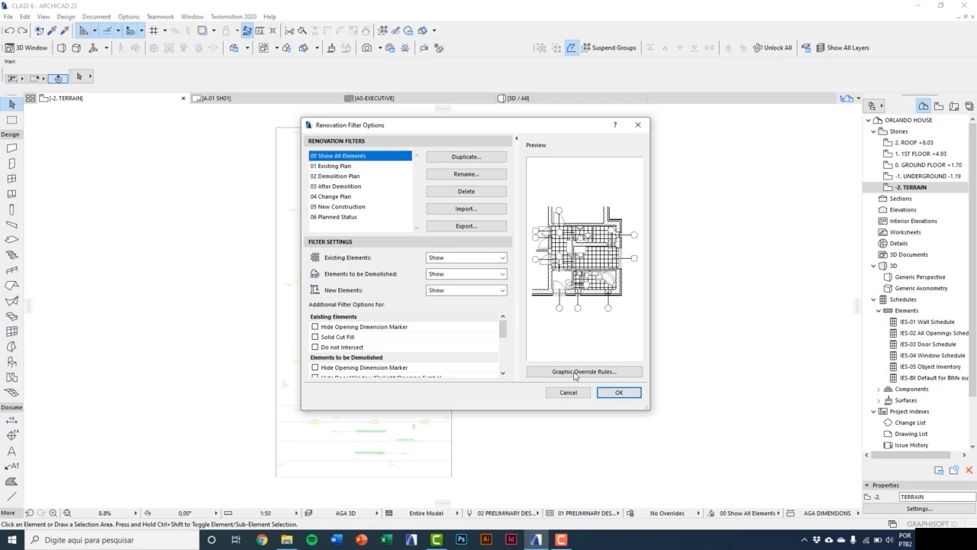
pyautogui.click(617, 393)
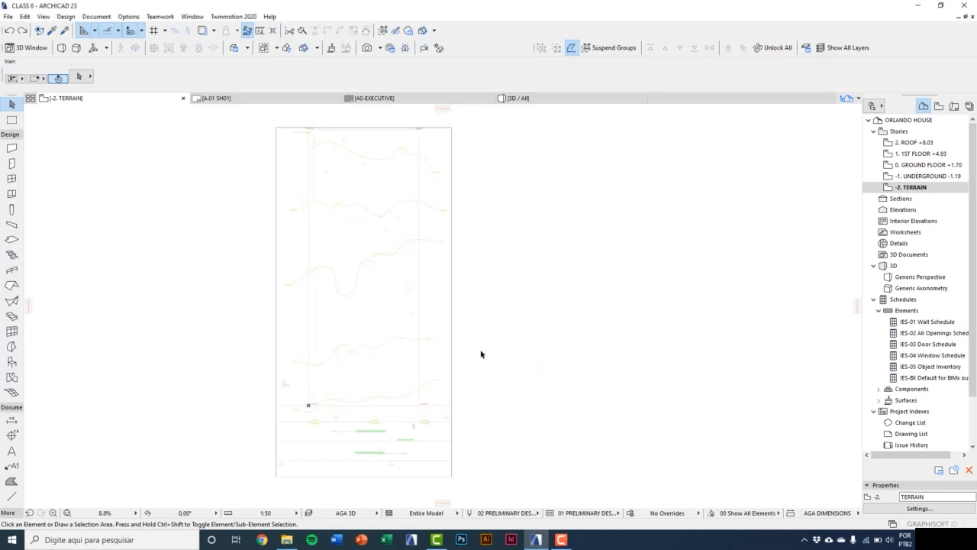
# Explode the topography drawing into the current view, keeping the original elements and using the drawing's layer.
pyautogui.click(400, 287)
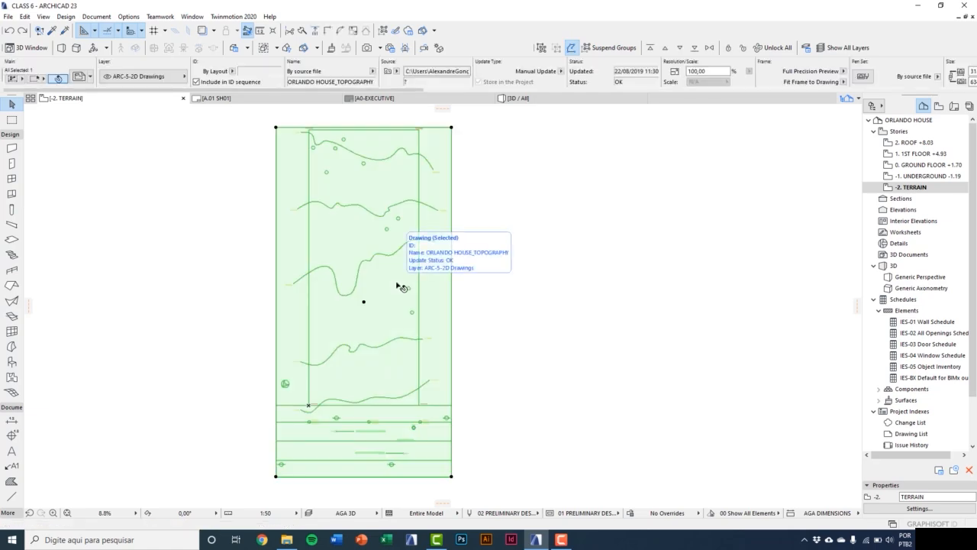
pyautogui.rightClick(491, 221)
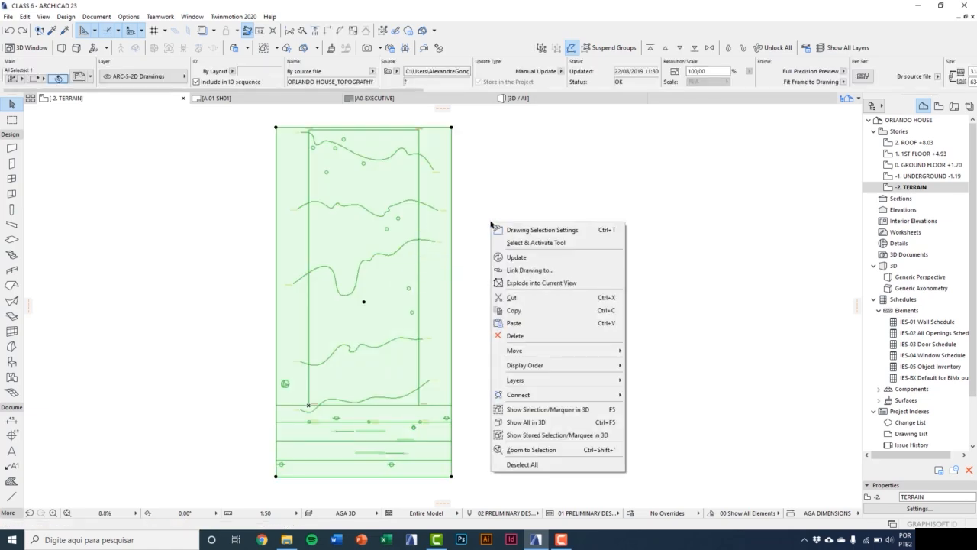
pyautogui.click(522, 284)
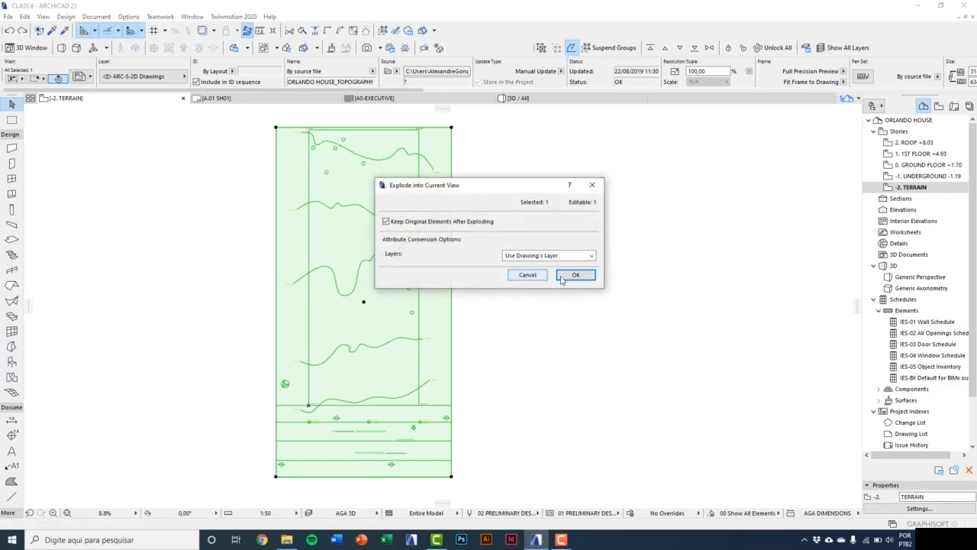
pyautogui.click(565, 279)
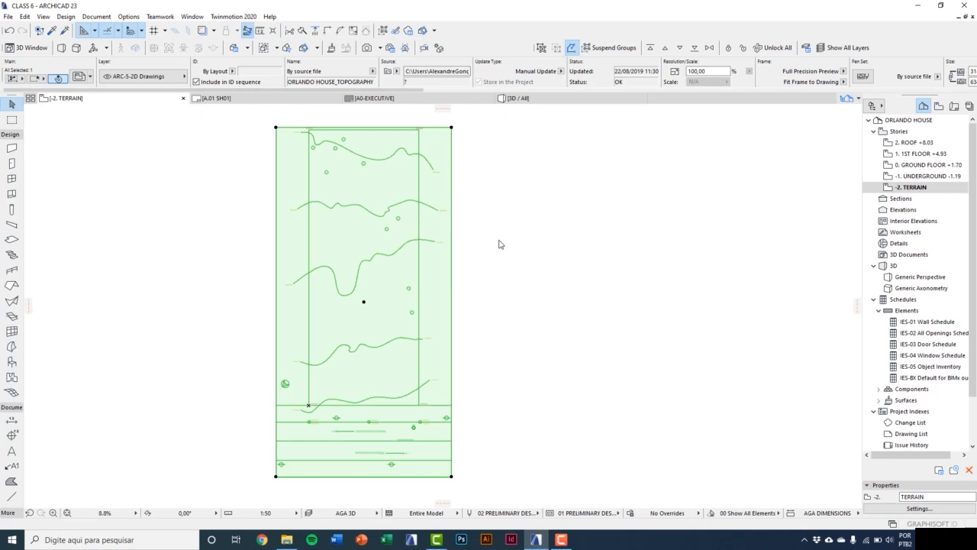
# Delete the original topography drawing, keeping only its exploded linework on the TERRAIN story.
pyautogui.click(498, 242)
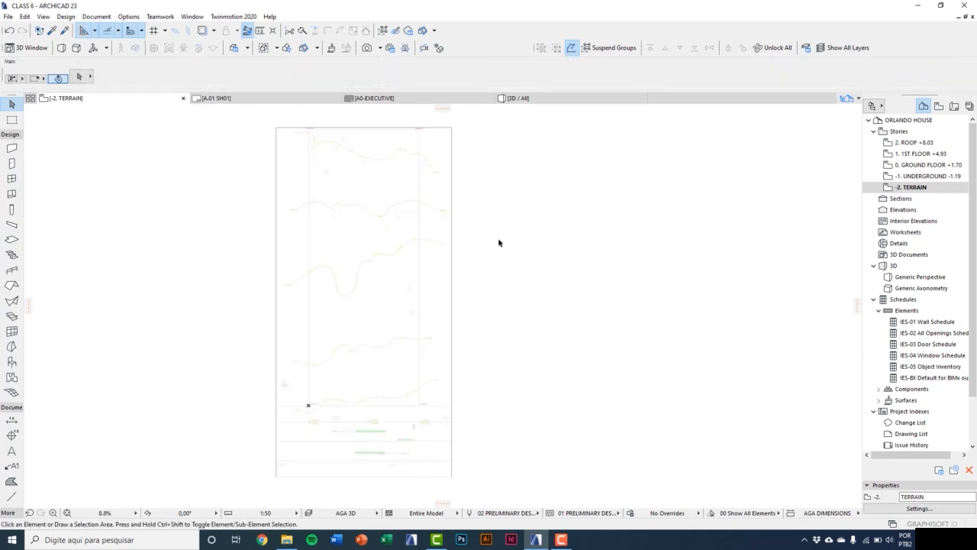
pyautogui.click(436, 229)
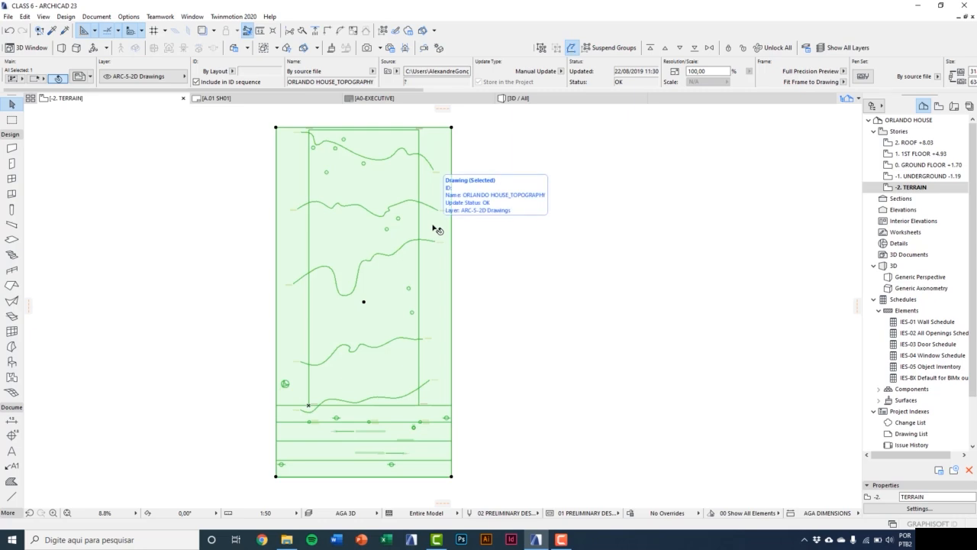
pyautogui.press('Escape')
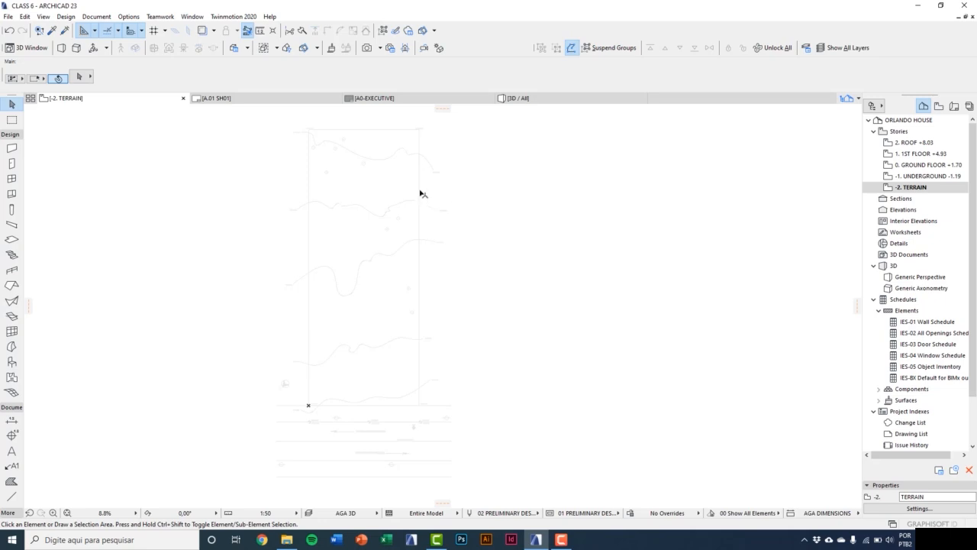
# Select all the exploded topography elements and set their renovation status to Existing.
pyautogui.hotkey('ctrl', 'a')
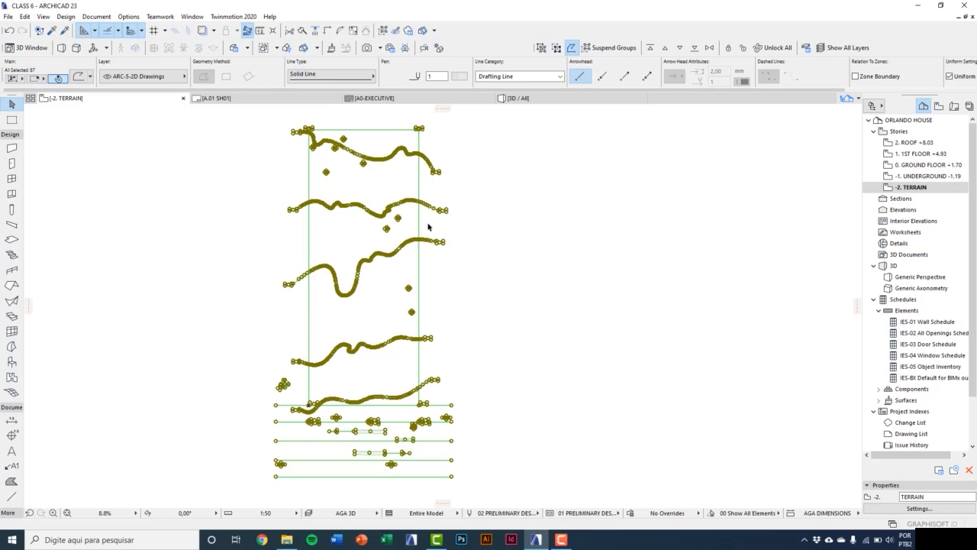
pyautogui.click(81, 79)
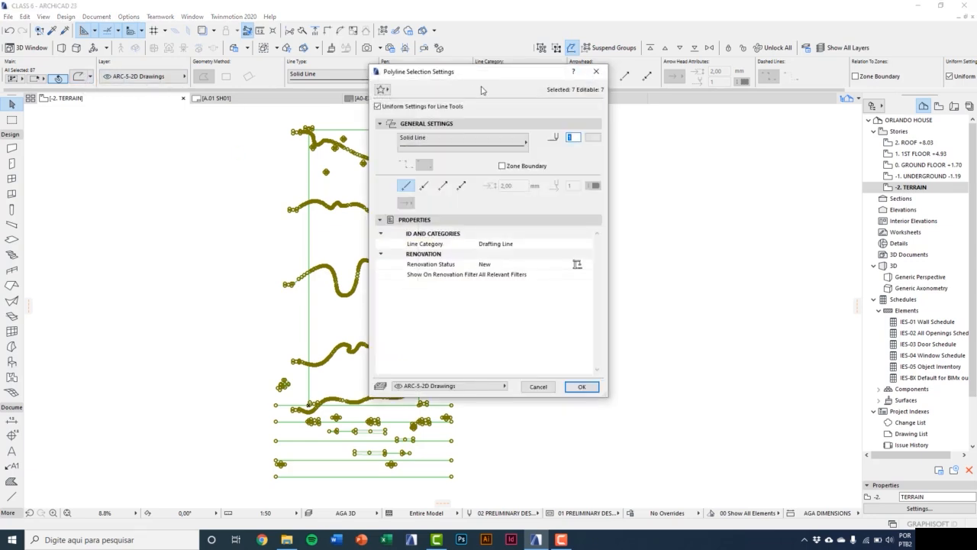
pyautogui.click(489, 296)
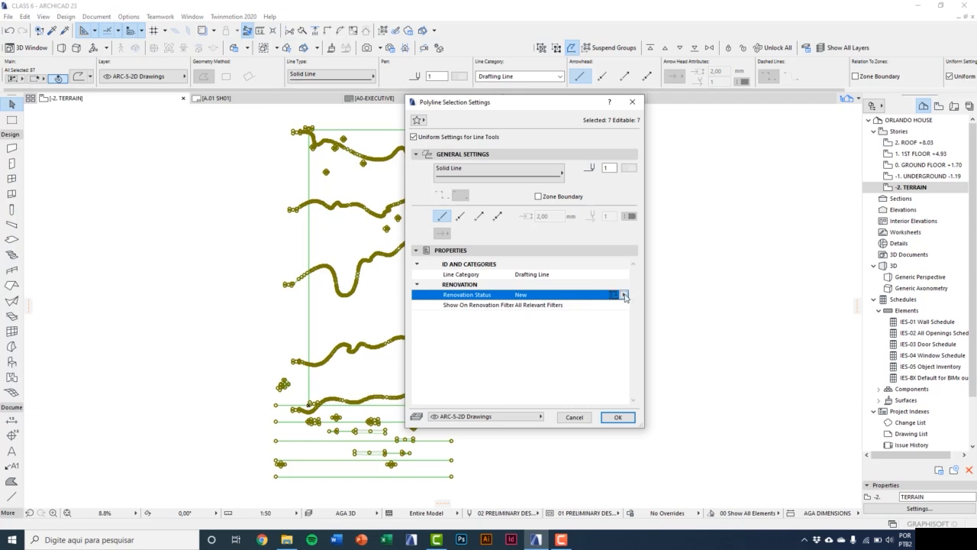
pyautogui.click(623, 295)
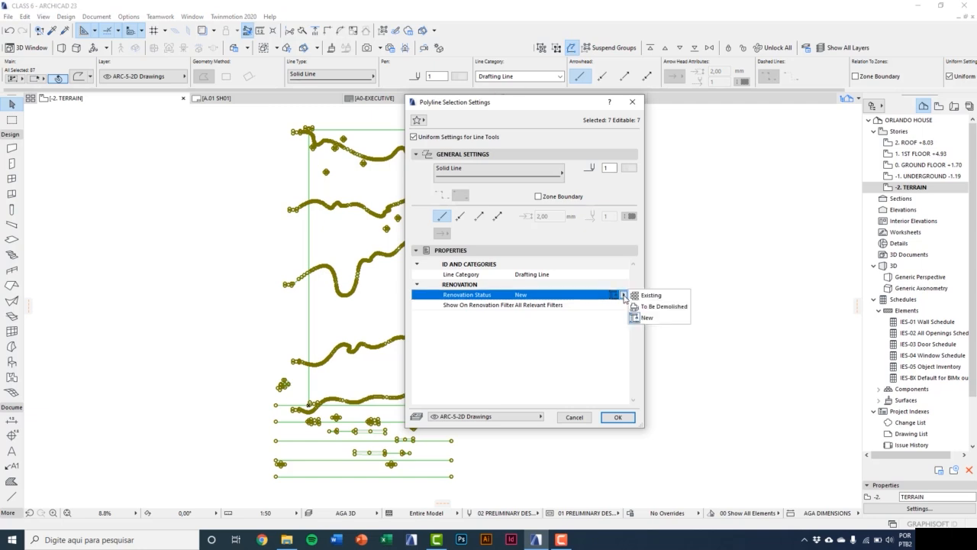
pyautogui.click(658, 295)
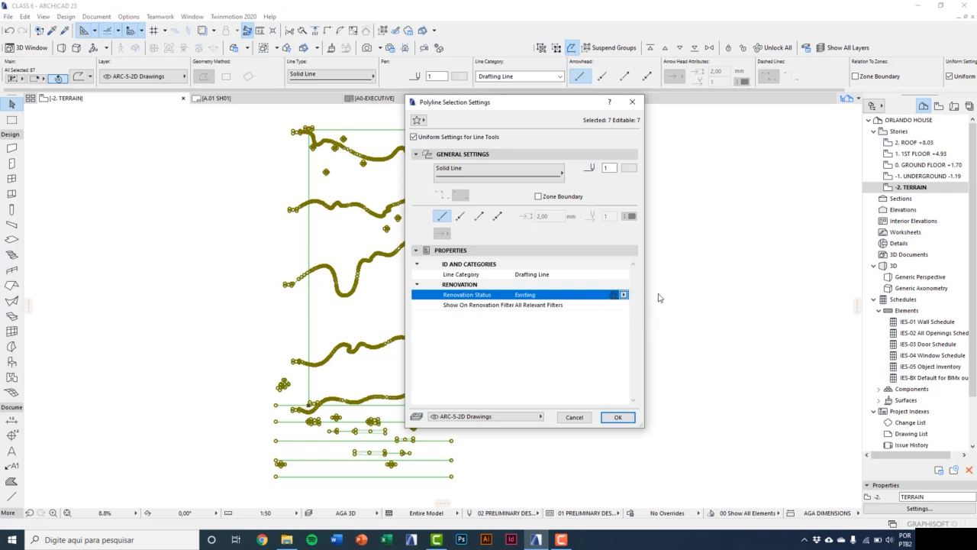
pyautogui.click(618, 418)
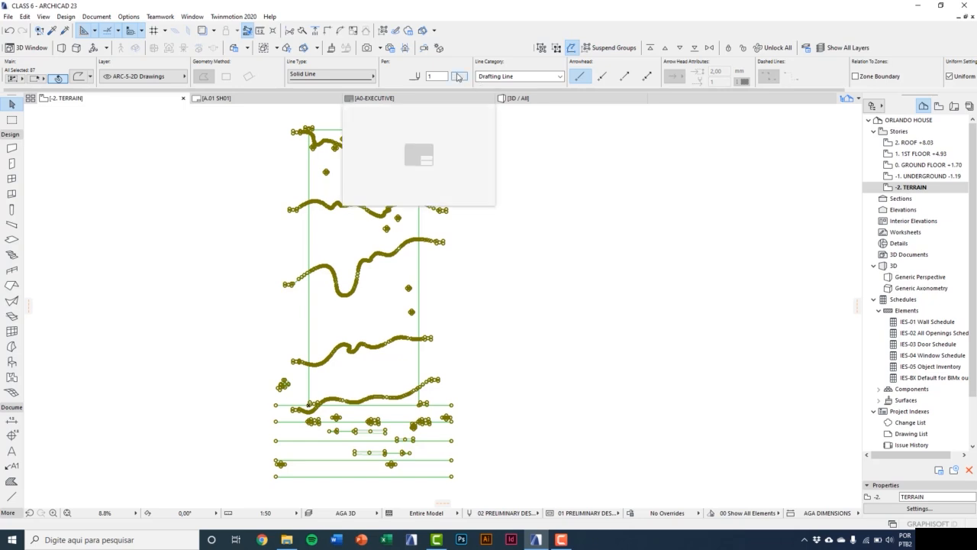
# Set the line pen of the selected topography linework to the red pen 113.
pyautogui.click(460, 77)
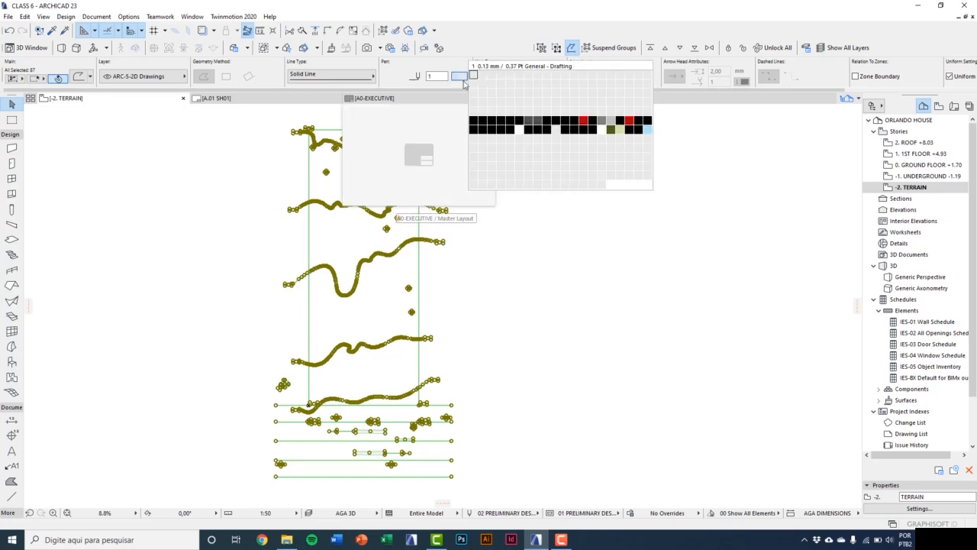
pyautogui.click(583, 126)
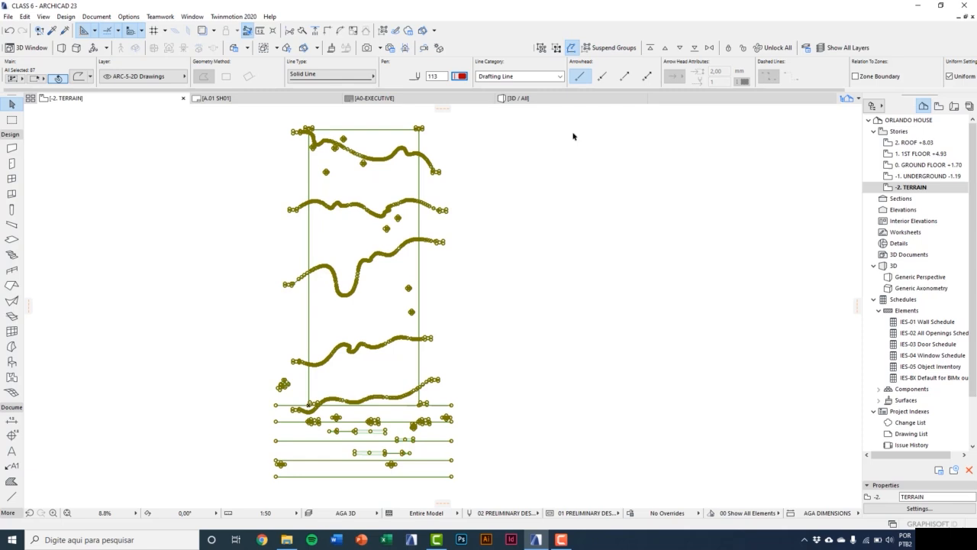
pyautogui.click(516, 184)
# Select all the topography elements again and set the text pen of their labels to the red pen 113.
pyautogui.scroll(2, 458, 182)
pyautogui.scroll(5, 449, 179)
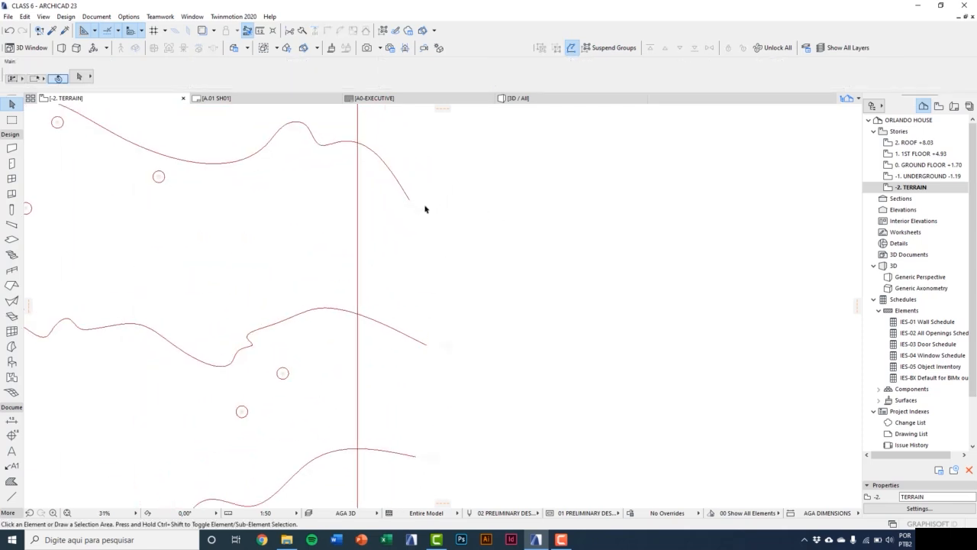
pyautogui.hotkey('ctrl', 'a')
pyautogui.scroll(3, 424, 208)
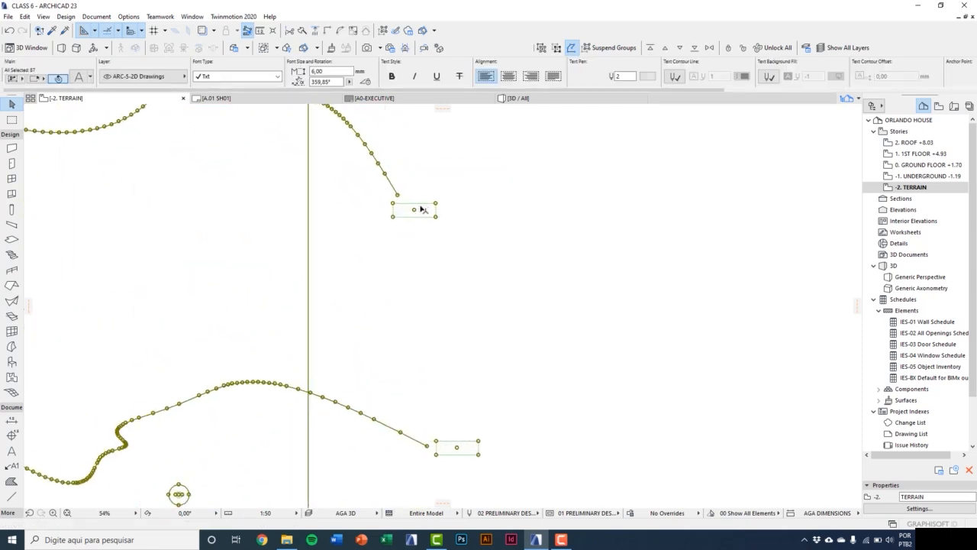
pyautogui.click(647, 76)
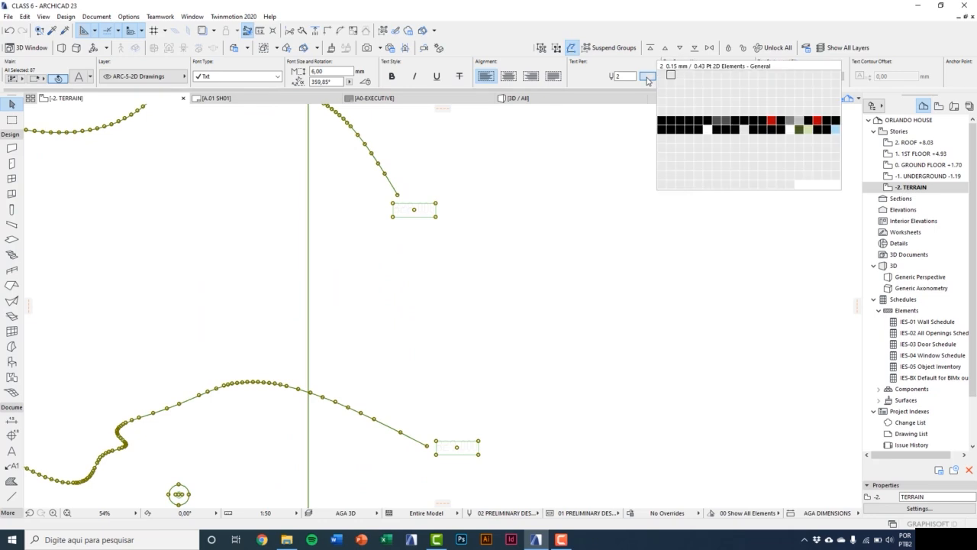
pyautogui.click(755, 128)
pyautogui.scroll(-8, 534, 256)
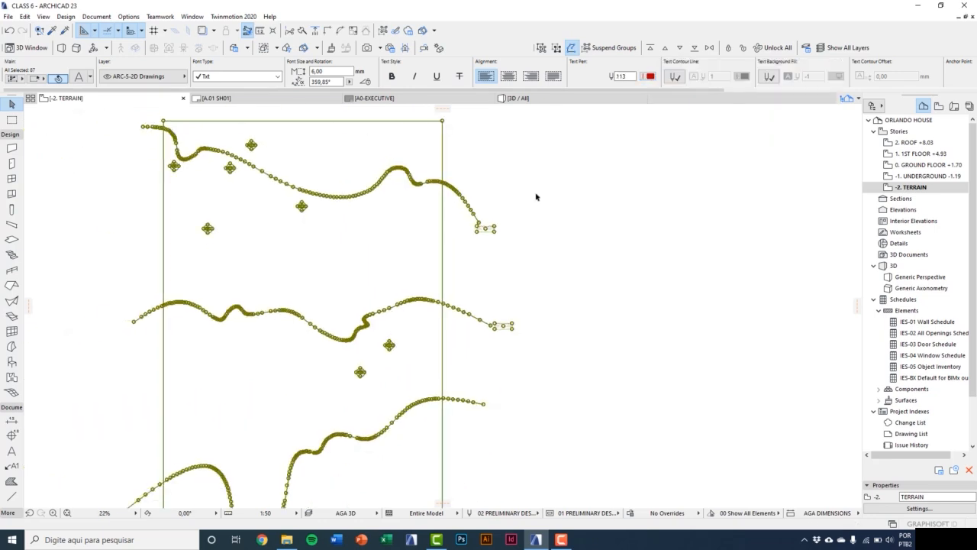
pyautogui.moveTo(544, 305); pyautogui.dragTo(544, 256, button='middle')
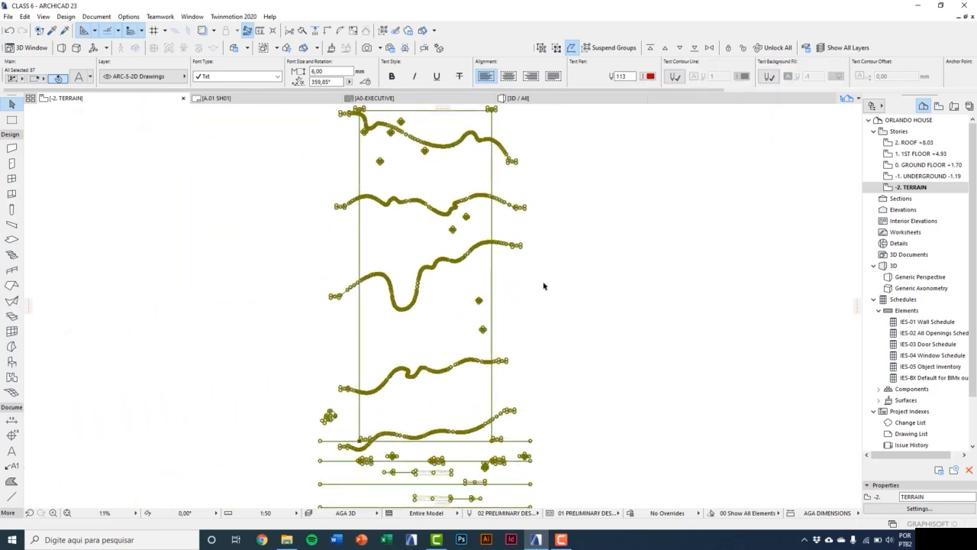
pyautogui.press('Escape')
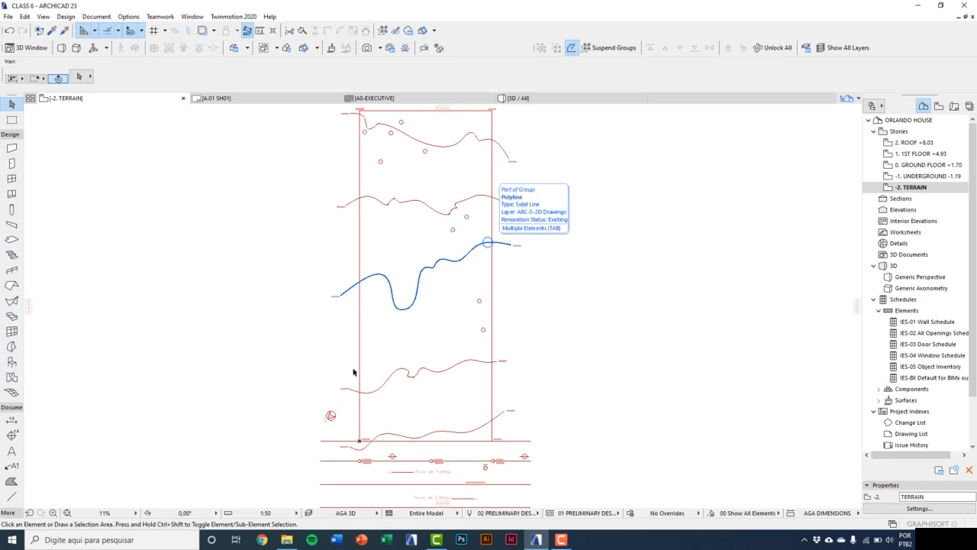
# Activate the Mesh tool and open its default settings to check the height, story offset, home story and elevation to project zero.
pyautogui.click(12, 392)
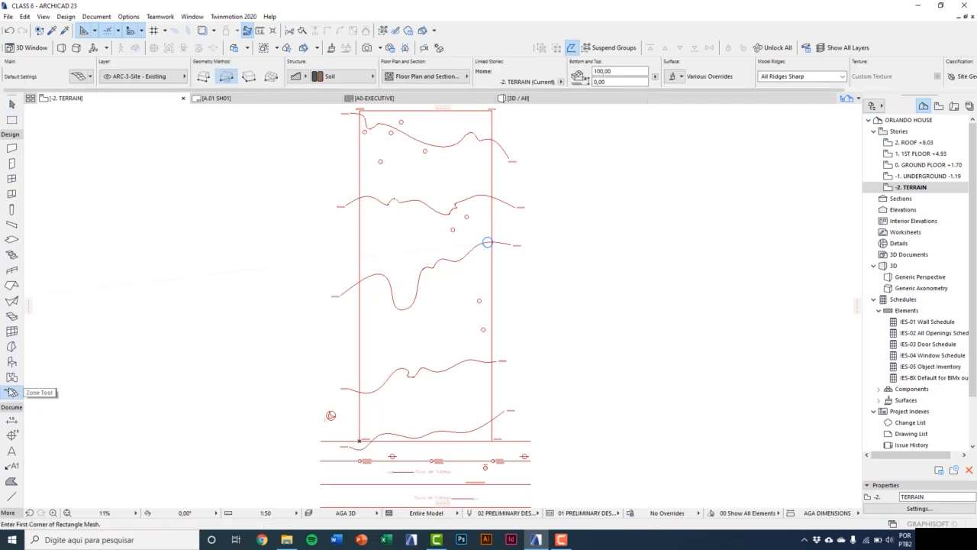
pyautogui.doubleClick(12, 392)
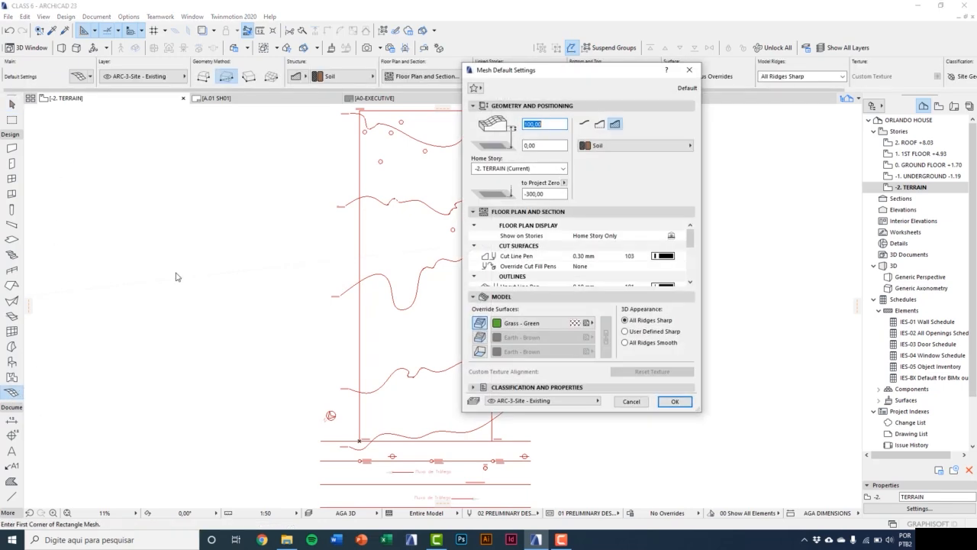
pyautogui.moveTo(492, 77); pyautogui.dragTo(303, 99)
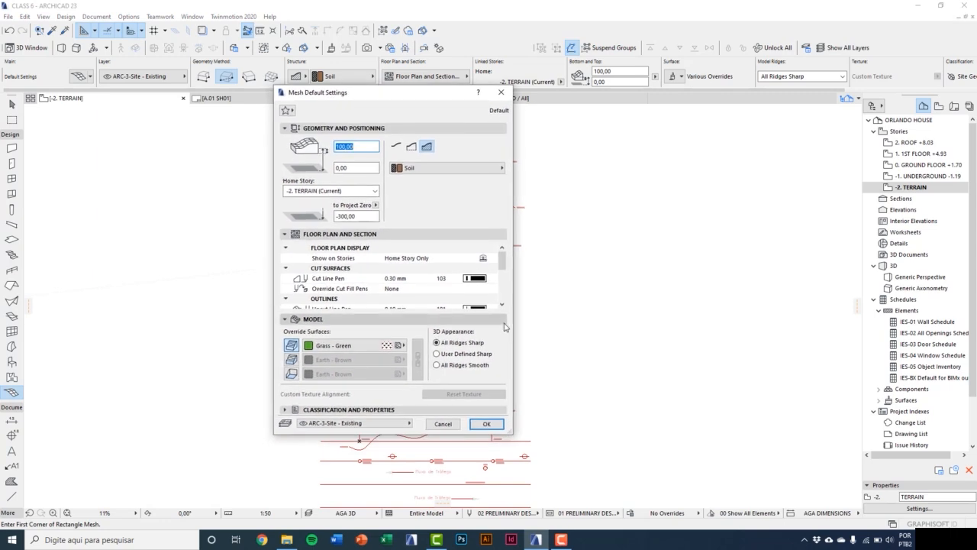
pyautogui.moveTo(510, 431); pyautogui.dragTo(525, 455)
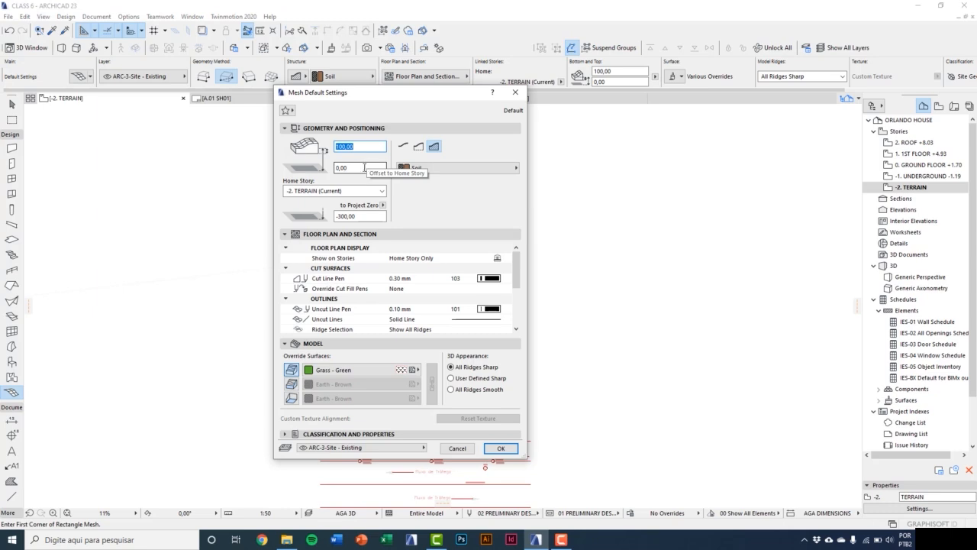
pyautogui.press('Tab')
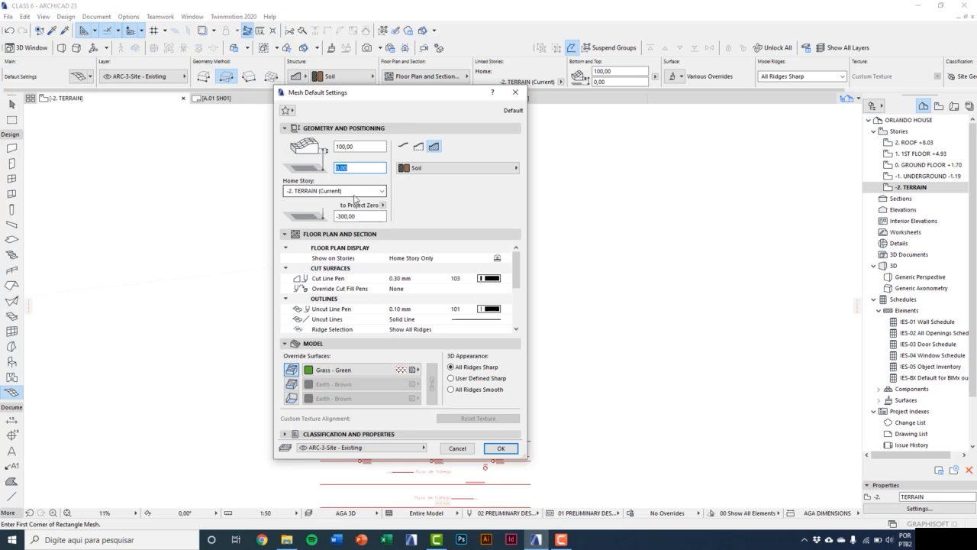
pyautogui.click(356, 193)
pyautogui.click(363, 217)
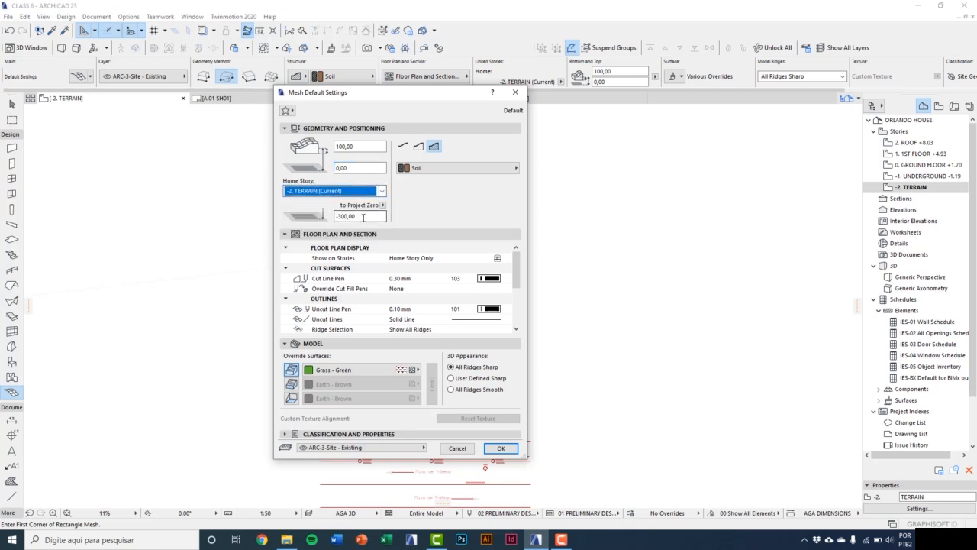
pyautogui.click(363, 217)
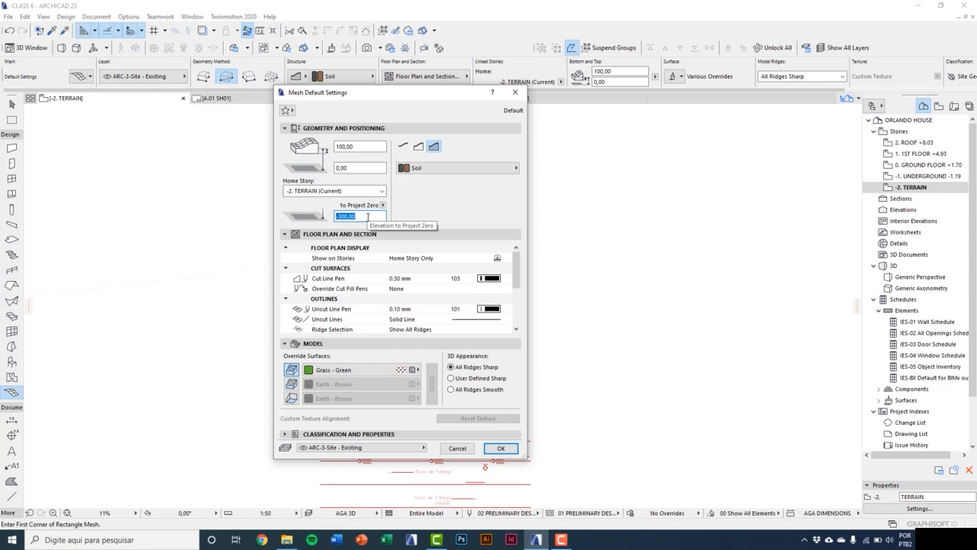
pyautogui.click(367, 217)
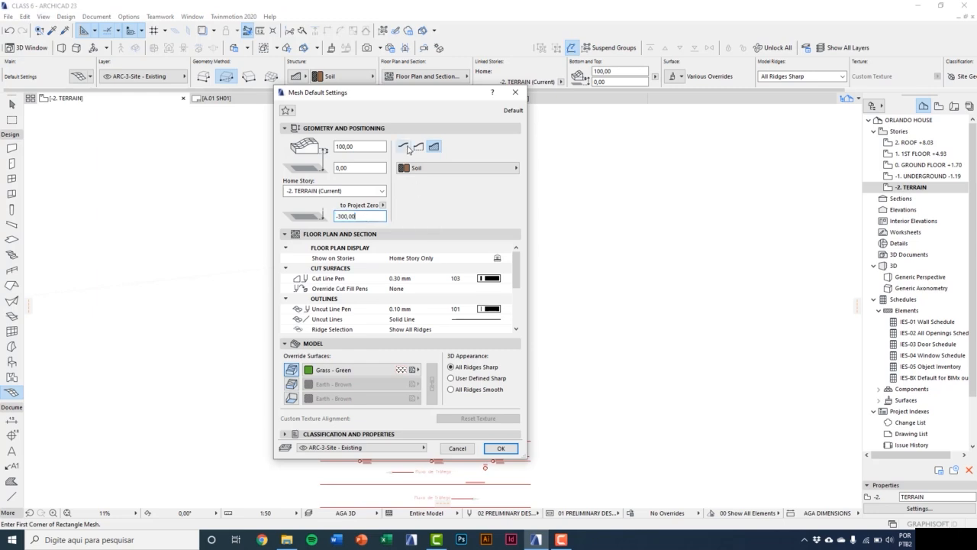
# Compare the mesh structure options, choosing the solid body with Soil as its building material.
pyautogui.click(404, 146)
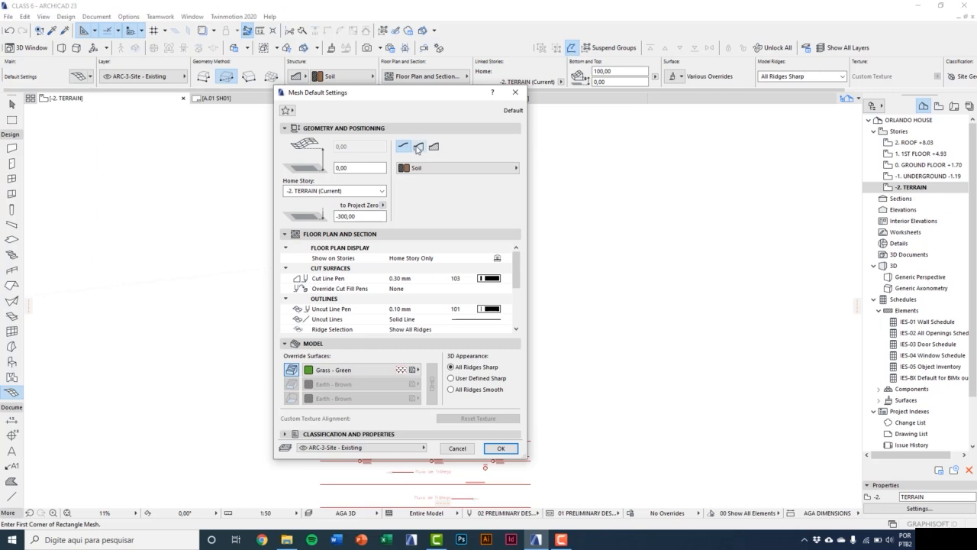
pyautogui.click(418, 147)
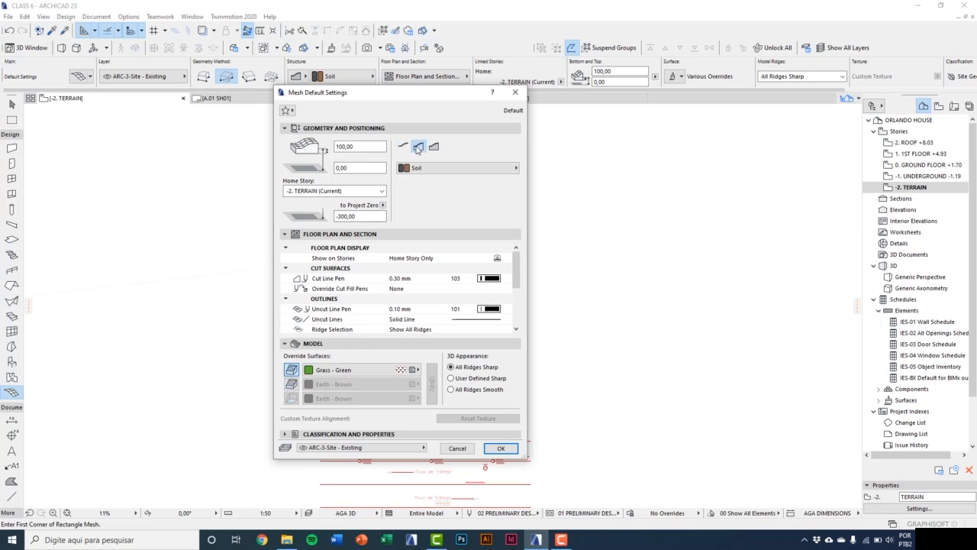
pyautogui.click(434, 147)
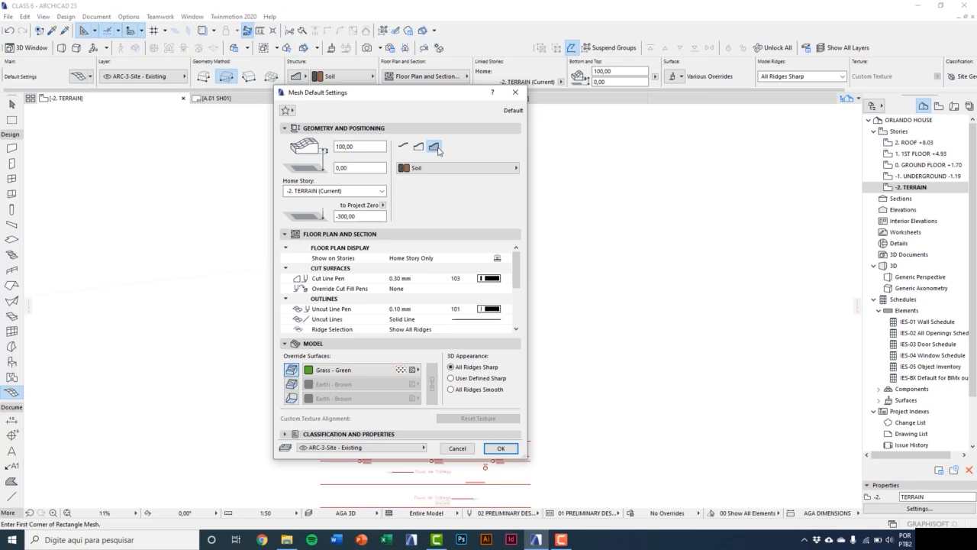
pyautogui.click(437, 168)
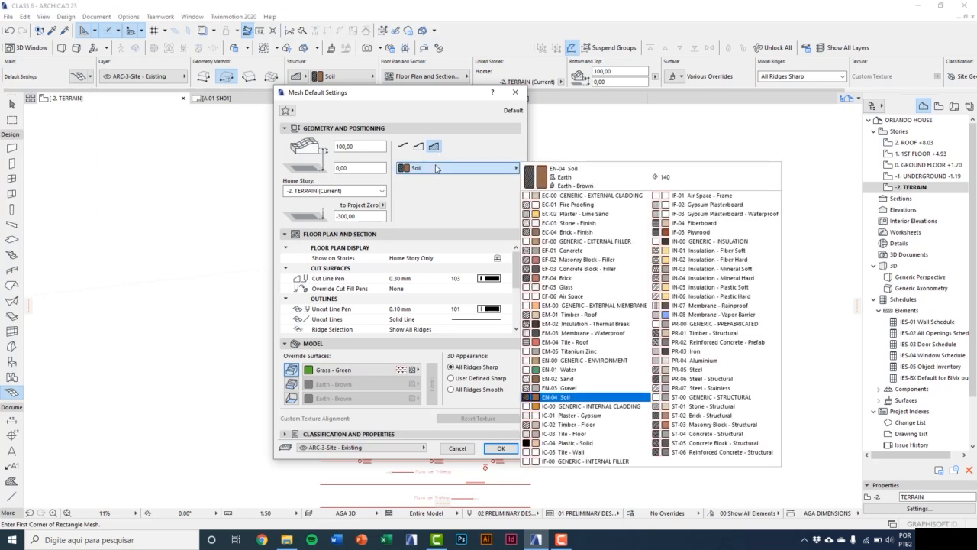
pyautogui.click(567, 399)
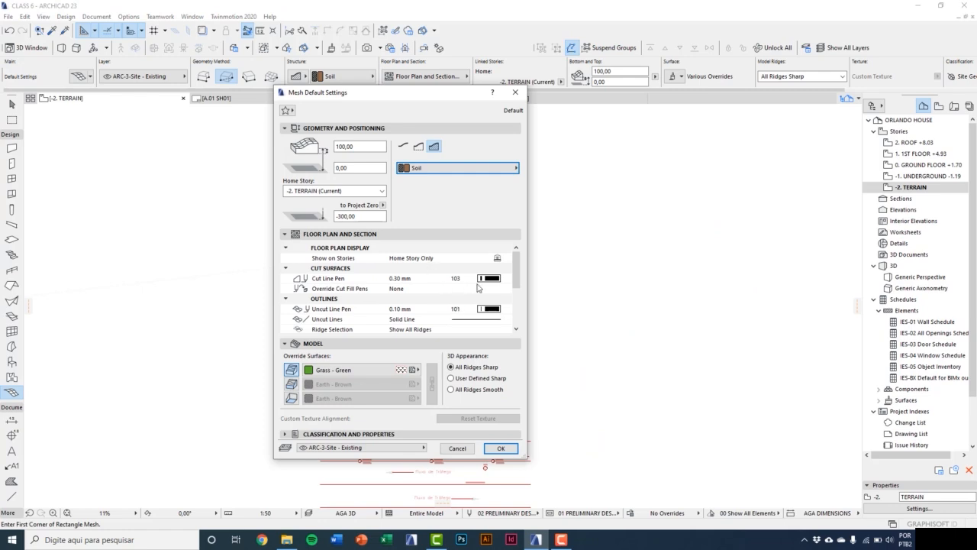
# Examine the mesh's floor plan and section settings, including the cover fill pen.
pyautogui.moveTo(533, 459); pyautogui.dragTo(539, 506)
pyautogui.scroll(-3, 492, 351)
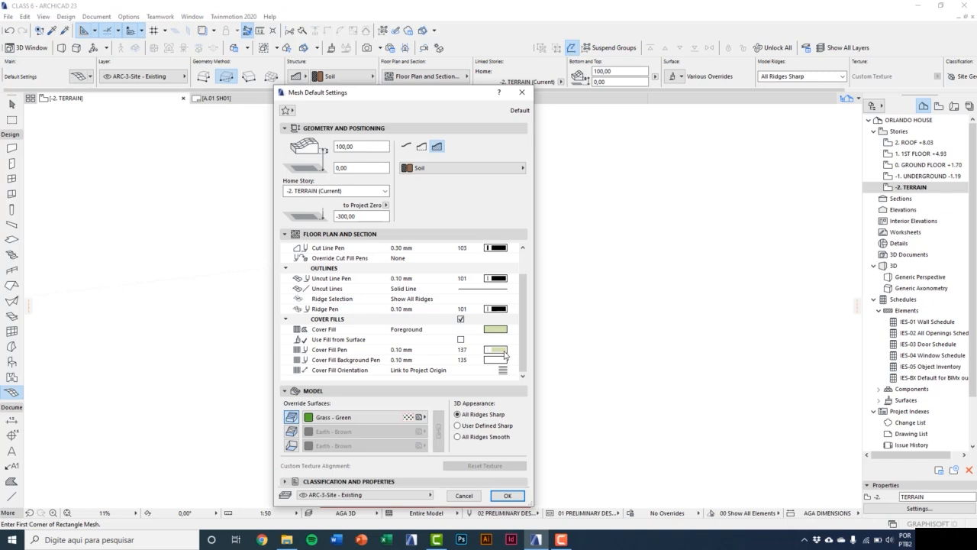
pyautogui.click(512, 351)
pyautogui.click(511, 350)
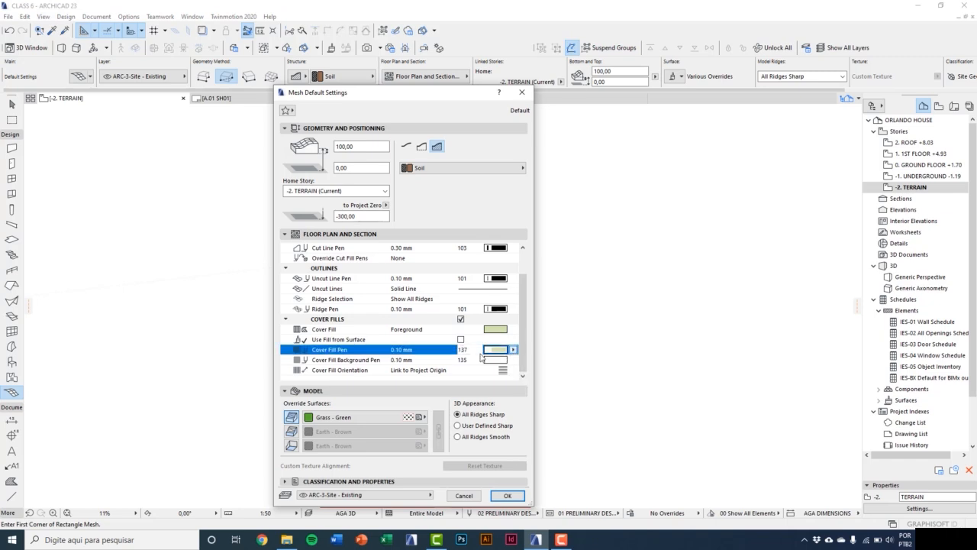
pyautogui.click(287, 234)
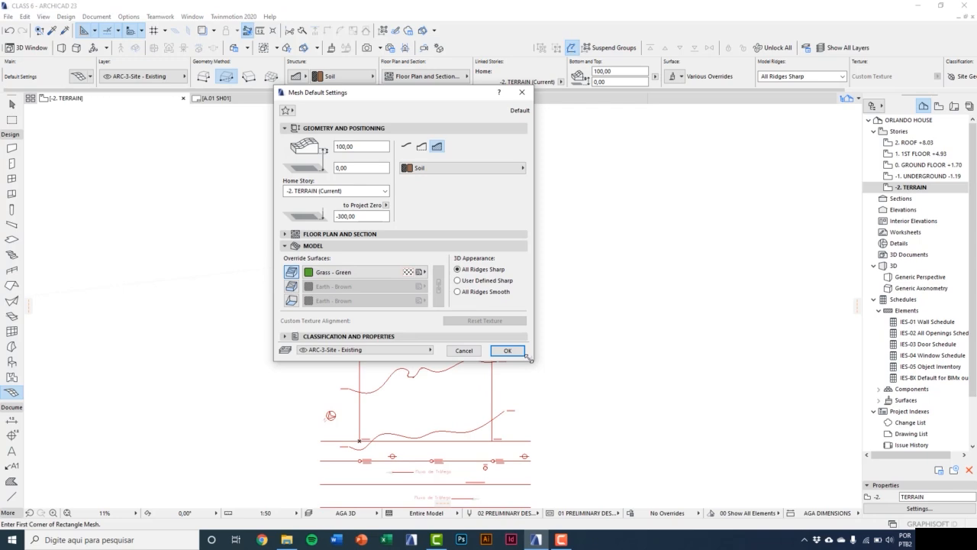
pyautogui.moveTo(530, 357); pyautogui.dragTo(531, 372)
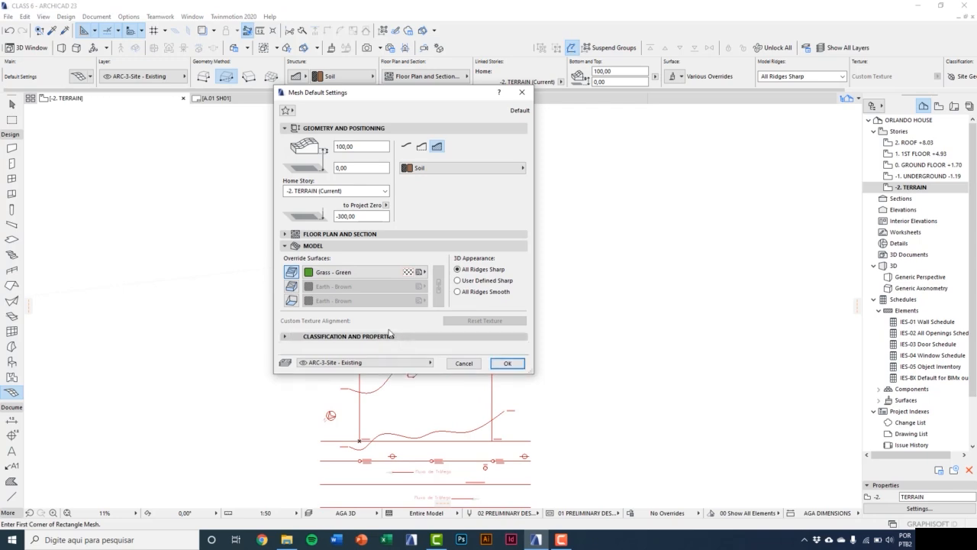
# Try overriding the mesh's skirt and bottom surfaces in addition to the Grass - Green top surface.
pyautogui.click(330, 273)
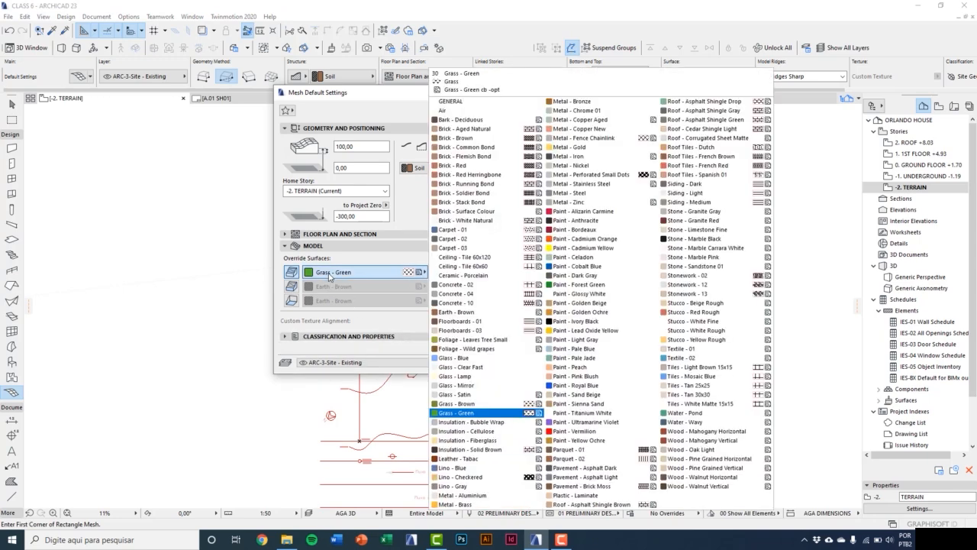
pyautogui.click(330, 275)
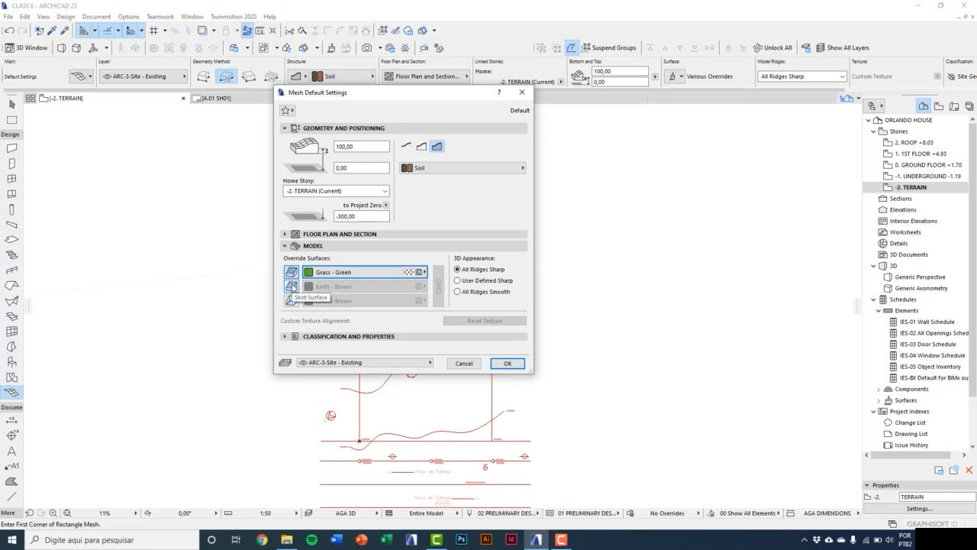
pyautogui.click(292, 287)
pyautogui.click(290, 301)
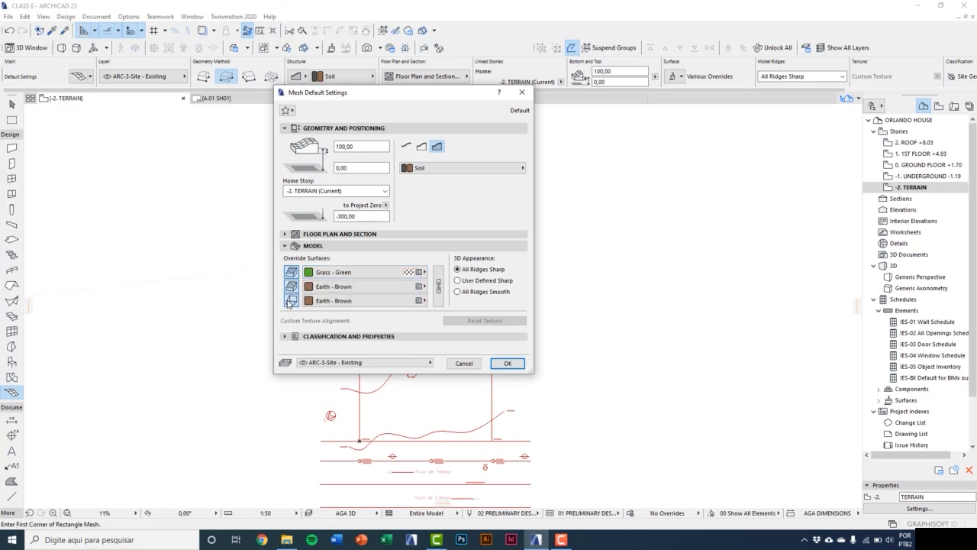
pyautogui.click(290, 301)
pyautogui.click(291, 286)
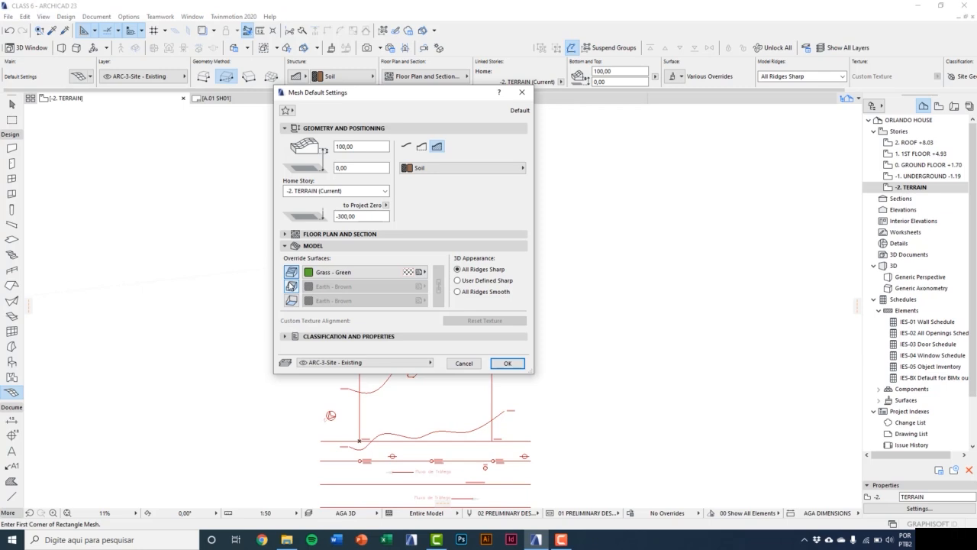
# Check the mesh's Soil building material and ARC-3-Site - Existing layer, and accept the default settings.
pyautogui.click(446, 169)
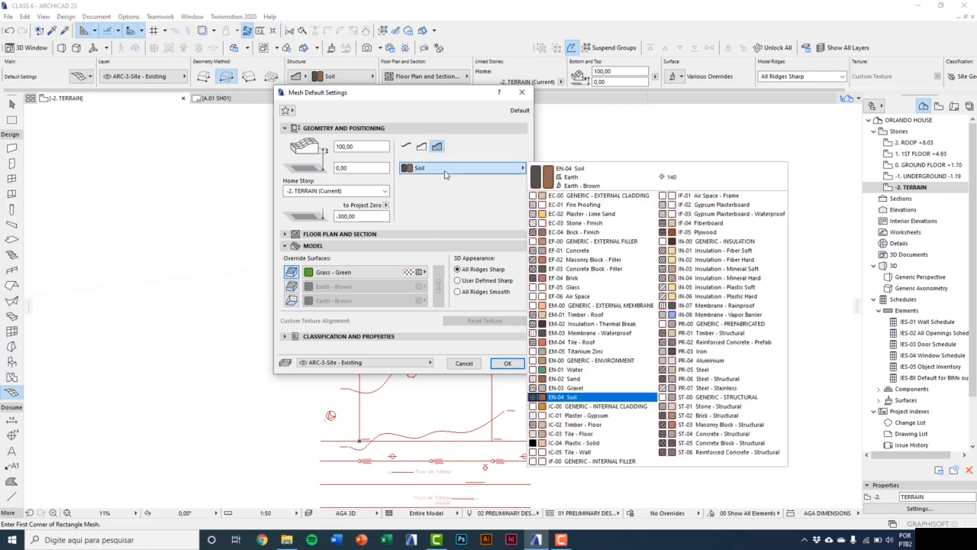
pyautogui.click(447, 174)
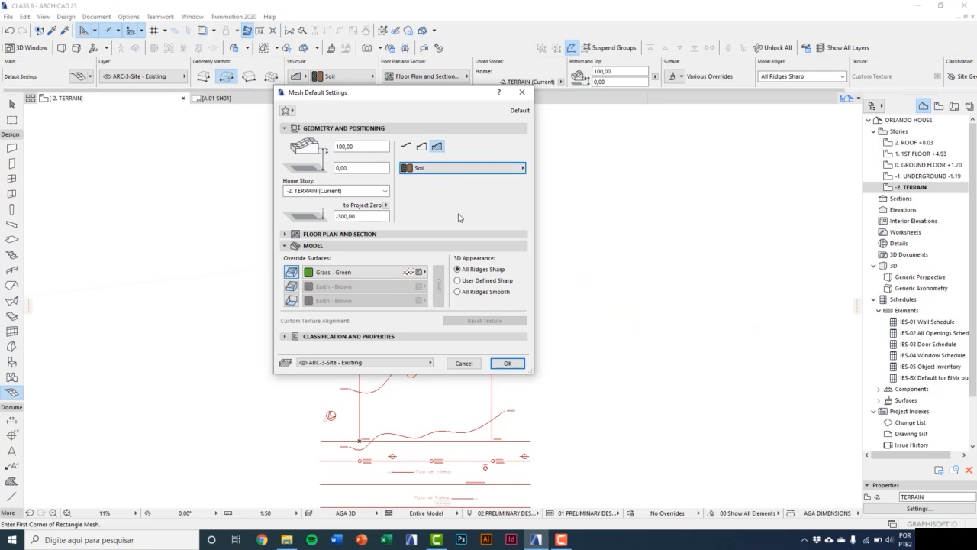
pyautogui.click(401, 363)
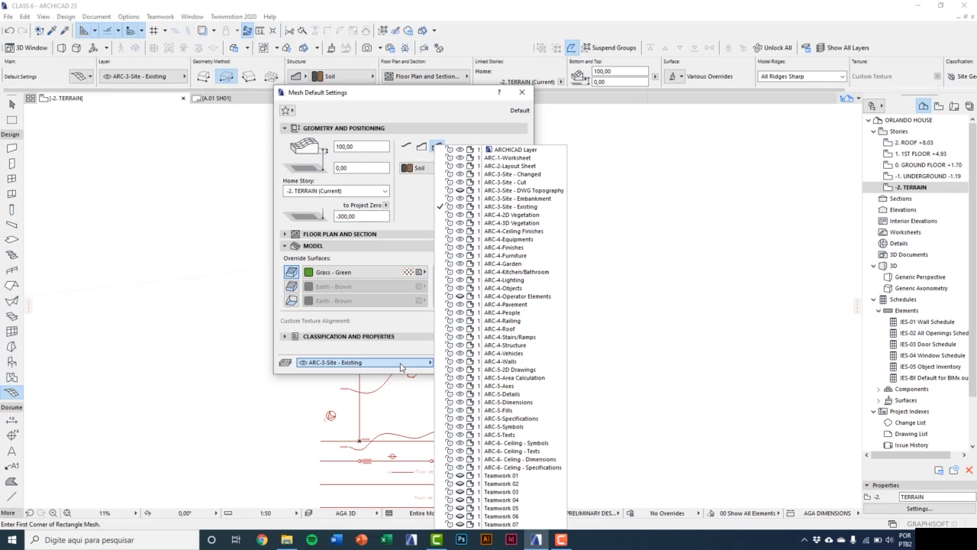
pyautogui.click(402, 365)
pyautogui.click(507, 365)
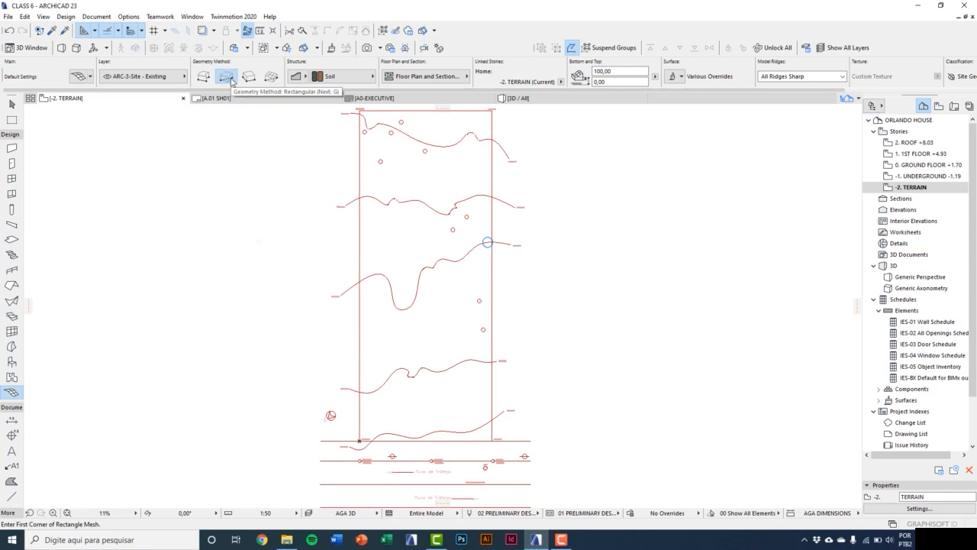
# Draw a rectangular mesh of 2000 by 5000 over the lot boundary, from the corner labelled 827,701 to the opposite corner labelled 829,932.
pyautogui.scroll(5, 475, 331)
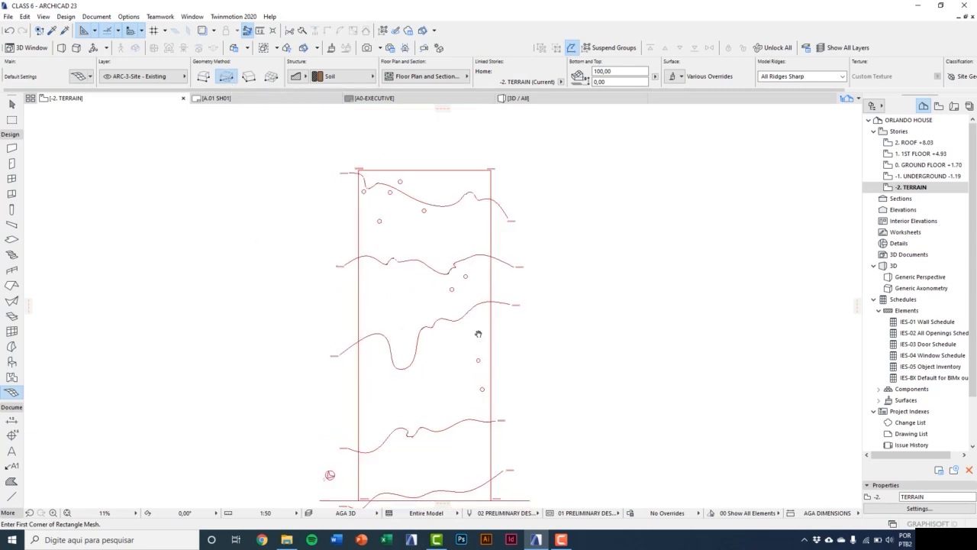
pyautogui.scroll(6, 474, 124)
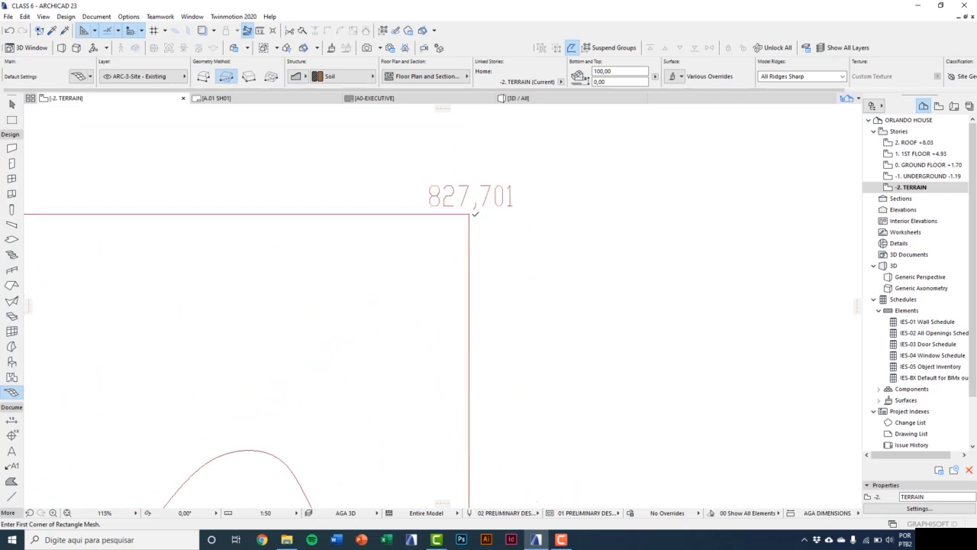
pyautogui.click(468, 213)
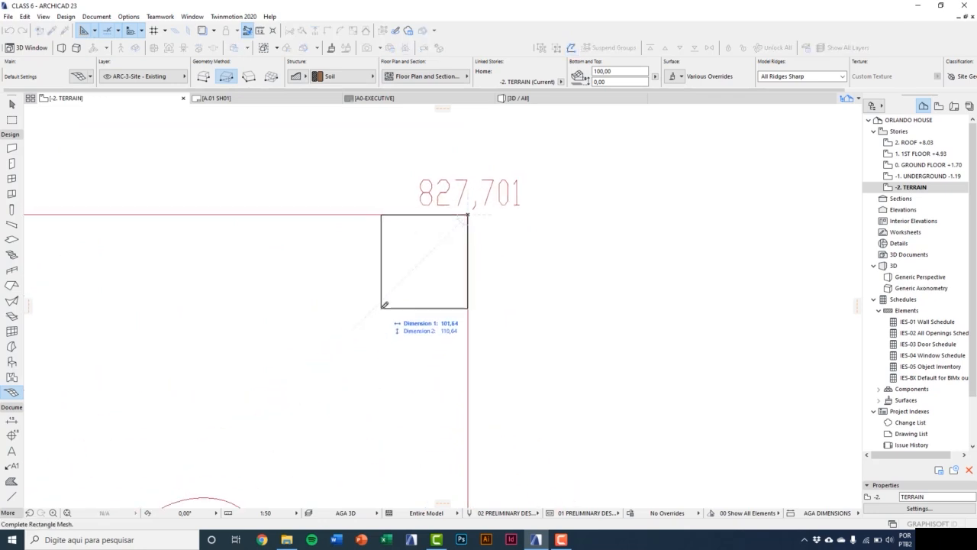
pyautogui.scroll(-6, 382, 328)
pyautogui.scroll(-4, 362, 378)
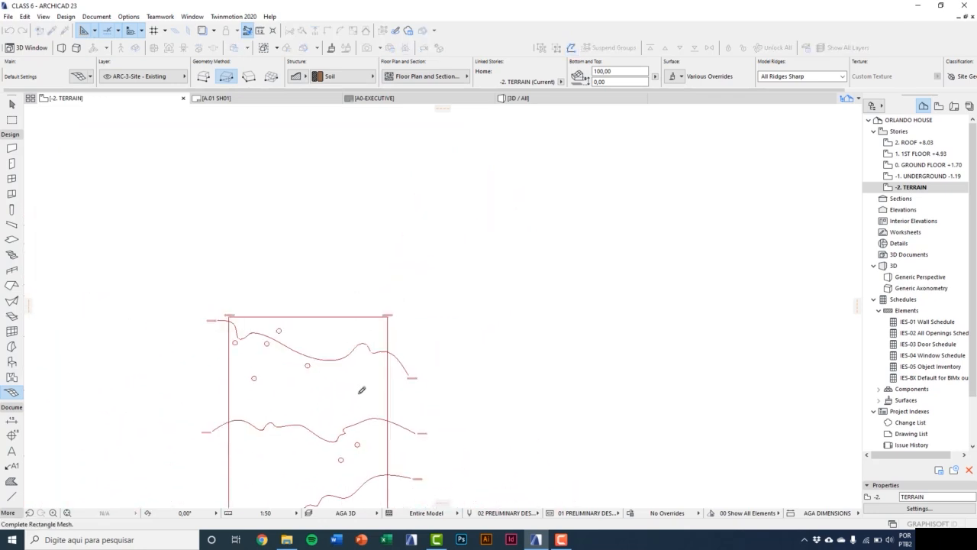
pyautogui.moveTo(377, 311); pyautogui.dragTo(420, 161, button='middle')
pyautogui.scroll(8, 333, 451)
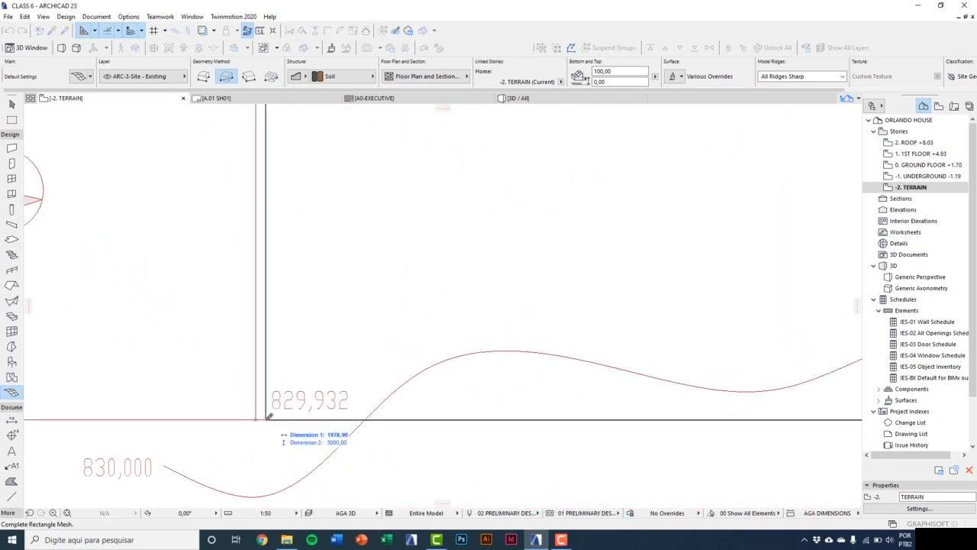
pyautogui.scroll(1, 259, 419)
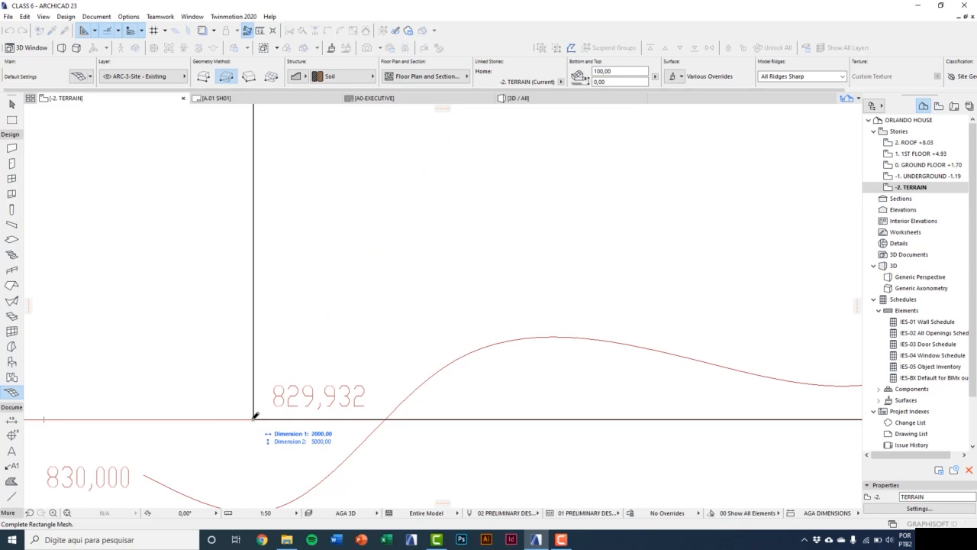
pyautogui.click(254, 416)
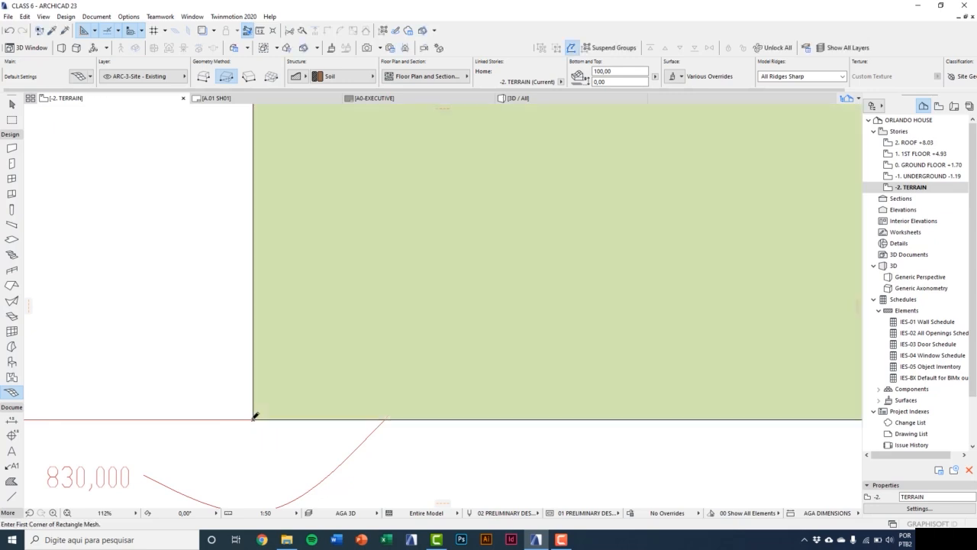
pyautogui.scroll(-10, 257, 425)
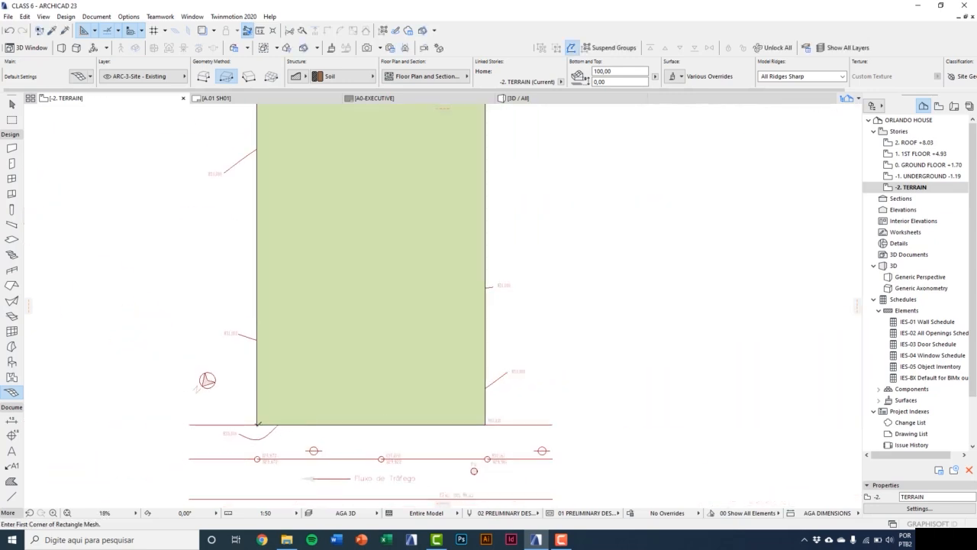
pyautogui.scroll(-5, 287, 402)
pyautogui.scroll(3, 331, 333)
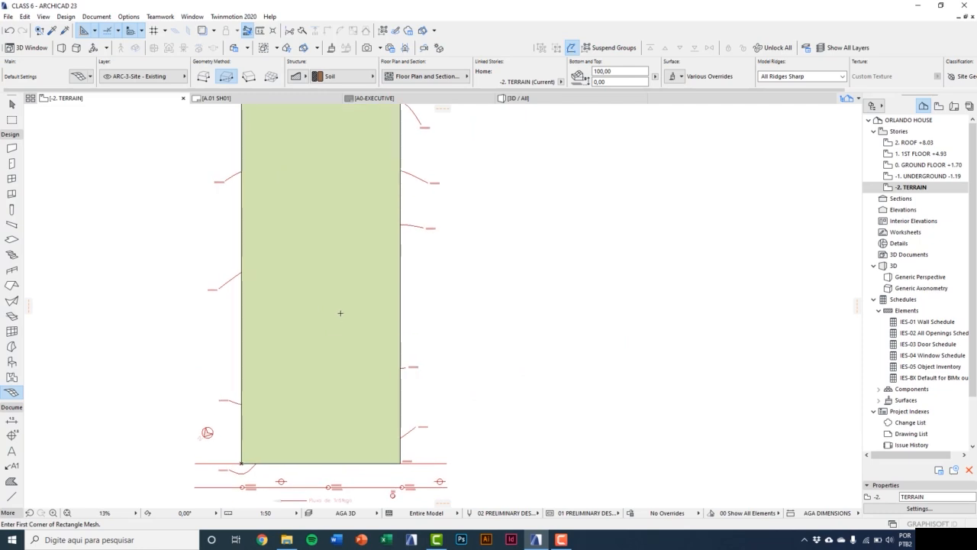
pyautogui.moveTo(341, 316); pyautogui.dragTo(348, 345, button='middle')
pyautogui.scroll(-1, 348, 345)
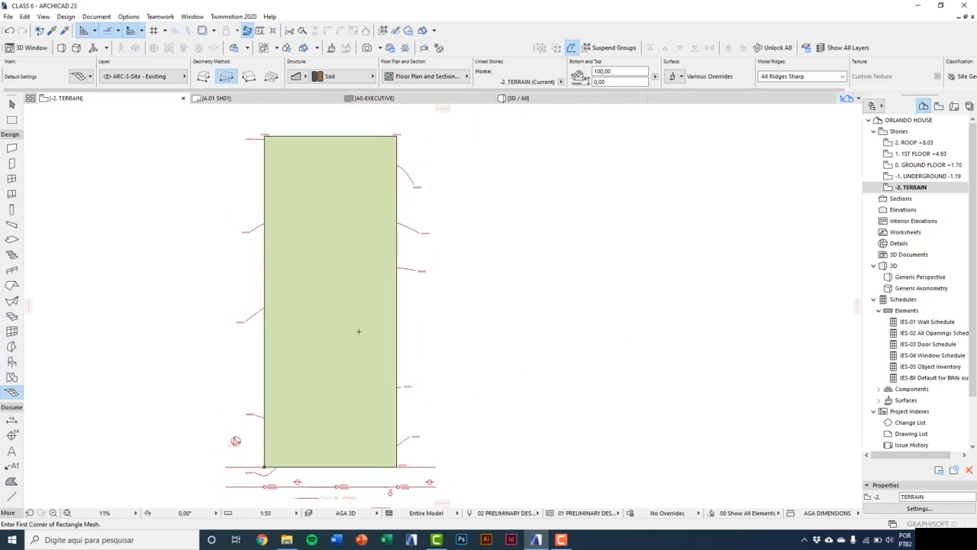
# Send the terrain mesh to the back of the display order, behind the topography linework, and deselect it.
pyautogui.press('Escape')
pyautogui.click(388, 313)
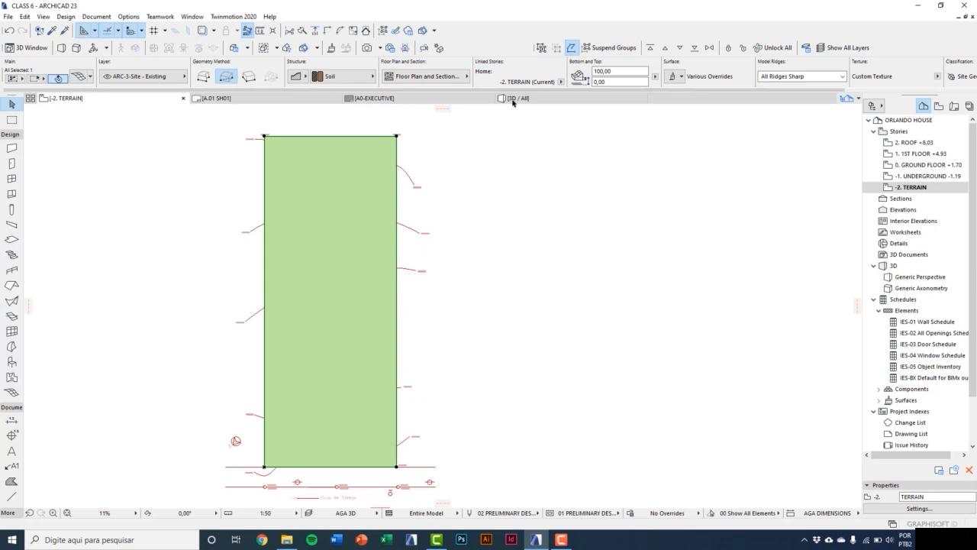
pyautogui.click(694, 49)
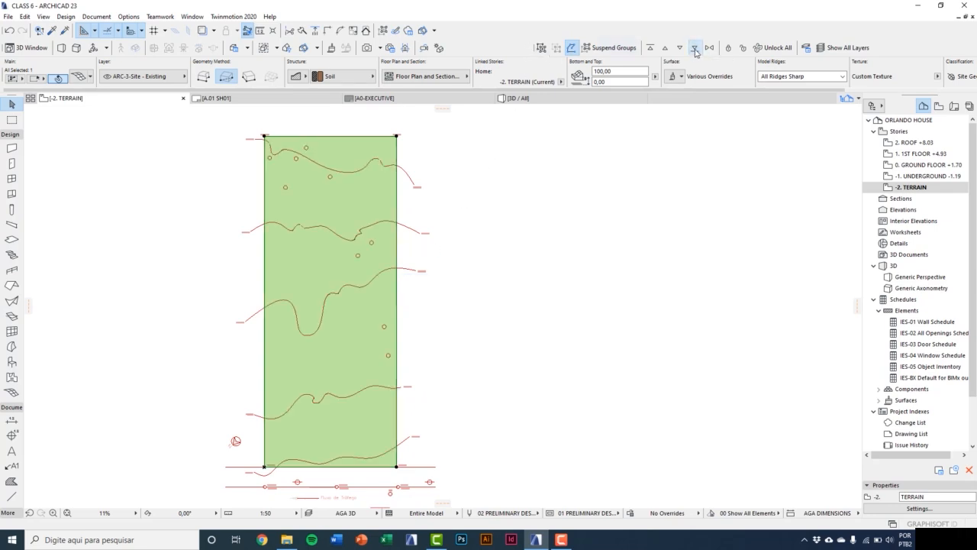
pyautogui.moveTo(406, 247); pyautogui.dragTo(454, 218, button='middle')
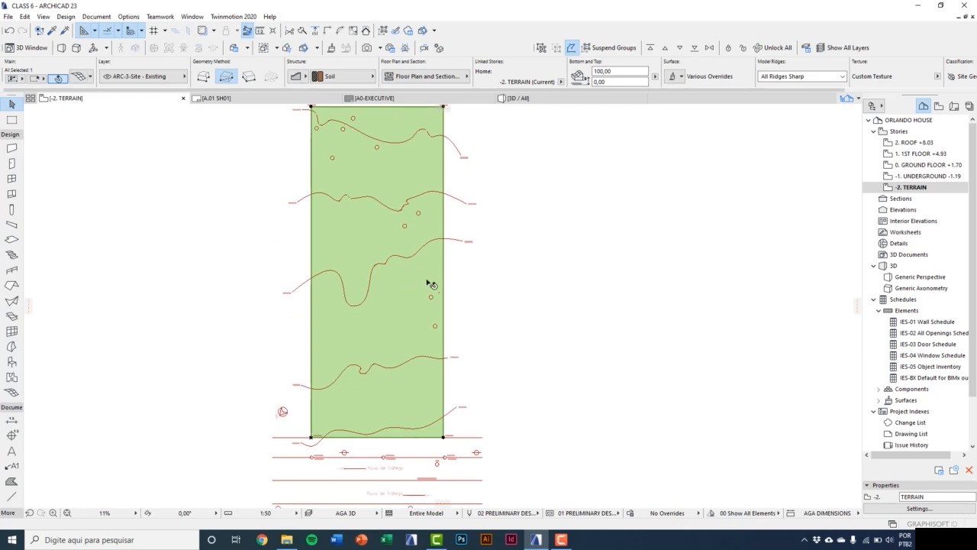
pyautogui.moveTo(464, 285); pyautogui.dragTo(457, 315, button='middle')
pyautogui.press('Escape')
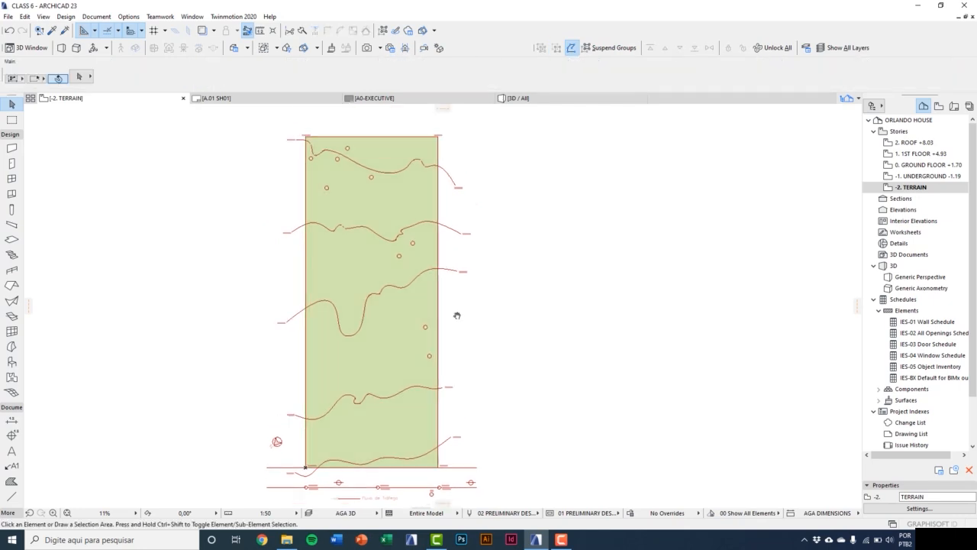
# Show the terrain mesh in 3D and inspect its grass surface and soil sides from an angled view.
pyautogui.press('F3')
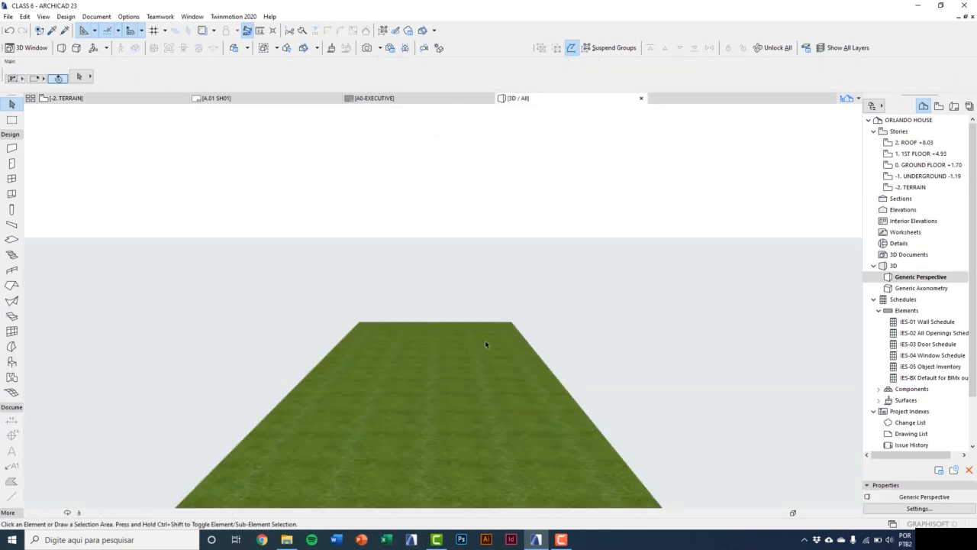
pyautogui.moveTo(515, 356); pyautogui.dragTo(362, 254, button='middle')
pyautogui.scroll(-2, 393, 337)
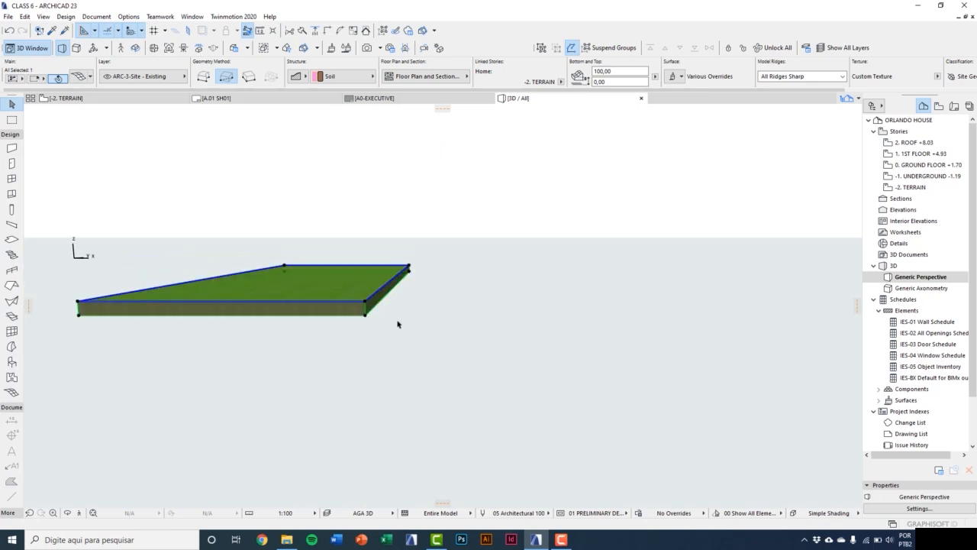
pyautogui.click(395, 324)
pyautogui.press('o')
pyautogui.moveTo(405, 312); pyautogui.dragTo(271, 318)
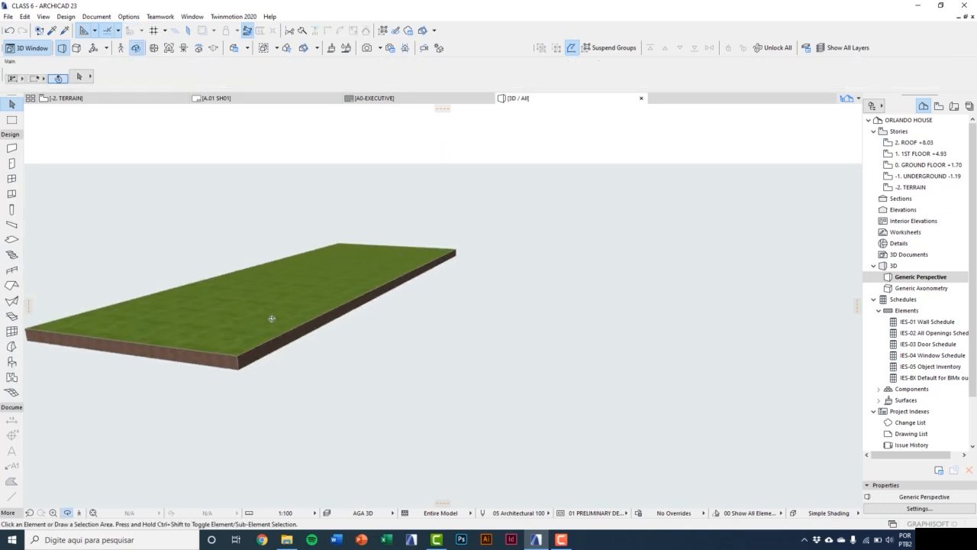
pyautogui.keyDown('shift'); pyautogui.moveTo(270, 318); pyautogui.dragTo(354, 366, button='middle'); pyautogui.keyUp('shift')
# Set the terrain mesh's height to 200 in its selection settings.
pyautogui.hotkey('ctrl', 't')
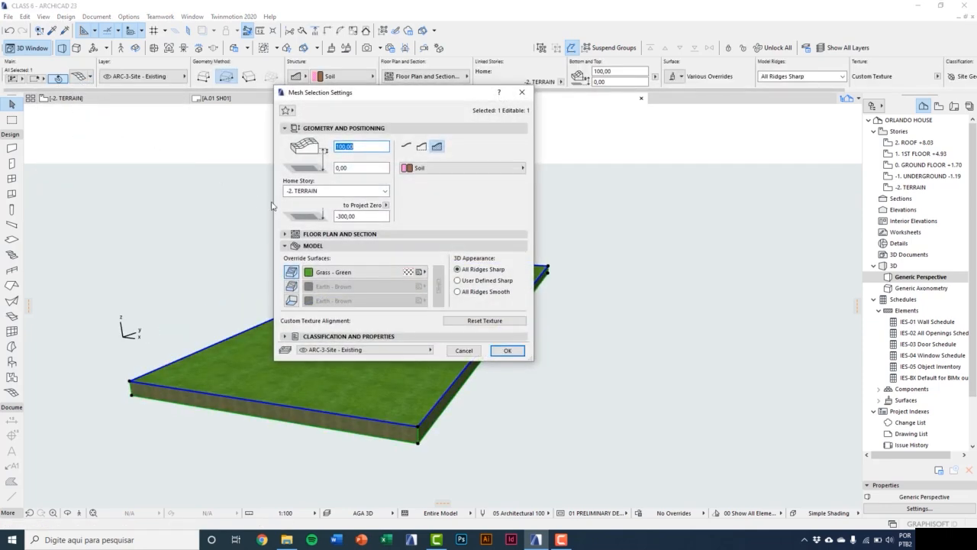
pyautogui.moveTo(400, 97); pyautogui.dragTo(553, 161)
pyautogui.write('2')
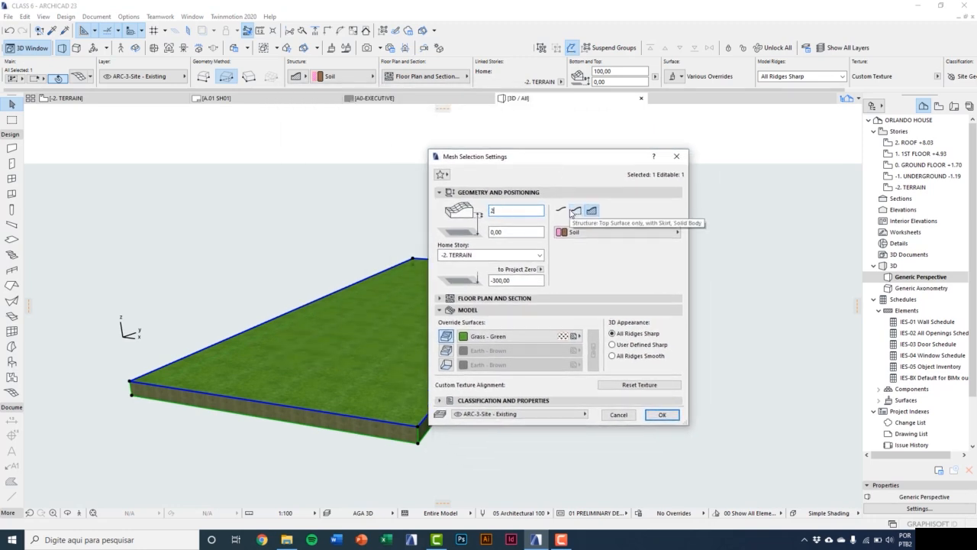
pyautogui.write('00')
pyautogui.press('Return')
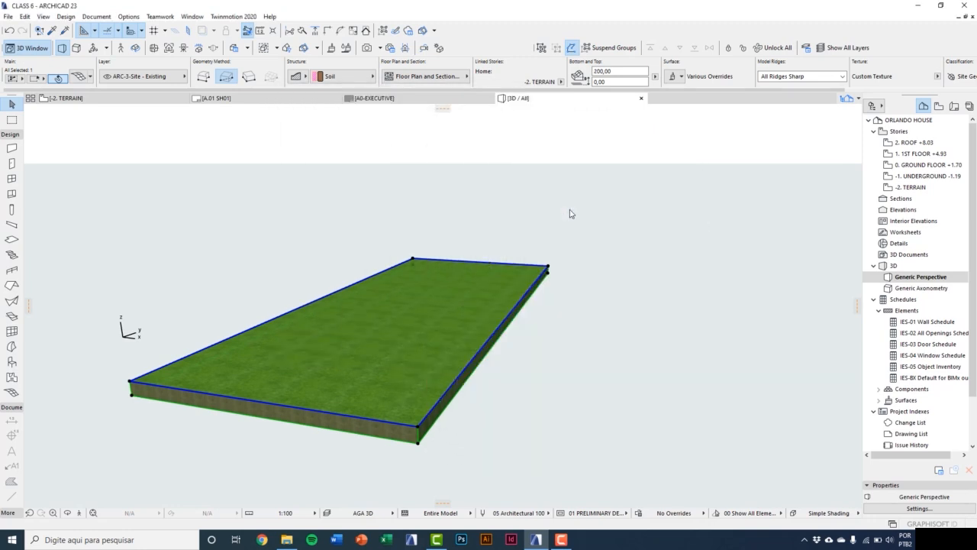
pyautogui.scroll(2, 439, 435)
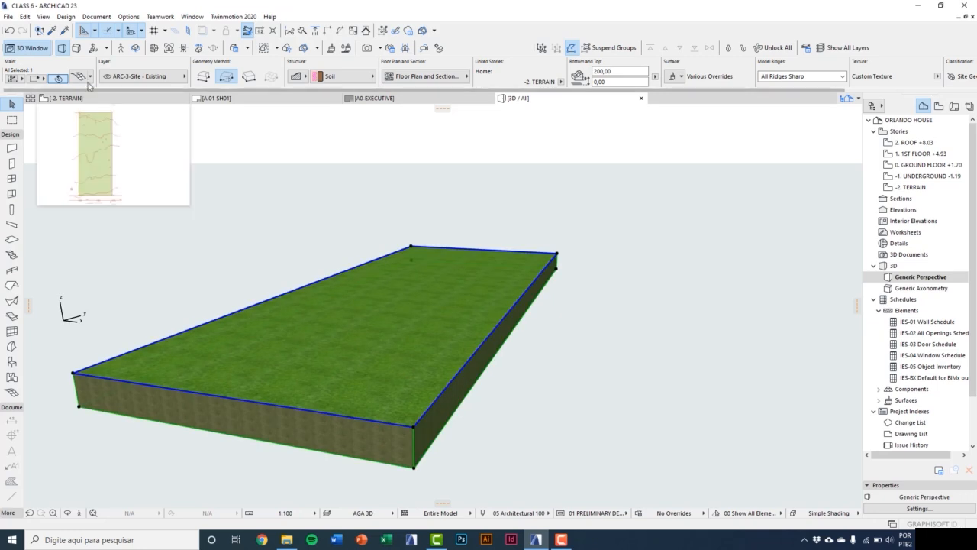
# Return the terrain mesh's height to 100 and deselect it.
pyautogui.hotkey('ctrl', 't')
pyautogui.write('100')
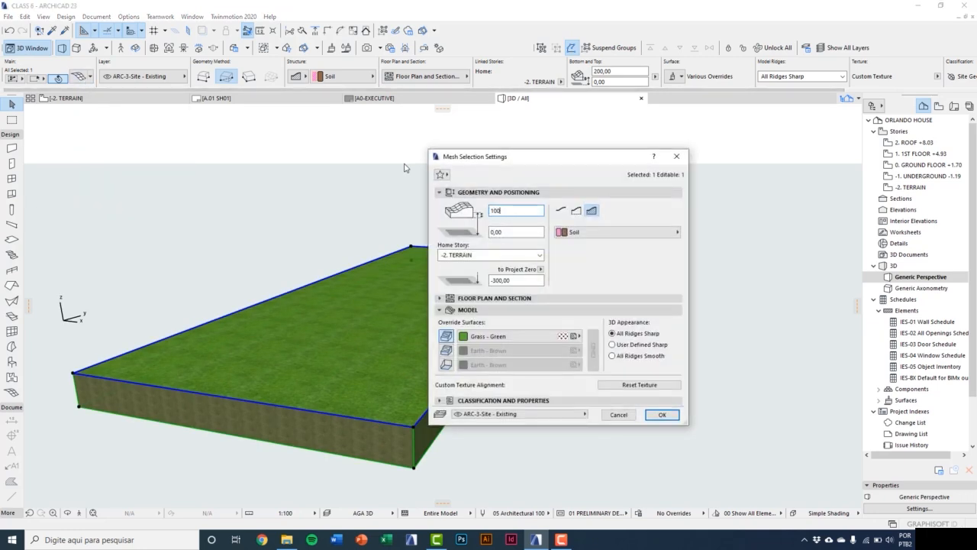
pyautogui.press('Return')
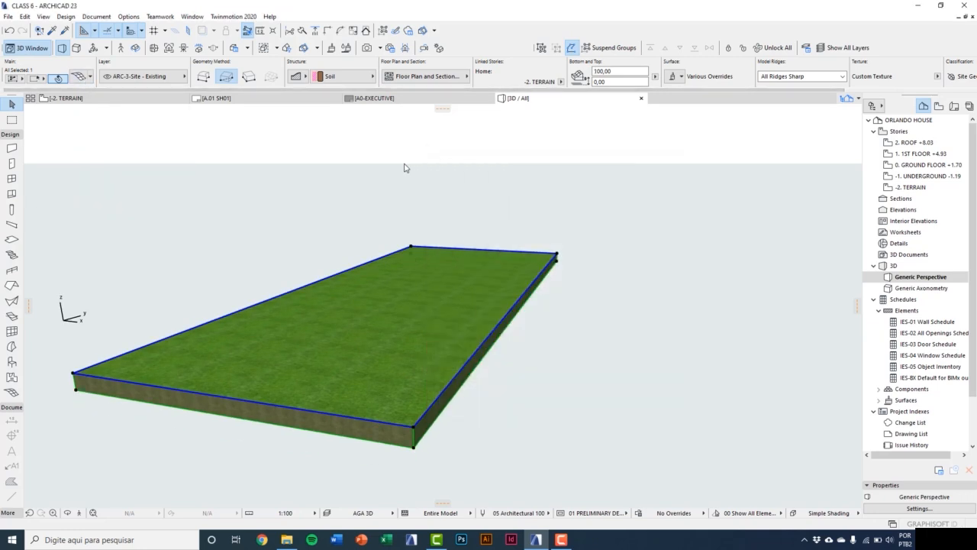
pyautogui.press('Escape')
pyautogui.click(435, 259)
pyautogui.press('Escape')
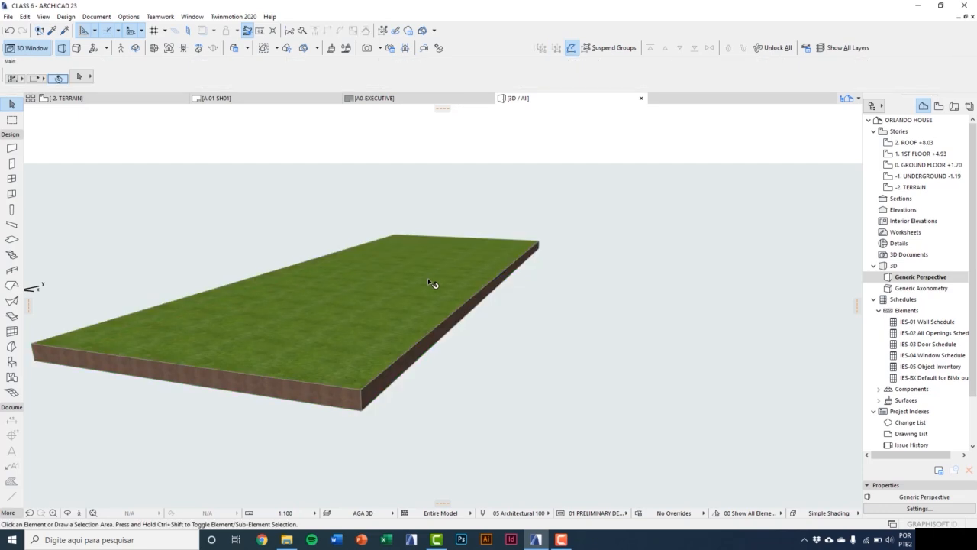
# Return to the TERRAIN floor plan and examine the elevation labels of the lot corners and contours nearest the street.
pyautogui.press('F2')
pyautogui.scroll(10, 356, 367)
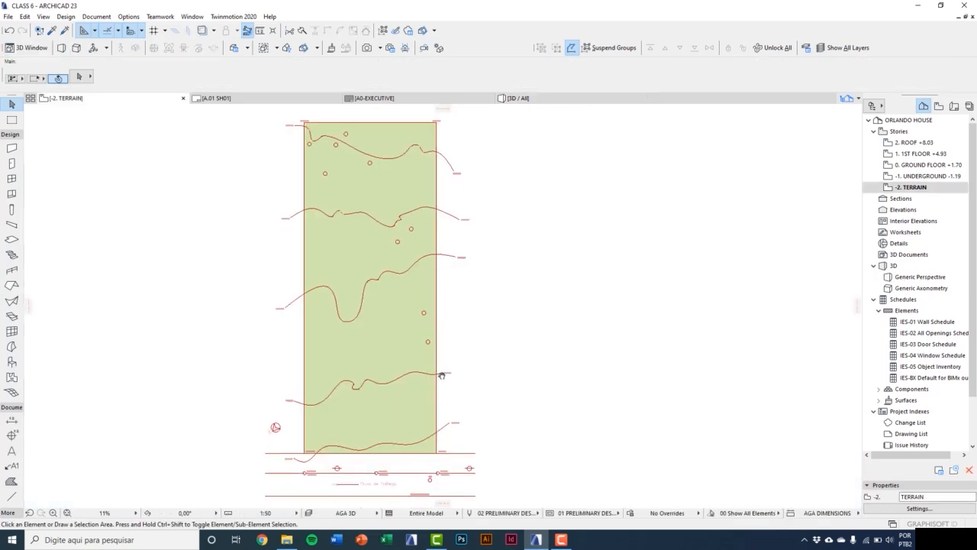
pyautogui.scroll(1, 301, 390)
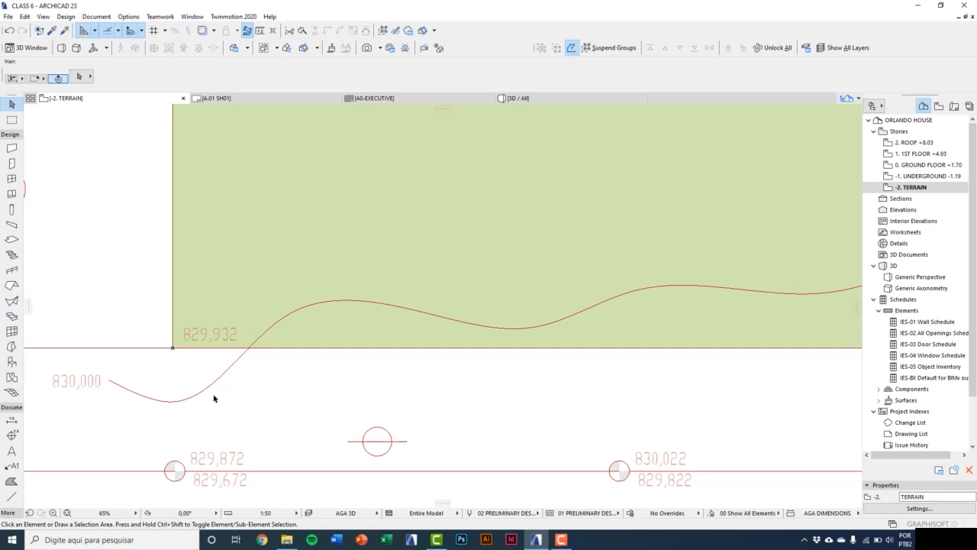
pyautogui.scroll(-3, 280, 325)
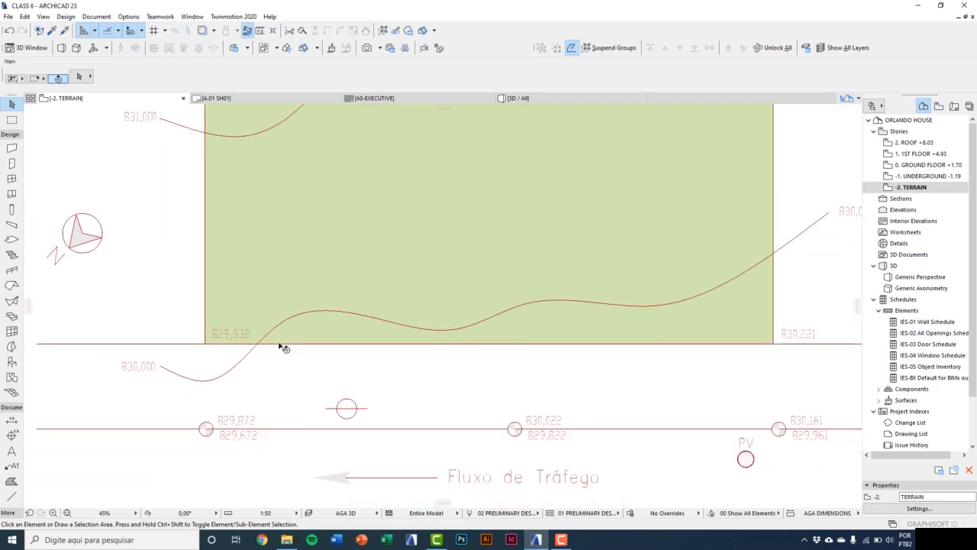
pyautogui.scroll(-2, 519, 325)
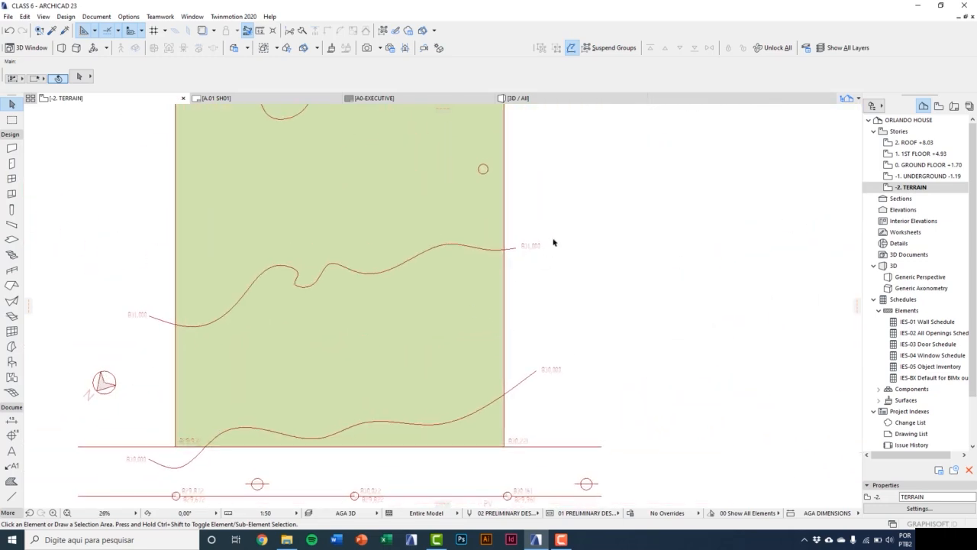
pyautogui.scroll(4, 530, 245)
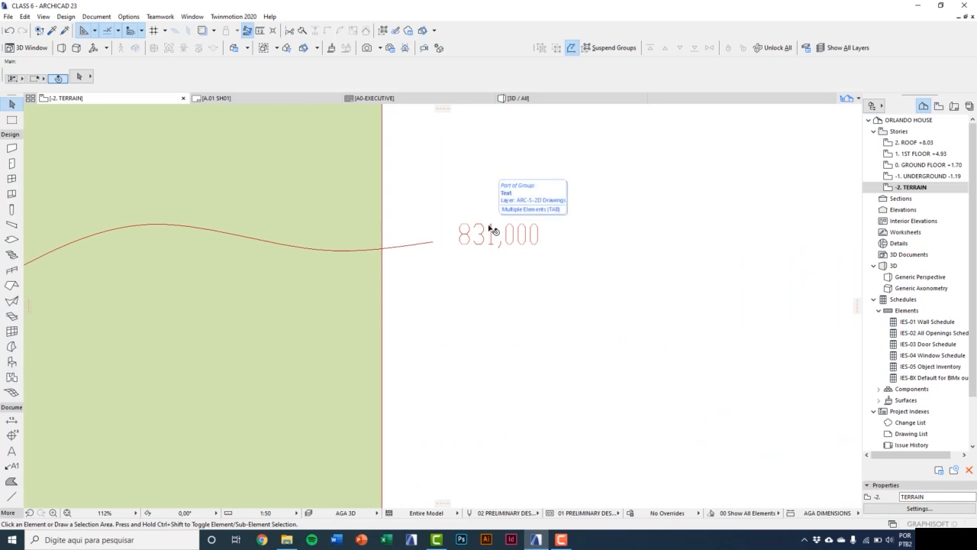
pyautogui.moveTo(492, 229); pyautogui.dragTo(450, 422, button='middle')
pyautogui.scroll(-2, 446, 420)
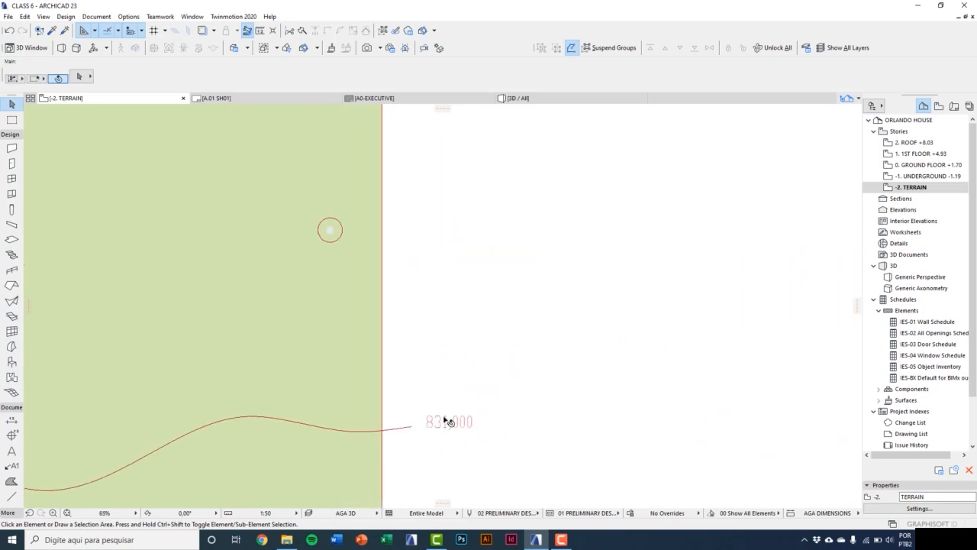
pyautogui.scroll(-3, 446, 421)
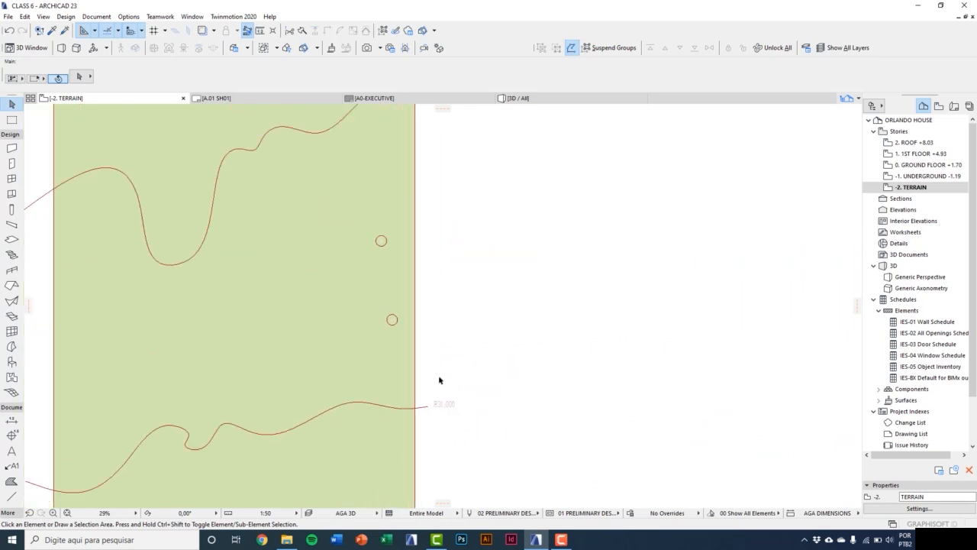
# Examine the elevation labels of the remaining contour lines toward the rear of the lot.
pyautogui.scroll(3, 461, 245)
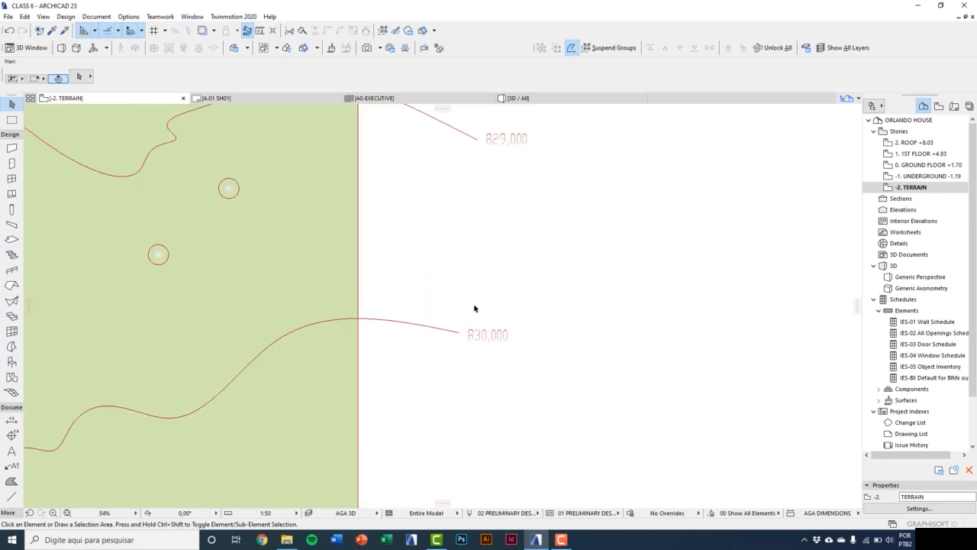
pyautogui.scroll(1, 475, 308)
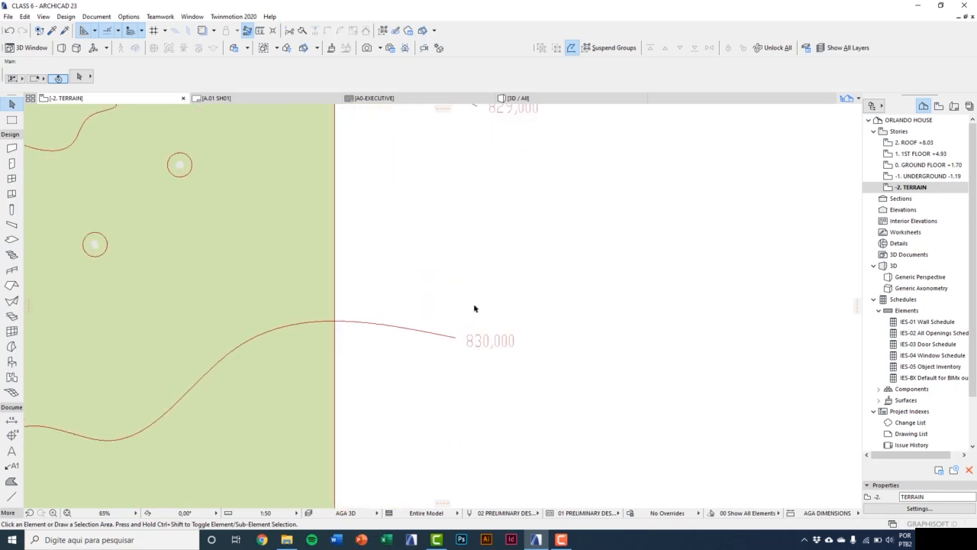
pyautogui.moveTo(469, 293); pyautogui.dragTo(484, 423, button='middle')
pyautogui.scroll(-2, 481, 393)
pyautogui.moveTo(463, 229); pyautogui.dragTo(467, 345, button='middle')
pyautogui.scroll(2, 466, 345)
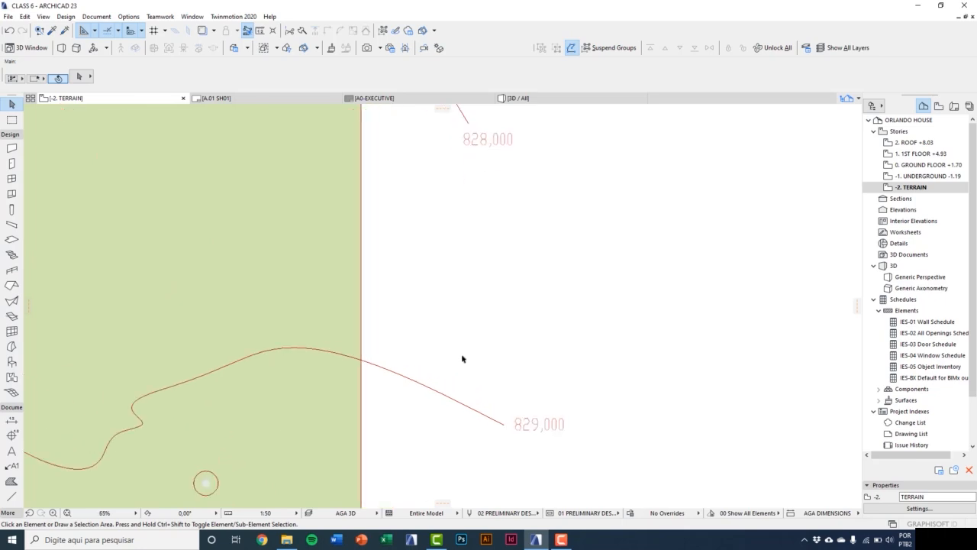
pyautogui.scroll(-4, 459, 391)
pyautogui.moveTo(447, 221); pyautogui.dragTo(444, 309, button='middle')
pyautogui.scroll(4, 445, 309)
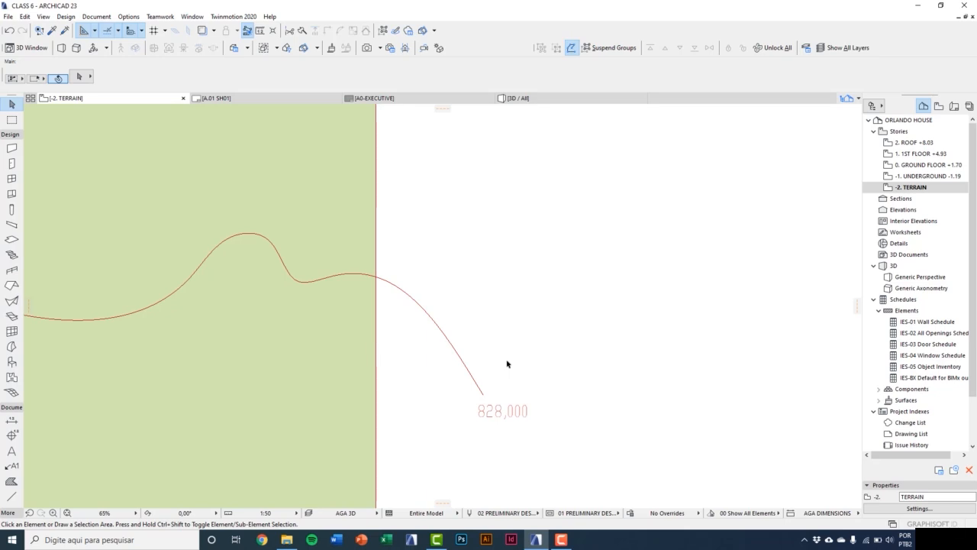
pyautogui.scroll(-3, 508, 365)
pyautogui.scroll(-6, 481, 332)
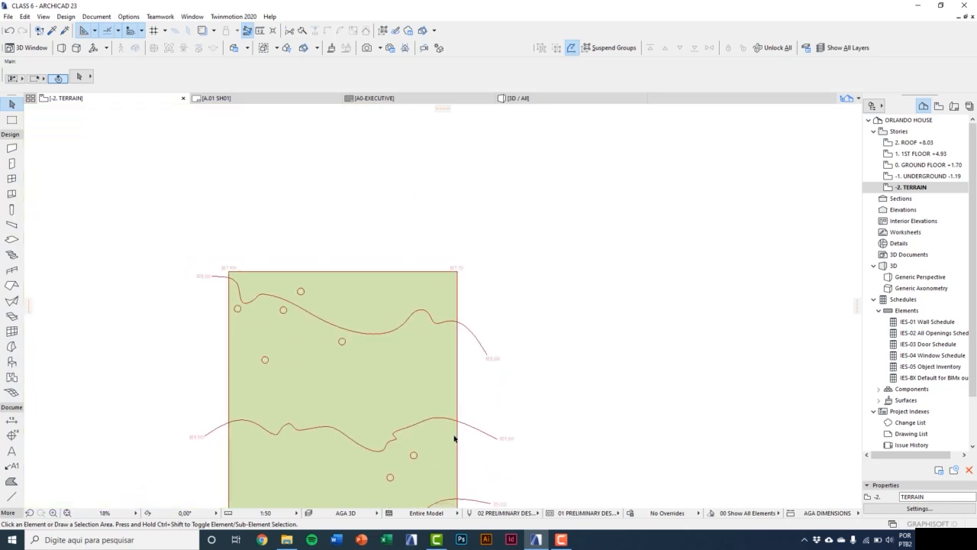
pyautogui.scroll(-2, 458, 386)
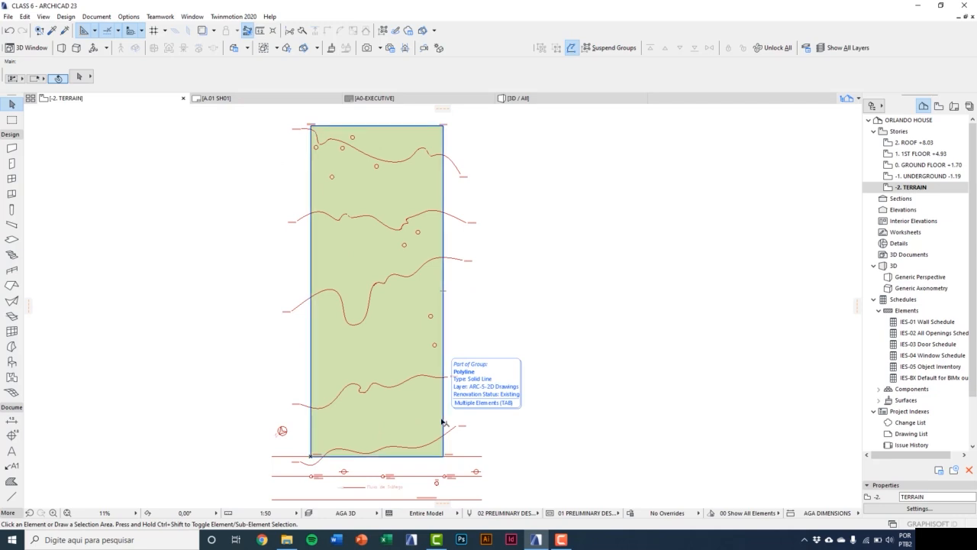
# Add new points to the terrain mesh along the 830,000 contour nearest the street, using Fit to User Ridges.
pyautogui.click(409, 336)
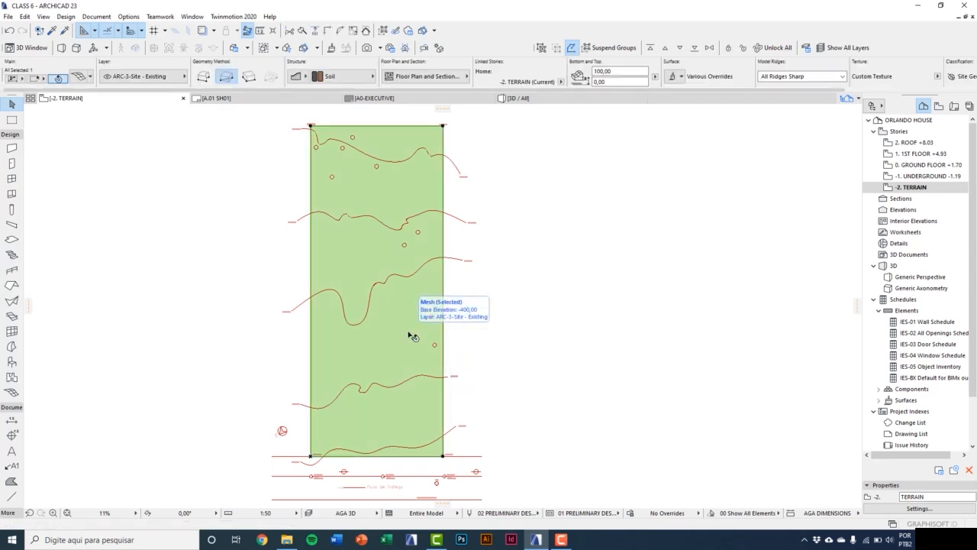
pyautogui.click(13, 393)
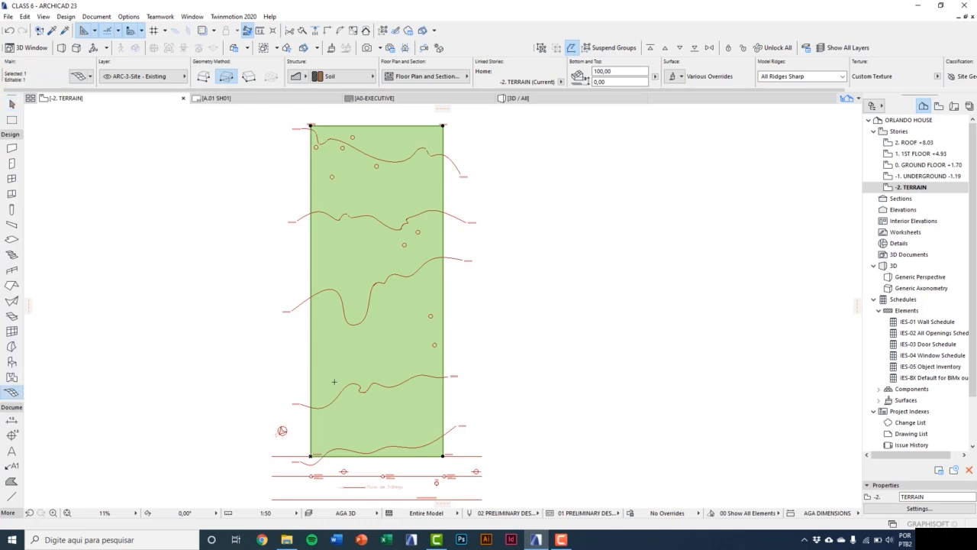
pyautogui.moveTo(359, 413); pyautogui.dragTo(323, 366, button='middle')
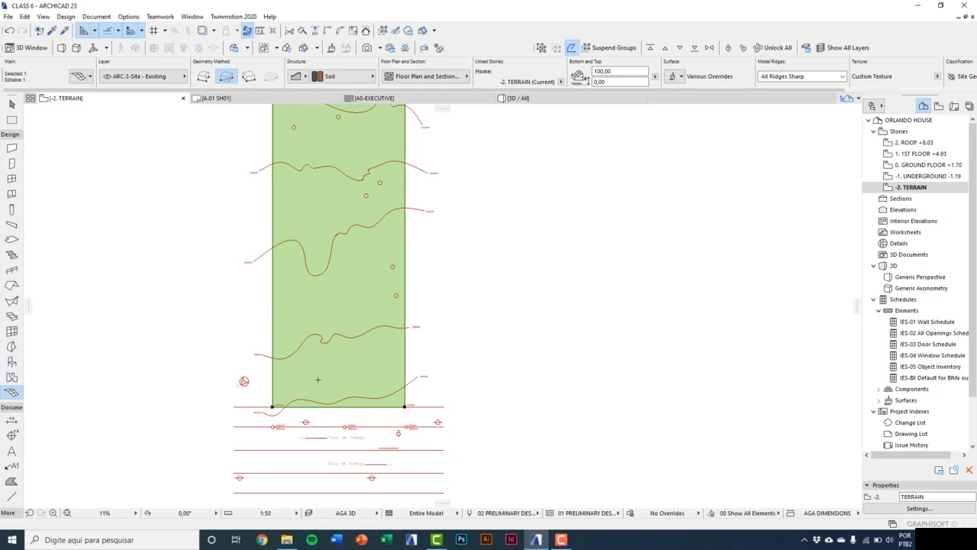
pyautogui.scroll(8, 317, 379)
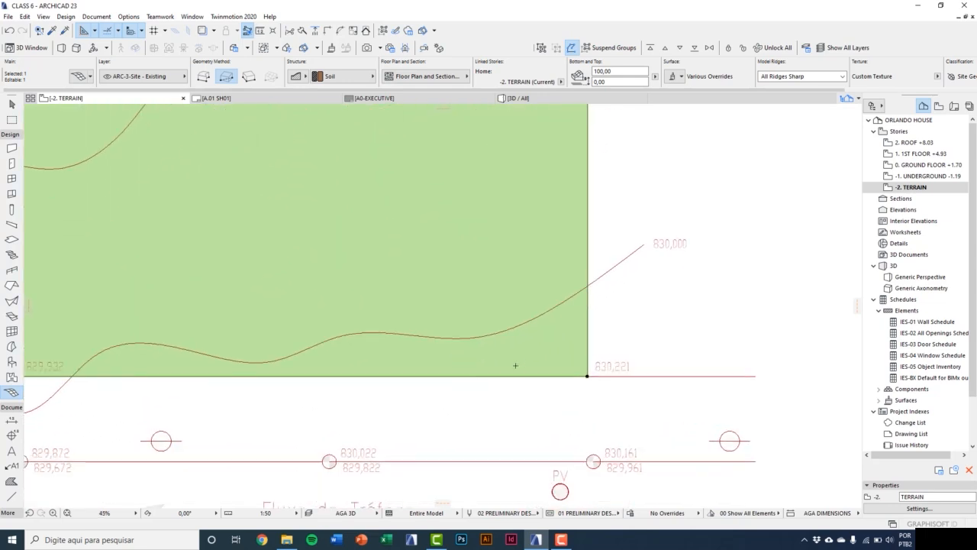
pyautogui.moveTo(560, 358); pyautogui.dragTo(618, 354, button='middle')
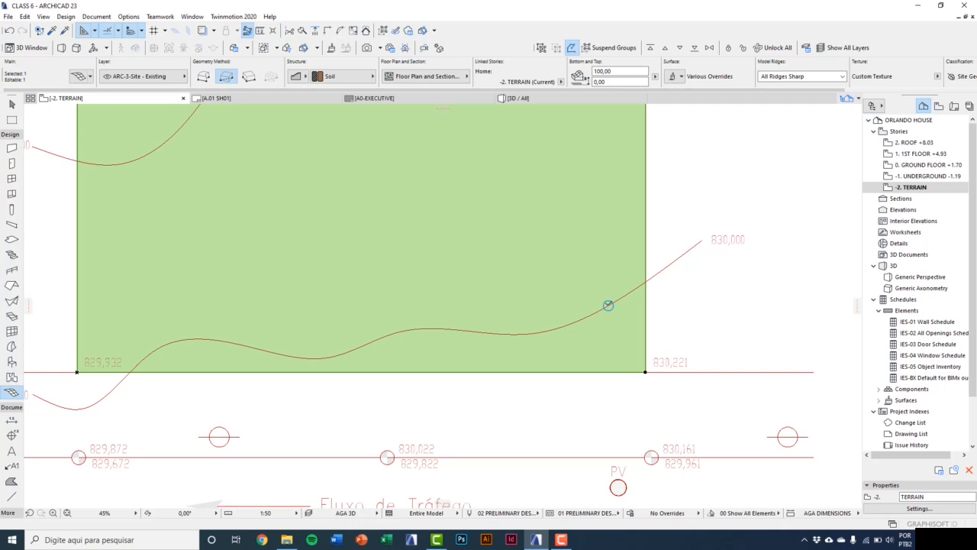
pyautogui.press('space')
pyautogui.click(581, 322)
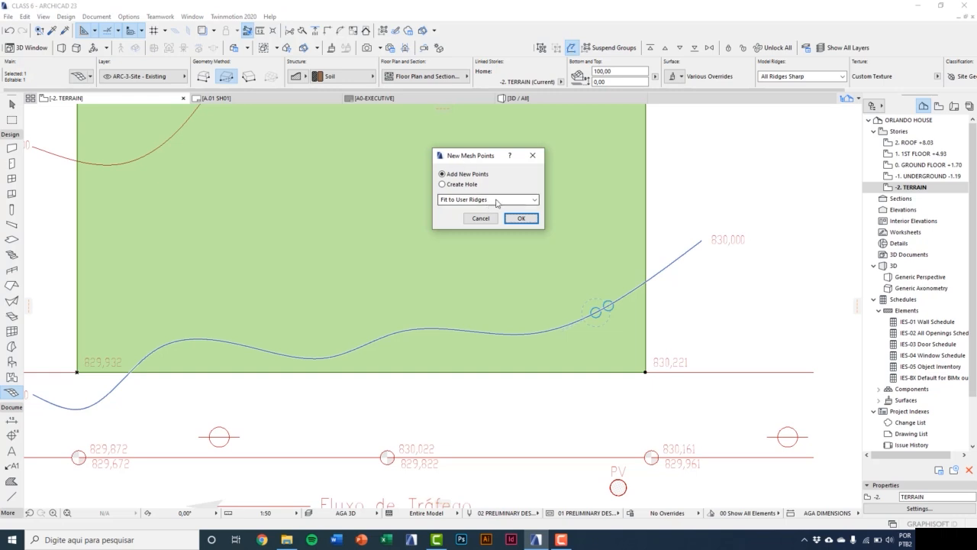
pyautogui.click(519, 219)
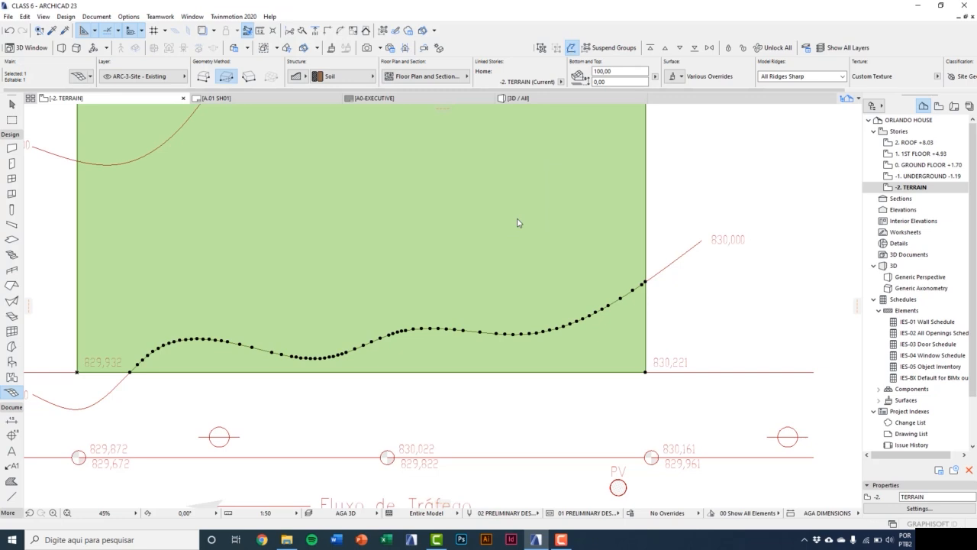
pyautogui.scroll(-3, 603, 343)
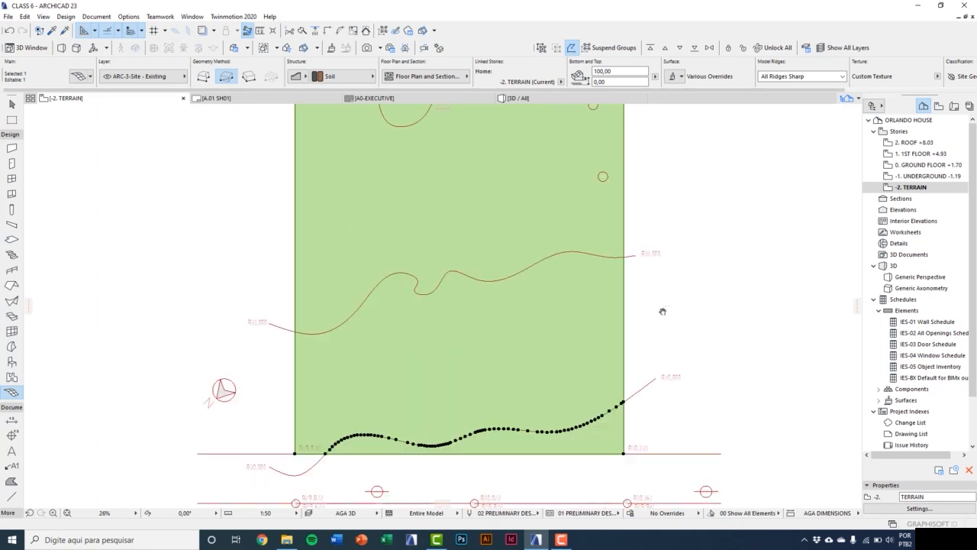
# Add new points to the terrain mesh along the 831,000 contour and the rear 830,000 contour, using Fit to User Ridges.
pyautogui.scroll(3, 661, 229)
pyautogui.click(584, 252)
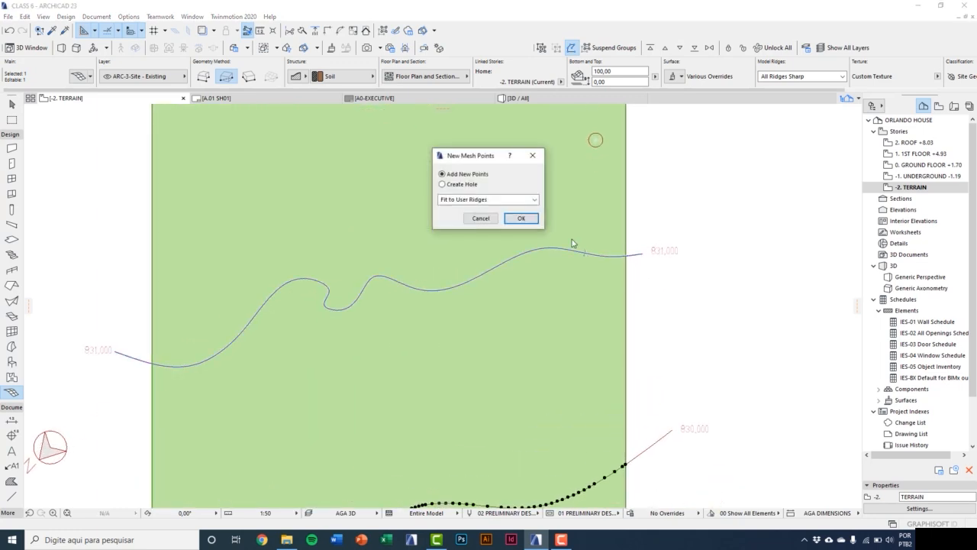
pyautogui.click(526, 220)
pyautogui.moveTo(615, 290); pyautogui.dragTo(606, 547, button='middle')
pyautogui.moveTo(572, 203); pyautogui.dragTo(568, 371, button='middle')
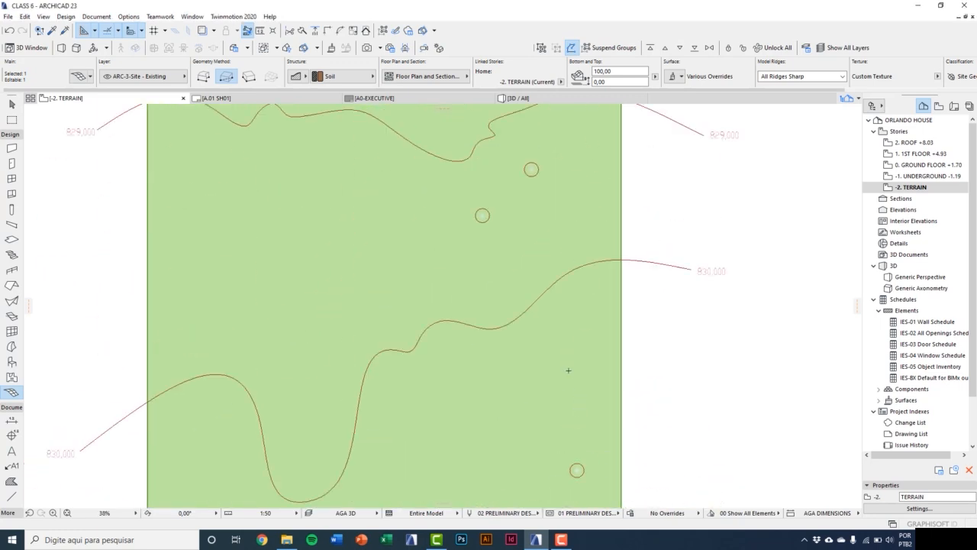
pyautogui.click(585, 273)
pyautogui.click(520, 218)
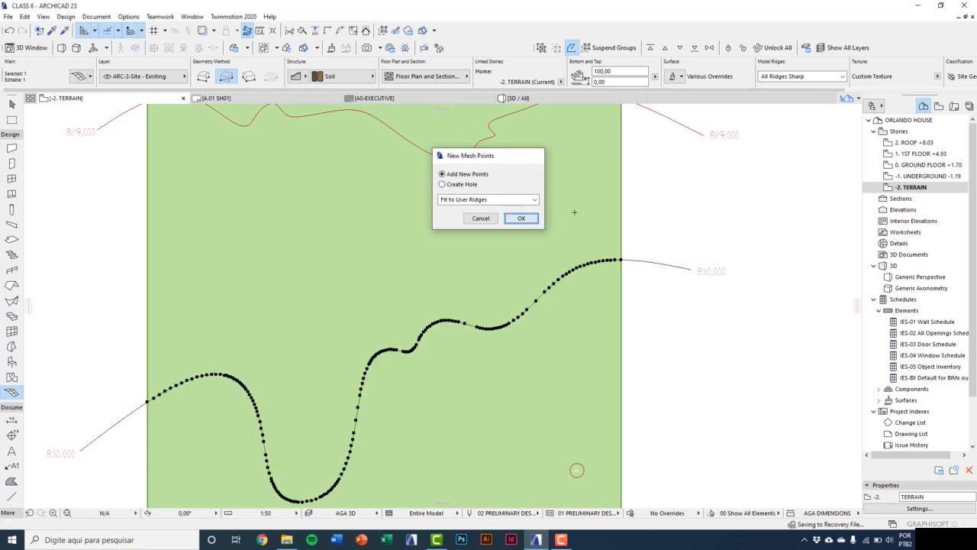
# Add new points along the 829,000 and 828,000 contours with Fit to User Ridges, and deselect the terrain mesh.
pyautogui.moveTo(534, 229); pyautogui.dragTo(578, 290, button='middle')
pyautogui.click(574, 295)
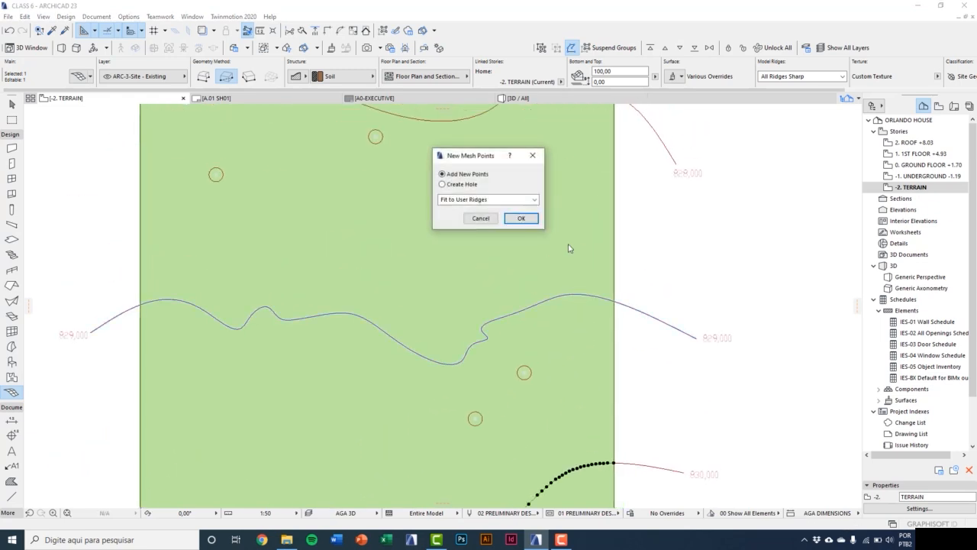
pyautogui.click(519, 217)
pyautogui.moveTo(546, 194); pyautogui.dragTo(562, 368, button='middle')
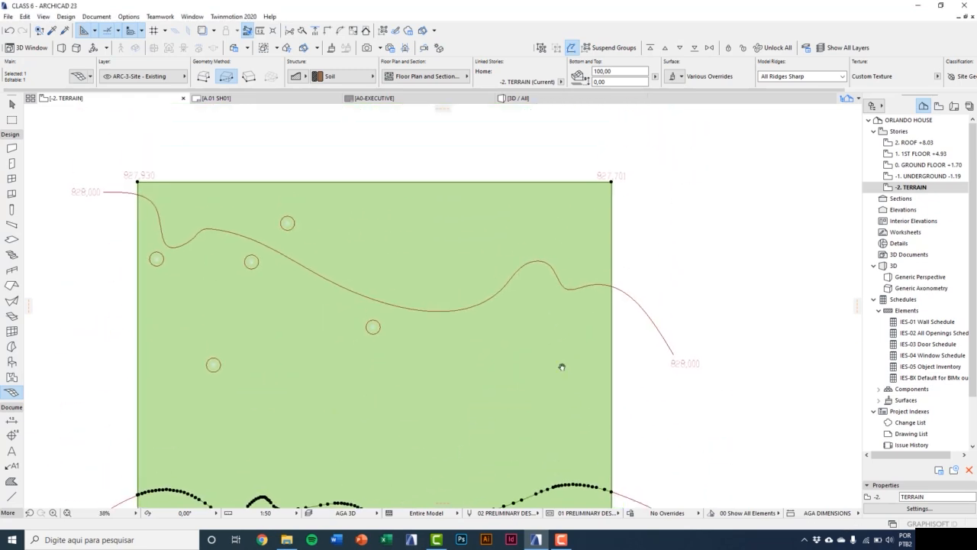
pyautogui.click(525, 266)
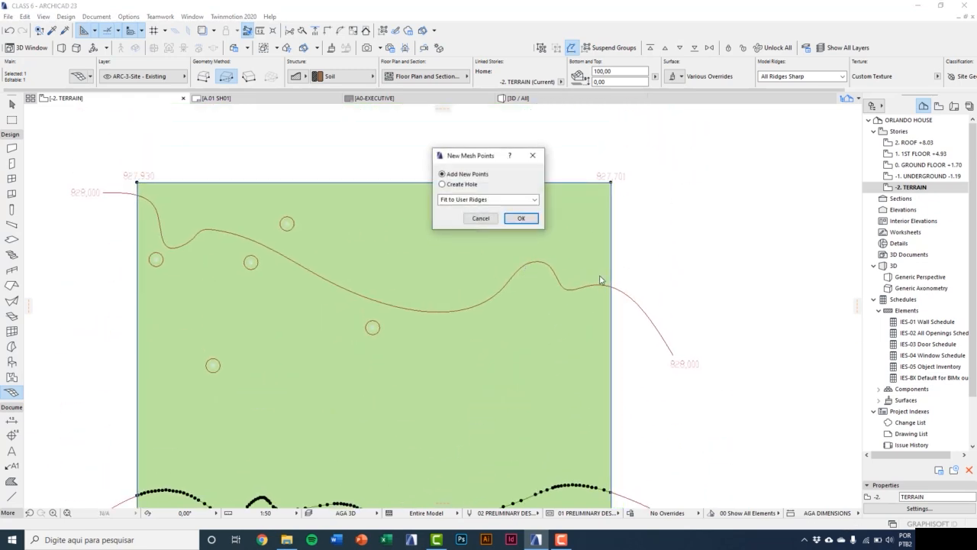
pyautogui.click(520, 219)
pyautogui.scroll(-4, 552, 344)
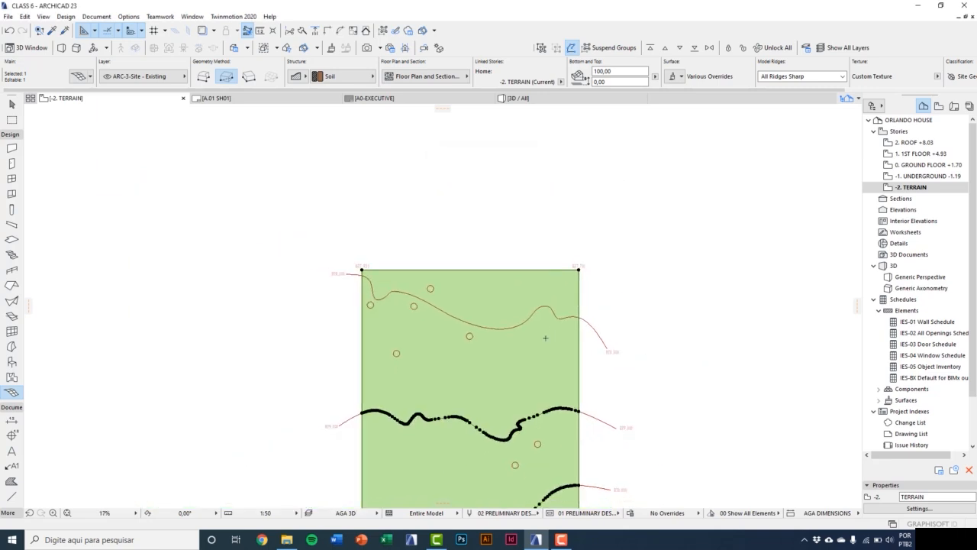
pyautogui.click(540, 310)
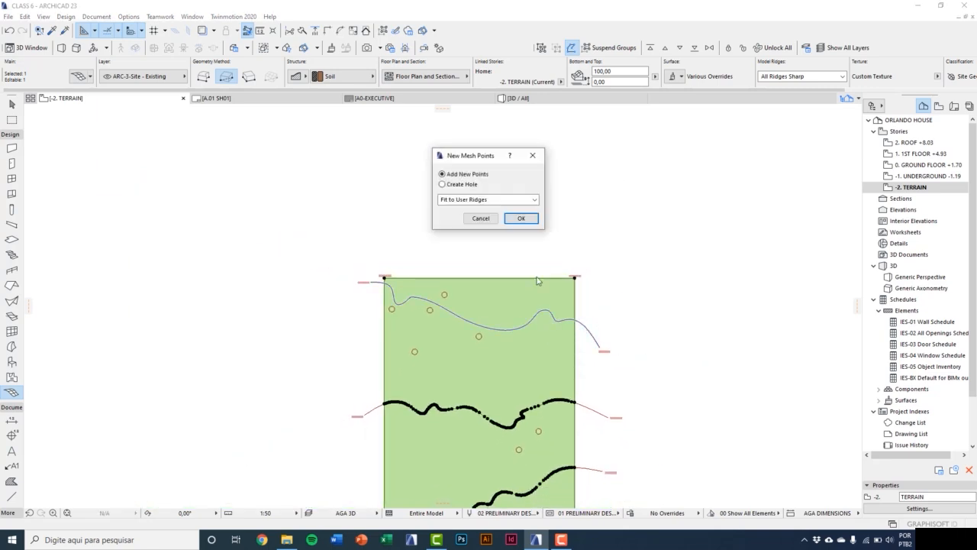
pyautogui.click(520, 218)
pyautogui.press('Escape')
pyautogui.moveTo(530, 369); pyautogui.dragTo(504, 315, button='middle')
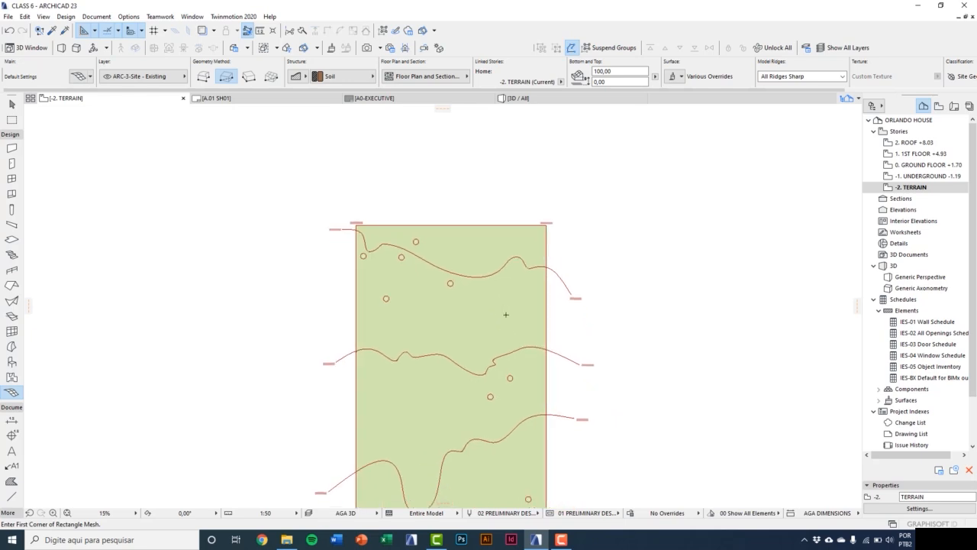
pyautogui.press('Escape')
# Inspect the terrain mesh and its contour points in 3D, and return to the TERRAIN floor plan.
pyautogui.moveTo(523, 357); pyautogui.dragTo(465, 249, button='middle')
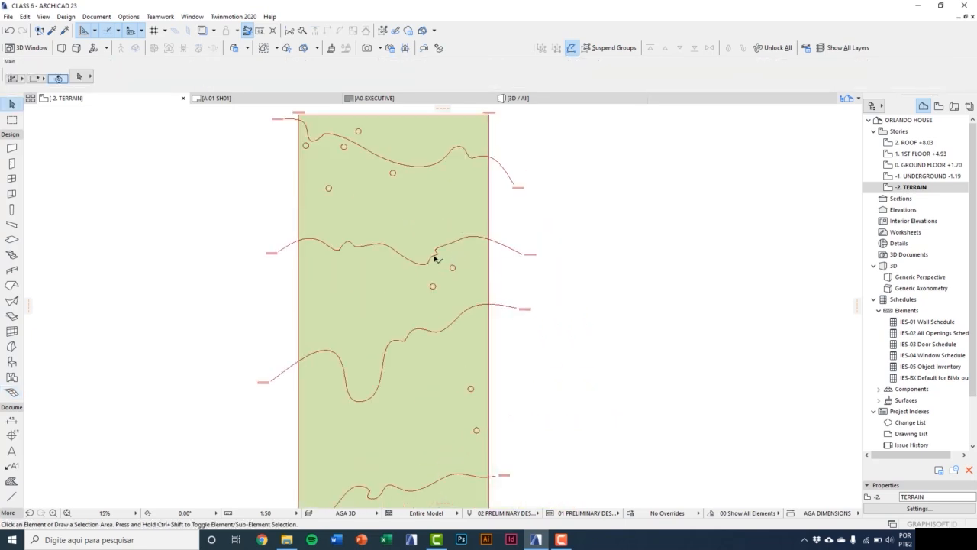
pyautogui.press('F3')
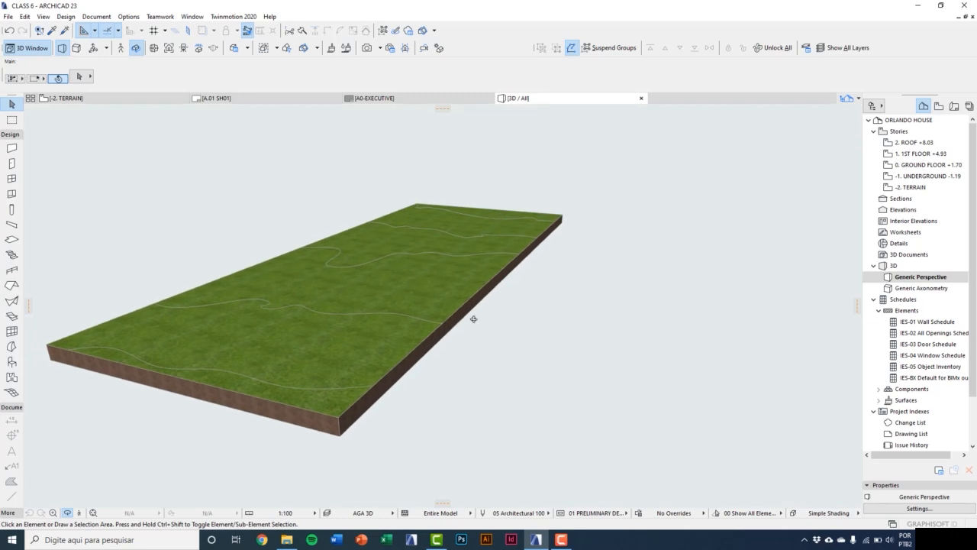
pyautogui.moveTo(467, 306)
pyautogui.mouseDown()
pyautogui.moveTo(429, 316)
pyautogui.moveTo(435, 290)
pyautogui.mouseUp()
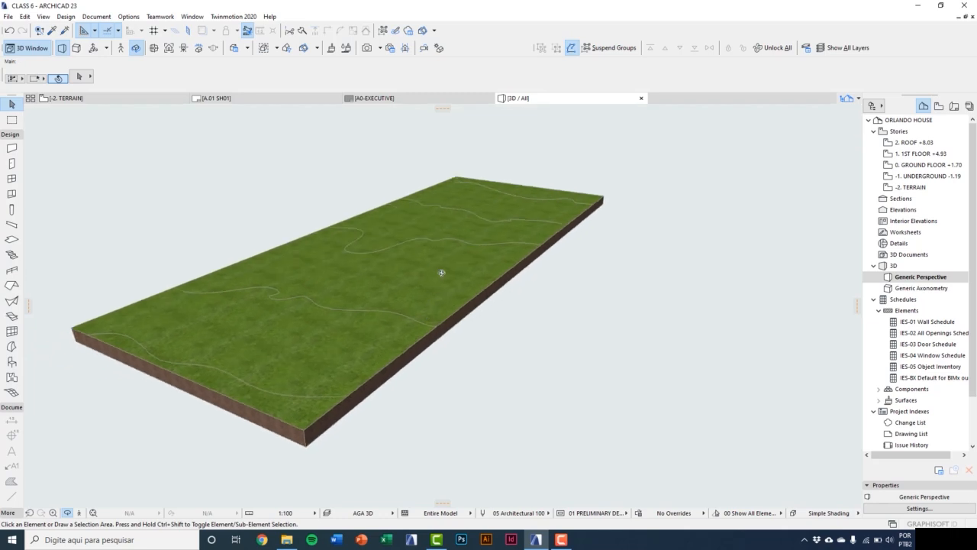
pyautogui.click(441, 272)
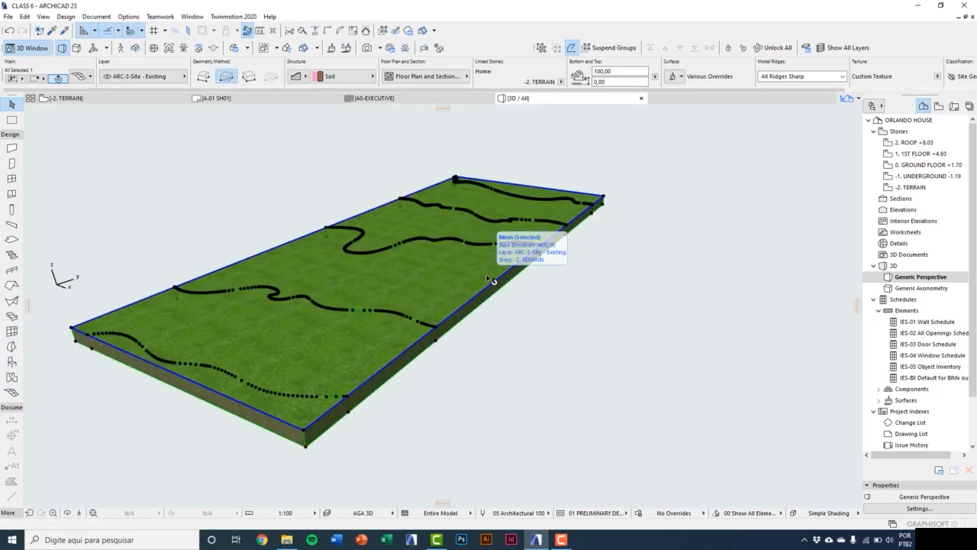
pyautogui.moveTo(492, 281); pyautogui.dragTo(533, 302, button='middle')
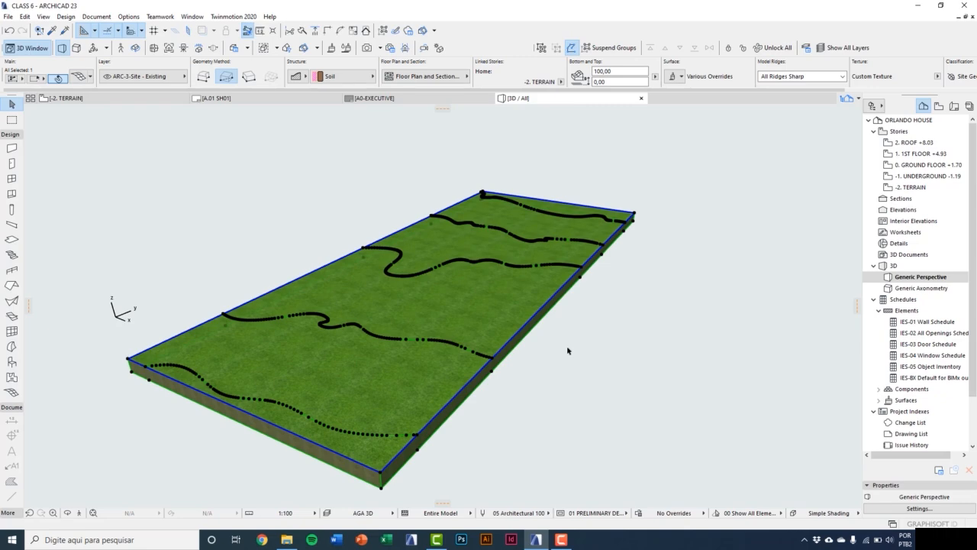
pyautogui.click(563, 405)
pyautogui.press('F2')
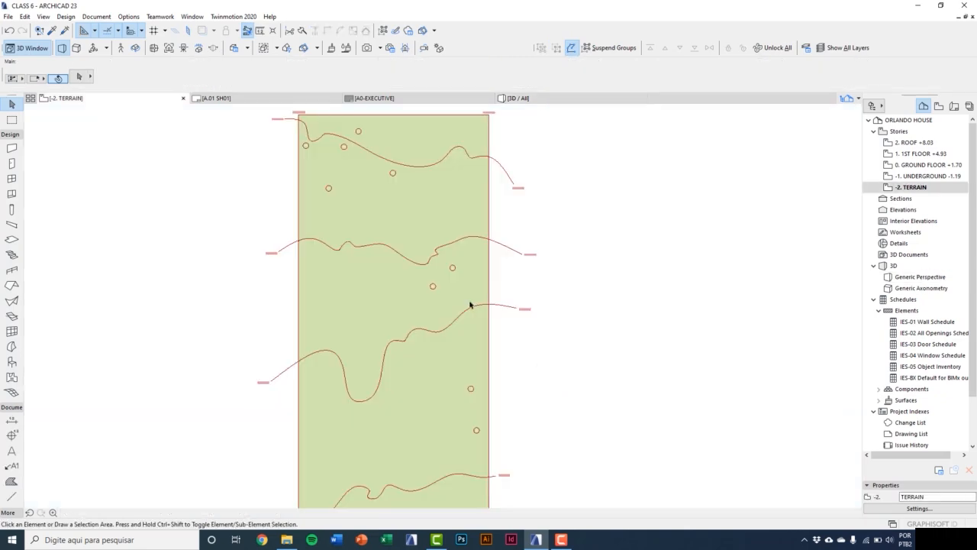
# Elevate all mesh points of the 830,000 contour nearest the street to height 0 relative to Project Zero, using Apply to All.
pyautogui.click(405, 299)
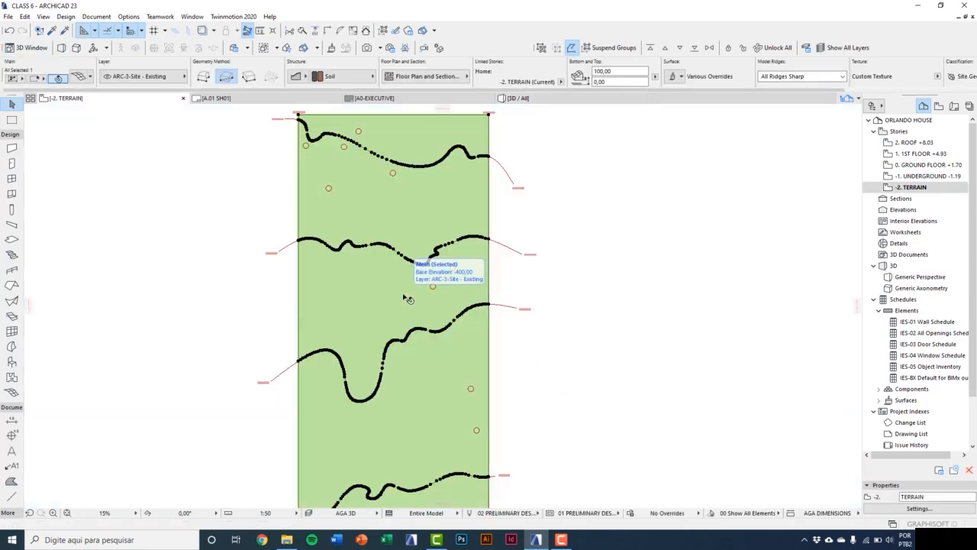
pyautogui.moveTo(473, 470); pyautogui.dragTo(460, 312, button='middle')
pyautogui.moveTo(465, 407); pyautogui.dragTo(458, 349, button='middle')
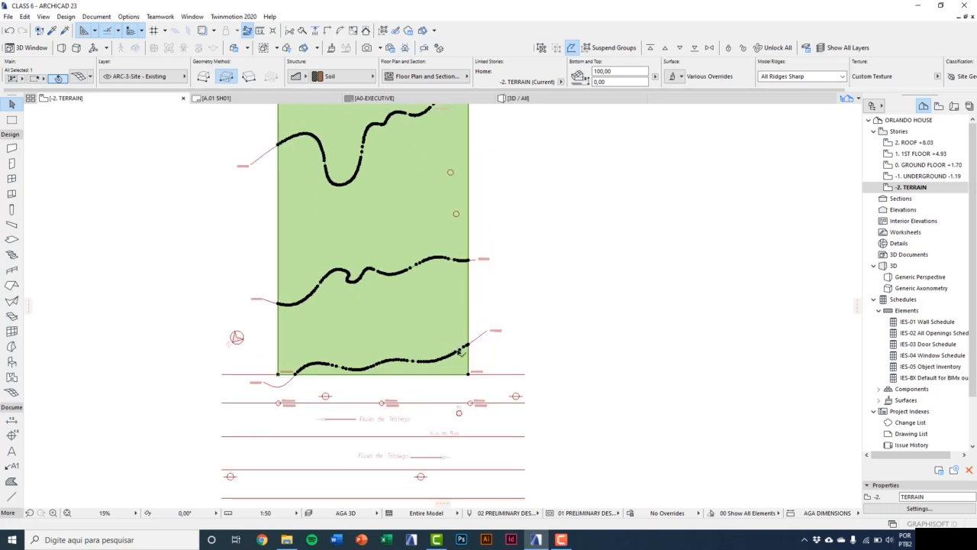
pyautogui.scroll(4, 453, 359)
pyautogui.scroll(4, 452, 371)
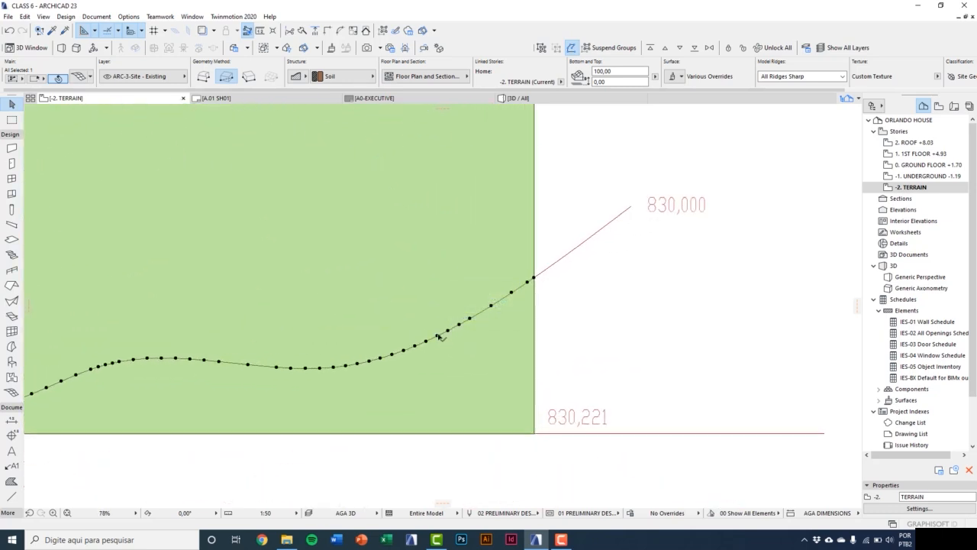
pyautogui.click(439, 335)
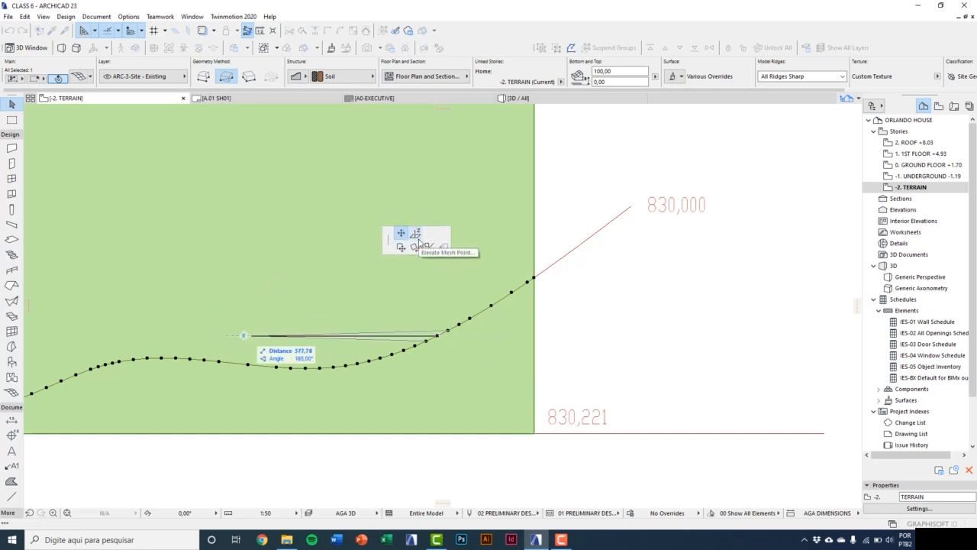
pyautogui.click(416, 234)
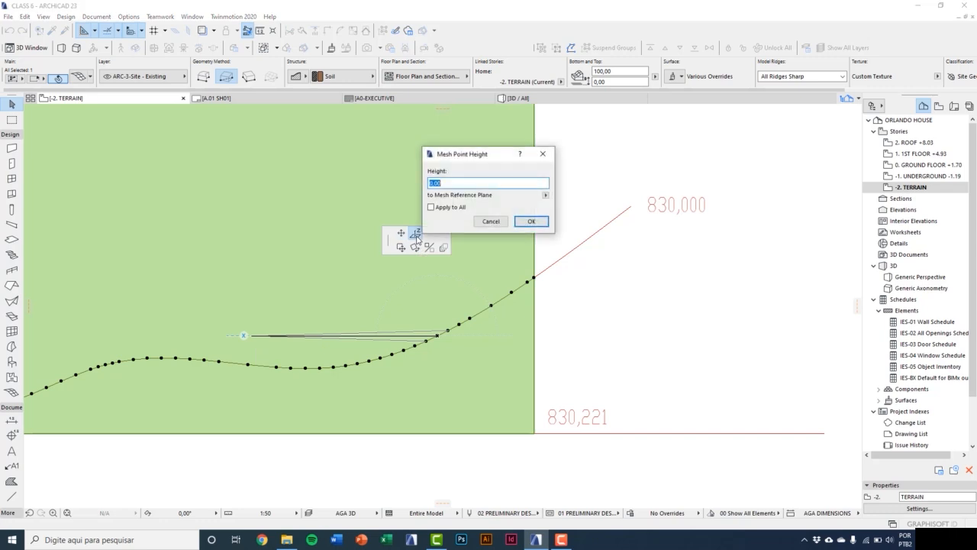
pyautogui.moveTo(475, 160); pyautogui.dragTo(524, 216)
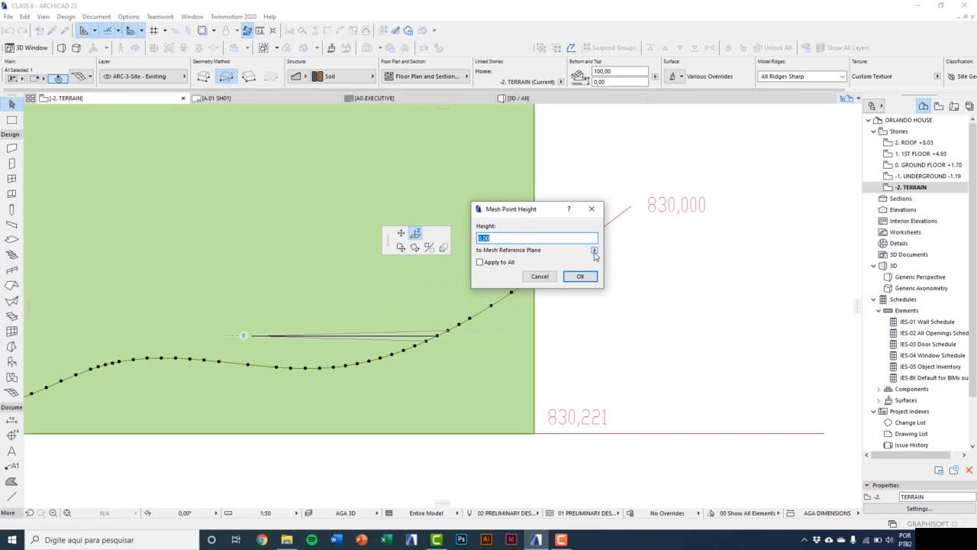
pyautogui.click(594, 250)
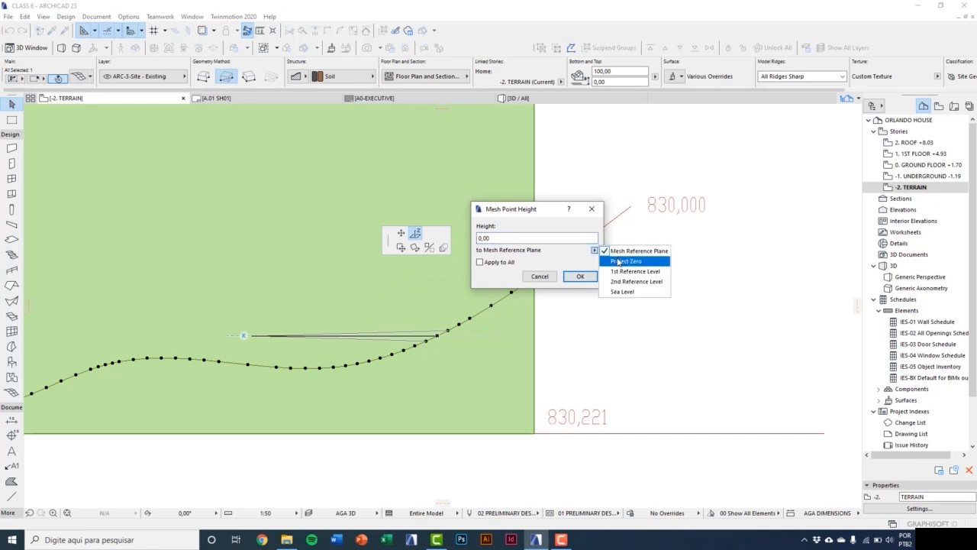
pyautogui.click(618, 261)
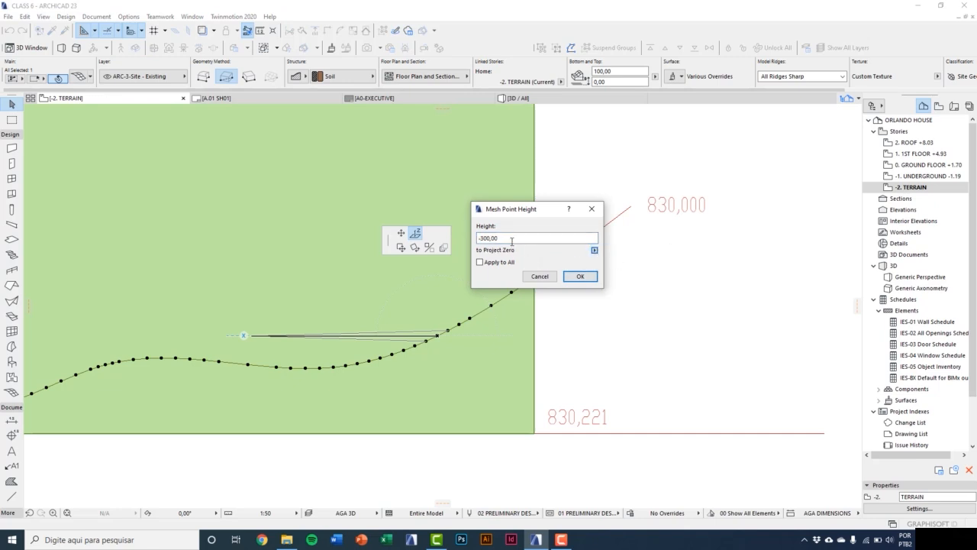
pyautogui.moveTo(512, 241); pyautogui.dragTo(473, 242)
pyautogui.write('0')
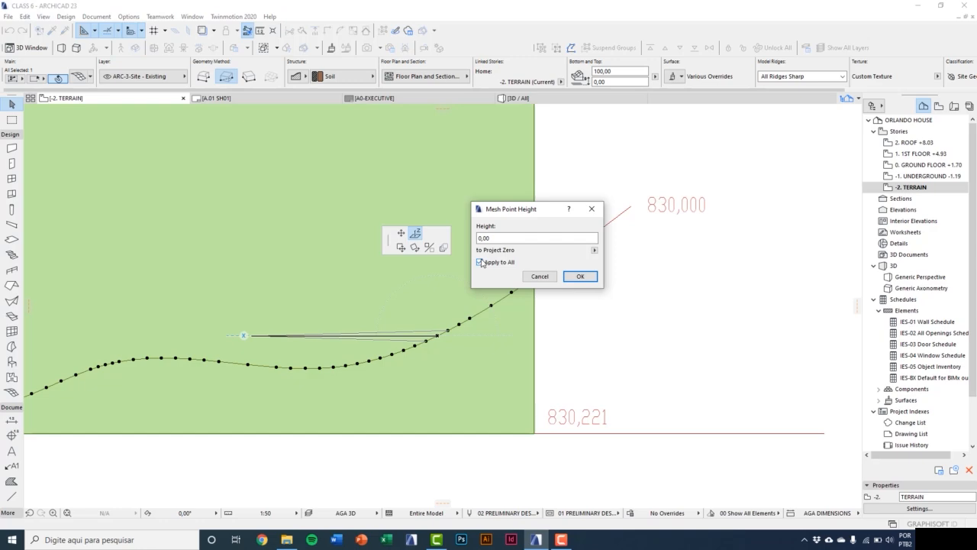
pyautogui.click(581, 276)
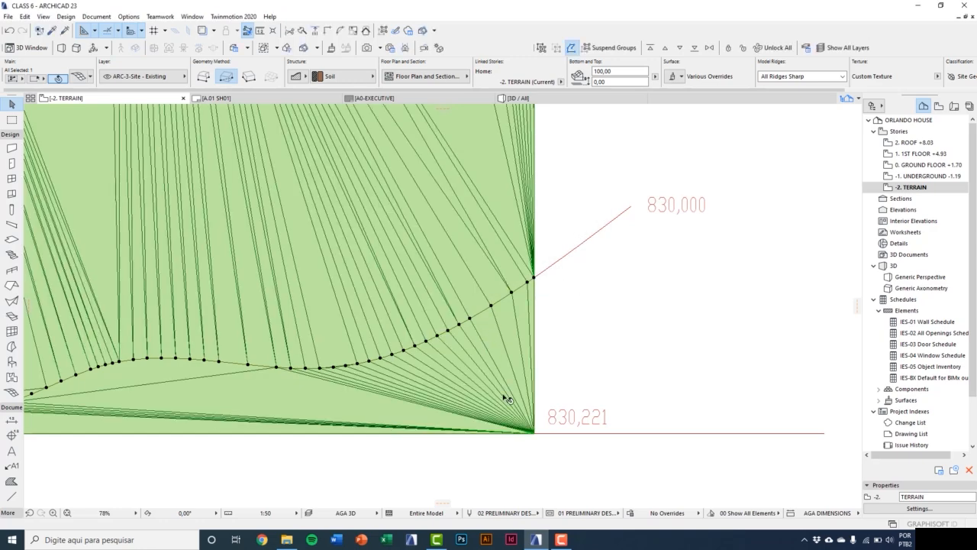
# Elevate all mesh points of the 831,000 contour to height 100 relative to Project Zero.
pyautogui.scroll(-3, 507, 398)
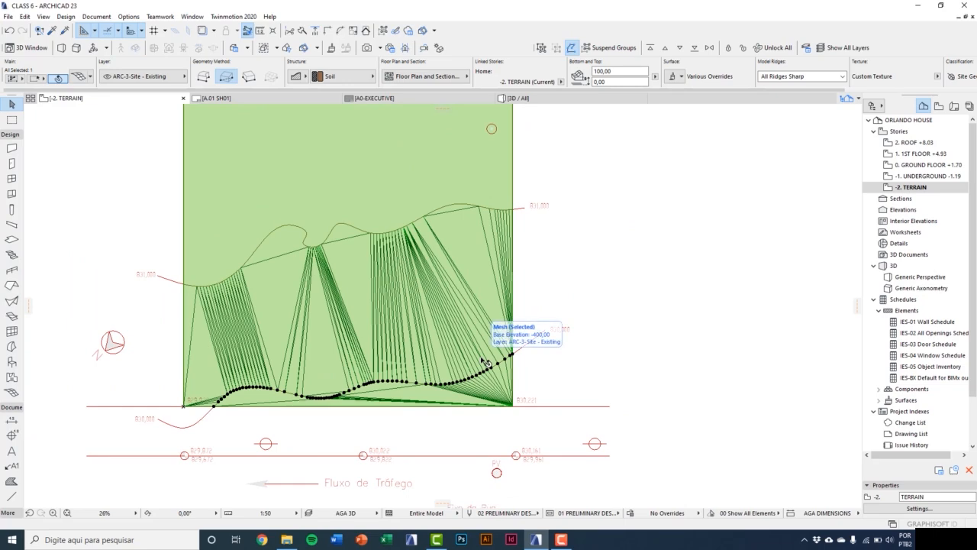
pyautogui.scroll(3, 481, 365)
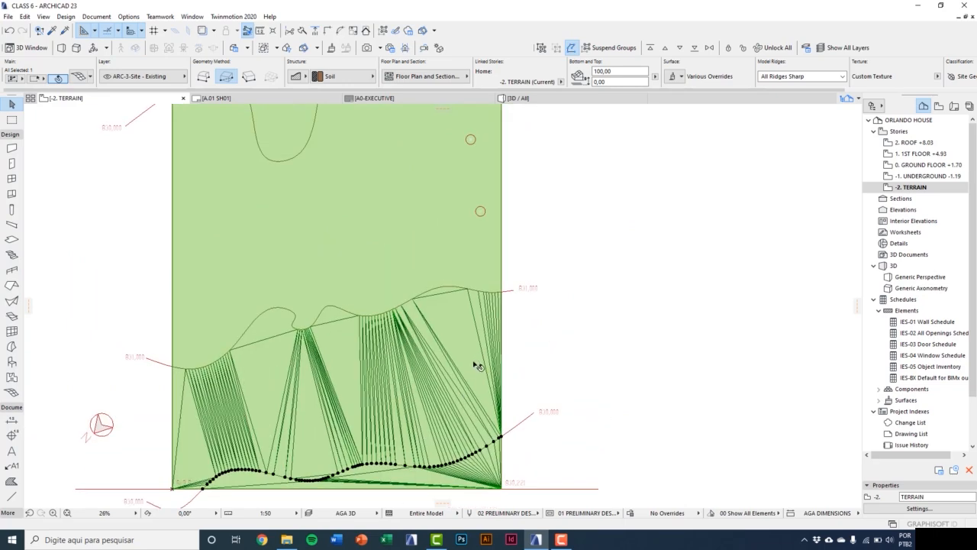
pyautogui.scroll(1, 483, 304)
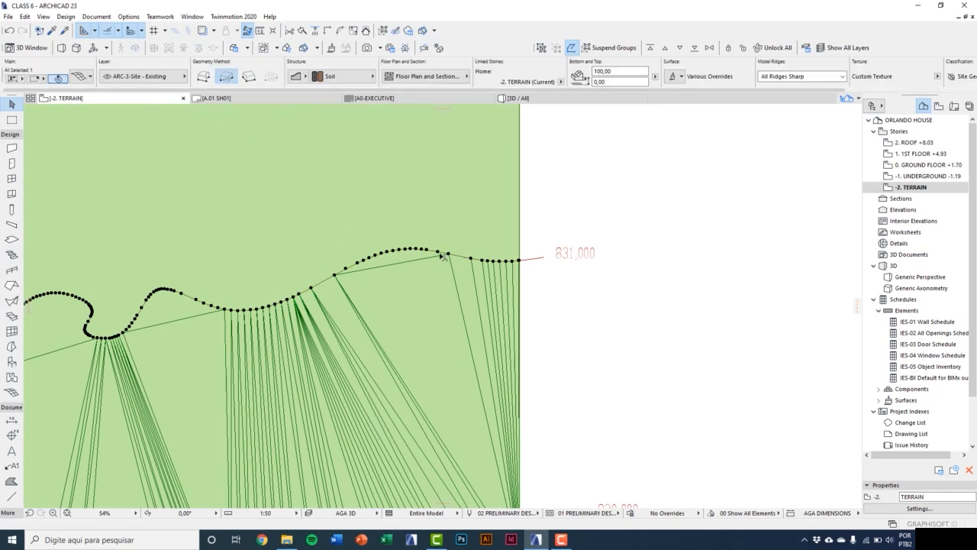
pyautogui.click(446, 255)
pyautogui.click(501, 189)
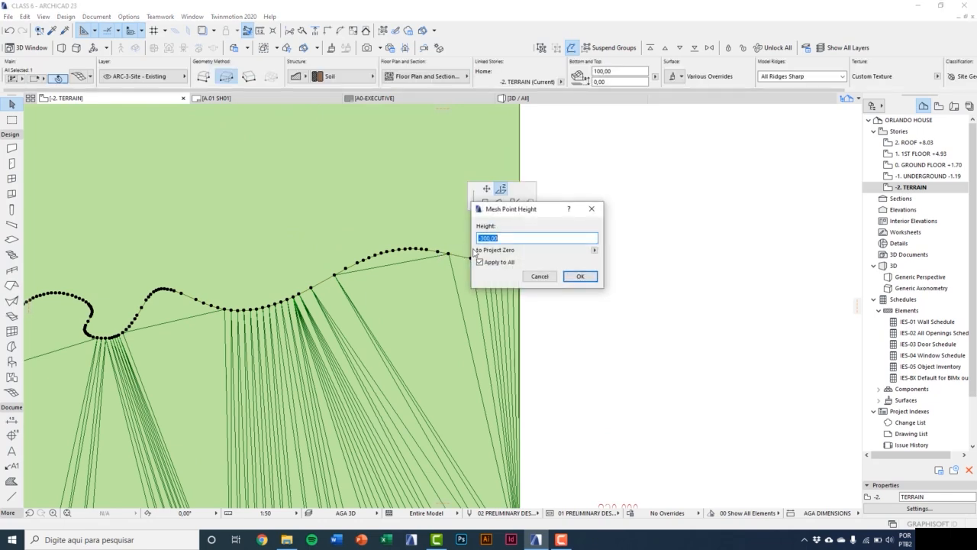
pyautogui.moveTo(527, 211); pyautogui.dragTo(566, 253)
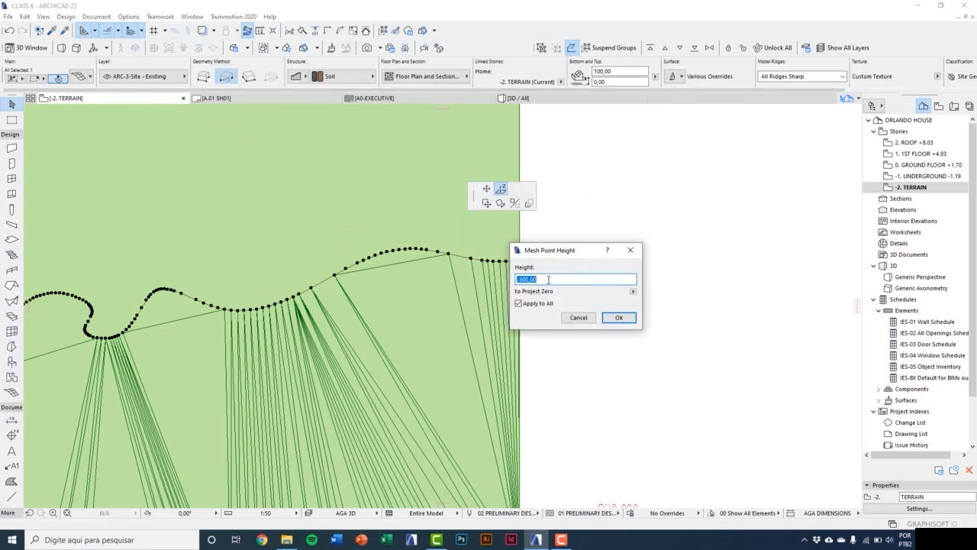
pyautogui.write('100')
pyautogui.click(619, 322)
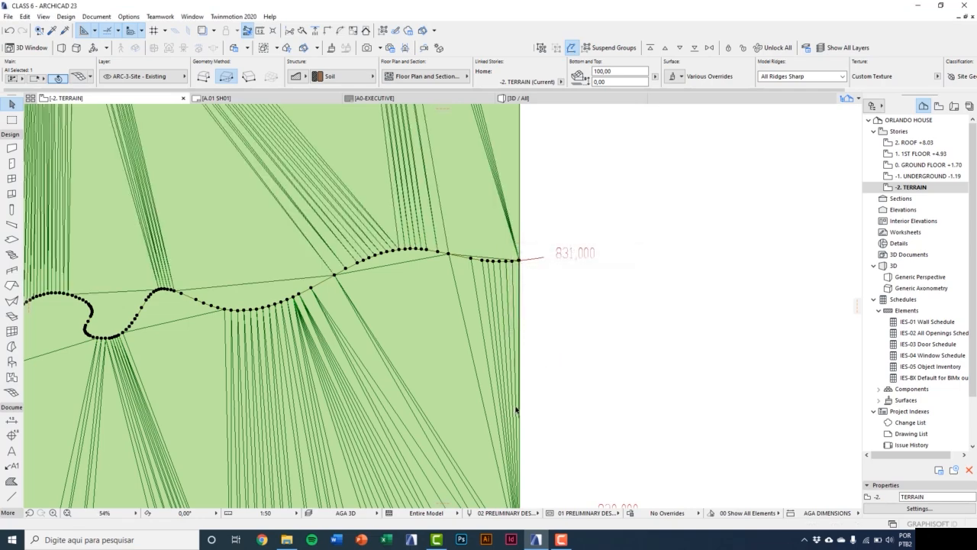
# Elevate all mesh points of the rear 830,000 contour to height 0 relative to Project Zero.
pyautogui.scroll(-6, 517, 409)
pyautogui.scroll(6, 518, 330)
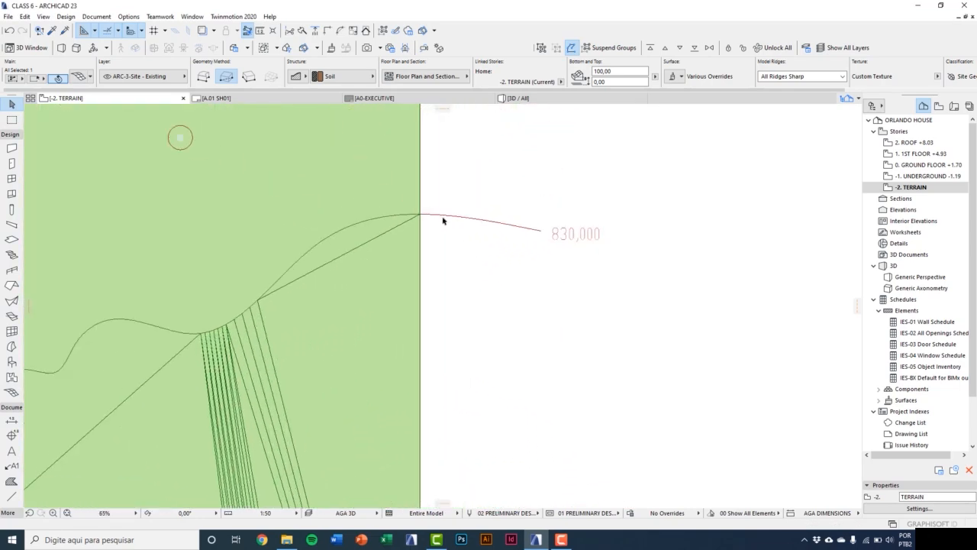
pyautogui.click(416, 214)
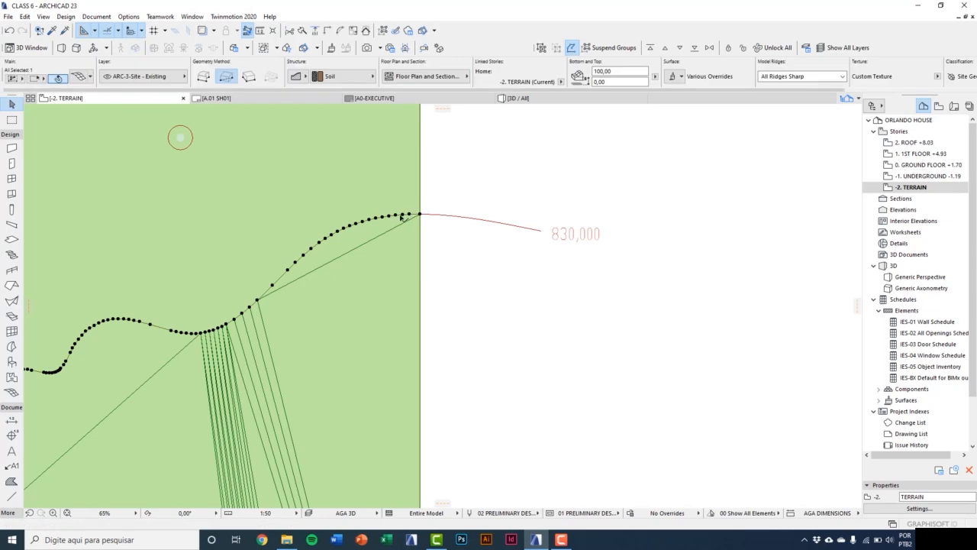
pyautogui.click(396, 217)
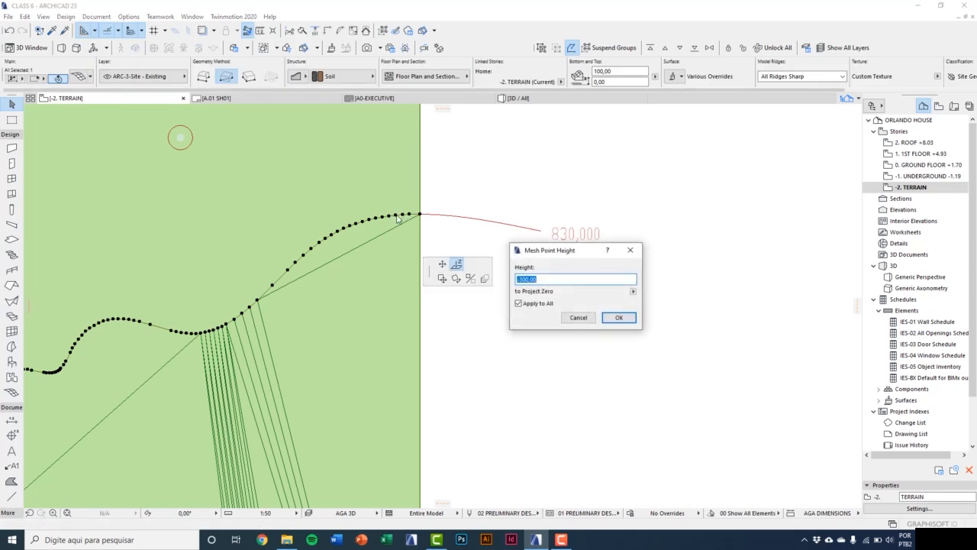
pyautogui.write('0')
pyautogui.press('Return')
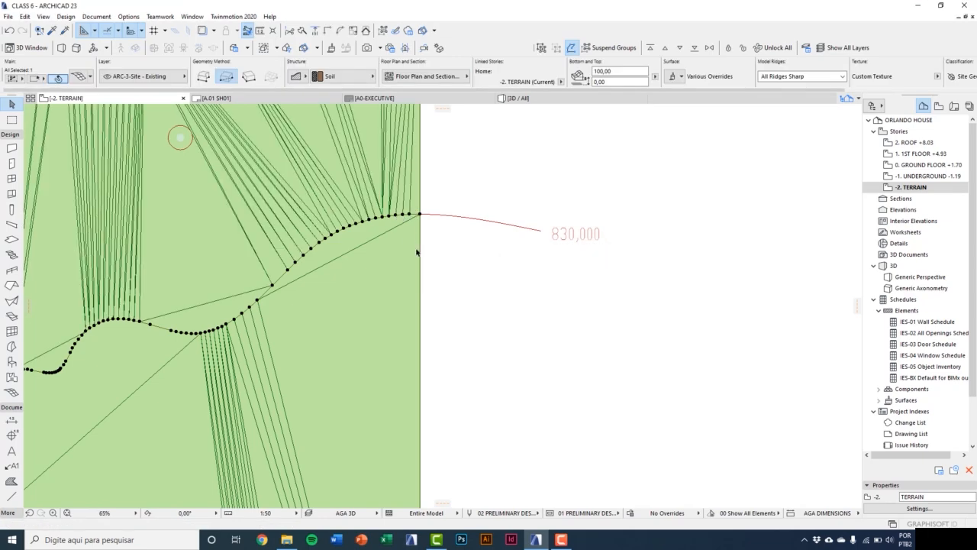
# Elevate all mesh points of the 829,000 contour to height -100 relative to Project Zero.
pyautogui.scroll(-3, 438, 380)
pyautogui.scroll(3, 415, 257)
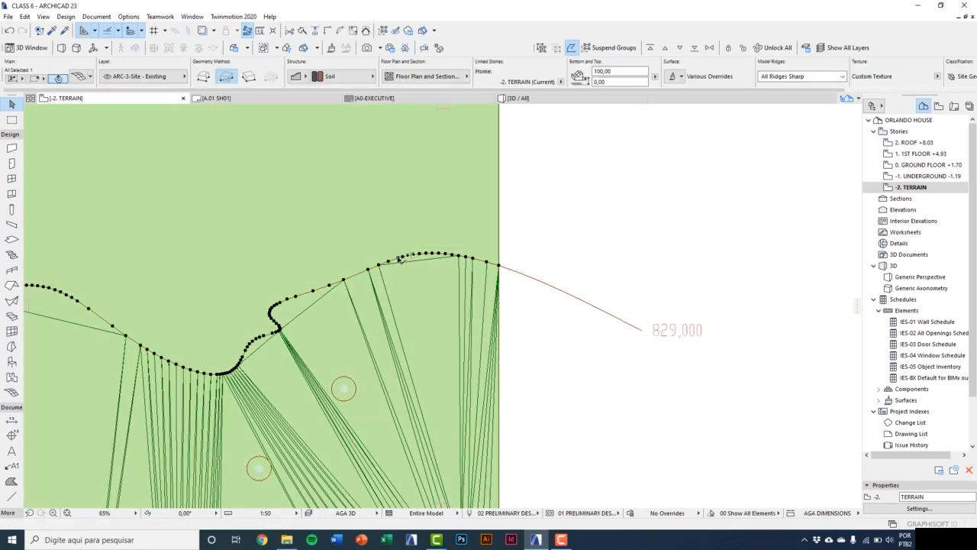
pyautogui.click(400, 259)
pyautogui.click(459, 306)
pyautogui.write('-100')
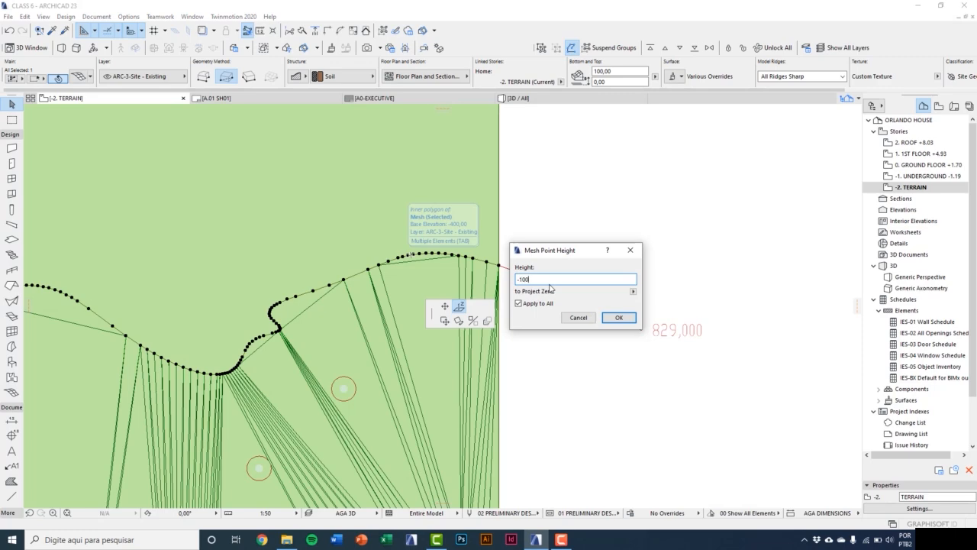
pyautogui.press('Return')
# Elevate all mesh points of the 828,000 contour to height -200 relative to Project Zero.
pyautogui.scroll(-3, 515, 331)
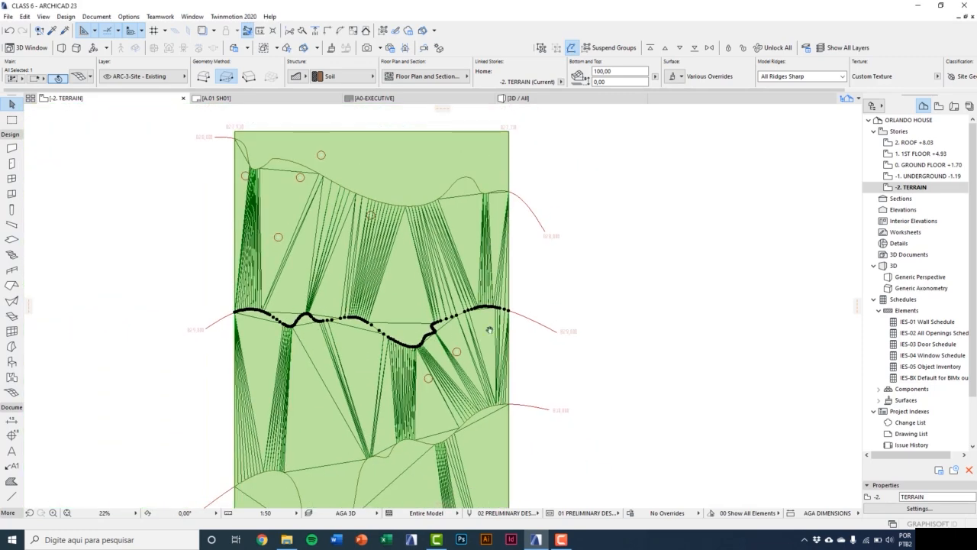
pyautogui.scroll(3, 493, 321)
pyautogui.scroll(3, 499, 314)
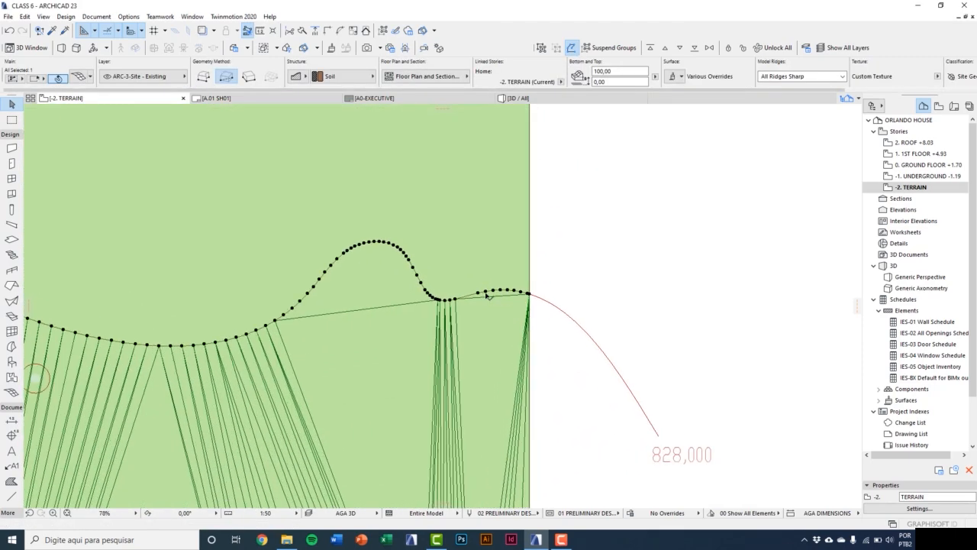
pyautogui.click(480, 295)
pyautogui.click(539, 342)
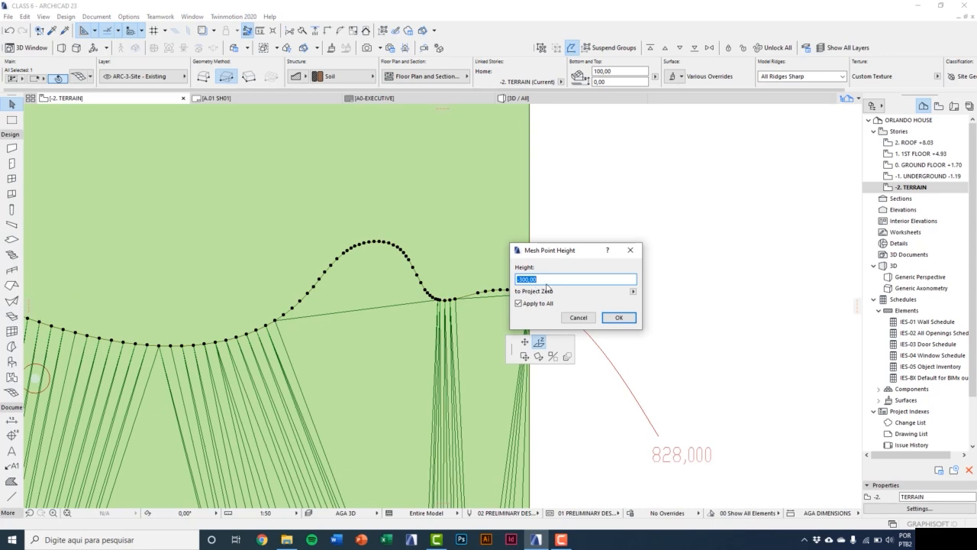
pyautogui.write('-200')
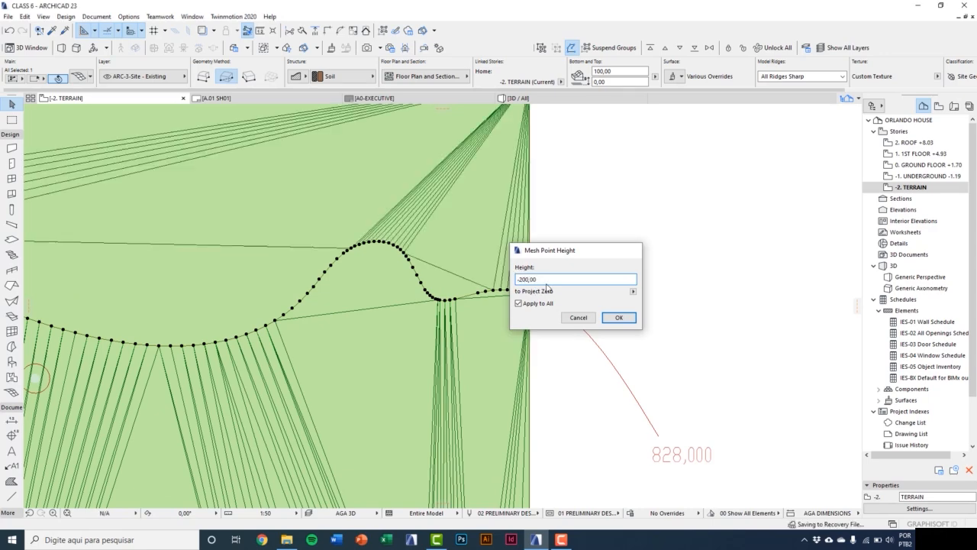
pyautogui.press('Return')
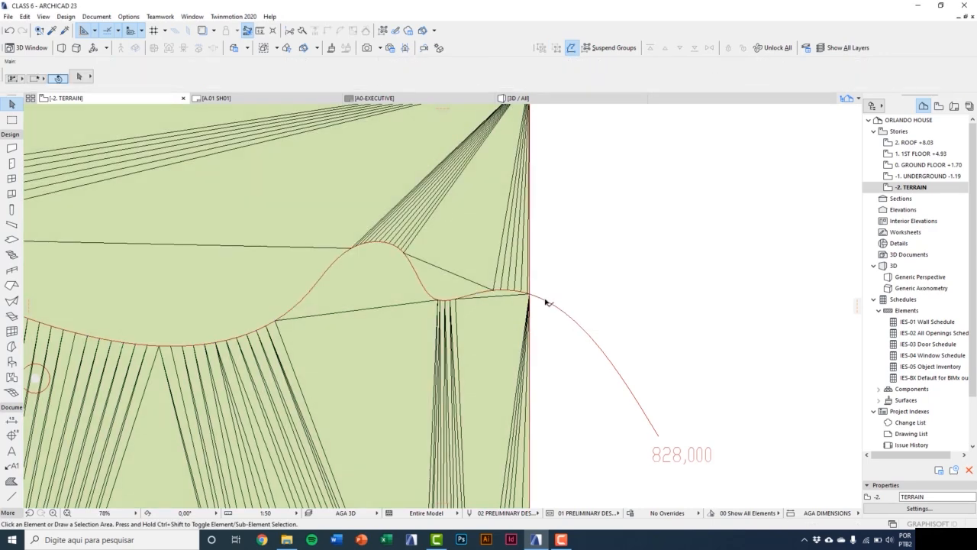
# Inspect the mesh's remaining corner points in plan and 3D, including the street-side corner, and return to the TERRAIN floor plan.
pyautogui.hotkey('ctrl', 'a')
pyautogui.scroll(-4, 547, 290)
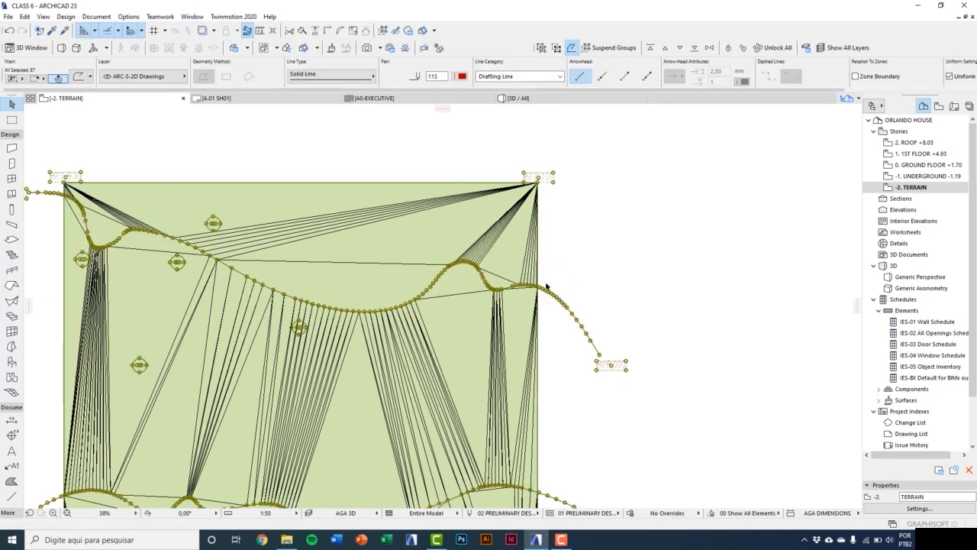
pyautogui.click(506, 246)
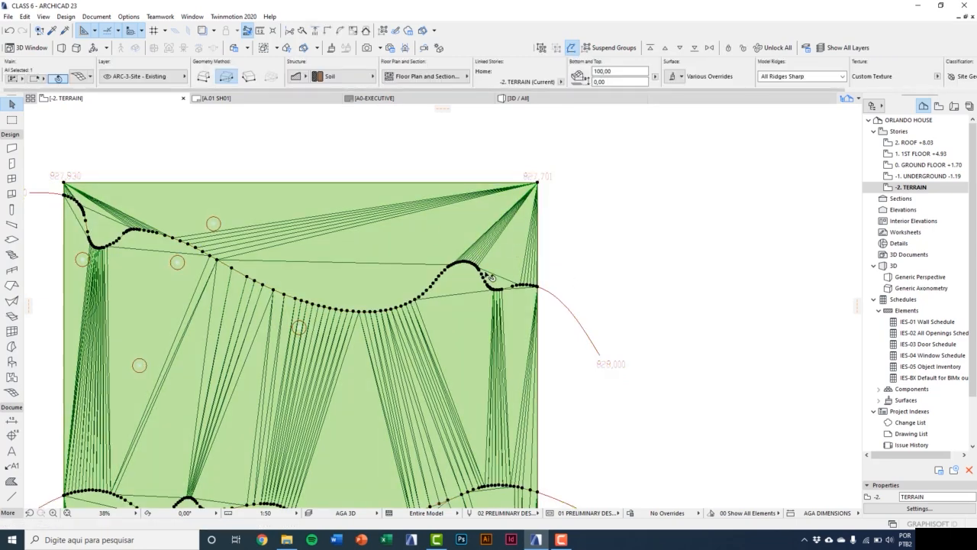
pyautogui.scroll(5, 490, 277)
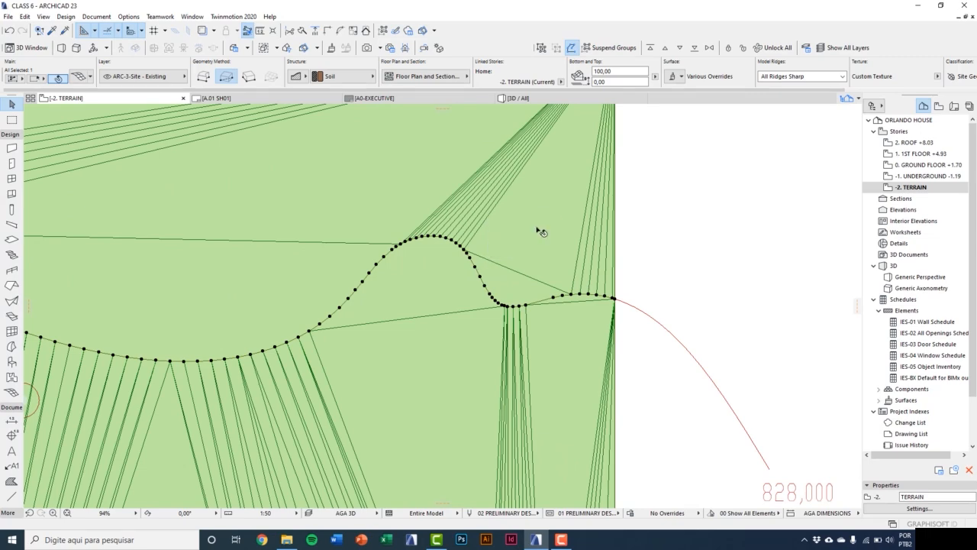
pyautogui.scroll(-10, 539, 229)
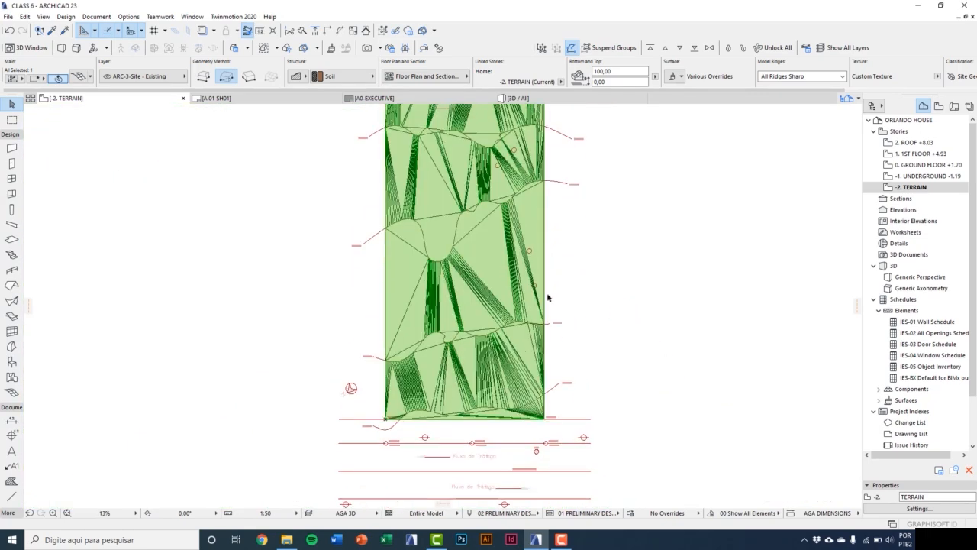
pyautogui.press('Escape')
pyautogui.moveTo(545, 292); pyautogui.dragTo(524, 320, button='middle')
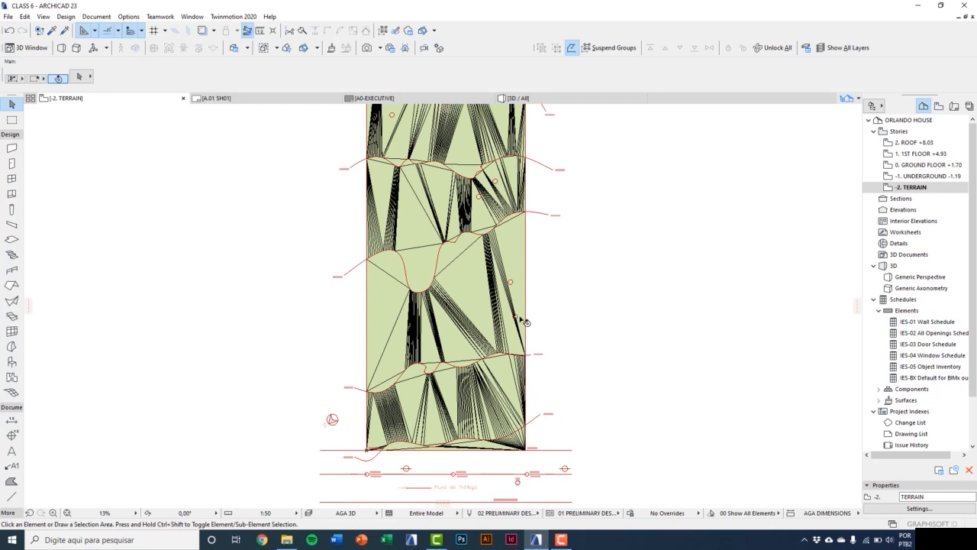
pyautogui.press('F3')
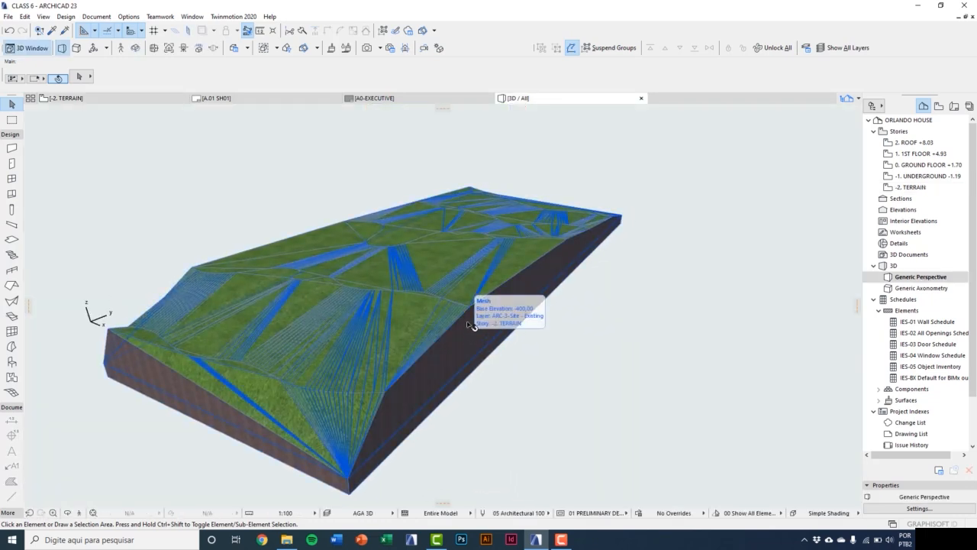
pyautogui.scroll(5, 378, 439)
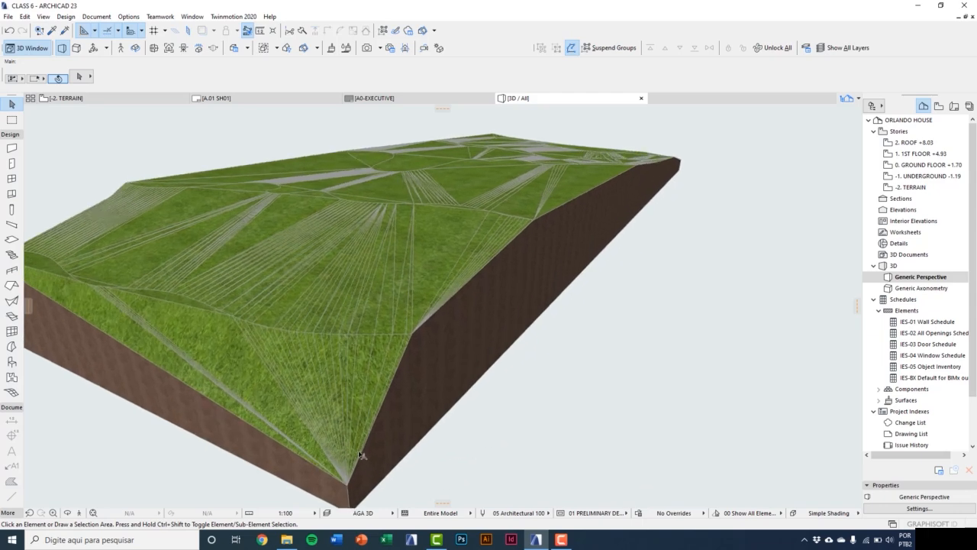
pyautogui.moveTo(358, 455); pyautogui.dragTo(391, 399, button='middle')
pyautogui.click(394, 401)
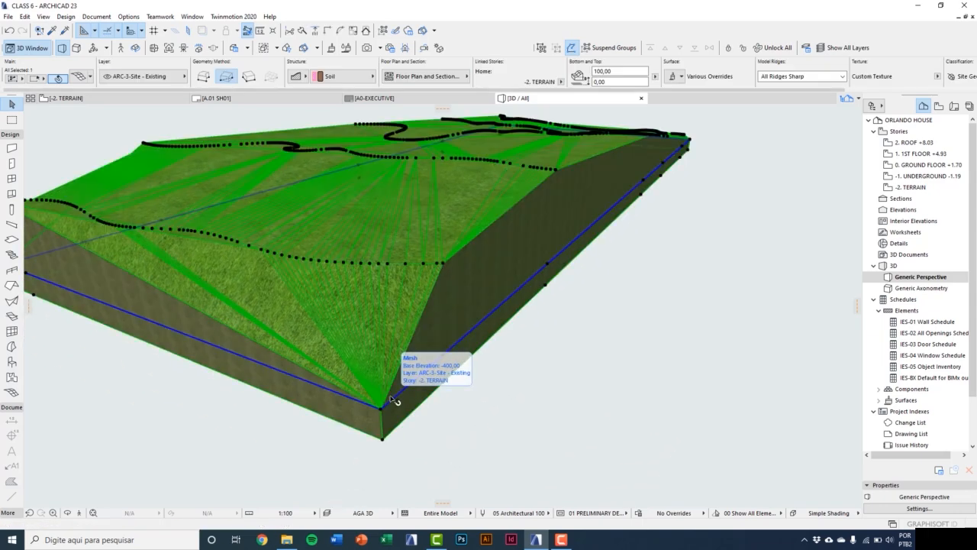
pyautogui.scroll(-3, 439, 429)
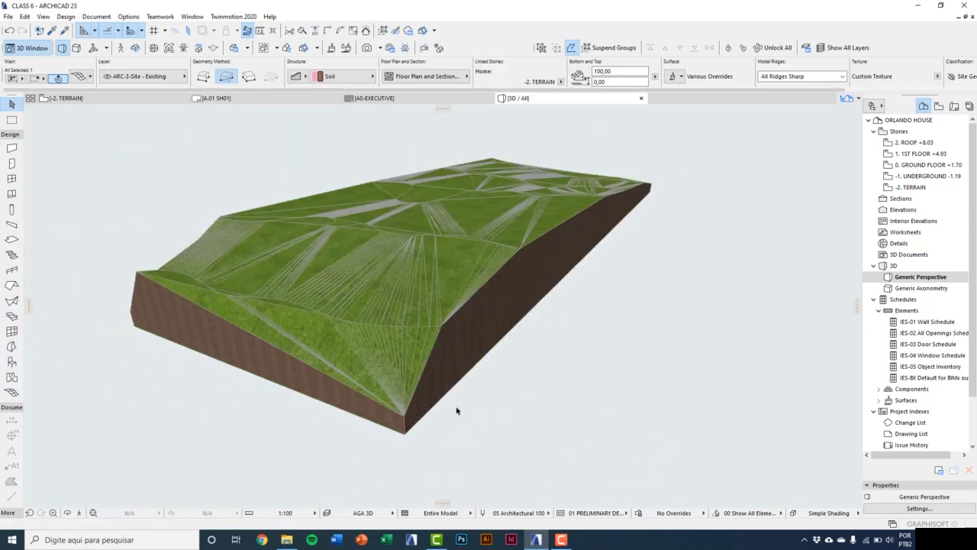
pyautogui.press('Escape')
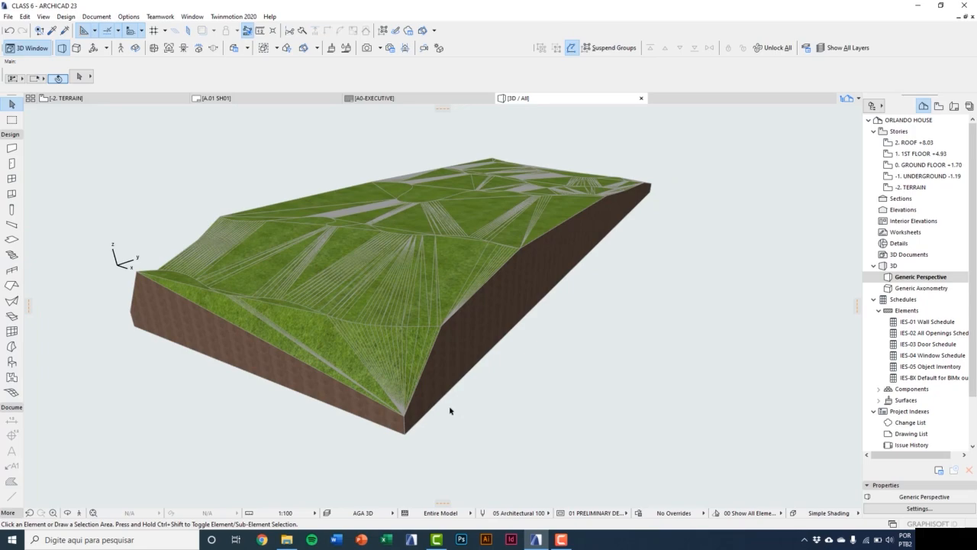
pyautogui.press('F2')
# Elevate only the street-side mesh corner at spot level 830,221 to height 22 relative to Project Zero, leaving Apply to All off.
pyautogui.scroll(5, 445, 416)
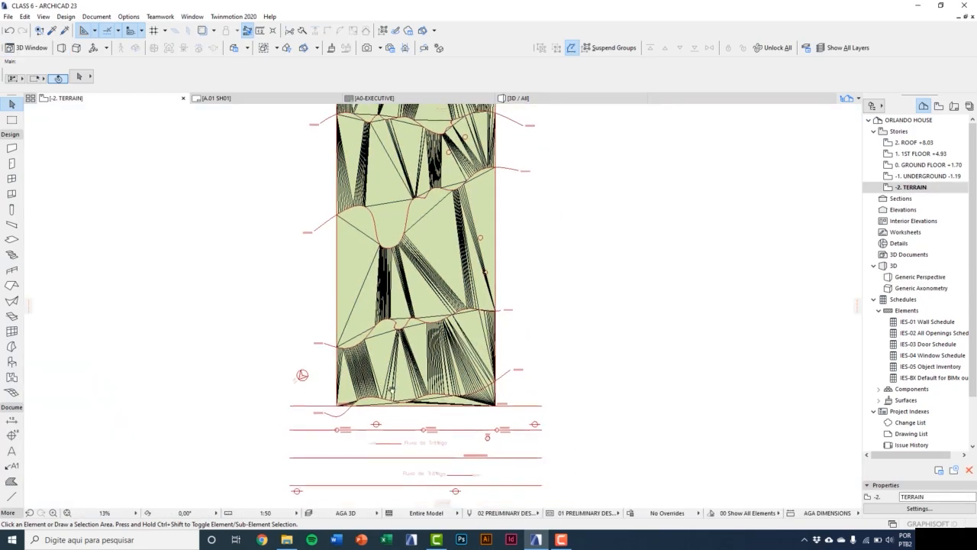
pyautogui.scroll(2, 512, 425)
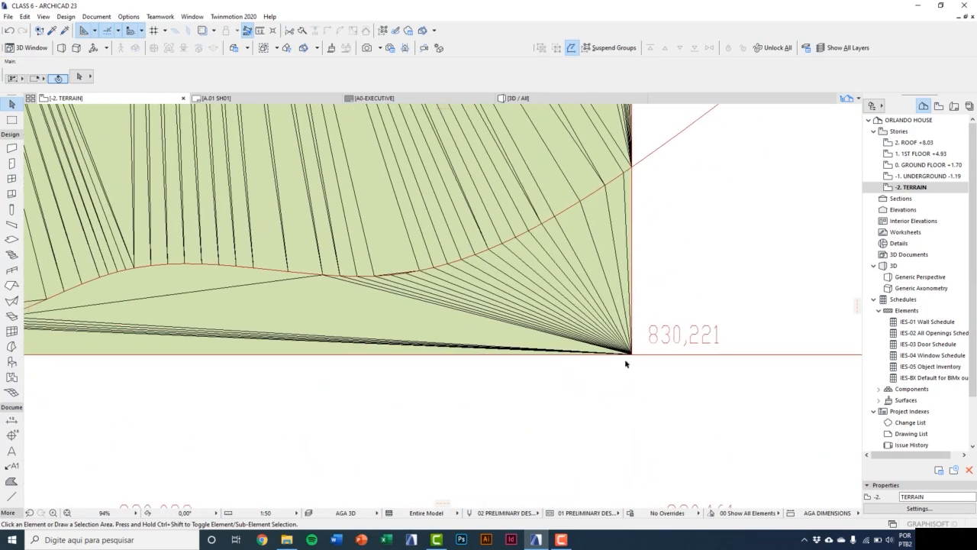
pyautogui.hscroll(3, 611, 362)
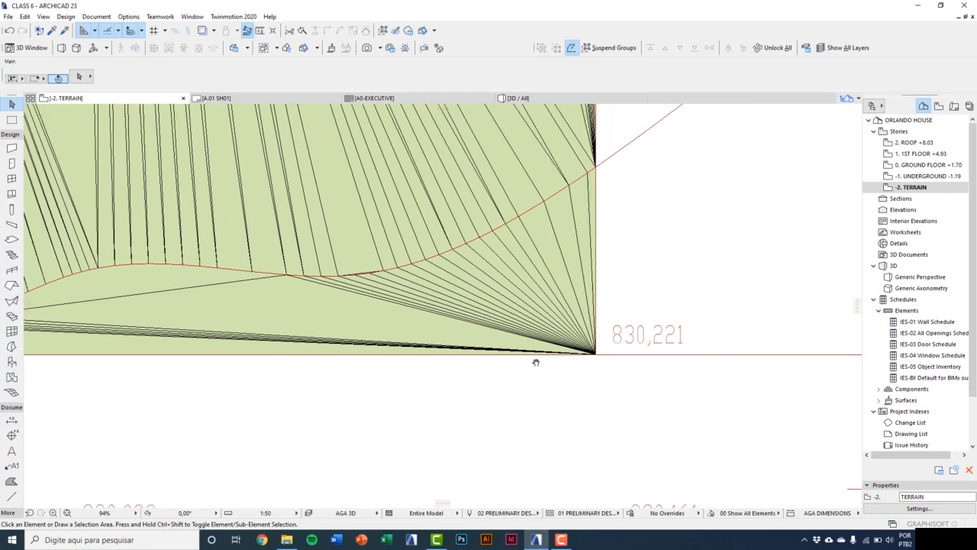
pyautogui.click(517, 332)
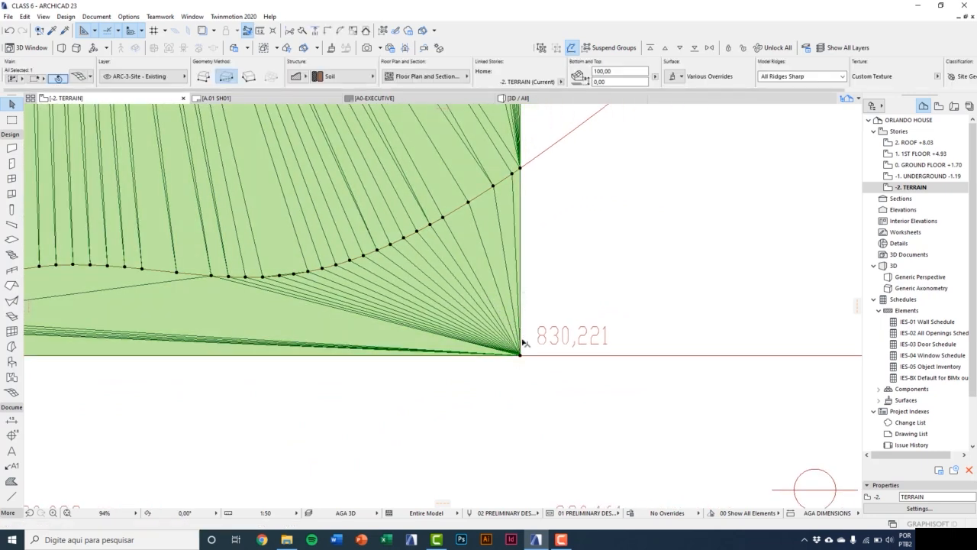
pyautogui.scroll(1, 522, 359)
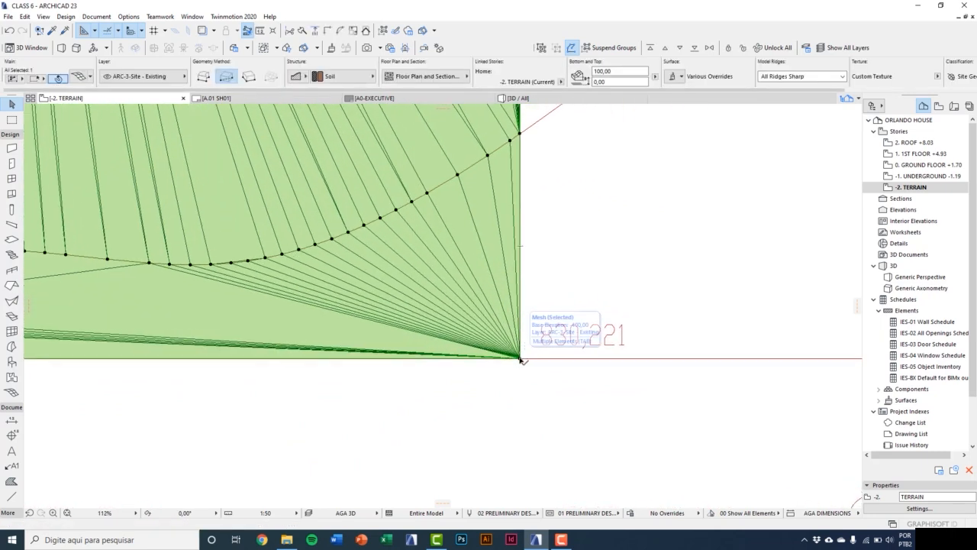
pyautogui.click(521, 358)
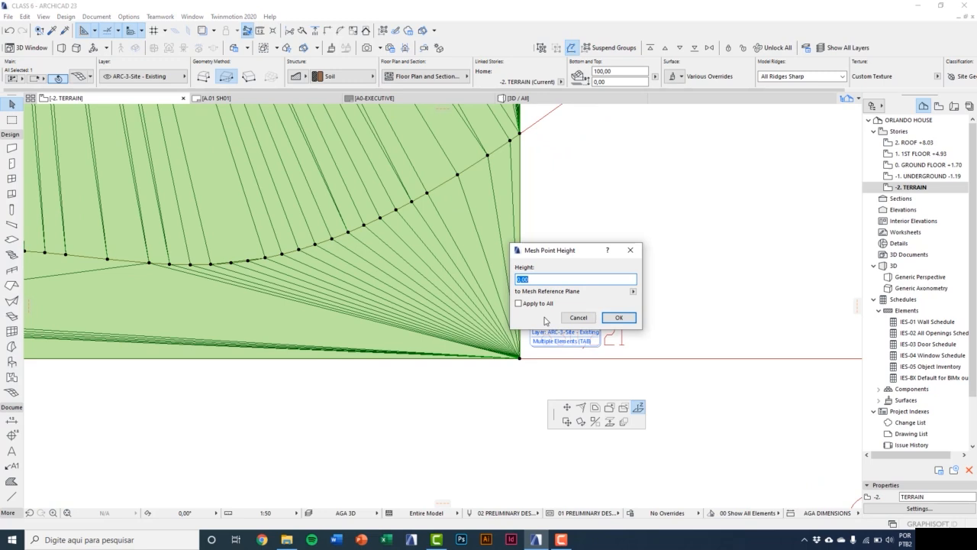
pyautogui.click(632, 291)
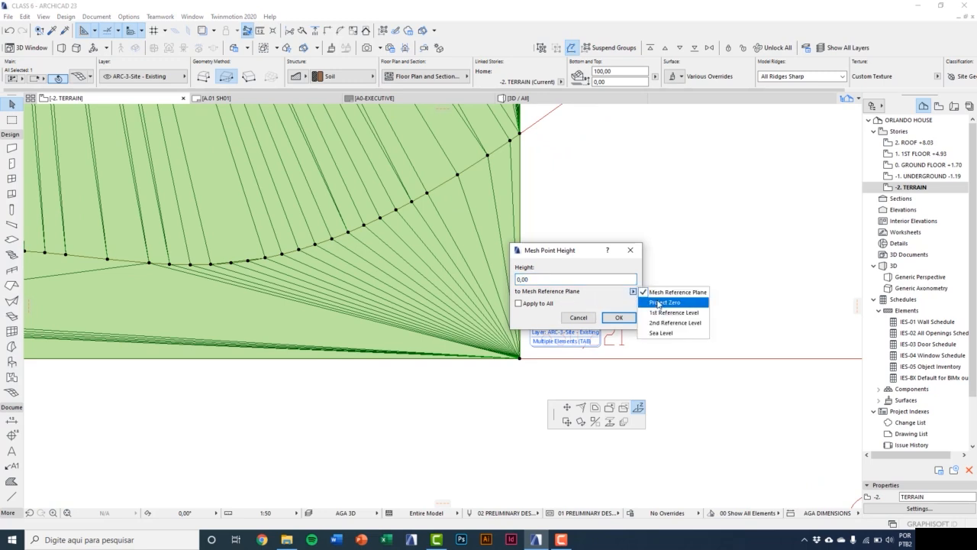
pyautogui.click(663, 302)
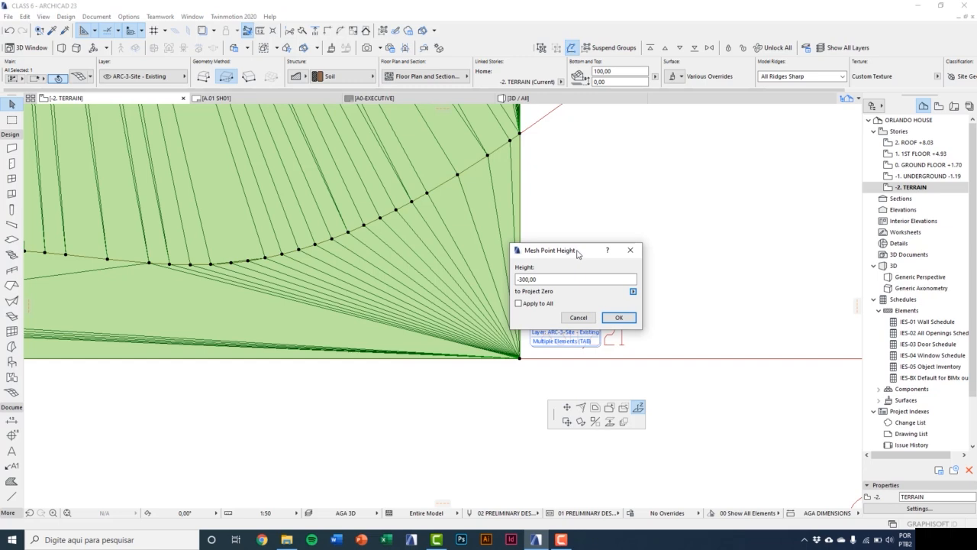
pyautogui.moveTo(578, 254); pyautogui.dragTo(601, 189)
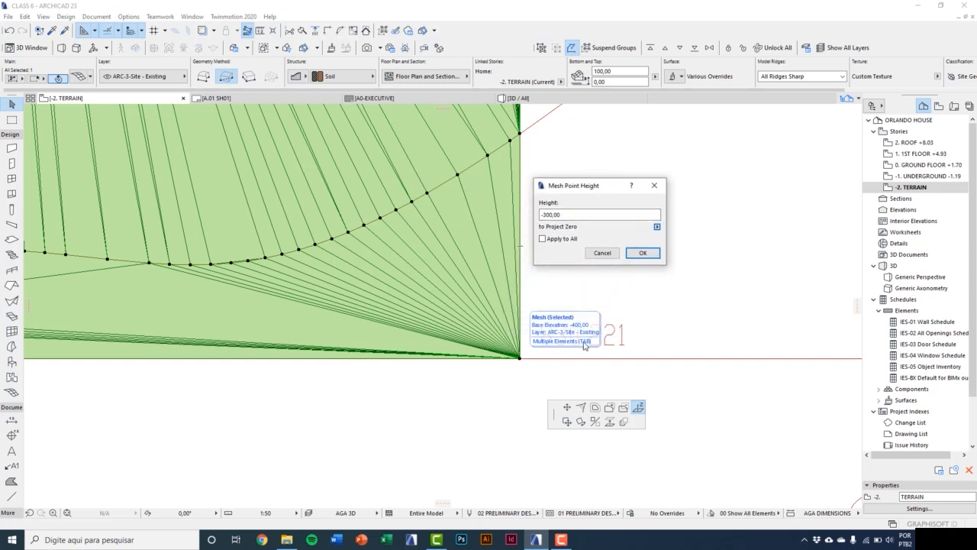
pyautogui.doubleClick(561, 216)
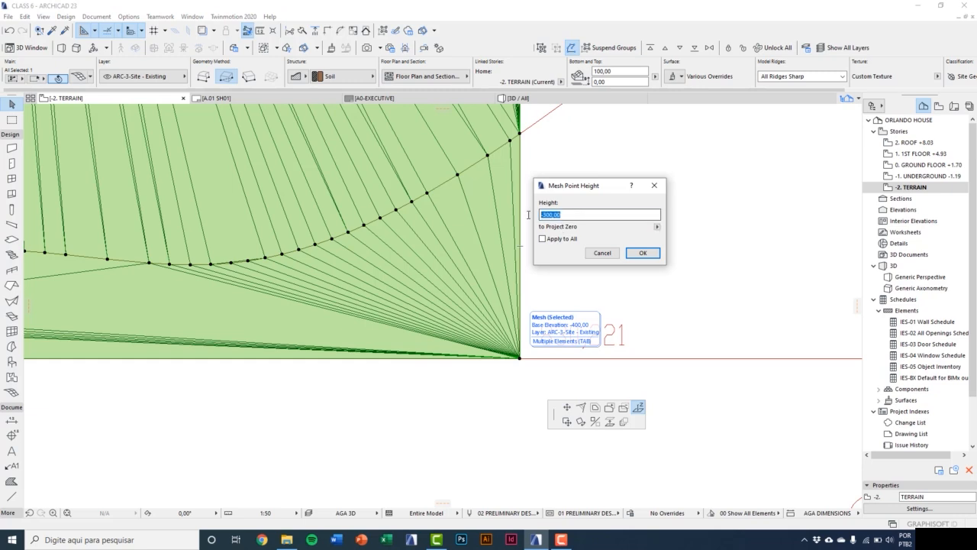
pyautogui.write('22')
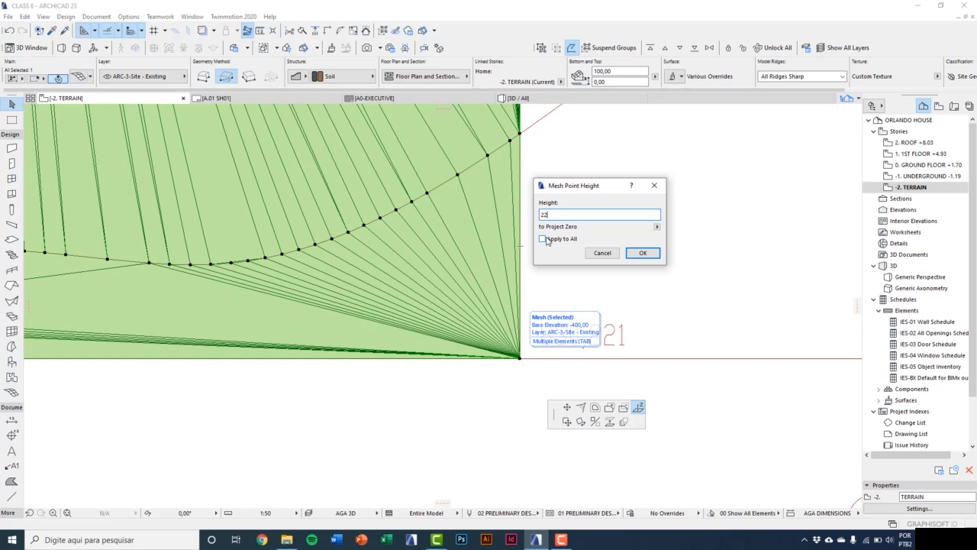
pyautogui.click(642, 253)
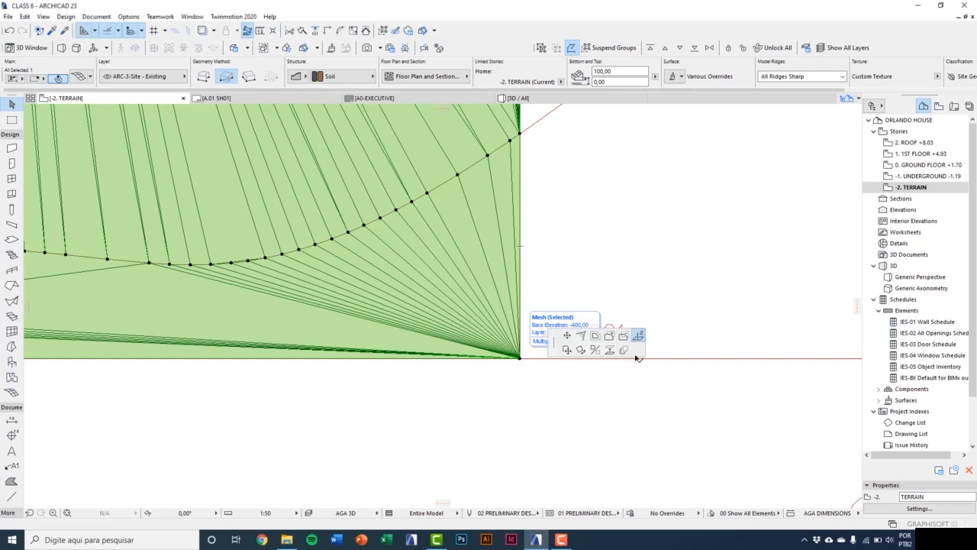
# Elevate only the street-side mesh corner at spot level 829,932 to height -7 relative to Project Zero.
pyautogui.scroll(-5, 681, 419)
pyautogui.scroll(6, 197, 396)
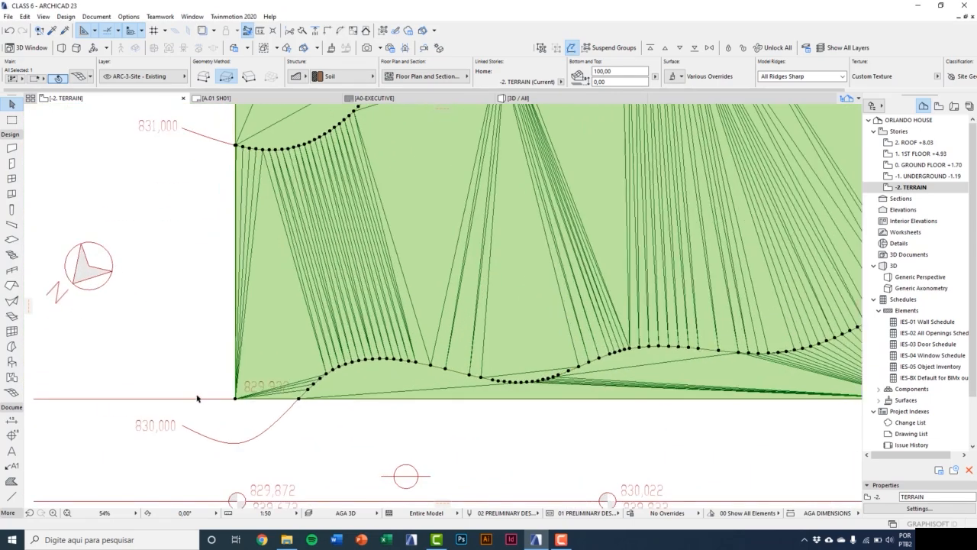
pyautogui.scroll(3, 268, 389)
pyautogui.click(253, 370)
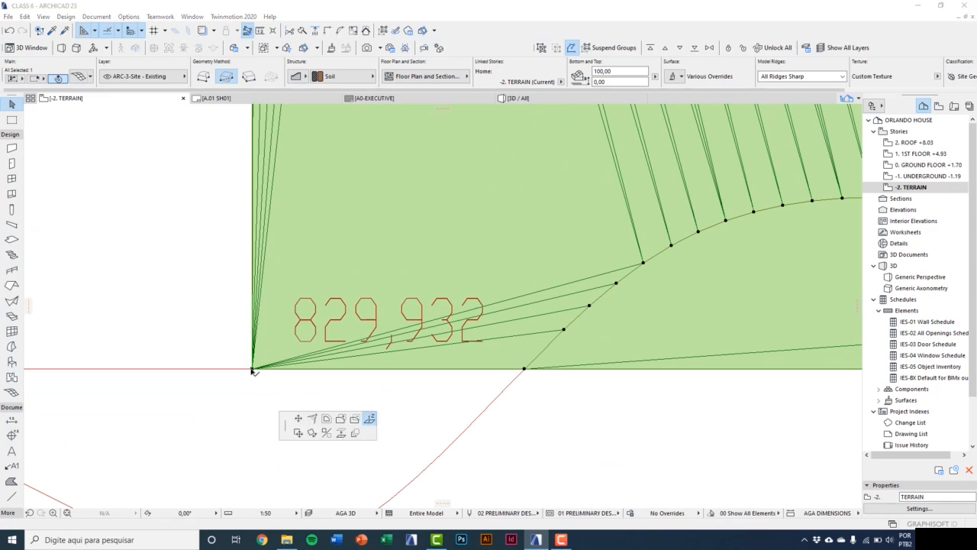
pyautogui.click(369, 418)
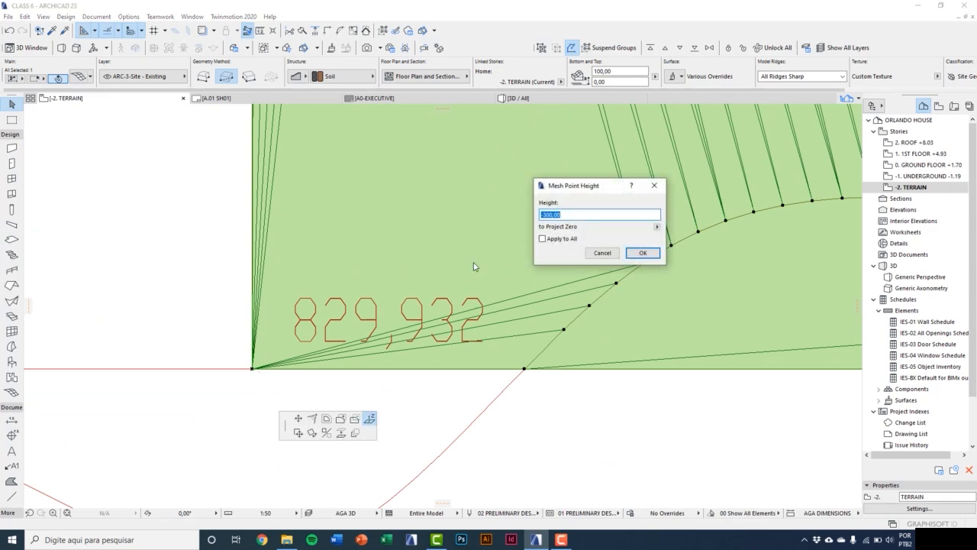
pyautogui.write('-7')
pyautogui.press('Return')
# Elevate only the rear mesh corner at spot level 827,930 to height -207 relative to Project Zero, leaving Apply to All off.
pyautogui.scroll(-10, 461, 328)
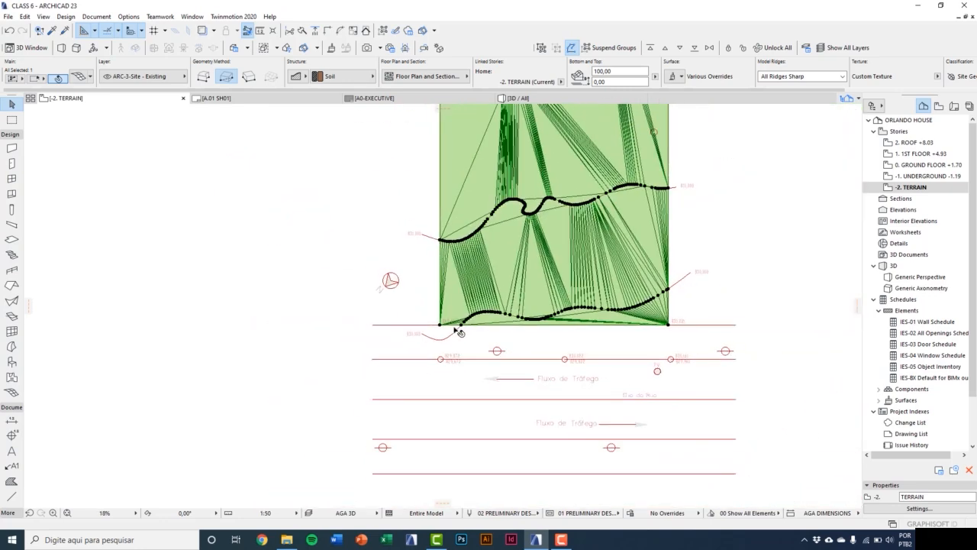
pyautogui.scroll(7, 508, 214)
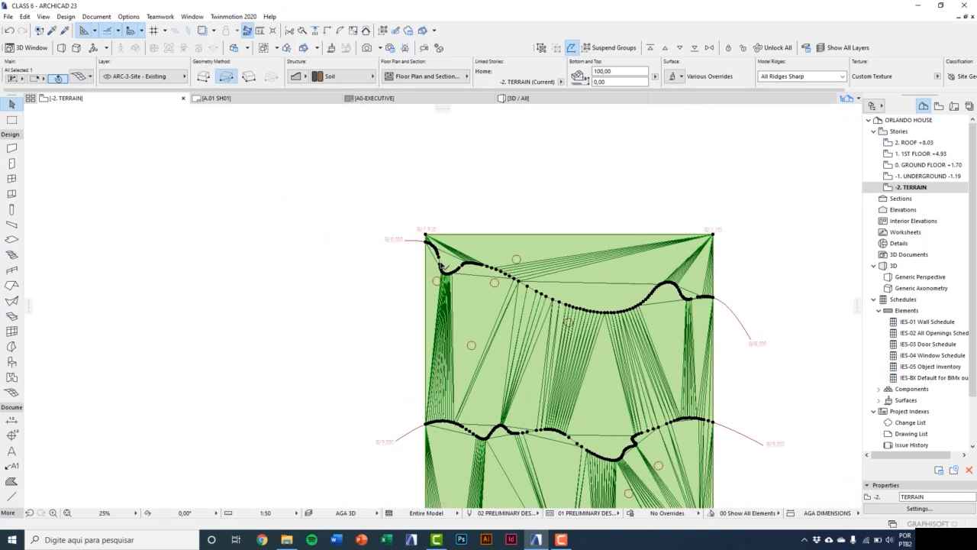
pyautogui.scroll(3, 414, 195)
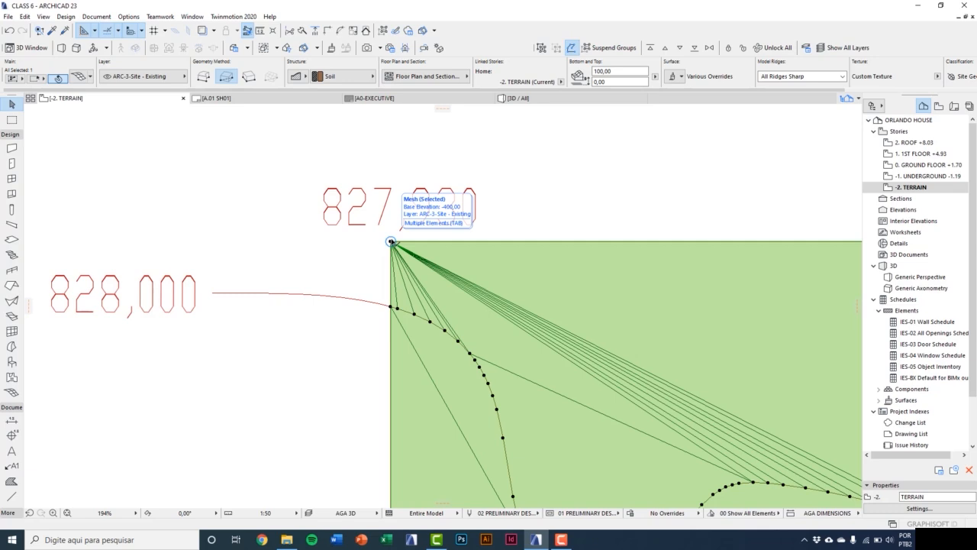
pyautogui.doubleClick(391, 241)
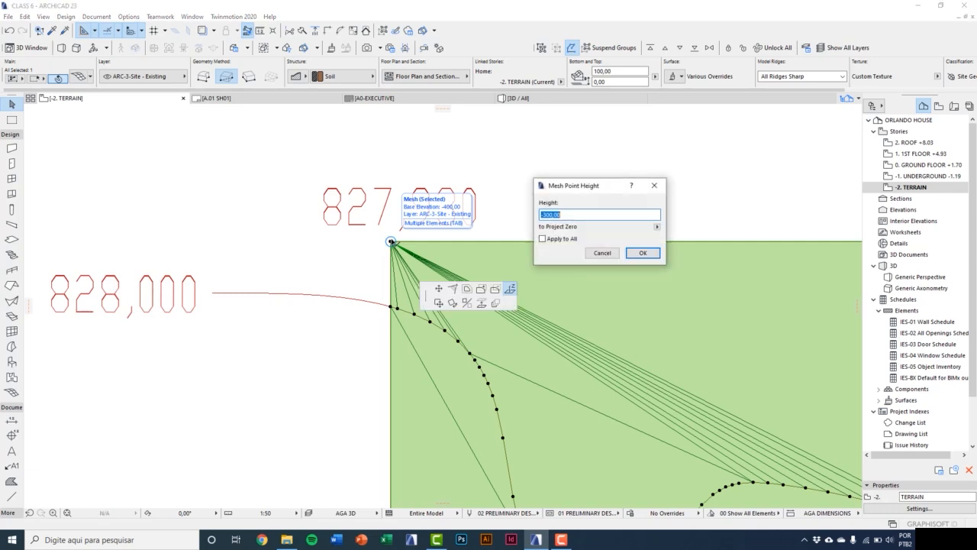
pyautogui.write('-207')
pyautogui.click(642, 254)
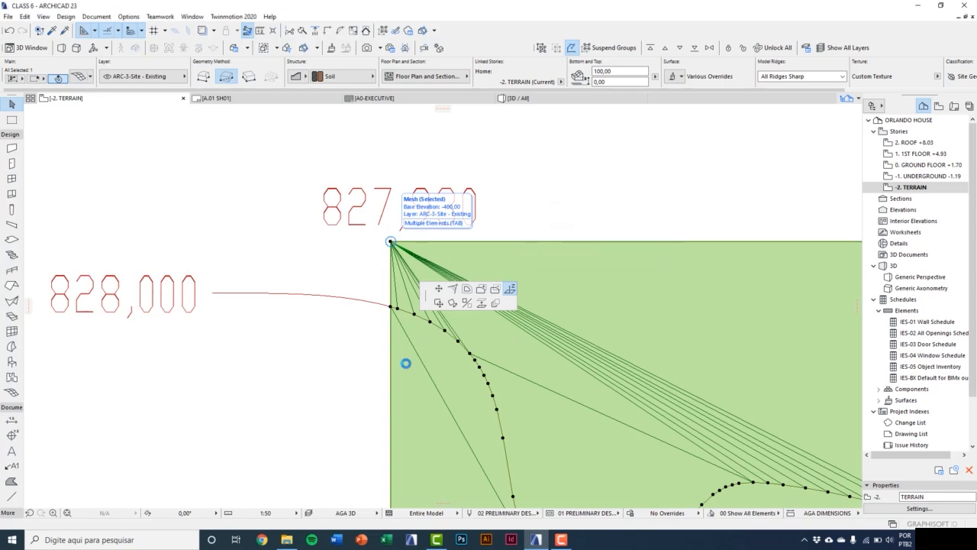
# Elevate only the rear mesh corner at spot level 827,701 to height -230 relative to Project Zero, leaving Apply to All off.
pyautogui.scroll(-5, 470, 265)
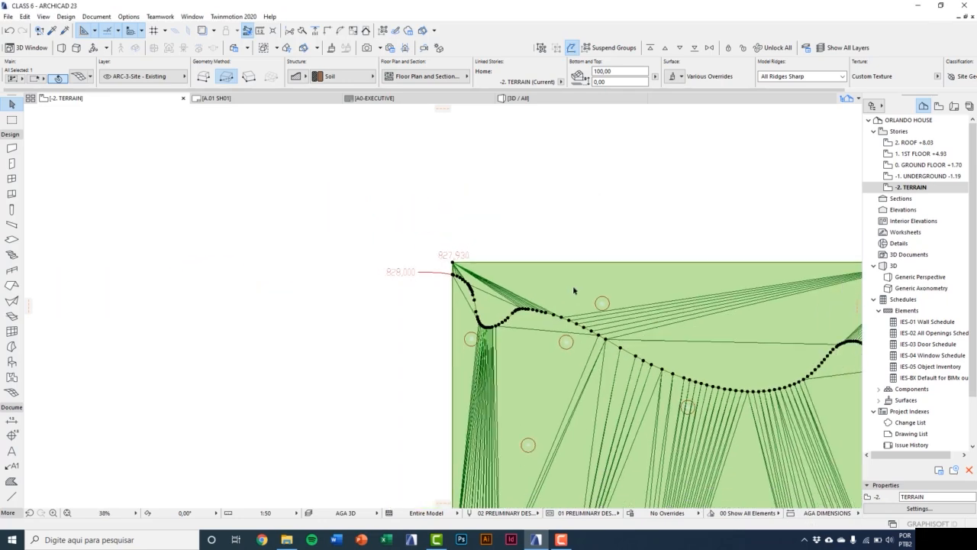
pyautogui.moveTo(576, 290); pyautogui.dragTo(329, 287, button='middle')
pyautogui.scroll(4, 743, 245)
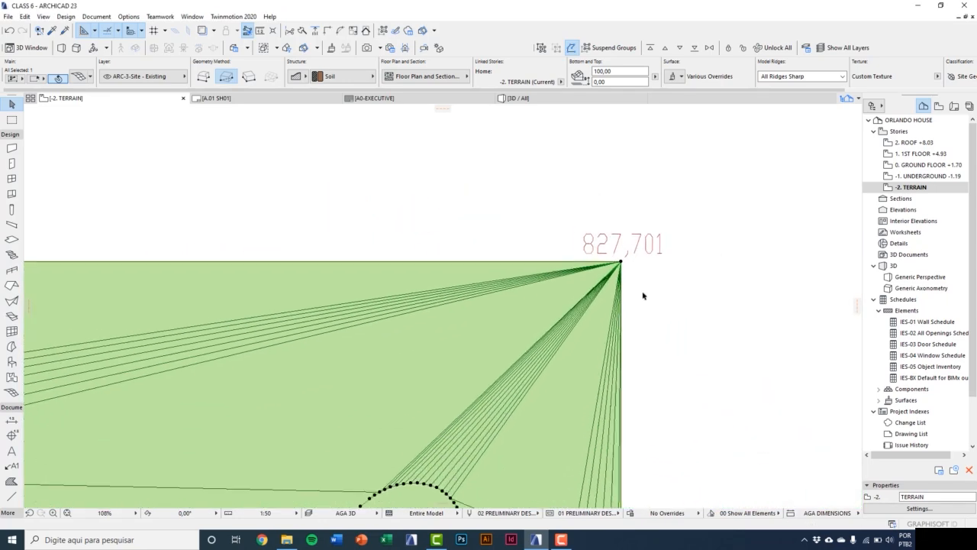
pyautogui.click(611, 254)
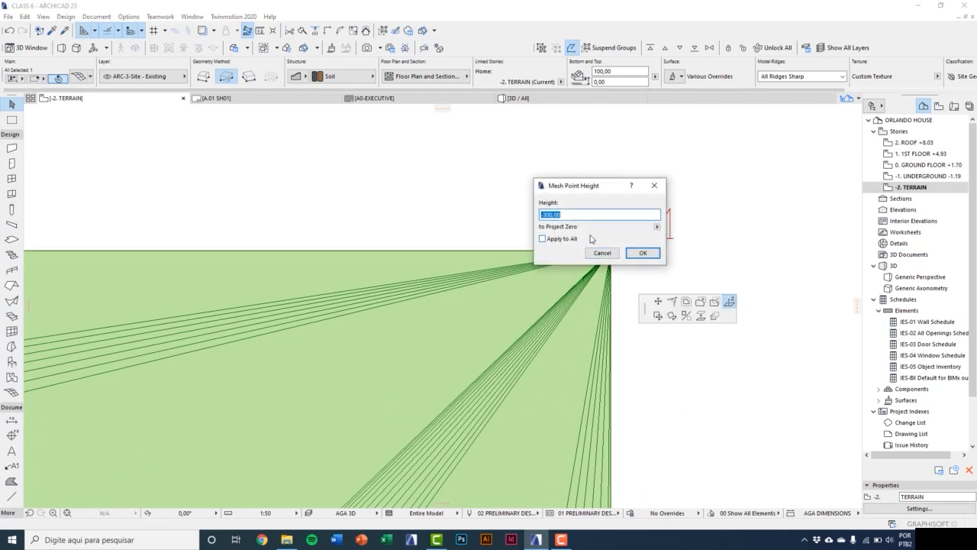
pyautogui.write('-230')
pyautogui.press('Return')
# Examine the finished terrain mesh from several sides in 3D and return to the TERRAIN floor plan.
pyautogui.scroll(-10, 572, 255)
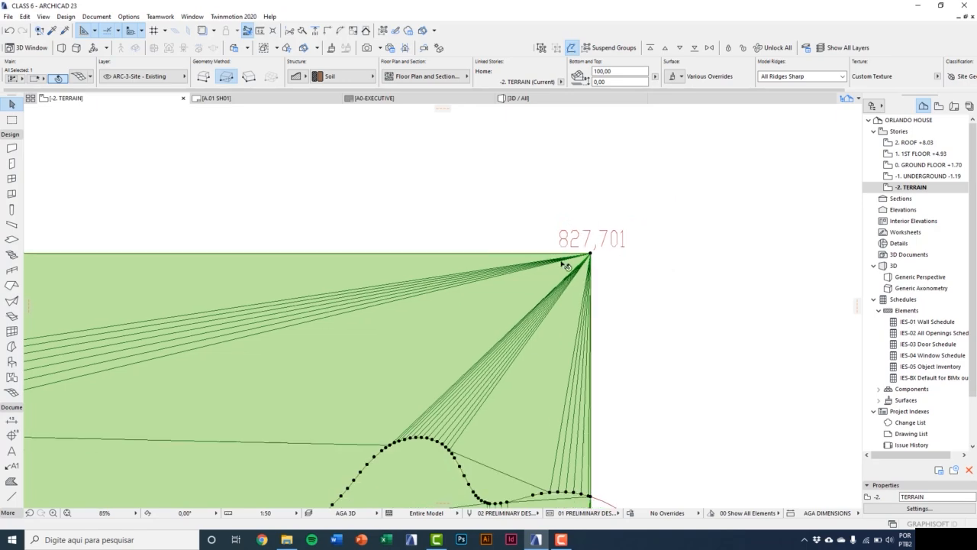
pyautogui.press('F3')
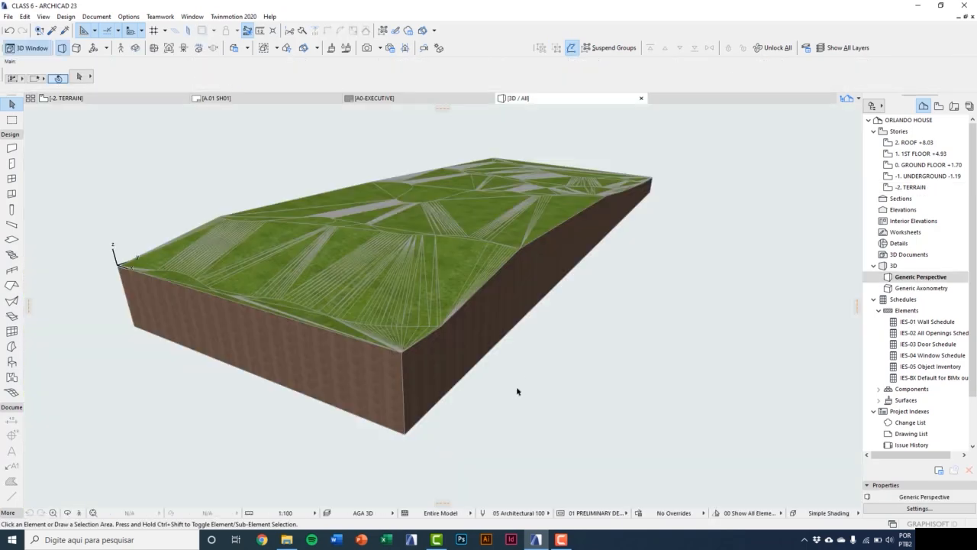
pyautogui.press('o')
pyautogui.moveTo(626, 248); pyautogui.dragTo(226, 341)
pyautogui.moveTo(574, 294); pyautogui.dragTo(438, 325)
pyautogui.moveTo(560, 333); pyautogui.dragTo(273, 289, button='middle')
pyautogui.moveTo(620, 295); pyautogui.dragTo(469, 327)
pyautogui.press('F2')
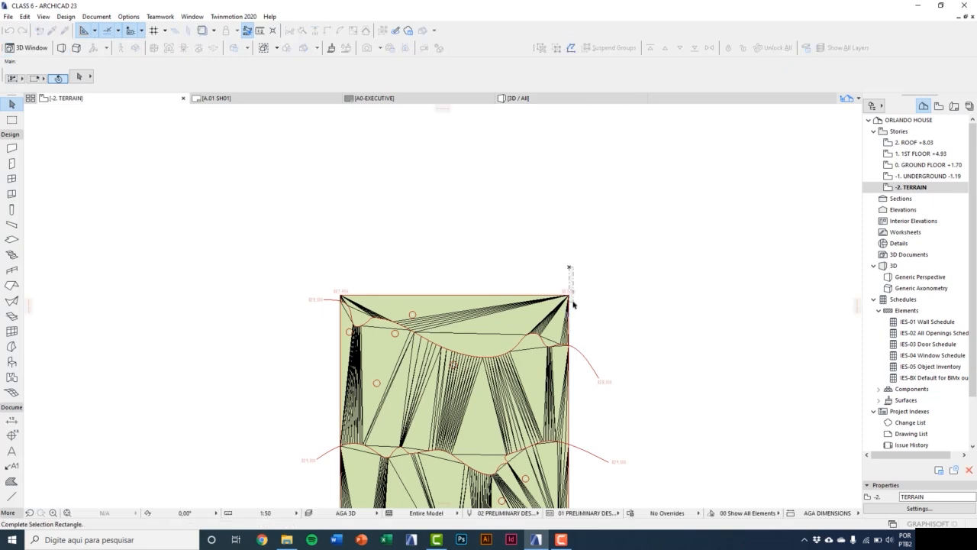
# Select the terrain mesh, try inserting a new node pulled outward from its rear edge, and undo the edit.
pyautogui.moveTo(549, 337); pyautogui.dragTo(518, 307, button='middle')
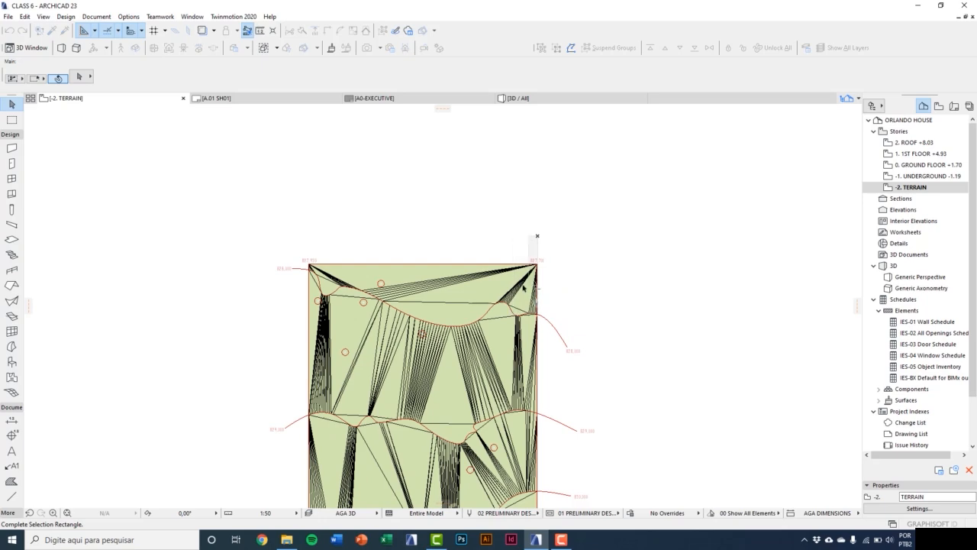
pyautogui.press('Escape')
pyautogui.click(480, 285)
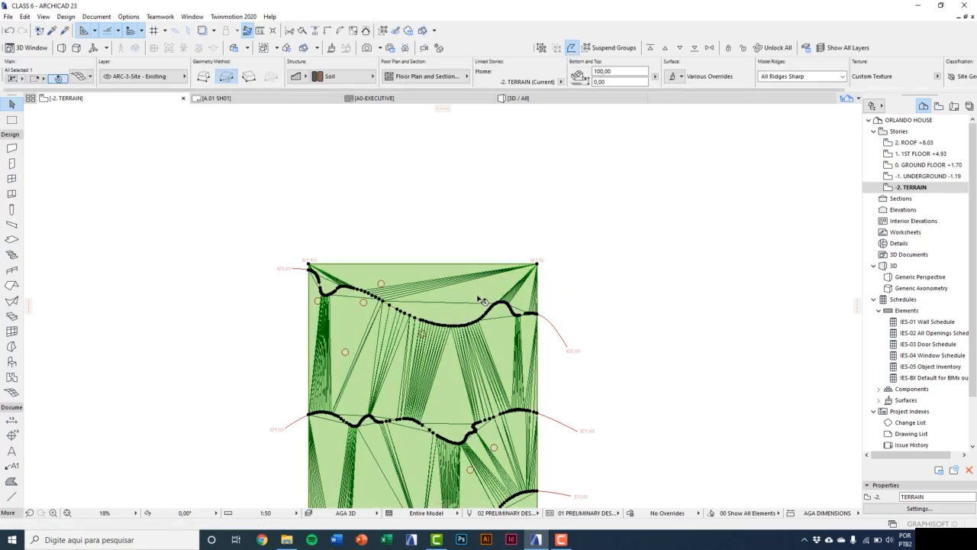
pyautogui.scroll(5, 465, 275)
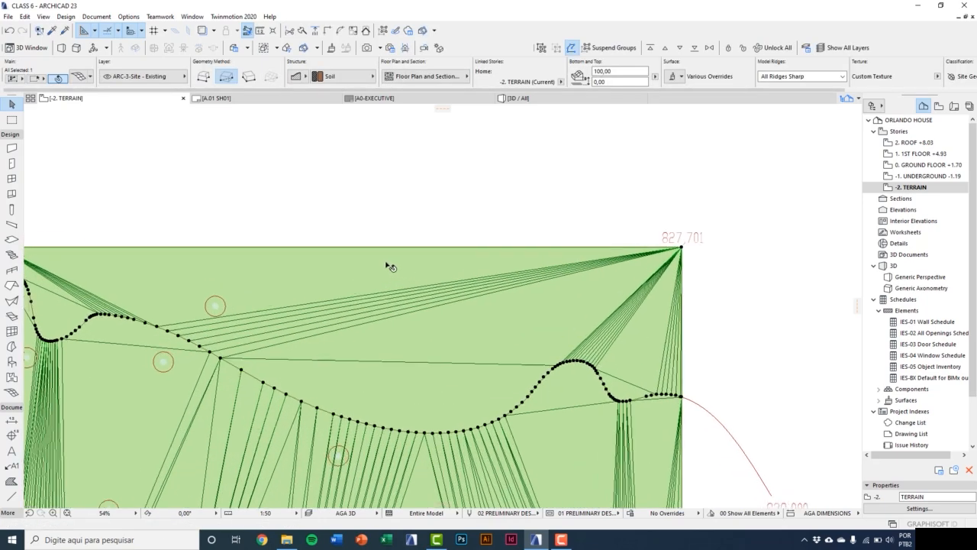
pyautogui.moveTo(390, 266); pyautogui.dragTo(418, 234, button='middle')
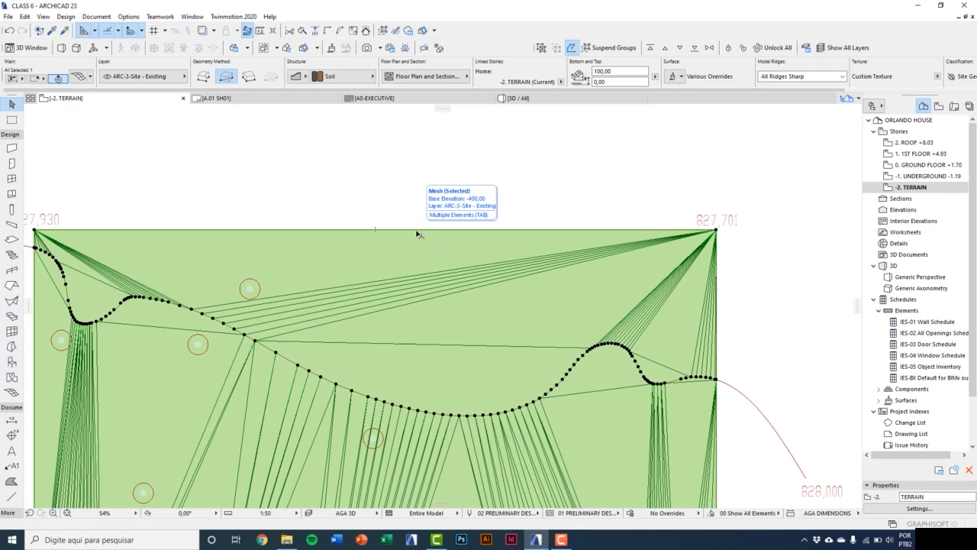
pyautogui.click(417, 231)
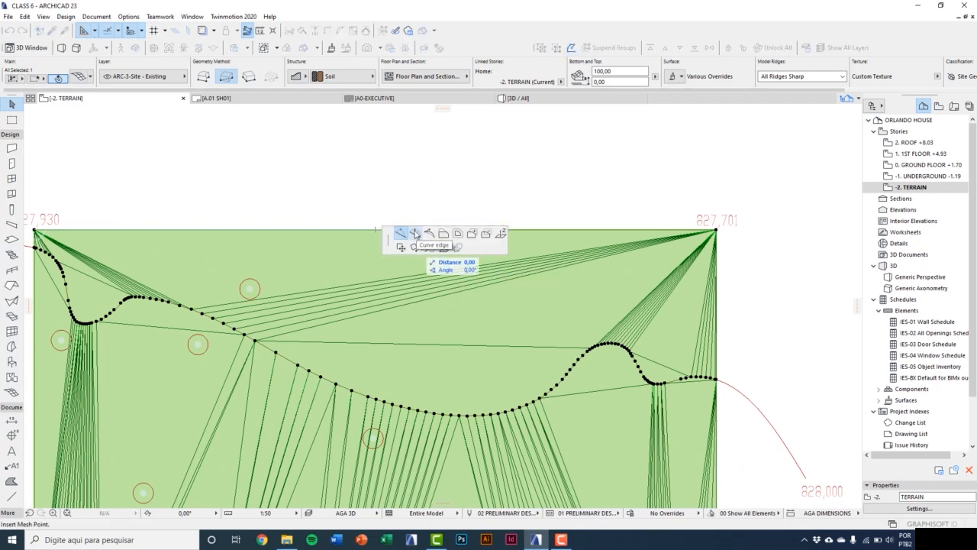
pyautogui.moveTo(384, 238); pyautogui.dragTo(348, 173)
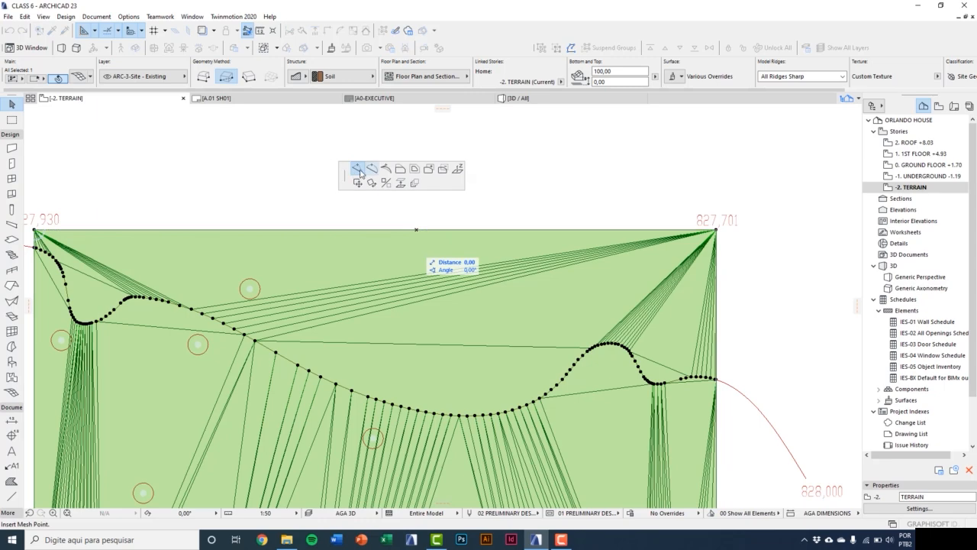
pyautogui.scroll(-3, 458, 213)
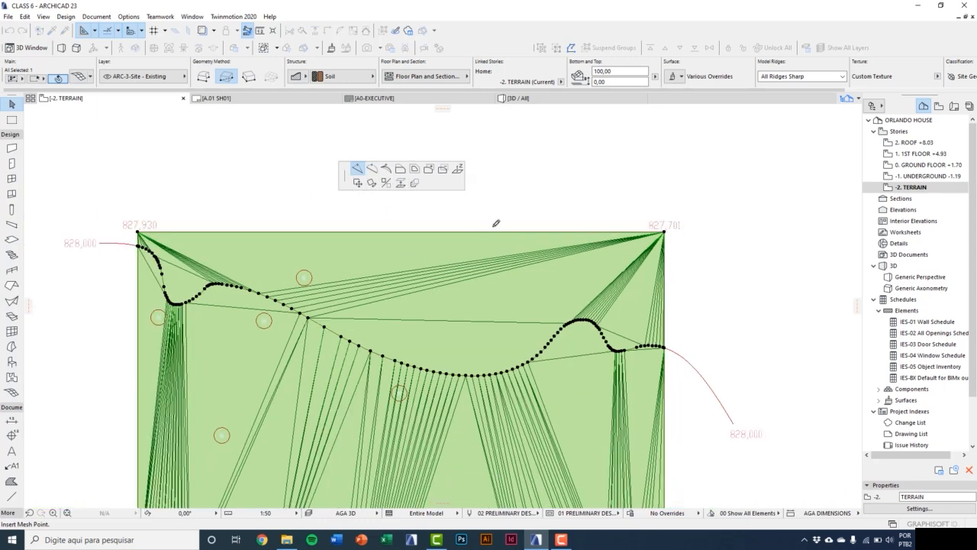
pyautogui.click(530, 178)
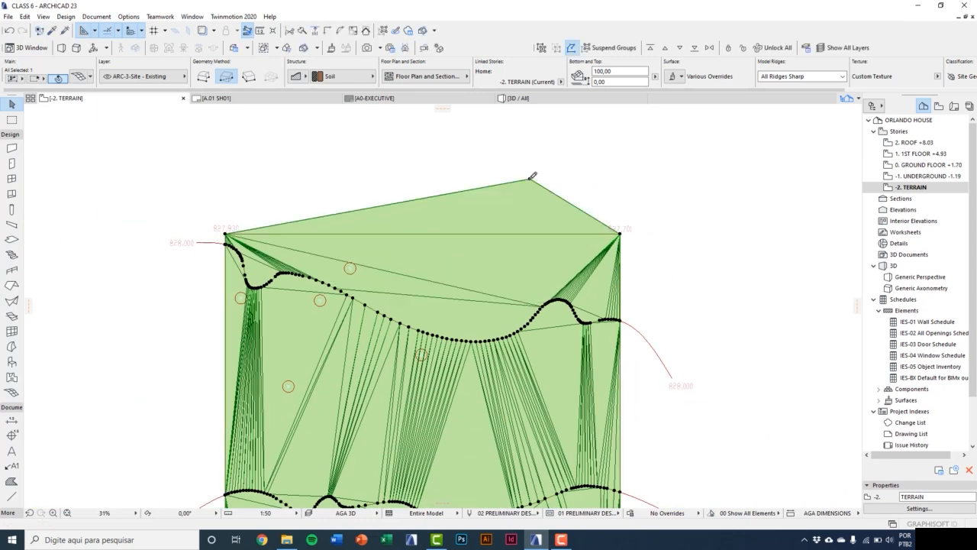
pyautogui.hotkey('ctrl', 'z')
# Try curving the mesh's rear edge slightly outward with Curve Edge, and undo the edit.
pyautogui.click(495, 235)
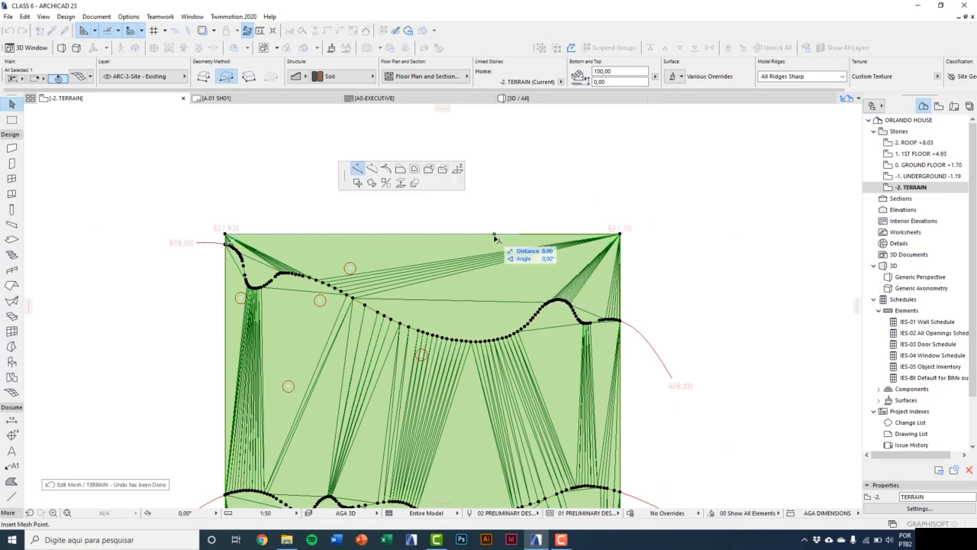
pyautogui.click(371, 169)
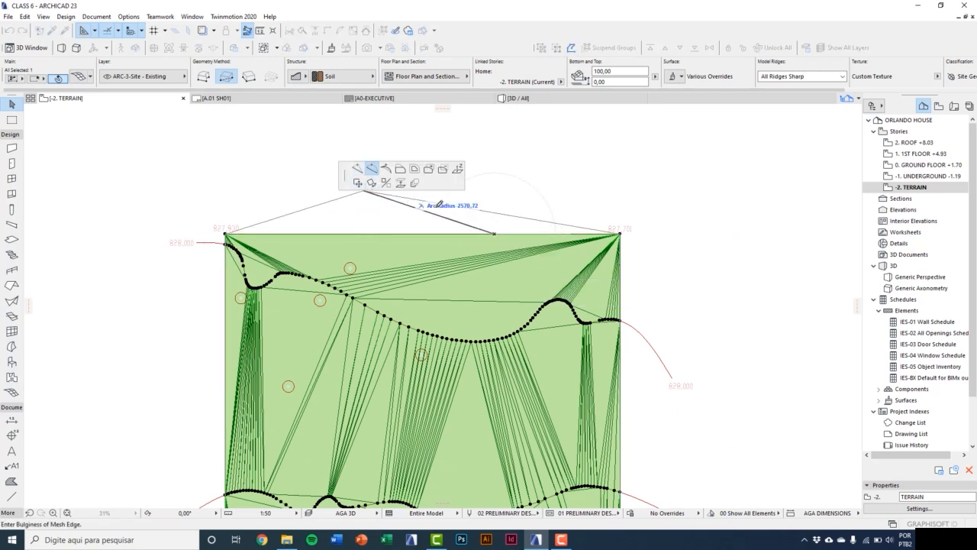
pyautogui.click(501, 219)
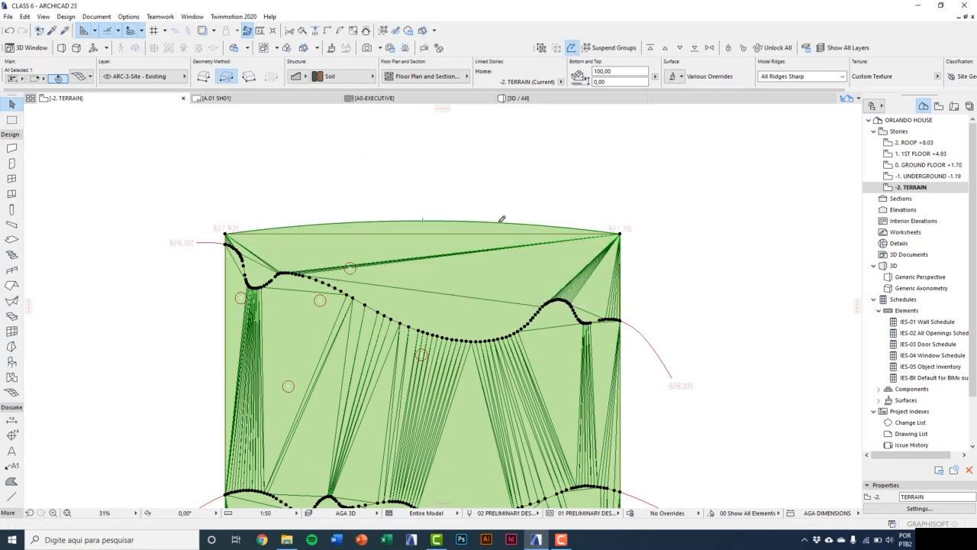
pyautogui.hotkey('ctrl', 'z')
# Try bulging the mesh's rear edge outward by setting its tangent, and undo the edit.
pyautogui.click(485, 235)
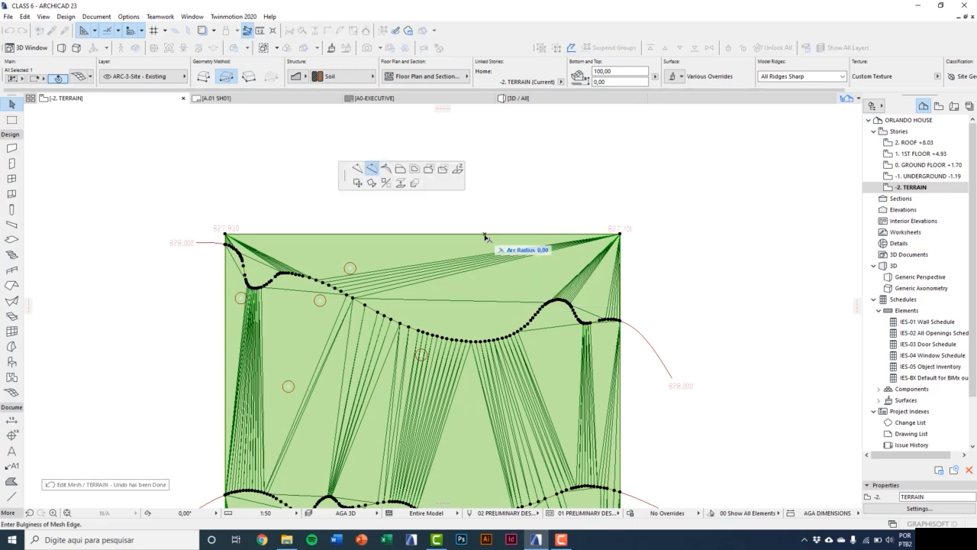
pyautogui.click(387, 172)
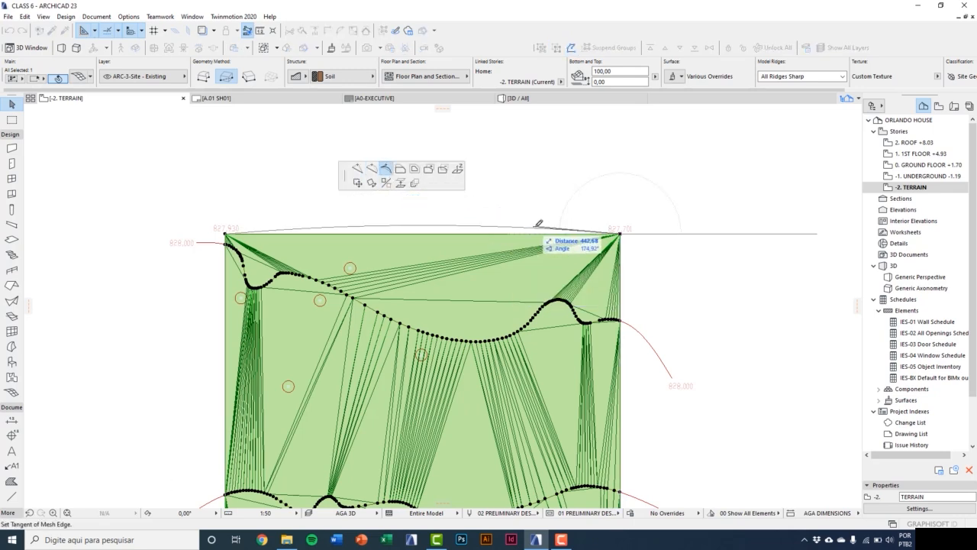
pyautogui.click(563, 167)
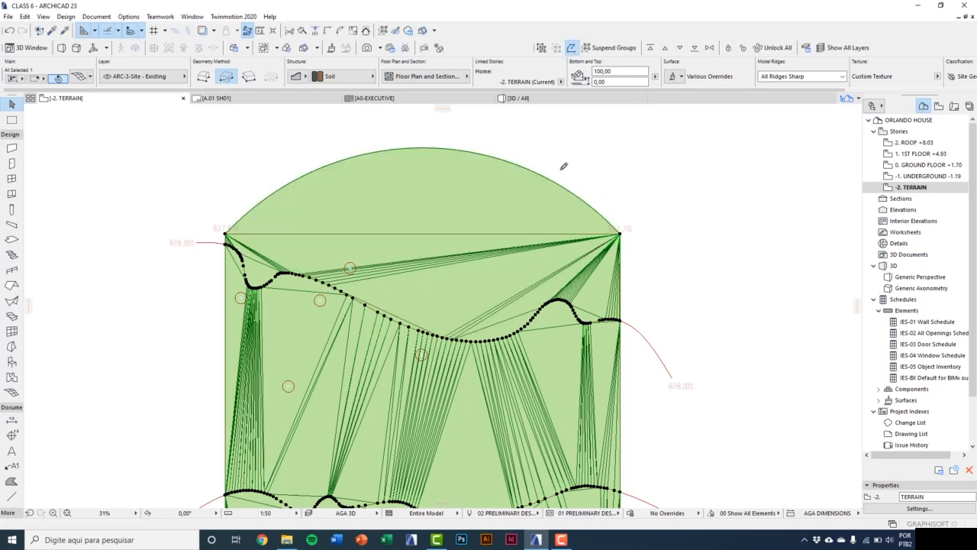
pyautogui.hotkey('ctrl', 'z')
# Try offsetting only the mesh's rear edge outward by 220, and undo the offset.
pyautogui.click(486, 233)
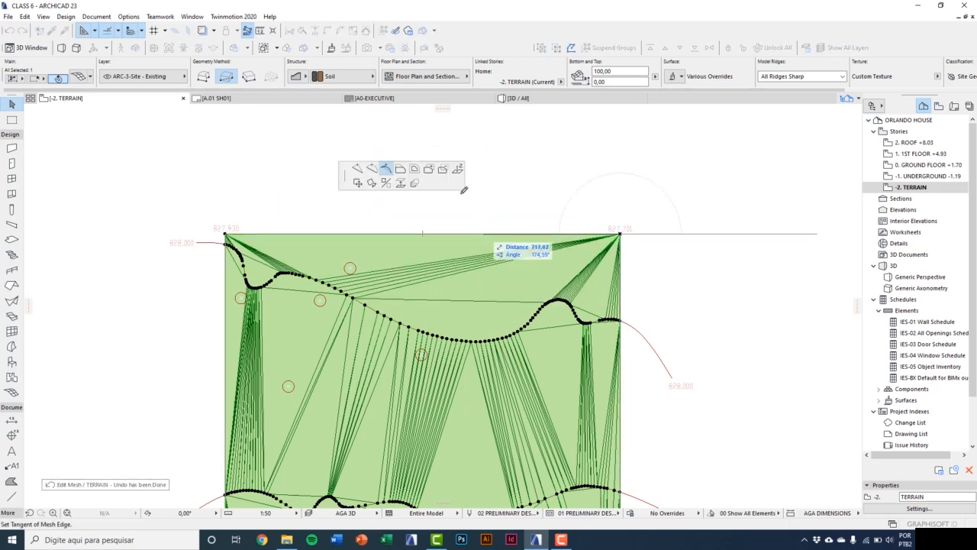
pyautogui.click(401, 170)
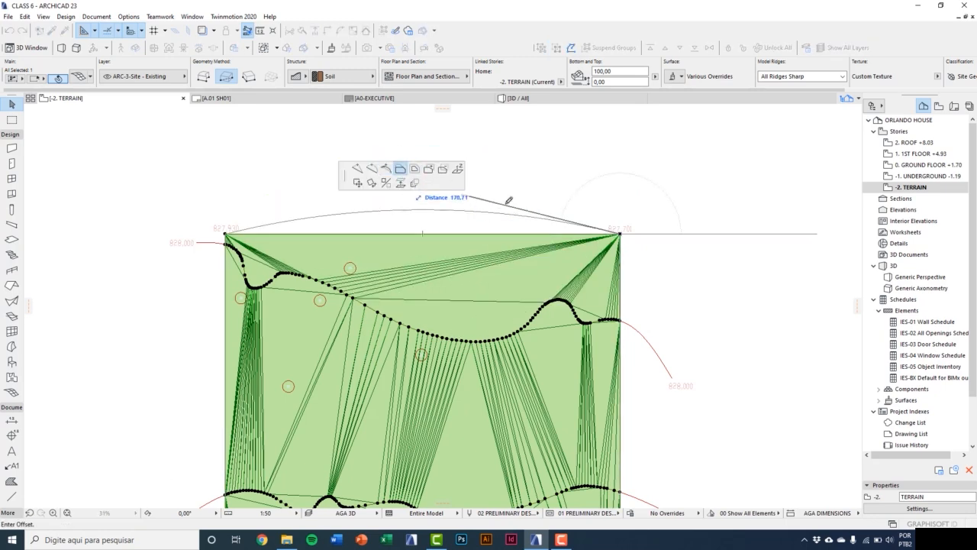
pyautogui.write('220')
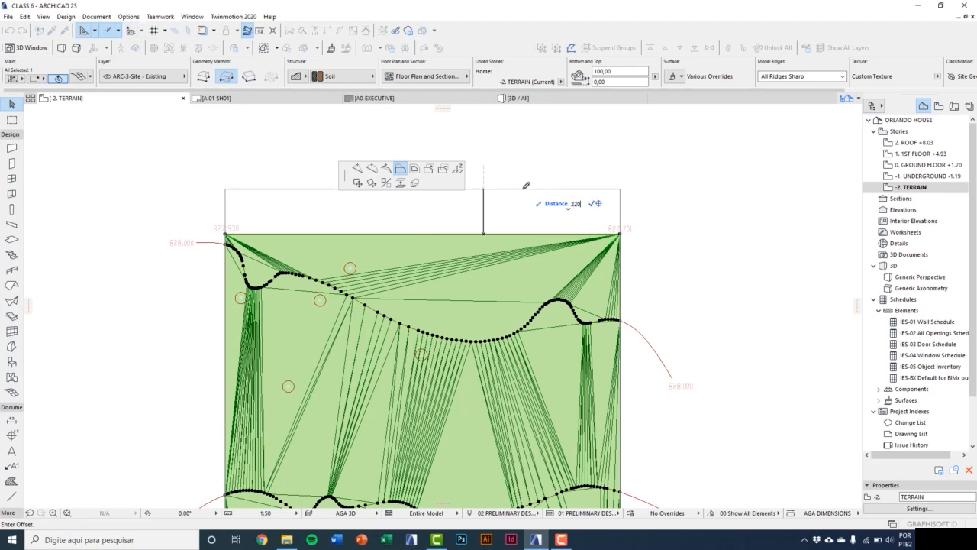
pyautogui.press('Return')
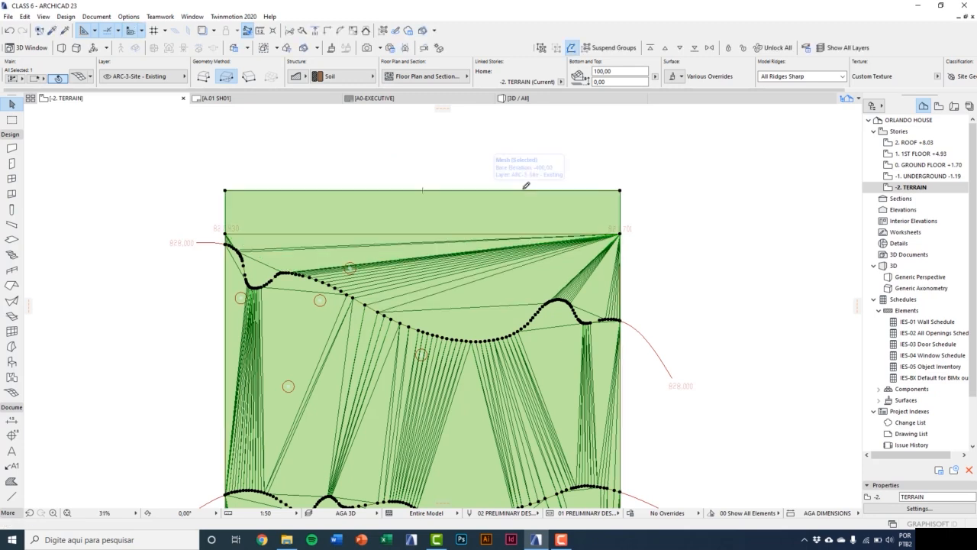
pyautogui.hotkey('ctrl', 'z')
# Try offsetting all edges of the mesh outward together, and undo the offset.
pyautogui.click(455, 236)
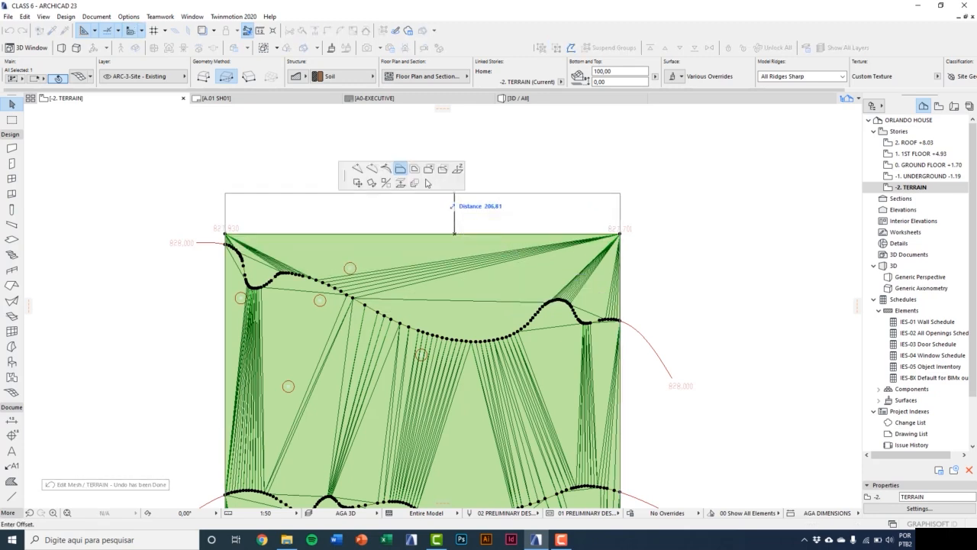
pyautogui.click(415, 171)
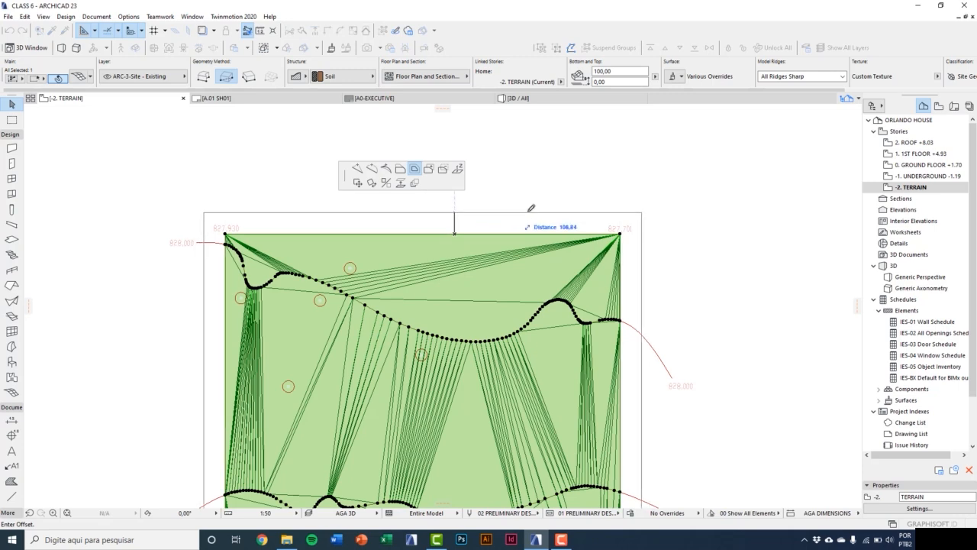
pyautogui.click(637, 174)
pyautogui.hotkey('ctrl', 'z')
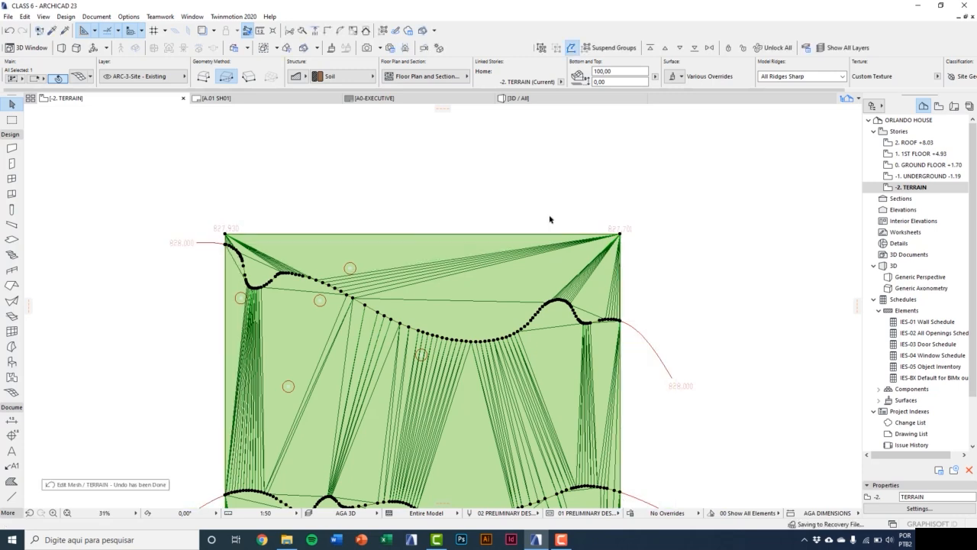
# Try adding a freehand four-sided area across the mesh's rear edge with Add to Polygon and polygonal geometry, and undo the edit.
pyautogui.click(494, 234)
pyautogui.click(415, 169)
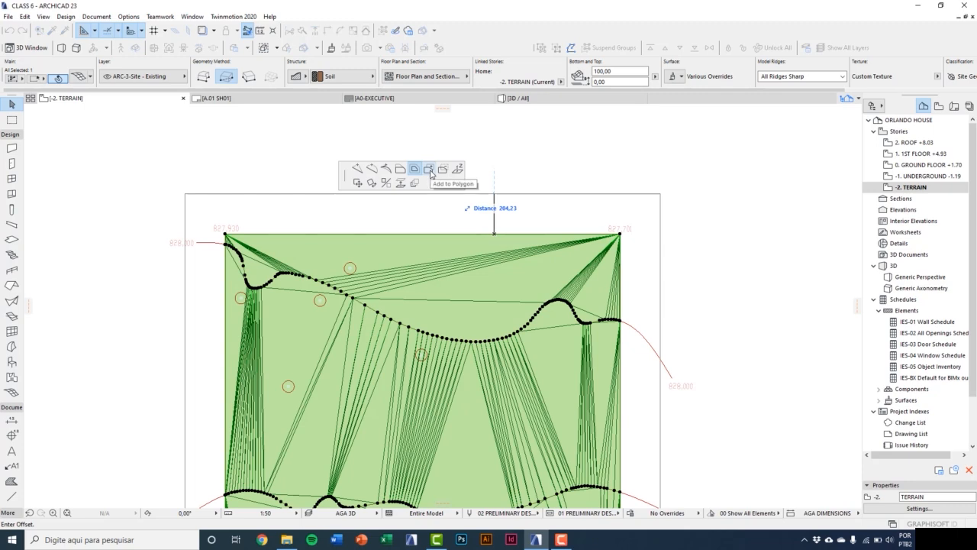
pyautogui.click(429, 170)
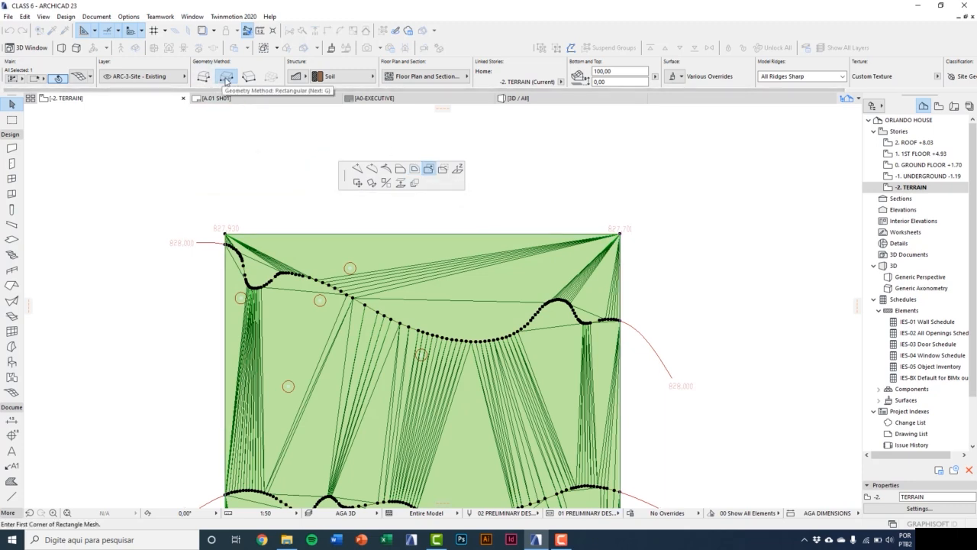
pyautogui.click(209, 81)
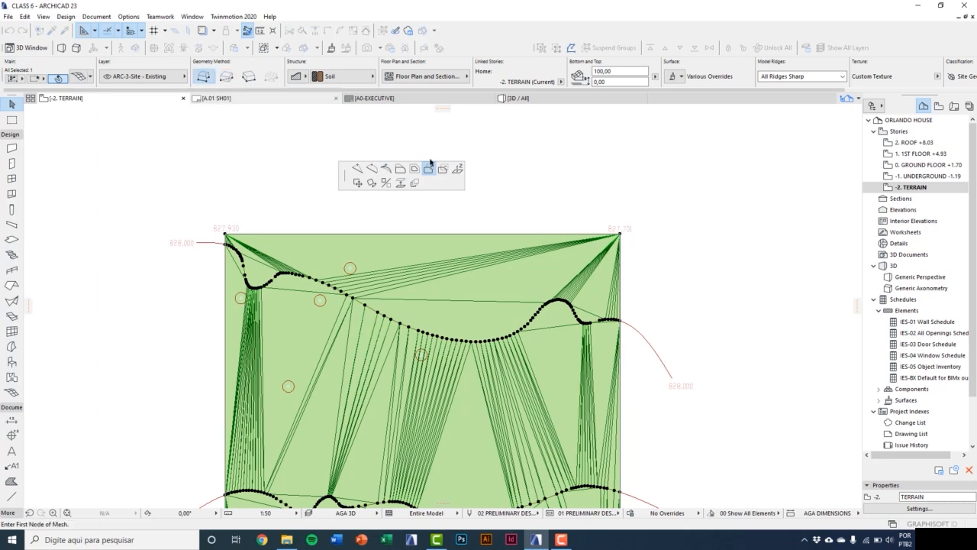
pyautogui.click(555, 177)
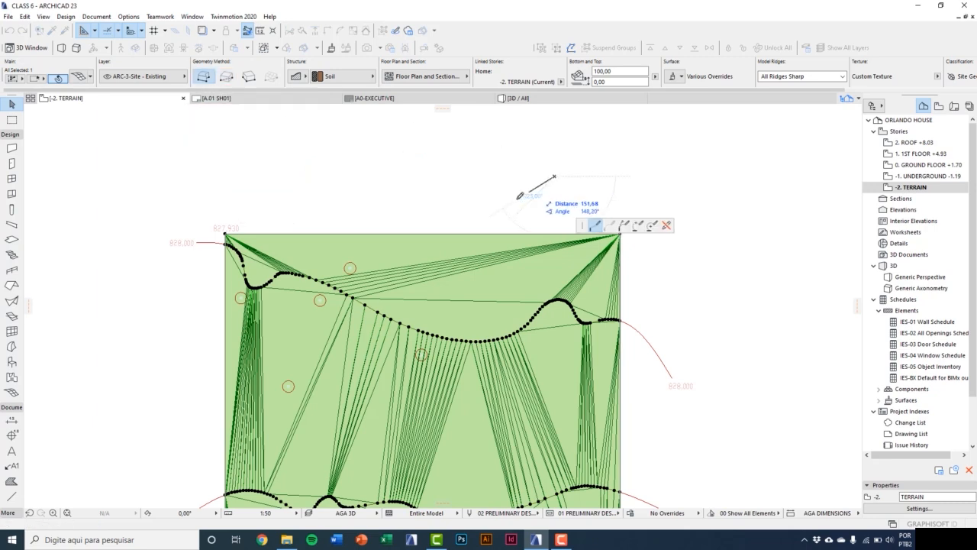
pyautogui.click(468, 205)
pyautogui.click(497, 263)
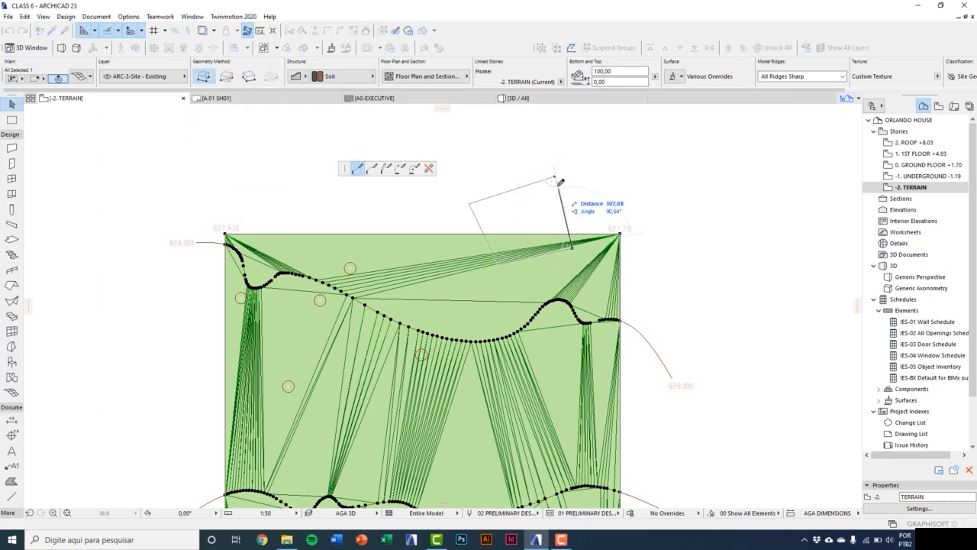
pyautogui.click(555, 178)
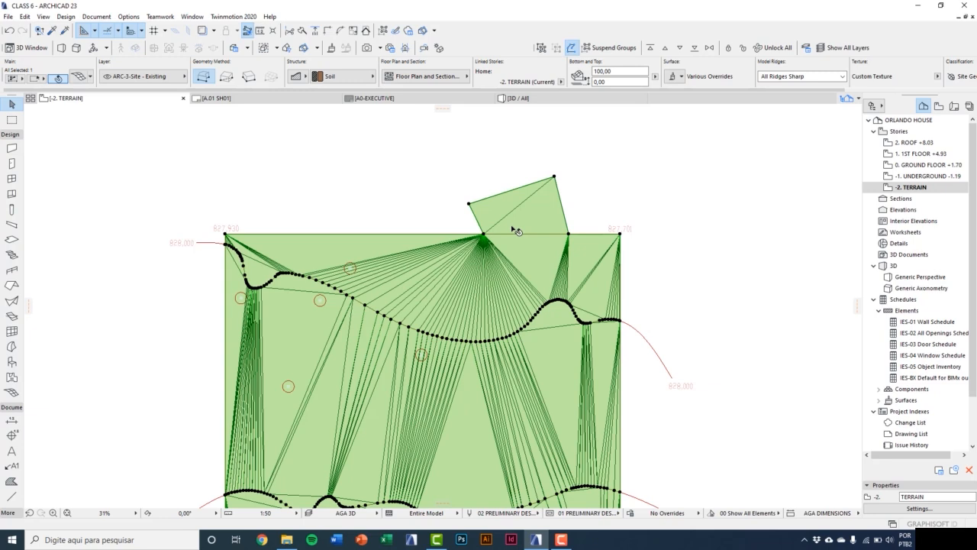
pyautogui.hotkey('ctrl', 'z')
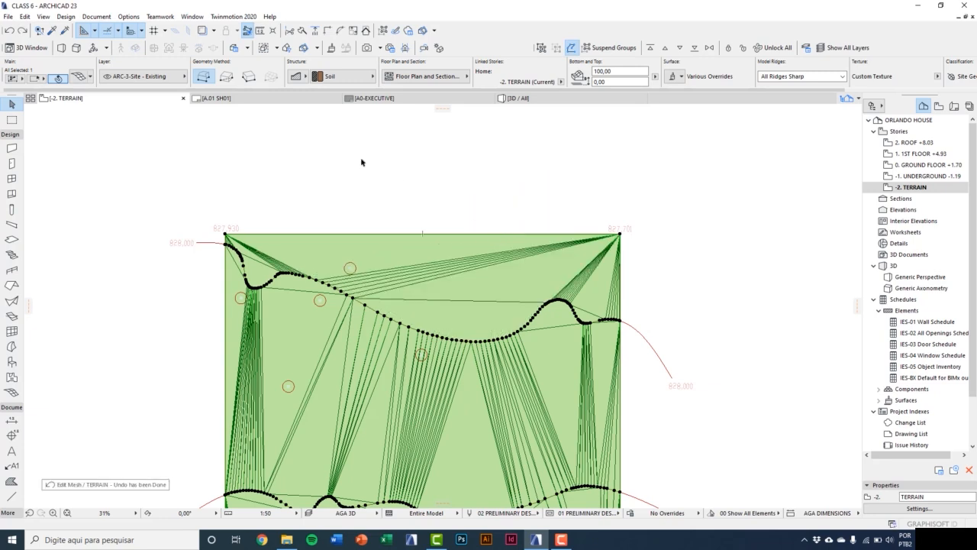
# Try adding a rectangular area across the mesh's rear edge using the rectangular geometry method, and undo the edit.
pyautogui.click(227, 77)
pyautogui.click(480, 235)
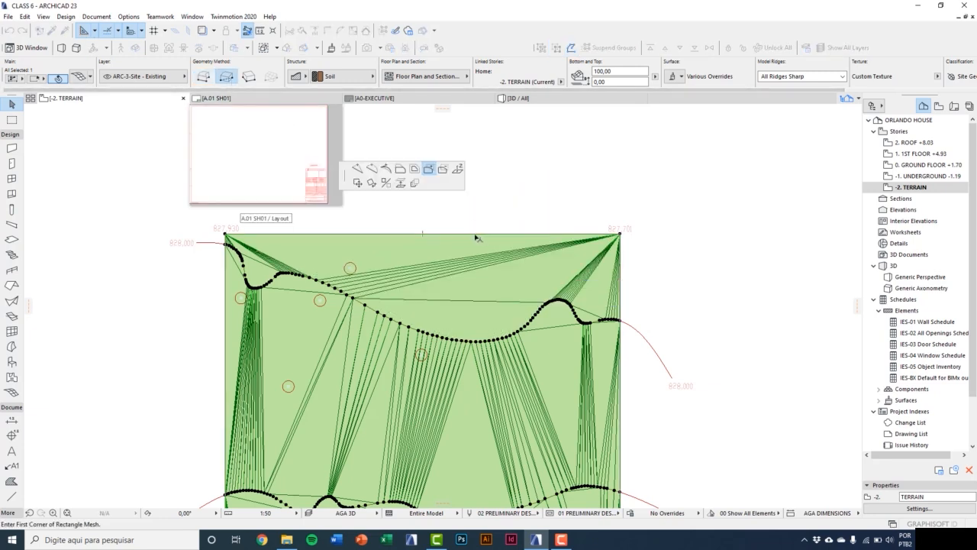
pyautogui.click(532, 191)
pyautogui.hotkey('ctrl', 'z')
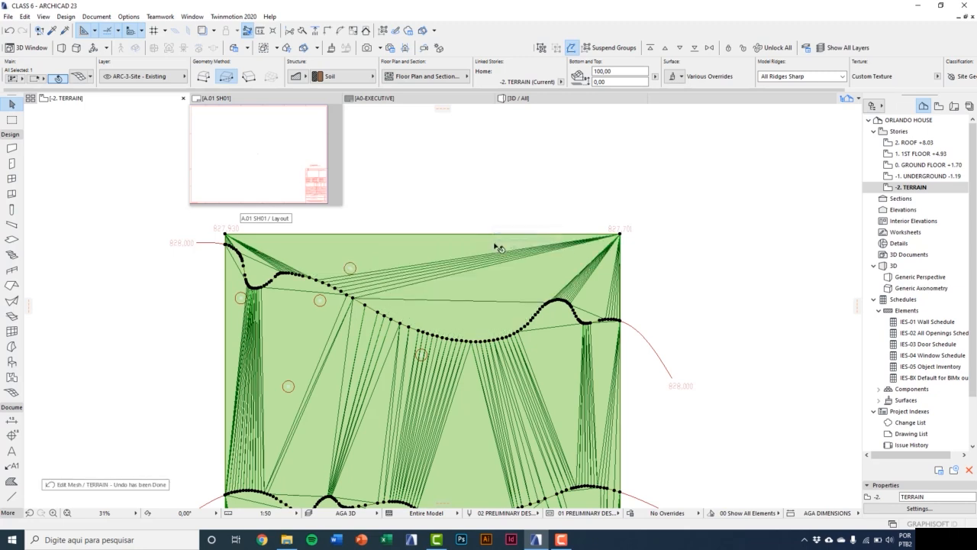
# Try cutting a rectangular hole in the mesh across the rear contour with Subtract from Polygon, undo it, and deselect the mesh.
pyautogui.click(496, 238)
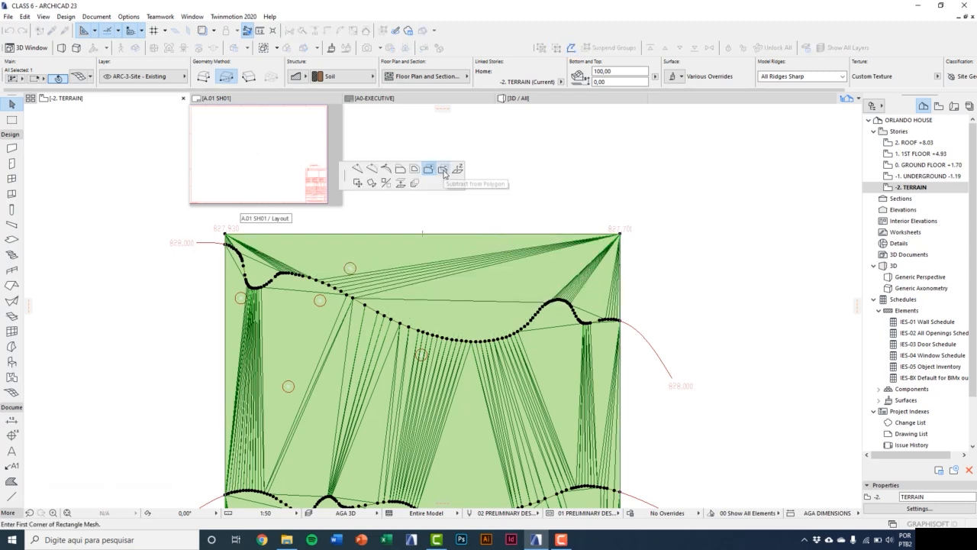
pyautogui.click(443, 173)
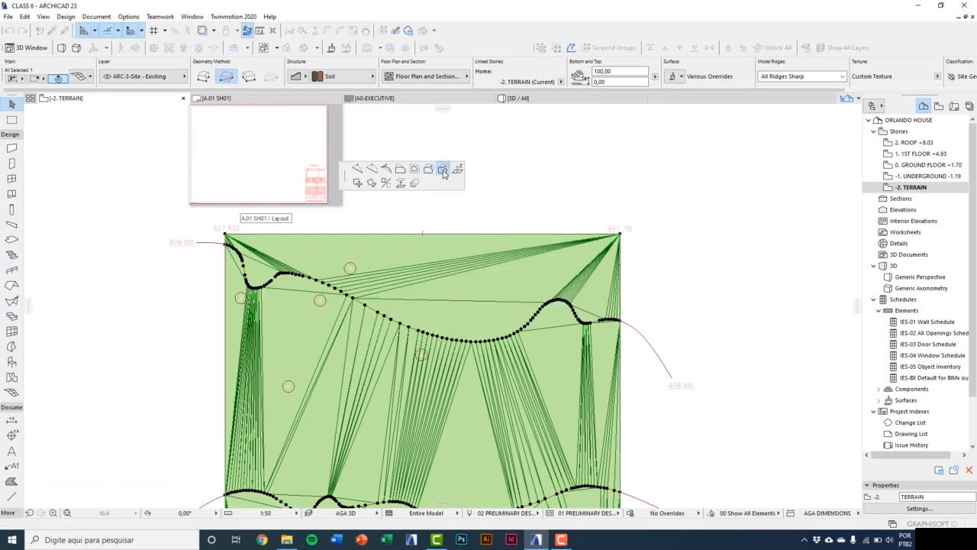
pyautogui.click(515, 276)
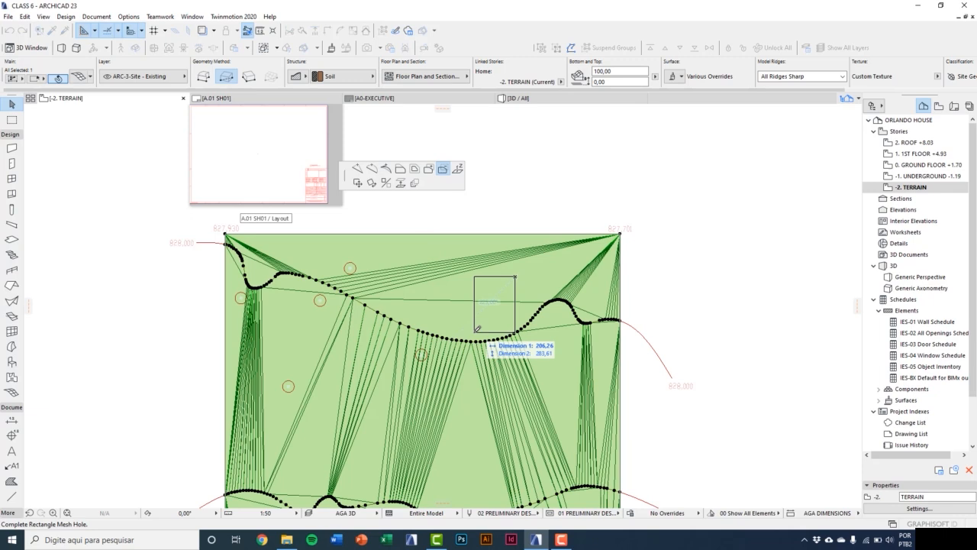
pyautogui.click(432, 414)
pyautogui.hotkey('ctrl', 'z')
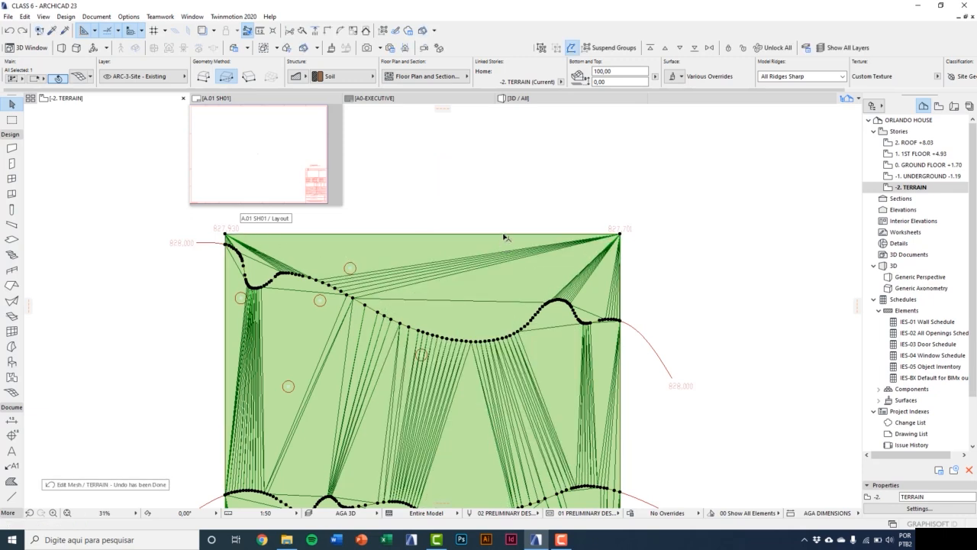
pyautogui.click(506, 237)
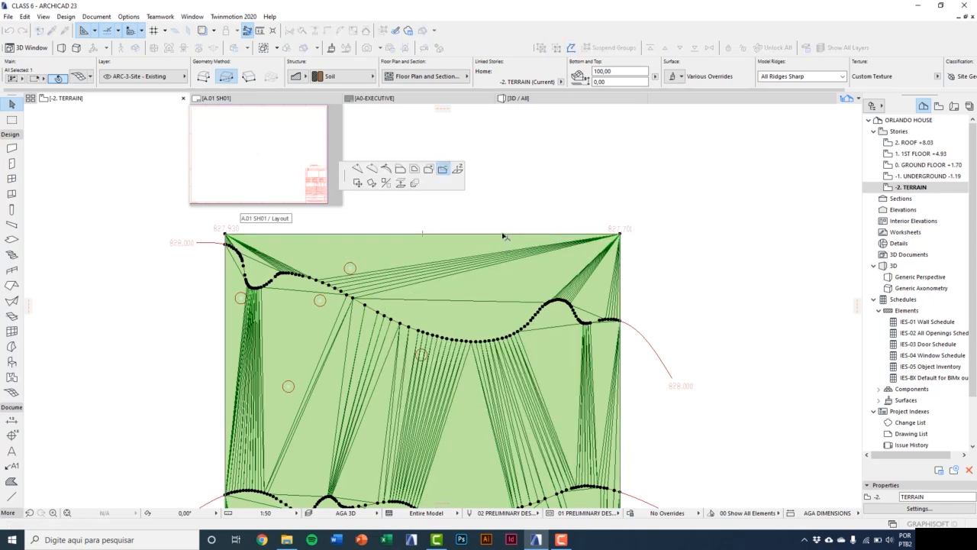
pyautogui.press('Escape')
pyautogui.press('Escape')
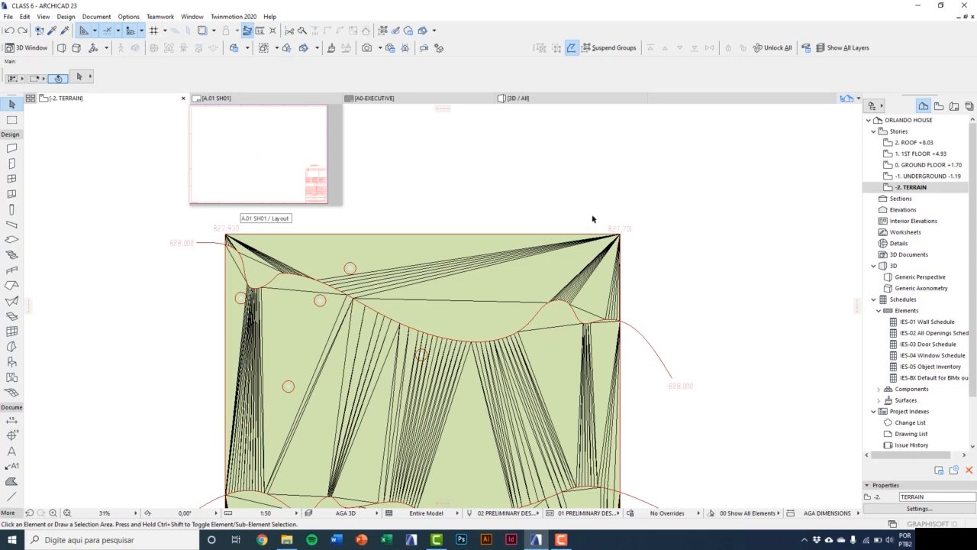
# Try moving the mesh corner node at the 827,701 label outward with Move node, and undo the edit.
pyautogui.click(577, 192)
pyautogui.click(525, 162)
pyautogui.scroll(3, 622, 235)
pyautogui.click(562, 266)
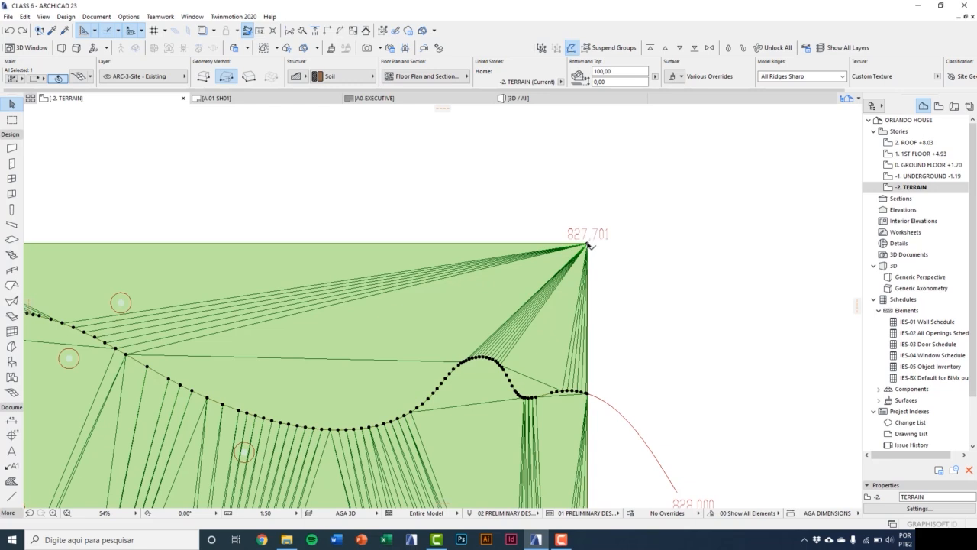
pyautogui.click(588, 245)
pyautogui.click(602, 253)
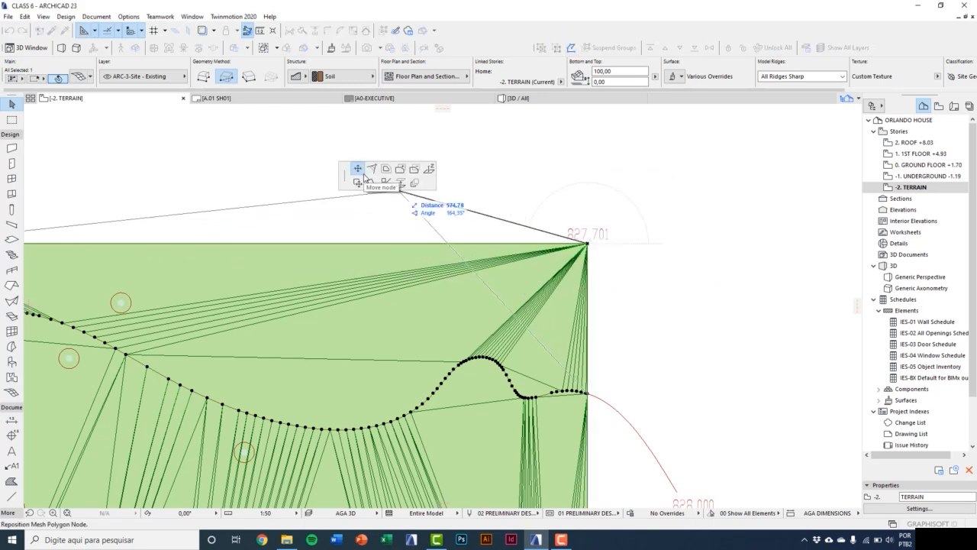
pyautogui.click(508, 158)
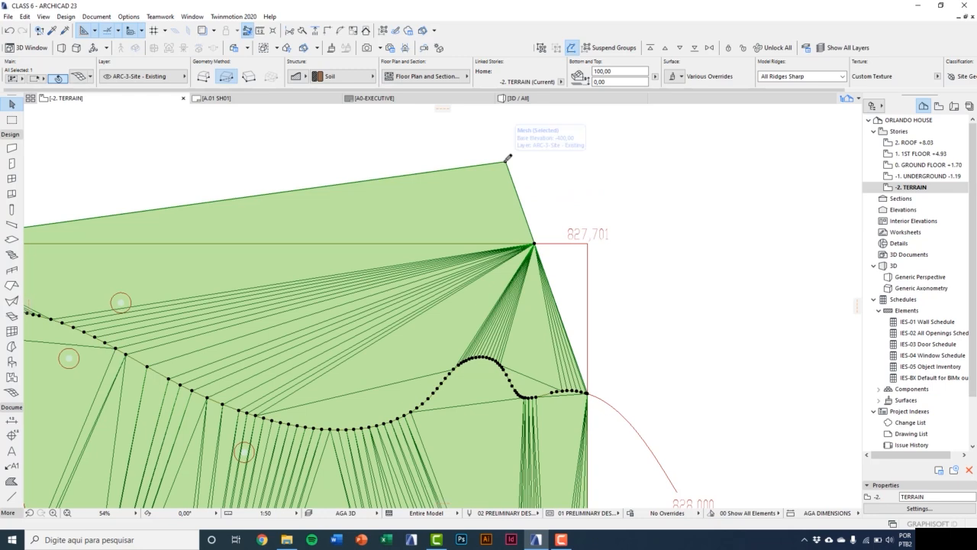
pyautogui.hotkey('ctrl', 'z')
# Try filleting the mesh corner at the 827,701 label with a radius of 300, and undo the fillet.
pyautogui.click(587, 244)
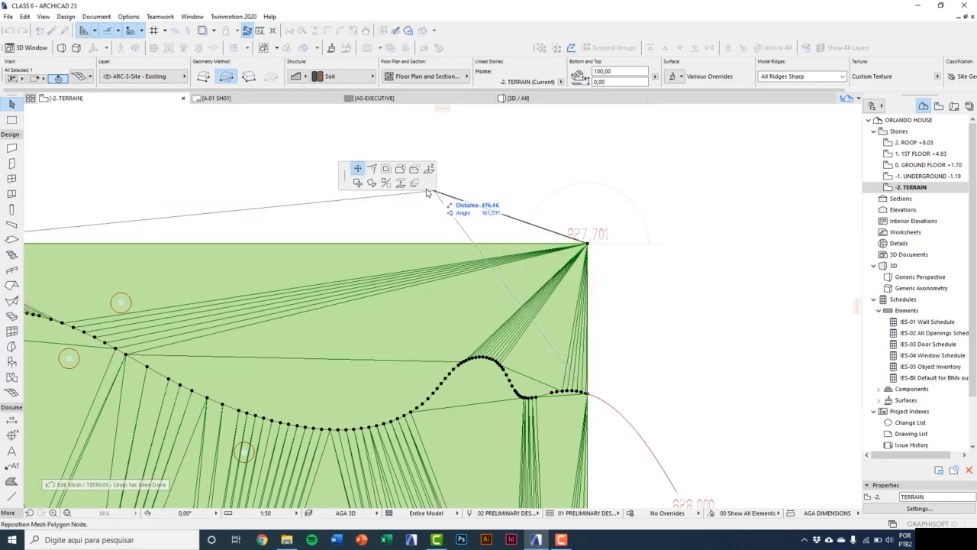
pyautogui.click(373, 169)
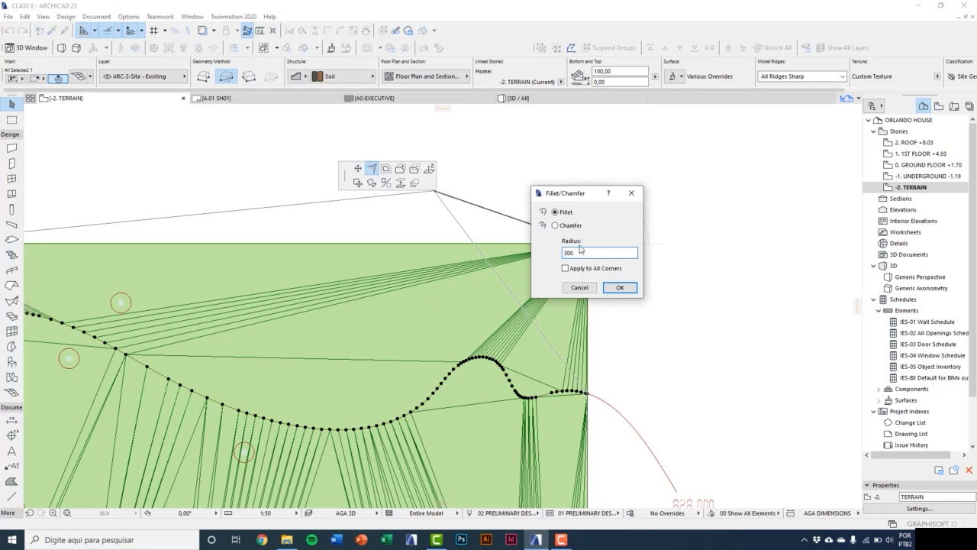
pyautogui.click(608, 286)
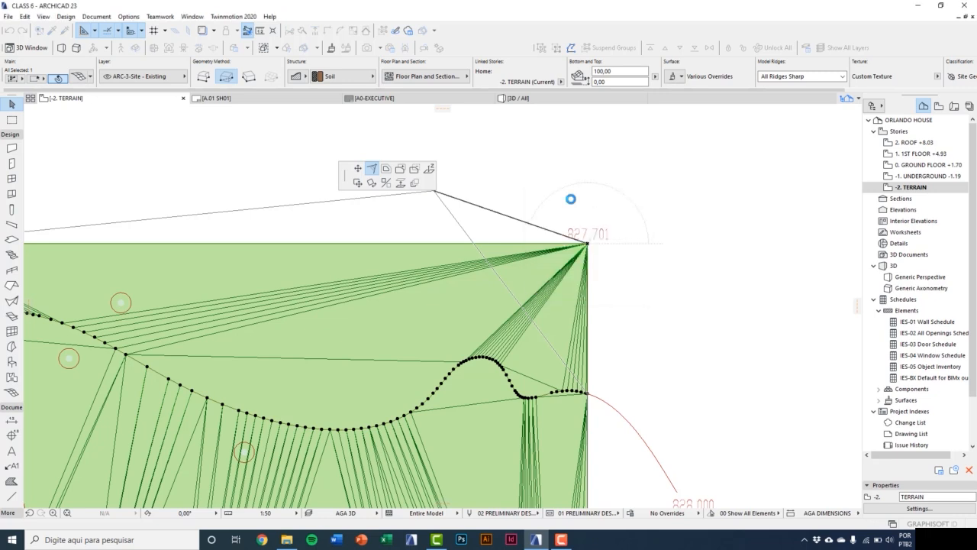
pyautogui.hotkey('ctrl', 'z')
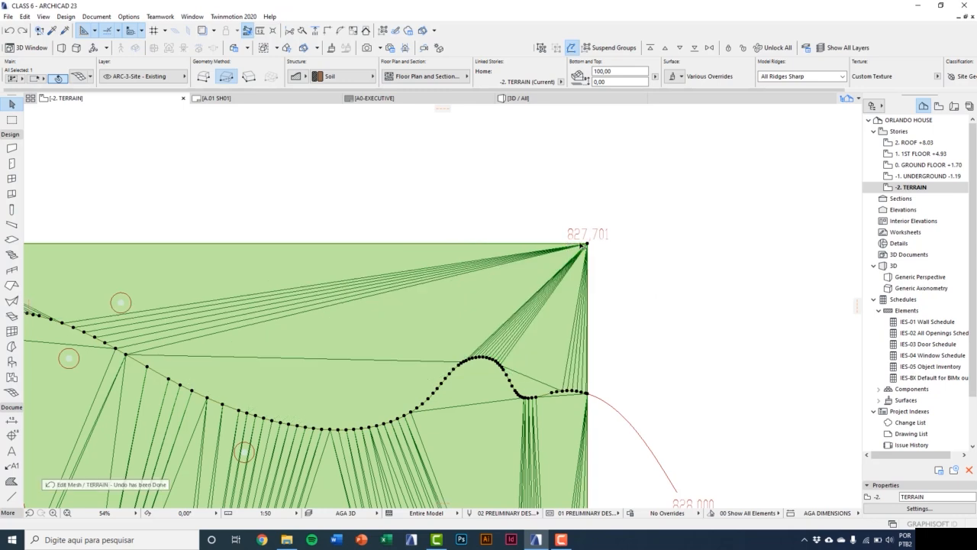
# Try chamfering the mesh corner at the 827,701 label by 300, undo the chamfer, and deselect the mesh.
pyautogui.click(587, 244)
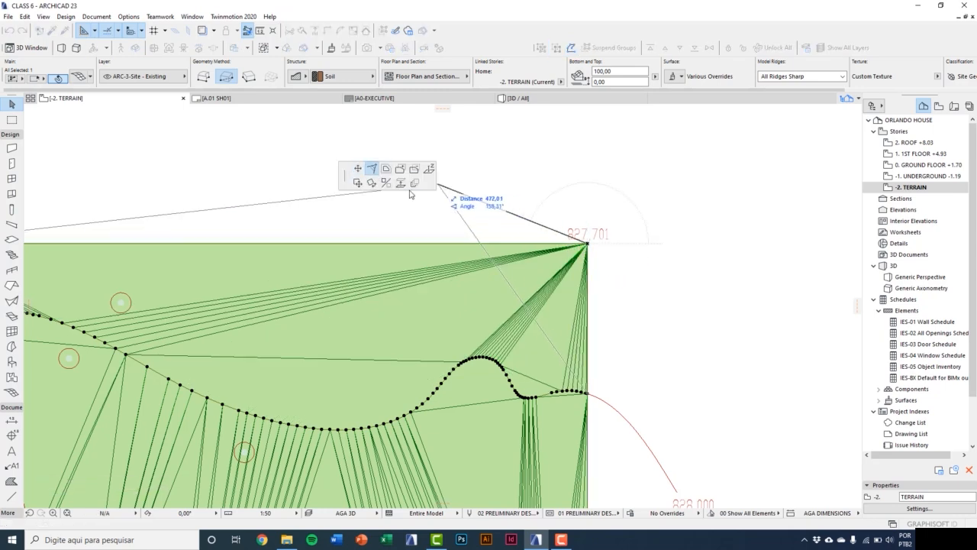
pyautogui.click(371, 168)
pyautogui.click(569, 226)
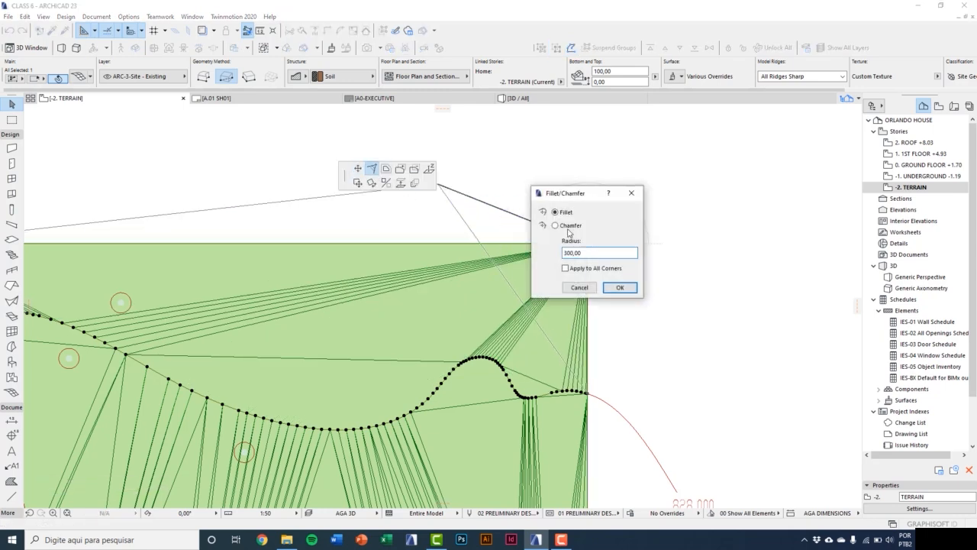
pyautogui.click(620, 287)
pyautogui.hotkey('ctrl', 'z')
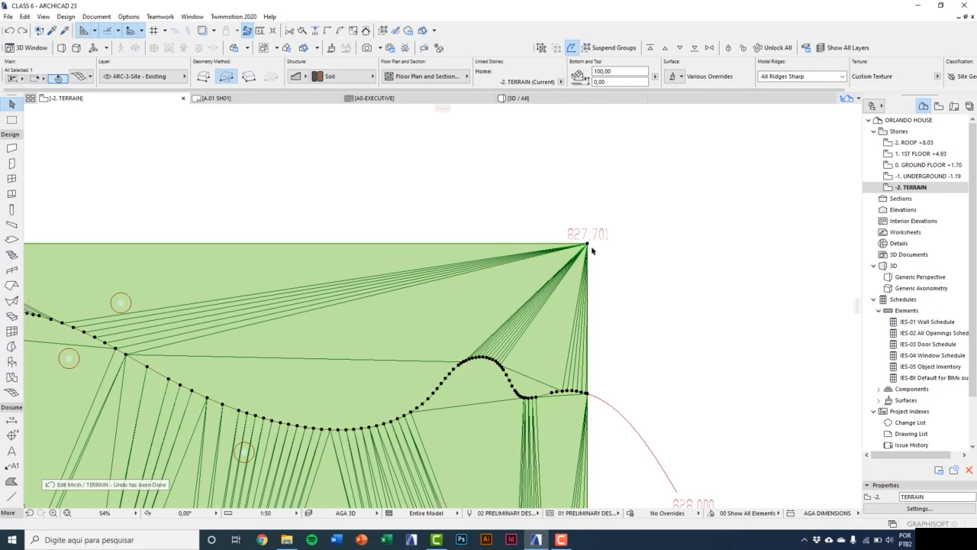
pyautogui.click(597, 271)
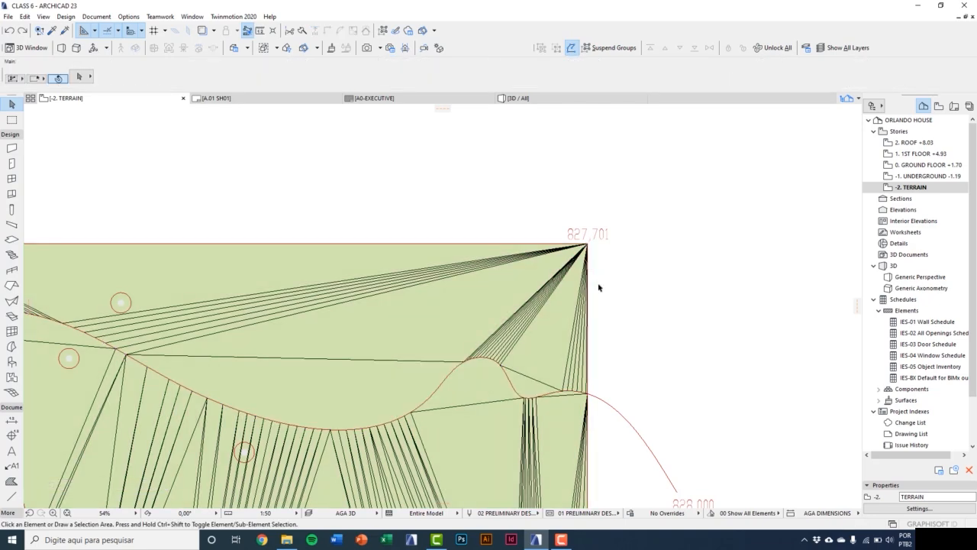
# Select the grouped topography drawing and move its contour lines and other linework to the ARC-3-Site - DWG Topography layer.
pyautogui.scroll(-3, 599, 287)
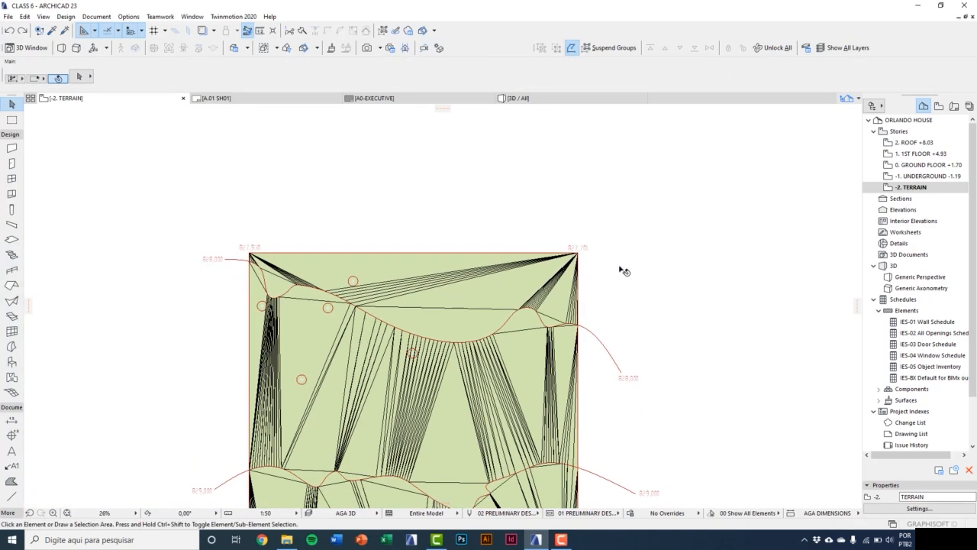
pyautogui.scroll(-2, 600, 301)
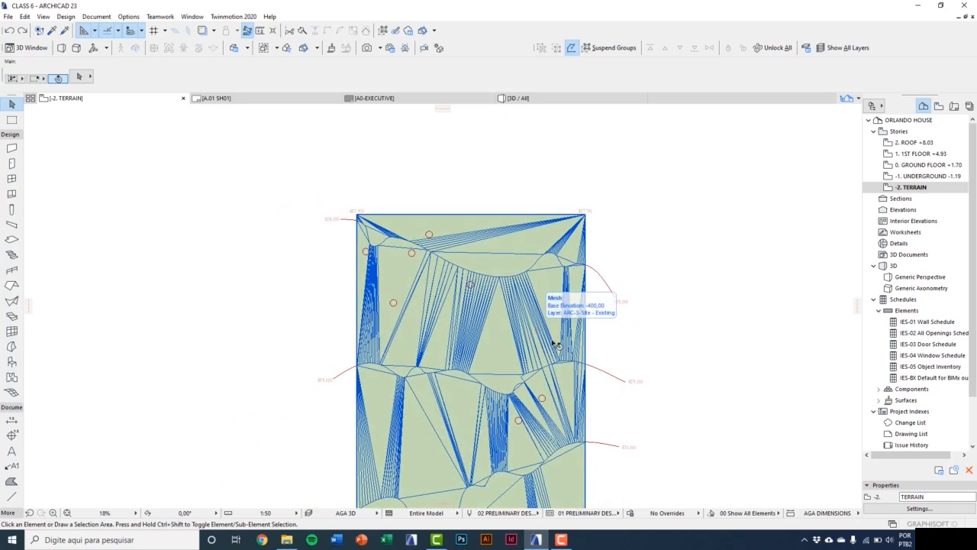
pyautogui.click(616, 301)
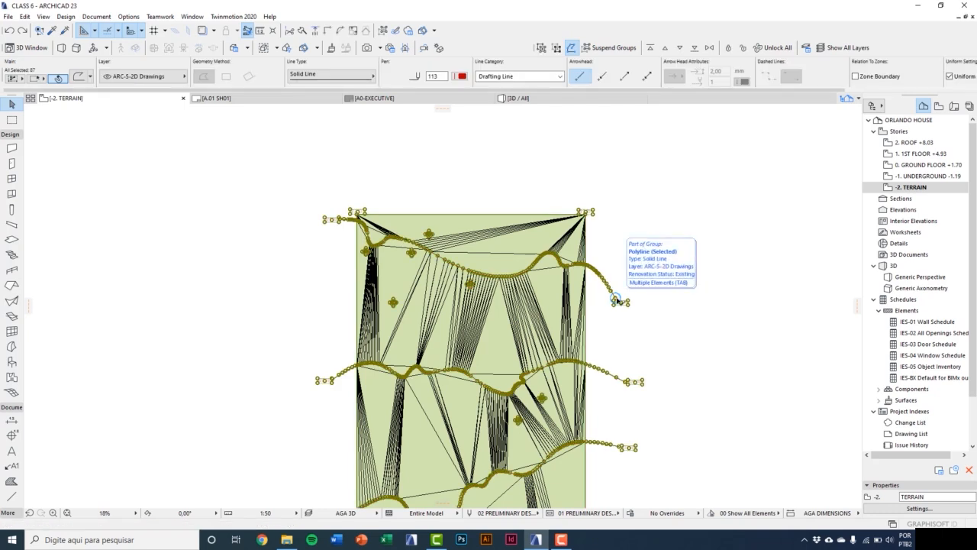
pyautogui.click(171, 80)
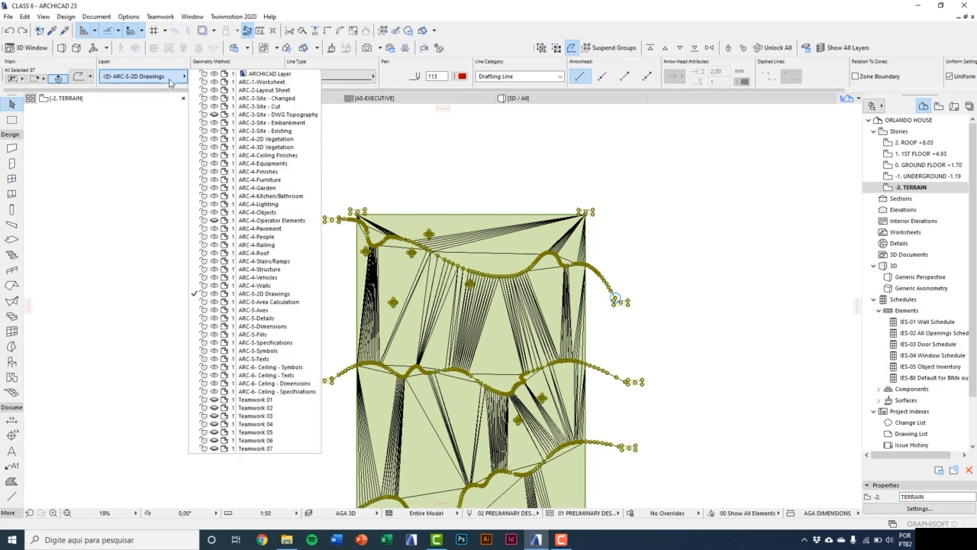
pyautogui.click(271, 115)
pyautogui.click(624, 222)
pyautogui.scroll(4, 626, 244)
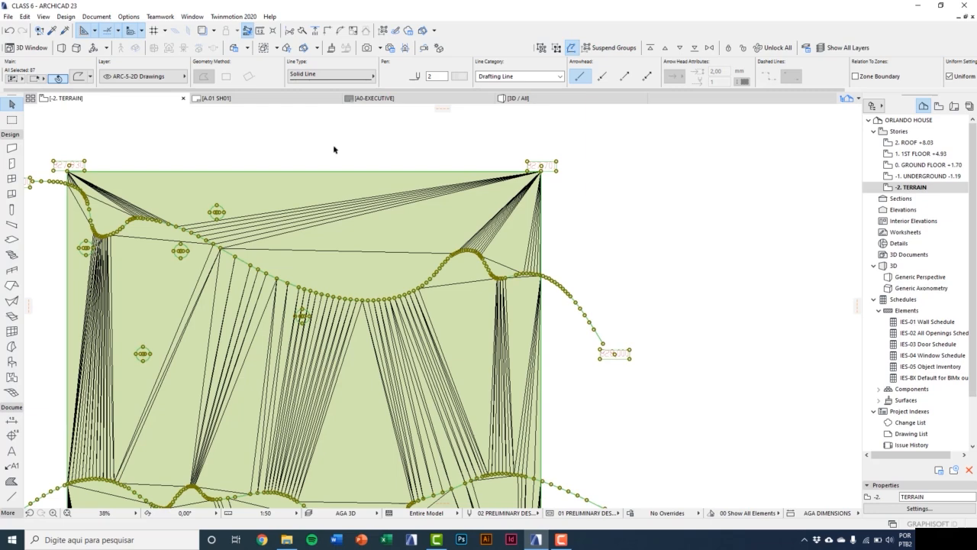
pyautogui.click(78, 76)
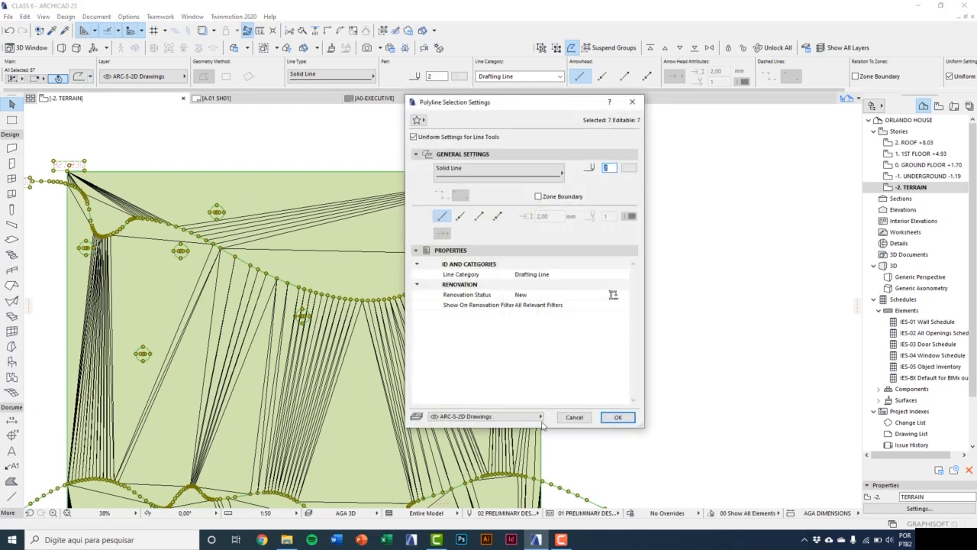
pyautogui.click(610, 417)
pyautogui.click(156, 77)
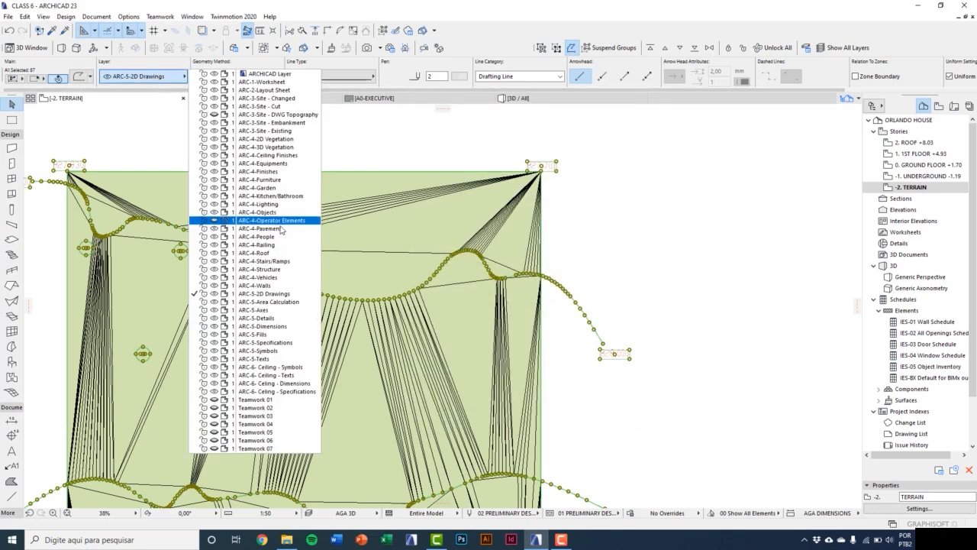
pyautogui.click(252, 117)
# Select all remaining topography elements and move the elevation label texts to the ARC-3-Site - DWG Topography layer.
pyautogui.hotkey('ctrl', 'a')
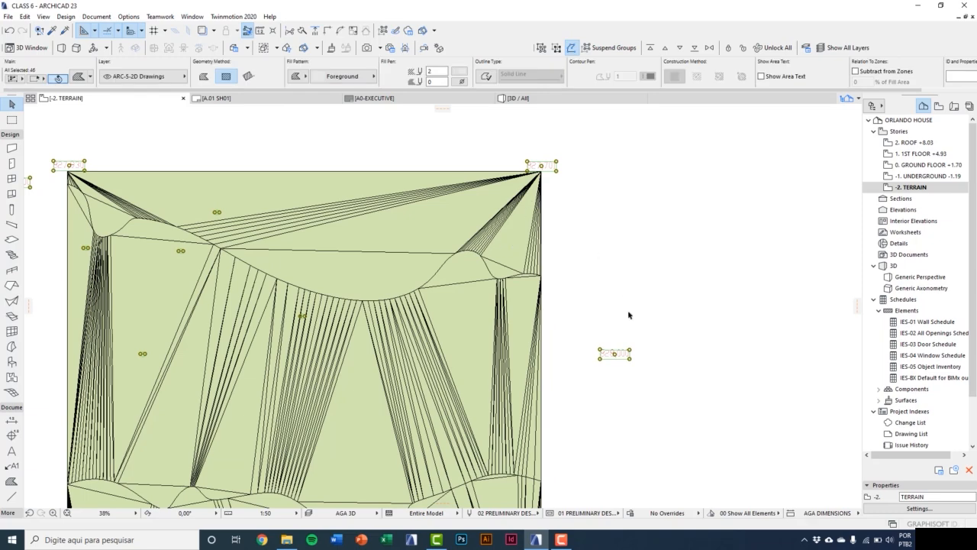
pyautogui.scroll(2, 632, 306)
pyautogui.moveTo(597, 240); pyautogui.dragTo(596, 306, button='middle')
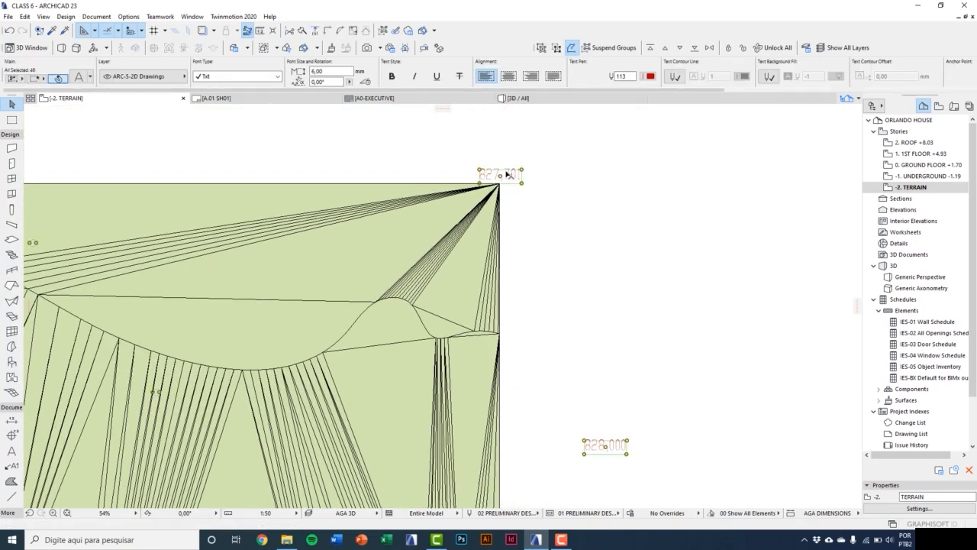
pyautogui.click(171, 82)
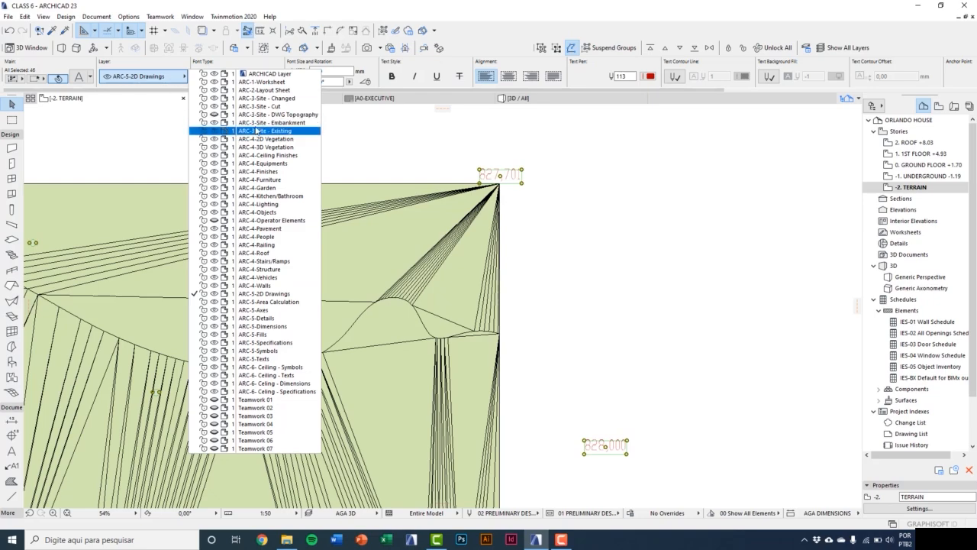
pyautogui.click(267, 115)
# Move the remaining topography fills to the ARC-3-Site - DWG Topography layer, reselecting all elements for a second pass.
pyautogui.scroll(-6, 532, 211)
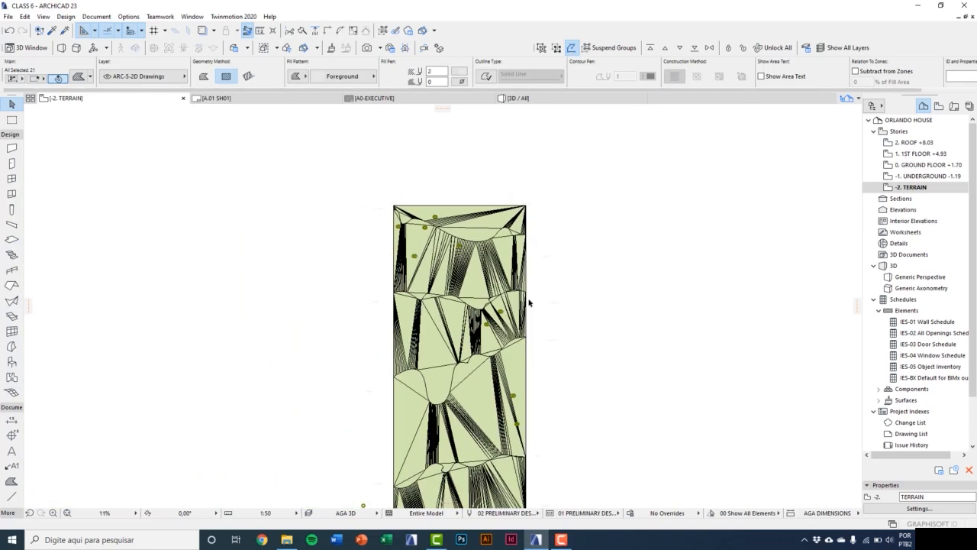
pyautogui.scroll(7, 417, 178)
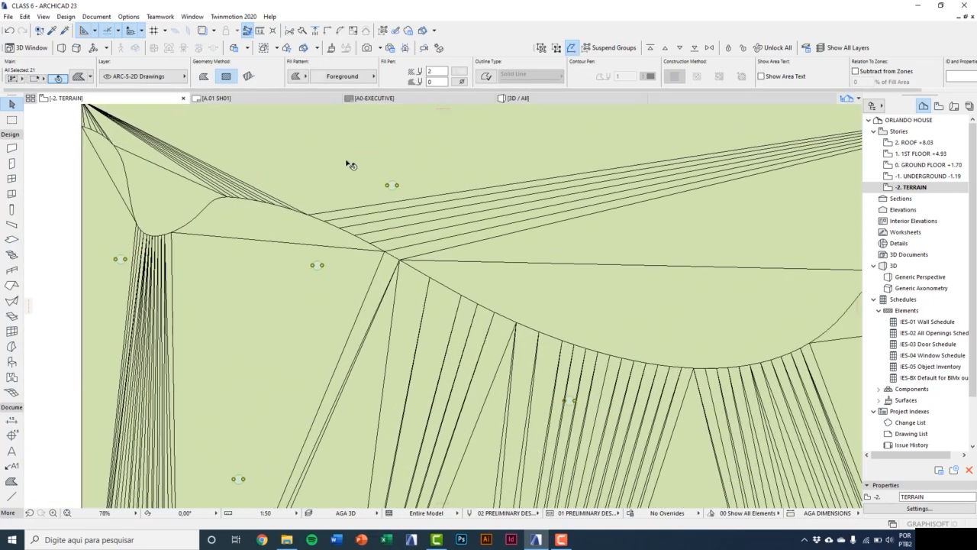
pyautogui.click(164, 76)
pyautogui.click(263, 115)
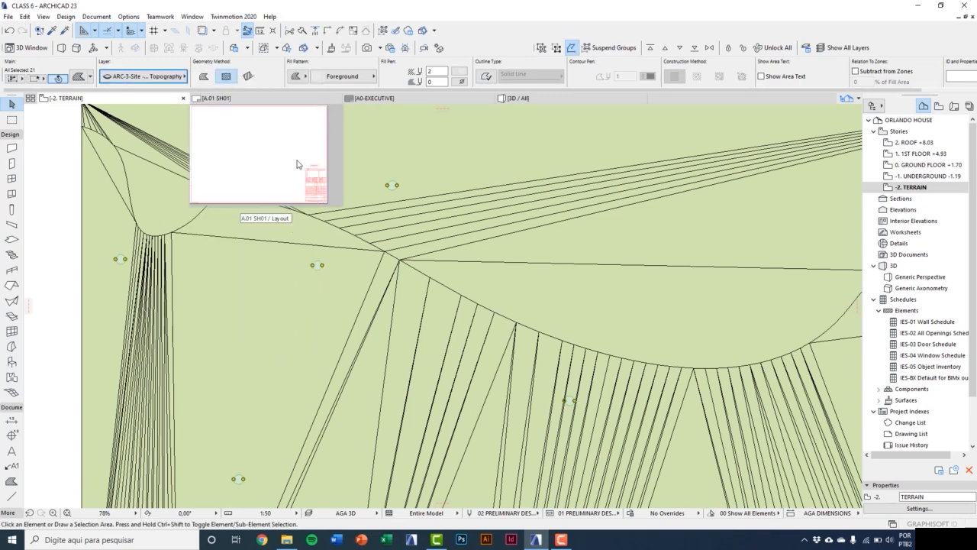
pyautogui.hotkey('ctrl', 'a')
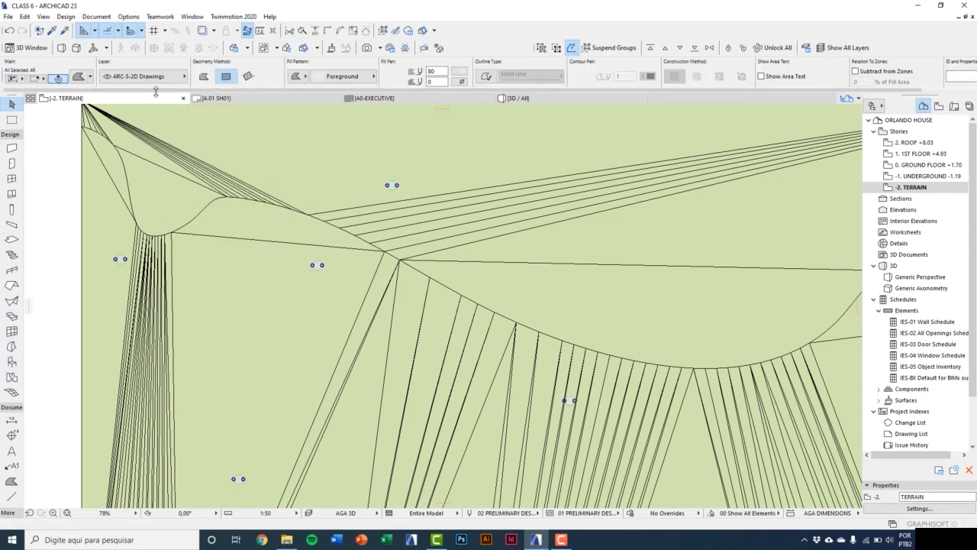
pyautogui.click(160, 77)
pyautogui.click(263, 114)
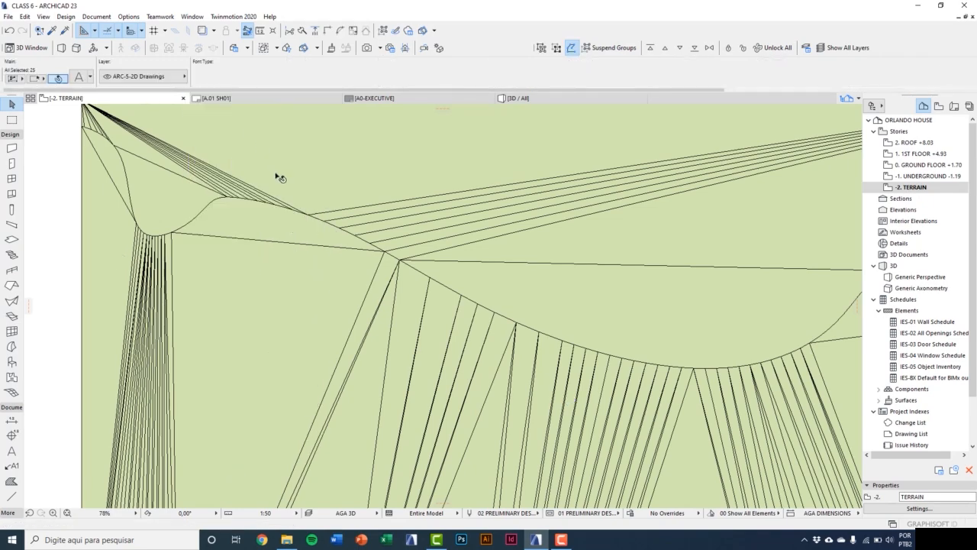
# Move the remaining text labels around the mesh to the ARC-3-Site - DWG Topography layer.
pyautogui.scroll(-4, 277, 178)
pyautogui.scroll(2, 473, 316)
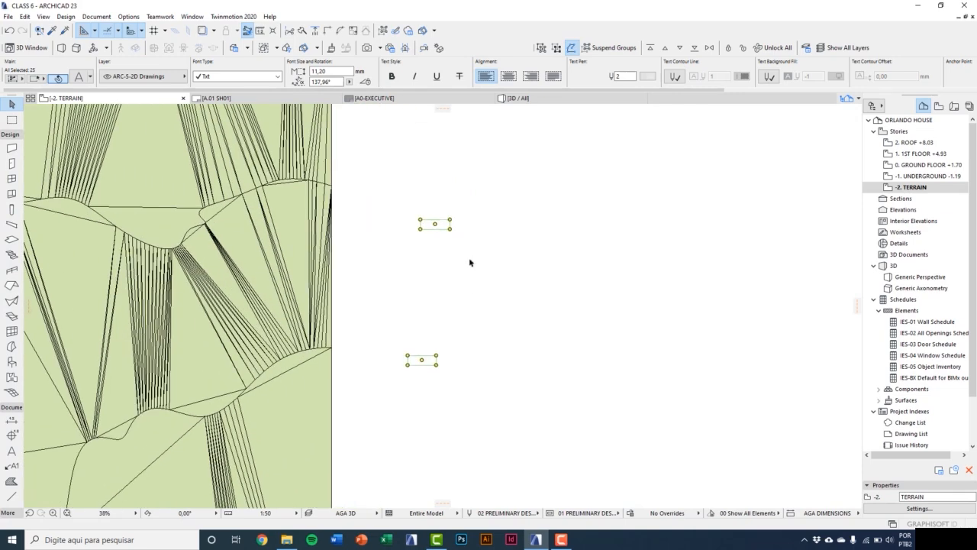
pyautogui.scroll(-4, 411, 242)
pyautogui.moveTo(419, 255); pyautogui.dragTo(399, 208, button='middle')
pyautogui.click(168, 76)
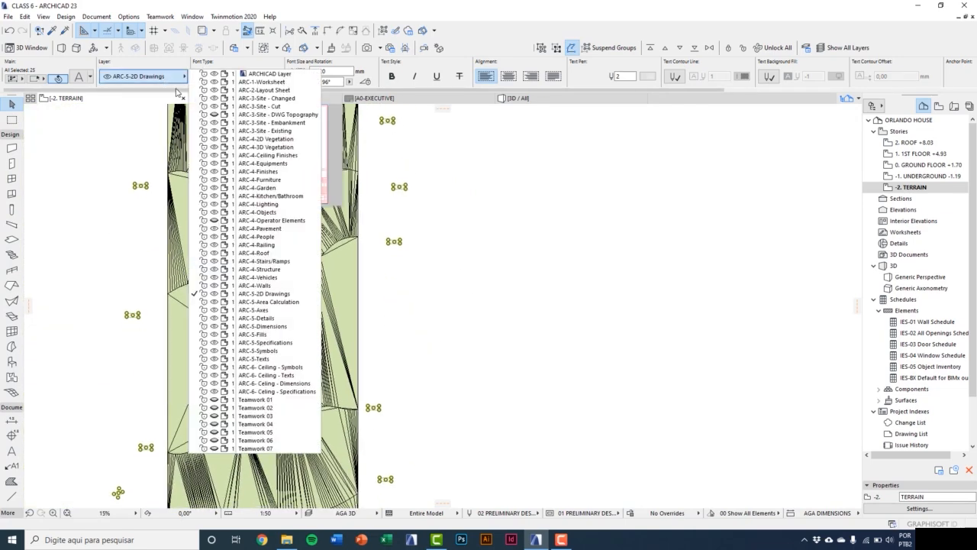
pyautogui.click(255, 117)
# Set the terrain mesh's floor plan ridge selection to Show User Defined Ridges and deselect the mesh.
pyautogui.scroll(-3, 412, 321)
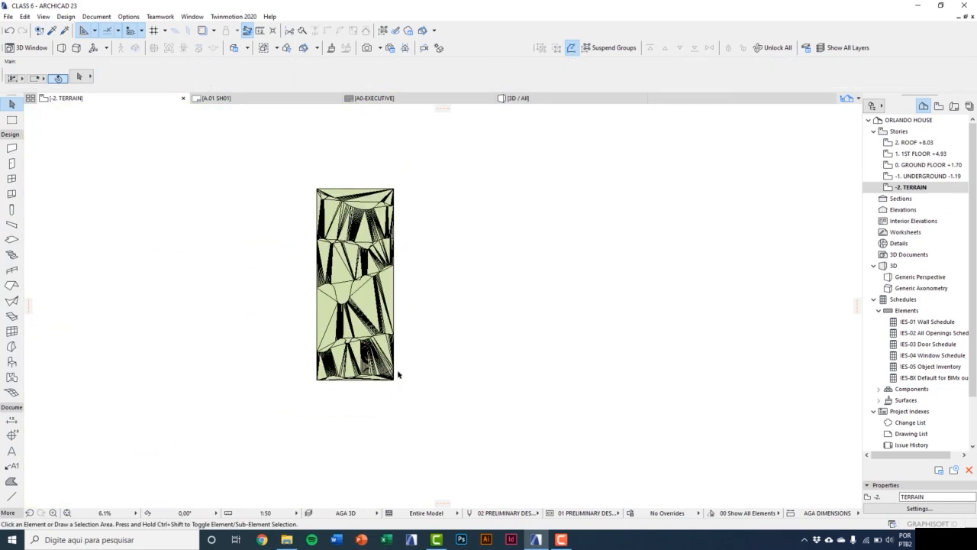
pyautogui.scroll(1, 410, 290)
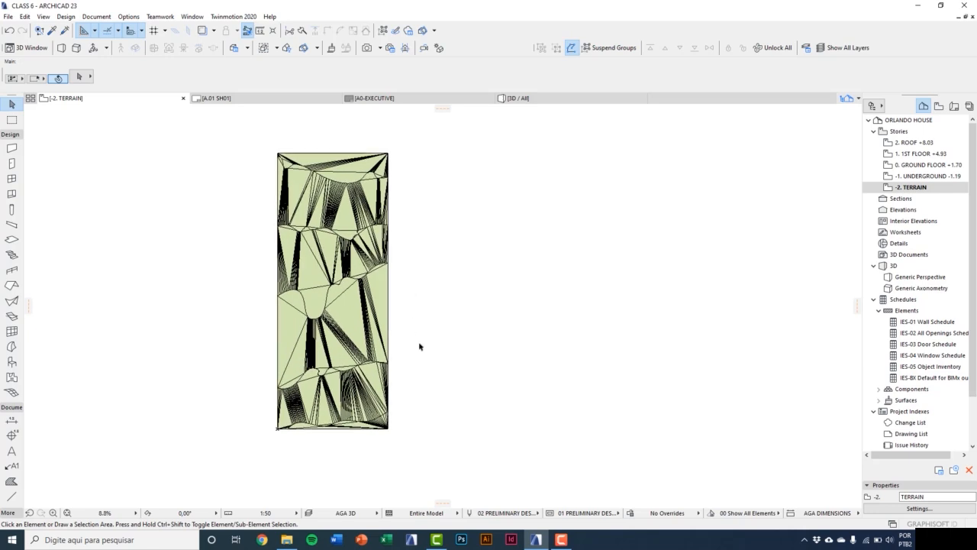
pyautogui.click(351, 273)
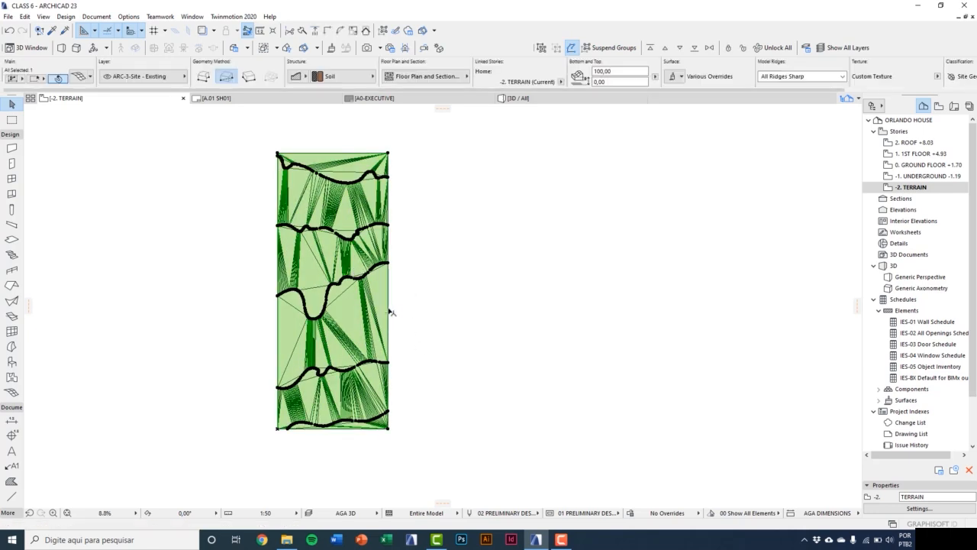
pyautogui.click(439, 77)
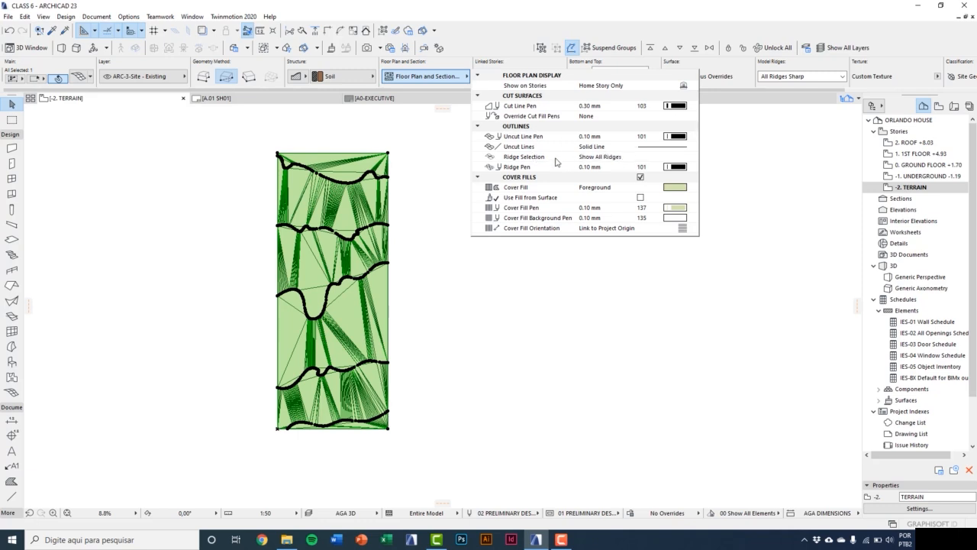
pyautogui.click(558, 159)
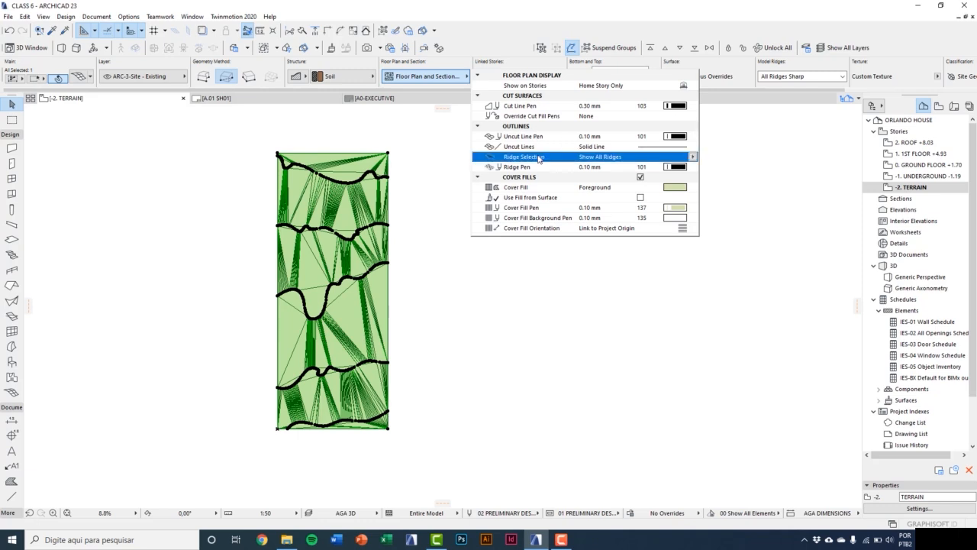
pyautogui.click(692, 157)
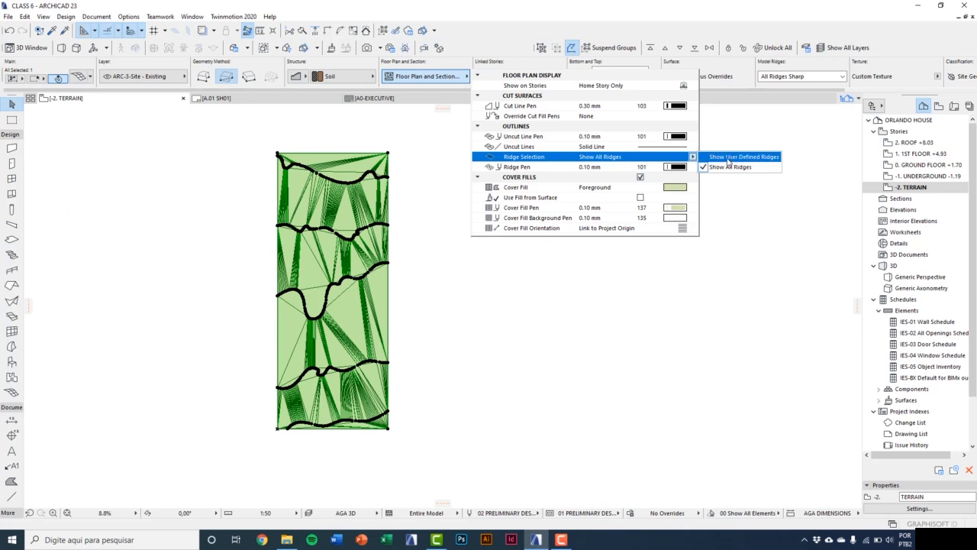
pyautogui.click(729, 158)
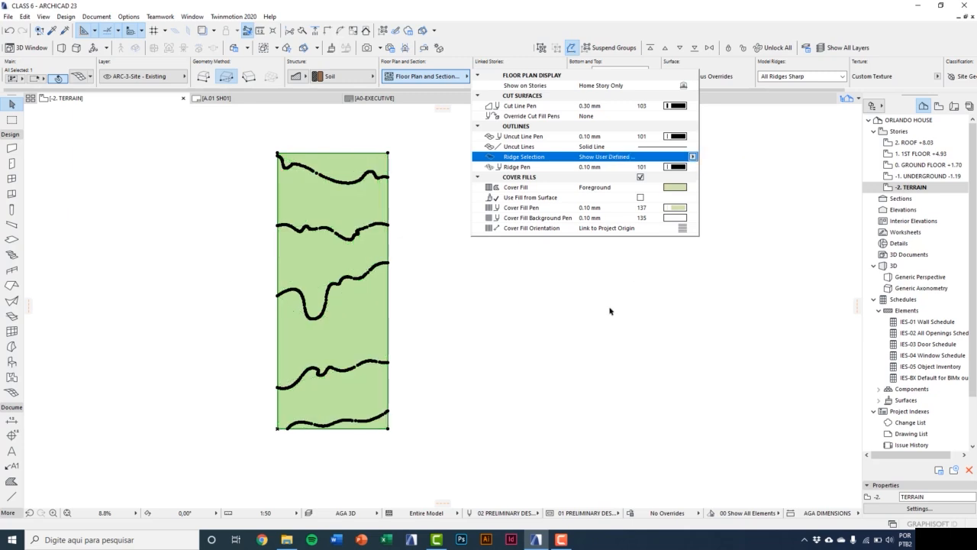
pyautogui.click(570, 346)
pyautogui.scroll(4, 387, 186)
pyautogui.moveTo(403, 193); pyautogui.dragTo(428, 214, button='middle')
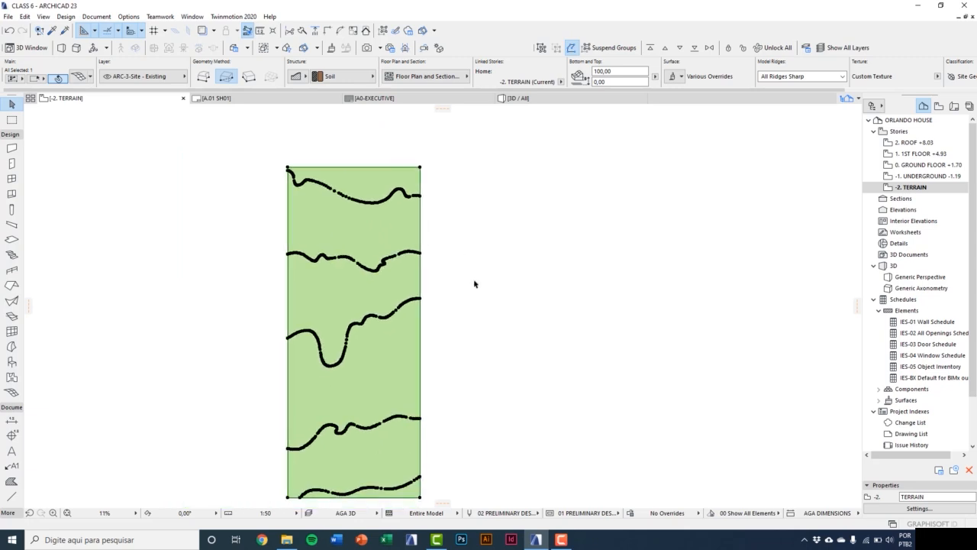
pyautogui.click(468, 285)
# In the 3D view, set the terrain mesh's 3D appearance to All Ridges Smooth and deselect it to check the surface.
pyautogui.press('F3')
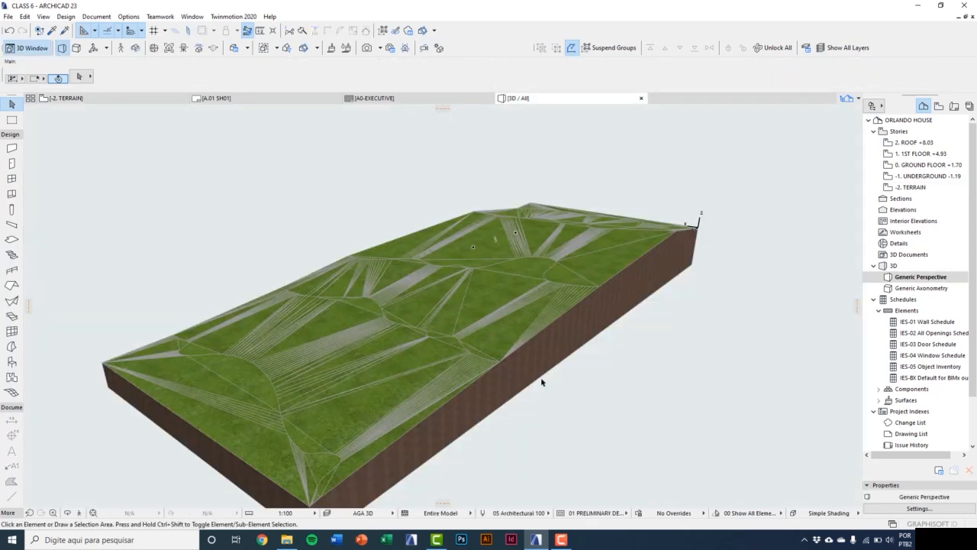
pyautogui.scroll(3, 541, 384)
pyautogui.moveTo(485, 336); pyautogui.dragTo(523, 351, button='middle')
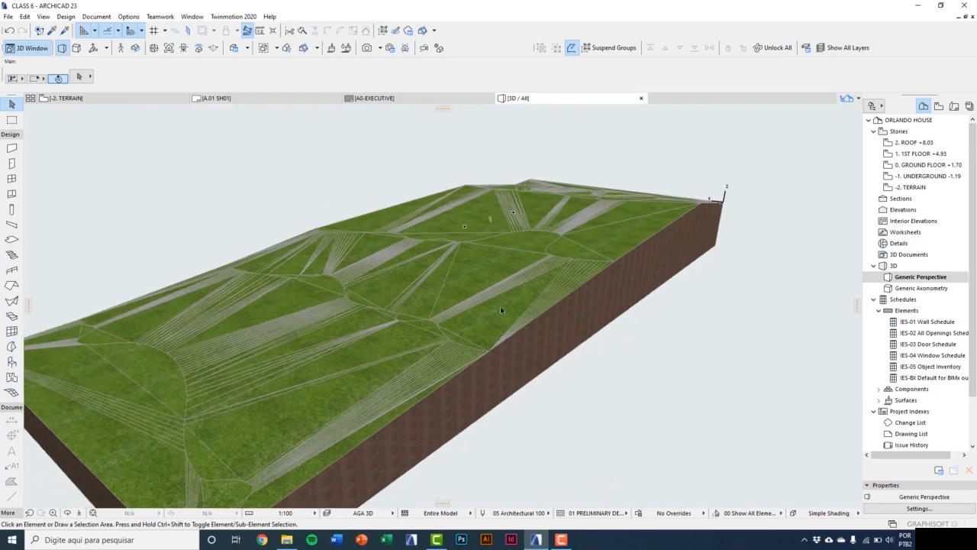
pyautogui.click(498, 296)
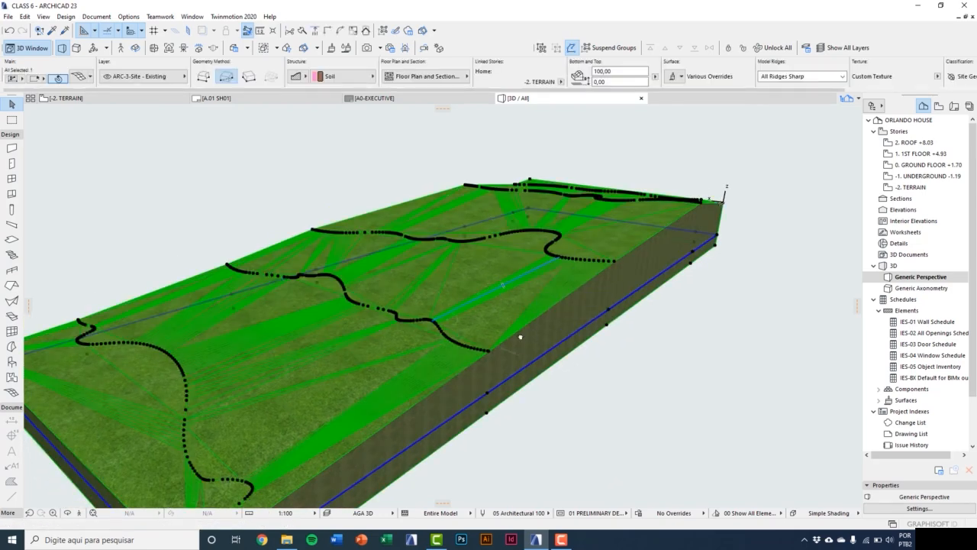
pyautogui.moveTo(519, 333); pyautogui.dragTo(509, 352, button='middle')
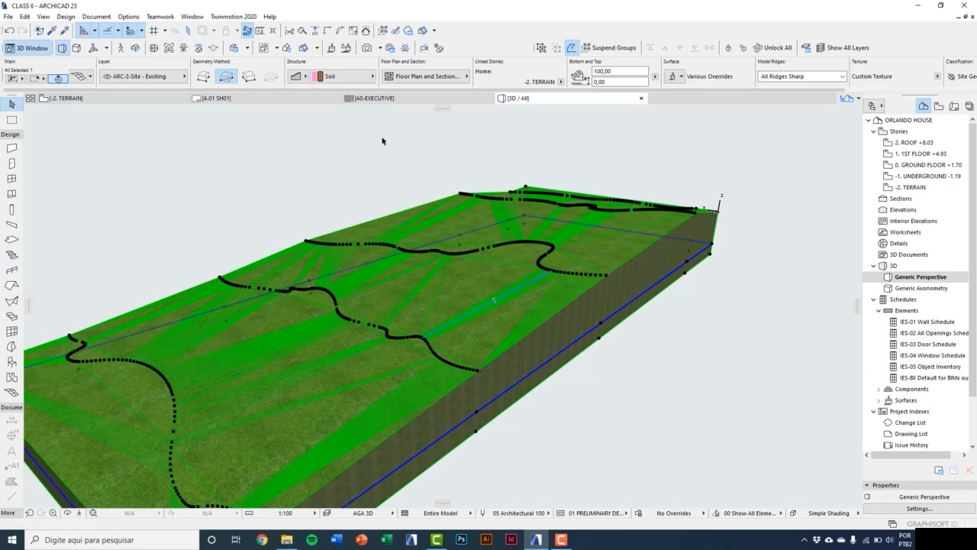
pyautogui.click(79, 77)
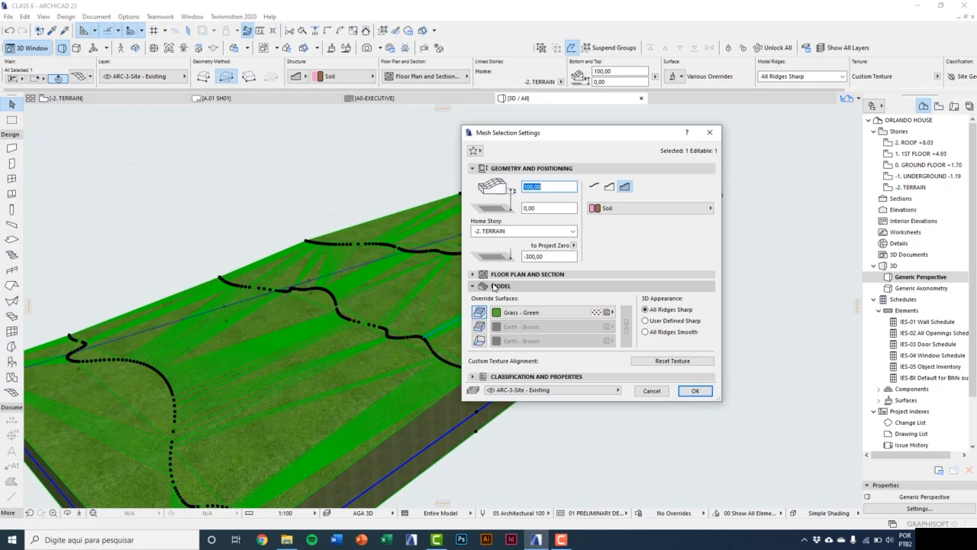
pyautogui.click(646, 333)
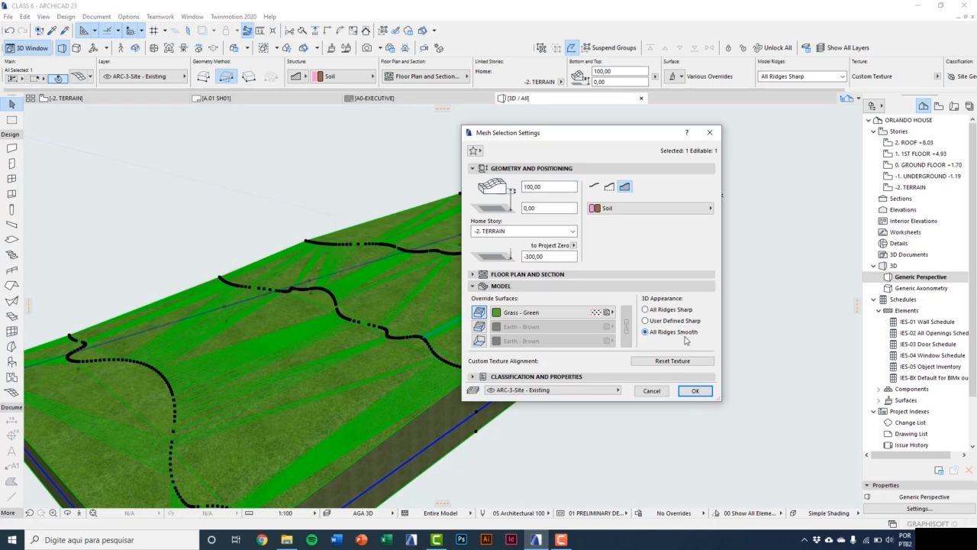
pyautogui.click(695, 391)
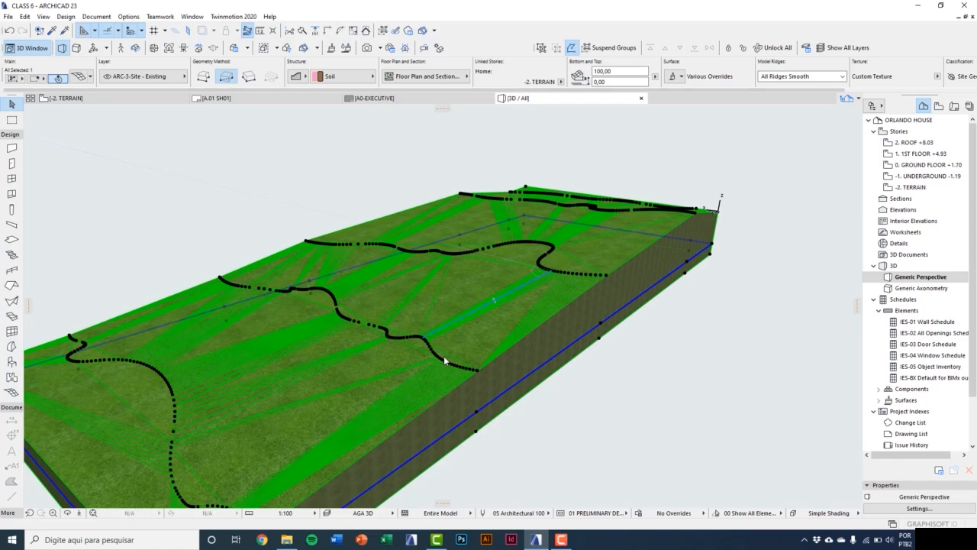
pyautogui.moveTo(514, 411); pyautogui.dragTo(560, 380, button='middle')
pyautogui.scroll(-3, 605, 364)
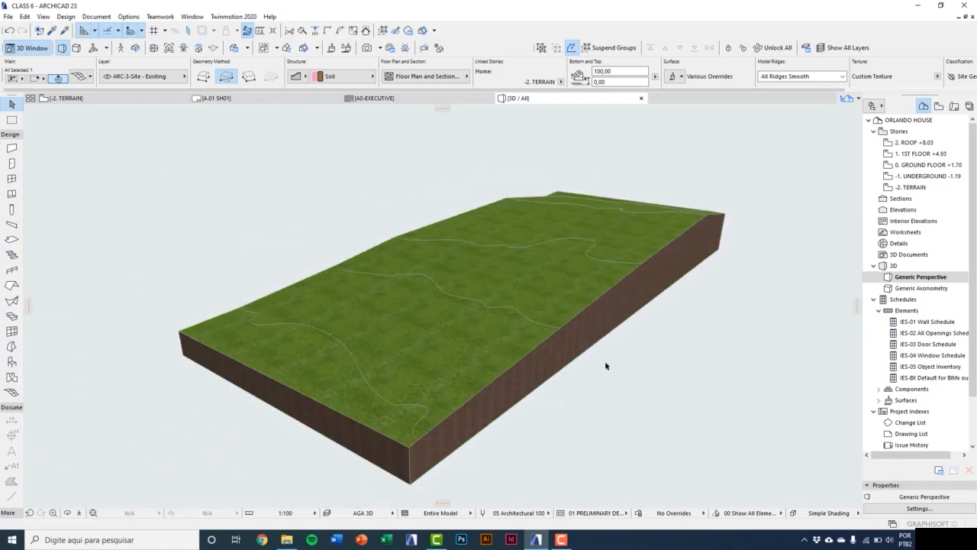
pyautogui.press('Escape')
pyautogui.moveTo(625, 363); pyautogui.dragTo(592, 374, button='middle')
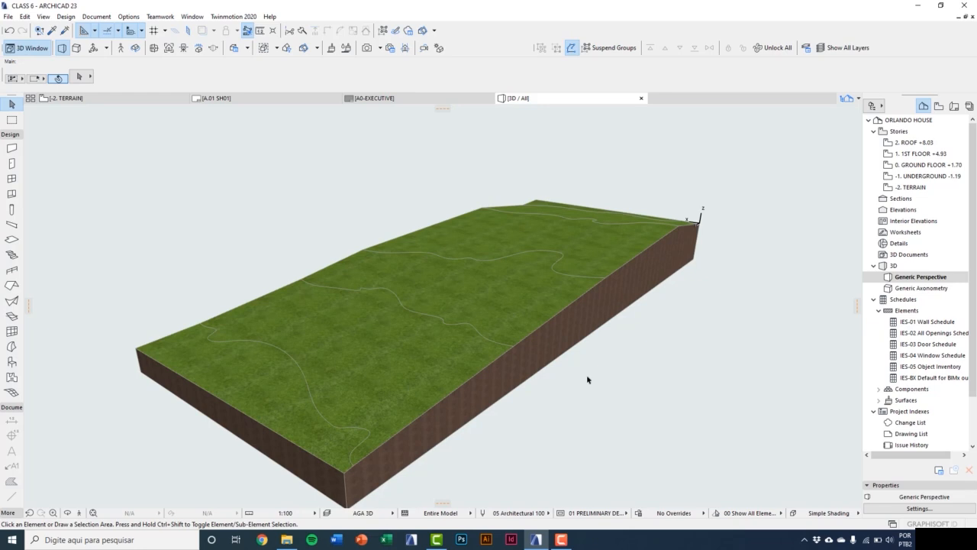
# Return to the terrain floor plan and turn on the visibility of the ARC-3-Site - DWG Topography layer.
pyautogui.press('F2')
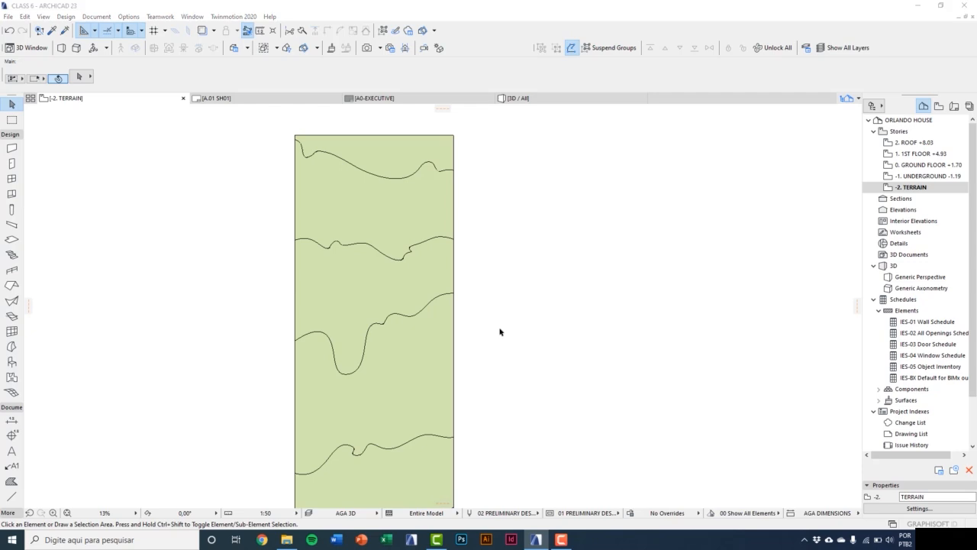
pyautogui.hotkey('ctrl', 'l')
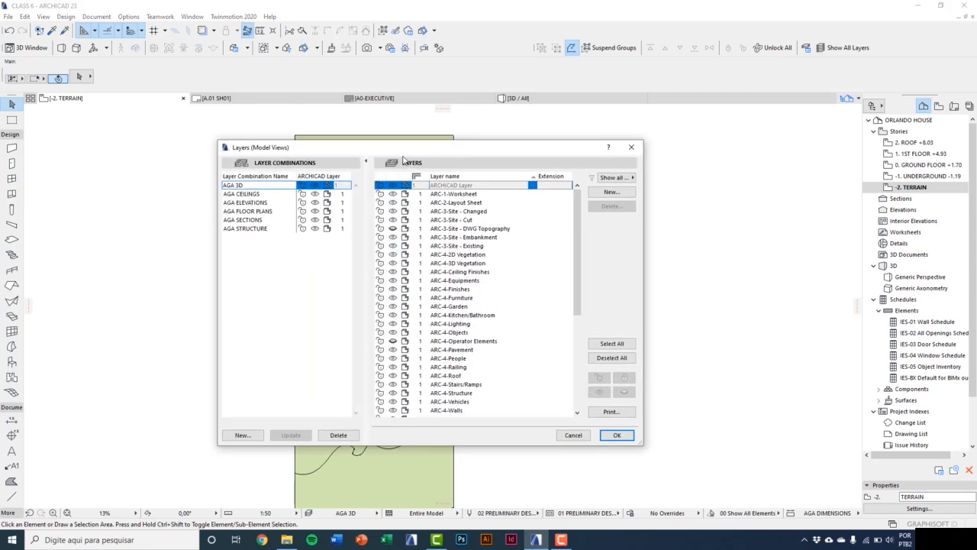
pyautogui.click(394, 229)
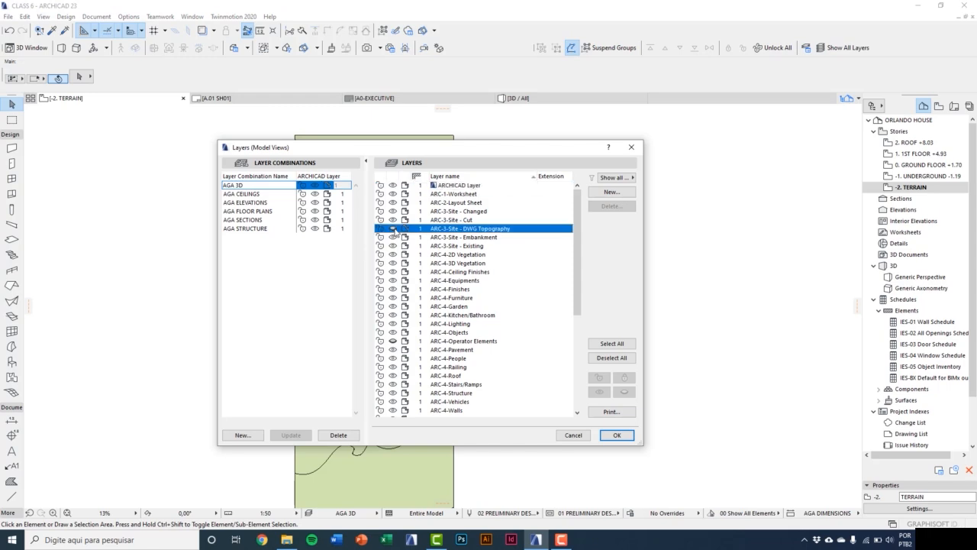
pyautogui.click(394, 229)
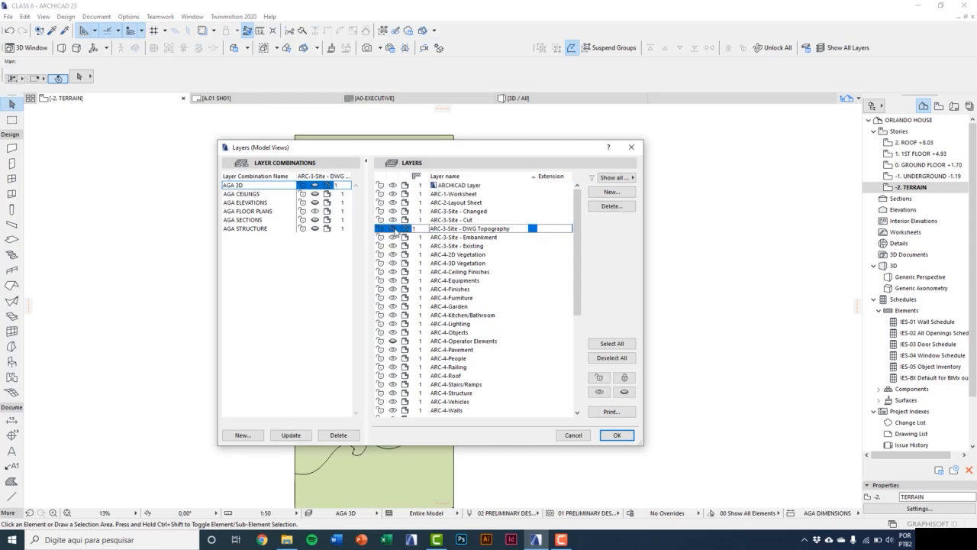
pyautogui.click(617, 435)
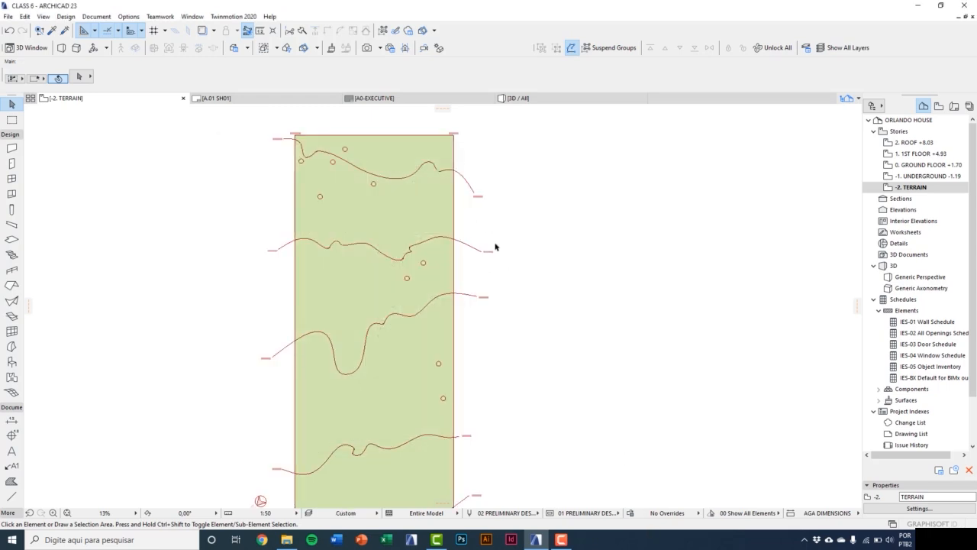
# Open the Mesh tool's default settings and set the building material to EF-01 Concrete.
pyautogui.scroll(-2, 447, 395)
pyautogui.scroll(5, 386, 400)
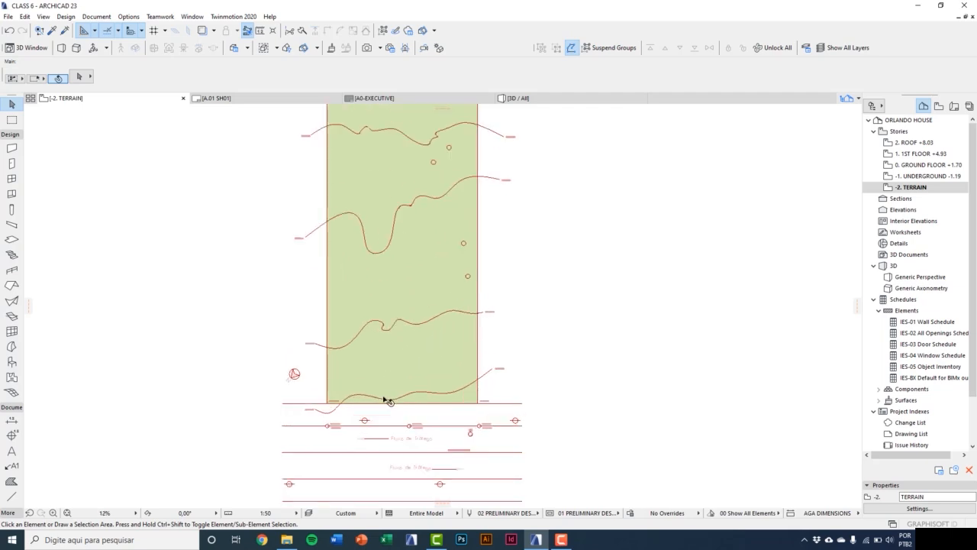
pyautogui.scroll(4, 256, 464)
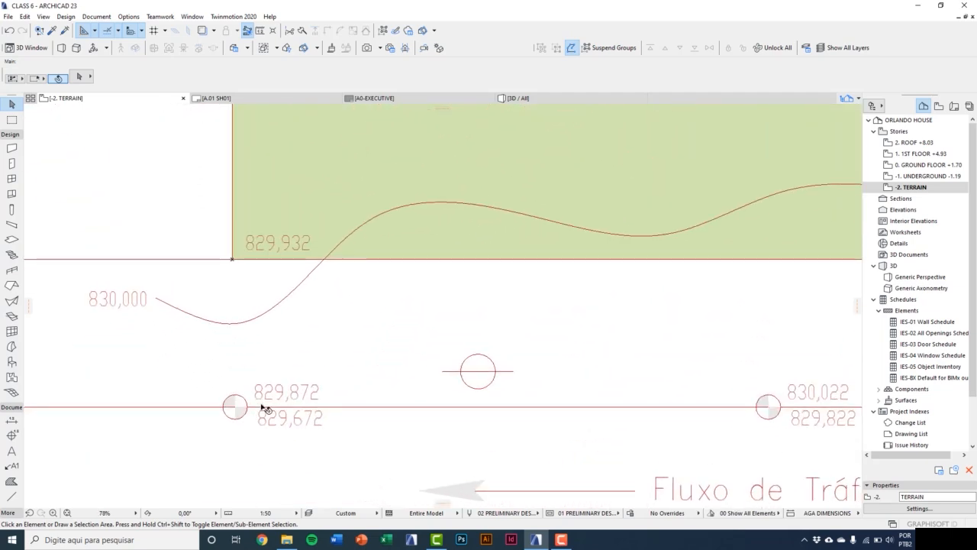
pyautogui.scroll(2, 267, 416)
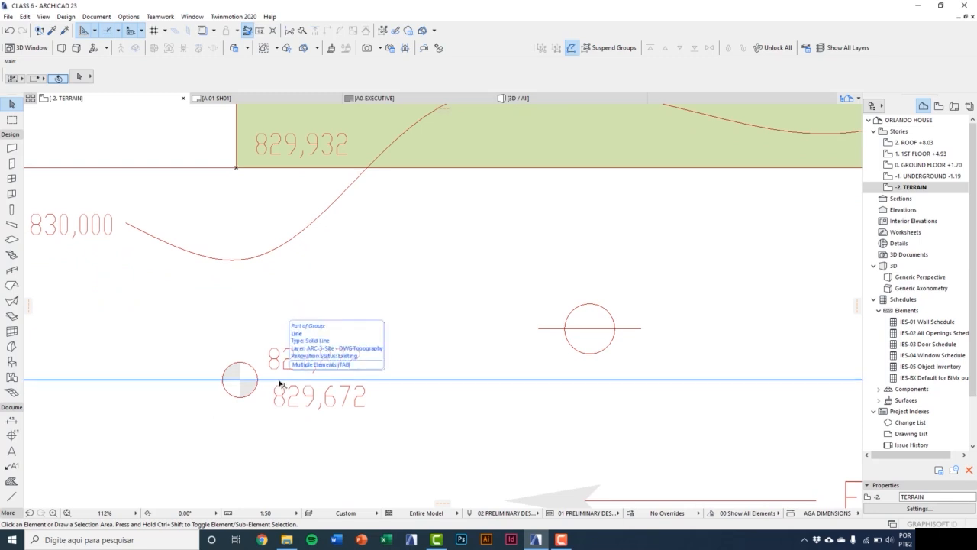
pyautogui.scroll(-3, 279, 383)
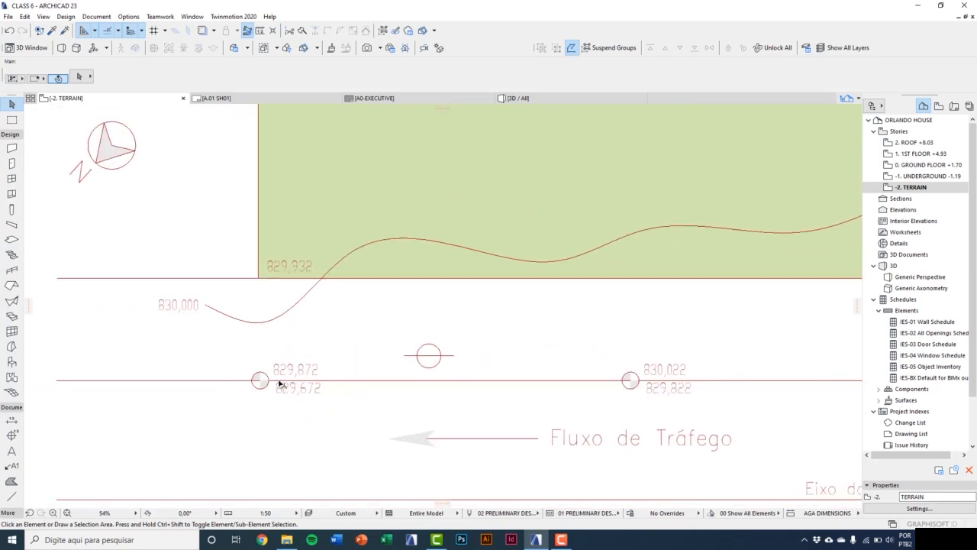
pyautogui.click(13, 392)
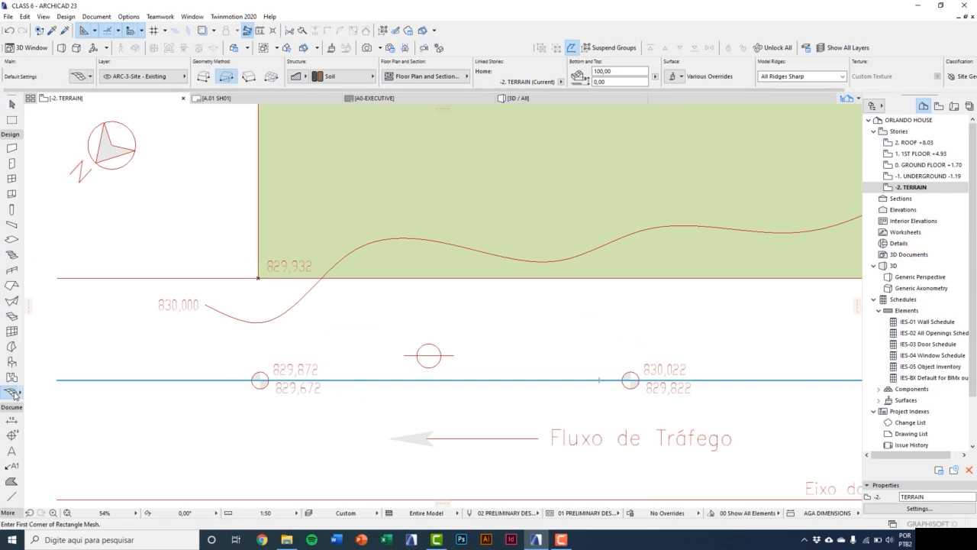
pyautogui.click(79, 77)
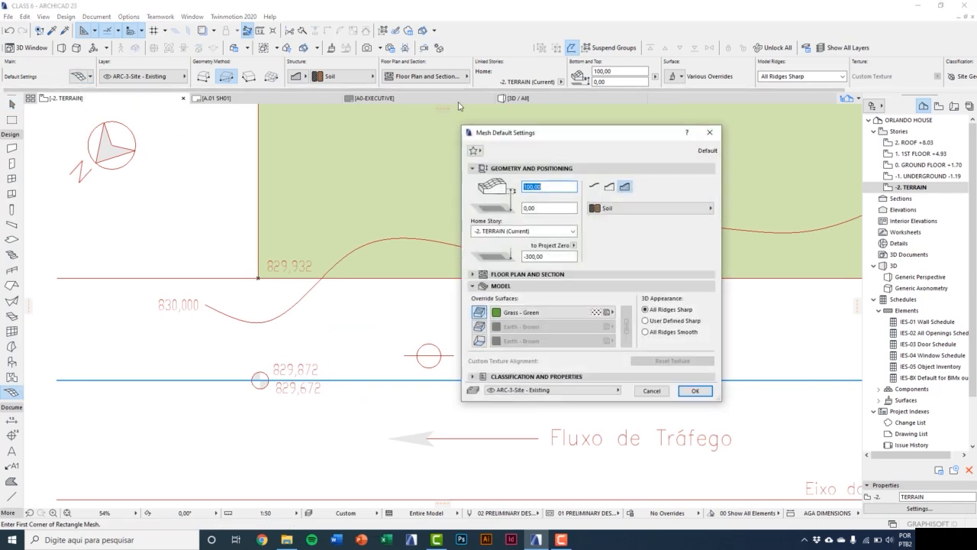
pyautogui.moveTo(494, 134); pyautogui.dragTo(390, 110)
pyautogui.click(519, 191)
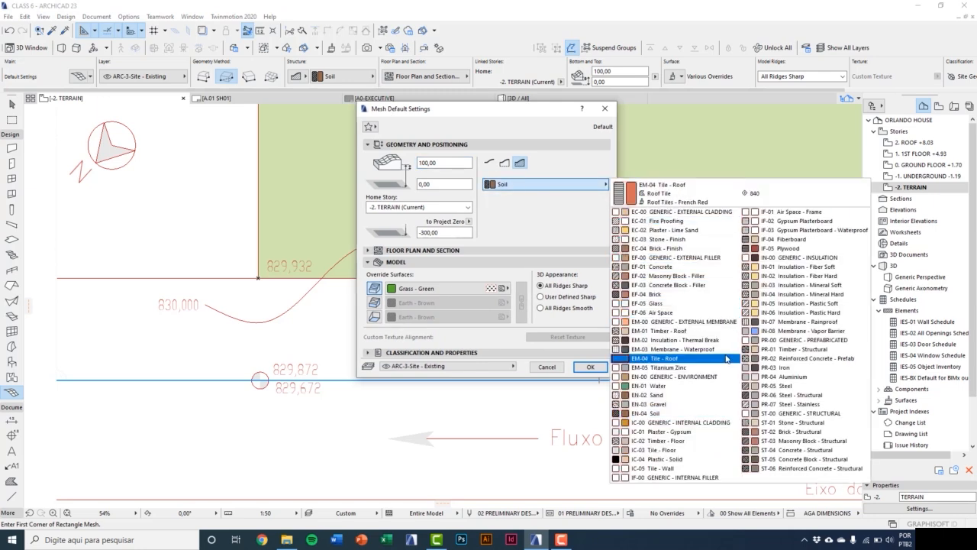
pyautogui.click(721, 267)
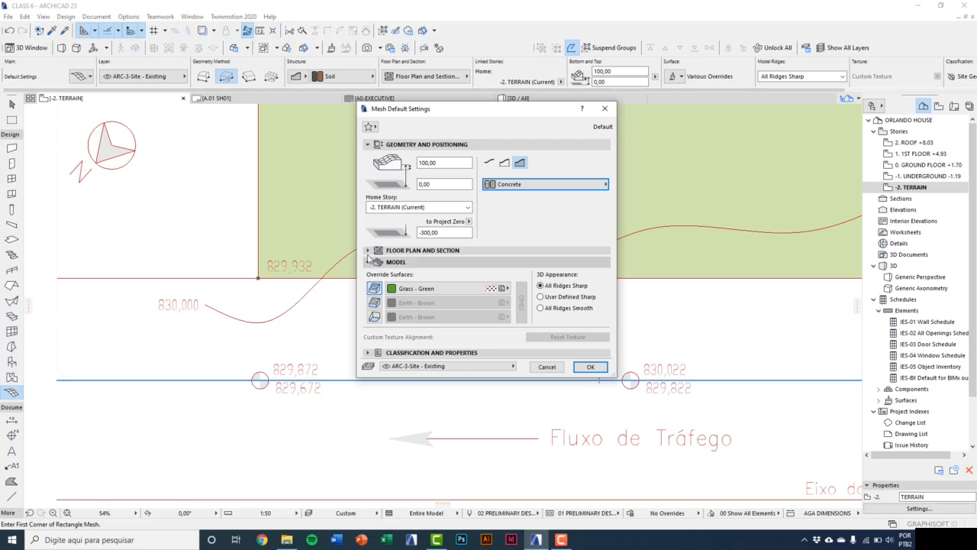
# In the mesh default settings for floor plan and section, set the cover fill pen to 126.
pyautogui.click(367, 251)
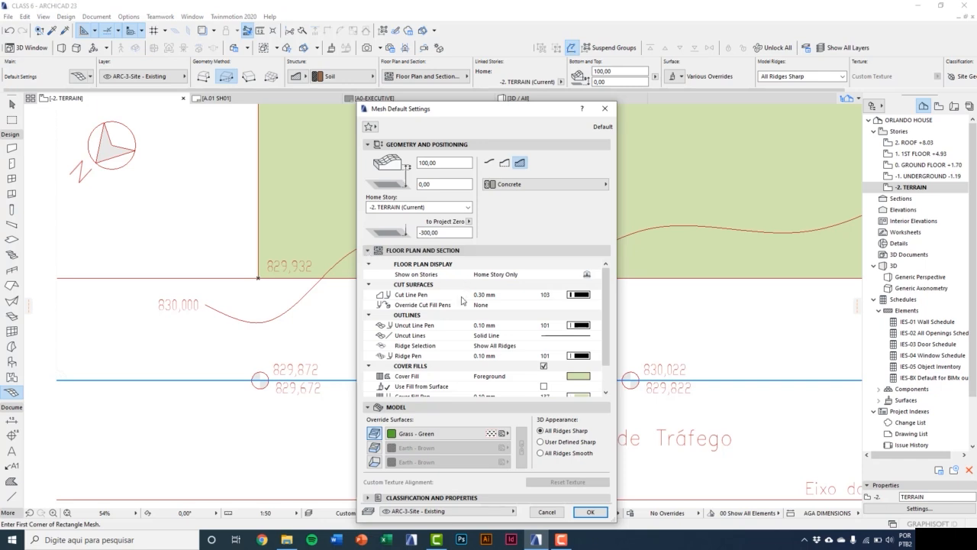
pyautogui.scroll(-1, 611, 335)
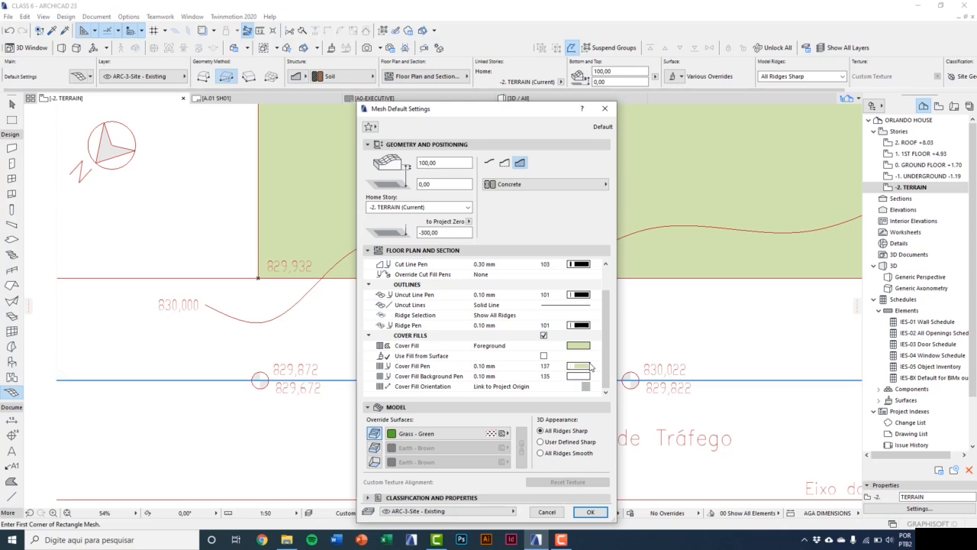
pyautogui.click(594, 367)
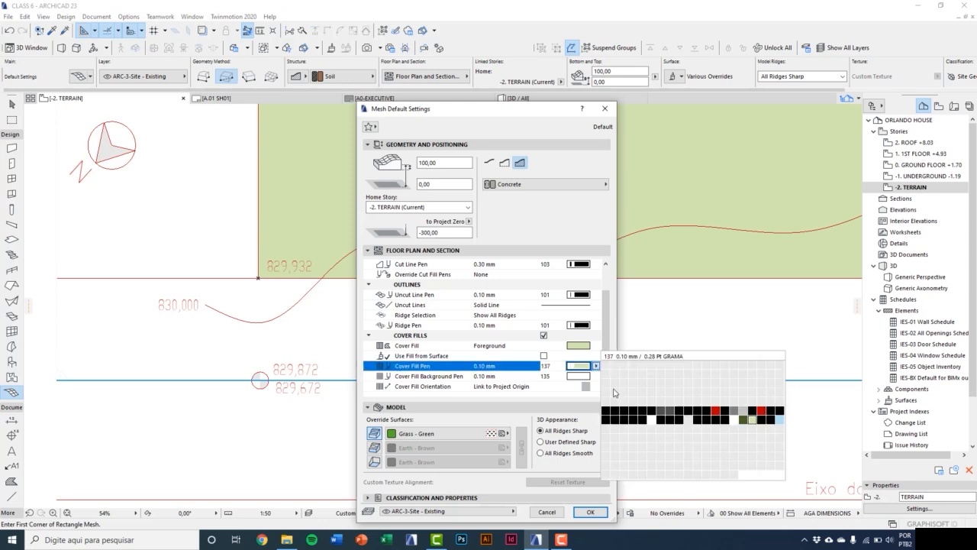
pyautogui.click(652, 420)
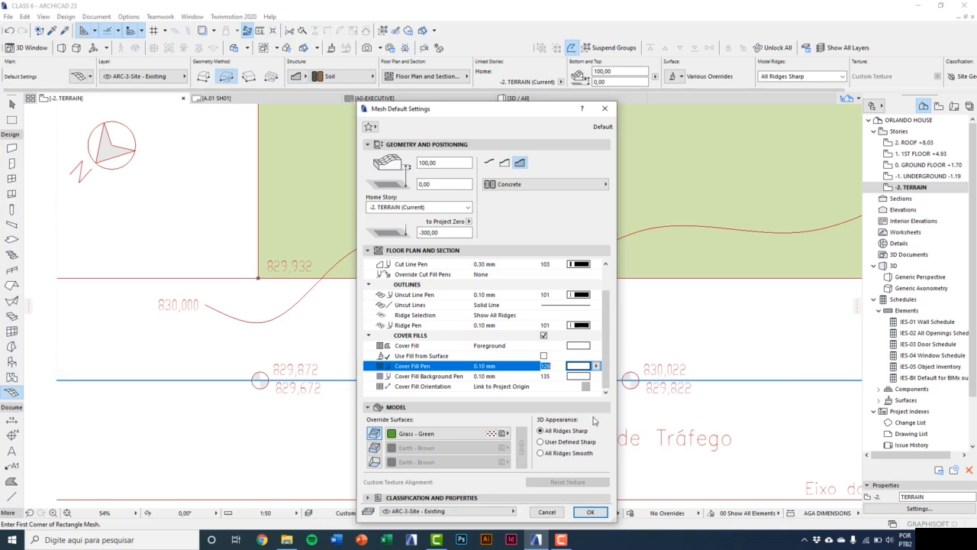
# Override and link the default mesh's top, side and bottom surfaces, set them to Concrete - 02, and accept the settings.
pyautogui.click(374, 448)
pyautogui.click(374, 462)
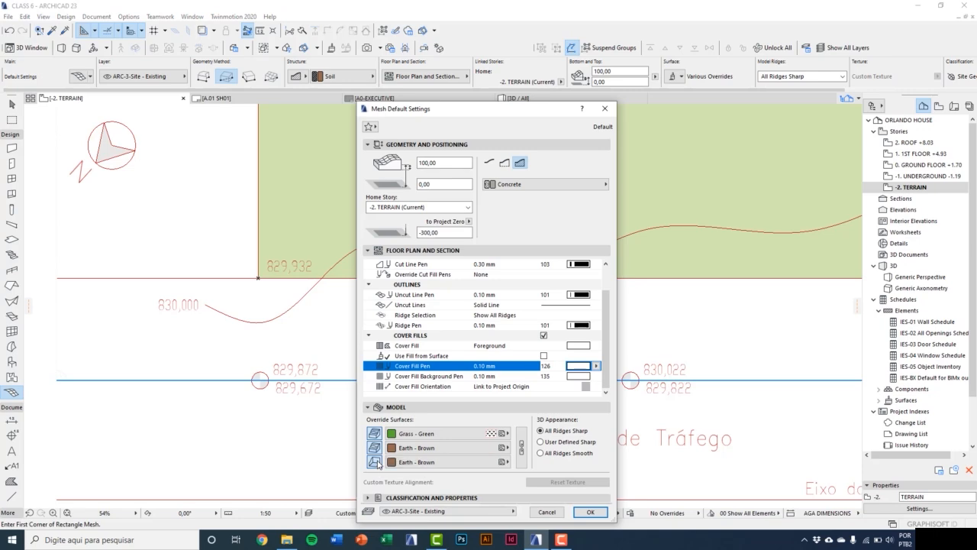
pyautogui.click(522, 447)
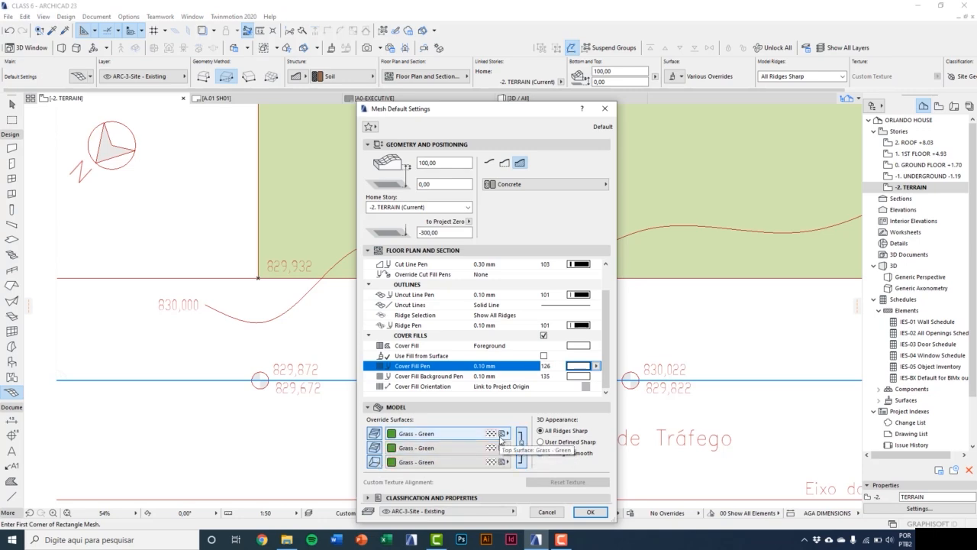
pyautogui.click(501, 434)
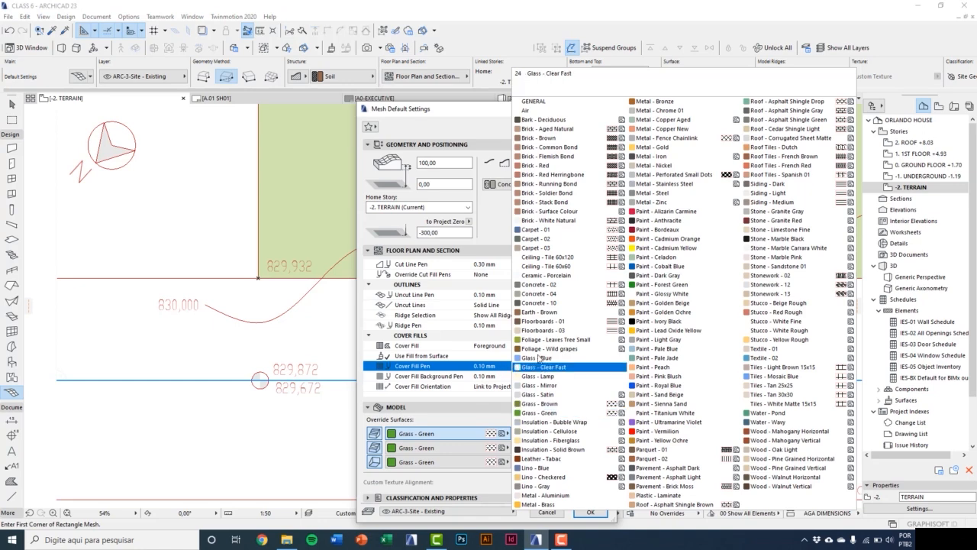
pyautogui.click(542, 284)
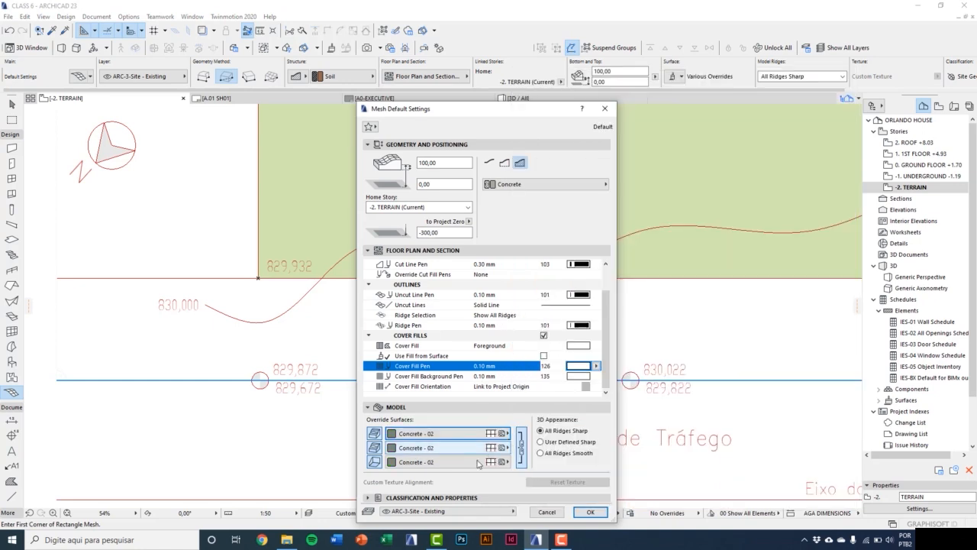
pyautogui.click(590, 511)
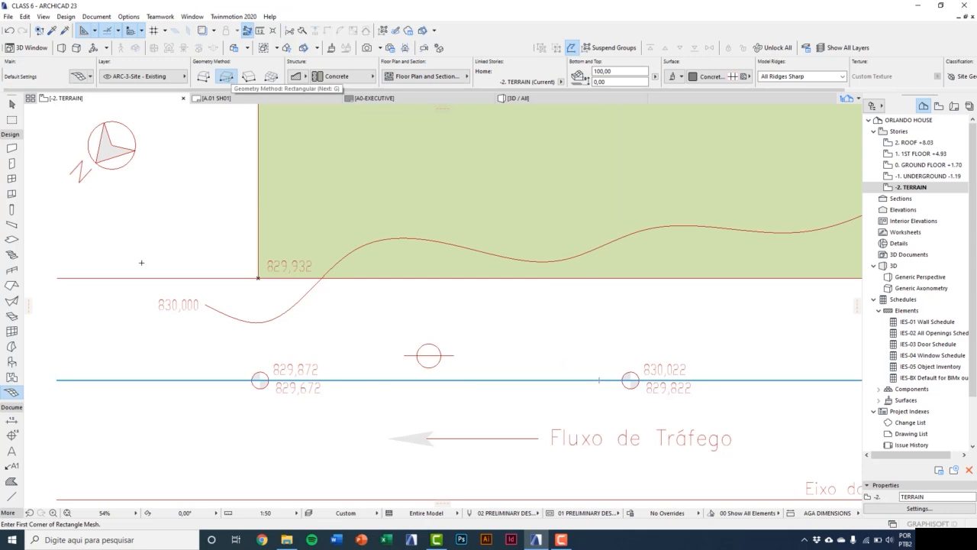
# Draw a rectangular sidewalk mesh 300 cm deep between the lot's front line and the curb line, along the full street length.
pyautogui.click(57, 277)
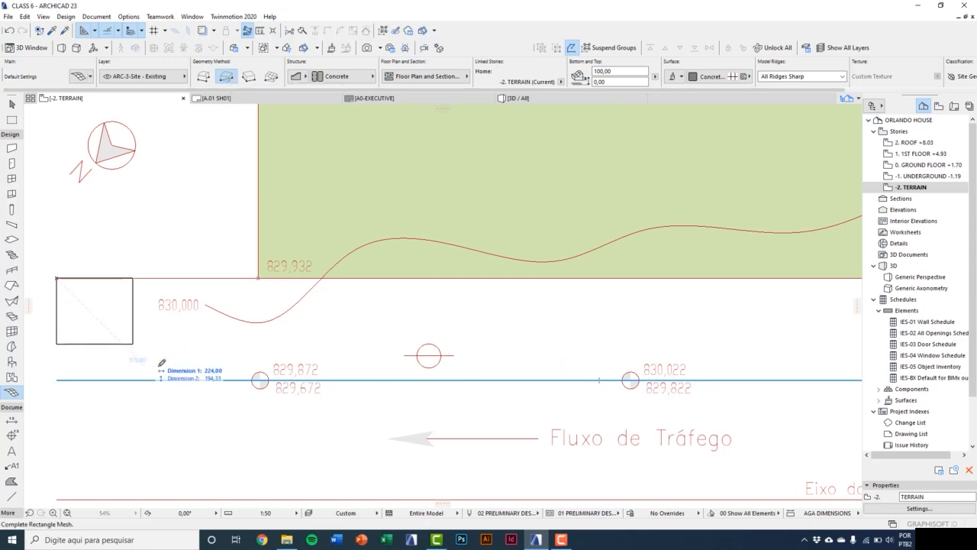
pyautogui.scroll(-5, 145, 356)
pyautogui.scroll(3, 407, 364)
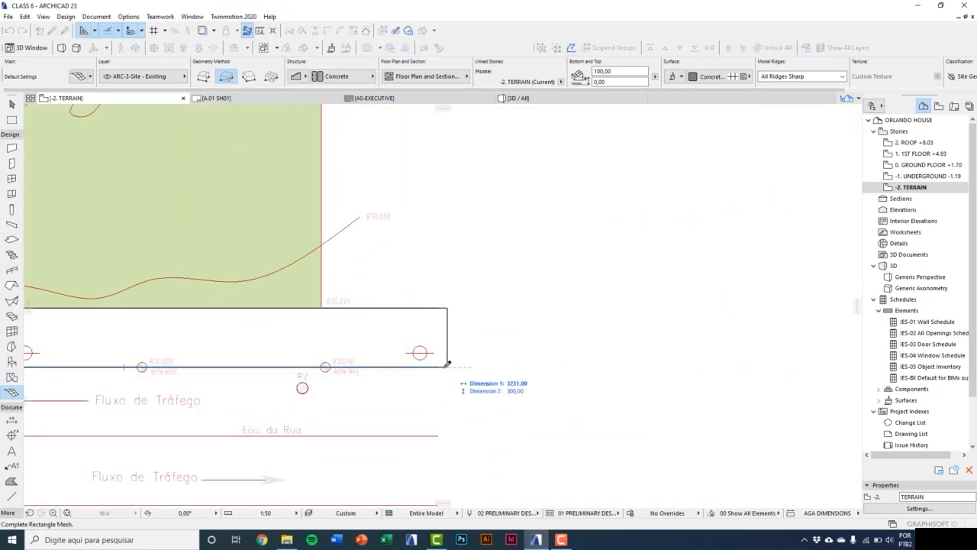
pyautogui.click(437, 367)
pyautogui.moveTo(433, 381); pyautogui.dragTo(600, 414, button='middle')
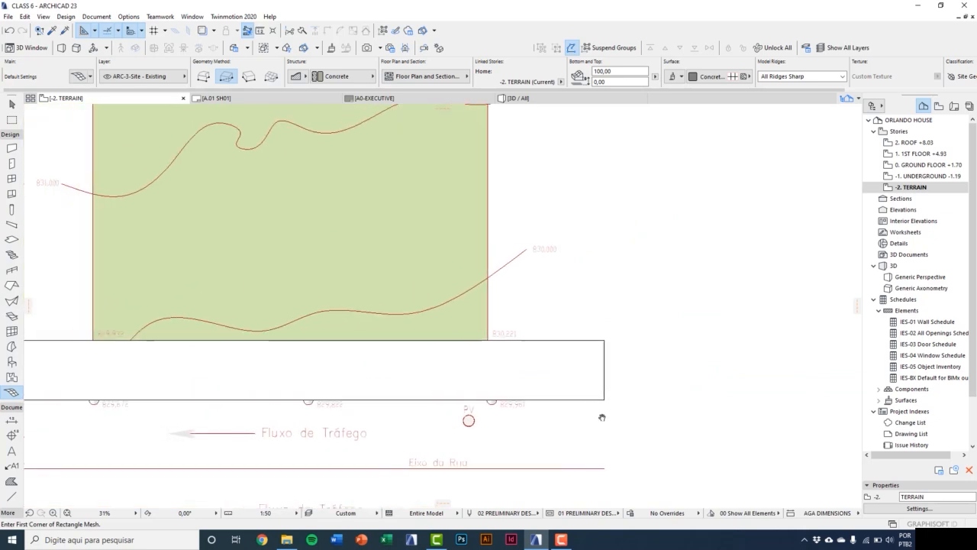
pyautogui.scroll(-2, 600, 414)
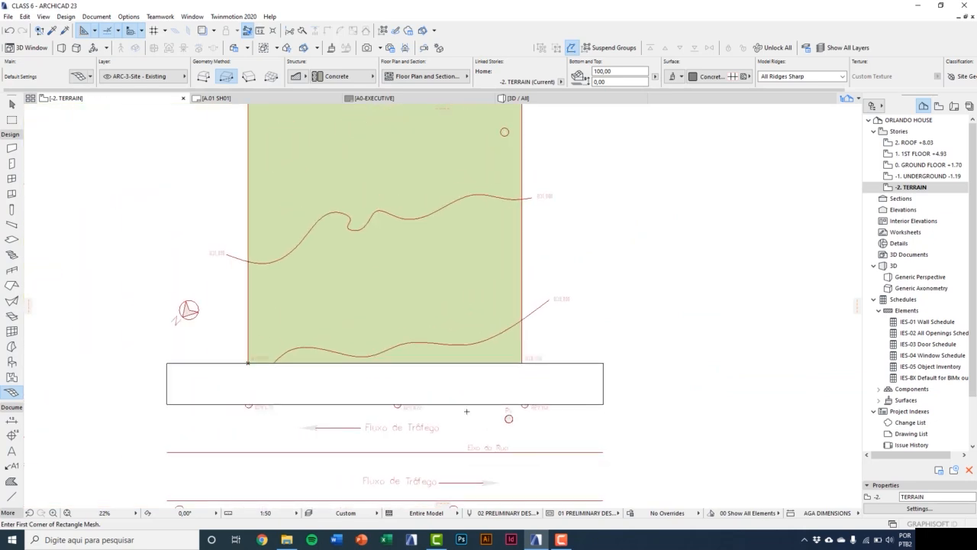
# Select the new sidewalk mesh and send it to the back of the display order behind the topography drawing.
pyautogui.press('Escape')
pyautogui.click(603, 390)
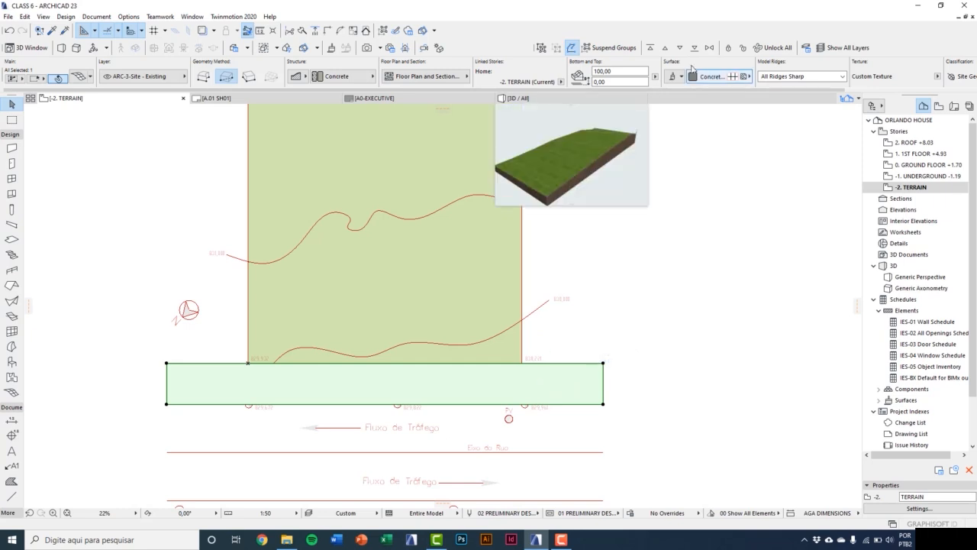
pyautogui.click(695, 49)
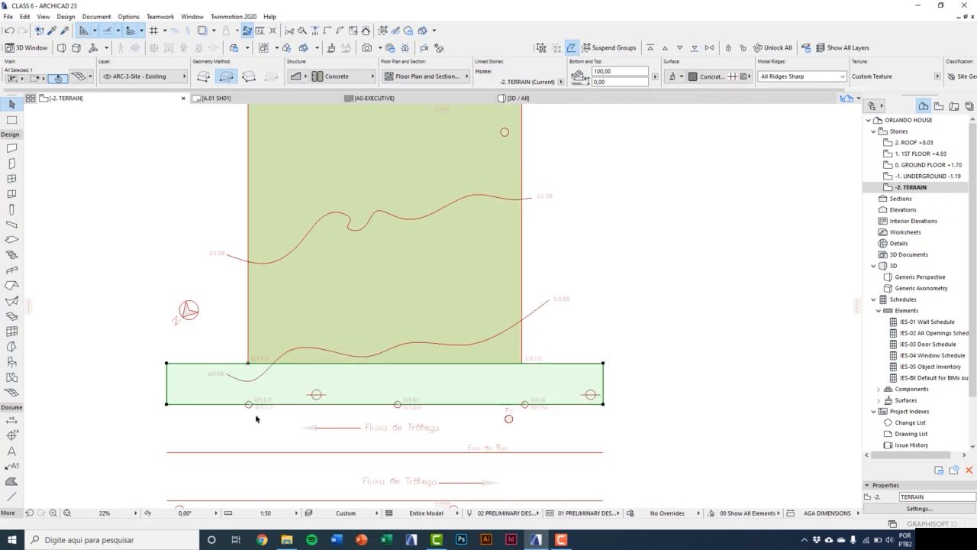
# Insert a mesh point on the sidewalk mesh's curb edge at the centre of the 829,872 level marker.
pyautogui.scroll(5, 260, 408)
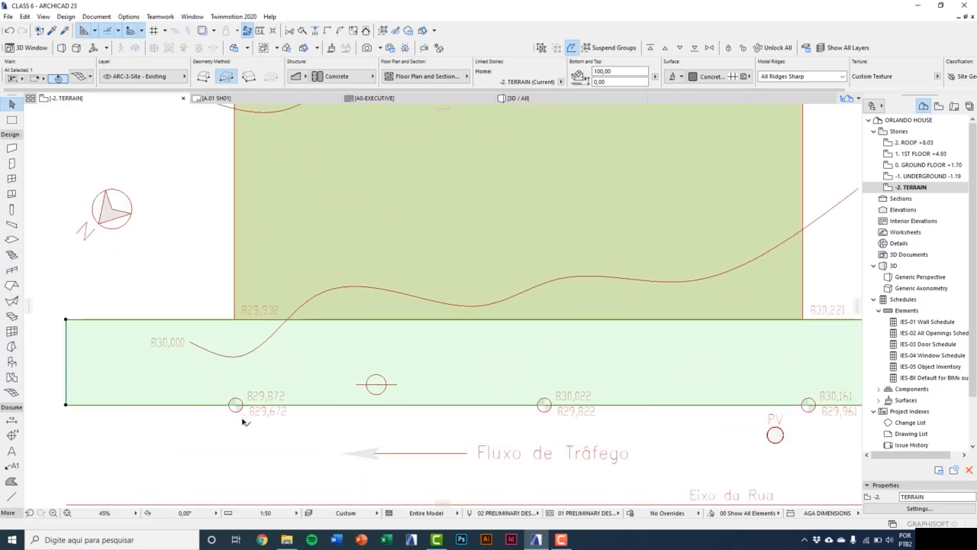
pyautogui.moveTo(226, 410); pyautogui.dragTo(233, 420, button='middle')
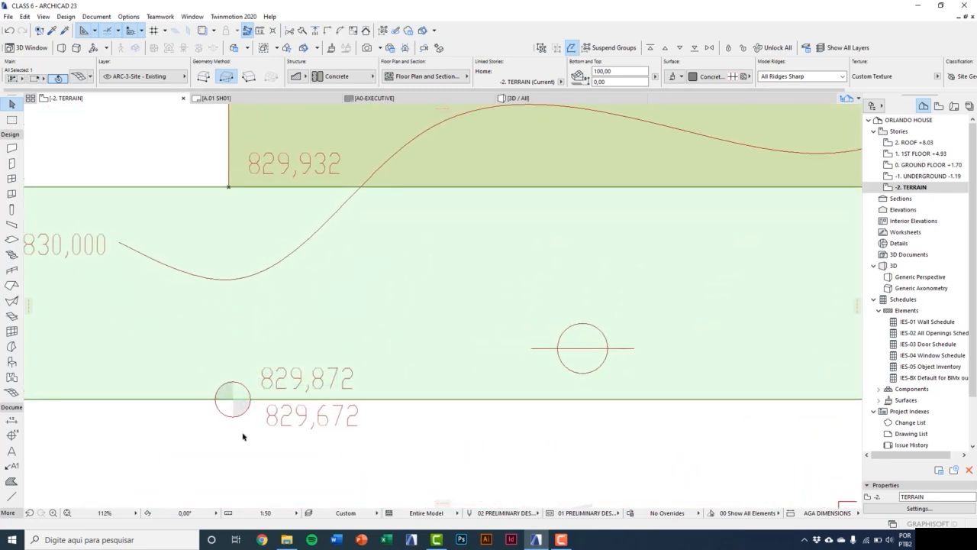
pyautogui.scroll(2, 226, 391)
pyautogui.hotkey('ctrl', 'a')
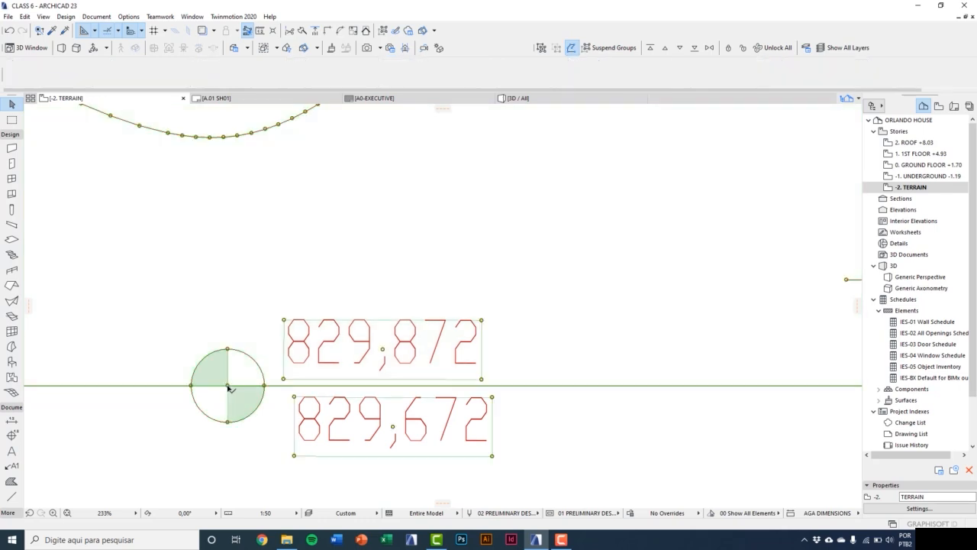
pyautogui.scroll(2, 227, 388)
pyautogui.click(175, 381)
pyautogui.click(177, 385)
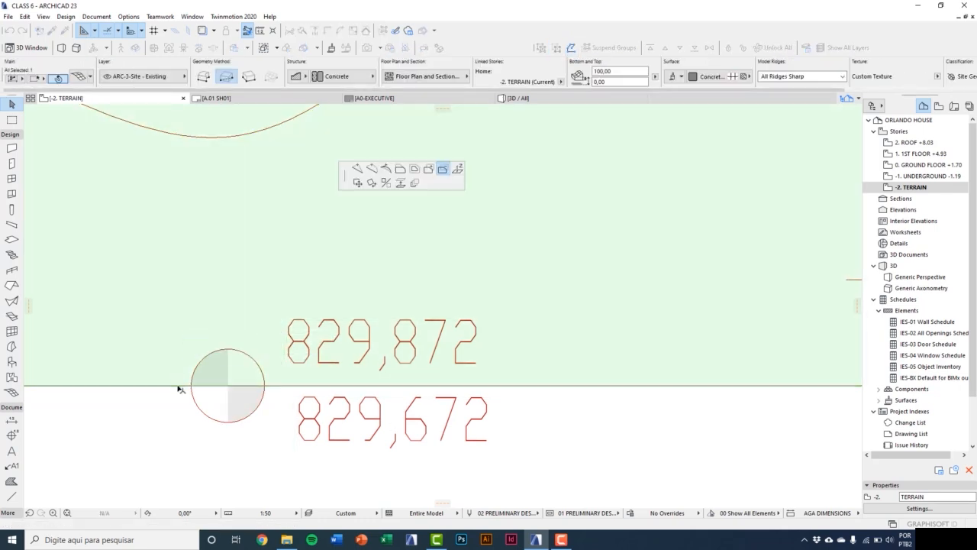
pyautogui.scroll(-3, 184, 374)
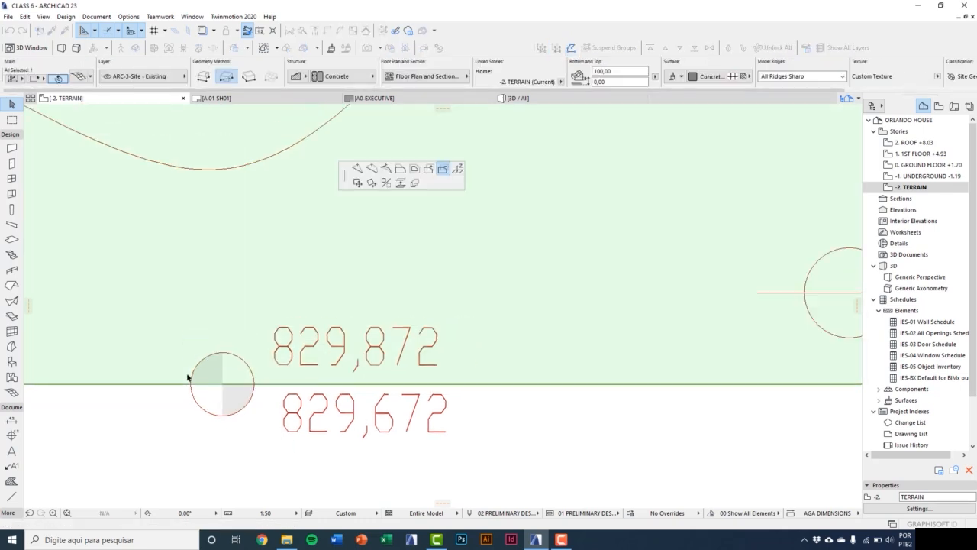
pyautogui.click(358, 170)
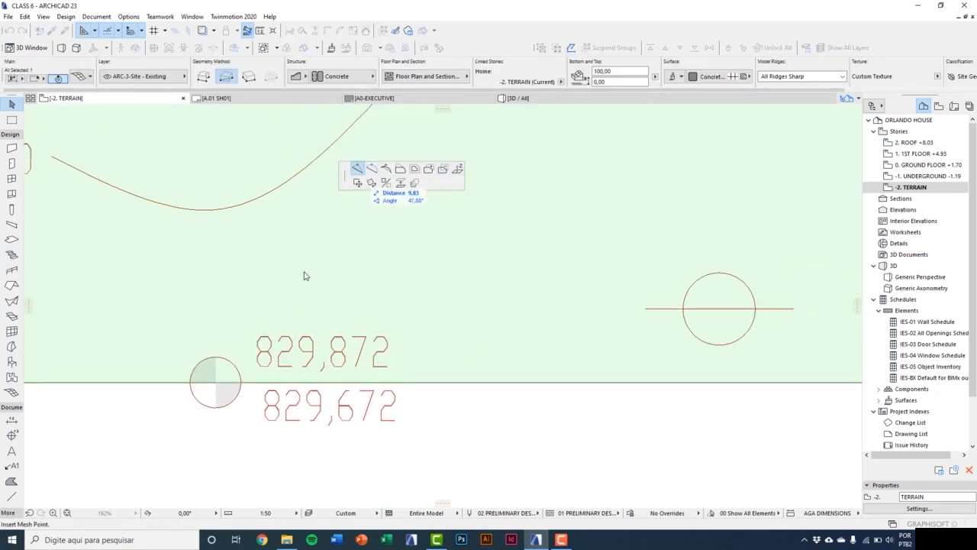
pyautogui.click(218, 378)
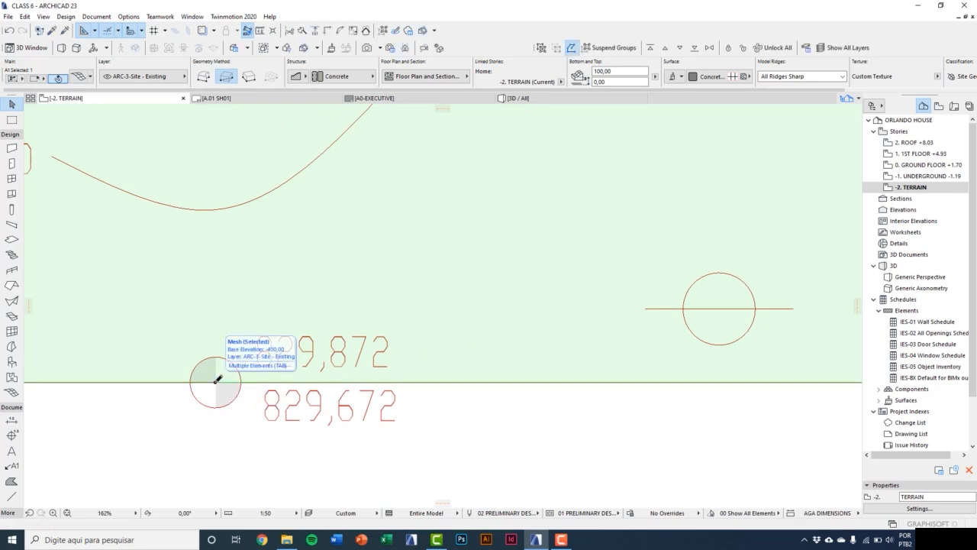
# Add another mesh point on the sidewalk's curb edge at the centre of the 830,022 level marker.
pyautogui.scroll(-4, 215, 383)
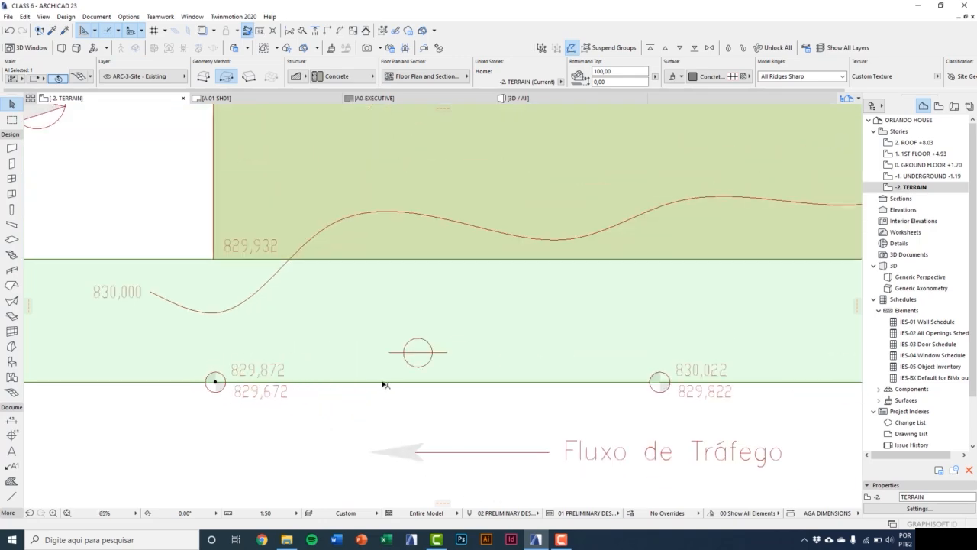
pyautogui.click(382, 381)
pyautogui.scroll(-1, 303, 373)
pyautogui.scroll(3, 480, 377)
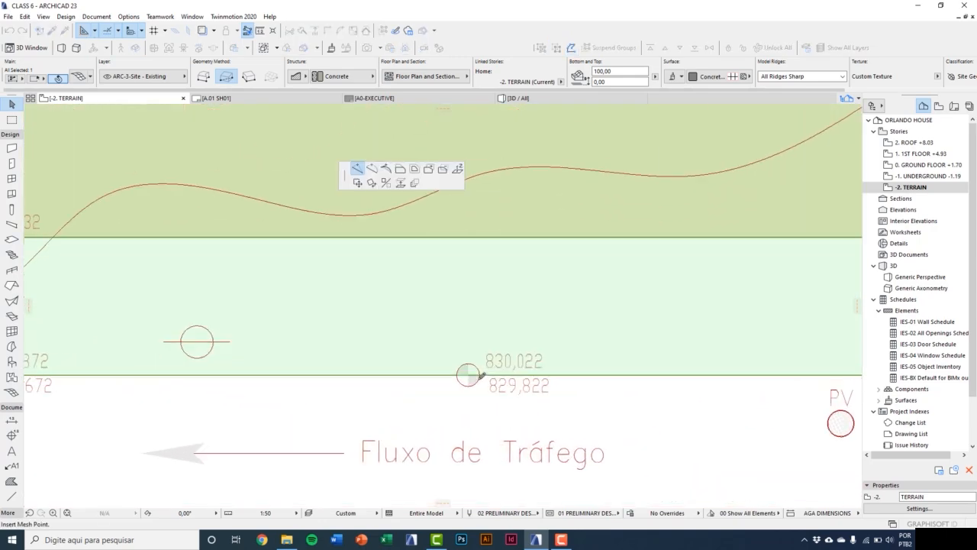
pyautogui.click(474, 377)
# Insert a mesh point on the sidewalk's curb edge at the centre of the 830,161 level marker.
pyautogui.scroll(-2, 488, 381)
pyautogui.scroll(-1, 513, 388)
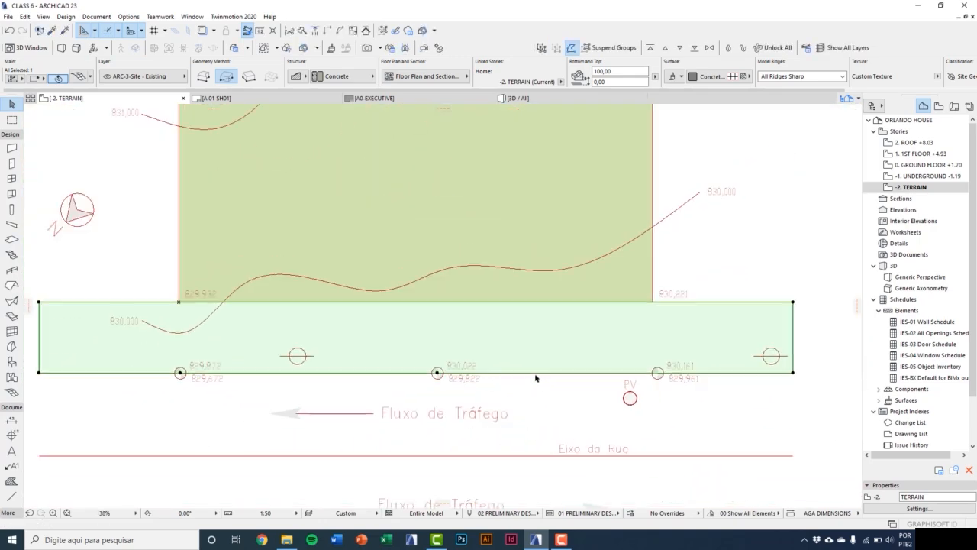
pyautogui.click(654, 371)
pyautogui.scroll(2, 655, 371)
pyautogui.click(658, 370)
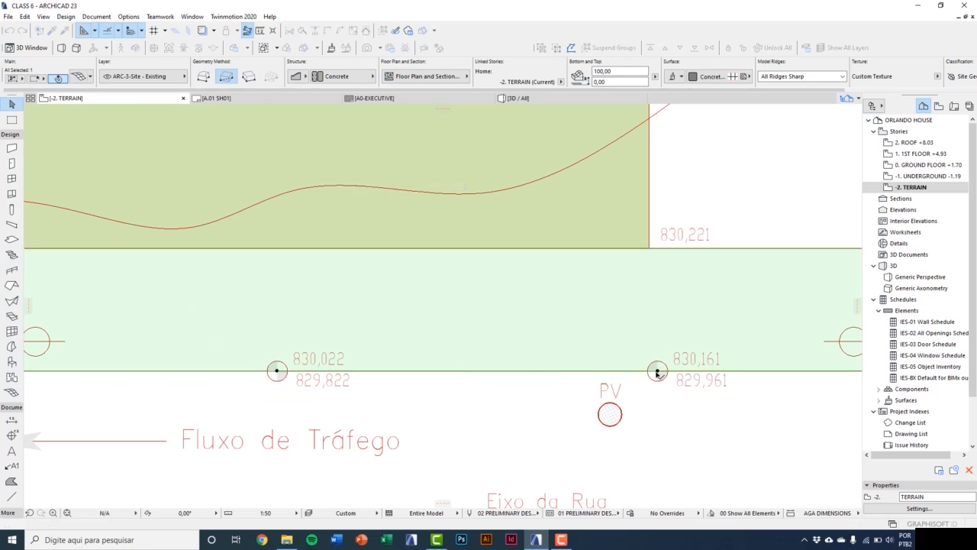
pyautogui.scroll(-3, 551, 371)
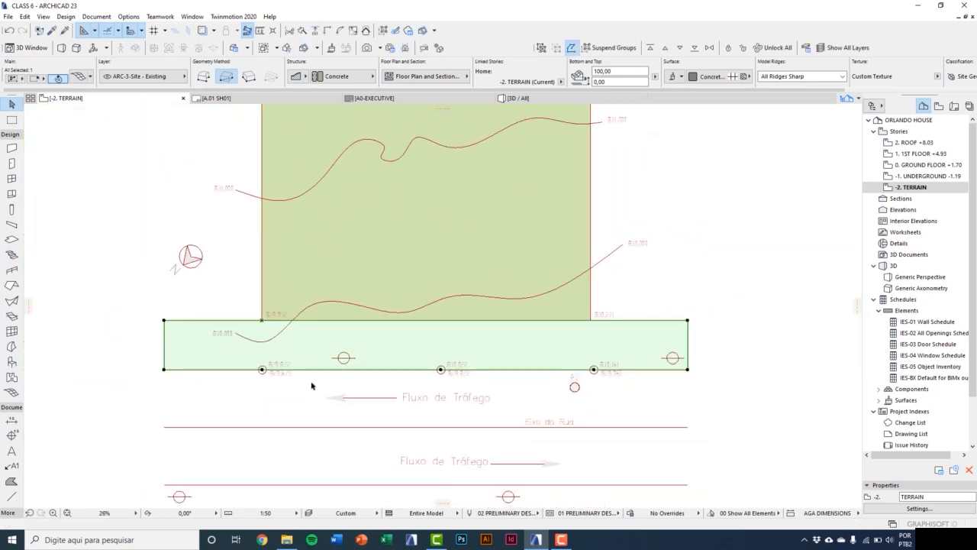
# Insert mesh points on the sidewalk's lot-side edge at the 829,932 lot corner and where the 830,000 contour crosses that edge.
pyautogui.scroll(1, 309, 384)
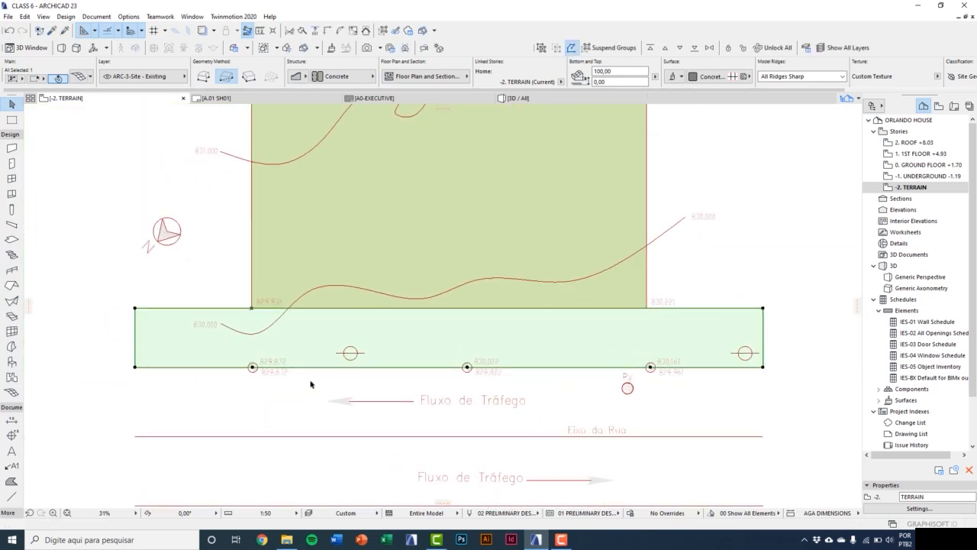
pyautogui.scroll(4, 269, 367)
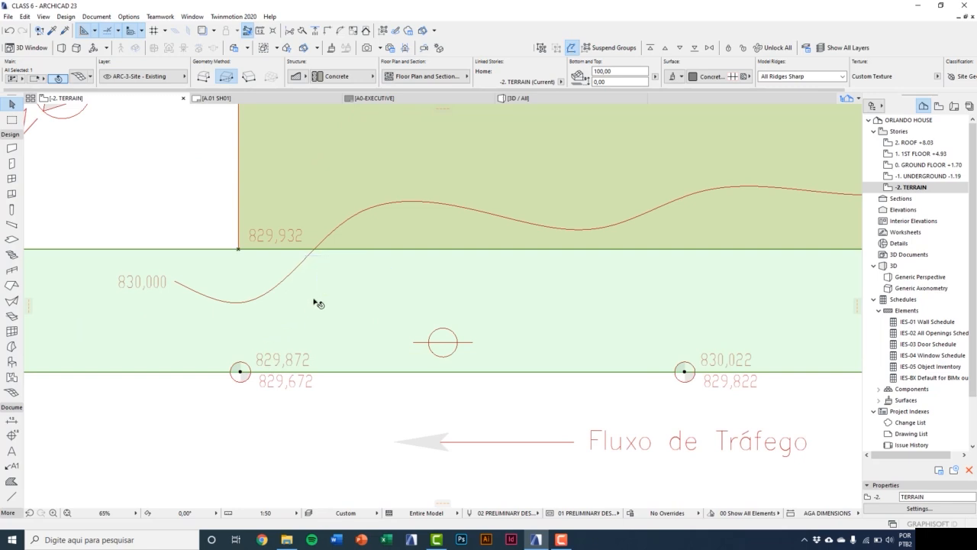
pyautogui.moveTo(315, 314); pyautogui.dragTo(304, 366, button='middle')
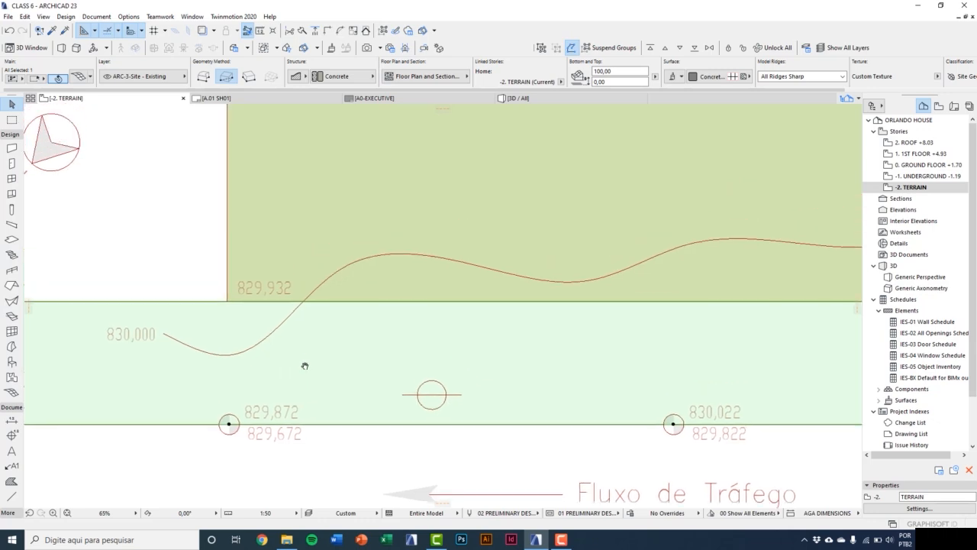
pyautogui.scroll(2, 217, 303)
pyautogui.click(193, 311)
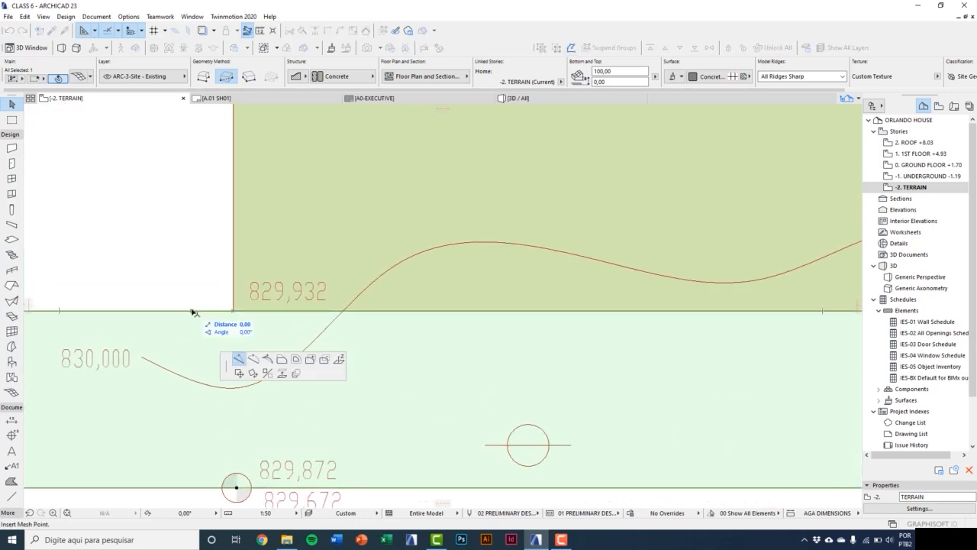
pyautogui.click(233, 310)
pyautogui.click(354, 308)
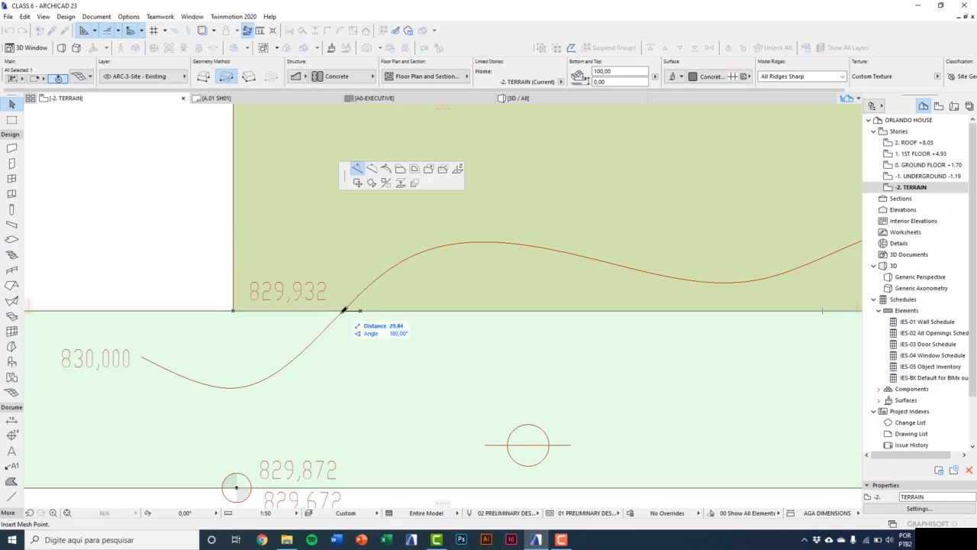
pyautogui.click(344, 311)
# Insert a mesh point on the sidewalk's lot-side edge at the lot corner marked 830,221.
pyautogui.scroll(-5, 200, 367)
pyautogui.scroll(6, 759, 343)
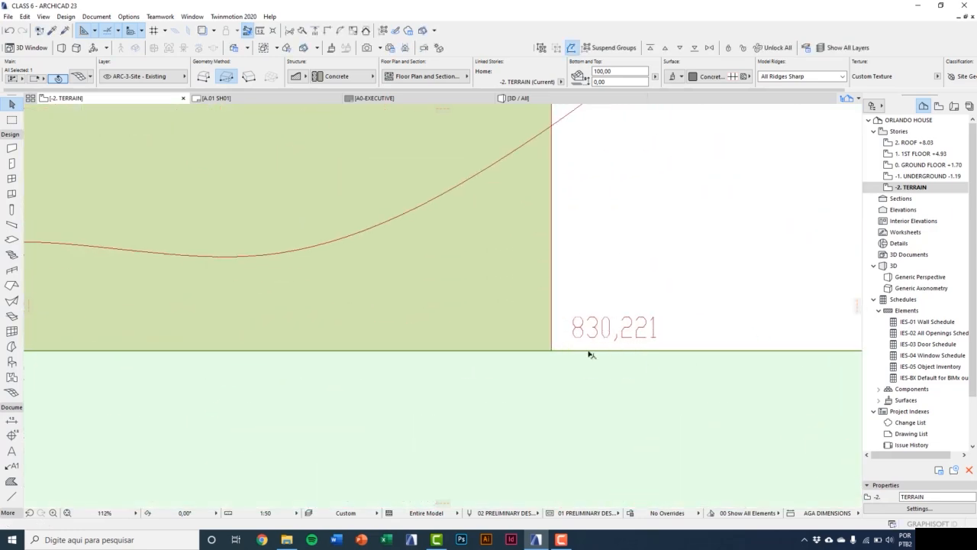
pyautogui.click(554, 350)
pyautogui.click(554, 351)
# Set the height of the sidewalk mesh point at the 830,000 contour crossing to 0 relative to Project Zero, for that point only.
pyautogui.scroll(-5, 539, 349)
pyautogui.scroll(-3, 299, 392)
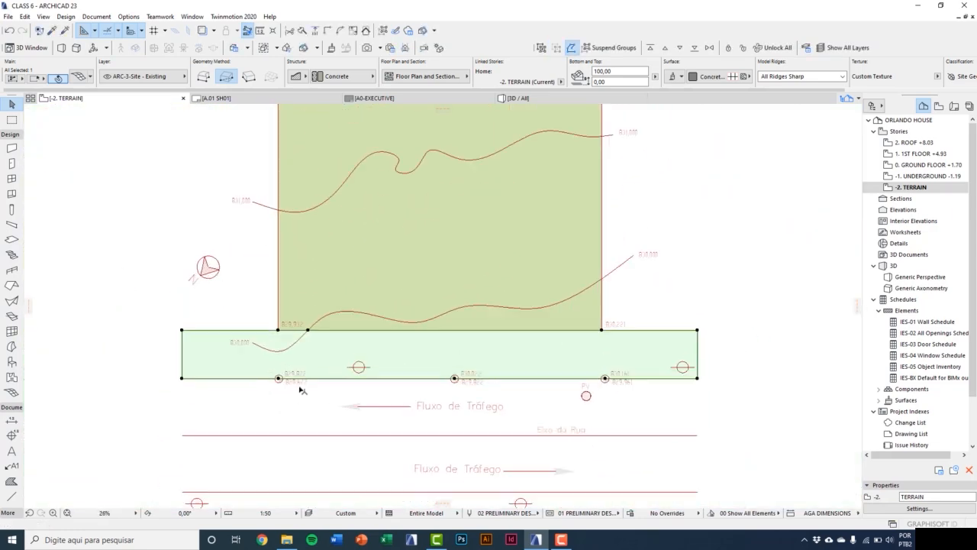
pyautogui.scroll(6, 293, 375)
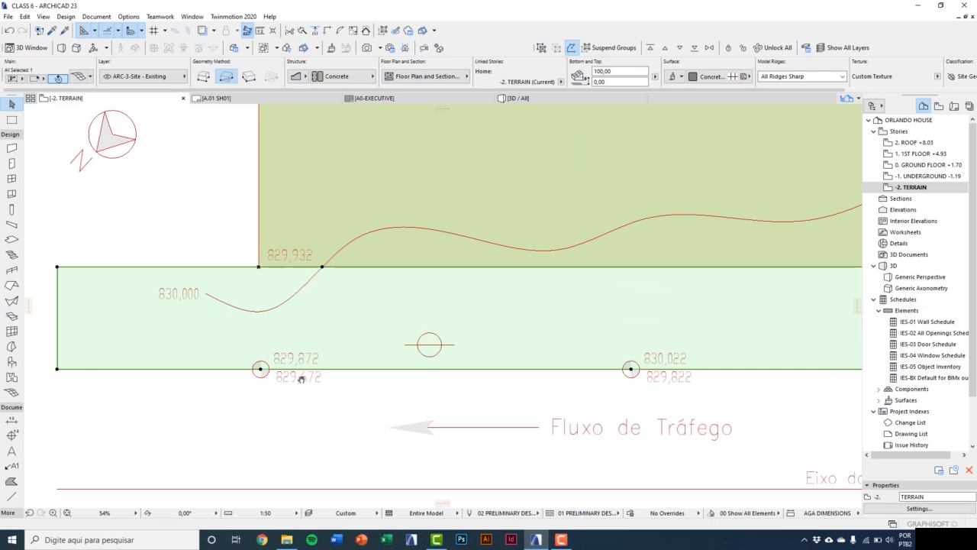
pyautogui.scroll(3, 320, 321)
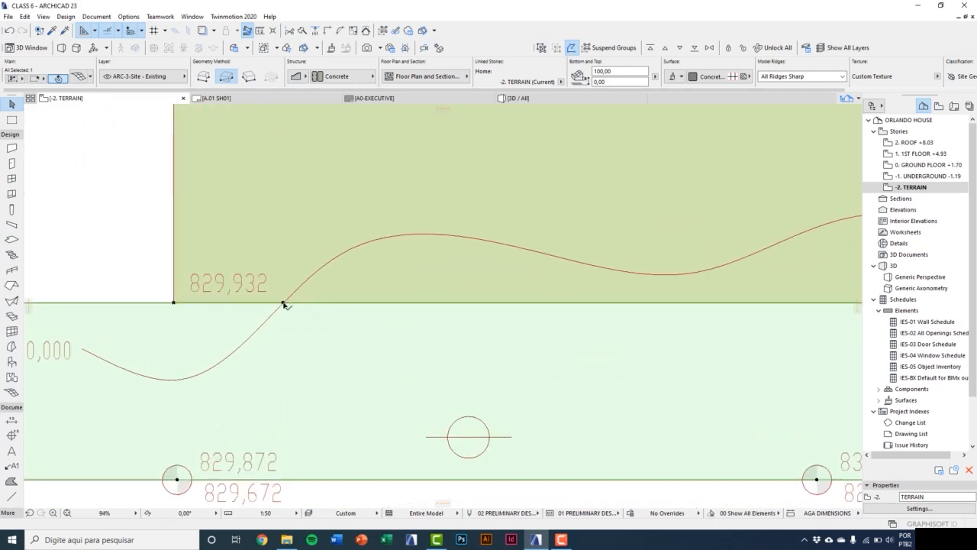
pyautogui.click(283, 304)
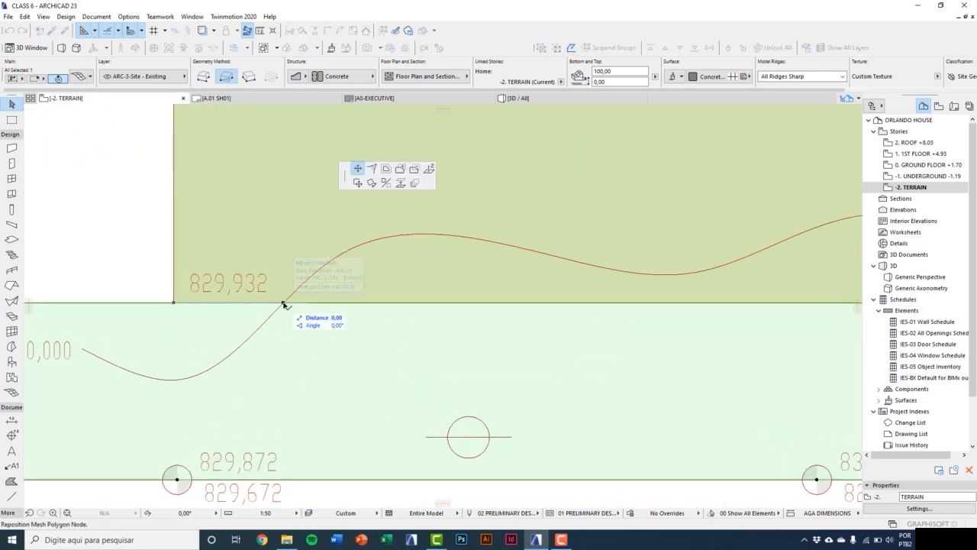
pyautogui.click(430, 171)
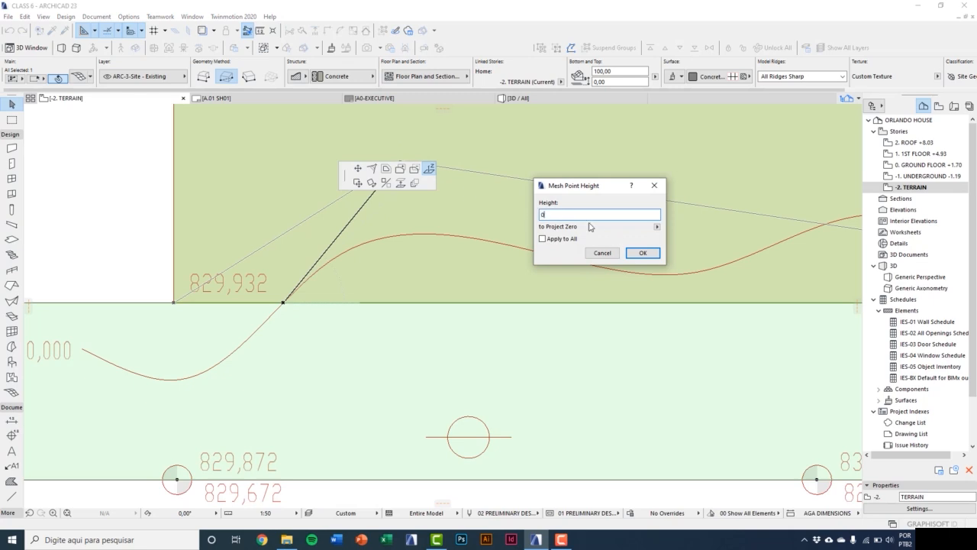
pyautogui.click(640, 252)
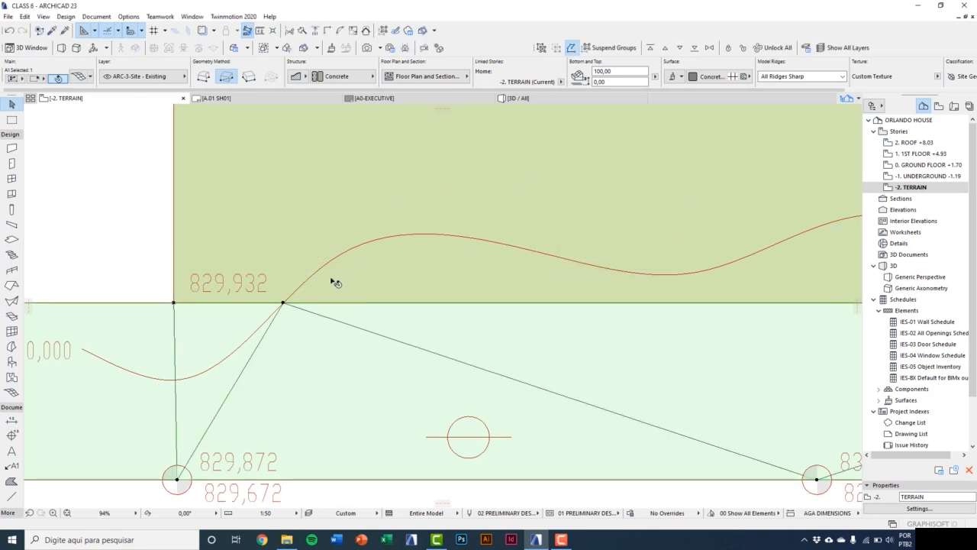
# Set the mesh point height at the 829,932 lot corner relative to Project Zero, without applying it to all points.
pyautogui.scroll(3, 186, 310)
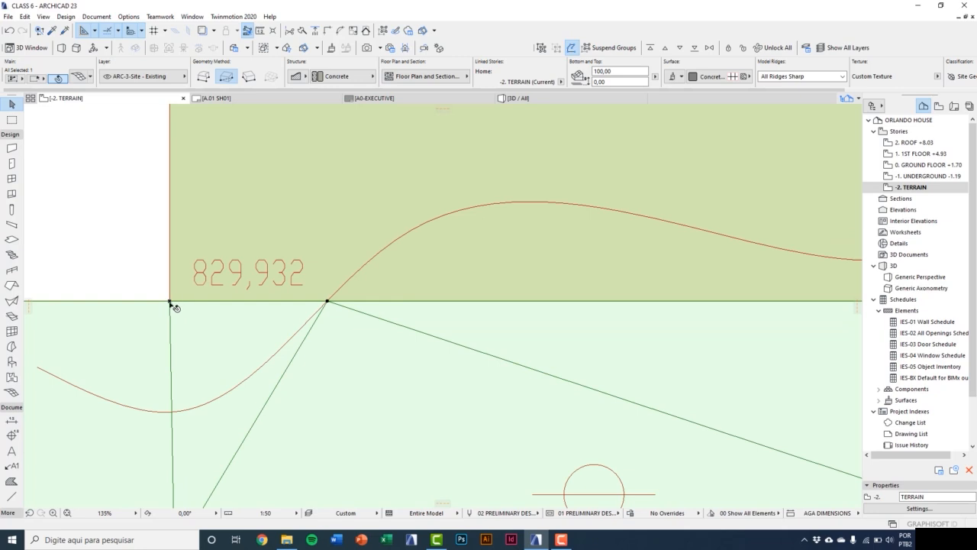
pyautogui.click(170, 302)
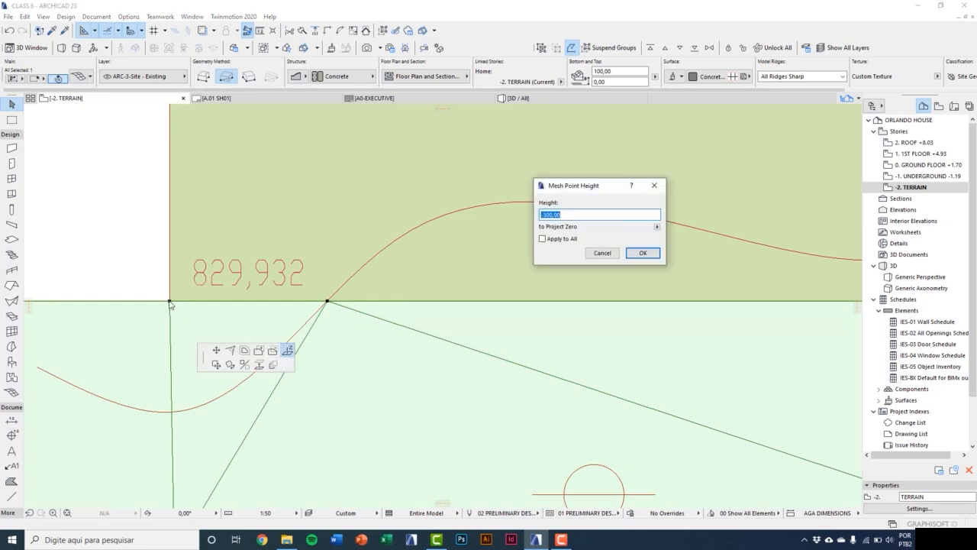
pyautogui.press('Return')
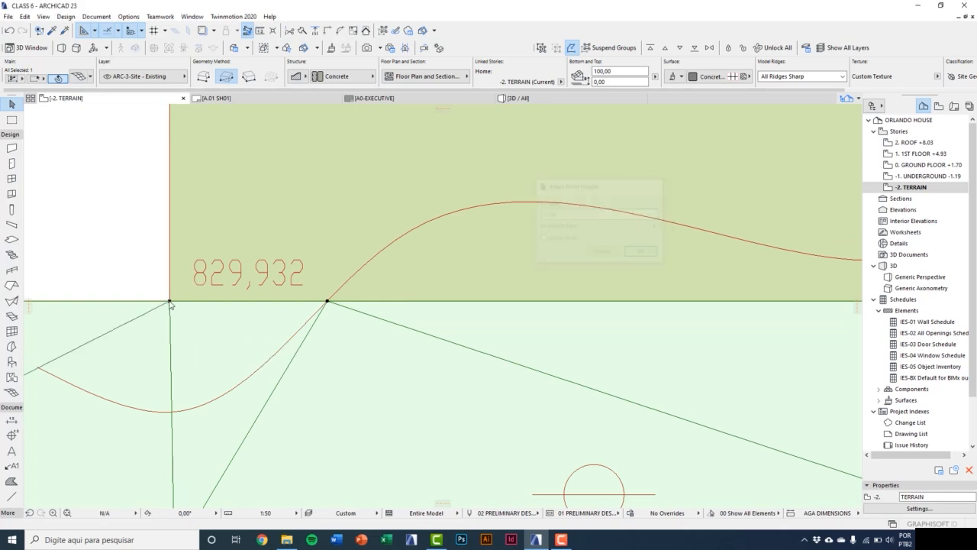
# Set the height of the sidewalk mesh point at the terrain corner marked 830,221 to 22, for that point only.
pyautogui.scroll(-5, 170, 303)
pyautogui.scroll(5, 640, 315)
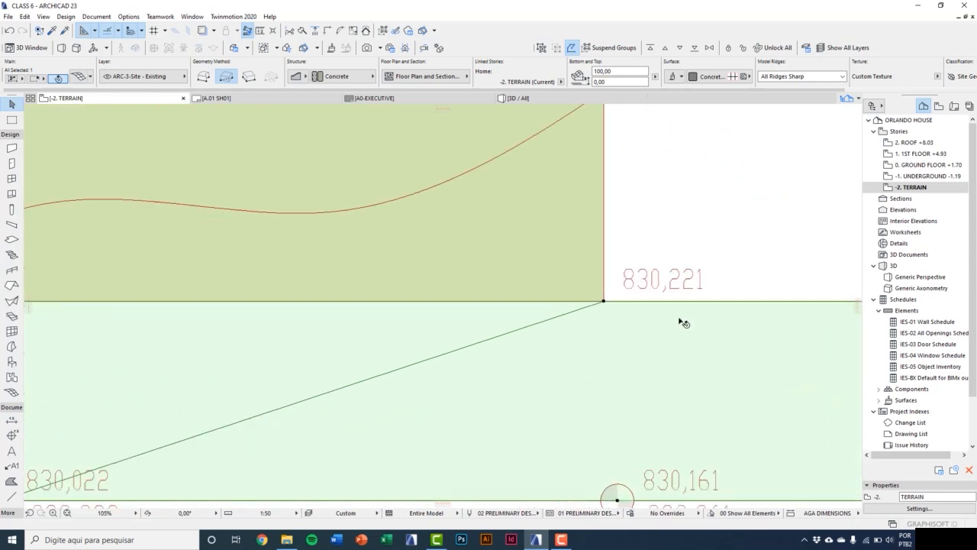
pyautogui.click(596, 301)
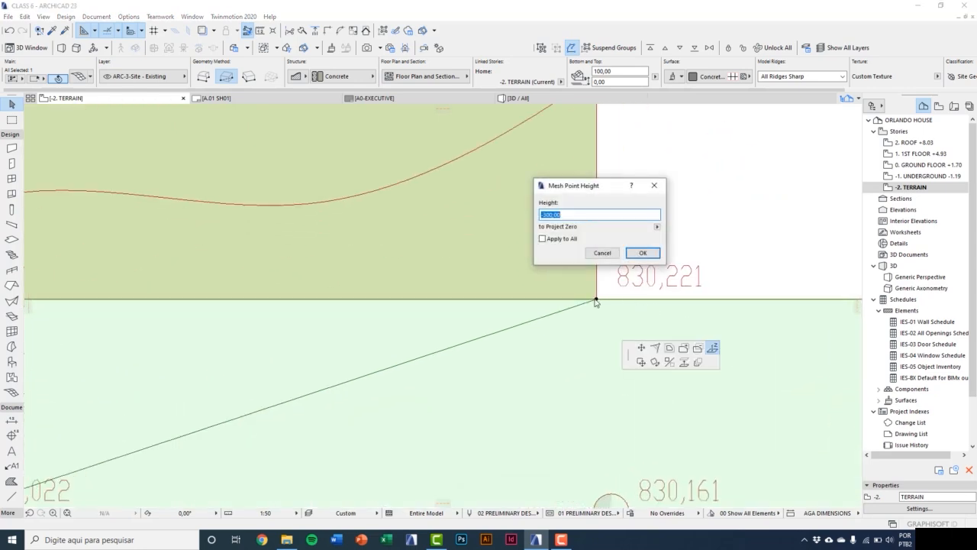
pyautogui.write('22')
pyautogui.press('Return')
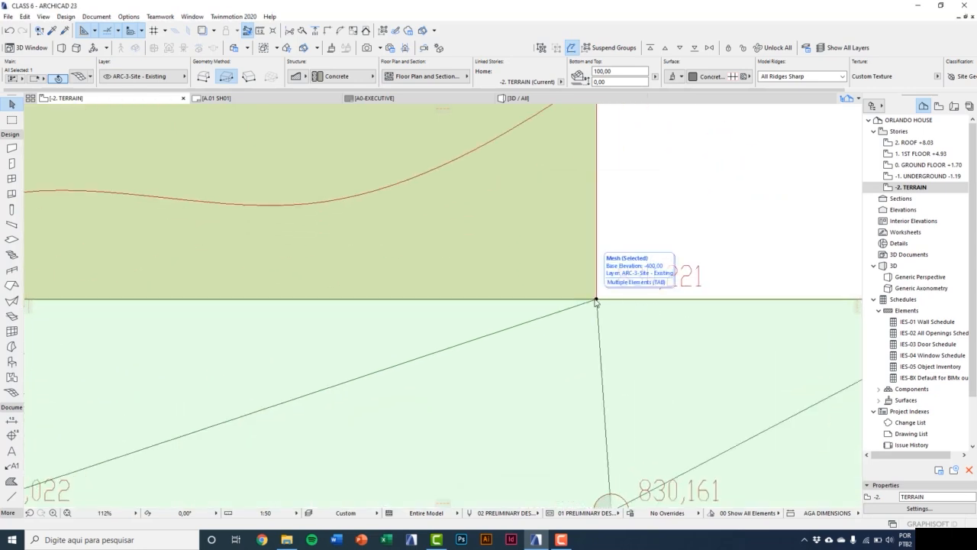
# Set the height of the street-side sidewalk mesh point marked 829,872 to -13.
pyautogui.scroll(-5, 569, 325)
pyautogui.scroll(7, 249, 363)
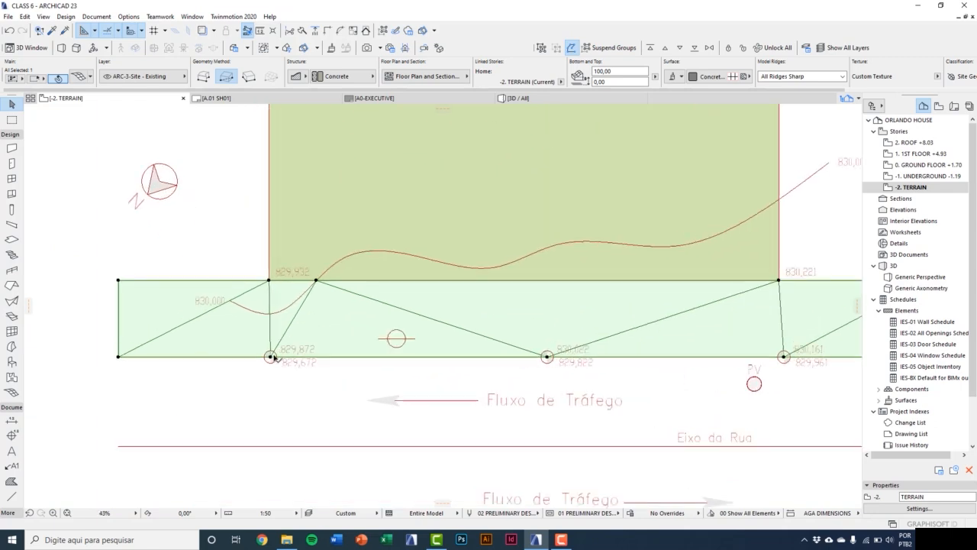
pyautogui.moveTo(246, 371); pyautogui.dragTo(235, 380, button='middle')
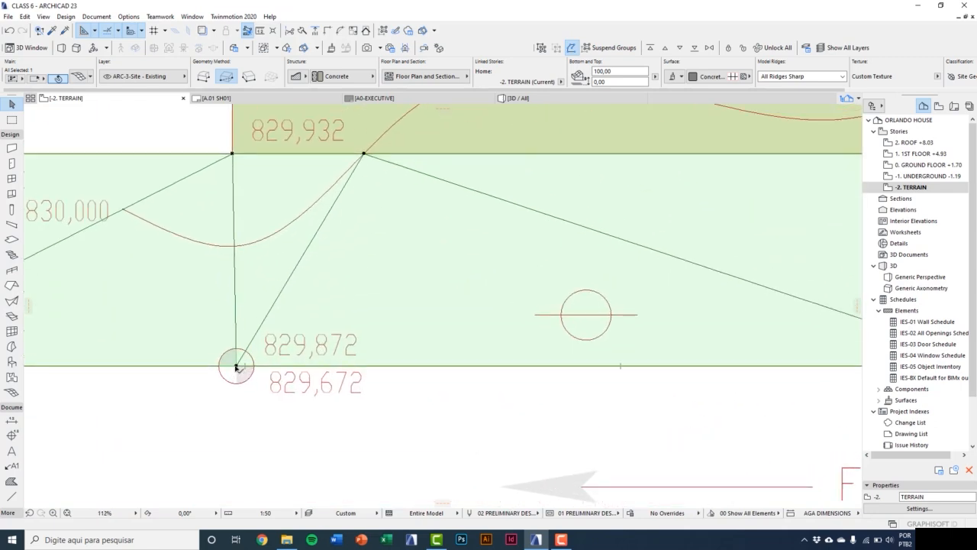
pyautogui.click(236, 367)
pyautogui.click(354, 415)
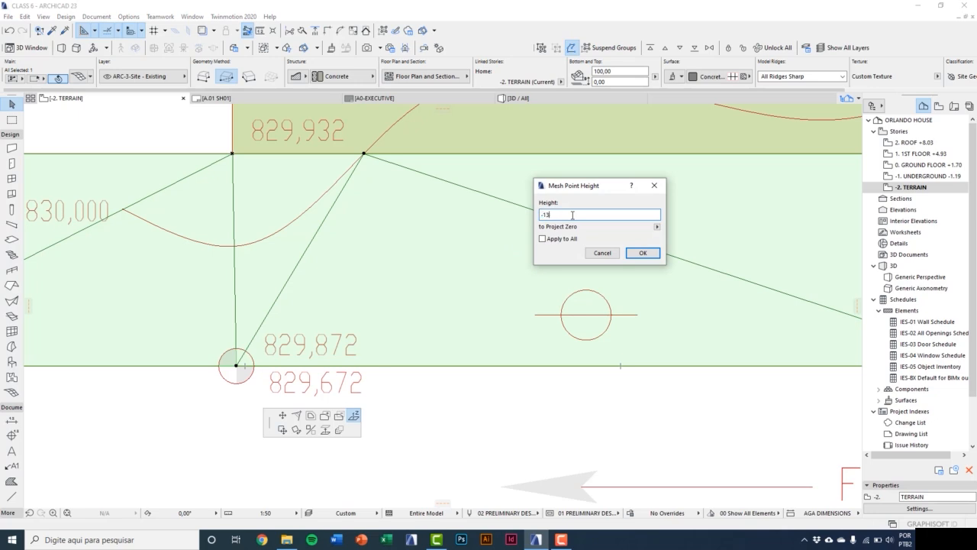
pyautogui.press('Return')
# Set the height of the street-side sidewalk mesh point marked 830,022 to 2,20.
pyautogui.scroll(-5, 490, 345)
pyautogui.scroll(4, 558, 349)
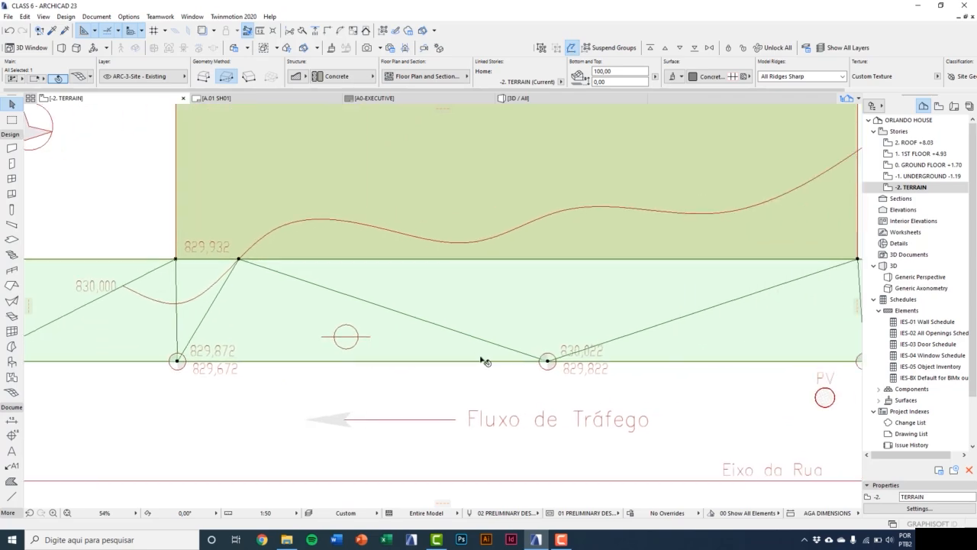
pyautogui.click(599, 367)
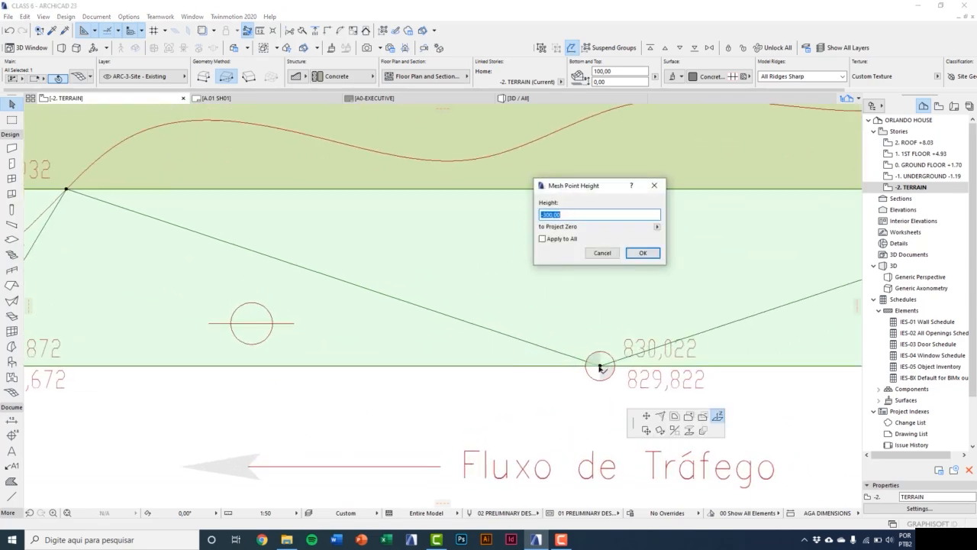
pyautogui.write('2,20')
pyautogui.press('Return')
# Set the height of the street-side sidewalk mesh point marked 830,161 to 16.
pyautogui.scroll(-3, 599, 367)
pyautogui.scroll(5, 586, 360)
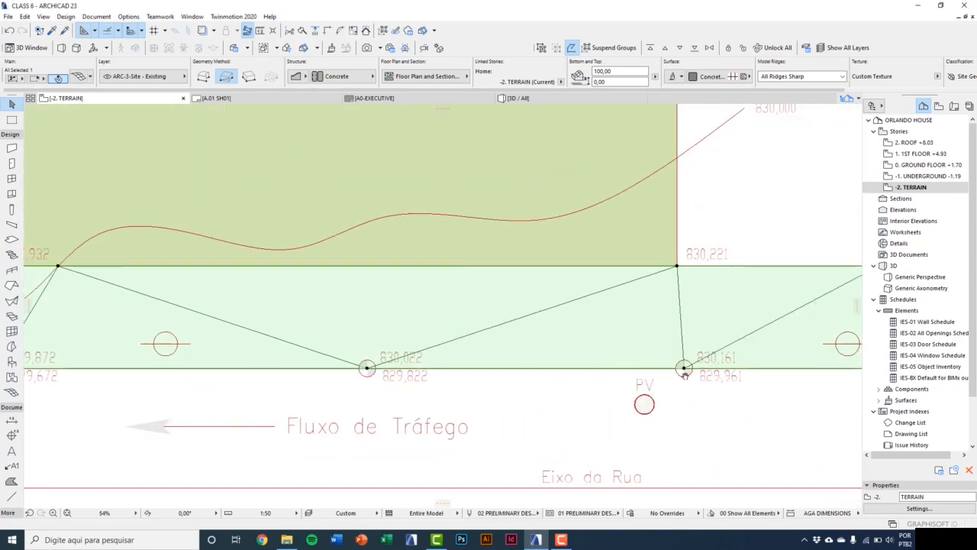
pyautogui.click(577, 356)
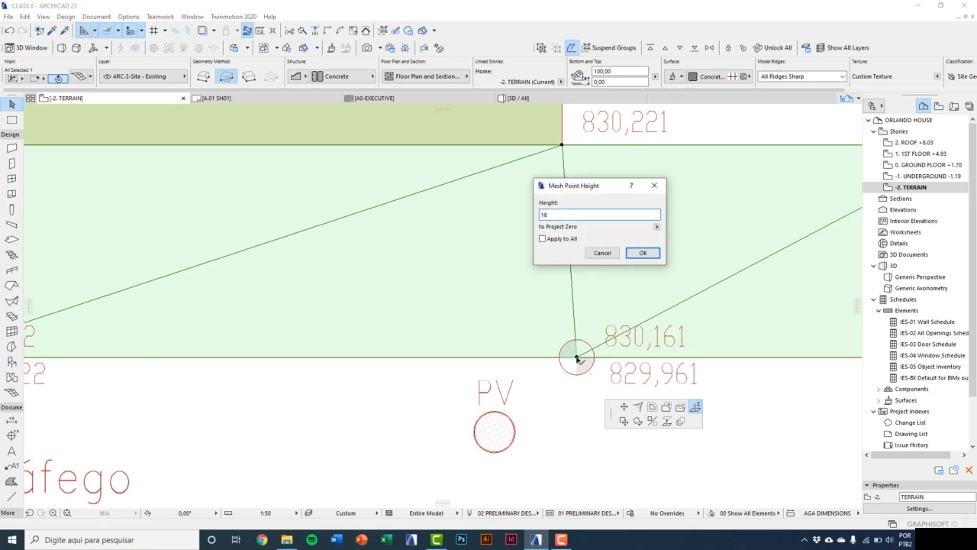
pyautogui.write('16')
pyautogui.press('Return')
# In the 3D view, raise the street-side corner at the sidewalk's 829,932 end to the elevation of the neighbouring street-side mesh point.
pyautogui.scroll(-2, 541, 388)
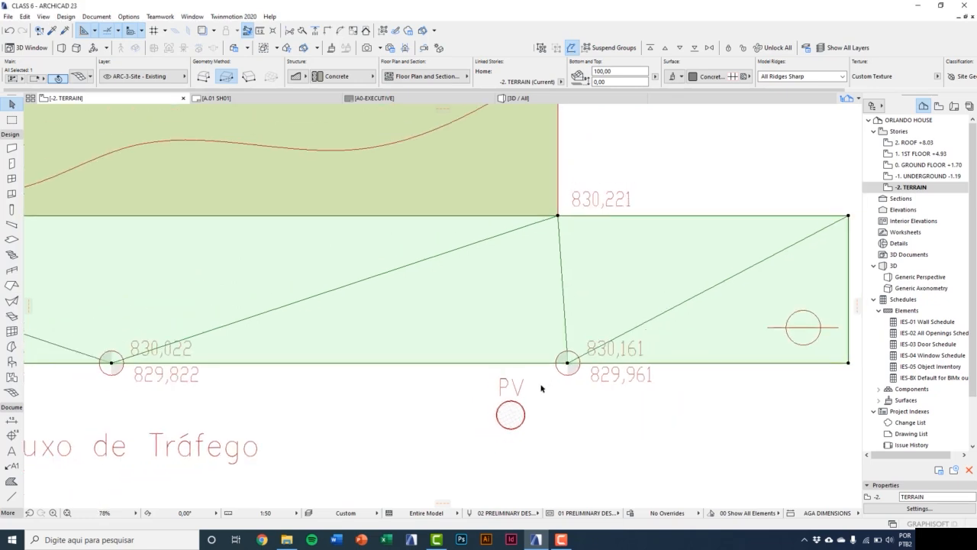
pyautogui.scroll(-5, 603, 381)
pyautogui.press('Escape')
pyautogui.press('F3')
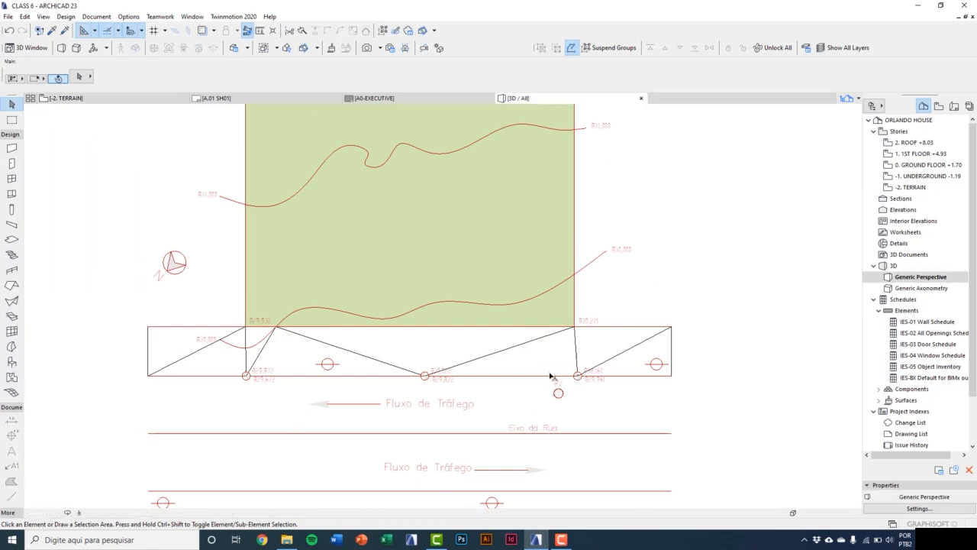
pyautogui.scroll(4, 575, 336)
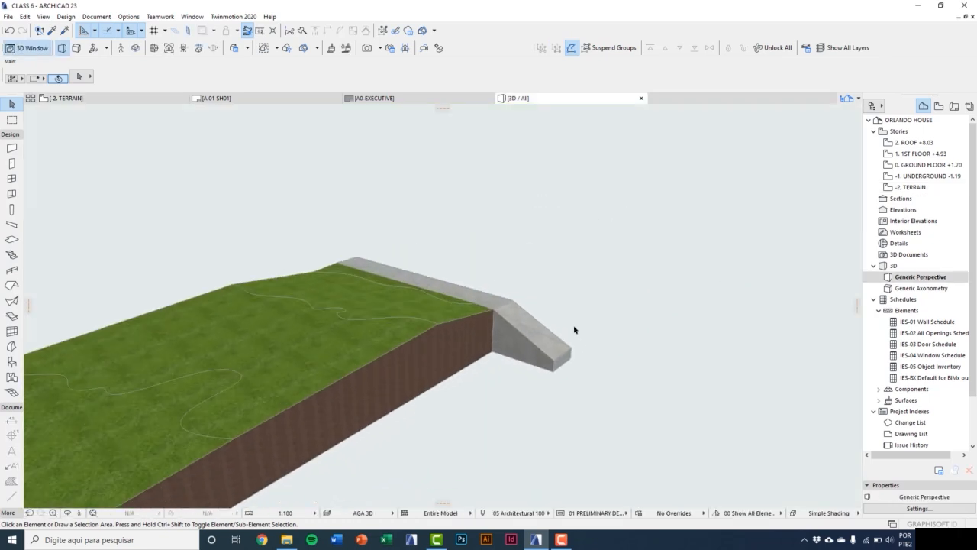
pyautogui.scroll(2, 572, 337)
pyautogui.keyDown('shift'); pyautogui.moveTo(563, 347); pyautogui.dragTo(334, 371, button='middle'); pyautogui.keyUp('shift')
pyautogui.scroll(5, 577, 425)
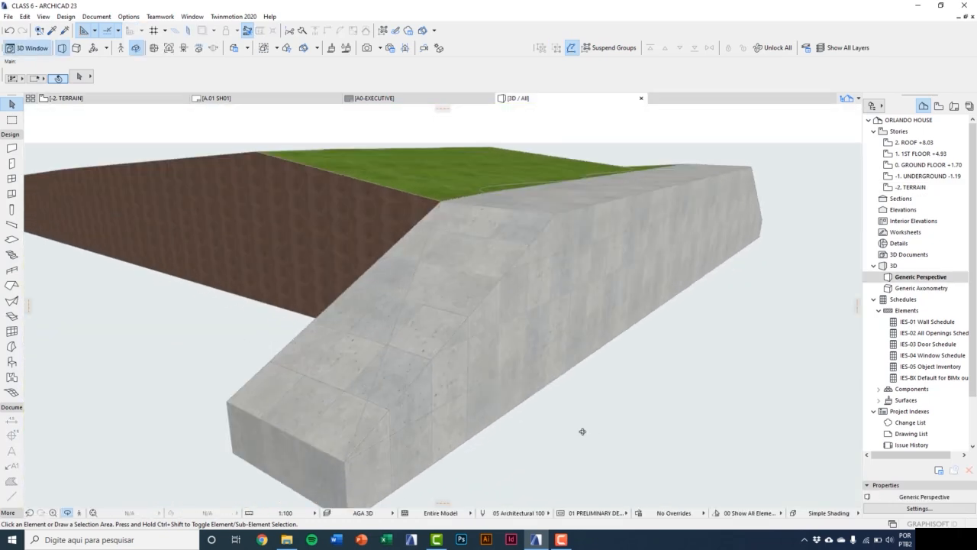
pyautogui.click(351, 455)
pyautogui.click(345, 461)
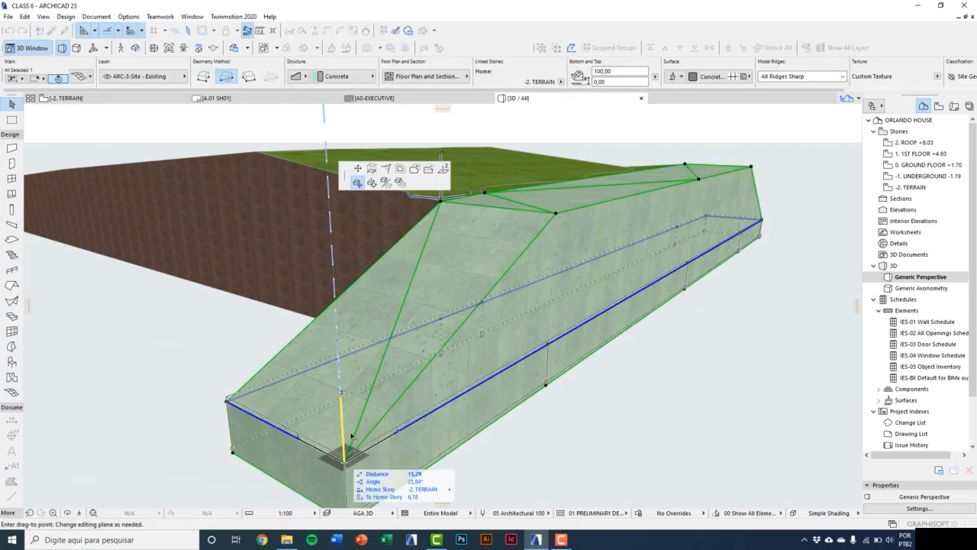
pyautogui.click(443, 170)
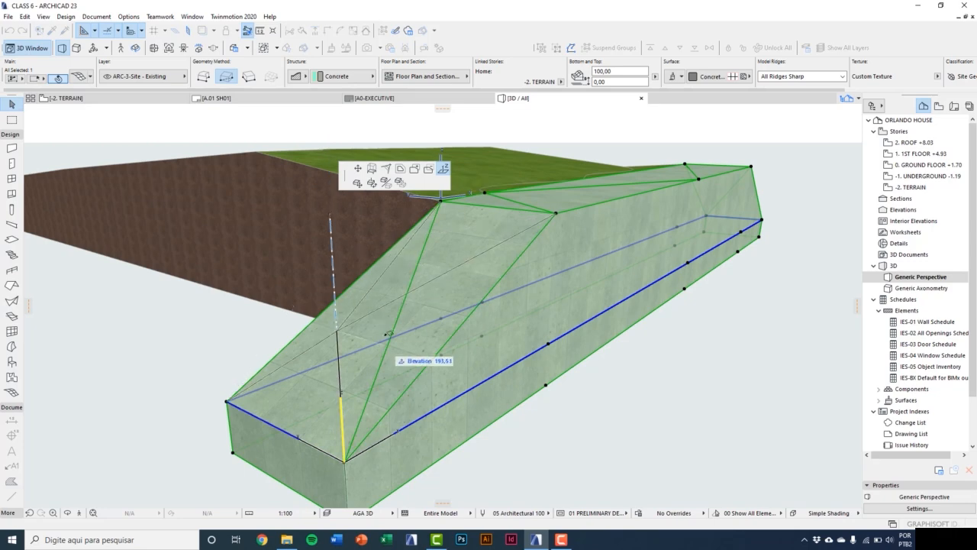
pyautogui.click(557, 208)
# Raise the lot-side corner at the same sidewalk end to the elevation of the adjoining terrain corner.
pyautogui.keyDown('shift'); pyautogui.moveTo(558, 208); pyautogui.dragTo(422, 440, button='middle'); pyautogui.keyUp('shift')
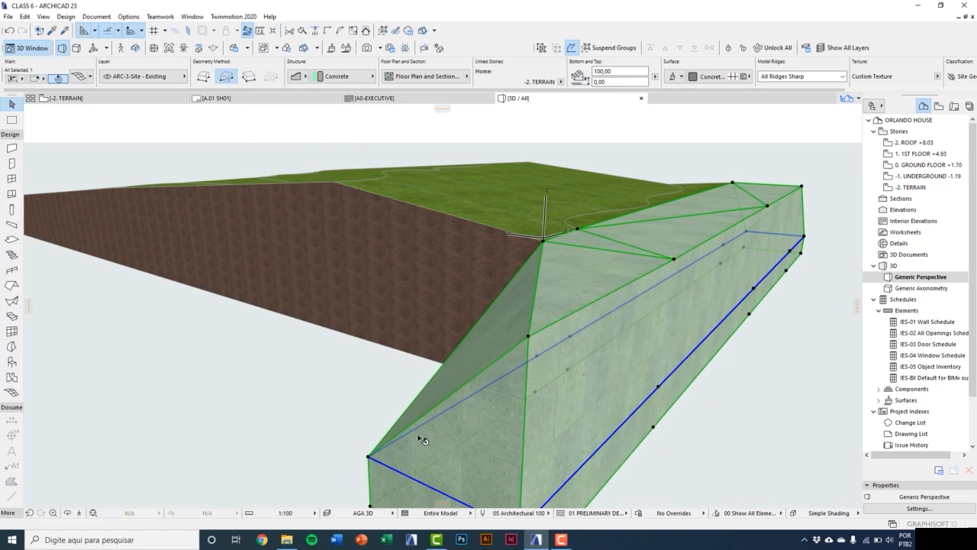
pyautogui.click(369, 458)
pyautogui.click(497, 395)
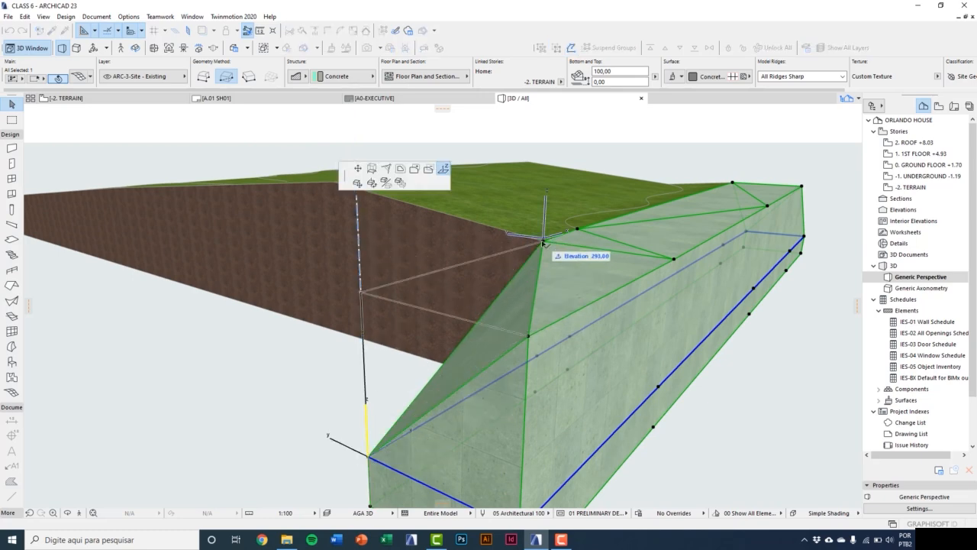
pyautogui.click(542, 242)
pyautogui.press('Escape')
# Raise the street-side corner at the sidewalk's opposite end to the elevation of its neighbouring street-side mesh point.
pyautogui.keyDown('shift'); pyautogui.moveTo(689, 251); pyautogui.dragTo(584, 286, button='middle'); pyautogui.keyUp('shift')
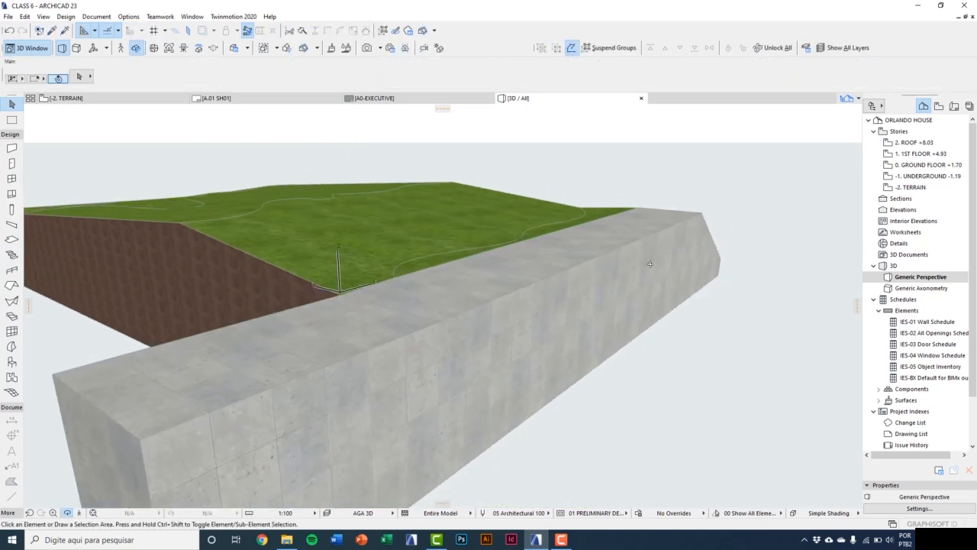
pyautogui.keyDown('shift'); pyautogui.moveTo(649, 264); pyautogui.dragTo(447, 389, button='middle'); pyautogui.keyUp('shift')
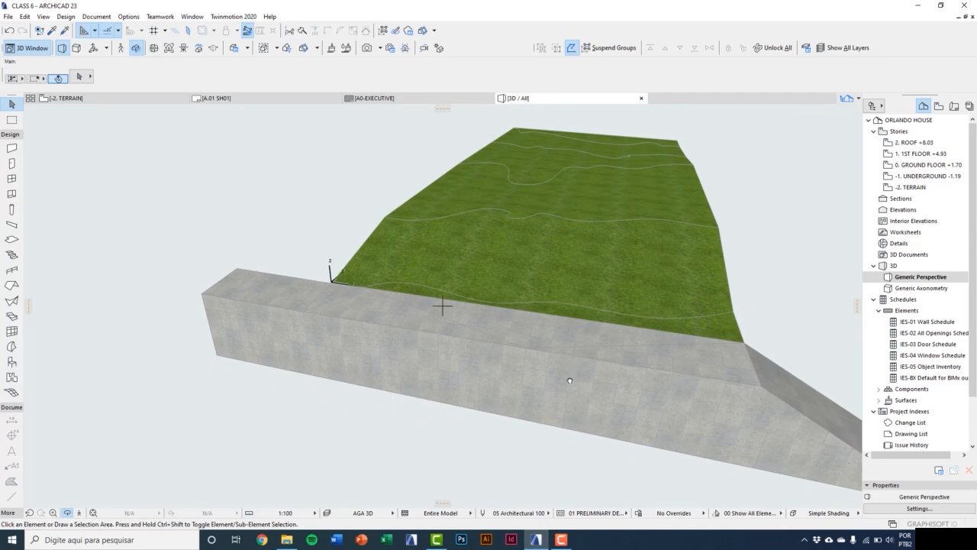
pyautogui.keyDown('shift'); pyautogui.moveTo(569, 380); pyautogui.dragTo(443, 329, button='middle'); pyautogui.keyUp('shift')
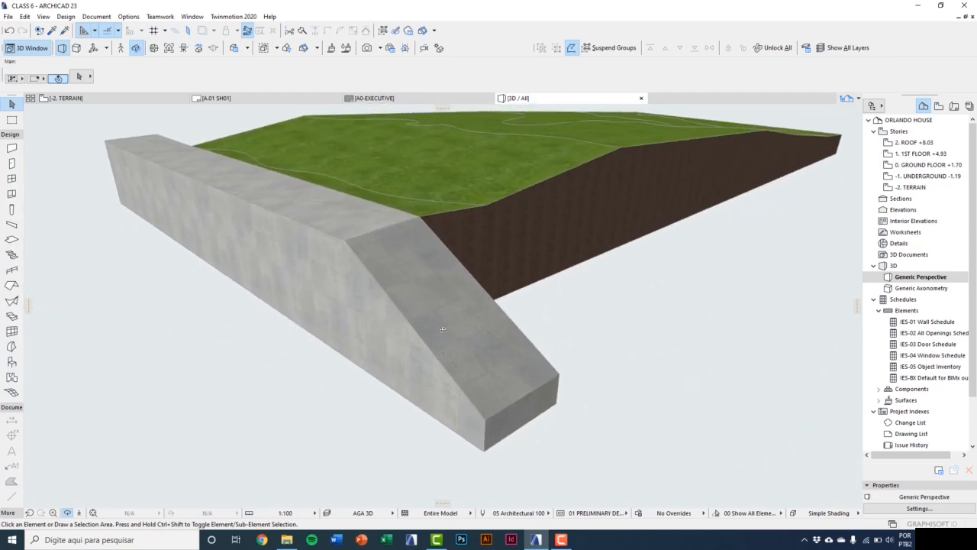
pyautogui.click(479, 379)
pyautogui.click(485, 418)
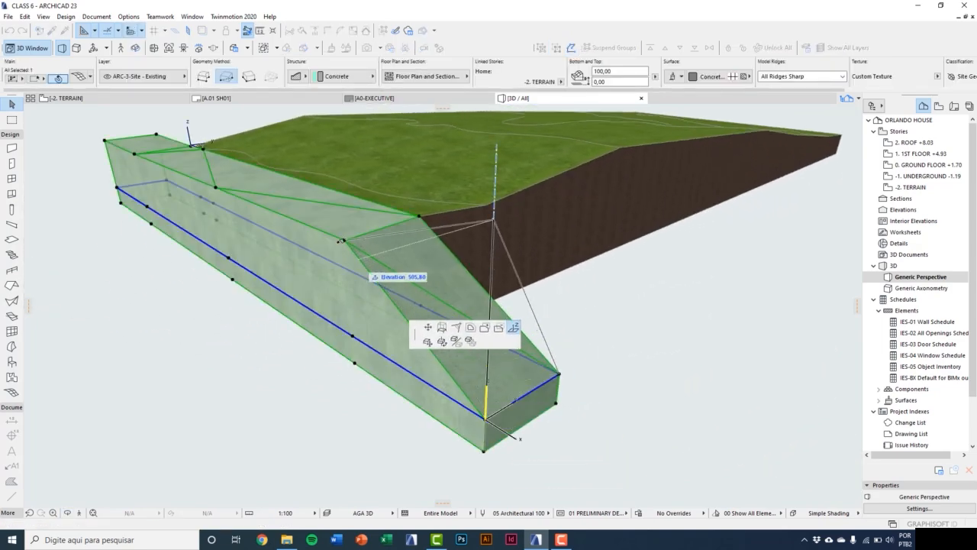
pyautogui.click(345, 239)
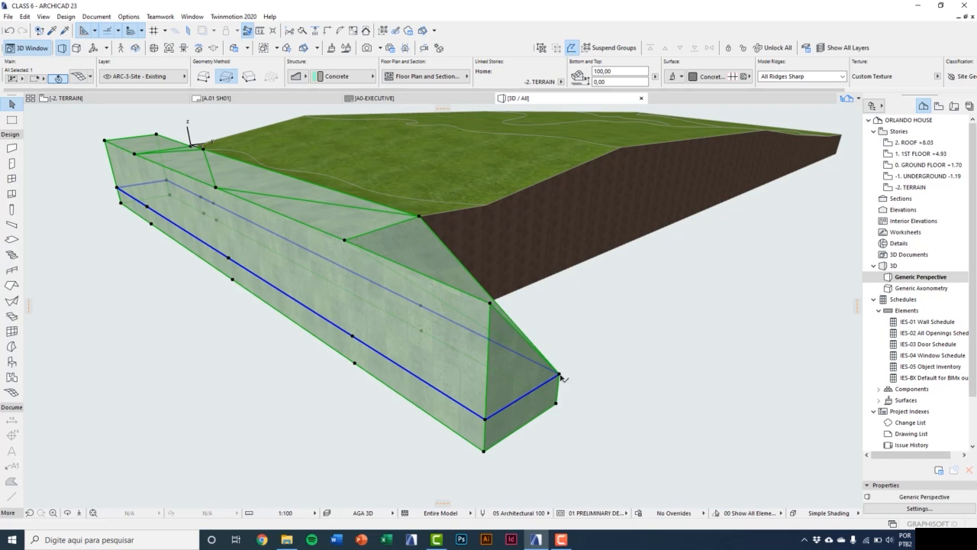
# Raise the lot-side corner at that opposite end to the elevation of the adjoining terrain corner and deselect the mesh.
pyautogui.click(560, 375)
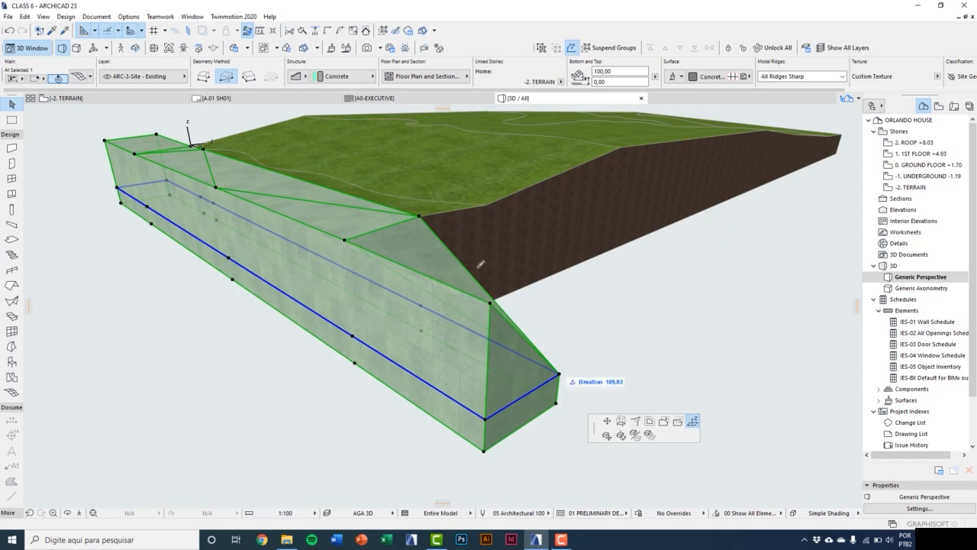
pyautogui.click(424, 210)
pyautogui.press('Escape')
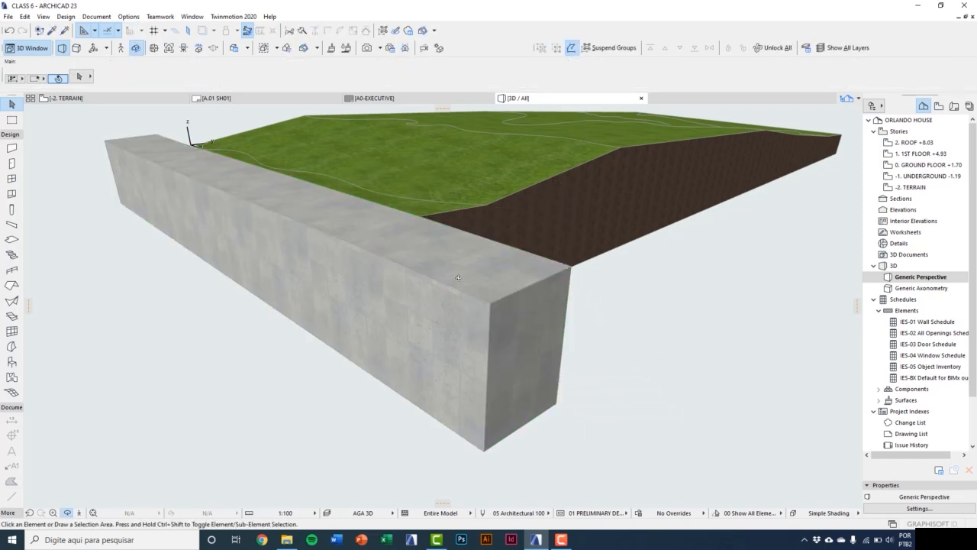
pyautogui.keyDown('shift'); pyautogui.moveTo(458, 277); pyautogui.dragTo(490, 261, button='middle'); pyautogui.keyUp('shift')
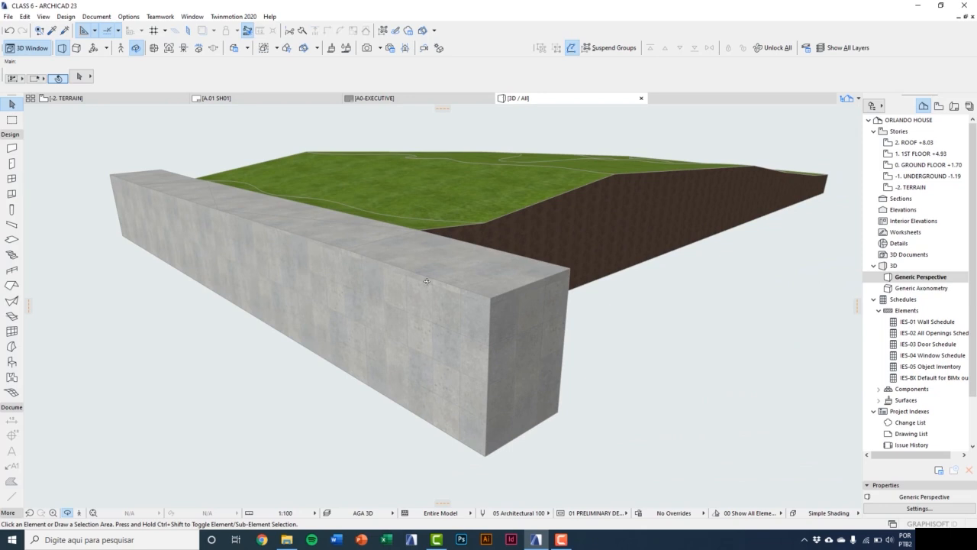
pyautogui.keyDown('shift'); pyautogui.moveTo(427, 281); pyautogui.dragTo(442, 304, button='middle'); pyautogui.keyUp('shift')
# In the -2. TERRAIN plan, copy the sidewalk mesh across the street, aligning its lot-side corner with the opposite kerb line.
pyautogui.click(92, 99)
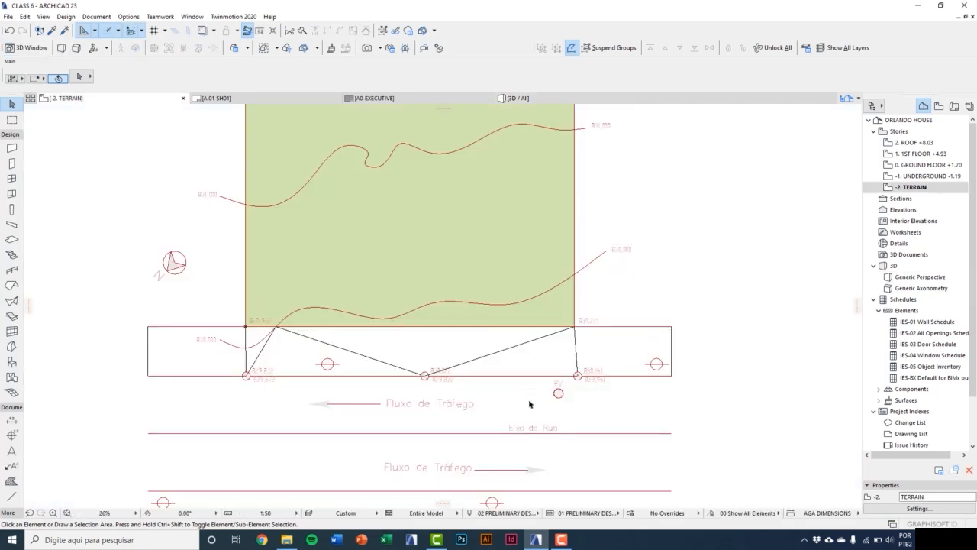
pyautogui.moveTo(529, 404); pyautogui.dragTo(527, 355, button='middle')
pyautogui.click(525, 358)
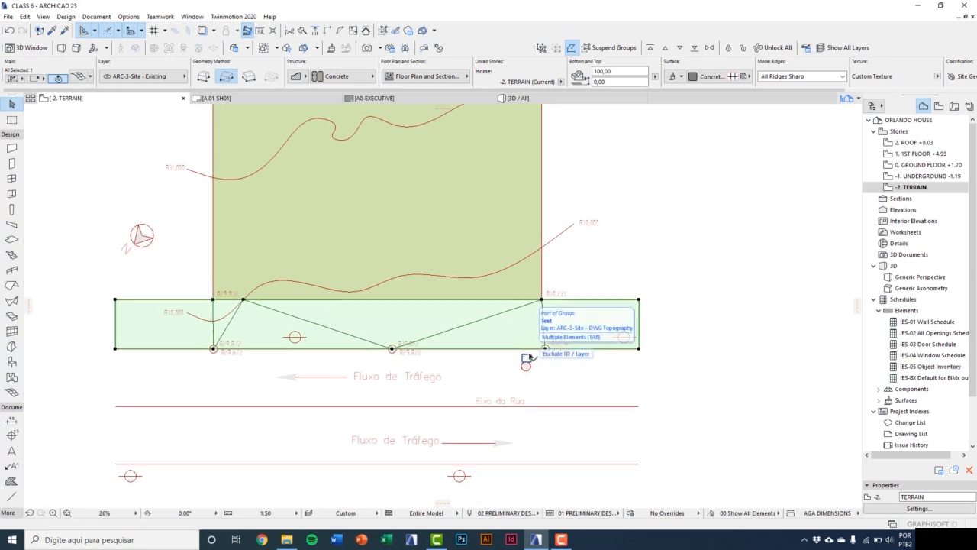
pyautogui.hotkey('ctrl', 'shift', 'd')
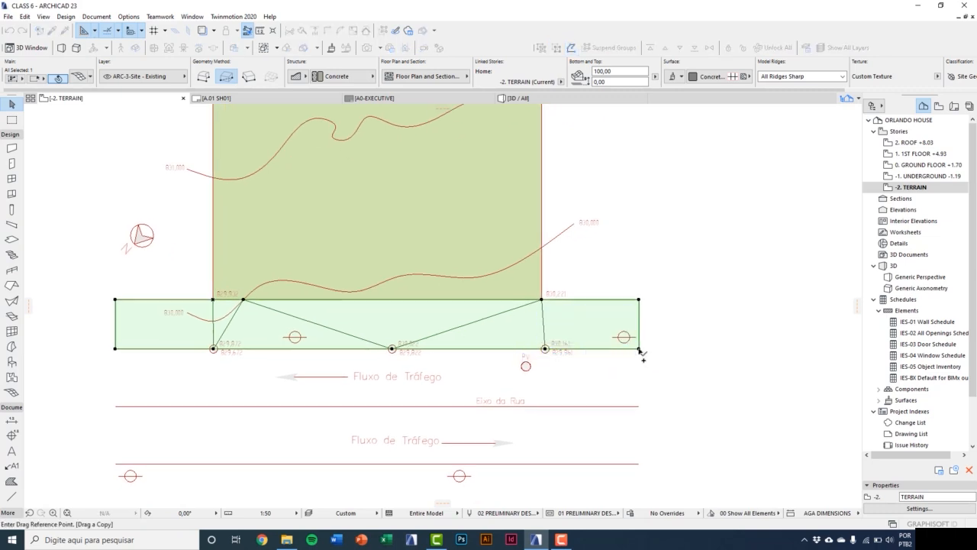
pyautogui.click(639, 300)
pyautogui.moveTo(636, 435); pyautogui.dragTo(626, 338, button='middle')
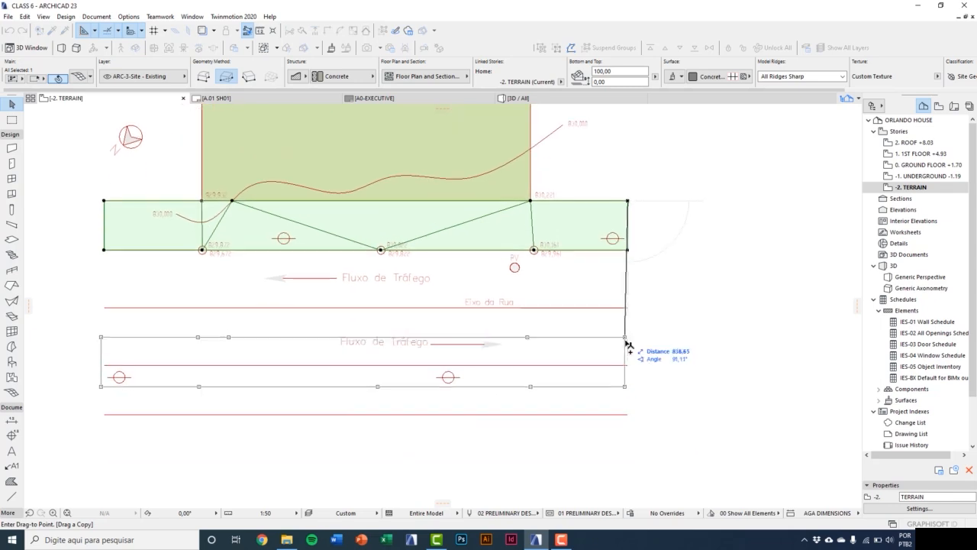
pyautogui.click(628, 364)
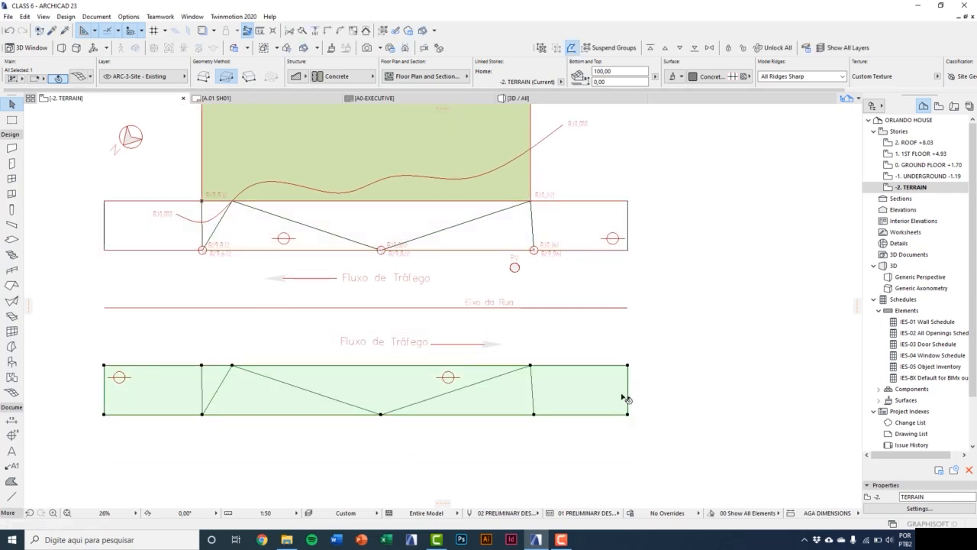
pyautogui.scroll(-3, 614, 405)
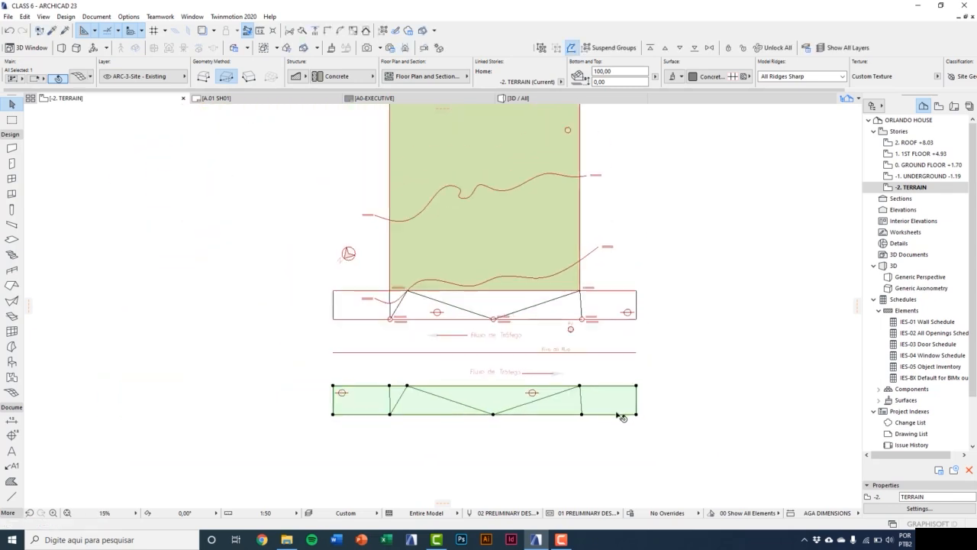
pyautogui.press('Escape')
# Open the default mesh settings and set the cover fill pen to 116.
pyautogui.scroll(1, 484, 397)
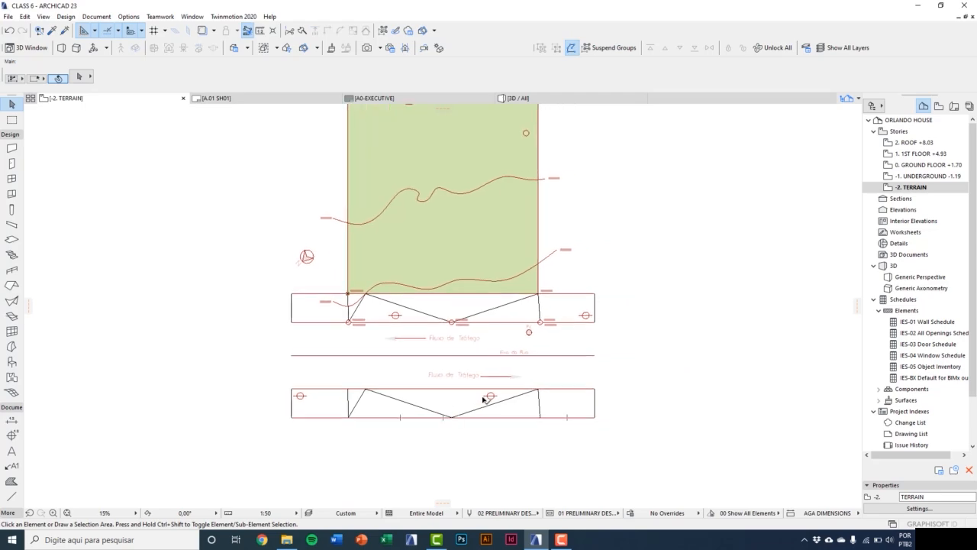
pyautogui.click(13, 393)
pyautogui.doubleClick(13, 394)
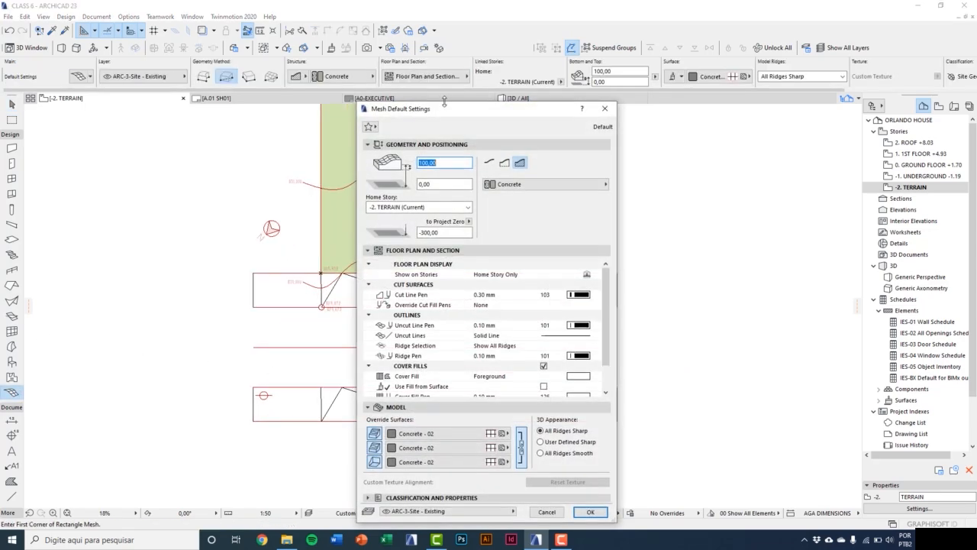
pyautogui.moveTo(413, 113); pyautogui.dragTo(381, 100)
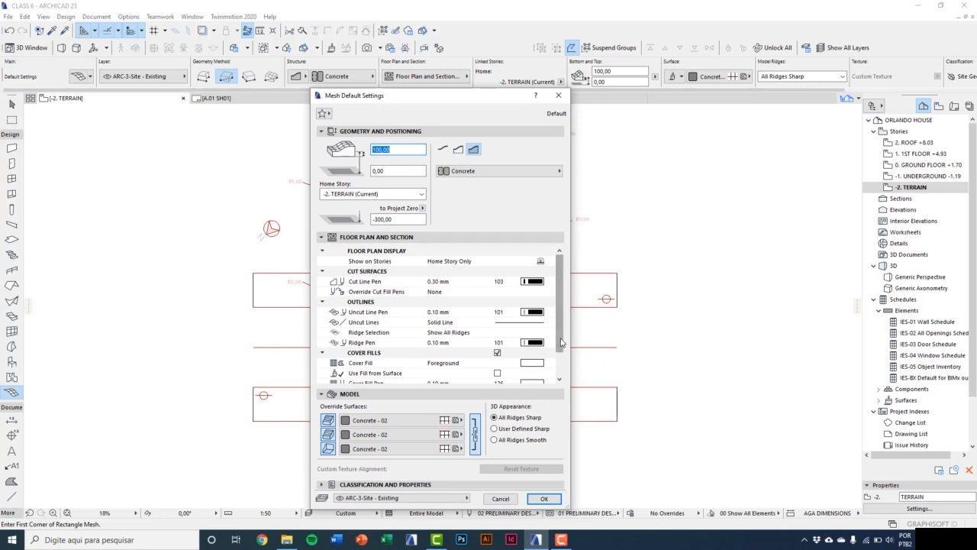
pyautogui.moveTo(563, 342); pyautogui.dragTo(562, 361)
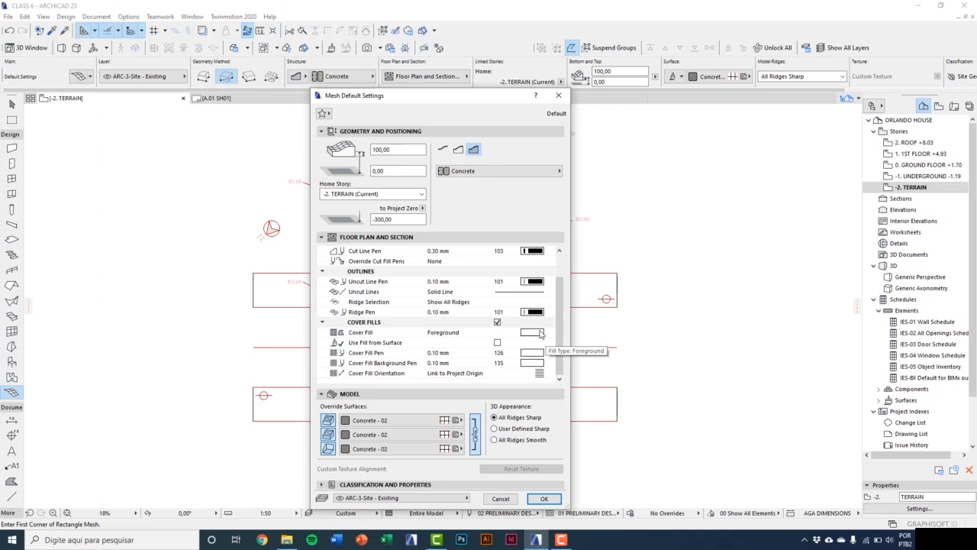
pyautogui.click(535, 354)
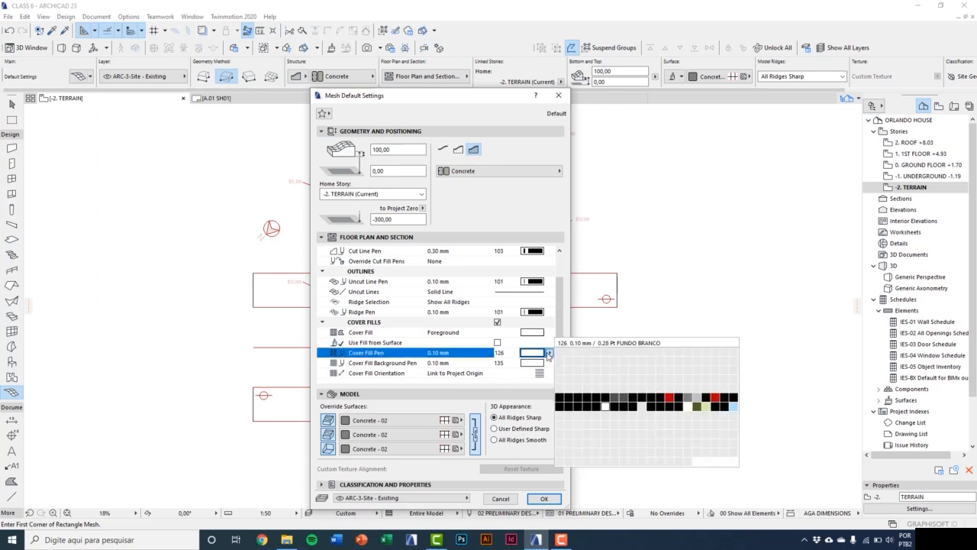
pyautogui.click(697, 398)
pyautogui.click(697, 398)
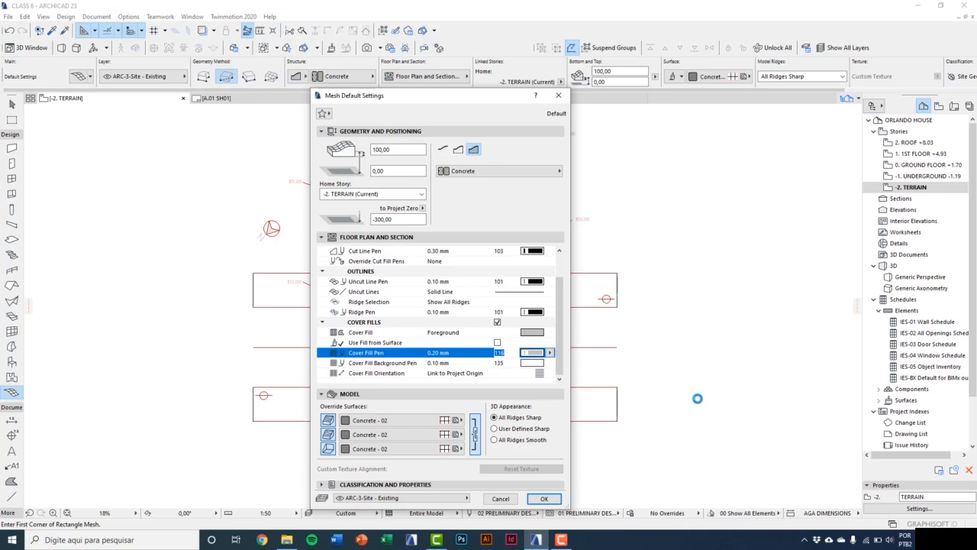
# Set the default mesh surfaces to Pavement - Asphalt Light and its layer to ARC-4-Pavement, and accept the settings.
pyautogui.click(403, 435)
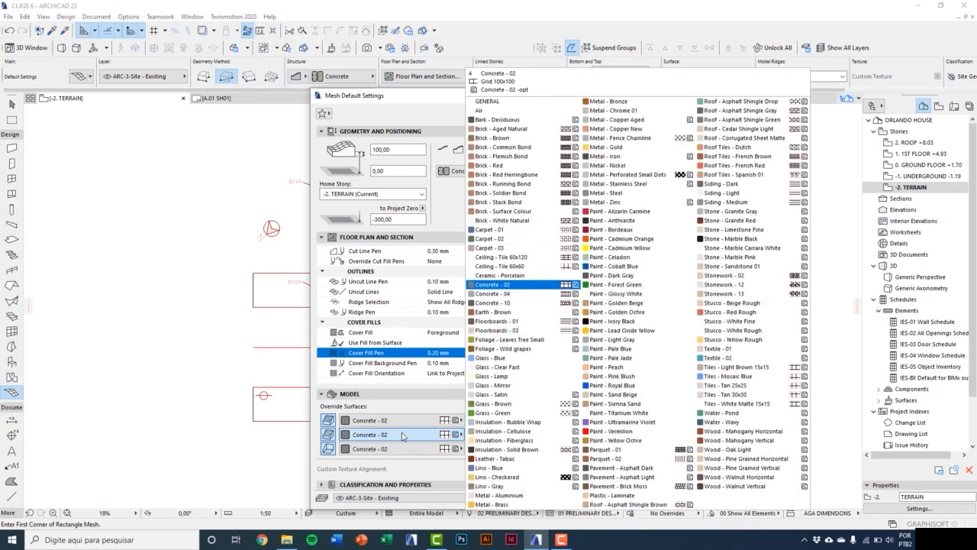
pyautogui.click(600, 476)
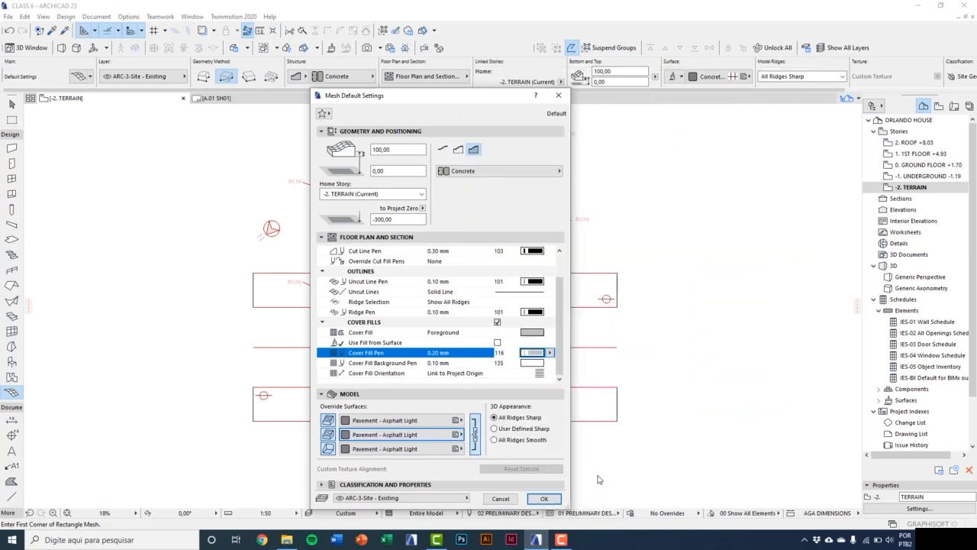
pyautogui.click(404, 500)
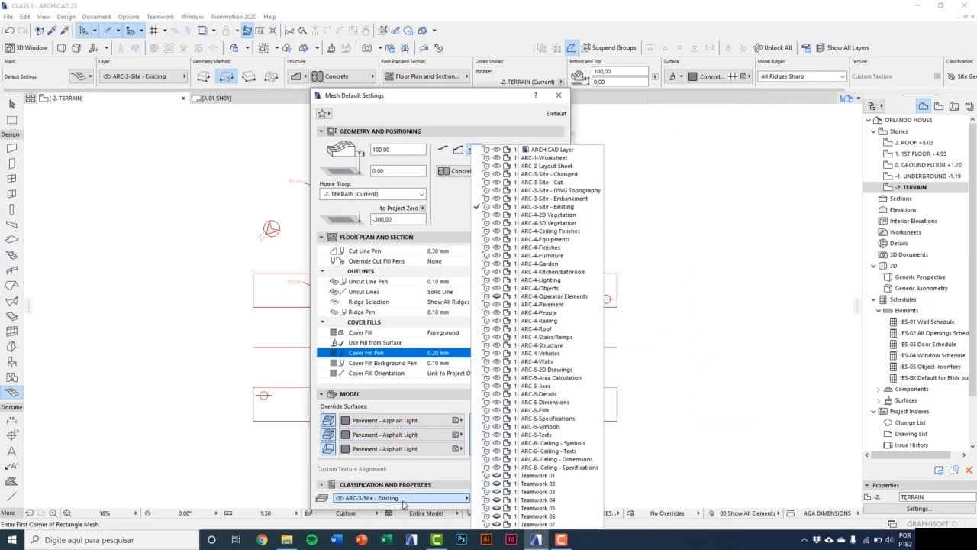
pyautogui.click(563, 305)
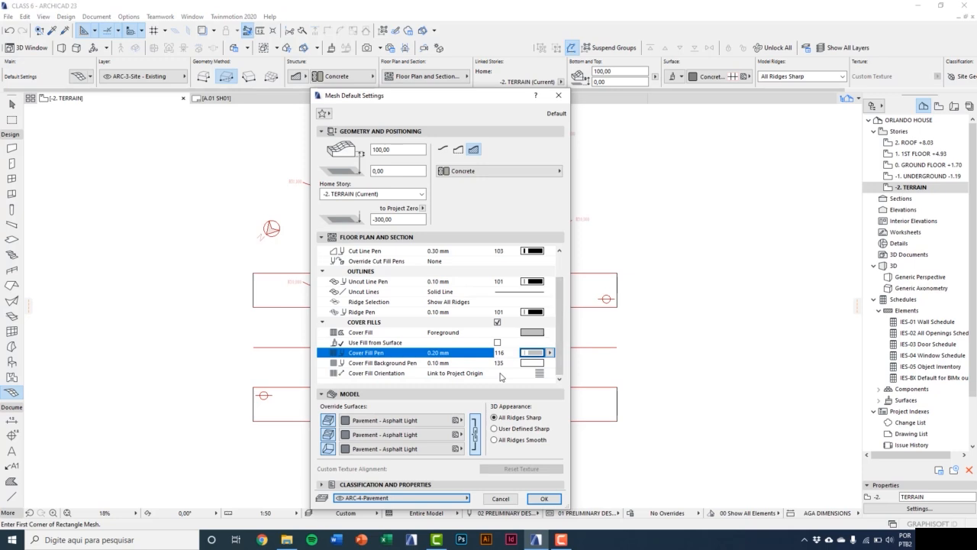
pyautogui.click(542, 497)
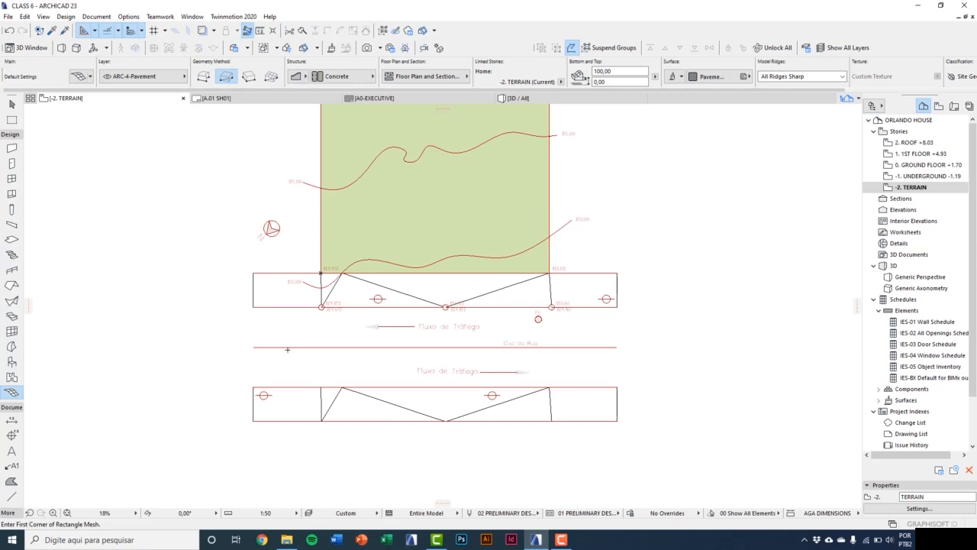
# Draw a rectangular street mesh between the two sidewalk kerb lines and send it behind the survey drawing.
pyautogui.click(252, 306)
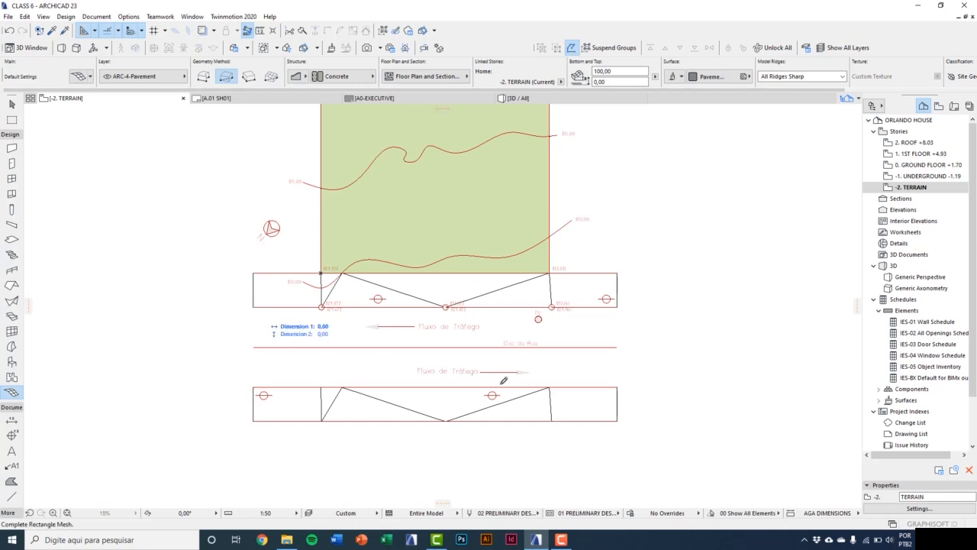
pyautogui.click(619, 386)
pyautogui.scroll(2, 604, 363)
pyautogui.press('Escape')
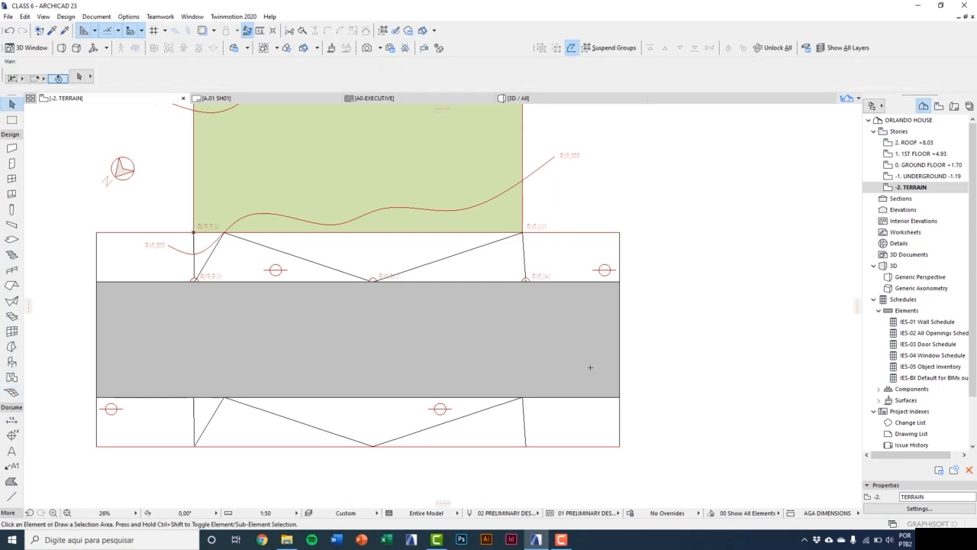
pyautogui.click(589, 366)
pyautogui.click(693, 49)
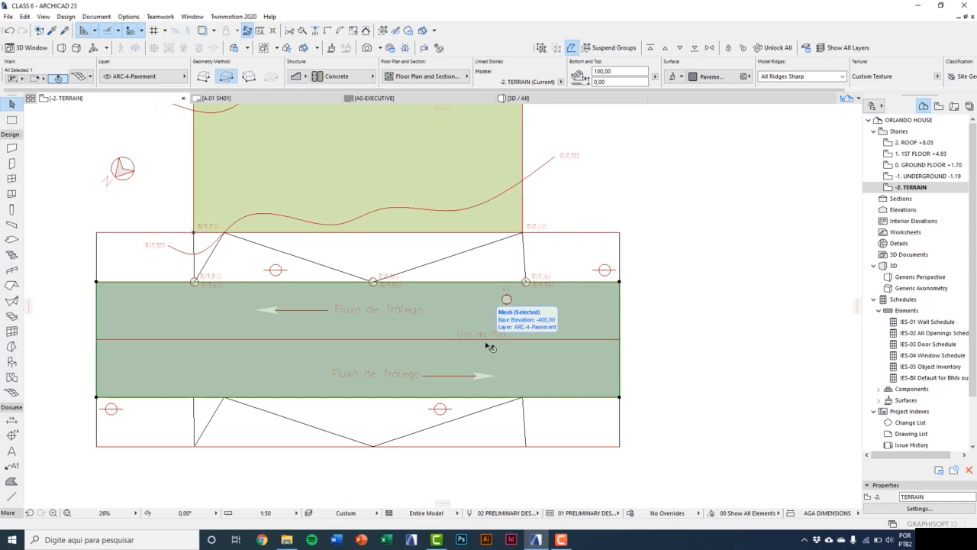
# Insert mesh points on the street's lot-side edge at the three surveyed kerb points marked 829,672, 829,822 and 829,961.
pyautogui.scroll(3, 153, 287)
pyautogui.click(154, 281)
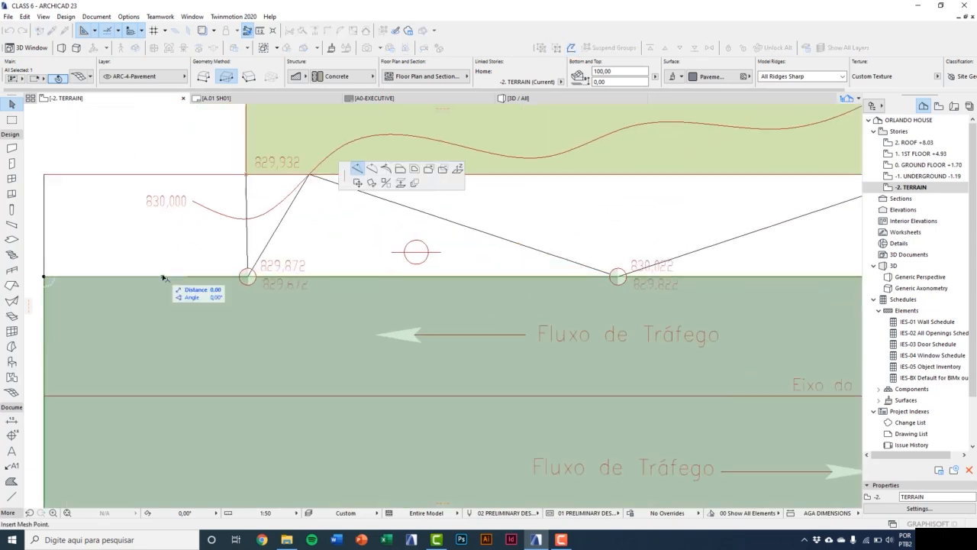
pyautogui.click(248, 275)
pyautogui.click(352, 277)
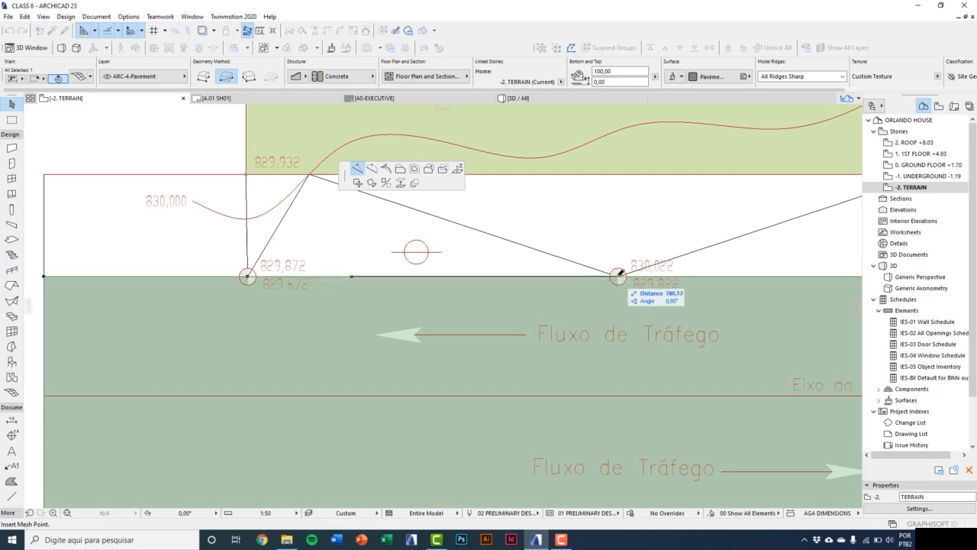
pyautogui.click(618, 275)
pyautogui.scroll(-3, 633, 316)
pyautogui.scroll(4, 604, 321)
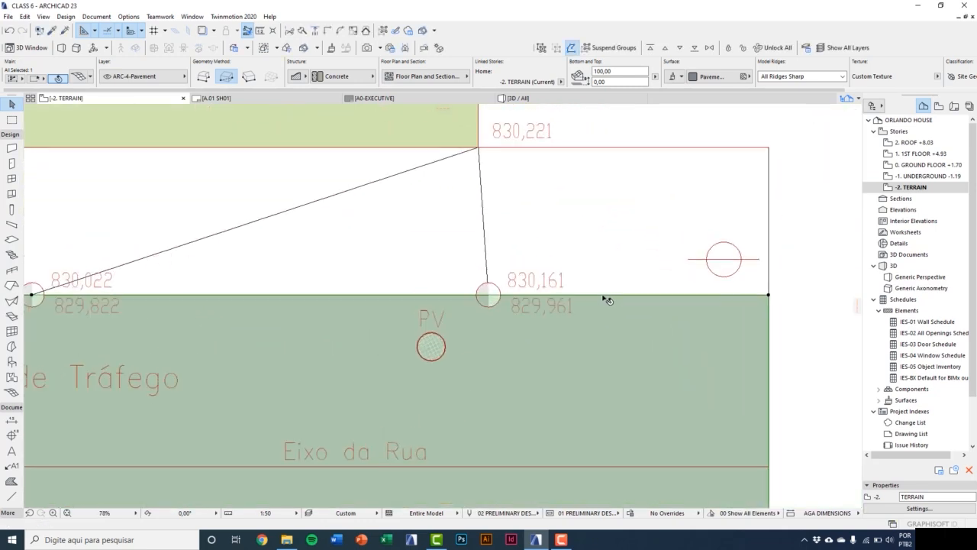
pyautogui.click(487, 294)
pyautogui.click(487, 294)
pyautogui.scroll(-2, 551, 307)
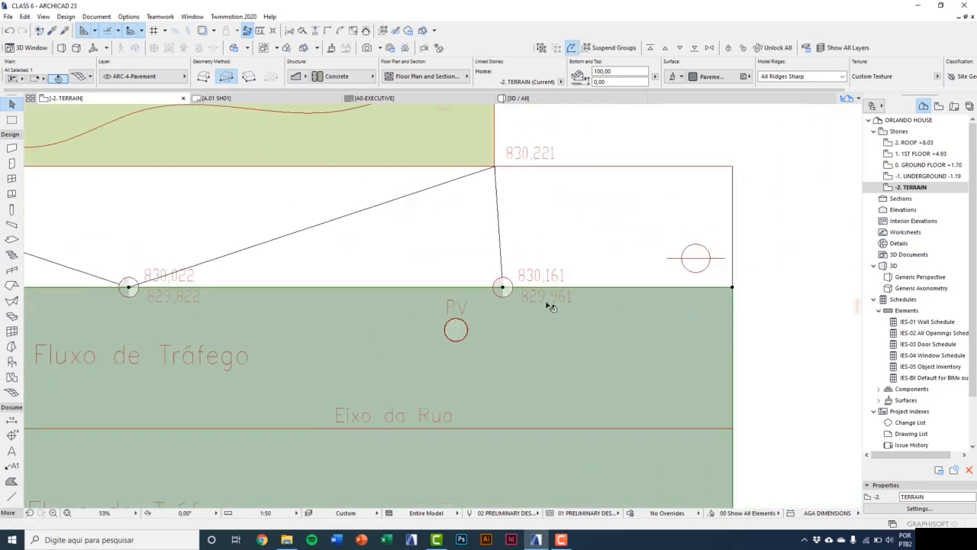
# Insert three mesh points on the street's opposite edge, at the copied sidewalk's two joint lines and in line with the middle kerb point.
pyautogui.scroll(-3, 547, 412)
pyautogui.scroll(2, 584, 354)
pyautogui.click(567, 373)
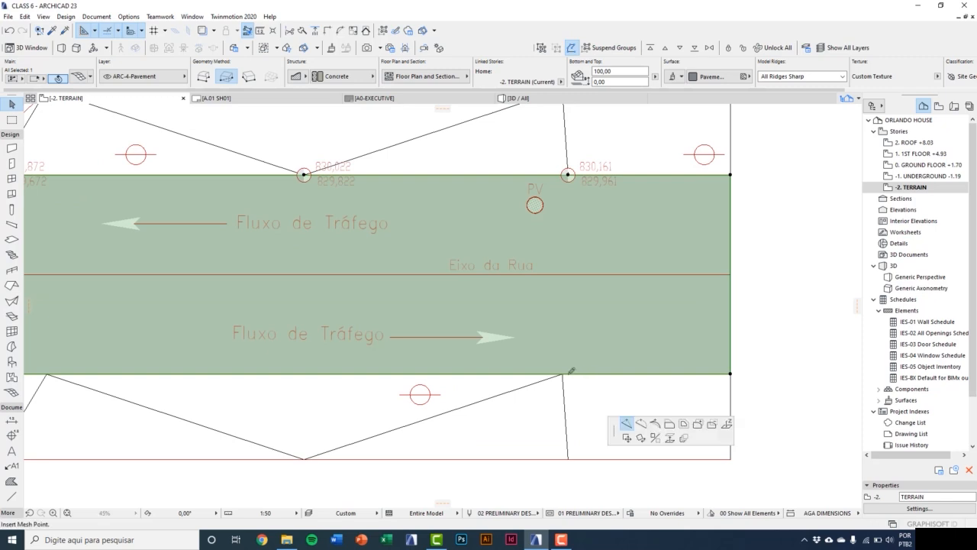
pyautogui.click(564, 374)
pyautogui.scroll(-3, 717, 352)
pyautogui.scroll(3, 325, 372)
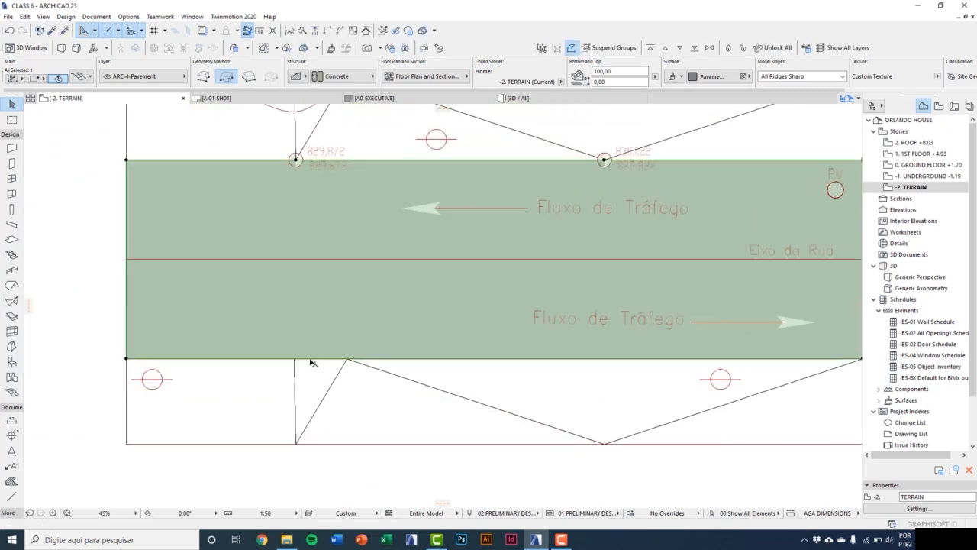
pyautogui.click(309, 358)
pyautogui.click(296, 358)
pyautogui.click(602, 358)
pyautogui.click(604, 358)
pyautogui.scroll(-5, 583, 363)
pyautogui.scroll(1, 549, 393)
pyautogui.scroll(-1, 546, 387)
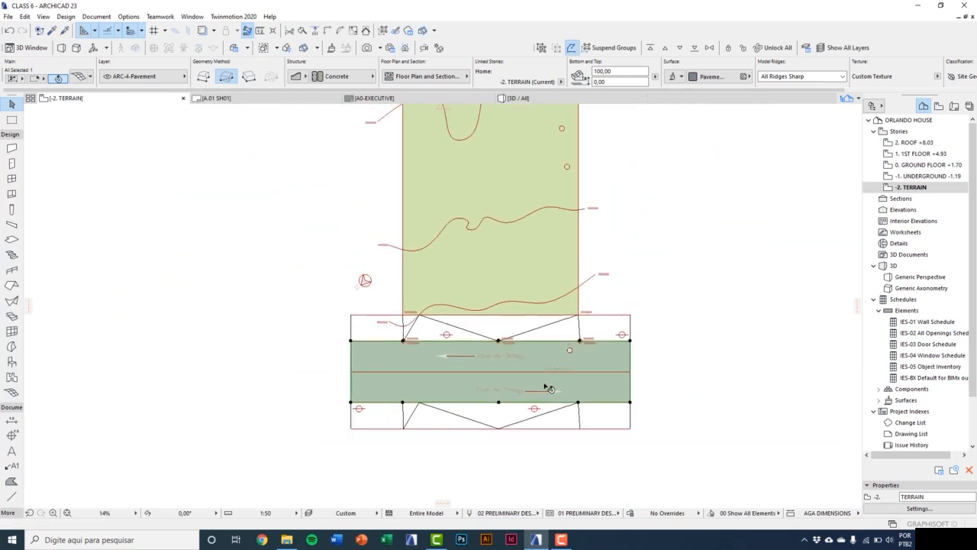
# In the 3D view, raise the street mesh's nearest lot-side corner to the top corner of the adjoining sidewalk.
pyautogui.moveTo(545, 386); pyautogui.dragTo(471, 397, button='middle')
pyautogui.press('Escape')
pyautogui.press('F3')
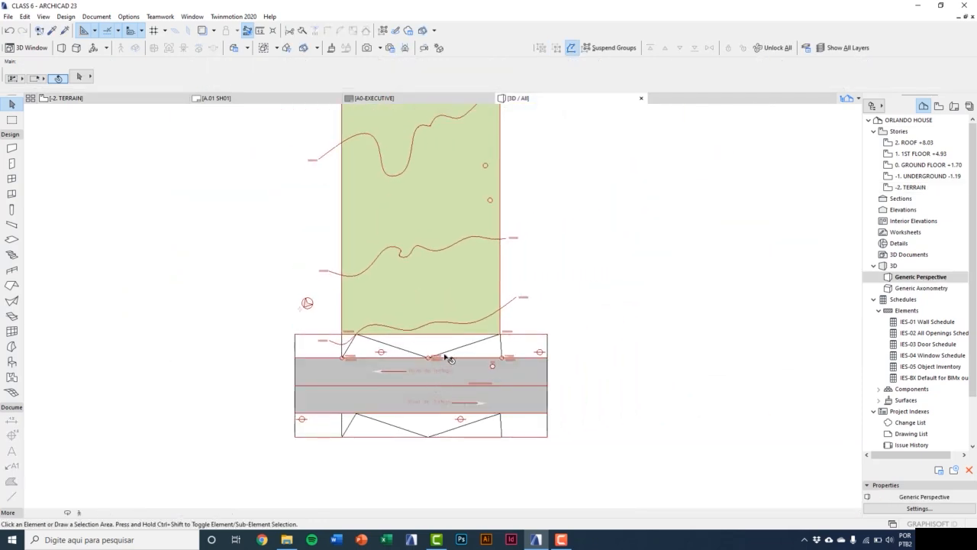
pyautogui.click(407, 360)
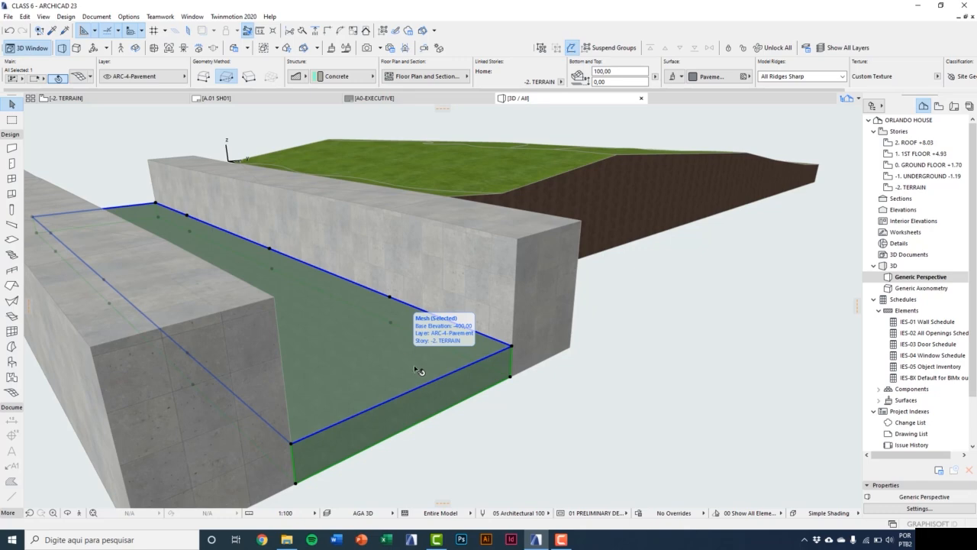
pyautogui.moveTo(456, 355); pyautogui.dragTo(421, 354, button='middle')
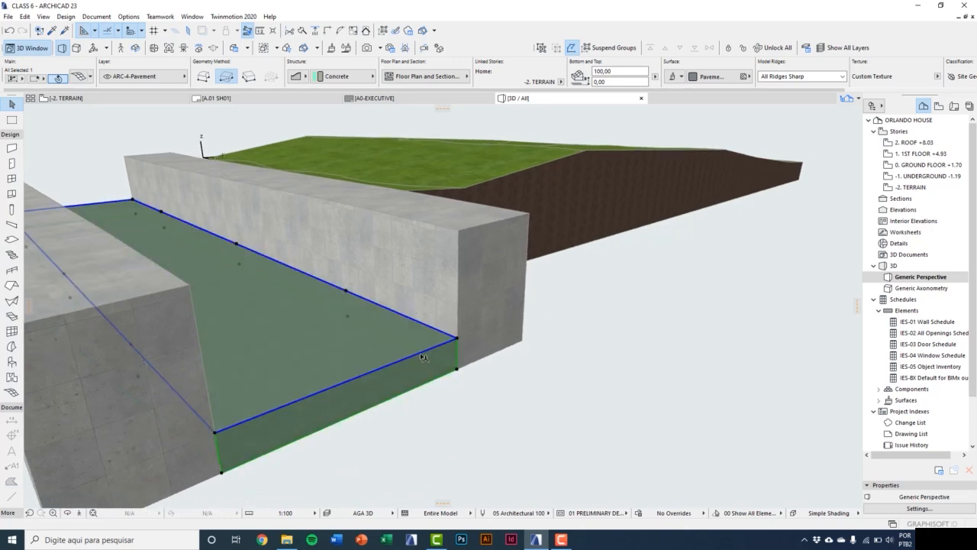
pyautogui.click(457, 338)
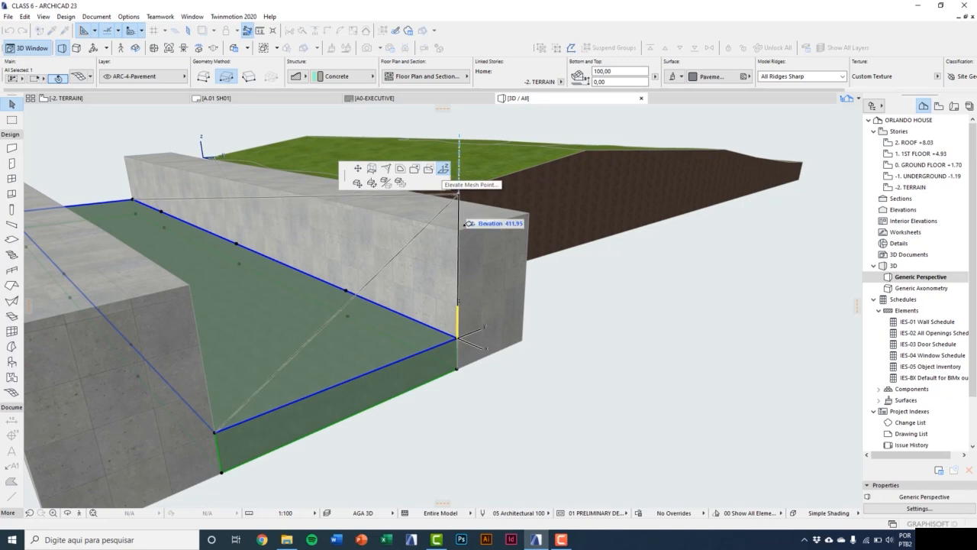
pyautogui.click(458, 229)
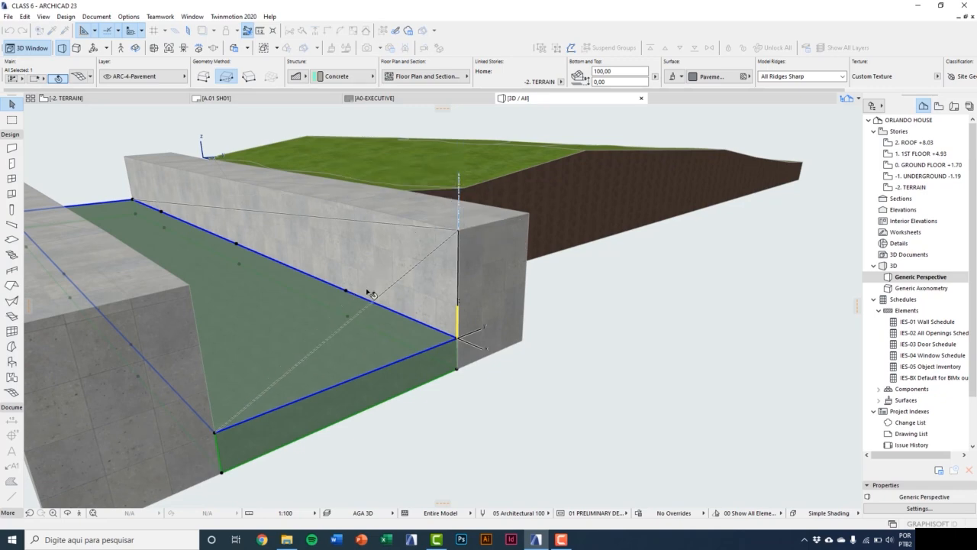
# Raise the next two lot-side points of the street mesh to the adjoining sidewalk's top edge.
pyautogui.click(346, 291)
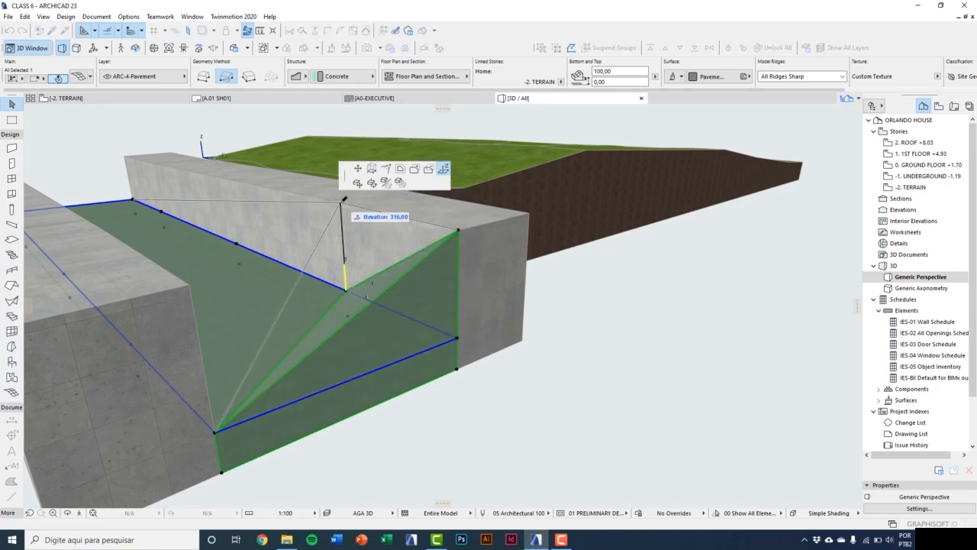
pyautogui.click(341, 202)
pyautogui.keyDown('shift'); pyautogui.moveTo(283, 233); pyautogui.dragTo(255, 338, button='middle'); pyautogui.keyUp('shift')
pyautogui.scroll(1, 255, 338)
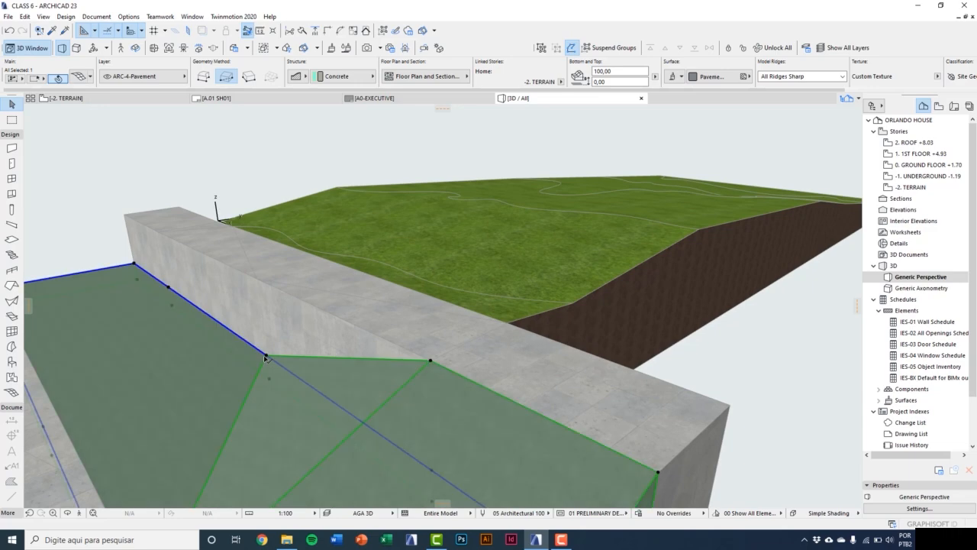
pyautogui.click(265, 358)
pyautogui.click(258, 281)
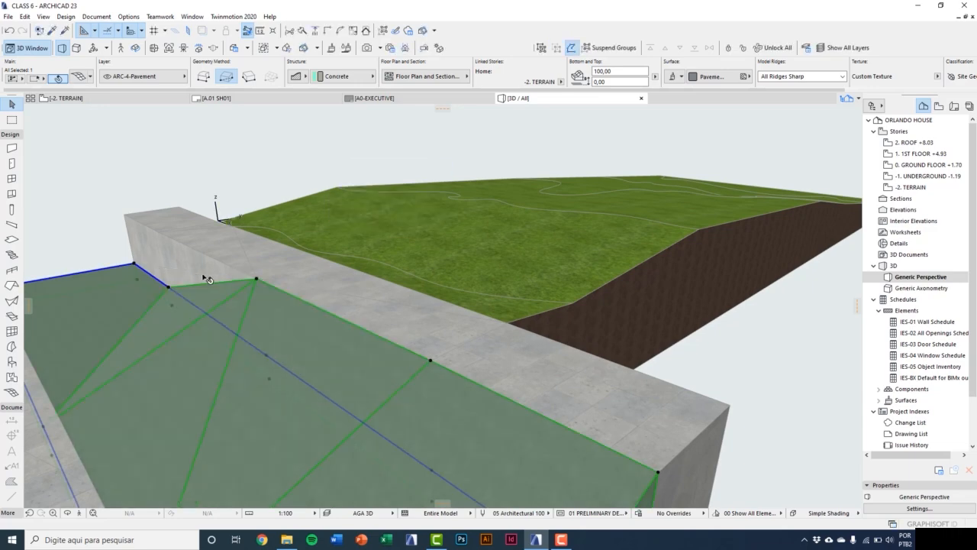
# Raise the last inner point and the far corner of the street's lot-side edge to the adjoining sidewalk's top edge.
pyautogui.keyDown('shift'); pyautogui.moveTo(204, 279); pyautogui.dragTo(299, 363, button='middle'); pyautogui.keyUp('shift')
pyautogui.scroll(1, 304, 407)
pyautogui.click(296, 403)
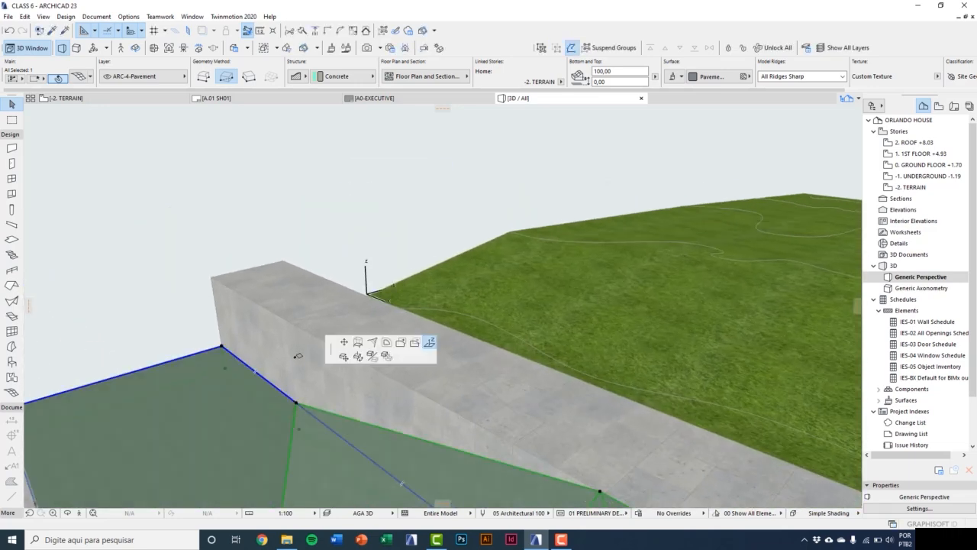
pyautogui.click(287, 321)
pyautogui.click(221, 346)
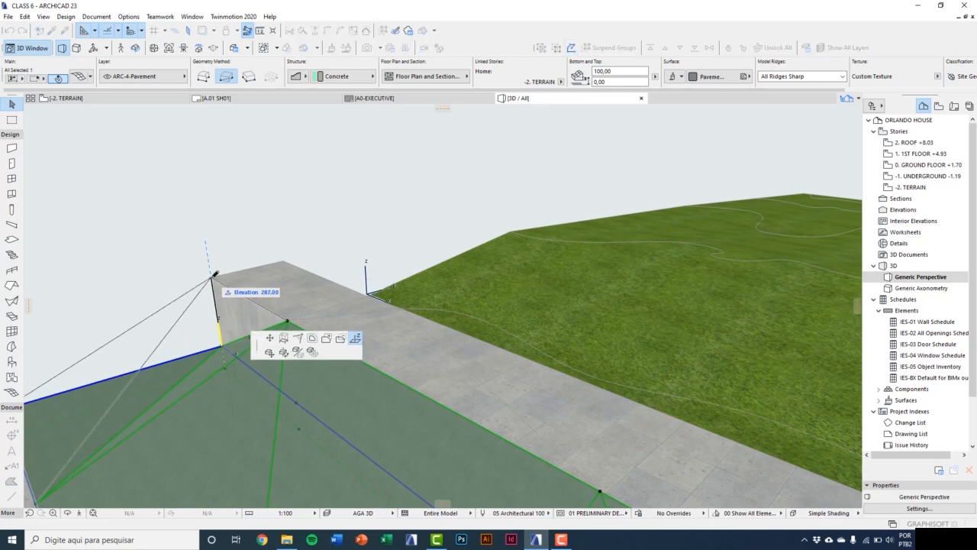
pyautogui.click(212, 277)
# Raise the street mesh's near corner and its neighbouring point on the opposite edge to the copied sidewalk's top edge.
pyautogui.scroll(-6, 284, 235)
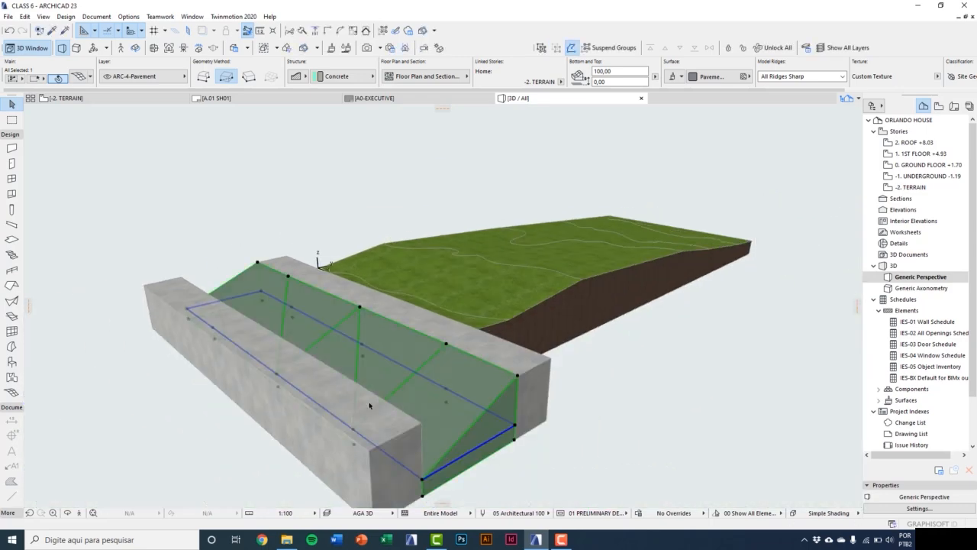
pyautogui.keyDown('shift'); pyautogui.moveTo(413, 385); pyautogui.dragTo(443, 305, button='middle'); pyautogui.keyUp('shift')
pyautogui.click(165, 416)
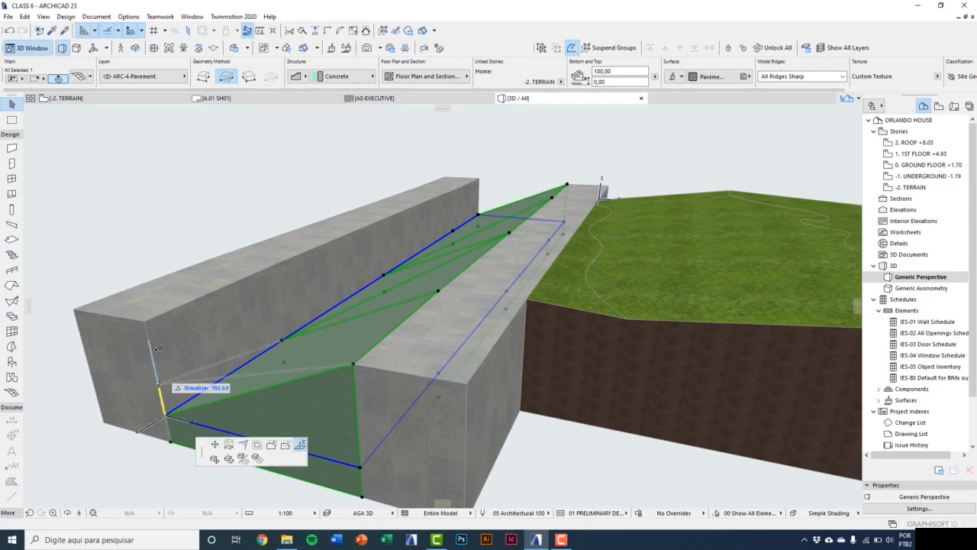
pyautogui.click(144, 321)
pyautogui.click(282, 341)
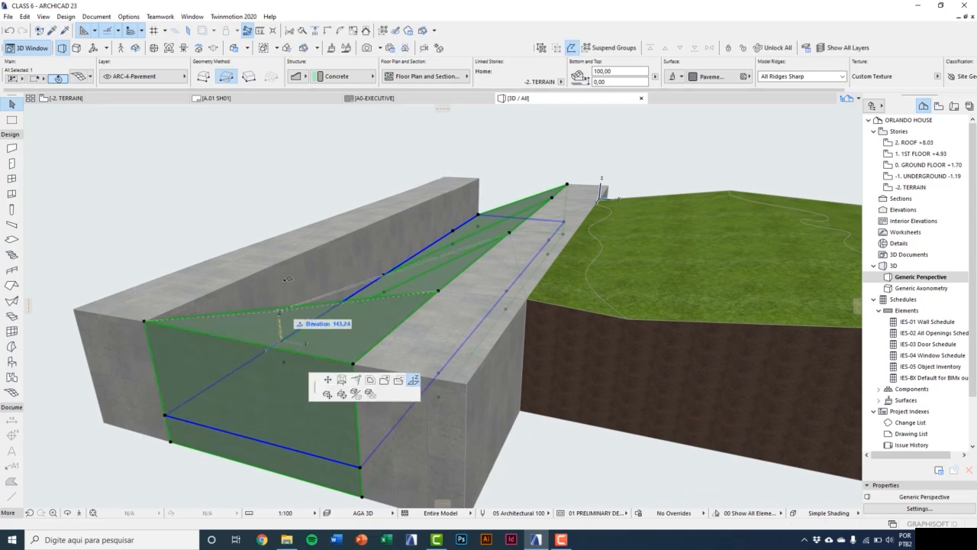
pyautogui.click(272, 265)
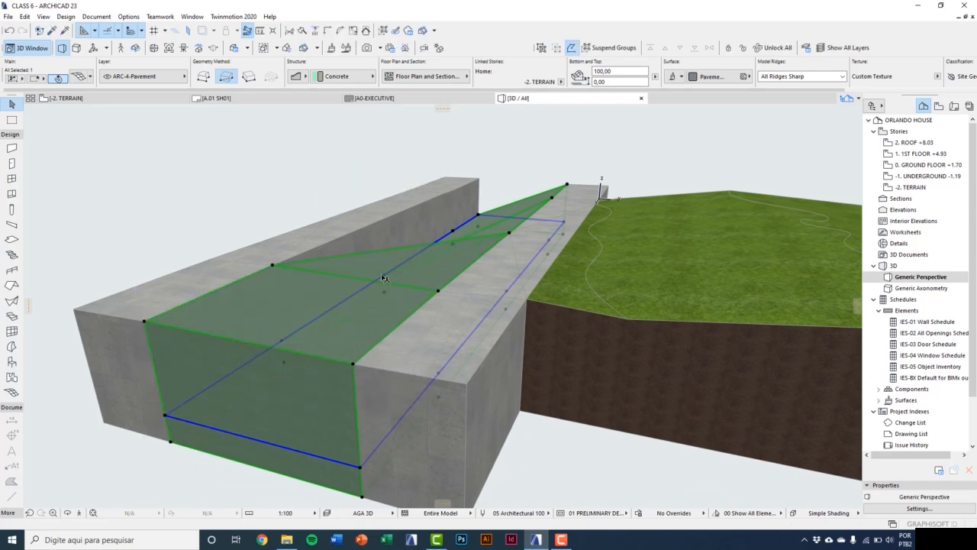
# Raise the middle point and the next point of the street mesh's opposite edge to the copied sidewalk's top edge.
pyautogui.click(384, 278)
pyautogui.click(383, 216)
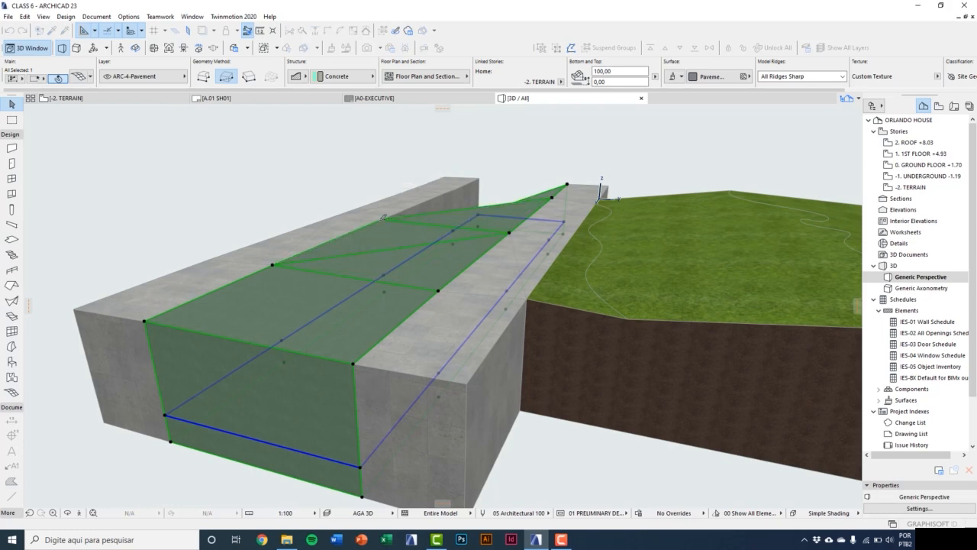
pyautogui.scroll(3, 459, 202)
pyautogui.moveTo(459, 203); pyautogui.dragTo(418, 391, button='middle')
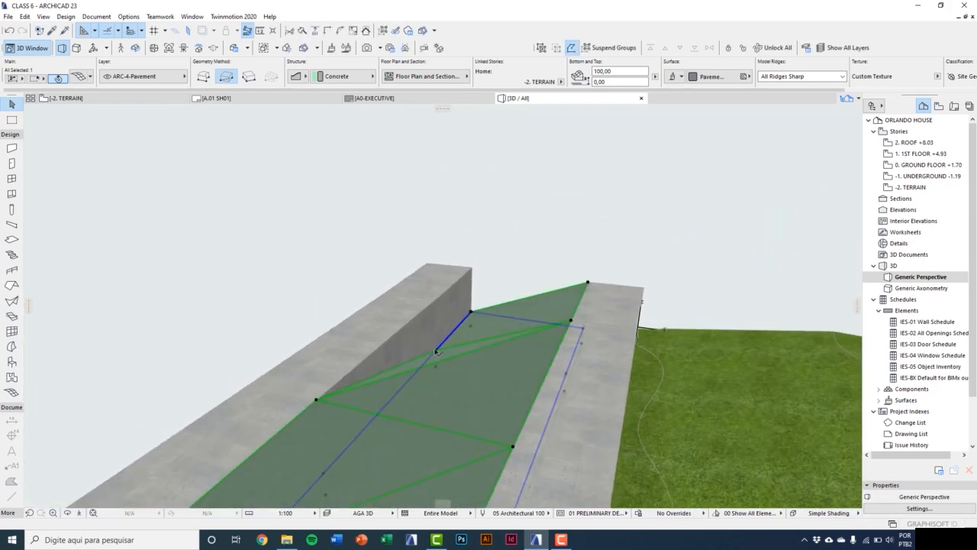
pyautogui.click(436, 350)
pyautogui.click(435, 300)
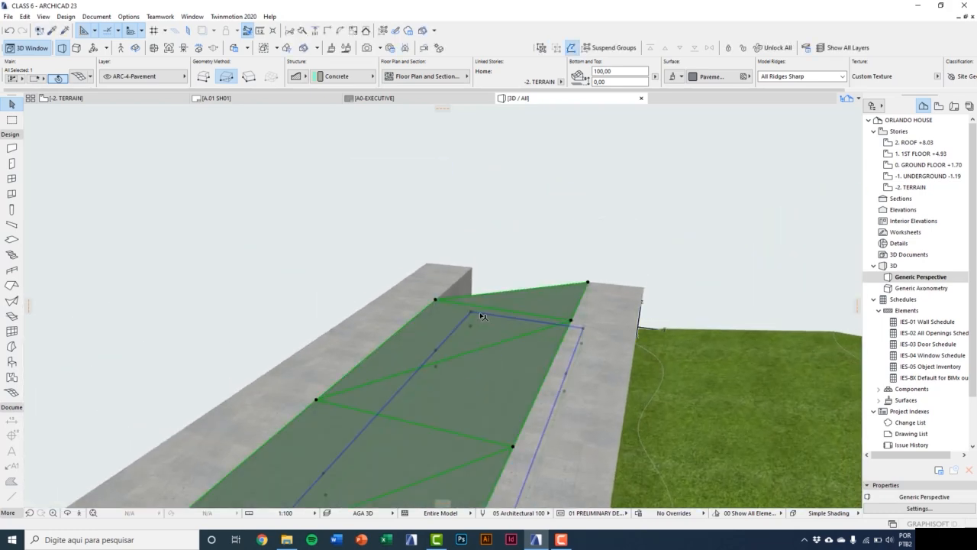
# Raise the far corner of the street mesh's opposite edge to the copied sidewalk's top corner and deselect the mesh.
pyautogui.click(470, 314)
pyautogui.click(469, 263)
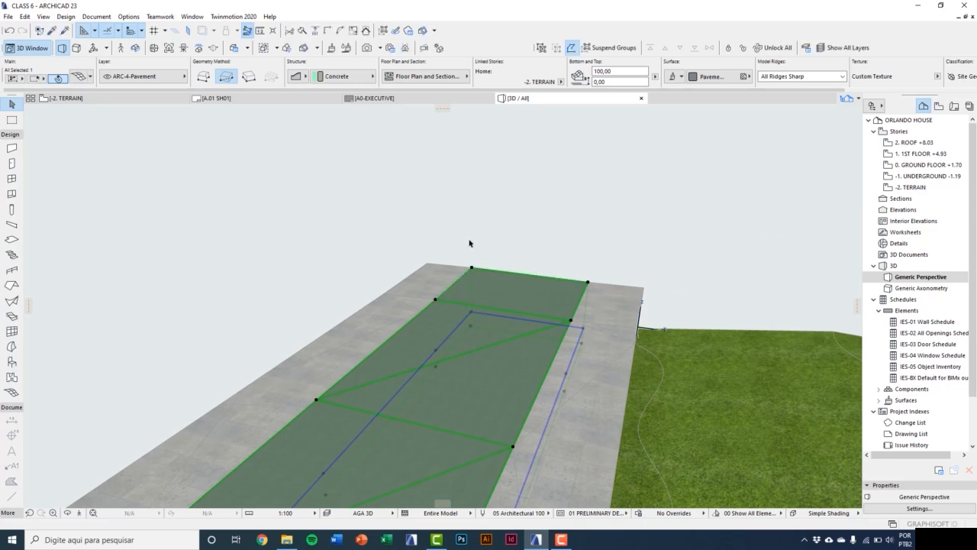
pyautogui.click(450, 250)
pyautogui.scroll(-5, 439, 304)
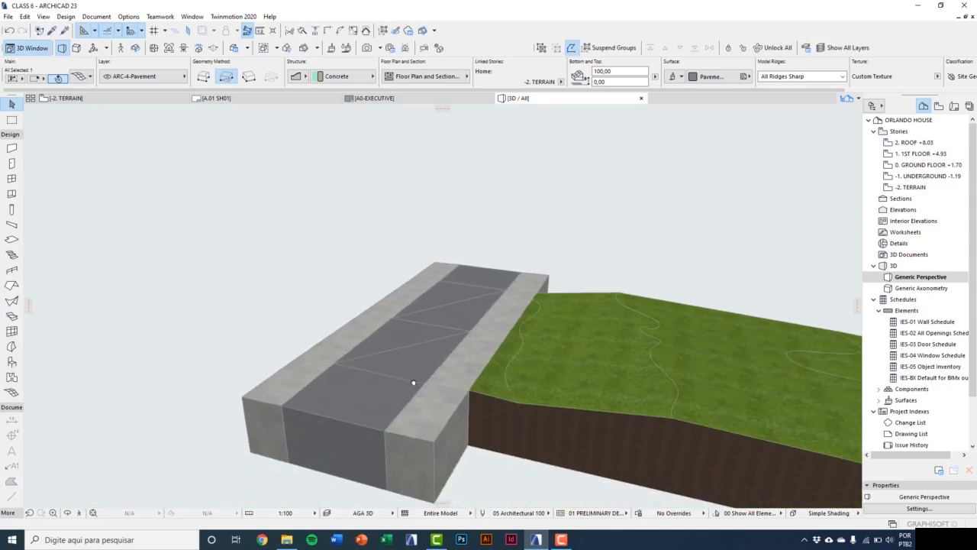
pyautogui.click(413, 381)
pyautogui.press('Escape')
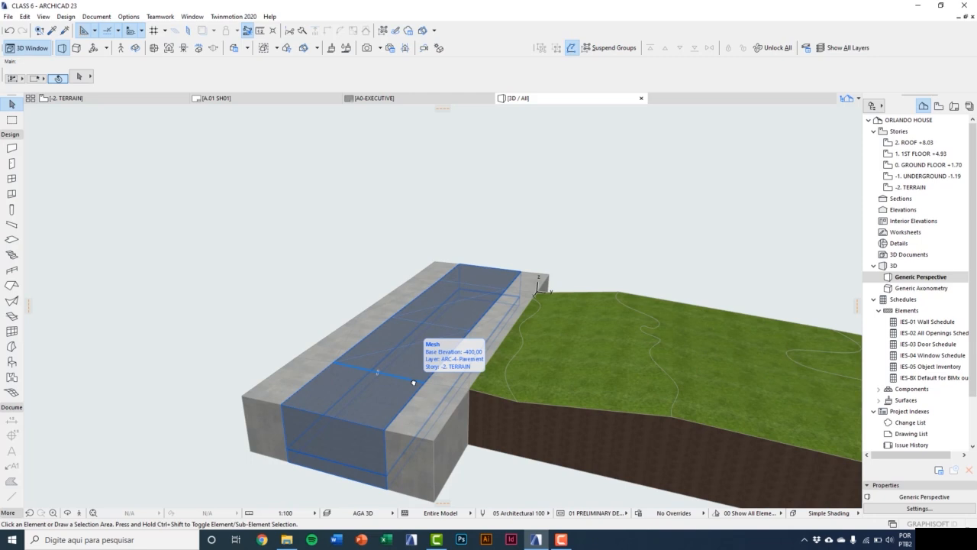
# Elevate the street mesh by -20 so that it sits below the two sidewalks.
pyautogui.scroll(3, 407, 422)
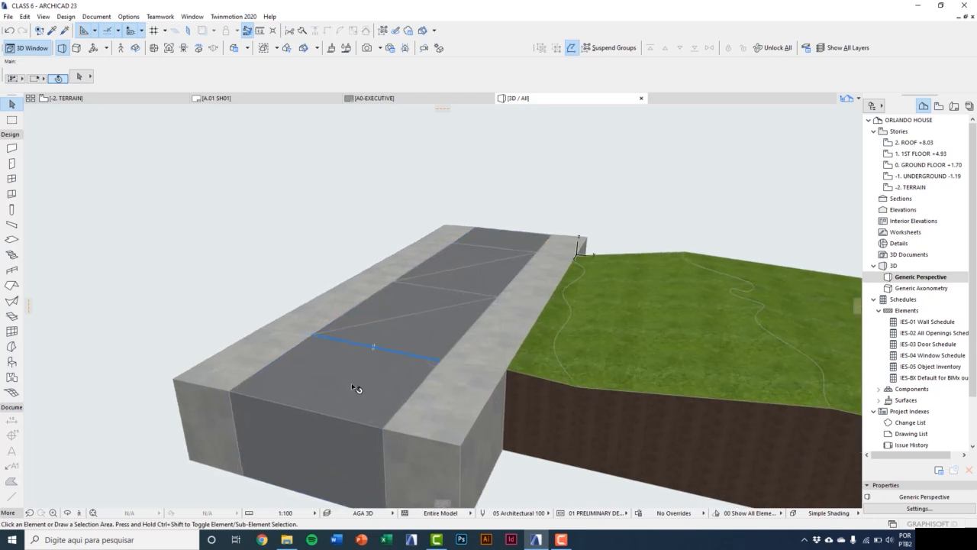
pyautogui.click(356, 388)
pyautogui.scroll(-2, 312, 412)
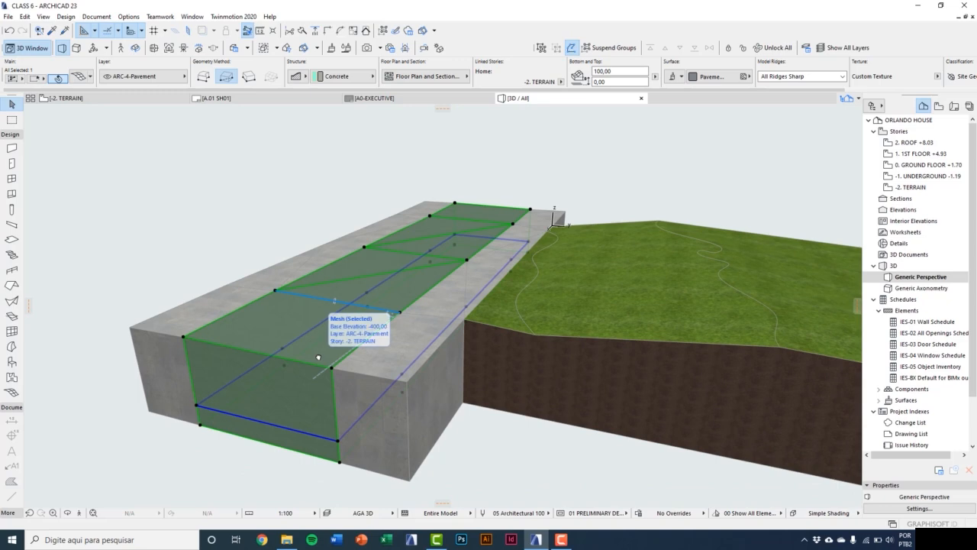
pyautogui.hotkey('ctrl', '9')
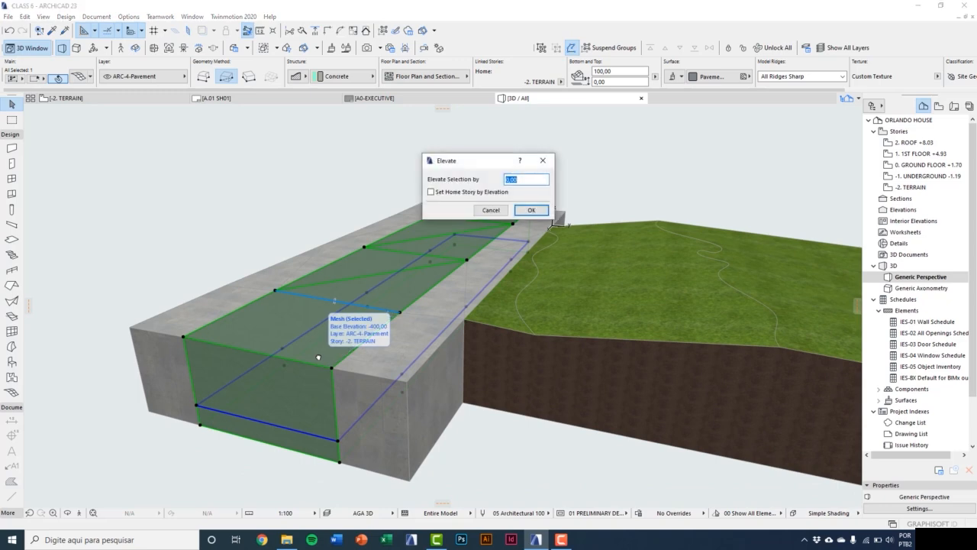
pyautogui.write('-20')
pyautogui.press('Return')
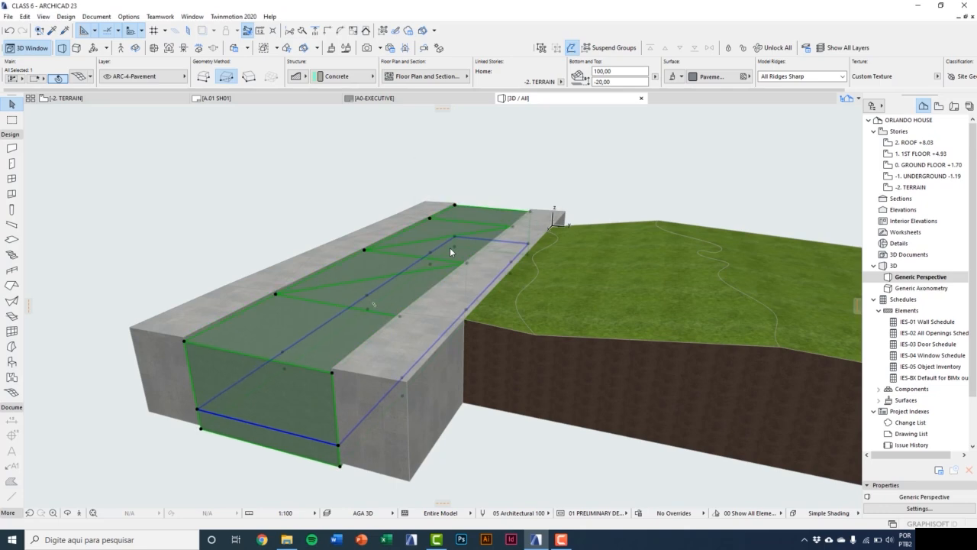
pyautogui.scroll(2, 251, 338)
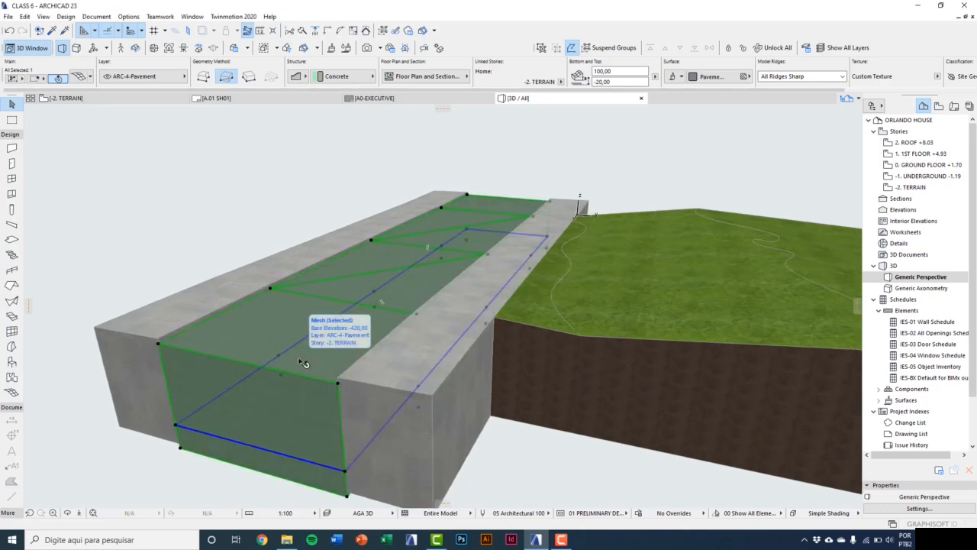
pyautogui.press('Escape')
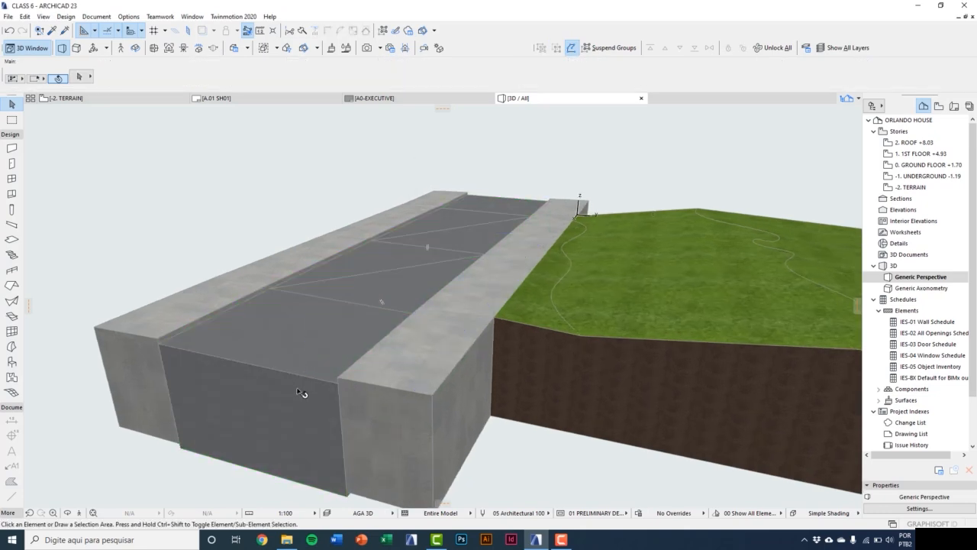
pyautogui.keyDown('shift'); pyautogui.moveTo(331, 377); pyautogui.dragTo(623, 355, button='middle'); pyautogui.keyUp('shift')
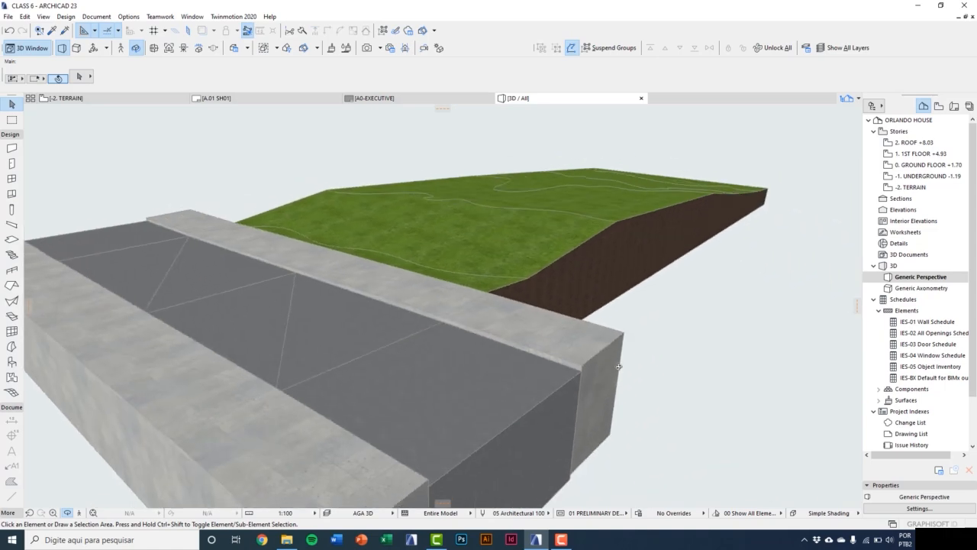
pyautogui.scroll(-3, 625, 357)
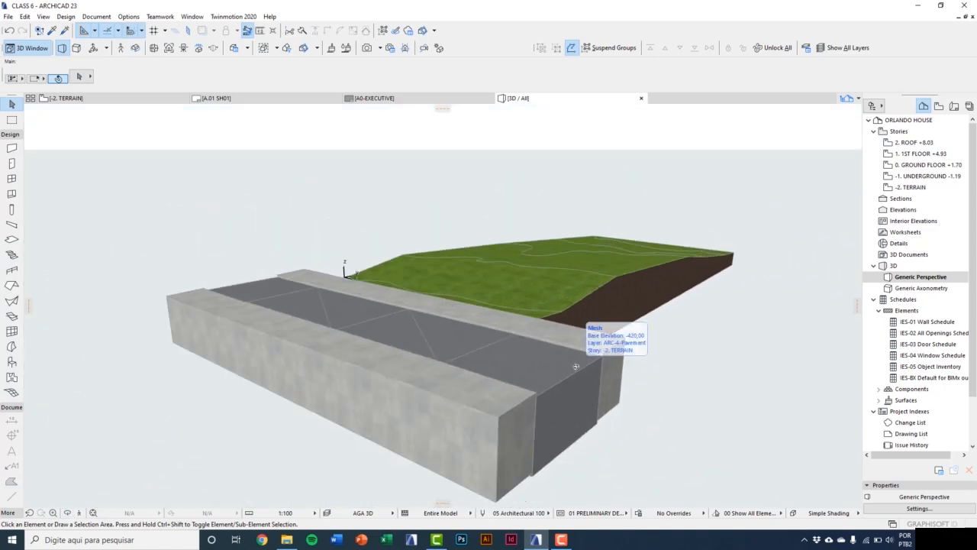
# In the -2. TERRAIN floor plan, hide the ARC-3-Site - DWG Topography layer.
pyautogui.press('F2')
pyautogui.moveTo(562, 323); pyautogui.dragTo(551, 382, button='middle')
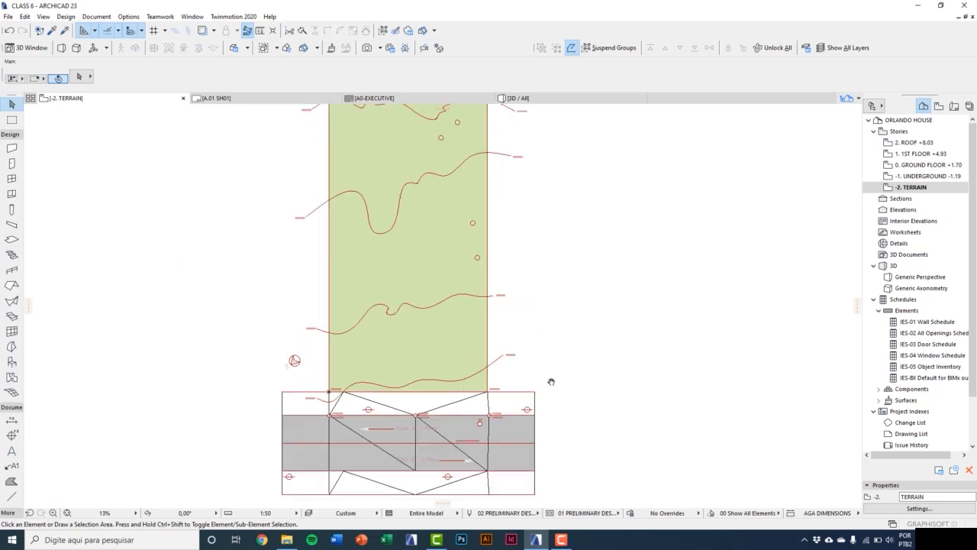
pyautogui.scroll(3, 512, 468)
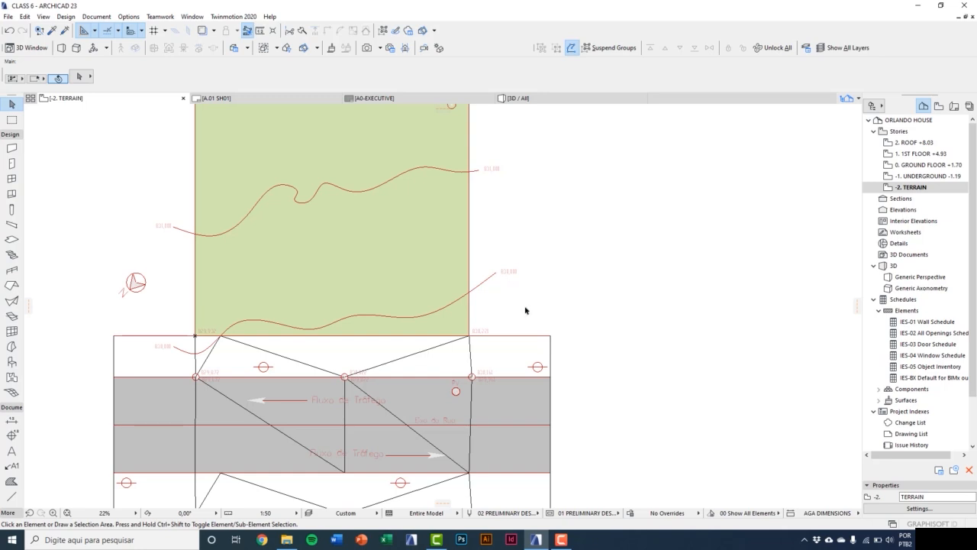
pyautogui.hotkey('ctrl', 'l')
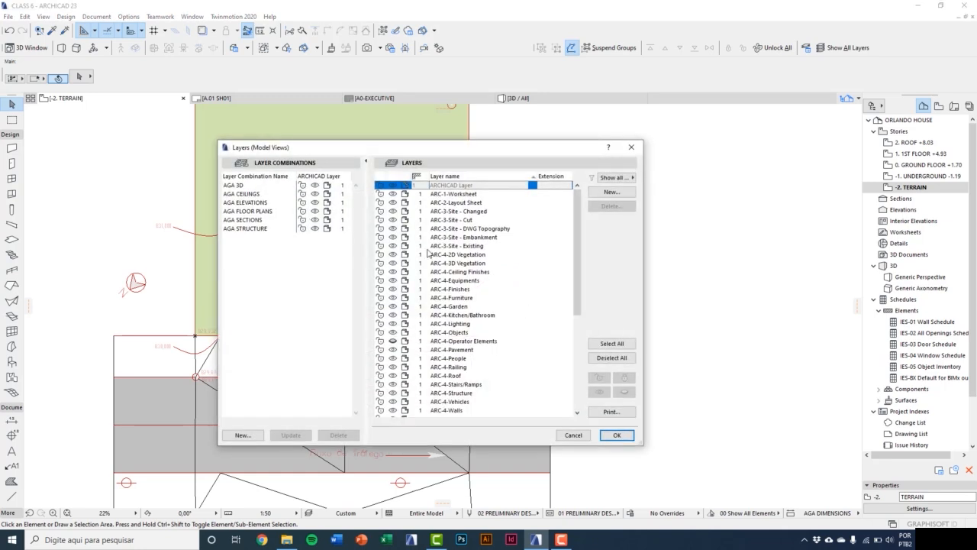
pyautogui.click(396, 228)
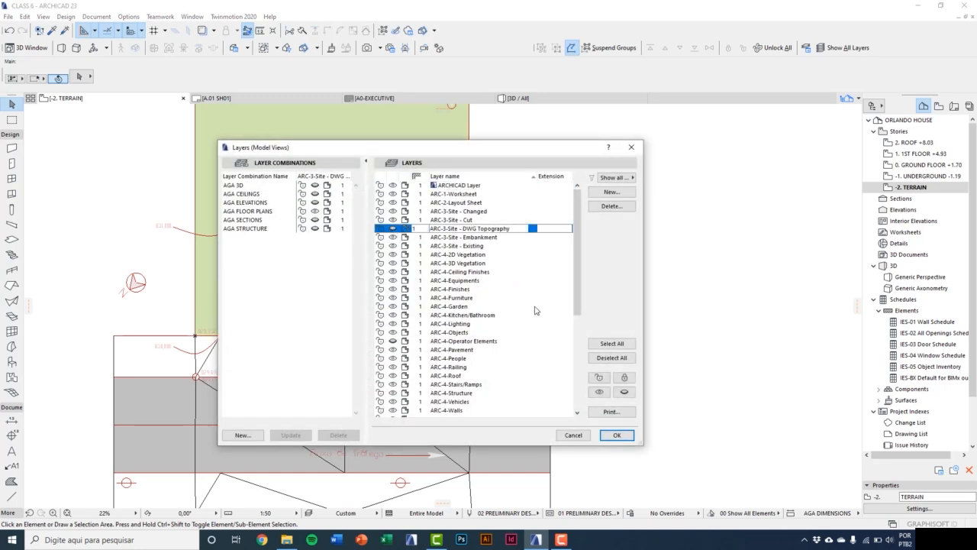
pyautogui.click(616, 434)
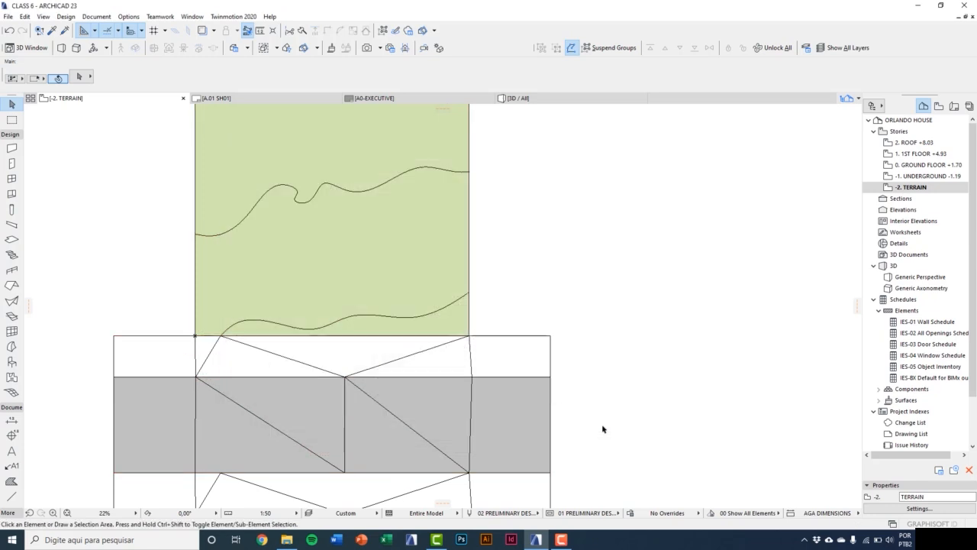
# Set the floor plan ridge selection of both sidewalk meshes and the street mesh to Show User Defined Ridges.
pyautogui.moveTo(602, 427); pyautogui.dragTo(580, 331, button='middle')
pyautogui.click(512, 258)
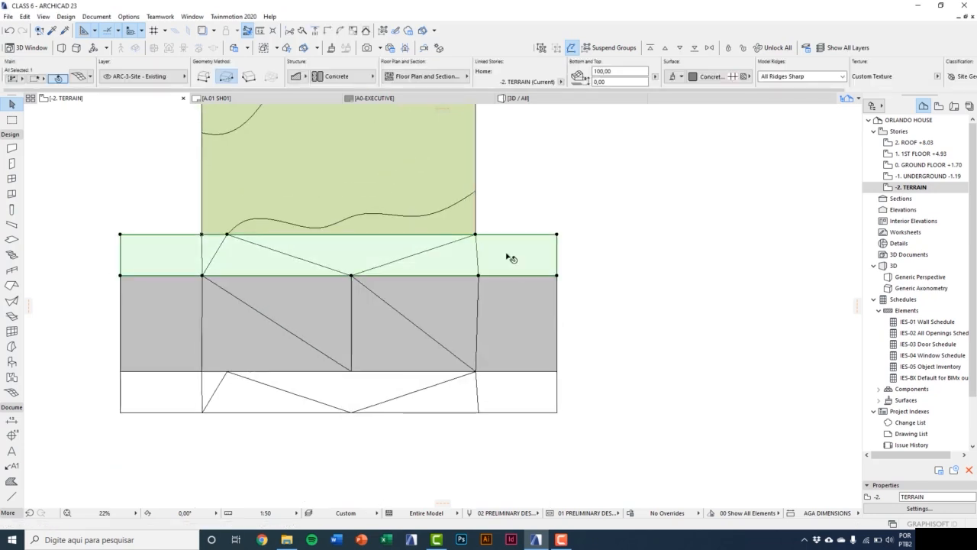
pyautogui.keyDown('shift'); pyautogui.click(517, 393); pyautogui.keyUp('shift')
pyautogui.keyDown('shift'); pyautogui.click(504, 339); pyautogui.keyUp('shift')
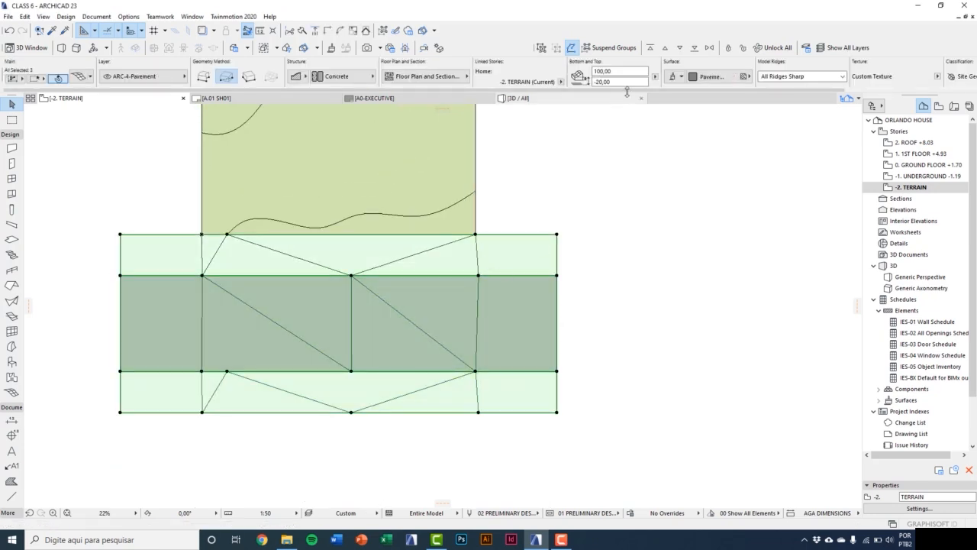
pyautogui.click(459, 77)
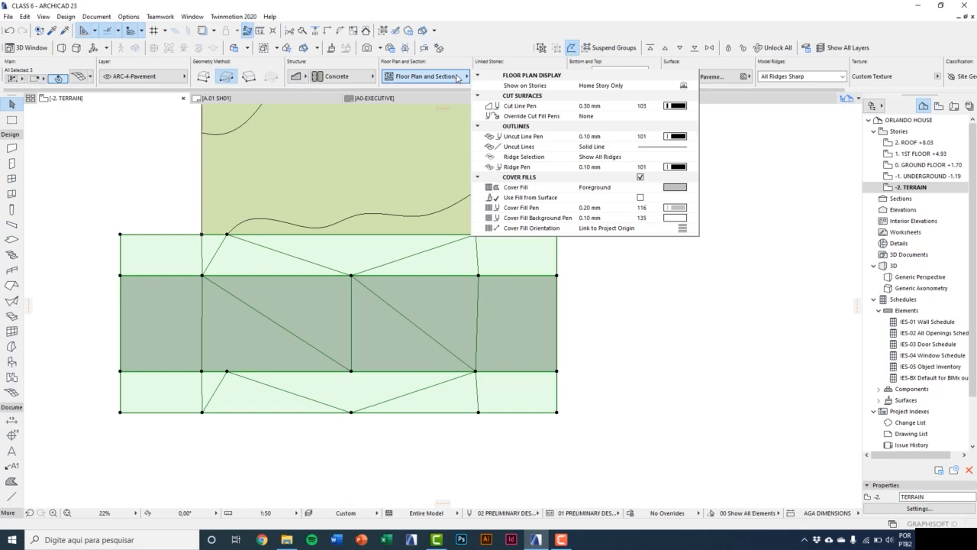
pyautogui.click(532, 158)
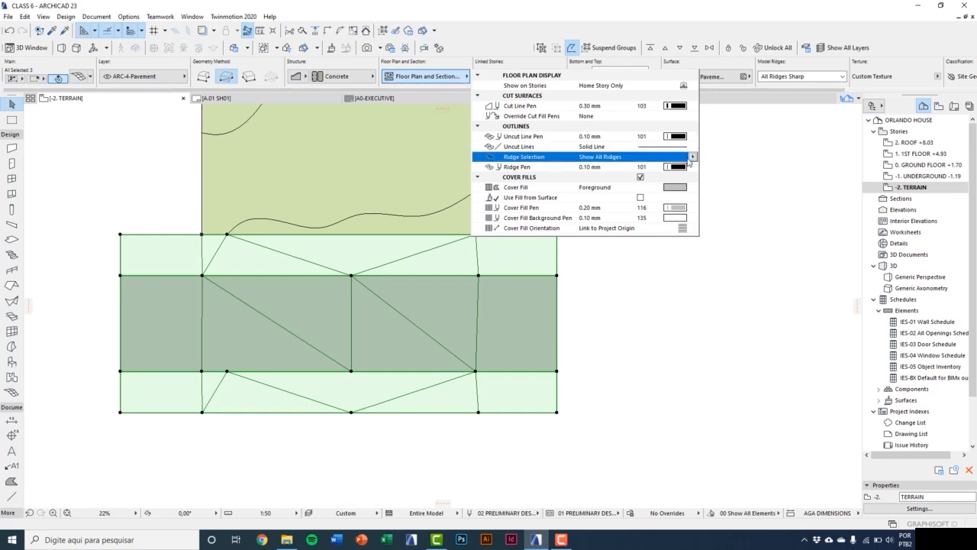
pyautogui.click(691, 157)
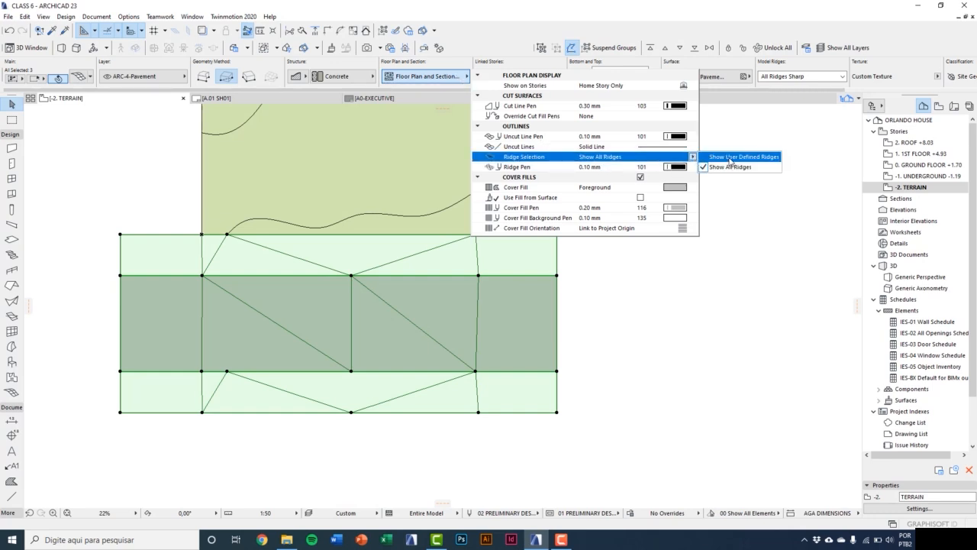
pyautogui.click(730, 159)
pyautogui.click(645, 328)
pyautogui.click(643, 327)
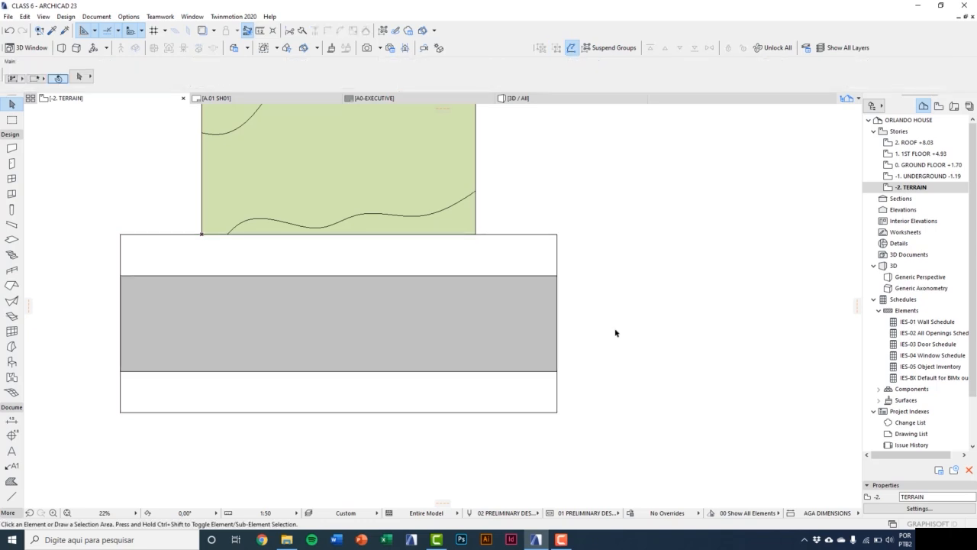
# In the 3D view, set the 3D appearance of both sidewalk meshes and the street mesh to All Ridges Smooth.
pyautogui.moveTo(627, 347); pyautogui.dragTo(624, 365, button='middle')
pyautogui.press('F3')
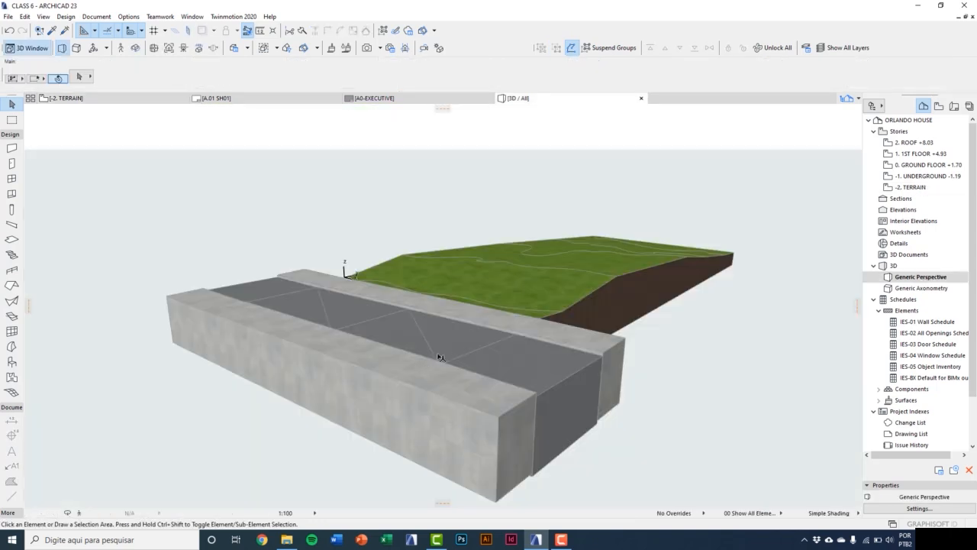
pyautogui.scroll(1, 637, 404)
pyautogui.click(556, 323)
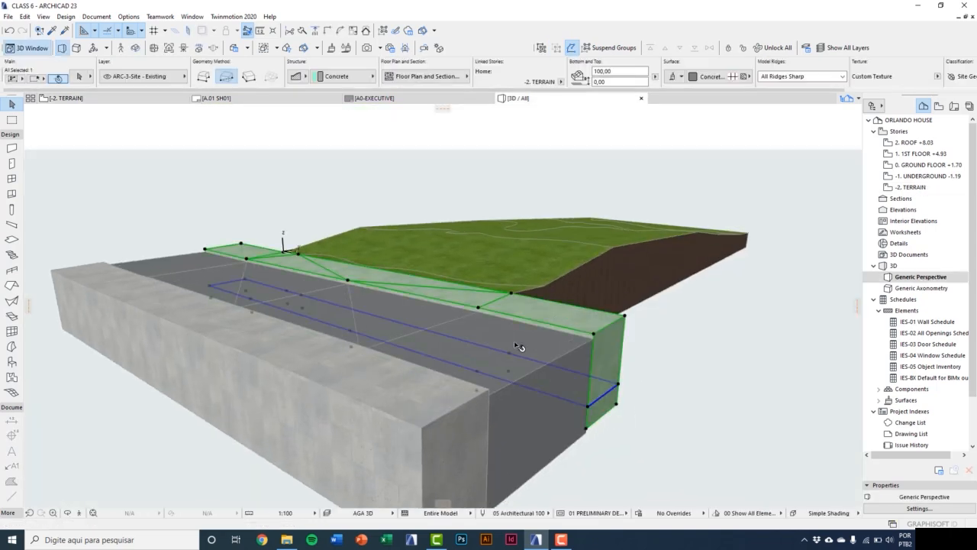
pyautogui.keyDown('shift'); pyautogui.click(429, 419); pyautogui.keyUp('shift')
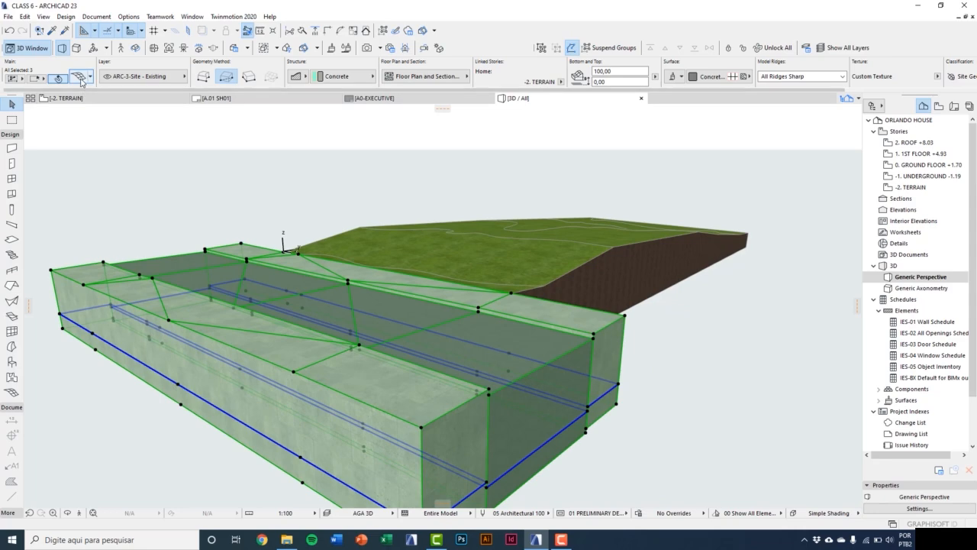
pyautogui.click(80, 77)
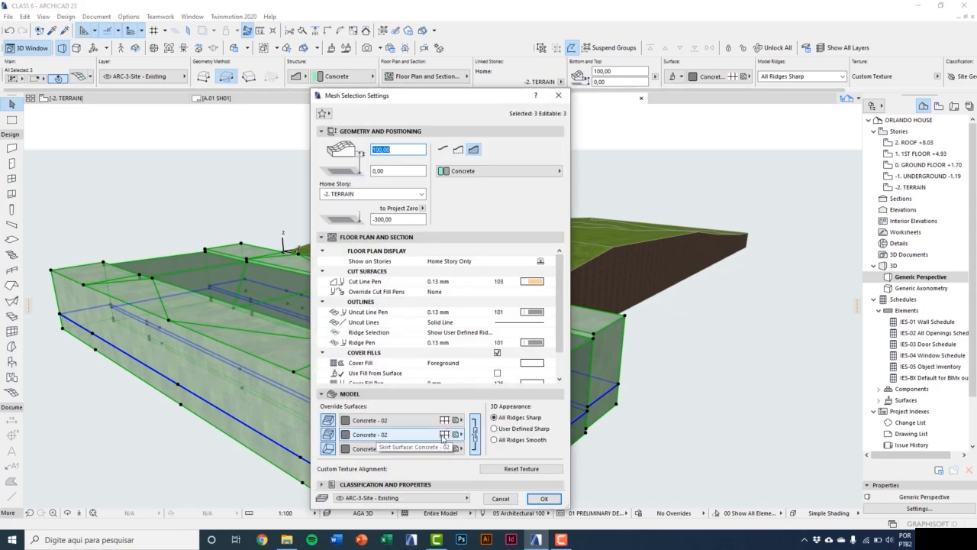
pyautogui.click(494, 439)
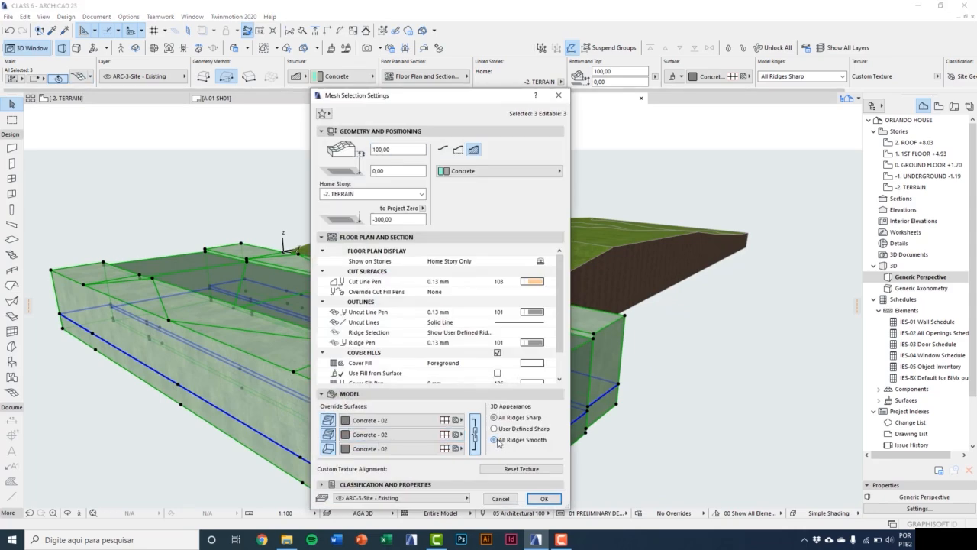
pyautogui.click(543, 498)
pyautogui.scroll(-3, 611, 425)
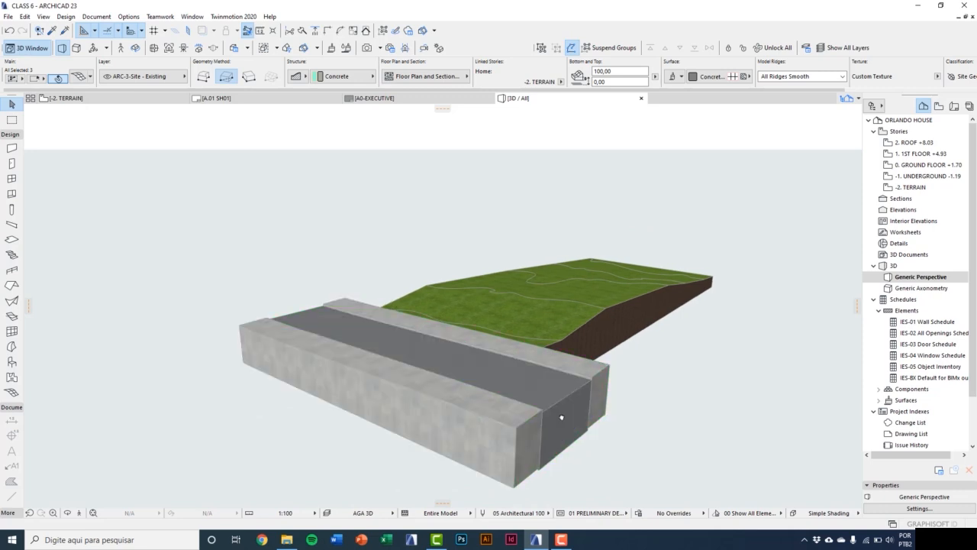
pyautogui.press('Escape')
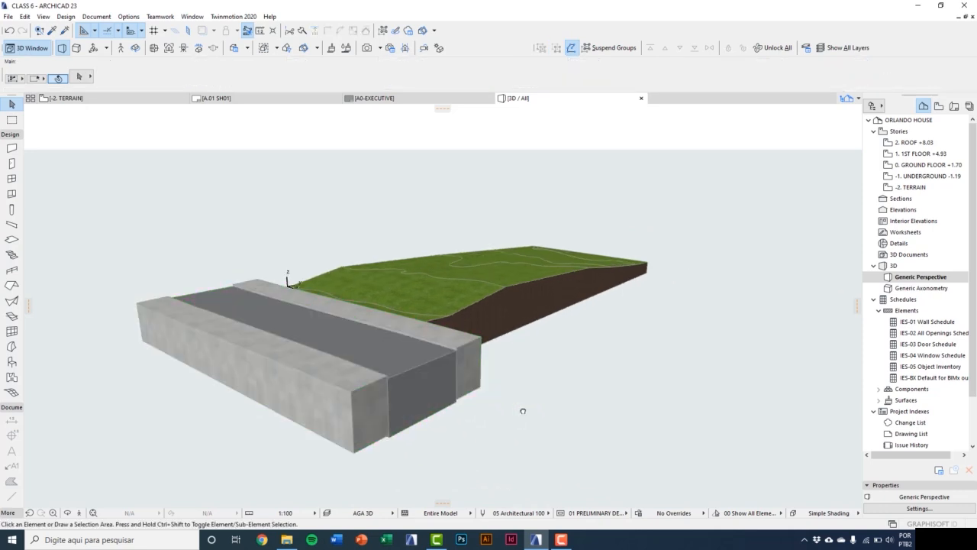
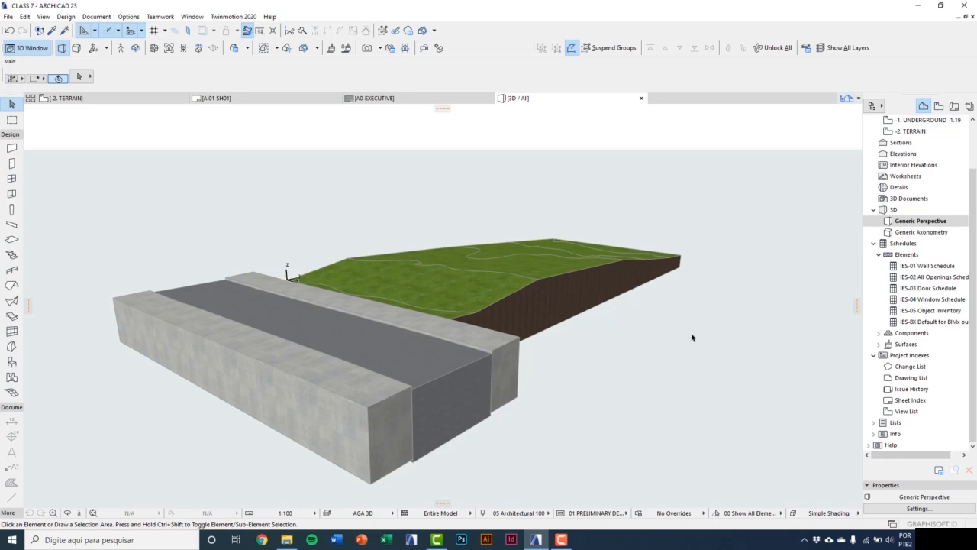
# In the -2. TERRAIN floor plan, draw a straight vertical wall in the empty area beside the terrain.
pyautogui.press('F2')
pyautogui.moveTo(539, 299); pyautogui.dragTo(519, 322, button='middle')
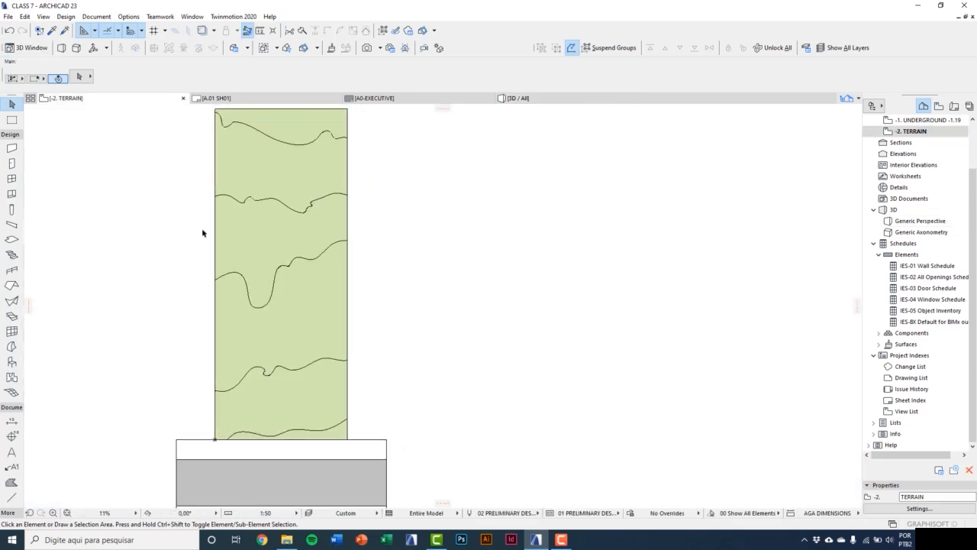
pyautogui.click(11, 147)
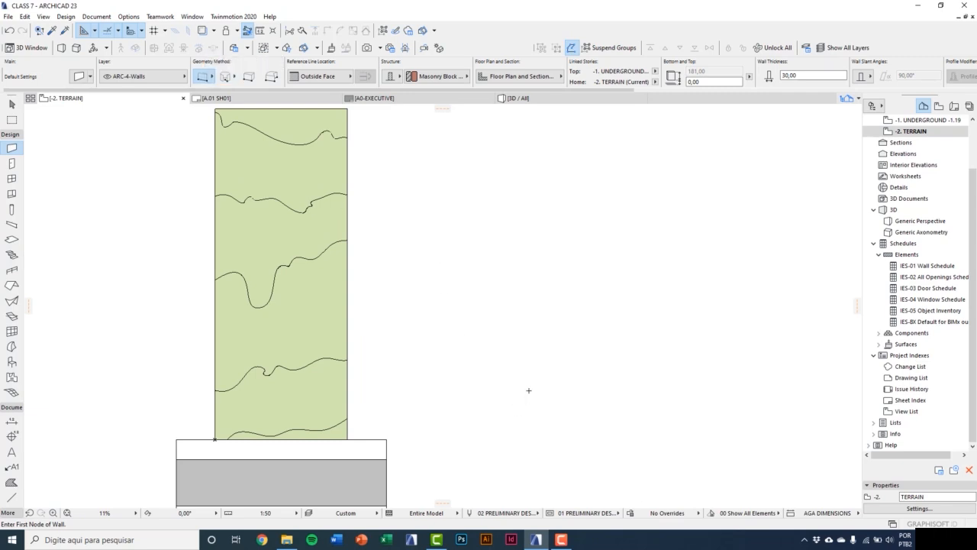
pyautogui.scroll(3, 527, 393)
pyautogui.click(469, 409)
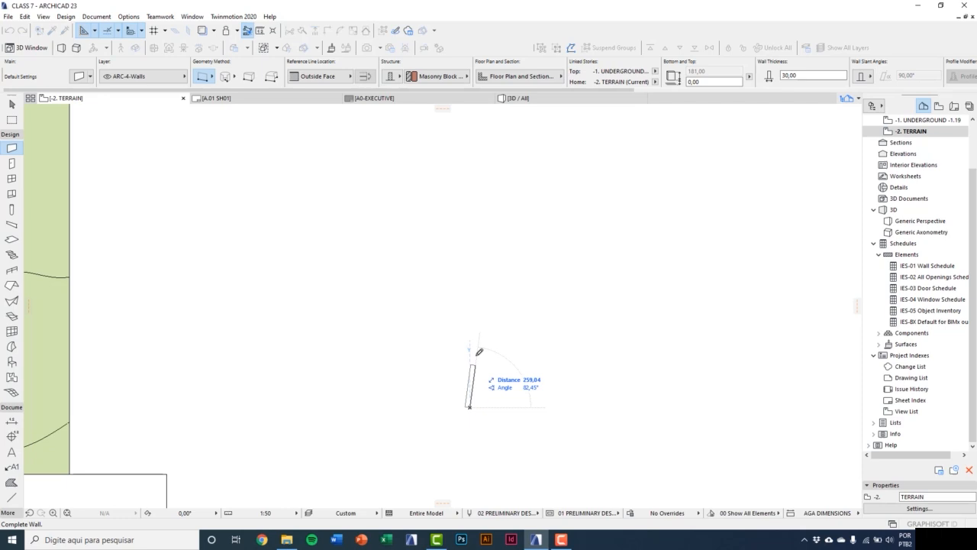
pyautogui.click(467, 294)
# Enable the surface overrides for the outside, edge and inside surfaces of the new wall.
pyautogui.scroll(3, 476, 349)
pyautogui.keyDown('shift'); pyautogui.click(456, 267); pyautogui.keyUp('shift')
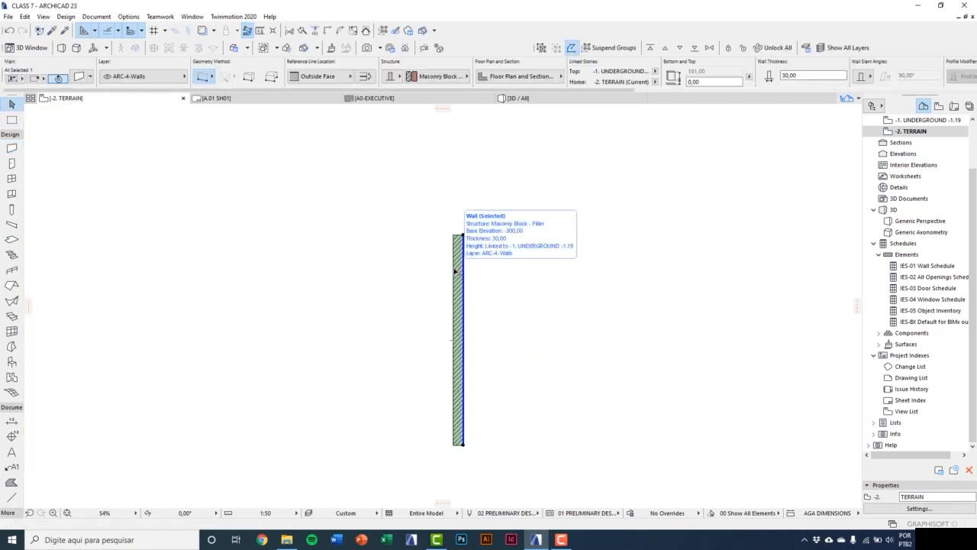
pyautogui.click(79, 78)
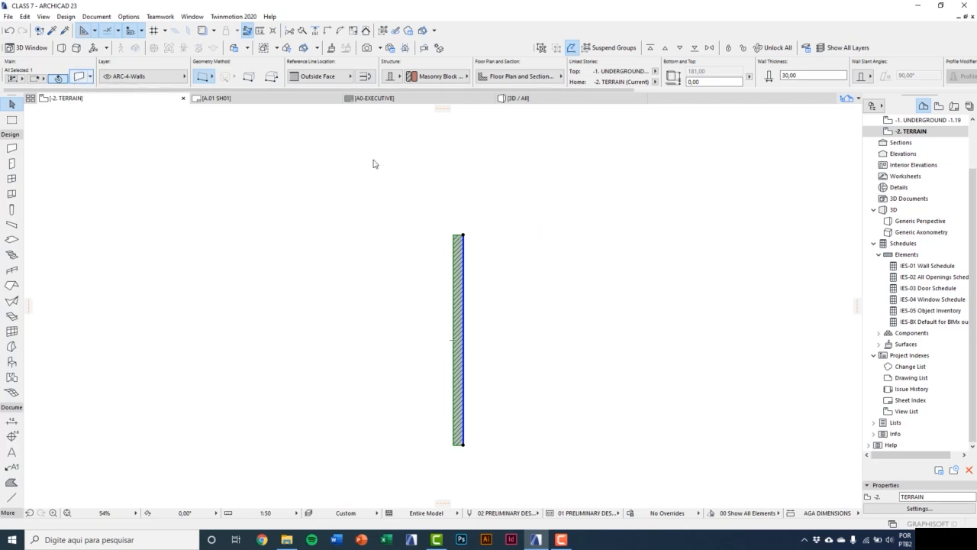
pyautogui.moveTo(454, 60); pyautogui.dragTo(396, 60)
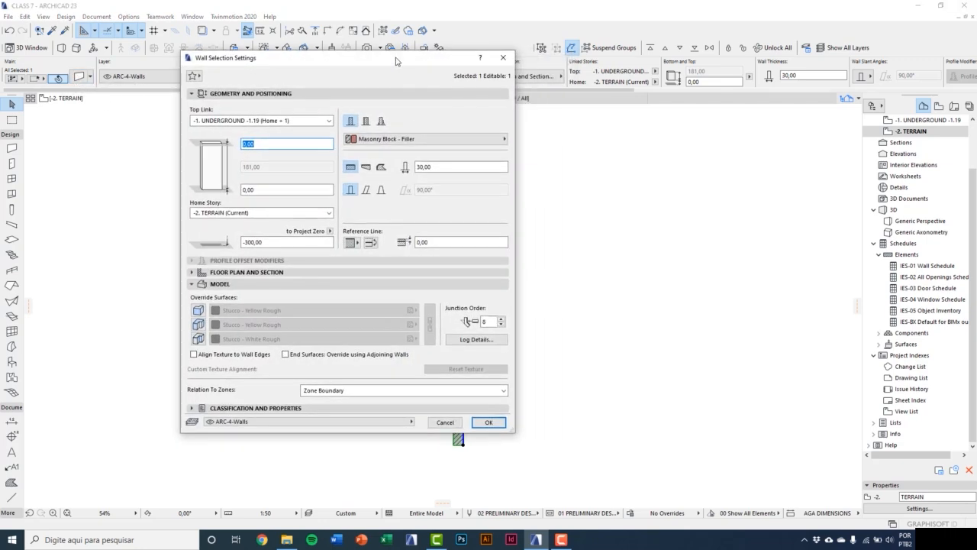
pyautogui.click(435, 140)
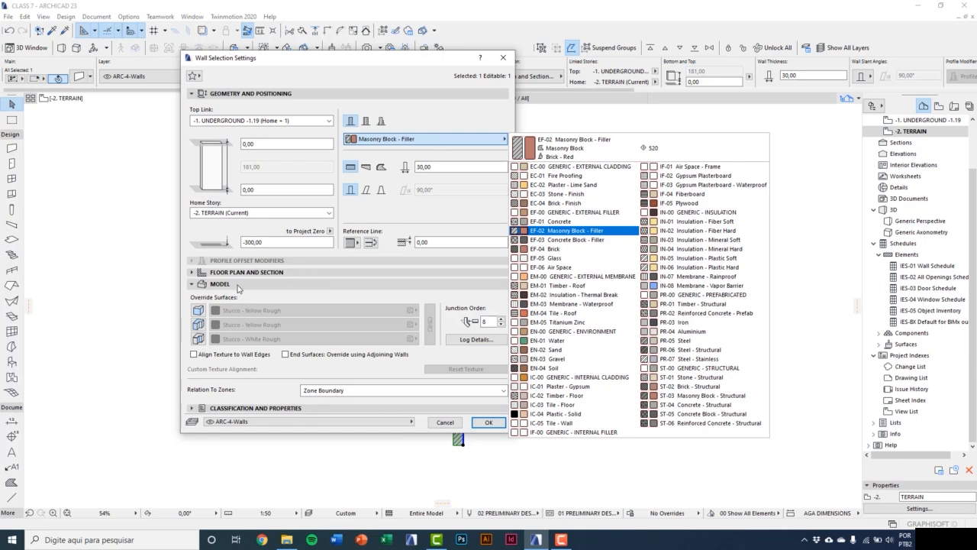
pyautogui.click(404, 209)
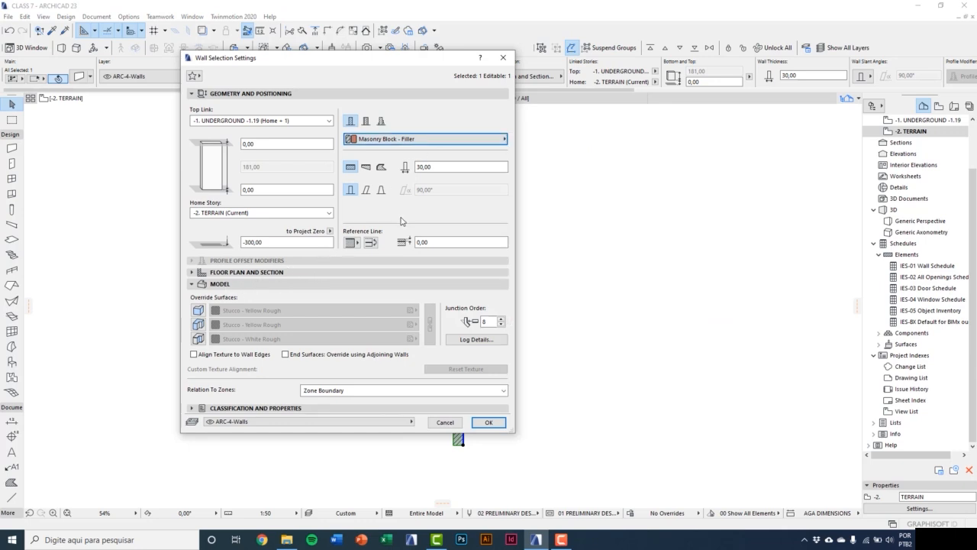
pyautogui.click(199, 311)
pyautogui.click(197, 325)
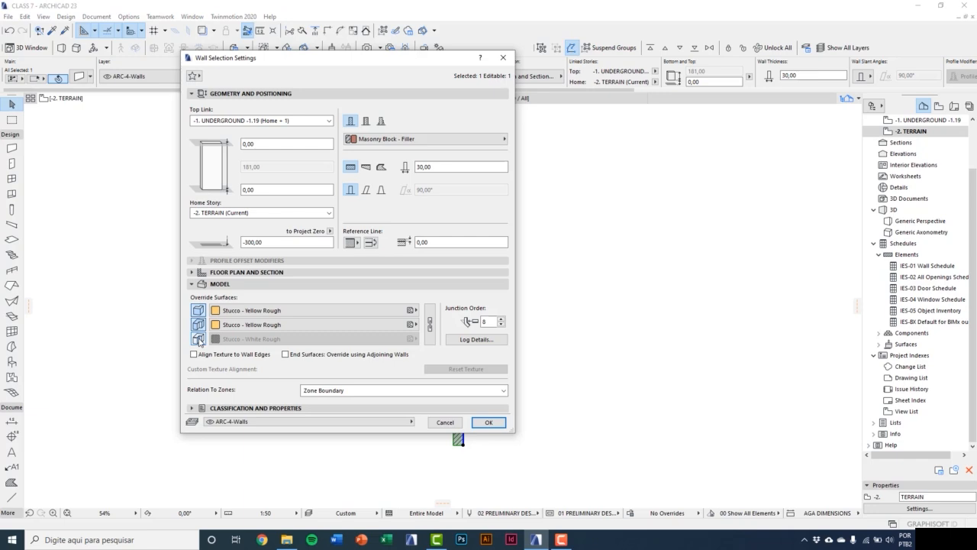
pyautogui.click(199, 339)
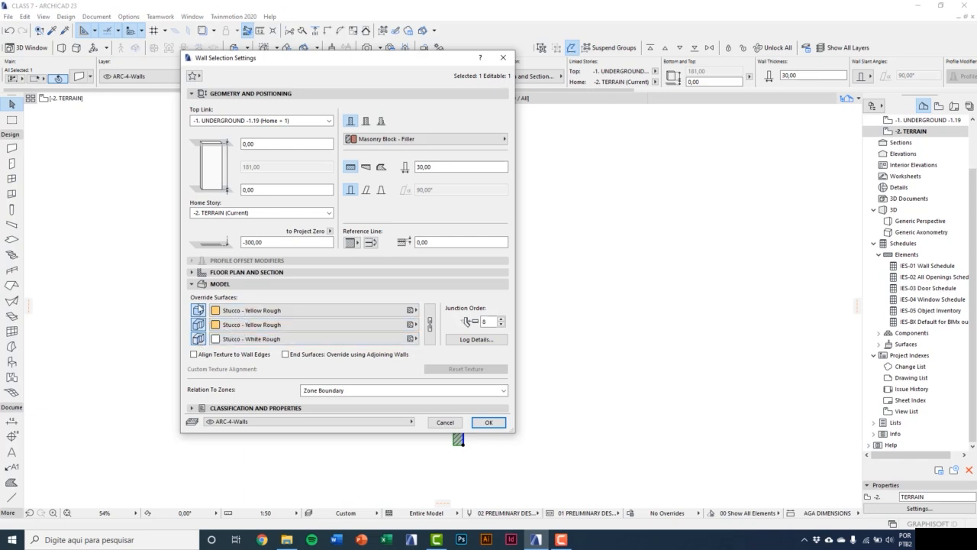
# Link the wall's three override surfaces and set them to Paint - Titanium White.
pyautogui.click(430, 324)
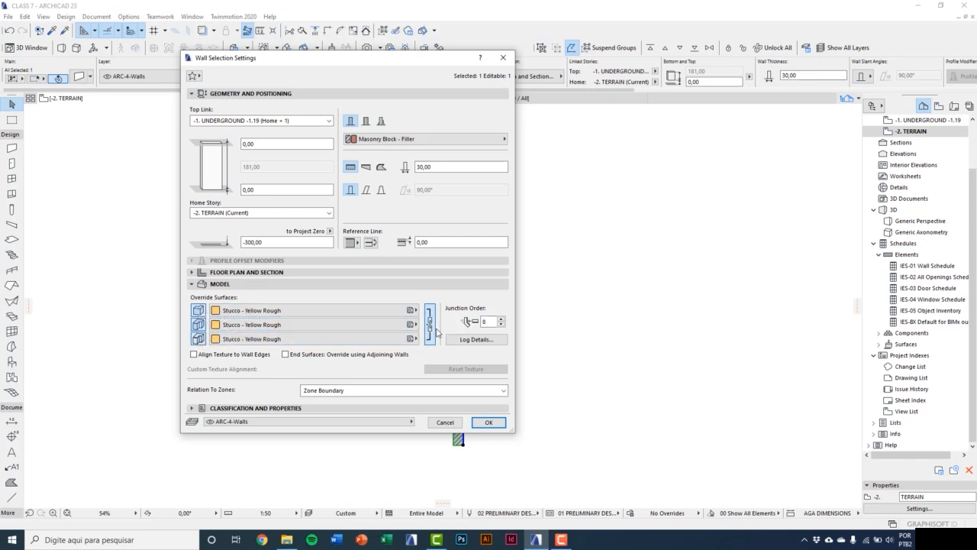
pyautogui.click(413, 309)
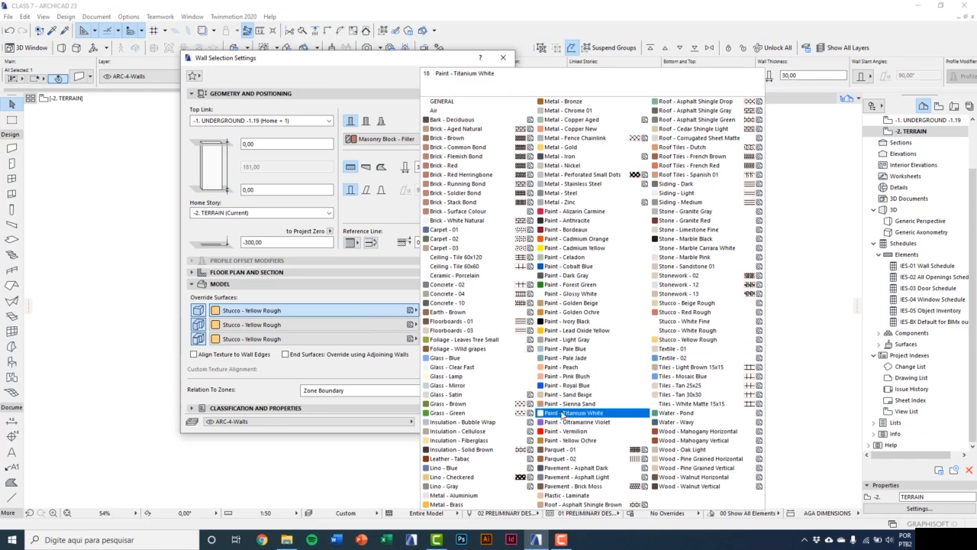
pyautogui.click(563, 413)
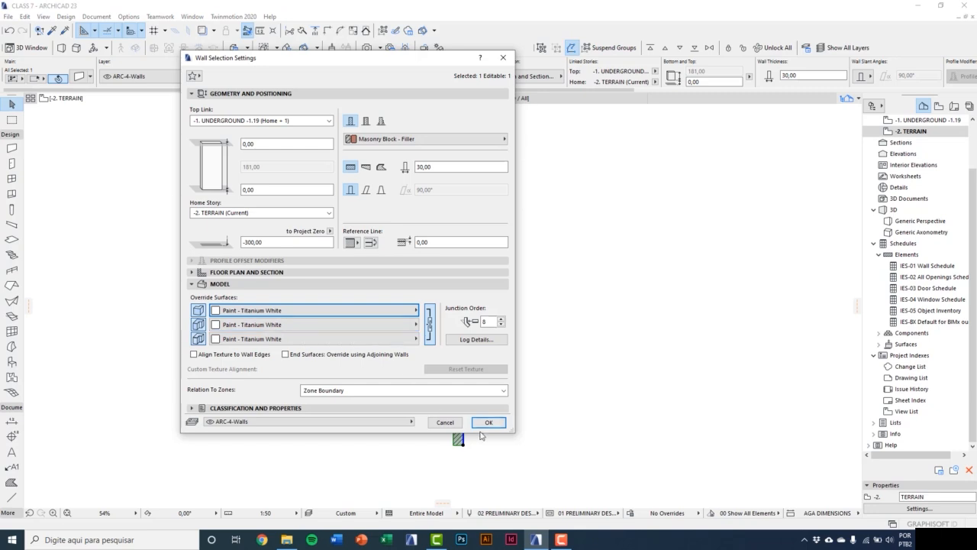
pyautogui.click(480, 422)
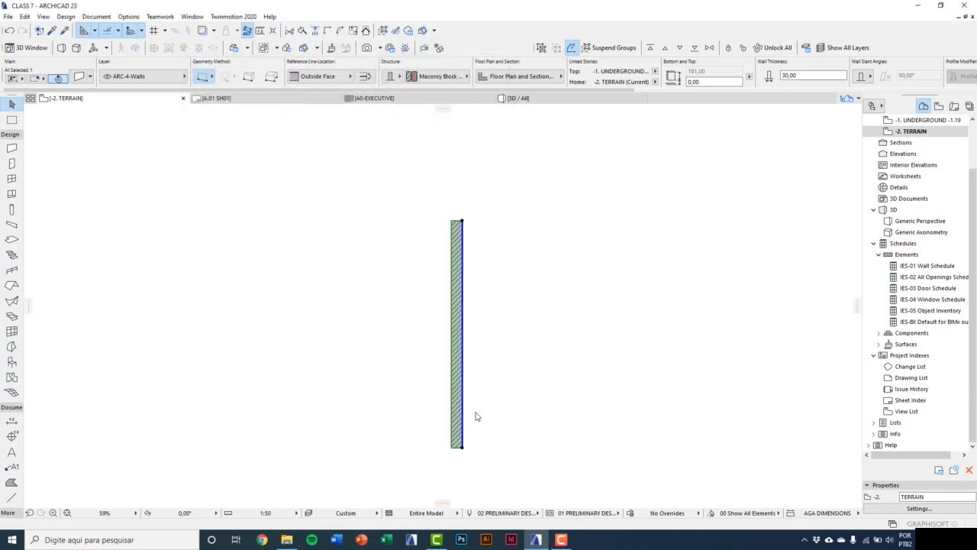
# In the 3D view, unlink the wall's surface overrides and turn off the override of its inside surface.
pyautogui.press('F3')
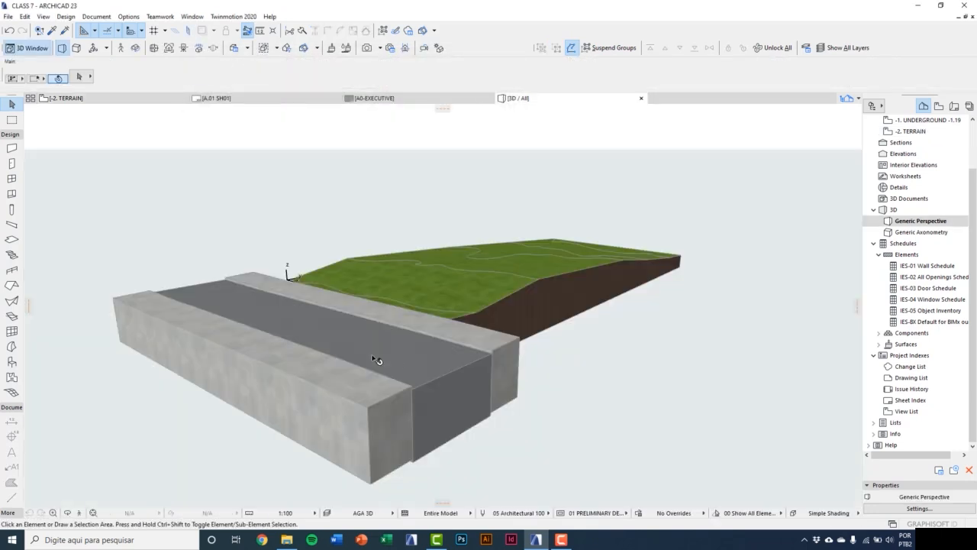
pyautogui.moveTo(615, 374); pyautogui.dragTo(430, 375, button='middle')
pyautogui.scroll(5, 314, 402)
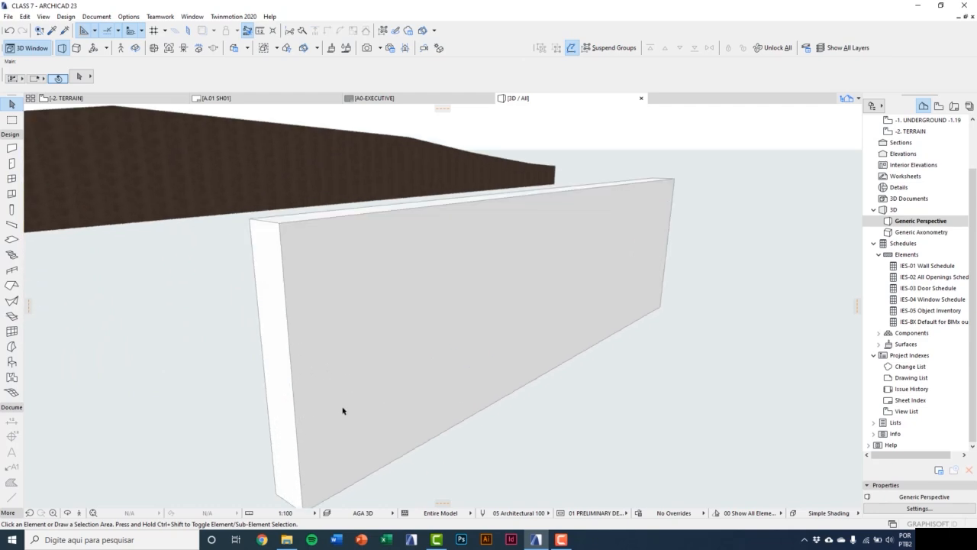
pyautogui.scroll(-1, 364, 382)
pyautogui.moveTo(364, 381); pyautogui.dragTo(455, 323, button='middle')
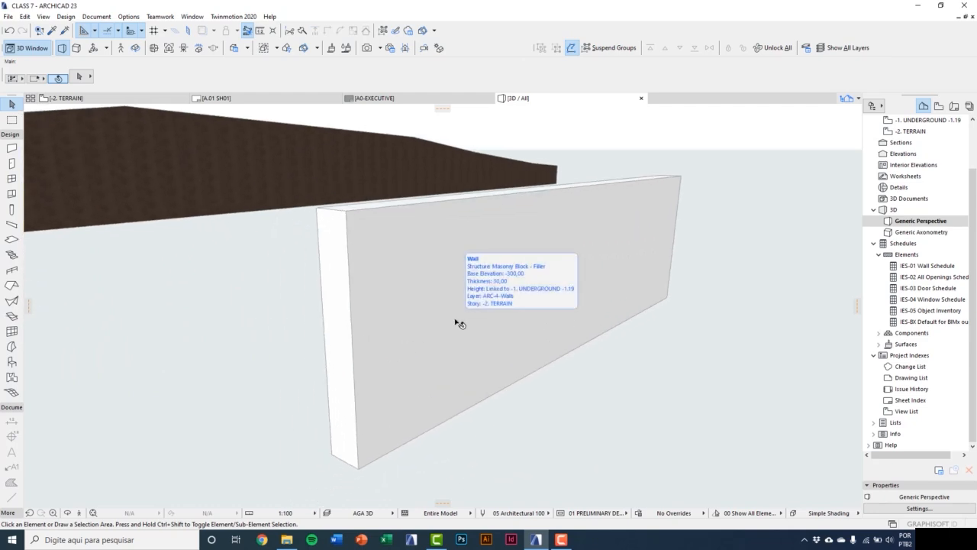
pyautogui.click(456, 324)
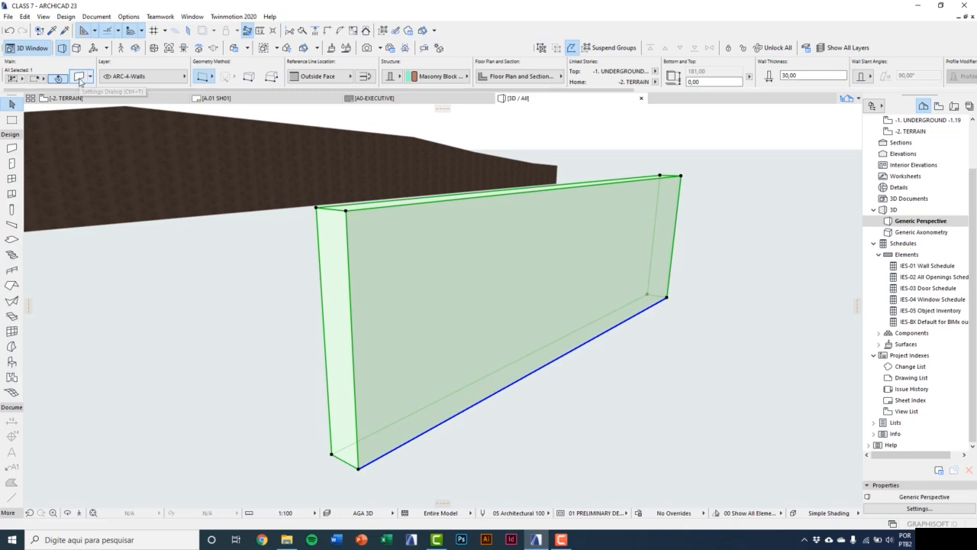
pyautogui.hotkey('ctrl', 't')
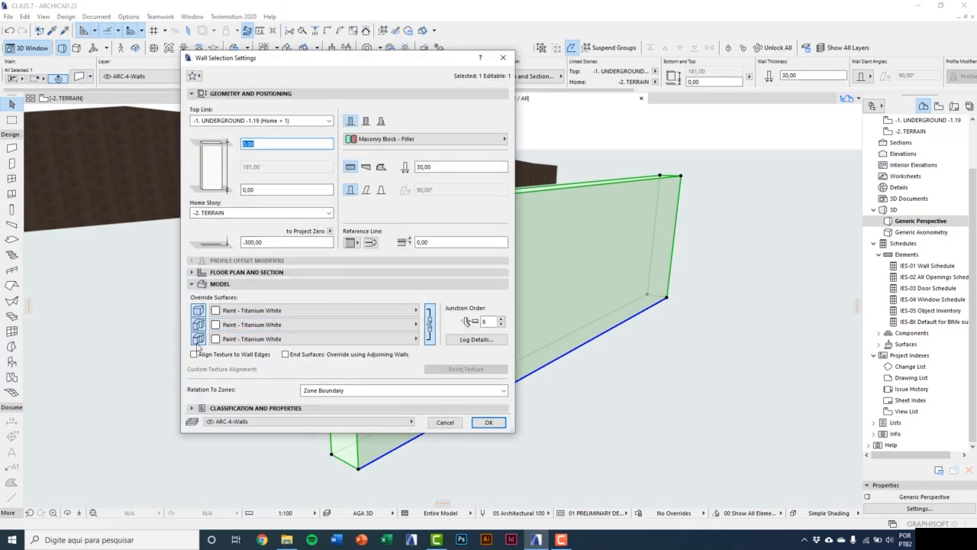
pyautogui.click(431, 327)
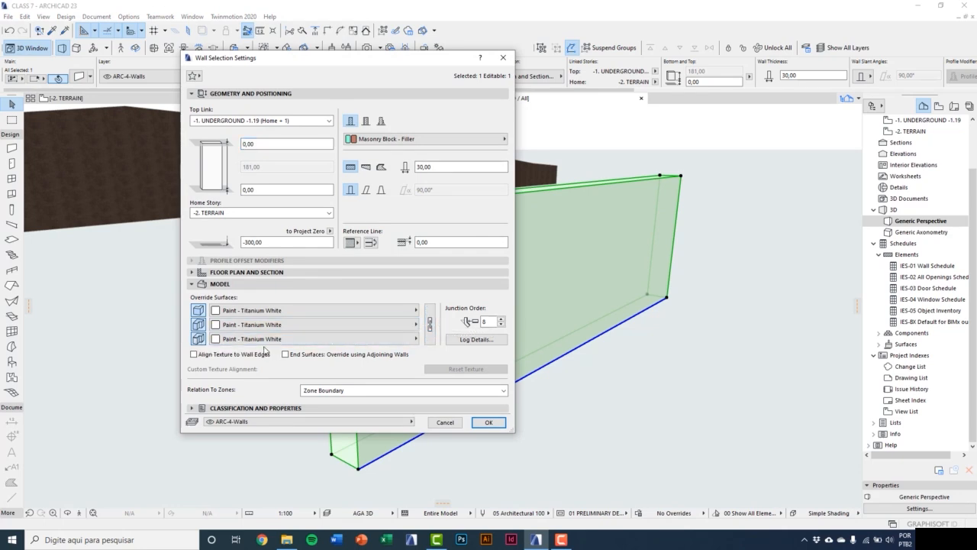
pyautogui.click(200, 339)
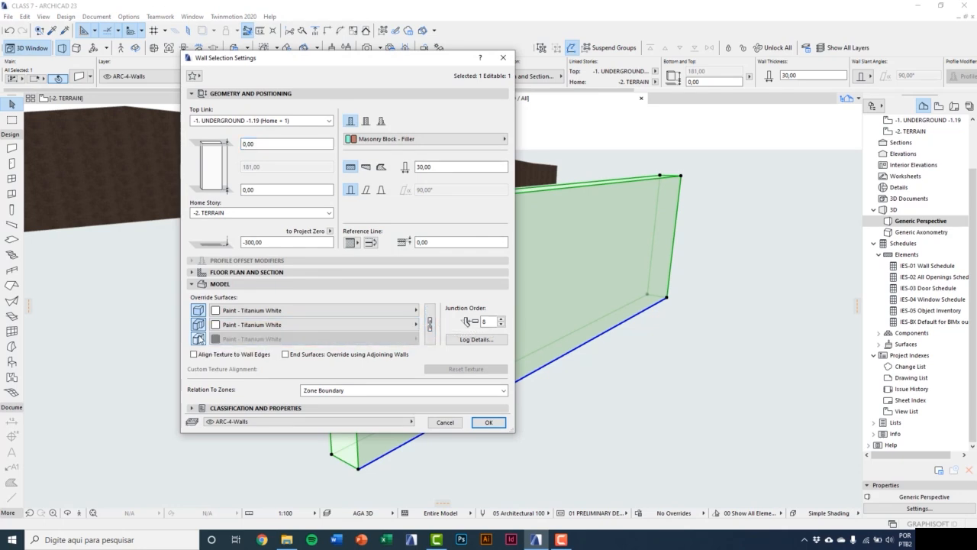
pyautogui.click(489, 422)
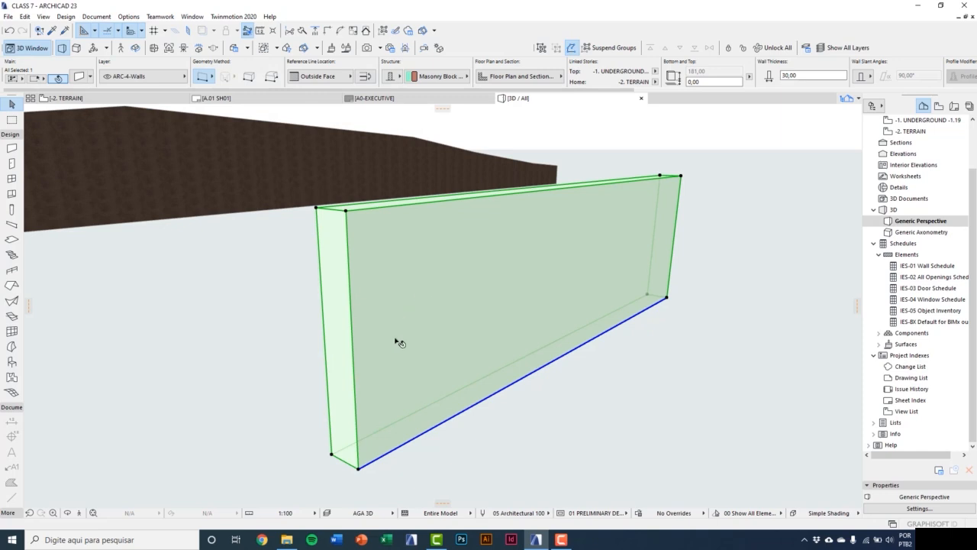
# Link the wall's override surfaces again and set the outside and edge surfaces to Stone - Granite Gray.
pyautogui.press('o')
pyautogui.moveTo(355, 328); pyautogui.dragTo(451, 253)
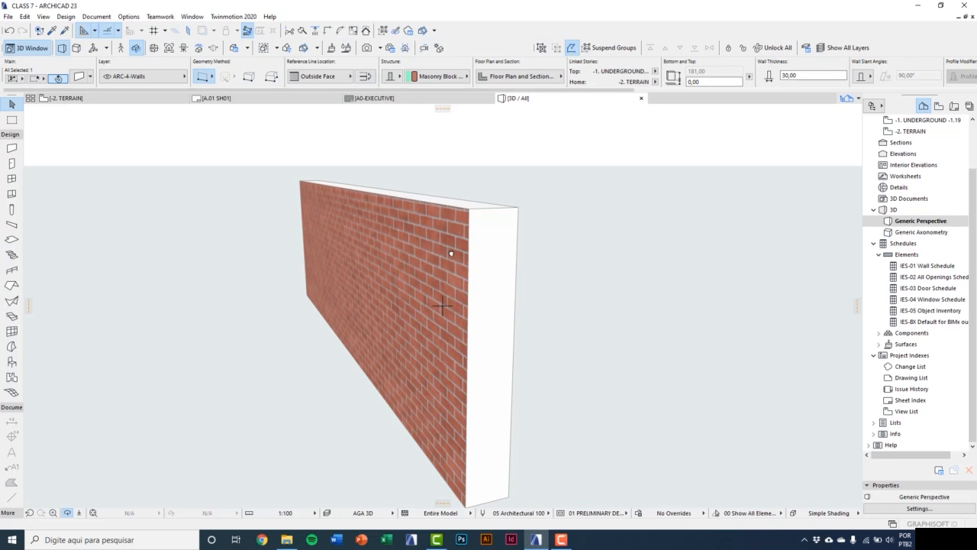
pyautogui.click(451, 253)
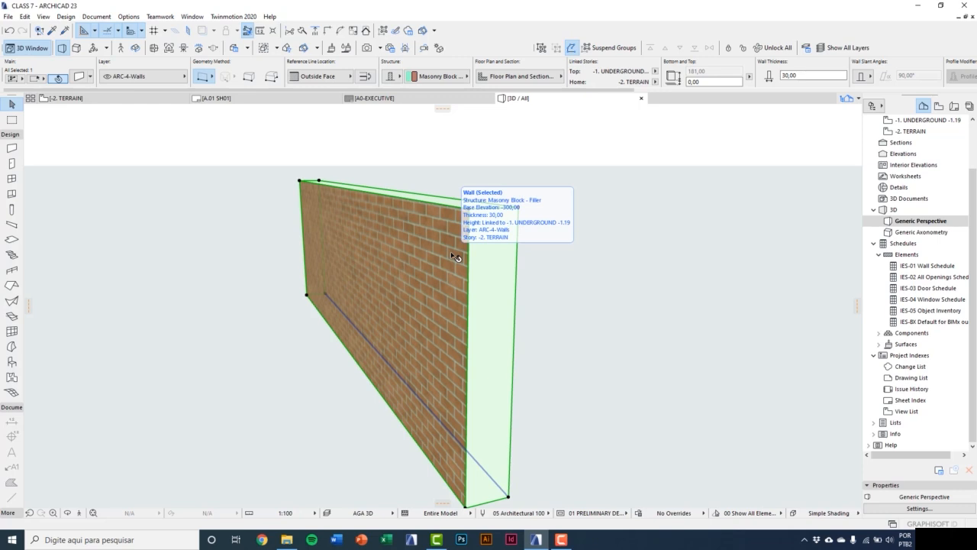
pyautogui.moveTo(452, 228); pyautogui.dragTo(434, 233, button='middle')
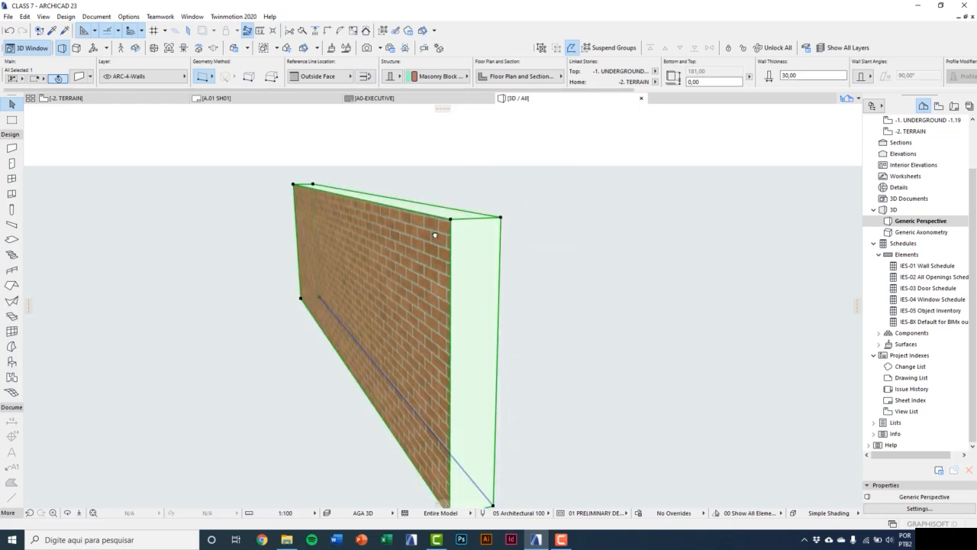
pyautogui.click(79, 76)
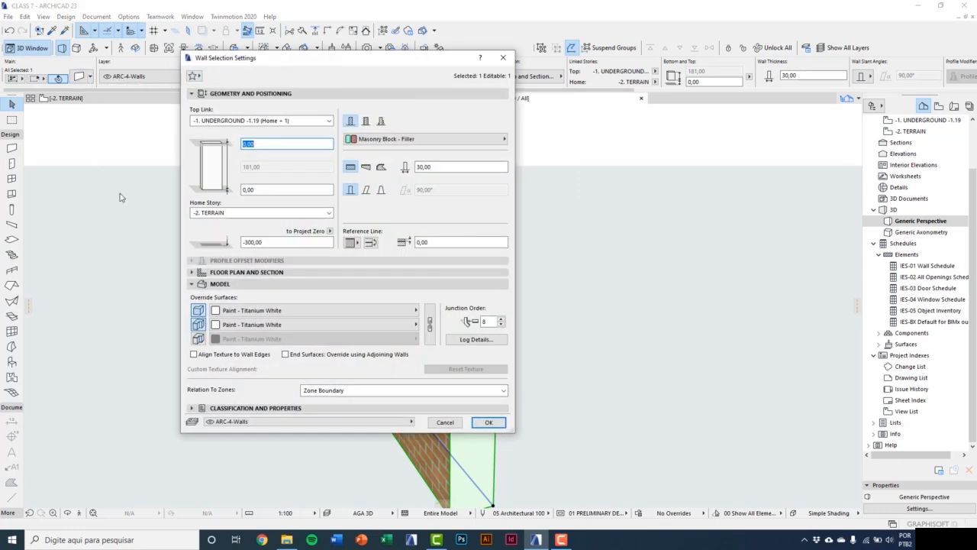
pyautogui.click(234, 310)
pyautogui.click(235, 310)
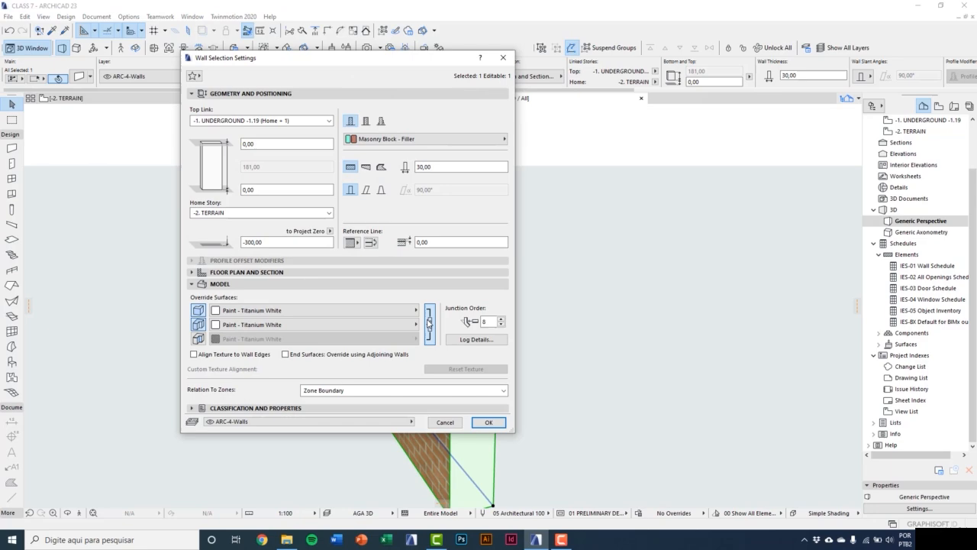
pyautogui.click(381, 312)
pyautogui.click(681, 211)
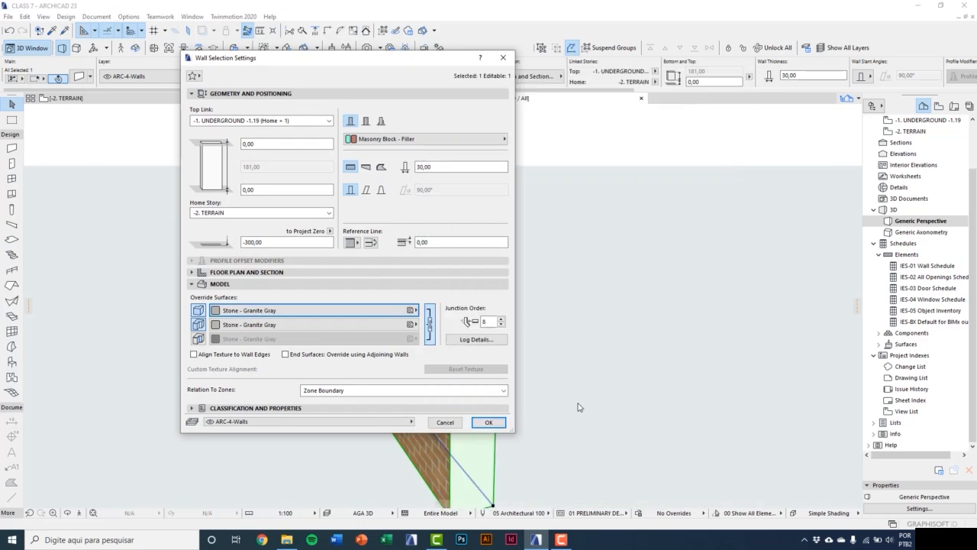
pyautogui.click(492, 422)
# Change the wall's building material to EF-01 Concrete and inspect its uncovered inside face in 3D.
pyautogui.keyDown('shift'); pyautogui.moveTo(473, 293); pyautogui.dragTo(505, 296, button='middle'); pyautogui.keyUp('shift')
pyautogui.click(516, 327)
pyautogui.click(79, 80)
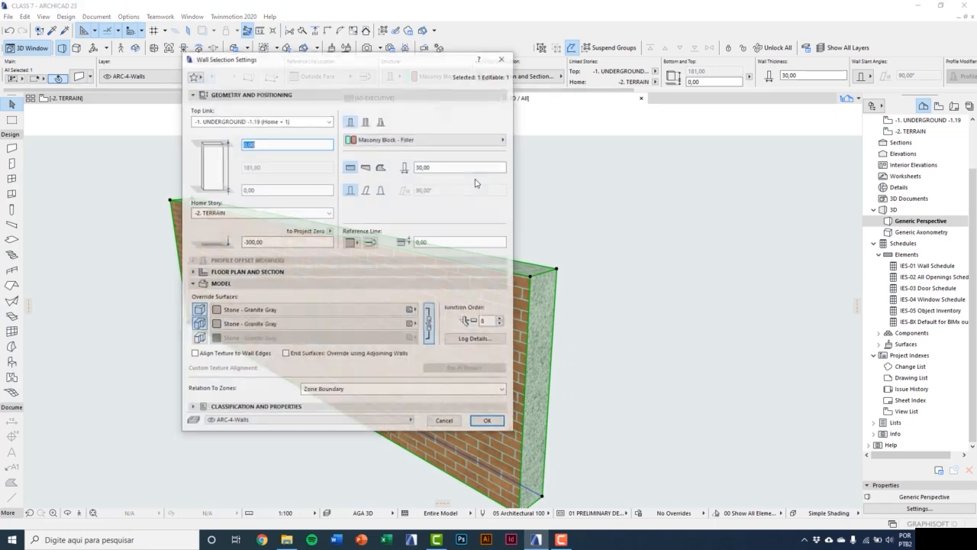
pyautogui.click(424, 139)
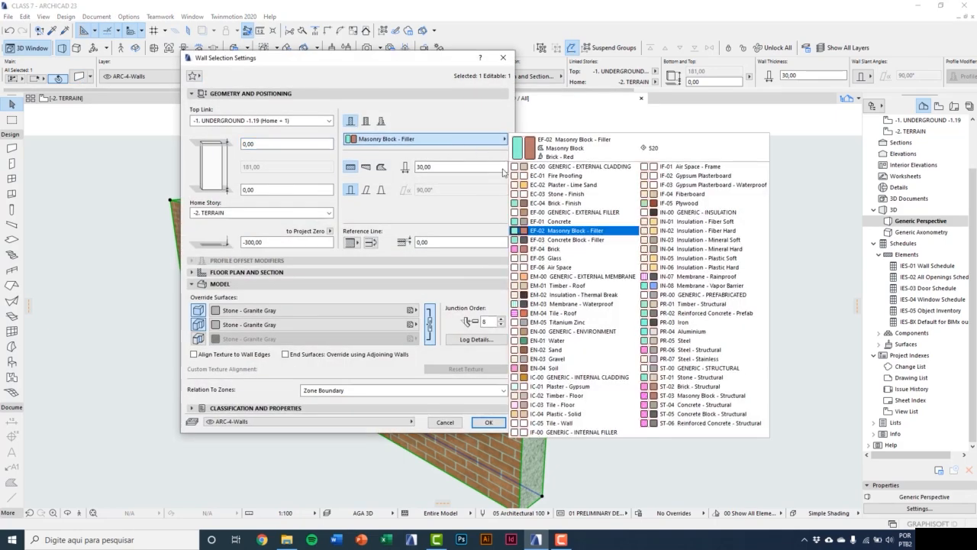
pyautogui.click(580, 222)
pyautogui.click(488, 420)
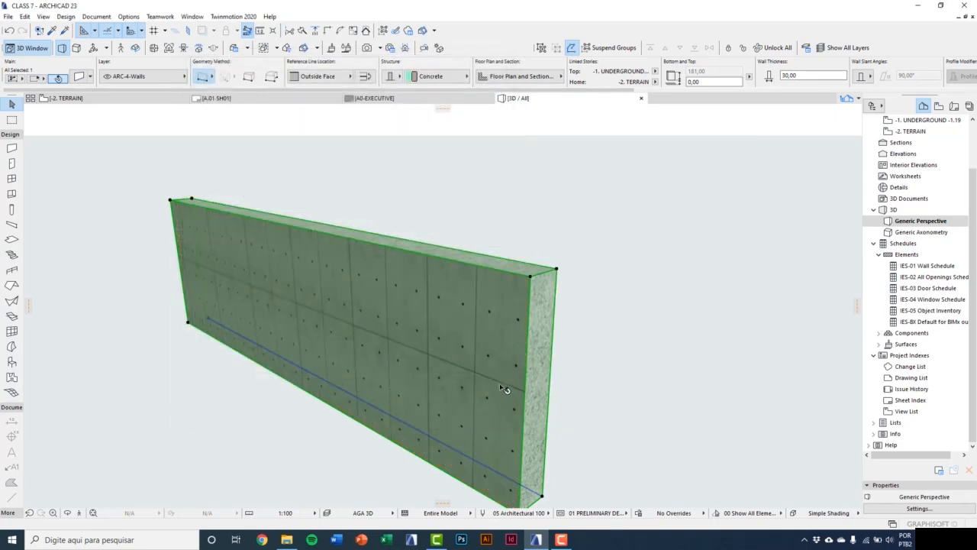
pyautogui.keyDown('shift'); pyautogui.moveTo(500, 386); pyautogui.dragTo(408, 384, button='middle'); pyautogui.keyUp('shift')
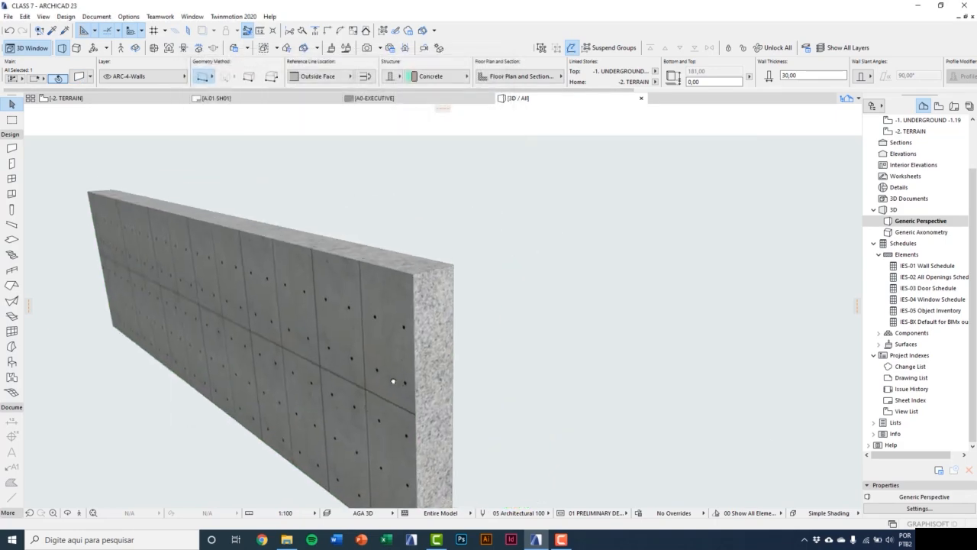
pyautogui.click(459, 415)
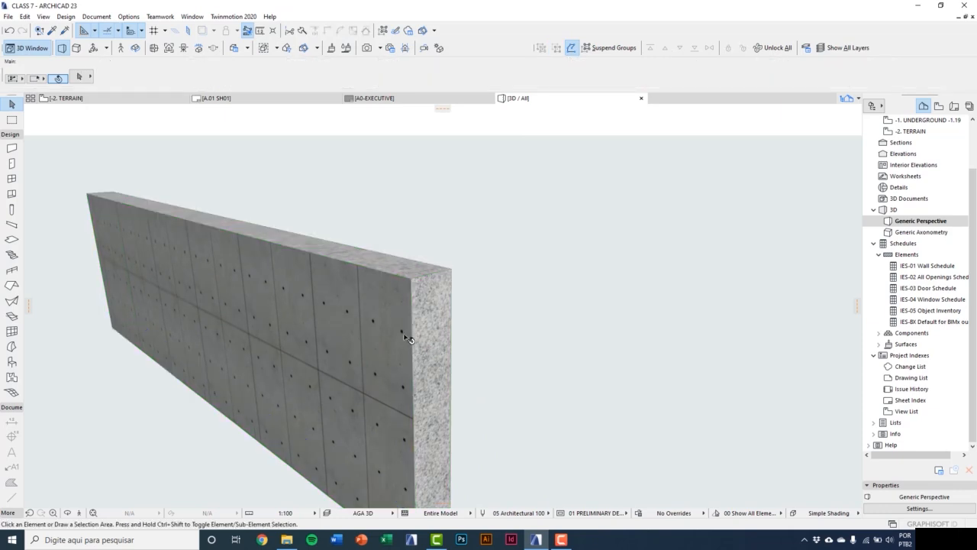
pyautogui.click(409, 339)
pyautogui.click(473, 357)
# In the TERRAIN floor plan, change the sample wall's building material to EF-02 Masonry Block - Filler.
pyautogui.press('F2')
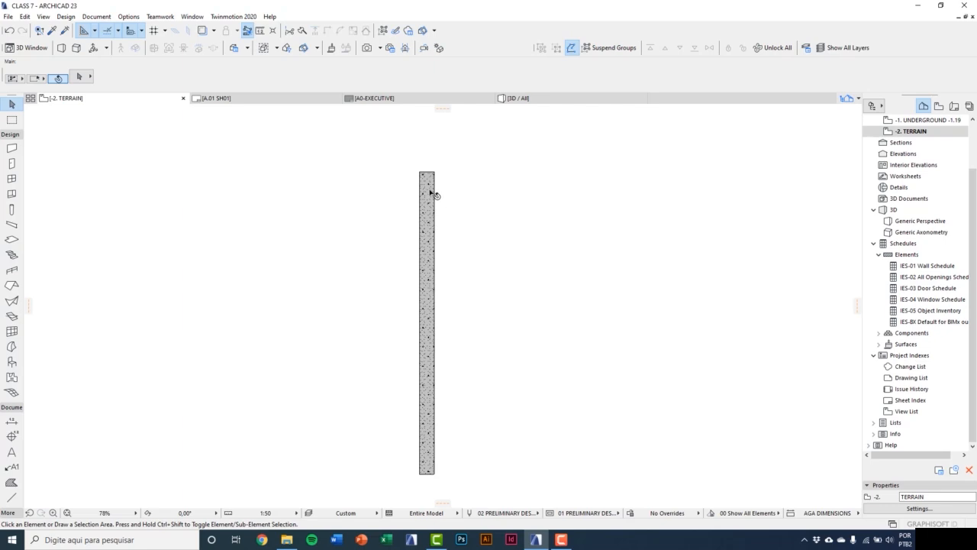
pyautogui.click(430, 192)
pyautogui.scroll(2, 490, 186)
pyautogui.click(450, 83)
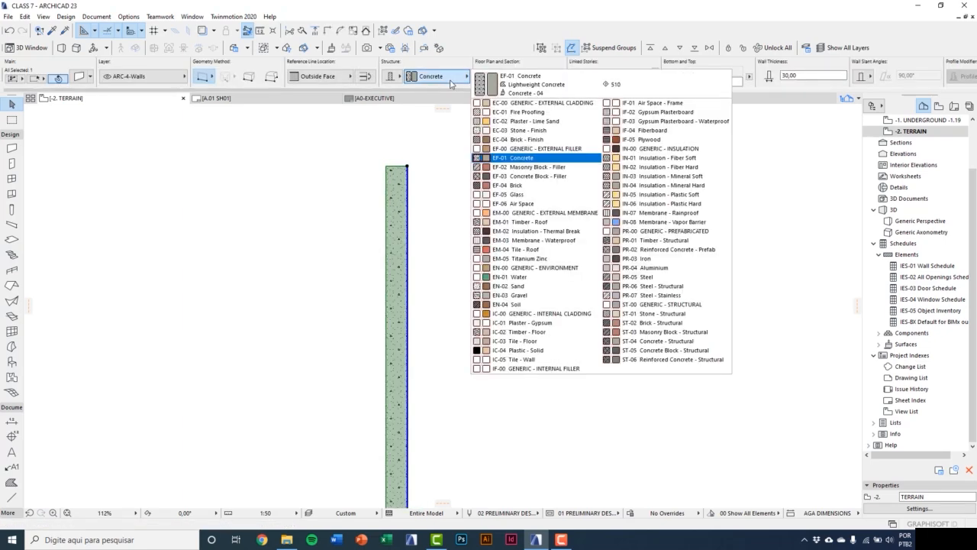
pyautogui.click(530, 169)
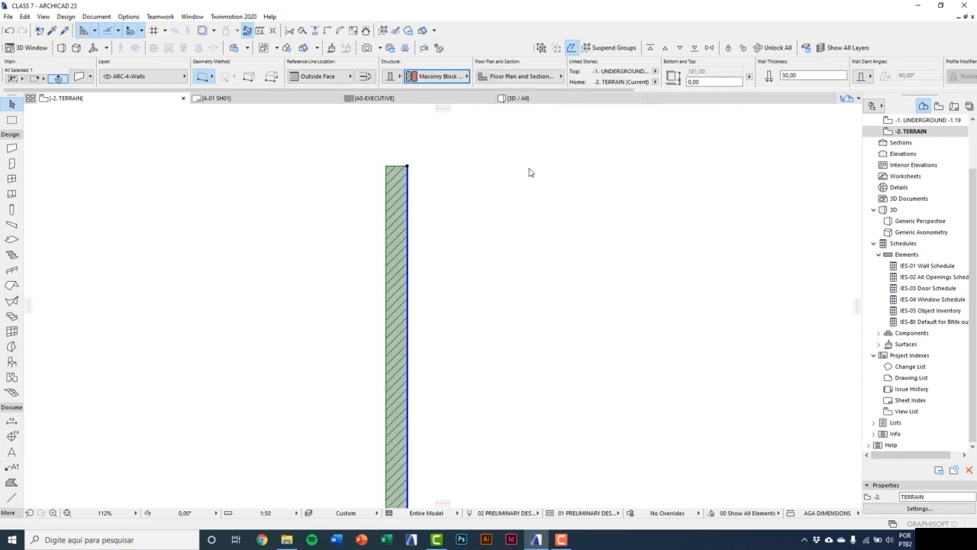
pyautogui.moveTo(468, 224); pyautogui.dragTo(443, 220, button='middle')
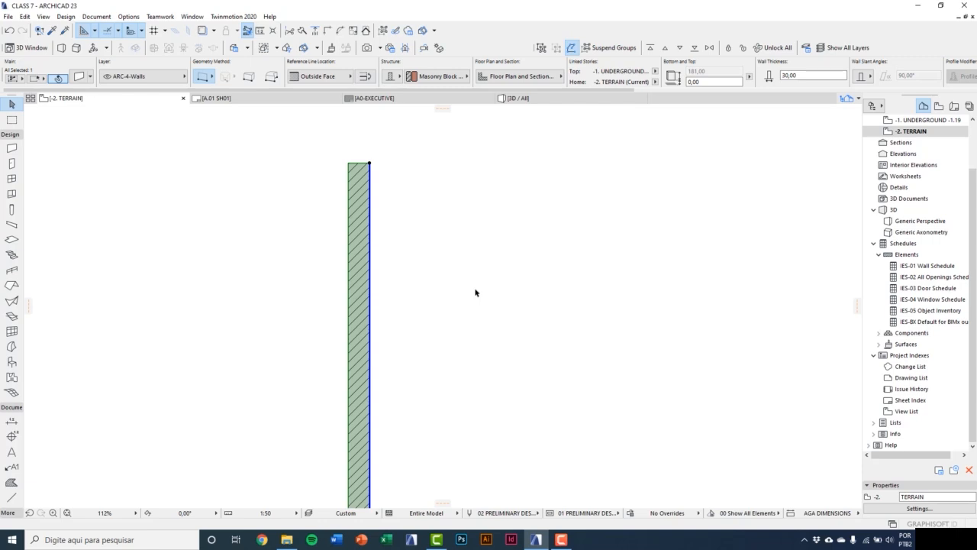
# In the Building Materials settings, sort the materials by priority and examine the cut fill choices of Masonry Block - Filler.
pyautogui.click(129, 16)
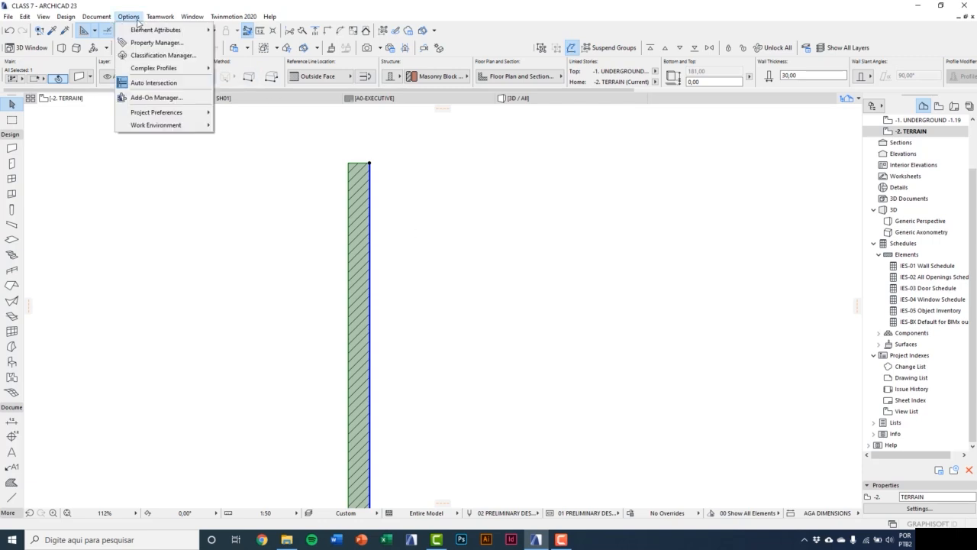
pyautogui.moveTo(146, 32)
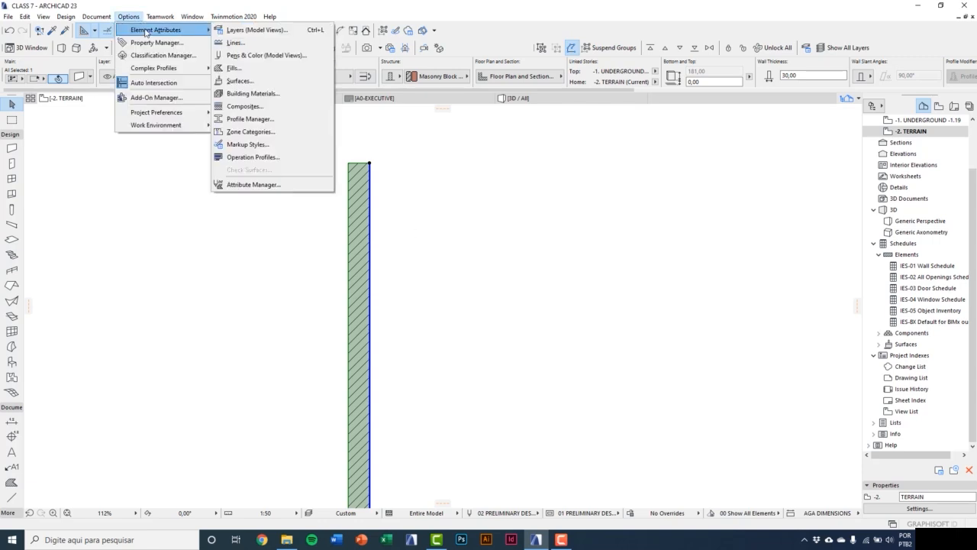
pyautogui.click(280, 93)
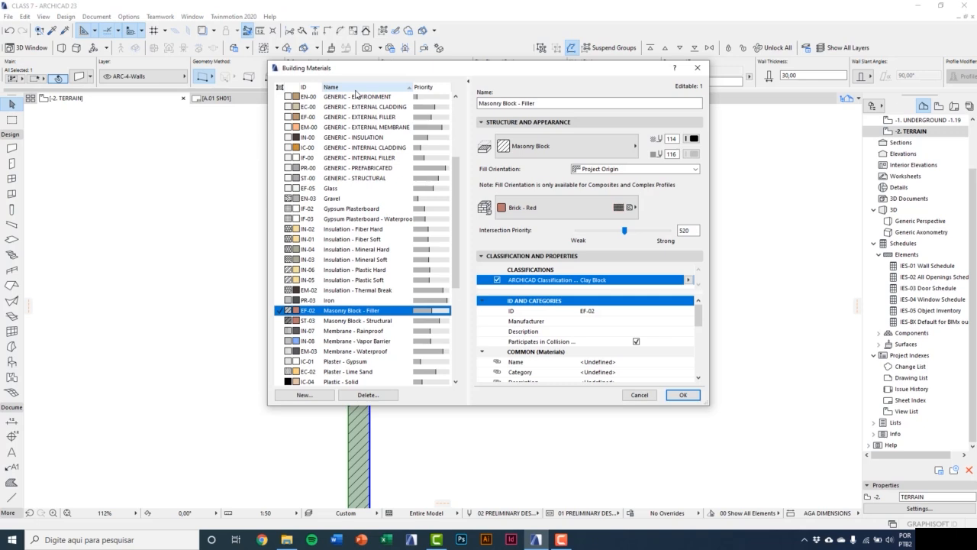
pyautogui.click(357, 91)
pyautogui.click(357, 91)
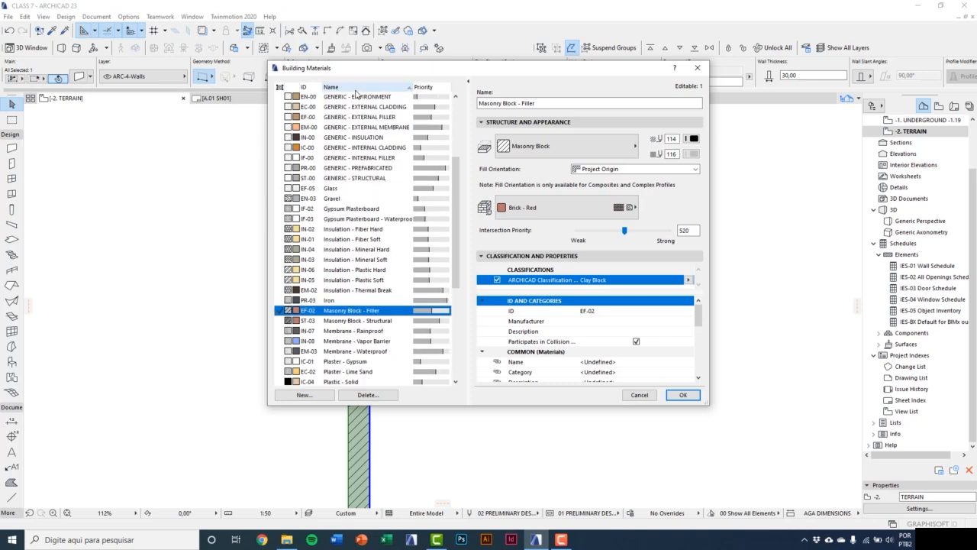
pyautogui.click(419, 88)
pyautogui.click(419, 88)
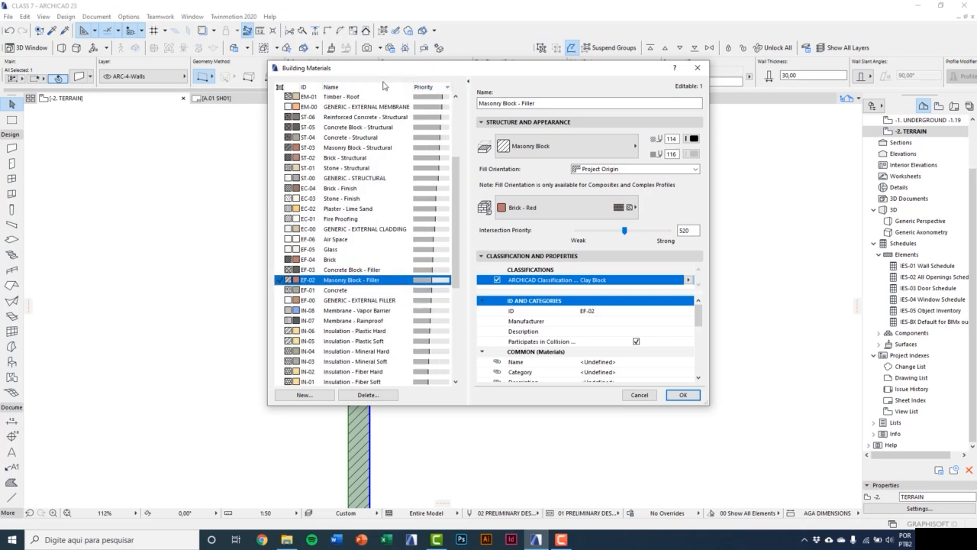
pyautogui.click(374, 271)
pyautogui.click(367, 281)
pyautogui.click(572, 156)
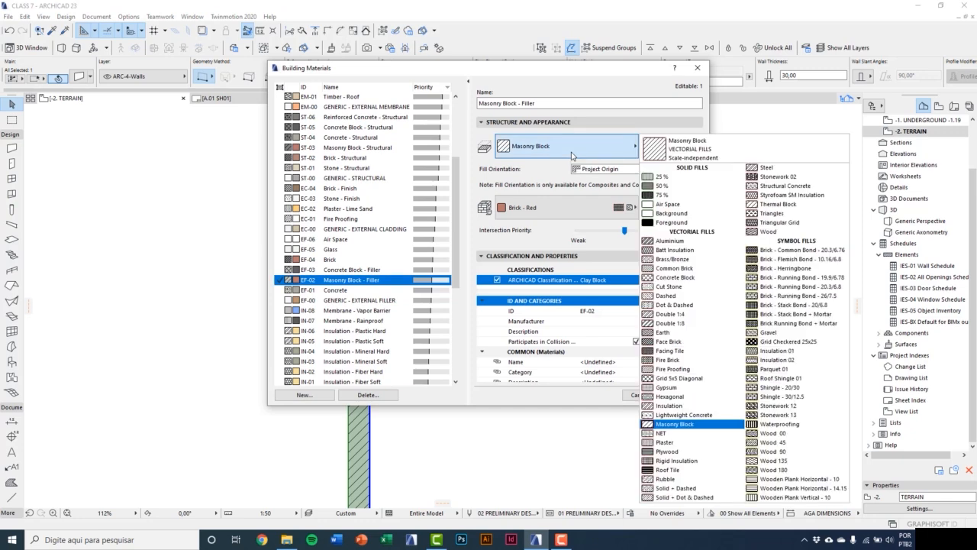
pyautogui.click(572, 155)
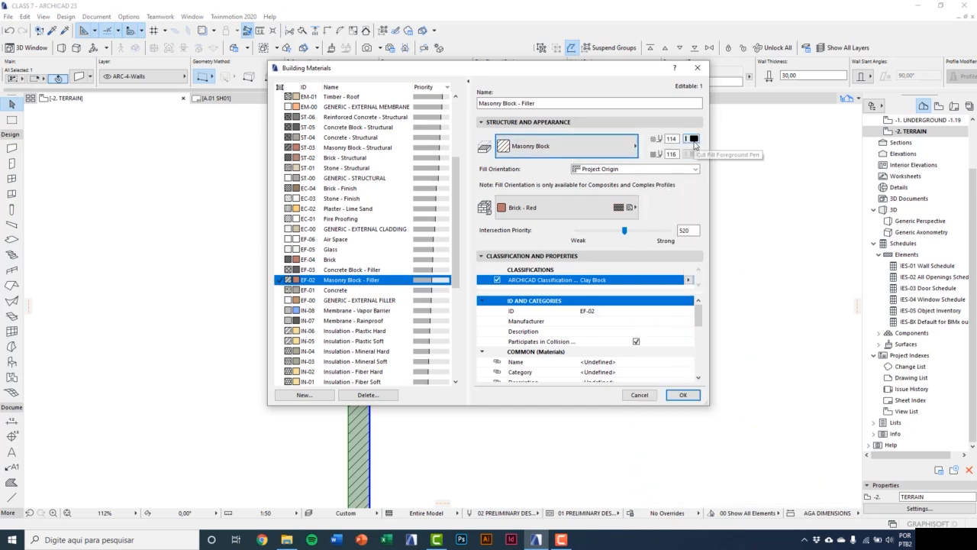
# Set the cut fill background pen of Masonry Block - Filler to 126 and apply it to the project.
pyautogui.click(693, 155)
pyautogui.click(693, 155)
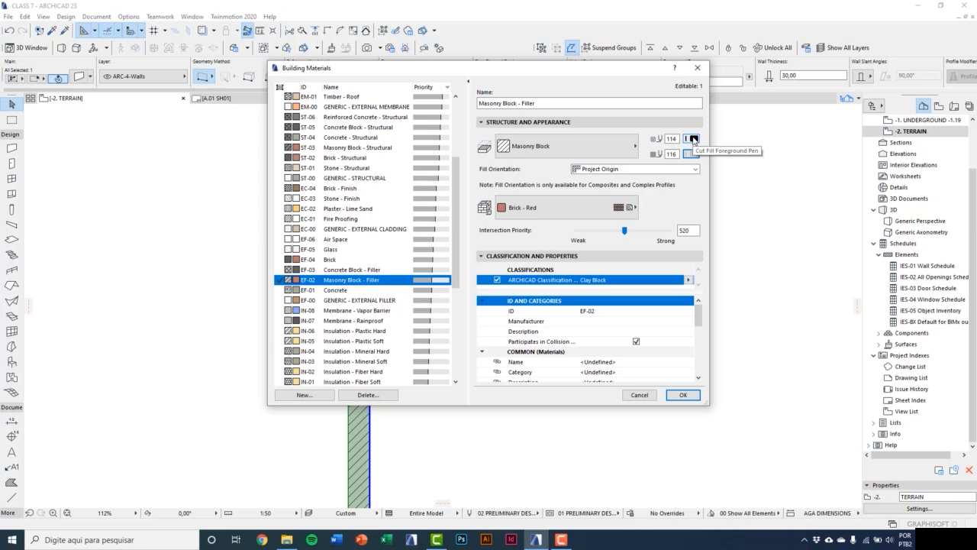
pyautogui.click(693, 139)
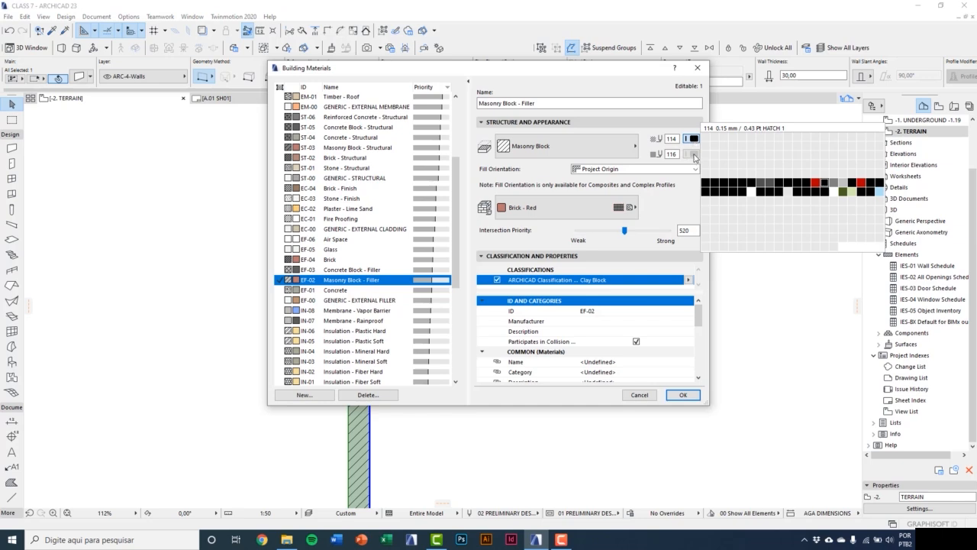
pyautogui.click(694, 155)
pyautogui.click(694, 155)
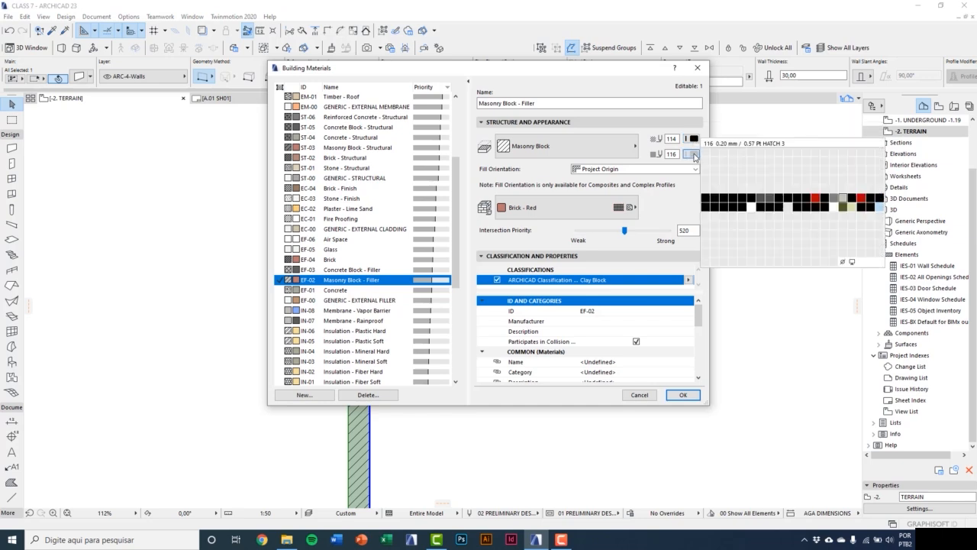
pyautogui.click(750, 210)
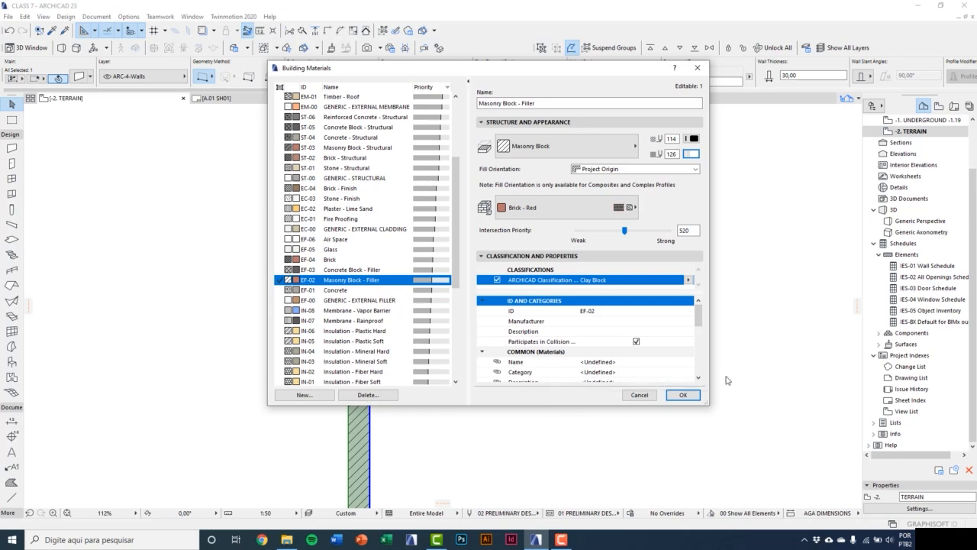
pyautogui.press('Return')
pyautogui.scroll(-5, 395, 204)
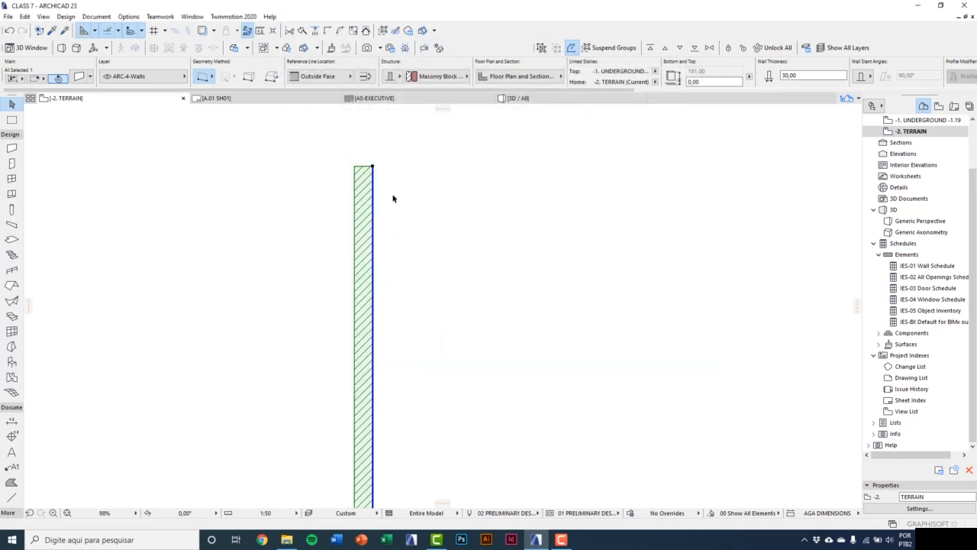
pyautogui.scroll(4, 400, 195)
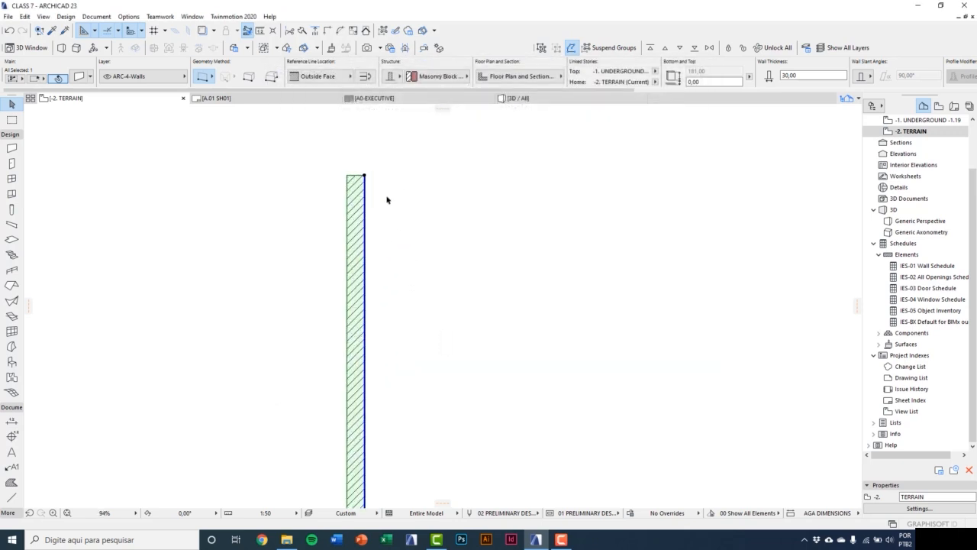
# Place two copies of the sample wall side by side to its left and deselect them.
pyautogui.hotkey('ctrl', 'shift', 'd')
pyautogui.click(351, 188)
pyautogui.click(249, 193)
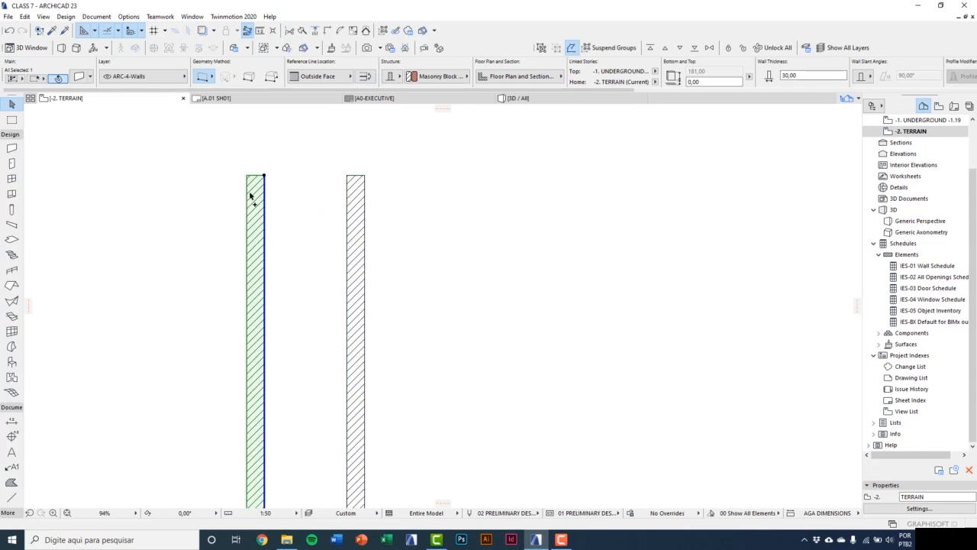
pyautogui.hotkey('ctrl', 'shift', 'd')
pyautogui.click(260, 182)
pyautogui.click(164, 182)
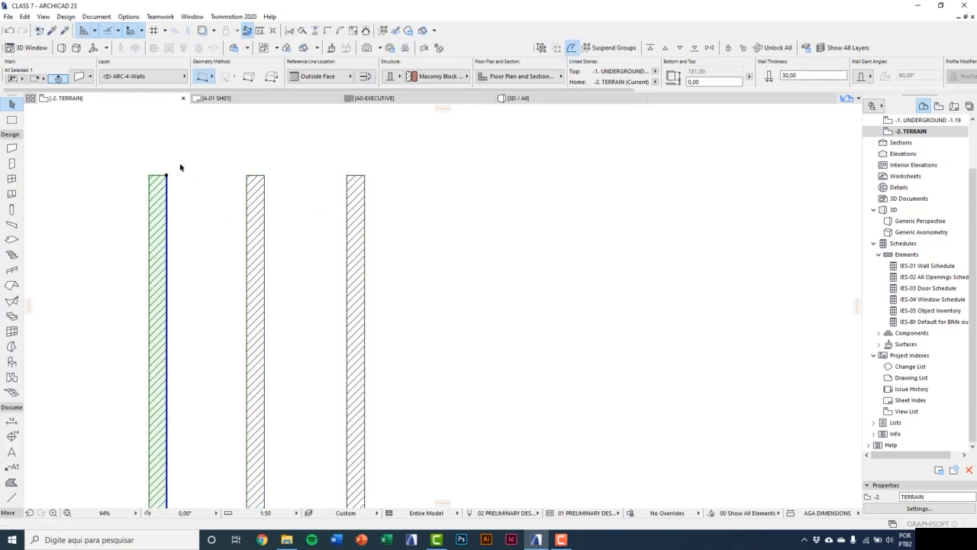
pyautogui.scroll(-2, 201, 192)
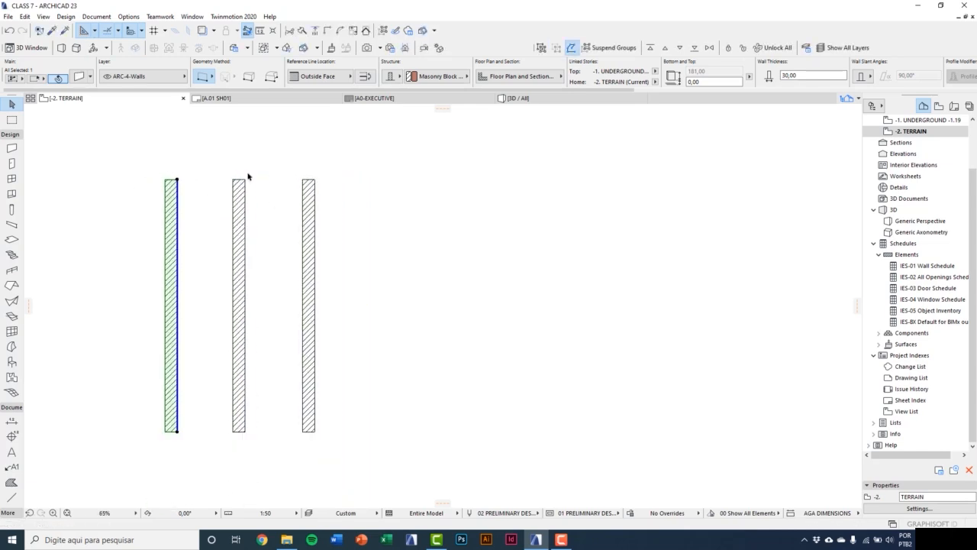
pyautogui.click(342, 183)
# In the Building Materials settings, set the cut fill background pen of Masonry Block - Filler to 116 and apply it.
pyautogui.click(128, 16)
pyautogui.moveTo(161, 29)
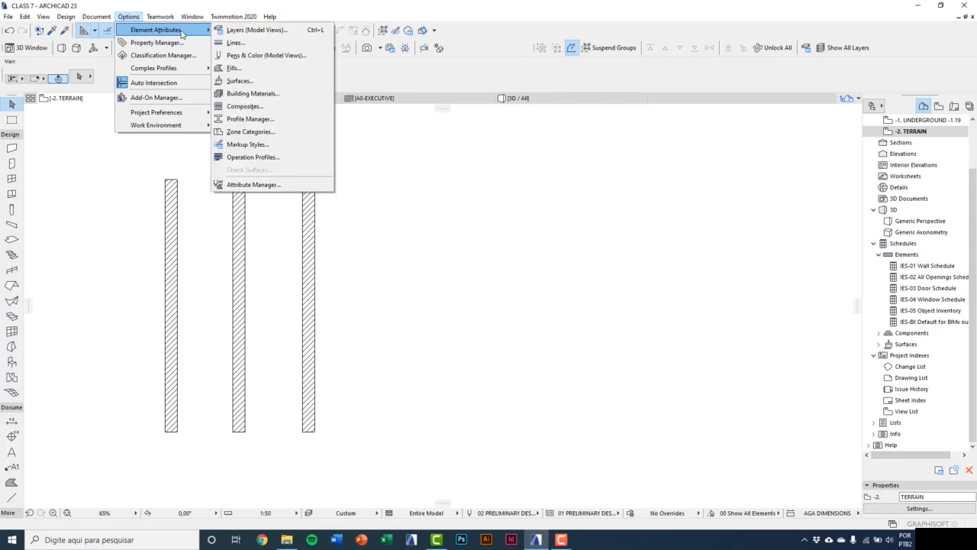
pyautogui.click(260, 92)
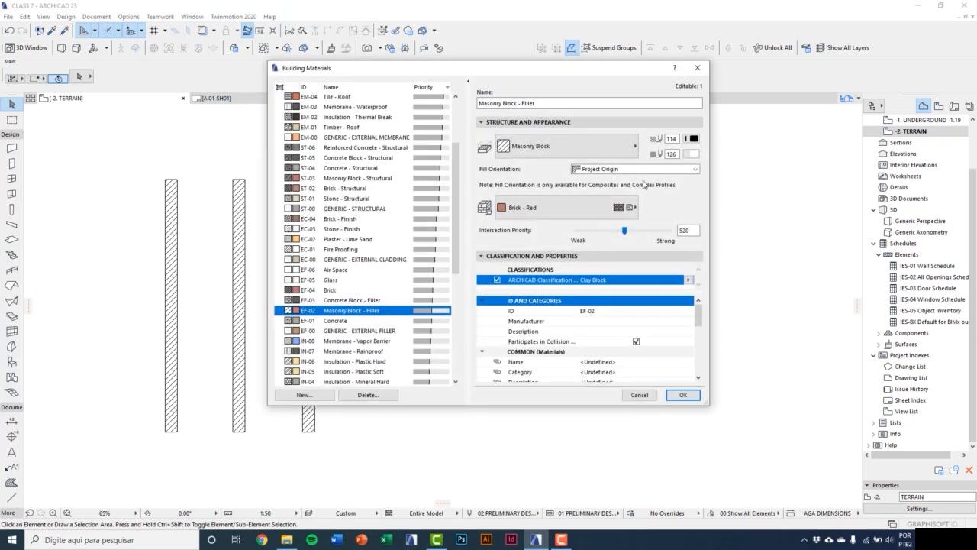
pyautogui.click(692, 154)
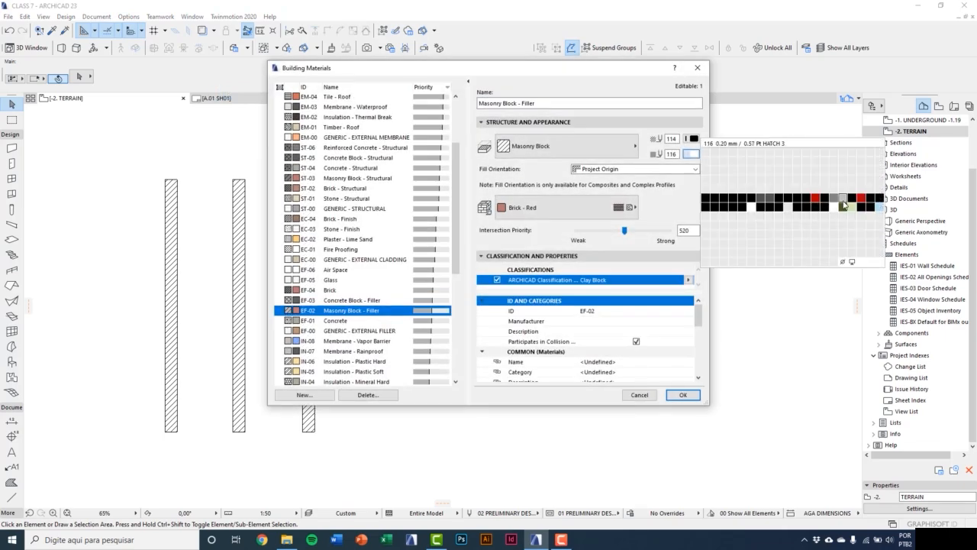
pyautogui.click(844, 201)
pyautogui.click(683, 395)
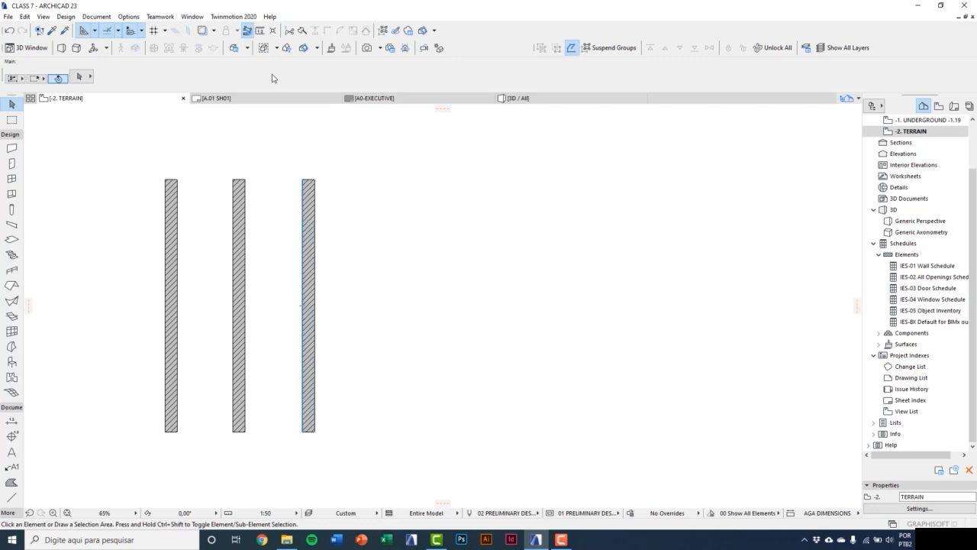
# Reopen the Building Materials settings and examine the surface choices and intersection priority of Masonry Block - Filler.
pyautogui.click(128, 16)
pyautogui.moveTo(147, 36)
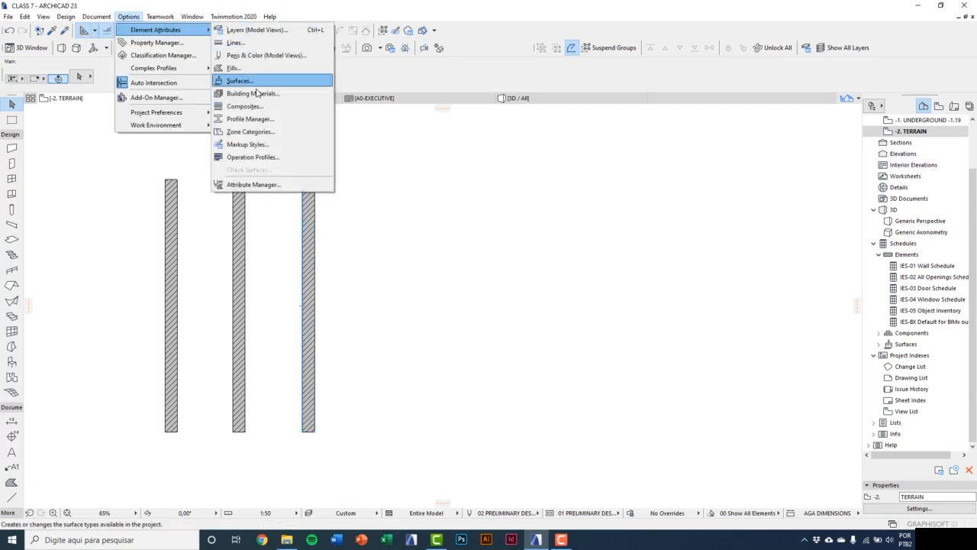
pyautogui.click(244, 92)
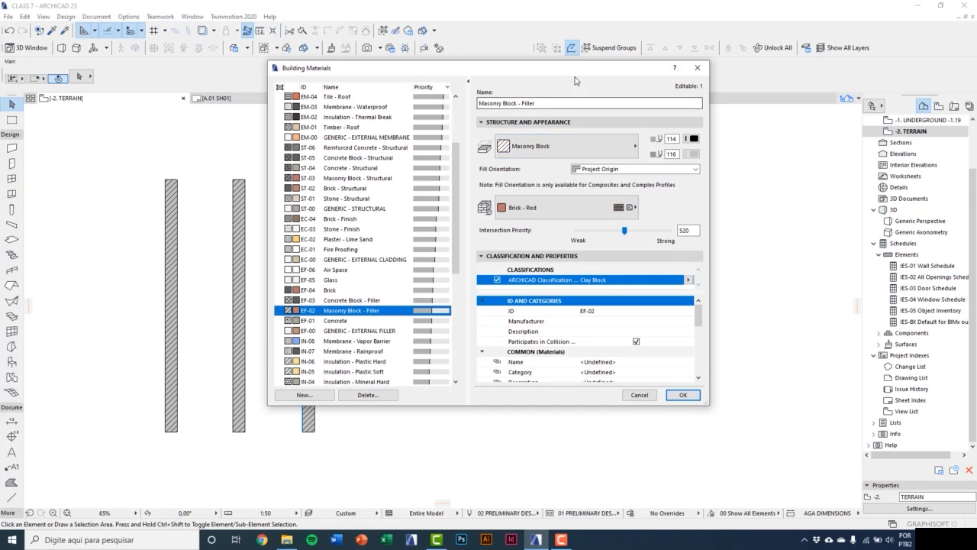
pyautogui.moveTo(458, 67); pyautogui.dragTo(550, 70)
pyautogui.click(651, 213)
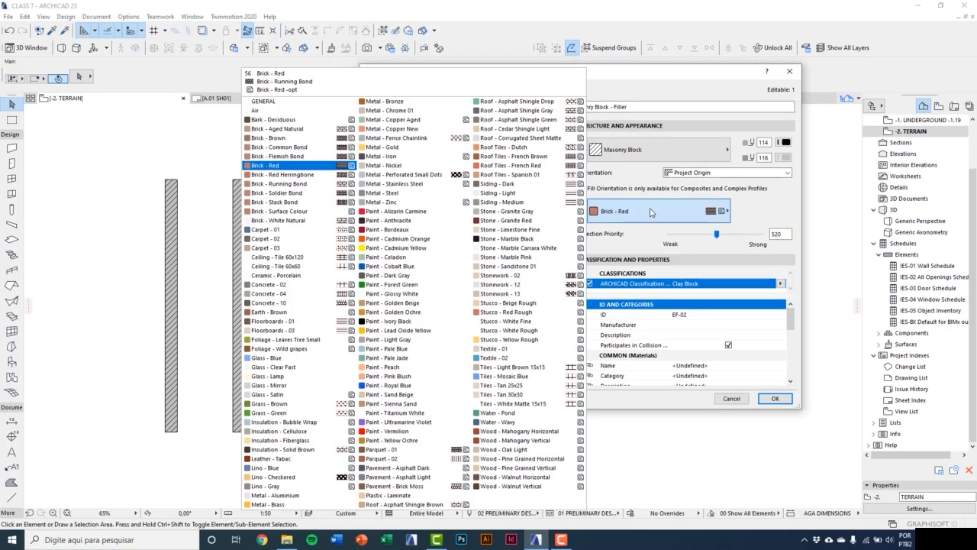
pyautogui.click(651, 212)
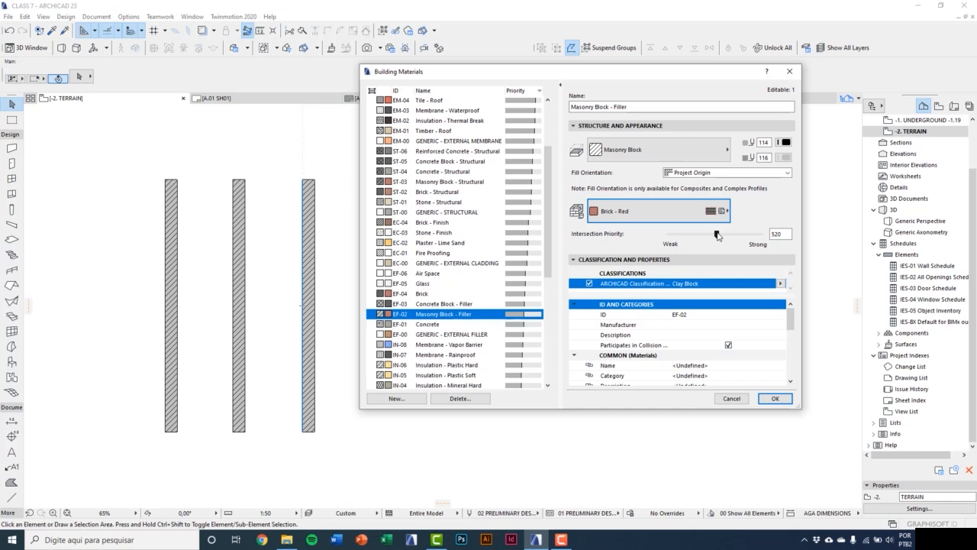
pyautogui.click(649, 261)
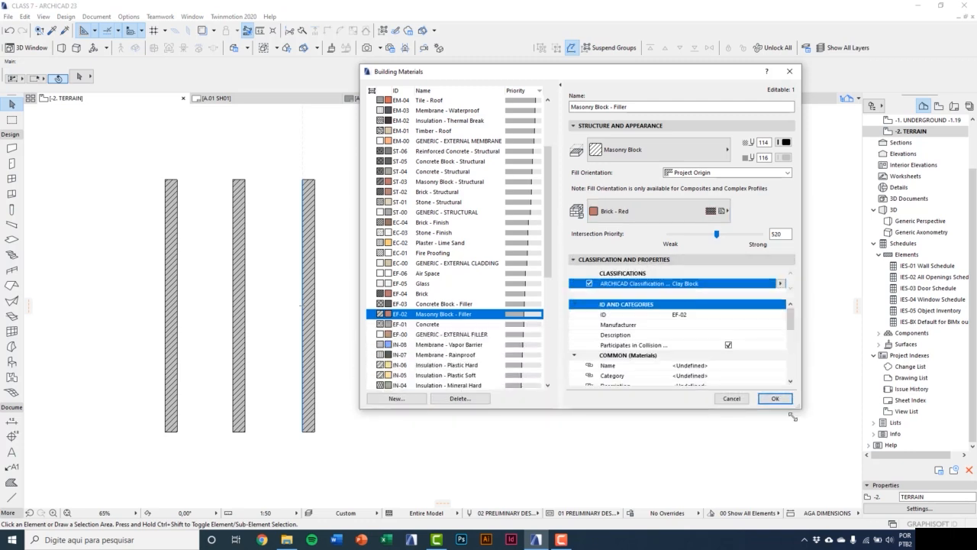
# Enlarge the Building Materials dialog and examine the physical properties of Masonry Block - Filler, from thermal conductivity to embodied carbon.
pyautogui.moveTo(794, 413); pyautogui.dragTo(791, 487)
pyautogui.scroll(-5, 658, 393)
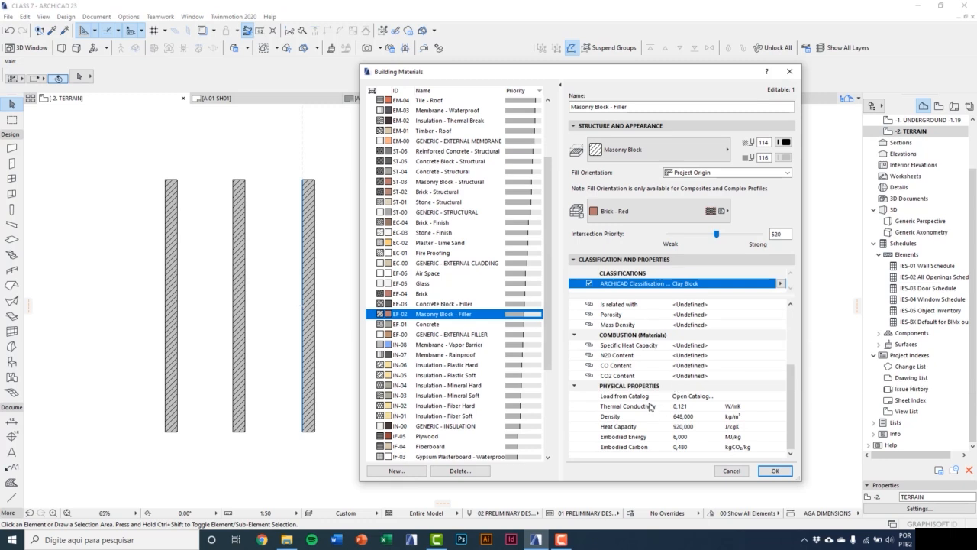
pyautogui.click(649, 407)
pyautogui.click(622, 417)
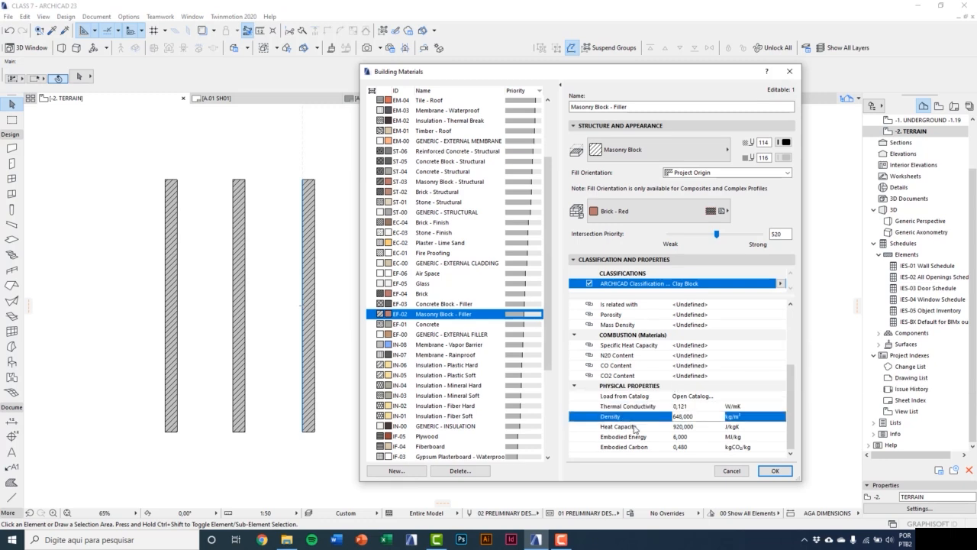
pyautogui.click(633, 427)
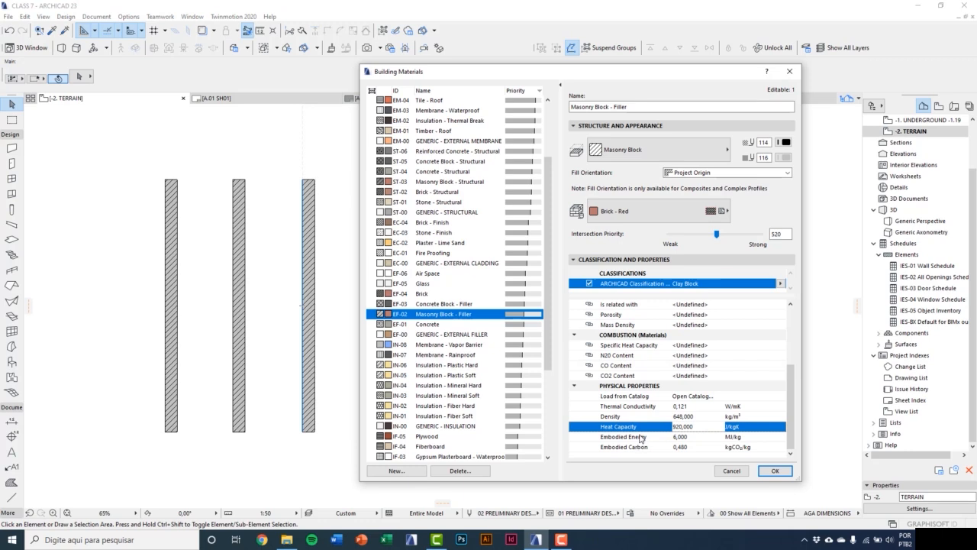
pyautogui.click(640, 438)
pyautogui.click(626, 448)
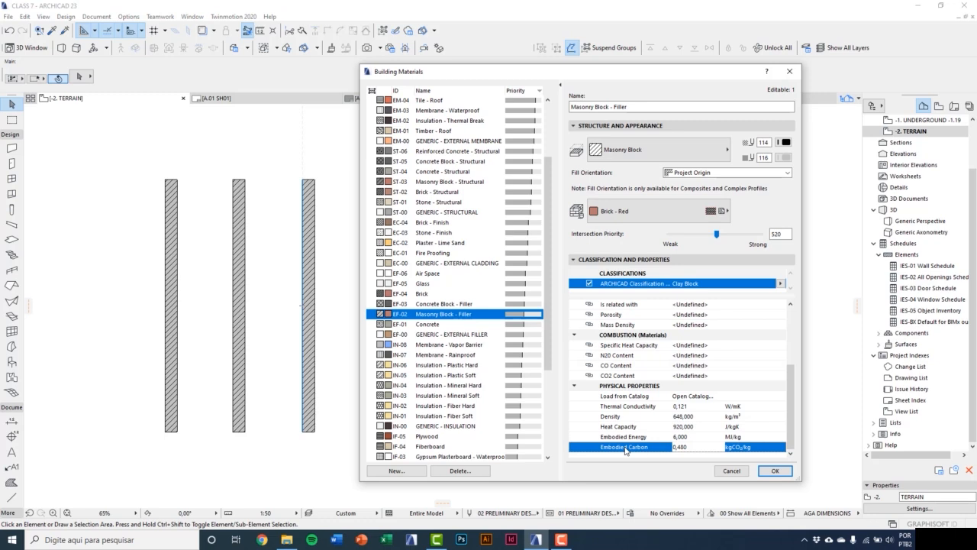
pyautogui.scroll(6, 630, 428)
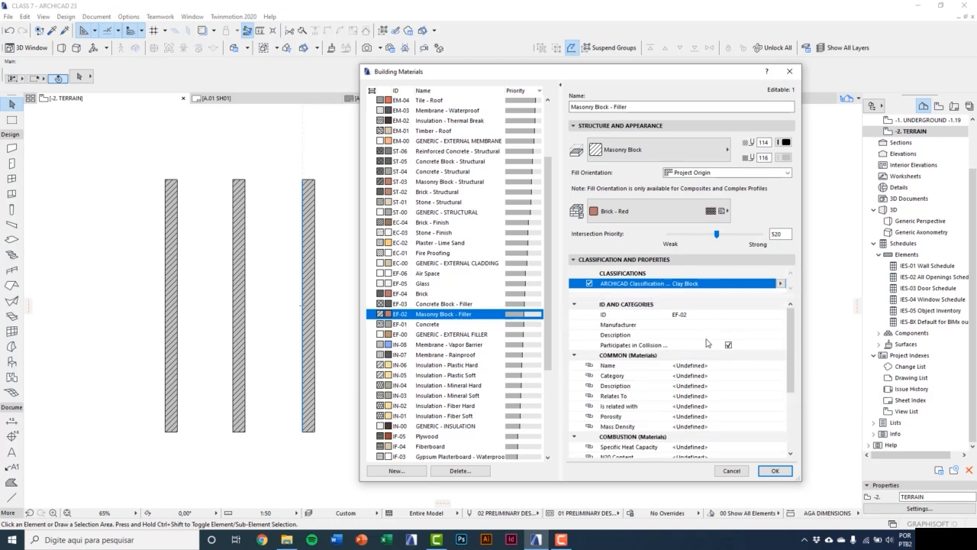
pyautogui.moveTo(790, 372); pyautogui.dragTo(794, 431)
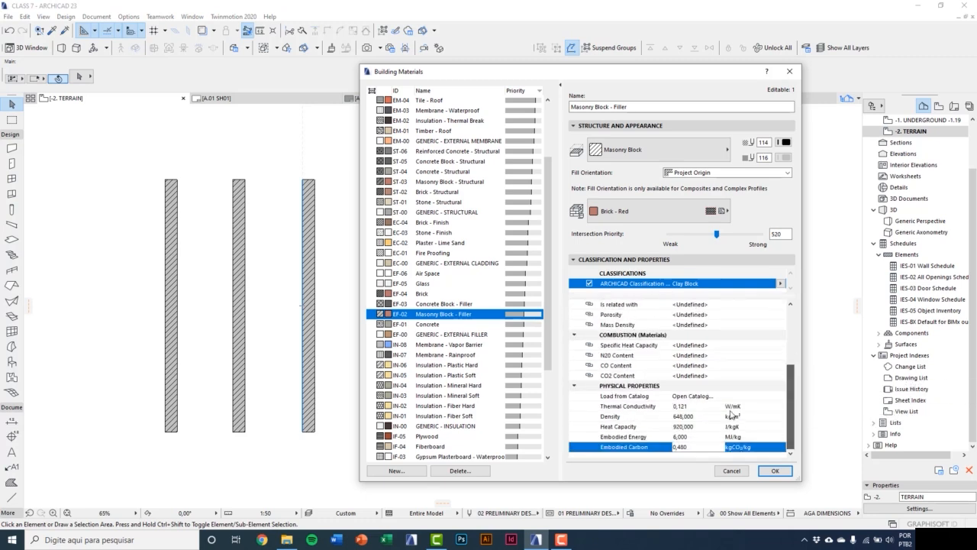
# Open the material catalog for the physical properties of Masonry Block - Filler, enlarge it, and move it over the drawing area.
pyautogui.click(666, 397)
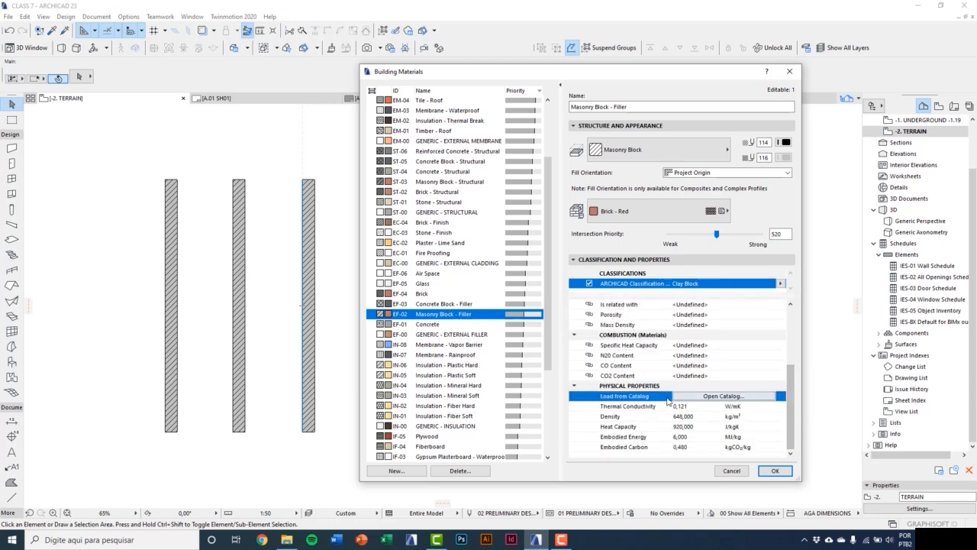
pyautogui.click(752, 397)
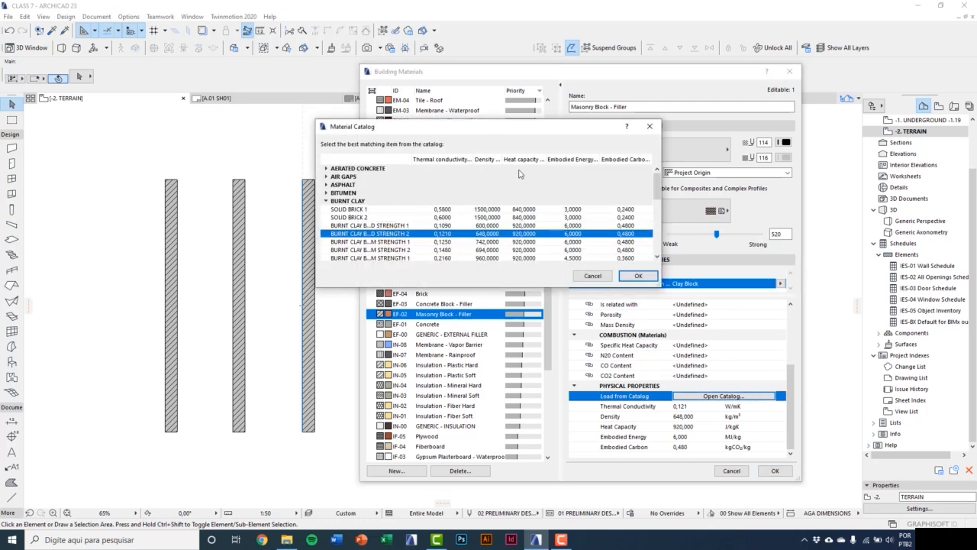
pyautogui.moveTo(660, 287); pyautogui.dragTo(698, 476)
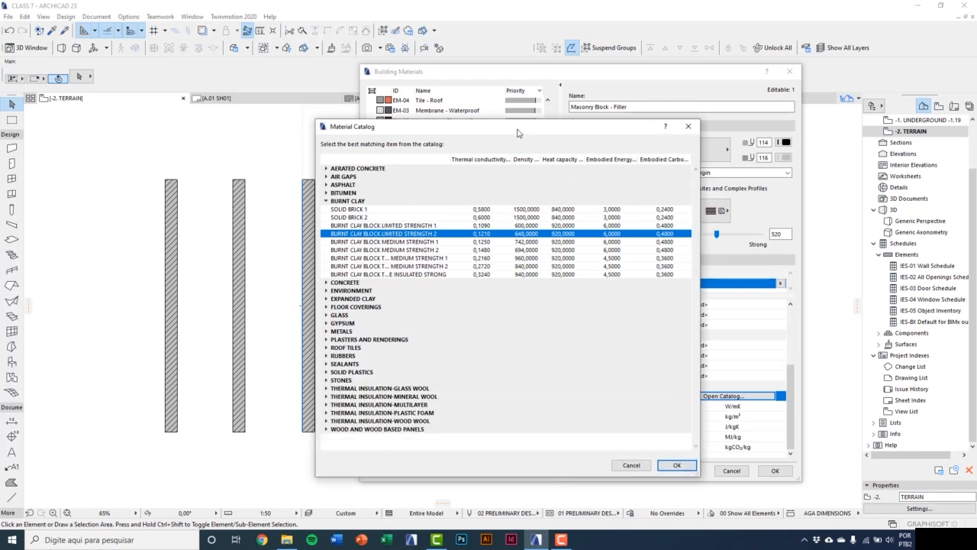
pyautogui.moveTo(517, 133); pyautogui.dragTo(466, 93)
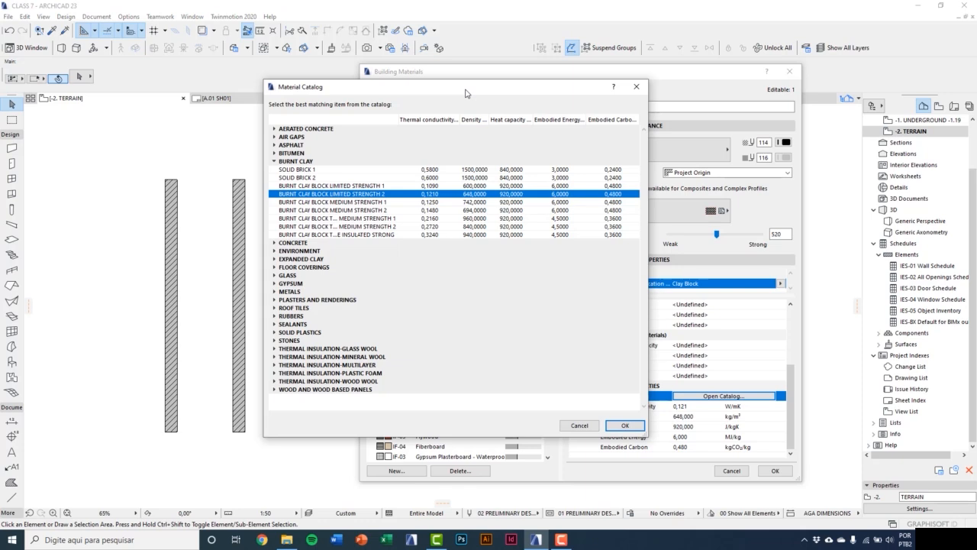
# Examine the Metals entries in the material catalog from aluminum to stainless steel, and close the catalog and the Building Materials settings.
pyautogui.doubleClick(283, 292)
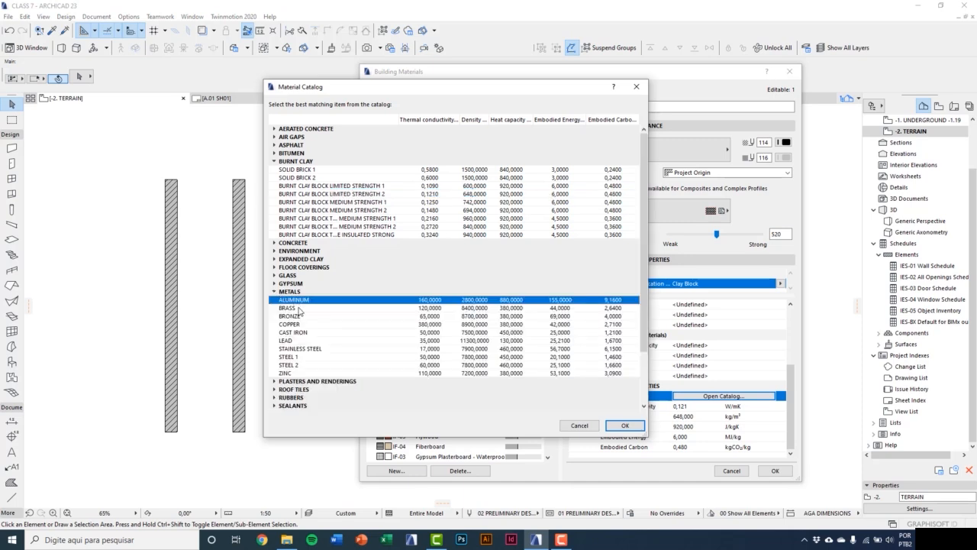
pyautogui.click(300, 308)
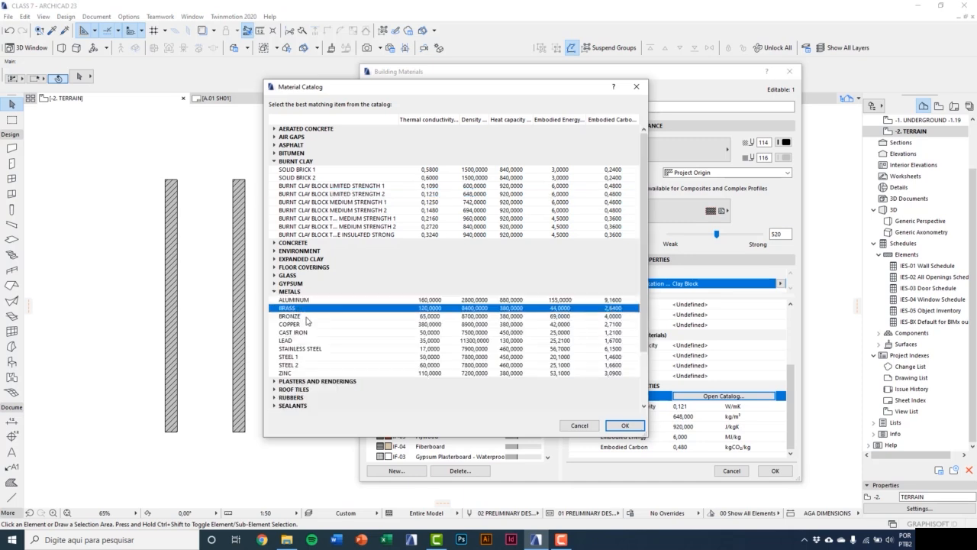
pyautogui.click(306, 316)
pyautogui.click(309, 324)
pyautogui.click(316, 333)
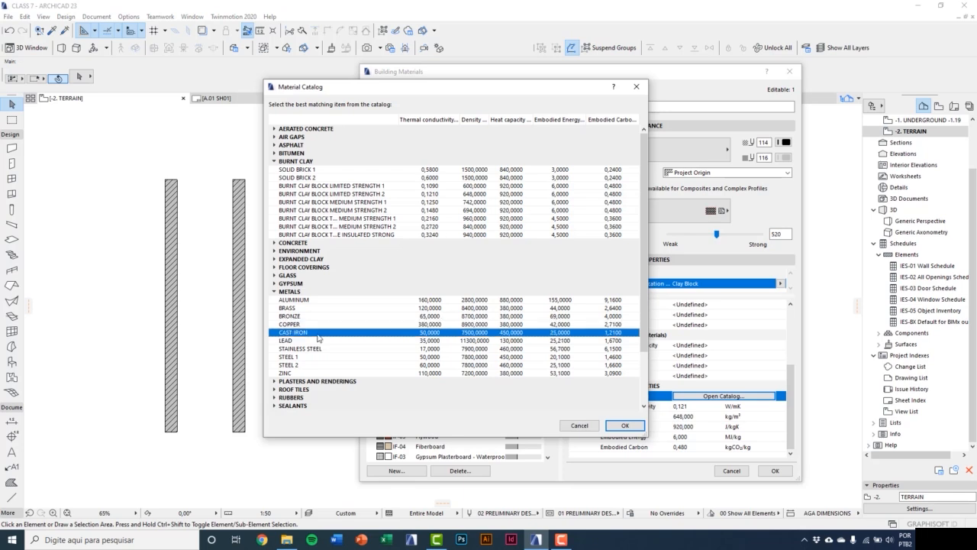
pyautogui.click(307, 341)
pyautogui.click(309, 349)
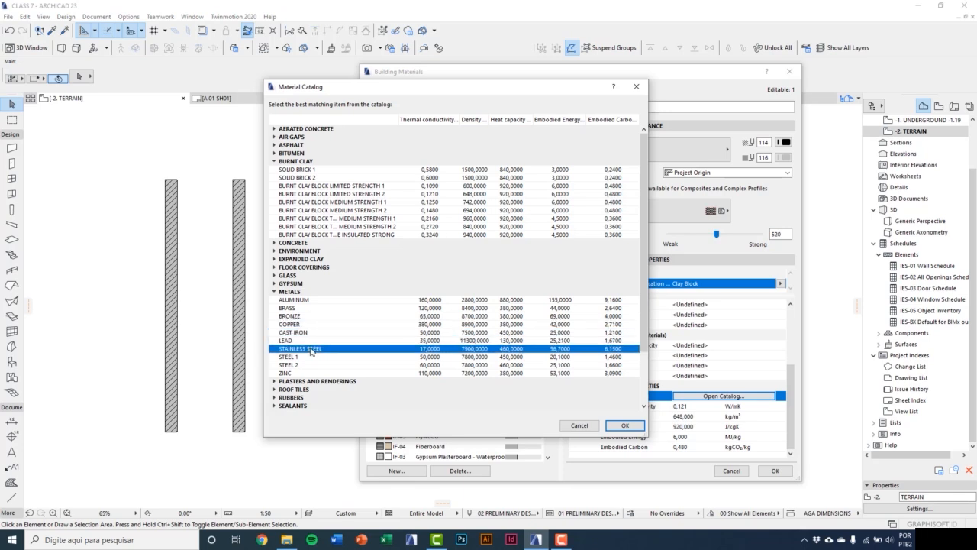
pyautogui.click(612, 429)
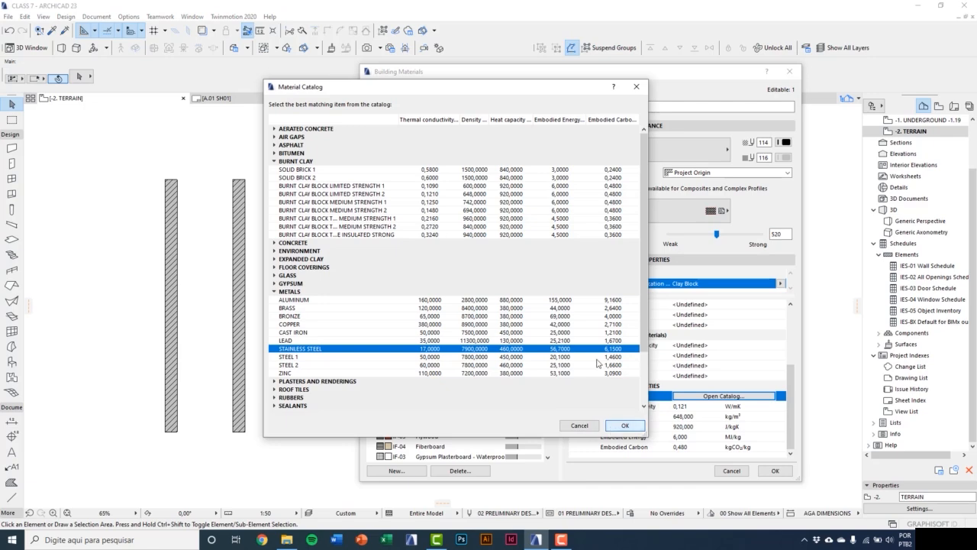
pyautogui.click(636, 86)
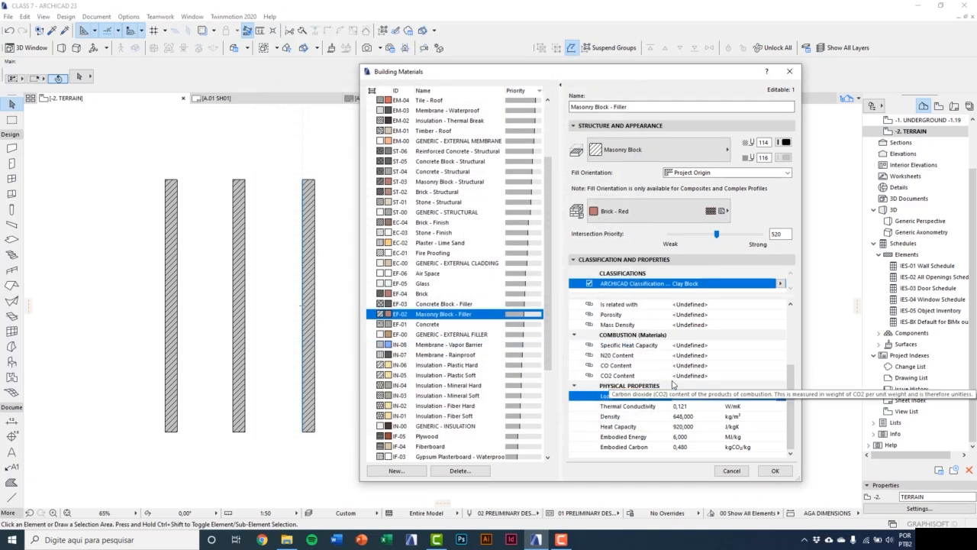
pyautogui.click(775, 471)
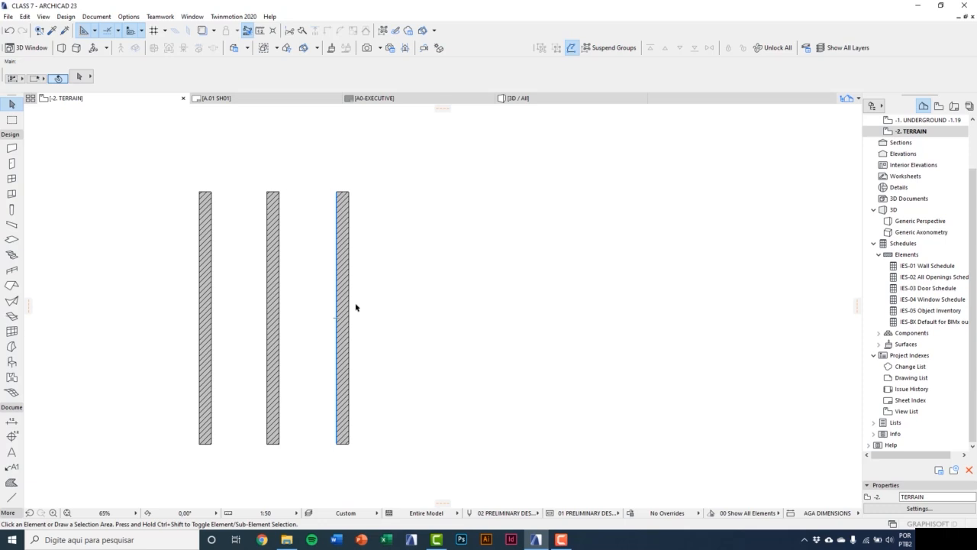
# Override only the background cut fill pen of the rightmost wall, using pen 135.
pyautogui.click(350, 303)
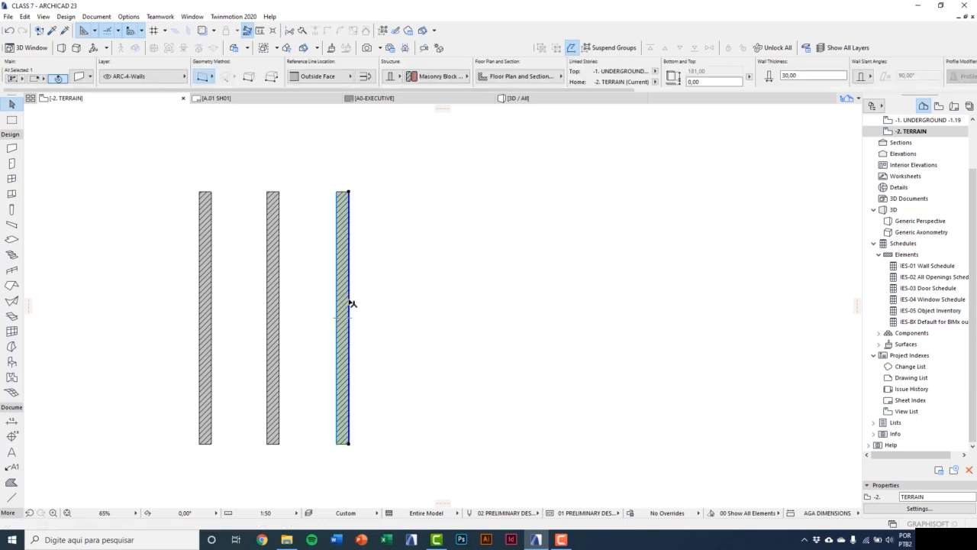
pyautogui.click(351, 301)
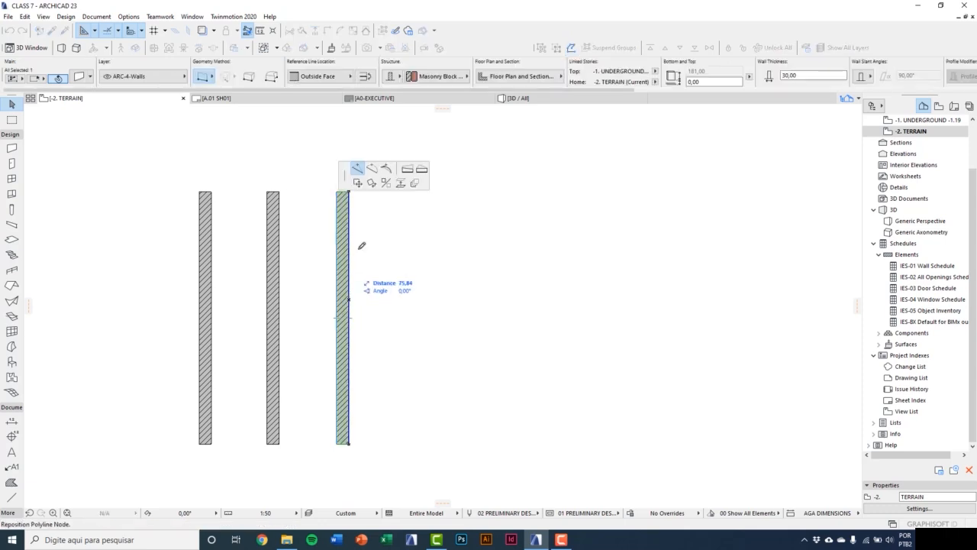
pyautogui.press('Escape')
pyautogui.click(526, 81)
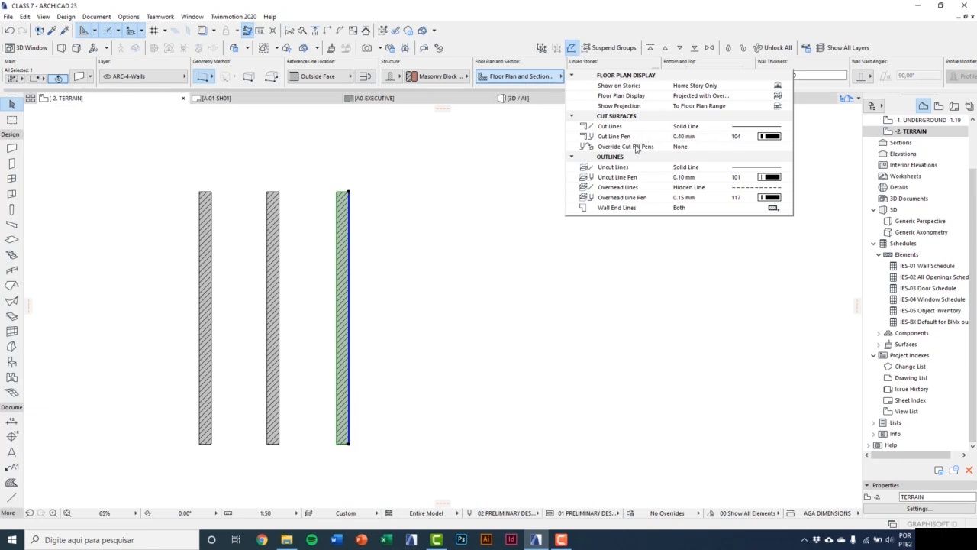
pyautogui.click(687, 147)
pyautogui.click(787, 148)
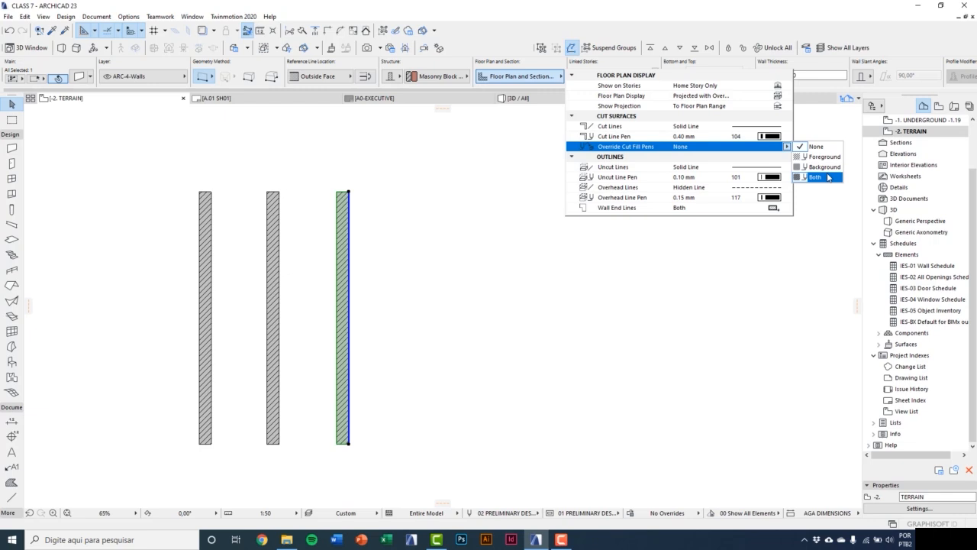
pyautogui.click(824, 168)
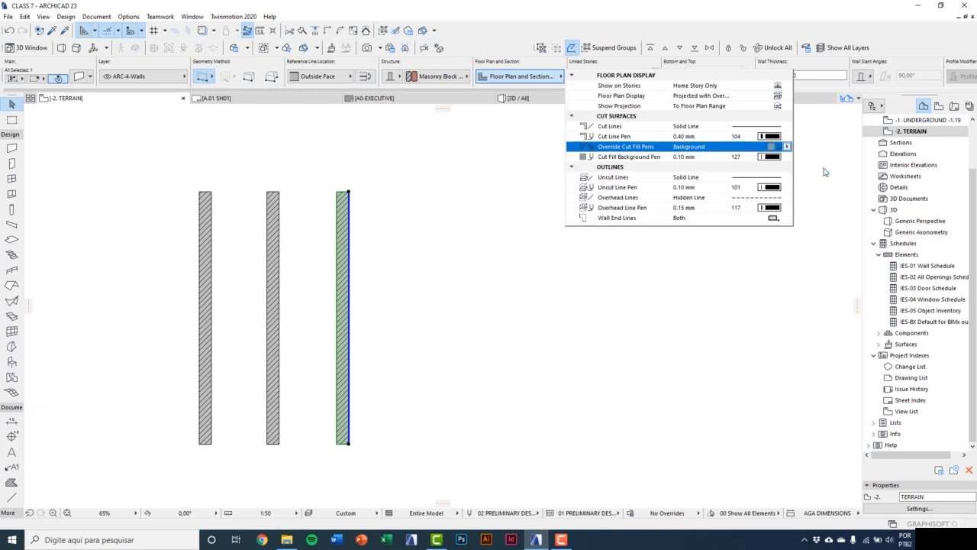
pyautogui.click(787, 157)
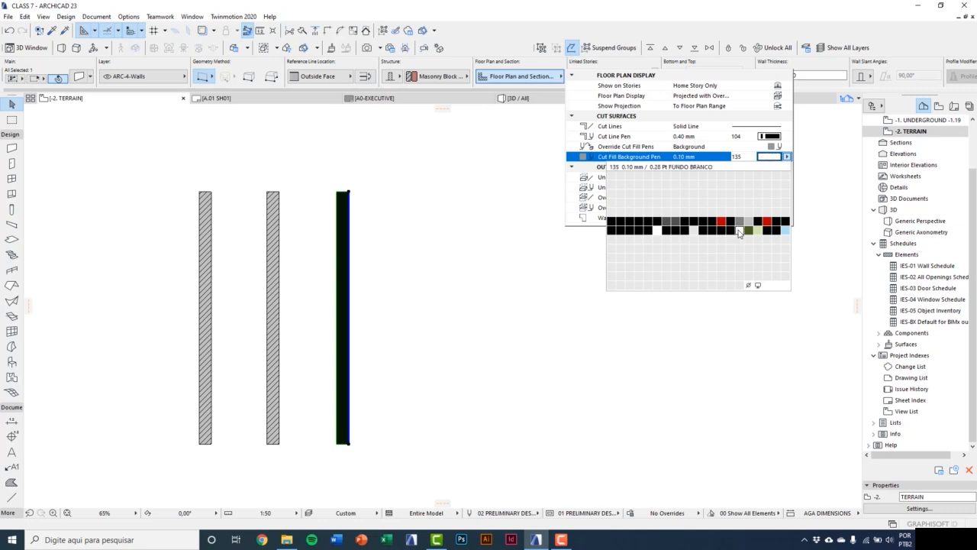
pyautogui.click(738, 231)
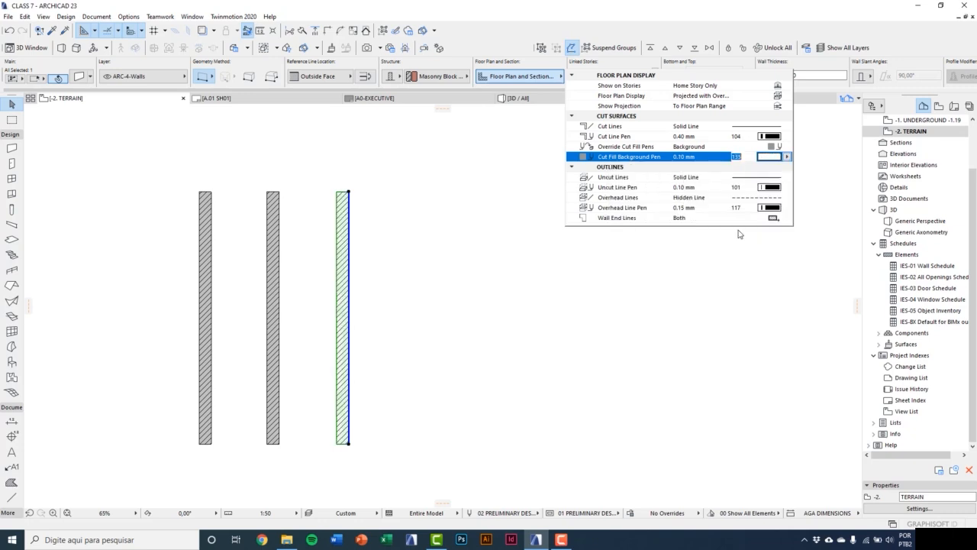
pyautogui.click(501, 268)
pyautogui.scroll(4, 343, 216)
pyautogui.scroll(-2, 368, 181)
pyautogui.scroll(-1, 415, 175)
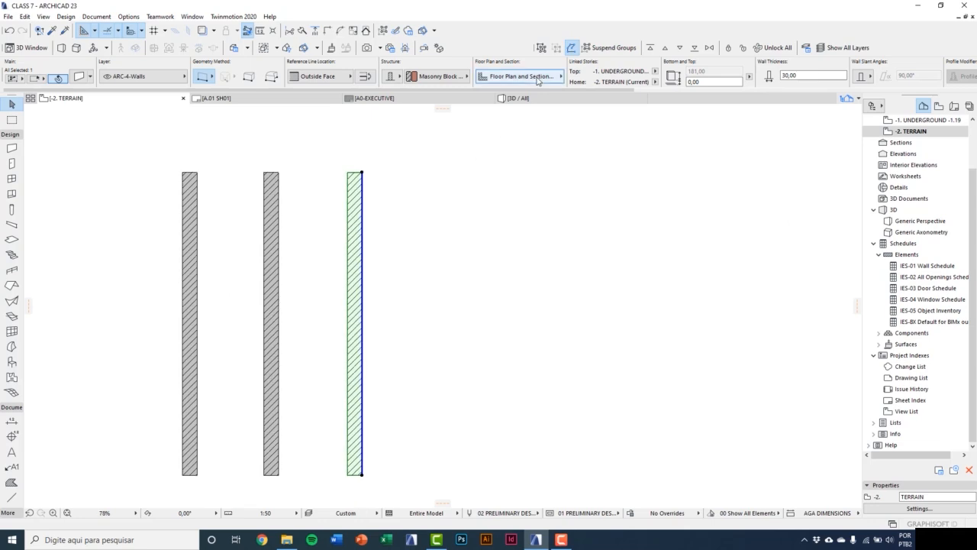
# Set the rightmost wall's cut fill pen override to Both in its floor plan and section settings.
pyautogui.click(519, 75)
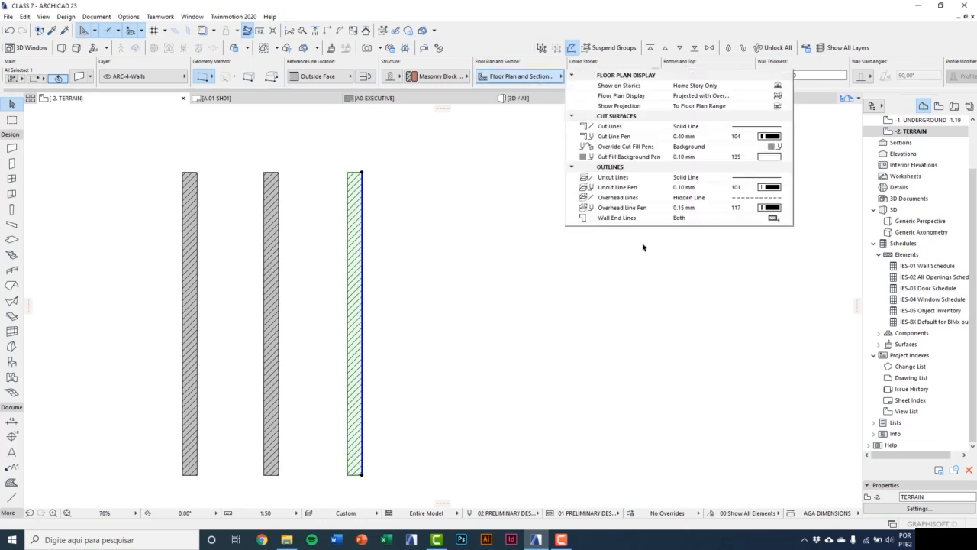
pyautogui.click(785, 147)
pyautogui.click(783, 157)
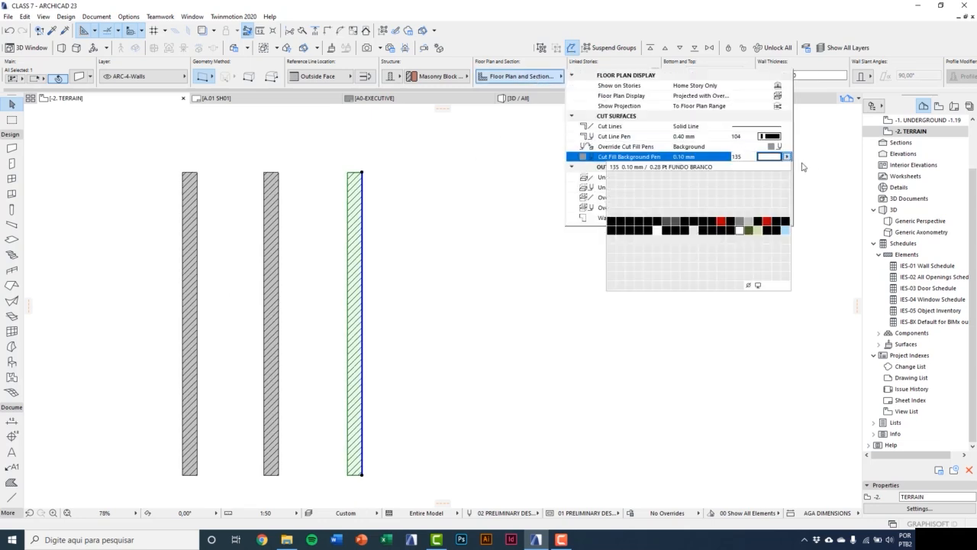
pyautogui.click(786, 158)
pyautogui.click(787, 158)
pyautogui.click(787, 157)
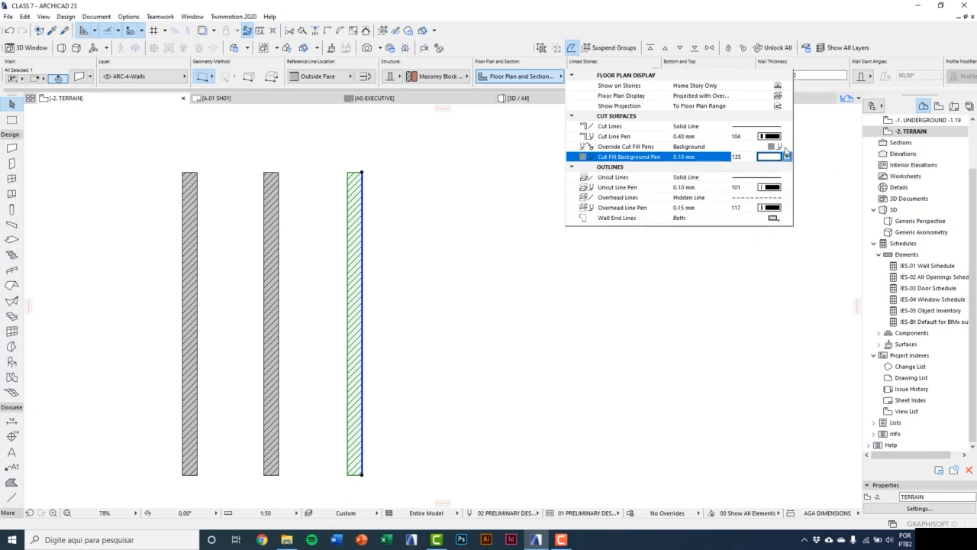
pyautogui.click(786, 146)
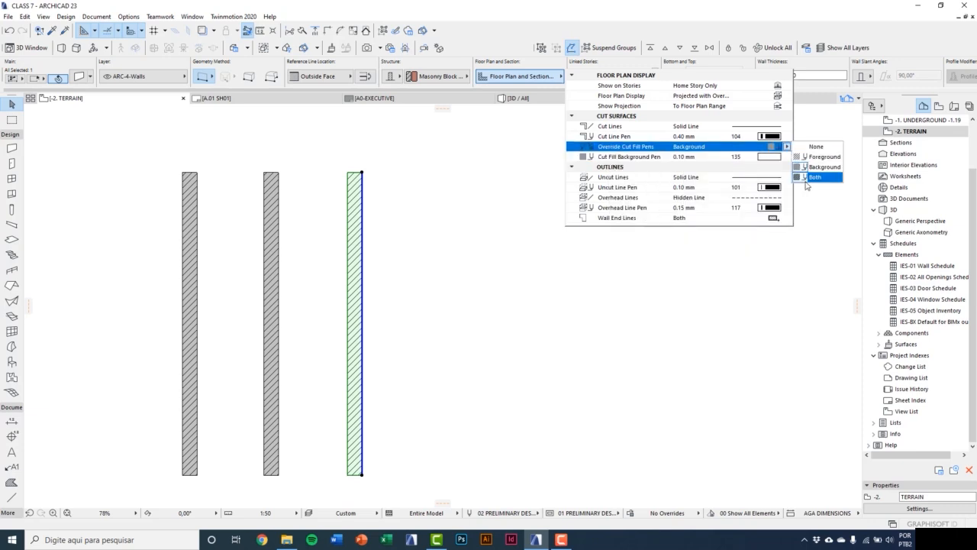
pyautogui.click(807, 180)
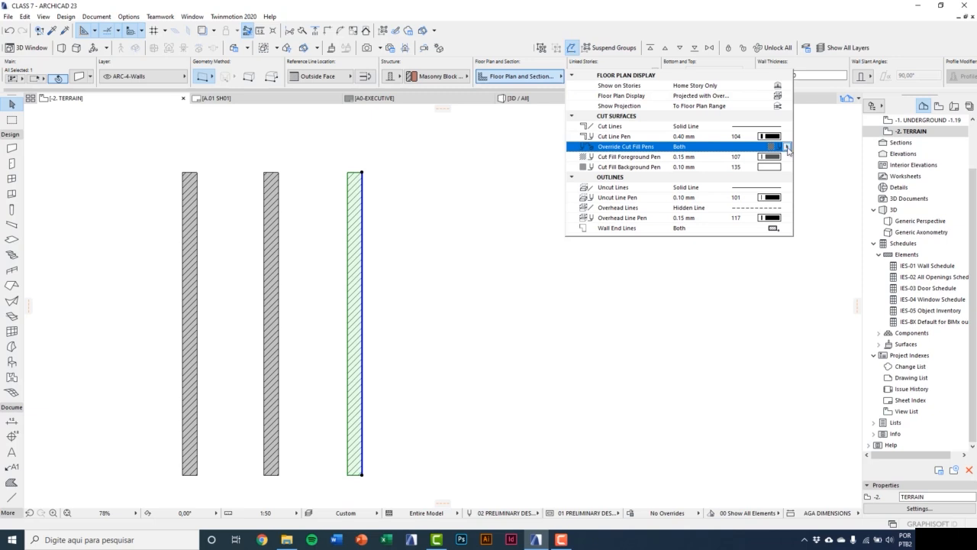
# Set both the cut fill background pen and the cut fill foreground pen of the rightmost wall to 115.
pyautogui.click(787, 147)
pyautogui.click(787, 166)
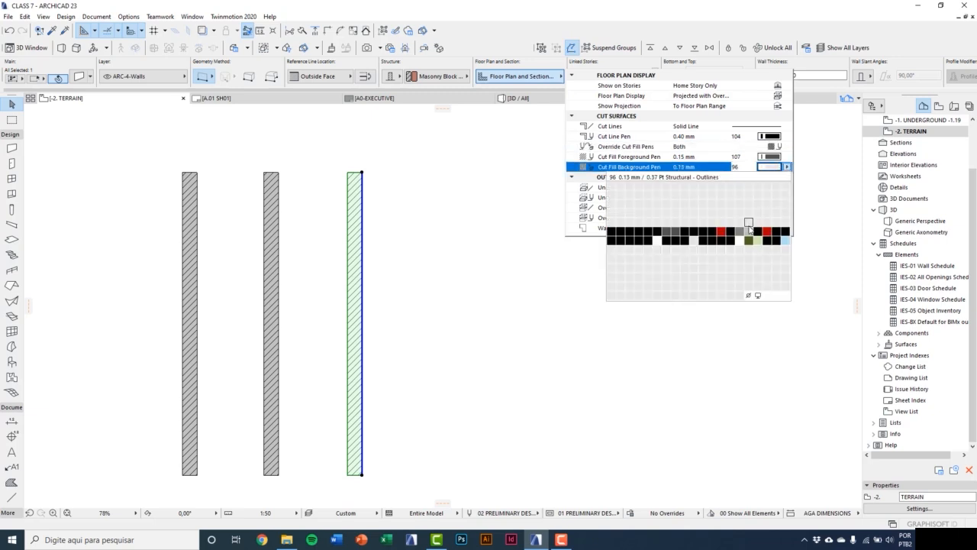
pyautogui.click(739, 231)
pyautogui.click(787, 156)
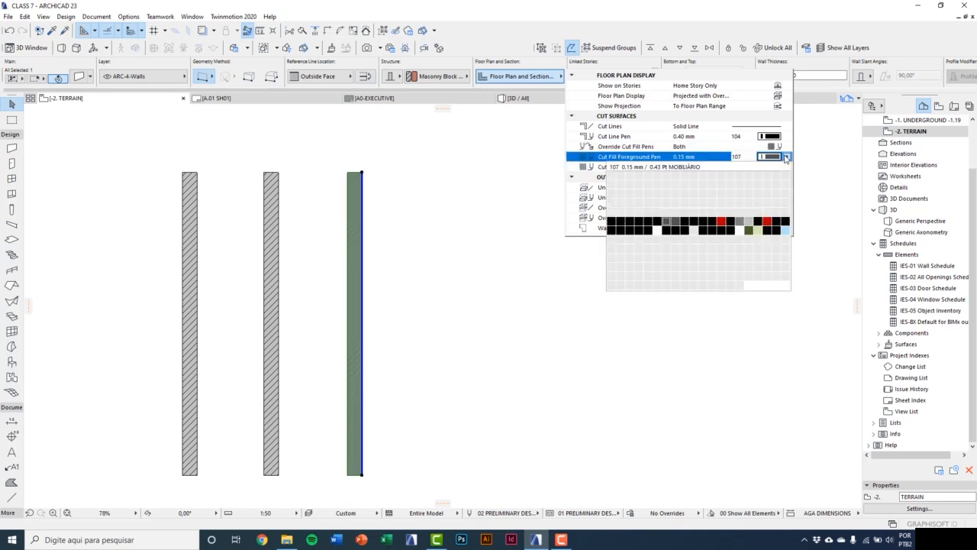
pyautogui.click(740, 223)
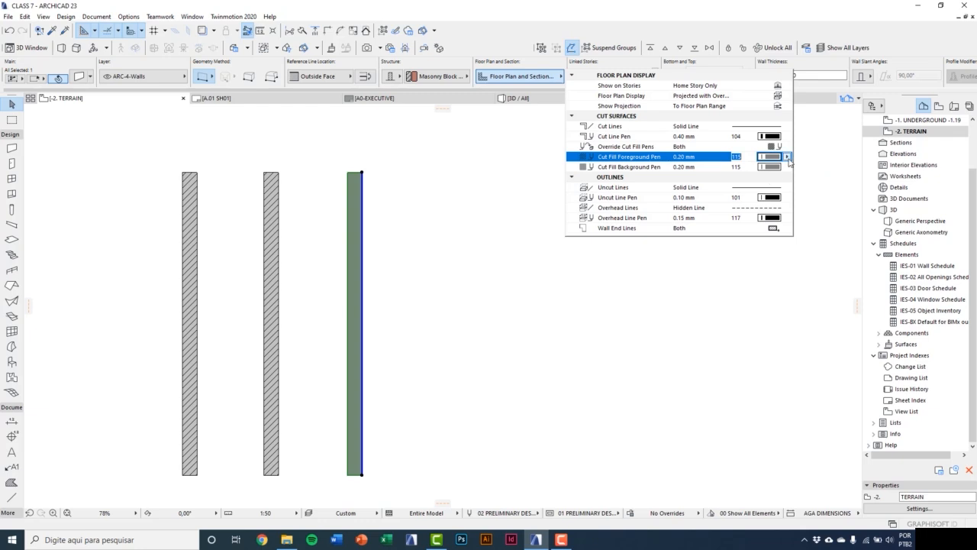
pyautogui.click(435, 246)
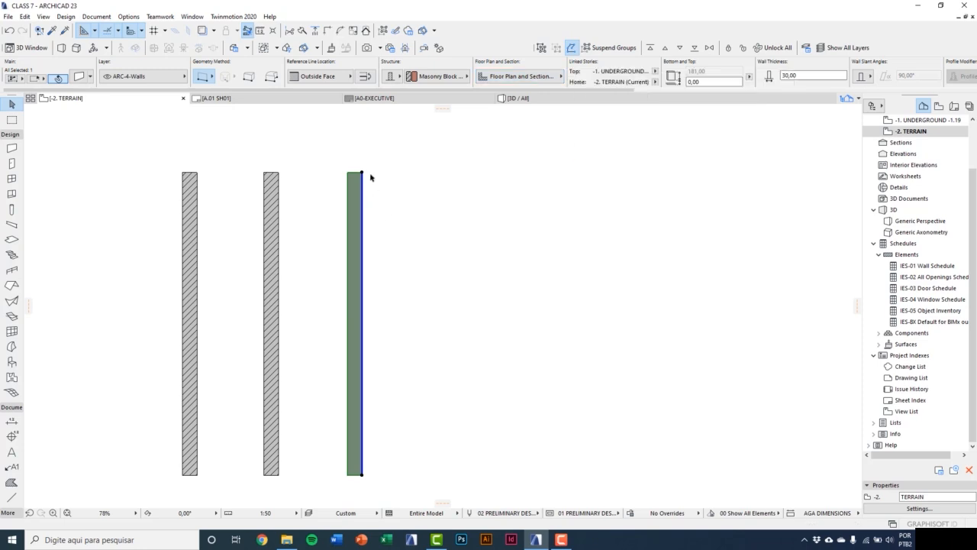
# Check the building material choices for the rightmost wall without changing them, and deselect the wall.
pyautogui.click(440, 77)
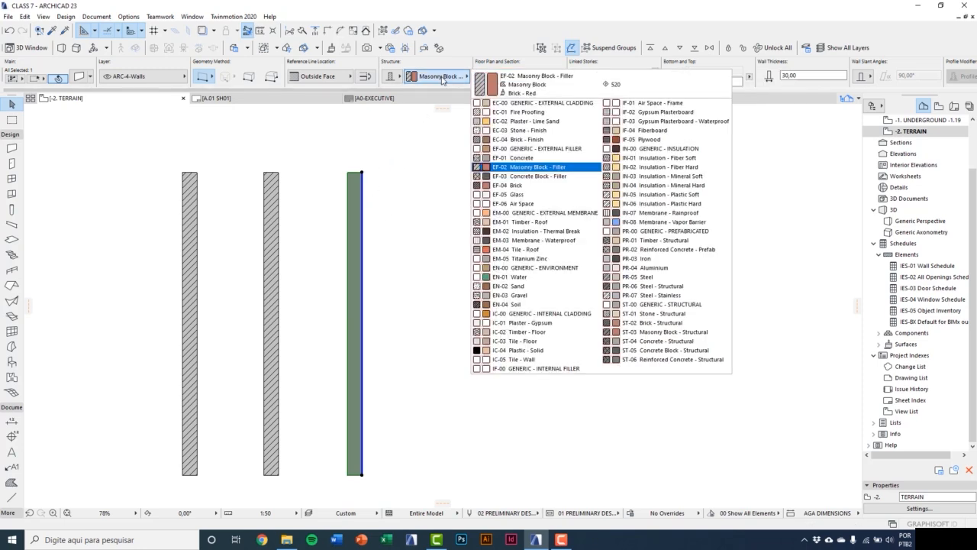
pyautogui.click(442, 81)
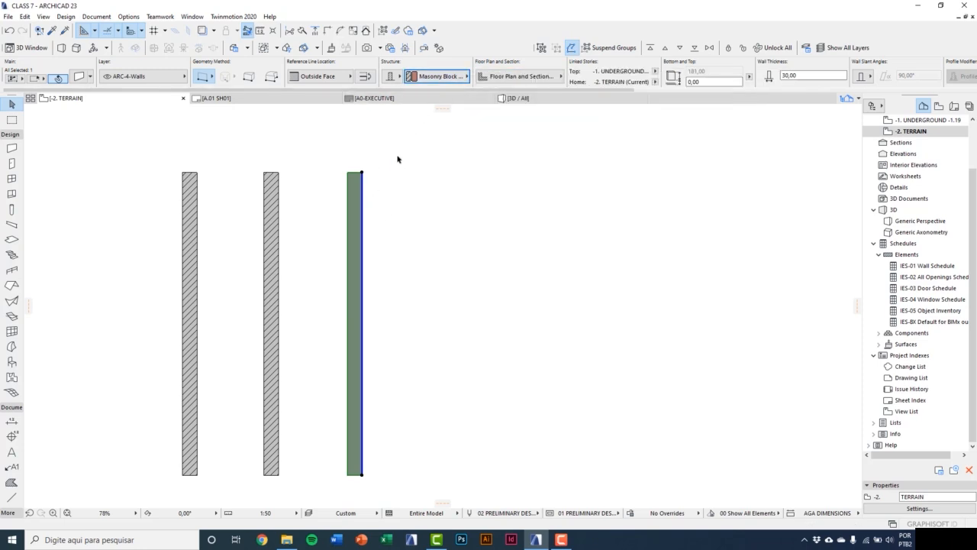
pyautogui.click(402, 228)
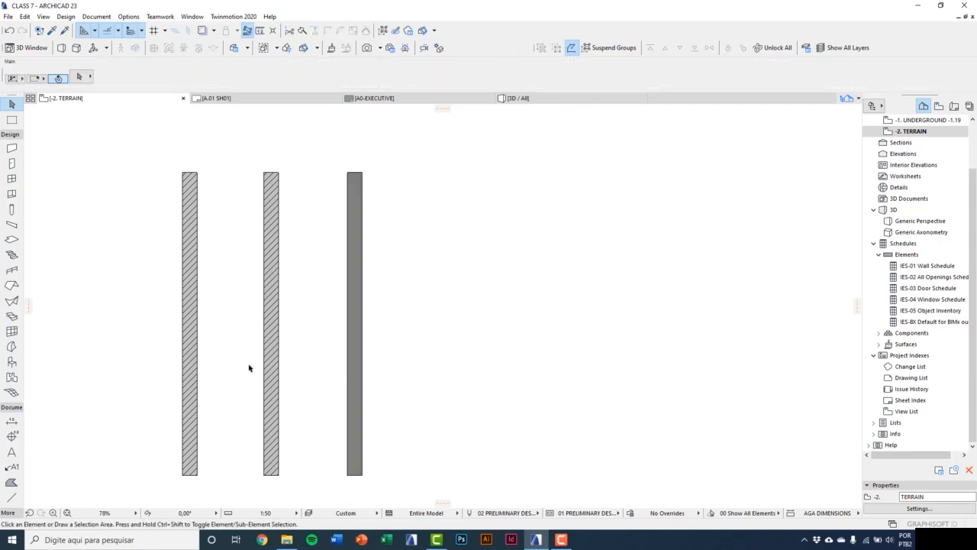
# Change the leftmost wall's structure to the composite 140 Block Insulated Cavity, and deselect the wall.
pyautogui.click(194, 345)
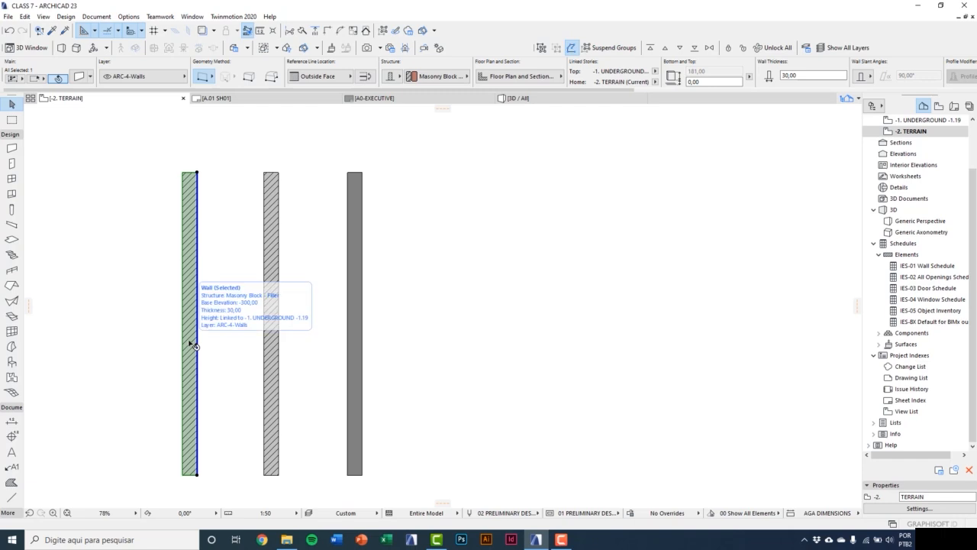
pyautogui.click(397, 76)
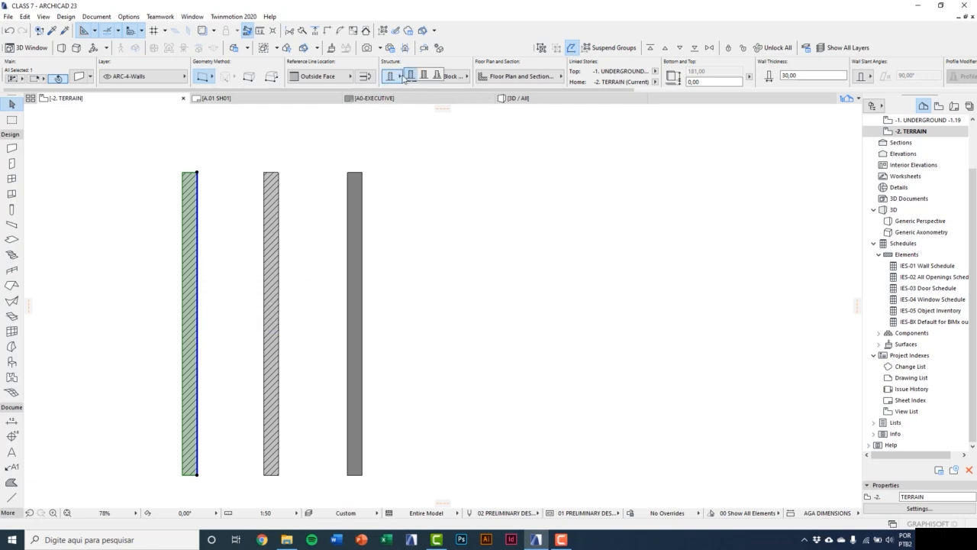
pyautogui.click(411, 75)
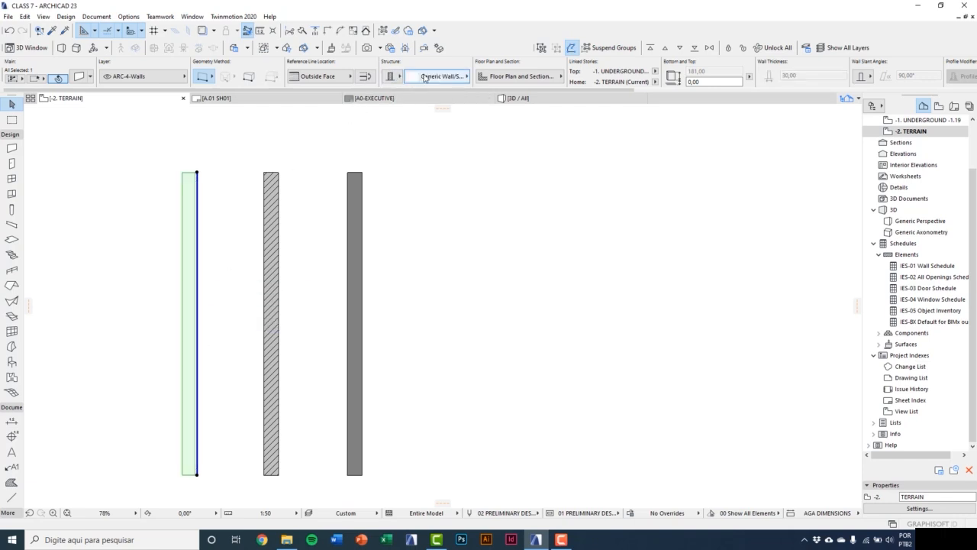
pyautogui.click(81, 77)
pyautogui.click(381, 139)
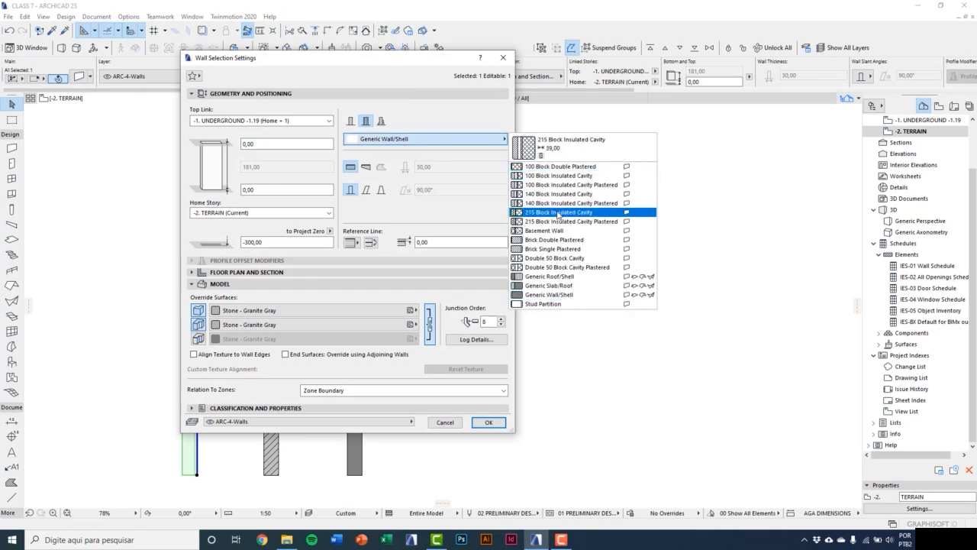
pyautogui.click(559, 194)
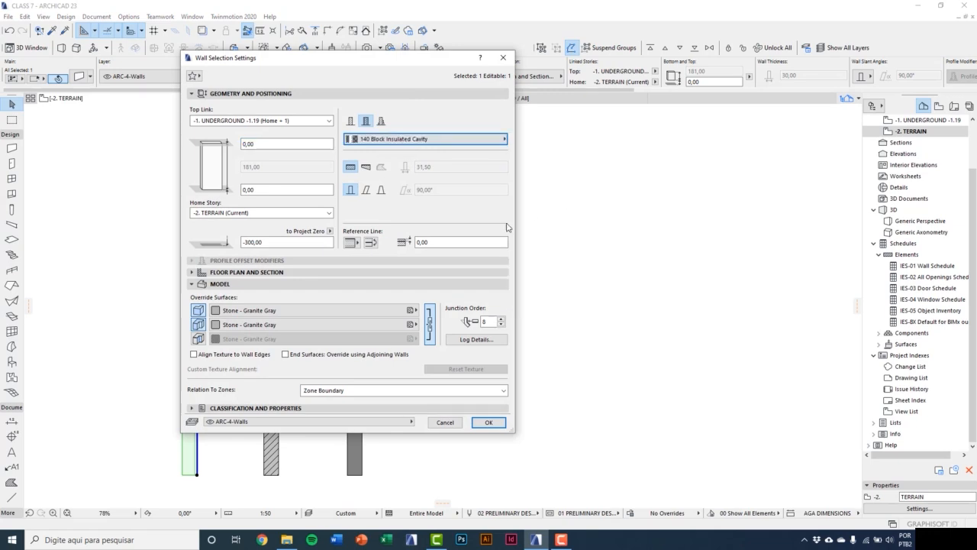
pyautogui.click(489, 422)
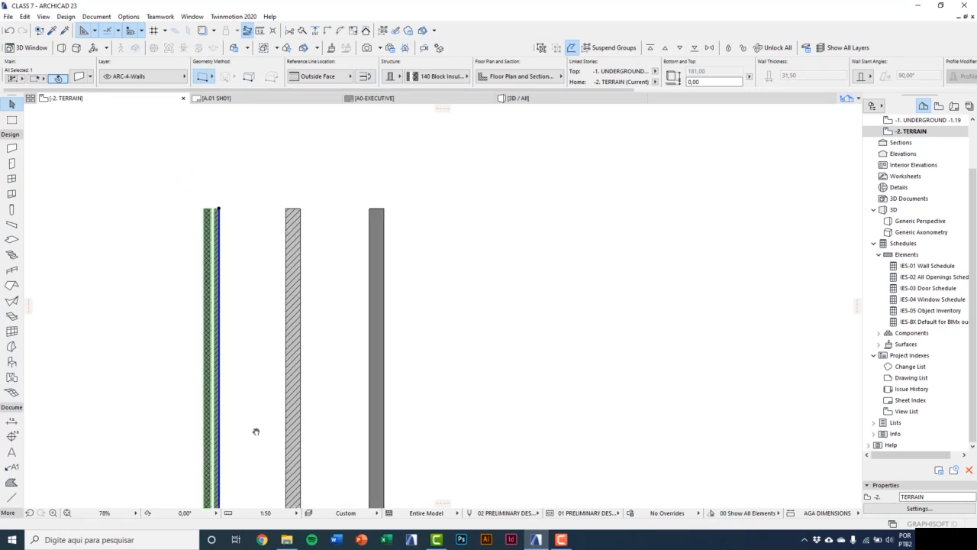
pyautogui.scroll(4, 214, 221)
pyautogui.scroll(3, 214, 221)
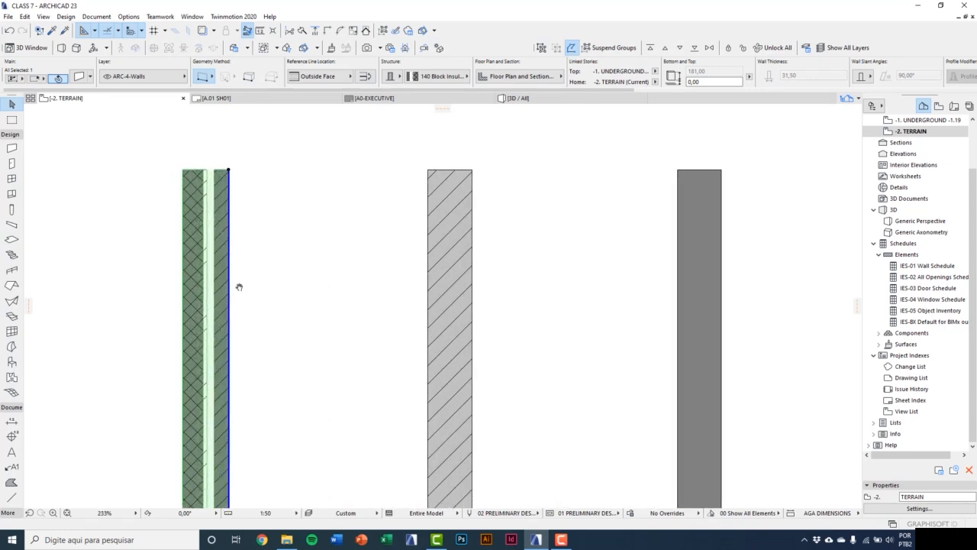
pyautogui.press('Escape')
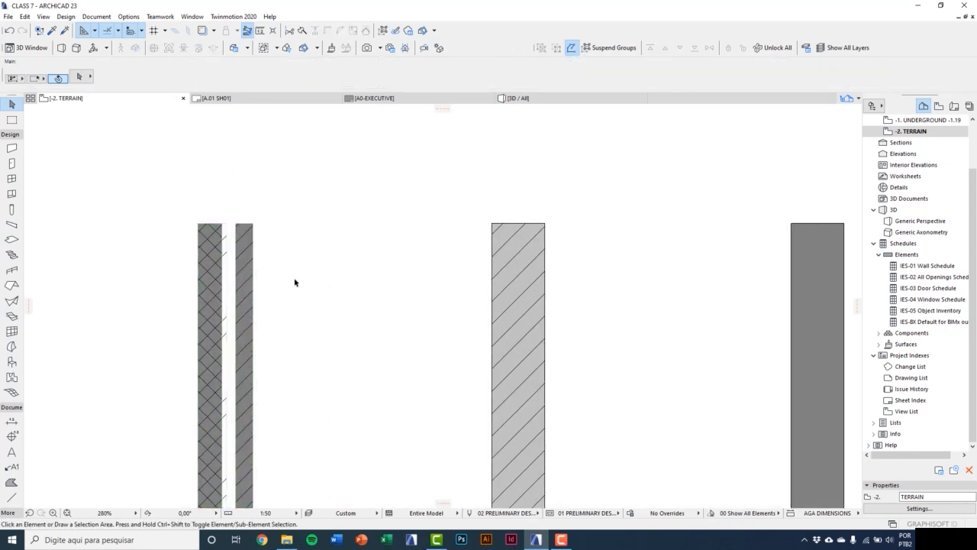
# In the 3D window, turn off the edge surface override of the 140 Block Insulated Cavity wall.
pyautogui.press('F3')
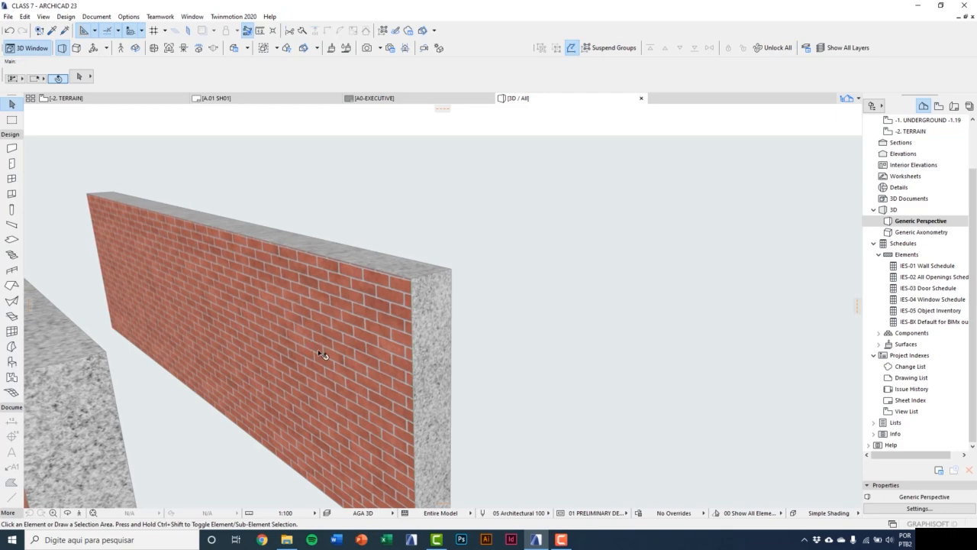
pyautogui.scroll(-3, 326, 341)
pyautogui.scroll(-3, 297, 341)
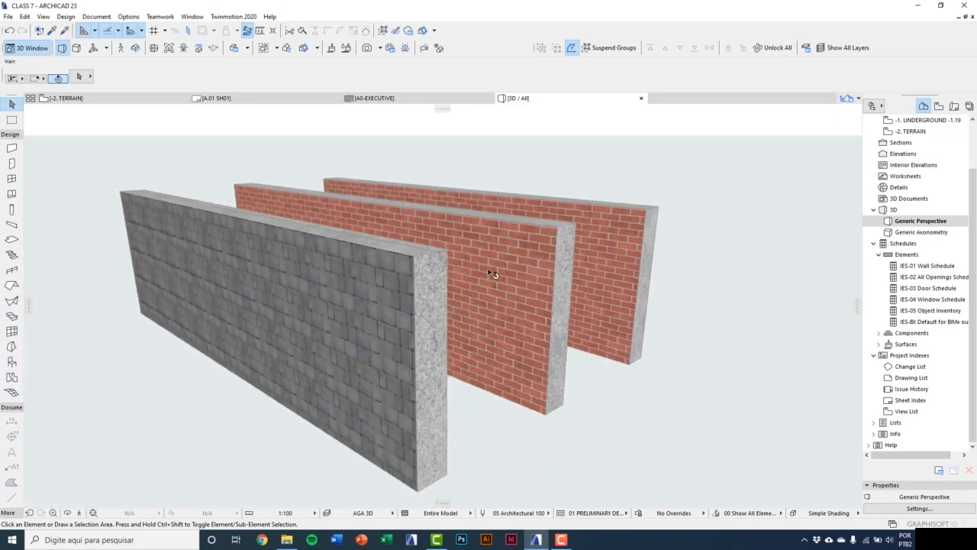
pyautogui.scroll(2, 412, 277)
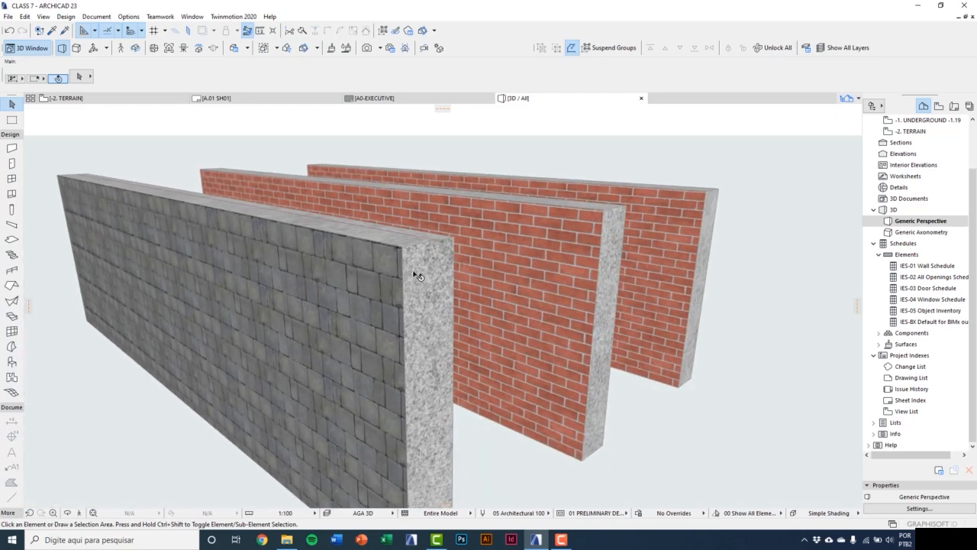
pyautogui.moveTo(413, 271)
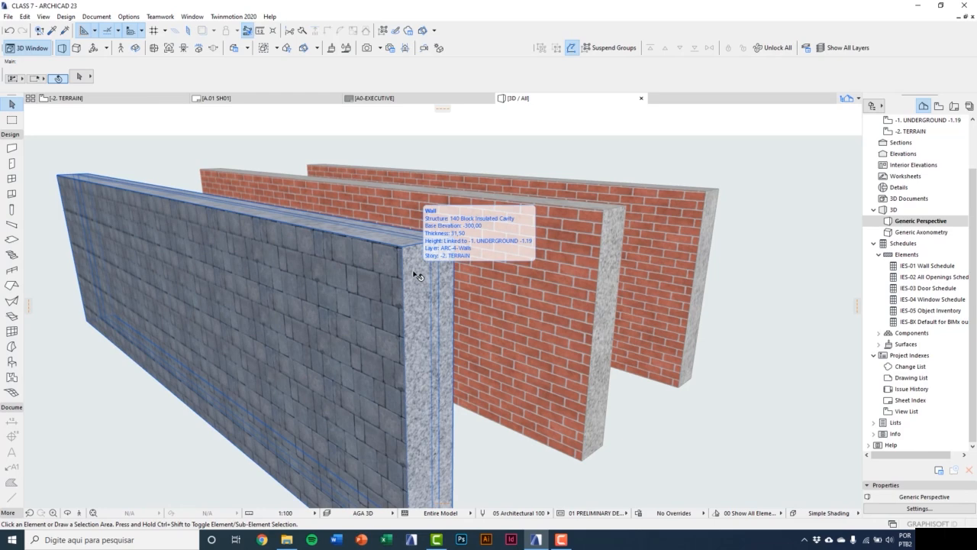
pyautogui.click(413, 271)
pyautogui.moveTo(413, 273); pyautogui.dragTo(374, 334, button='middle')
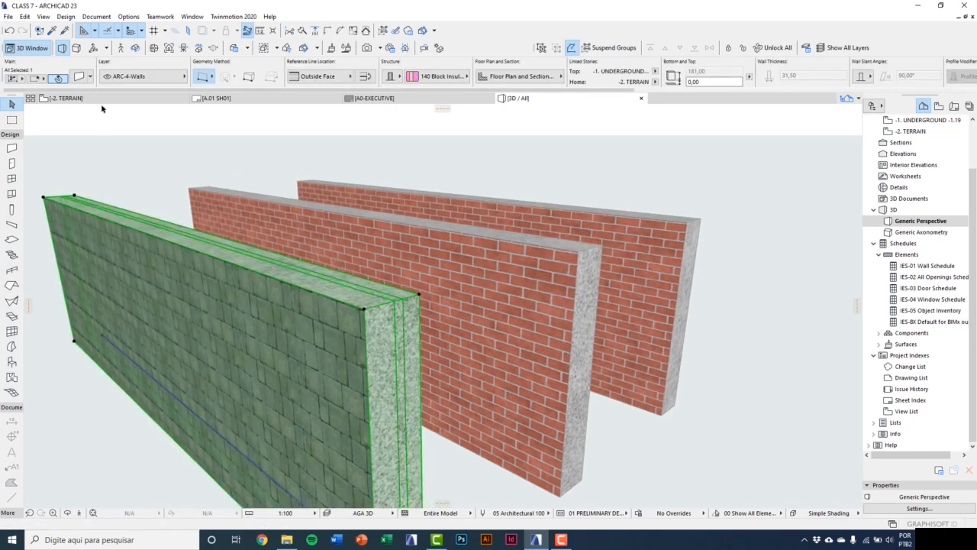
pyautogui.click(83, 78)
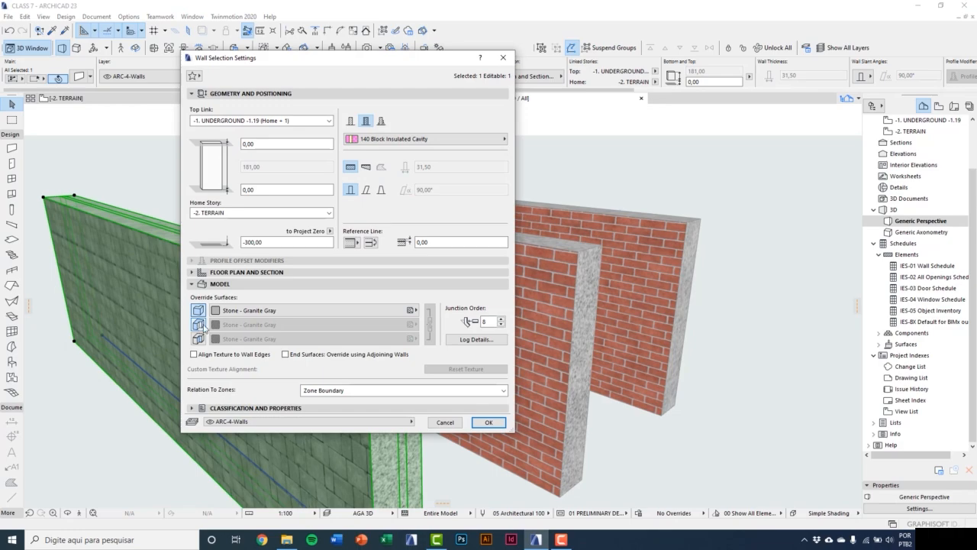
pyautogui.click(489, 422)
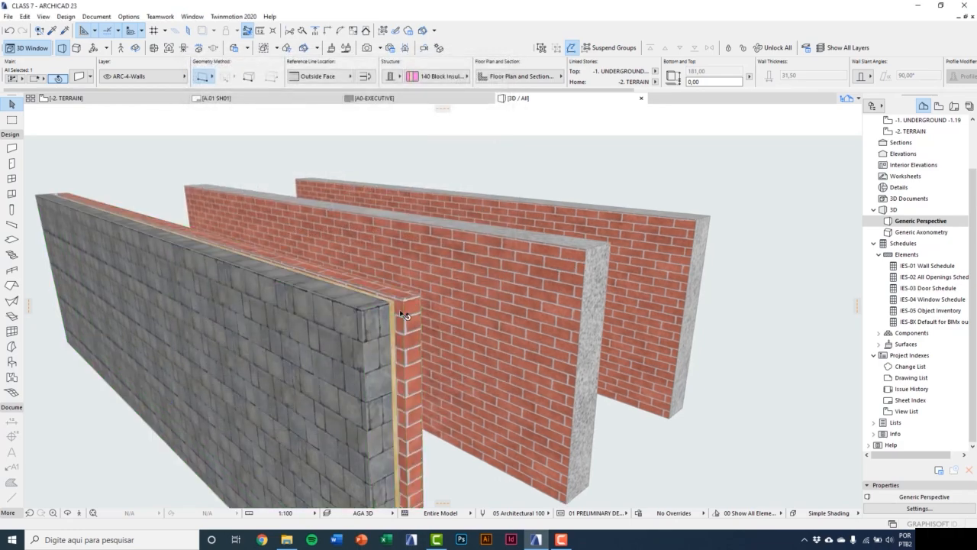
# Inspect the composite wall's exposed layers, and override its edge surface again with Stone - Granite Gray.
pyautogui.scroll(3, 400, 316)
pyautogui.press('o')
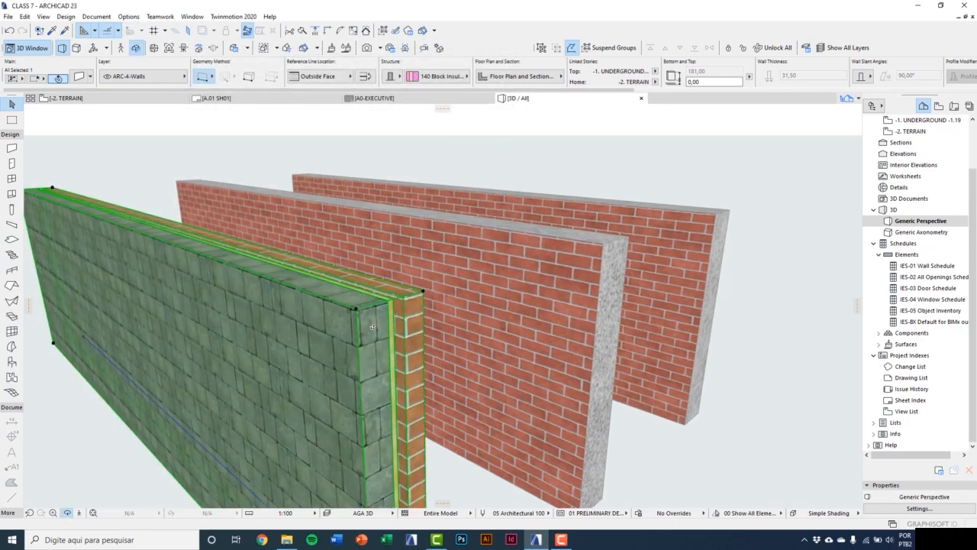
pyautogui.moveTo(368, 326); pyautogui.dragTo(307, 321)
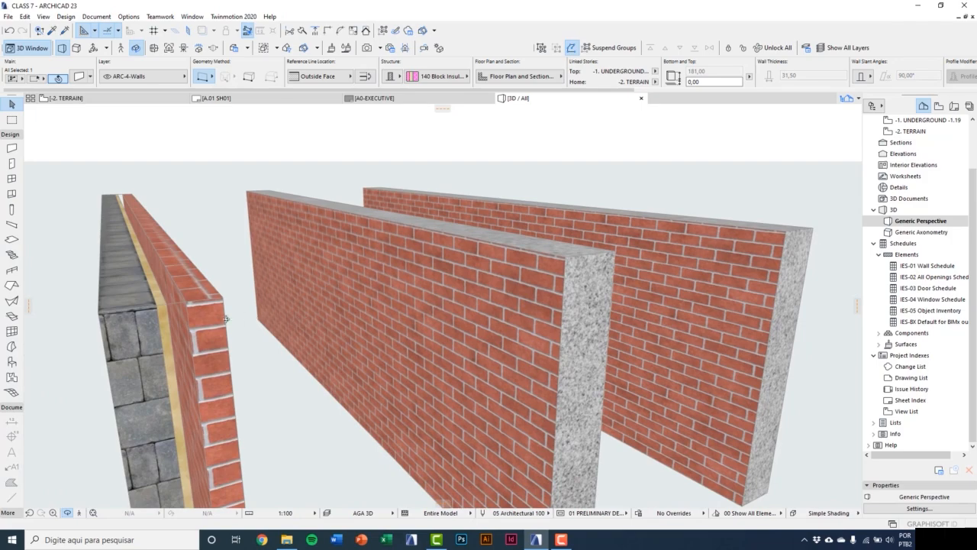
pyautogui.moveTo(224, 319); pyautogui.dragTo(258, 332)
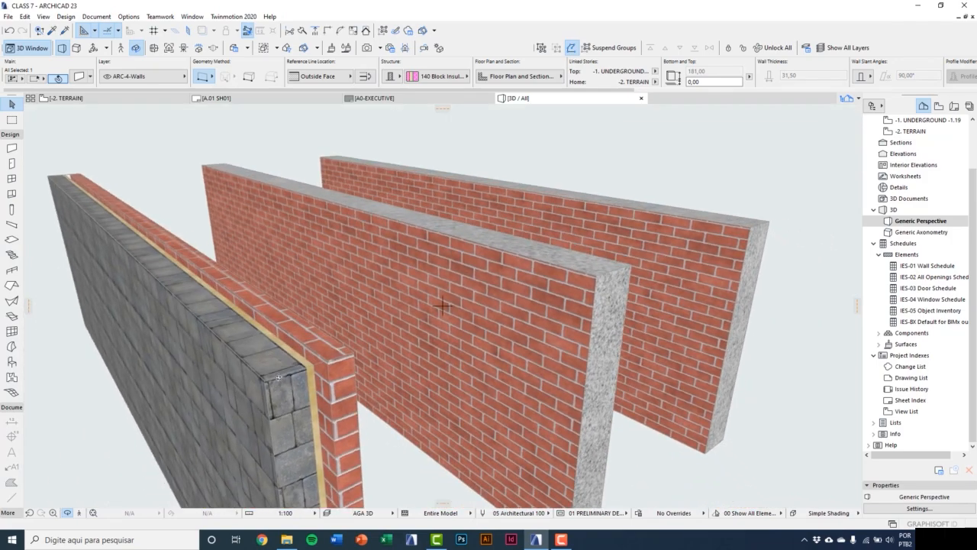
pyautogui.press('Escape')
pyautogui.click(80, 77)
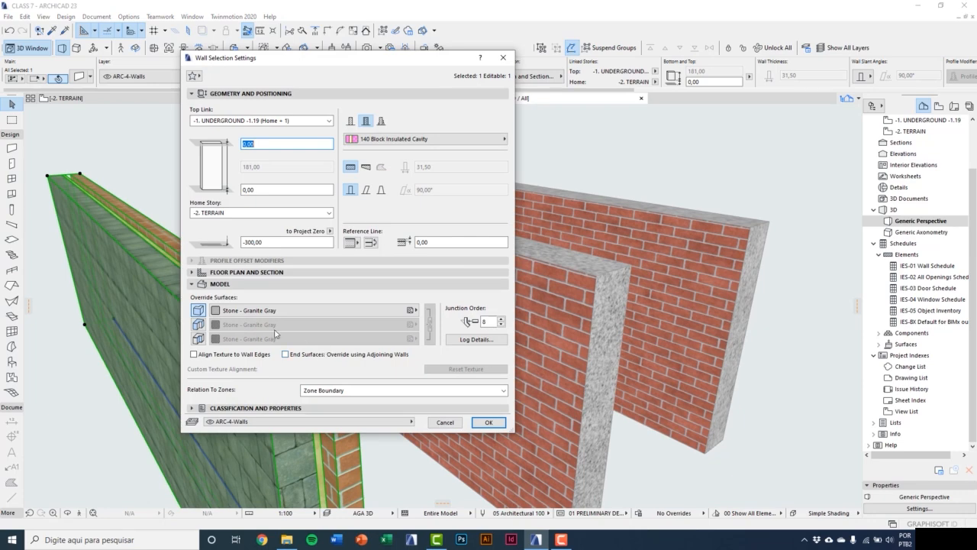
pyautogui.click(199, 324)
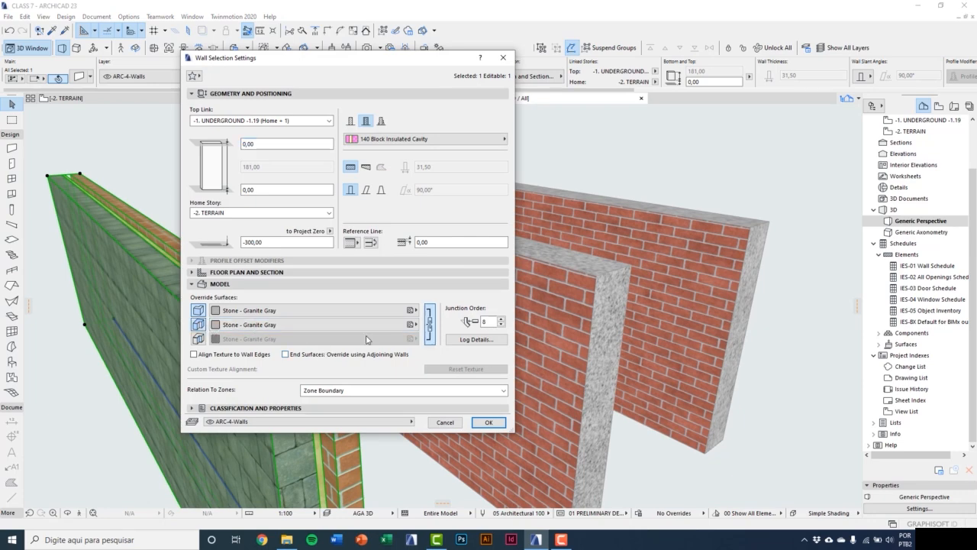
pyautogui.click(488, 422)
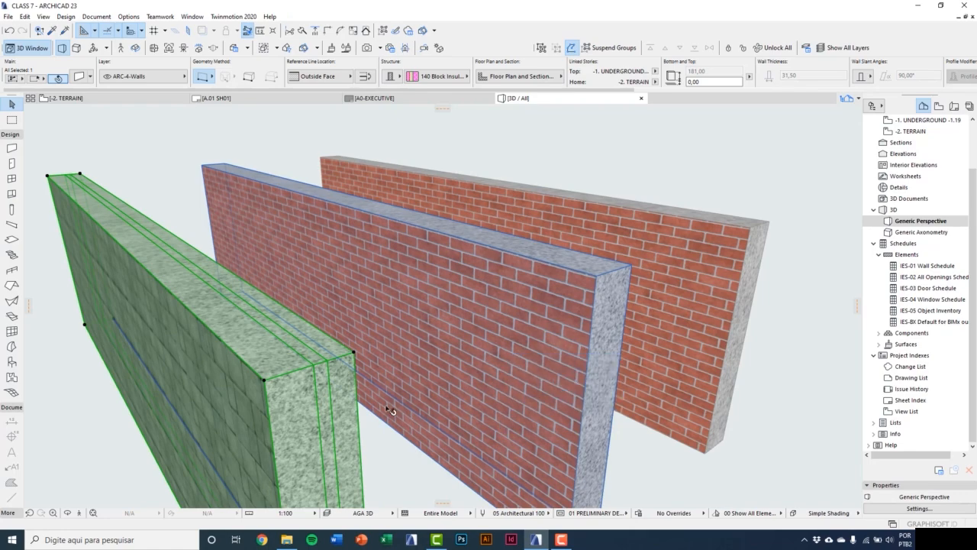
pyautogui.moveTo(324, 390); pyautogui.dragTo(326, 361, button='middle')
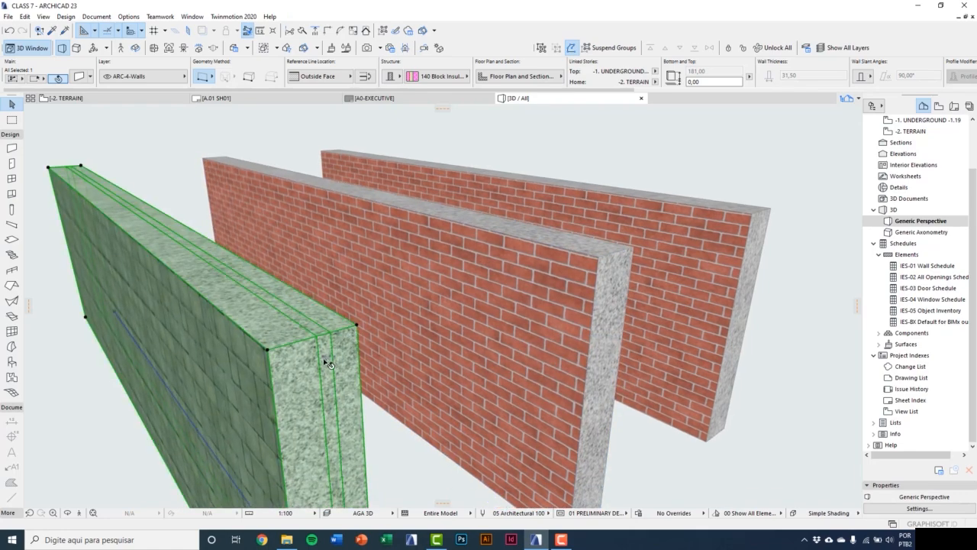
pyautogui.moveTo(309, 342); pyautogui.dragTo(326, 307, button='middle')
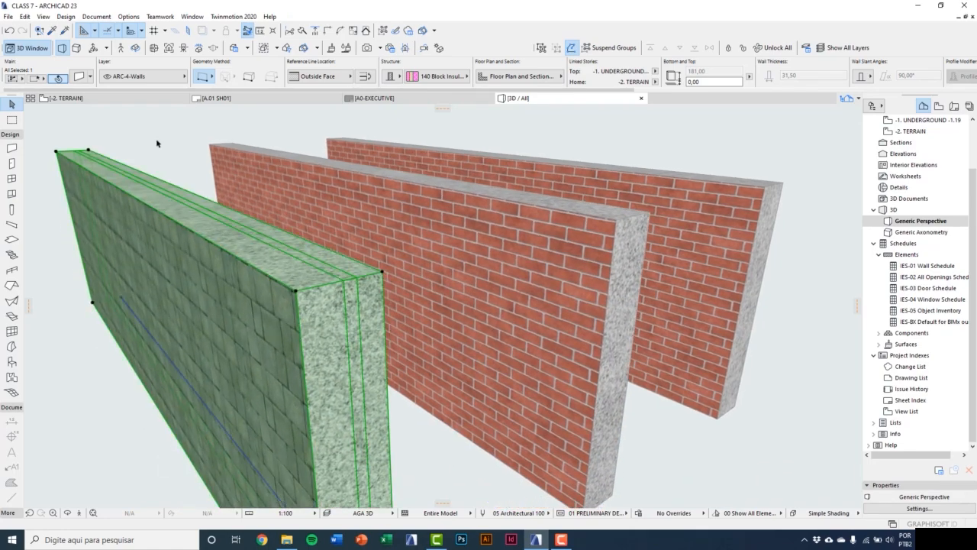
# Disable the composite wall's edge surface override so its layers keep their own materials, and deselect the wall.
pyautogui.click(80, 79)
pyautogui.click(200, 324)
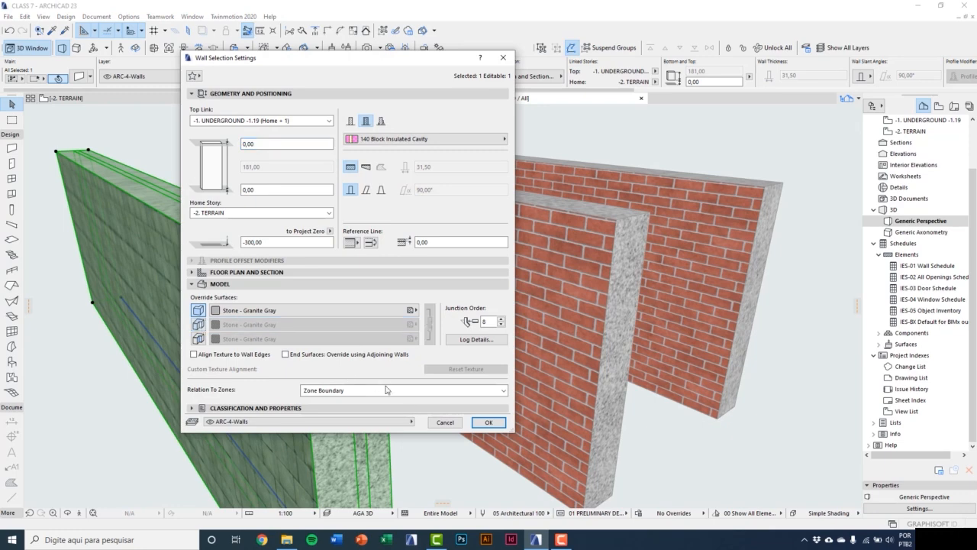
pyautogui.click(480, 426)
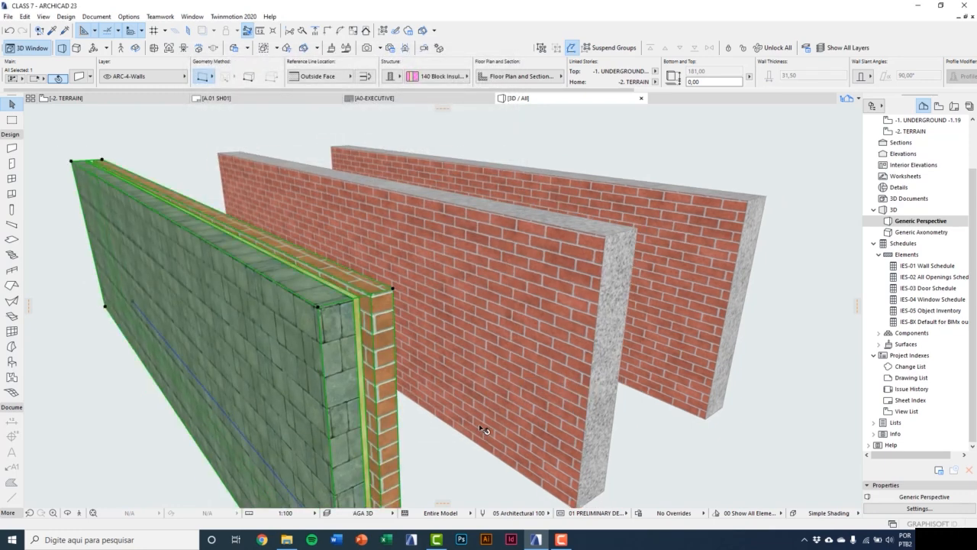
pyautogui.press('Escape')
# Return to the terrain floor plan and set the Fill tool's default outline line type to Linha Sólida.
pyautogui.press('F2')
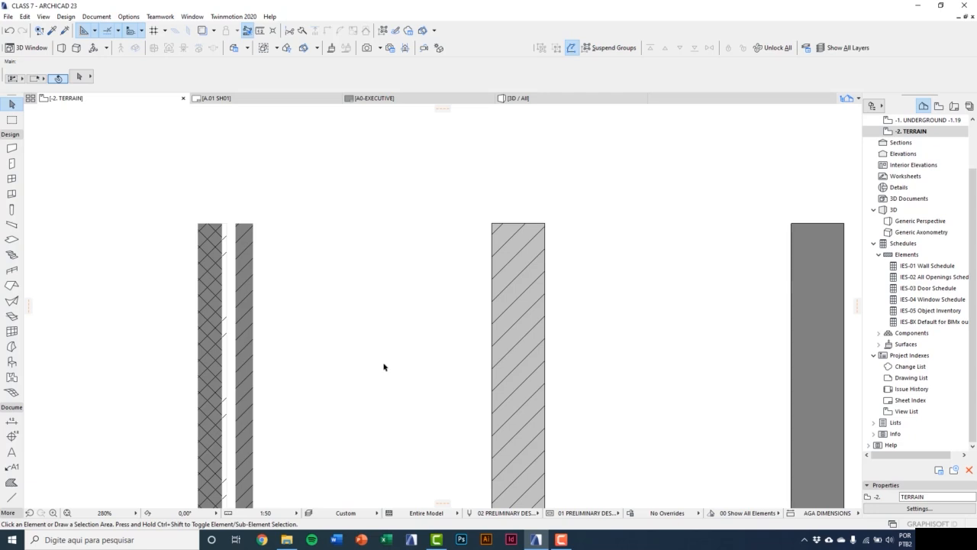
pyautogui.scroll(-4, 383, 367)
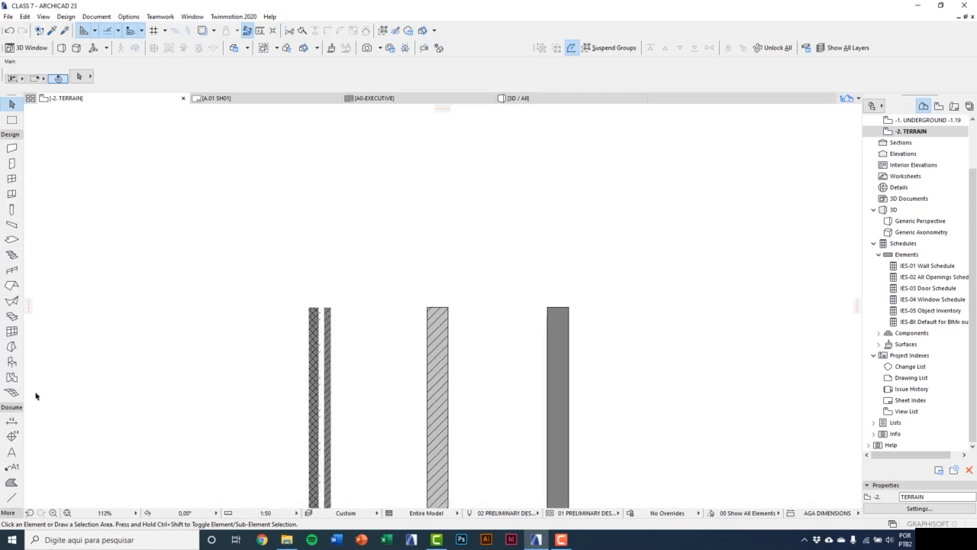
pyautogui.click(16, 498)
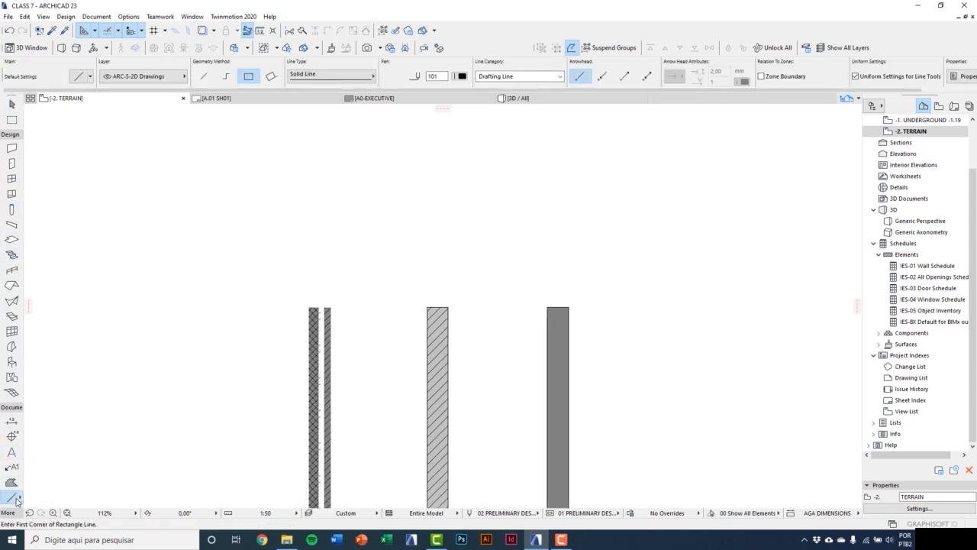
pyautogui.click(12, 483)
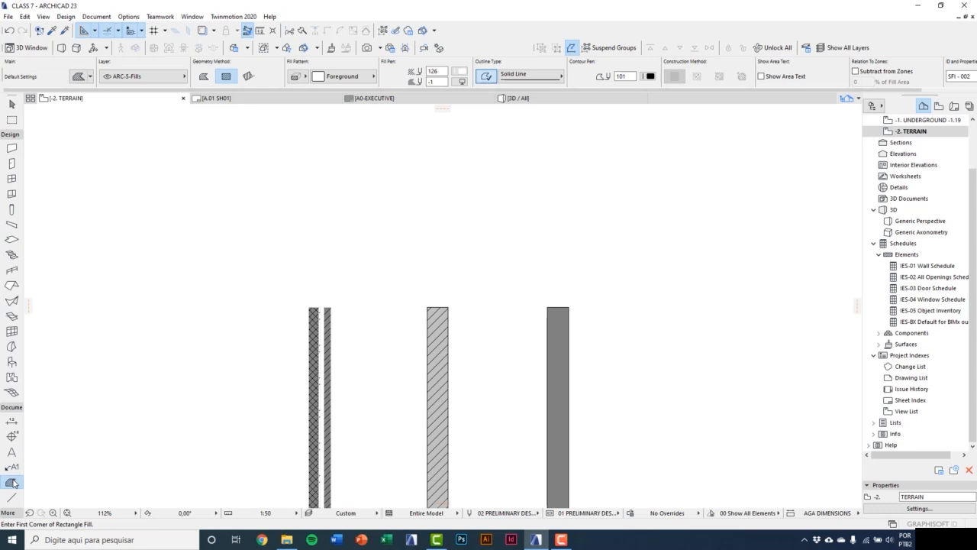
pyautogui.click(79, 77)
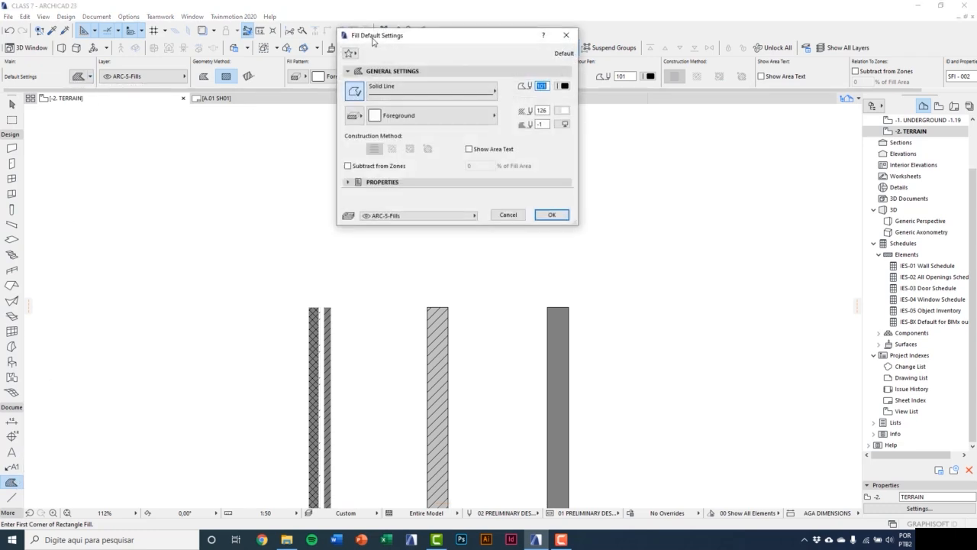
pyautogui.moveTo(373, 38); pyautogui.dragTo(276, 116)
pyautogui.click(295, 196)
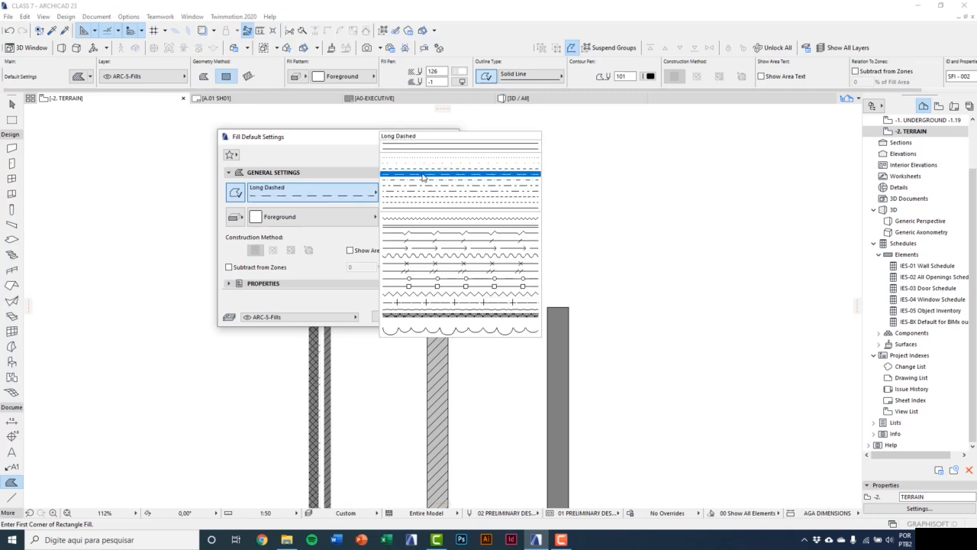
pyautogui.click(416, 150)
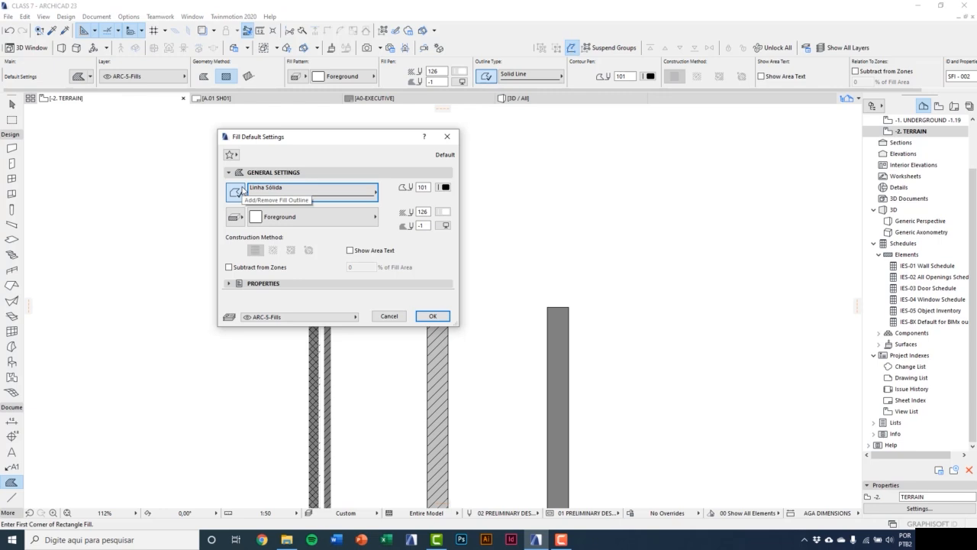
# Keep the default fill's outline enabled and make it a Cover Fill with the Grid 25x25 pattern.
pyautogui.click(236, 192)
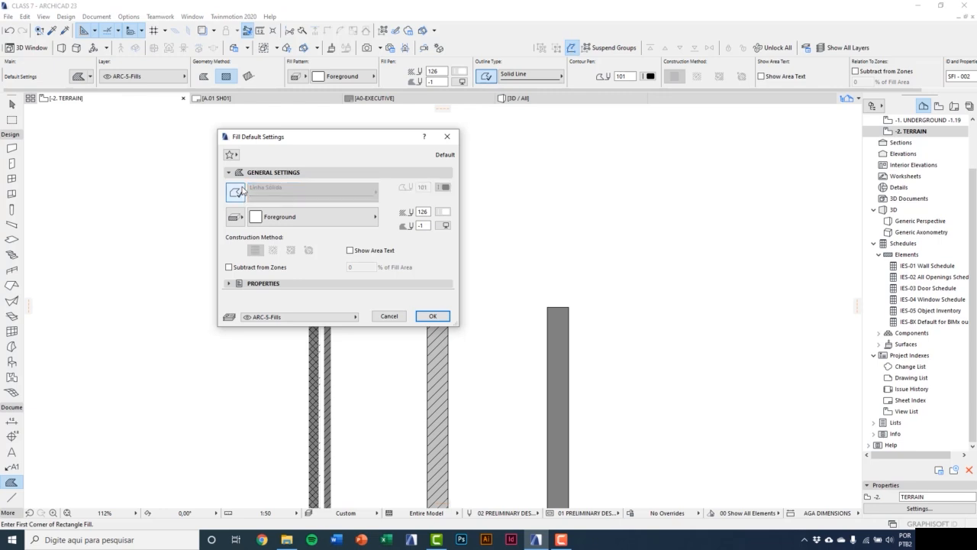
pyautogui.click(238, 191)
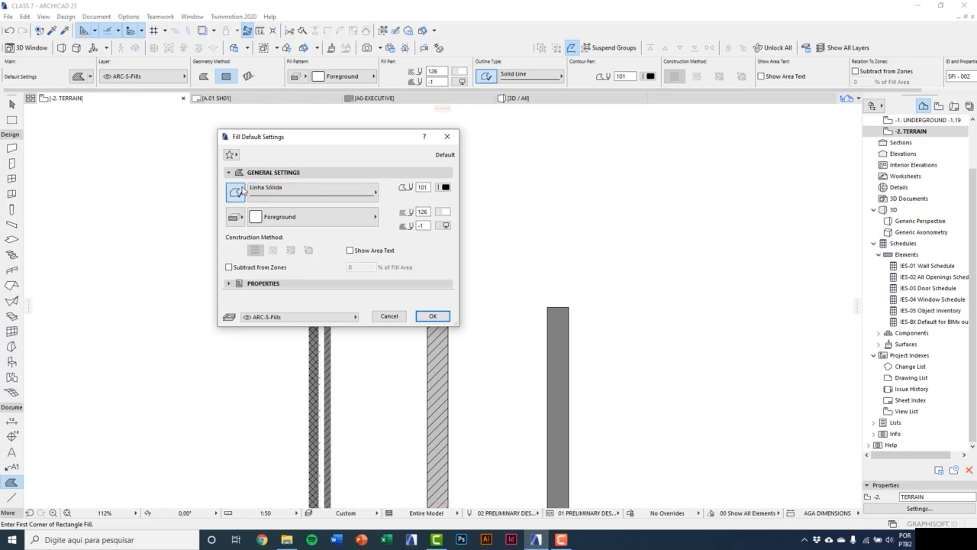
pyautogui.click(334, 216)
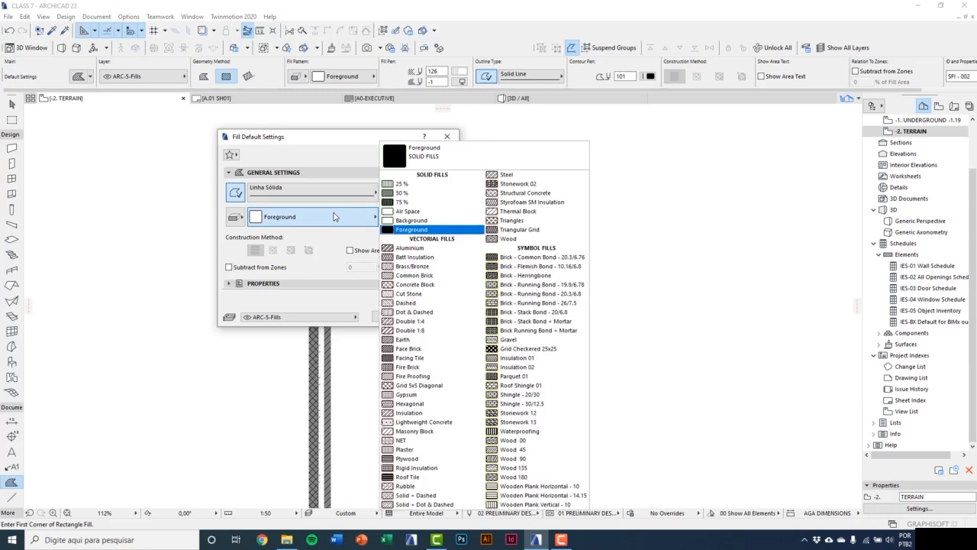
pyautogui.click(239, 217)
pyautogui.click(239, 217)
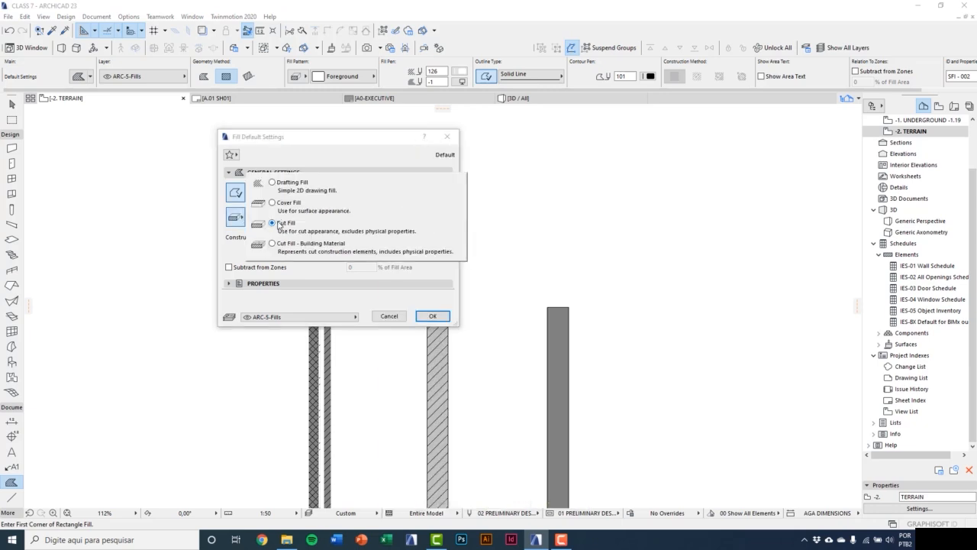
pyautogui.click(279, 204)
pyautogui.click(259, 217)
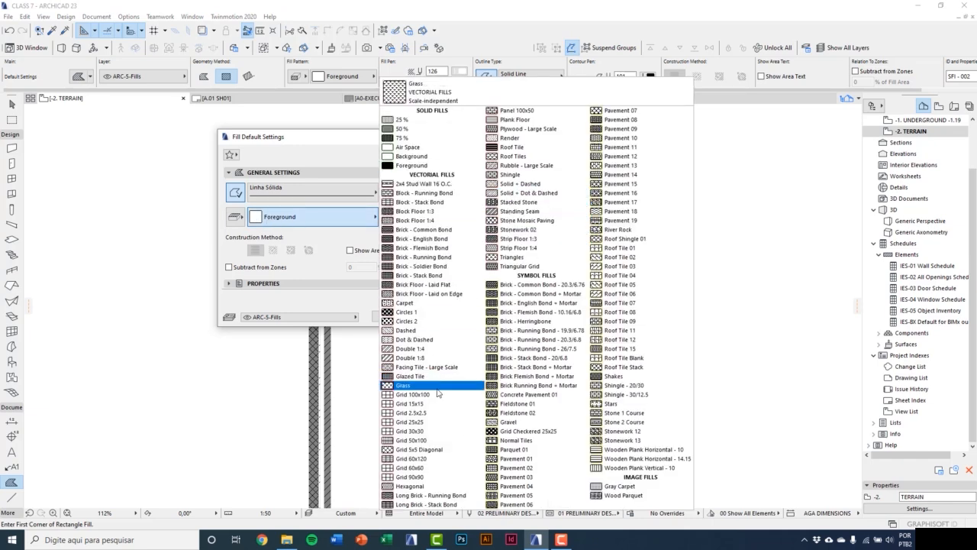
pyautogui.click(426, 423)
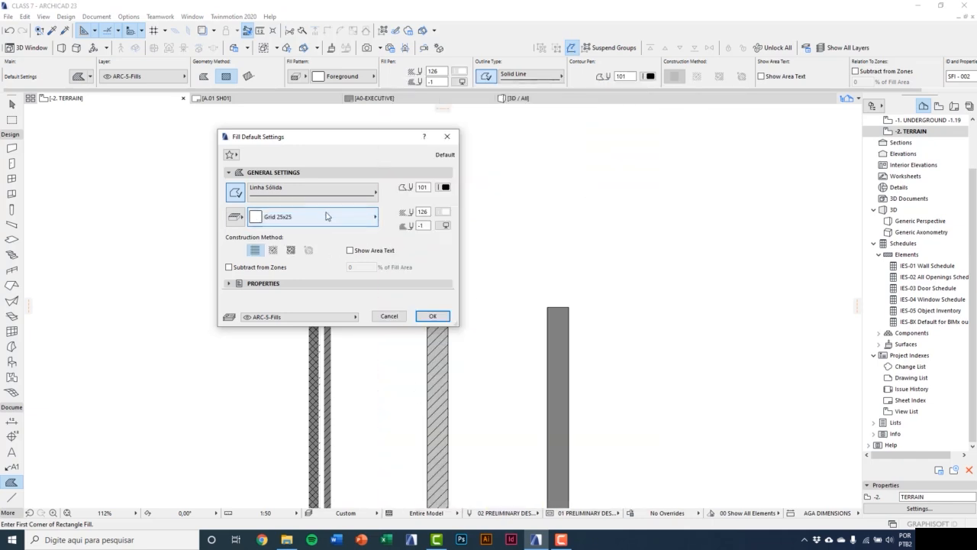
# Set the default fill's foreground pen to 114 and its background pen to 116, and accept the settings.
pyautogui.click(444, 211)
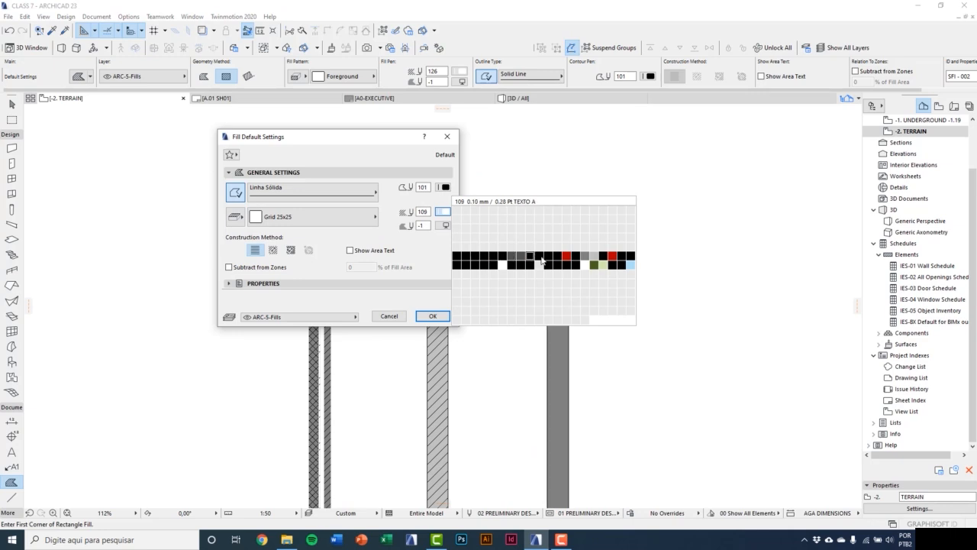
pyautogui.click(574, 261)
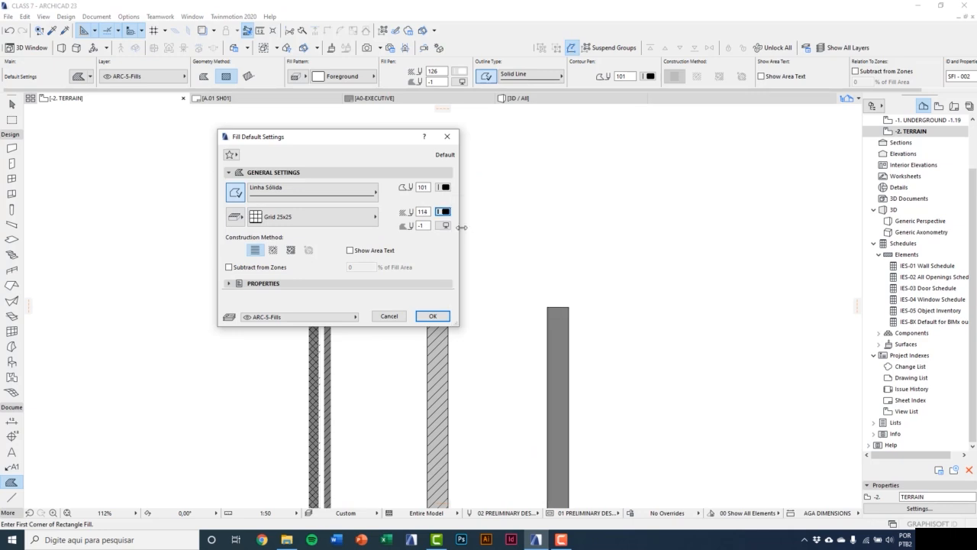
pyautogui.click(445, 225)
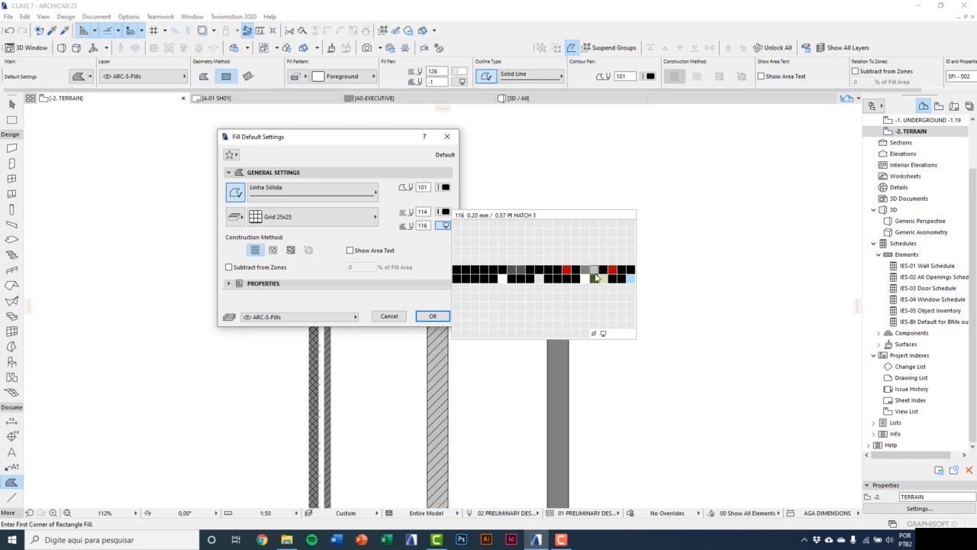
pyautogui.click(631, 279)
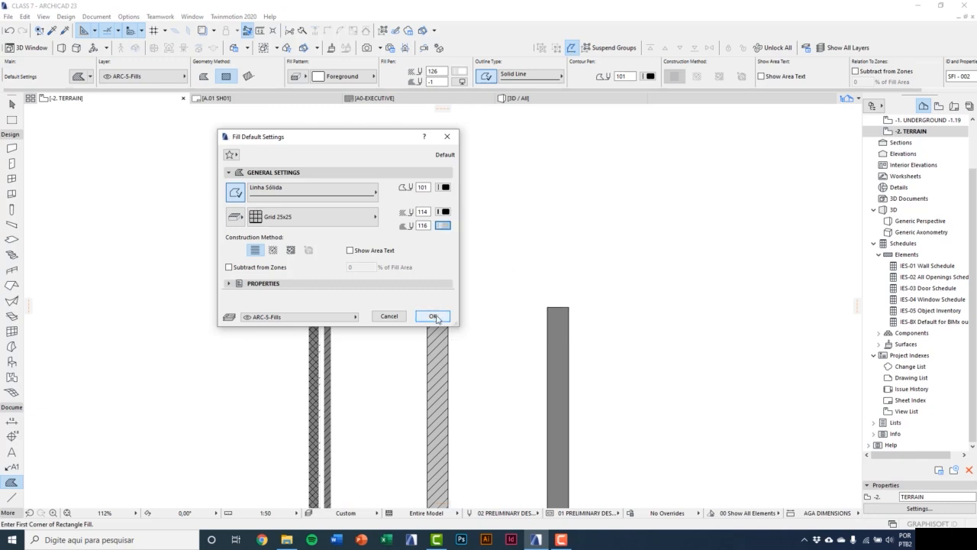
pyautogui.click(433, 316)
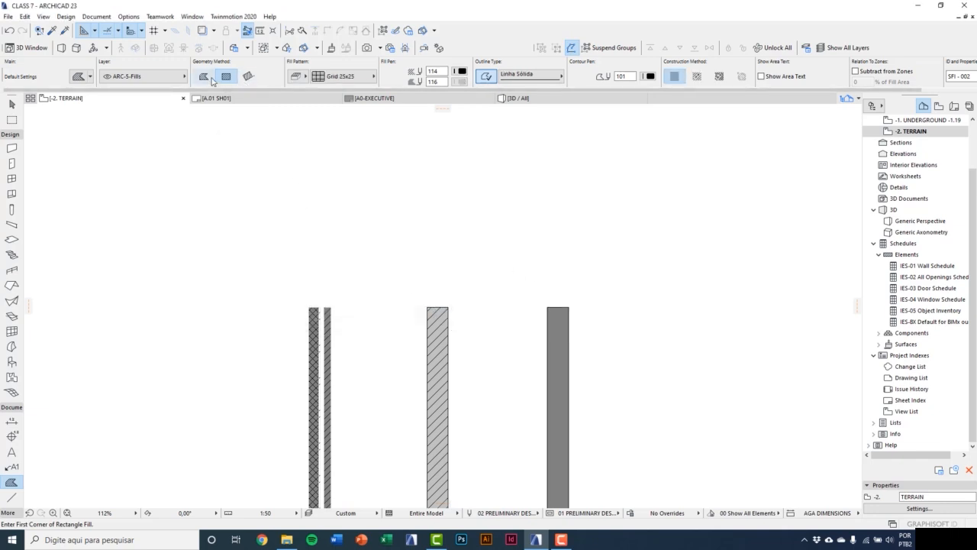
# Draw a closed six-sided fill with the polygonal geometry method in the empty area above the sample walls.
pyautogui.click(211, 79)
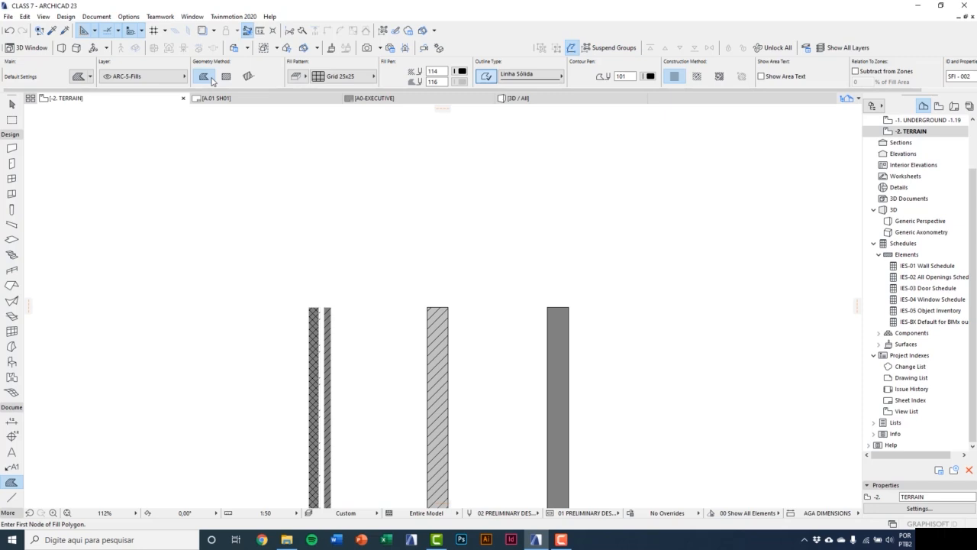
pyautogui.click(258, 187)
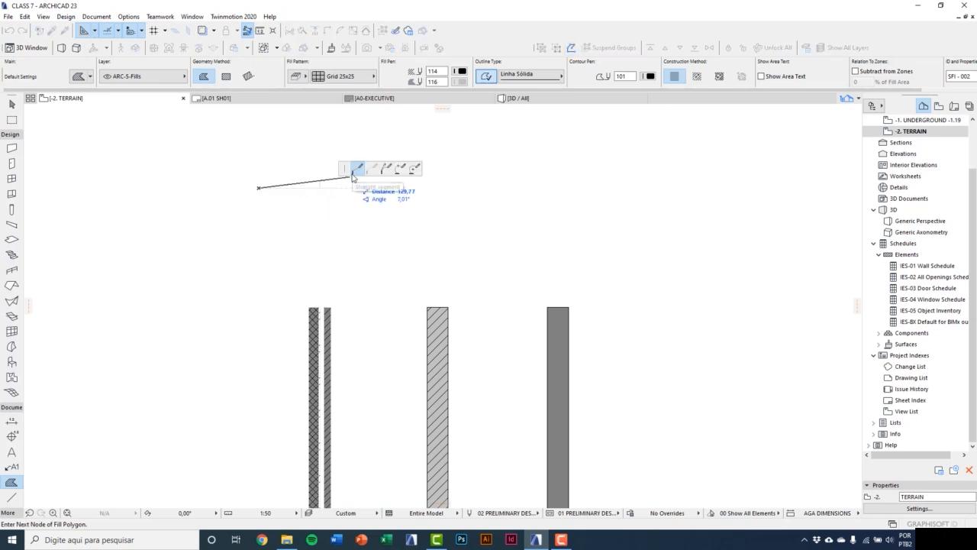
pyautogui.click(377, 234)
pyautogui.moveTo(493, 189); pyautogui.dragTo(501, 309, button='middle')
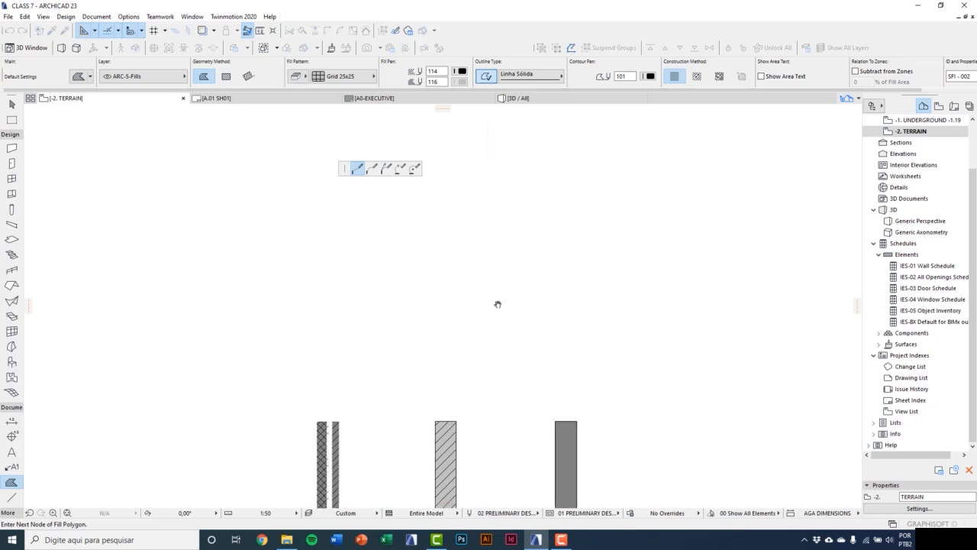
pyautogui.click(497, 313)
pyautogui.click(486, 218)
pyautogui.click(385, 199)
pyautogui.click(308, 227)
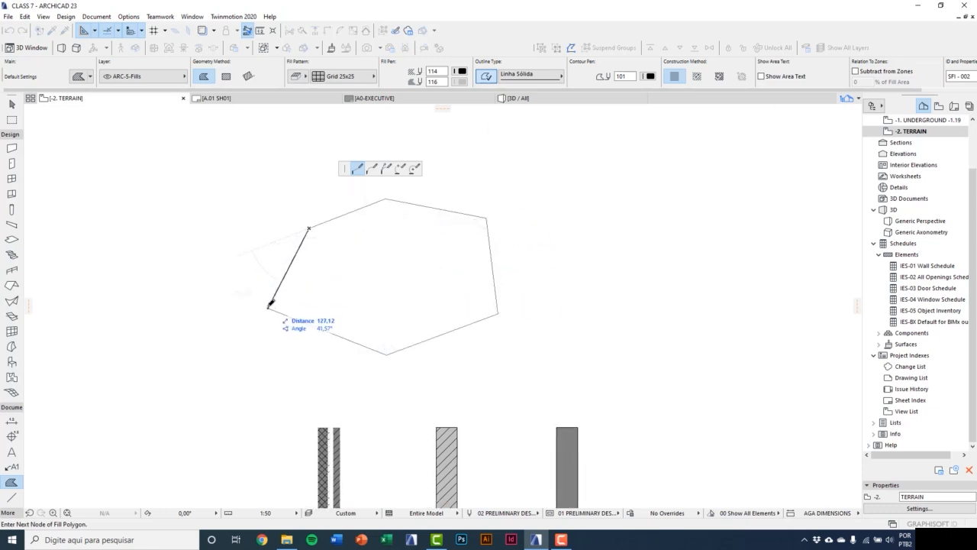
pyautogui.click(268, 307)
pyautogui.scroll(2, 384, 258)
pyautogui.press('Escape')
# Insert a new node in the upper-right edge of the grid fill, pull it outward, and deselect the fill.
pyautogui.click(424, 229)
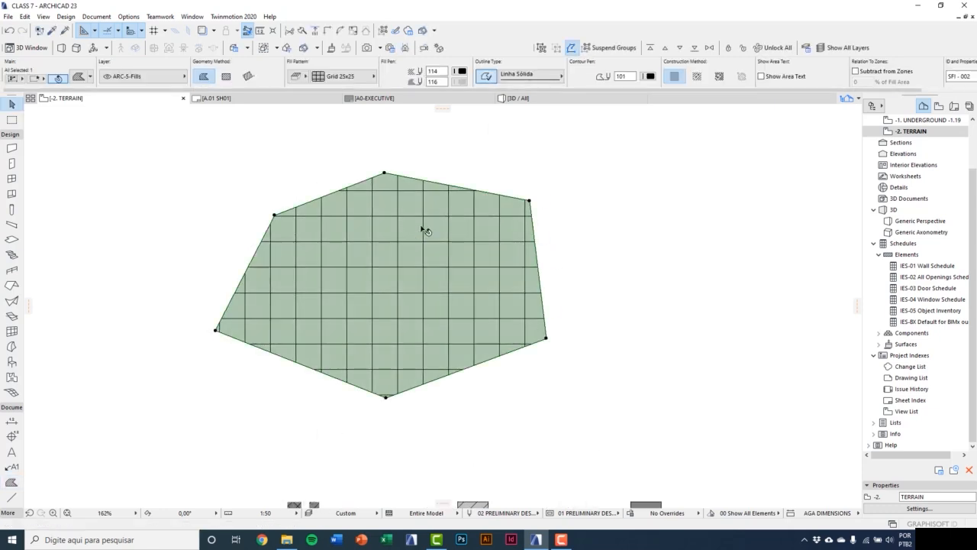
pyautogui.moveTo(474, 190); pyautogui.dragTo(539, 176)
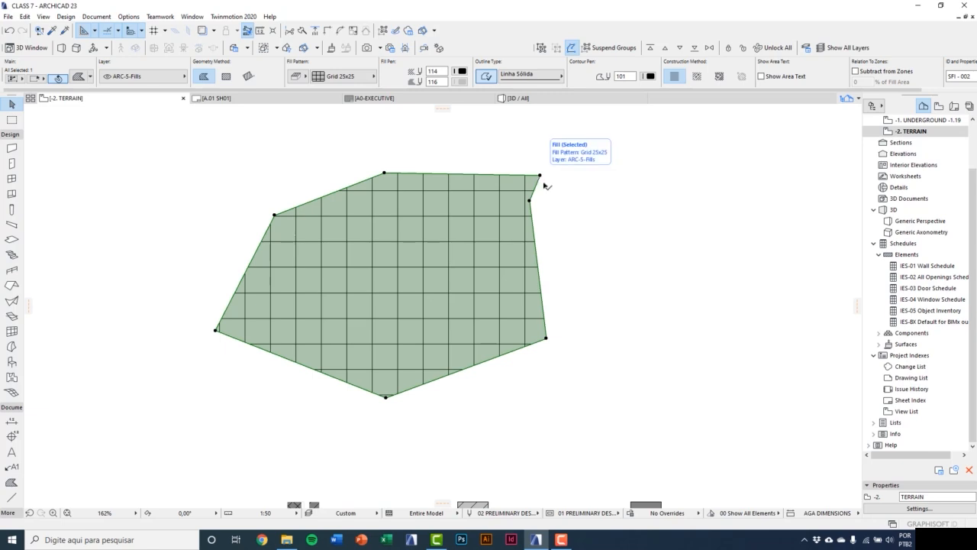
pyautogui.scroll(-2, 587, 240)
pyautogui.click(587, 244)
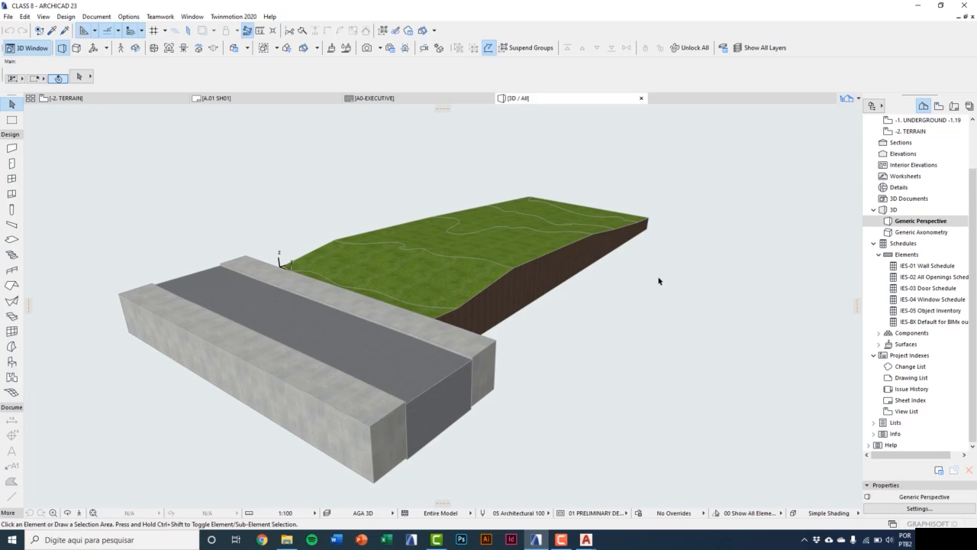
# Switch to AutoCAD and examine the ORLANDO HOUSE first floor and underground floor reference drawings.
pyautogui.click(586, 539)
pyautogui.click(544, 497)
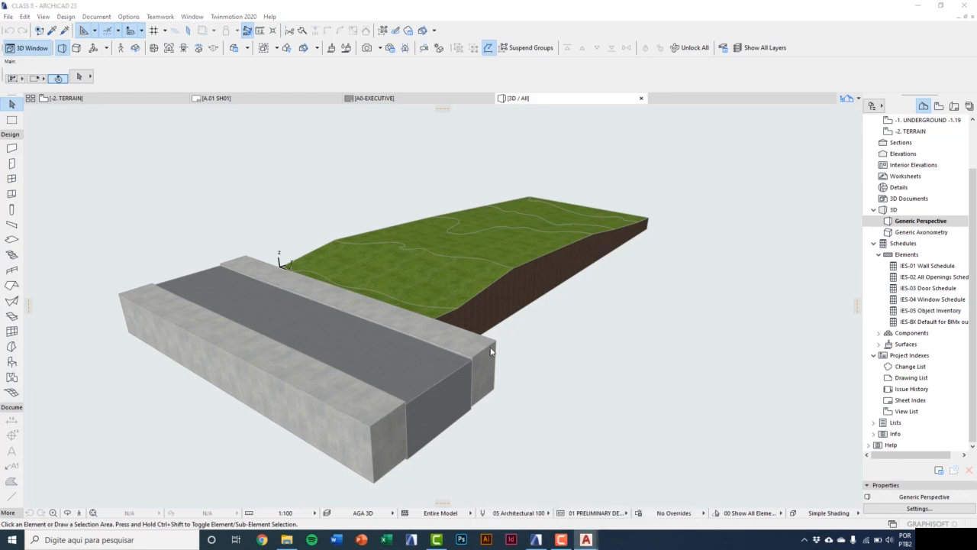
pyautogui.moveTo(447, 219); pyautogui.dragTo(427, 236, button='middle')
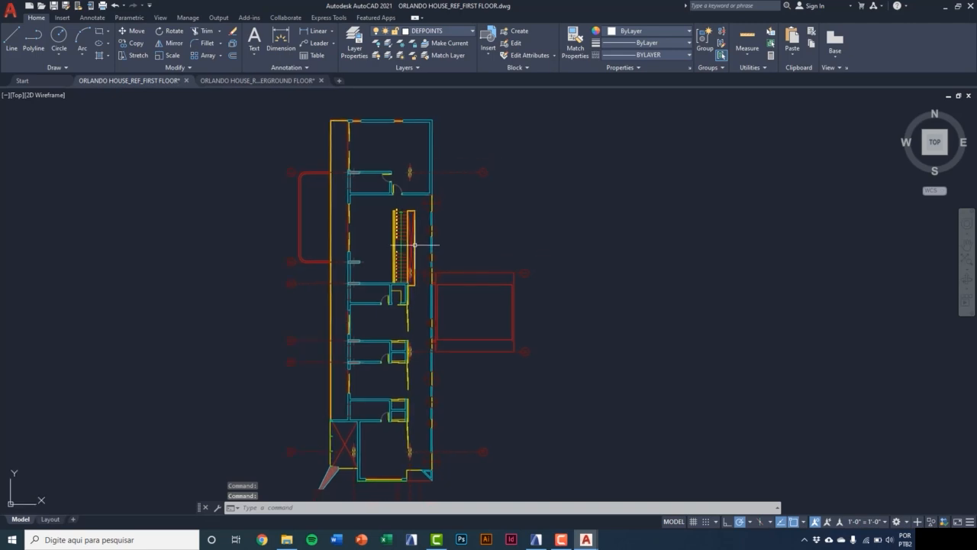
pyautogui.click(587, 539)
pyautogui.click(618, 502)
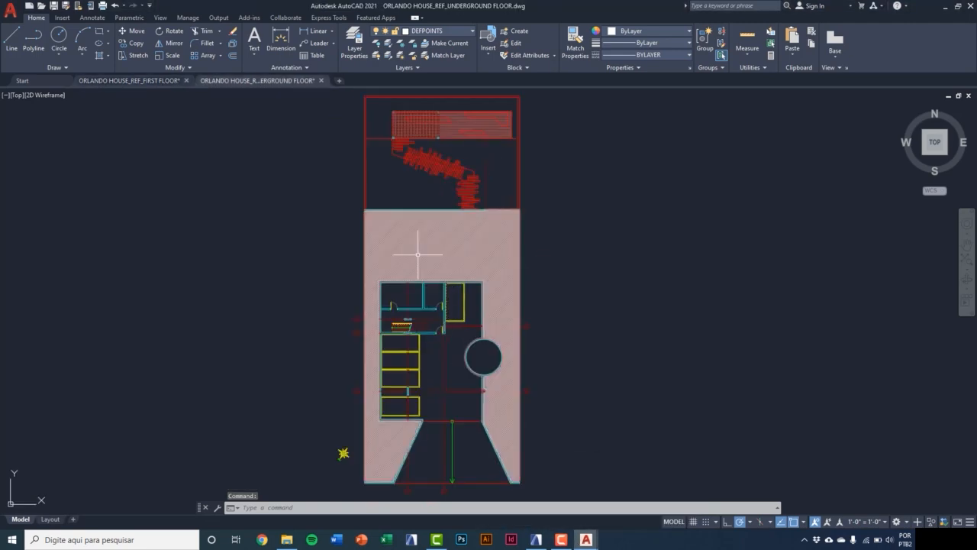
pyautogui.scroll(4, 415, 257)
pyautogui.scroll(4, 351, 216)
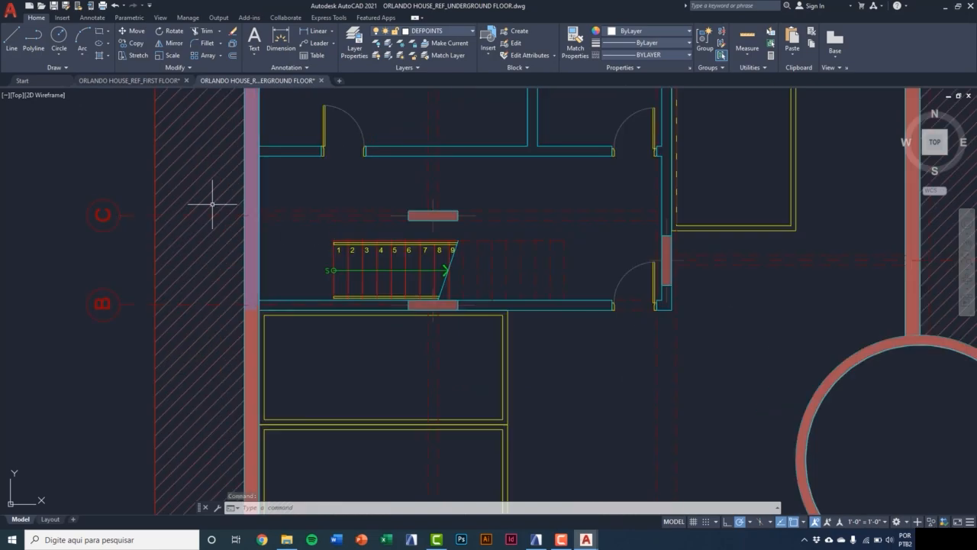
pyautogui.scroll(-8, 354, 274)
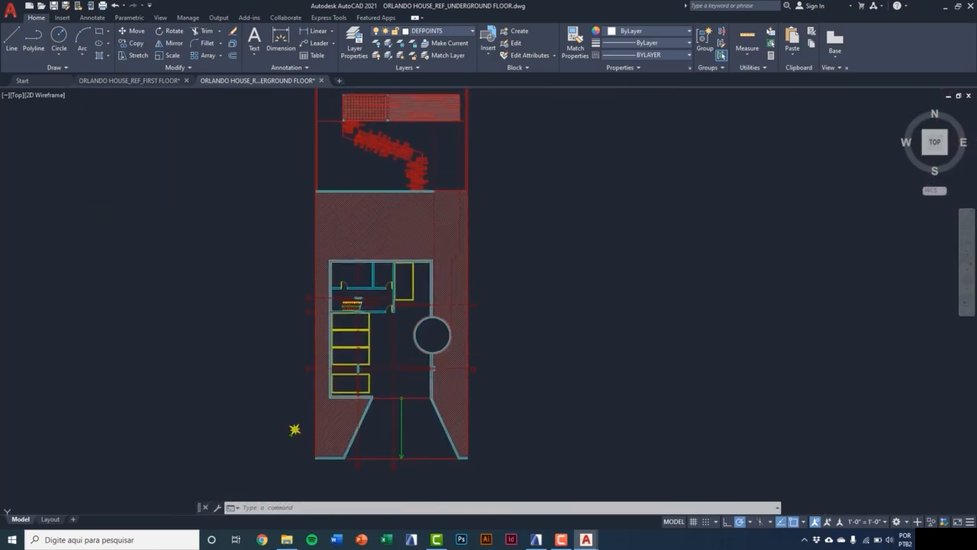
# Switch back to ARCHICAD, show the terrain floor plan, and collapse the toolbox's Design group.
pyautogui.click(536, 539)
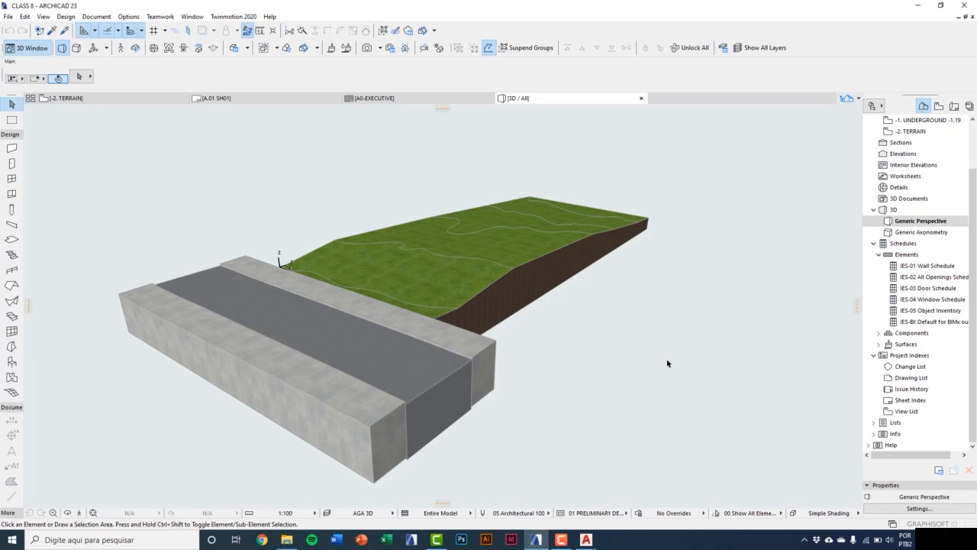
pyautogui.press('F2')
pyautogui.click(12, 135)
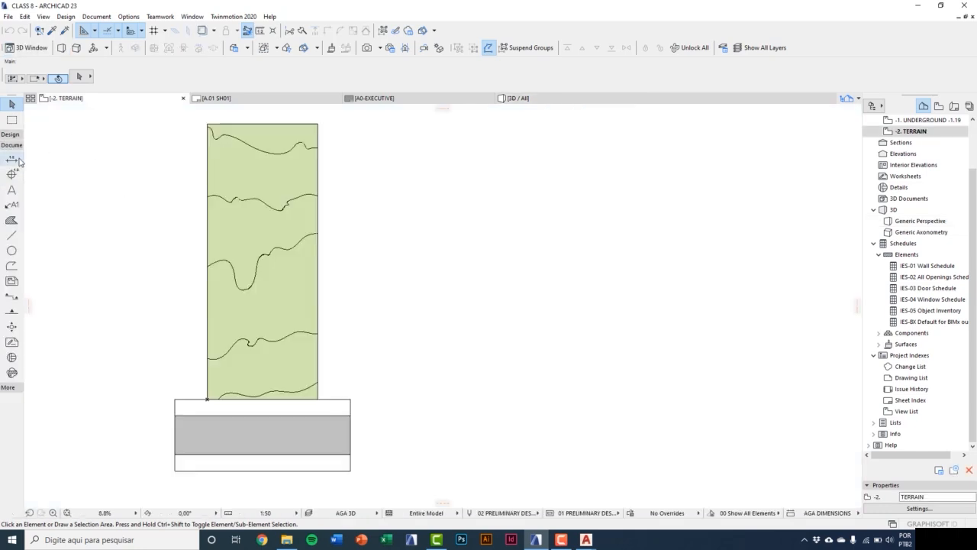
pyautogui.click(14, 236)
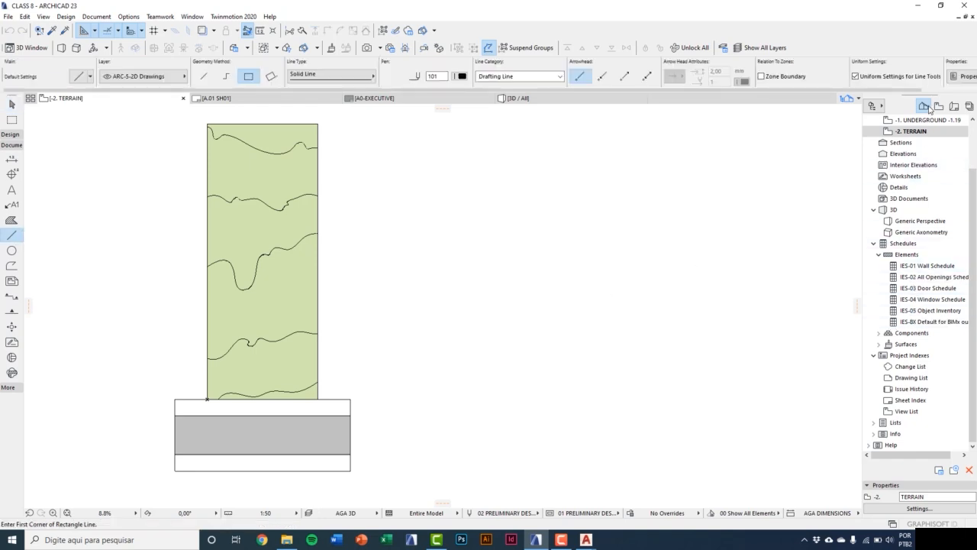
pyautogui.scroll(2, 931, 191)
pyautogui.click(932, 232)
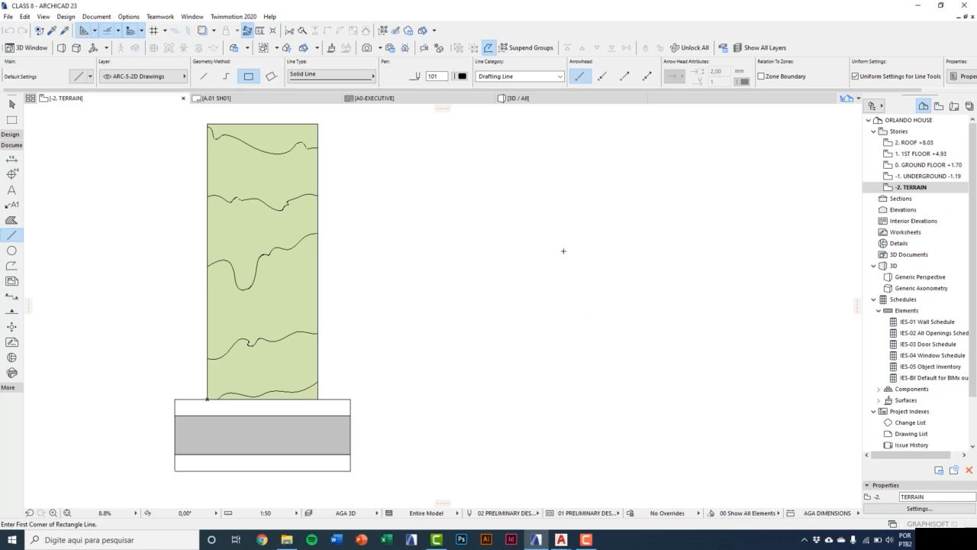
pyautogui.press('Escape')
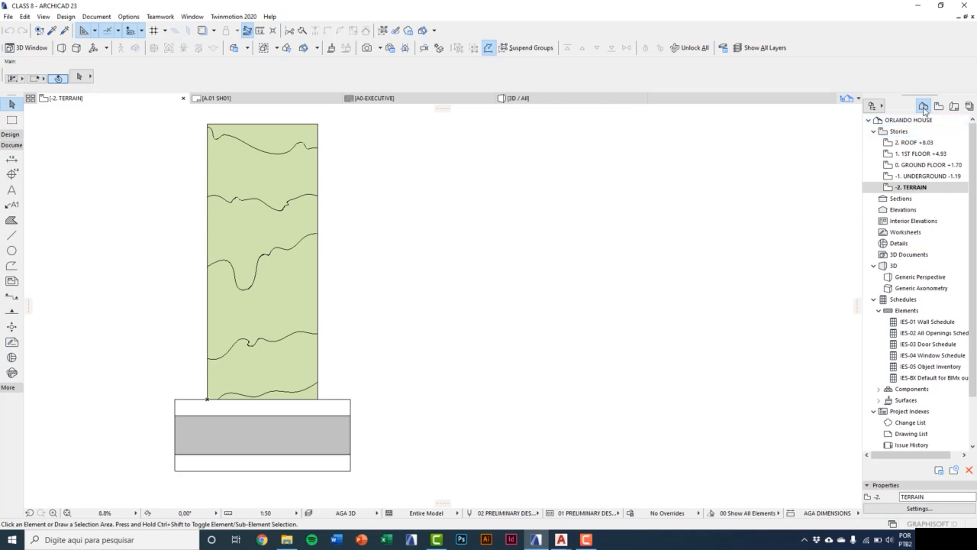
# Create a new independent worksheet with reference ID W-01 and the name UNDERGROUND.
pyautogui.rightClick(908, 236)
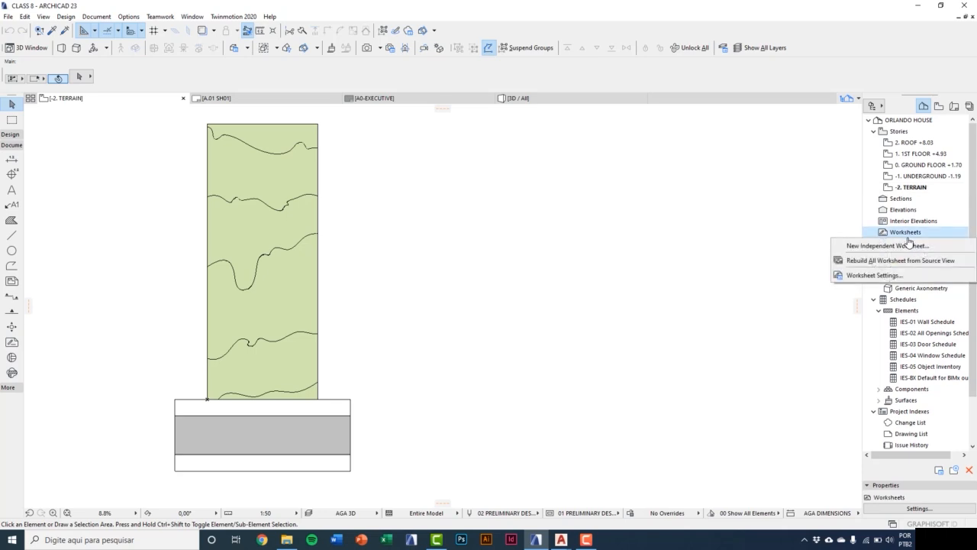
pyautogui.click(888, 245)
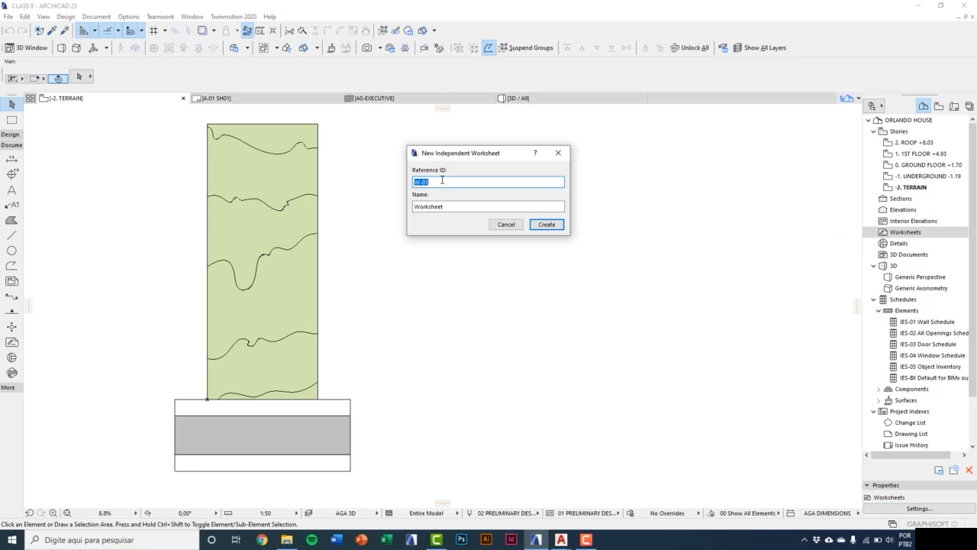
pyautogui.moveTo(455, 206); pyautogui.dragTo(381, 206)
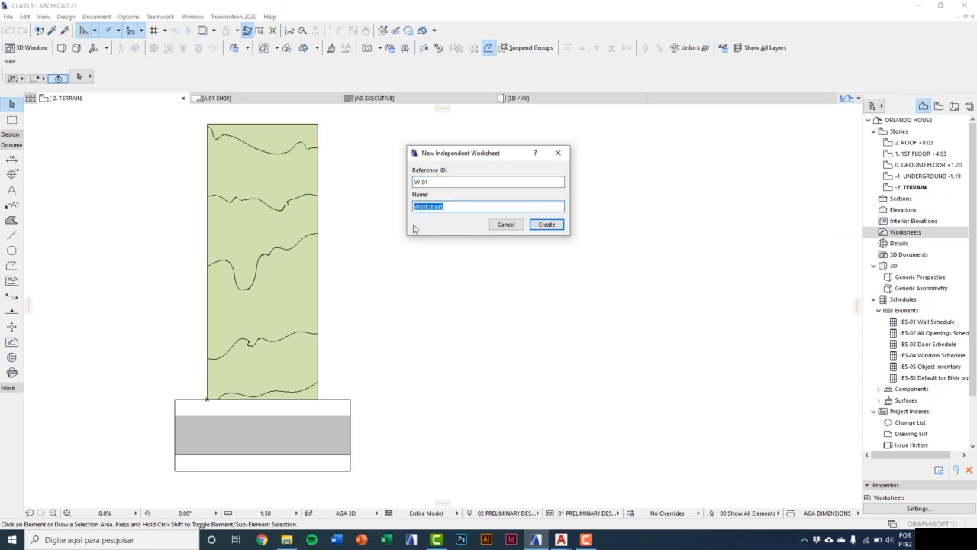
pyautogui.write('UNDERGROUND')
pyautogui.click(547, 225)
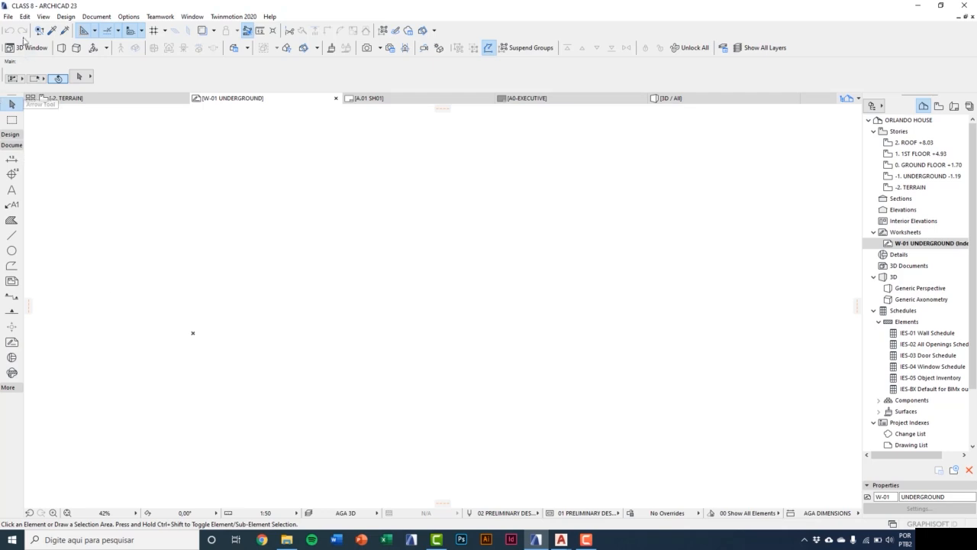
# Start attaching an Xref to the UNDERGROUND worksheet and check its X and Y scale settings.
pyautogui.click(8, 17)
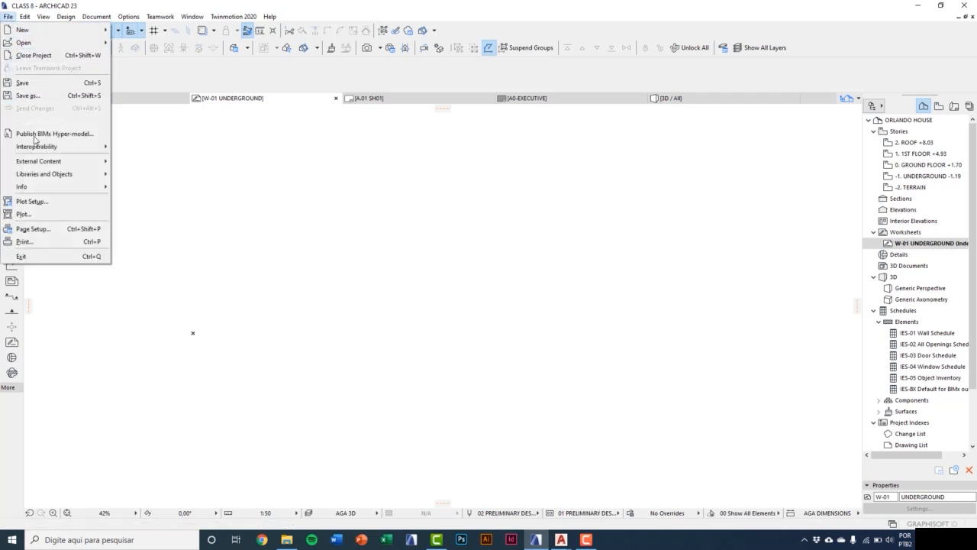
pyautogui.moveTo(79, 166)
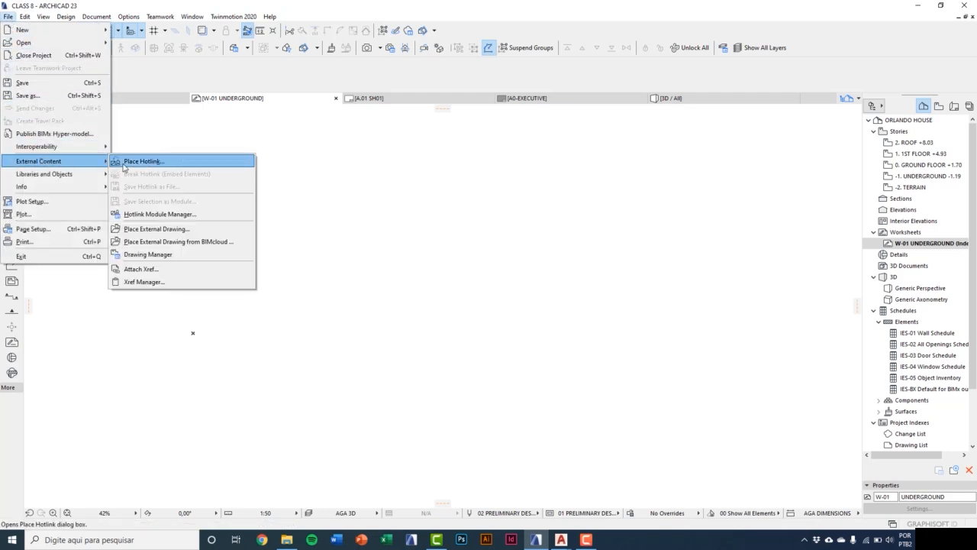
pyautogui.click(163, 269)
pyautogui.moveTo(402, 77); pyautogui.dragTo(324, 153)
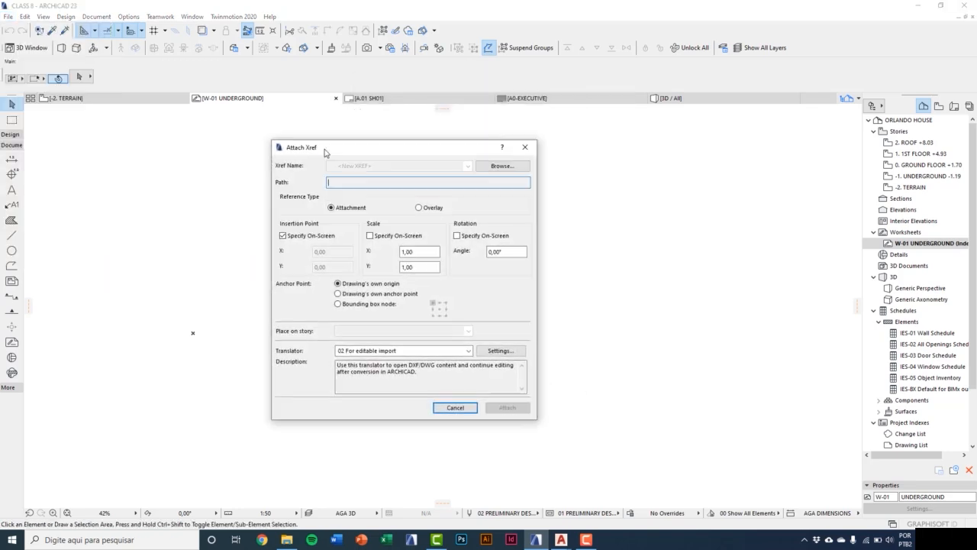
pyautogui.doubleClick(408, 251)
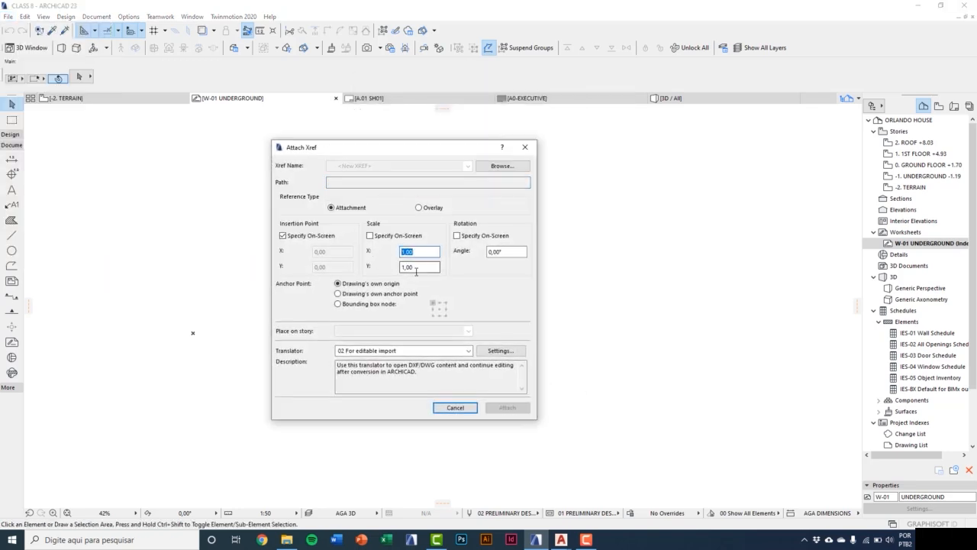
# Try to load ORLANDO HOUSE_REF_UNDERGROUND FLOOR from the DWG REFERENCES_ORLANDO HOUSE folder as the Xref file.
pyautogui.click(502, 166)
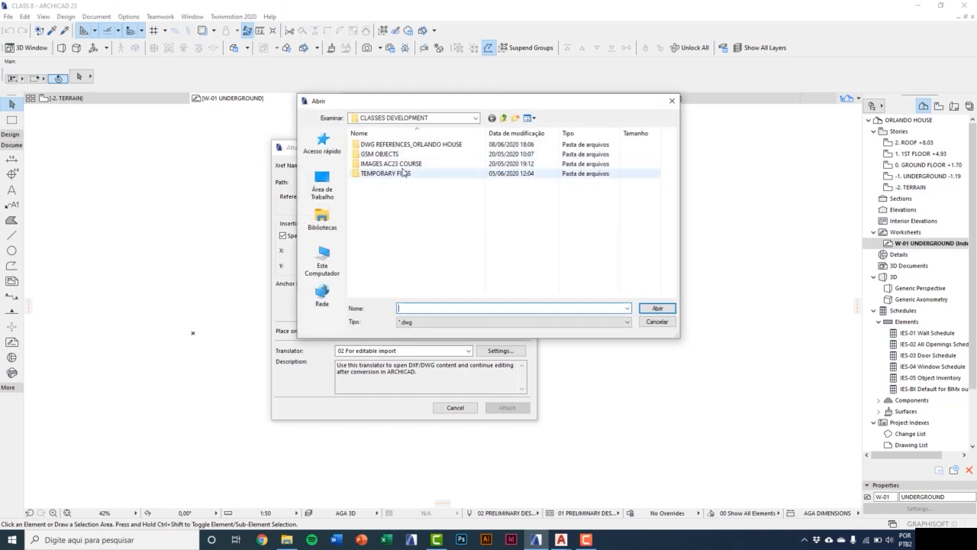
pyautogui.doubleClick(402, 145)
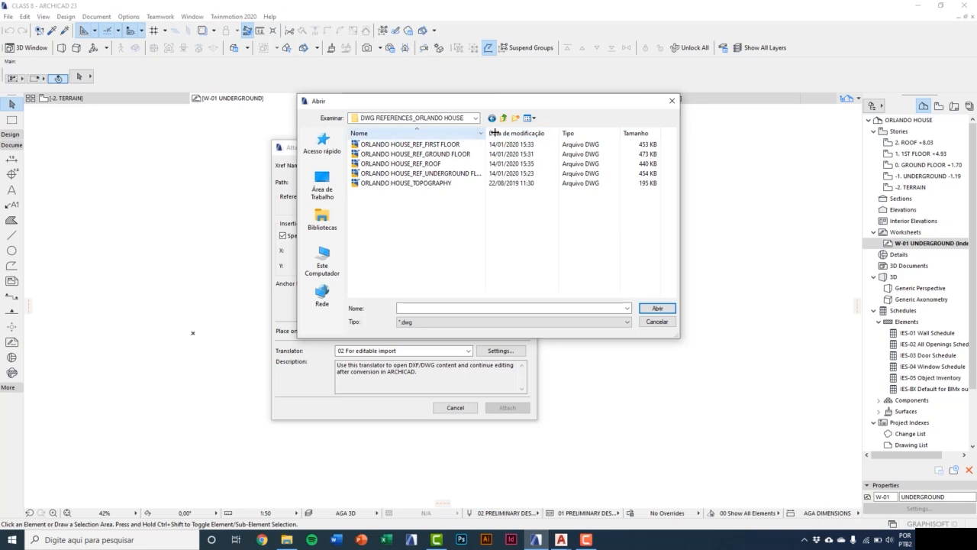
pyautogui.moveTo(485, 133); pyautogui.dragTo(543, 135)
pyautogui.click(443, 175)
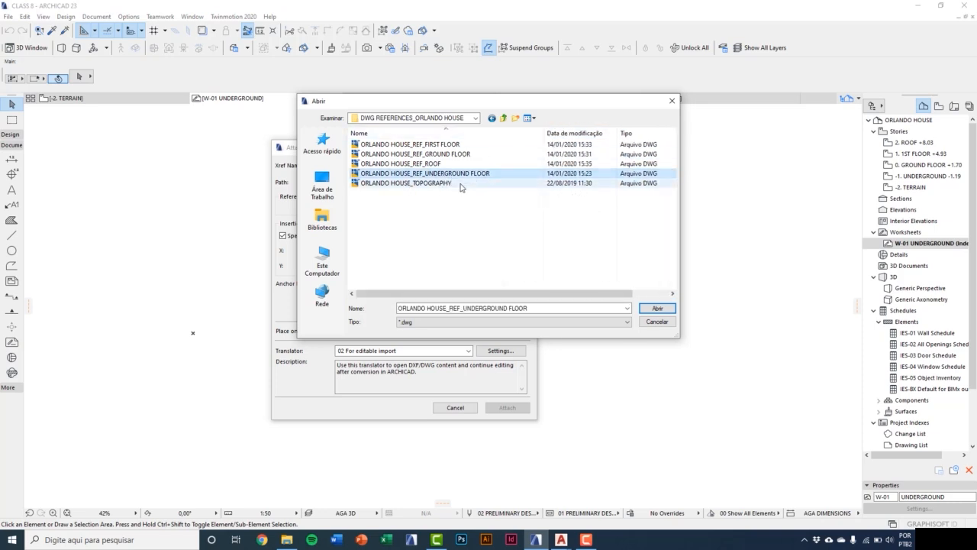
pyautogui.click(654, 308)
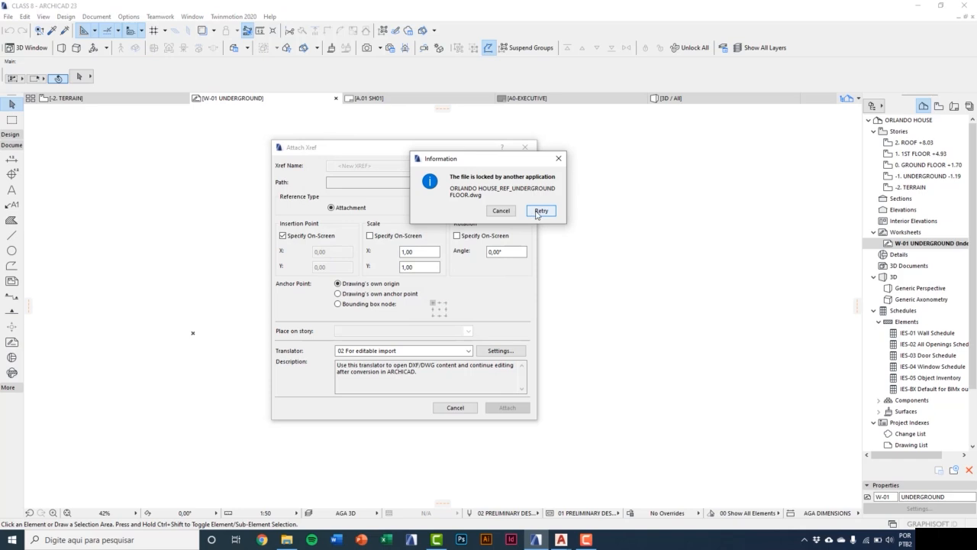
pyautogui.click(559, 159)
# Switch to AutoCAD and close the underground floor drawing without saving, keeping the first floor drawing open.
pyautogui.click(561, 540)
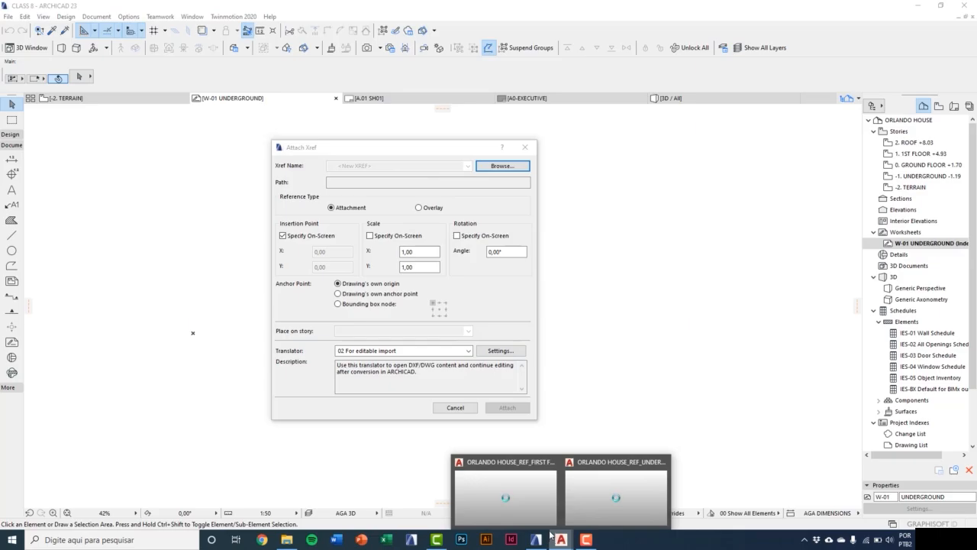
pyautogui.click(580, 488)
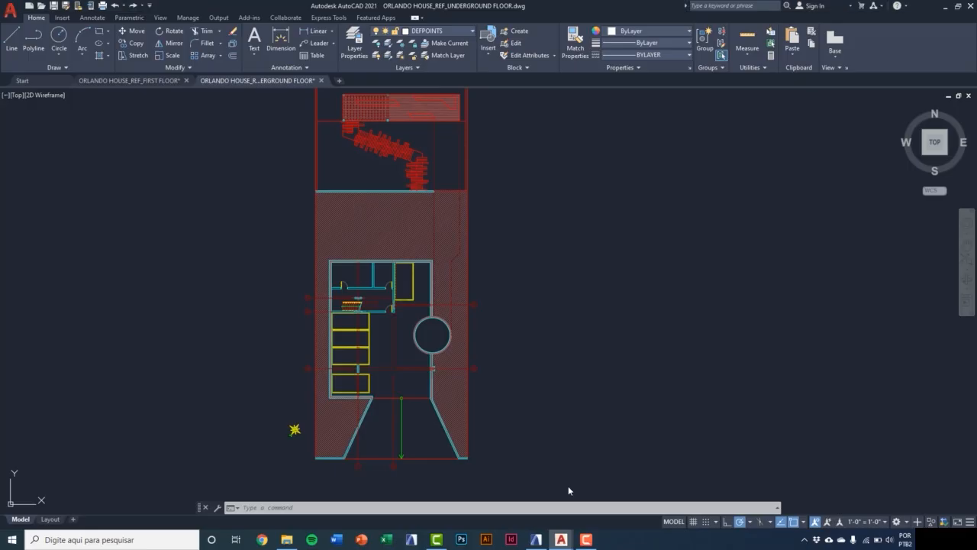
pyautogui.click(969, 5)
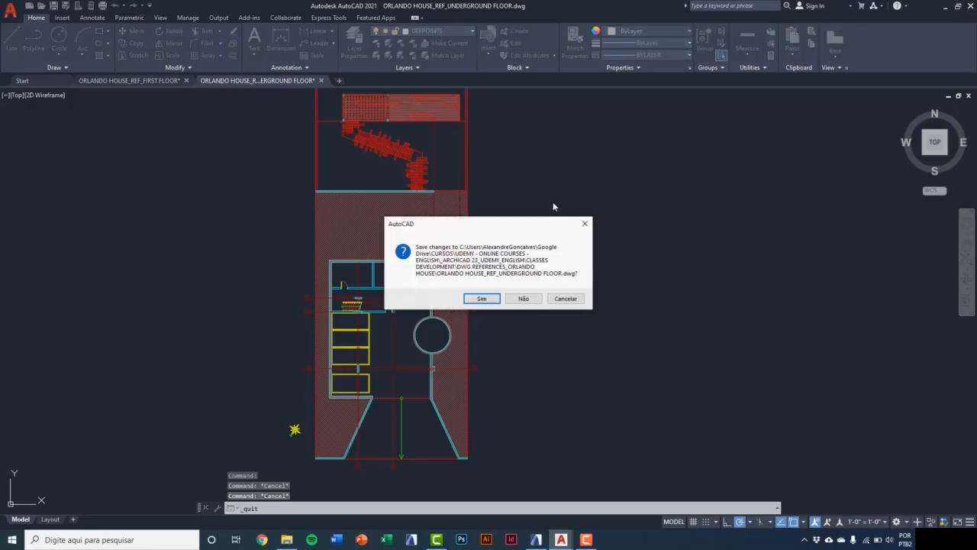
pyautogui.click(524, 298)
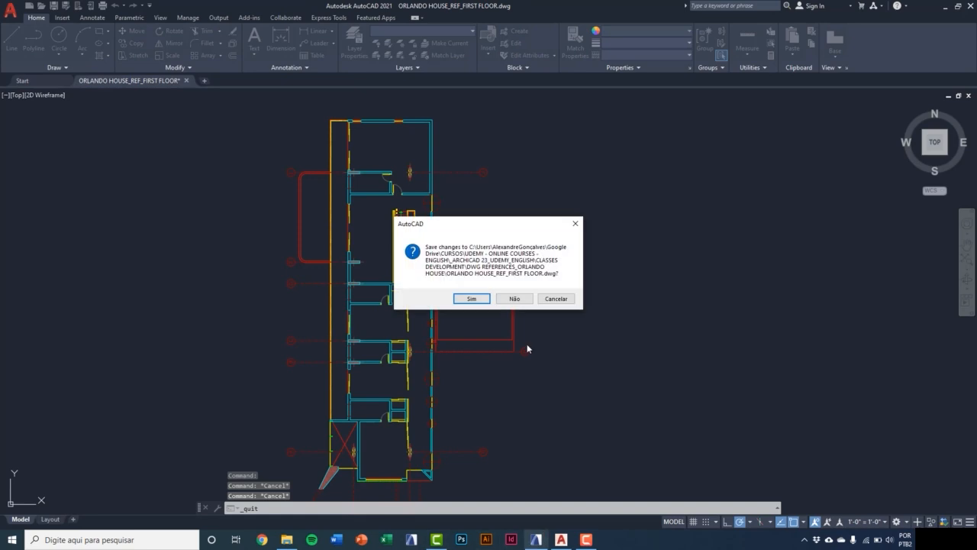
pyautogui.click(556, 299)
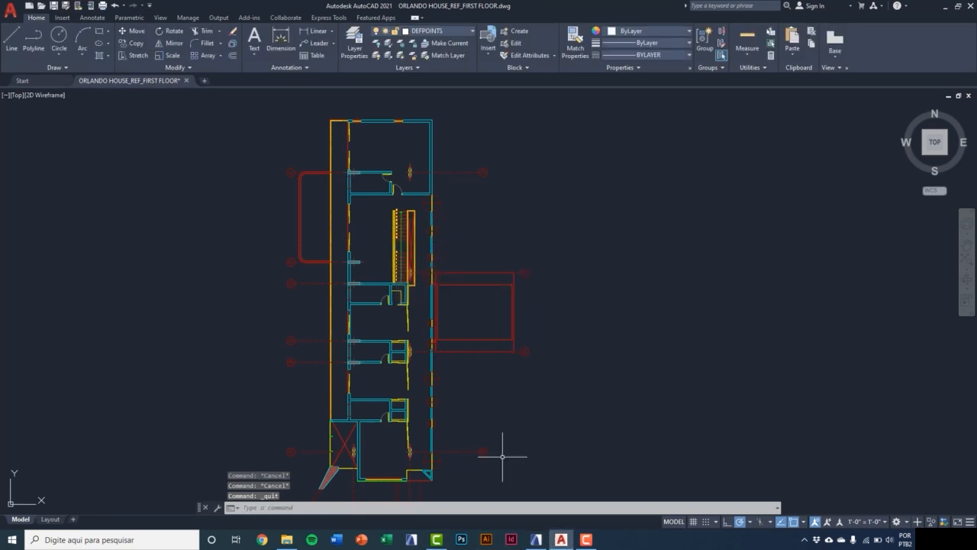
# Switch back to ARCHICAD and load ORLANDO HOUSE_REF_UNDERGROUND FLOOR as the Xref file, skipping all missing font files.
pyautogui.click(536, 539)
pyautogui.click(502, 166)
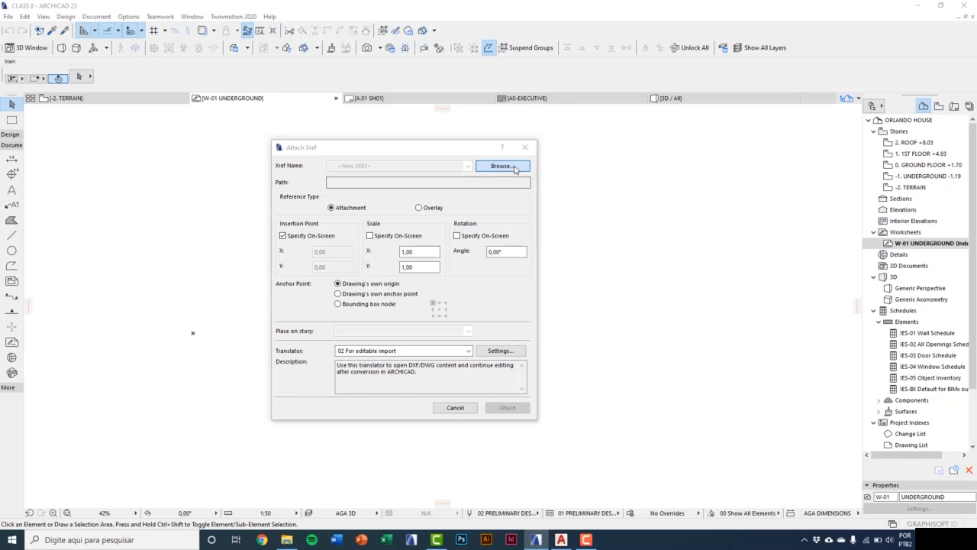
pyautogui.doubleClick(466, 175)
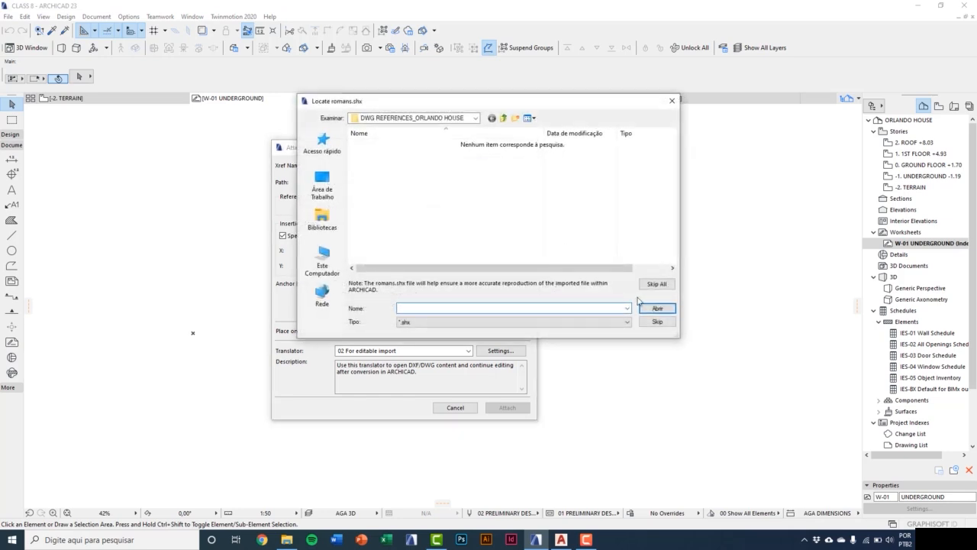
pyautogui.click(652, 285)
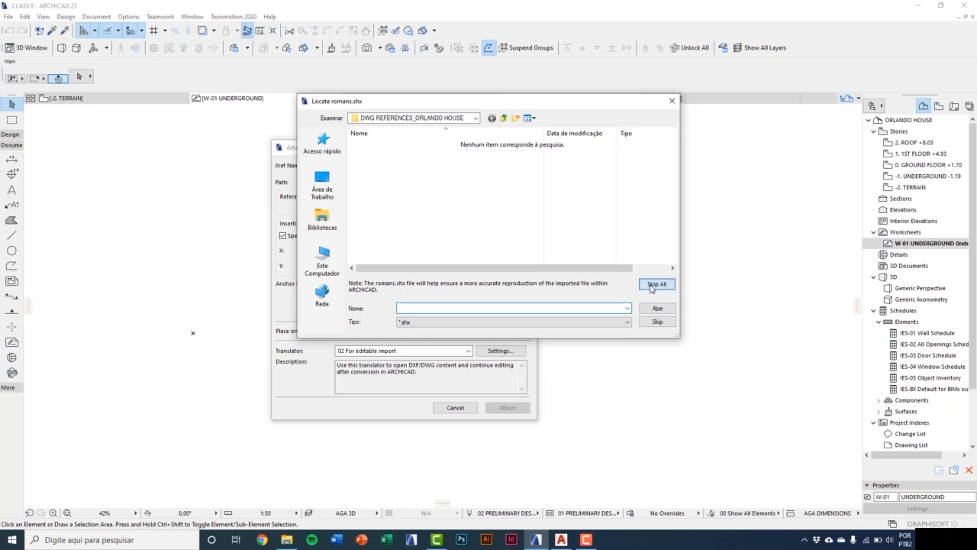
# Attach the Xref at the worksheet's origin with all layers imported and fit the whole plan in view.
pyautogui.click(507, 407)
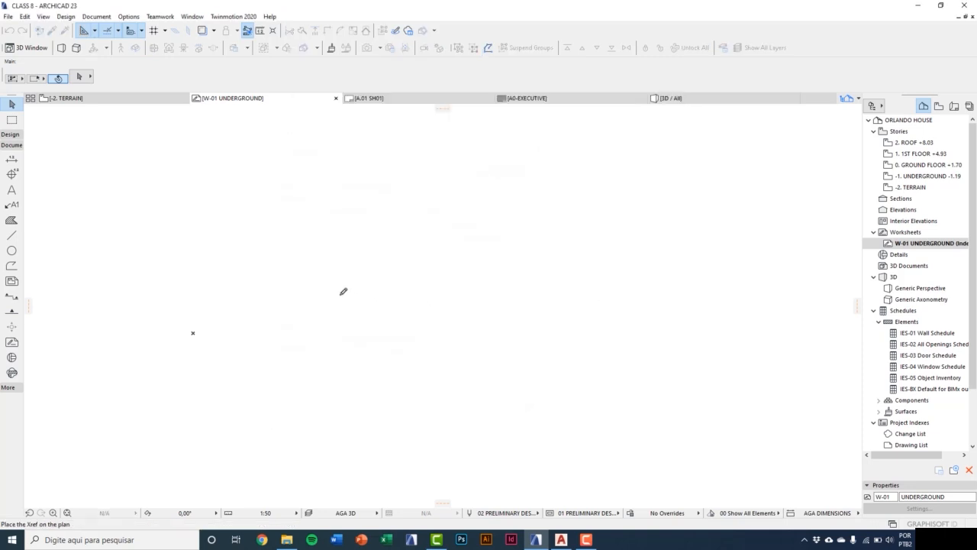
pyautogui.click(193, 332)
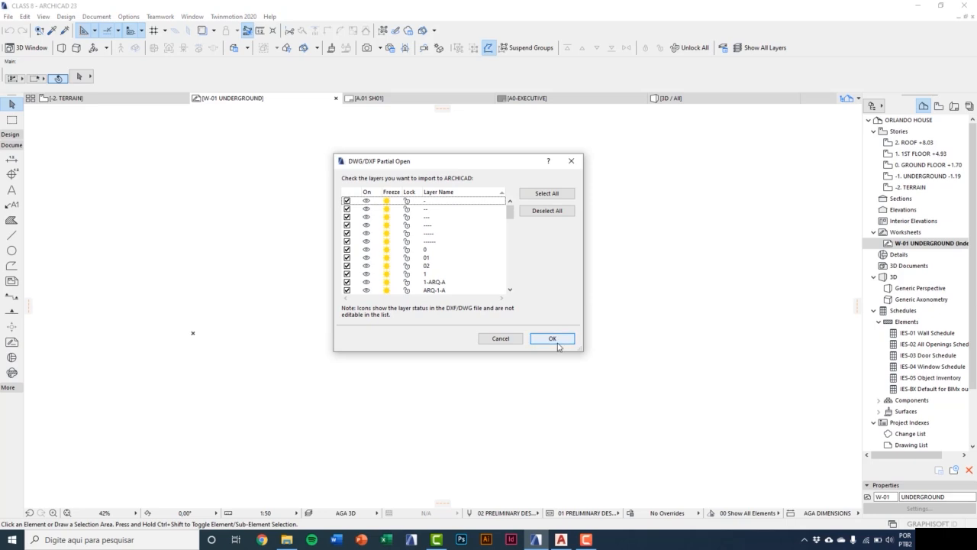
pyautogui.click(554, 339)
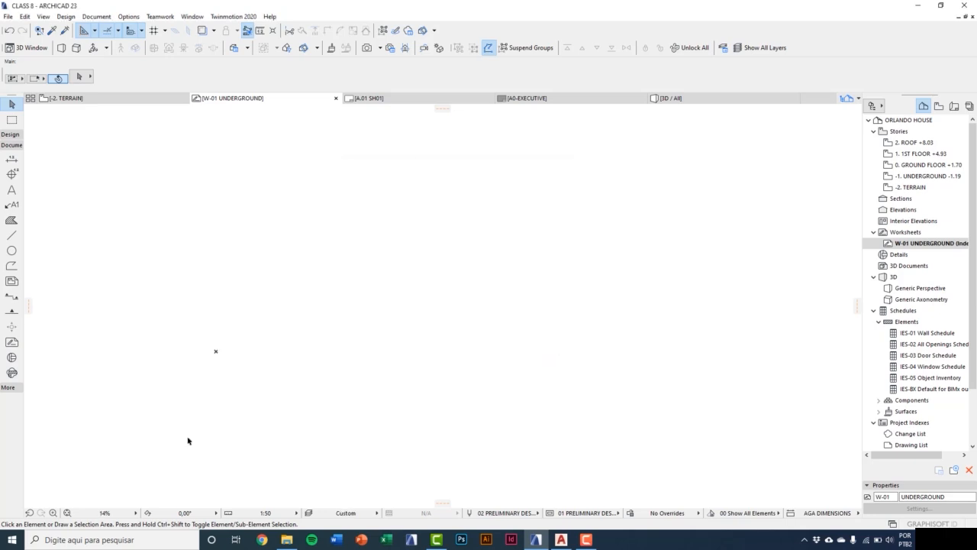
pyautogui.click(67, 512)
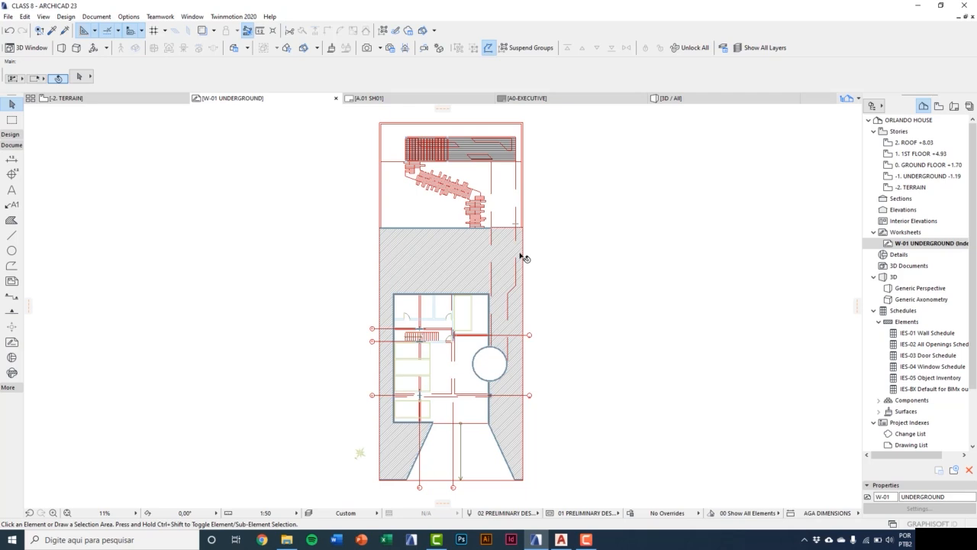
pyautogui.moveTo(523, 258); pyautogui.dragTo(486, 328, button='middle')
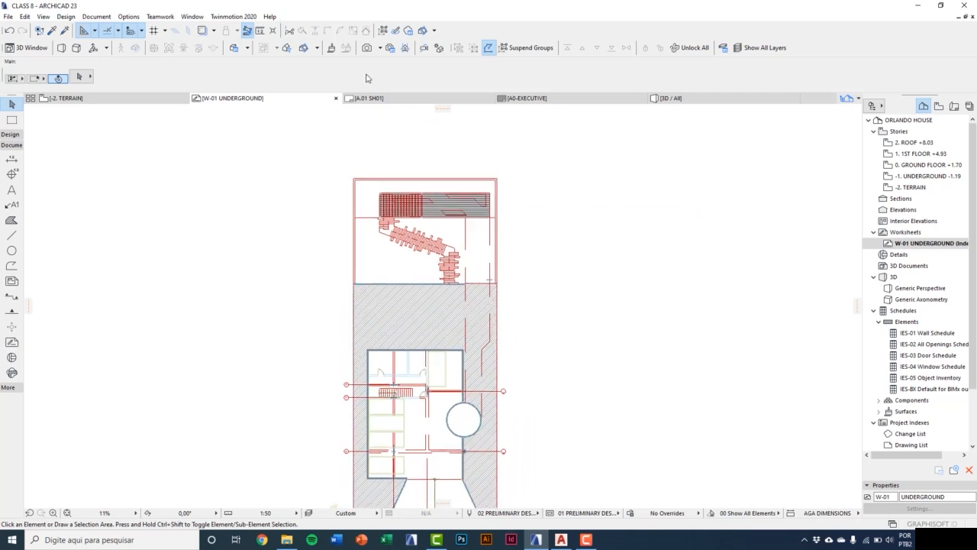
# Measure the terrain outline's width along its upper edge and the length of its left side in the attached plan.
pyautogui.click(260, 31)
pyautogui.scroll(4, 433, 160)
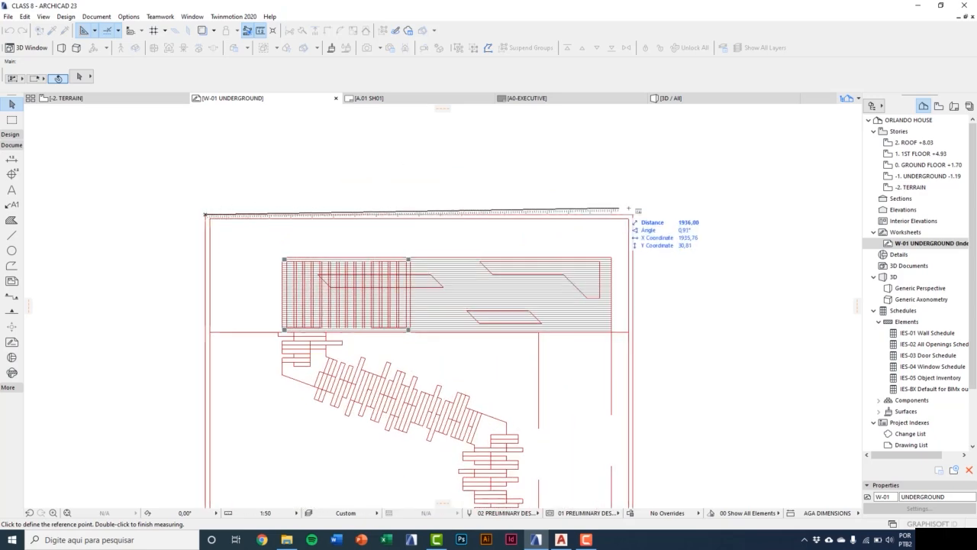
pyautogui.scroll(2, 631, 211)
pyautogui.click(633, 218)
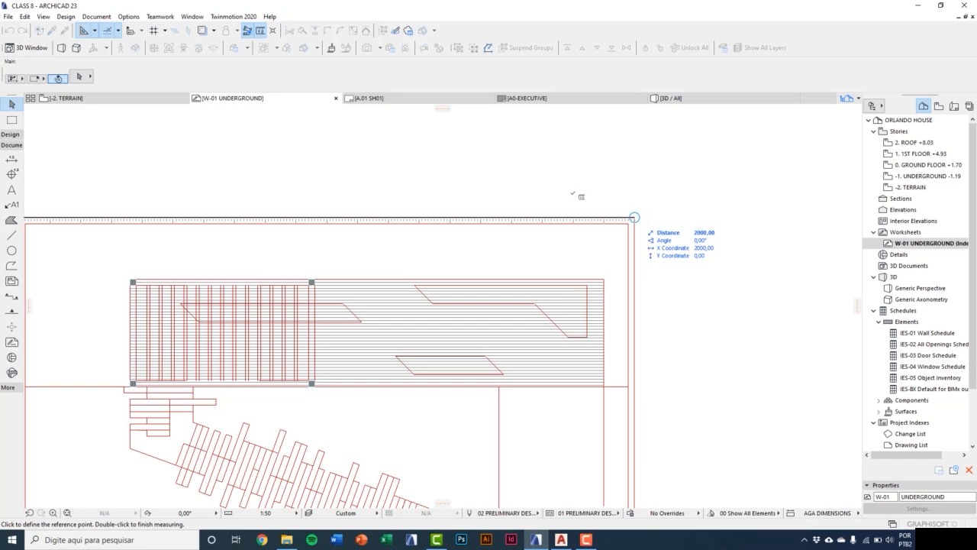
pyautogui.scroll(-5, 633, 217)
pyautogui.scroll(4, 405, 374)
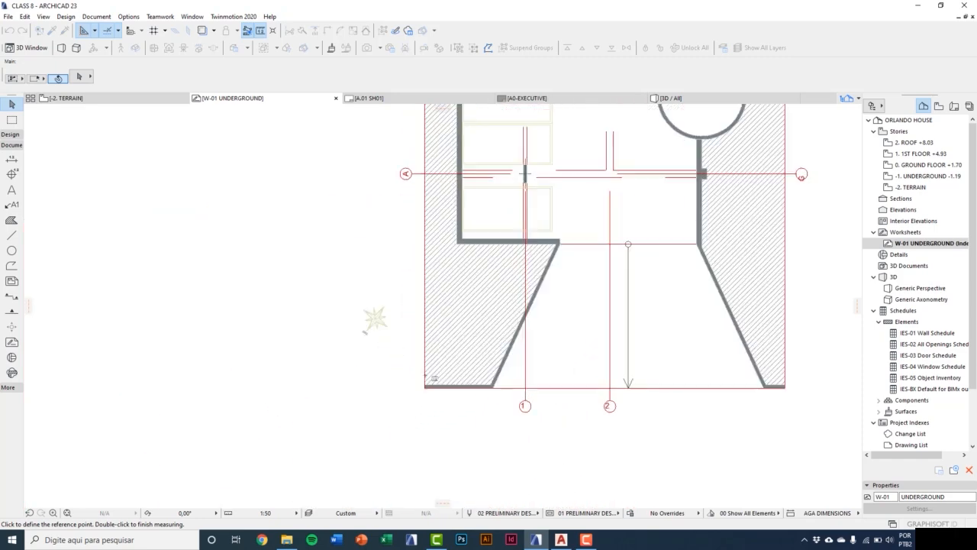
pyautogui.scroll(2, 426, 380)
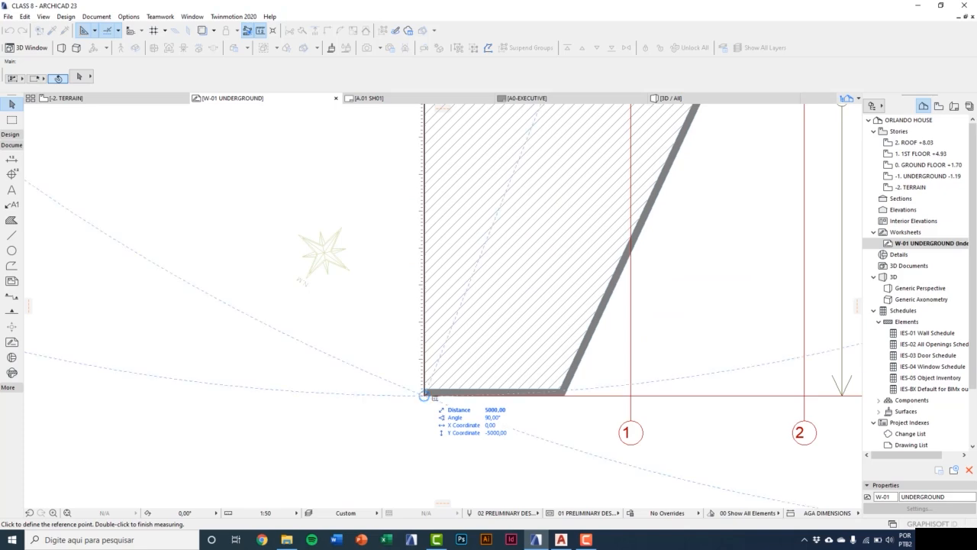
pyautogui.scroll(-8, 425, 395)
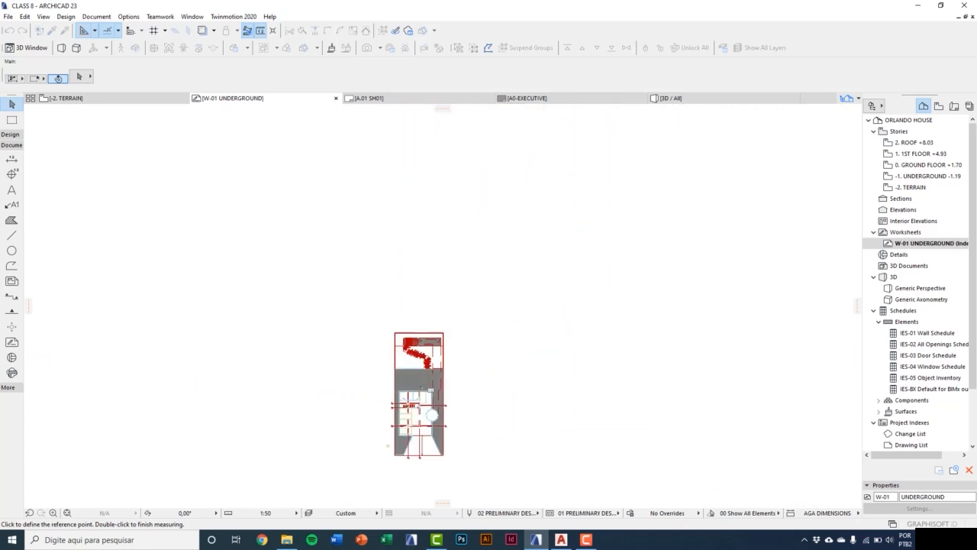
pyautogui.scroll(2, 421, 387)
pyautogui.press('Escape')
pyautogui.moveTo(447, 417); pyautogui.dragTo(448, 373, button='middle')
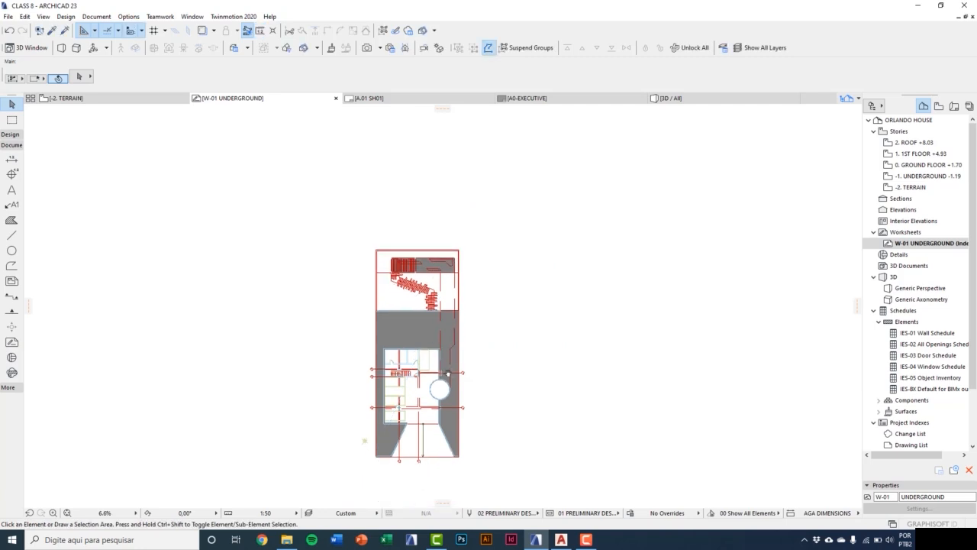
pyautogui.scroll(1, 448, 374)
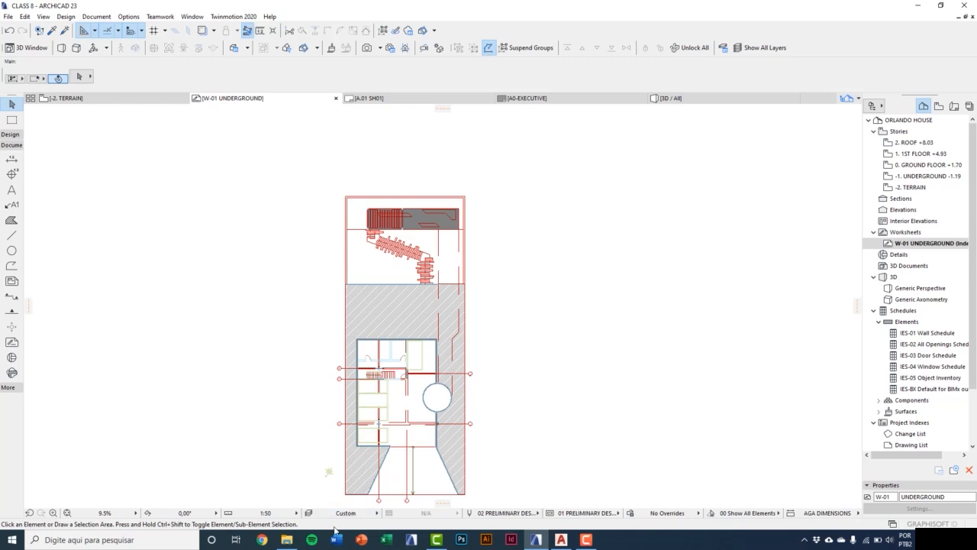
# Open ORLANDO HOUSE_REF_UNDERGROUND FLOOR in AutoCAD from File Explorer, ignoring the missing SHX files and unresolved references.
pyautogui.click(286, 539)
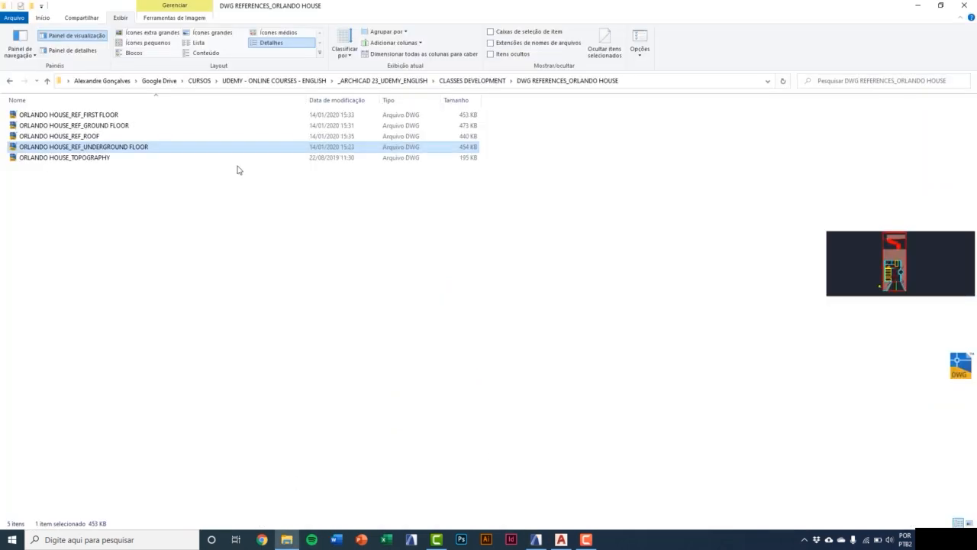
pyautogui.doubleClick(160, 148)
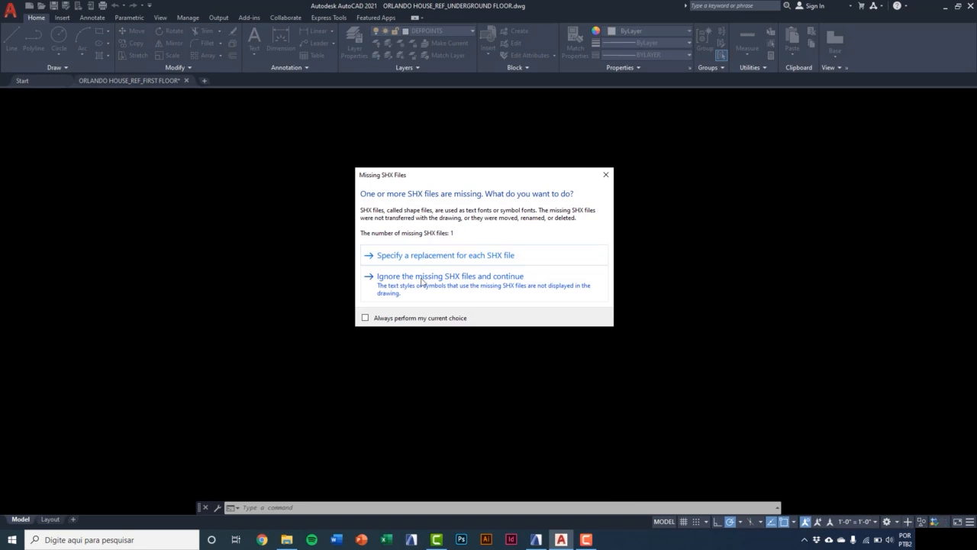
pyautogui.click(421, 279)
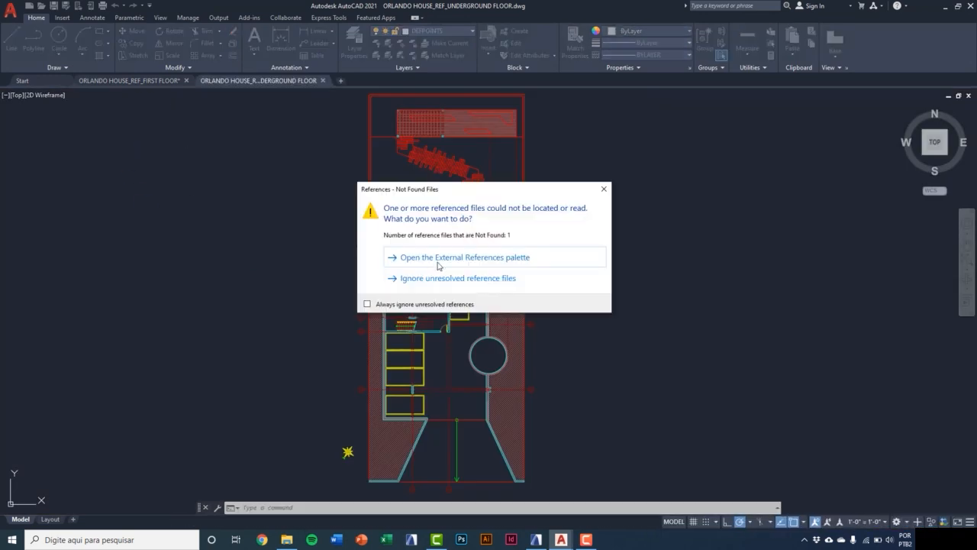
pyautogui.click(439, 279)
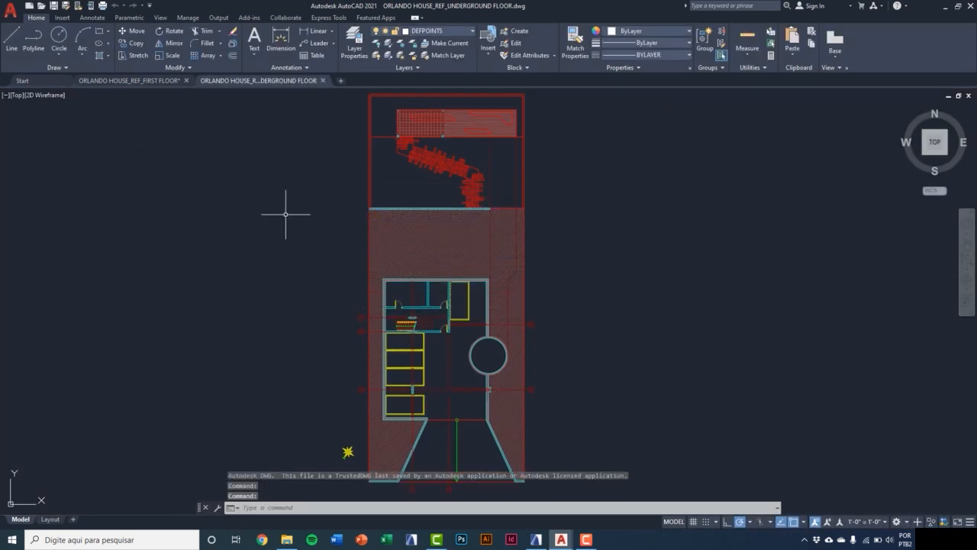
# Draw a rectangle about 2870 by 1070 units across the hatched area and the upper rooms of the underground plan.
pyautogui.write('rec')
pyautogui.press('Return')
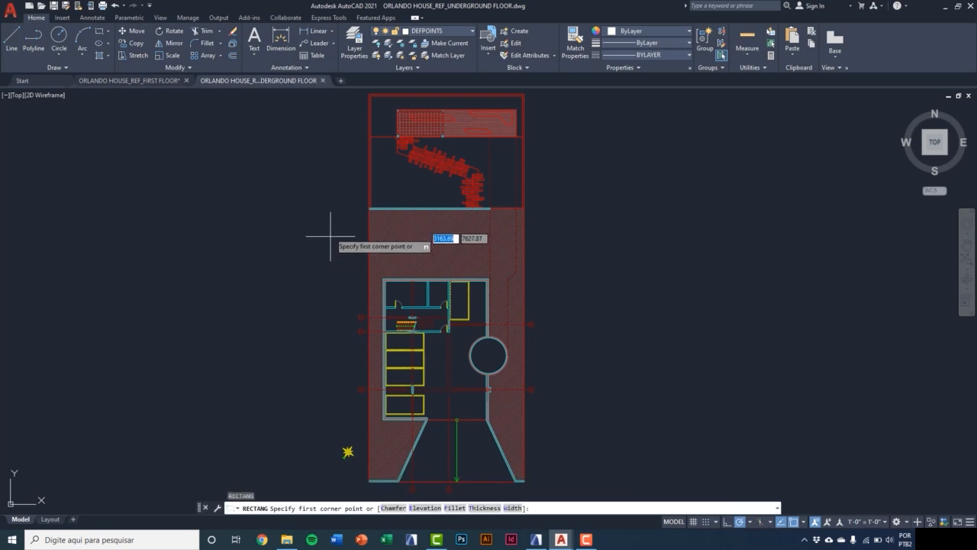
pyautogui.click(321, 218)
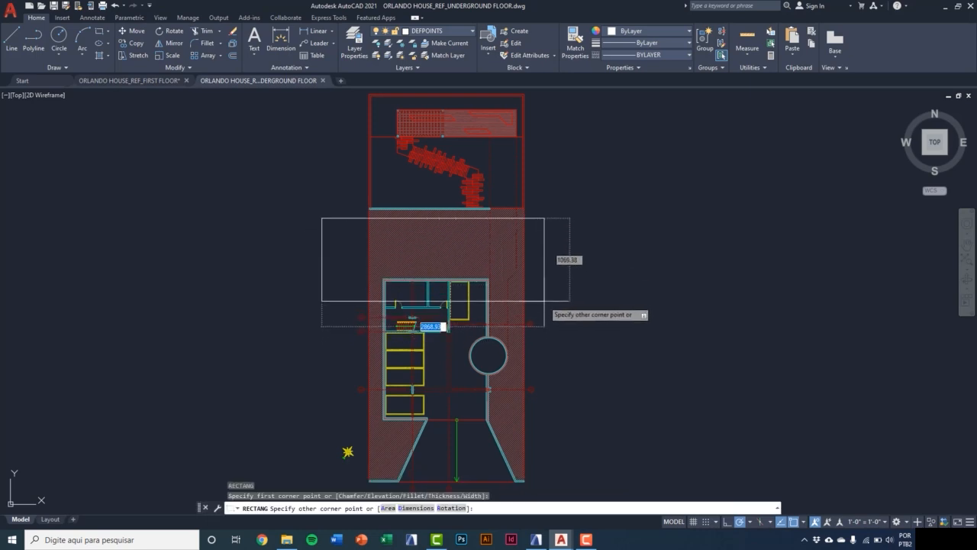
pyautogui.click(544, 301)
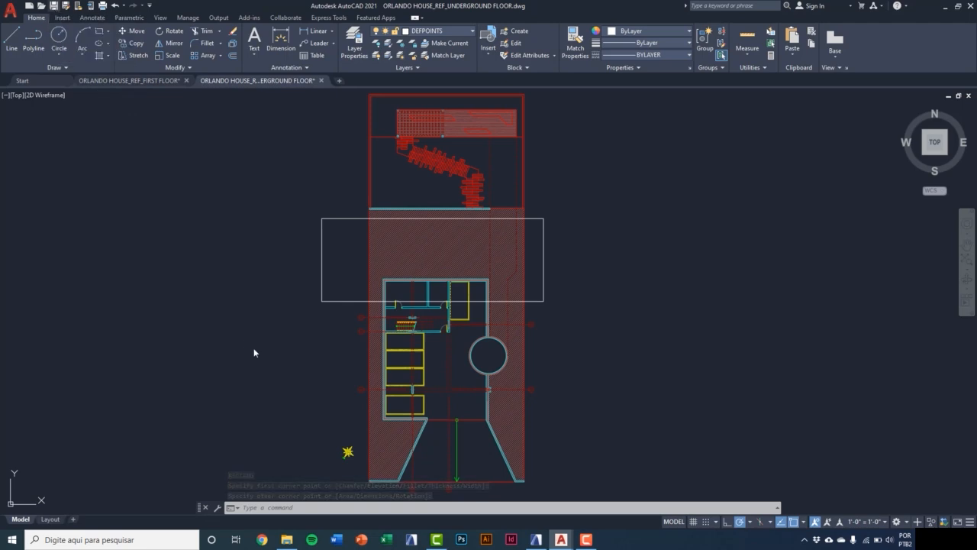
# Save and close the underground floor DWG and switch back to ARCHICAD.
pyautogui.hotkey('ctrl', 's')
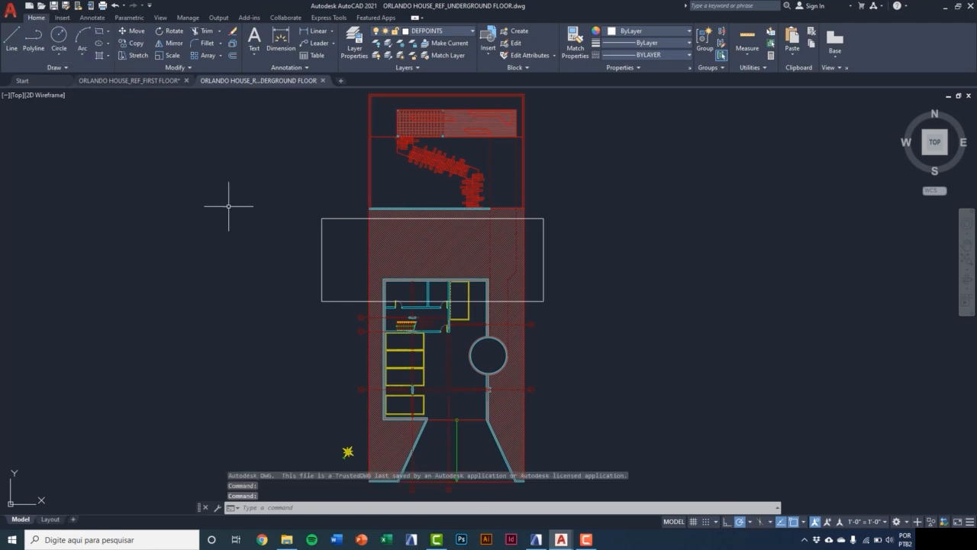
pyautogui.click(969, 96)
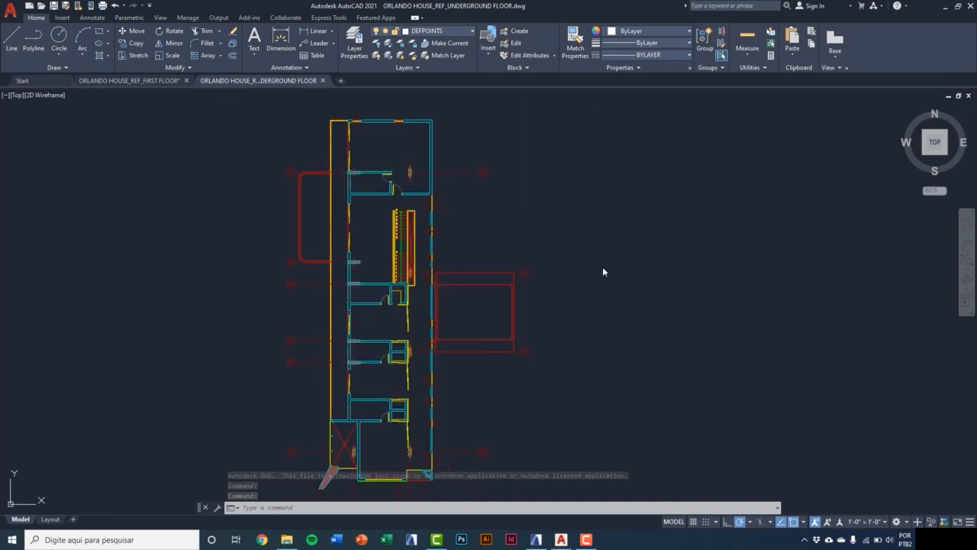
pyautogui.click(535, 538)
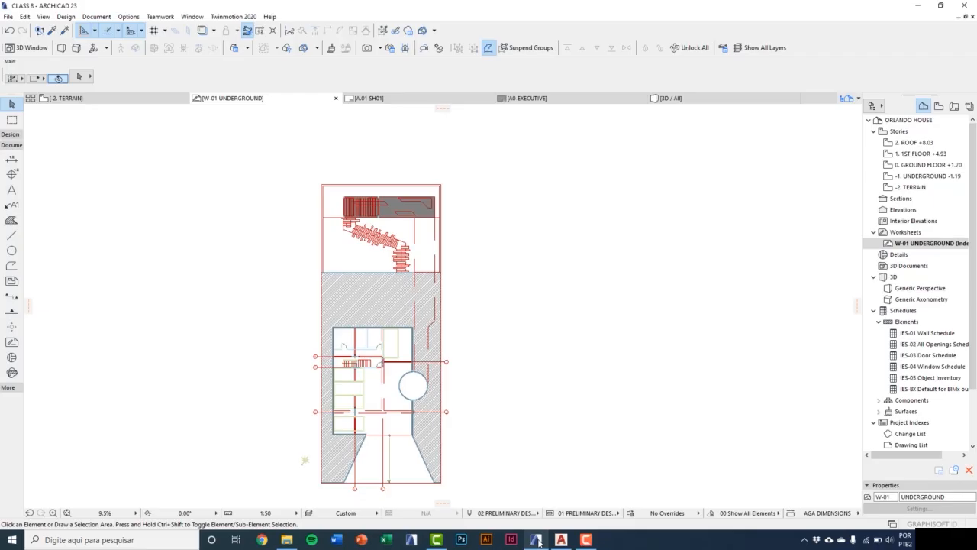
# Reload the underground floor Xref in the Xref Manager with all of its layers imported.
pyautogui.click(11, 19)
pyautogui.moveTo(59, 167)
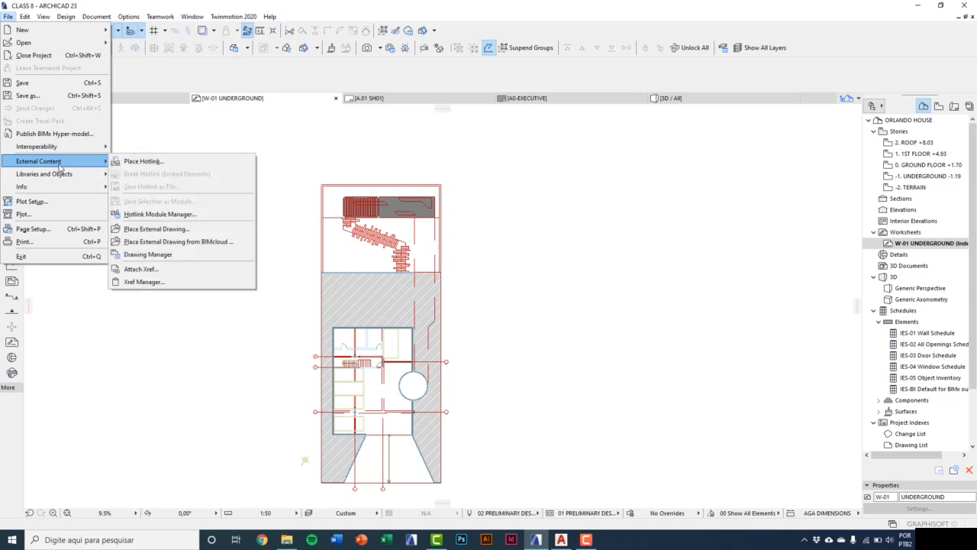
pyautogui.click(159, 282)
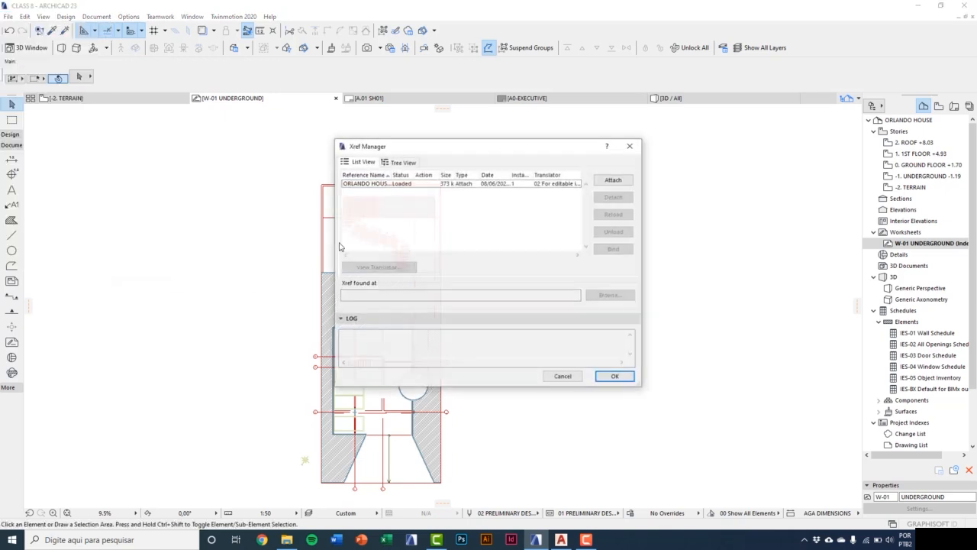
pyautogui.click(360, 185)
pyautogui.moveTo(399, 152); pyautogui.dragTo(359, 155)
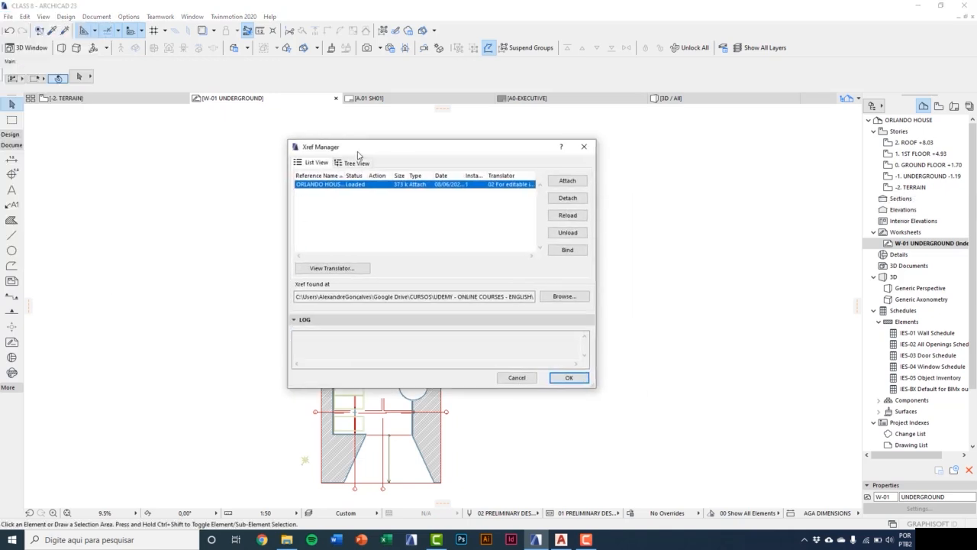
pyautogui.click(565, 217)
pyautogui.click(569, 377)
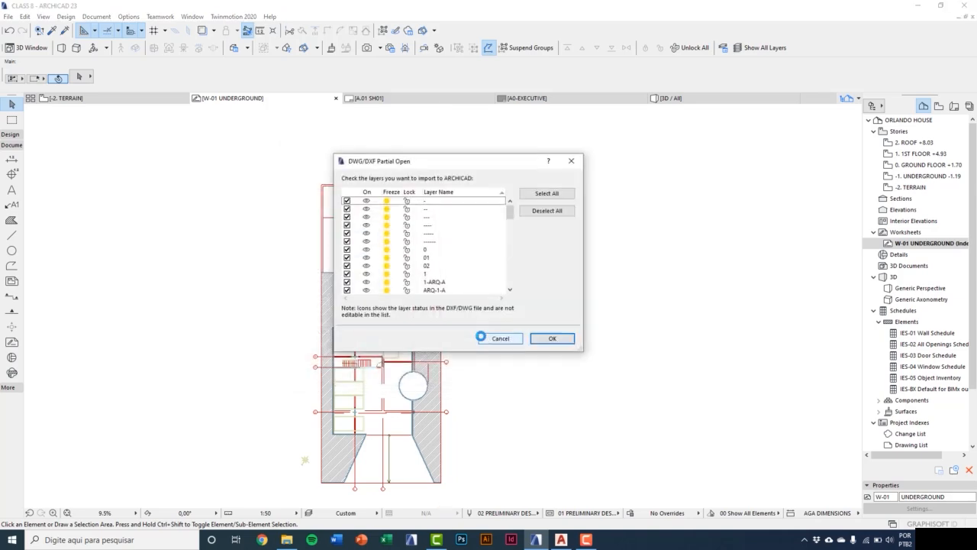
pyautogui.click(554, 338)
# Examine the reloaded plan around the added rectangle by selecting all of its elements and clearing the selection.
pyautogui.scroll(3, 412, 351)
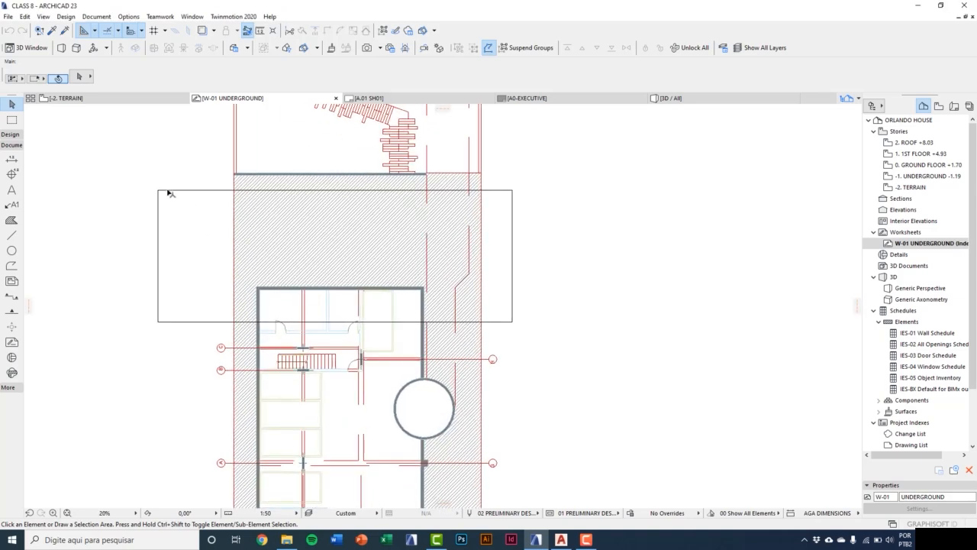
pyautogui.hotkey('ctrl', 'a')
pyautogui.scroll(-3, 519, 310)
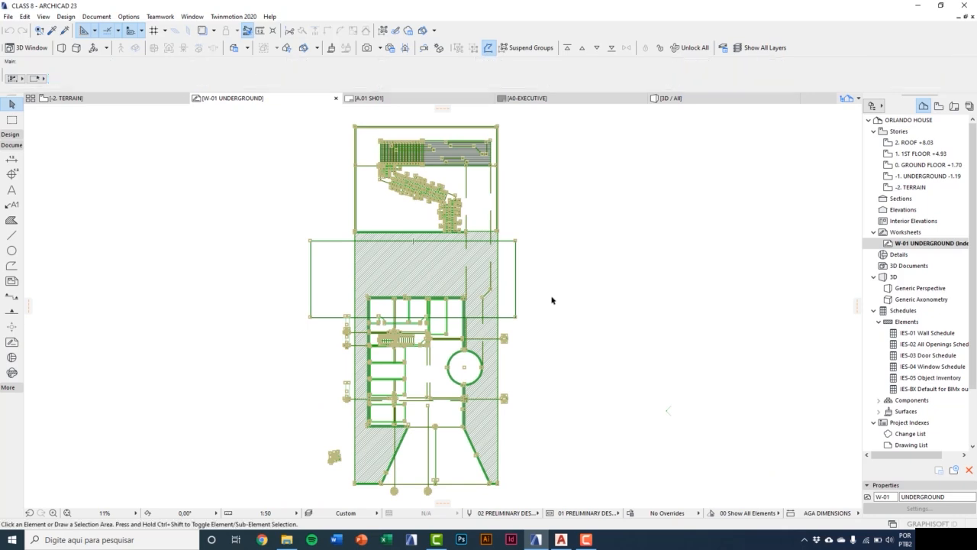
pyautogui.click(552, 300)
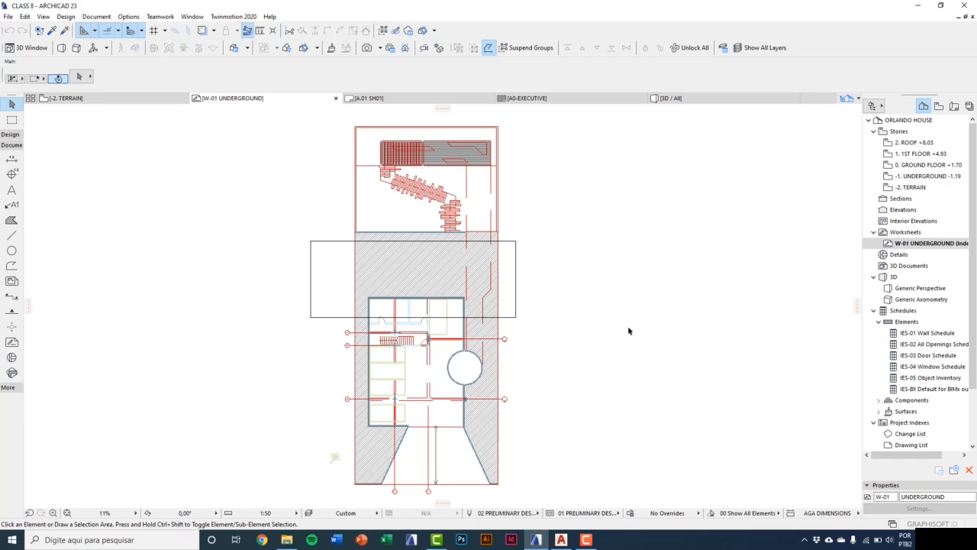
# Look through the layers imported with the Xref in the layer settings and close them without changes.
pyautogui.hotkey('ctrl', 'l')
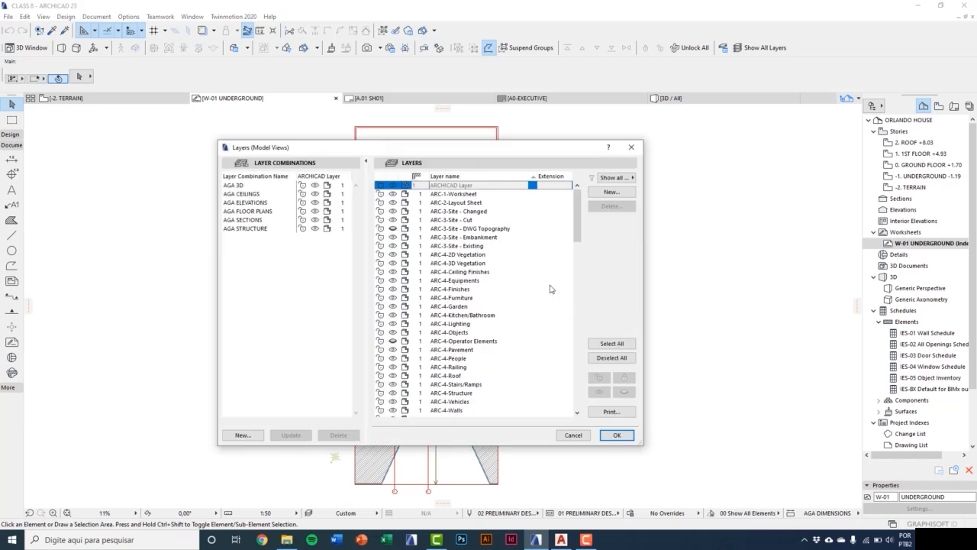
pyautogui.moveTo(577, 227); pyautogui.dragTo(577, 401)
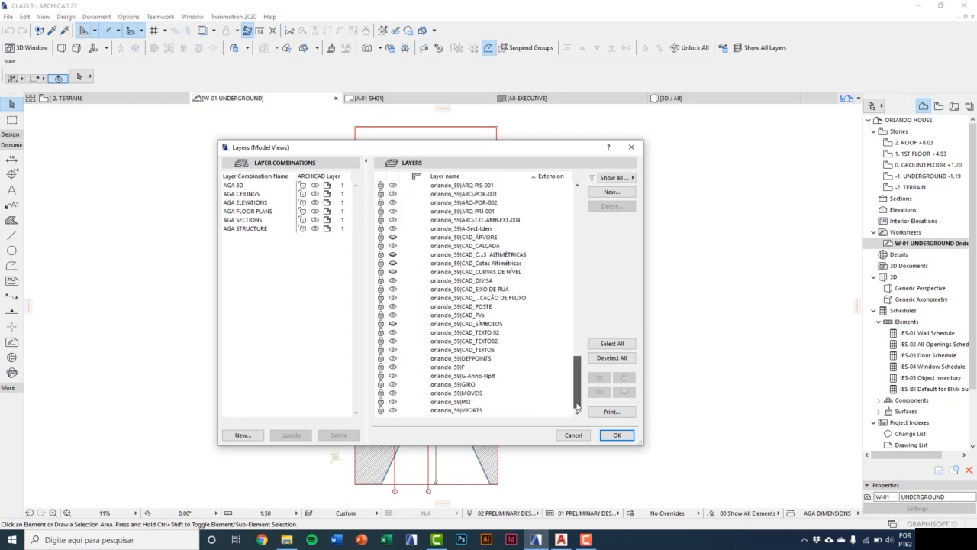
pyautogui.scroll(4, 577, 404)
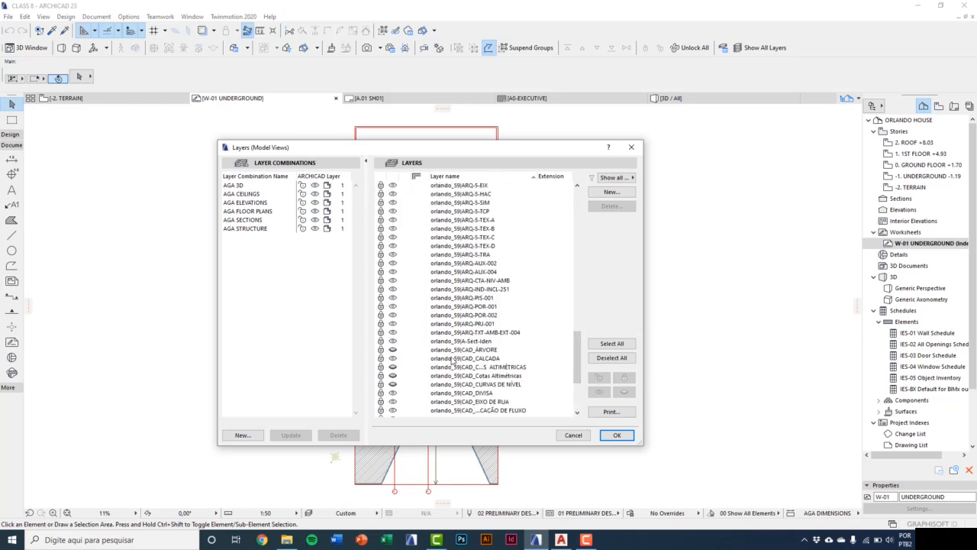
pyautogui.click(444, 358)
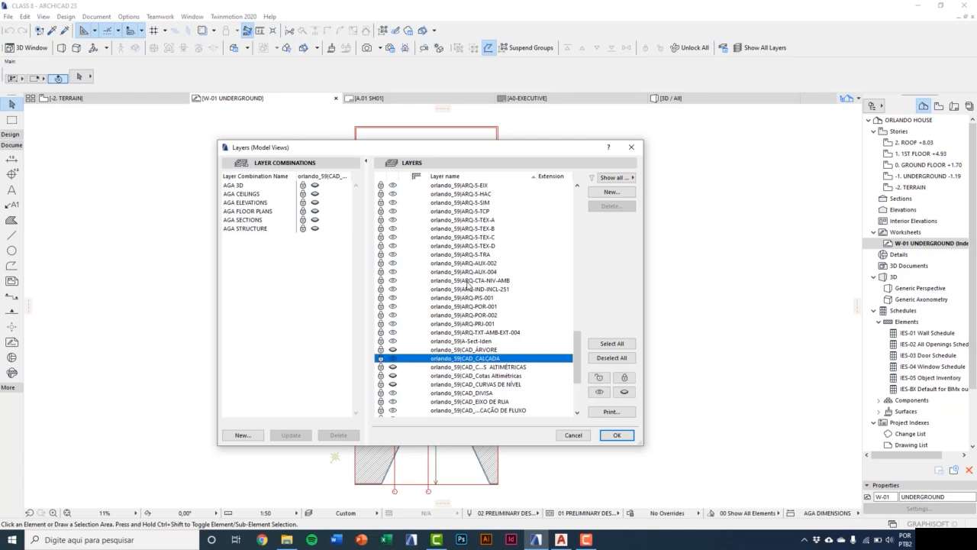
pyautogui.moveTo(574, 357); pyautogui.dragTo(571, 299)
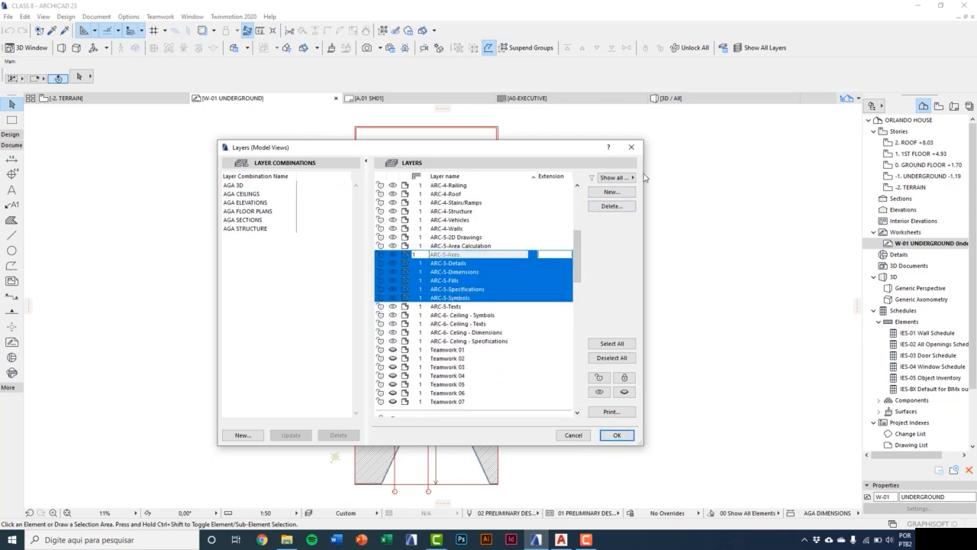
pyautogui.click(633, 151)
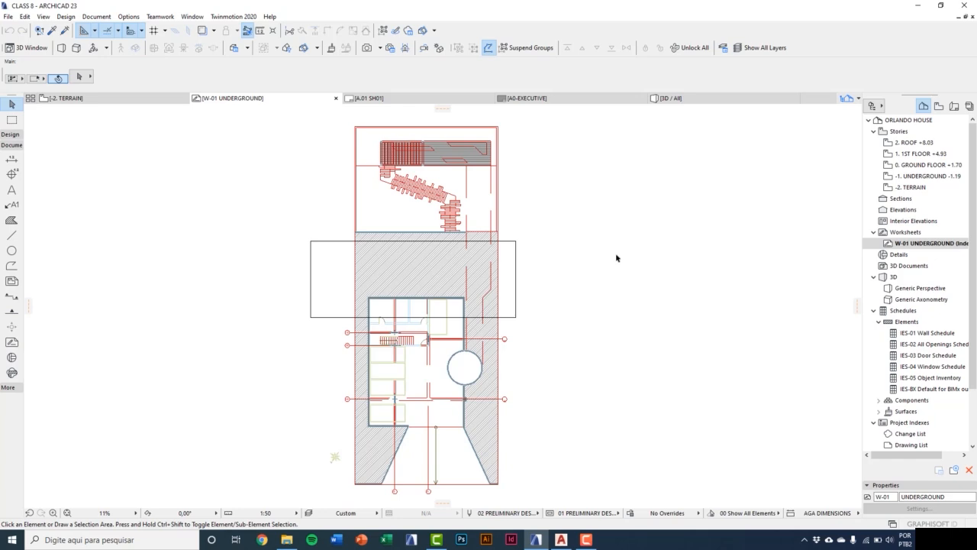
# Detach the underground floor Xref from the worksheet and remove the Xref's attributes from the project.
pyautogui.click(7, 16)
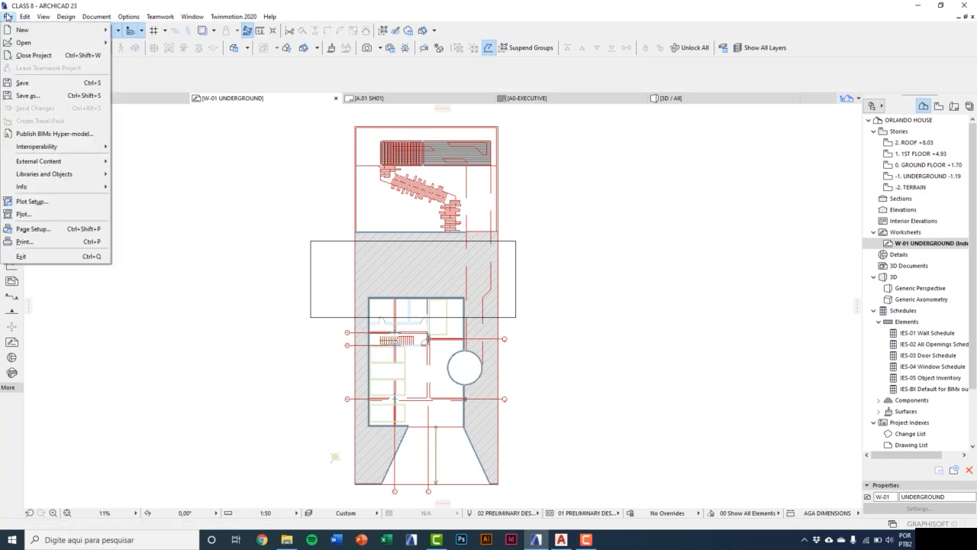
pyautogui.moveTo(68, 161)
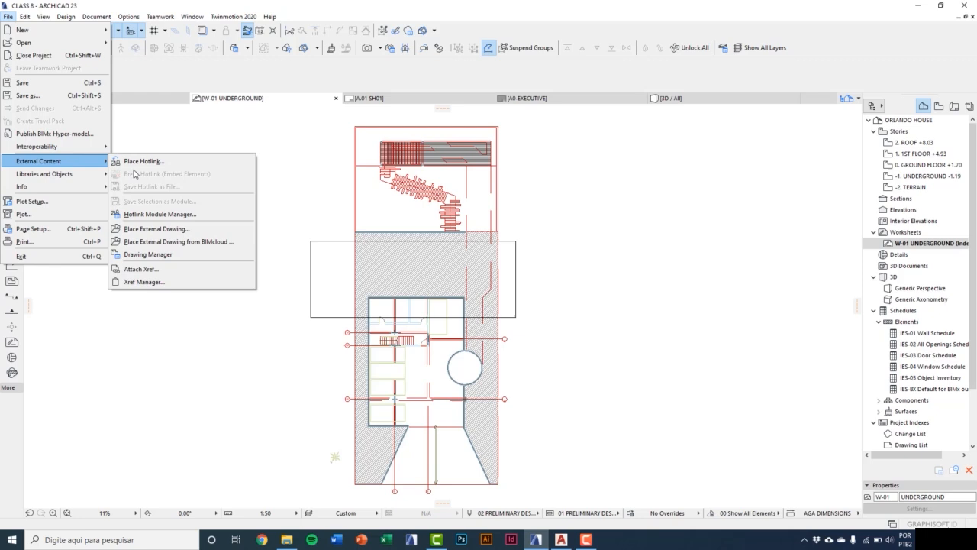
pyautogui.click(181, 282)
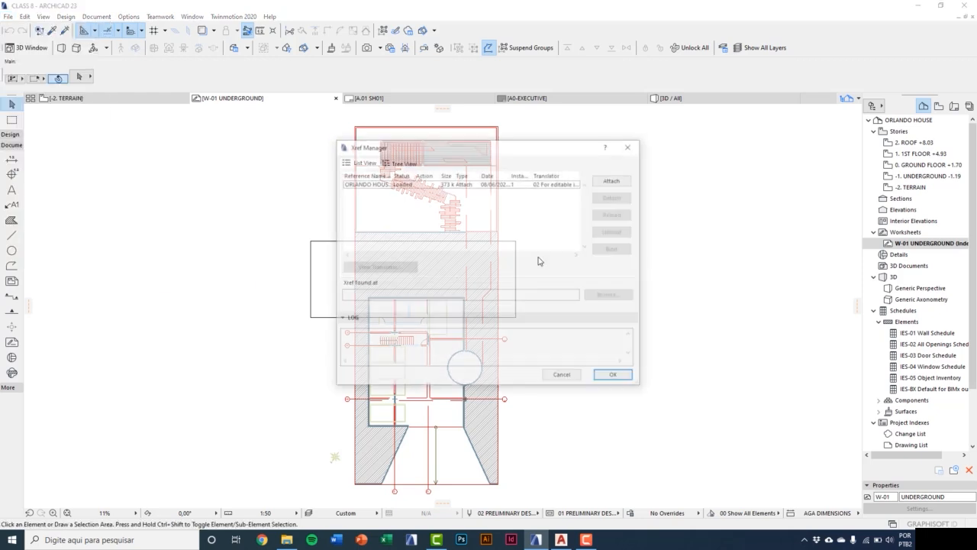
pyautogui.click(442, 183)
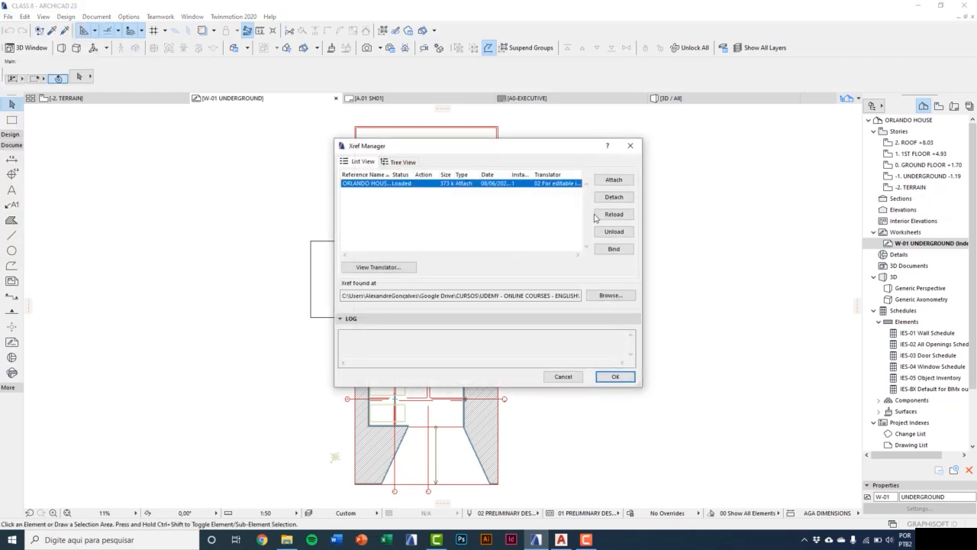
pyautogui.click(622, 200)
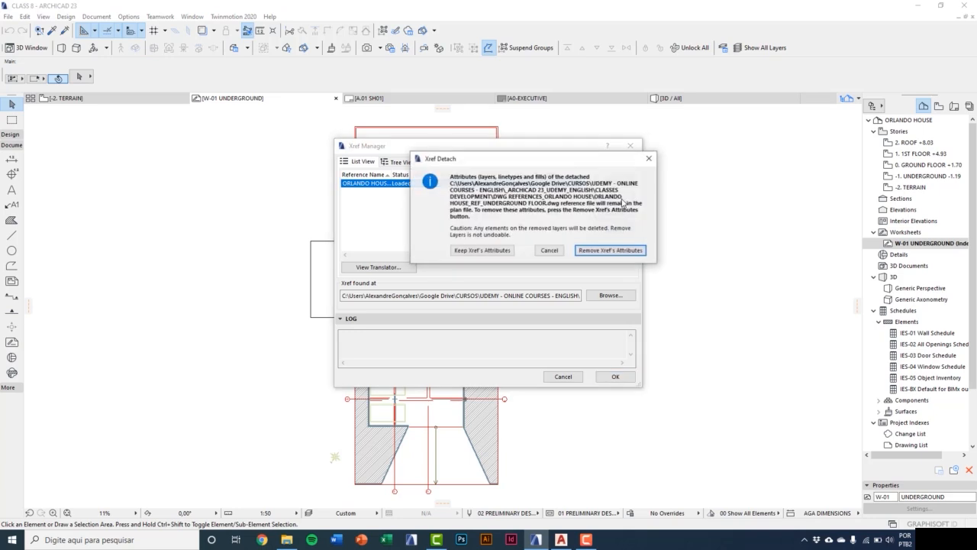
pyautogui.click(594, 250)
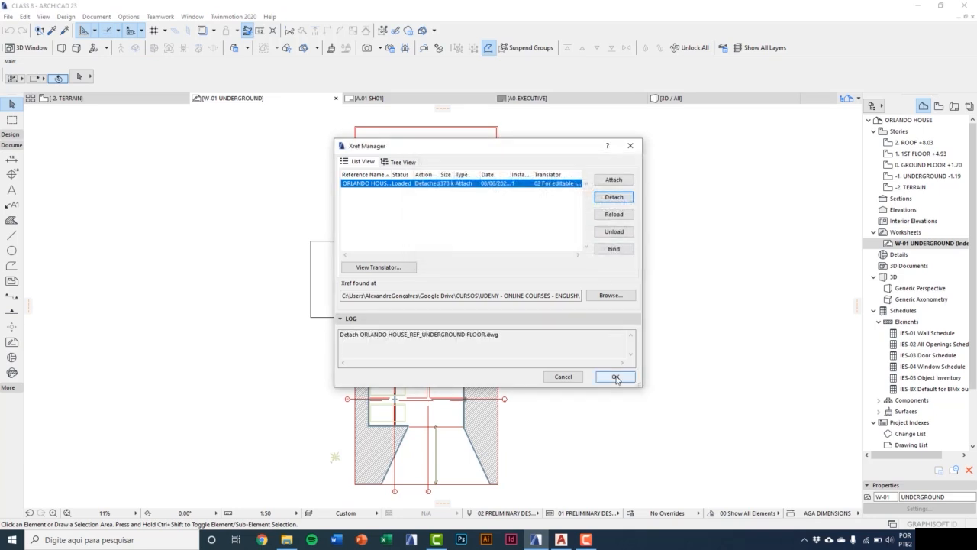
pyautogui.click(616, 376)
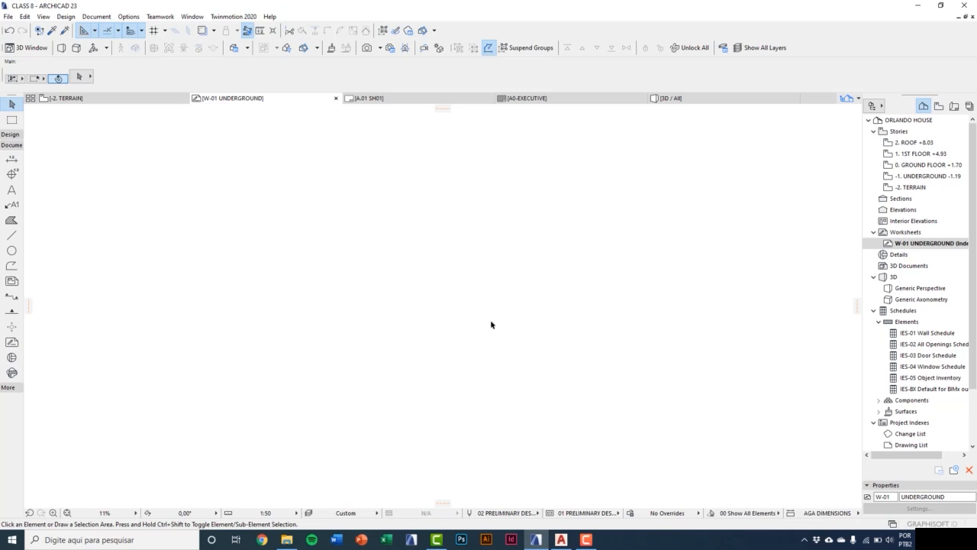
# Place ORLANDO HOUSE_REF_UNDERGROUND FLOOR in the empty worksheet as an external drawing, with a custom drawing unit of 10 mm to 1.
pyautogui.click(8, 16)
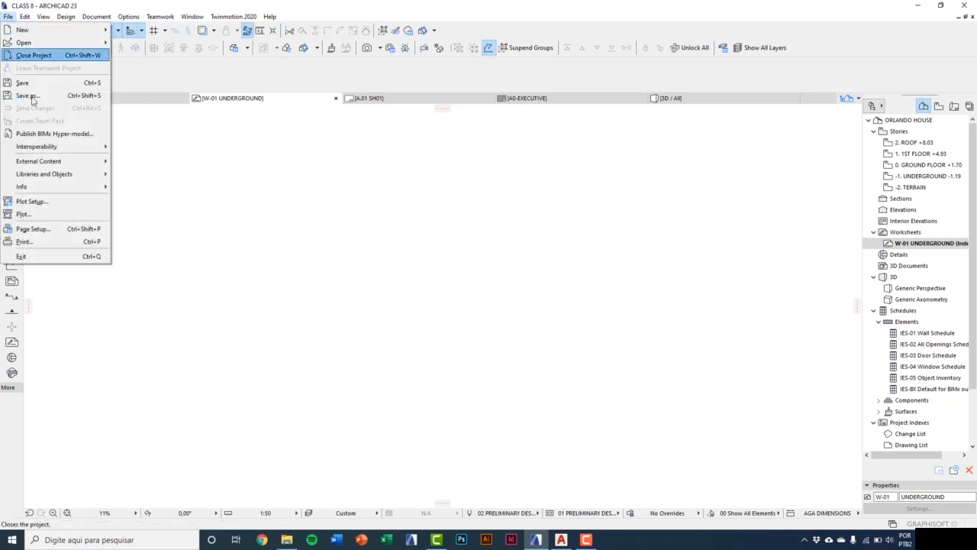
pyautogui.moveTo(91, 161)
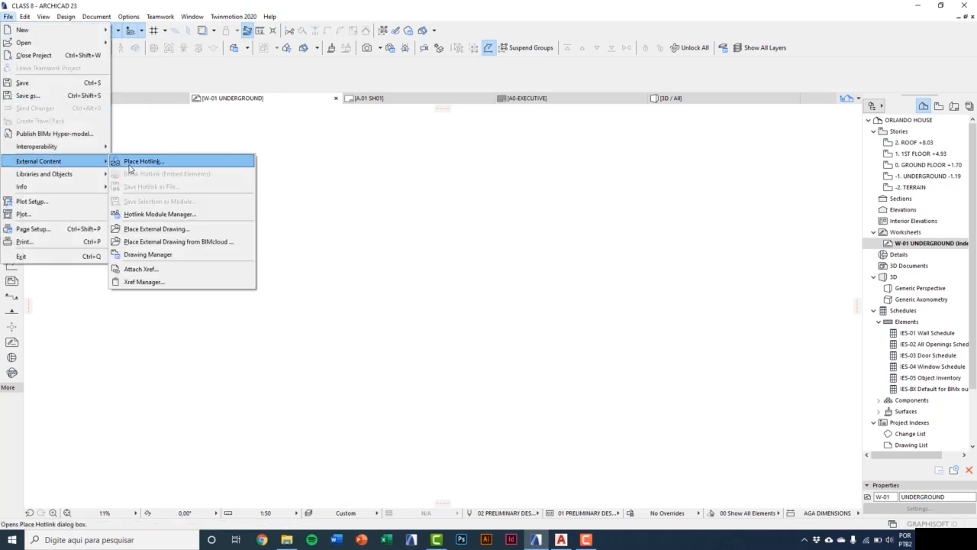
pyautogui.click(174, 230)
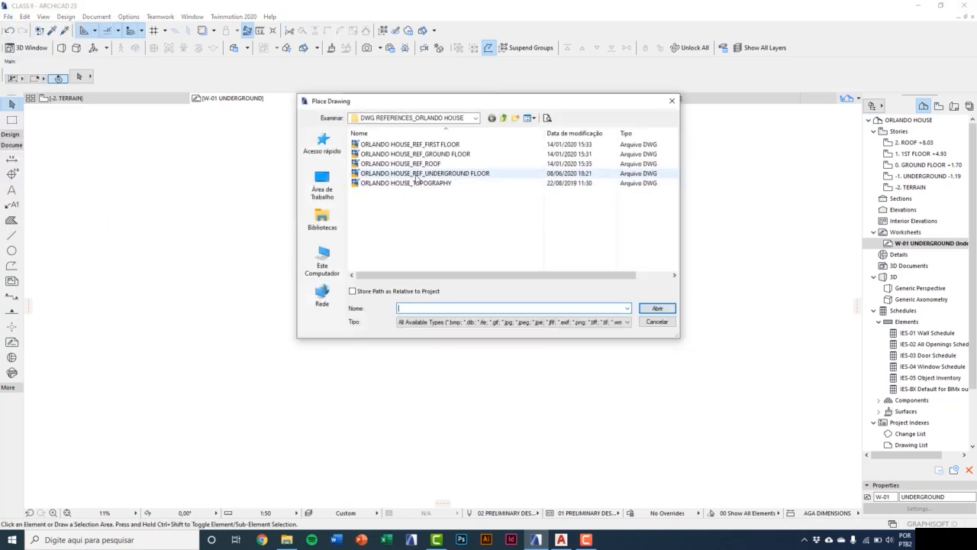
pyautogui.click(419, 175)
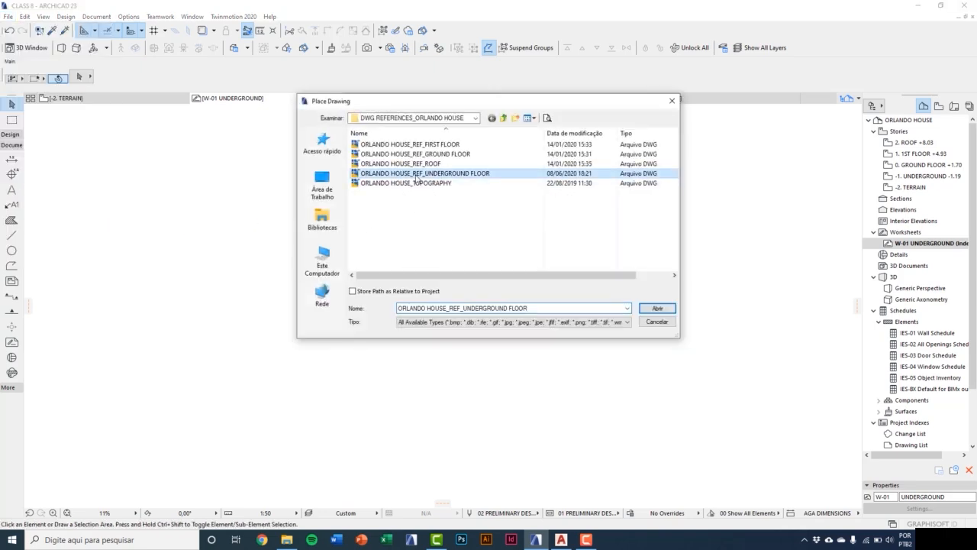
pyautogui.click(658, 308)
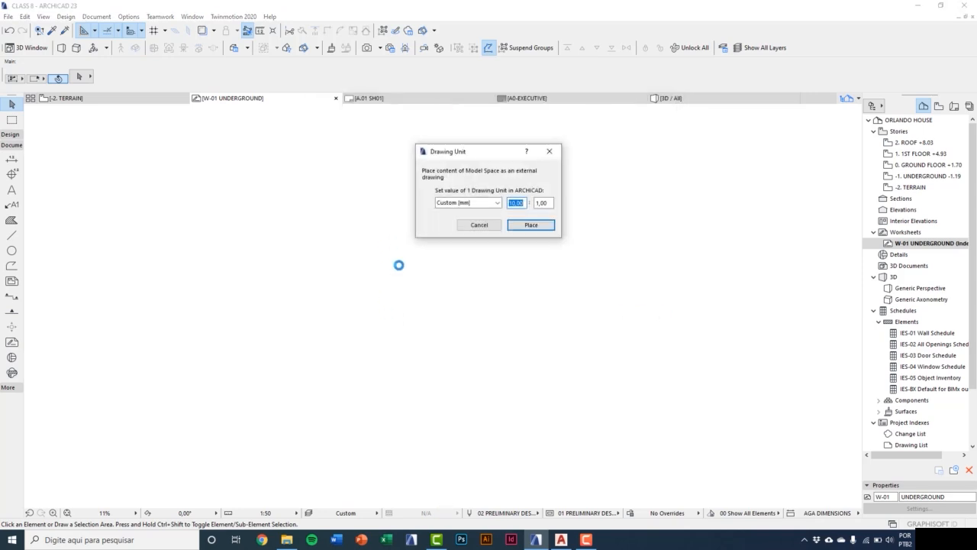
pyautogui.moveTo(449, 161); pyautogui.dragTo(400, 189)
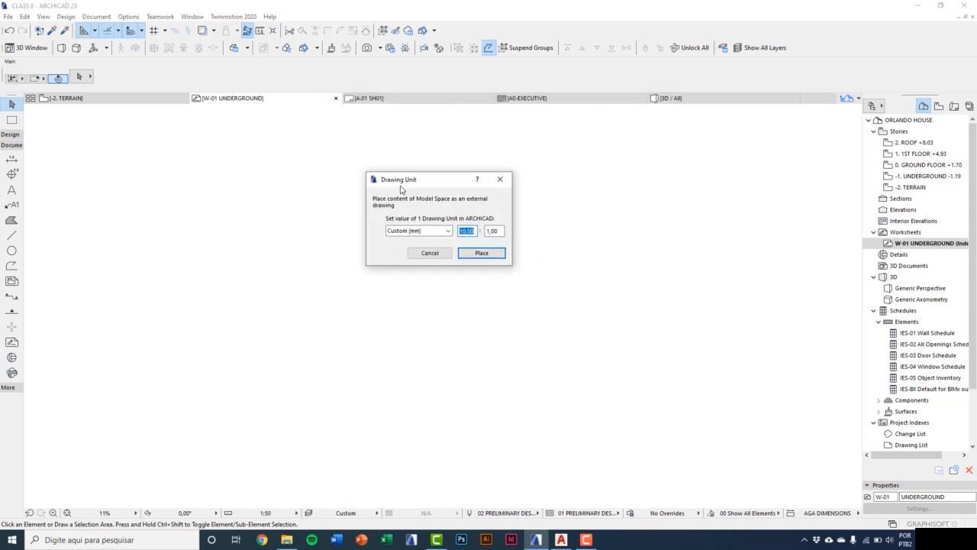
pyautogui.click(481, 253)
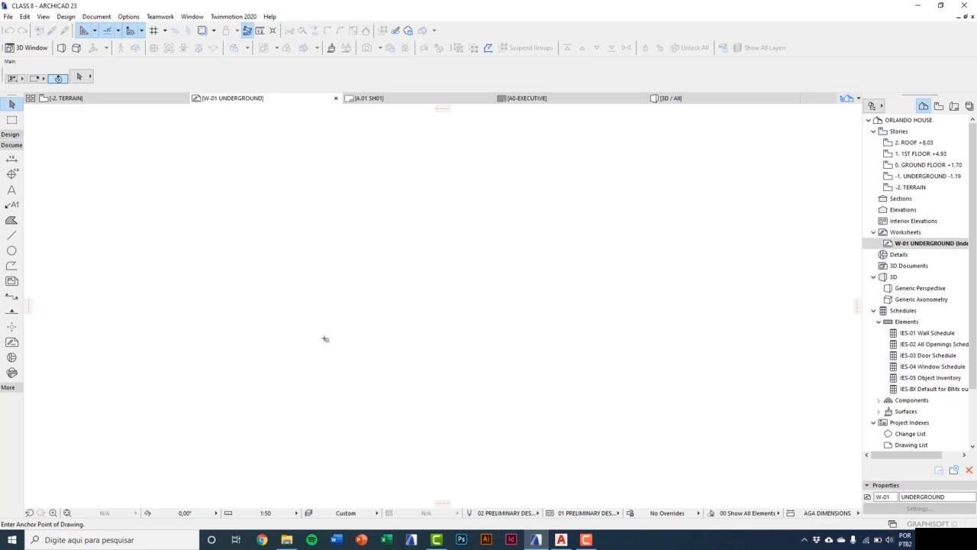
pyautogui.click(281, 421)
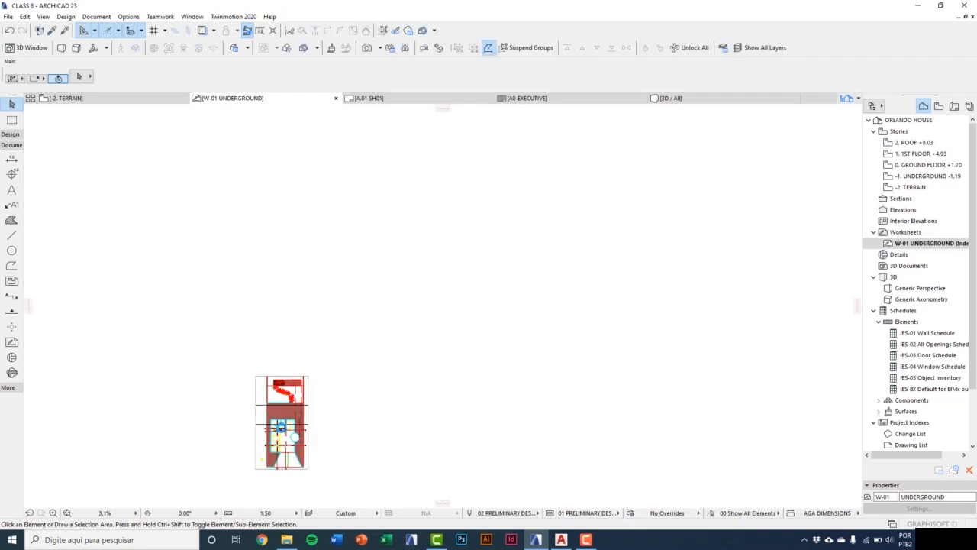
# Measure the plan's width along its upper boundary and inspect the placed underground floor drawing down to its lower corner.
pyautogui.scroll(3, 281, 441)
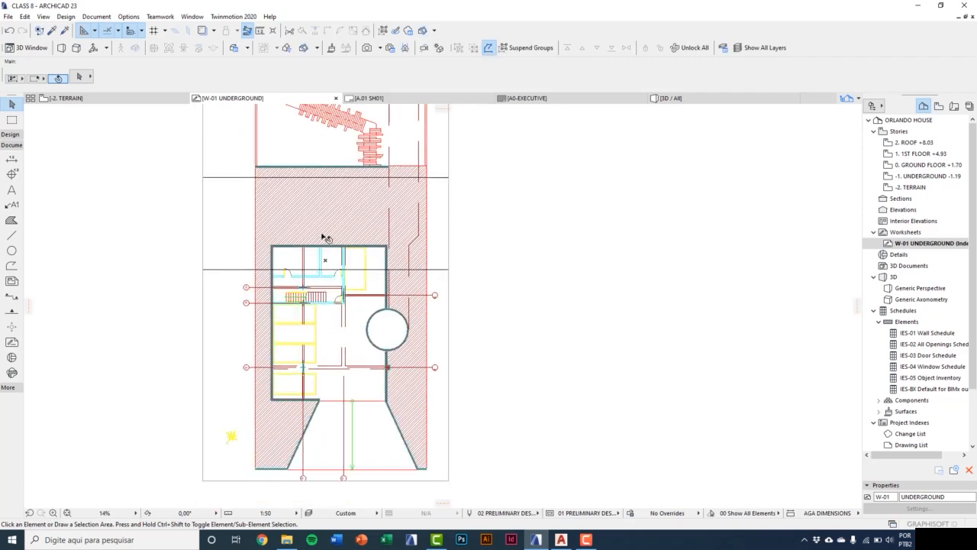
pyautogui.scroll(3, 326, 240)
pyautogui.scroll(2, 298, 163)
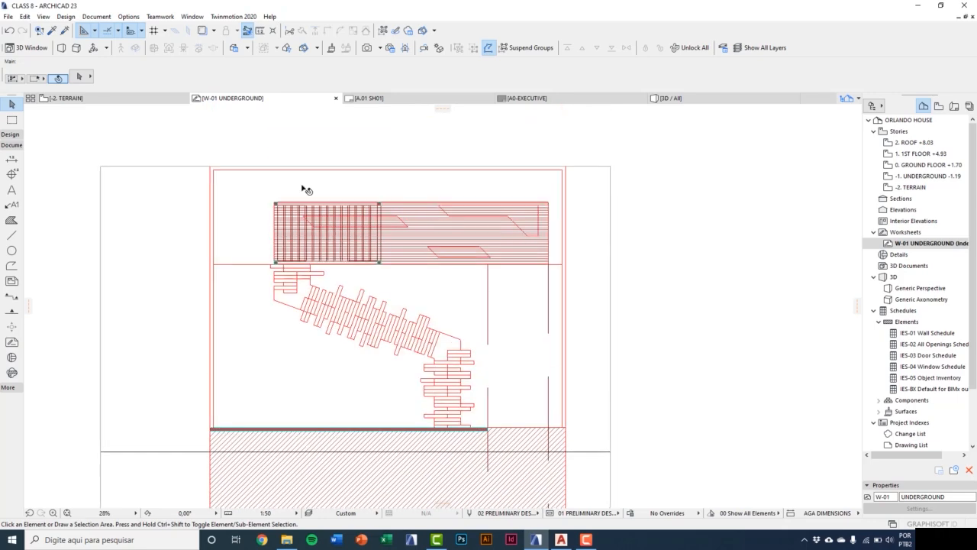
pyautogui.click(262, 31)
pyautogui.click(485, 169)
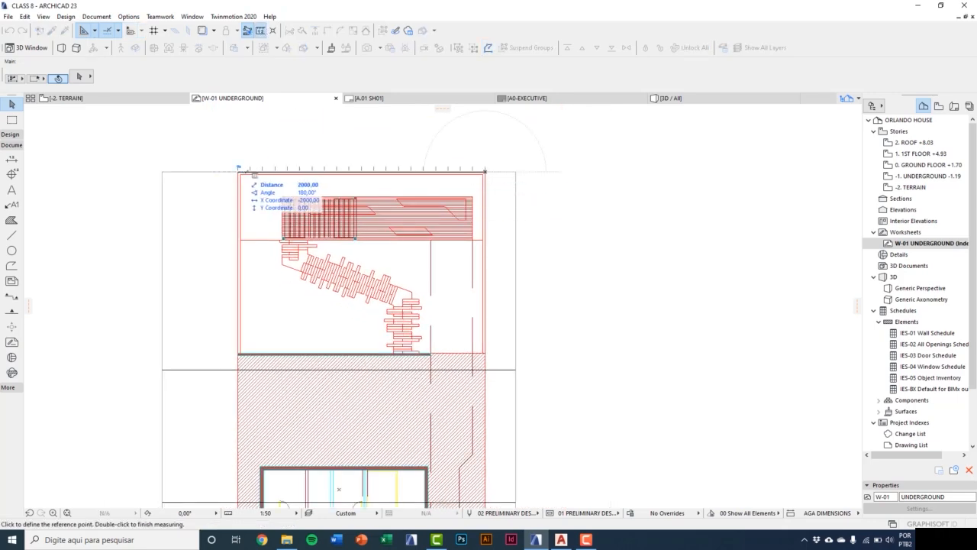
pyautogui.scroll(-2, 443, 165)
pyautogui.moveTo(466, 473); pyautogui.dragTo(463, 420, button='middle')
pyautogui.scroll(2, 463, 420)
pyautogui.scroll(3, 463, 415)
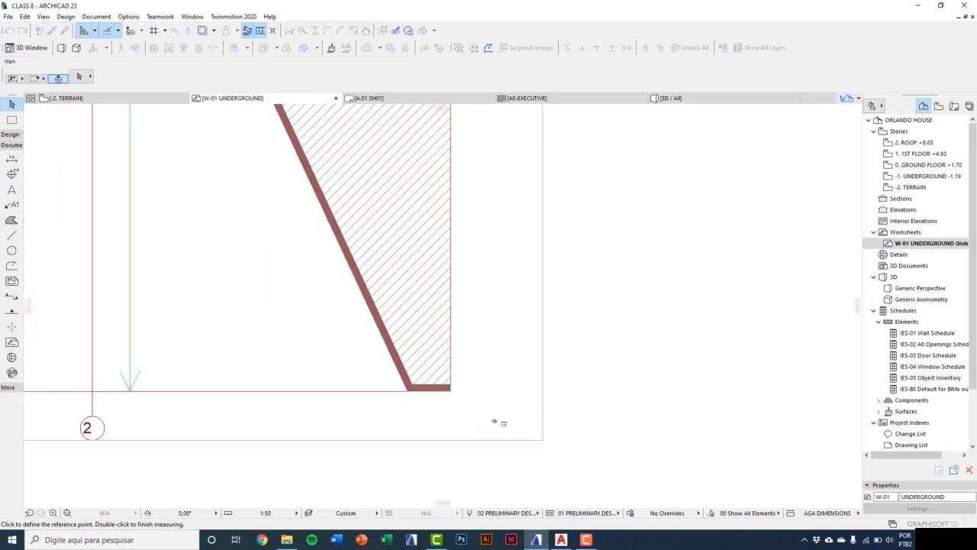
pyautogui.scroll(-4, 454, 388)
pyautogui.press('Escape')
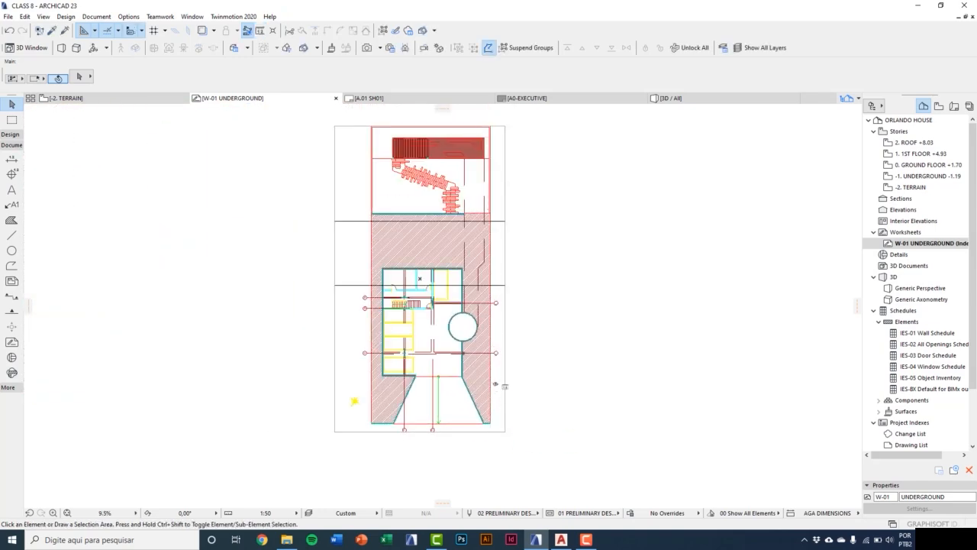
# Select the placed underground floor drawing and check its layer assignment in the layer list without changing it.
pyautogui.click(427, 228)
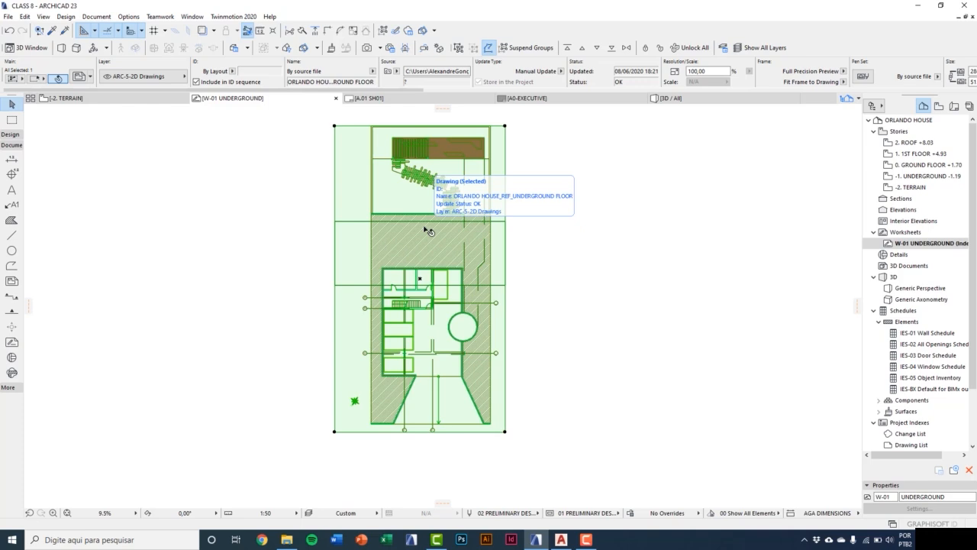
pyautogui.click(151, 77)
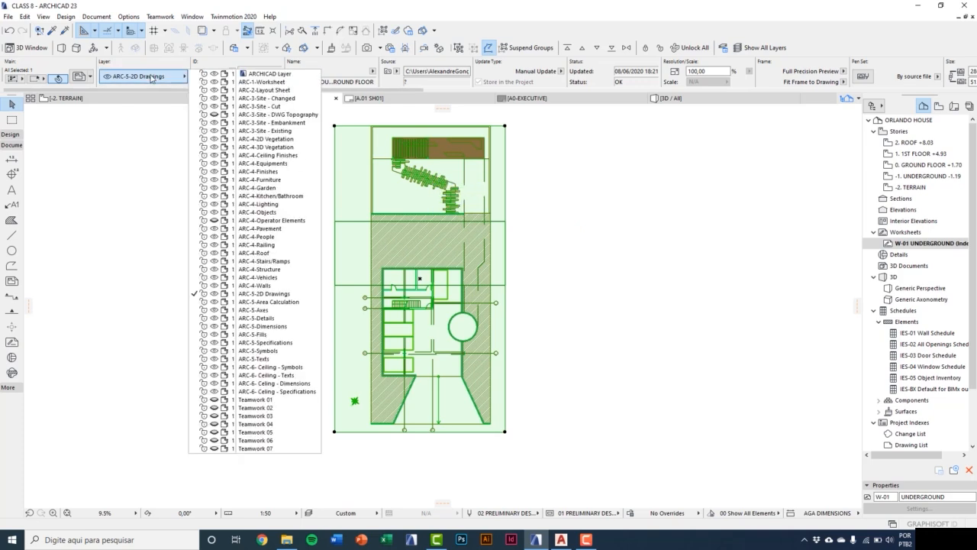
pyautogui.click(151, 78)
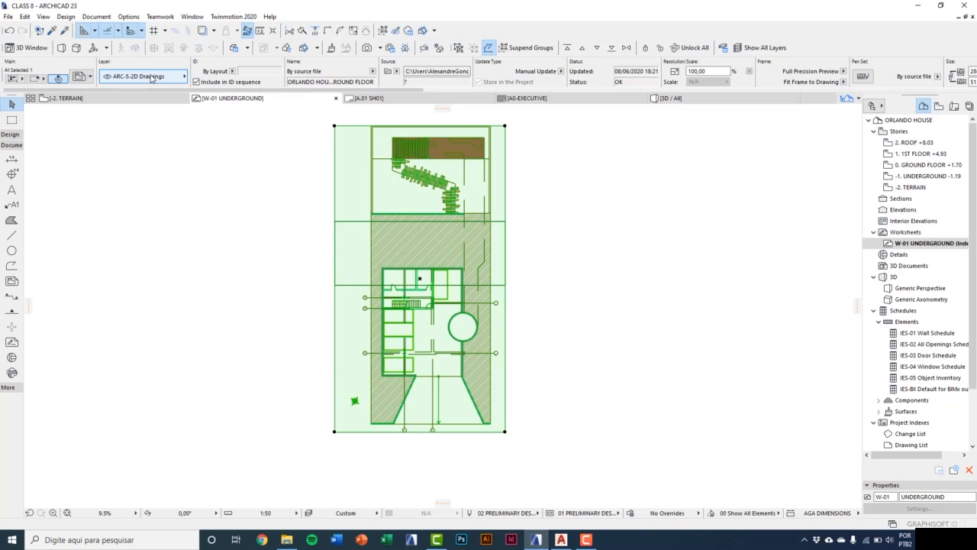
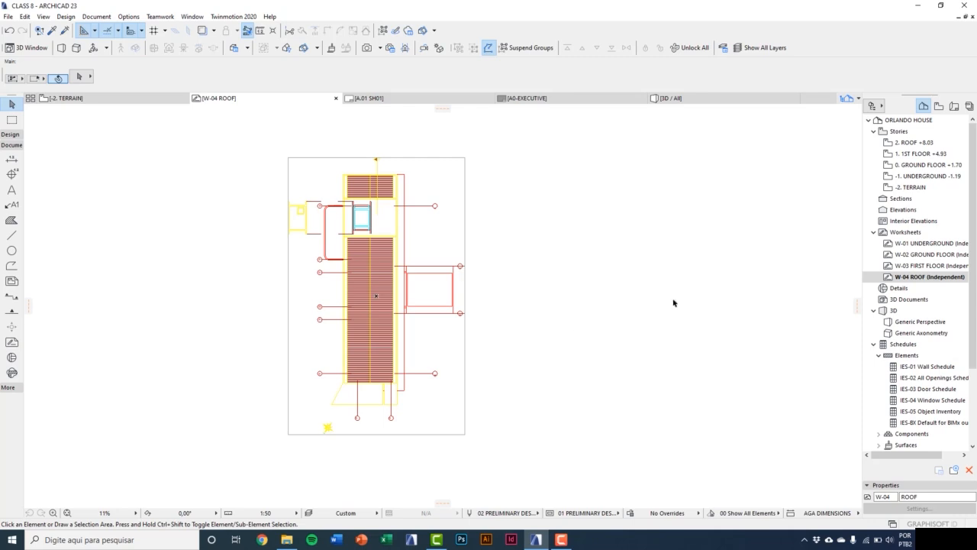
# Open the -1. UNDERGROUND story and show the W-01 UNDERGROUND worksheet as its trace reference.
pyautogui.doubleClick(915, 178)
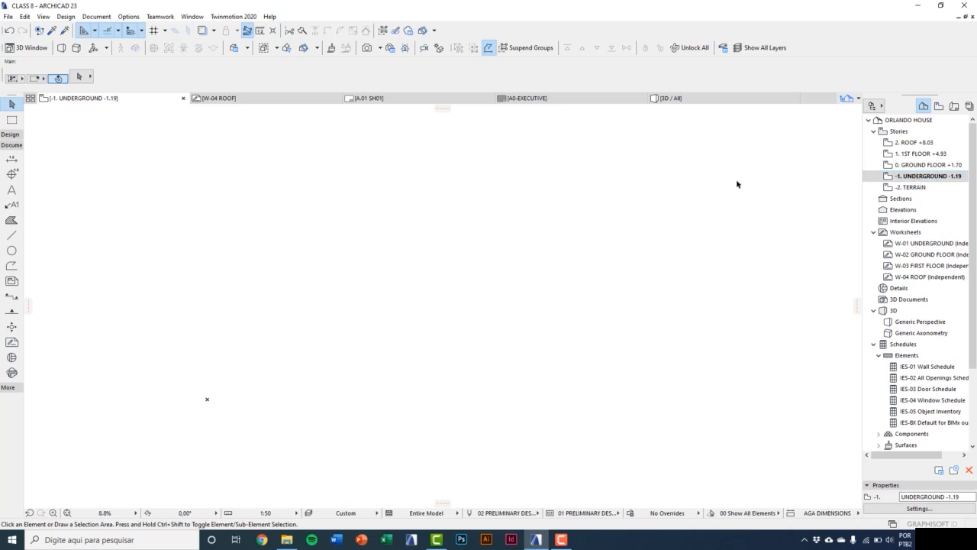
pyautogui.rightClick(913, 246)
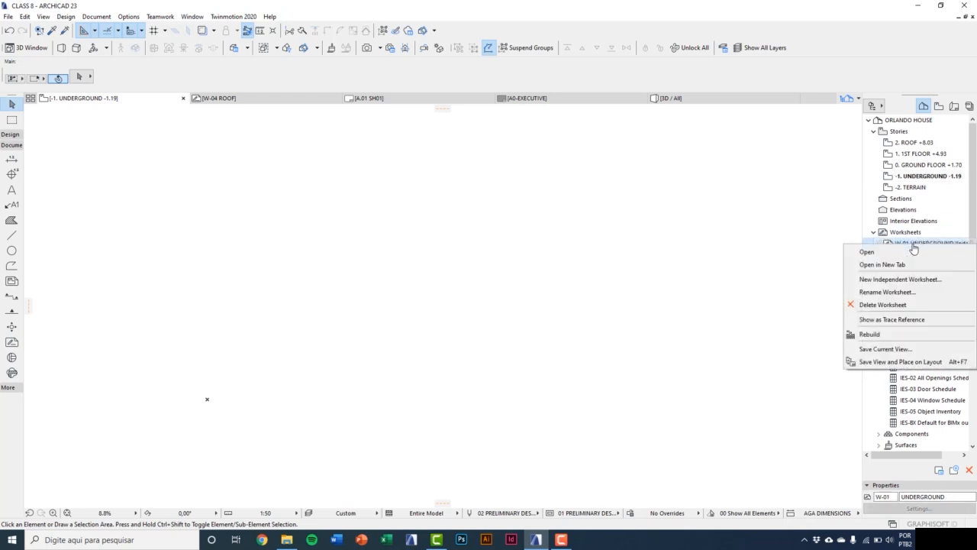
pyautogui.click(890, 324)
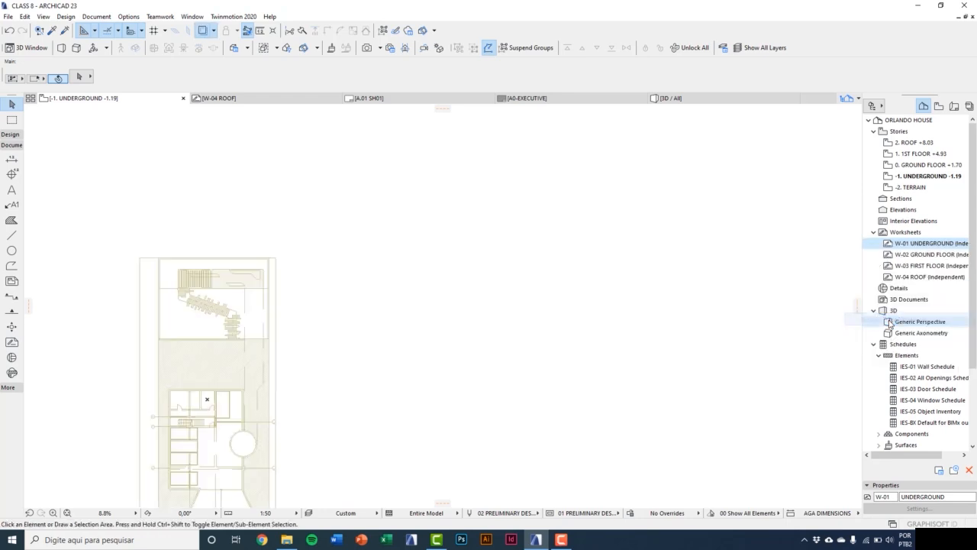
pyautogui.scroll(3, 308, 349)
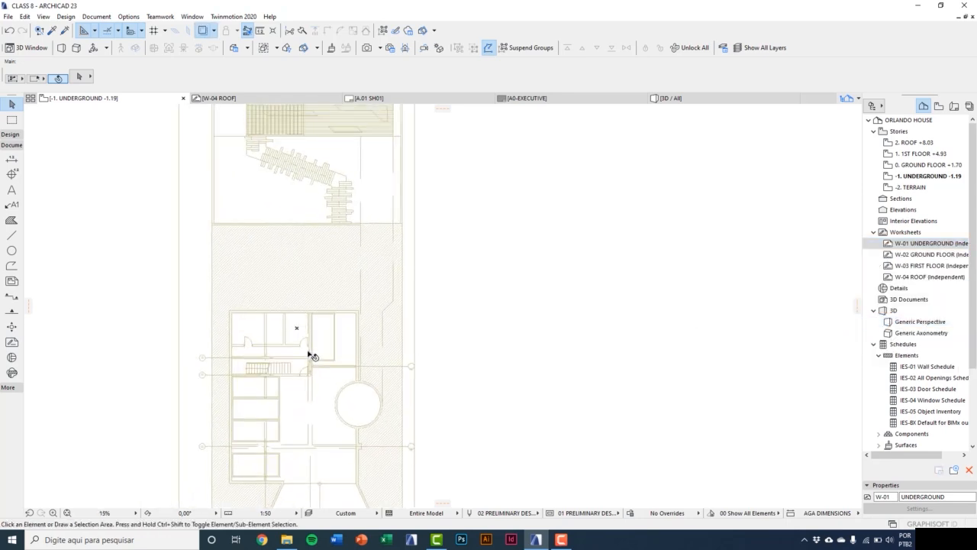
pyautogui.moveTo(312, 353); pyautogui.dragTo(321, 337, button='middle')
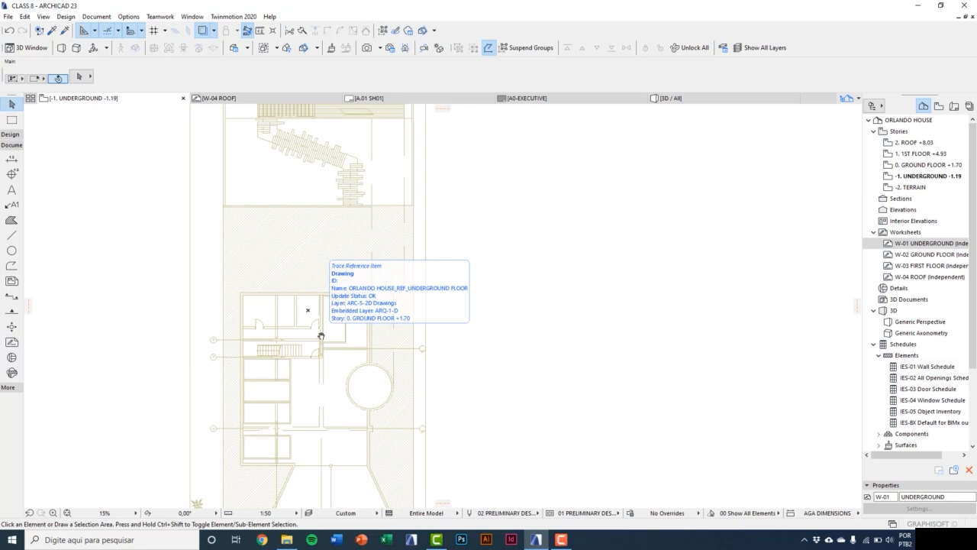
# Toggle the trace reference off and on twice to compare the story with and without it.
pyautogui.click(203, 31)
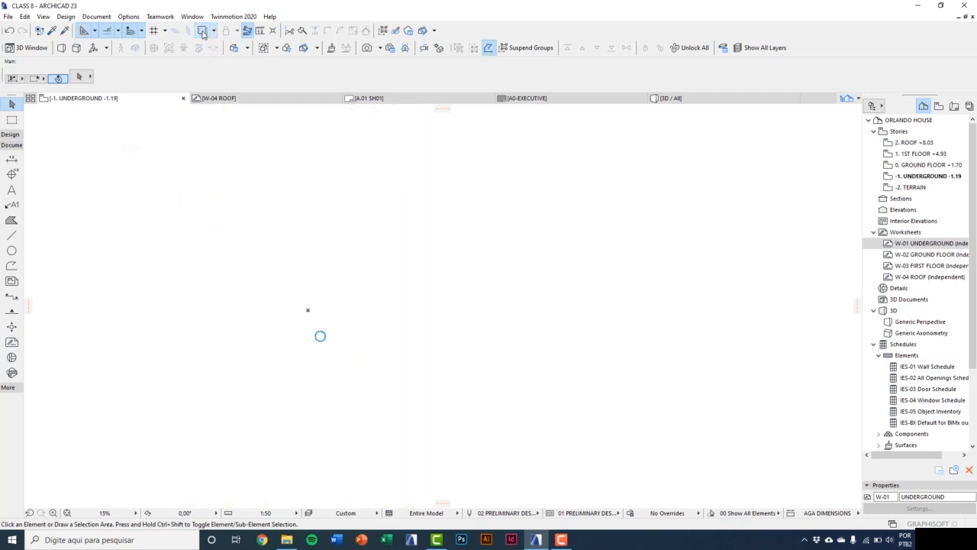
pyautogui.click(203, 31)
pyautogui.click(203, 31)
pyautogui.click(203, 32)
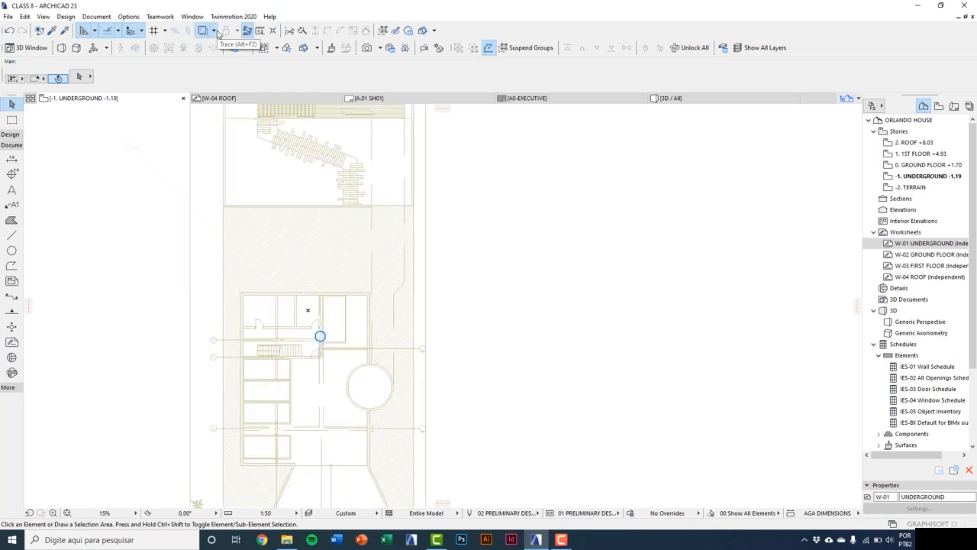
# Open the Trace & Reference palette and toggle the reference off and back on from it.
pyautogui.click(216, 32)
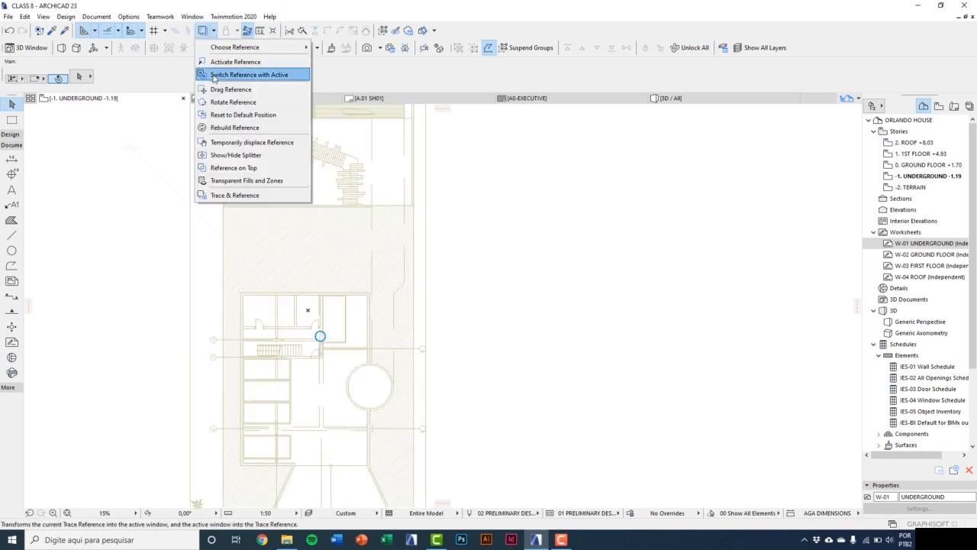
pyautogui.click(226, 195)
pyautogui.moveTo(97, 116); pyautogui.dragTo(92, 121)
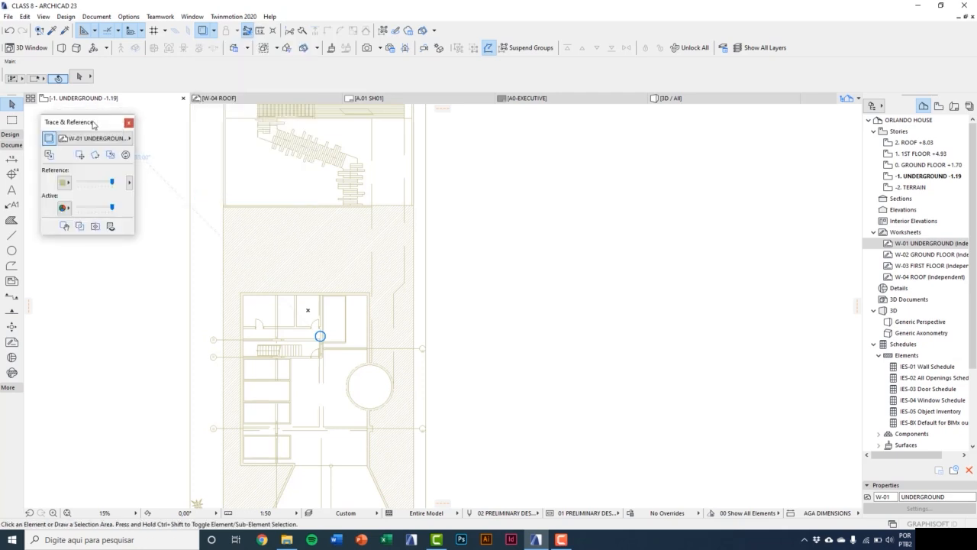
pyautogui.click(53, 140)
pyautogui.click(54, 140)
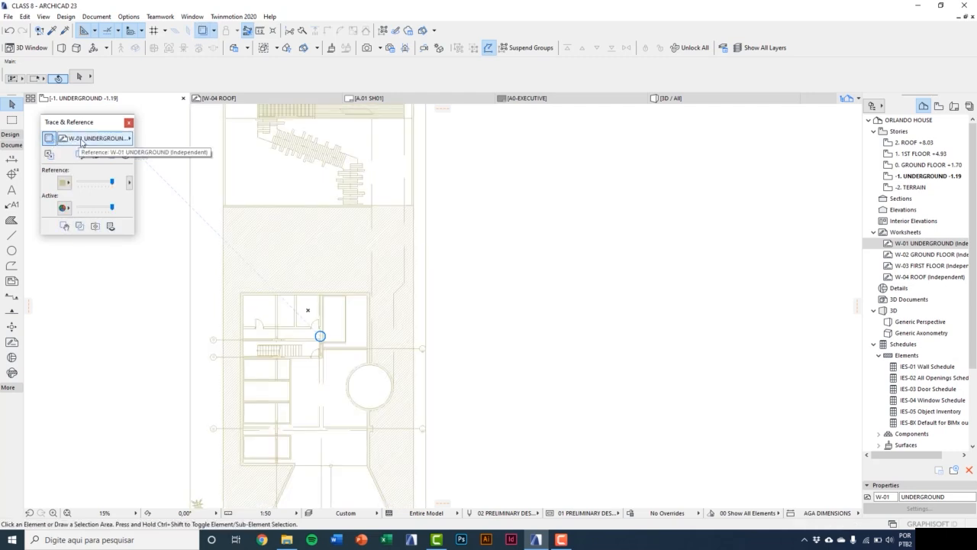
# Try the above and below stories as the trace reference, and return to the W-01 UNDERGROUND worksheet.
pyautogui.click(82, 140)
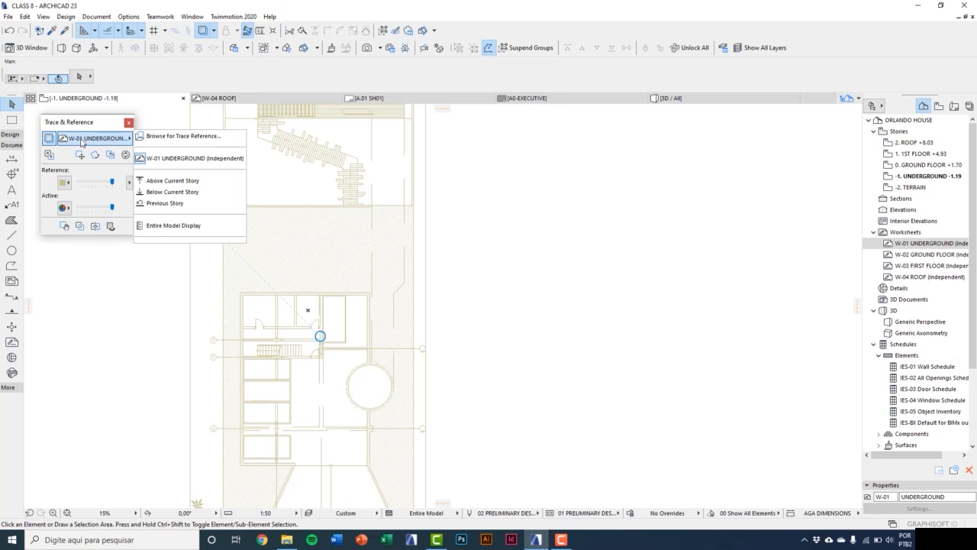
pyautogui.click(175, 182)
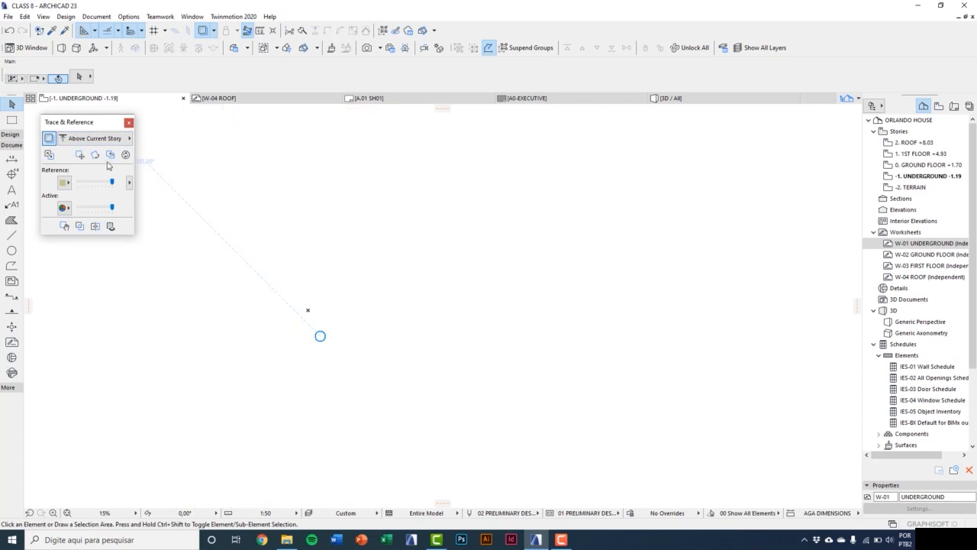
pyautogui.click(111, 138)
pyautogui.click(164, 193)
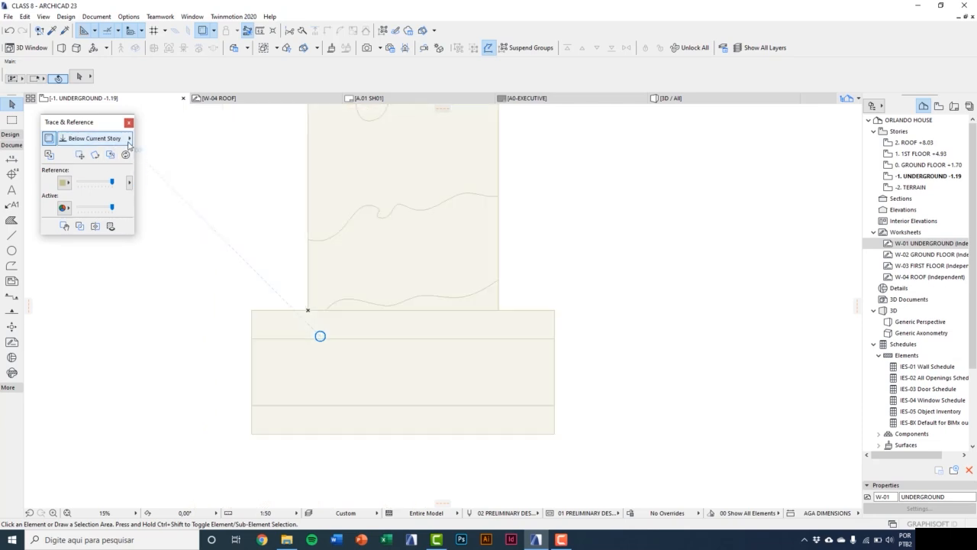
pyautogui.click(128, 139)
pyautogui.click(168, 159)
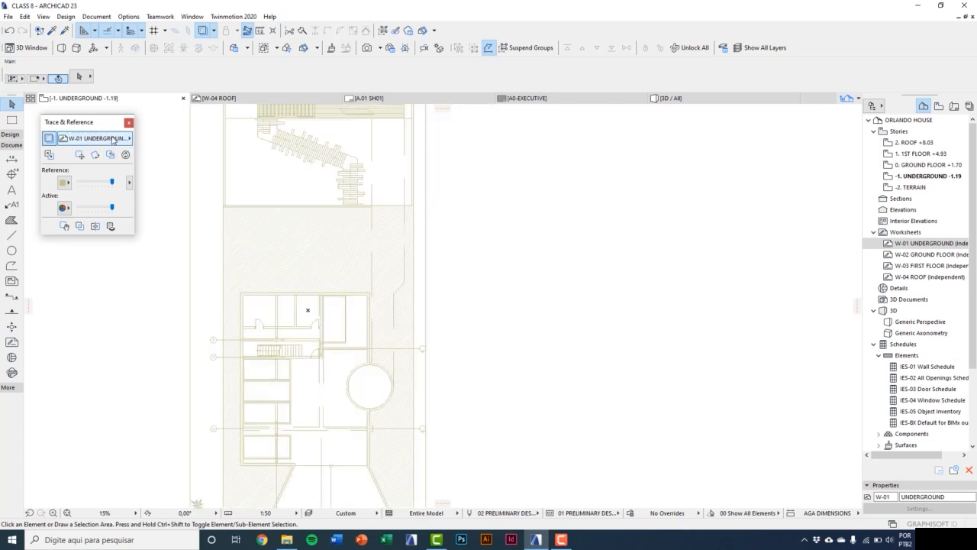
# Switch the W-01 UNDERGROUND reference with the active underground story and switch them back.
pyautogui.click(49, 156)
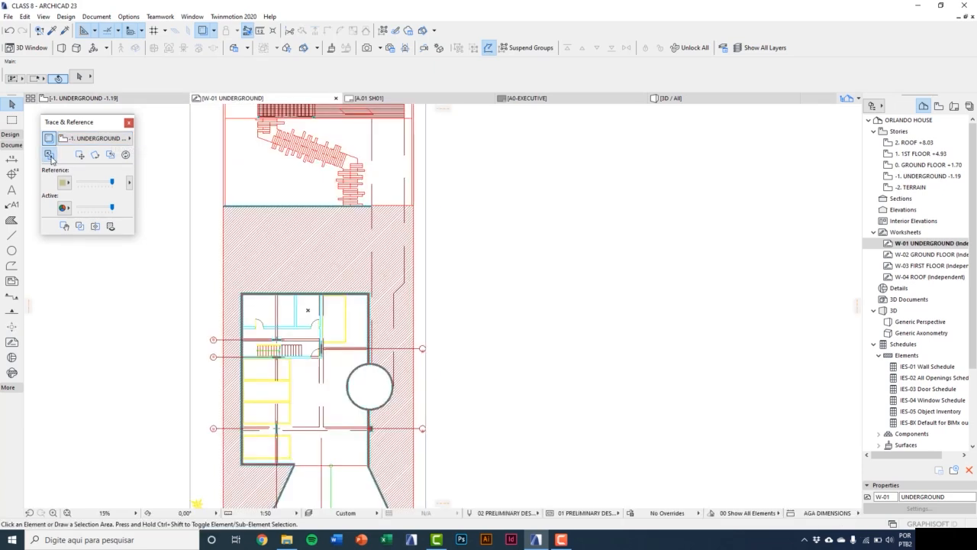
pyautogui.click(49, 156)
pyautogui.click(50, 155)
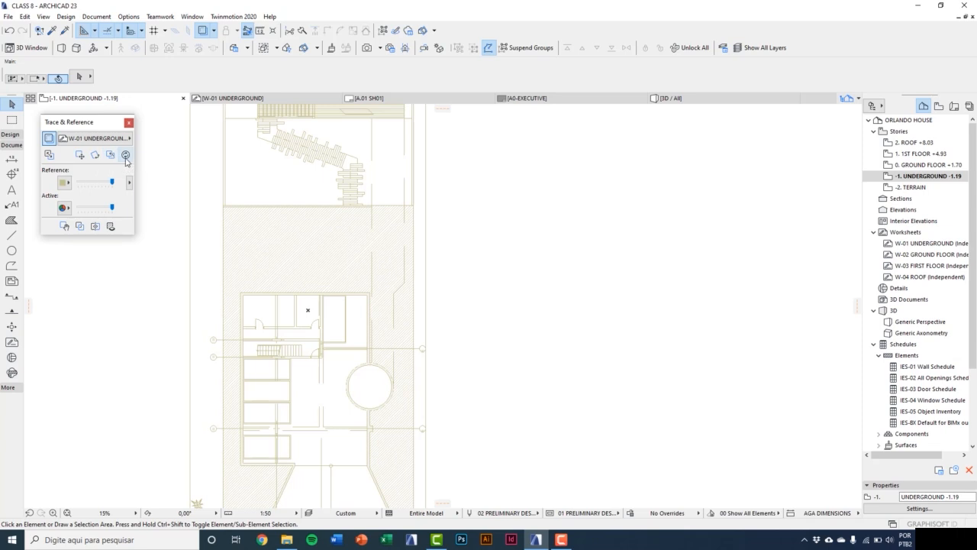
# Try blue, red and orange as the uniform color of the trace reference.
pyautogui.click(67, 183)
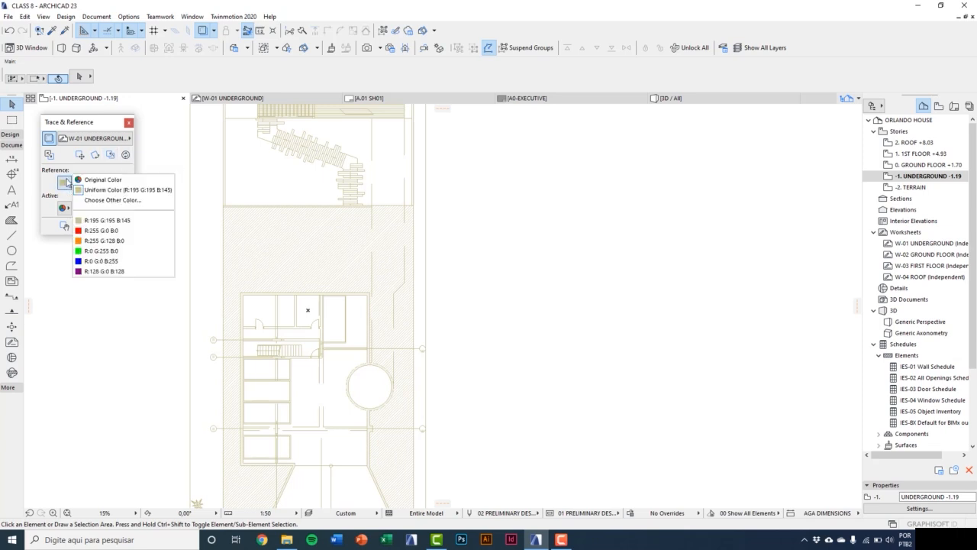
pyautogui.click(90, 261)
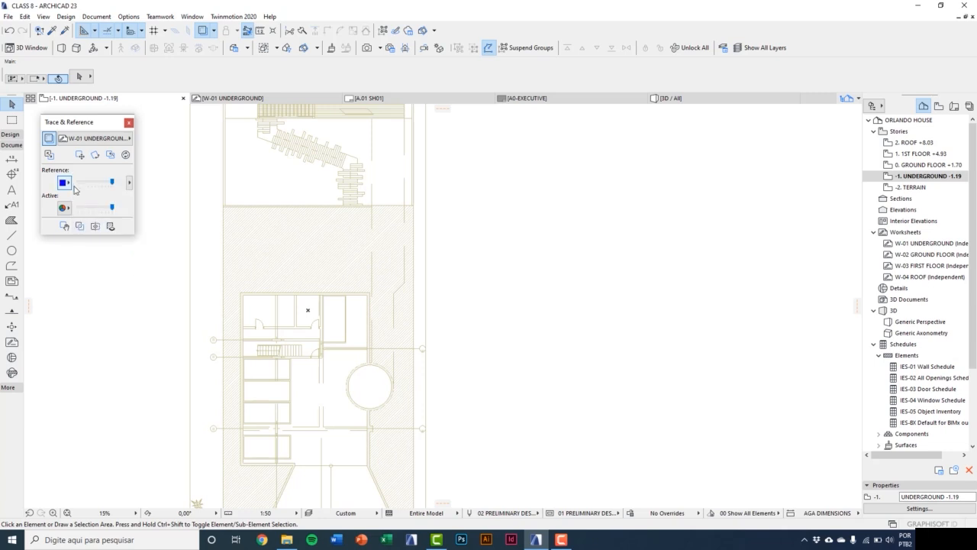
pyautogui.click(67, 184)
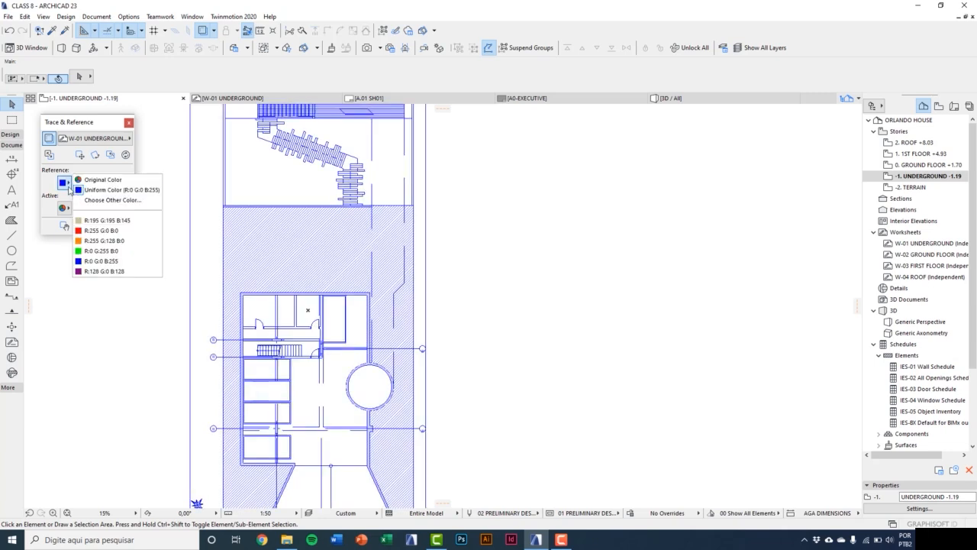
pyautogui.click(91, 230)
pyautogui.click(67, 183)
pyautogui.click(92, 241)
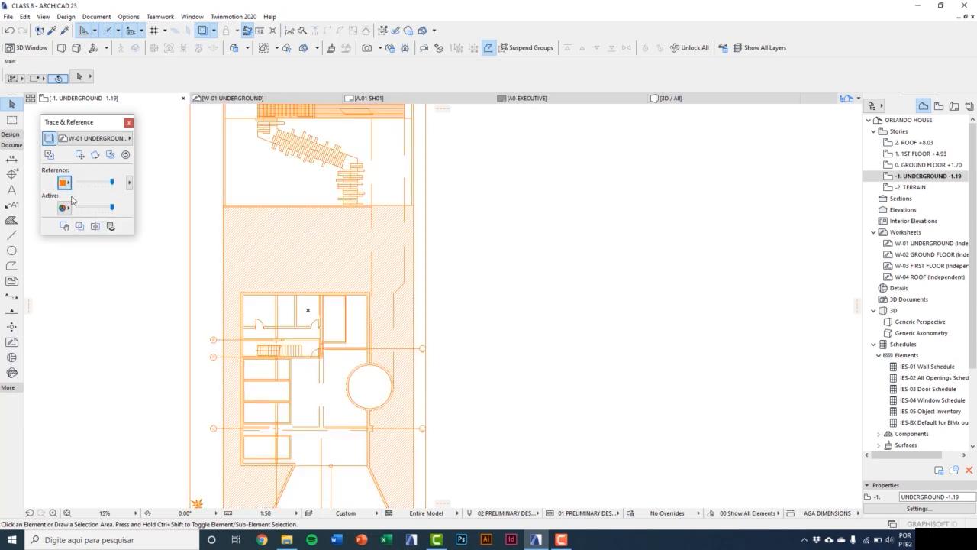
# Set the trace reference's color to purple (R:128 G:0 B:128) and lower its intensity to about half.
pyautogui.click(66, 183)
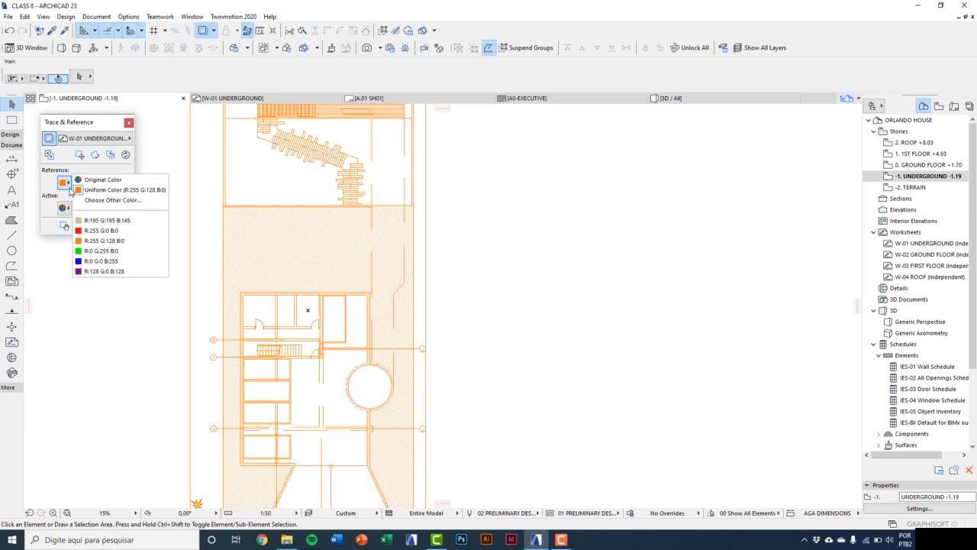
pyautogui.click(96, 271)
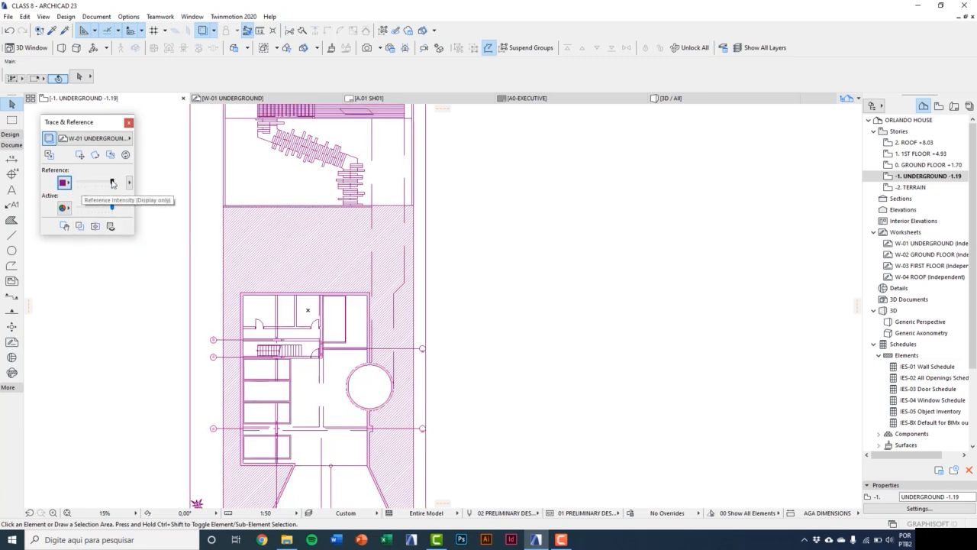
pyautogui.moveTo(112, 183)
pyautogui.mouseDown()
pyautogui.moveTo(62, 181)
pyautogui.moveTo(108, 189)
pyautogui.moveTo(93, 192)
pyautogui.mouseUp()
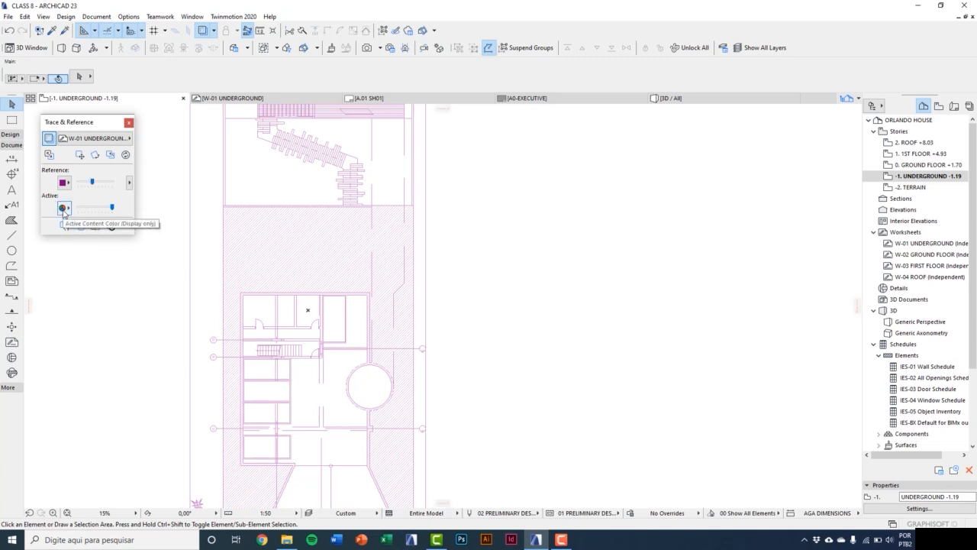
# View the color choices for the active content and leave its original color.
pyautogui.click(64, 213)
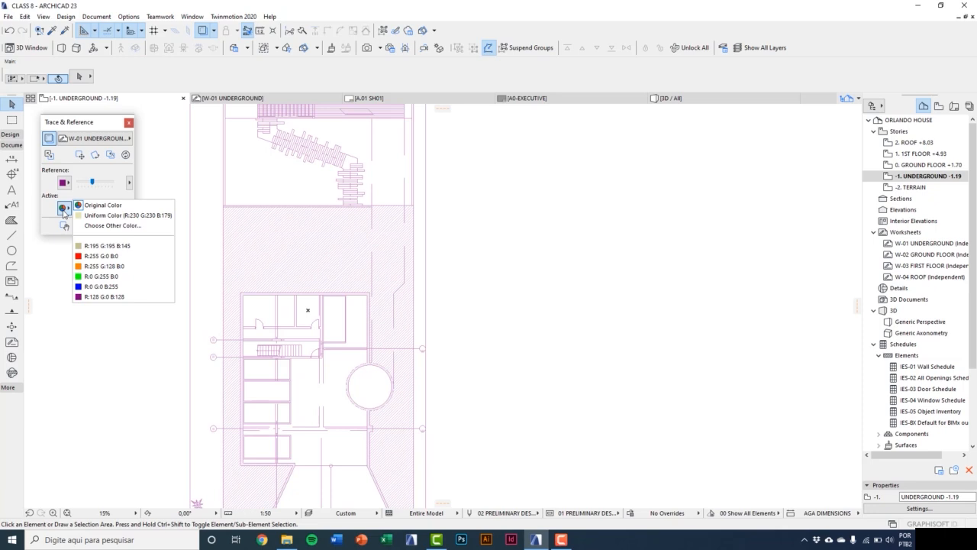
pyautogui.click(63, 207)
# Draw a rectangular slab overlapping the left edge of the traced plan and a short horizontal wall crossing the slab's left side.
pyautogui.click(10, 133)
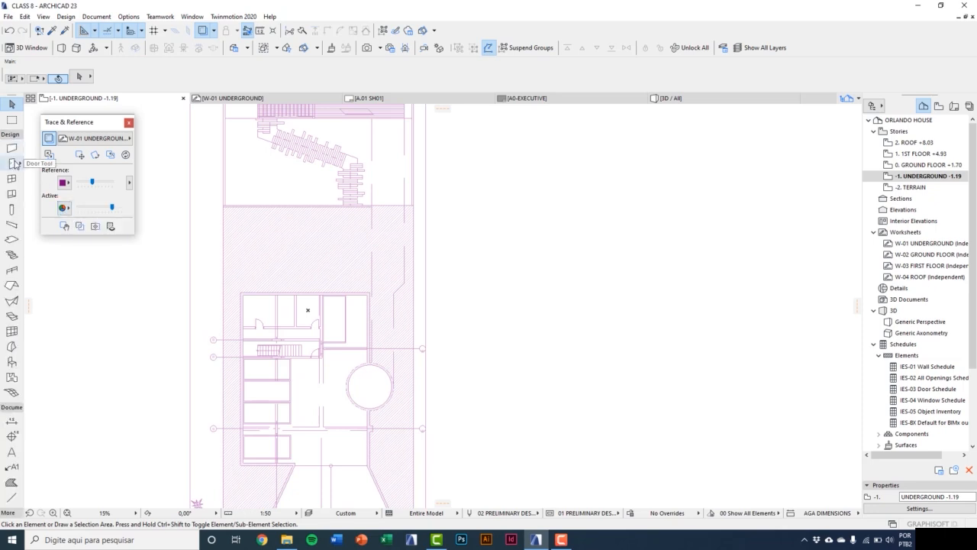
pyautogui.click(12, 239)
pyautogui.click(190, 239)
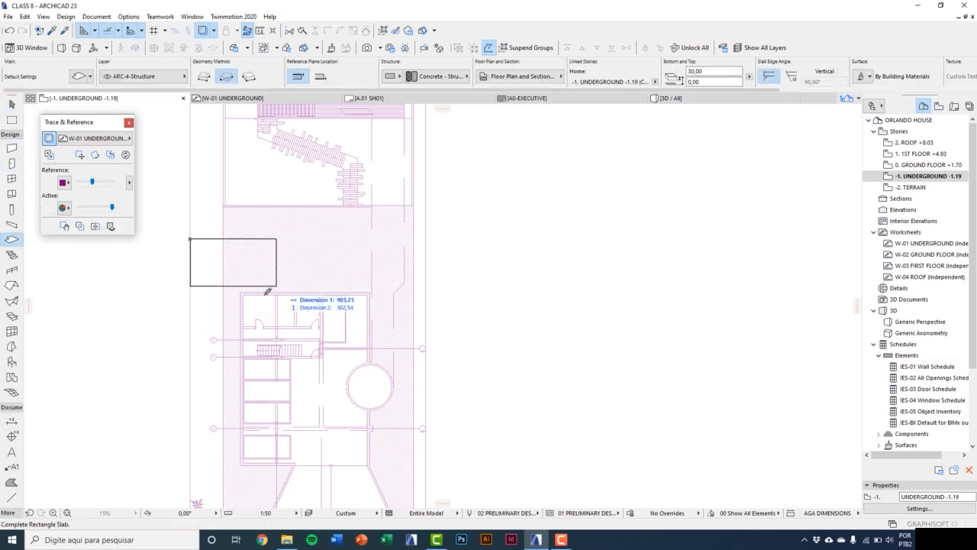
pyautogui.click(283, 310)
pyautogui.click(11, 147)
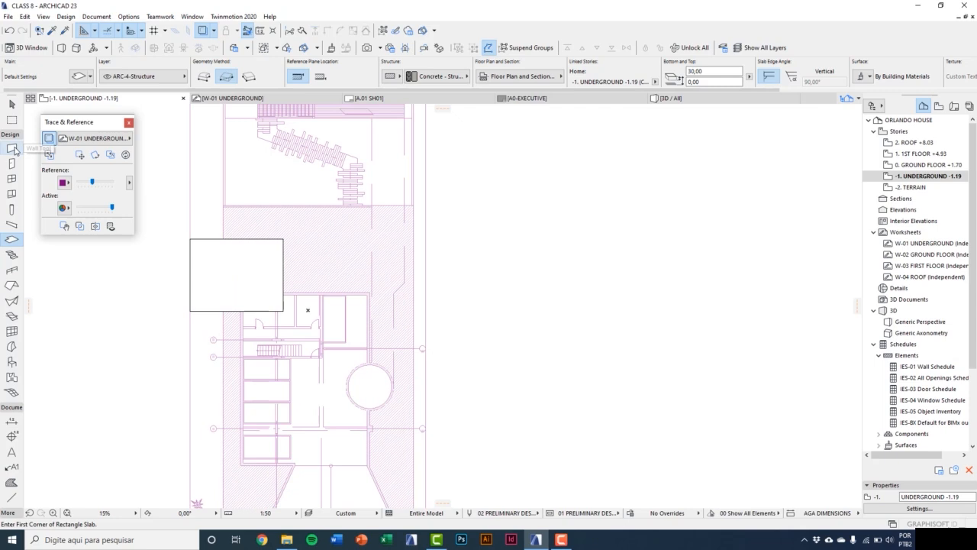
pyautogui.click(179, 265)
pyautogui.click(244, 265)
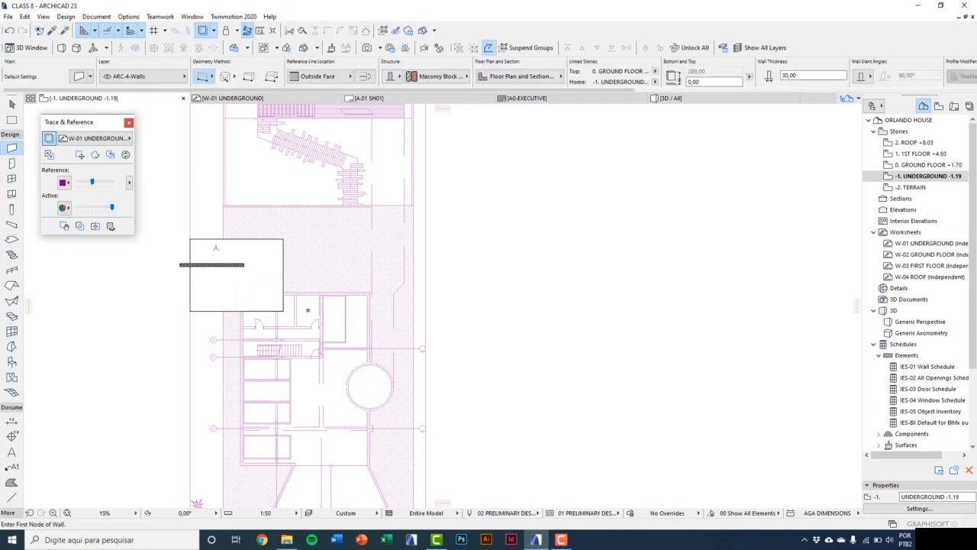
# Try red (R:255 G:0 B:0) as the uniform color of the active content, then restore its original color.
pyautogui.click(63, 207)
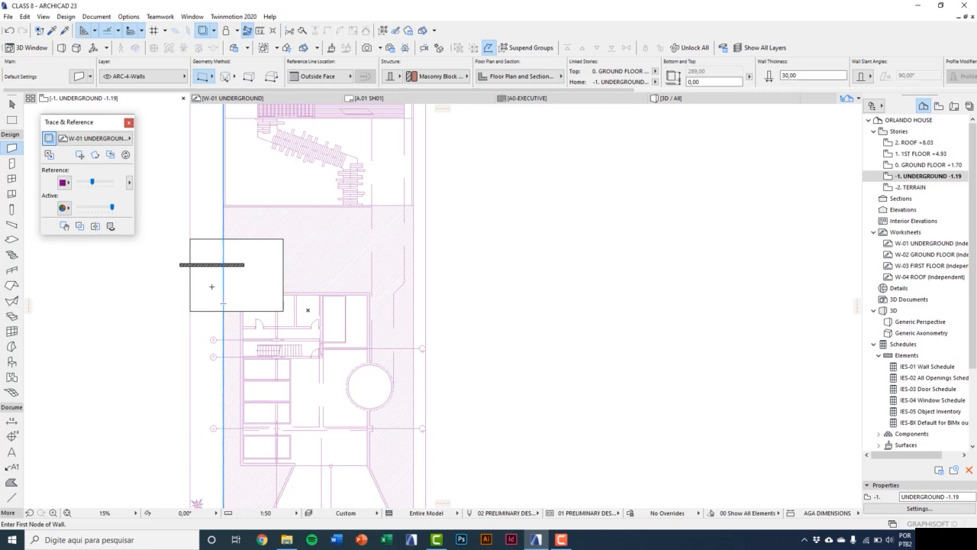
pyautogui.click(66, 207)
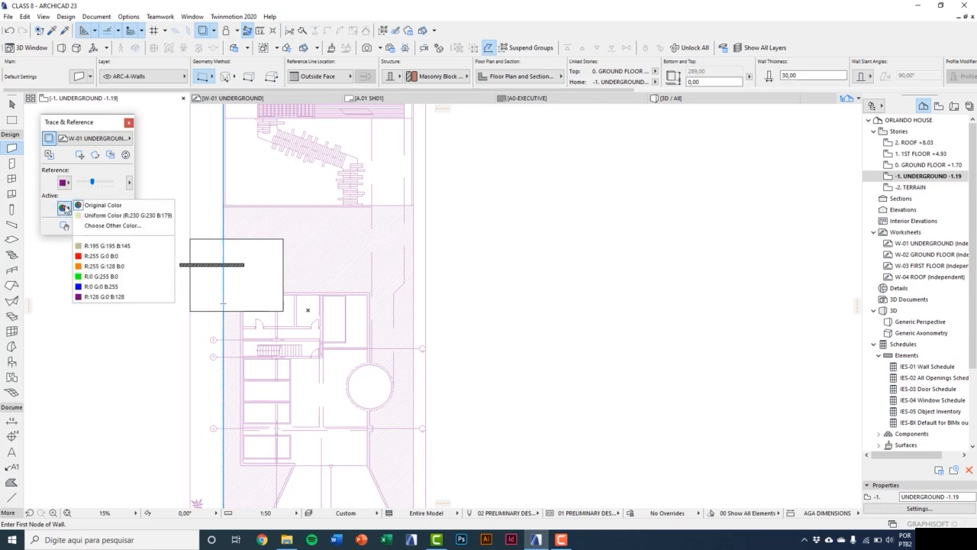
pyautogui.click(90, 256)
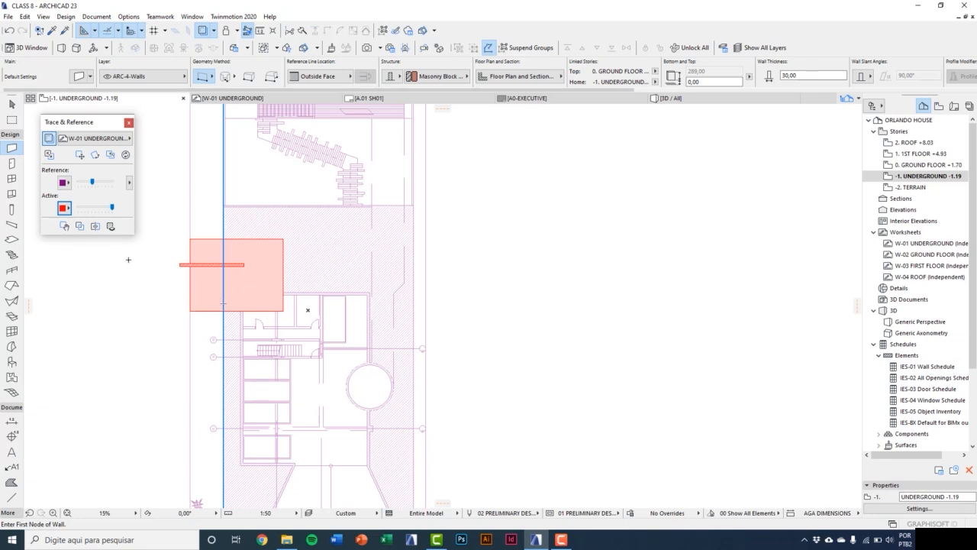
pyautogui.click(68, 208)
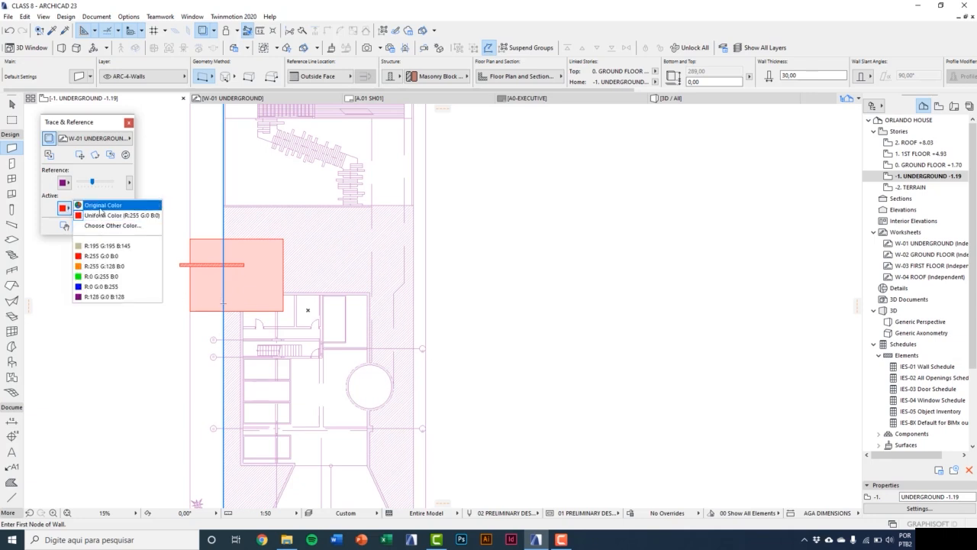
pyautogui.click(100, 206)
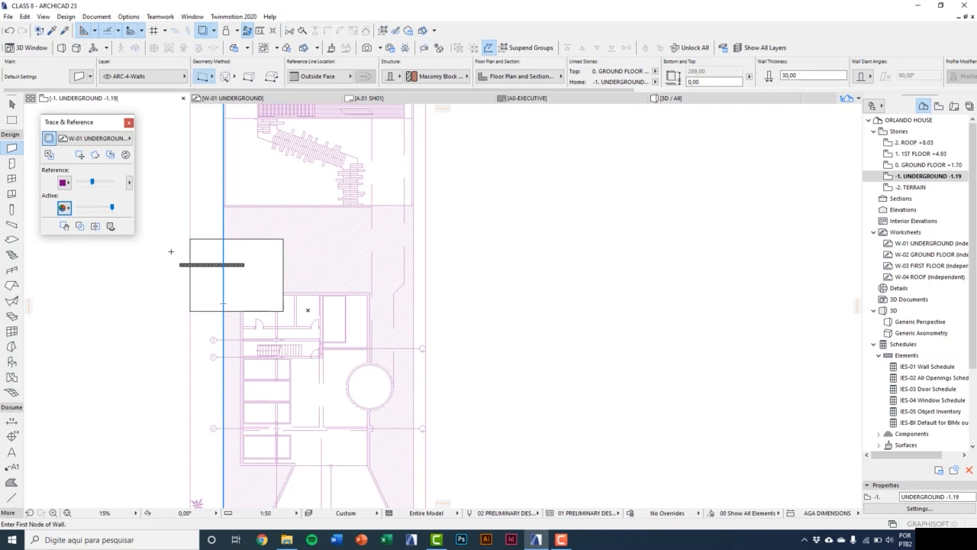
# Select the sample slab and wall together and delete them from the underground story.
pyautogui.press('Escape')
pyautogui.moveTo(166, 226); pyautogui.dragTo(300, 326)
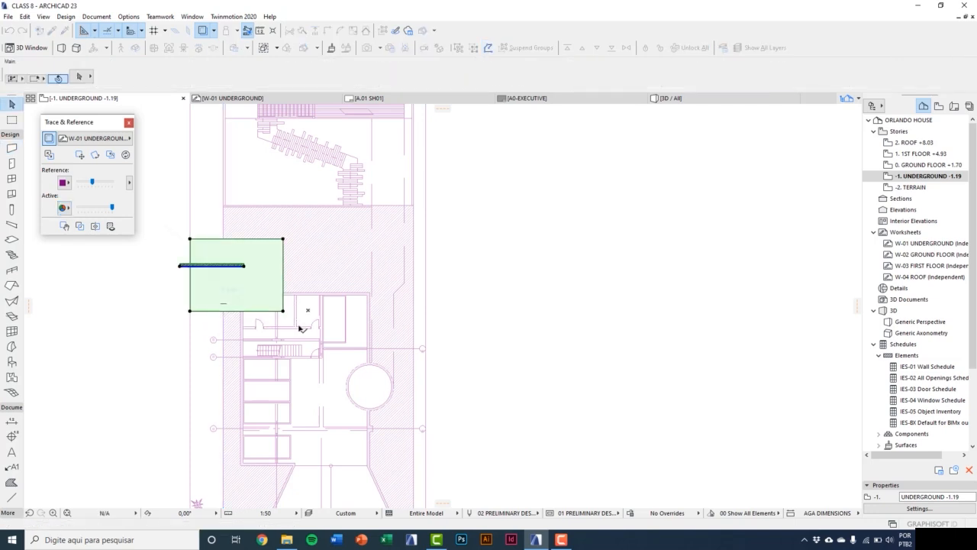
pyautogui.press('Delete')
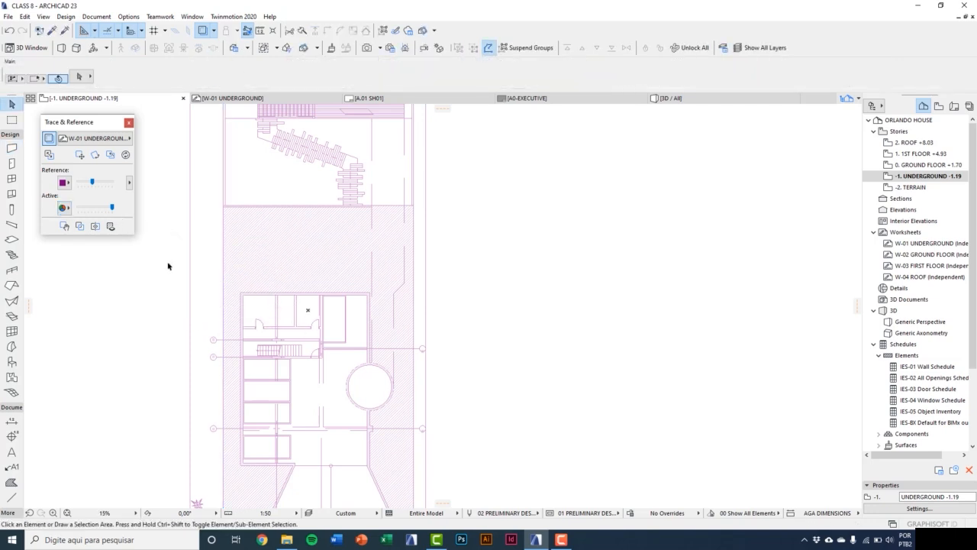
# Temporarily displace the W-01 UNDERGROUND trace reference sideways and let it return to its place.
pyautogui.click(63, 226)
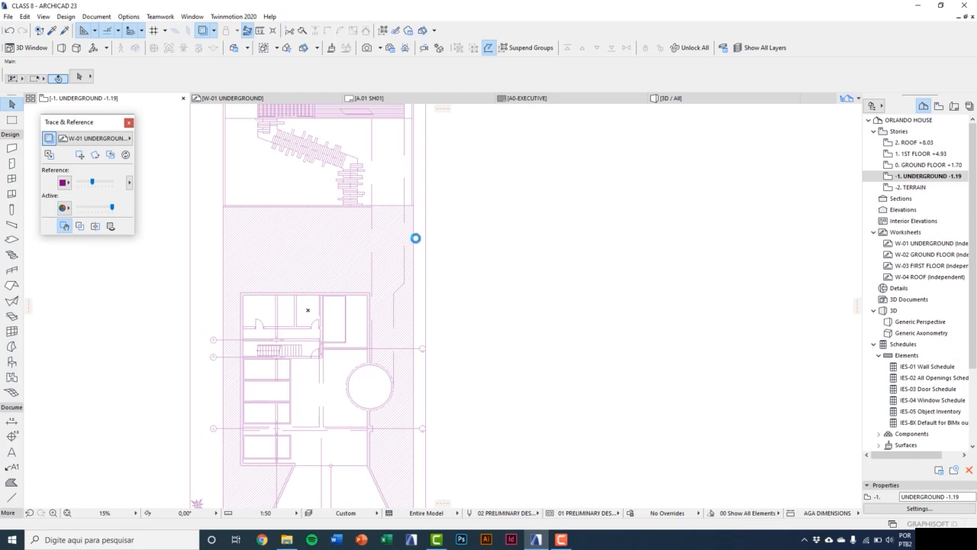
pyautogui.click(384, 249)
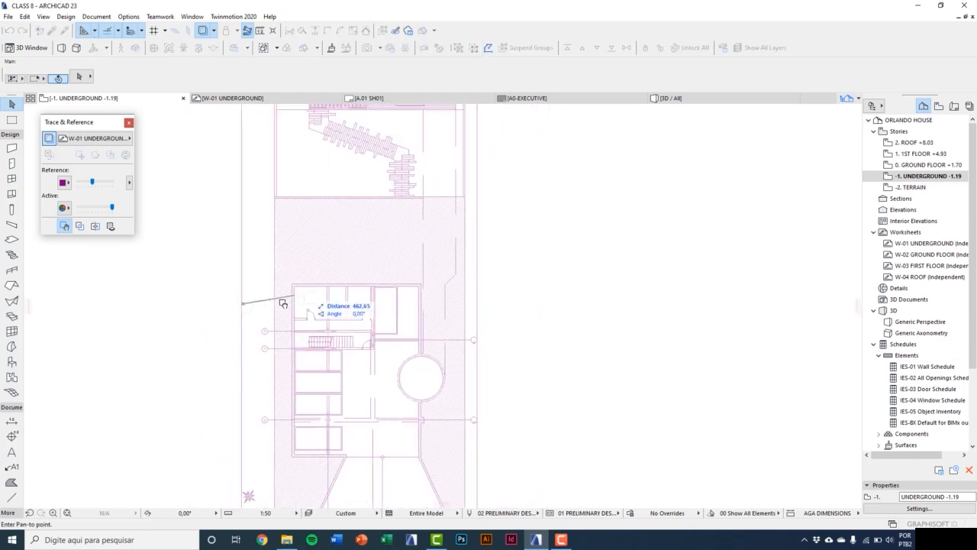
pyautogui.click(243, 295)
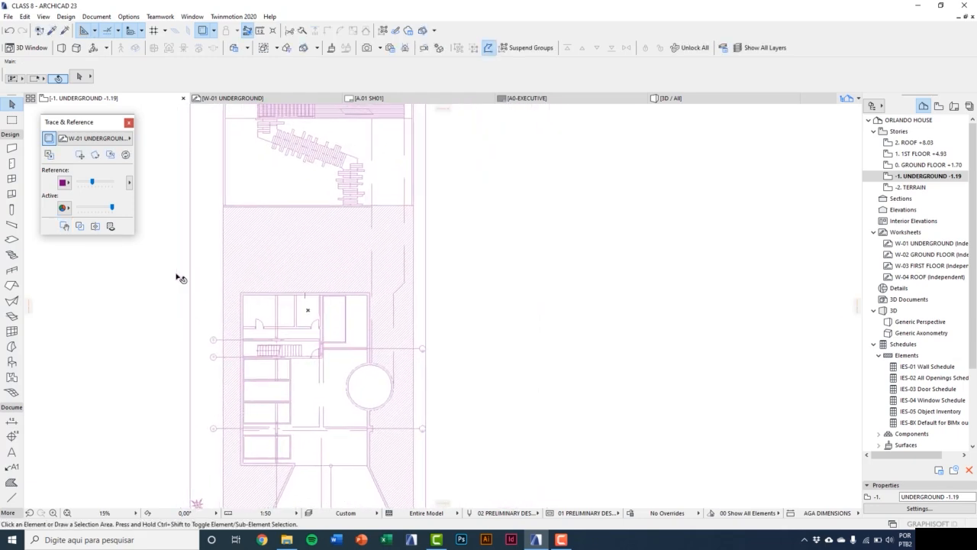
# Draw a larger rectangular slab covering the upper-left rooms of the traced underground plan and get the Wall tool ready.
pyautogui.click(82, 229)
pyautogui.click(11, 239)
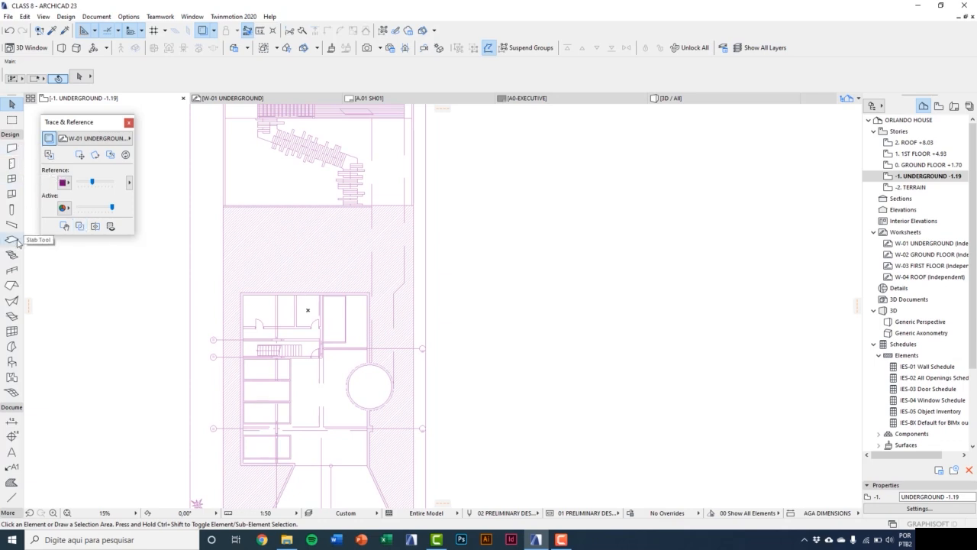
pyautogui.click(182, 249)
pyautogui.click(329, 376)
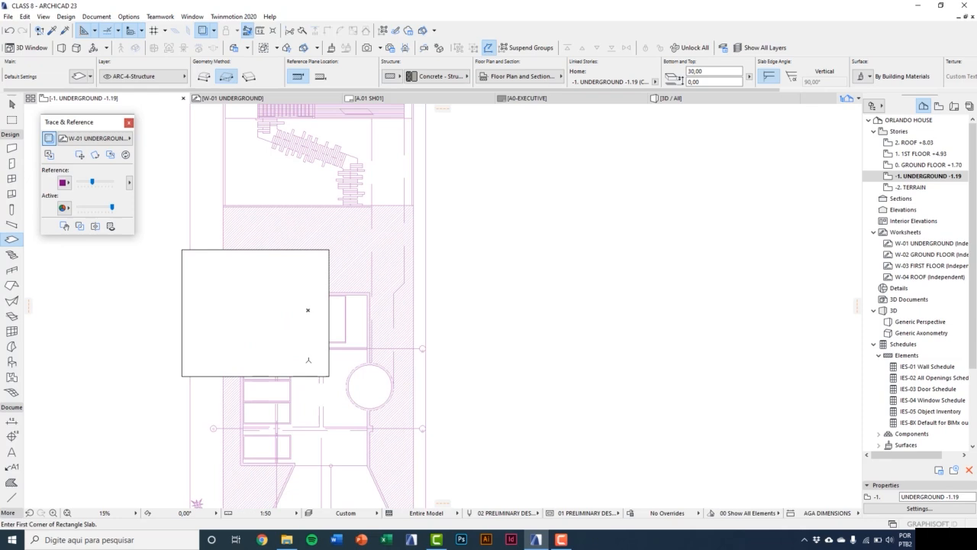
pyautogui.click(12, 162)
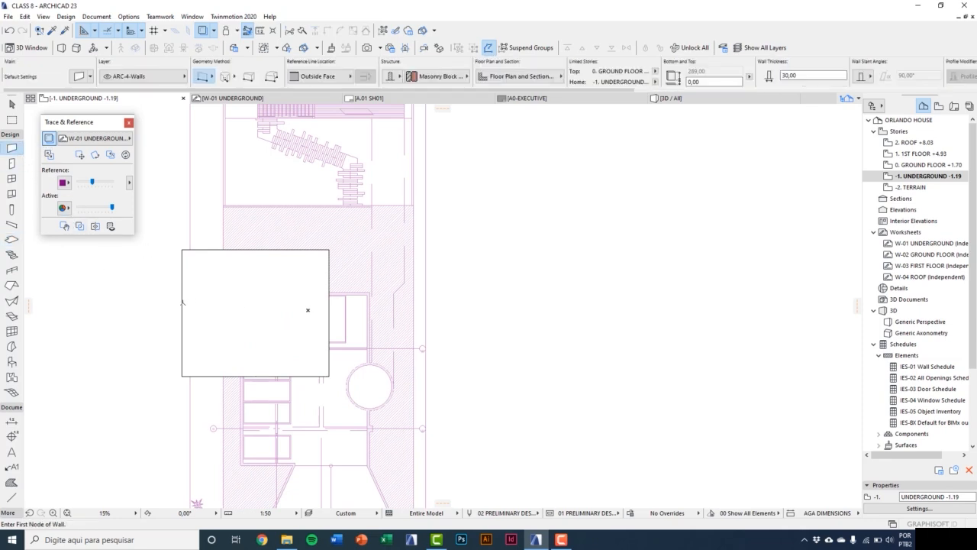
# Finish the horizontal wall across the slab and make the fills transparent so the traced W-01 UNDERGROUND drawing shows through.
pyautogui.click(276, 303)
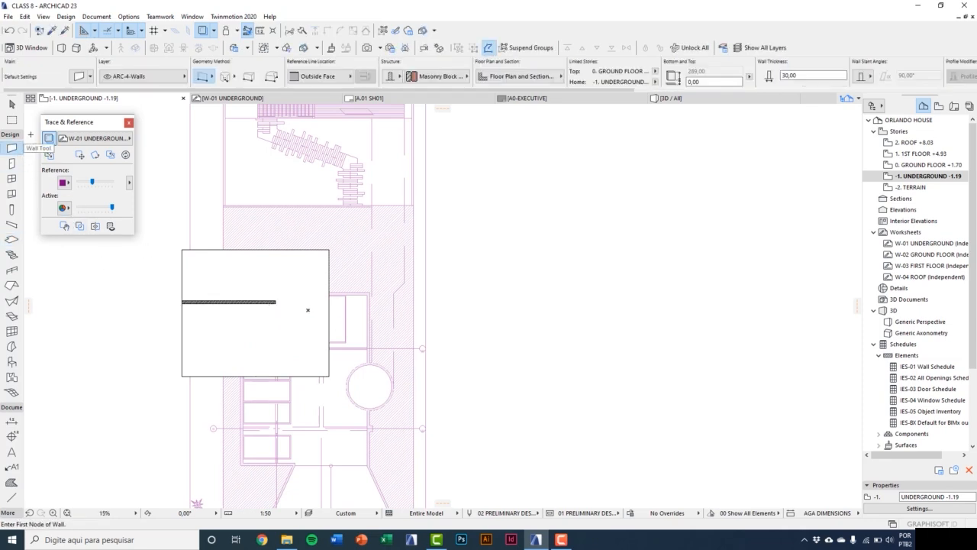
pyautogui.click(80, 226)
pyautogui.click(81, 226)
pyautogui.click(81, 226)
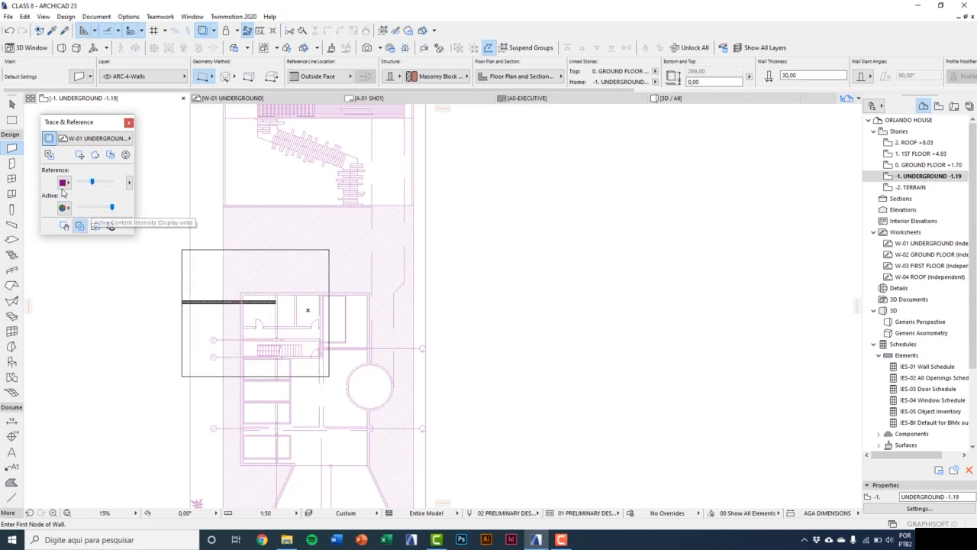
pyautogui.moveTo(92, 181)
pyautogui.mouseDown()
pyautogui.moveTo(84, 190)
pyautogui.moveTo(94, 192)
pyautogui.mouseUp()
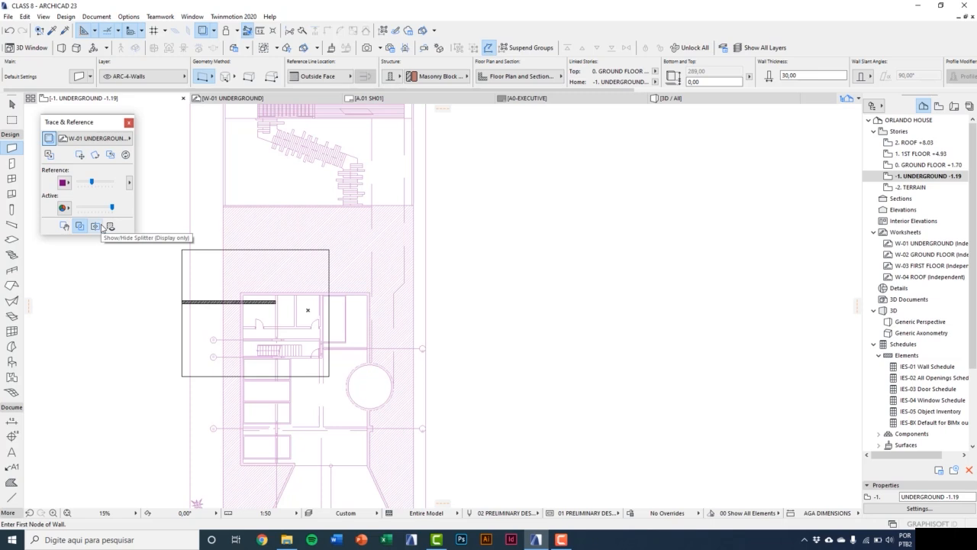
# Compare the active plan with its traced reference by sliding the splitter handles across the drawing.
pyautogui.click(101, 226)
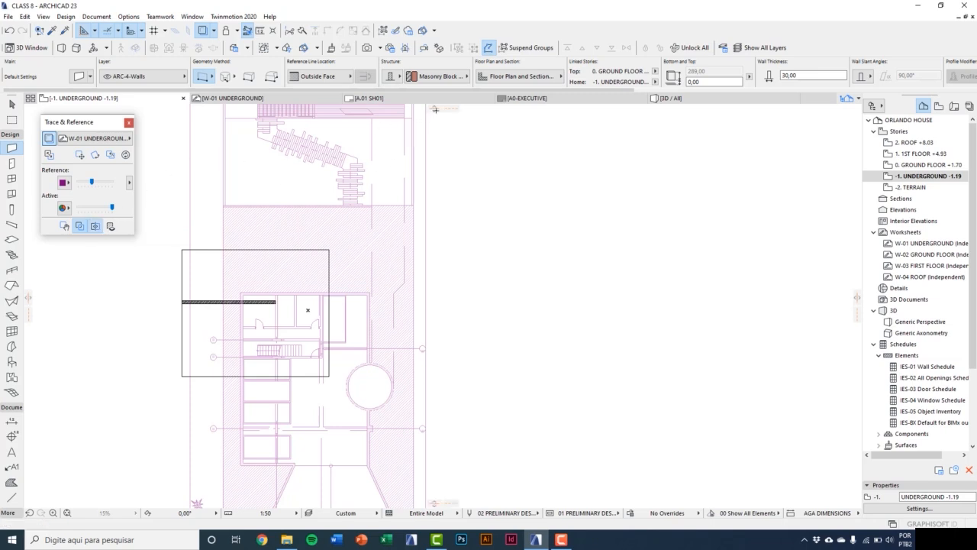
pyautogui.moveTo(435, 108)
pyautogui.mouseDown()
pyautogui.moveTo(424, 345)
pyautogui.moveTo(434, 109)
pyautogui.mouseUp()
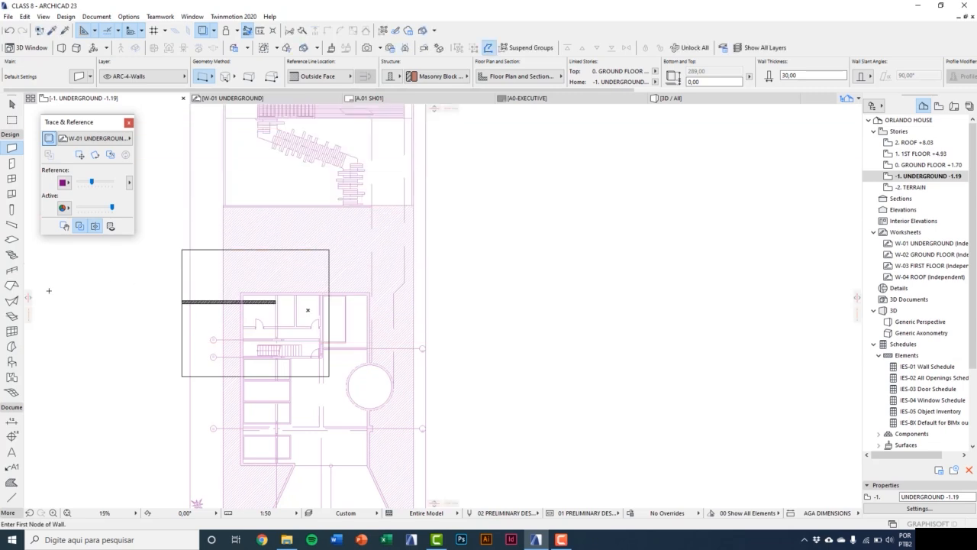
pyautogui.moveTo(31, 300)
pyautogui.mouseDown()
pyautogui.moveTo(278, 306)
pyautogui.moveTo(29, 299)
pyautogui.mouseUp()
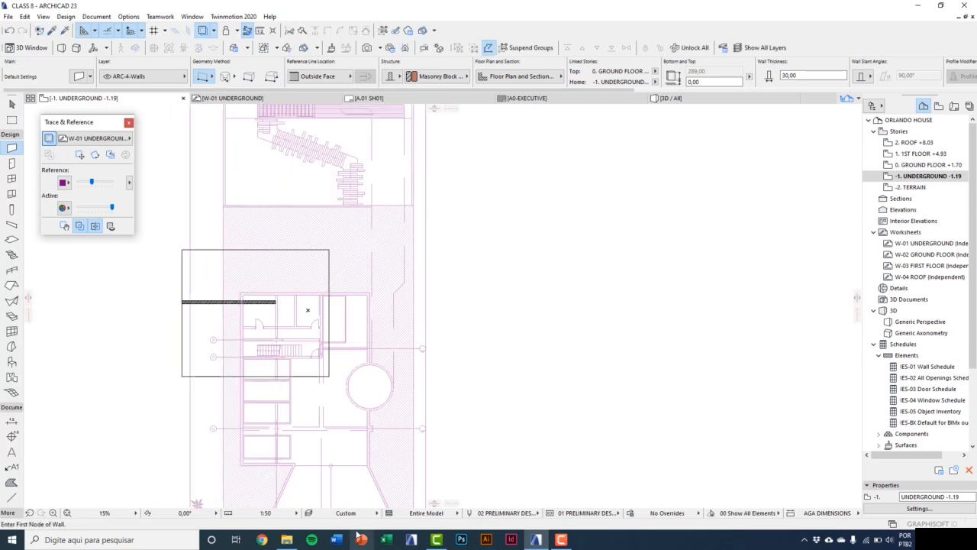
pyautogui.moveTo(434, 503); pyautogui.dragTo(419, 285)
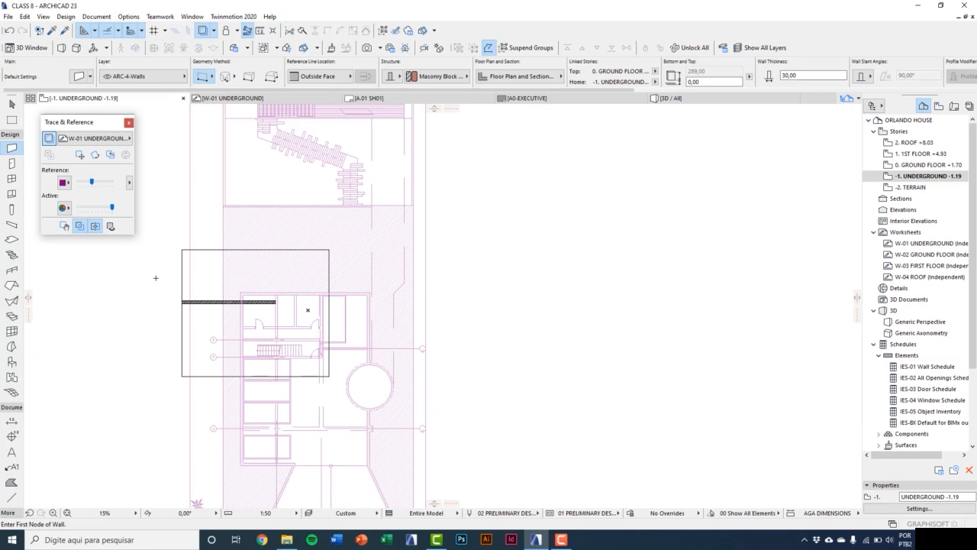
pyautogui.click(113, 226)
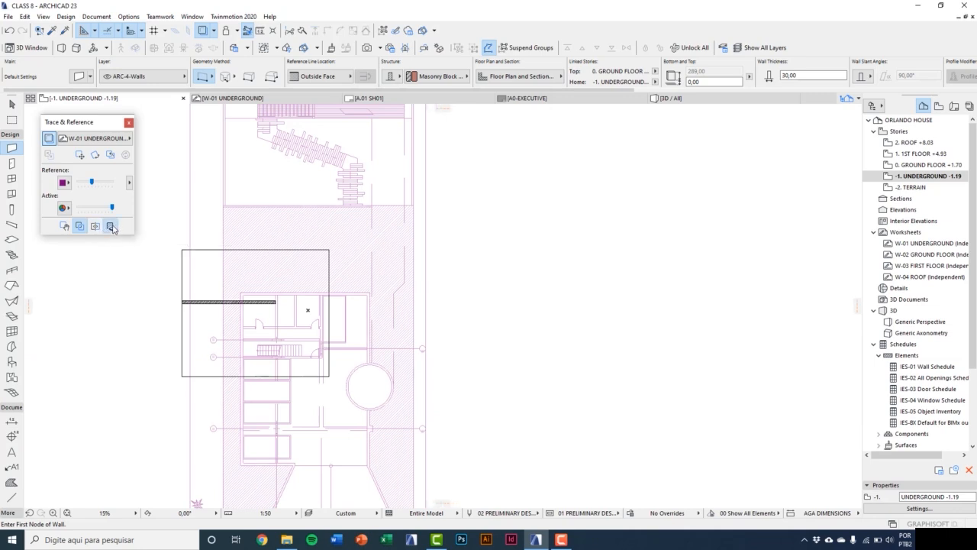
# Toggle the last display option of the trace on and off while inspecting the wall closely against the reference plan.
pyautogui.scroll(5, 177, 348)
pyautogui.click(114, 229)
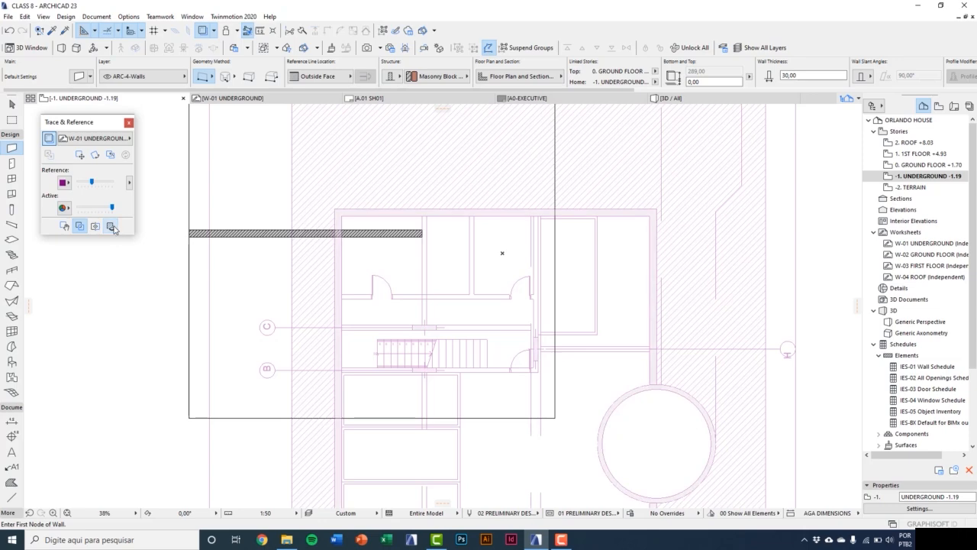
pyautogui.click(113, 227)
pyautogui.scroll(2, 157, 230)
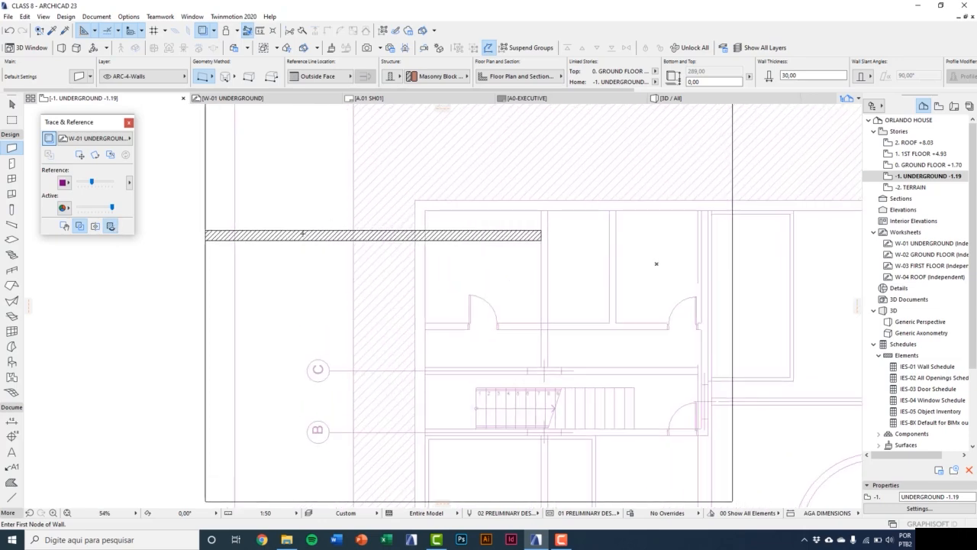
pyautogui.click(111, 226)
pyautogui.click(110, 227)
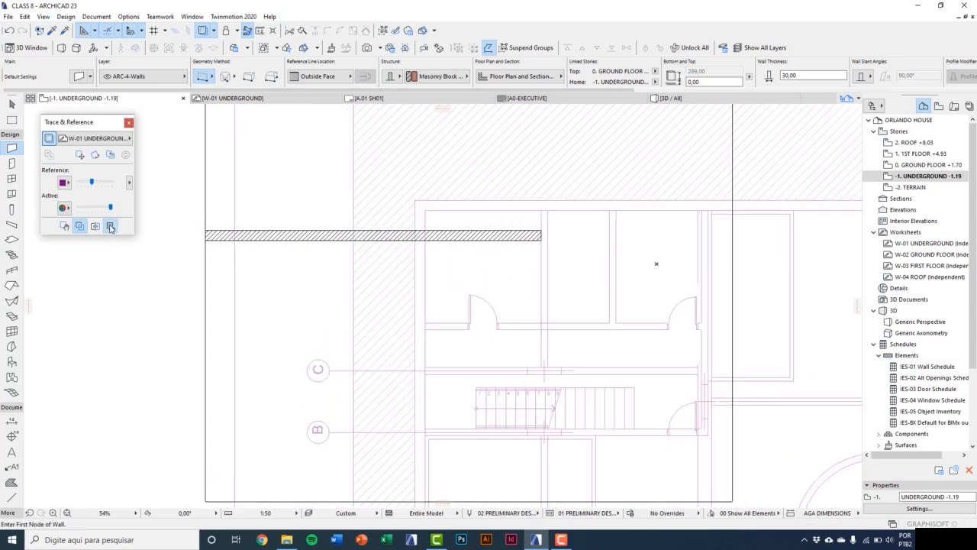
pyautogui.click(111, 227)
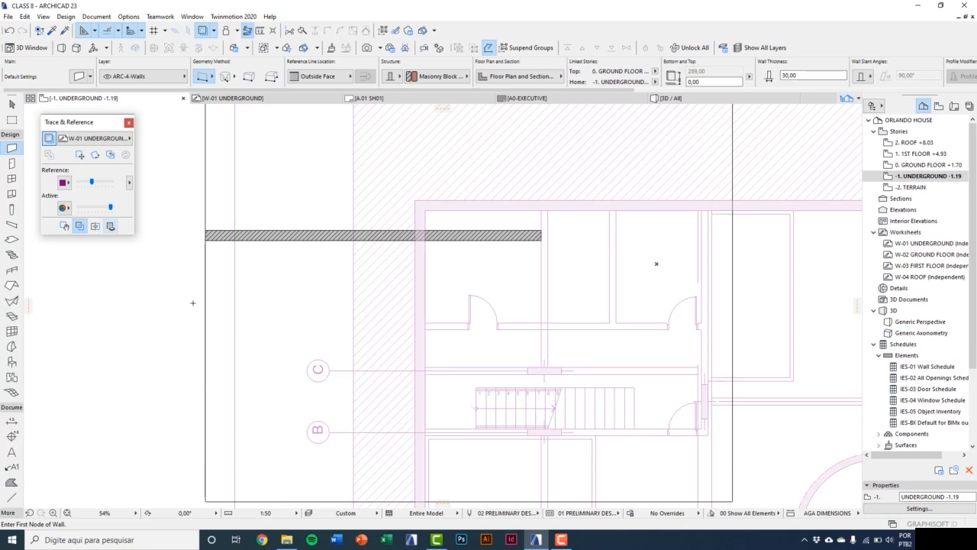
# Inspect how the W-01 reference lies over the mesh on the TERRAIN story, and return to the UNDERGROUND story.
pyautogui.scroll(-7, 192, 301)
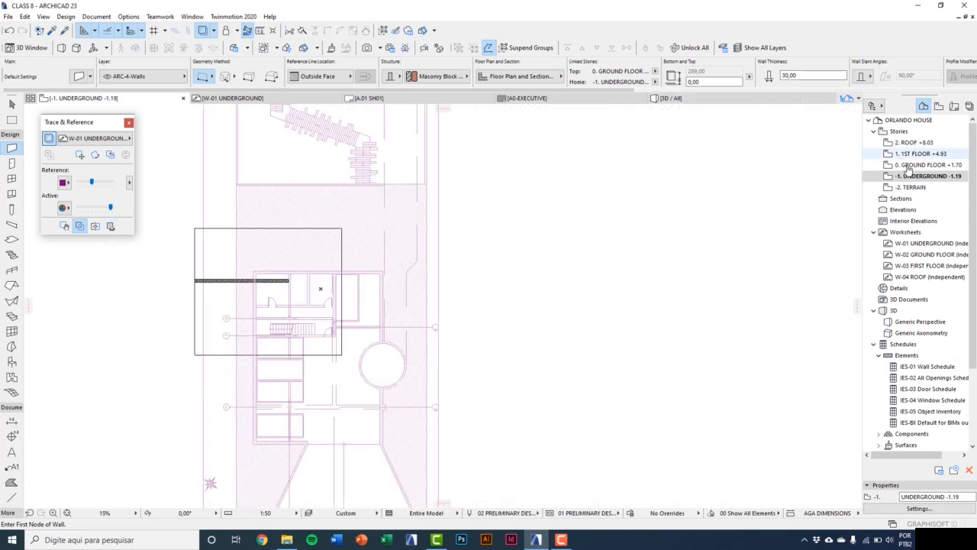
pyautogui.doubleClick(921, 187)
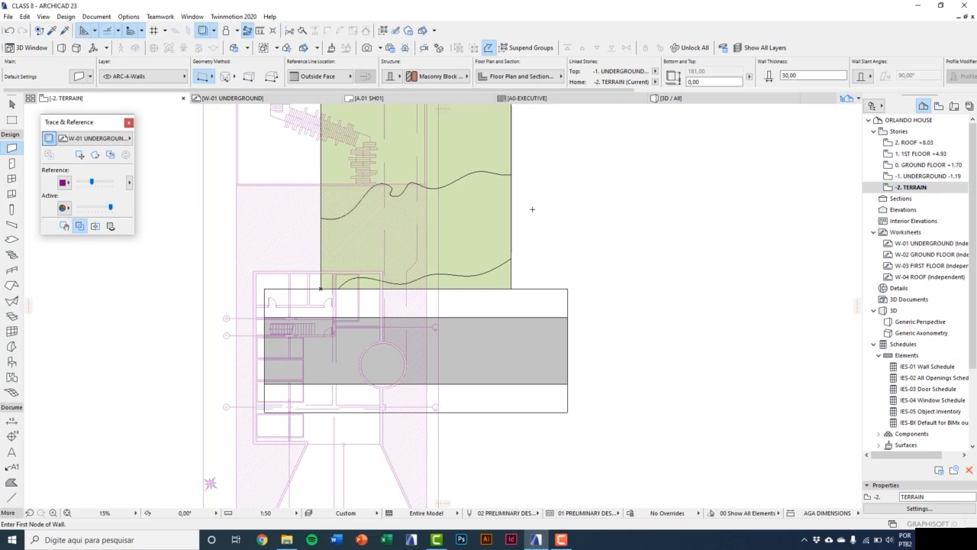
pyautogui.scroll(5, 346, 290)
pyautogui.scroll(1, 252, 294)
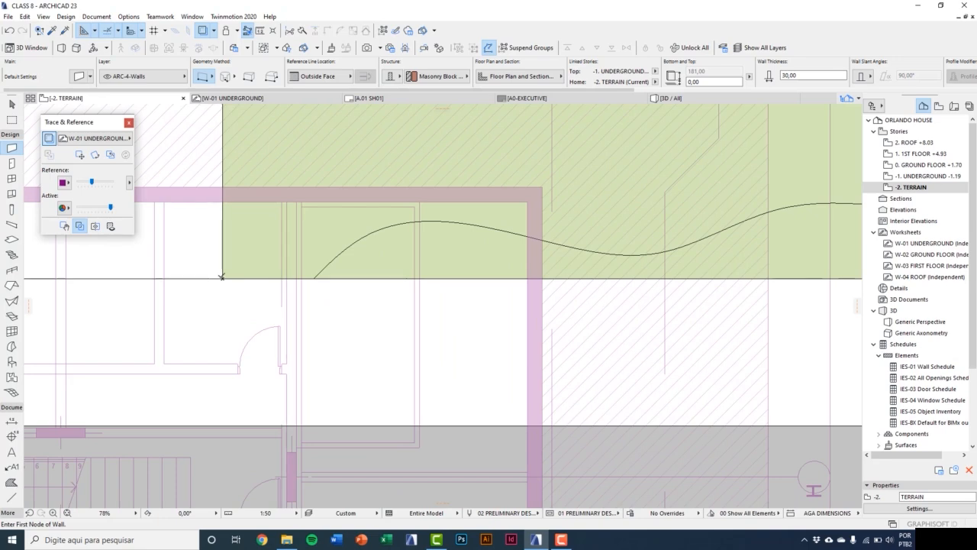
pyautogui.scroll(-6, 249, 336)
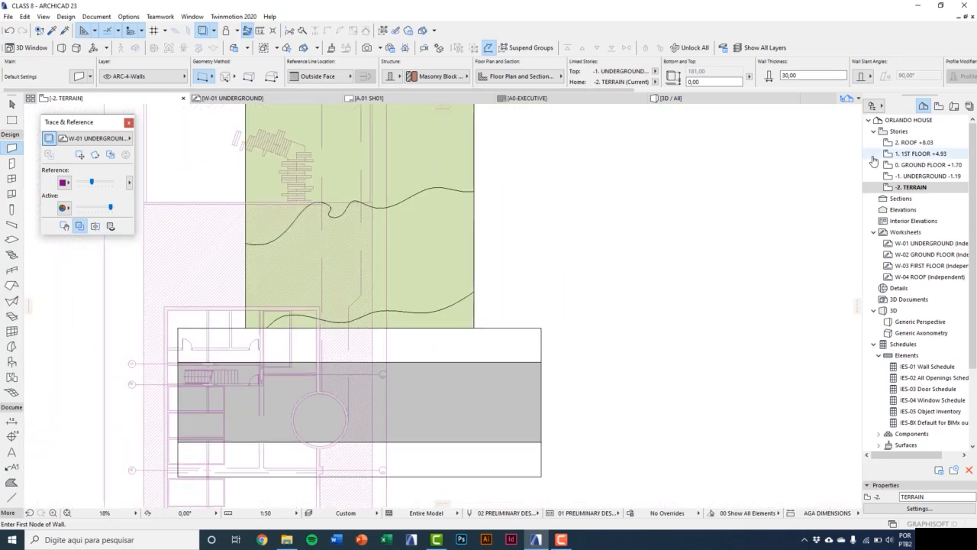
pyautogui.doubleClick(906, 176)
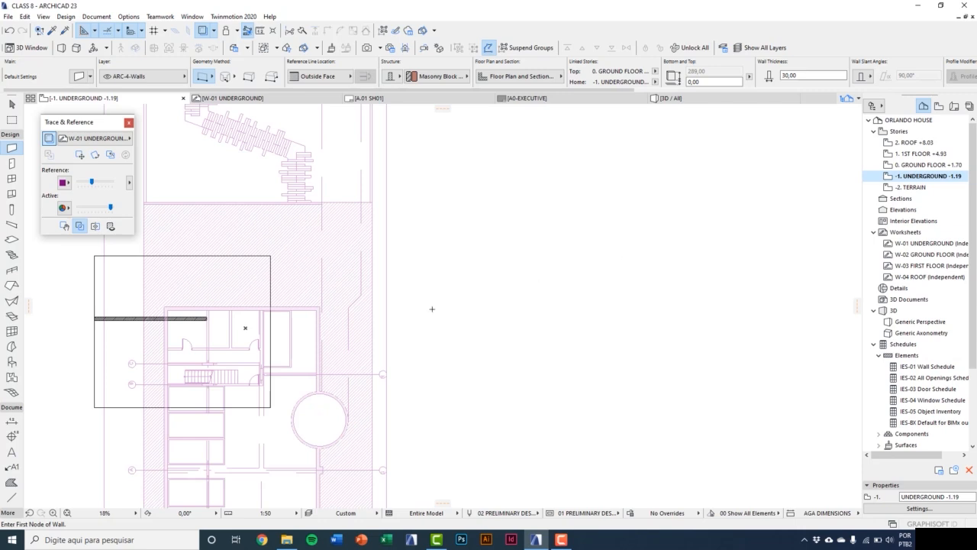
# Move the traced reference so the outer corner of its lot, beside the sloped wall, sits on the project origin.
pyautogui.moveTo(372, 274); pyautogui.dragTo(462, 308, button='middle')
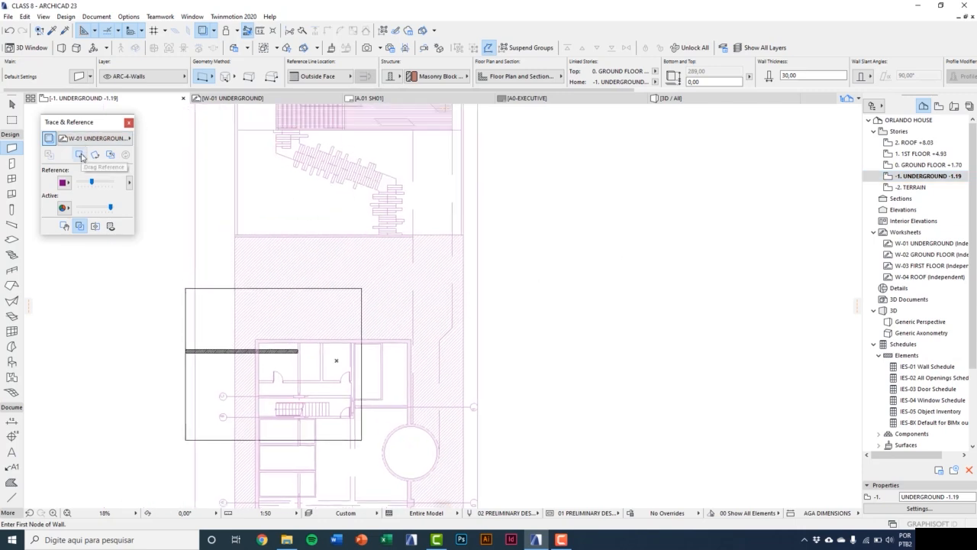
pyautogui.click(80, 155)
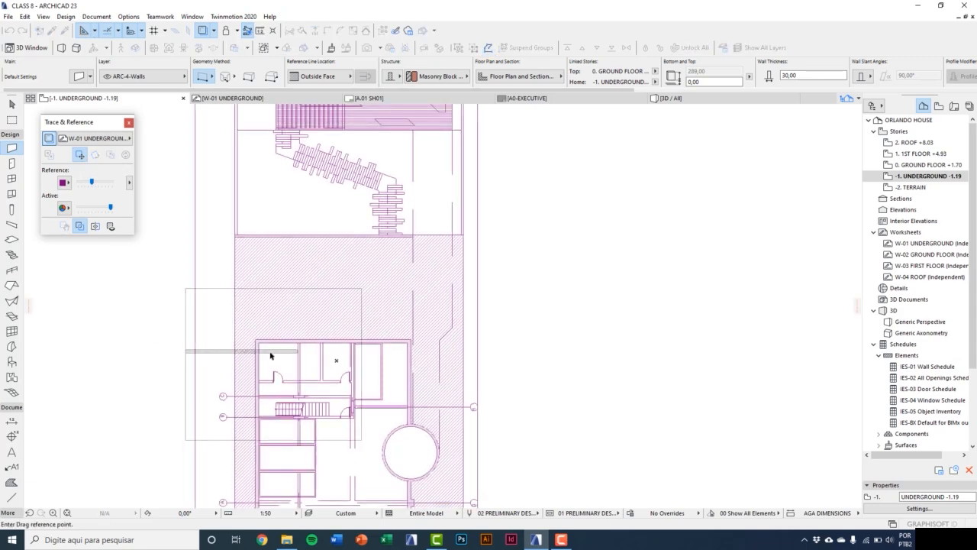
pyautogui.scroll(-2, 279, 320)
pyautogui.moveTo(291, 377); pyautogui.dragTo(290, 269, button='middle')
pyautogui.scroll(10, 264, 413)
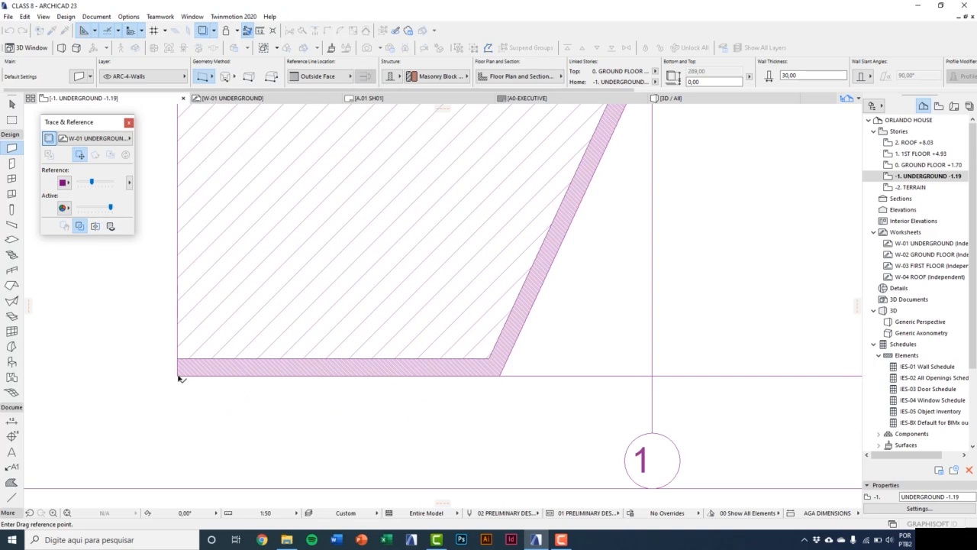
pyautogui.click(180, 378)
pyautogui.scroll(-8, 203, 388)
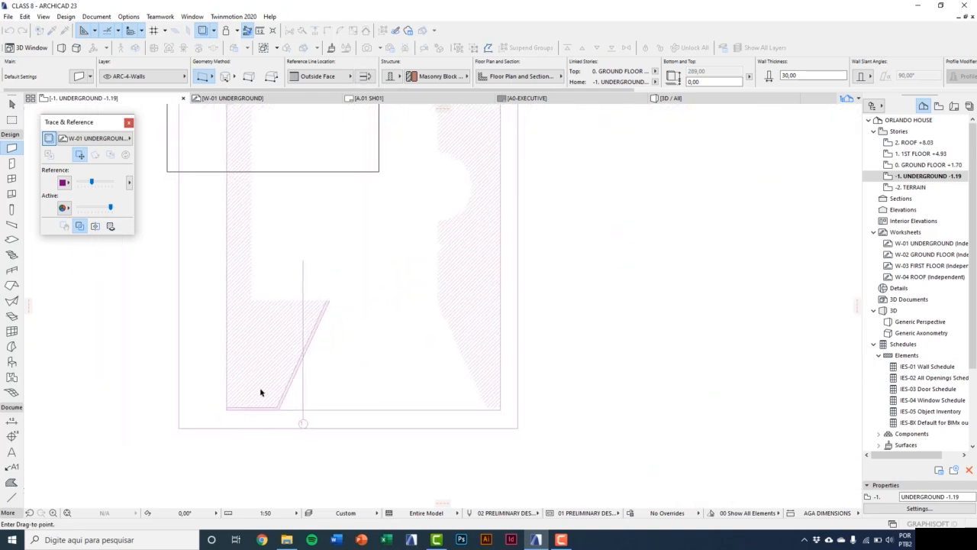
pyautogui.scroll(-5, 292, 220)
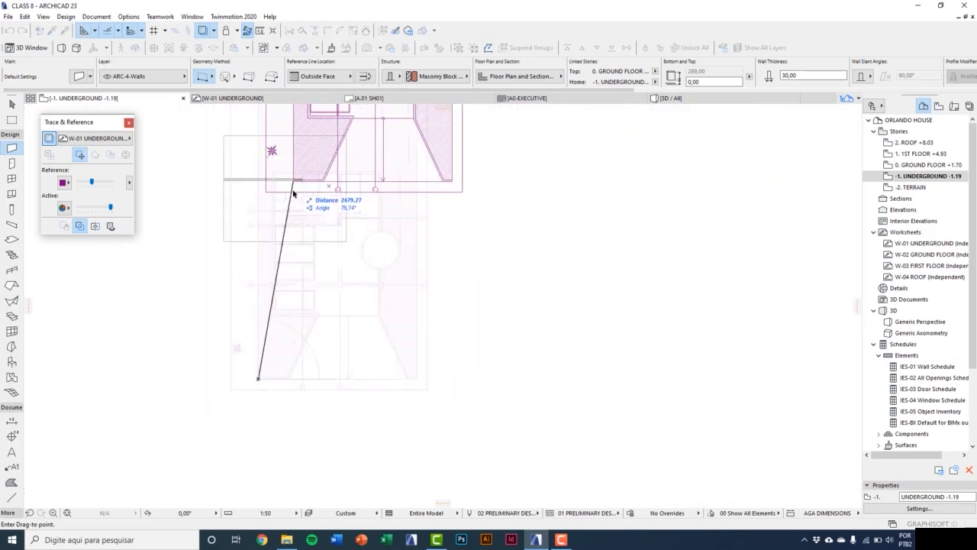
pyautogui.scroll(10, 292, 193)
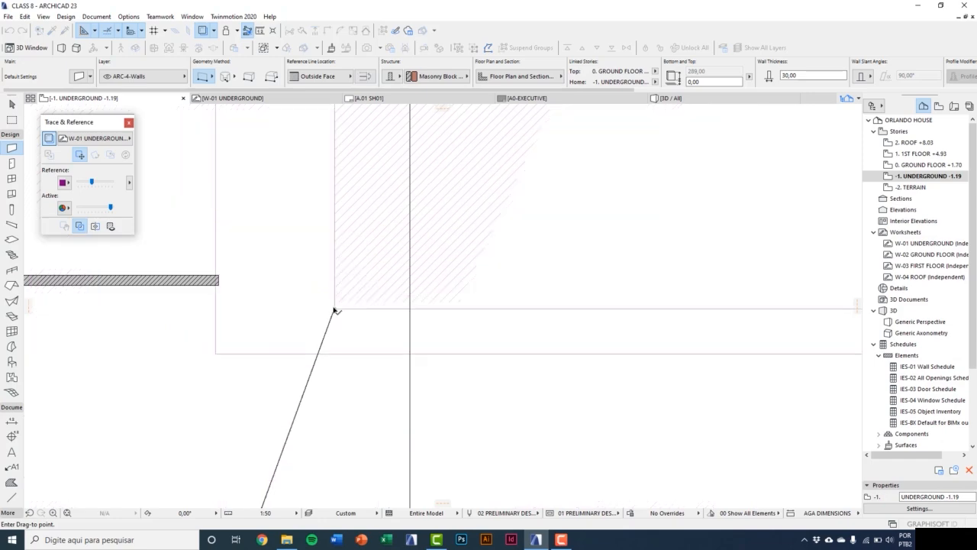
pyautogui.click(333, 309)
pyautogui.scroll(-6, 334, 310)
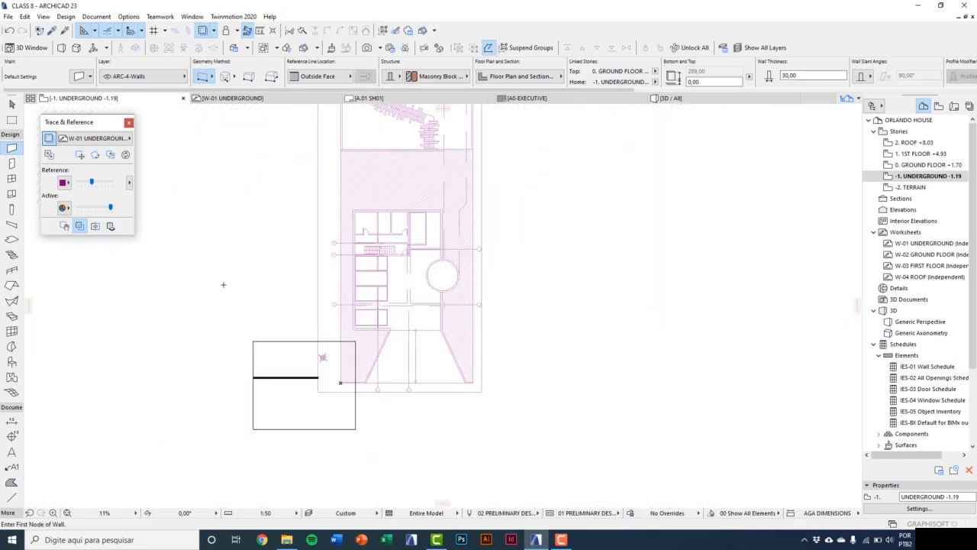
# Delete the rectangular slab and the wall drawn across it from the underground story.
pyautogui.press('Escape')
pyautogui.moveTo(227, 323); pyautogui.dragTo(432, 498)
pyautogui.press('Delete')
pyautogui.moveTo(482, 270); pyautogui.dragTo(523, 374, button='middle')
pyautogui.press('w')
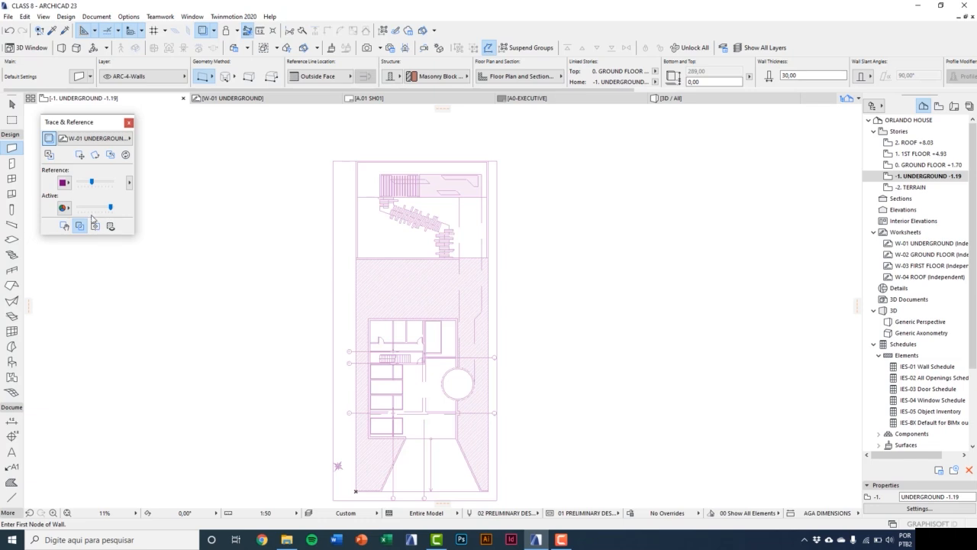
# Set the Slab tool's default thickness to 12,00 with the reference plane at the top.
pyautogui.click(12, 239)
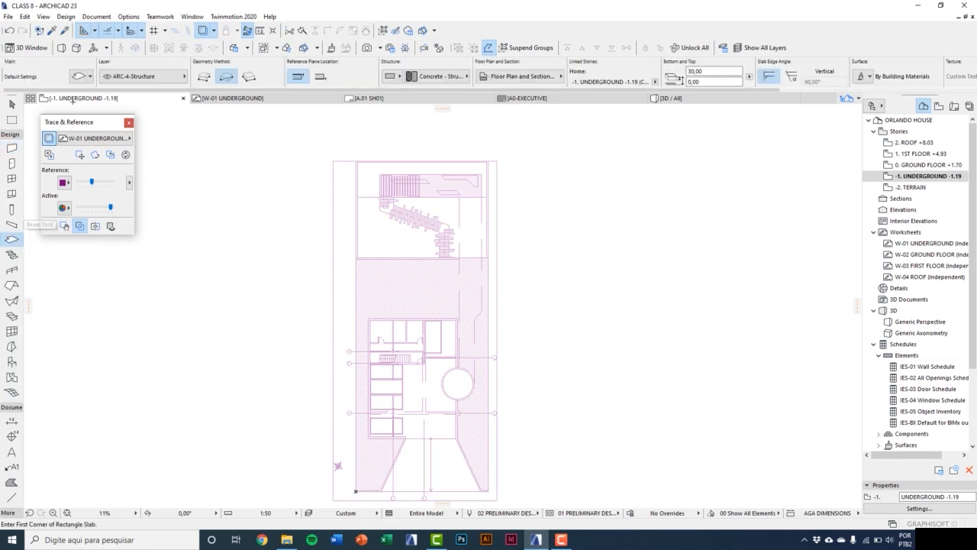
pyautogui.click(80, 76)
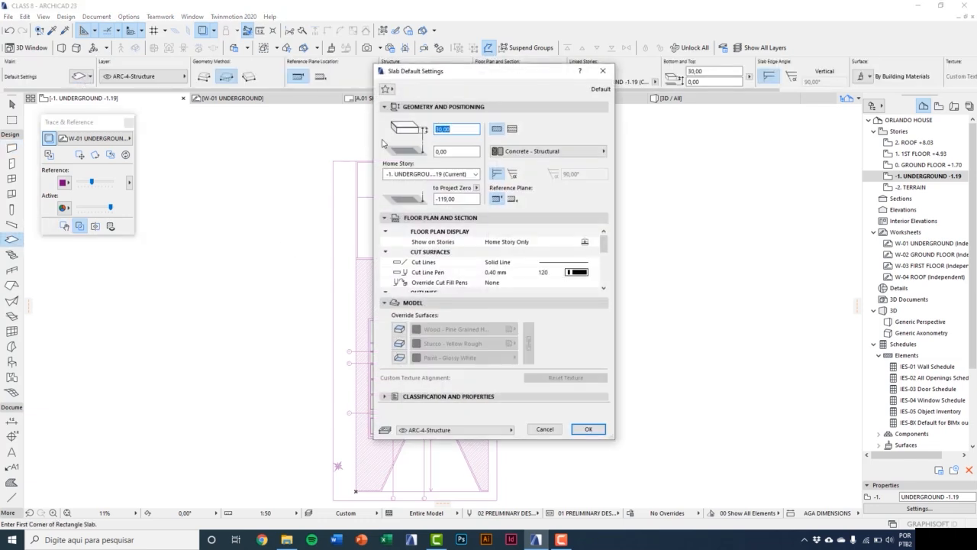
pyautogui.moveTo(428, 72); pyautogui.dragTo(311, 121)
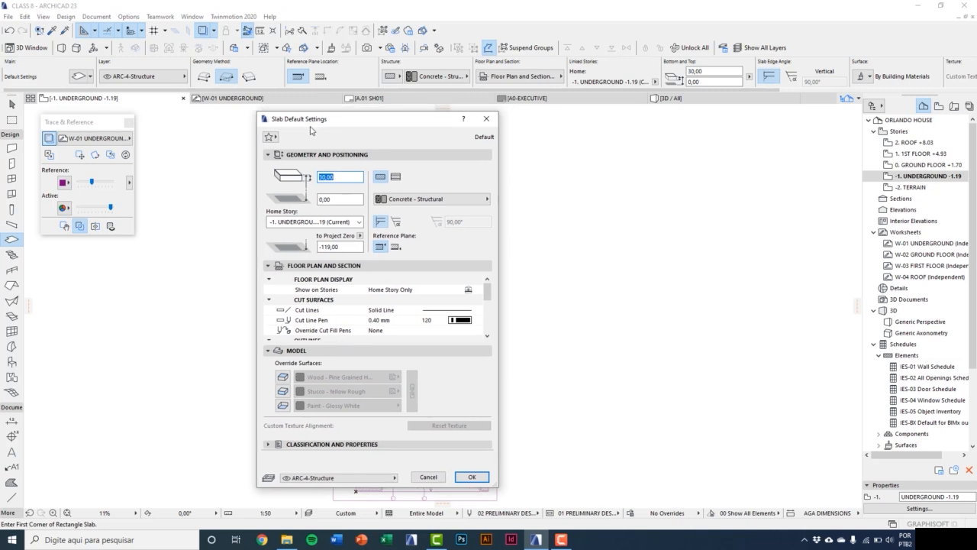
pyautogui.write('12,00')
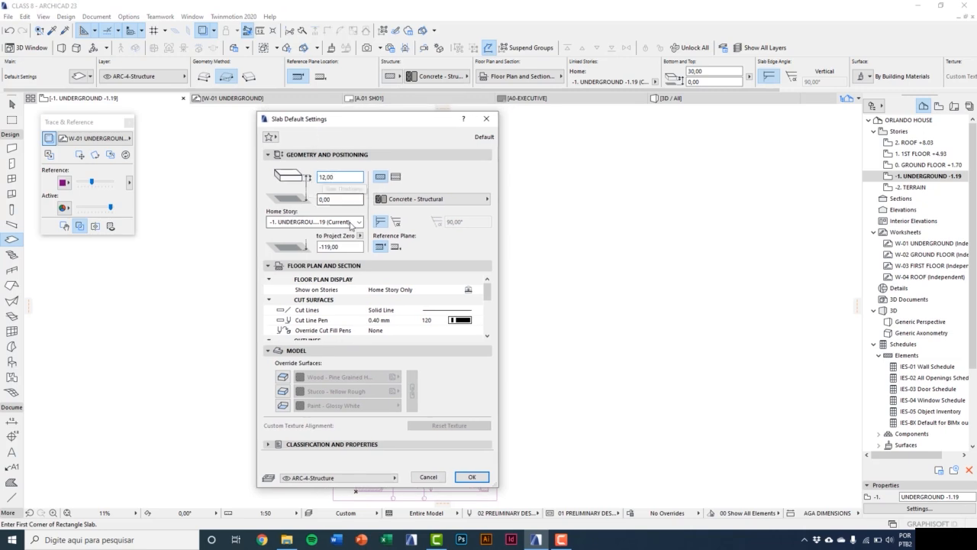
pyautogui.click(330, 201)
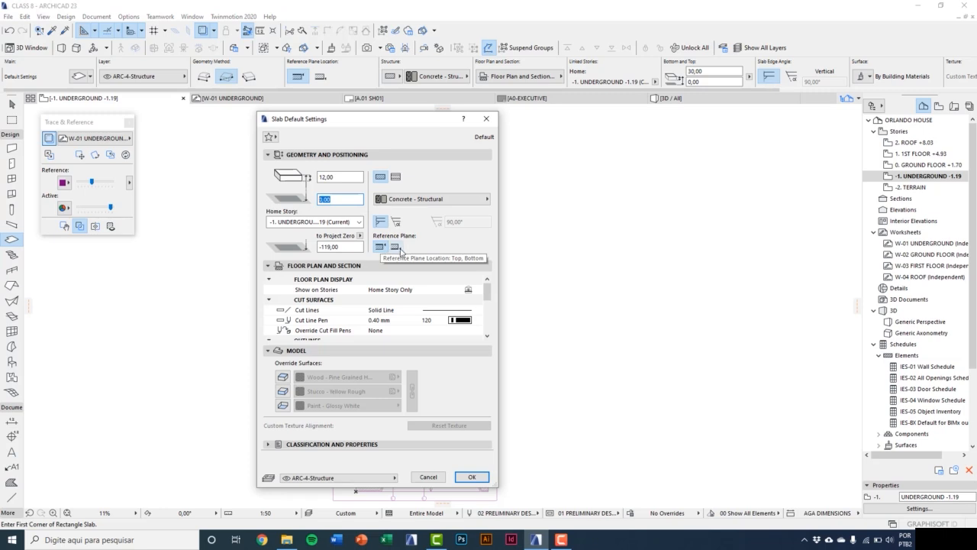
pyautogui.click(381, 248)
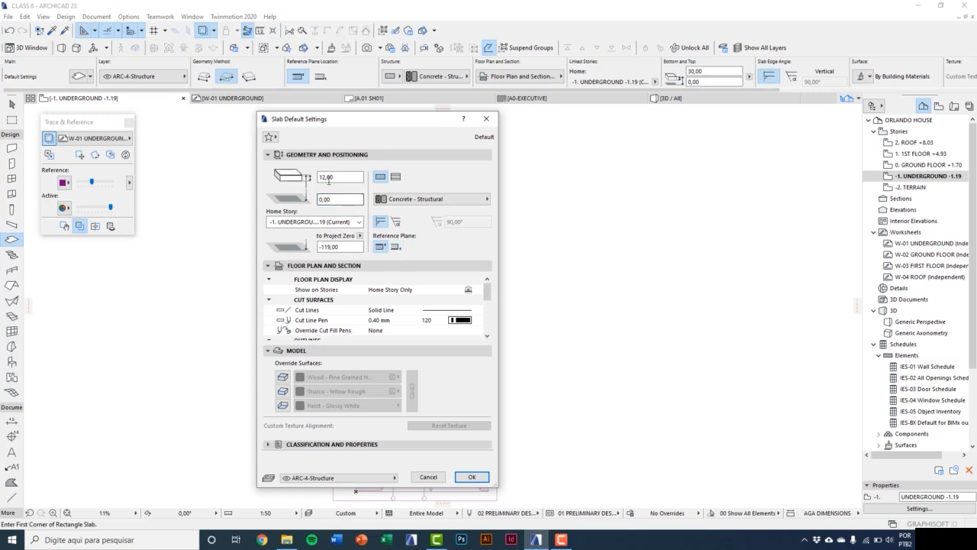
pyautogui.moveTo(334, 200); pyautogui.dragTo(309, 200)
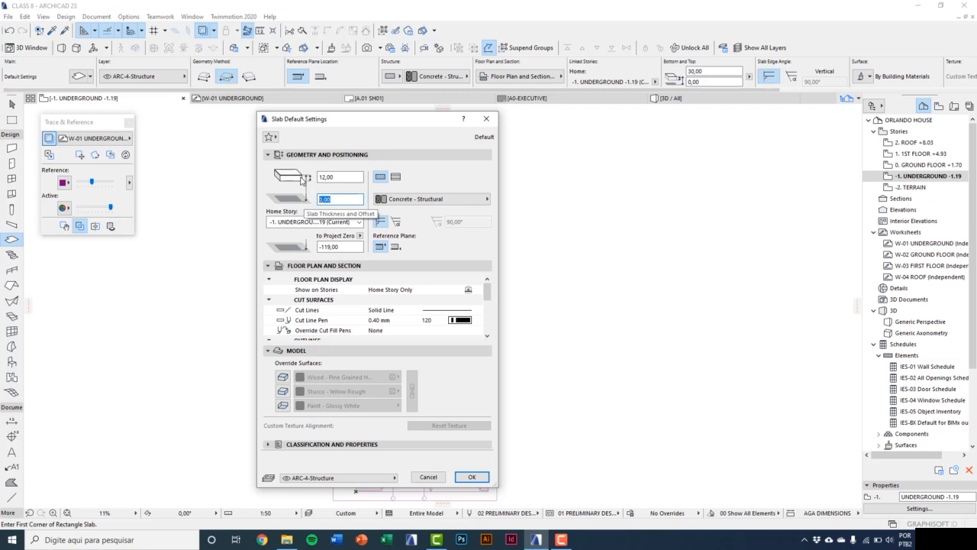
# Choose Reinforced Concrete - Structural as the slab's default building material and review its floor plan and section settings down to the cover fills.
pyautogui.click(458, 198)
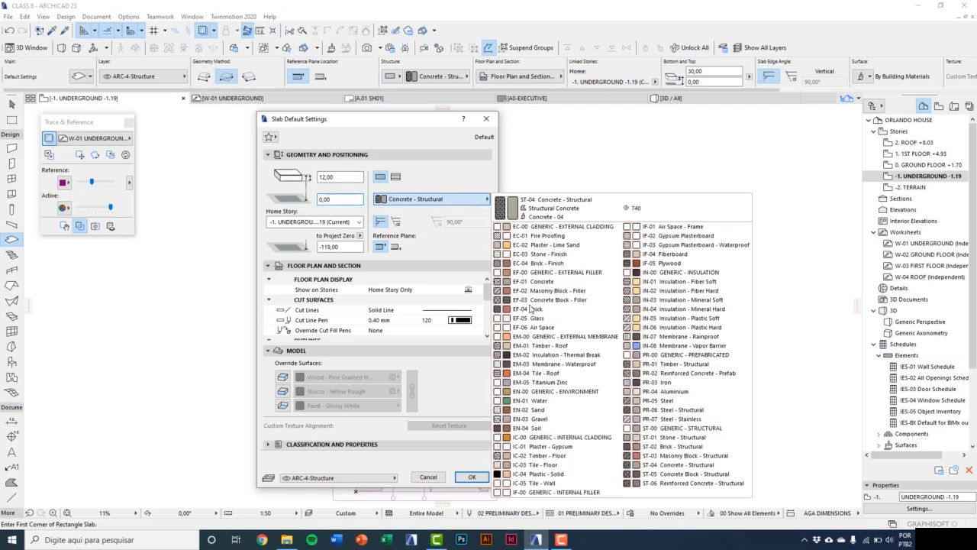
pyautogui.click(672, 487)
pyautogui.scroll(-1, 488, 301)
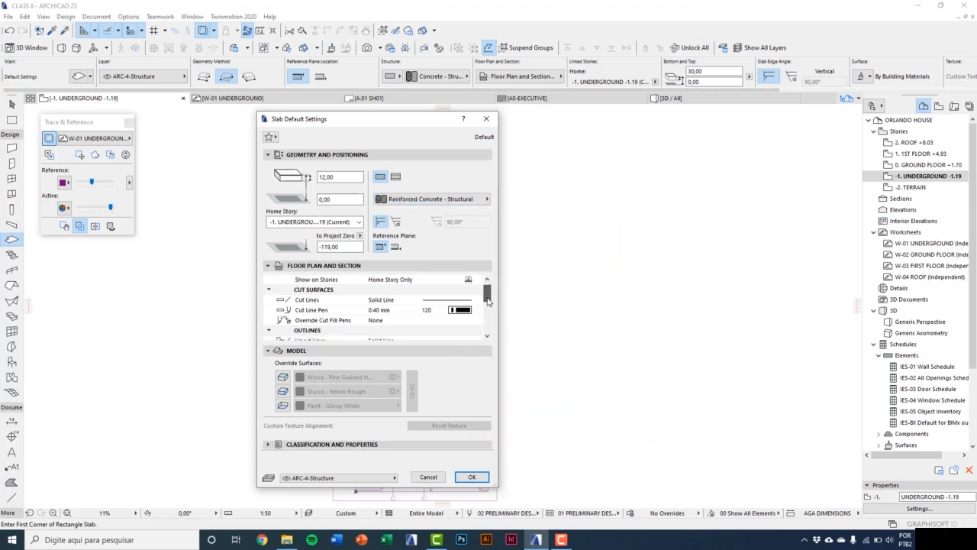
pyautogui.scroll(-8, 488, 305)
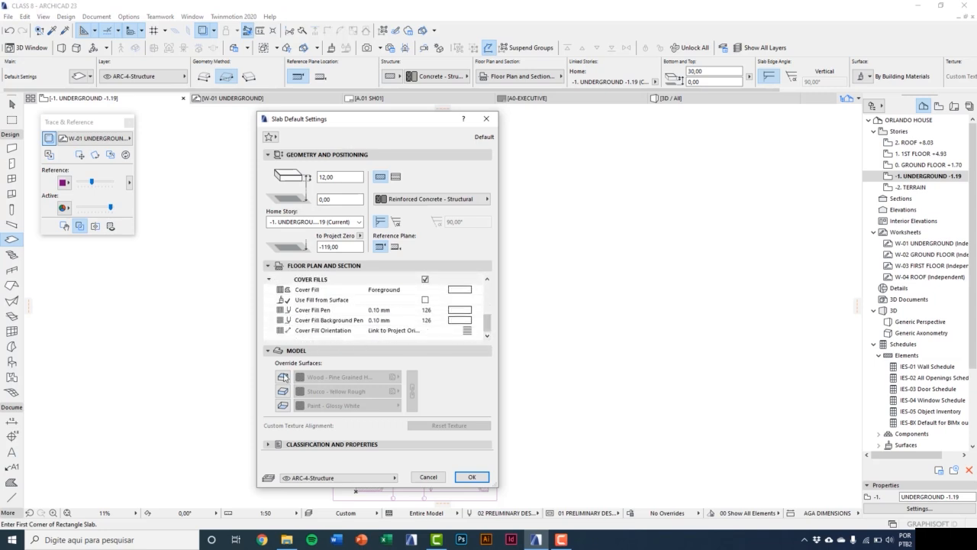
# Override all three default slab surfaces with linked Concrete - 02, keep the ARC-4-Structure layer and accept the settings.
pyautogui.click(282, 377)
pyautogui.click(282, 391)
pyautogui.click(283, 405)
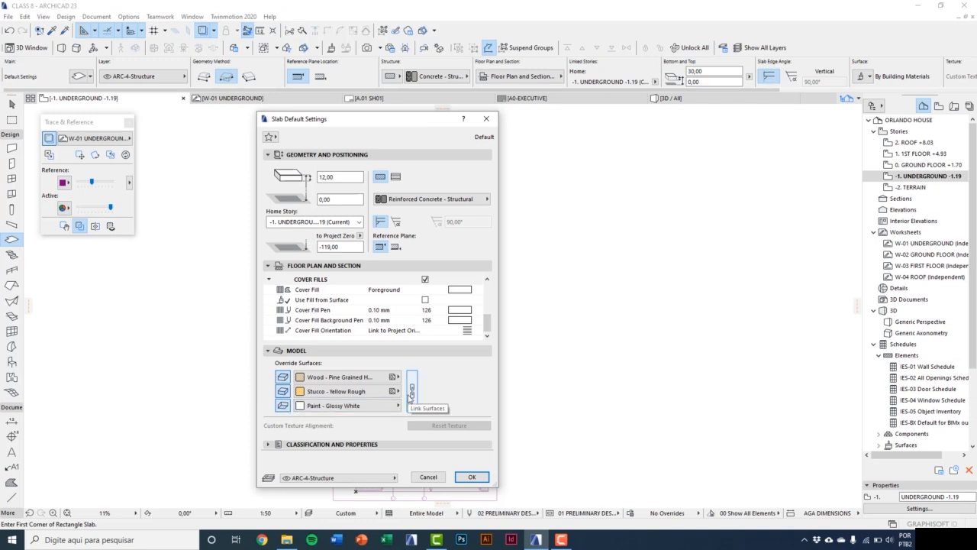
pyautogui.click(412, 391)
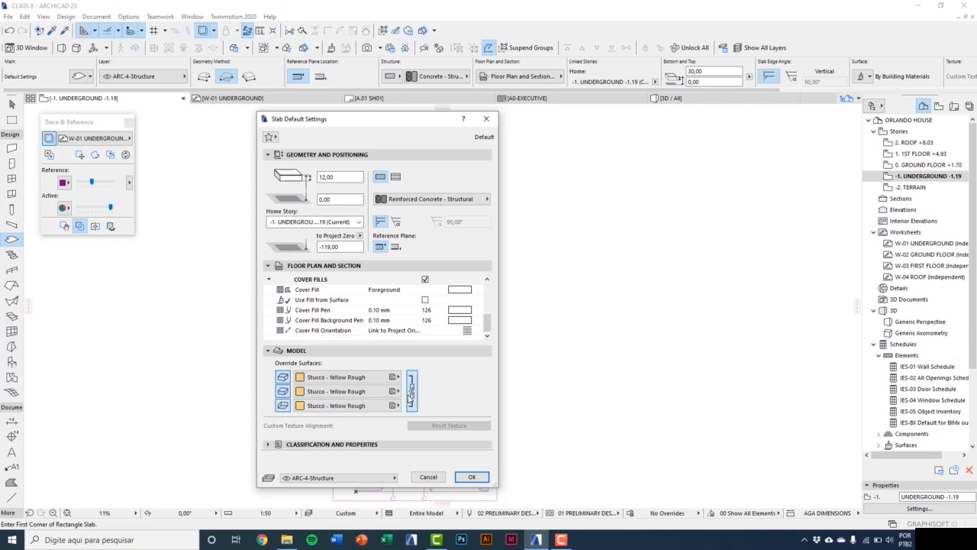
pyautogui.click(375, 393)
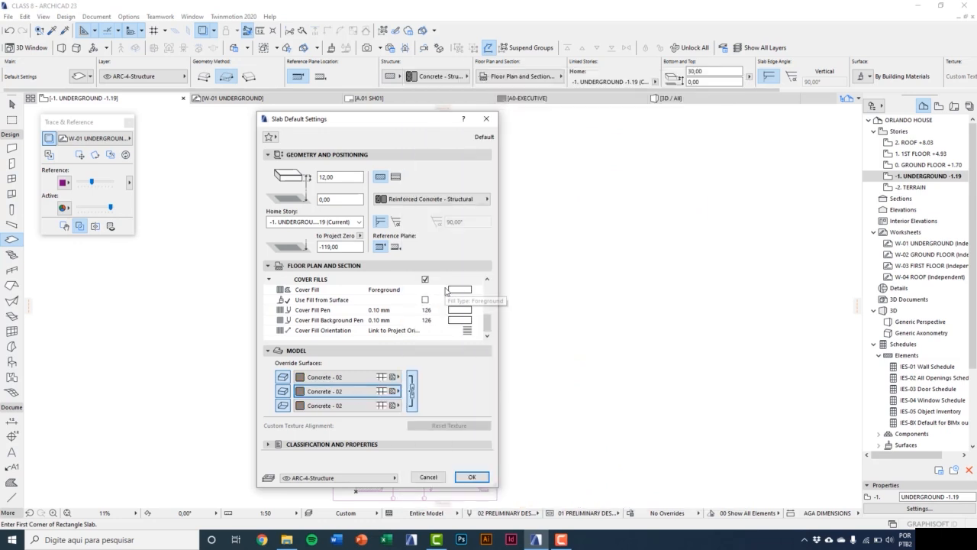
pyautogui.click(446, 284)
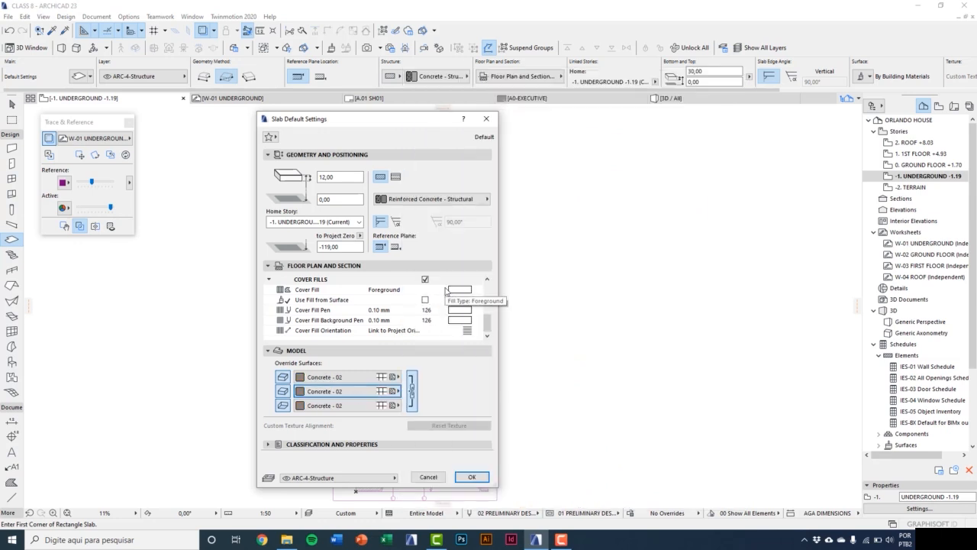
pyautogui.click(345, 481)
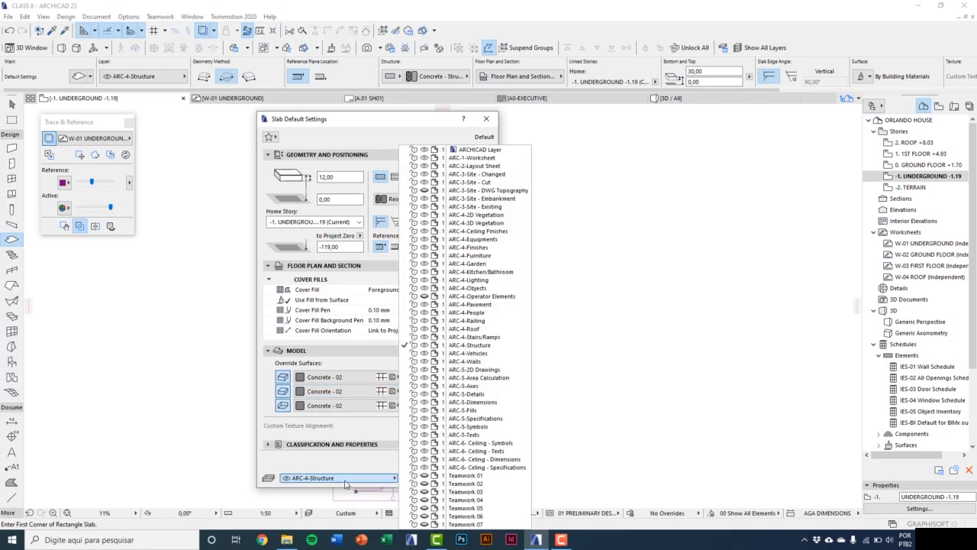
pyautogui.click(346, 482)
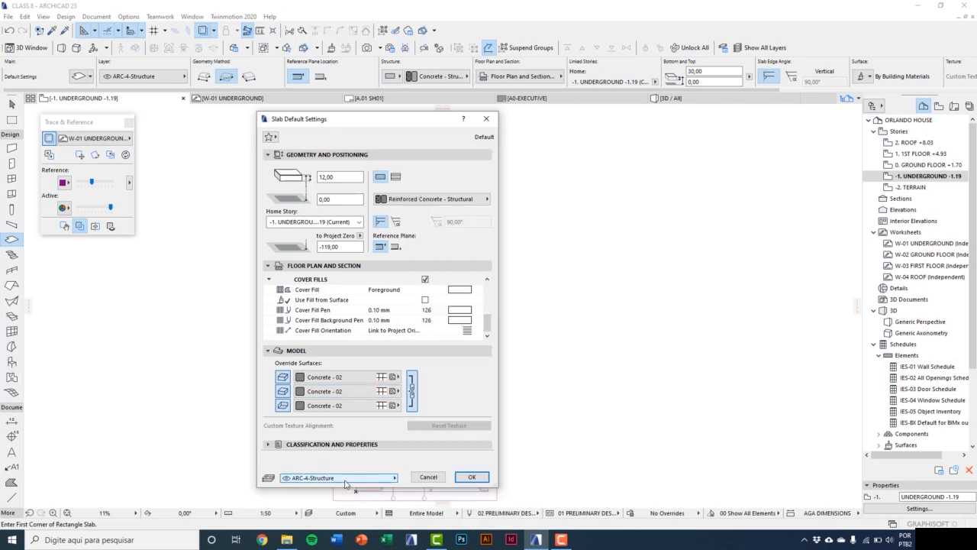
pyautogui.click(472, 477)
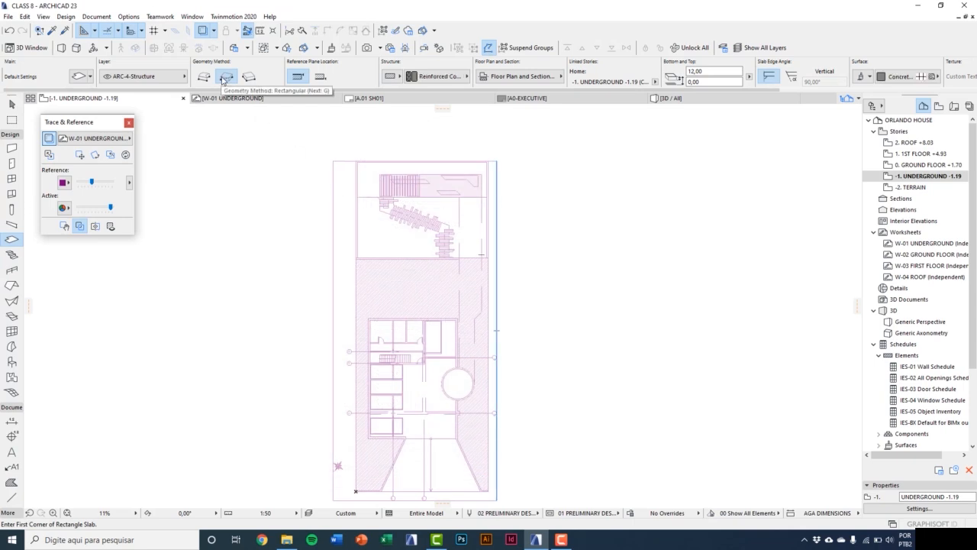
# Draw a rectangular slab of 1360,00 by 1820,00 over the traced house, between the outer wall faces and down to the start of the sloped walls.
pyautogui.scroll(10, 374, 324)
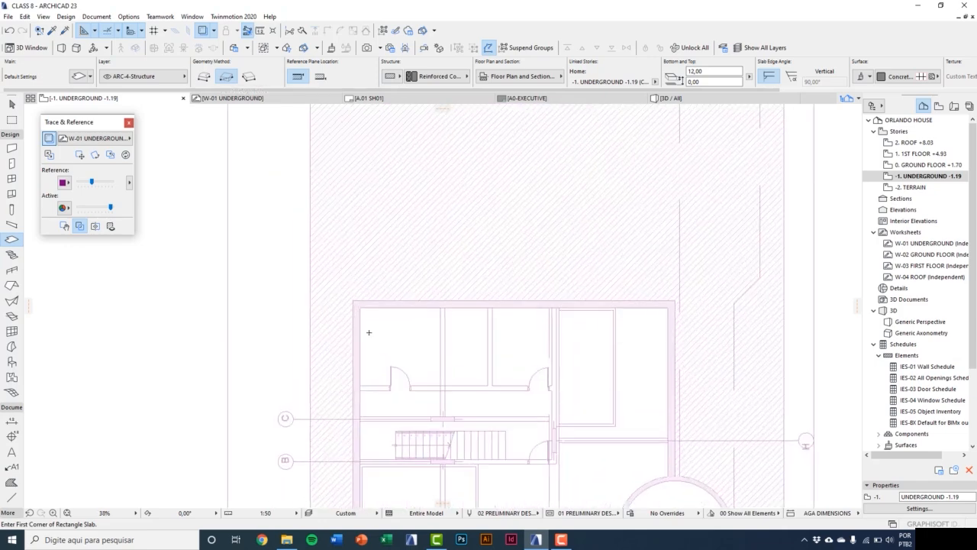
pyautogui.click(330, 252)
pyautogui.scroll(-5, 332, 256)
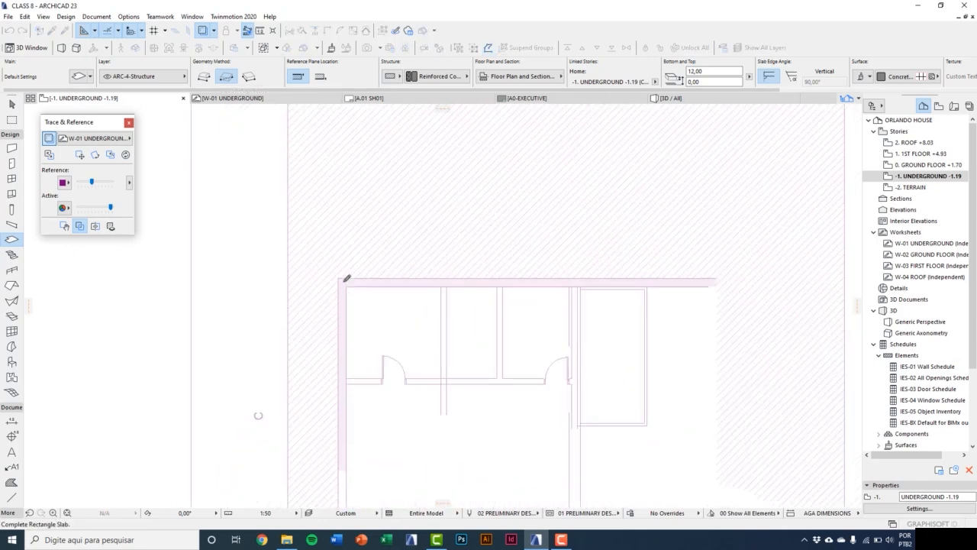
pyautogui.moveTo(531, 489); pyautogui.dragTo(460, 286, button='middle')
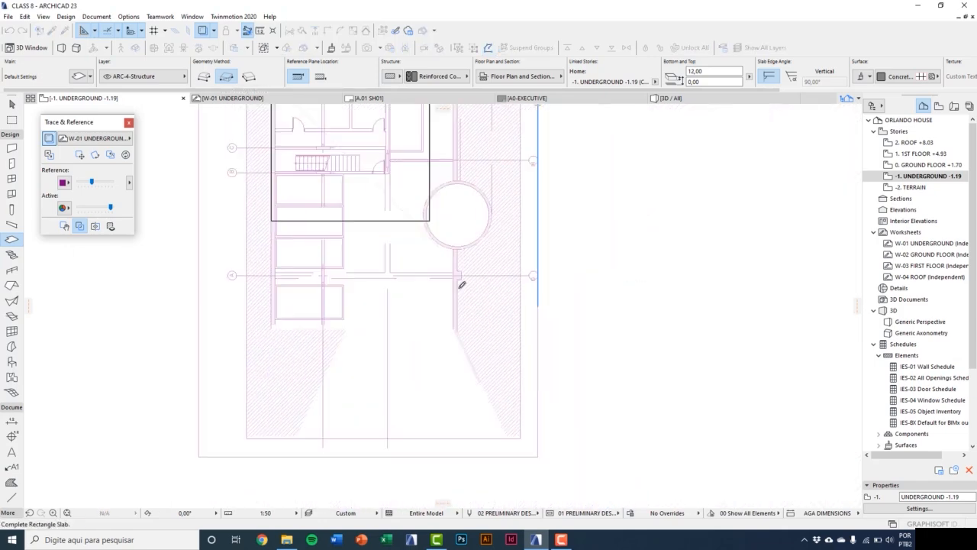
pyautogui.scroll(6, 460, 310)
pyautogui.scroll(3, 436, 310)
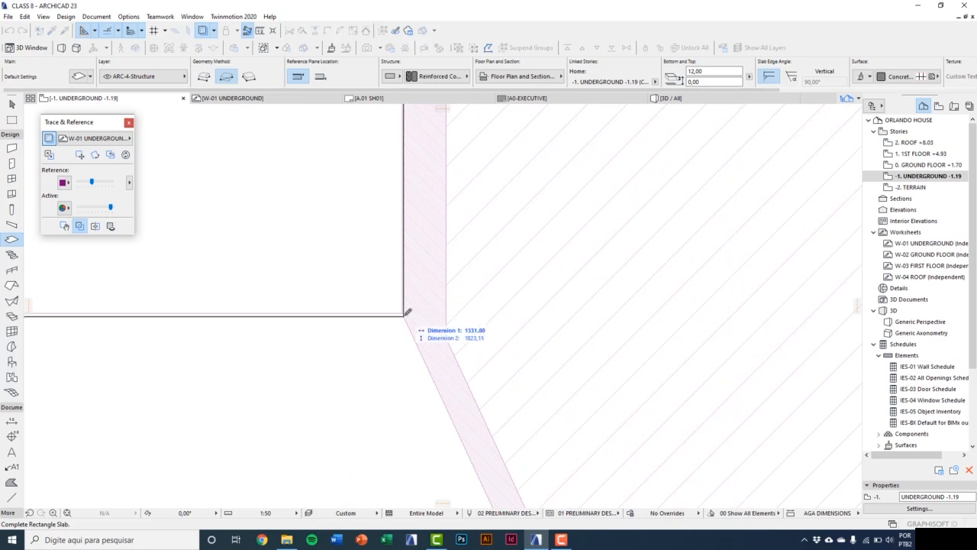
pyautogui.scroll(2, 448, 310)
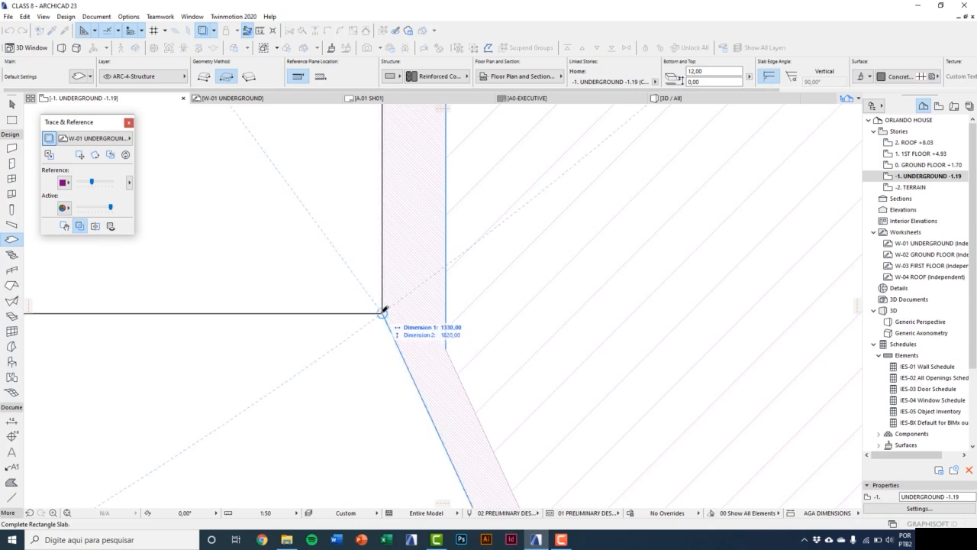
pyautogui.scroll(1, 422, 309)
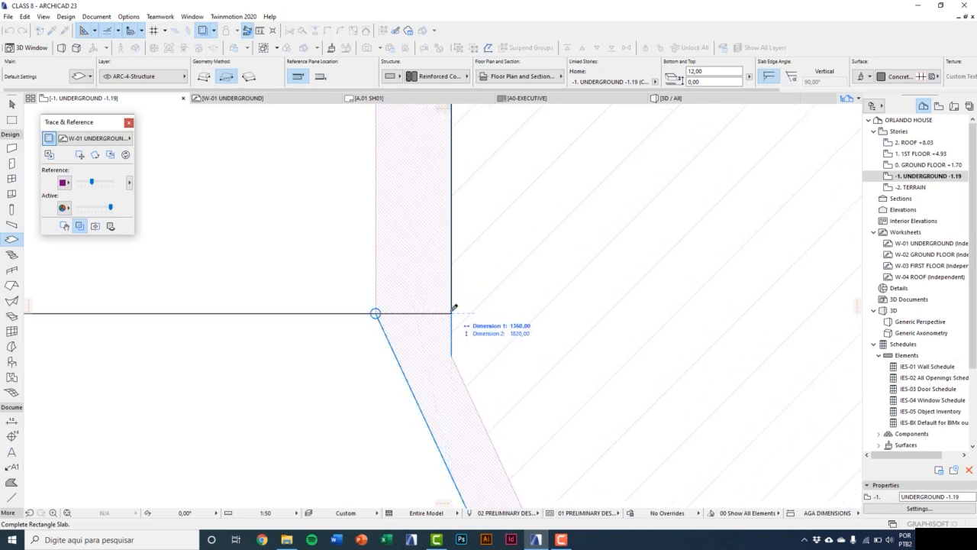
pyautogui.click(454, 307)
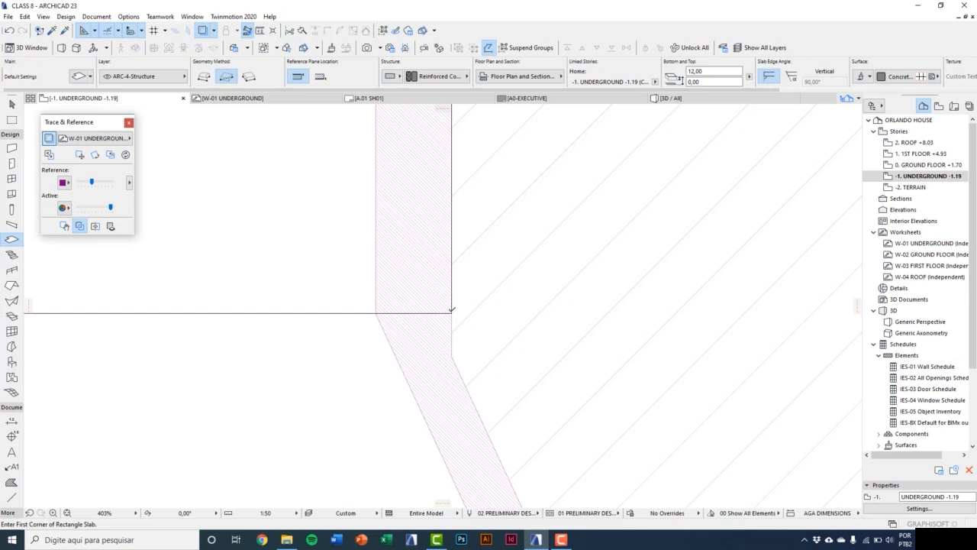
pyautogui.scroll(-10, 436, 371)
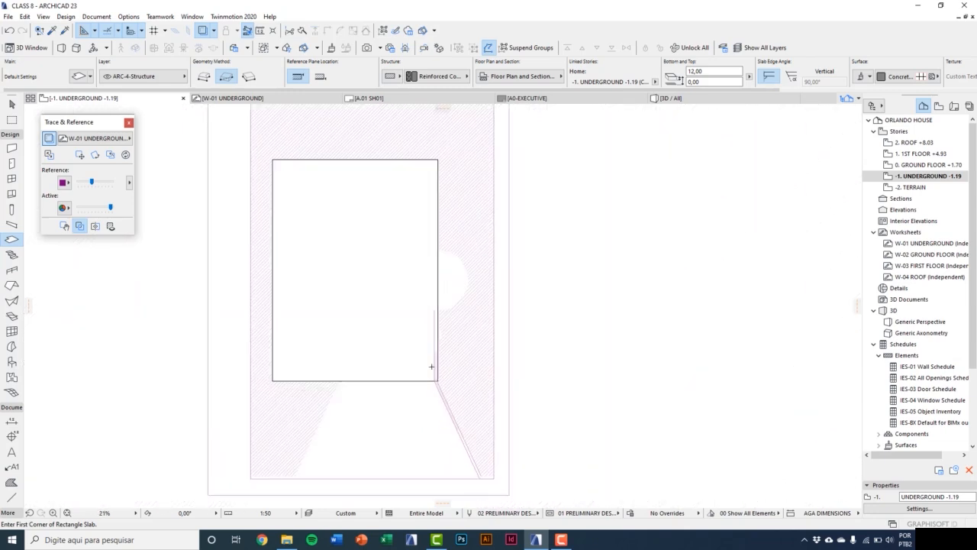
pyautogui.press('Escape')
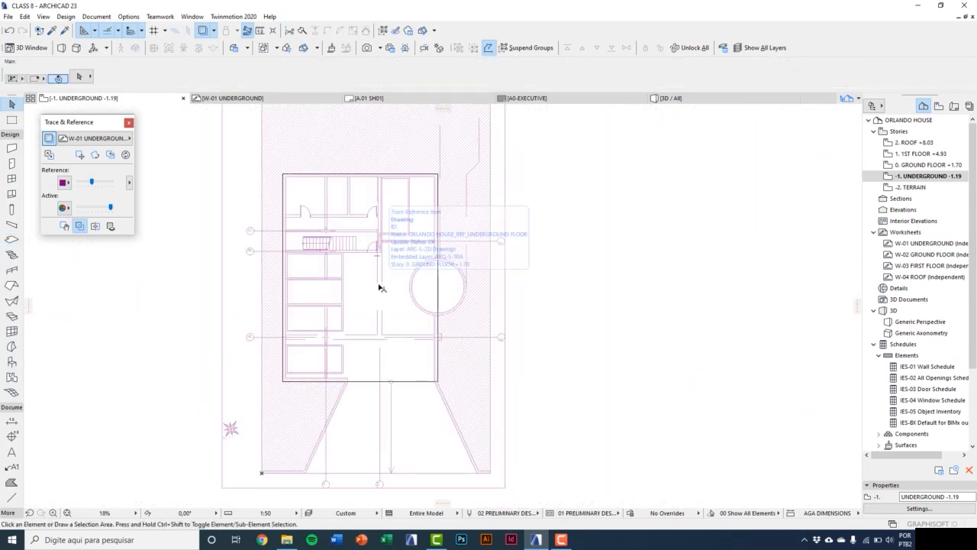
# Show the model in 3D, hide the ARC-3-Site - Existing layer and inspect the underground slab.
pyautogui.press('F3')
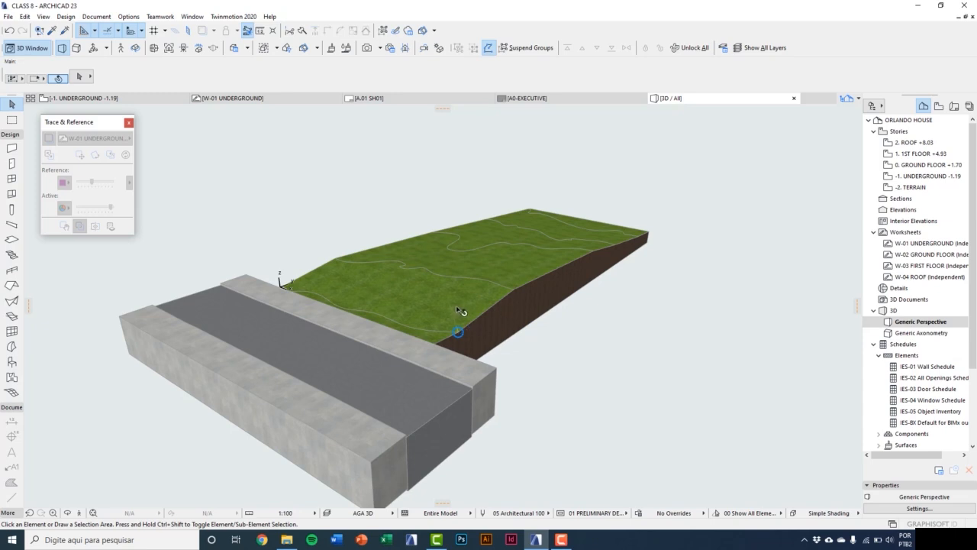
pyautogui.click(458, 311)
pyautogui.click(534, 355)
pyautogui.hotkey('ctrl', 'l')
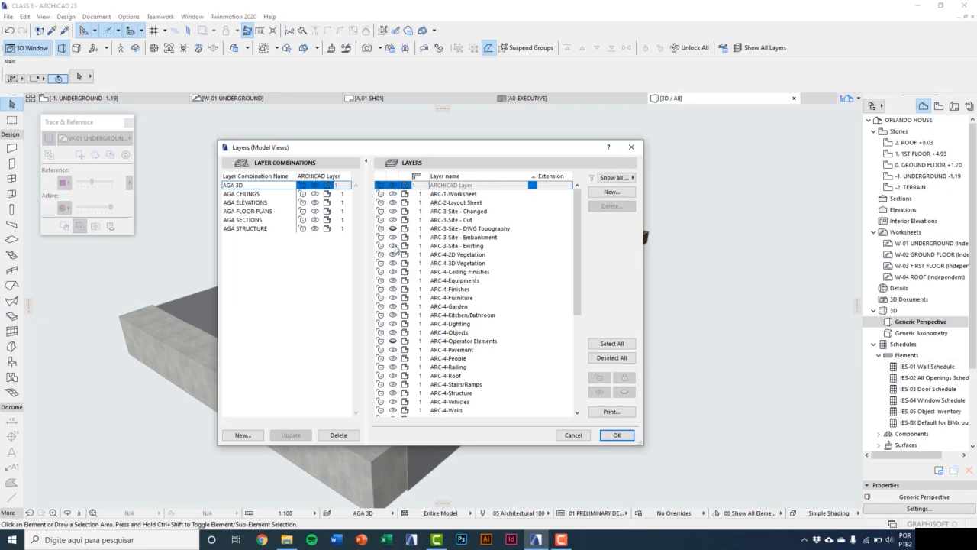
pyautogui.click(454, 246)
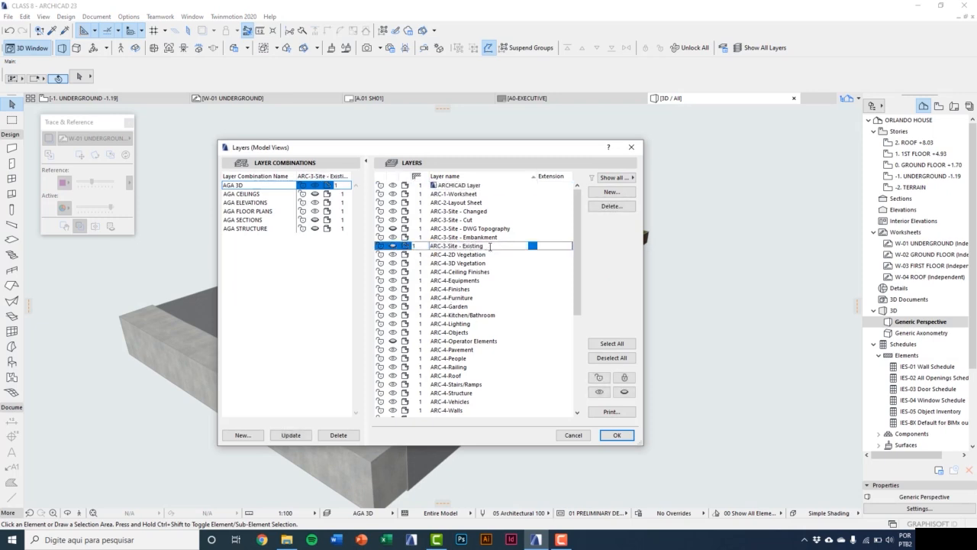
pyautogui.click(609, 438)
pyautogui.scroll(5, 500, 259)
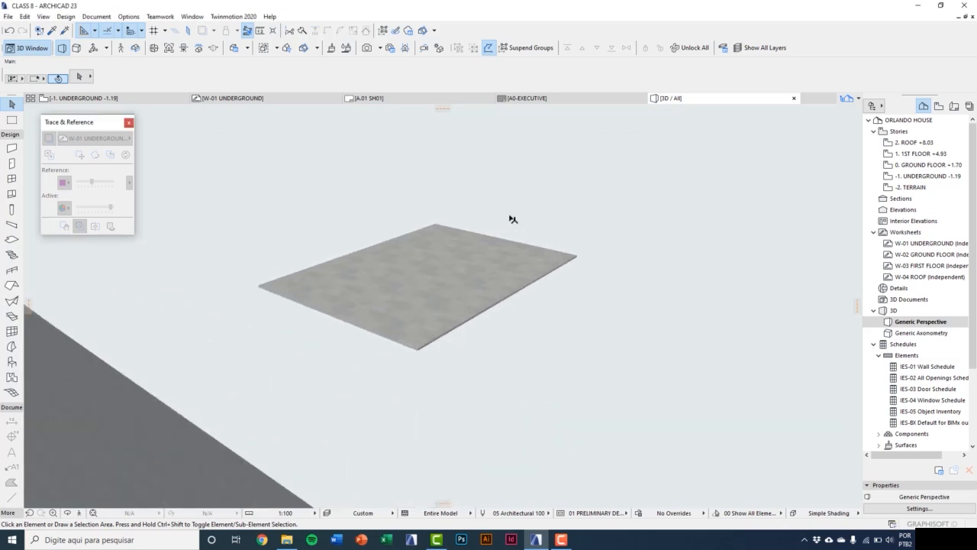
pyautogui.scroll(2, 492, 263)
pyautogui.scroll(3, 474, 320)
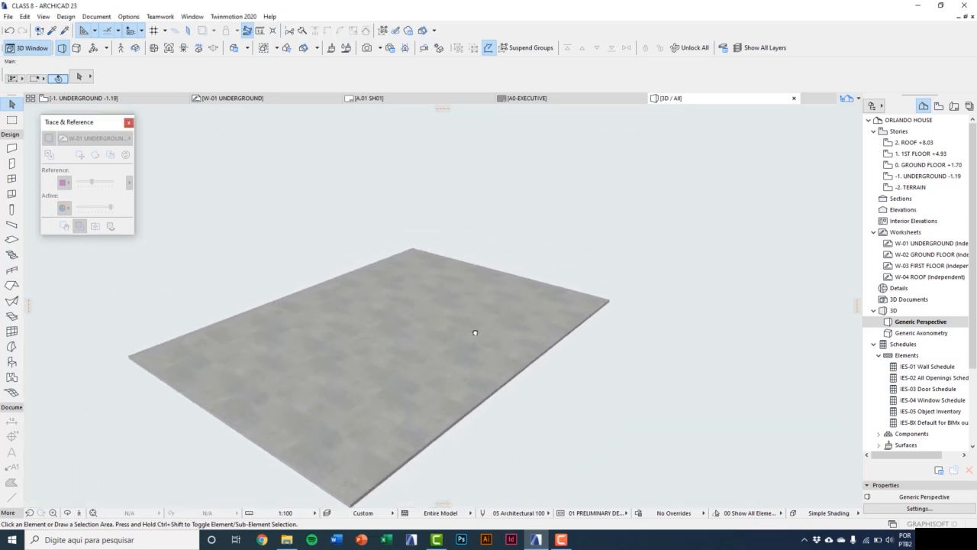
pyautogui.click(474, 332)
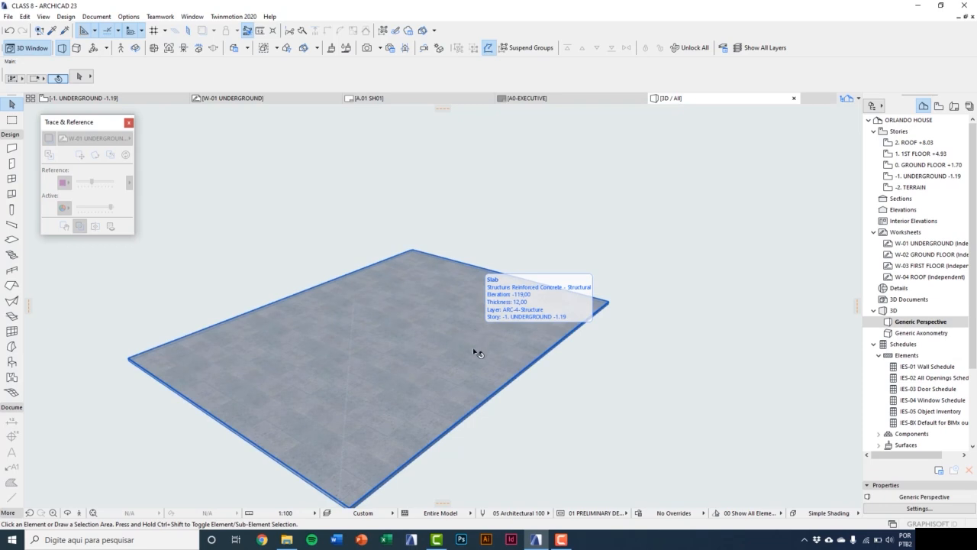
pyautogui.click(450, 363)
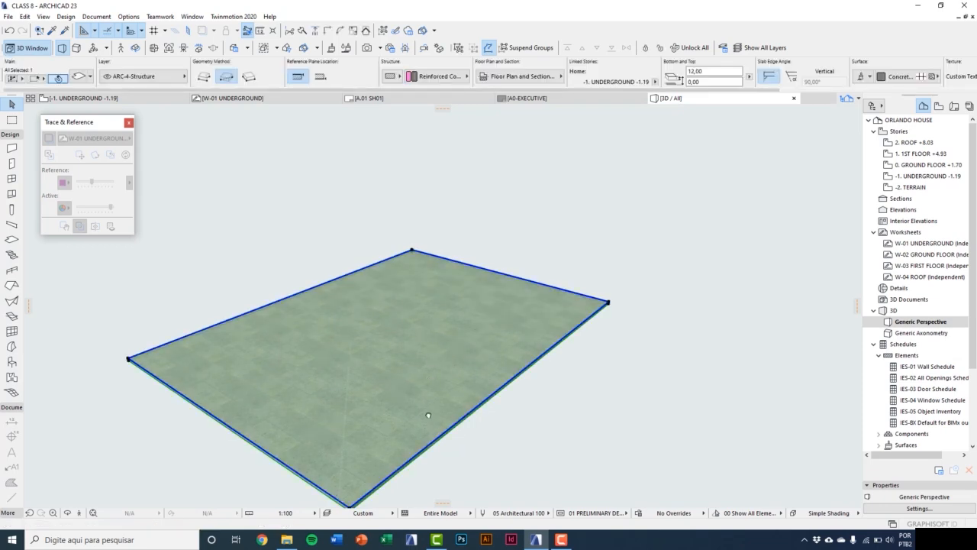
pyautogui.click(515, 430)
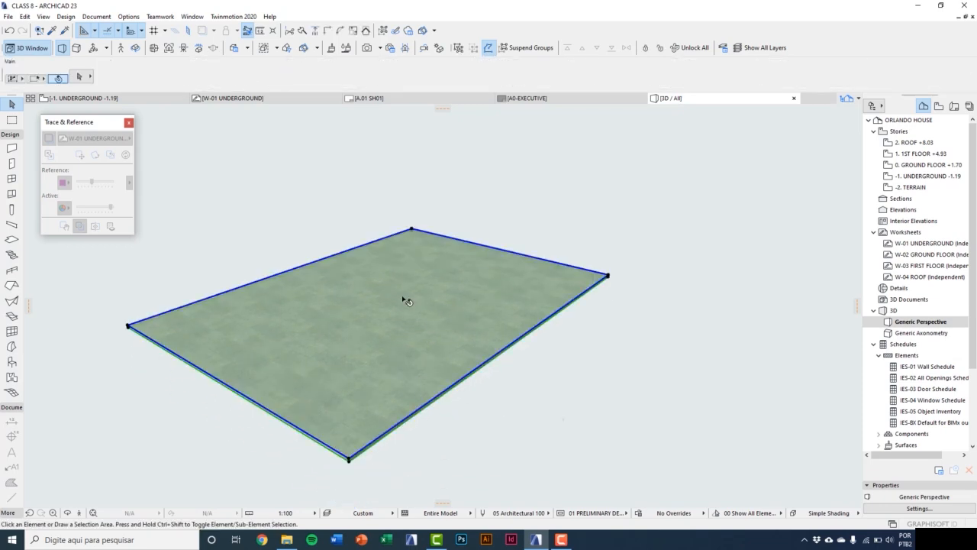
# Start a new surface in the project's surface attributes, taken from the catalog rather than duplicated.
pyautogui.click(128, 16)
pyautogui.moveTo(153, 35)
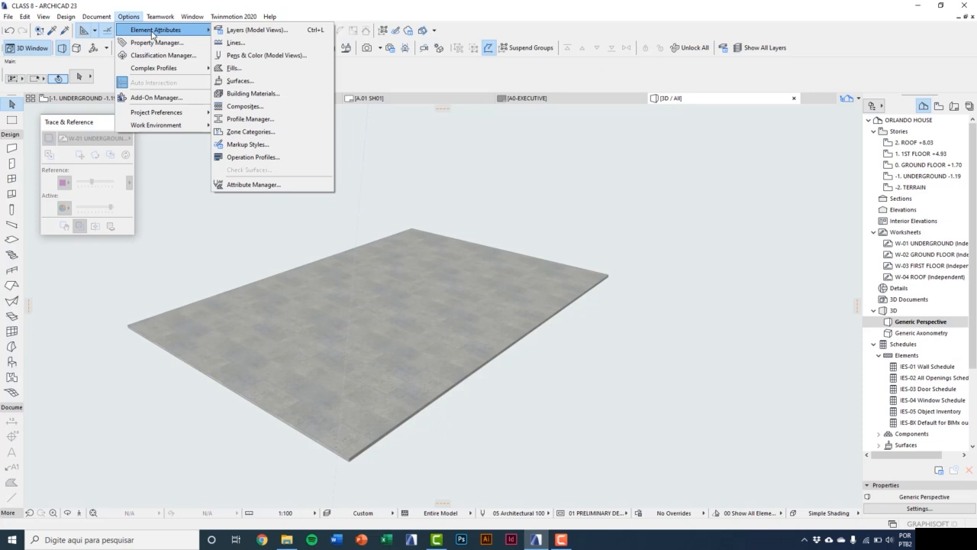
pyautogui.click(239, 81)
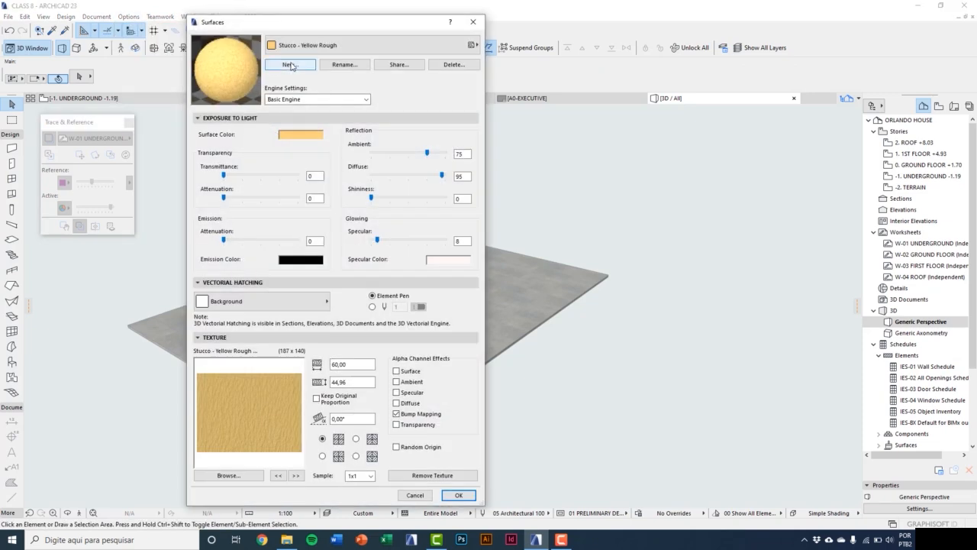
pyautogui.click(291, 65)
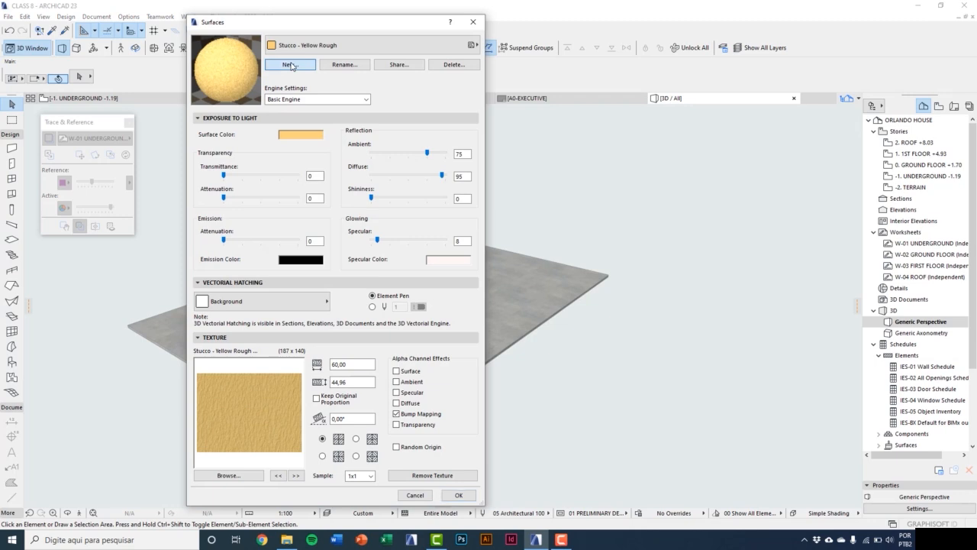
pyautogui.moveTo(393, 145); pyautogui.dragTo(254, 149)
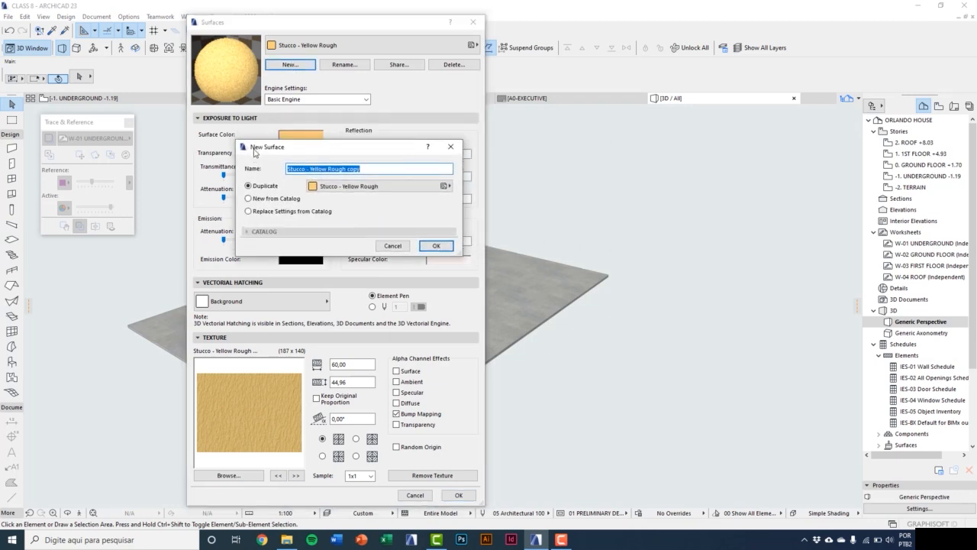
pyautogui.click(248, 198)
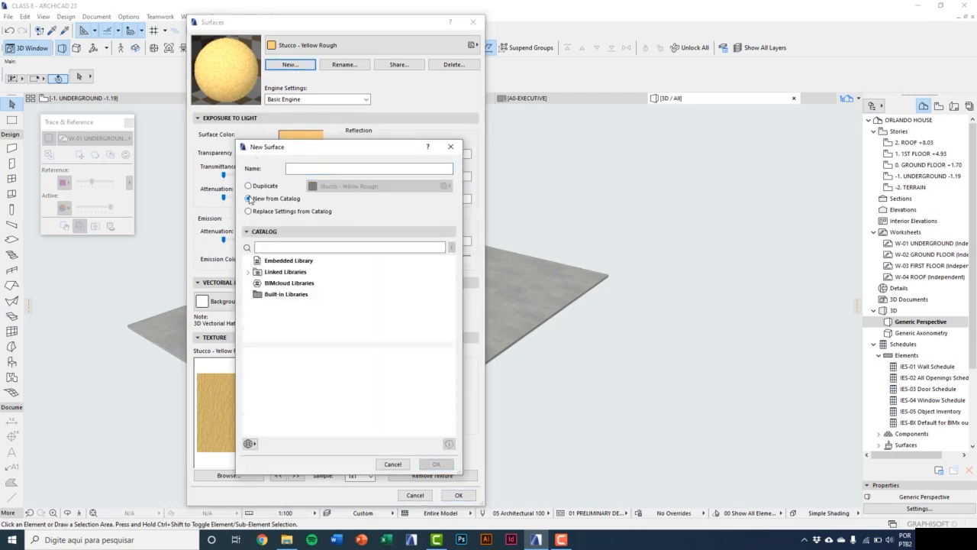
# Create the Concrete - Light 23 surface from the Concrete 23 folder of the linked ARCHICAD Library 23.
pyautogui.click(248, 273)
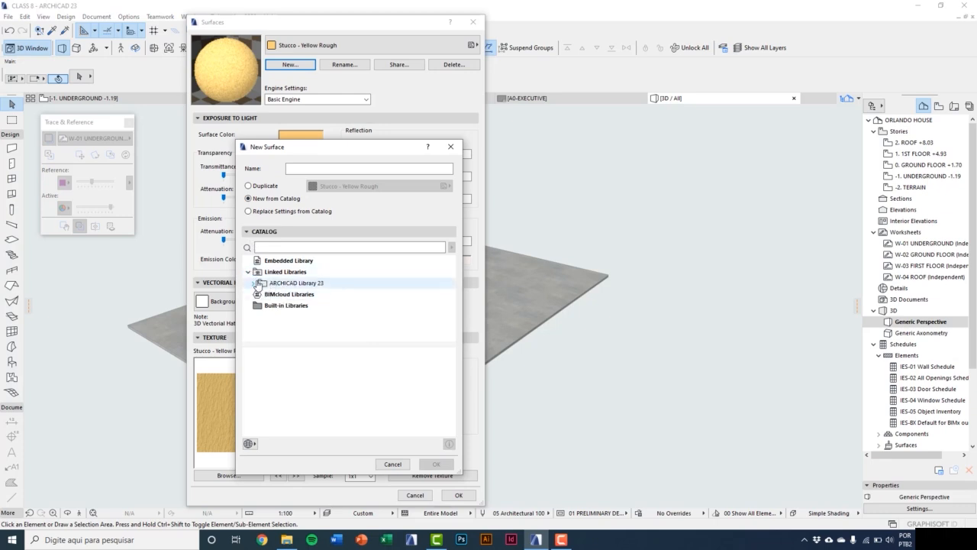
pyautogui.click(255, 283)
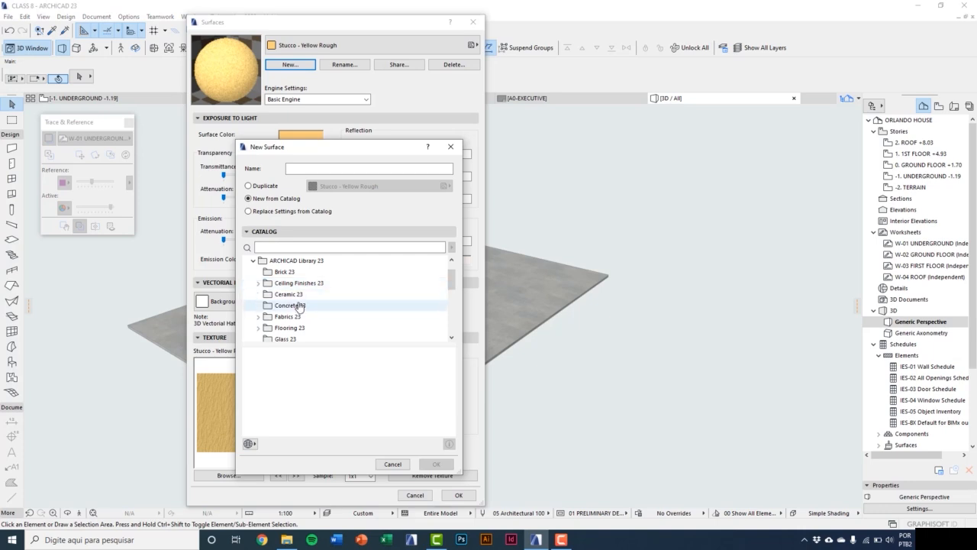
pyautogui.scroll(-1, 301, 306)
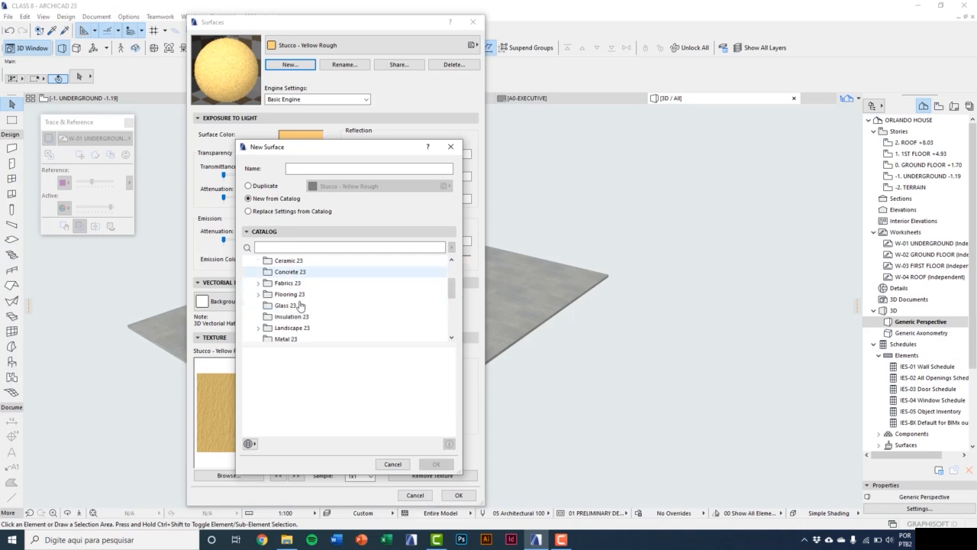
pyautogui.click(301, 273)
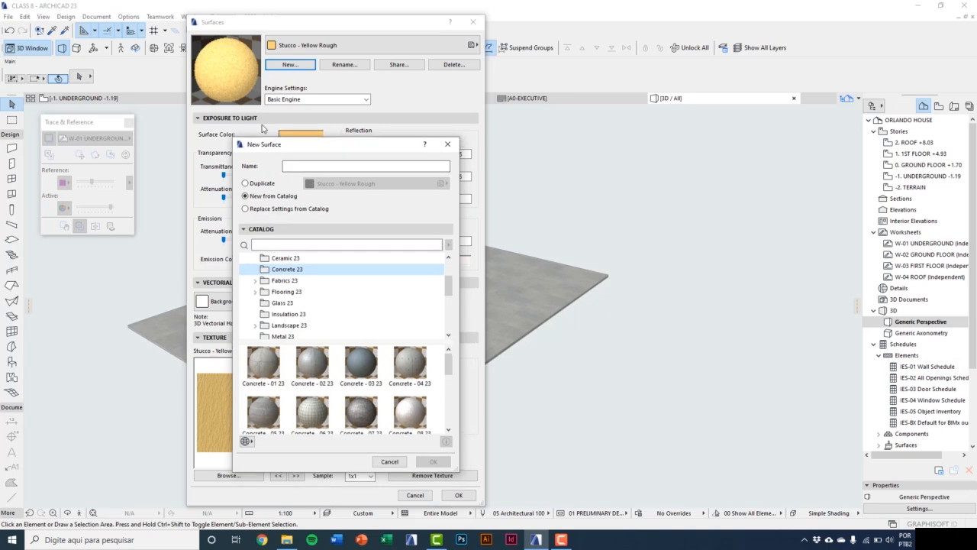
pyautogui.moveTo(320, 147); pyautogui.dragTo(252, 86)
pyautogui.moveTo(389, 410); pyautogui.dragTo(518, 522)
pyautogui.click(205, 452)
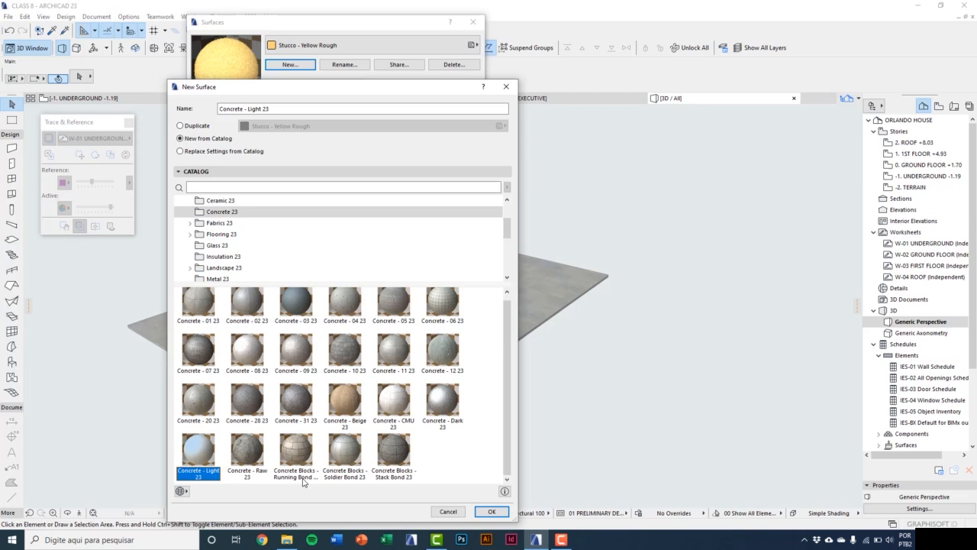
pyautogui.click(495, 512)
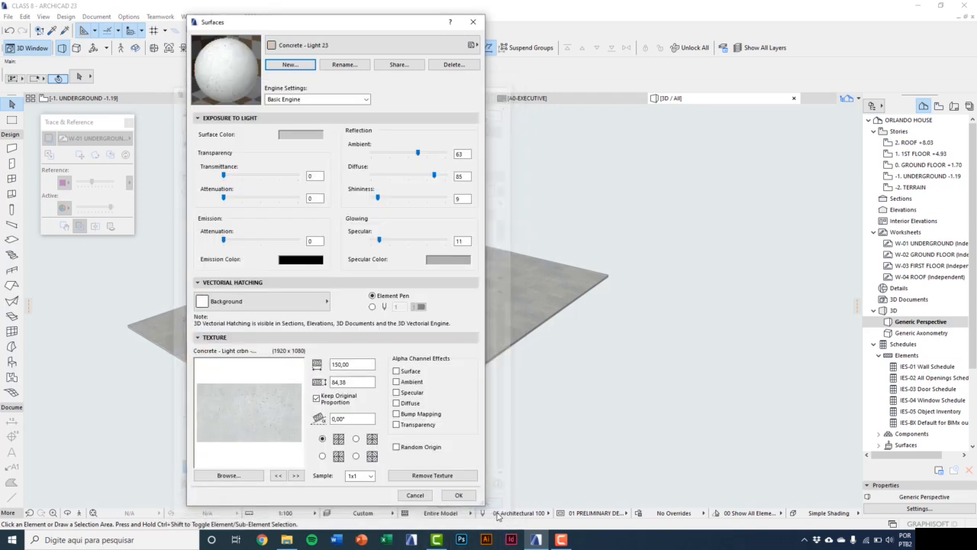
# Confirm the new surface and override the underground slab's surfaces with Concrete - Light 23.
pyautogui.click(456, 496)
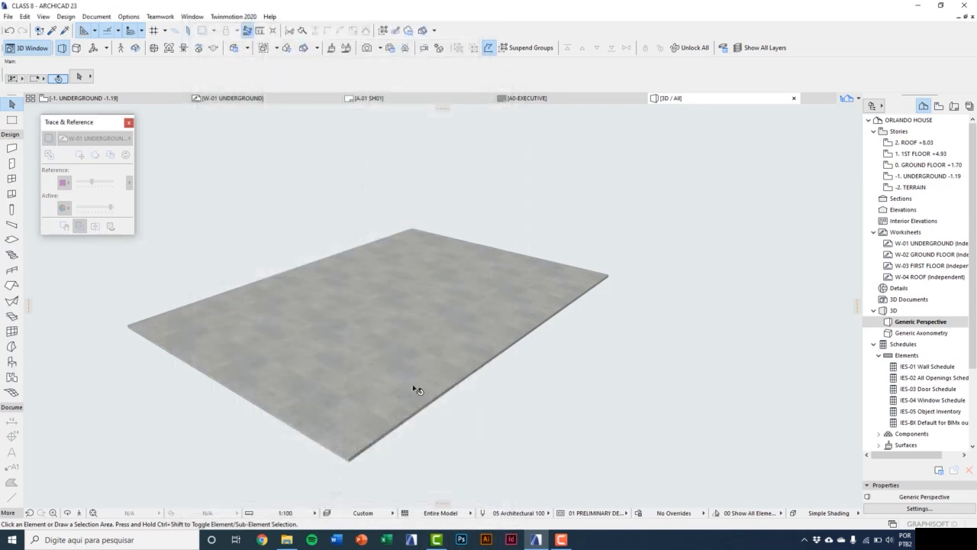
pyautogui.click(416, 390)
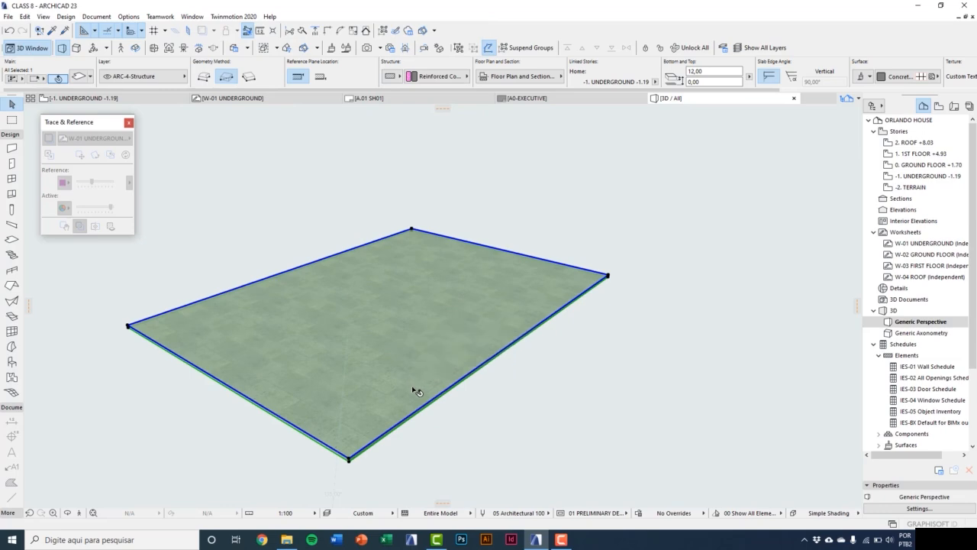
pyautogui.click(79, 78)
pyautogui.click(335, 391)
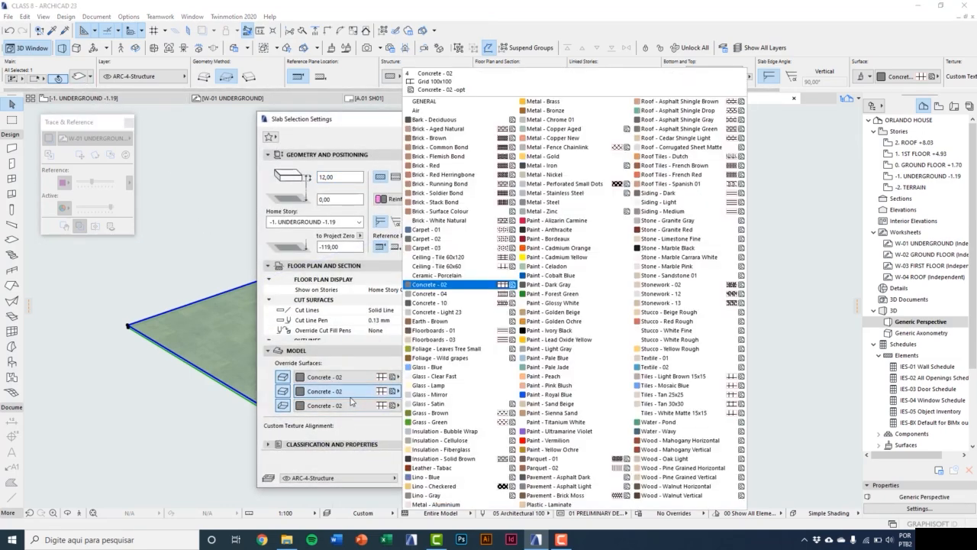
pyautogui.click(459, 314)
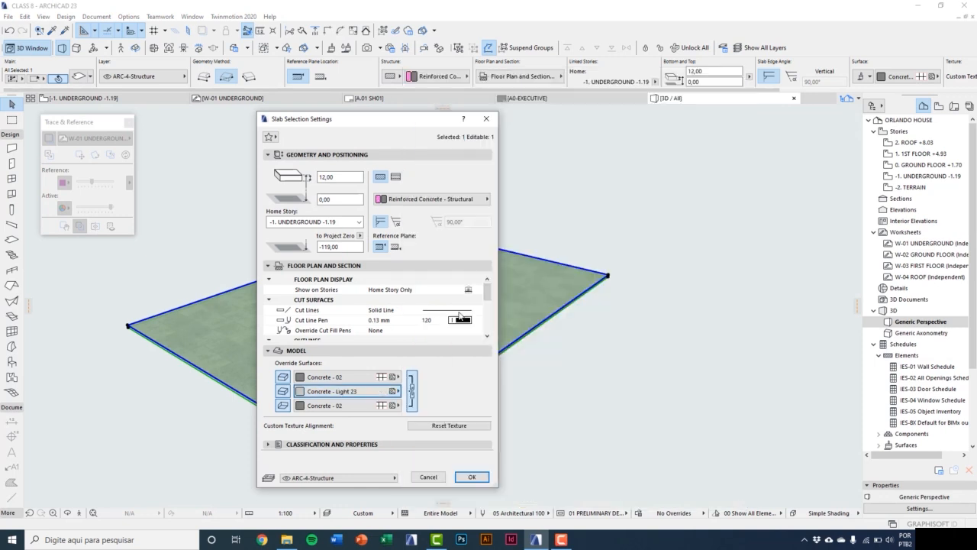
pyautogui.click(471, 477)
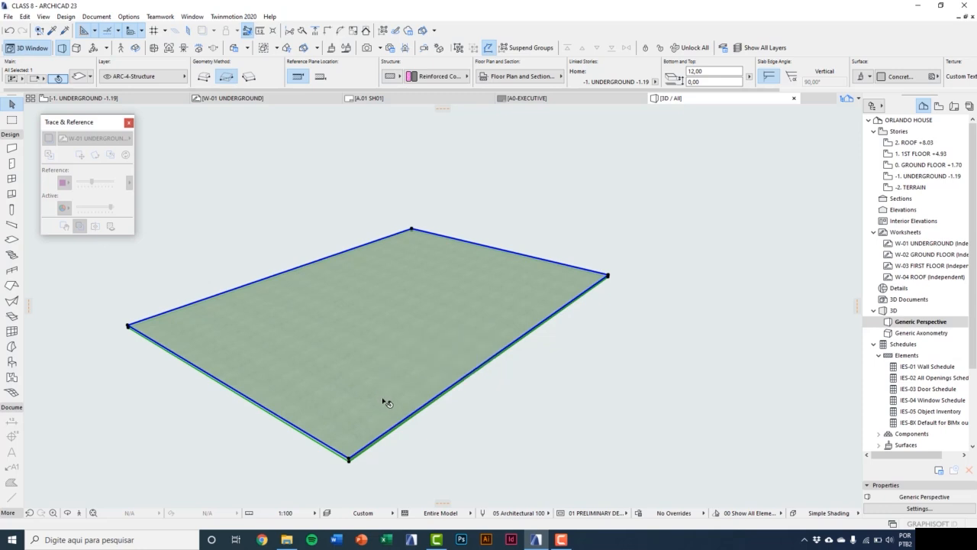
# Turn the ARC-3-Site - Existing layer back on in the 3D view.
pyautogui.scroll(-5, 386, 412)
pyautogui.moveTo(366, 419); pyautogui.dragTo(540, 274, button='middle')
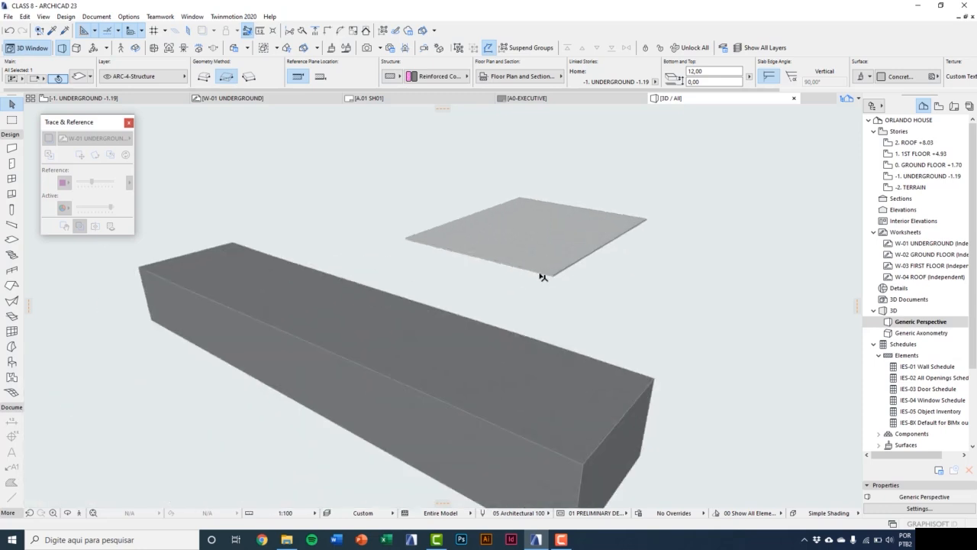
pyautogui.scroll(-5, 458, 340)
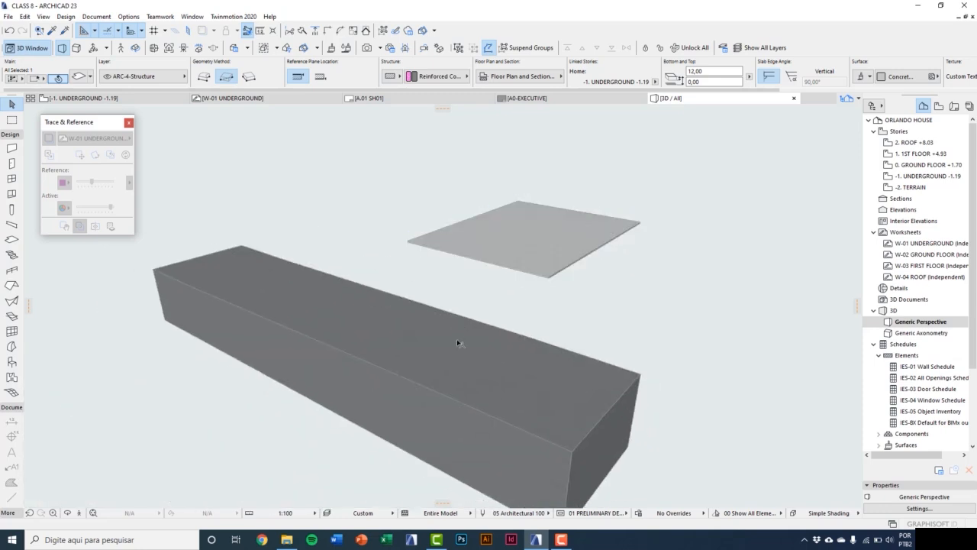
pyautogui.click(565, 323)
pyautogui.scroll(5, 580, 351)
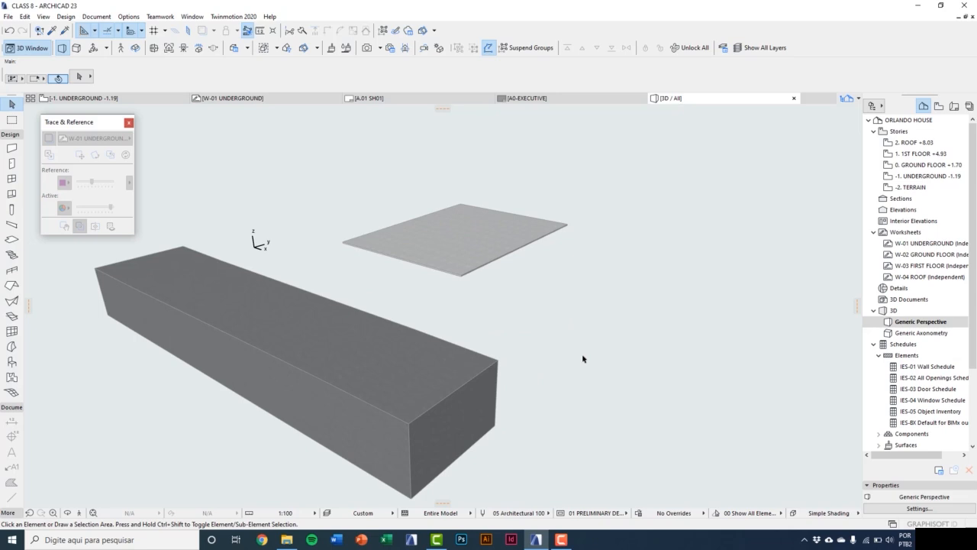
pyautogui.hotkey('ctrl', 'l')
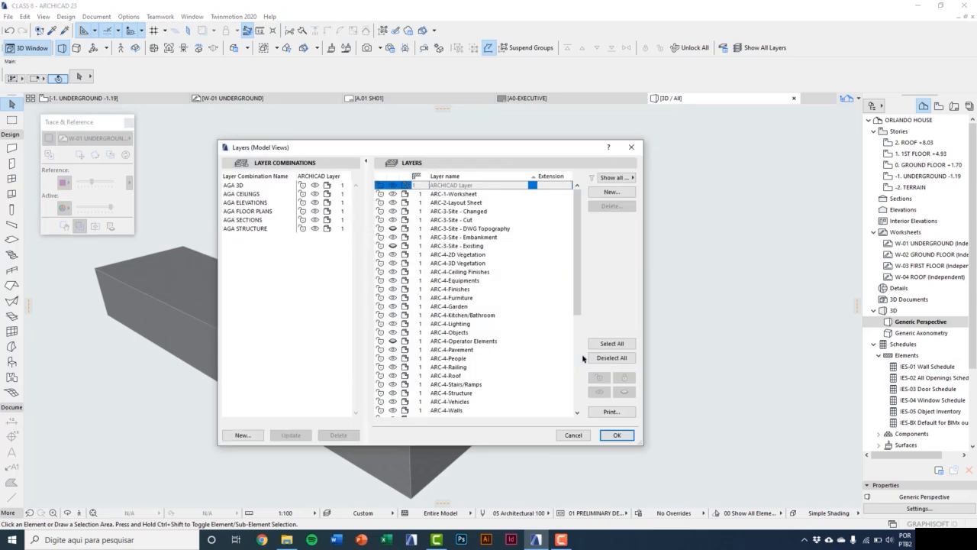
pyautogui.click(393, 246)
pyautogui.click(605, 432)
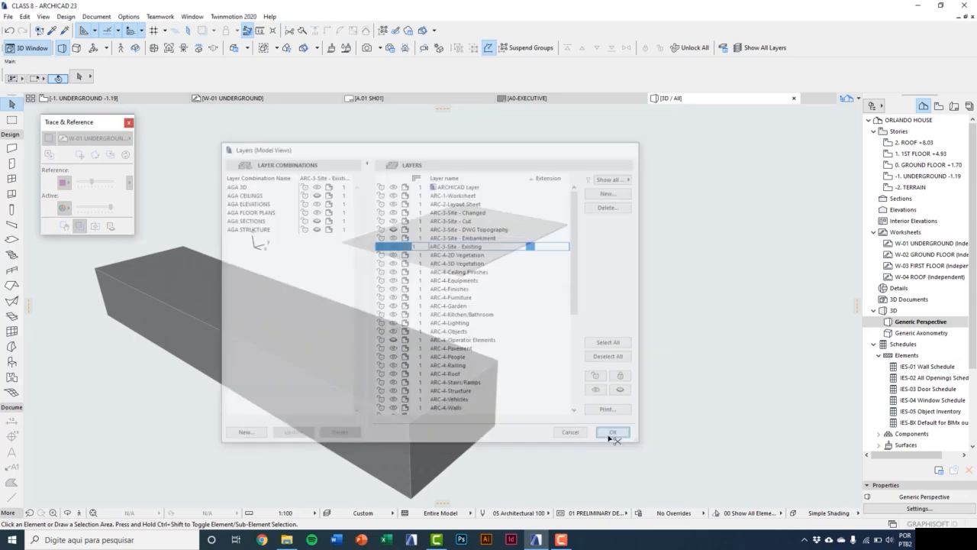
# Move the two concrete sidewalk meshes along both sides of the road to the ARC-4-Pavement layer.
pyautogui.click(519, 353)
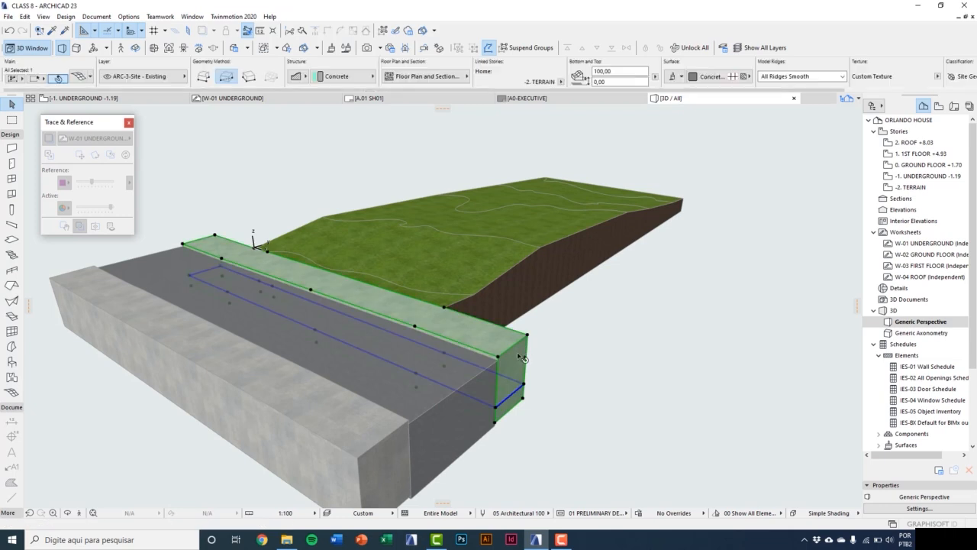
pyautogui.keyDown('shift'); pyautogui.click(381, 454); pyautogui.keyUp('shift')
pyautogui.click(158, 78)
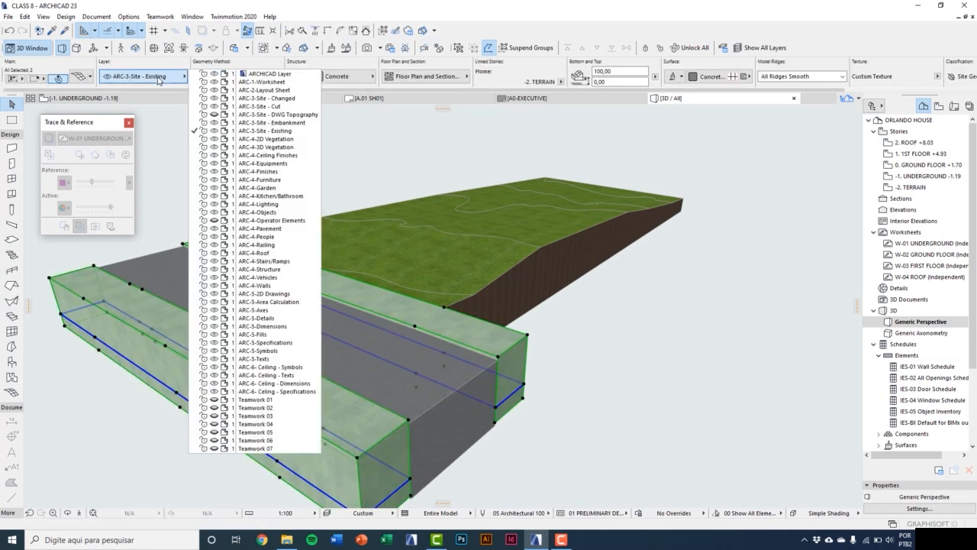
pyautogui.click(260, 228)
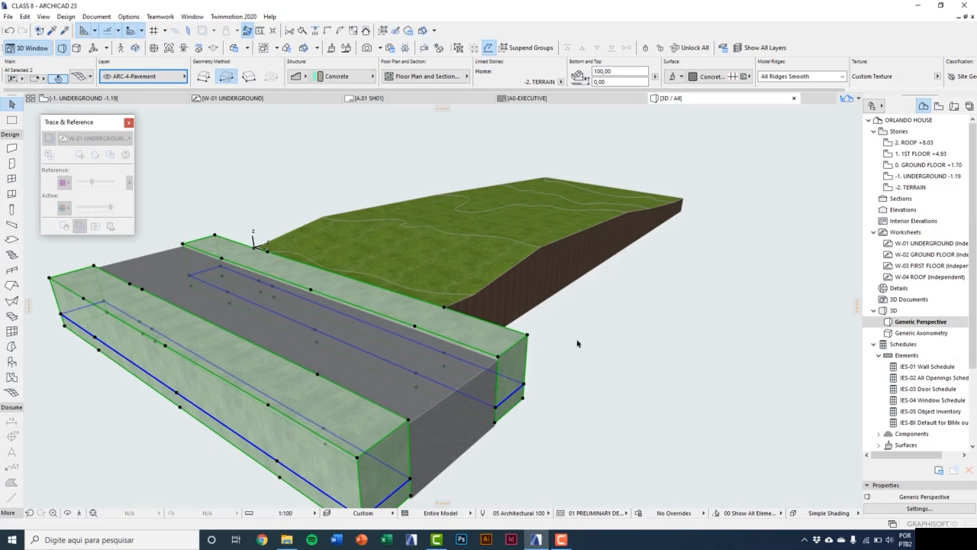
pyautogui.press('Escape')
# Hide the ARC-3-Site - Existing layer.
pyautogui.hotkey('ctrl', 'l')
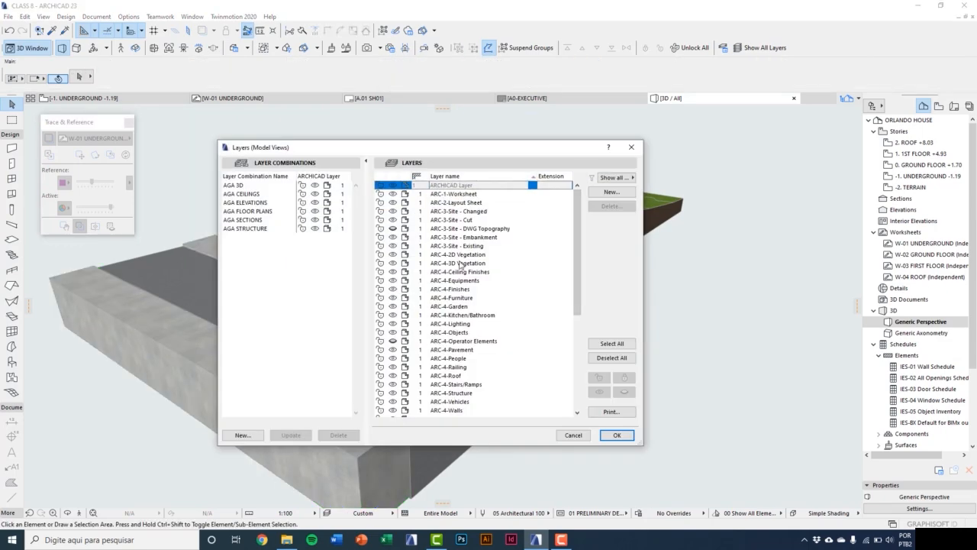
pyautogui.click(393, 248)
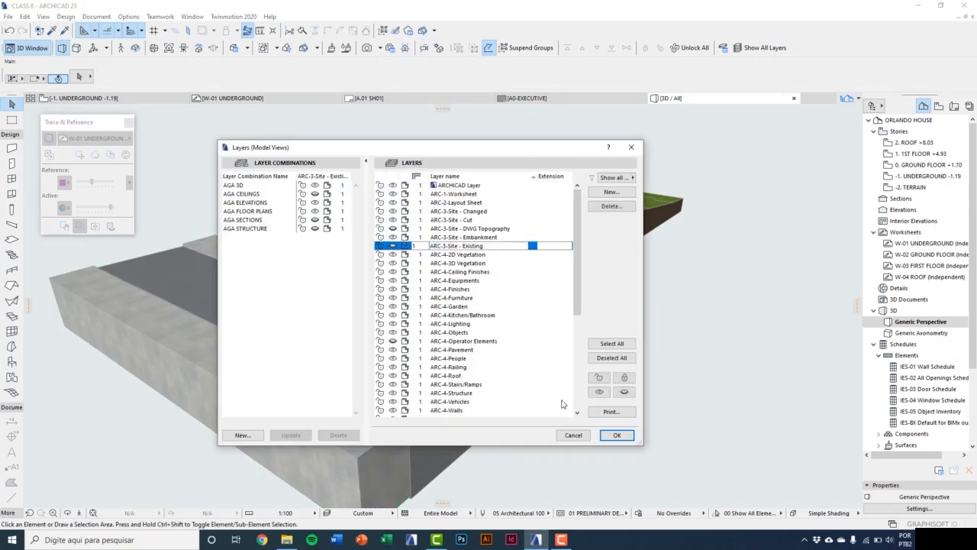
pyautogui.click(618, 434)
pyautogui.click(635, 347)
pyautogui.click(654, 387)
# Override all surfaces of the two sidewalk meshes with Concrete - Light 23.
pyautogui.click(516, 337)
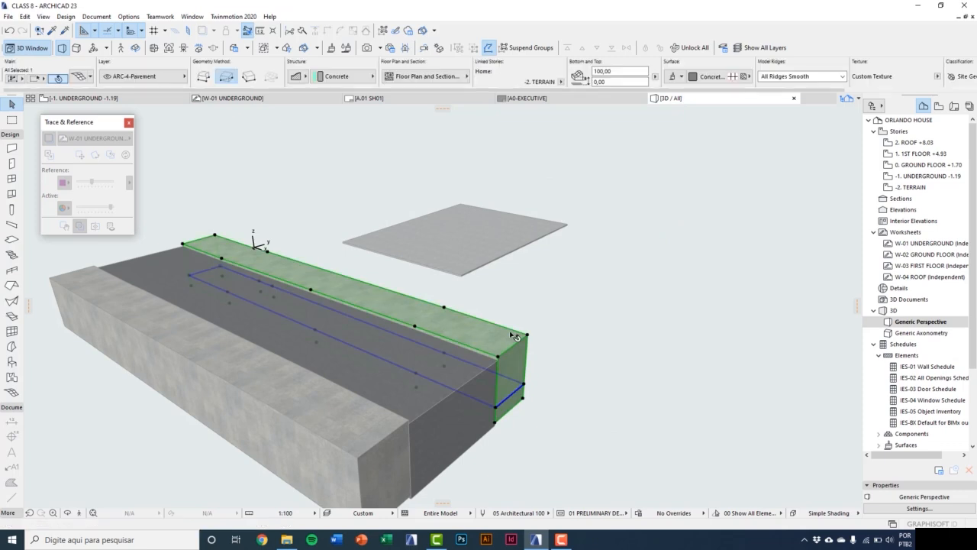
pyautogui.keyDown('shift'); pyautogui.click(341, 415); pyautogui.keyUp('shift')
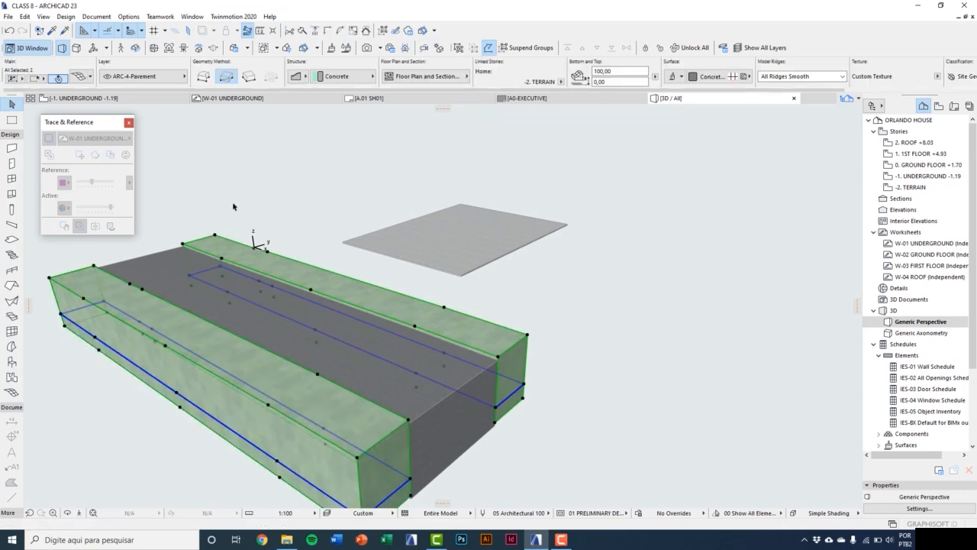
pyautogui.click(79, 76)
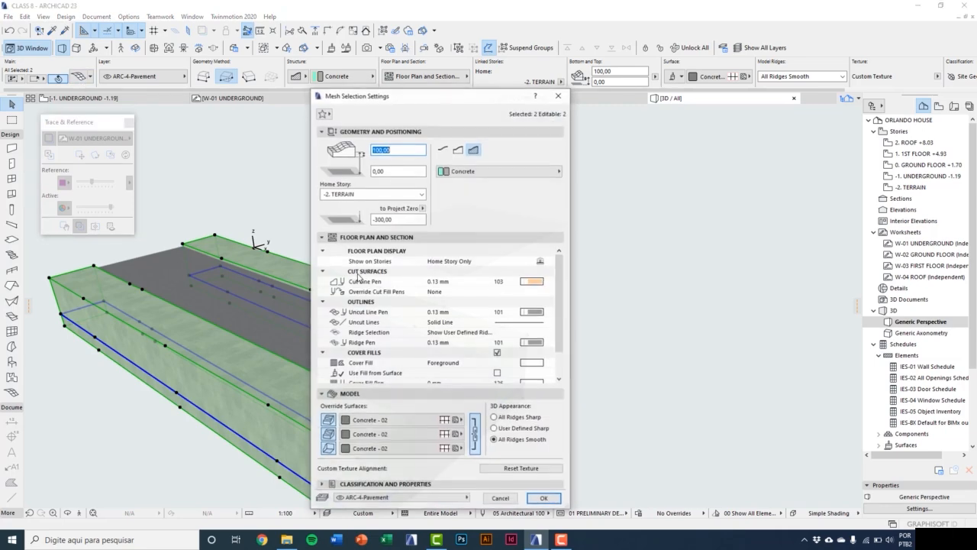
pyautogui.click(396, 421)
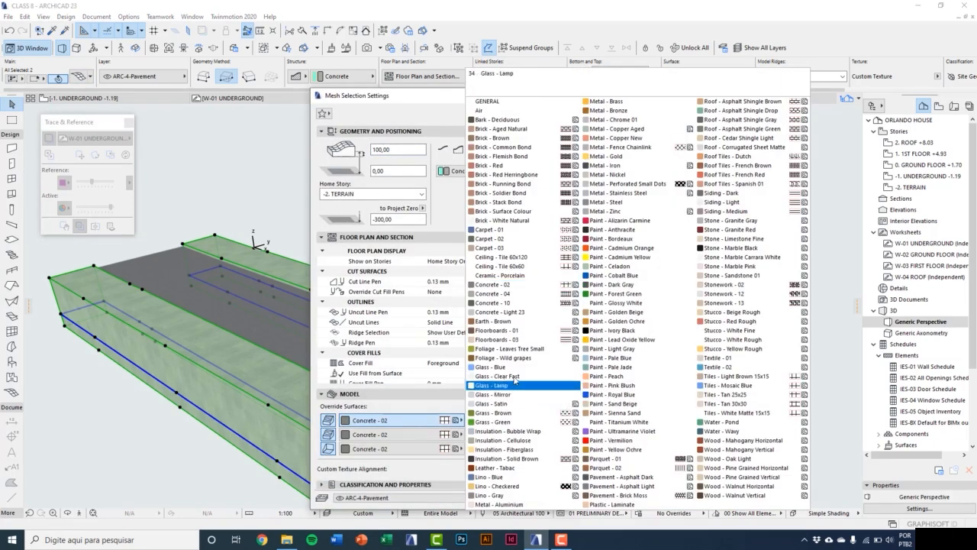
pyautogui.click(516, 312)
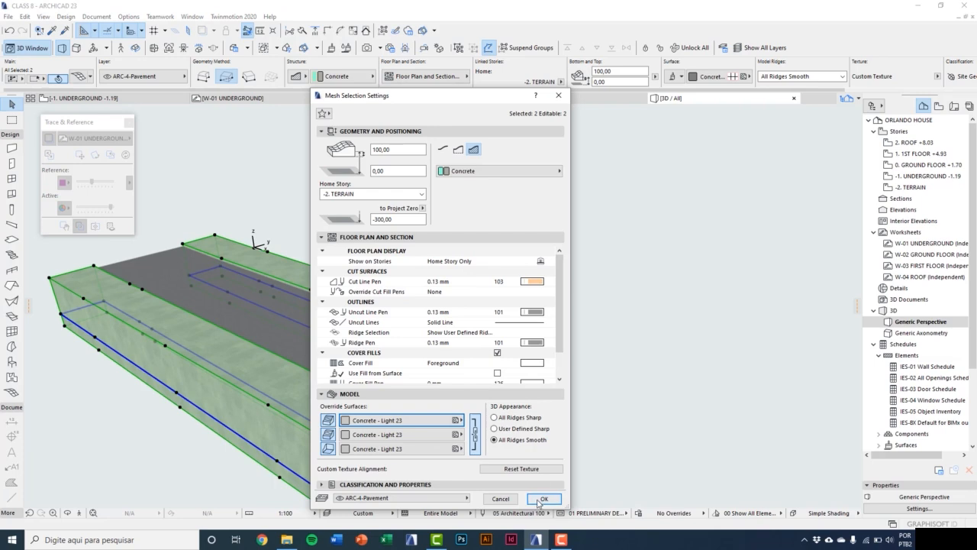
pyautogui.click(538, 494)
pyautogui.scroll(3, 527, 298)
pyautogui.keyDown('shift'); pyautogui.moveTo(559, 283); pyautogui.dragTo(591, 336, button='middle'); pyautogui.keyUp('shift')
pyautogui.press('Escape')
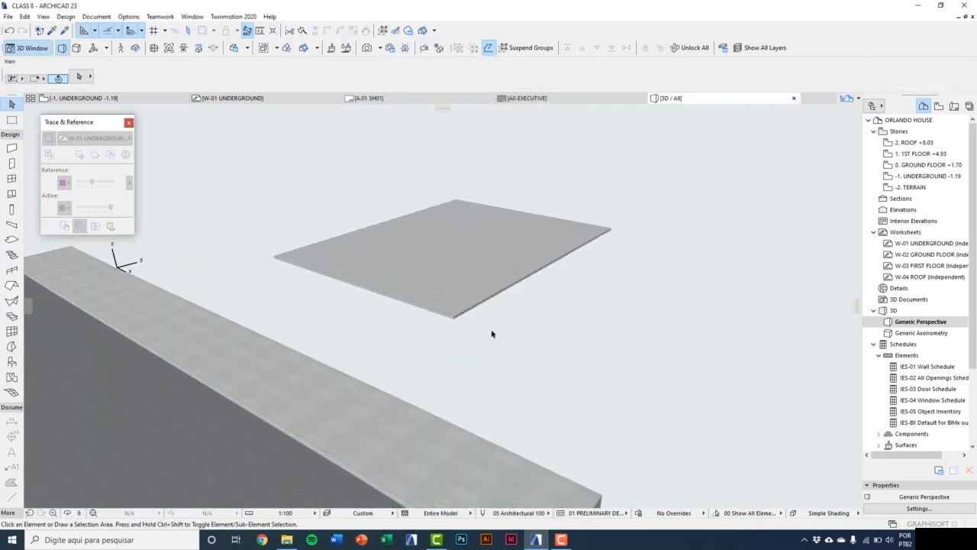
# On the underground floor plan, open the Wall default settings, link the top to 0. GROUND FLOOR +1.70 and review the thickness and floor plan options.
pyautogui.press('F2')
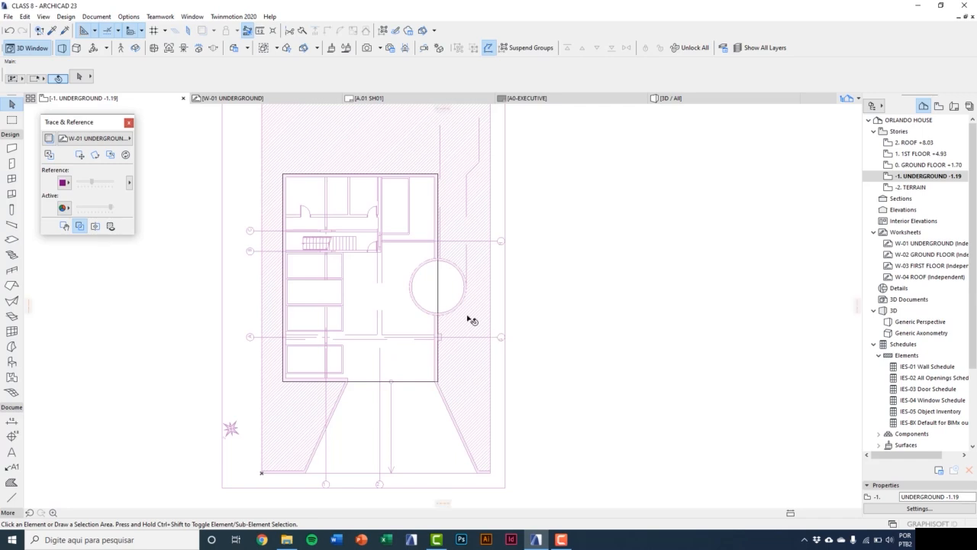
pyautogui.moveTo(218, 235); pyautogui.dragTo(217, 258, button='middle')
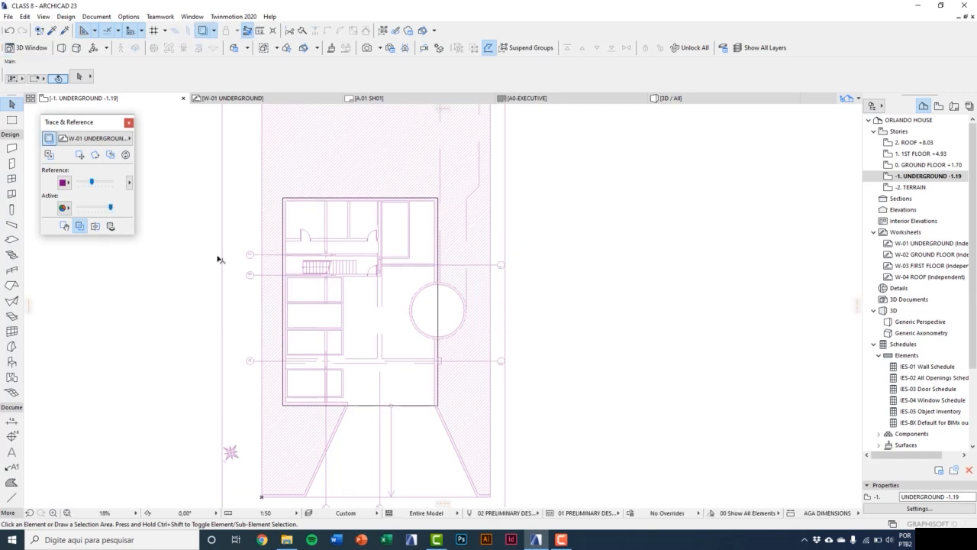
pyautogui.click(13, 148)
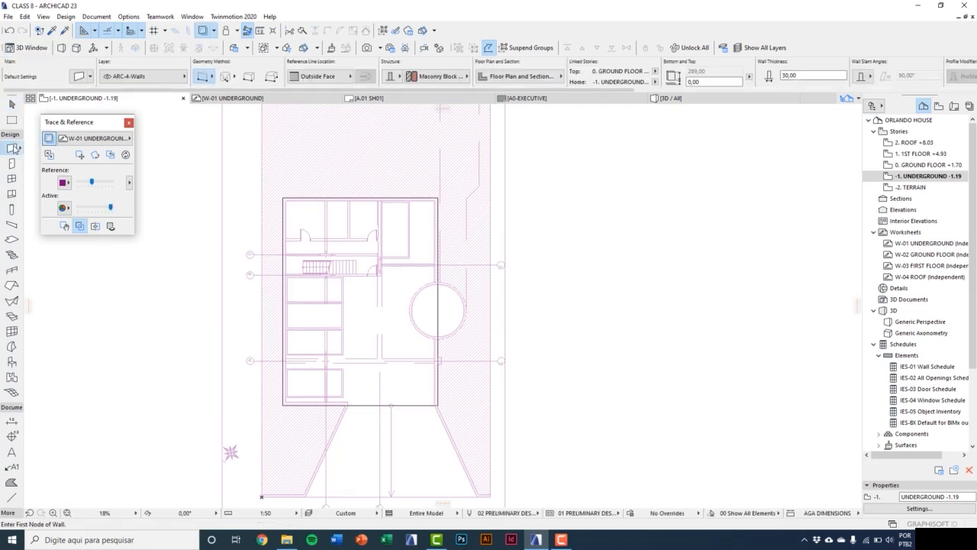
pyautogui.click(82, 77)
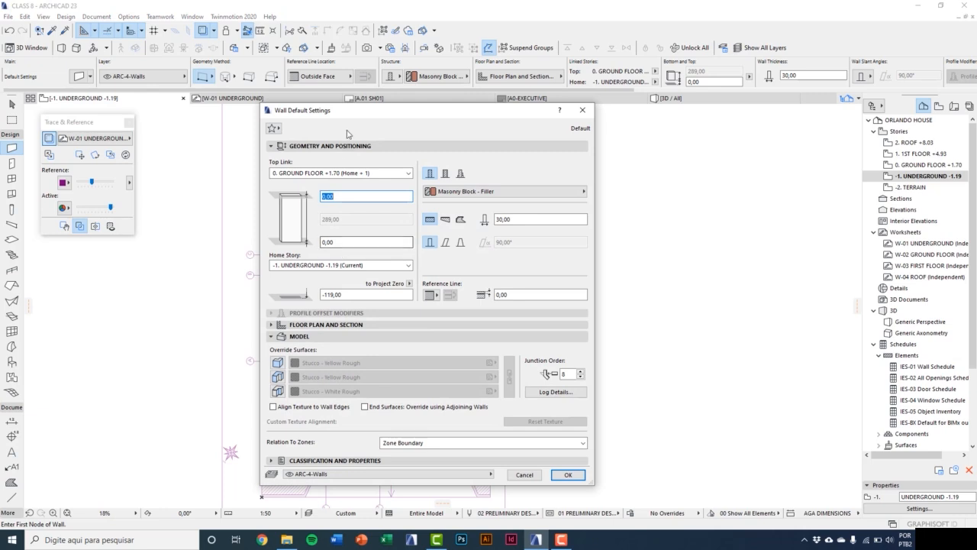
pyautogui.click(343, 174)
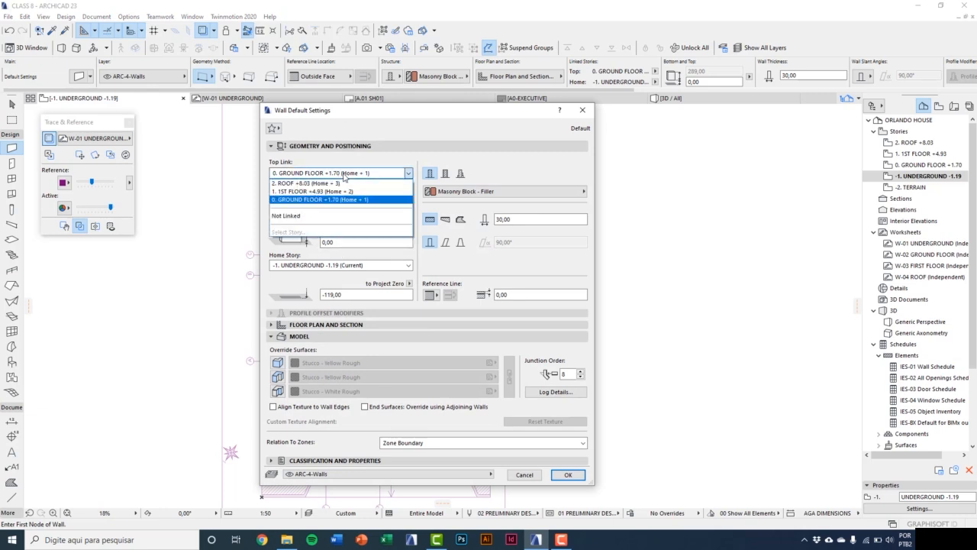
pyautogui.click(341, 200)
pyautogui.moveTo(342, 196); pyautogui.dragTo(320, 197)
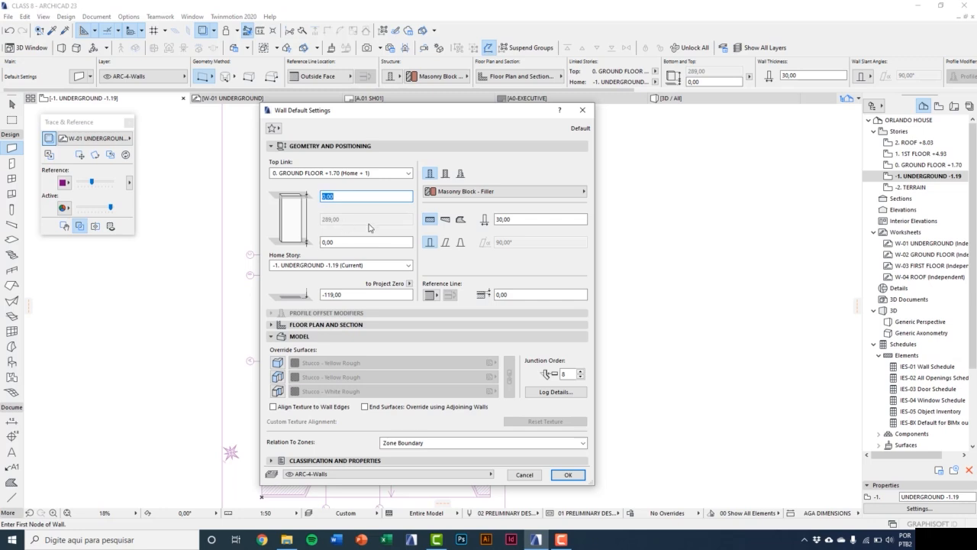
pyautogui.moveTo(515, 222); pyautogui.dragTo(479, 220)
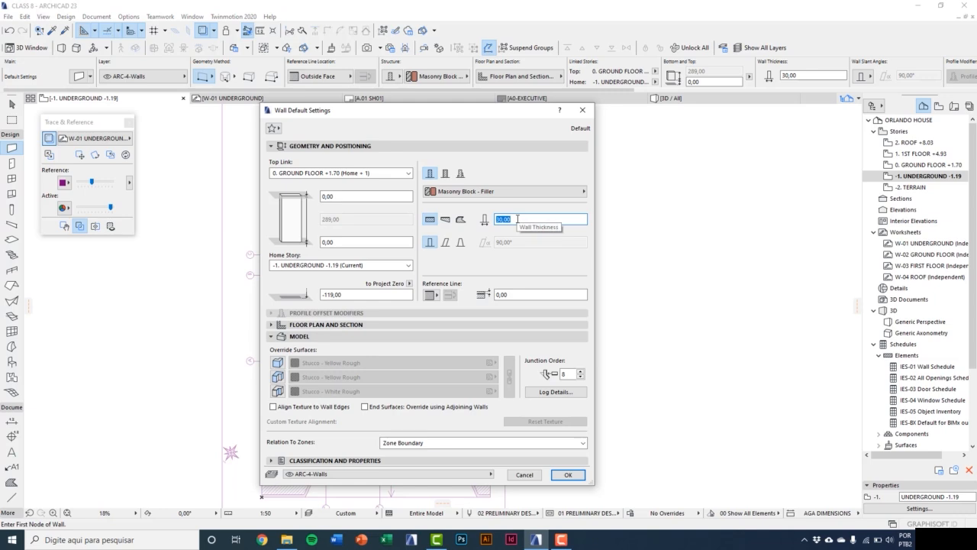
pyautogui.click(342, 325)
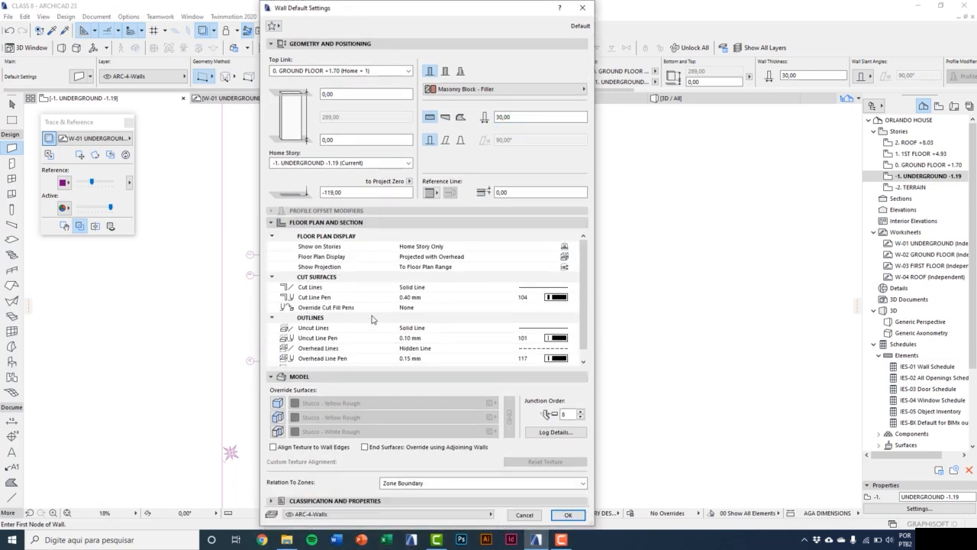
pyautogui.click(278, 225)
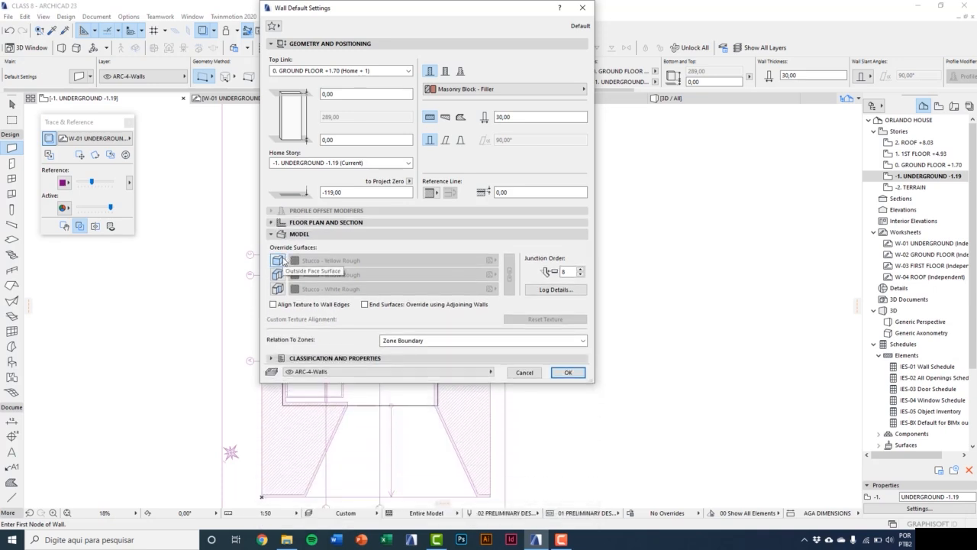
# Override all three wall surfaces with Concrete - Light 23, keeping the three surface choices linked together.
pyautogui.click(277, 260)
pyautogui.click(278, 274)
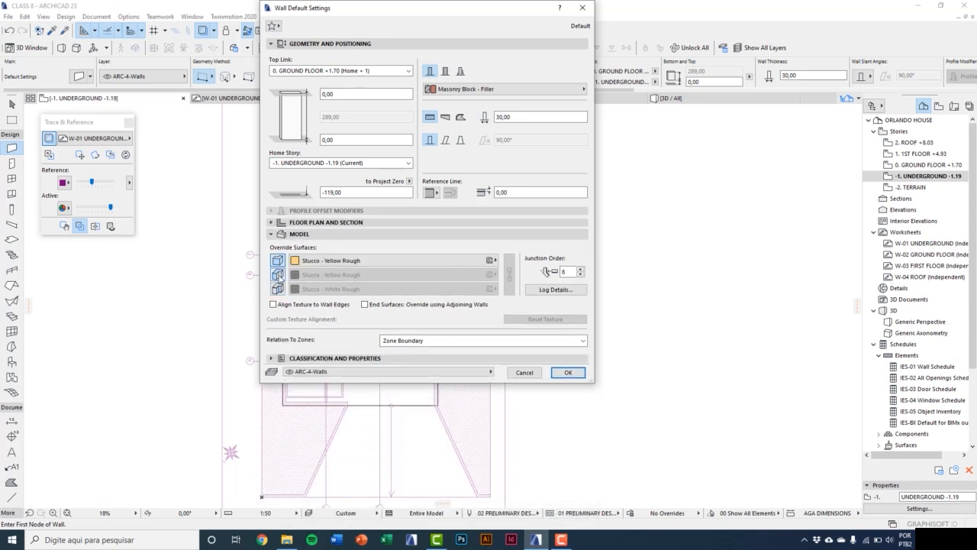
pyautogui.click(278, 288)
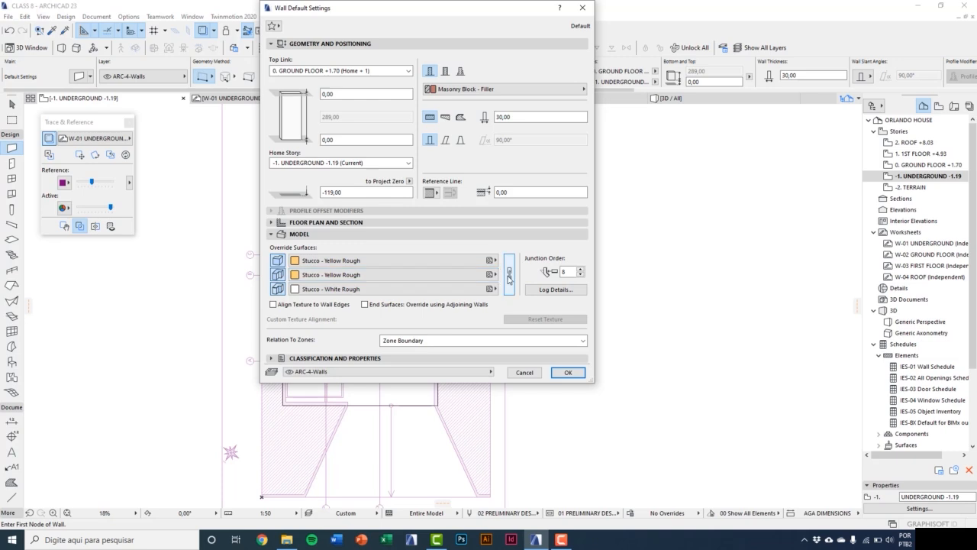
pyautogui.click(508, 276)
pyautogui.click(458, 274)
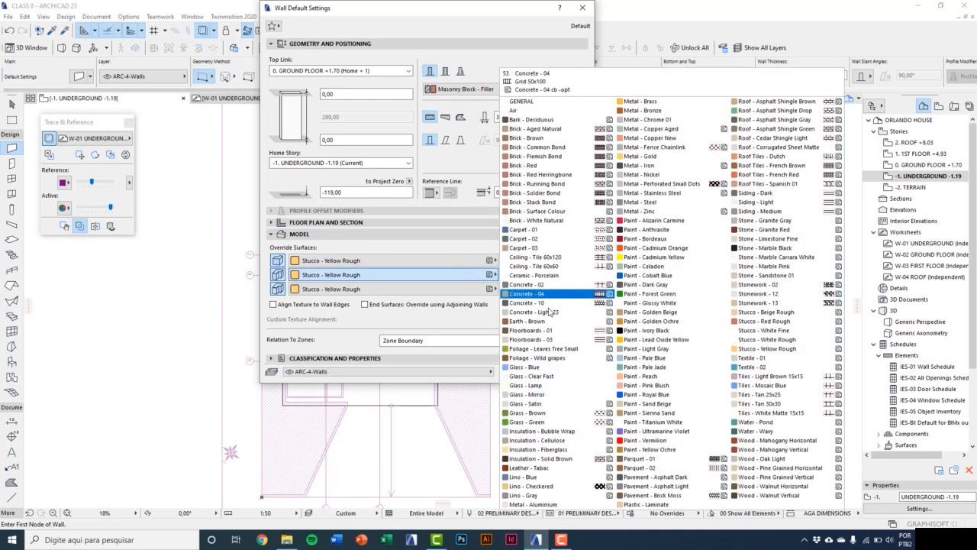
pyautogui.click(549, 311)
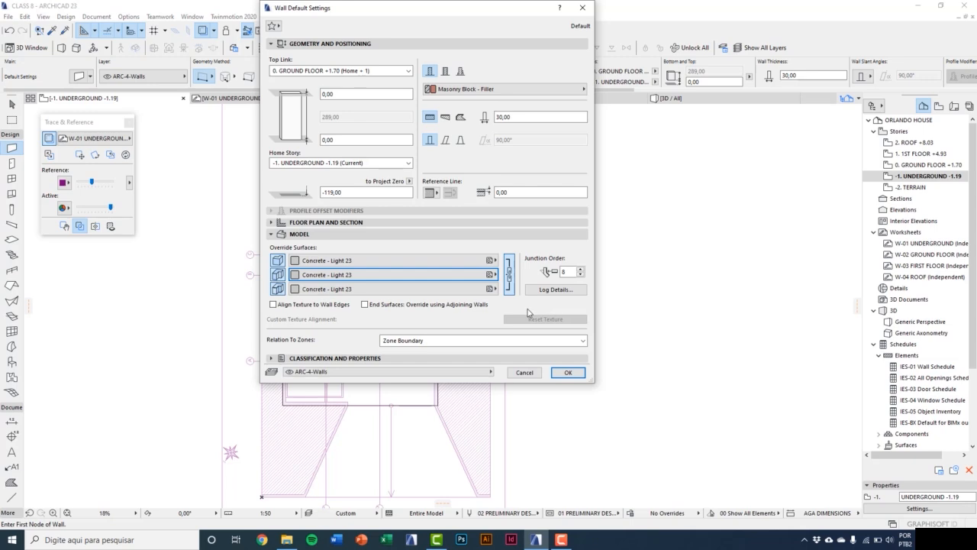
# Assign the default wall to the ARC-4-Structure layer and accept the wall settings.
pyautogui.click(355, 373)
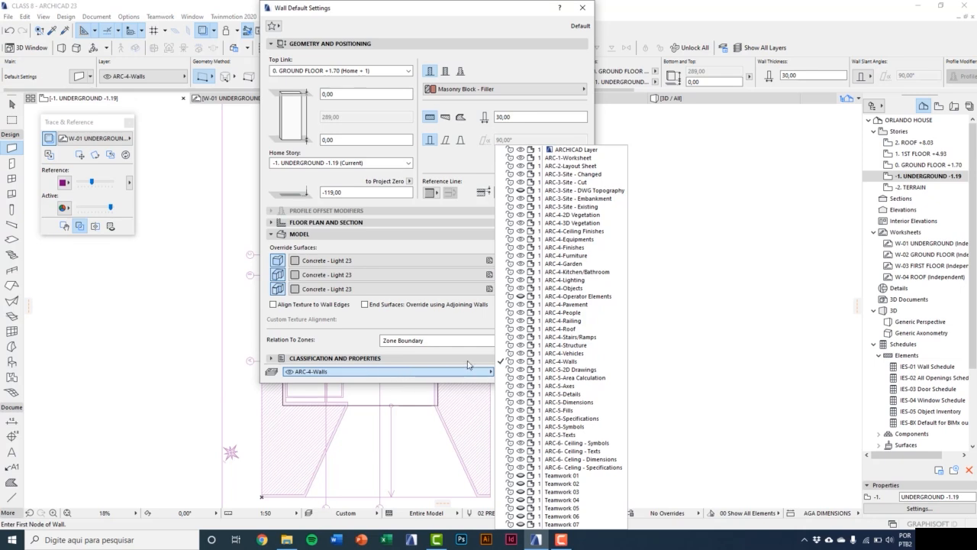
pyautogui.click(579, 350)
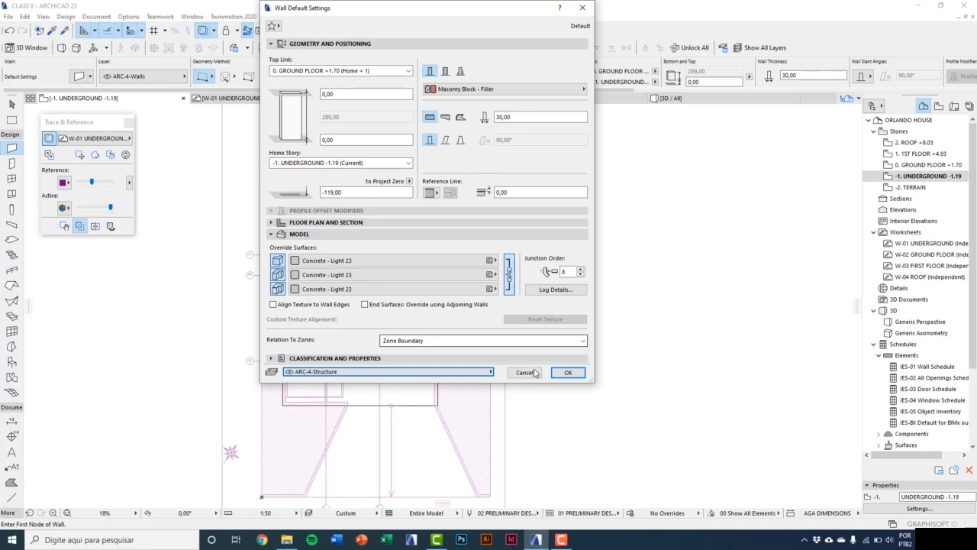
pyautogui.click(565, 374)
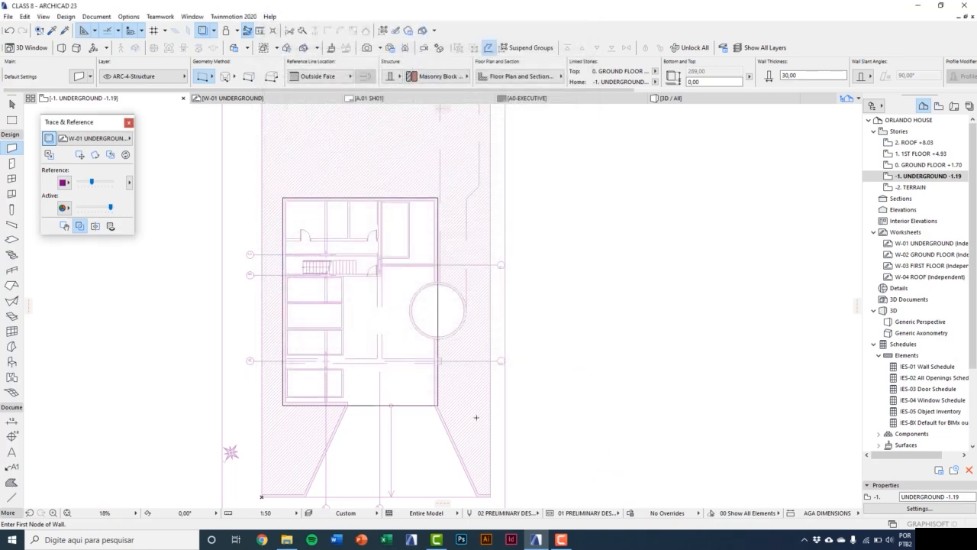
# Draw a straight 30 cm wall from the slab's lower right corner up to the lower edge of the traced column.
pyautogui.scroll(10, 477, 418)
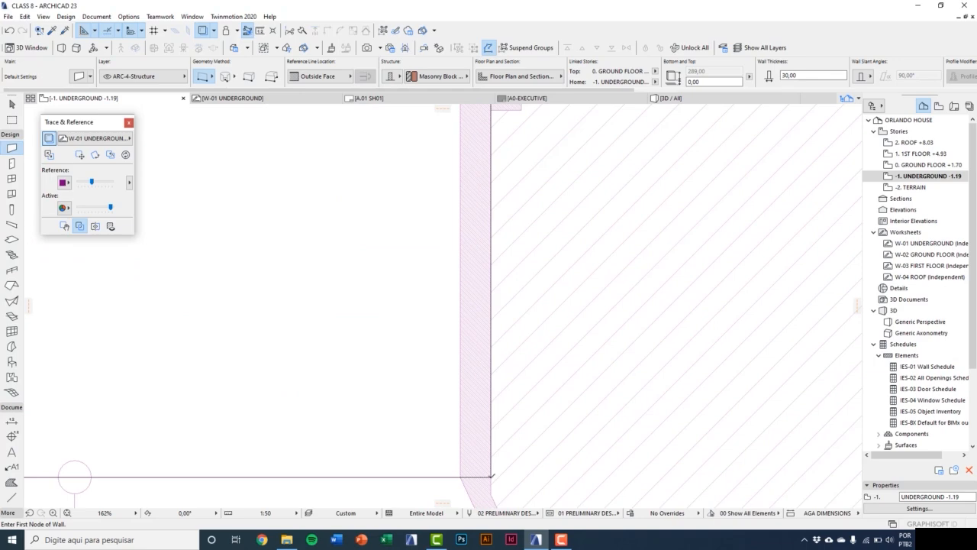
pyautogui.click(491, 475)
pyautogui.scroll(-3, 488, 429)
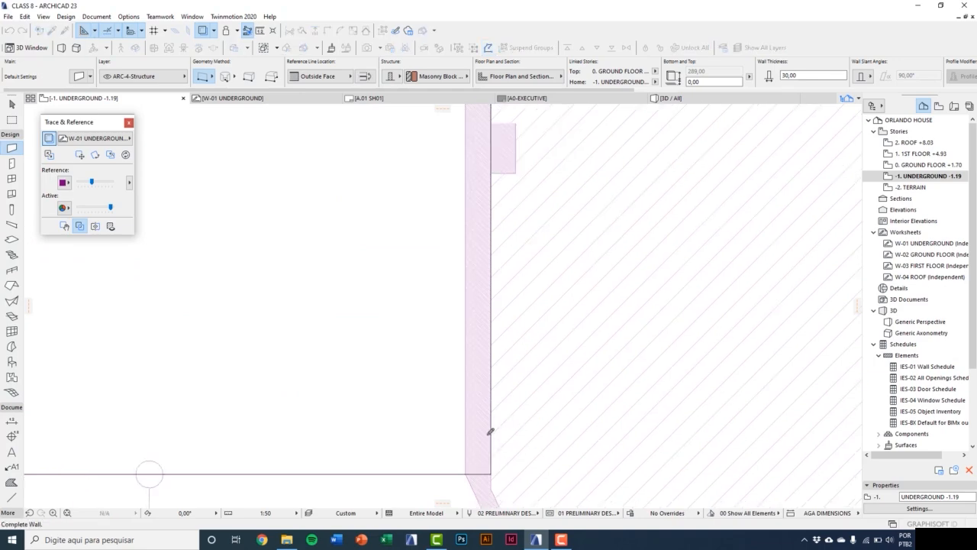
pyautogui.scroll(3, 494, 314)
pyautogui.click(487, 321)
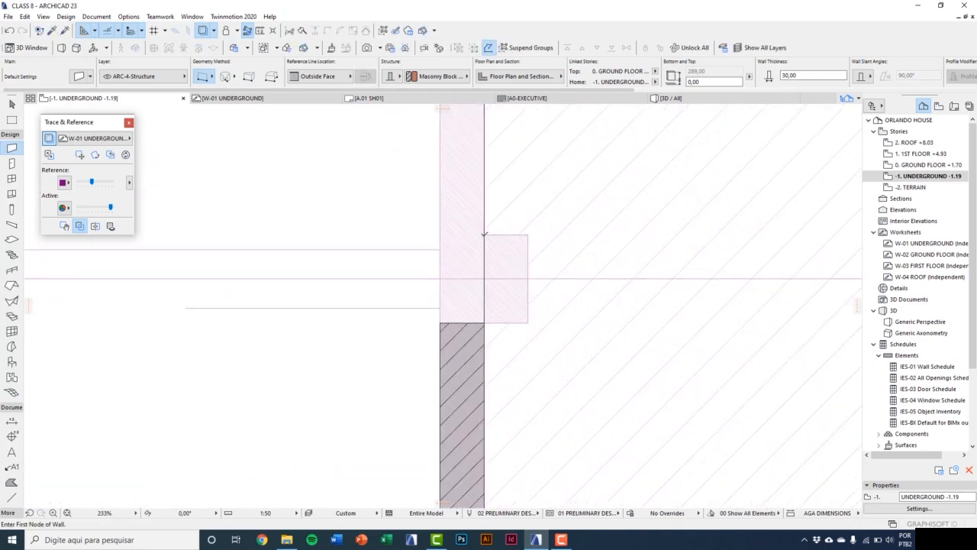
# Draw a second straight wall, 160 cm long, from the column's upper edge to the outer edge of the traced circle.
pyautogui.click(484, 235)
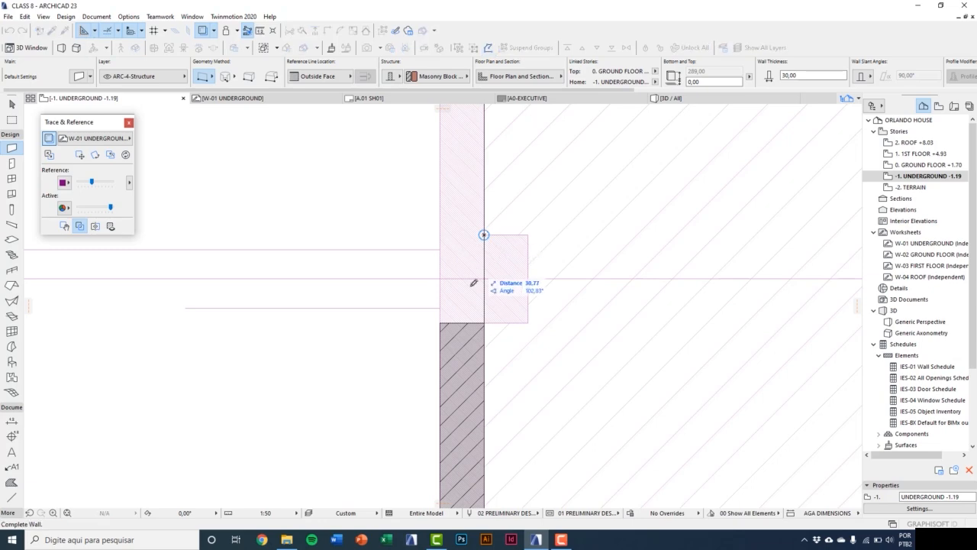
pyautogui.scroll(-3, 458, 281)
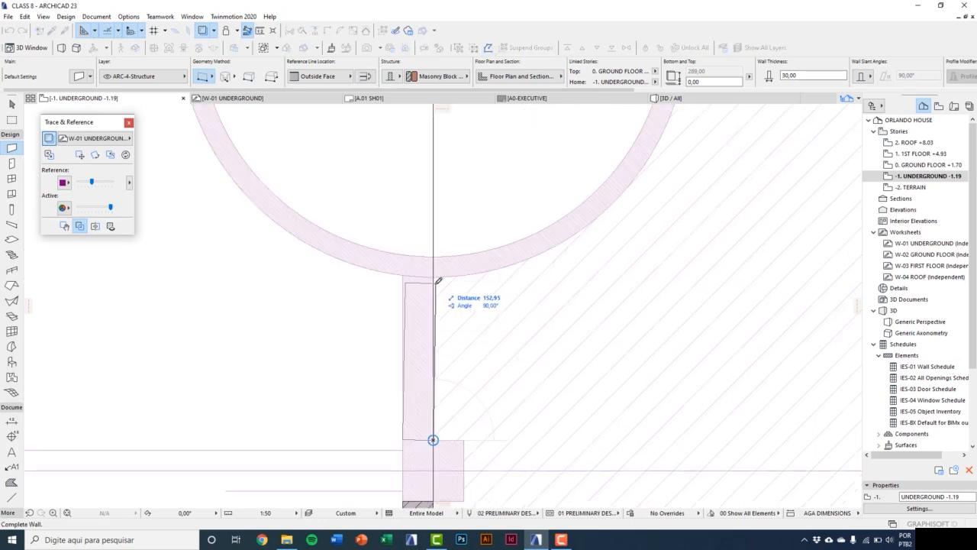
pyautogui.scroll(2, 437, 275)
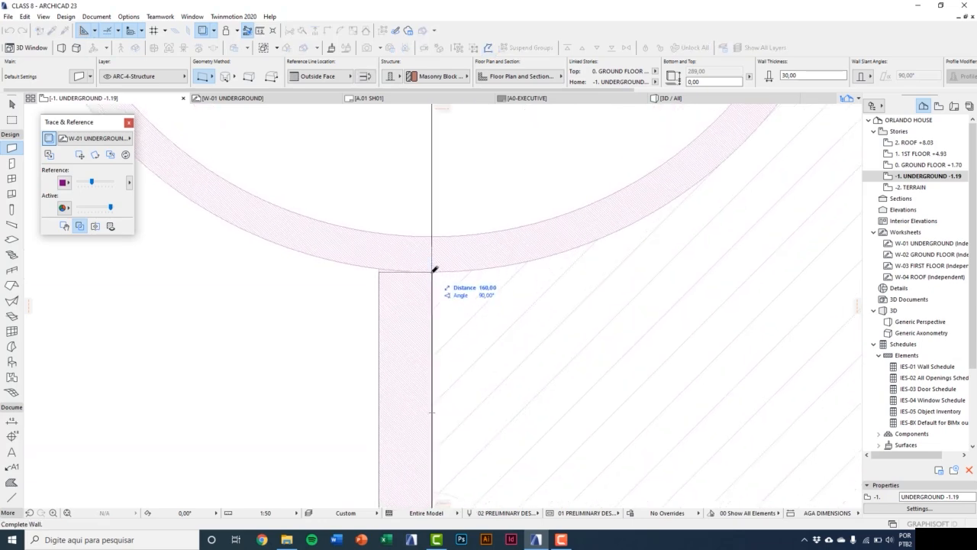
pyautogui.click(432, 270)
# With the chained wall method, start at the circle's upper outer edge and trace the outline to the slab's upper right corner.
pyautogui.scroll(-3, 439, 341)
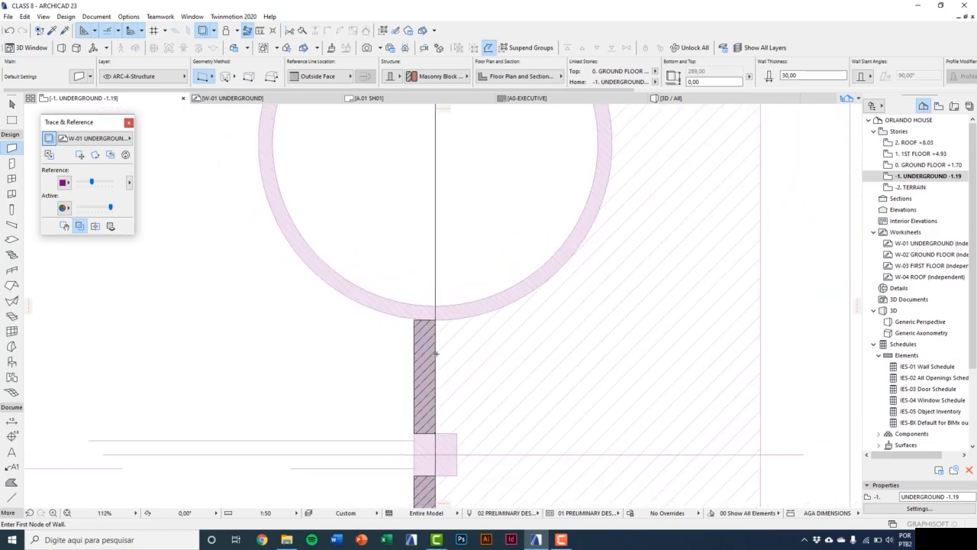
pyautogui.scroll(-3, 436, 352)
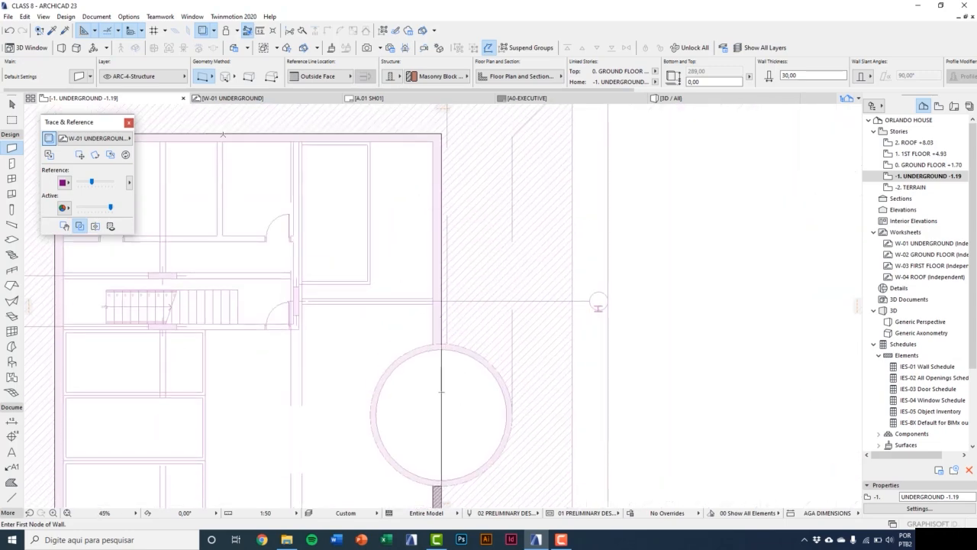
pyautogui.click(211, 80)
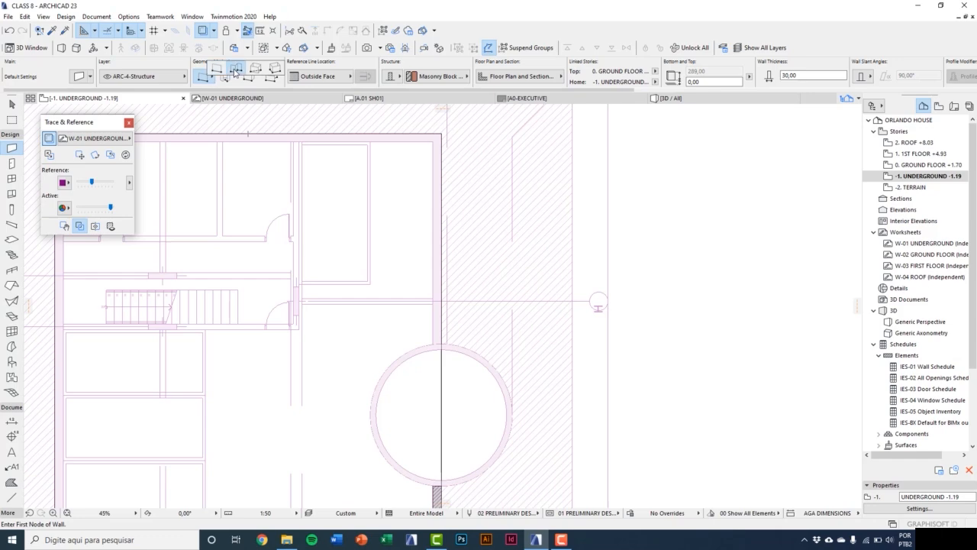
pyautogui.click(236, 70)
pyautogui.scroll(5, 439, 343)
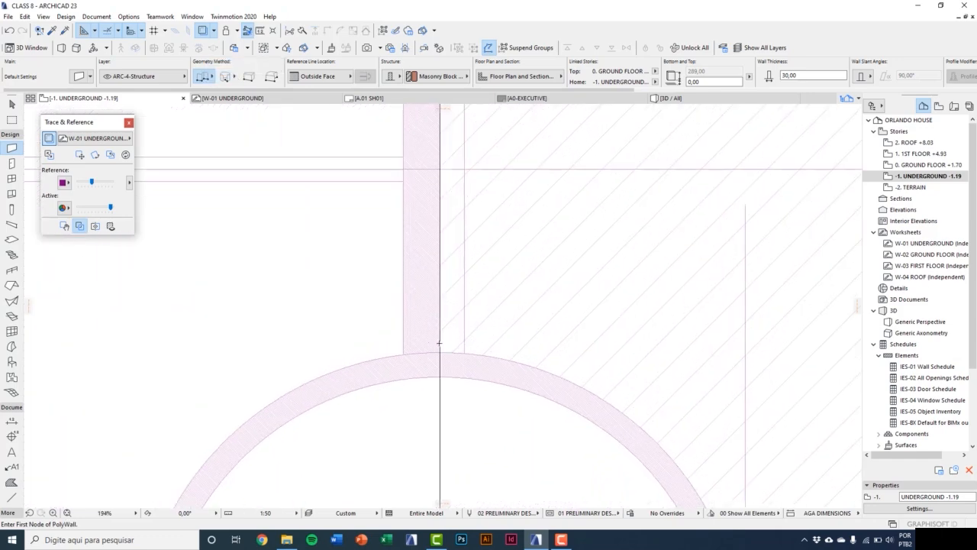
pyautogui.click(441, 350)
pyautogui.scroll(-6, 451, 351)
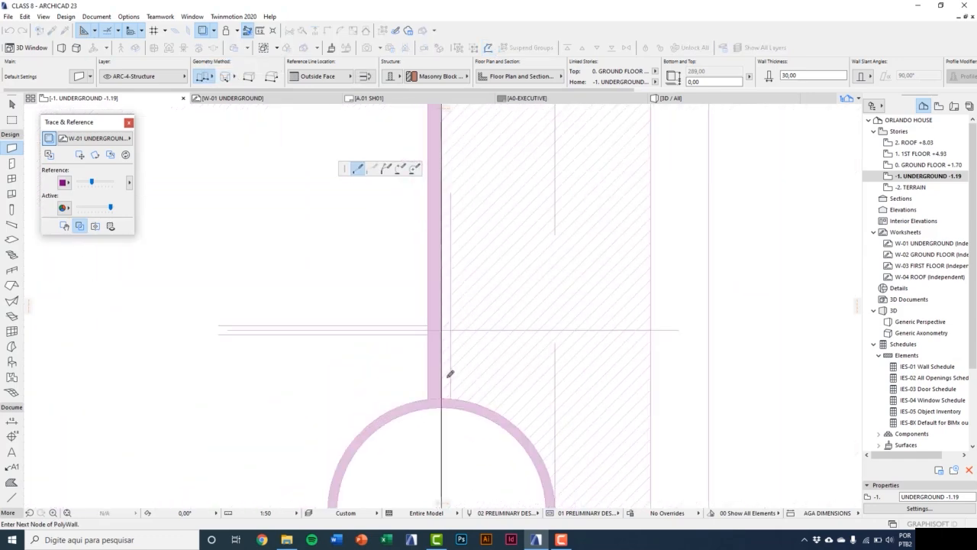
pyautogui.moveTo(454, 340); pyautogui.dragTo(456, 359, button='middle')
pyautogui.scroll(5, 449, 288)
pyautogui.click(458, 269)
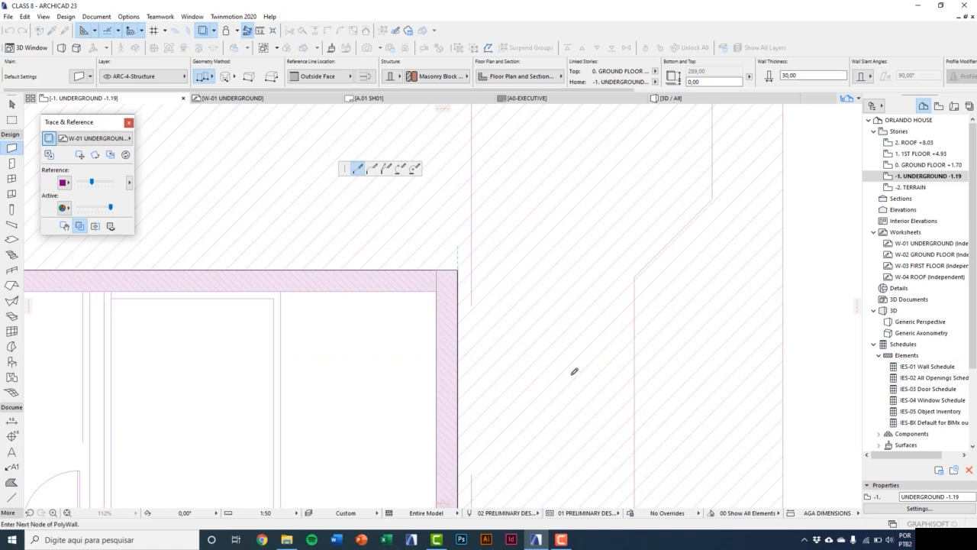
# Continue the chained wall around the slab's two left corners and end it on the lower edge where the slanted ramp wall begins.
pyautogui.scroll(-5, 539, 358)
pyautogui.scroll(5, 357, 290)
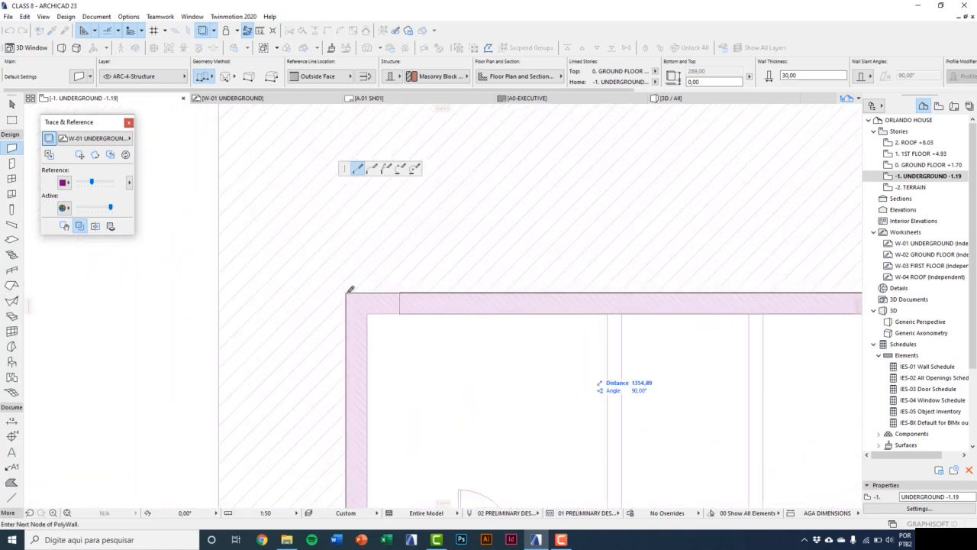
pyautogui.scroll(-6, 348, 287)
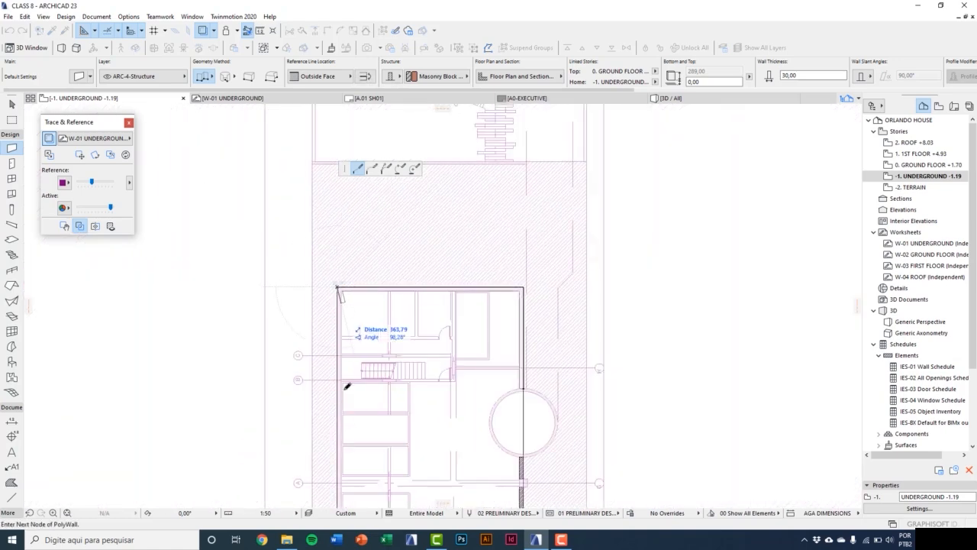
pyautogui.moveTo(349, 427); pyautogui.dragTo(335, 296, button='middle')
pyautogui.scroll(6, 335, 296)
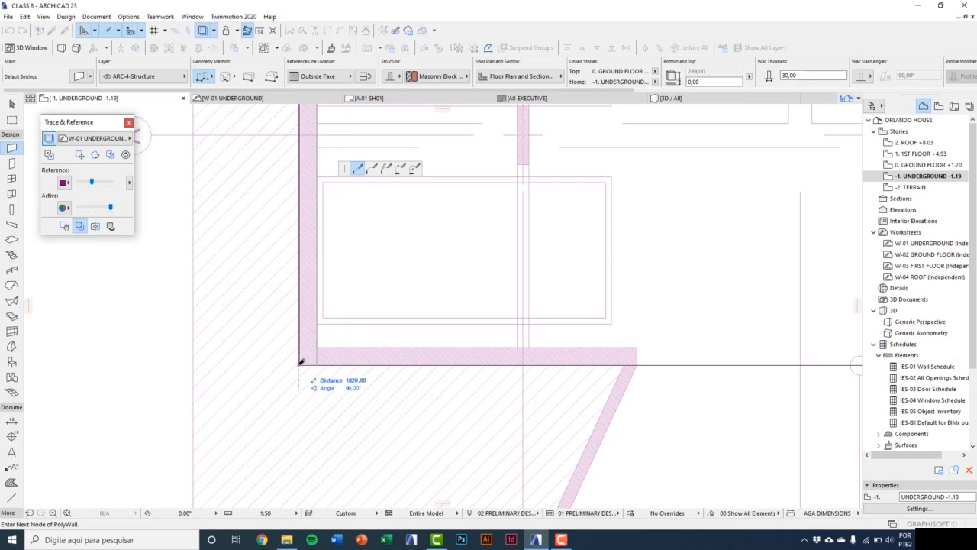
pyautogui.scroll(2, 637, 360)
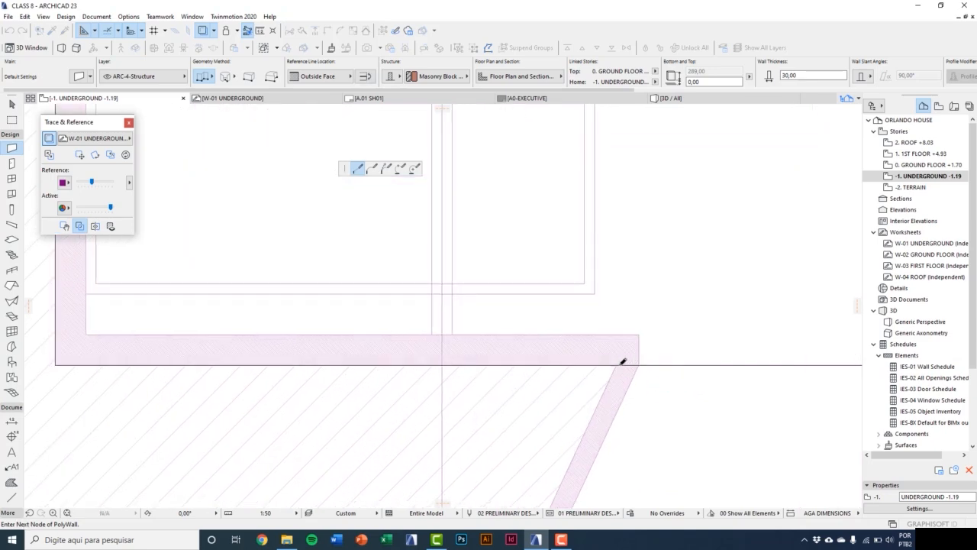
pyautogui.doubleClick(619, 361)
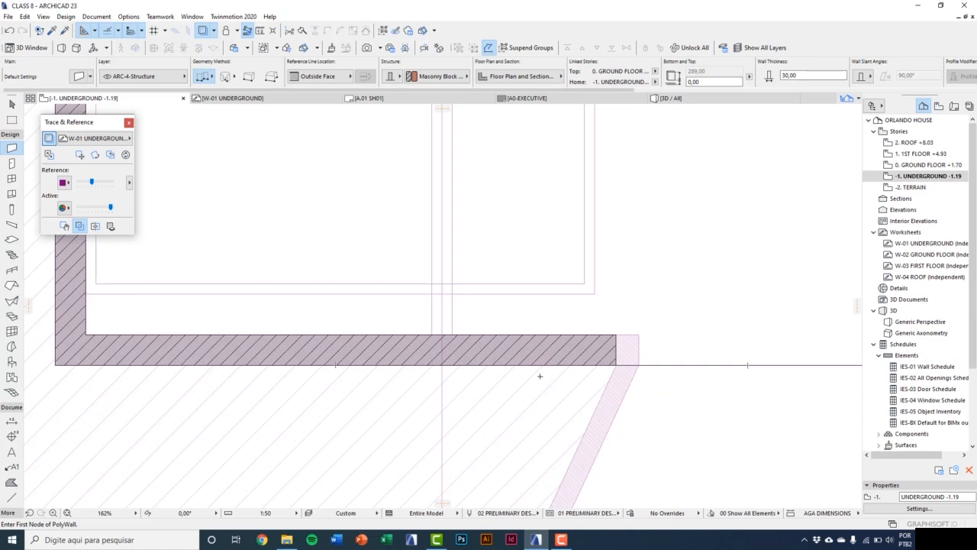
# Select the underground slab and insert a node on its right edge where it meets the circle's upper inner edge.
pyautogui.scroll(-8, 540, 375)
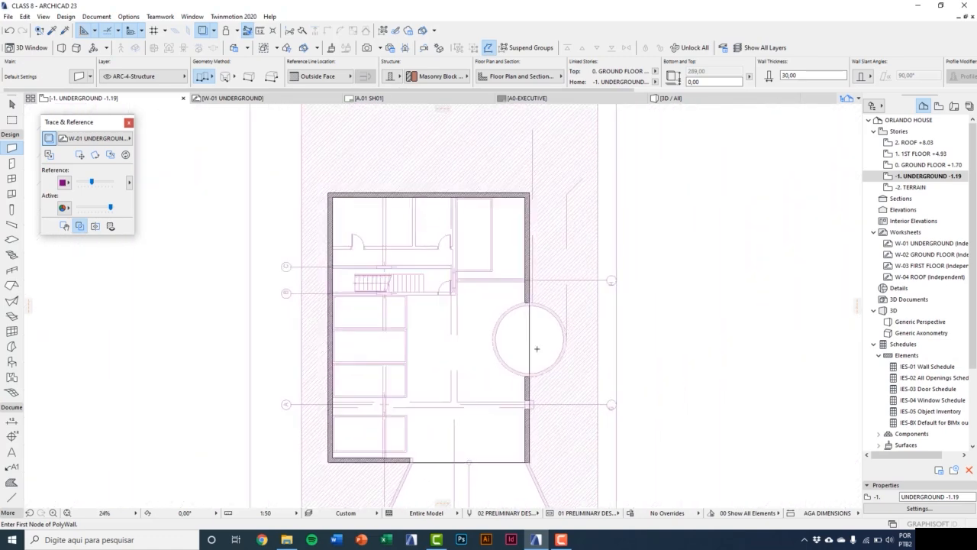
pyautogui.scroll(1, 536, 348)
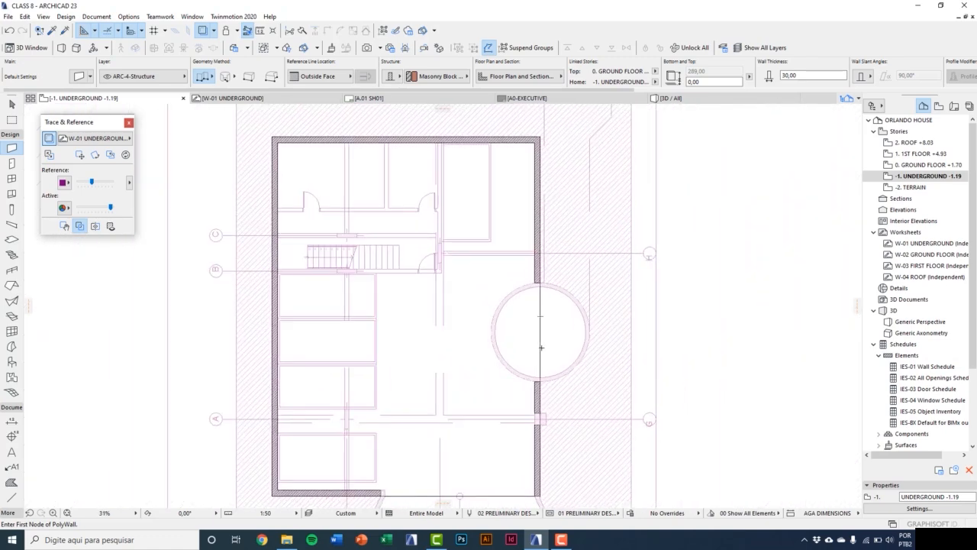
pyautogui.press('Escape')
pyautogui.click(488, 304)
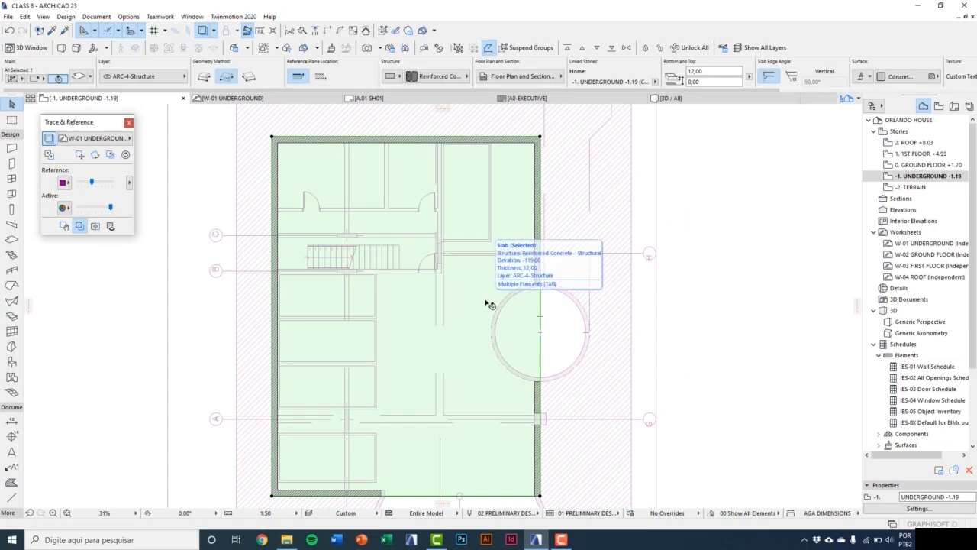
pyautogui.scroll(5, 540, 316)
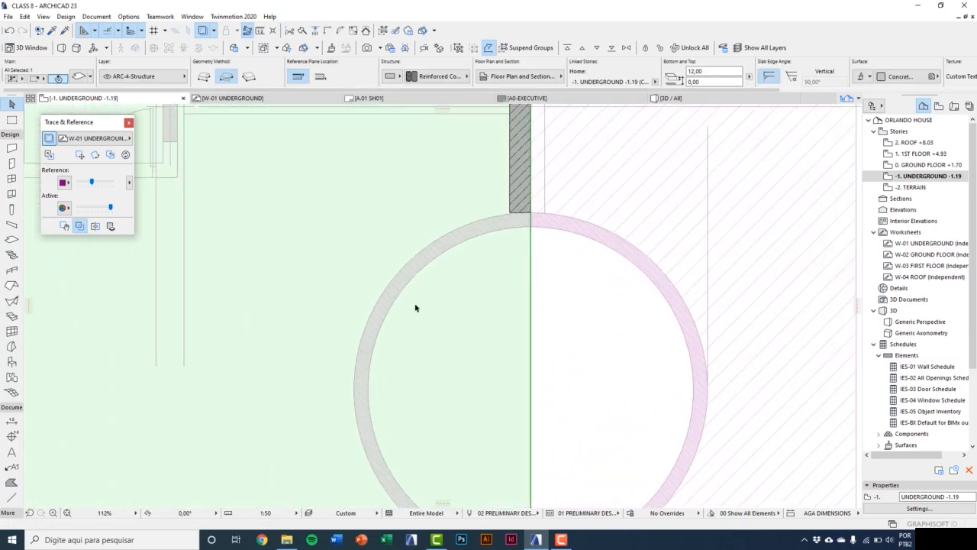
pyautogui.scroll(-3, 461, 256)
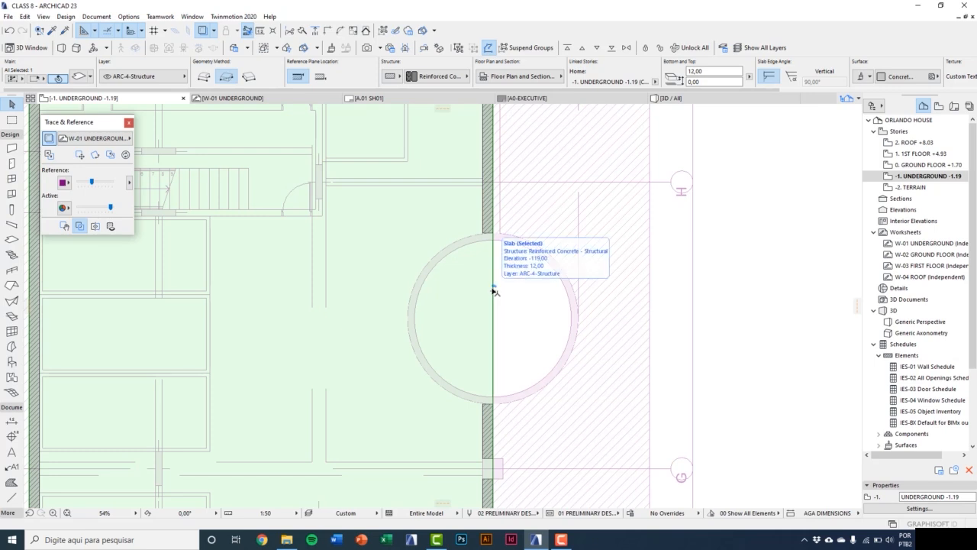
pyautogui.click(492, 290)
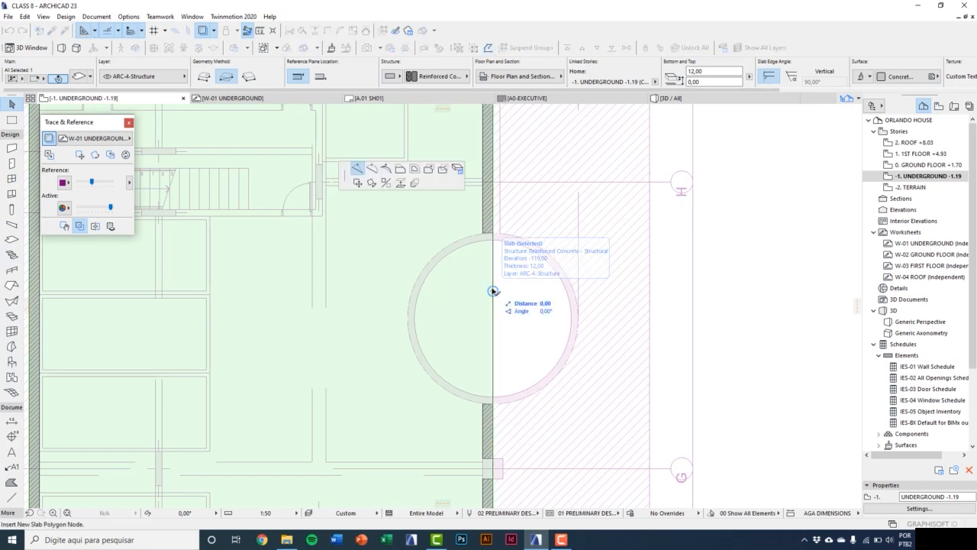
pyautogui.click(356, 169)
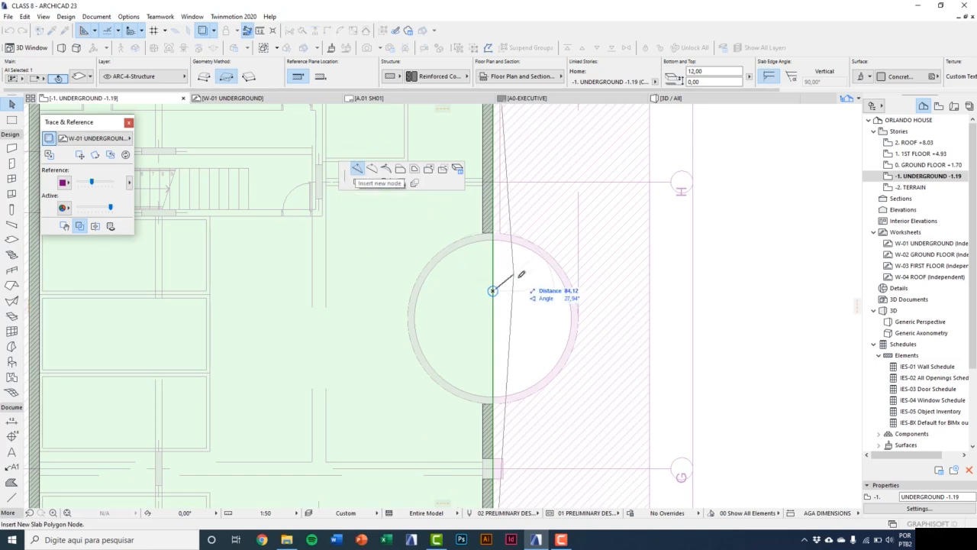
pyautogui.scroll(5, 503, 248)
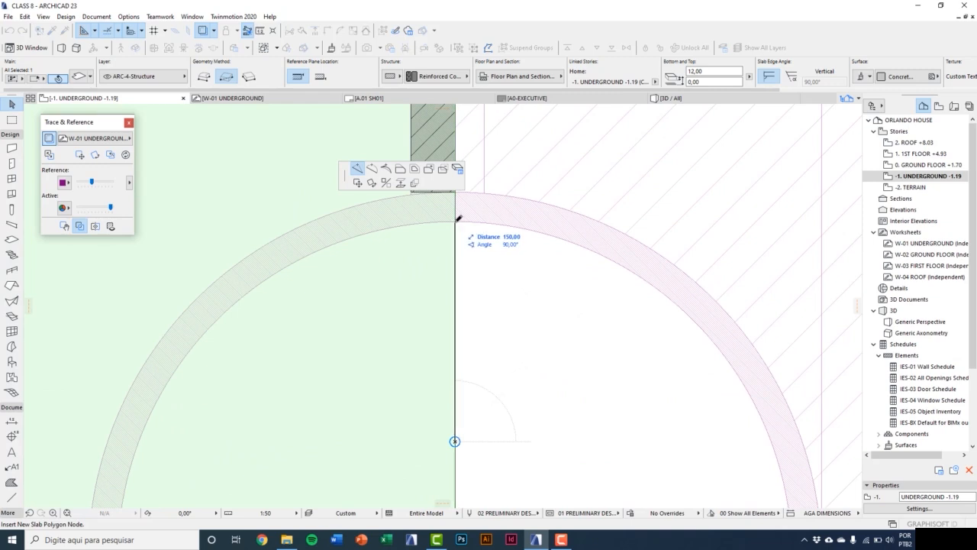
pyautogui.click(461, 222)
# Insert another node on the slab's right edge where it meets the circle's lower inner edge.
pyautogui.scroll(-5, 497, 356)
pyautogui.scroll(3, 462, 435)
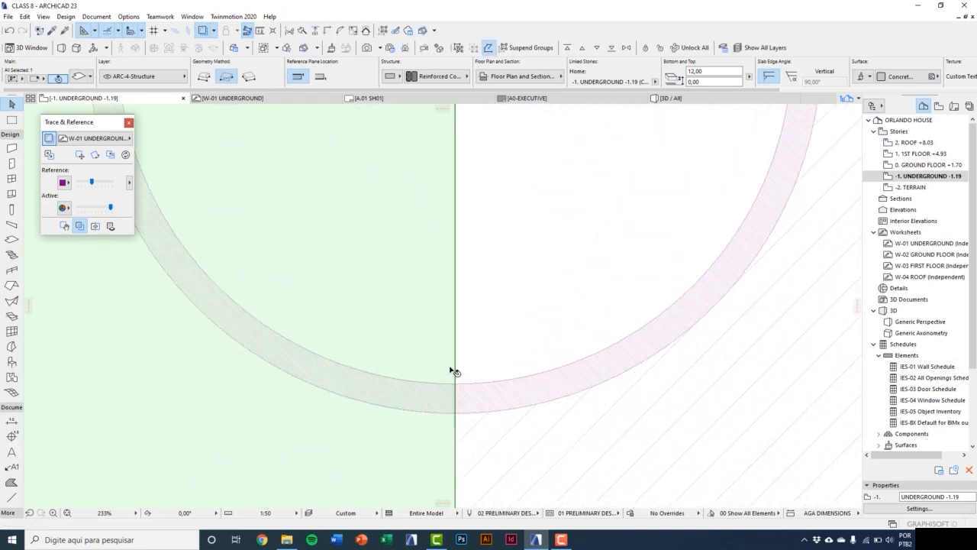
pyautogui.click(456, 367)
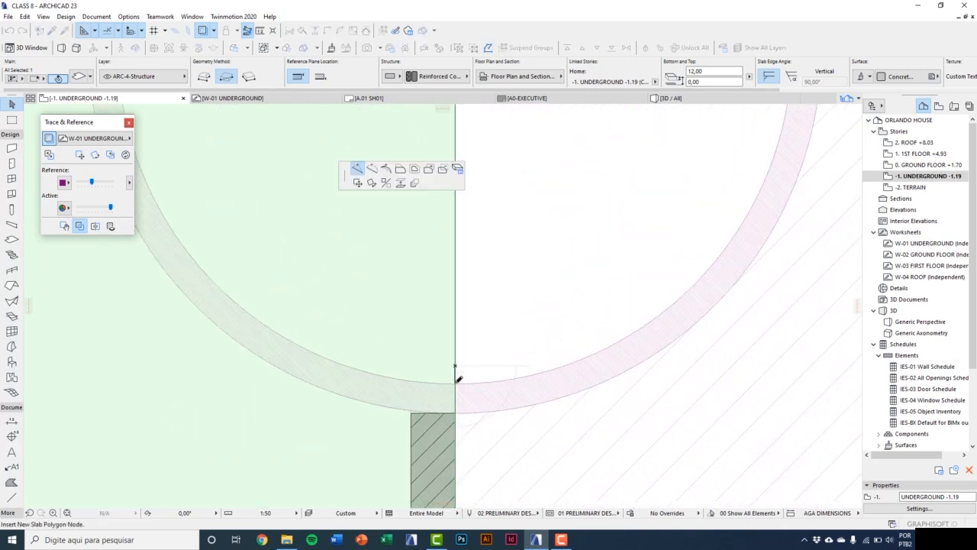
pyautogui.click(456, 379)
pyautogui.scroll(-2, 457, 384)
pyautogui.scroll(-3, 456, 384)
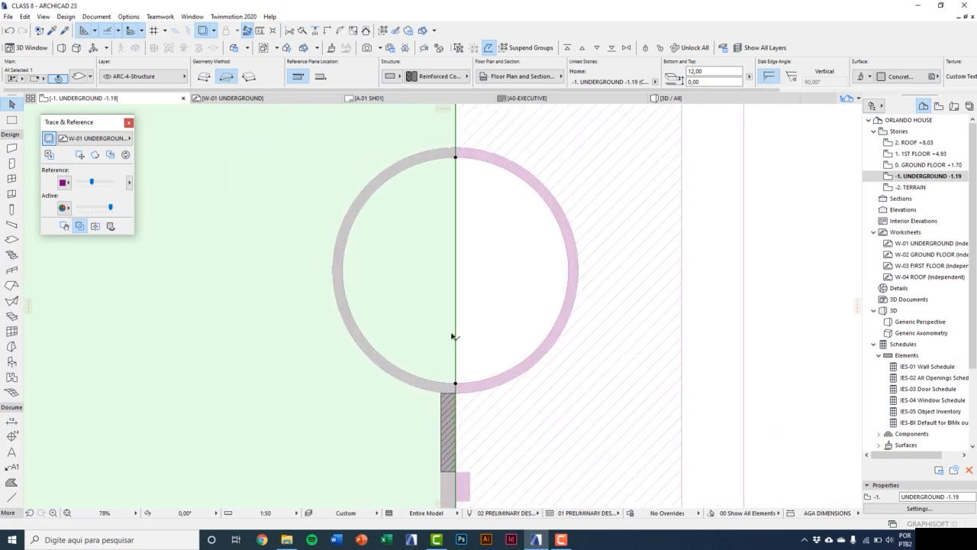
# Curve the slab's right edge between the two inserted nodes so it follows the left inner edge of the circle, and deselect the slab.
pyautogui.click(462, 300)
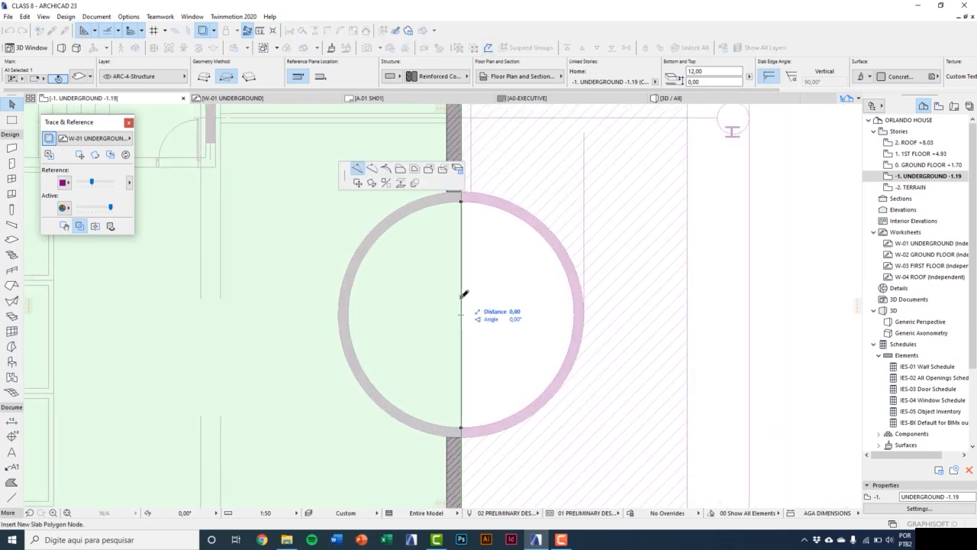
pyautogui.click(372, 170)
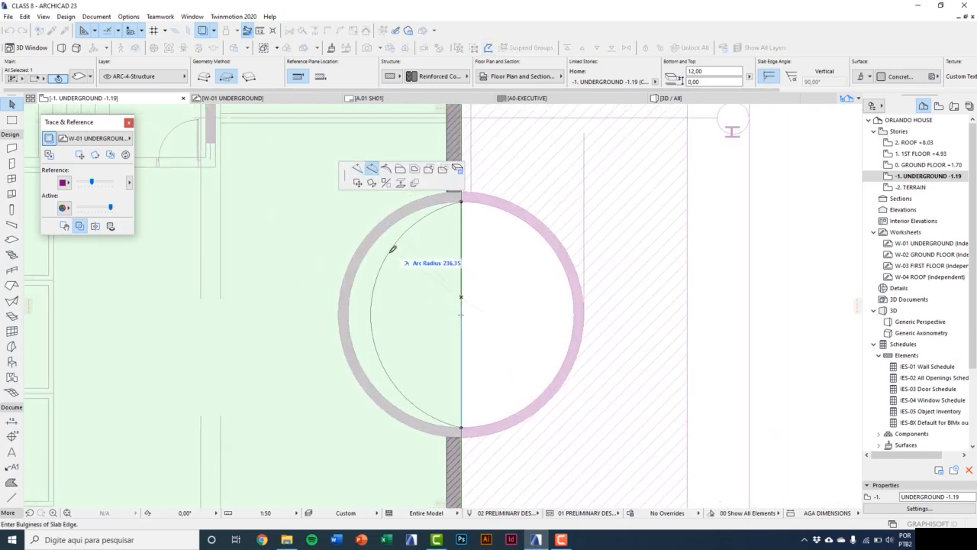
pyautogui.click(369, 252)
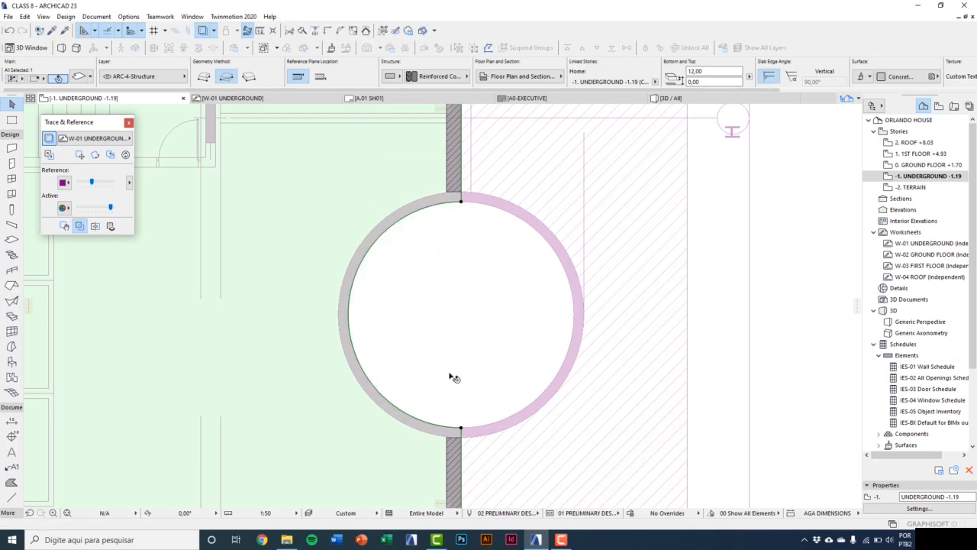
pyautogui.scroll(-5, 475, 375)
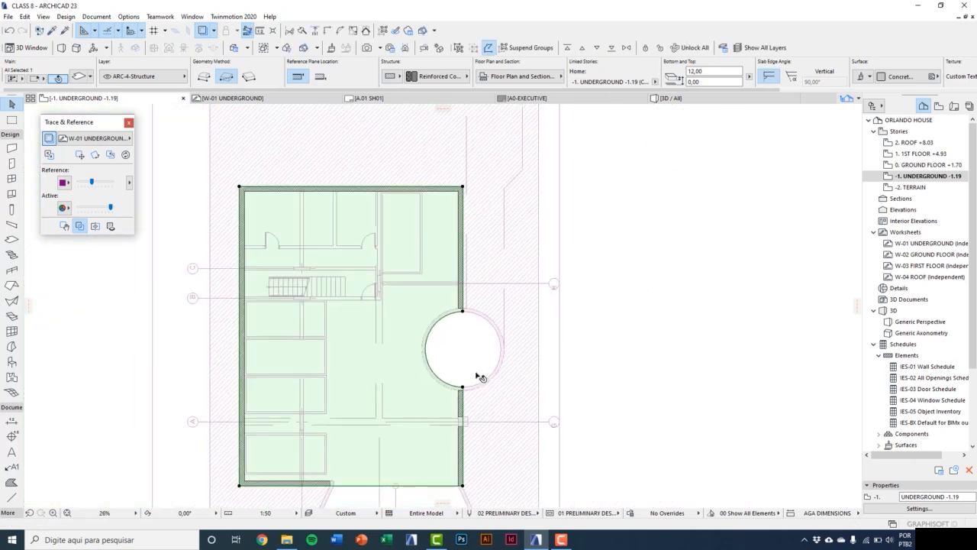
pyautogui.press('Escape')
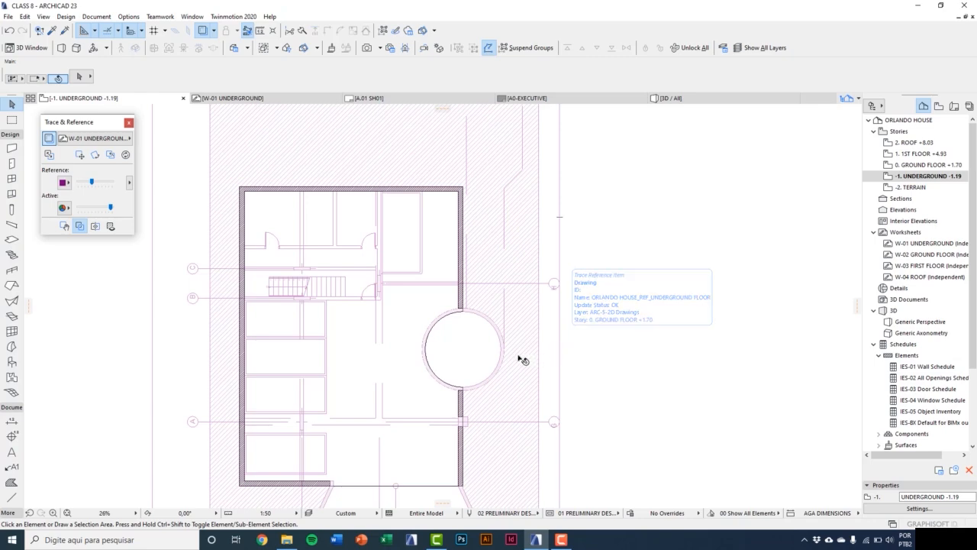
# Pick up the parameters of the straight wall just below the circle as the default wall settings.
pyautogui.scroll(4, 469, 358)
pyautogui.scroll(1, 415, 357)
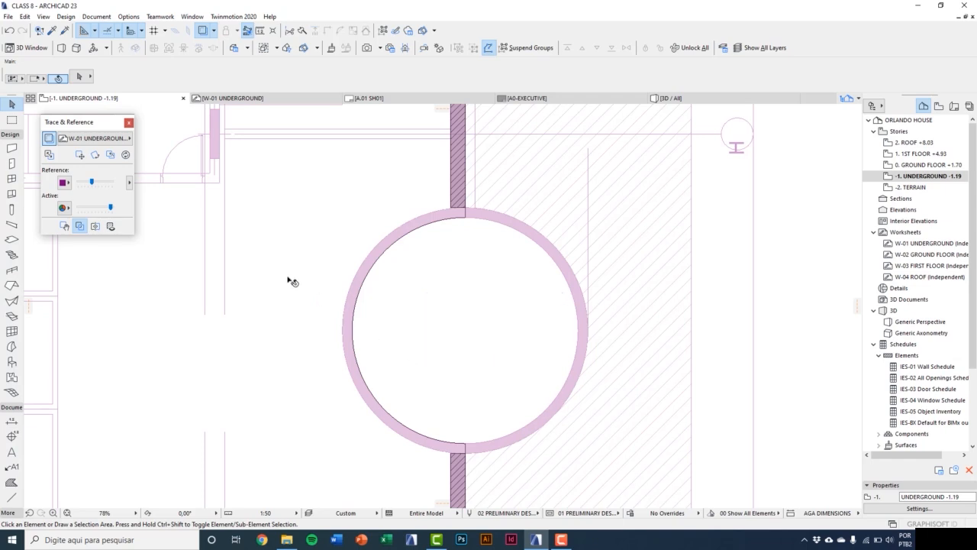
pyautogui.click(54, 33)
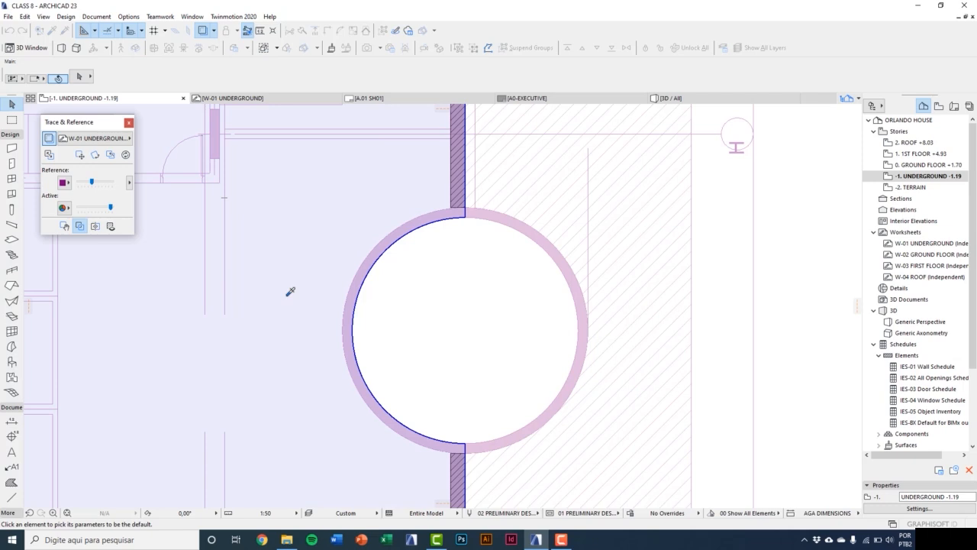
pyautogui.scroll(3, 449, 450)
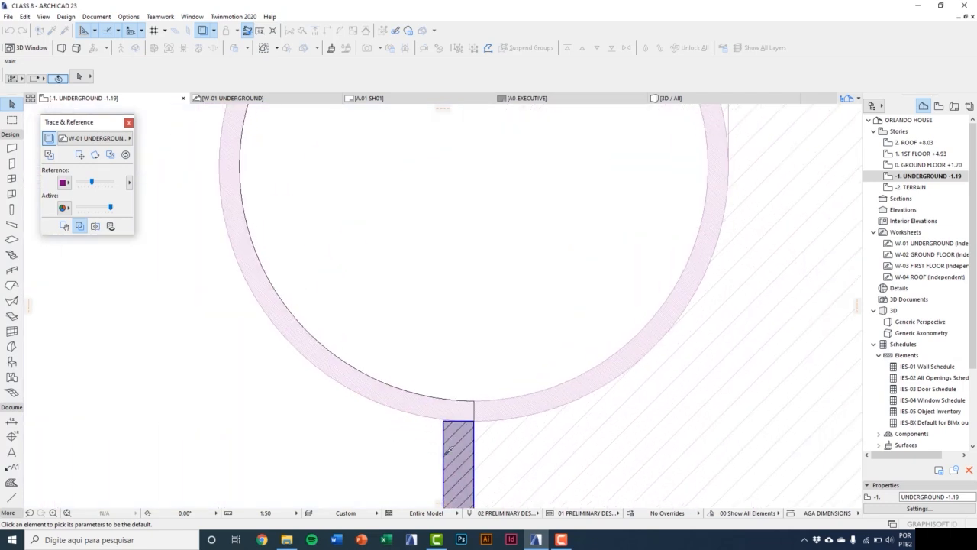
pyautogui.keyDown('alt'); pyautogui.click(449, 450); pyautogui.keyUp('alt')
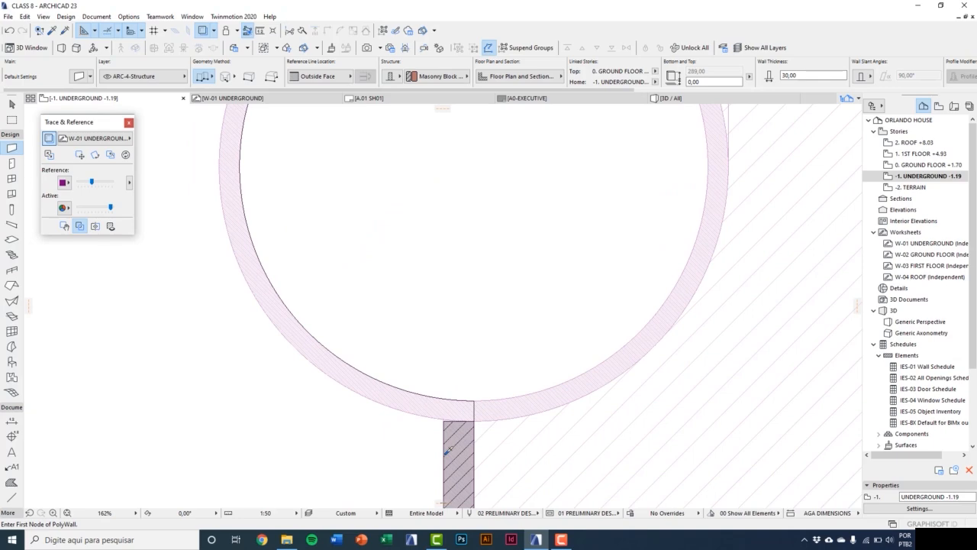
# Draw a single straight wall 460 long between the circle's lower and upper inner edge points, where the slab arc ends.
pyautogui.scroll(3, 473, 417)
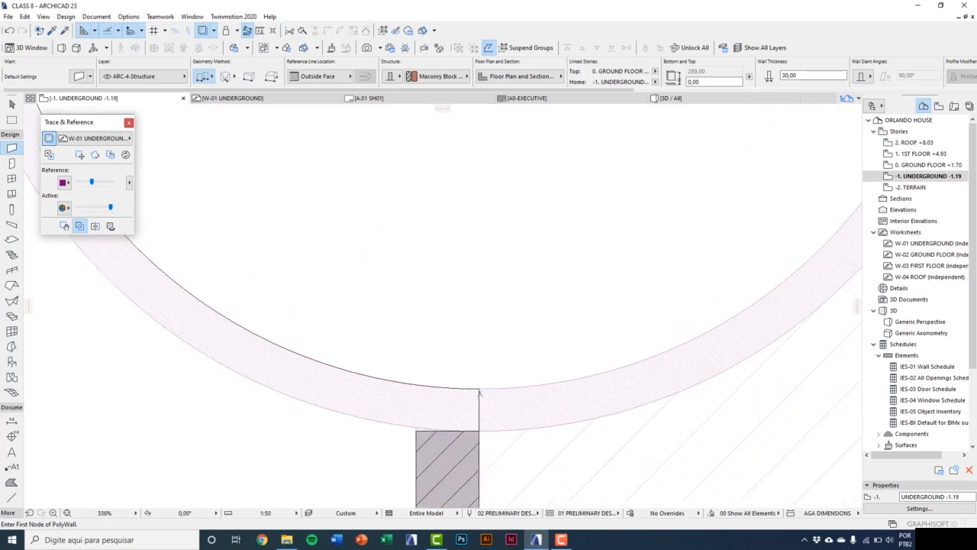
pyautogui.click(479, 388)
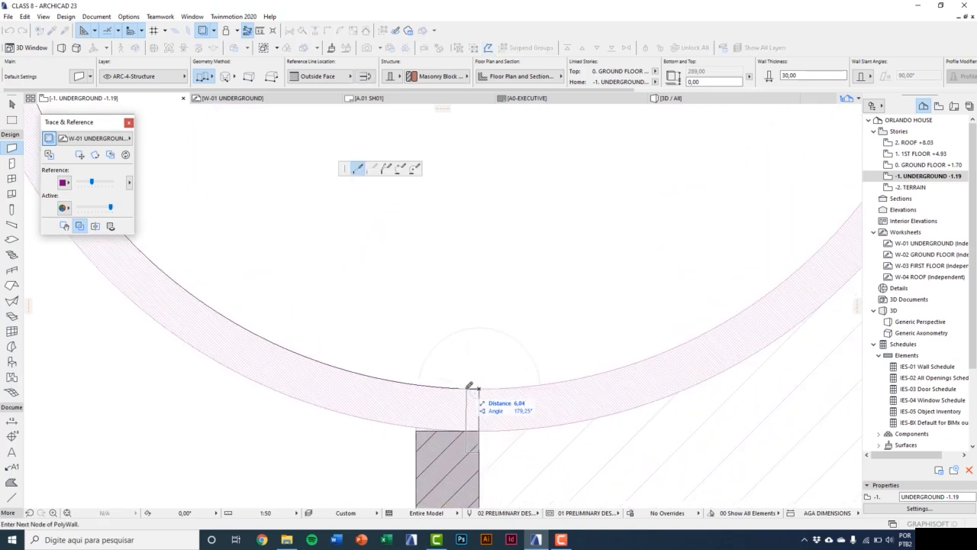
pyautogui.scroll(-2, 469, 385)
pyautogui.scroll(-5, 468, 387)
pyautogui.moveTo(466, 230); pyautogui.dragTo(465, 266, button='middle')
pyautogui.scroll(6, 468, 245)
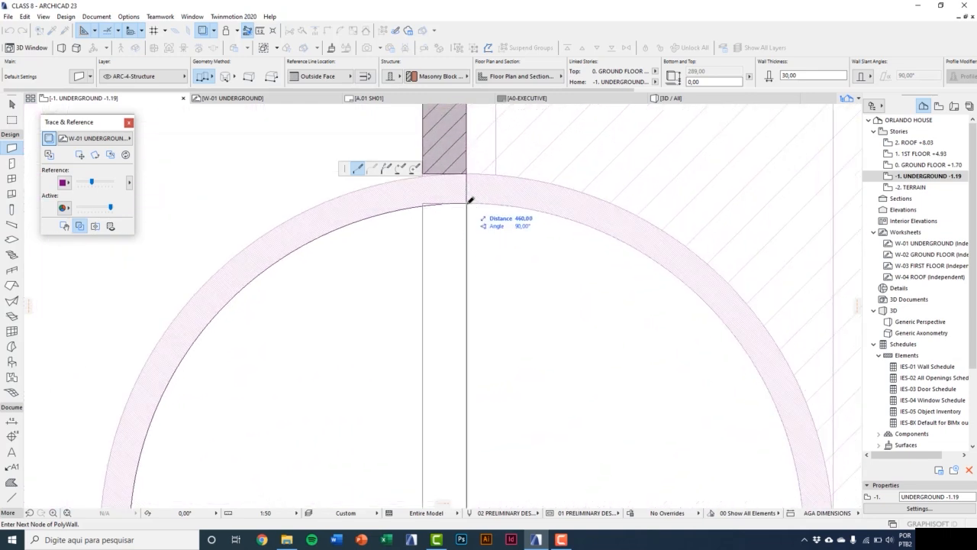
pyautogui.scroll(-2, 461, 281)
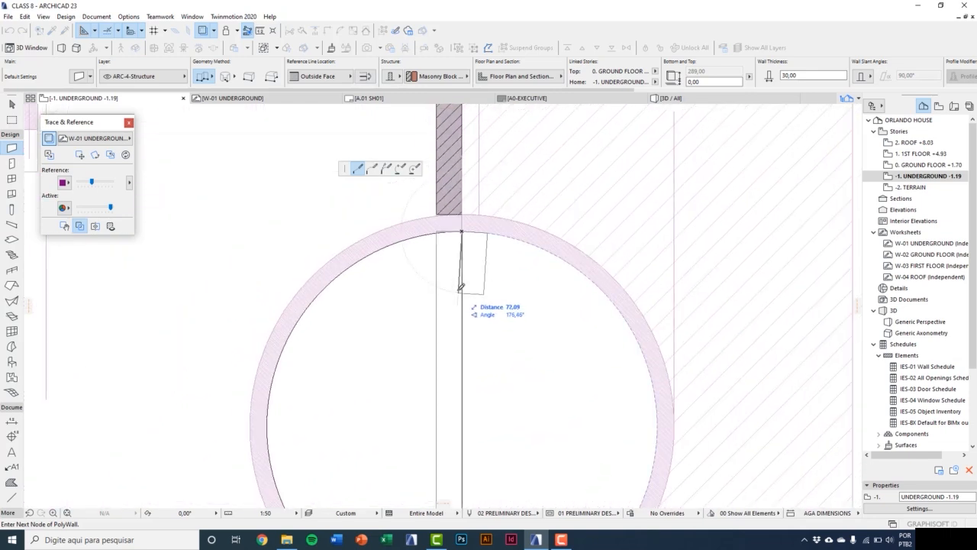
pyautogui.click(207, 78)
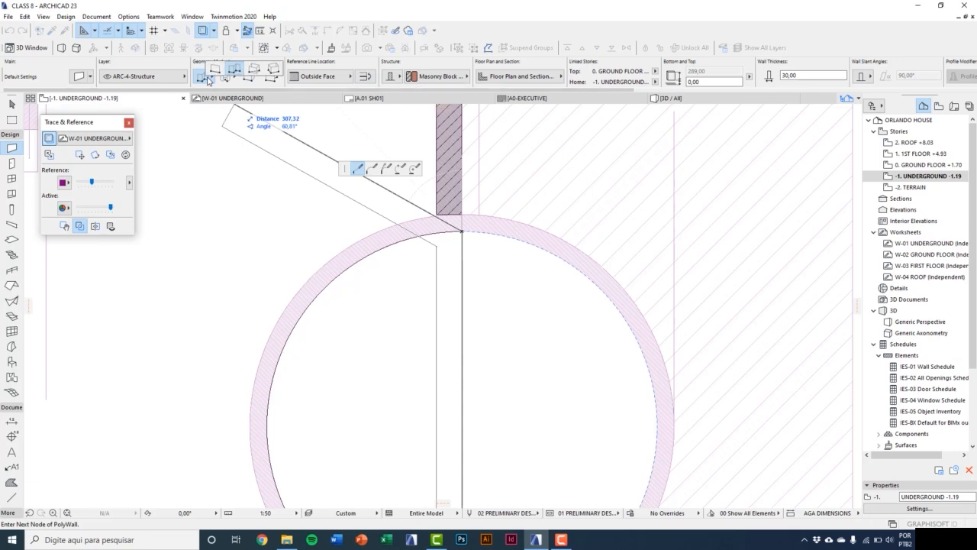
pyautogui.click(213, 74)
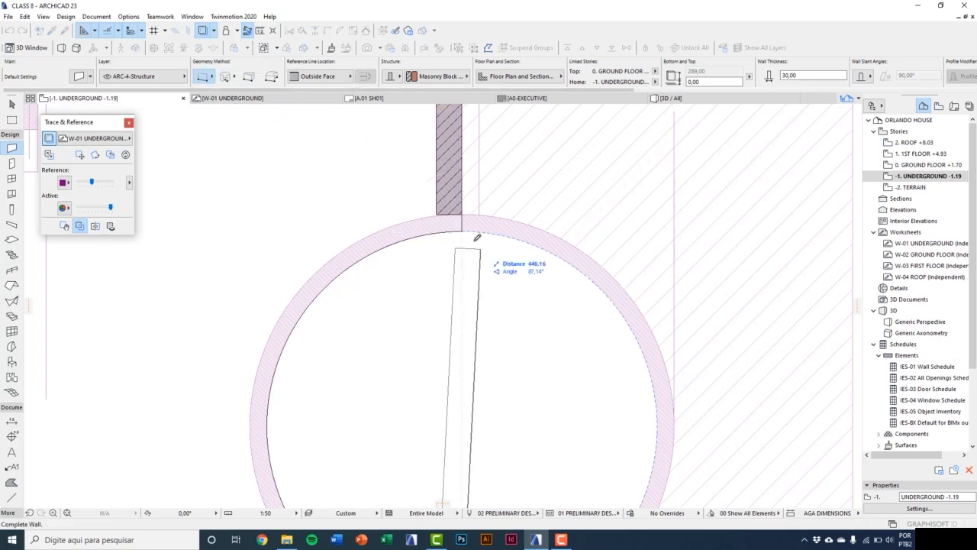
pyautogui.click(464, 230)
pyautogui.press('Escape')
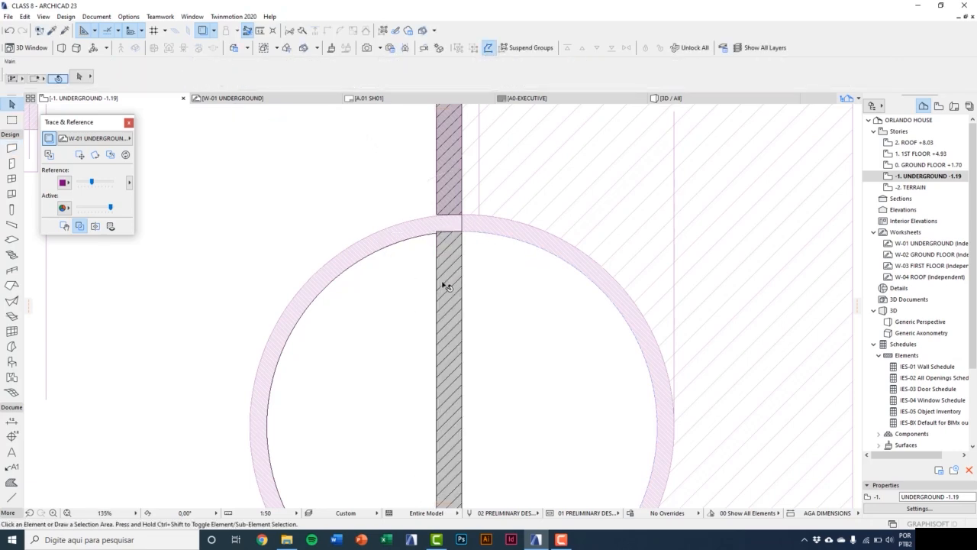
# Set the thickness of the new straight wall crossing the circle to 20.
pyautogui.click(446, 286)
pyautogui.scroll(-3, 436, 305)
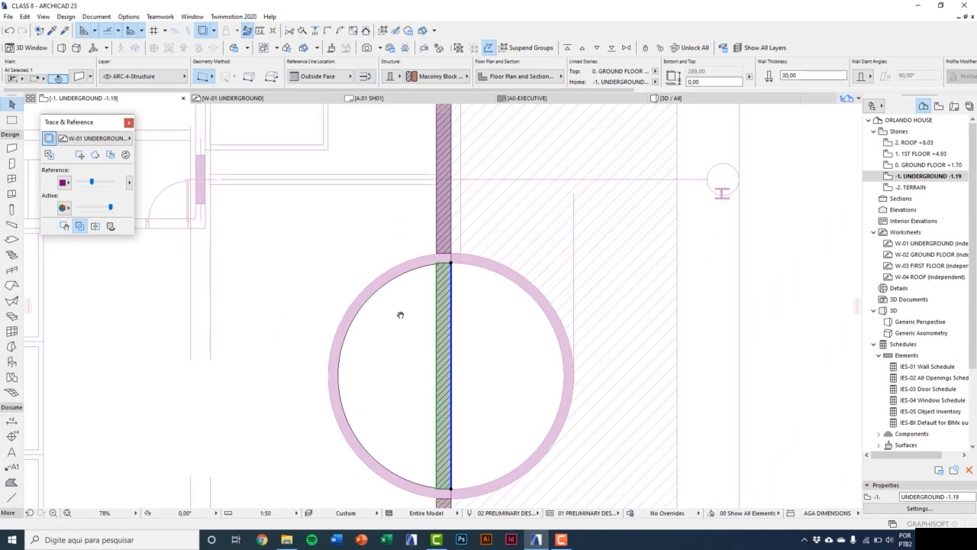
pyautogui.moveTo(400, 315); pyautogui.dragTo(375, 295, button='middle')
pyautogui.click(79, 77)
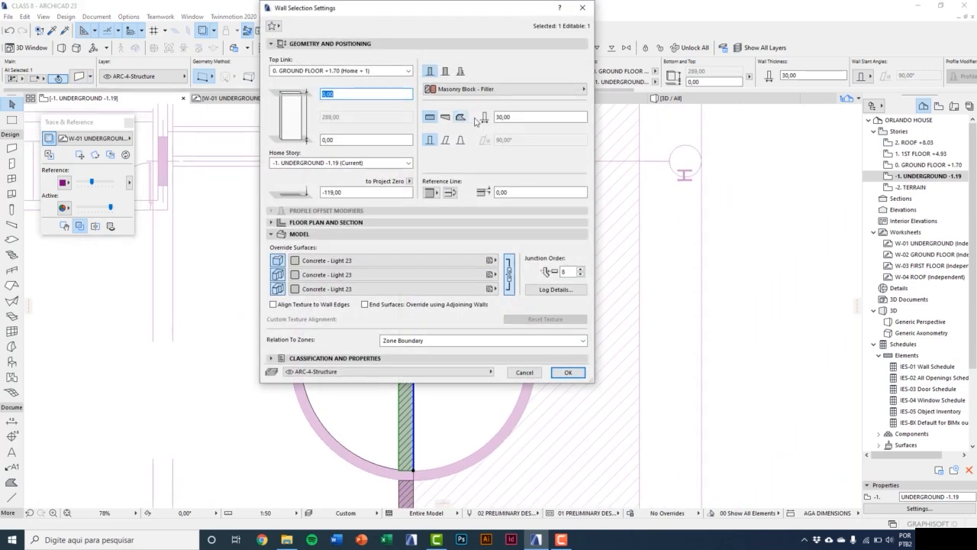
pyautogui.press('Tab')
pyautogui.press('Tab')
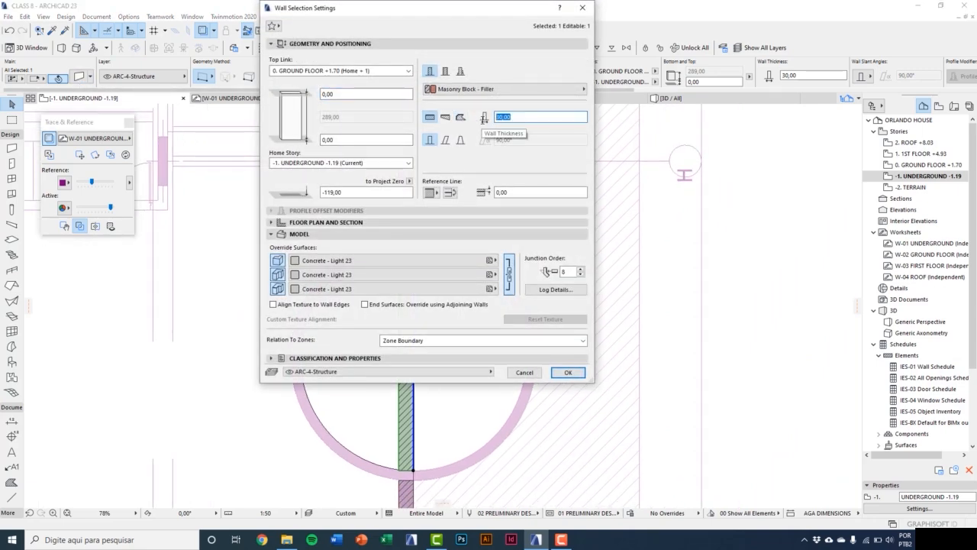
pyautogui.click(561, 373)
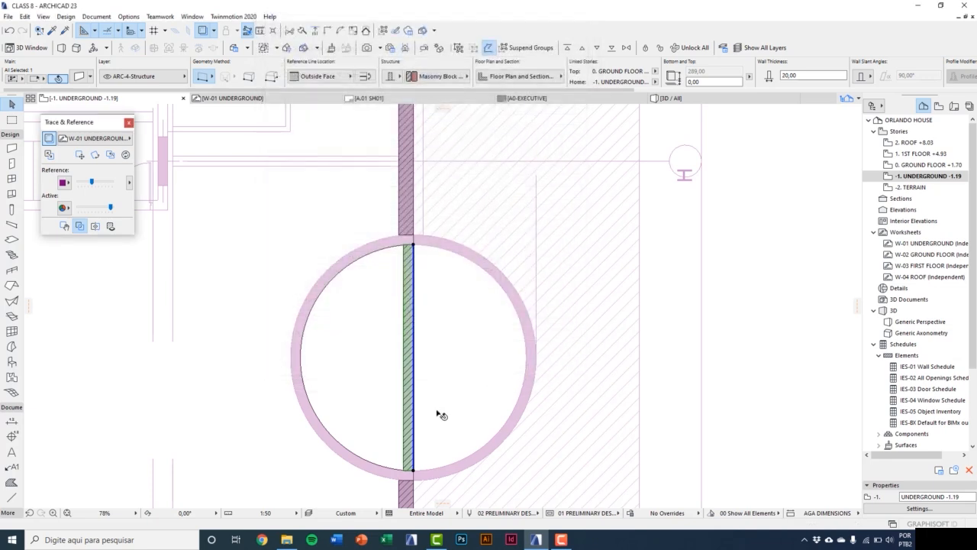
# Curve the 20-thick wall so its reference line follows the slab arc on the left inner edge of the circle.
pyautogui.scroll(2, 425, 414)
pyautogui.scroll(2, 397, 420)
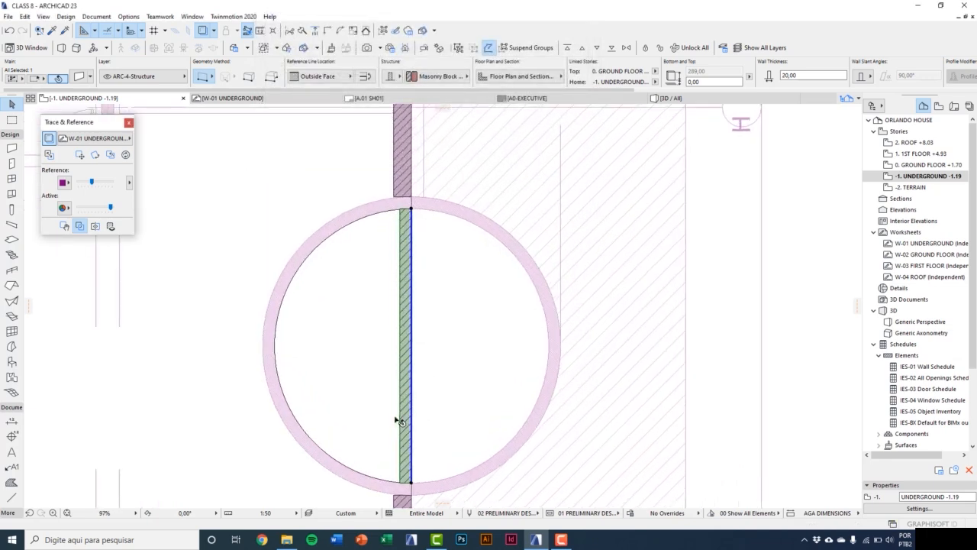
pyautogui.click(418, 282)
pyautogui.click(372, 170)
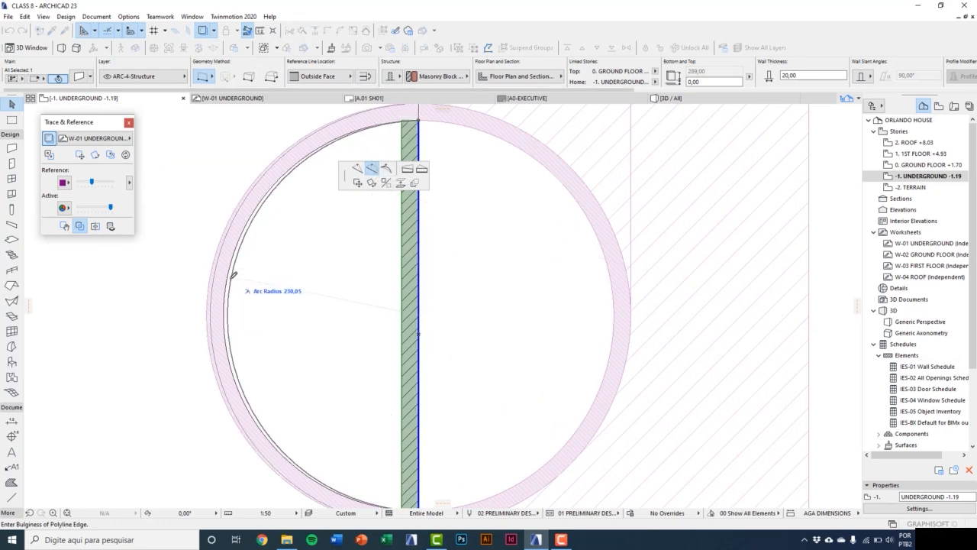
pyautogui.click(233, 275)
pyautogui.scroll(-2, 245, 260)
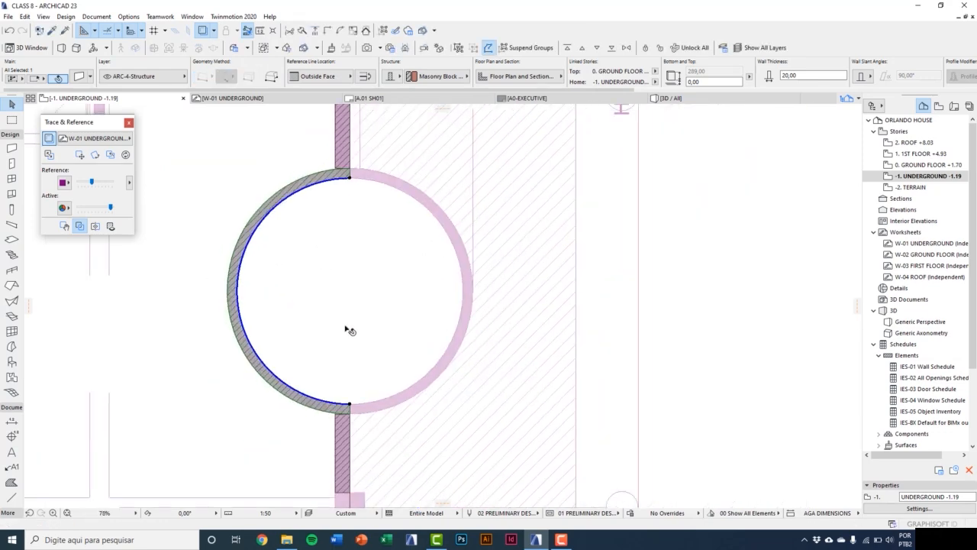
pyautogui.moveTo(347, 349); pyautogui.dragTo(346, 322, button='middle')
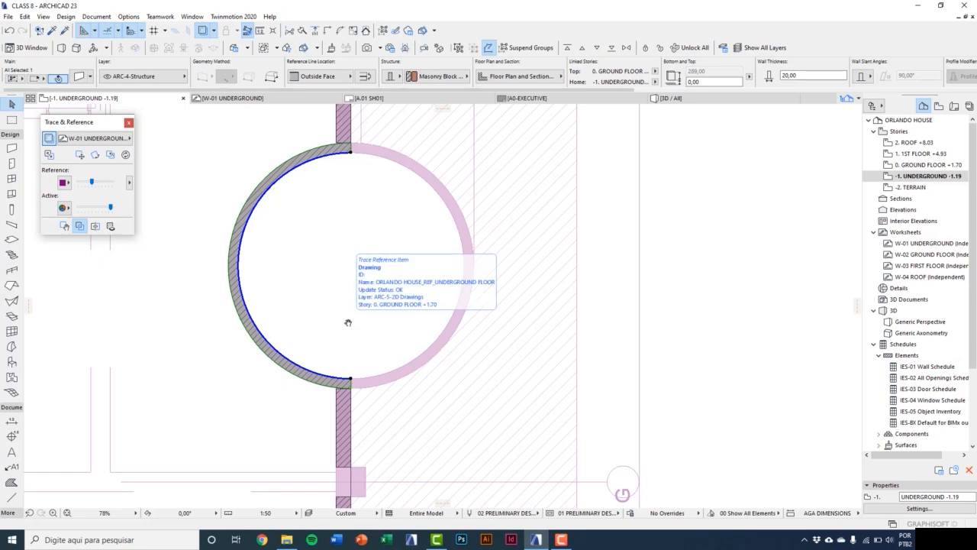
# Stretch the straight wall below the circle up to the curved wall's inner end point, and select both walls to inspect their junction.
pyautogui.scroll(6, 350, 380)
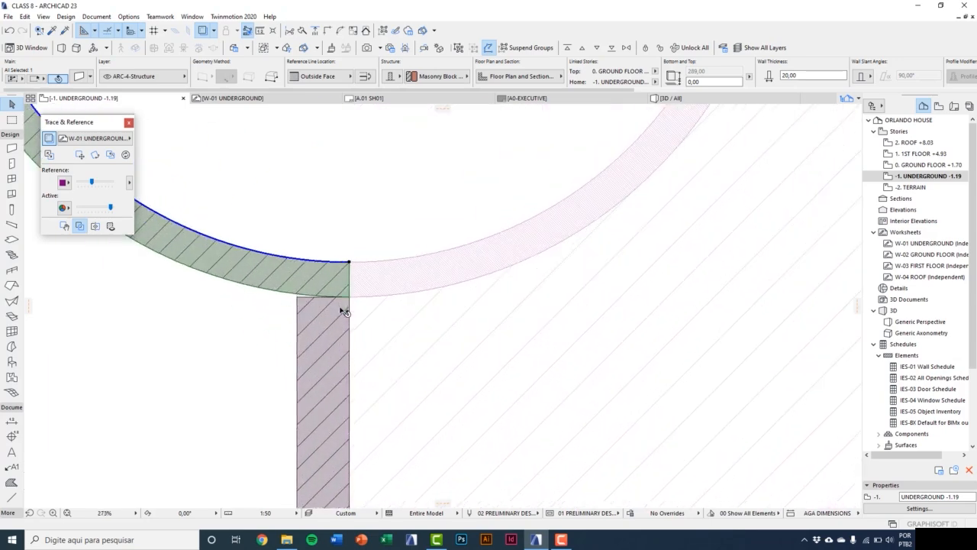
pyautogui.moveTo(329, 296); pyautogui.dragTo(342, 343, button='middle')
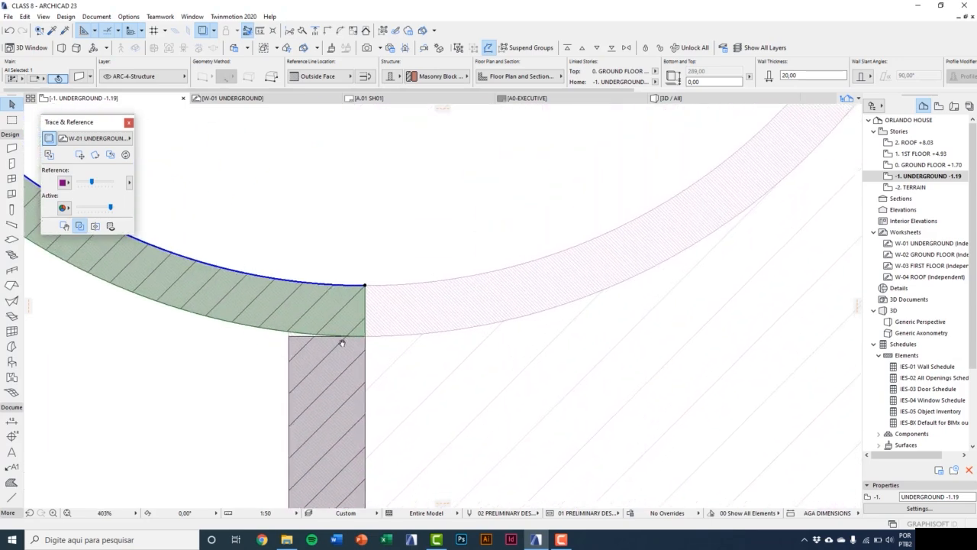
pyautogui.scroll(2, 343, 345)
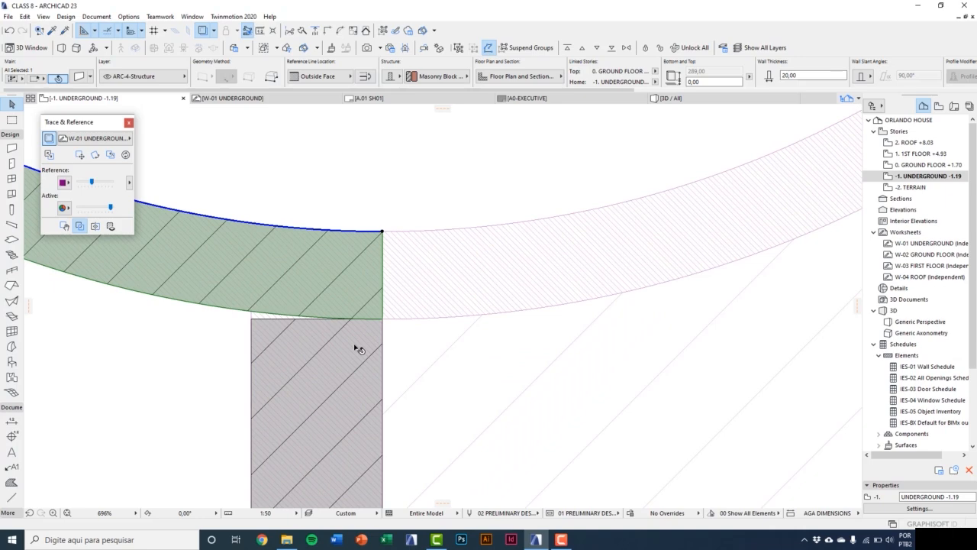
pyautogui.click(356, 347)
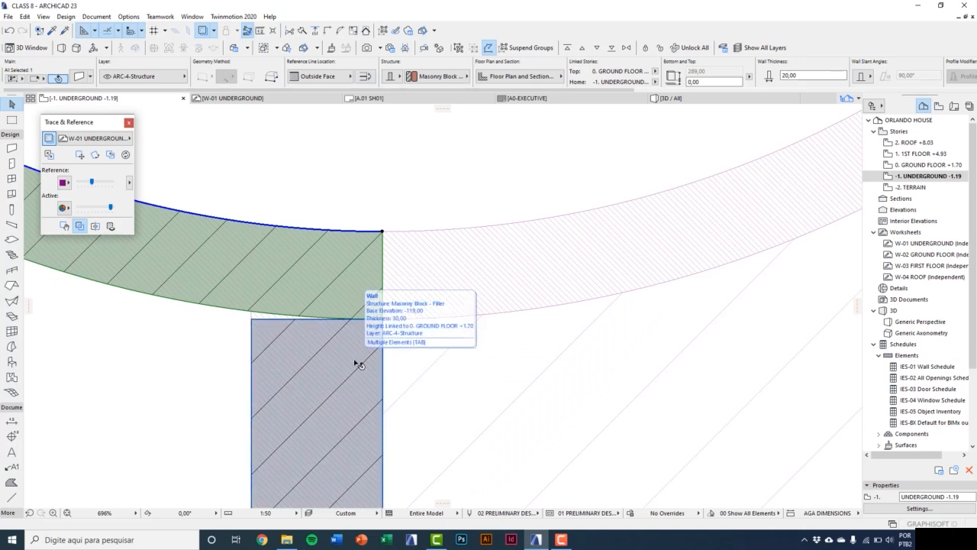
pyautogui.click(309, 338)
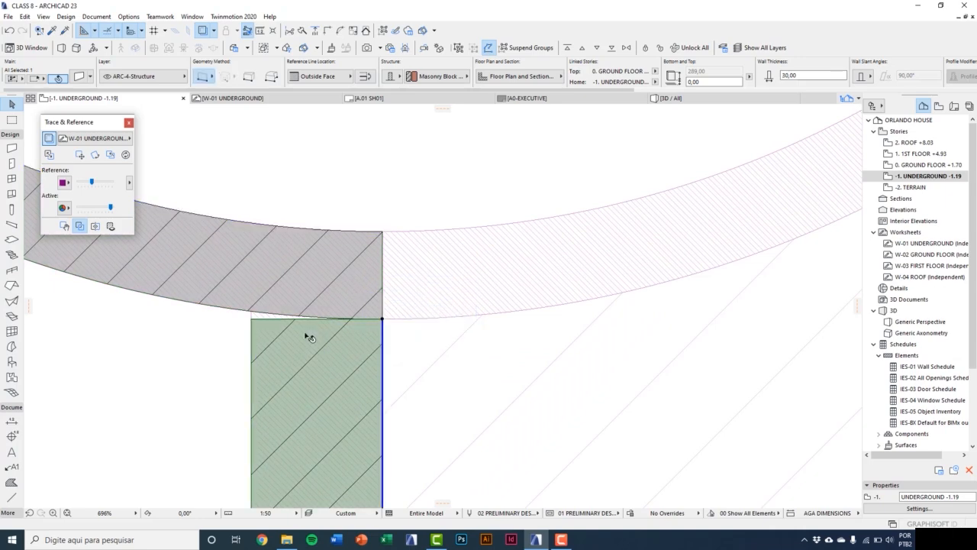
pyautogui.click(383, 319)
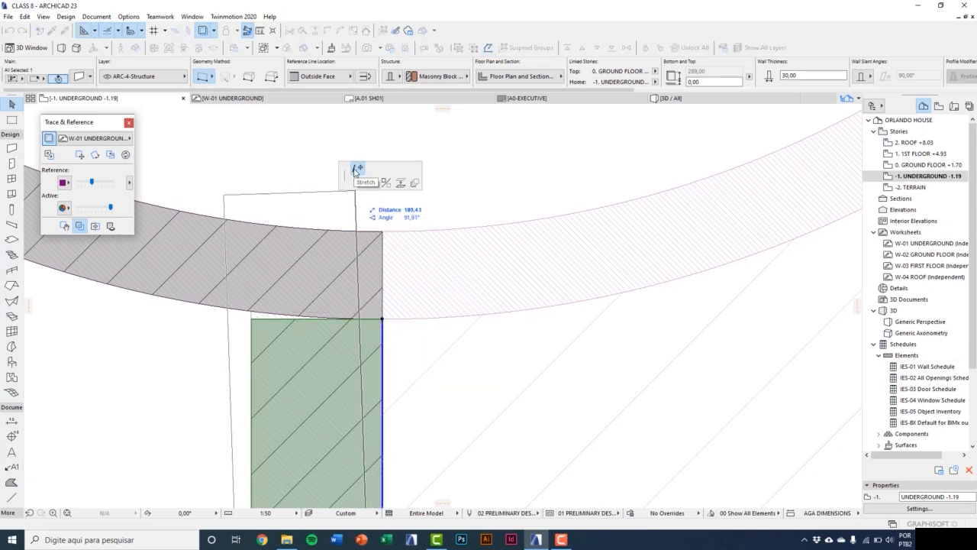
pyautogui.click(354, 171)
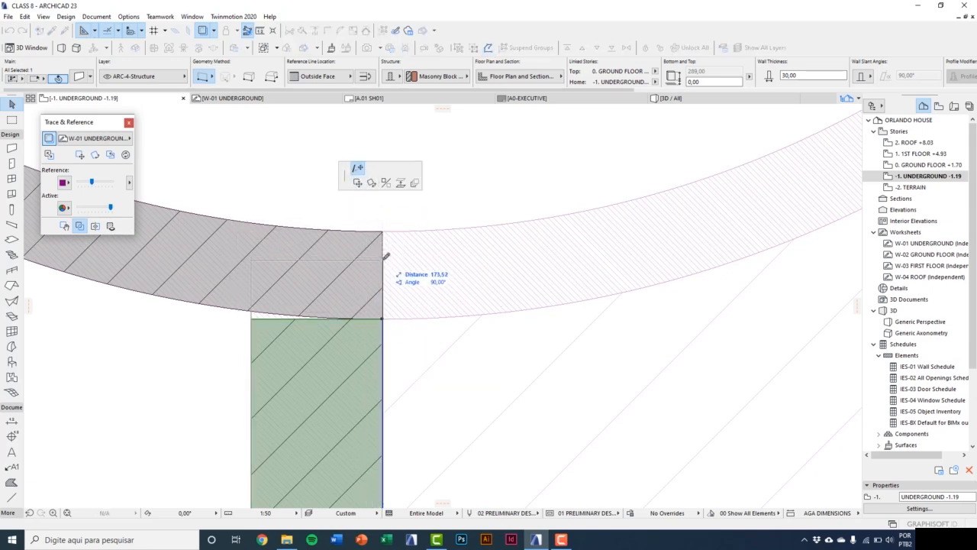
pyautogui.click(382, 232)
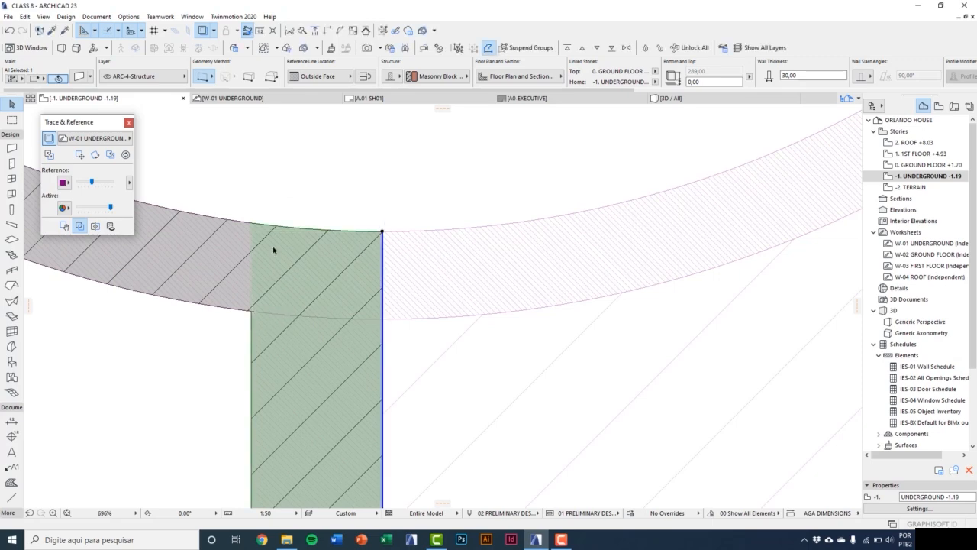
pyautogui.click(243, 255)
pyautogui.keyDown('shift'); pyautogui.click(297, 343); pyautogui.keyUp('shift')
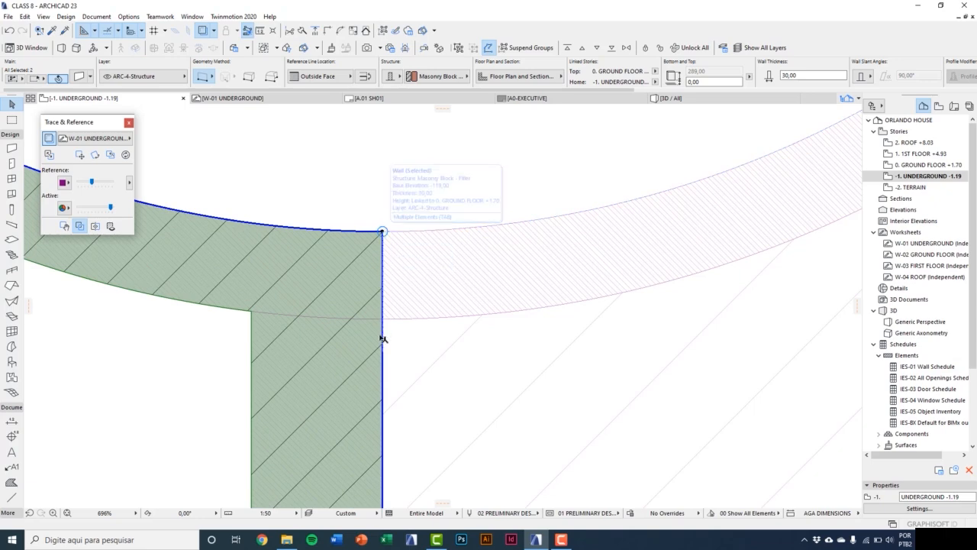
# Try to move the grouped straight wall above the circle by its lower end point, and undo the move.
pyautogui.scroll(-10, 386, 329)
pyautogui.scroll(3, 388, 169)
pyautogui.moveTo(390, 170); pyautogui.dragTo(407, 395, button='middle')
pyautogui.scroll(5, 385, 289)
pyautogui.click(407, 339)
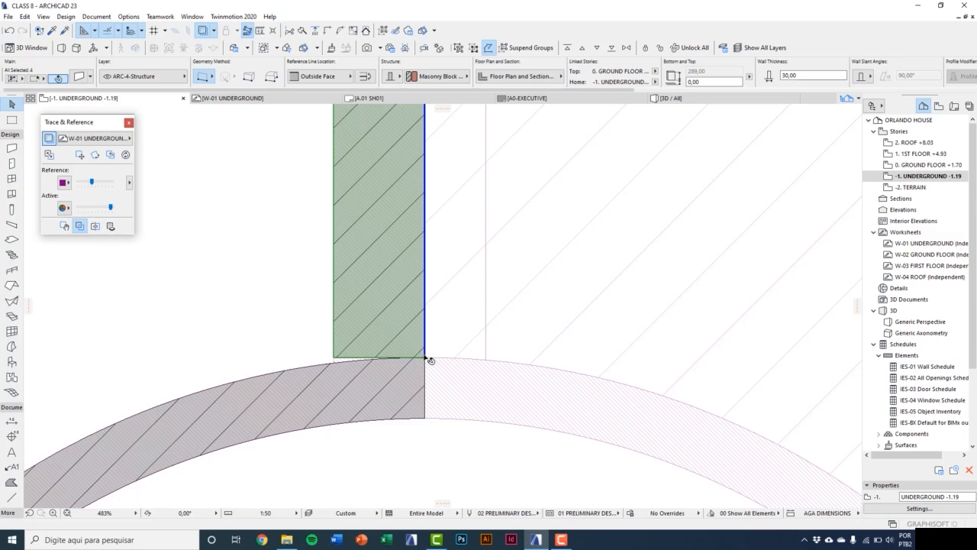
pyautogui.click(424, 356)
pyautogui.scroll(2, 425, 356)
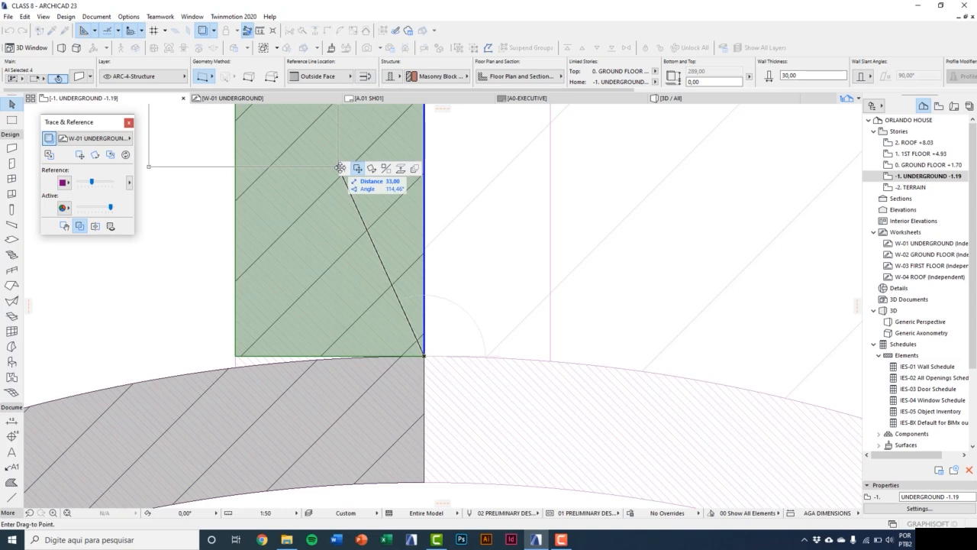
pyautogui.scroll(-5, 420, 352)
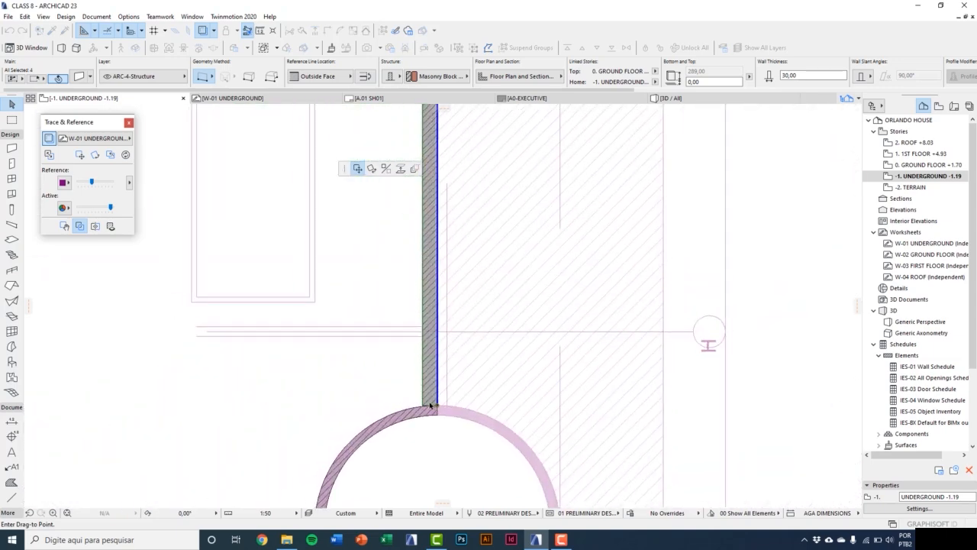
pyautogui.scroll(-3, 432, 405)
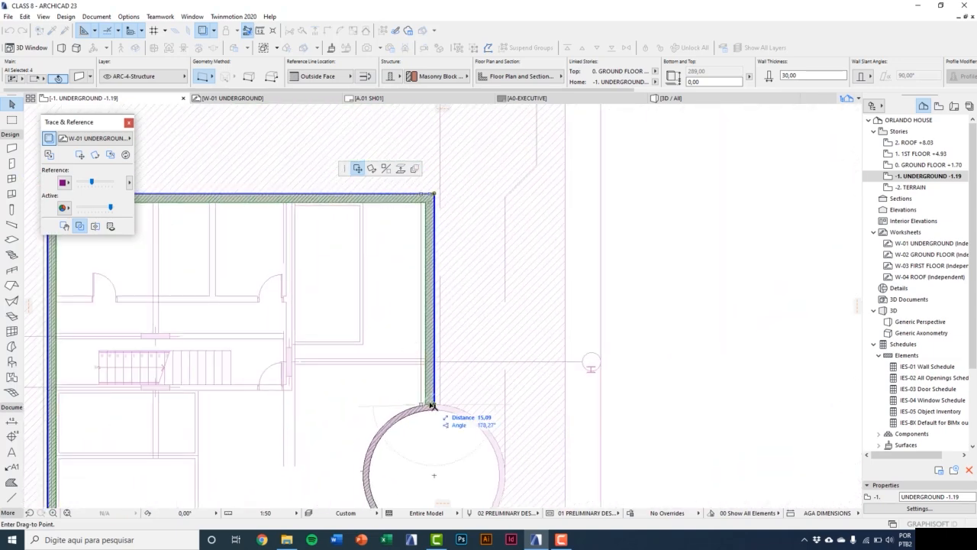
pyautogui.scroll(-5, 431, 405)
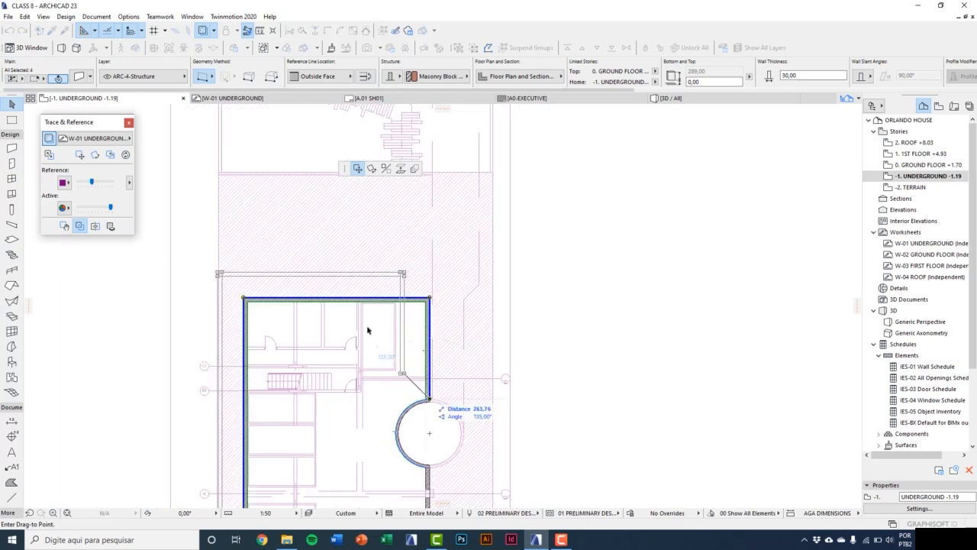
pyautogui.scroll(3, 400, 367)
pyautogui.click(396, 333)
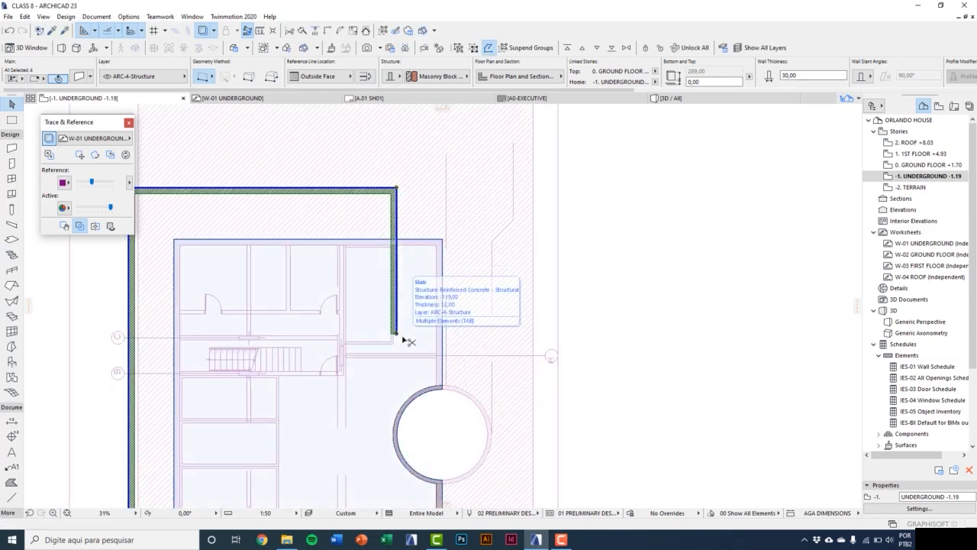
pyautogui.hotkey('ctrl', 'z')
# Suspend grouping so the straight wall above the circle can be edited separately from its connected walls.
pyautogui.scroll(6, 439, 385)
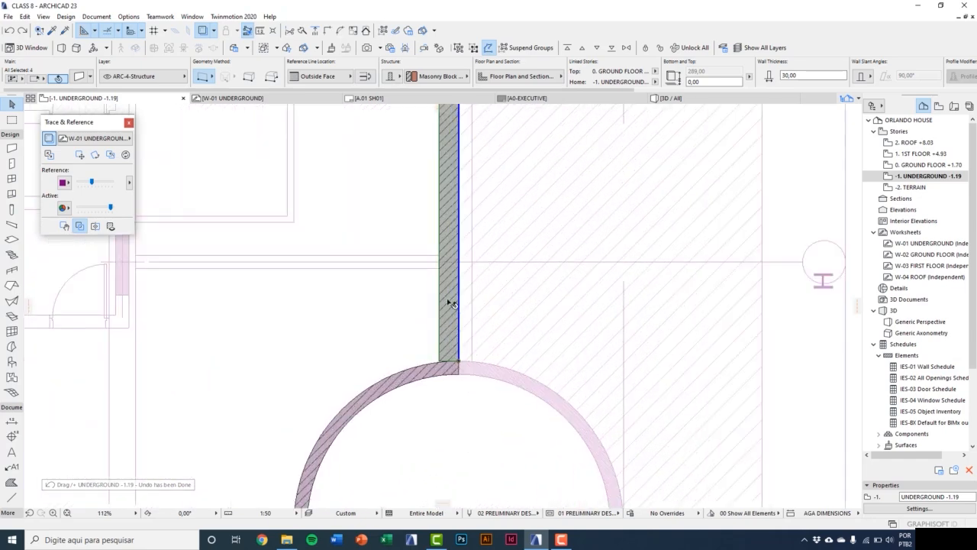
pyautogui.click(522, 48)
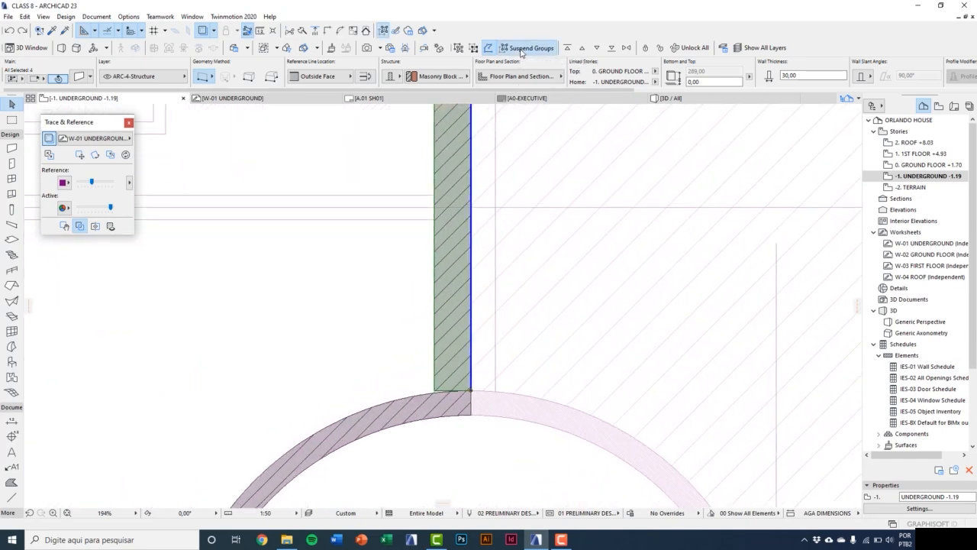
pyautogui.scroll(1, 449, 227)
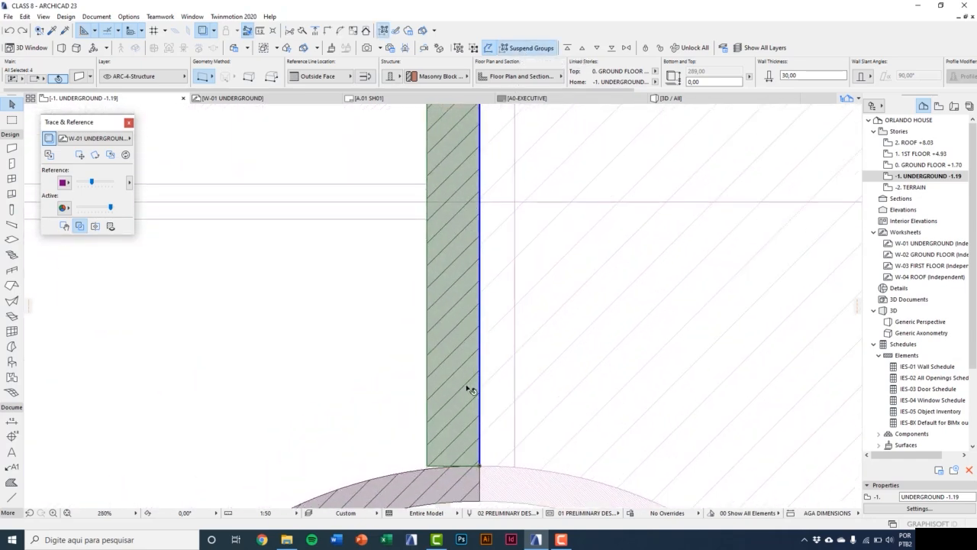
# Stretch only the straight wall above the circle down to the curved wall's inner end point.
pyautogui.press('Escape')
pyautogui.moveTo(458, 430); pyautogui.dragTo(436, 366, button='middle')
pyautogui.click(431, 368)
pyautogui.scroll(-10, 459, 419)
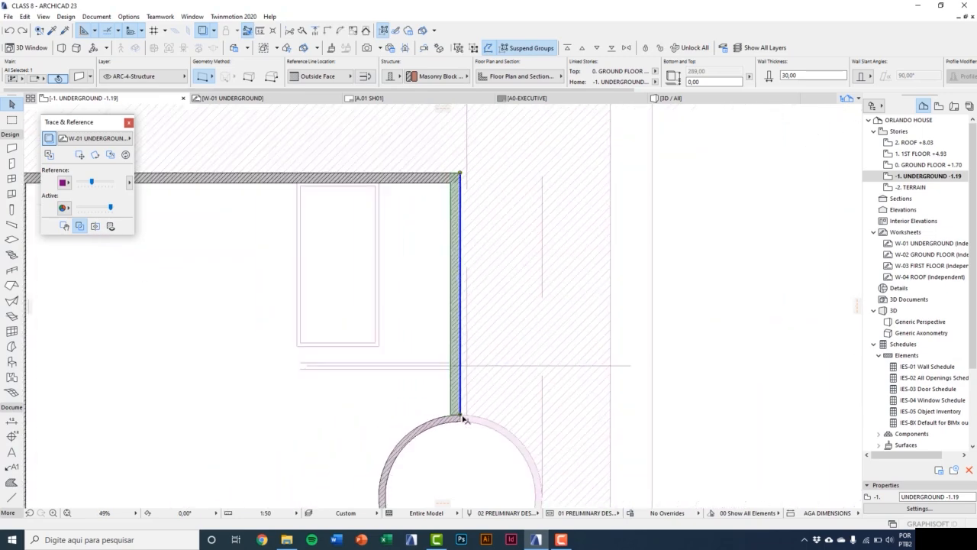
pyautogui.scroll(11, 459, 416)
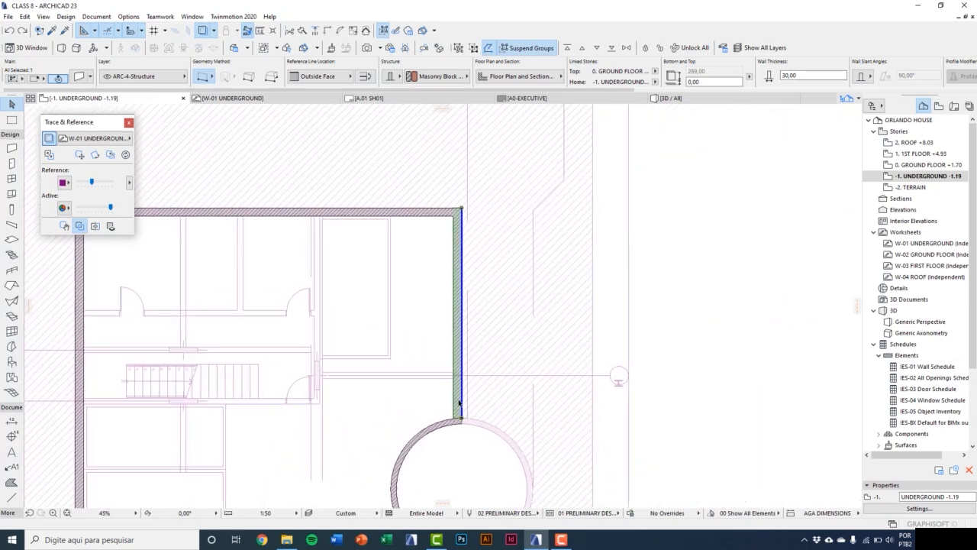
pyautogui.scroll(2, 460, 432)
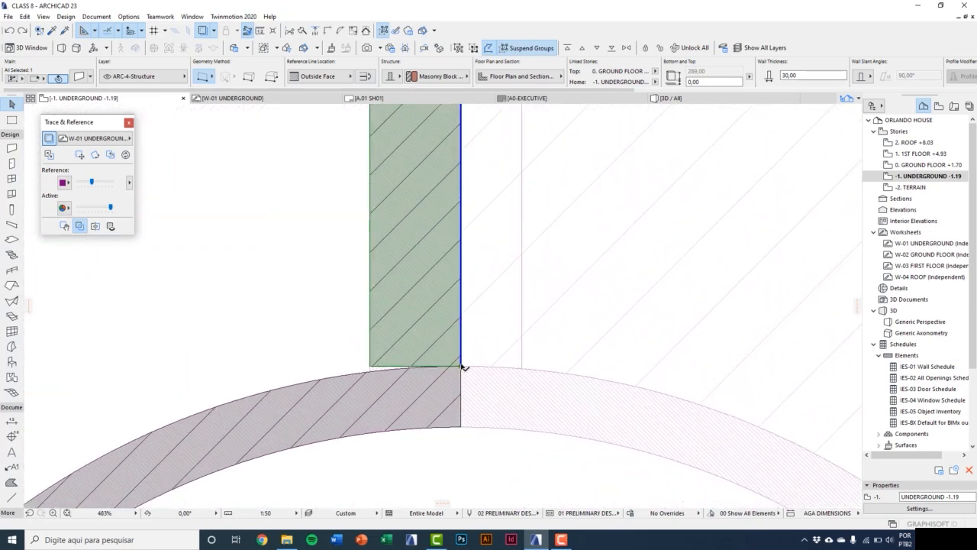
pyautogui.click(463, 367)
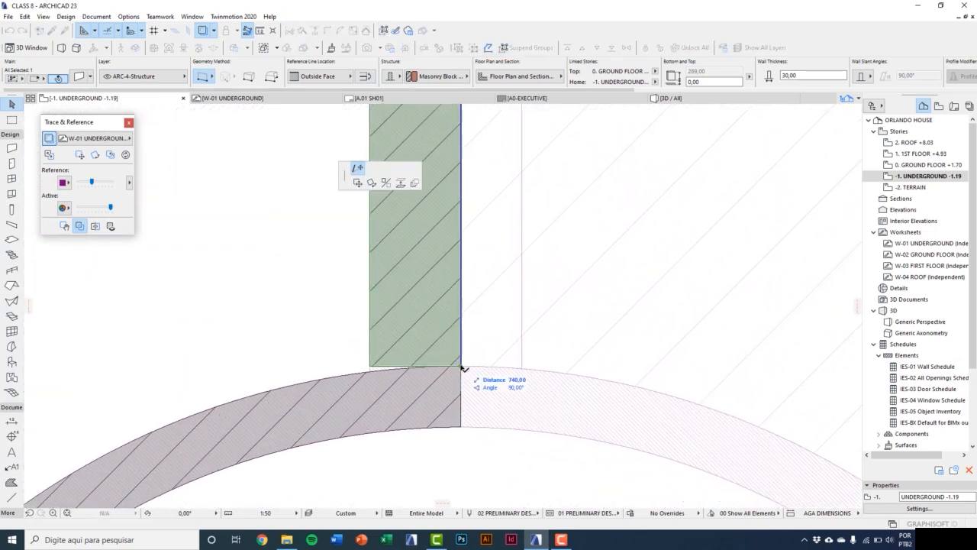
pyautogui.click(352, 170)
pyautogui.click(461, 424)
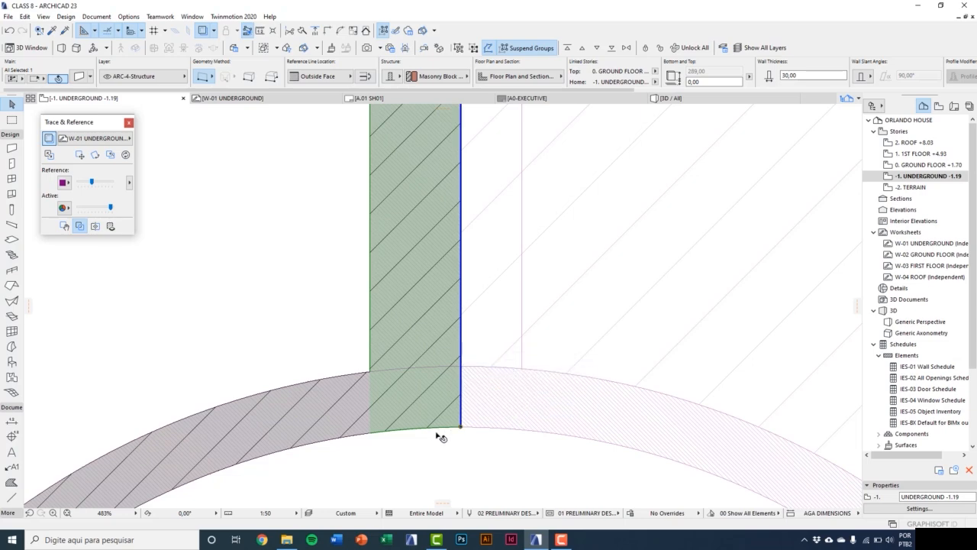
# Turn grouping back on, check the wall junction above the circle, and clear the selection.
pyautogui.scroll(-1, 440, 441)
pyautogui.scroll(-5, 440, 441)
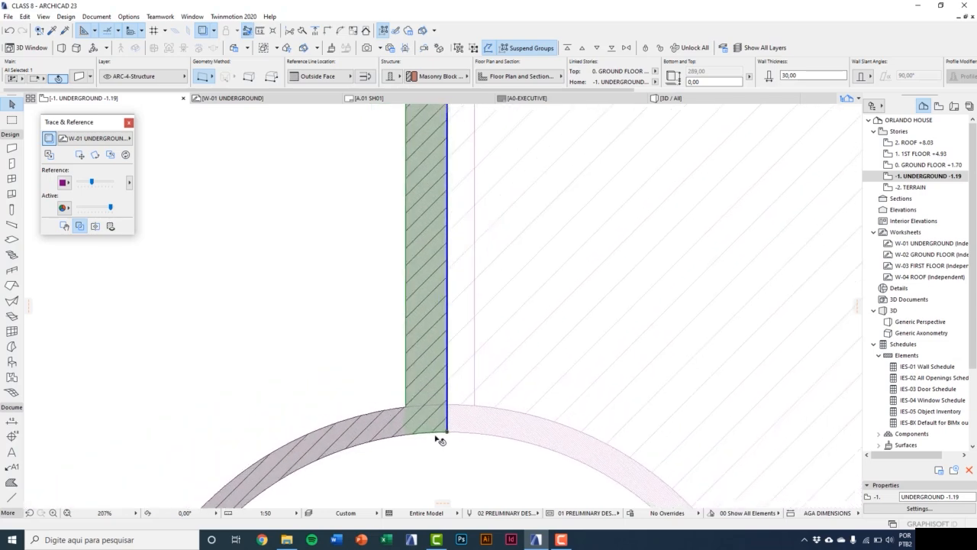
pyautogui.click(519, 49)
pyautogui.scroll(-4, 480, 360)
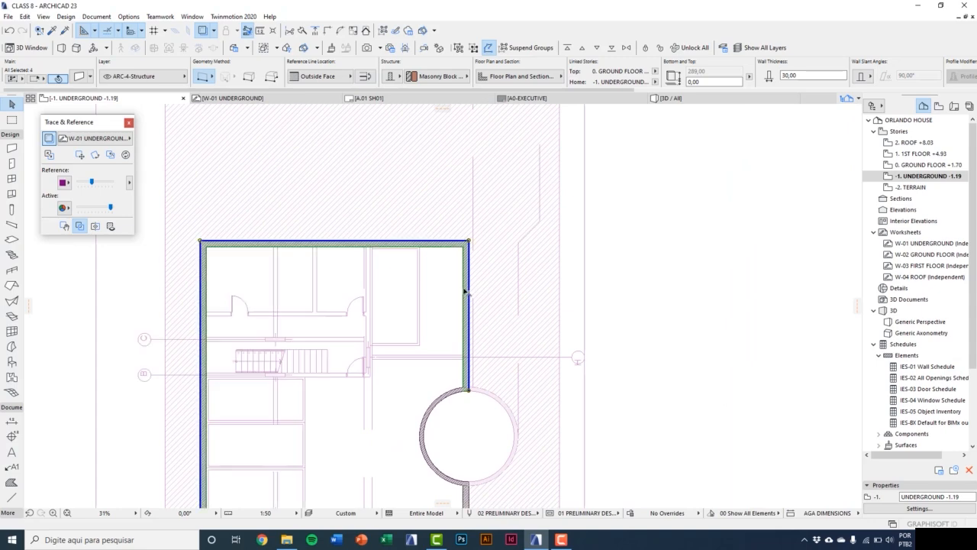
pyautogui.scroll(2, 377, 244)
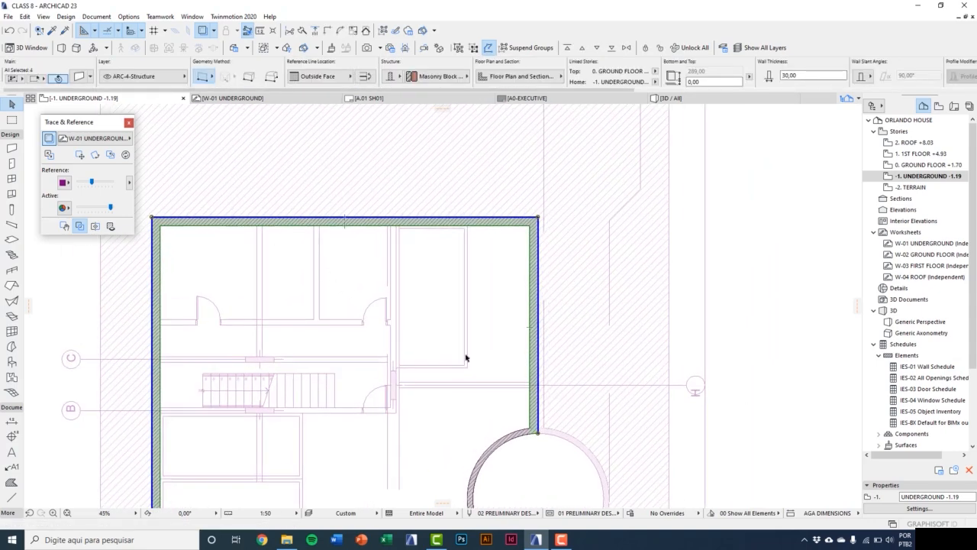
pyautogui.scroll(4, 528, 379)
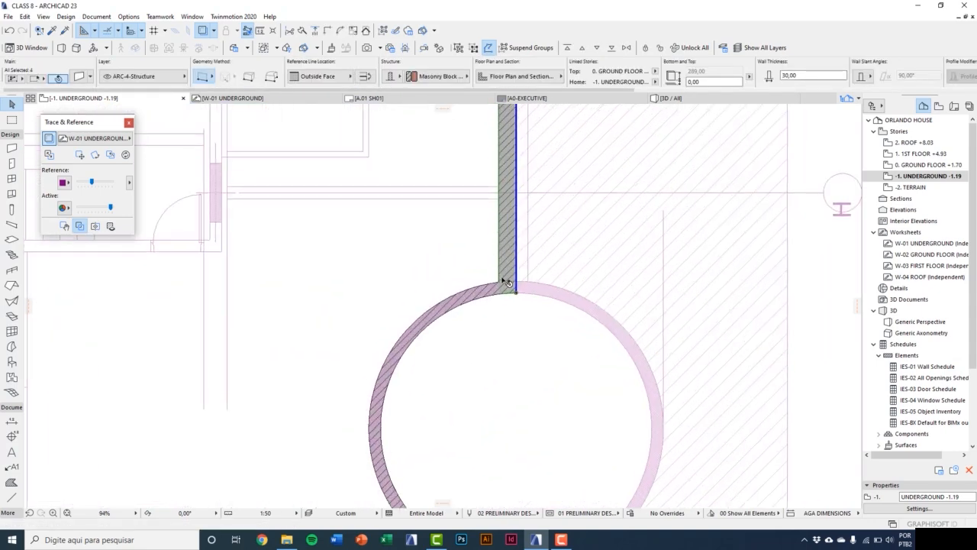
pyautogui.press('Escape')
pyautogui.scroll(-3, 502, 302)
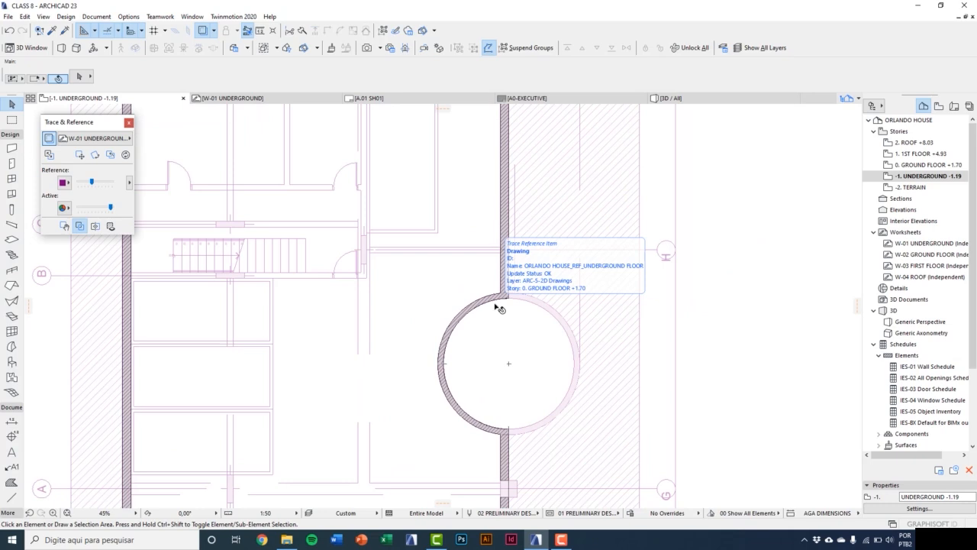
pyautogui.scroll(-3, 419, 279)
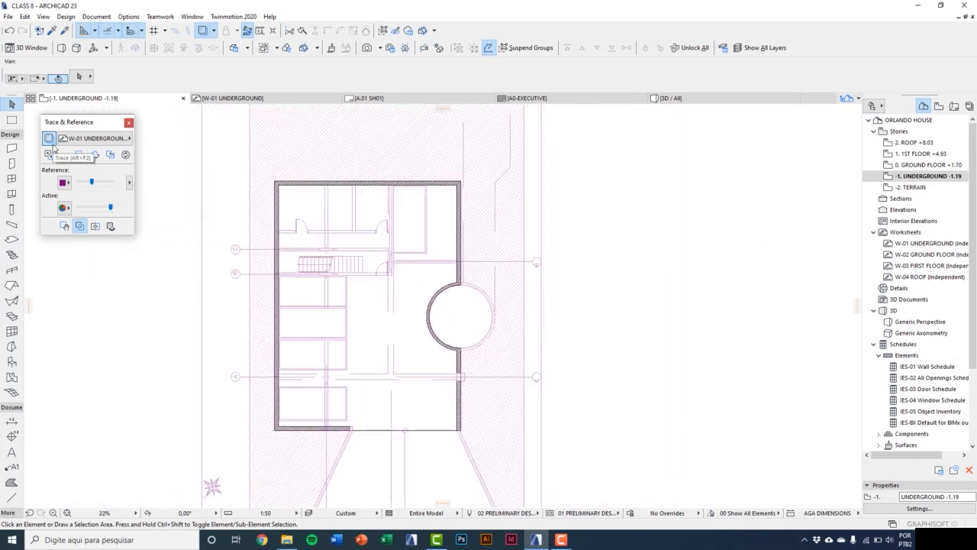
# Compare the plan without and with the trace reference, and examine the walls and slab in 3D.
pyautogui.click(50, 140)
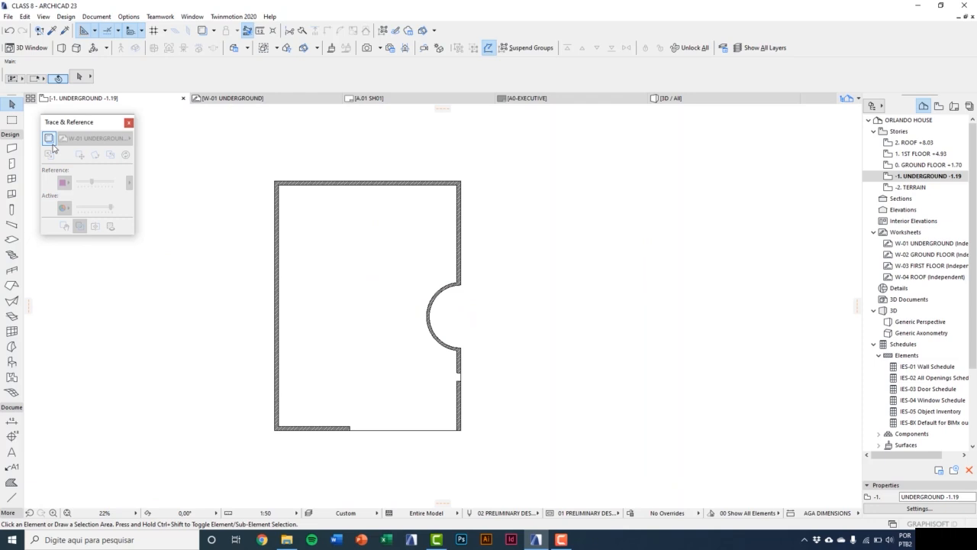
pyautogui.click(50, 140)
pyautogui.press('F3')
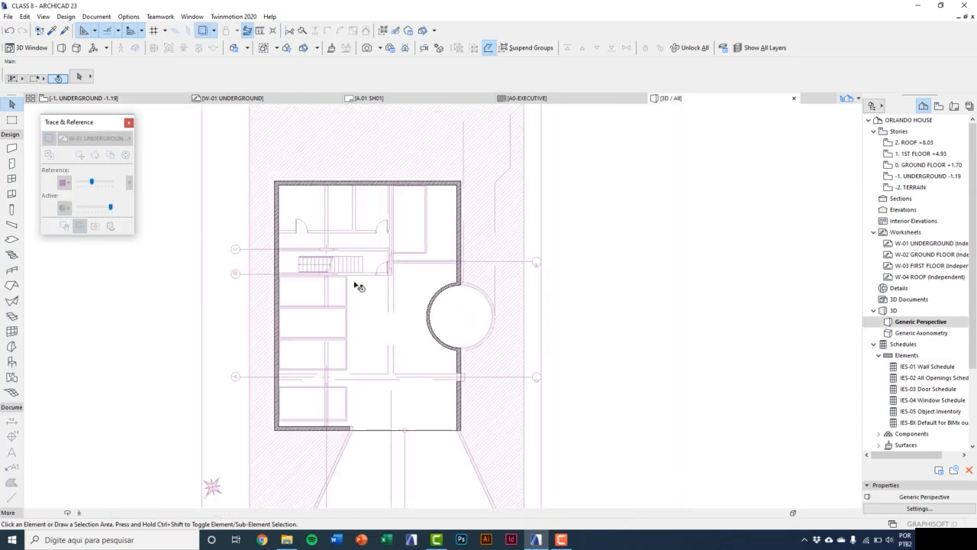
pyautogui.scroll(4, 425, 173)
pyautogui.moveTo(402, 199); pyautogui.dragTo(396, 226, button='middle')
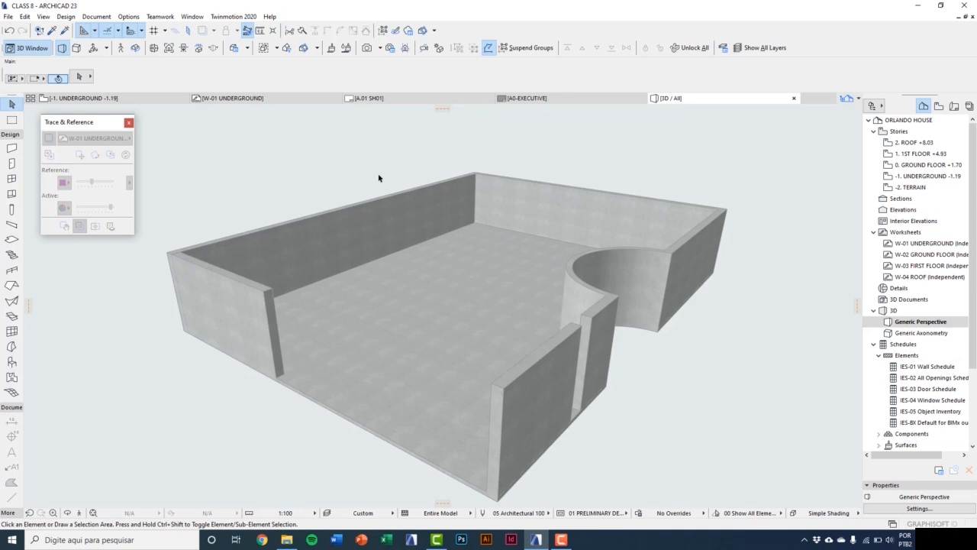
pyautogui.press('F2')
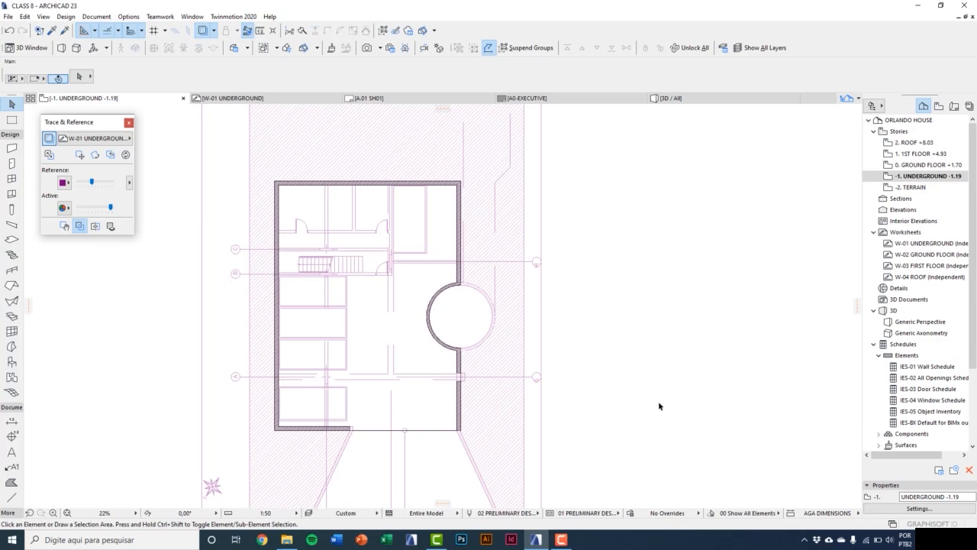
# Select all the perimeter walls, including the curved one and both wall pieces below it, and override their cut fill pens with Both.
pyautogui.scroll(2, 395, 330)
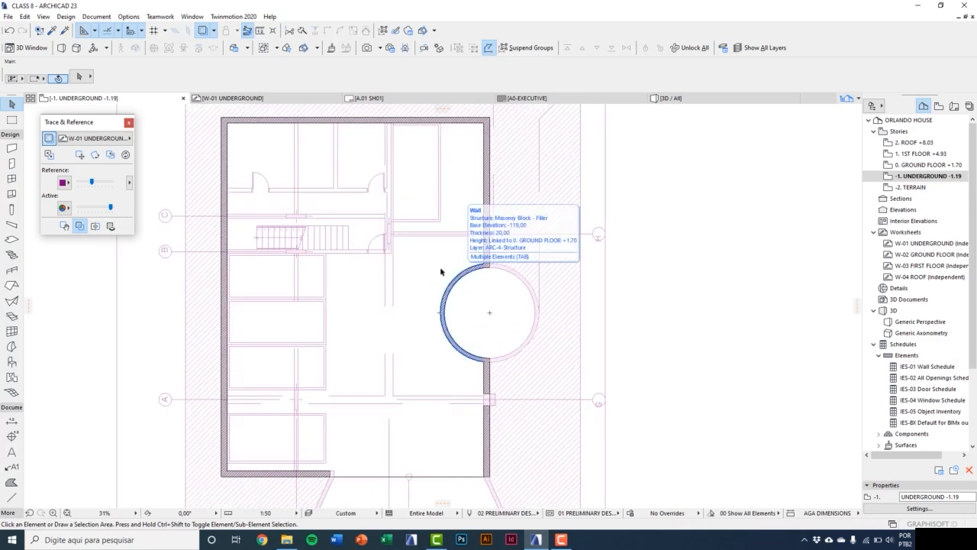
pyautogui.click(248, 472)
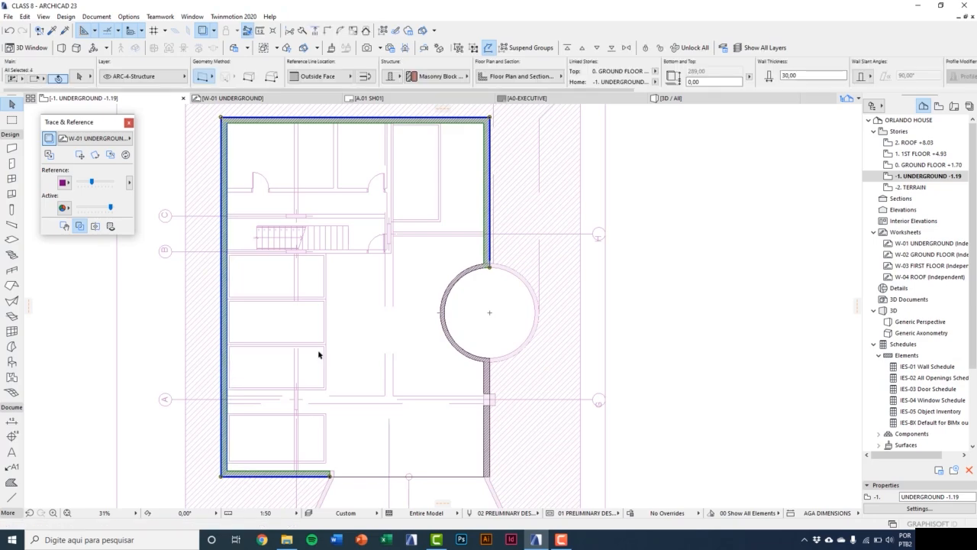
pyautogui.keyDown('shift'); pyautogui.click(476, 270); pyautogui.keyUp('shift')
pyautogui.keyDown('shift'); pyautogui.click(486, 378); pyautogui.keyUp('shift')
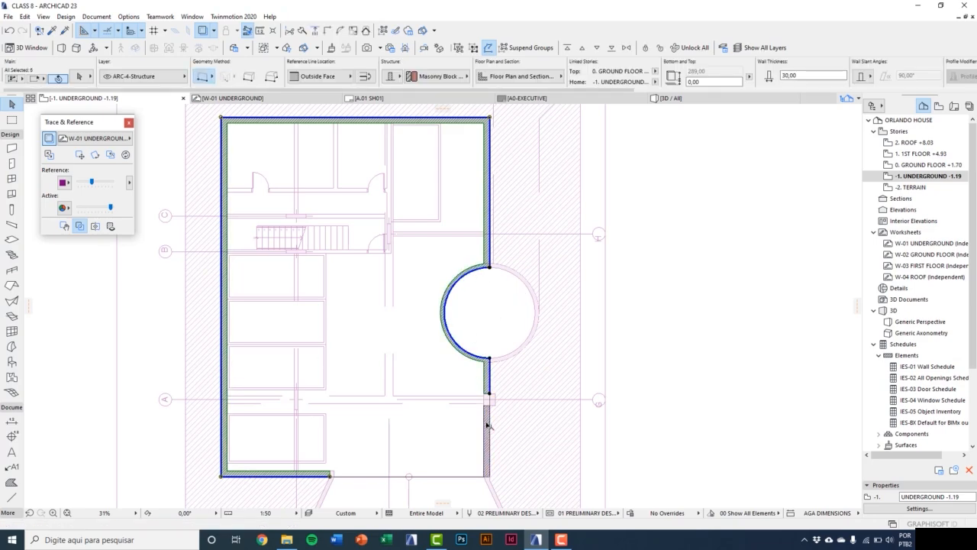
pyautogui.keyDown('shift'); pyautogui.click(489, 425); pyautogui.keyUp('shift')
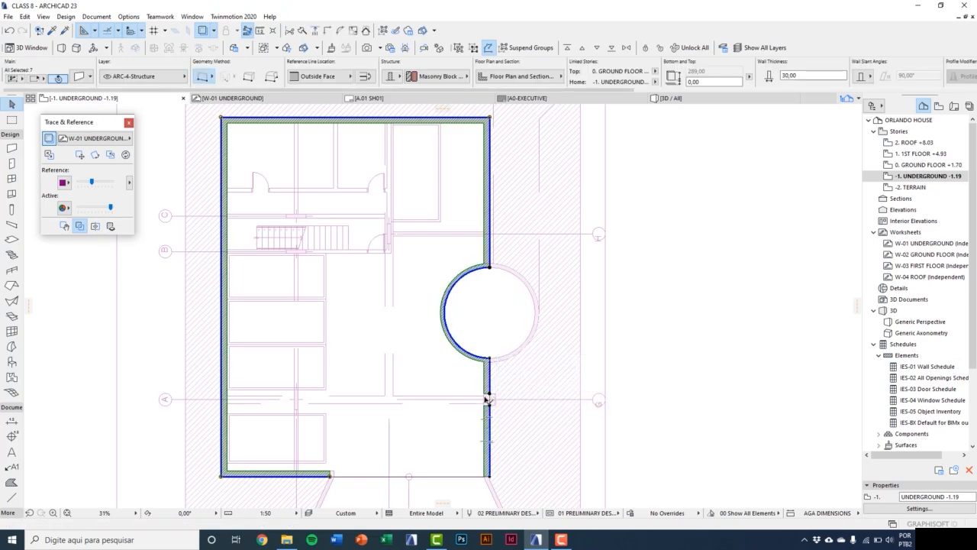
pyautogui.click(510, 78)
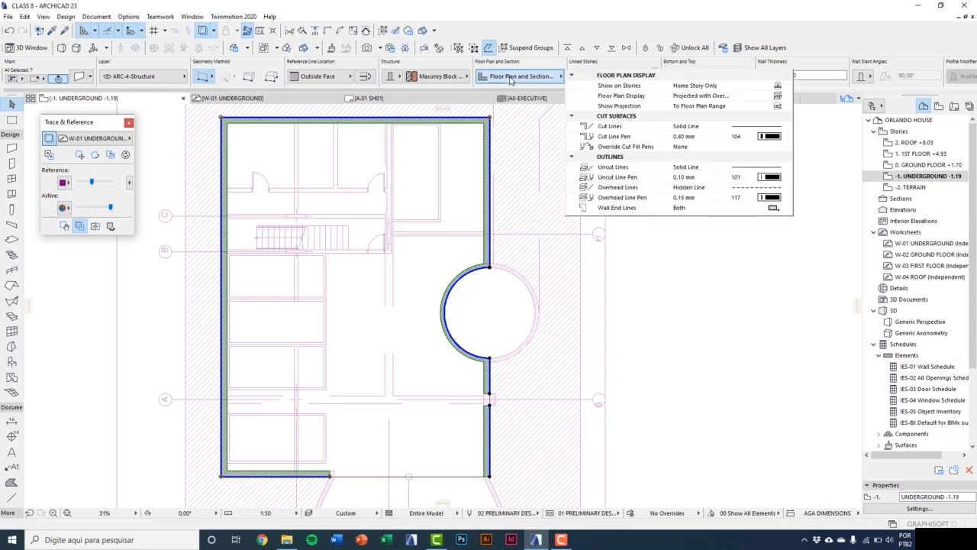
pyautogui.click(655, 150)
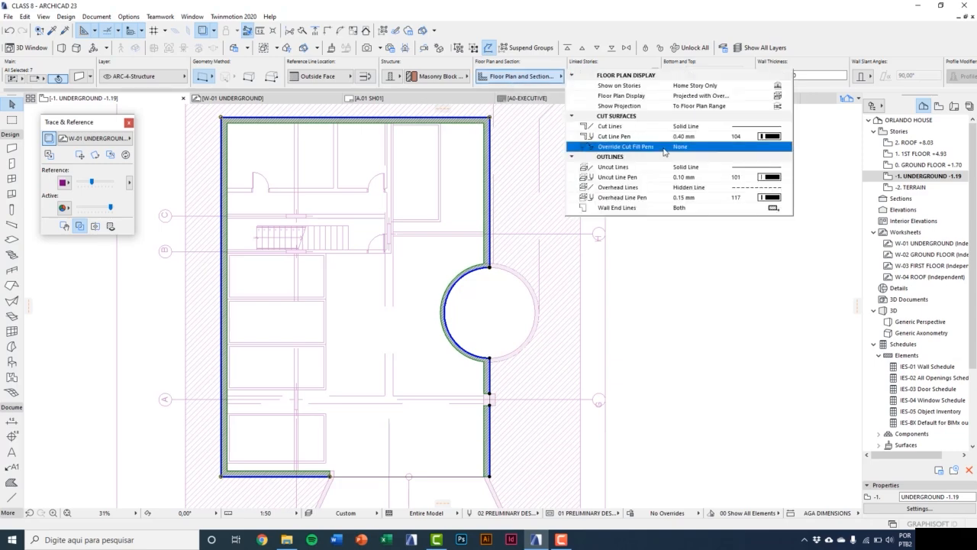
pyautogui.click(786, 148)
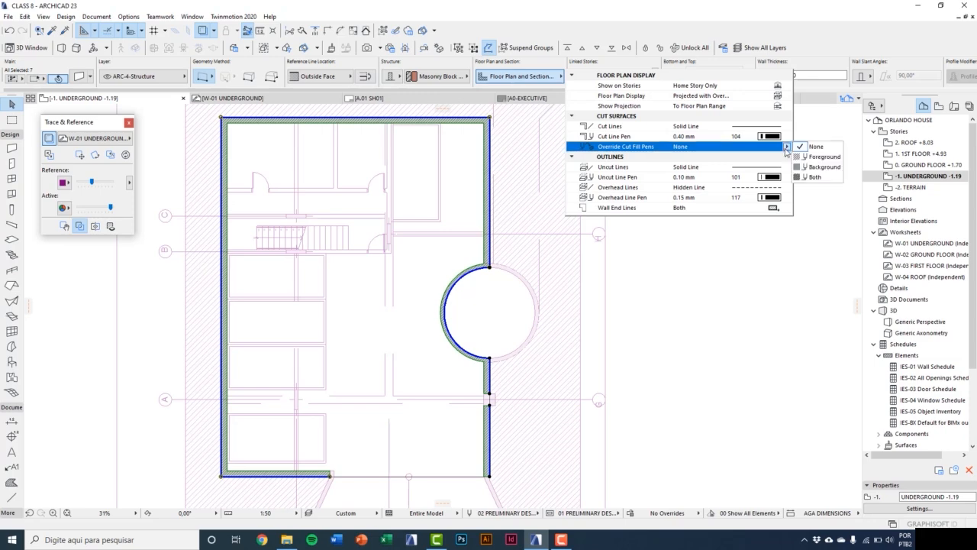
pyautogui.click(817, 175)
# Set both the cut fill foreground pen and the cut fill background pen of the selected walls to pen 114.
pyautogui.click(787, 157)
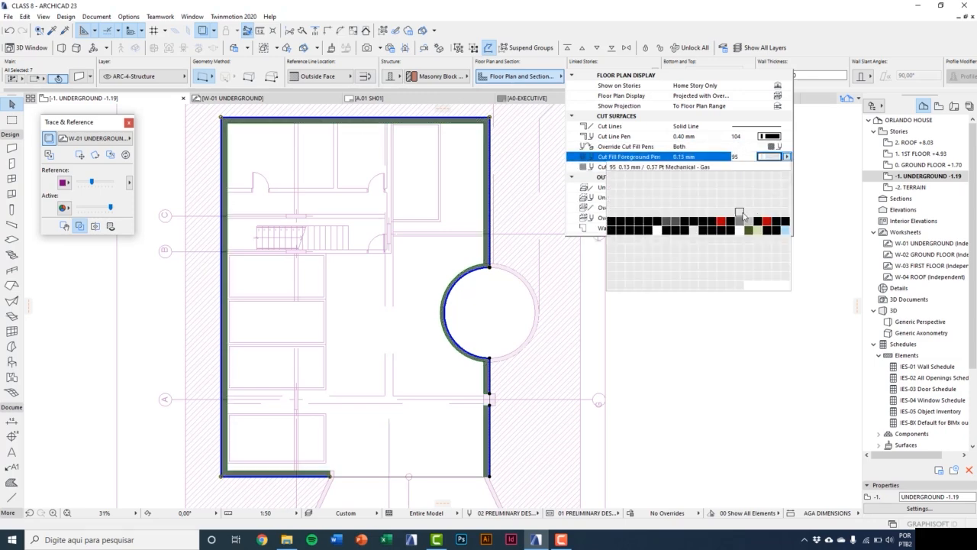
pyautogui.click(731, 222)
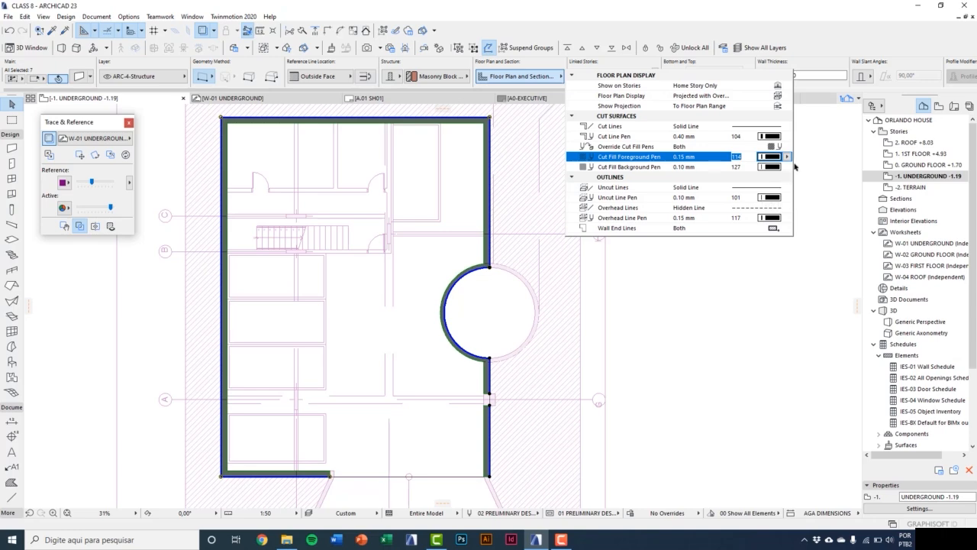
pyautogui.click(786, 166)
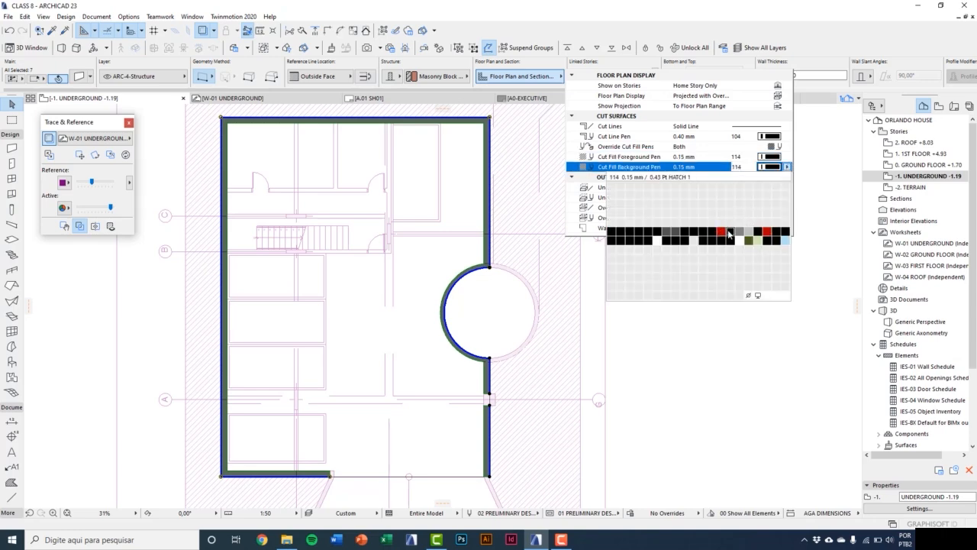
pyautogui.click(728, 231)
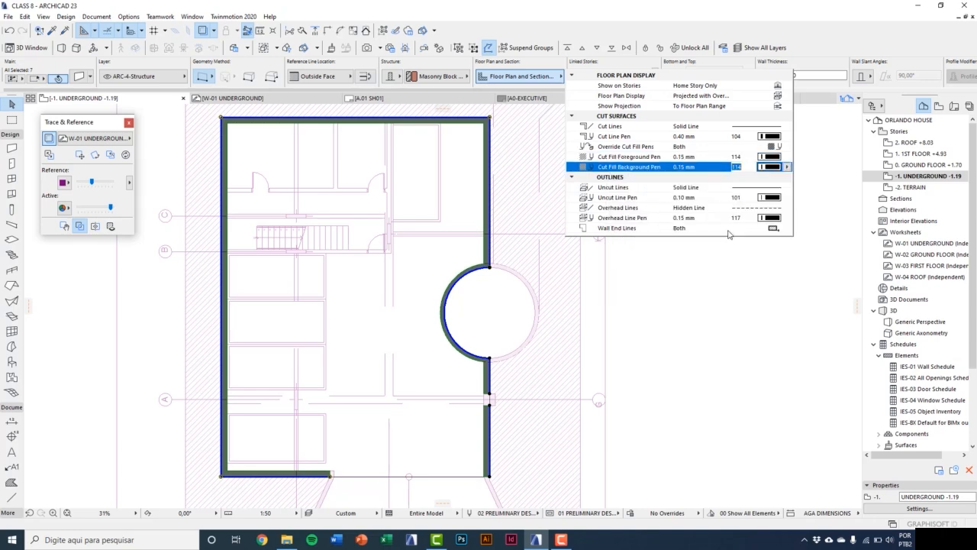
# Clear the wall selection and check the walls' cut fills at the curved junction with the trace reference hidden.
pyautogui.click(714, 280)
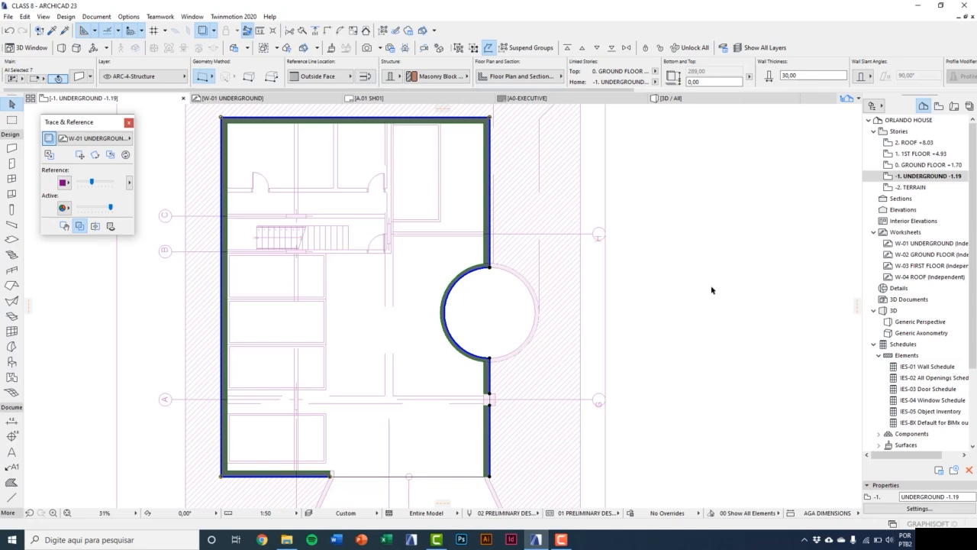
pyautogui.click(480, 163)
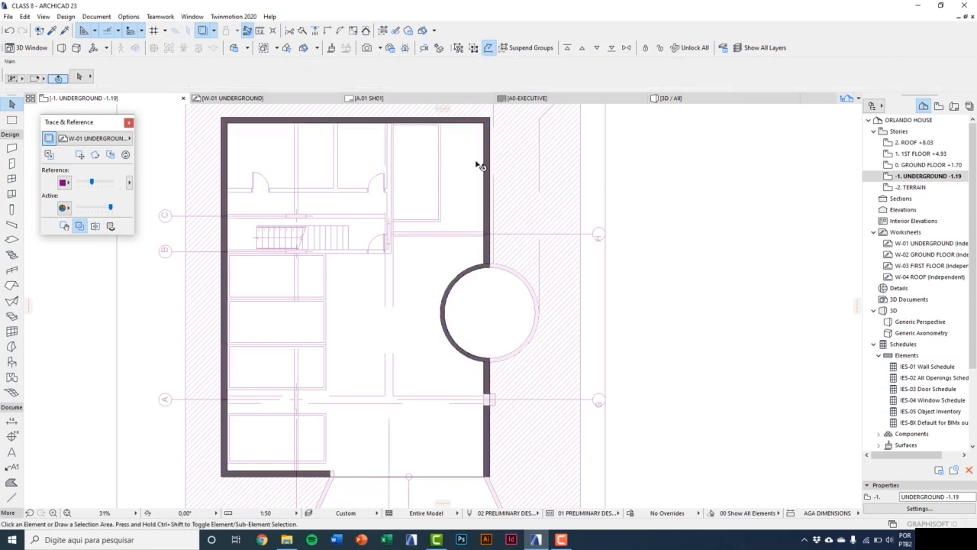
pyautogui.click(48, 138)
pyautogui.scroll(6, 493, 305)
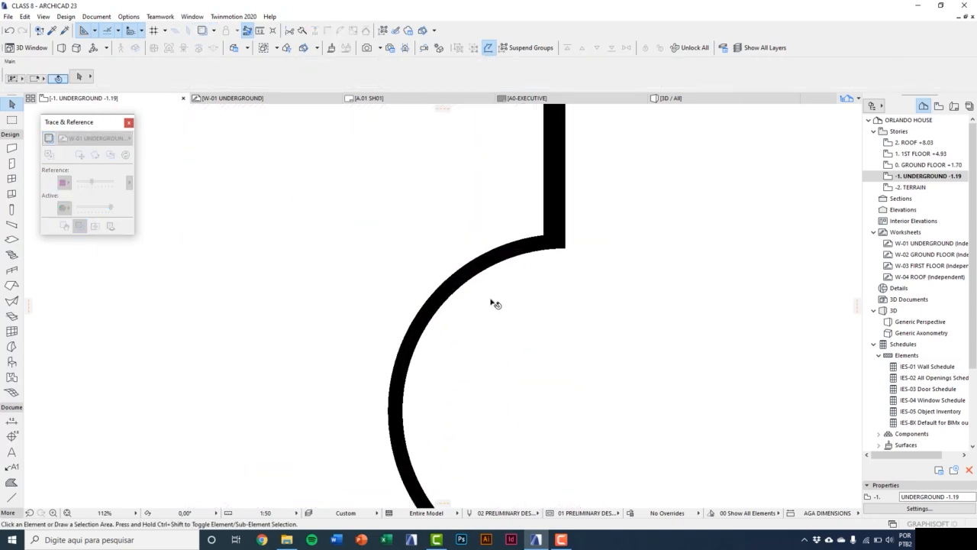
pyautogui.scroll(-6, 450, 251)
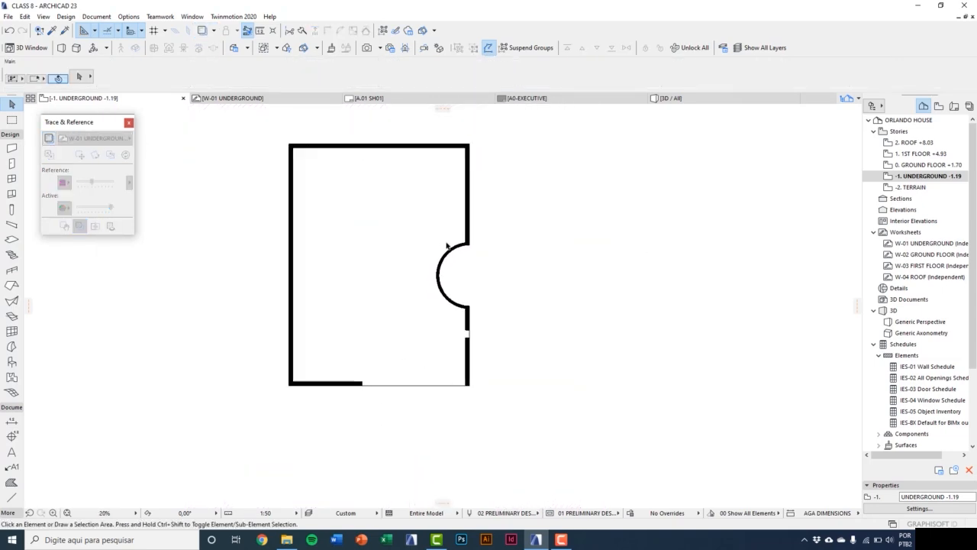
pyautogui.click(49, 139)
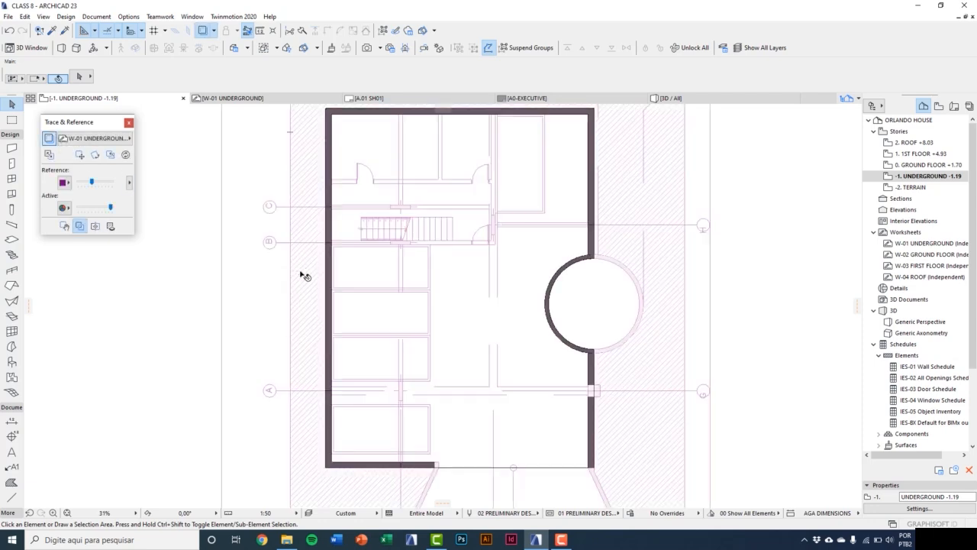
# Select the underground floor slab and override its cut fill pens with Both.
pyautogui.click(452, 295)
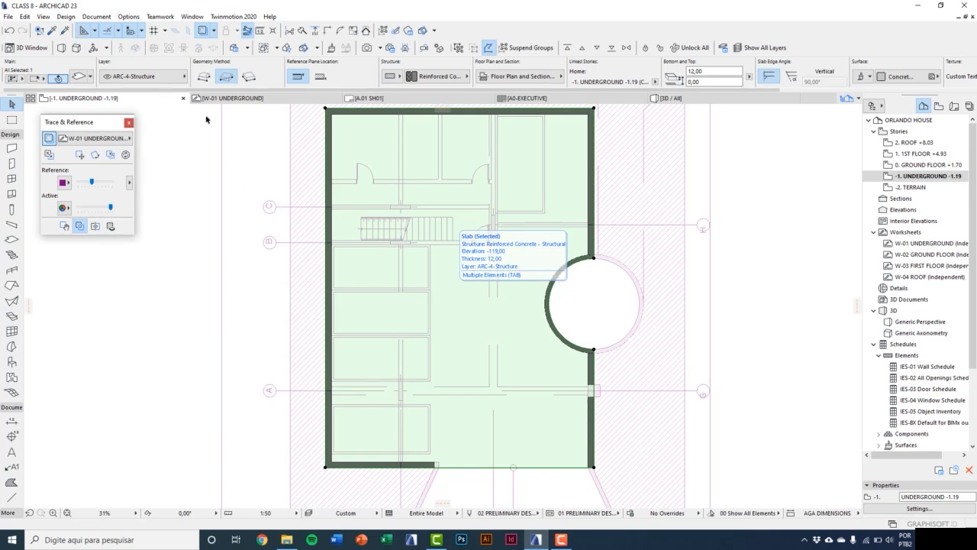
pyautogui.click(549, 76)
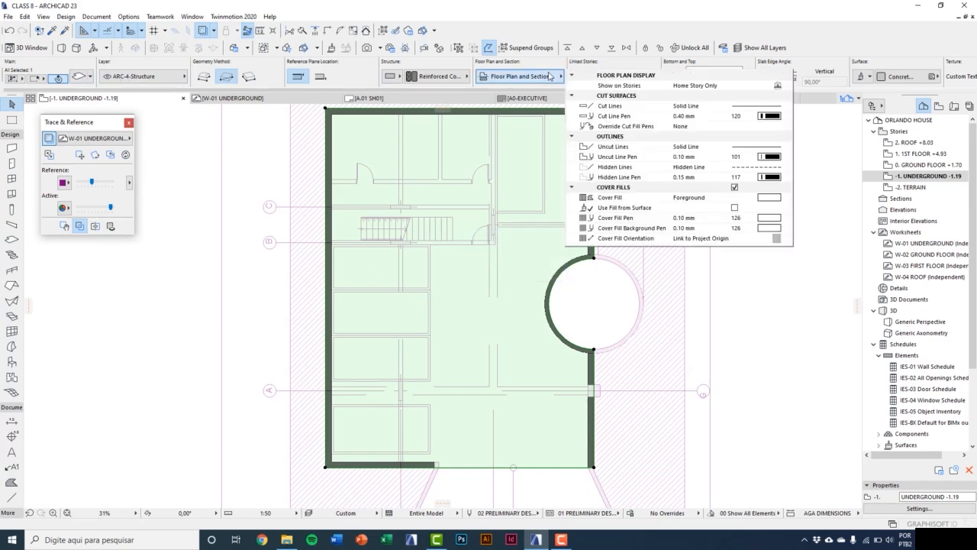
pyautogui.click(710, 130)
pyautogui.click(787, 126)
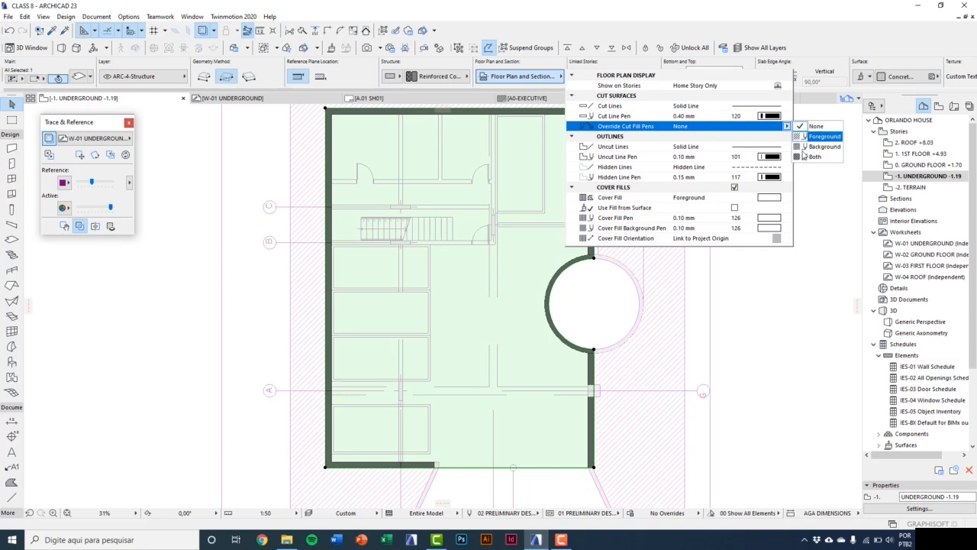
pyautogui.click(817, 158)
# Set the slab's cut fill foreground and background pens to pen 114 and clear the selection.
pyautogui.click(786, 138)
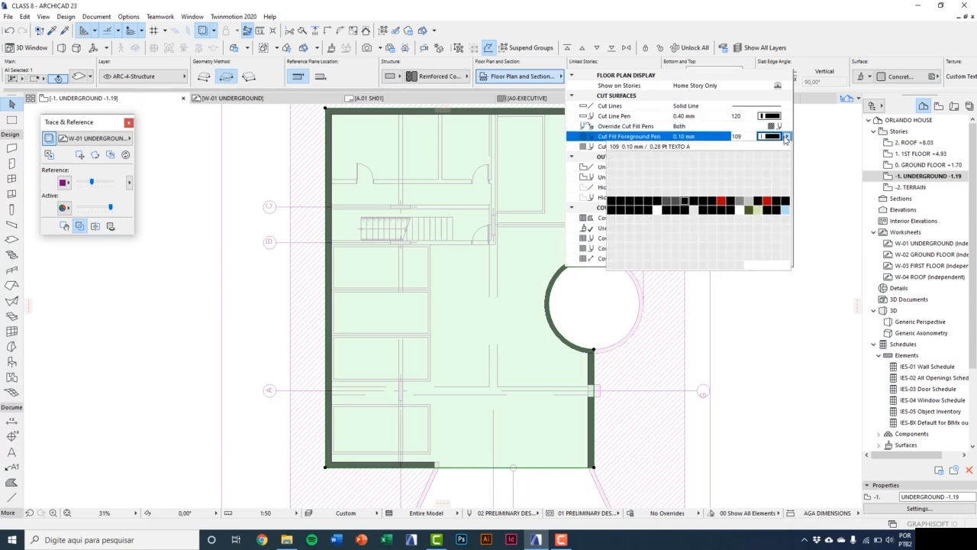
pyautogui.click(784, 162)
pyautogui.click(786, 146)
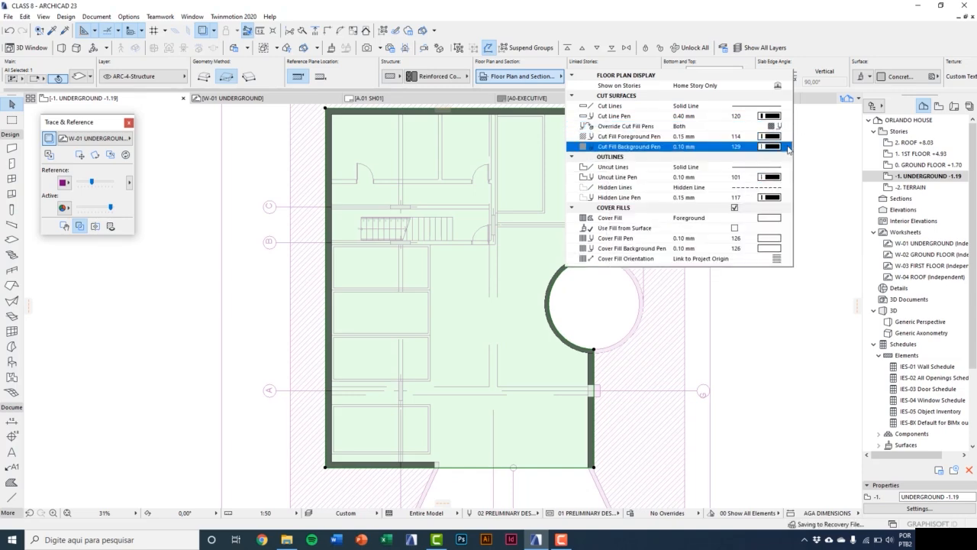
pyautogui.click(731, 217)
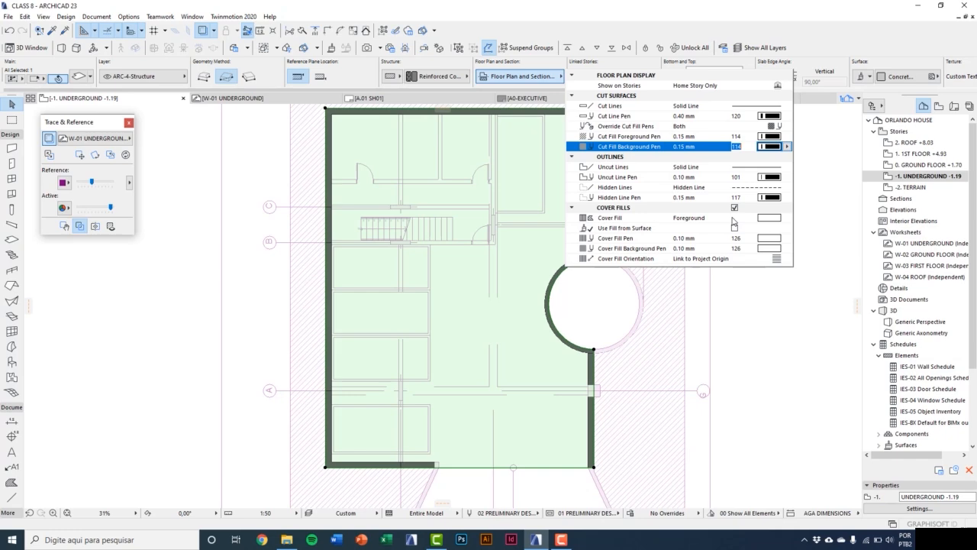
pyautogui.click(770, 326)
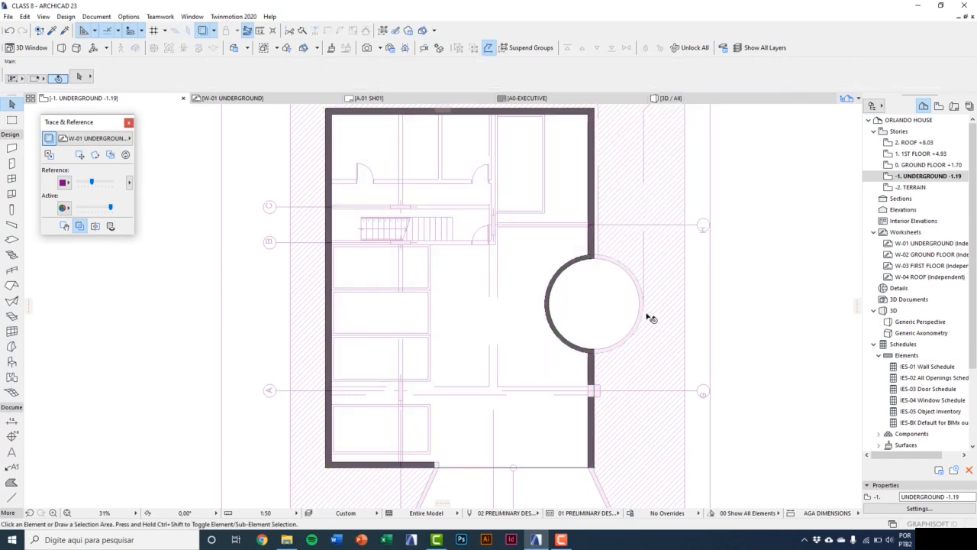
# Try to extend the curved wall's arc around the rest of the traced circle to close the ring.
pyautogui.scroll(5, 614, 315)
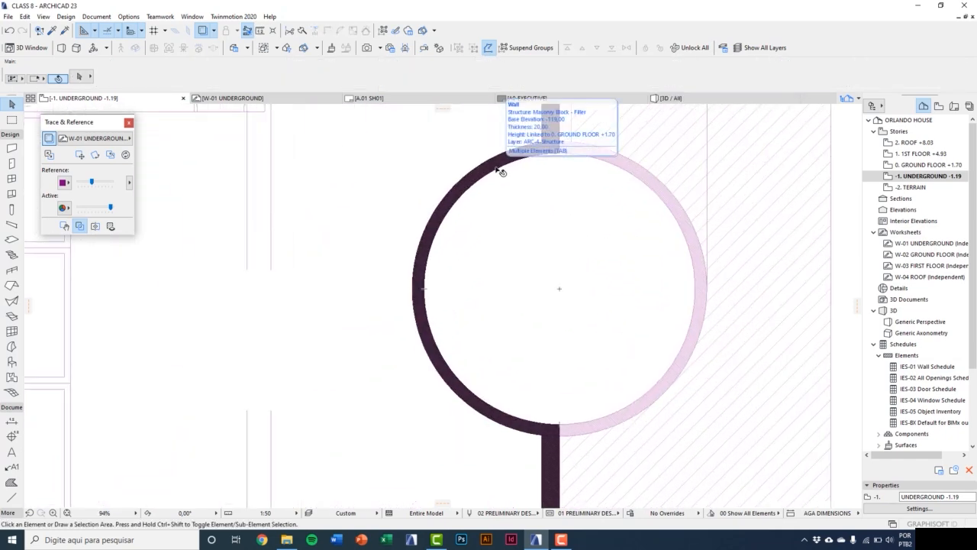
pyautogui.click(499, 170)
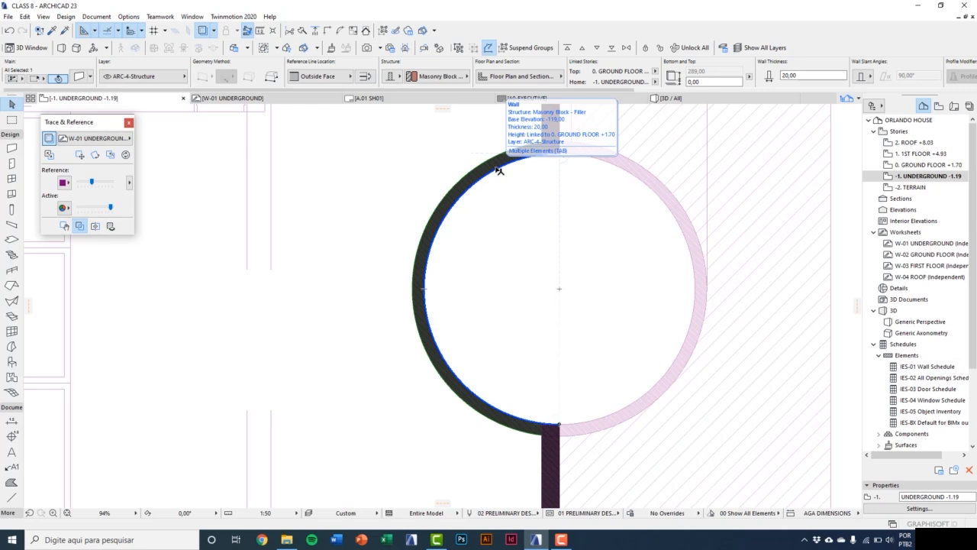
pyautogui.click(561, 425)
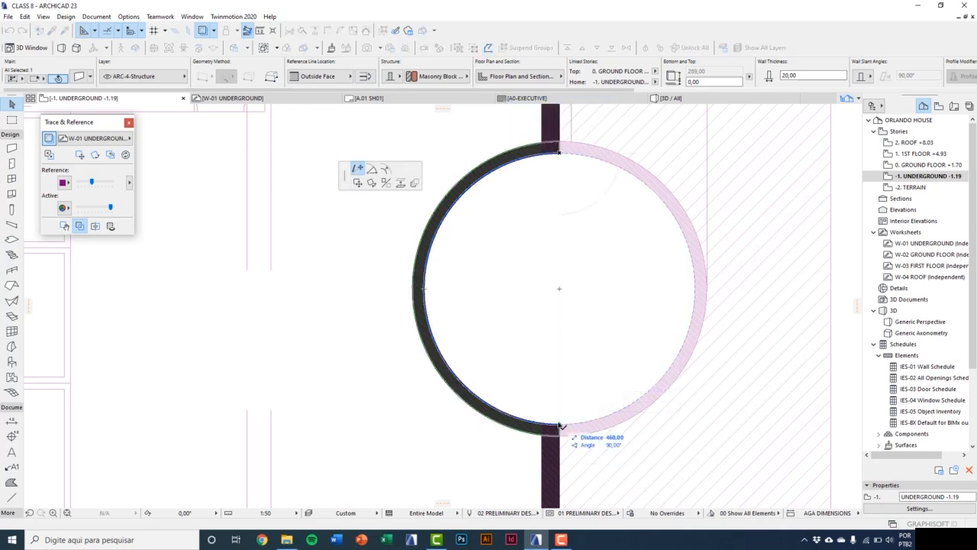
pyautogui.click(371, 171)
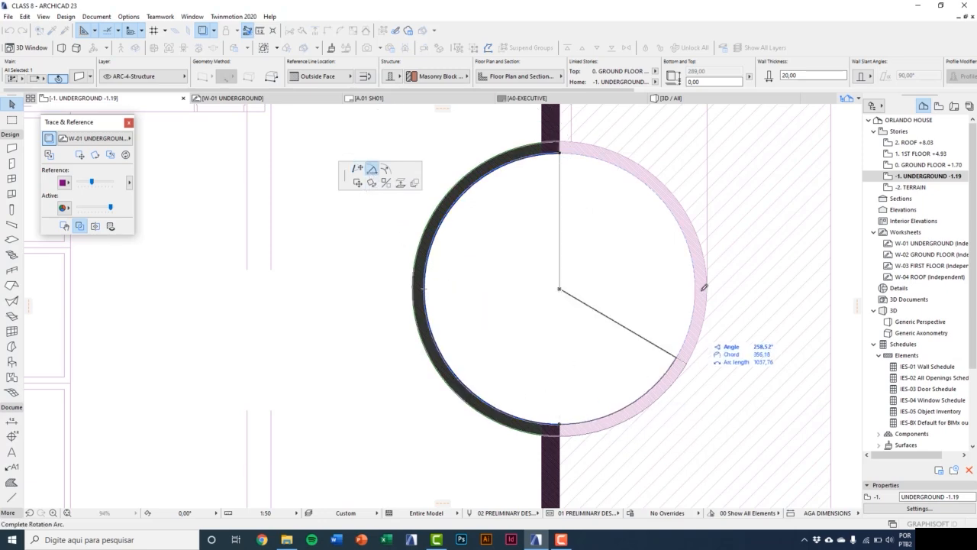
pyautogui.click(563, 152)
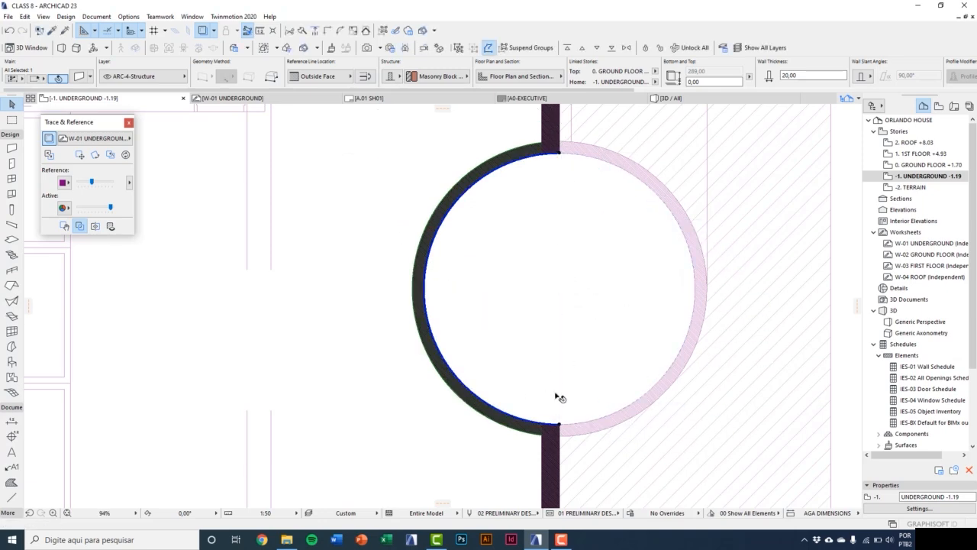
pyautogui.click(561, 426)
pyautogui.click(621, 362)
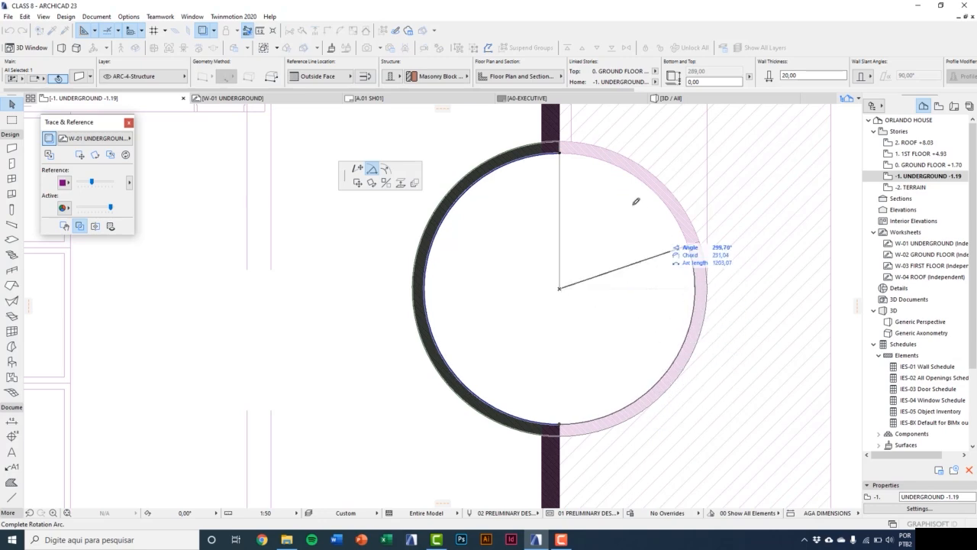
pyautogui.click(570, 160)
pyautogui.click(570, 154)
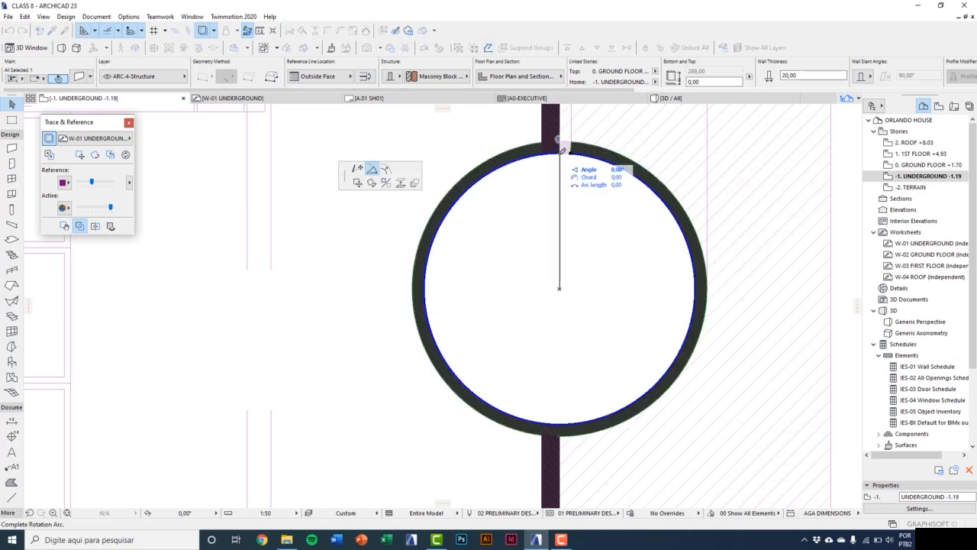
pyautogui.click(560, 152)
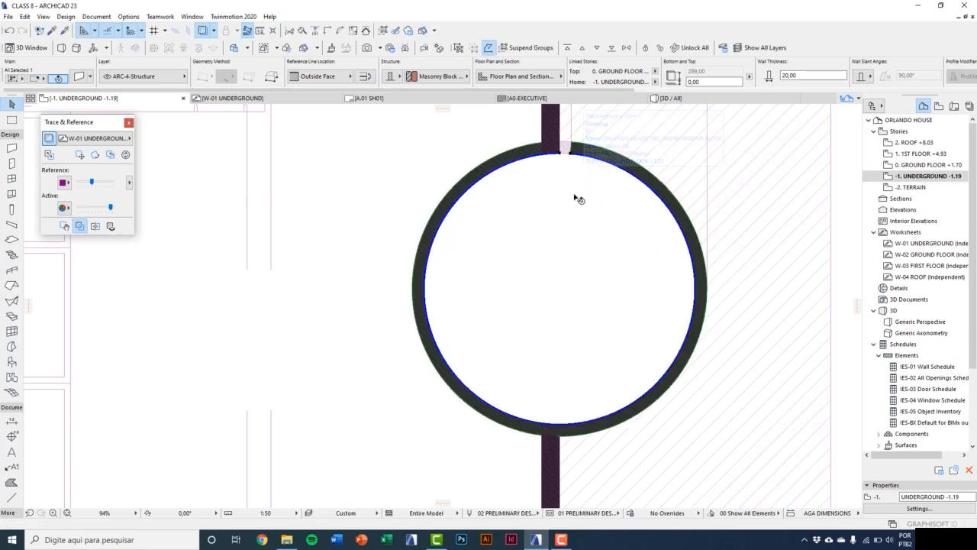
pyautogui.press('Escape')
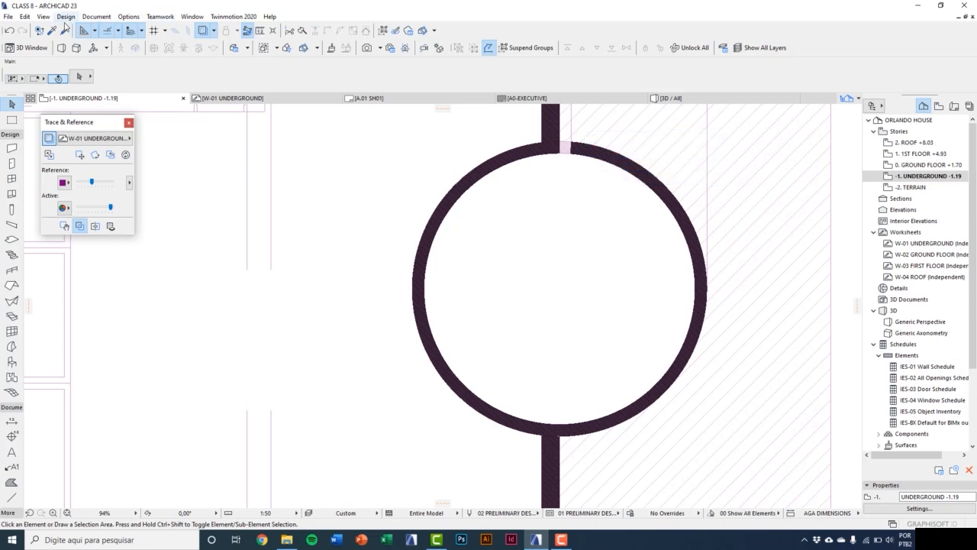
# Pick up the curved wall's parameters as the wall defaults and delete that wall.
pyautogui.click(52, 29)
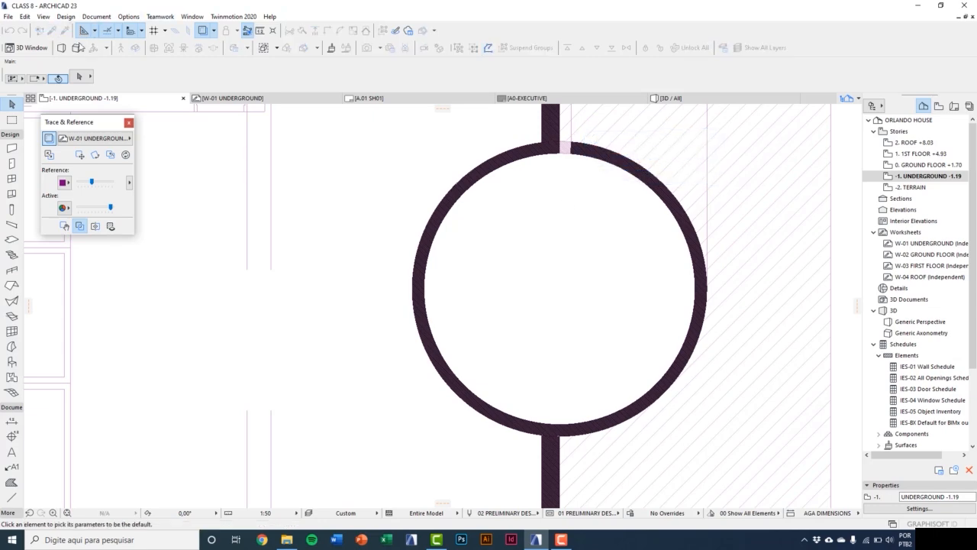
pyautogui.click(580, 145)
pyautogui.click(504, 162)
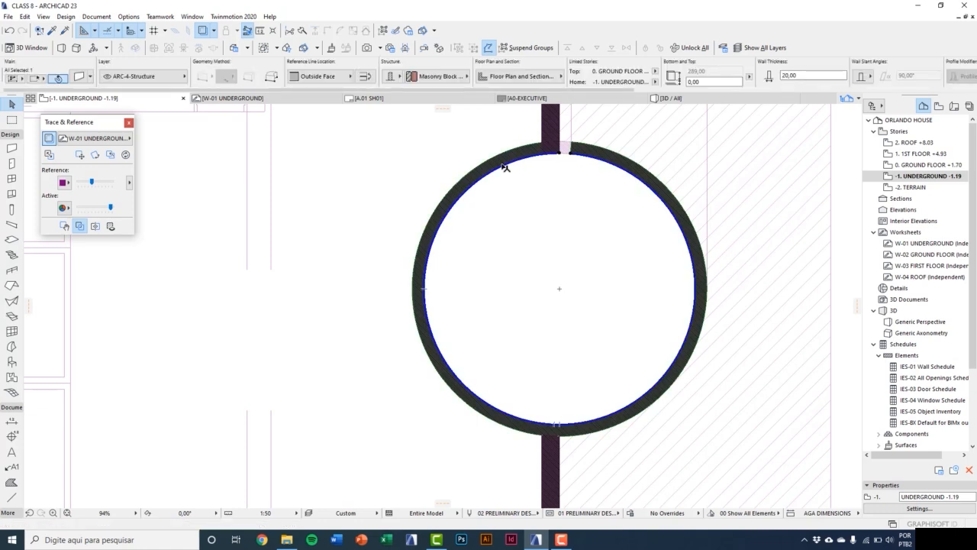
pyautogui.press('Delete')
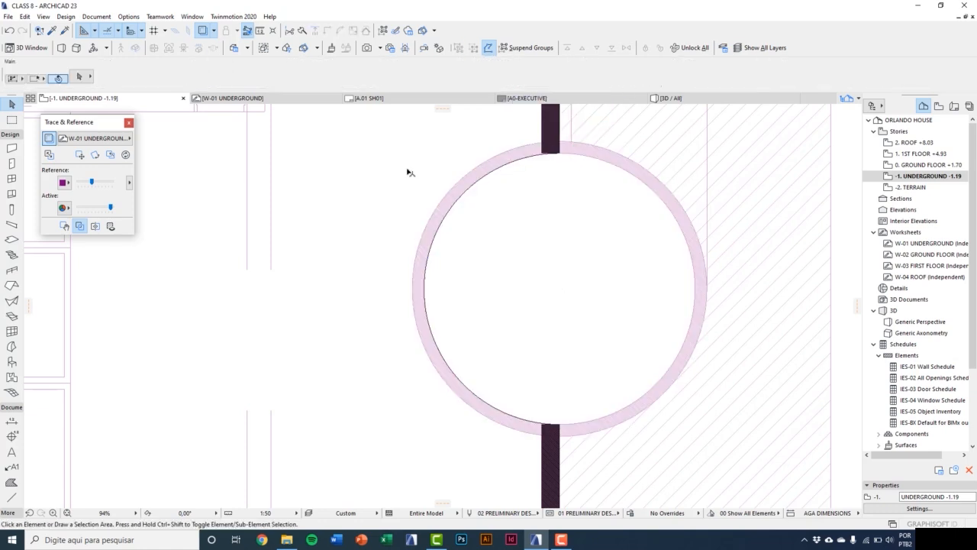
# Draw a full-circle wall from the traced circle's centre out to its inner edge, using the centerpoint and radius method.
pyautogui.click(11, 148)
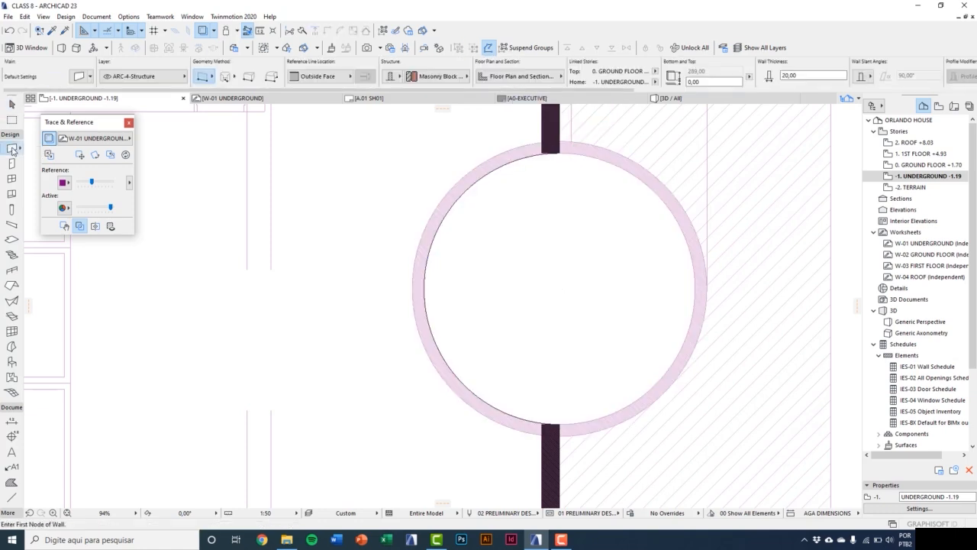
pyautogui.click(228, 77)
pyautogui.click(237, 67)
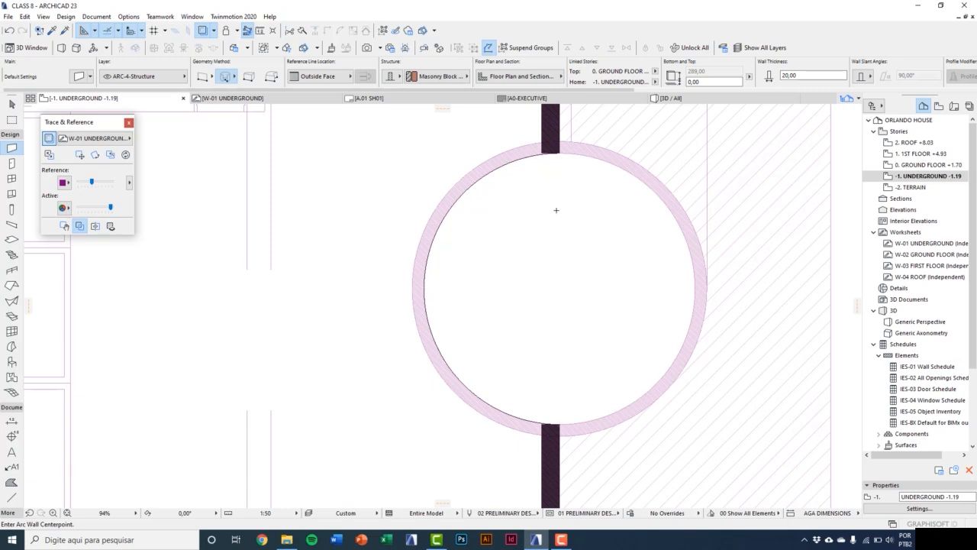
pyautogui.click(560, 288)
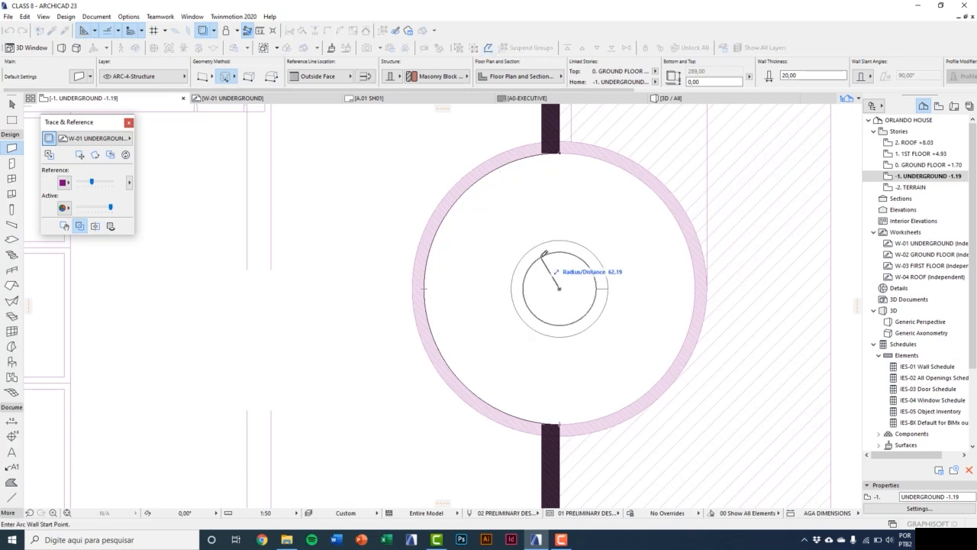
pyautogui.click(467, 187)
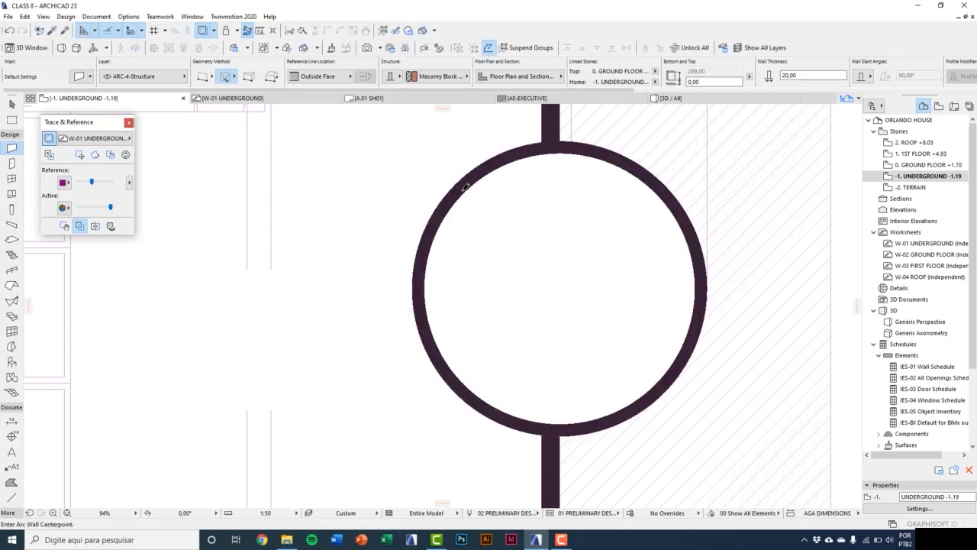
pyautogui.scroll(-4, 476, 220)
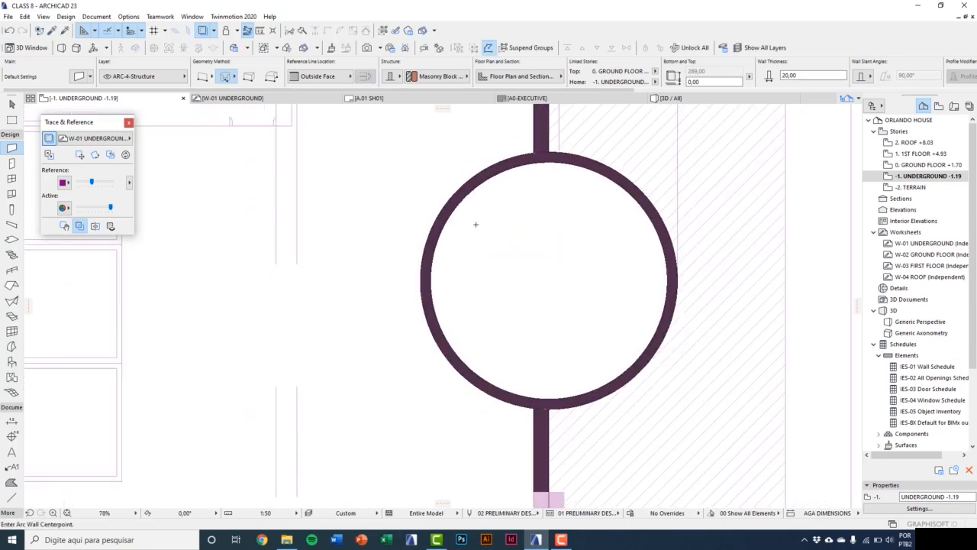
pyautogui.scroll(1, 482, 200)
pyautogui.click(483, 200)
pyautogui.press('Escape')
pyautogui.scroll(-4, 508, 257)
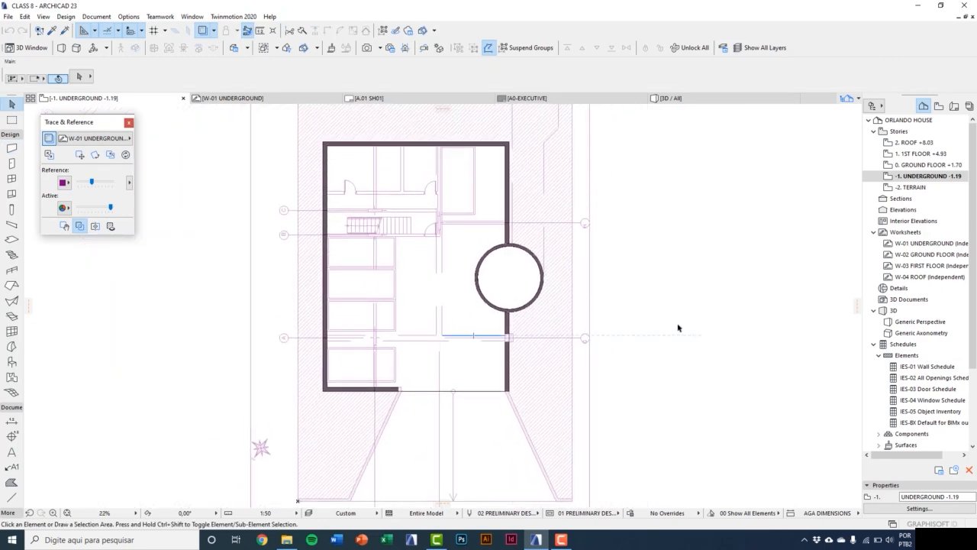
# Open the column defaults, unlink the two core dimensions and set the cross-section to 20 by 100.
pyautogui.doubleClick(12, 210)
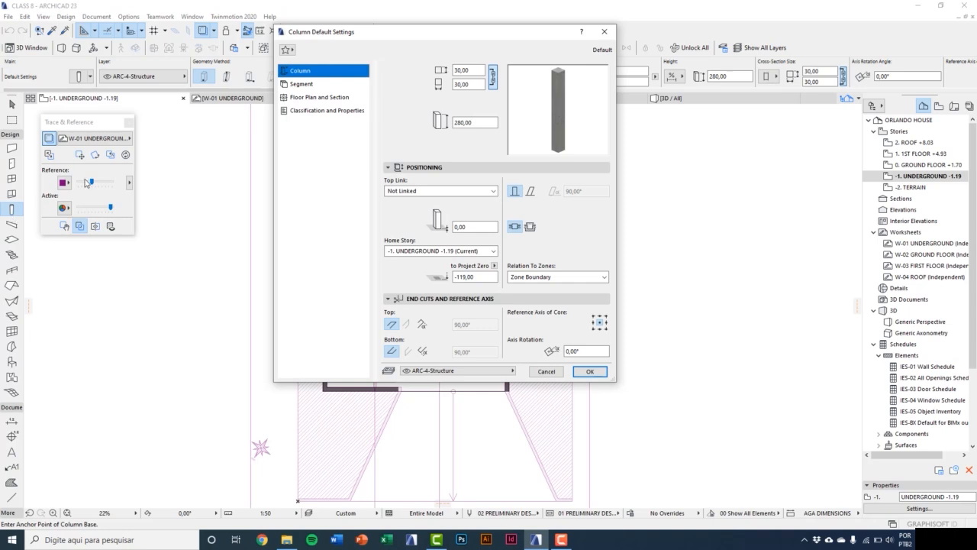
pyautogui.moveTo(306, 37); pyautogui.dragTo(271, 103)
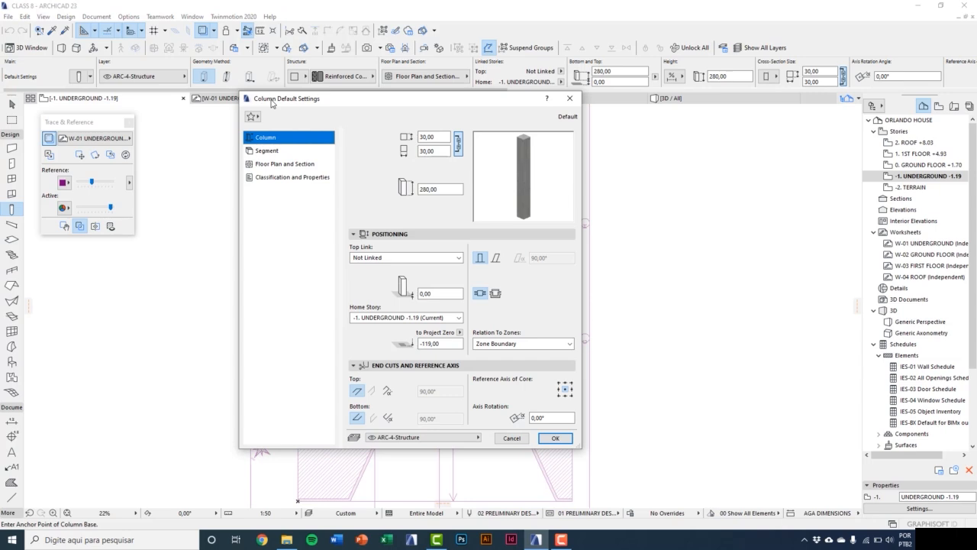
pyautogui.moveTo(271, 103); pyautogui.dragTo(274, 117)
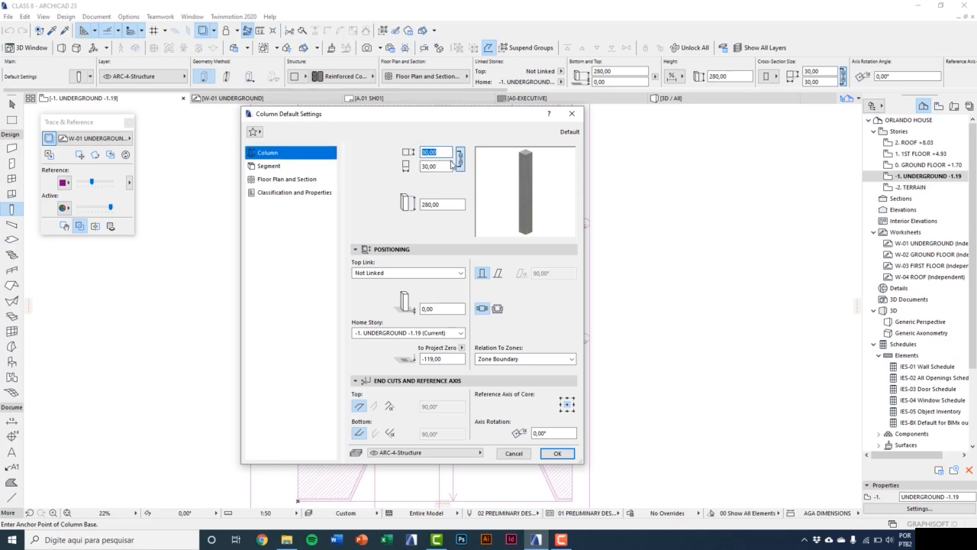
pyautogui.click(422, 152)
pyautogui.doubleClick(422, 152)
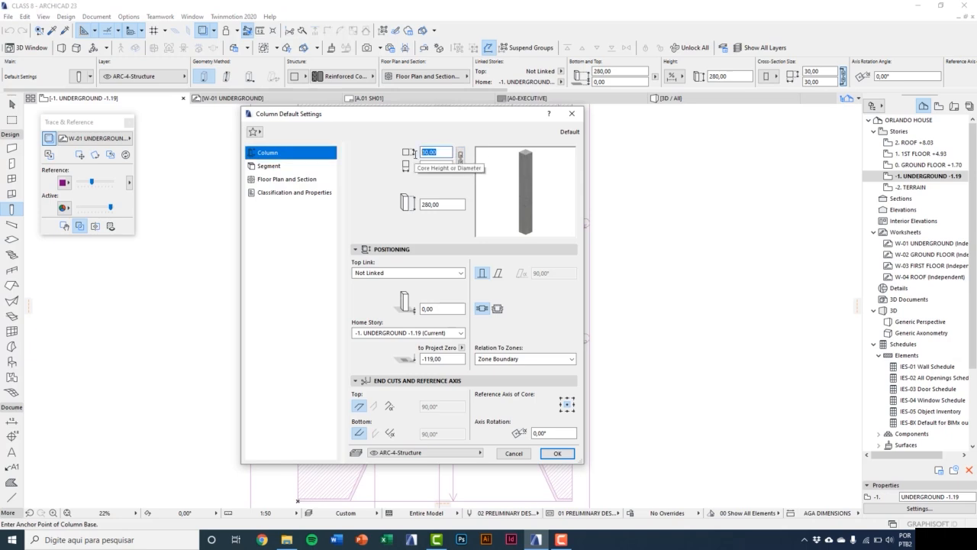
pyautogui.press('Tab')
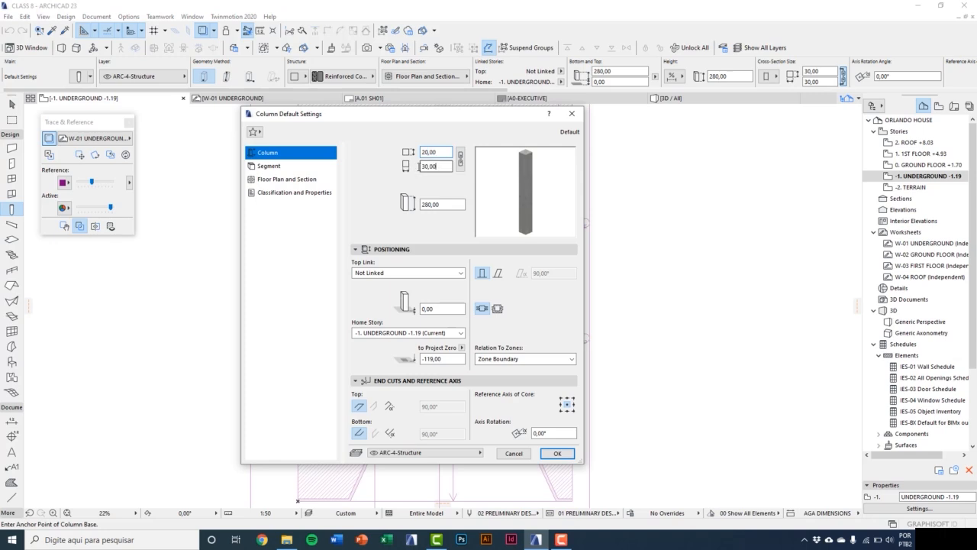
pyautogui.write('100')
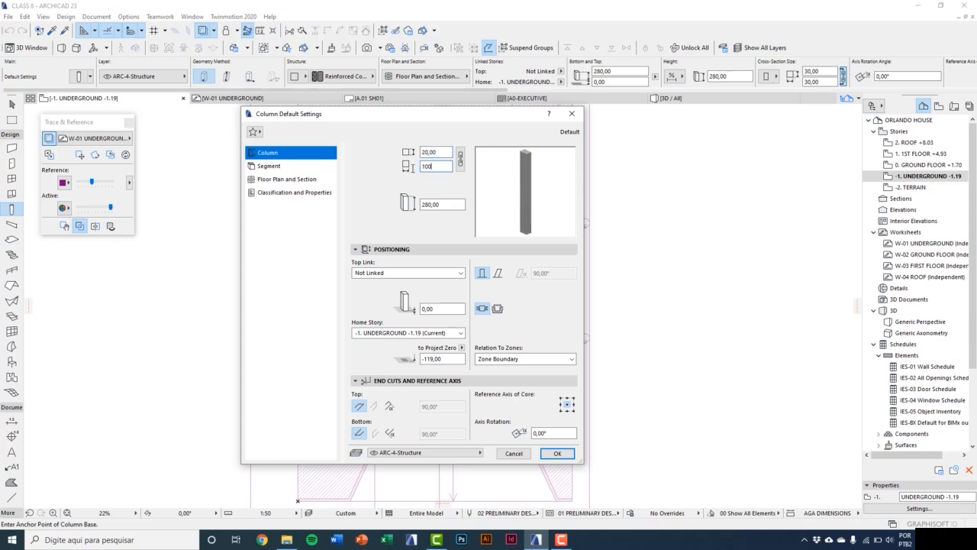
# Link the column's top to 0. GROUND FLOOR +1.70 with a 0 top offset, and set its zone relation to Subtract from Zones.
pyautogui.click(444, 206)
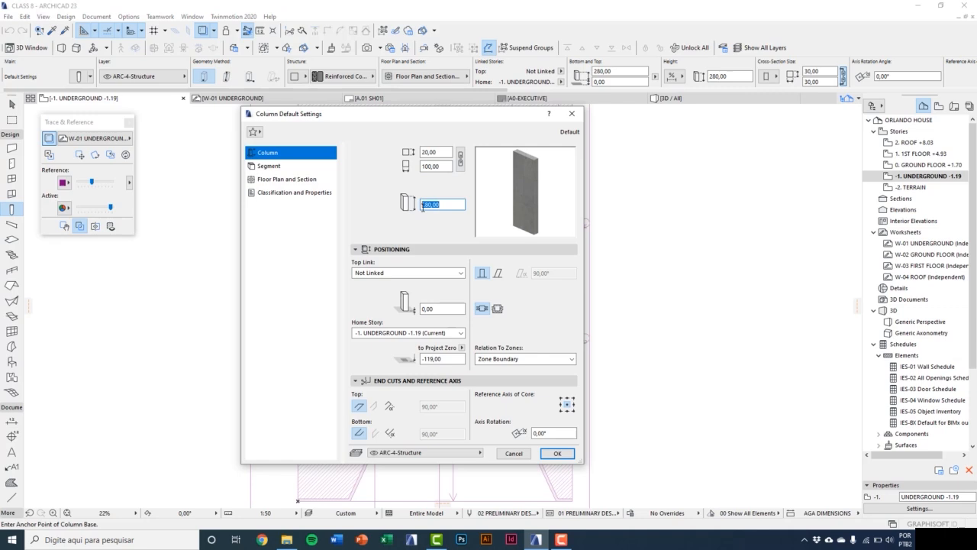
pyautogui.click(417, 273)
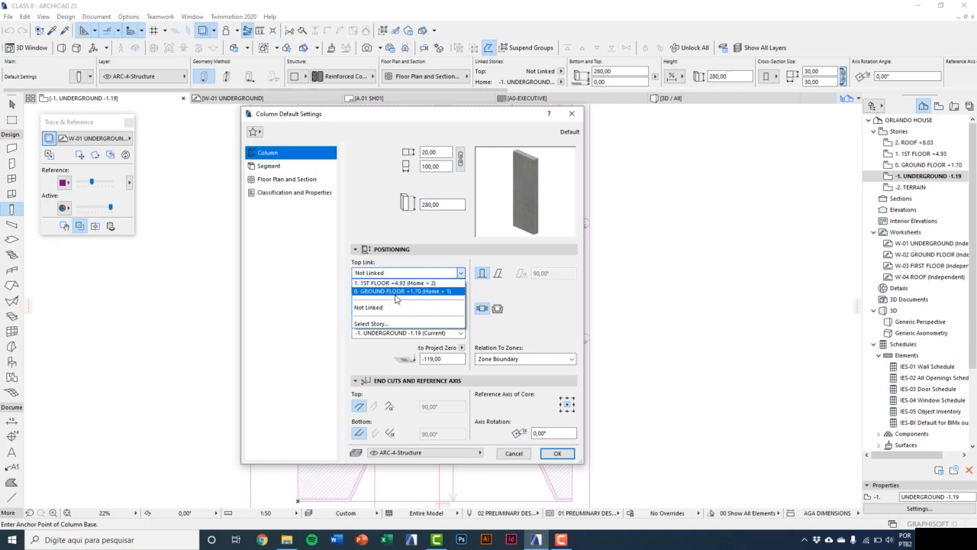
pyautogui.click(395, 295)
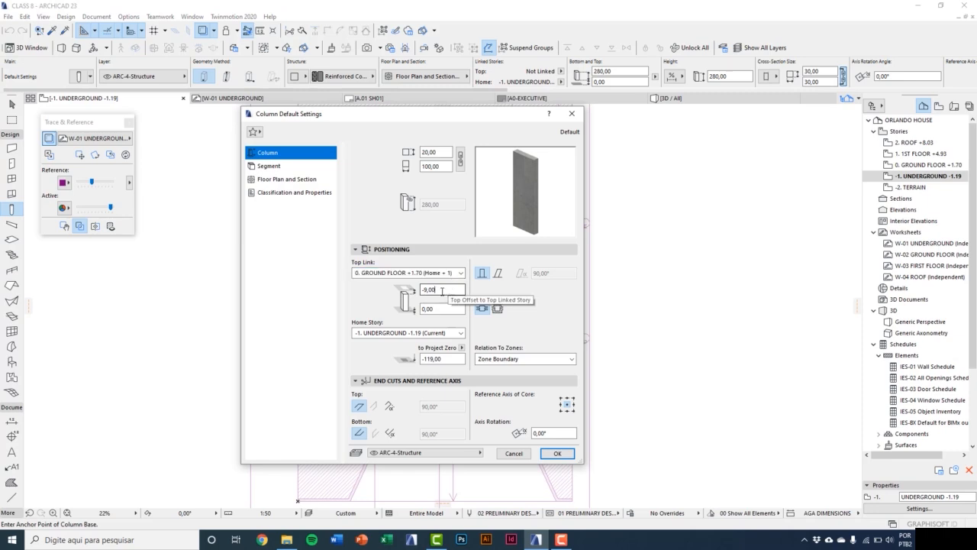
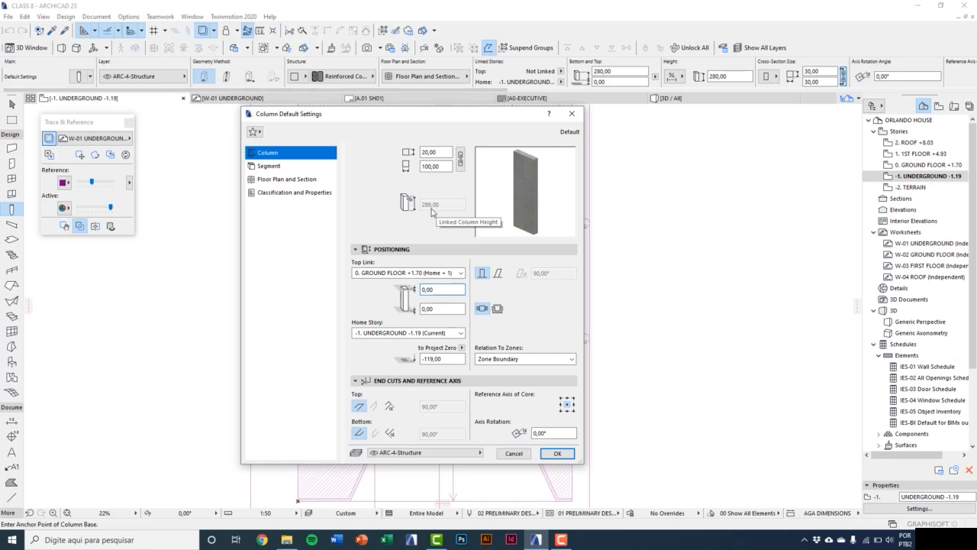
pyautogui.click(497, 273)
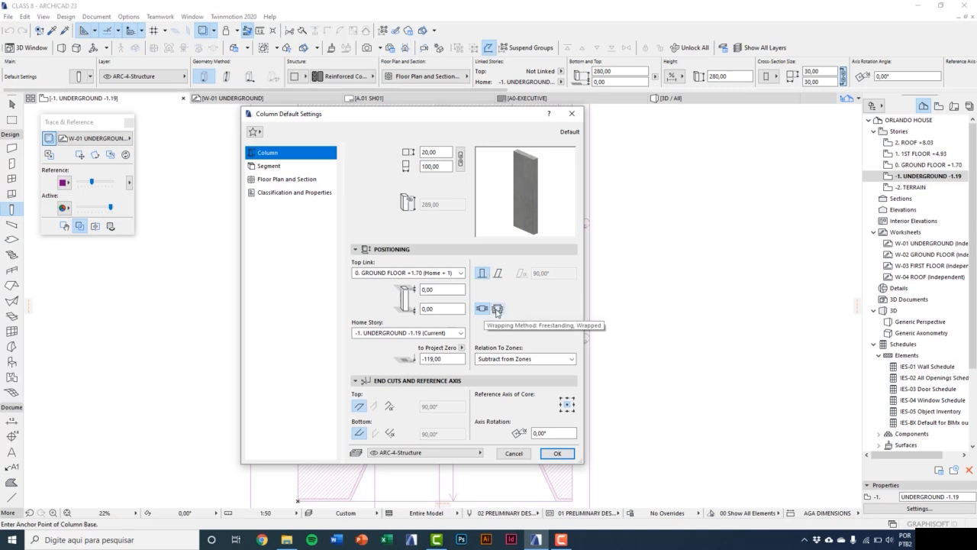
# Try the wrapped freestanding method for the column, return to the unwrapped one, and keep the centred axis and ARC-4-Structure layer.
pyautogui.click(497, 309)
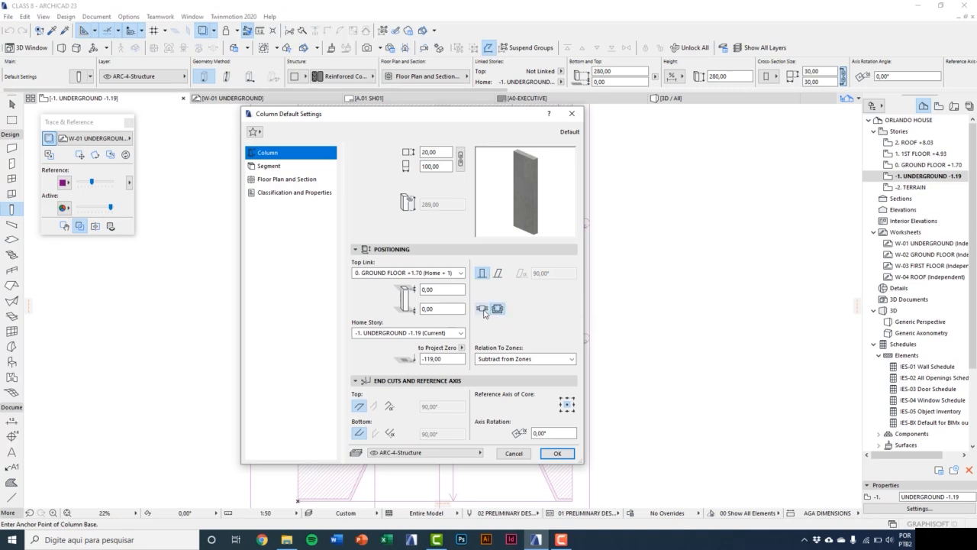
pyautogui.click(482, 309)
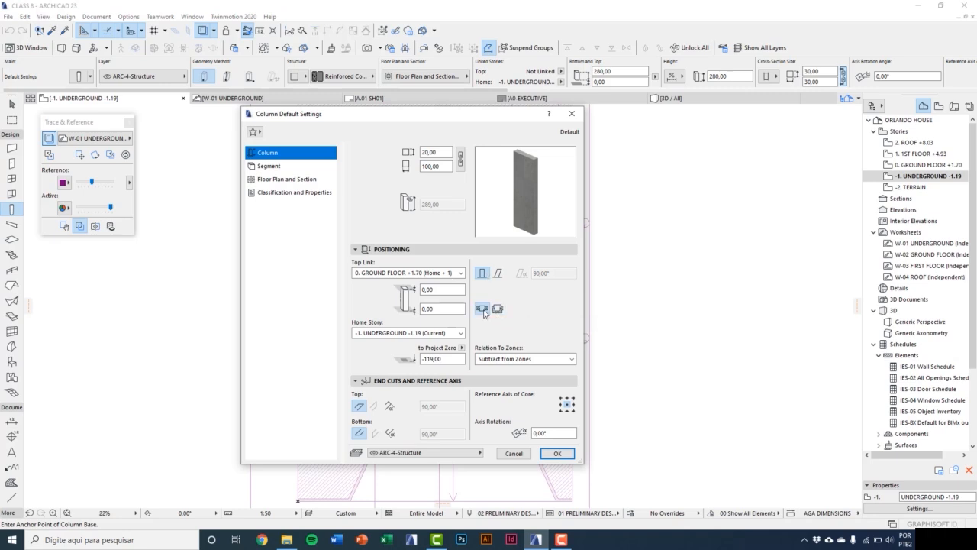
pyautogui.click(562, 397)
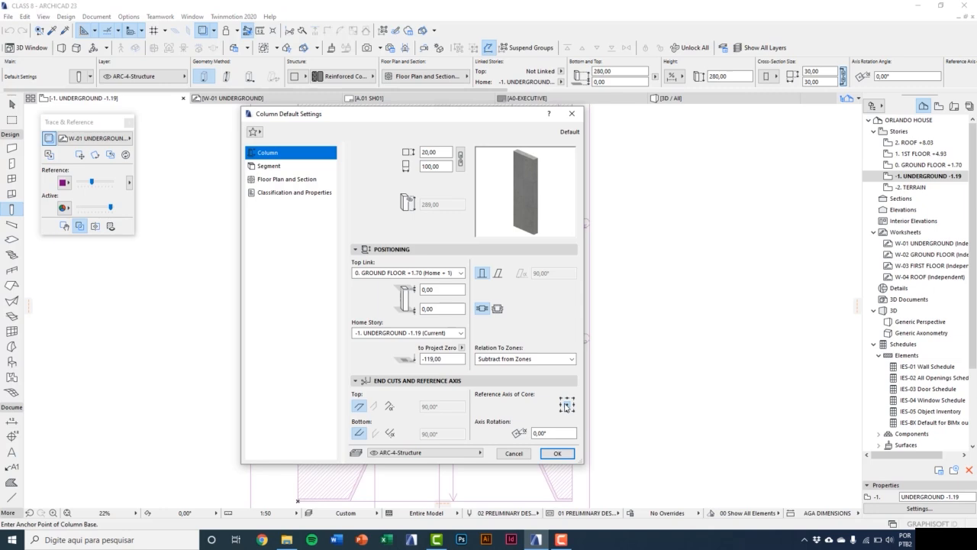
pyautogui.click(457, 454)
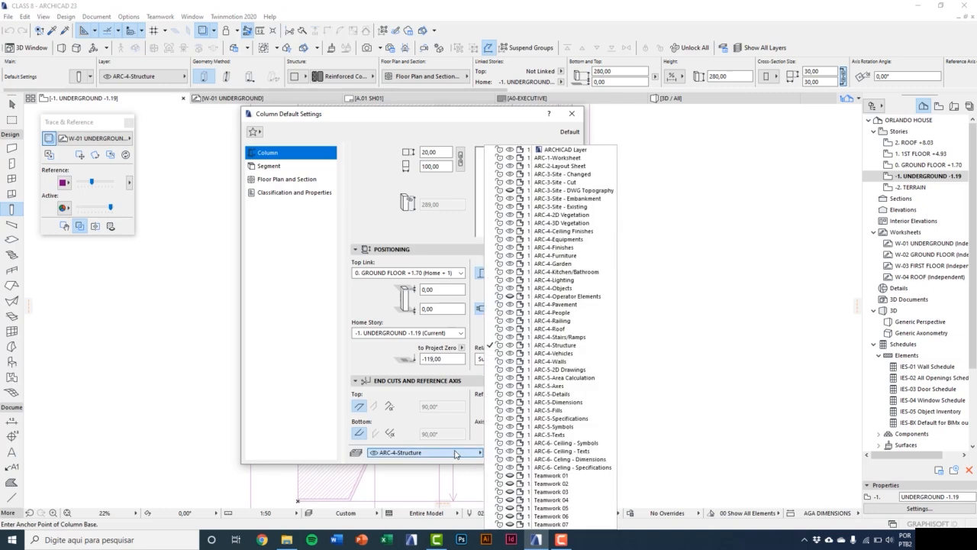
pyautogui.click(457, 453)
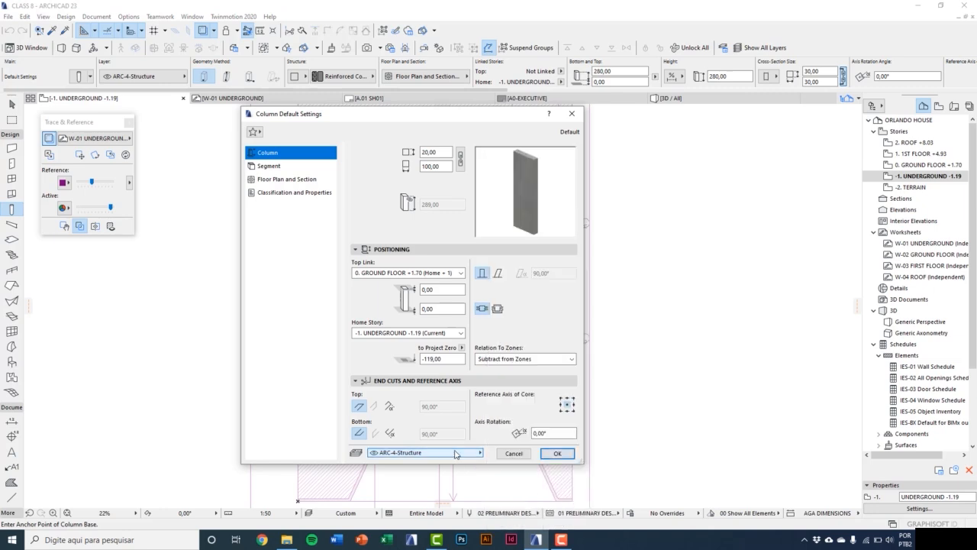
# Override both segment surfaces of the column, link them together and assign Concrete - Light 23.
pyautogui.click(269, 167)
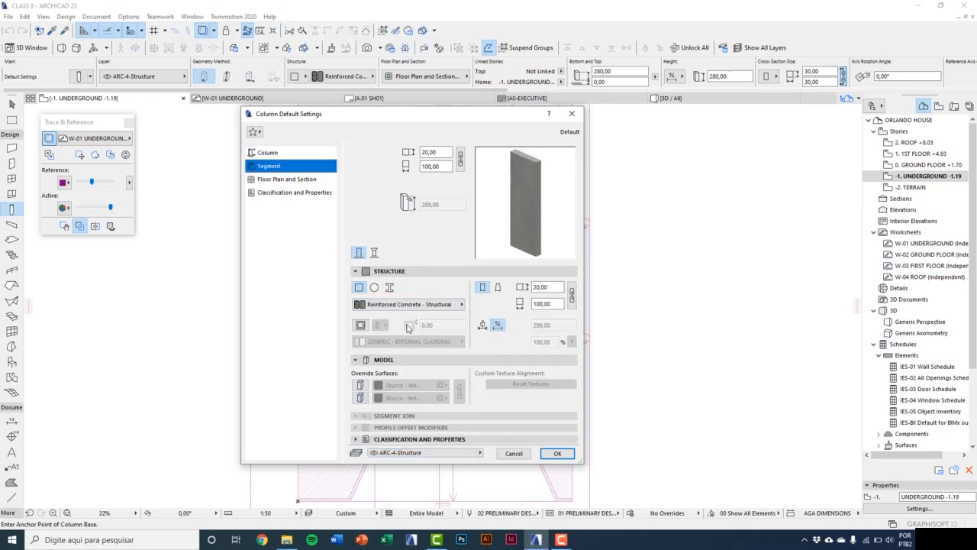
pyautogui.click(360, 385)
pyautogui.click(359, 398)
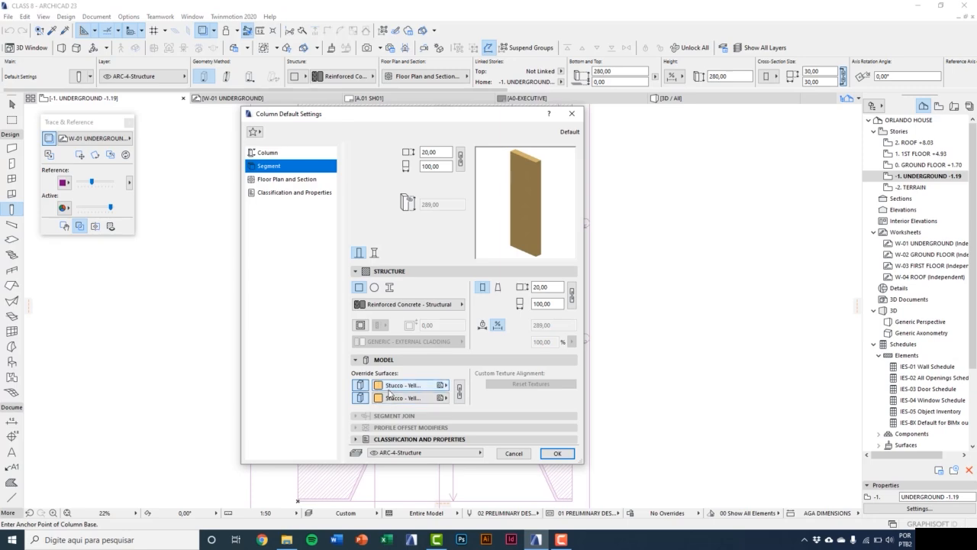
pyautogui.click(459, 390)
pyautogui.click(436, 392)
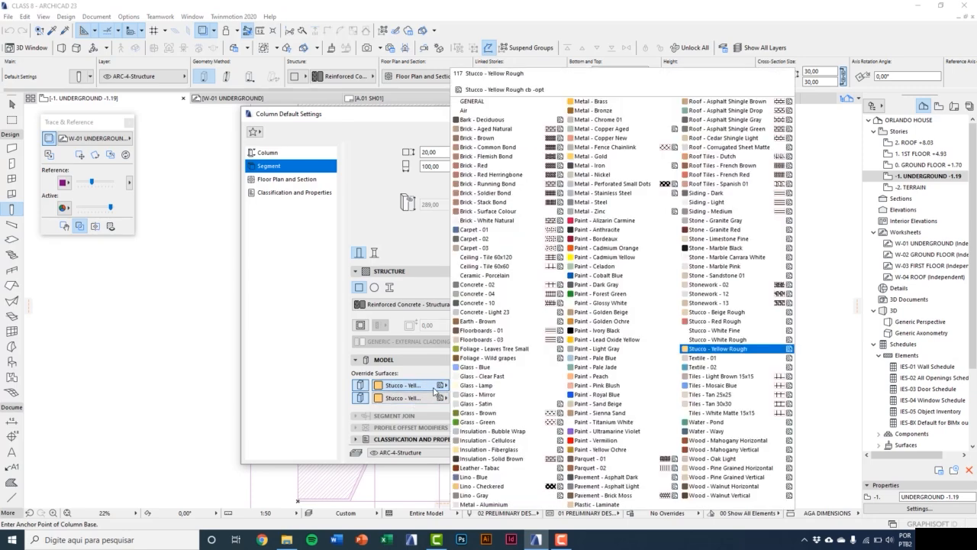
pyautogui.click(501, 313)
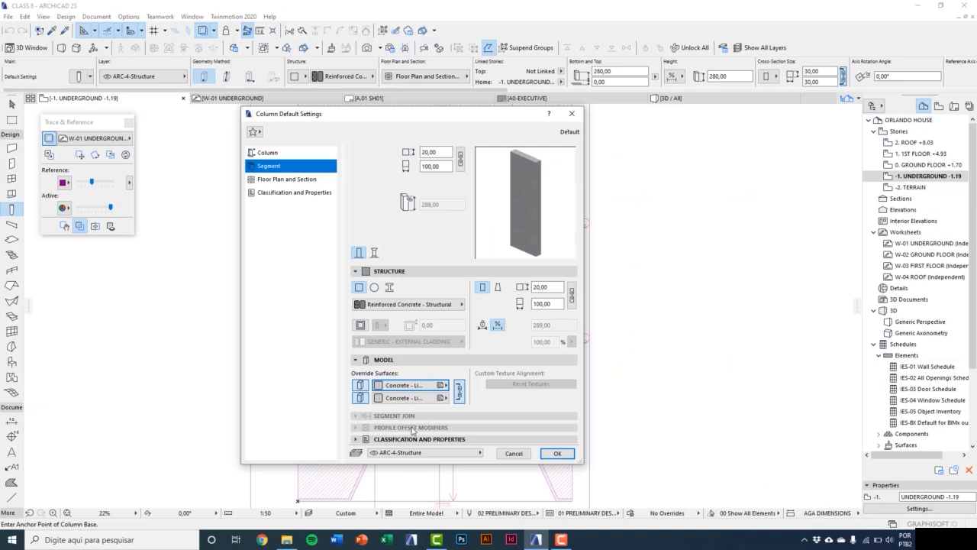
# Try the Crosshair and X symbol types for the column's floor plan symbol and return to Plain.
pyautogui.click(303, 180)
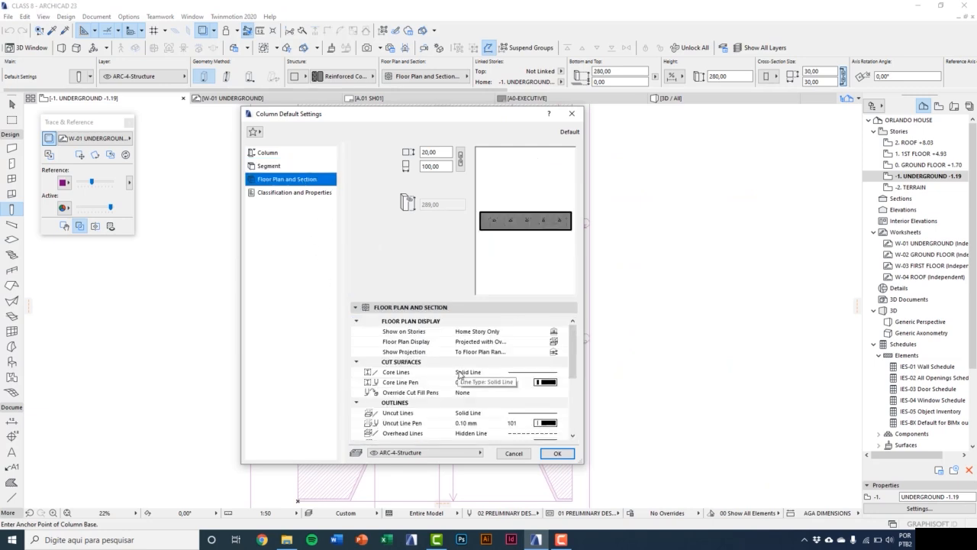
pyautogui.scroll(-5, 496, 396)
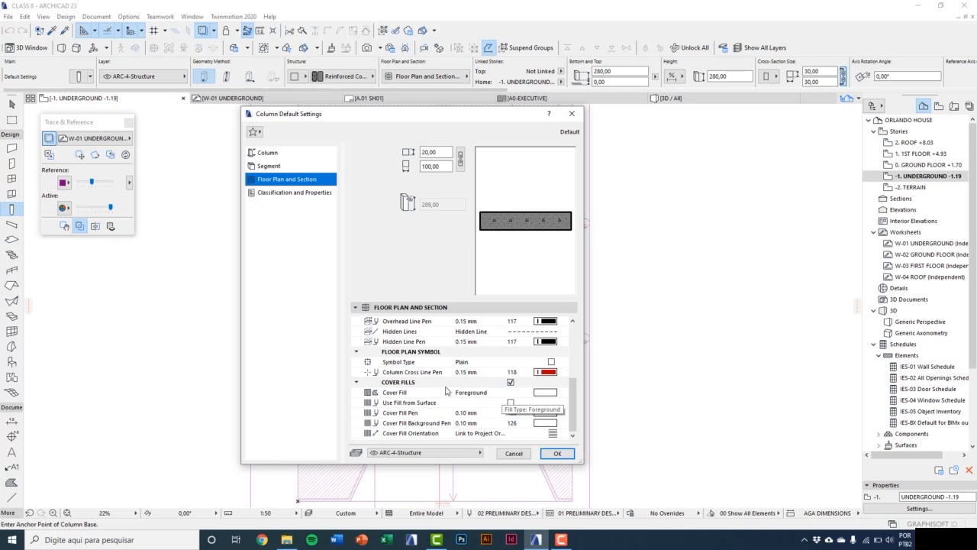
pyautogui.click(435, 365)
pyautogui.click(563, 363)
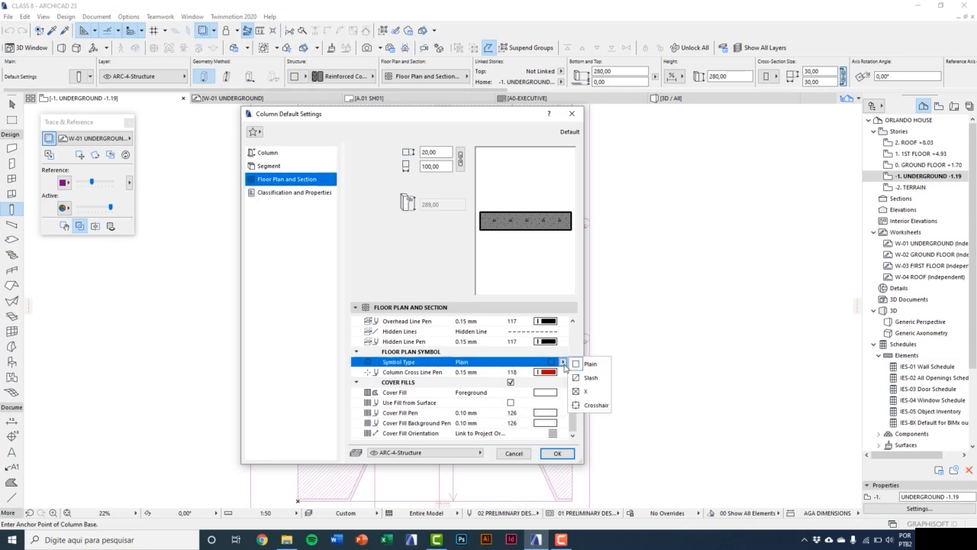
pyautogui.click(590, 410)
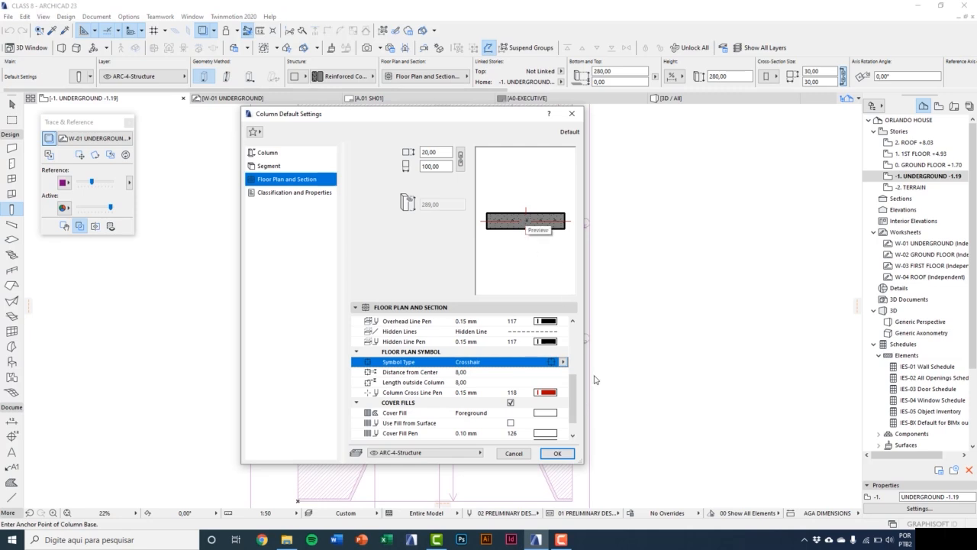
pyautogui.click(562, 361)
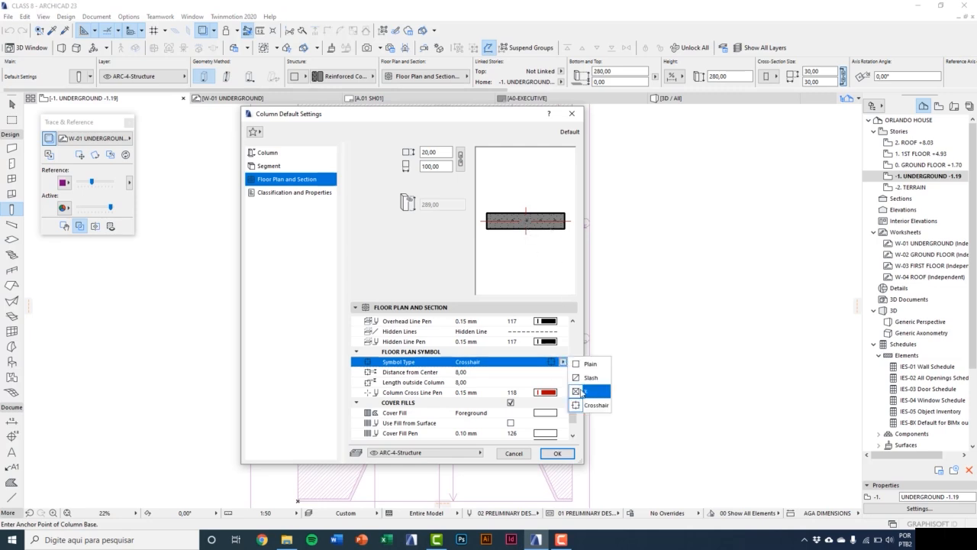
pyautogui.click(582, 391)
pyautogui.click(562, 361)
pyautogui.click(582, 367)
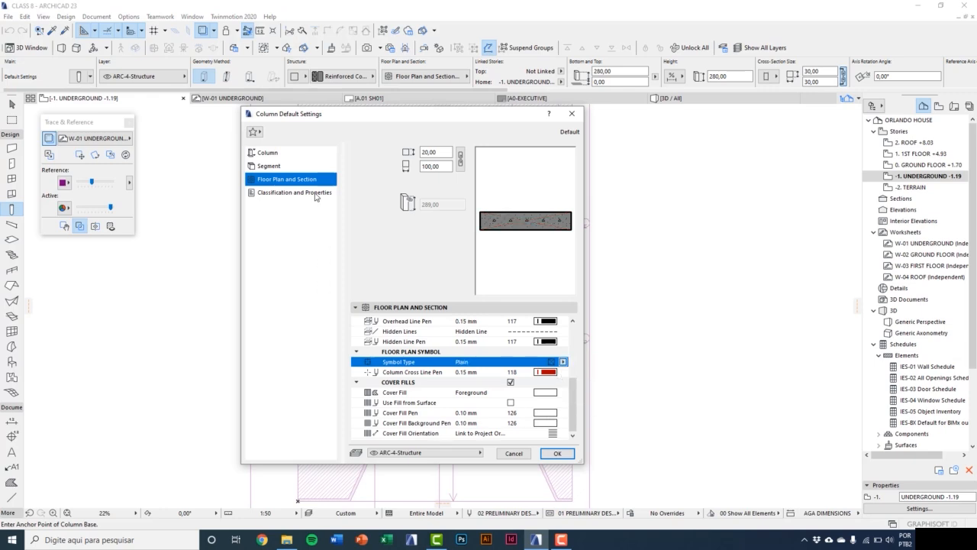
# Accept the column defaults and place a column centred on the traced column above the staircase.
pyautogui.click(315, 194)
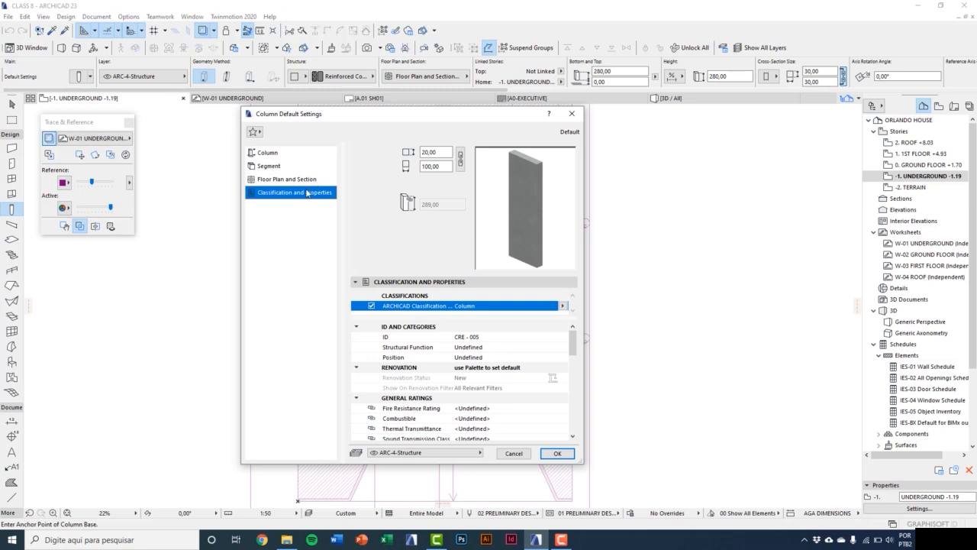
pyautogui.click(557, 454)
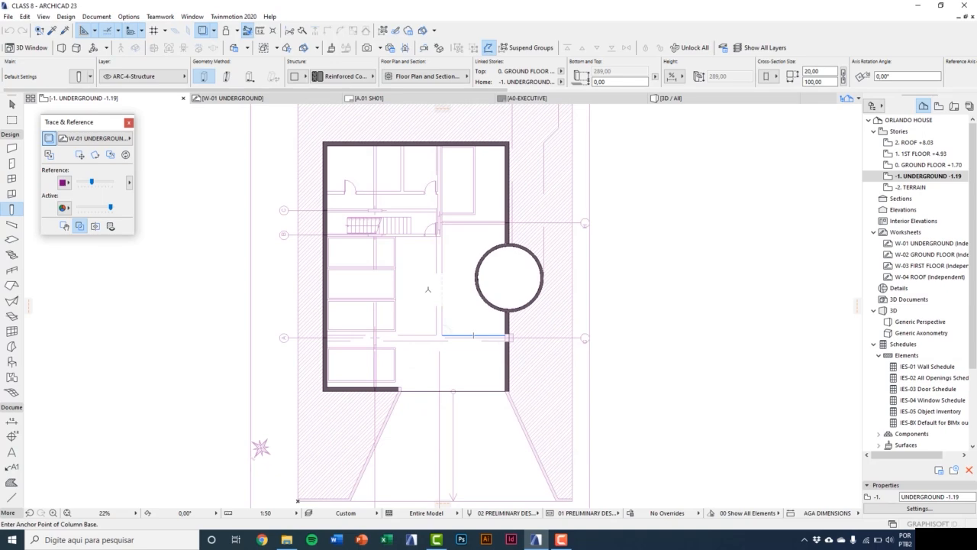
pyautogui.scroll(3, 428, 229)
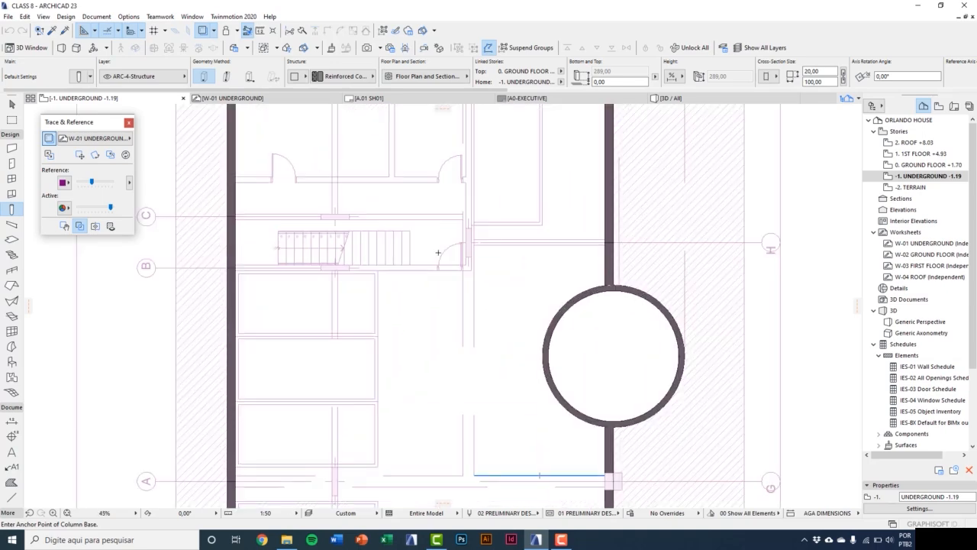
pyautogui.scroll(5, 332, 216)
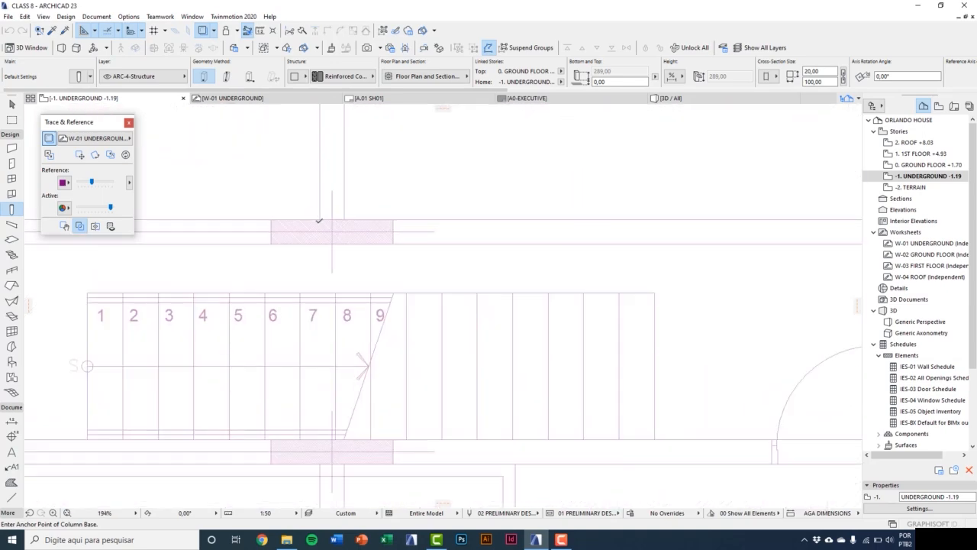
pyautogui.scroll(3, 330, 229)
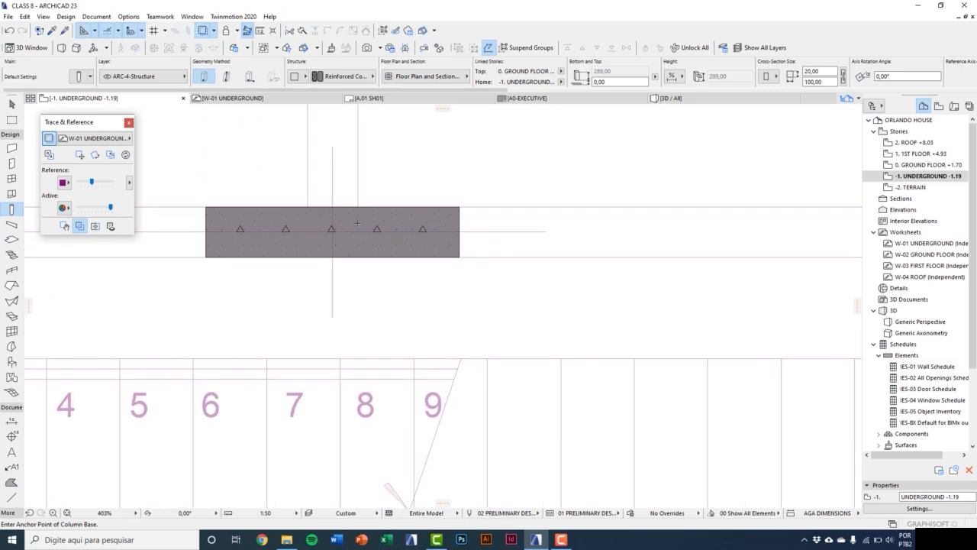
# Copy the new column by its centre onto the traced column below the staircase on axis B.
pyautogui.keyDown('shift'); pyautogui.click(388, 217); pyautogui.keyUp('shift')
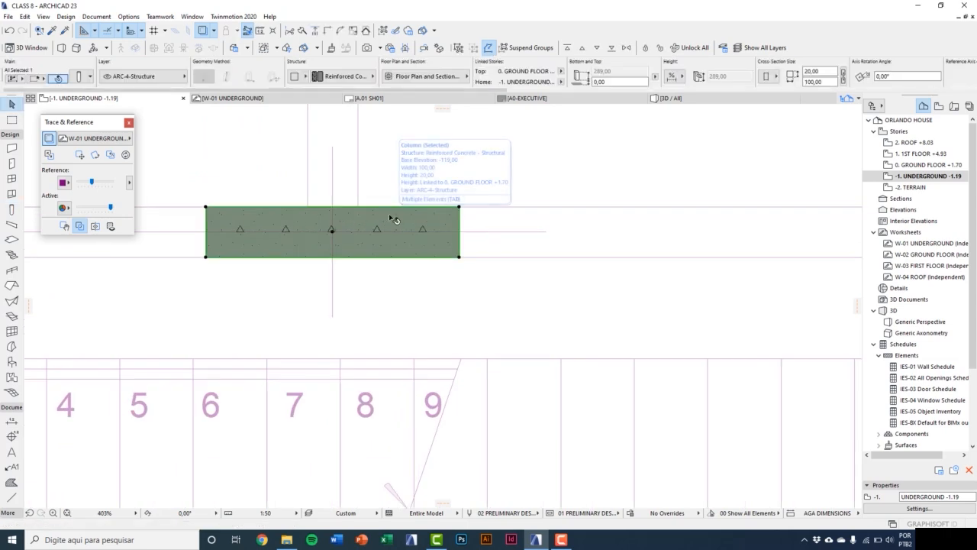
pyautogui.scroll(-2, 397, 221)
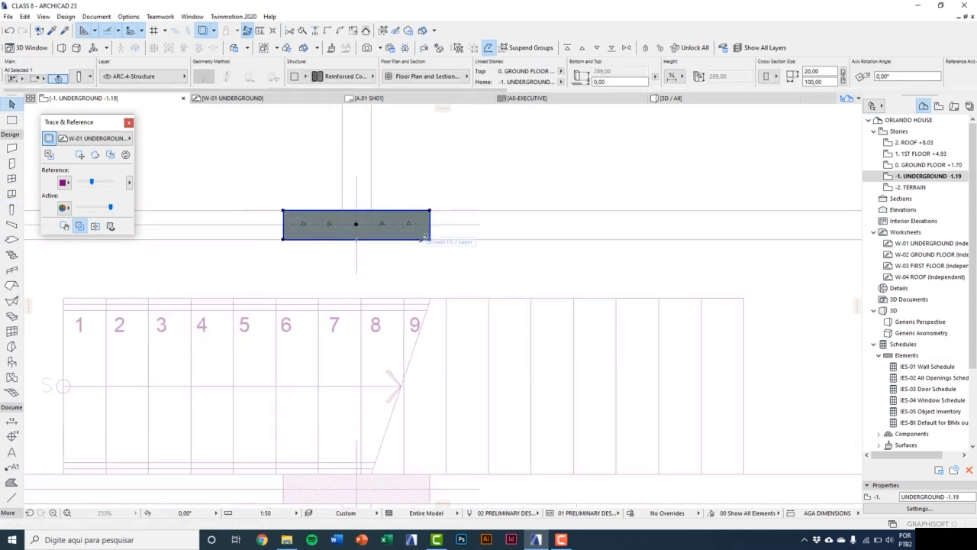
pyautogui.hotkey('ctrl', 'd')
pyautogui.click(355, 225)
pyautogui.scroll(-3, 357, 226)
pyautogui.scroll(2, 361, 376)
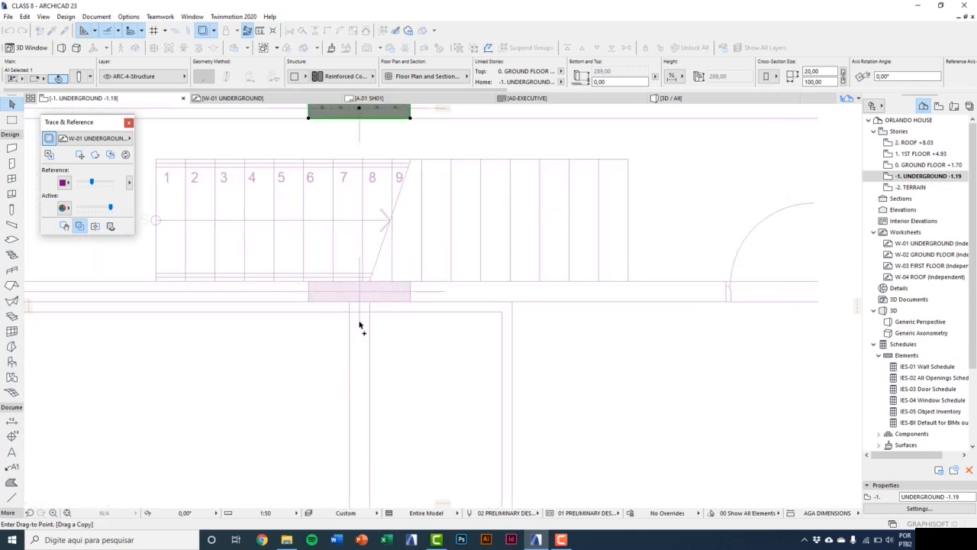
pyautogui.scroll(2, 361, 304)
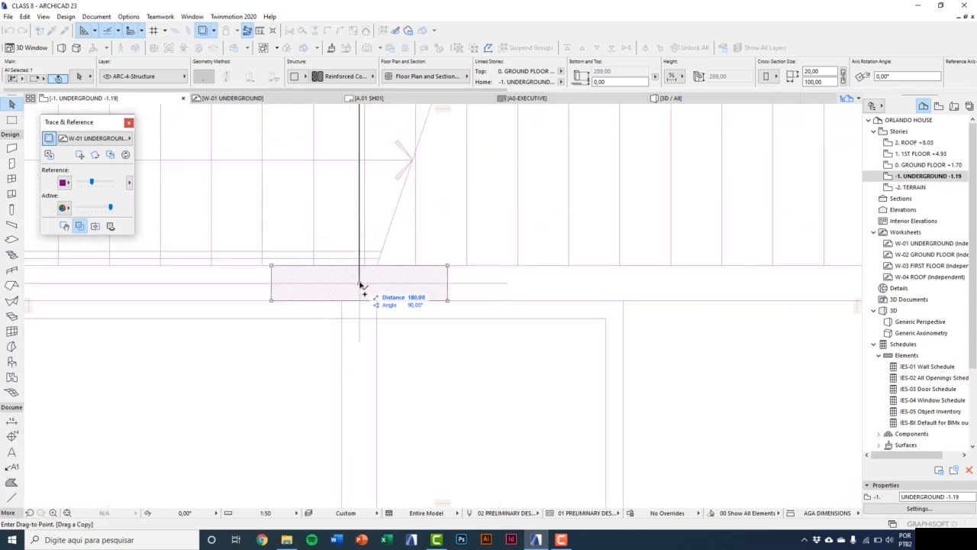
pyautogui.click(361, 284)
pyautogui.scroll(-4, 389, 273)
pyautogui.scroll(2, 387, 270)
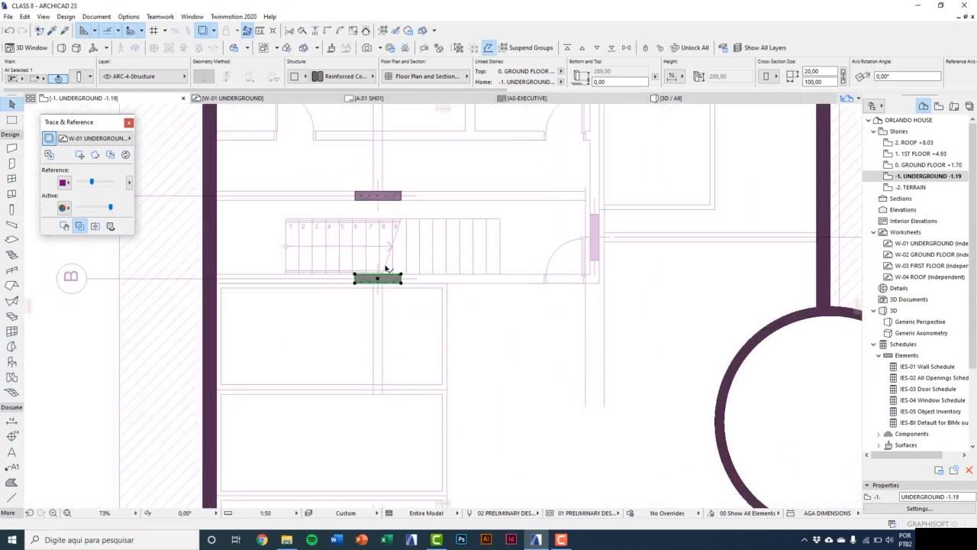
# Copy the column below the staircase by its centre onto the centre of the traced column beside the door on axis H.
pyautogui.scroll(3, 387, 269)
pyautogui.hotkey('ctrl', 'shift', 'd')
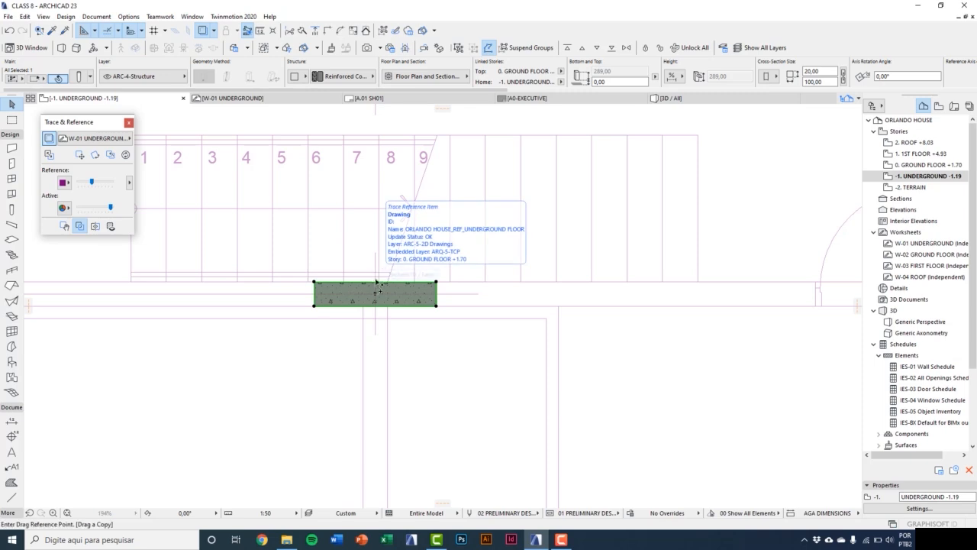
pyautogui.click(375, 294)
pyautogui.scroll(-4, 326, 348)
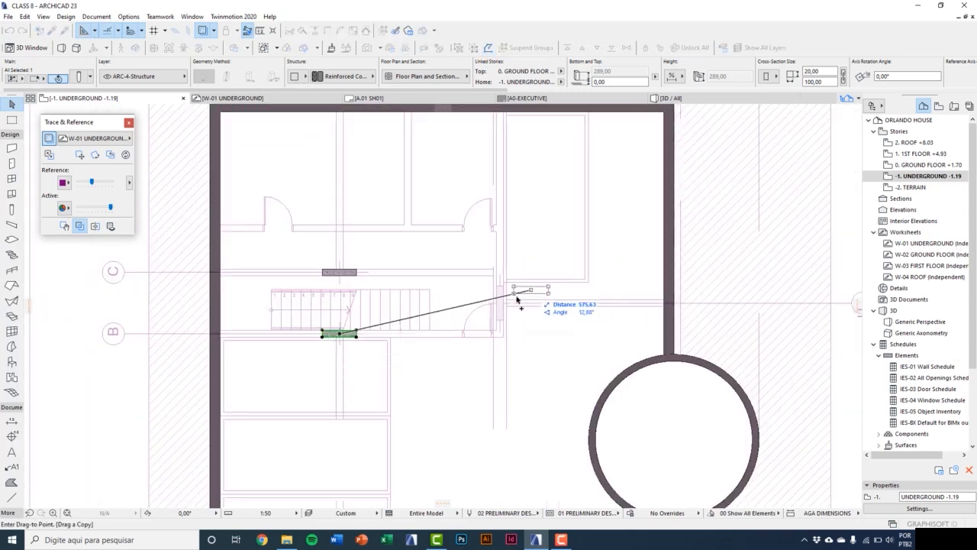
pyautogui.scroll(6, 435, 327)
pyautogui.click(417, 350)
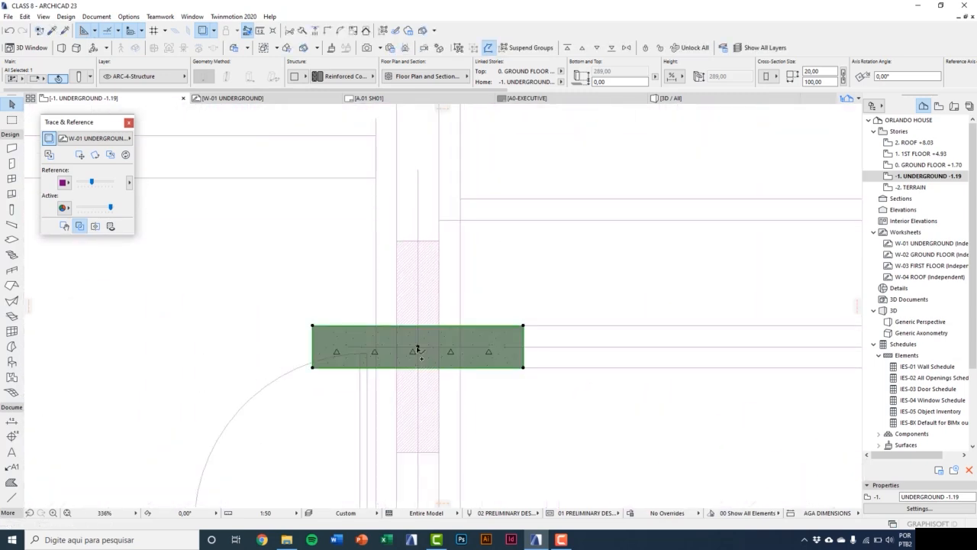
# Rotate the copied column 90° about its centre to align it with the traced vertical column.
pyautogui.hotkey('ctrl', 'e')
pyautogui.click(418, 348)
pyautogui.click(444, 347)
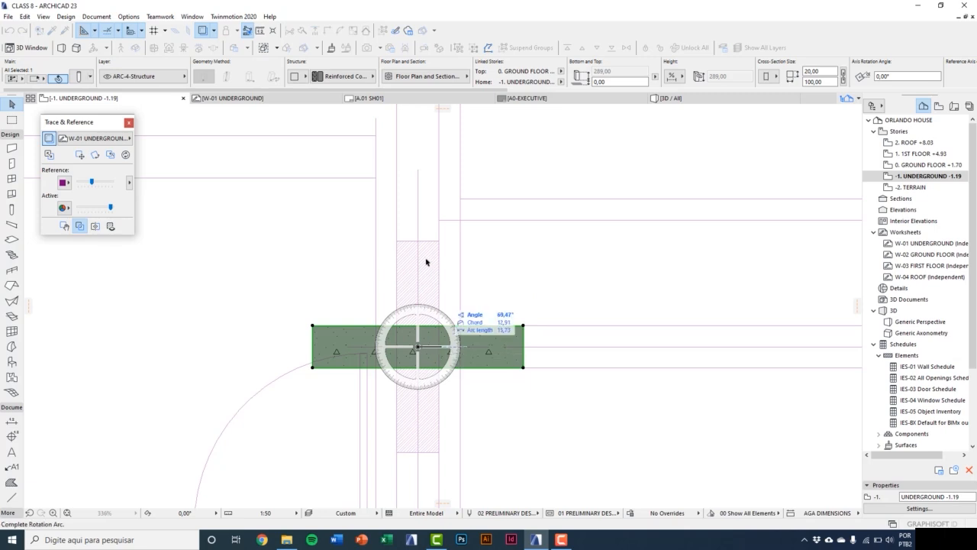
pyautogui.click(419, 258)
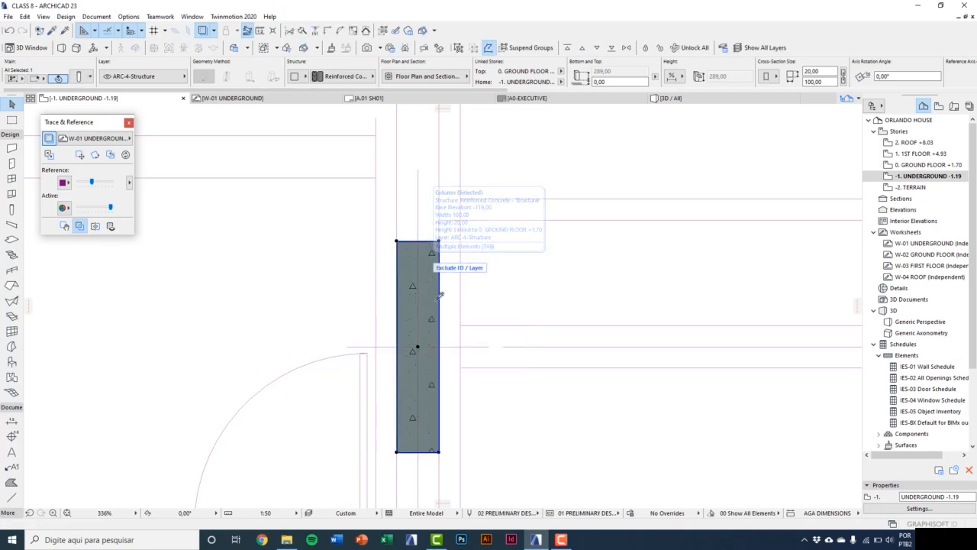
# Copy the vertical column by its centre onto the traced column on axis A and deselect it.
pyautogui.hotkey('ctrl', 'shift', 'd')
pyautogui.click(419, 350)
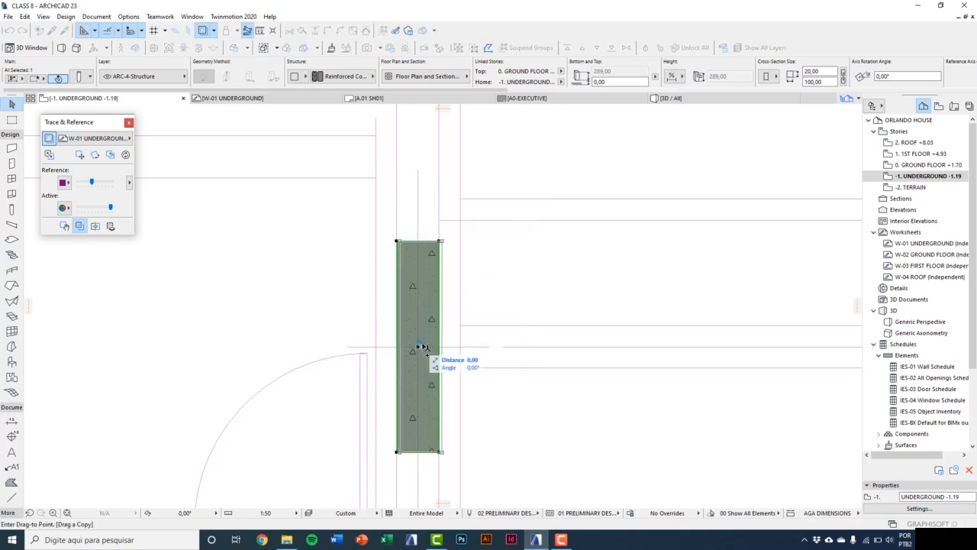
pyautogui.scroll(-3, 431, 313)
pyautogui.scroll(-6, 431, 313)
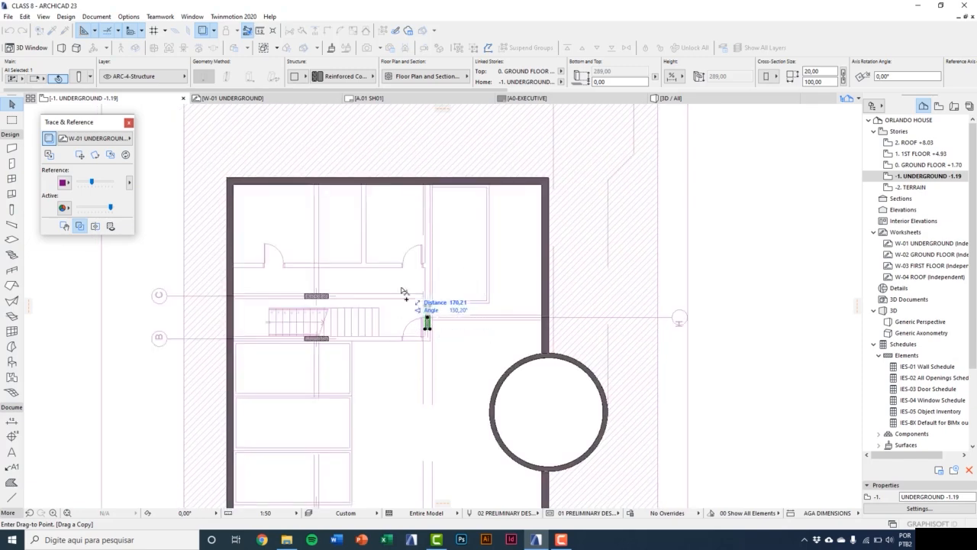
pyautogui.moveTo(348, 330); pyautogui.dragTo(365, 195, button='middle')
pyautogui.scroll(2, 330, 394)
pyautogui.scroll(3, 330, 397)
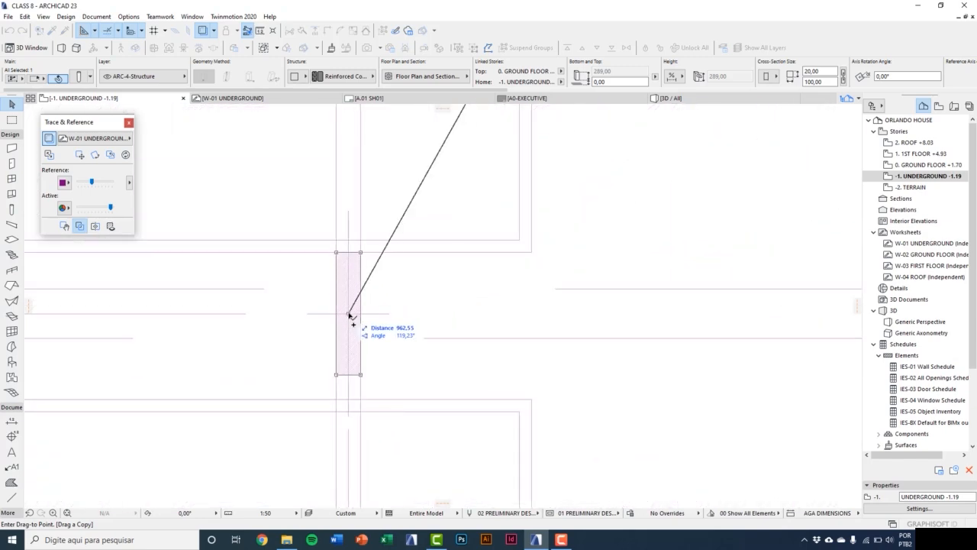
pyautogui.click(348, 313)
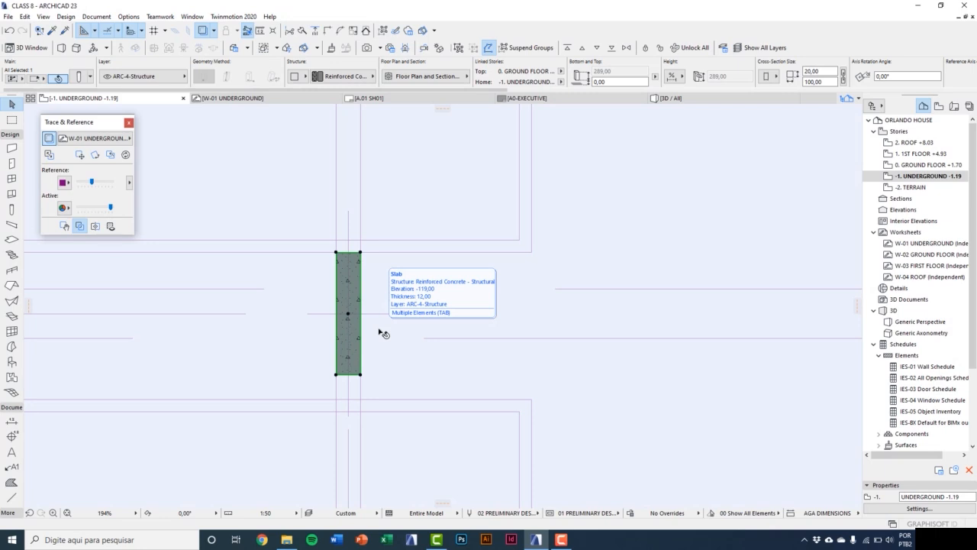
pyautogui.scroll(-7, 399, 363)
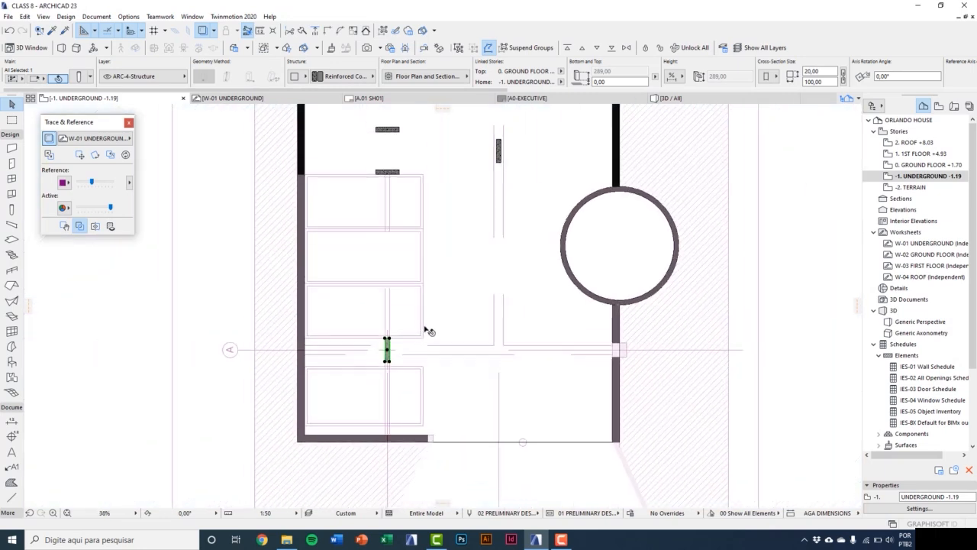
pyautogui.moveTo(426, 337); pyautogui.dragTo(395, 394, button='middle')
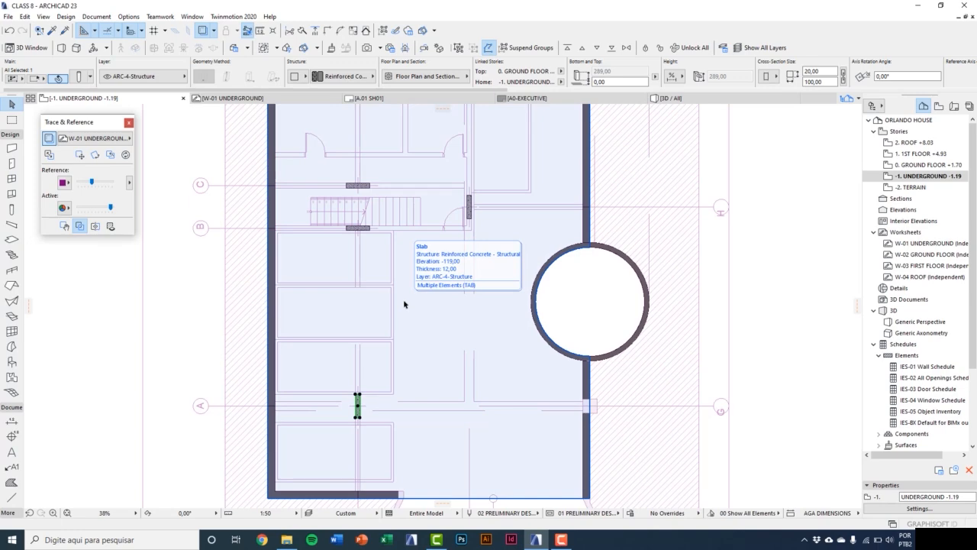
pyautogui.press('Escape')
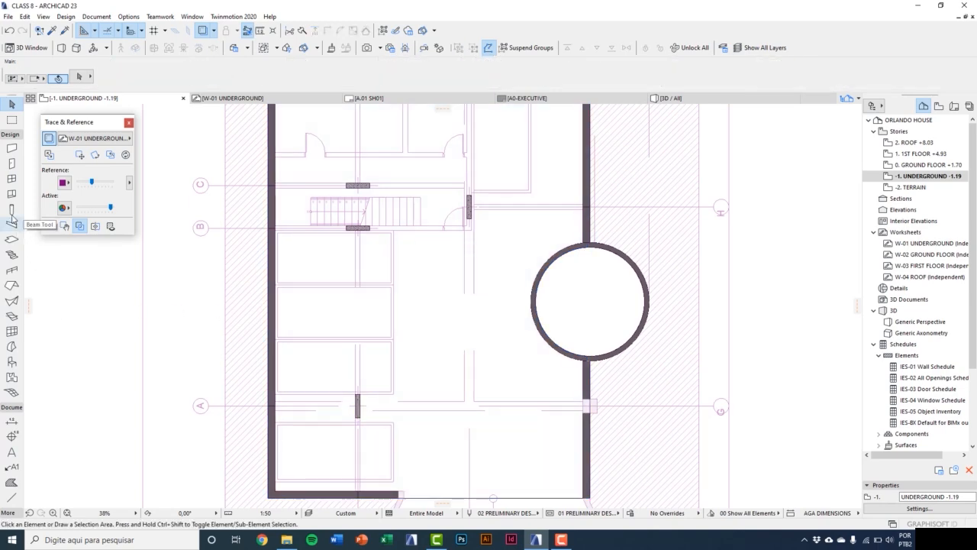
# Select all four columns and override both the foreground and background pens of their cut fill.
pyautogui.click(12, 208)
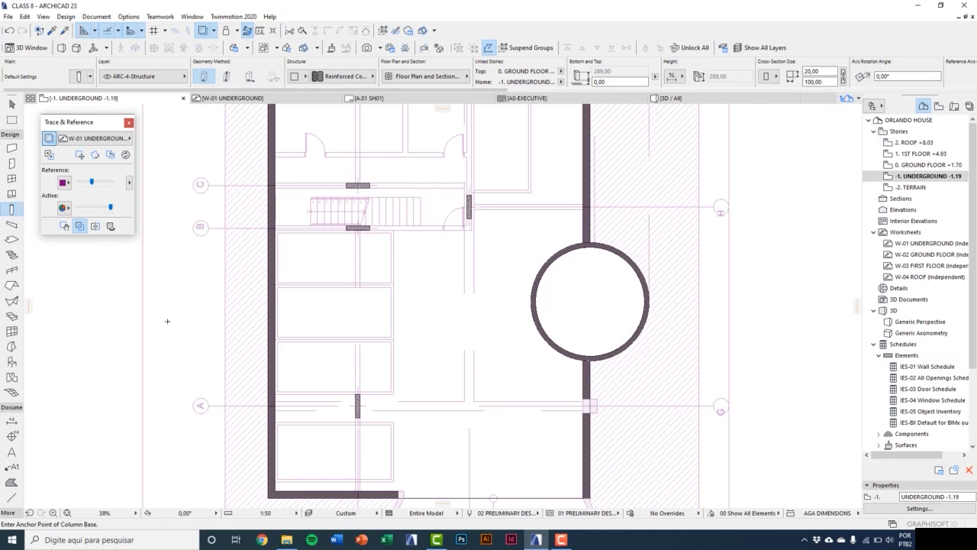
pyautogui.hotkey('ctrl', 'a')
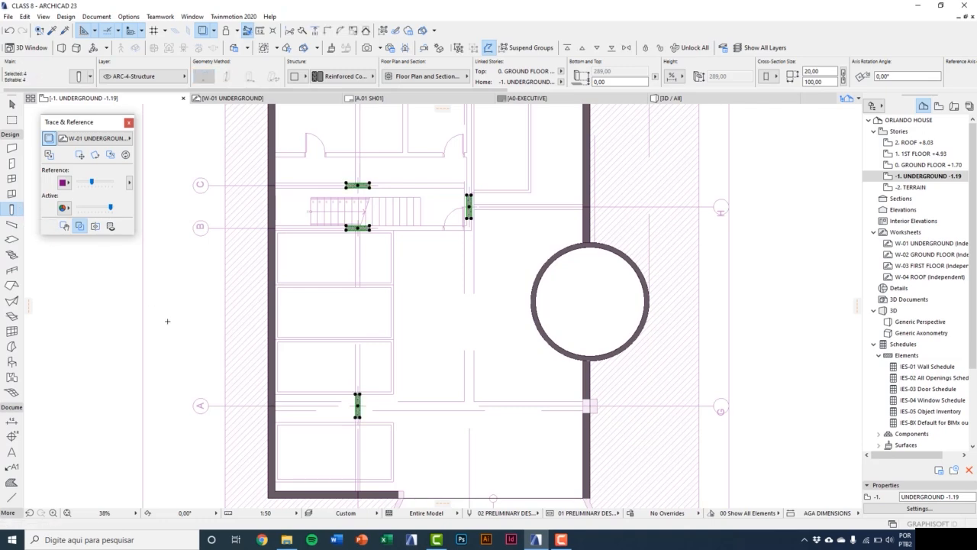
pyautogui.click(442, 78)
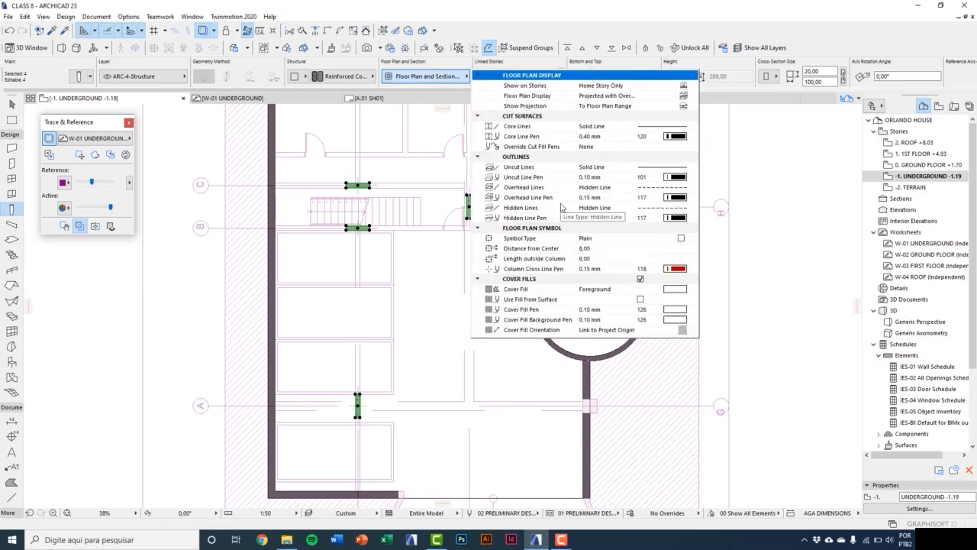
pyautogui.click(558, 150)
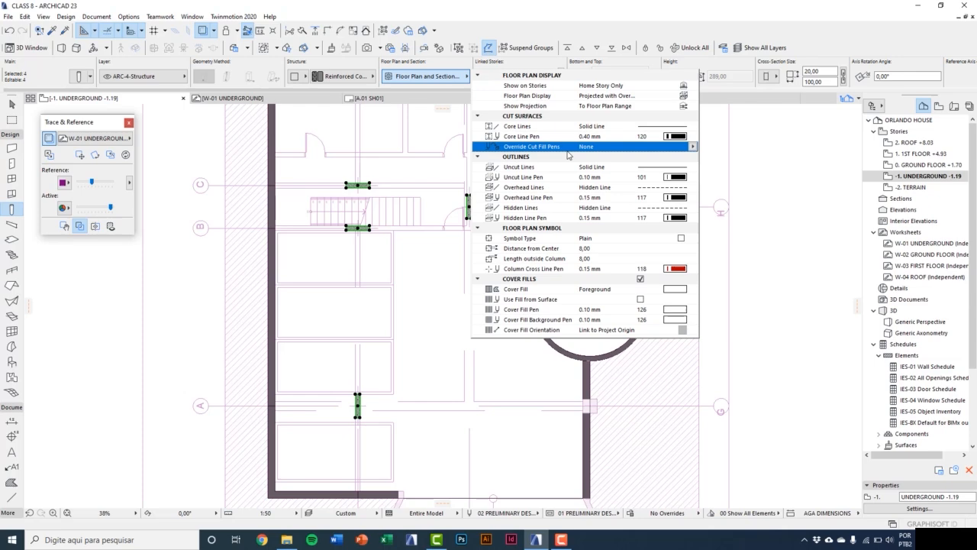
pyautogui.click(693, 147)
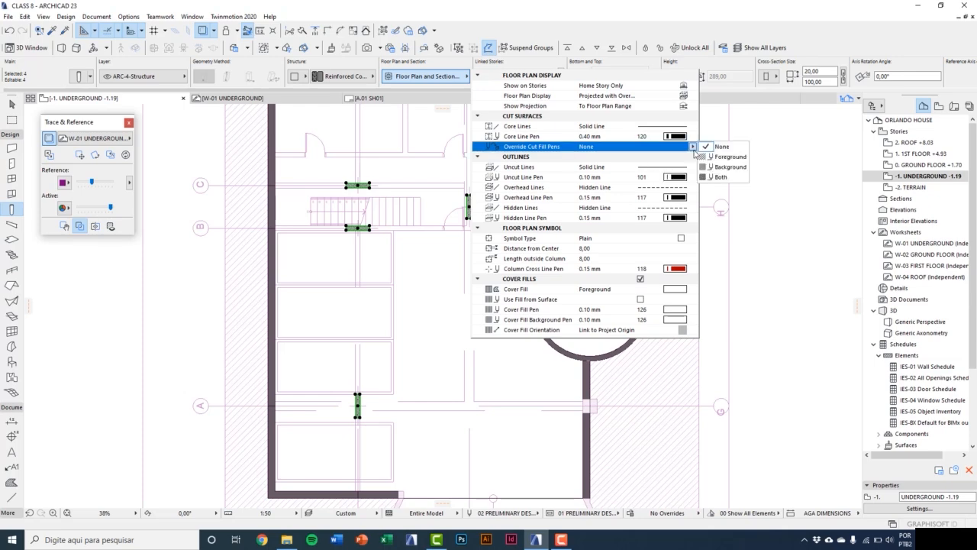
pyautogui.click(725, 177)
# Set the columns' cut fill foreground and background pens to pen 114 (0.15 mm) and deselect them.
pyautogui.click(675, 156)
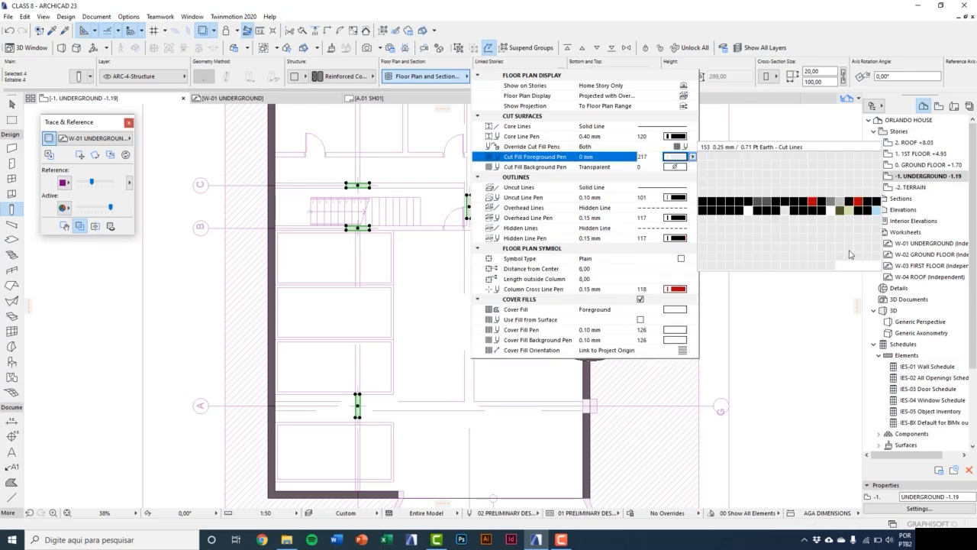
pyautogui.click(823, 206)
pyautogui.click(675, 166)
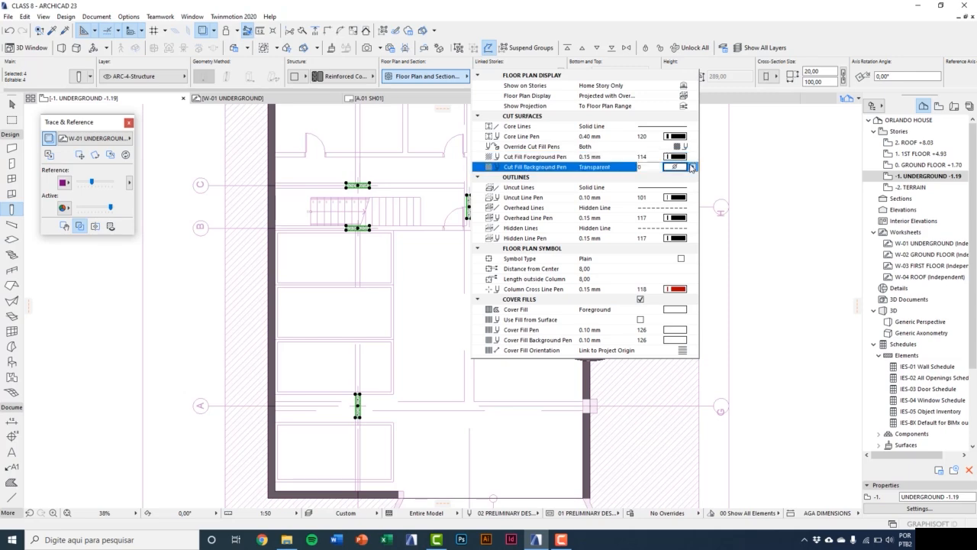
pyautogui.click(823, 216)
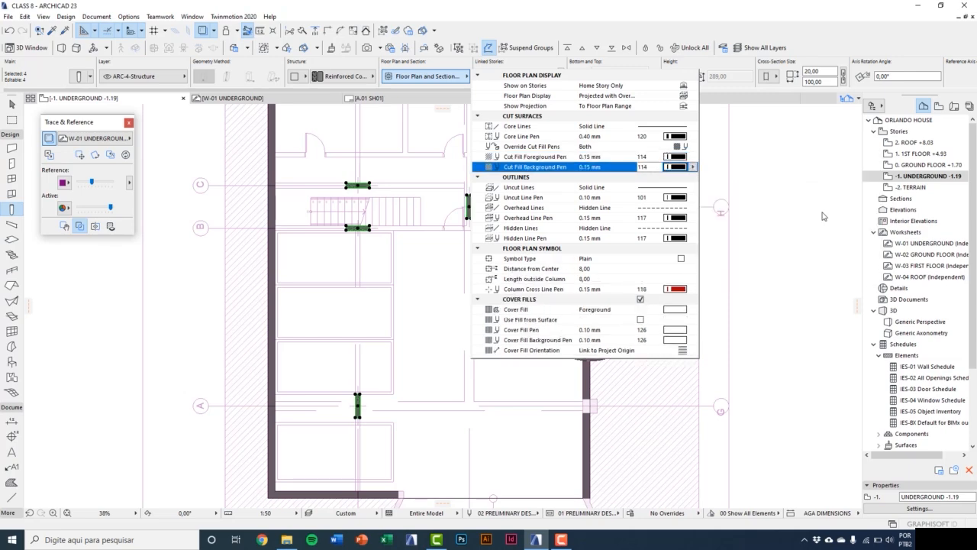
pyautogui.click(737, 298)
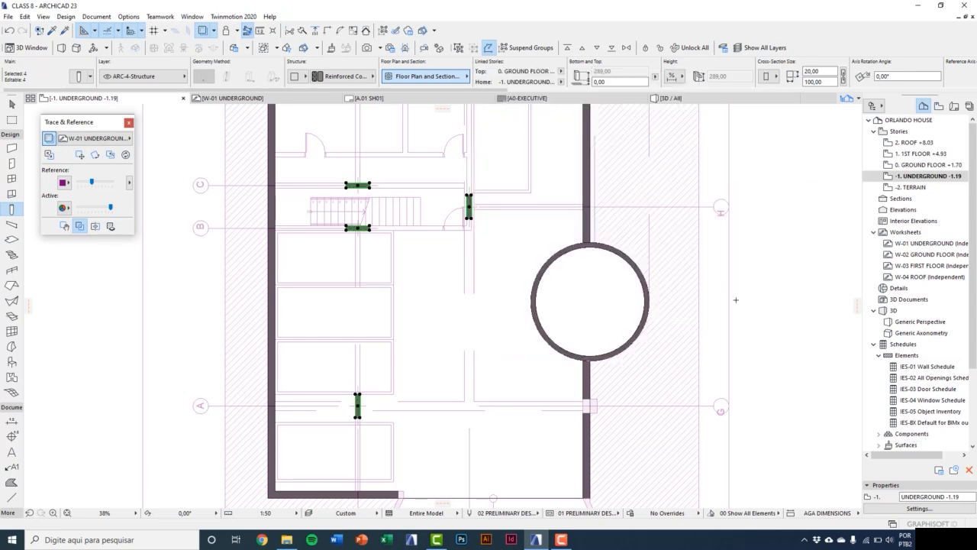
pyautogui.press('Escape')
pyautogui.scroll(3, 401, 229)
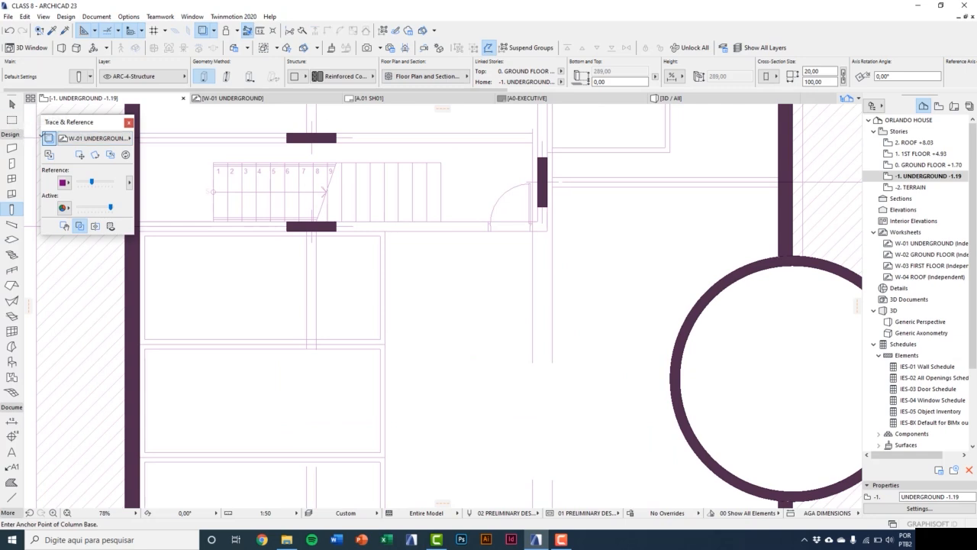
# Toggle the trace reference to compare the columns with the traced plan, leaving it displayed.
pyautogui.click(48, 139)
pyautogui.click(48, 138)
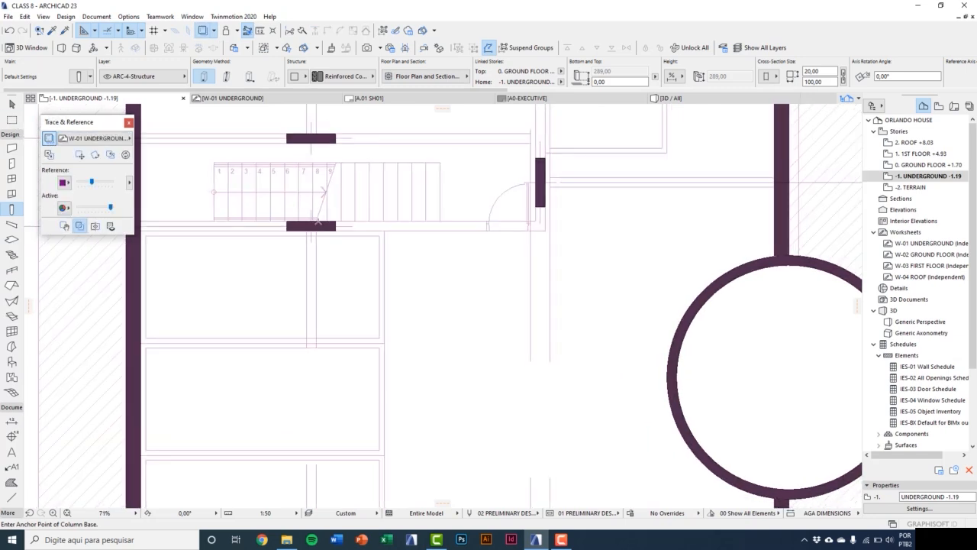
pyautogui.scroll(-5, 460, 293)
pyautogui.press('Escape')
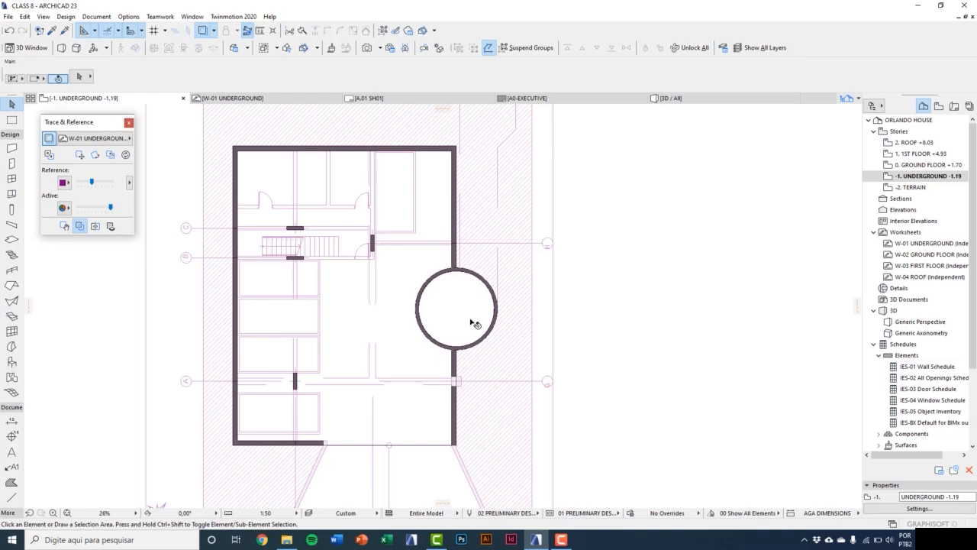
# Inspect the columns and the wall opening beside the circular wall in 3D, and return to the underground floor plan.
pyautogui.press('F3')
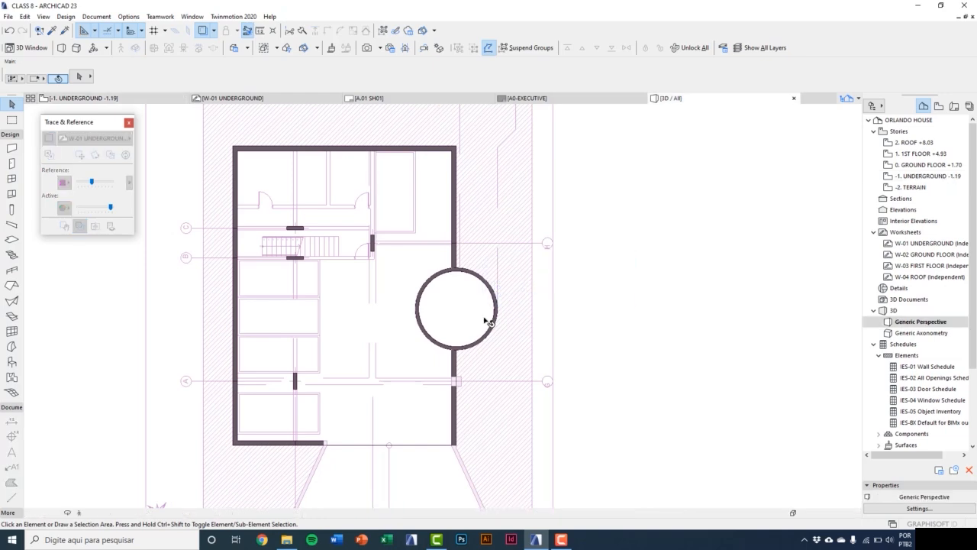
pyautogui.moveTo(496, 346); pyautogui.dragTo(453, 345, button='middle')
pyautogui.scroll(1, 458, 343)
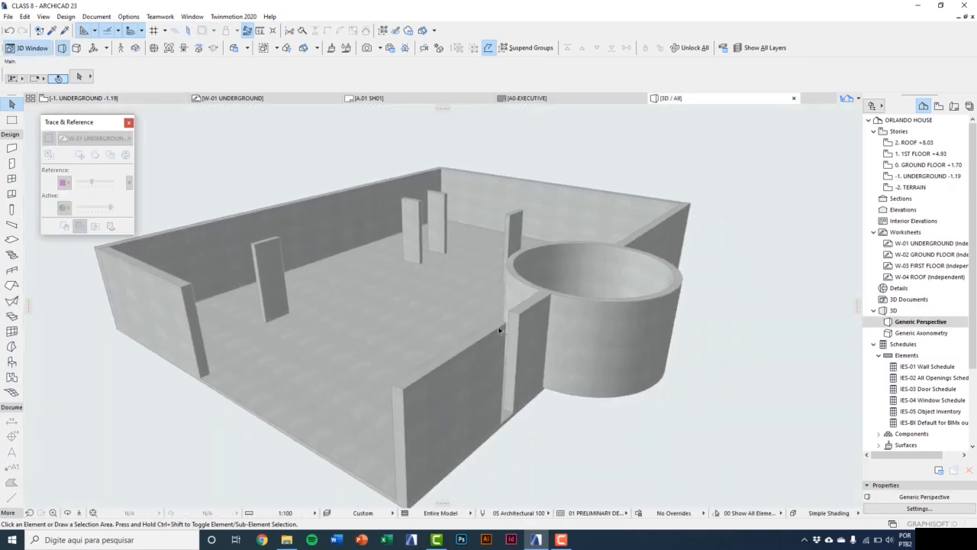
pyautogui.click(500, 330)
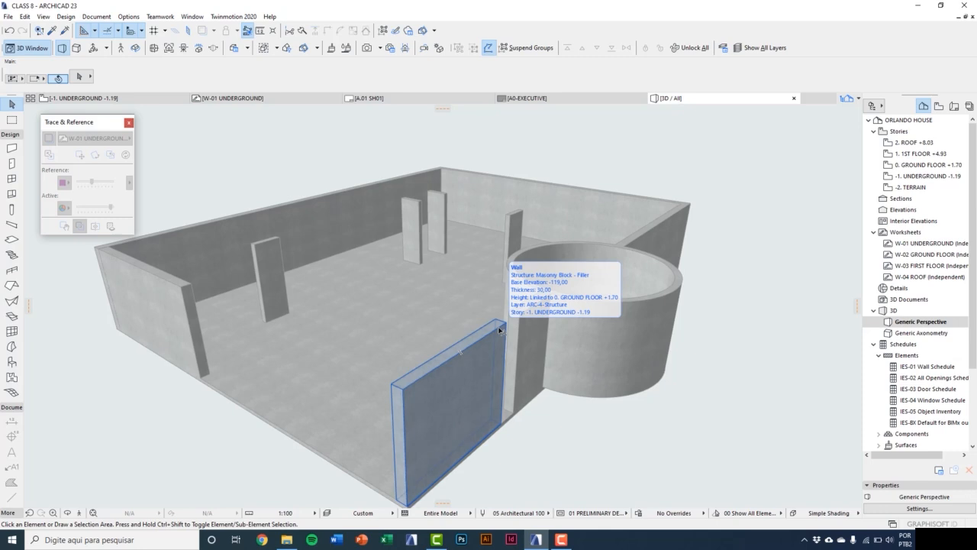
pyautogui.scroll(3, 500, 330)
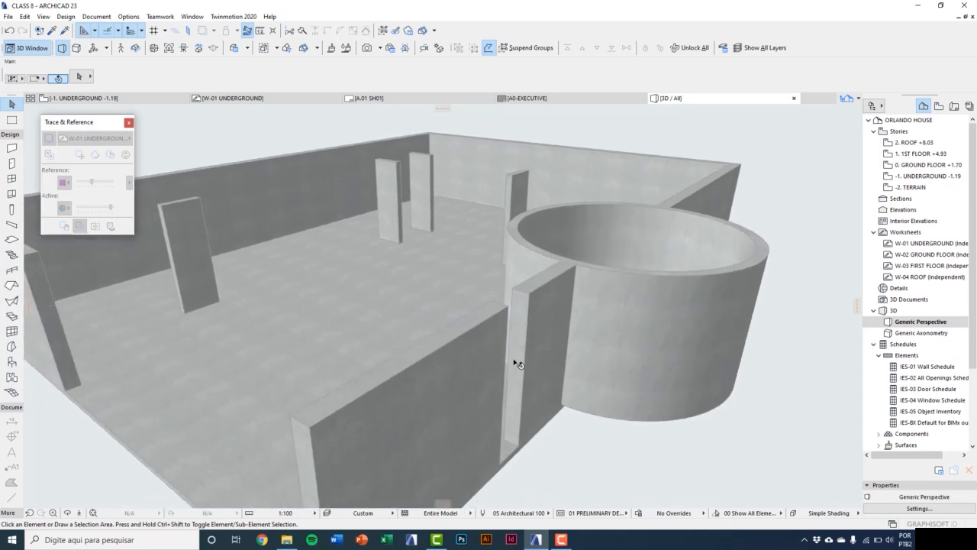
pyautogui.scroll(-3, 516, 363)
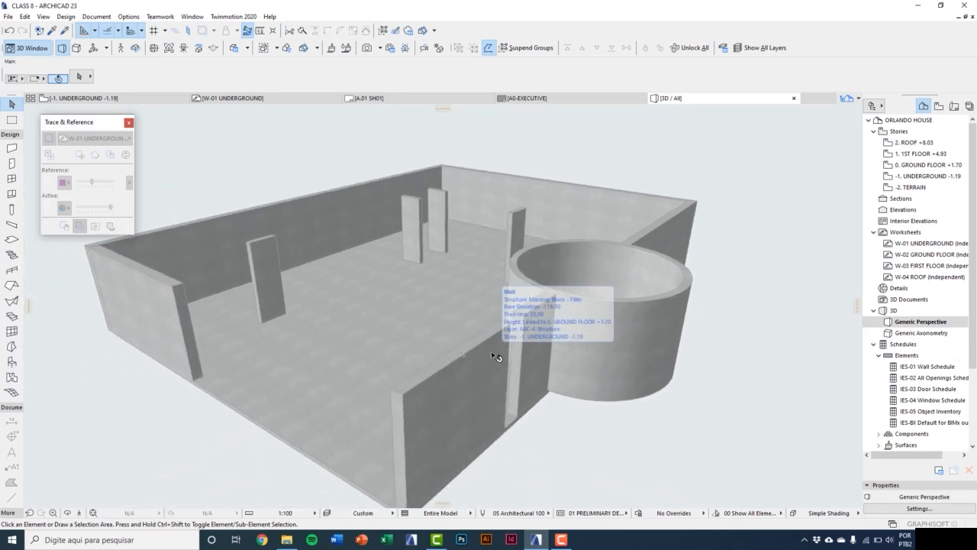
pyautogui.press('F2')
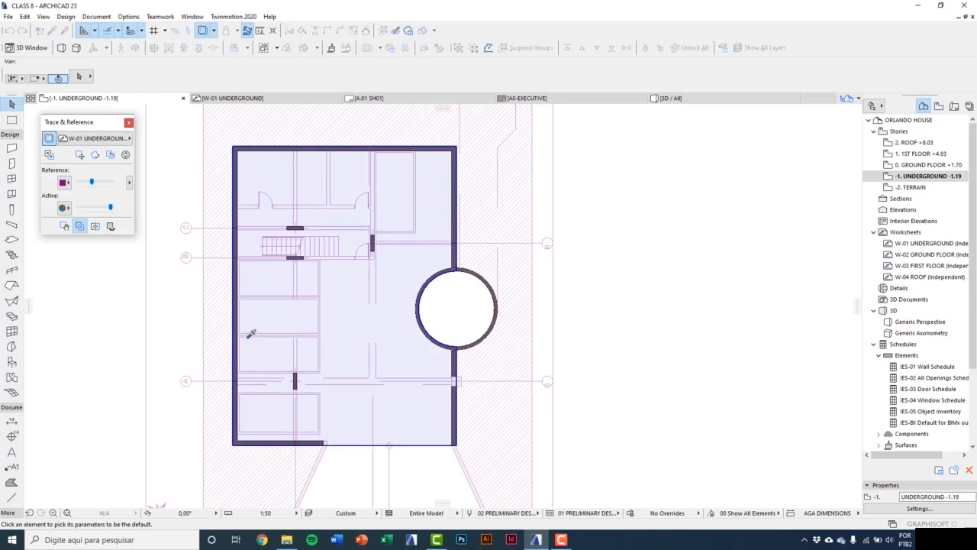
# Pick up the settings of the interior column on axis A and set the default column cross-section to 60 x 60.
pyautogui.scroll(5, 293, 375)
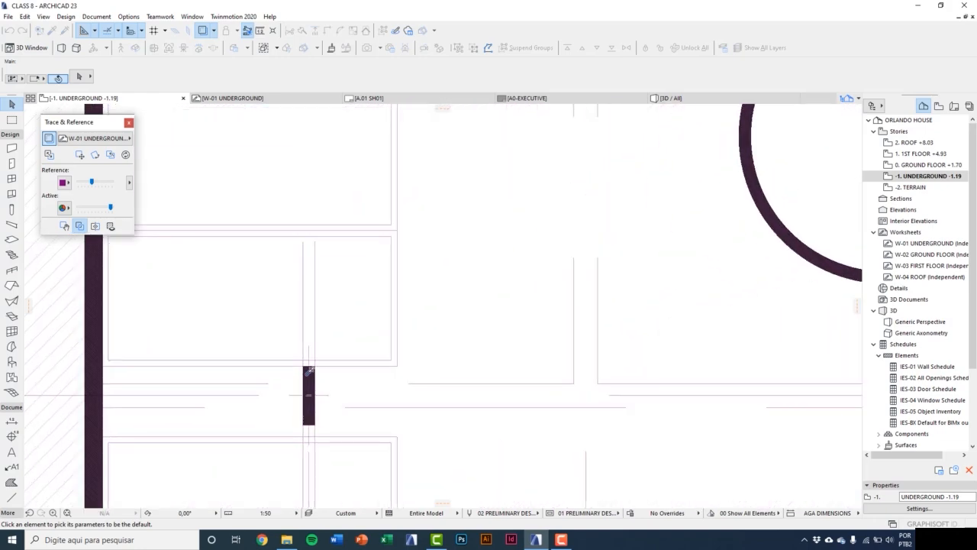
pyautogui.keyDown('alt'); pyautogui.click(307, 373); pyautogui.keyUp('alt')
pyautogui.moveTo(443, 382); pyautogui.dragTo(249, 323, button='middle')
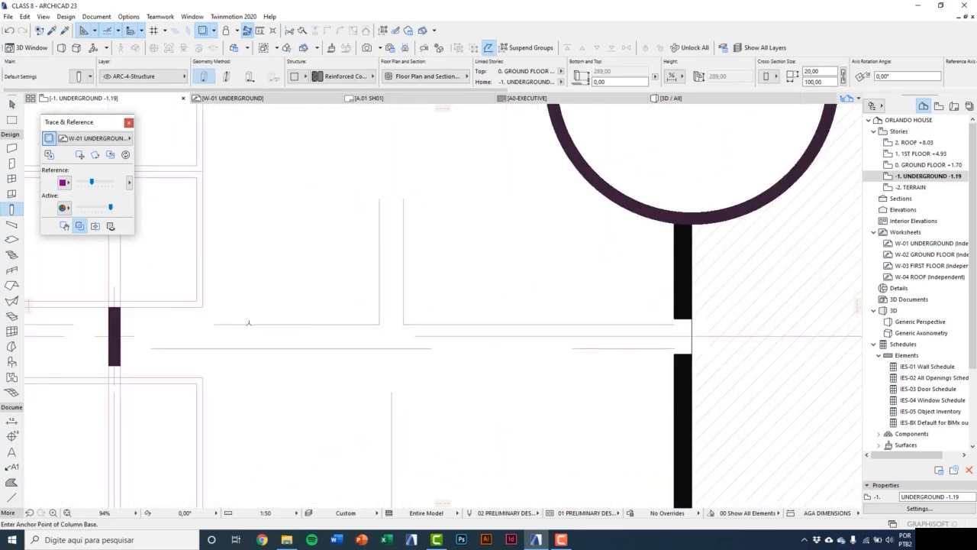
pyautogui.scroll(-3, 375, 294)
pyautogui.scroll(4, 437, 282)
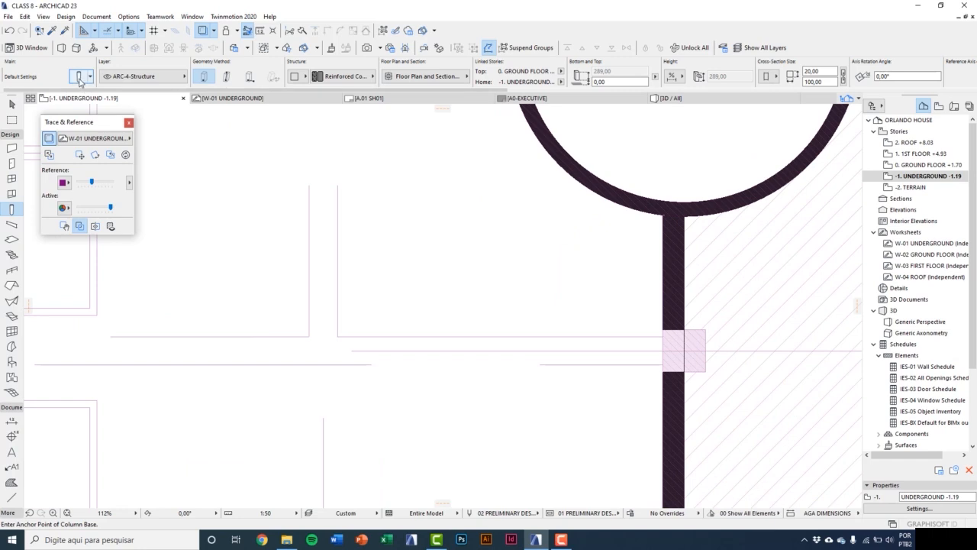
pyautogui.click(79, 77)
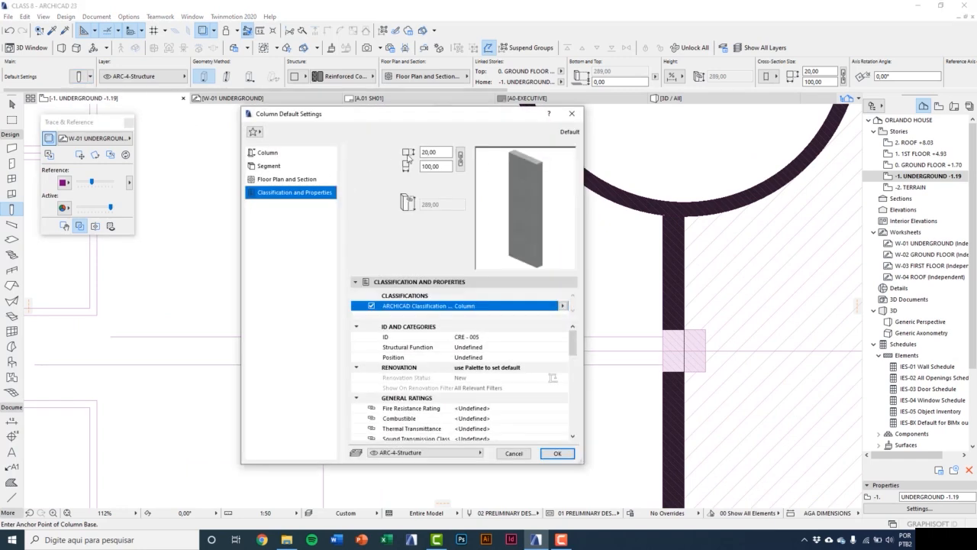
pyautogui.doubleClick(435, 152)
pyautogui.write('60')
pyautogui.press('Tab')
pyautogui.write('60')
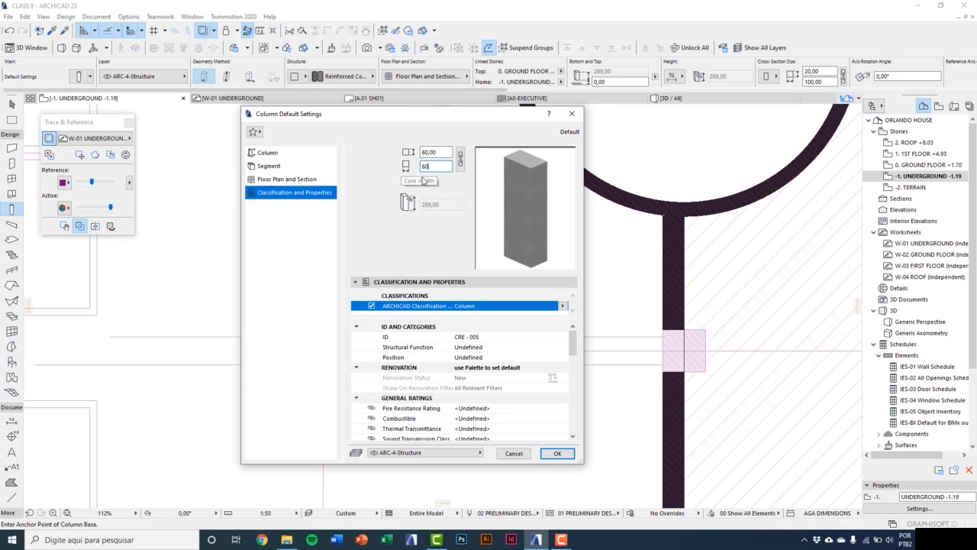
pyautogui.click(558, 453)
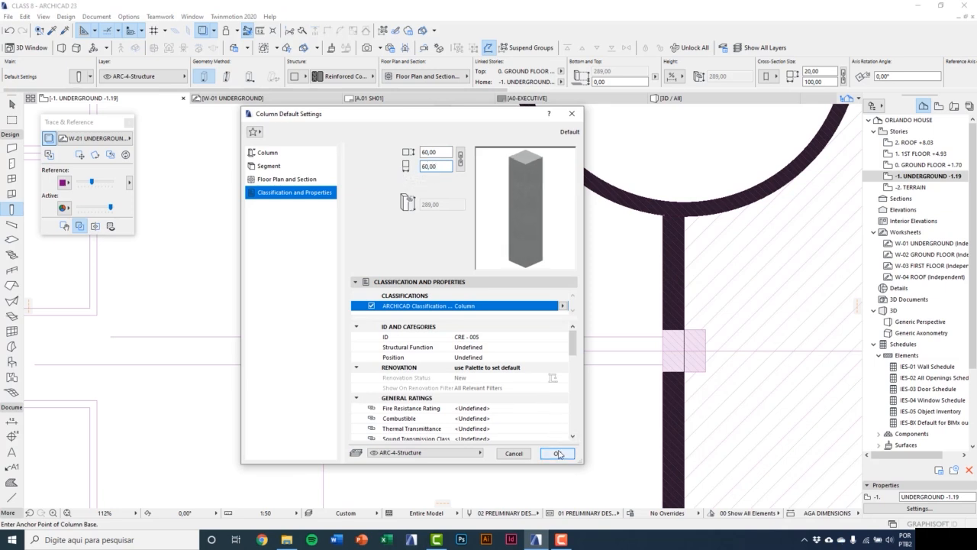
# Place the square column centred on its traced outline in the wall gap south of the circular wall, and deselect it.
pyautogui.scroll(3, 692, 338)
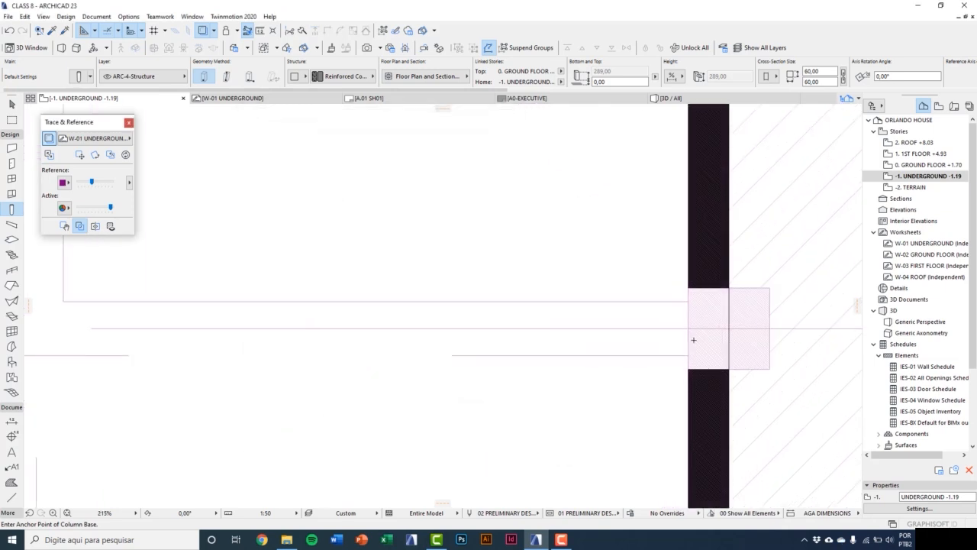
pyautogui.click(736, 324)
pyautogui.keyDown('shift'); pyautogui.click(728, 314); pyautogui.keyUp('shift')
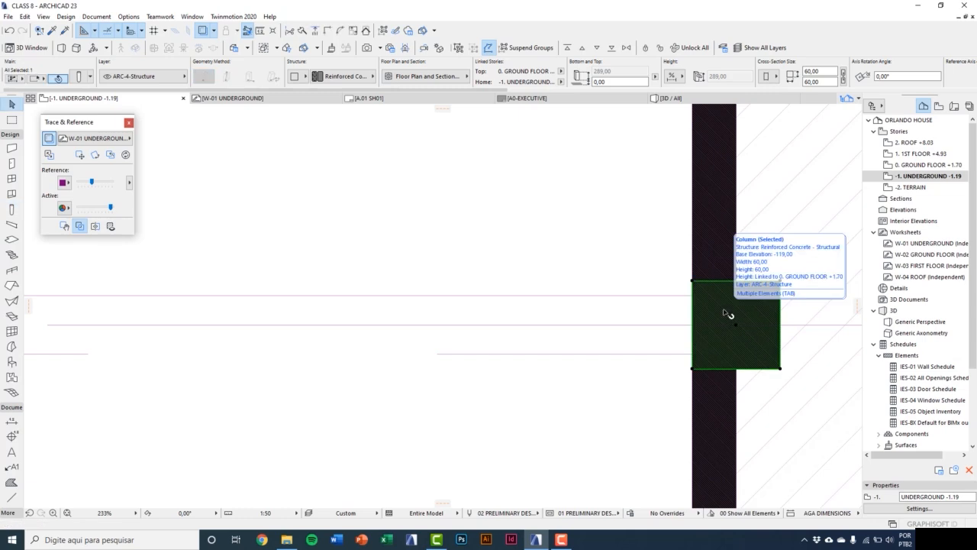
pyautogui.scroll(-6, 728, 313)
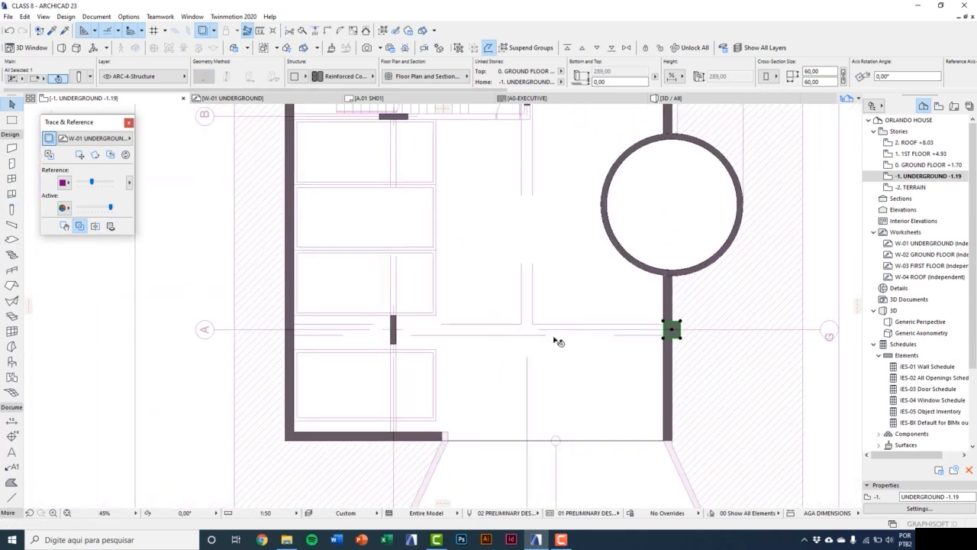
pyautogui.scroll(-3, 561, 351)
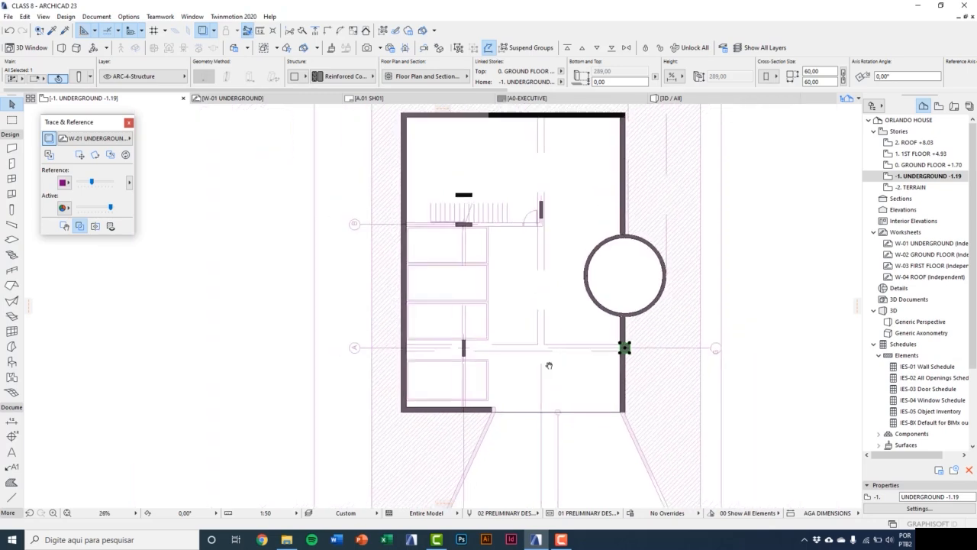
pyautogui.click(532, 406)
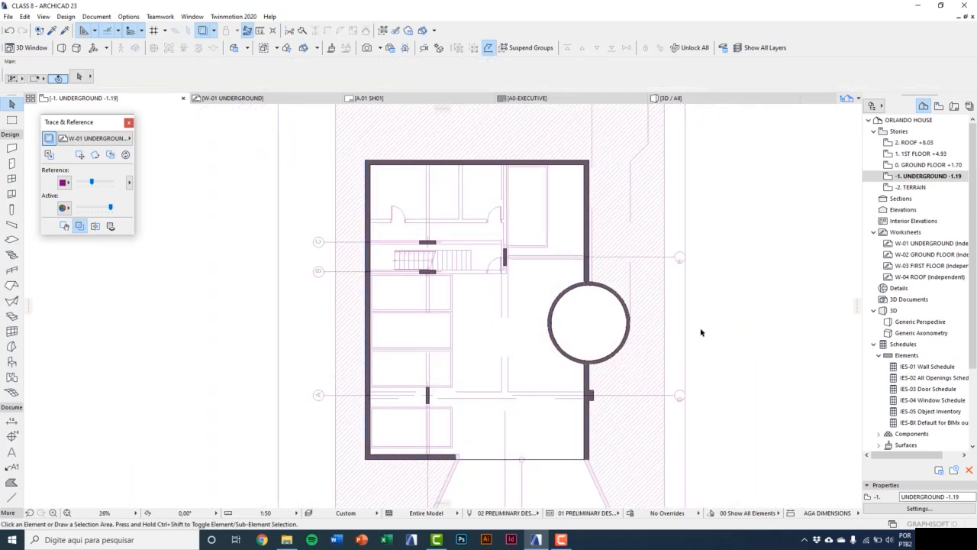
# In the default settings for beams, set the cross-section height to 50 and the width to 60.
pyautogui.click(11, 225)
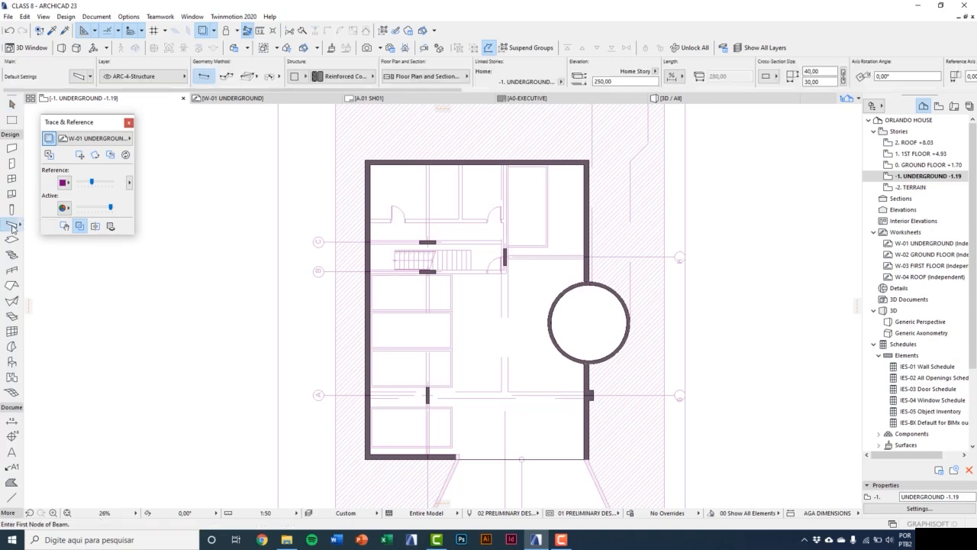
pyautogui.click(81, 77)
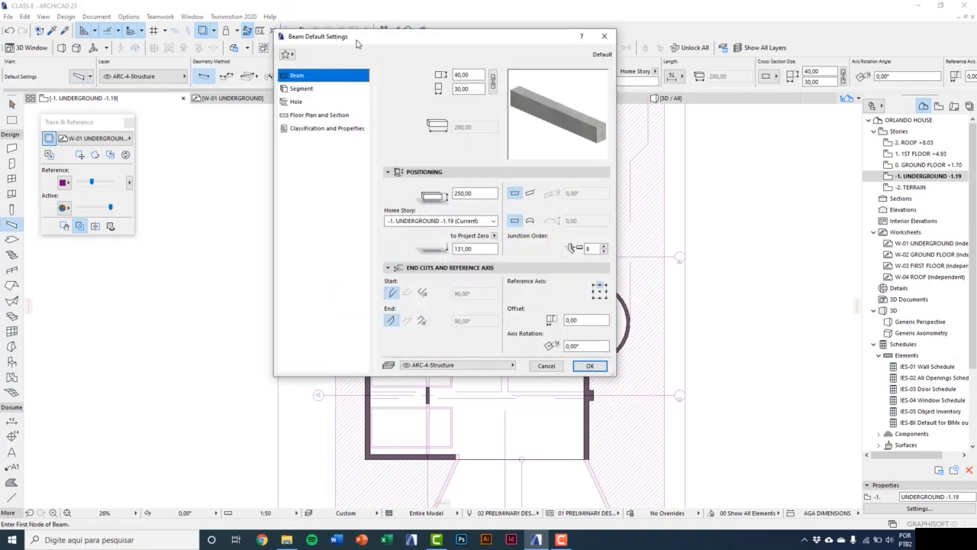
pyautogui.moveTo(356, 43); pyautogui.dragTo(295, 125)
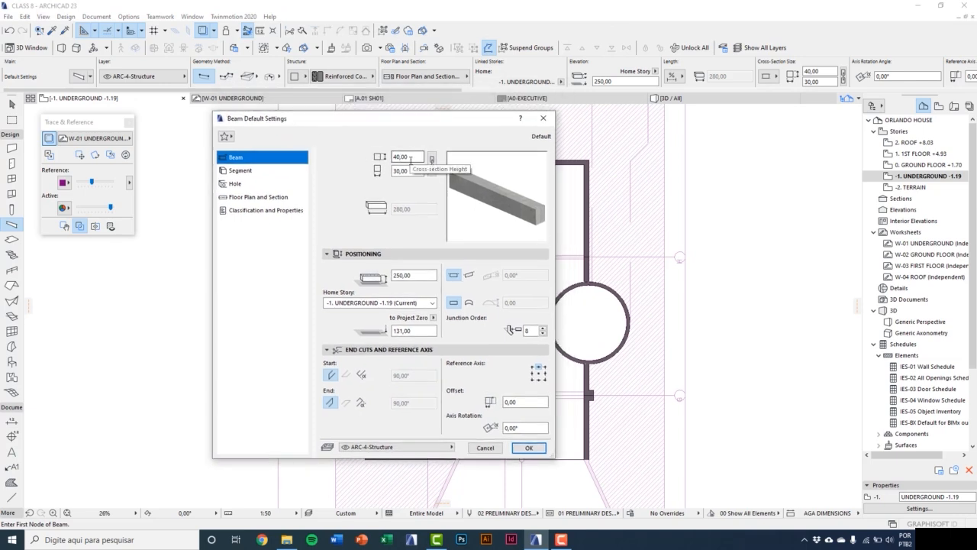
pyautogui.click(410, 158)
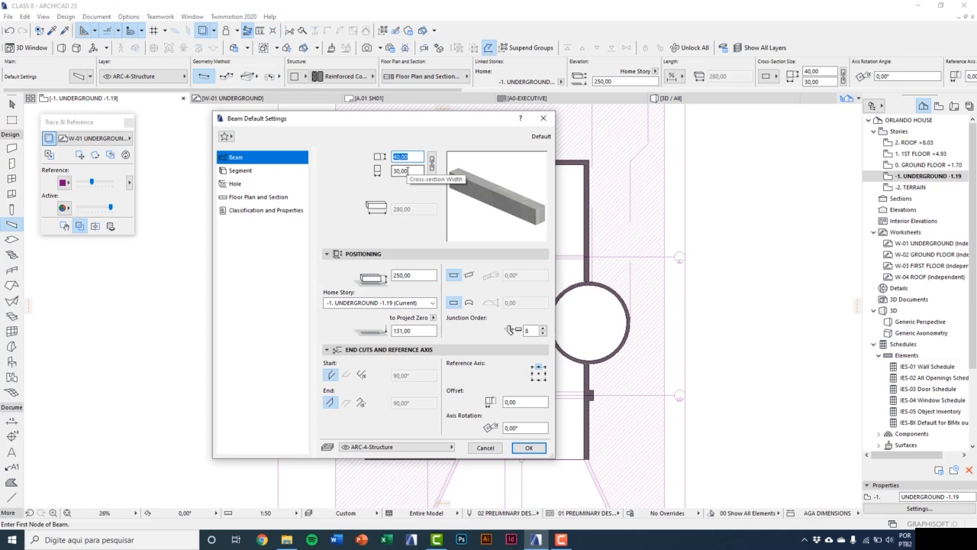
pyautogui.click(399, 171)
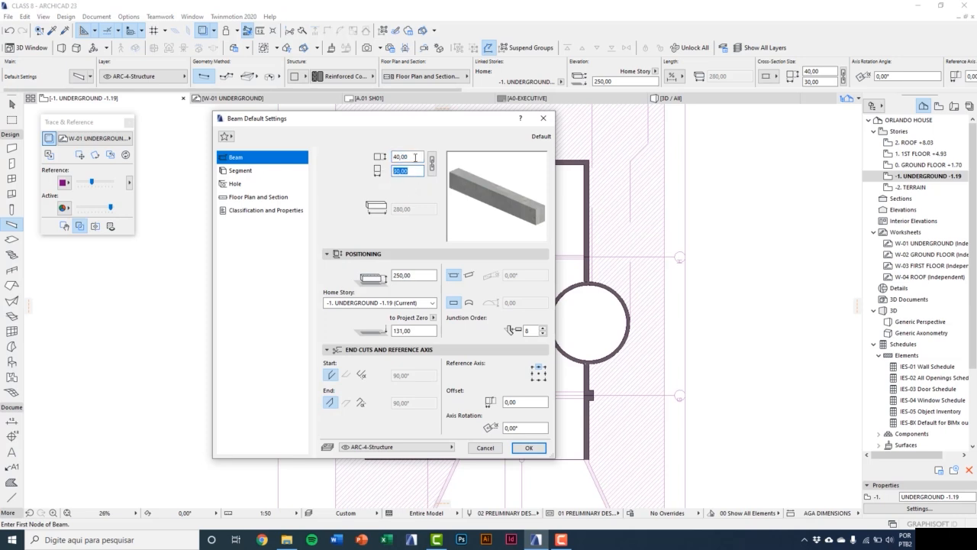
pyautogui.click(390, 157)
pyautogui.write('50,00')
pyautogui.press('Tab')
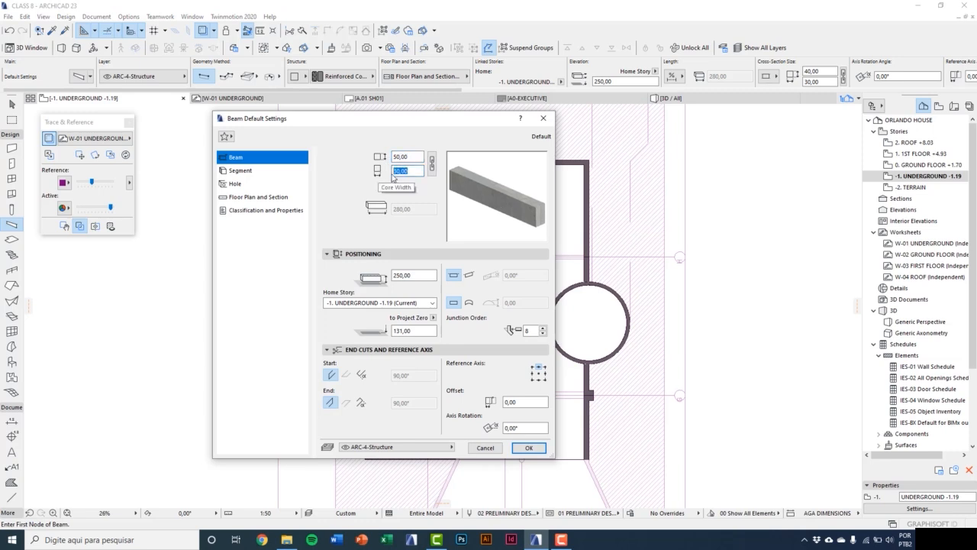
pyautogui.write('60')
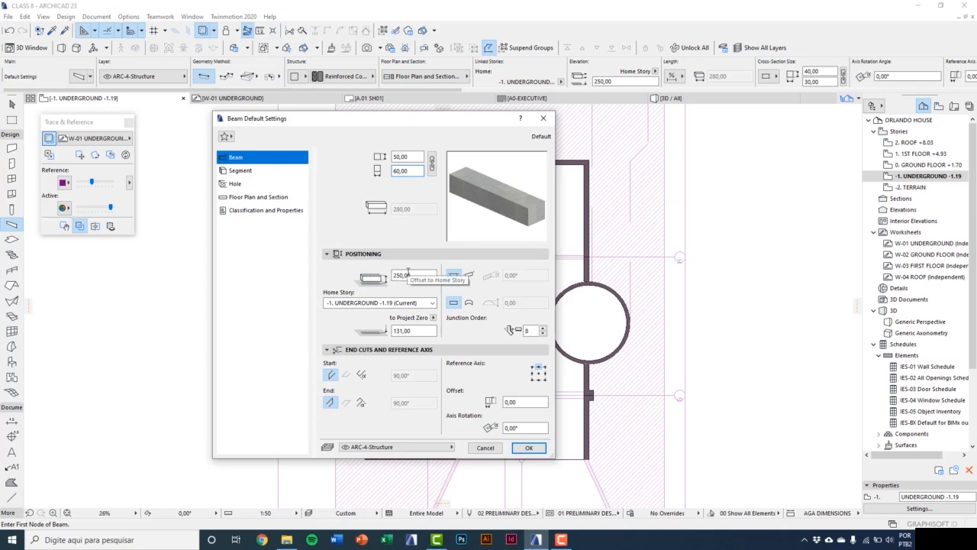
# Set the default beam's offset to its home story to 289, keeping the beam horizontal.
pyautogui.moveTo(419, 275); pyautogui.dragTo(384, 277)
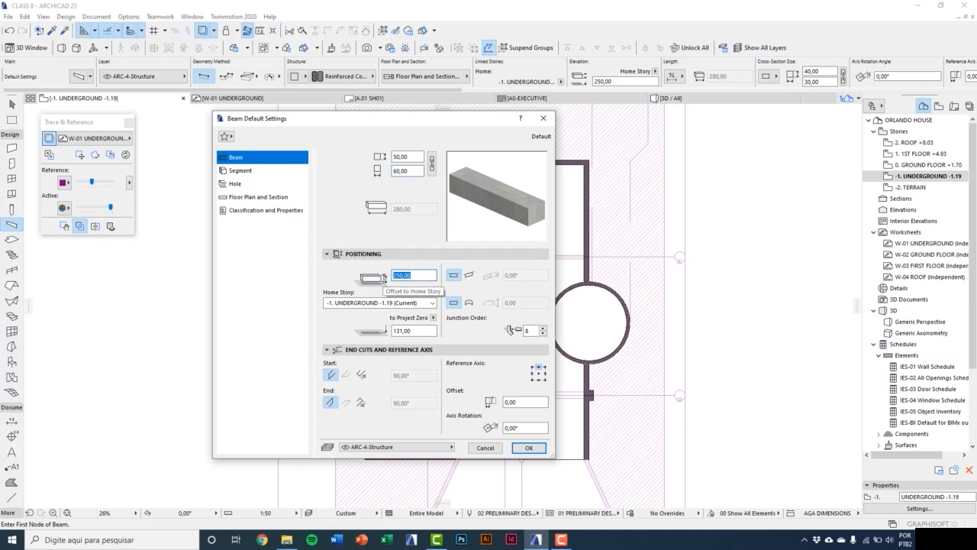
pyautogui.write('2')
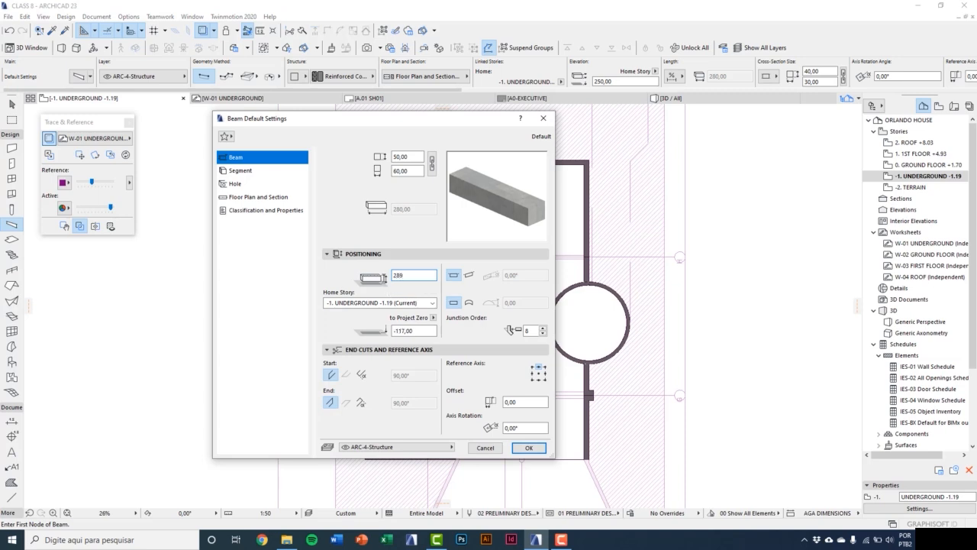
pyautogui.write('89')
pyautogui.click(419, 331)
pyautogui.click(468, 275)
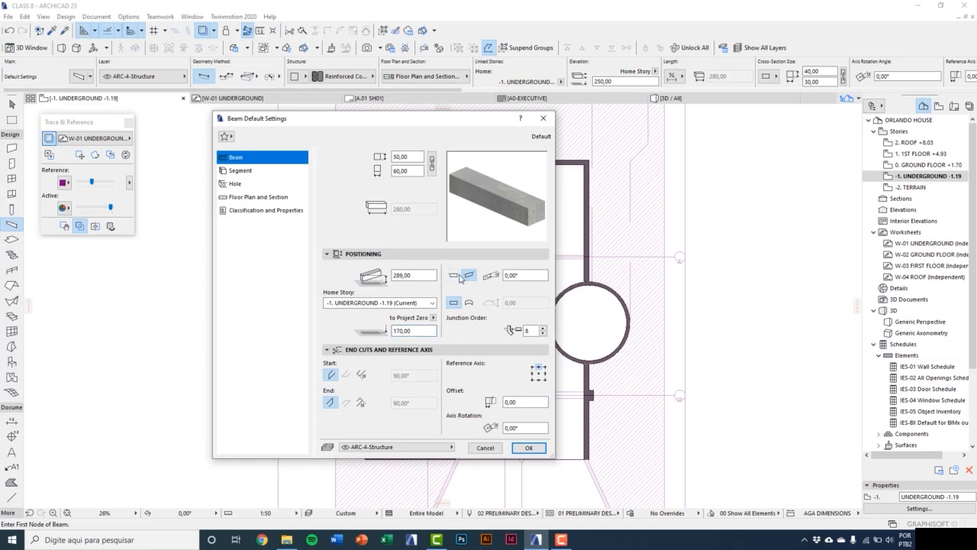
pyautogui.click(454, 275)
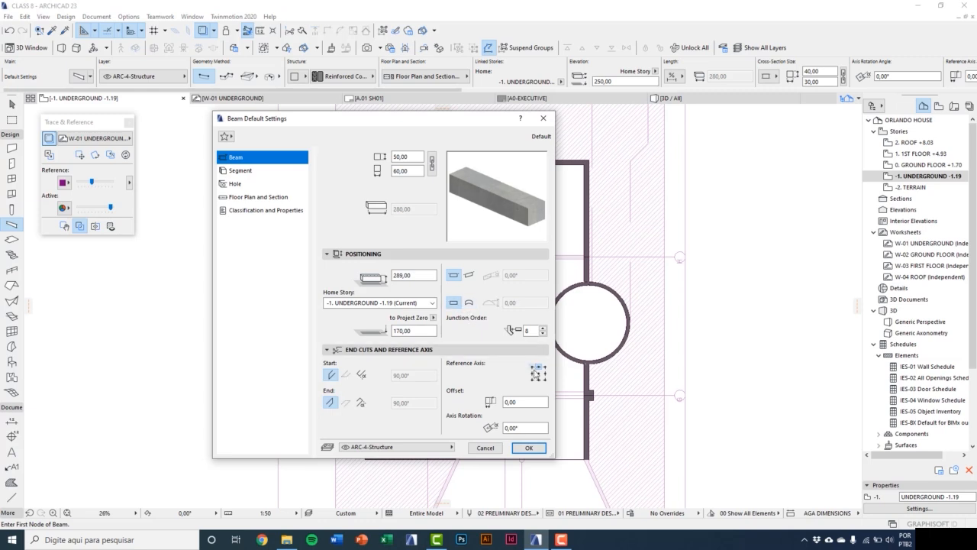
# Review the default beam's segment material, hole, floor plan projection, classification and layer settings.
pyautogui.click(238, 171)
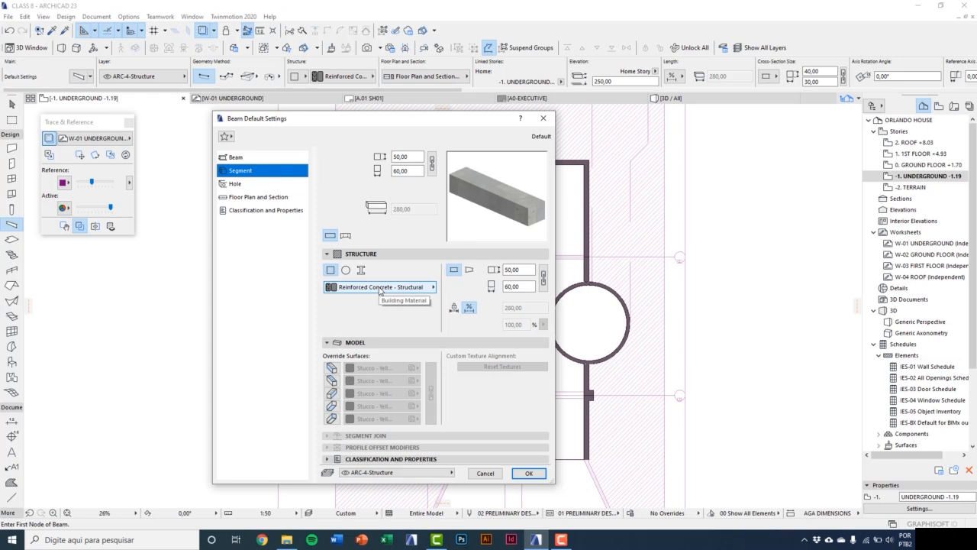
pyautogui.click(256, 185)
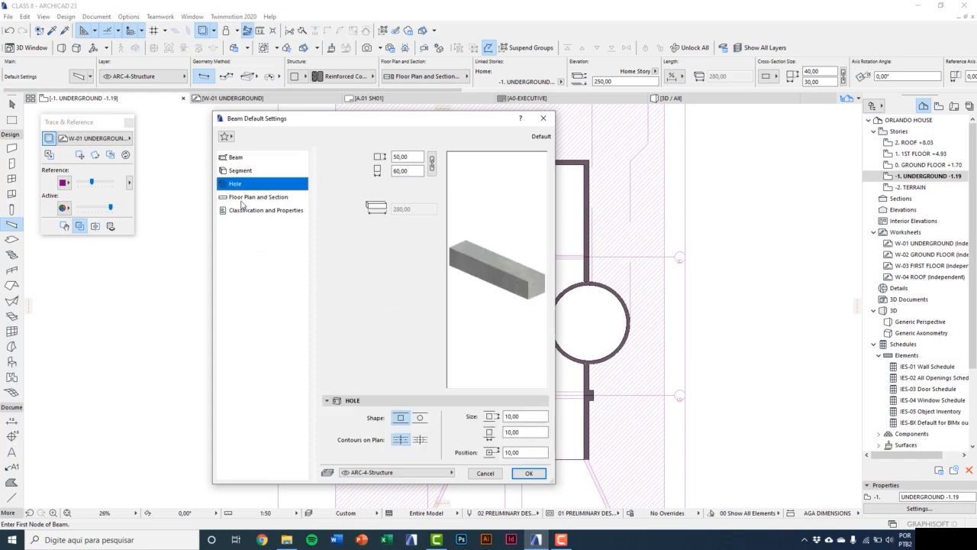
pyautogui.click(242, 197)
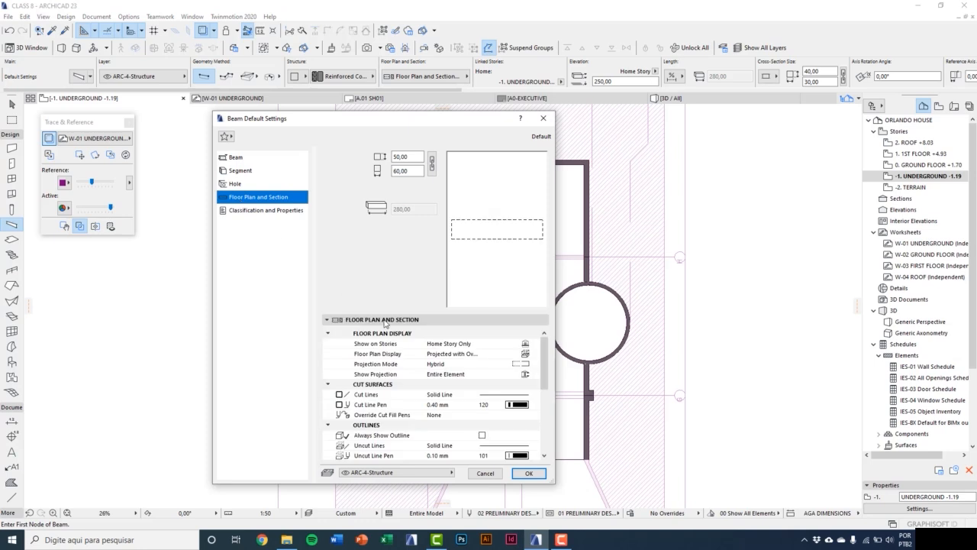
pyautogui.click(535, 364)
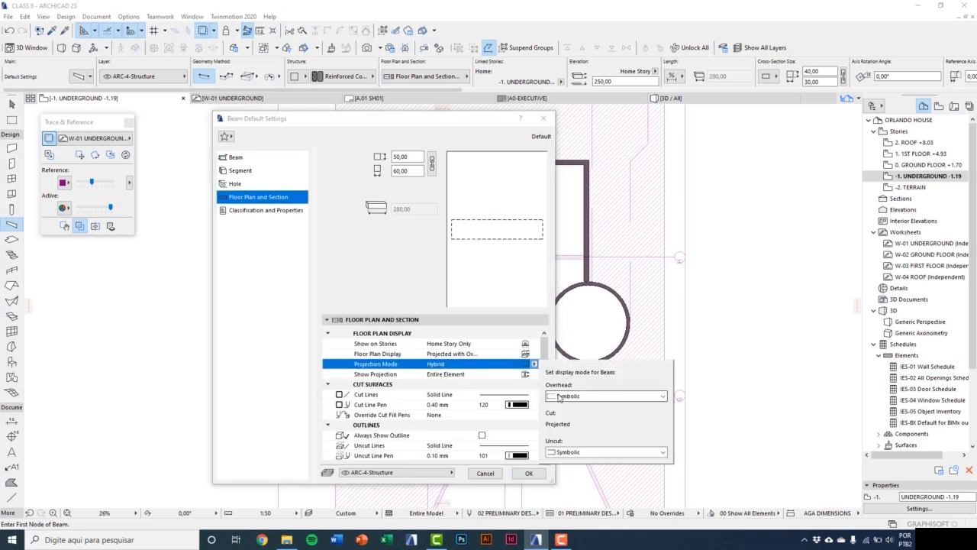
pyautogui.click(534, 364)
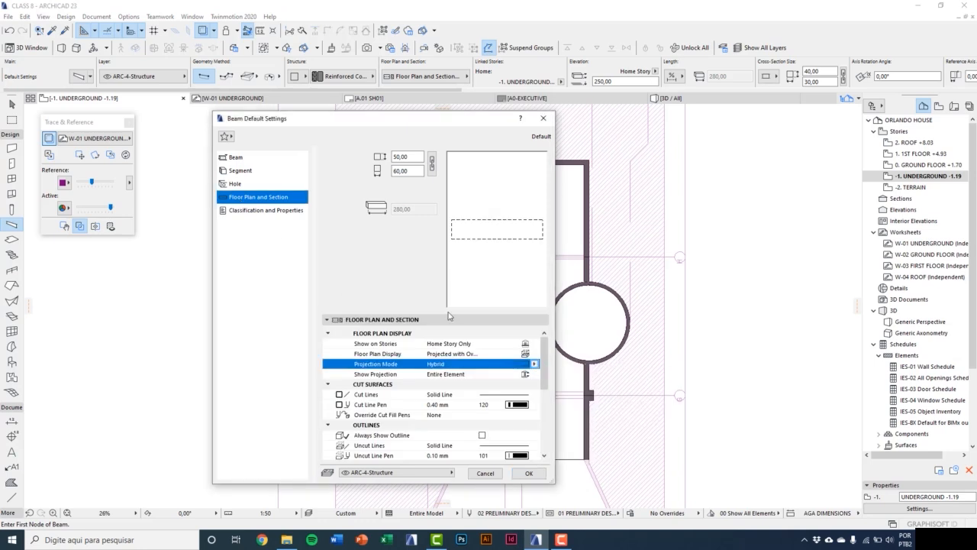
pyautogui.click(251, 211)
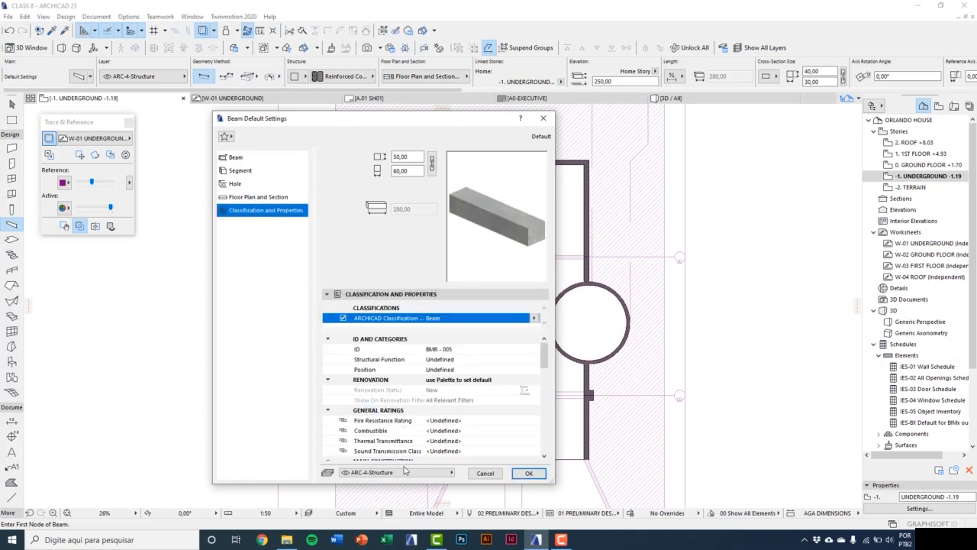
pyautogui.click(406, 472)
pyautogui.click(405, 472)
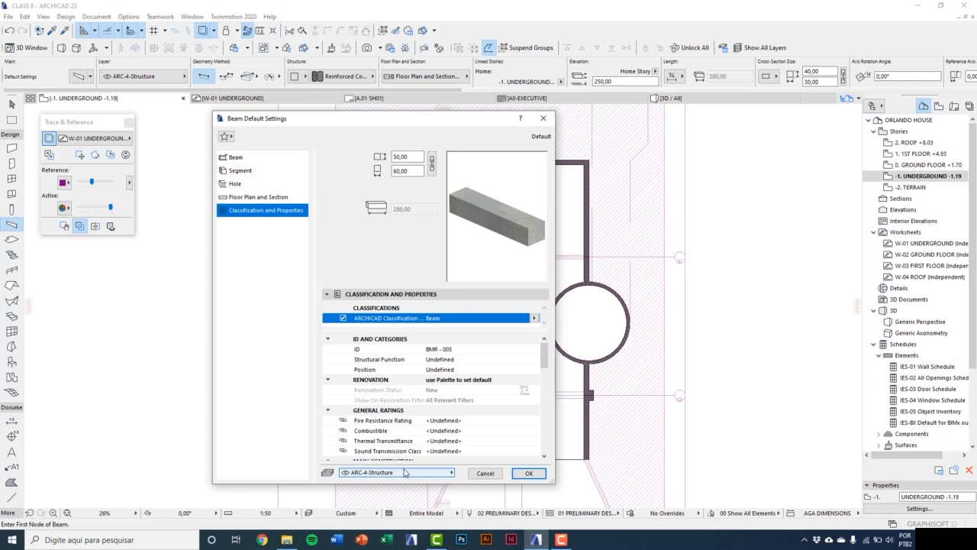
# Override all five surfaces of the default beam with Concrete - Light 23 and accept the beam settings.
pyautogui.click(240, 170)
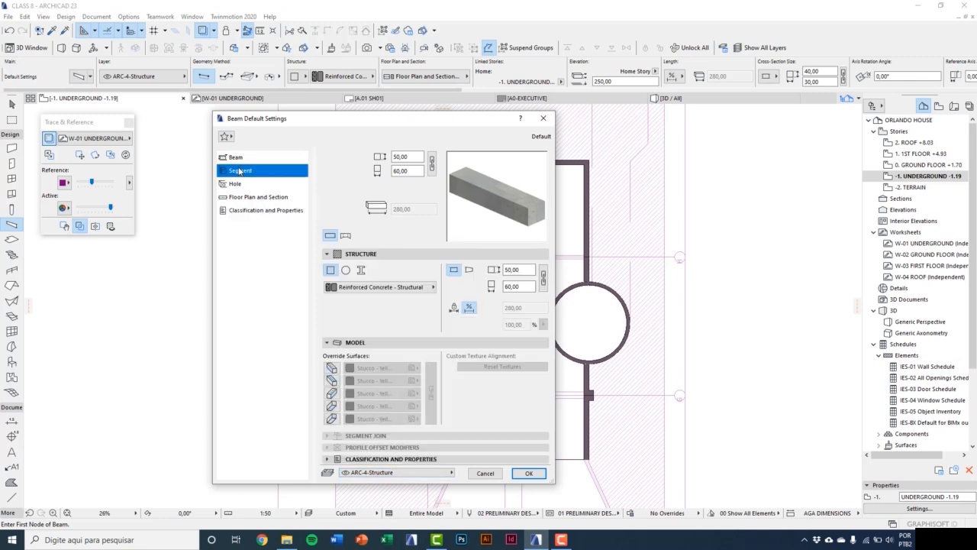
pyautogui.click(331, 367)
pyautogui.click(331, 393)
pyautogui.click(332, 380)
pyautogui.click(332, 406)
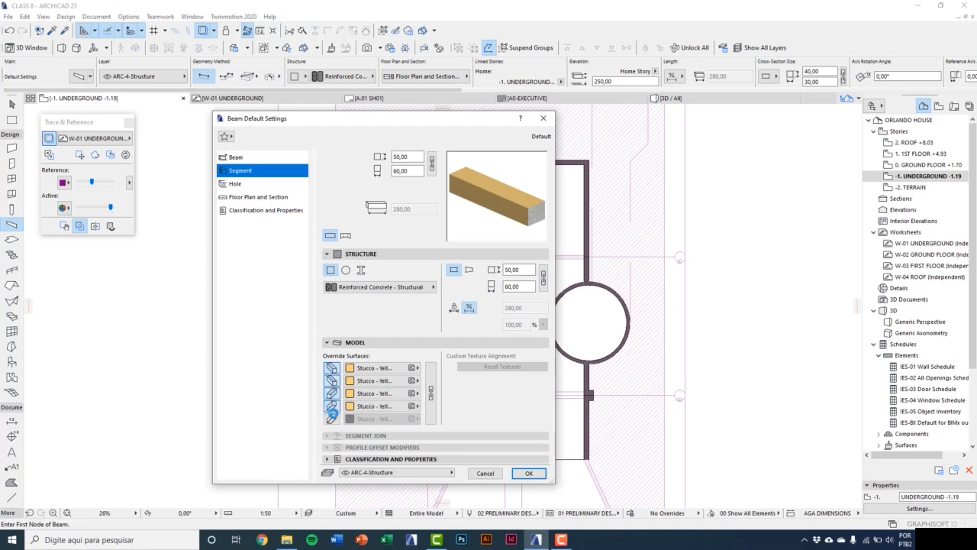
pyautogui.click(331, 416)
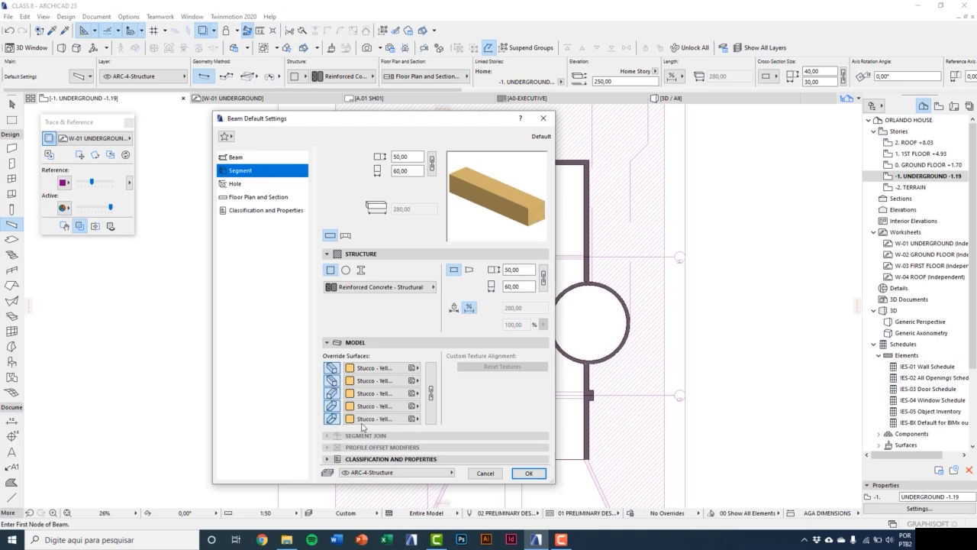
pyautogui.click(411, 393)
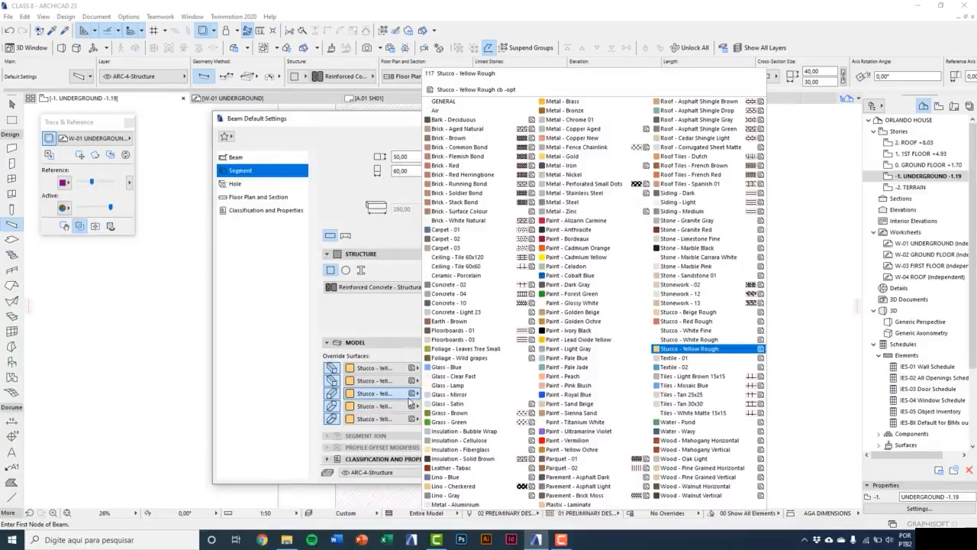
pyautogui.click(460, 313)
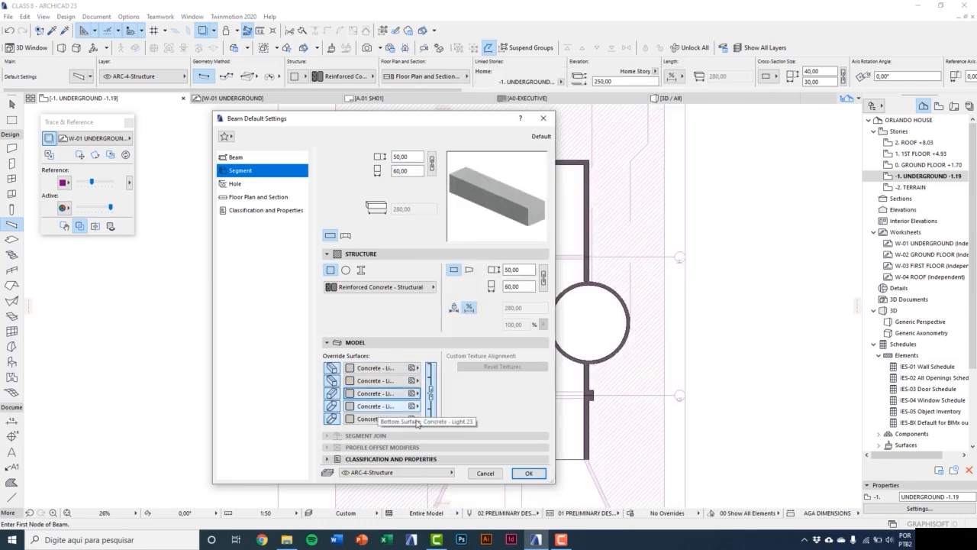
pyautogui.click(531, 474)
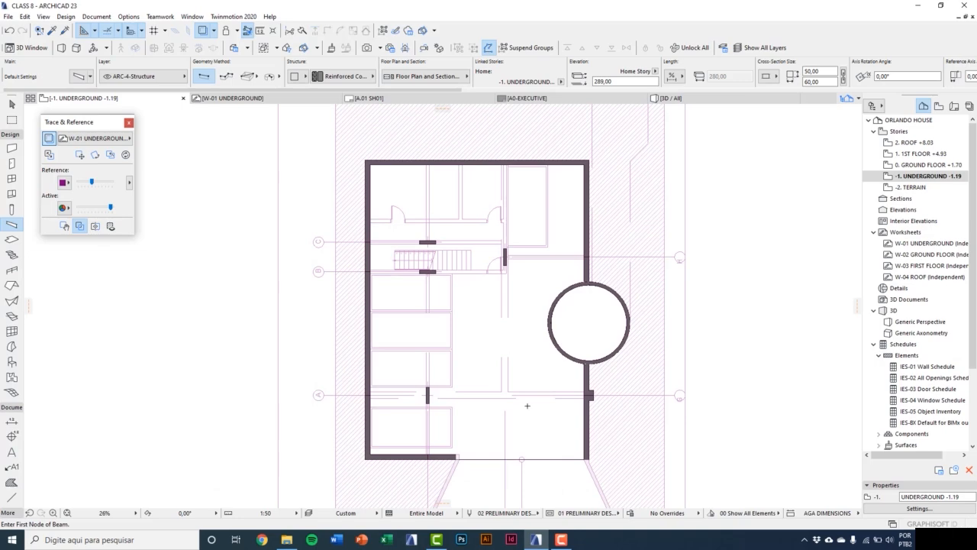
# Draw a 940-long beam, 50 high and 60 wide, along axis A from the column's inner face to the right outer wall.
pyautogui.scroll(5, 504, 406)
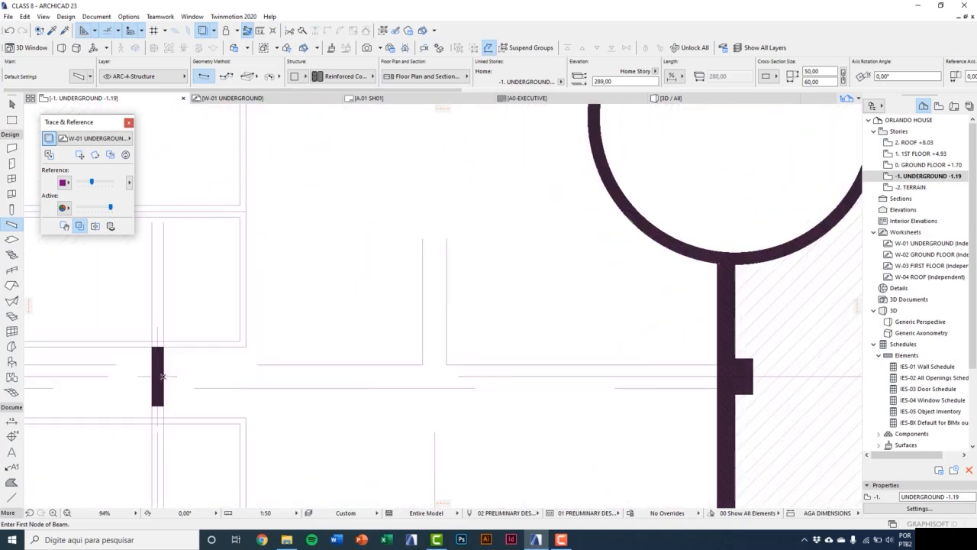
pyautogui.click(163, 375)
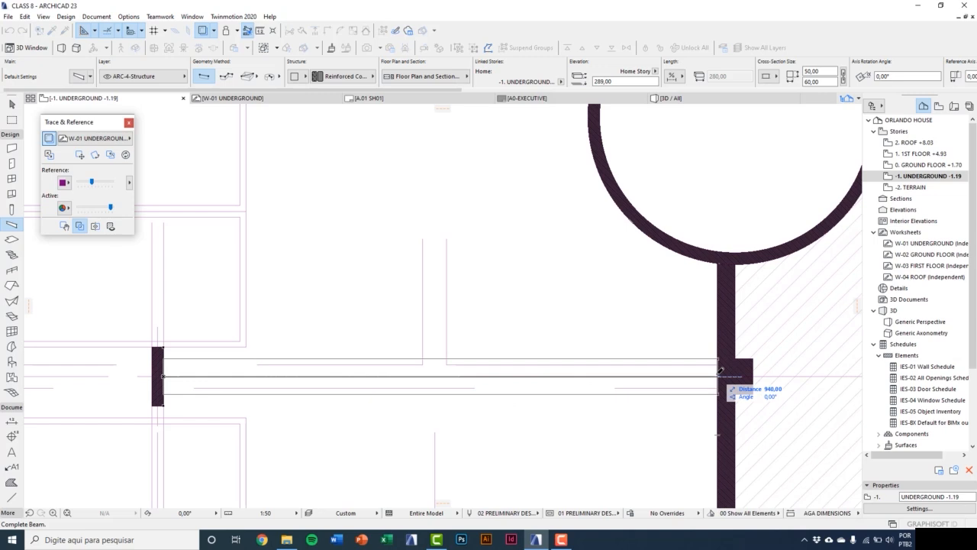
pyautogui.click(719, 374)
pyautogui.scroll(-5, 515, 318)
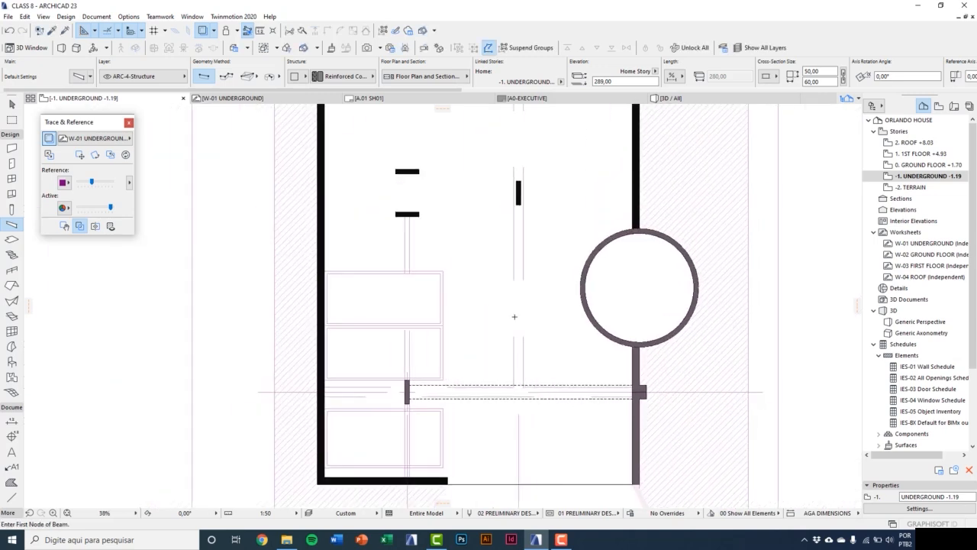
pyautogui.moveTo(514, 320); pyautogui.dragTo(483, 331, button='middle')
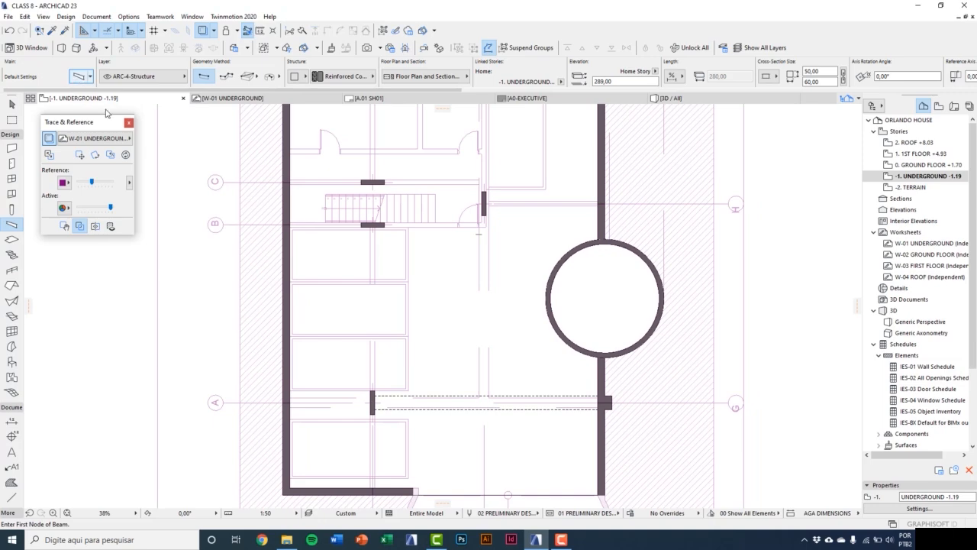
# Set the default beam width to 40 and draw a 790-long vertical beam from the column beside the stair door down to the axis A beam.
pyautogui.click(79, 76)
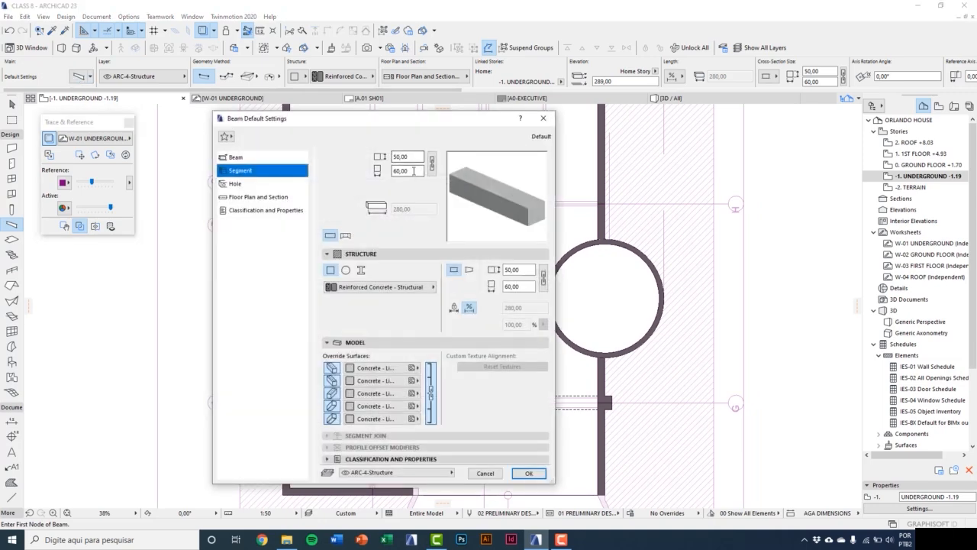
pyautogui.moveTo(413, 170); pyautogui.dragTo(367, 174)
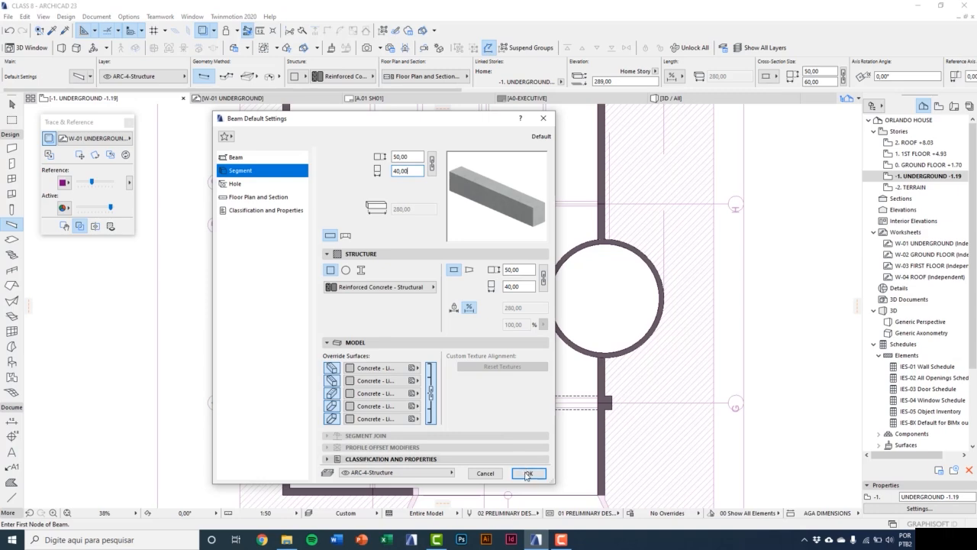
pyautogui.click(526, 473)
pyautogui.scroll(8, 480, 268)
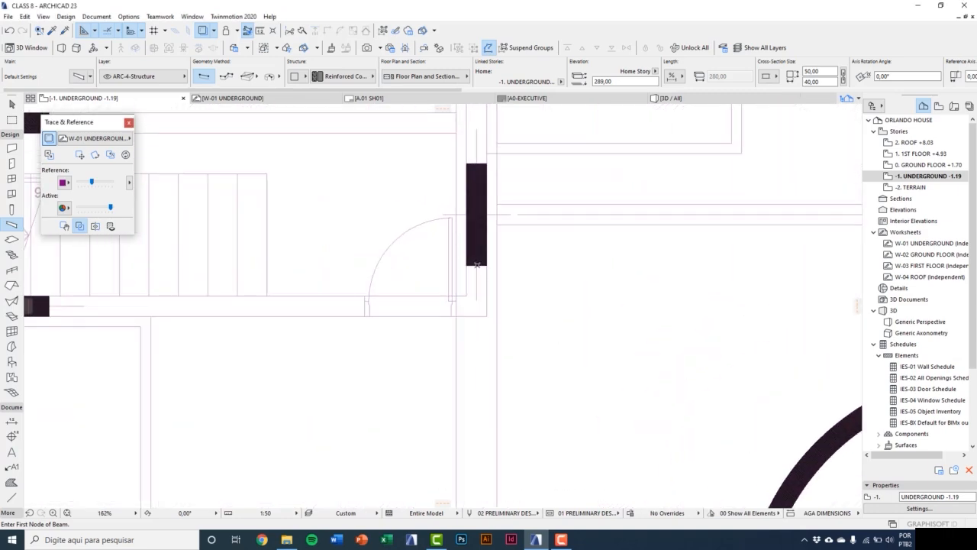
pyautogui.click(476, 265)
pyautogui.scroll(-9, 477, 264)
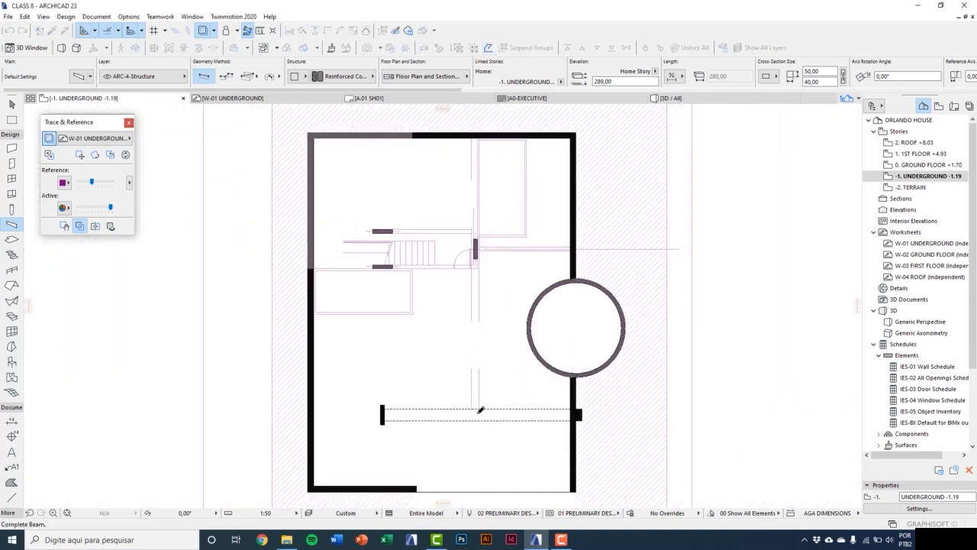
pyautogui.scroll(7, 480, 410)
pyautogui.scroll(3, 480, 411)
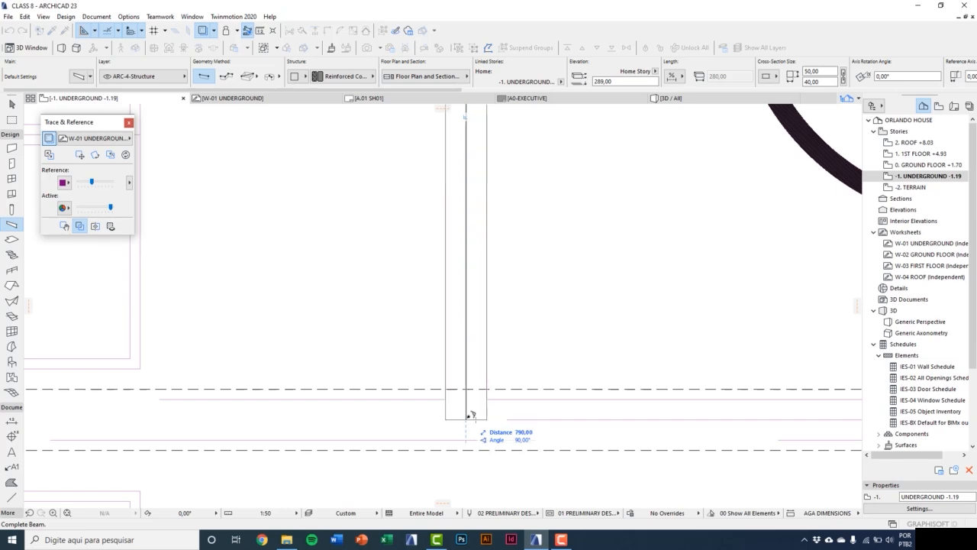
pyautogui.click(469, 412)
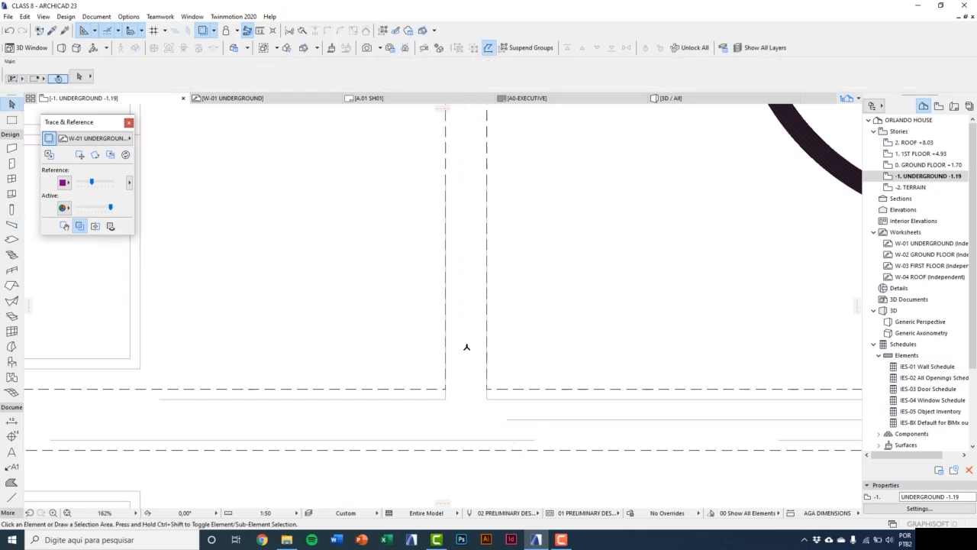
pyautogui.scroll(-5, 435, 393)
pyautogui.scroll(2, 470, 455)
pyautogui.scroll(-5, 471, 455)
pyautogui.press('Escape')
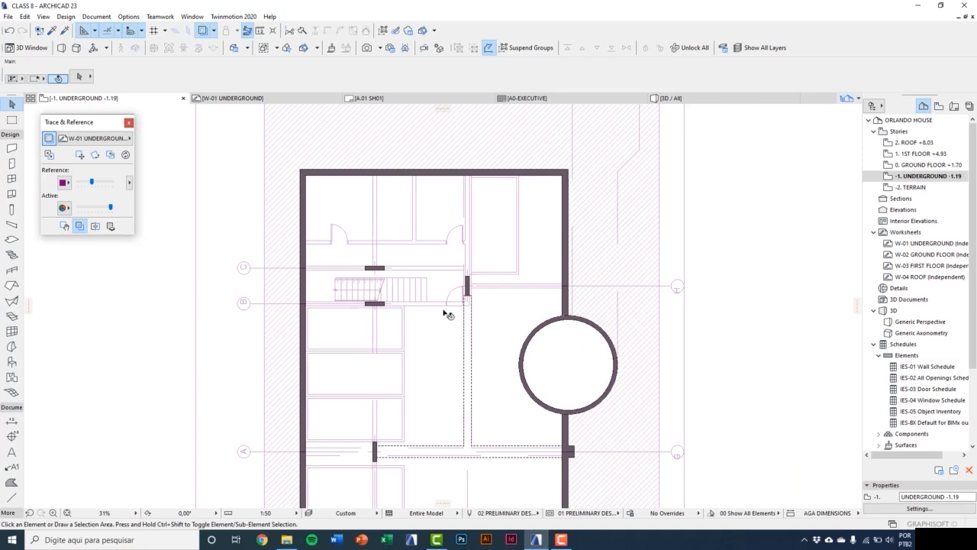
# Stretch the upper end of the 40-wide vertical beam to the upper outer wall, giving it a length of 1400.
pyautogui.click(470, 319)
pyautogui.scroll(5, 471, 319)
pyautogui.click(464, 321)
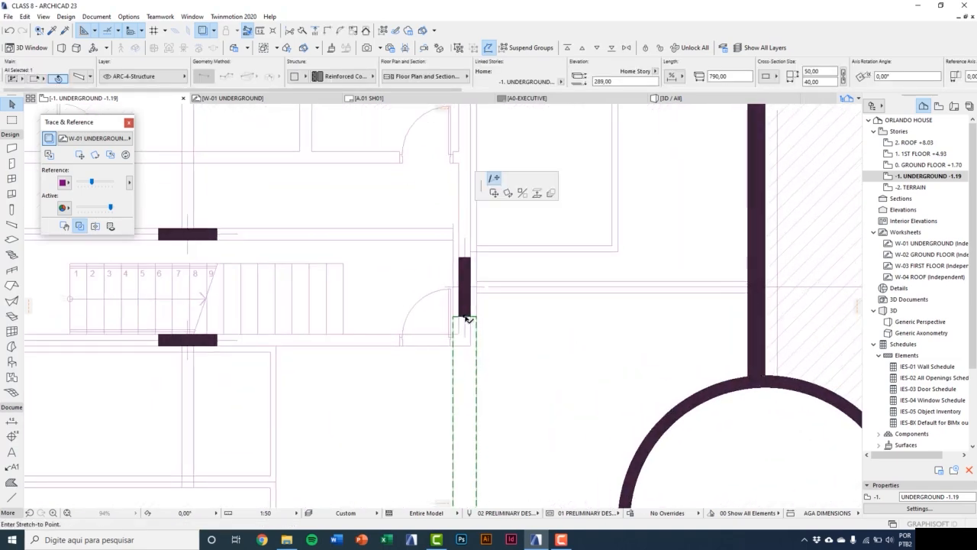
pyautogui.scroll(-2, 460, 373)
pyautogui.scroll(3, 464, 277)
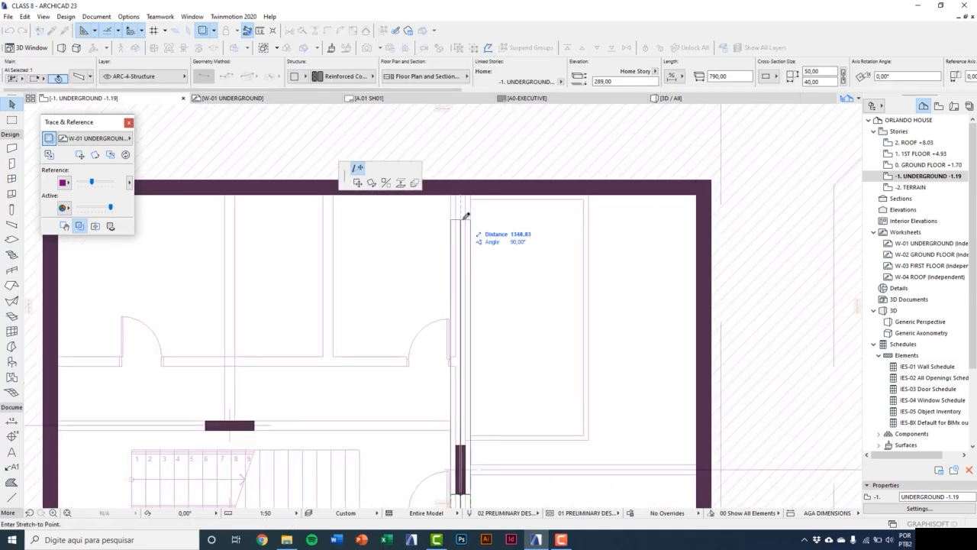
pyautogui.click(467, 193)
pyautogui.scroll(-3, 442, 244)
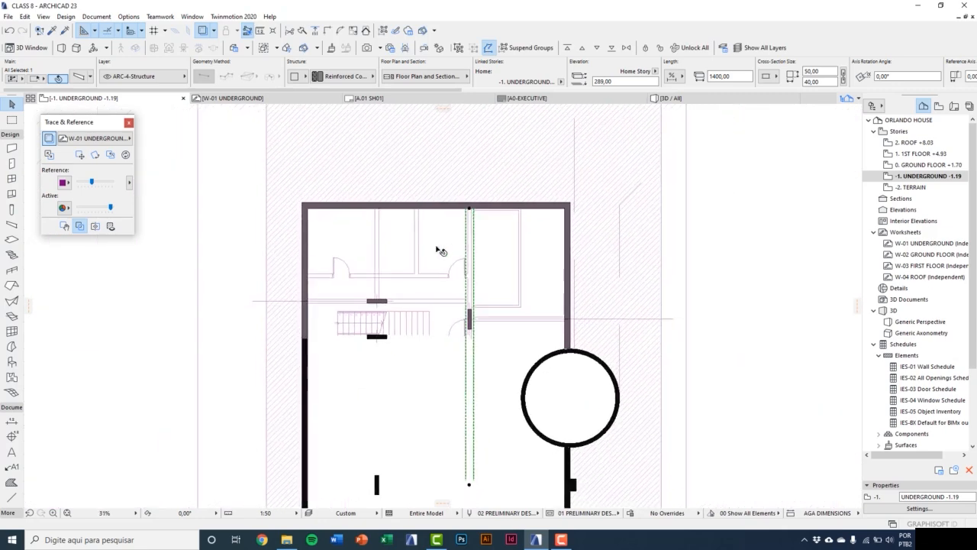
# Pick up the parameters of the long vertical beam as defaults and set the beam width to 20.
pyautogui.click(63, 35)
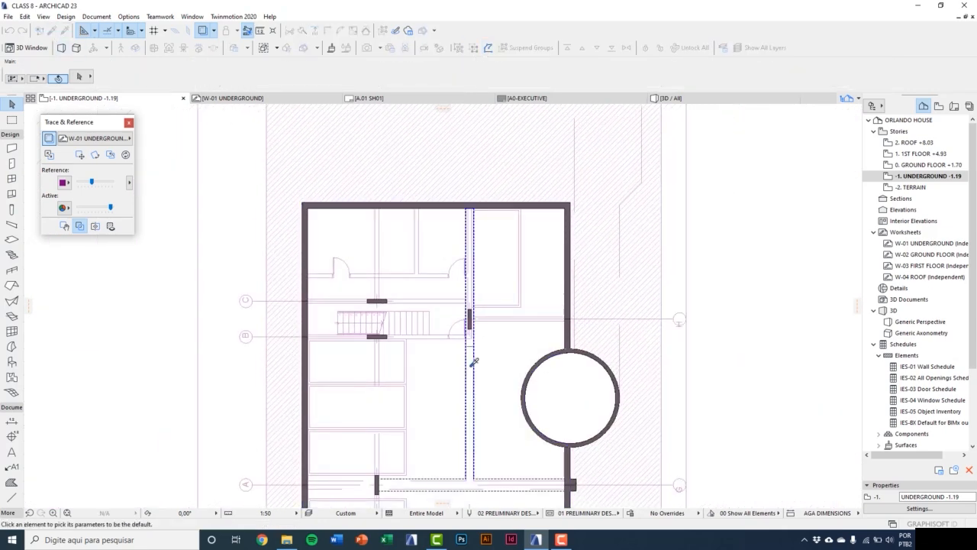
pyautogui.click(471, 364)
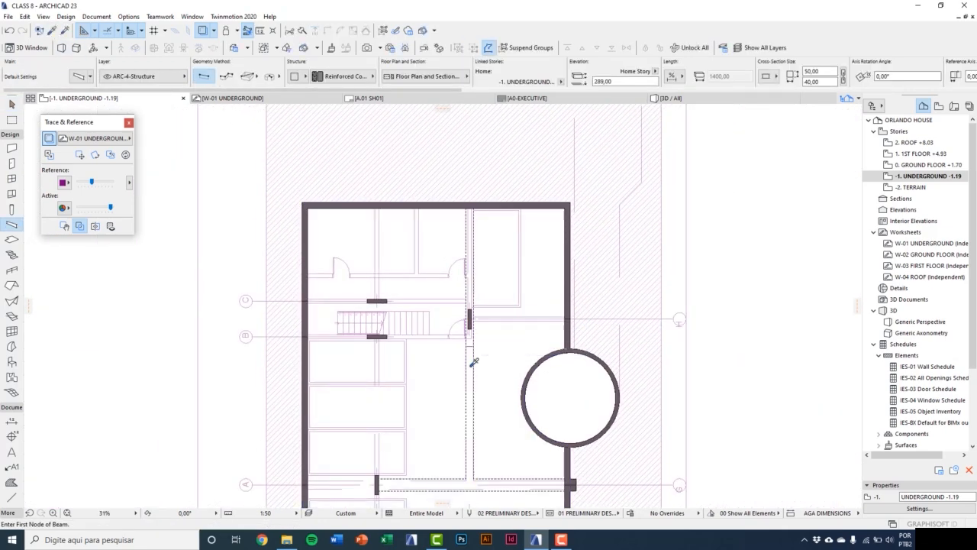
pyautogui.moveTo(431, 469); pyautogui.dragTo(425, 393, button='middle')
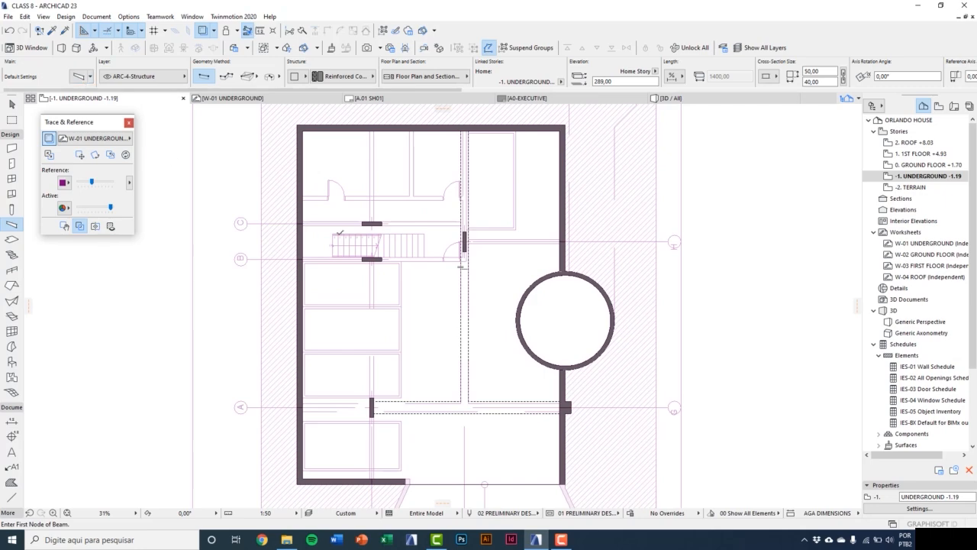
pyautogui.click(79, 77)
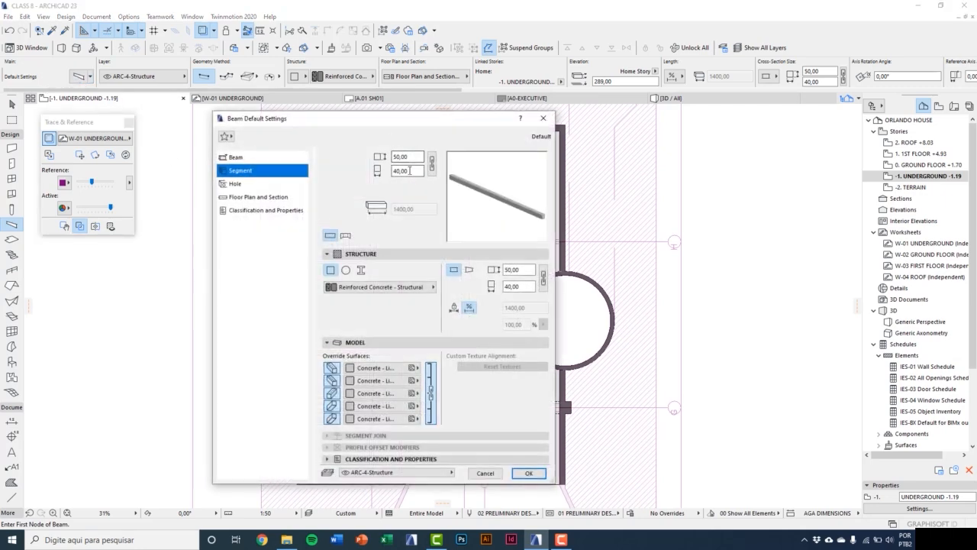
pyautogui.write('20')
pyautogui.click(528, 474)
# Draw a 460-long, 20-wide beam from the axis C column's upper edge midpoint up to the upper outer wall.
pyautogui.scroll(6, 377, 121)
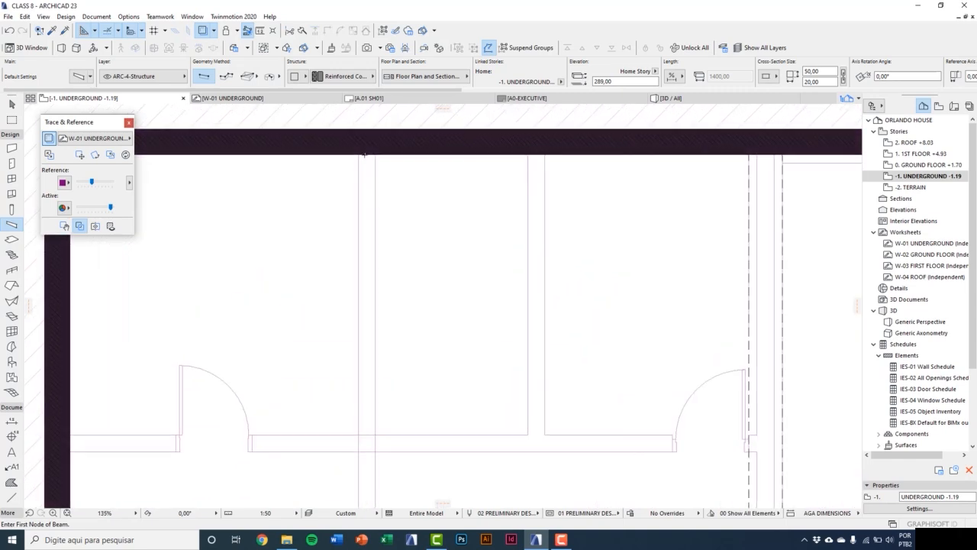
pyautogui.scroll(-6, 358, 369)
pyautogui.scroll(8, 362, 453)
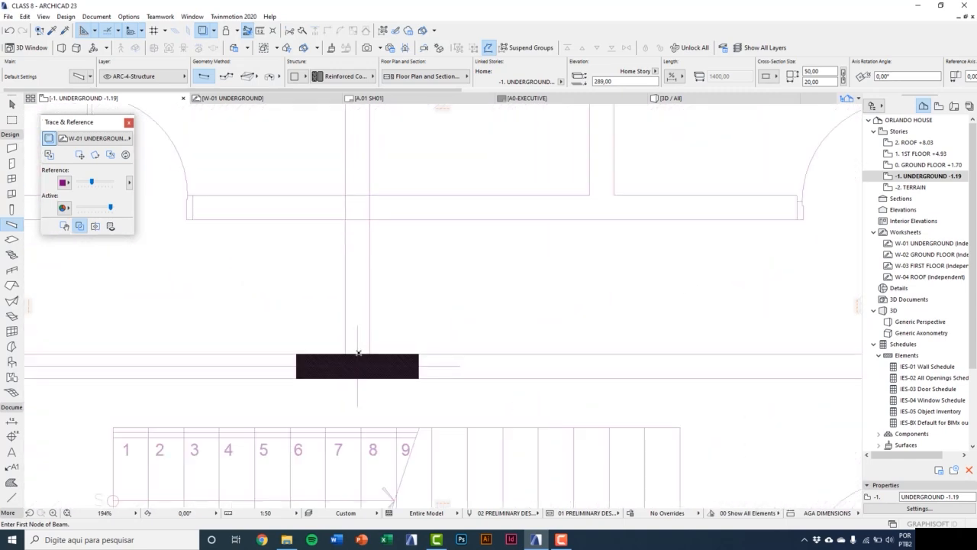
pyautogui.click(358, 354)
pyautogui.scroll(-6, 357, 381)
pyautogui.click(357, 190)
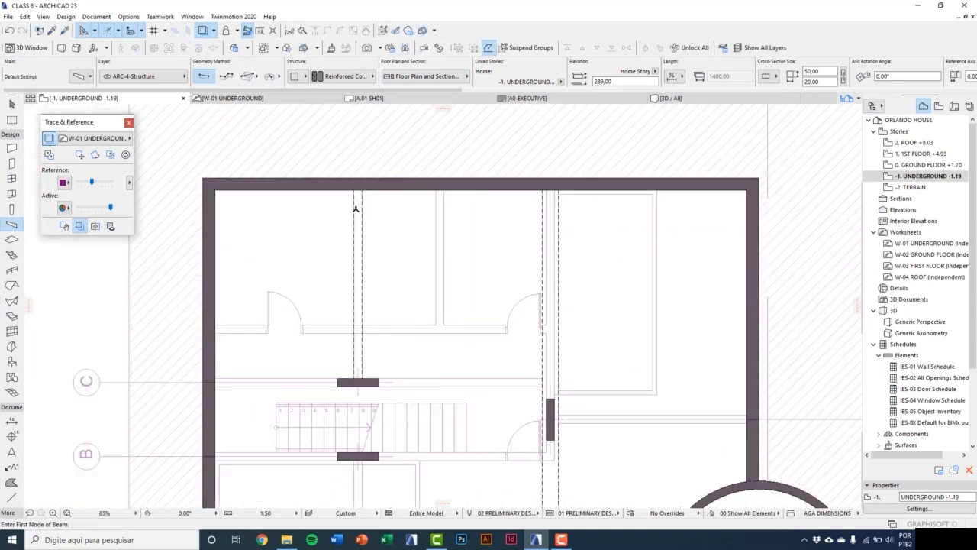
pyautogui.press('Escape')
# Drag a copy of the 20-wide beam 660 straight down so it starts at the lower edge of the axis B column.
pyautogui.click(357, 227)
pyautogui.scroll(-3, 357, 228)
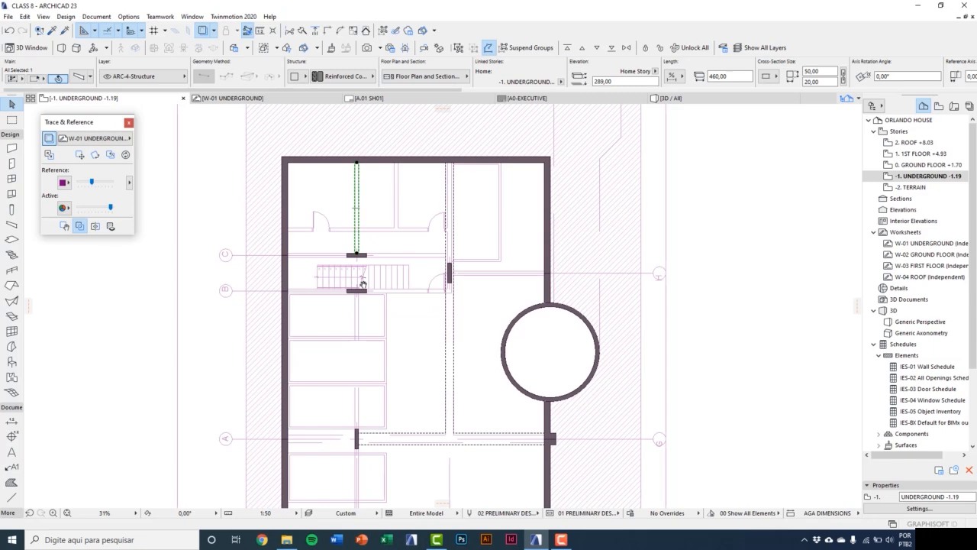
pyautogui.hotkey('ctrl', 'shift', 'd')
pyautogui.scroll(3, 365, 195)
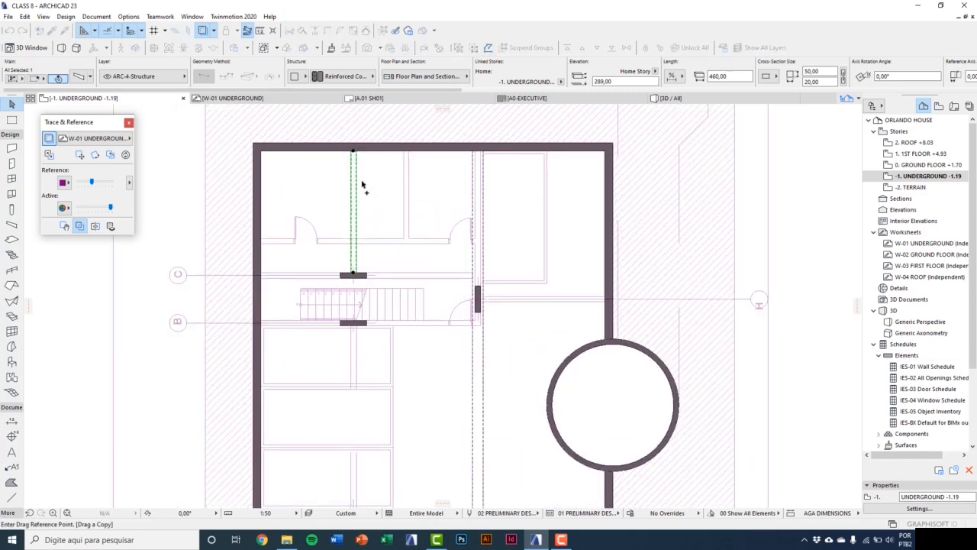
pyautogui.click(346, 126)
pyautogui.scroll(4, 349, 386)
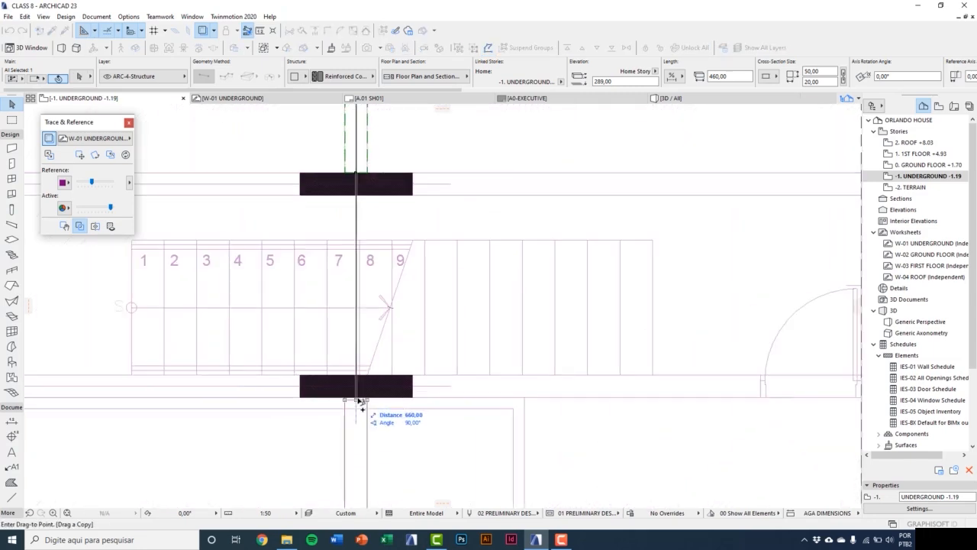
pyautogui.click(362, 401)
# Stretch the lower end of the copied beam to the top of the axis A column, giving it a length of 690.
pyautogui.scroll(-6, 366, 406)
pyautogui.scroll(4, 376, 410)
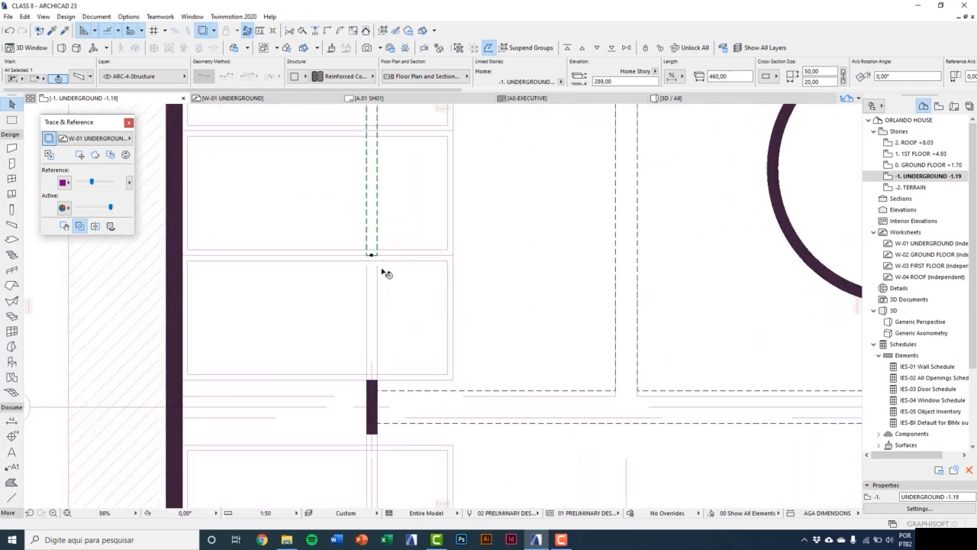
pyautogui.click(373, 257)
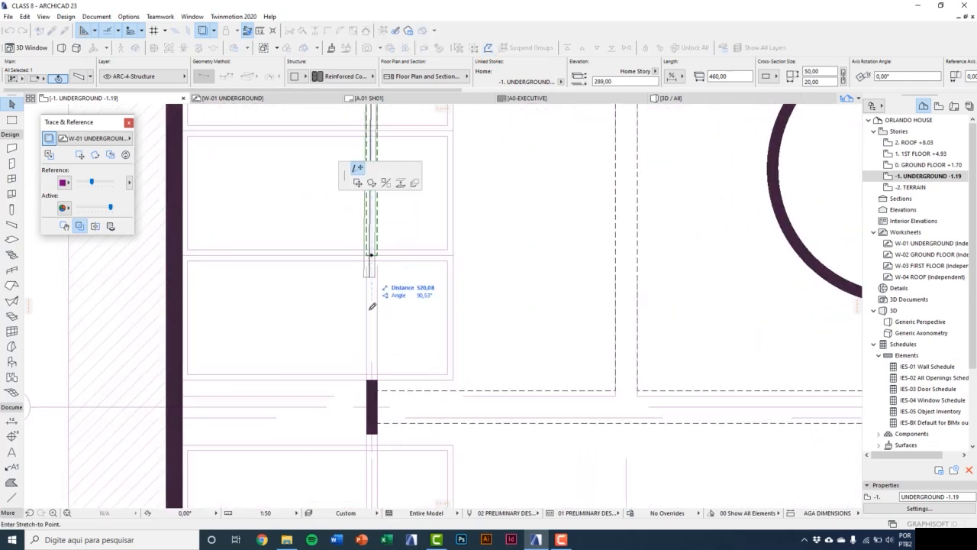
pyautogui.click(373, 379)
pyautogui.scroll(-4, 378, 380)
# Copy the 690-long beam 790 down to the axis A column's lower edge and shorten it to 310 at the lower outer wall.
pyautogui.hotkey('ctrl', 'shift', 'd')
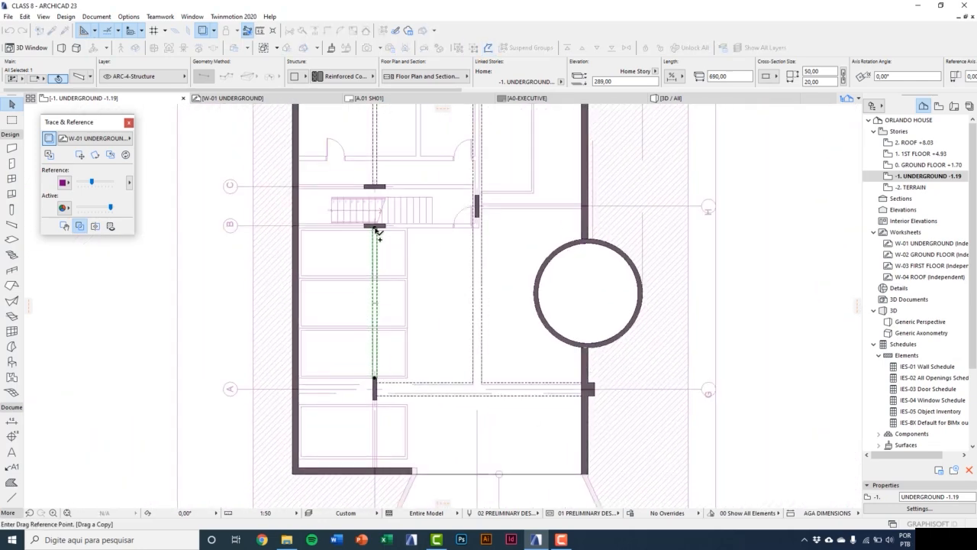
pyautogui.click(374, 228)
pyautogui.scroll(5, 376, 386)
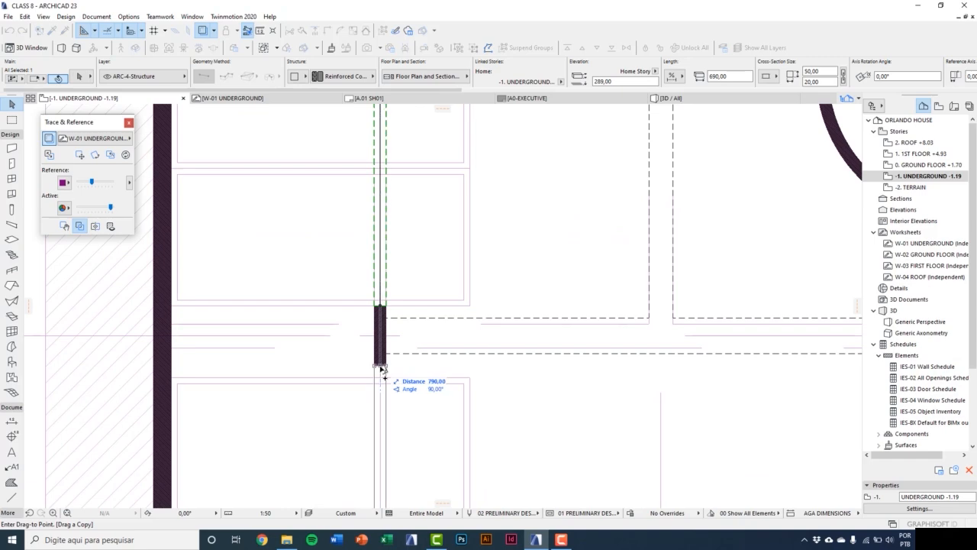
pyautogui.click(381, 369)
pyautogui.scroll(-3, 393, 381)
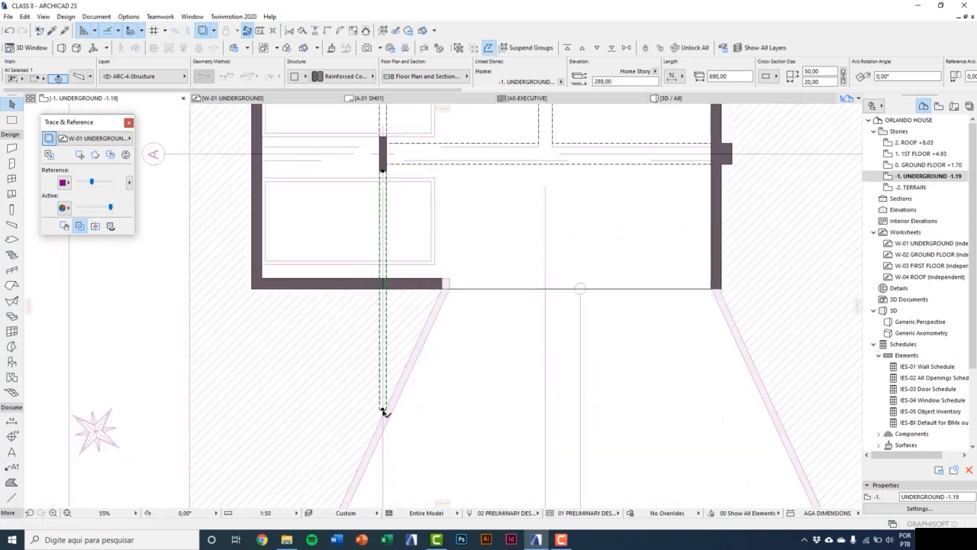
pyautogui.click(384, 411)
pyautogui.click(384, 286)
pyautogui.scroll(-3, 414, 400)
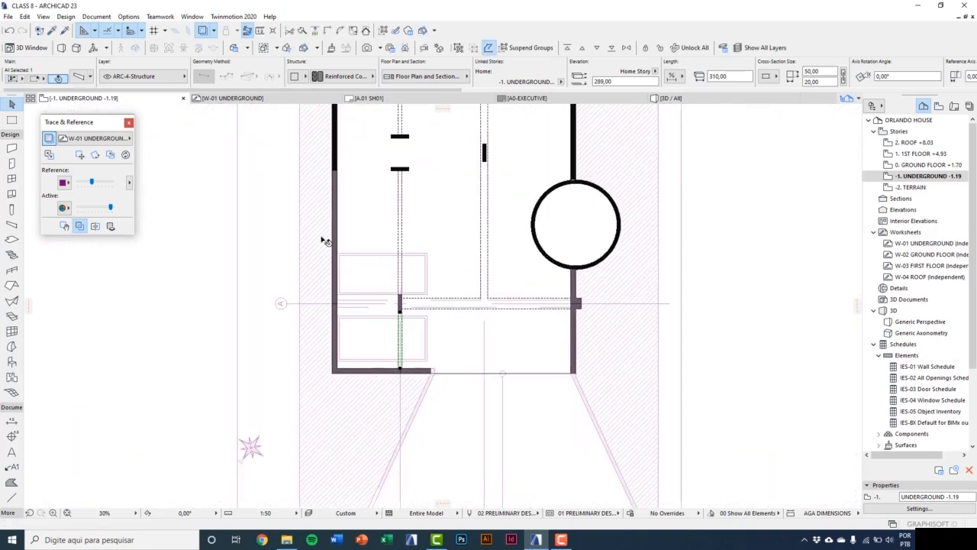
# Pick up the 60-wide beam's parameters and draw a matching beam along axis A from the column to the left outer wall.
pyautogui.scroll(2, 408, 291)
pyautogui.click(194, 137)
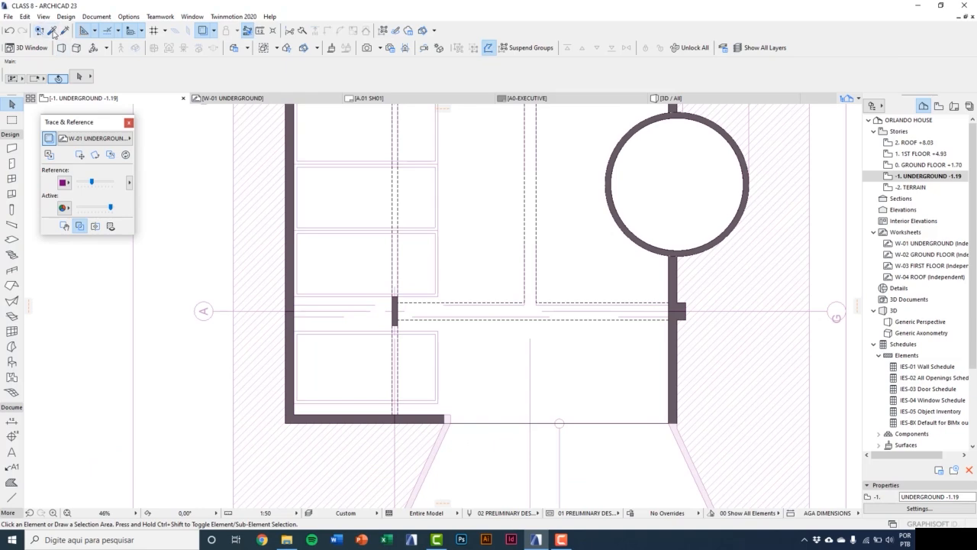
pyautogui.click(52, 30)
pyautogui.scroll(3, 410, 320)
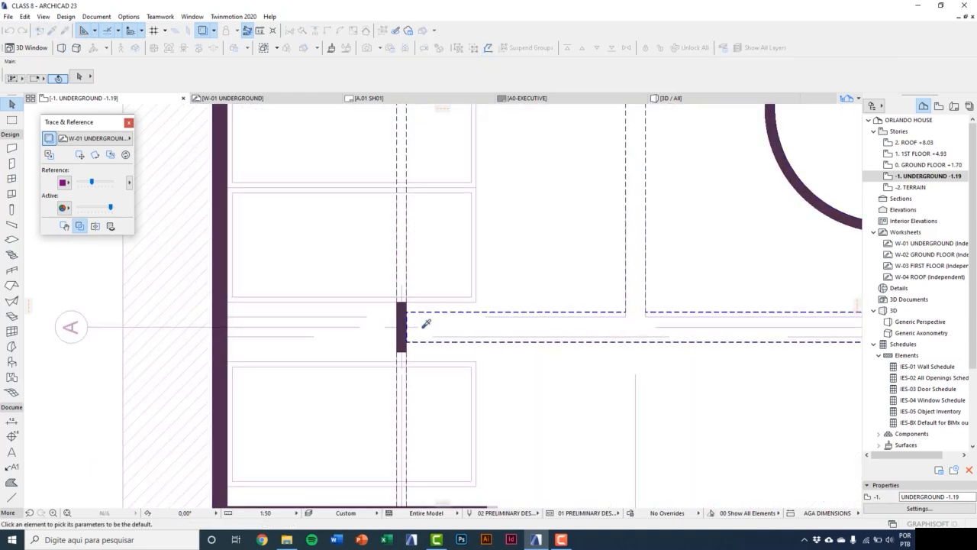
pyautogui.click(425, 324)
pyautogui.click(397, 326)
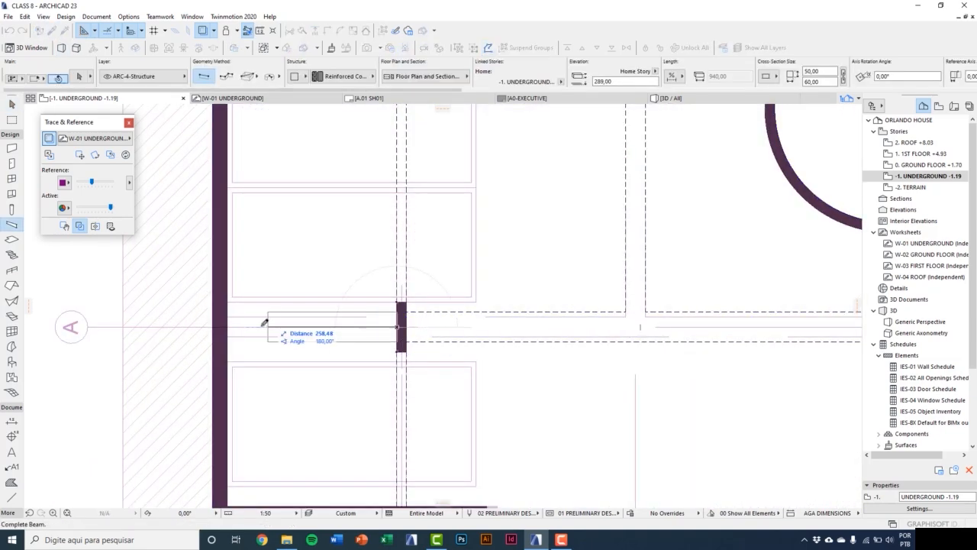
pyautogui.click(227, 327)
pyautogui.scroll(-5, 348, 393)
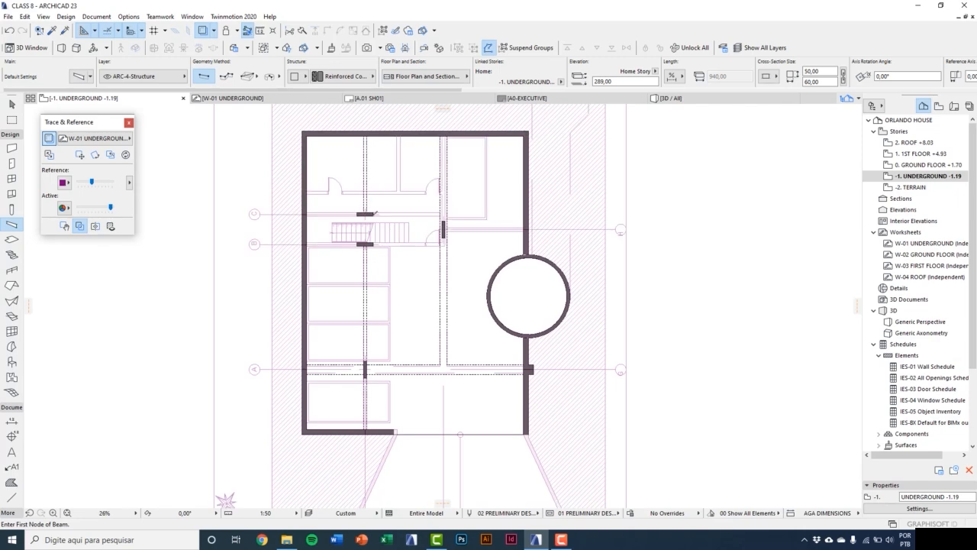
pyautogui.scroll(5, 360, 205)
pyautogui.press('Escape')
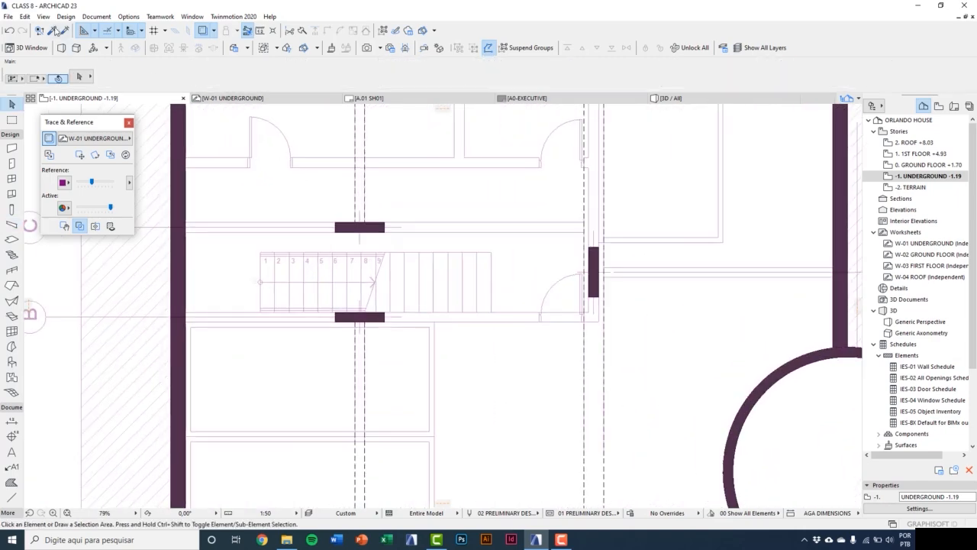
# Pick up the 20-wide vertical beam's parameters and draw a matching beam along axis C from the column to the wider vertical beam.
pyautogui.keyDown('alt'); pyautogui.click(362, 180); pyautogui.keyUp('alt')
pyautogui.scroll(3, 380, 224)
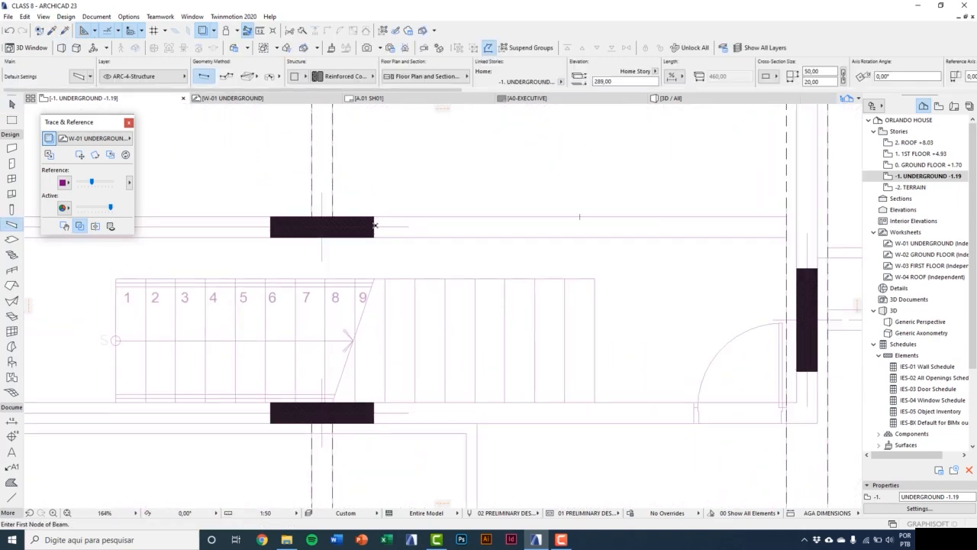
pyautogui.click(375, 225)
pyautogui.click(796, 229)
# Draw another 20-wide beam along axis C from the column's opposite end to the left outer wall, 300 long.
pyautogui.scroll(-5, 684, 239)
pyautogui.scroll(3, 516, 240)
pyautogui.click(521, 229)
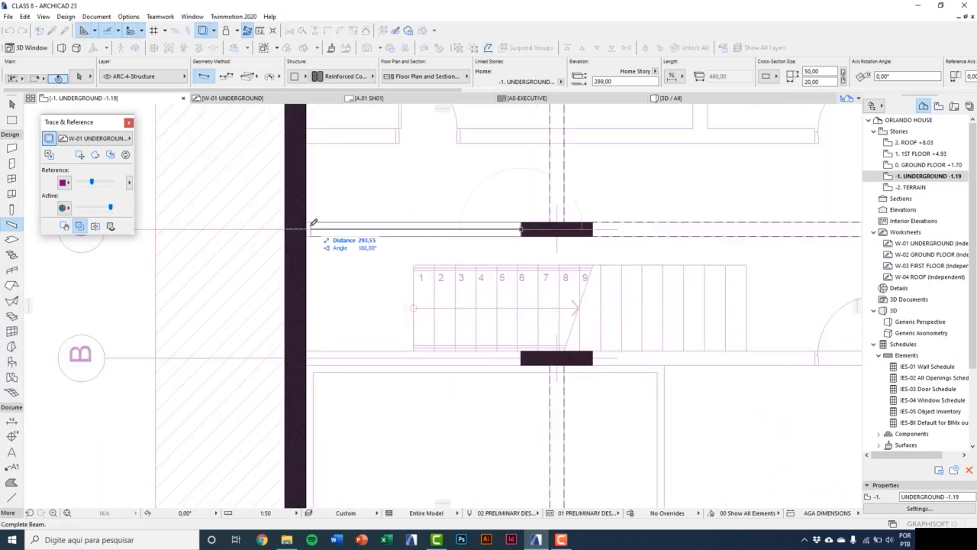
pyautogui.click(306, 229)
pyautogui.press('Escape')
# Drag a copy of both axis C beams down to axis B, matching the lower-left corners of the two columns.
pyautogui.click(617, 241)
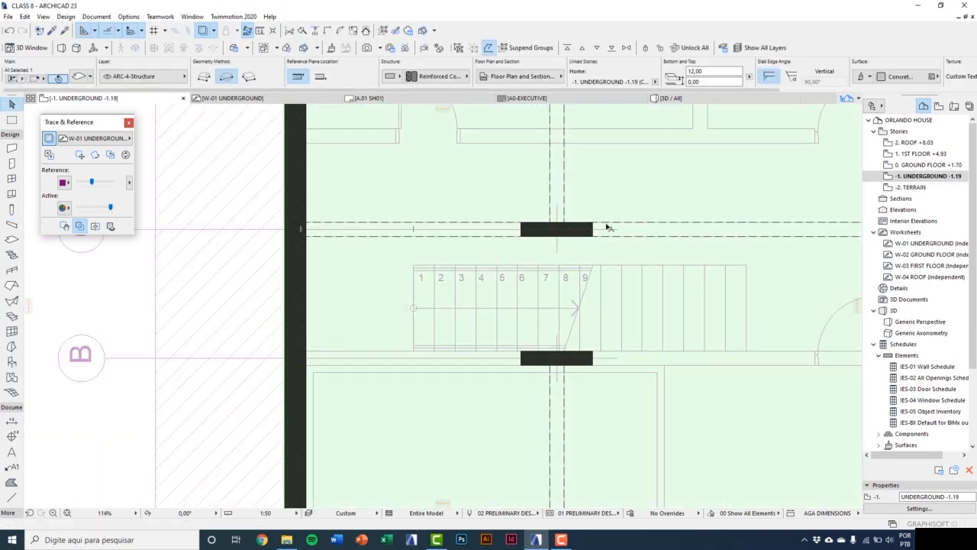
pyautogui.click(607, 227)
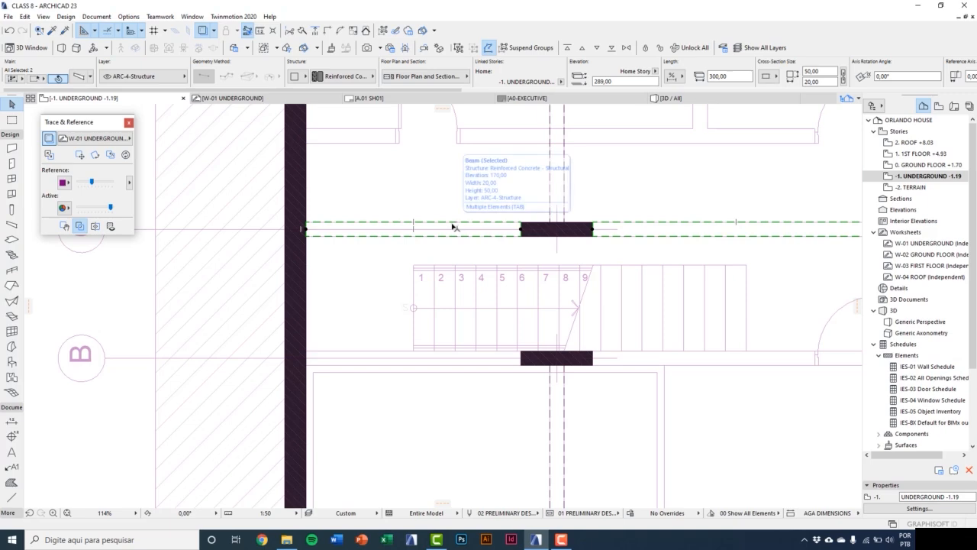
pyautogui.hotkey('ctrl', 'd')
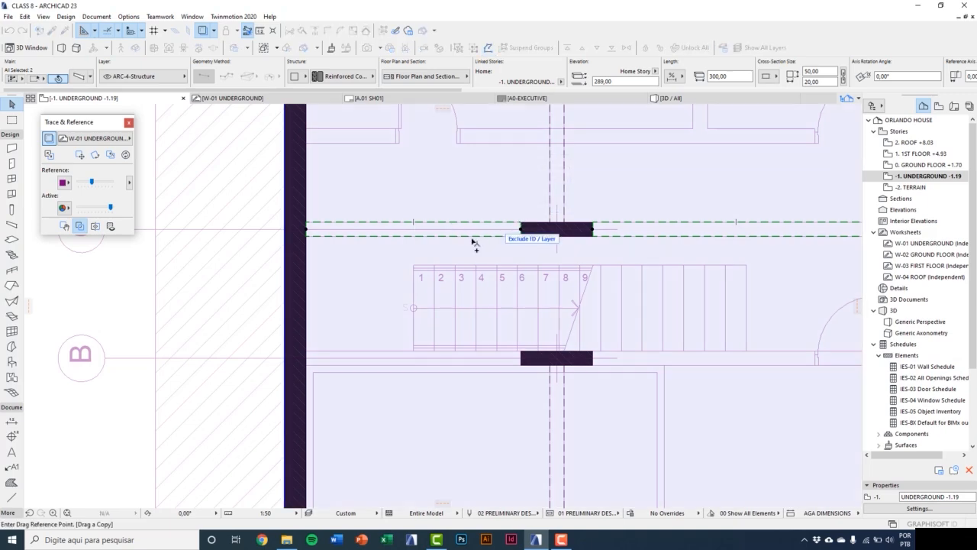
pyautogui.scroll(3, 470, 221)
pyautogui.click(470, 212)
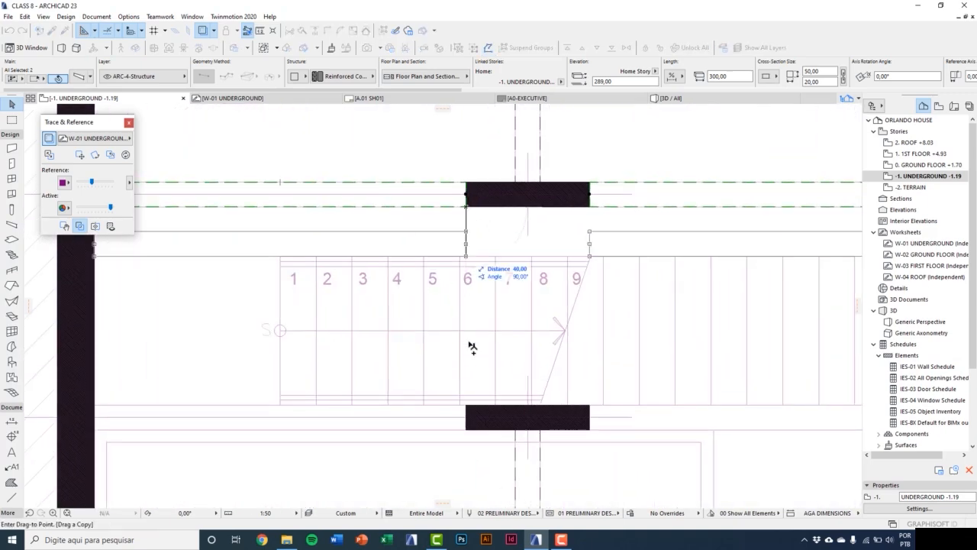
pyautogui.click(466, 431)
pyautogui.scroll(-3, 428, 355)
pyautogui.scroll(-5, 427, 355)
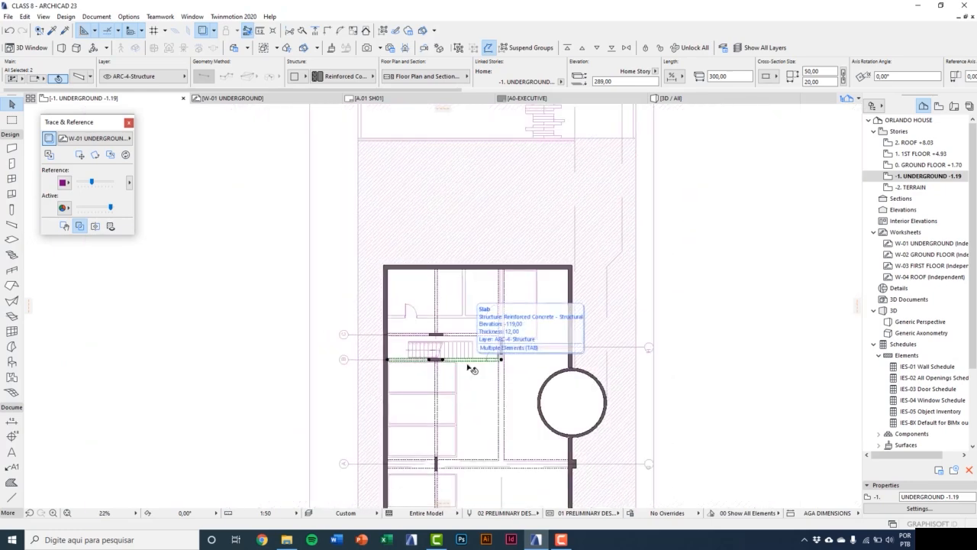
# View the underground model in 3D and examine how the beams connect the columns and outer walls.
pyautogui.press('F3')
pyautogui.scroll(2, 473, 336)
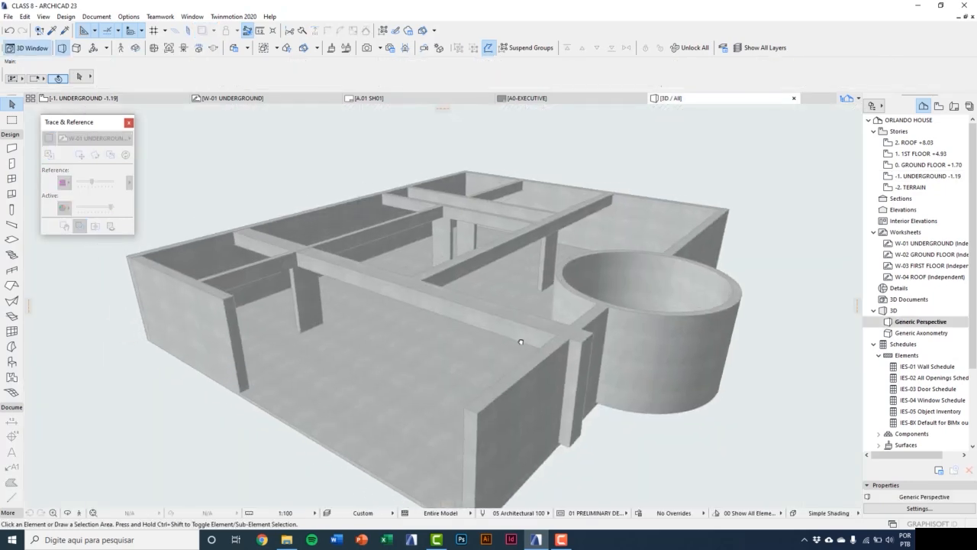
pyautogui.keyDown('shift'); pyautogui.moveTo(385, 335); pyautogui.dragTo(633, 282, button='middle'); pyautogui.keyUp('shift')
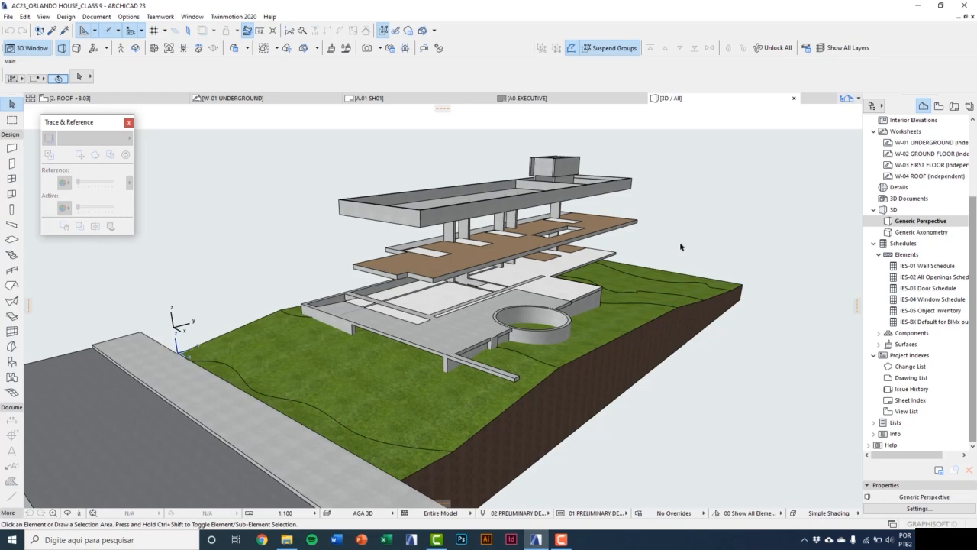
# Switch to File Explorer to view the CLASSES DEVELOPMENT folder containing the class 9 project files.
pyautogui.click(286, 539)
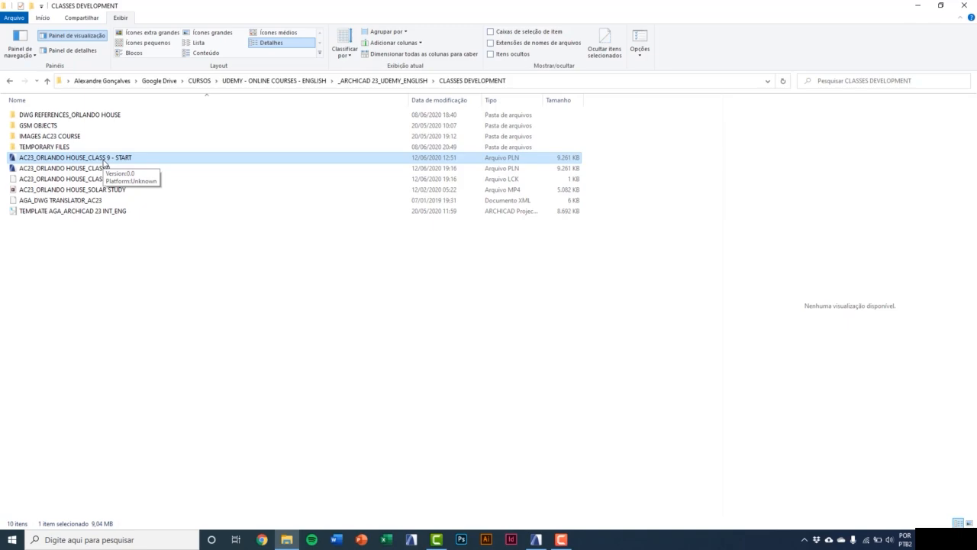
# Switch to the ARCHICAD project's 3D view and hide the terrain by turning off the ARC-3-Site - Existing layer.
pyautogui.click(536, 539)
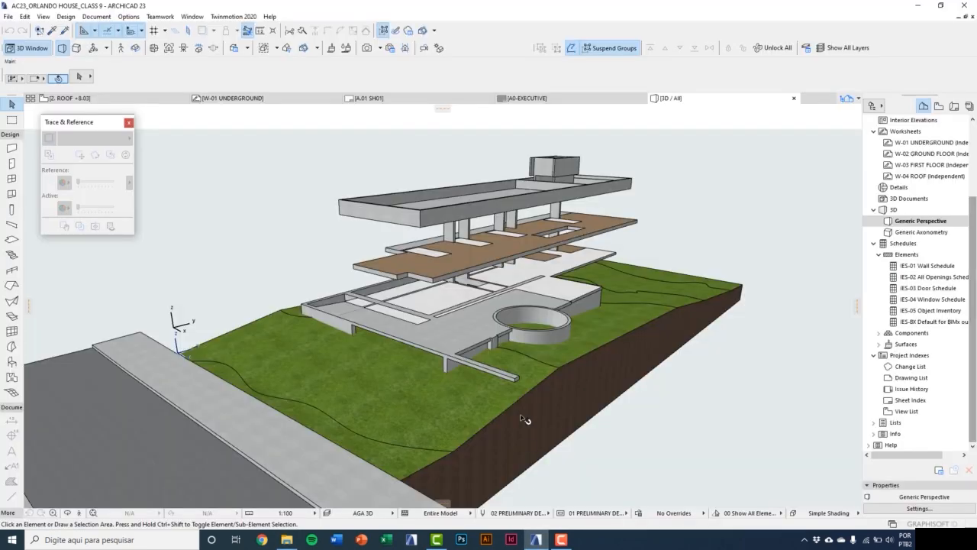
pyautogui.scroll(4, 507, 248)
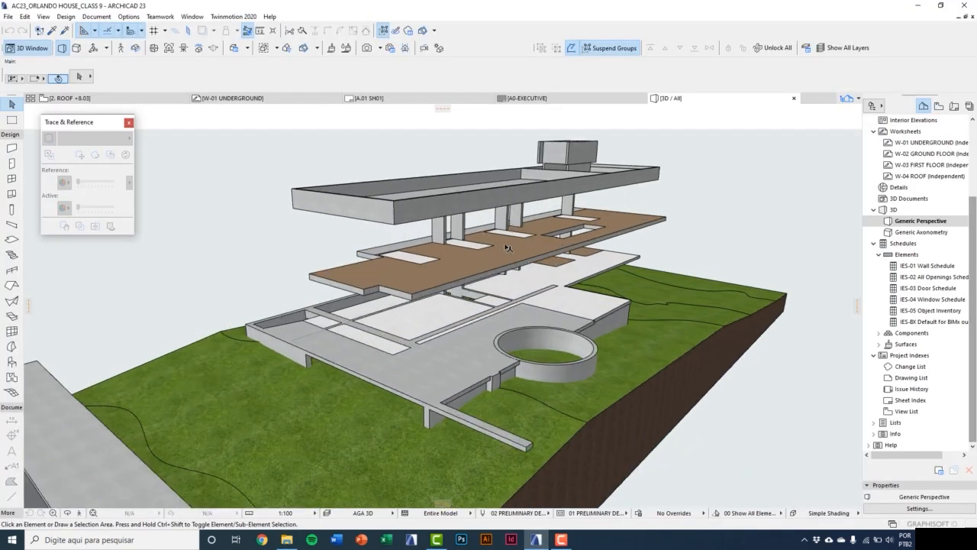
pyautogui.moveTo(508, 248)
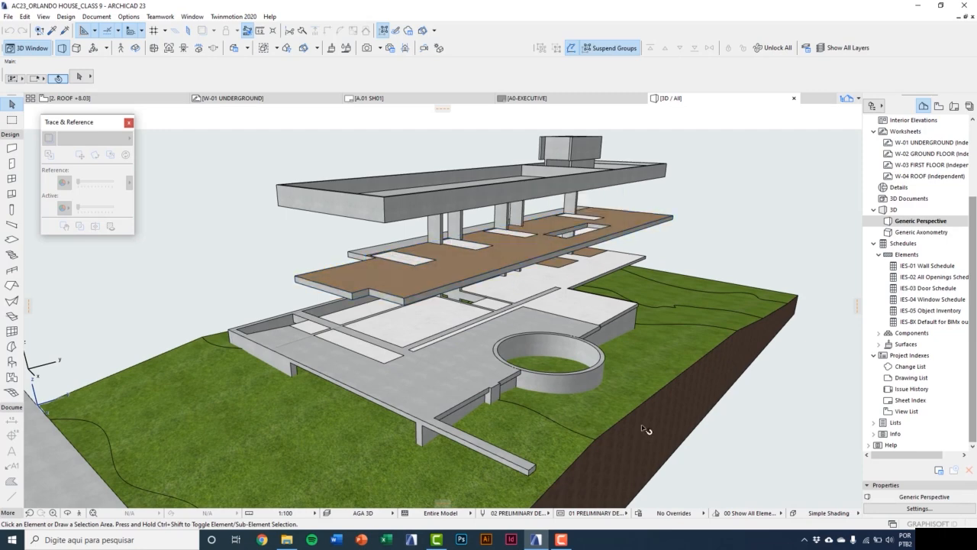
pyautogui.moveTo(646, 430)
pyautogui.hotkey('ctrl', 'l')
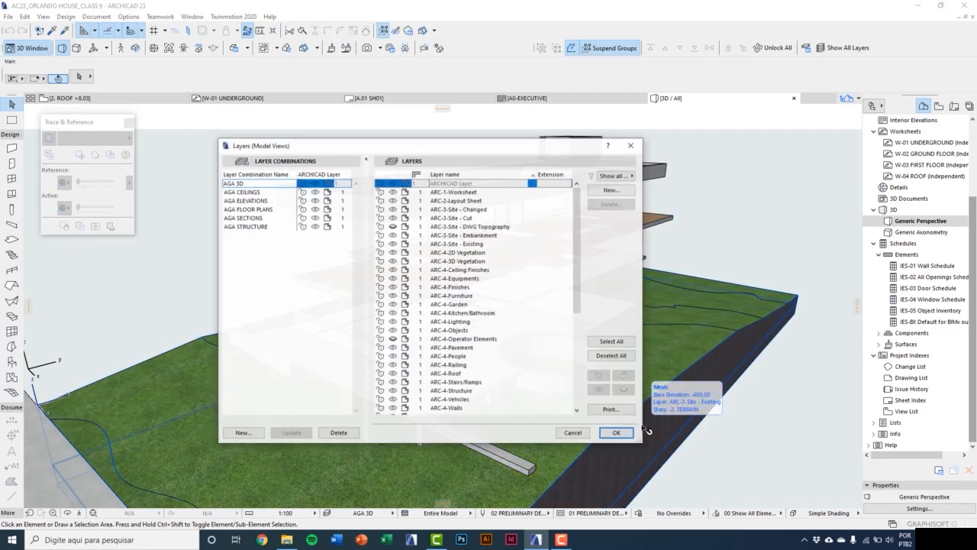
pyautogui.click(401, 245)
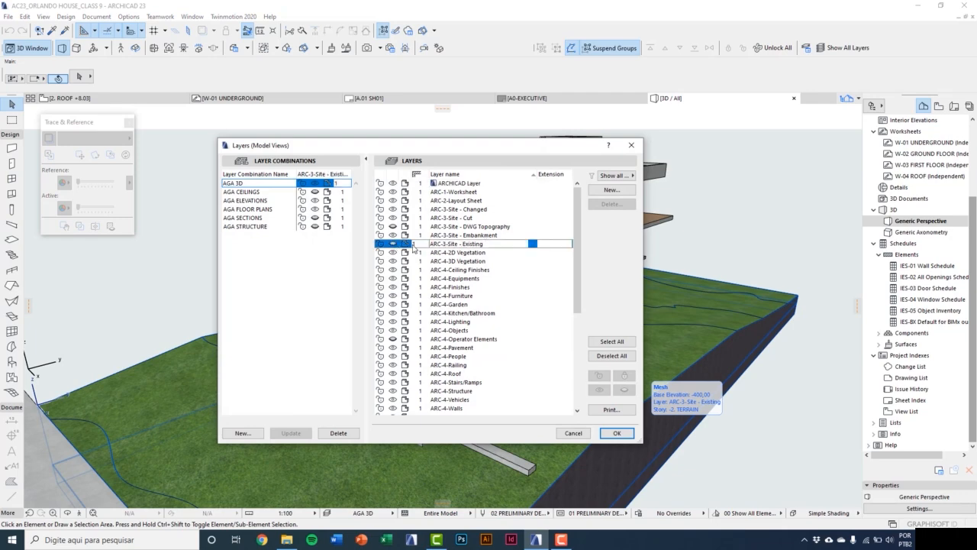
pyautogui.click(616, 432)
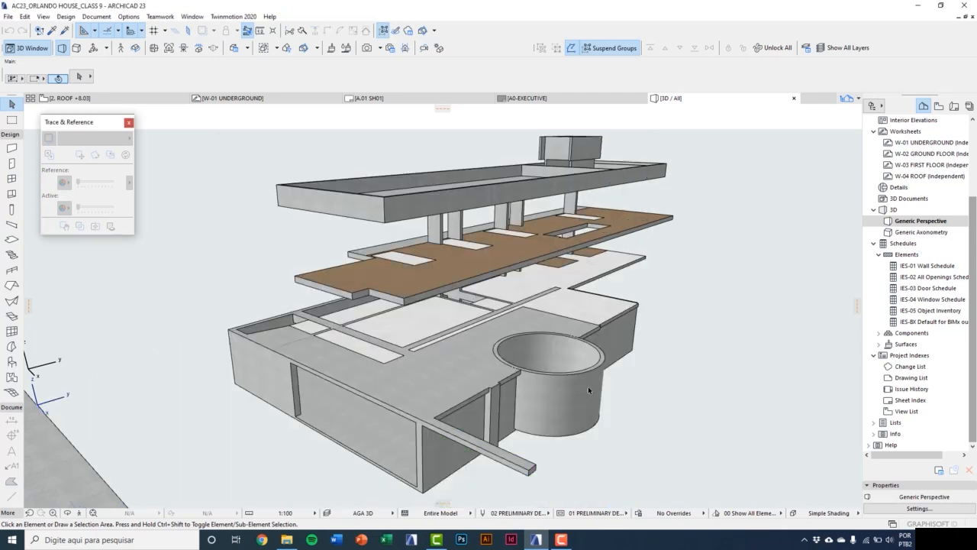
# Examine the exposed structure in 3D, focusing on the first-floor slab and its relation to the ground-floor slab below.
pyautogui.keyDown('shift'); pyautogui.moveTo(588, 386); pyautogui.dragTo(565, 397, button='middle'); pyautogui.keyUp('shift')
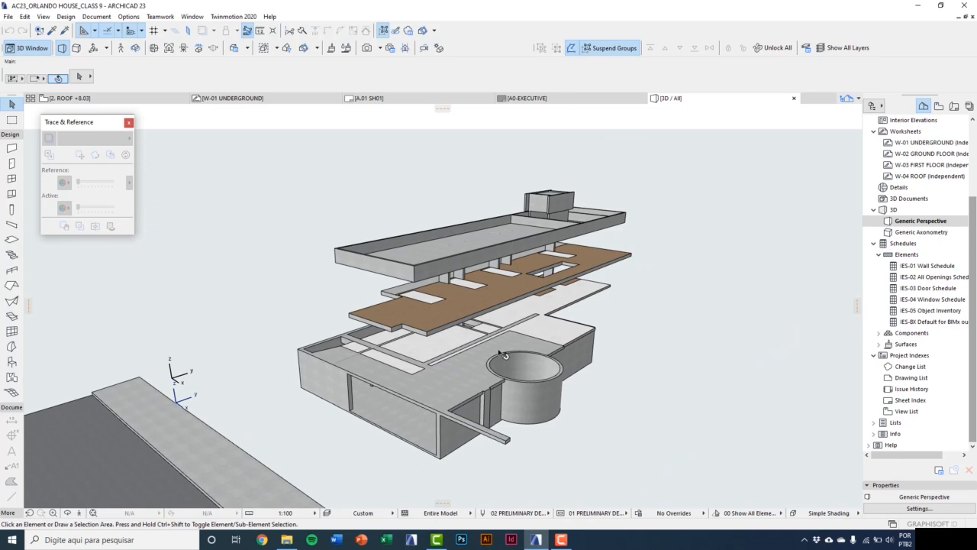
pyautogui.scroll(5, 493, 349)
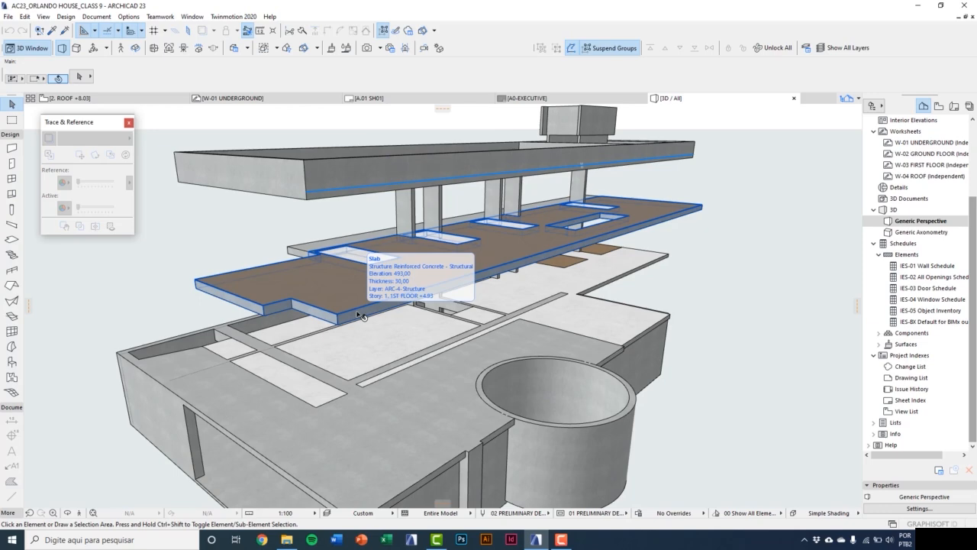
pyautogui.scroll(3, 355, 309)
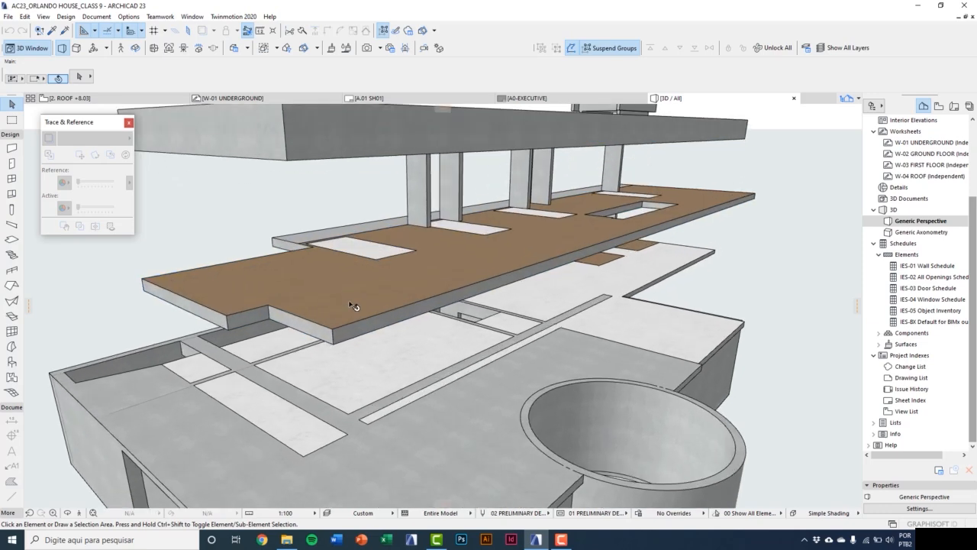
pyautogui.click(353, 305)
pyautogui.scroll(3, 393, 277)
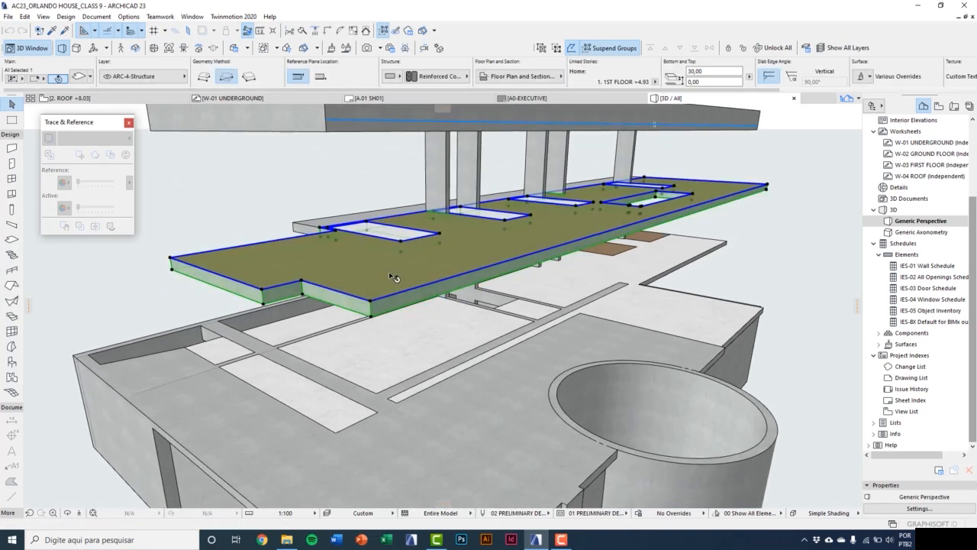
pyautogui.click(393, 278)
pyautogui.scroll(-3, 394, 277)
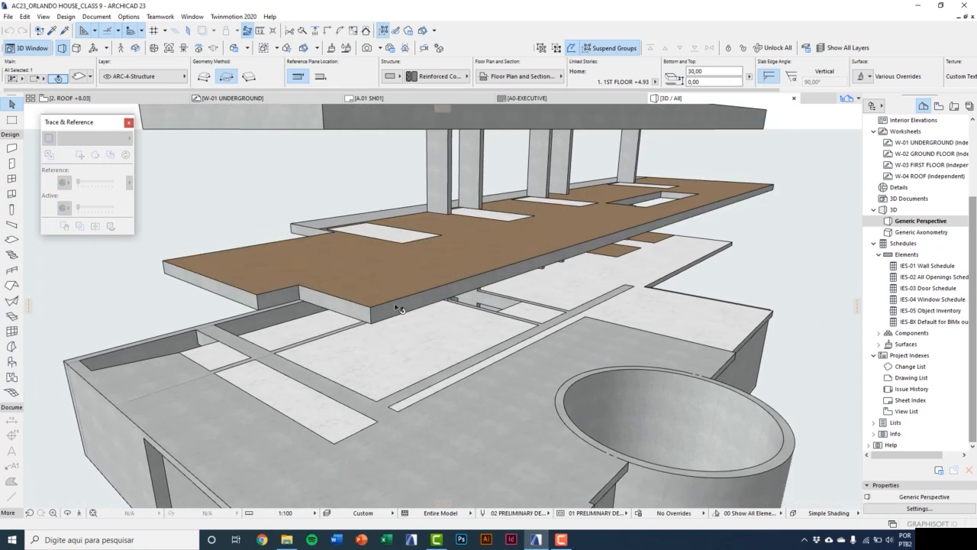
pyautogui.scroll(3, 401, 324)
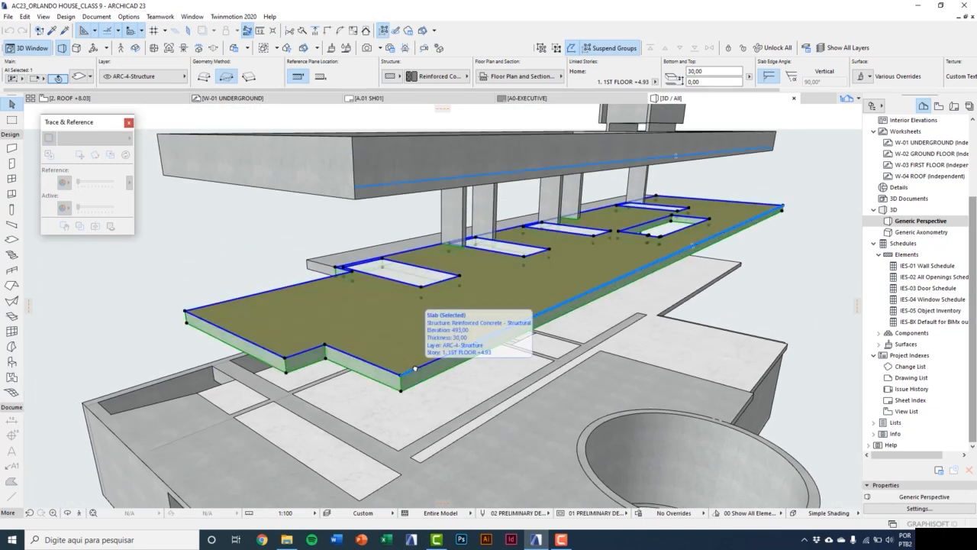
pyautogui.scroll(-3, 419, 409)
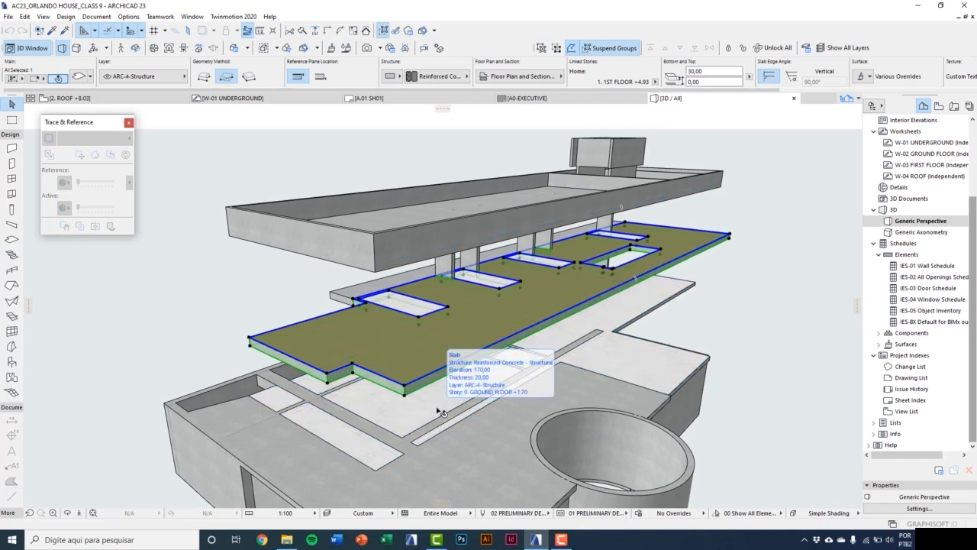
pyautogui.scroll(3, 918, 185)
# Open the -1. UNDERGROUND story plan and trace the W-01 UNDERGROUND worksheet over the driveway ramp area.
pyautogui.doubleClick(918, 177)
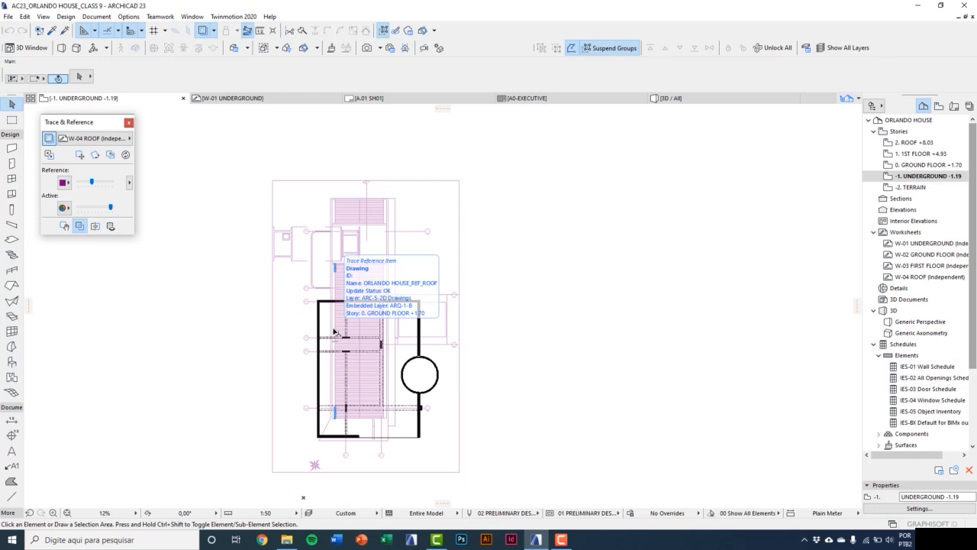
pyautogui.click(104, 139)
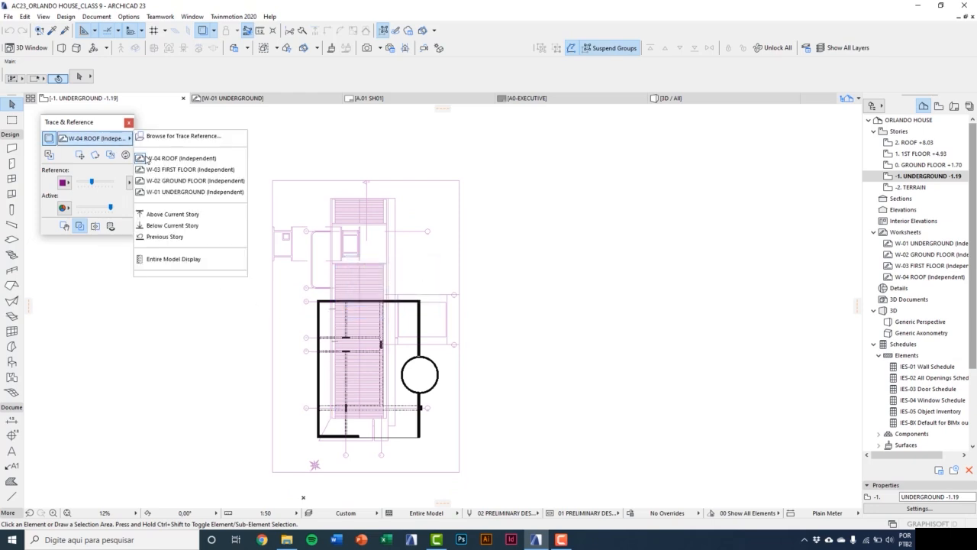
pyautogui.click(174, 192)
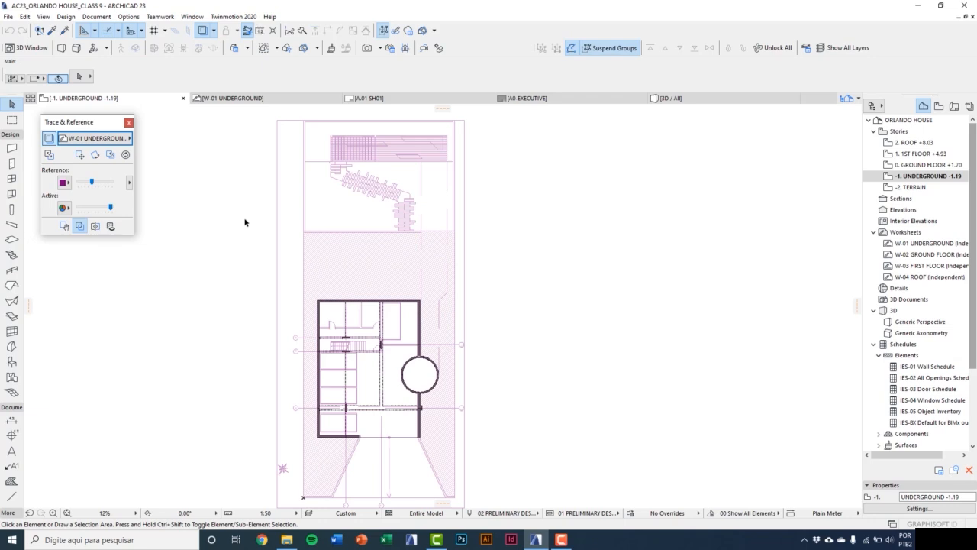
pyautogui.scroll(5, 351, 404)
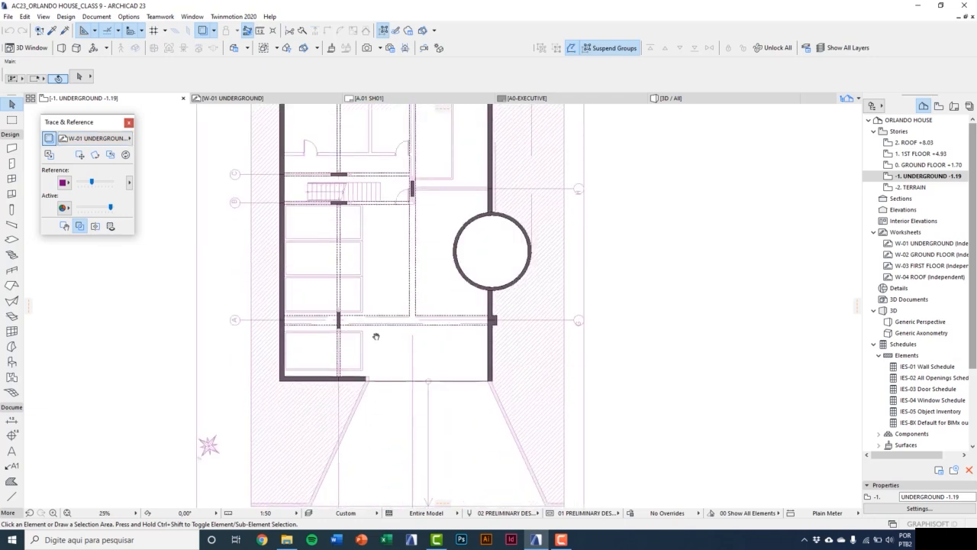
pyautogui.moveTo(400, 440); pyautogui.dragTo(391, 366, button='middle')
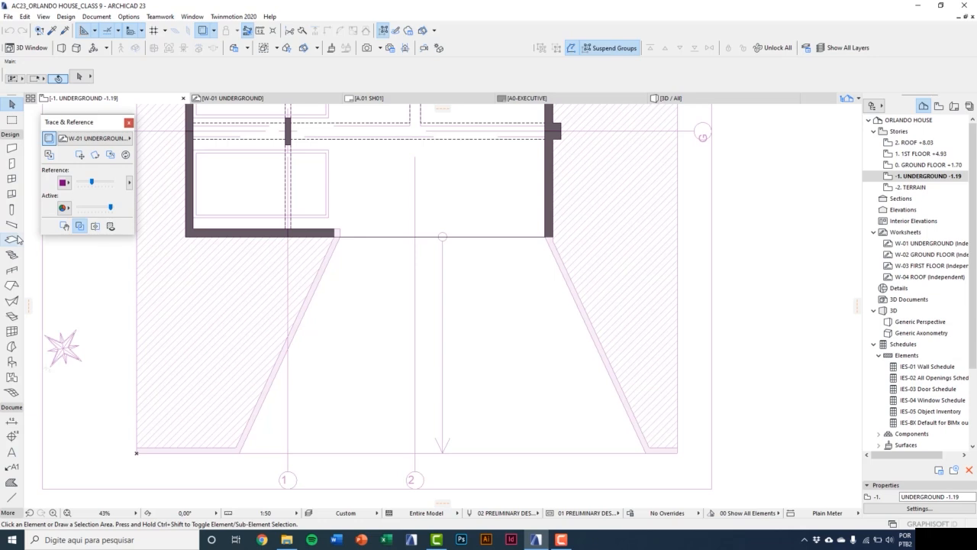
# Set the Roof tool defaults to a -12 story offset, 12 thickness and Reinforced Concrete - Structural building material.
pyautogui.doubleClick(12, 287)
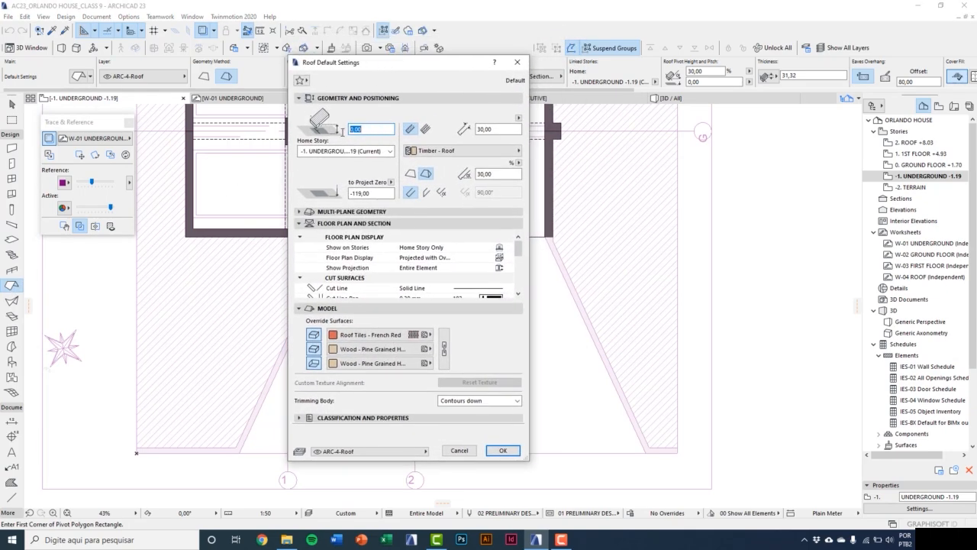
pyautogui.write('-12')
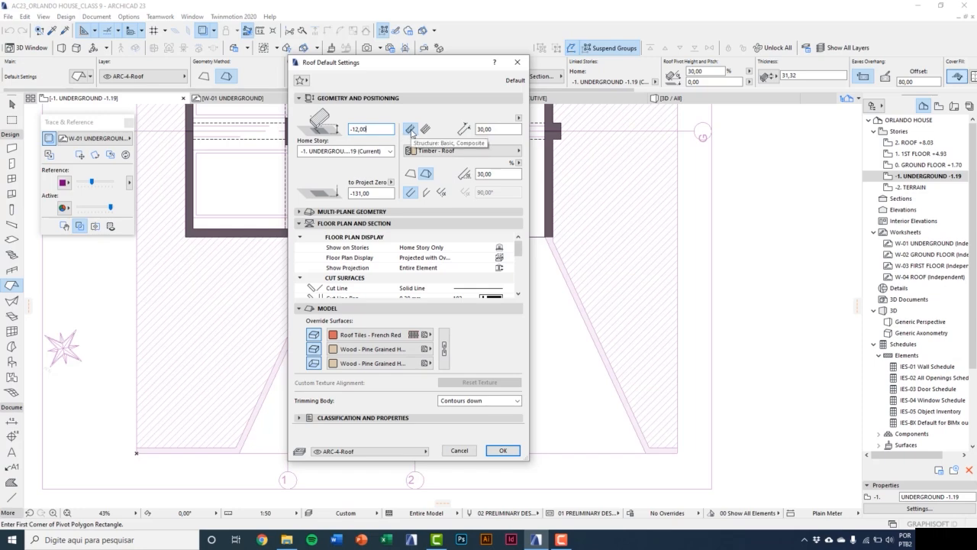
pyautogui.doubleClick(489, 129)
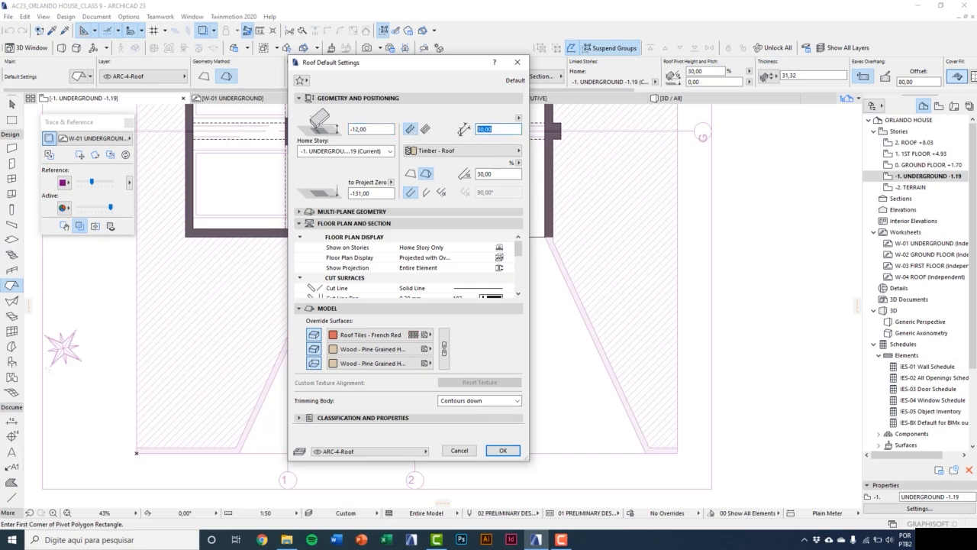
pyautogui.write('12')
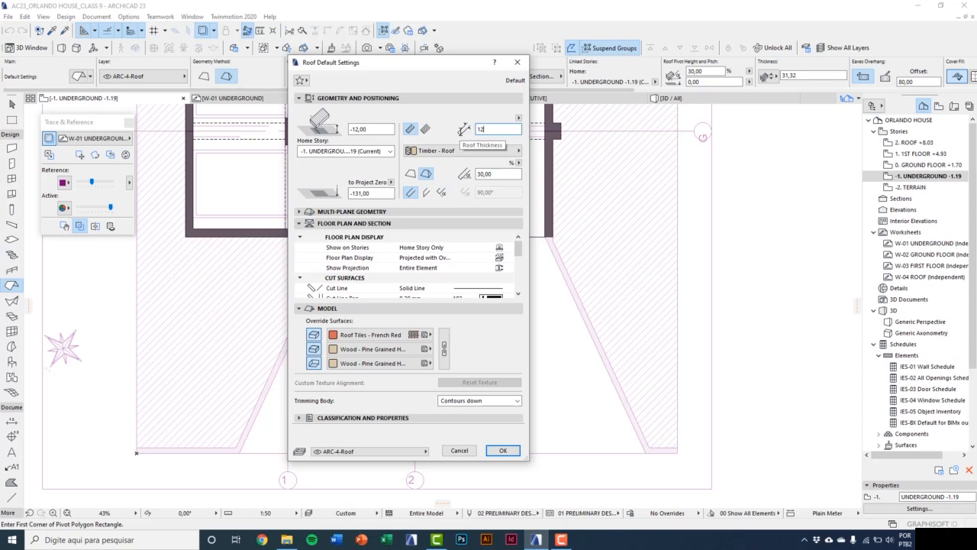
pyautogui.click(451, 151)
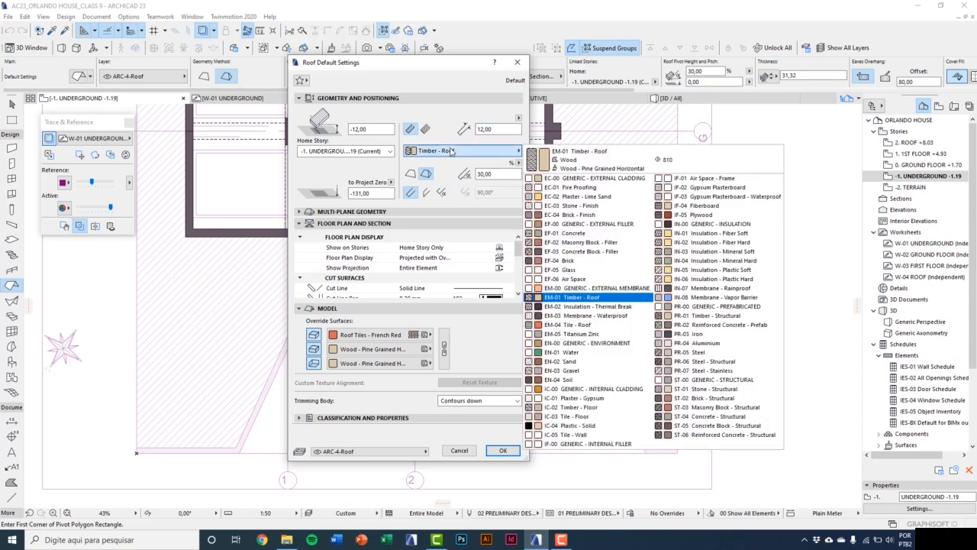
pyautogui.click(706, 435)
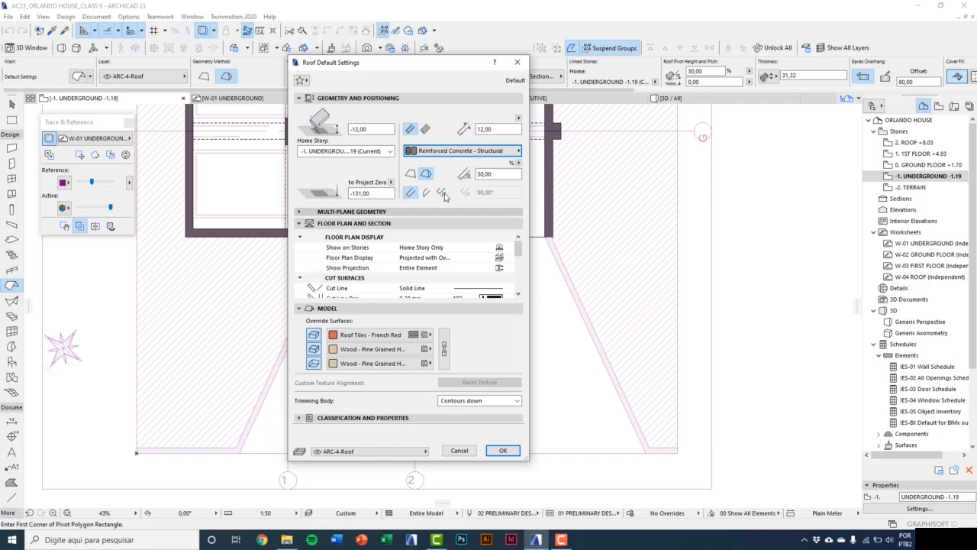
# Make the default roof single-plane with a 15% pitch and vertical edges.
pyautogui.click(413, 175)
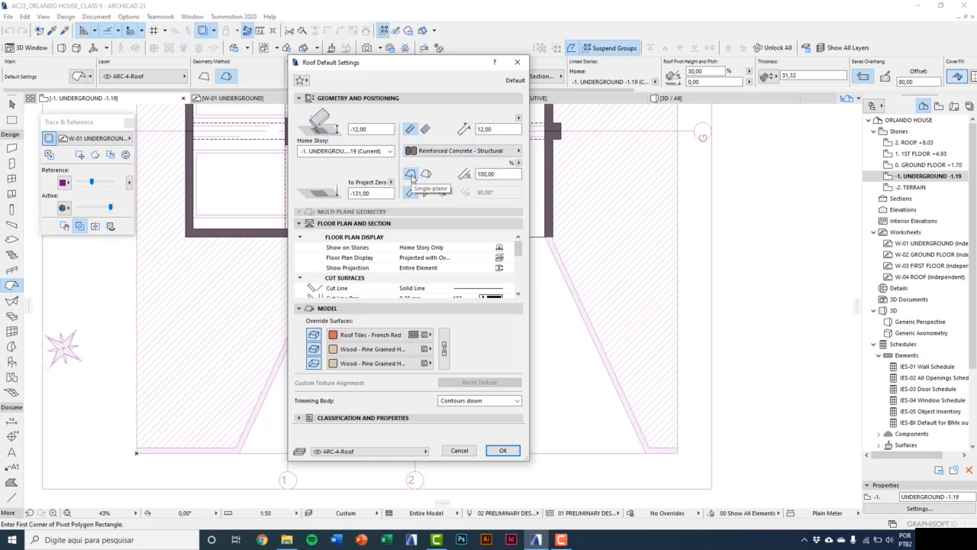
pyautogui.moveTo(497, 177); pyautogui.dragTo(468, 175)
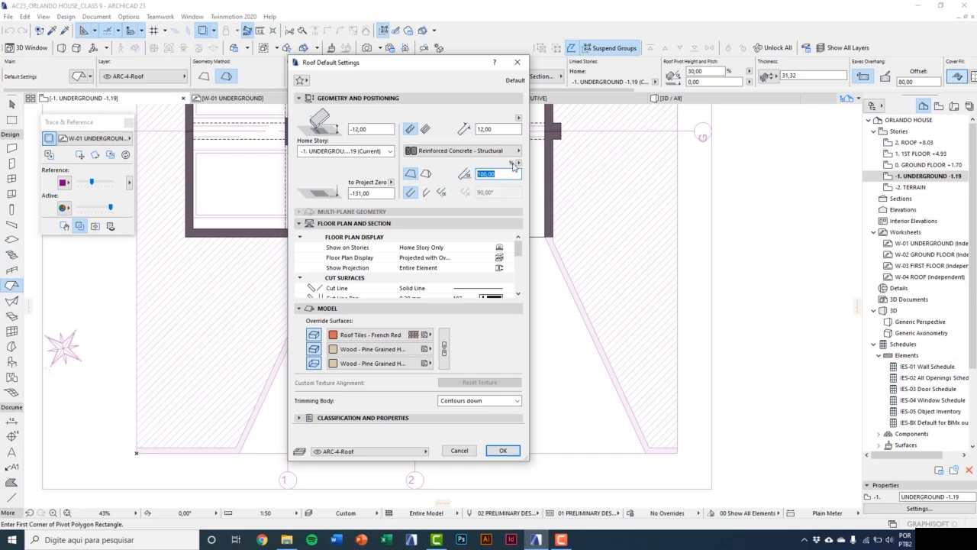
pyautogui.click(518, 162)
pyautogui.click(528, 174)
pyautogui.doubleClick(499, 174)
pyautogui.write('15')
pyautogui.click(426, 193)
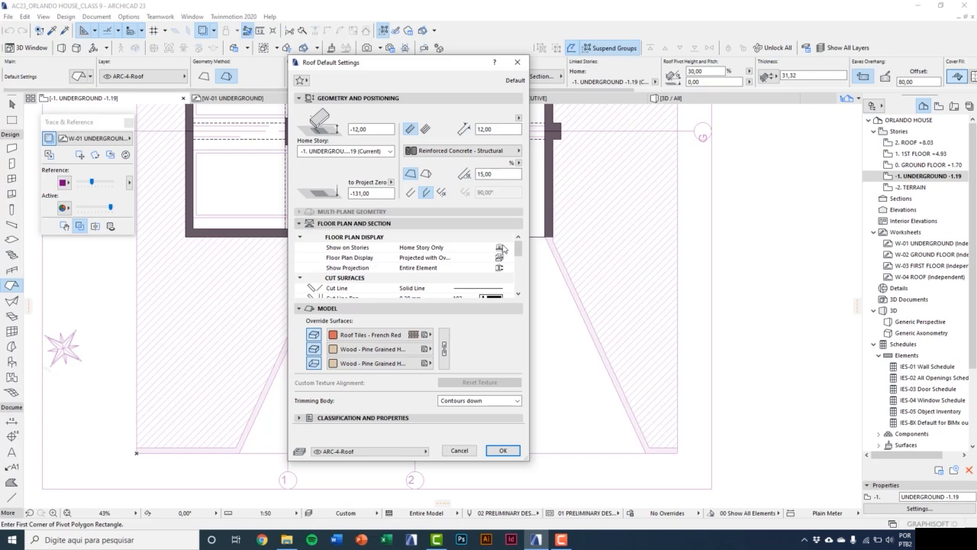
# Set the roof's cover fill to Foreground with cover fill pen 126.
pyautogui.moveTo(519, 252); pyautogui.dragTo(518, 287)
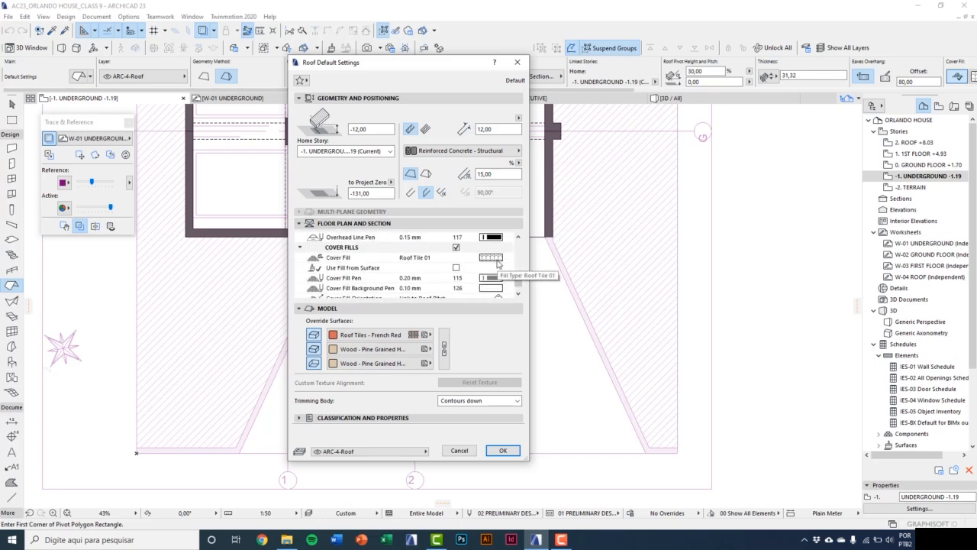
pyautogui.click(497, 260)
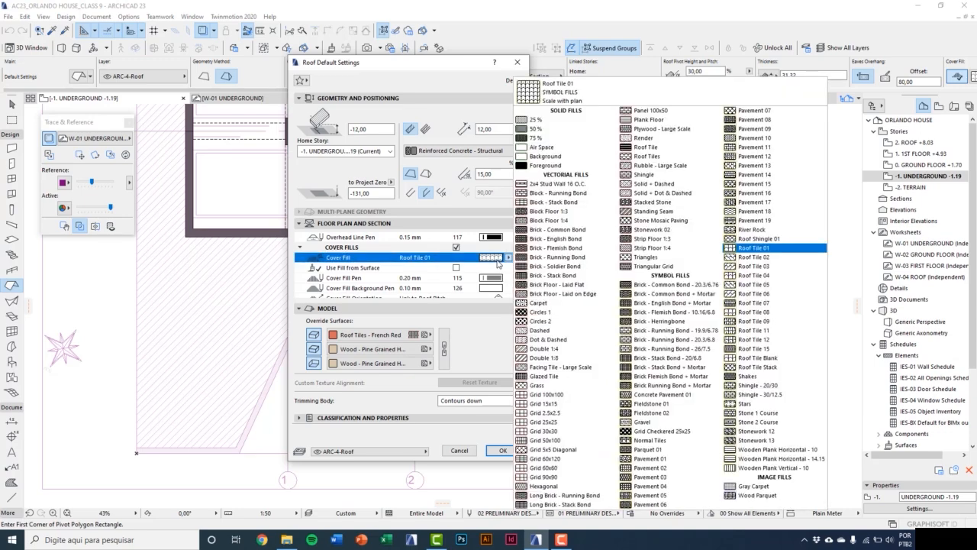
pyautogui.click(540, 166)
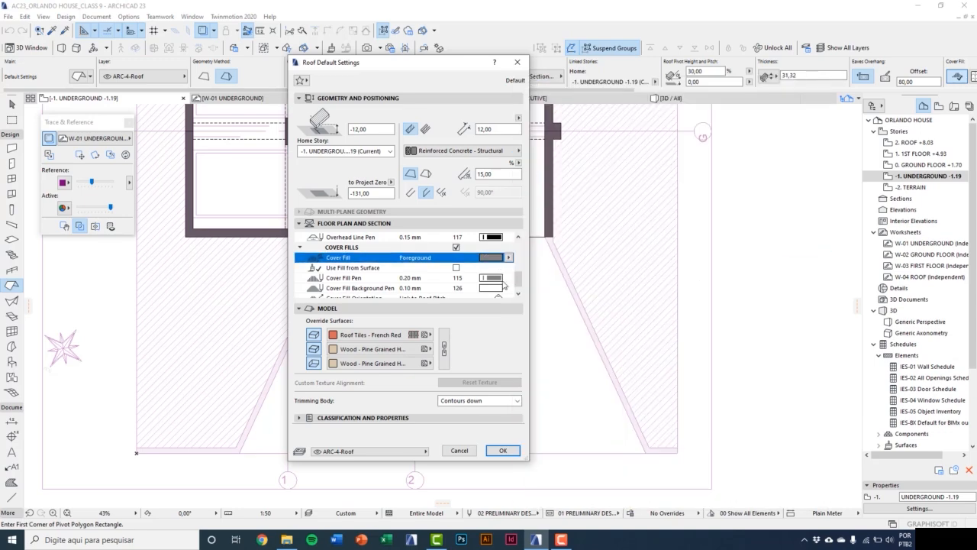
pyautogui.moveTo(515, 273); pyautogui.dragTo(515, 278)
pyautogui.click(491, 267)
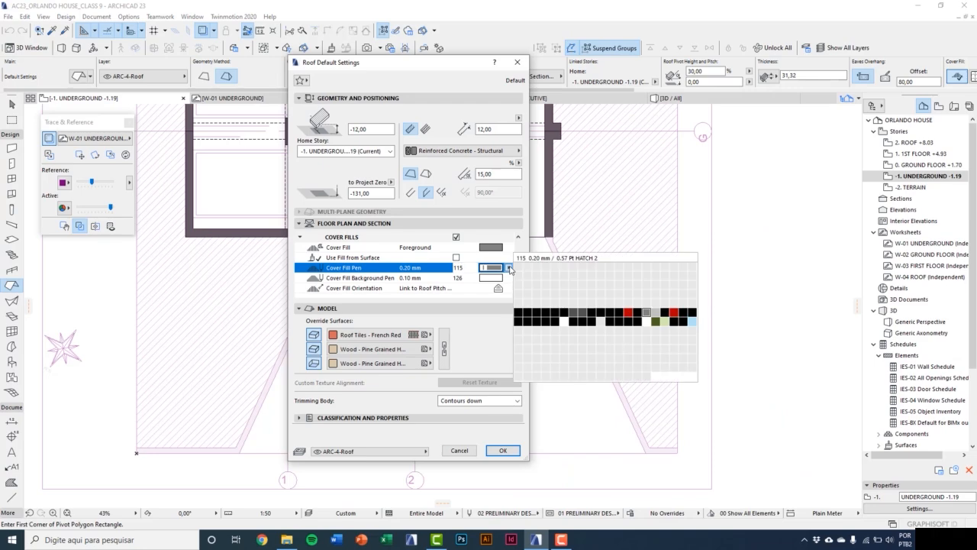
pyautogui.click(563, 322)
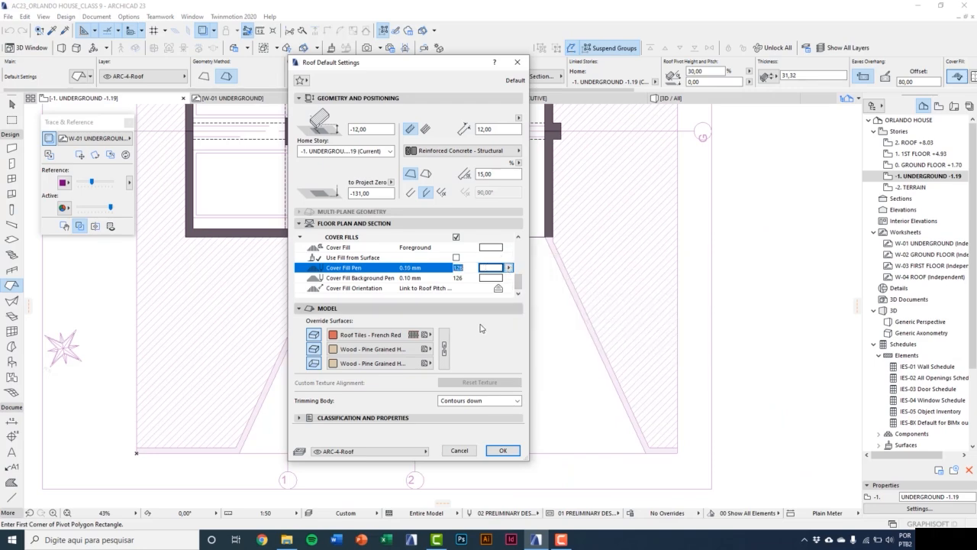
# Link the roof's three override surfaces and set them all to Concrete - Light 23.
pyautogui.click(450, 341)
pyautogui.click(382, 349)
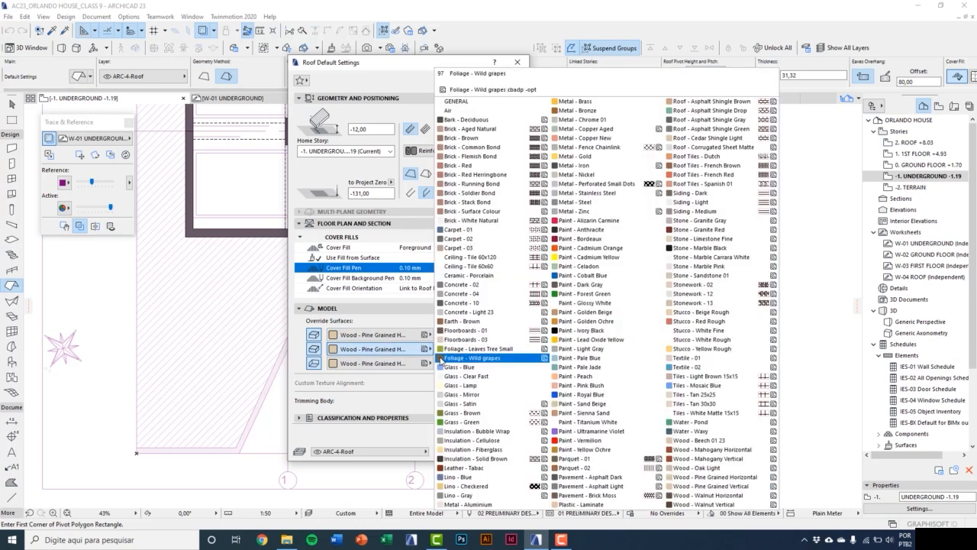
pyautogui.click(468, 311)
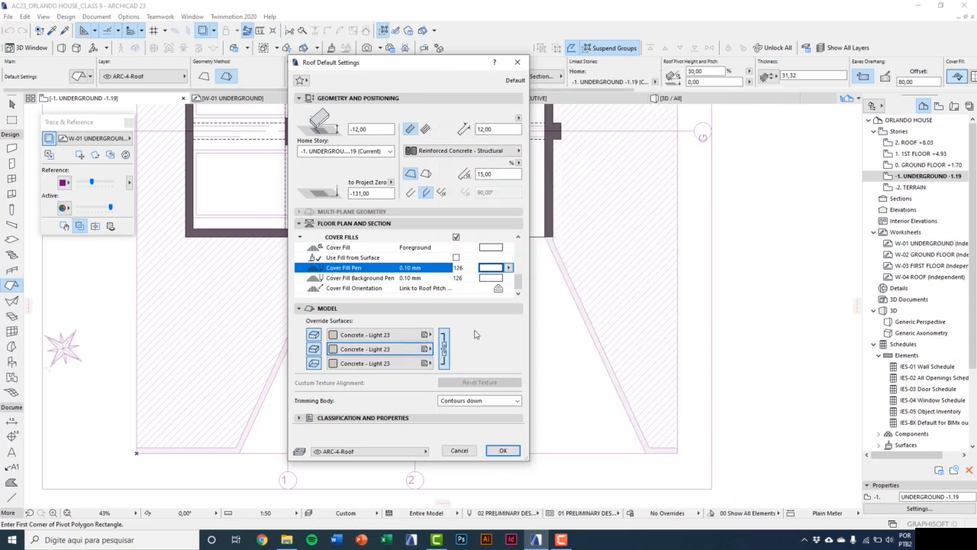
# Assign the default roof to the ARC-4-Structure layer and accept the settings.
pyautogui.click(410, 452)
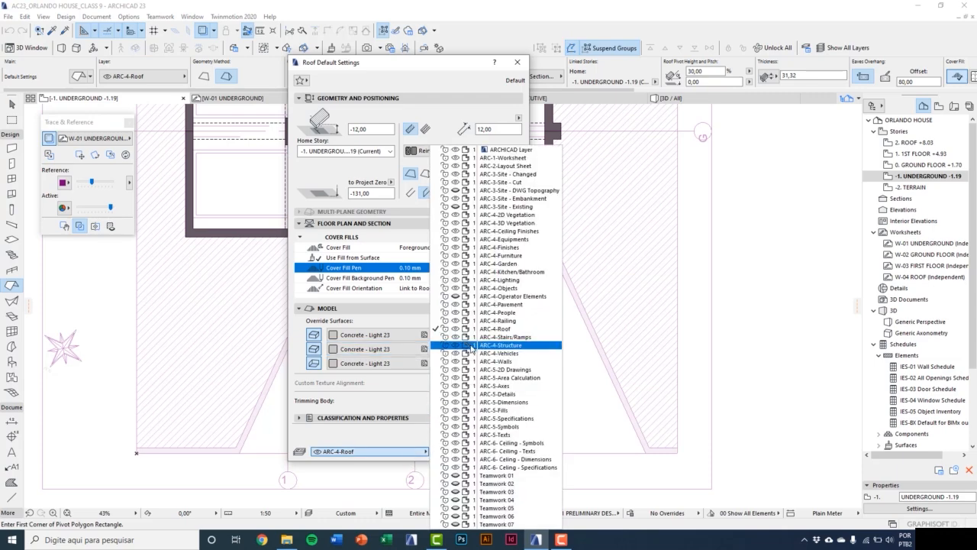
pyautogui.click(519, 351)
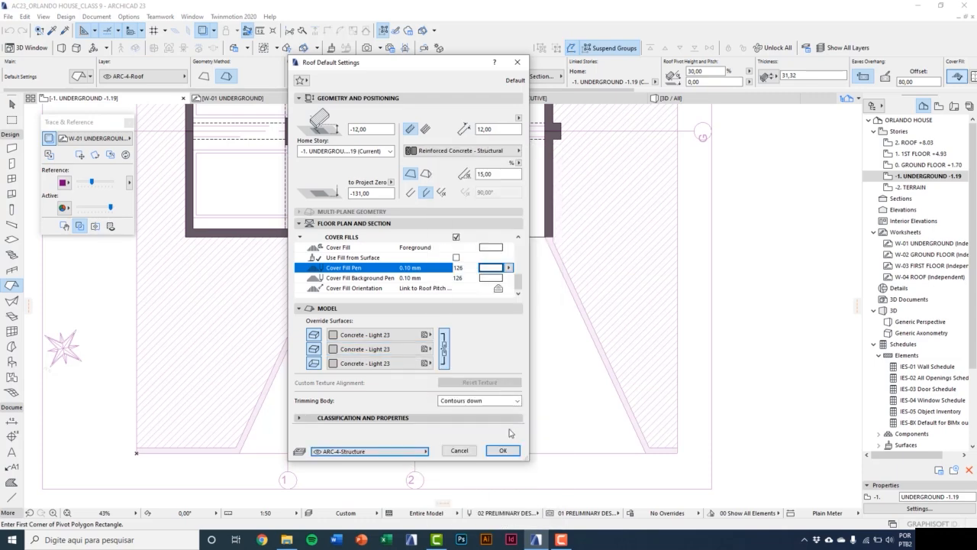
pyautogui.click(507, 454)
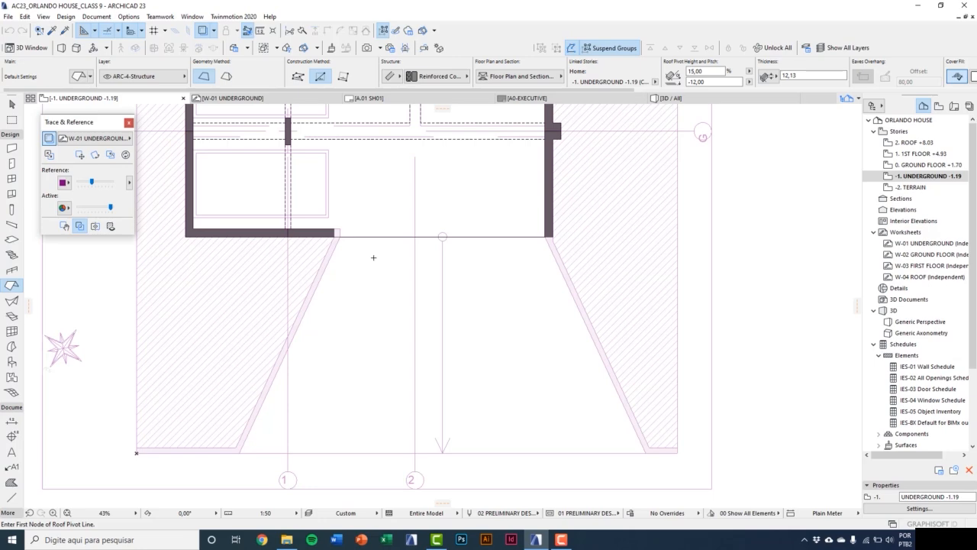
# Place the roof's pivot line across the garage opening between the two walls, with the pitch rising outward toward the driveway entrance.
pyautogui.scroll(5, 373, 257)
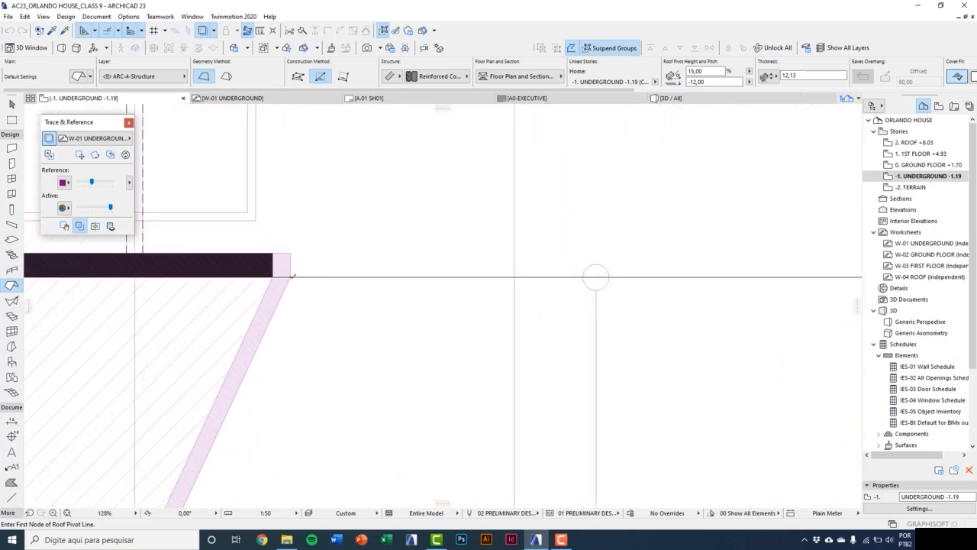
pyautogui.click(292, 275)
pyautogui.scroll(-4, 342, 298)
pyautogui.scroll(3, 672, 287)
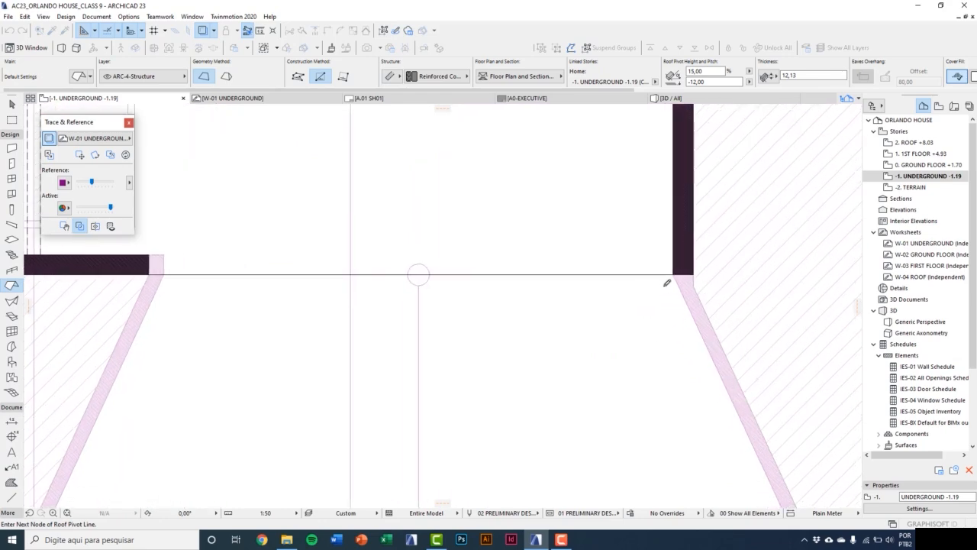
pyautogui.click(687, 274)
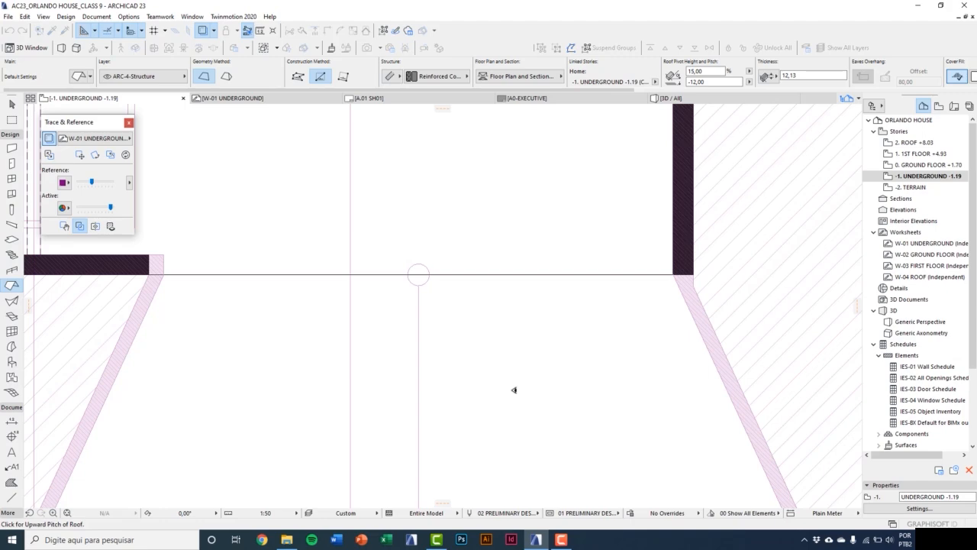
pyautogui.scroll(-2, 513, 390)
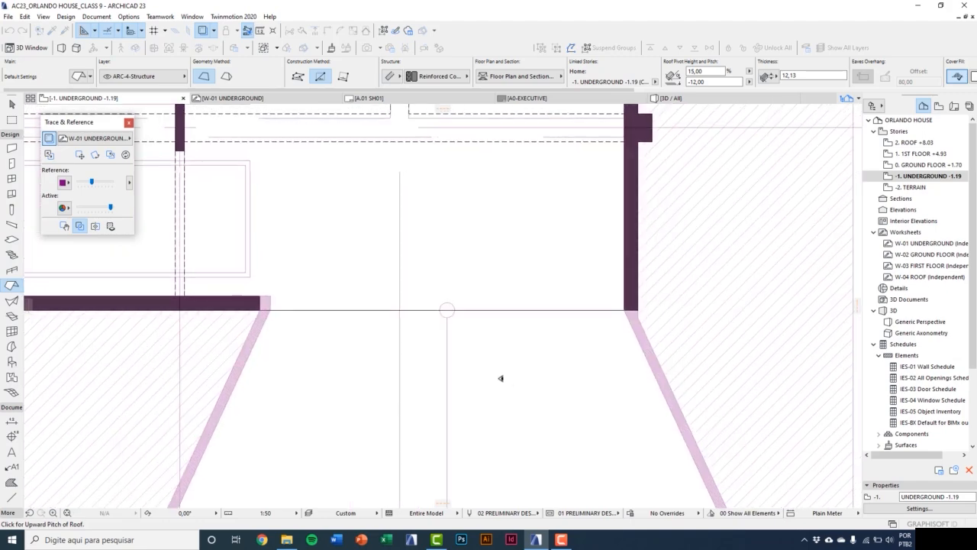
pyautogui.click(501, 378)
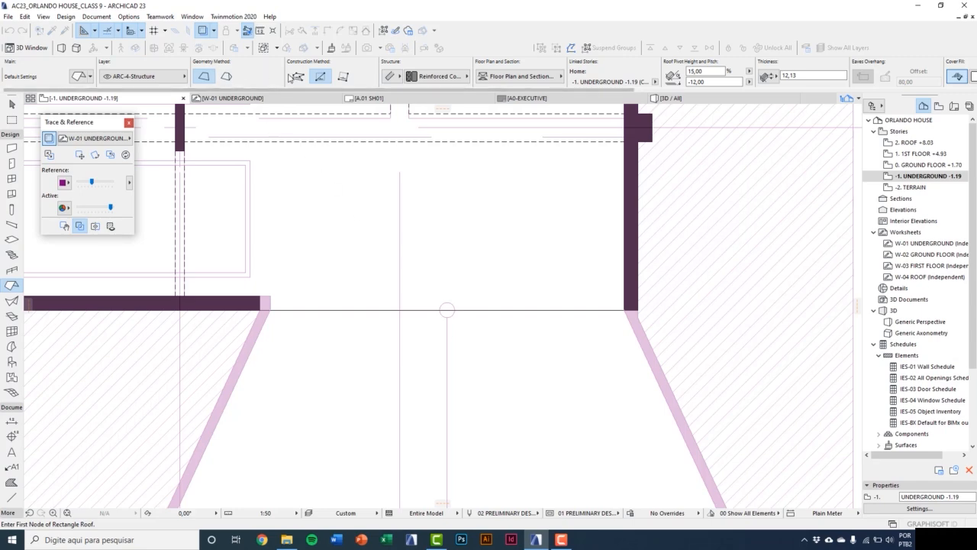
# Trace the ramp roof as a polygon along the garage opening, the inner faces of both slanted retaining walls and the driveway's outer edge.
pyautogui.click(298, 77)
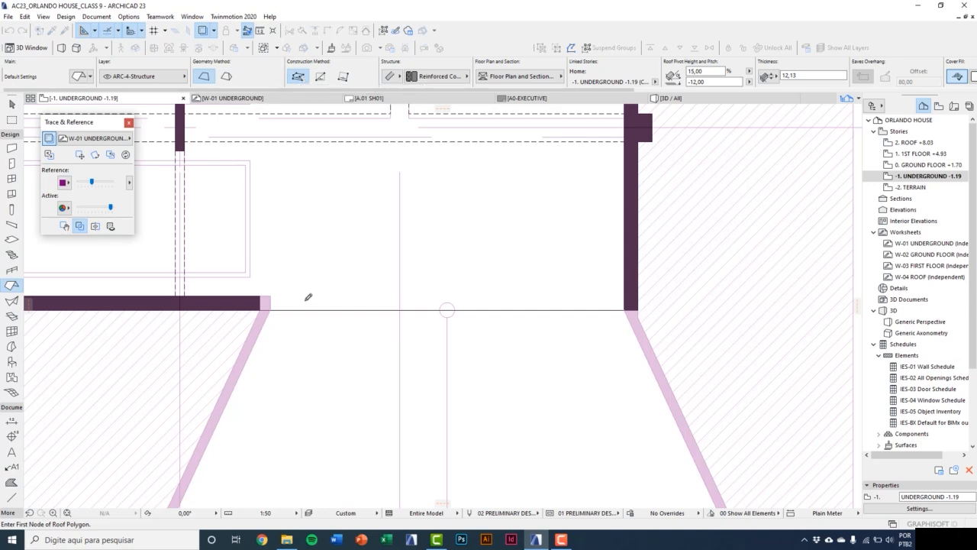
pyautogui.scroll(2, 298, 304)
pyautogui.click(259, 309)
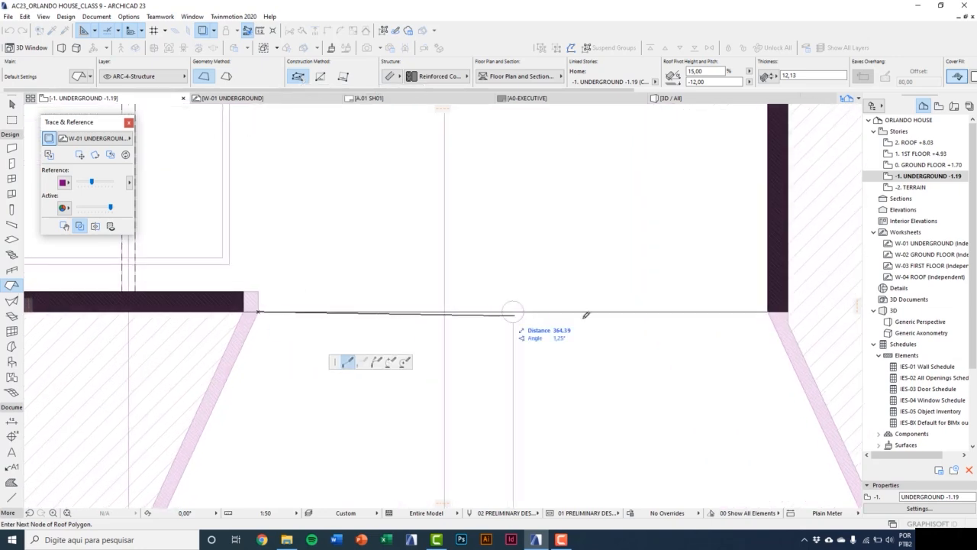
pyautogui.click(767, 312)
pyautogui.scroll(-4, 767, 313)
pyautogui.moveTo(773, 382); pyautogui.dragTo(612, 276, button='middle')
pyautogui.scroll(3, 698, 403)
pyautogui.click(718, 425)
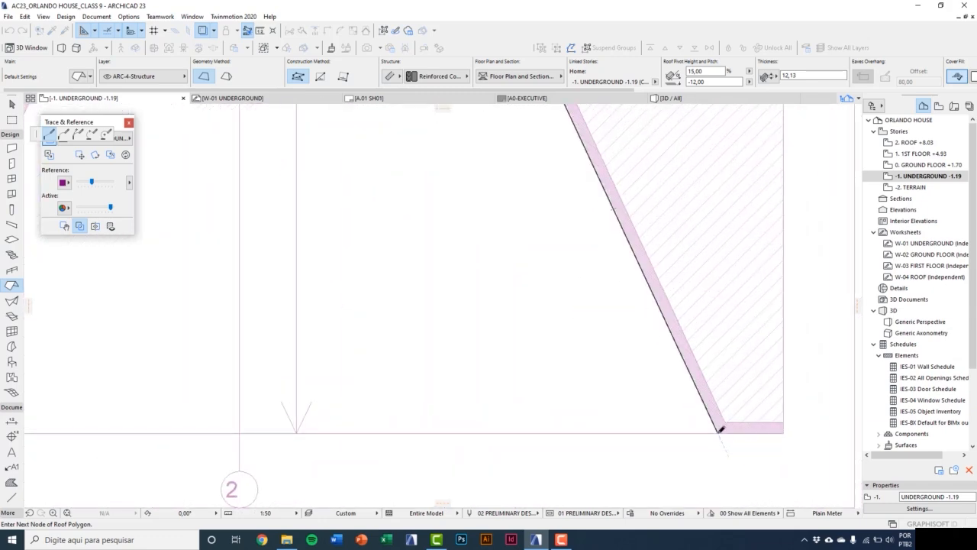
pyautogui.scroll(-3, 316, 384)
pyautogui.scroll(3, 273, 420)
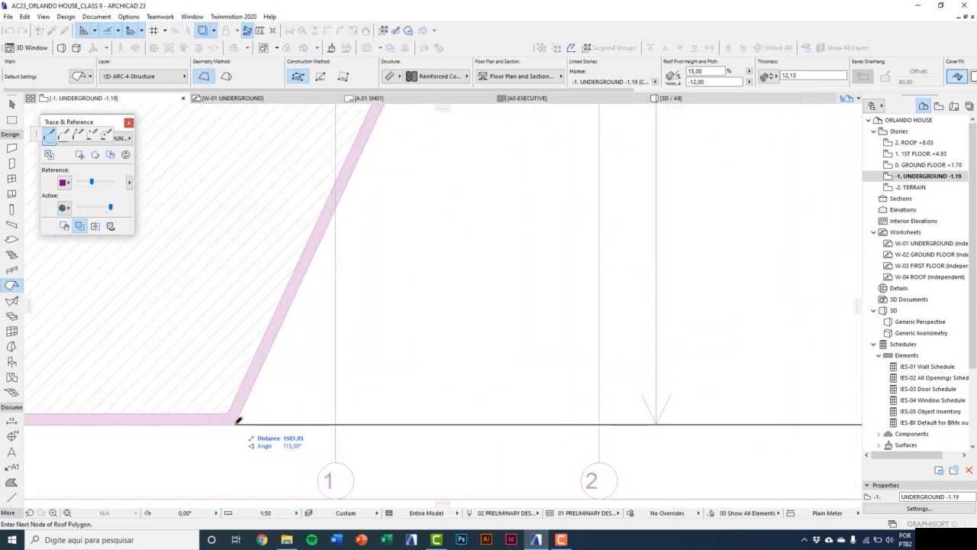
pyautogui.click(241, 420)
pyautogui.scroll(-3, 348, 283)
pyautogui.scroll(3, 323, 233)
pyautogui.click(309, 234)
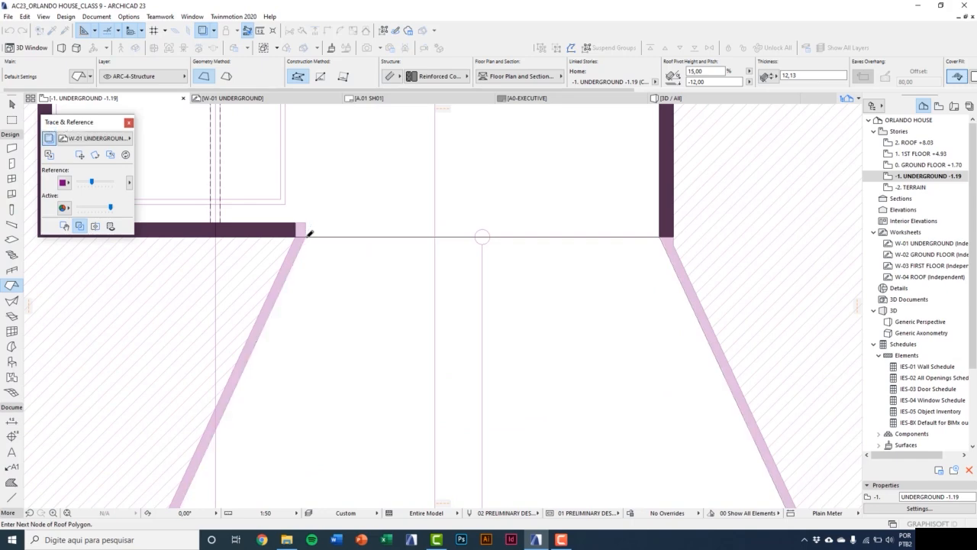
pyautogui.scroll(-3, 366, 328)
pyautogui.press('Escape')
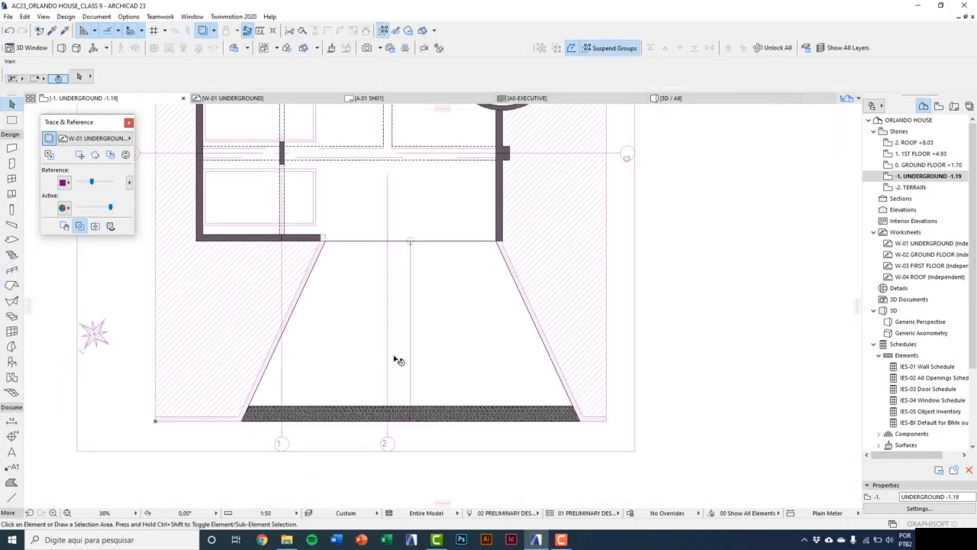
# Examine the new ramp slab in plan, then in 3D where it meets the garage opening and the outer pavement.
pyautogui.click(438, 418)
pyautogui.scroll(3, 438, 418)
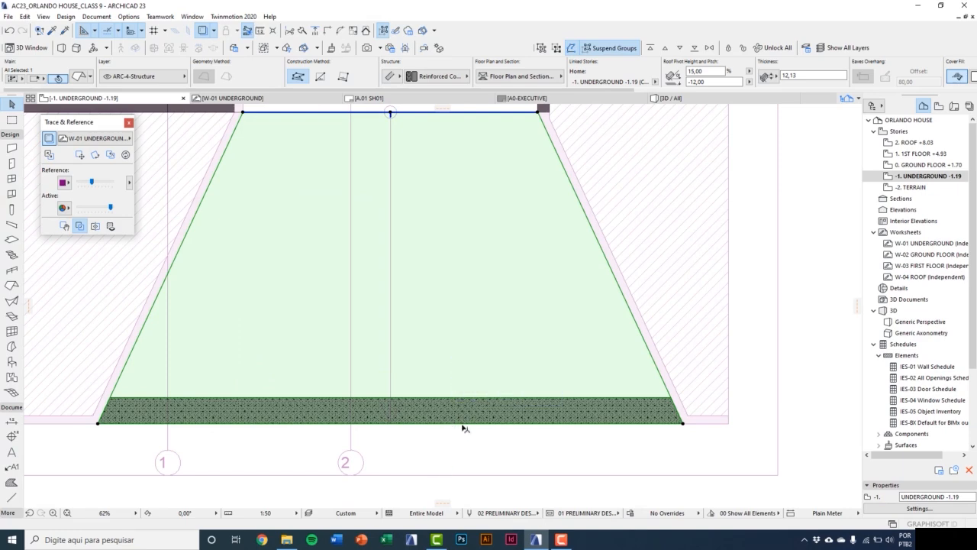
pyautogui.click(454, 460)
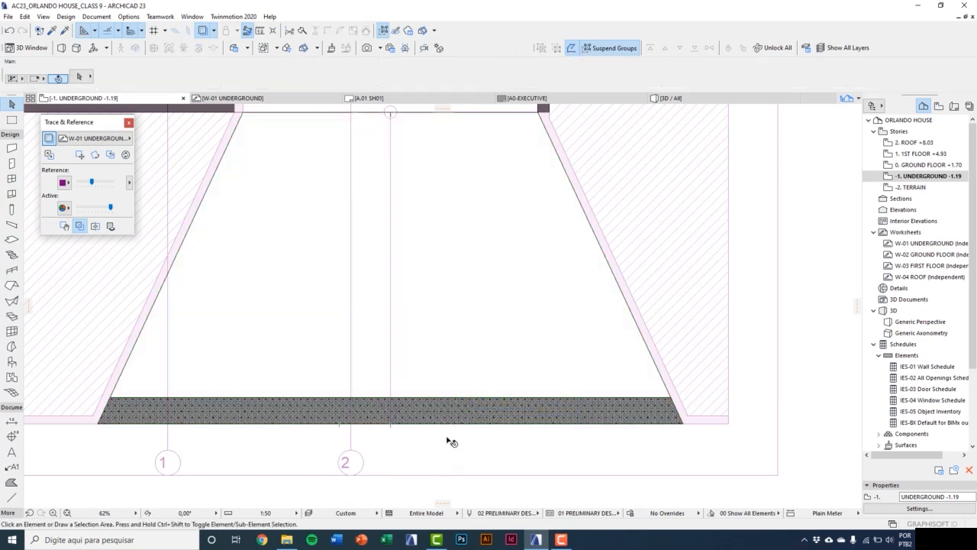
pyautogui.press('F3')
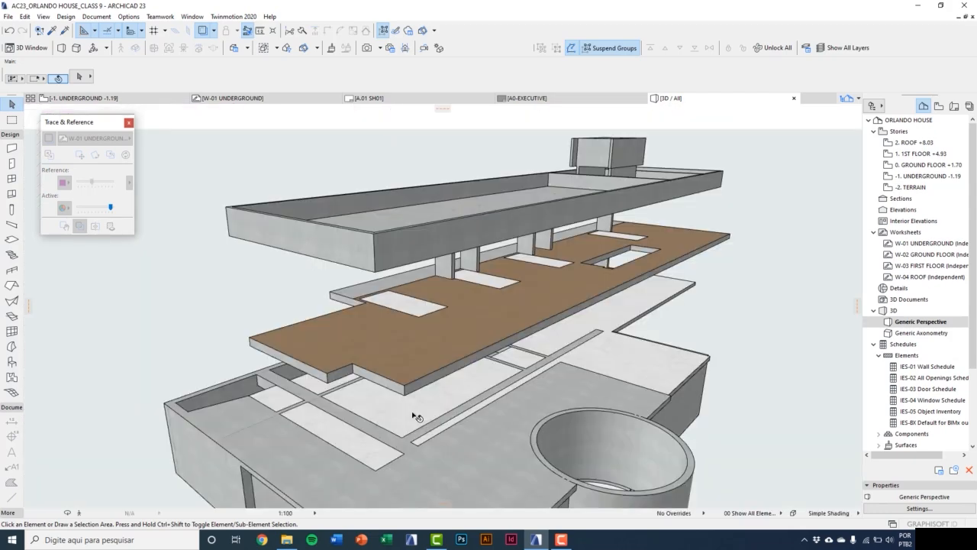
pyautogui.press('o')
pyautogui.scroll(-5, 449, 327)
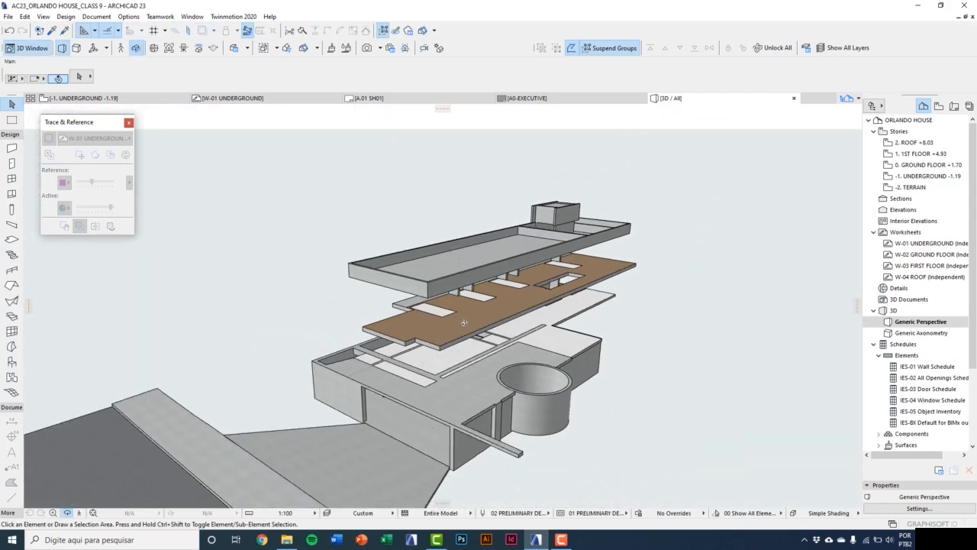
pyautogui.moveTo(426, 439)
pyautogui.mouseDown()
pyautogui.moveTo(369, 364)
pyautogui.moveTo(324, 358)
pyautogui.moveTo(214, 371)
pyautogui.moveTo(274, 376)
pyautogui.moveTo(186, 364)
pyautogui.moveTo(140, 329)
pyautogui.moveTo(219, 384)
pyautogui.moveTo(166, 379)
pyautogui.moveTo(184, 386)
pyautogui.mouseUp()
pyautogui.scroll(4, 300, 369)
pyautogui.scroll(1, 300, 369)
pyautogui.scroll(1, 196, 357)
pyautogui.scroll(4, 196, 356)
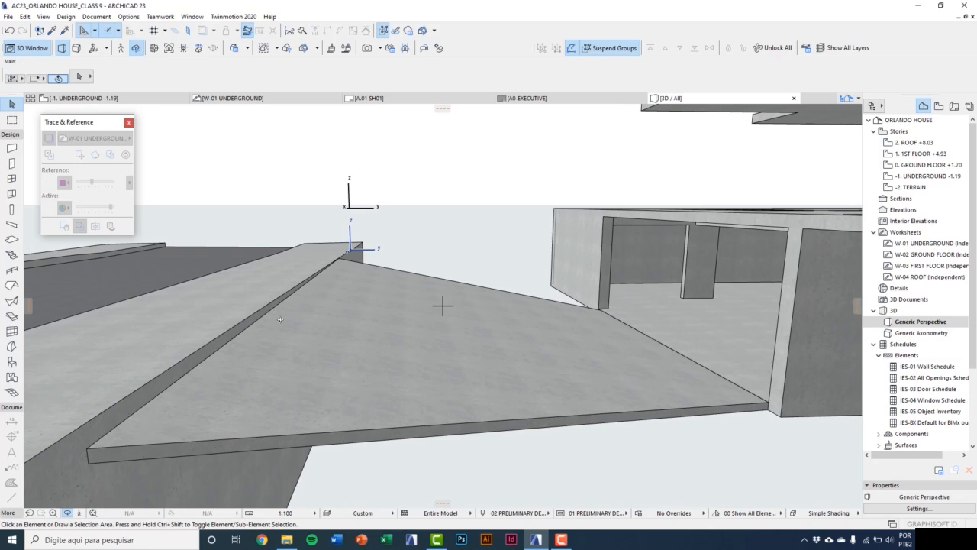
pyautogui.moveTo(280, 319); pyautogui.dragTo(265, 318)
pyautogui.moveTo(266, 318); pyautogui.dragTo(282, 325, button='middle')
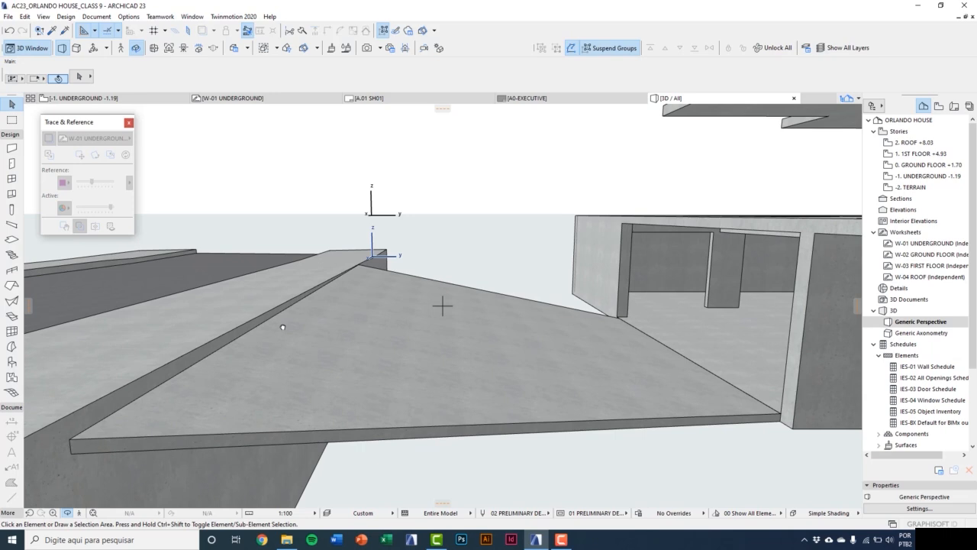
# In the underground floor plan, draw a single straight line along the ramp's outer edge, extending past the far retaining wall.
pyautogui.press('F2')
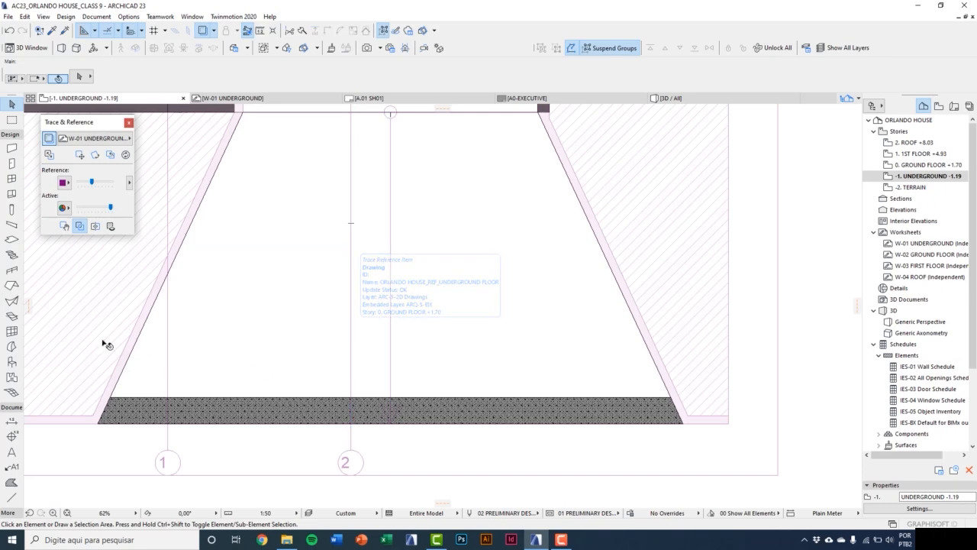
pyautogui.click(12, 497)
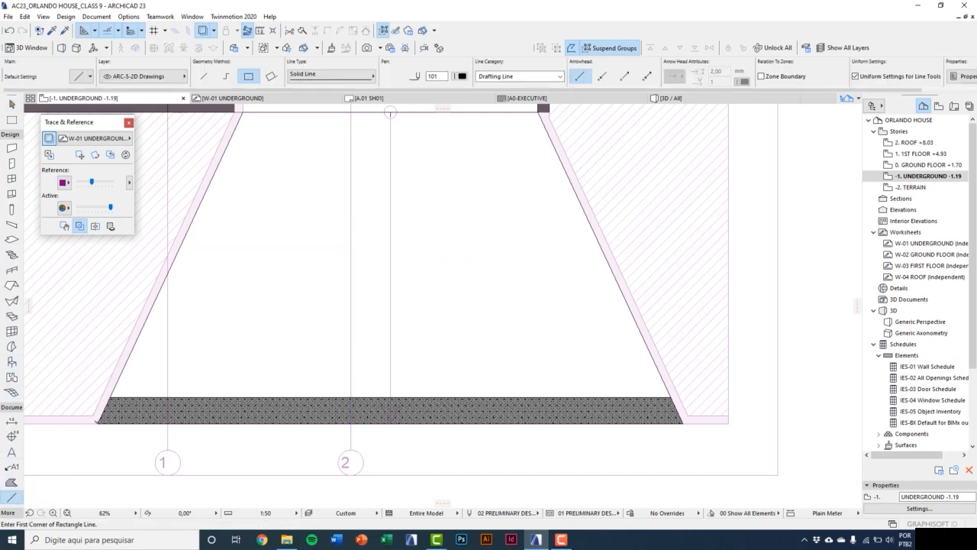
pyautogui.click(98, 423)
pyautogui.click(268, 120)
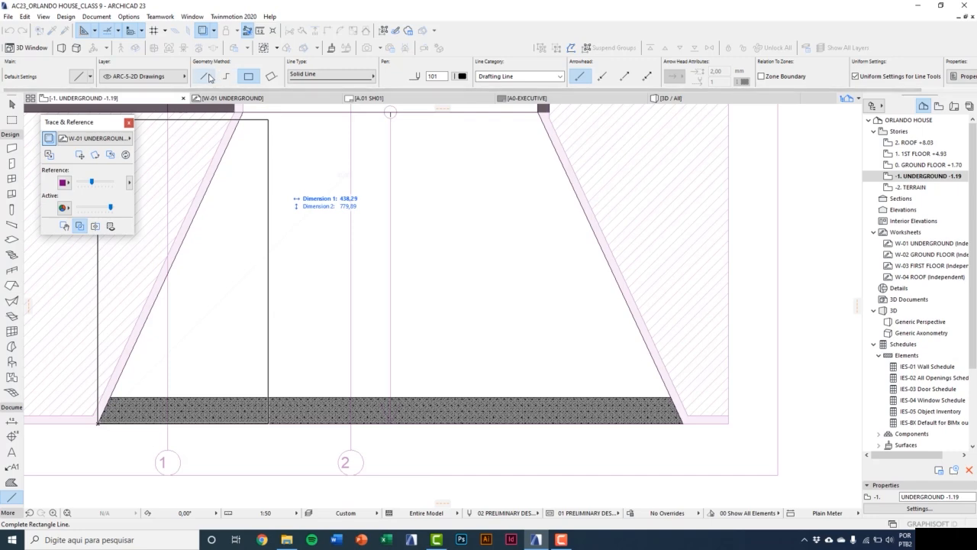
pyautogui.click(209, 77)
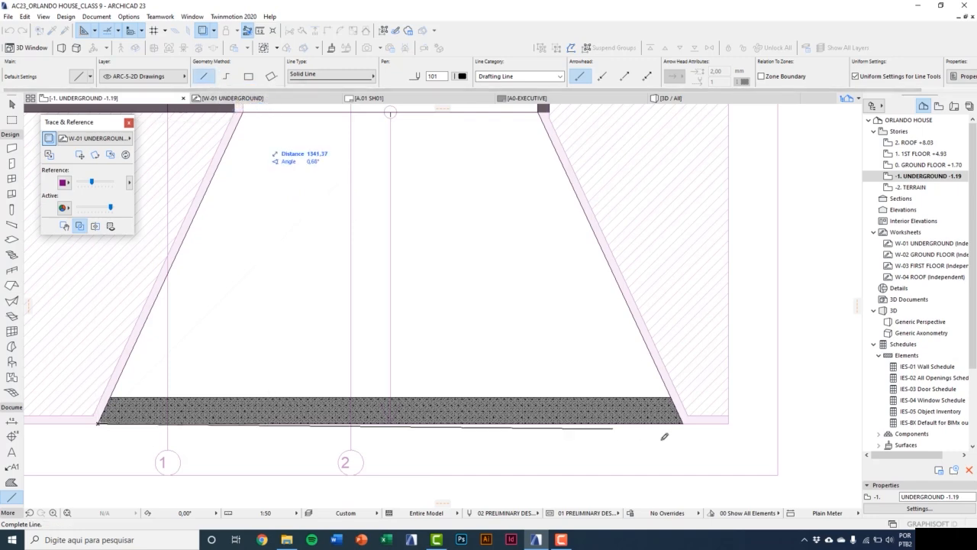
pyautogui.click(746, 423)
pyautogui.press('Escape')
# Move the line 100 perpendicular to the ramp's outer edge, toward the garage.
pyautogui.click(747, 425)
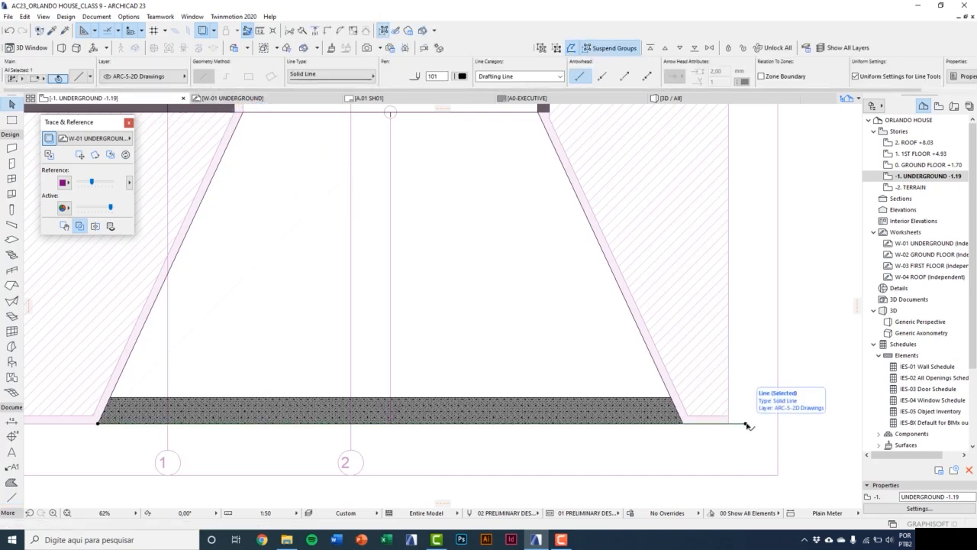
pyautogui.hotkey('ctrl', 'd')
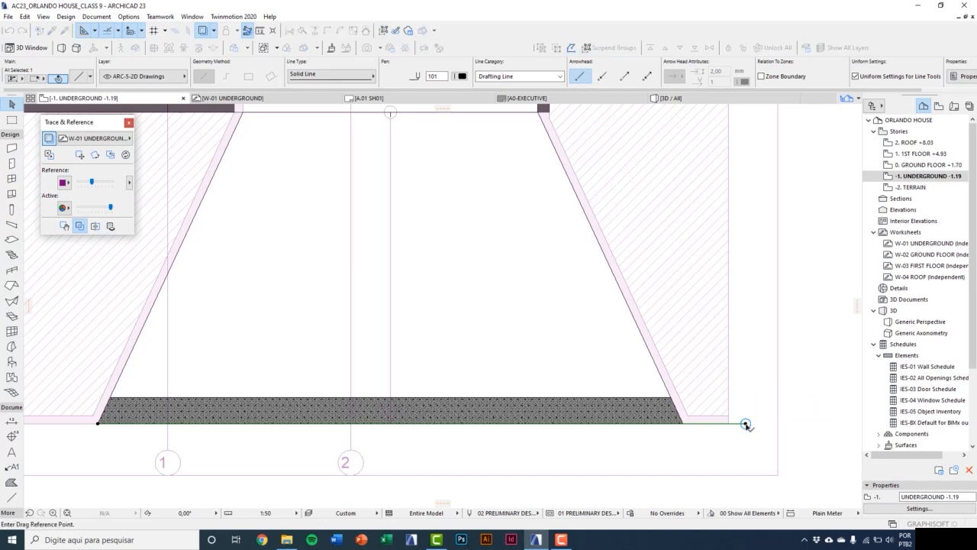
pyautogui.click(745, 424)
pyautogui.write('1')
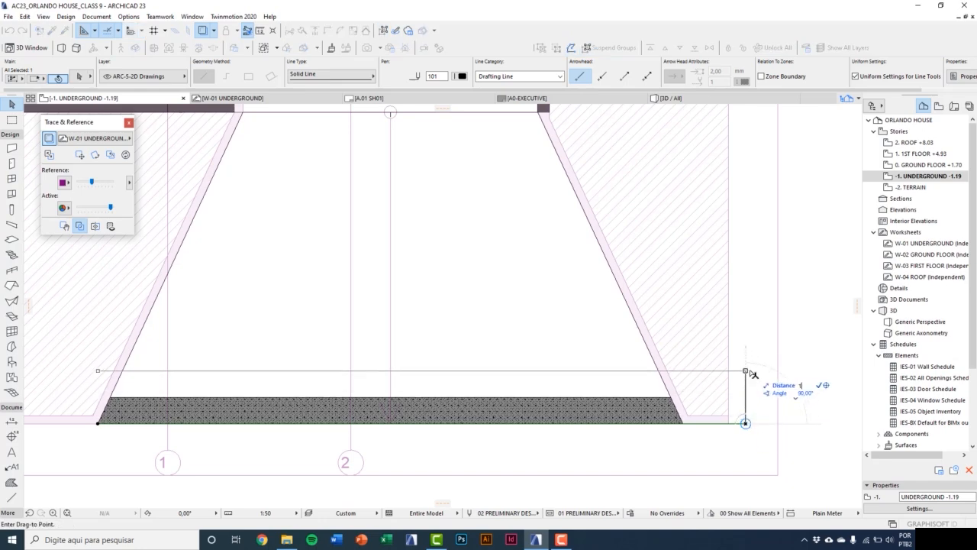
pyautogui.write('00')
pyautogui.press('Return')
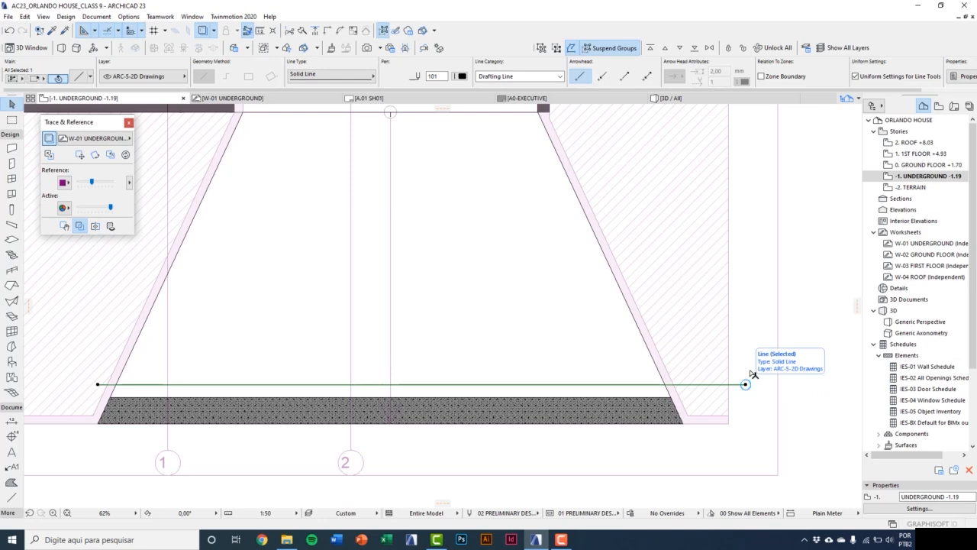
# Split the ramp roof along the offset line, keeping the outer strip selected, and delete the helper line.
pyautogui.click(557, 362)
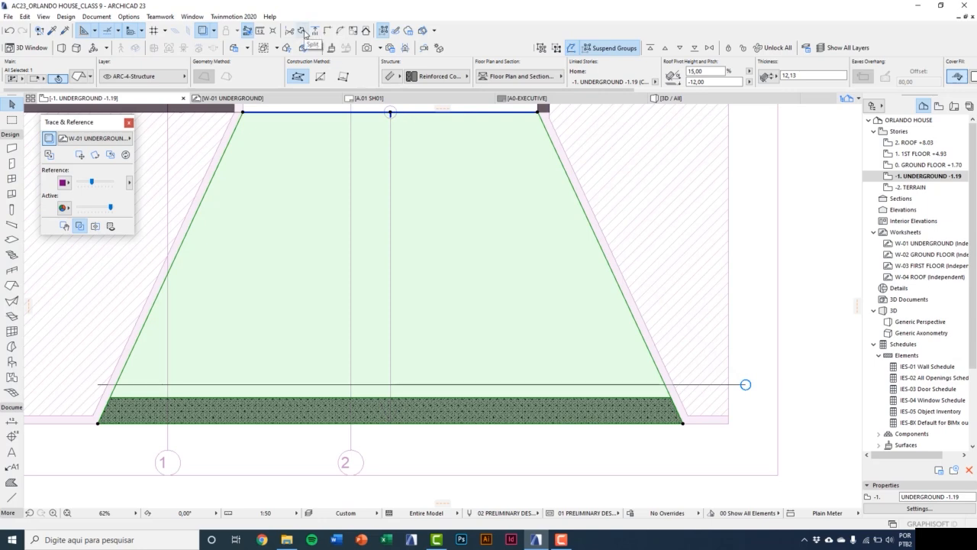
pyautogui.click(304, 32)
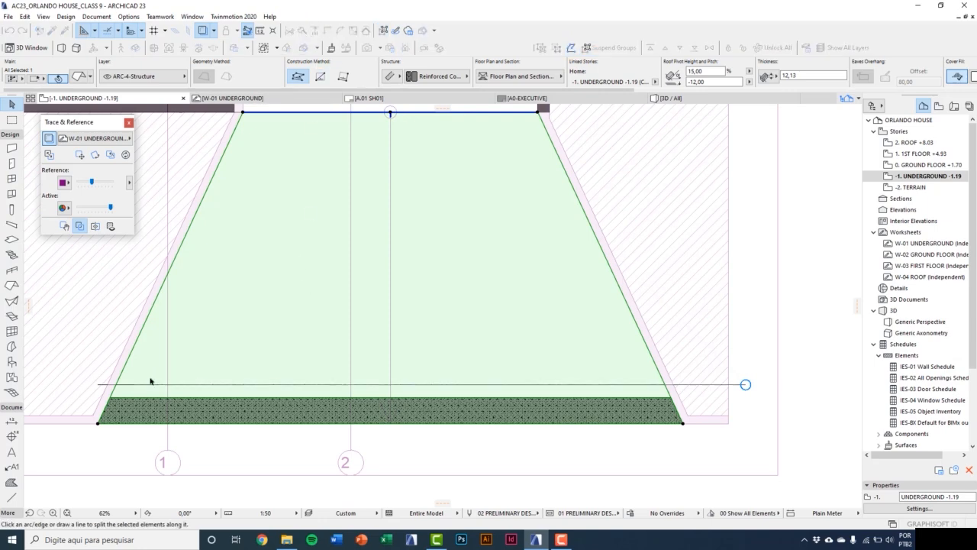
pyautogui.click(98, 384)
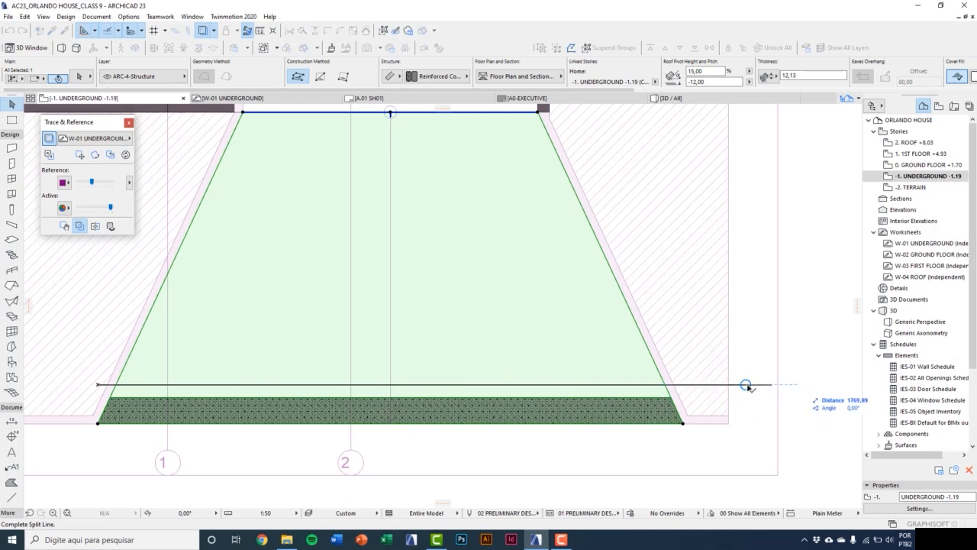
pyautogui.click(771, 389)
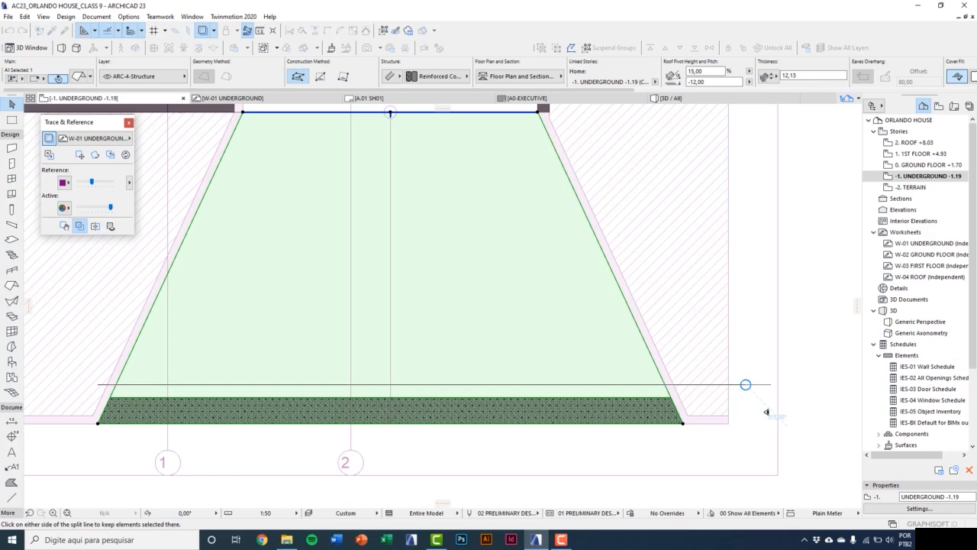
pyautogui.click(600, 449)
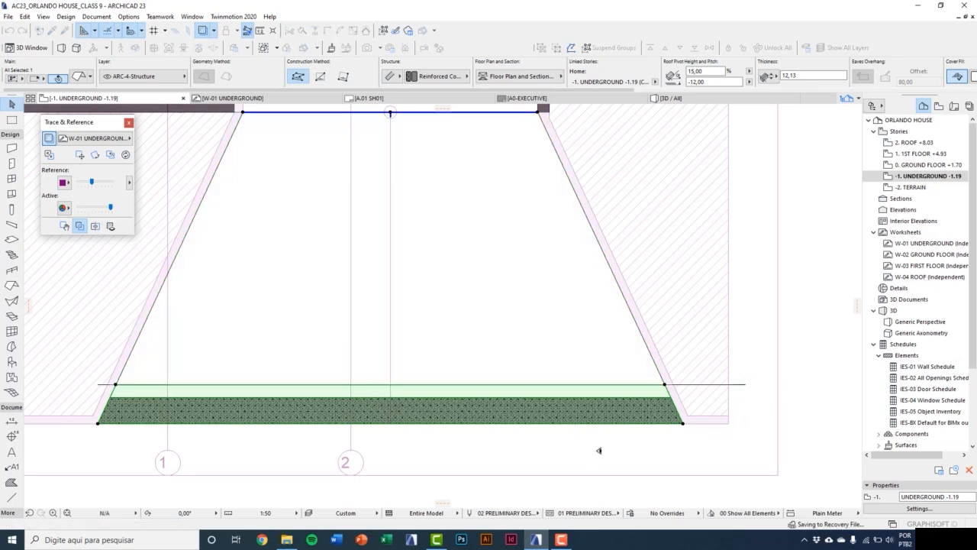
pyautogui.press('Escape')
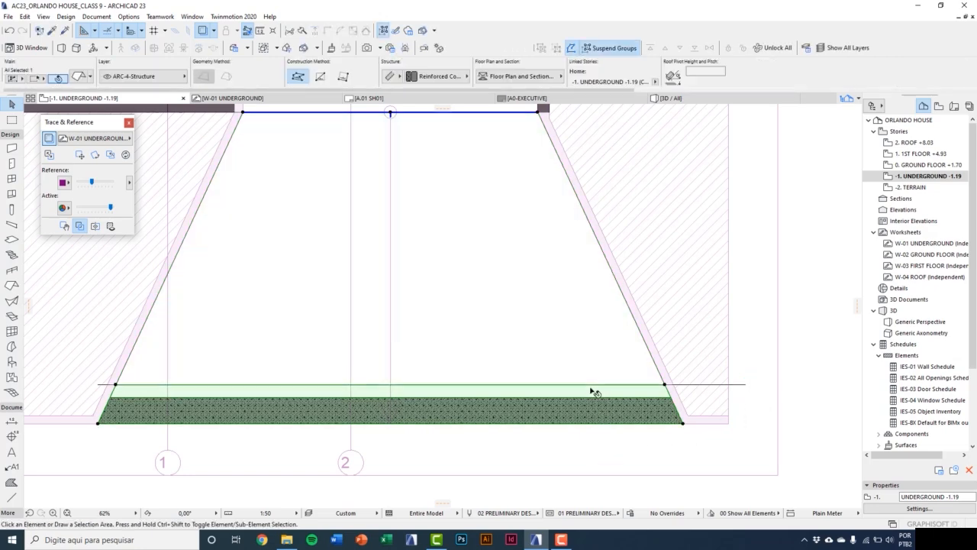
pyautogui.click(748, 385)
pyautogui.press('Escape')
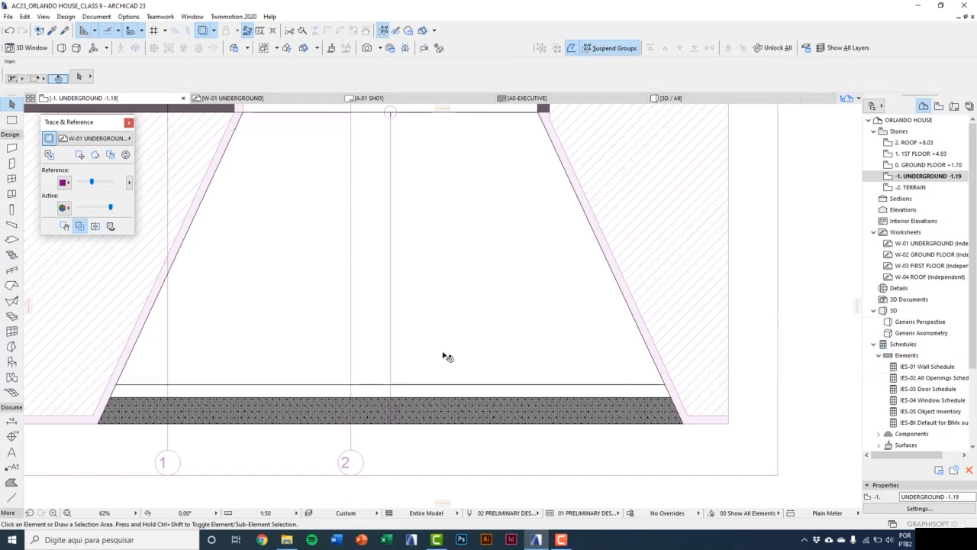
# In the 3D view, convert the split-off outer strip of the ramp roof into a morph.
pyautogui.press('F3')
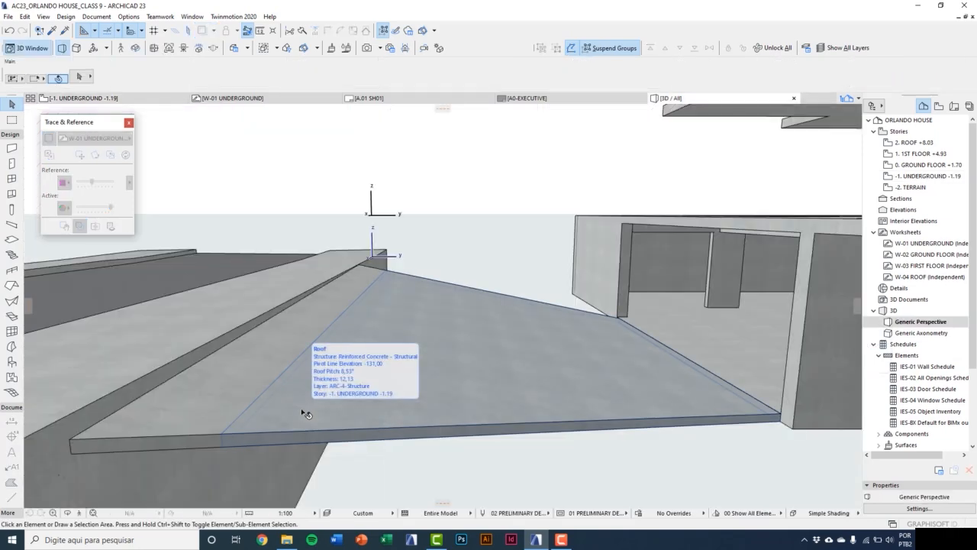
pyautogui.moveTo(301, 410); pyautogui.dragTo(306, 411, button='middle')
pyautogui.click(294, 348)
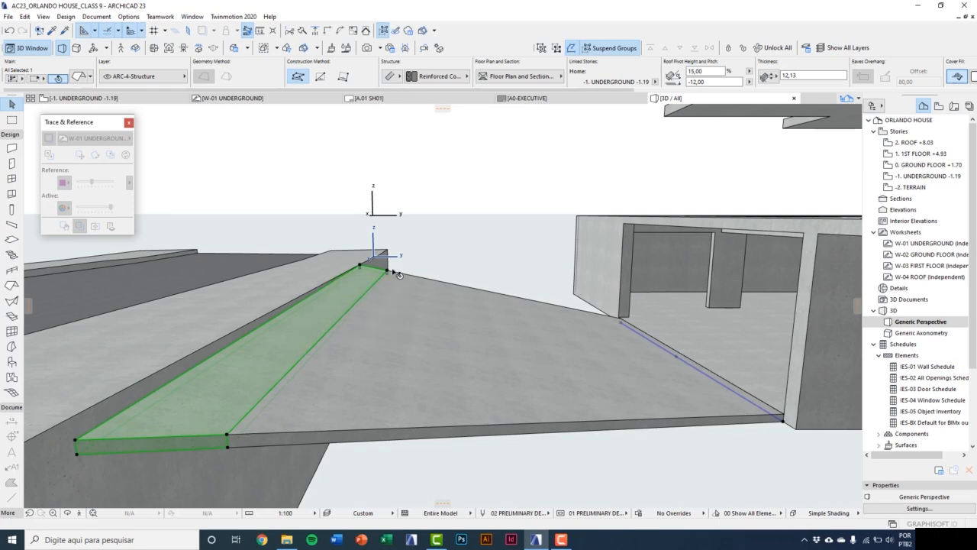
pyautogui.rightClick(401, 261)
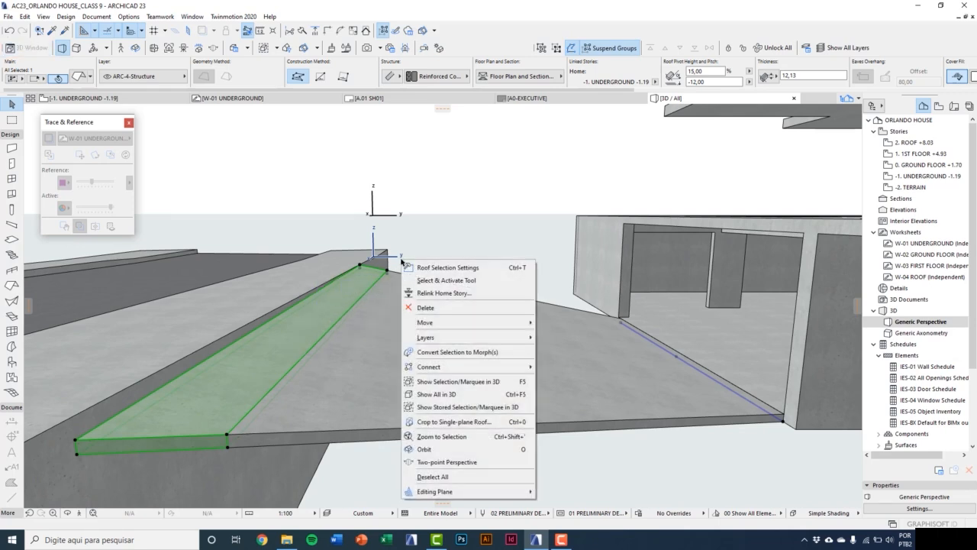
pyautogui.click(446, 353)
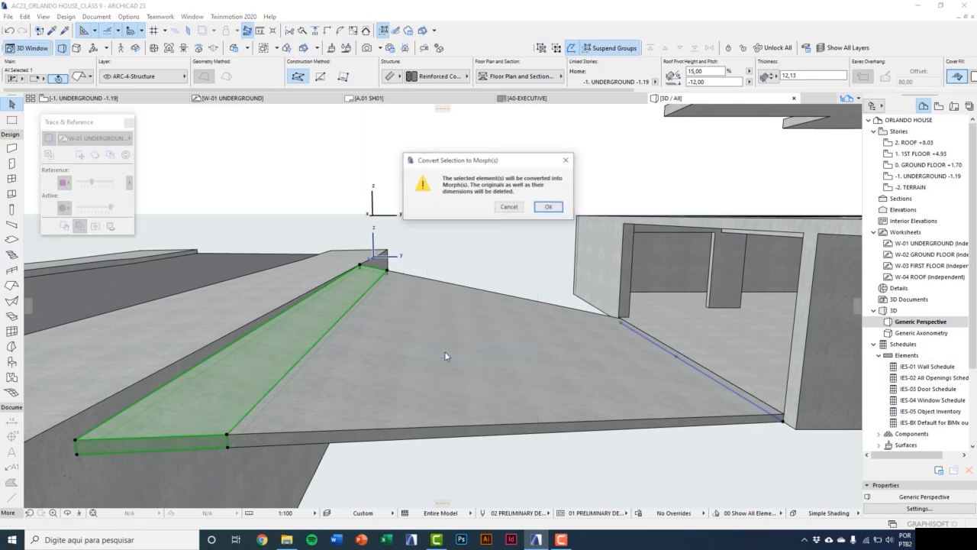
pyautogui.click(548, 208)
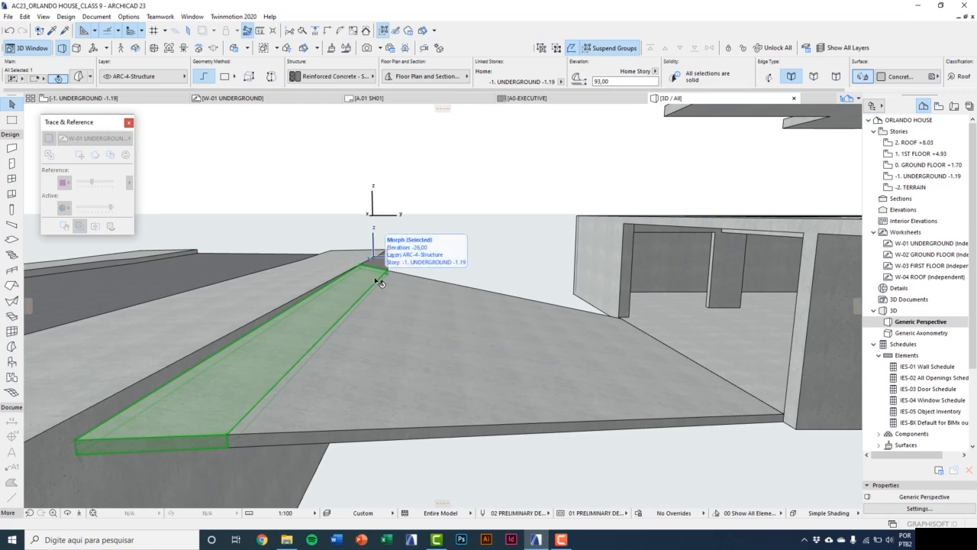
pyautogui.click(80, 77)
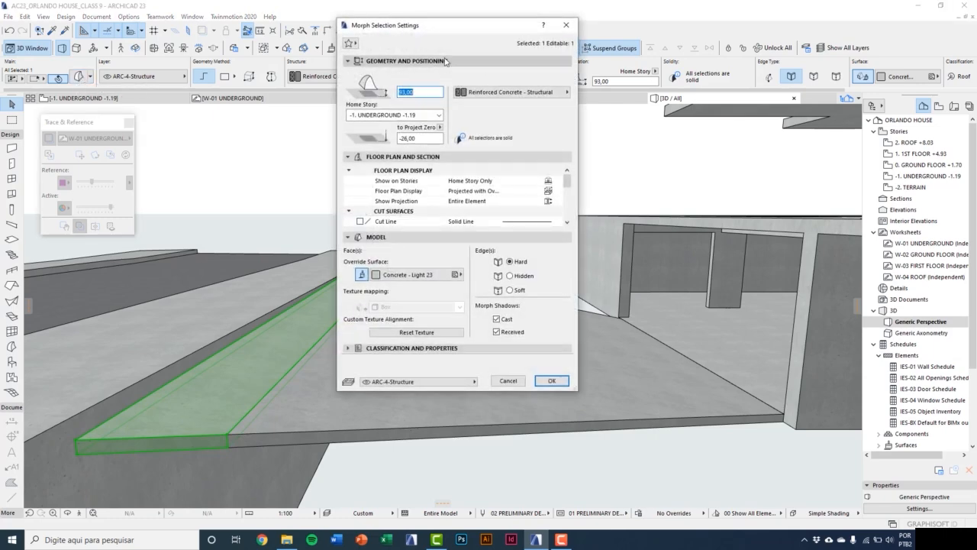
pyautogui.press('Return')
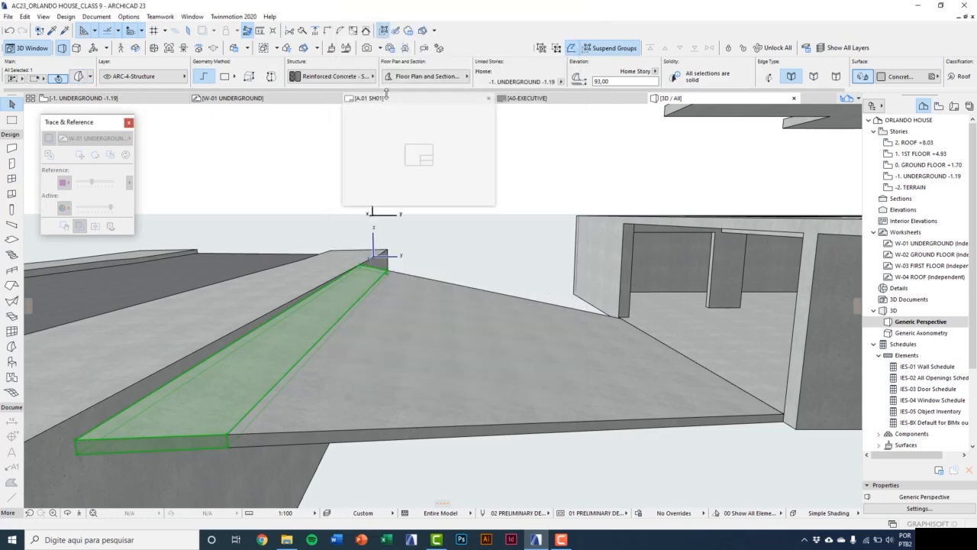
# Raise the upper and lower nodes of the morph's near outer corner vertically, bringing the upper one to the outer pavement's top edge.
pyautogui.keyDown('shift'); pyautogui.moveTo(216, 411); pyautogui.dragTo(135, 430, button='middle'); pyautogui.keyUp('shift')
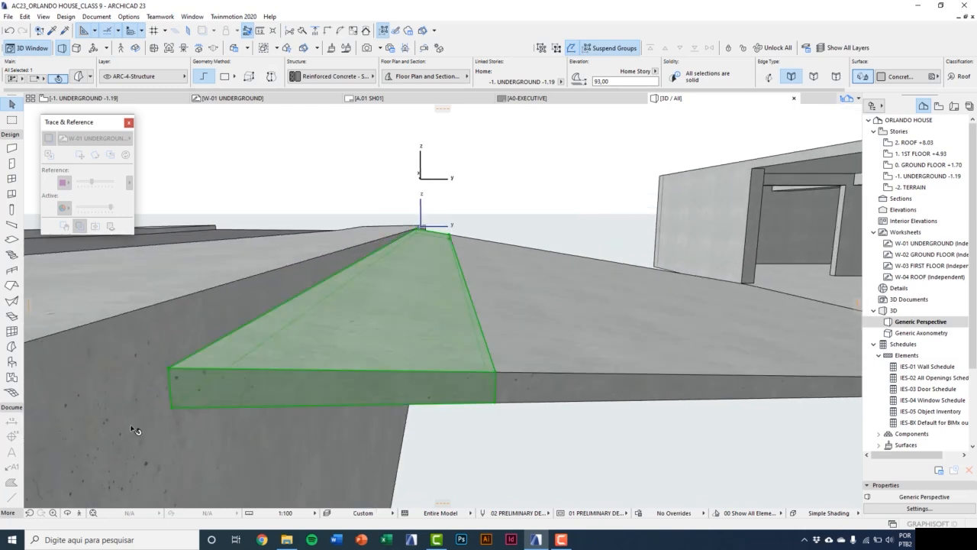
pyautogui.click(168, 372)
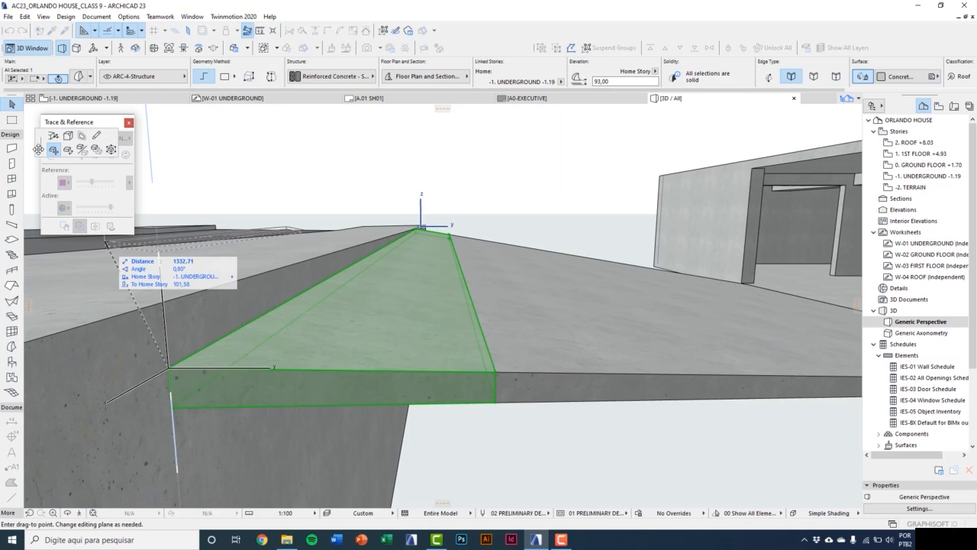
pyautogui.moveTo(38, 149); pyautogui.dragTo(242, 192)
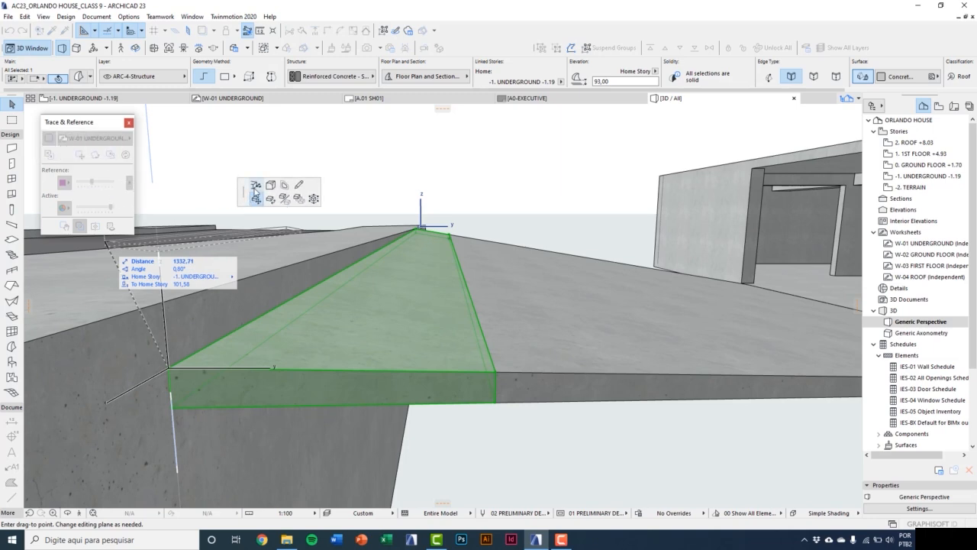
pyautogui.click(255, 186)
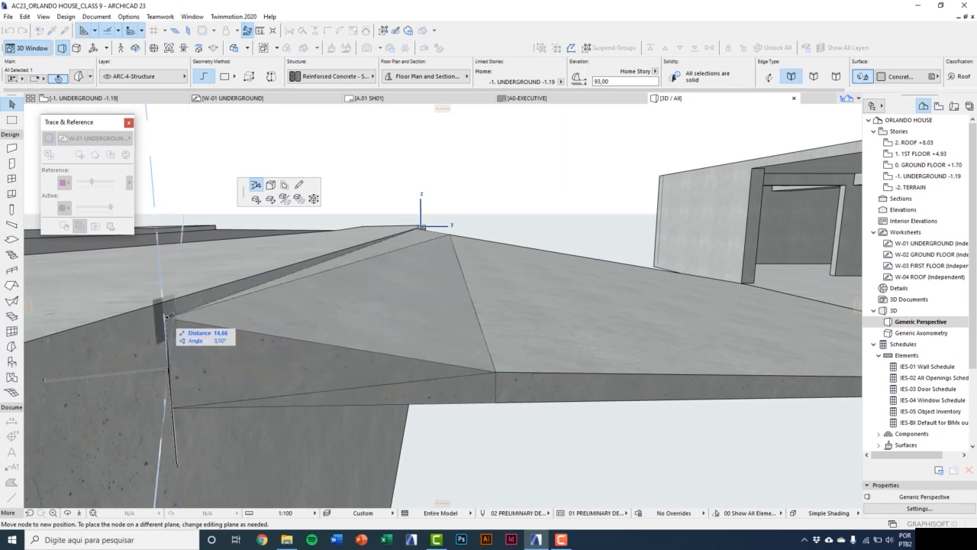
pyautogui.click(164, 304)
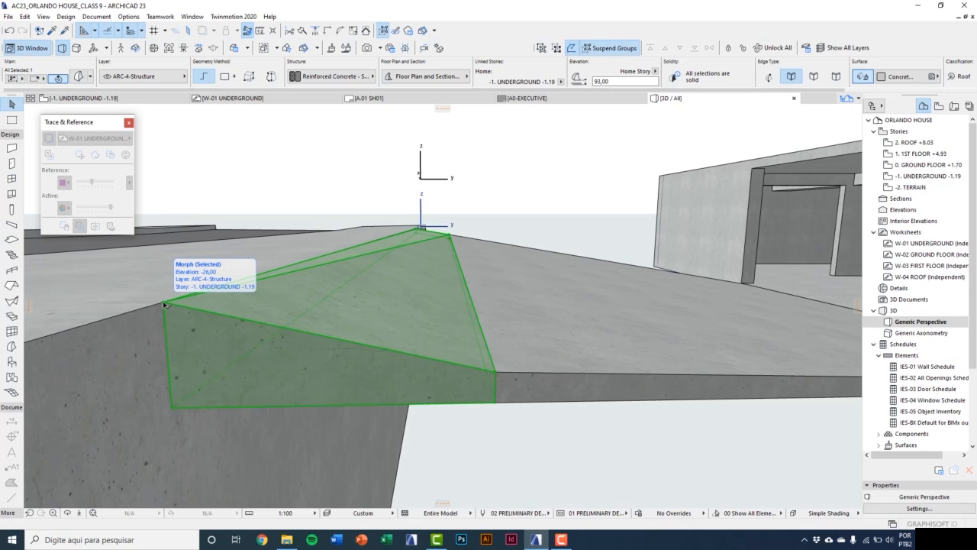
pyautogui.click(173, 408)
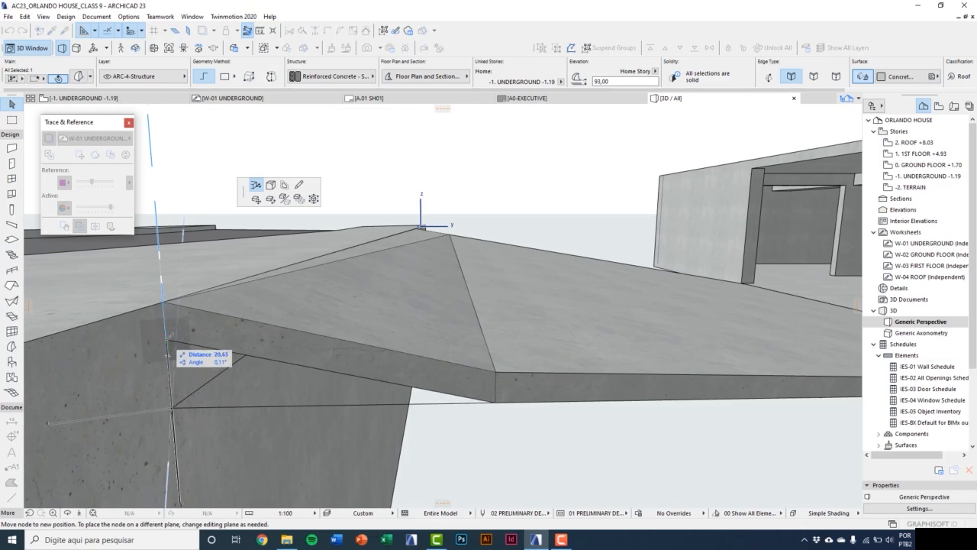
pyautogui.click(169, 336)
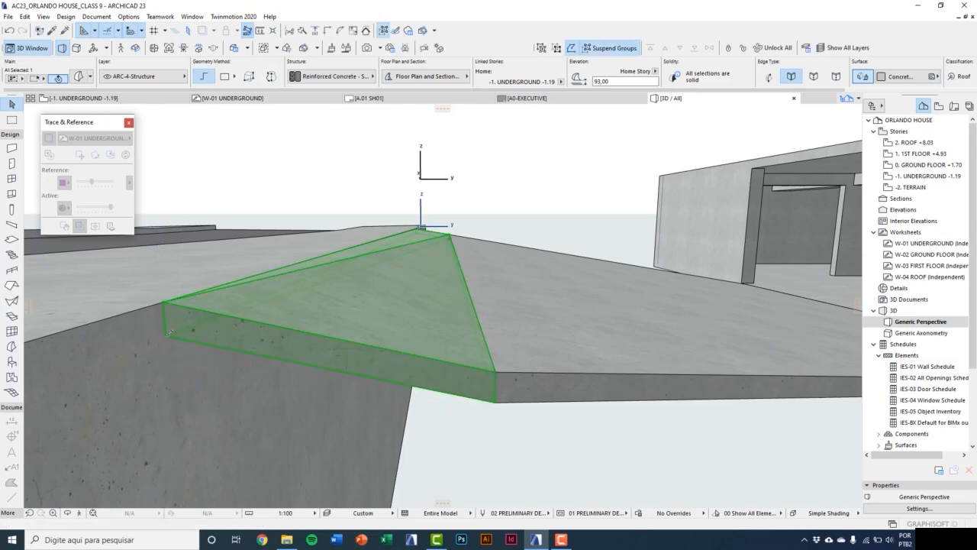
pyautogui.keyDown('shift'); pyautogui.moveTo(226, 379); pyautogui.dragTo(316, 369, button='middle'); pyautogui.keyUp('shift')
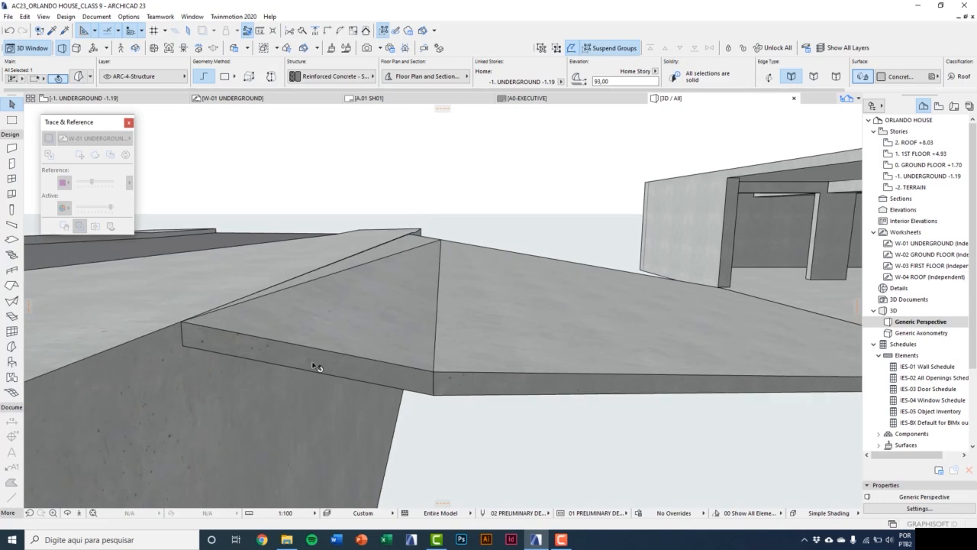
pyautogui.press('Escape')
# Fine-adjust the raised outer corner of the morph so it meets the adjoining pavement edge exactly.
pyautogui.keyDown('shift'); pyautogui.moveTo(391, 348); pyautogui.dragTo(346, 245, button='middle'); pyautogui.keyUp('shift')
pyautogui.scroll(-5, 439, 343)
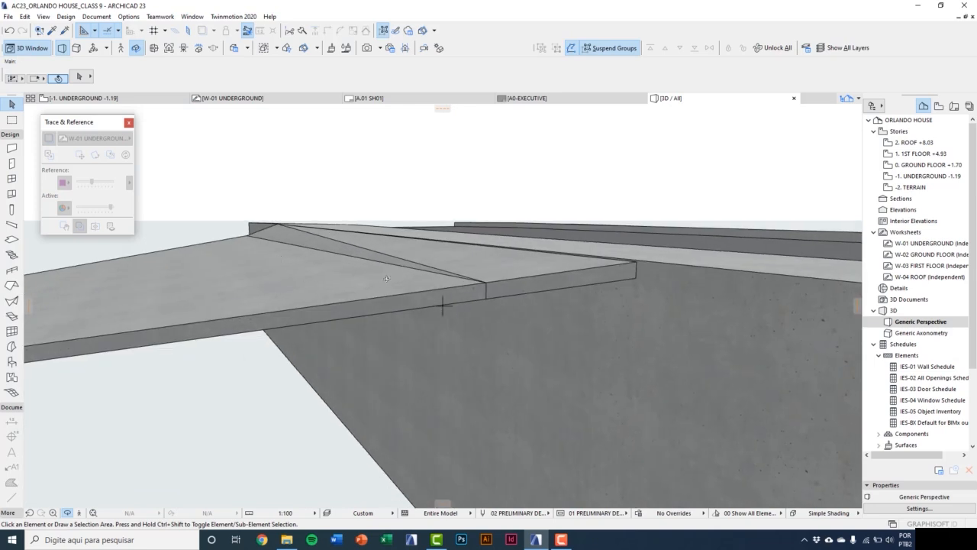
pyautogui.scroll(5, 543, 338)
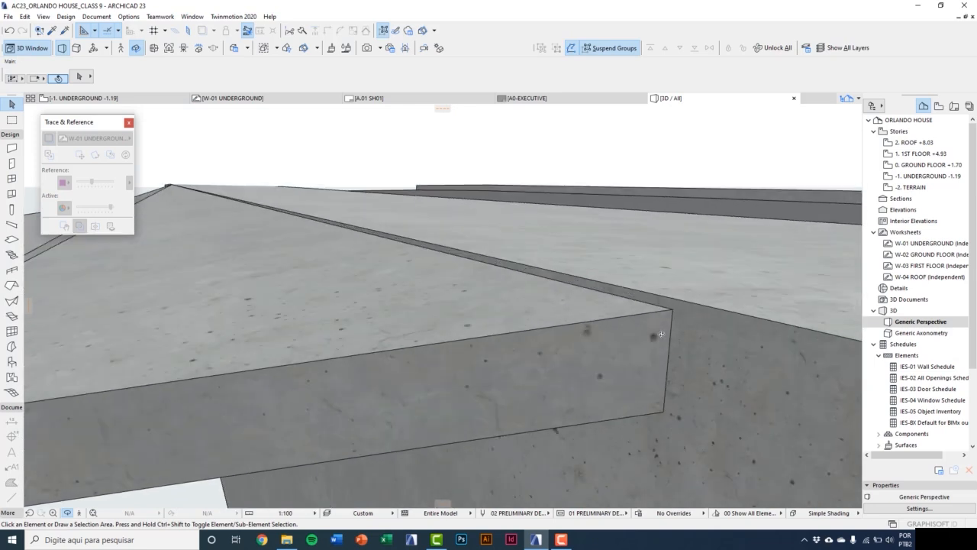
pyautogui.click(675, 311)
pyautogui.click(675, 311)
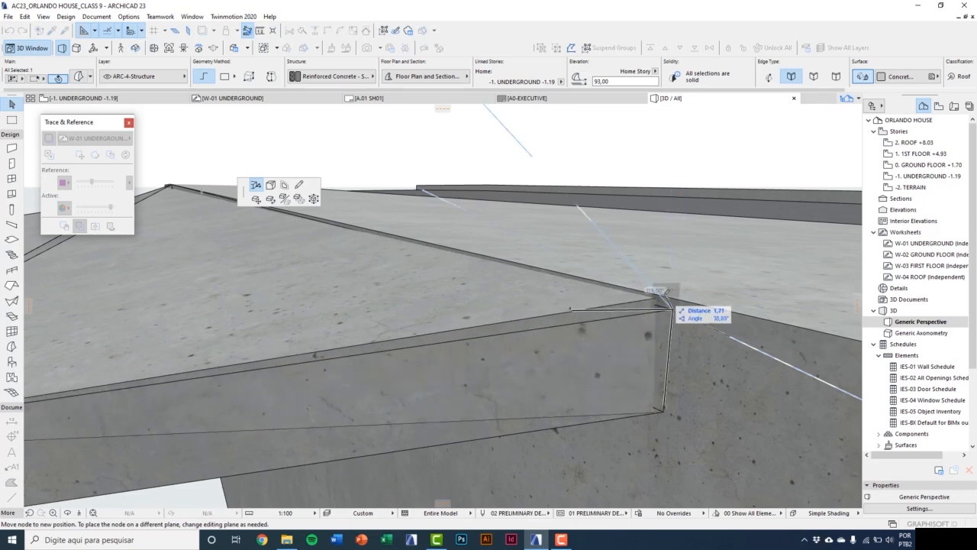
pyautogui.click(672, 296)
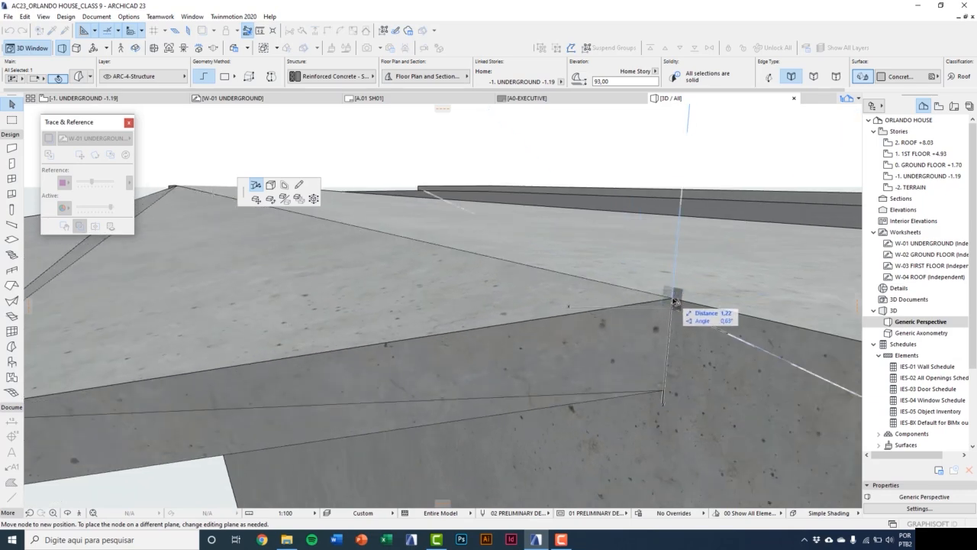
pyautogui.click(676, 321)
pyautogui.scroll(-3, 673, 336)
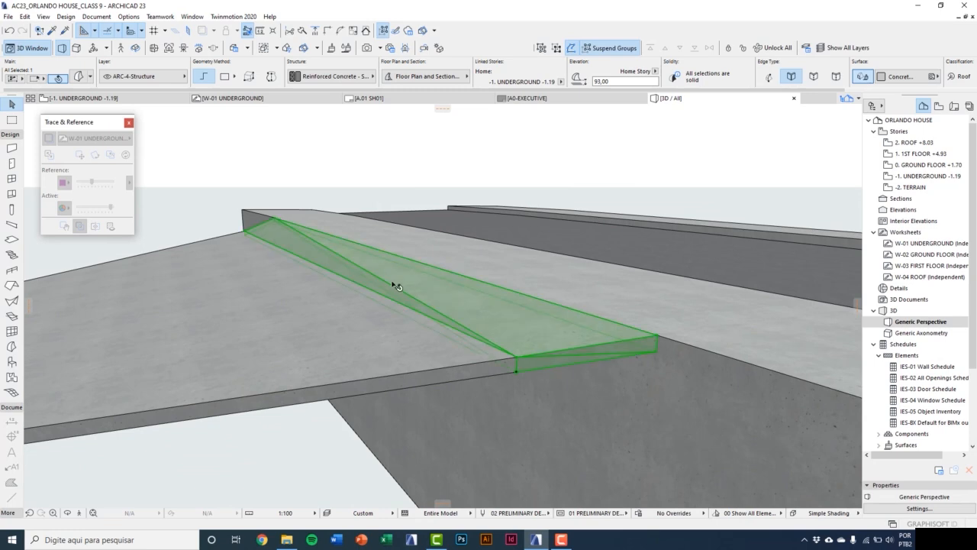
pyautogui.press('Escape')
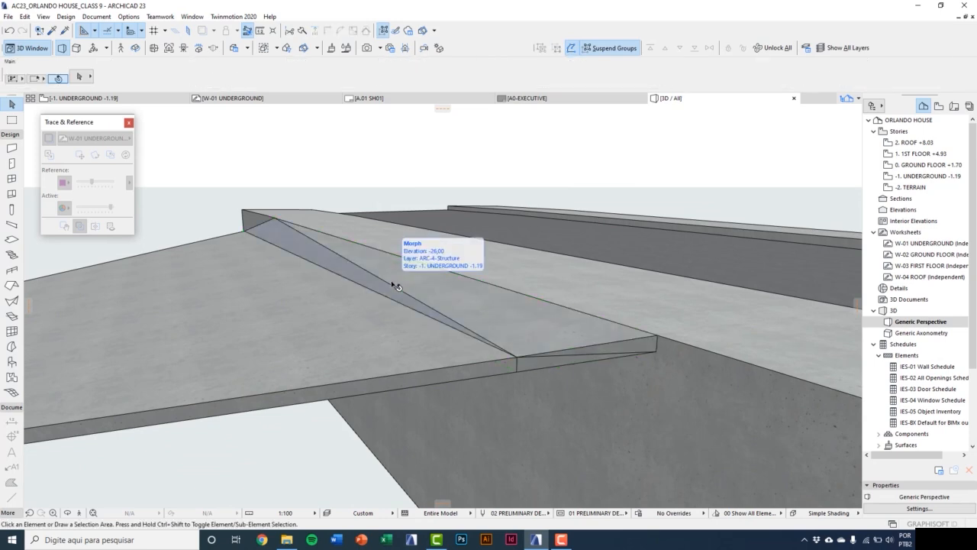
# Set the ramp strip morph's edges to Hidden.
pyautogui.click(392, 285)
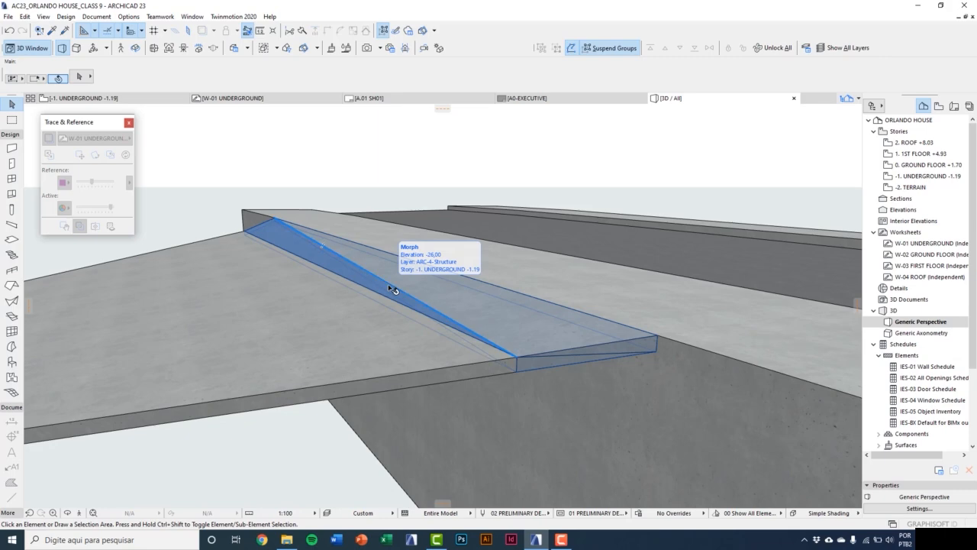
pyautogui.click(324, 267)
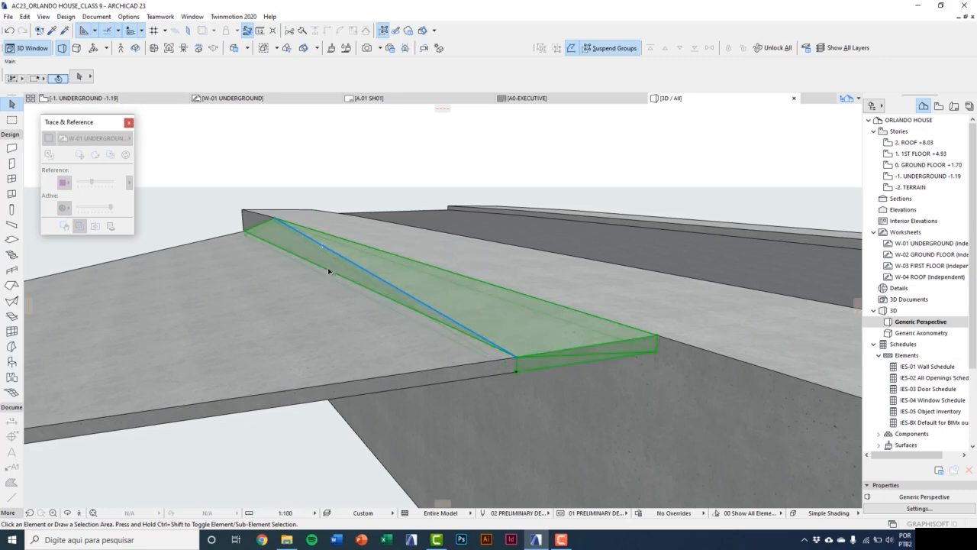
pyautogui.click(78, 76)
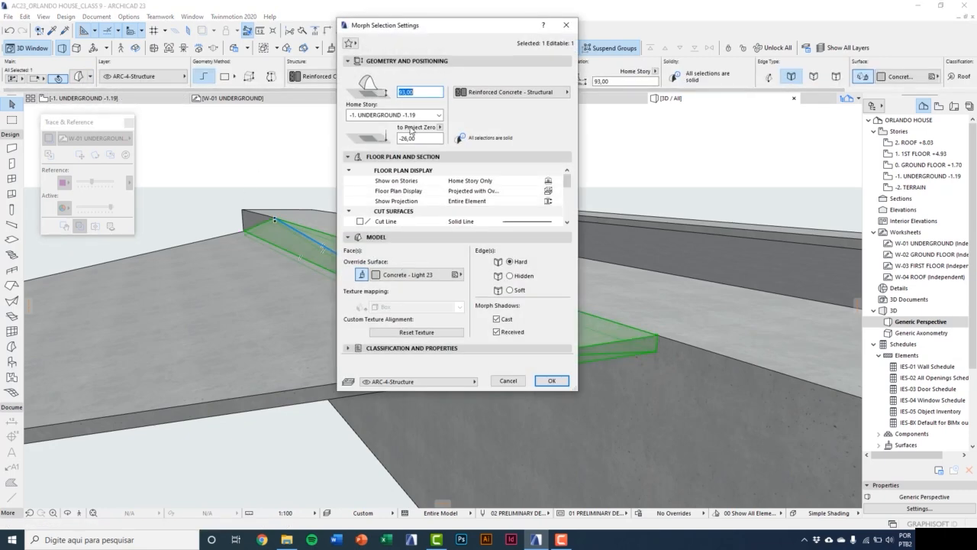
pyautogui.moveTo(425, 26); pyautogui.dragTo(374, 82)
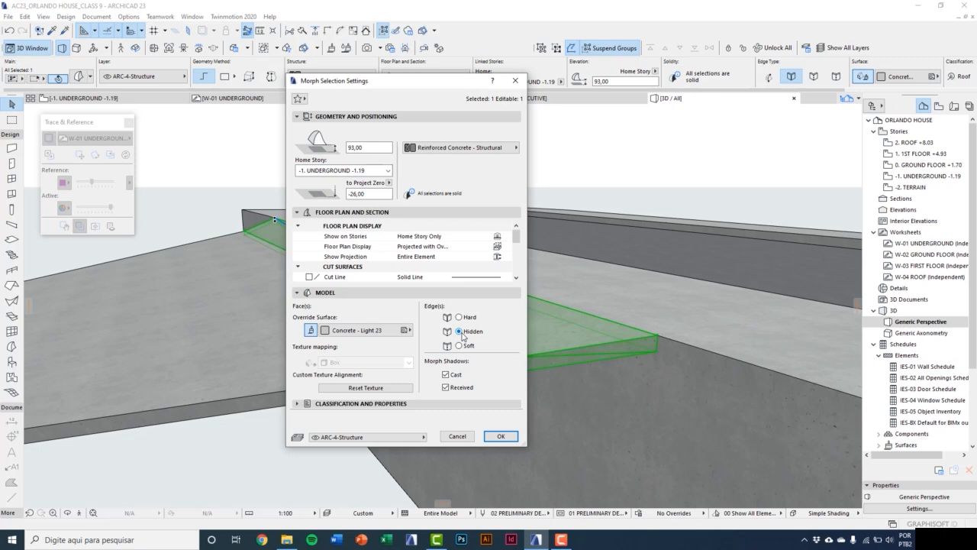
pyautogui.click(501, 435)
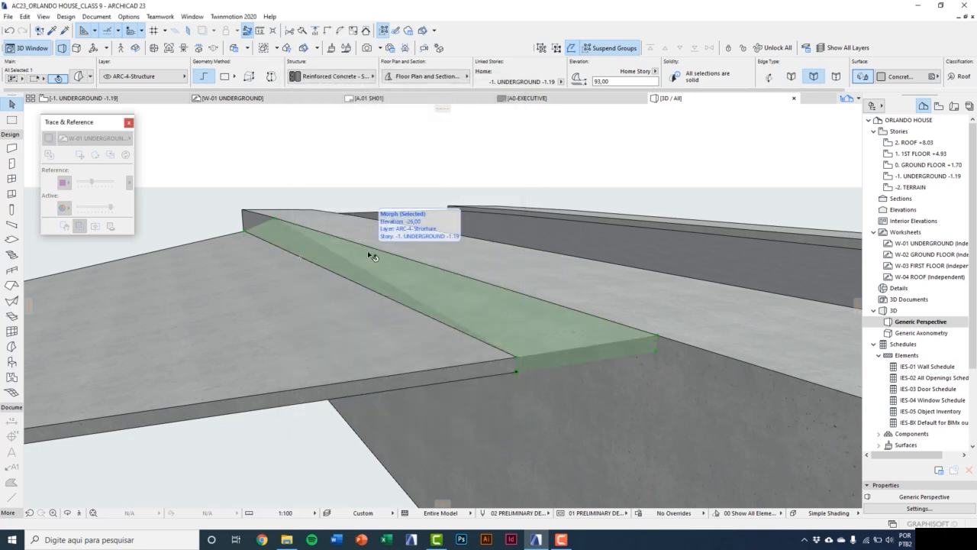
pyautogui.press('Escape')
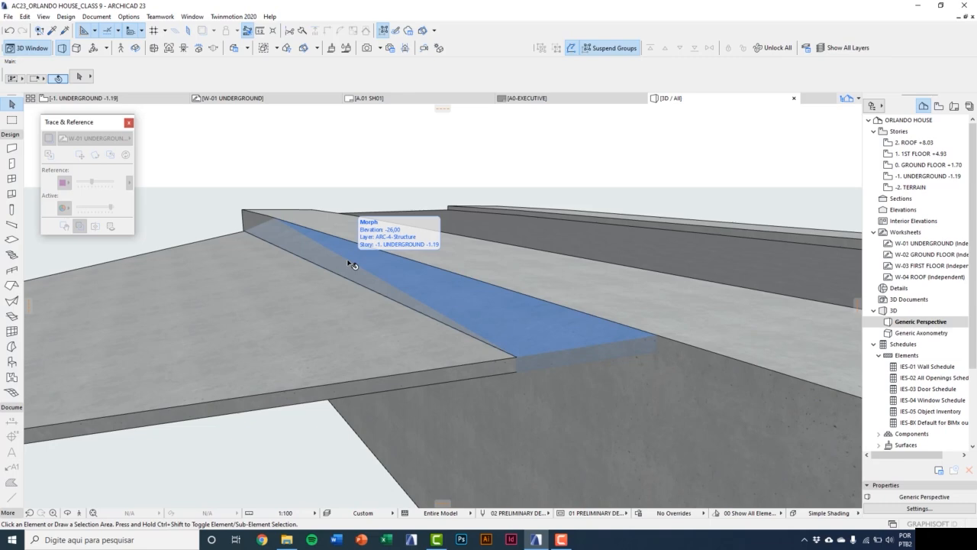
# Open AC22_D-00_IMAGE 01 from the RENDERING folder, examine the house renderings up to image 05, and return to ARCHICAD.
pyautogui.click(286, 538)
pyautogui.doubleClick(47, 152)
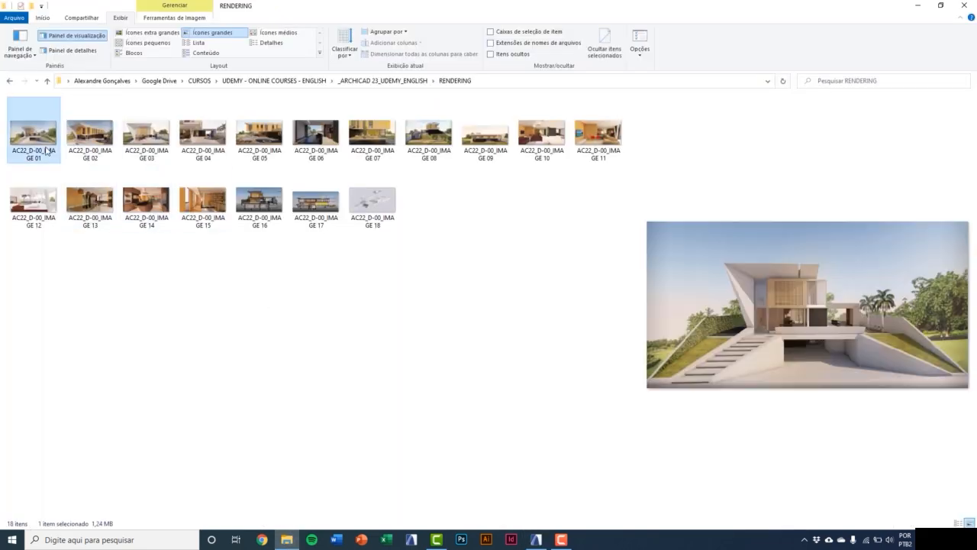
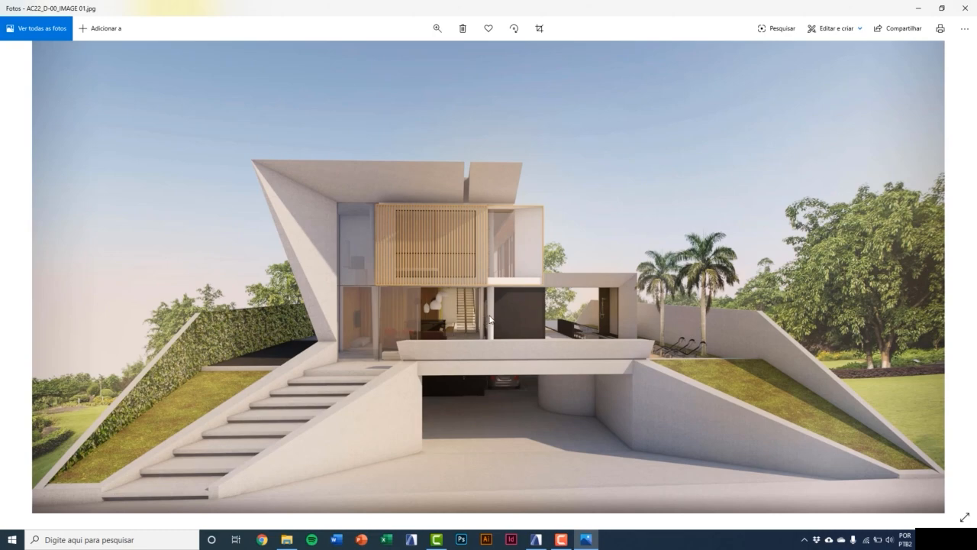
pyautogui.press('Right')
pyautogui.press('Right')
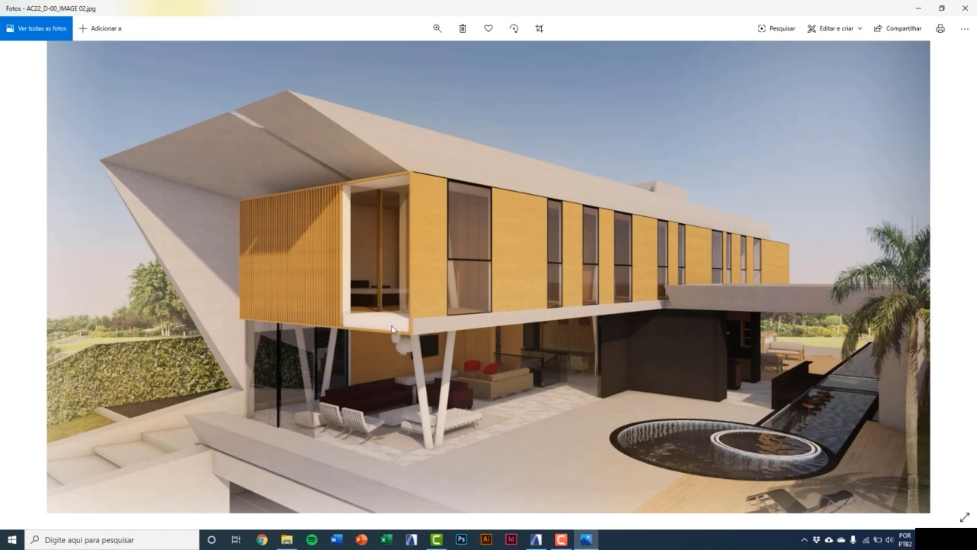
pyautogui.press('Right')
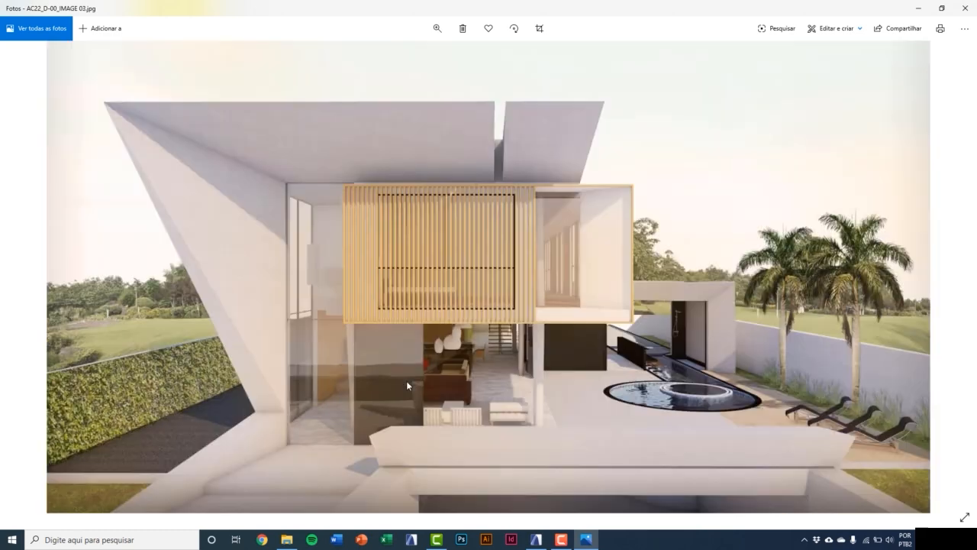
pyautogui.press('Right')
pyautogui.press('Right')
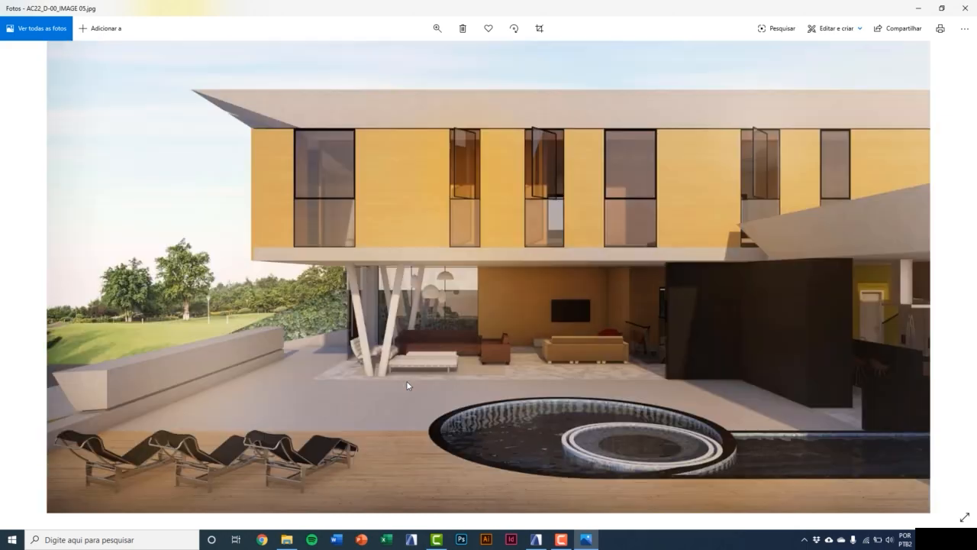
pyautogui.press('Left')
pyautogui.press('Left')
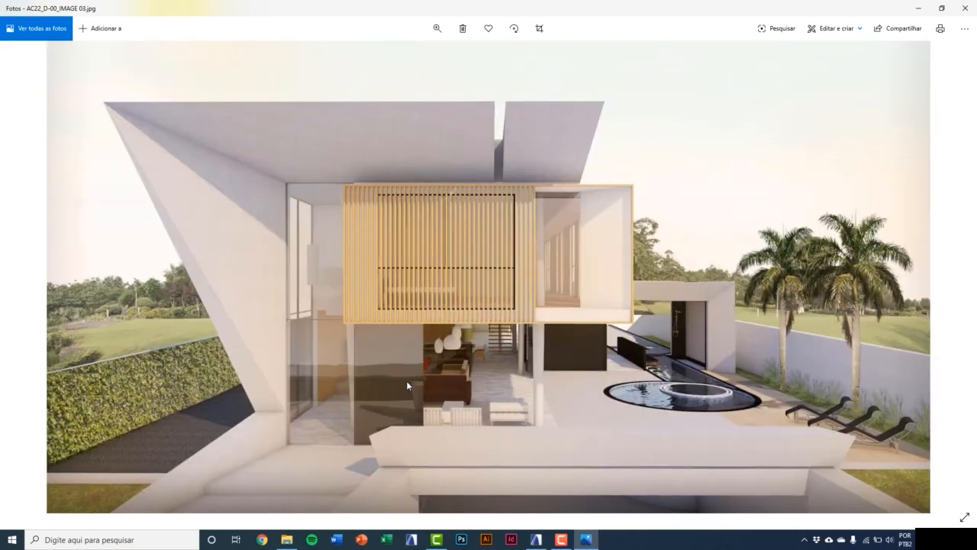
pyautogui.press('Left')
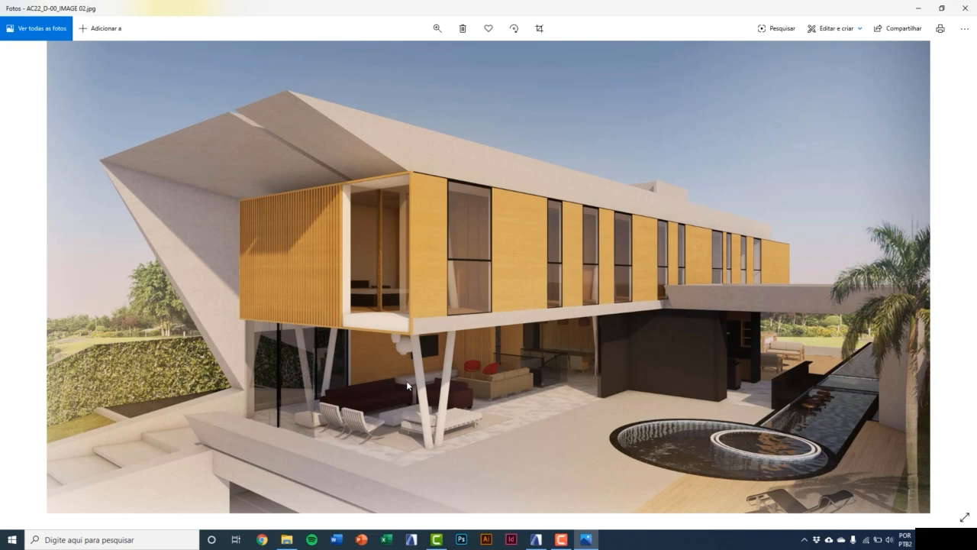
pyautogui.click(537, 539)
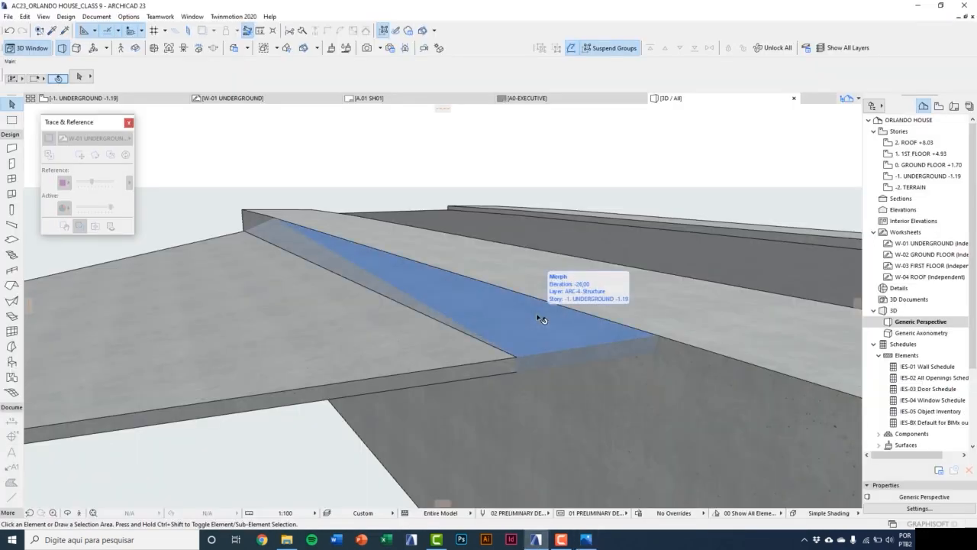
# On the -1. UNDERGROUND floor plan, set the ramp strip morph's Floor Plan Display to Outlines Only.
pyautogui.press('F2')
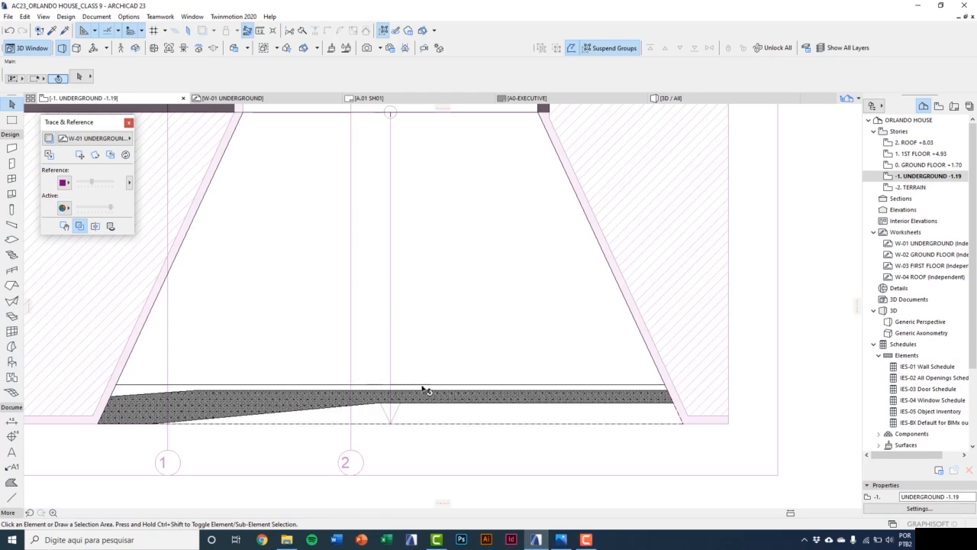
pyautogui.moveTo(486, 444); pyautogui.dragTo(471, 439, button='middle')
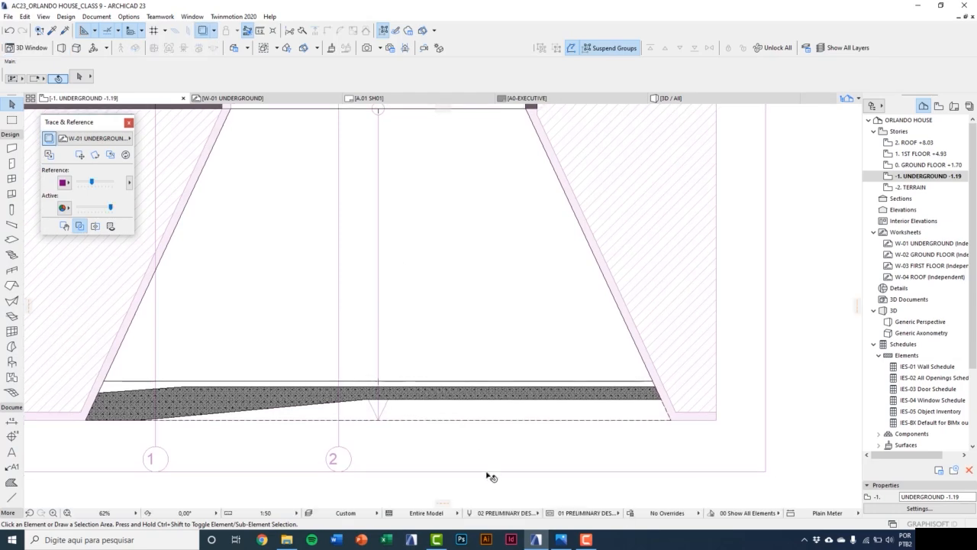
pyautogui.click(476, 411)
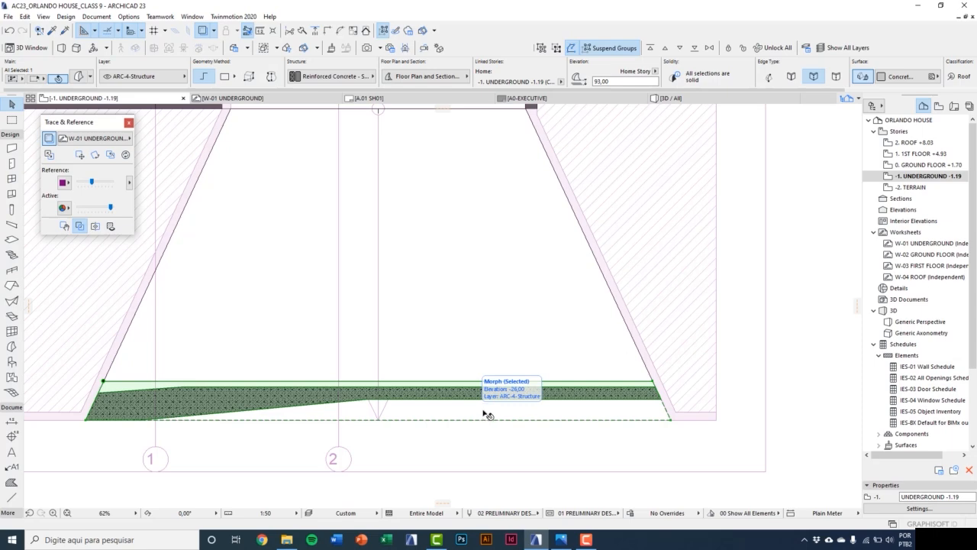
pyautogui.click(450, 78)
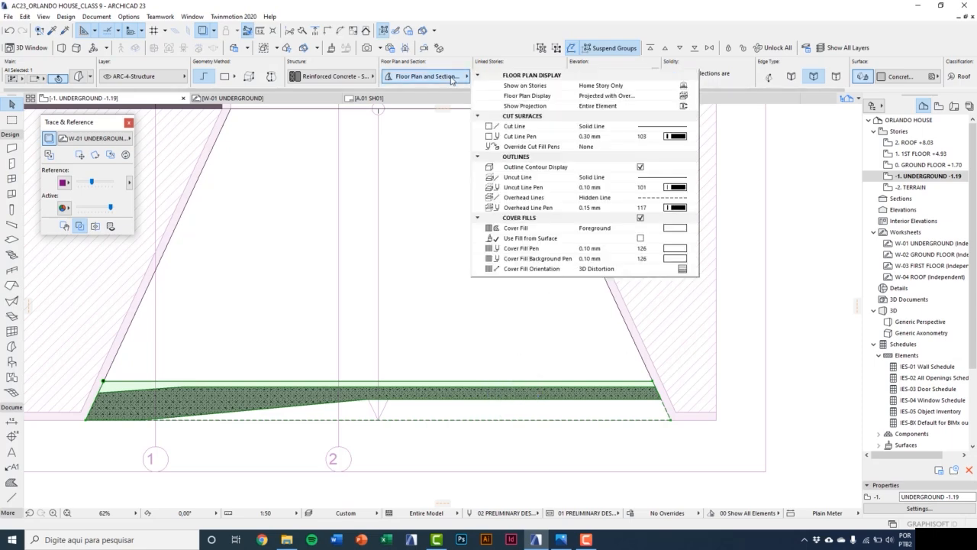
pyautogui.click(687, 98)
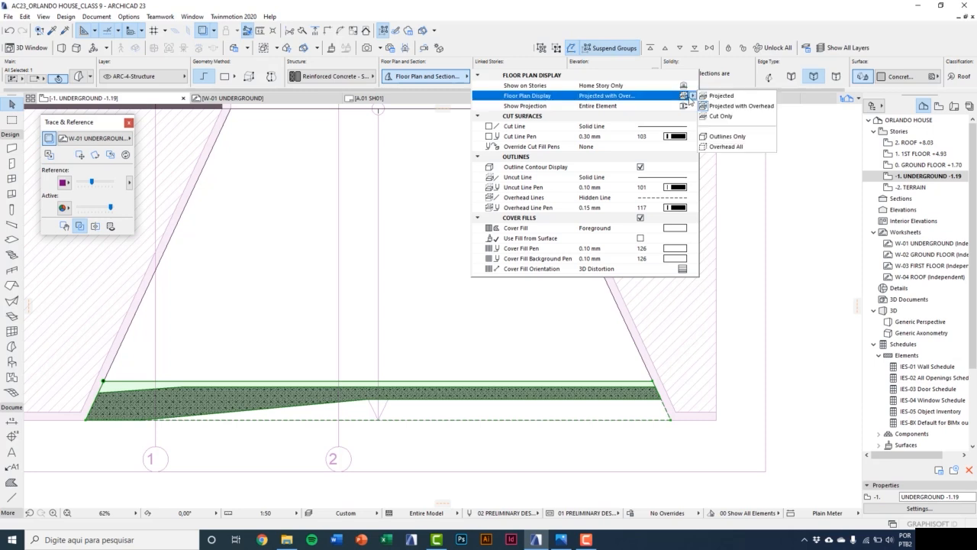
pyautogui.click(729, 136)
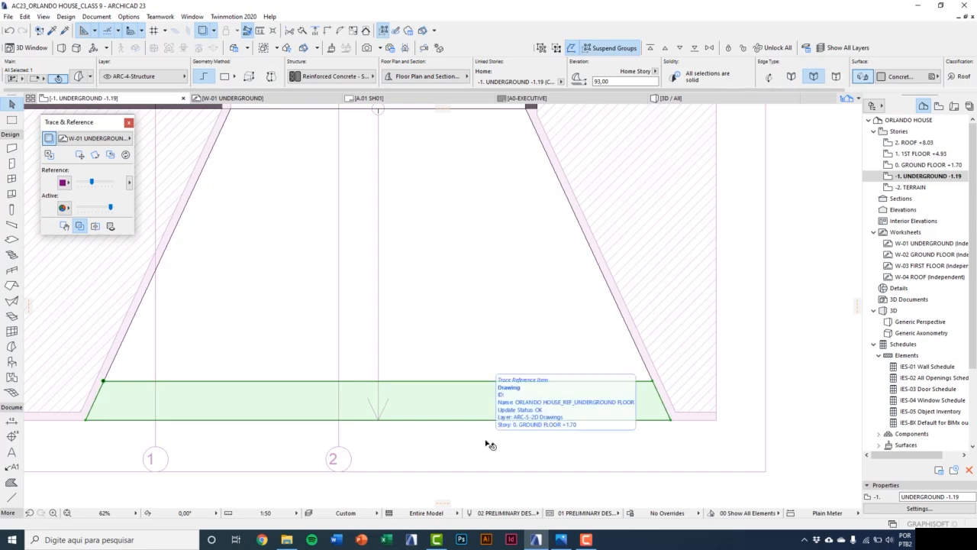
pyautogui.press('Escape')
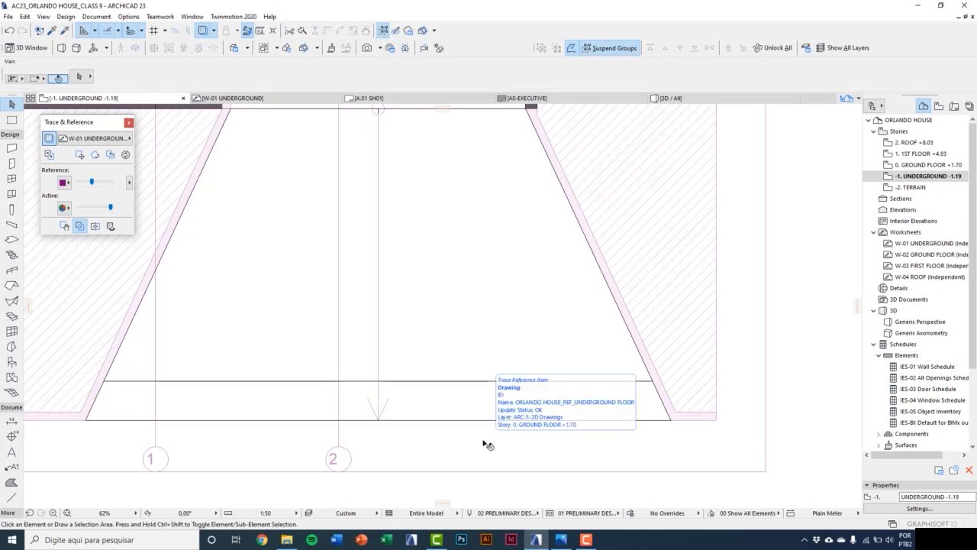
# Pick up the circular concrete wall's settings as the wall defaults and switch the geometry method to straight walls.
pyautogui.scroll(-4, 488, 445)
pyautogui.scroll(2, 474, 338)
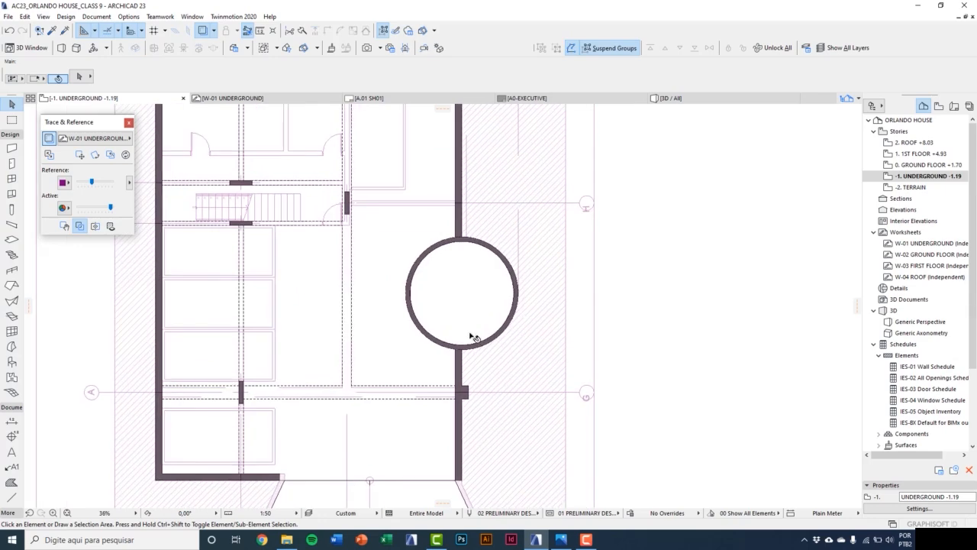
pyautogui.scroll(5, 473, 338)
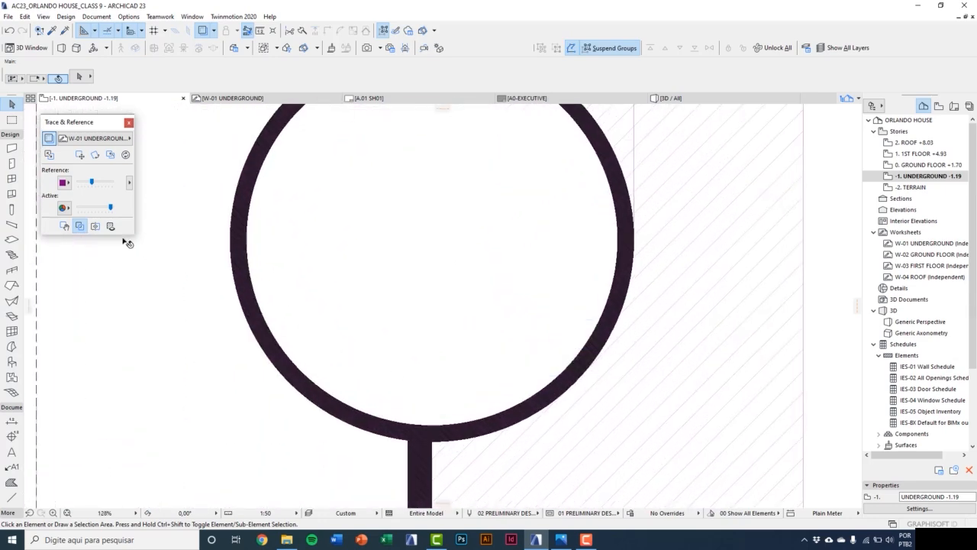
pyautogui.click(51, 31)
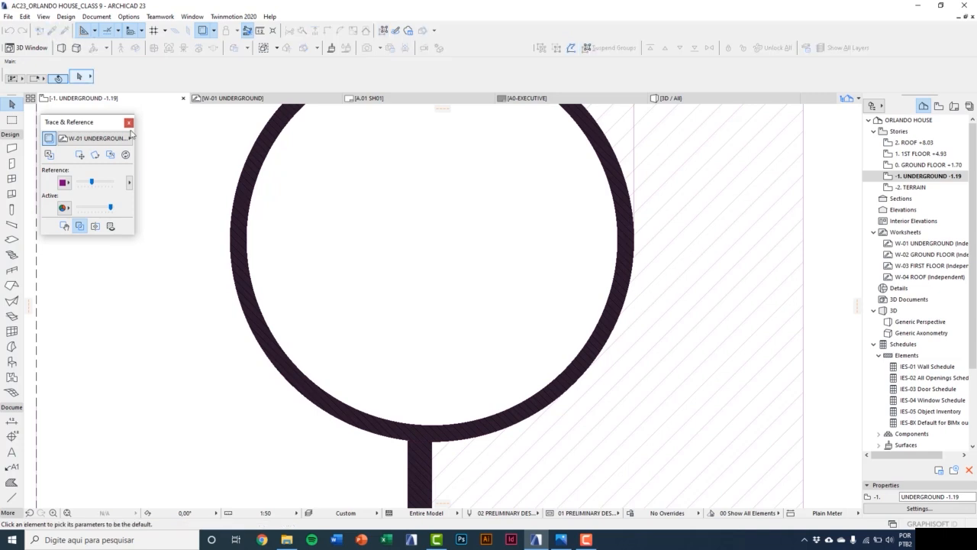
pyautogui.click(241, 276)
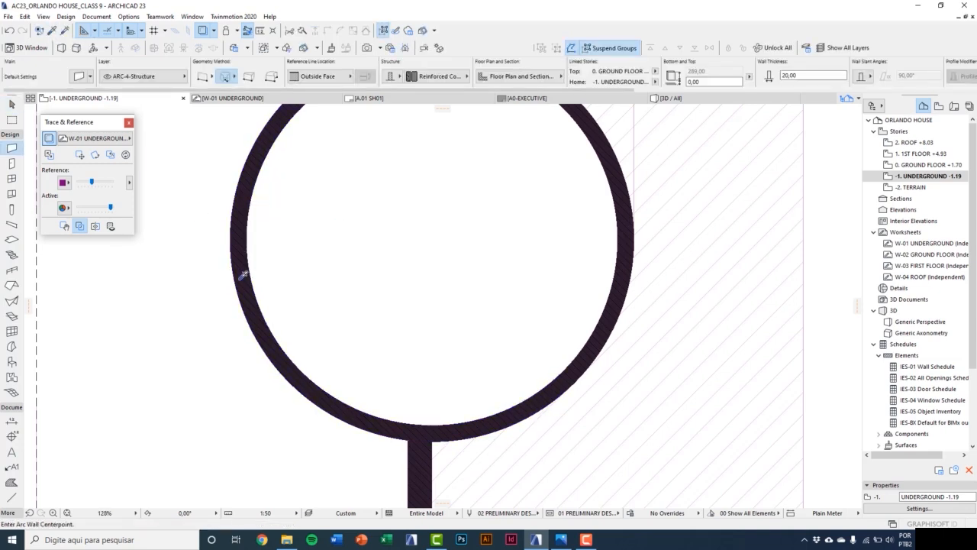
pyautogui.scroll(-5, 245, 303)
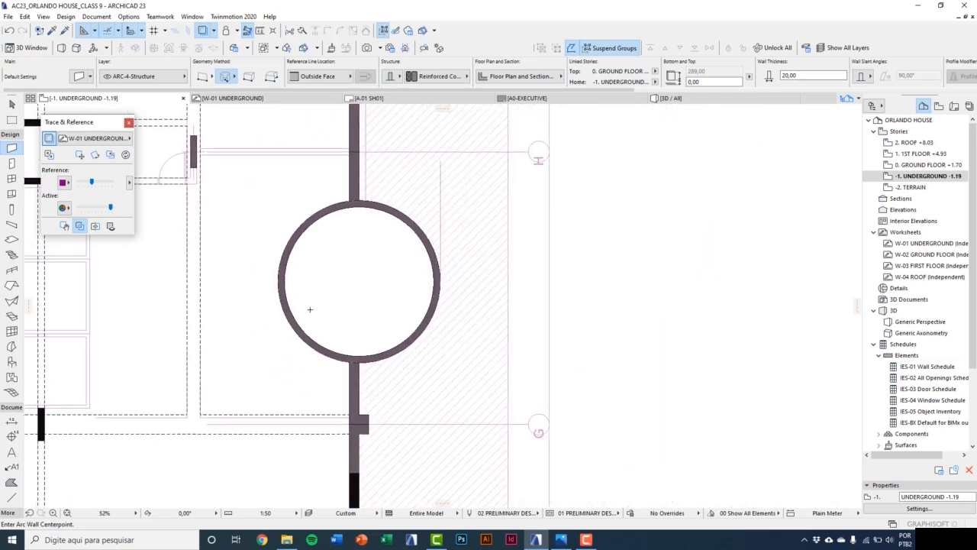
pyautogui.moveTo(248, 375); pyautogui.dragTo(503, 222, button='middle')
pyautogui.scroll(-3, 475, 276)
pyautogui.moveTo(425, 399); pyautogui.dragTo(403, 303, button='middle')
pyautogui.scroll(8, 403, 278)
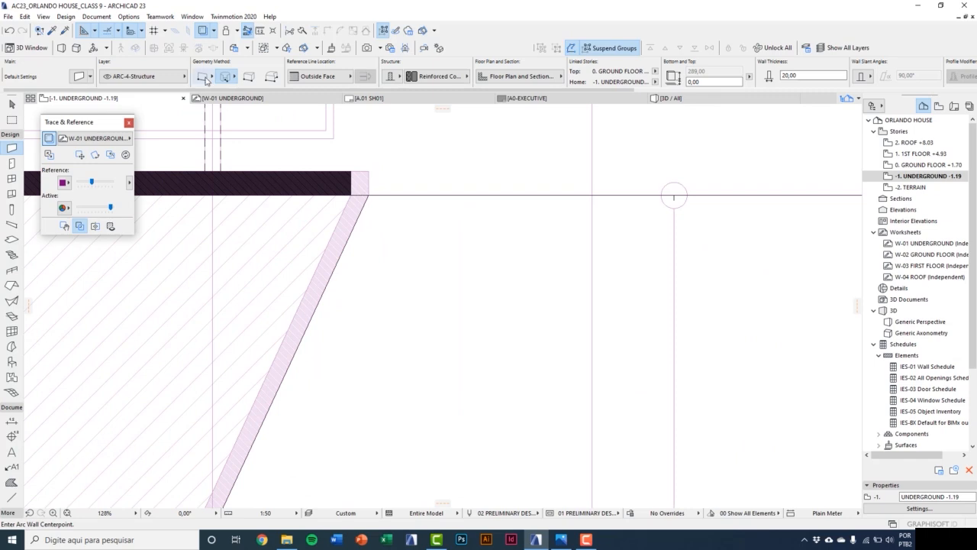
pyautogui.moveTo(229, 75)
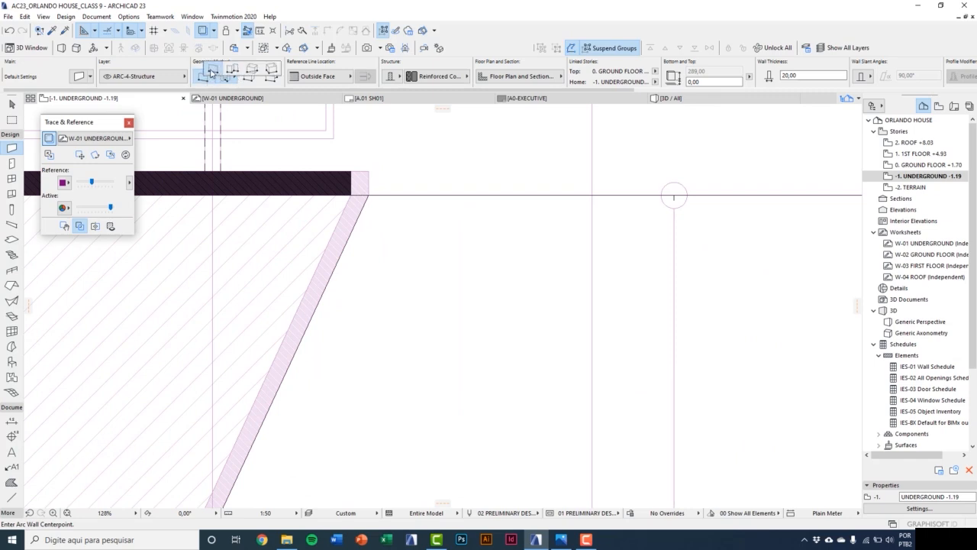
pyautogui.click(213, 72)
# Draw the ramp's left side wall over the traced reference: a 30 cm end segment, the diagonal, and a 380 cm outward front segment.
pyautogui.scroll(2, 328, 142)
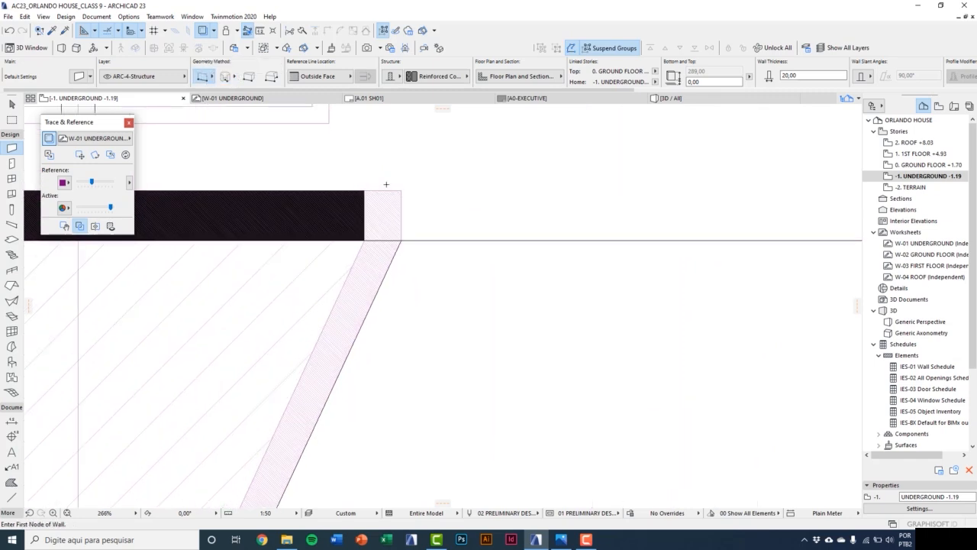
pyautogui.click(401, 191)
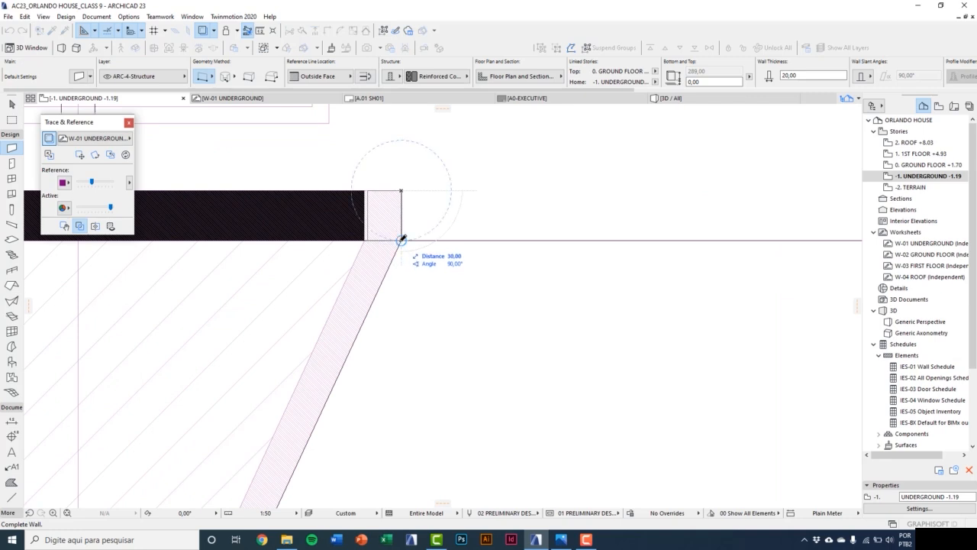
pyautogui.click(402, 240)
pyautogui.scroll(-5, 355, 414)
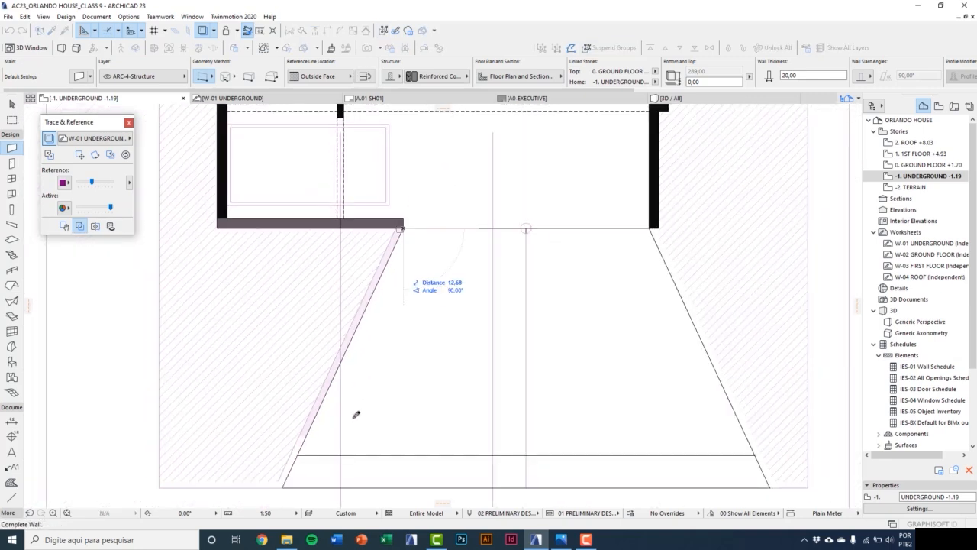
pyautogui.scroll(6, 355, 414)
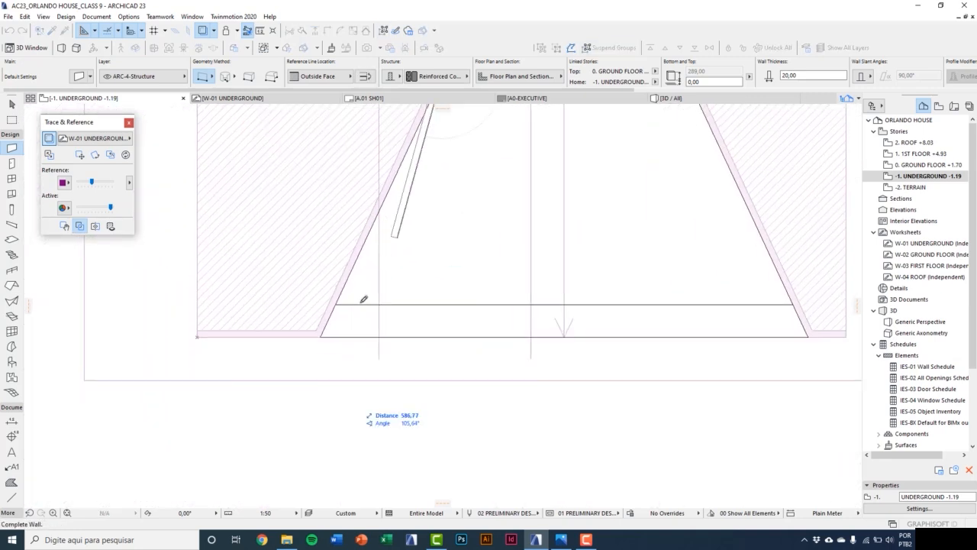
pyautogui.click(325, 326)
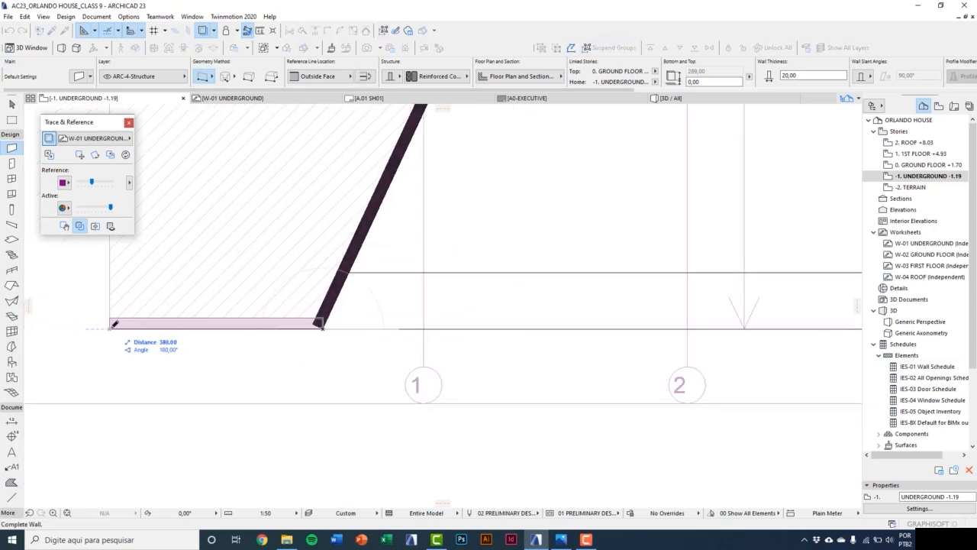
pyautogui.doubleClick(110, 328)
pyautogui.scroll(-5, 201, 390)
pyautogui.scroll(9, 302, 232)
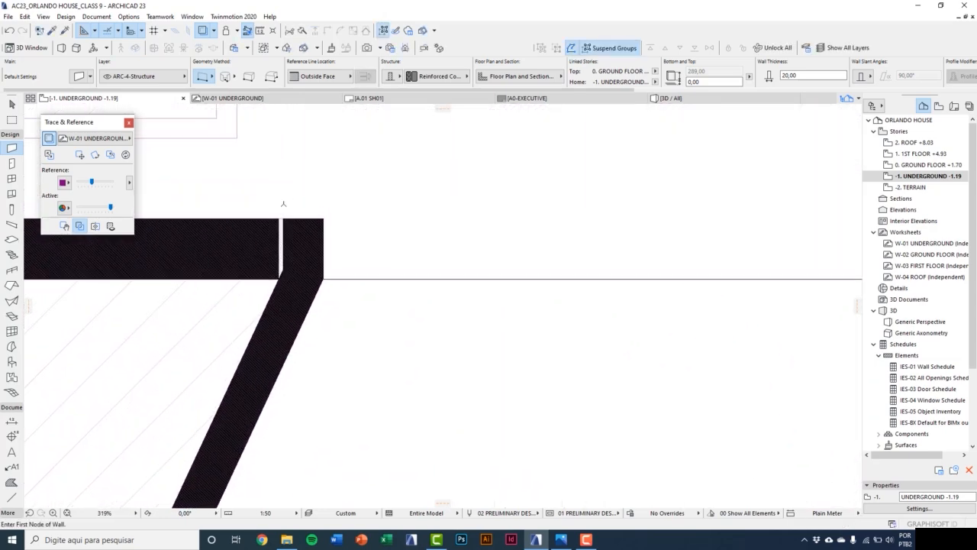
# Stretch the horizontal 30 cm basement wall's right end to the outer corner of the new left ramp wall, closing the gap.
pyautogui.press('Escape')
pyautogui.click(266, 226)
pyautogui.scroll(4, 281, 275)
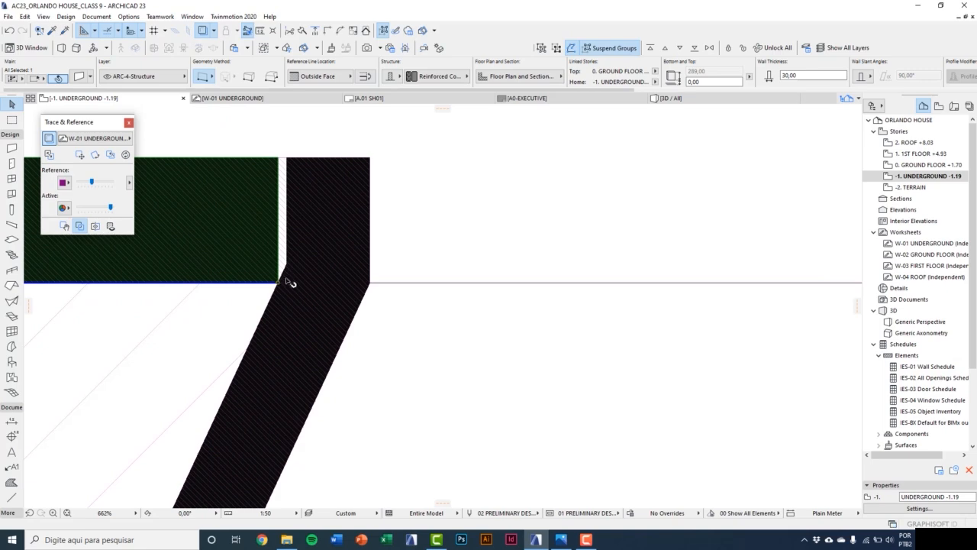
pyautogui.click(278, 282)
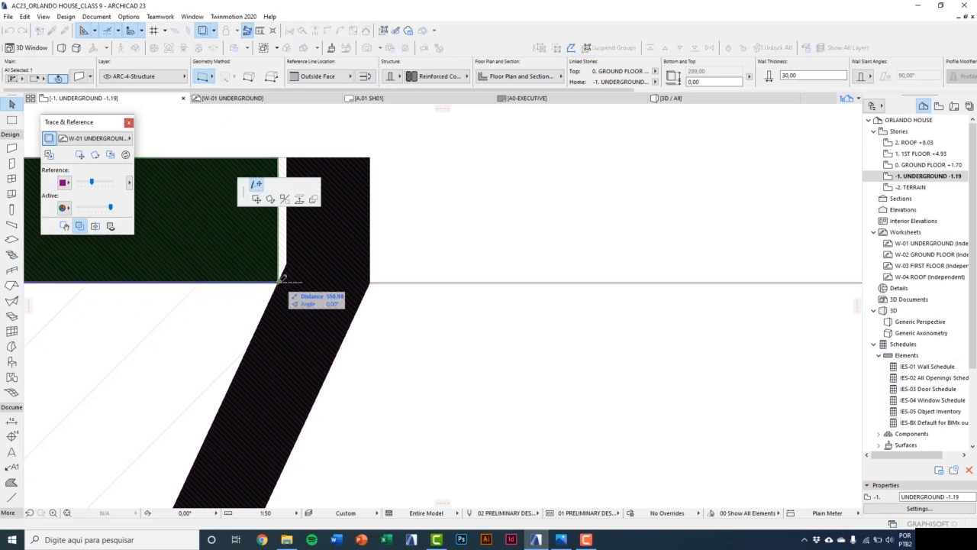
pyautogui.click(369, 282)
pyautogui.scroll(-8, 324, 268)
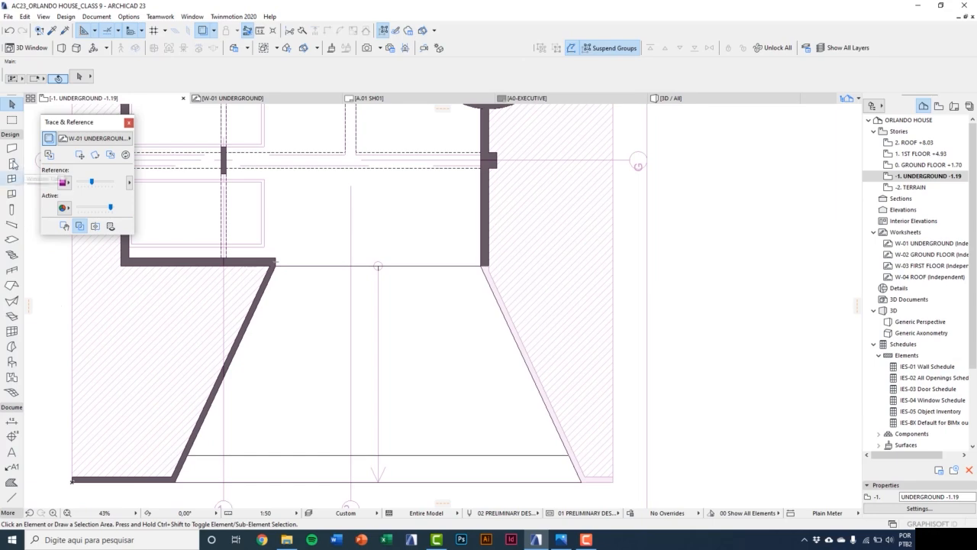
# Draw the ramp's right side wall over the traced reference, with the reference line flipped, including the diagonal and short front segment.
pyautogui.click(13, 150)
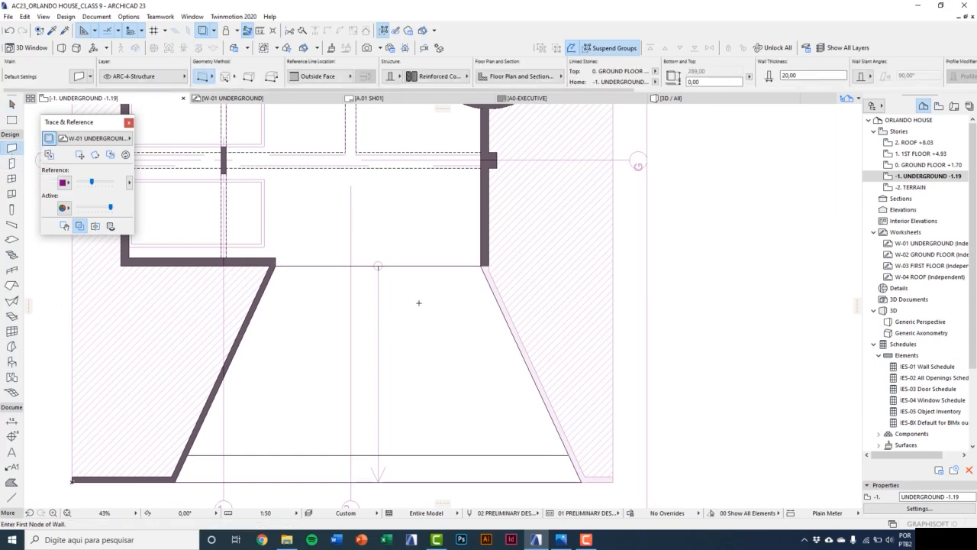
pyautogui.scroll(10, 507, 272)
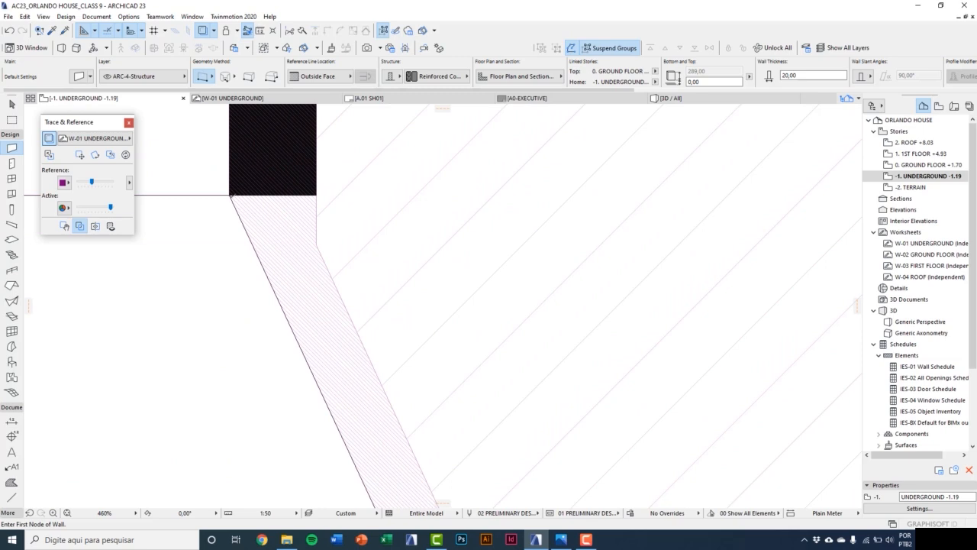
pyautogui.click(230, 196)
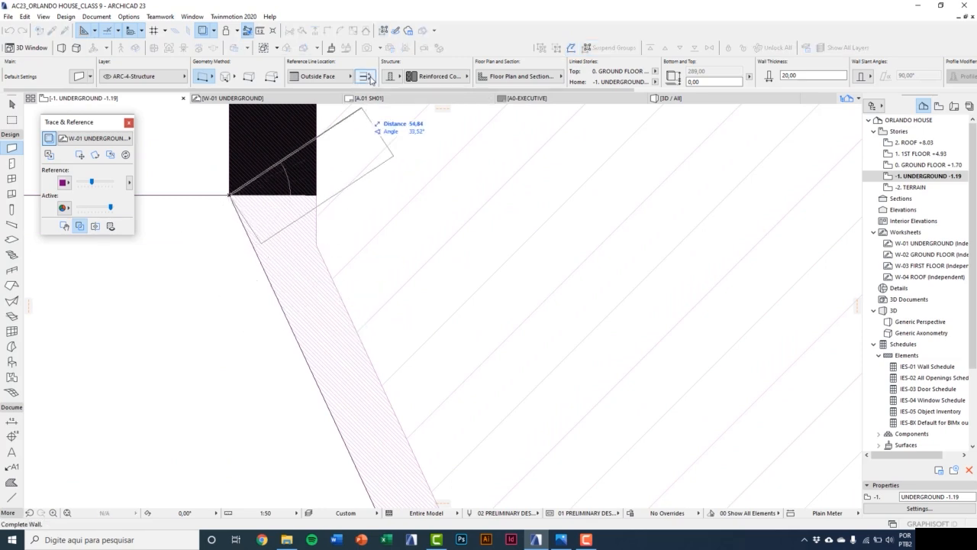
pyautogui.click(369, 78)
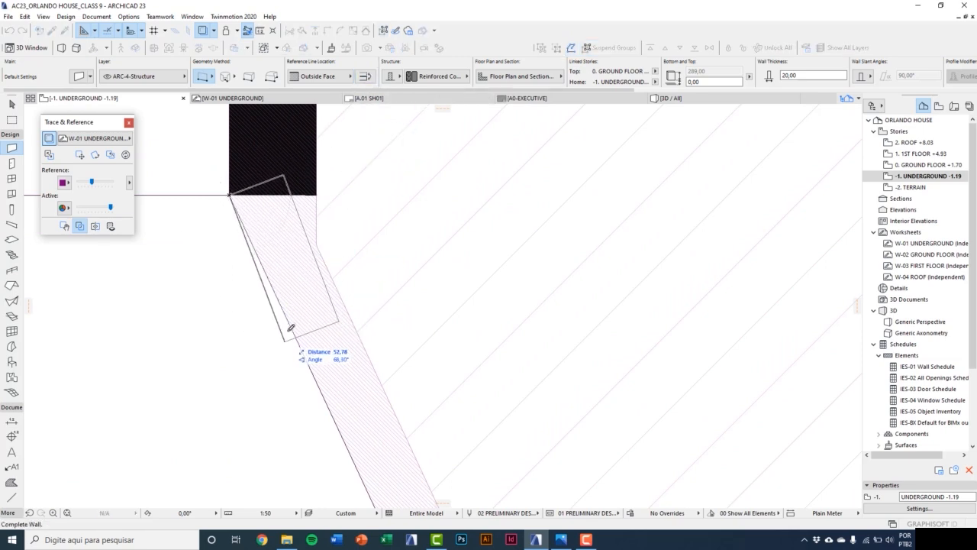
pyautogui.scroll(-5, 267, 243)
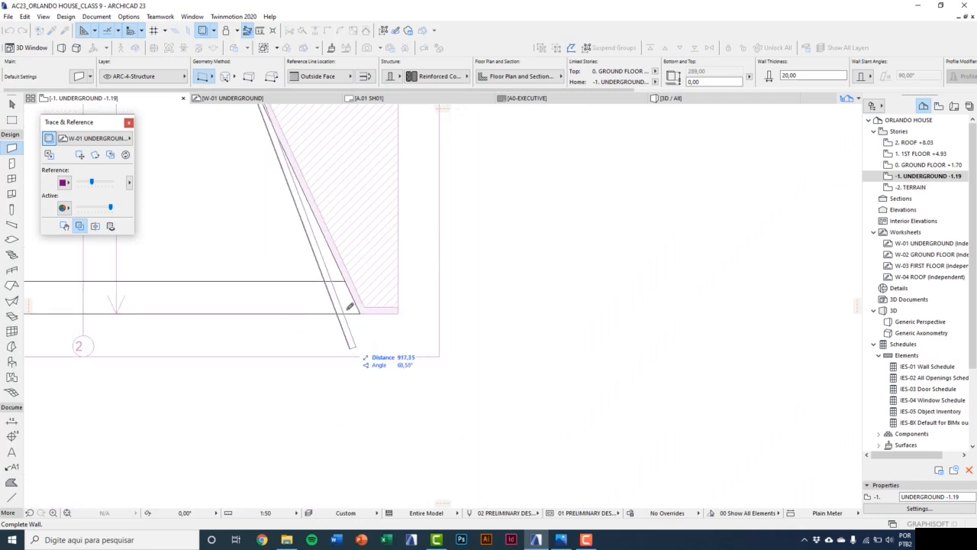
pyautogui.scroll(3, 349, 307)
pyautogui.click(374, 313)
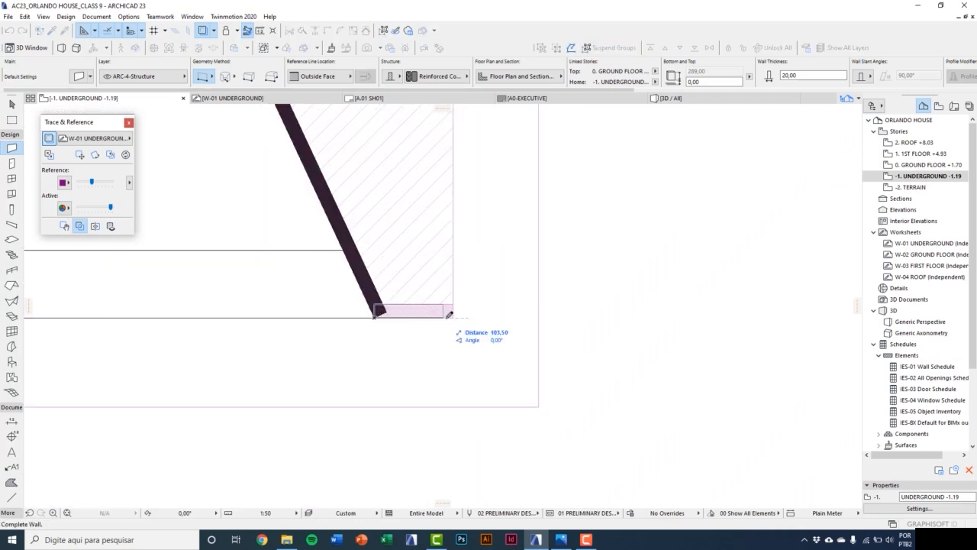
pyautogui.doubleClick(454, 317)
pyautogui.scroll(-5, 429, 380)
pyautogui.scroll(2, 334, 172)
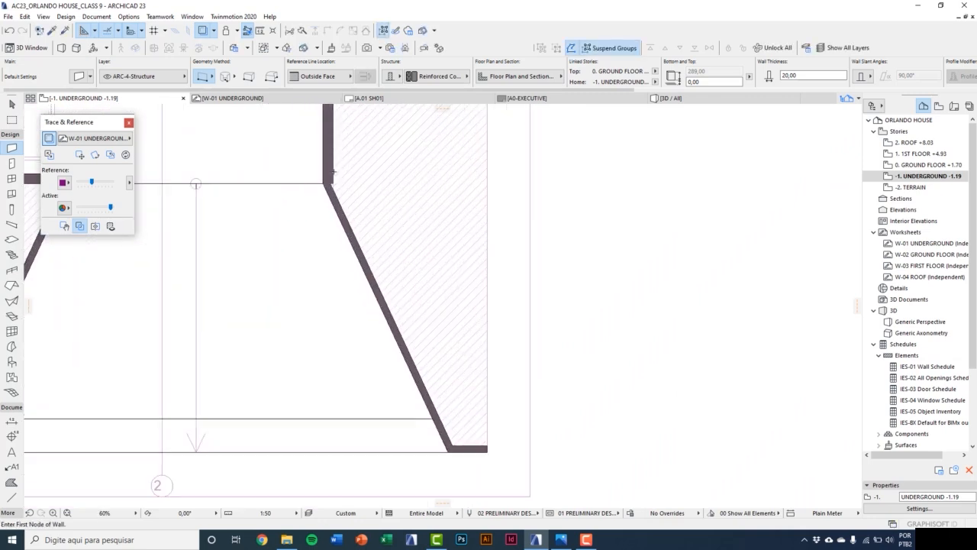
# Draw a short vertical wall filling the notch between the right basement wall and the diagonal ramp wall, and select it.
pyautogui.scroll(5, 332, 172)
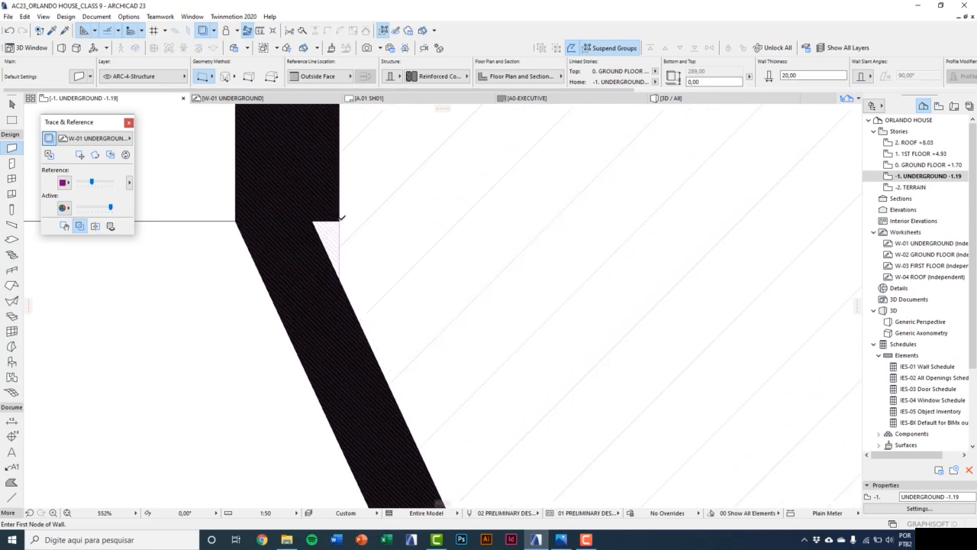
pyautogui.click(339, 222)
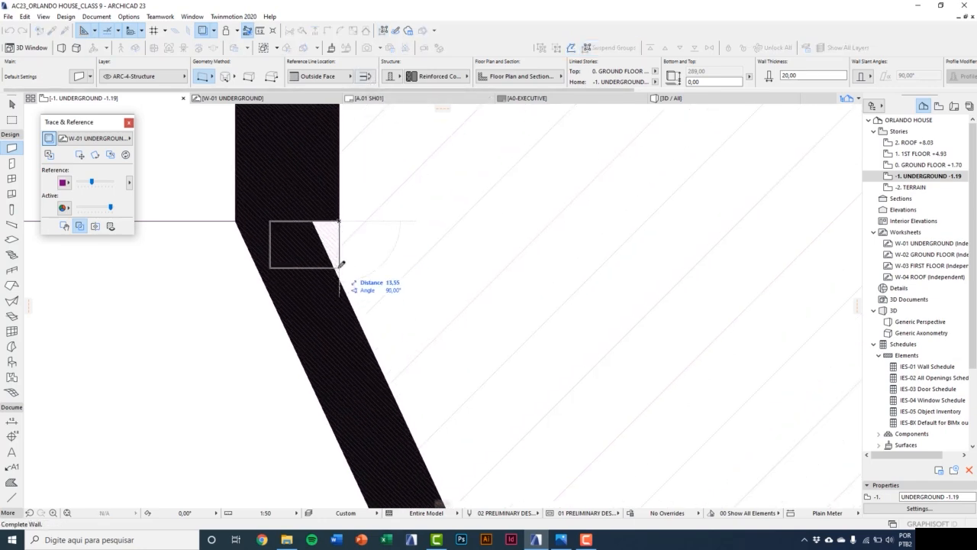
pyautogui.click(341, 441)
pyautogui.scroll(-5, 336, 351)
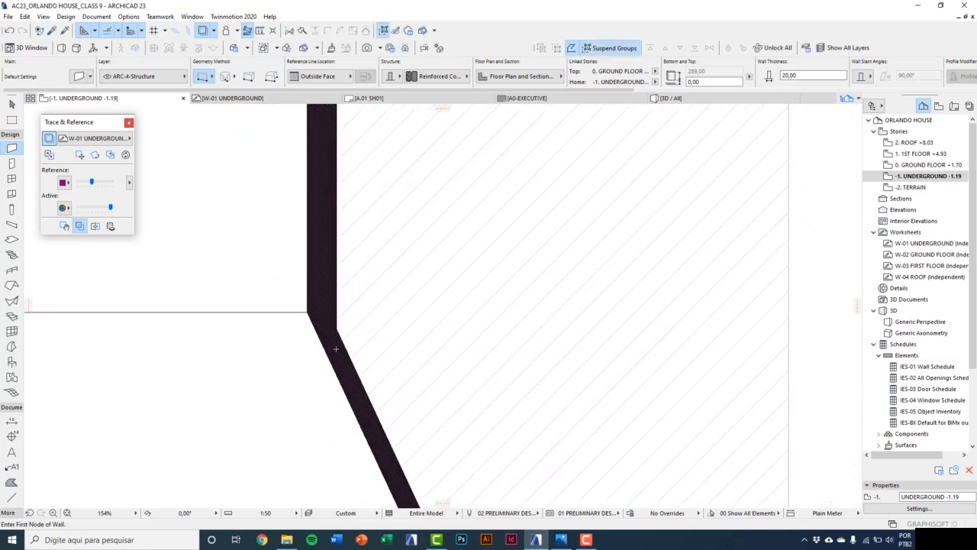
pyautogui.scroll(3, 332, 332)
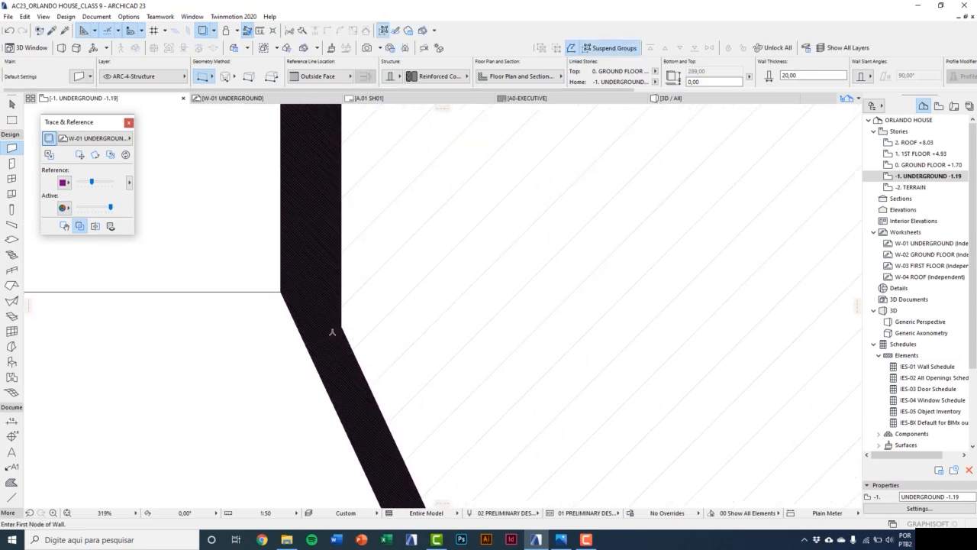
pyautogui.press('Escape')
pyautogui.click(326, 294)
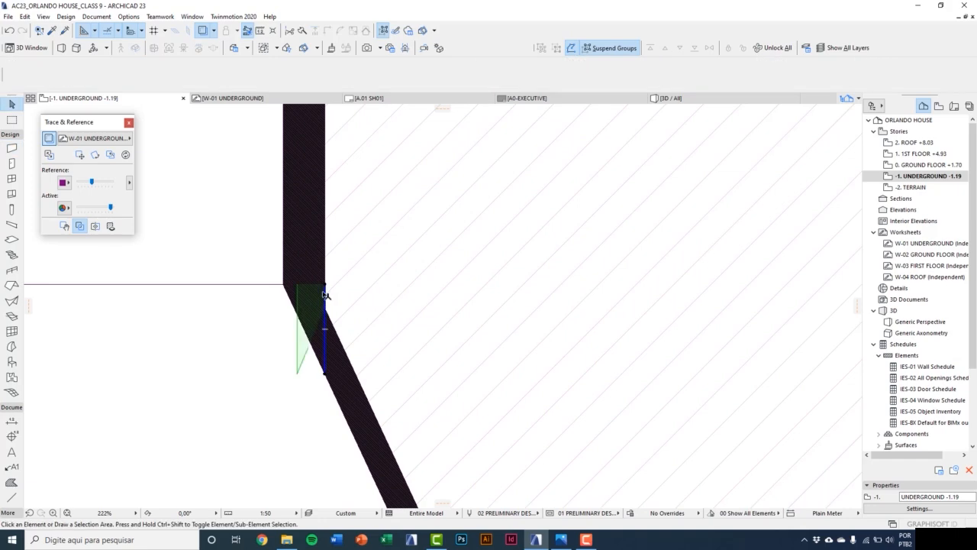
# Deselect the short notch wall and toggle the trace reference to check its junction with the basement and diagonal ramp walls.
pyautogui.scroll(-4, 334, 311)
pyautogui.scroll(4, 332, 312)
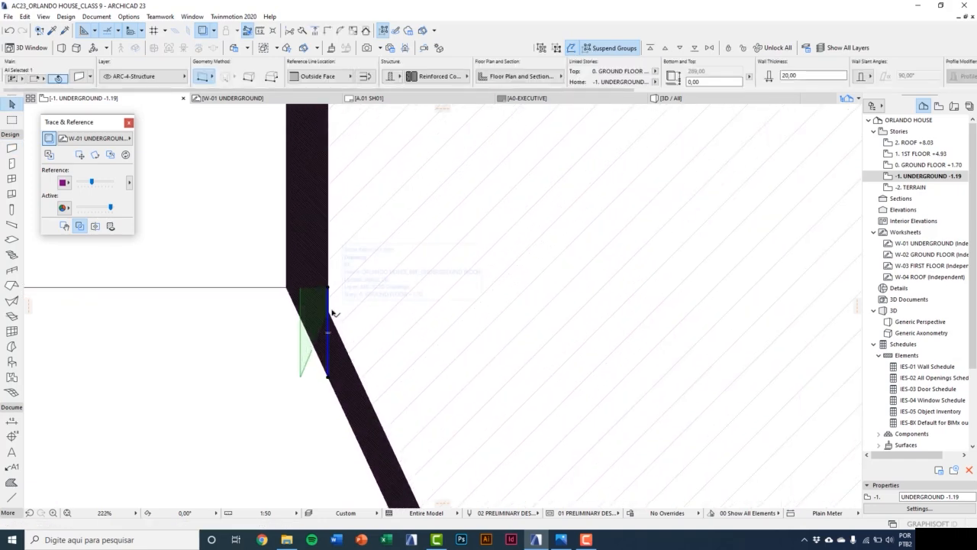
pyautogui.press('Escape')
pyautogui.click(329, 295)
pyautogui.scroll(-5, 324, 295)
pyautogui.press('Escape')
pyautogui.click(55, 140)
pyautogui.click(51, 140)
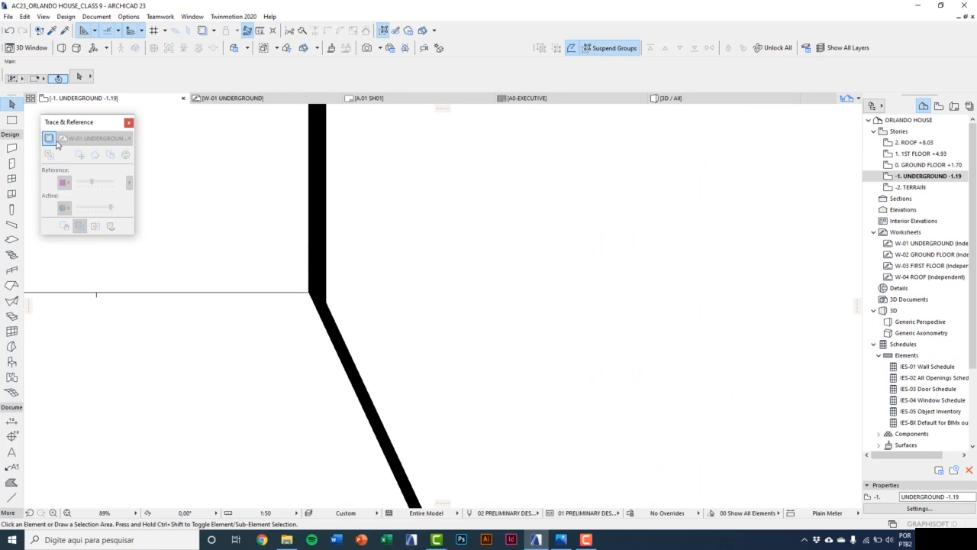
# Inspect the driveway ramp and its flanking retaining walls in the 3D perspective, viewed from the front of the house.
pyautogui.scroll(-5, 496, 313)
pyautogui.press('F3')
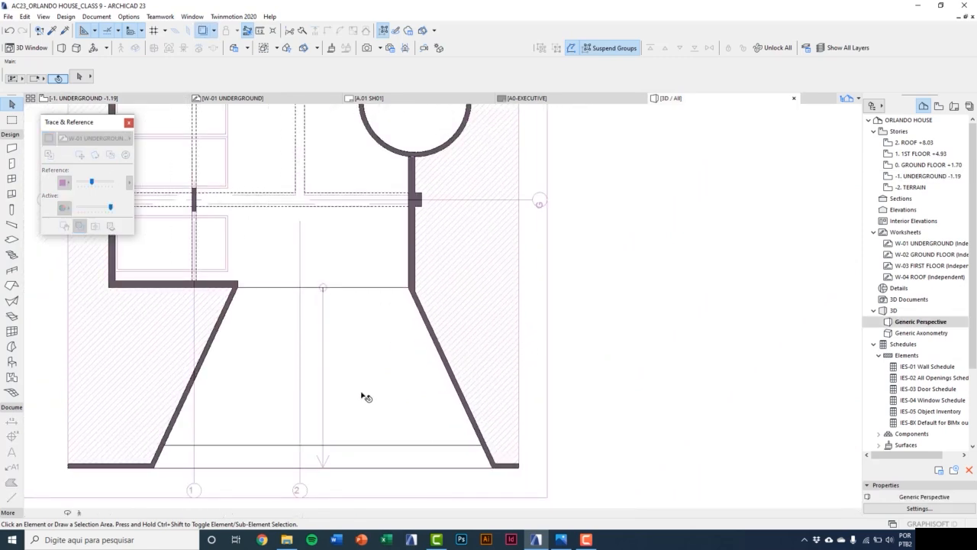
pyautogui.scroll(-5, 423, 332)
pyautogui.scroll(-3, 372, 333)
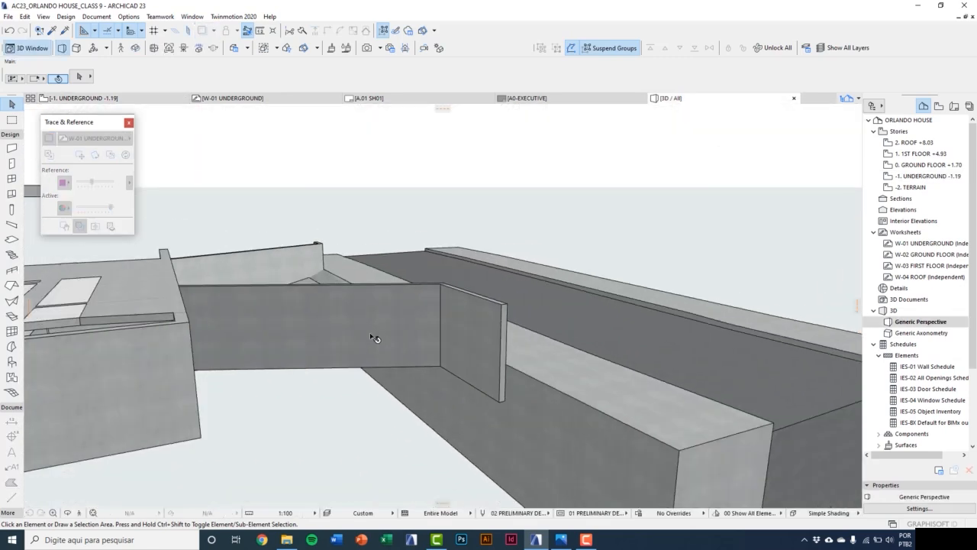
pyautogui.press('o')
pyautogui.scroll(-10, 404, 327)
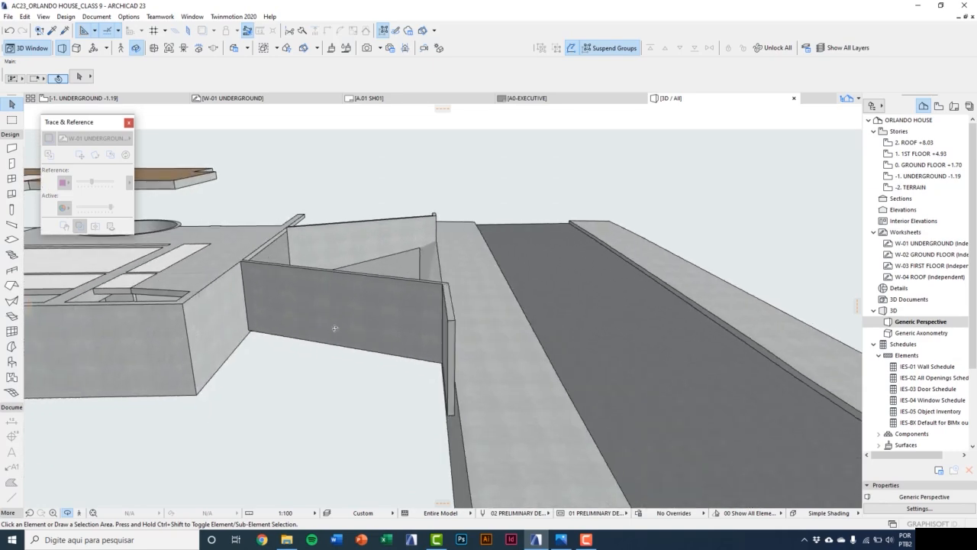
pyautogui.moveTo(395, 337); pyautogui.dragTo(432, 337)
pyautogui.scroll(2, 399, 390)
pyautogui.scroll(3, 431, 338)
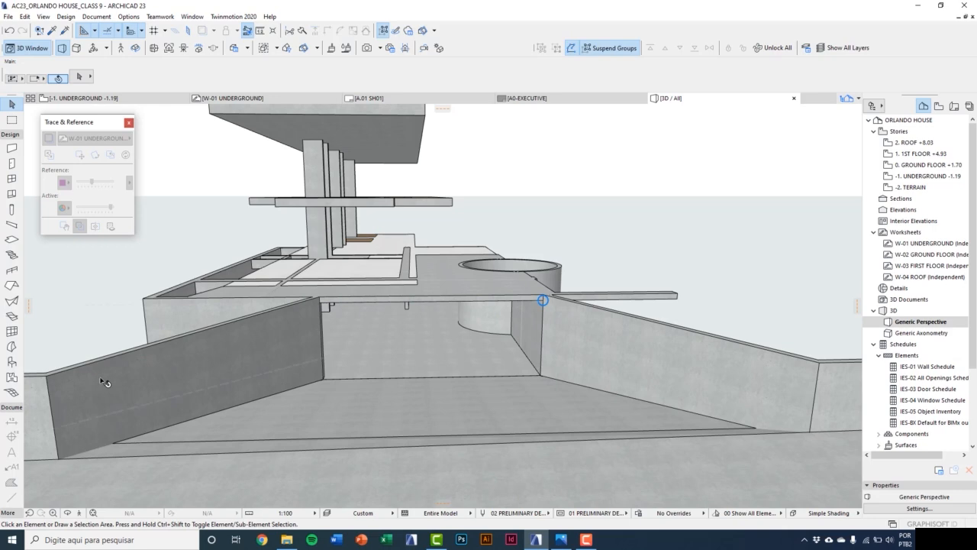
pyautogui.moveTo(105, 381); pyautogui.dragTo(175, 390, button='middle')
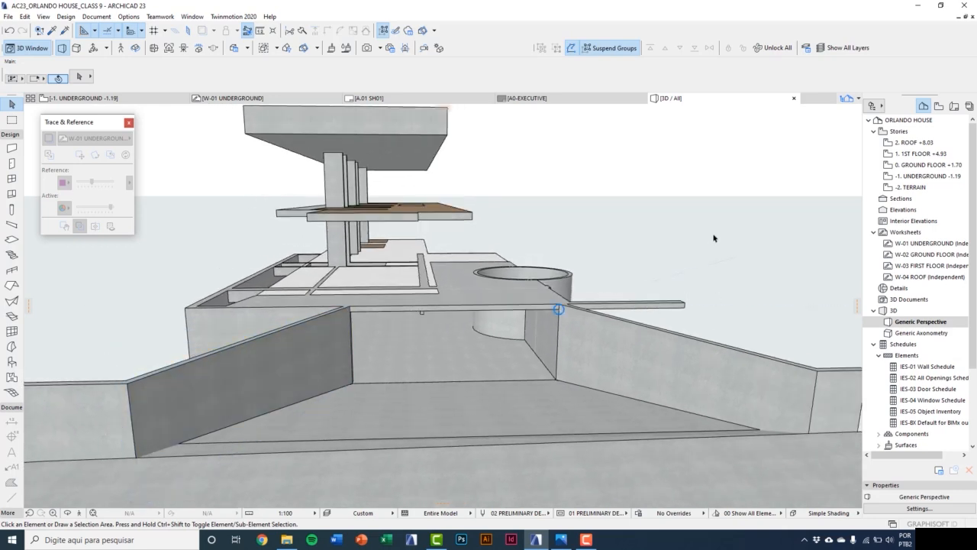
# Open the ground floor plan and use the W-02 GROUND FLOOR worksheet as its trace reference.
pyautogui.doubleClick(927, 164)
pyautogui.click(114, 138)
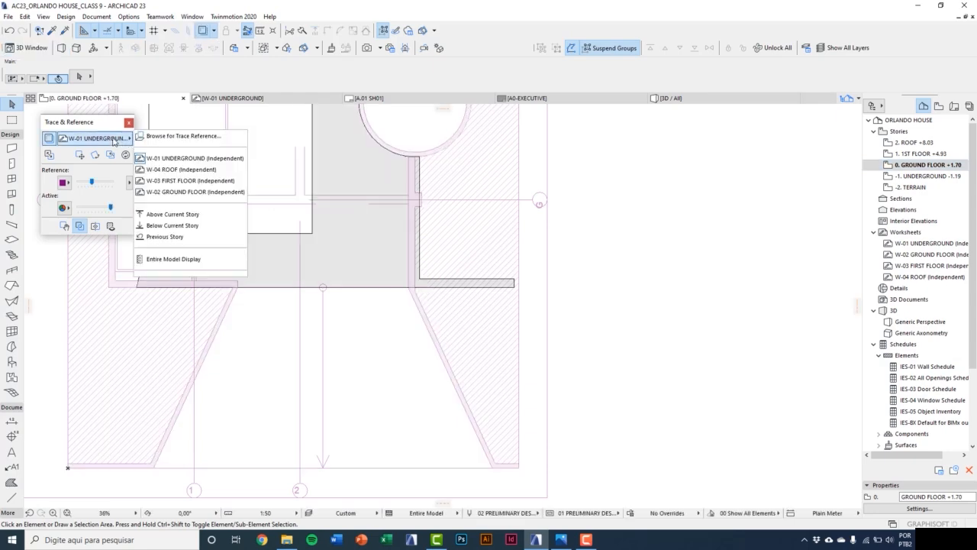
pyautogui.click(183, 192)
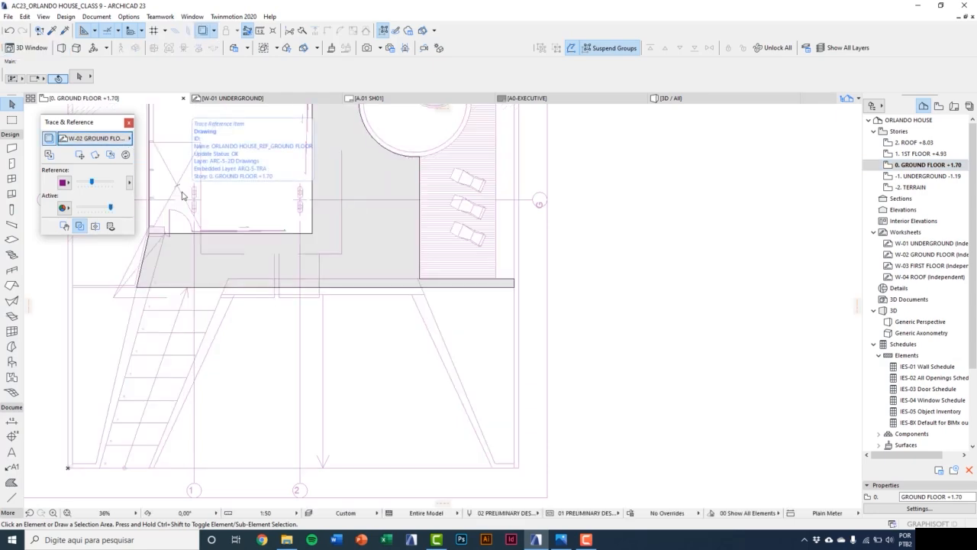
pyautogui.moveTo(272, 332); pyautogui.dragTo(257, 325, button='middle')
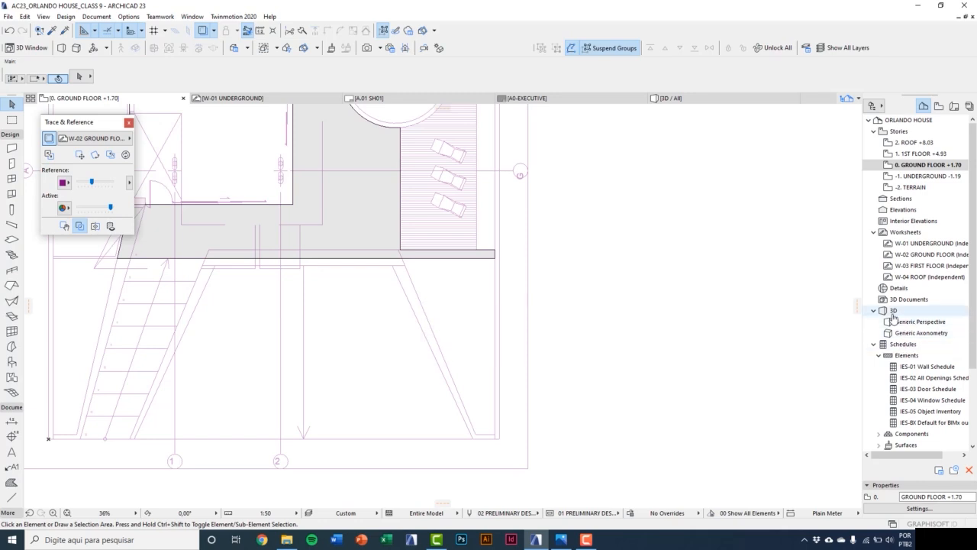
pyautogui.moveTo(919, 244); pyautogui.dragTo(914, 281)
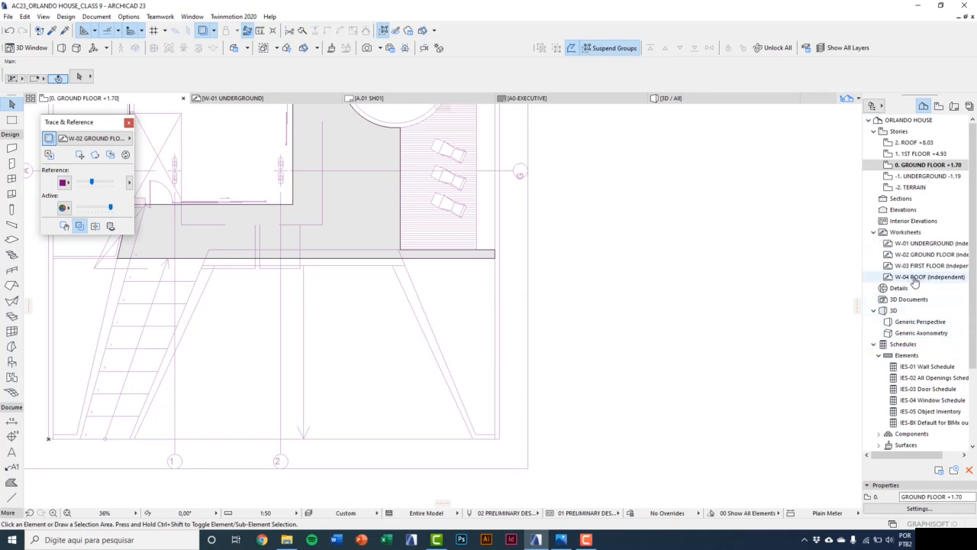
pyautogui.rightClick(915, 254)
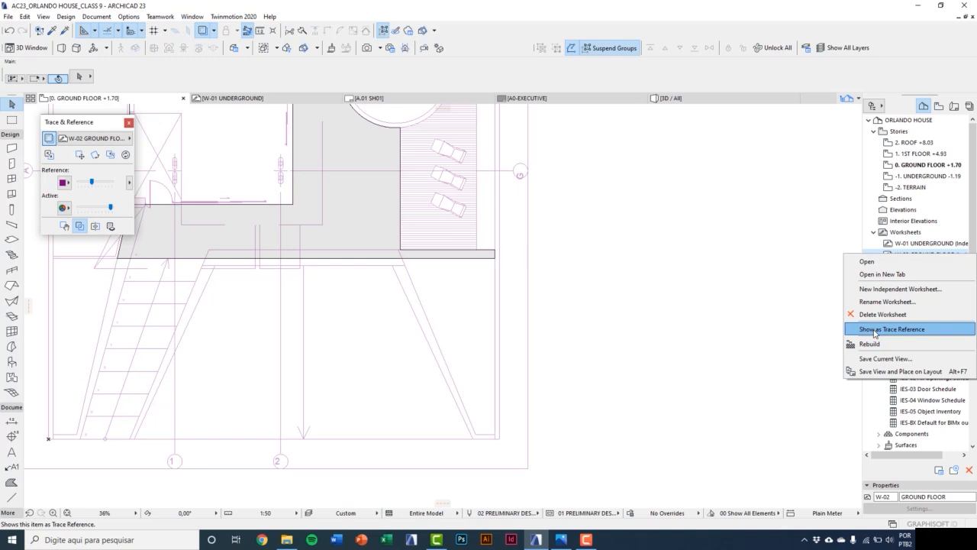
pyautogui.click(874, 329)
pyautogui.click(97, 139)
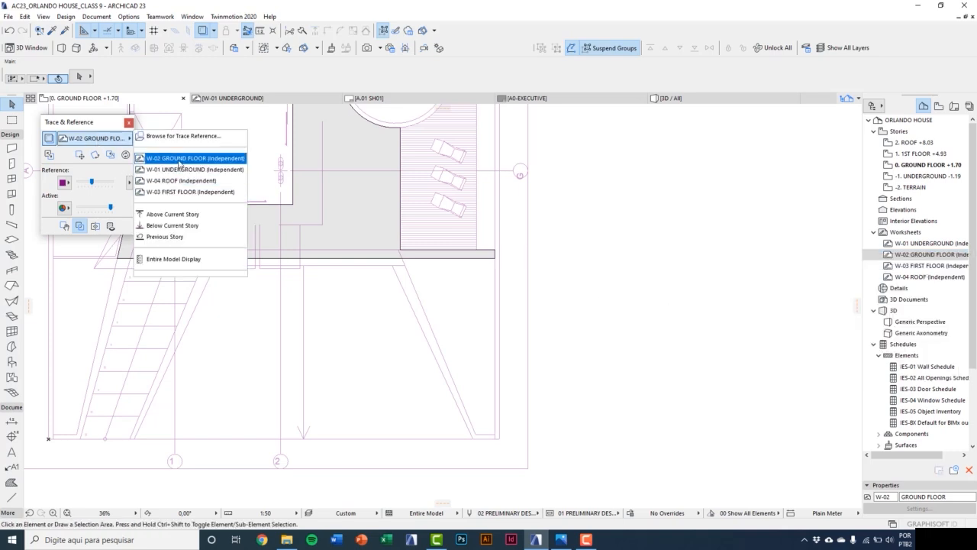
pyautogui.click(179, 160)
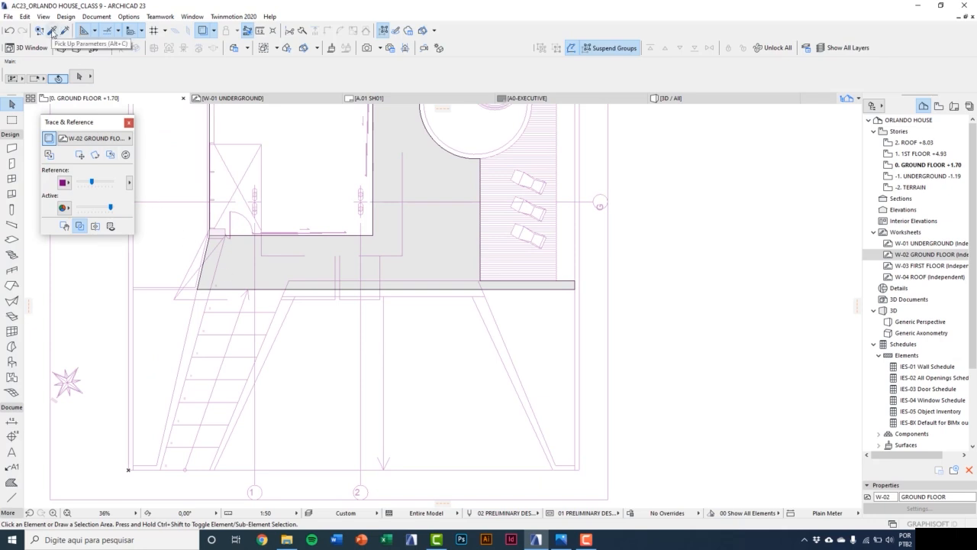
# Pick up the existing ground floor slab's settings and set the cover fill pen to 126 for new slabs.
pyautogui.click(52, 32)
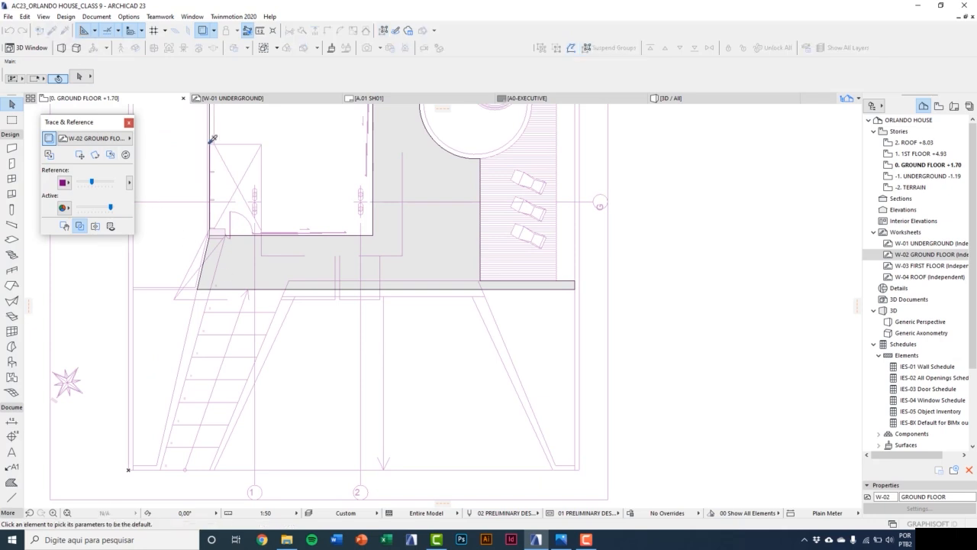
pyautogui.click(329, 259)
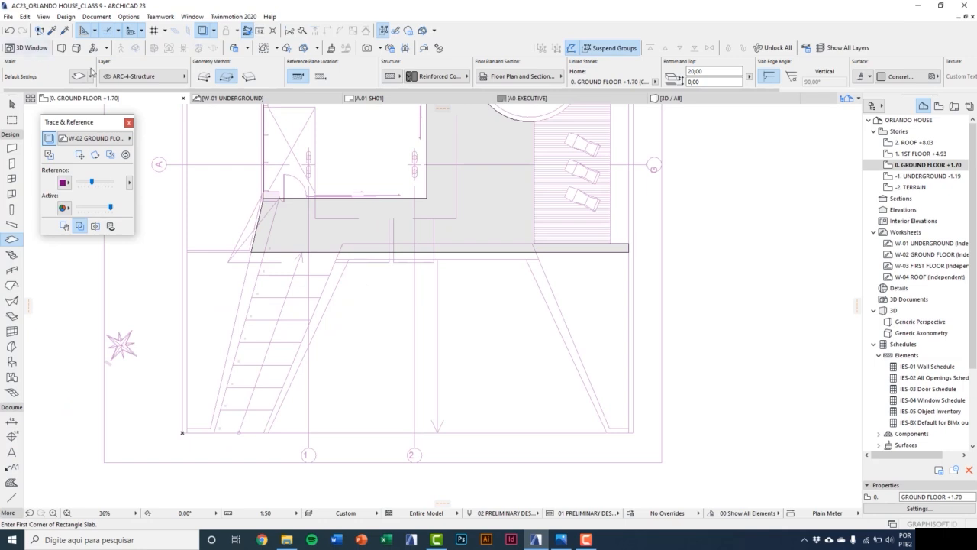
pyautogui.click(497, 79)
pyautogui.click(786, 218)
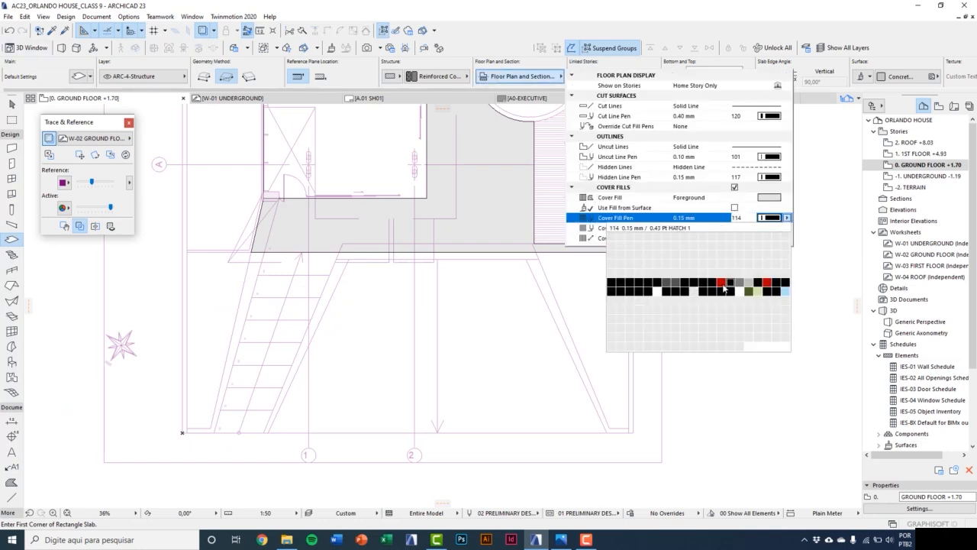
pyautogui.click(658, 292)
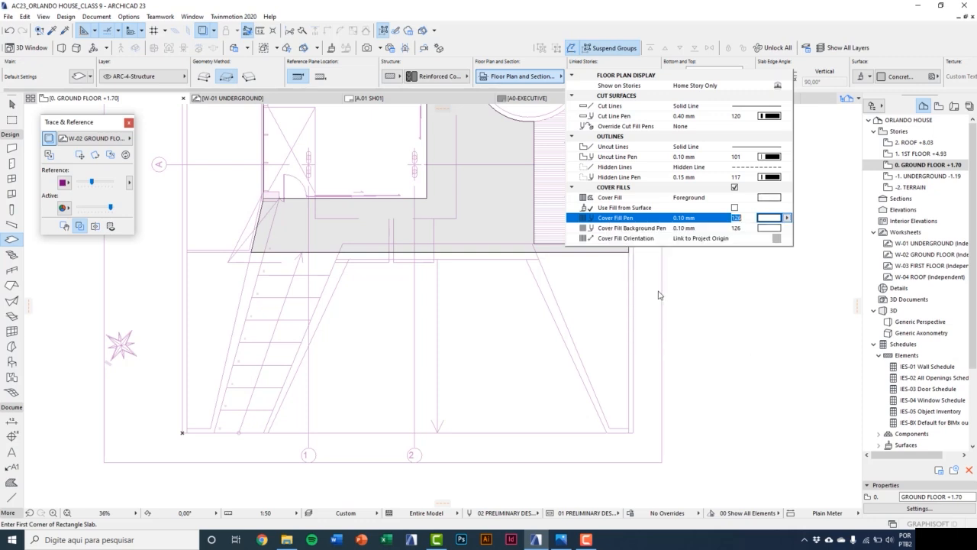
pyautogui.click(467, 279)
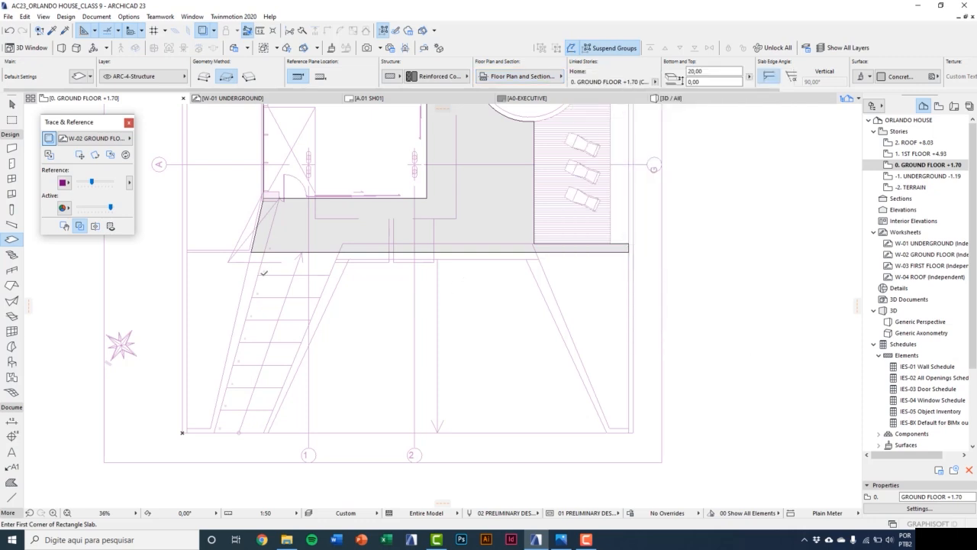
# Trace a polygonal slab over the narrow diagonal strip along the stairs' outer side, from the house corner to the front boundary line.
pyautogui.click(205, 78)
pyautogui.scroll(10, 252, 230)
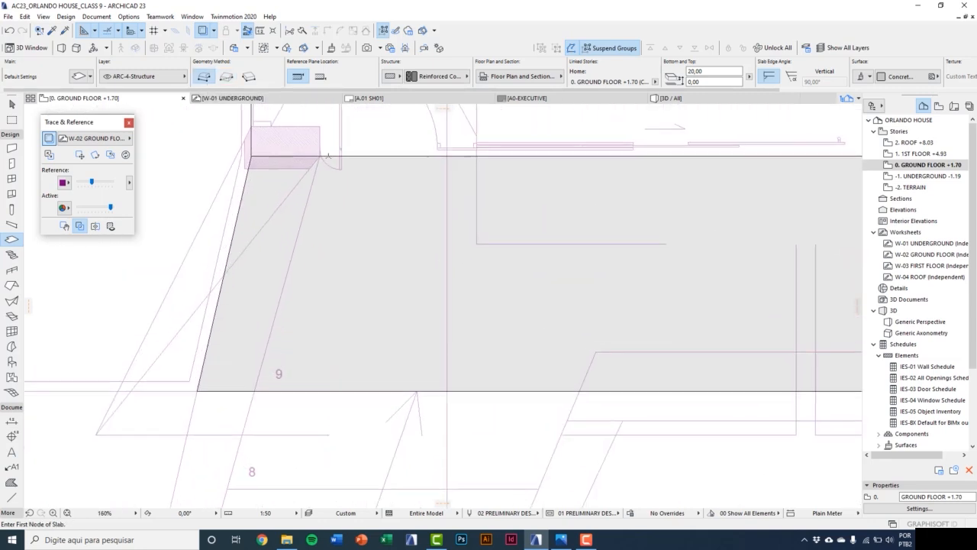
pyautogui.click(205, 159)
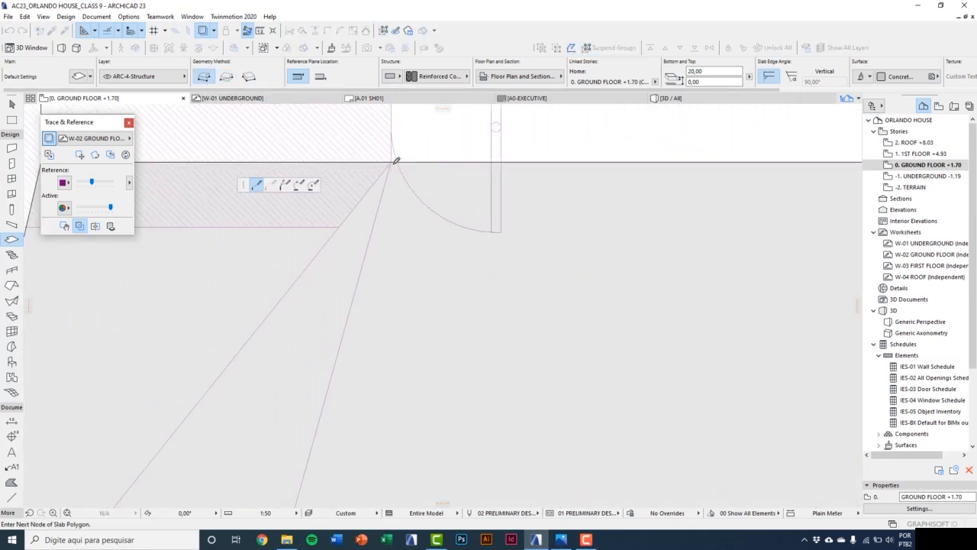
pyautogui.scroll(-5, 401, 213)
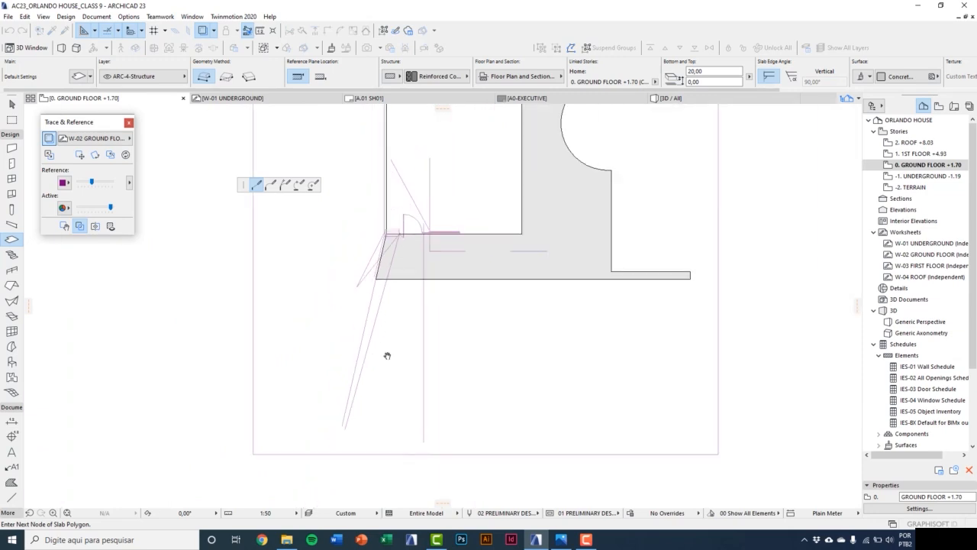
pyautogui.scroll(5, 374, 374)
pyautogui.scroll(5, 365, 385)
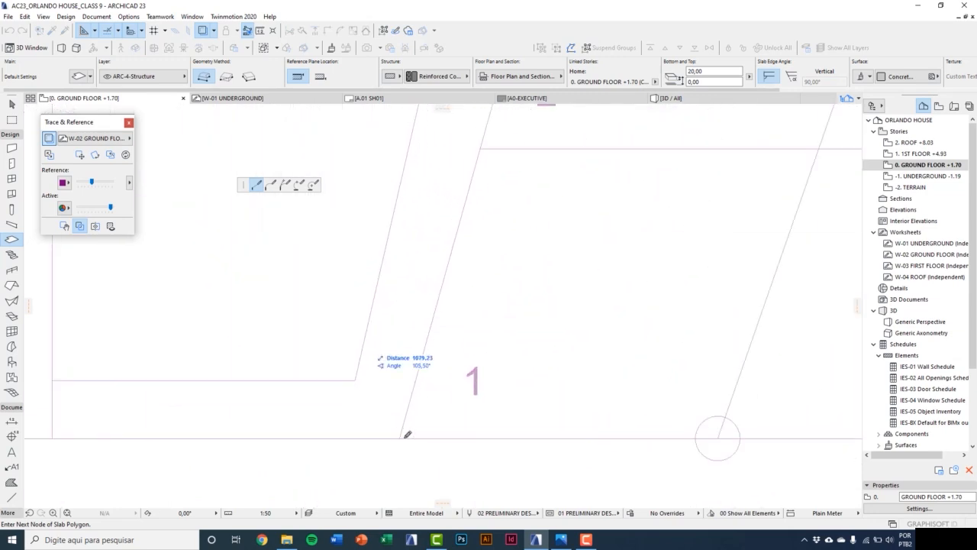
pyautogui.click(401, 436)
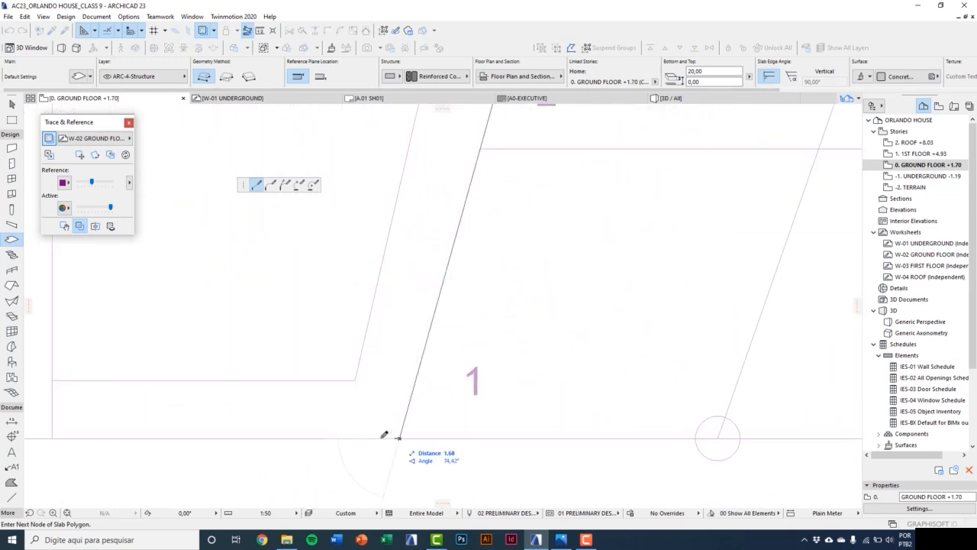
pyautogui.scroll(3, 370, 430)
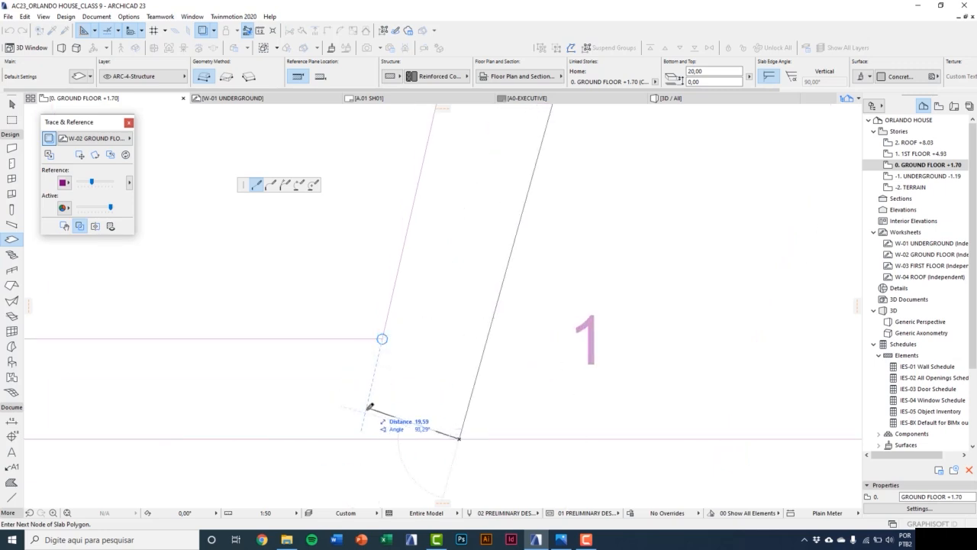
pyautogui.click(361, 438)
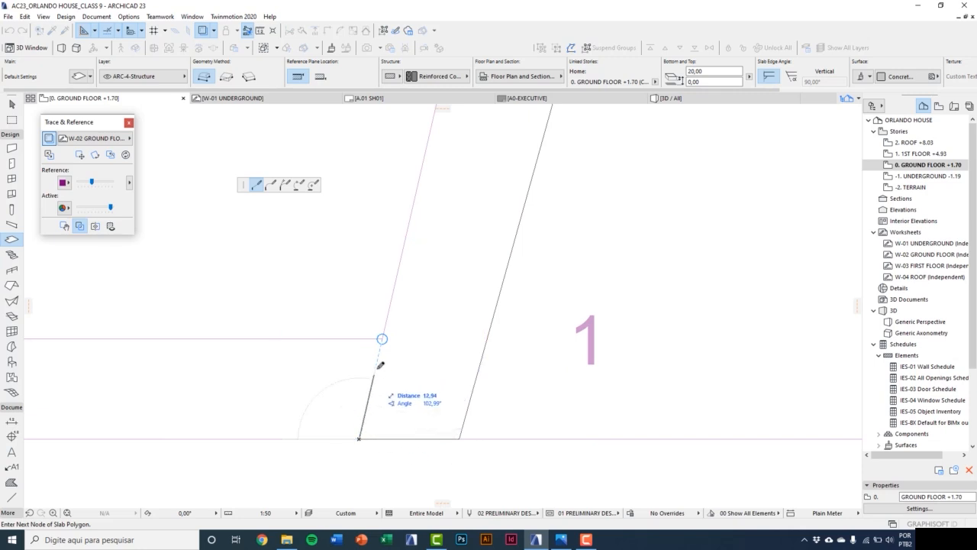
pyautogui.click(382, 338)
pyautogui.scroll(-6, 381, 344)
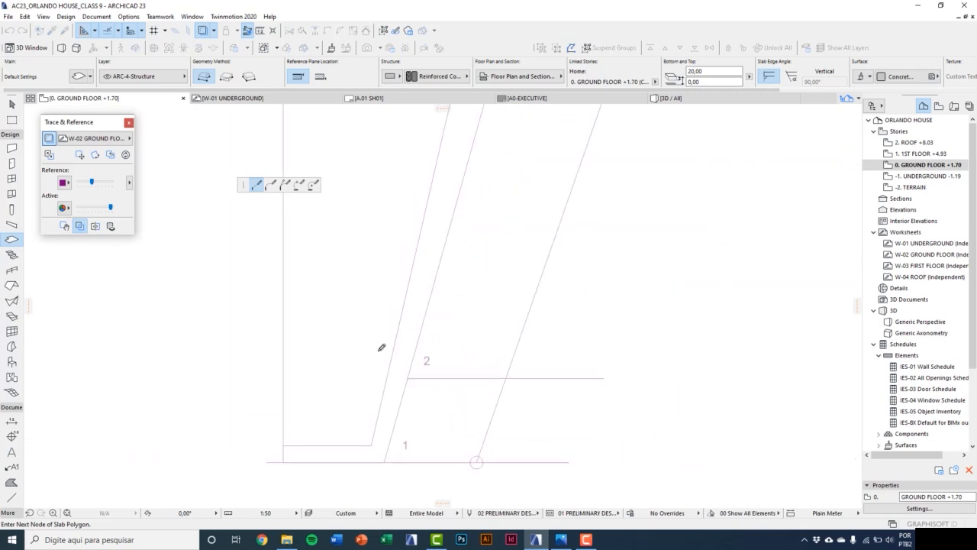
pyautogui.scroll(3, 440, 220)
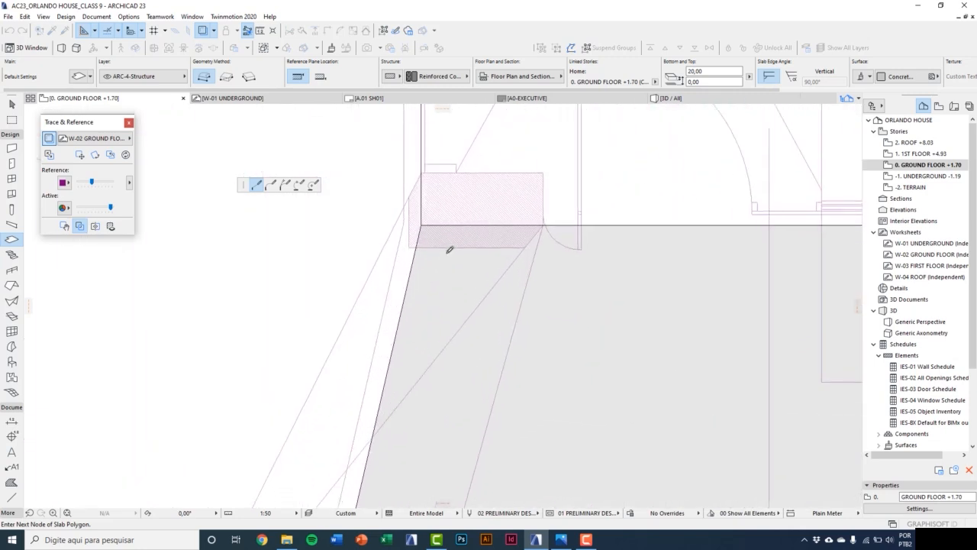
pyautogui.click(399, 195)
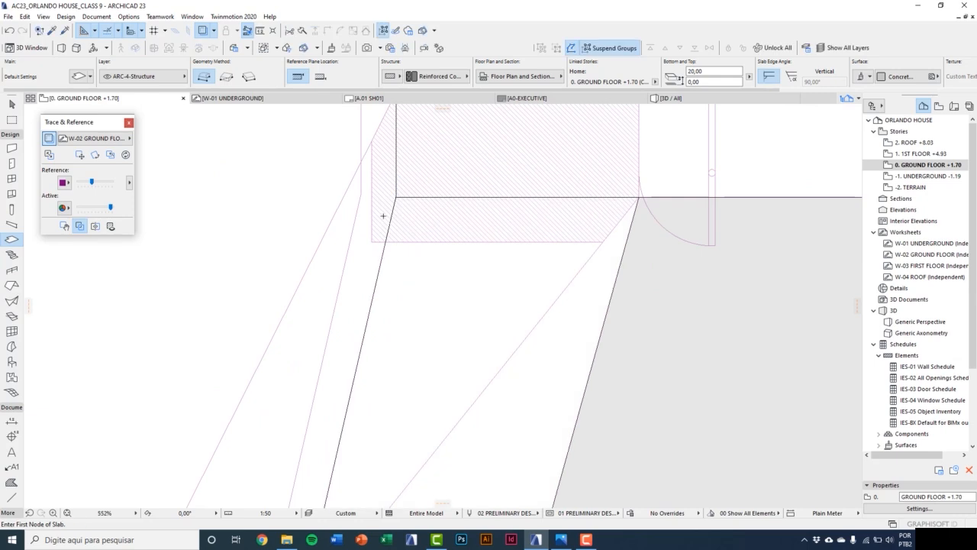
# Trace a 40 cm wide slab over the floor's horizontal front edge strip, with a slanted end near the stairs and a square far end.
pyautogui.scroll(-5, 383, 217)
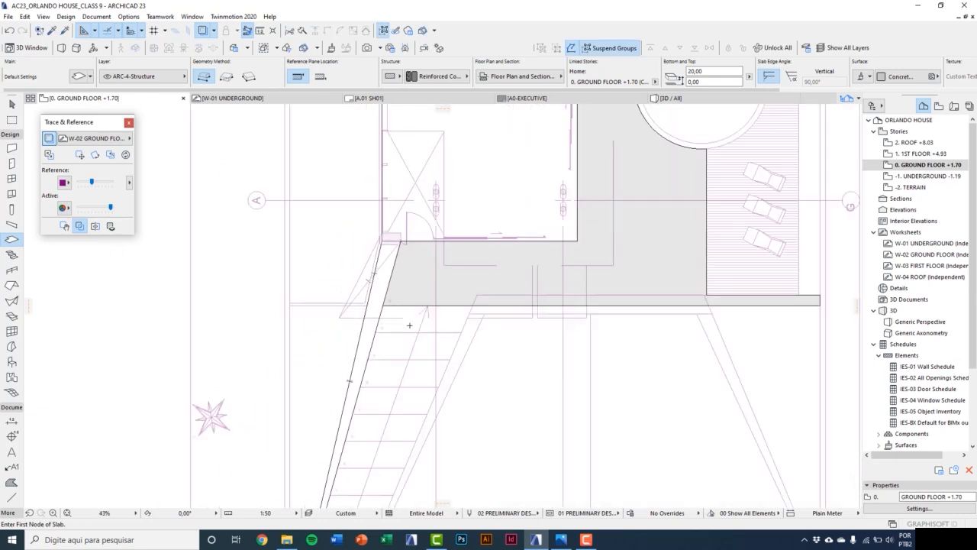
pyautogui.scroll(4, 436, 344)
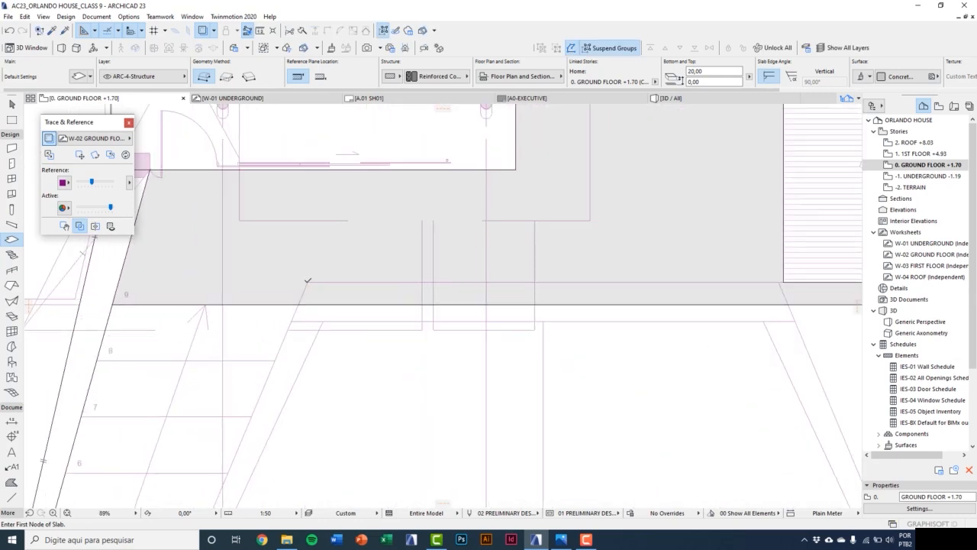
pyautogui.click(308, 280)
pyautogui.scroll(-7, 276, 305)
pyautogui.scroll(8, 435, 304)
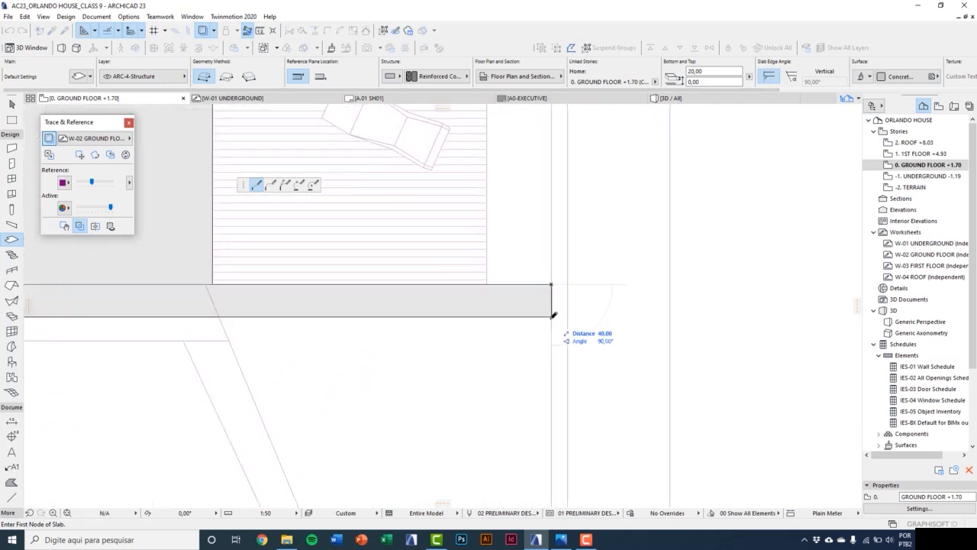
pyautogui.scroll(-4, 552, 312)
pyautogui.scroll(6, 134, 326)
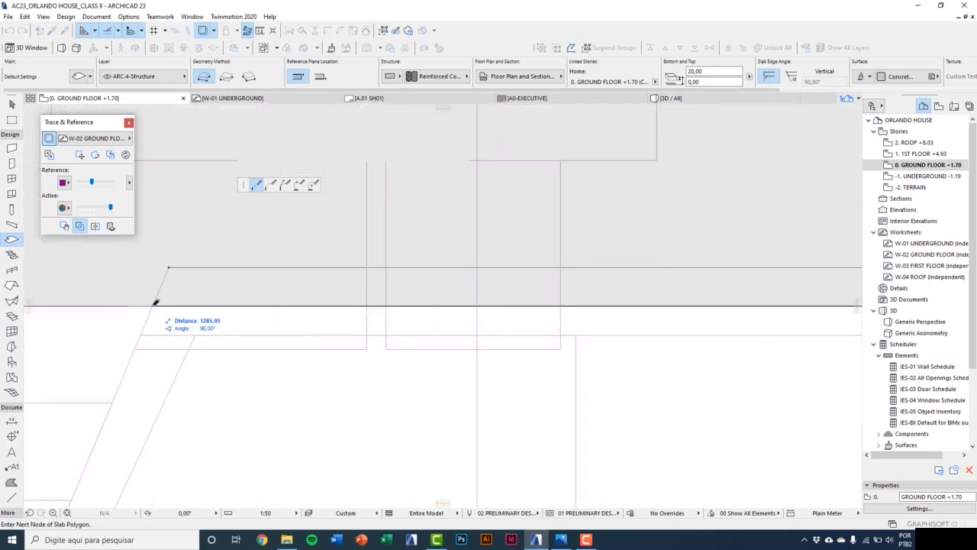
pyautogui.click(152, 306)
pyautogui.click(169, 266)
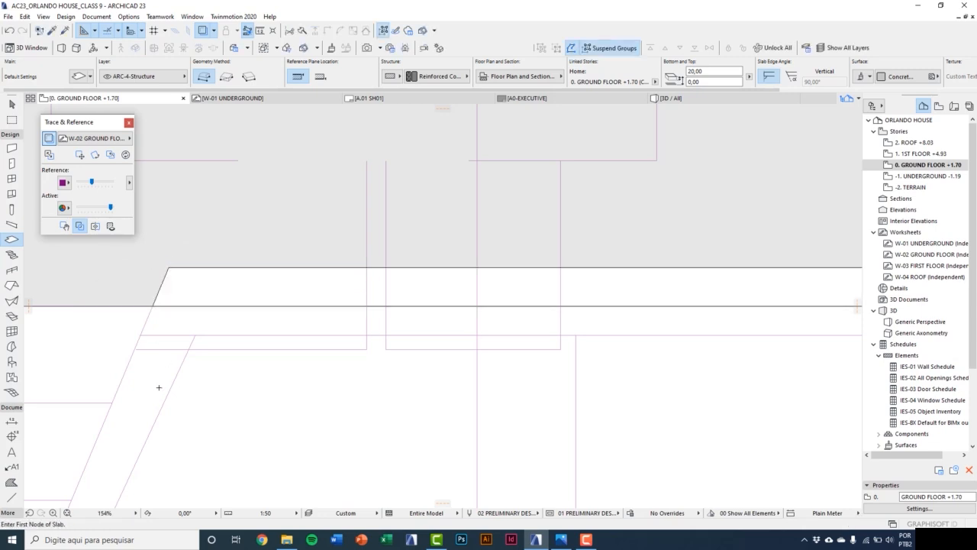
# Trace a polygonal slab over the diagonal strip between the stairs and ramp, from the front edge strip to the front boundary line.
pyautogui.moveTo(159, 387); pyautogui.dragTo(349, 291, button='middle')
pyautogui.click(342, 209)
pyautogui.scroll(-9, 356, 202)
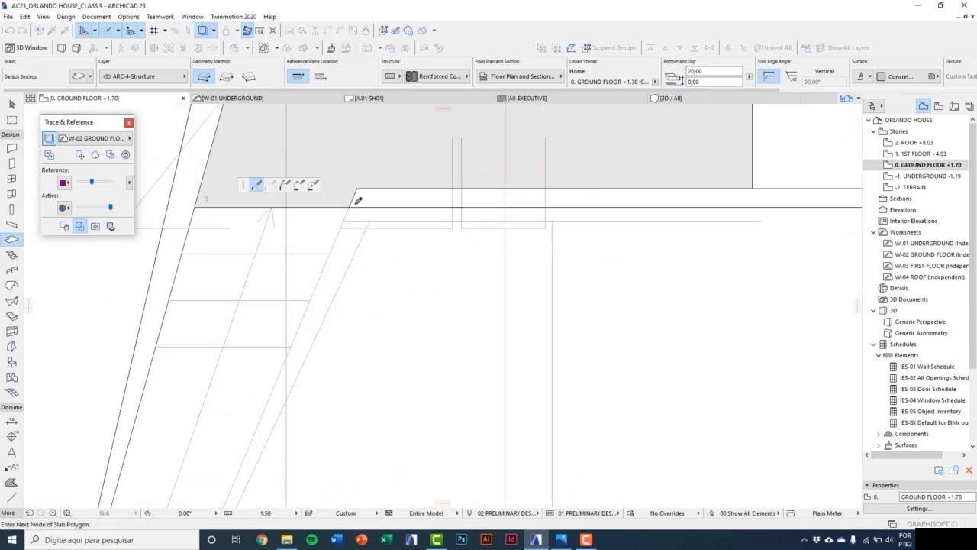
pyautogui.scroll(7, 300, 336)
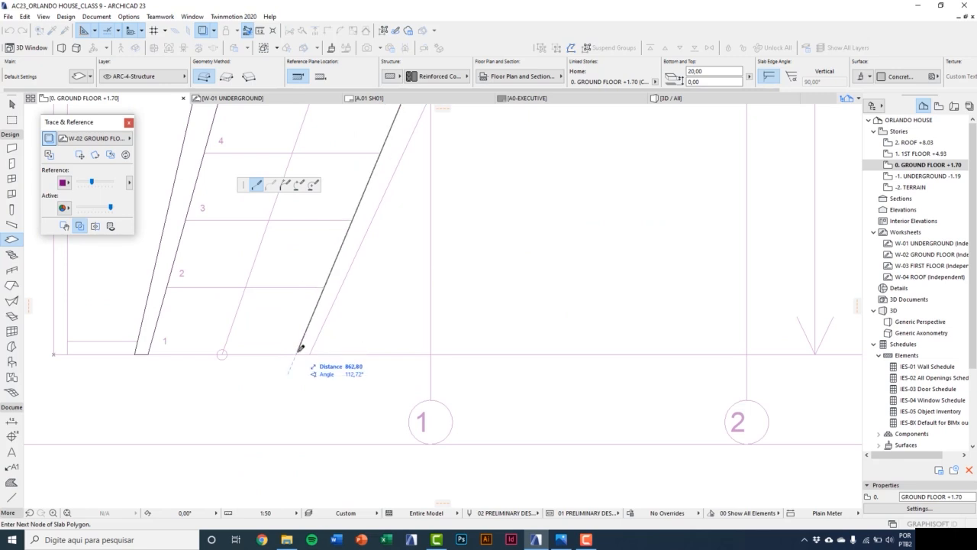
pyautogui.scroll(5, 300, 348)
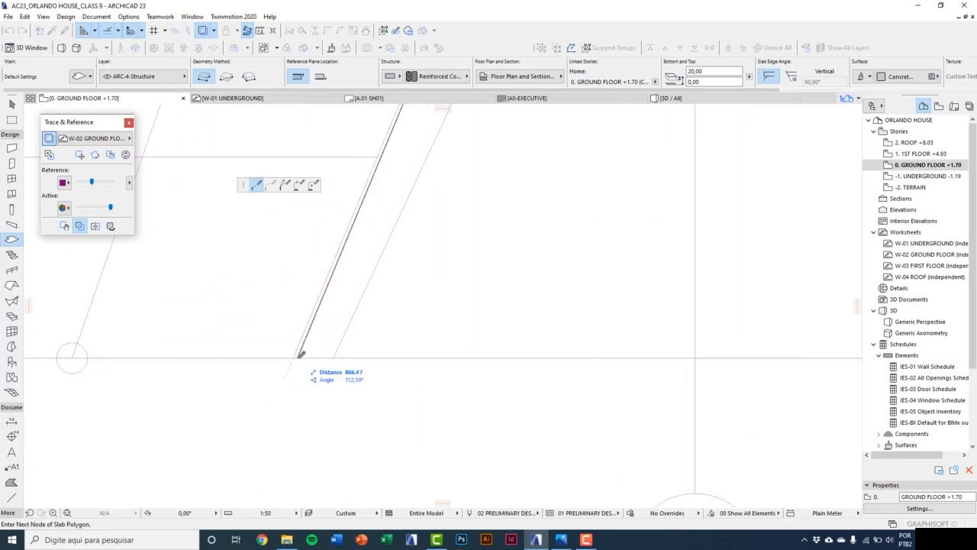
pyautogui.click(294, 357)
pyautogui.scroll(2, 334, 356)
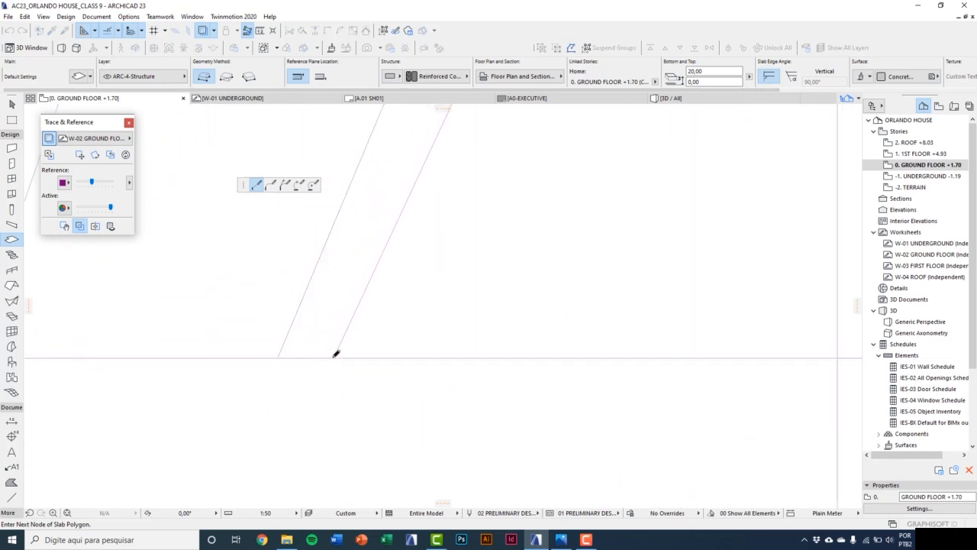
pyautogui.click(334, 357)
pyautogui.scroll(-6, 315, 431)
pyautogui.scroll(-3, 382, 275)
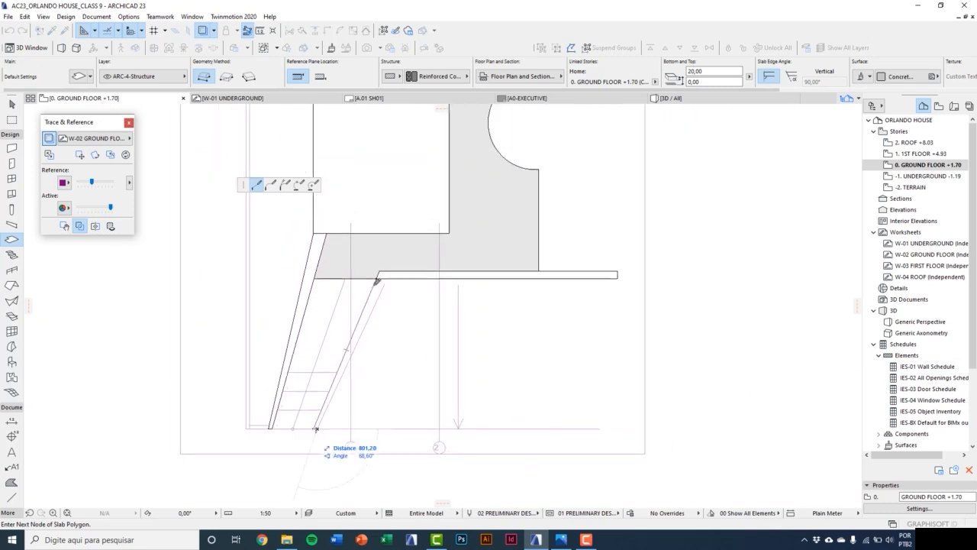
pyautogui.scroll(6, 387, 272)
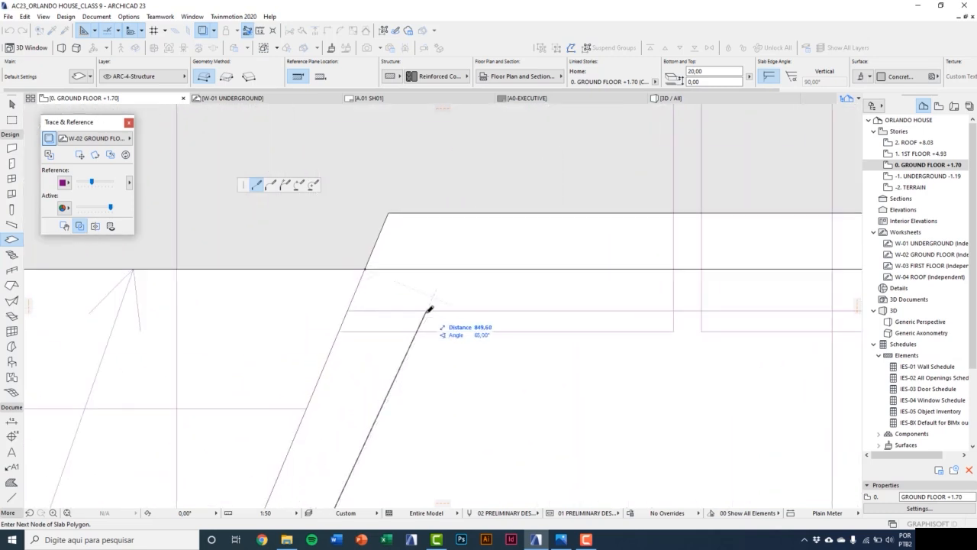
pyautogui.click(447, 267)
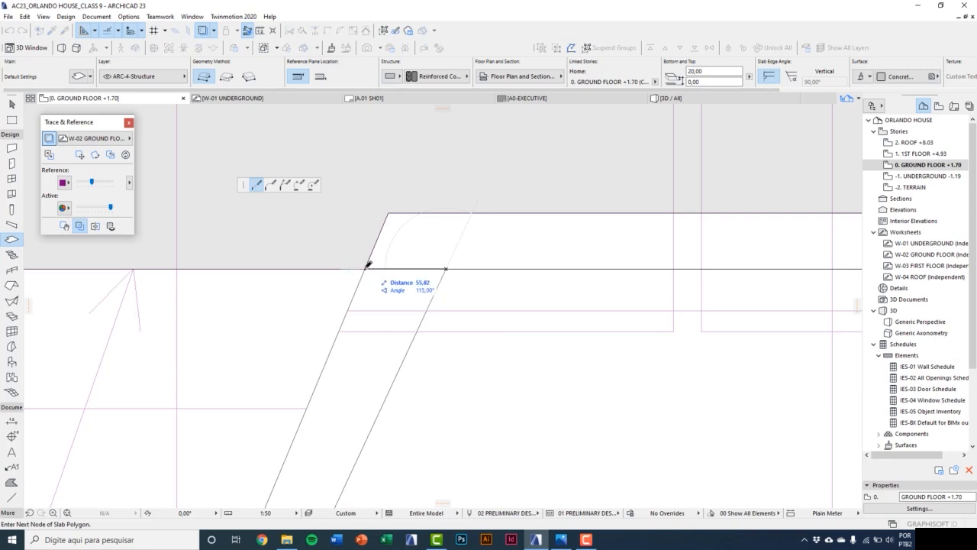
pyautogui.click(367, 268)
pyautogui.scroll(-8, 396, 279)
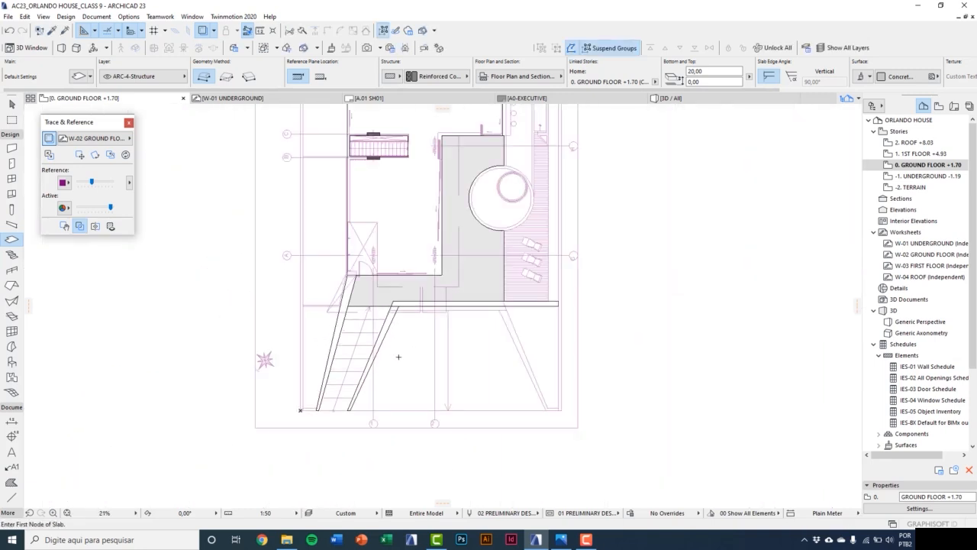
# In the 3D view, elevate the diagonal slab along the stairs' outer side by 80 cm.
pyautogui.press('F3')
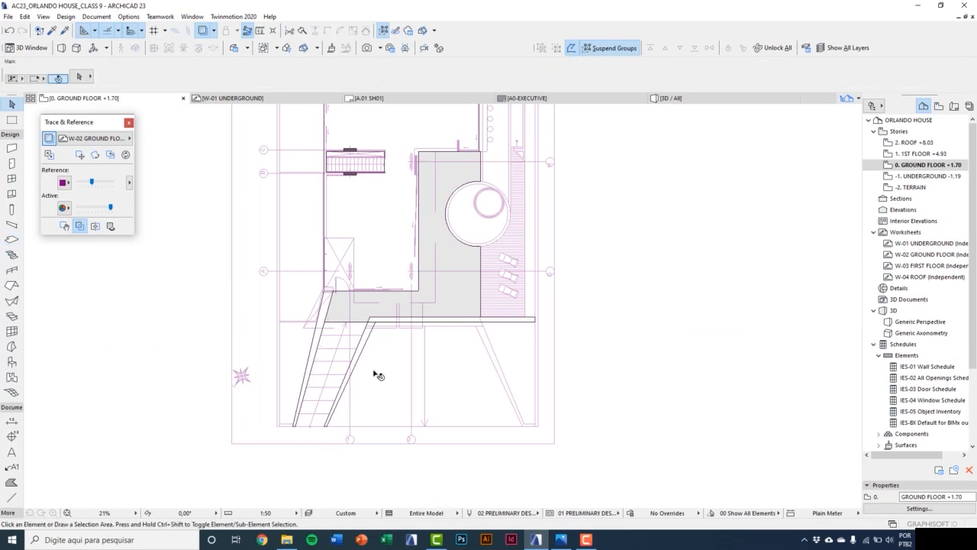
pyautogui.moveTo(408, 343); pyautogui.dragTo(432, 354, button='middle')
pyautogui.scroll(2, 267, 395)
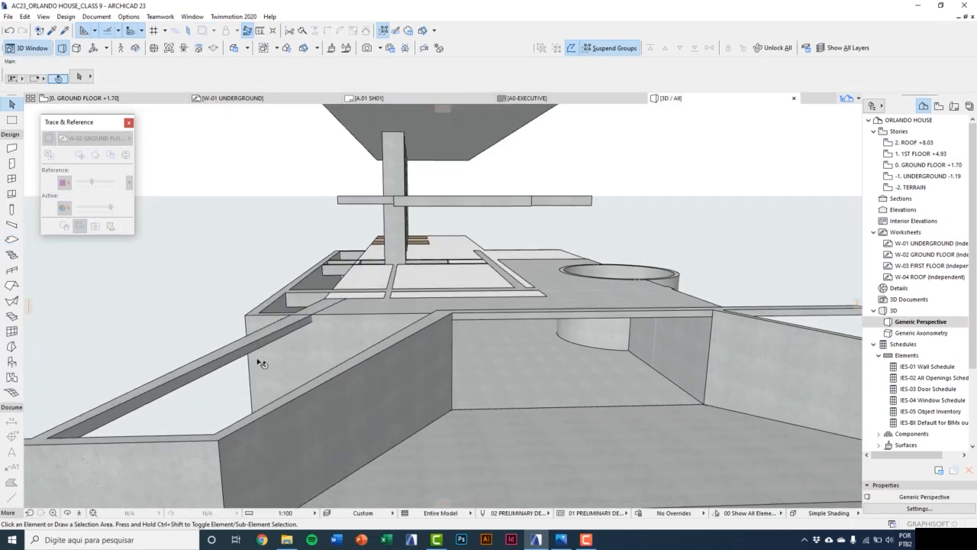
pyautogui.moveTo(259, 362); pyautogui.dragTo(283, 309, button='middle')
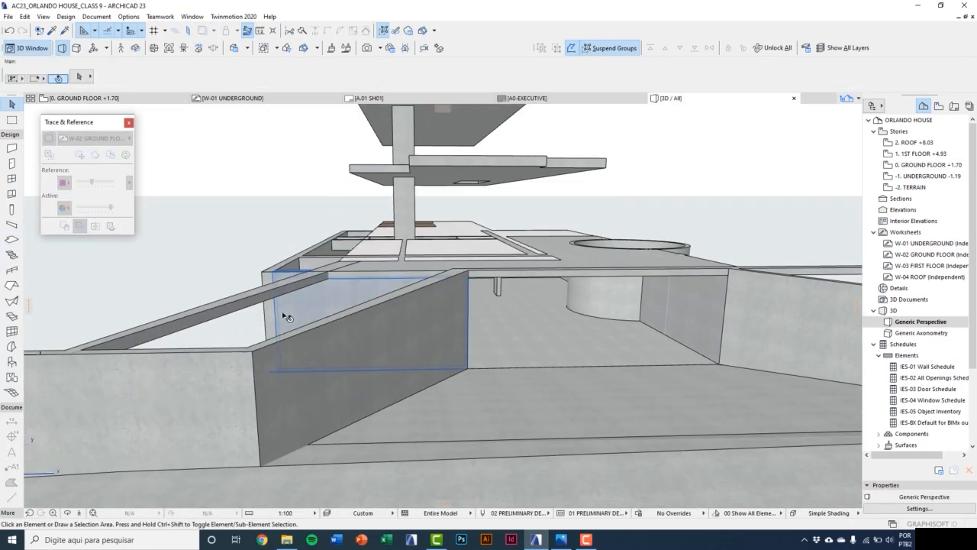
pyautogui.scroll(-1, 282, 318)
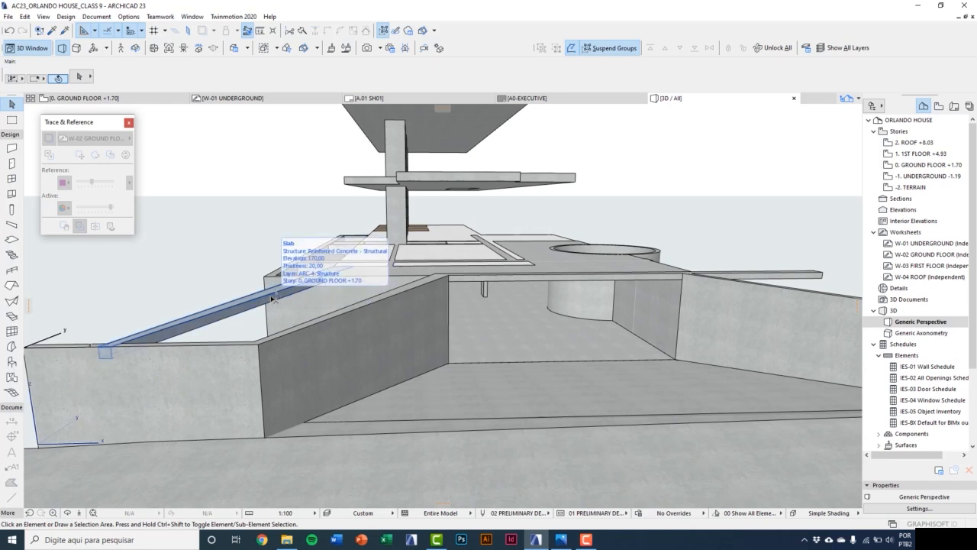
pyautogui.click(273, 298)
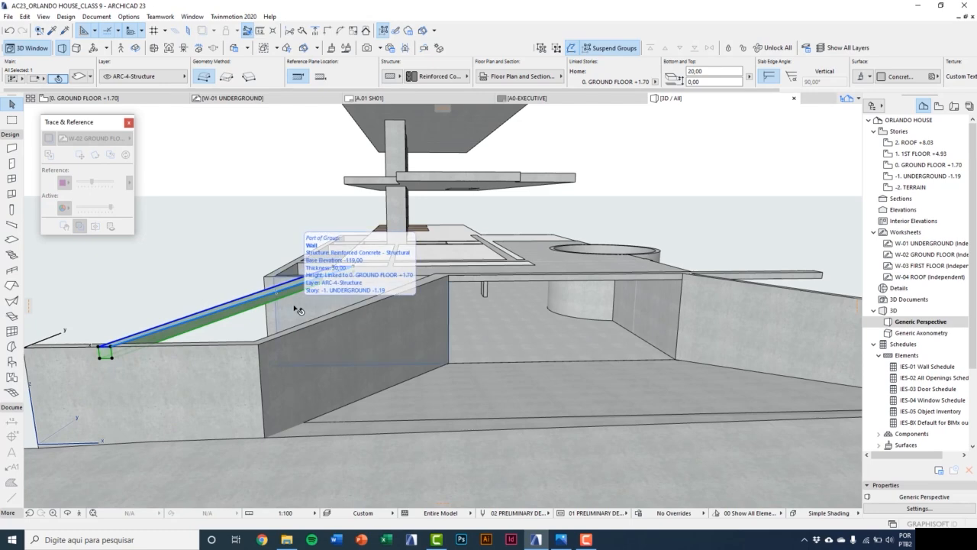
pyautogui.moveTo(293, 306); pyautogui.dragTo(284, 314, button='middle')
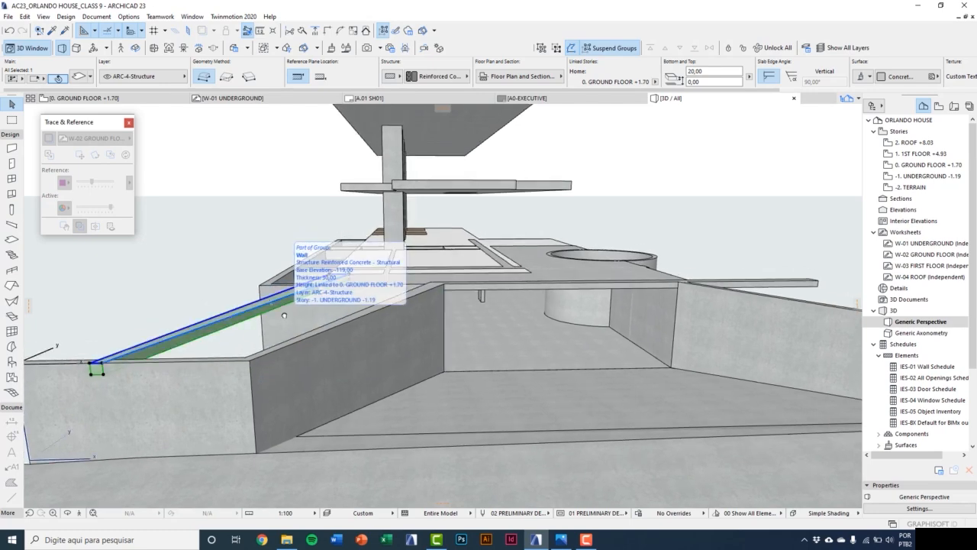
pyautogui.hotkey('ctrl', '9')
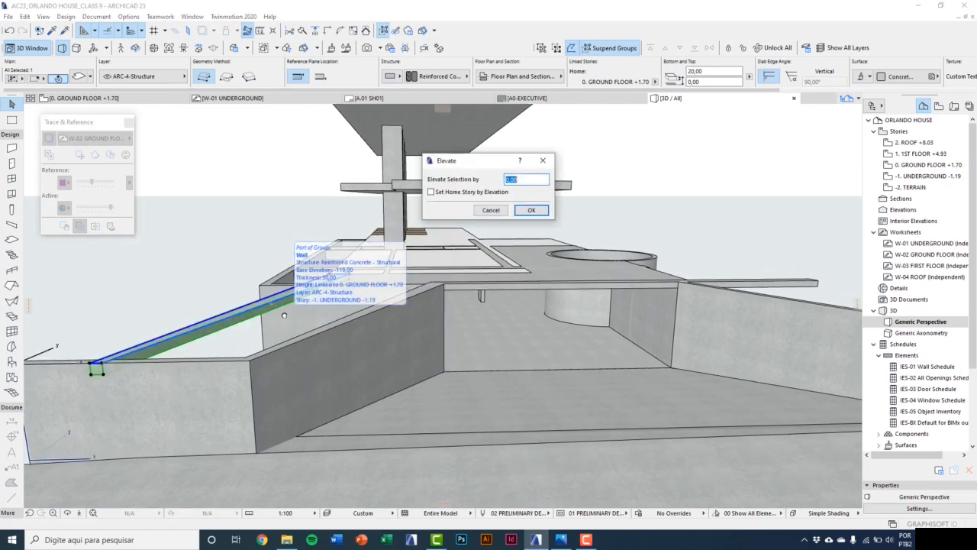
pyautogui.moveTo(470, 164); pyautogui.dragTo(437, 189)
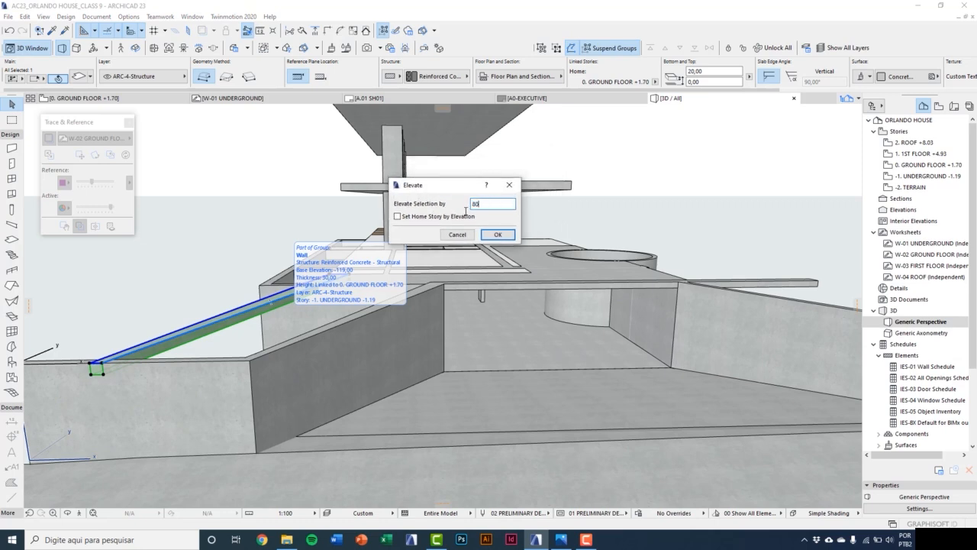
pyautogui.click(498, 234)
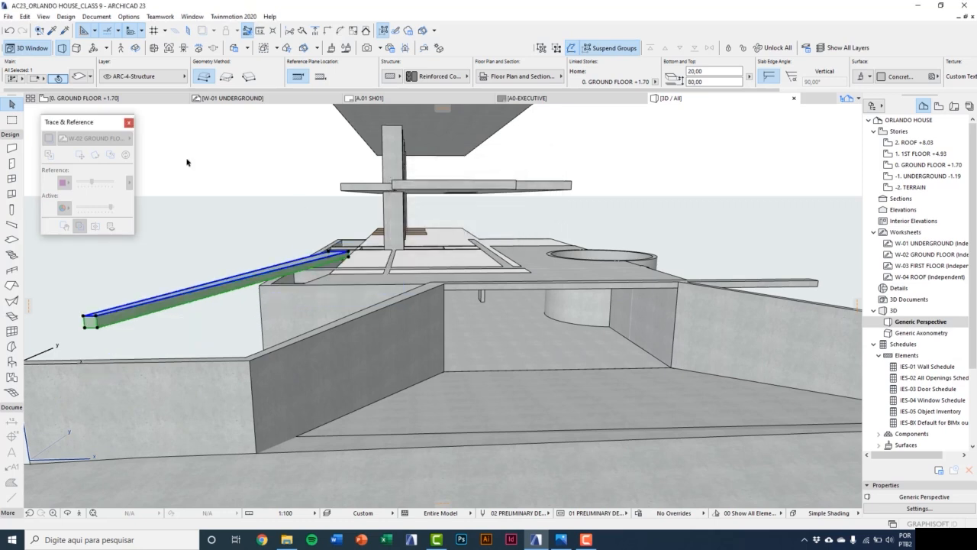
# Set the thickness of the elevated outer stair-side slab to 80 cm.
pyautogui.click(78, 77)
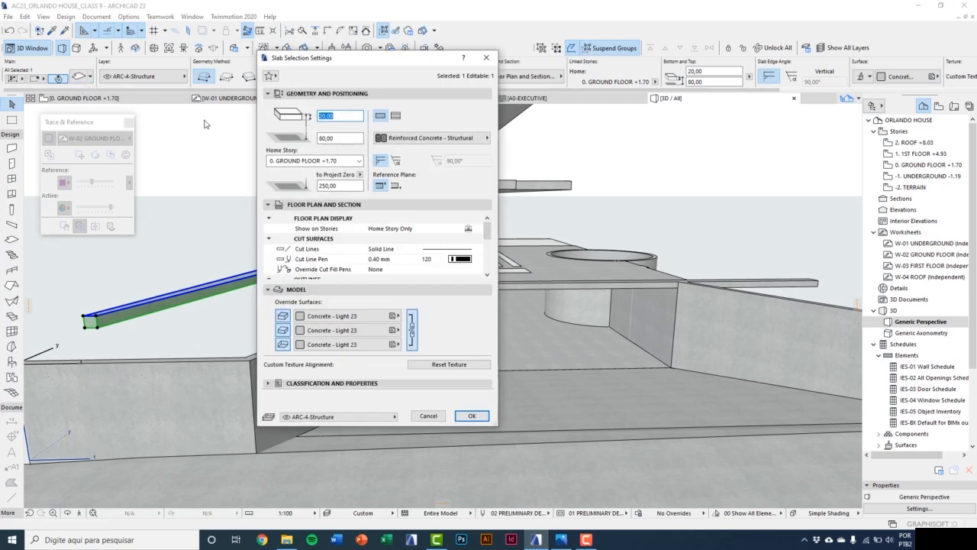
pyautogui.write('80')
pyautogui.click(461, 412)
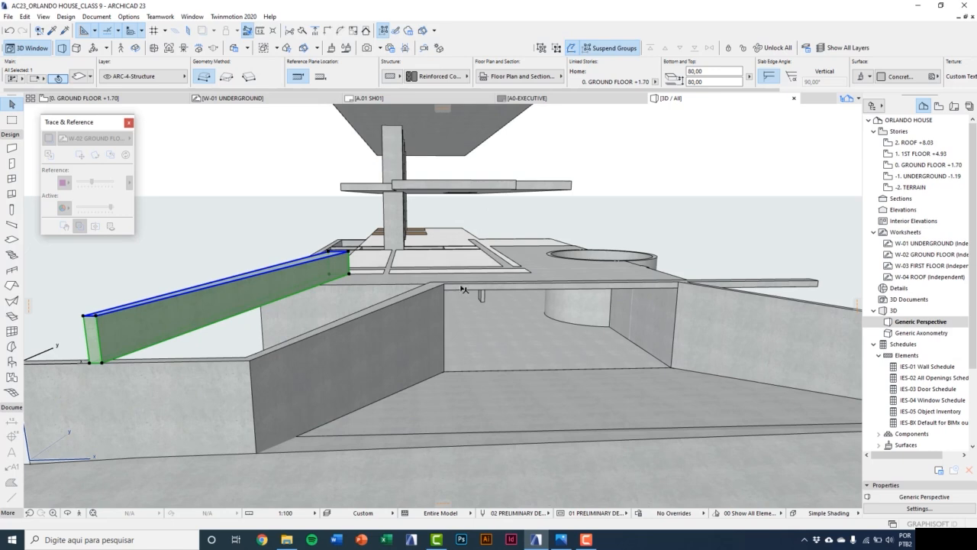
# Elevate the front edge slab and the diagonal slab between the stairs and ramp by 30 cm together.
pyautogui.click(457, 289)
pyautogui.keyDown('shift'); pyautogui.click(390, 316); pyautogui.keyUp('shift')
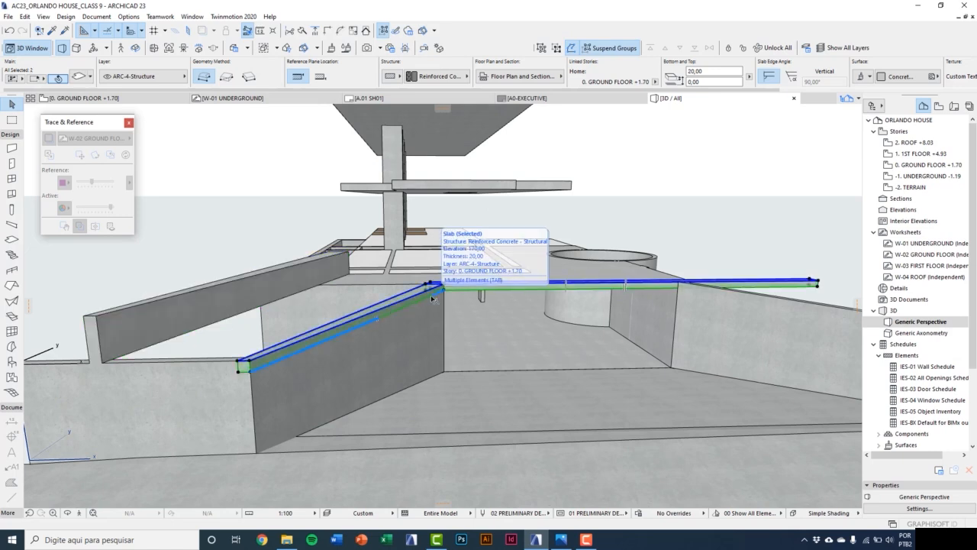
pyautogui.hotkey('ctrl', '9')
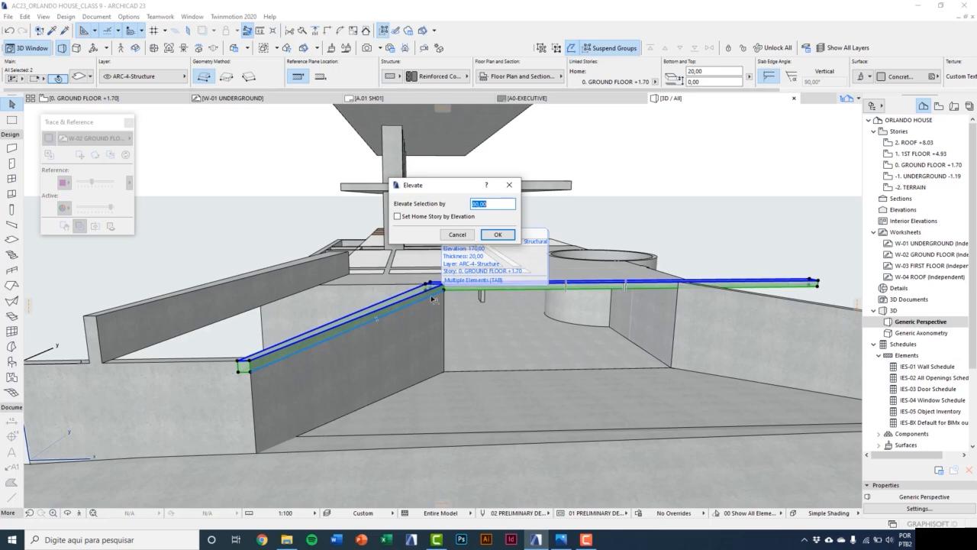
pyautogui.write('30')
pyautogui.press('Return')
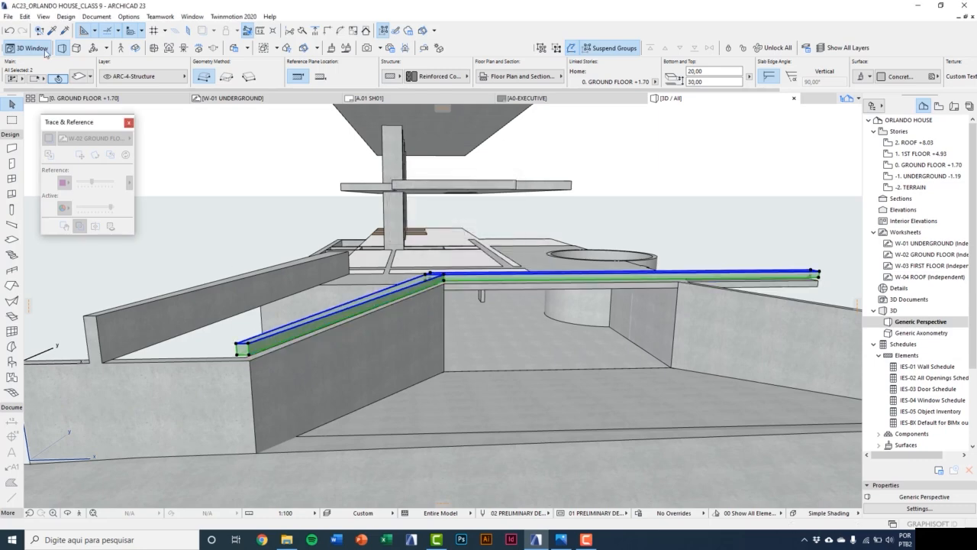
# Set the thickness of the front edge slab and the ramp-side diagonal slab to 30 cm.
pyautogui.hotkey('ctrl', 't')
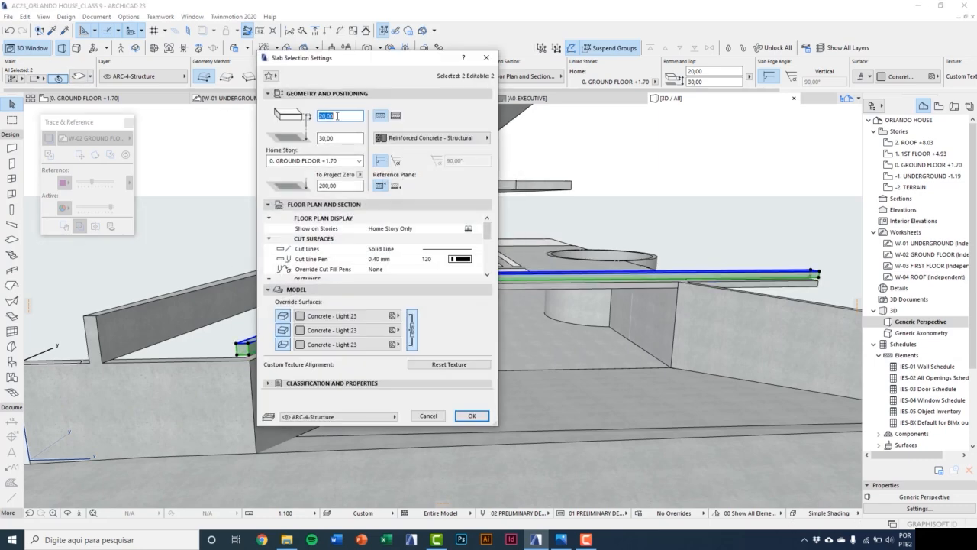
pyautogui.press('Return')
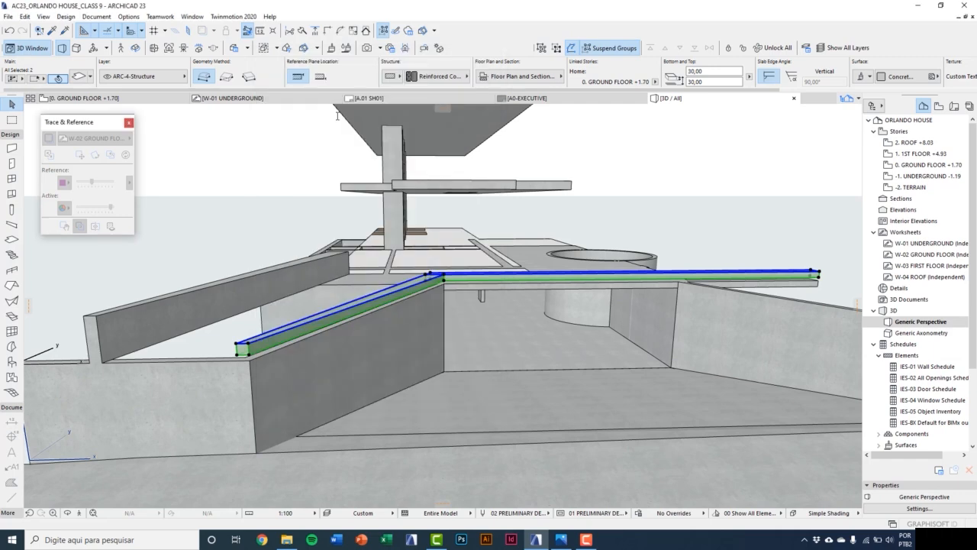
pyautogui.press('Escape')
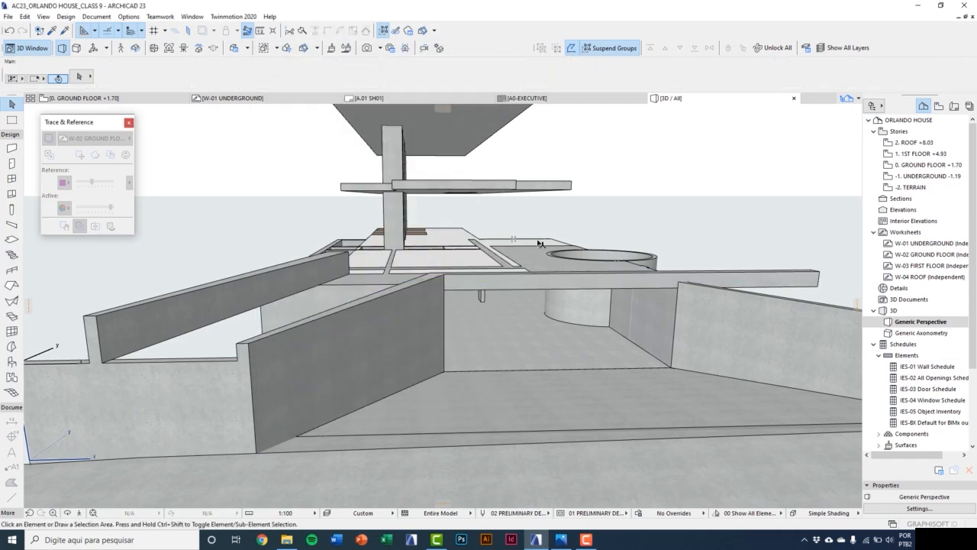
# Lower the top of the front boundary wall beside the ramp to the terrain level at the ramp wall's base corner.
pyautogui.moveTo(189, 445); pyautogui.dragTo(394, 406, button='middle')
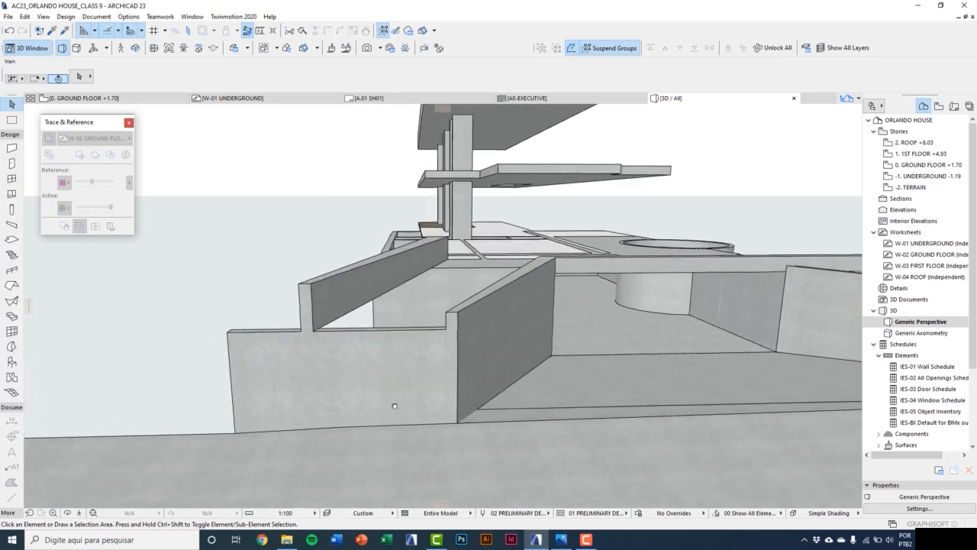
pyautogui.scroll(4, 394, 407)
pyautogui.click(445, 336)
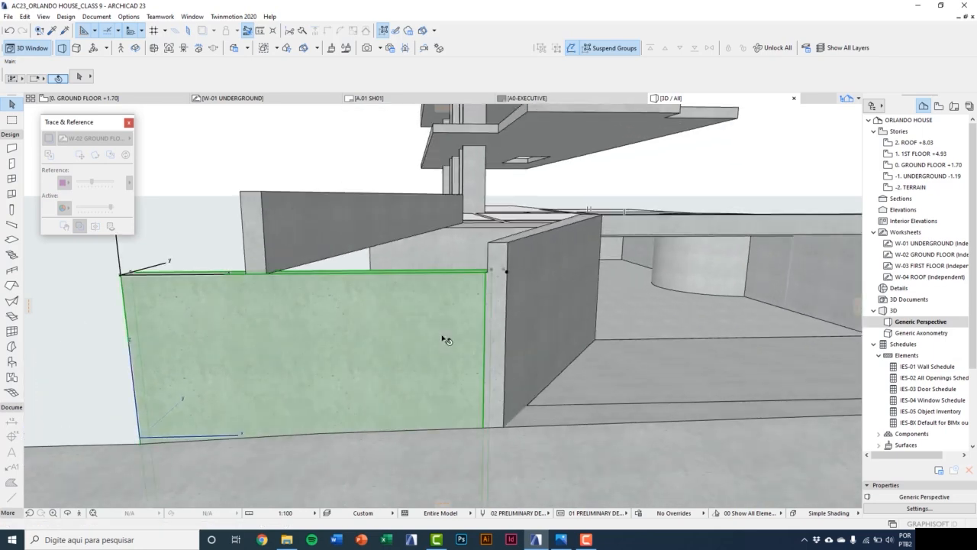
pyautogui.click(506, 272)
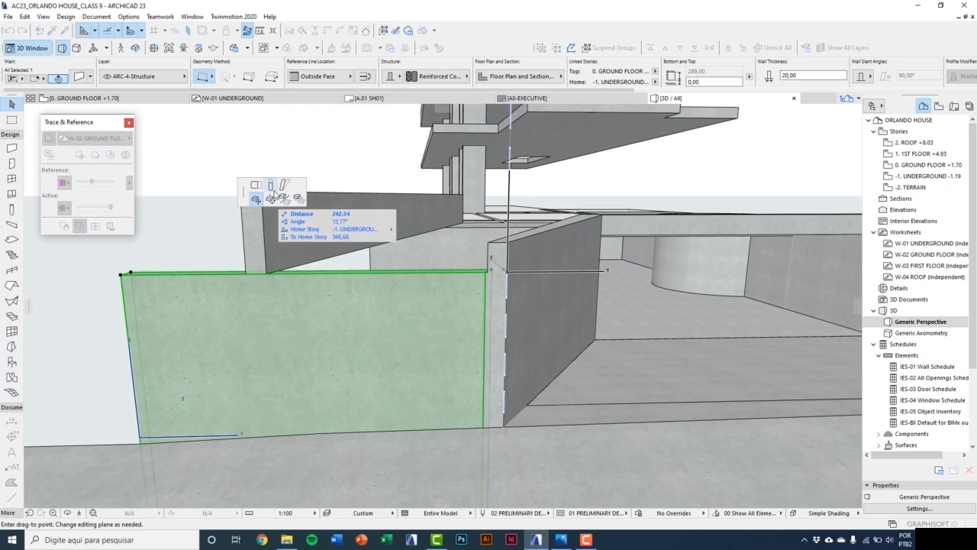
pyautogui.click(271, 187)
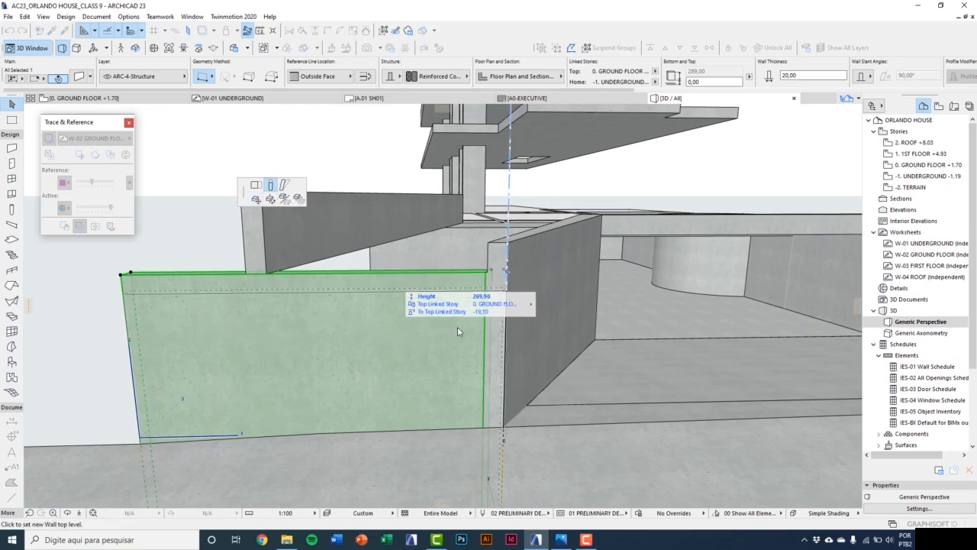
pyautogui.click(503, 427)
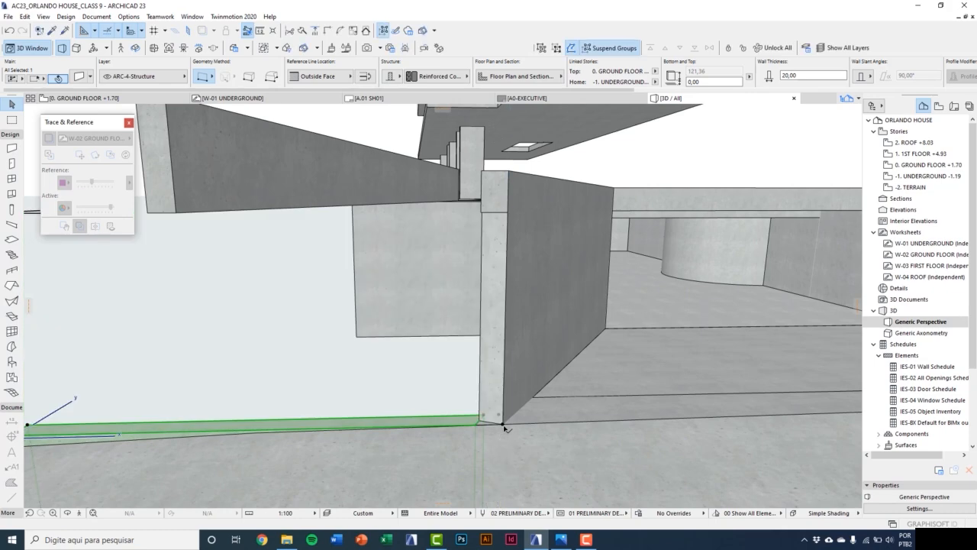
pyautogui.scroll(-3, 496, 441)
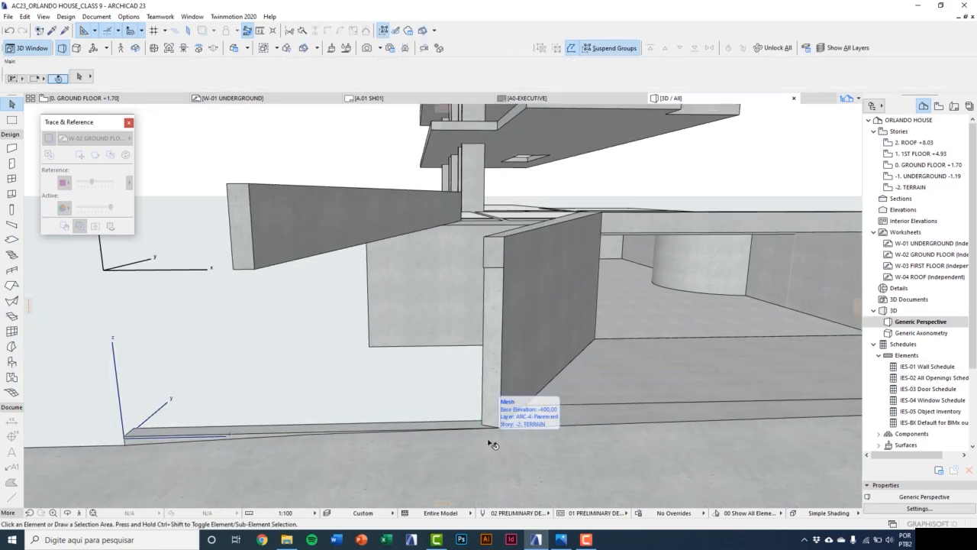
# Pick up the diagonal side slab's settings on the ground floor plan and set the slab defaults to 10 cm thickness and 0 cm story offset.
pyautogui.press('F2')
pyautogui.scroll(5, 360, 350)
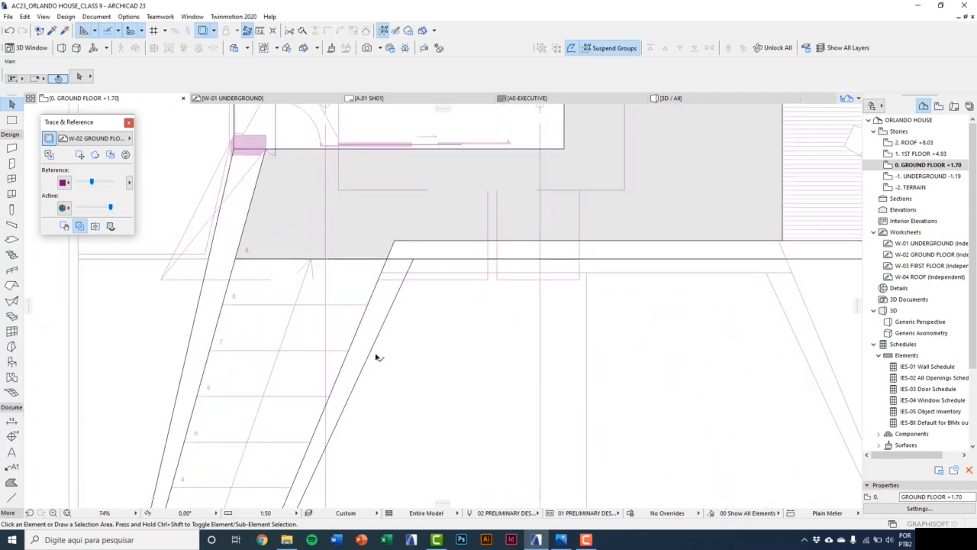
pyautogui.click(52, 31)
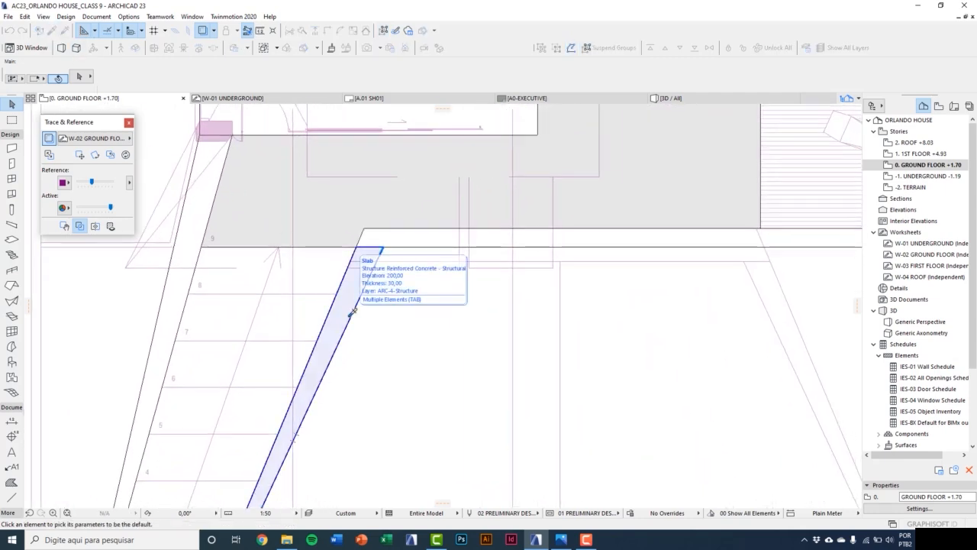
pyautogui.click(352, 312)
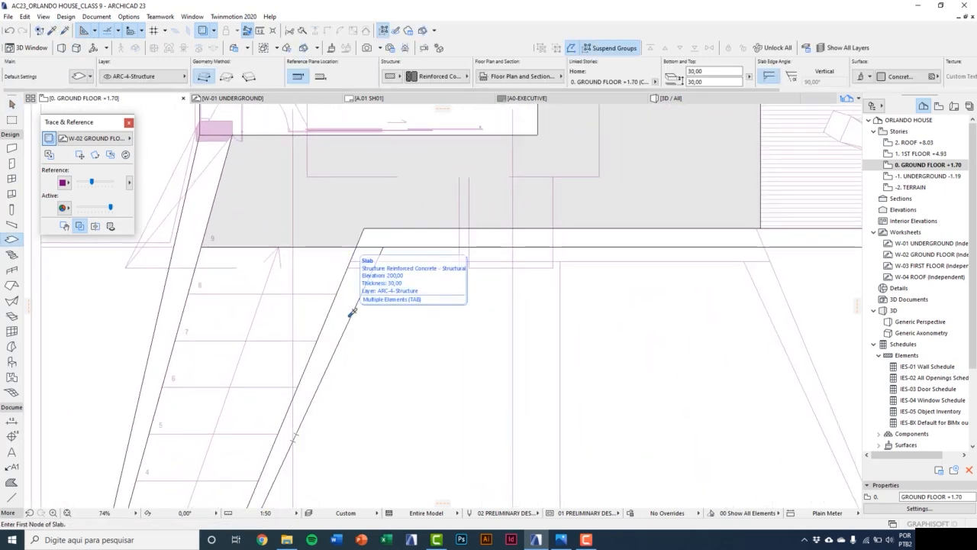
pyautogui.click(83, 76)
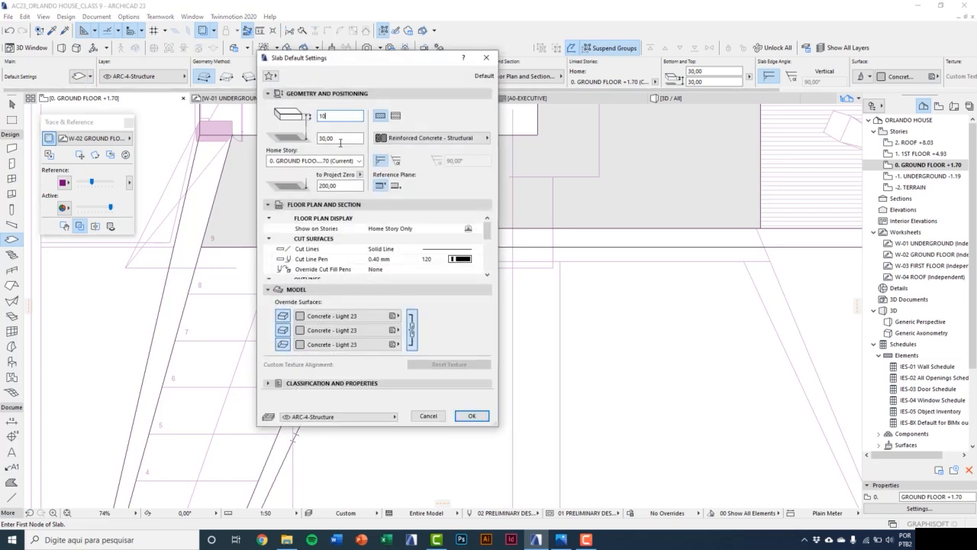
pyautogui.click(341, 138)
pyautogui.click(472, 415)
# Draw the tread 8 slab between the two diagonal side slabs, from the floor edge to the next riser line of the traced stair.
pyautogui.scroll(3, 208, 255)
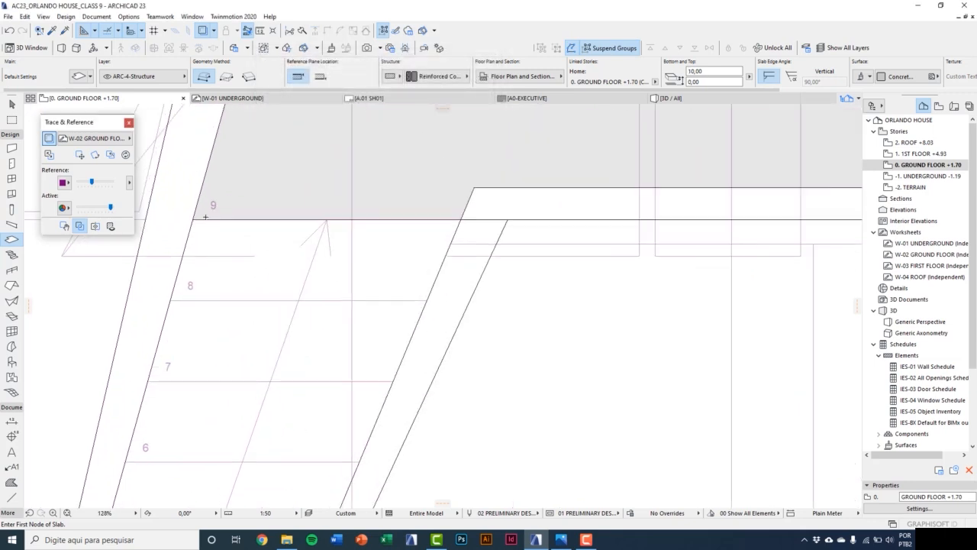
pyautogui.click(193, 219)
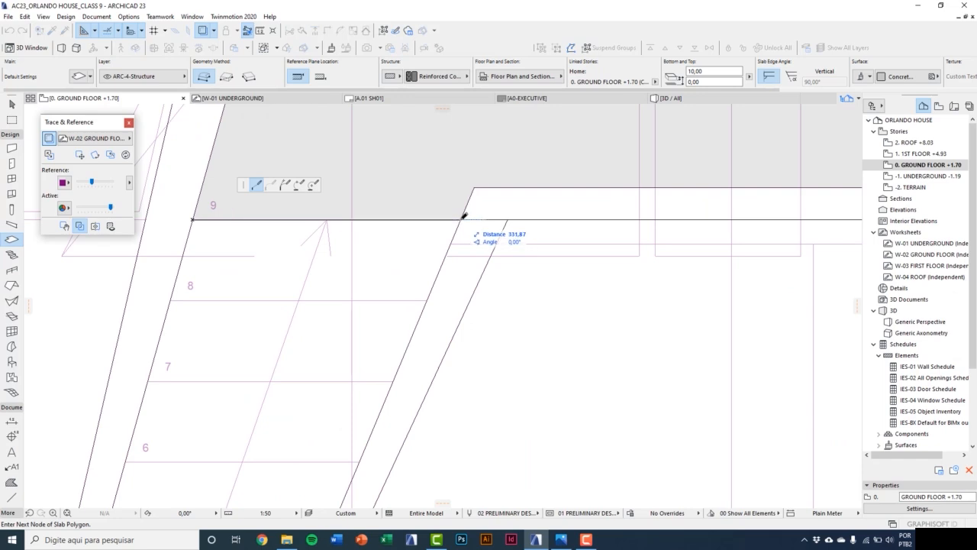
pyautogui.click(461, 219)
pyautogui.click(428, 300)
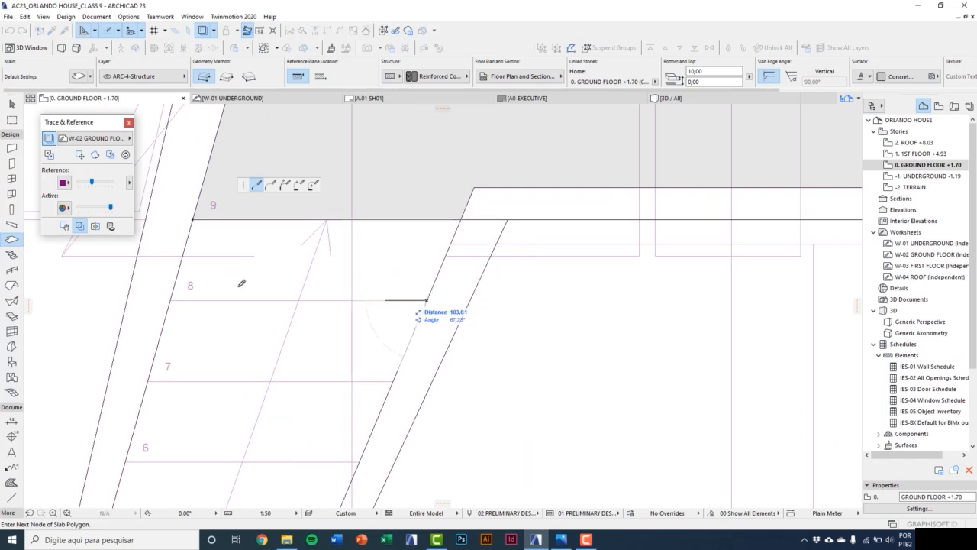
pyautogui.click(170, 300)
pyautogui.click(195, 219)
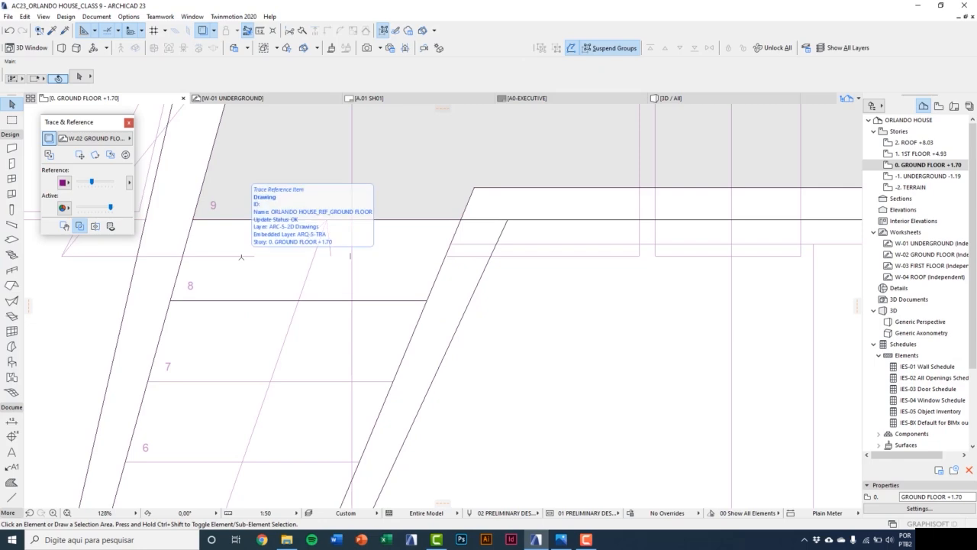
# Lower the tread 8 slab by 18.80 cm using Elevate in the 3D view.
pyautogui.press('F3')
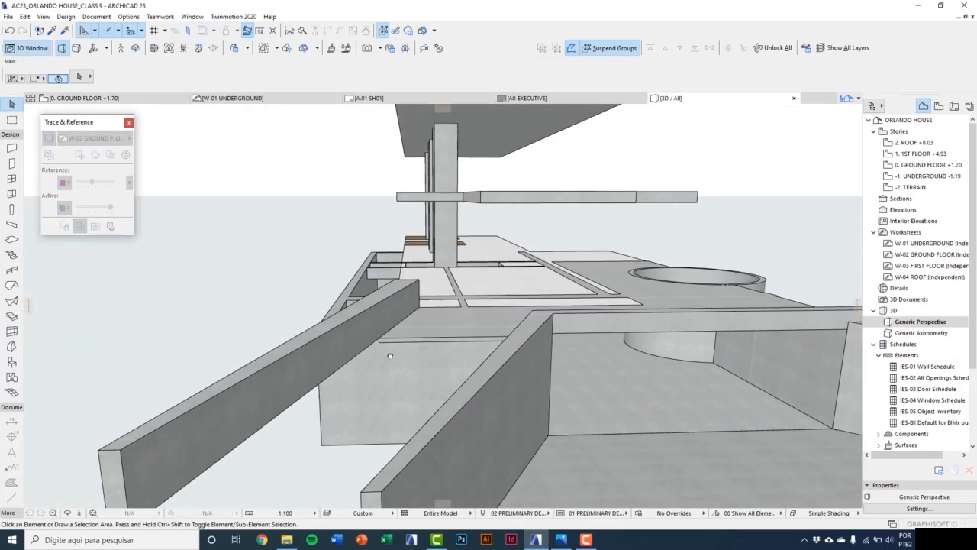
pyautogui.scroll(5, 390, 356)
pyautogui.click(471, 337)
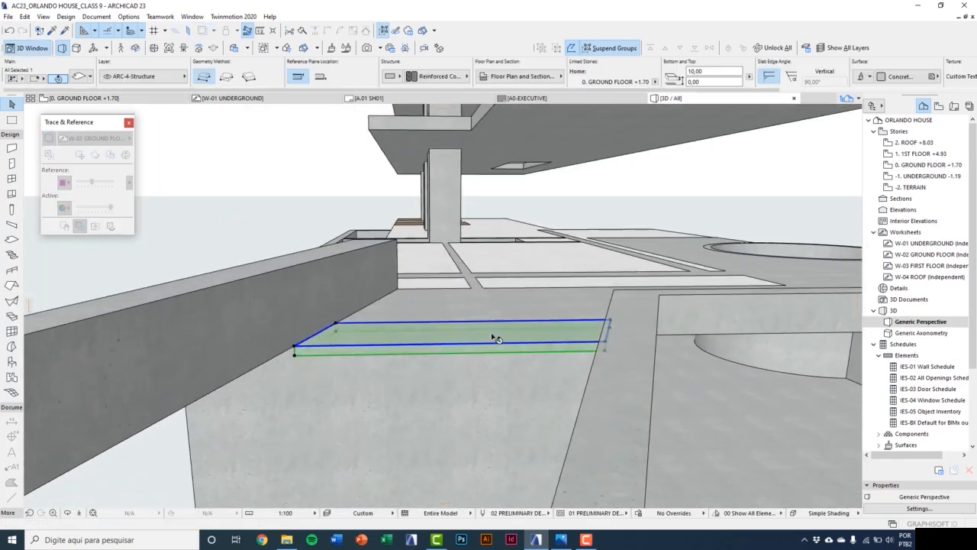
pyautogui.moveTo(506, 334); pyautogui.dragTo(492, 354, button='middle')
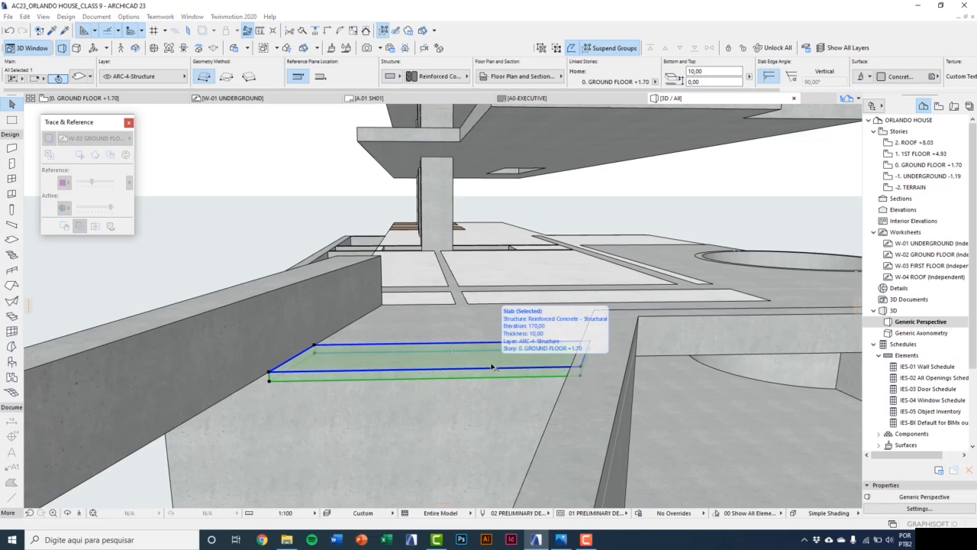
pyautogui.hotkey('ctrl', '9')
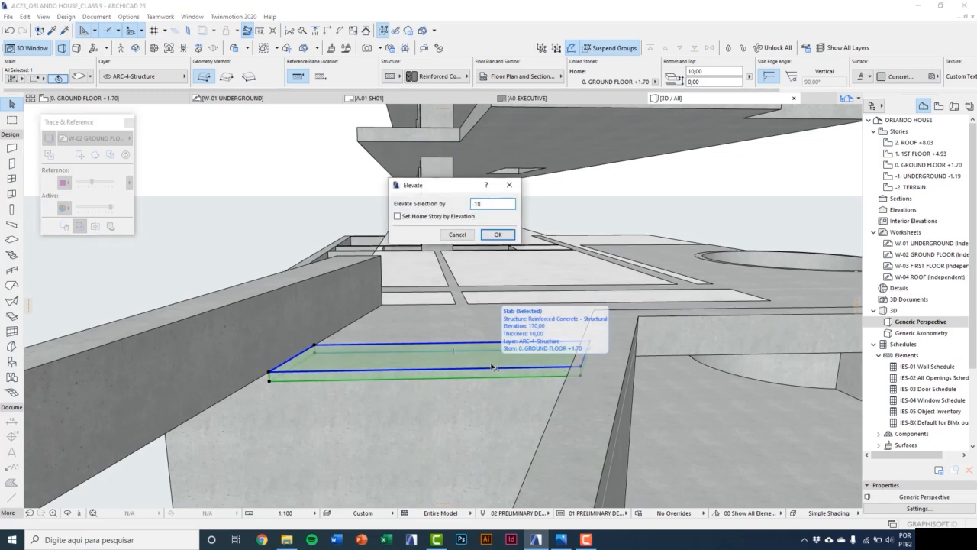
pyautogui.write('-18,80')
pyautogui.click(497, 234)
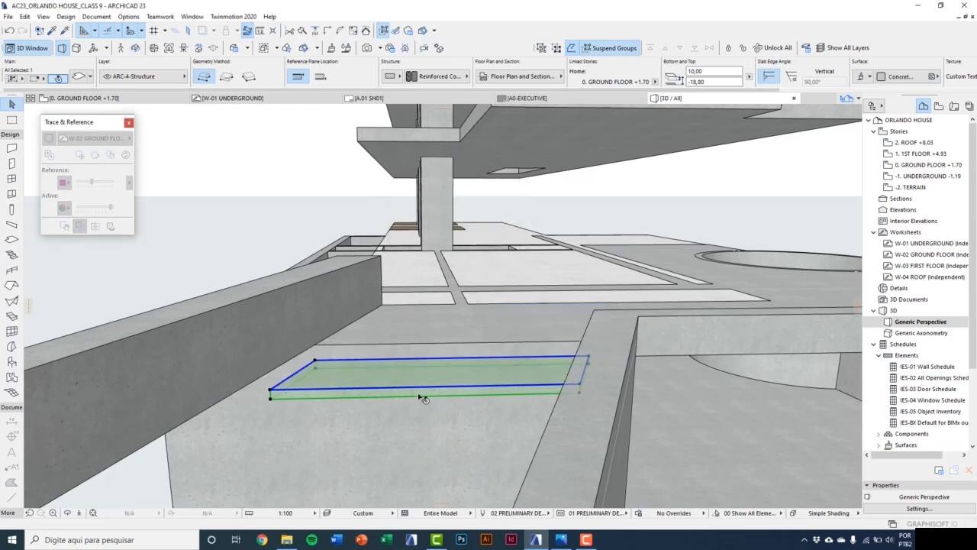
pyautogui.moveTo(423, 399)
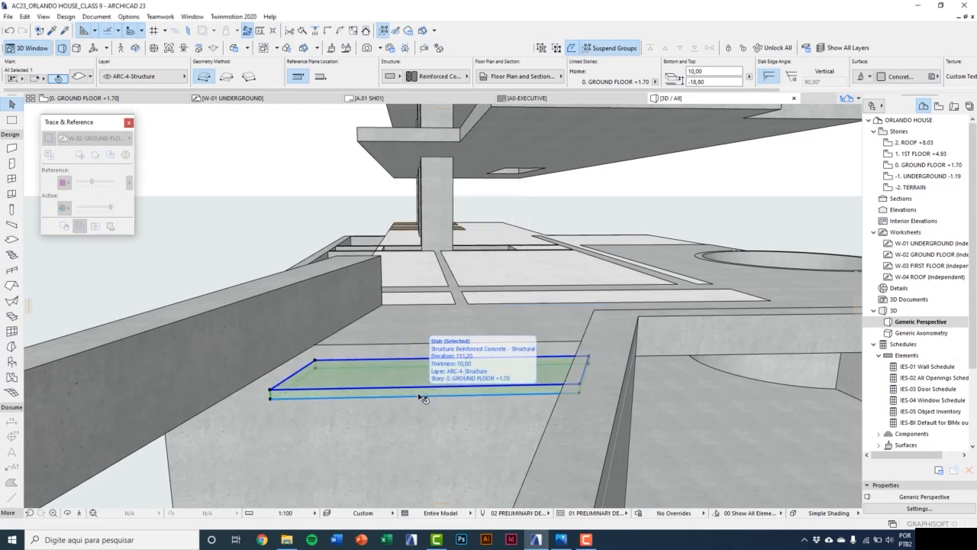
# Multiply the tread slab down the stair with 7 dragged copies, each displaced -18.8 cm vertically, spaced corner to corner along the outer side edge.
pyautogui.press('F2')
pyautogui.moveTo(393, 268)
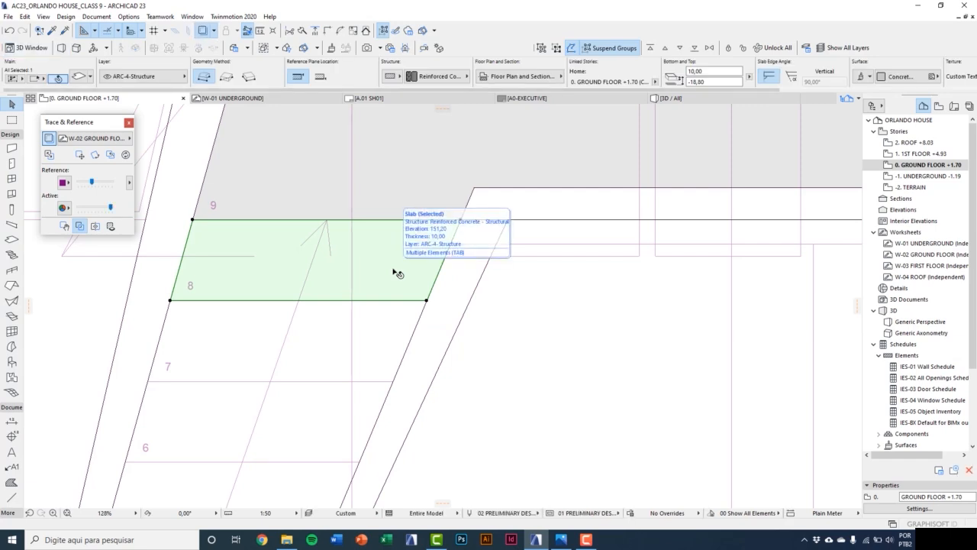
pyautogui.hotkey('ctrl', 'u')
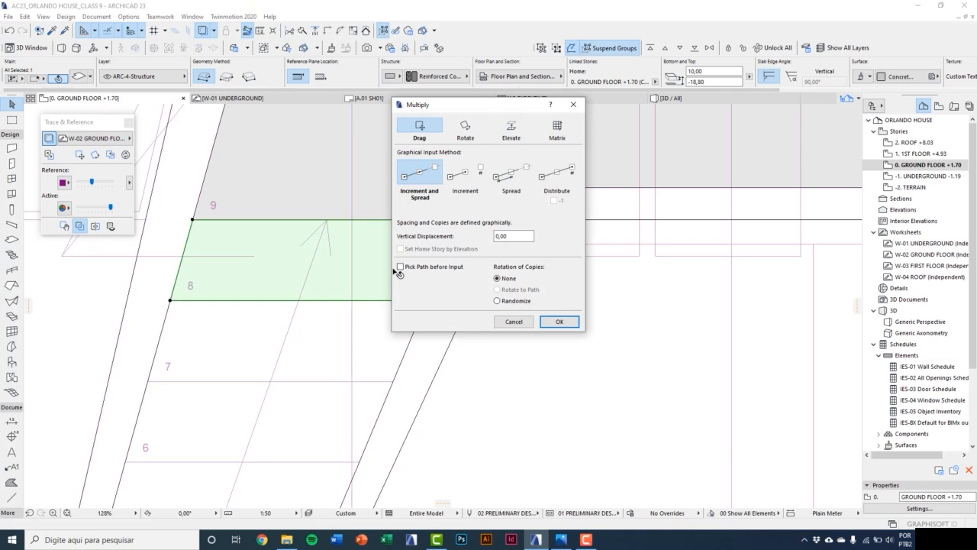
pyautogui.click(421, 130)
pyautogui.click(462, 181)
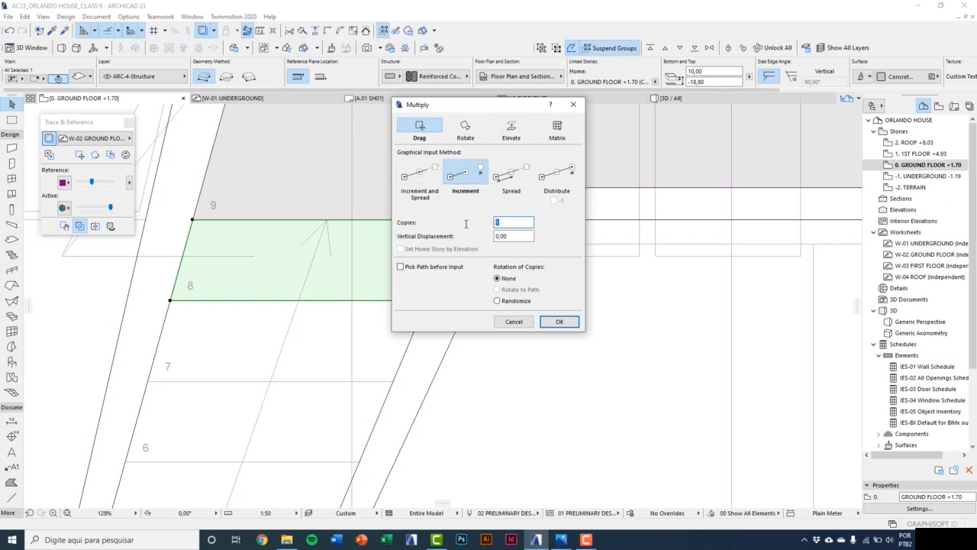
pyautogui.press('Tab')
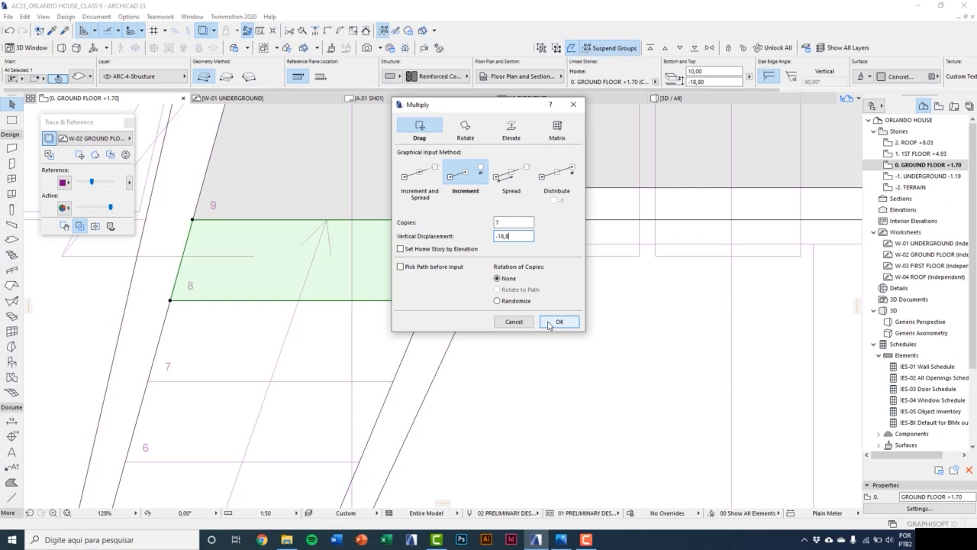
pyautogui.click(558, 321)
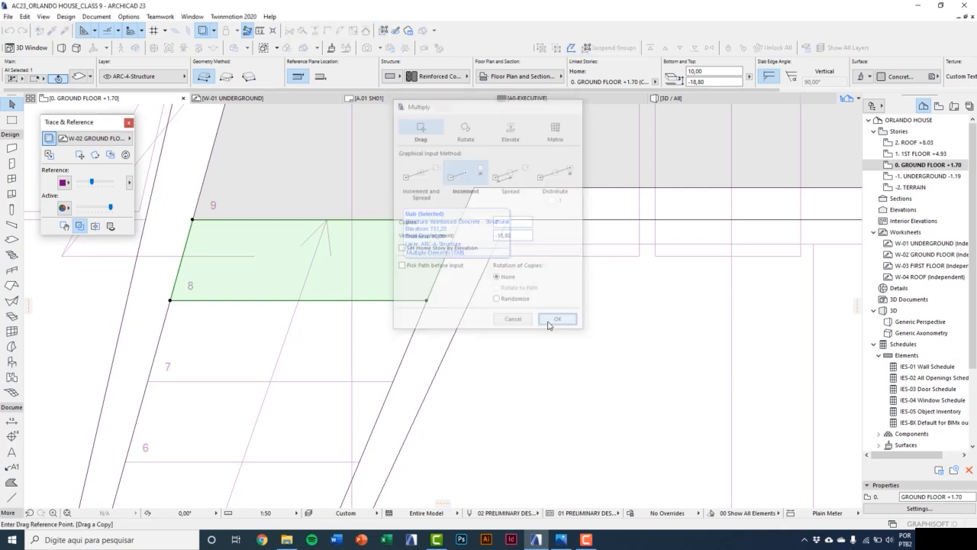
pyautogui.click(192, 220)
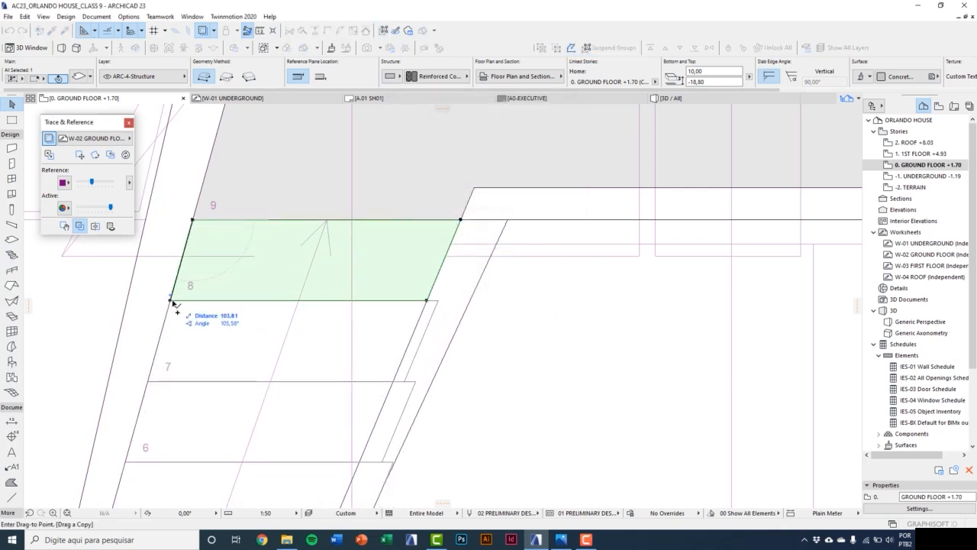
pyautogui.click(171, 301)
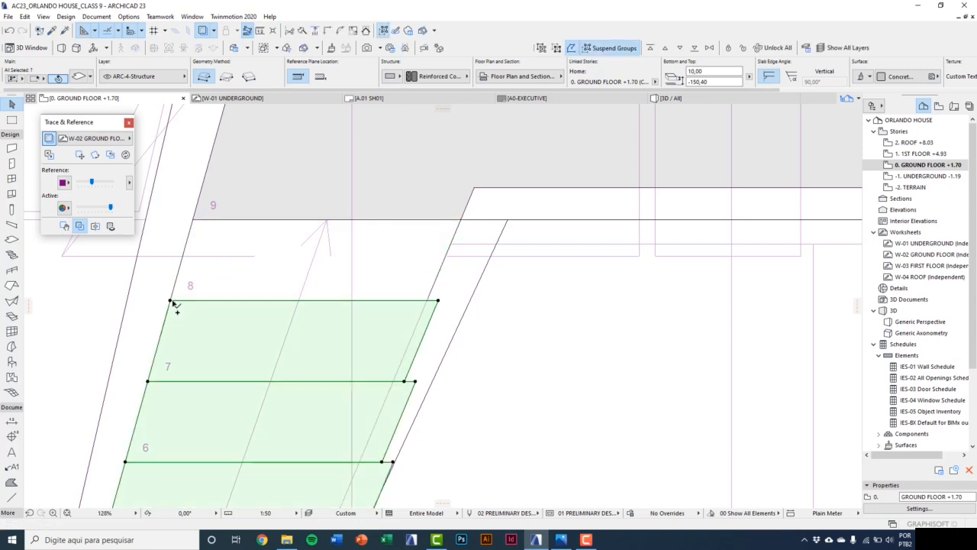
# Offset the ramp-side edges of treads 7 and 6 inward to the inner edge of the diagonal side slab.
pyautogui.moveTo(284, 365); pyautogui.dragTo(265, 329, button='middle')
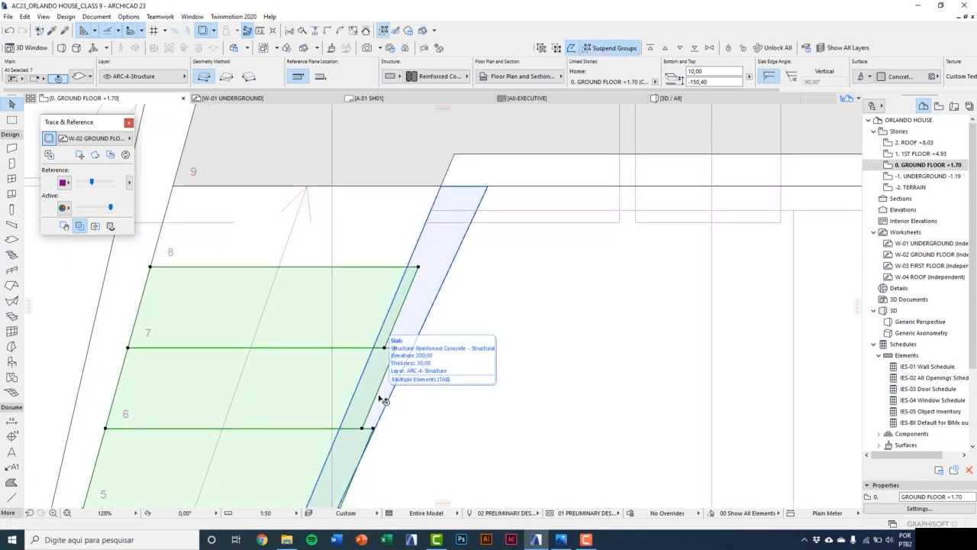
pyautogui.press('Escape')
pyautogui.click(375, 308)
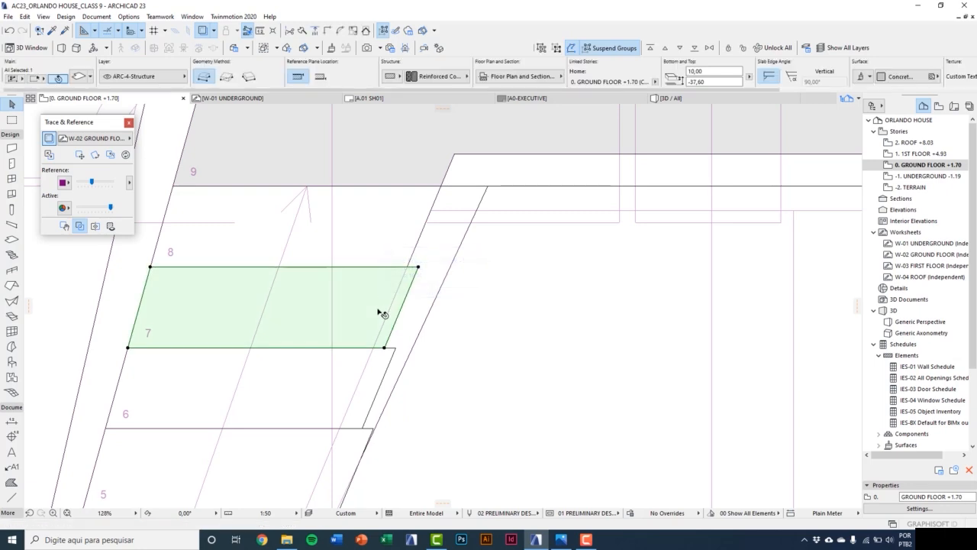
pyautogui.press('Escape')
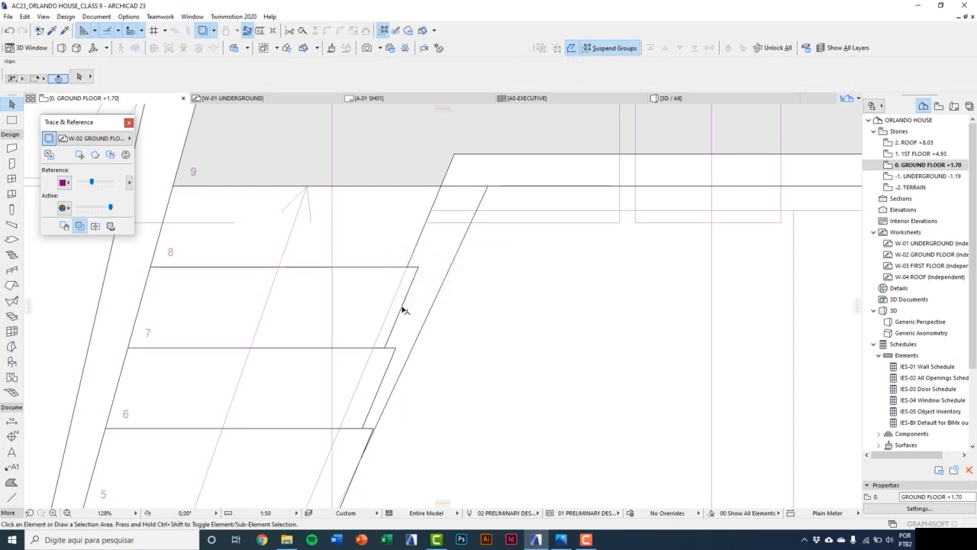
pyautogui.click(400, 313)
pyautogui.click(400, 313)
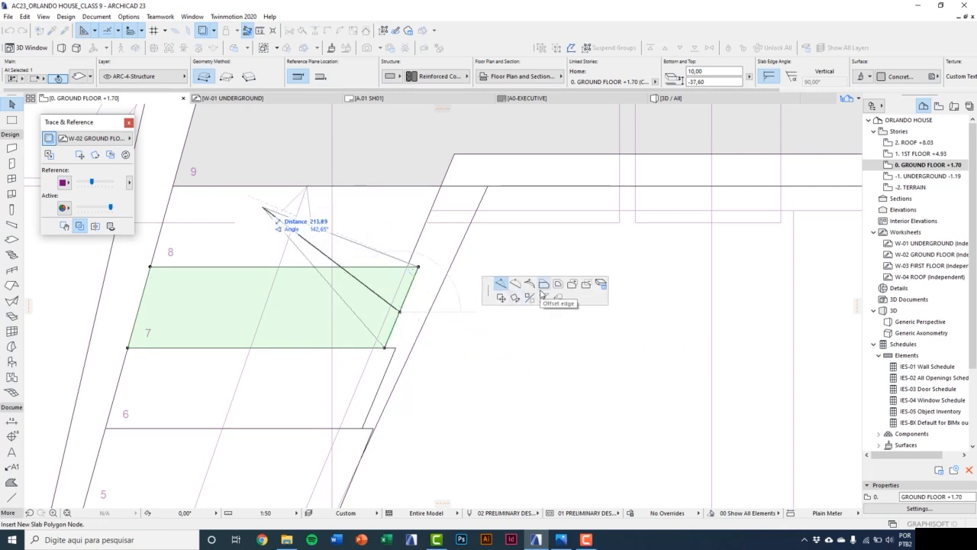
pyautogui.click(541, 293)
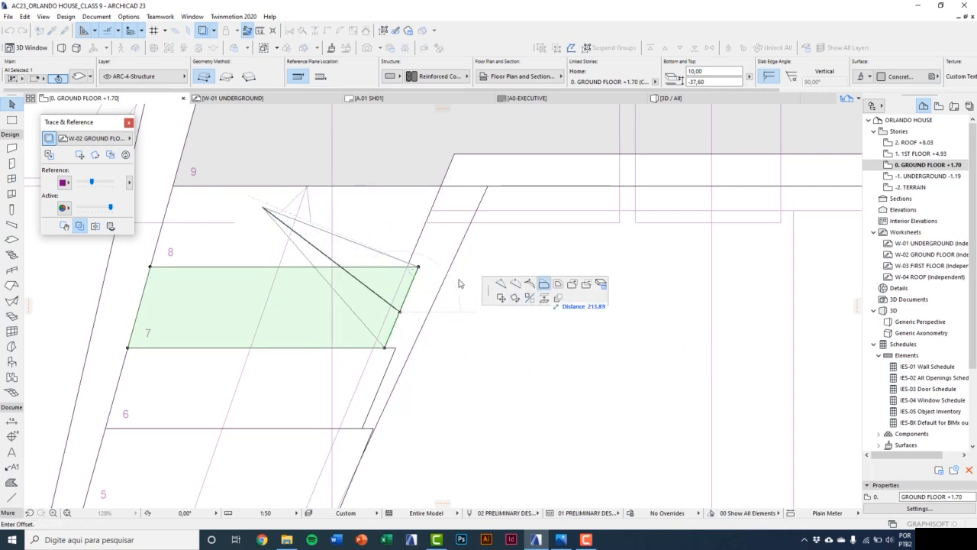
pyautogui.click(410, 276)
pyautogui.click(386, 360)
pyautogui.click(386, 365)
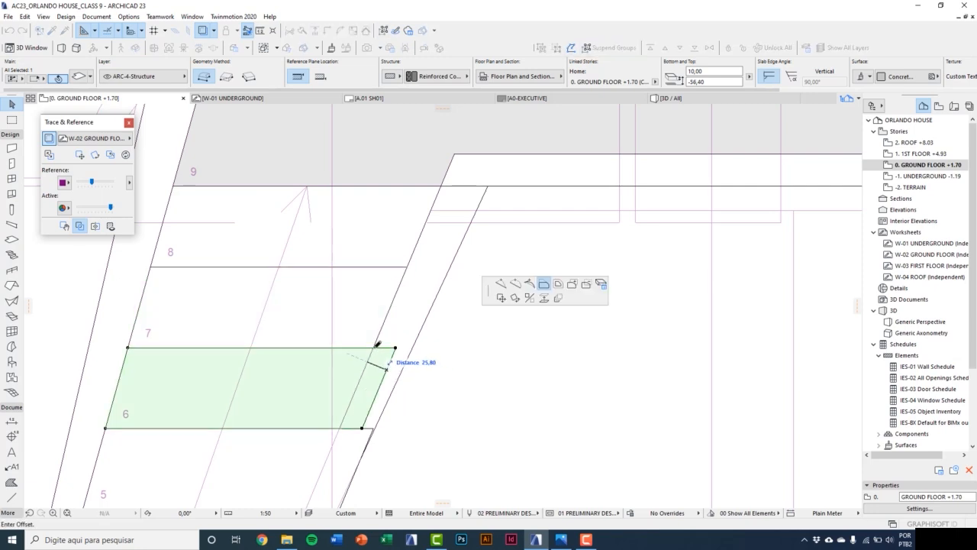
pyautogui.click(377, 345)
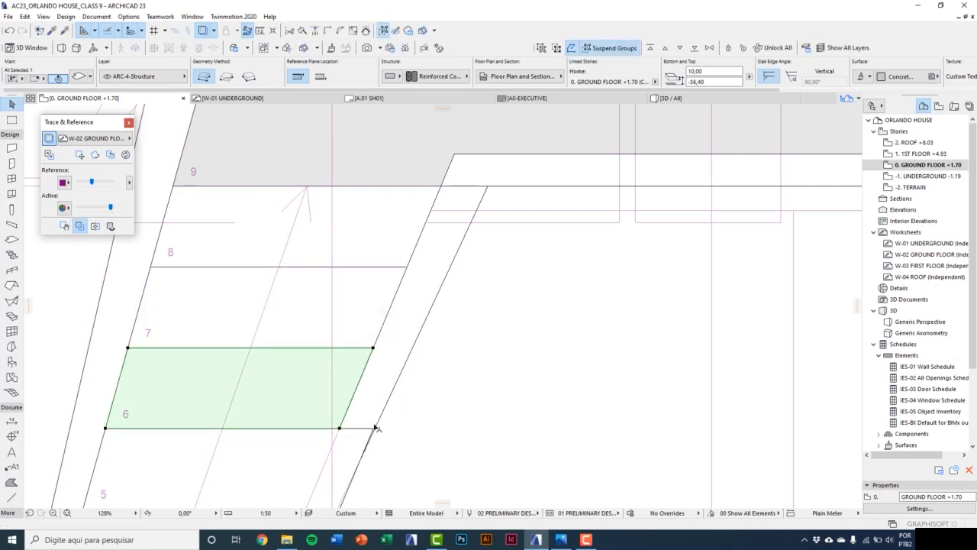
# Offset the ramp-side edges of treads 5 and 4 inward to the diagonal side slab's inner edge.
pyautogui.scroll(3, 378, 428)
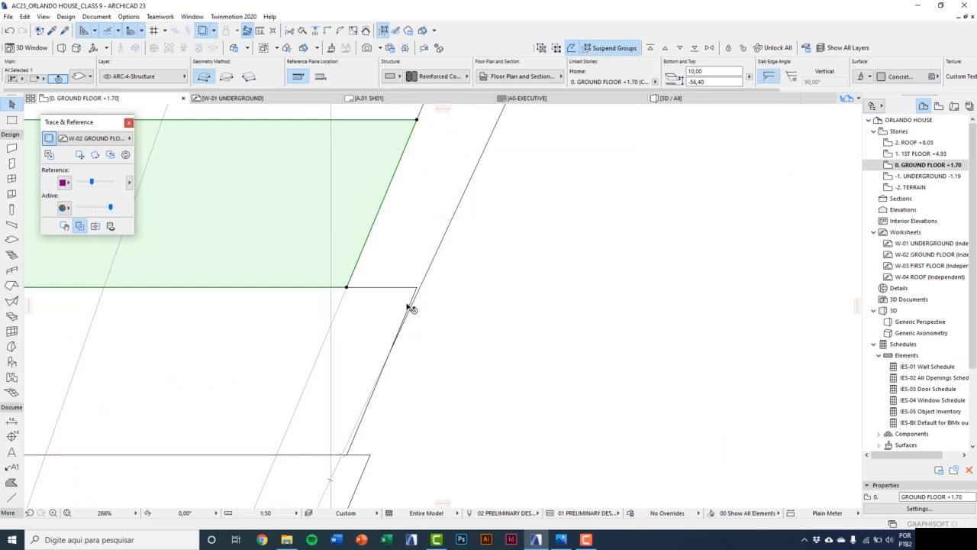
pyautogui.click(407, 305)
pyautogui.click(409, 305)
pyautogui.click(403, 279)
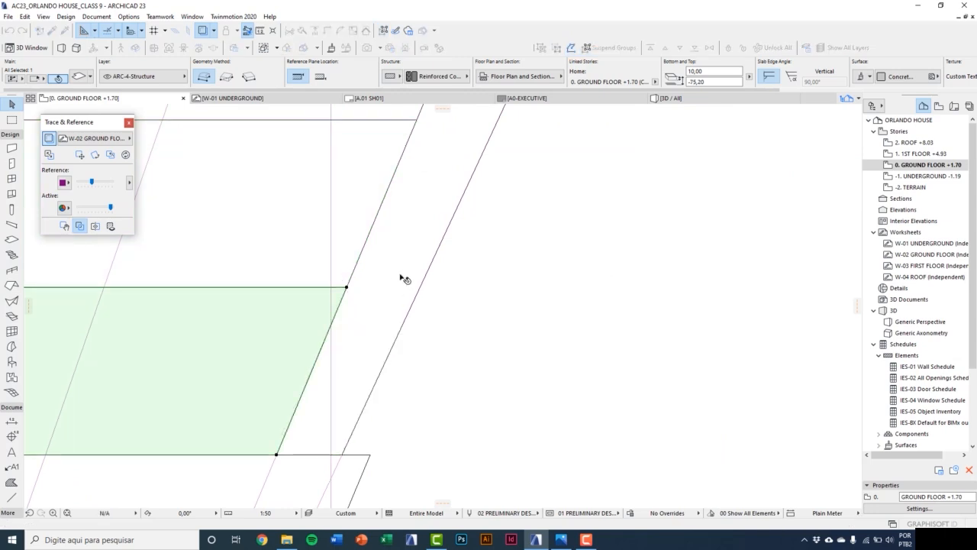
pyautogui.scroll(-3, 415, 299)
pyautogui.scroll(3, 493, 308)
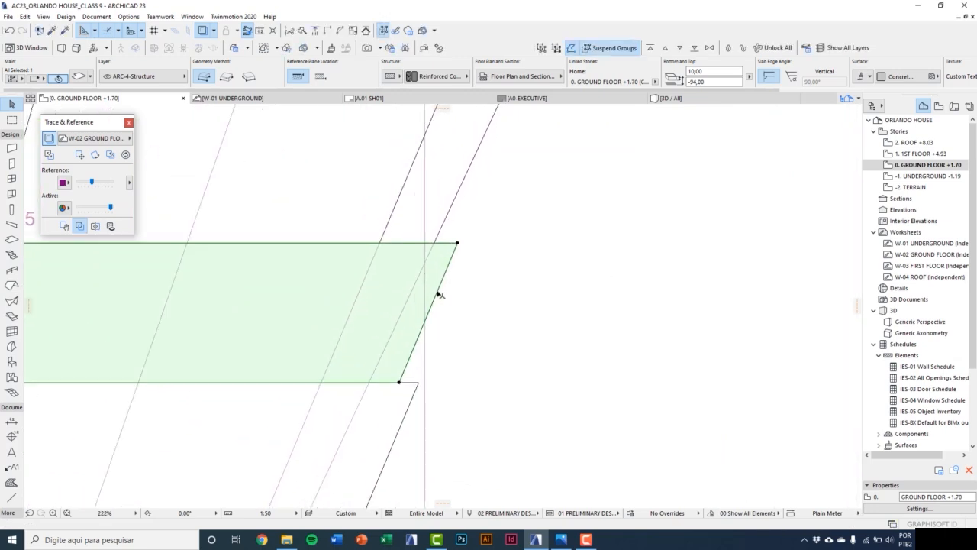
pyautogui.click(433, 293)
pyautogui.click(380, 242)
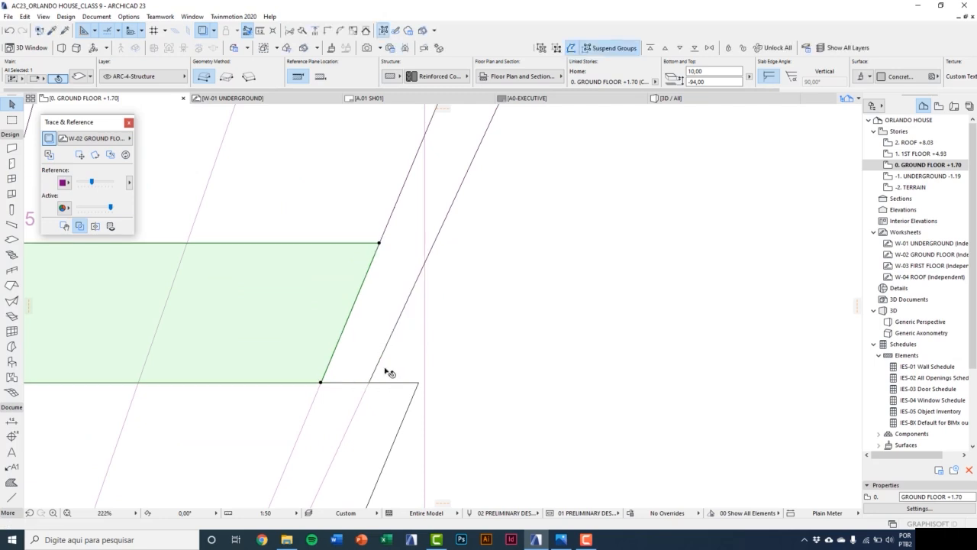
# Offset the ramp-side edges of treads 3 and 2 inward to the diagonal side slab's inner edge.
pyautogui.moveTo(392, 359); pyautogui.dragTo(471, 241, button='middle')
pyautogui.click(467, 336)
pyautogui.click(467, 337)
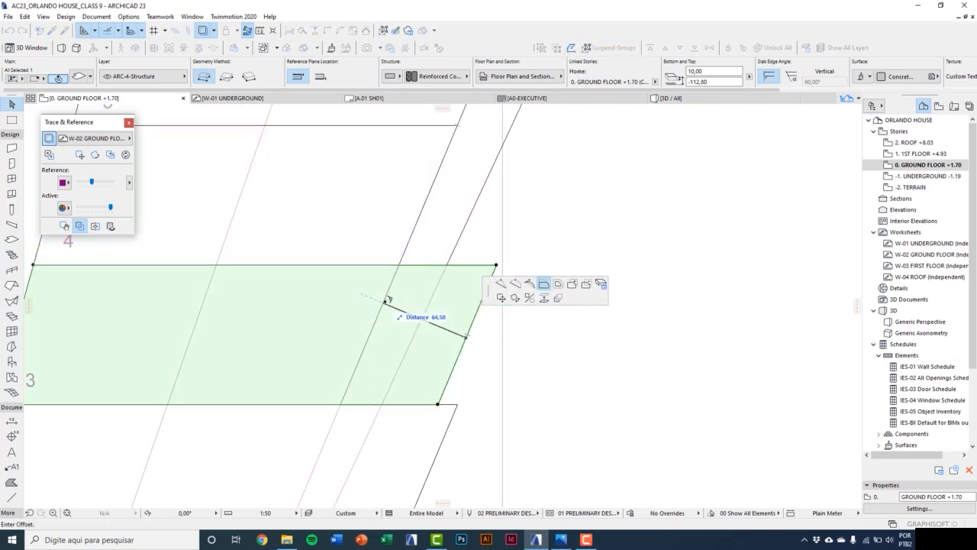
pyautogui.click(385, 299)
pyautogui.scroll(-4, 436, 283)
pyautogui.click(436, 377)
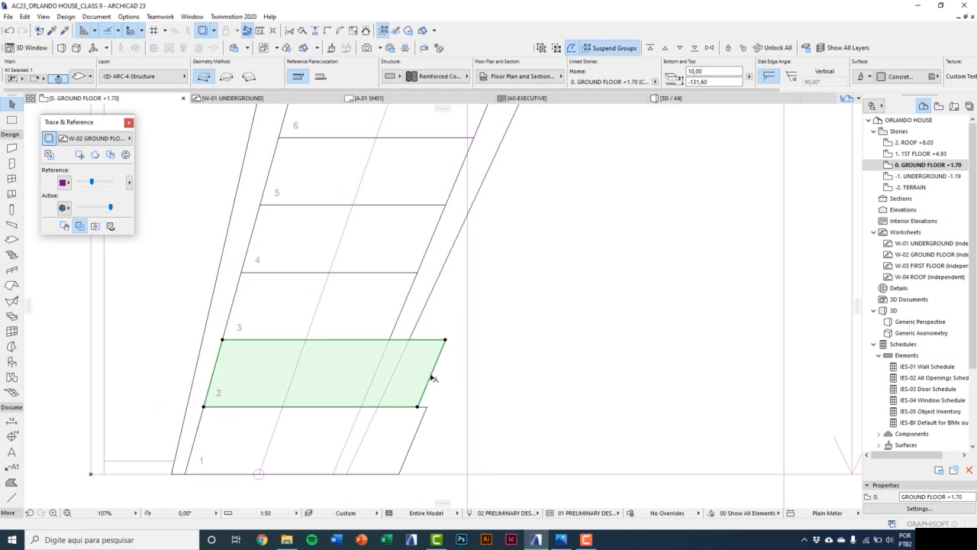
pyautogui.click(432, 376)
pyautogui.click(390, 339)
# Offset the ramp-side edge of tread 1 inward and align it exactly with the diagonal side slab's inner edge.
pyautogui.click(414, 421)
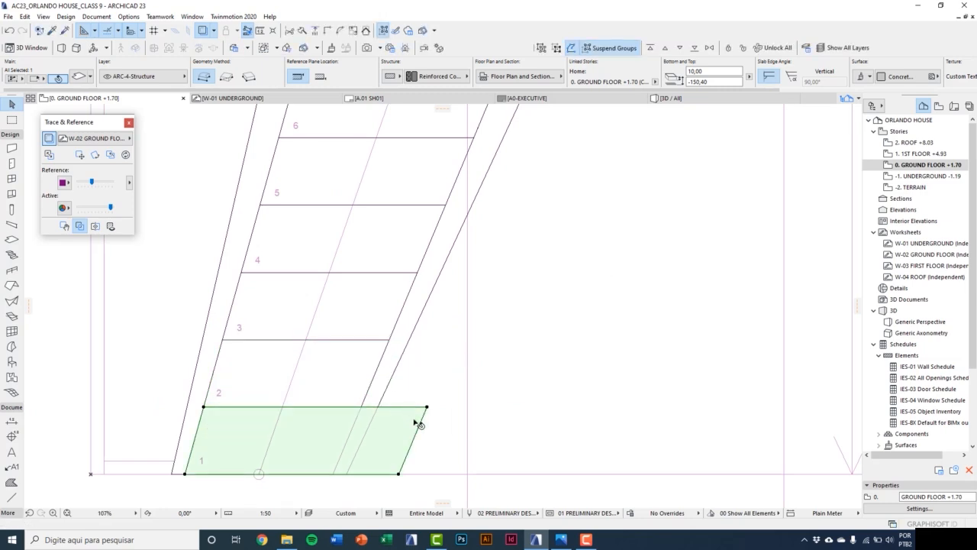
pyautogui.click(419, 430)
pyautogui.click(363, 407)
pyautogui.scroll(5, 359, 408)
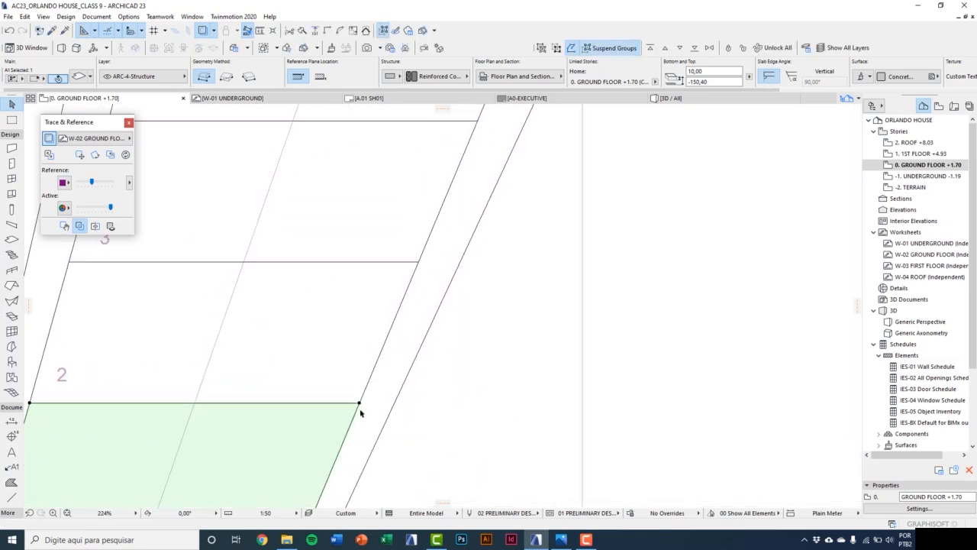
pyautogui.scroll(2, 353, 407)
pyautogui.click(362, 407)
pyautogui.click(428, 410)
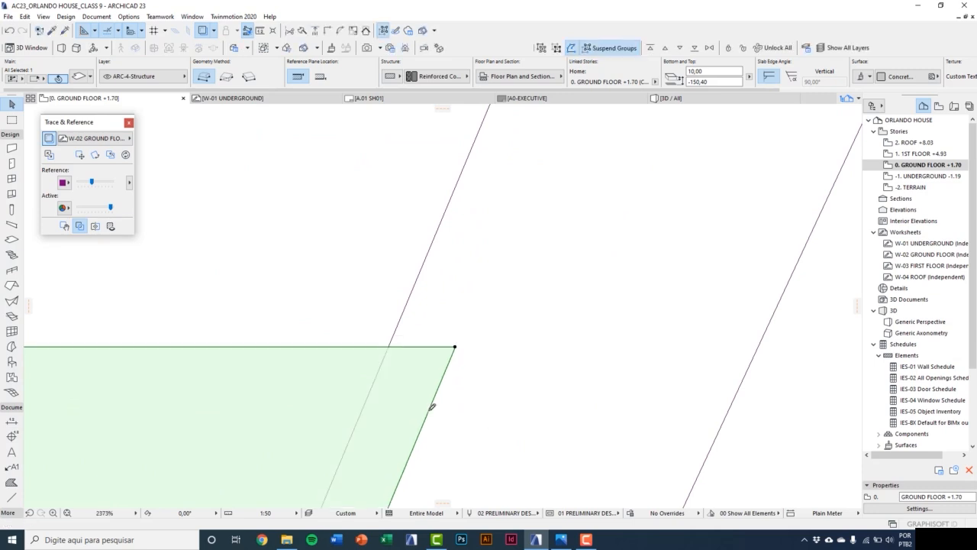
pyautogui.click(429, 410)
pyautogui.click(391, 347)
pyautogui.scroll(-4, 405, 364)
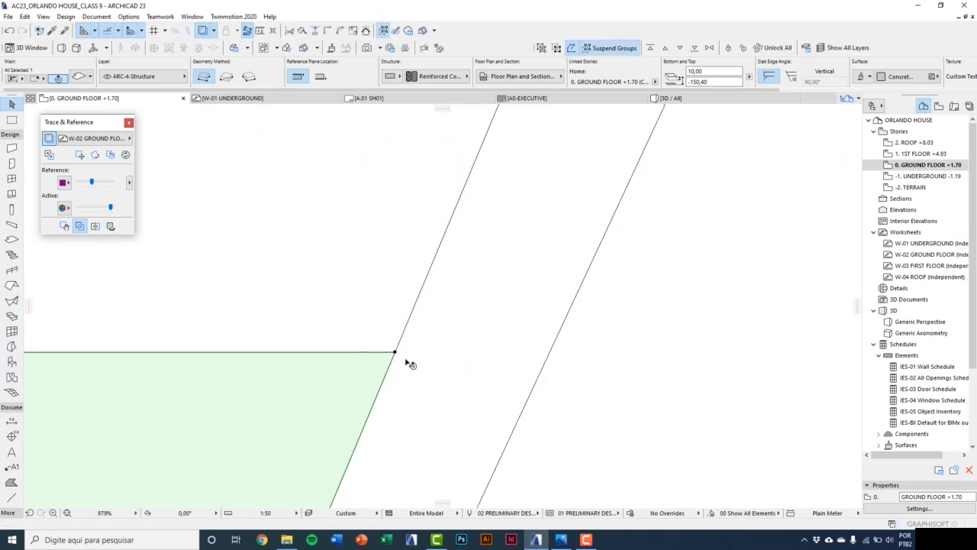
pyautogui.scroll(-5, 405, 386)
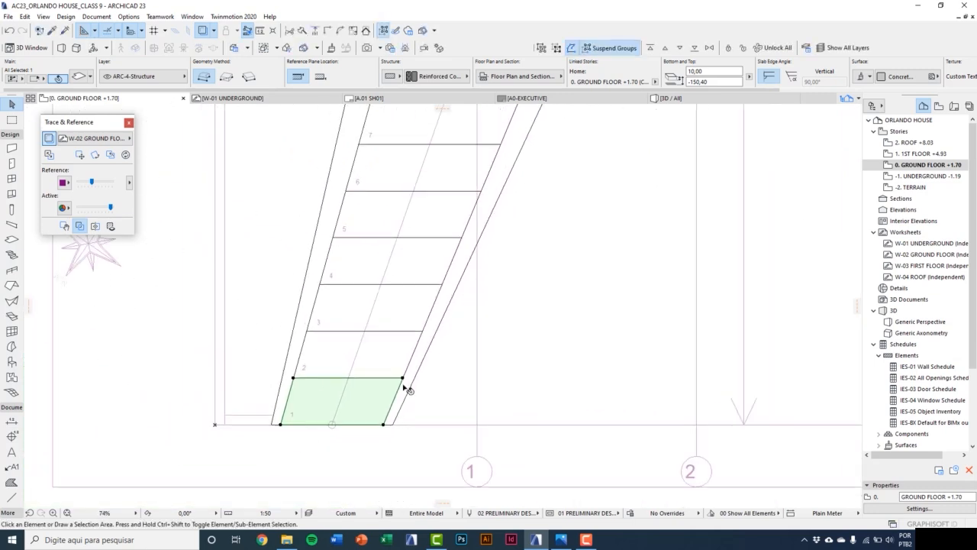
pyautogui.press('Escape')
# Examine the trimmed treads and the gaps between them along the entrance stairs in the 3D view.
pyautogui.press('F3')
pyautogui.click(377, 385)
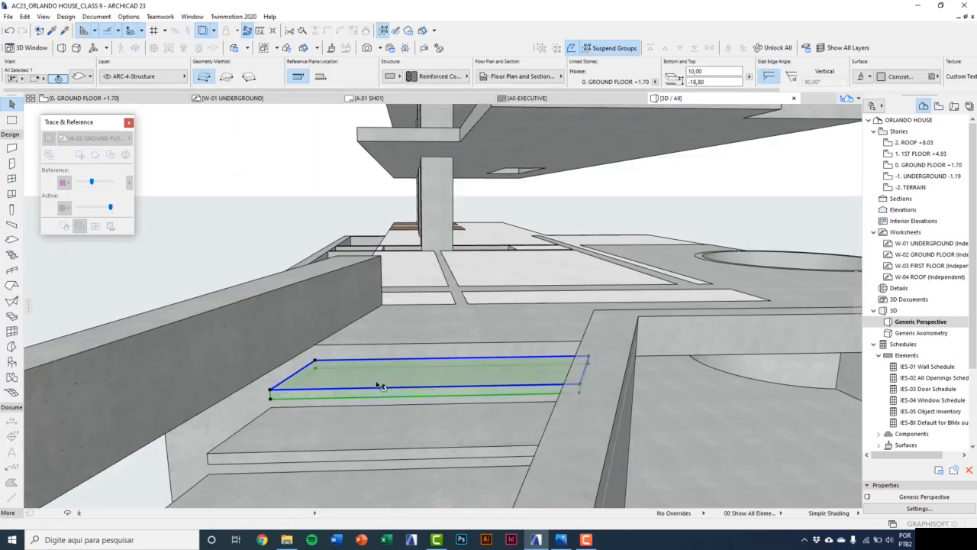
pyautogui.press('Escape')
pyautogui.scroll(-2, 386, 418)
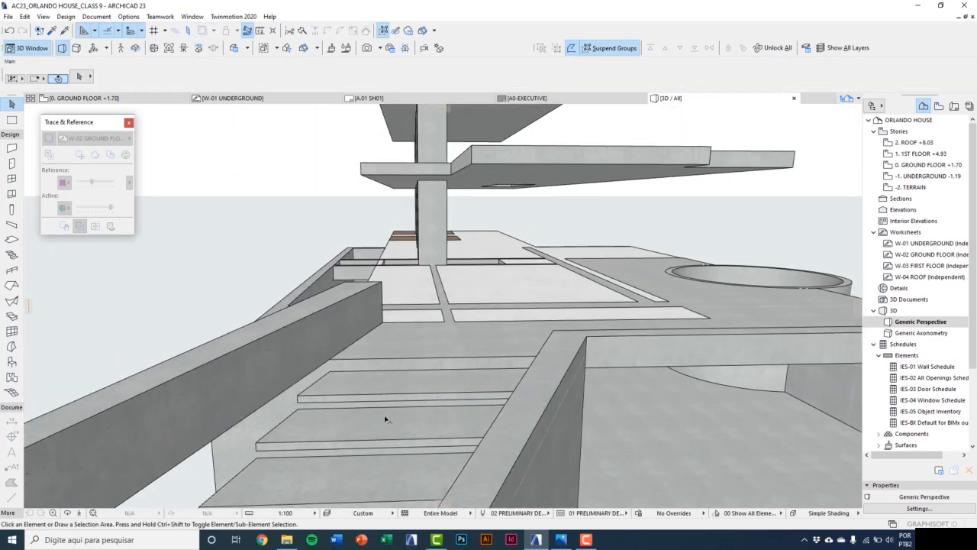
pyautogui.moveTo(366, 436); pyautogui.dragTo(438, 294, button='middle')
pyautogui.scroll(2, 458, 290)
pyautogui.scroll(2, 474, 291)
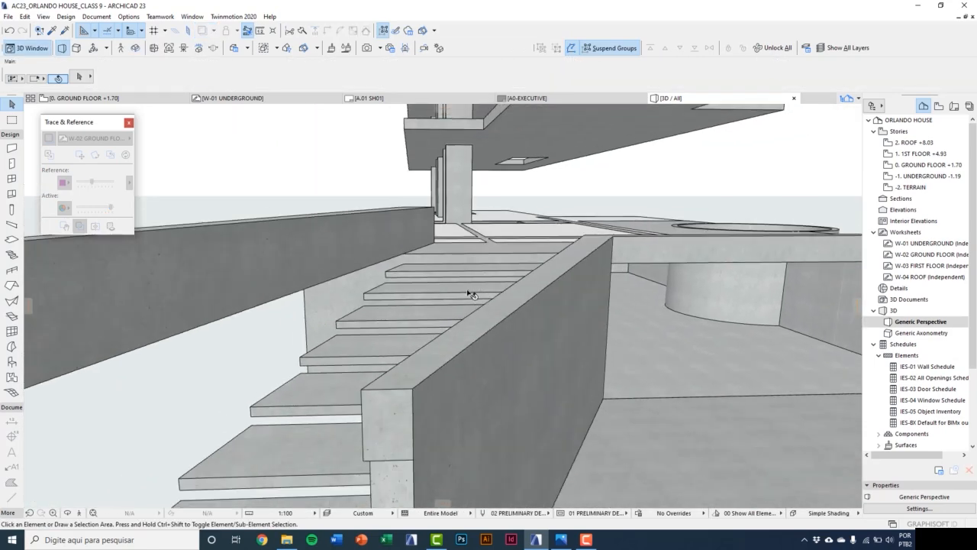
pyautogui.moveTo(471, 294)
pyautogui.scroll(-1, 470, 344)
pyautogui.moveTo(442, 398); pyautogui.dragTo(454, 427)
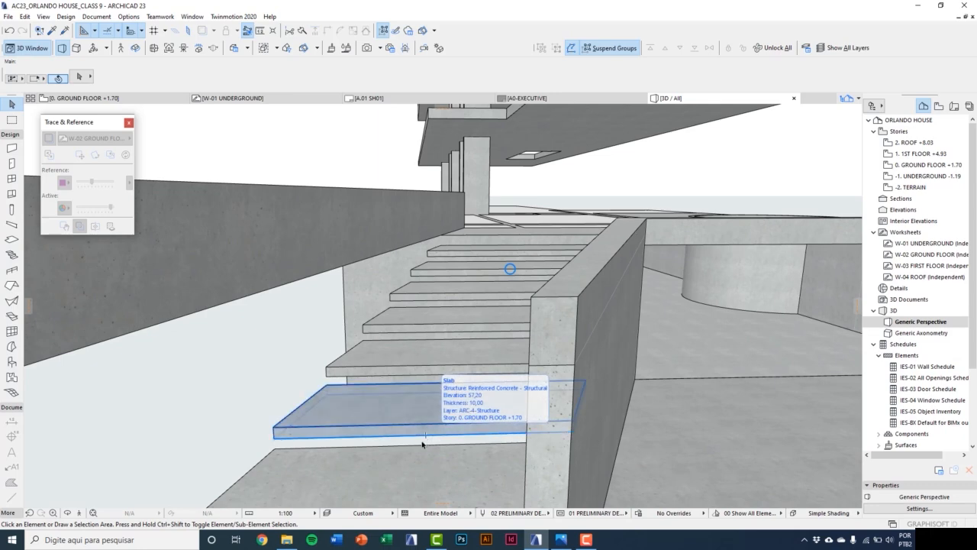
# Extend tread 1 on the ground floor plan by offsetting its rear edge 20 cm under tread 2.
pyautogui.press('F2')
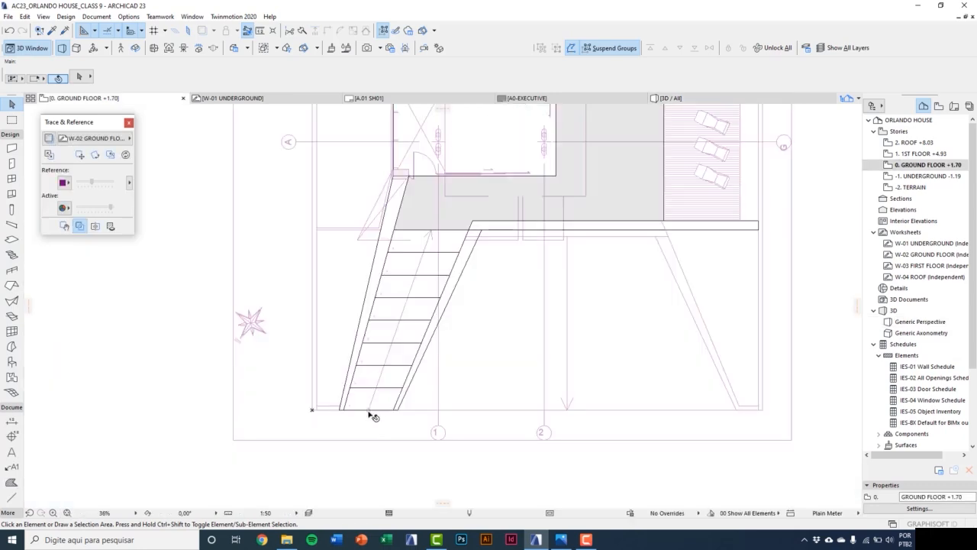
pyautogui.scroll(2, 371, 411)
pyautogui.scroll(2, 382, 403)
pyautogui.click(454, 356)
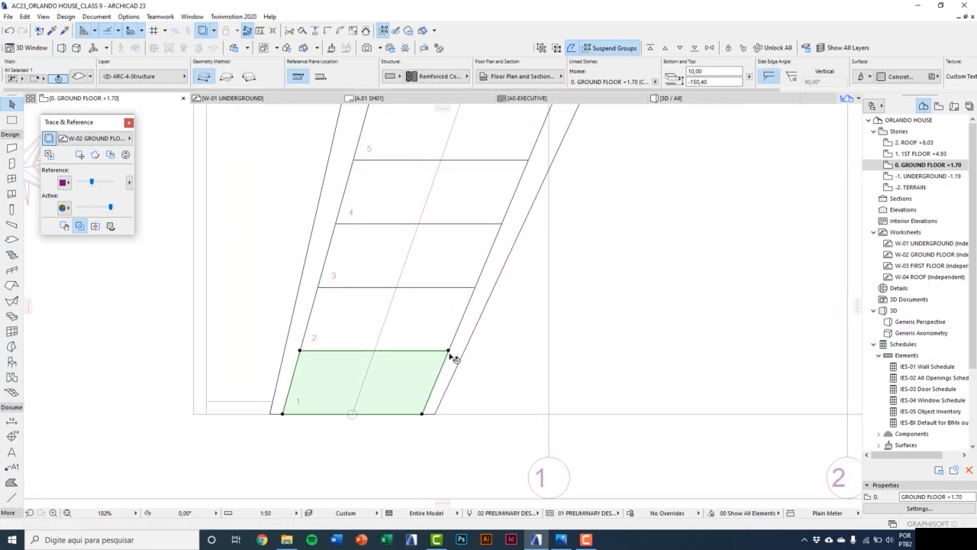
pyautogui.scroll(2, 424, 356)
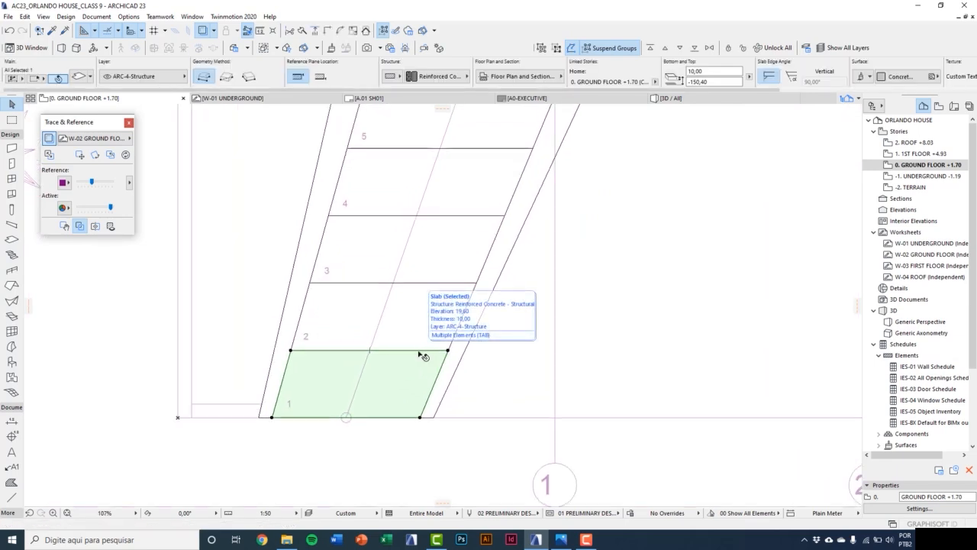
pyautogui.click(419, 353)
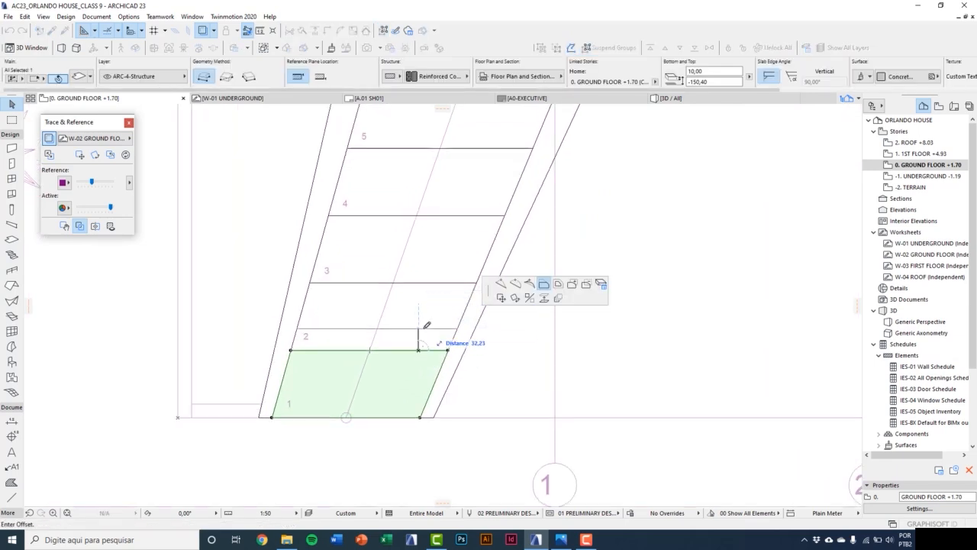
pyautogui.write('20')
pyautogui.press('Return')
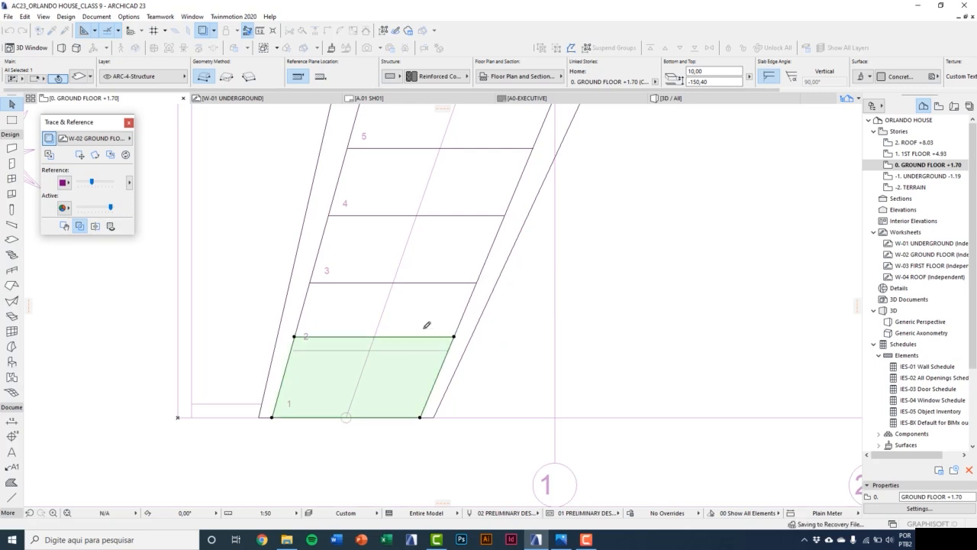
# Offset the rear edges of treads 2 and 3 outward by 20 cm so each runs under the next tread.
pyautogui.click(428, 283)
pyautogui.click(428, 282)
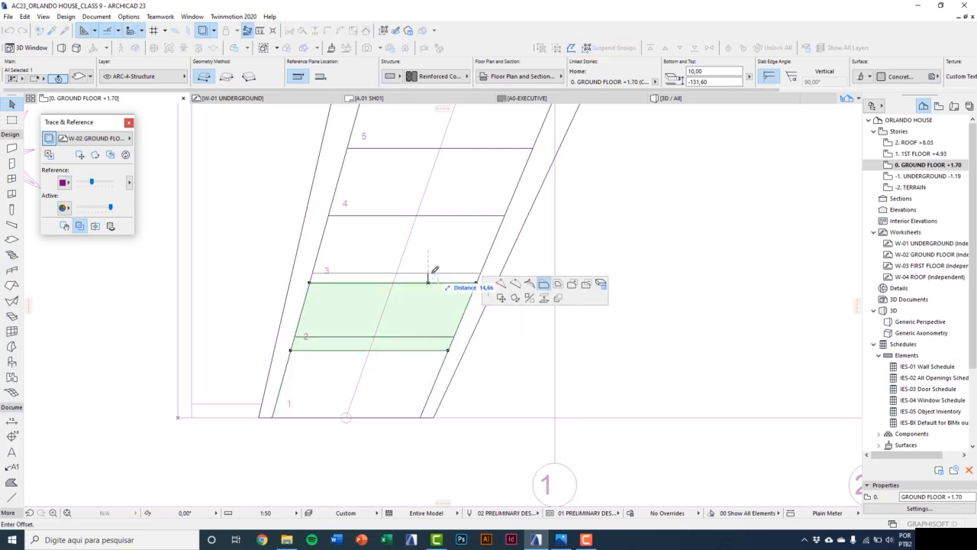
pyautogui.write('20')
pyautogui.press('Return')
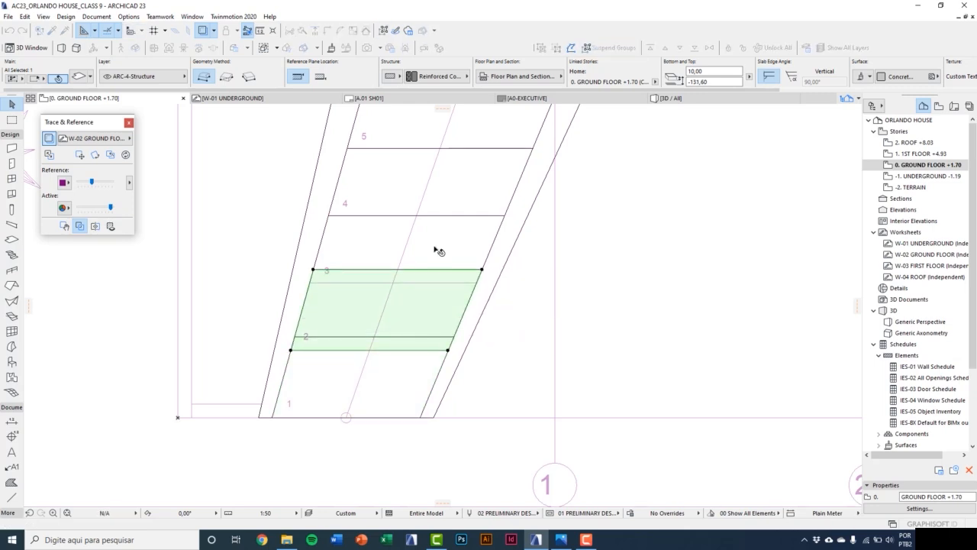
pyautogui.moveTo(436, 251); pyautogui.dragTo(430, 364, button='middle')
pyautogui.click(430, 365)
pyautogui.click(450, 333)
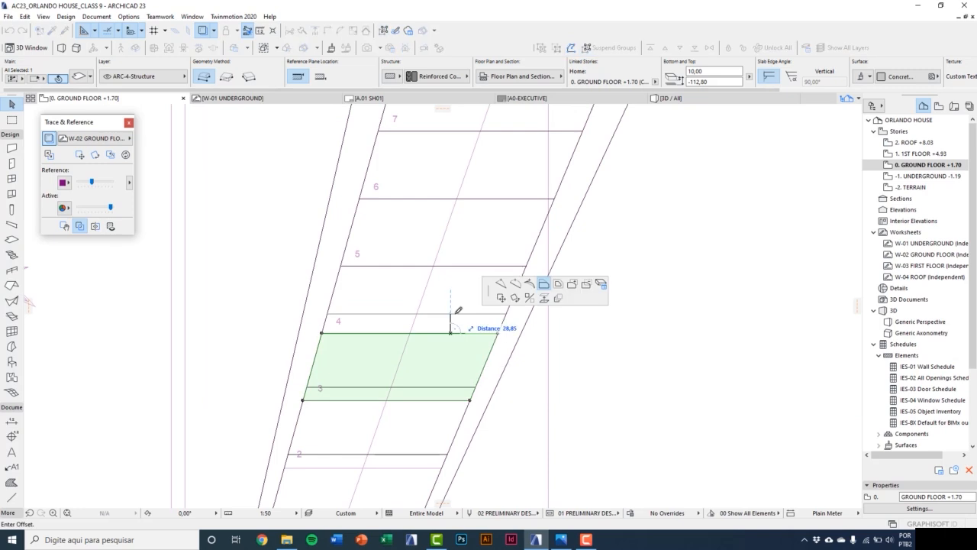
pyautogui.write('20')
pyautogui.press('Return')
# Offset the rear edges of treads 4 and 5 outward by 20 cm to overlap the treads above.
pyautogui.moveTo(449, 300); pyautogui.dragTo(464, 416, button='middle')
pyautogui.click(457, 378)
pyautogui.click(457, 362)
pyautogui.write('2')
pyautogui.press('Return')
pyautogui.click(486, 365)
pyautogui.click(487, 355)
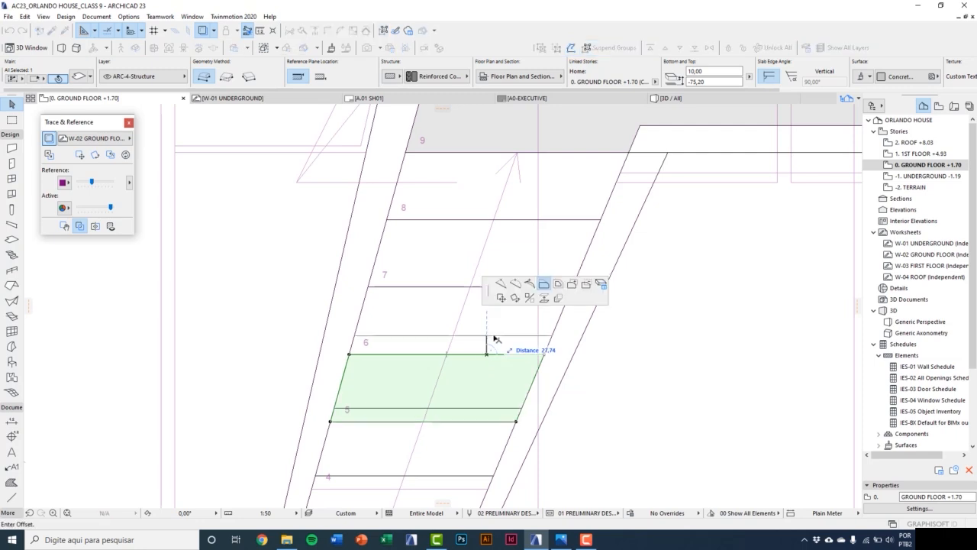
pyautogui.write('20')
pyautogui.press('Return')
# Offset the rear edges of treads 6 and 7 outward by 20 cm under the treads above.
pyautogui.moveTo(491, 344); pyautogui.dragTo(494, 406, button='middle')
pyautogui.click(501, 373)
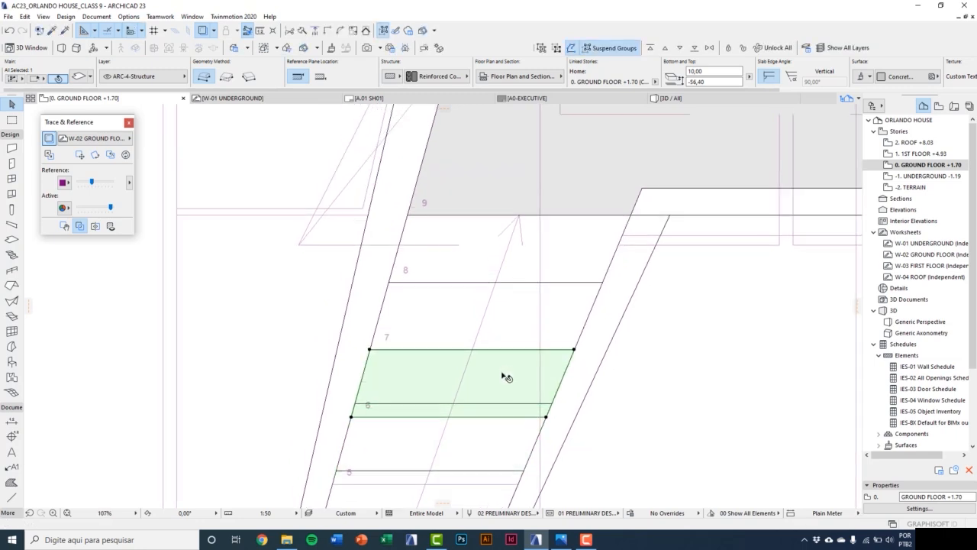
pyautogui.click(506, 353)
pyautogui.write('20')
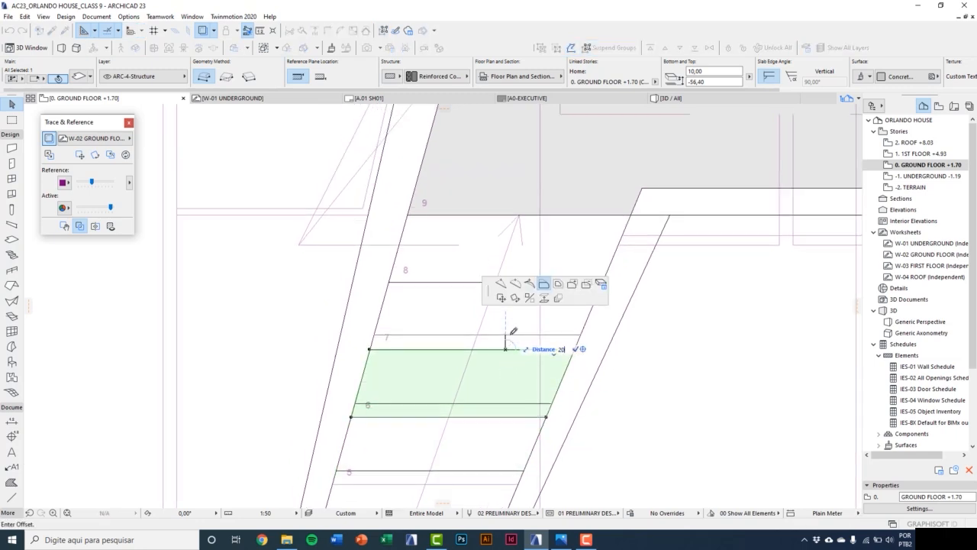
pyautogui.press('Return')
pyautogui.click(518, 316)
pyautogui.click(525, 284)
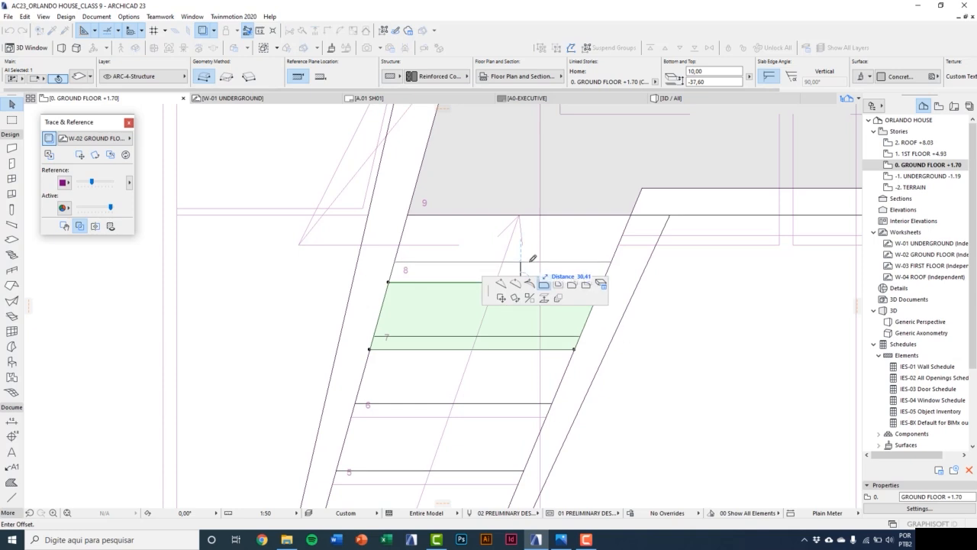
pyautogui.write('20')
pyautogui.press('Return')
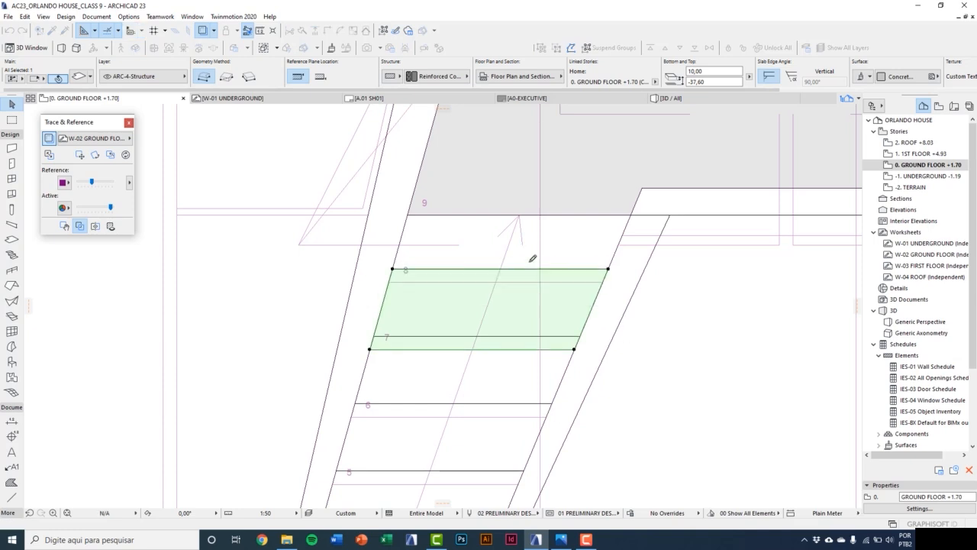
# Inspect the overlap of the extended treads in 3D, orbiting around to the underside of the stairs.
pyautogui.moveTo(520, 282); pyautogui.dragTo(518, 286, button='middle')
pyautogui.click(548, 282)
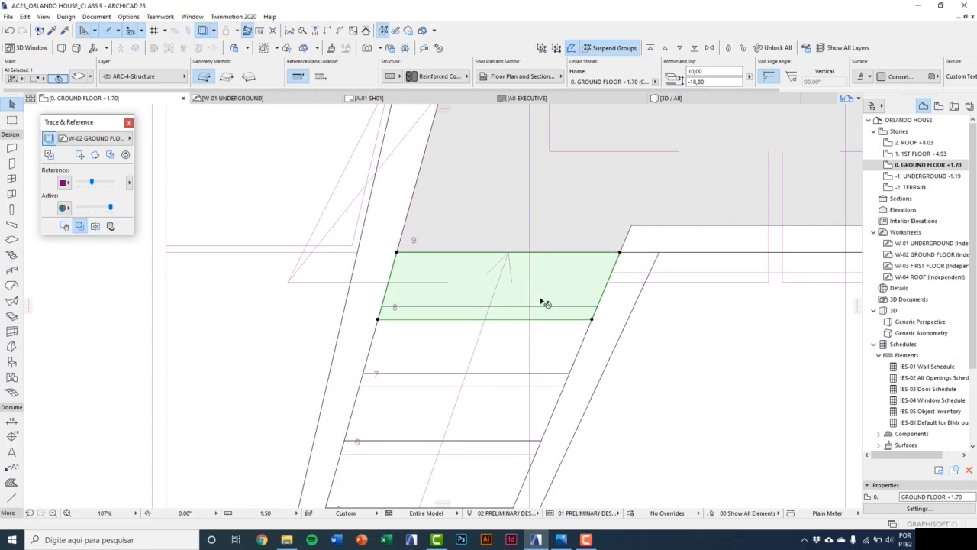
pyautogui.scroll(-5, 532, 351)
pyautogui.press('F3')
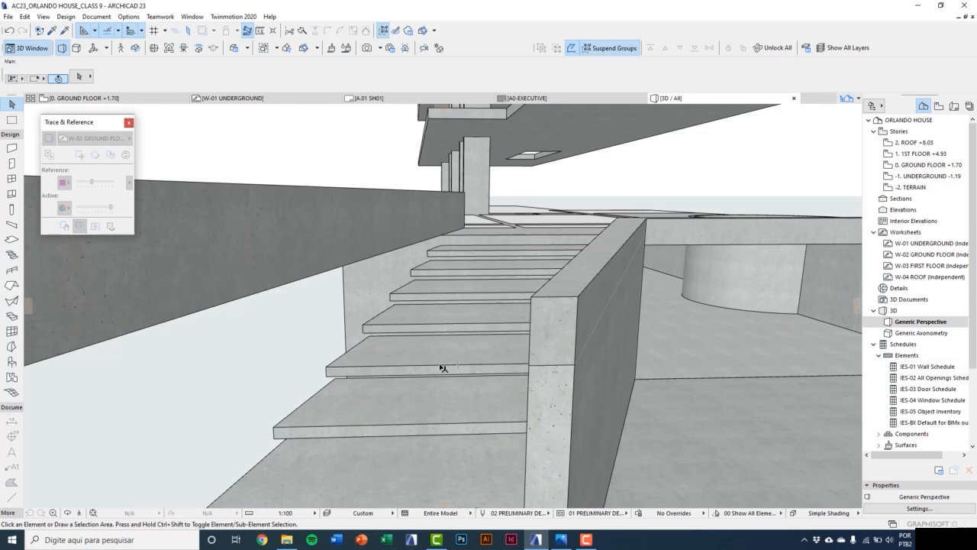
pyautogui.keyDown('shift'); pyautogui.moveTo(443, 368); pyautogui.dragTo(488, 349, button='middle'); pyautogui.keyUp('shift')
pyautogui.press('o')
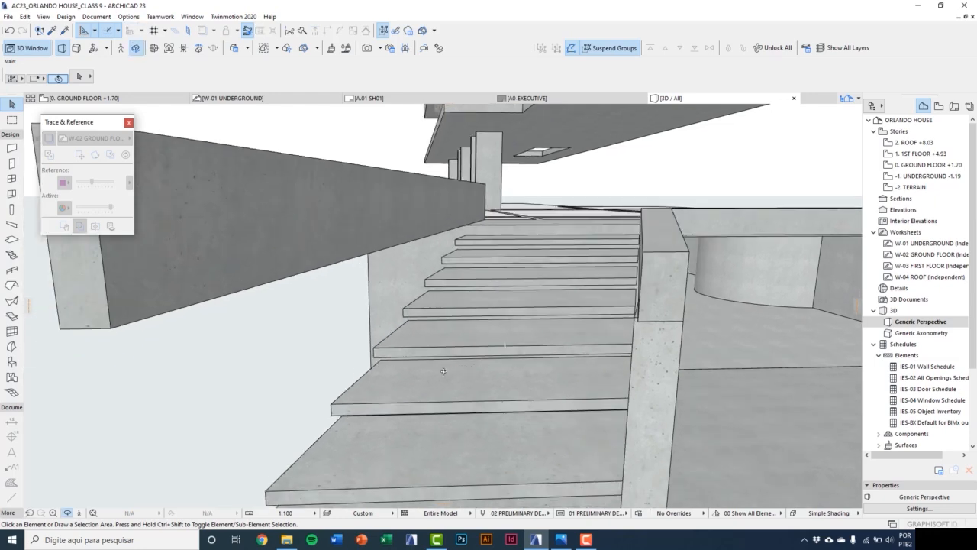
pyautogui.keyDown('shift'); pyautogui.moveTo(442, 371); pyautogui.dragTo(655, 412, button='middle'); pyautogui.keyUp('shift')
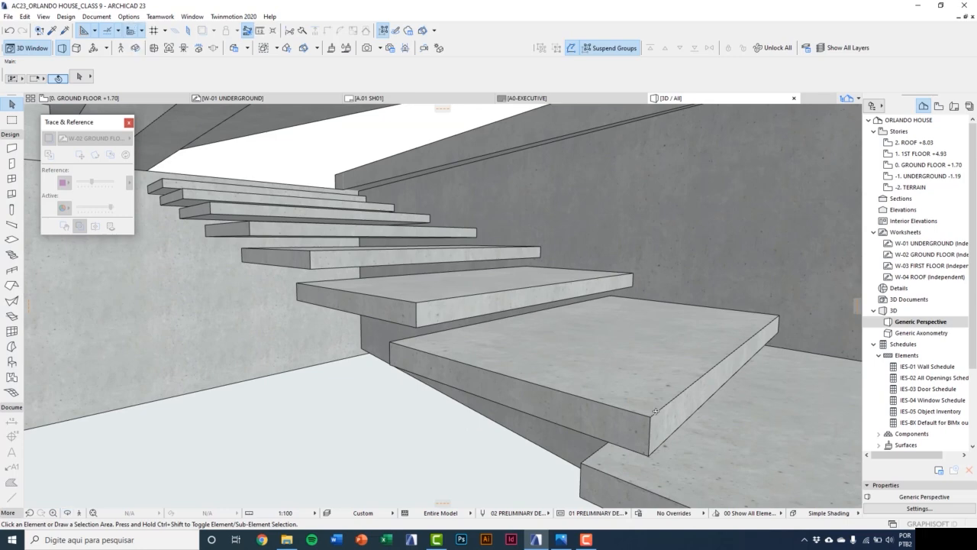
# Return to the ground floor plan and turn off the trace reference.
pyautogui.press('F2')
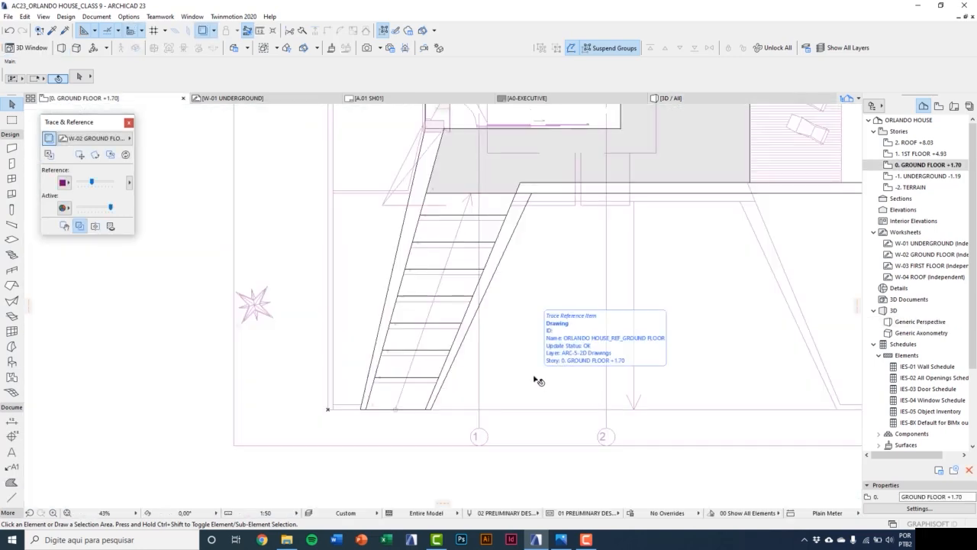
pyautogui.scroll(5, 403, 374)
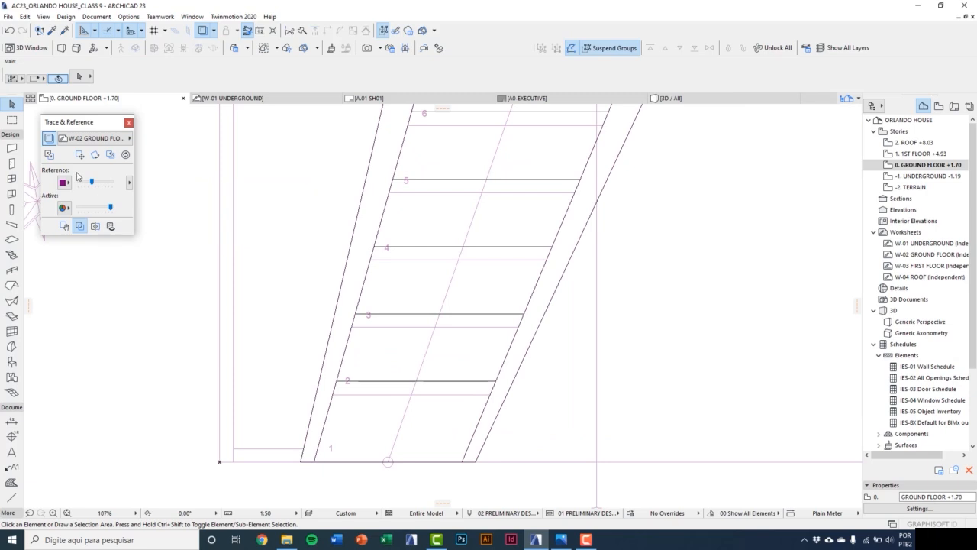
pyautogui.click(50, 141)
pyautogui.click(50, 140)
pyautogui.click(49, 140)
pyautogui.click(49, 140)
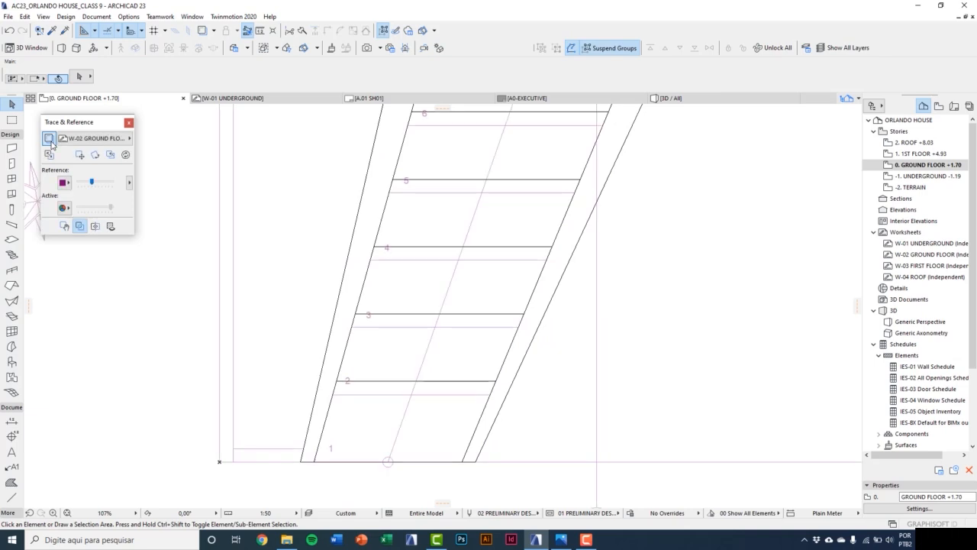
pyautogui.click(49, 140)
# Bring the slabs of treads 2, 3 and 4 to the front of the plan's display order, one after another.
pyautogui.click(386, 362)
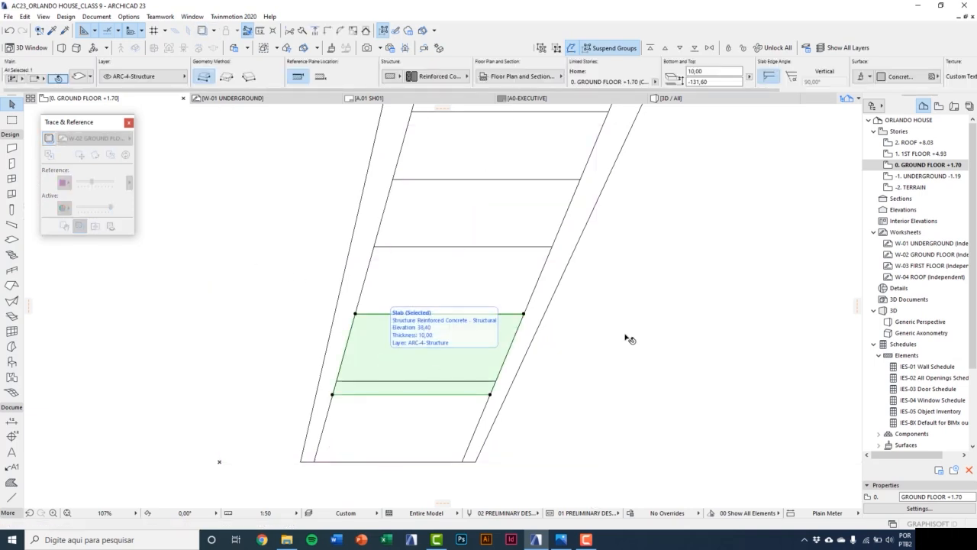
pyautogui.click(651, 48)
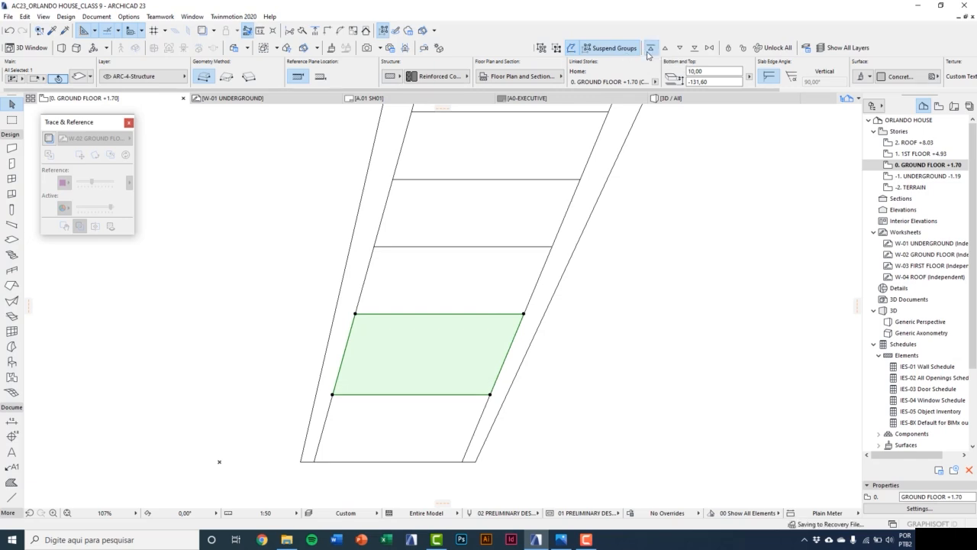
pyautogui.click(483, 273)
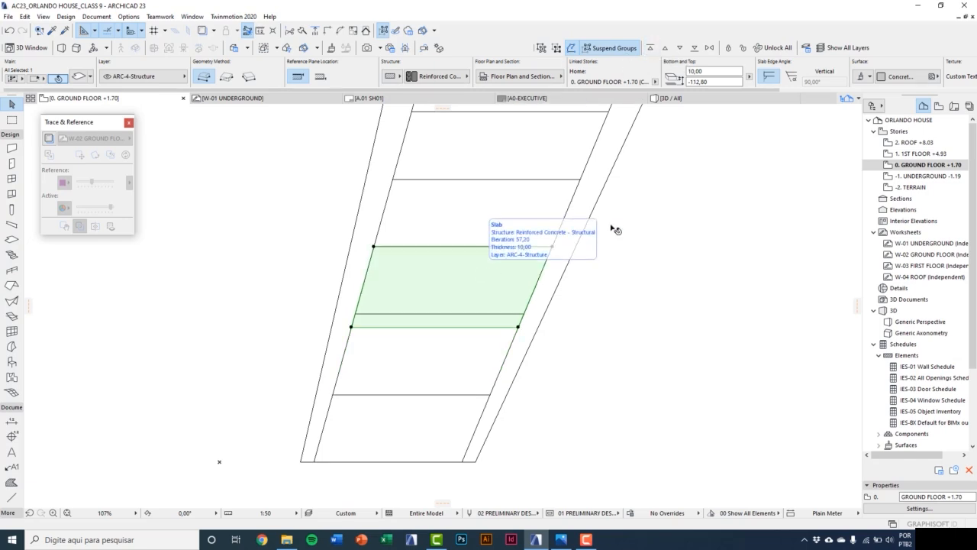
pyautogui.click(651, 47)
pyautogui.moveTo(575, 264); pyautogui.dragTo(526, 364, button='middle')
pyautogui.click(489, 307)
pyautogui.click(650, 48)
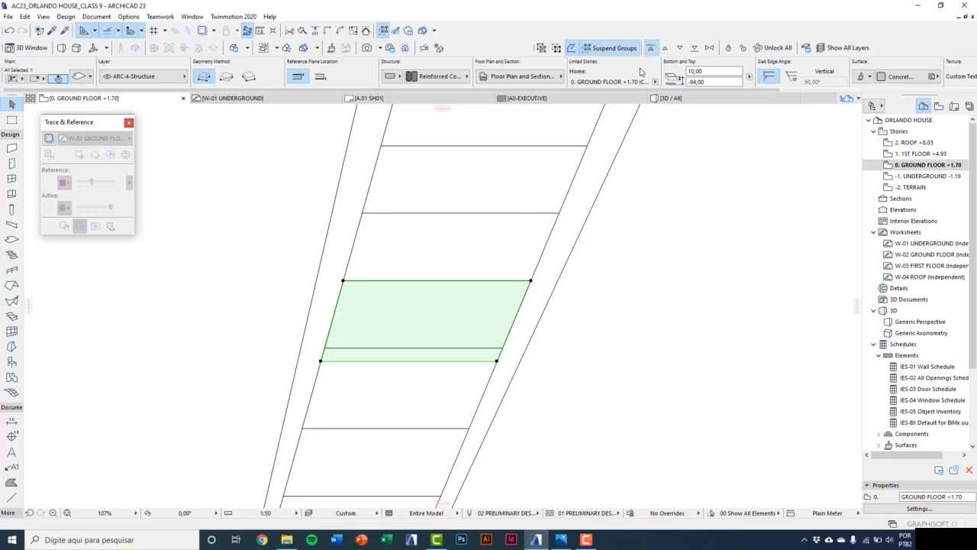
# Bring the slabs of treads 5, 6, 7 and 8 to the front of the plan's display order, one after another.
pyautogui.click(528, 223)
pyautogui.moveTo(528, 223); pyautogui.dragTo(514, 290, button='middle')
pyautogui.click(650, 48)
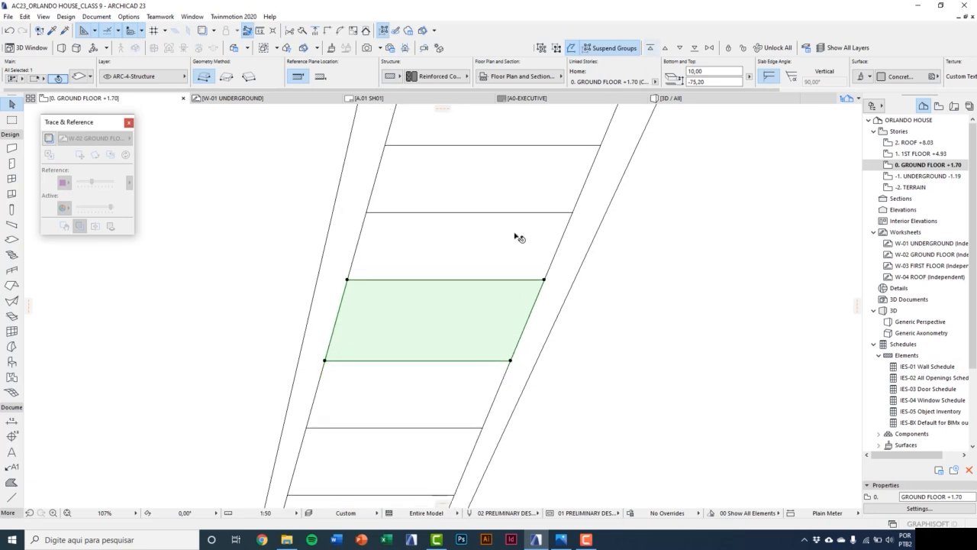
pyautogui.click(527, 238)
pyautogui.moveTo(527, 238); pyautogui.dragTo(507, 337, button='middle')
pyautogui.click(651, 48)
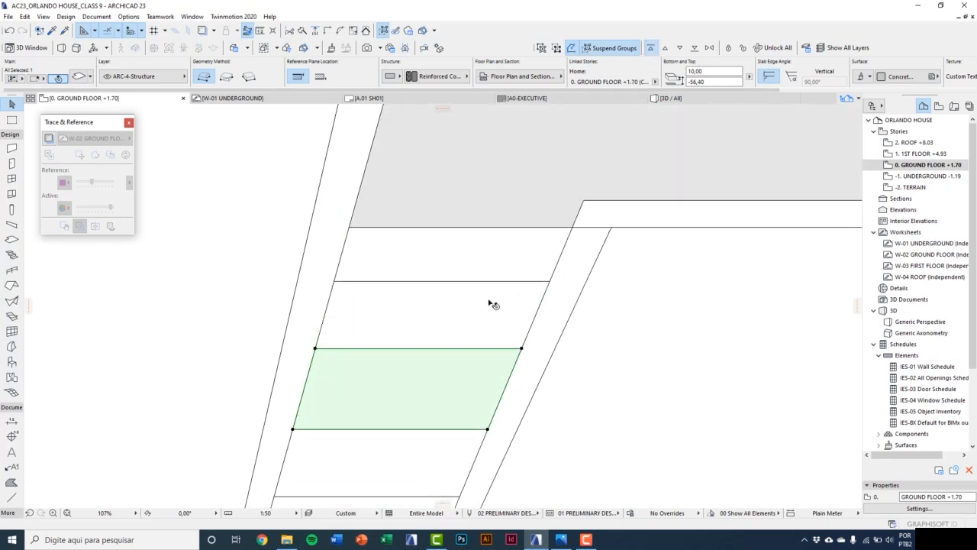
pyautogui.click(490, 305)
pyautogui.click(651, 48)
pyautogui.click(529, 247)
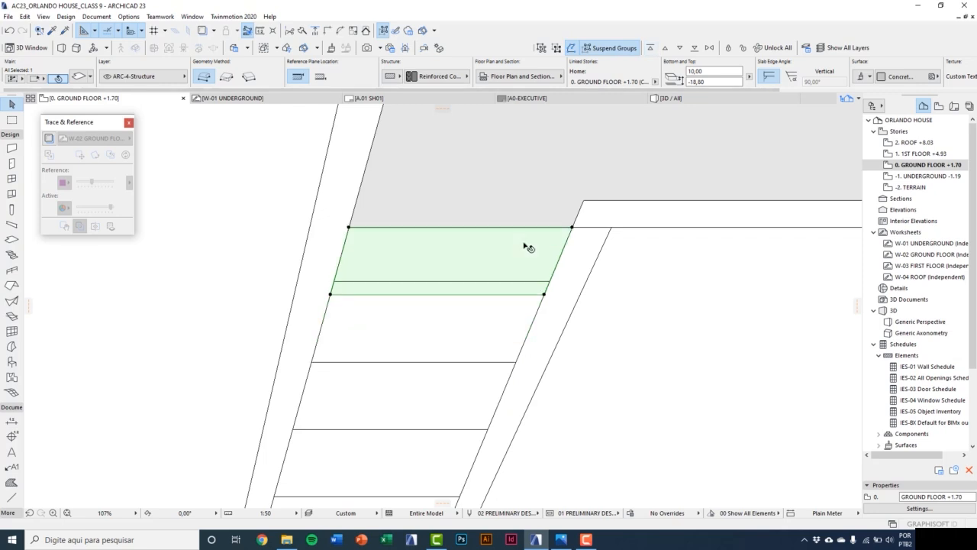
pyautogui.click(650, 48)
pyautogui.scroll(-4, 600, 244)
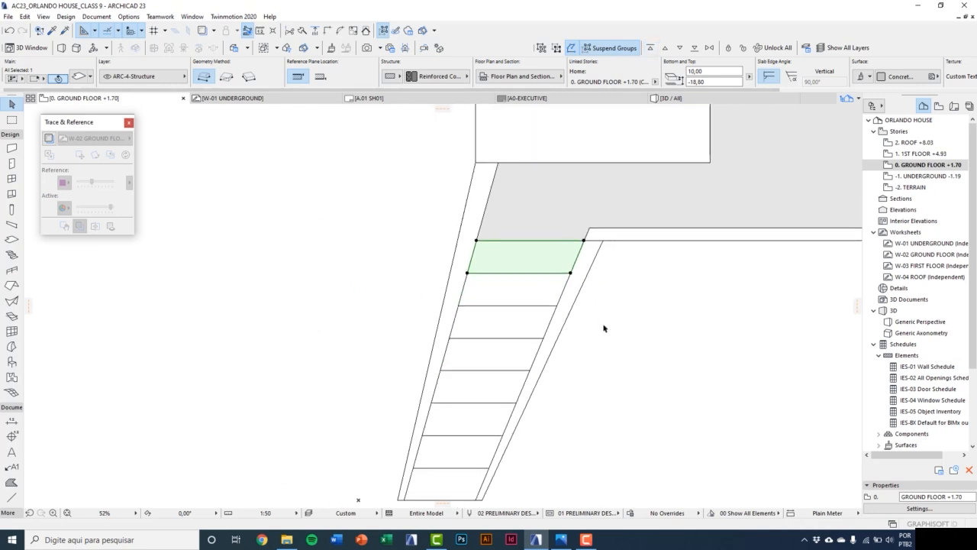
pyautogui.click(603, 328)
pyautogui.moveTo(604, 364); pyautogui.dragTo(627, 303, button='middle')
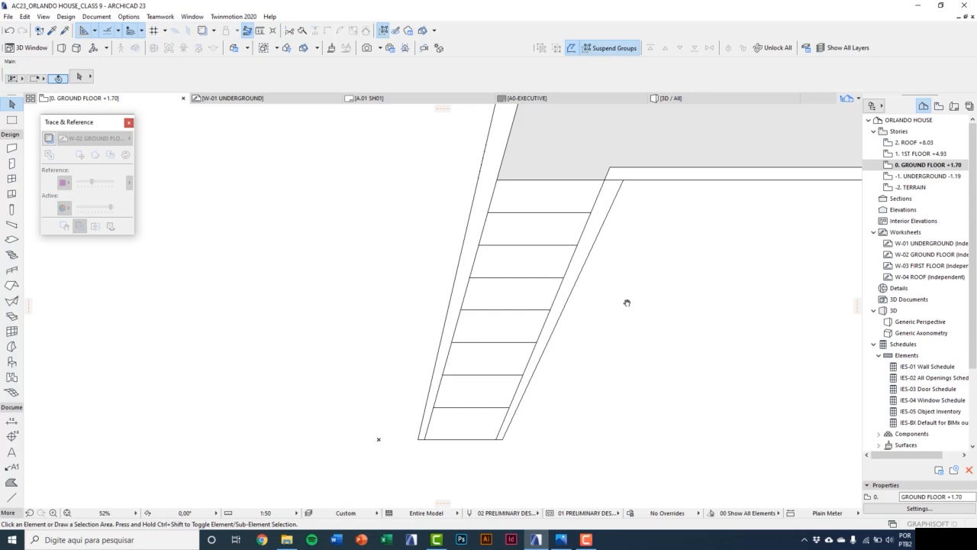
# Duplicate the lowest tread slab beside the stairs and move the copy back exactly over the original tread.
pyautogui.scroll(5, 473, 442)
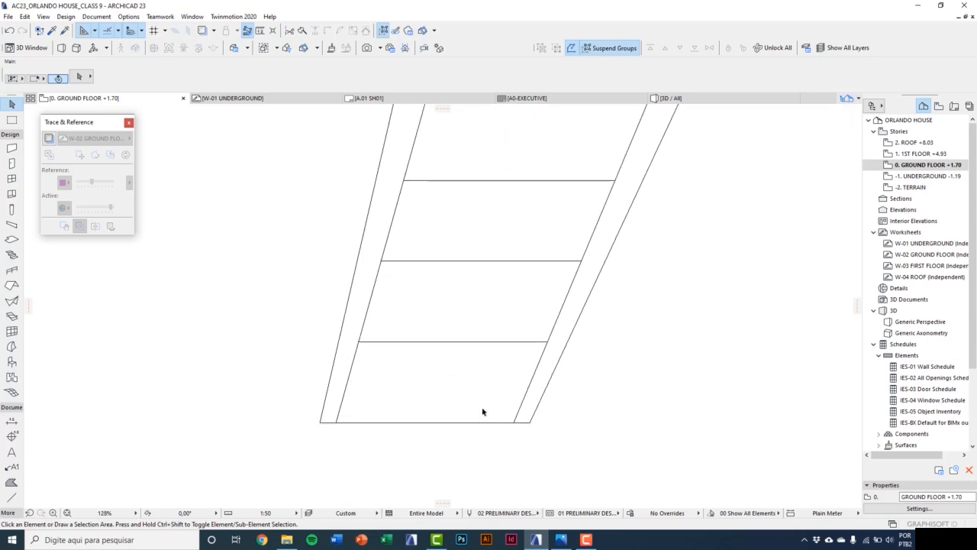
pyautogui.click(478, 397)
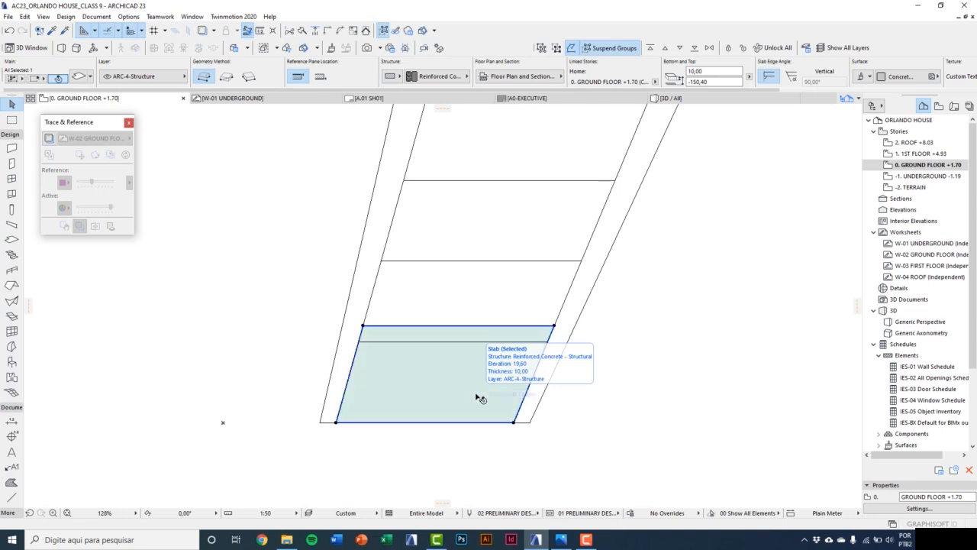
pyautogui.hotkey('ctrl', 'shift', 'd')
pyautogui.click(337, 422)
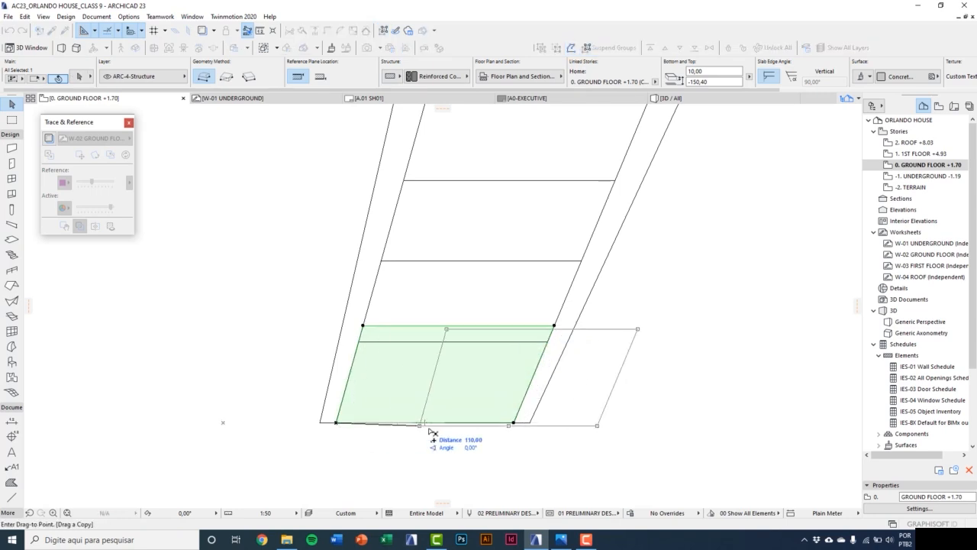
pyautogui.click(571, 422)
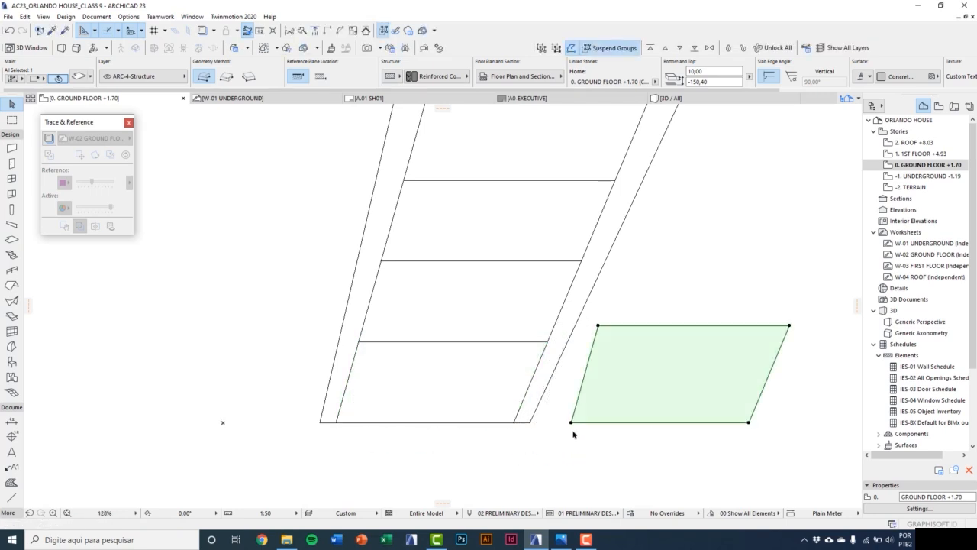
pyautogui.hotkey('ctrl', 'd')
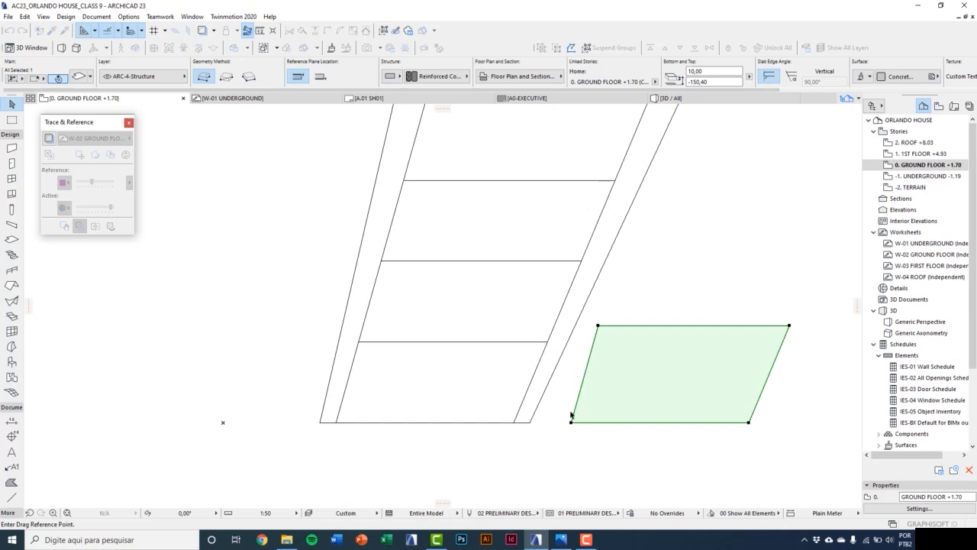
pyautogui.click(571, 422)
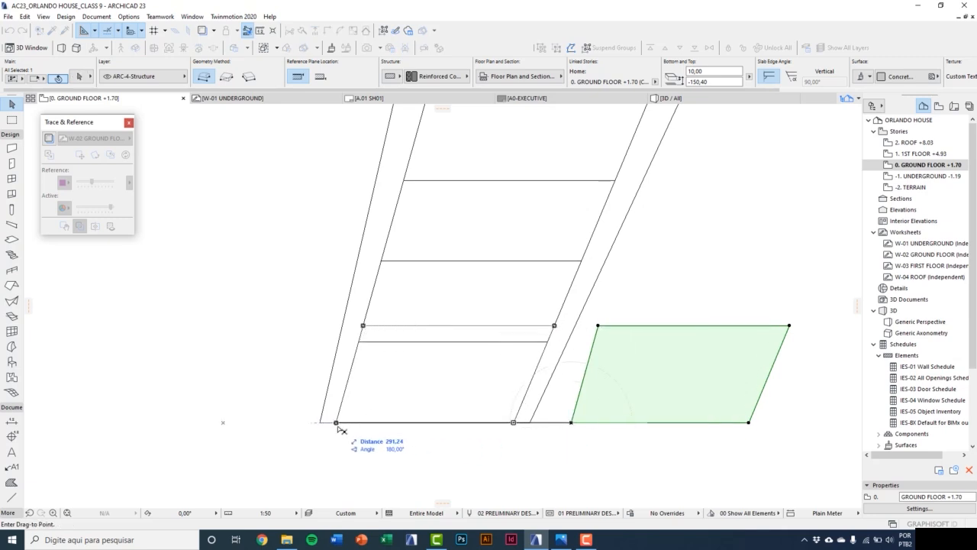
pyautogui.click(336, 422)
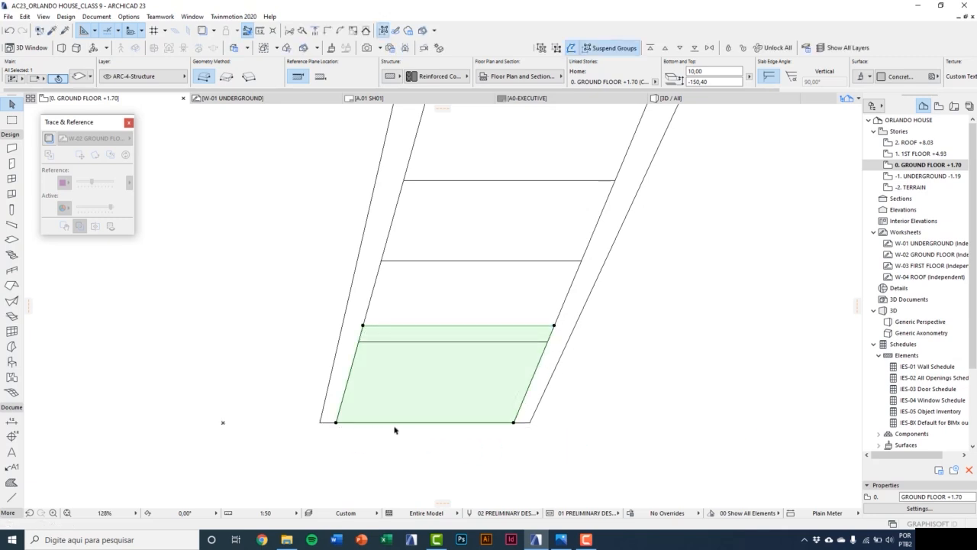
# Trim the copied slab to a narrow strip, offsetting its rear edge inward by 100 cm and its front edge slightly inward.
pyautogui.moveTo(401, 426); pyautogui.dragTo(389, 438, button='middle')
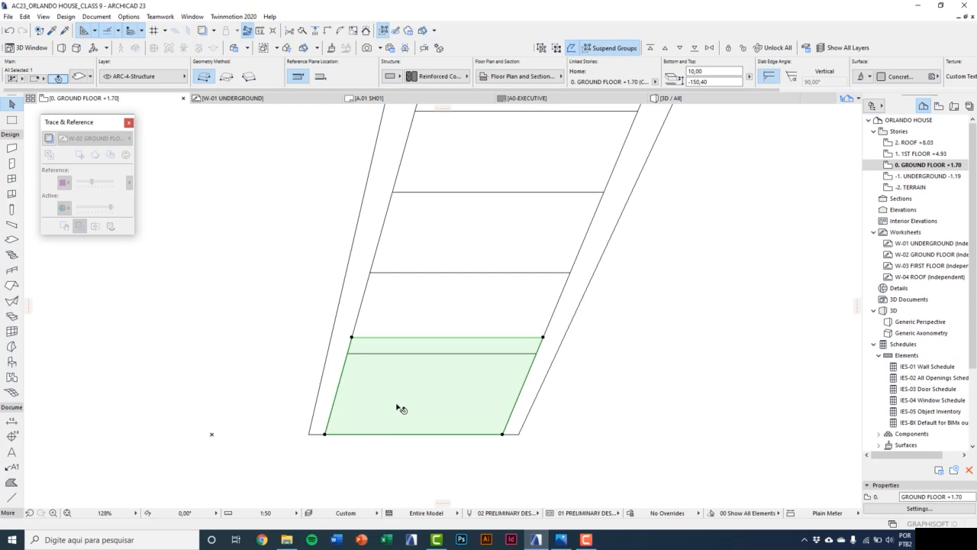
pyautogui.click(426, 337)
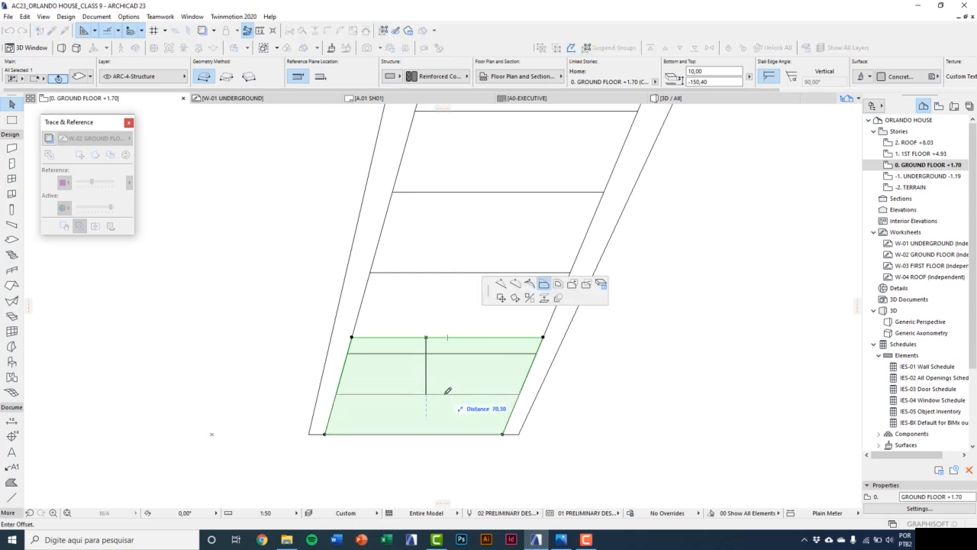
pyautogui.write('100')
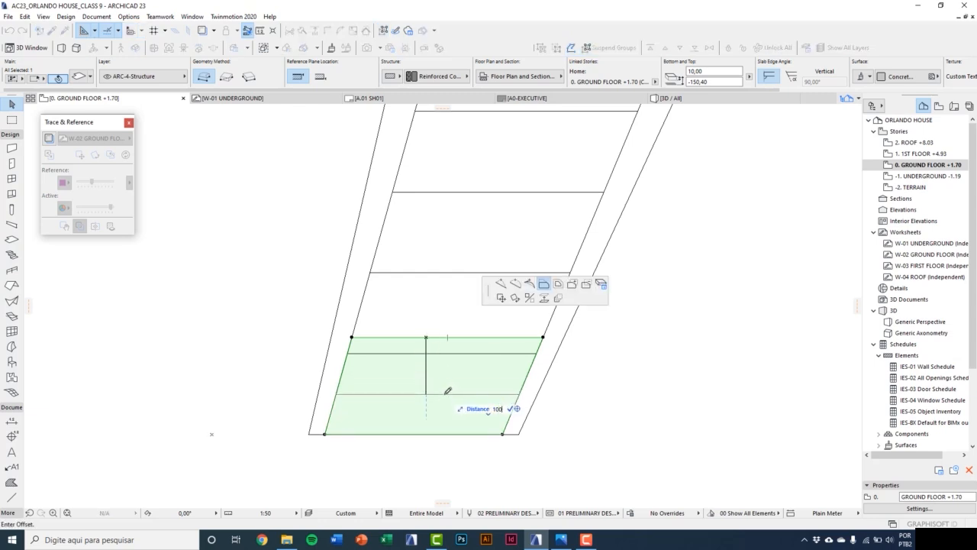
pyautogui.press('Return')
pyautogui.scroll(3, 425, 441)
pyautogui.click(424, 426)
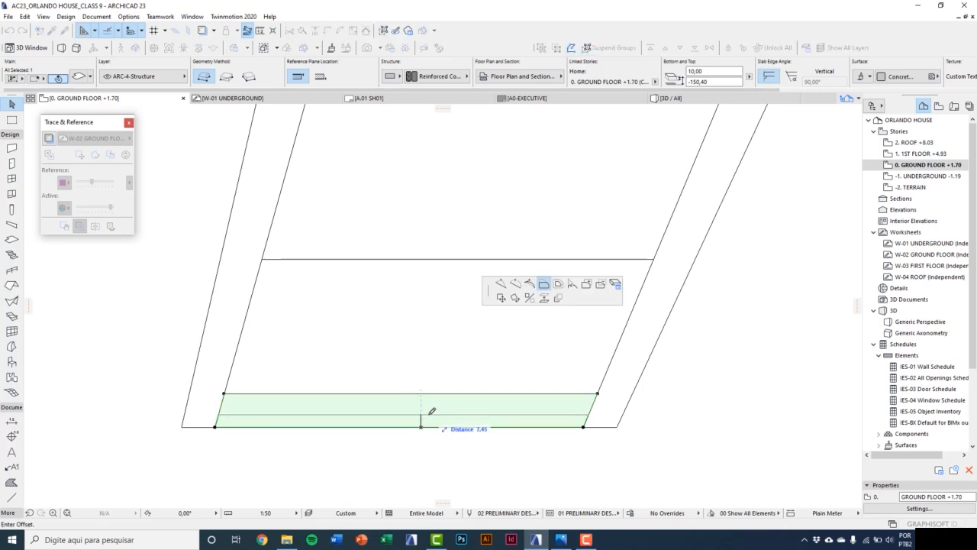
pyautogui.click(432, 411)
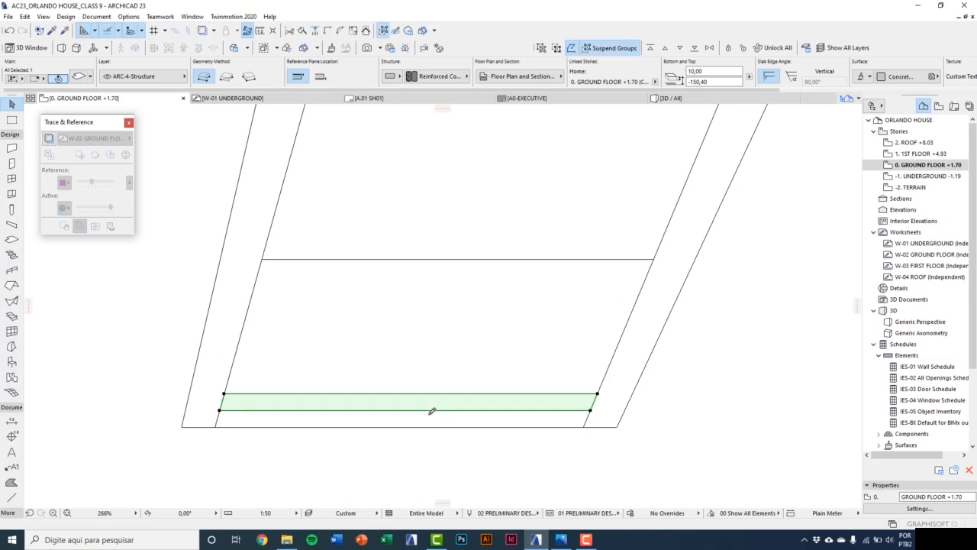
pyautogui.moveTo(421, 407); pyautogui.dragTo(399, 425, button='middle')
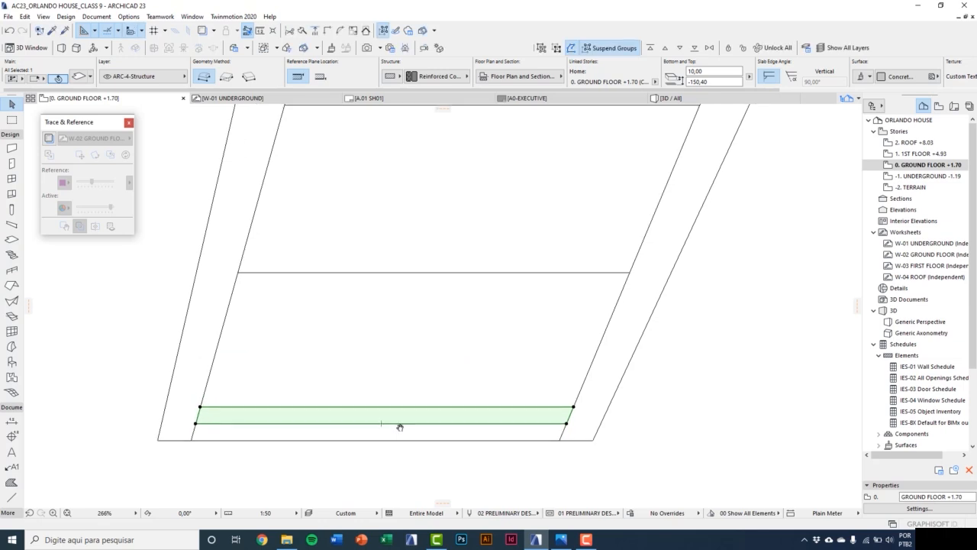
pyautogui.press('Escape')
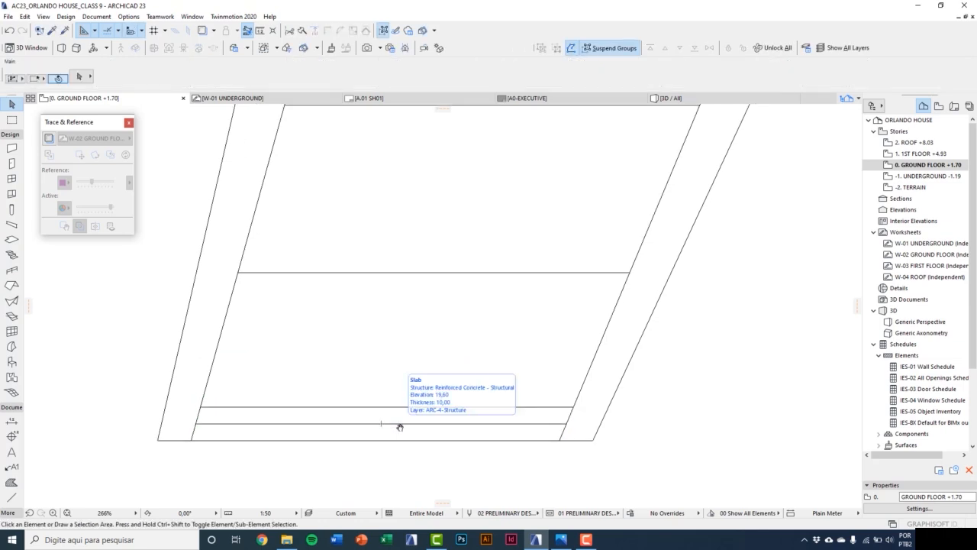
pyautogui.scroll(2, 390, 441)
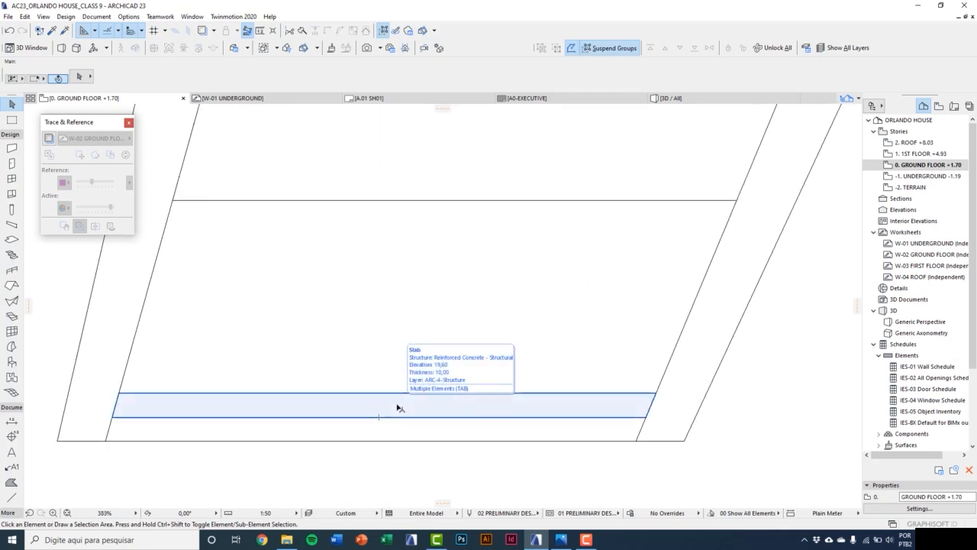
pyautogui.press('Tab')
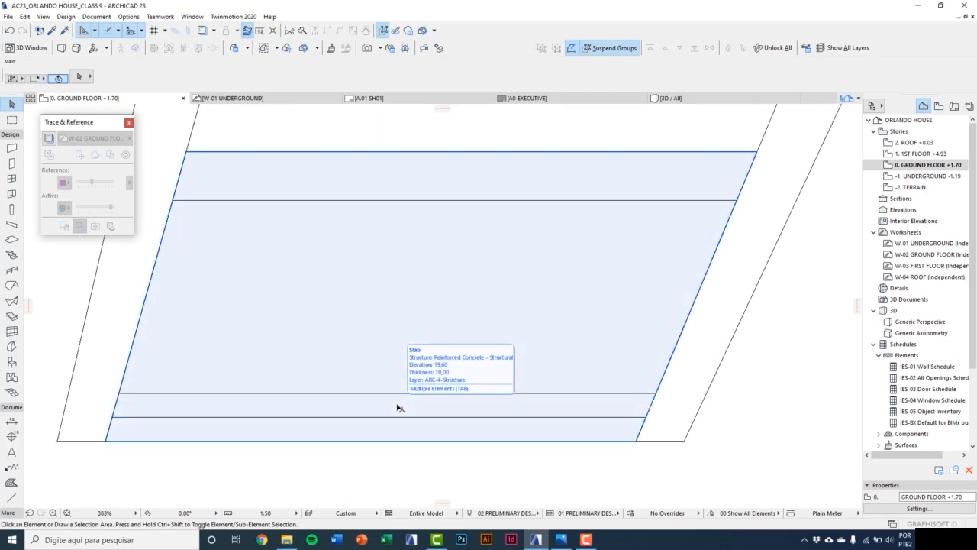
pyautogui.press('Tab')
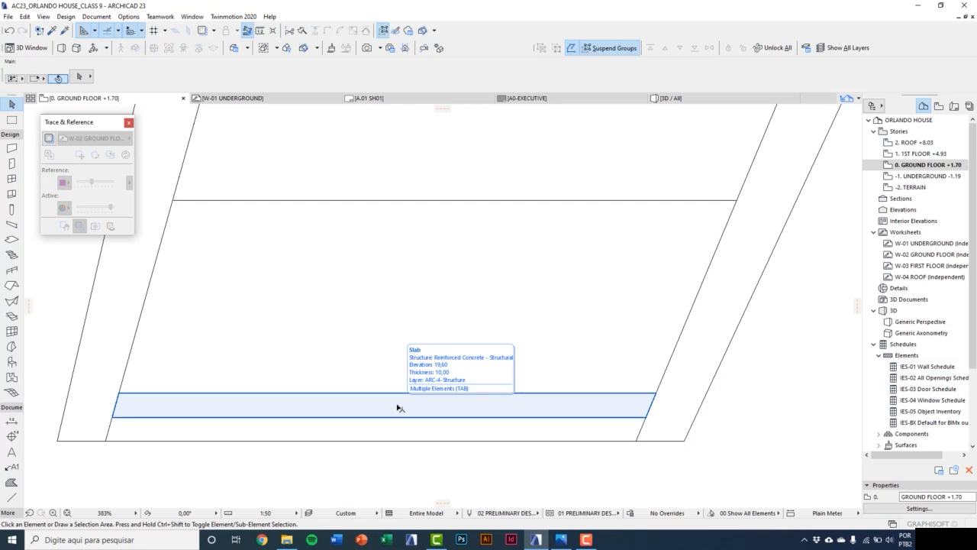
pyautogui.press('Tab')
pyautogui.click(399, 408)
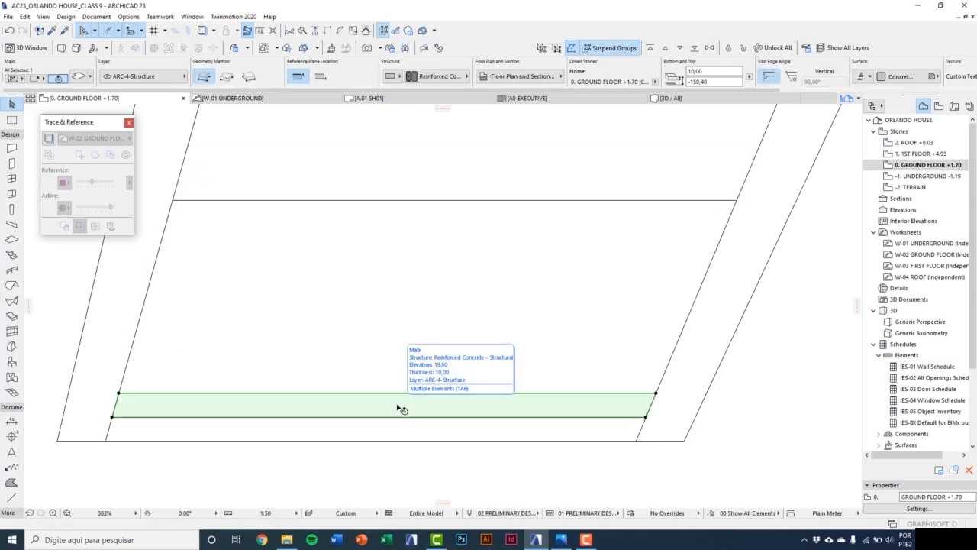
pyautogui.scroll(-4, 399, 408)
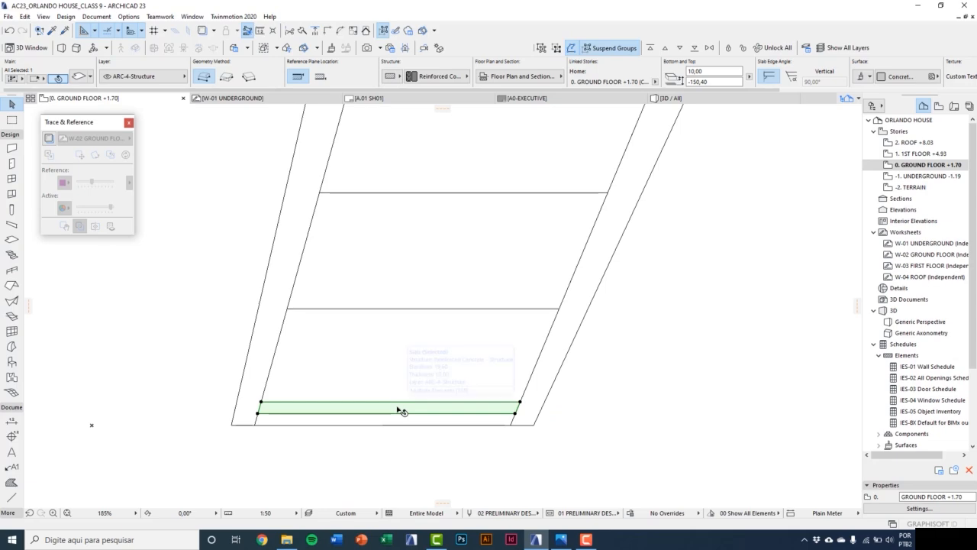
pyautogui.press('Escape')
# In the 3D view, move the narrow strip slab down 10 cm so its top meets the lowest tread's underside.
pyautogui.press('F3')
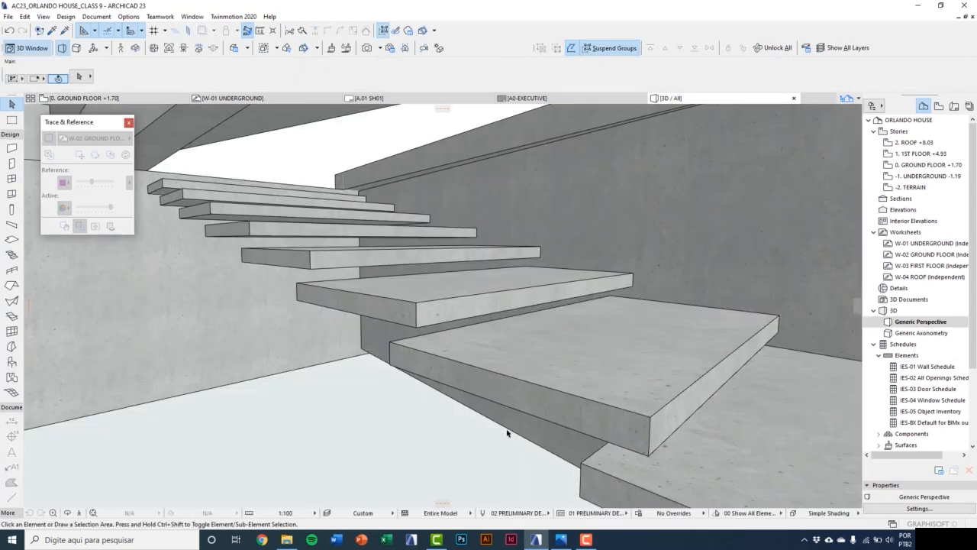
pyautogui.moveTo(591, 456); pyautogui.dragTo(336, 320, button='middle')
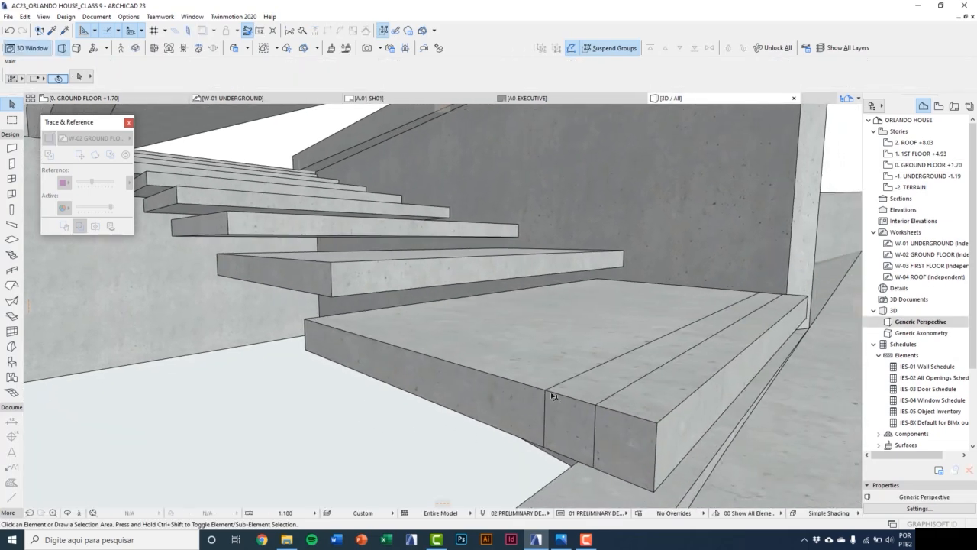
pyautogui.click(552, 396)
pyautogui.moveTo(553, 396); pyautogui.dragTo(506, 315, button='middle')
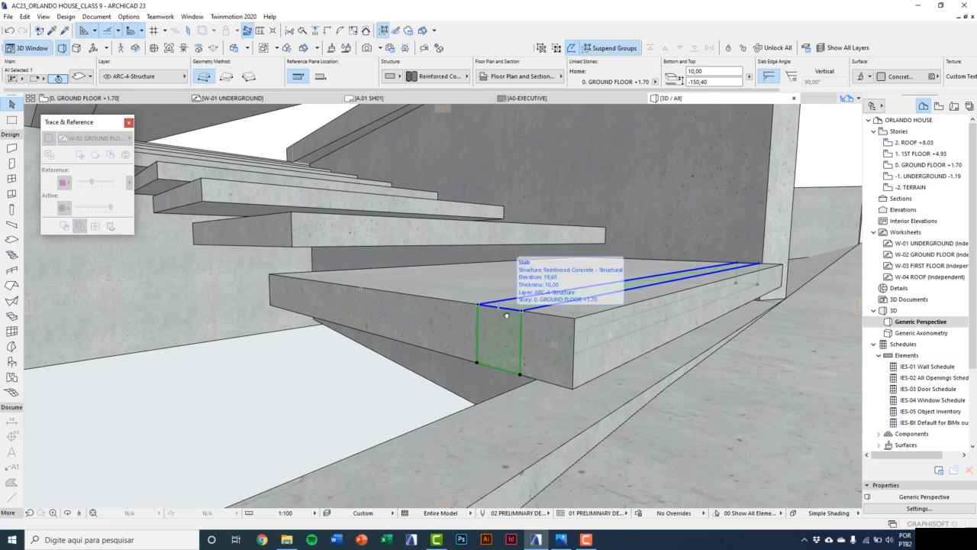
pyautogui.click(506, 314)
pyautogui.moveTo(529, 358)
pyautogui.mouseDown(button='middle')
pyautogui.moveTo(501, 311)
pyautogui.moveTo(506, 342)
pyautogui.mouseUp(button='middle')
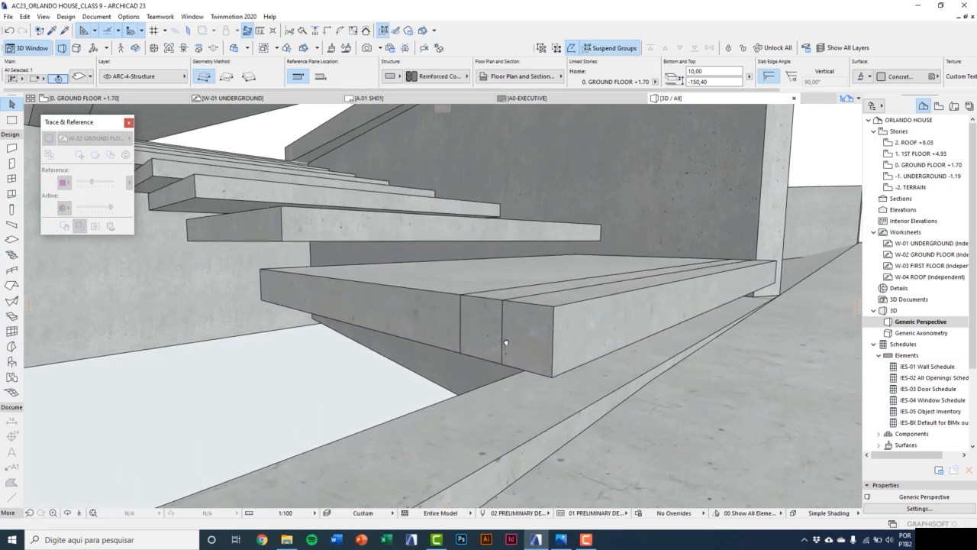
pyautogui.hotkey('ctrl', 'd')
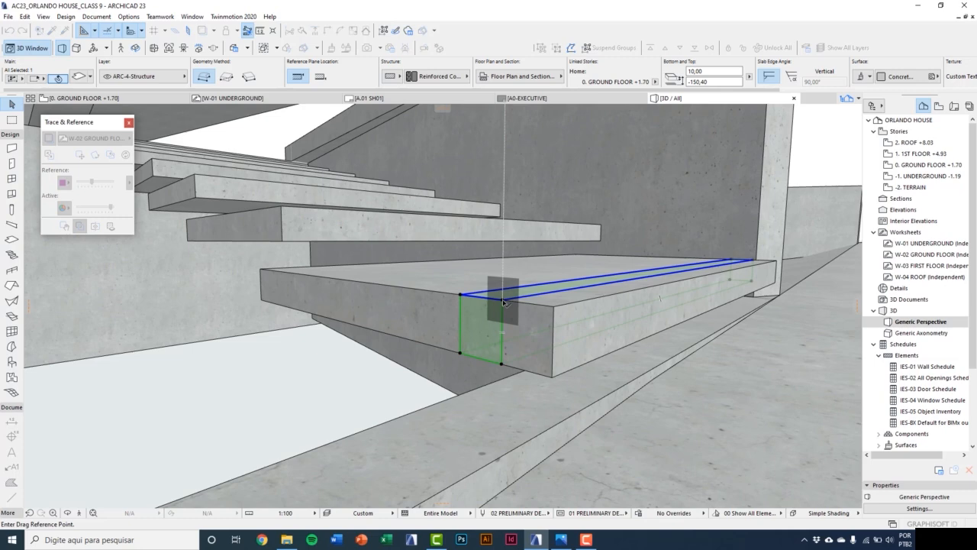
pyautogui.click(502, 302)
pyautogui.click(502, 365)
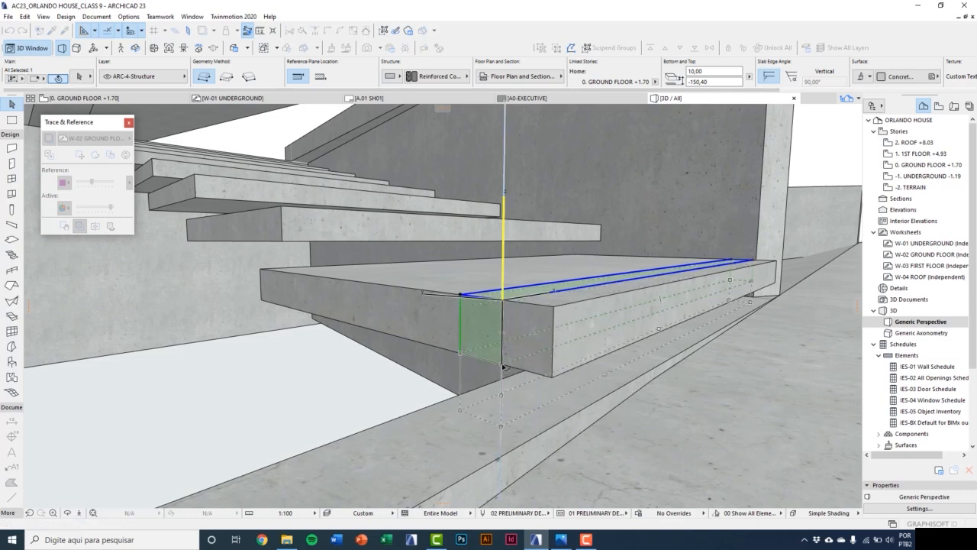
# Reduce the strip slab's thickness to 7.24 cm so its underside meets the surface below the stairs.
pyautogui.click(502, 430)
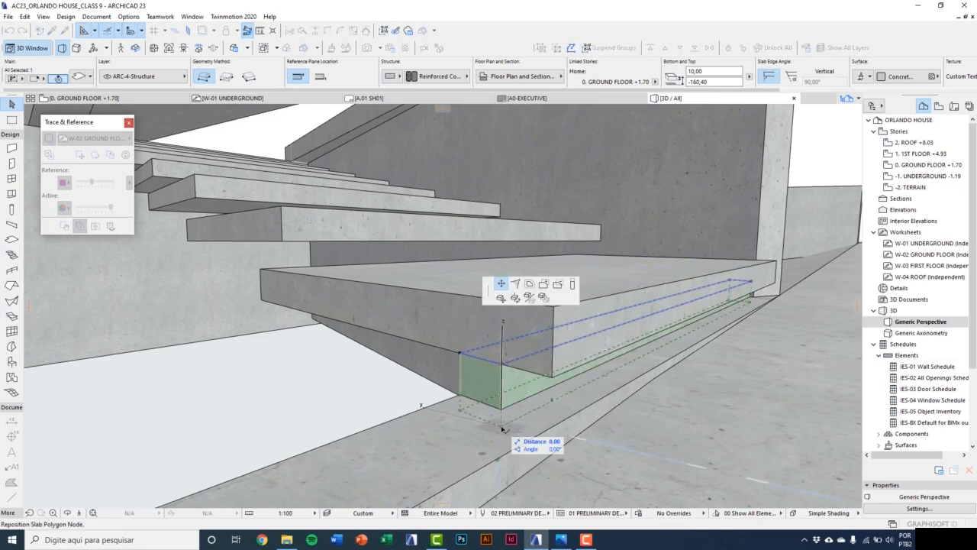
pyautogui.click(573, 285)
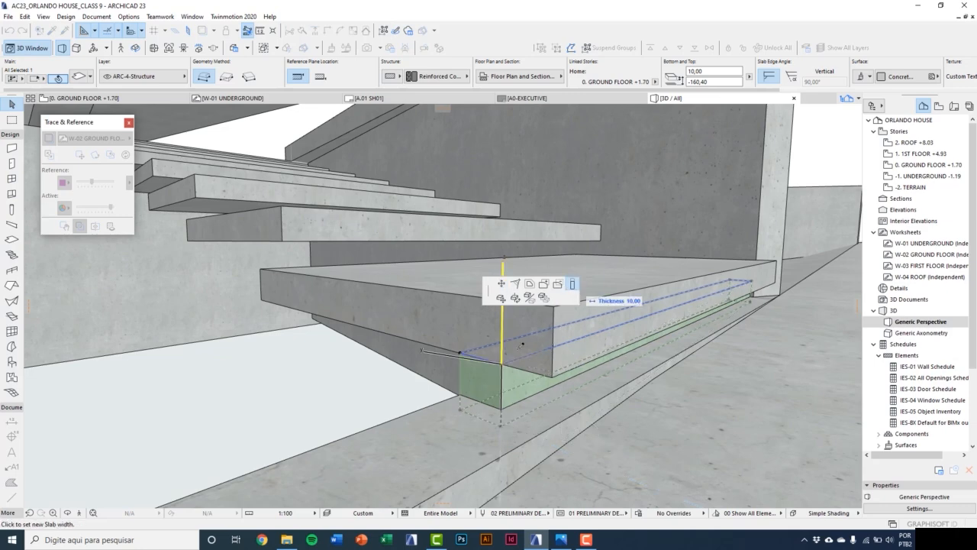
pyautogui.click(463, 392)
pyautogui.moveTo(463, 391); pyautogui.dragTo(492, 426, button='middle')
# In the ground floor plan, copy the narrow support strip from the lowest tread to the matching position on the second tread.
pyautogui.press('F2')
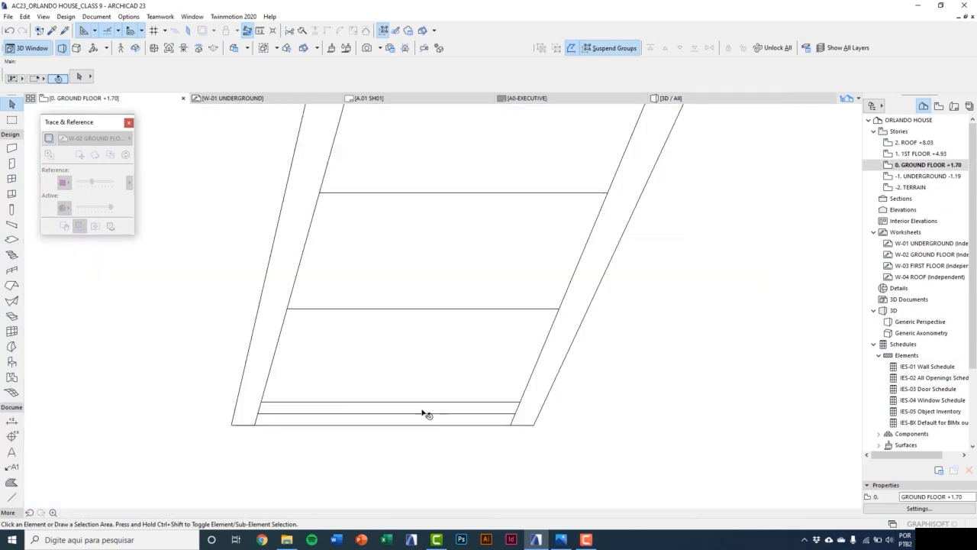
pyautogui.scroll(-3, 344, 416)
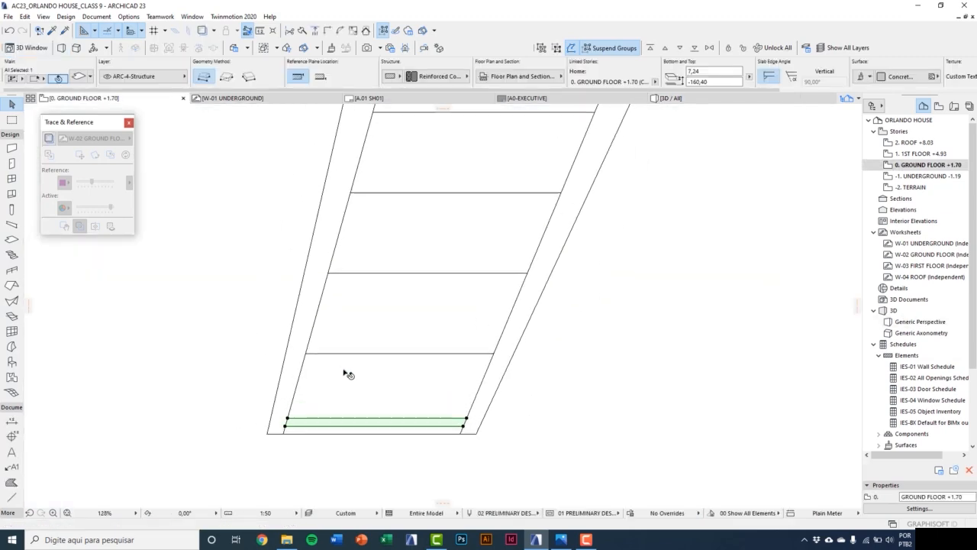
pyautogui.hotkey('ctrl', 'd')
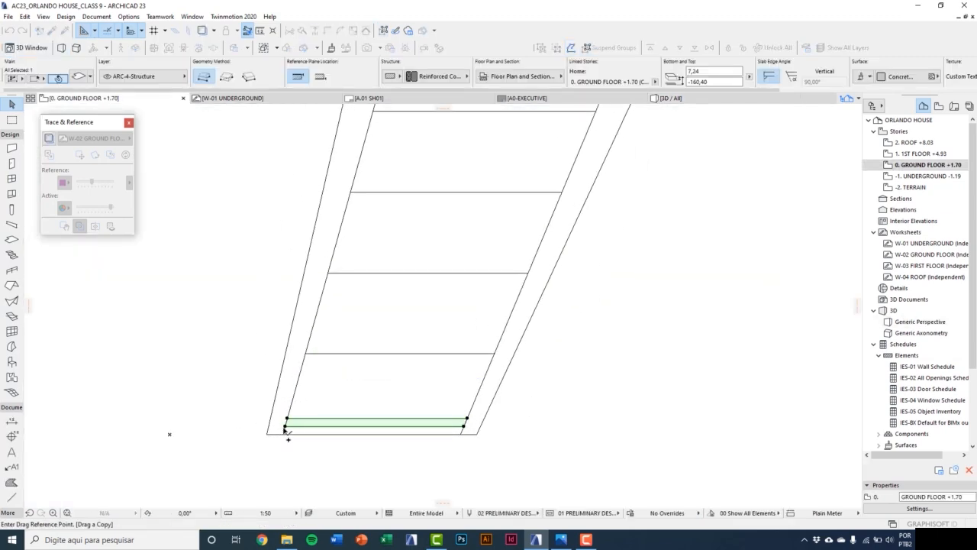
pyautogui.scroll(4, 281, 438)
pyautogui.click(275, 456)
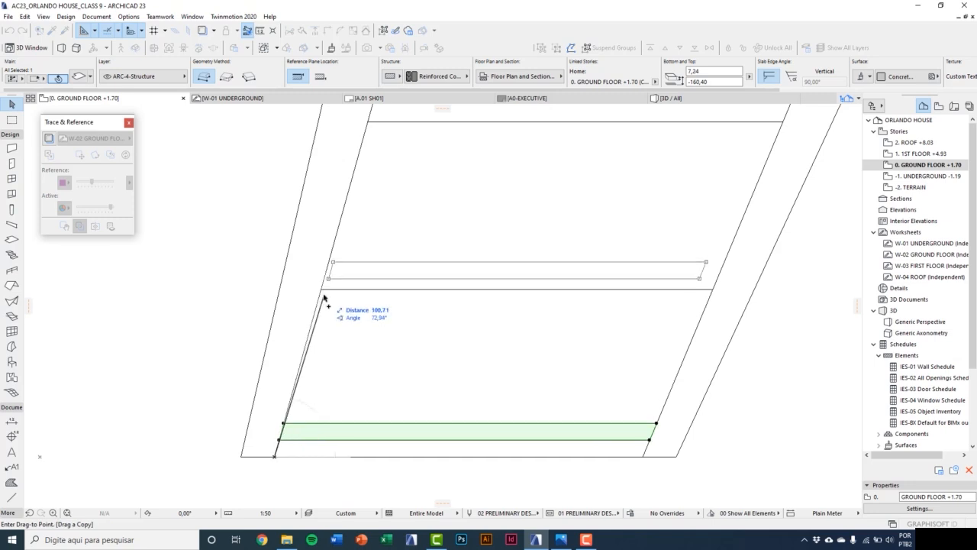
pyautogui.click(324, 289)
# Extend the short end of the copied strip to the inner face of the stair's side wall.
pyautogui.click(701, 266)
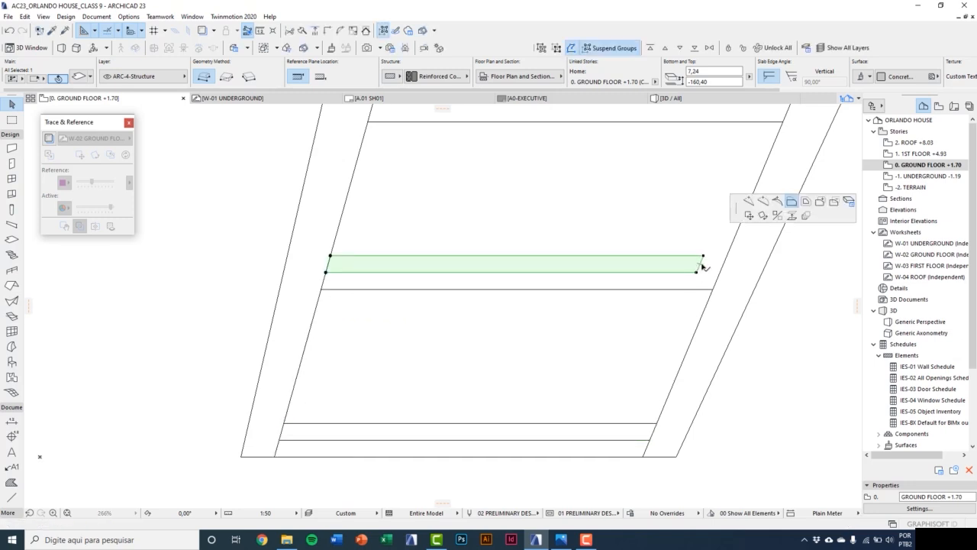
pyautogui.click(714, 289)
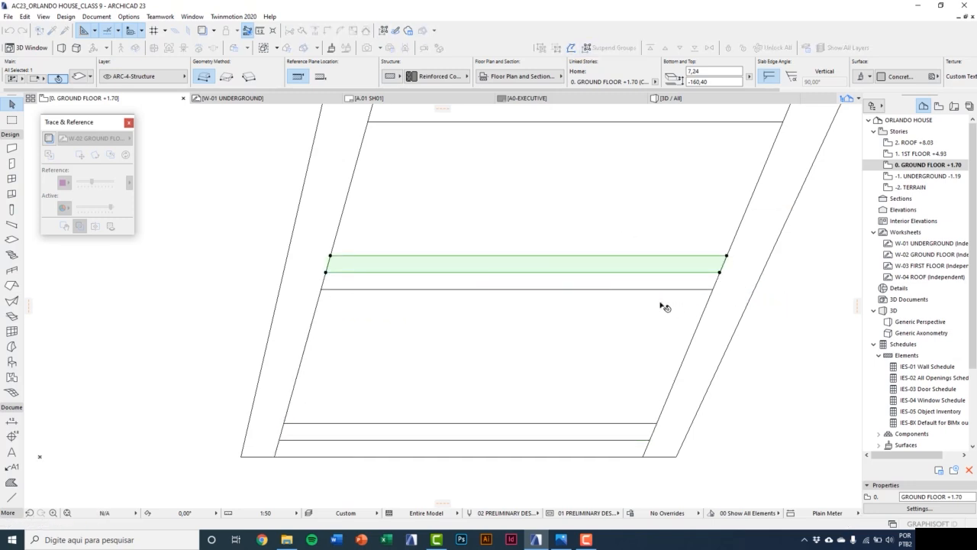
pyautogui.press('Escape')
pyautogui.moveTo(560, 333); pyautogui.dragTo(536, 370, button='middle')
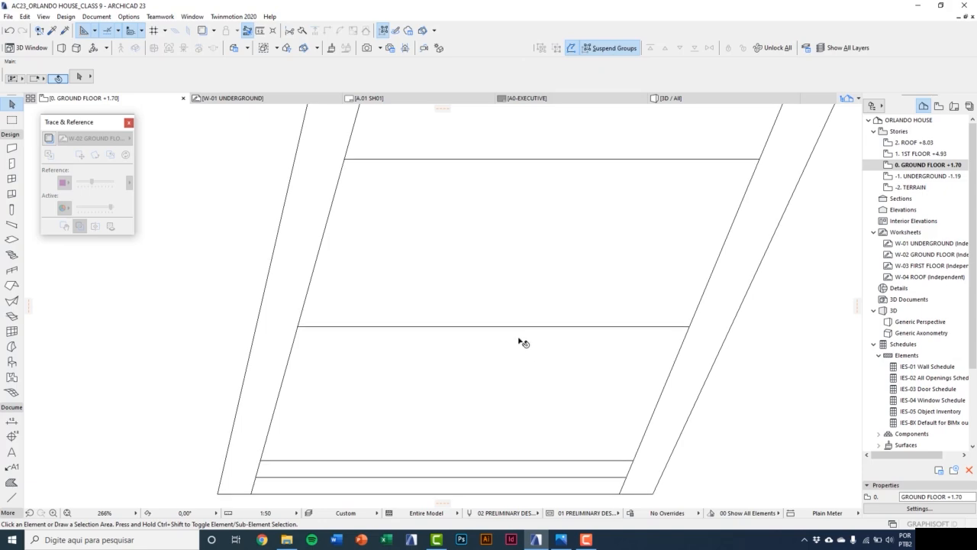
# In the 3D view, raise the copied strip so its top meets the underside of the second tread.
pyautogui.press('F3')
pyautogui.keyDown('shift'); pyautogui.moveTo(360, 367); pyautogui.dragTo(363, 416, button='middle'); pyautogui.keyUp('shift')
pyautogui.click(363, 414)
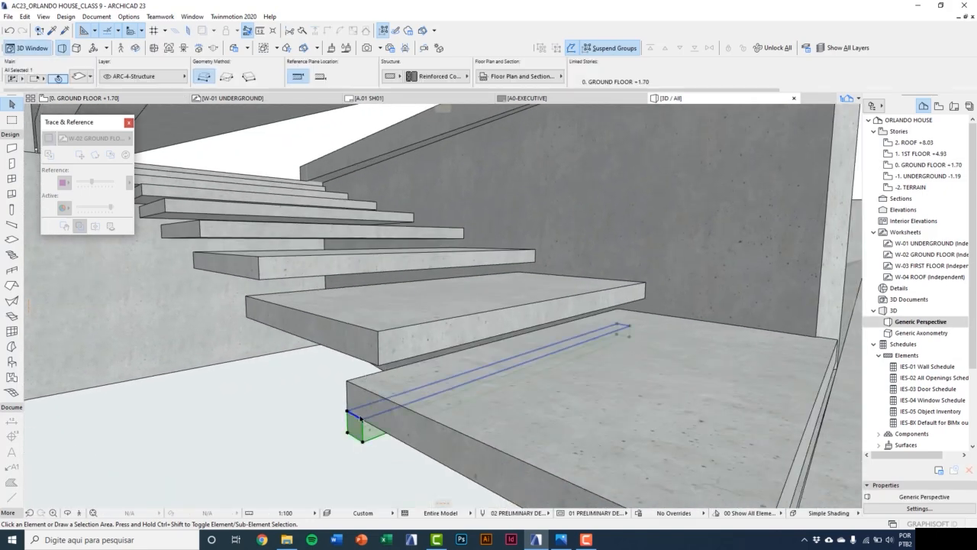
pyautogui.hotkey('ctrl', 'd')
pyautogui.click(348, 412)
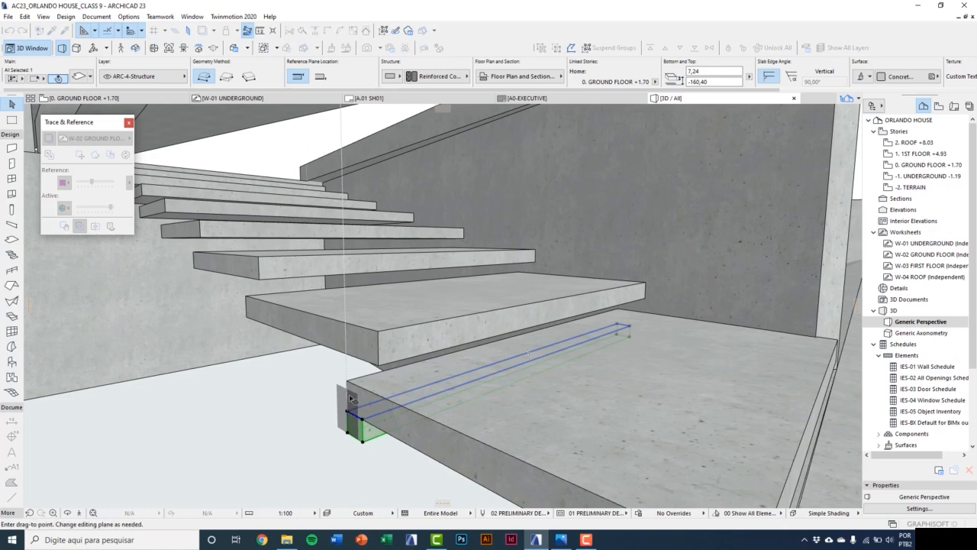
pyautogui.click(378, 365)
pyautogui.scroll(3, 356, 391)
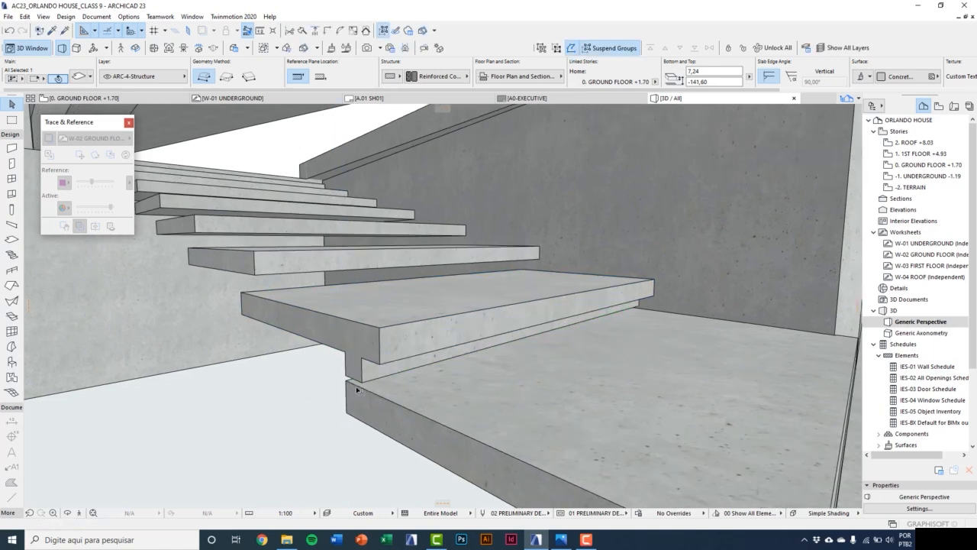
pyautogui.scroll(-3, 356, 394)
# Increase the second tread's strip thickness to 8.80 cm so it reaches the top of the lowest tread.
pyautogui.click(364, 382)
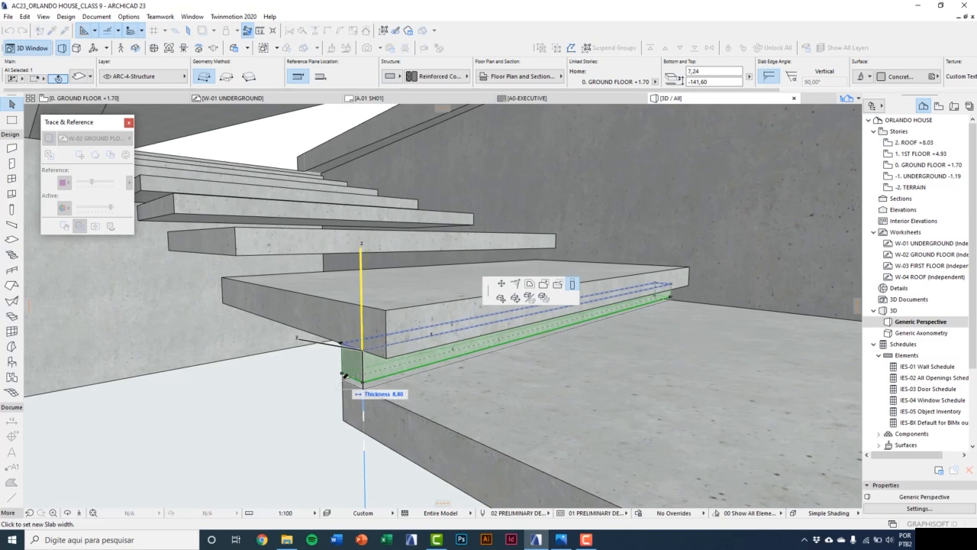
pyautogui.click(352, 391)
pyautogui.scroll(-2, 361, 369)
pyautogui.moveTo(364, 370); pyautogui.dragTo(379, 387, button='middle')
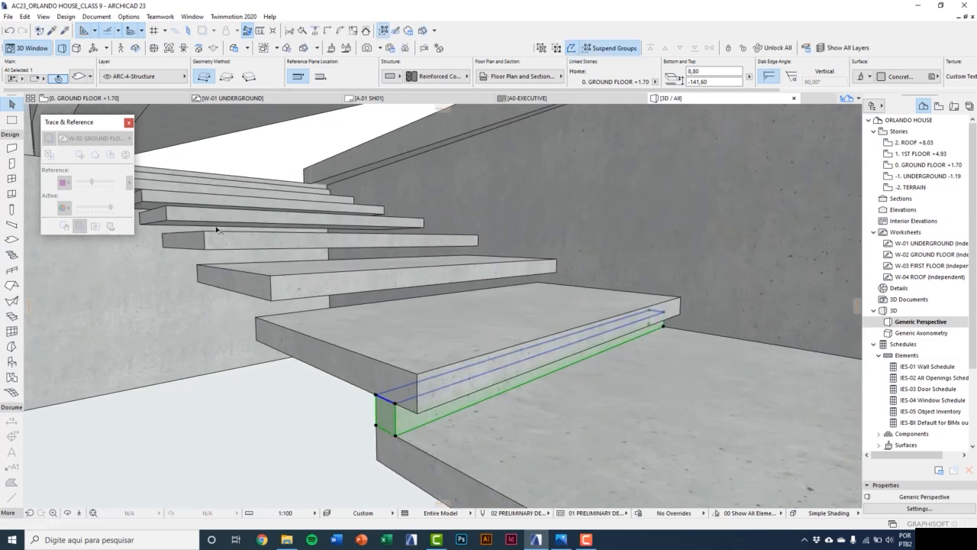
pyautogui.press('Escape')
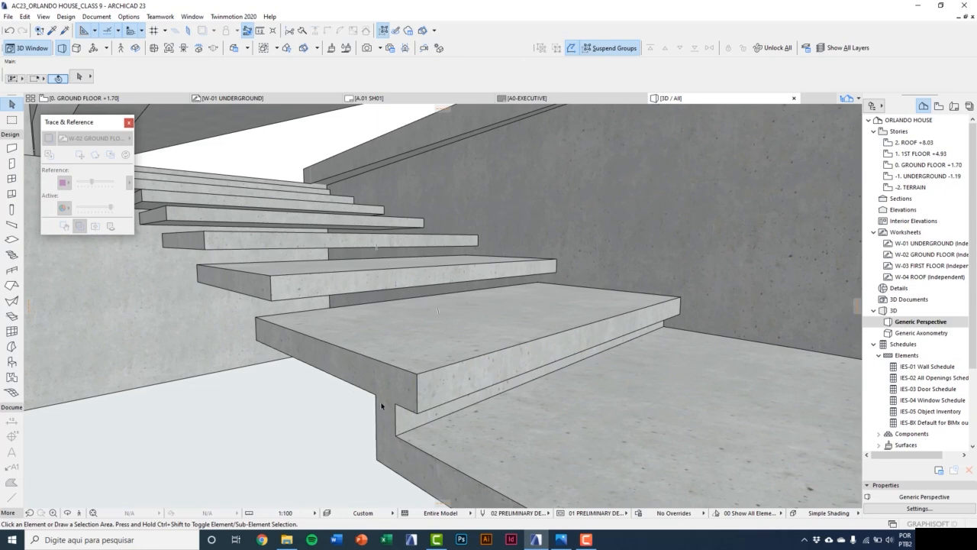
# In plan, multiply the second tread's strip into 6 copies up the stairs, one tread apart, with an 18.8 cm vertical displacement.
pyautogui.press('F2')
pyautogui.click(319, 303)
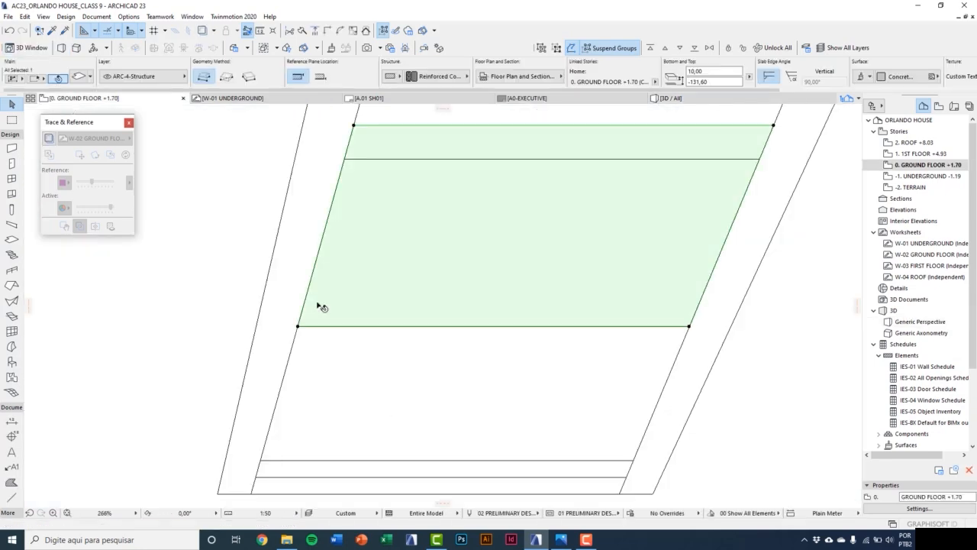
pyautogui.click(319, 296)
pyautogui.scroll(-5, 403, 349)
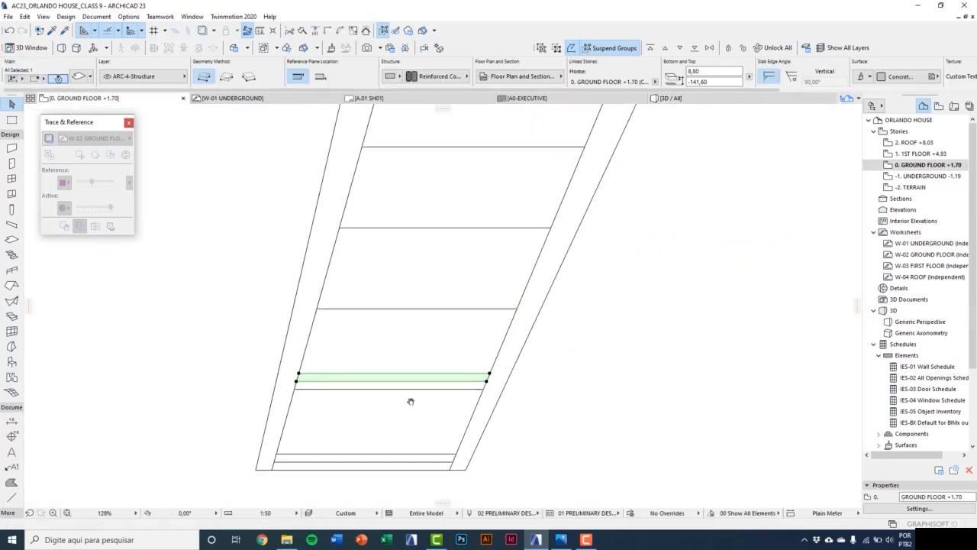
pyautogui.scroll(-2, 433, 397)
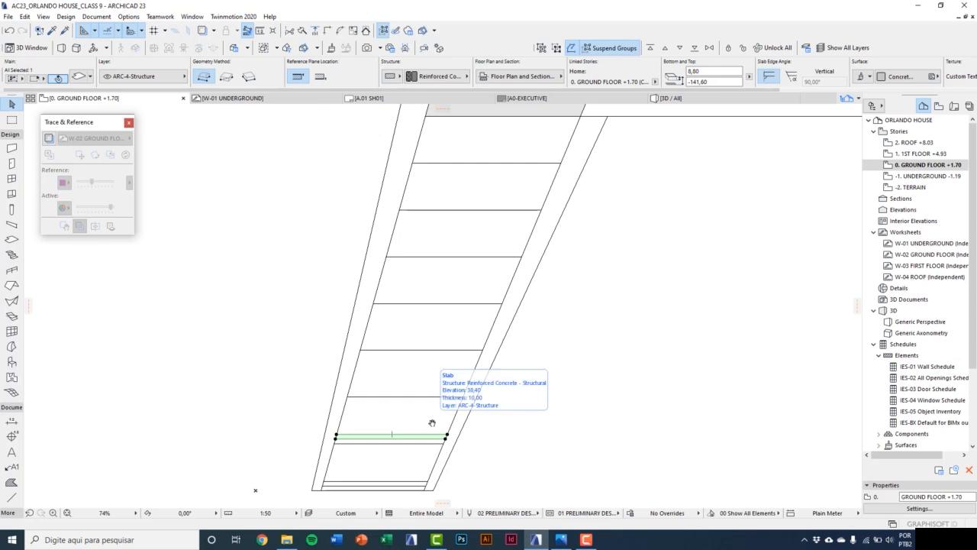
pyautogui.hotkey('ctrl', 'u')
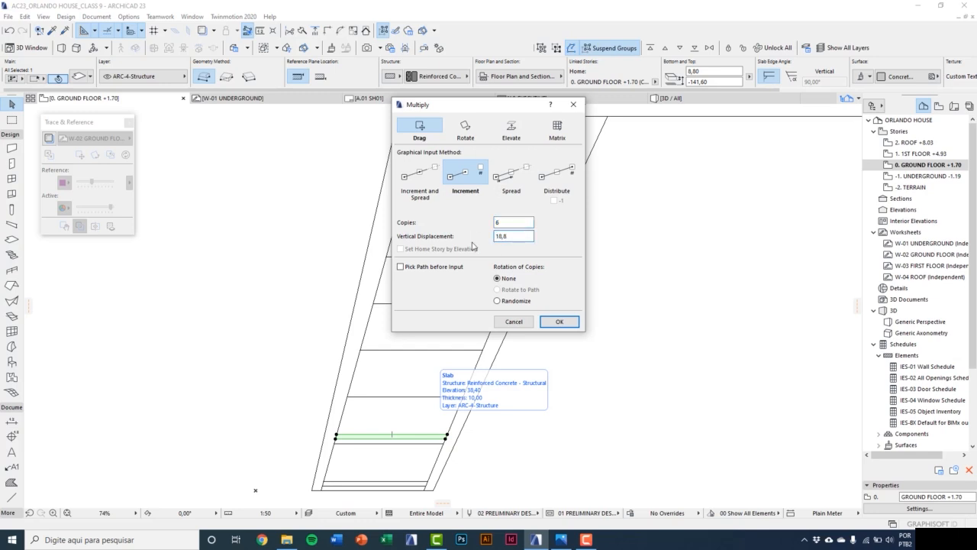
pyautogui.click(549, 317)
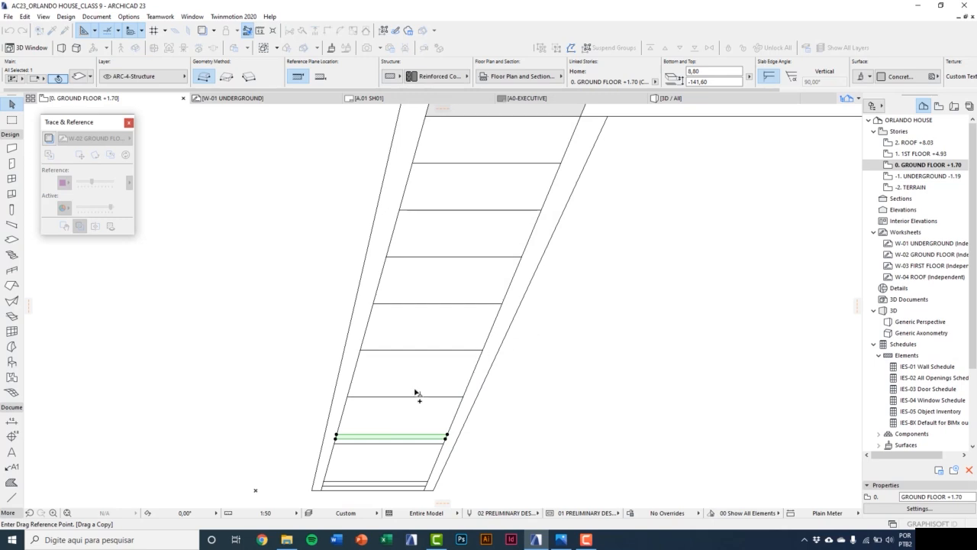
pyautogui.scroll(5, 415, 392)
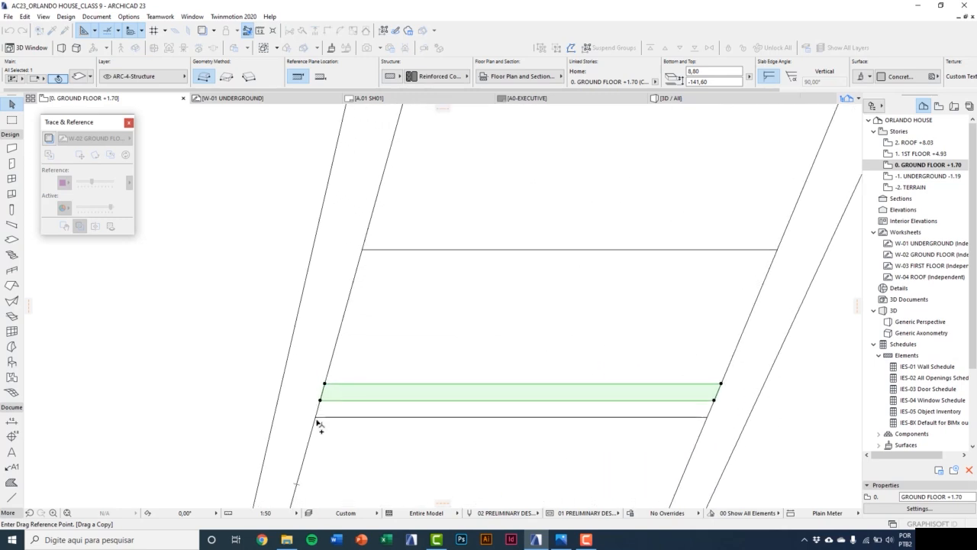
pyautogui.click(316, 418)
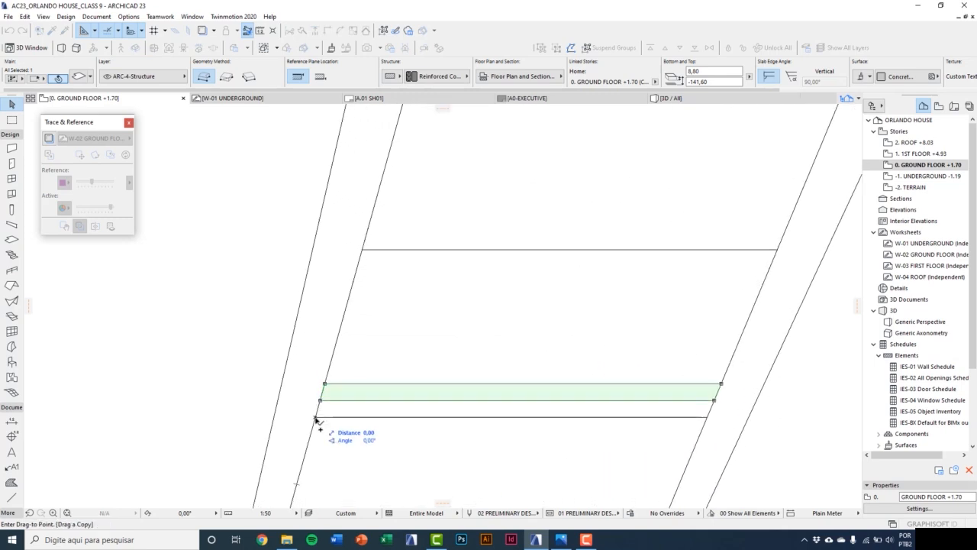
pyautogui.click(362, 251)
pyautogui.scroll(-4, 355, 310)
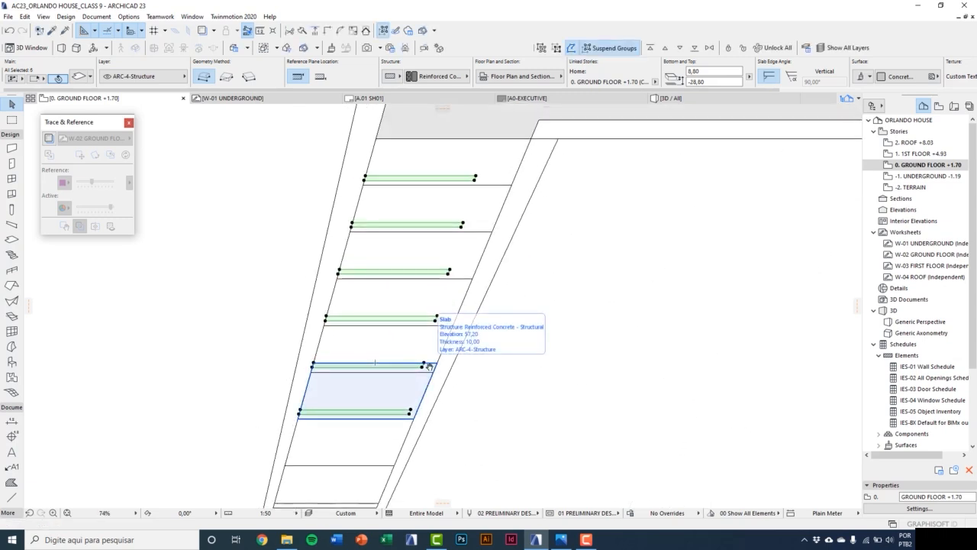
# Stretch the short end of the strip under the third tread out to the stair's side wall.
pyautogui.scroll(6, 421, 413)
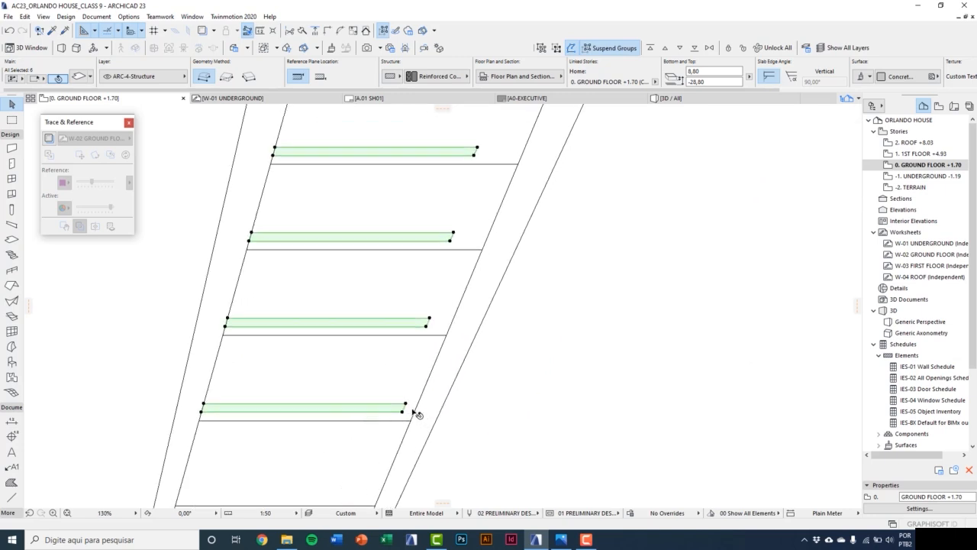
pyautogui.click(389, 402)
pyautogui.click(388, 385)
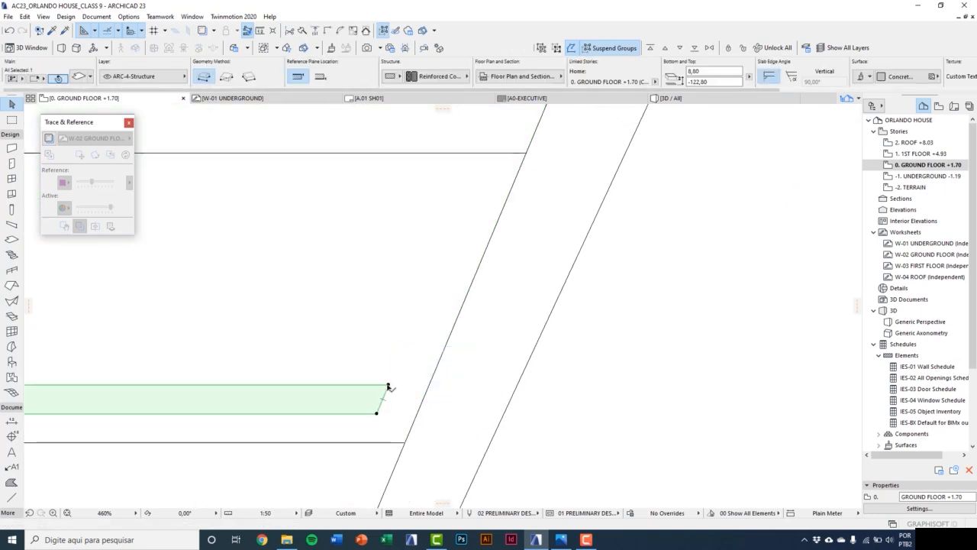
pyautogui.click(386, 391)
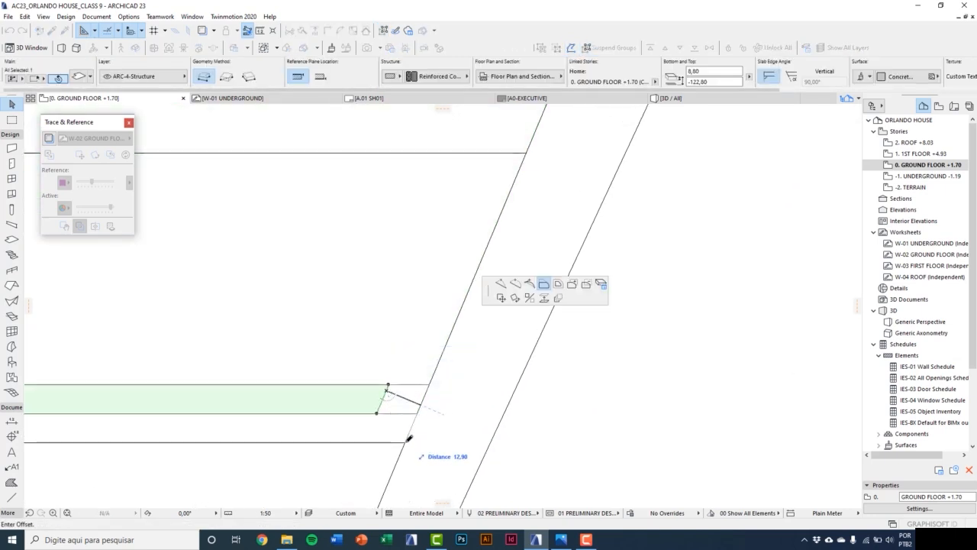
pyautogui.click(416, 467)
# Stretch the short end of the strip under the fourth tread out to the stair's side wall.
pyautogui.scroll(-5, 413, 463)
pyautogui.click(413, 317)
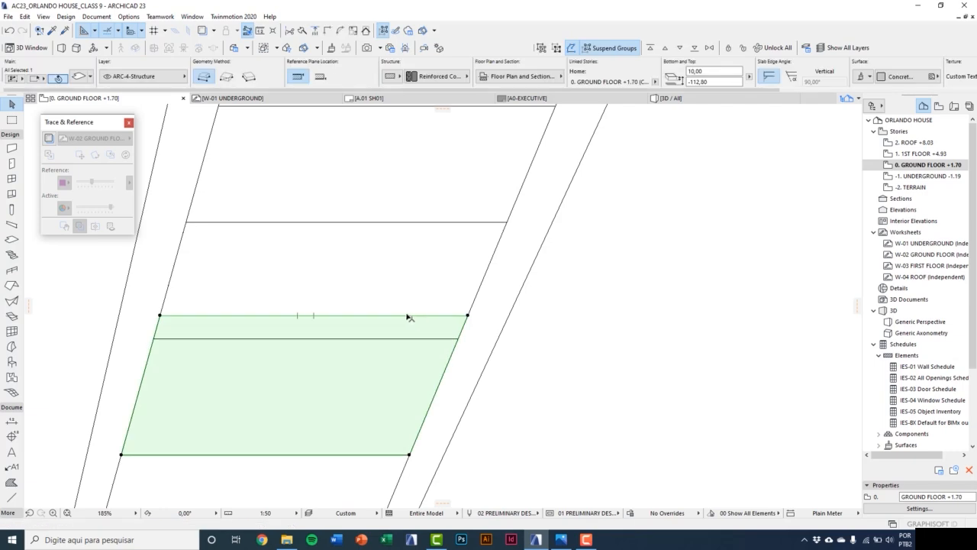
pyautogui.click(396, 325)
pyautogui.click(385, 323)
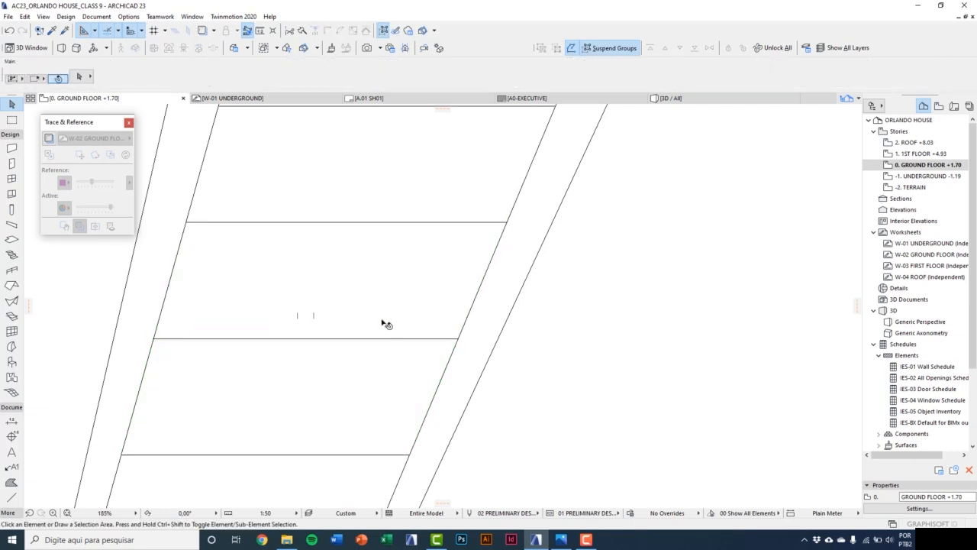
pyautogui.click(385, 324)
pyautogui.scroll(3, 436, 323)
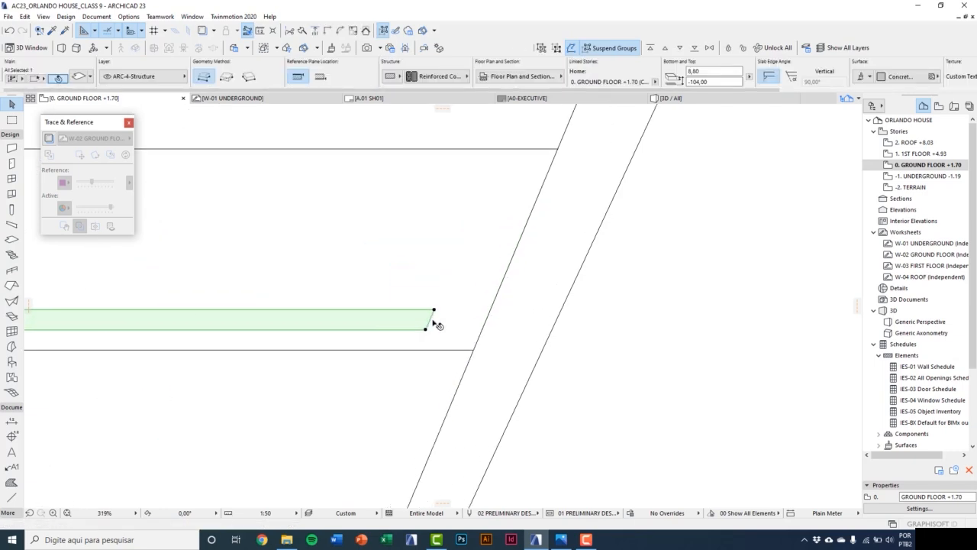
pyautogui.click(431, 321)
pyautogui.click(473, 349)
pyautogui.scroll(-6, 460, 395)
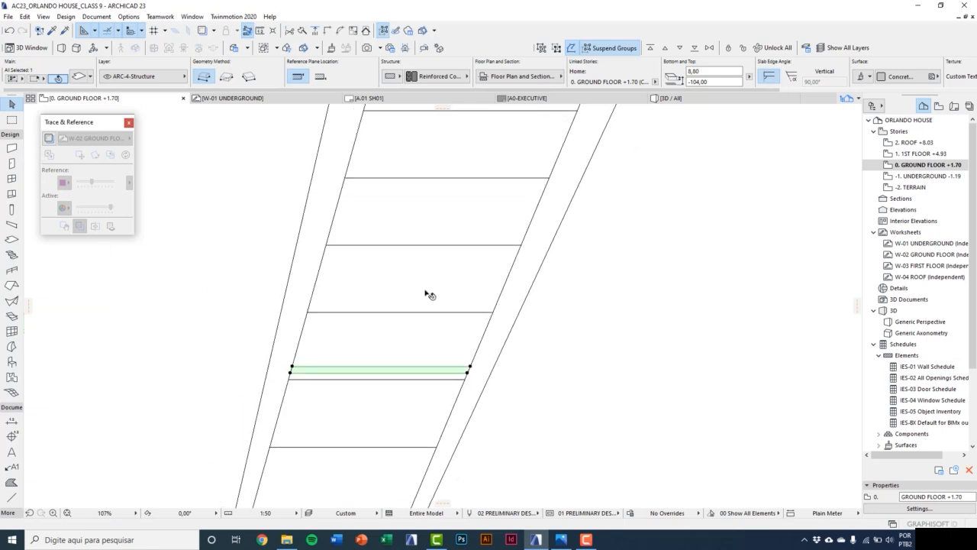
pyautogui.press('Escape')
# Stretch the short end of the strip under the fifth tread out to the stair's side wall.
pyautogui.click(491, 309)
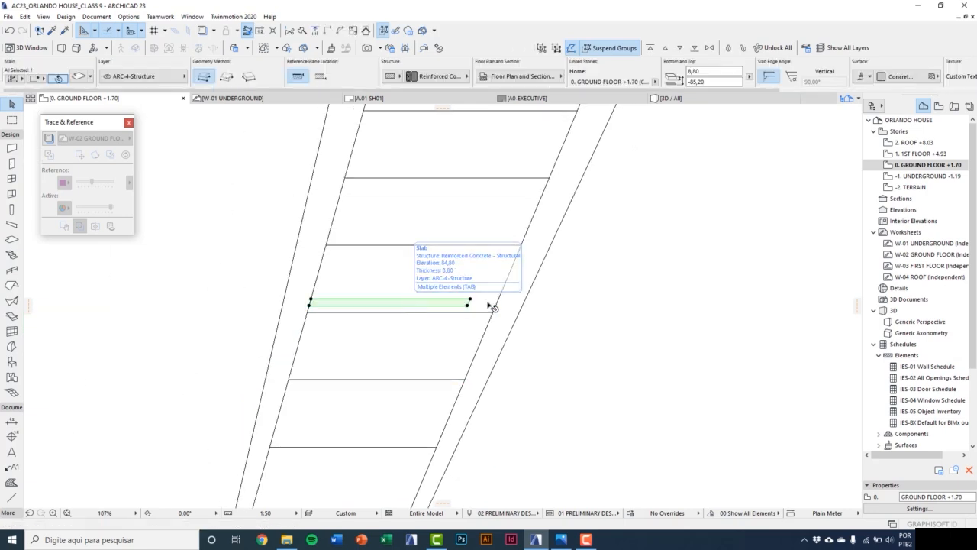
pyautogui.scroll(6, 489, 306)
pyautogui.click(444, 301)
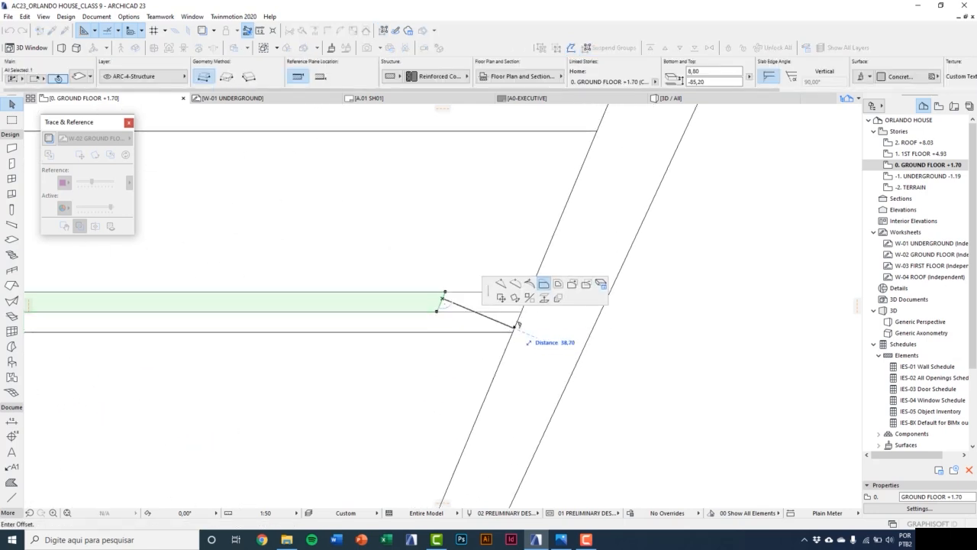
pyautogui.click(517, 325)
pyautogui.scroll(-5, 466, 305)
pyautogui.press('Delete')
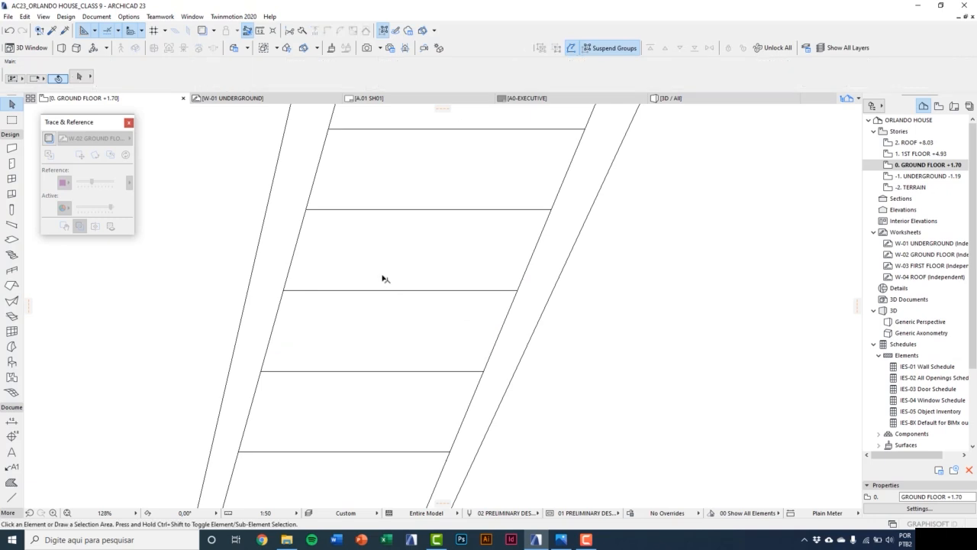
# Stretch the short end of the strip under the sixth tread out to the stair's side wall.
pyautogui.click(476, 276)
pyautogui.scroll(5, 476, 276)
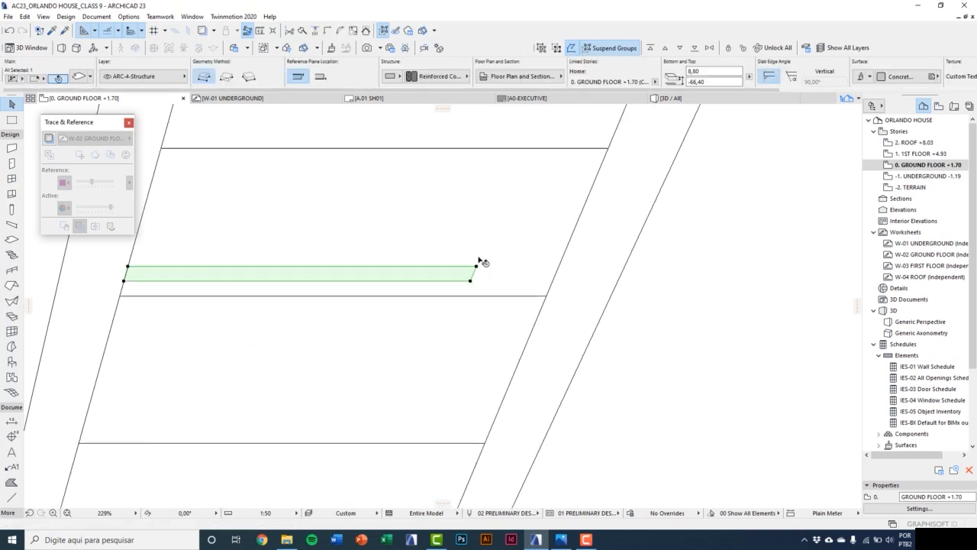
pyautogui.click(473, 277)
pyautogui.click(591, 304)
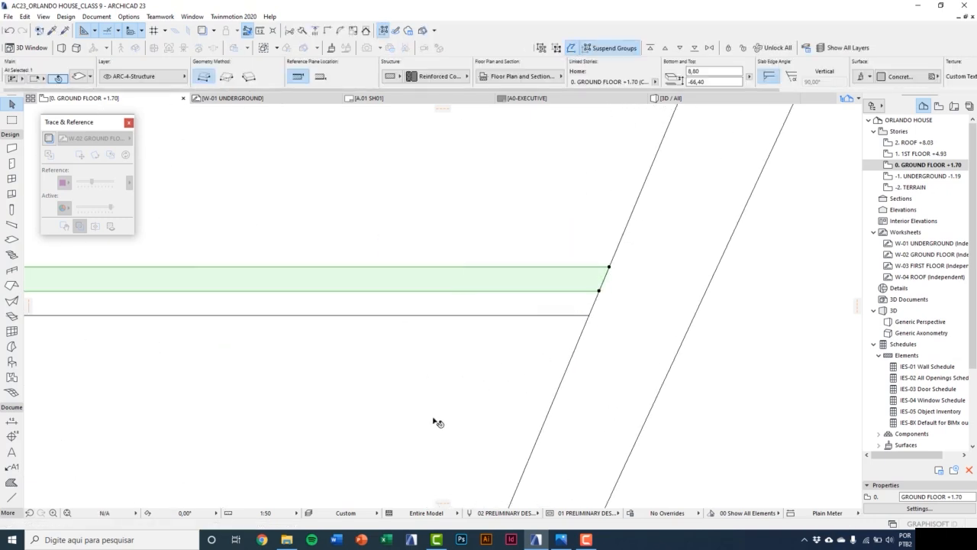
pyautogui.scroll(-5, 428, 313)
pyautogui.press('Escape')
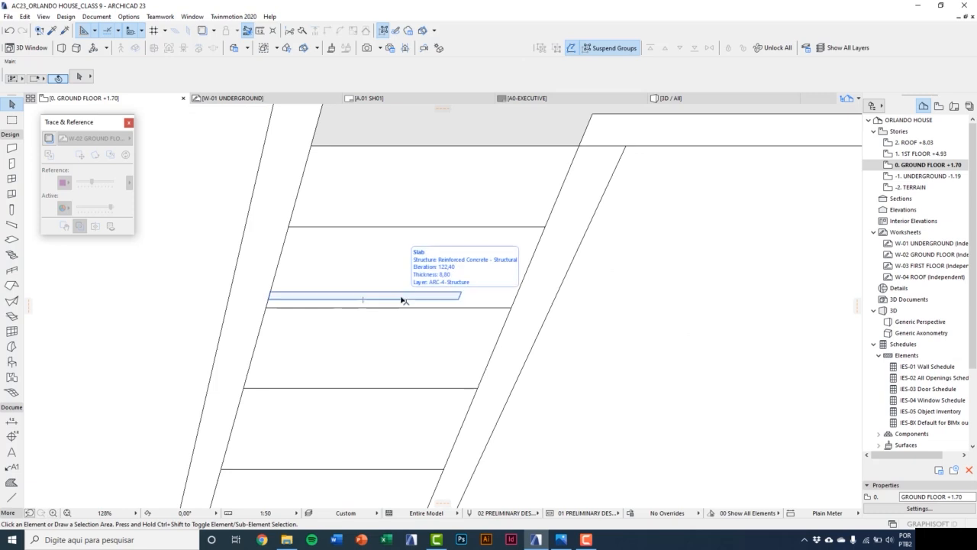
# Stretch the short end of the strip under the seventh tread out to the stair's side wall.
pyautogui.click(402, 298)
pyautogui.scroll(3, 455, 296)
pyautogui.click(463, 296)
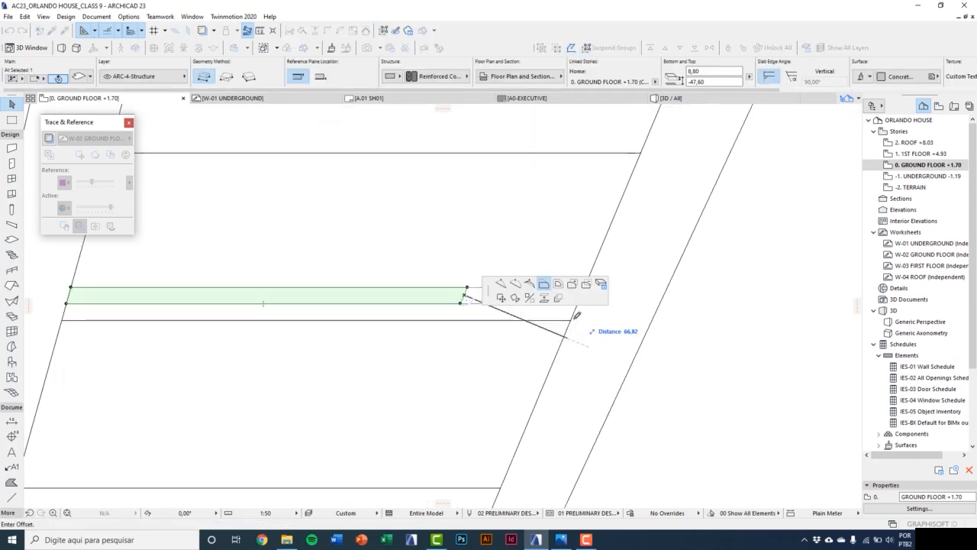
pyautogui.click(572, 319)
pyautogui.scroll(-4, 449, 396)
pyautogui.press('Escape')
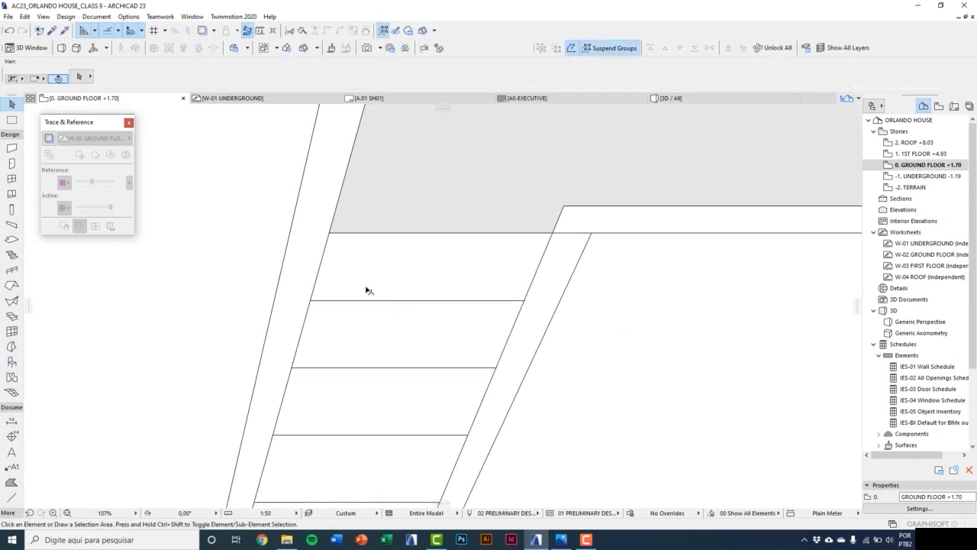
# Stretch the short end of the strip under the eighth, uppermost tread out to the stair's side wall.
pyautogui.click(367, 290)
pyautogui.scroll(3, 481, 290)
pyautogui.click(469, 283)
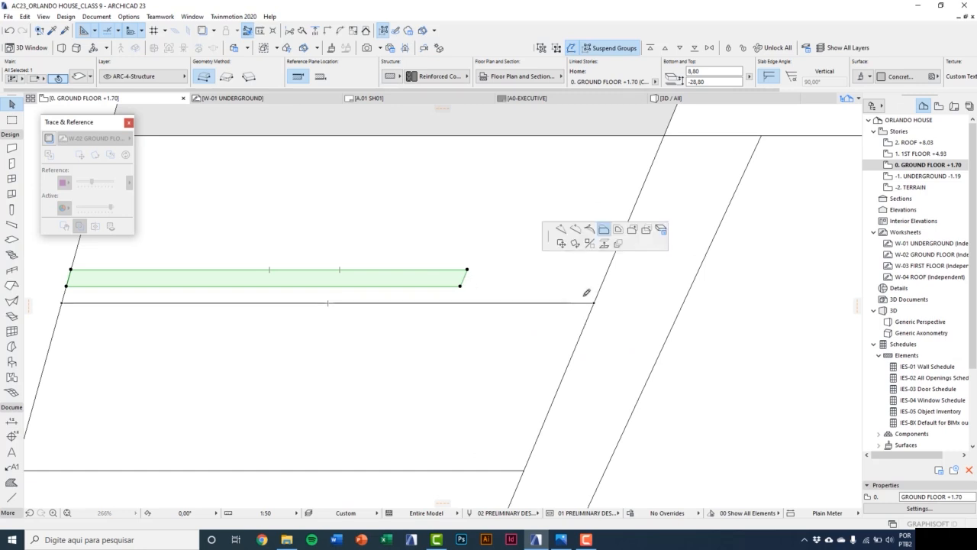
pyautogui.moveTo(549, 346); pyautogui.dragTo(475, 391, button='middle')
pyautogui.click(523, 345)
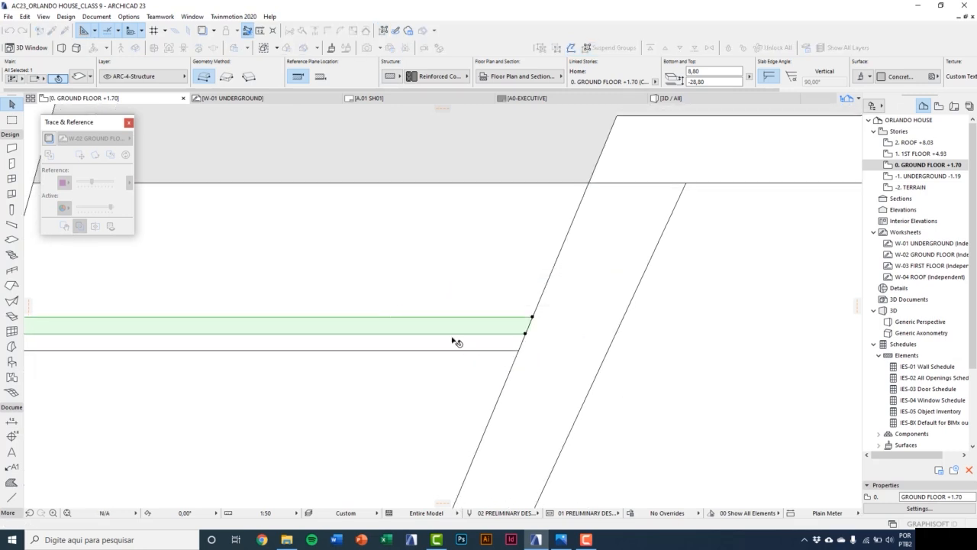
pyautogui.scroll(-5, 424, 324)
pyautogui.scroll(-2, 419, 327)
pyautogui.press('Escape')
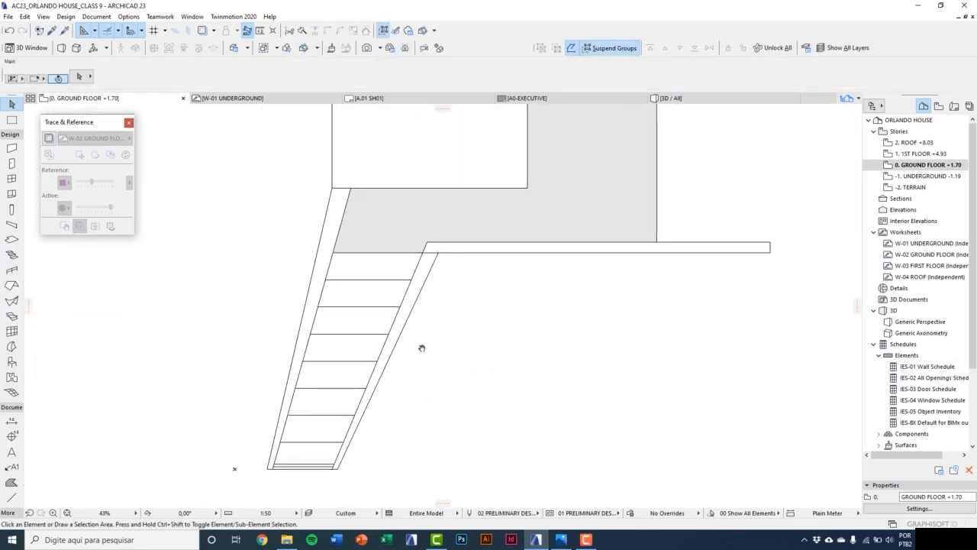
# In the 3D view, convert the 80 cm thick slab on the stair's outer side to a morph.
pyautogui.press('F3')
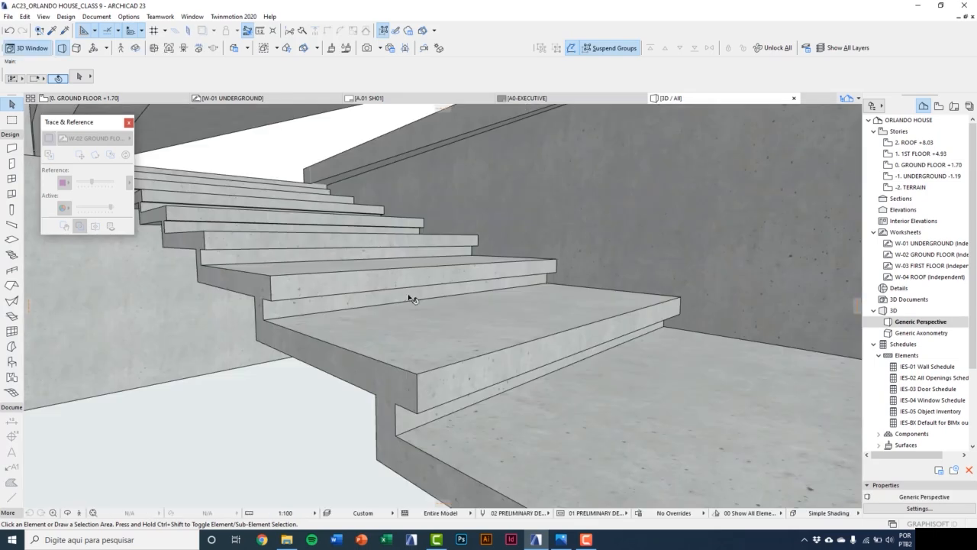
pyautogui.scroll(-5, 341, 389)
pyautogui.scroll(-2, 334, 336)
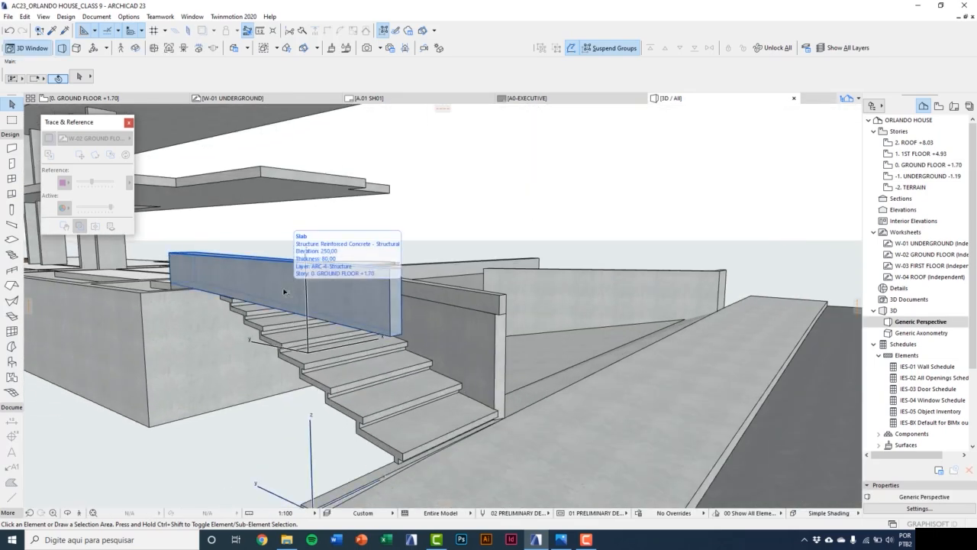
pyautogui.click(284, 291)
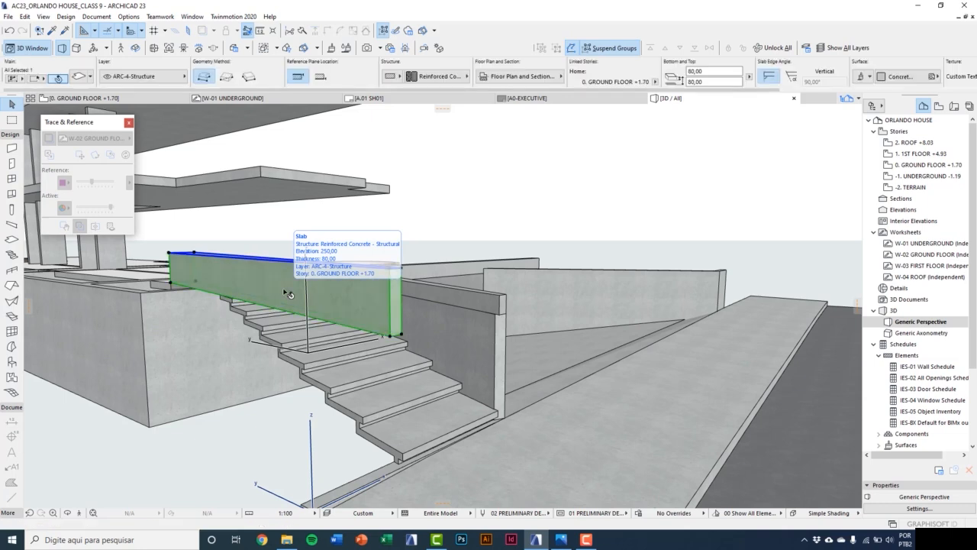
pyautogui.rightClick(406, 229)
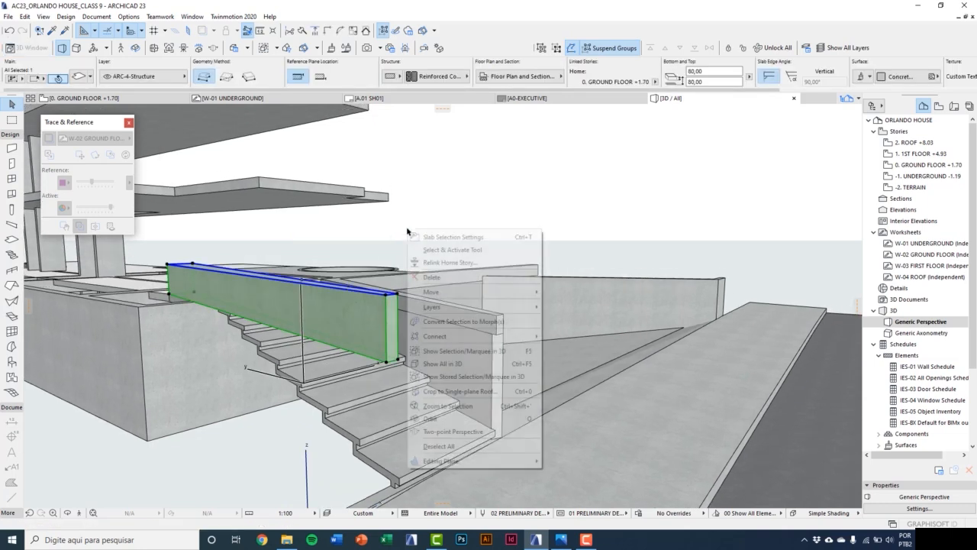
pyautogui.click(451, 321)
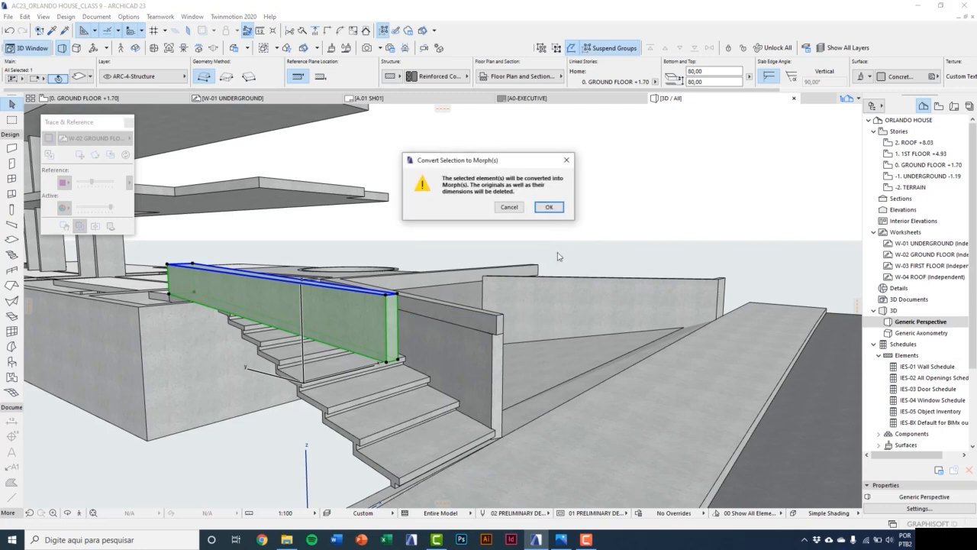
pyautogui.click(548, 208)
# Offset the lower edge at the outer side morph's free end down 167.64 cm to the foot of the stair.
pyautogui.scroll(5, 388, 398)
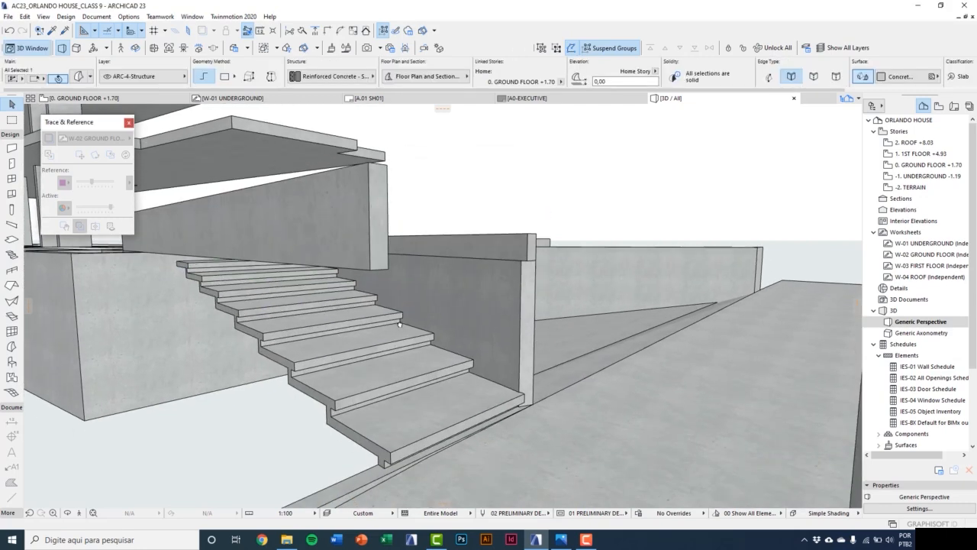
pyautogui.moveTo(400, 323); pyautogui.dragTo(394, 301, button='middle')
pyautogui.click(375, 246)
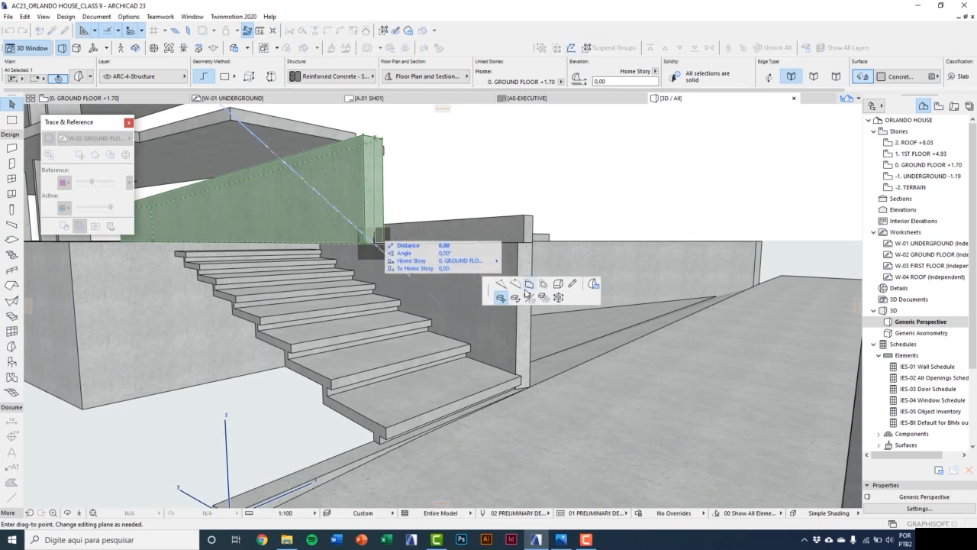
pyautogui.click(527, 296)
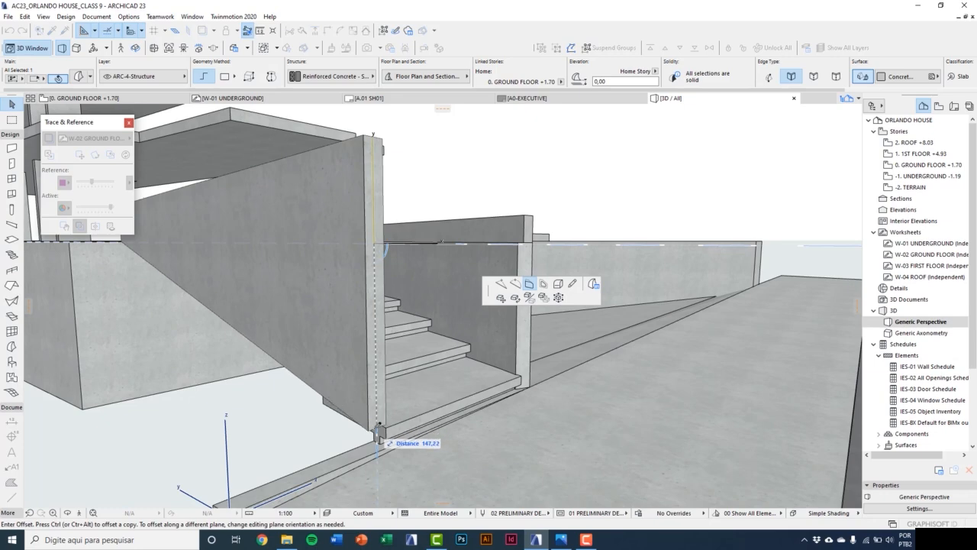
pyautogui.scroll(1, 380, 455)
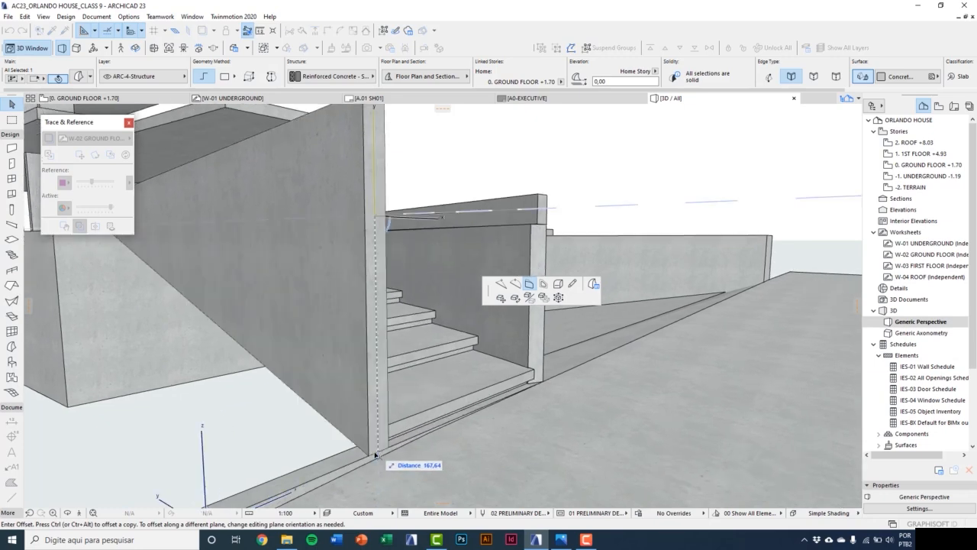
pyautogui.click(381, 454)
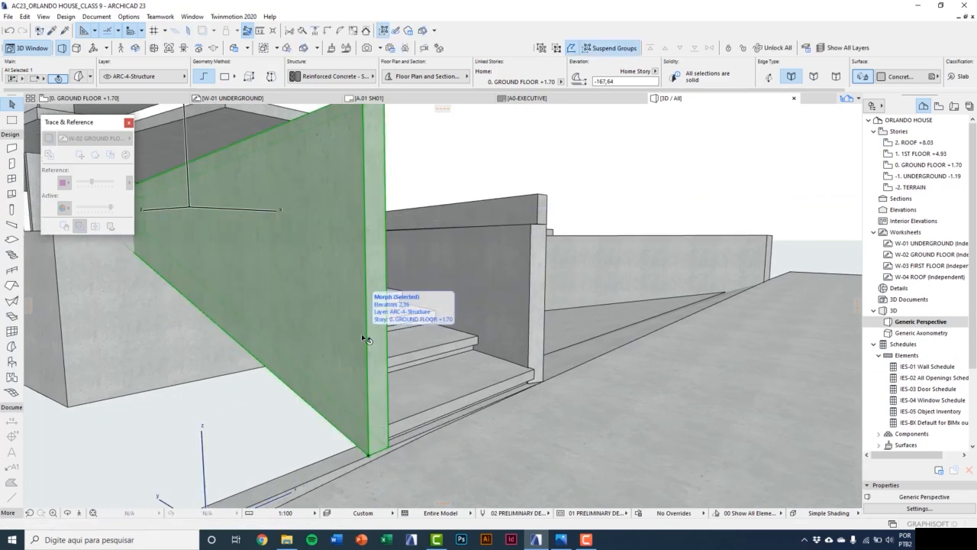
# Offset the upper edge at the outer side morph's free end down by 215 cm so the parapet follows the stair's slope.
pyautogui.moveTo(361, 334); pyautogui.dragTo(331, 406, button='middle')
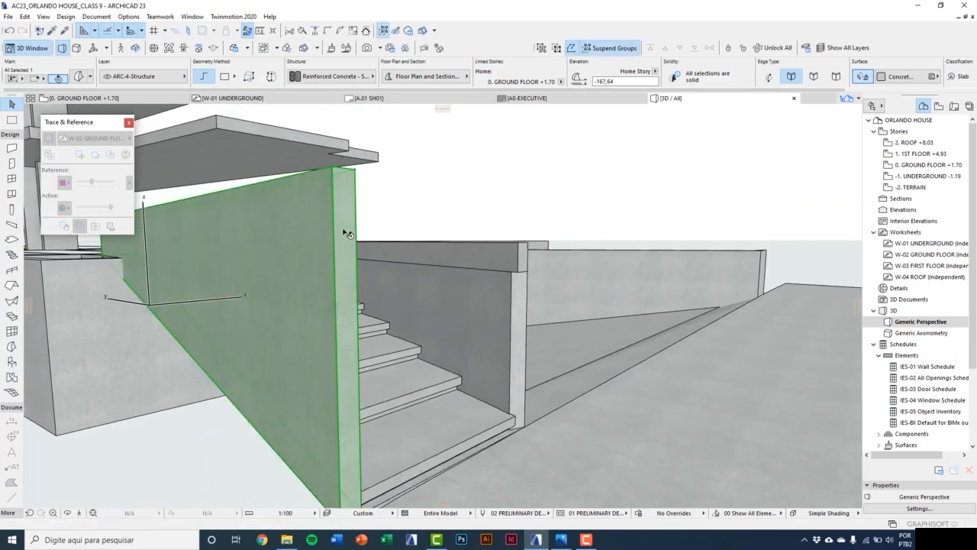
pyautogui.click(343, 172)
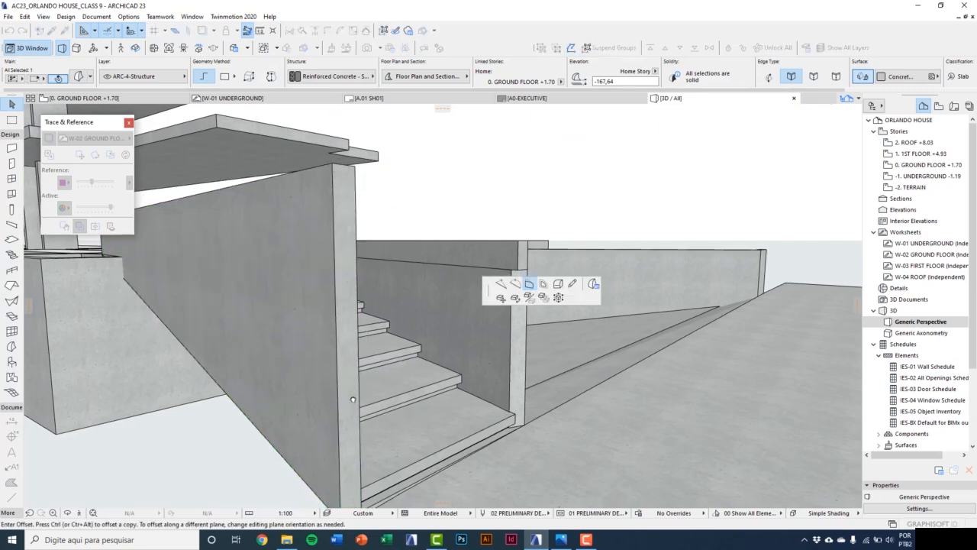
pyautogui.moveTo(352, 399); pyautogui.dragTo(361, 354, button='middle')
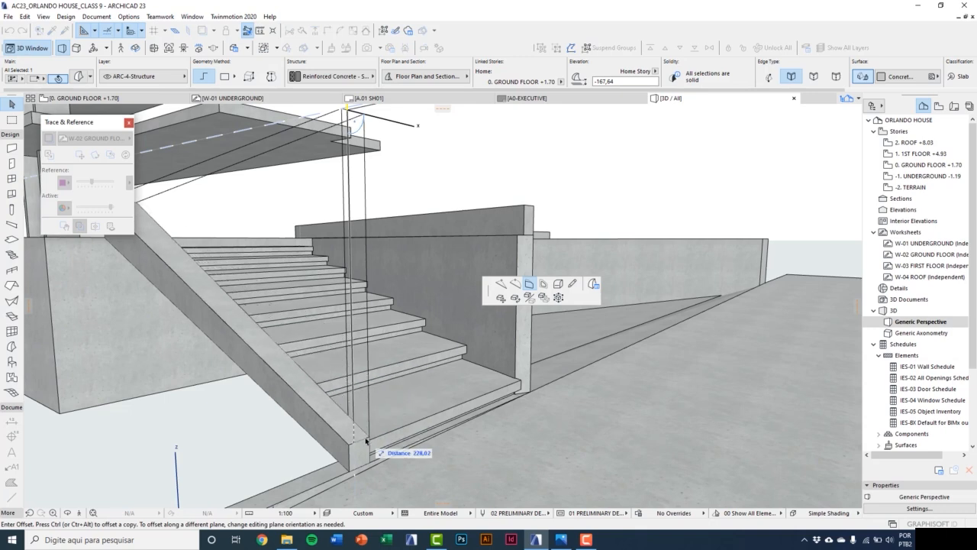
pyautogui.write('21')
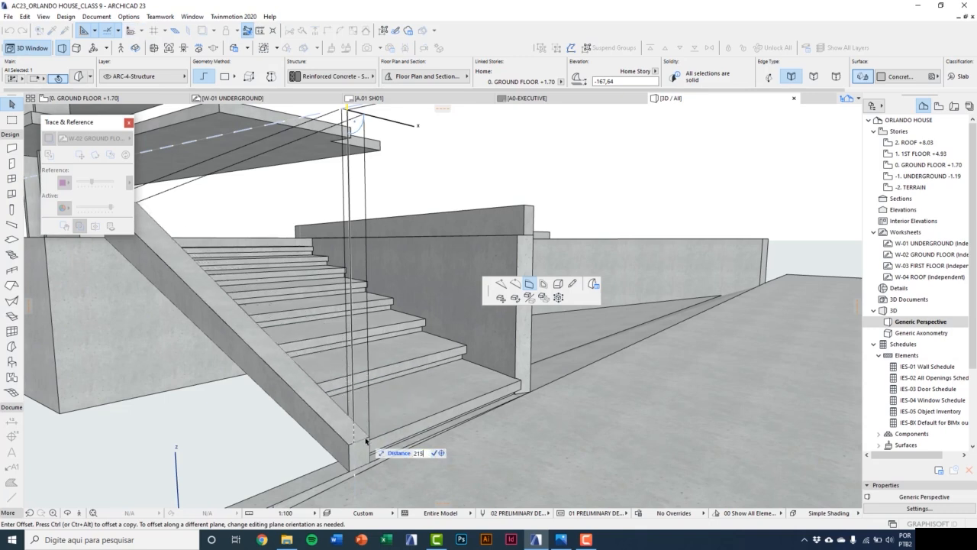
pyautogui.write('5')
pyautogui.press('Return')
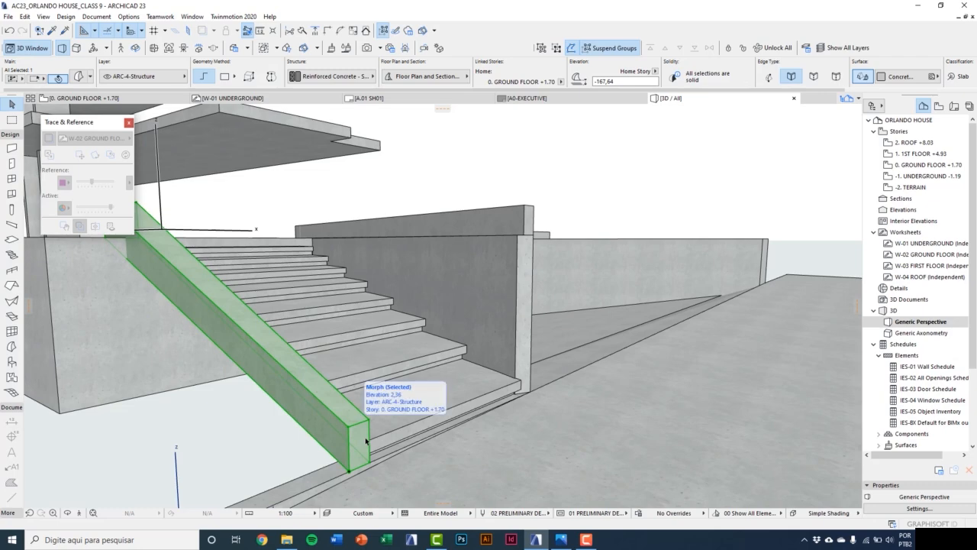
# Convert the 30 cm thick slab on the stair's ramp side to a morph.
pyautogui.moveTo(496, 259); pyautogui.dragTo(455, 286, button='middle')
pyautogui.click(470, 251)
pyautogui.rightClick(485, 190)
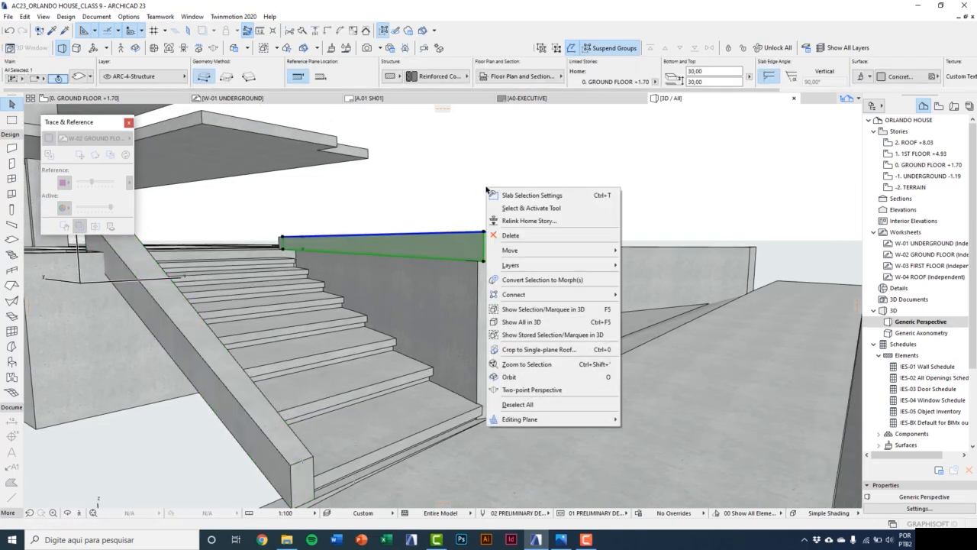
pyautogui.click(519, 279)
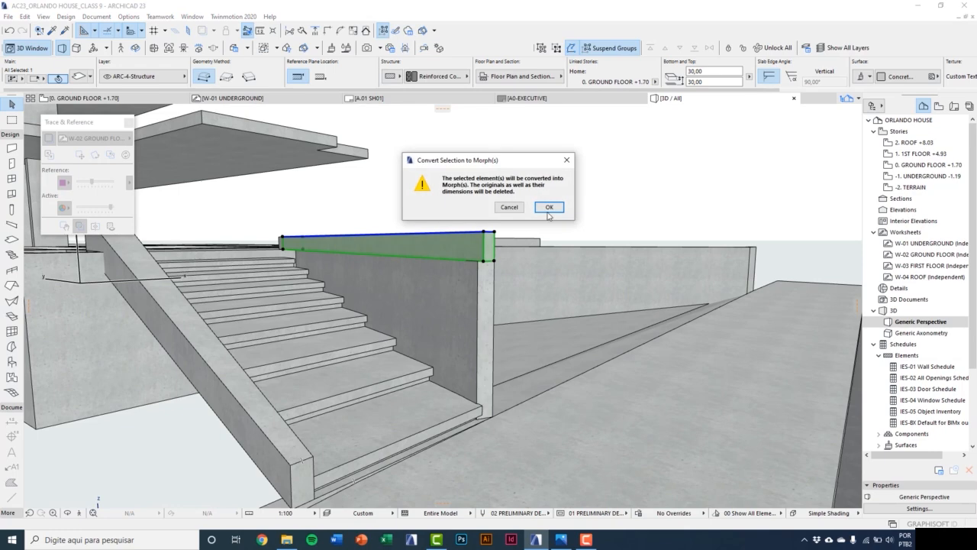
pyautogui.click(548, 206)
# Offset the lower edge at the ramp-side morph's free end down 167.64 cm to the foot of the stair.
pyautogui.moveTo(503, 307); pyautogui.dragTo(422, 296, button='middle')
pyautogui.scroll(2, 421, 296)
pyautogui.click(441, 274)
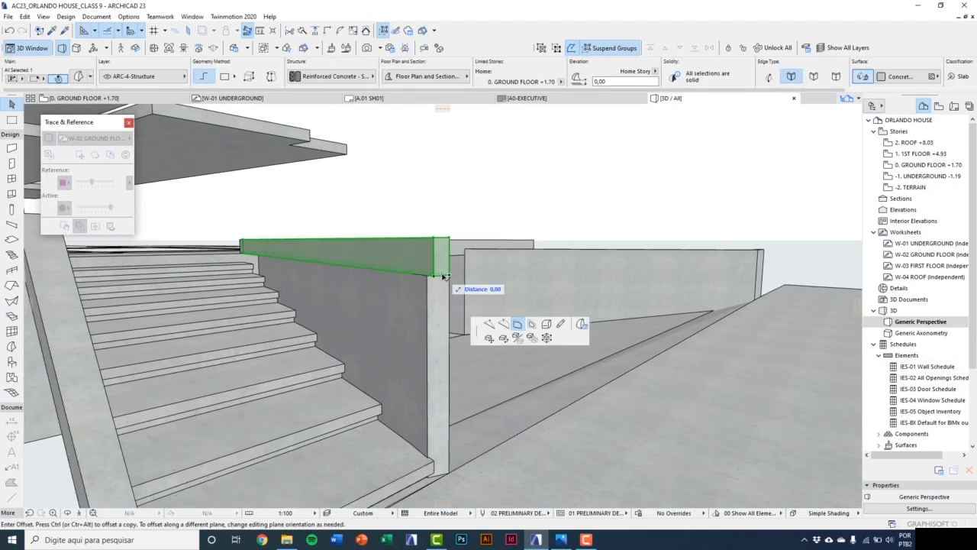
pyautogui.keyDown('shift'); pyautogui.moveTo(442, 475); pyautogui.dragTo(351, 387, button='middle'); pyautogui.keyUp('shift')
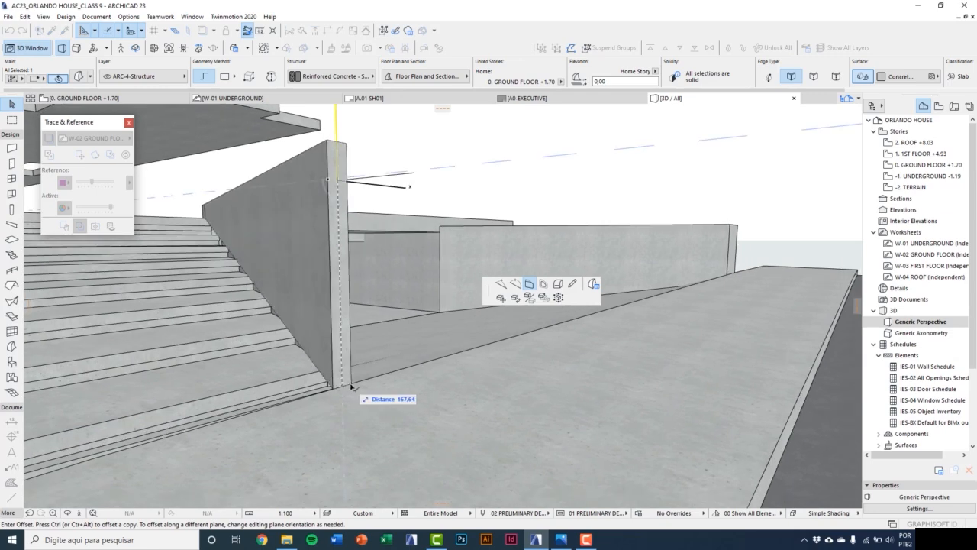
pyautogui.click(351, 387)
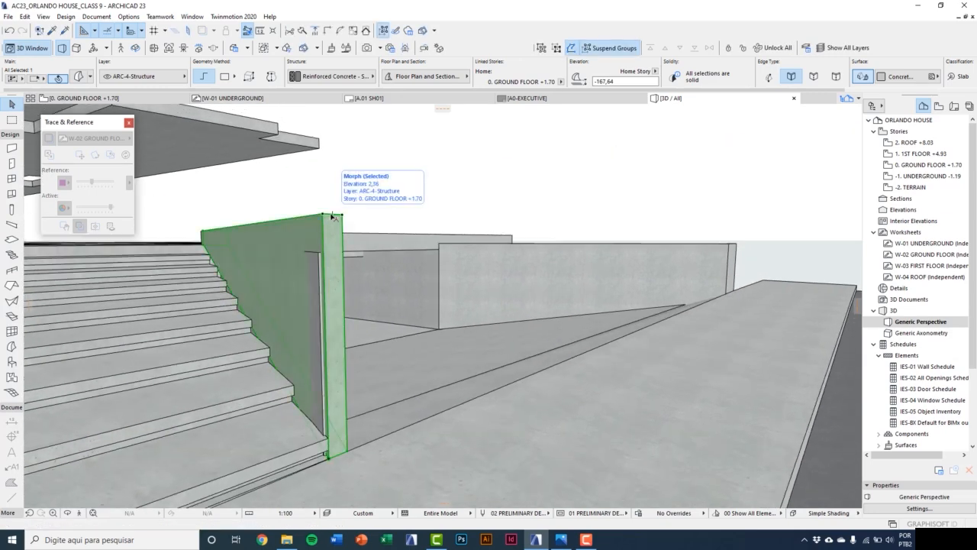
# Offset the upper edge at the ramp-side morph's free end down to the height of the outer parapet's lower end.
pyautogui.click(333, 216)
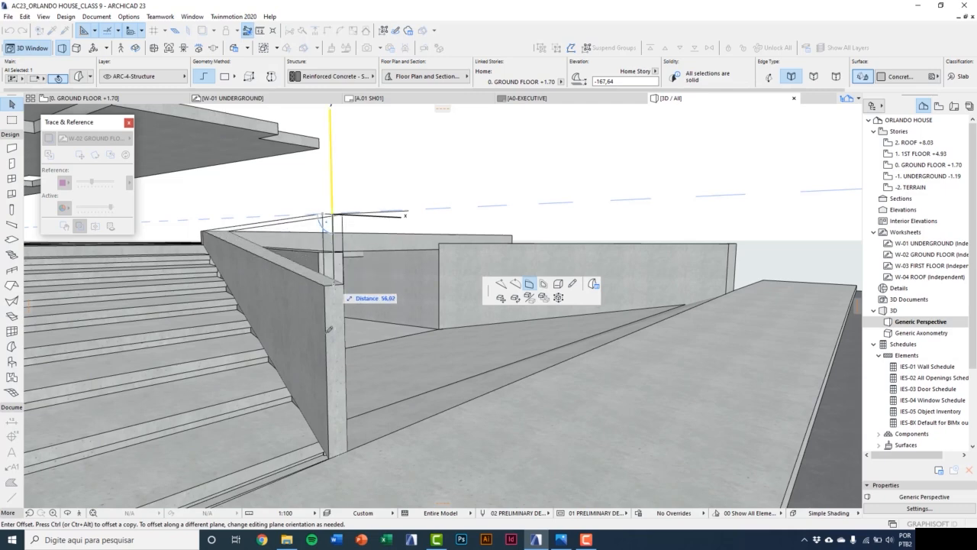
pyautogui.moveTo(334, 425); pyautogui.dragTo(369, 385, button='middle')
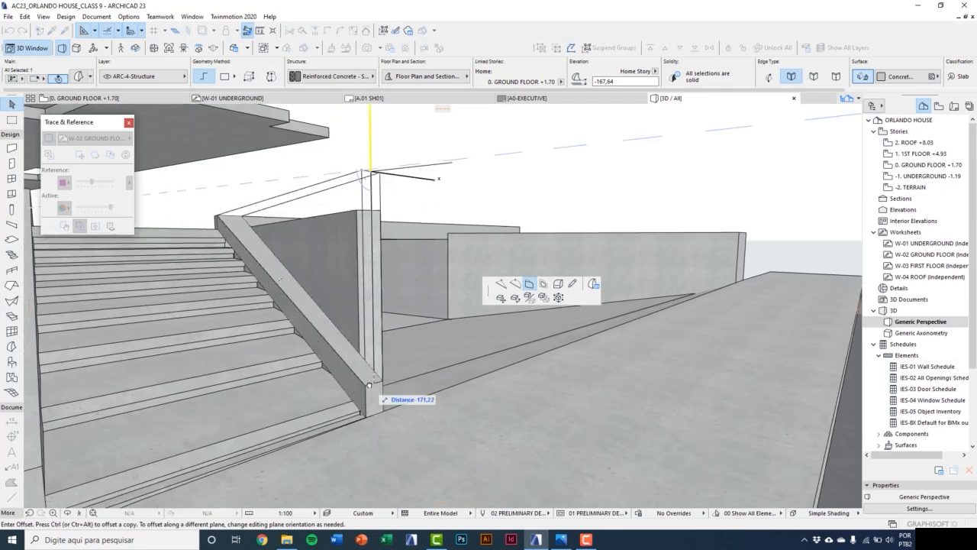
pyautogui.scroll(-2, 369, 386)
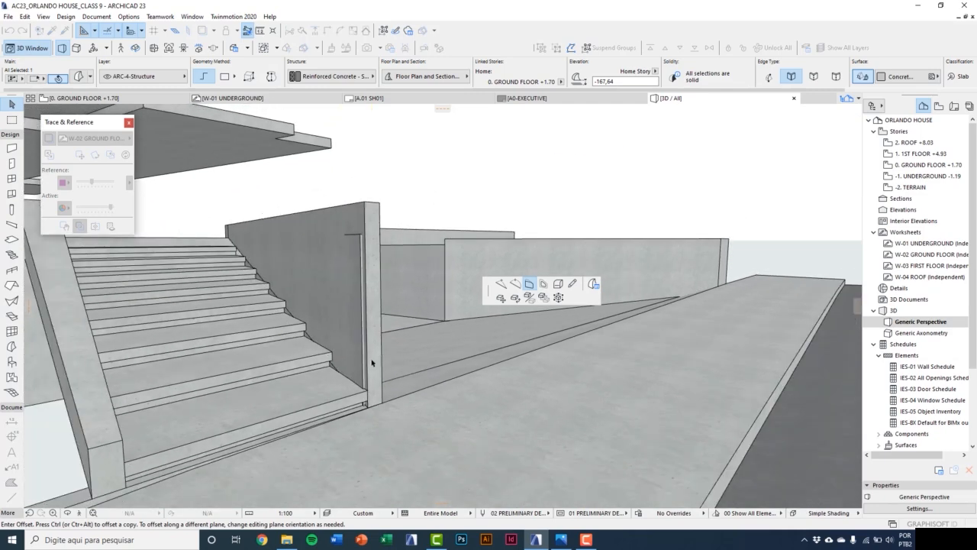
pyautogui.click(123, 443)
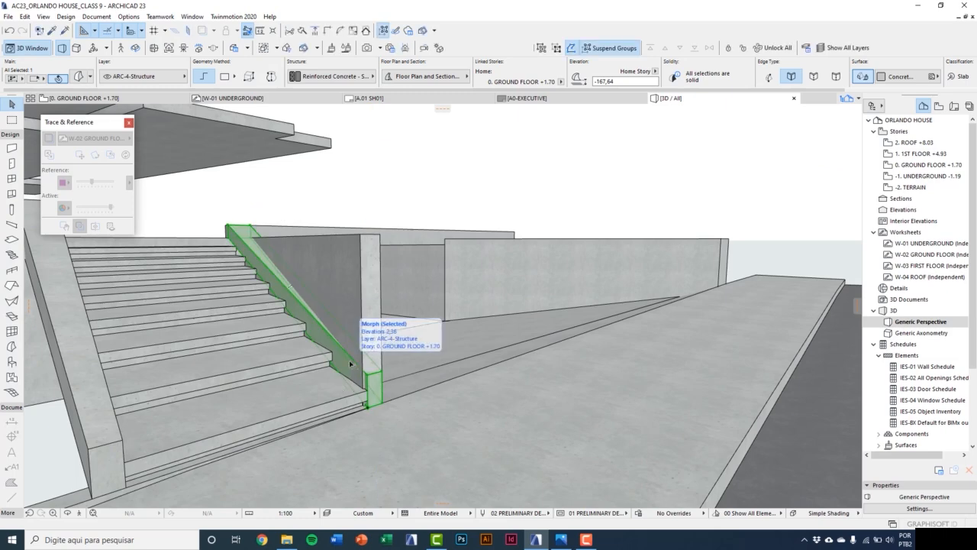
# Start a solid element operation with the stair's ramp-side parapet morph as the operator element.
pyautogui.click(370, 275)
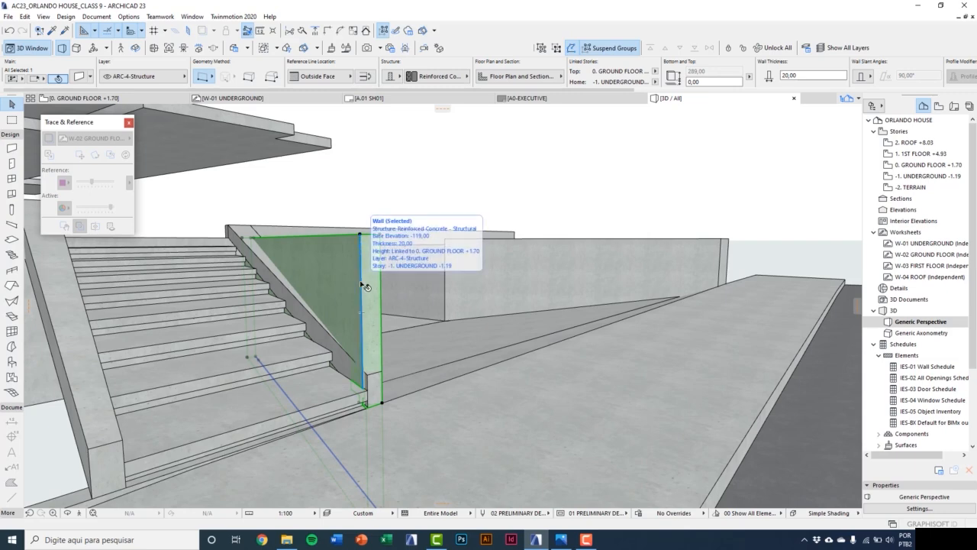
pyautogui.scroll(-2, 357, 316)
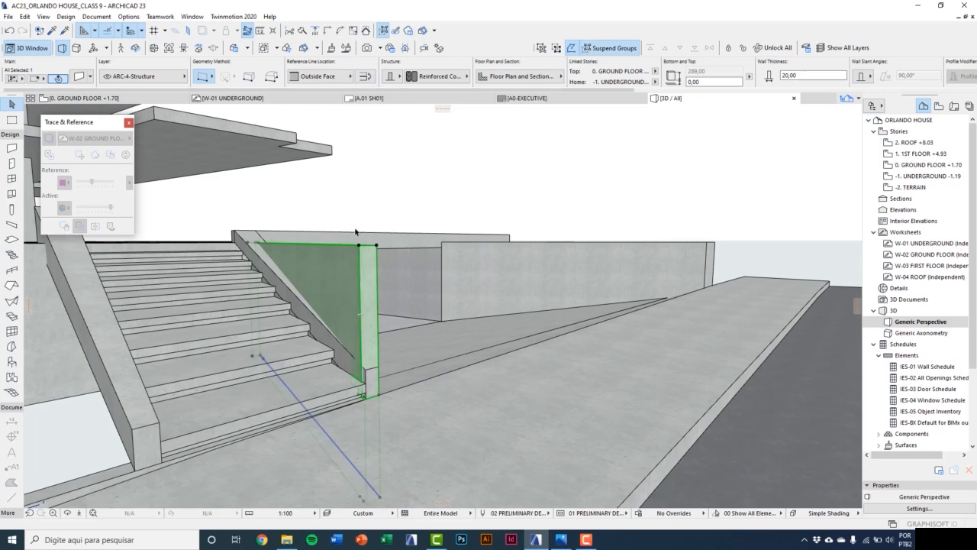
pyautogui.moveTo(368, 226); pyautogui.dragTo(371, 267, button='middle')
pyautogui.press('Escape')
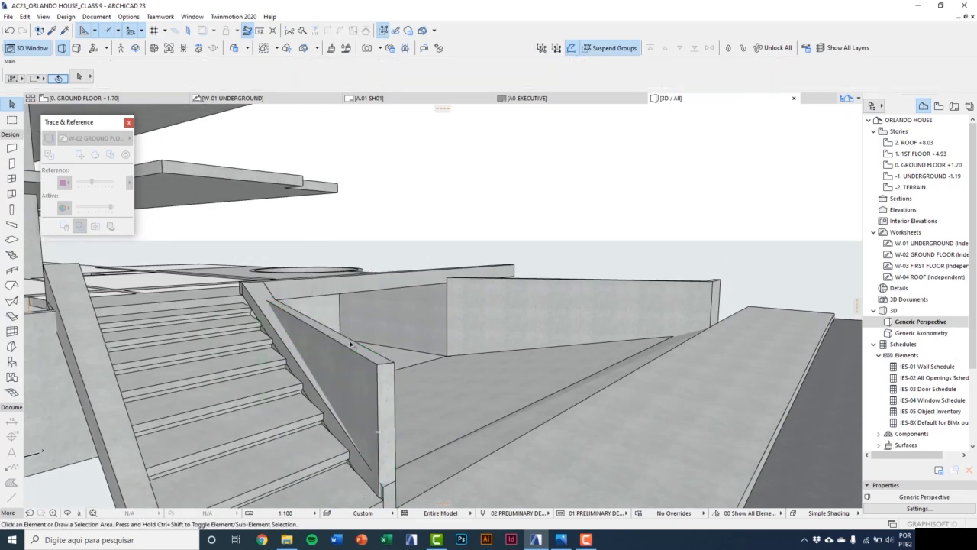
pyautogui.moveTo(384, 313); pyautogui.dragTo(418, 337, button='middle')
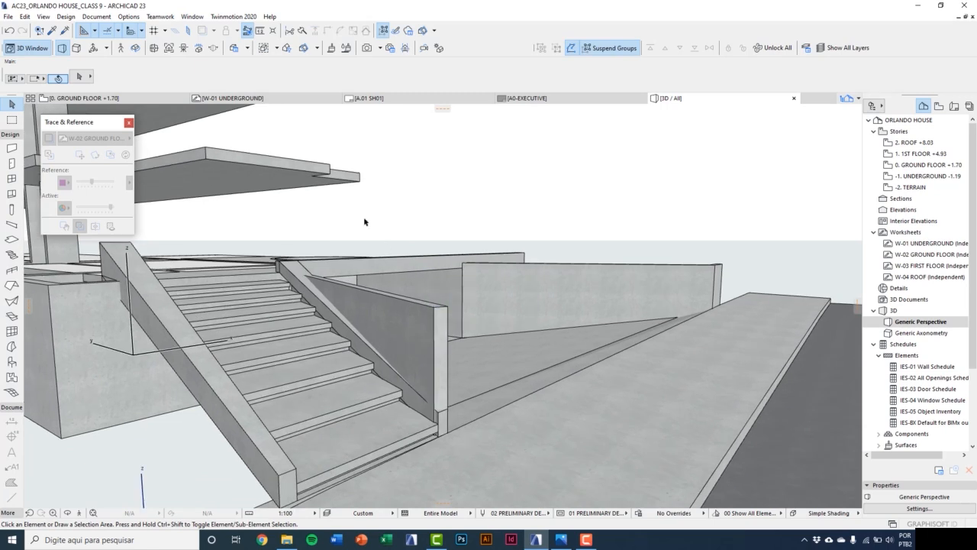
pyautogui.click(67, 18)
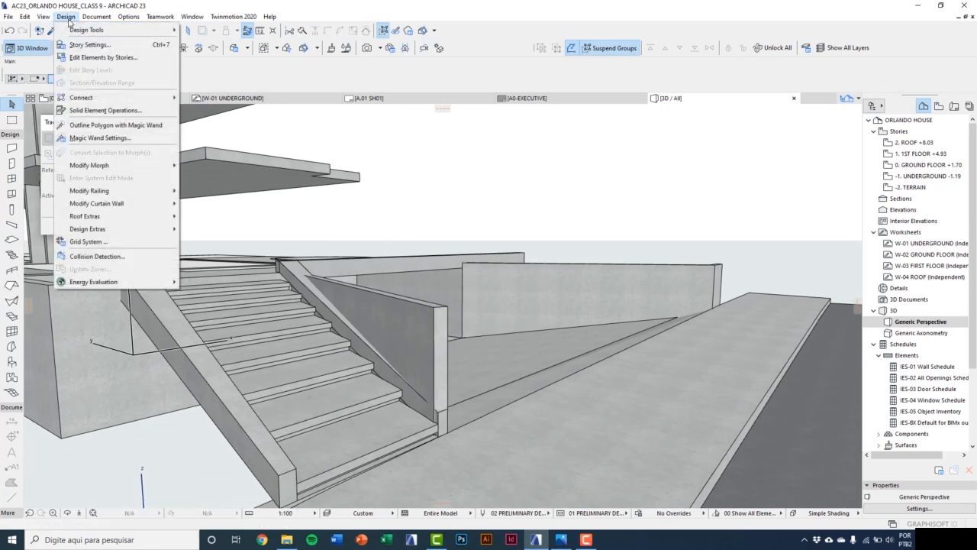
pyautogui.click(99, 110)
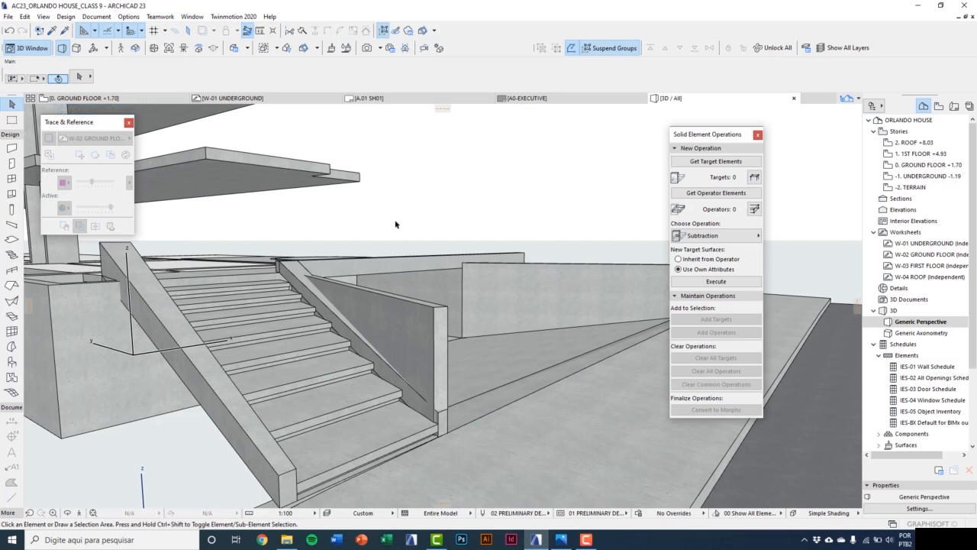
pyautogui.moveTo(726, 136); pyautogui.dragTo(703, 125)
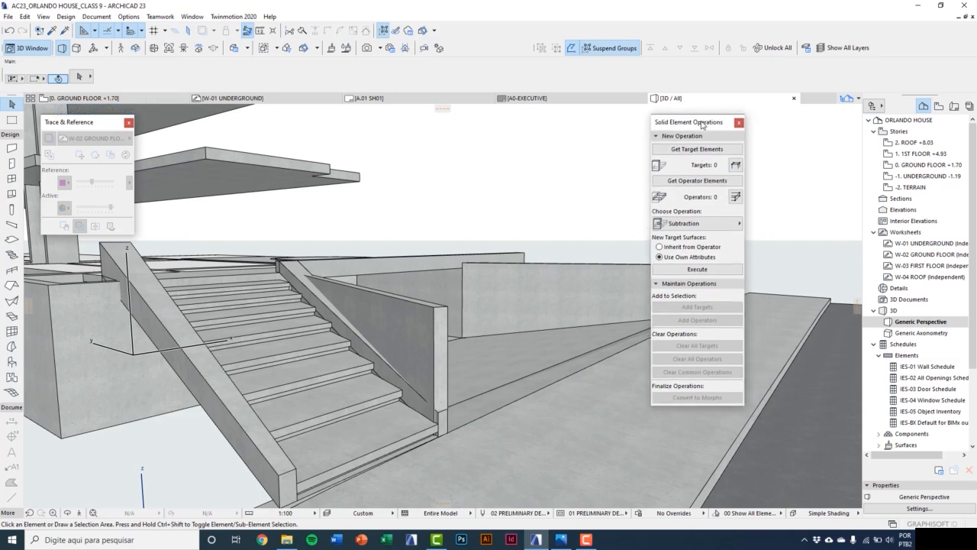
pyautogui.click(292, 271)
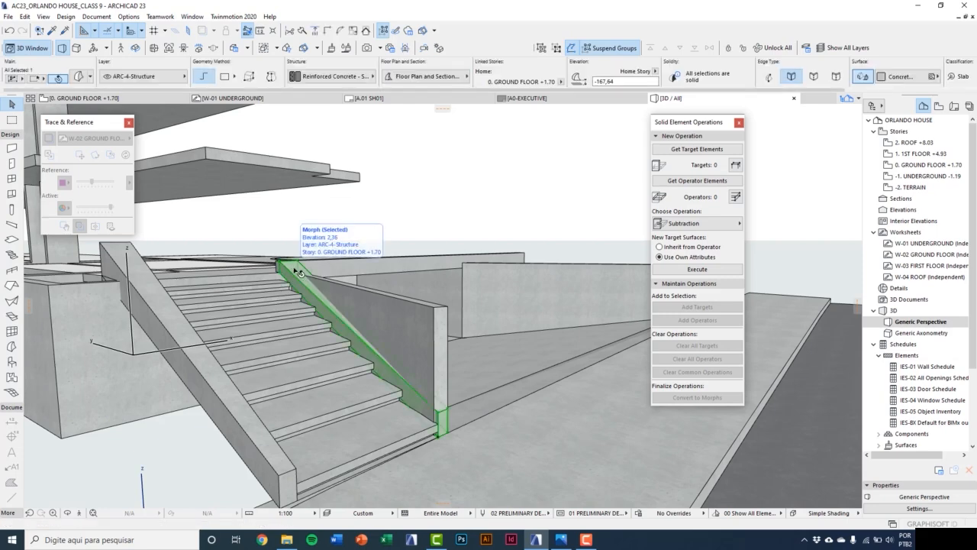
pyautogui.click(689, 183)
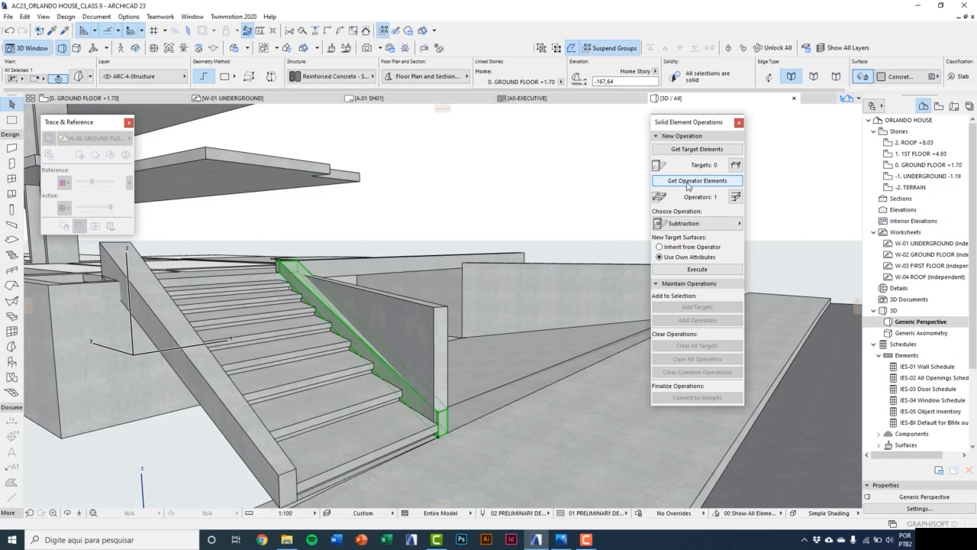
# Make the wall beside the ramp-side parapet the target element and choose Subtraction with upward extrusion as the operation.
pyautogui.click(439, 329)
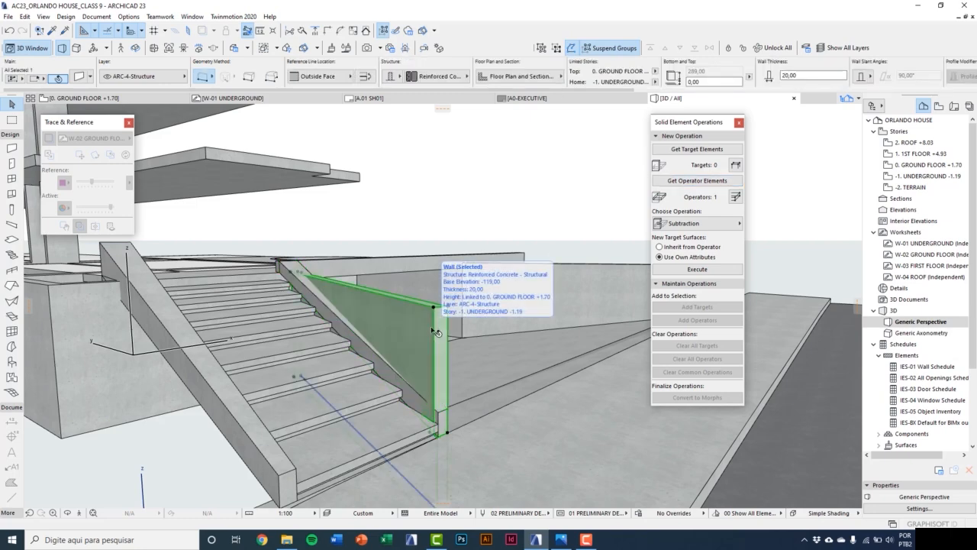
pyautogui.click(696, 150)
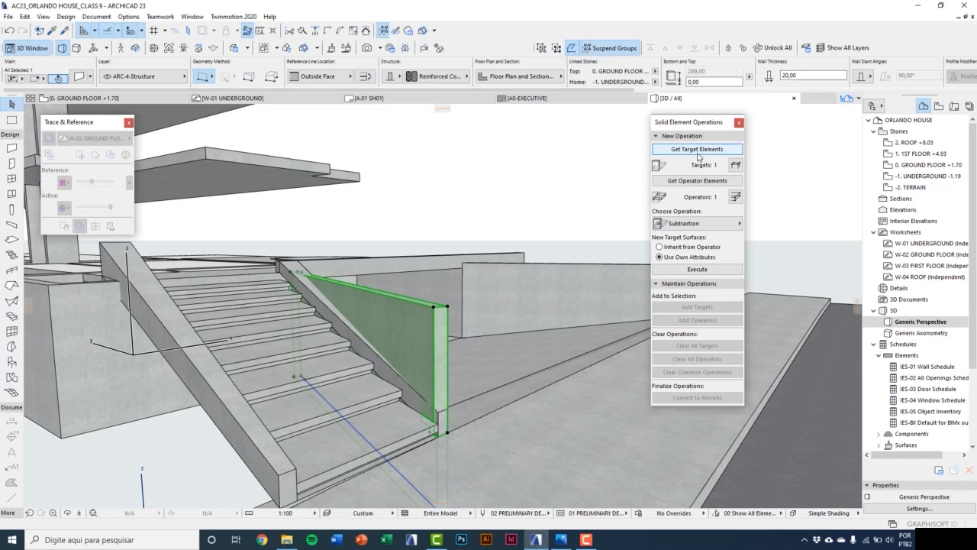
pyautogui.click(695, 223)
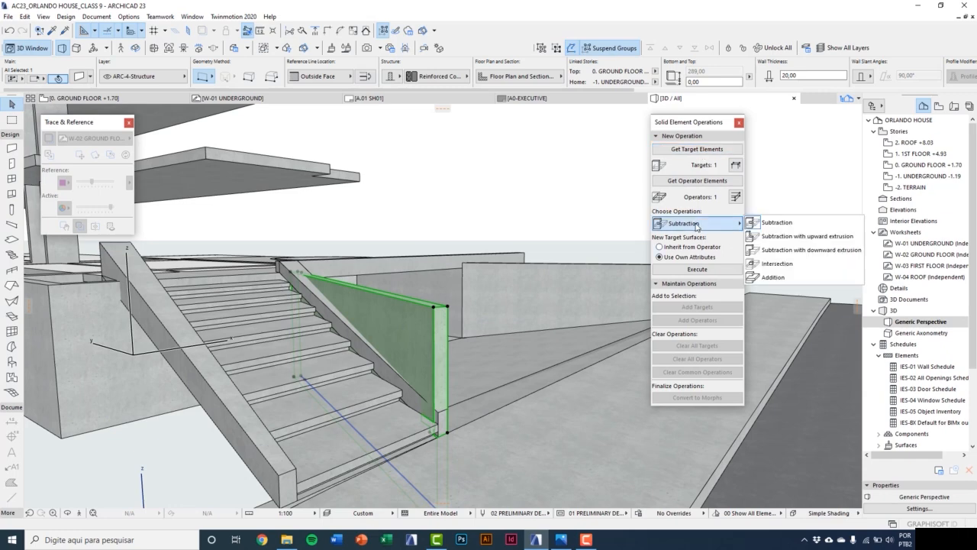
pyautogui.click(793, 237)
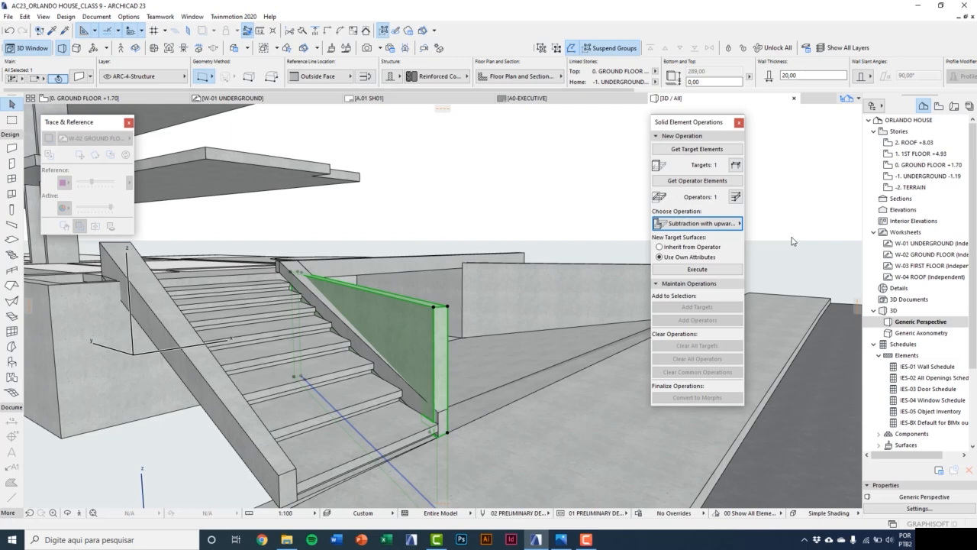
# Execute the subtraction with upward extrusion on the slanted wall beside the stair and clear the selection.
pyautogui.click(698, 269)
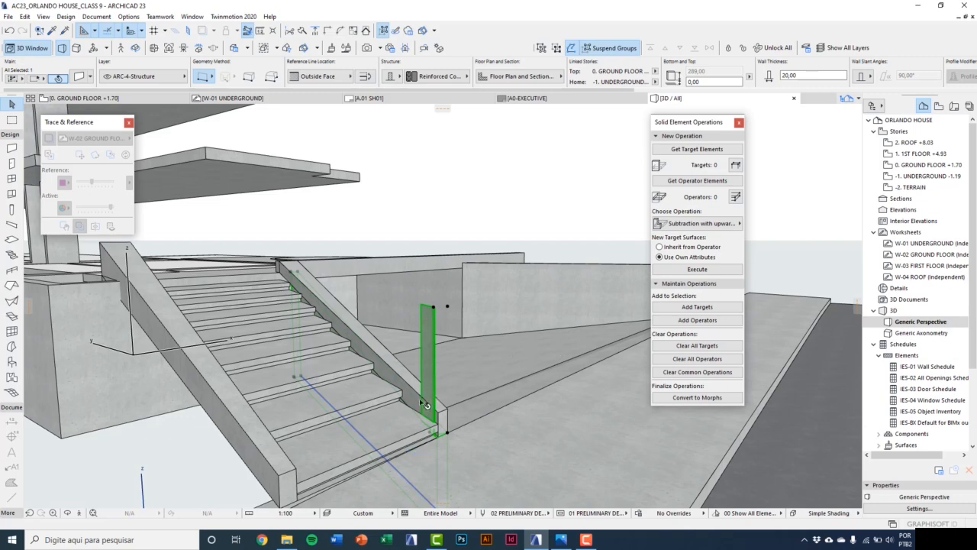
pyautogui.scroll(3, 426, 405)
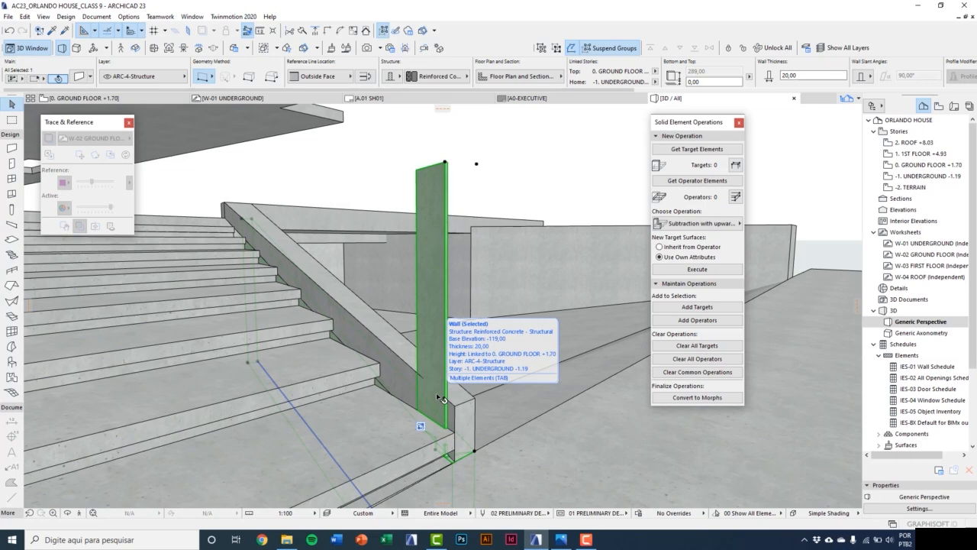
pyautogui.moveTo(430, 398); pyautogui.dragTo(310, 409, button='middle')
pyautogui.press('Escape')
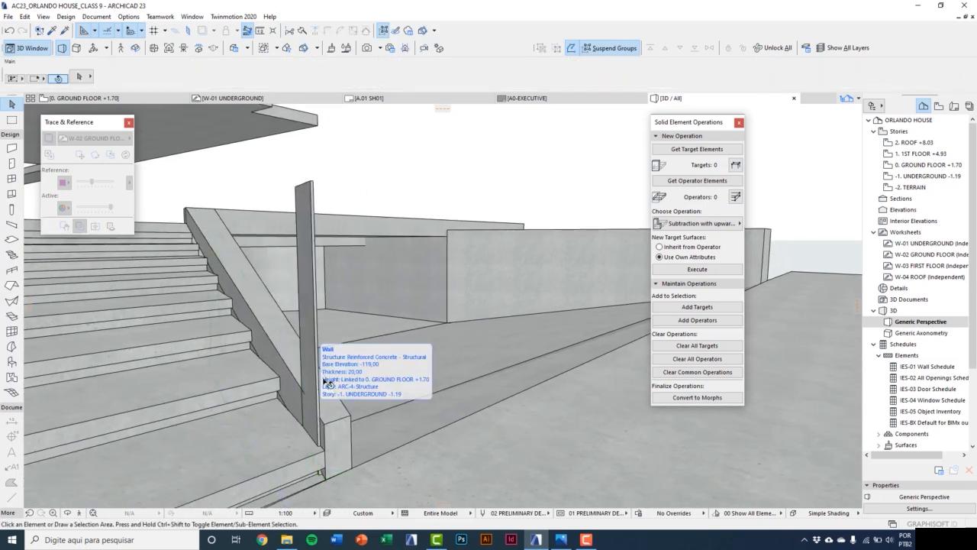
# Set the thickness of the cut slanted wall beside the stair to 18 in the -1. UNDERGROUND plan and return to 3D.
pyautogui.click(312, 255)
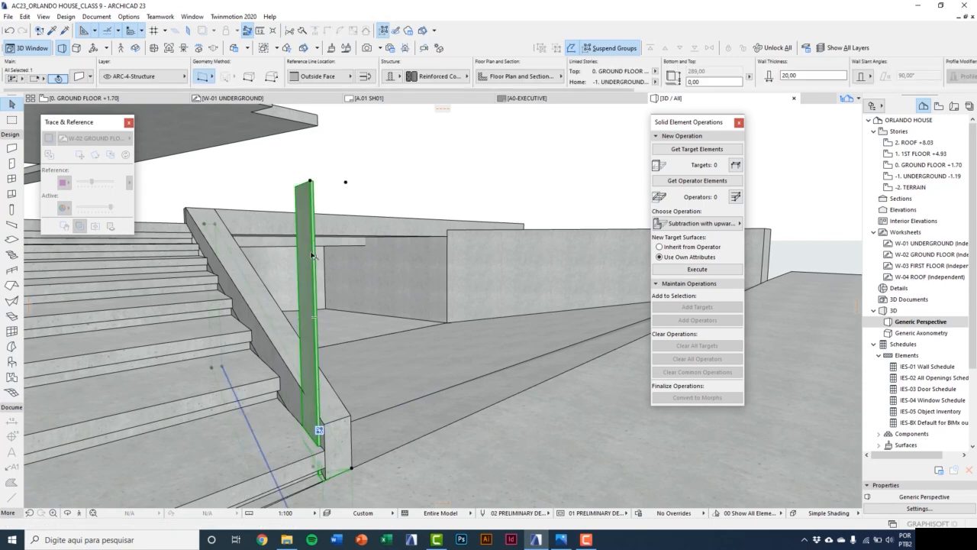
pyautogui.press('F2')
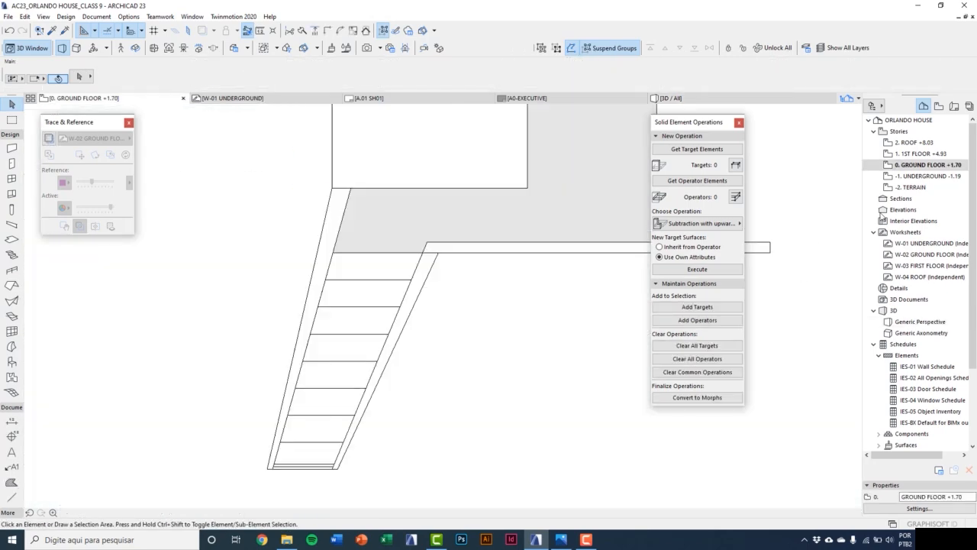
pyautogui.doubleClick(925, 176)
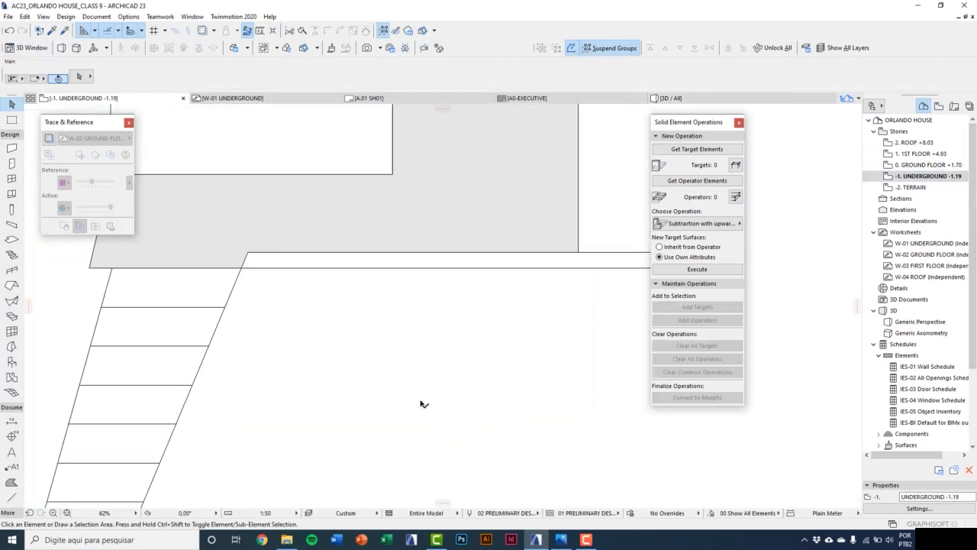
pyautogui.scroll(2, 395, 471)
pyautogui.scroll(2, 332, 399)
pyautogui.click(331, 399)
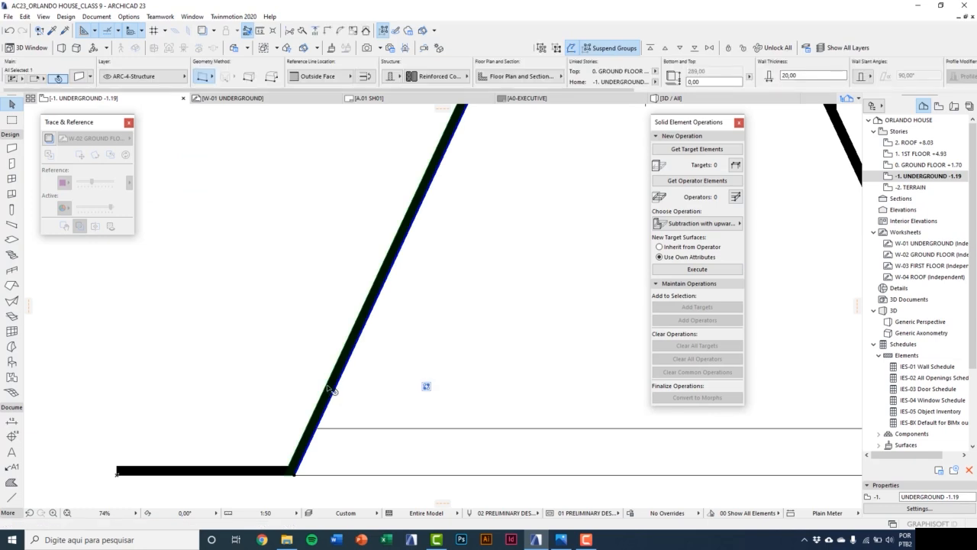
pyautogui.click(79, 76)
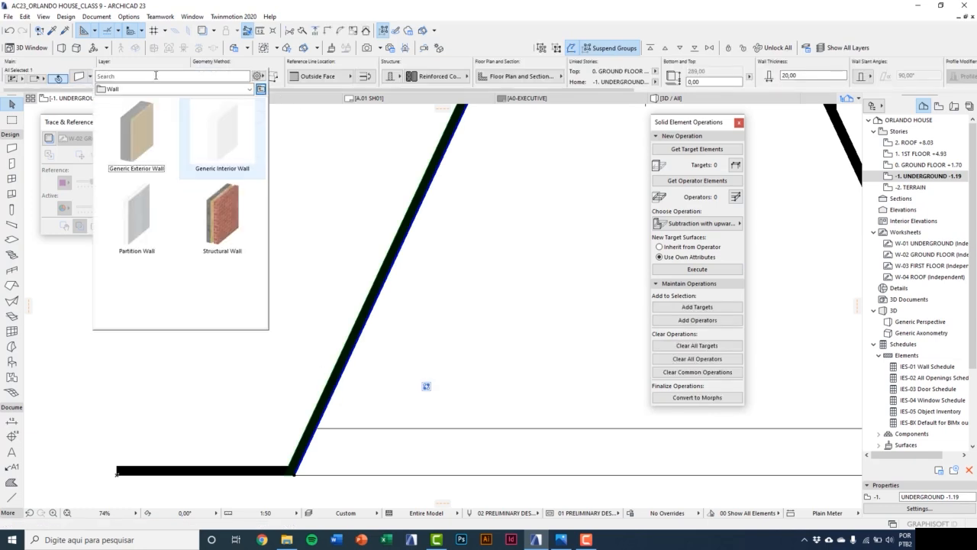
pyautogui.click(81, 79)
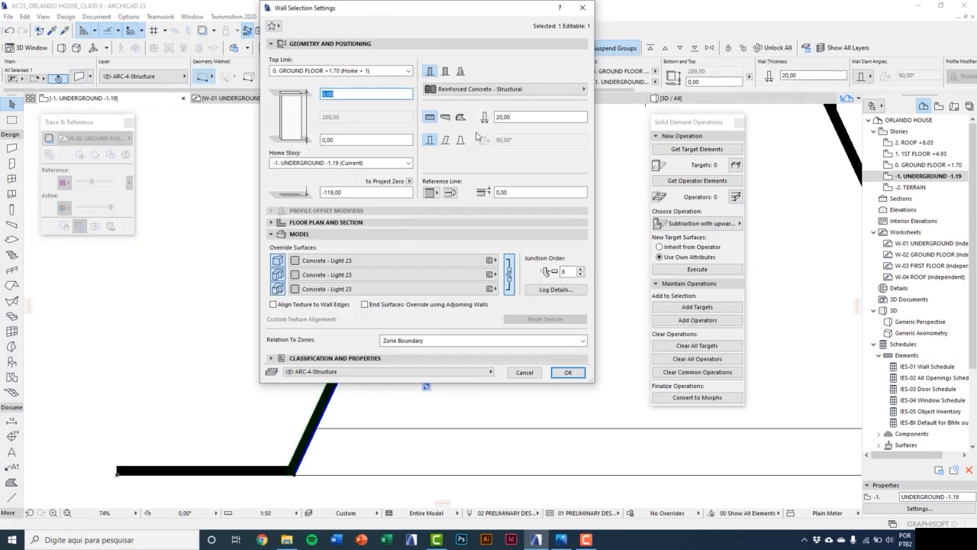
pyautogui.moveTo(539, 119); pyautogui.dragTo(472, 119)
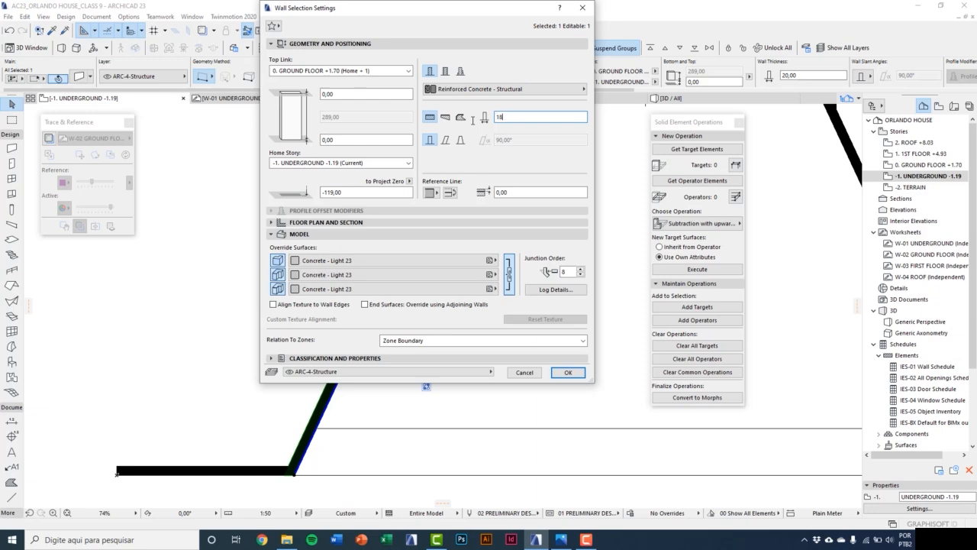
pyautogui.write('18')
pyautogui.press('Return')
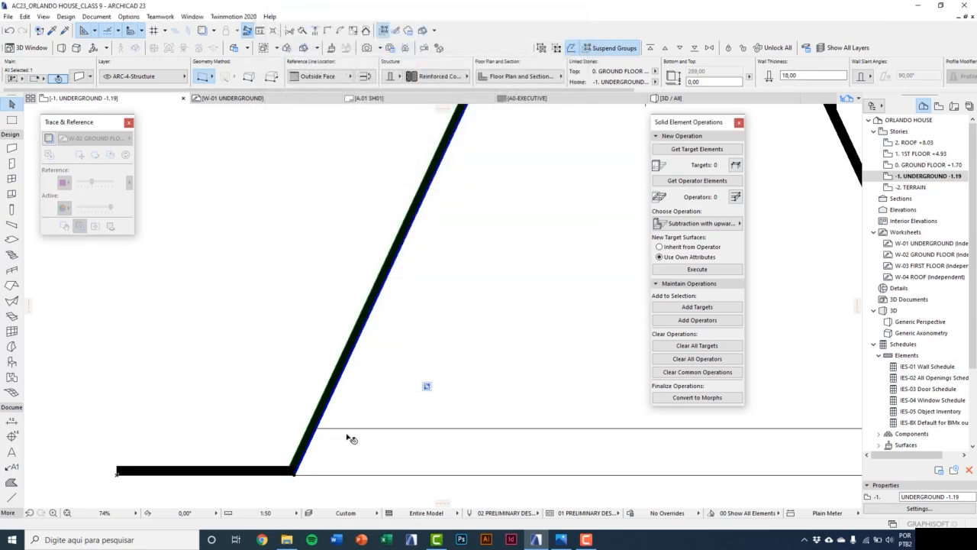
pyautogui.click(349, 438)
pyautogui.press('F3')
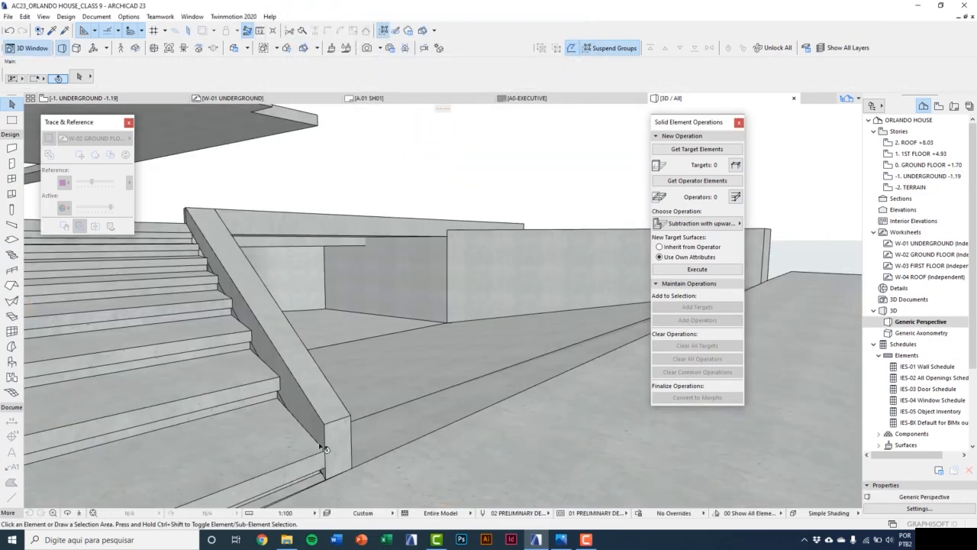
pyautogui.keyDown('shift'); pyautogui.moveTo(334, 395); pyautogui.dragTo(207, 351, button='middle'); pyautogui.keyUp('shift')
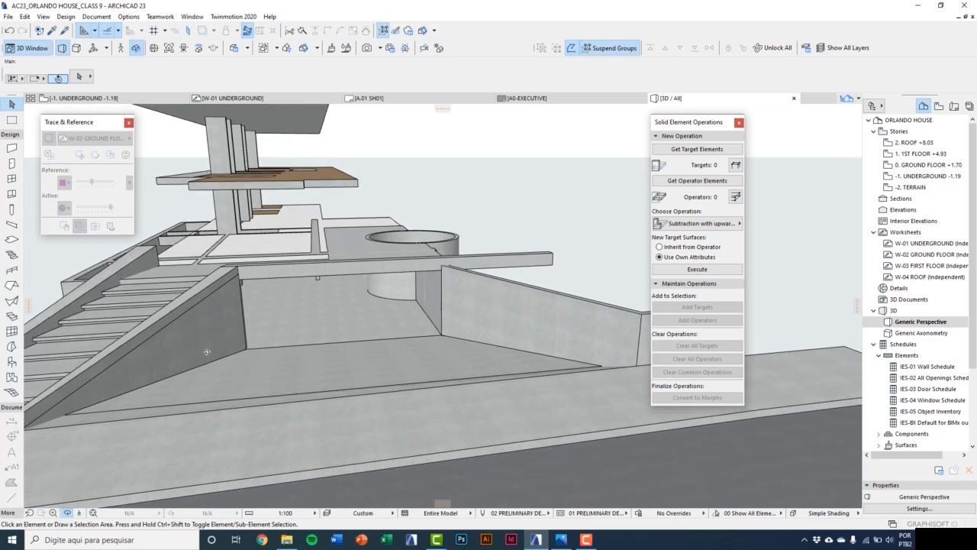
# In the 0. GROUND FLOOR plan, select the slanted slab along the stair's inner side and show the W-02 GROUND FLOOR trace reference.
pyautogui.press('F2')
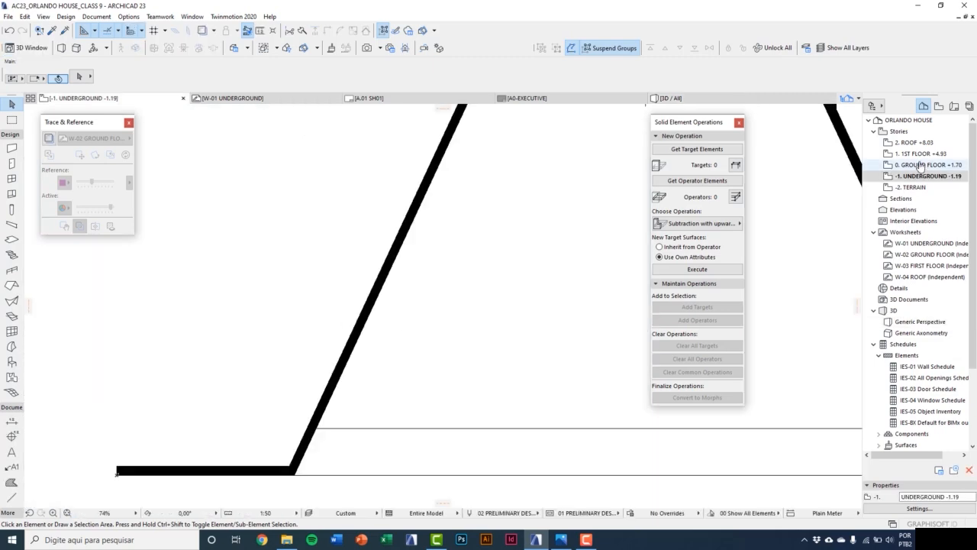
pyautogui.click(909, 165)
pyautogui.click(359, 321)
pyautogui.scroll(-5, 272, 432)
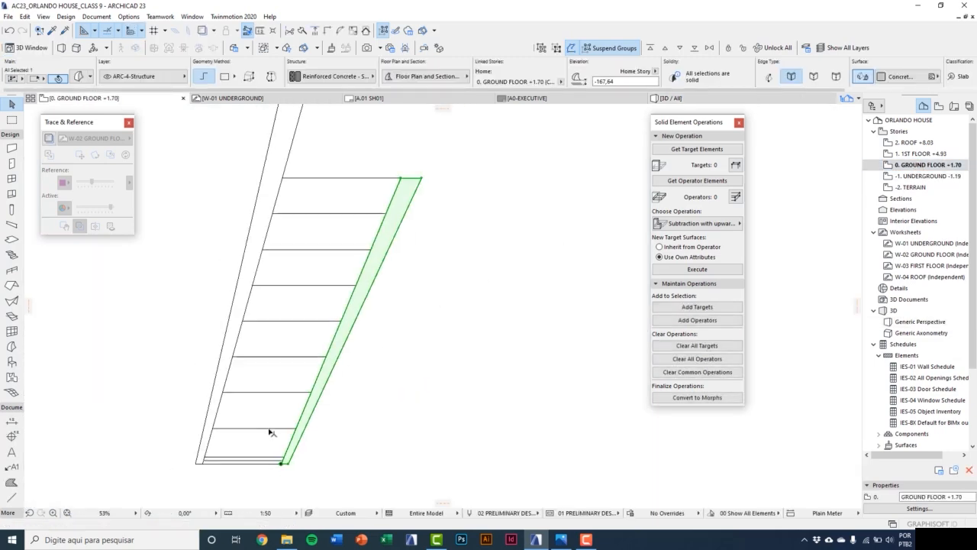
pyautogui.scroll(3, 360, 422)
pyautogui.click(49, 138)
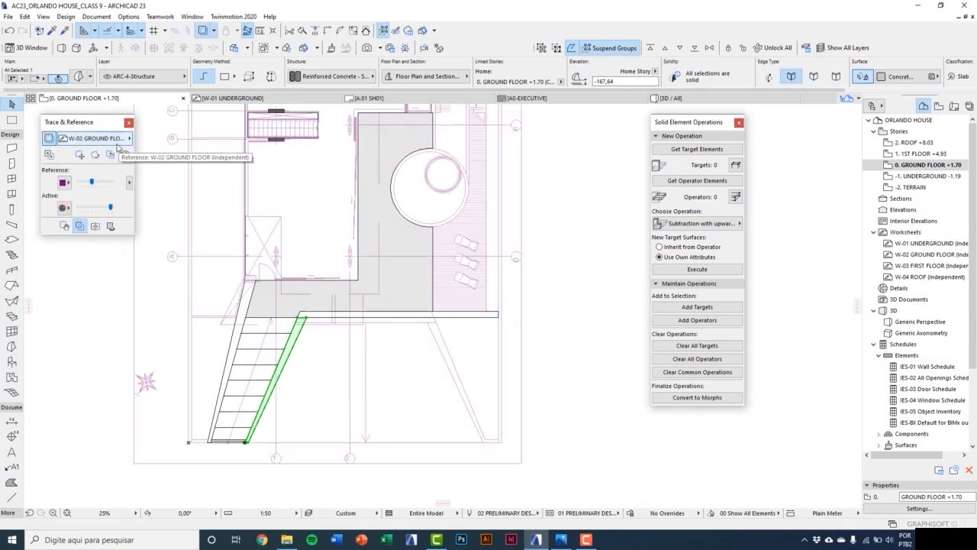
pyautogui.click(118, 141)
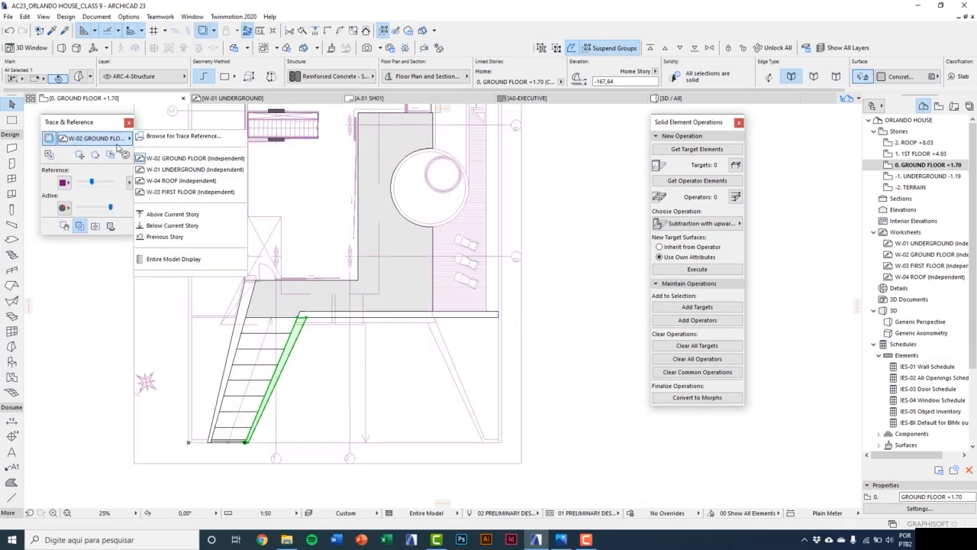
pyautogui.click(117, 143)
pyautogui.scroll(4, 337, 389)
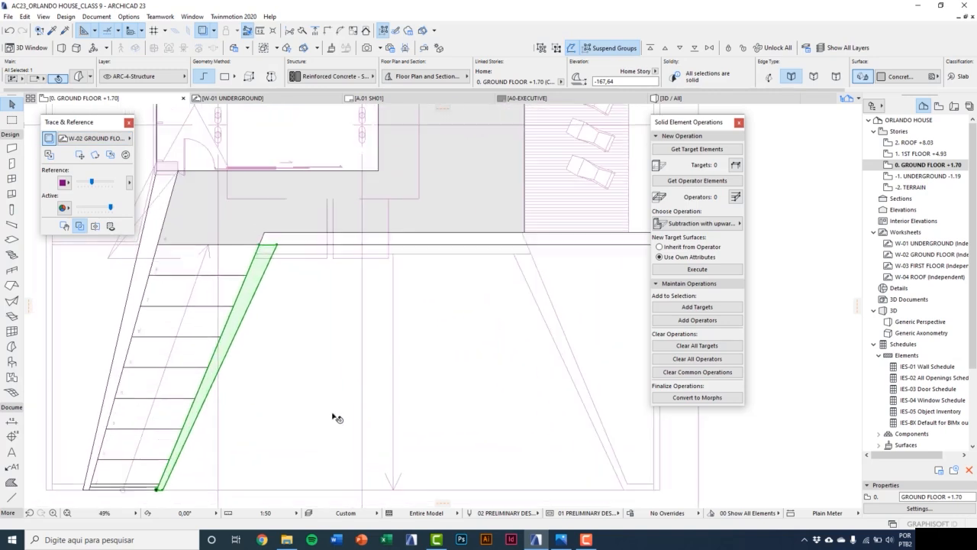
pyautogui.moveTo(336, 417); pyautogui.dragTo(317, 391, button='middle')
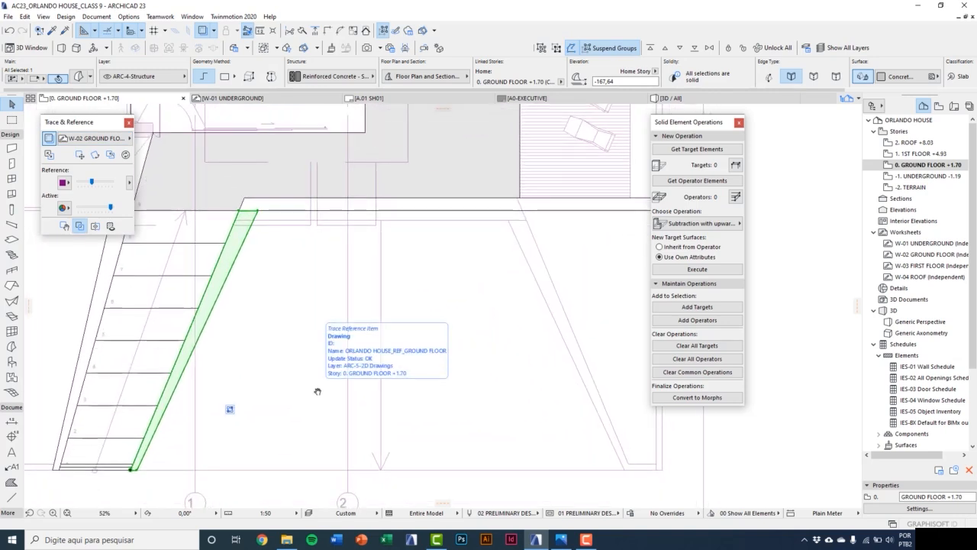
# Mirror a copy of the slanted slab about the vertical arrow line midway between the two slanted walls of the traced drawing.
pyautogui.hotkey('ctrl', 'alt', 'm')
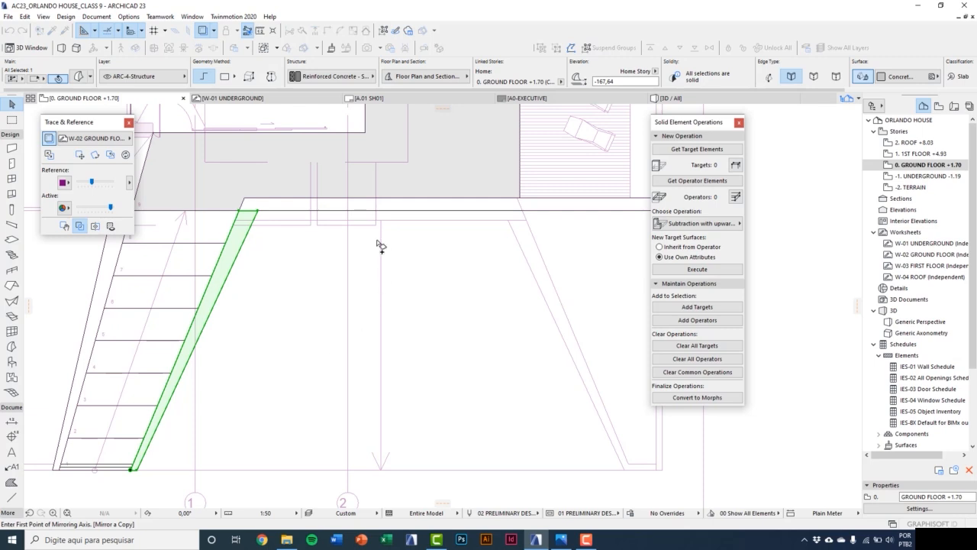
pyautogui.scroll(1, 386, 224)
pyautogui.click(379, 219)
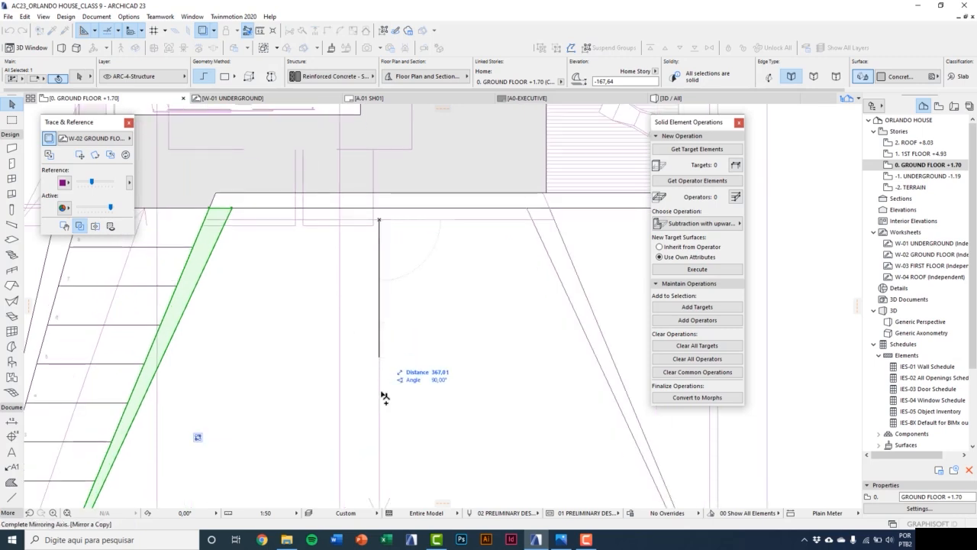
pyautogui.click(385, 440)
pyautogui.moveTo(569, 379); pyautogui.dragTo(370, 307, button='middle')
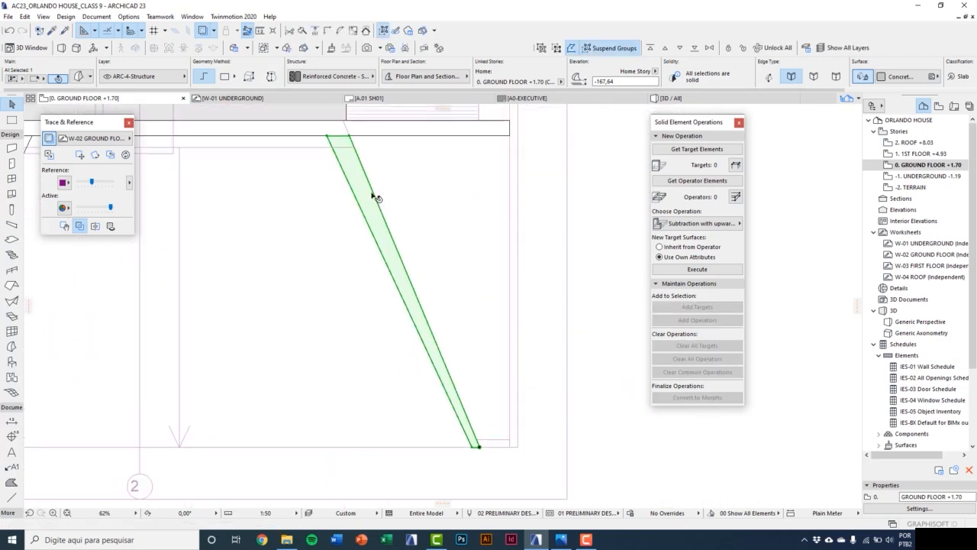
pyautogui.scroll(2, 412, 362)
pyautogui.scroll(-2, 422, 374)
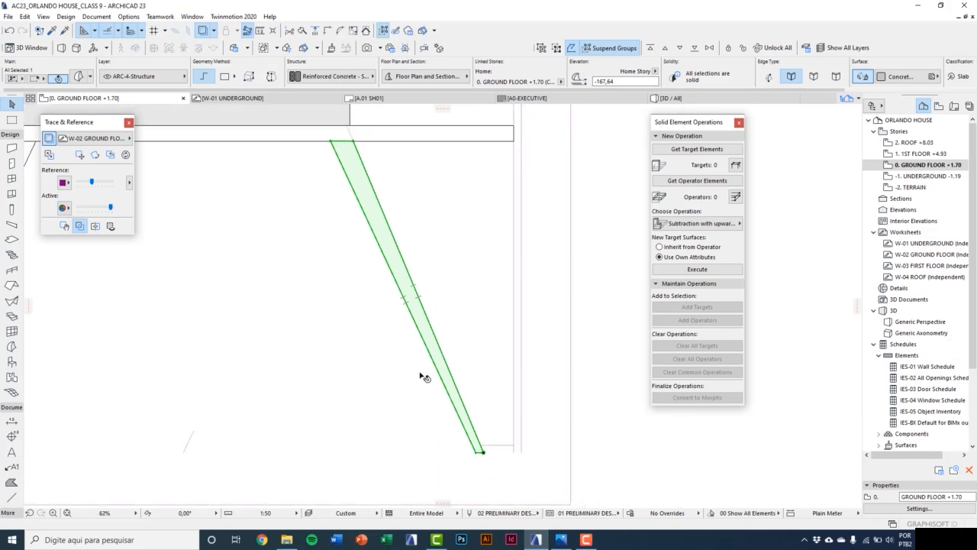
pyautogui.press('Escape')
# Subtract the mirrored slab, with upward extrusion, from the slanted wall opposite the stair in 3D, keeping the wall's own surface attributes.
pyautogui.press('F3')
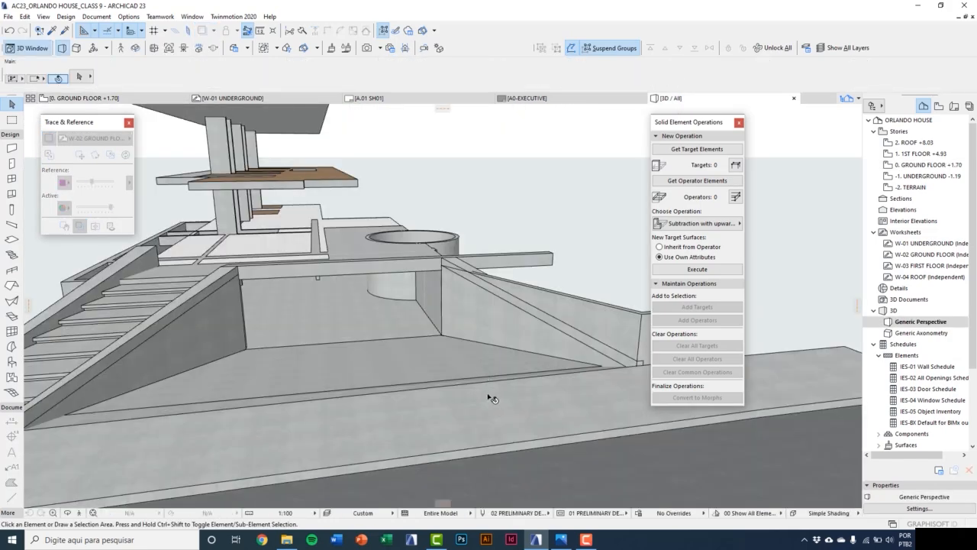
pyautogui.moveTo(488, 396); pyautogui.dragTo(449, 394, button='middle')
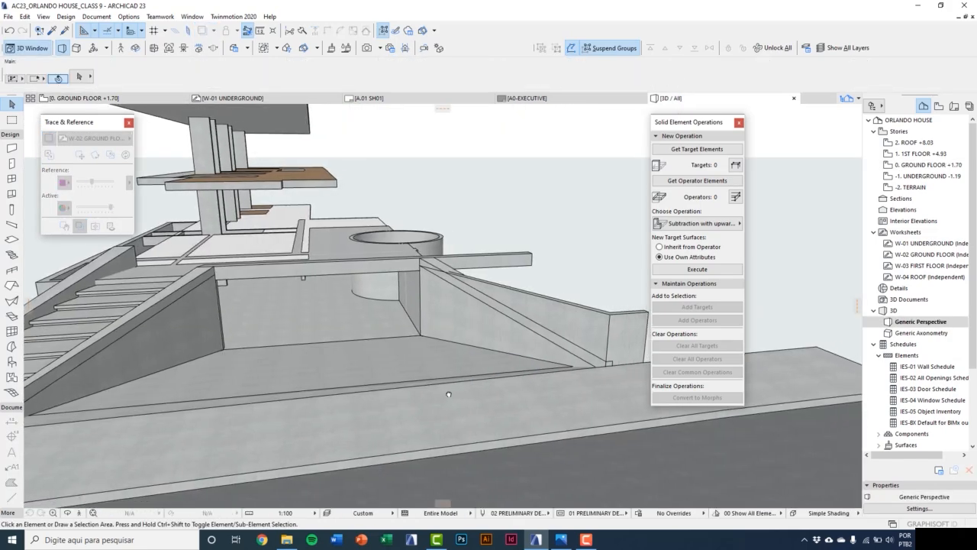
pyautogui.scroll(1, 449, 394)
pyautogui.scroll(1, 428, 393)
pyautogui.scroll(2, 617, 325)
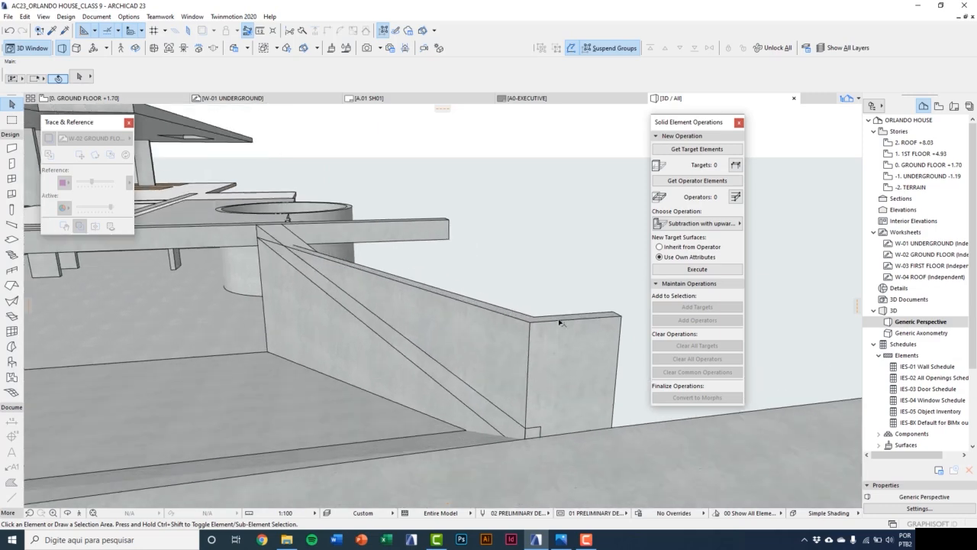
pyautogui.scroll(1, 560, 322)
pyautogui.click(257, 234)
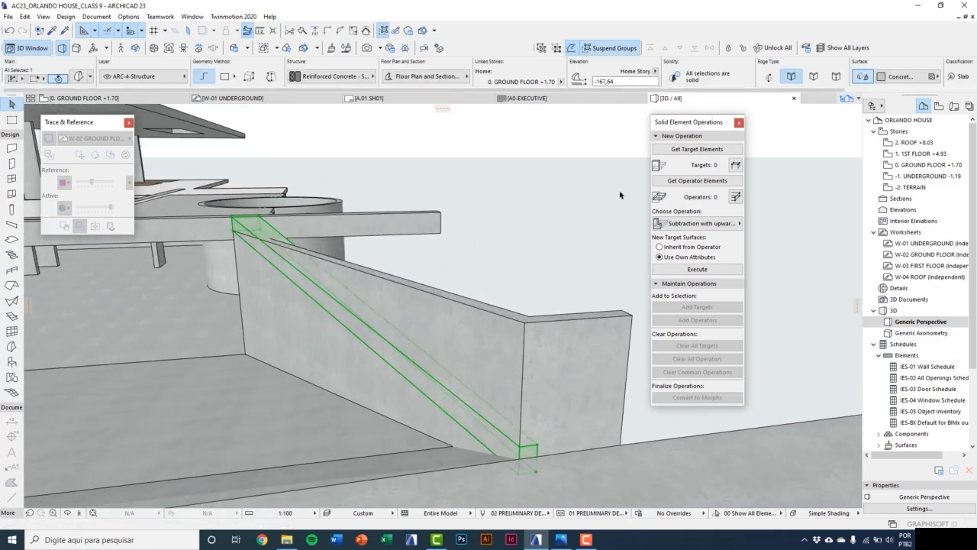
pyautogui.click(693, 180)
pyautogui.click(463, 324)
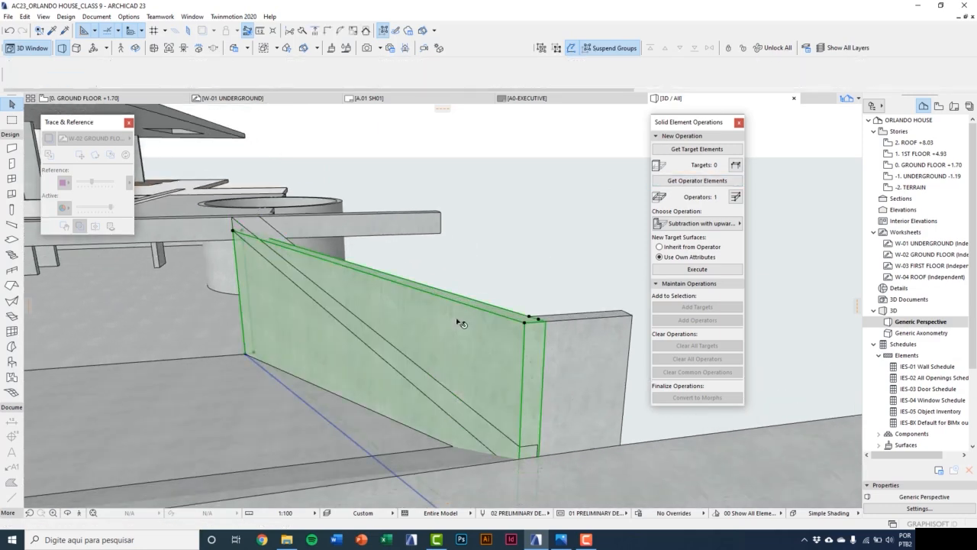
pyautogui.click(692, 150)
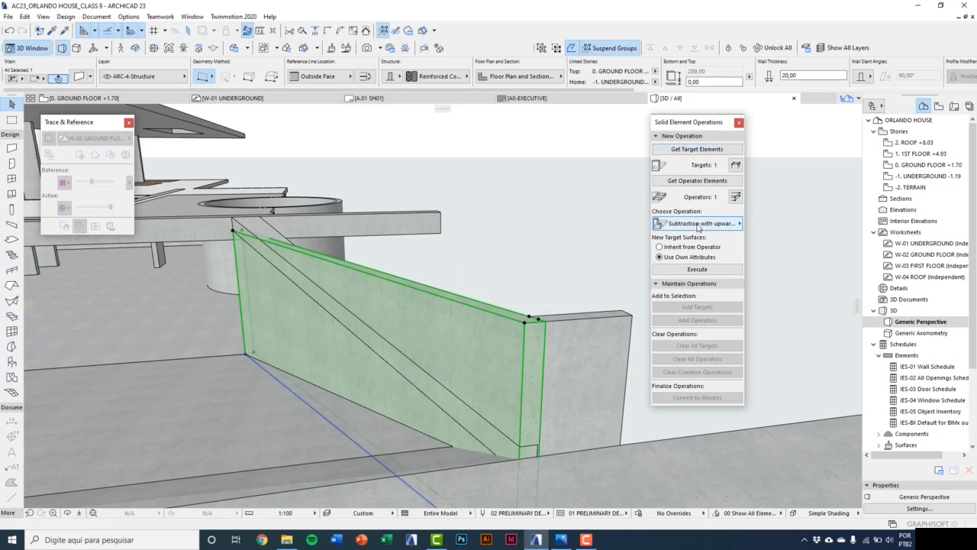
pyautogui.click(697, 269)
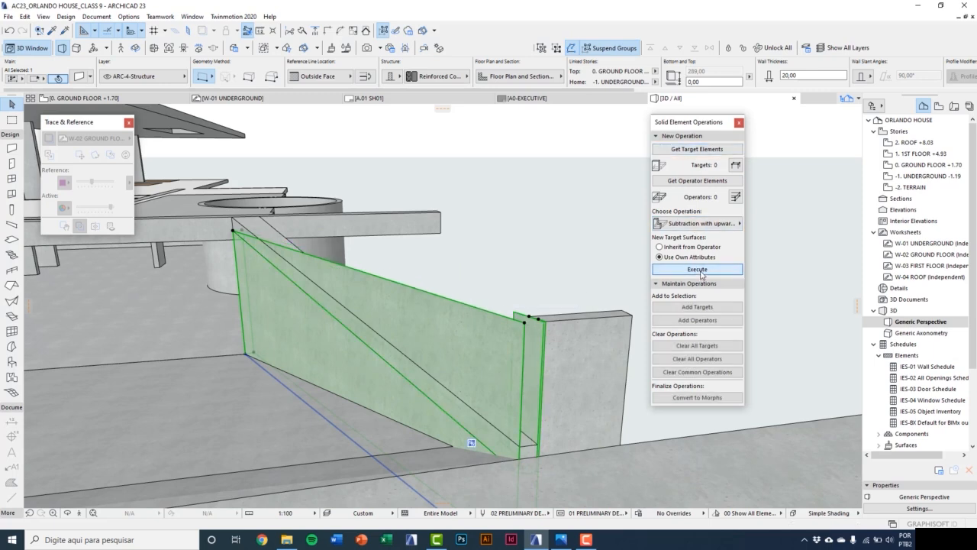
pyautogui.press('Escape')
# Inspect the mirrored slab and the slanted wall opposite the stair in 3D, and open the -1. UNDERGROUND plan.
pyautogui.scroll(5, 486, 450)
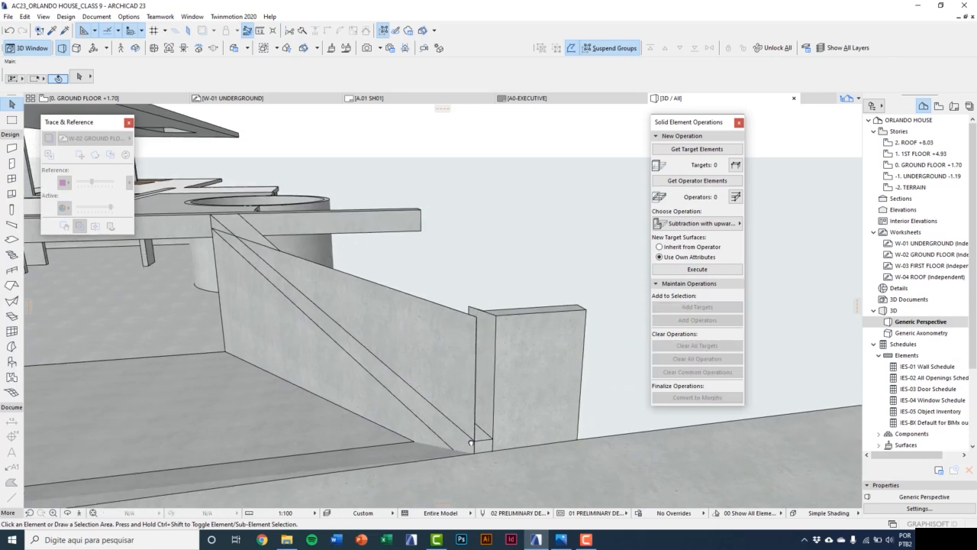
pyautogui.click(486, 450)
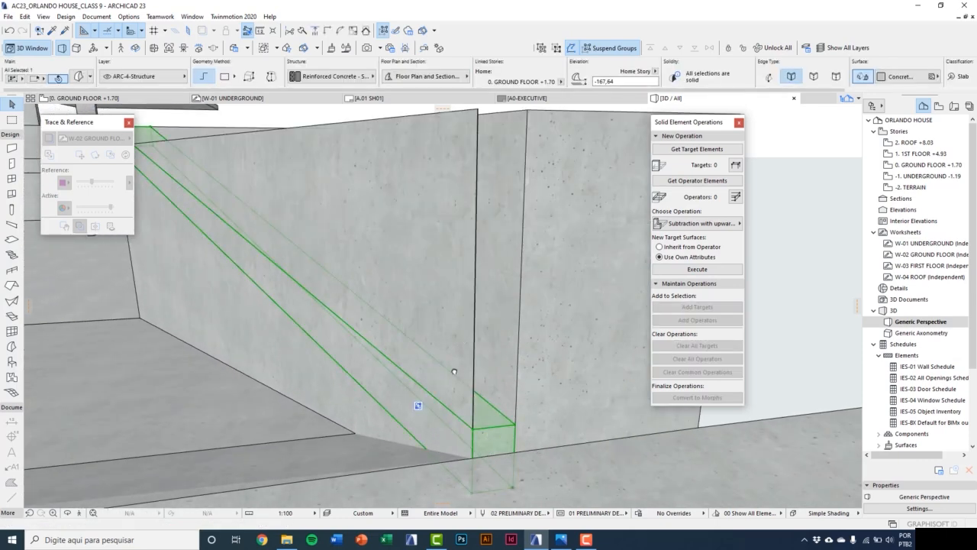
pyautogui.scroll(-2, 481, 398)
pyautogui.press('Escape')
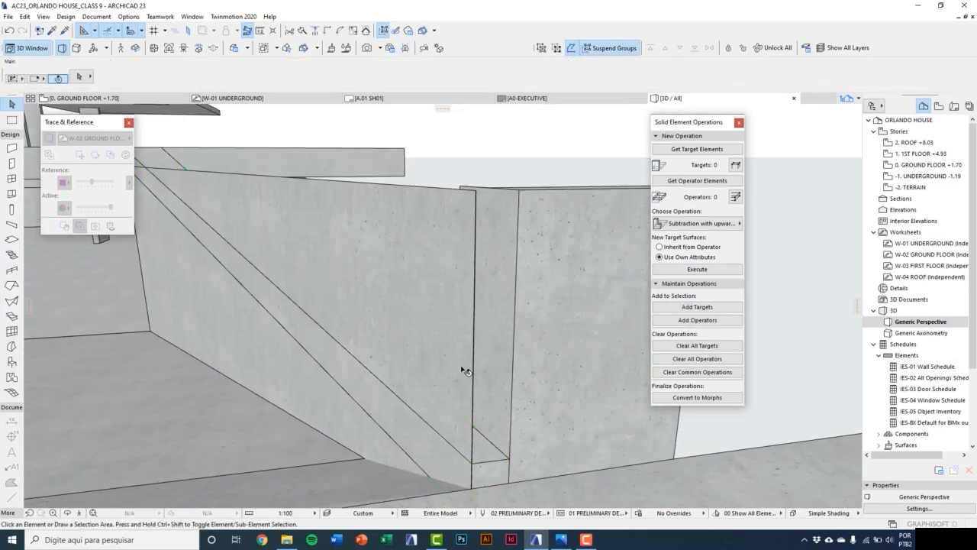
pyautogui.click(451, 241)
pyautogui.press('F2')
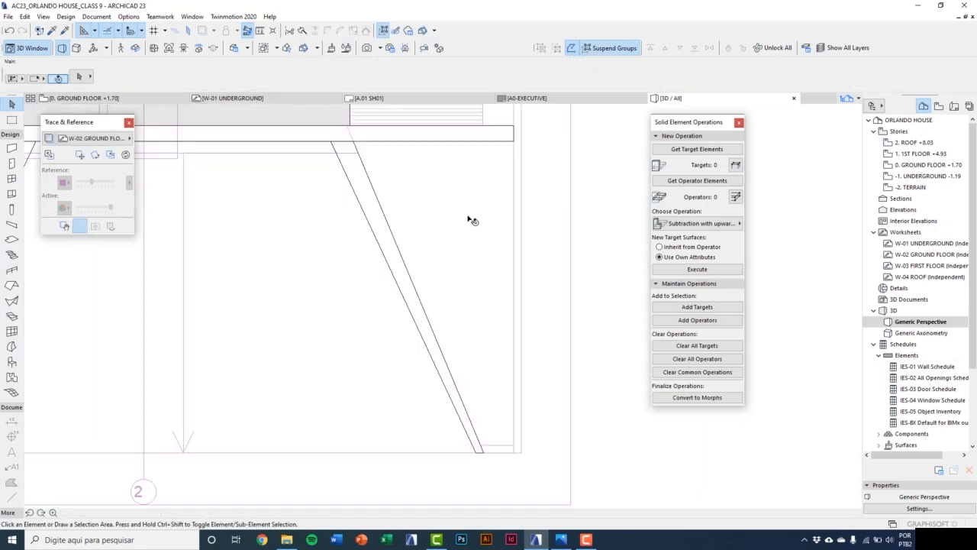
pyautogui.doubleClick(928, 176)
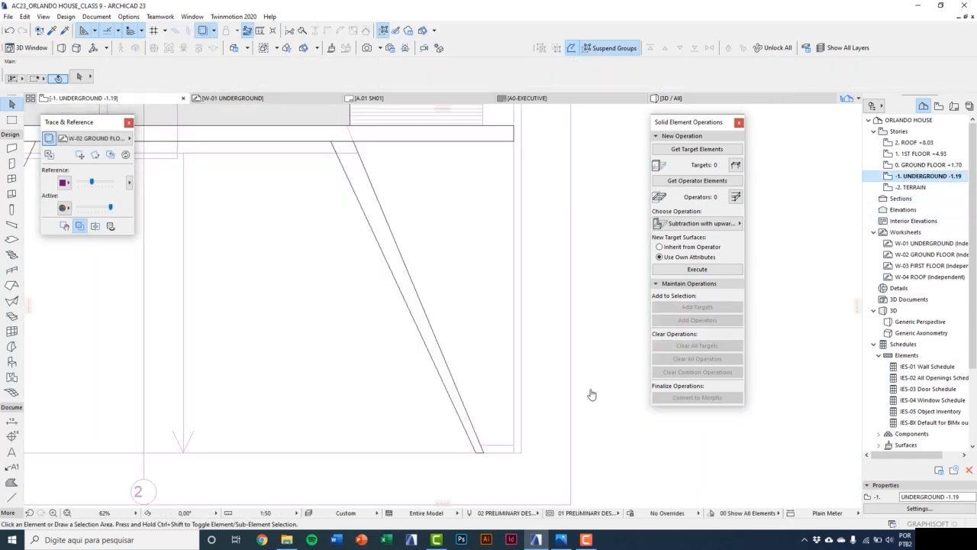
# Reposition the corner node shared by the slanted wall opposite the stair and the adjoining short wall slightly along the front line, and return to 3D.
pyautogui.scroll(10, 556, 457)
pyautogui.click(468, 422)
pyautogui.scroll(3, 384, 458)
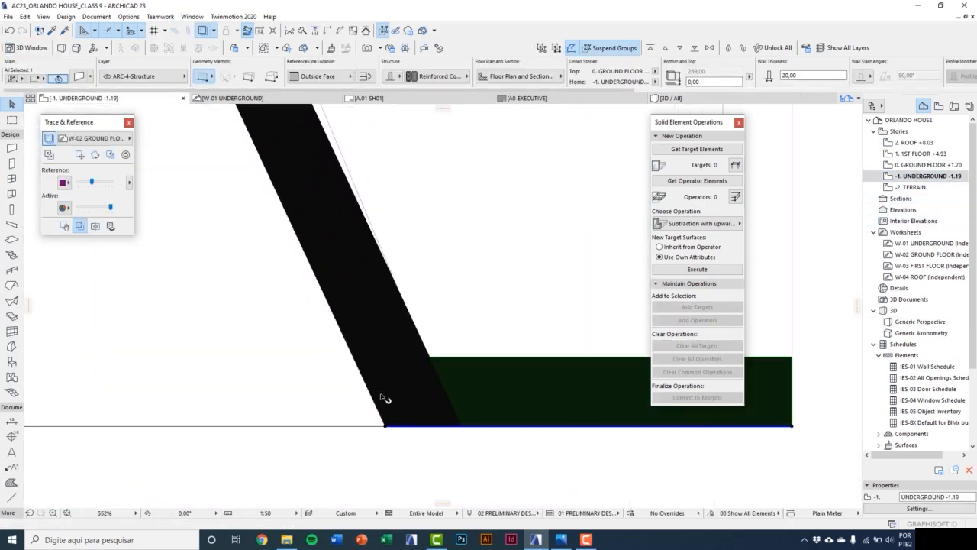
pyautogui.scroll(3, 381, 432)
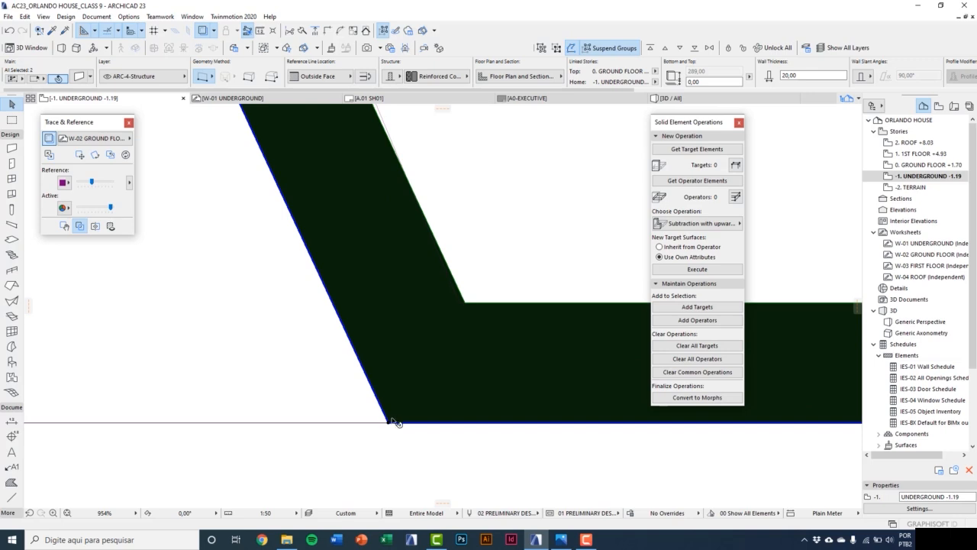
pyautogui.click(389, 424)
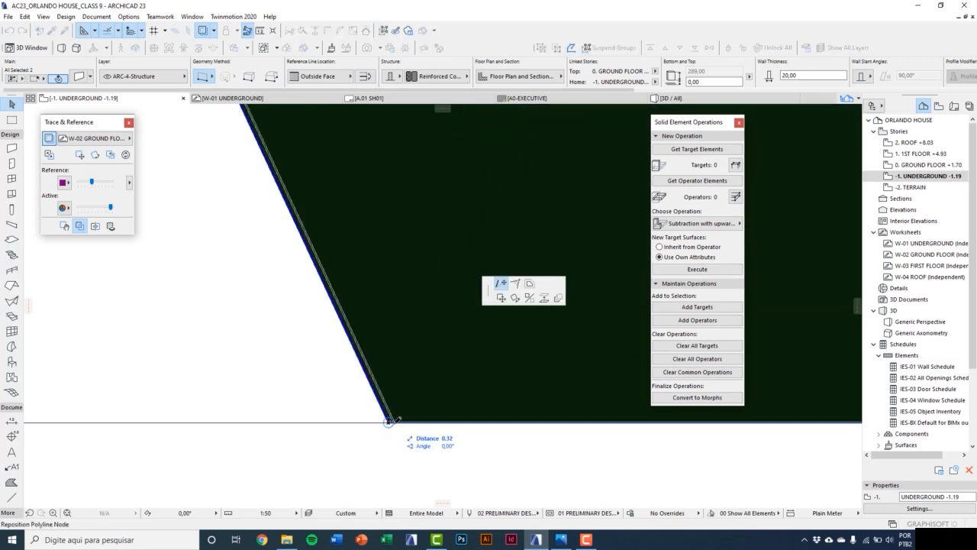
pyautogui.click(389, 422)
pyautogui.scroll(2, 394, 428)
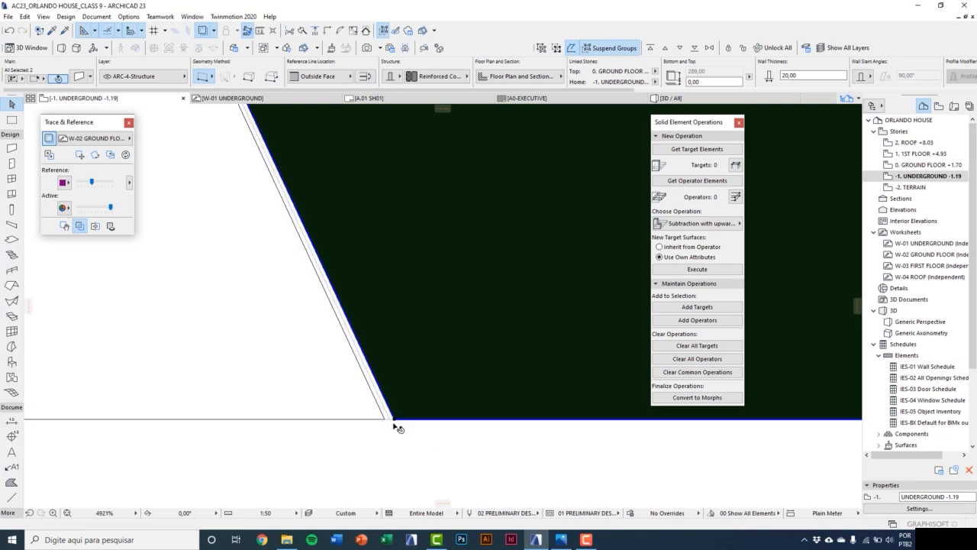
pyautogui.click(395, 421)
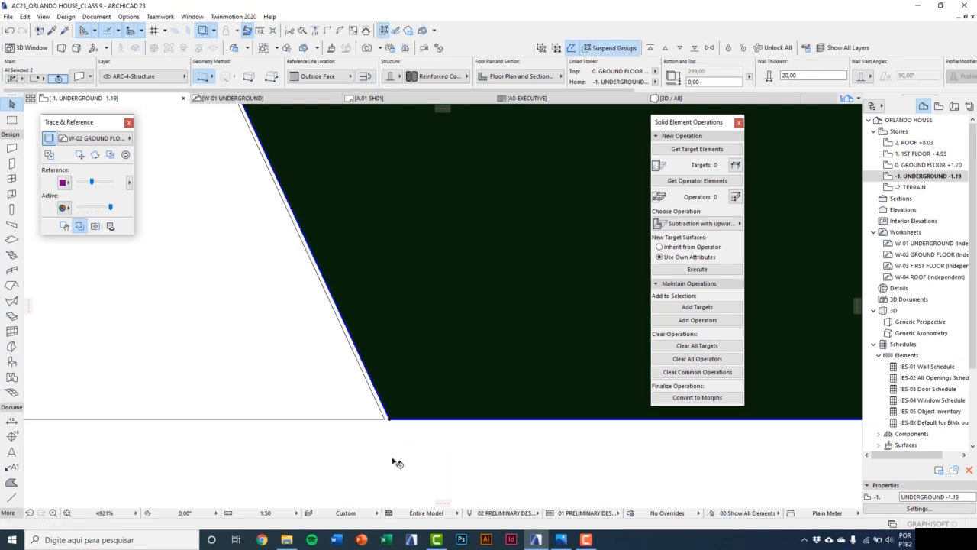
pyautogui.click(406, 477)
pyautogui.press('F3')
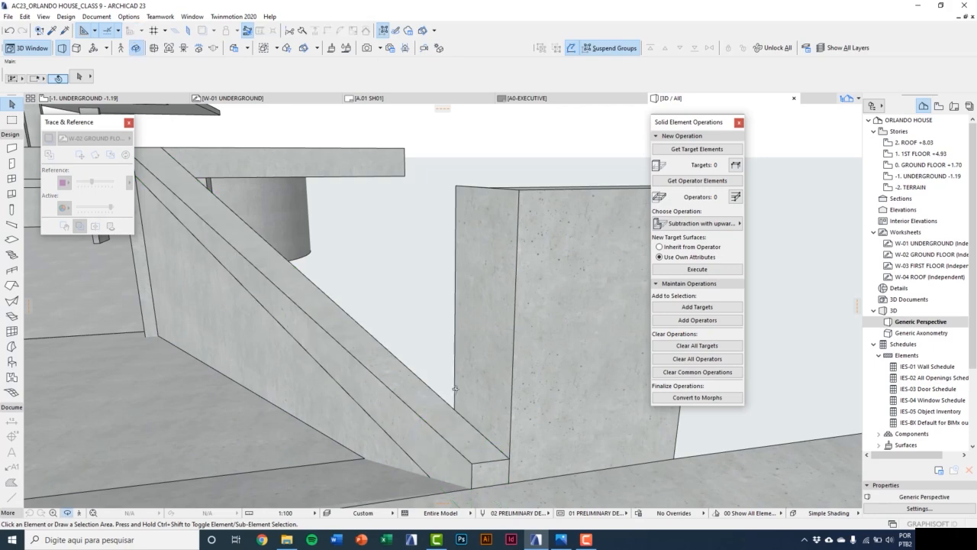
# Set the thickness of the slanted wall opposite the stair to 18 in the -1. UNDERGROUND plan and return to 3D.
pyautogui.keyDown('shift'); pyautogui.moveTo(456, 388); pyautogui.dragTo(421, 395, button='middle'); pyautogui.keyUp('shift')
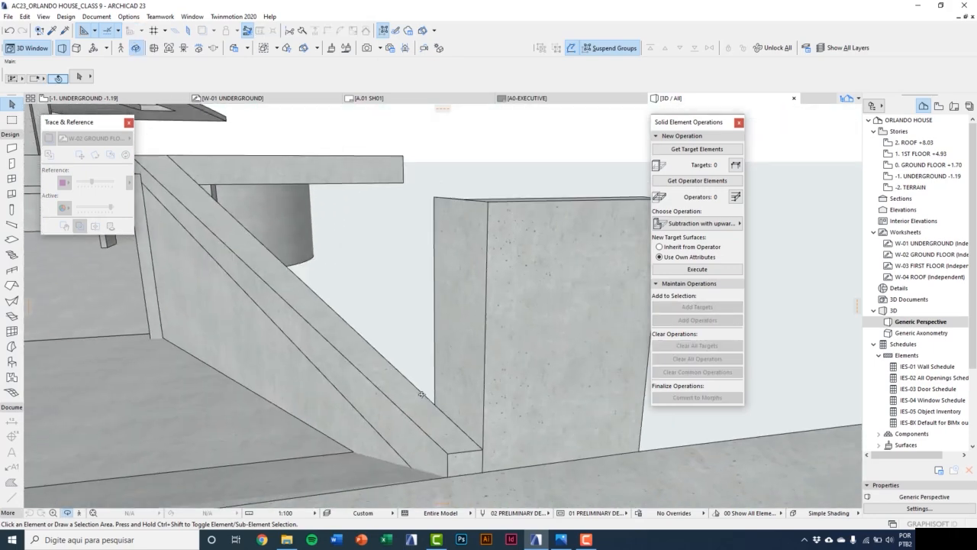
pyautogui.click(429, 408)
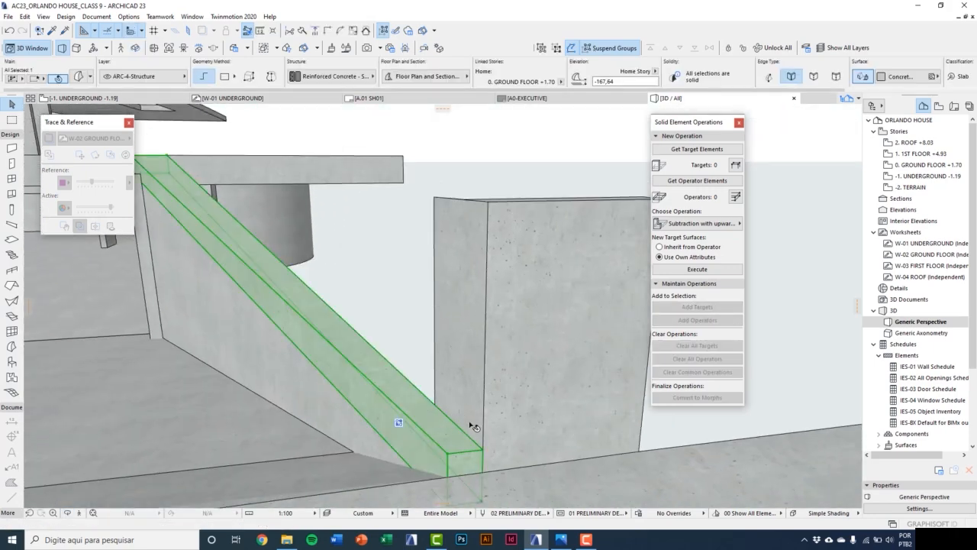
pyautogui.press('Escape')
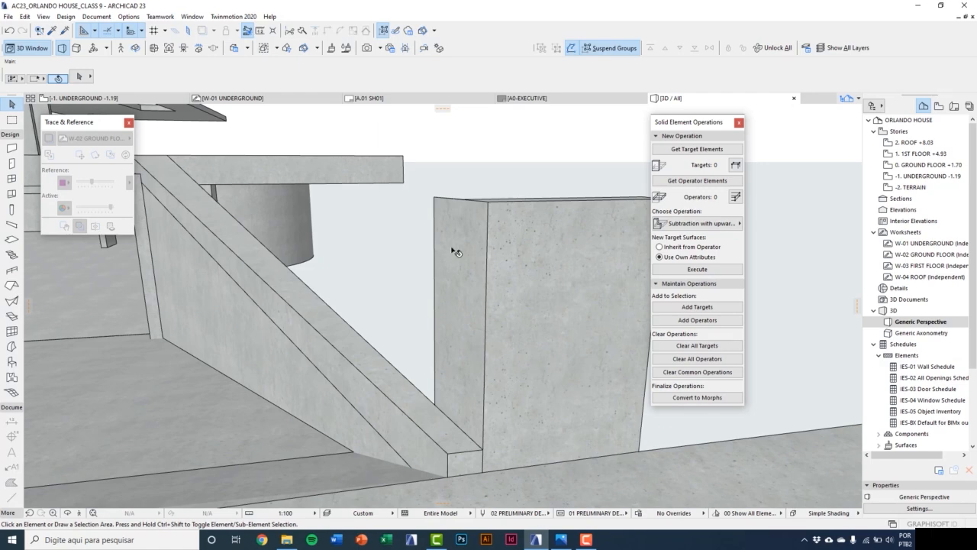
pyautogui.click(456, 252)
pyautogui.keyDown('shift'); pyautogui.moveTo(457, 248); pyautogui.dragTo(438, 374, button='middle'); pyautogui.keyUp('shift')
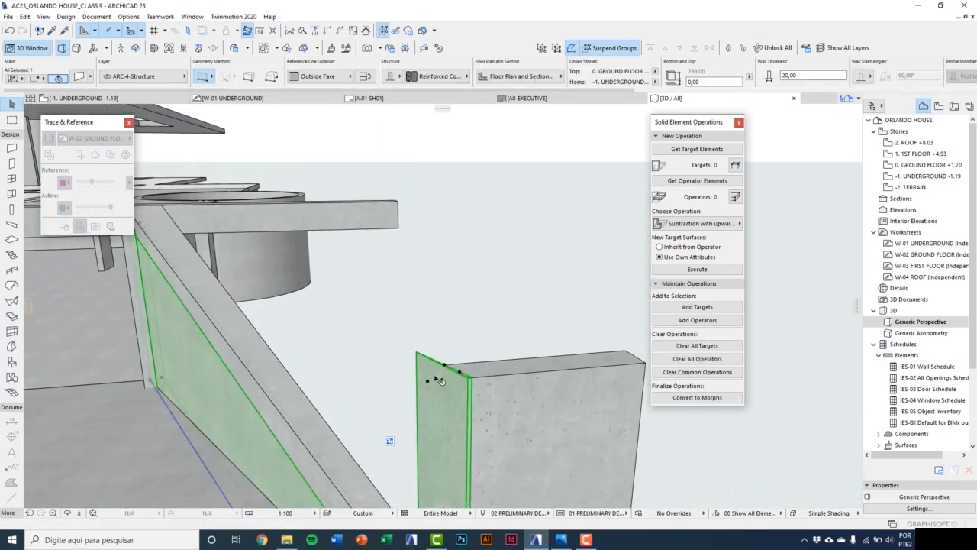
pyautogui.press('F2')
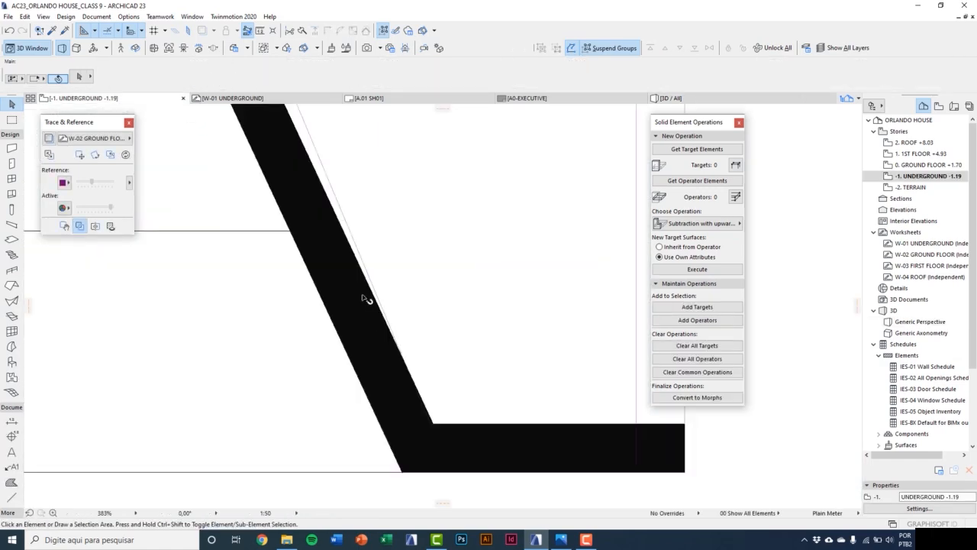
pyautogui.click(365, 297)
pyautogui.hotkey('ctrl', 't')
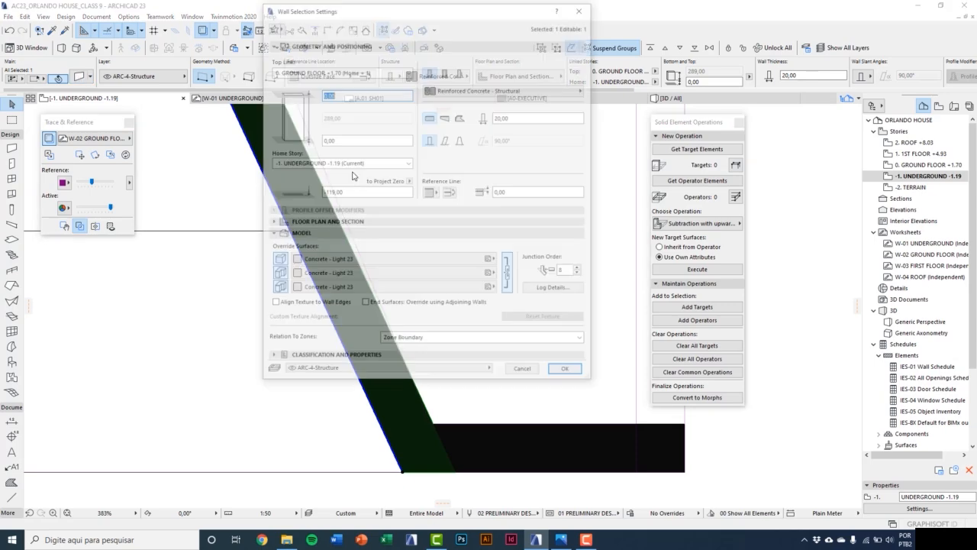
pyautogui.moveTo(526, 115); pyautogui.dragTo(462, 123)
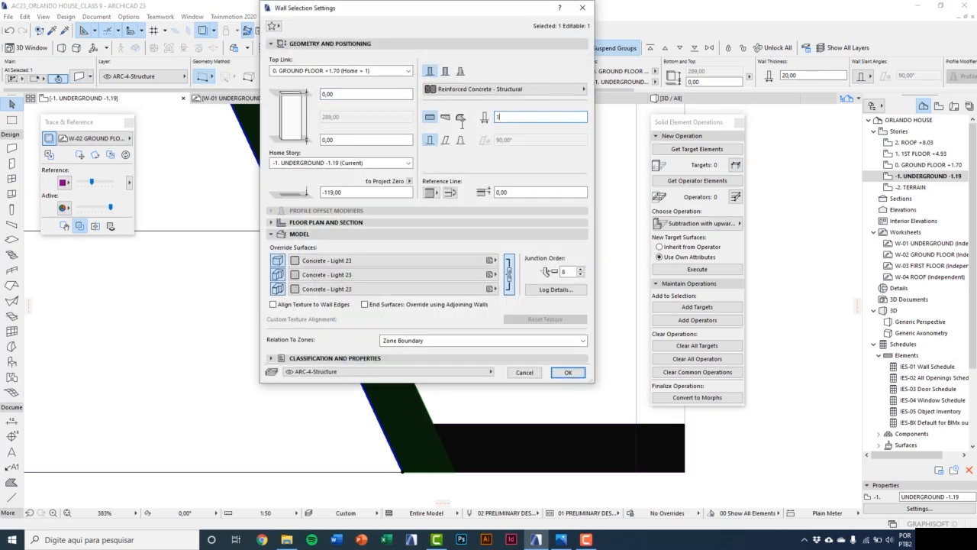
pyautogui.write('18')
pyautogui.press('Return')
pyautogui.press('Escape')
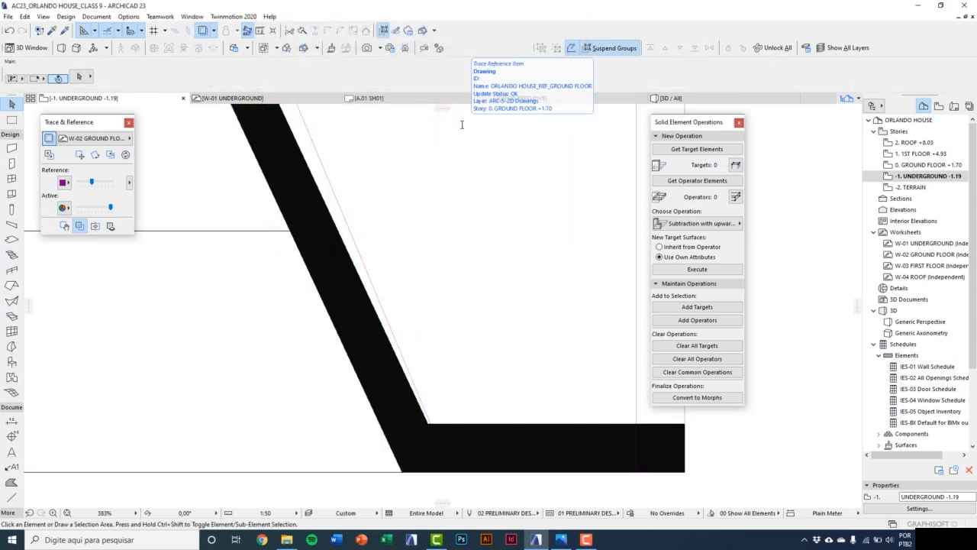
pyautogui.press('F3')
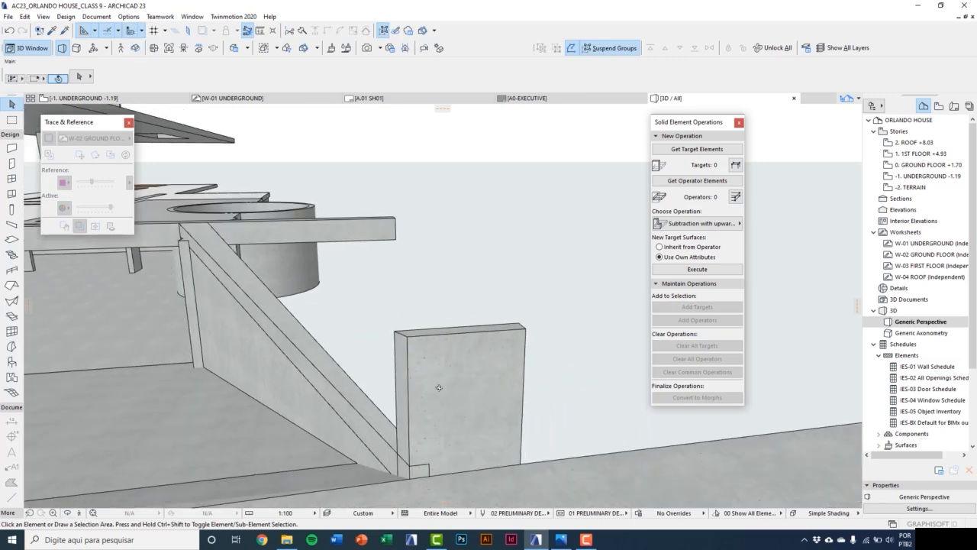
# Lower the top of the short wall at the foot of the slanted wall to the level of the slanted slab's lower end.
pyautogui.click(447, 388)
pyautogui.click(407, 336)
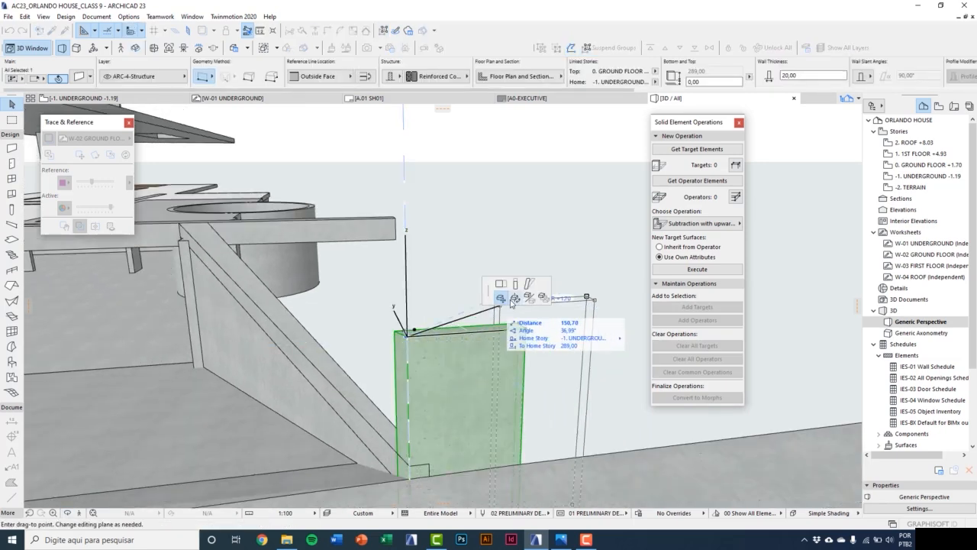
pyautogui.click(518, 285)
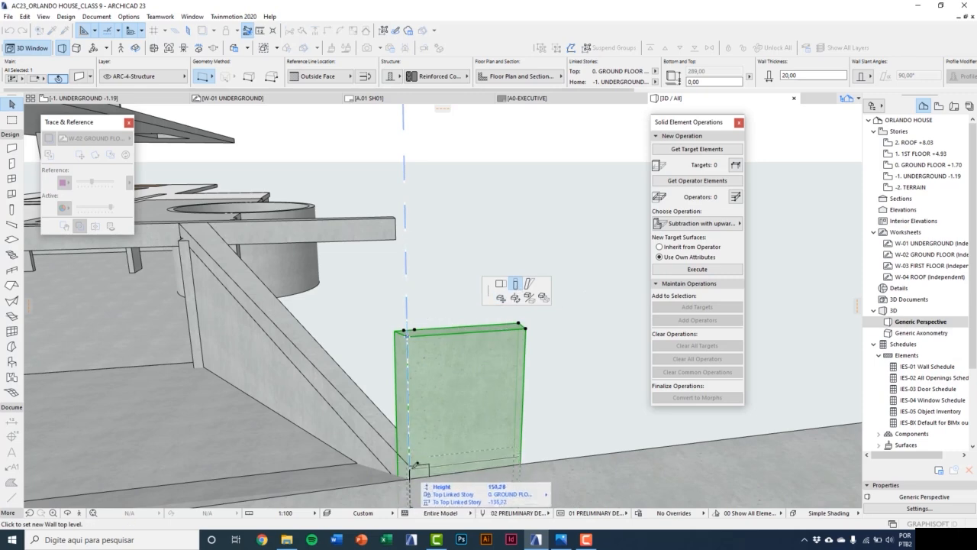
pyautogui.click(456, 454)
pyautogui.press('Escape')
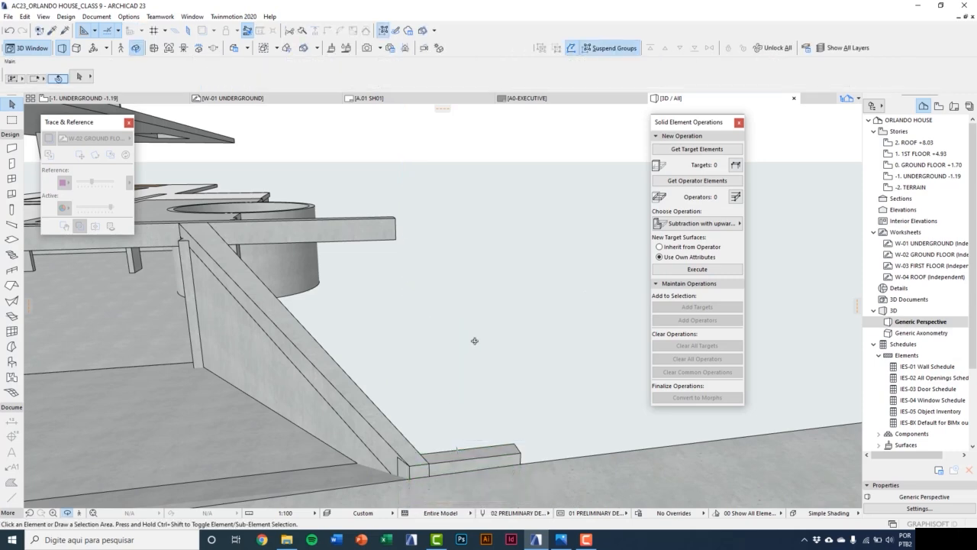
# Examine the short wall stub at the slanted wall's upper end in the -1. UNDERGROUND plan and in 3D.
pyautogui.keyDown('shift'); pyautogui.moveTo(473, 340); pyautogui.dragTo(425, 379, button='middle'); pyautogui.keyUp('shift')
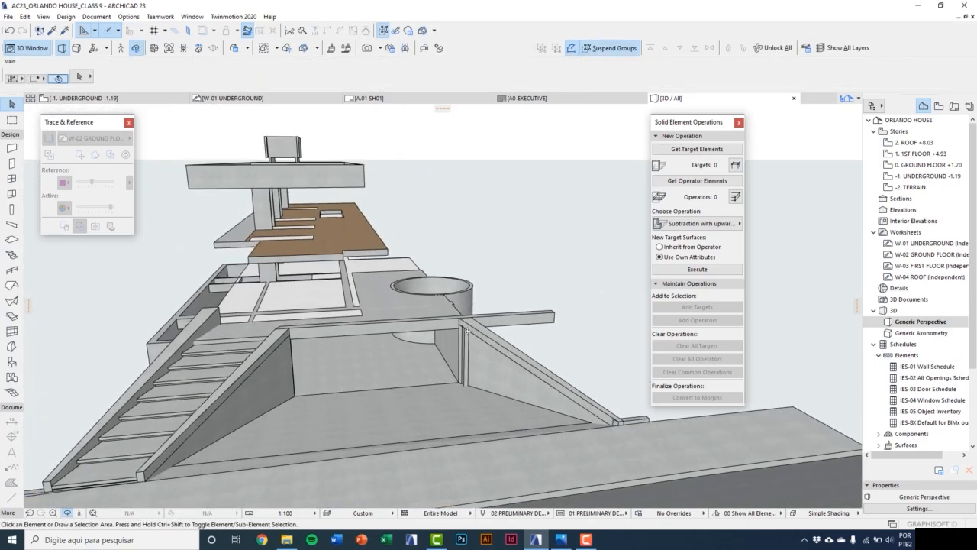
pyautogui.scroll(6, 465, 330)
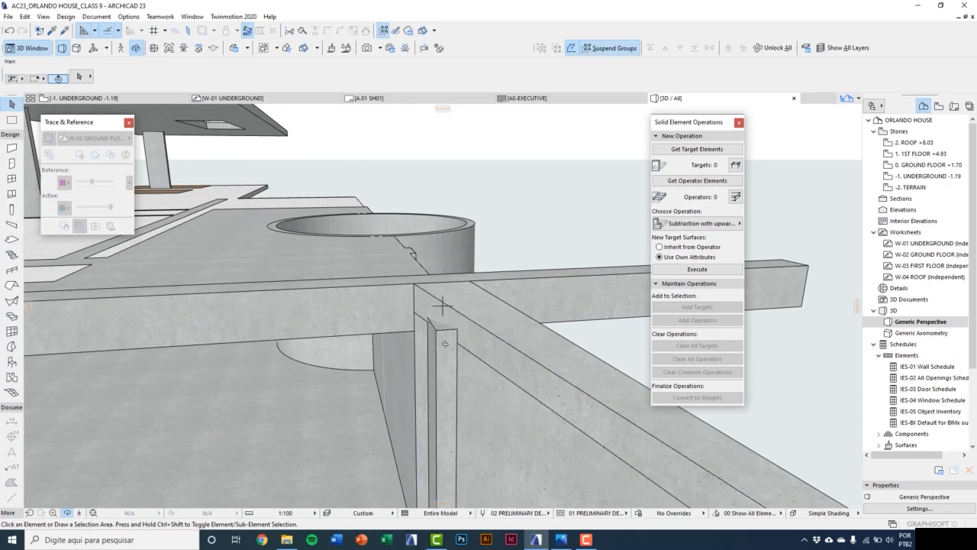
pyautogui.click(444, 343)
pyautogui.press('F2')
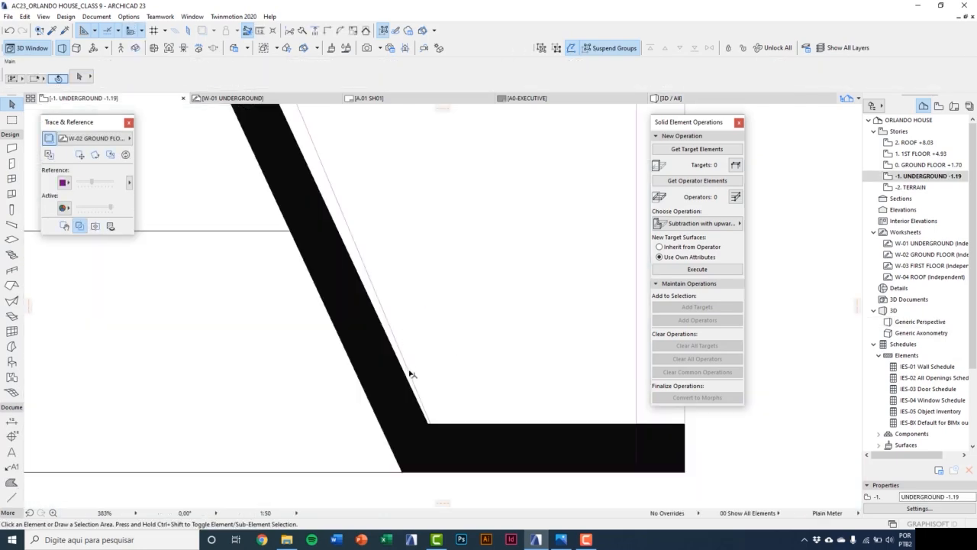
pyautogui.scroll(-6, 410, 375)
pyautogui.moveTo(332, 267); pyautogui.dragTo(364, 397, button='middle')
pyautogui.scroll(4, 309, 181)
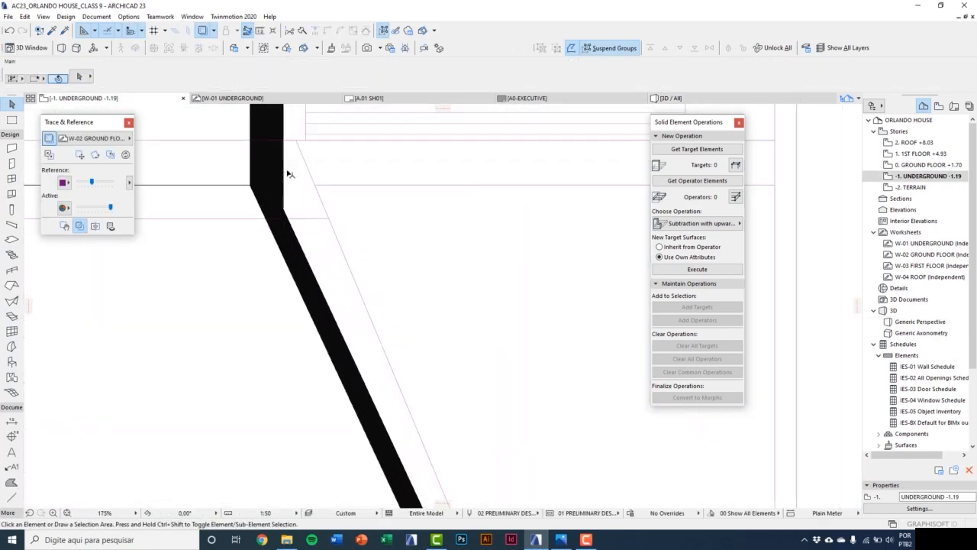
pyautogui.scroll(4, 288, 174)
pyautogui.click(284, 223)
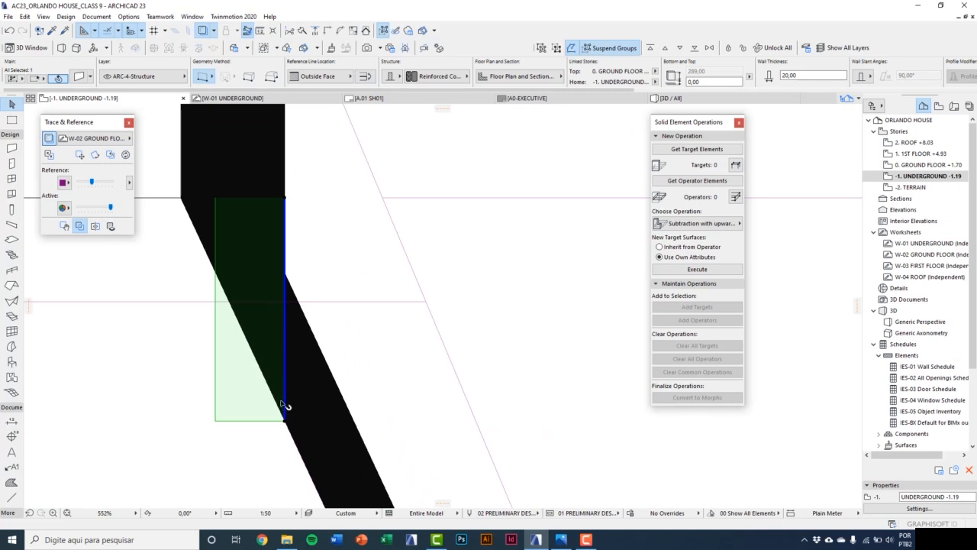
pyautogui.scroll(3, 284, 409)
pyautogui.scroll(-4, 286, 416)
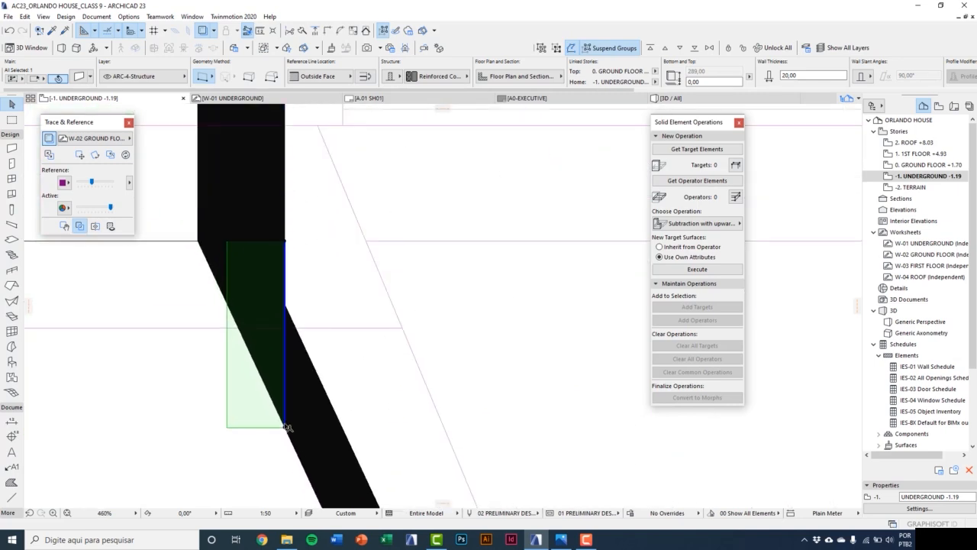
pyautogui.press('F3')
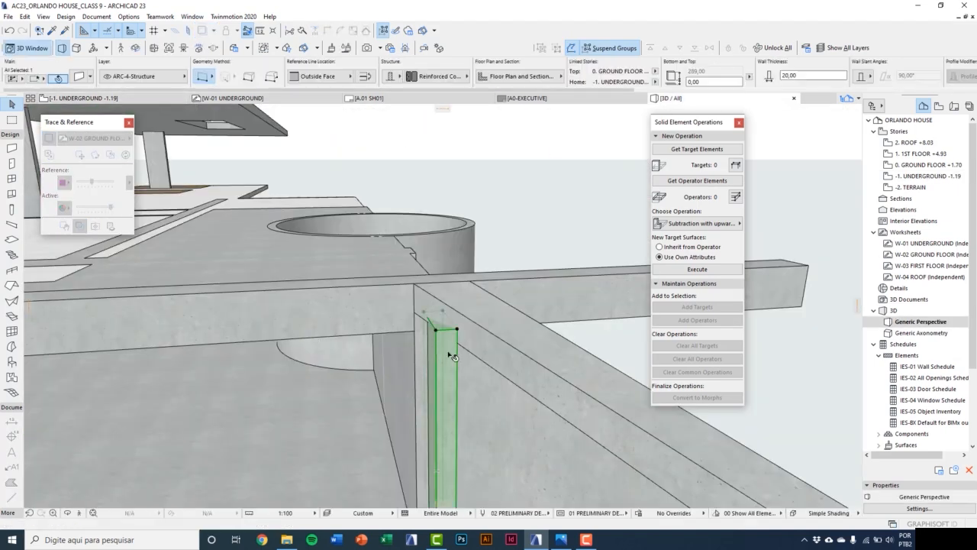
# Delete the short wall stub at the slanted wall's upper end in the -1. UNDERGROUND plan and check the corner in 3D.
pyautogui.press('F2')
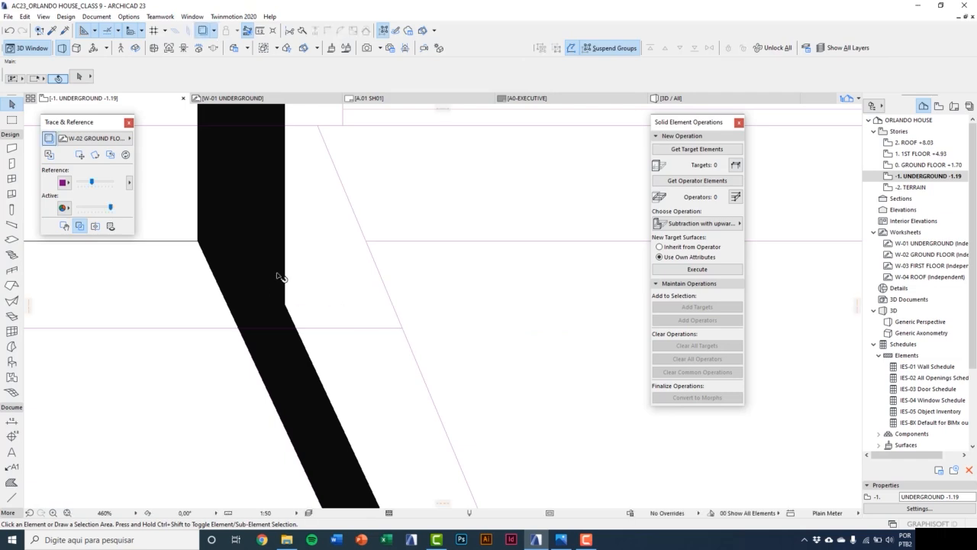
pyautogui.click(278, 277)
pyautogui.scroll(11, 284, 407)
pyautogui.click(263, 390)
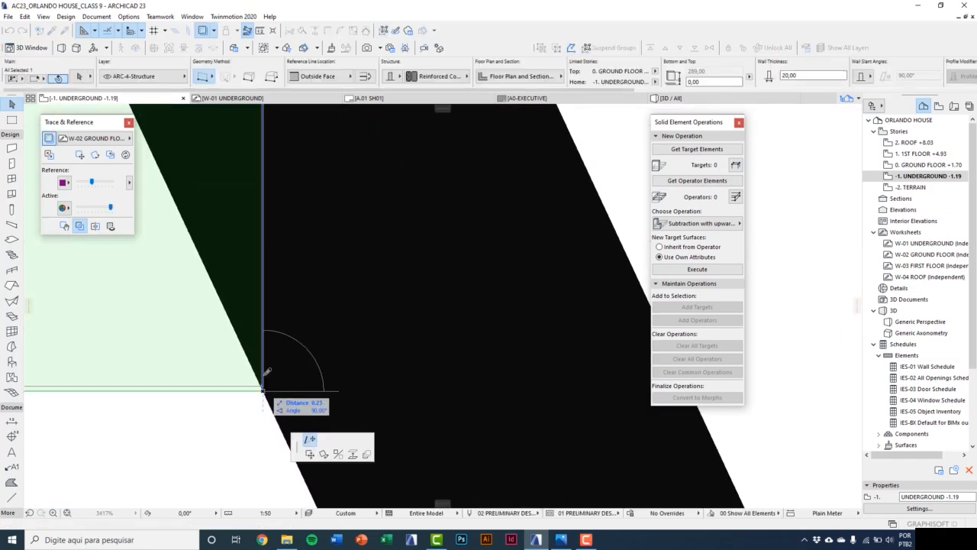
pyautogui.press('Escape')
pyautogui.scroll(-11, 280, 429)
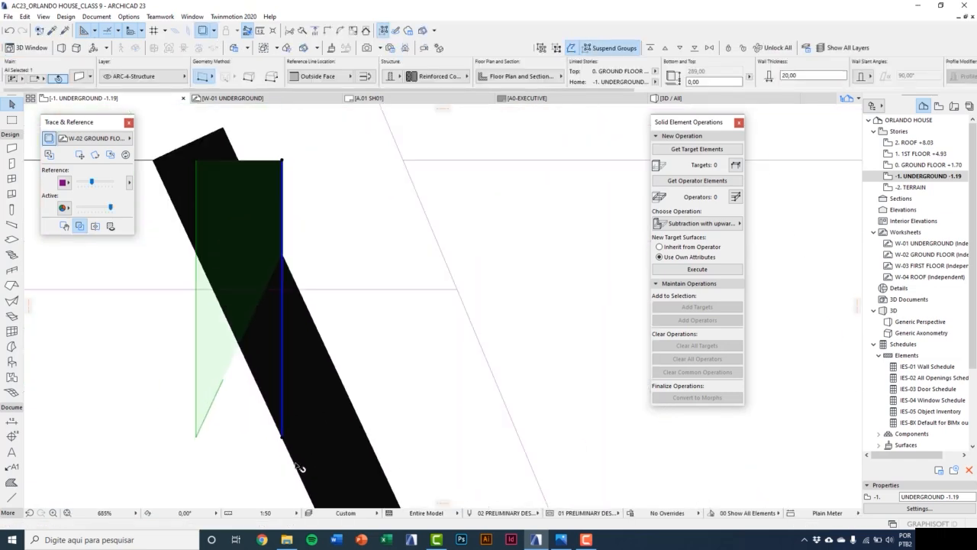
pyautogui.press('Escape')
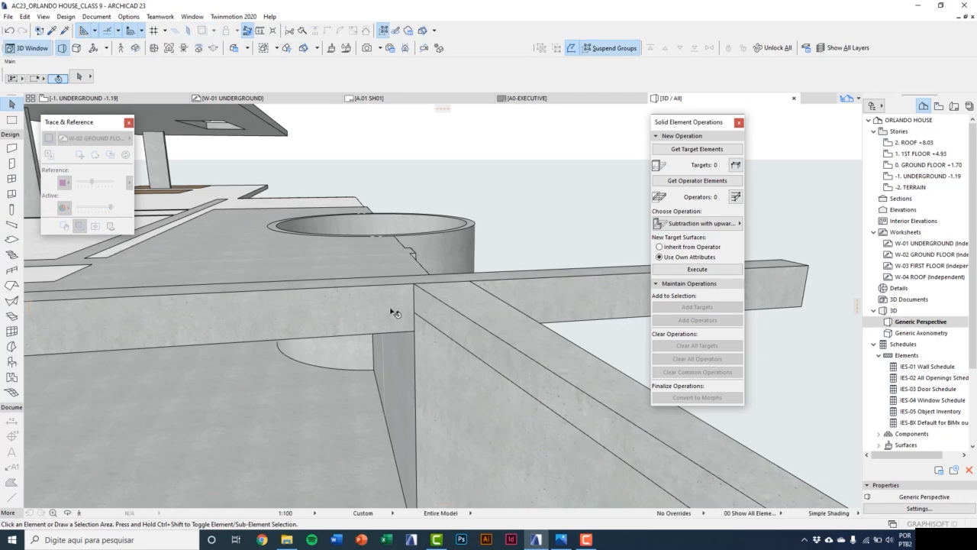
pyautogui.moveTo(424, 324); pyautogui.dragTo(525, 240, button='middle')
pyautogui.click(420, 263)
pyautogui.press('Escape')
pyautogui.scroll(-6, 524, 241)
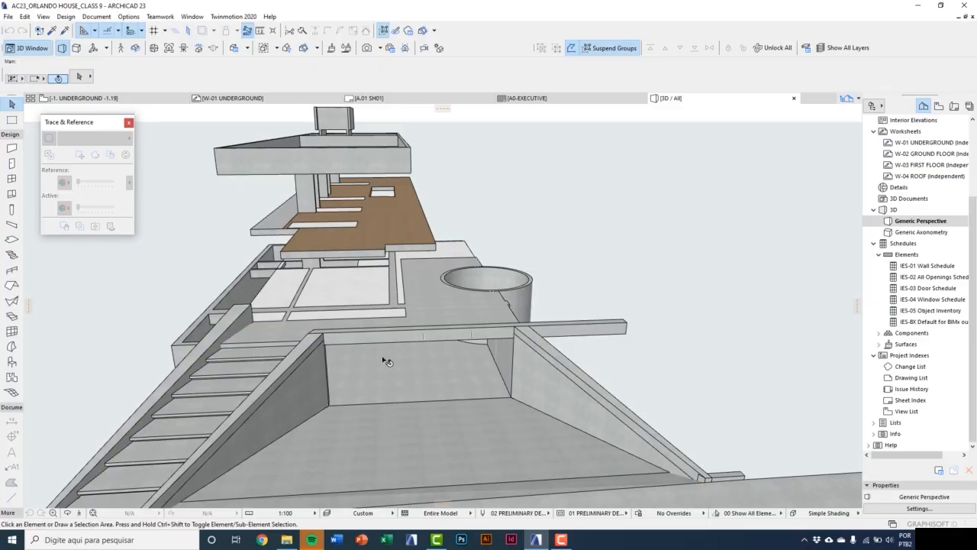
# Examine the low wall at the foot of the stair in 3D and in the underground and ground floor plans.
pyautogui.scroll(8, 363, 371)
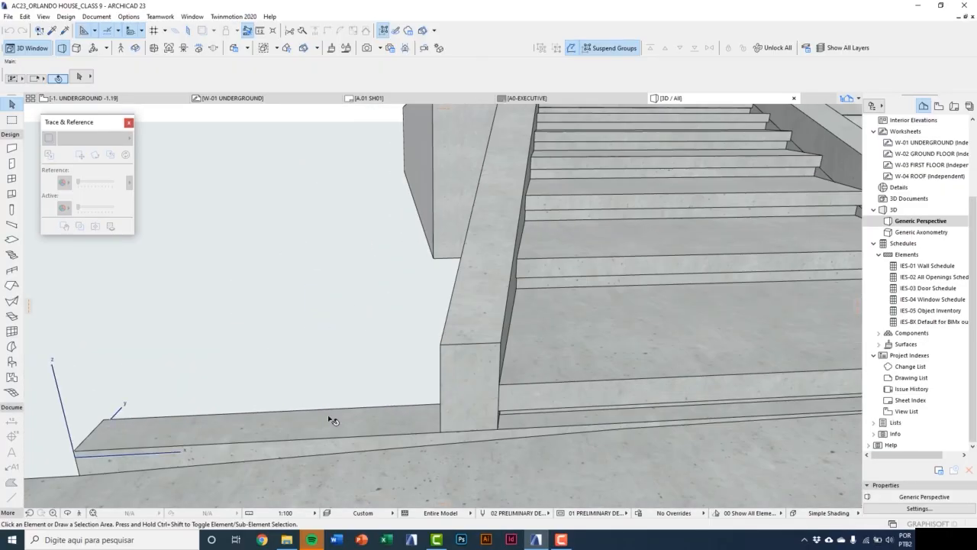
pyautogui.click(330, 428)
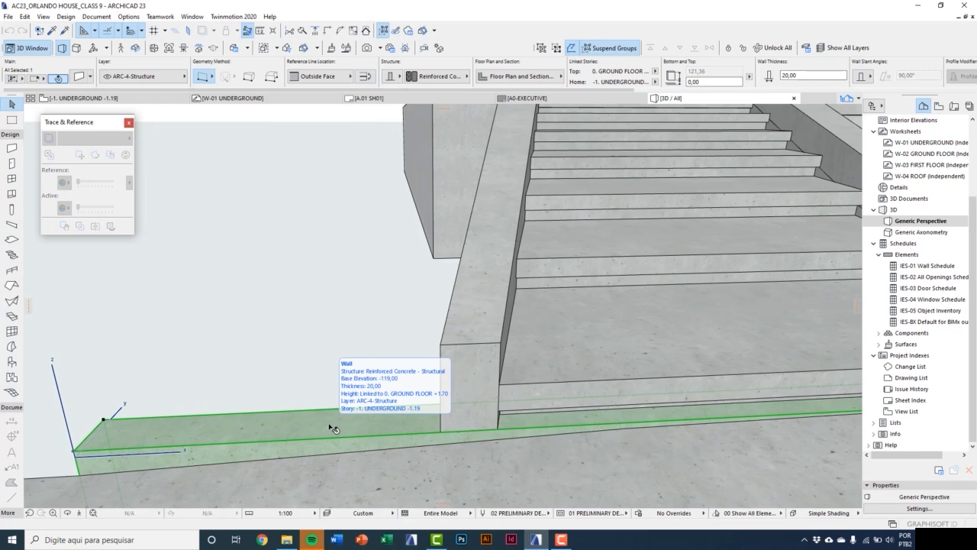
pyautogui.click(347, 344)
pyautogui.press('F2')
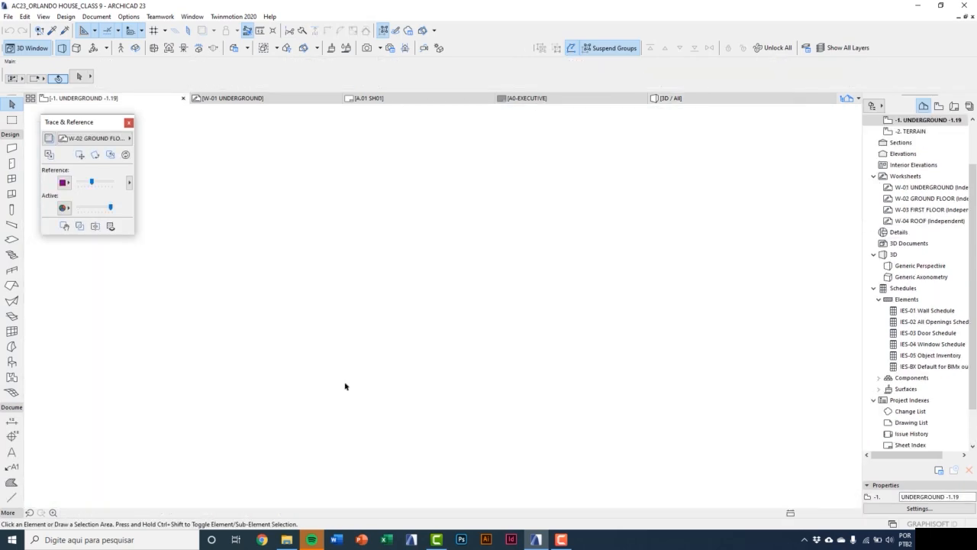
pyautogui.scroll(2, 901, 160)
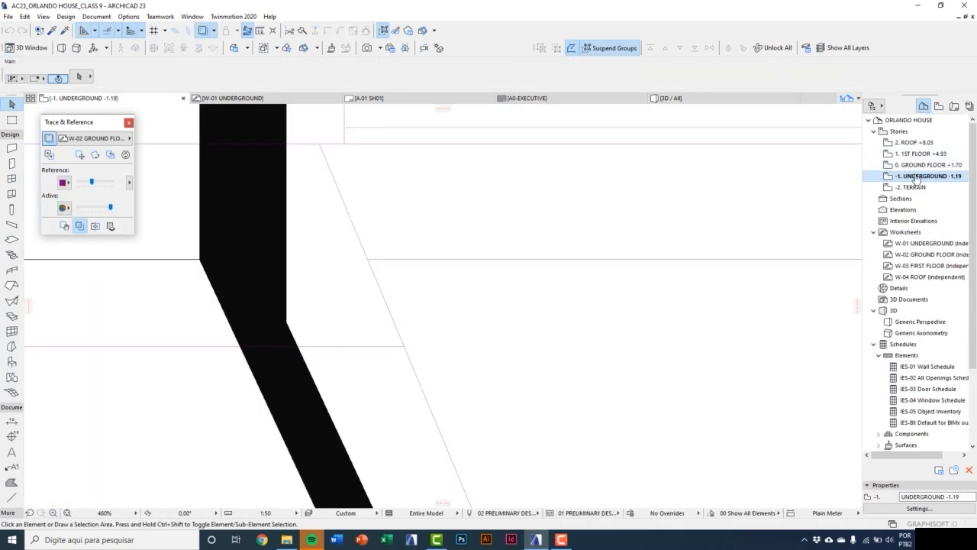
pyautogui.doubleClick(927, 164)
pyautogui.scroll(-10, 431, 271)
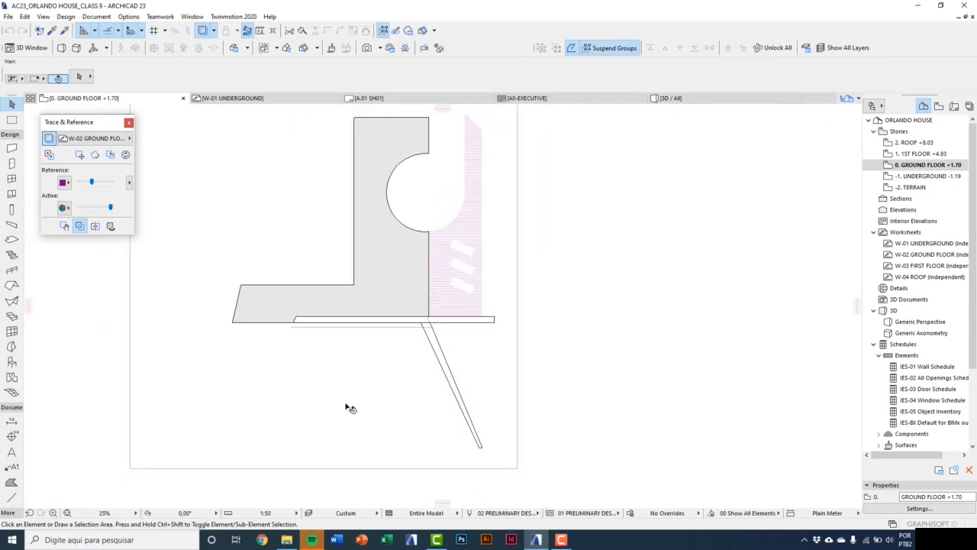
pyautogui.scroll(6, 347, 409)
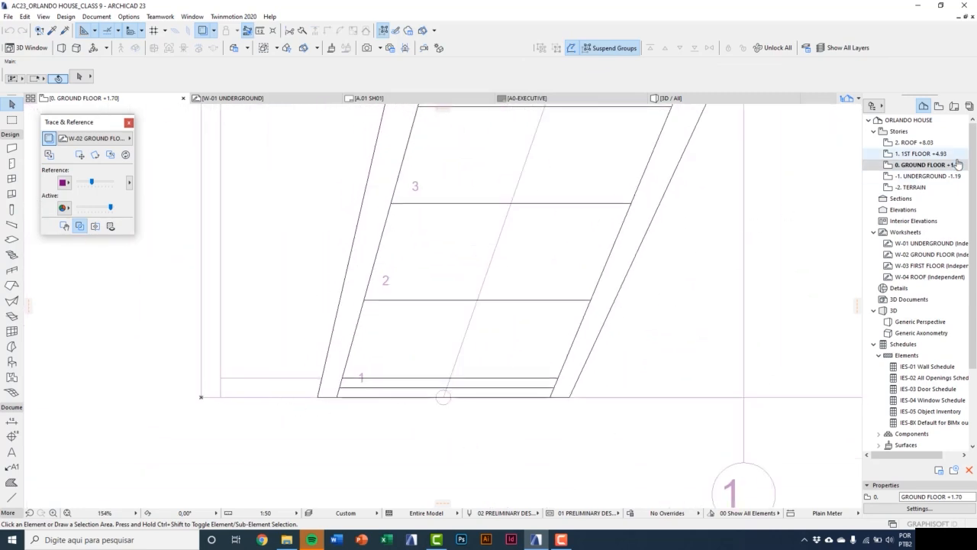
pyautogui.doubleClick(927, 175)
# Split the low wall at the foot of the stair where it meets the outer face of the slanted stair wall, in the -1. UNDERGROUND plan.
pyautogui.click(281, 388)
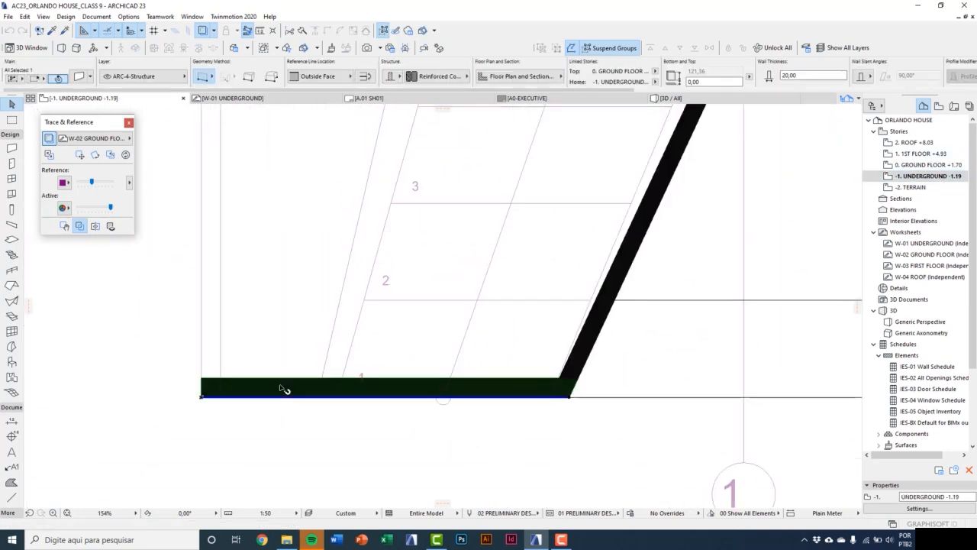
pyautogui.scroll(2, 285, 380)
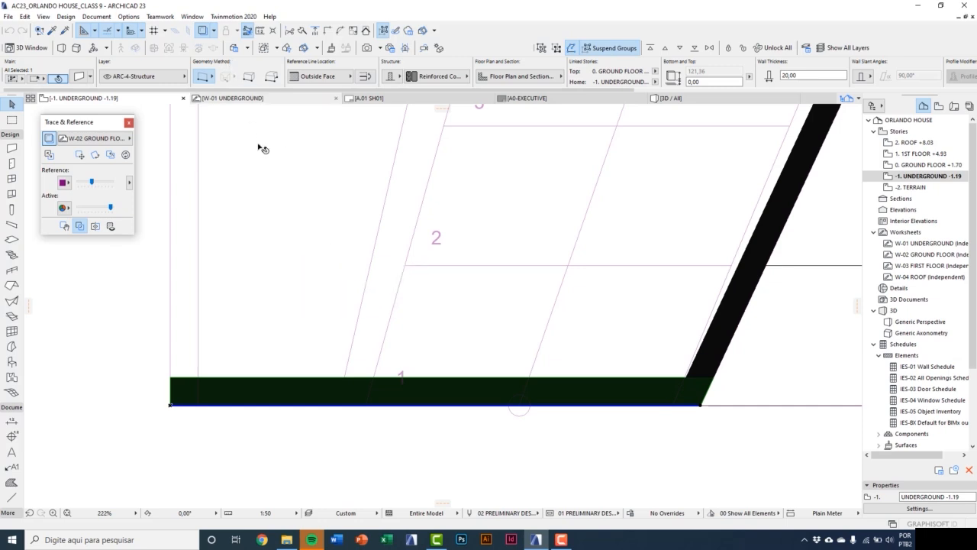
pyautogui.click(303, 32)
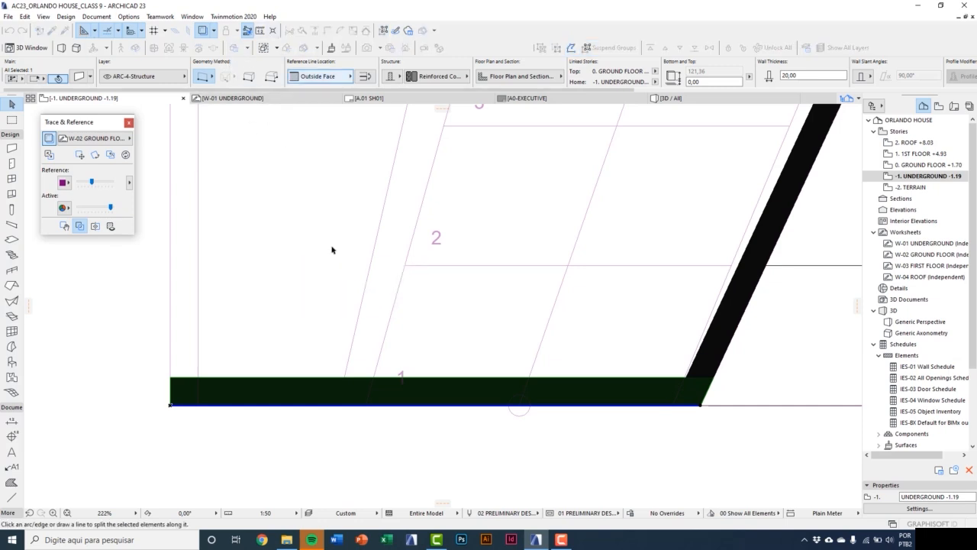
pyautogui.click(345, 378)
pyautogui.click(345, 436)
pyautogui.click(314, 427)
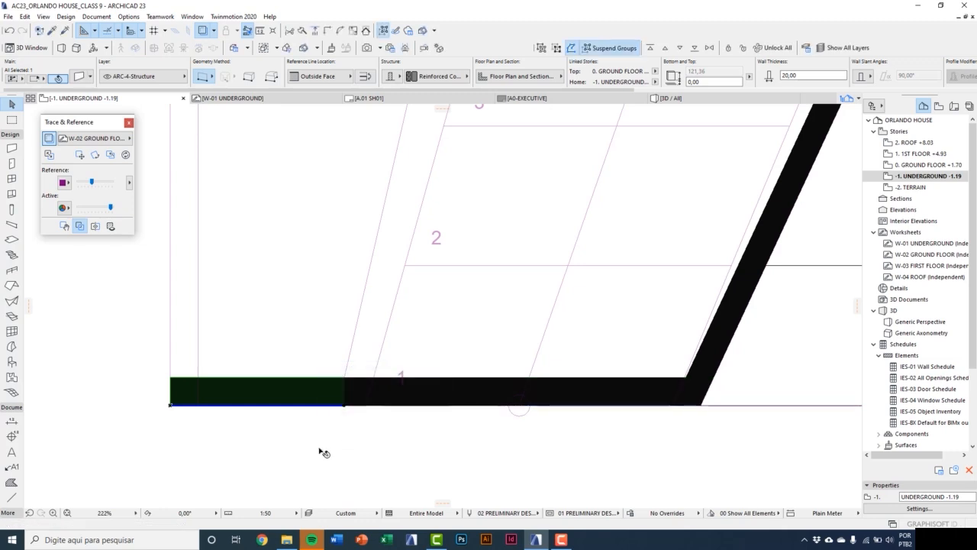
pyautogui.click(325, 451)
# Convert the split-off low wall segment outside the stair to a morph in the 3D view.
pyautogui.press('F3')
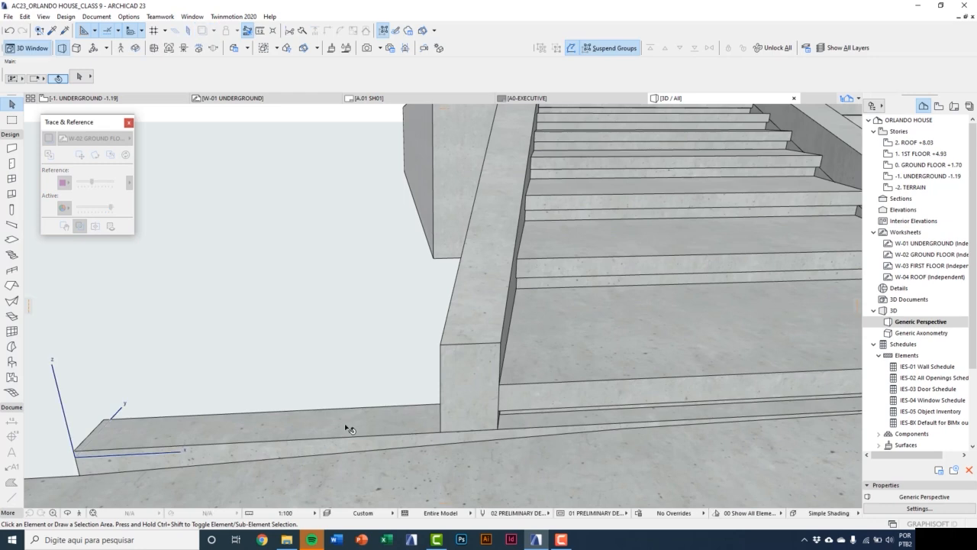
pyautogui.click(348, 425)
pyautogui.rightClick(321, 334)
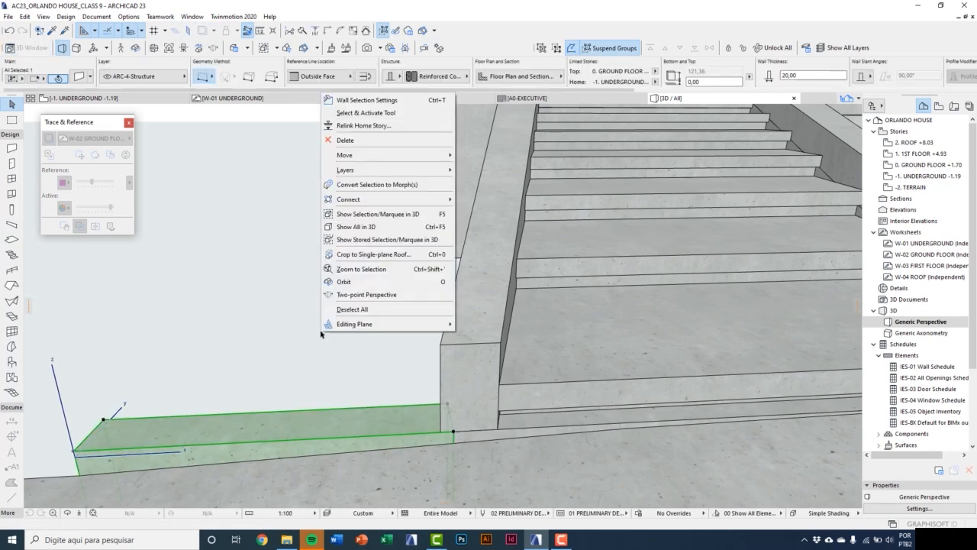
pyautogui.click(352, 185)
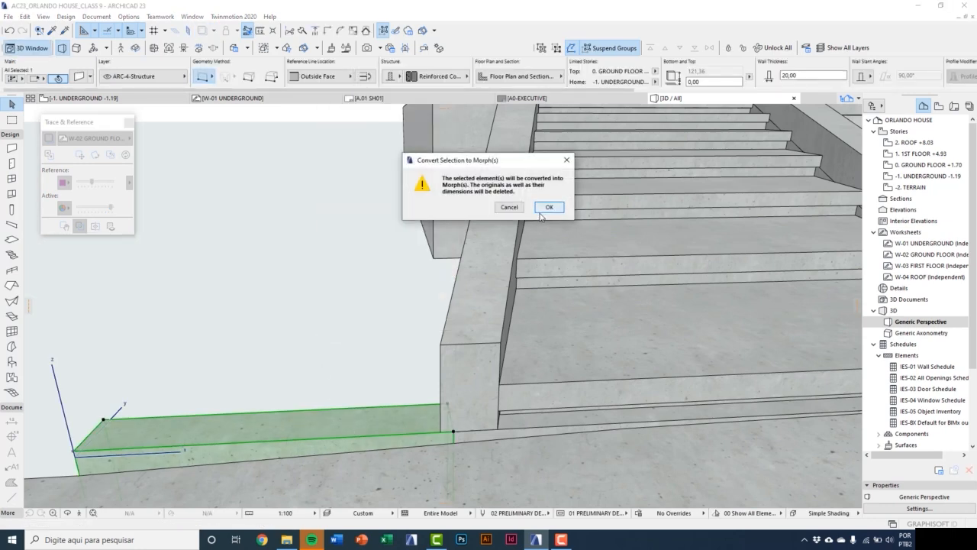
pyautogui.click(546, 207)
pyautogui.press('Escape')
# Try to offset the top end edge of the low wall morph upward beside the slanted stair wall.
pyautogui.keyDown('shift'); pyautogui.moveTo(379, 424); pyautogui.dragTo(381, 277, button='middle'); pyautogui.keyUp('shift')
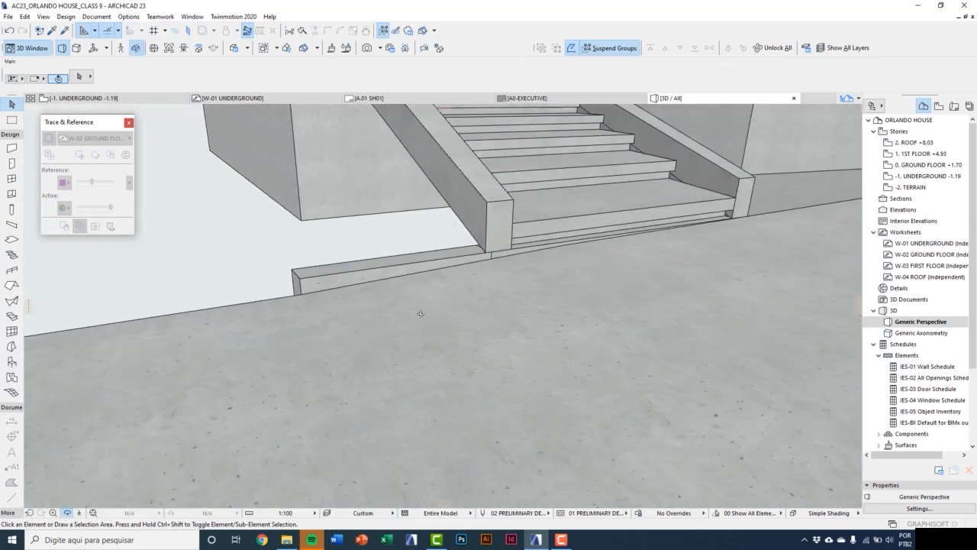
pyautogui.keyDown('shift'); pyautogui.moveTo(301, 194); pyautogui.dragTo(427, 254, button='middle'); pyautogui.keyUp('shift')
pyautogui.scroll(5, 355, 215)
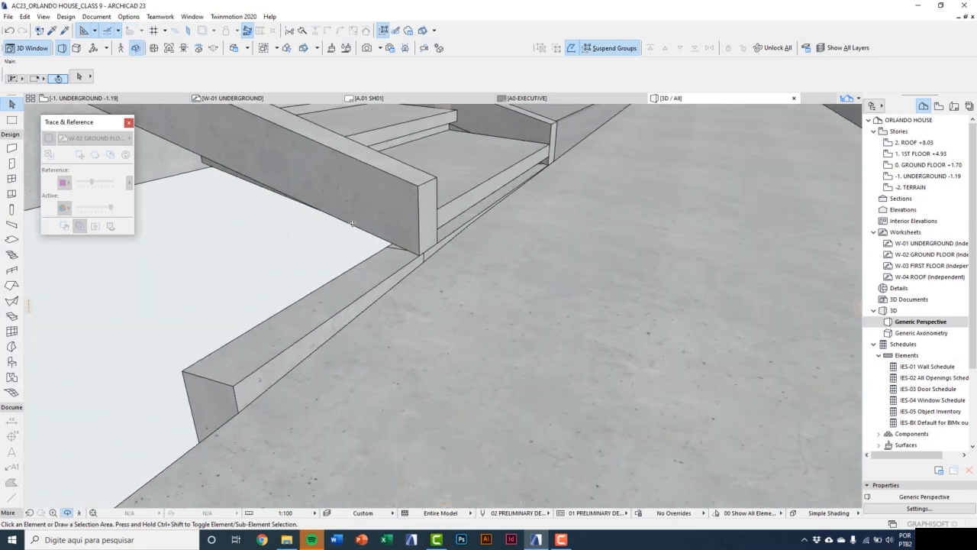
pyautogui.click(443, 304)
pyautogui.scroll(-3, 407, 375)
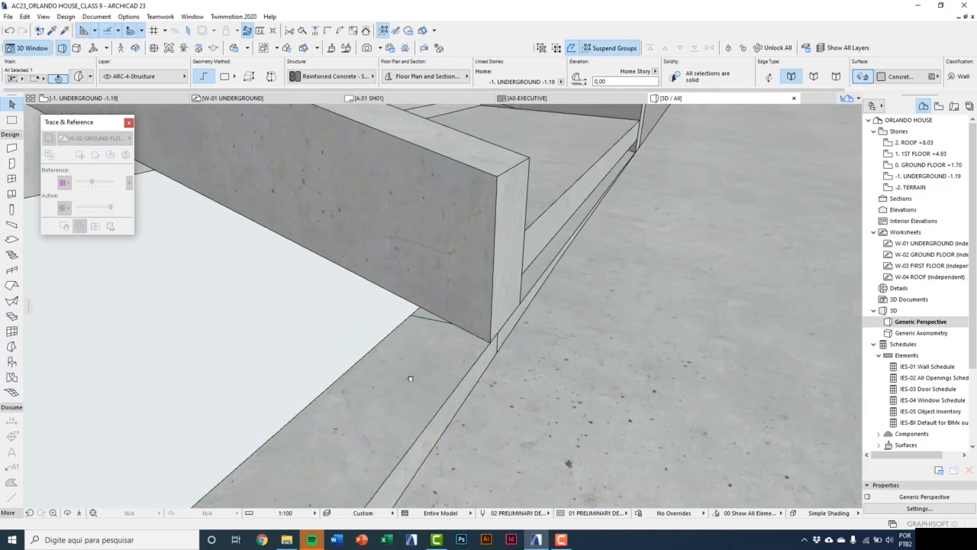
pyautogui.click(412, 357)
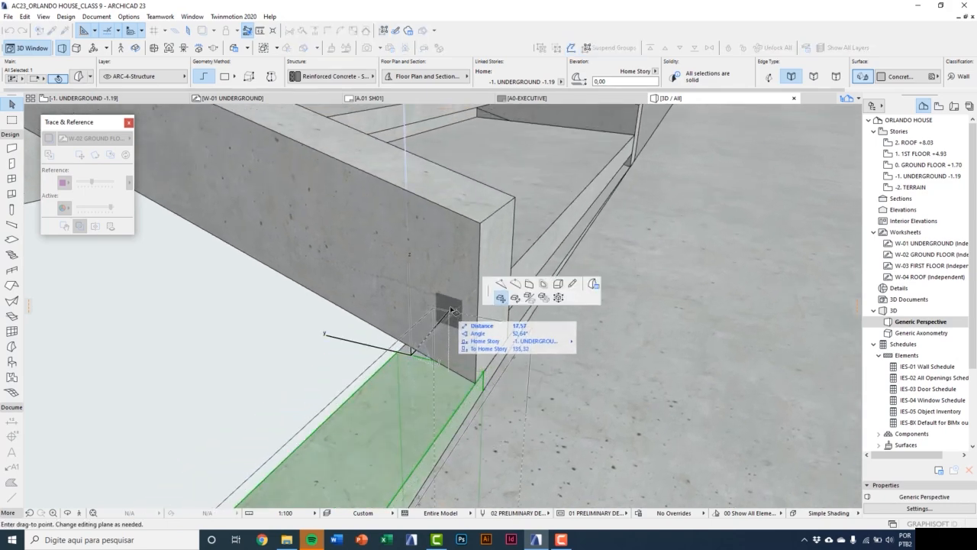
pyautogui.click(529, 284)
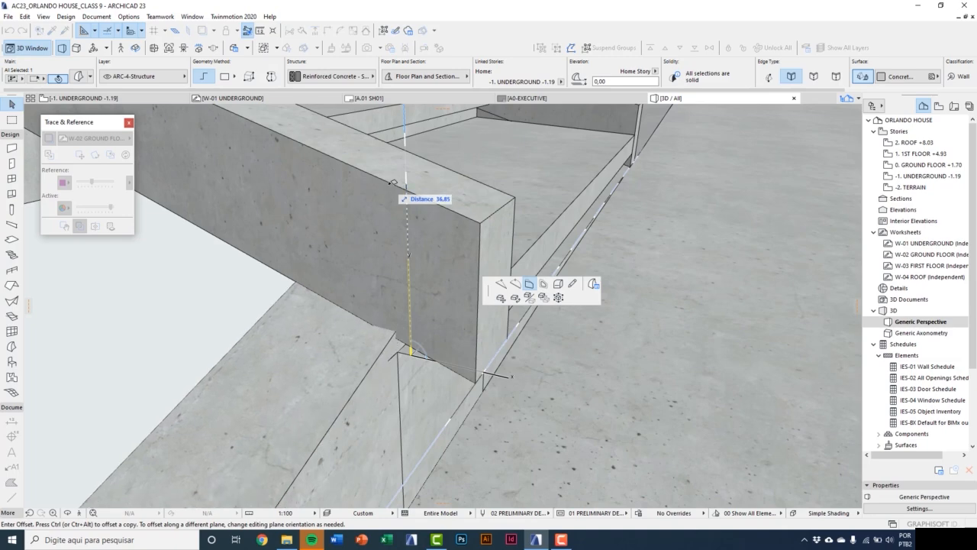
pyautogui.click(382, 246)
pyautogui.click(343, 359)
# Raise the front top edge of the low wall morph to the upper corner of the slanted stair wall's lower end.
pyautogui.keyDown('shift'); pyautogui.moveTo(343, 360); pyautogui.dragTo(508, 372, button='middle'); pyautogui.keyUp('shift')
pyautogui.click(499, 385)
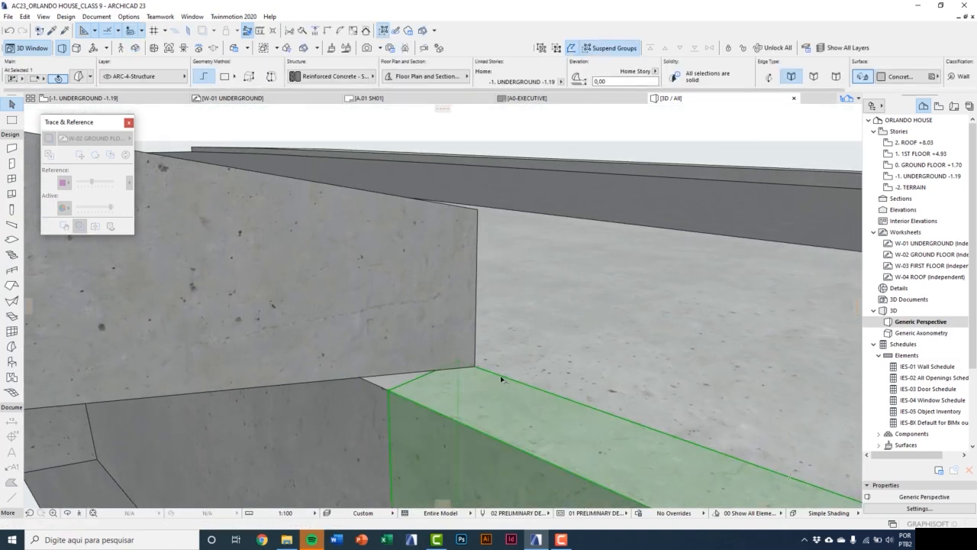
pyautogui.click(500, 374)
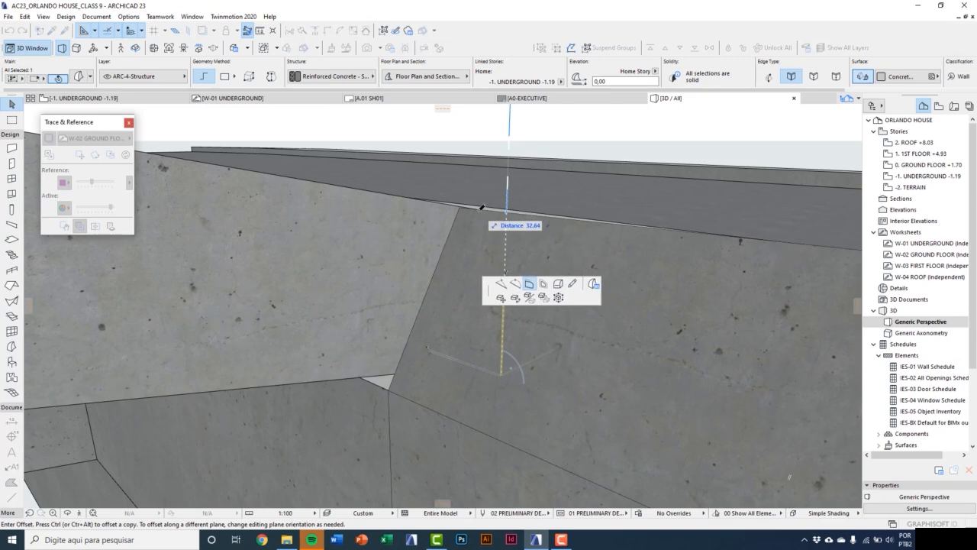
pyautogui.click(476, 211)
# Try to offset the lower rear top edge of the wall morph upward beside the slanted stair wall.
pyautogui.click(418, 405)
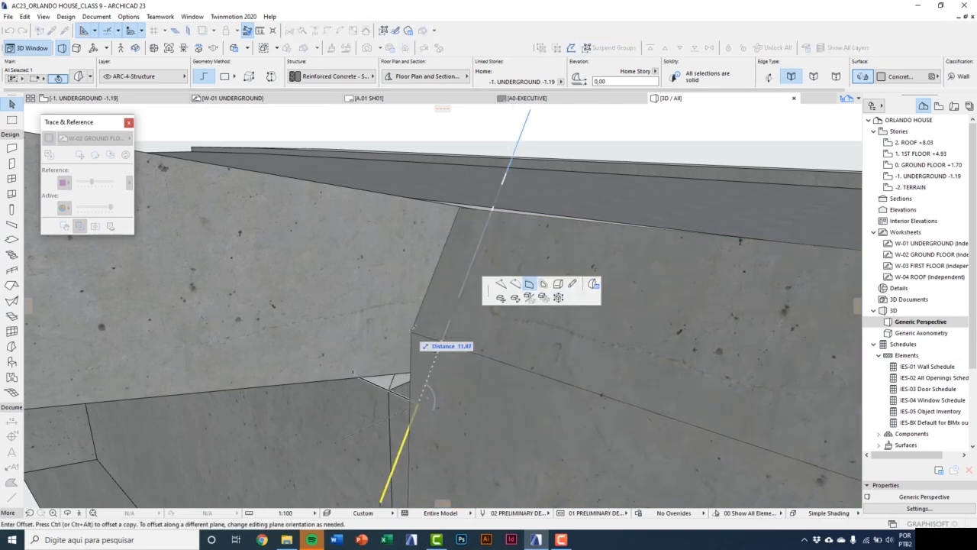
pyautogui.moveTo(371, 275); pyautogui.dragTo(244, 221, button='middle')
pyautogui.click(253, 234)
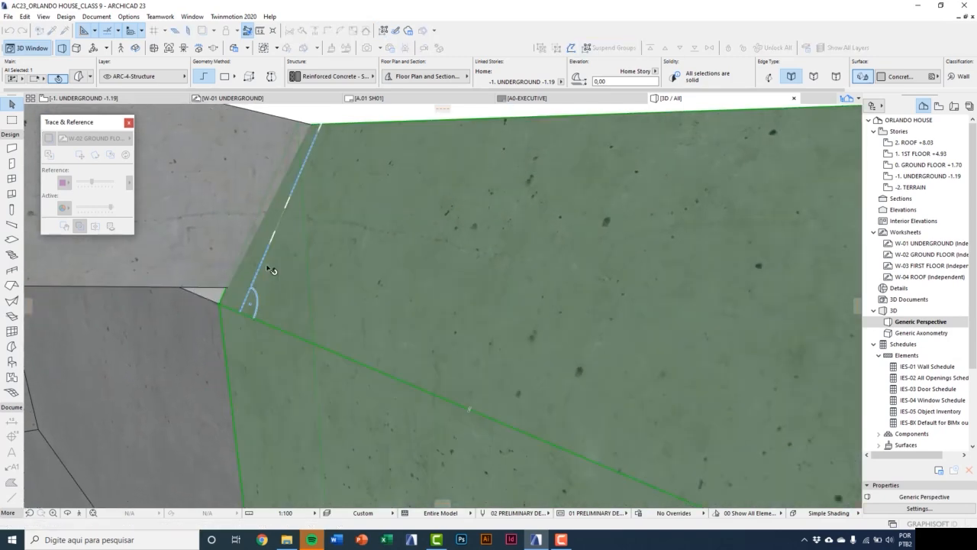
pyautogui.press('Escape')
pyautogui.scroll(-3, 277, 317)
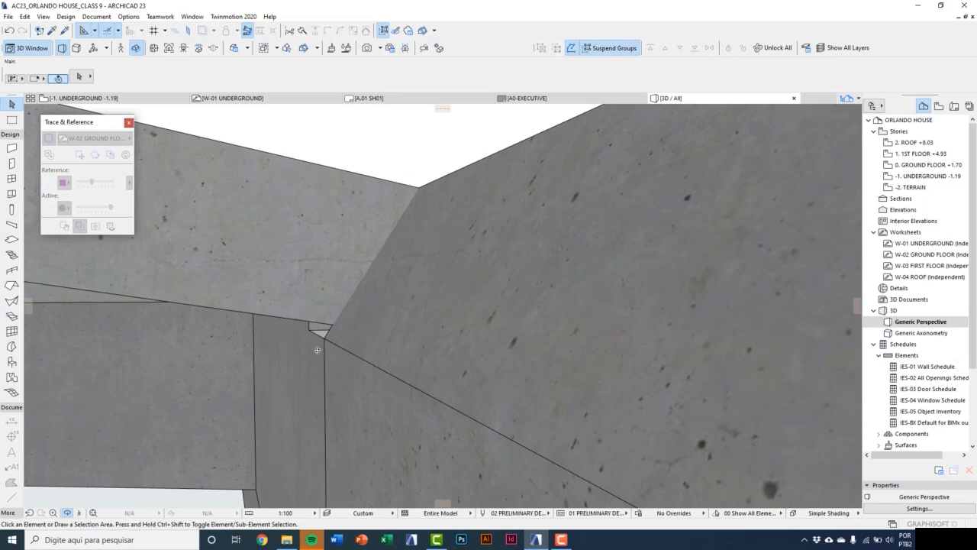
pyautogui.click(353, 359)
pyautogui.click(352, 358)
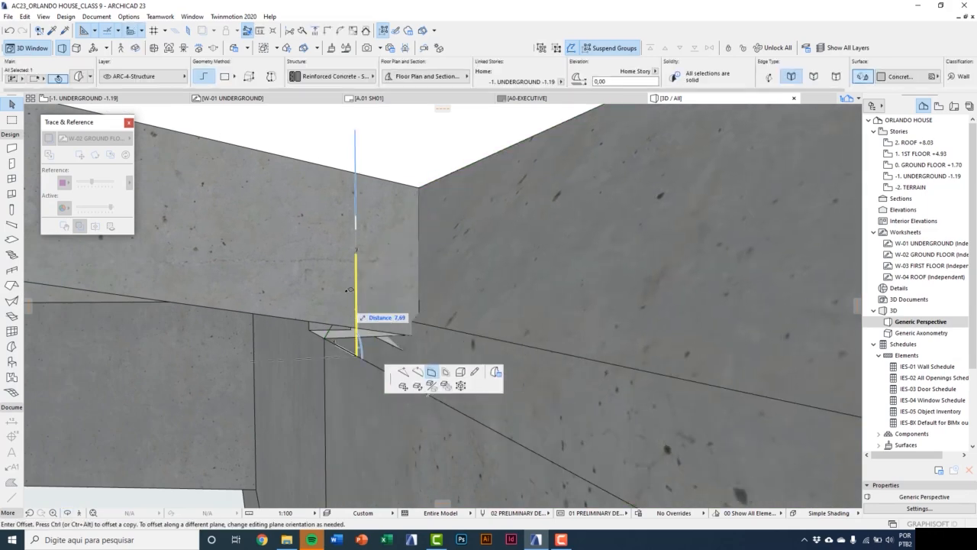
pyautogui.scroll(-2, 328, 355)
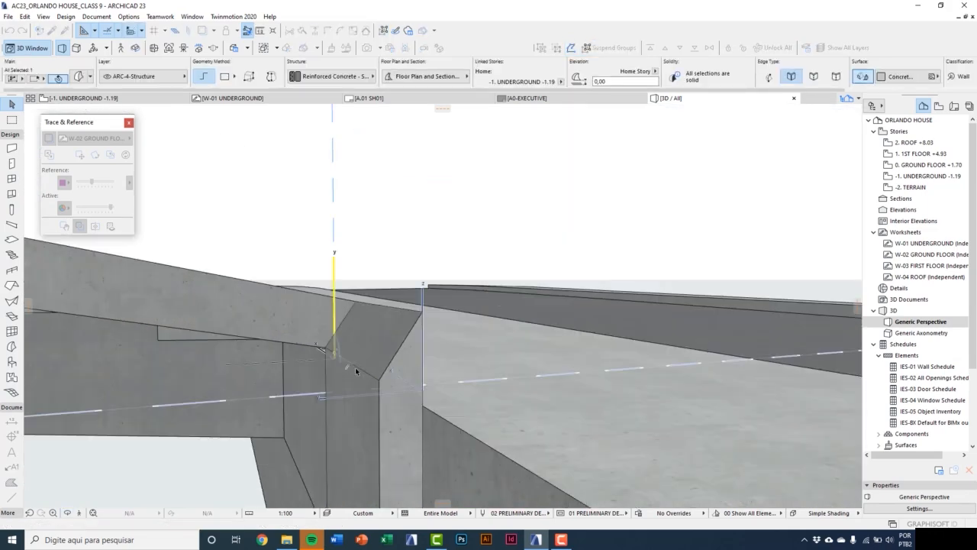
pyautogui.click(354, 367)
pyautogui.moveTo(350, 379); pyautogui.dragTo(327, 374, button='middle')
pyautogui.scroll(3, 329, 377)
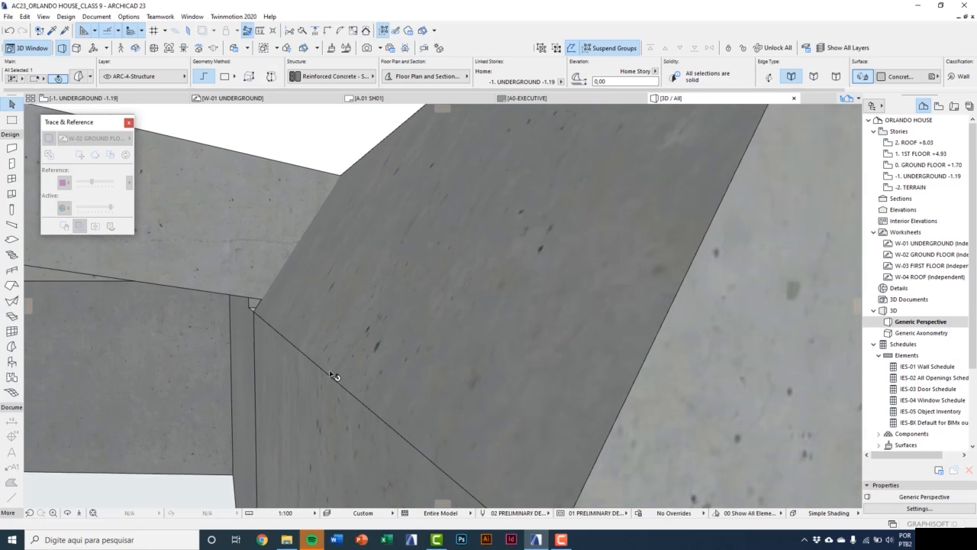
pyautogui.scroll(-3, 354, 405)
pyautogui.scroll(2, 357, 399)
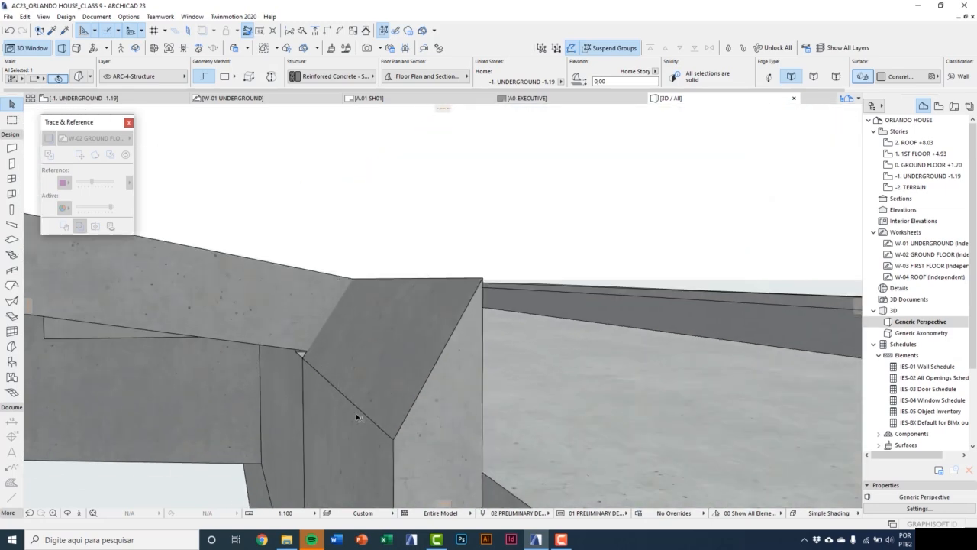
pyautogui.press('Escape')
# Raise the rear top edge of the wall morph to the slanted stair wall's top edge and check the corner from the front.
pyautogui.keyDown('shift'); pyautogui.moveTo(388, 432); pyautogui.dragTo(381, 403, button='middle'); pyautogui.keyUp('shift')
pyautogui.click(379, 400)
pyautogui.click(371, 421)
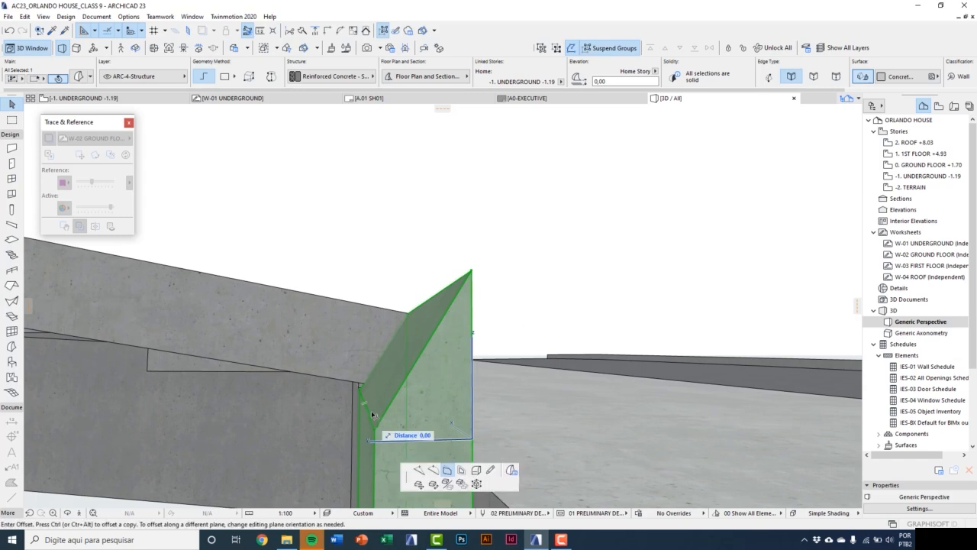
pyautogui.keyDown('shift'); pyautogui.moveTo(384, 315); pyautogui.dragTo(375, 390, button='middle'); pyautogui.keyUp('shift')
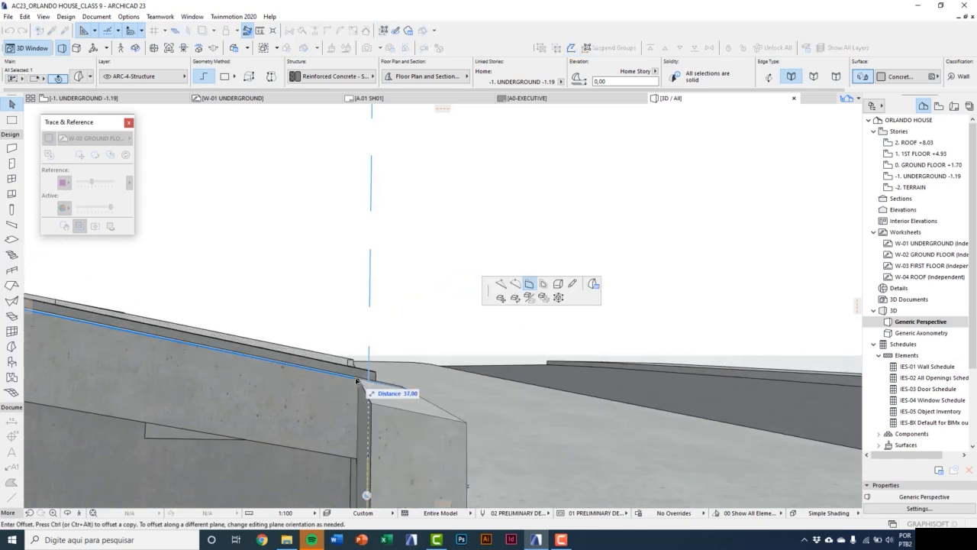
pyautogui.click(357, 380)
pyautogui.press('Escape')
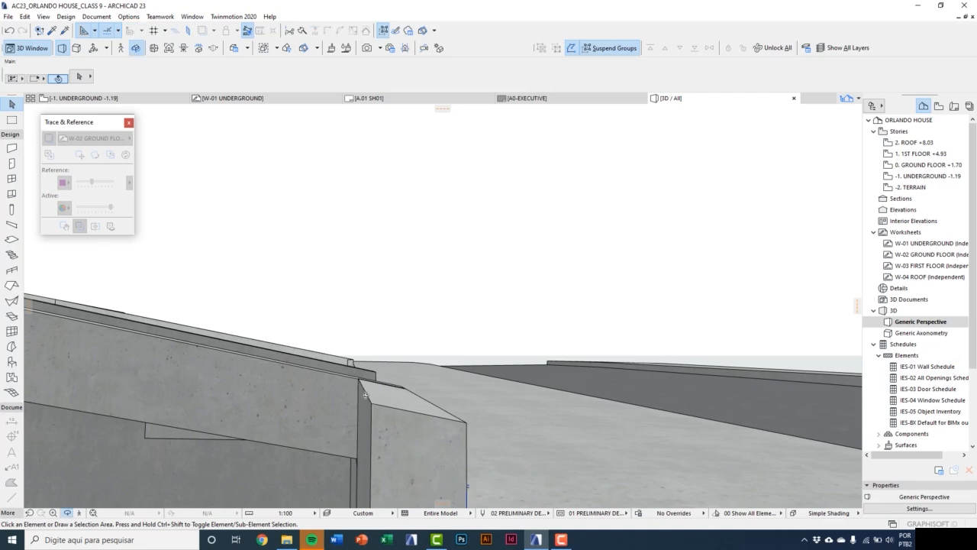
pyautogui.keyDown('shift'); pyautogui.moveTo(366, 394); pyautogui.dragTo(416, 256, button='middle'); pyautogui.keyUp('shift')
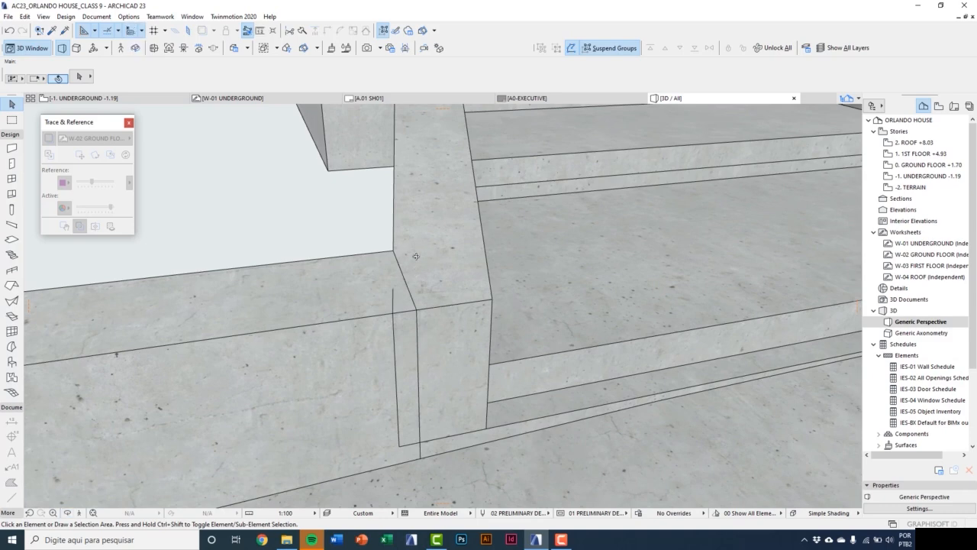
# Subtract the slanted stair wall from the low wall morph with upward extrusion, using Solid Element Operations.
pyautogui.click(67, 16)
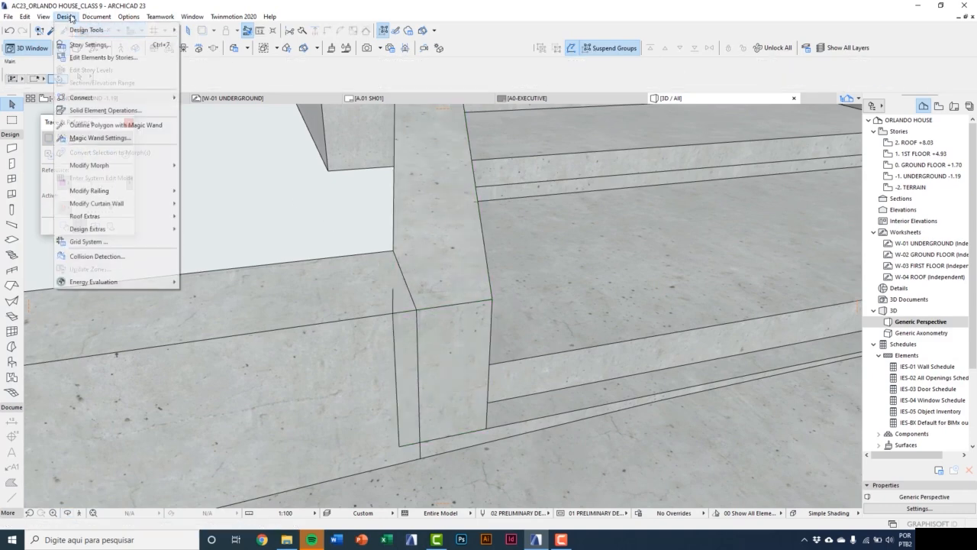
pyautogui.click(104, 110)
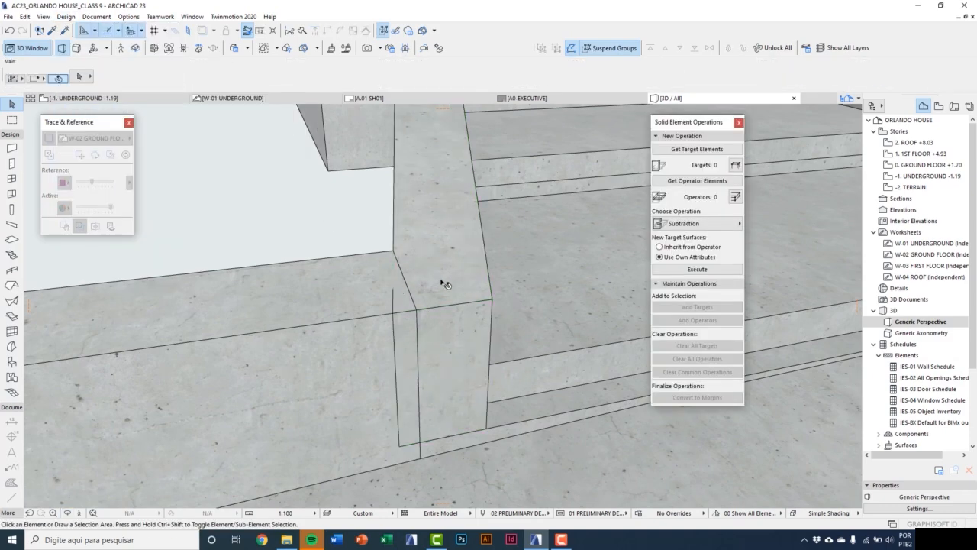
pyautogui.click(445, 282)
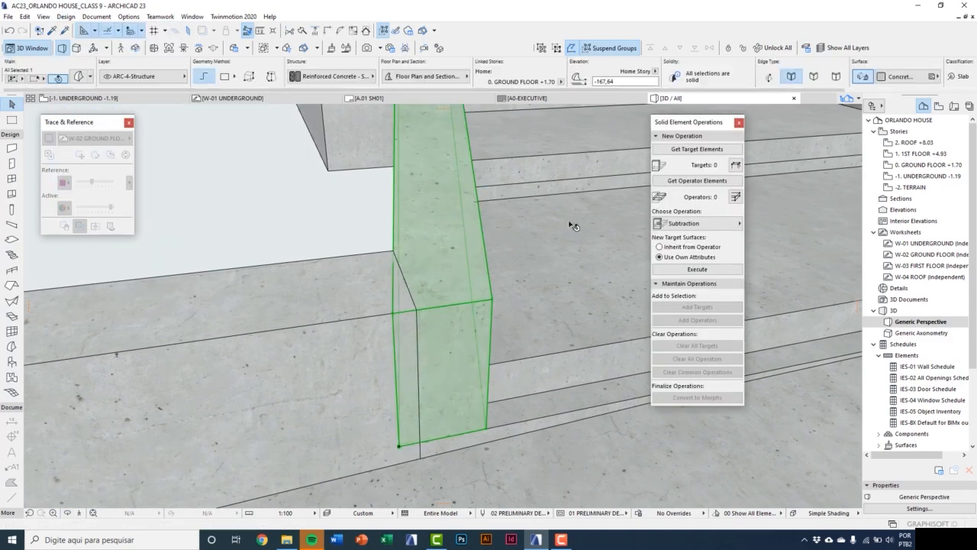
pyautogui.click(685, 181)
pyautogui.click(406, 263)
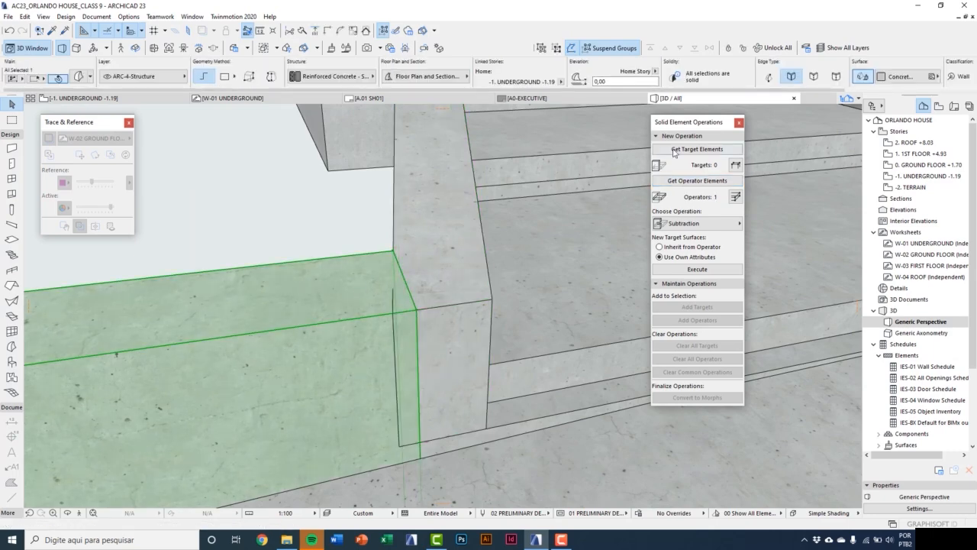
pyautogui.click(691, 223)
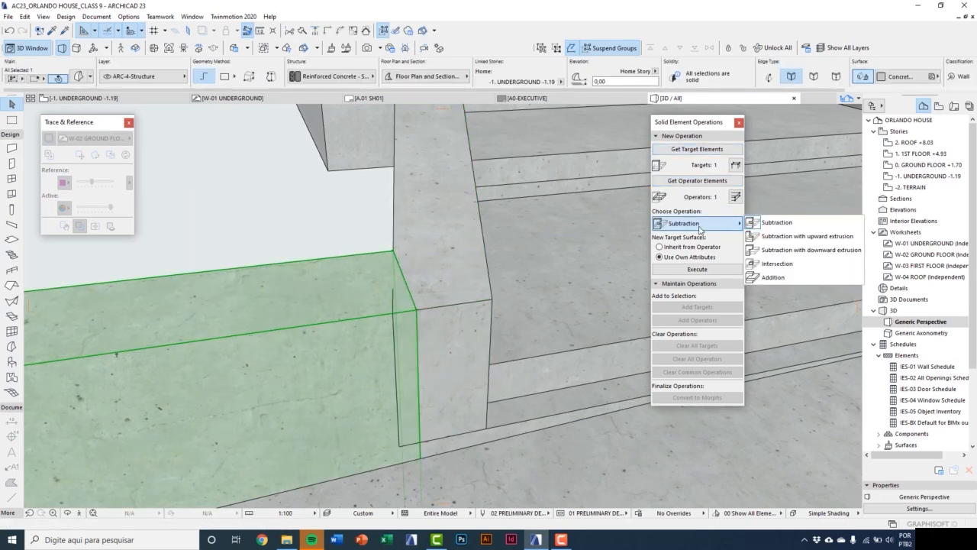
pyautogui.click(795, 238)
pyautogui.click(697, 269)
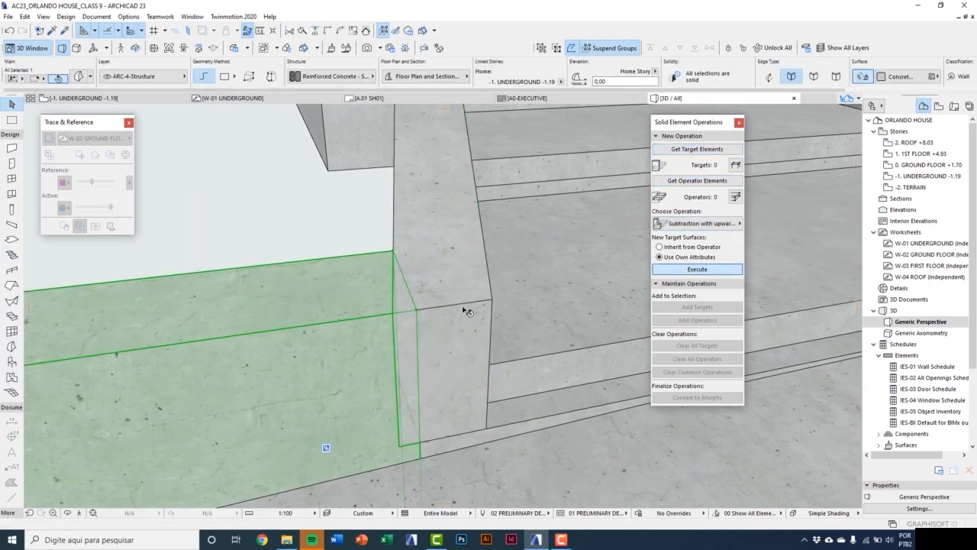
pyautogui.click(738, 122)
pyautogui.press('Escape')
# Compare the model's front beam above the garage opening with the parapet in the render AC22_D-00_IMAGE 01.
pyautogui.keyDown('shift'); pyautogui.moveTo(397, 350); pyautogui.dragTo(277, 413, button='middle'); pyautogui.keyUp('shift')
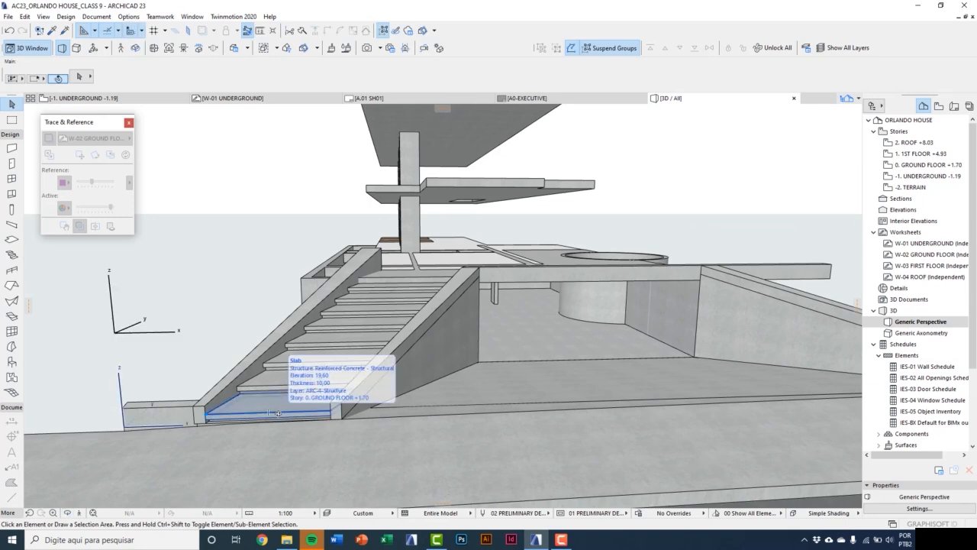
pyautogui.scroll(3, 482, 362)
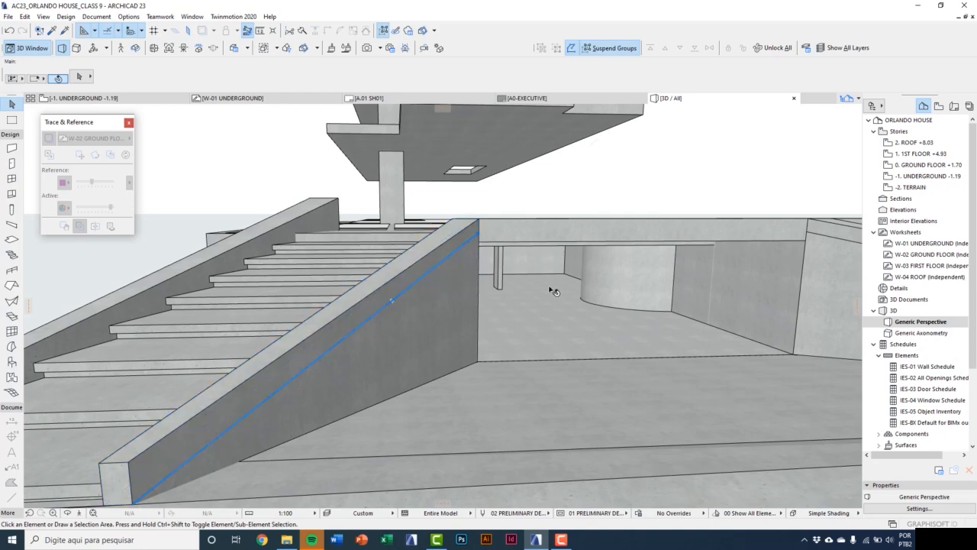
pyautogui.moveTo(552, 291); pyautogui.dragTo(525, 301, button='middle')
pyautogui.moveTo(483, 357); pyautogui.dragTo(455, 397, button='middle')
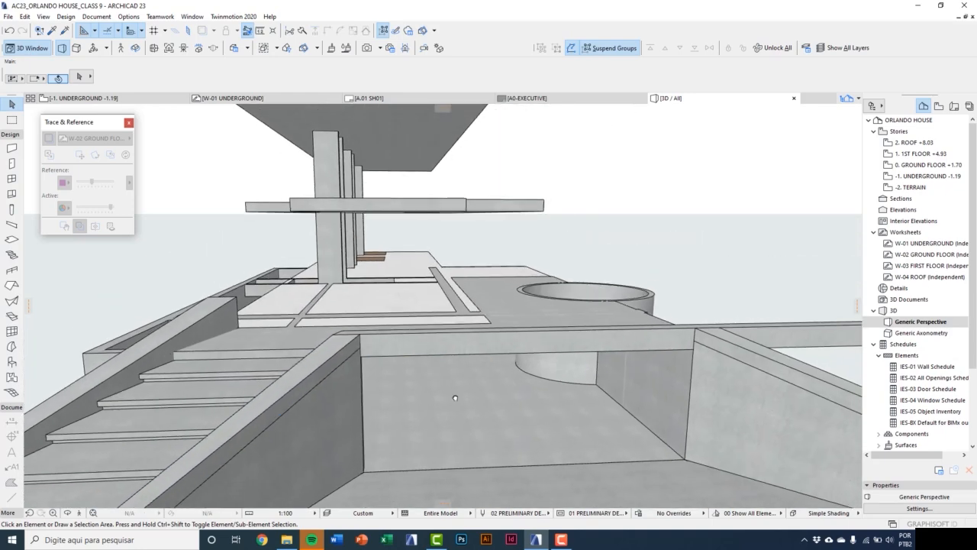
pyautogui.scroll(3, 593, 337)
pyautogui.moveTo(563, 347); pyautogui.dragTo(493, 357, button='middle')
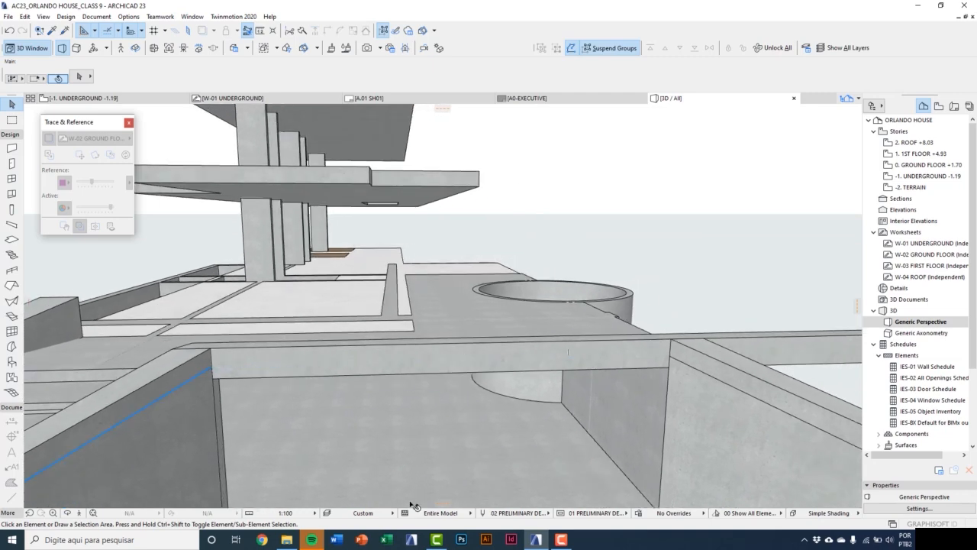
pyautogui.click(290, 542)
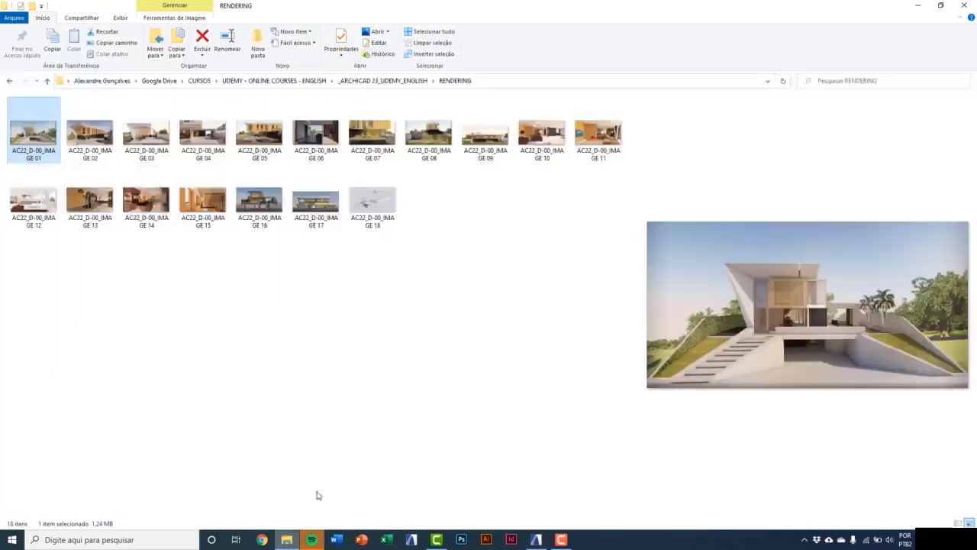
pyautogui.doubleClick(29, 135)
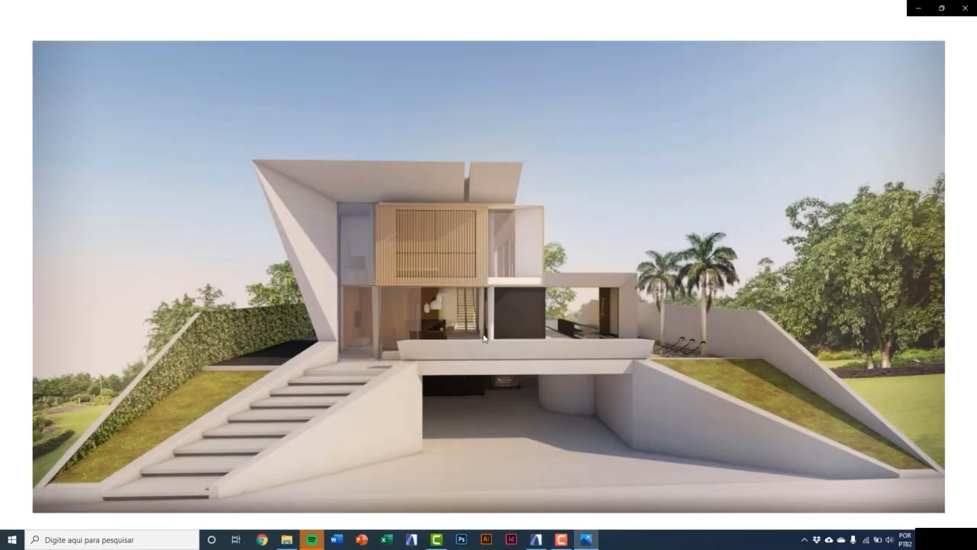
pyautogui.scroll(5, 491, 341)
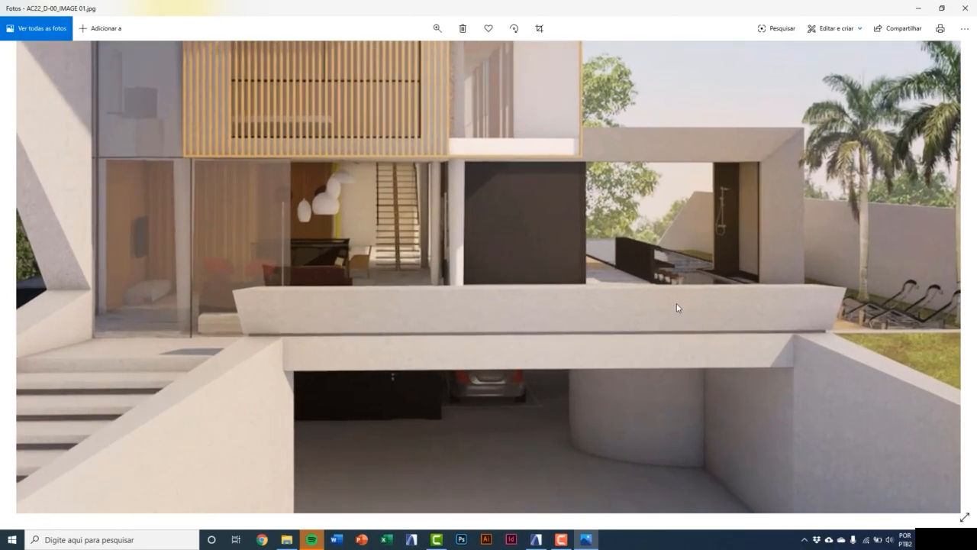
pyautogui.click(533, 540)
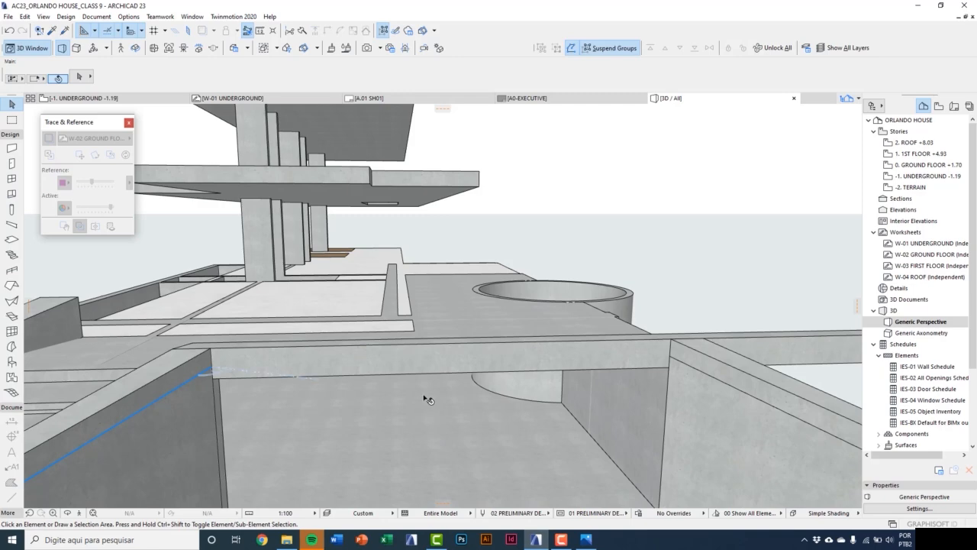
pyautogui.moveTo(425, 396); pyautogui.dragTo(423, 395, button='middle')
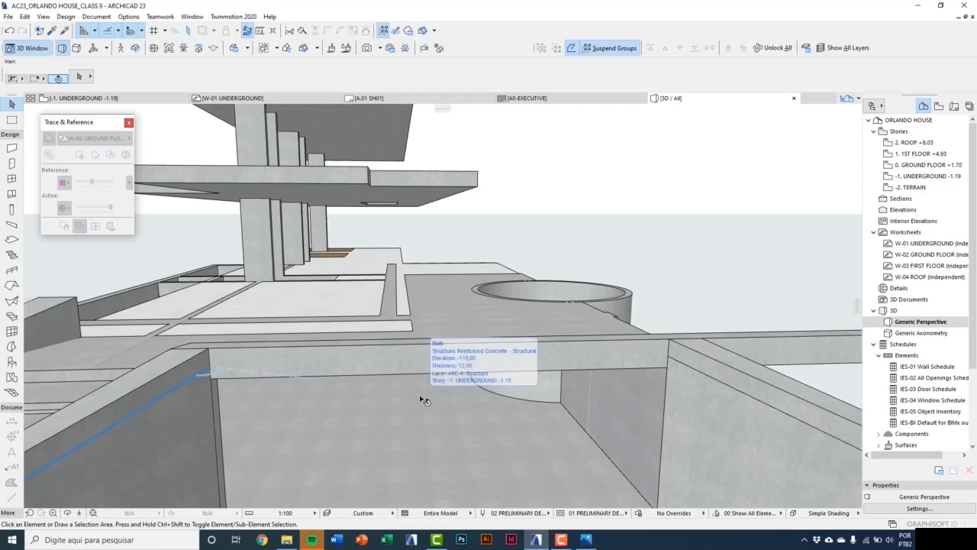
# Place a copy of the front beam slab directly on top of the original, 30 higher.
pyautogui.press('o')
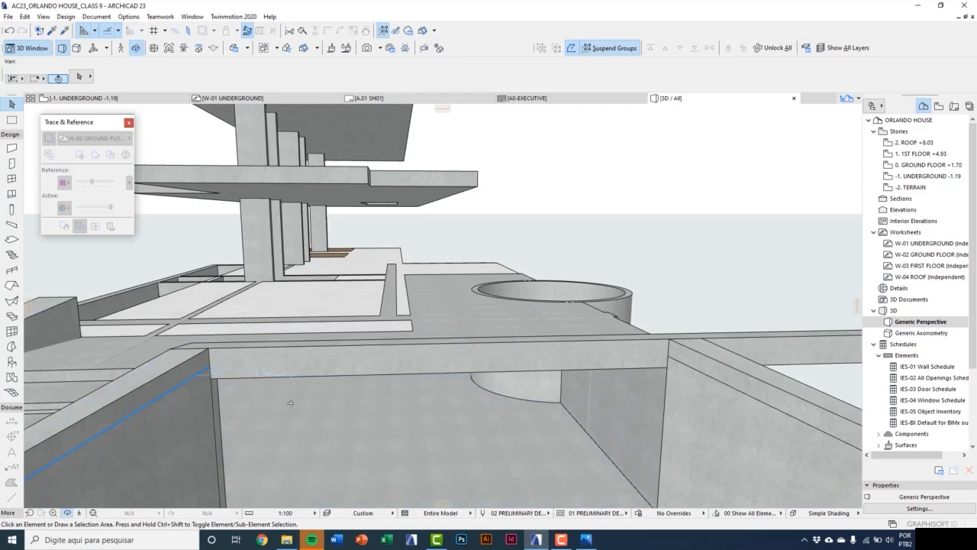
pyautogui.moveTo(248, 395); pyautogui.dragTo(448, 383)
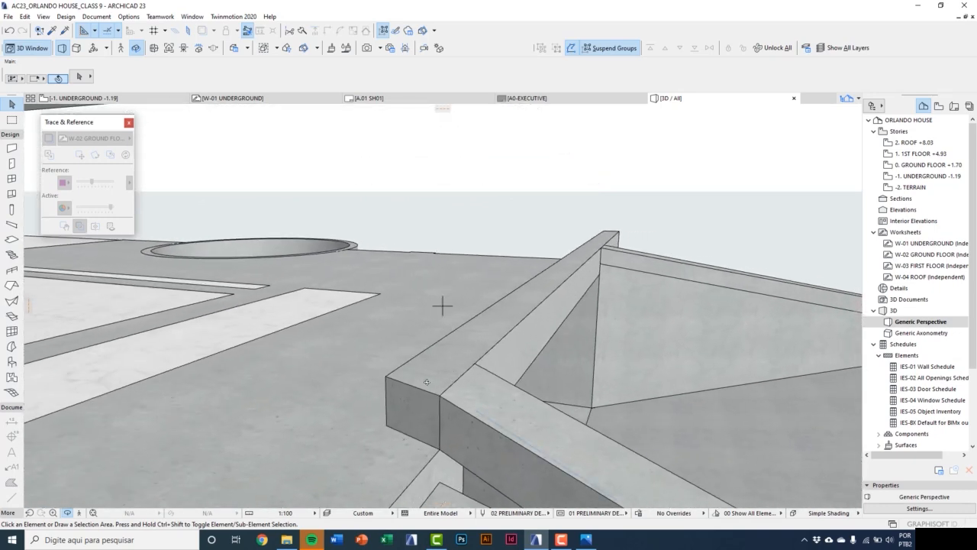
pyautogui.press('o')
pyautogui.click(451, 371)
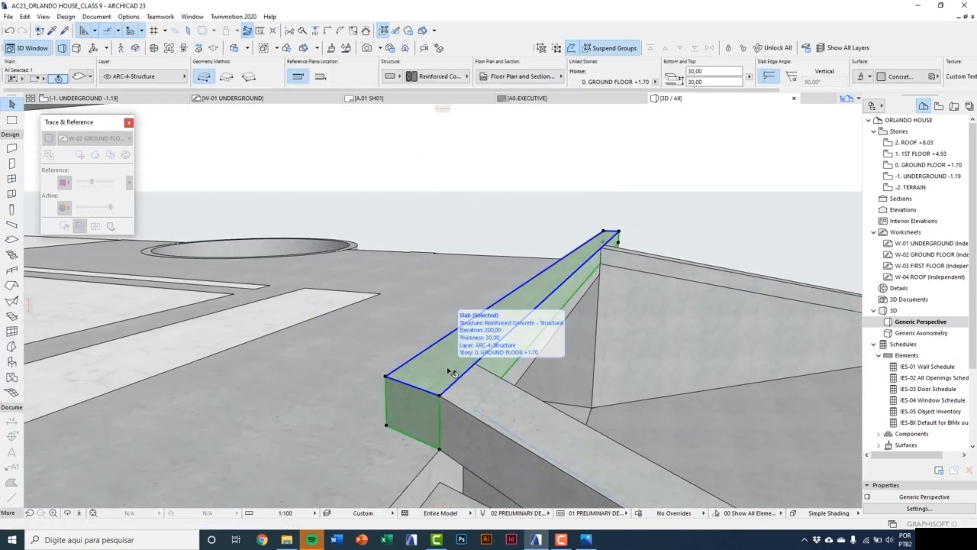
pyautogui.hotkey('ctrl', 'shift', 'd')
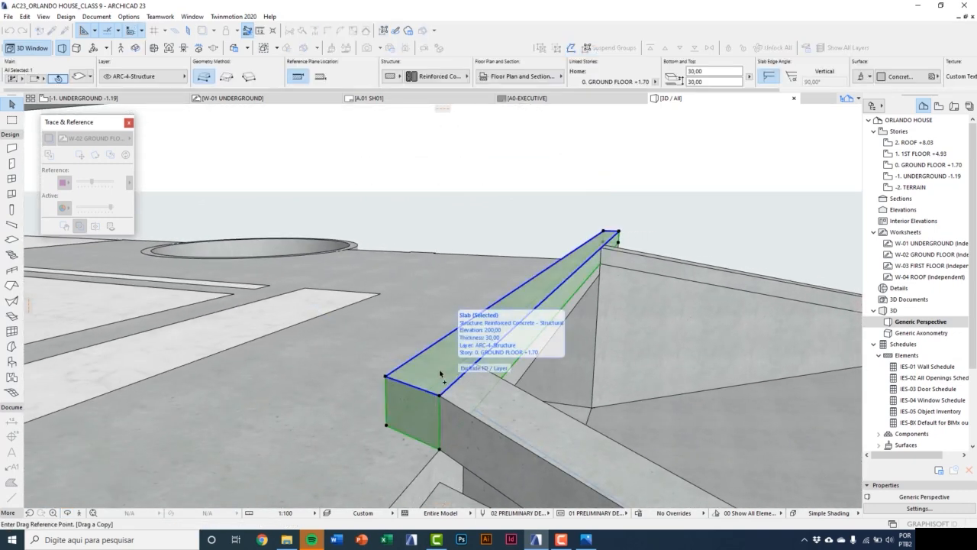
pyautogui.click(387, 424)
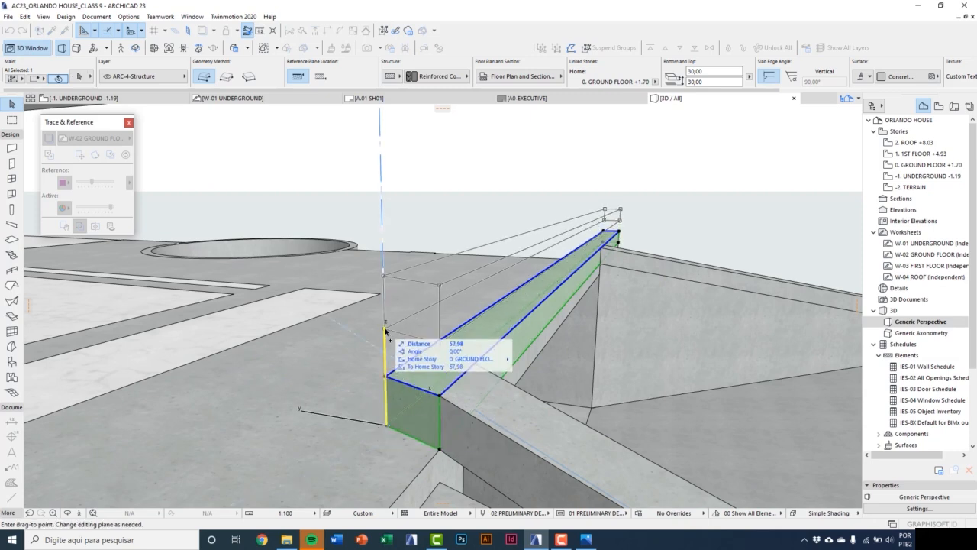
pyautogui.click(385, 335)
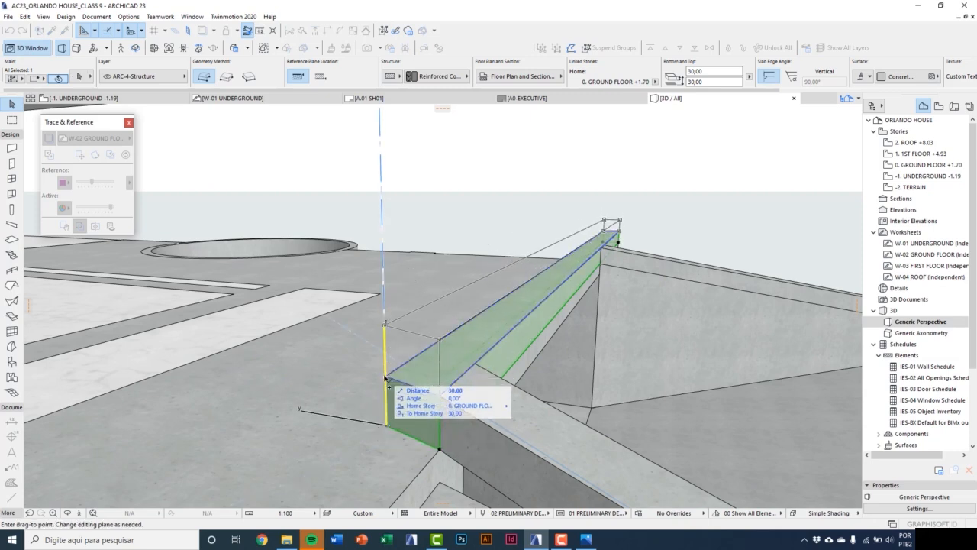
pyautogui.click(420, 343)
pyautogui.press('Escape')
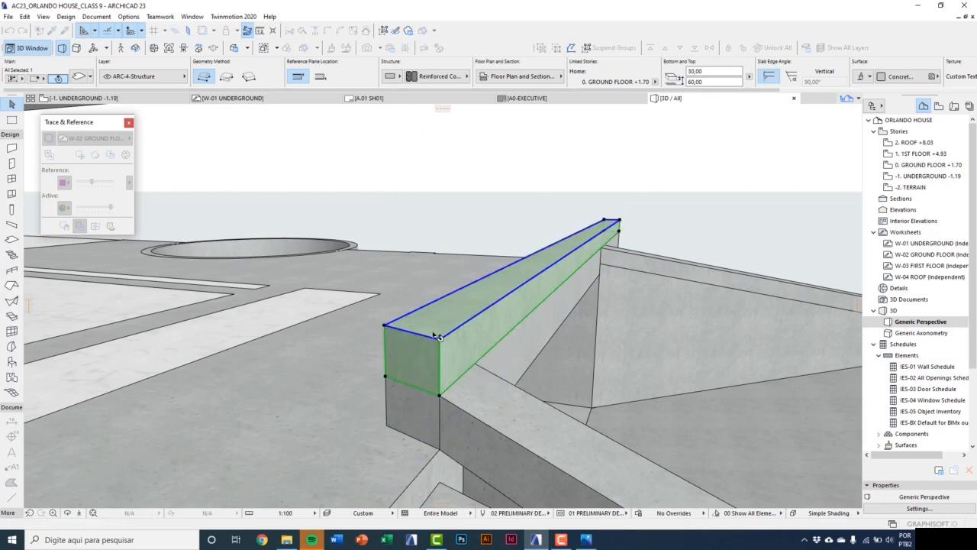
# Set the copied upper slab's thickness to 65 and its offset to the home story to 100.
pyautogui.moveTo(423, 334); pyautogui.dragTo(404, 335, button='middle')
pyautogui.click(404, 334)
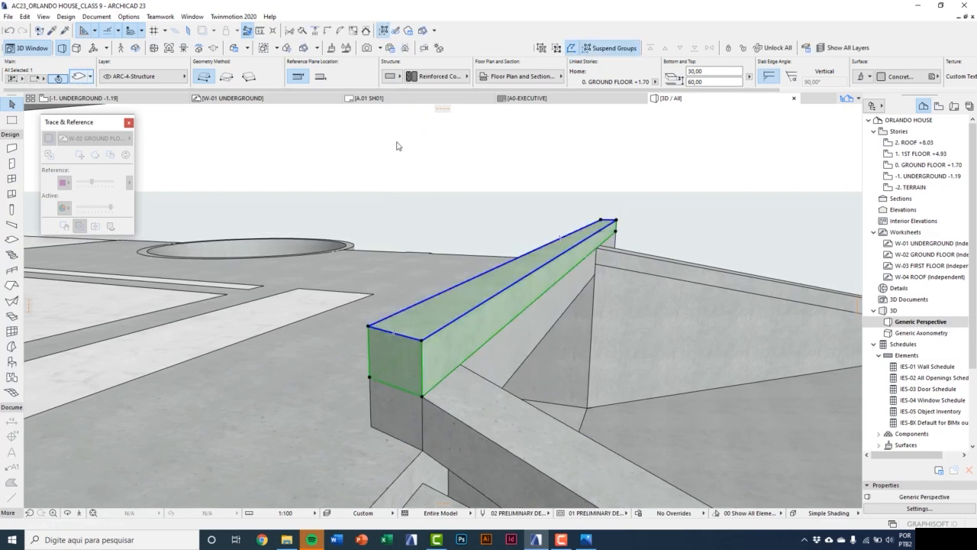
pyautogui.hotkey('ctrl', 't')
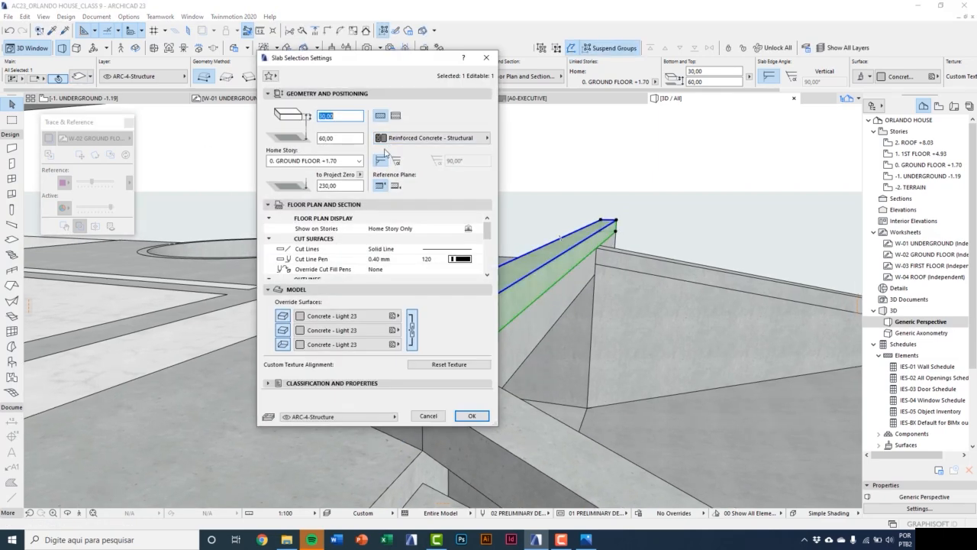
pyautogui.click(345, 139)
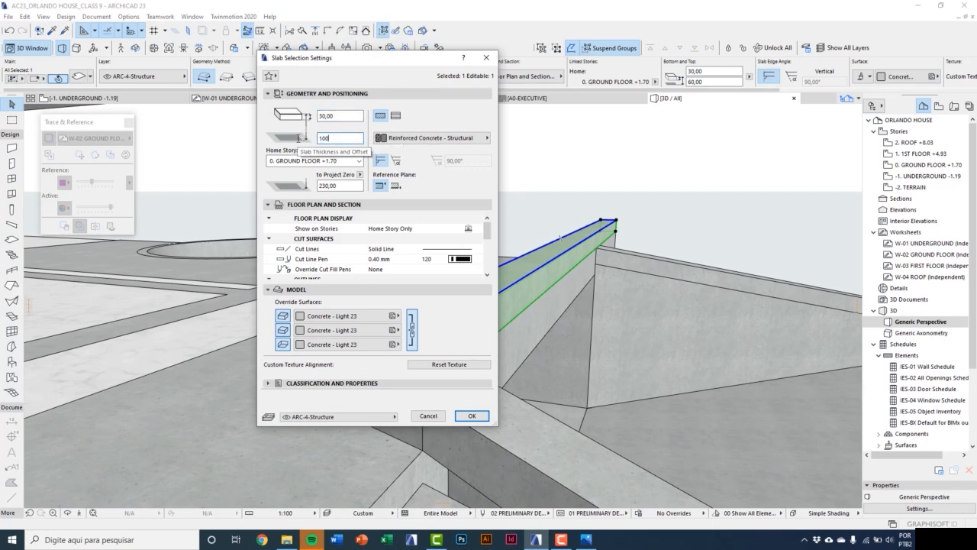
pyautogui.click(344, 116)
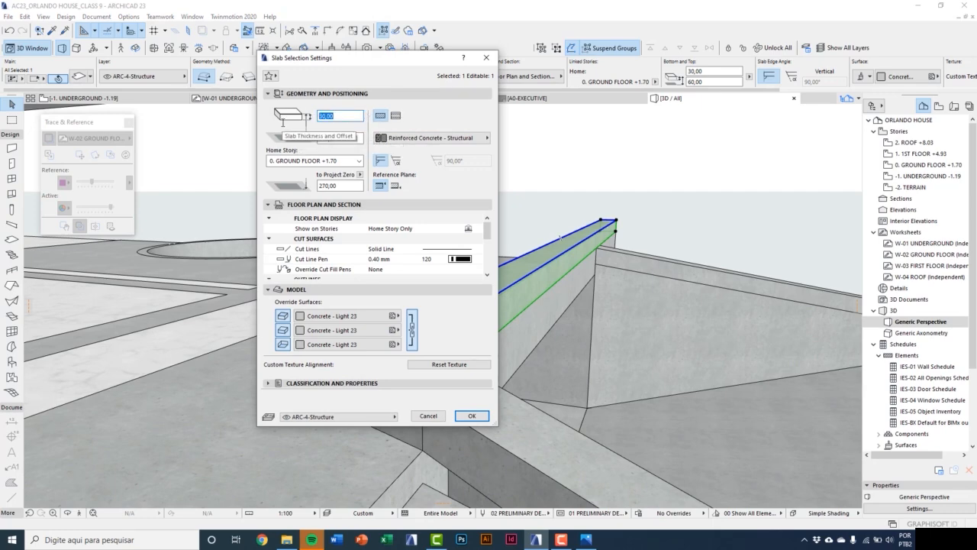
pyautogui.click(471, 416)
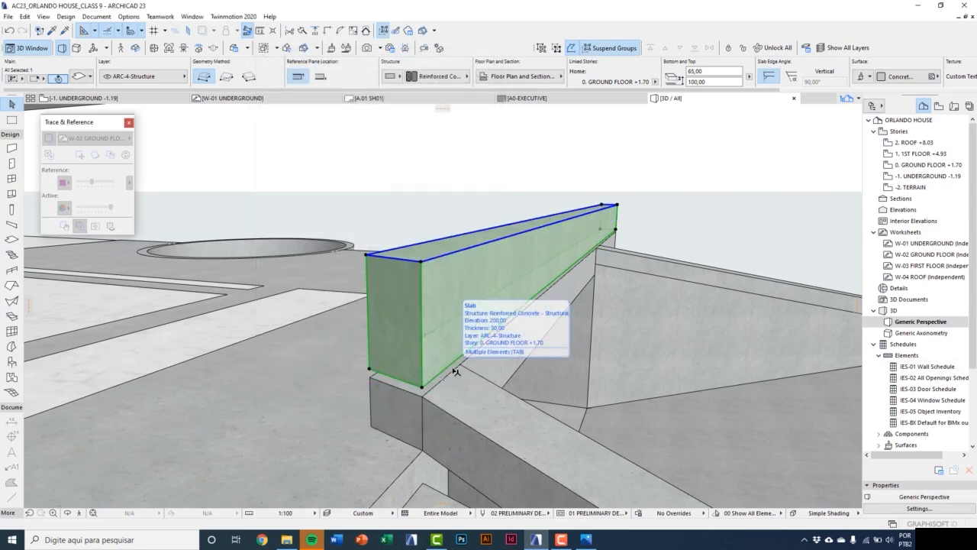
# Copy the tall parapet slab straight down to sit beneath itself and set the copy's thickness to 5.
pyautogui.hotkey('ctrl', 'd')
pyautogui.click(424, 261)
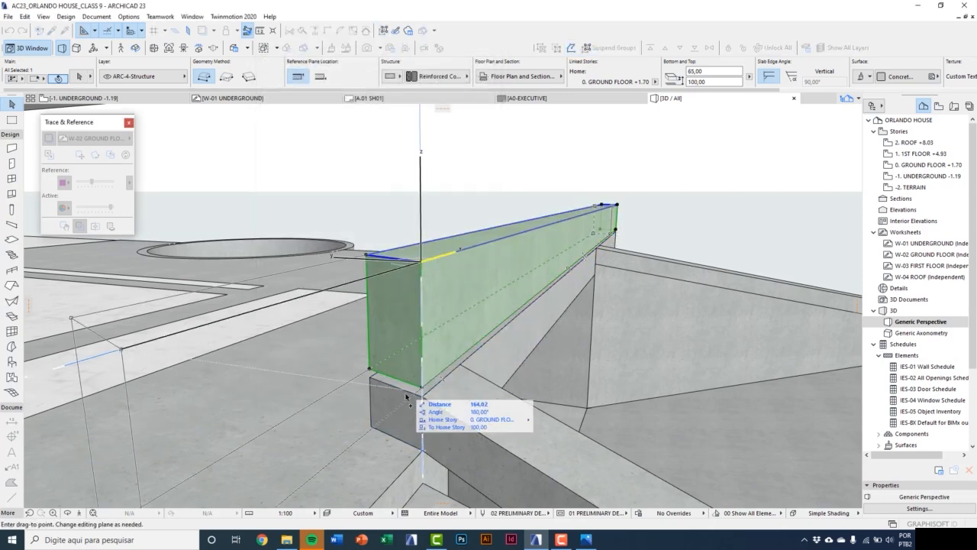
pyautogui.click(421, 386)
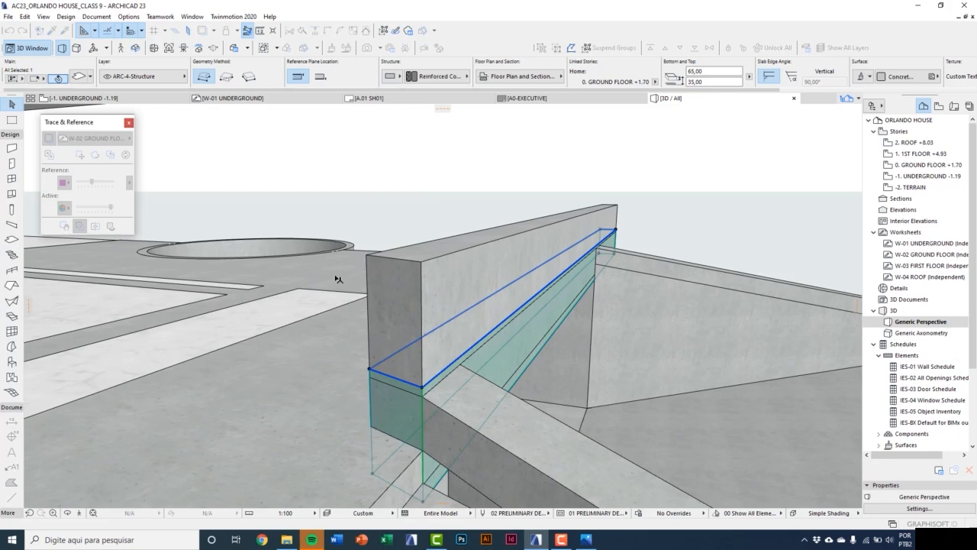
pyautogui.click(80, 77)
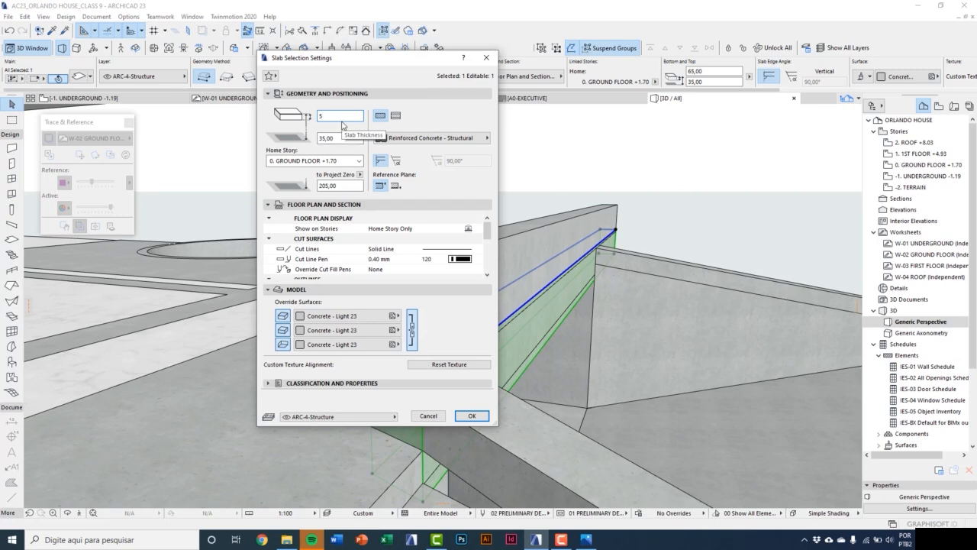
pyautogui.write('5')
pyautogui.press('Return')
pyautogui.keyDown('shift'); pyautogui.moveTo(380, 283); pyautogui.dragTo(402, 351, button='middle'); pyautogui.keyUp('shift')
pyautogui.press('Escape')
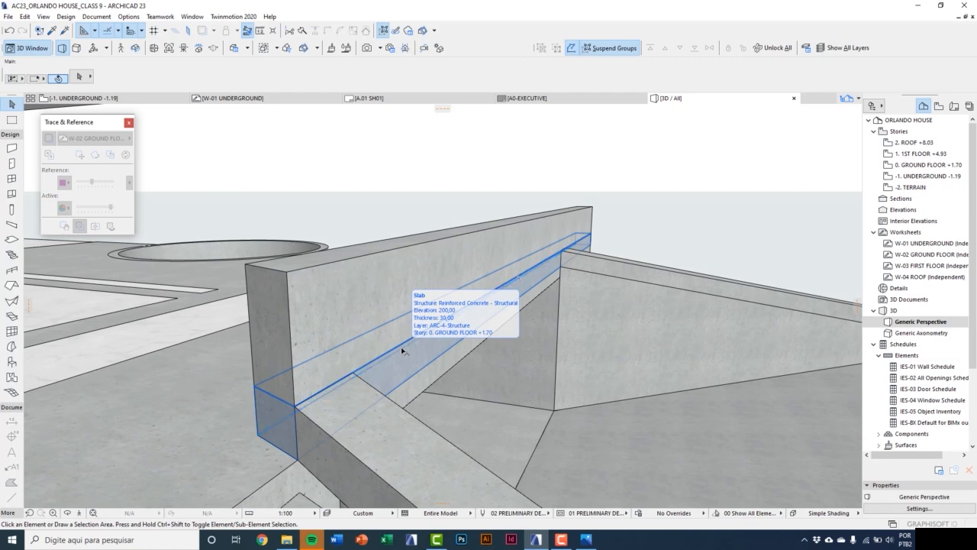
# Open the ground floor plan at the front beam and set W-02 GROUND FLOOR as its trace reference.
pyautogui.press('F2')
pyautogui.scroll(-6, 301, 395)
pyautogui.moveTo(469, 340); pyautogui.dragTo(364, 384, button='middle')
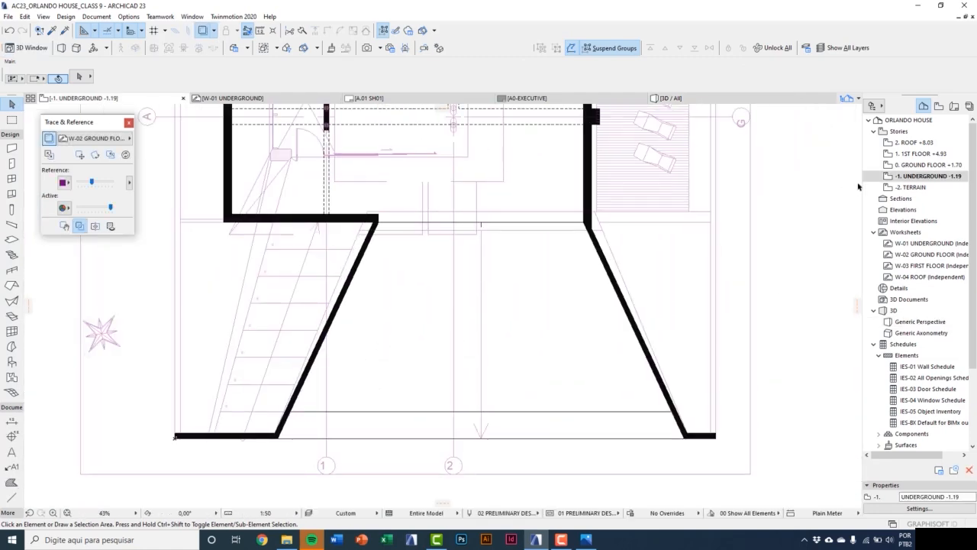
pyautogui.doubleClick(925, 164)
pyautogui.scroll(2, 488, 290)
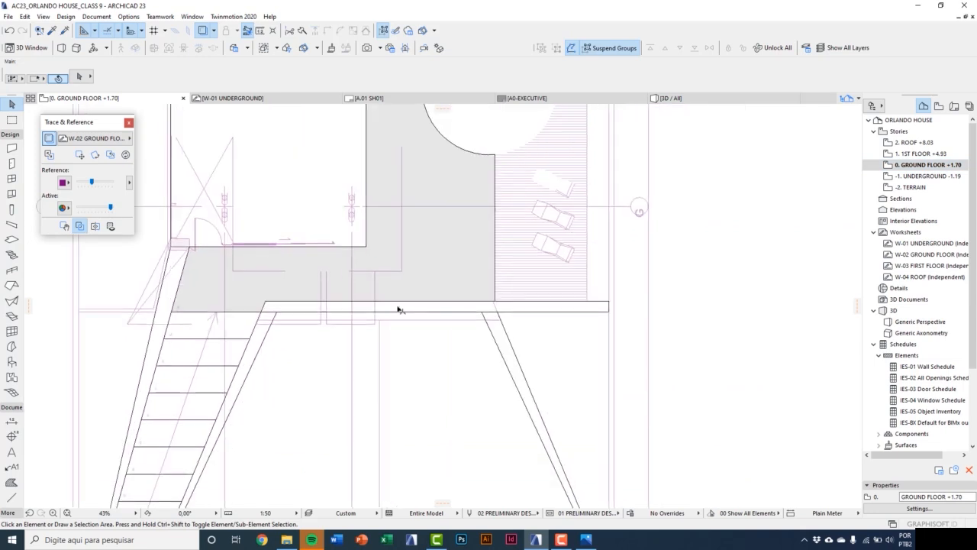
pyautogui.click(80, 138)
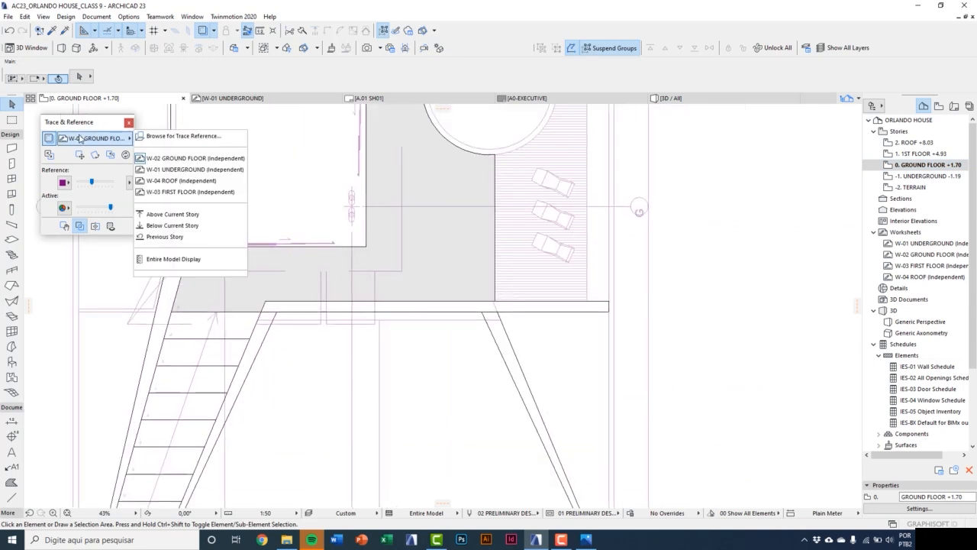
pyautogui.click(197, 158)
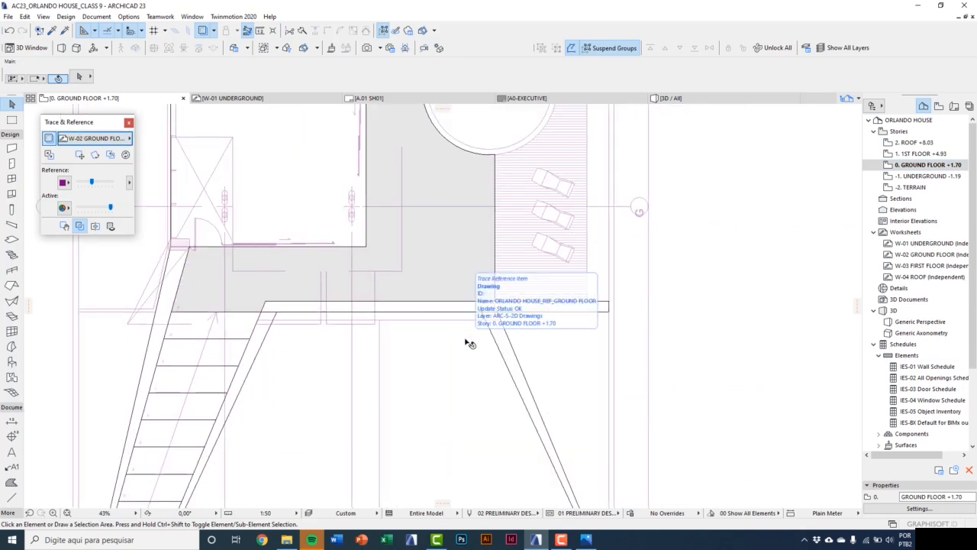
# Pull the outer end corners of the 5-thick slab back to the sloped wall's outer line on the ground floor plan.
pyautogui.scroll(5, 586, 305)
pyautogui.click(608, 302)
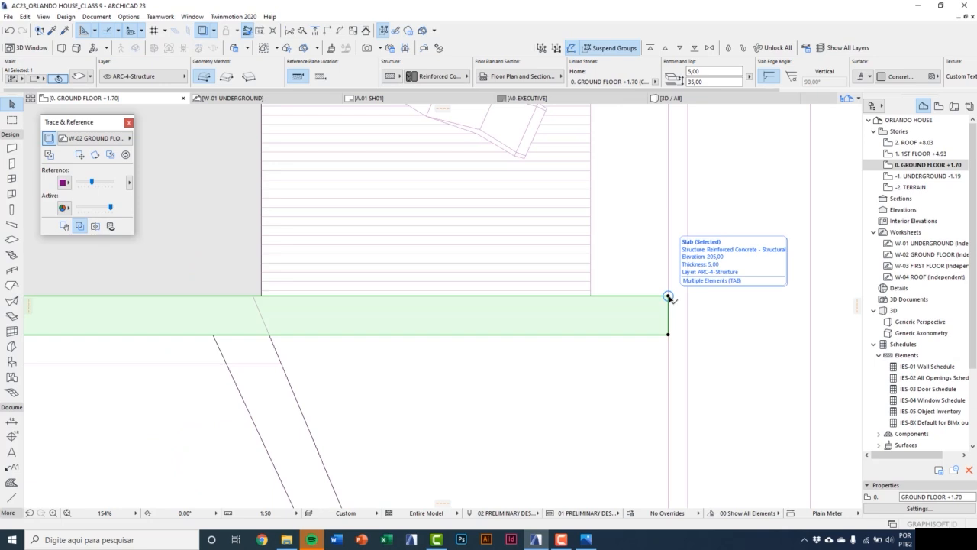
pyautogui.click(668, 295)
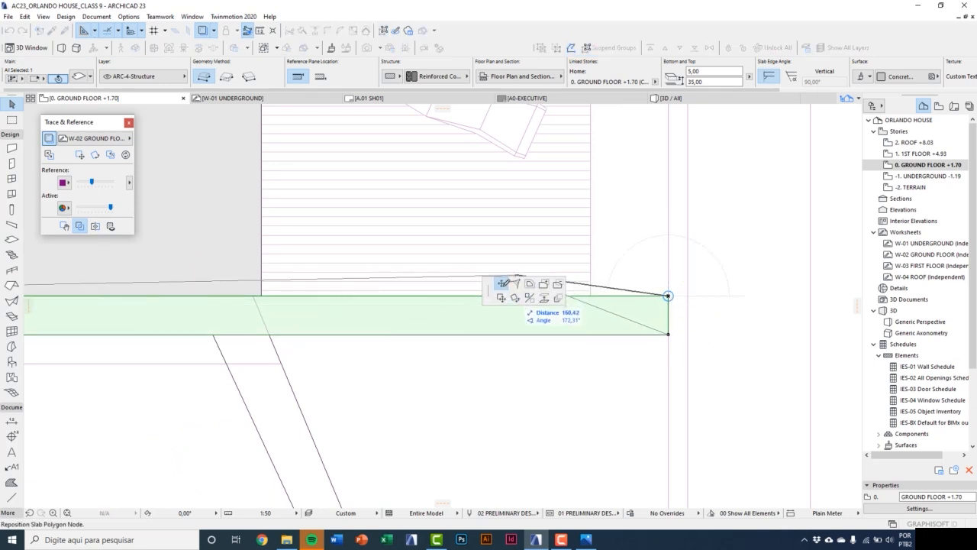
pyautogui.click(254, 295)
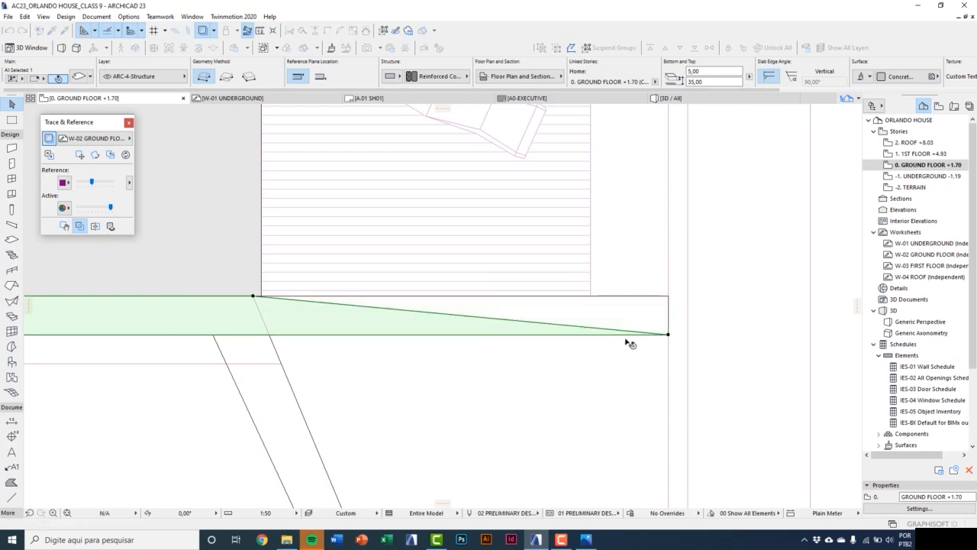
pyautogui.click(668, 335)
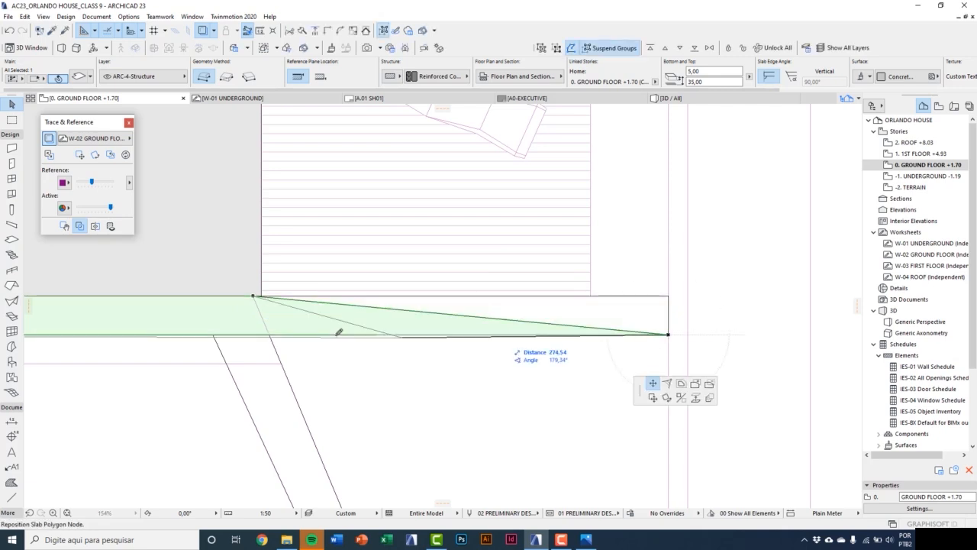
pyautogui.click(269, 334)
# Reshape the outer end of the 65-thick parapet slab by moving both corners to the sloped wall's outer line.
pyautogui.click(559, 310)
pyautogui.click(669, 297)
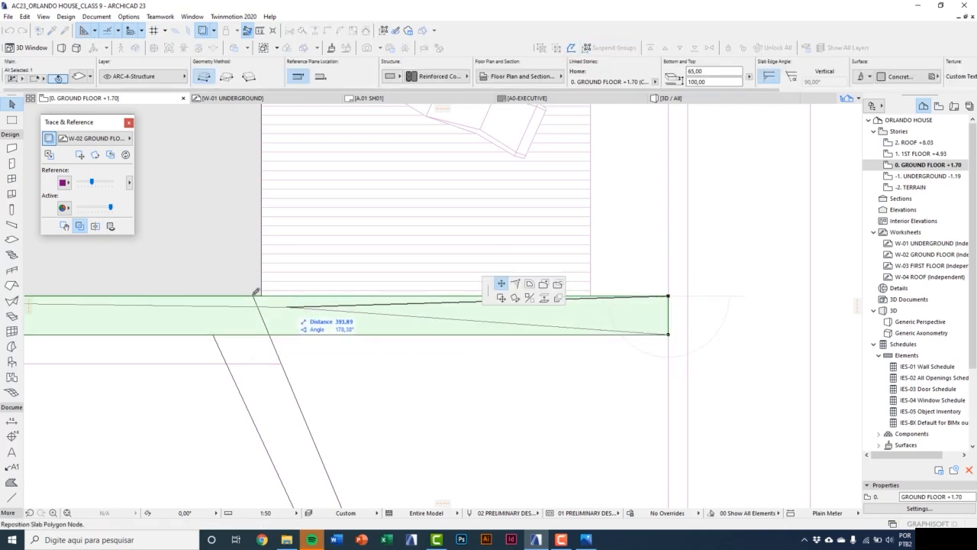
pyautogui.click(666, 334)
pyautogui.click(667, 335)
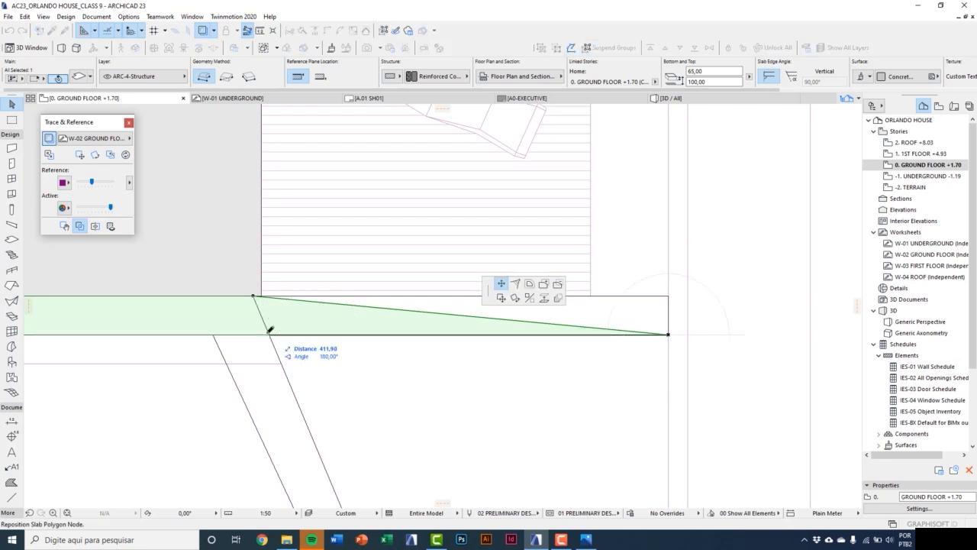
pyautogui.click(269, 334)
pyautogui.press('Escape')
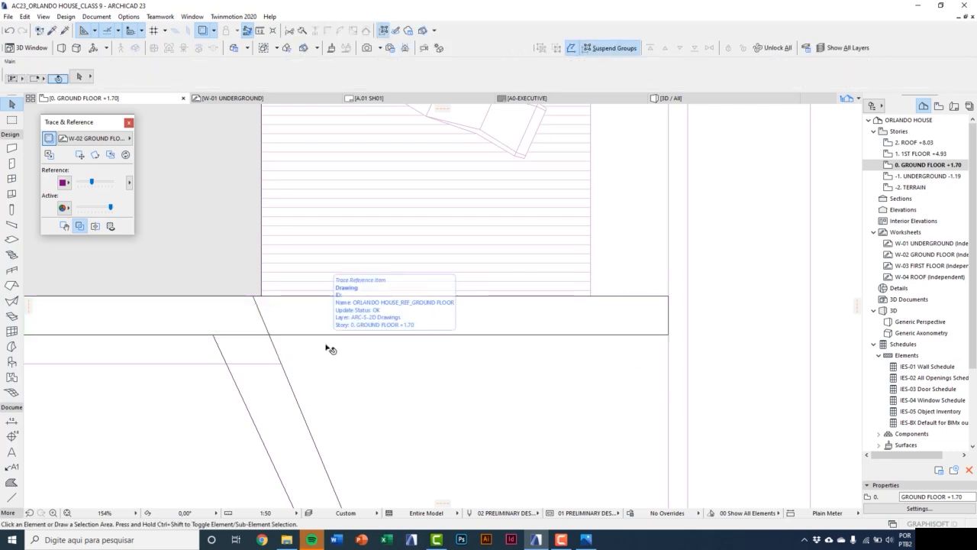
# Examine in 3D how the projecting front beam and the trimmed parapet slabs meet the sloped wall.
pyautogui.press('F3')
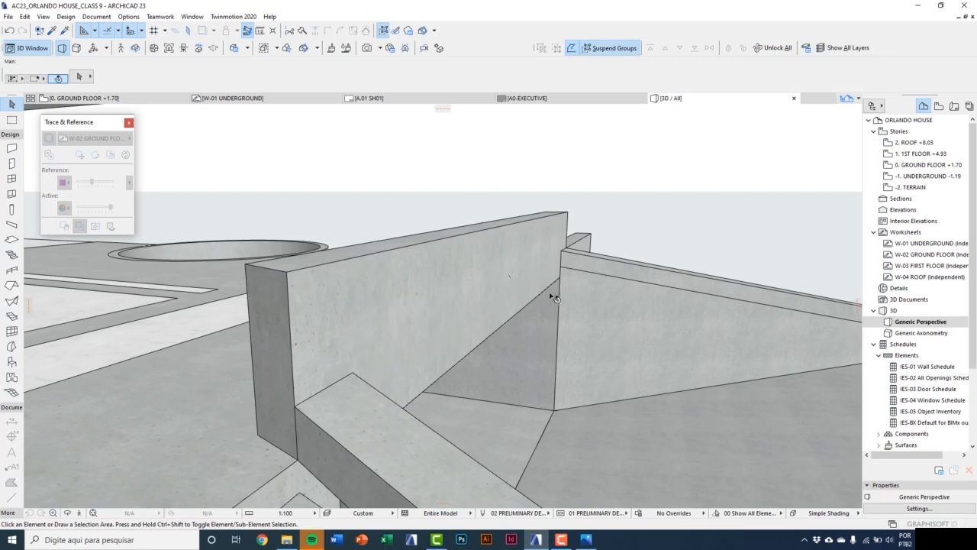
pyautogui.moveTo(551, 294); pyautogui.dragTo(388, 332, button='middle')
pyautogui.scroll(2, 467, 287)
pyautogui.scroll(1, 446, 322)
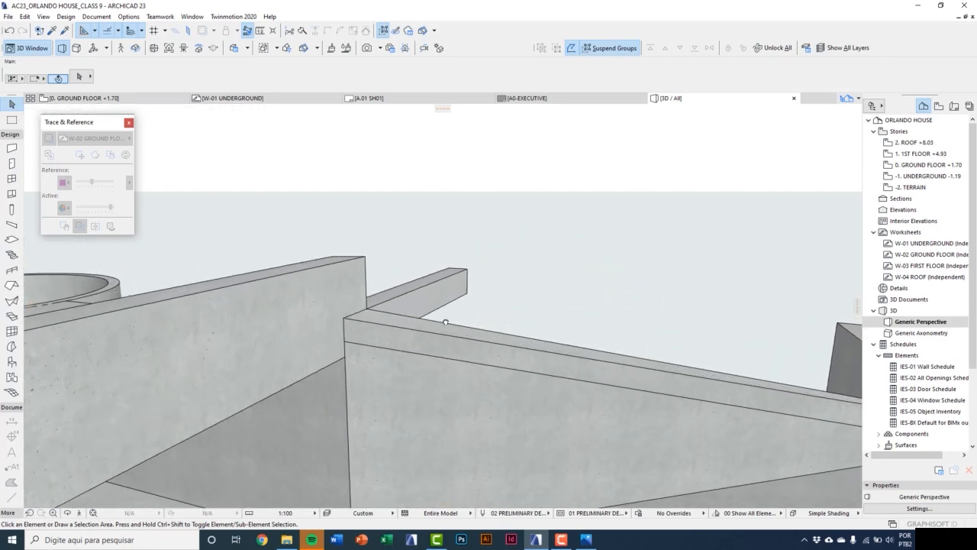
pyautogui.keyDown('shift'); pyautogui.moveTo(446, 322); pyautogui.dragTo(428, 323, button='middle'); pyautogui.keyUp('shift')
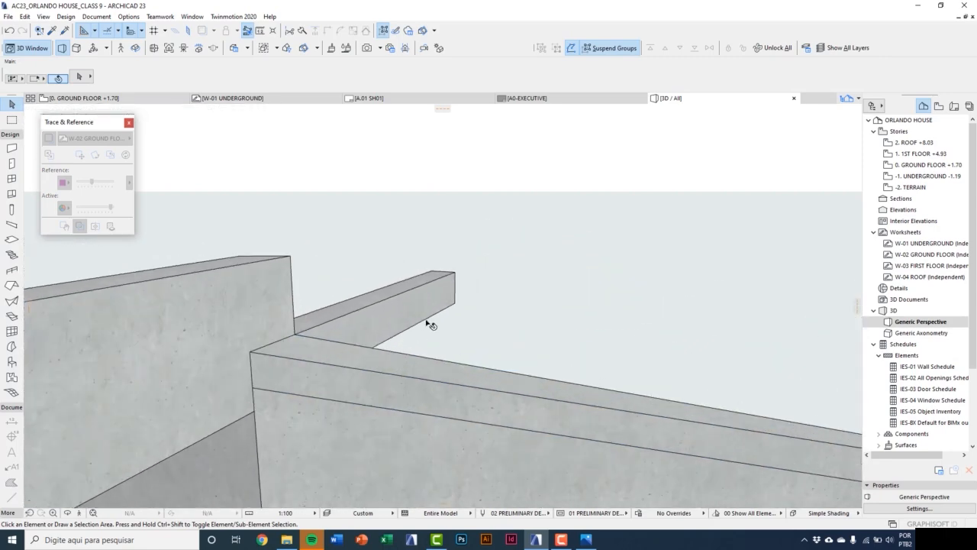
pyautogui.click(389, 317)
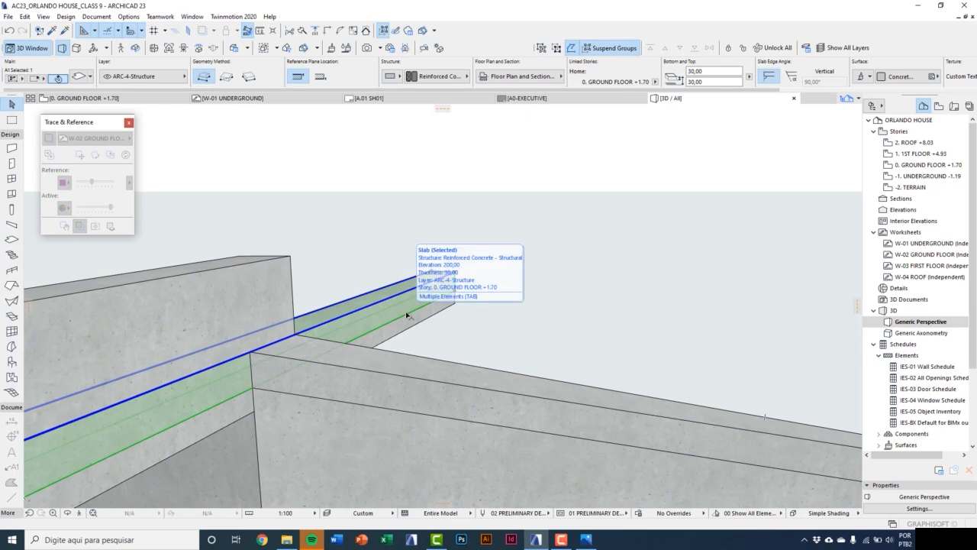
pyautogui.keyDown('shift'); pyautogui.moveTo(392, 316); pyautogui.dragTo(388, 316, button='middle'); pyautogui.keyUp('shift')
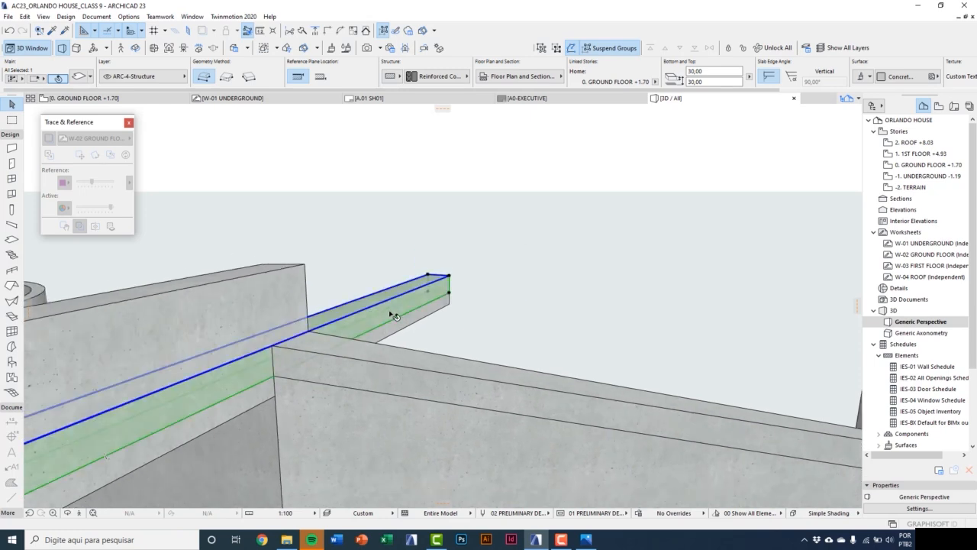
pyautogui.scroll(-1, 359, 337)
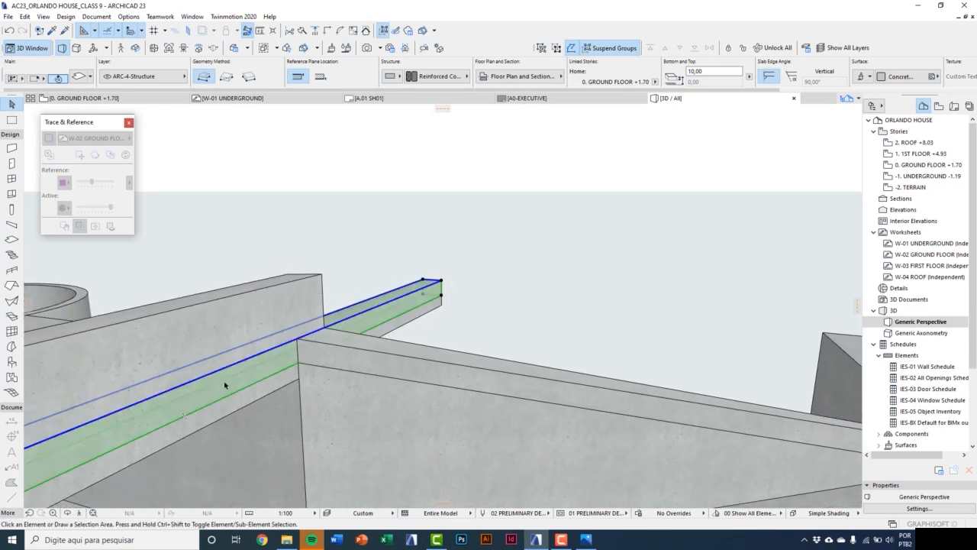
pyautogui.press('Escape')
# Offset all edges of the 5-thick slab beneath the parapet inward by 5 to form a recessed joint.
pyautogui.moveTo(225, 386); pyautogui.dragTo(358, 359, button='middle')
pyautogui.click(288, 343)
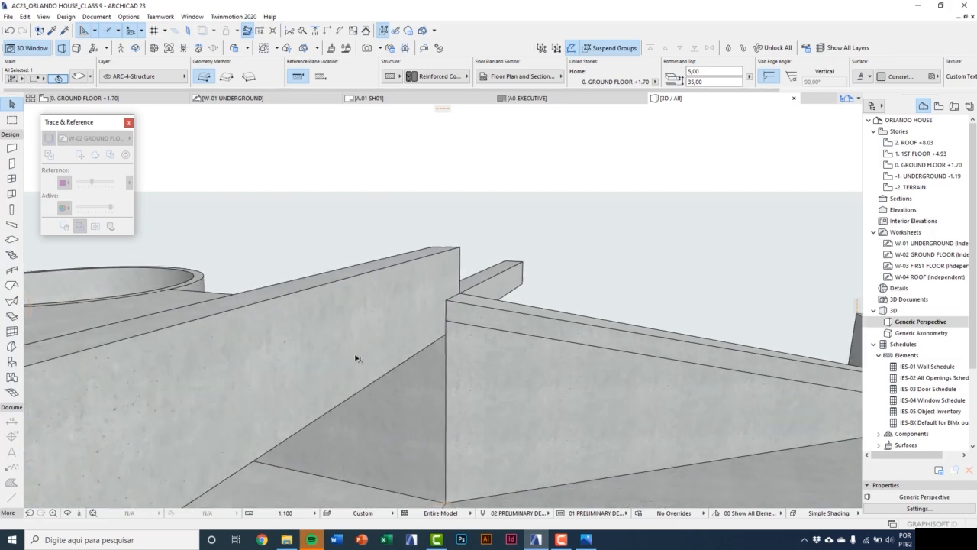
pyautogui.click(459, 291)
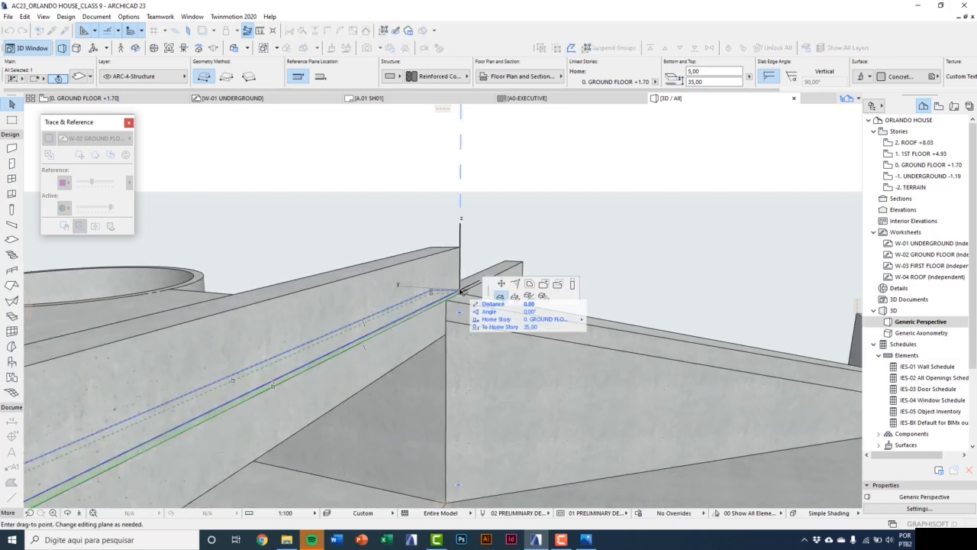
pyautogui.click(530, 286)
pyautogui.scroll(5, 456, 293)
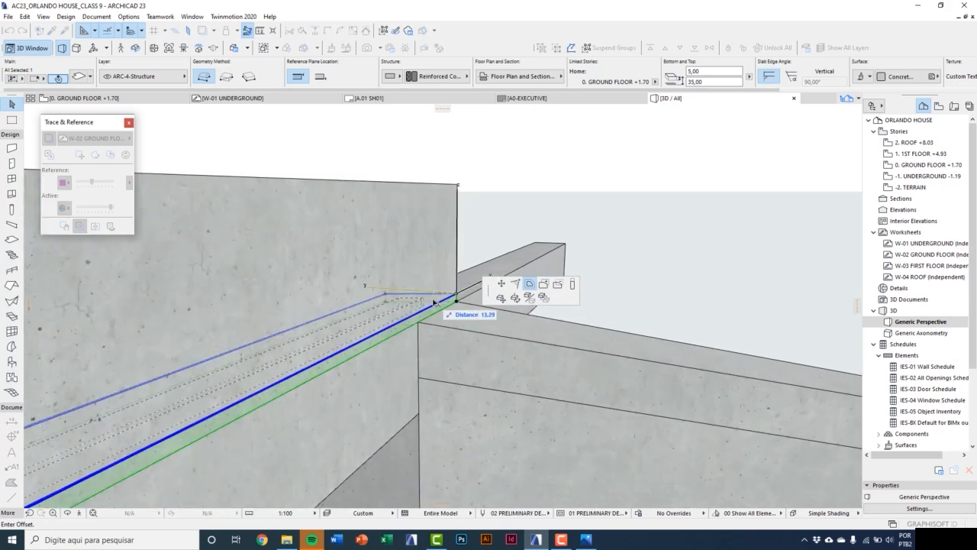
pyautogui.write('5')
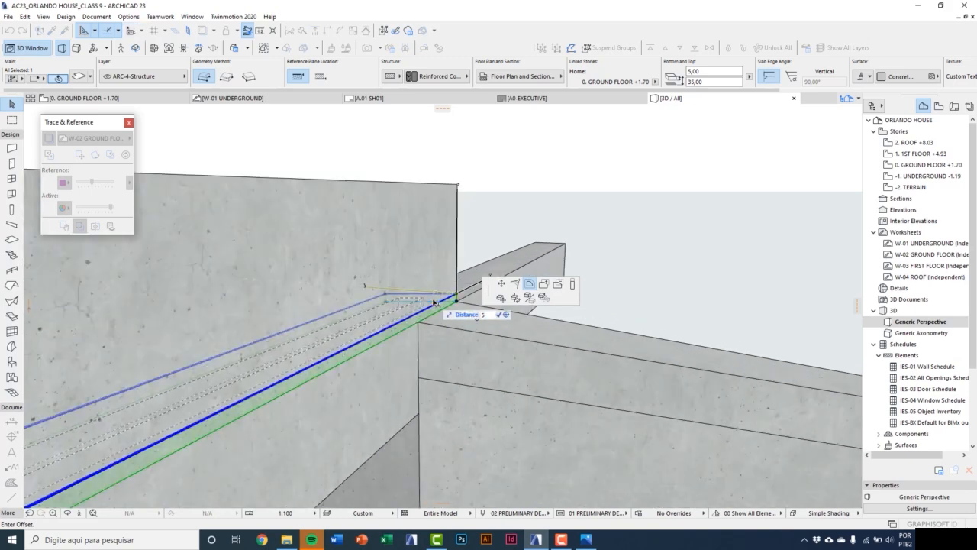
pyautogui.press('Return')
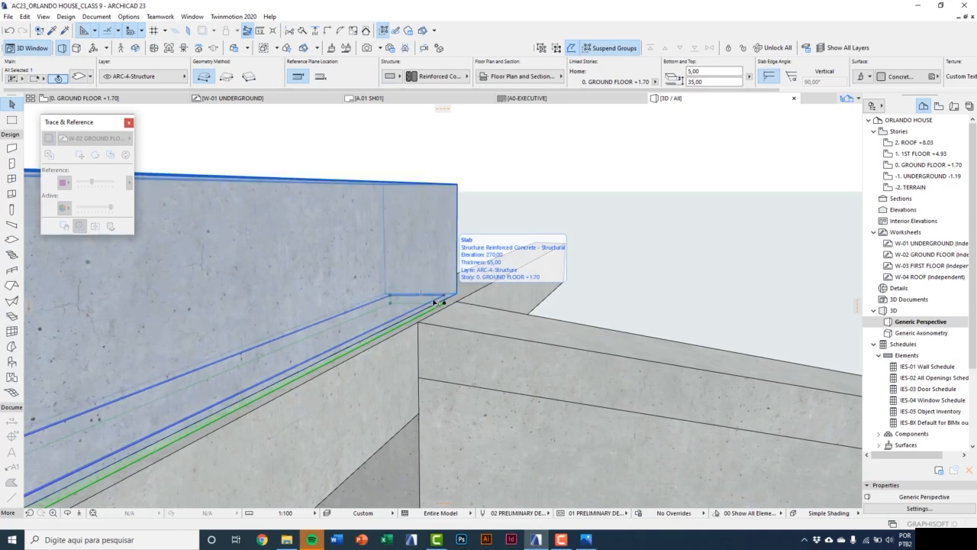
pyautogui.scroll(-6, 445, 293)
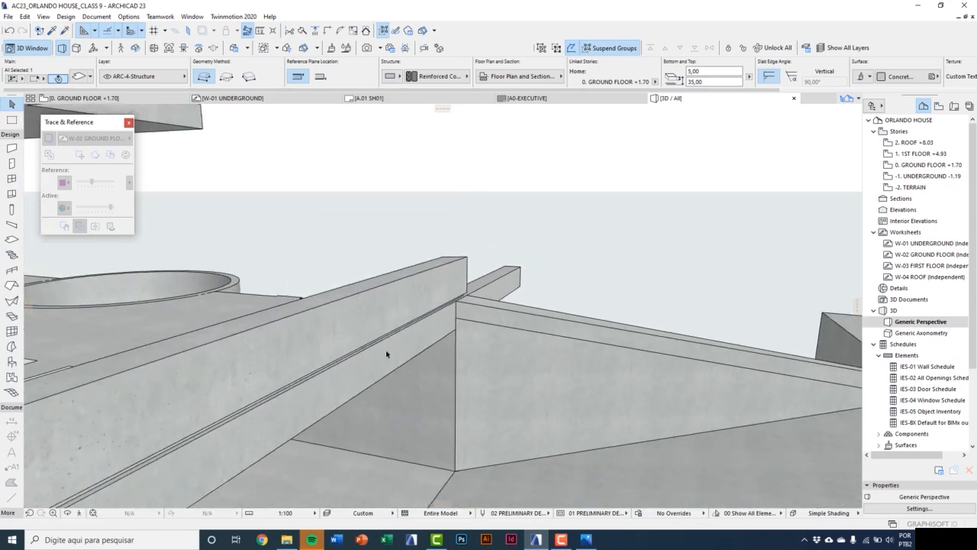
pyautogui.scroll(6, 386, 354)
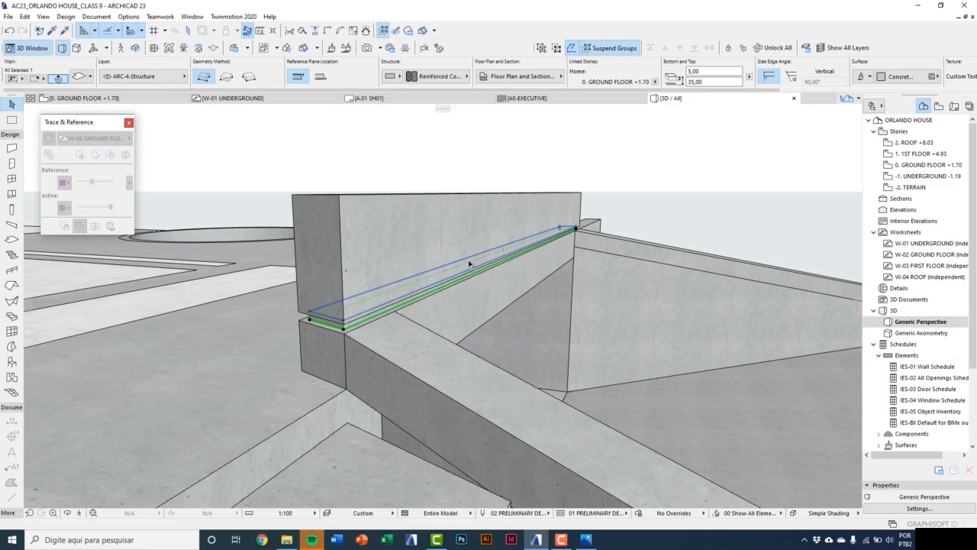
pyautogui.press('Escape')
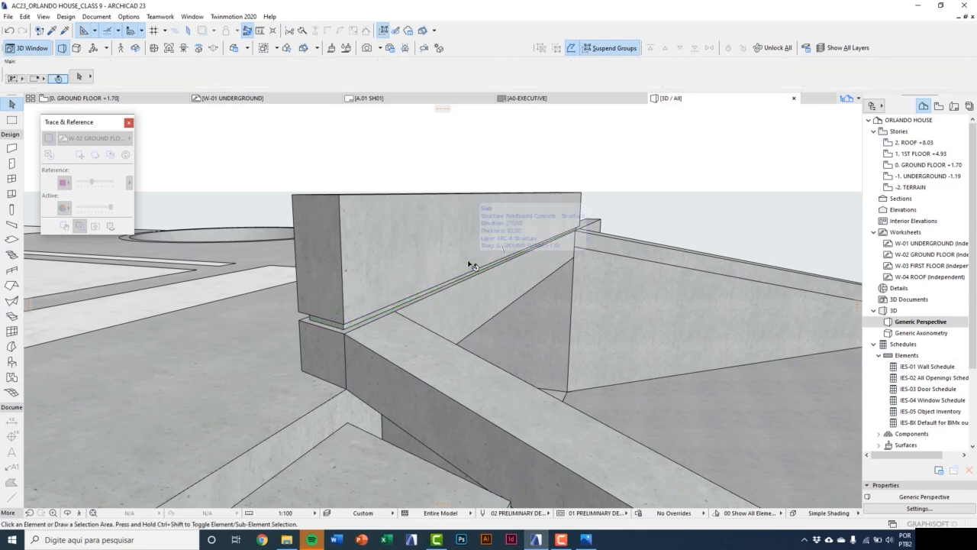
# Convert the tall parapet slab above the garage opening to a morph.
pyautogui.click(489, 217)
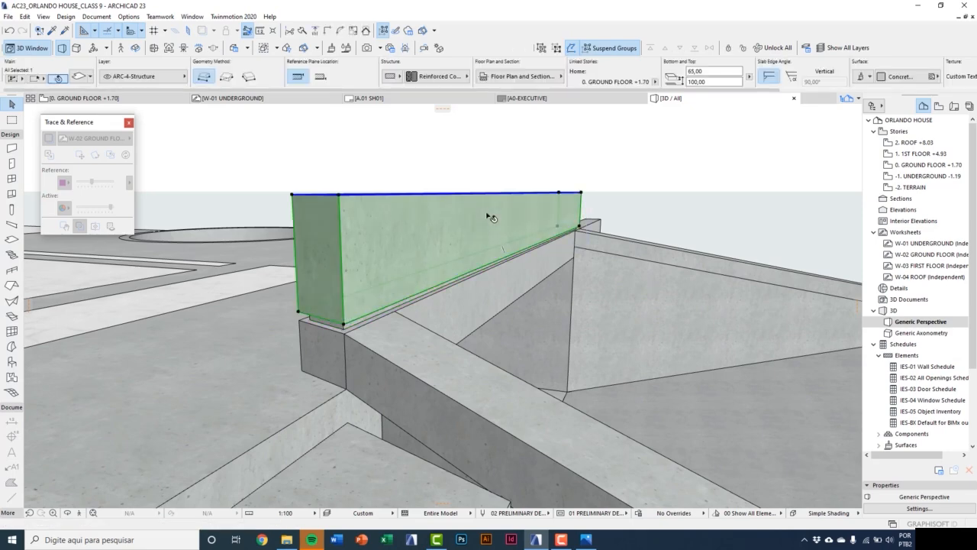
pyautogui.rightClick(490, 216)
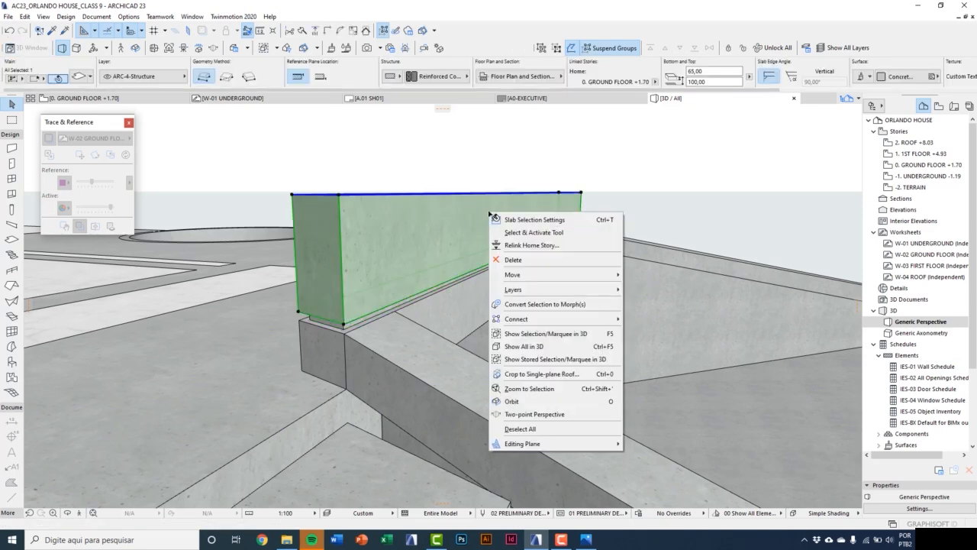
pyautogui.click(524, 305)
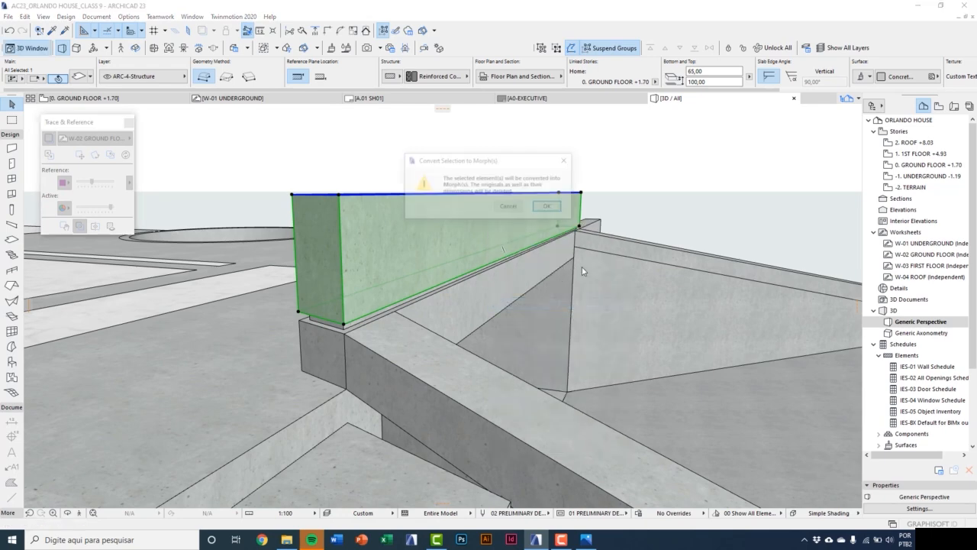
pyautogui.click(550, 206)
pyautogui.click(620, 171)
pyautogui.moveTo(624, 166); pyautogui.dragTo(614, 208, button='middle')
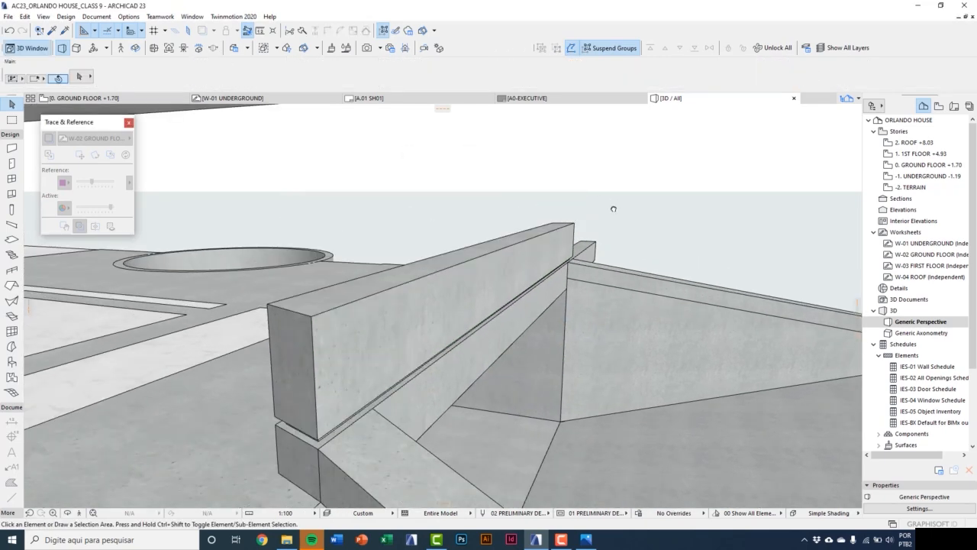
# Offset the parapet morph's front top edge outward by 30 on the ground floor plan to slant its face.
pyautogui.press('F2')
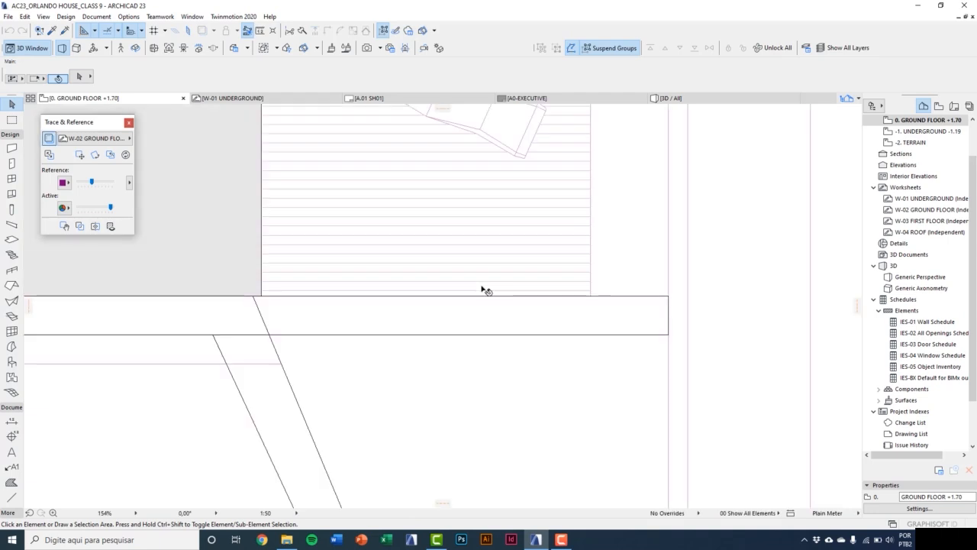
pyautogui.scroll(-3, 484, 349)
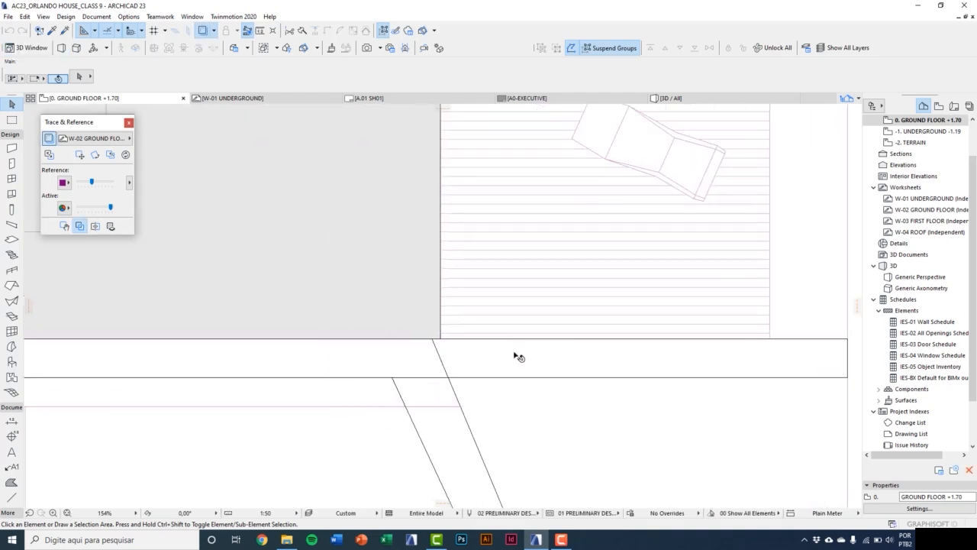
pyautogui.click(388, 358)
pyautogui.scroll(-2, 405, 371)
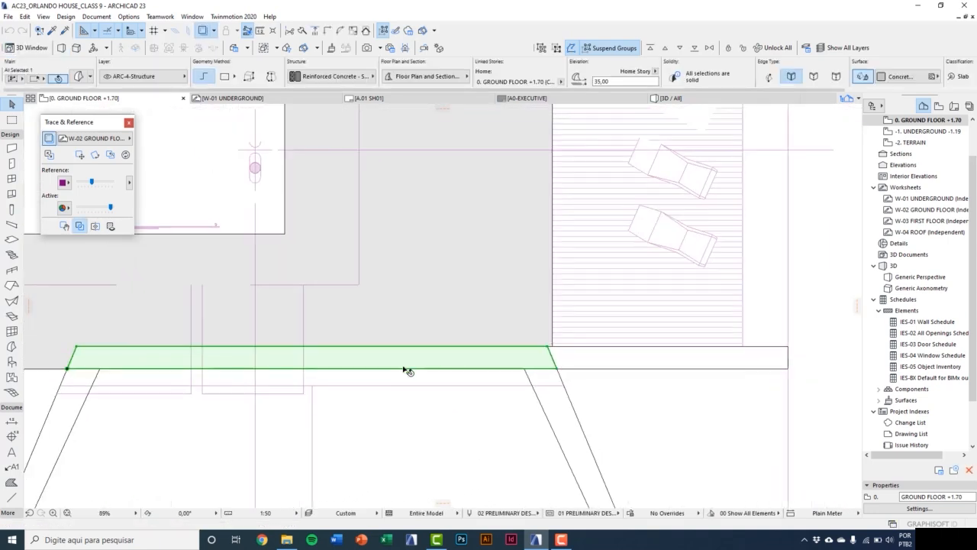
pyautogui.moveTo(401, 369); pyautogui.dragTo(418, 369, button='middle')
pyautogui.click(405, 372)
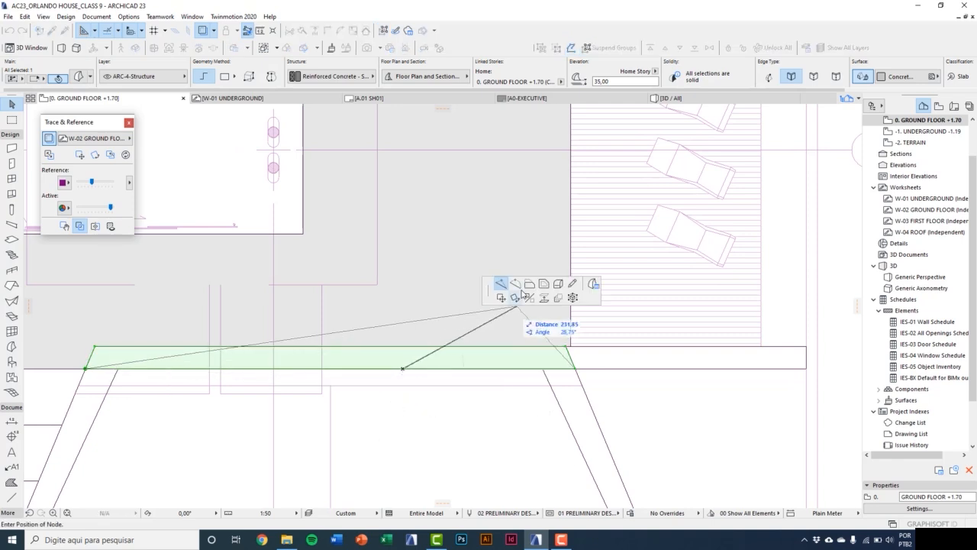
pyautogui.click(530, 285)
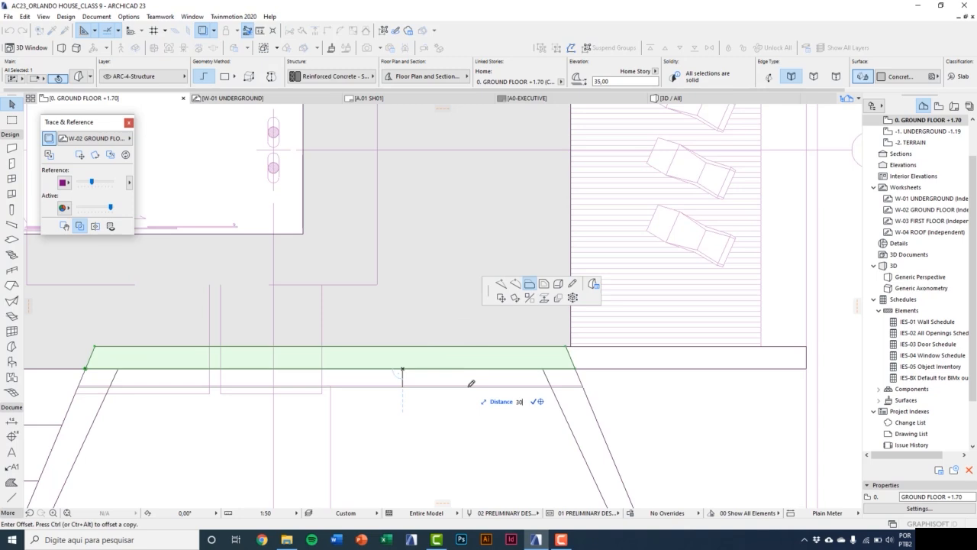
pyautogui.click(471, 383)
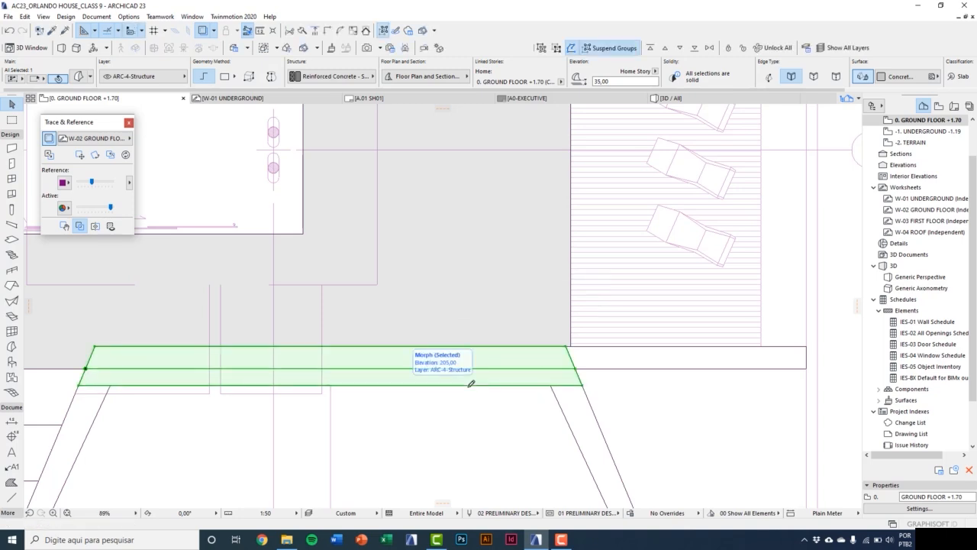
pyautogui.press('Escape')
# Check the slanted parapet from the front in 3D and open the 2. ROOF +8.03 story plan.
pyautogui.press('F3')
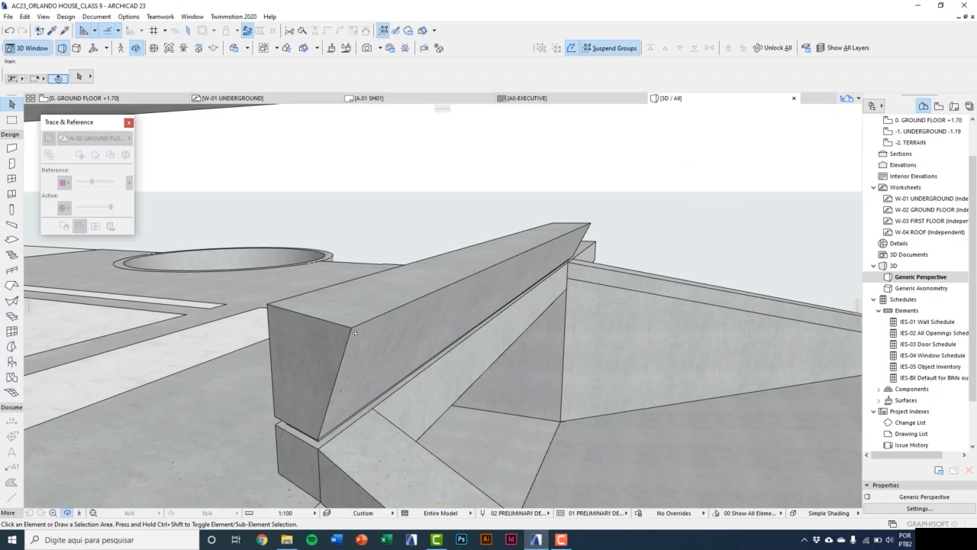
pyautogui.keyDown('shift'); pyautogui.moveTo(355, 333); pyautogui.dragTo(421, 405, button='middle'); pyautogui.keyUp('shift')
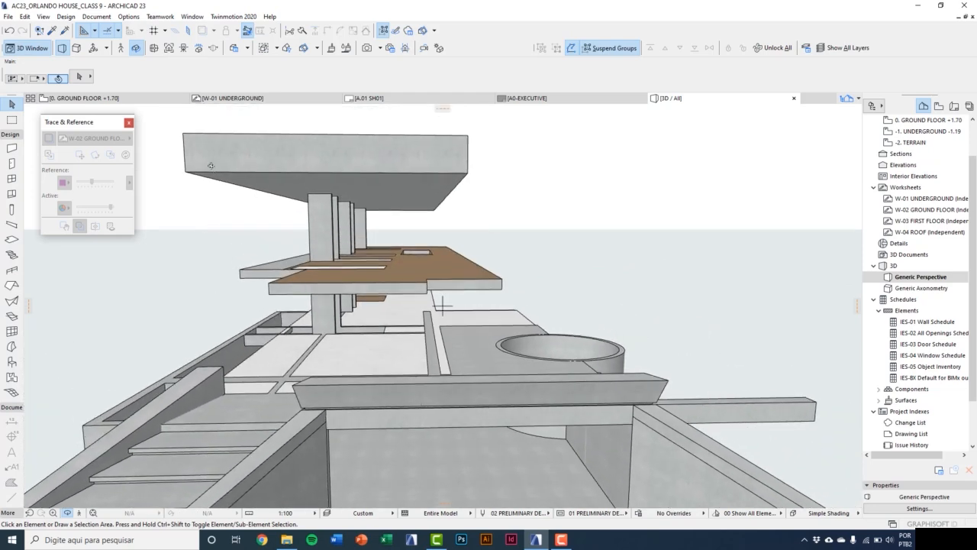
pyautogui.keyDown('shift'); pyautogui.moveTo(325, 261); pyautogui.dragTo(387, 314, button='middle'); pyautogui.keyUp('shift')
pyautogui.scroll(2, 927, 163)
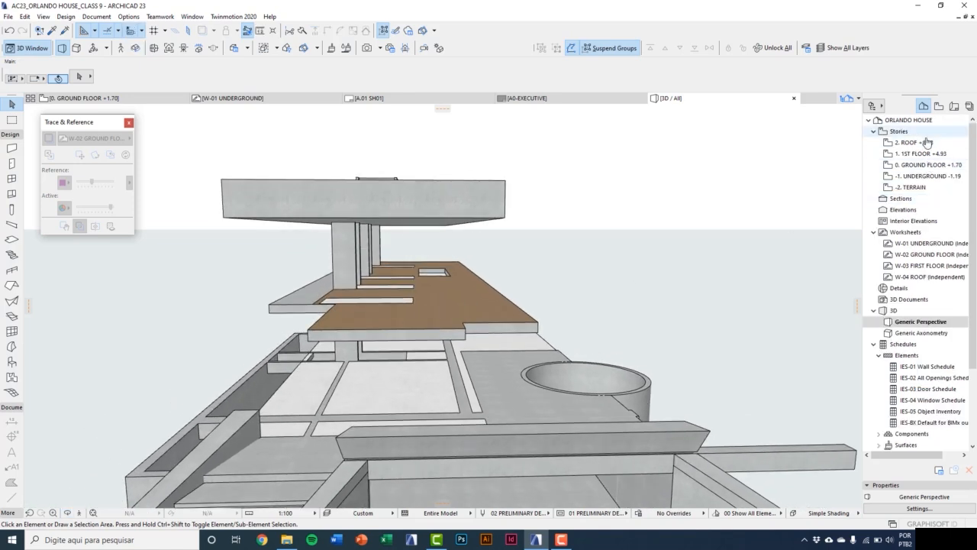
pyautogui.doubleClick(923, 142)
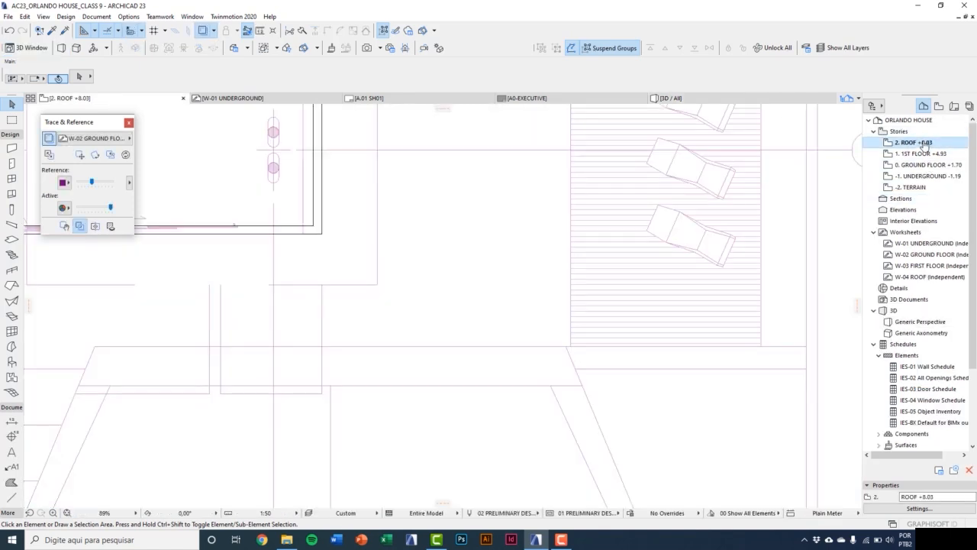
# Set the W-04 ROOF worksheet as the trace reference on the 2. ROOF +8.03 plan.
pyautogui.click(119, 141)
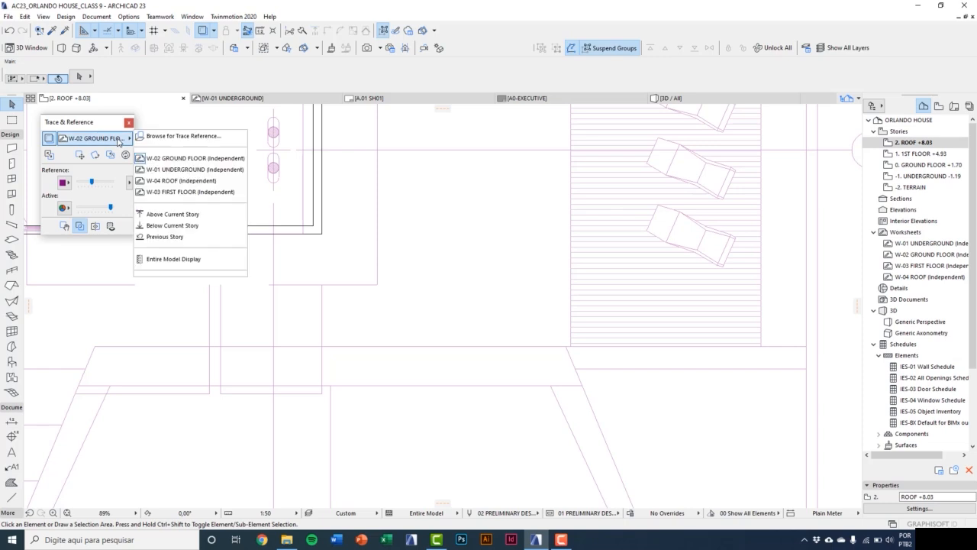
pyautogui.click(182, 181)
pyautogui.scroll(-4, 314, 241)
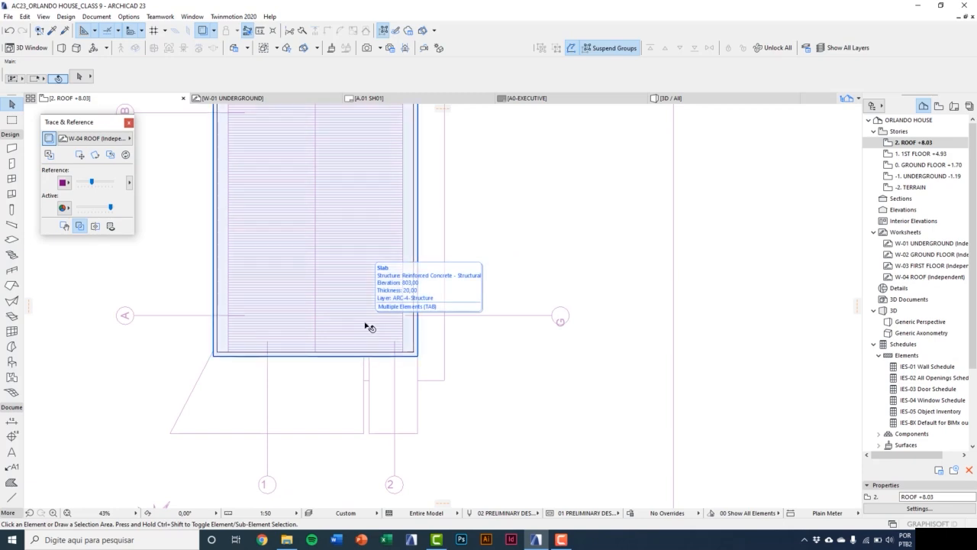
# Draw a polygonal slab over the traced trapezoid in front of the roof, reusing the existing 20-thick roof slab's settings.
pyautogui.click(55, 30)
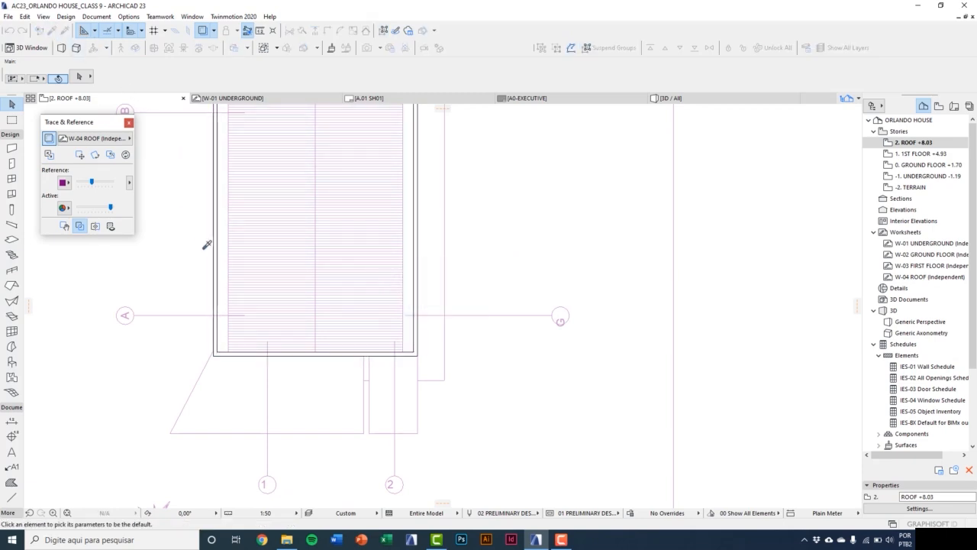
pyautogui.click(254, 305)
pyautogui.scroll(2, 256, 383)
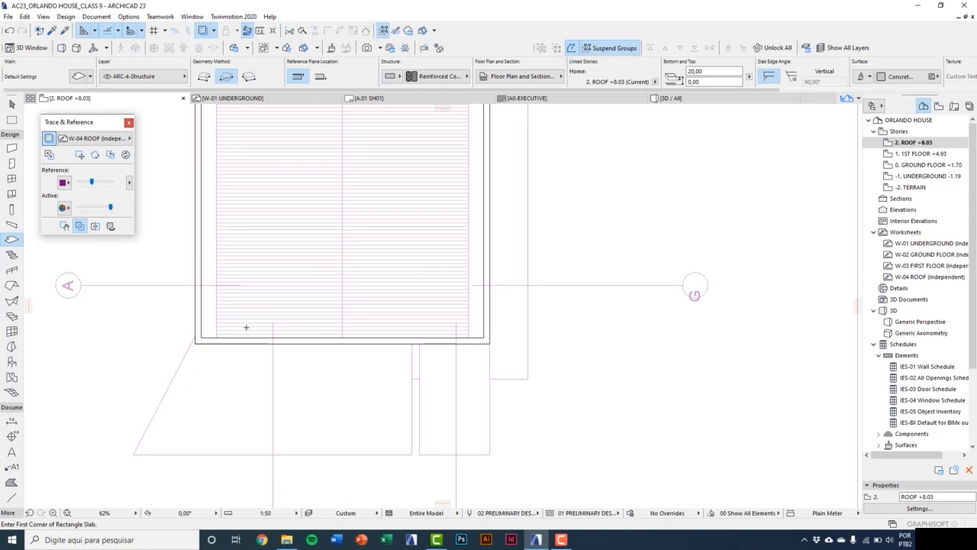
pyautogui.click(204, 76)
pyautogui.scroll(6, 198, 359)
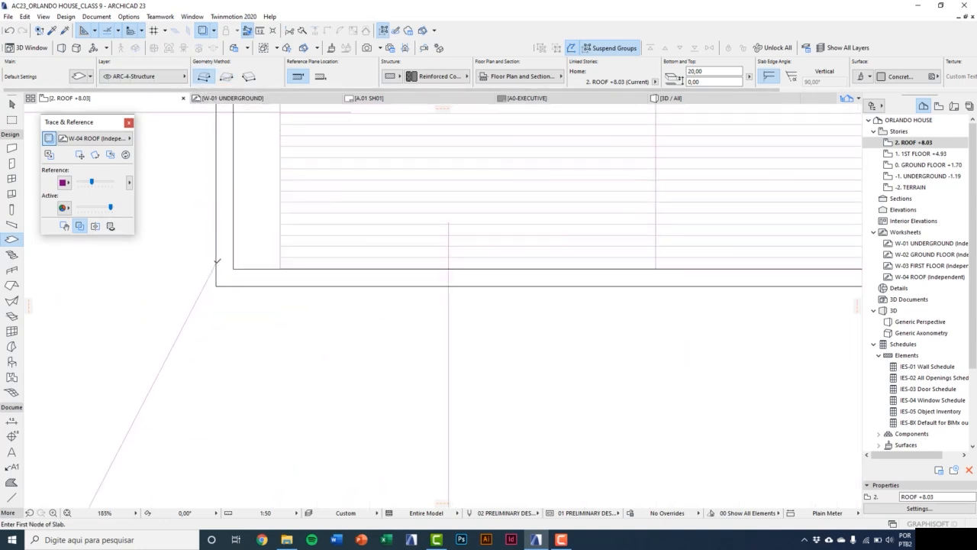
pyautogui.scroll(-4, 191, 282)
pyautogui.click(192, 284)
pyautogui.click(119, 426)
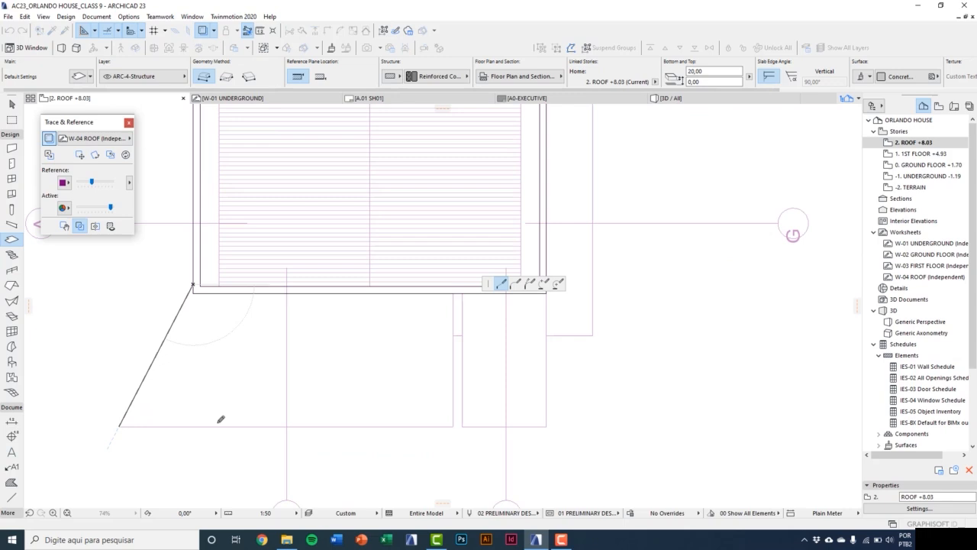
pyautogui.click(452, 426)
pyautogui.click(453, 293)
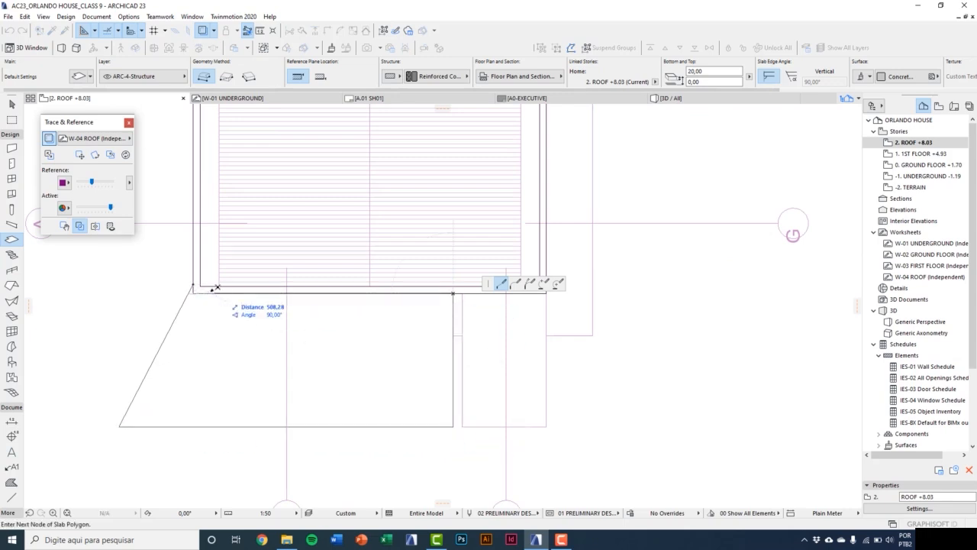
pyautogui.click(192, 285)
pyautogui.scroll(-2, 238, 282)
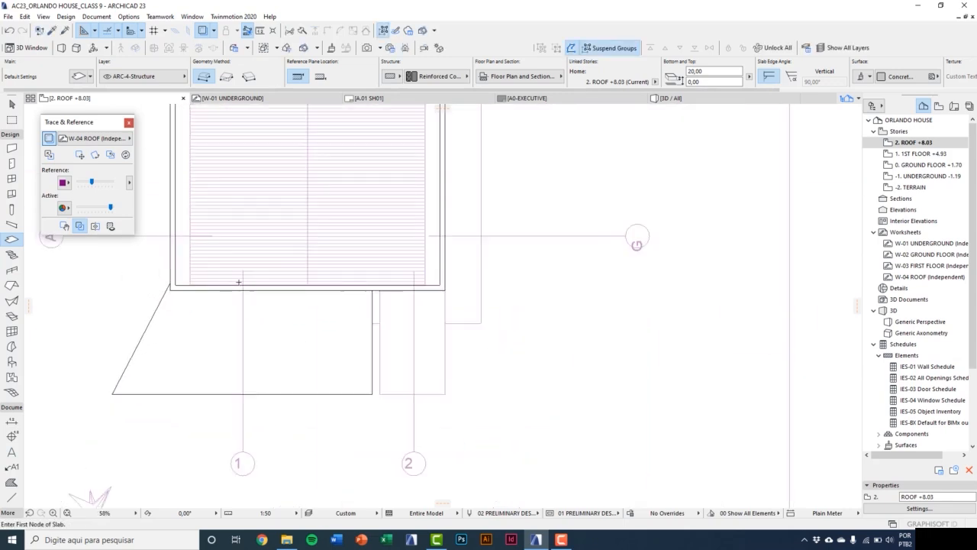
# Draw a 180 by 285 rectangular slab over the traced rectangle beside the trapezoidal front slab.
pyautogui.scroll(-1, 238, 281)
pyautogui.click(226, 76)
pyautogui.scroll(6, 381, 345)
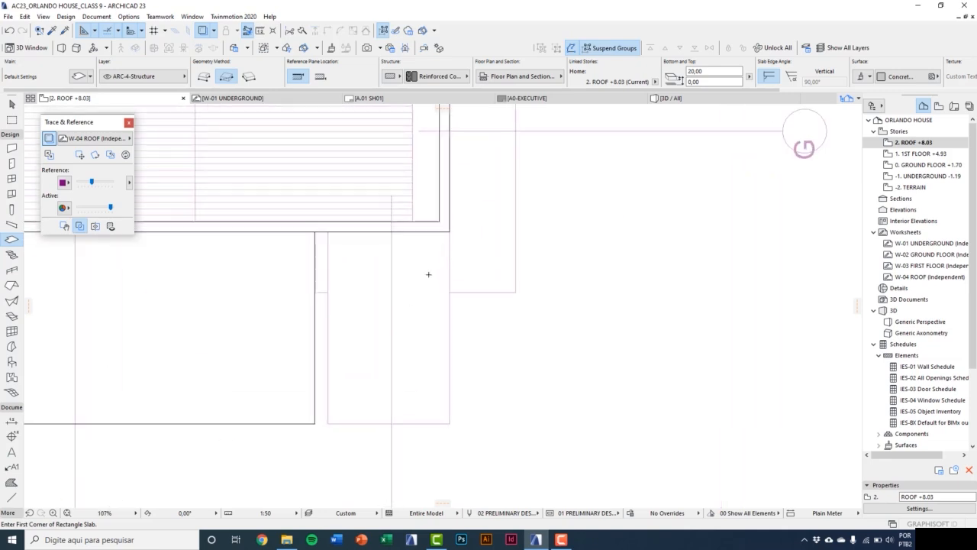
pyautogui.click(449, 230)
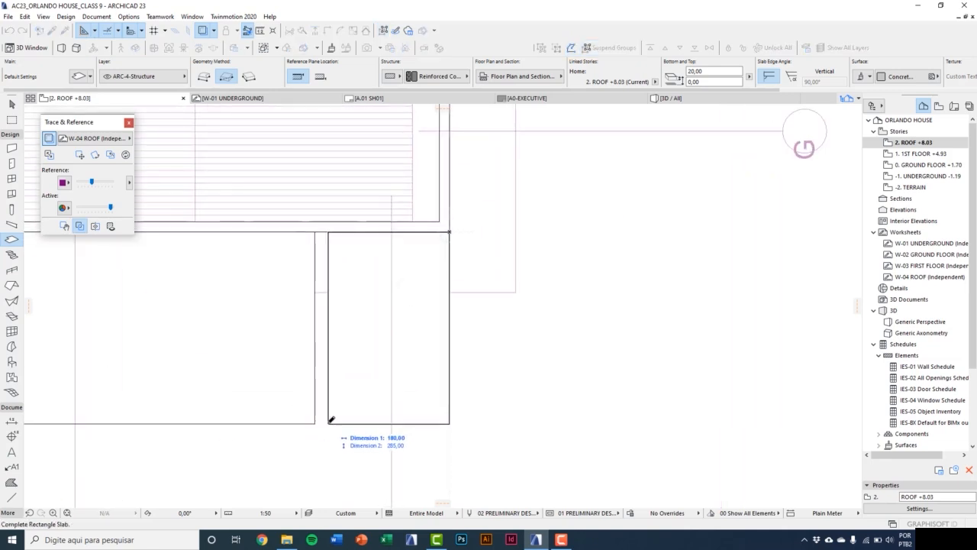
pyautogui.click(328, 422)
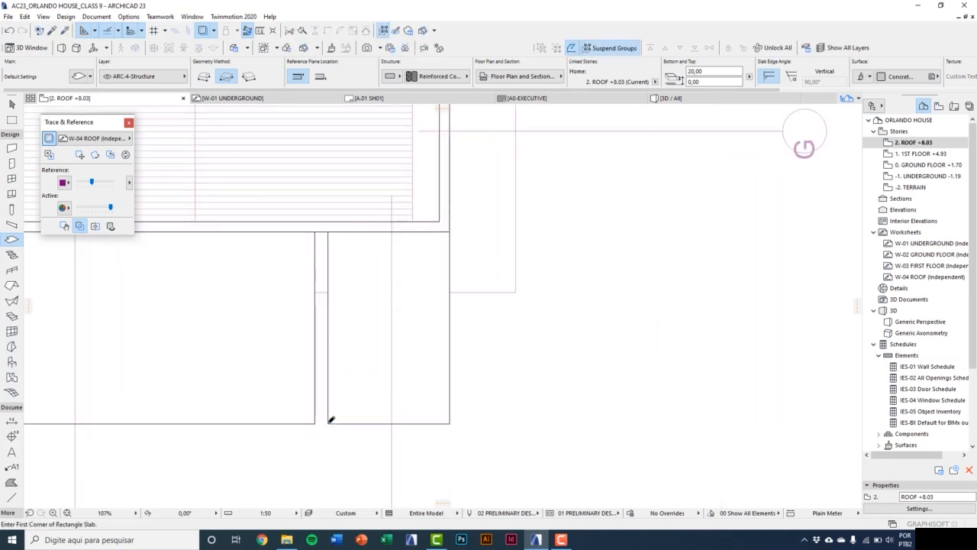
pyautogui.scroll(-6, 329, 422)
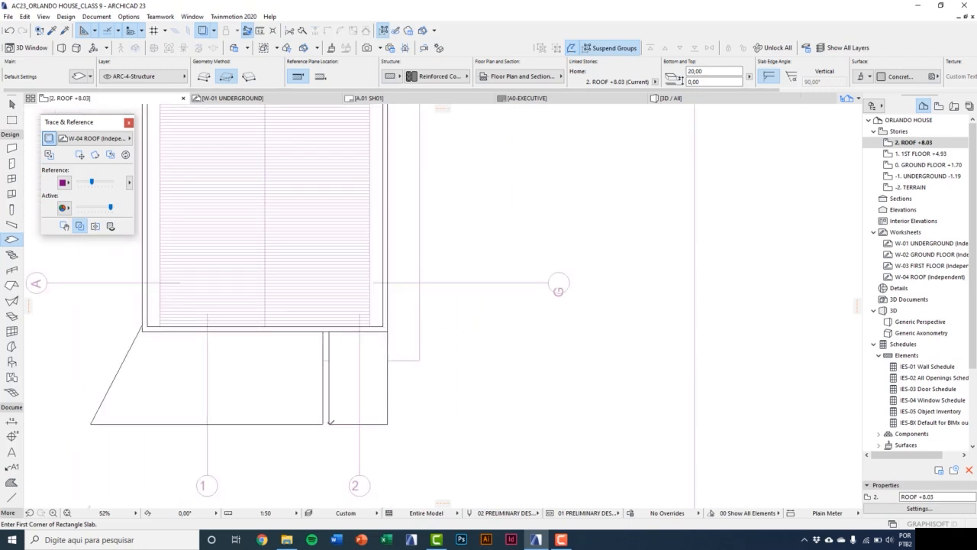
# Raise both new front slabs by 80 in 3D to align their tops with the top of the roof parapet.
pyautogui.press('F3')
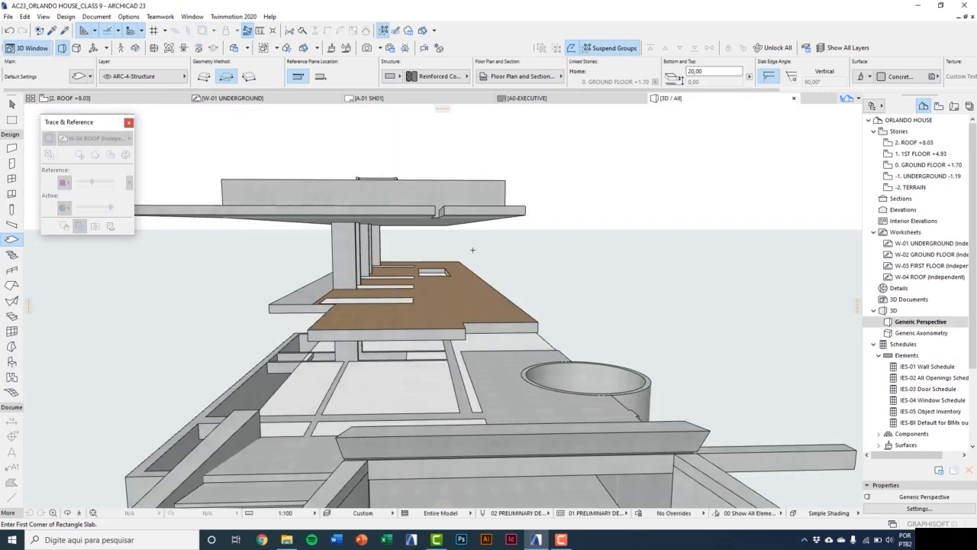
pyautogui.keyDown('shift'); pyautogui.moveTo(438, 293); pyautogui.dragTo(372, 290, button='middle'); pyautogui.keyUp('shift')
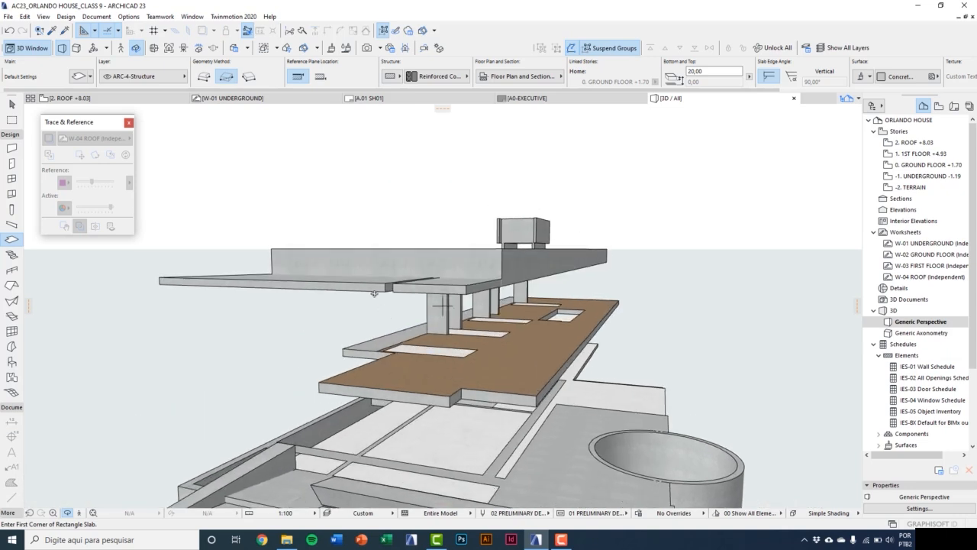
pyautogui.press('Escape')
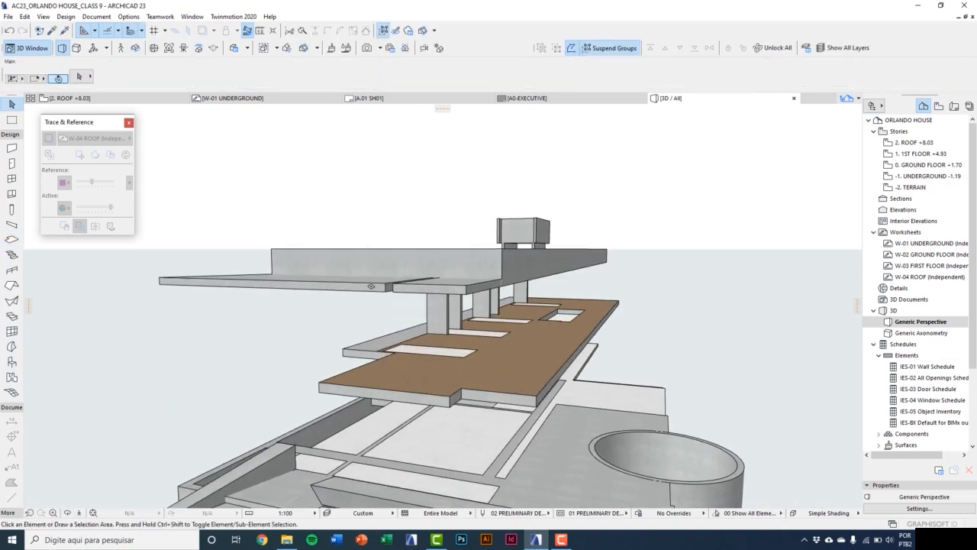
pyautogui.click(410, 289)
pyautogui.scroll(3, 412, 290)
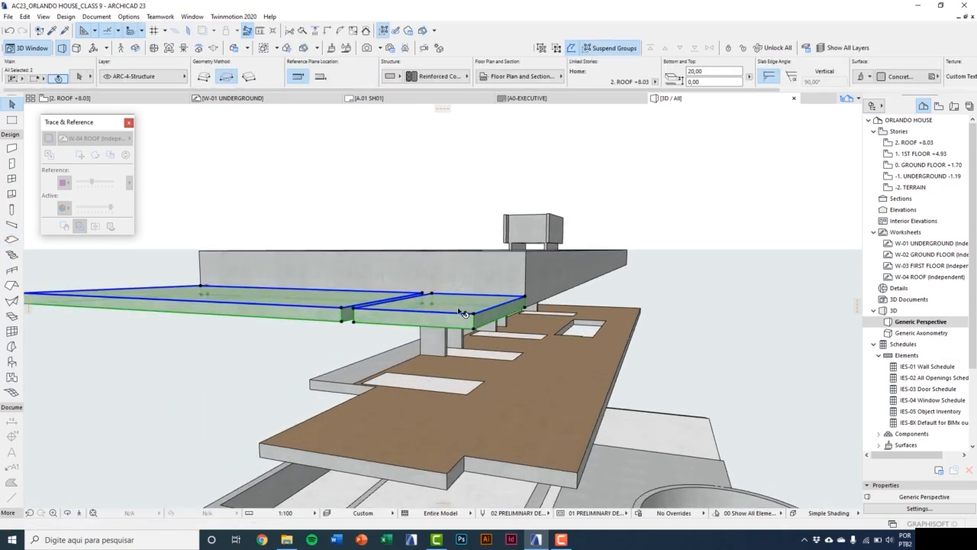
pyautogui.hotkey('ctrl', 'd')
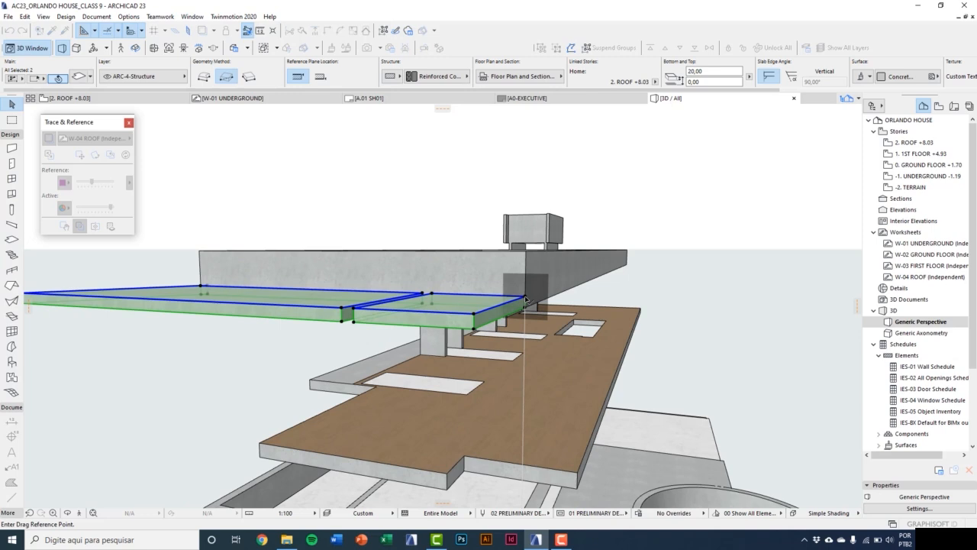
pyautogui.click(526, 295)
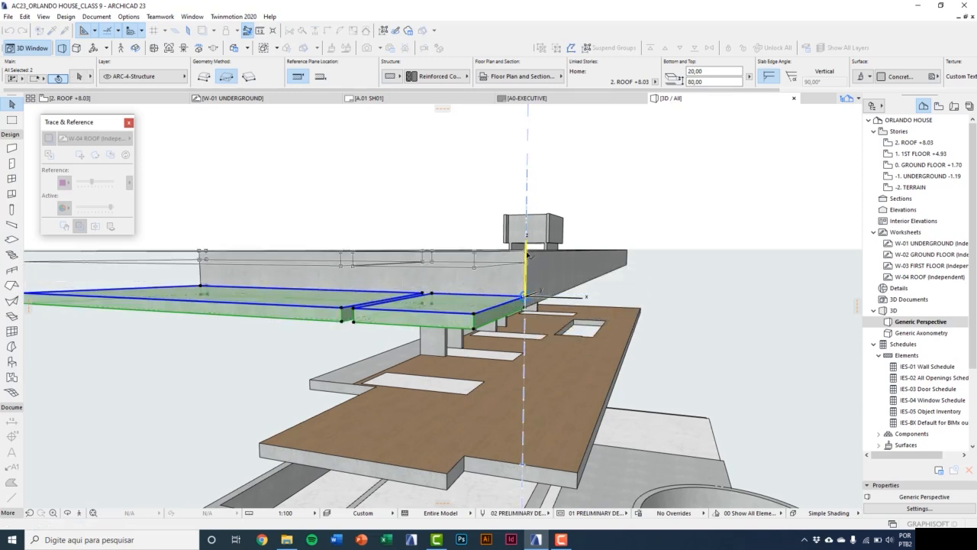
pyautogui.click(526, 253)
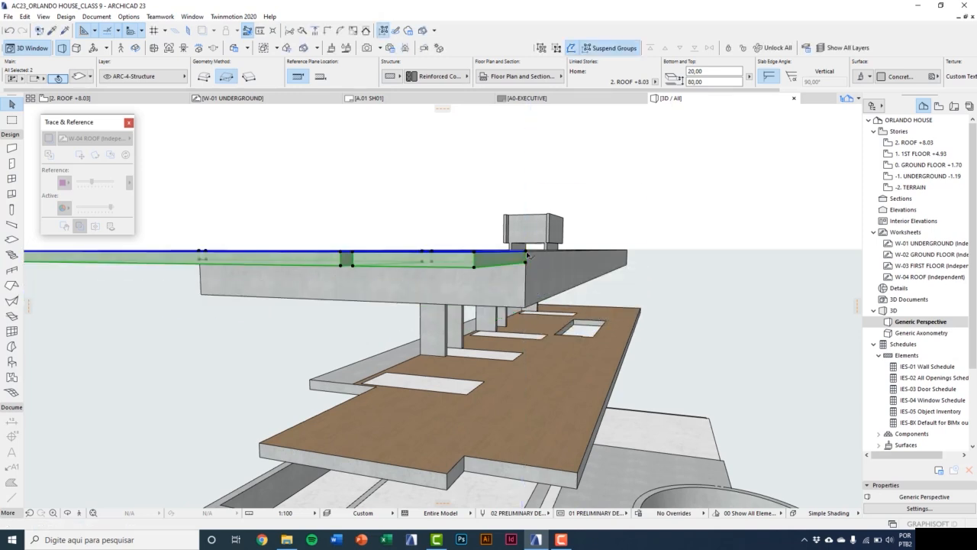
# Stretch the undersides of both front slabs down to the parapet's bottom corner, making them 100 thick.
pyautogui.click(474, 267)
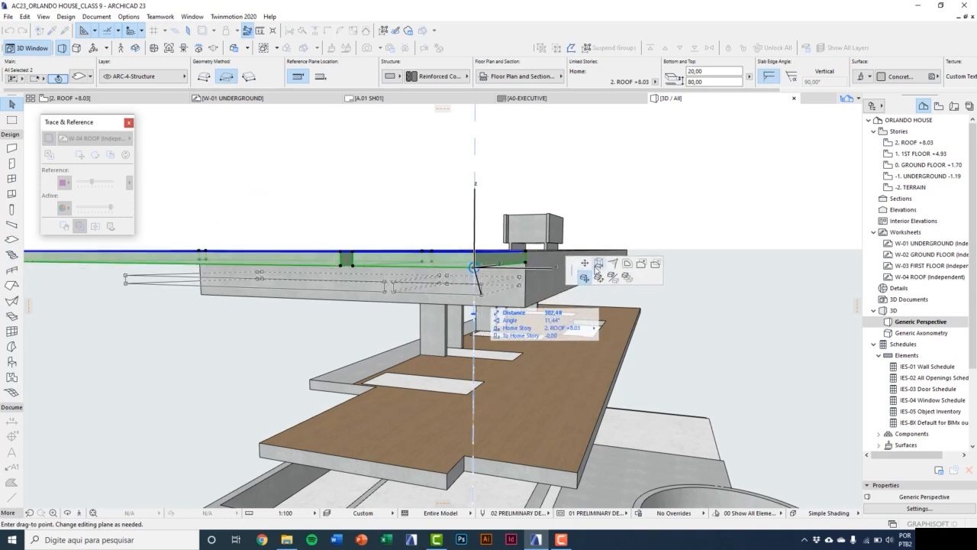
pyautogui.click(598, 264)
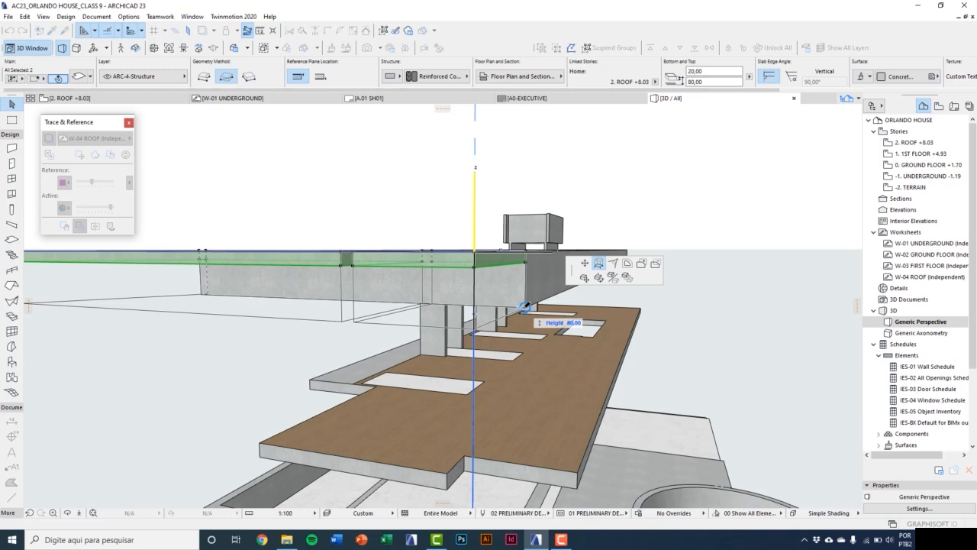
pyautogui.click(525, 307)
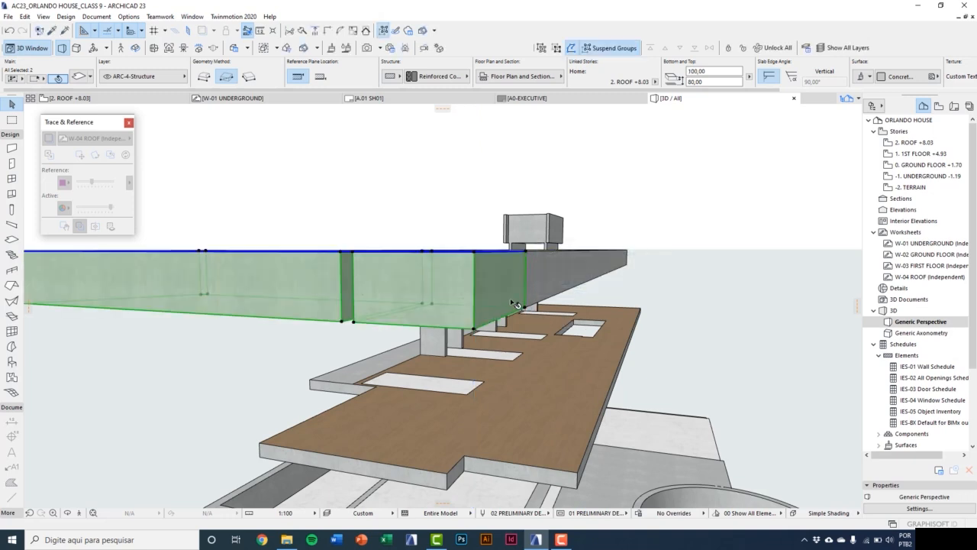
pyautogui.keyDown('shift'); pyautogui.moveTo(513, 303); pyautogui.dragTo(482, 315, button='middle'); pyautogui.keyUp('shift')
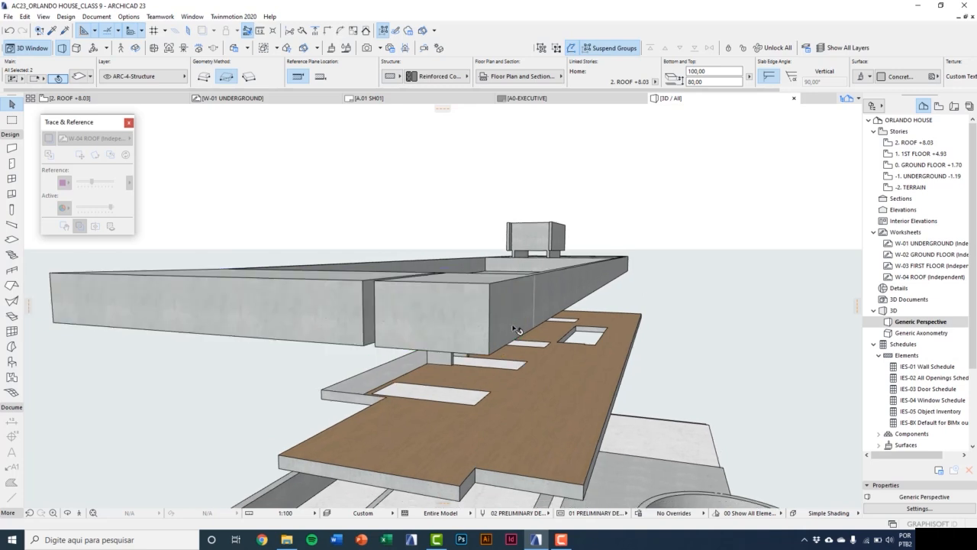
# Convert the rectangular front slab to a morph.
pyautogui.click(404, 248)
pyautogui.click(407, 278)
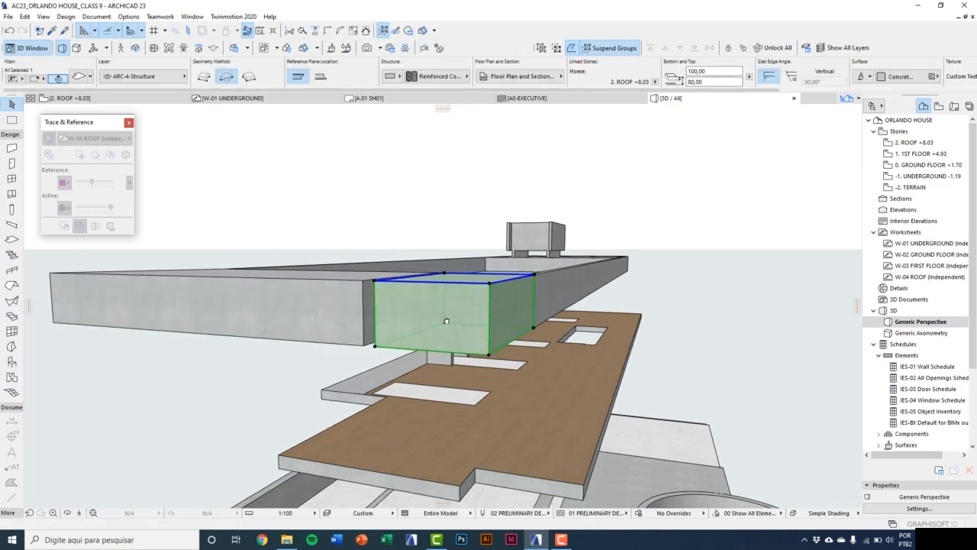
pyautogui.moveTo(448, 320); pyautogui.dragTo(436, 329, button='middle')
pyautogui.rightClick(617, 236)
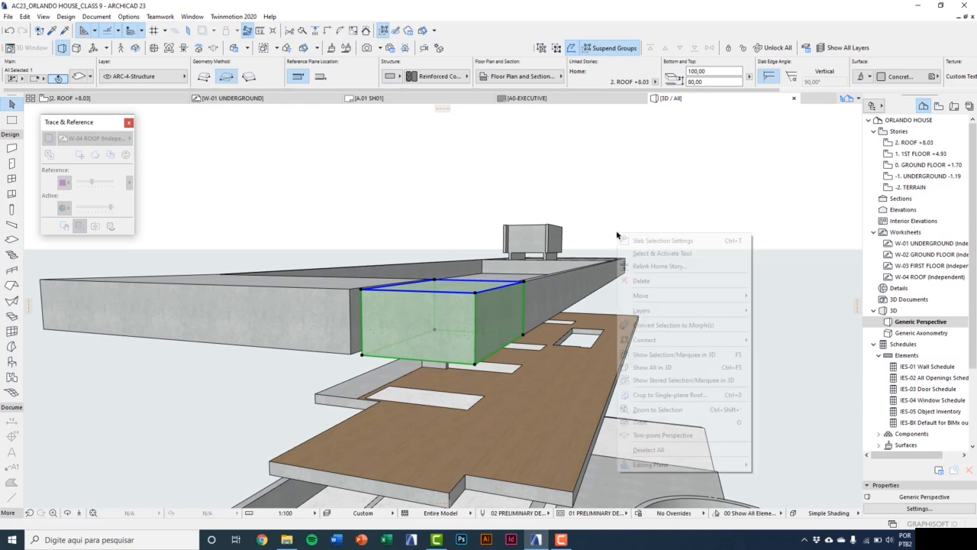
pyautogui.click(660, 325)
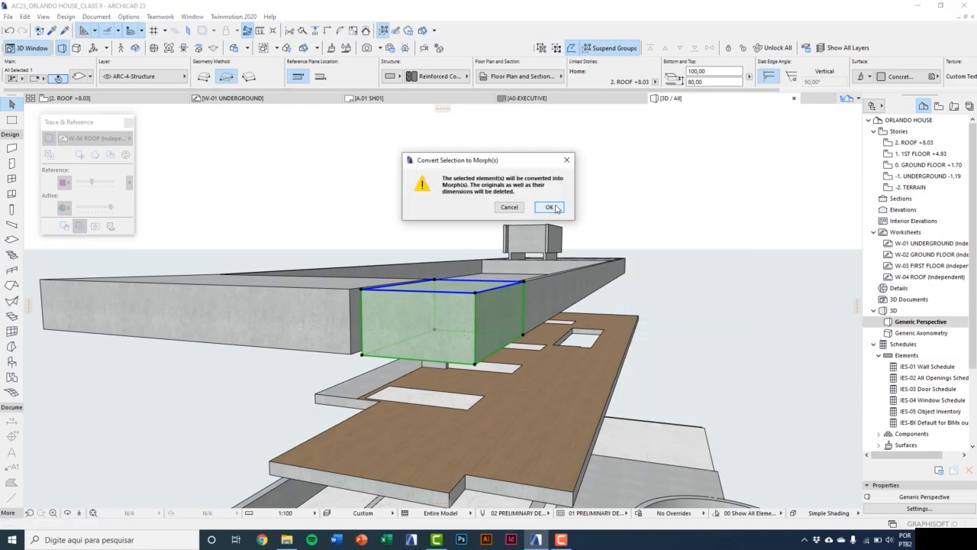
pyautogui.click(555, 208)
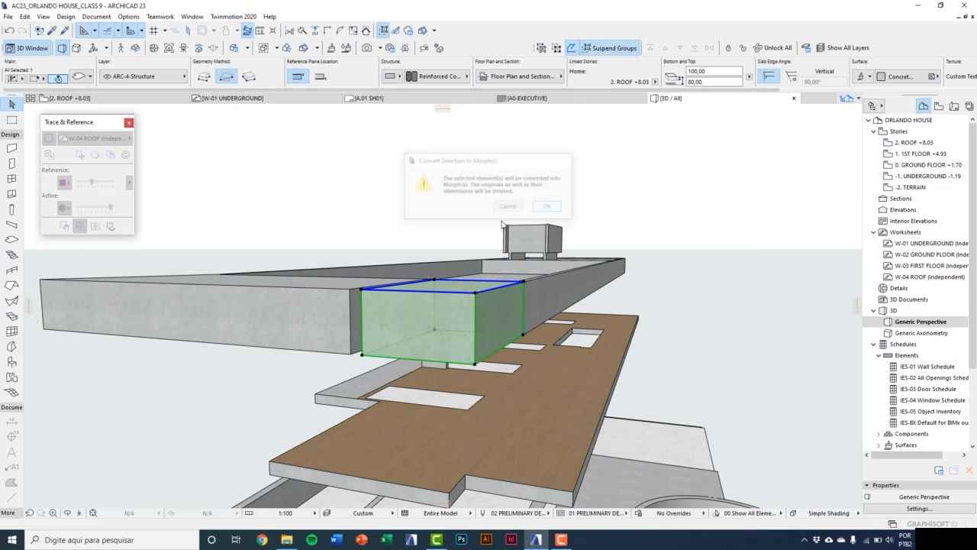
# Offset the rectangular morph's lower front edge up by 100 to its upper front edge, forming a sloped underside.
pyautogui.click(427, 364)
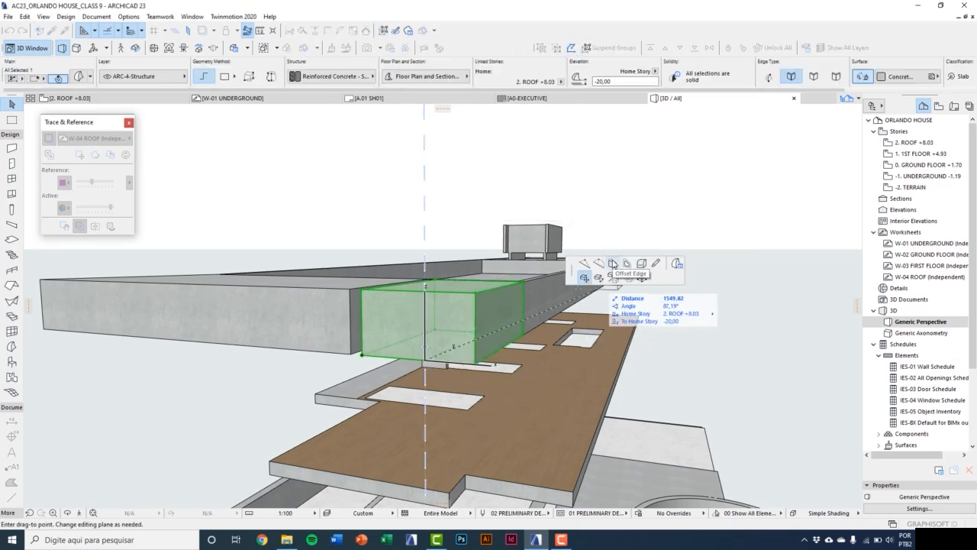
pyautogui.click(613, 264)
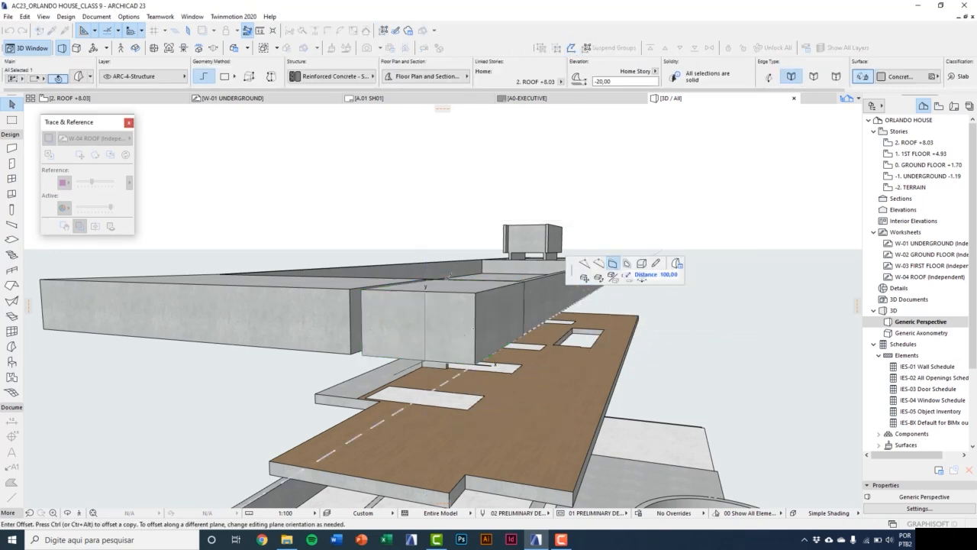
pyautogui.click(365, 287)
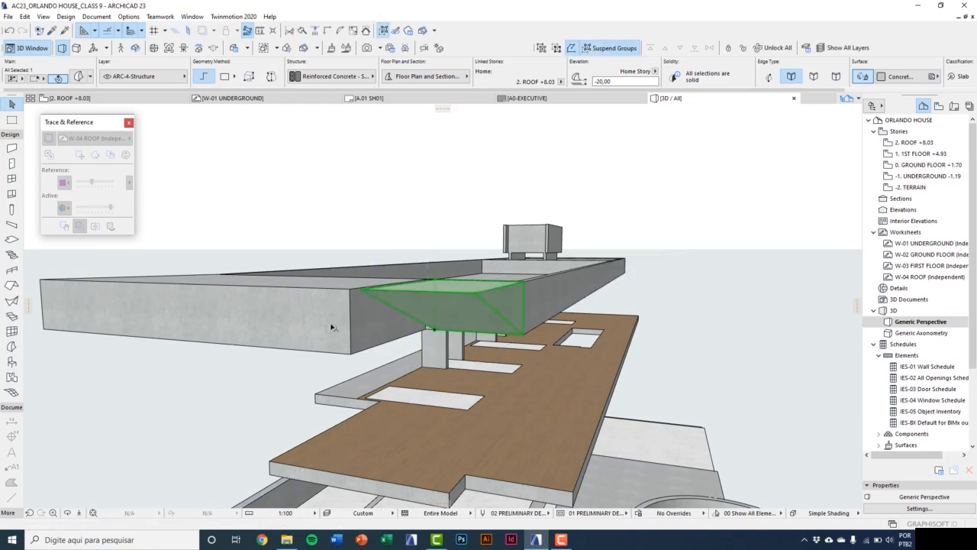
# Convert the trapezoidal front slab to a morph.
pyautogui.moveTo(331, 329); pyautogui.dragTo(358, 345, button='middle')
pyautogui.click(302, 334)
pyautogui.rightClick(293, 227)
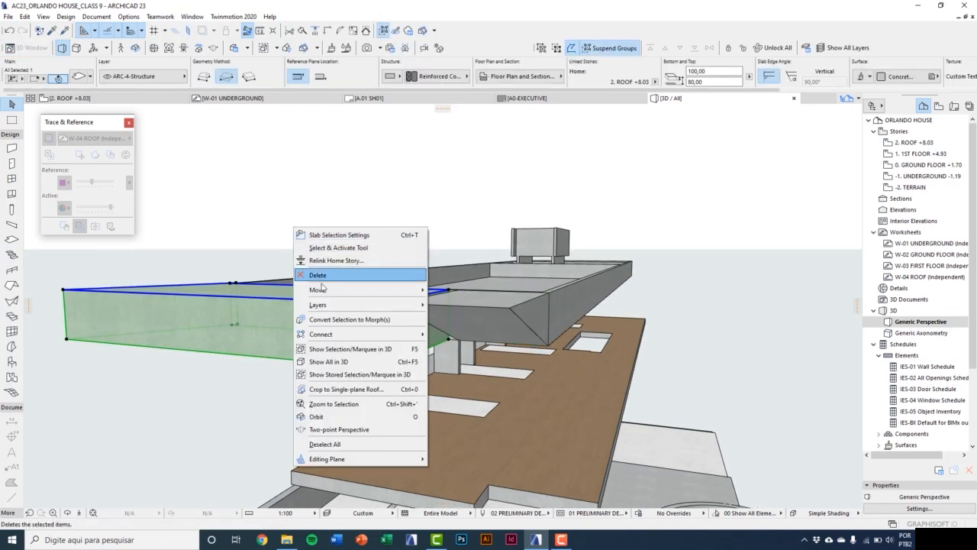
pyautogui.click(327, 320)
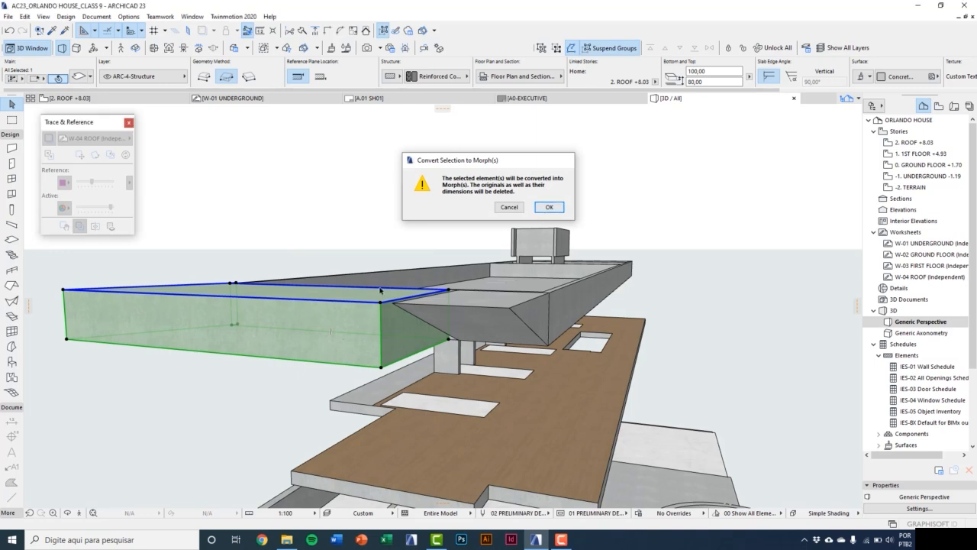
pyautogui.click(547, 206)
# Offset the trapezoidal morph's lower front edge up to its upper front corner to slope its underside.
pyautogui.click(226, 356)
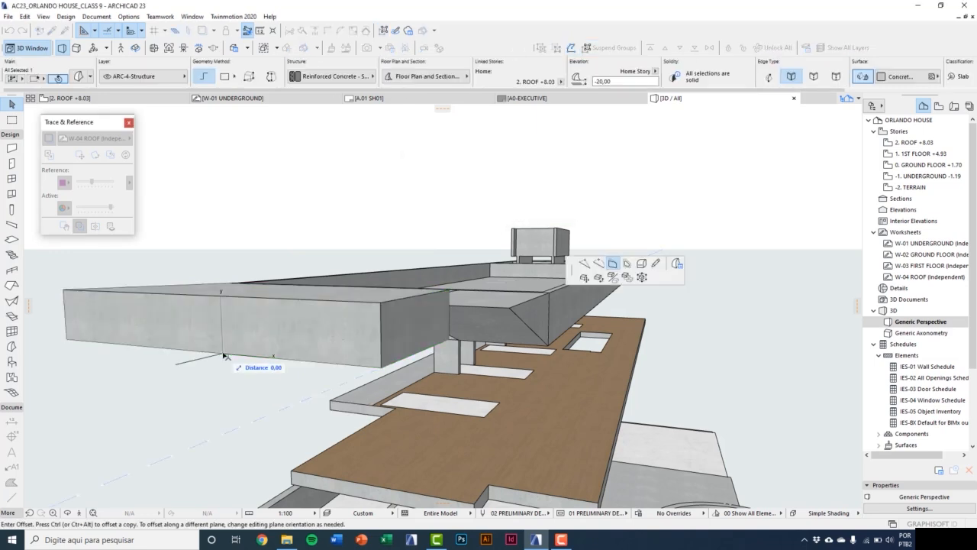
pyautogui.click(66, 288)
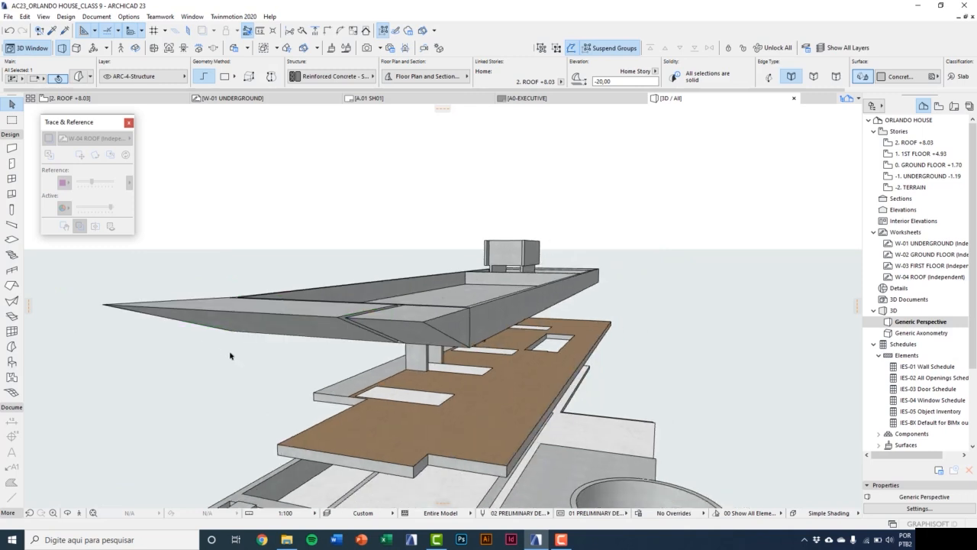
pyautogui.scroll(-2, 230, 355)
pyautogui.keyDown('shift'); pyautogui.moveTo(261, 361); pyautogui.dragTo(461, 238, button='middle'); pyautogui.keyUp('shift')
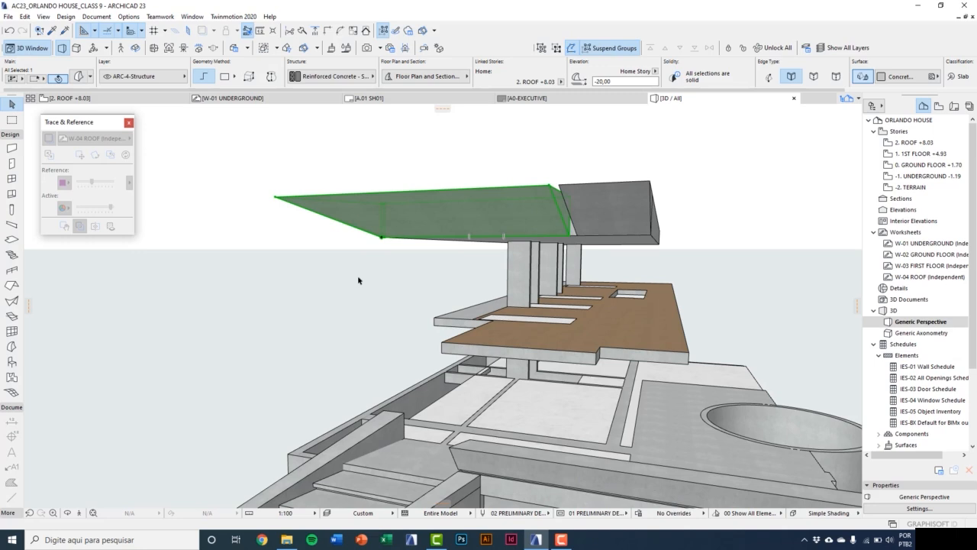
# Open the 0. GROUND FLOOR +1.70 plan and set its trace reference to W-02 GROUND FLOOR.
pyautogui.press('Escape')
pyautogui.press('F2')
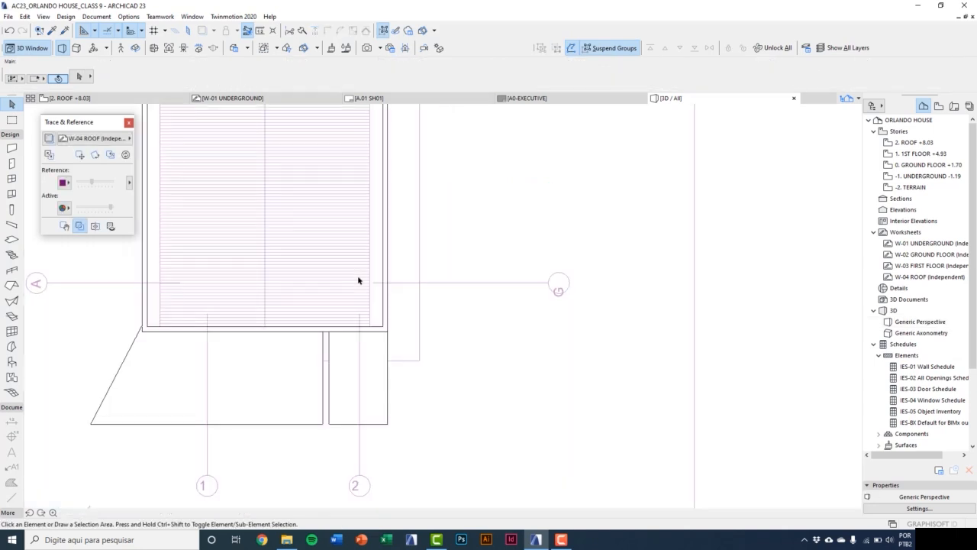
pyautogui.doubleClick(947, 168)
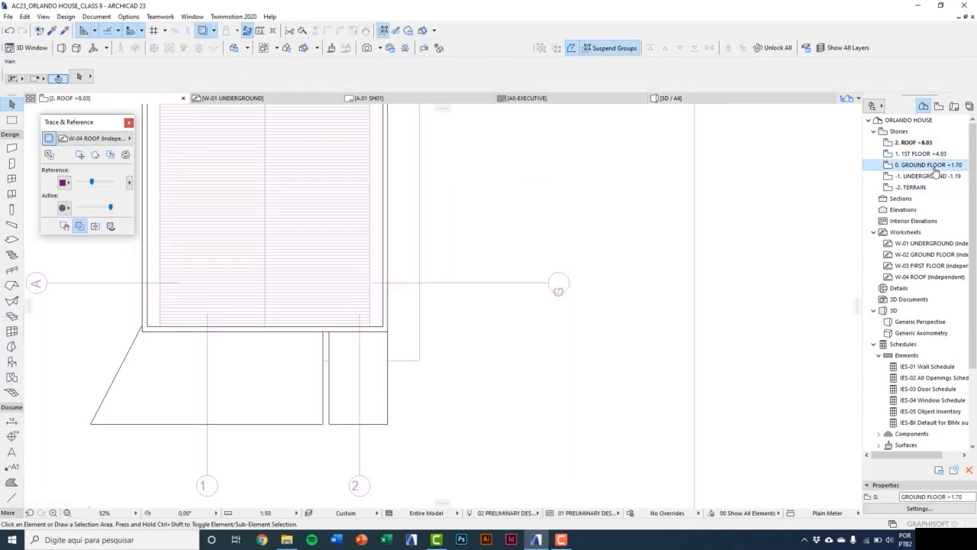
pyautogui.scroll(4, 257, 312)
pyautogui.scroll(2, 245, 297)
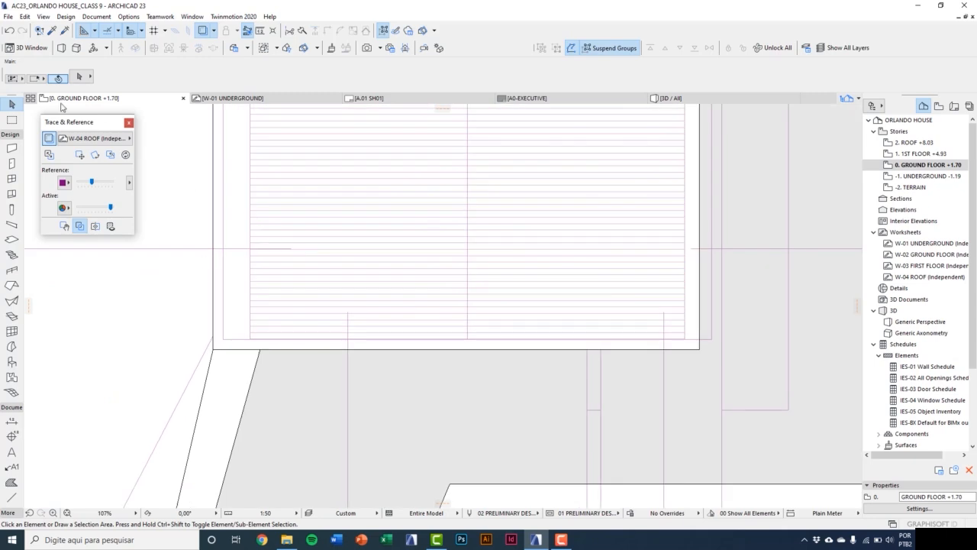
pyautogui.click(75, 137)
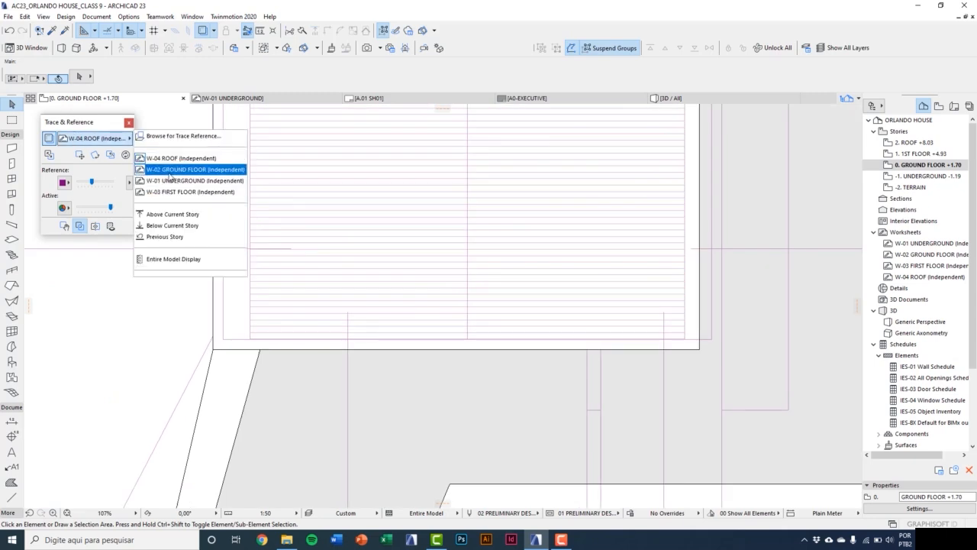
pyautogui.click(169, 170)
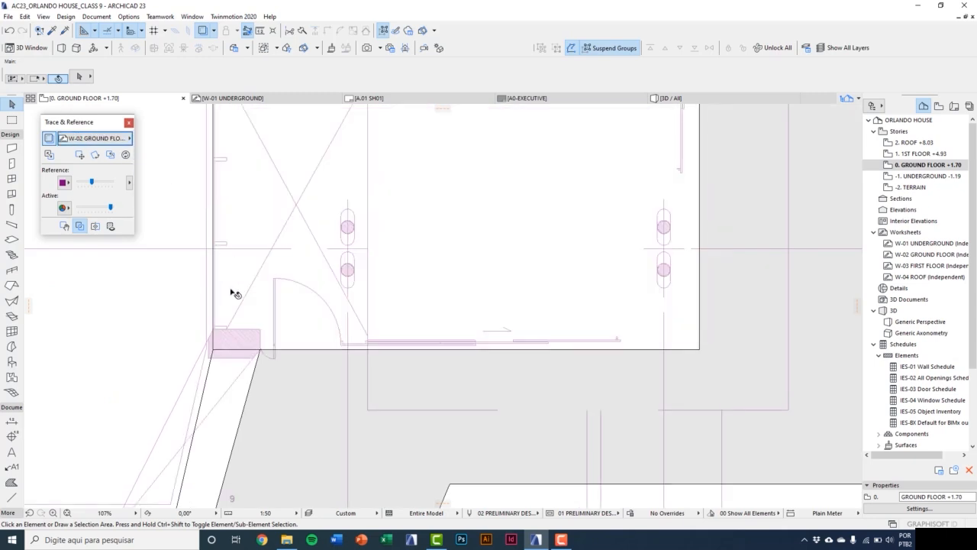
# Configure the default wall as 30 thick and 80 high, with its top not linked to any story.
pyautogui.click(14, 150)
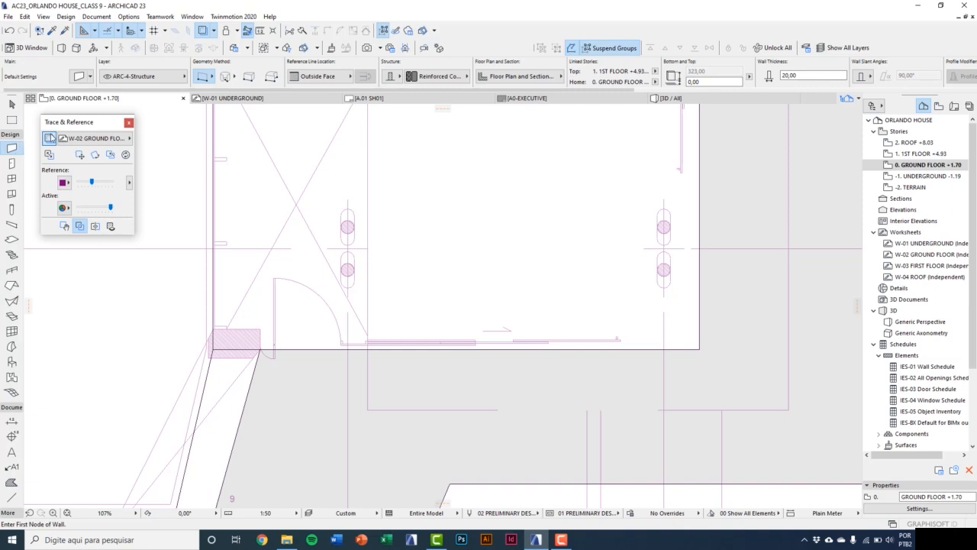
pyautogui.hotkey('ctrl', 't')
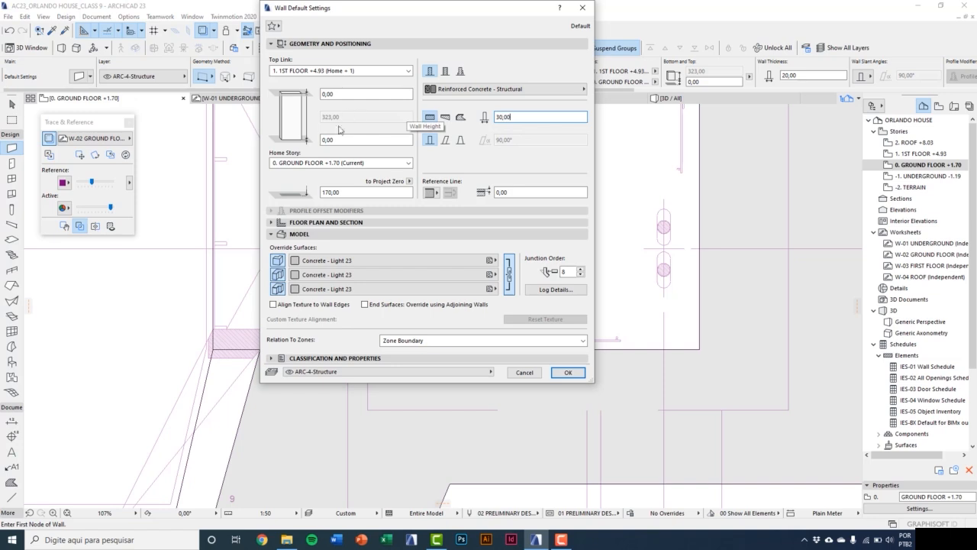
pyautogui.click(403, 73)
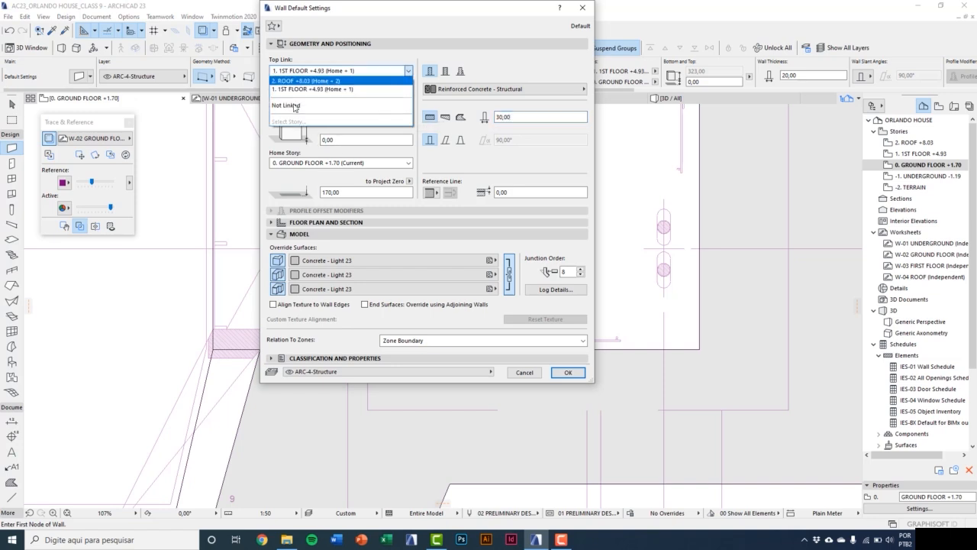
pyautogui.click(298, 112)
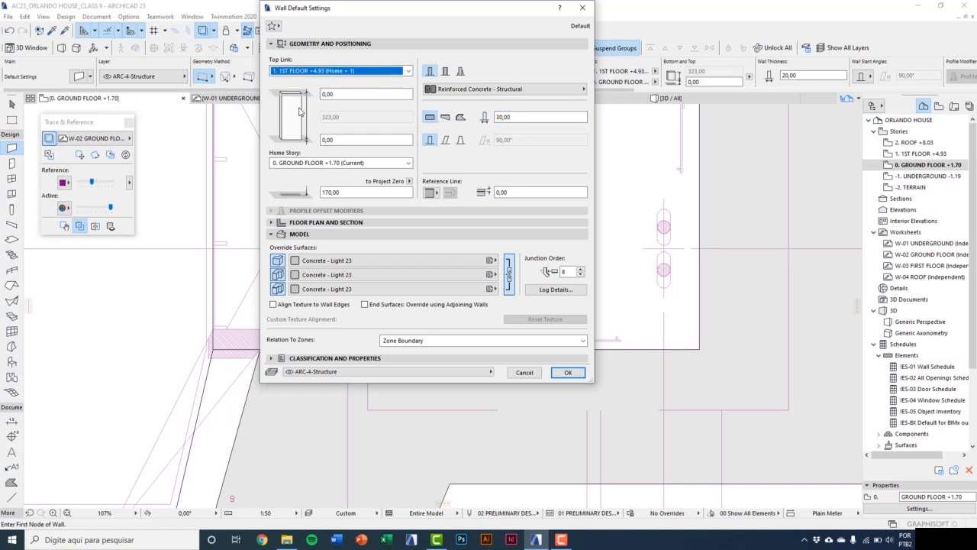
pyautogui.click(342, 71)
pyautogui.click(325, 107)
pyautogui.moveTo(351, 118); pyautogui.dragTo(315, 120)
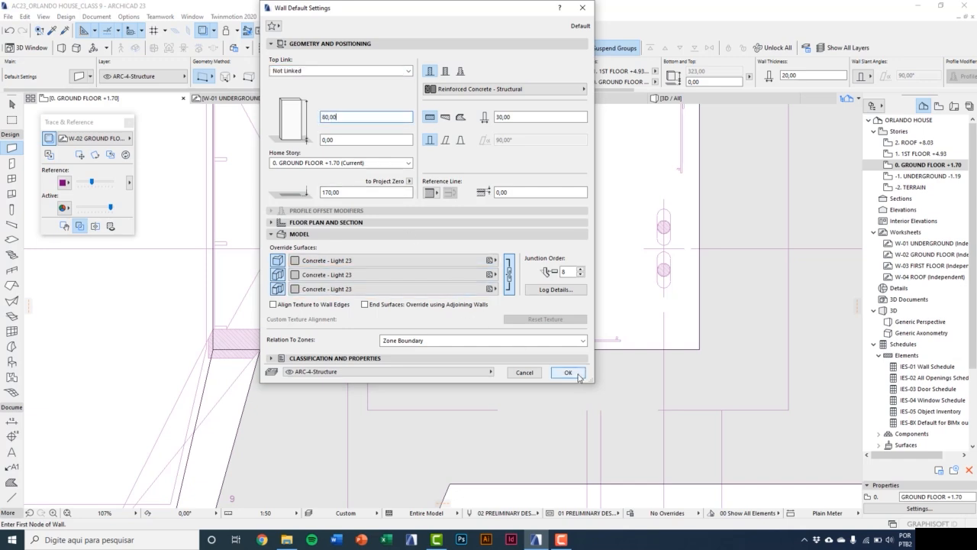
pyautogui.click(578, 376)
# Draw a wall across the upper end of the sloped parapet, over the traced hatched pillar.
pyautogui.scroll(5, 209, 345)
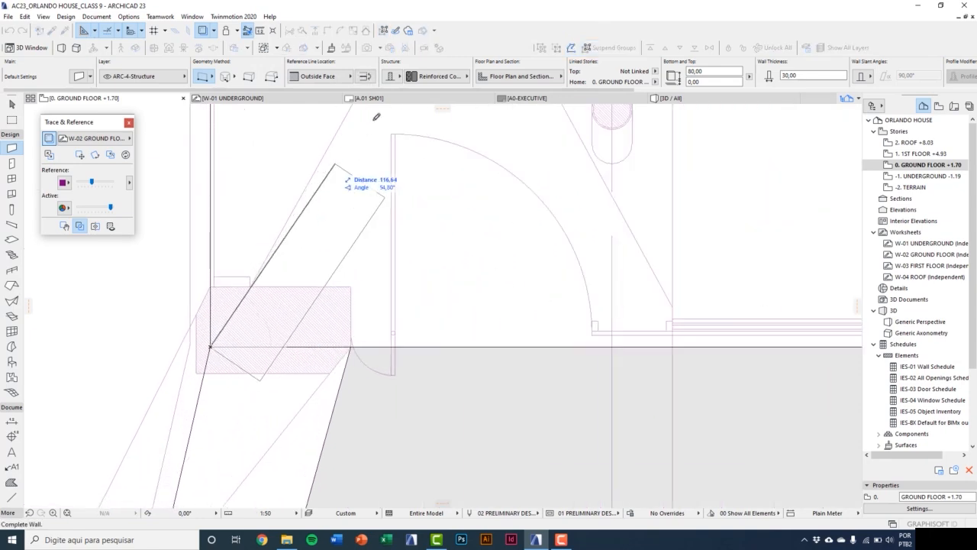
pyautogui.click(352, 347)
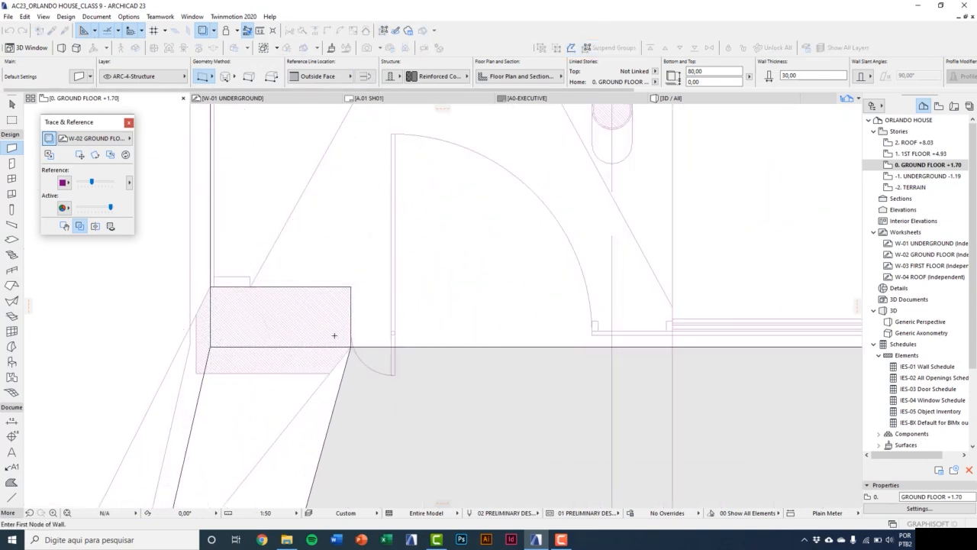
pyautogui.press('Escape')
# In 3D, copy the short wall at the parapet's end vertically so the copy stands on top of the original.
pyautogui.press('F3')
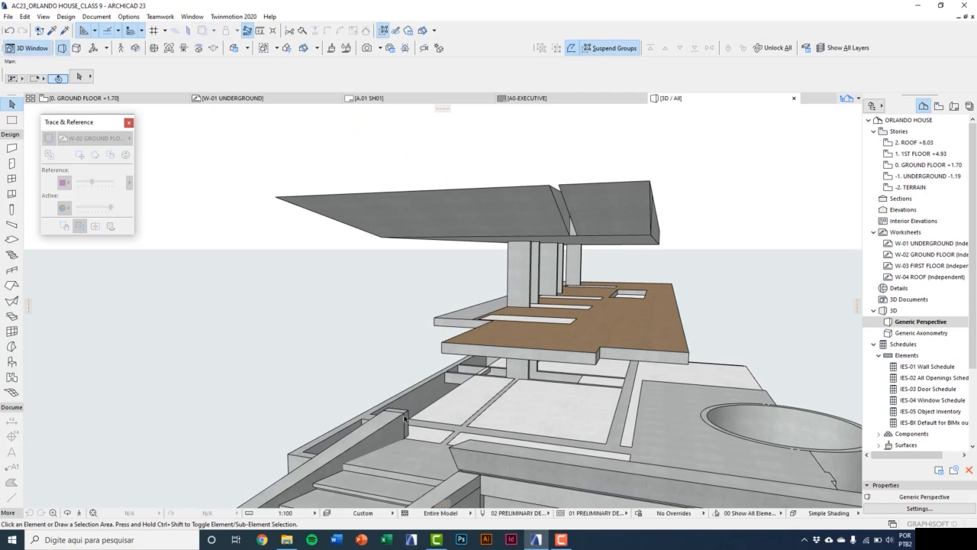
pyautogui.keyDown('shift'); pyautogui.moveTo(372, 421); pyautogui.dragTo(442, 307, button='middle'); pyautogui.keyUp('shift')
pyautogui.scroll(4, 483, 336)
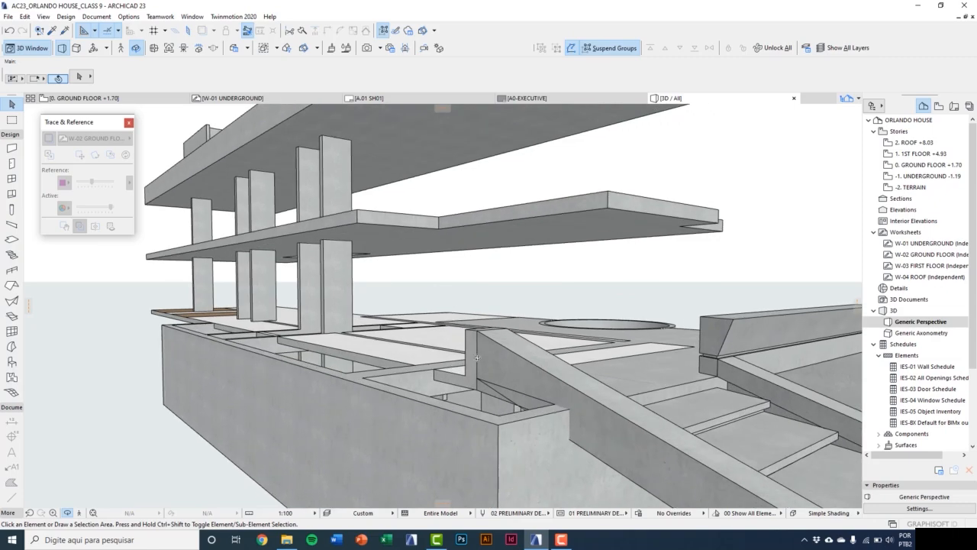
pyautogui.scroll(2, 481, 348)
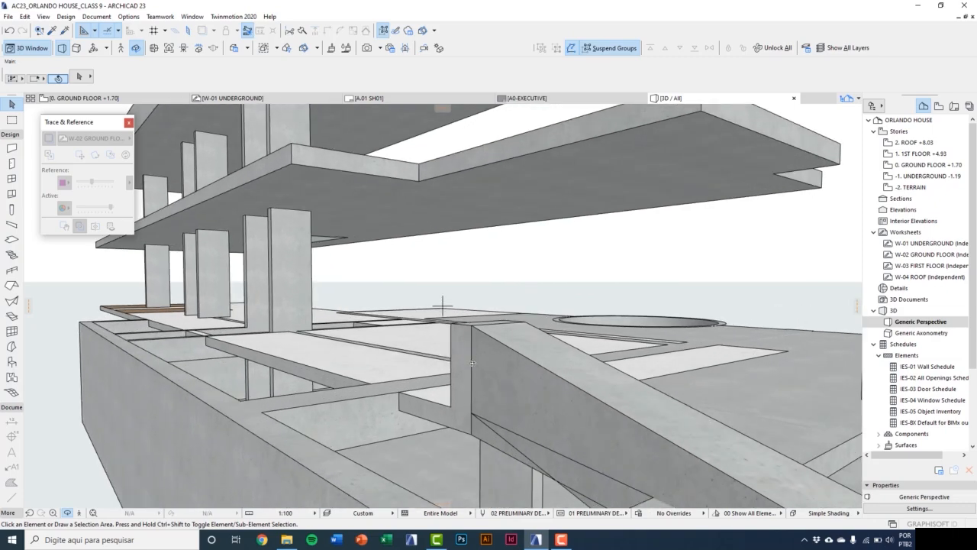
pyautogui.scroll(6, 471, 363)
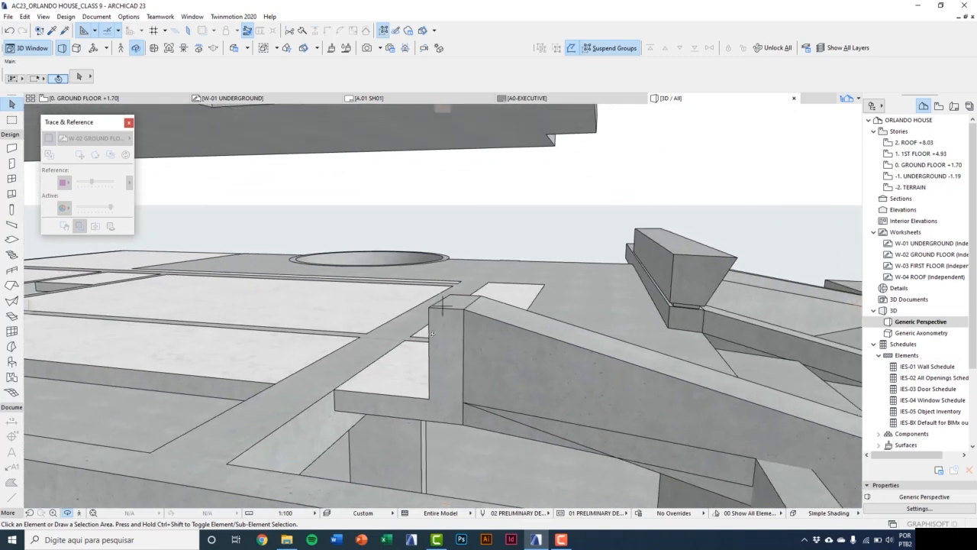
pyautogui.keyDown('shift'); pyautogui.moveTo(432, 333); pyautogui.dragTo(489, 297, button='middle'); pyautogui.keyUp('shift')
pyautogui.scroll(3, 438, 294)
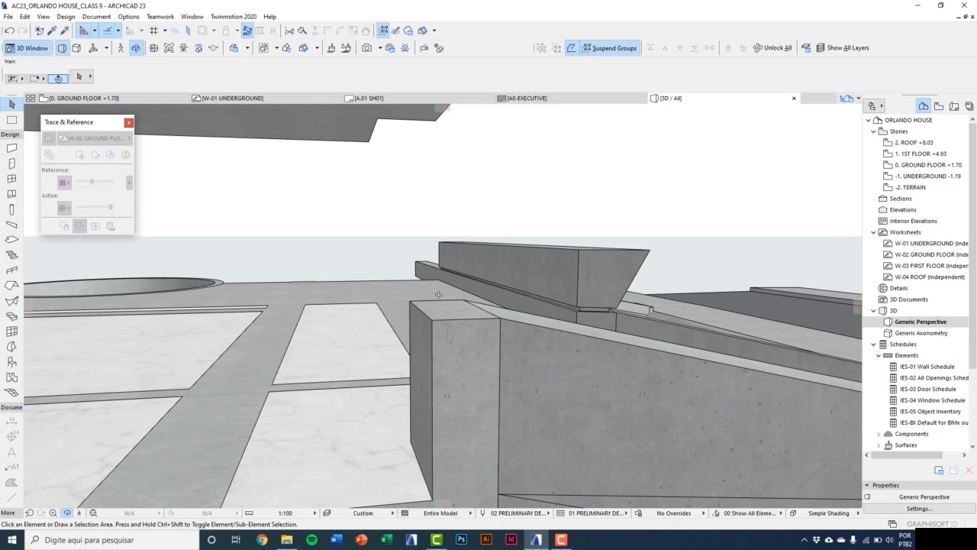
pyautogui.click(461, 349)
pyautogui.scroll(-1, 449, 381)
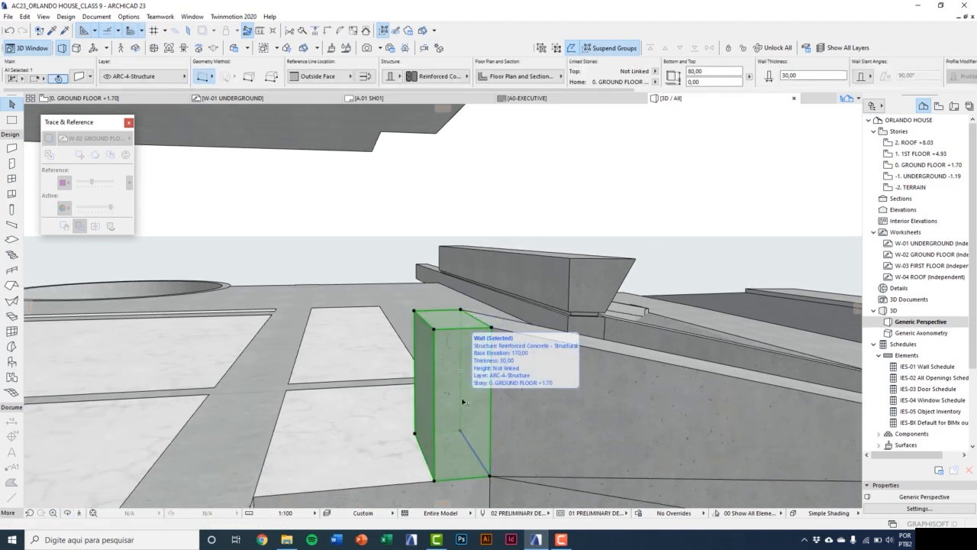
pyautogui.hotkey('ctrl', 'shift', 'd')
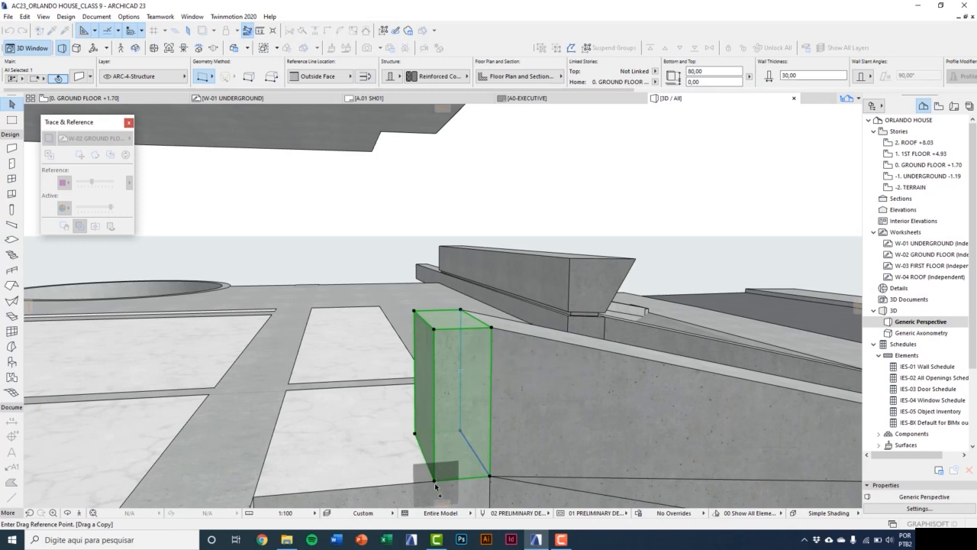
pyautogui.click(435, 480)
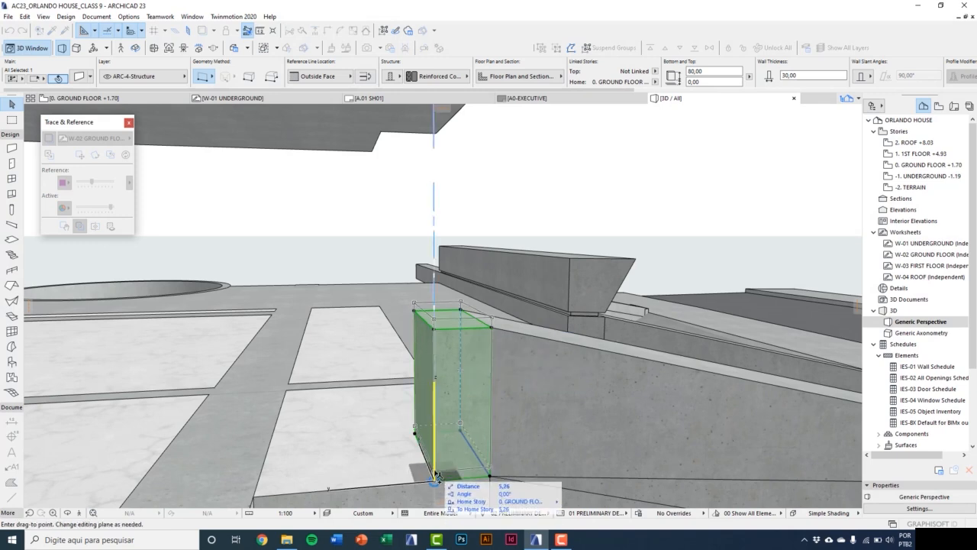
pyautogui.click(437, 338)
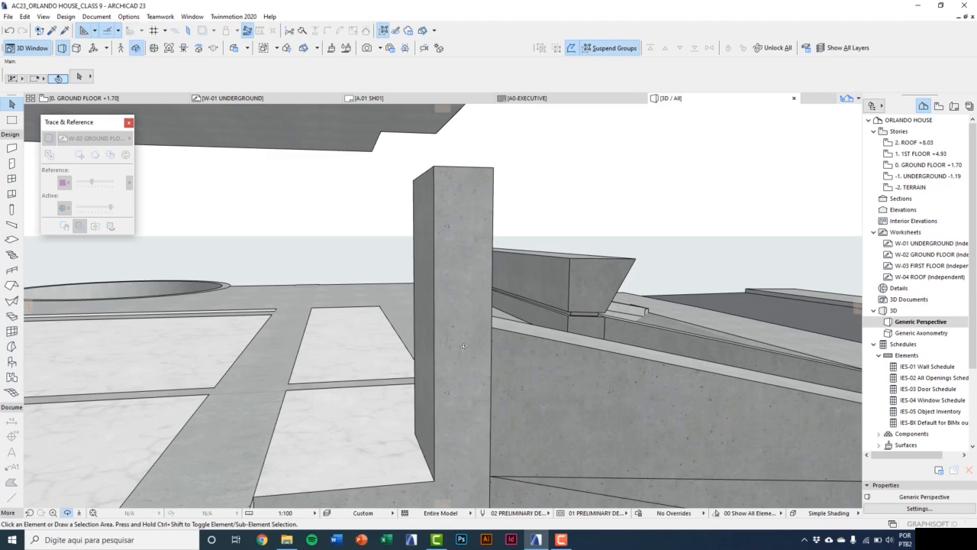
# Stretch the upper wall copy to a height of 533, up to the roof's underside.
pyautogui.keyDown('shift'); pyautogui.moveTo(450, 364); pyautogui.dragTo(458, 223, button='middle'); pyautogui.keyUp('shift')
pyautogui.click(499, 239)
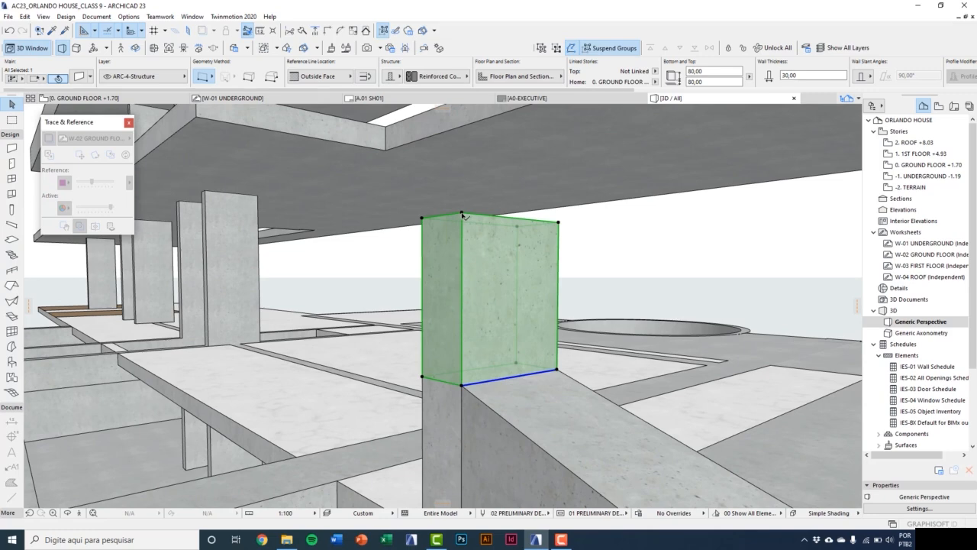
pyautogui.click(463, 216)
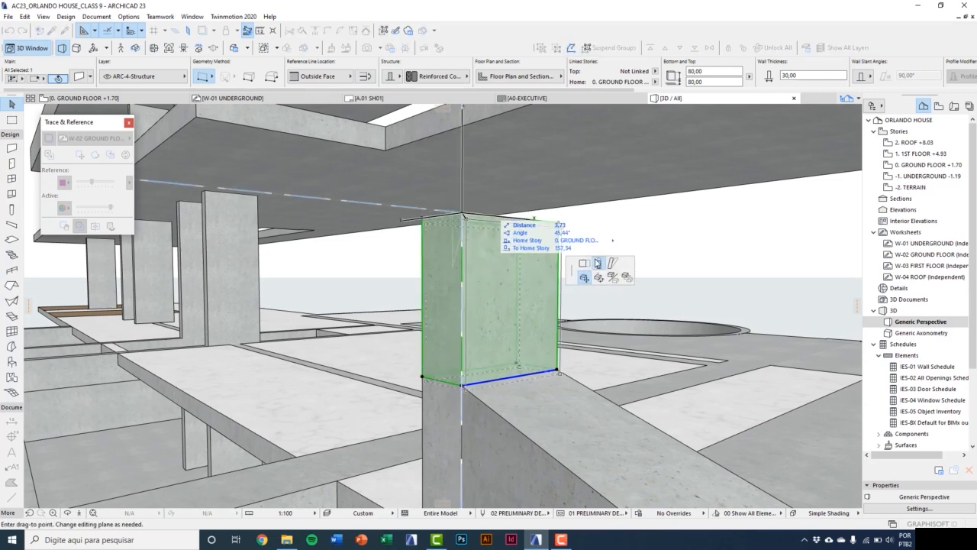
pyautogui.click(598, 263)
pyautogui.moveTo(565, 229); pyautogui.dragTo(527, 352, button='middle')
pyautogui.scroll(-4, 525, 351)
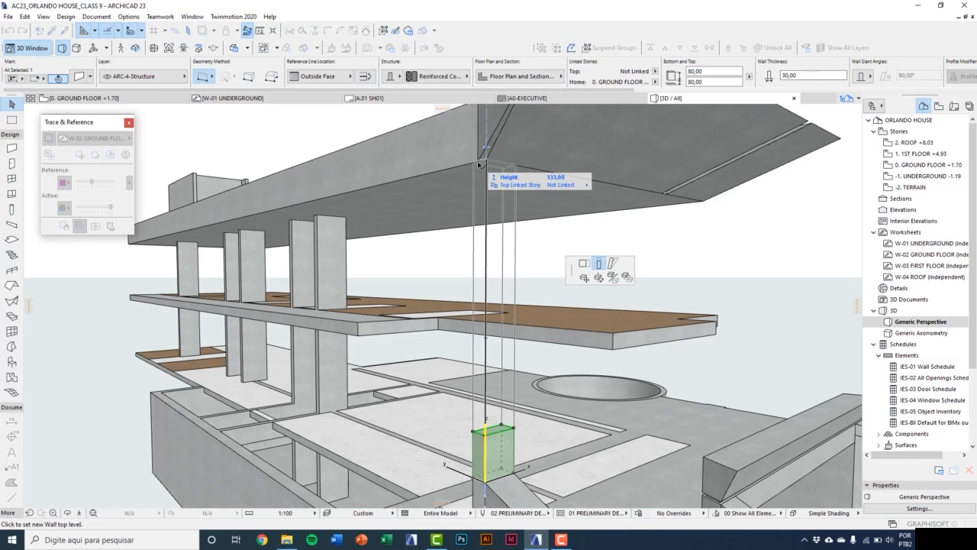
pyautogui.click(479, 164)
pyautogui.press('Escape')
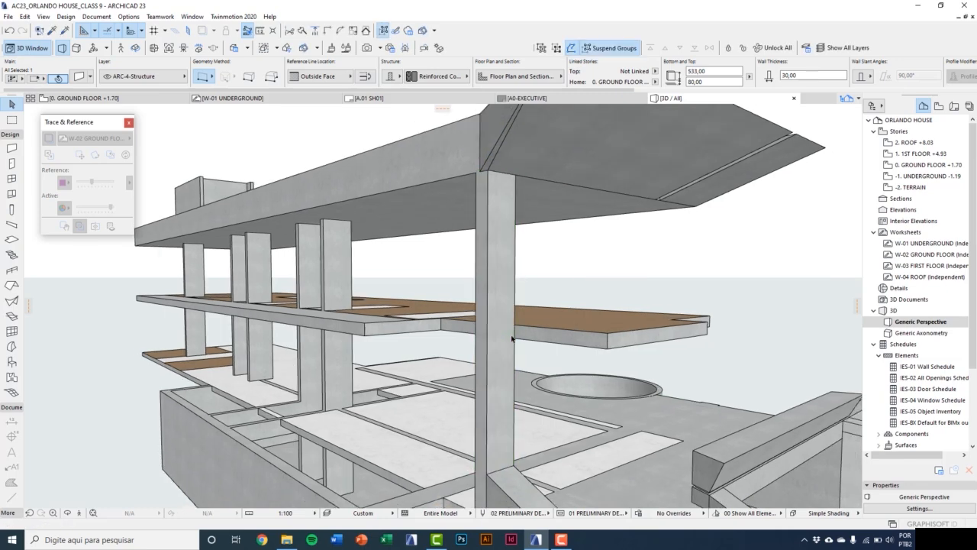
# Examine the joint between the new pillar's top, the roof edge beam and the trapezoidal front overhang.
pyautogui.click(512, 339)
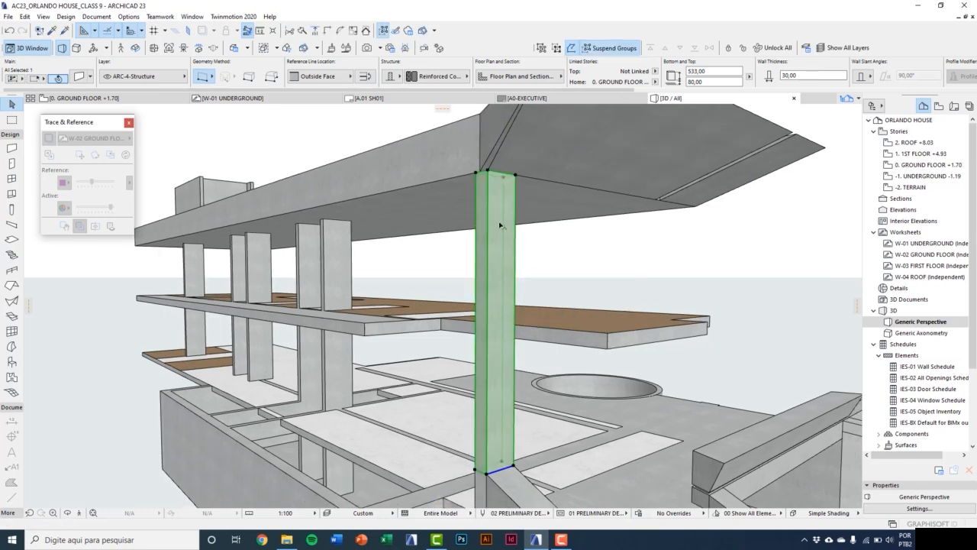
pyautogui.moveTo(499, 167); pyautogui.dragTo(547, 293, button='middle')
pyautogui.scroll(5, 523, 267)
pyautogui.scroll(1, 524, 270)
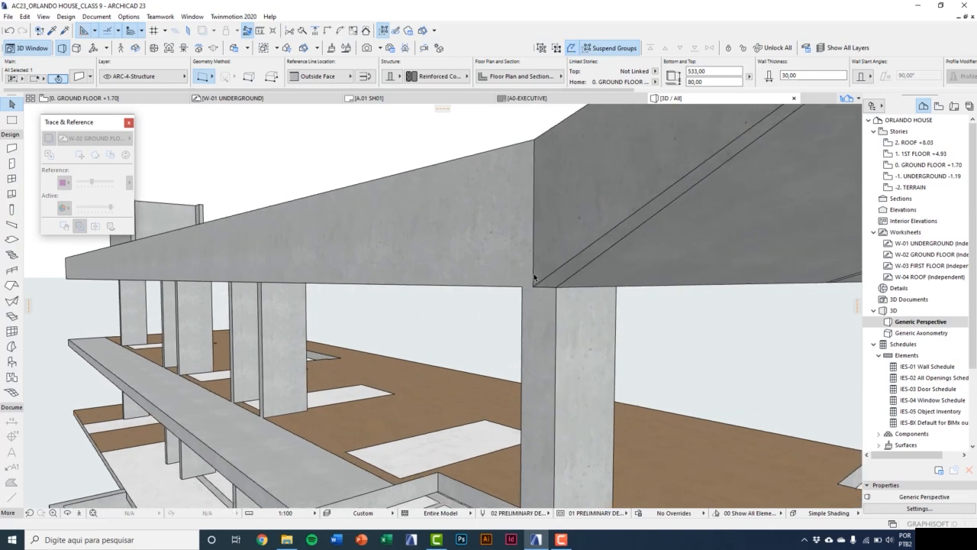
pyautogui.press('Escape')
pyautogui.press('Escape')
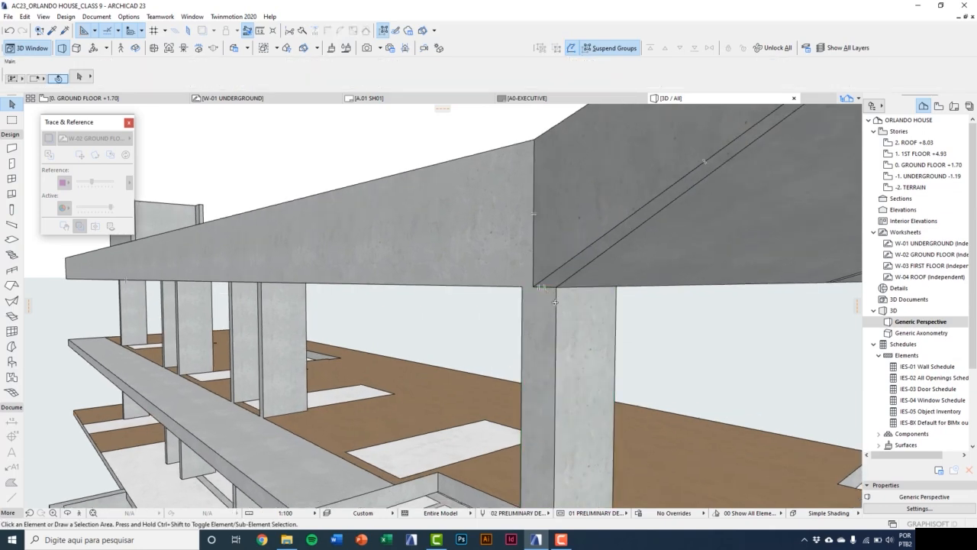
pyautogui.keyDown('shift'); pyautogui.moveTo(544, 281); pyautogui.dragTo(593, 294, button='middle'); pyautogui.keyUp('shift')
pyautogui.scroll(-4, 506, 280)
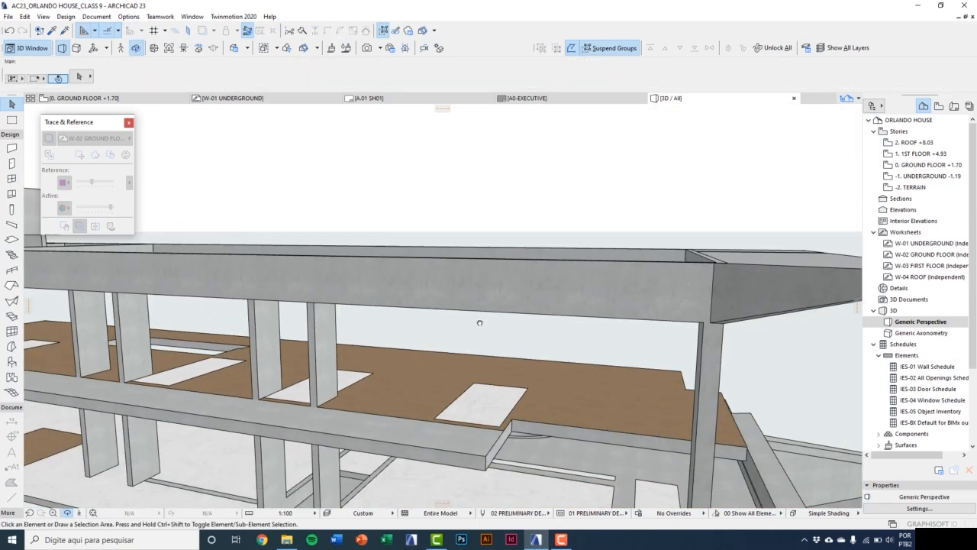
pyautogui.scroll(1, 687, 307)
pyautogui.scroll(4, 687, 306)
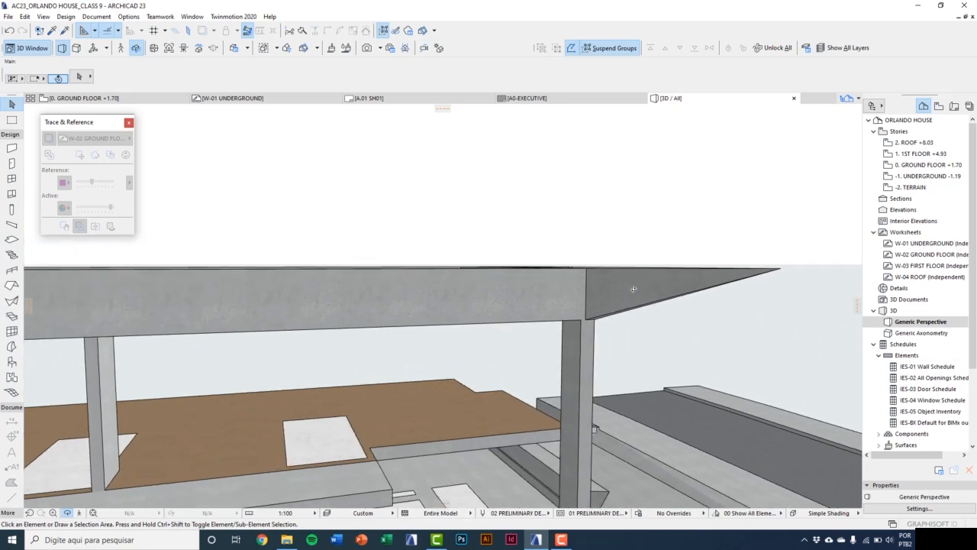
pyautogui.scroll(2, 619, 297)
pyautogui.scroll(3, 618, 297)
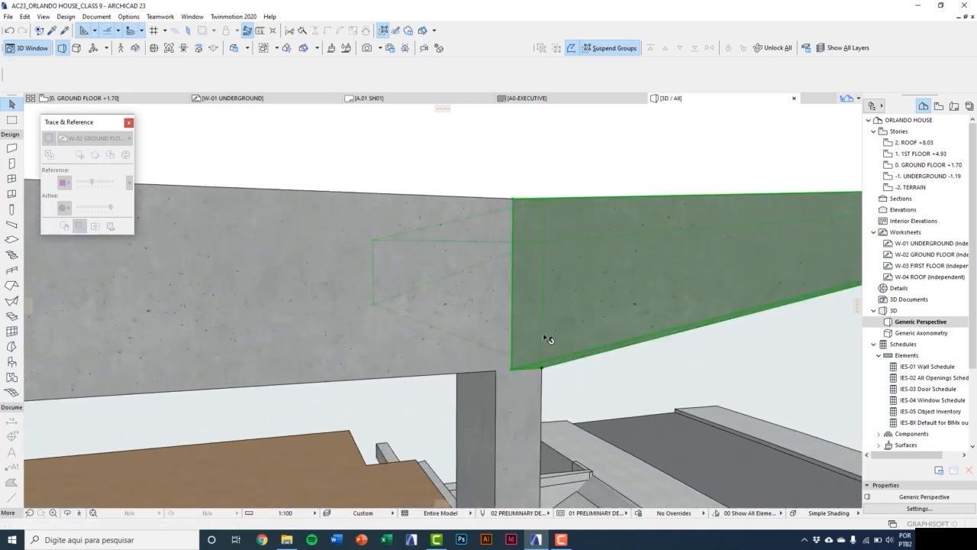
# Select the front overhang morph and move its lower corner node 10 to the pillar's outer top corner.
pyautogui.click(542, 333)
pyautogui.scroll(3, 523, 349)
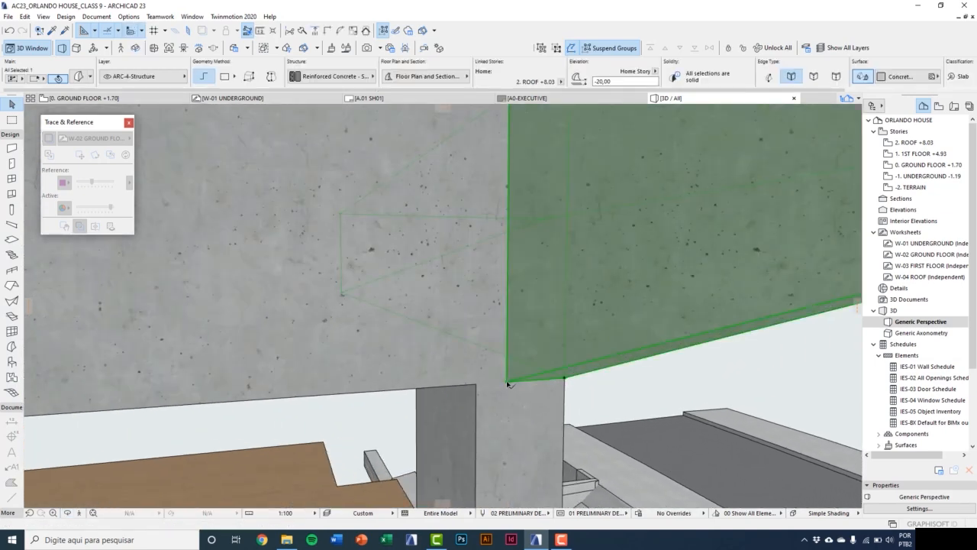
pyautogui.click(507, 382)
pyautogui.press('Escape')
pyautogui.scroll(-1, 427, 345)
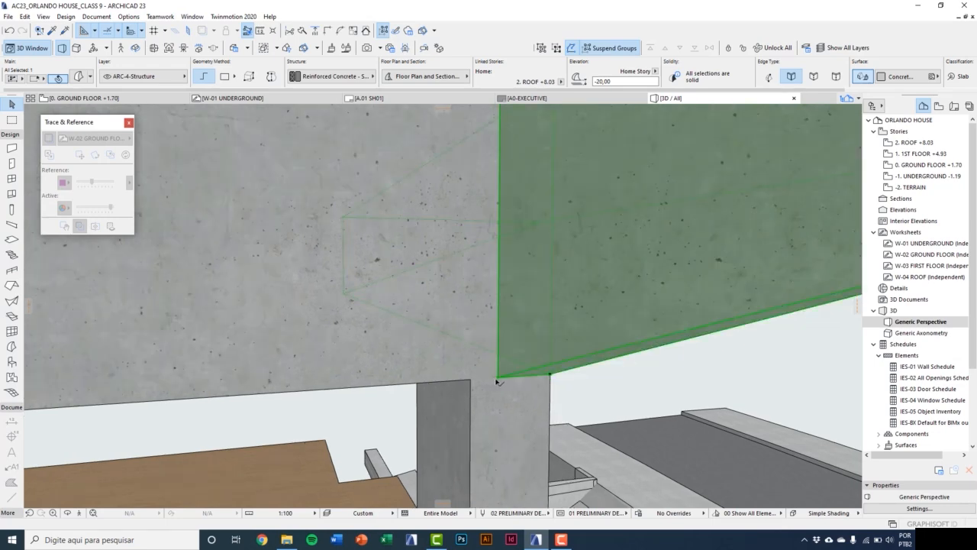
pyautogui.scroll(-1, 502, 381)
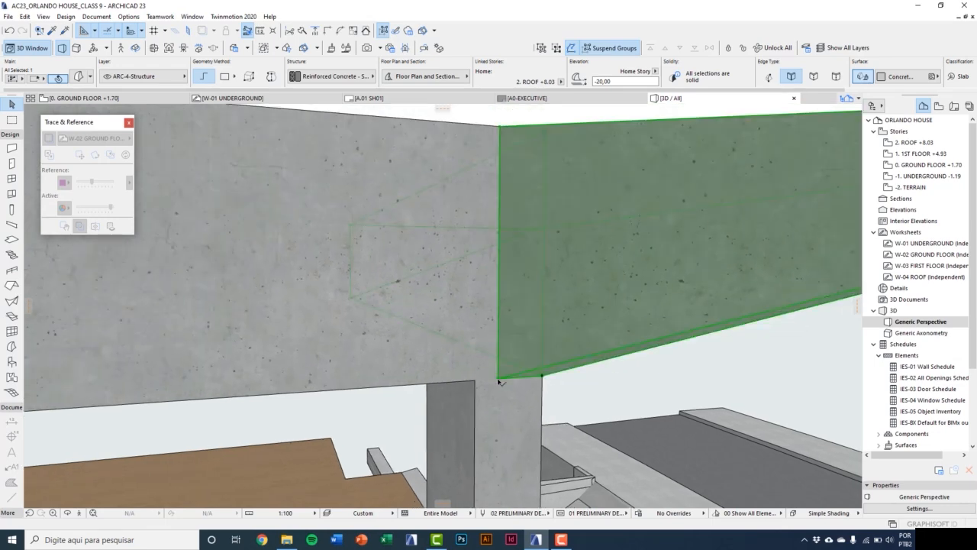
pyautogui.click(498, 379)
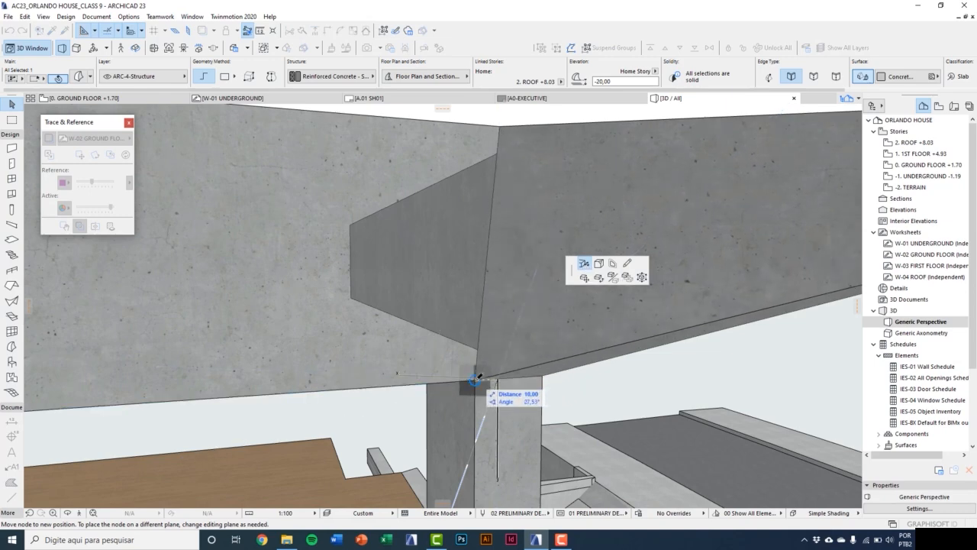
pyautogui.click(479, 376)
# Move the front overhang morph's upper corner node so its end edge stands vertically above the pillar's outer corner.
pyautogui.scroll(5, 500, 374)
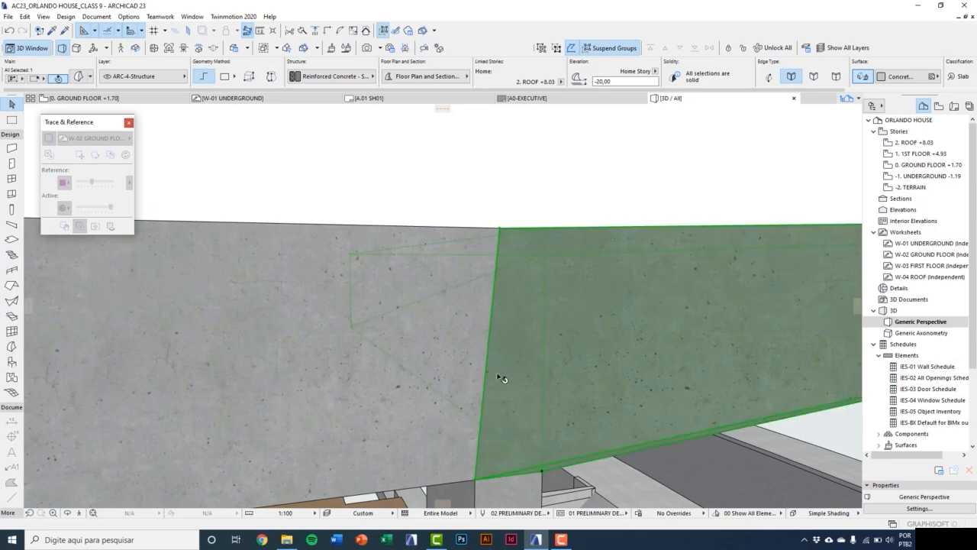
pyautogui.keyDown('shift'); pyautogui.moveTo(497, 375); pyautogui.dragTo(493, 392, button='middle'); pyautogui.keyUp('shift')
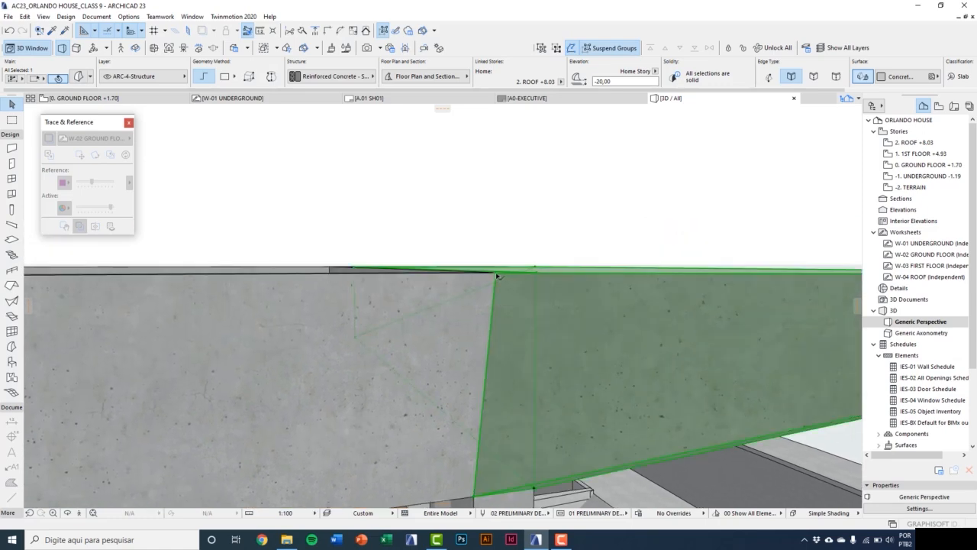
pyautogui.click(496, 274)
pyautogui.scroll(-2, 468, 313)
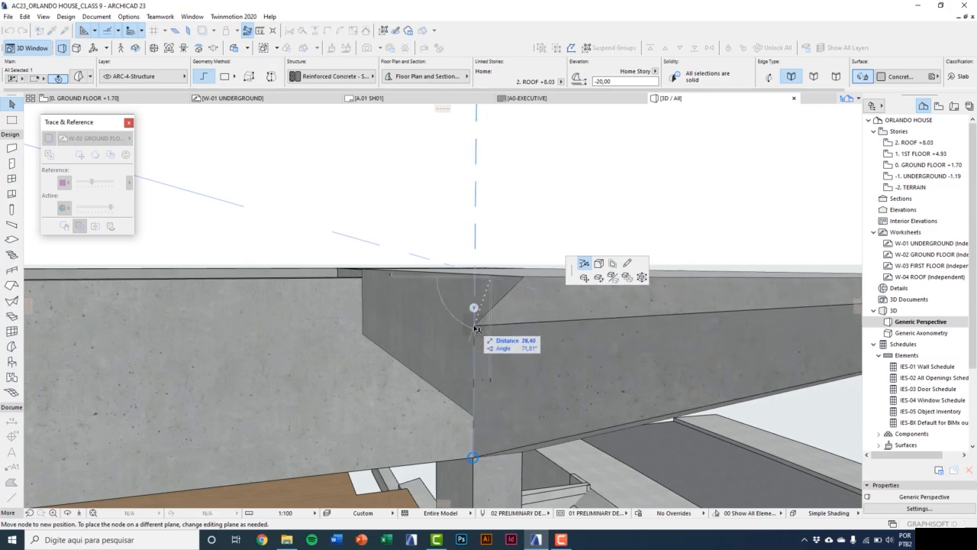
pyautogui.keyDown('shift'); pyautogui.moveTo(470, 313); pyautogui.dragTo(470, 387, button='middle'); pyautogui.keyUp('shift')
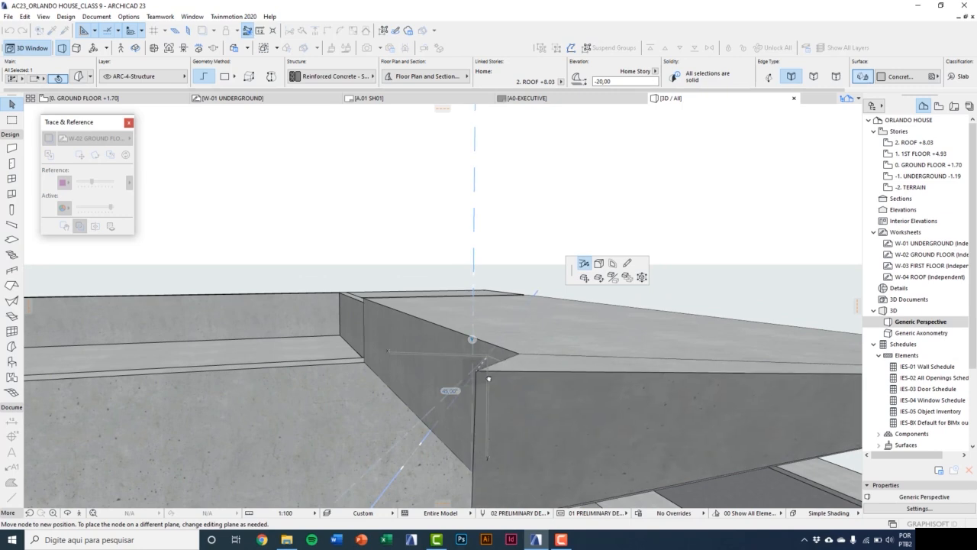
pyautogui.moveTo(488, 379); pyautogui.dragTo(505, 387, button='middle')
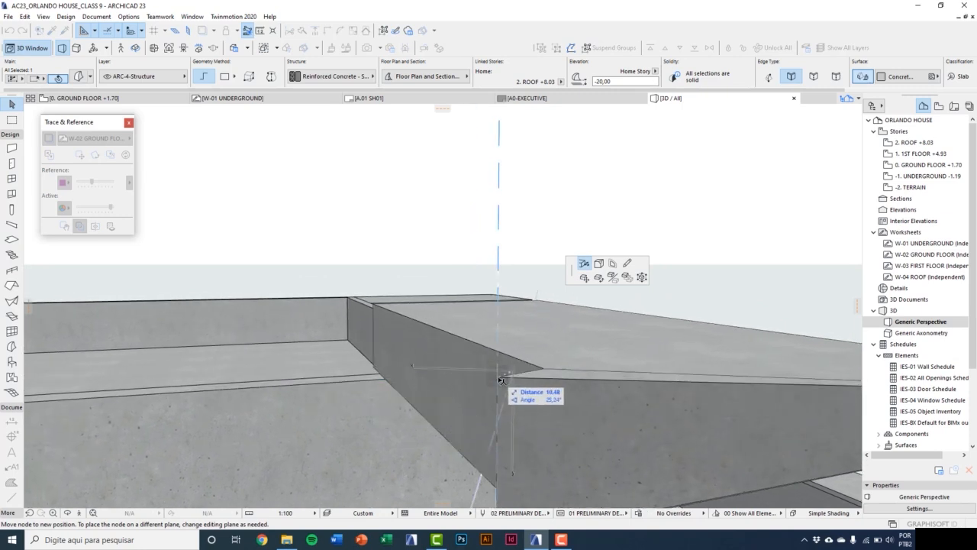
pyautogui.click(500, 374)
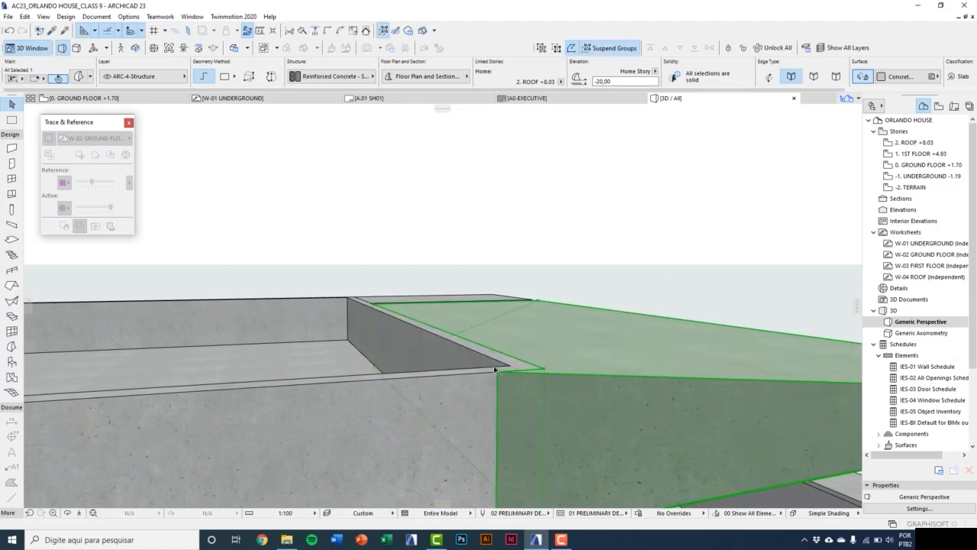
pyautogui.press('Escape')
# Convert the tall front pillar wall under the roof corner into a morph.
pyautogui.moveTo(512, 413); pyautogui.dragTo(384, 303, button='middle')
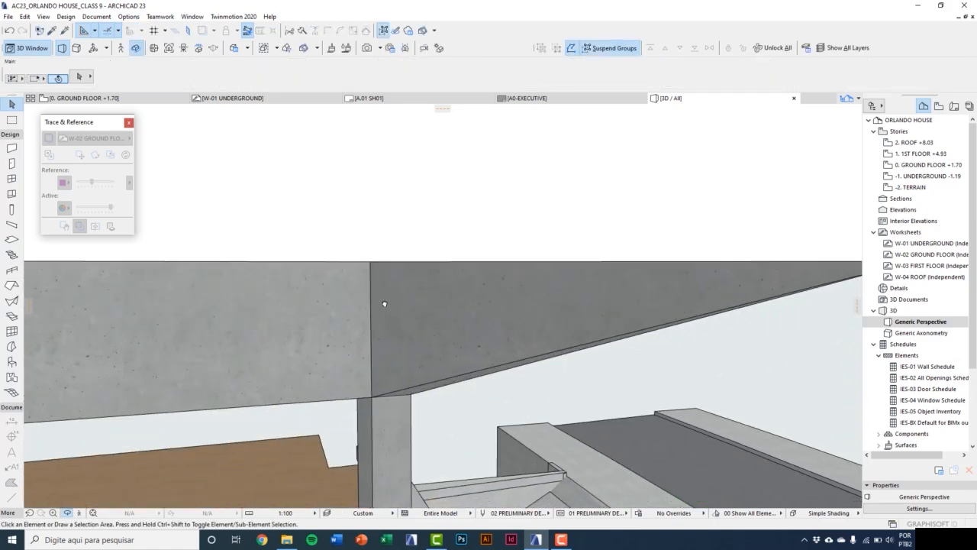
pyautogui.moveTo(442, 305); pyautogui.dragTo(382, 322)
pyautogui.scroll(-2, 439, 341)
pyautogui.moveTo(486, 339); pyautogui.dragTo(551, 262)
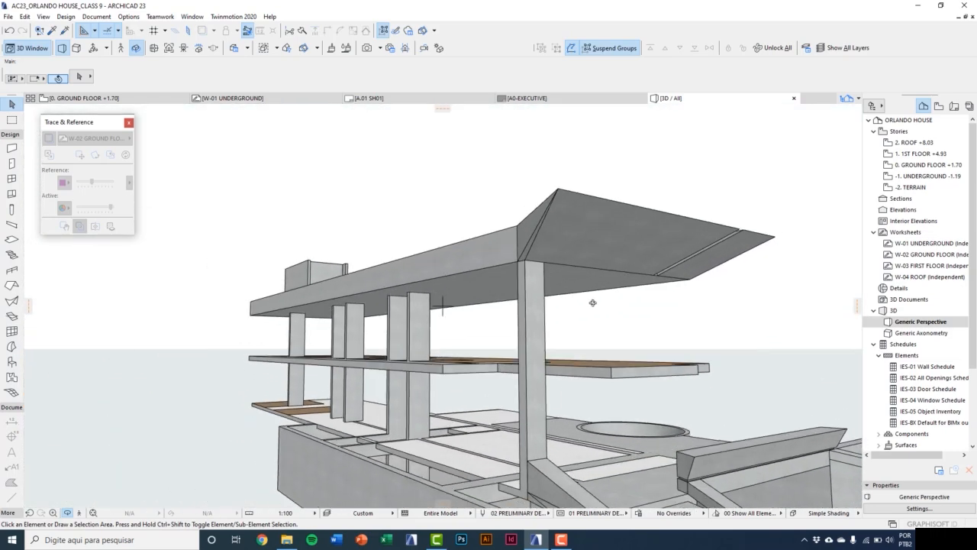
pyautogui.click(535, 333)
pyautogui.moveTo(535, 334); pyautogui.dragTo(473, 308)
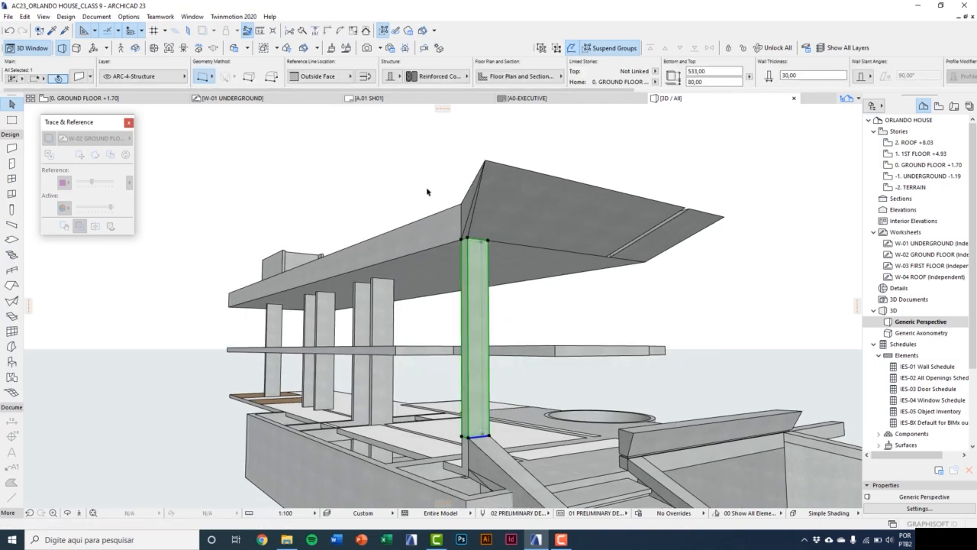
pyautogui.rightClick(427, 192)
pyautogui.click(471, 280)
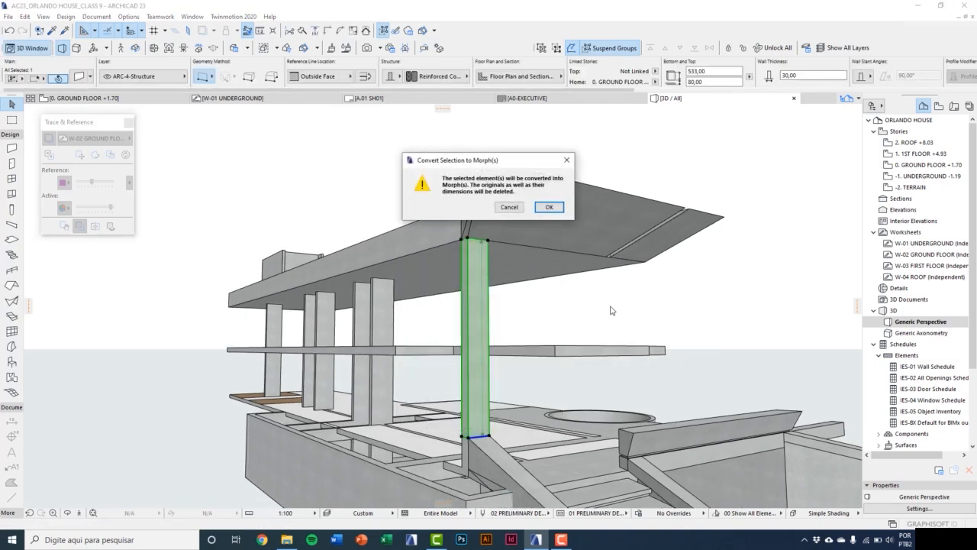
pyautogui.click(548, 207)
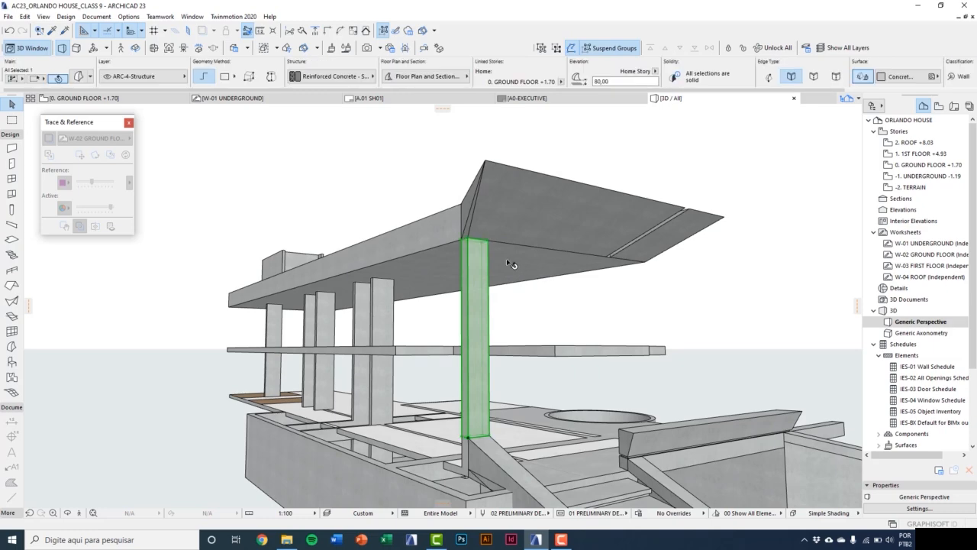
# Pull the pillar morph's top outer corner node out to the tip of the front roof overhang.
pyautogui.scroll(5, 512, 266)
pyautogui.scroll(2, 502, 353)
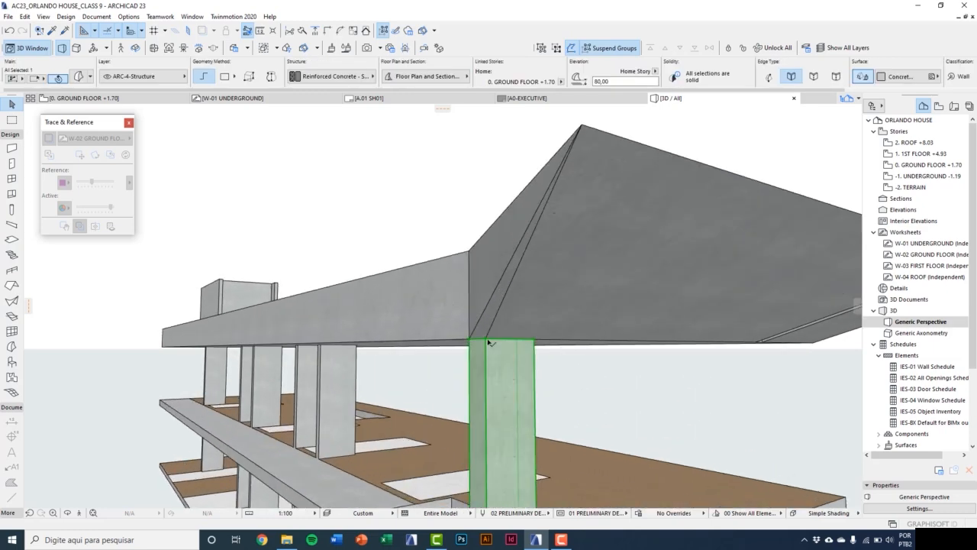
pyautogui.click(489, 342)
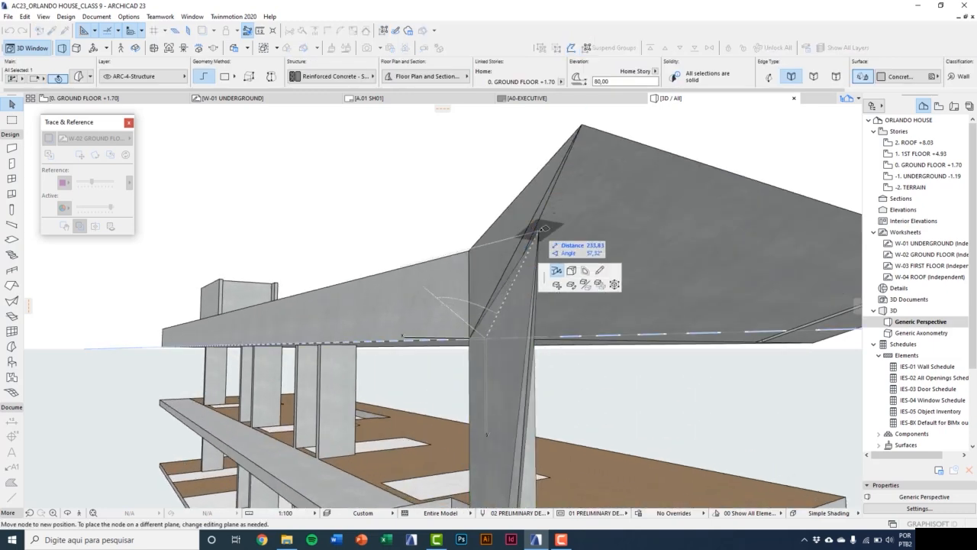
pyautogui.keyDown('shift'); pyautogui.moveTo(575, 160); pyautogui.dragTo(555, 246, button='middle'); pyautogui.keyUp('shift')
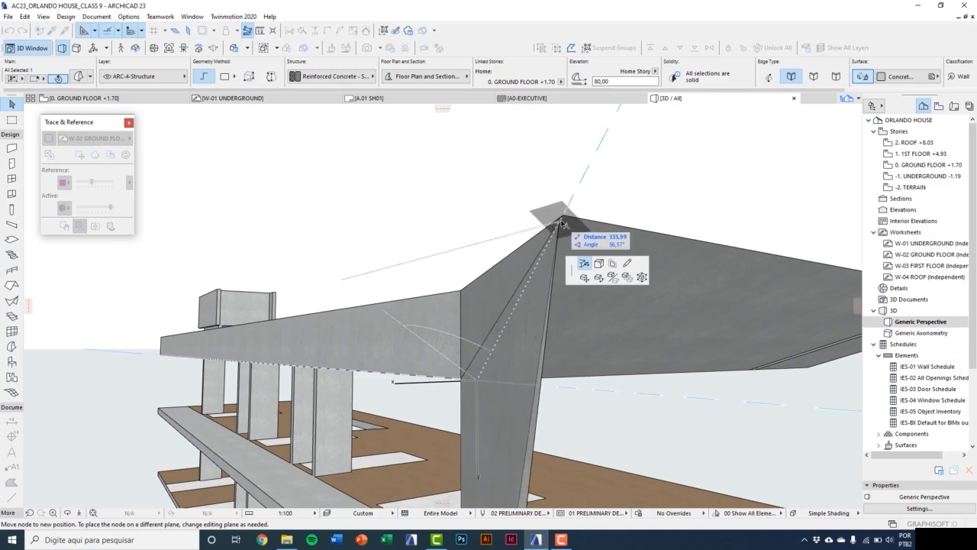
pyautogui.click(563, 219)
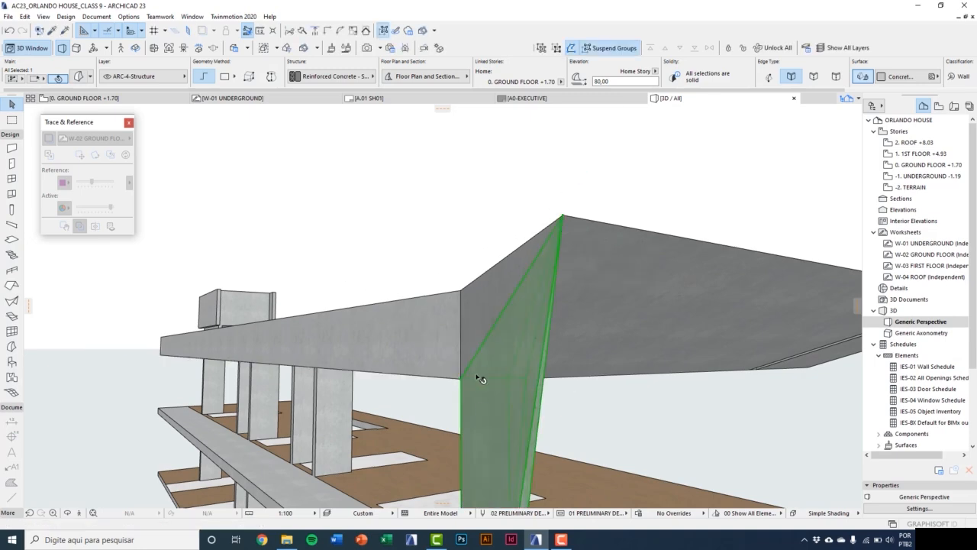
# Add an edge on the pillar morph's front face from the overhang's tip to the inner base corner.
pyautogui.keyDown('shift'); pyautogui.moveTo(480, 375); pyautogui.dragTo(323, 326, button='middle'); pyautogui.keyUp('shift')
pyautogui.keyDown('shift'); pyautogui.moveTo(362, 403); pyautogui.dragTo(334, 279, button='middle'); pyautogui.keyUp('shift')
pyautogui.keyDown('shift'); pyautogui.moveTo(335, 387); pyautogui.dragTo(348, 421, button='middle'); pyautogui.keyUp('shift')
pyautogui.click(348, 281)
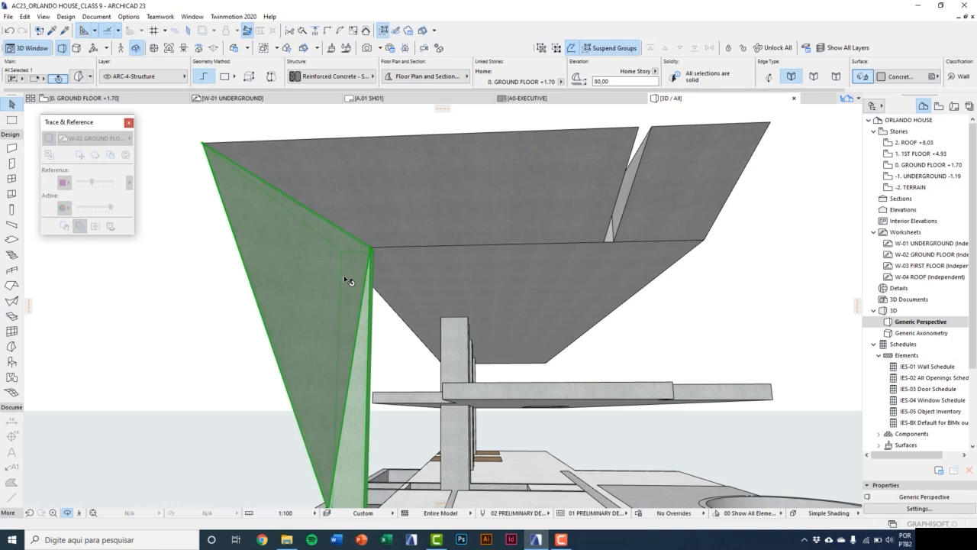
pyautogui.click(204, 144)
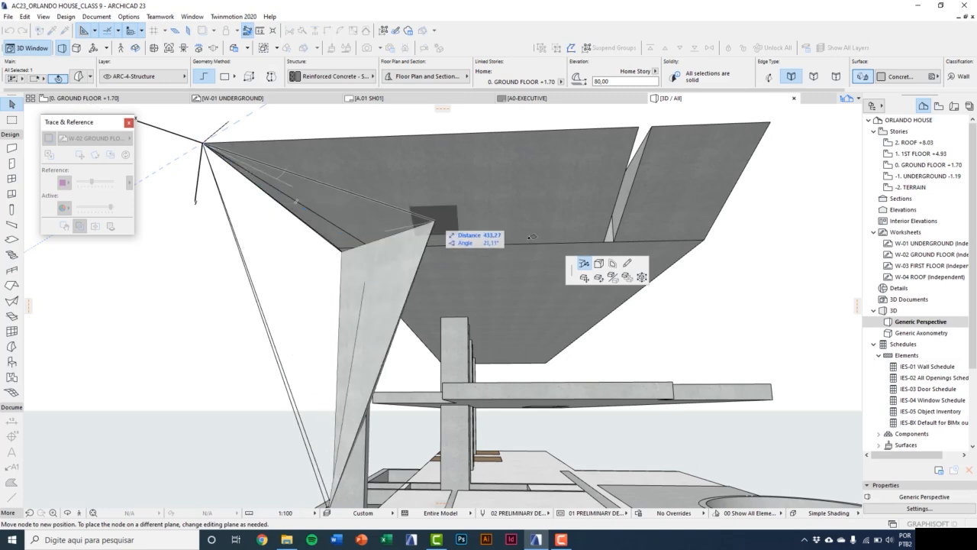
pyautogui.click(628, 265)
pyautogui.scroll(3, 308, 278)
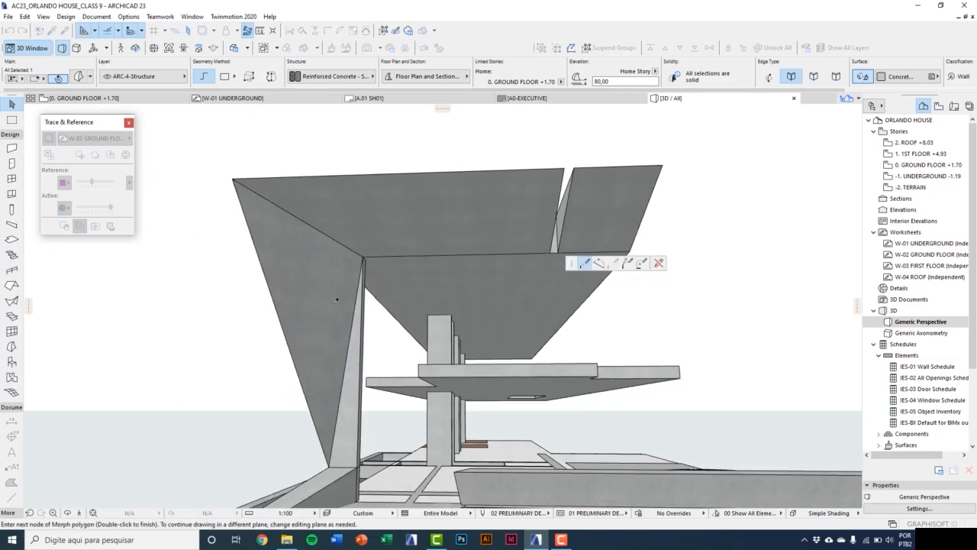
pyautogui.scroll(3, 308, 278)
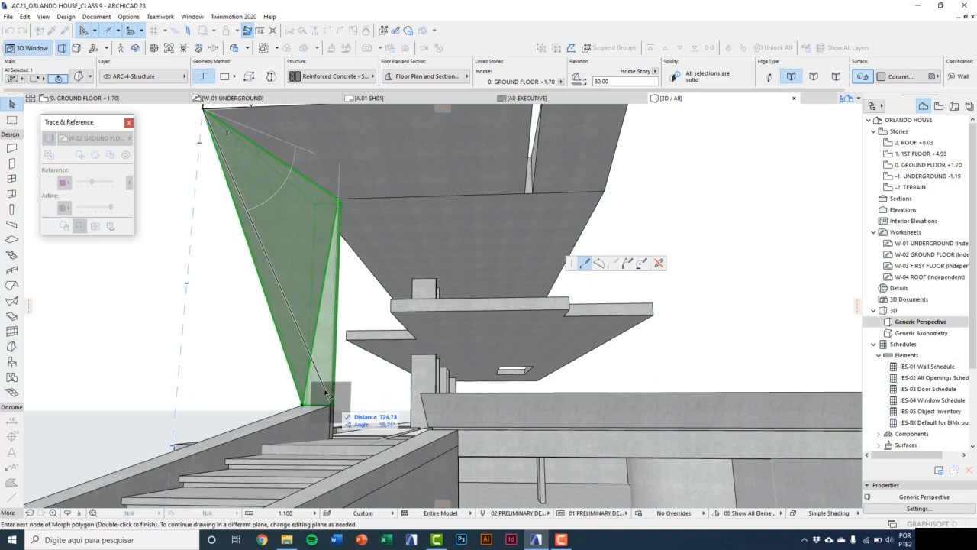
pyautogui.scroll(-3, 343, 458)
pyautogui.scroll(5, 343, 461)
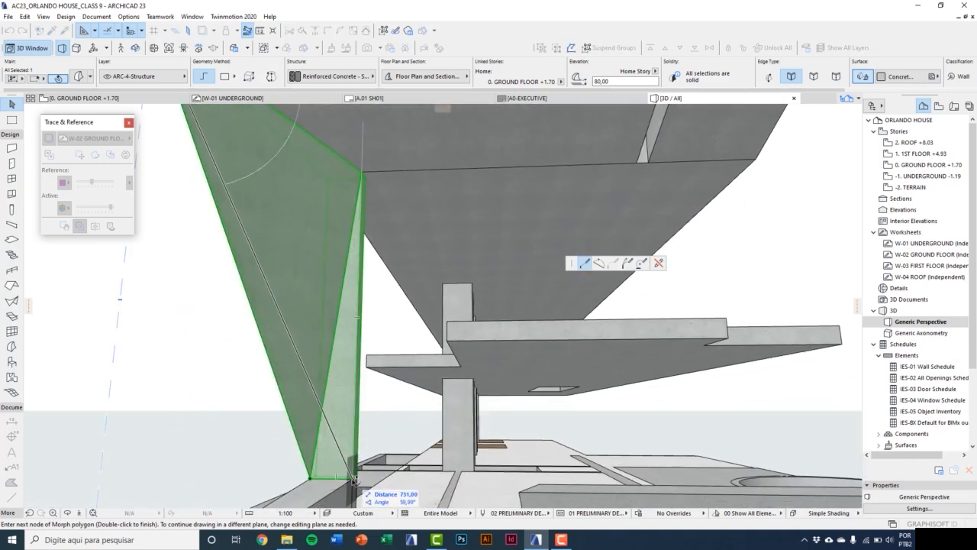
pyautogui.scroll(-5, 353, 479)
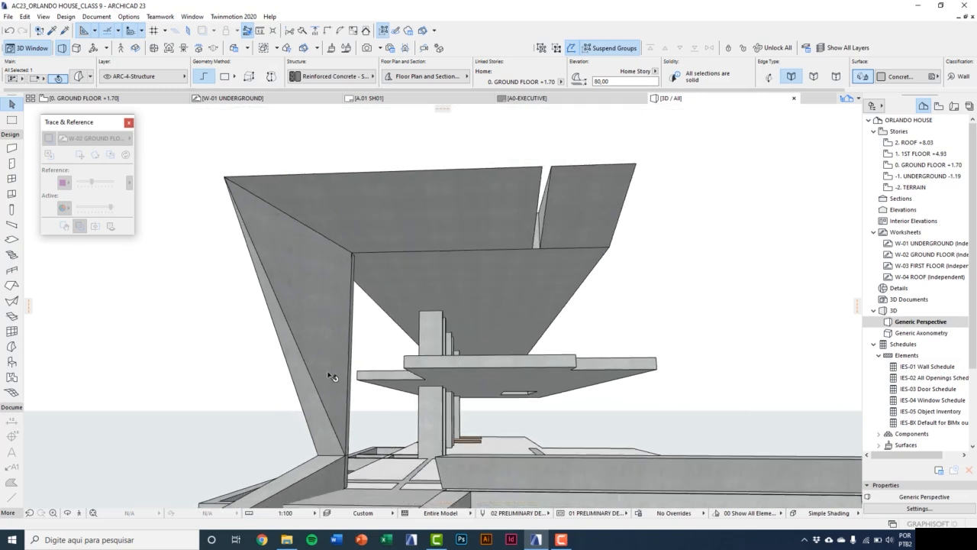
# Examine the reshaped front pillar and how it meets the roof overhang and the stair parapet.
pyautogui.moveTo(329, 376); pyautogui.dragTo(334, 427, button='middle')
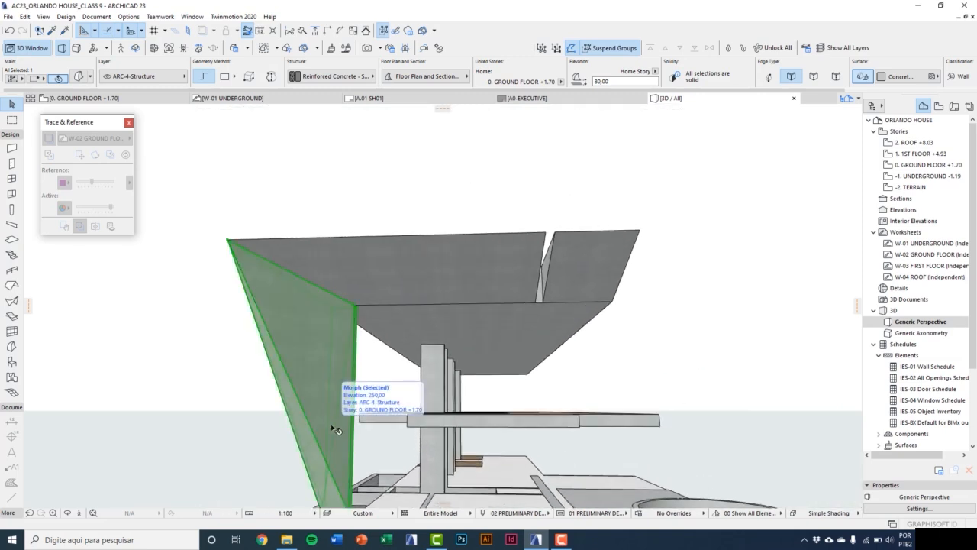
pyautogui.moveTo(335, 429); pyautogui.dragTo(327, 398, button='middle')
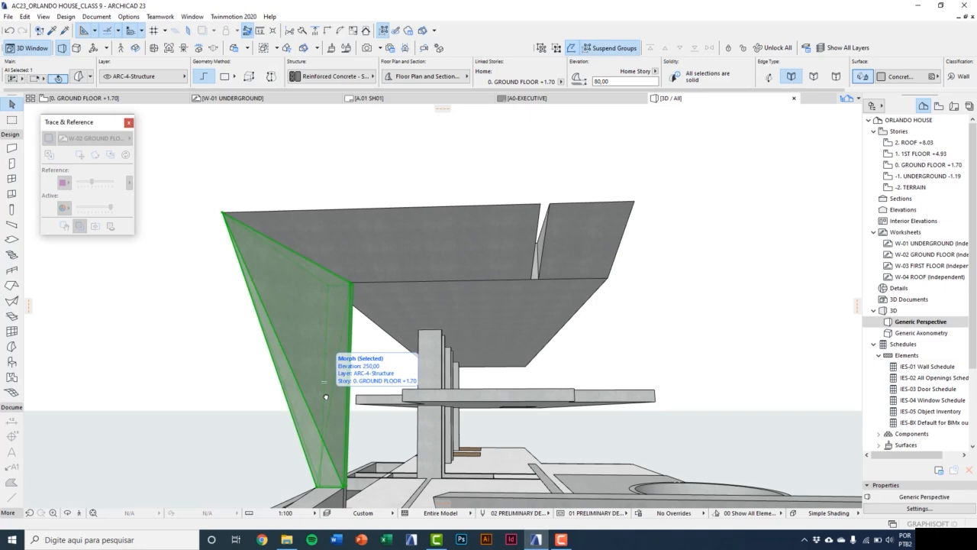
pyautogui.keyDown('shift'); pyautogui.moveTo(326, 397); pyautogui.dragTo(343, 381, button='middle'); pyautogui.keyUp('shift')
pyautogui.press('Escape')
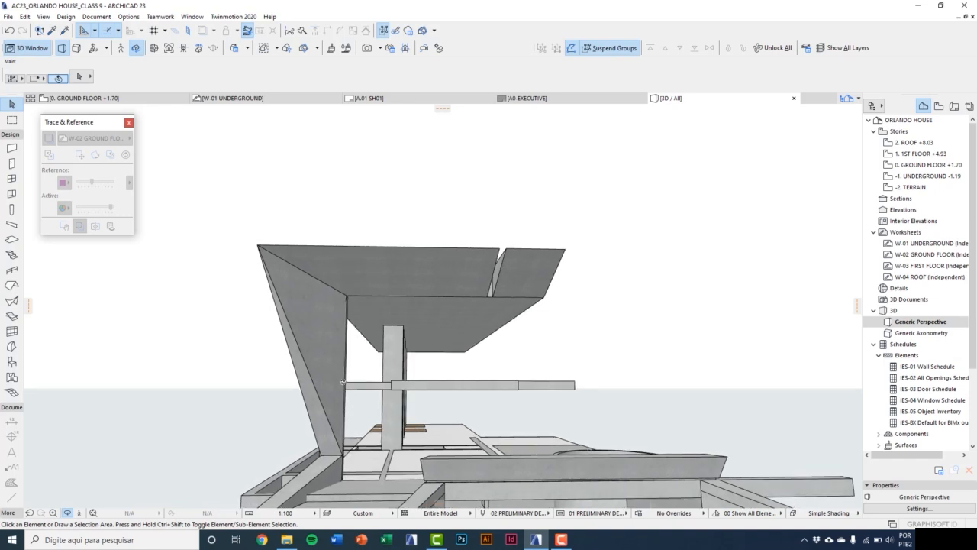
pyautogui.scroll(-2, 317, 384)
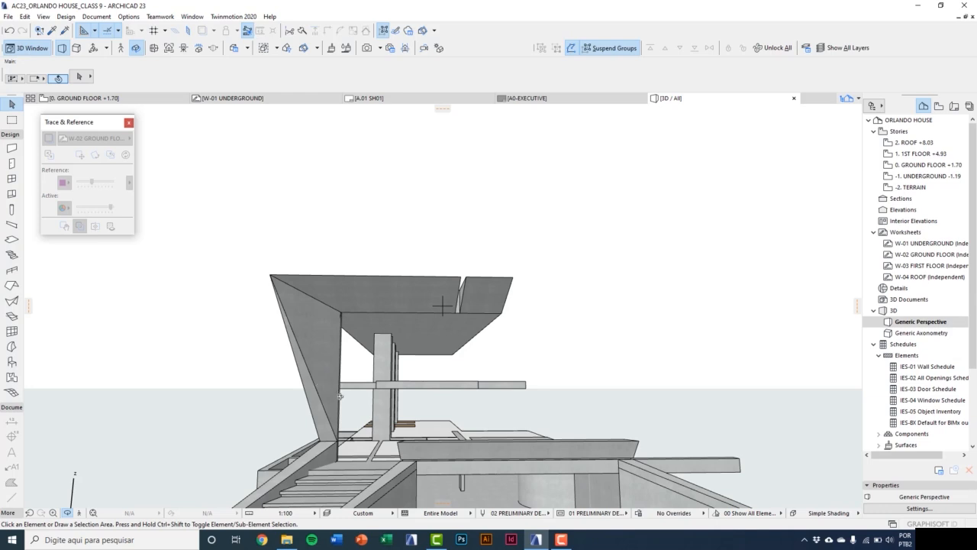
pyautogui.scroll(2, 341, 396)
pyautogui.press('Escape')
pyautogui.doubleClick(11, 208)
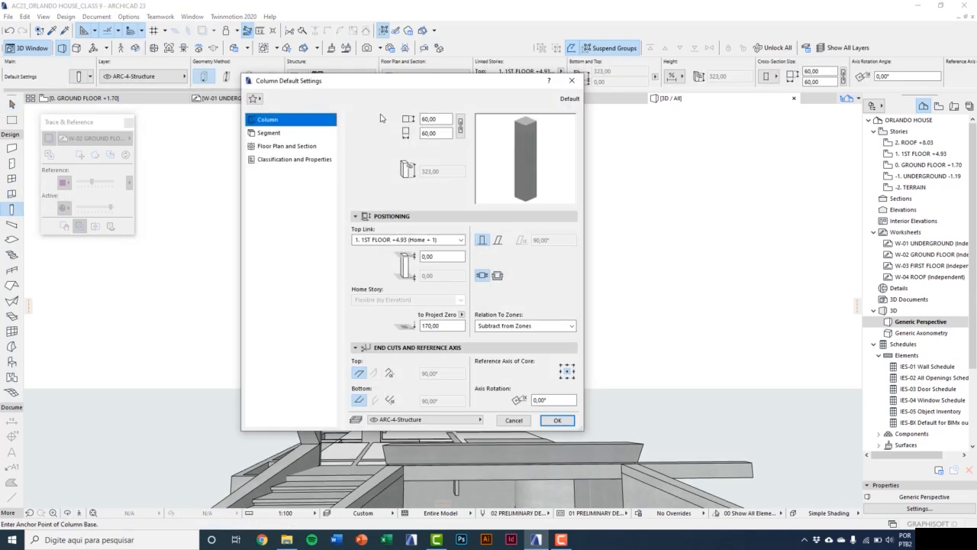
pyautogui.click(264, 158)
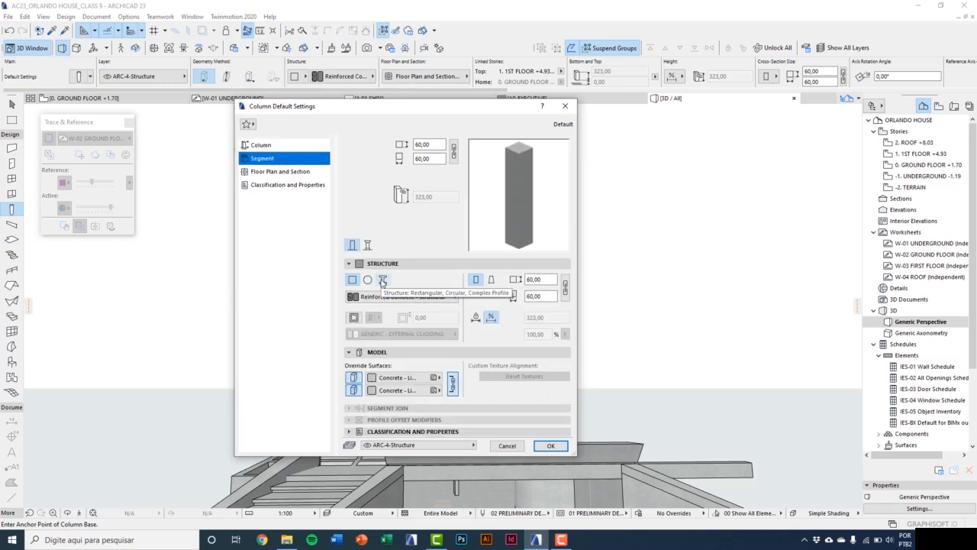
pyautogui.click(368, 280)
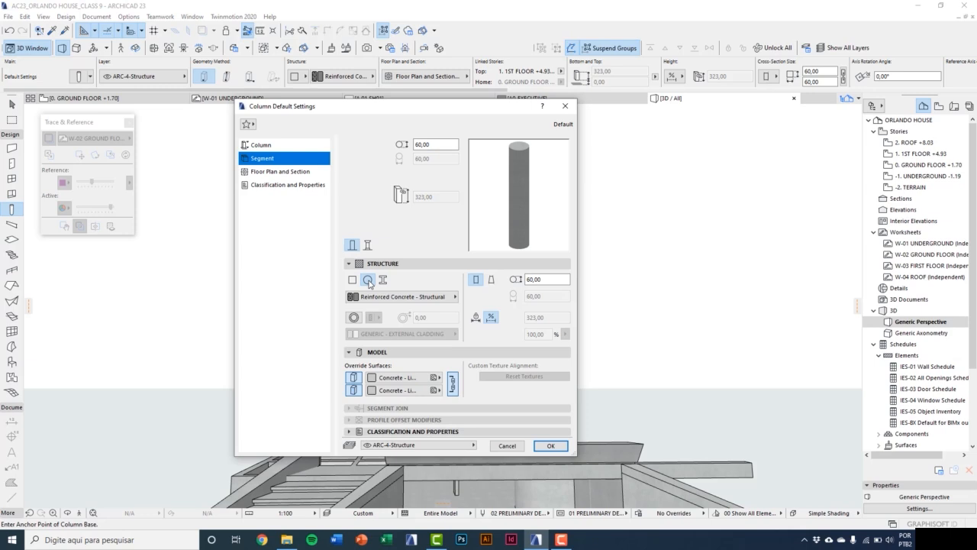
pyautogui.click(566, 105)
pyautogui.press('Escape')
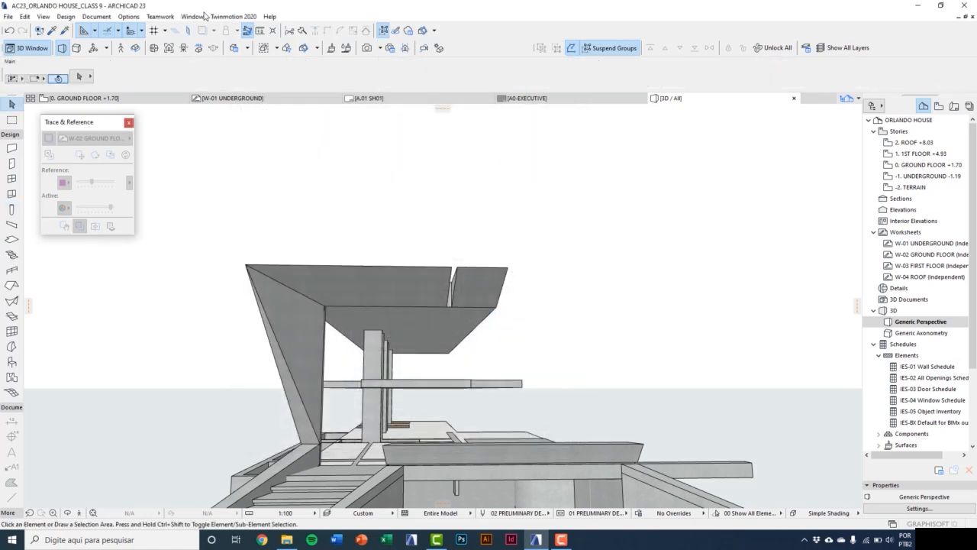
# Create a new complex profile named STEEL COLUMN + CONCRETE D=20 cm in the Profile Manager.
pyautogui.click(129, 16)
pyautogui.moveTo(154, 31)
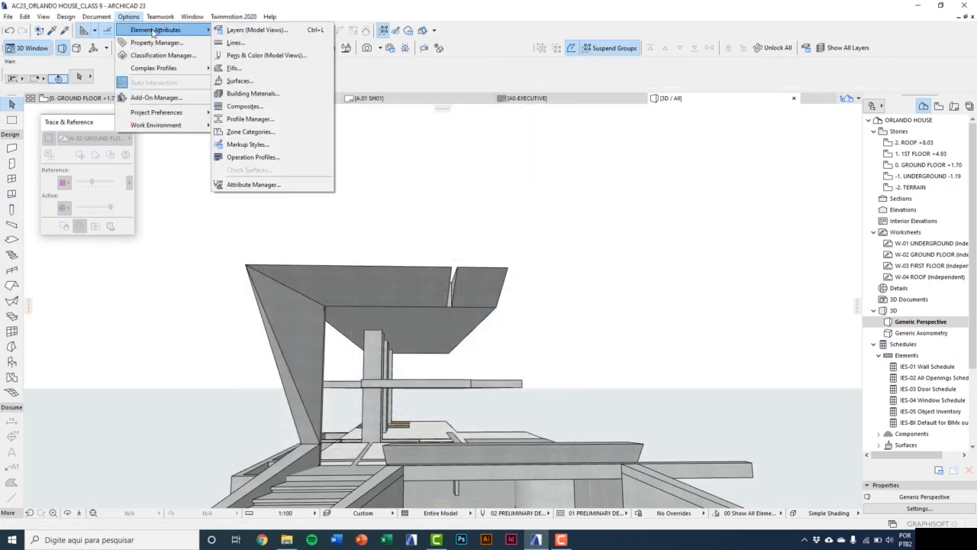
pyautogui.click(275, 122)
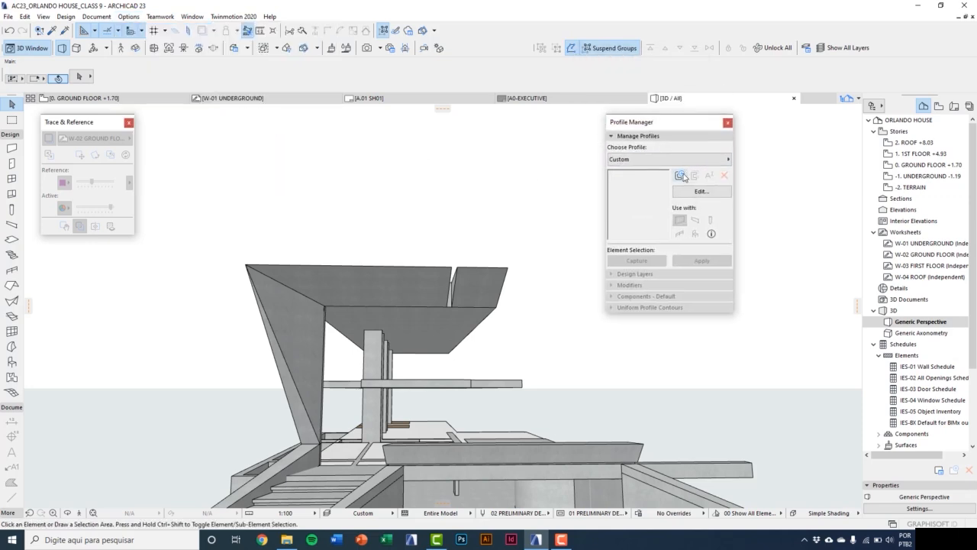
pyautogui.click(681, 176)
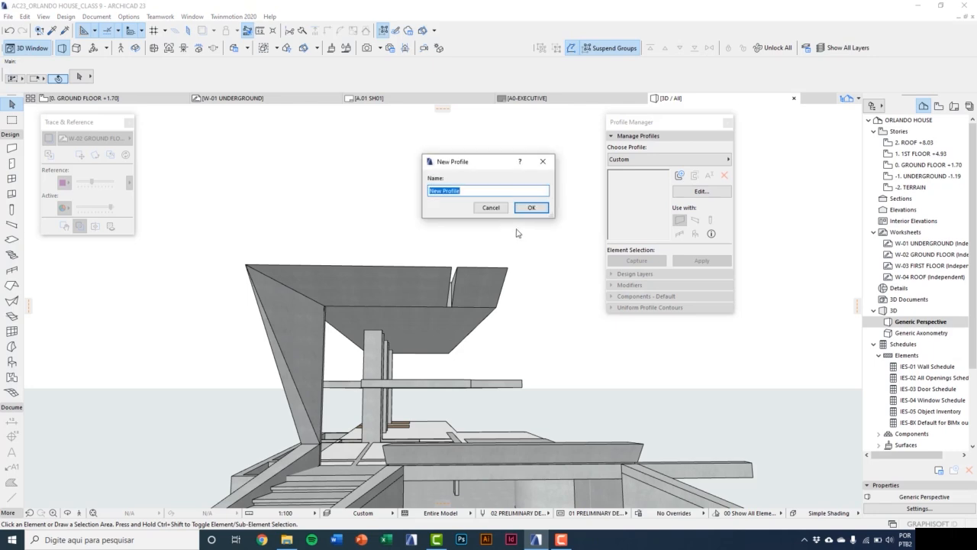
pyautogui.write('ste')
pyautogui.press('BackSpace')
pyautogui.press('BackSpace')
pyautogui.press('BackSpace')
pyautogui.write('STE')
pyautogui.write('EL')
pyautogui.write(' COLUMN')
pyautogui.write(' -')
pyautogui.write(' CONCRETE')
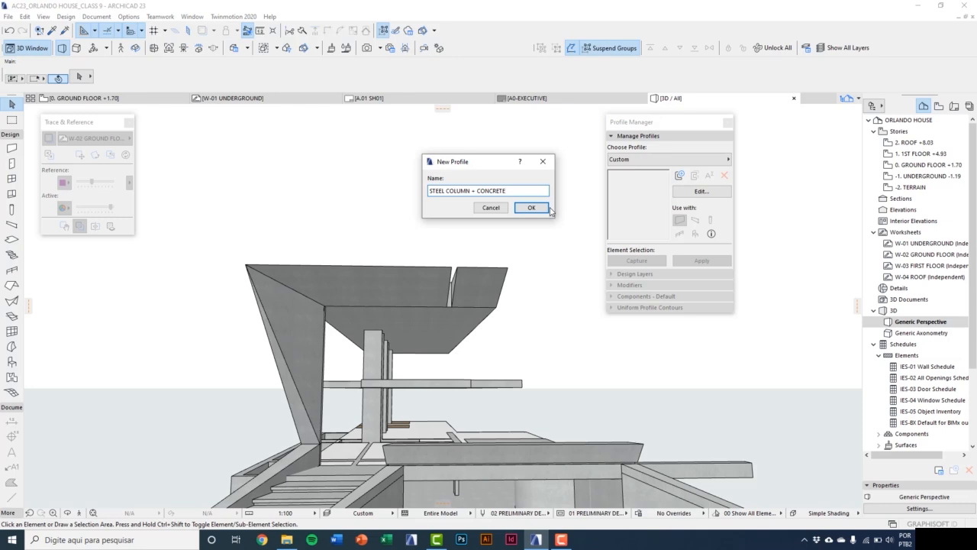
pyautogui.write(' D=20 cm')
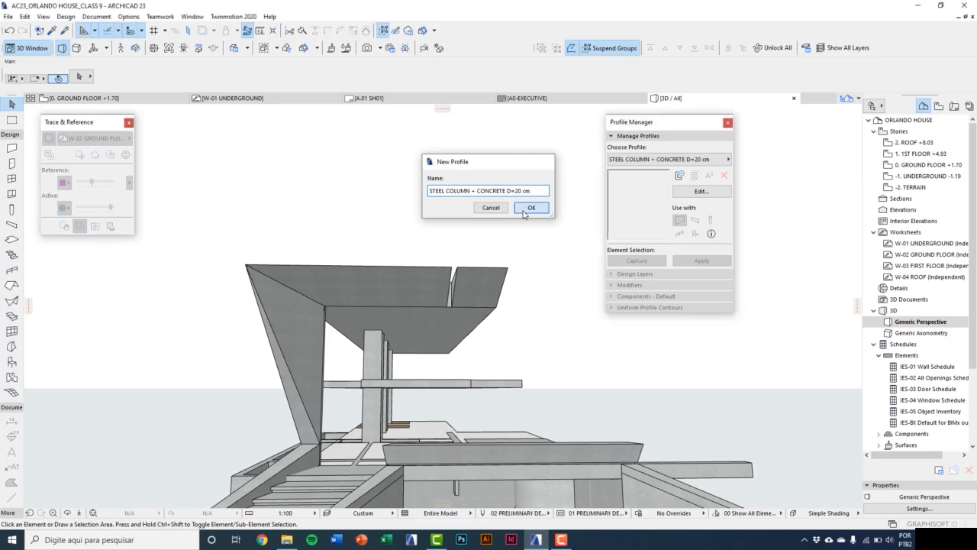
pyautogui.click(525, 209)
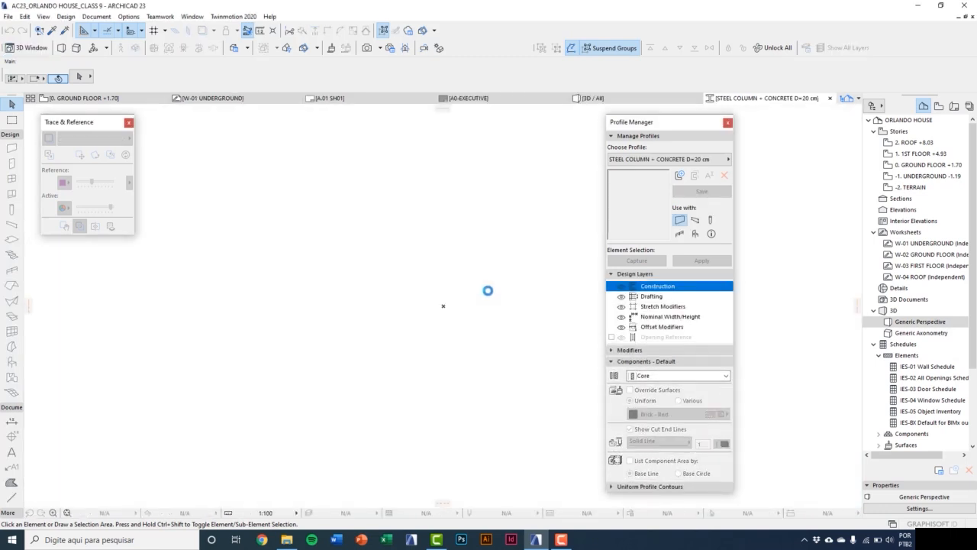
# Draw a circle with a 10 cm radius centred on the profile origin.
pyautogui.click(17, 135)
pyautogui.click(11, 250)
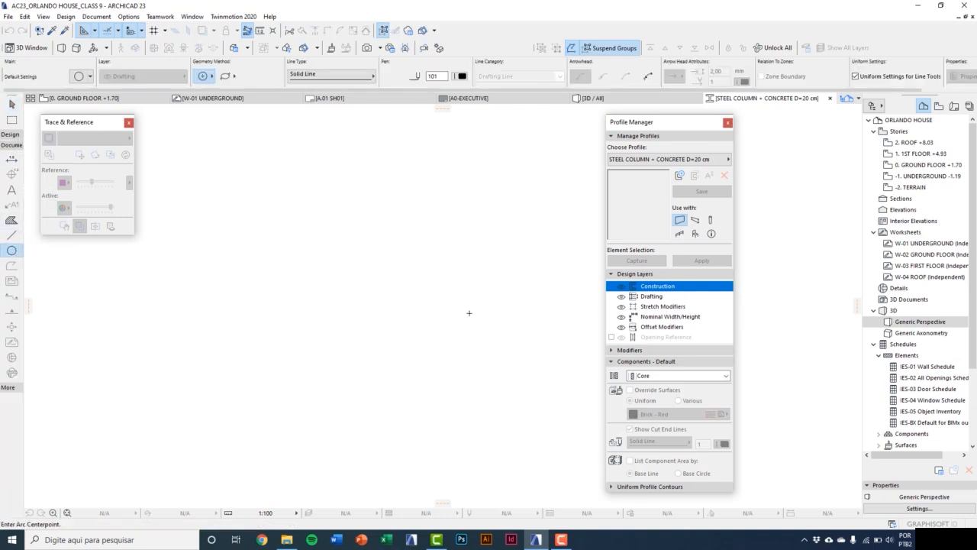
pyautogui.scroll(3, 458, 313)
pyautogui.click(415, 297)
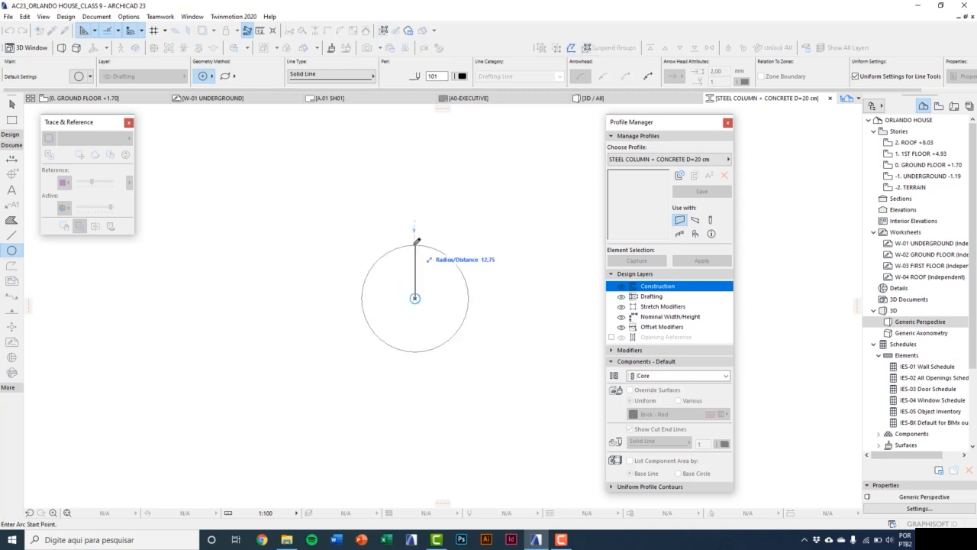
pyautogui.write('10')
pyautogui.press('Return')
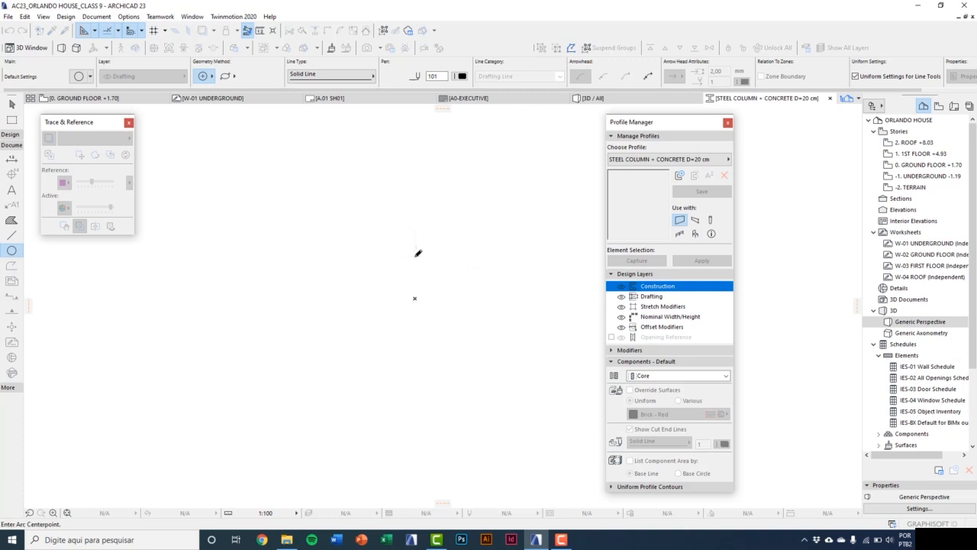
# Draw a concentric inner circle with a 9 cm radius from the profile origin.
pyautogui.scroll(1, 426, 326)
pyautogui.click(409, 287)
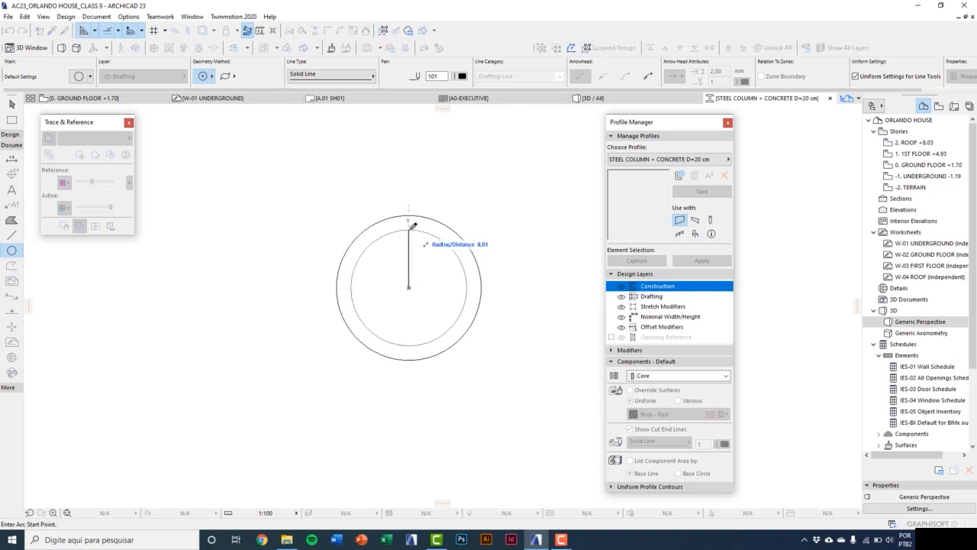
pyautogui.write('9')
pyautogui.press('Return')
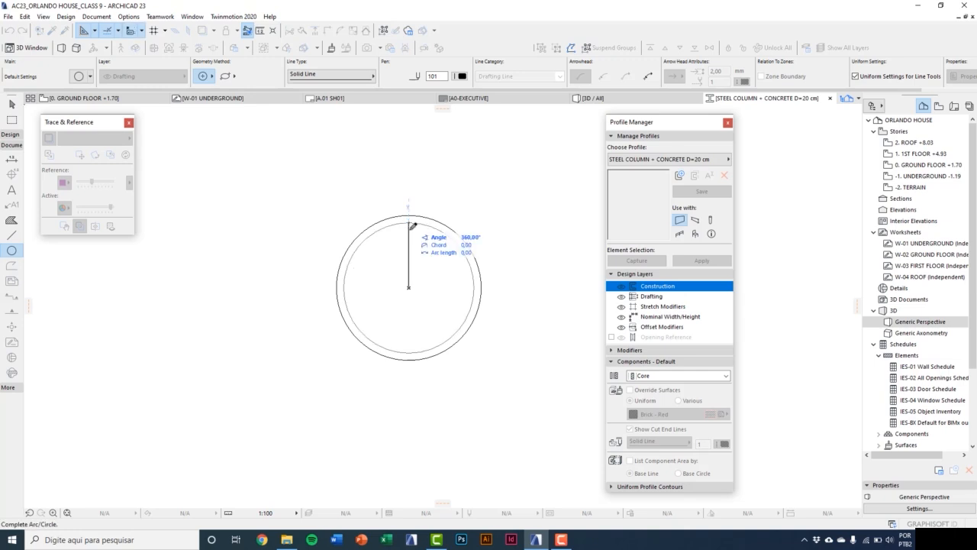
pyautogui.click(412, 219)
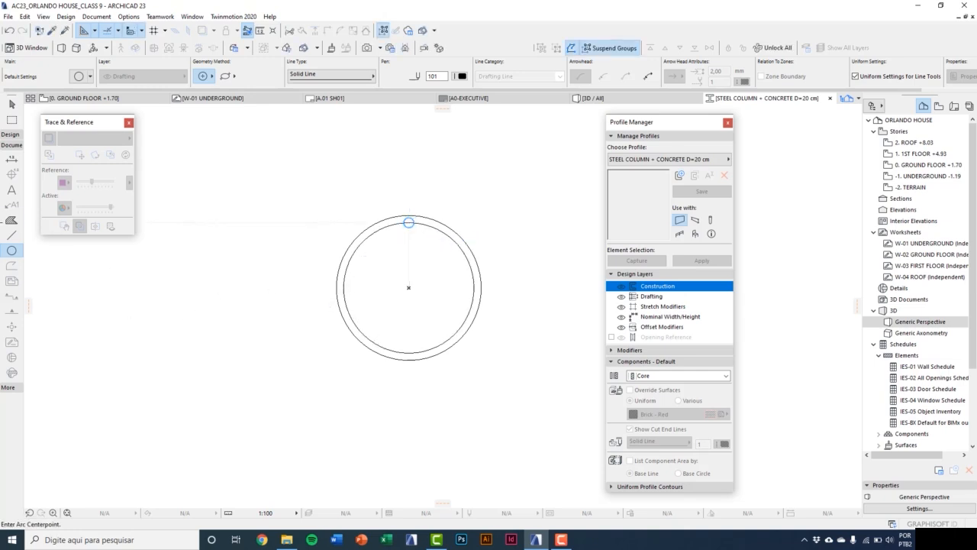
# Fill the inner circle with the ST-06 Reinforced Concrete - Structural building material.
pyautogui.click(12, 220)
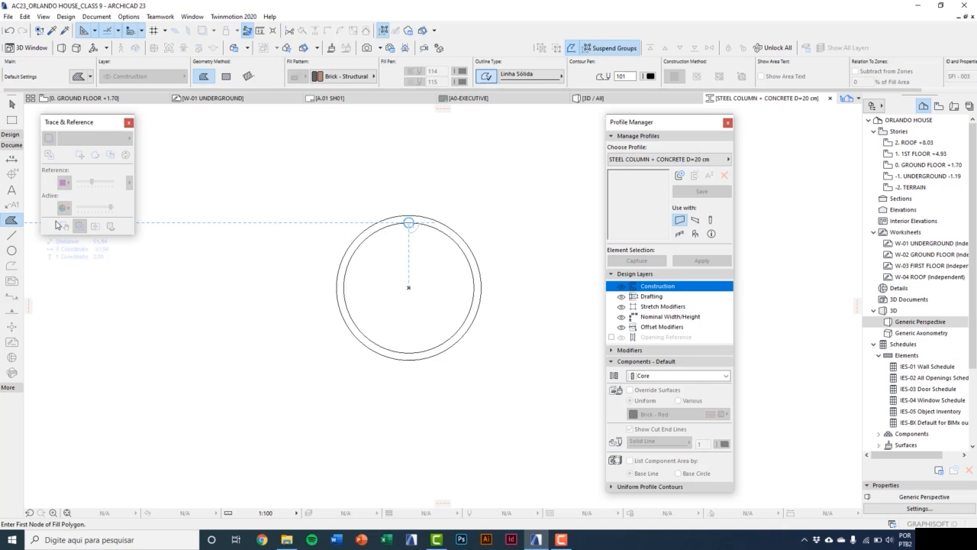
pyautogui.click(345, 76)
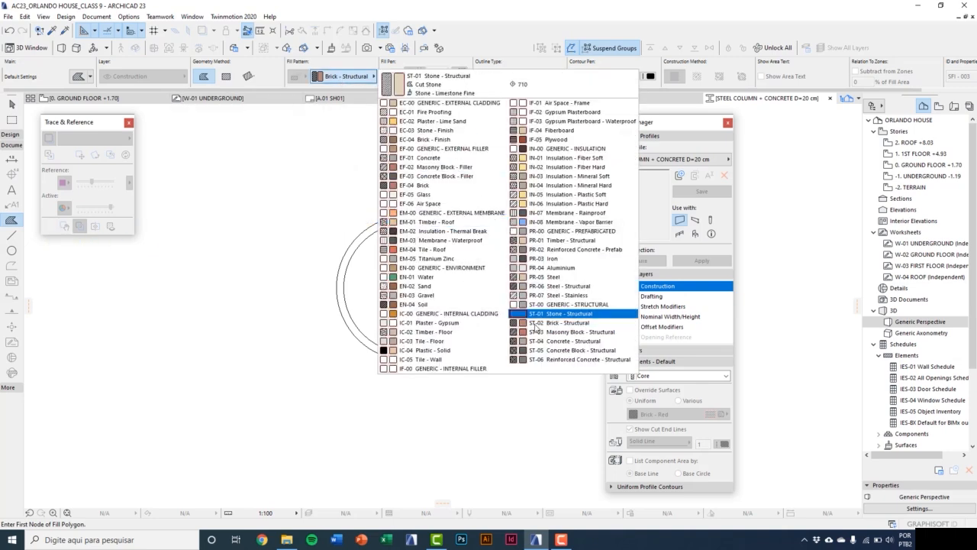
pyautogui.click(546, 361)
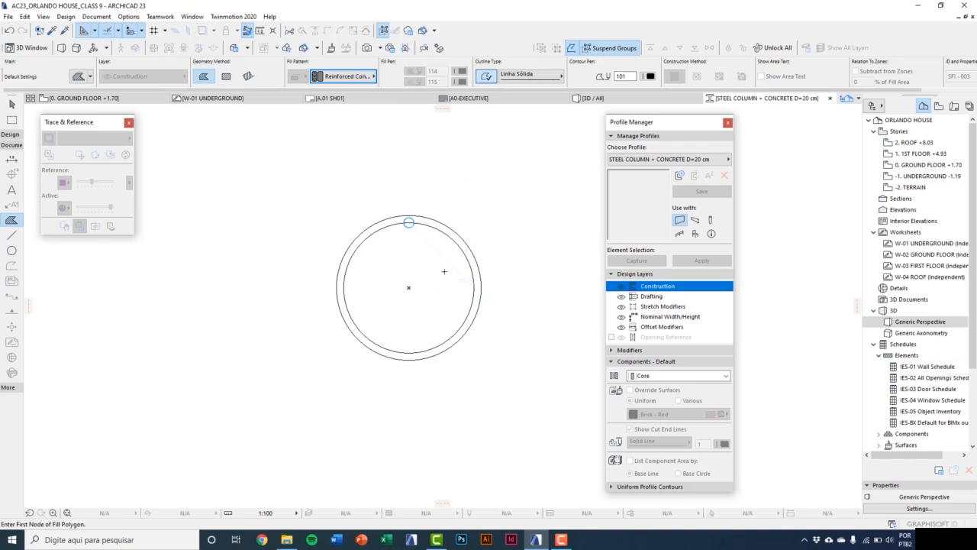
pyautogui.scroll(2, 439, 268)
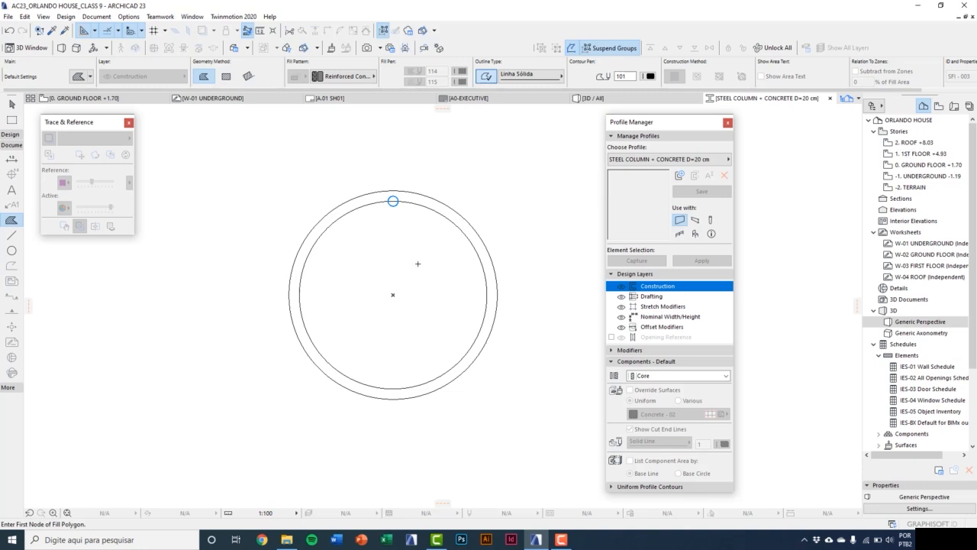
pyautogui.click(417, 264)
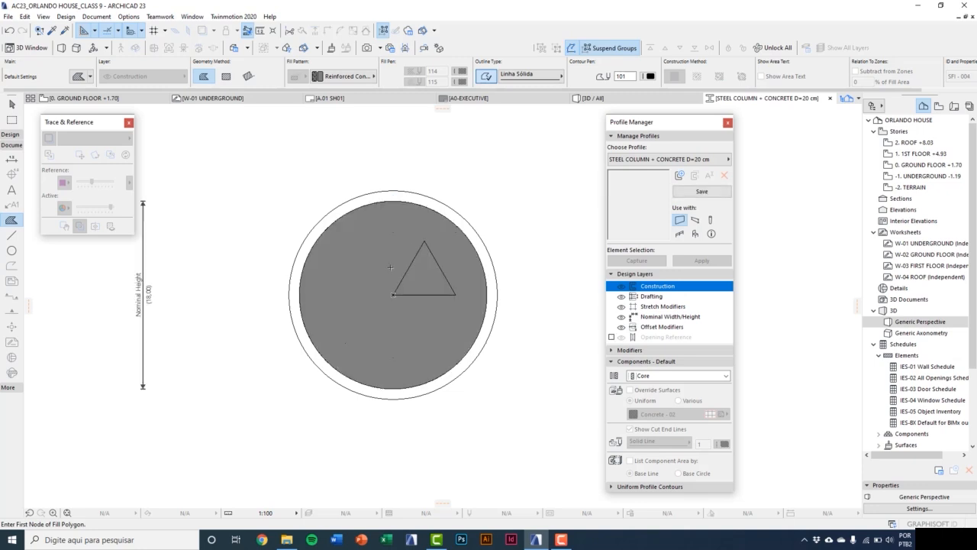
pyautogui.scroll(-2, 380, 285)
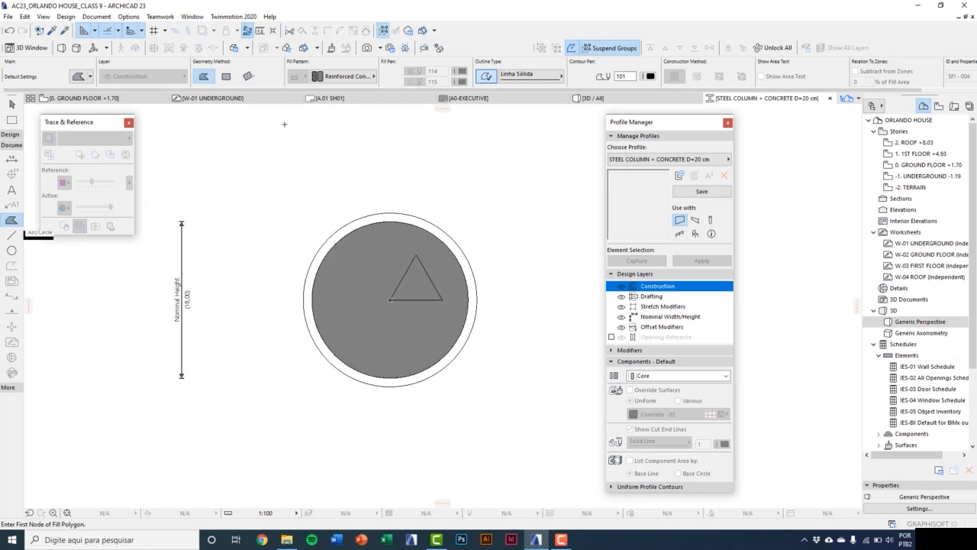
# Fill the outer circle with the PR-06 Steel - Structural building material.
pyautogui.click(335, 80)
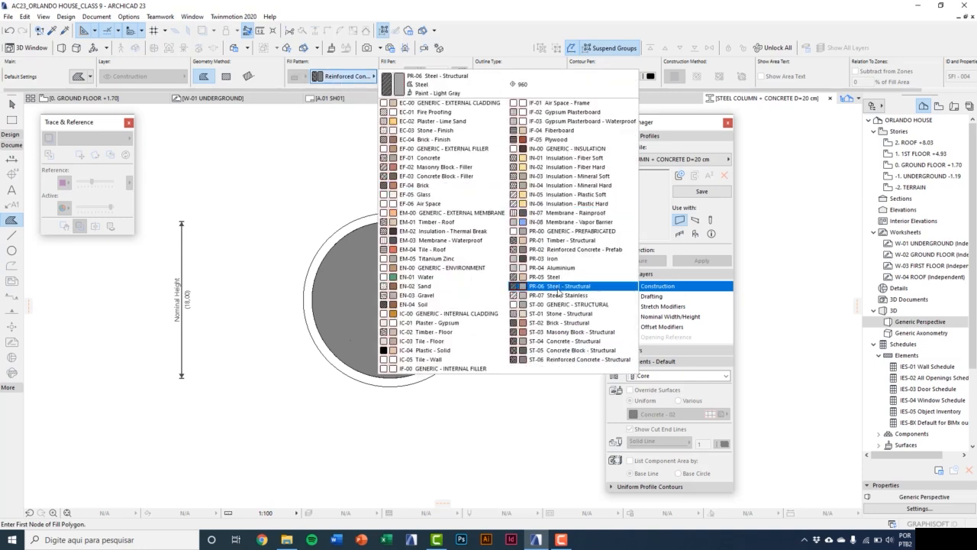
pyautogui.click(558, 287)
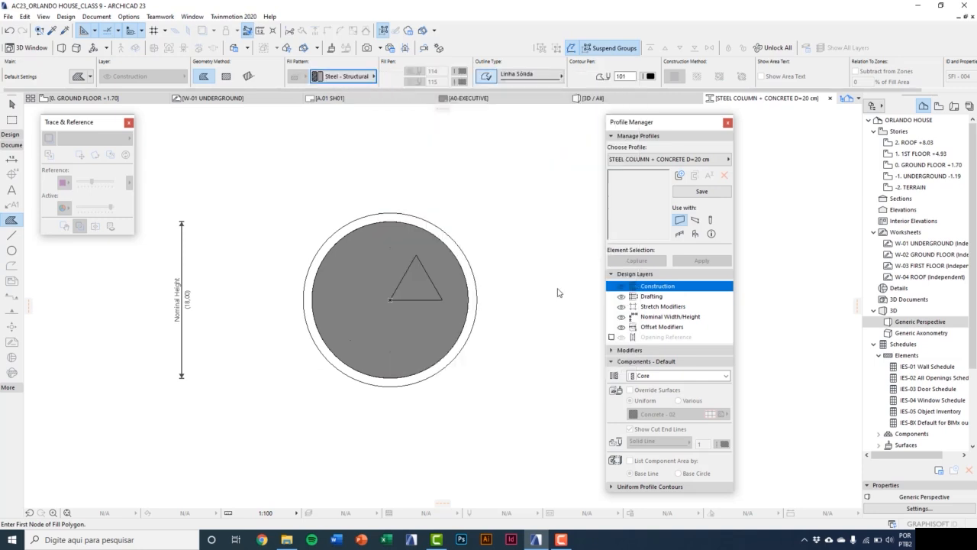
pyautogui.scroll(2, 450, 244)
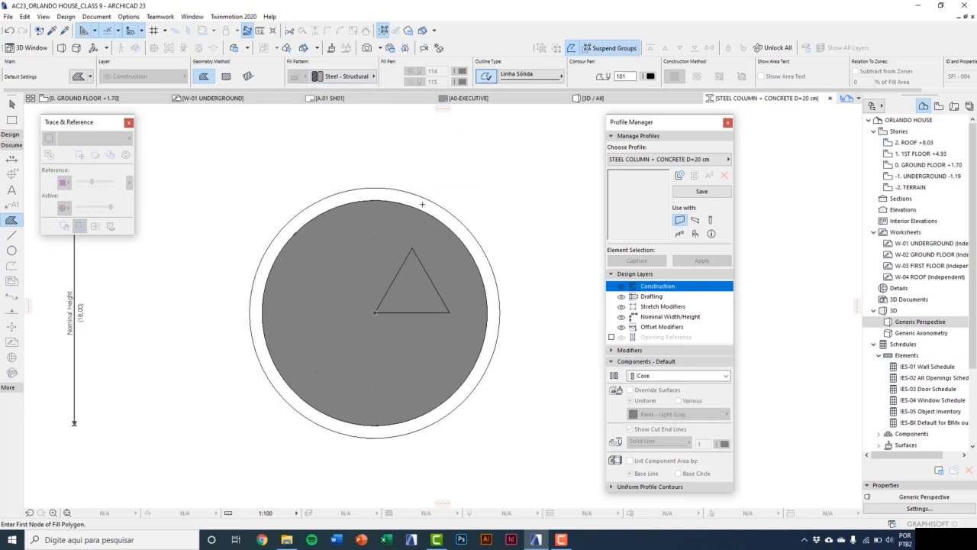
pyautogui.click(422, 204)
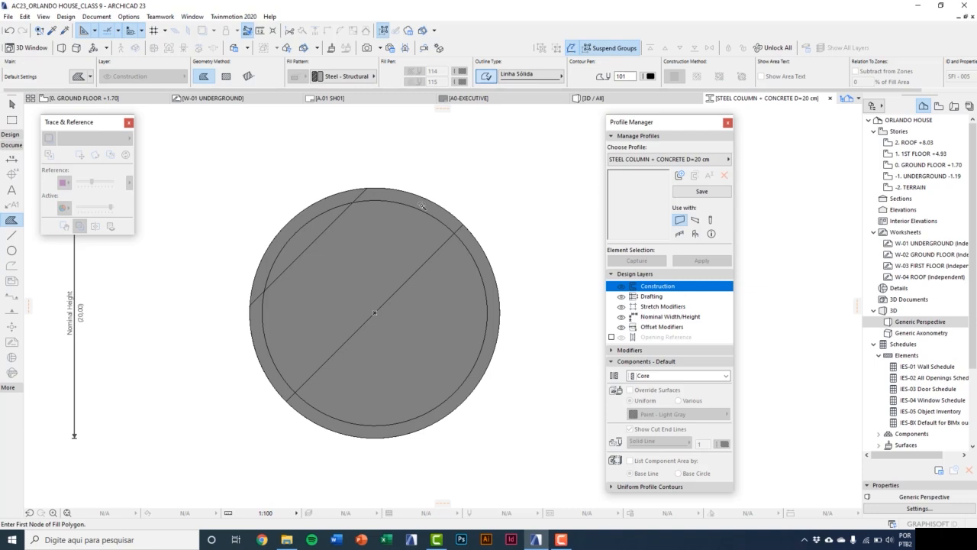
# Cut the inner circle out of the steel fill, leaving a steel ring around the concrete core, and check both components.
pyautogui.keyDown('shift'); pyautogui.click(418, 206); pyautogui.keyUp('shift')
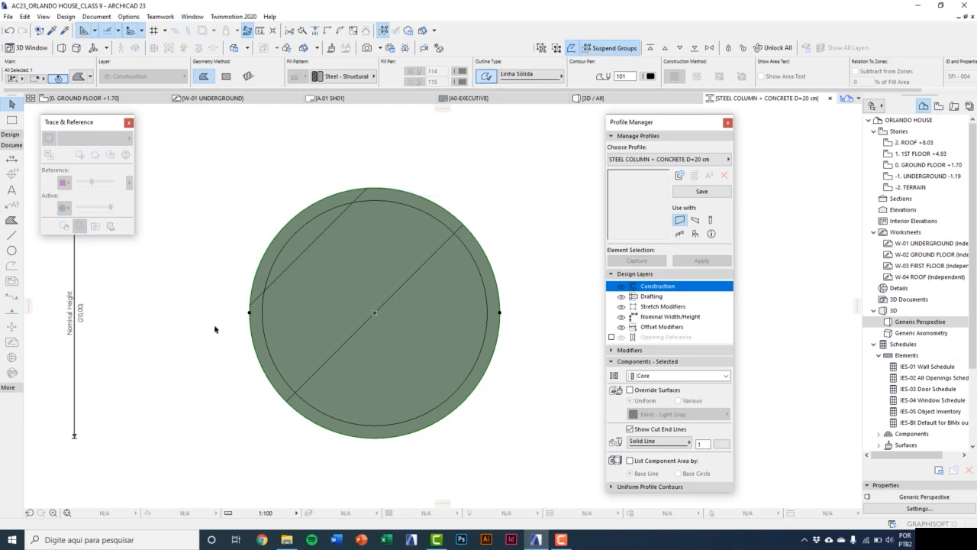
pyautogui.click(11, 220)
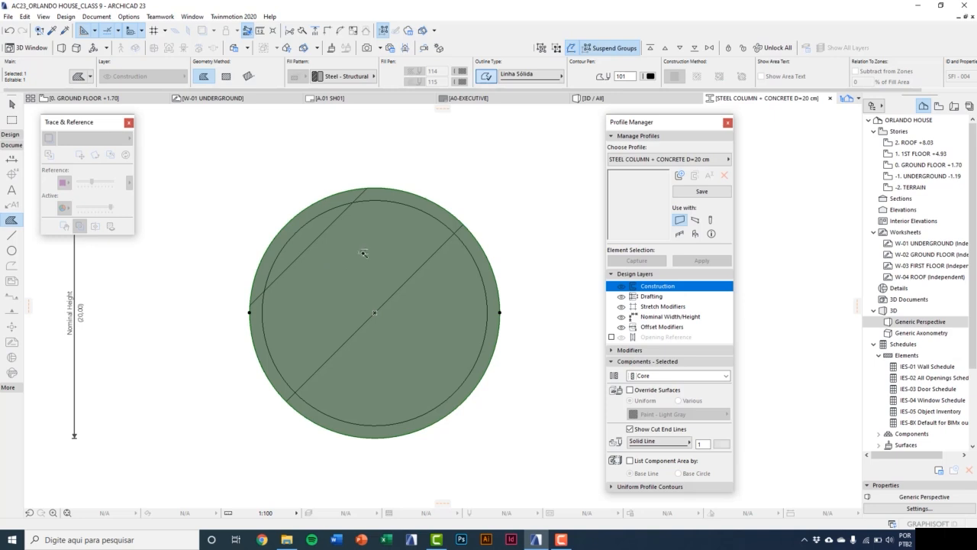
pyautogui.click(365, 252)
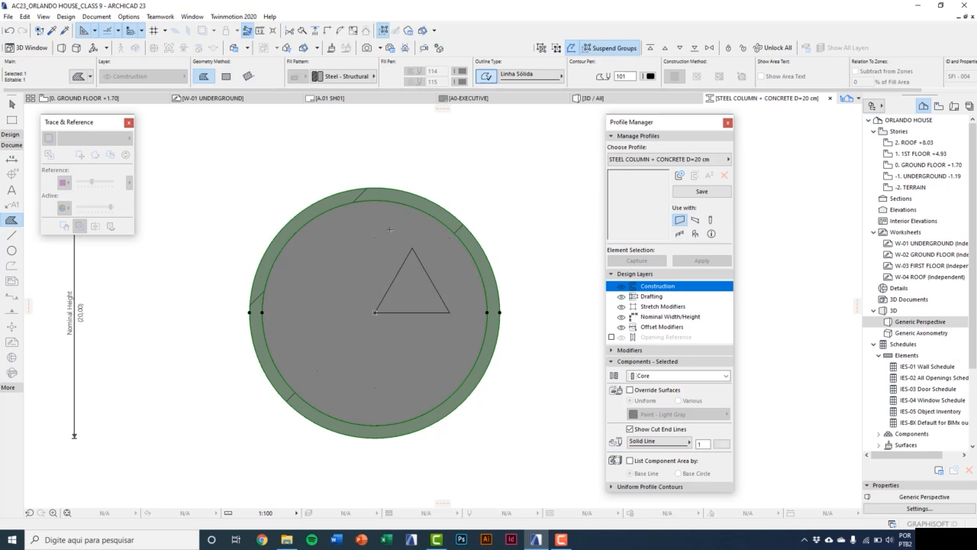
pyautogui.scroll(3, 389, 229)
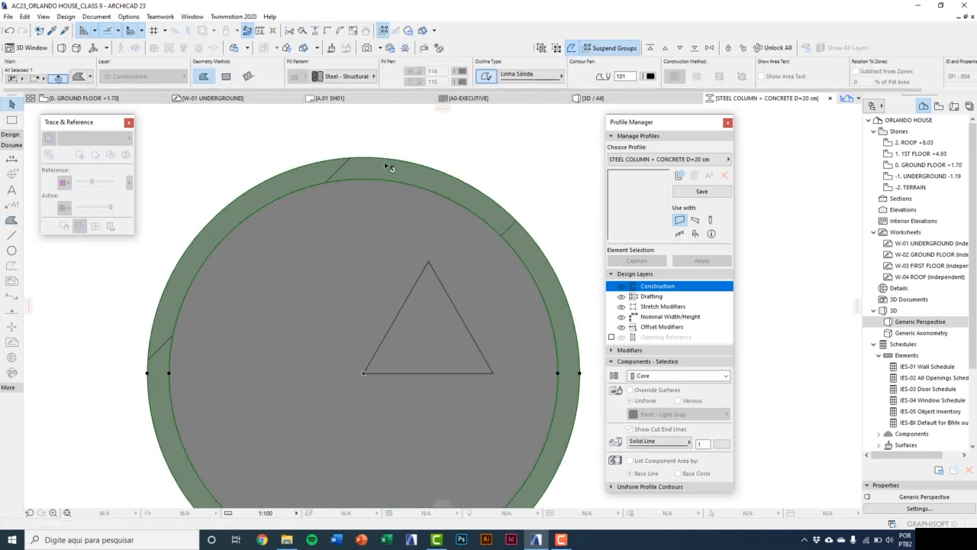
pyautogui.scroll(-3, 389, 166)
pyautogui.scroll(2, 387, 165)
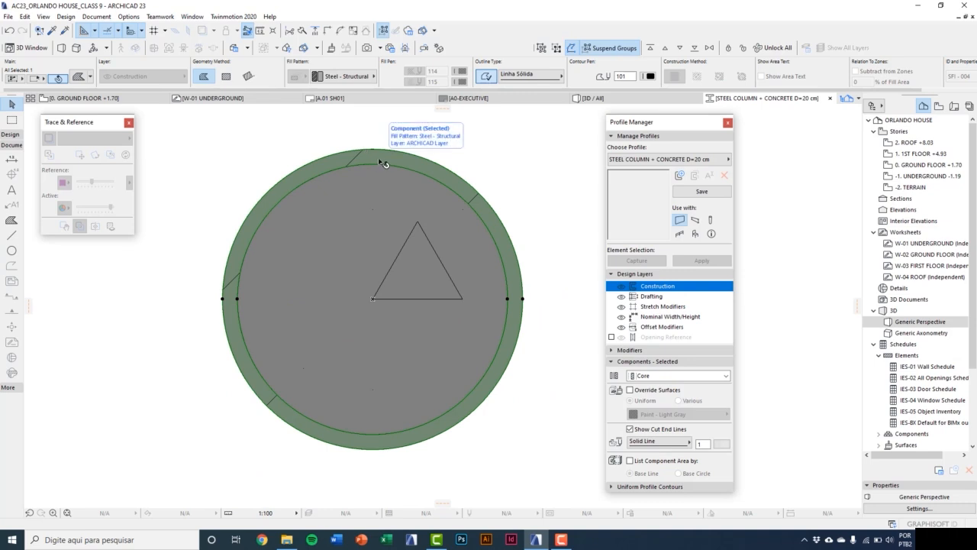
pyautogui.click(382, 218)
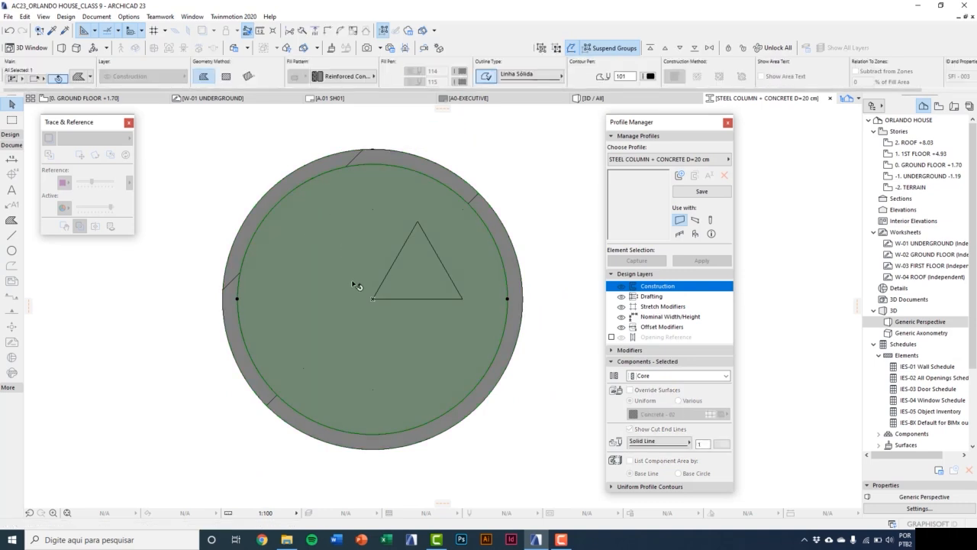
pyautogui.click(525, 239)
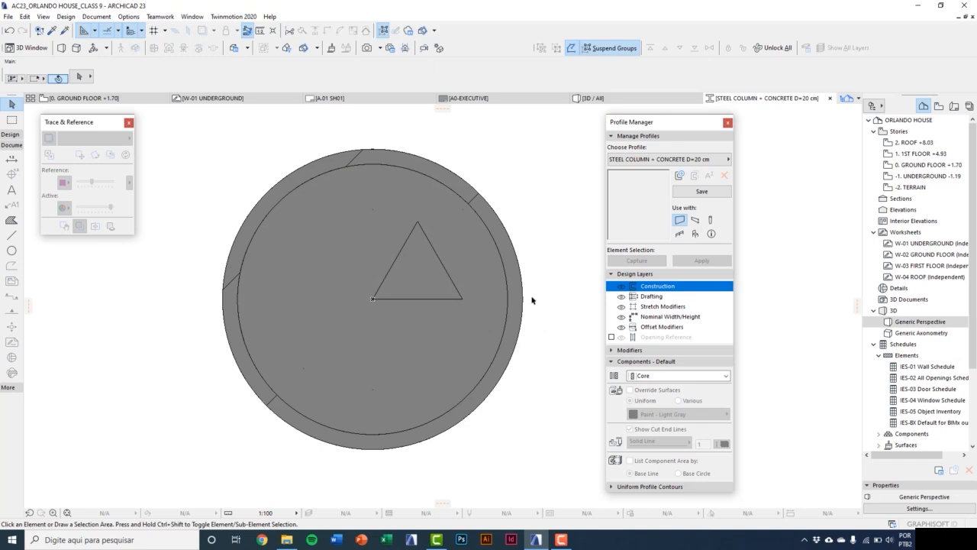
# Classify the steel ring component as Finish and override its surfaces uniformly with Paint - Glossy White.
pyautogui.scroll(2, 492, 237)
pyautogui.click(465, 186)
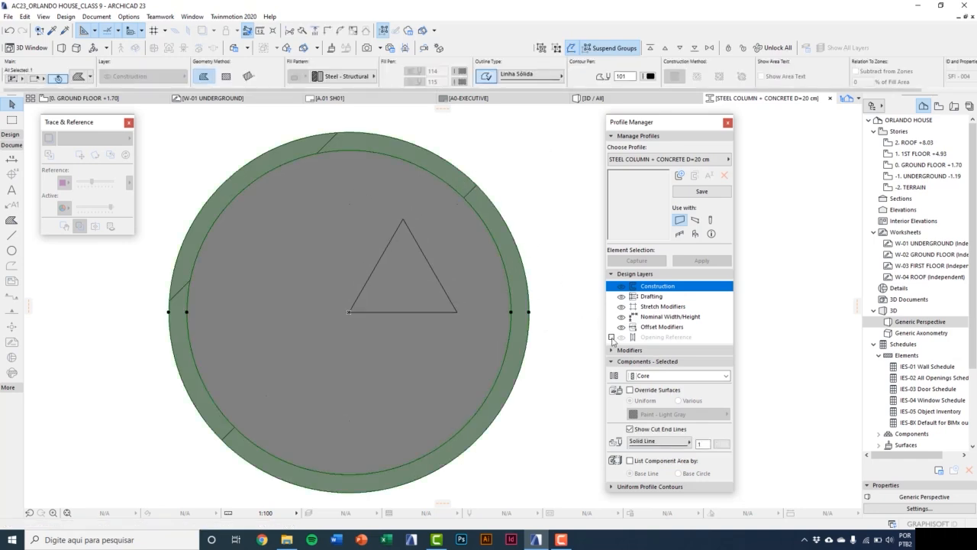
pyautogui.click(651, 375)
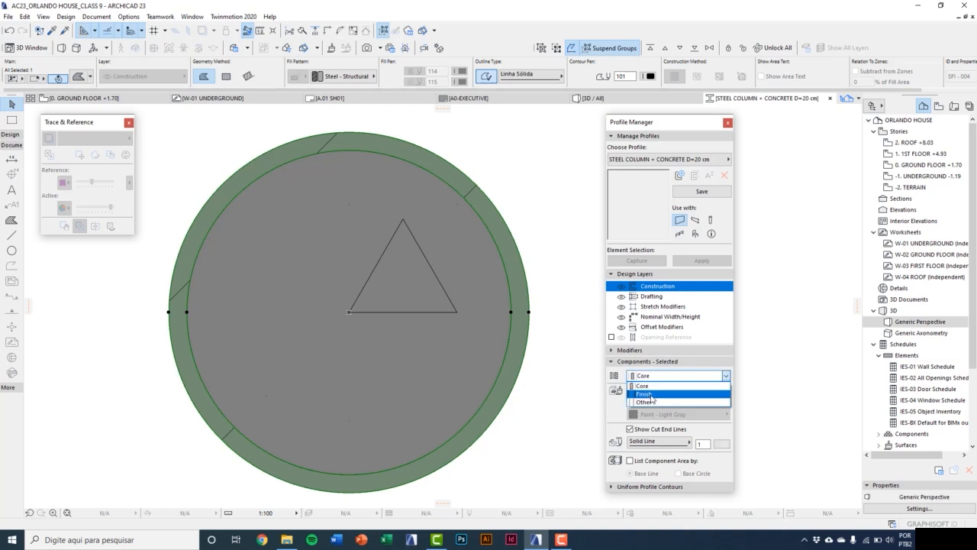
pyautogui.click(651, 394)
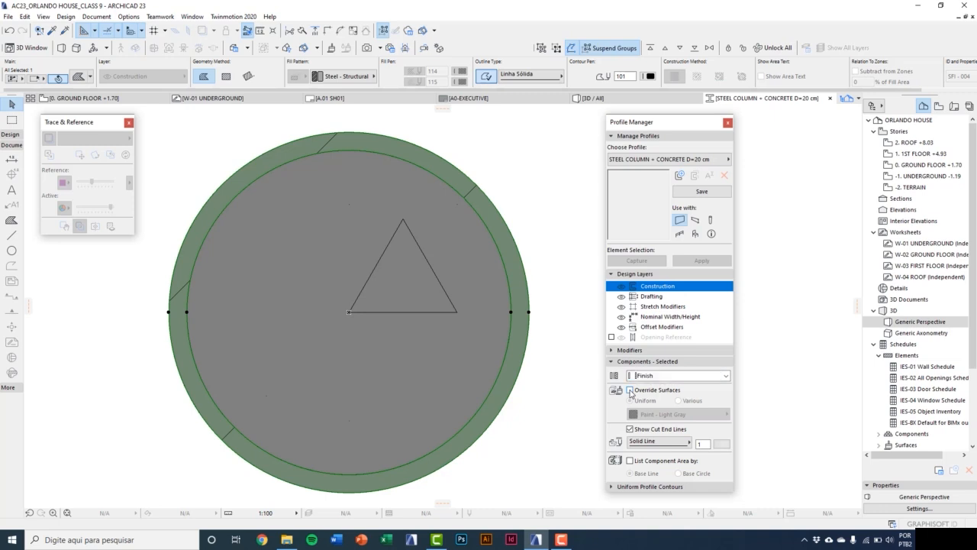
pyautogui.click(631, 391)
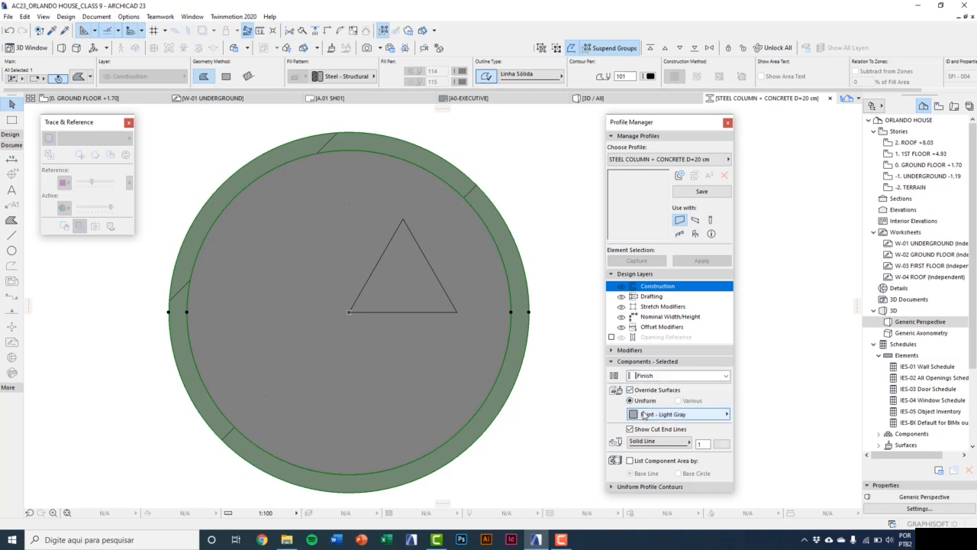
pyautogui.click(645, 414)
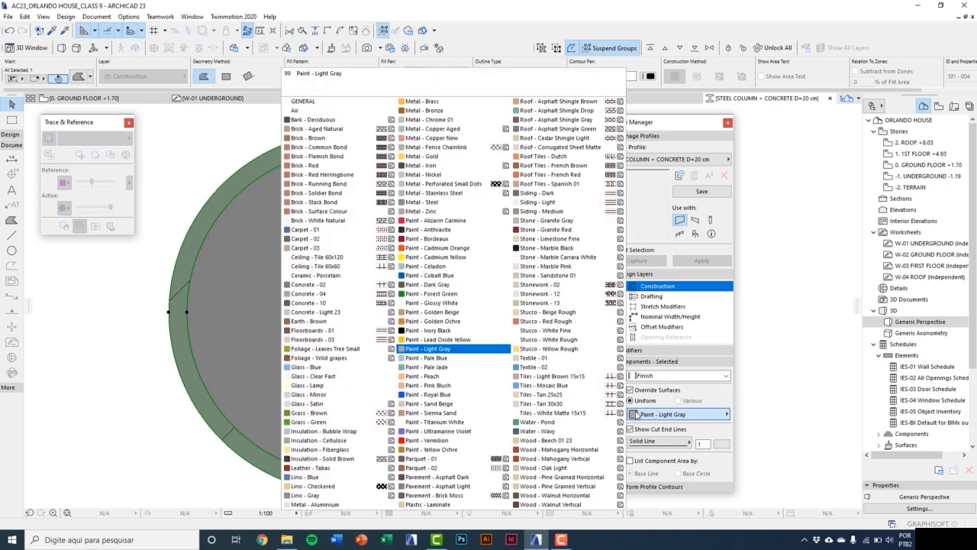
pyautogui.click(465, 308)
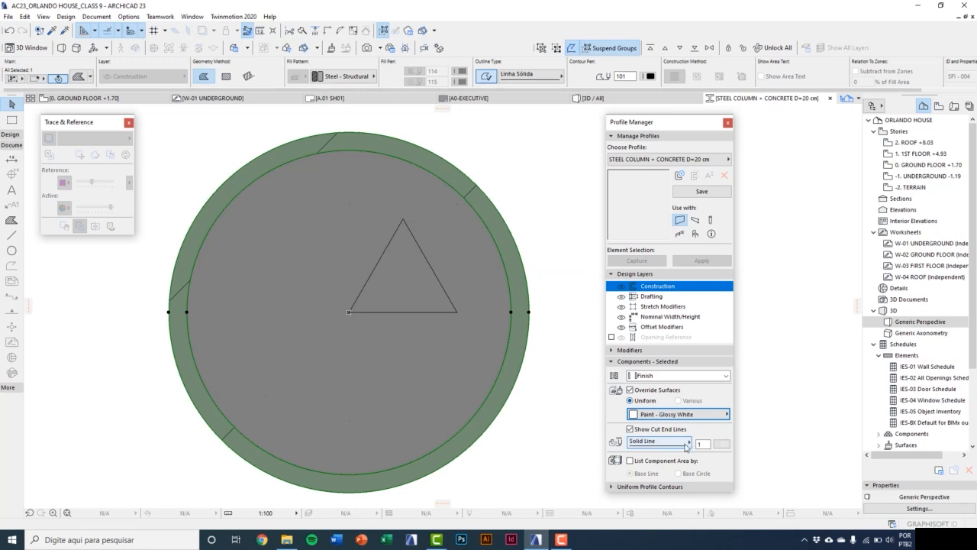
# Assign pen 101 to the steel ring's cut end lines and save the profile for use with columns only.
pyautogui.click(721, 443)
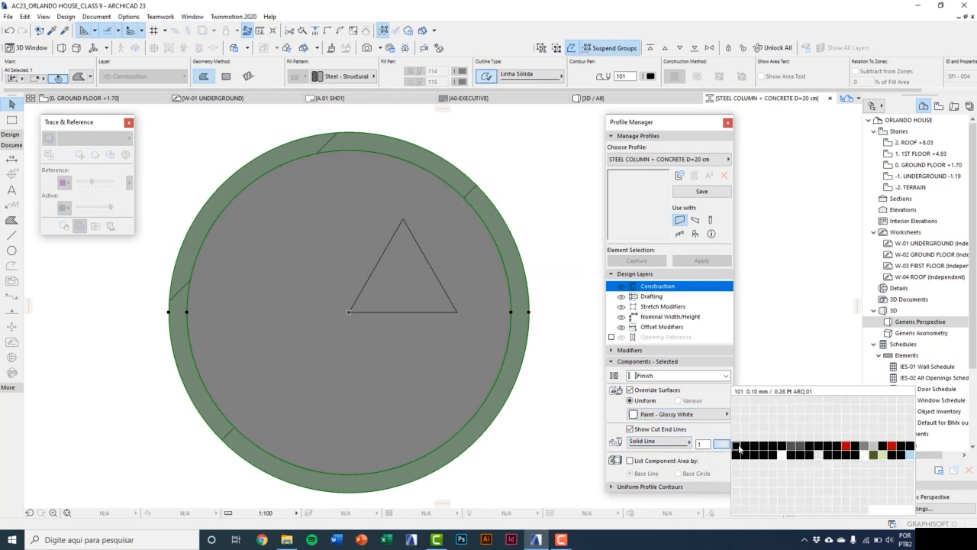
pyautogui.click(739, 450)
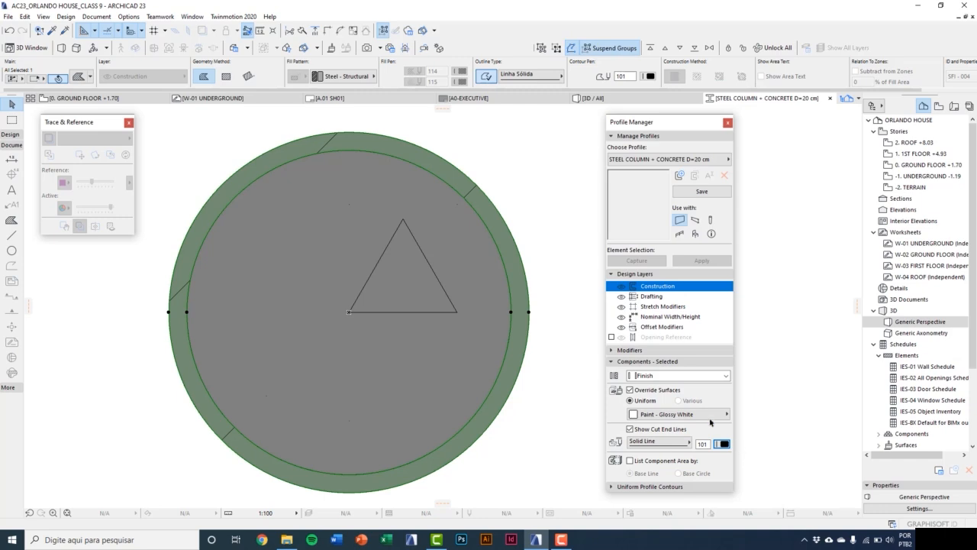
pyautogui.click(698, 224)
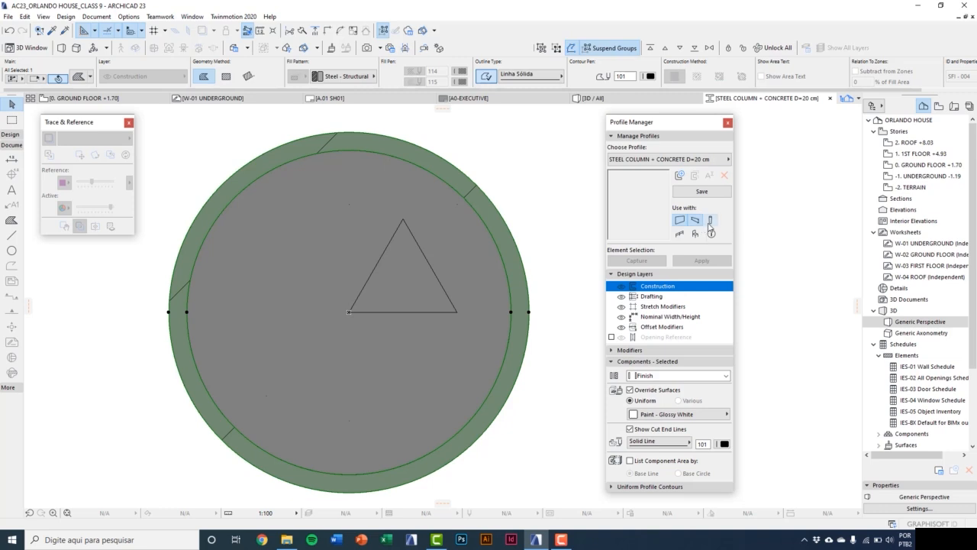
pyautogui.click(710, 223)
pyautogui.click(696, 220)
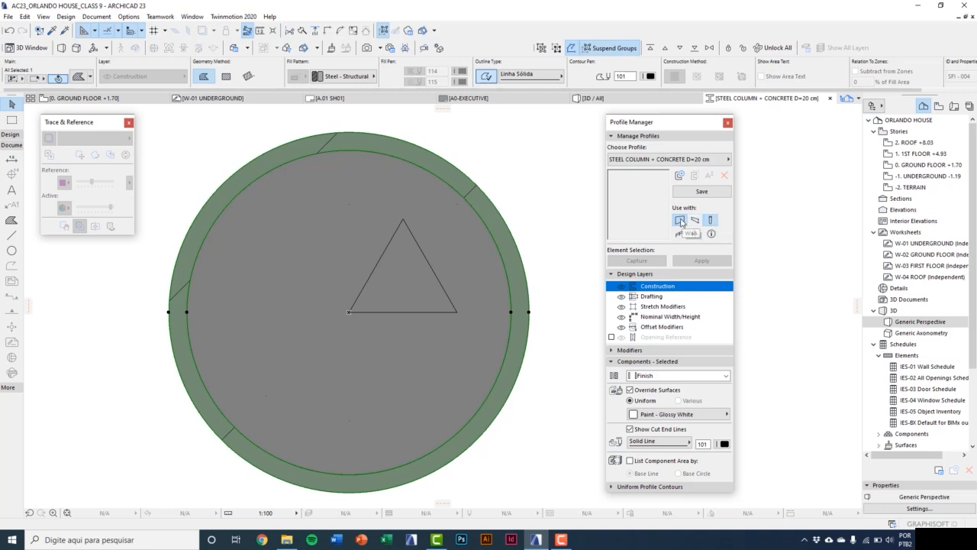
pyautogui.click(679, 220)
pyautogui.click(702, 191)
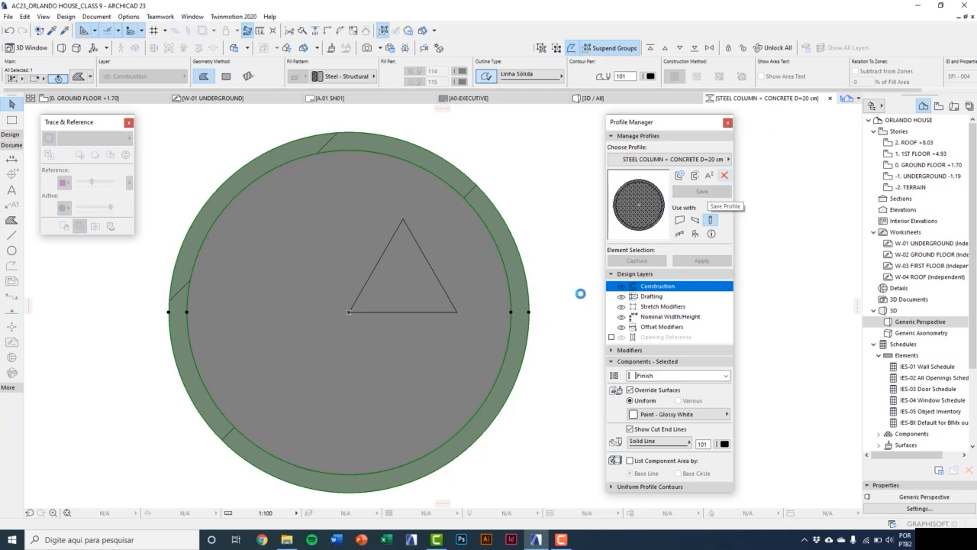
pyautogui.click(728, 122)
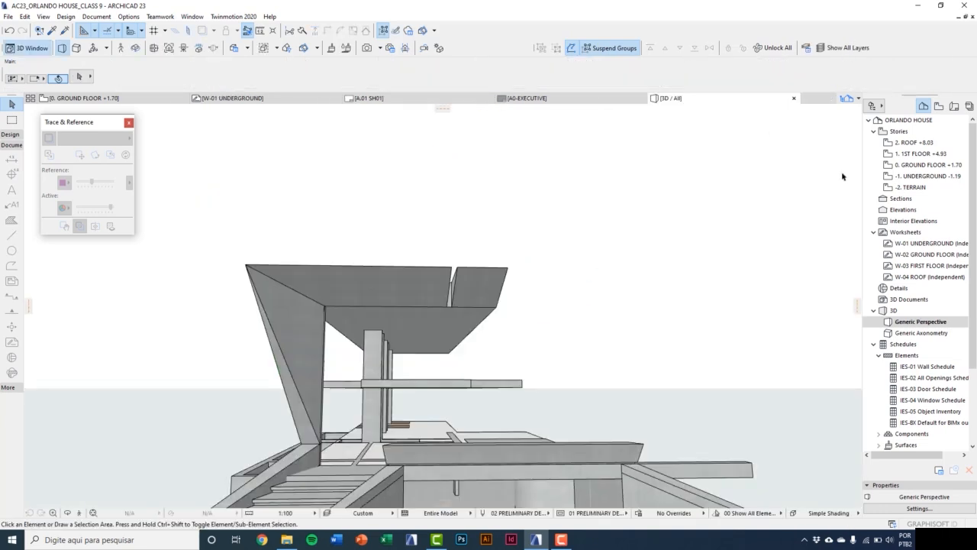
# Open the 0. GROUND FLOOR plan and locate the paired round column symbols in the W-02 GROUND FLOOR trace reference.
pyautogui.doubleClick(916, 164)
pyautogui.scroll(-5, 242, 382)
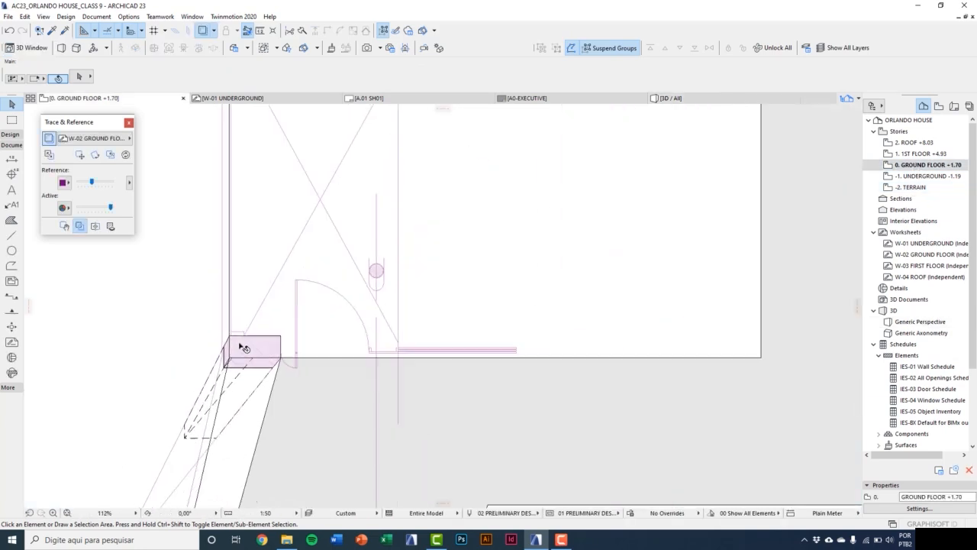
pyautogui.click(116, 141)
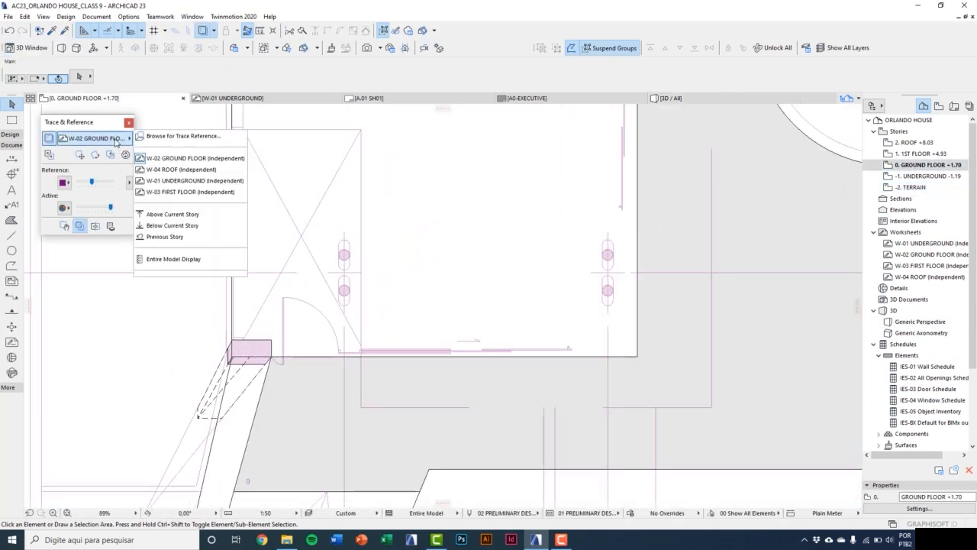
pyautogui.scroll(3, 408, 290)
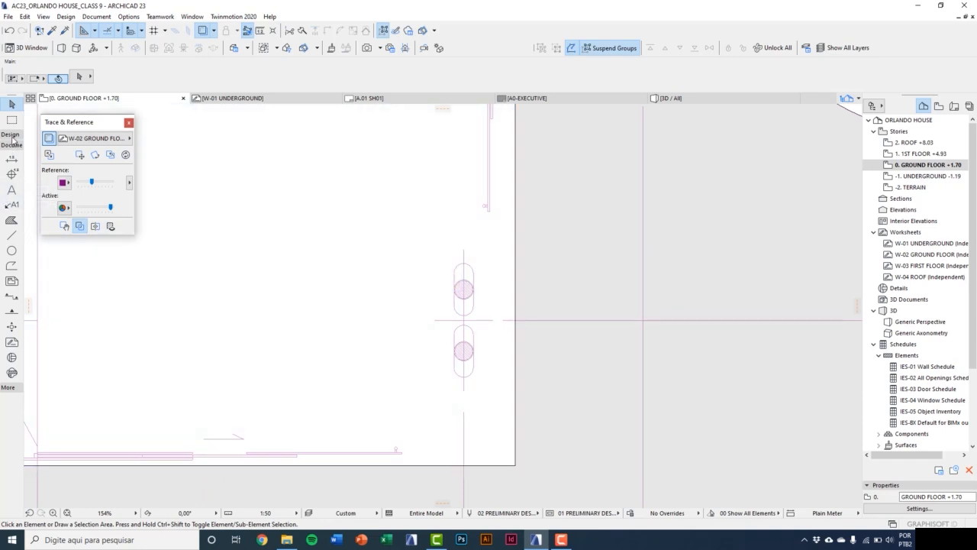
# Give the default column the complex profile STEEL COLUMN + CONCRETE D=20 cm and turn off both of its surface overrides.
pyautogui.click(10, 134)
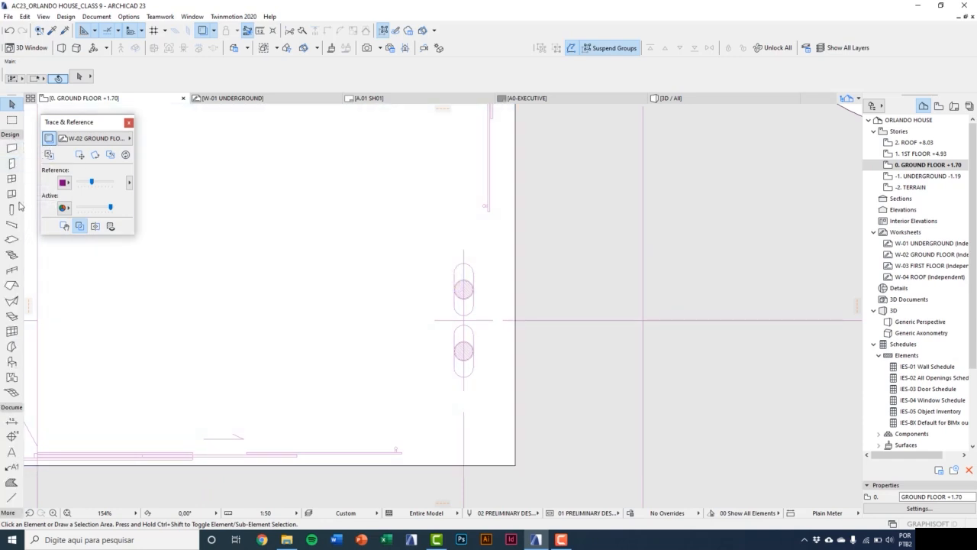
pyautogui.click(12, 209)
pyautogui.click(81, 76)
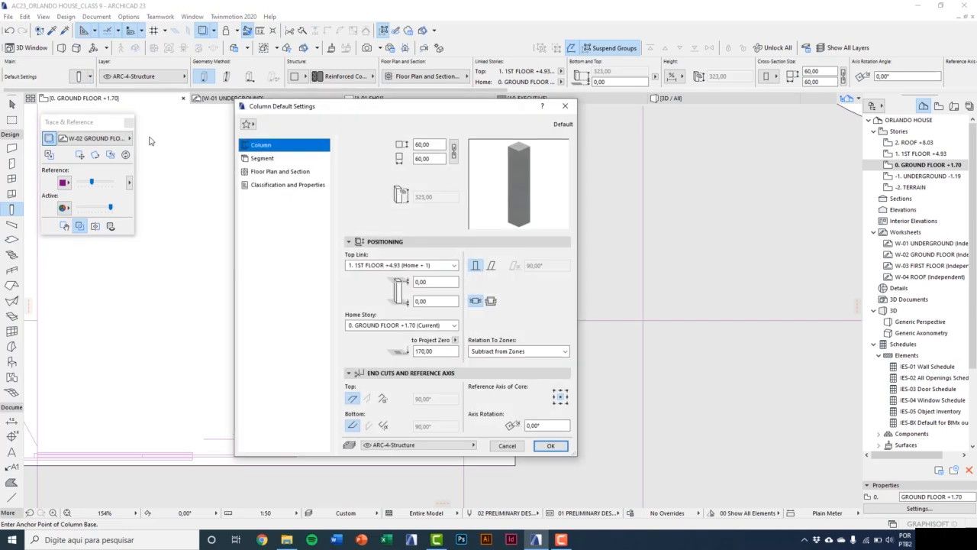
pyautogui.click(259, 158)
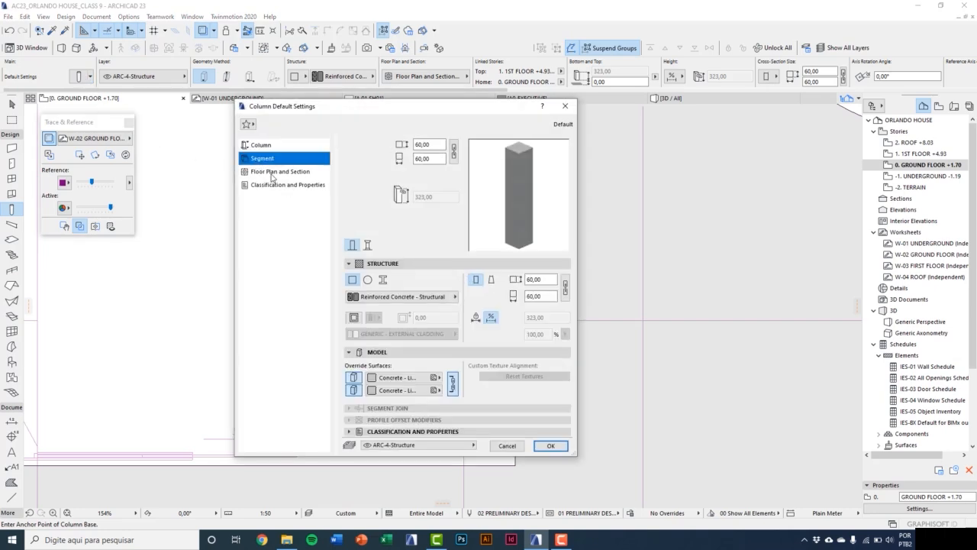
pyautogui.click(382, 279)
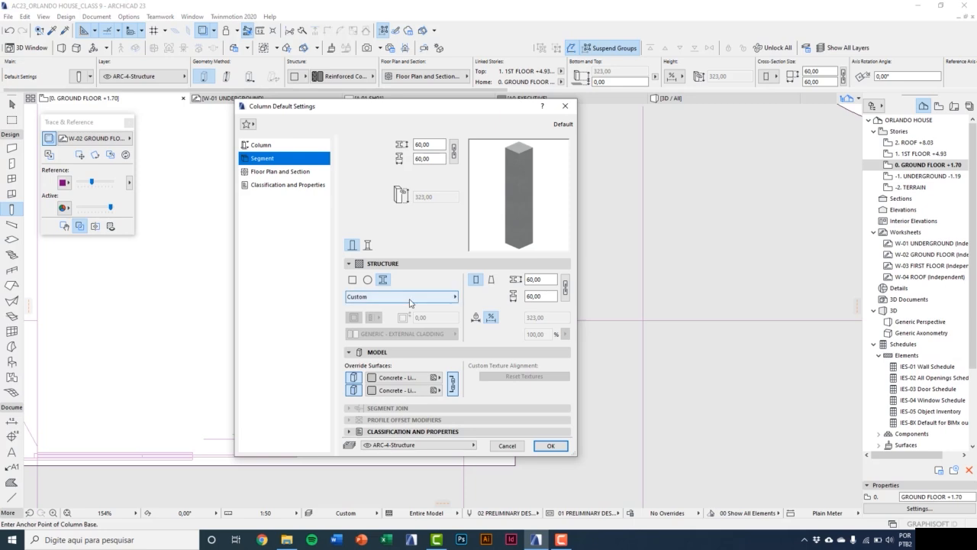
pyautogui.click(410, 297)
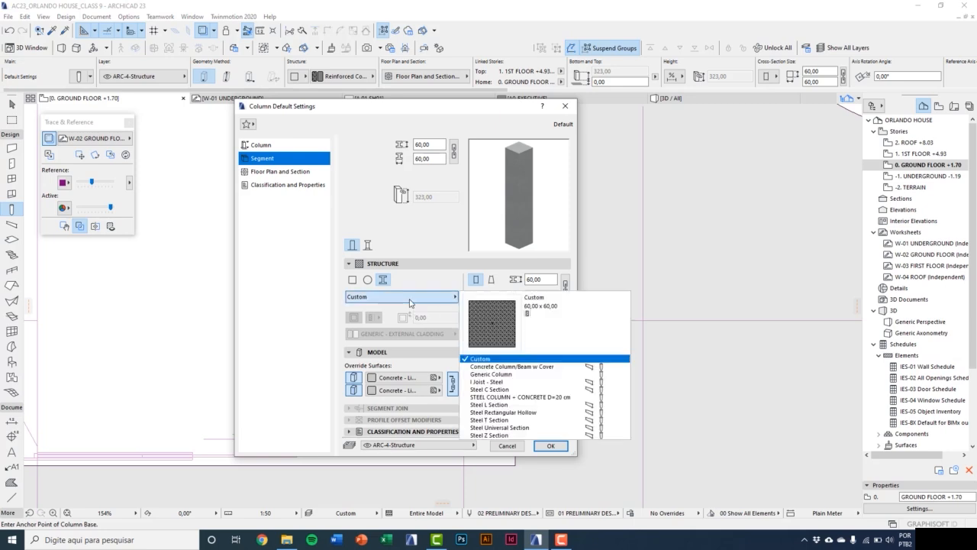
pyautogui.click(507, 397)
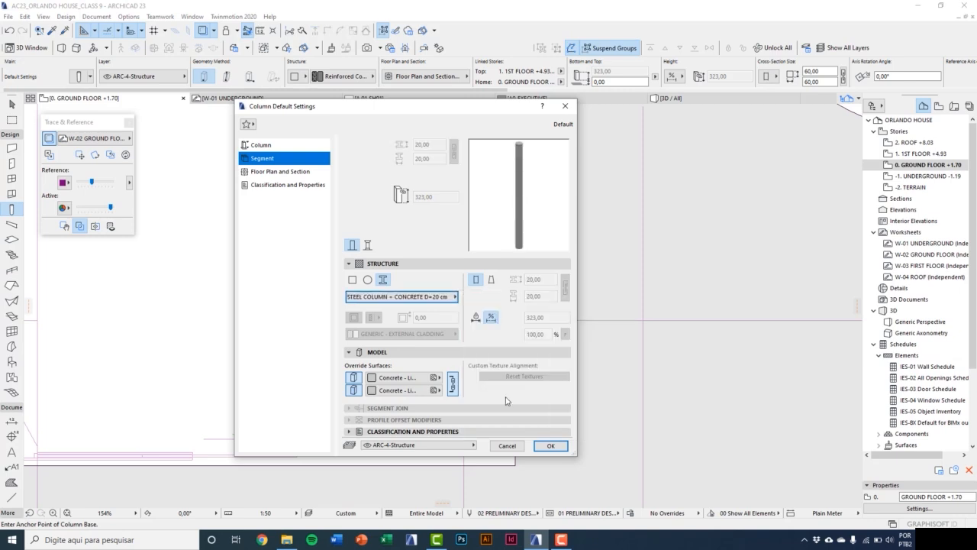
pyautogui.click(354, 377)
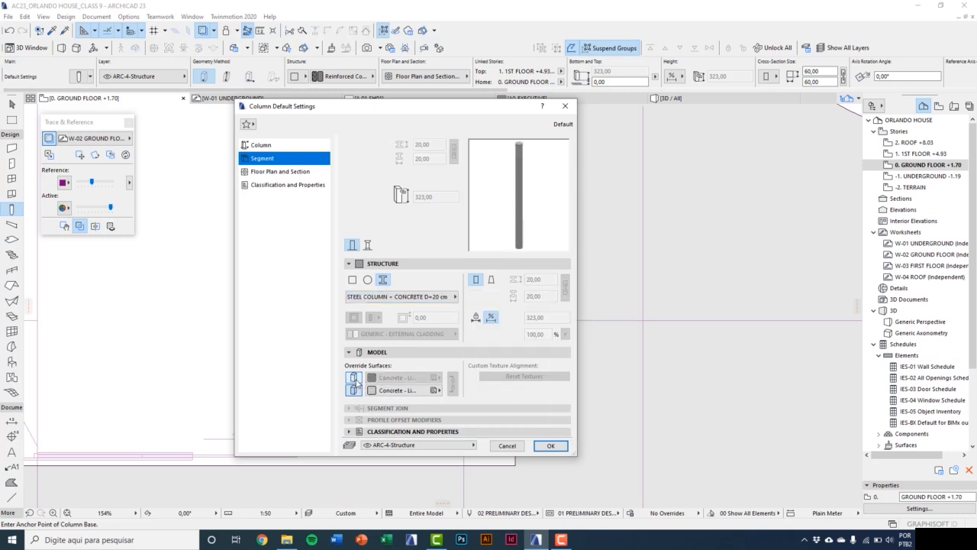
pyautogui.click(353, 390)
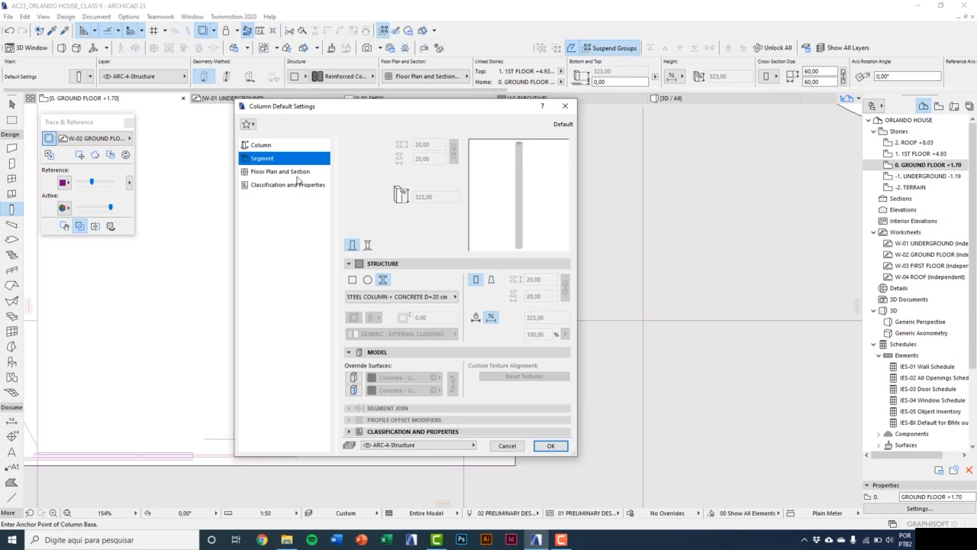
# Make the default column slanted at 80° and set its top offset from the 1ST FLOOR link to -30 cm.
pyautogui.click(286, 145)
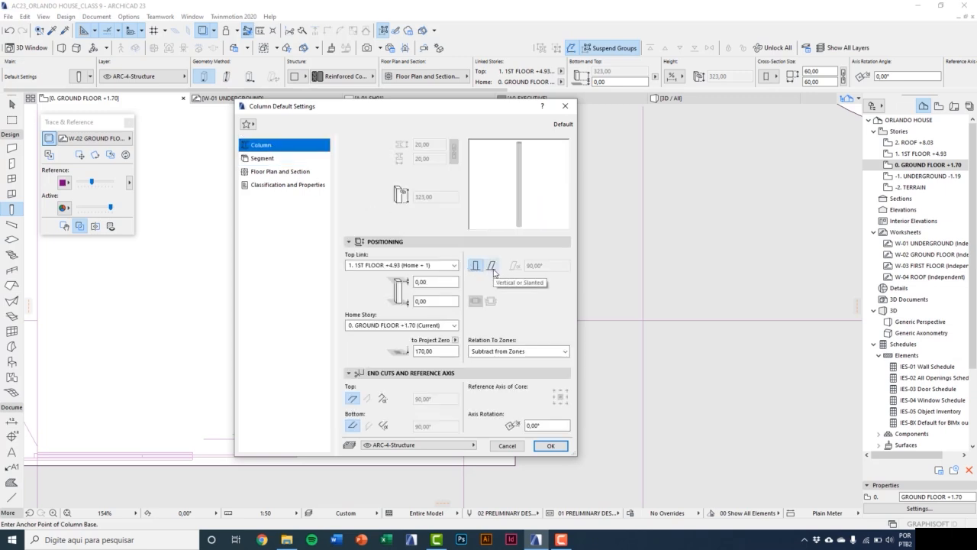
pyautogui.click(493, 269)
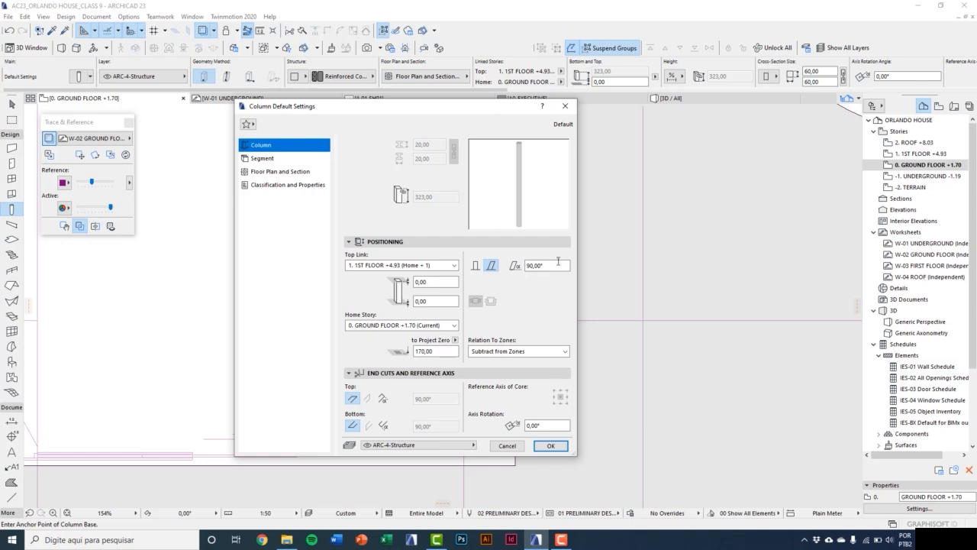
pyautogui.moveTo(558, 263); pyautogui.dragTo(507, 268)
pyautogui.write('80')
pyautogui.press('Return')
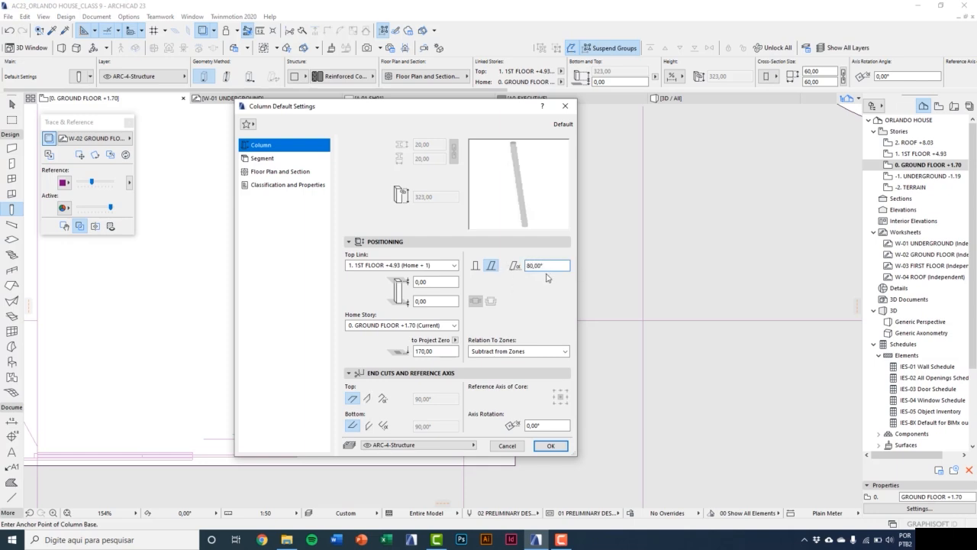
pyautogui.click(436, 281)
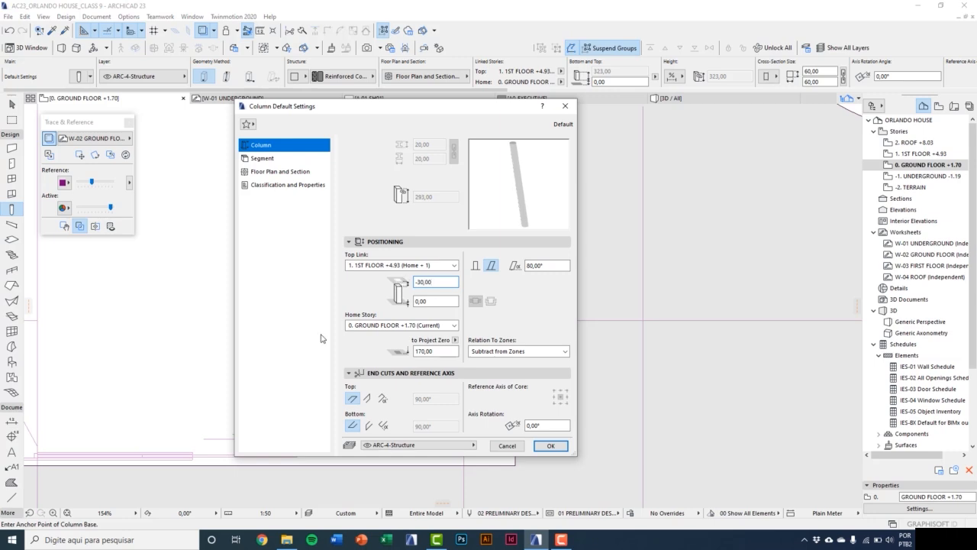
pyautogui.click(439, 302)
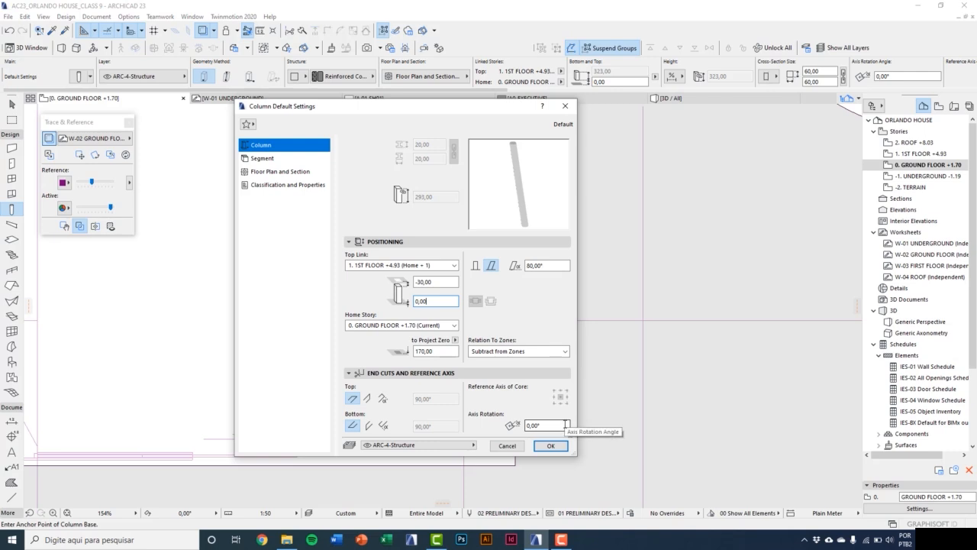
pyautogui.click(550, 445)
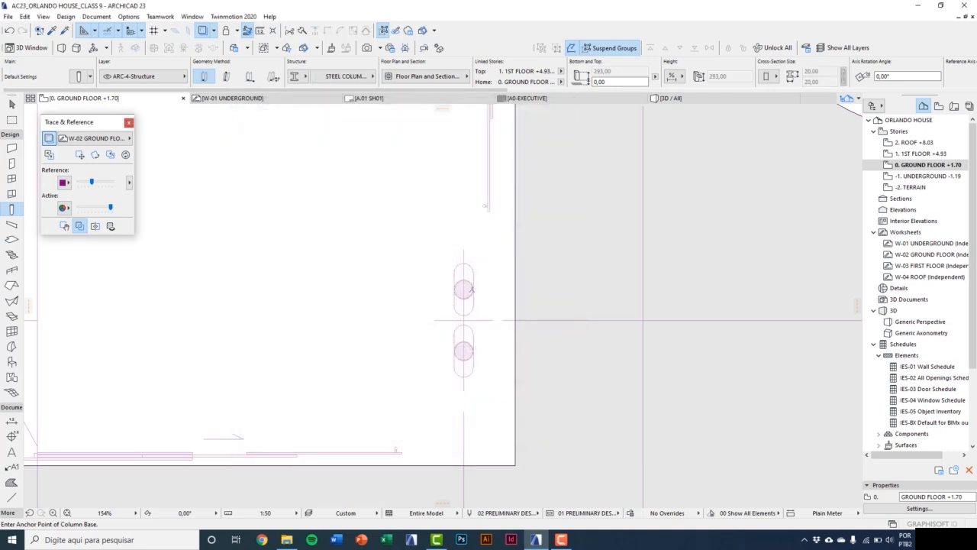
# Place a slanted column on the upper traced circle of the column pair near the slab's edge and delete the extra copy.
pyautogui.scroll(5, 471, 288)
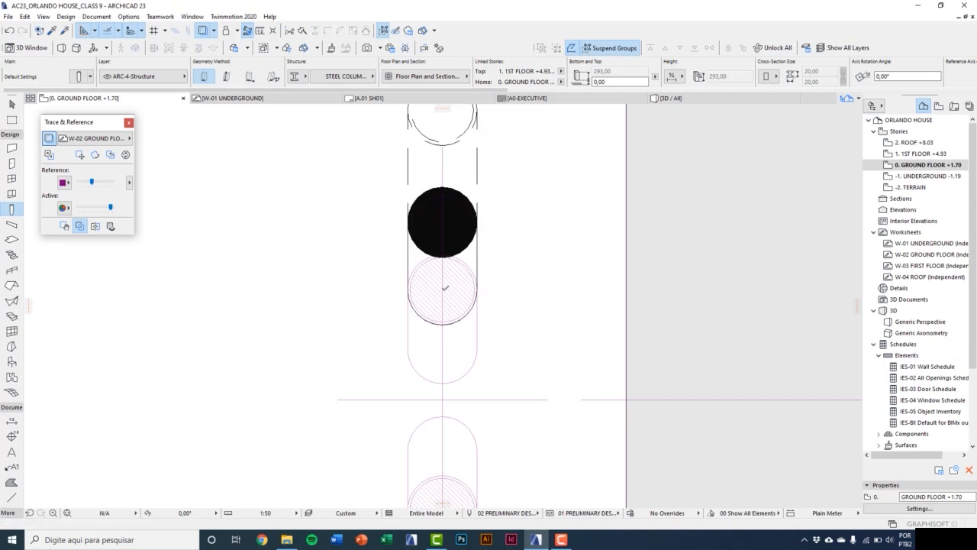
pyautogui.scroll(-4, 442, 288)
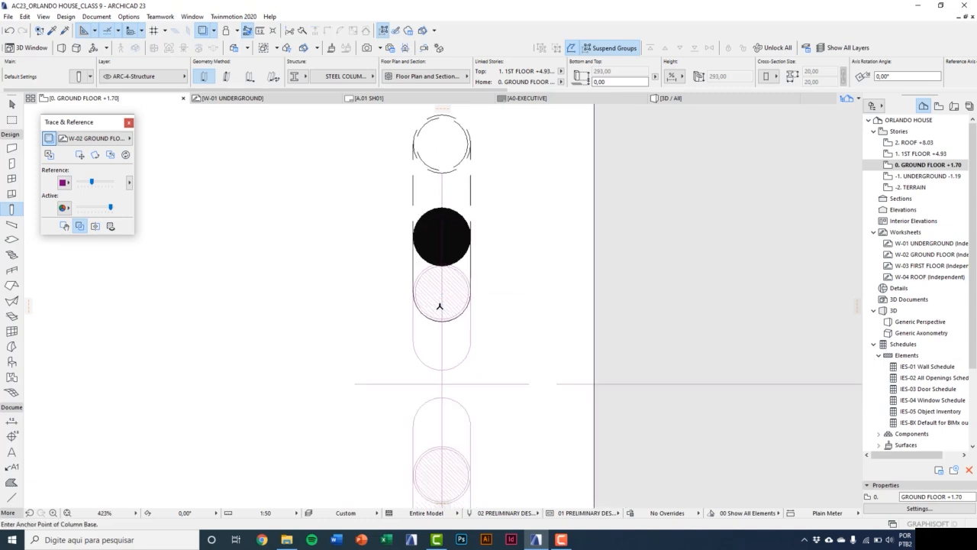
pyautogui.press('Escape')
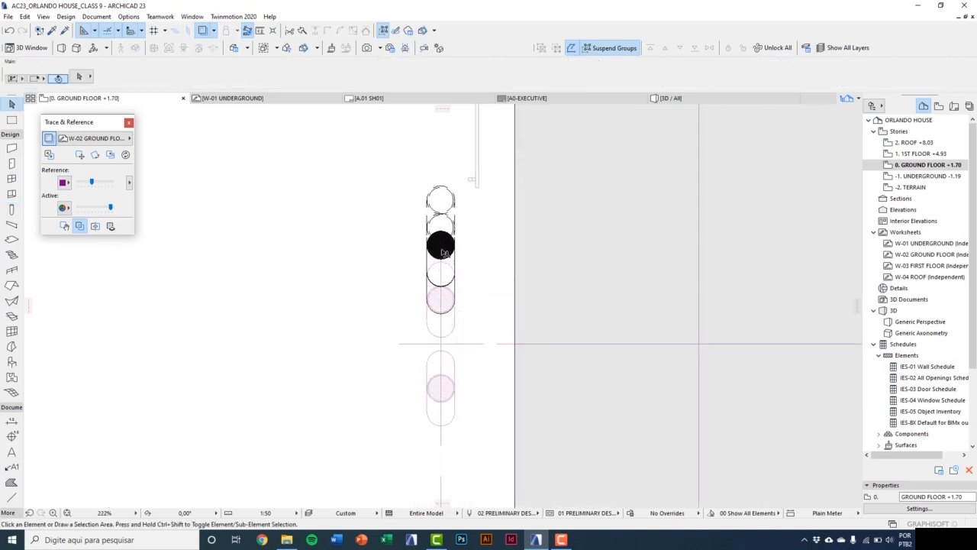
pyautogui.click(441, 250)
pyautogui.press('Delete')
# Move the slanted column 17 cm down so its base axis sits at the centre of the traced outline's lower arc.
pyautogui.click(437, 262)
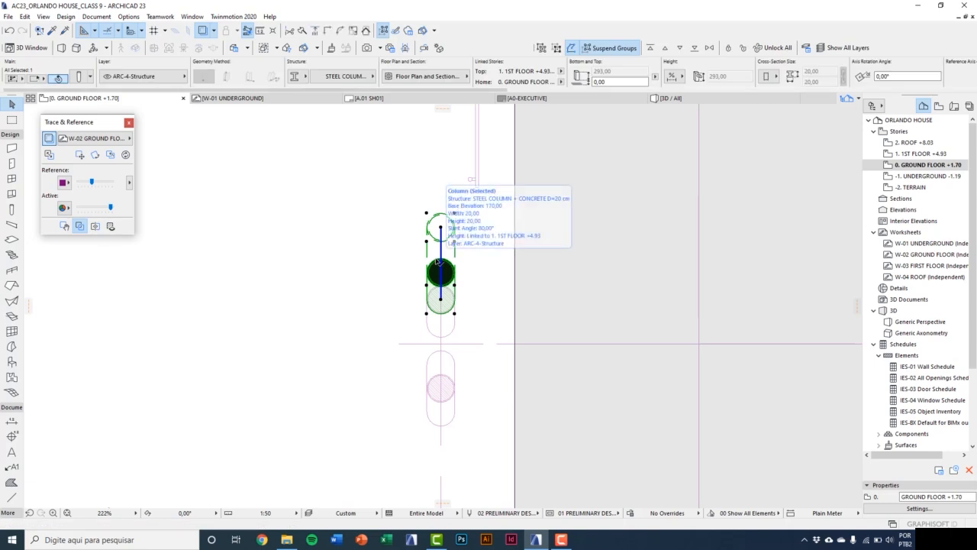
pyautogui.hotkey('ctrl', 'd')
pyautogui.scroll(2, 442, 333)
pyautogui.scroll(2, 438, 305)
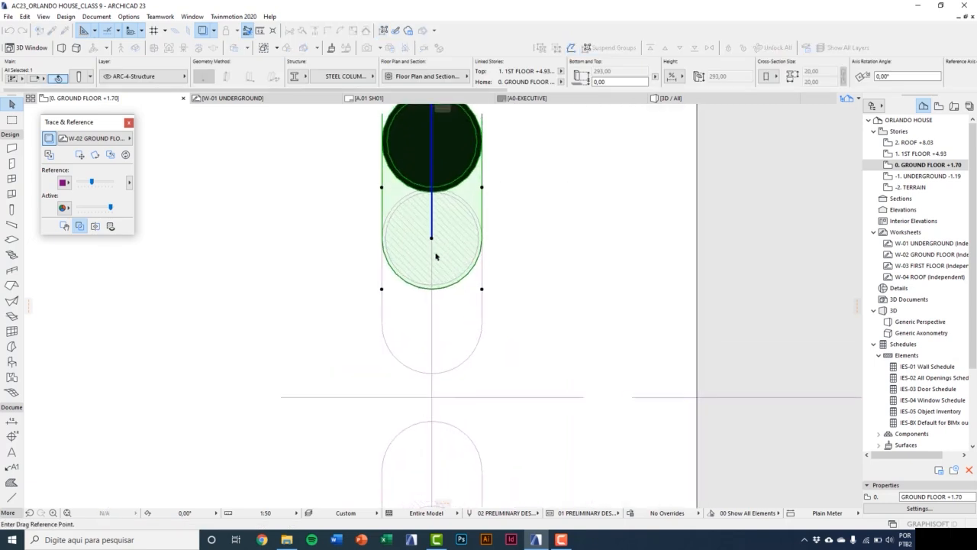
pyautogui.click(432, 239)
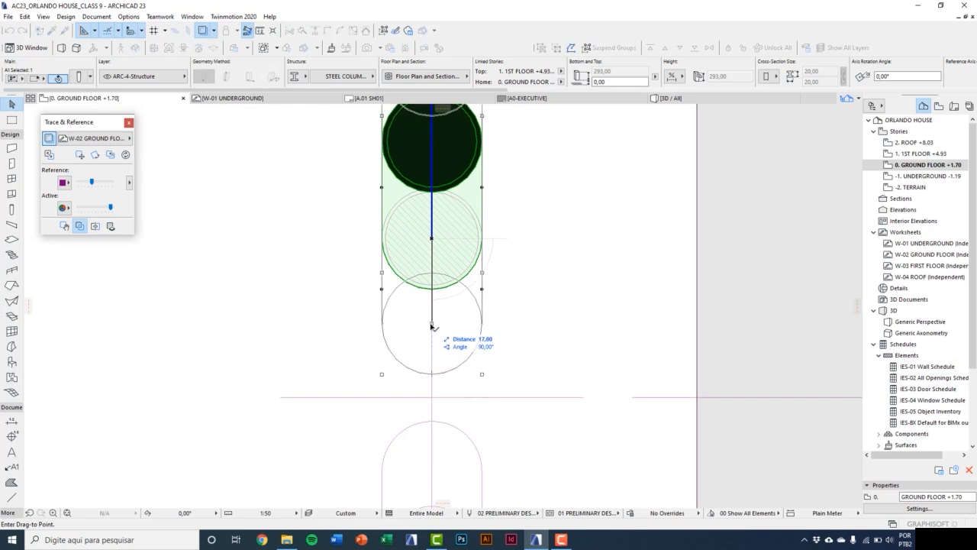
pyautogui.click(432, 326)
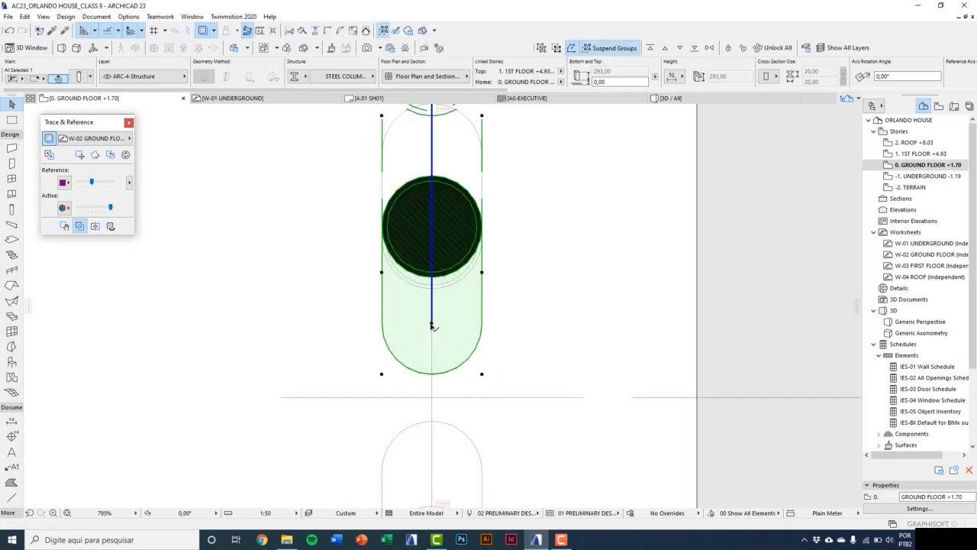
pyautogui.scroll(-2, 432, 325)
pyautogui.click(477, 313)
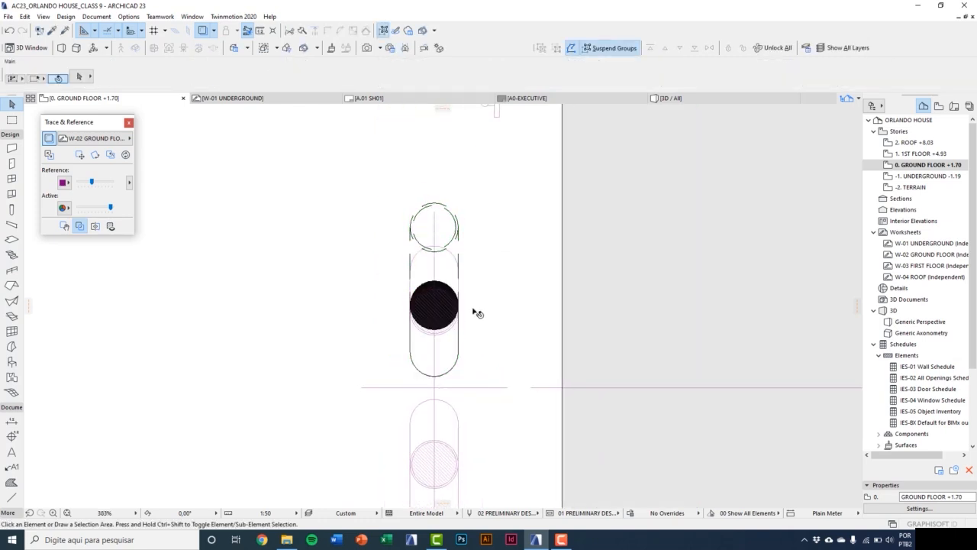
# Inspect the slanted column's inclination and contact with the upper slab in the 3D perspective, and return to the ground floor plan.
pyautogui.press('F3')
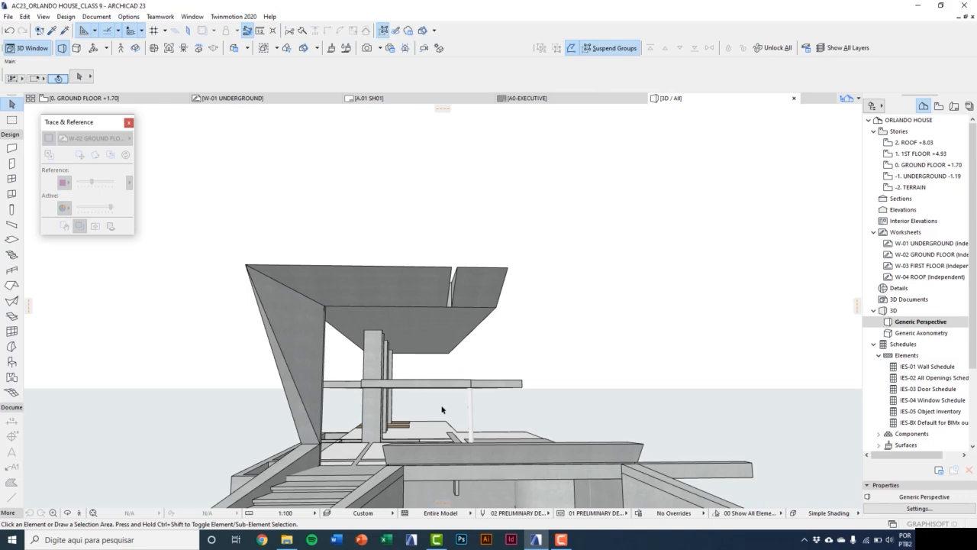
pyautogui.press('o')
pyautogui.moveTo(470, 391); pyautogui.dragTo(373, 404)
pyautogui.scroll(4, 535, 435)
pyautogui.moveTo(513, 425); pyautogui.dragTo(427, 402)
pyautogui.click(443, 305)
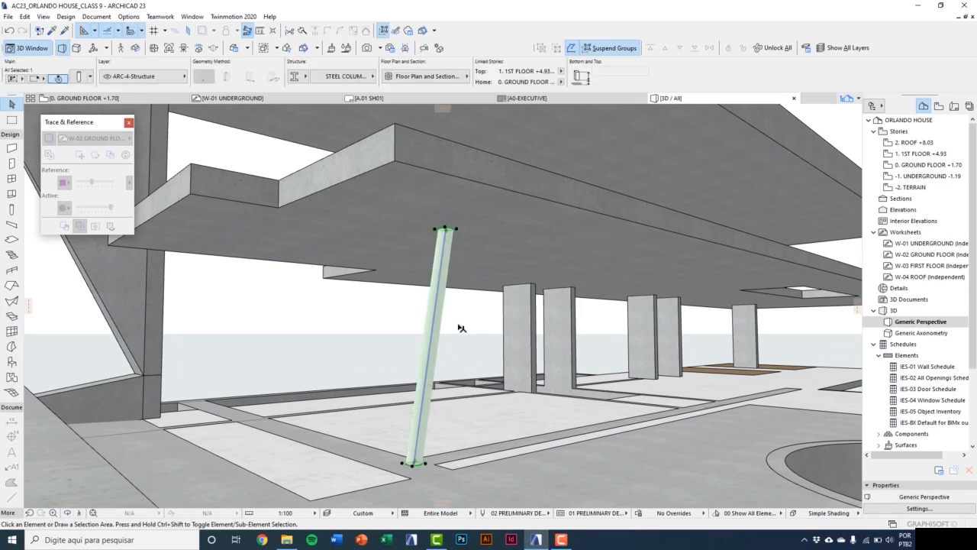
pyautogui.press('Escape')
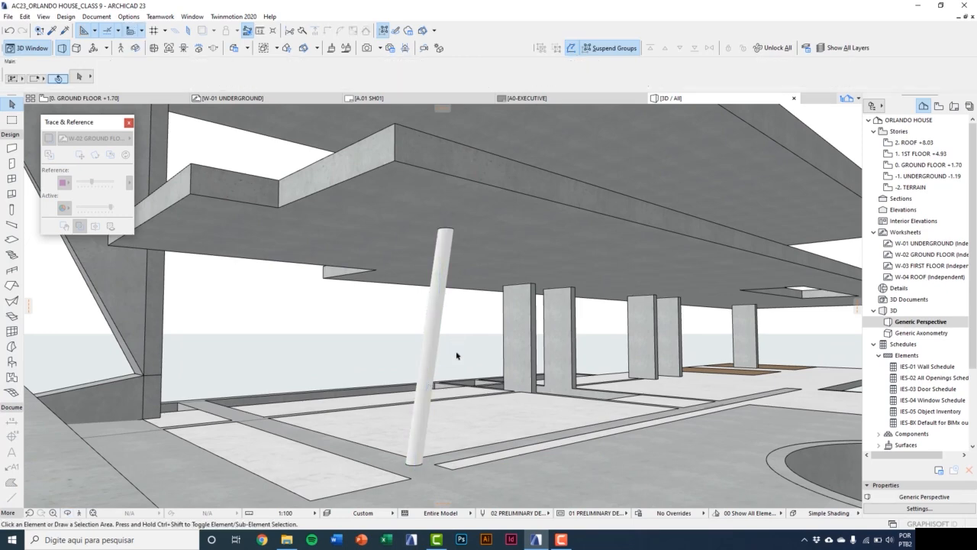
pyautogui.press('F2')
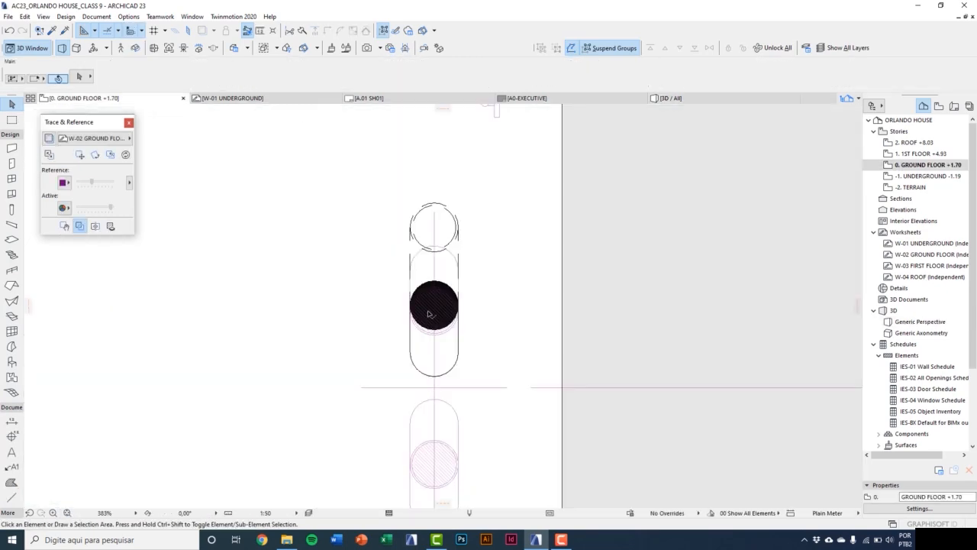
# Mirror a copy of the slanted column about the horizontal grid axis between the two traced column outlines.
pyautogui.click(430, 311)
pyautogui.scroll(-2, 430, 311)
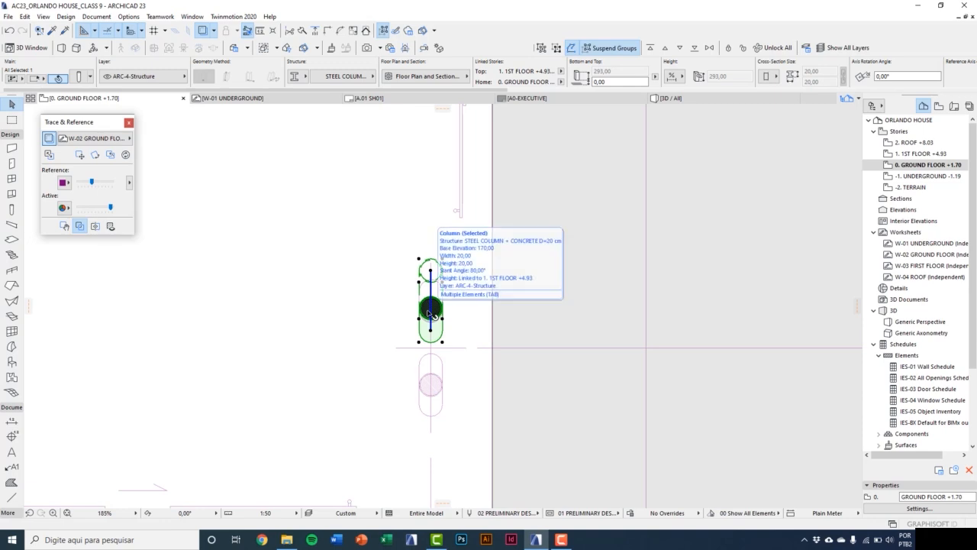
pyautogui.hotkey('ctrl', 'shift', 'm')
pyautogui.scroll(3, 436, 369)
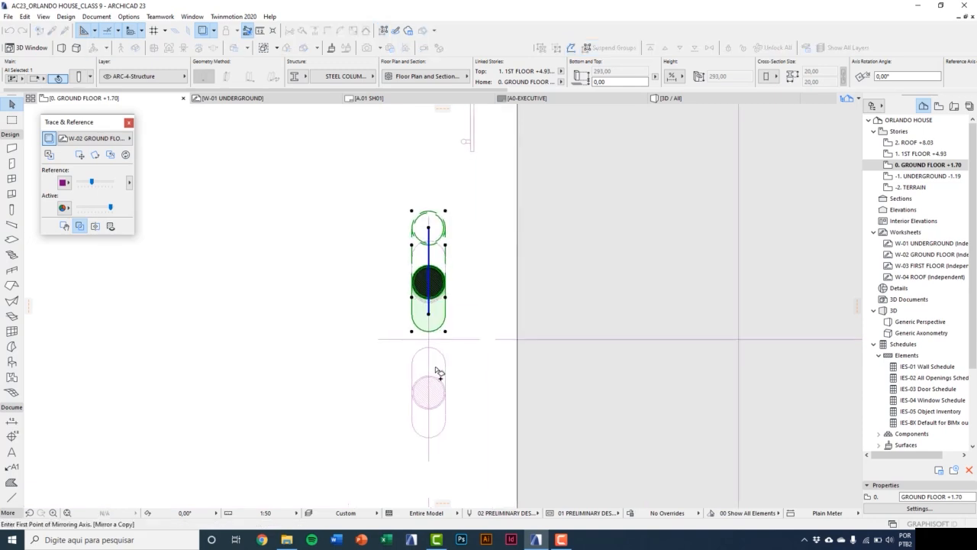
pyautogui.click(379, 339)
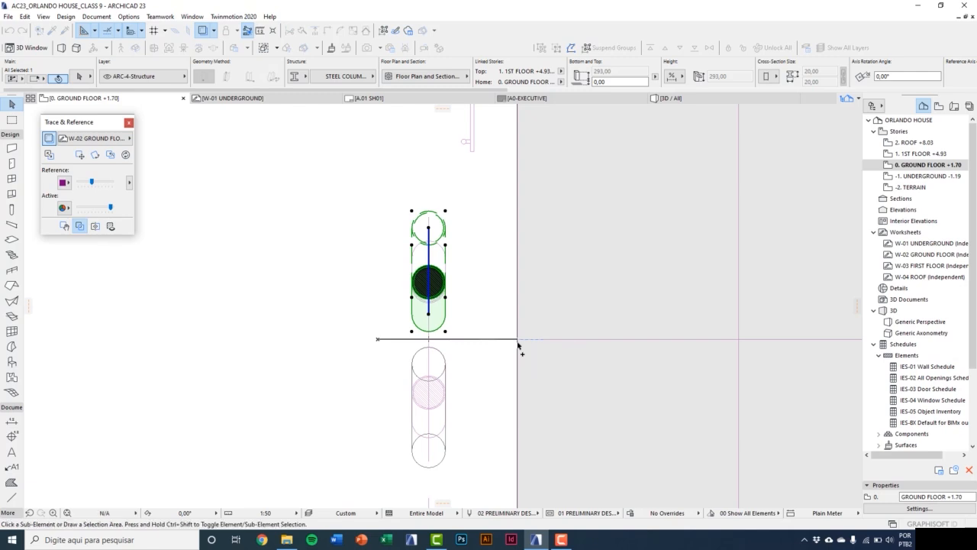
pyautogui.click(516, 339)
# Group the two mirrored slanted columns and check that they select together as one pair.
pyautogui.keyDown('shift'); pyautogui.click(429, 286); pyautogui.keyUp('shift')
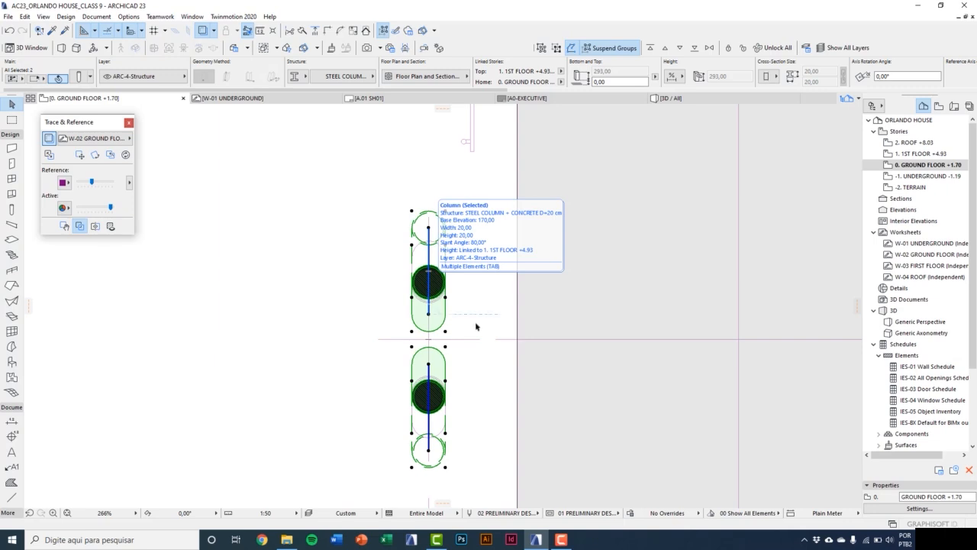
pyautogui.scroll(-2, 442, 378)
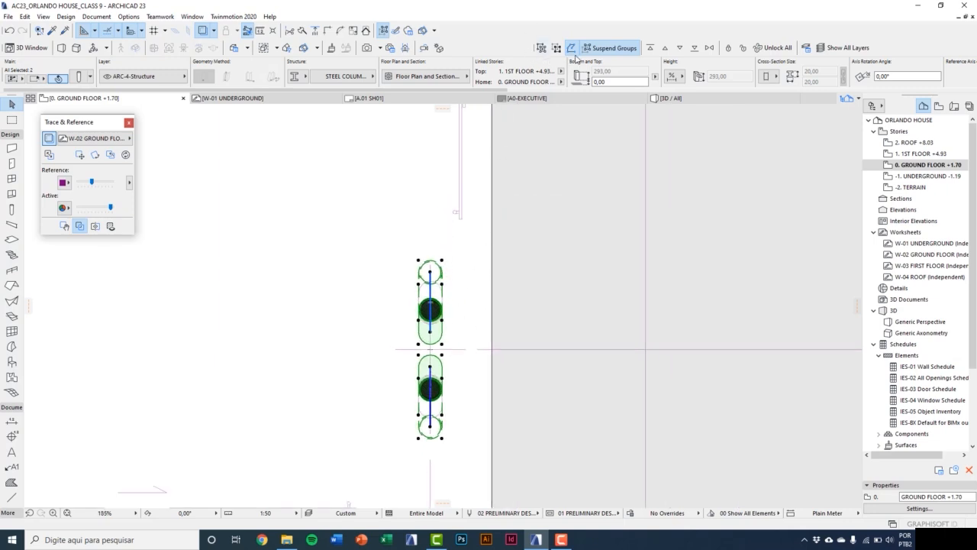
pyautogui.click(541, 48)
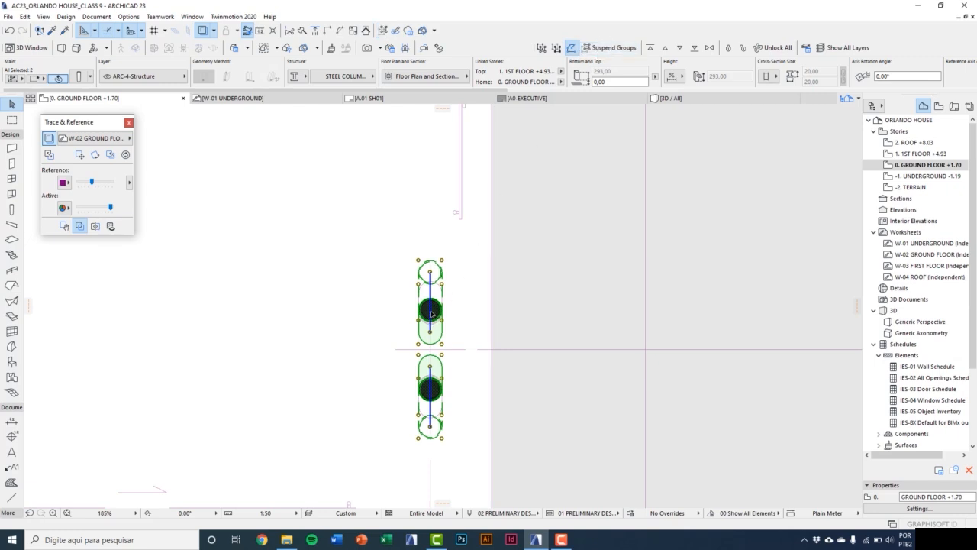
pyautogui.press('Escape')
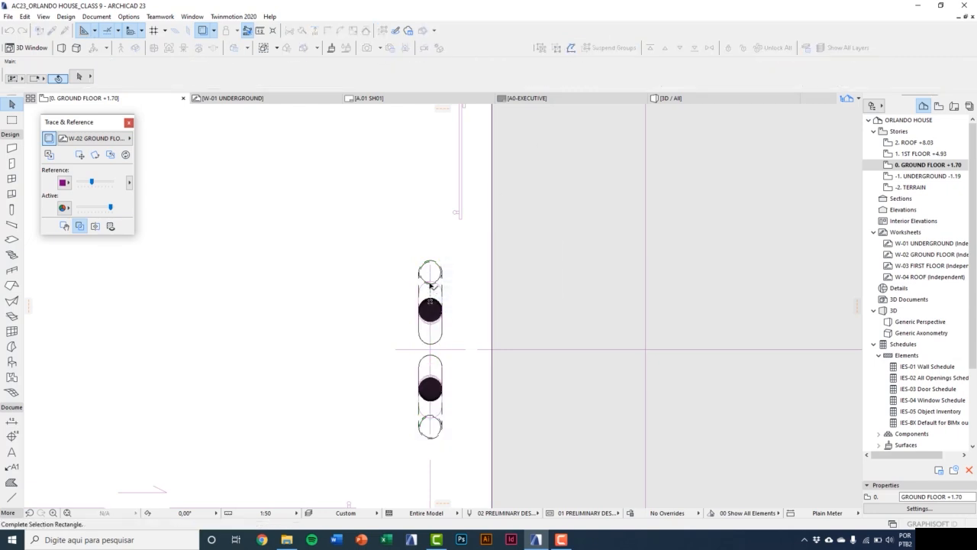
pyautogui.click(431, 284)
pyautogui.scroll(-2, 427, 302)
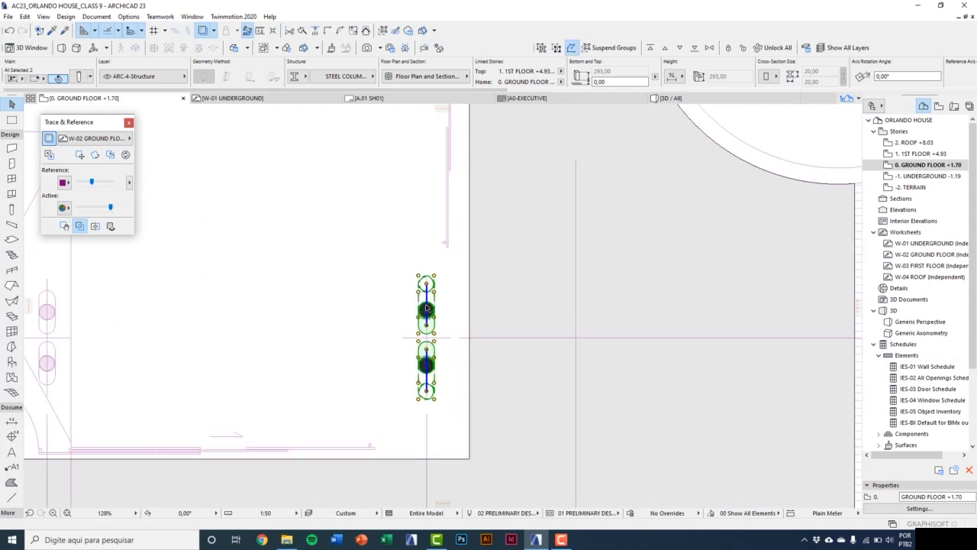
pyautogui.scroll(2, 427, 308)
pyautogui.press('Escape')
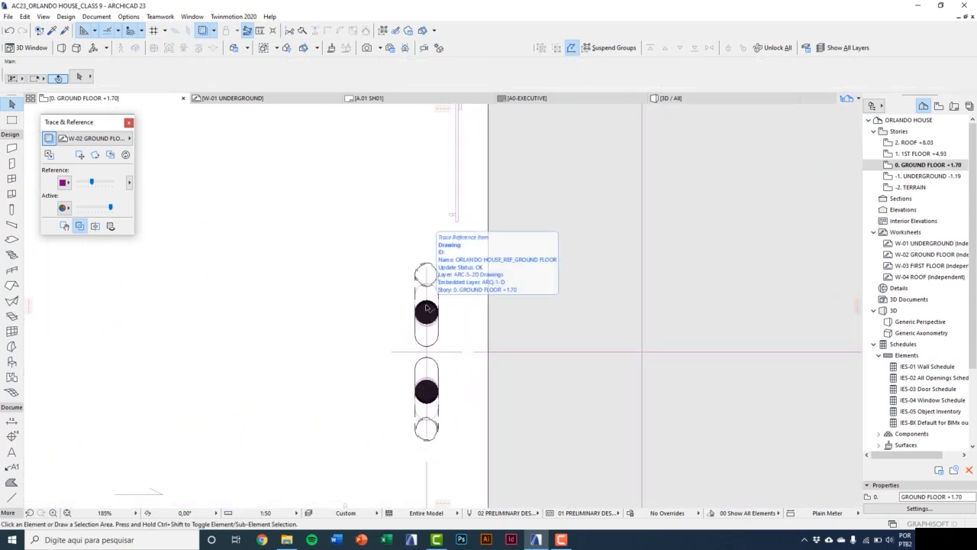
# Copy the grouped column pair straight up the plan onto the next grid axis, over the traced pair beyond the stair's step 17.
pyautogui.click(426, 306)
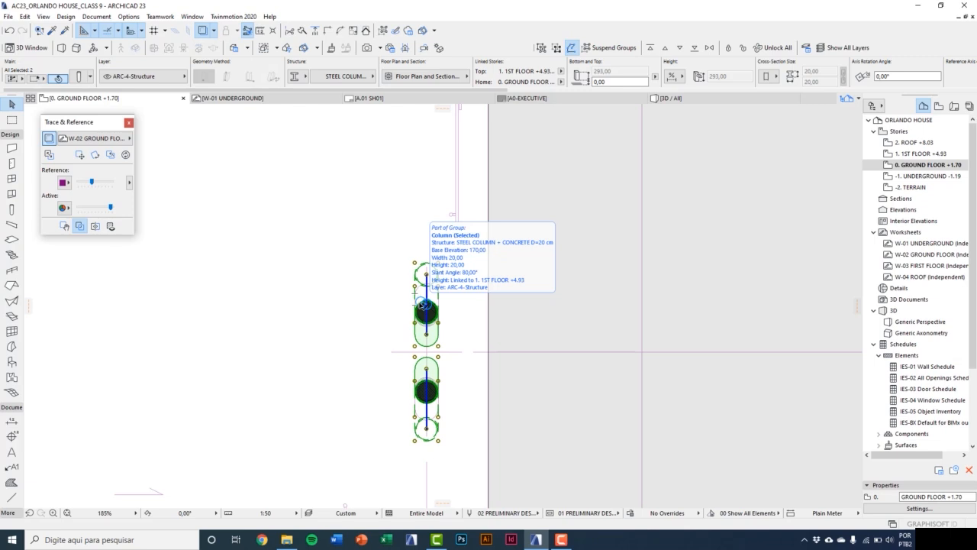
pyautogui.hotkey('ctrl', 'alt', 'd')
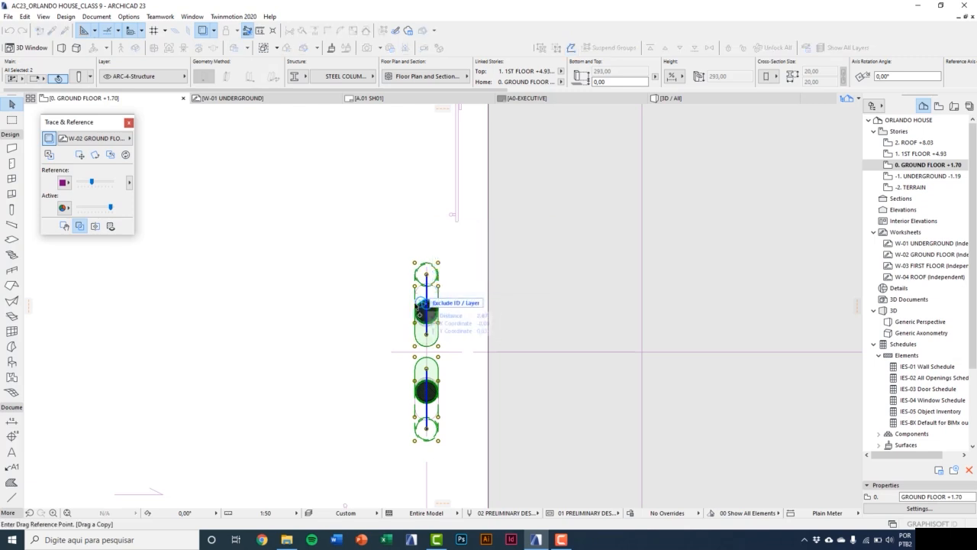
pyautogui.scroll(2, 393, 353)
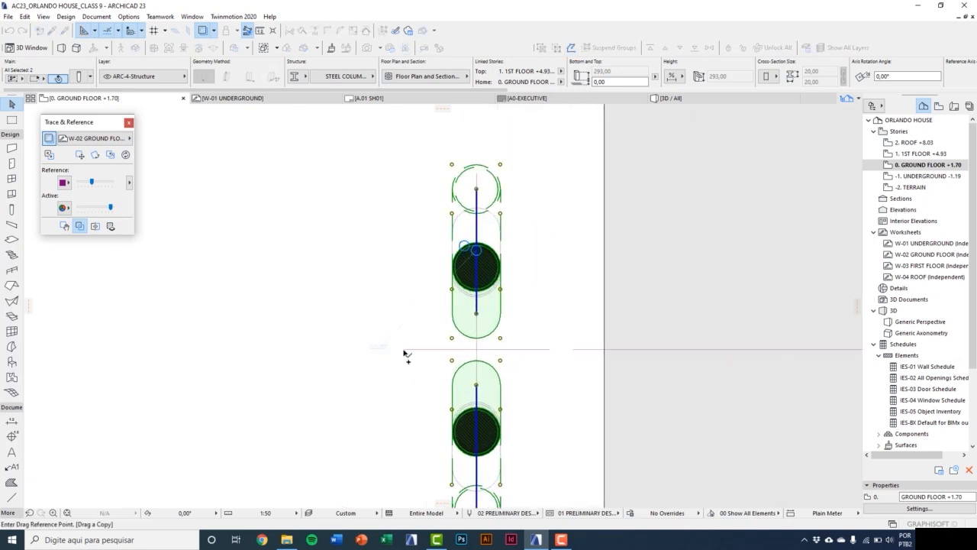
pyautogui.click(476, 253)
pyautogui.scroll(-5, 378, 394)
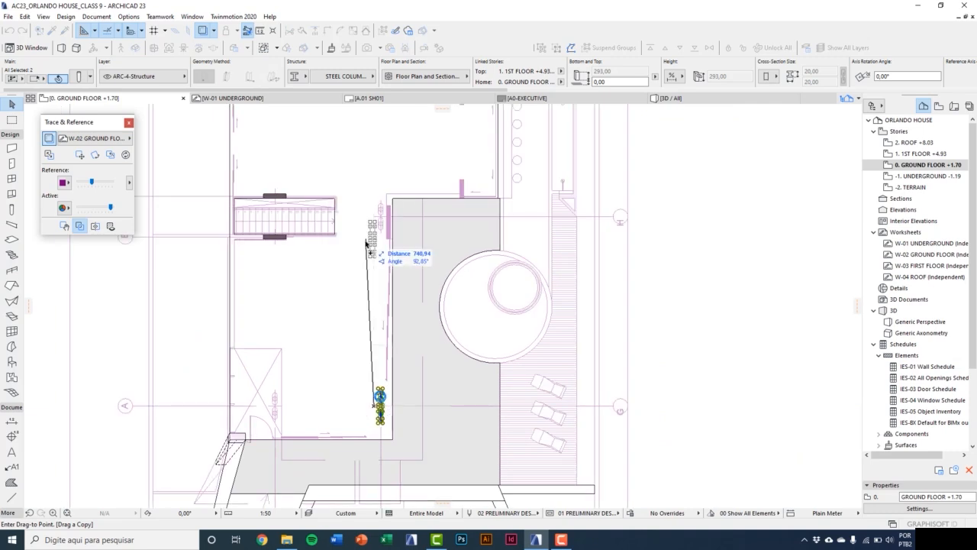
pyautogui.scroll(4, 371, 310)
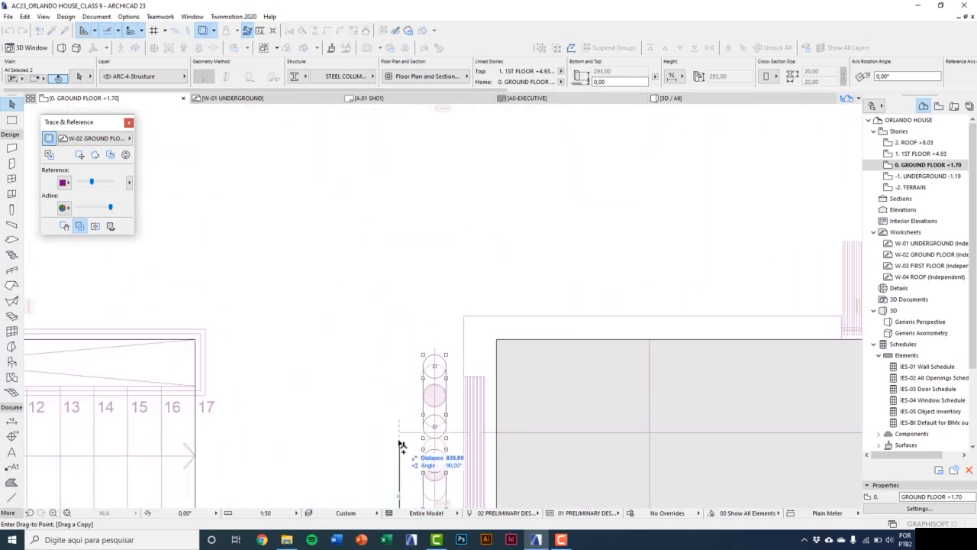
pyautogui.click(399, 435)
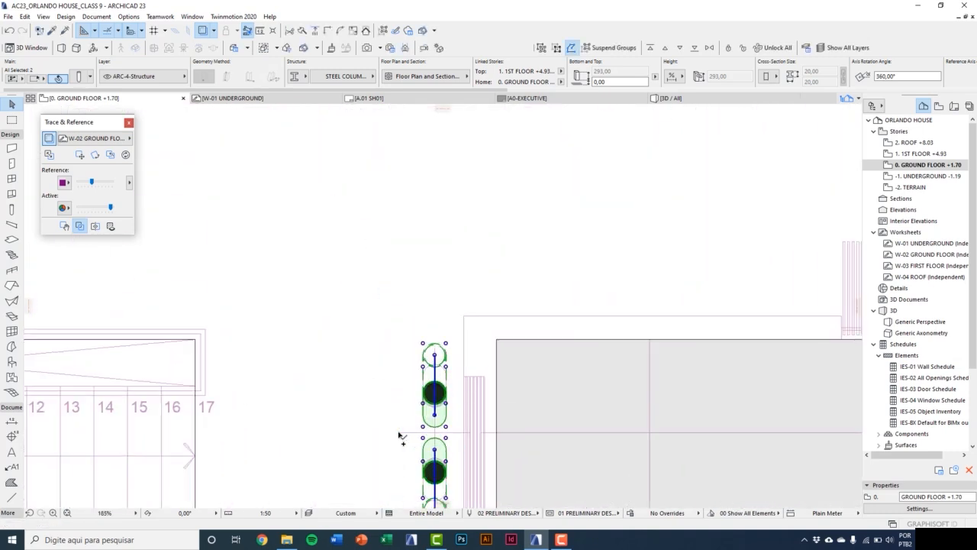
# Copy the column pair further up the plan onto the traced pair beside stair steps 1 to 8.
pyautogui.click(400, 436)
pyautogui.scroll(-5, 390, 443)
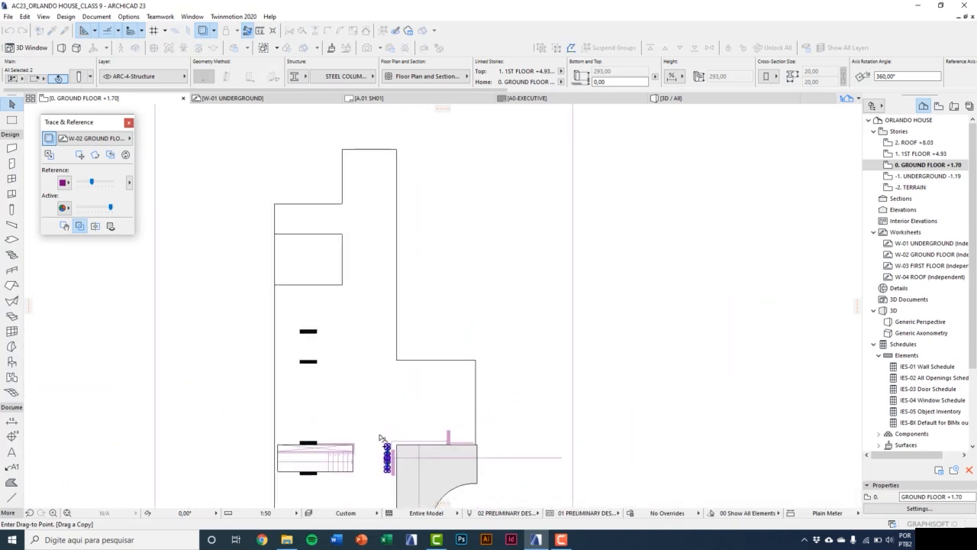
pyautogui.scroll(5, 382, 338)
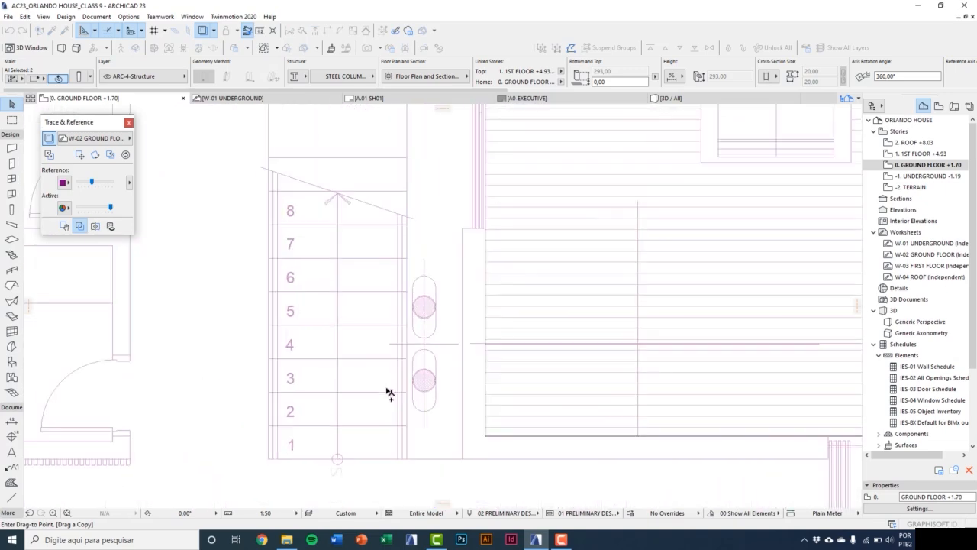
pyautogui.click(391, 328)
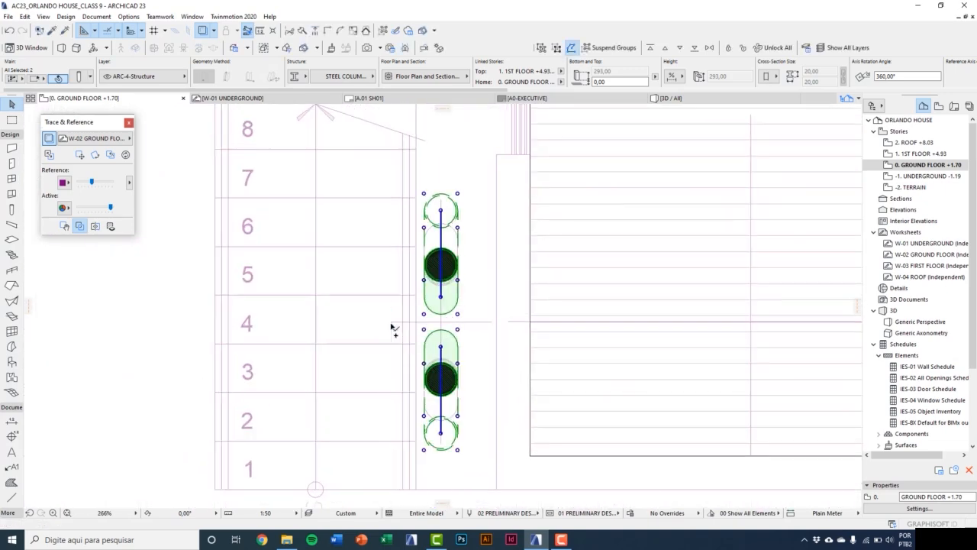
# Copy the column pair another 840 cm up the plan onto the last traced pair along the slab's edge.
pyautogui.click(392, 416)
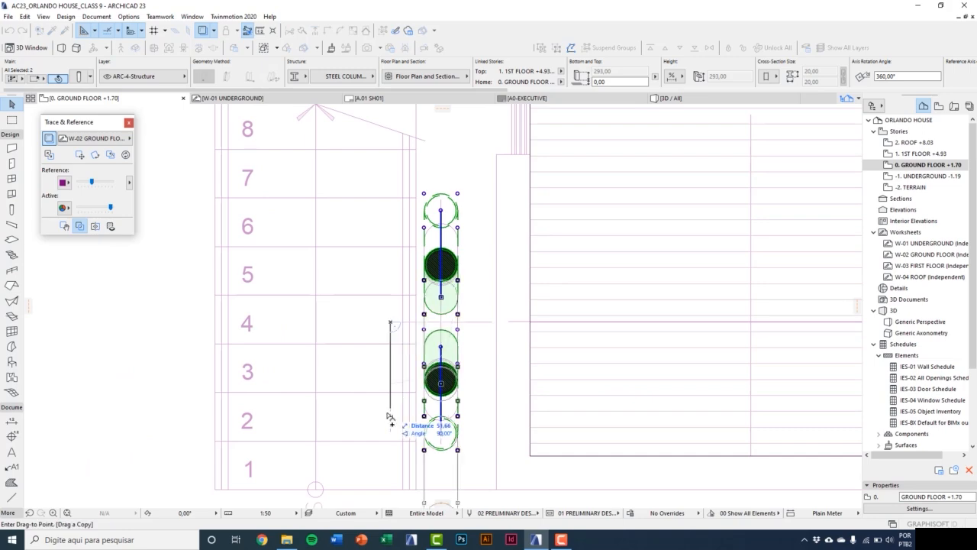
pyautogui.scroll(-6, 392, 412)
pyautogui.scroll(3, 392, 226)
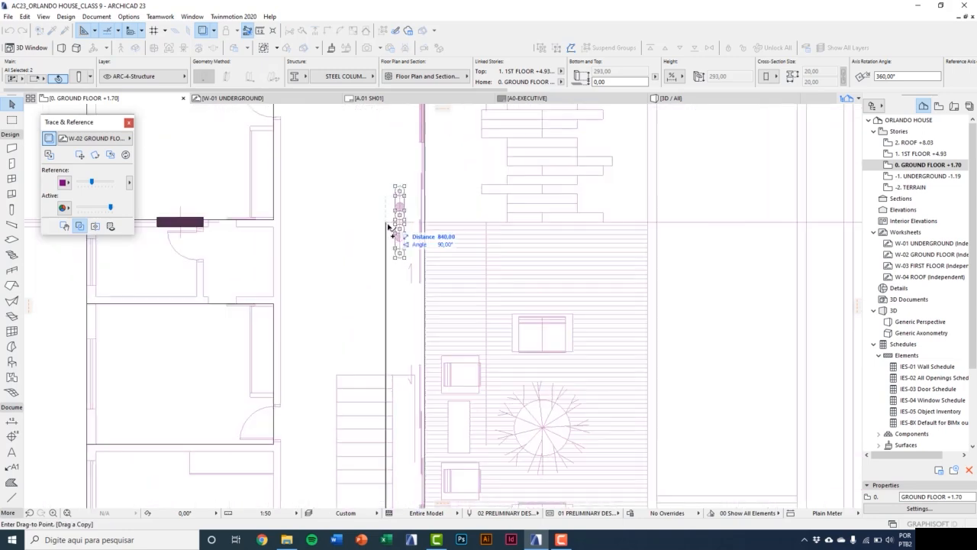
pyautogui.click(397, 222)
# Copy the original column pair near the slab's lower right corner horizontally onto the traced pair beside the door, and clear the selection.
pyautogui.scroll(-5, 398, 223)
pyautogui.scroll(8, 420, 339)
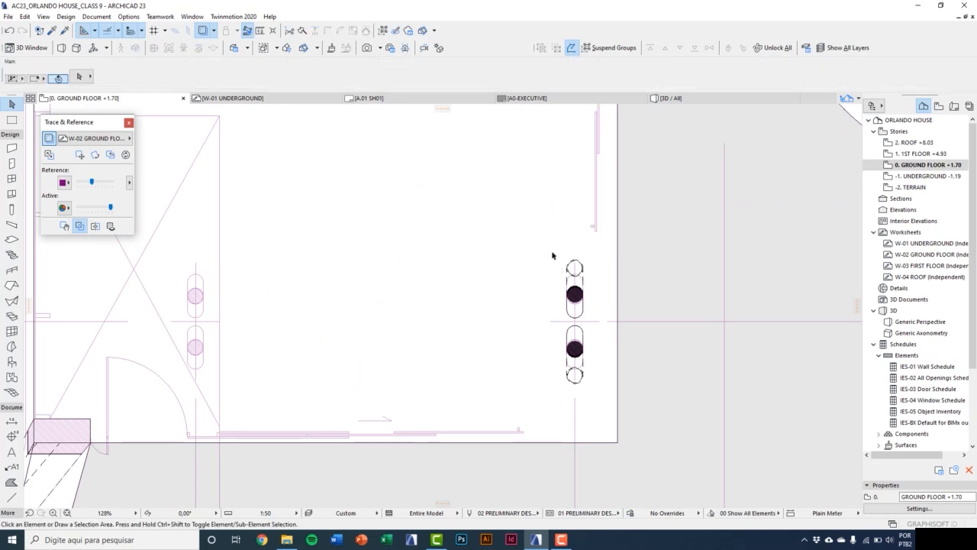
pyautogui.moveTo(551, 247); pyautogui.dragTo(589, 387)
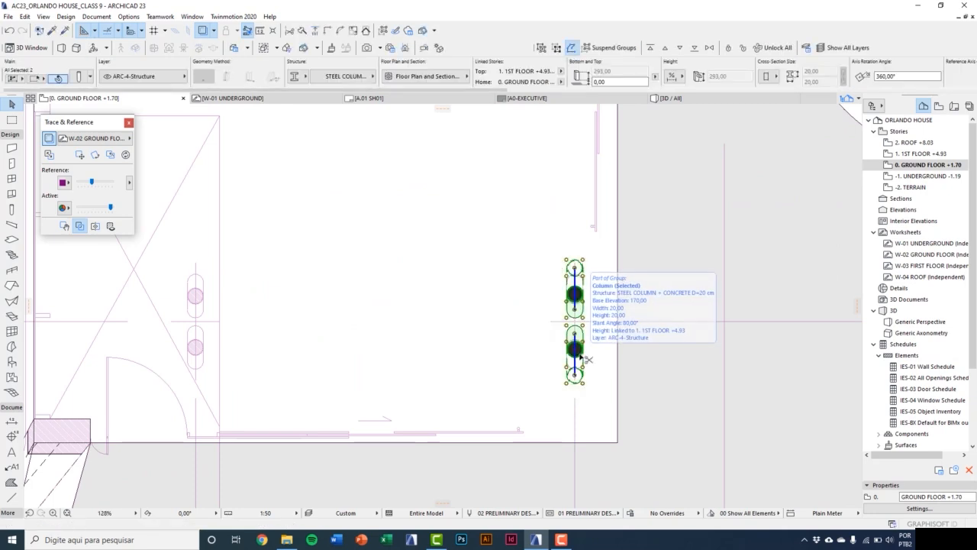
pyautogui.hotkey('ctrl', 'shift', 'd')
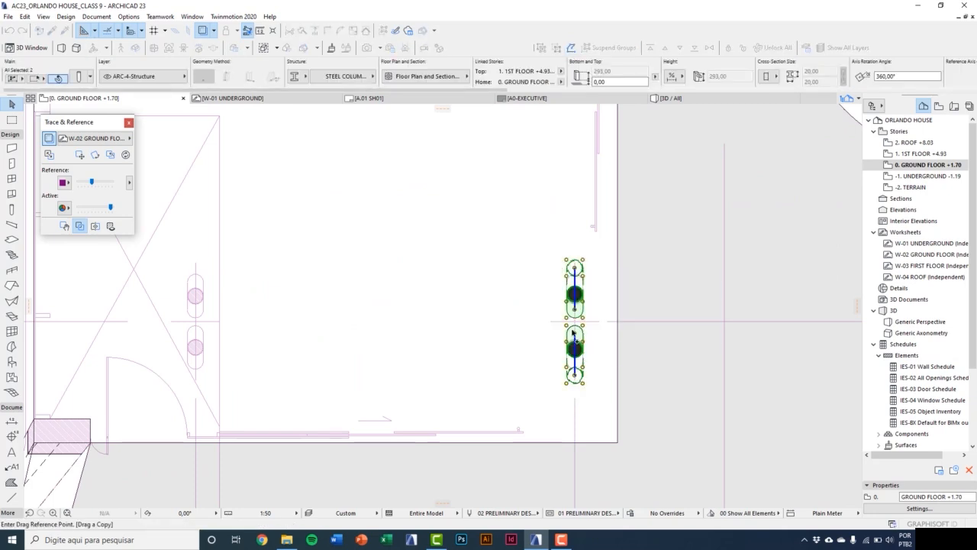
pyautogui.scroll(3, 573, 332)
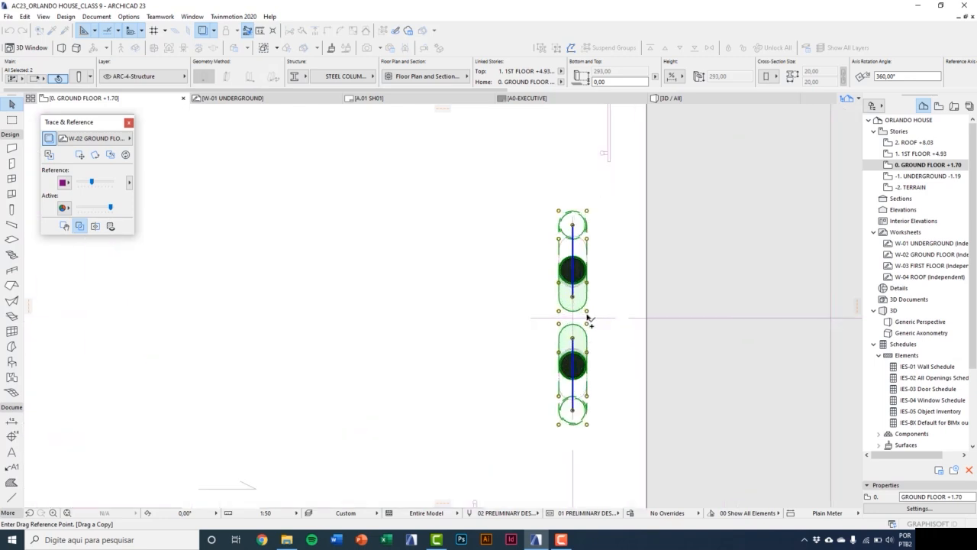
pyautogui.click(569, 320)
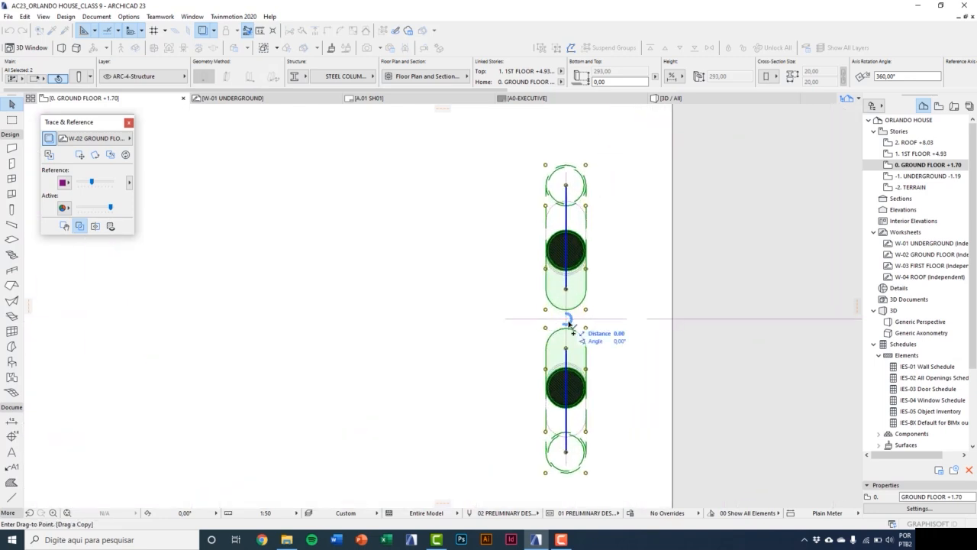
pyautogui.scroll(-5, 570, 328)
pyautogui.scroll(3, 354, 328)
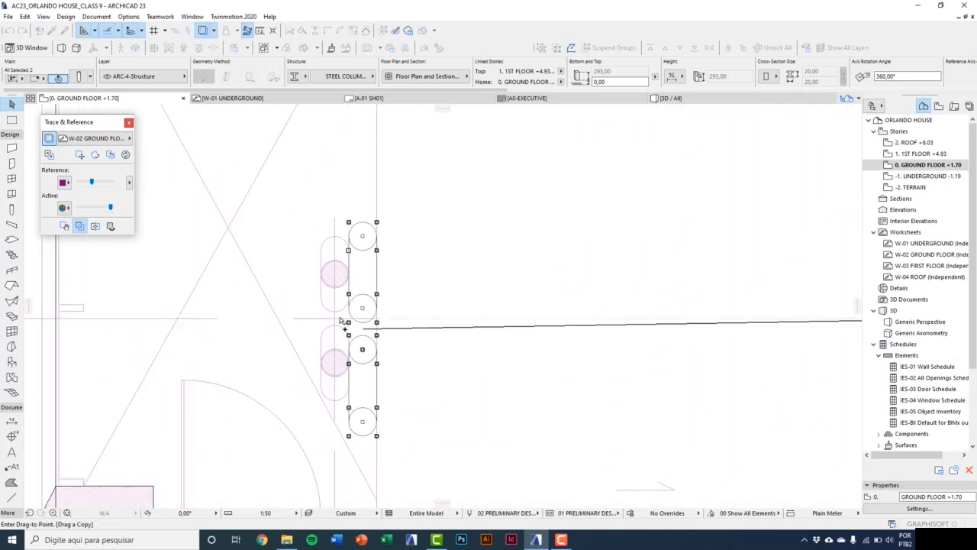
pyautogui.click(349, 328)
pyautogui.scroll(-1, 336, 334)
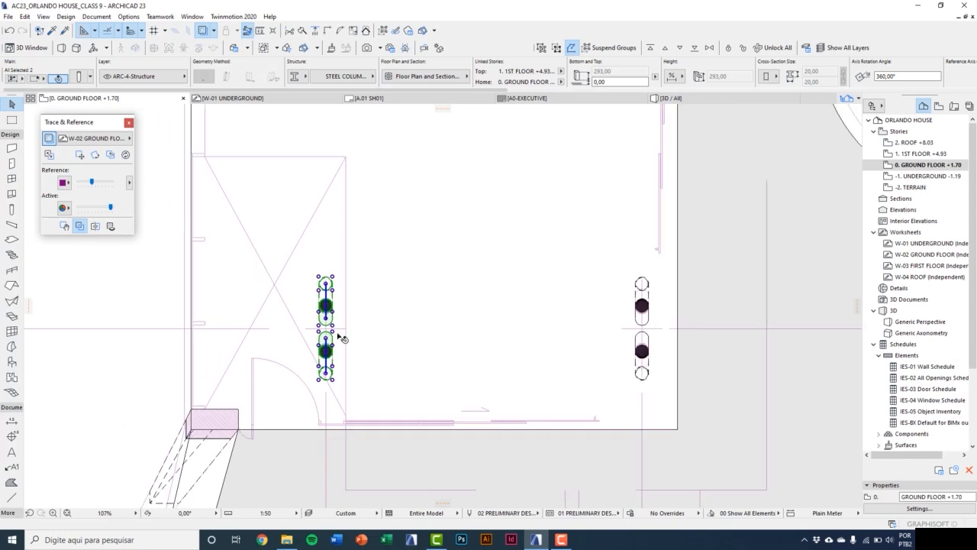
pyautogui.press('Escape')
# In the 3D perspective, select the rear slanted column pair and the pair beneath the first-floor slab opening.
pyautogui.press('F3')
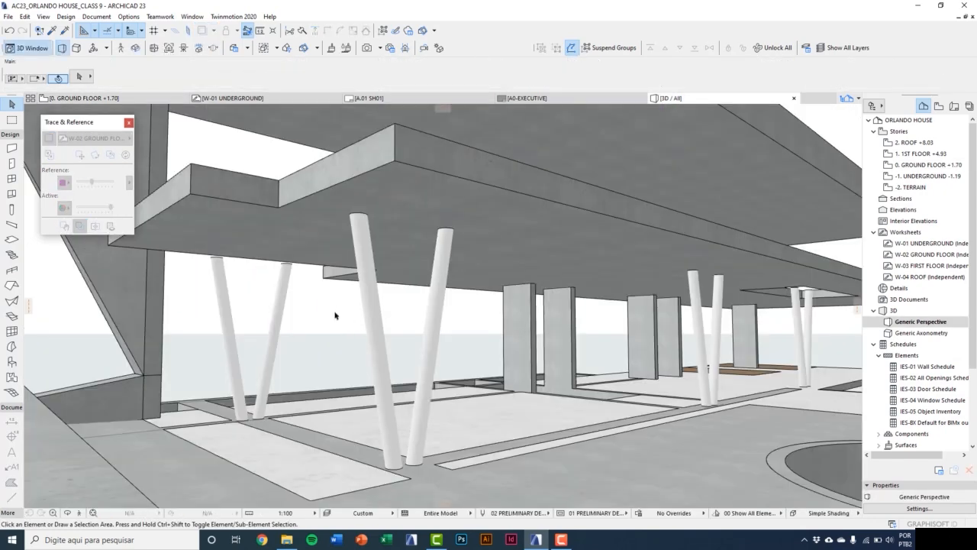
pyautogui.click(284, 291)
pyautogui.scroll(3, 675, 360)
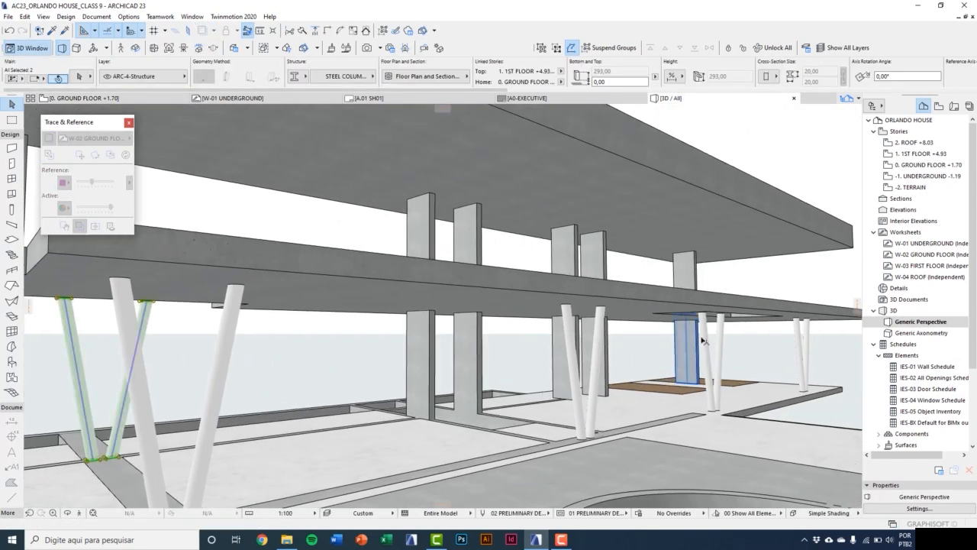
pyautogui.click(710, 345)
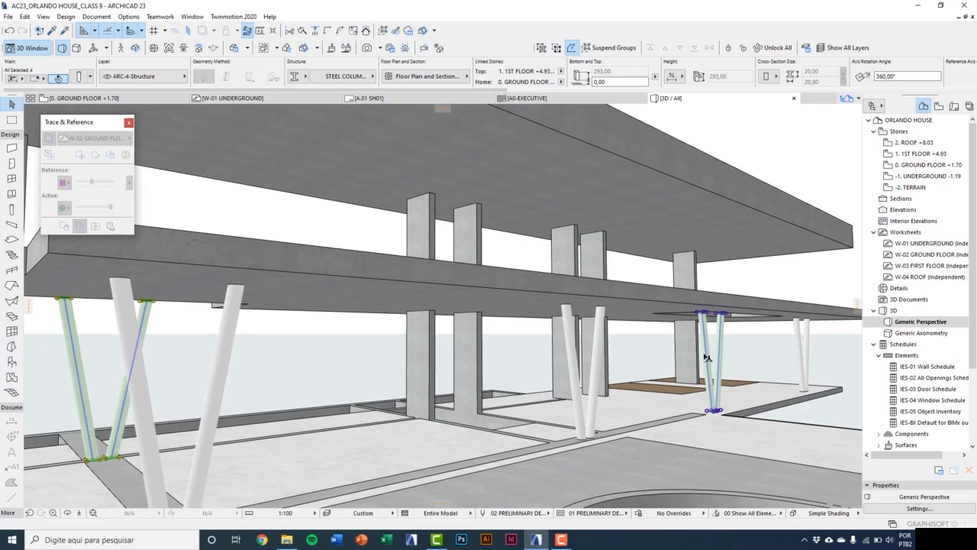
# Set the selected slanted columns to show on Home & One Story Up in their floor plan display.
pyautogui.moveTo(706, 356); pyautogui.dragTo(654, 449, button='middle')
pyautogui.scroll(4, 653, 451)
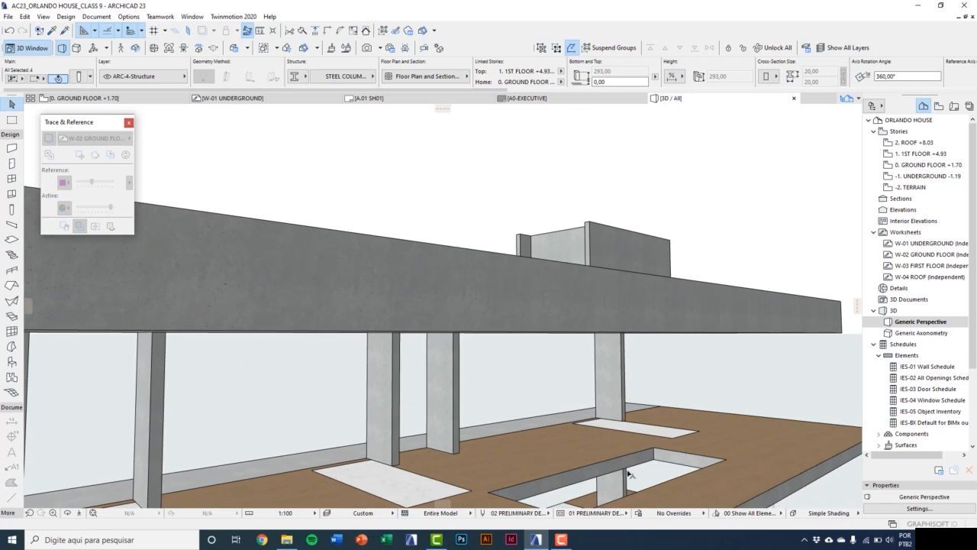
pyautogui.scroll(4, 655, 458)
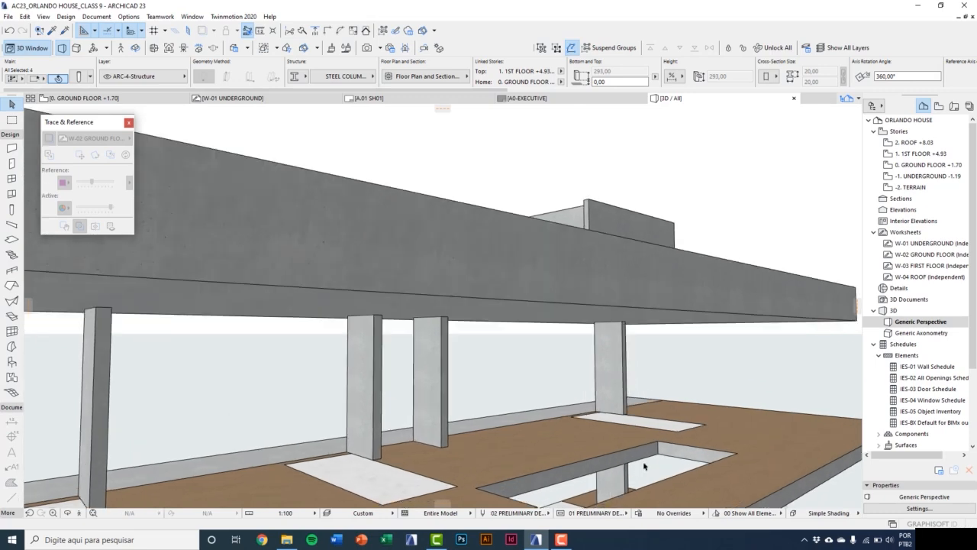
pyautogui.moveTo(645, 464); pyautogui.dragTo(660, 424, button='middle')
pyautogui.scroll(-6, 658, 423)
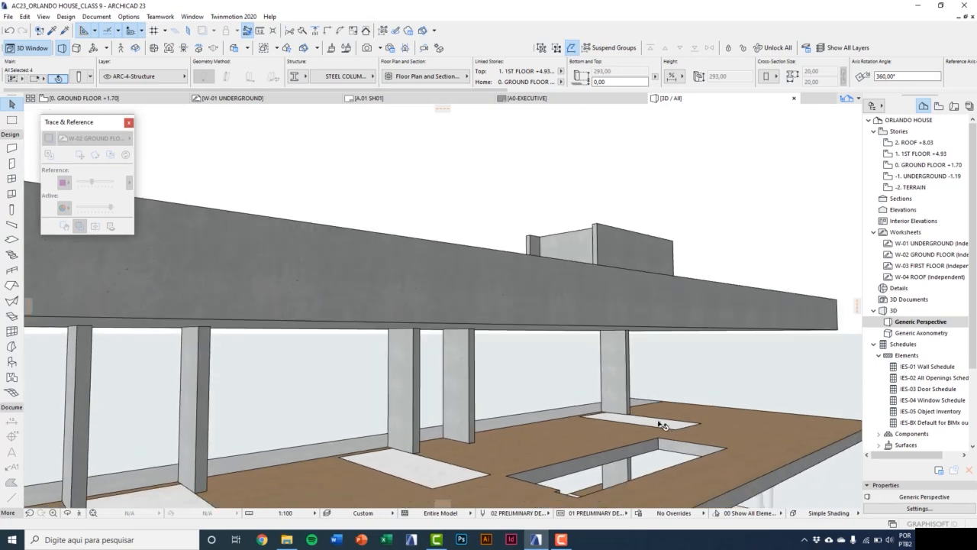
pyautogui.scroll(3, 691, 376)
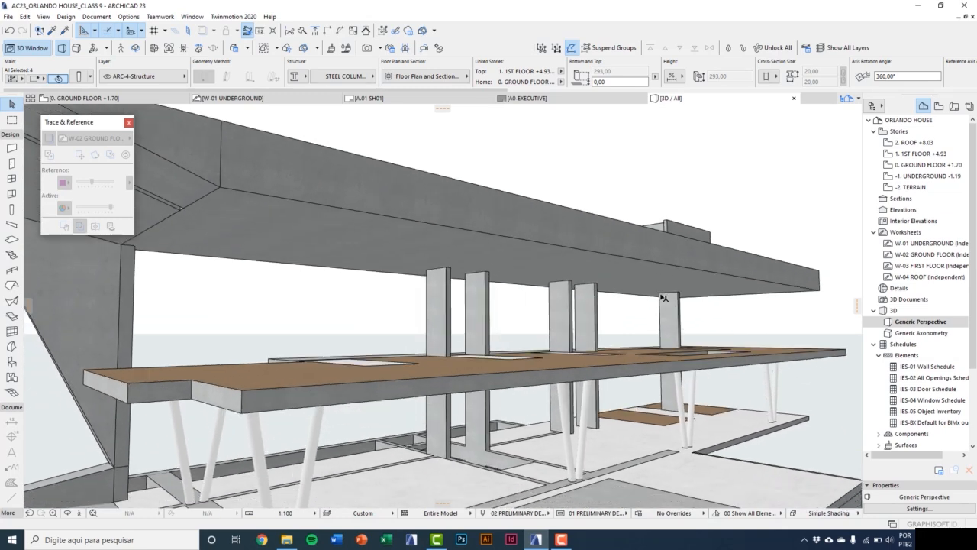
pyautogui.click(425, 77)
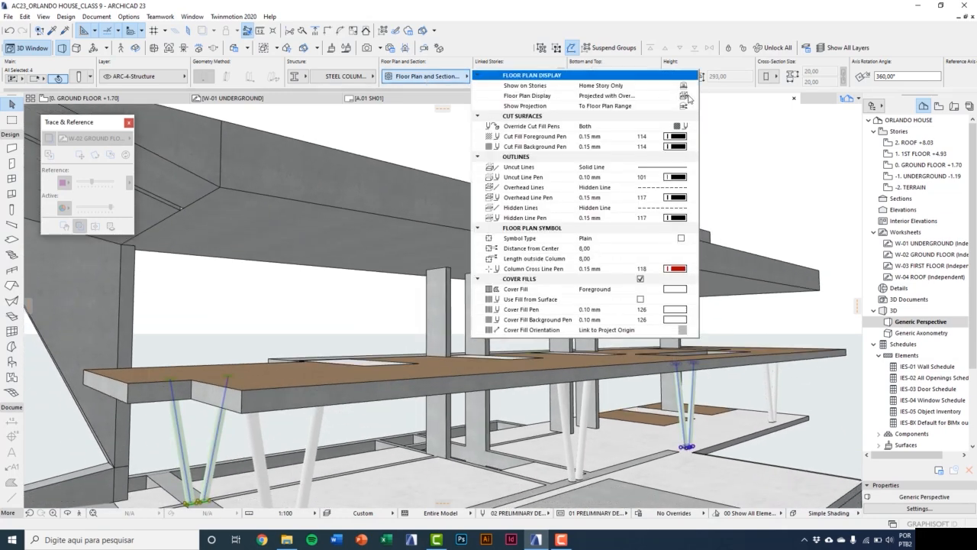
pyautogui.click(690, 86)
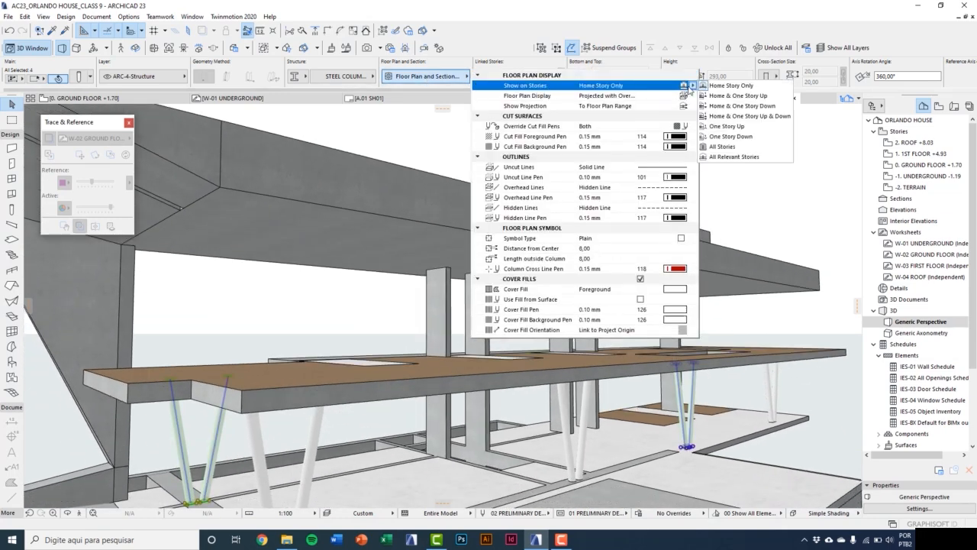
pyautogui.click(723, 96)
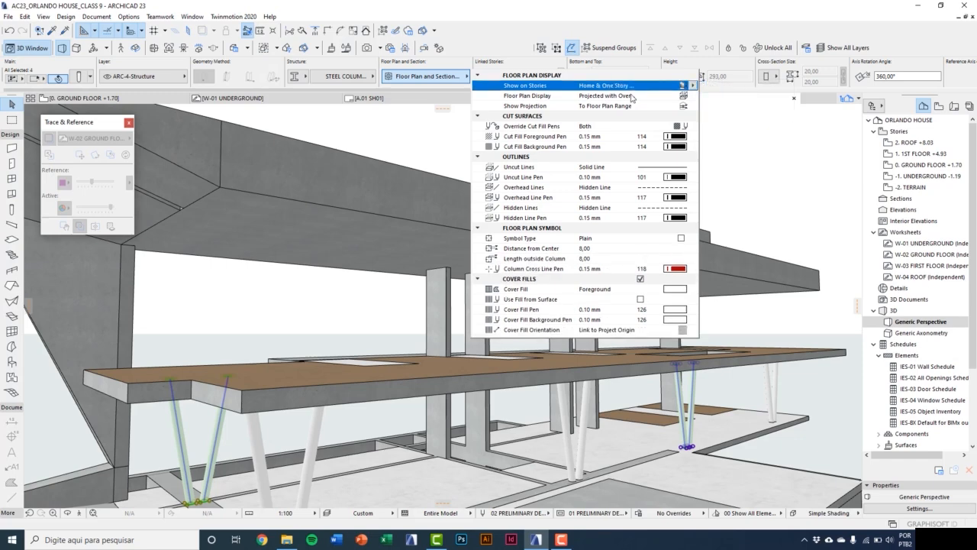
# Link the tops of the four selected columns to 2. ROOF (Home + 2) with a top offset of -20.
pyautogui.click(84, 79)
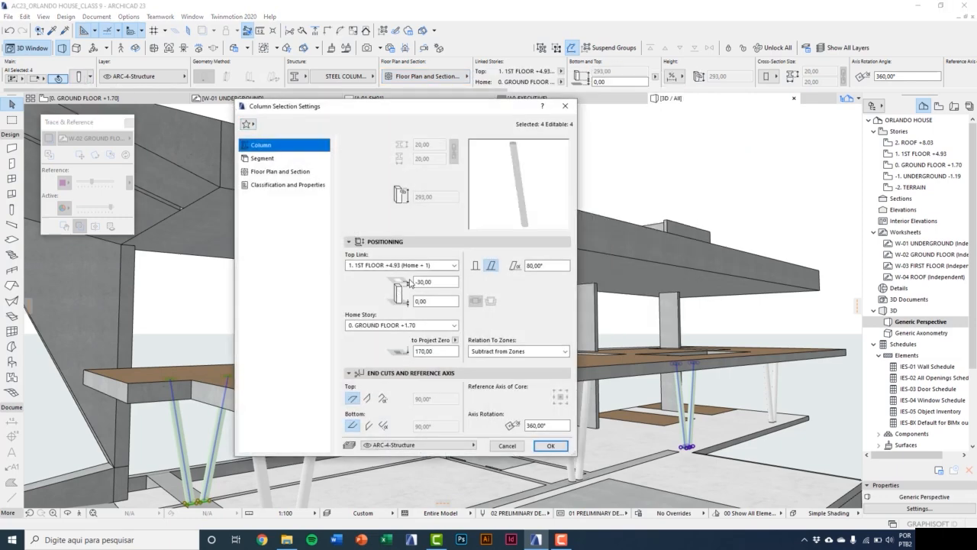
pyautogui.click(404, 266)
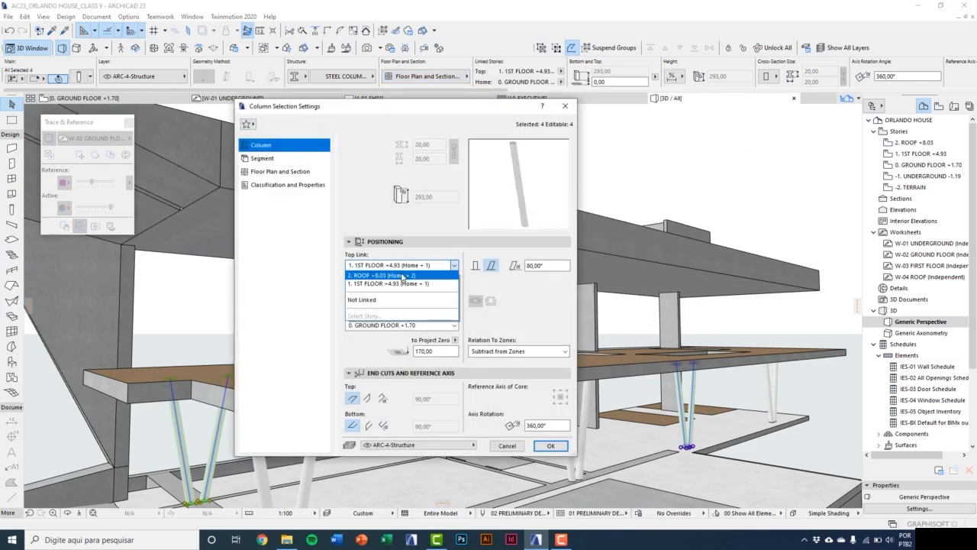
pyautogui.click(403, 276)
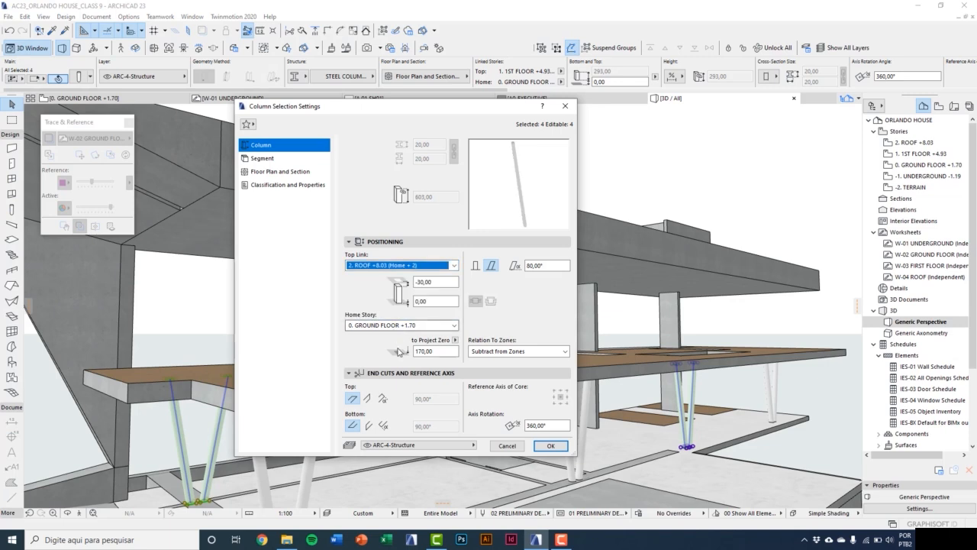
pyautogui.write('-20')
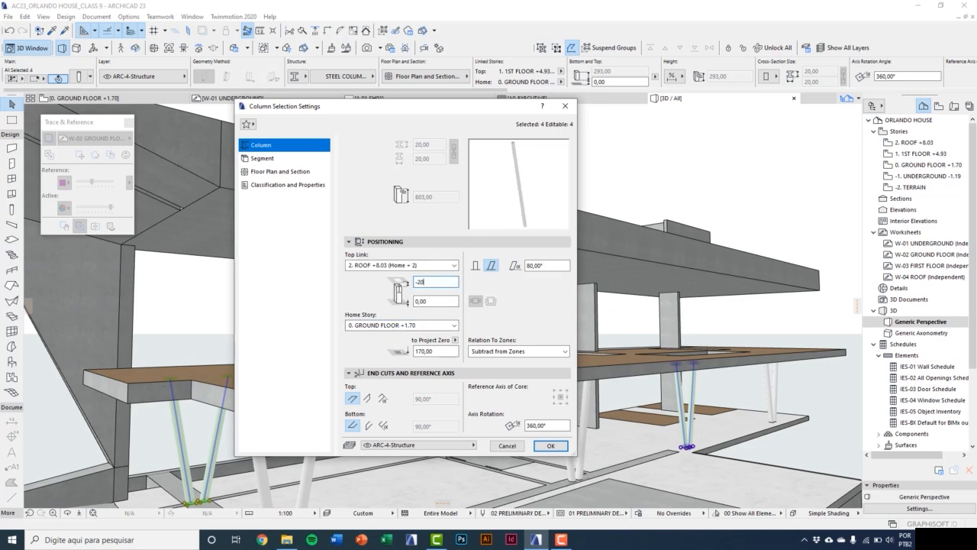
pyautogui.click(550, 445)
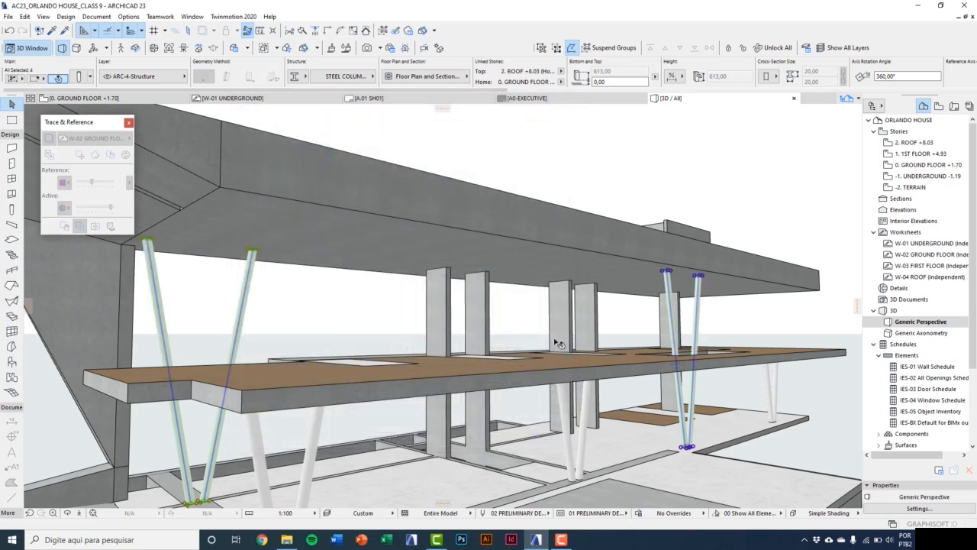
pyautogui.scroll(5, 694, 290)
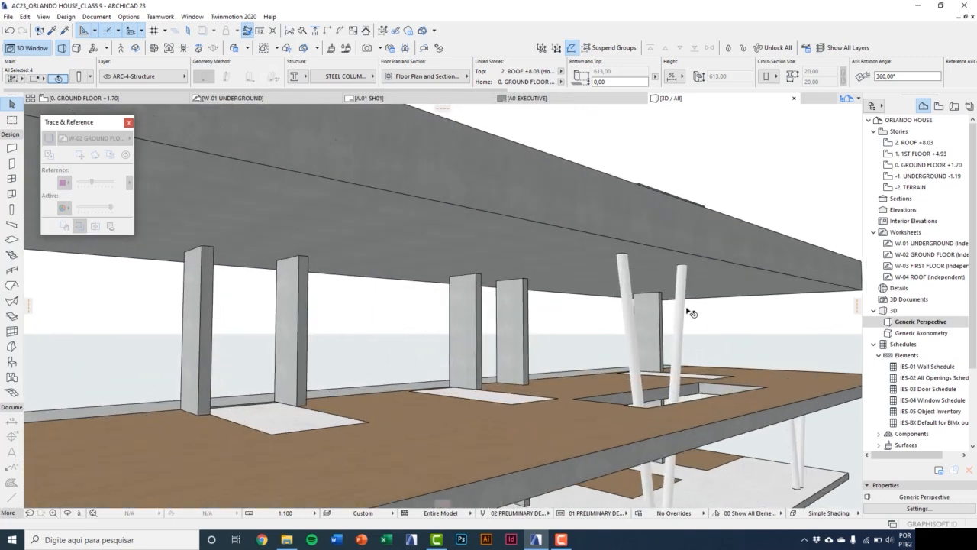
pyautogui.scroll(-5, 691, 312)
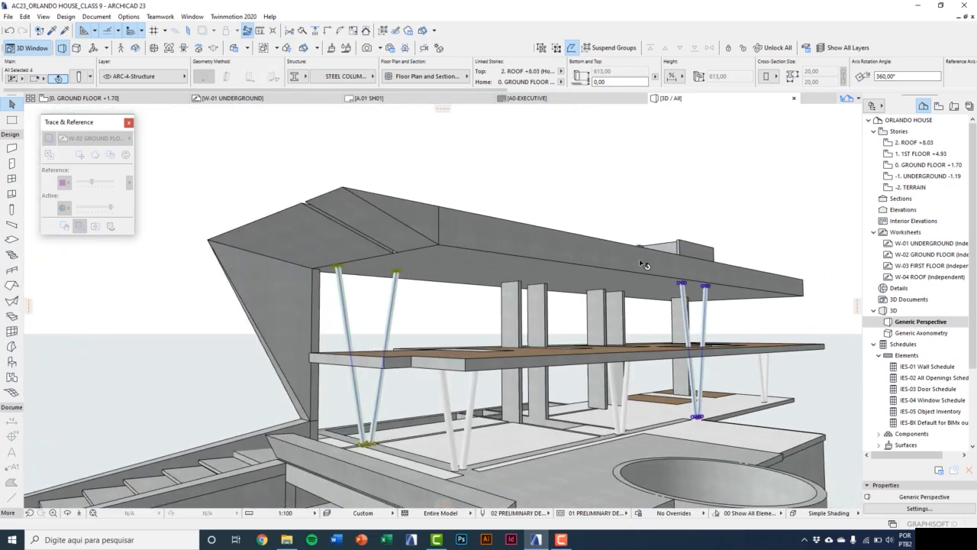
# Copy the grouped slanted column pair near the ground floor slab's outer corner and paste it in the same position on 1ST FLOOR +4.93.
pyautogui.moveTo(670, 239); pyautogui.dragTo(598, 229, button='middle')
pyautogui.press('Escape')
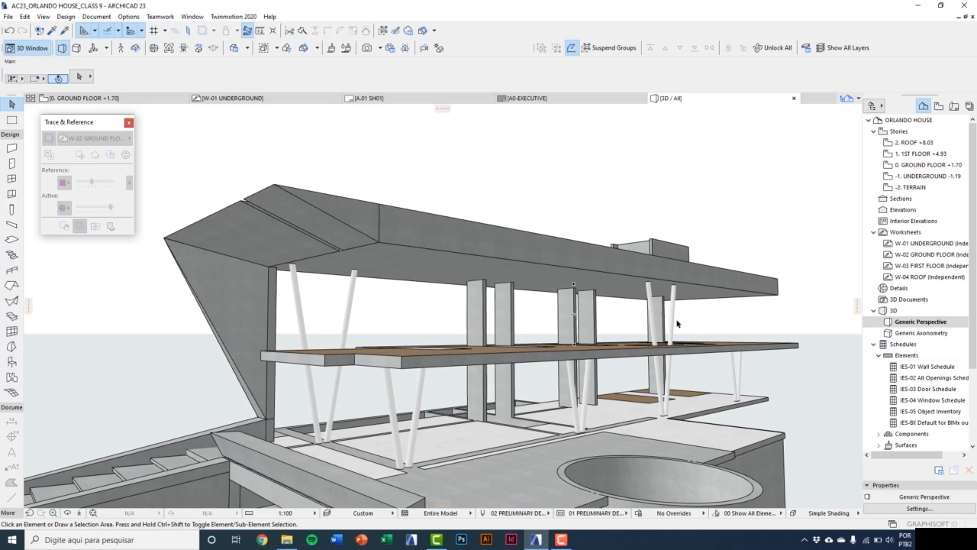
pyautogui.press('F2')
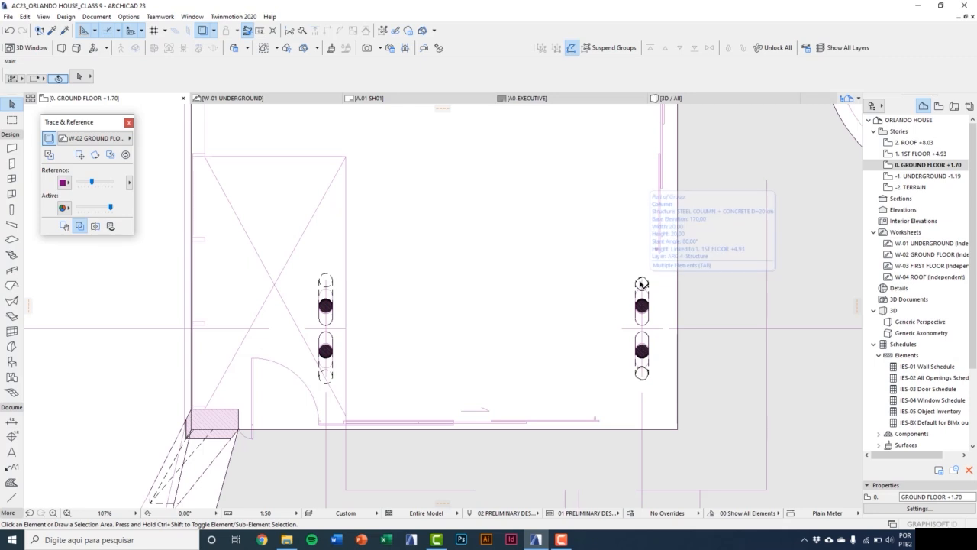
pyautogui.click(641, 301)
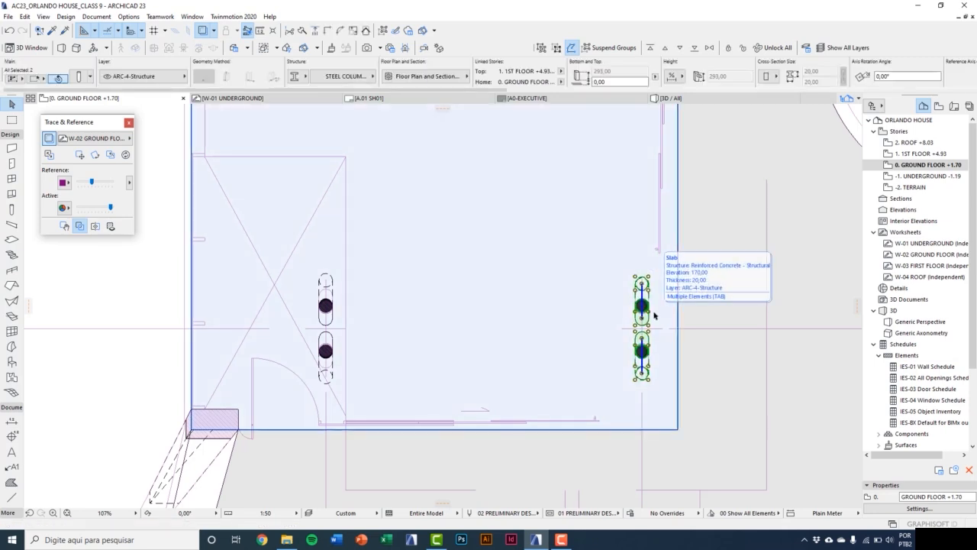
pyautogui.click(916, 154)
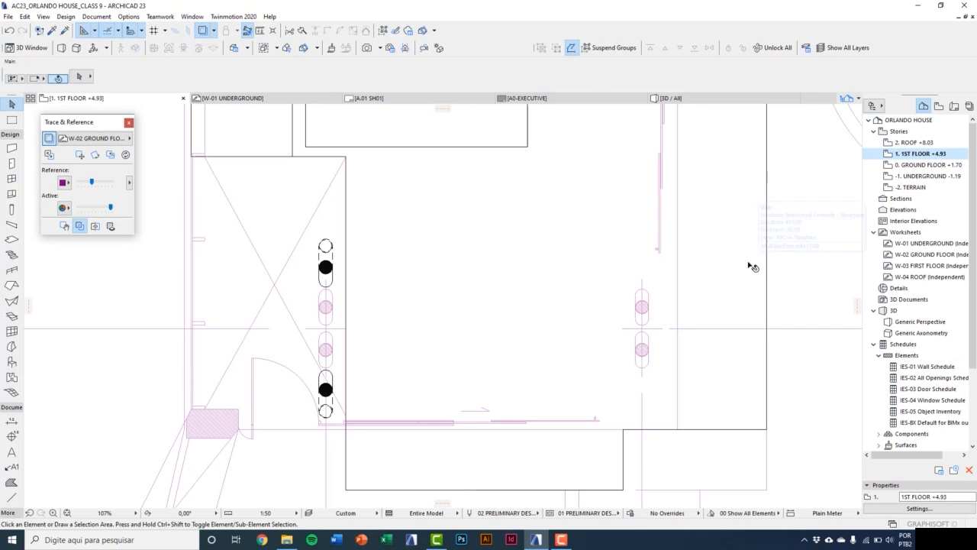
pyautogui.hotkey('ctrl', 'v')
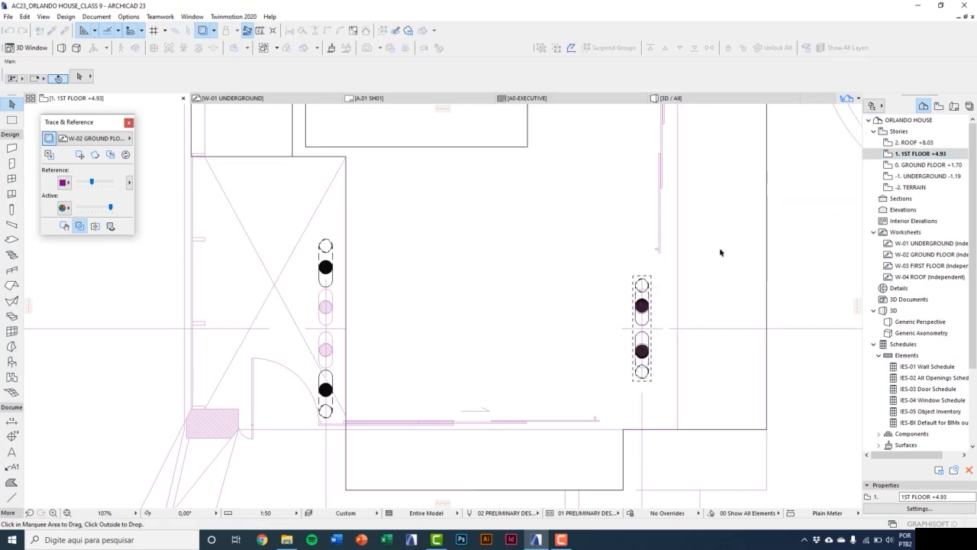
pyautogui.click(719, 251)
pyautogui.moveTo(661, 266); pyautogui.dragTo(550, 331, button='middle')
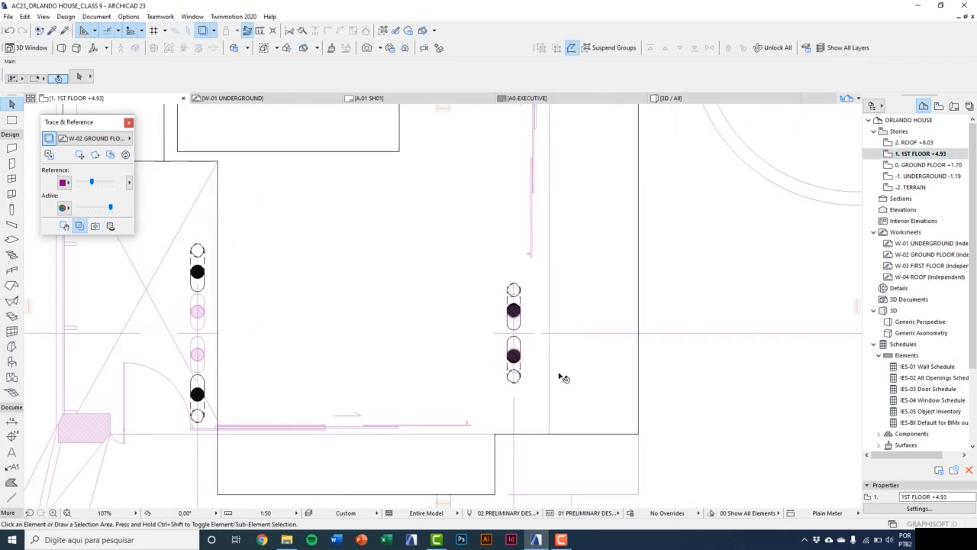
# Ungroup the pasted column pair on the 1st floor and delete its lower column in plan.
pyautogui.click(513, 354)
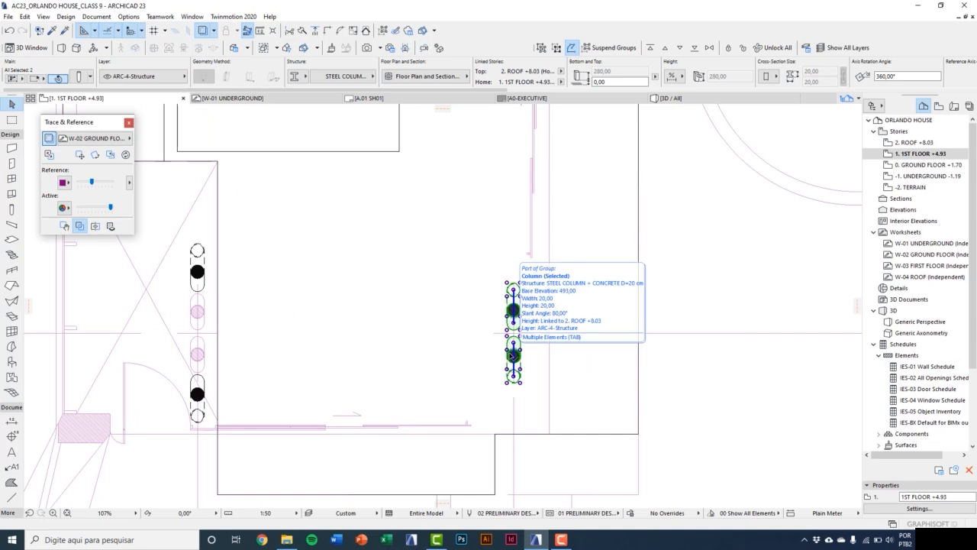
pyautogui.press('F3')
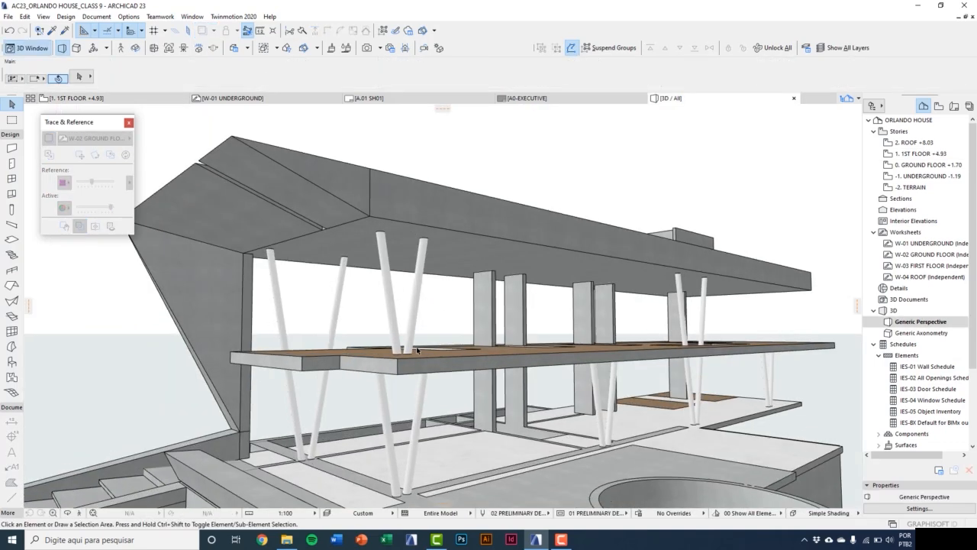
pyautogui.scroll(2, 415, 340)
pyautogui.scroll(2, 398, 294)
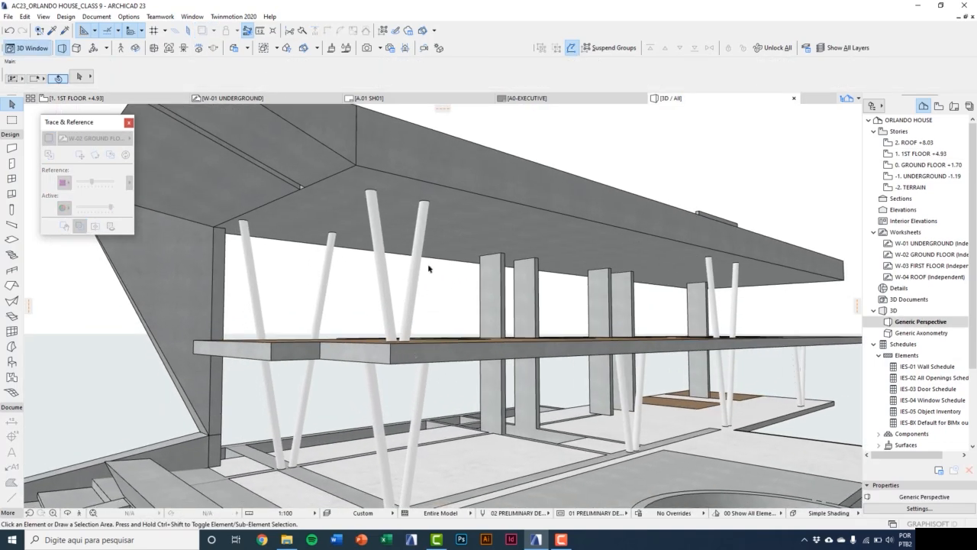
pyautogui.press('F2')
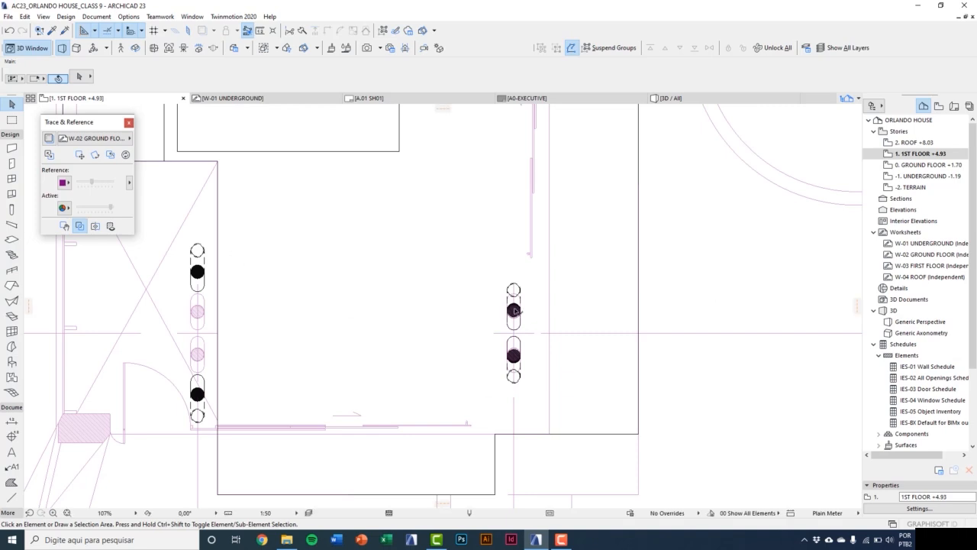
pyautogui.click(514, 308)
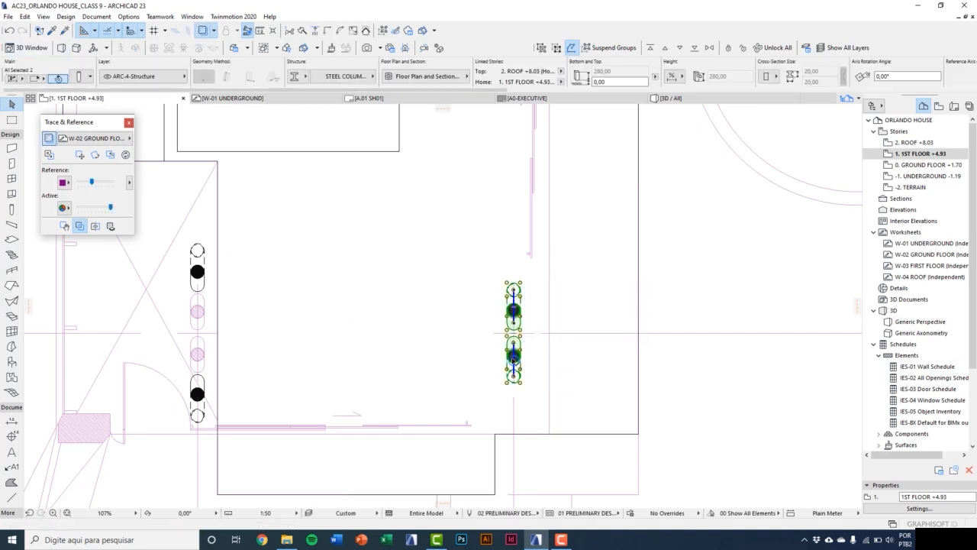
pyautogui.click(557, 48)
pyautogui.click(534, 357)
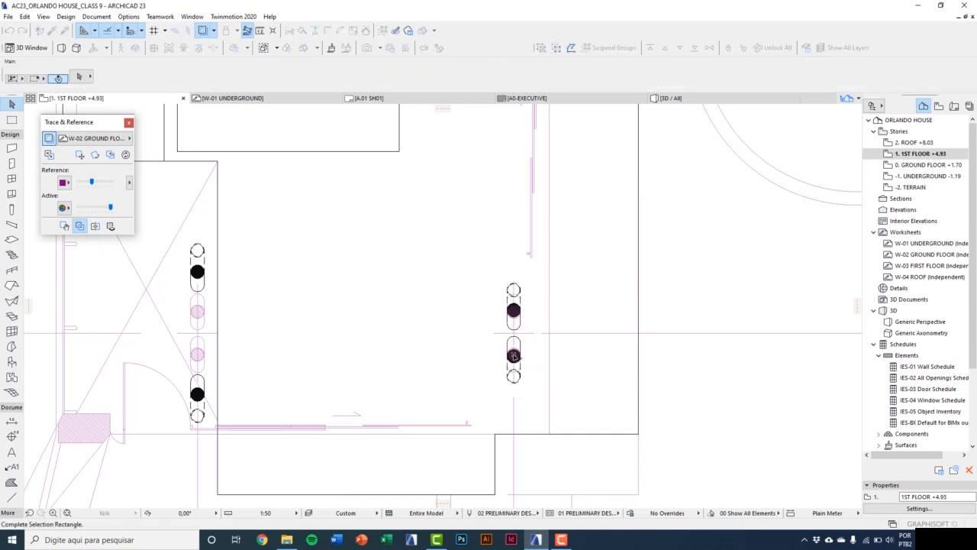
pyautogui.click(513, 354)
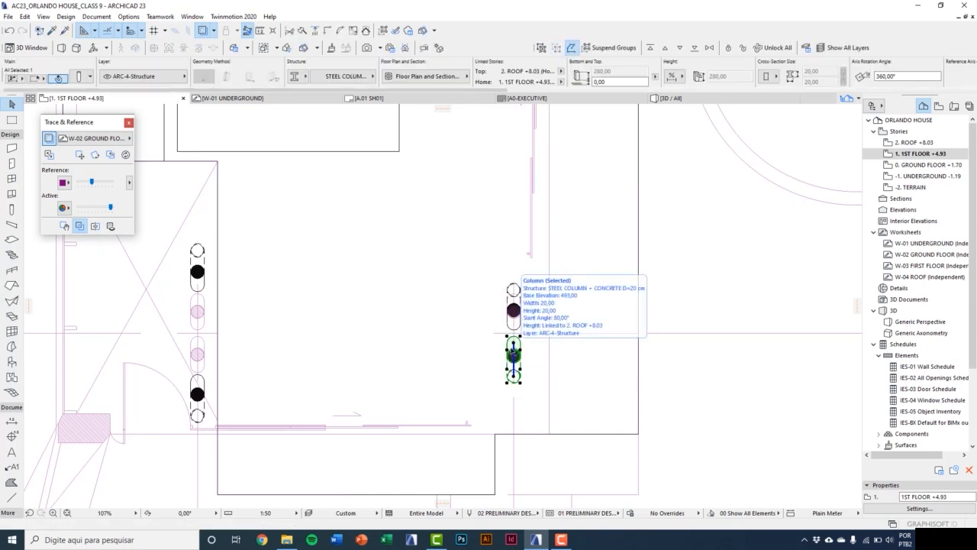
pyautogui.press('Escape')
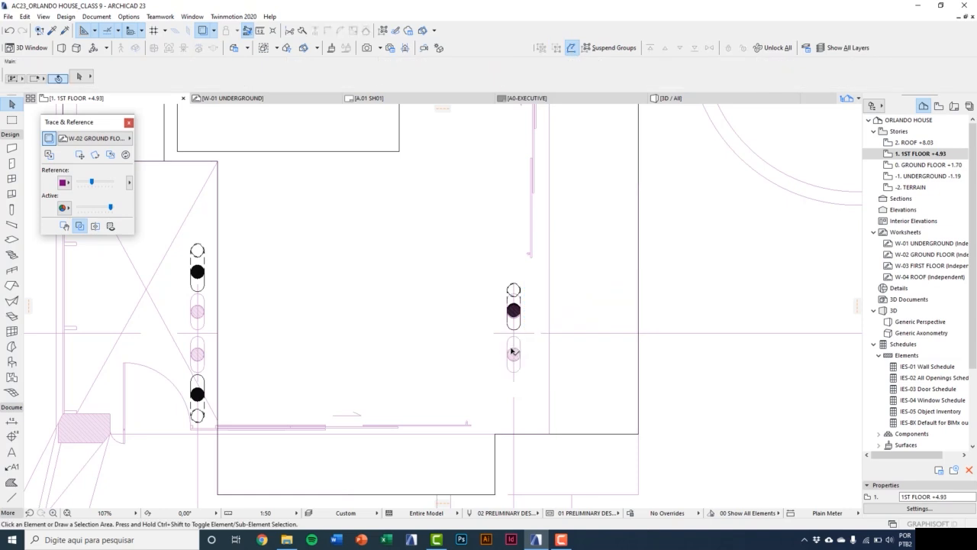
# Rotate the remaining 1st-floor column half a turn about the midpoint of its axis line so its slant is reversed.
pyautogui.scroll(5, 519, 294)
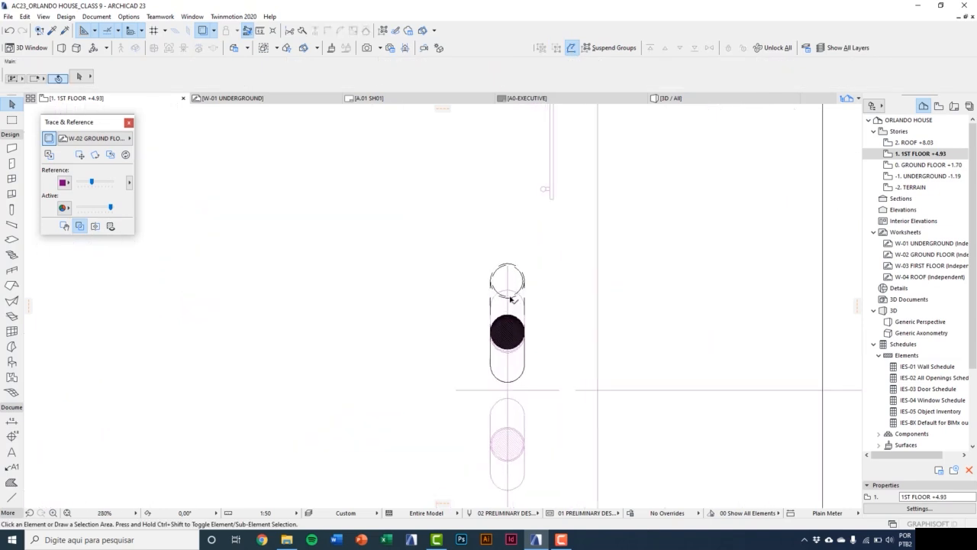
pyautogui.click(507, 261)
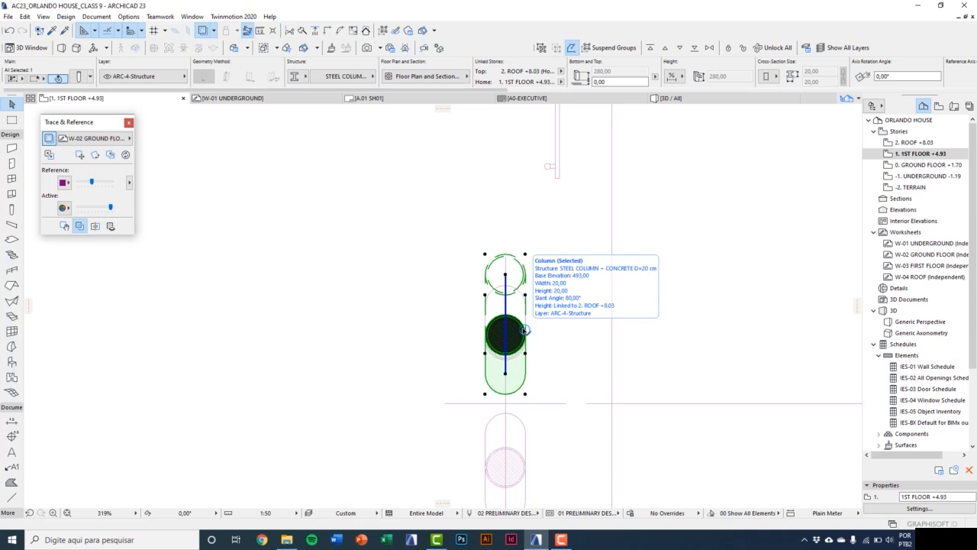
pyautogui.hotkey('ctrl', 'e')
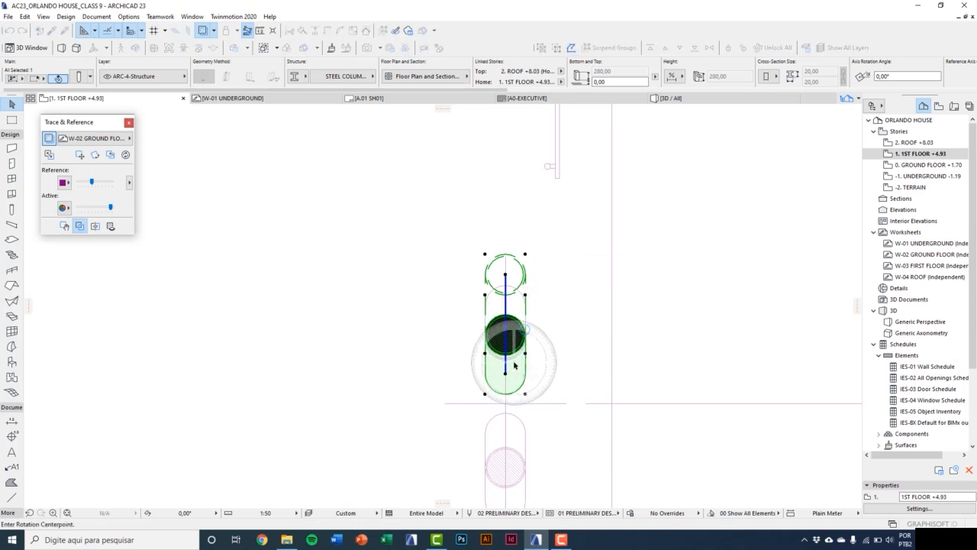
pyautogui.scroll(4, 514, 366)
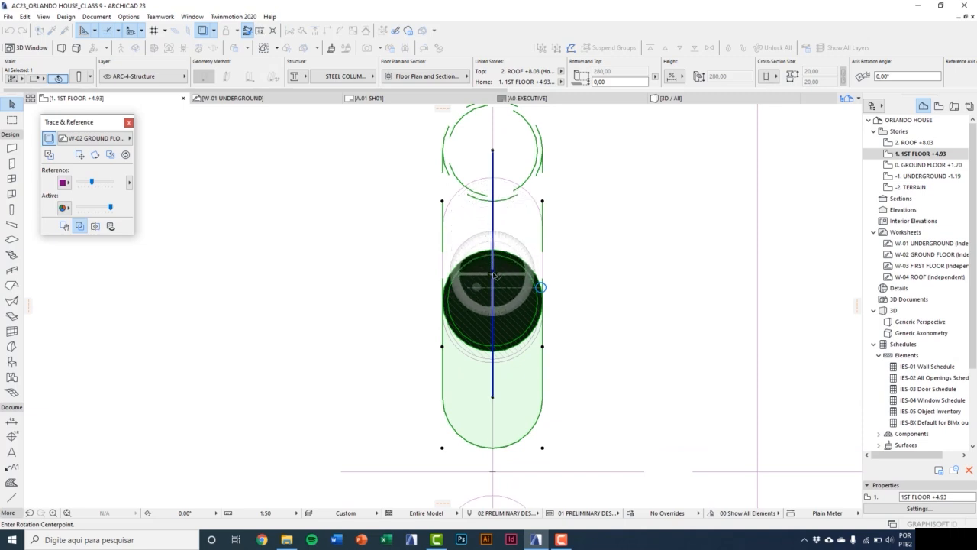
pyautogui.click(492, 274)
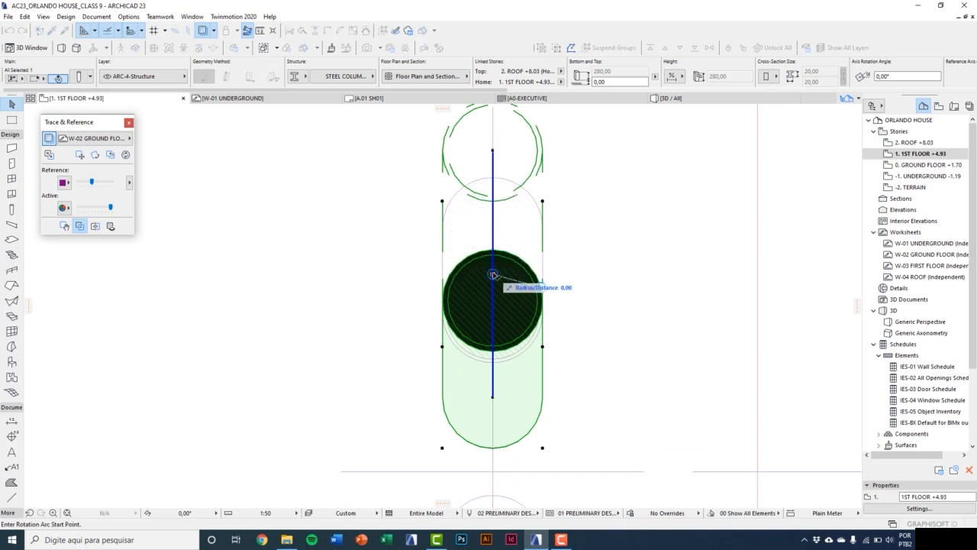
pyautogui.scroll(-3, 494, 292)
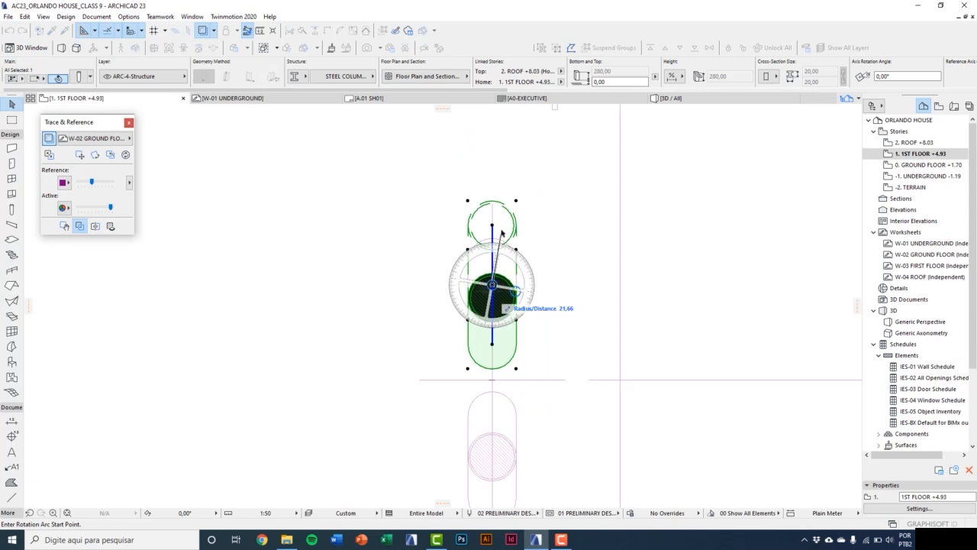
pyautogui.click(492, 175)
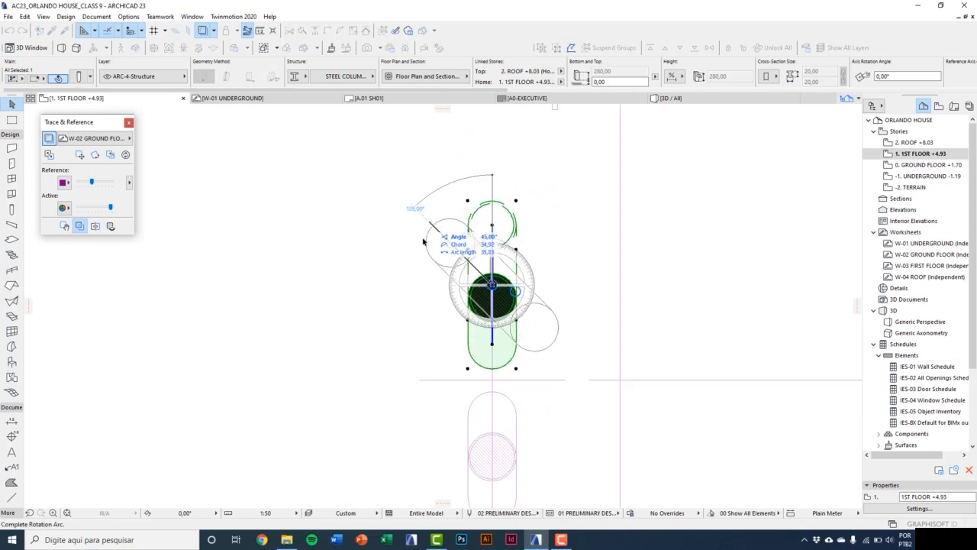
pyautogui.click(495, 400)
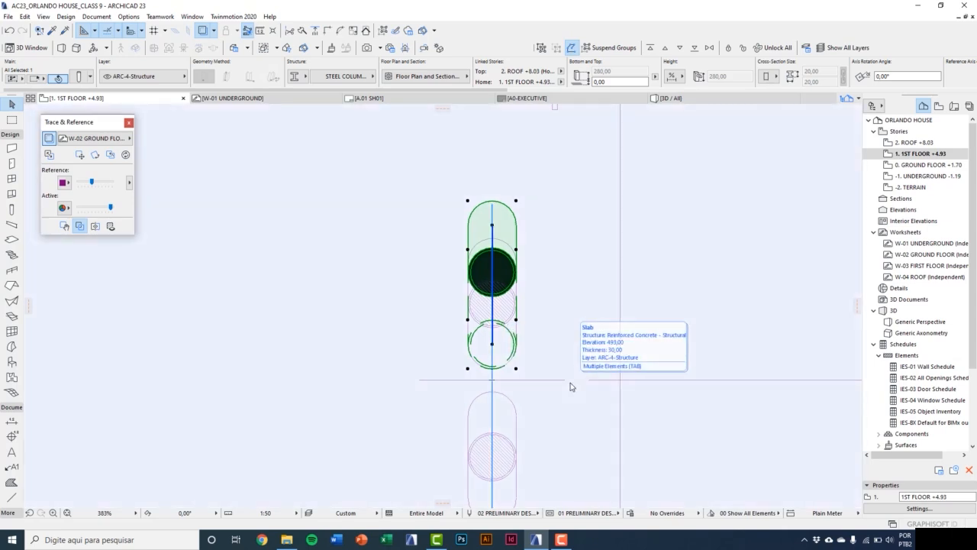
# Mirror a copy of the rotated column across the horizontal grid line to form the pair's second column.
pyautogui.hotkey('ctrl', 'alt', 'm')
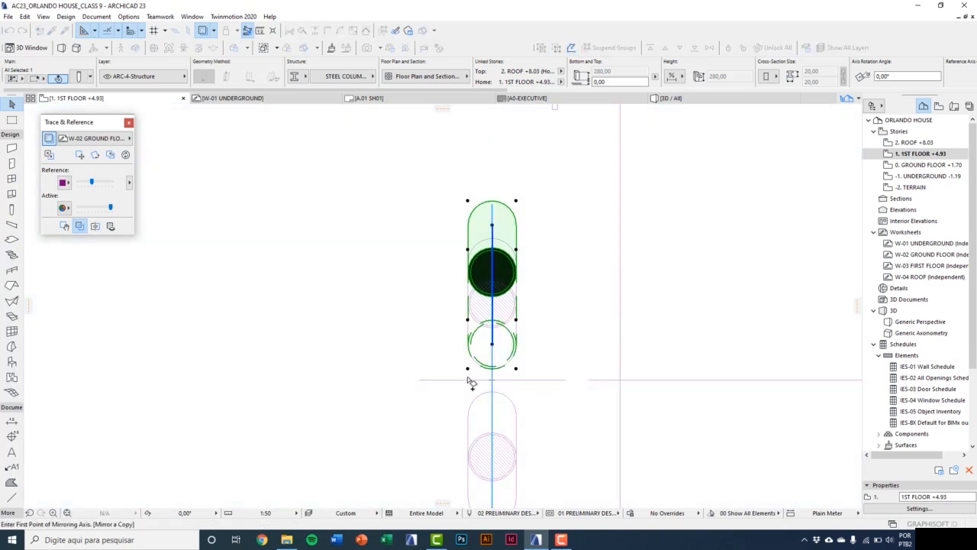
pyautogui.click(419, 379)
pyautogui.click(563, 388)
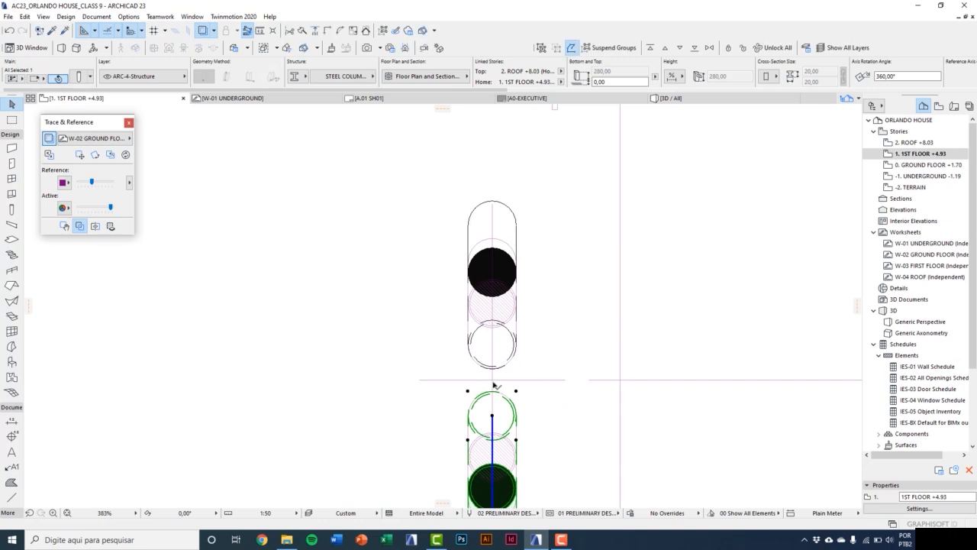
pyautogui.scroll(-3, 482, 400)
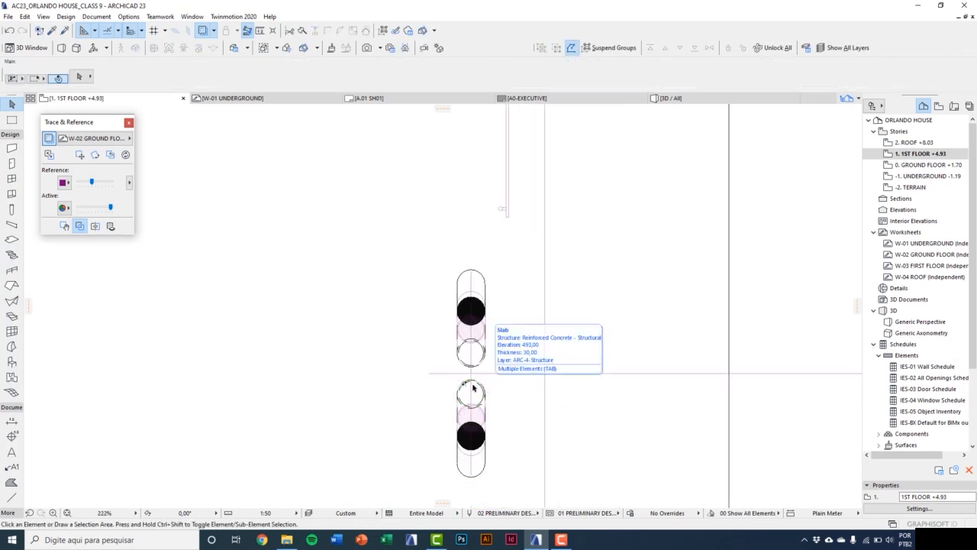
# Group the two inverted upper-floor columns in the 3D view and clear the selection.
pyautogui.press('F3')
pyautogui.click(419, 306)
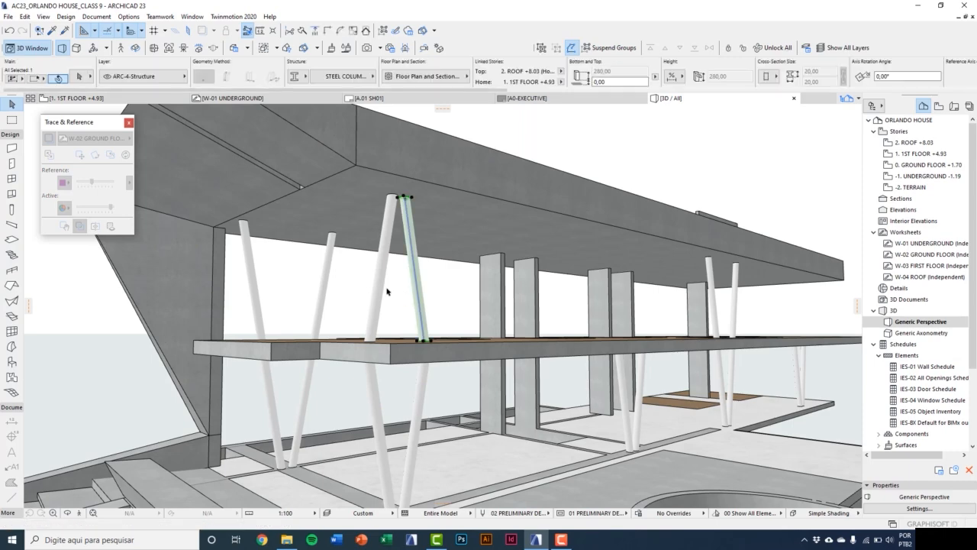
pyautogui.keyDown('shift'); pyautogui.click(387, 290); pyautogui.keyUp('shift')
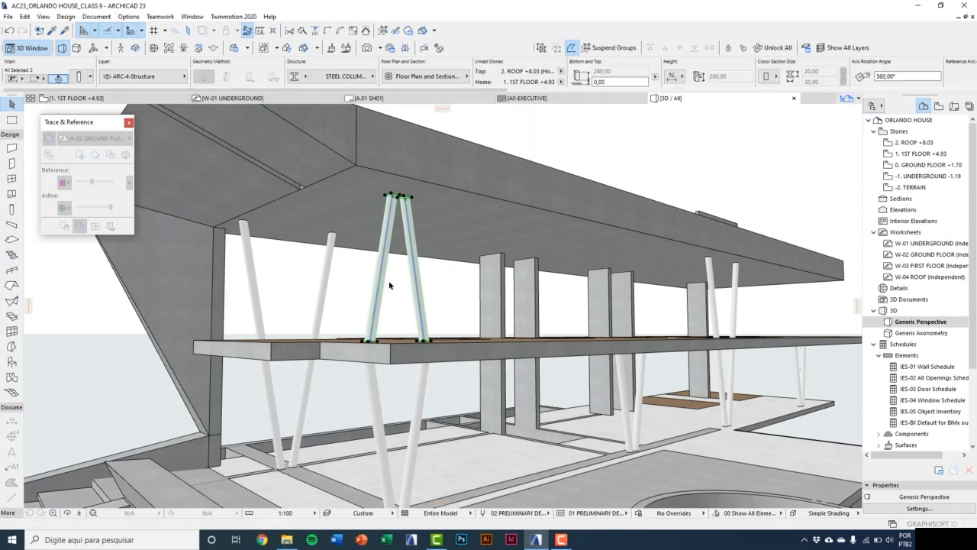
pyautogui.moveTo(517, 211); pyautogui.dragTo(524, 222, button='middle')
pyautogui.click(541, 49)
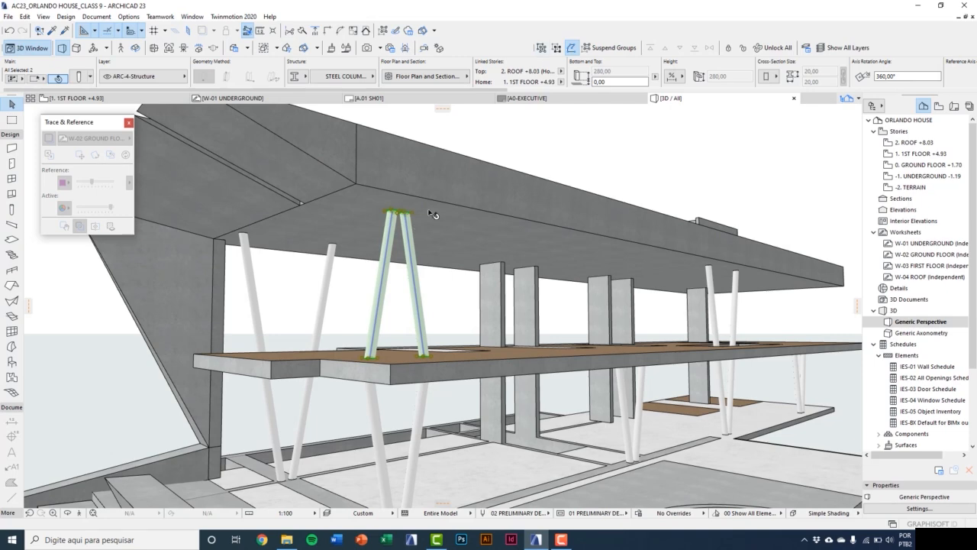
pyautogui.press('Escape')
# Copy the grouped inverted column pair in the 1st-floor plan to the traced column position on grid line H.
pyautogui.press('F2')
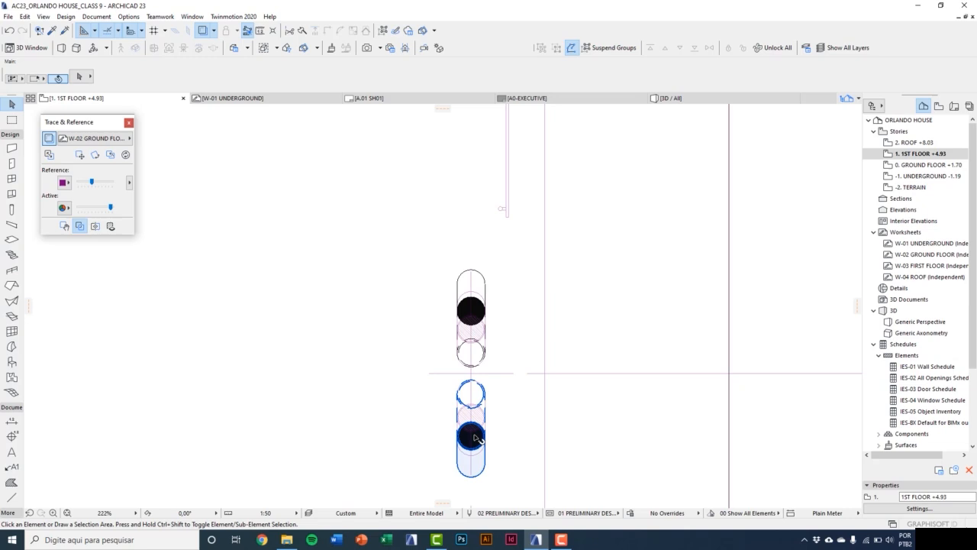
pyautogui.click(483, 387)
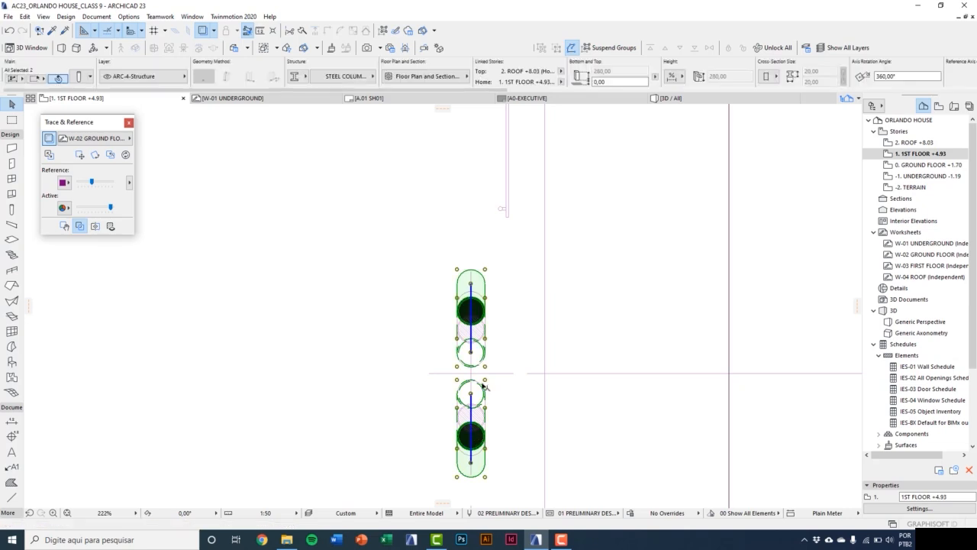
pyautogui.hotkey('ctrl', 'shift', 'd')
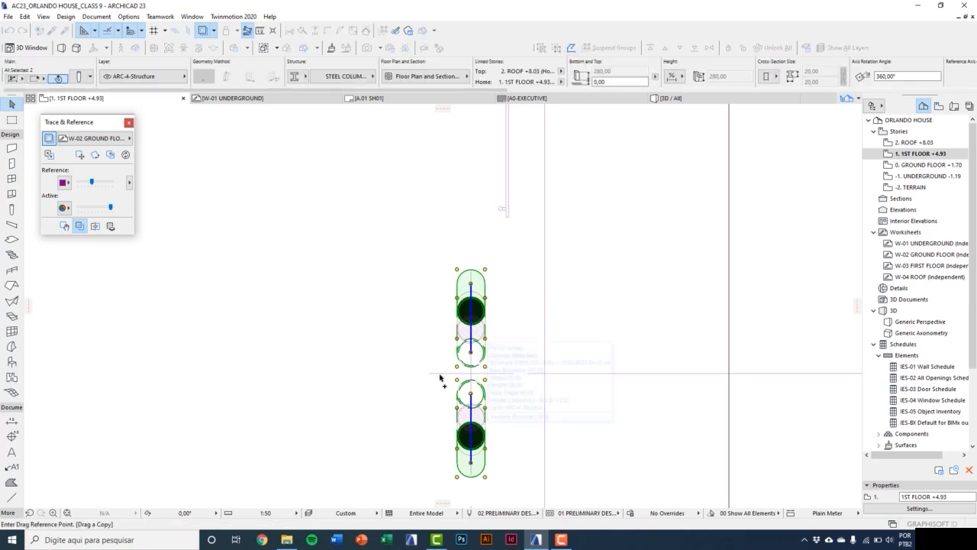
pyautogui.click(441, 381)
pyautogui.scroll(-5, 428, 412)
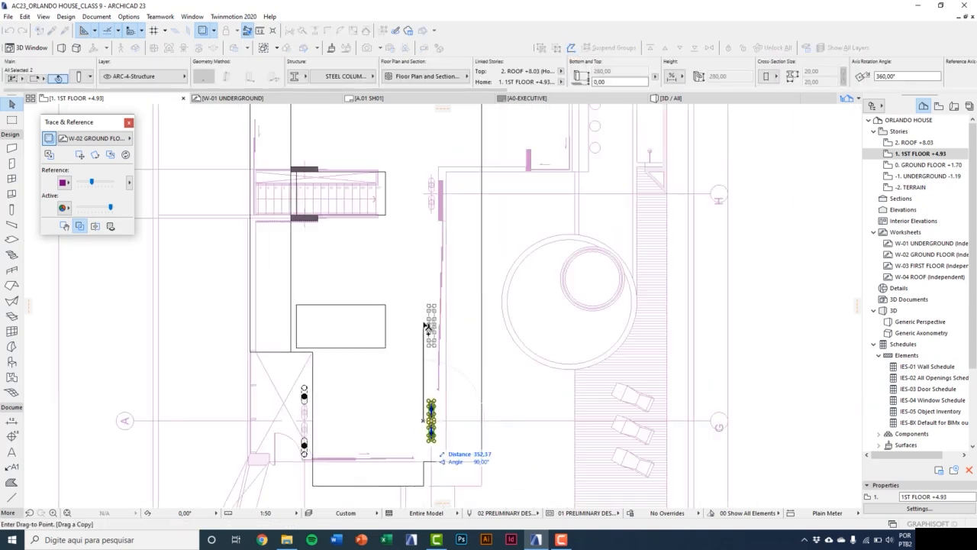
pyautogui.scroll(4, 421, 207)
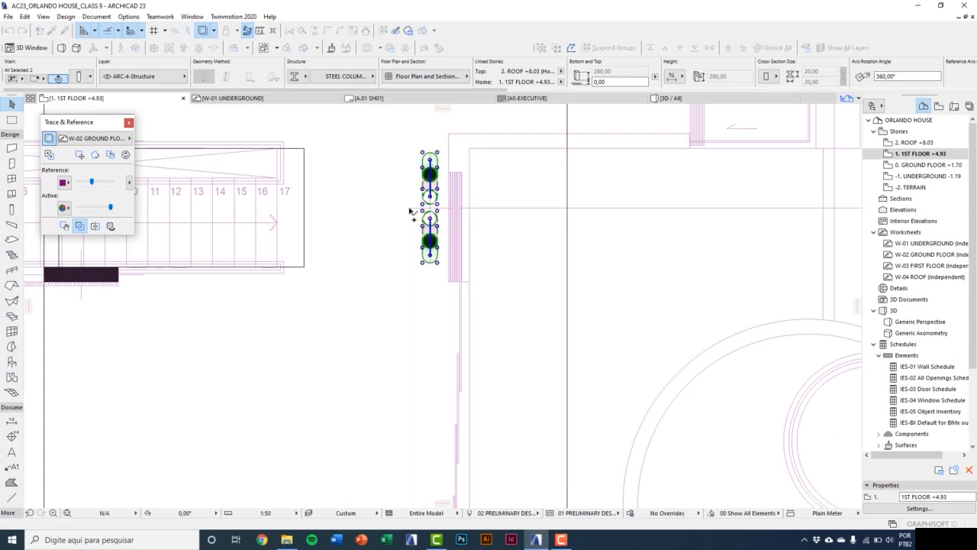
# Place another copy of the inverted column pair on the next traced pair position beyond grid line H and review the columns in 3D.
pyautogui.scroll(-3, 402, 281)
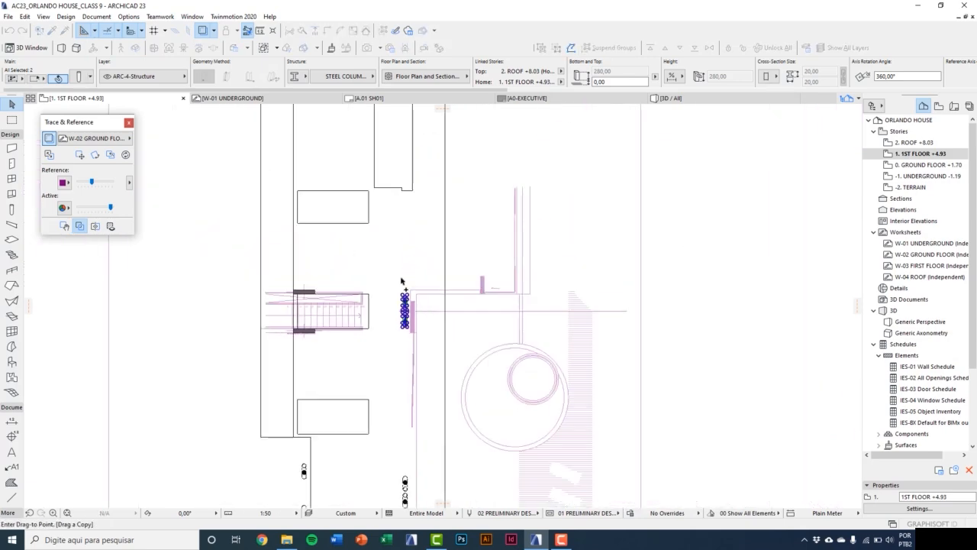
pyautogui.scroll(-1, 401, 267)
pyautogui.moveTo(401, 232); pyautogui.dragTo(399, 388, button='middle')
pyautogui.scroll(5, 400, 185)
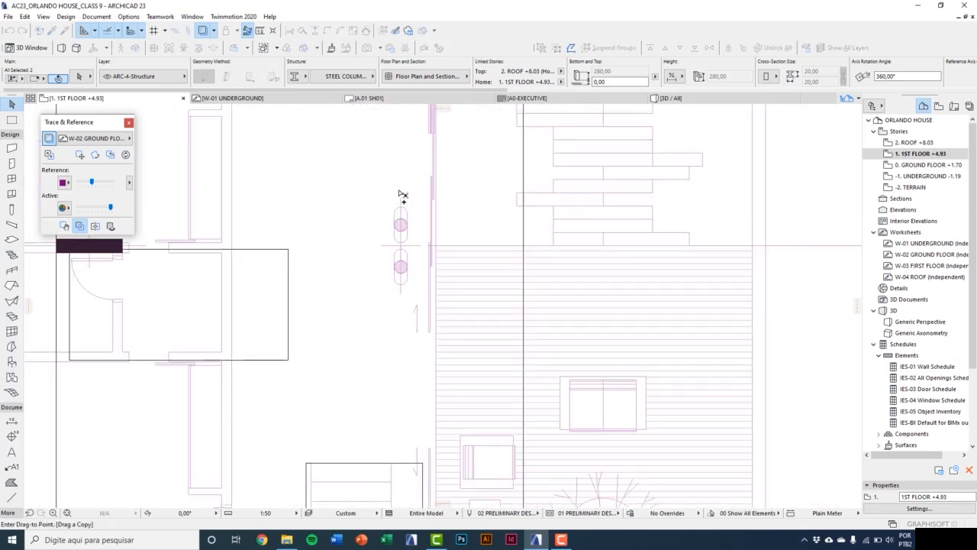
pyautogui.click(383, 249)
pyautogui.press('Escape')
pyautogui.press('F3')
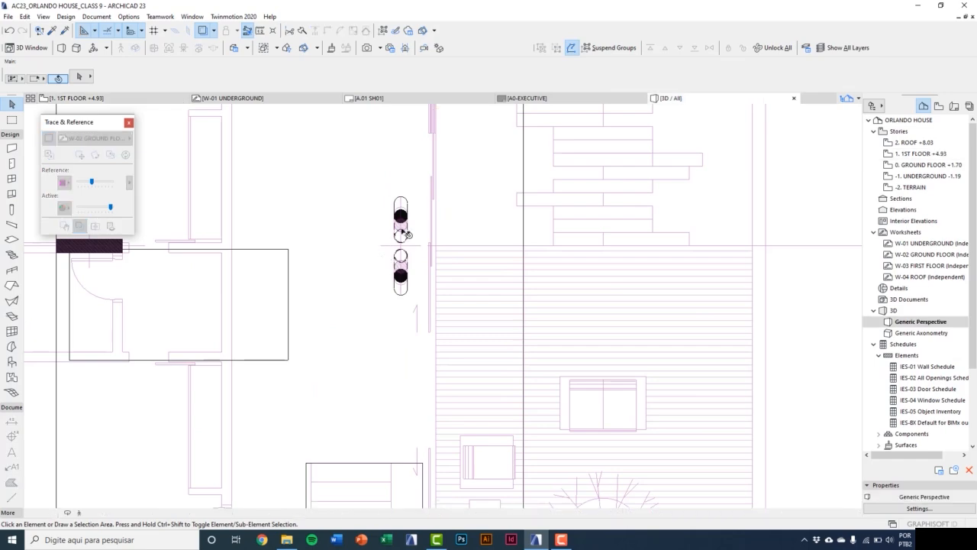
pyautogui.scroll(-3, 482, 286)
pyautogui.moveTo(498, 324); pyautogui.dragTo(504, 380, button='middle')
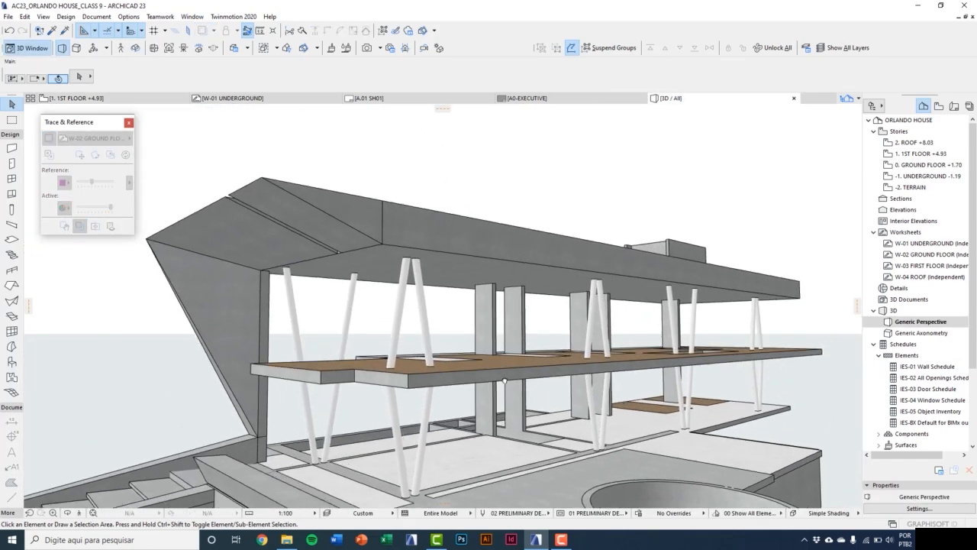
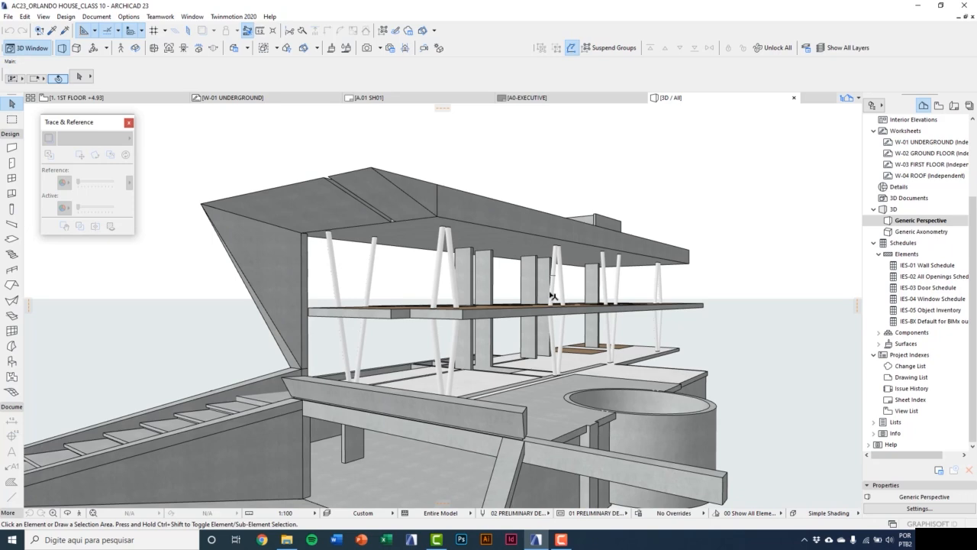
pyautogui.hotkey('shift', 'o')
pyautogui.moveTo(552, 300)
pyautogui.mouseDown()
pyautogui.moveTo(308, 305)
pyautogui.moveTo(550, 300)
pyautogui.mouseUp()
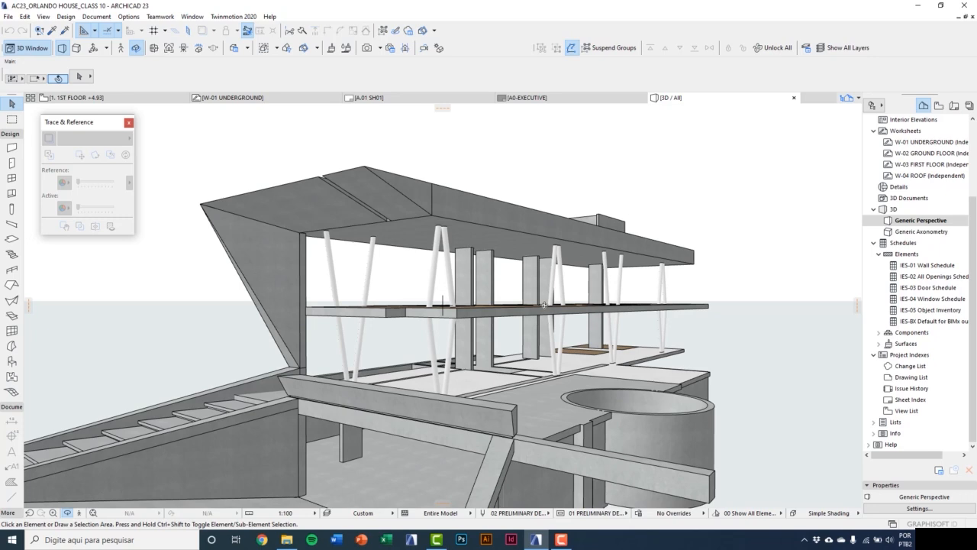
pyautogui.click(286, 539)
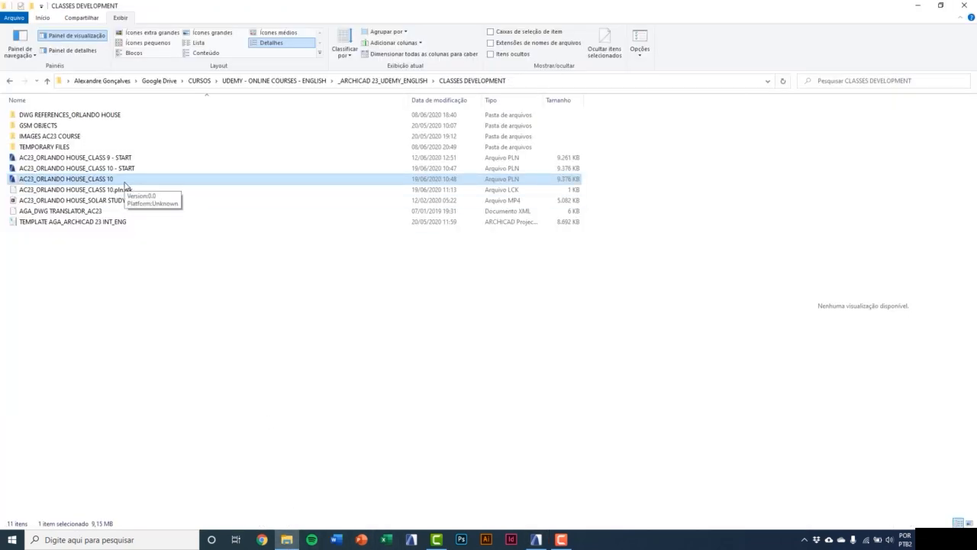
pyautogui.click(535, 539)
pyautogui.moveTo(740, 225); pyautogui.dragTo(723, 230)
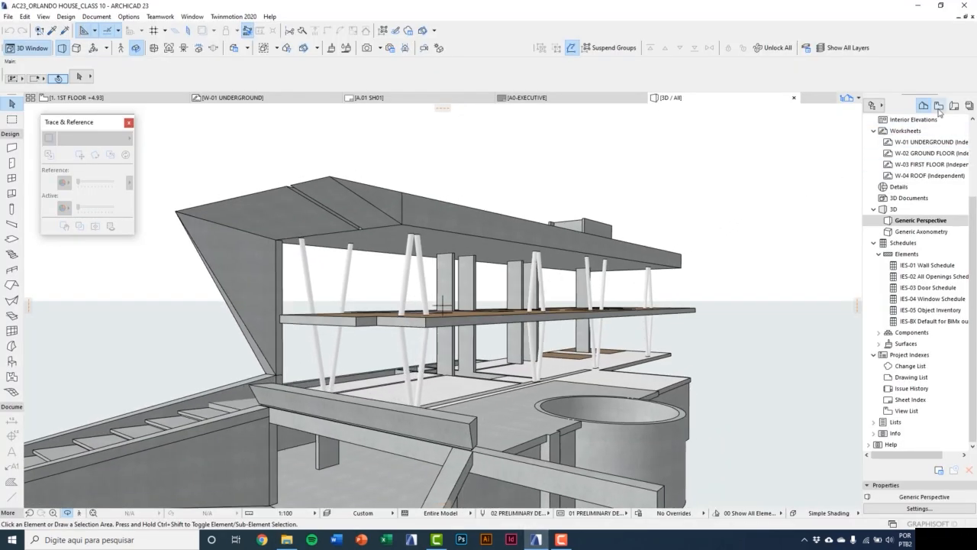
# Open the -1. UNDERGROUND floor plan and trace the W-01 UNDERGROUND worksheet, bringing the garden area beyond the building into view.
pyautogui.scroll(3, 929, 122)
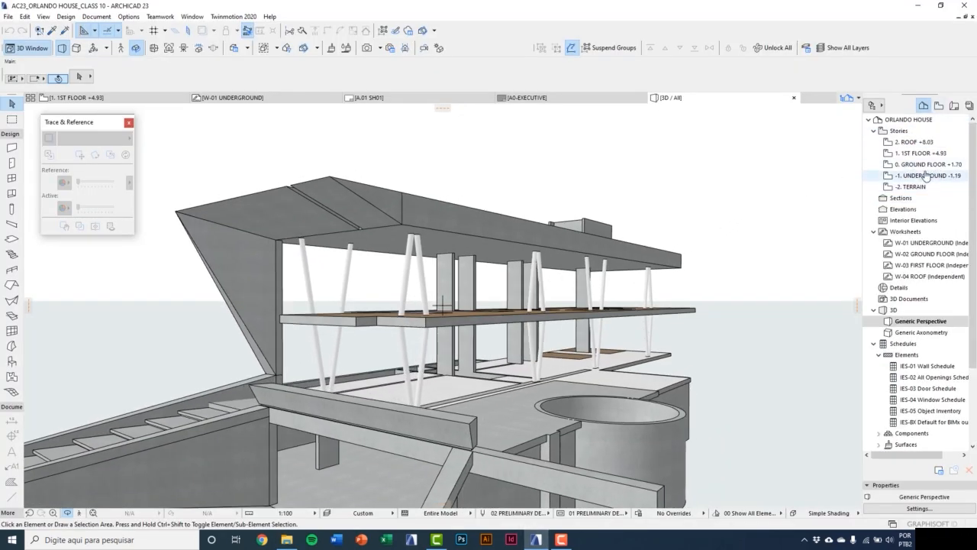
pyautogui.doubleClick(925, 176)
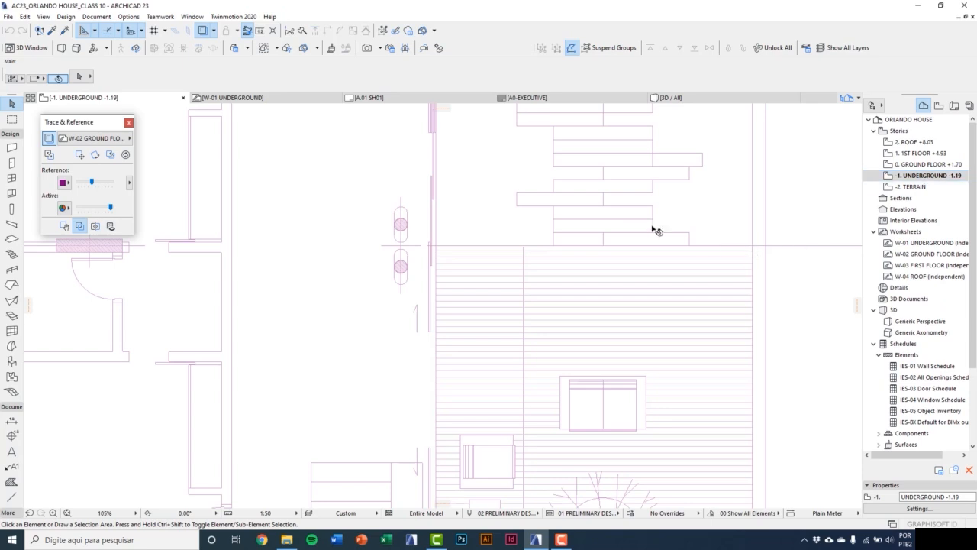
pyautogui.scroll(-3, 346, 279)
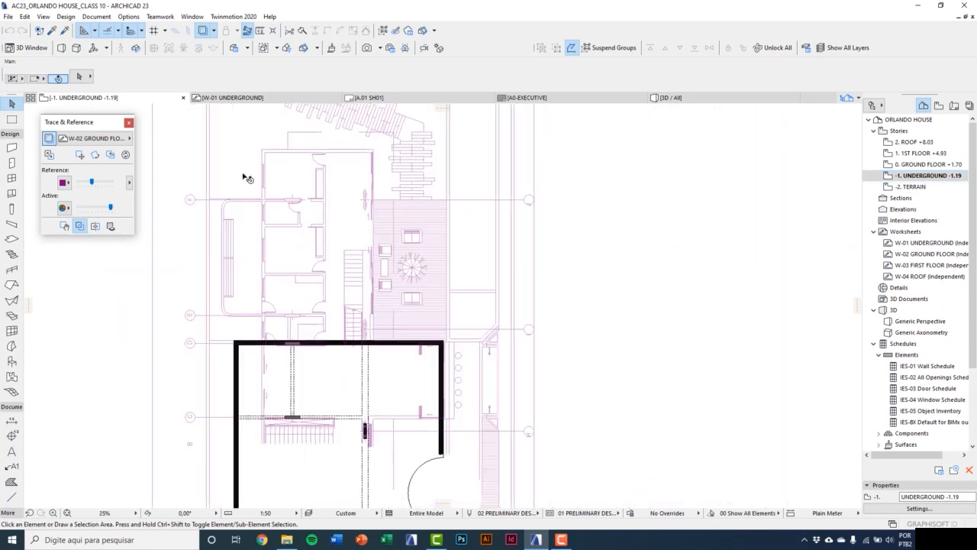
pyautogui.click(126, 138)
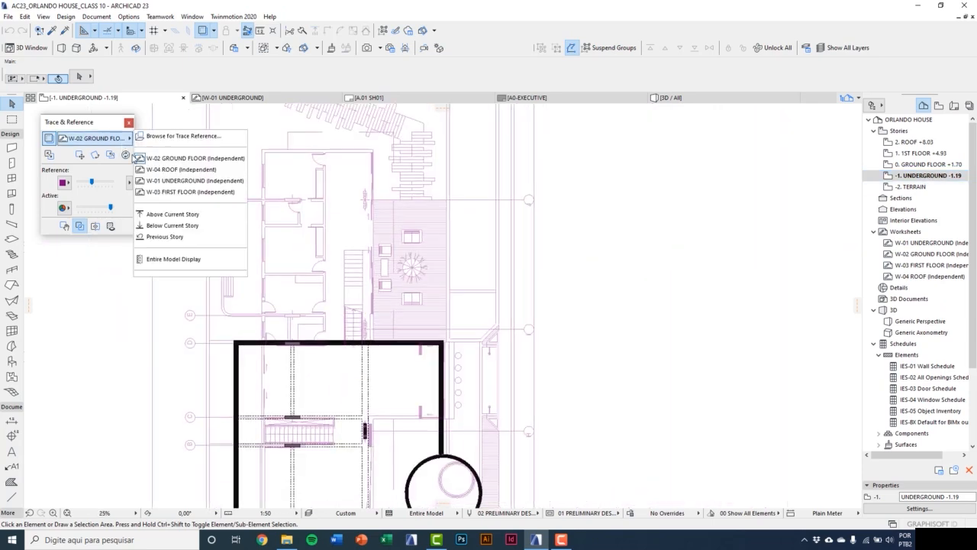
pyautogui.click(169, 181)
pyautogui.moveTo(348, 227); pyautogui.dragTo(333, 415, button='middle')
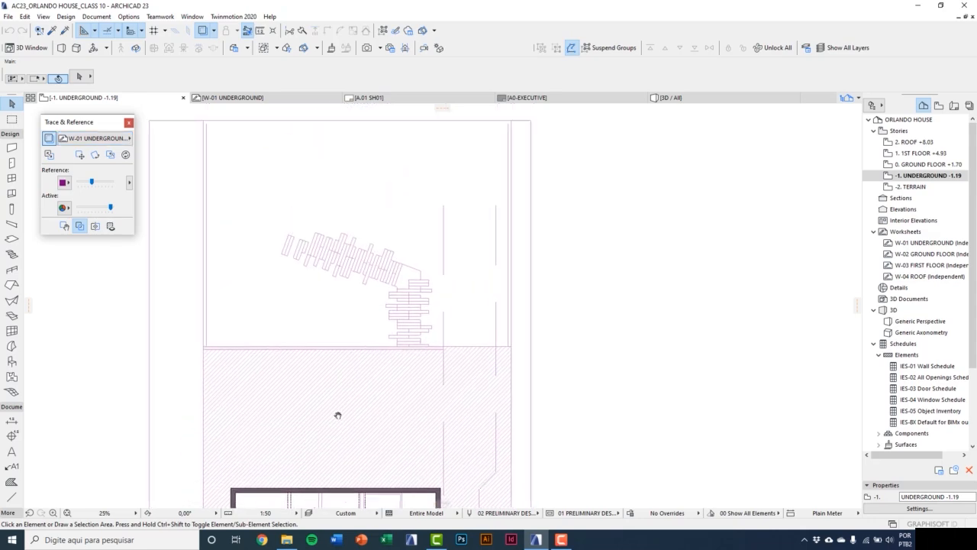
pyautogui.scroll(1, 328, 305)
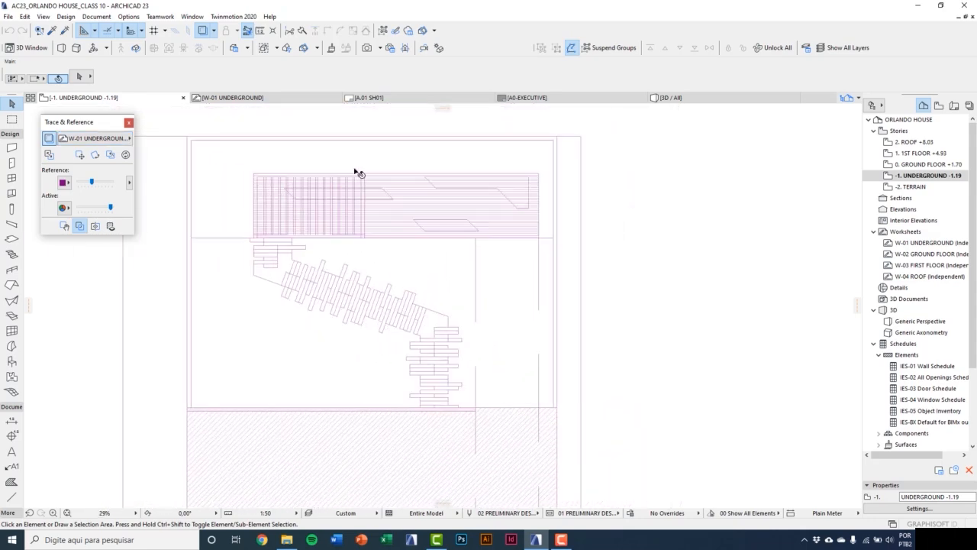
pyautogui.moveTo(355, 171)
pyautogui.moveTo(422, 160)
pyautogui.moveTo(286, 319)
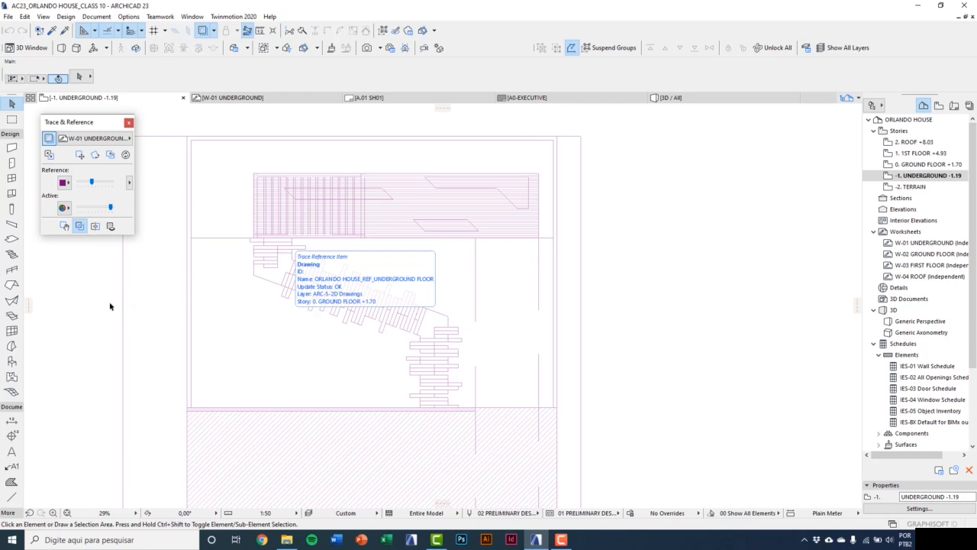
# Set the slab defaults to a thickness of 10, an offset of -6 from the home story and the Soil building material.
pyautogui.doubleClick(12, 241)
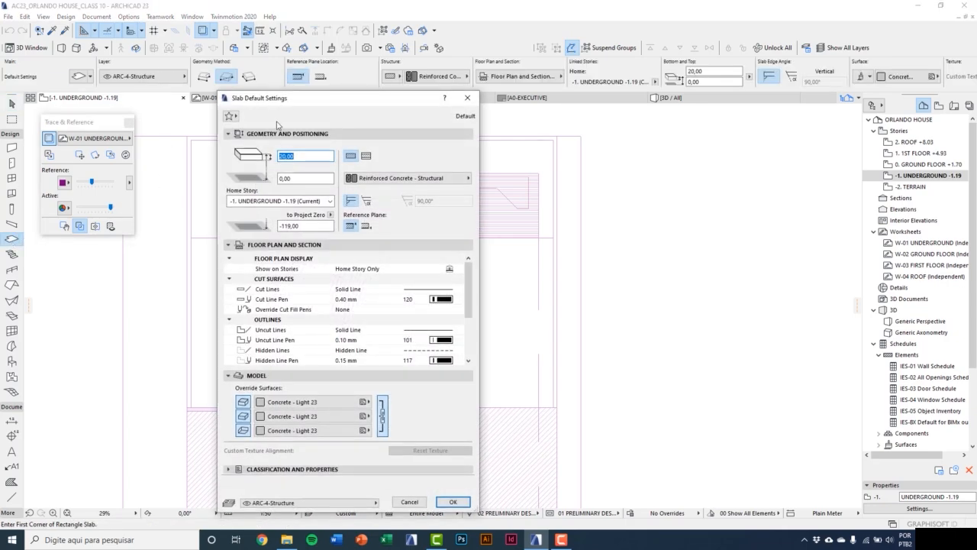
pyautogui.moveTo(291, 102); pyautogui.dragTo(294, 88)
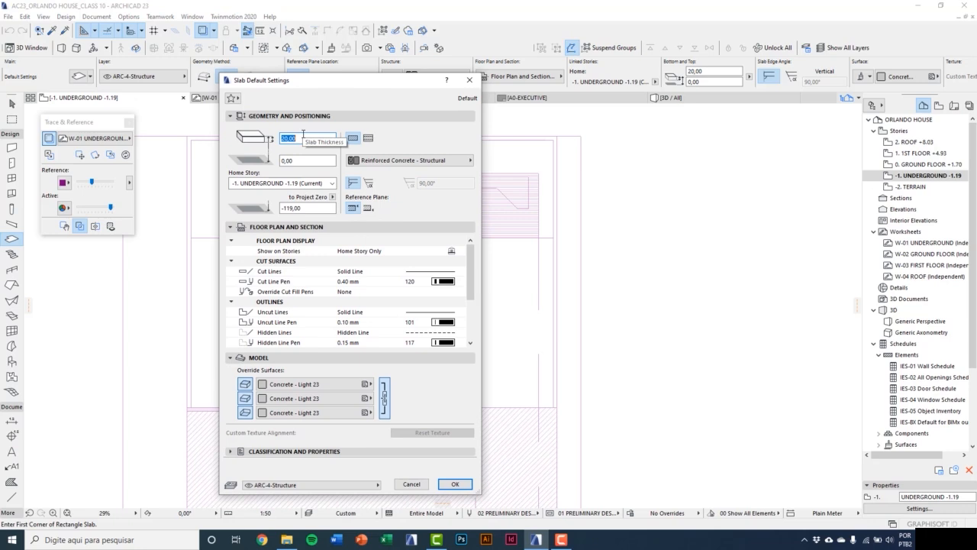
pyautogui.write('10')
pyautogui.press('Tab')
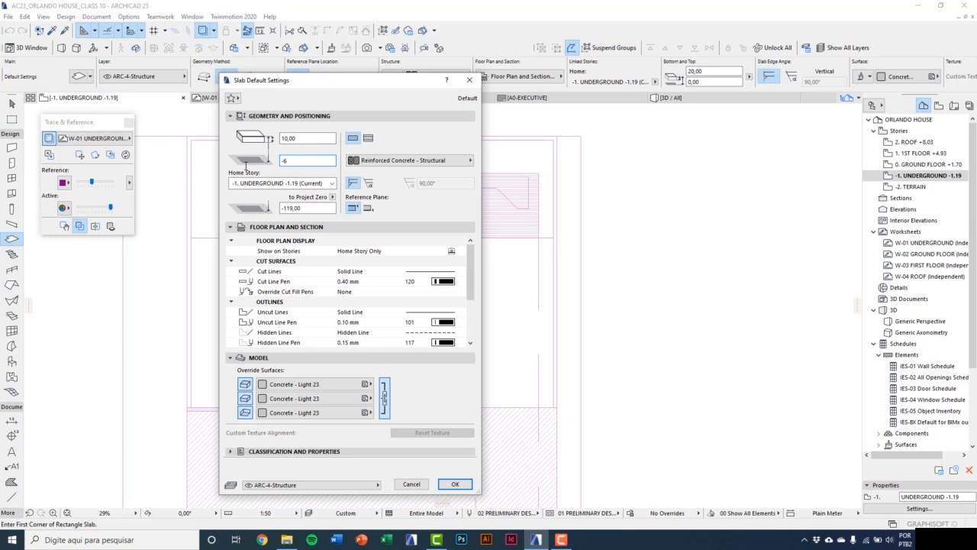
pyautogui.press('Tab')
pyautogui.click(404, 161)
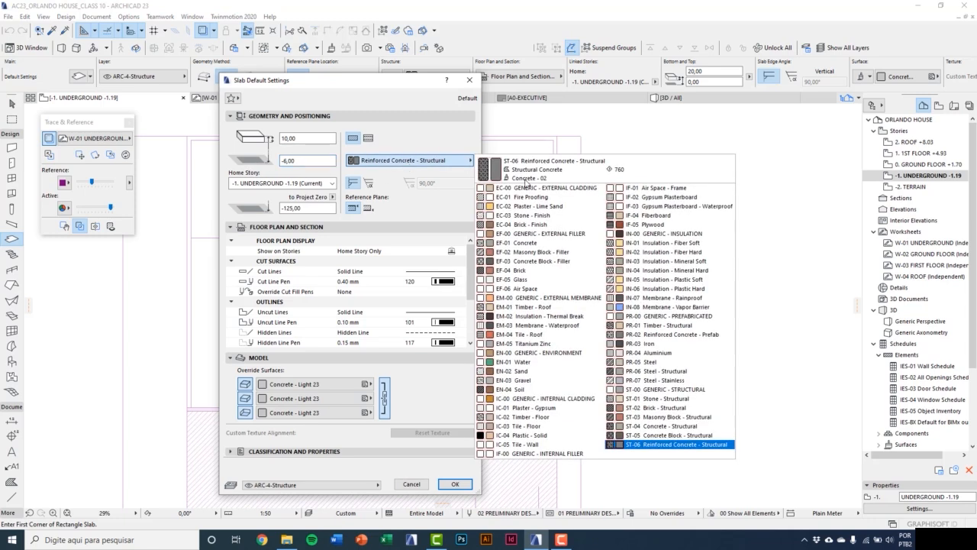
pyautogui.click(525, 389)
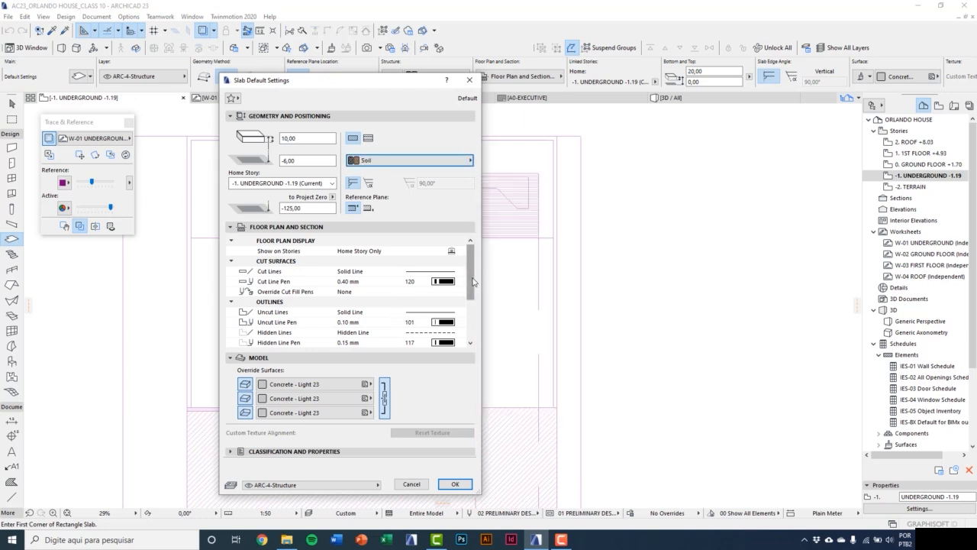
# Keep the slab's Foreground cover fill and set its cover fill pen to 137 (GRAMA).
pyautogui.moveTo(471, 290); pyautogui.dragTo(473, 332)
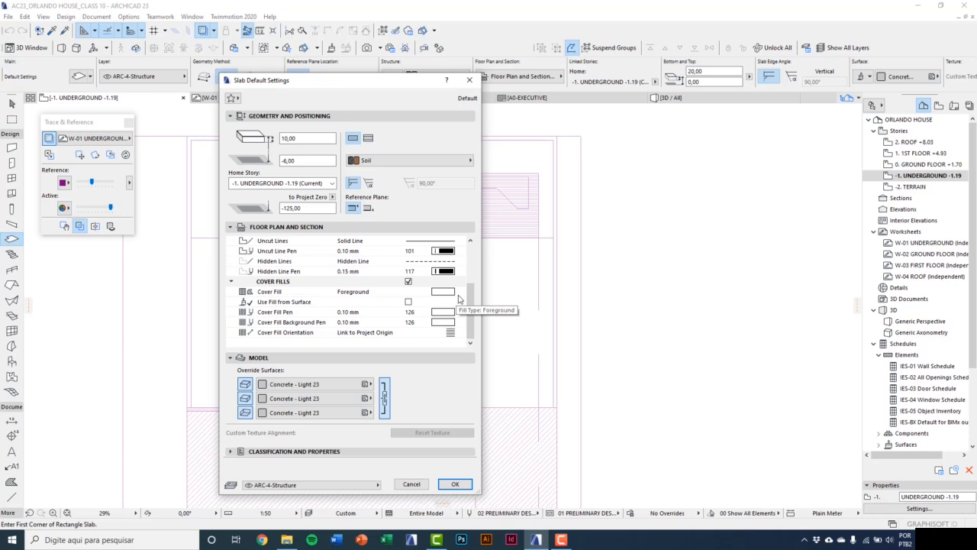
pyautogui.click(459, 299)
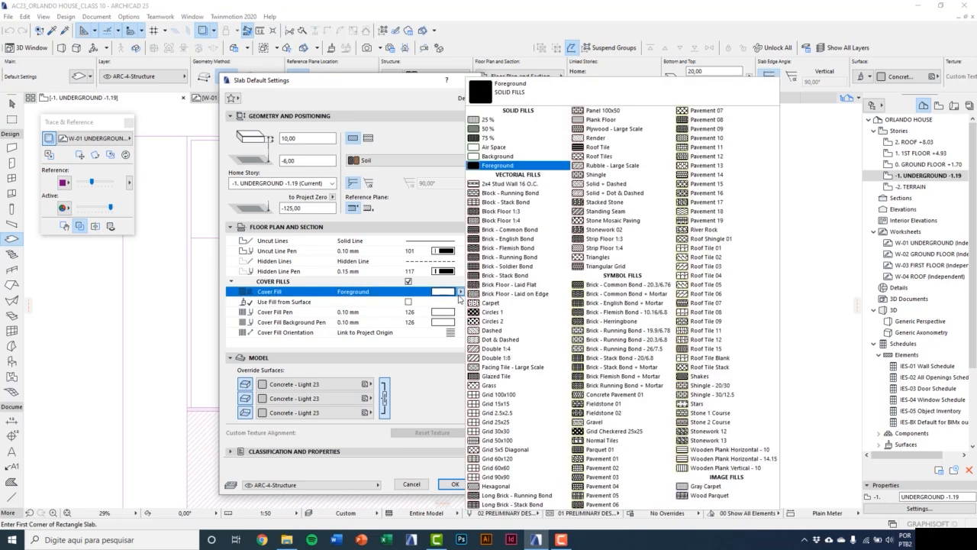
pyautogui.click(461, 299)
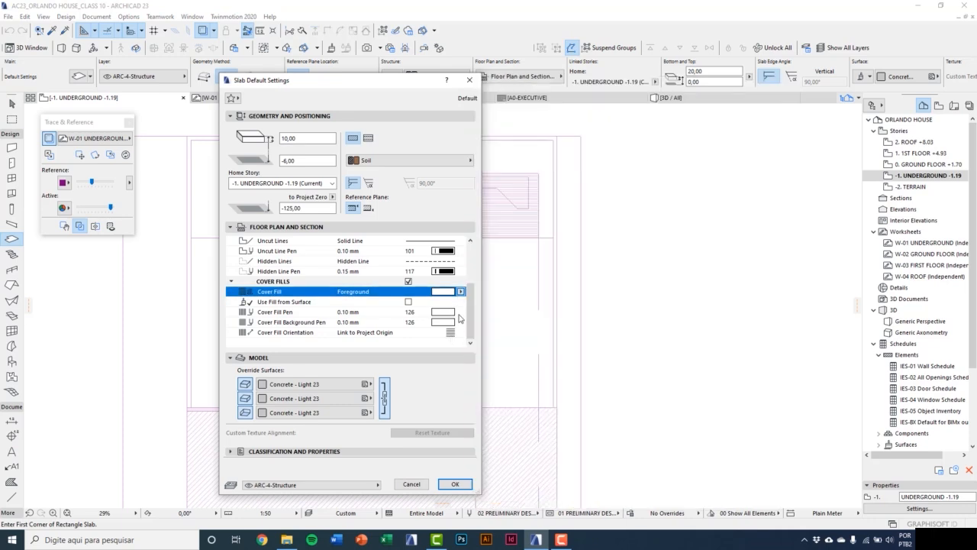
pyautogui.click(457, 313)
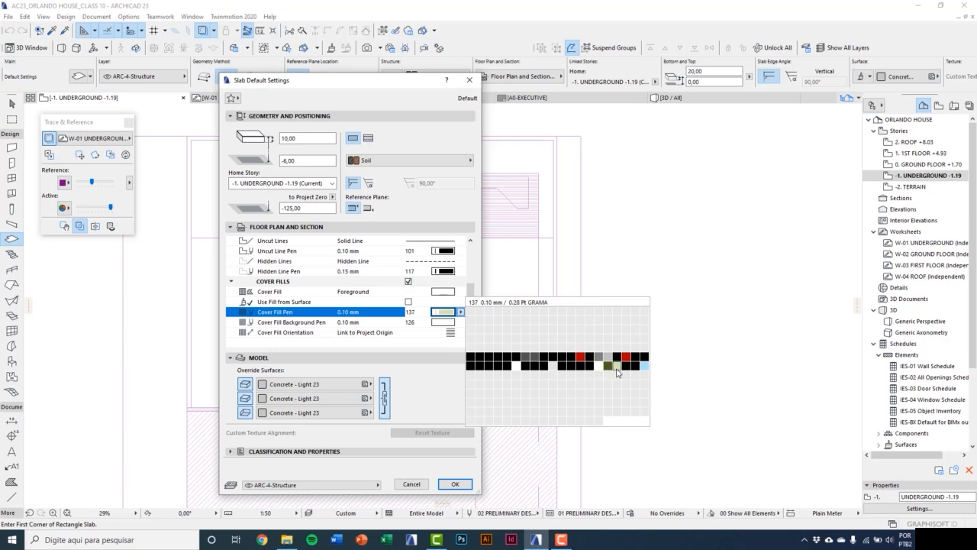
pyautogui.click(617, 367)
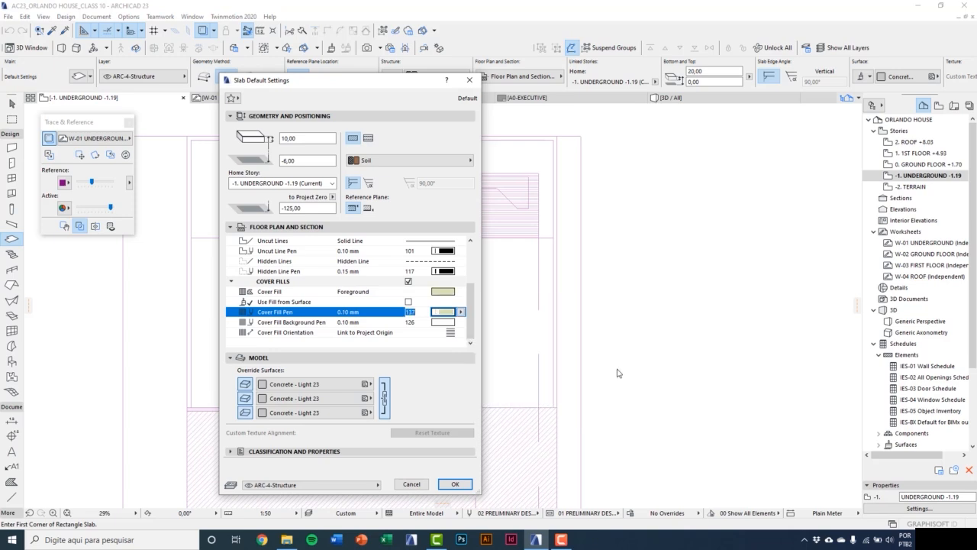
pyautogui.click(471, 326)
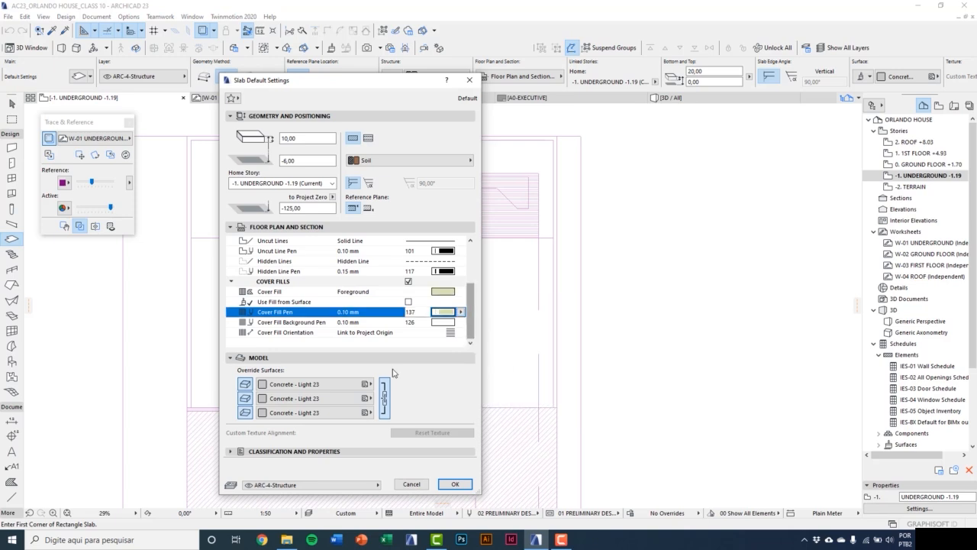
# Override only the default slab's top surface with Grass - Green and assign the slab to the ARC-4-Garden layer.
pyautogui.click(245, 399)
pyautogui.click(245, 413)
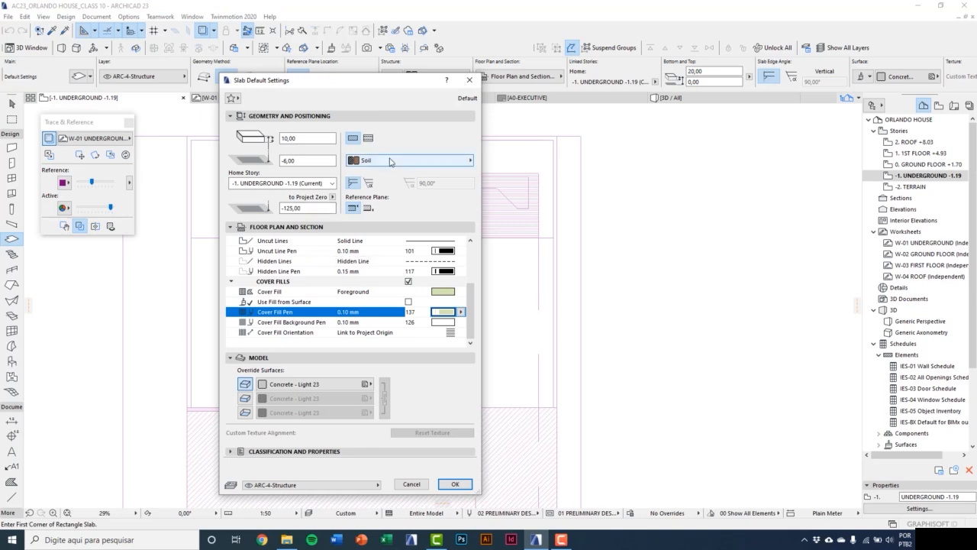
pyautogui.click(308, 389)
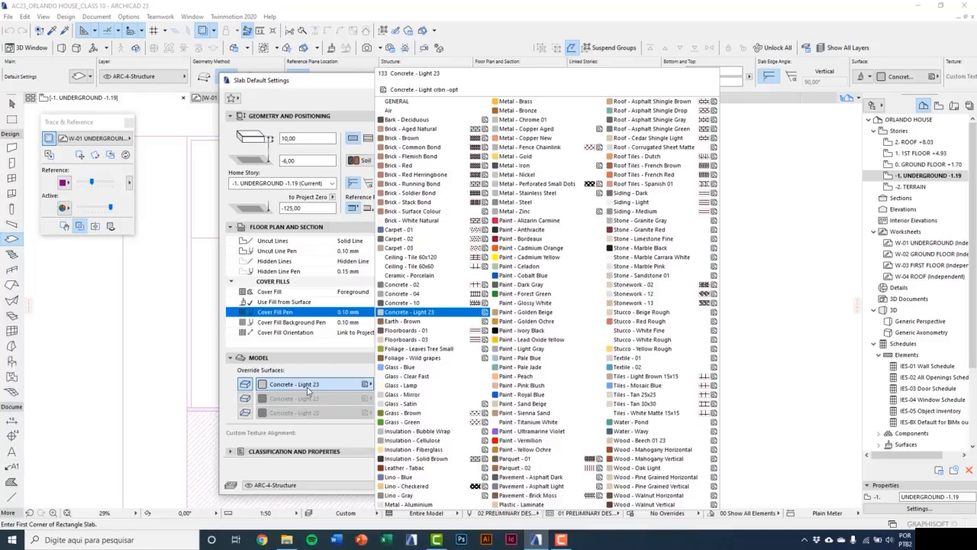
pyautogui.click(405, 421)
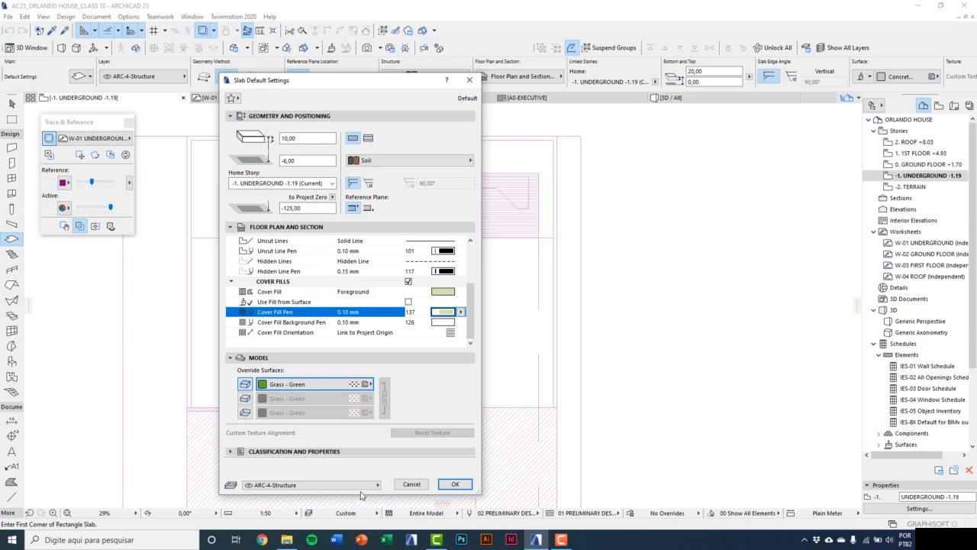
pyautogui.click(313, 485)
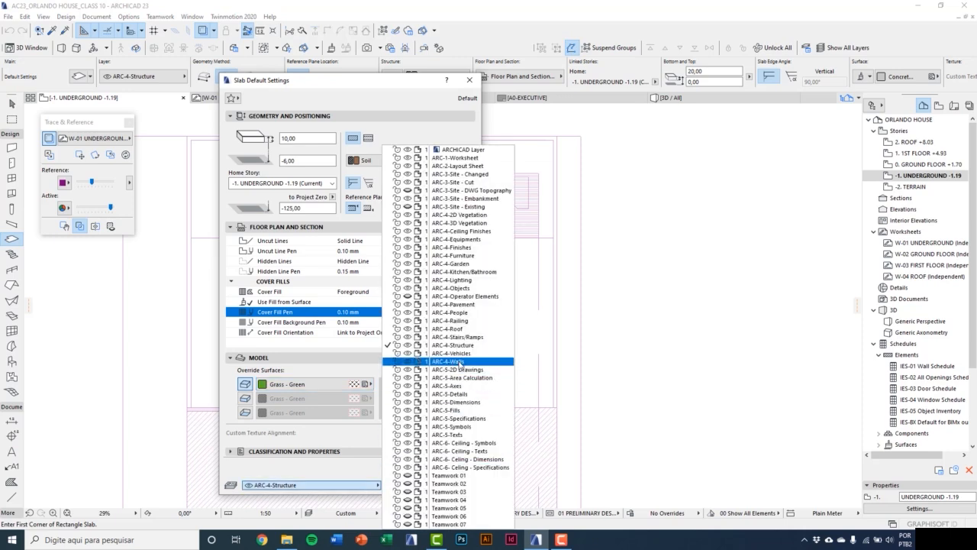
pyautogui.click(462, 264)
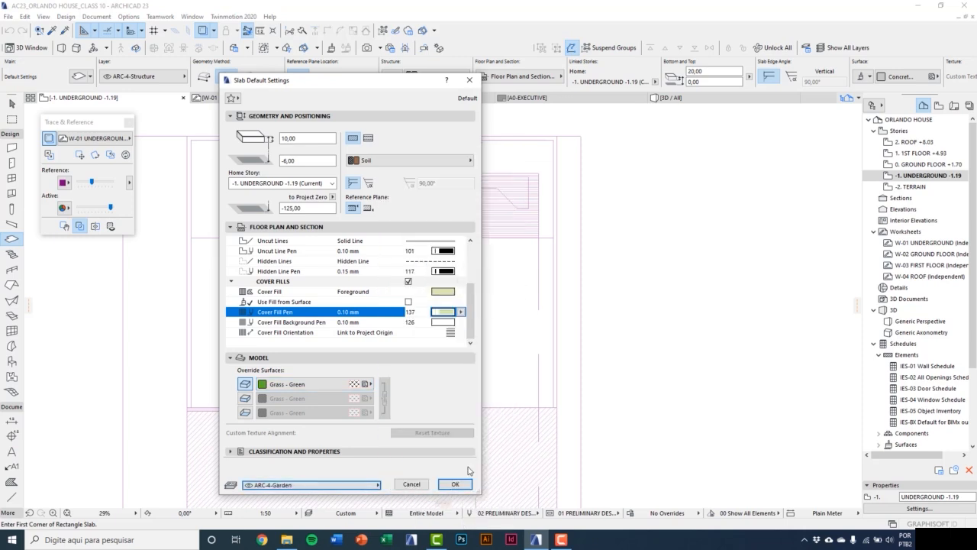
pyautogui.click(456, 484)
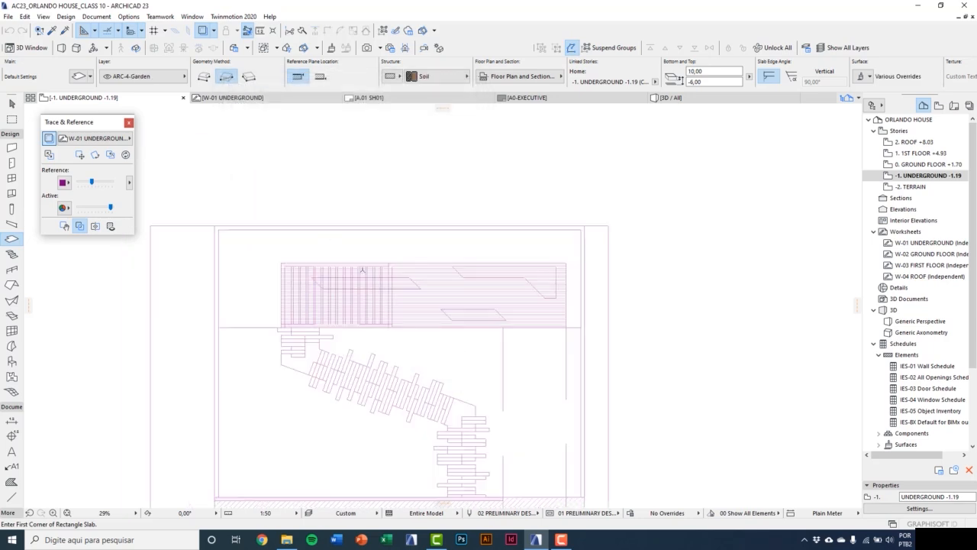
# Trace a polygonal grass slab along the garden's outer boundary, wrapping three sides of the deck area.
pyautogui.click(204, 78)
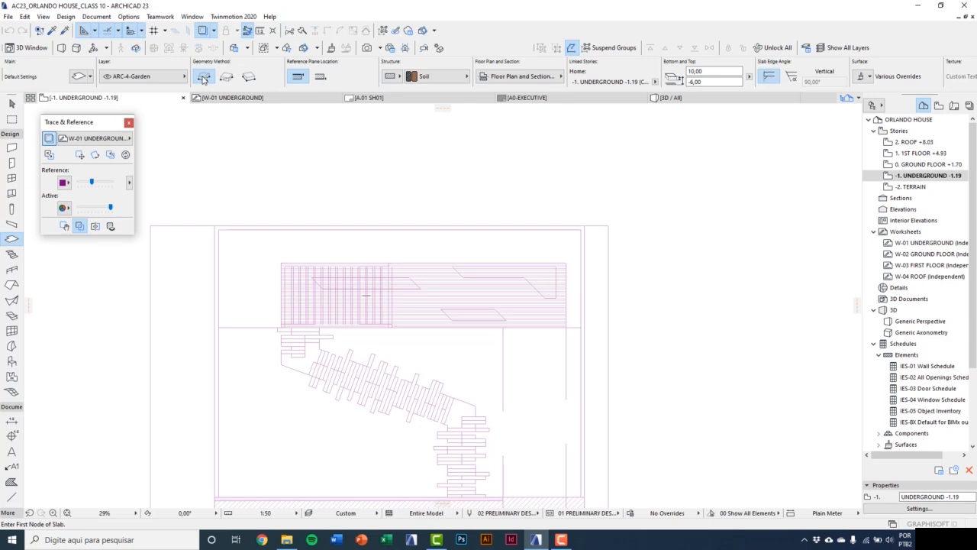
pyautogui.scroll(2, 225, 198)
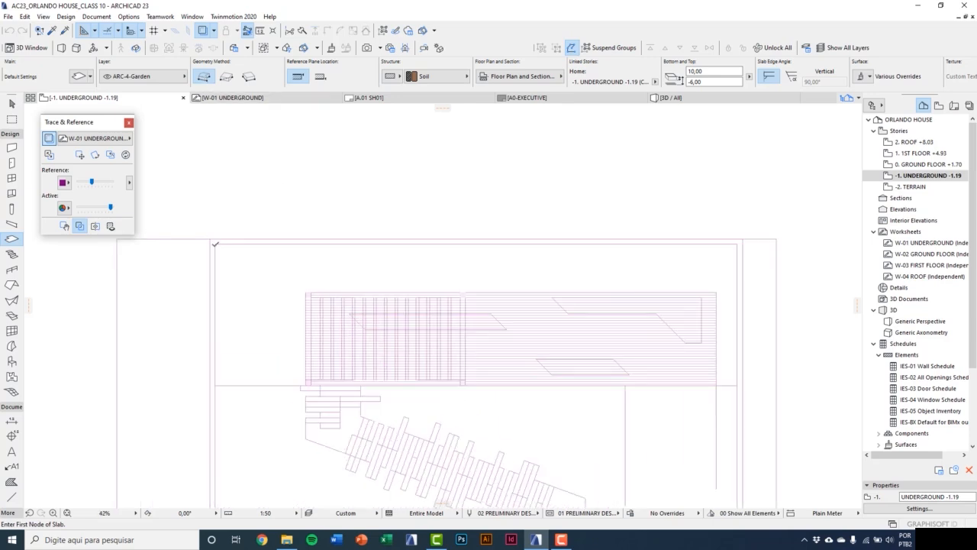
pyautogui.click(216, 244)
pyautogui.scroll(1, 621, 211)
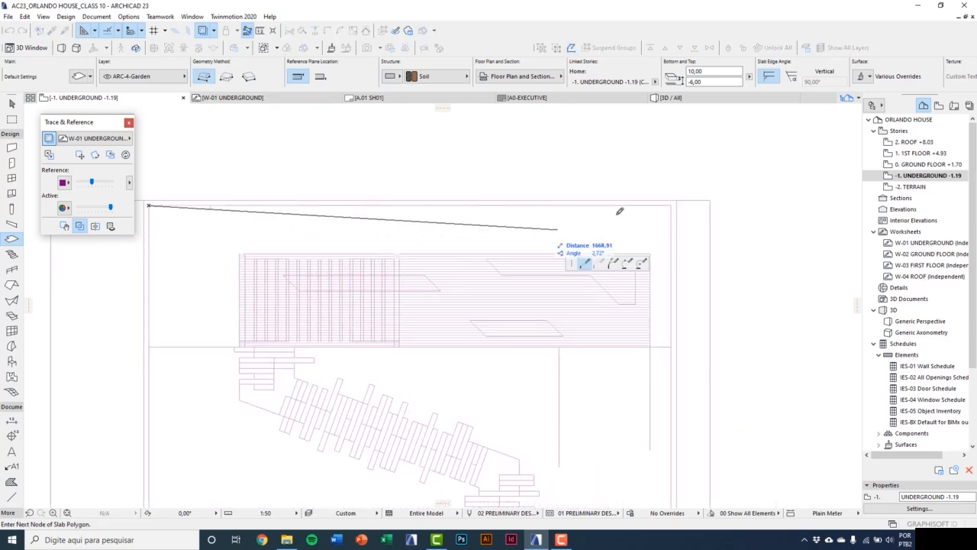
pyautogui.scroll(1, 679, 200)
pyautogui.click(694, 202)
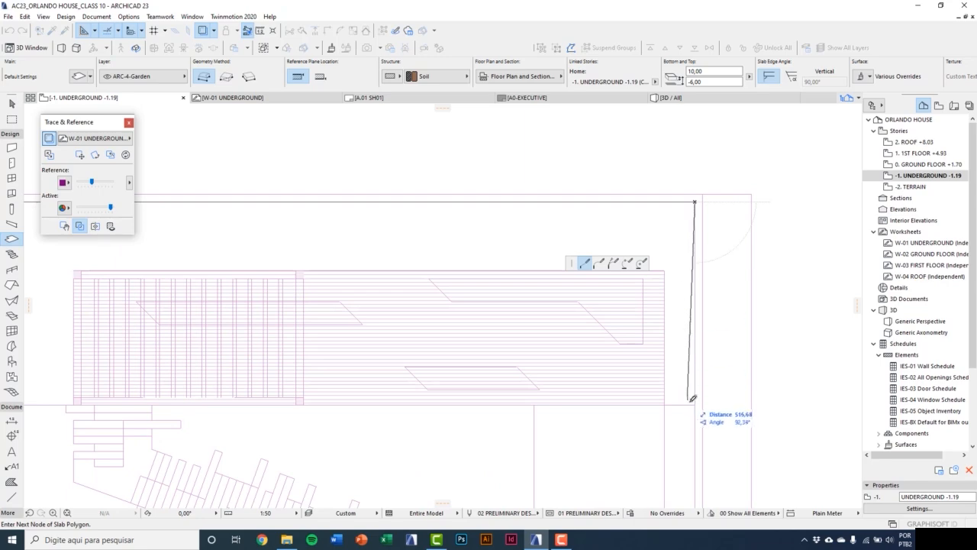
pyautogui.scroll(3, 665, 399)
pyautogui.click(663, 404)
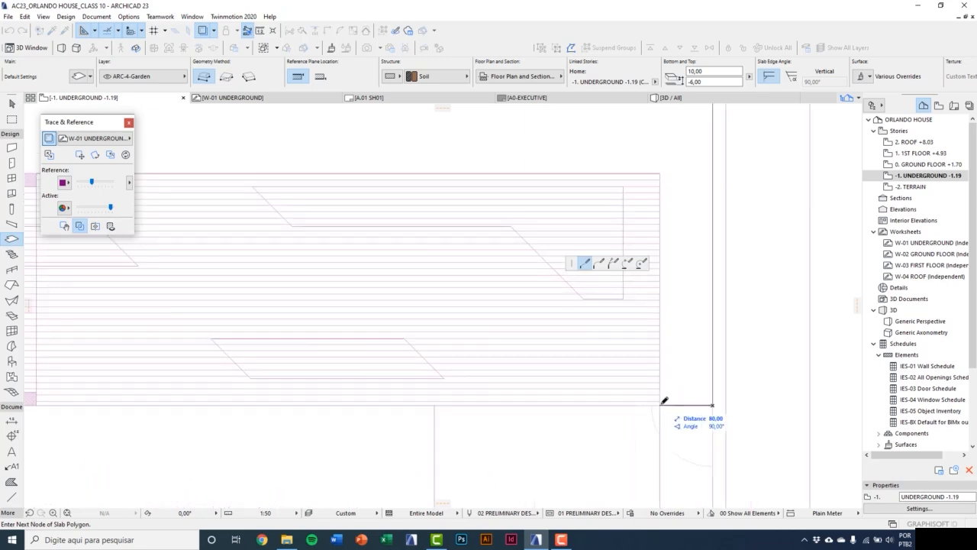
pyautogui.click(661, 171)
pyautogui.scroll(-3, 677, 275)
pyautogui.scroll(3, 351, 248)
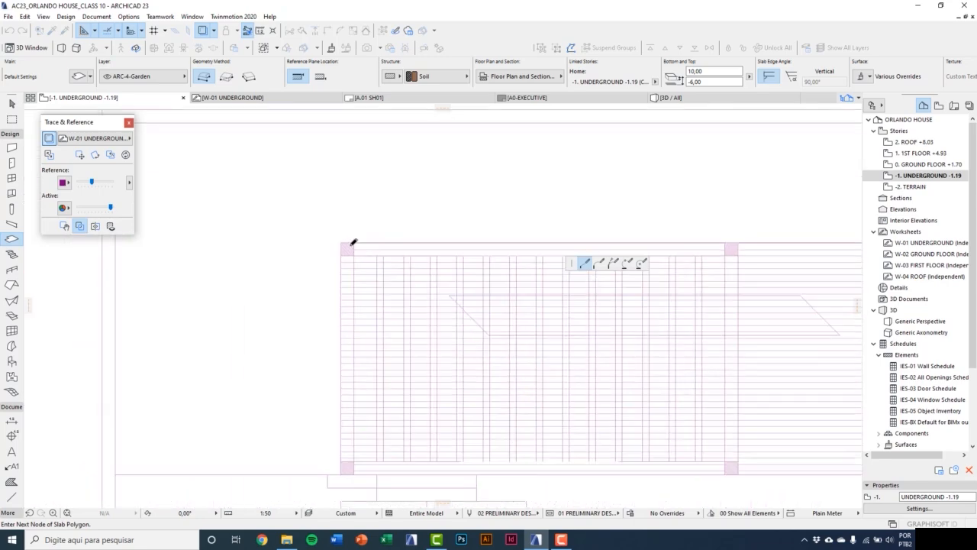
pyautogui.click(345, 242)
pyautogui.click(345, 473)
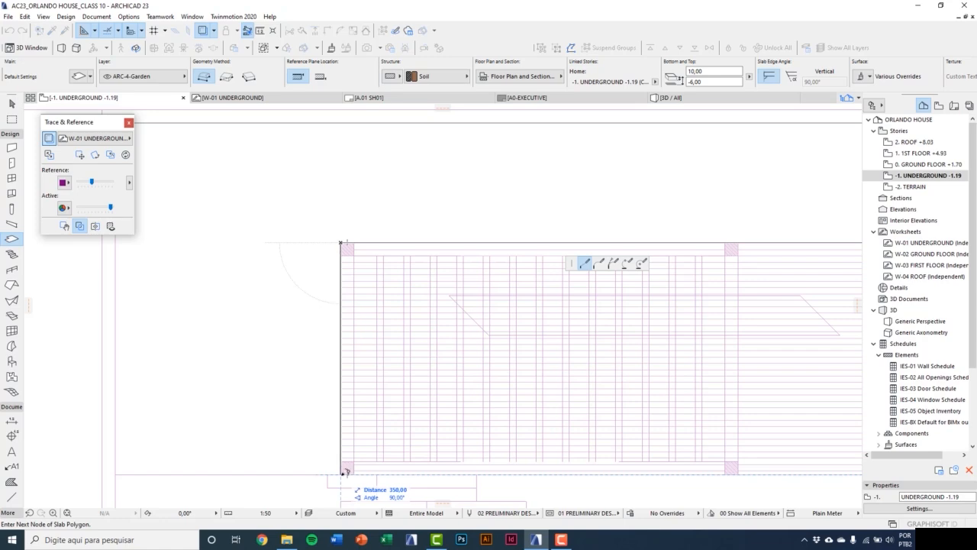
pyautogui.click(111, 473)
pyautogui.scroll(-3, 170, 455)
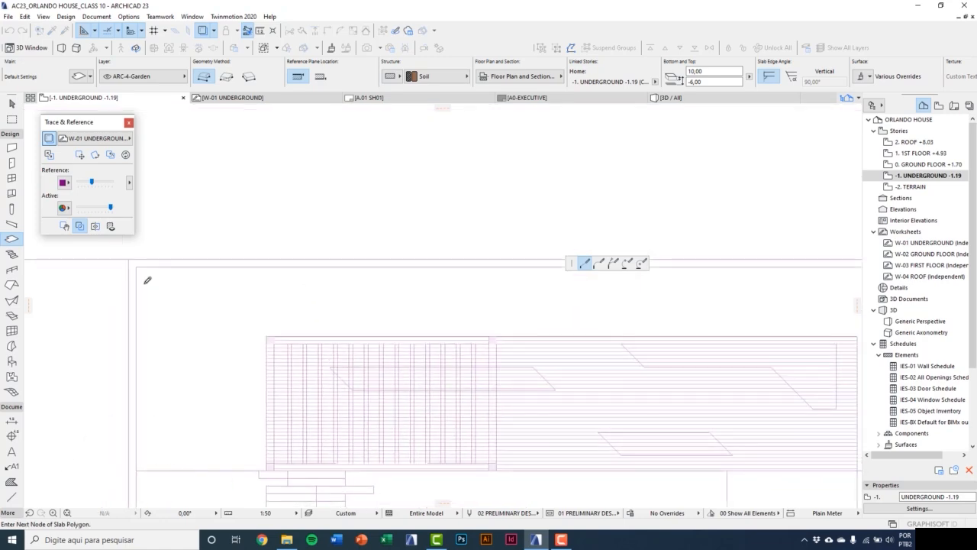
pyautogui.click(137, 266)
pyautogui.scroll(-3, 141, 279)
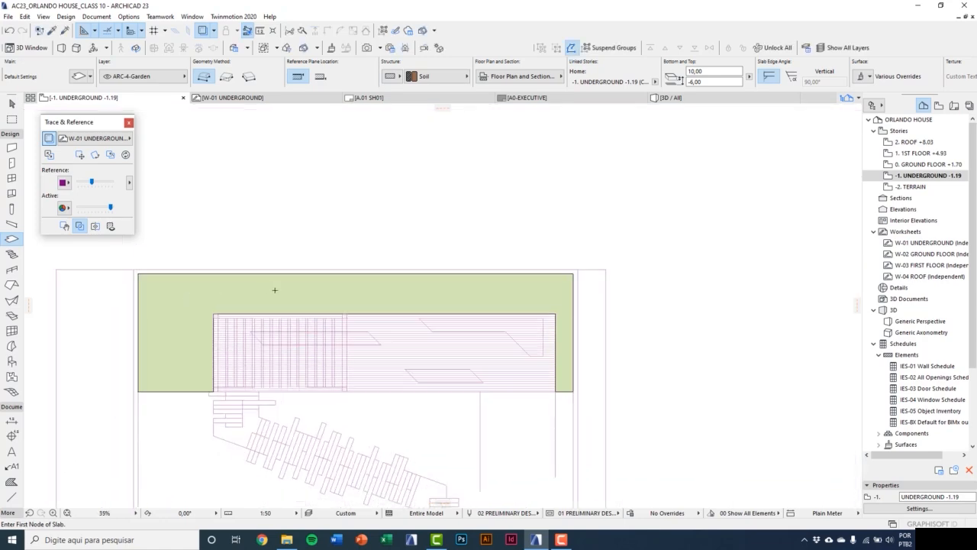
# Inspect the grass slab's surface and edges in 3D and return to the underground floor plan.
pyautogui.press('Escape')
pyautogui.press('F3')
pyautogui.moveTo(737, 346); pyautogui.dragTo(509, 359, button='middle')
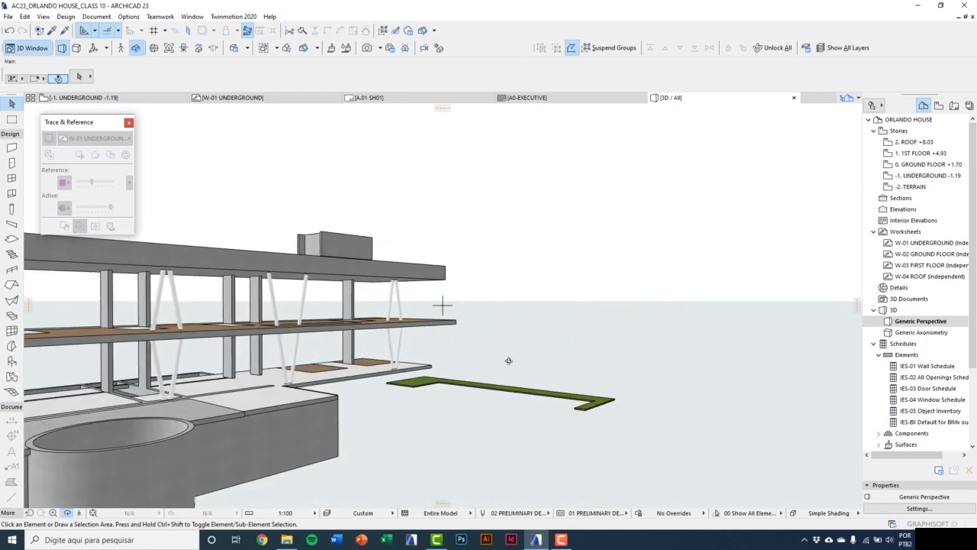
pyautogui.scroll(3, 560, 389)
pyautogui.scroll(5, 656, 430)
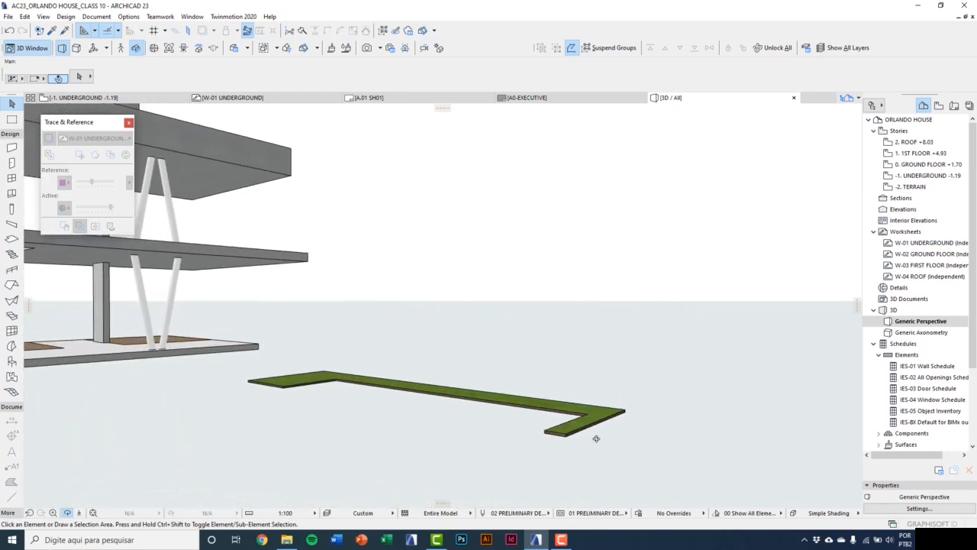
pyautogui.keyDown('shift'); pyautogui.moveTo(443, 301); pyautogui.dragTo(443, 484, button='middle'); pyautogui.keyUp('shift')
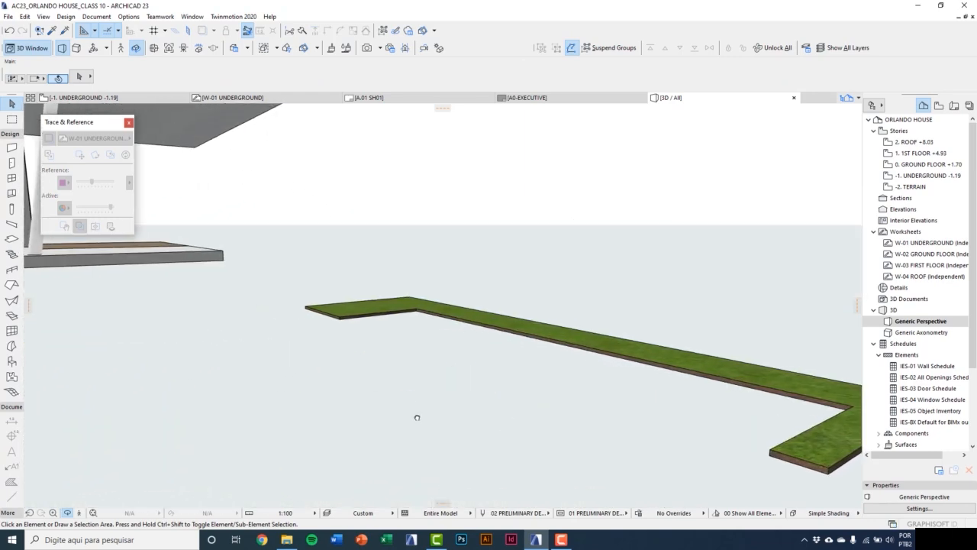
pyautogui.press('F2')
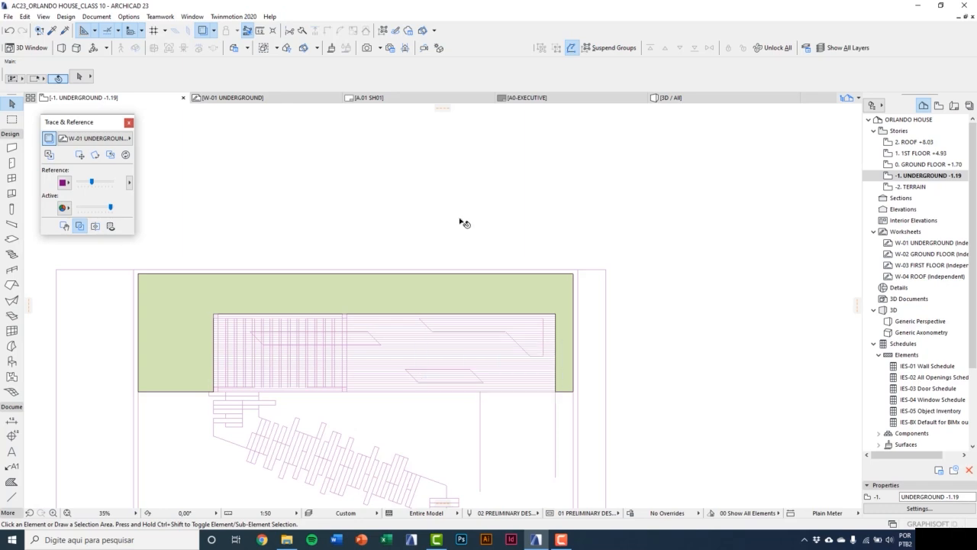
# Change the slab default building material to Plywood for the deck, keeping the thickness and offset.
pyautogui.click(12, 239)
pyautogui.doubleClick(12, 241)
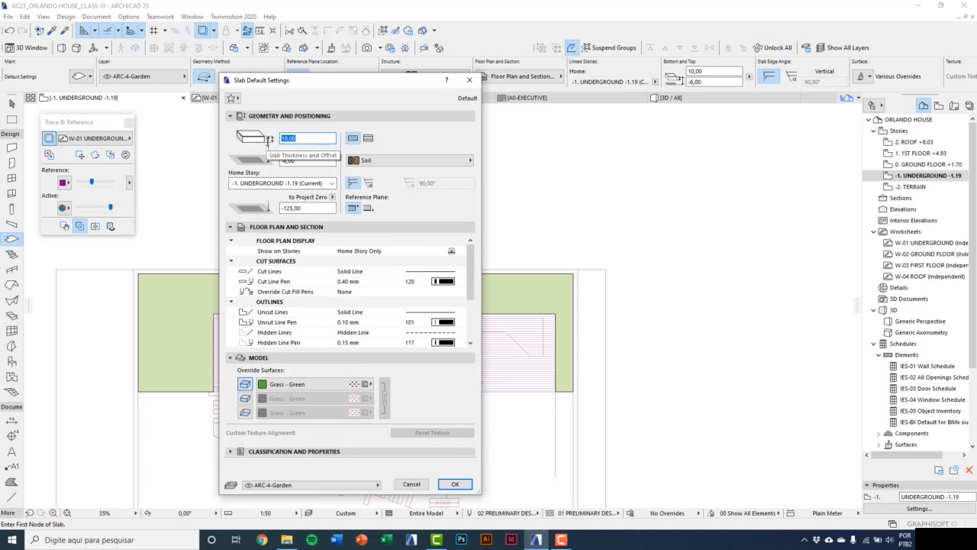
pyautogui.press('Tab')
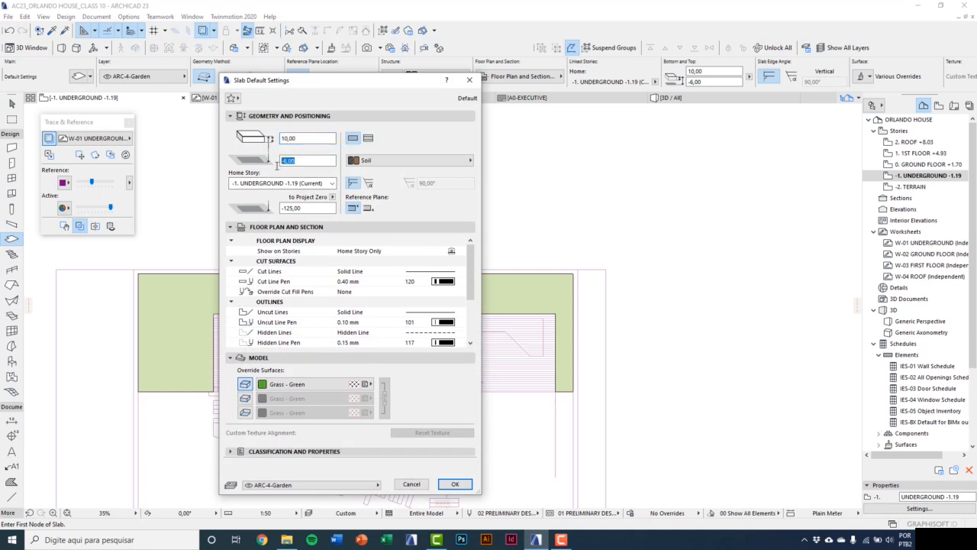
pyautogui.click(434, 162)
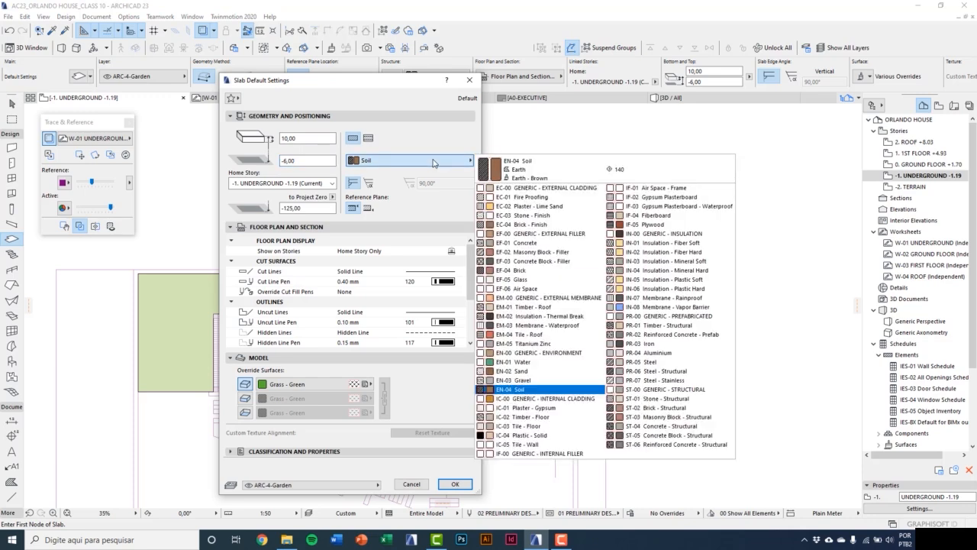
pyautogui.click(664, 226)
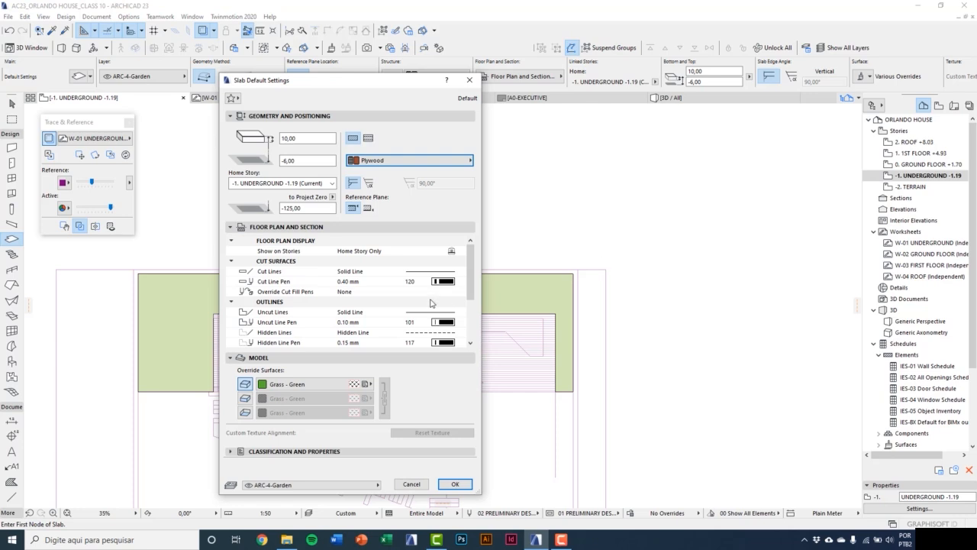
# Set the slab's cover fill to Plank Floor with cover fill pen 115 and background pen 130.
pyautogui.moveTo(471, 290); pyautogui.dragTo(469, 334)
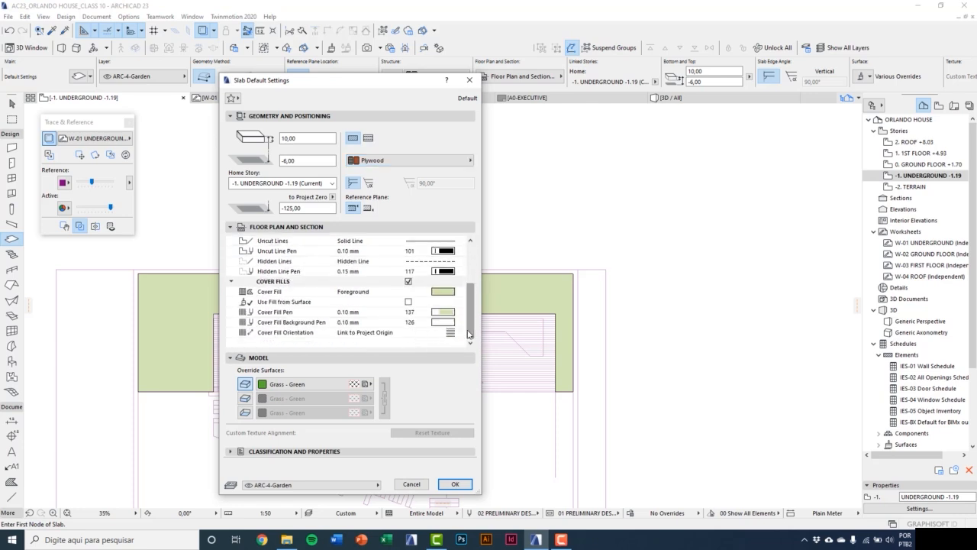
pyautogui.click(460, 292)
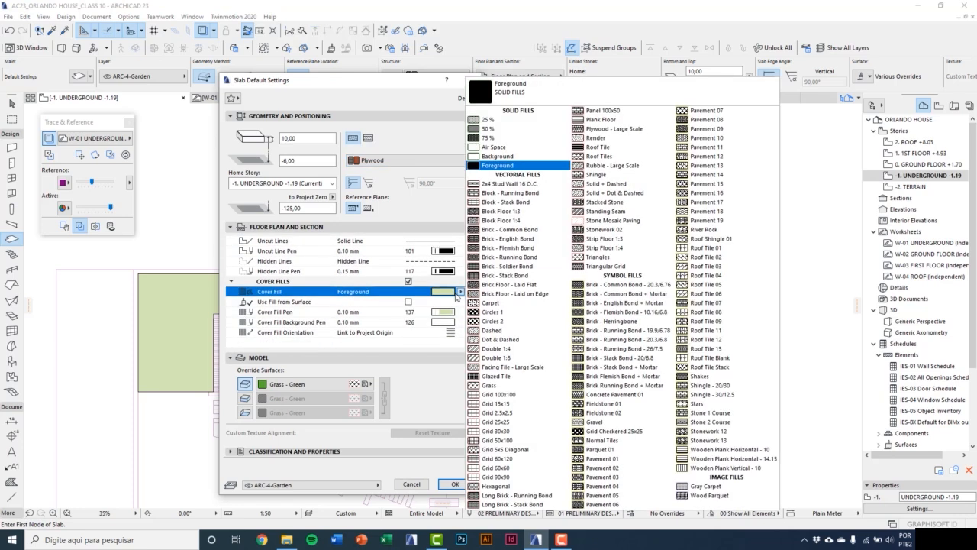
pyautogui.click(619, 121)
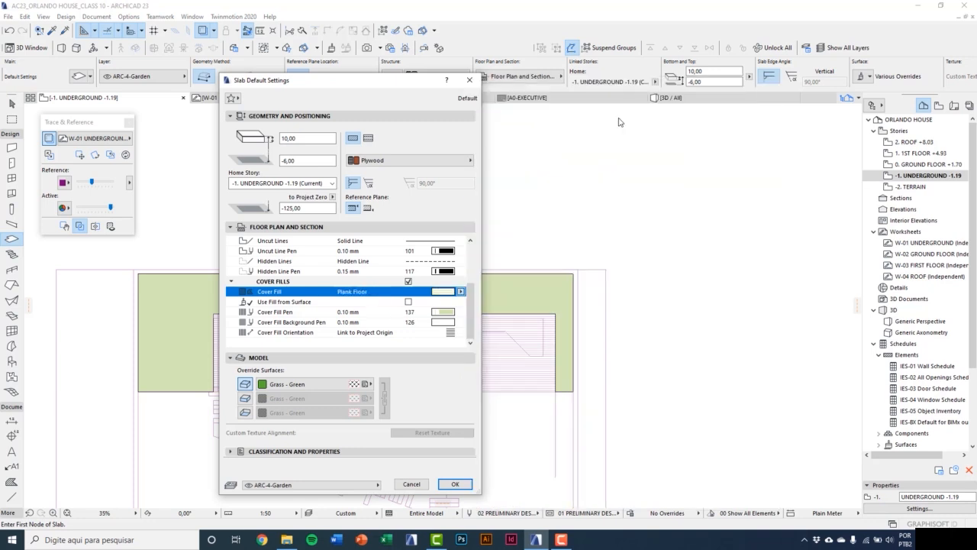
pyautogui.click(460, 312)
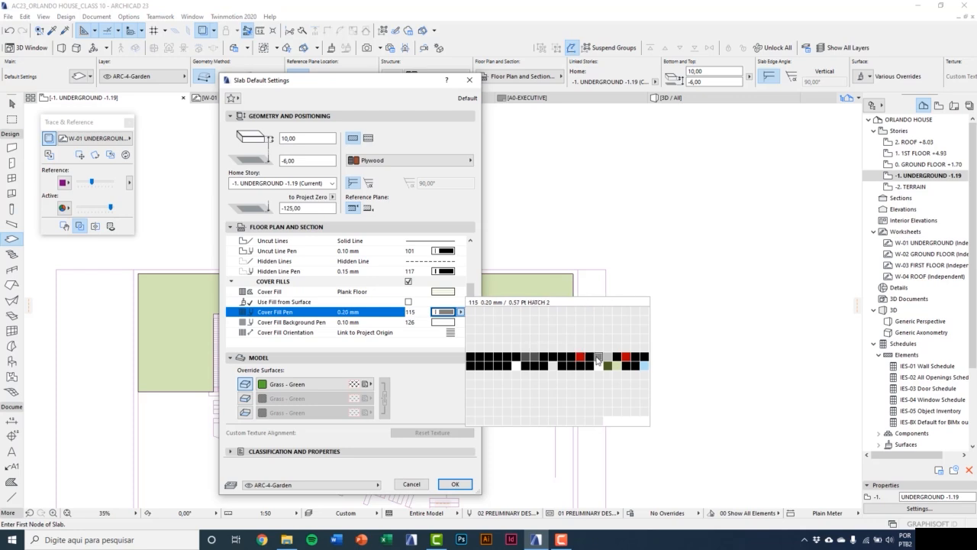
pyautogui.click(597, 358)
pyautogui.click(459, 322)
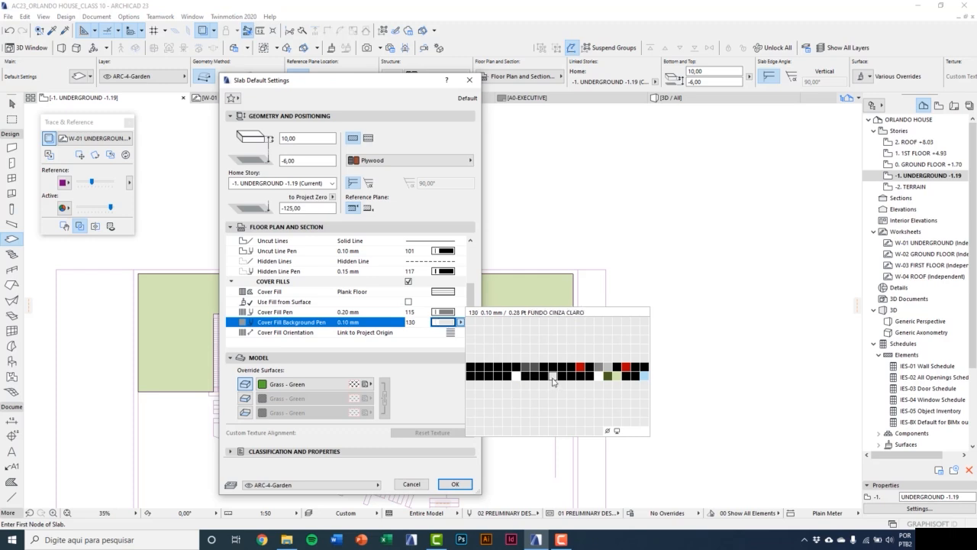
pyautogui.click(552, 380)
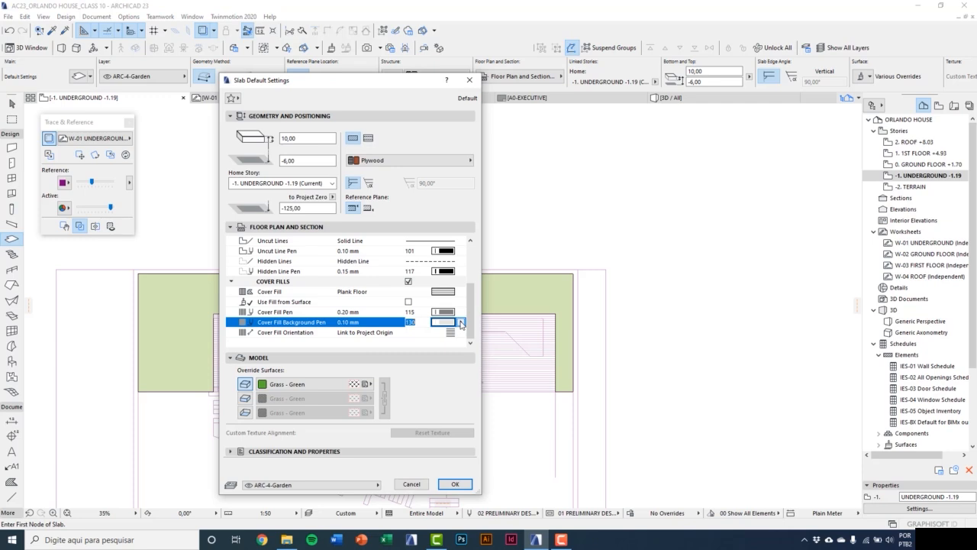
# Override the default slab's top, edge and bottom surfaces with Floorboards - 03, keeping the ARC-4-Garden layer.
pyautogui.click(245, 397)
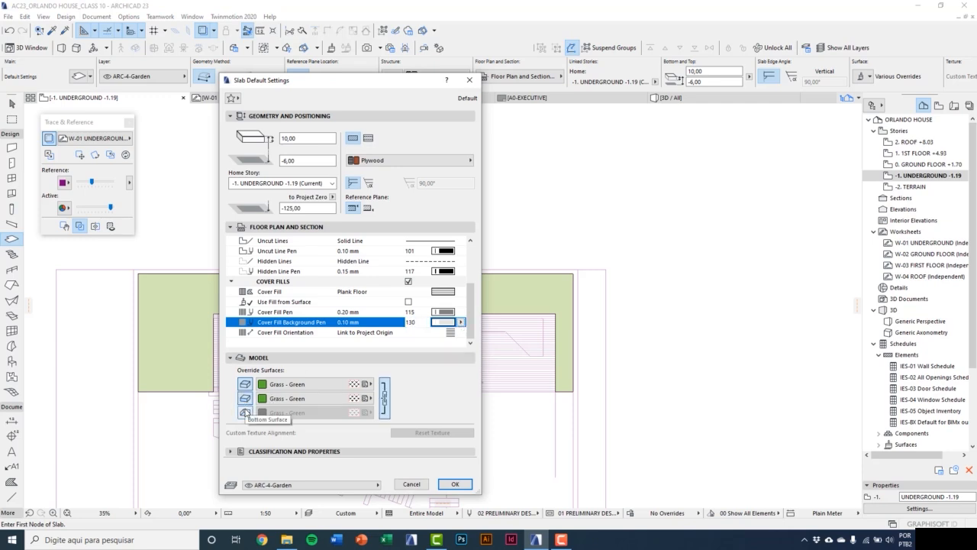
pyautogui.click(245, 412)
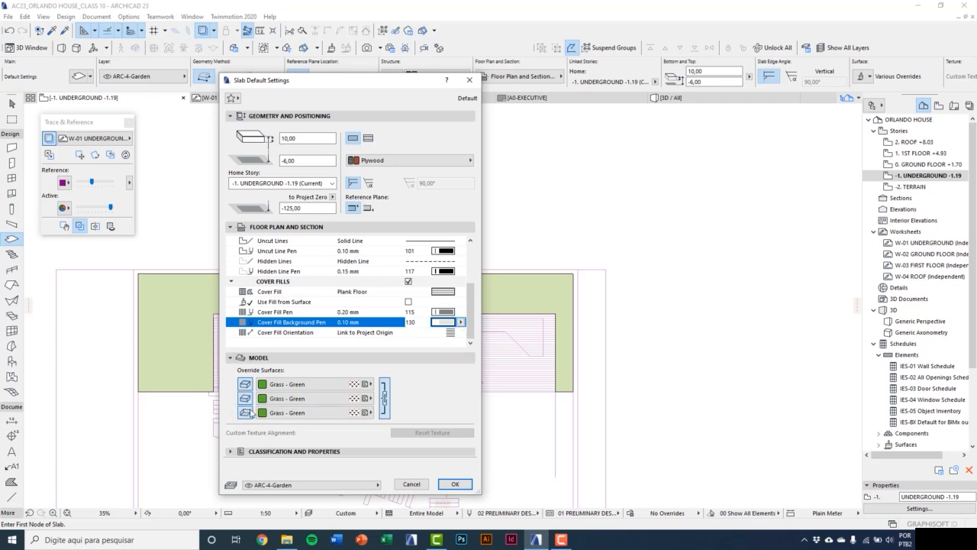
pyautogui.click(298, 398)
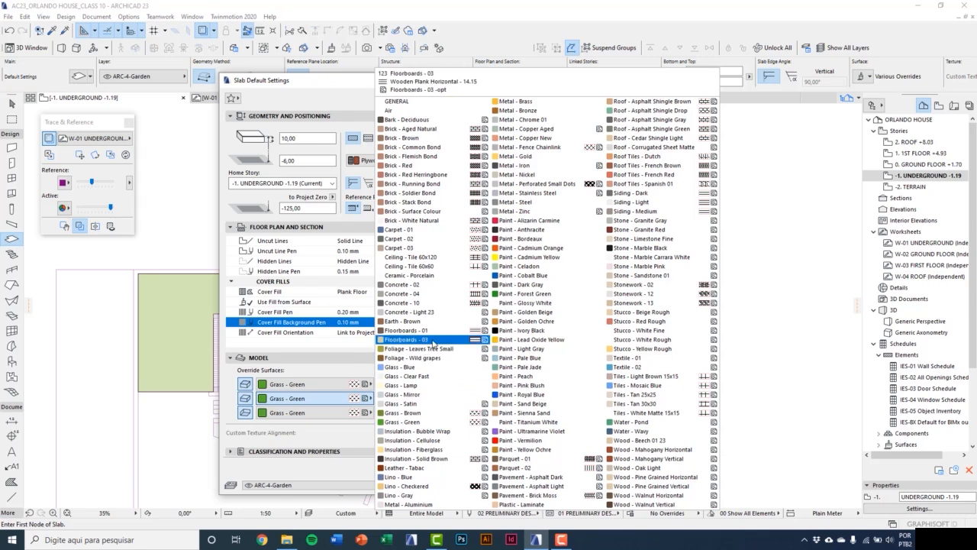
pyautogui.click(433, 344)
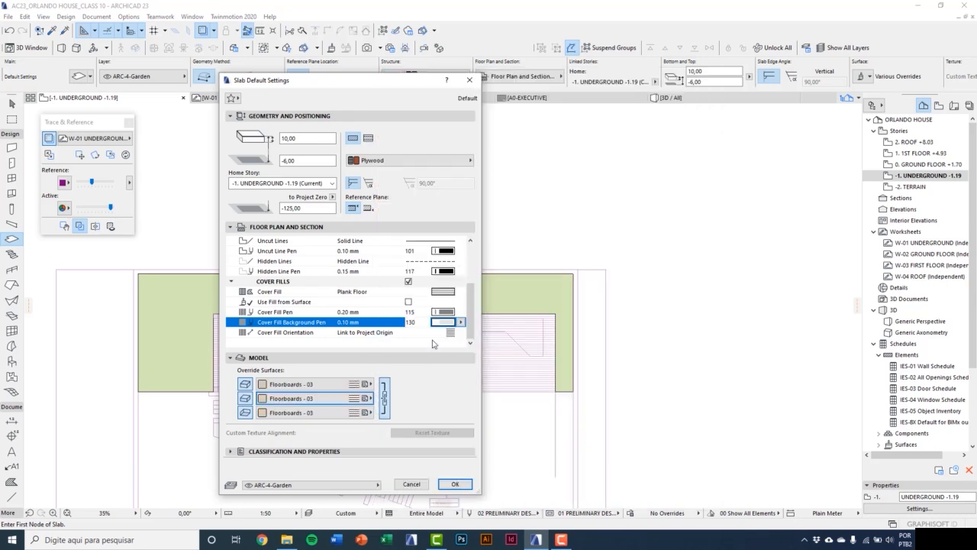
pyautogui.click(328, 493)
pyautogui.click(329, 492)
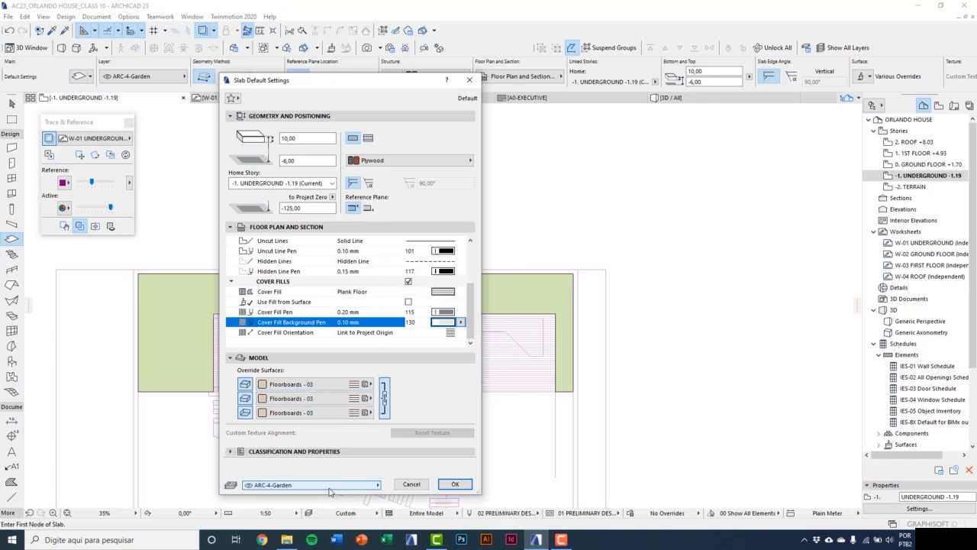
pyautogui.click(453, 486)
pyautogui.scroll(3, 309, 367)
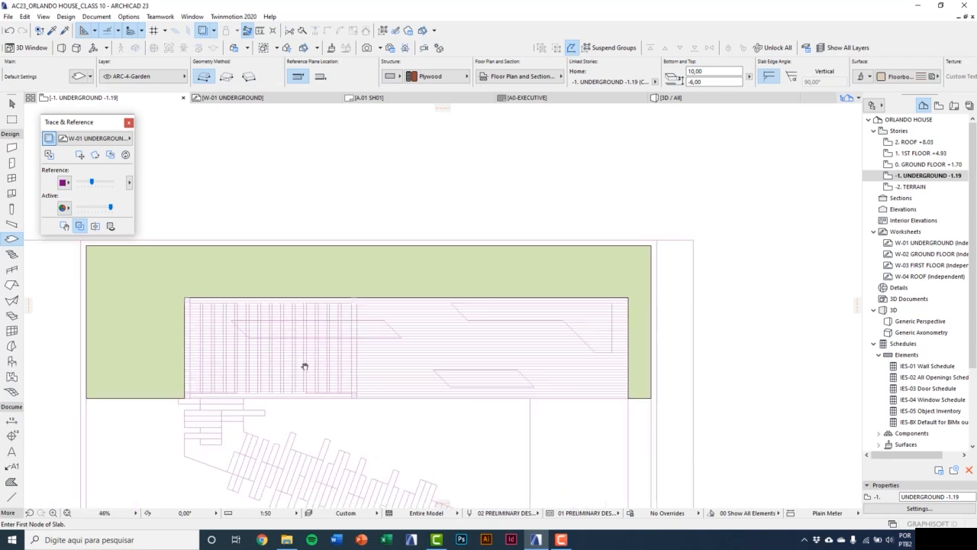
# Draw a rectangular Plywood deck slab from corner to corner of the opening in the grass slab, following the traced worksheet.
pyautogui.click(226, 77)
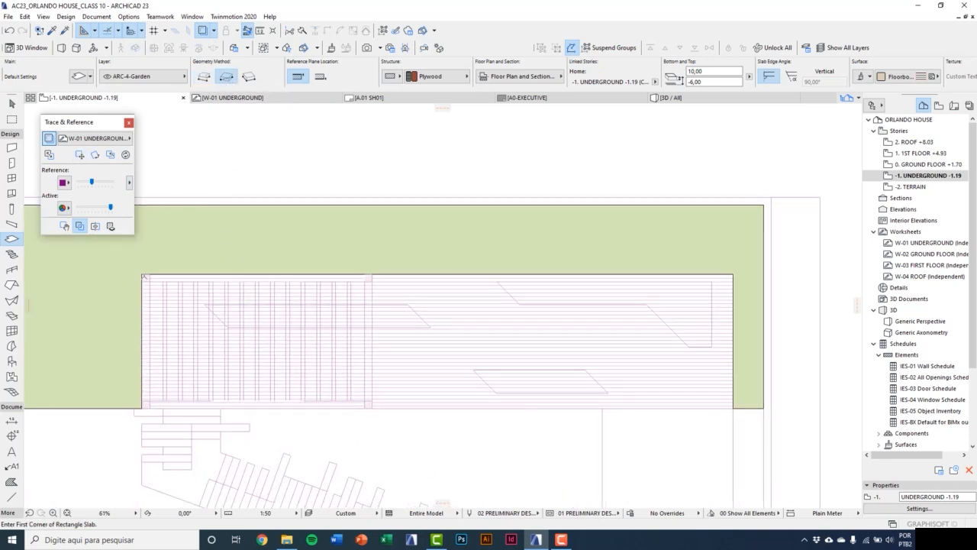
pyautogui.click(143, 273)
pyautogui.scroll(2, 730, 431)
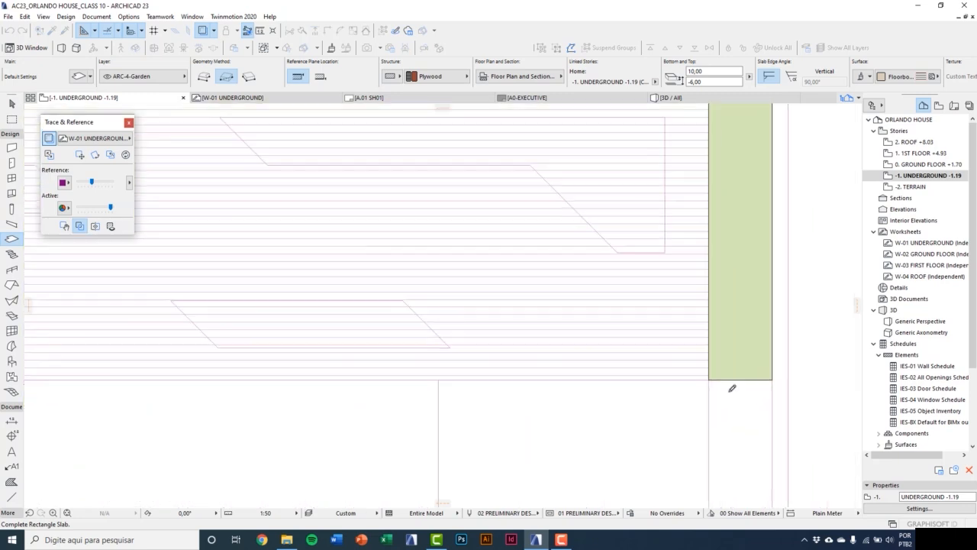
pyautogui.click(713, 376)
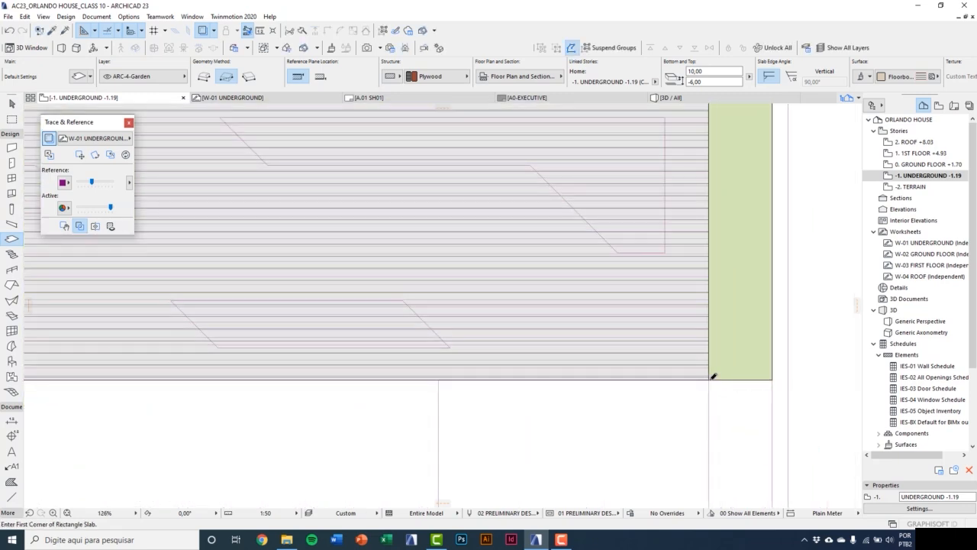
pyautogui.scroll(-3, 636, 373)
# Examine the deck's floorboard surface and its level against the surrounding grass slab in the 3D view.
pyautogui.press('F3')
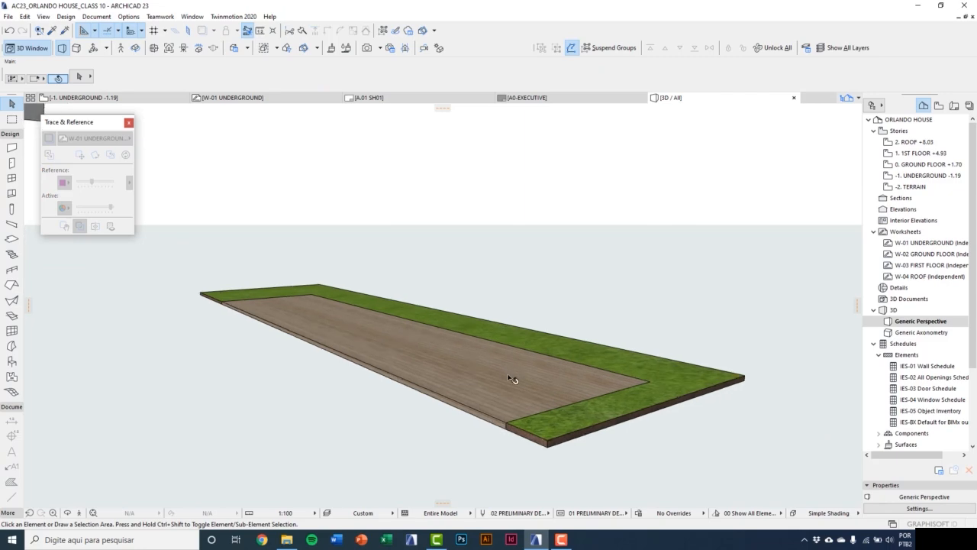
pyautogui.keyDown('shift'); pyautogui.moveTo(541, 398); pyautogui.dragTo(413, 276, button='middle'); pyautogui.keyUp('shift')
pyautogui.scroll(-1, 413, 276)
pyautogui.moveTo(463, 379); pyautogui.dragTo(296, 200, button='middle')
pyautogui.keyDown('shift'); pyautogui.moveTo(401, 315); pyautogui.dragTo(391, 320, button='middle'); pyautogui.keyUp('shift')
pyautogui.scroll(-4, 390, 320)
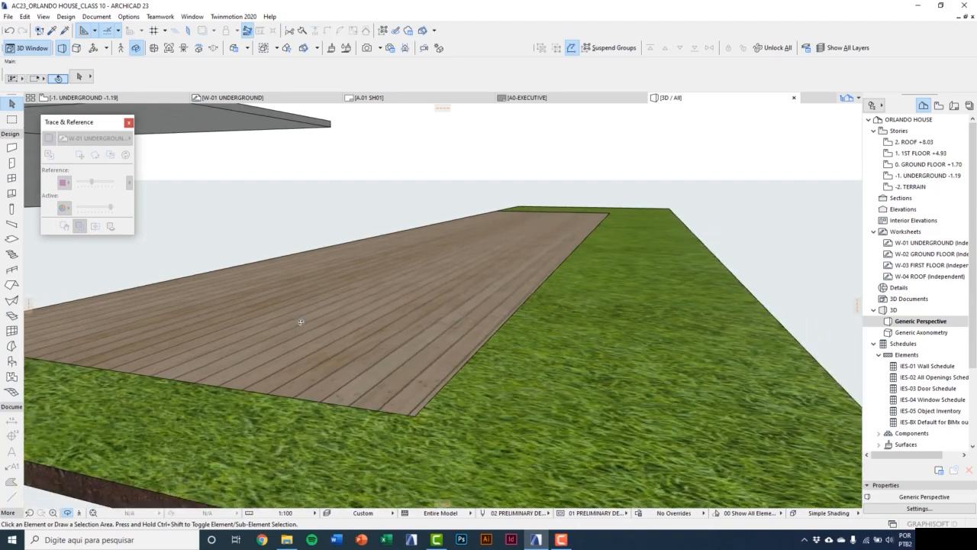
pyautogui.keyDown('shift'); pyautogui.moveTo(345, 358); pyautogui.dragTo(323, 349, button='middle'); pyautogui.keyUp('shift')
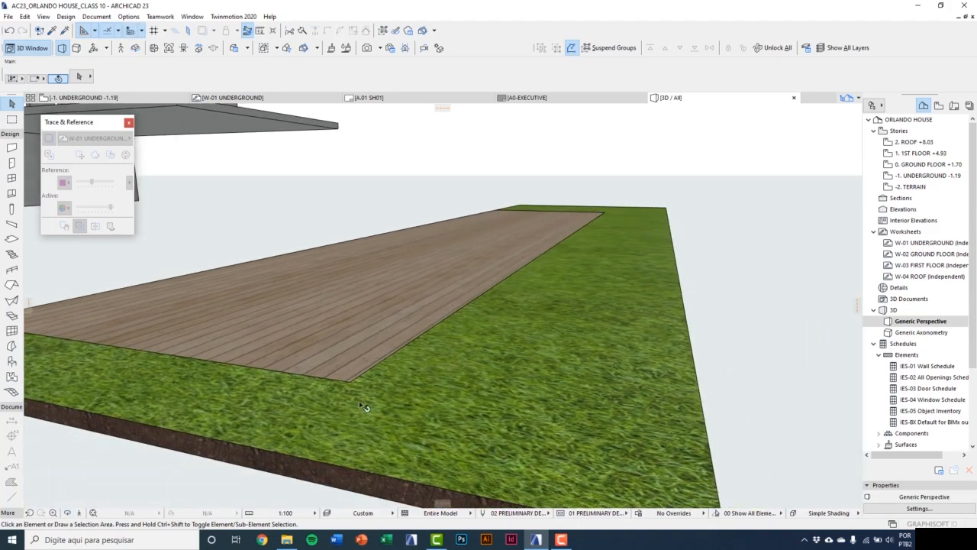
pyautogui.moveTo(401, 433); pyautogui.dragTo(396, 403, button='middle')
# Elevate the grass slab by -4 so it sits lower than the deck slab.
pyautogui.click(437, 369)
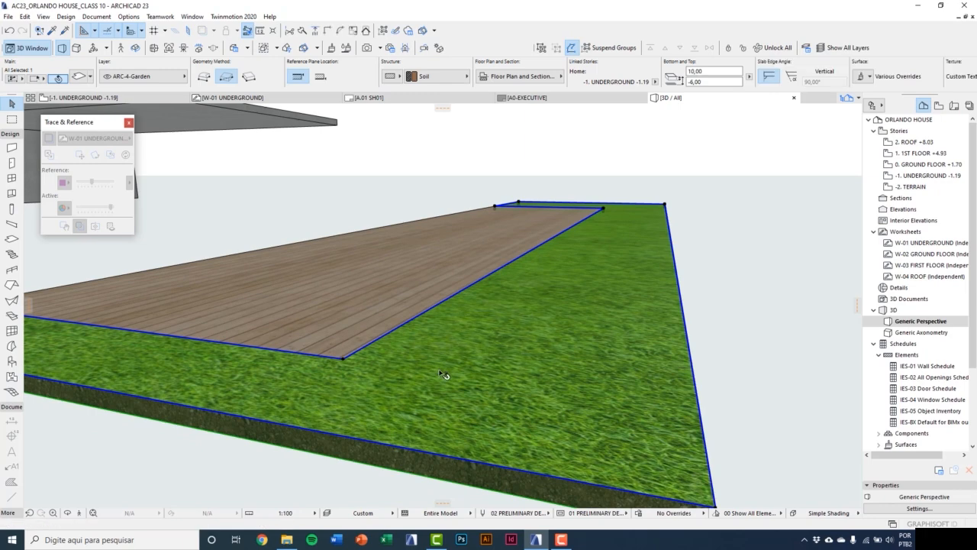
pyautogui.scroll(-1, 439, 372)
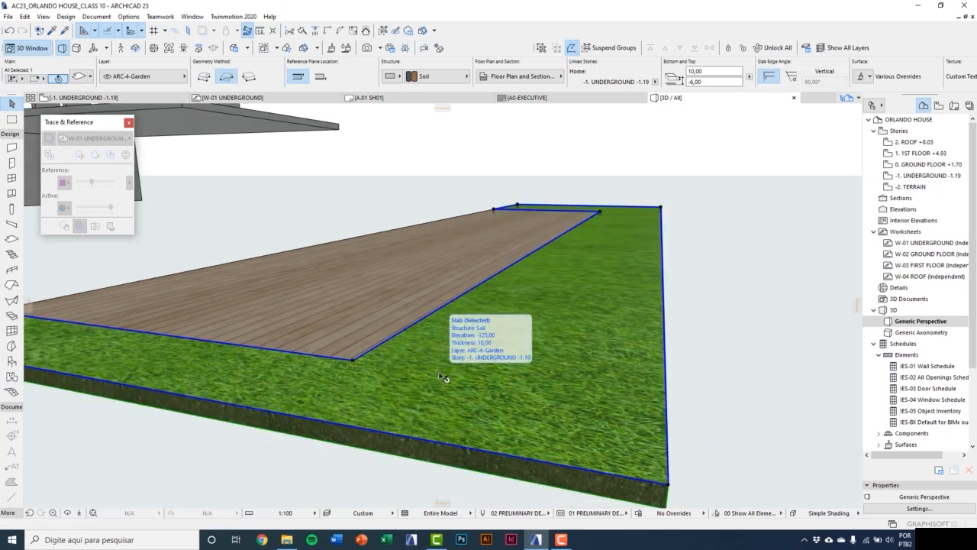
pyautogui.hotkey('ctrl', '9')
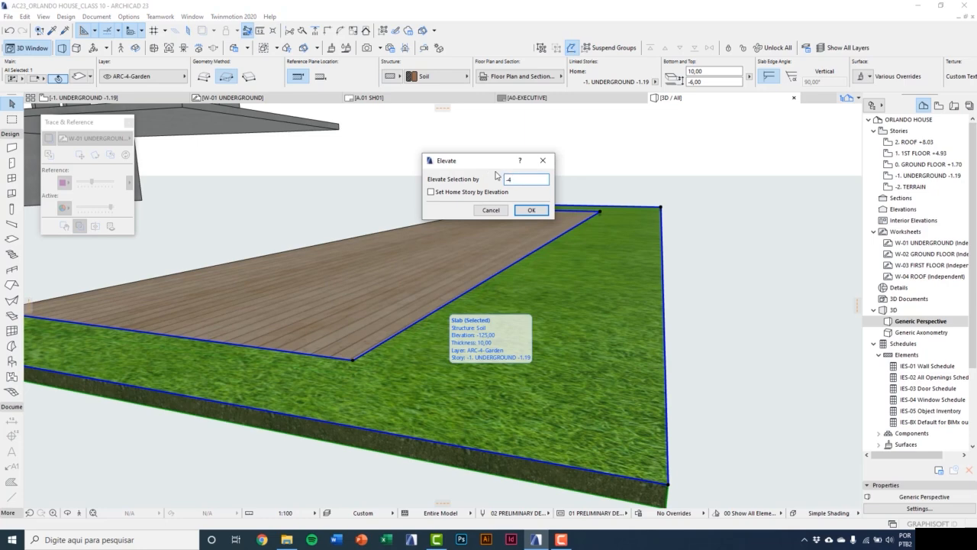
pyautogui.press('Return')
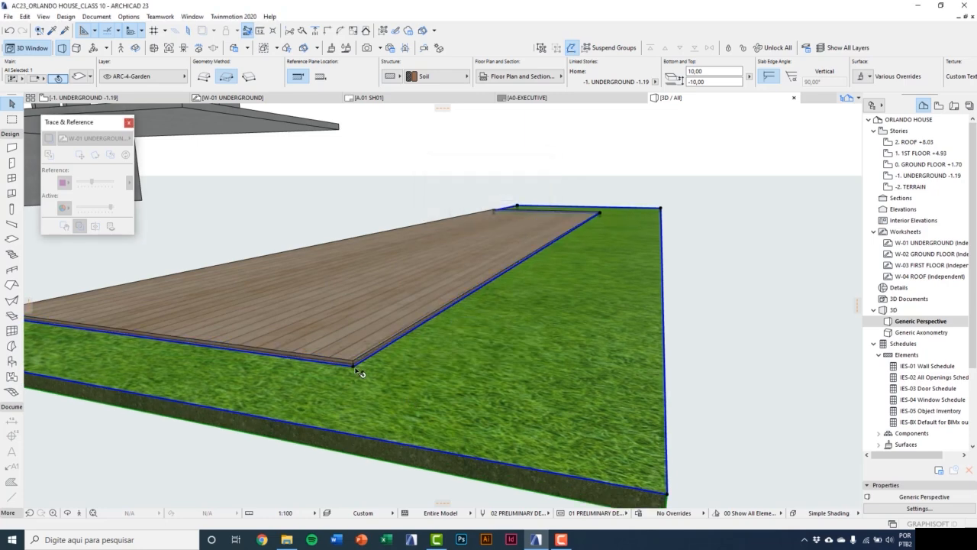
pyautogui.scroll(-1, 426, 377)
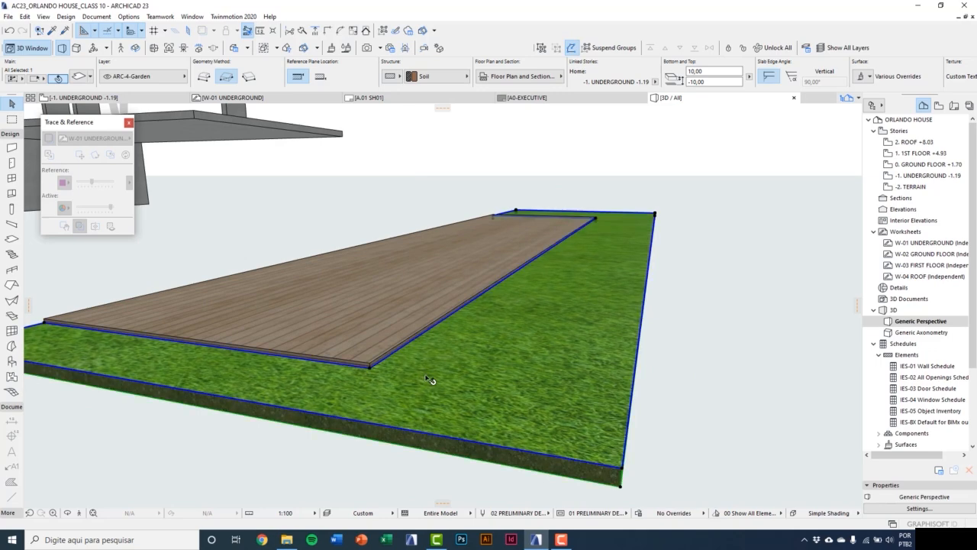
pyautogui.moveTo(426, 376); pyautogui.dragTo(436, 390, button='middle')
pyautogui.press('Escape')
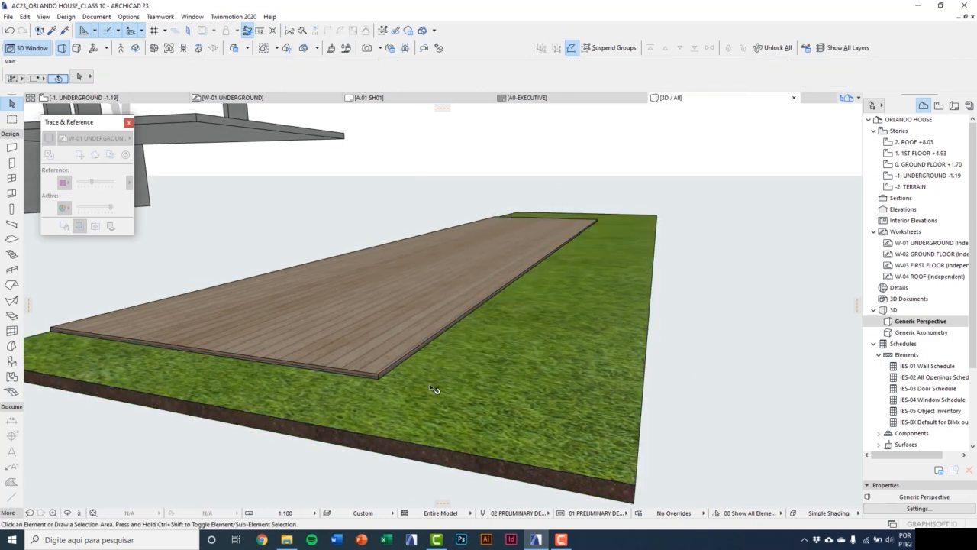
# Return to the underground floor plan and turn off the W-01 UNDERGROUND trace reference.
pyautogui.click(421, 397)
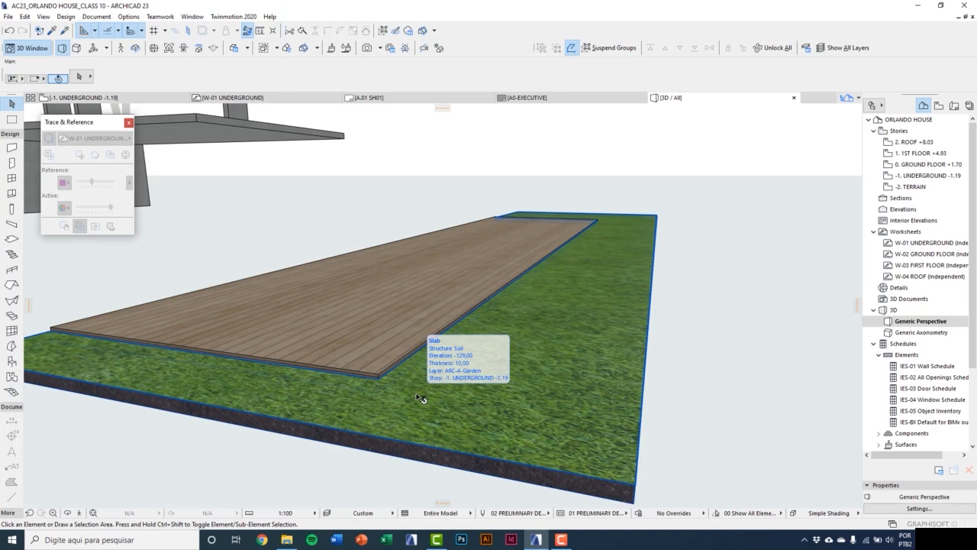
pyautogui.press('F2')
pyautogui.scroll(3, 503, 351)
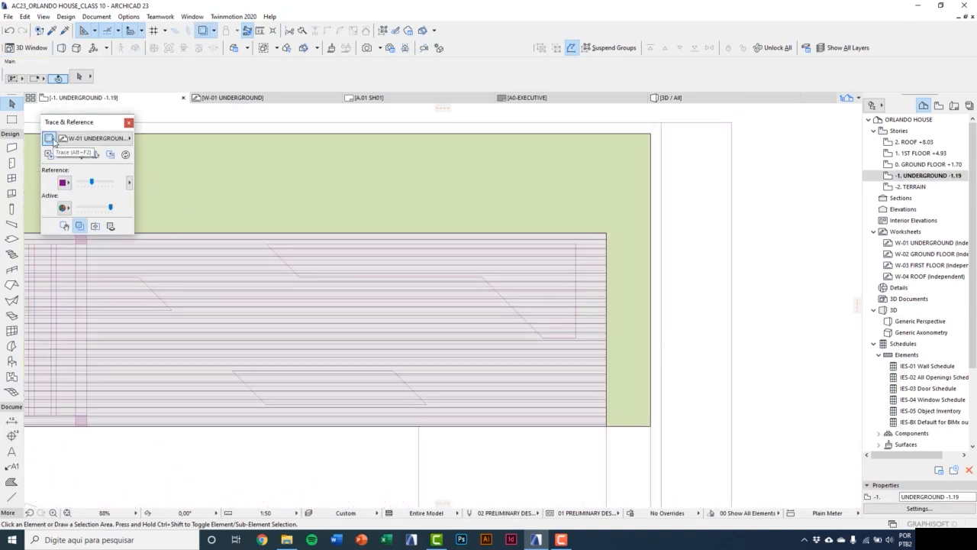
pyautogui.click(53, 142)
pyautogui.moveTo(338, 268); pyautogui.dragTo(307, 274, button='middle')
pyautogui.scroll(4, 562, 450)
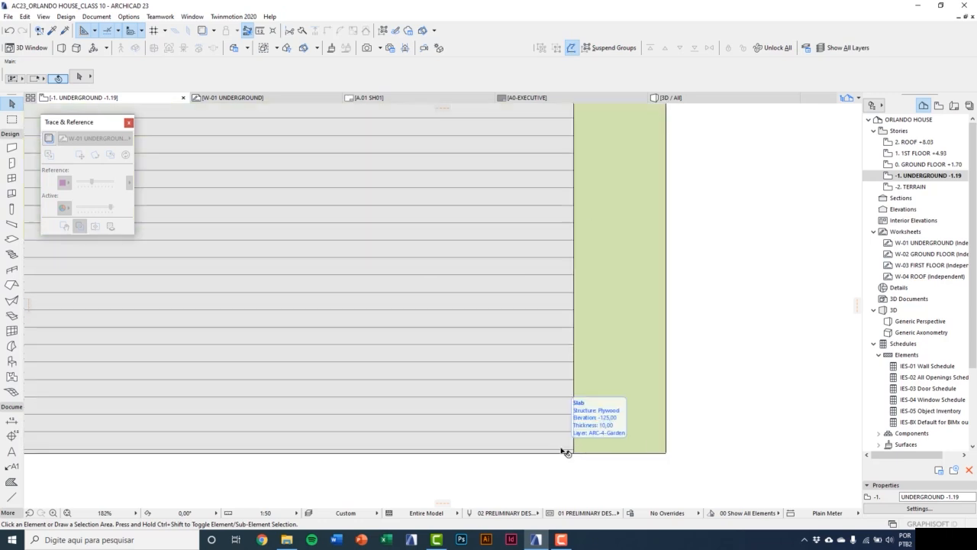
pyautogui.scroll(4, 558, 464)
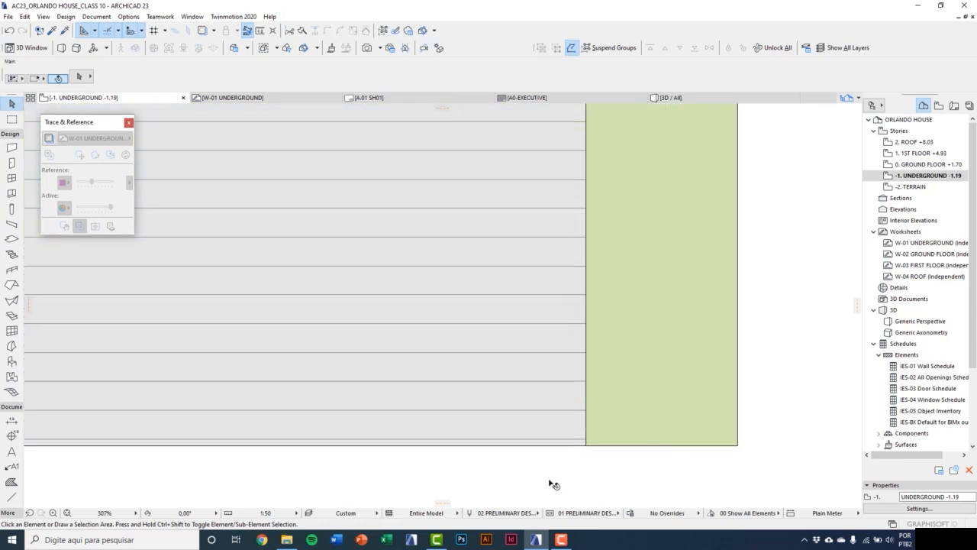
# Select the deck slab in plan and change its cover fill orientation to Custom Distortion.
pyautogui.click(574, 426)
pyautogui.scroll(-6, 587, 464)
pyautogui.scroll(-3, 588, 467)
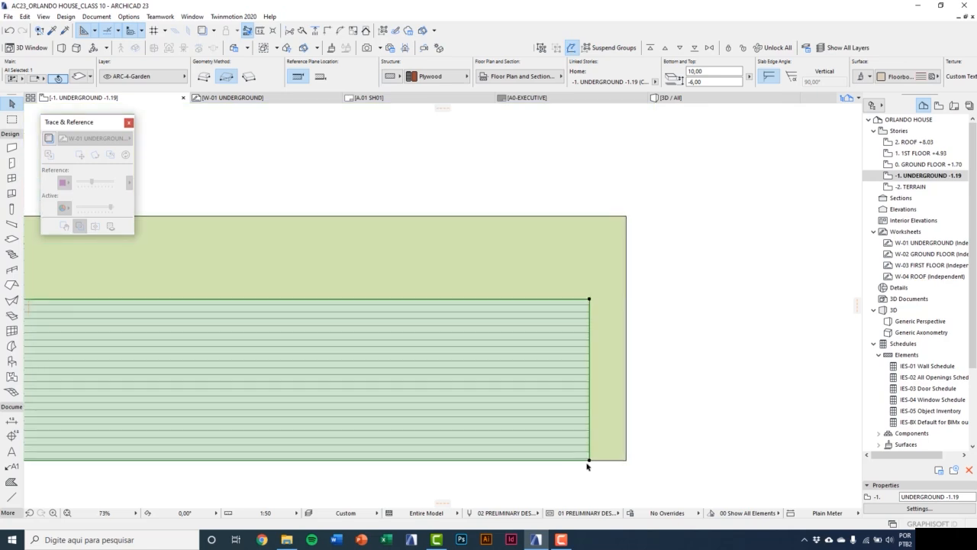
pyautogui.moveTo(554, 442); pyautogui.dragTo(617, 453, button='middle')
pyautogui.scroll(-2, 611, 453)
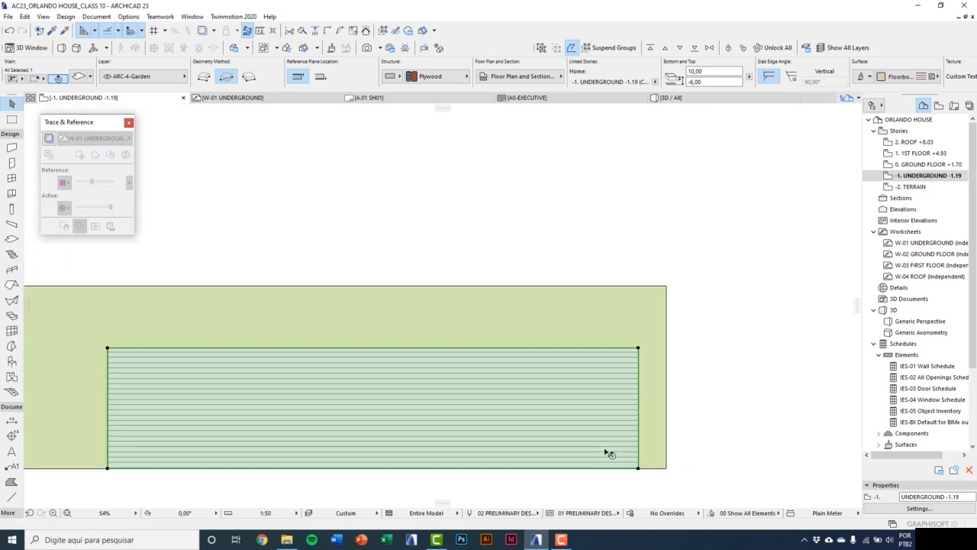
pyautogui.moveTo(526, 424)
pyautogui.mouseDown(button='middle')
pyautogui.moveTo(571, 432)
pyautogui.moveTo(530, 424)
pyautogui.mouseUp(button='middle')
pyautogui.scroll(-2, 571, 432)
pyautogui.scroll(3, 588, 453)
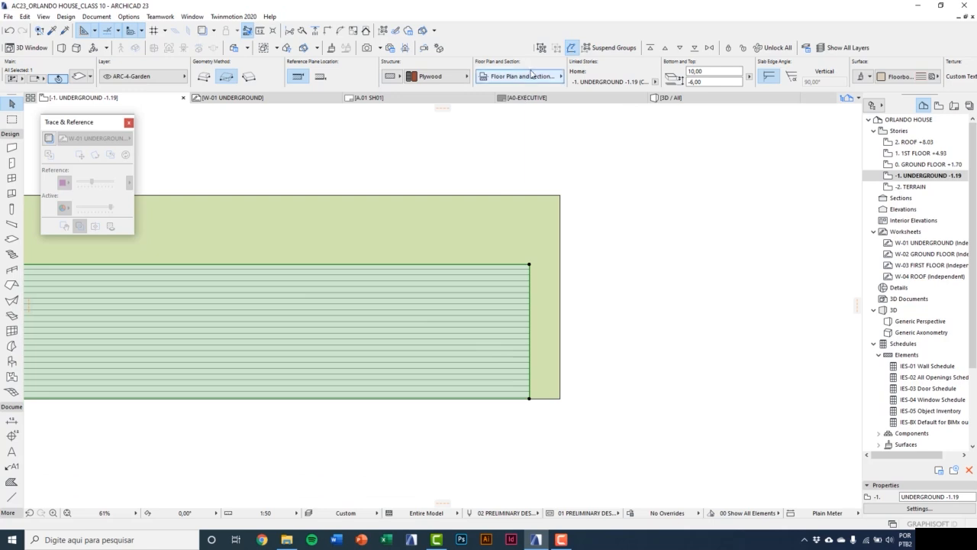
pyautogui.click(532, 76)
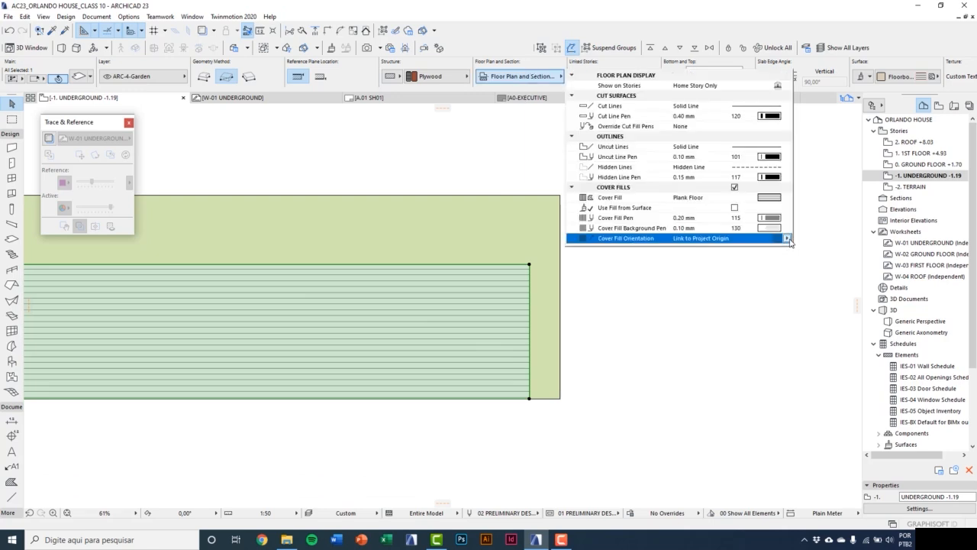
pyautogui.click(789, 239)
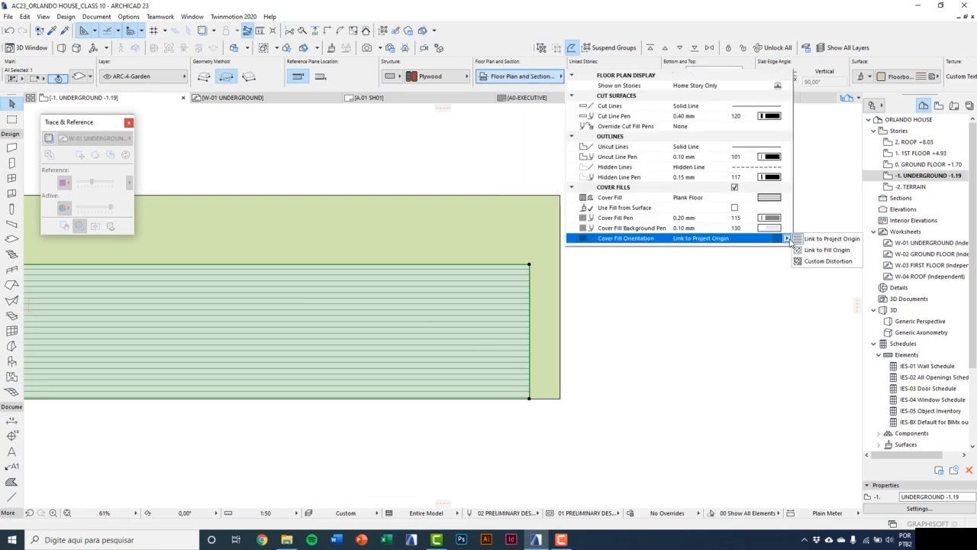
pyautogui.click(826, 261)
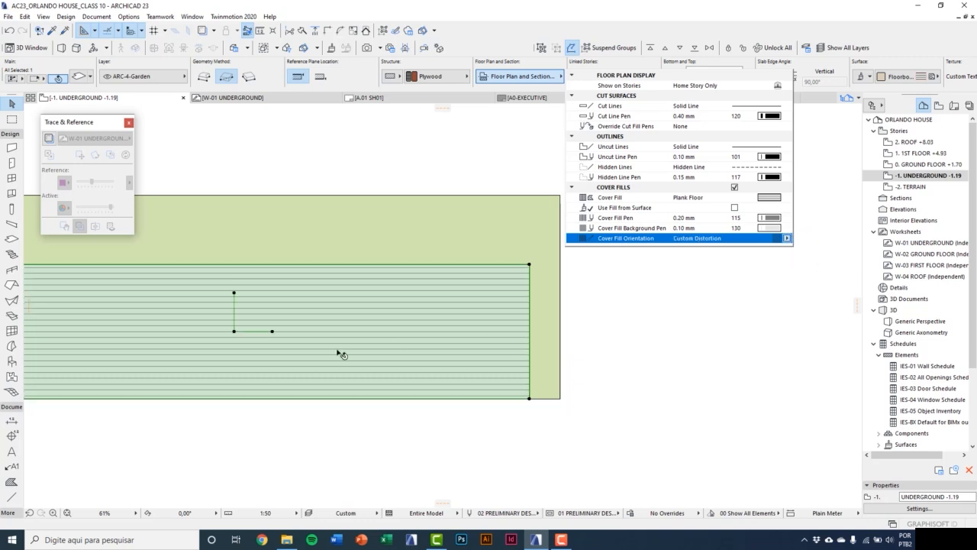
# Move the origin of the deck's cover fill distortion handle to several places, ending near the middle of the deck.
pyautogui.scroll(3, 234, 334)
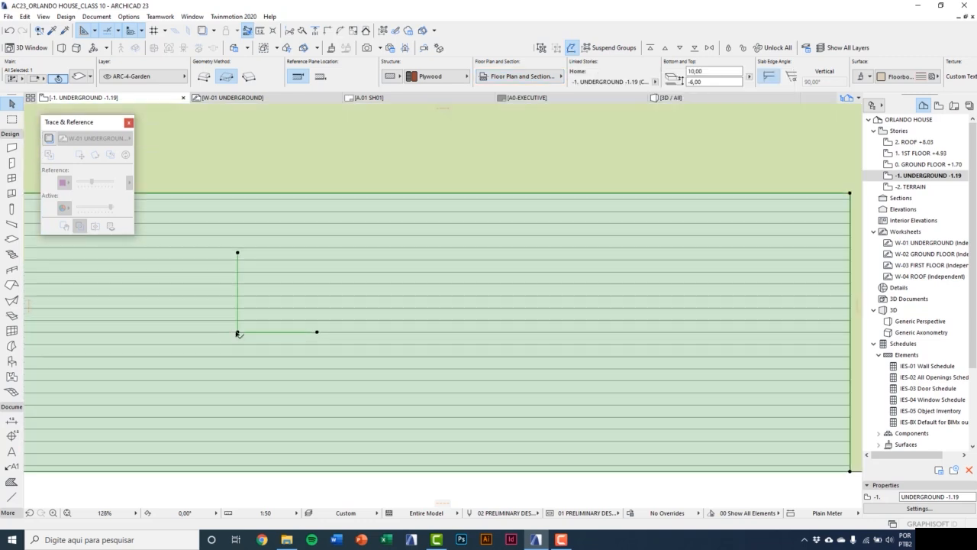
pyautogui.click(237, 332)
pyautogui.click(238, 333)
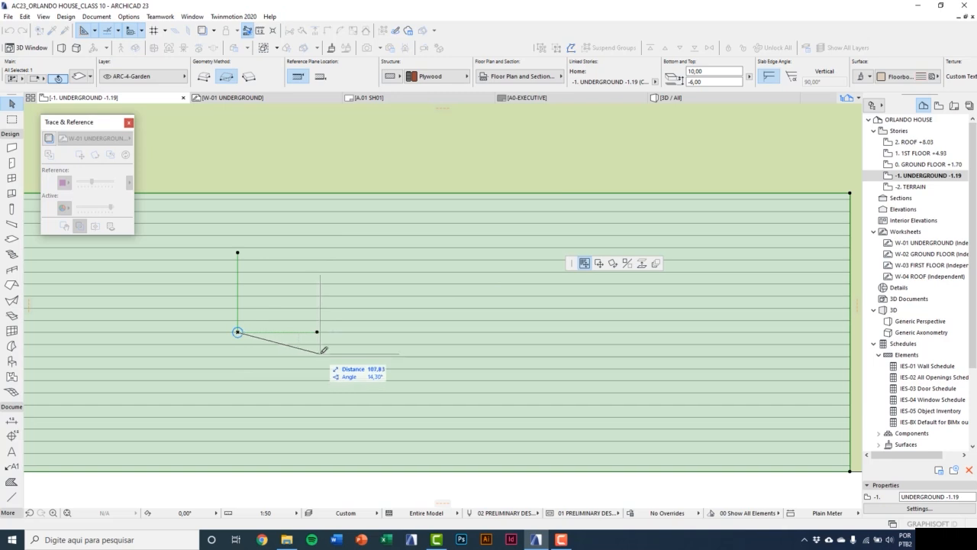
pyautogui.click(298, 371)
pyautogui.click(299, 371)
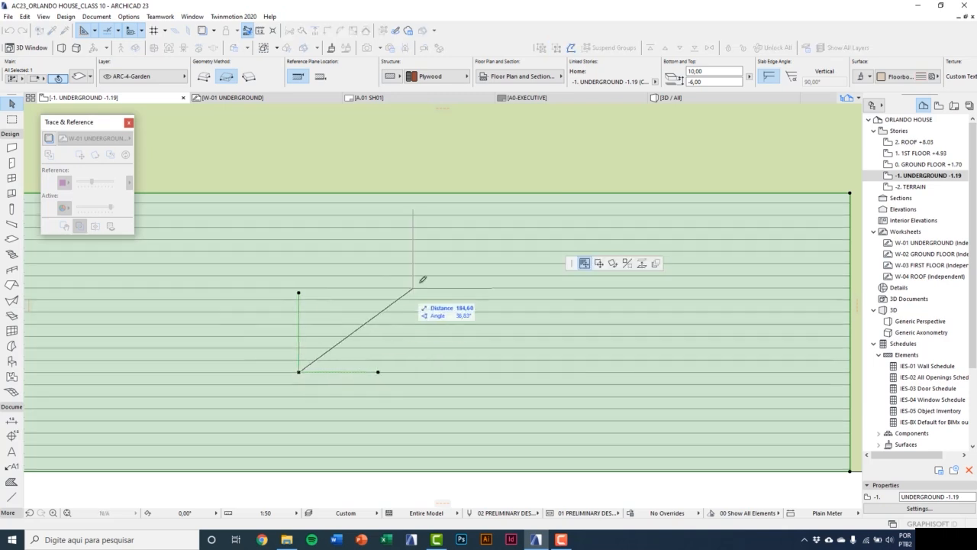
pyautogui.click(419, 283)
pyautogui.click(419, 283)
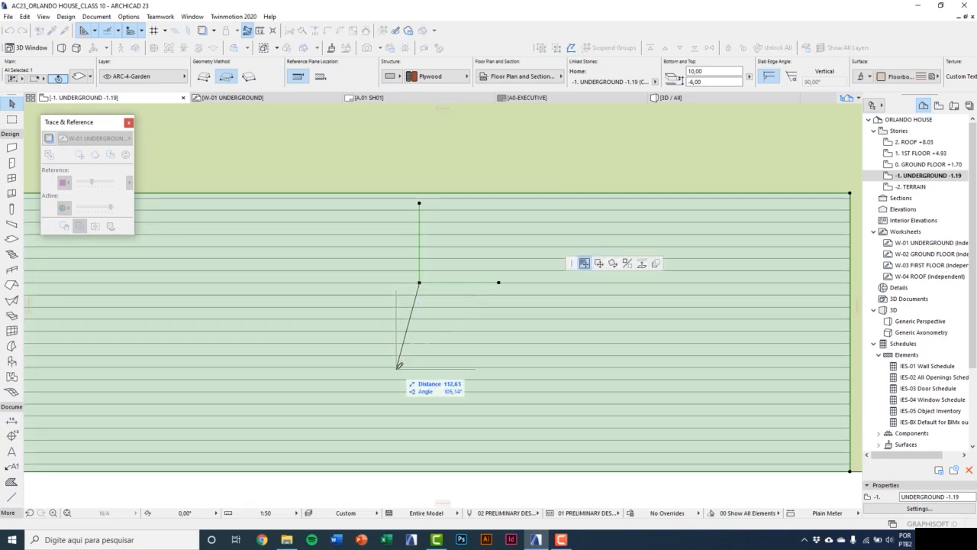
pyautogui.click(397, 367)
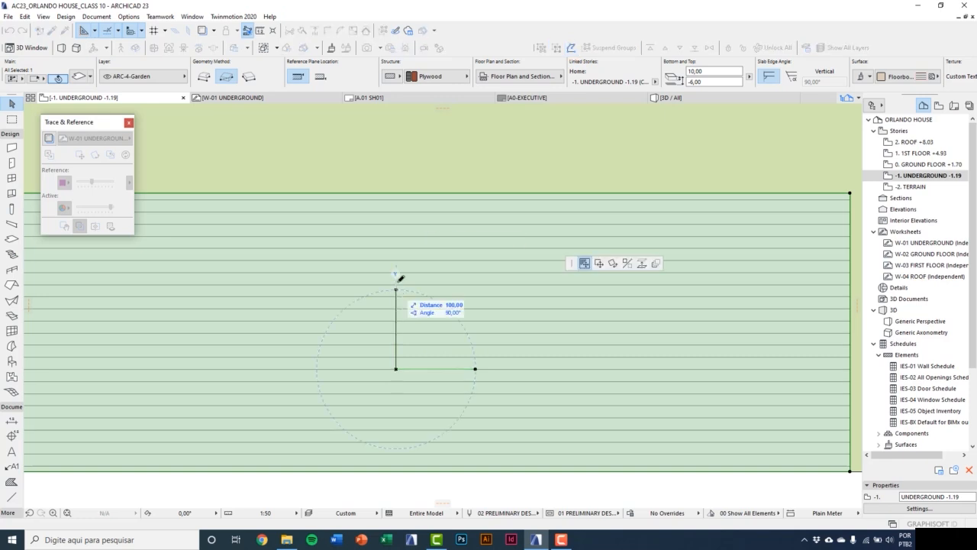
# Try wider and narrower plank spacing by lengthening and shortening the vertical arm of the cover fill handle.
pyautogui.click(399, 240)
pyautogui.click(398, 240)
pyautogui.click(396, 235)
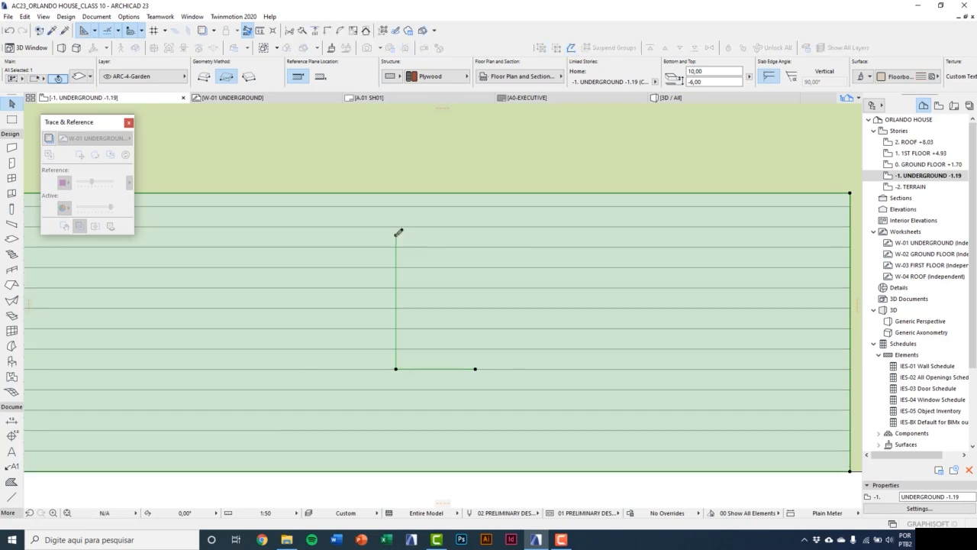
pyautogui.click(396, 235)
pyautogui.click(398, 321)
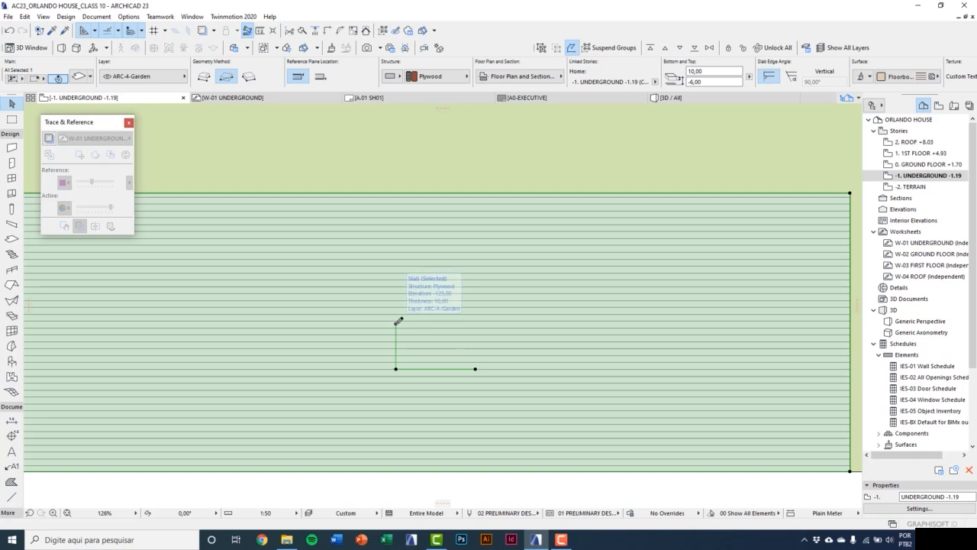
# Set the vertical arm of the cover fill handle to a distance of 100 at 90°.
pyautogui.click(396, 323)
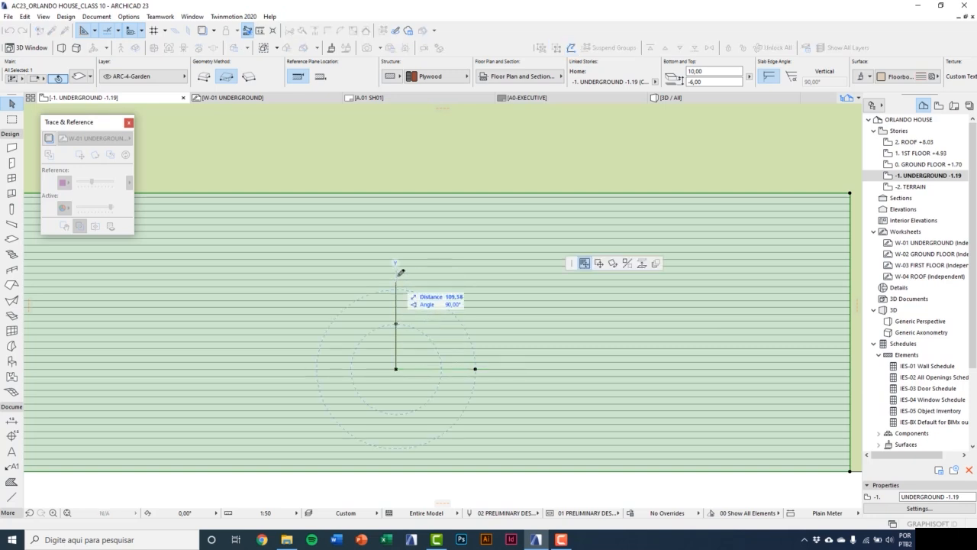
pyautogui.write('10,')
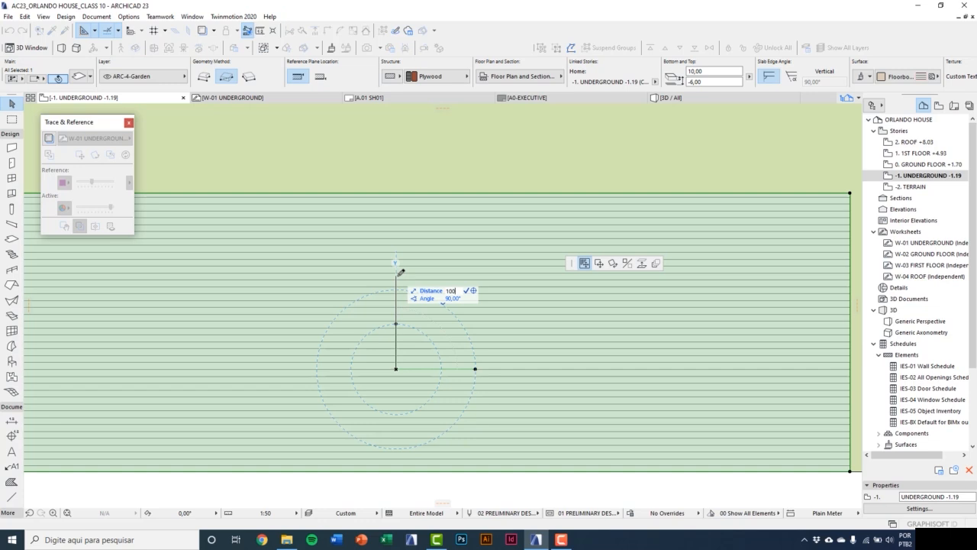
pyautogui.write('0')
pyautogui.press('Return')
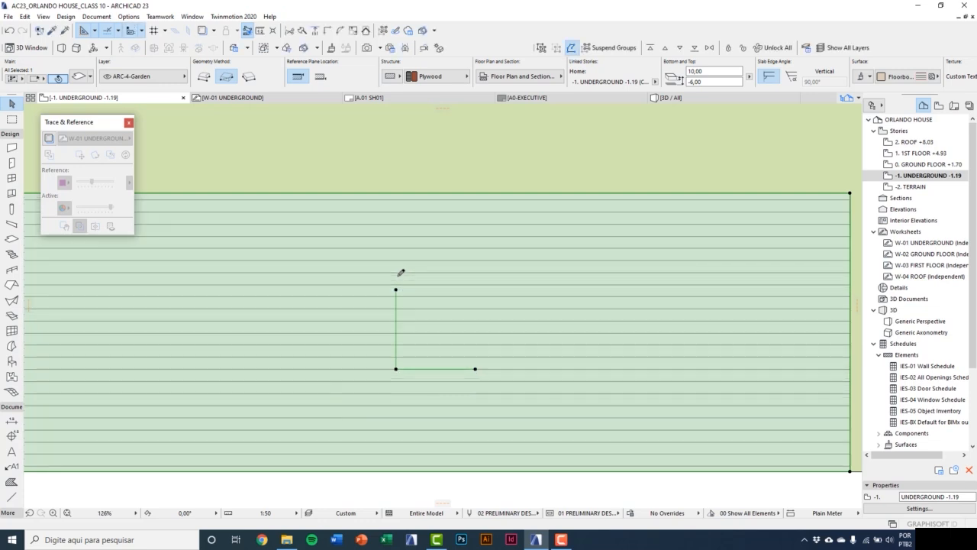
# Try tilting the deck planks by swinging the horizontal arm of the cover fill handle upward, and return the arm to 0°.
pyautogui.click(476, 370)
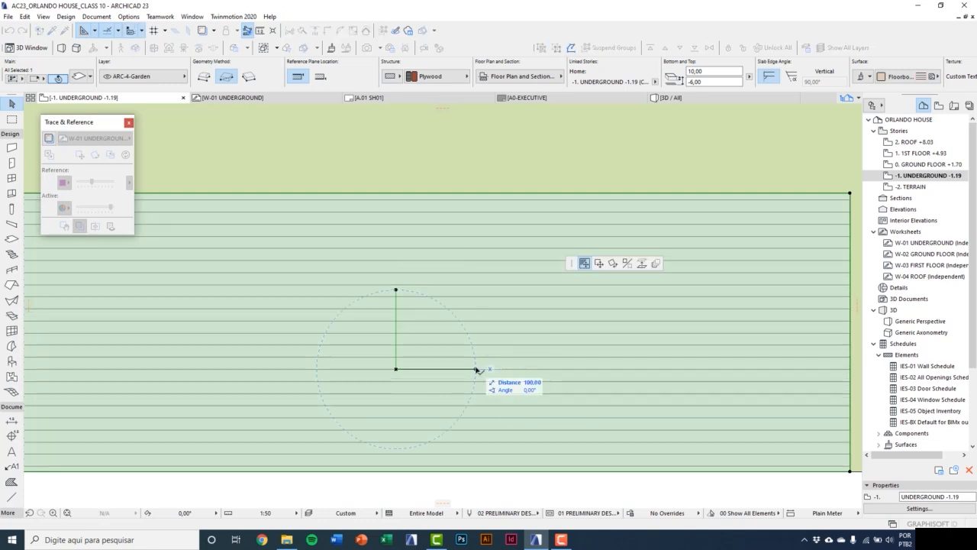
pyautogui.click(488, 396)
pyautogui.click(489, 397)
pyautogui.click(489, 344)
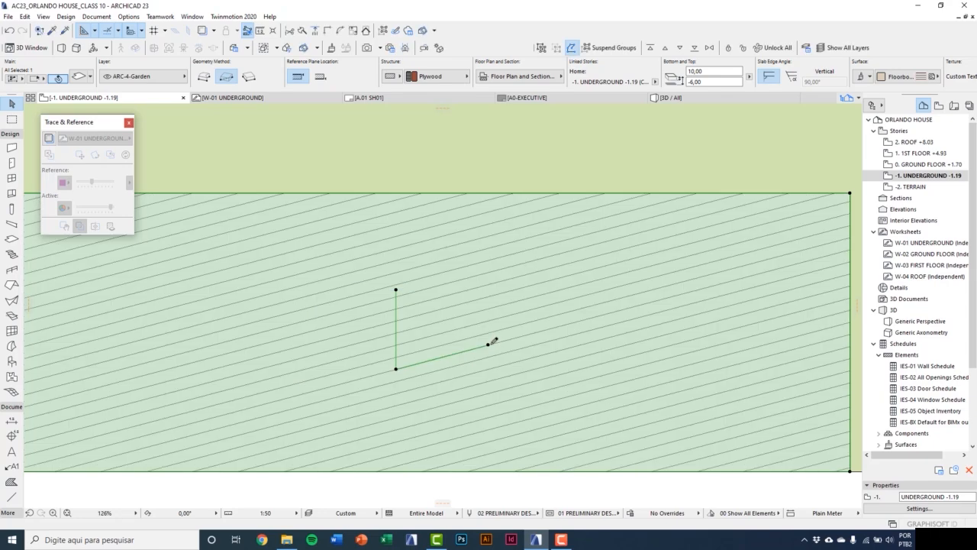
pyautogui.click(488, 344)
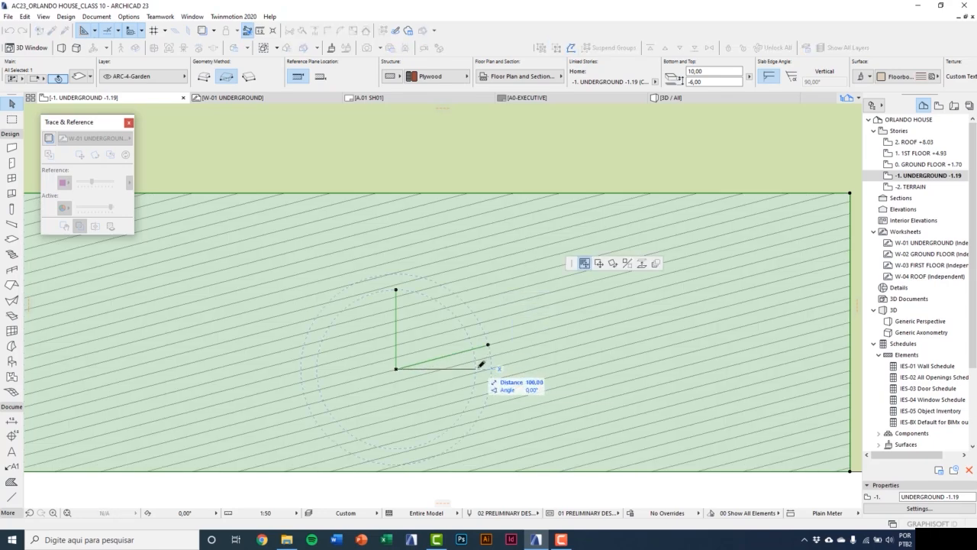
pyautogui.click(479, 368)
# Move the origin of the cover fill handle onto the deck's lower-right corner and deselect the slab.
pyautogui.scroll(-2, 473, 365)
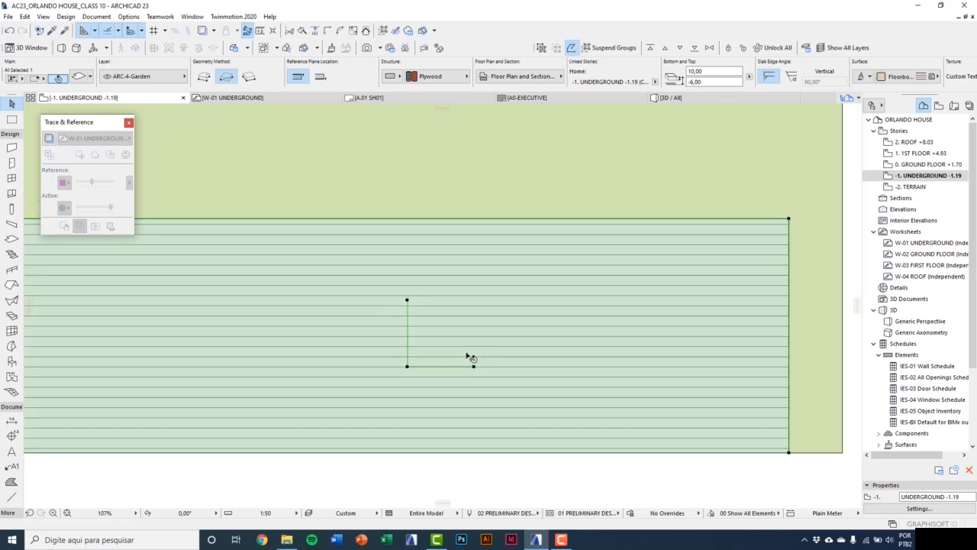
pyautogui.click(409, 366)
pyautogui.moveTo(501, 398); pyautogui.dragTo(397, 346, button='middle')
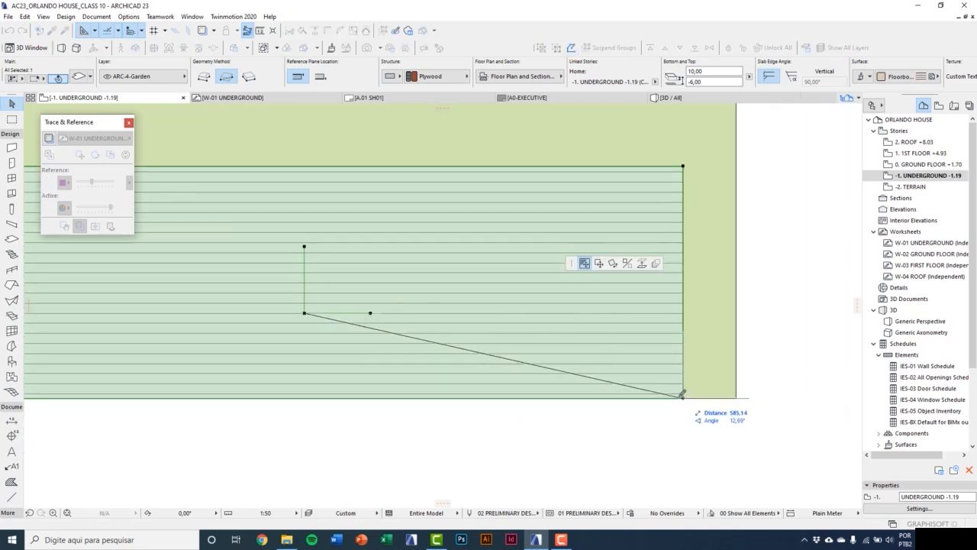
pyautogui.click(683, 397)
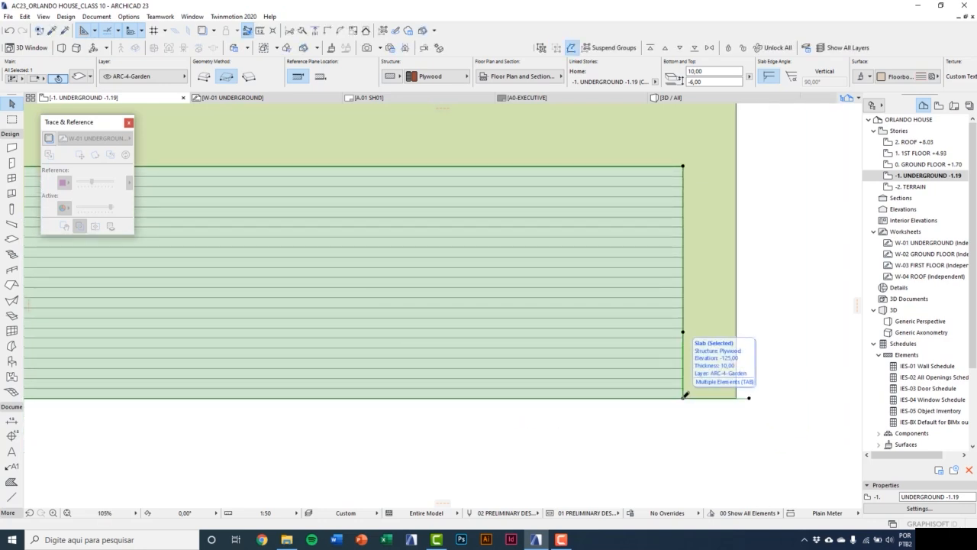
pyautogui.scroll(2, 648, 443)
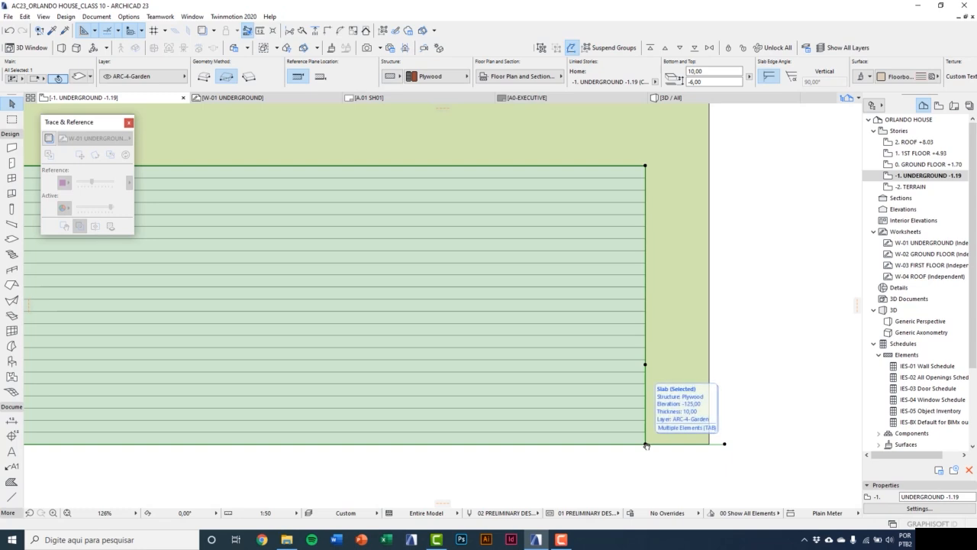
pyautogui.scroll(3, 595, 297)
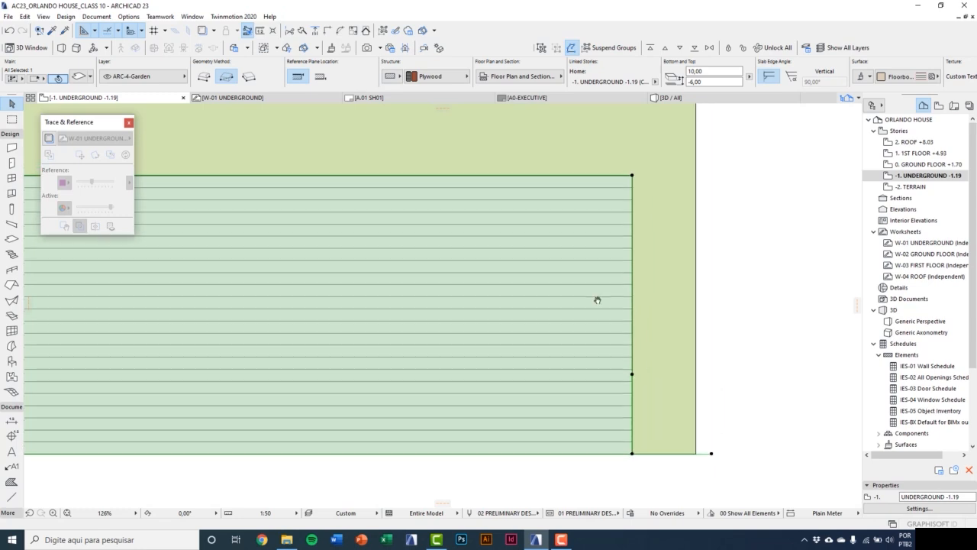
pyautogui.scroll(8, 524, 274)
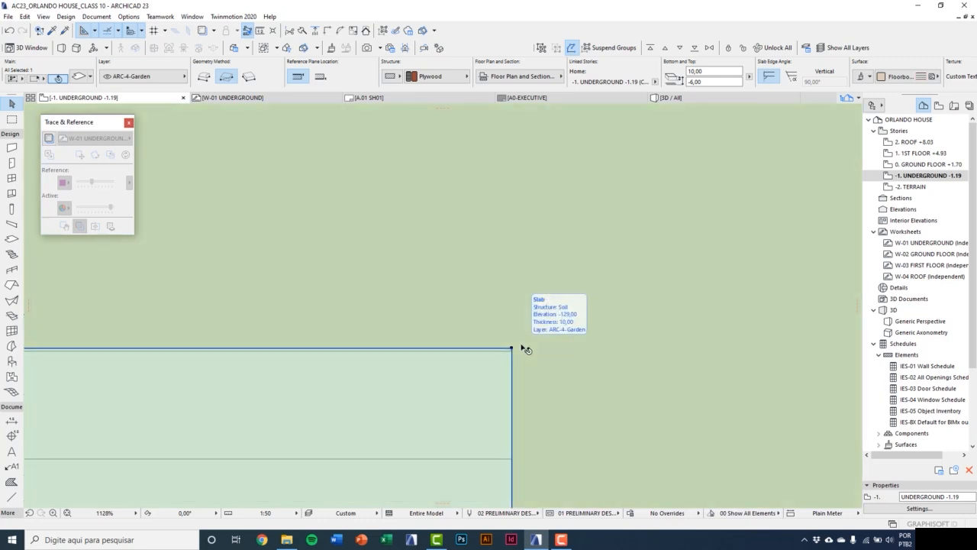
pyautogui.scroll(-10, 526, 348)
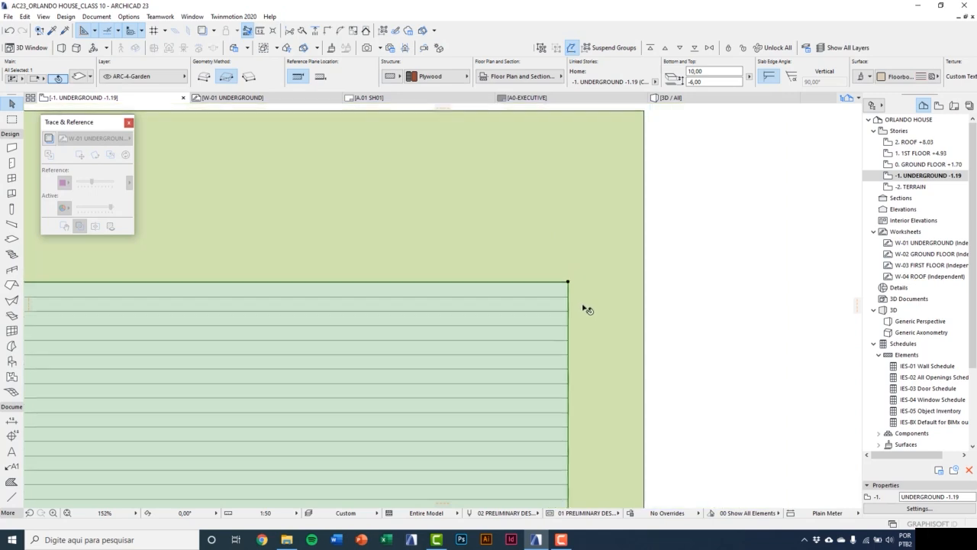
pyautogui.scroll(-4, 586, 309)
pyautogui.press('Escape')
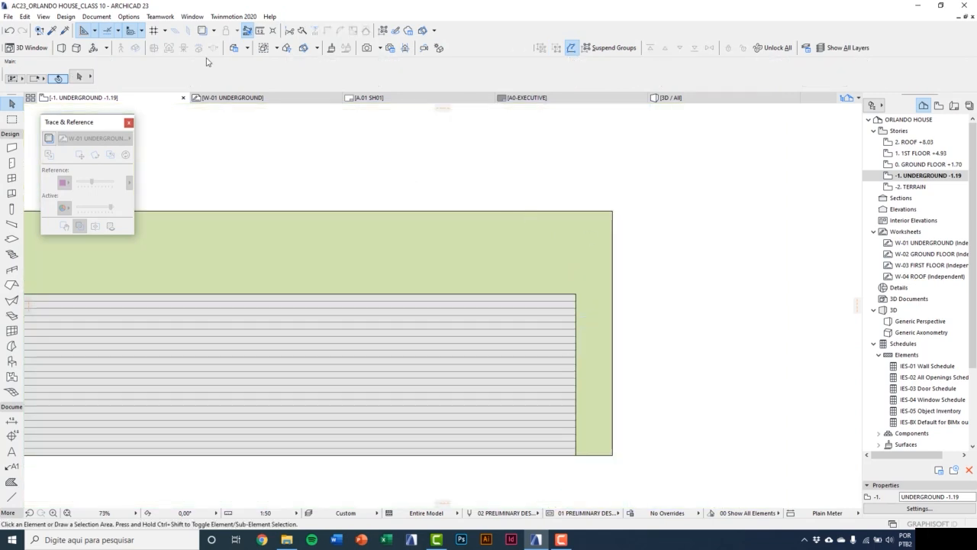
# Set the vertical spacing of the Plank Floor fill pattern to 10,00 cm.
pyautogui.click(128, 16)
pyautogui.moveTo(151, 39)
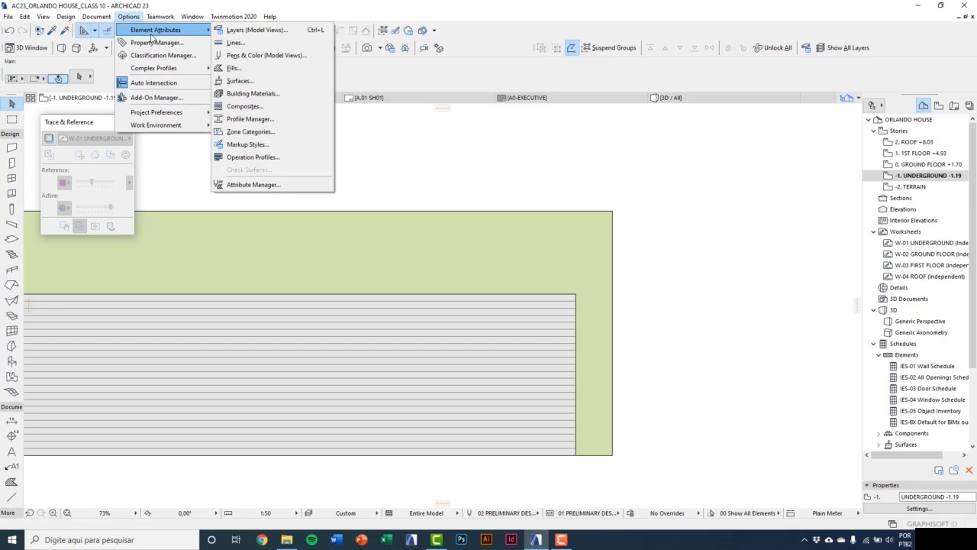
pyautogui.click(259, 69)
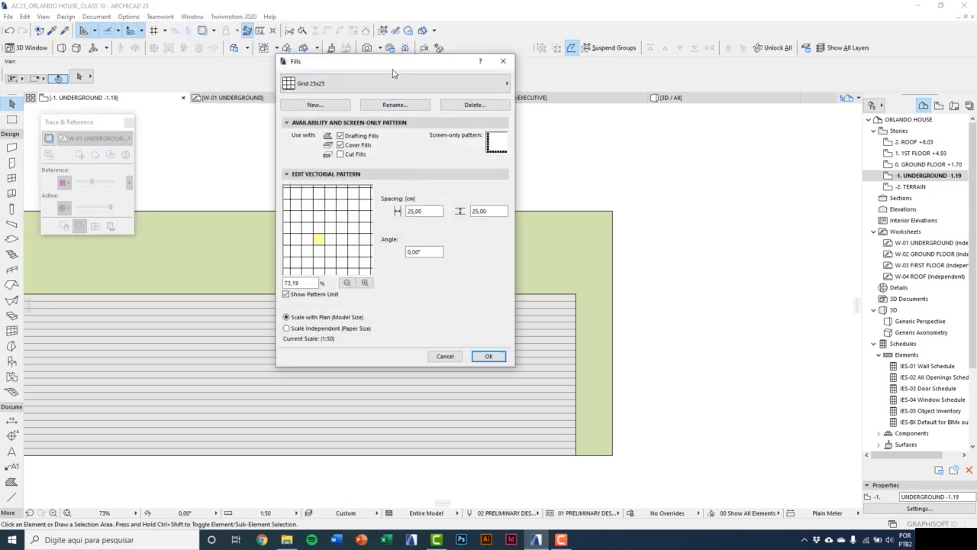
pyautogui.moveTo(393, 73); pyautogui.dragTo(399, 122)
pyautogui.click(403, 135)
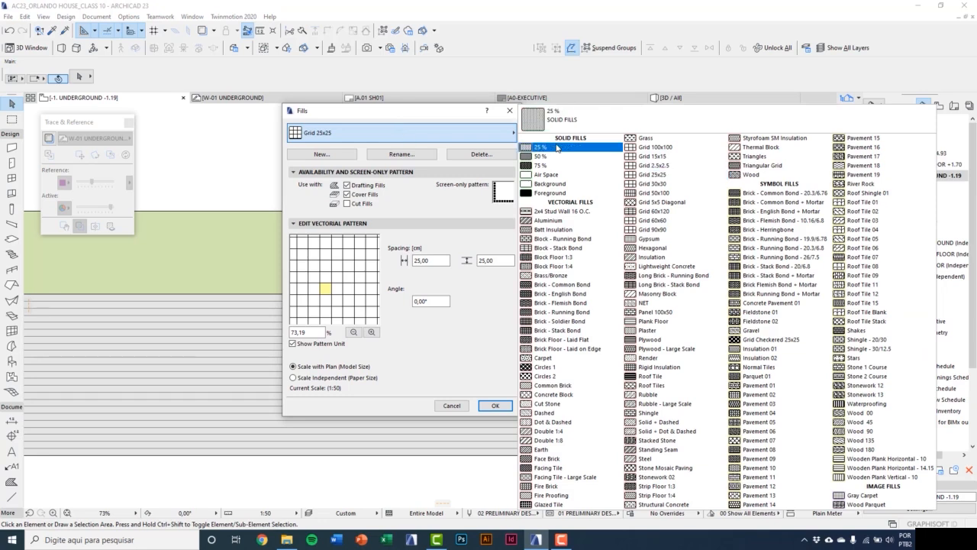
pyautogui.click(653, 323)
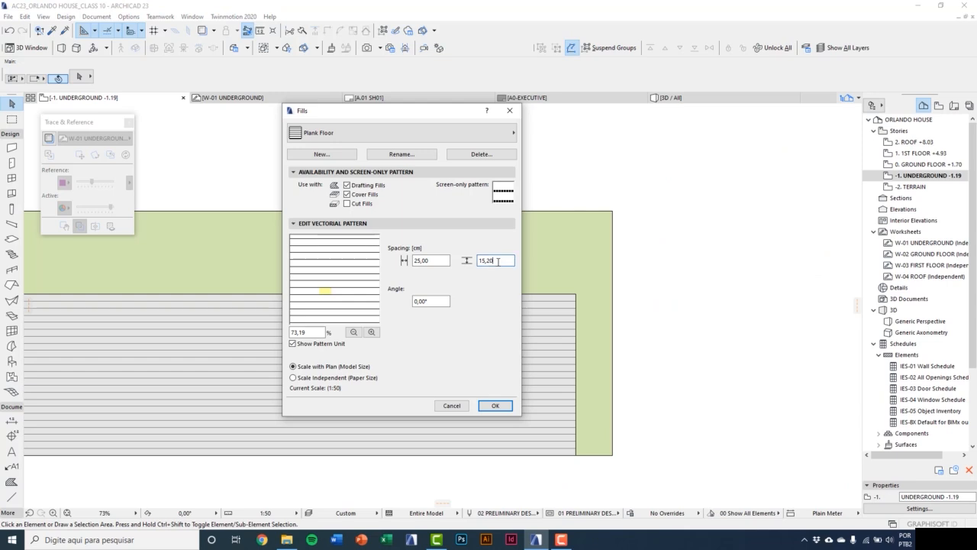
pyautogui.moveTo(505, 260); pyautogui.dragTo(479, 262)
pyautogui.write('10,00')
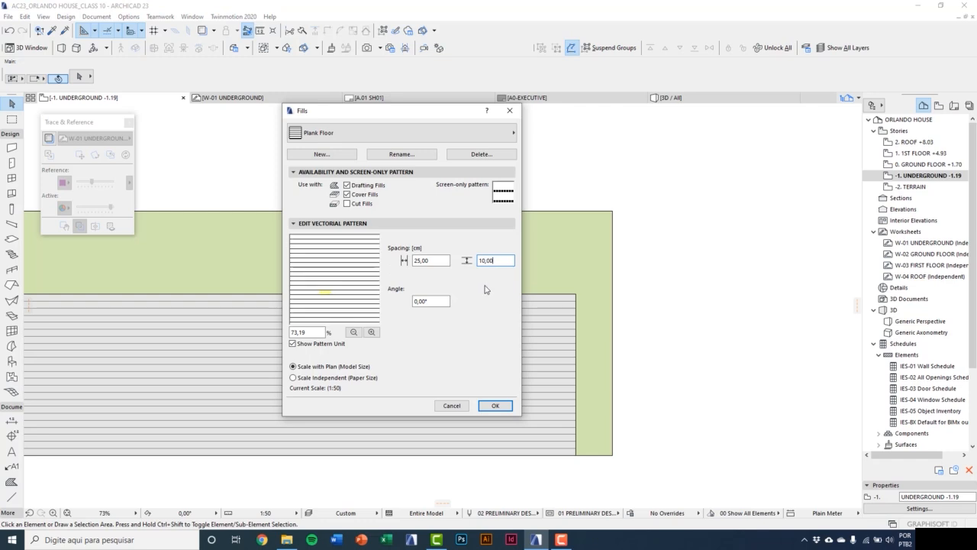
pyautogui.click(493, 410)
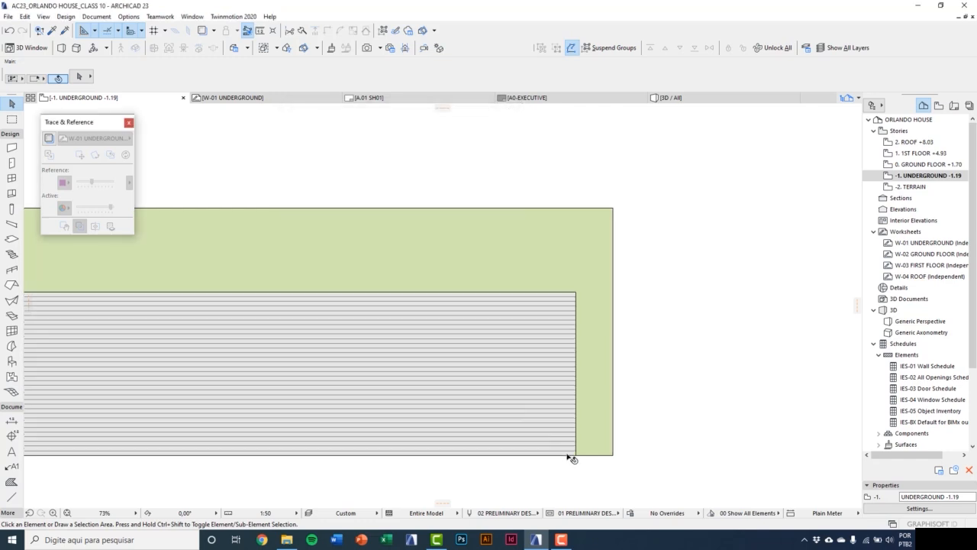
# Examine the plank spacing on the deck in plan and compare it with the deck's wood texture in the 3D view.
pyautogui.scroll(5, 572, 455)
pyautogui.scroll(-2, 562, 417)
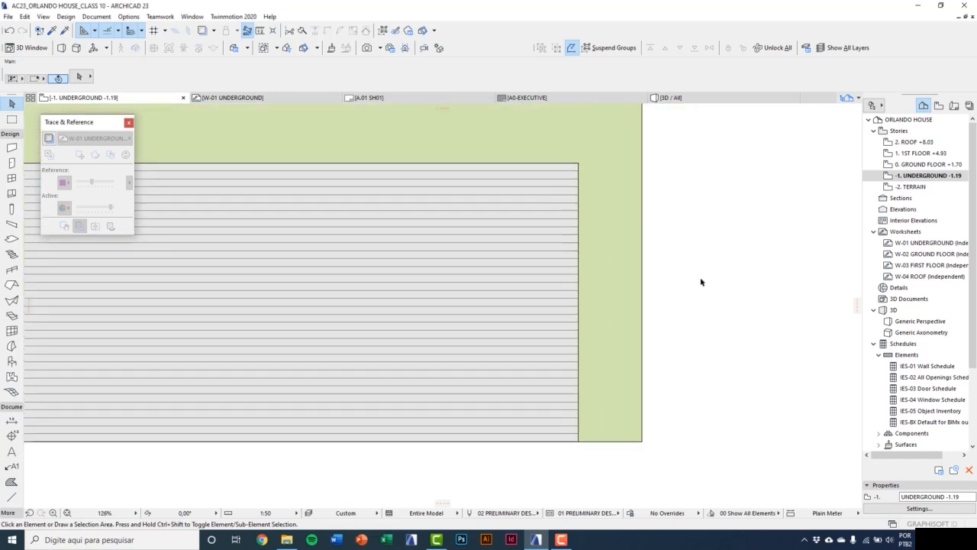
pyautogui.scroll(-2, 684, 285)
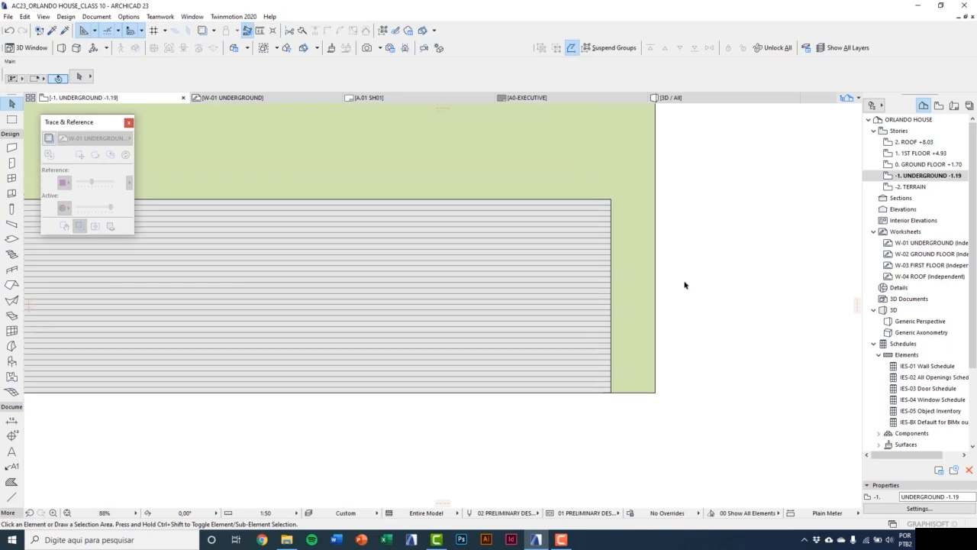
pyautogui.press('F3')
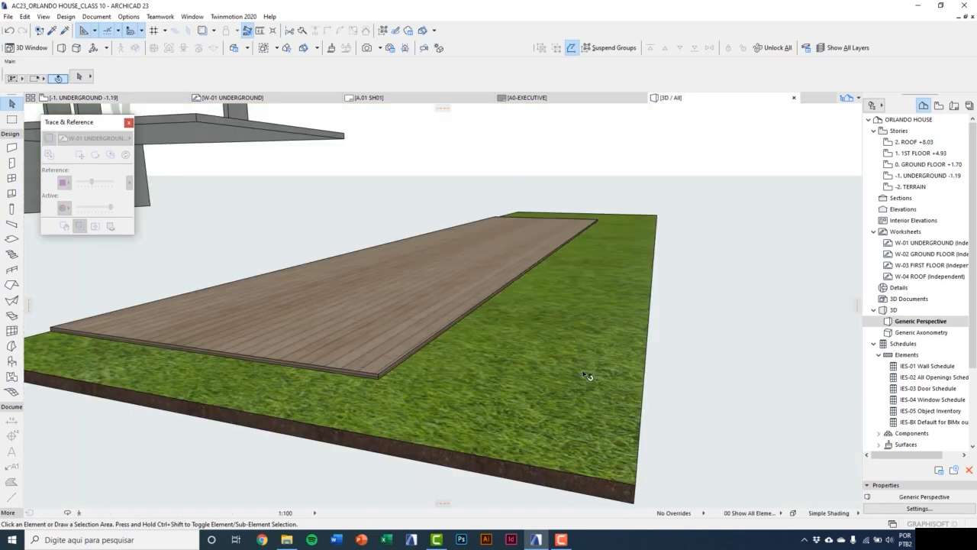
pyautogui.scroll(2, 479, 423)
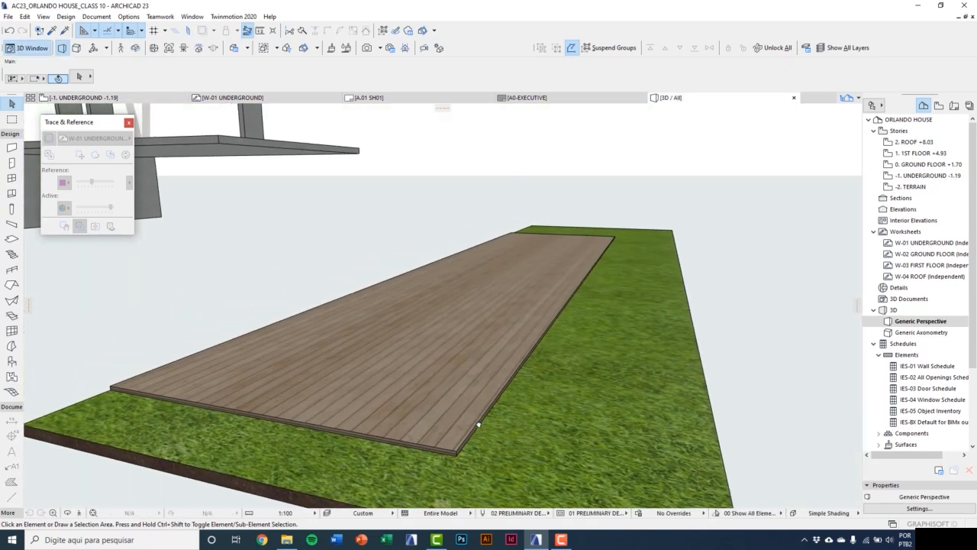
pyautogui.click(441, 382)
pyautogui.moveTo(441, 382)
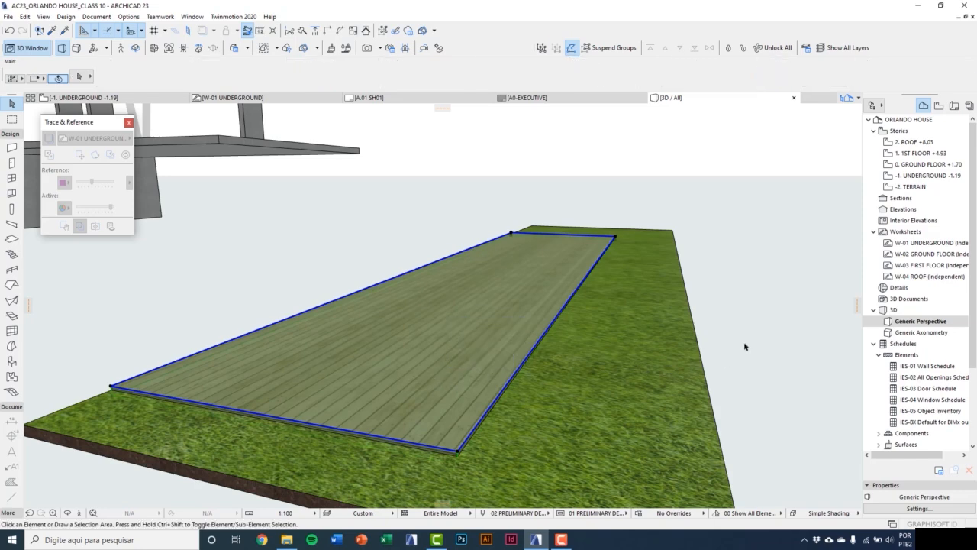
pyautogui.press('Escape')
# Set the texture rotation angle of the Floorboards - 03 surface to 90°.
pyautogui.click(128, 16)
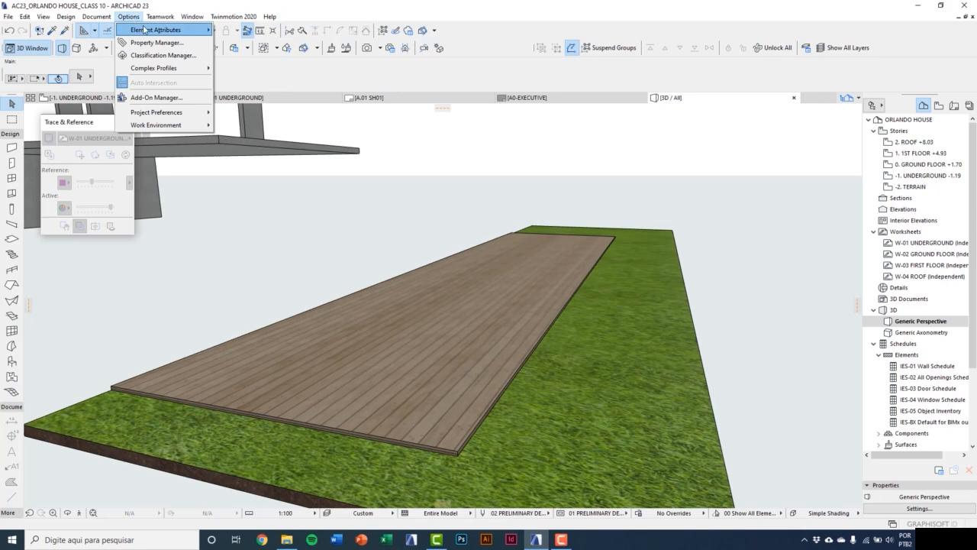
pyautogui.moveTo(143, 29)
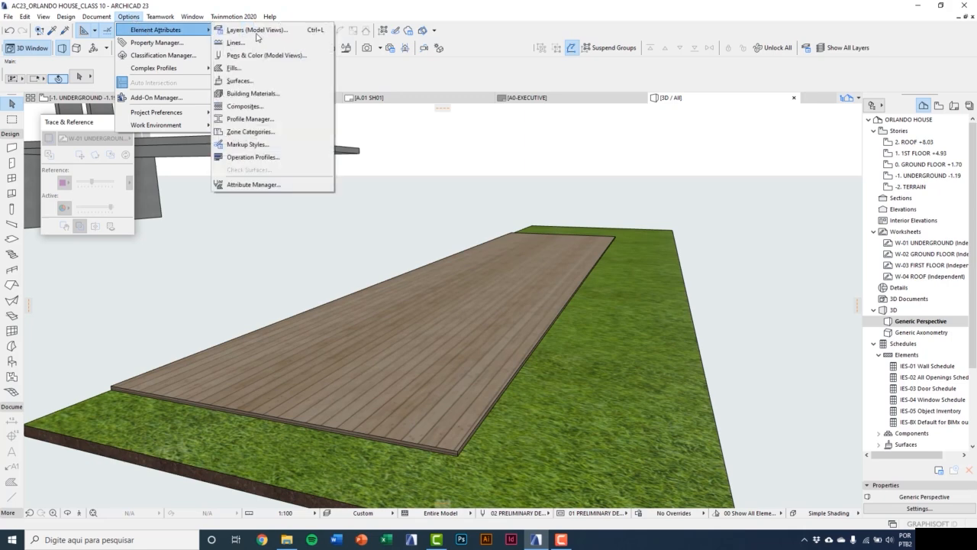
pyautogui.click(245, 82)
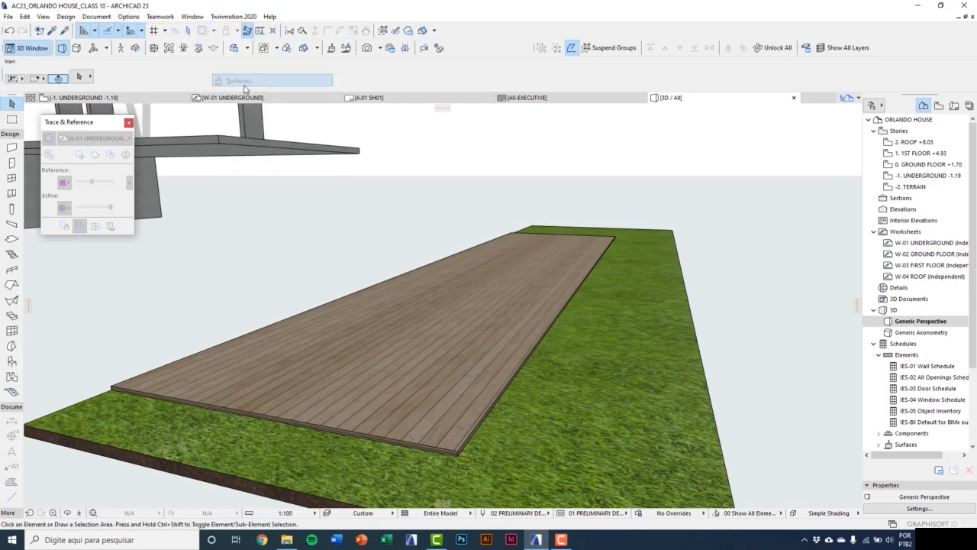
pyautogui.click(432, 65)
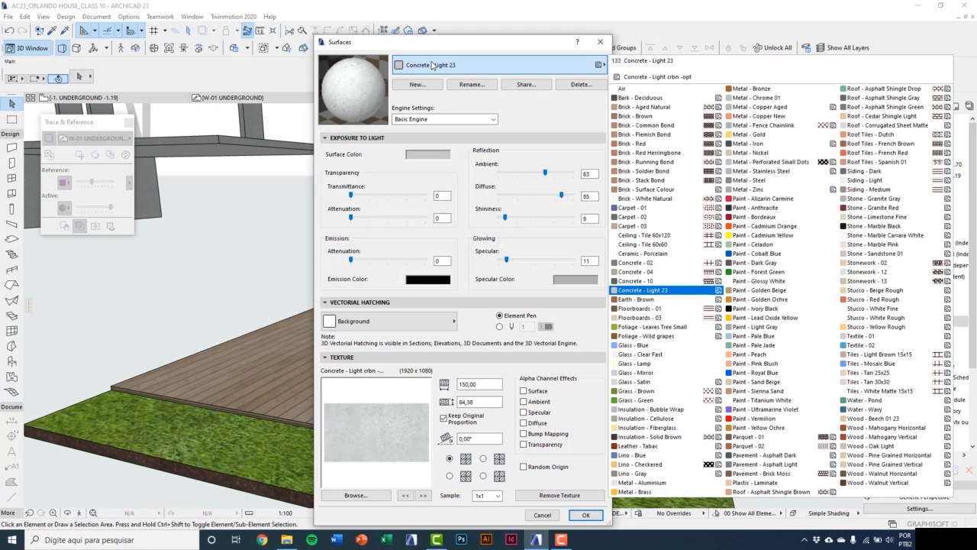
pyautogui.click(665, 317)
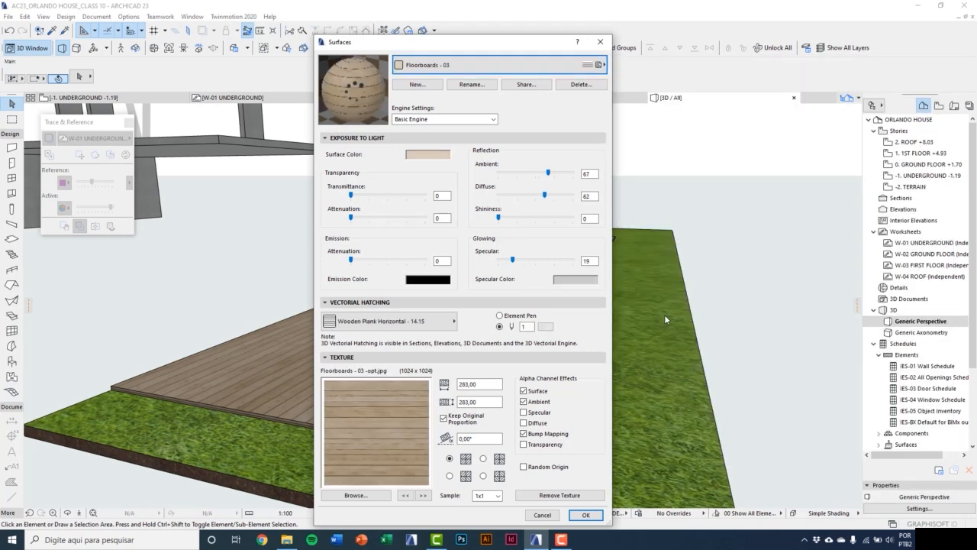
pyautogui.click(335, 358)
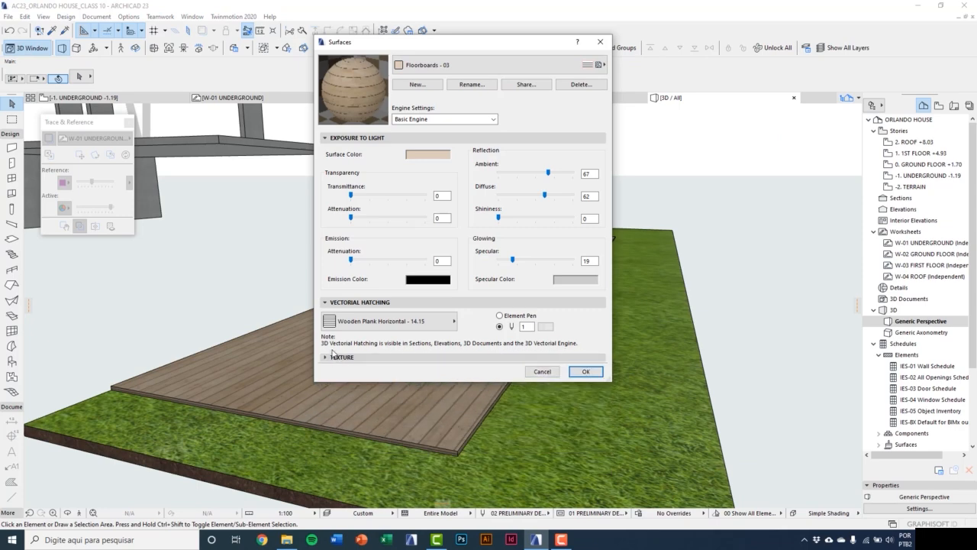
pyautogui.click(335, 358)
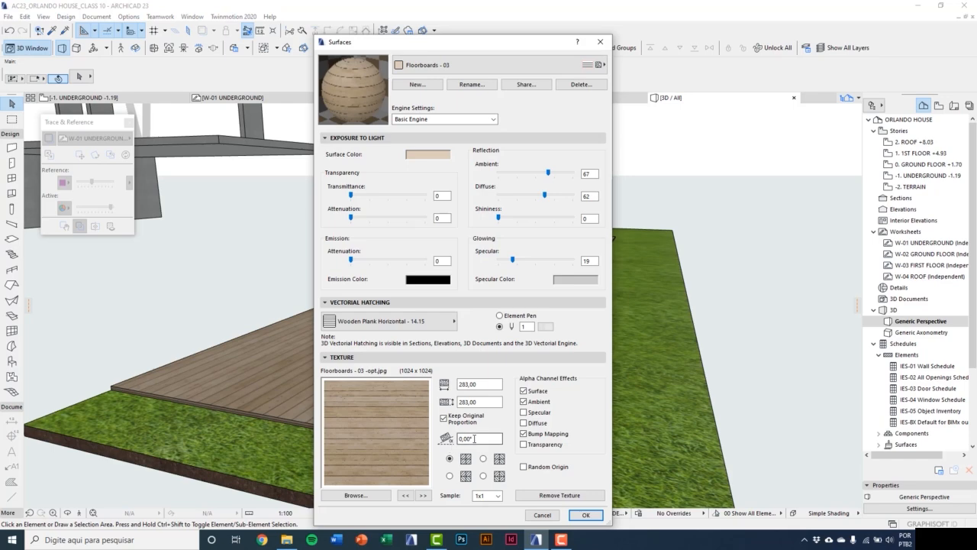
pyautogui.click(477, 438)
pyautogui.write('90')
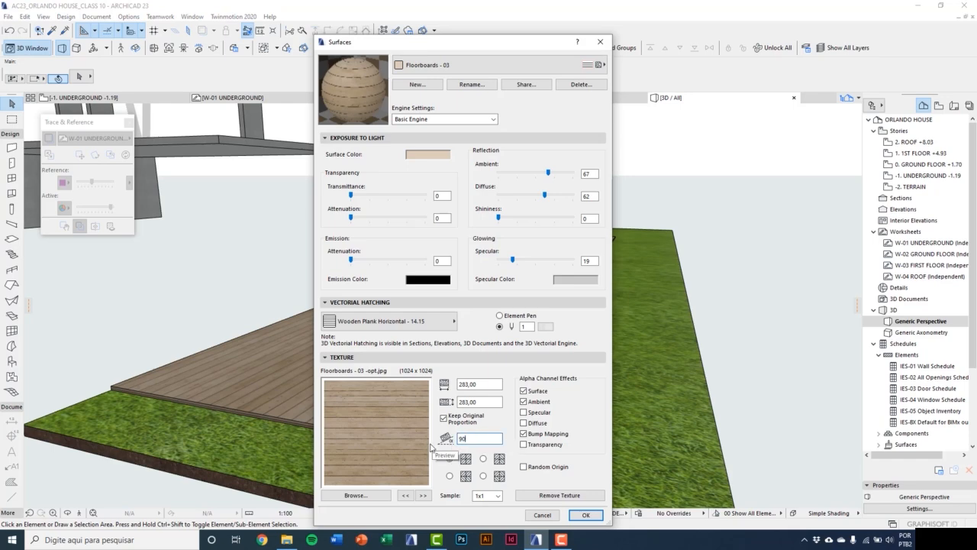
pyautogui.press('Tab')
pyautogui.click(586, 516)
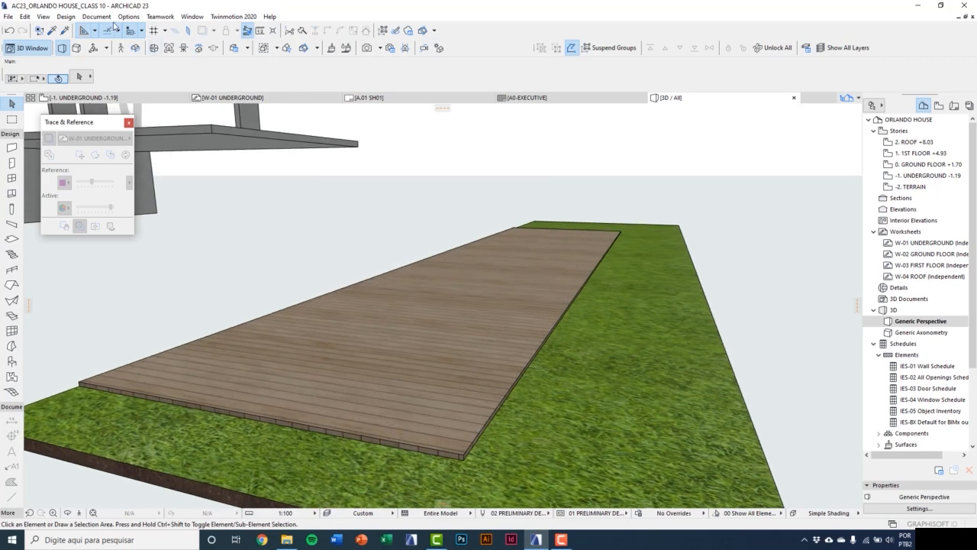
# Set the Floorboards - 03 surface texture's rotation angle to 0° and its width and height to 200,00.
pyautogui.click(128, 16)
pyautogui.moveTo(160, 29)
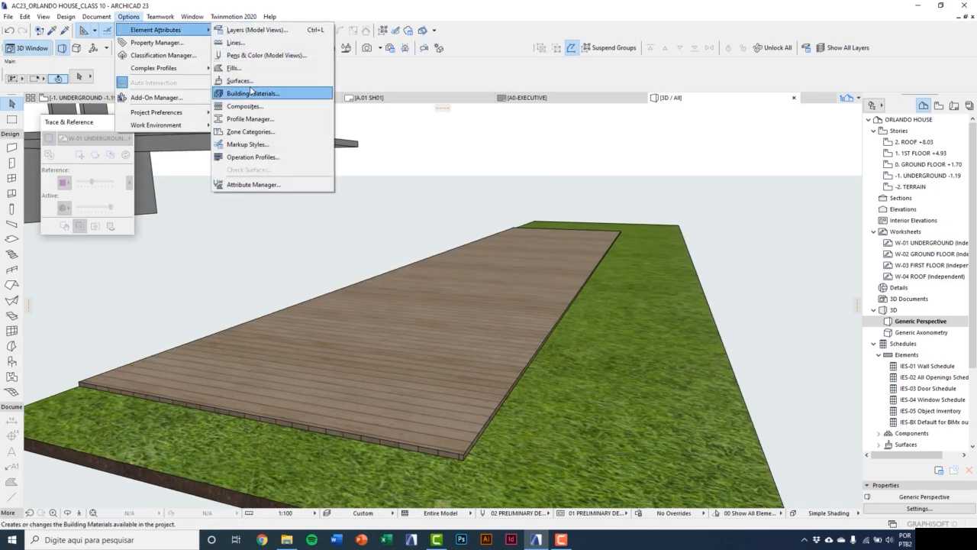
pyautogui.click(239, 80)
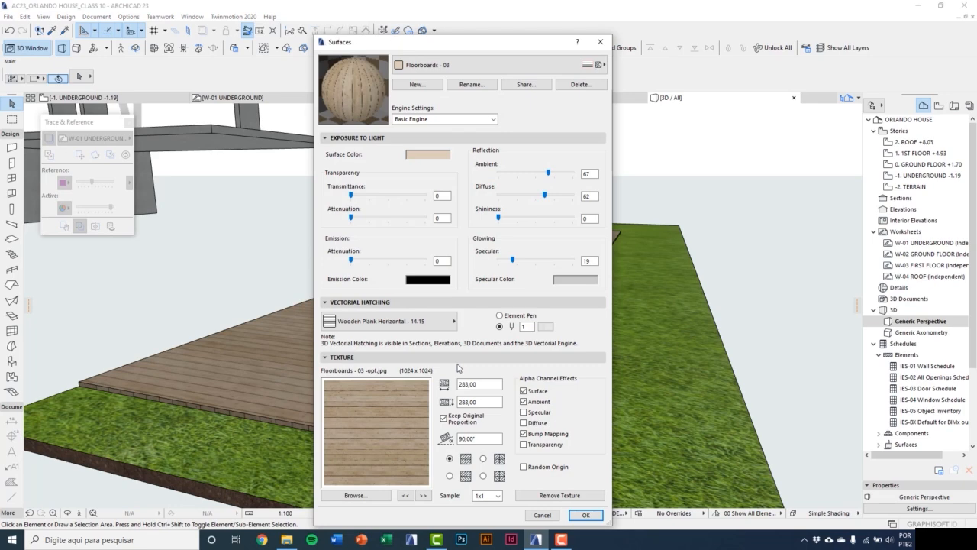
pyautogui.doubleClick(477, 438)
pyautogui.write('0')
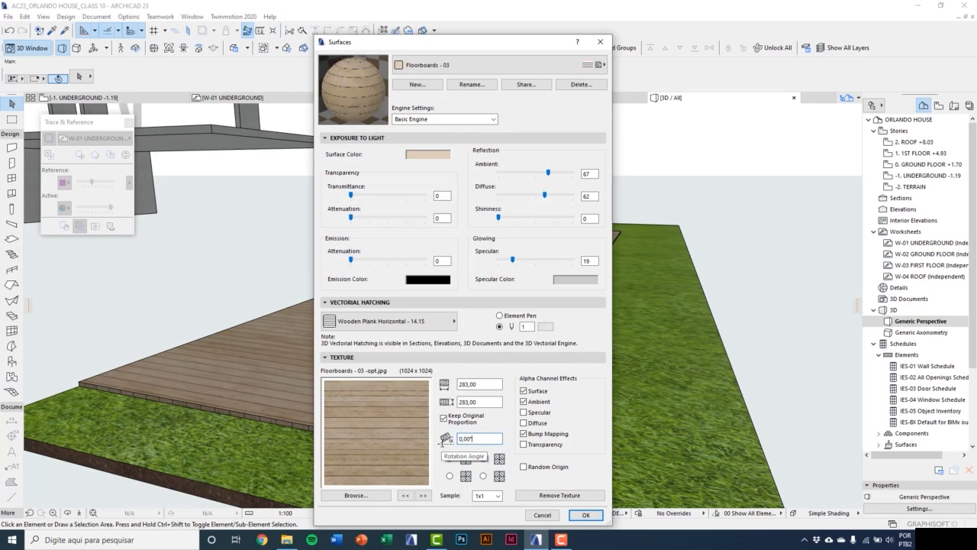
pyautogui.moveTo(480, 384); pyautogui.dragTo(456, 384)
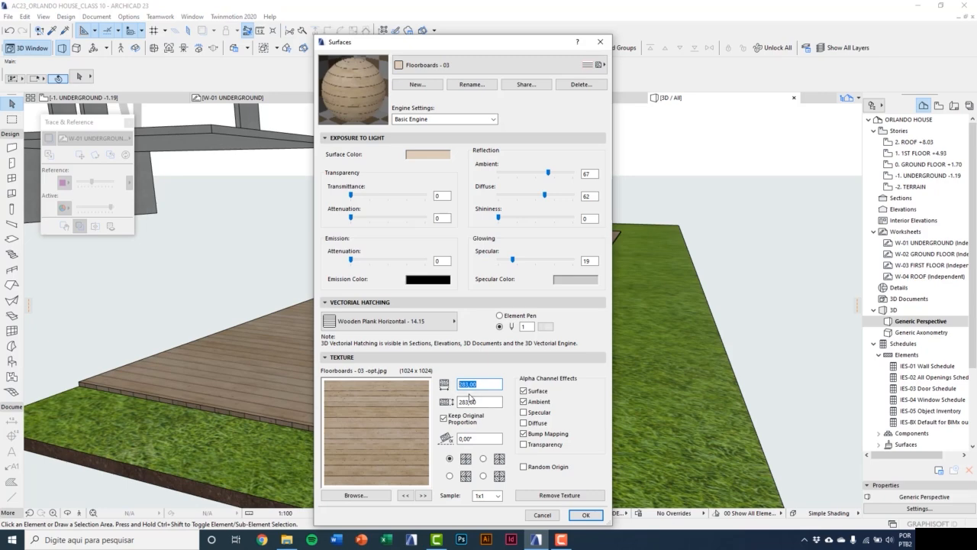
pyautogui.write('200')
pyautogui.press('Tab')
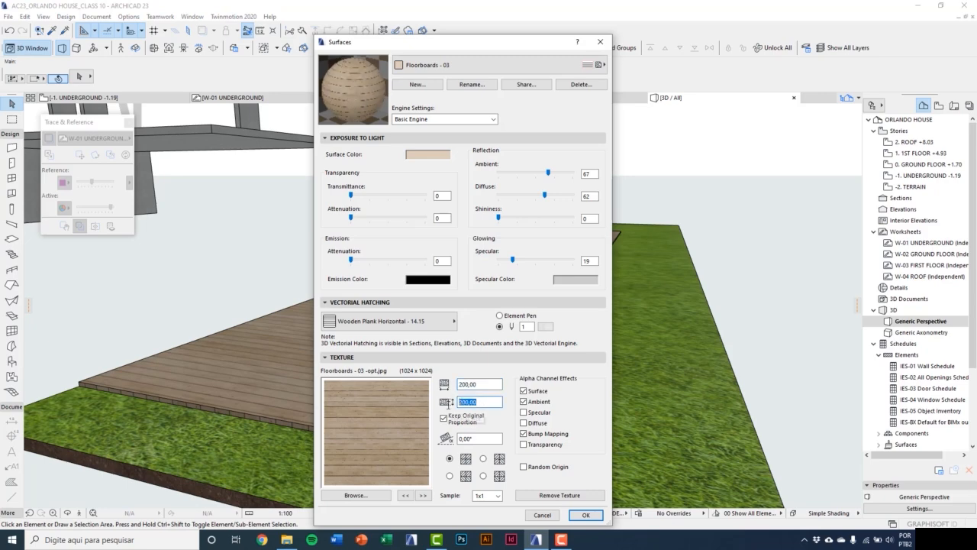
pyautogui.click(585, 515)
# Measure a plank's width along the deck's front edge from its corner and inspect the whole deck in 3D.
pyautogui.scroll(3, 482, 461)
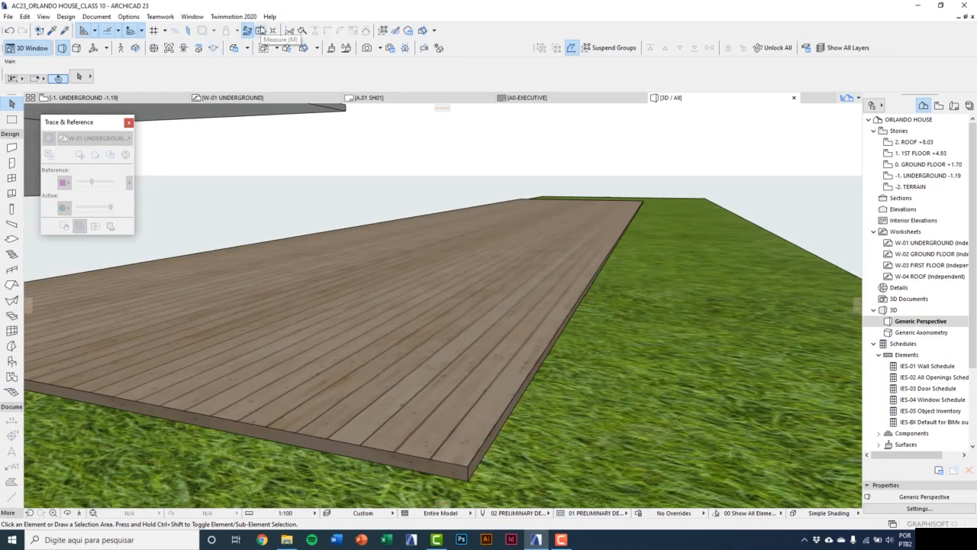
pyautogui.click(261, 31)
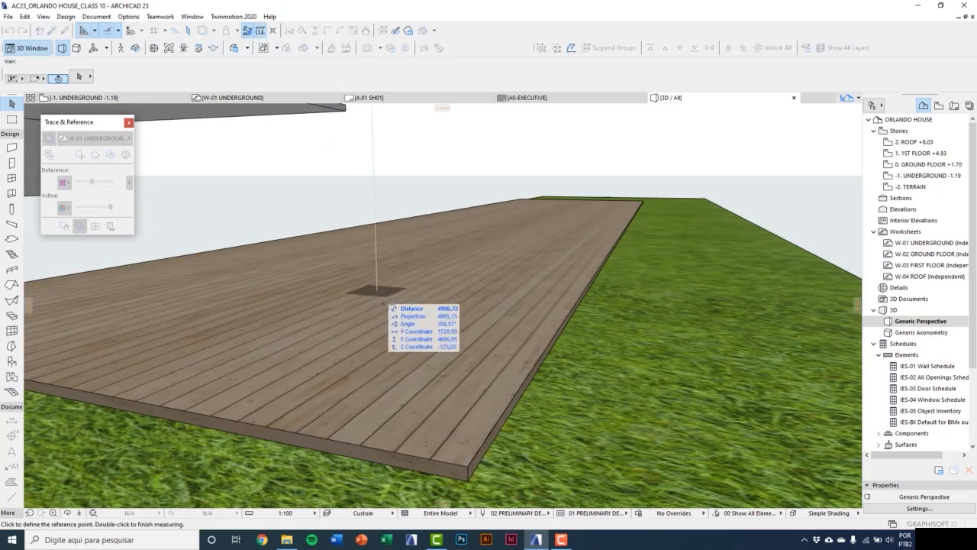
pyautogui.scroll(-2, 362, 291)
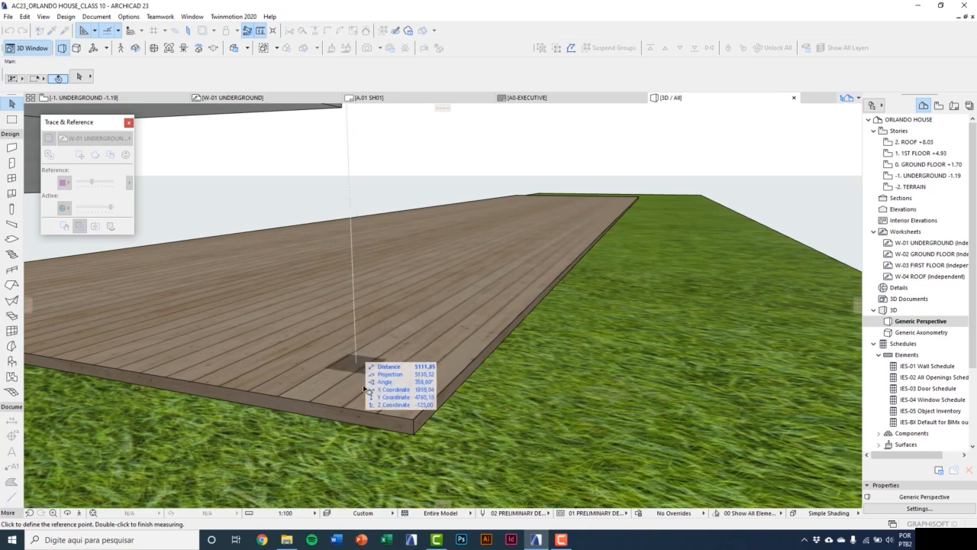
pyautogui.scroll(1, 419, 422)
pyautogui.click(421, 430)
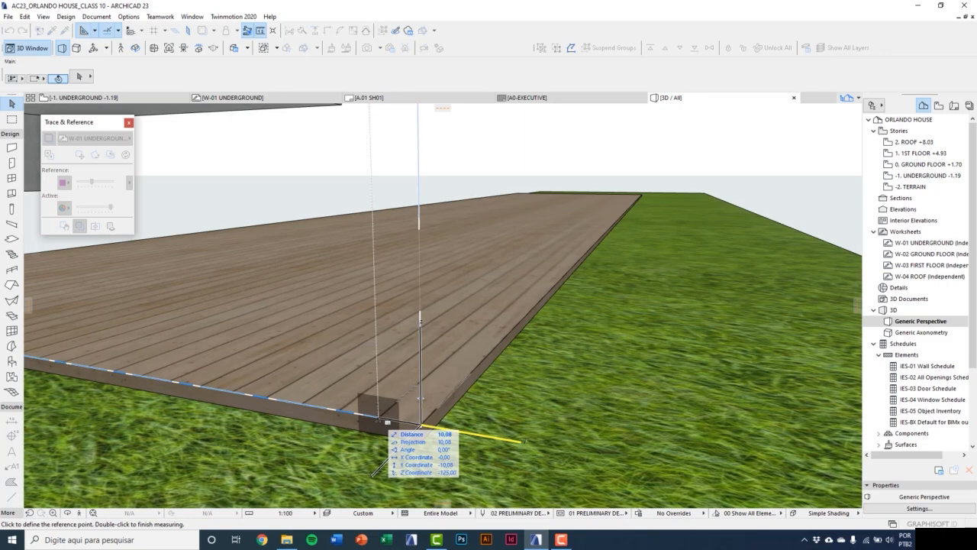
pyautogui.press('Escape')
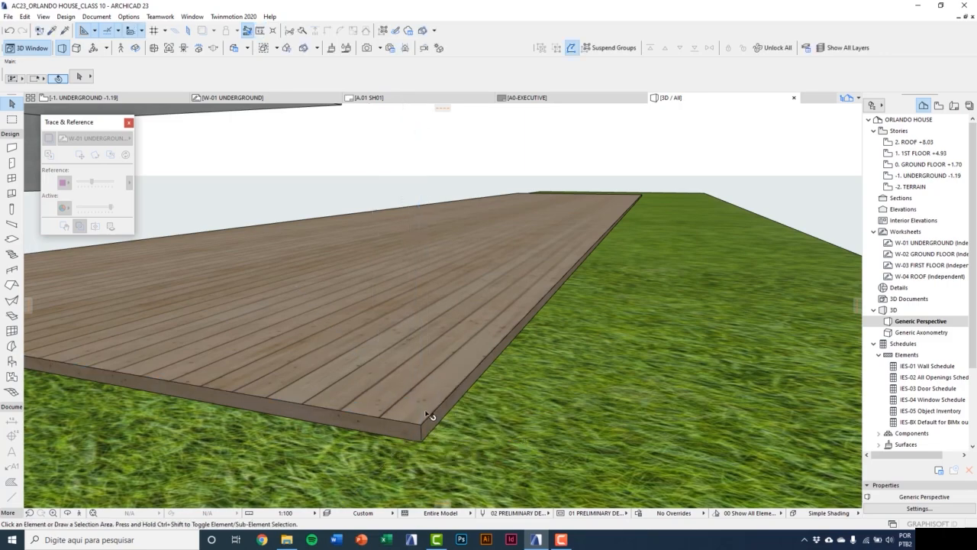
pyautogui.scroll(-8, 430, 416)
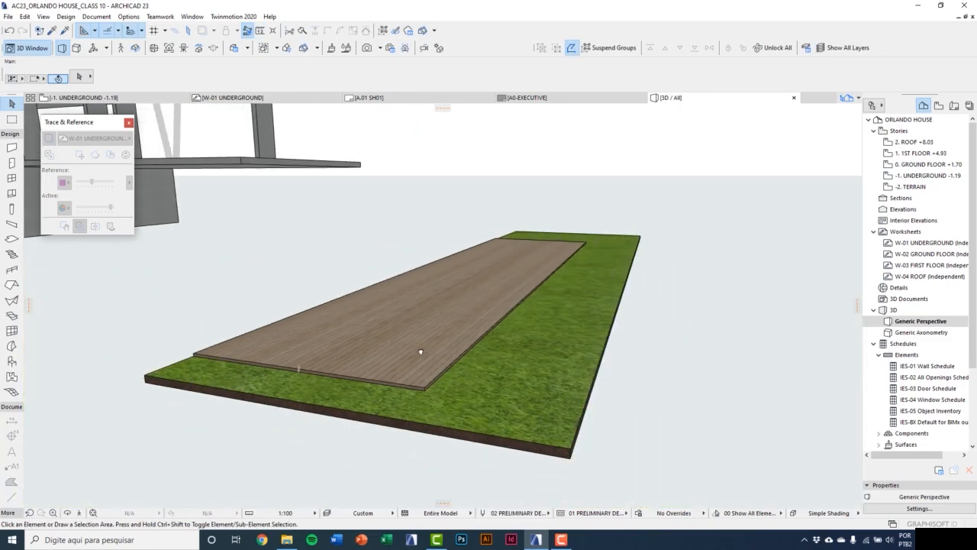
pyautogui.moveTo(420, 352); pyautogui.dragTo(428, 409, button='middle')
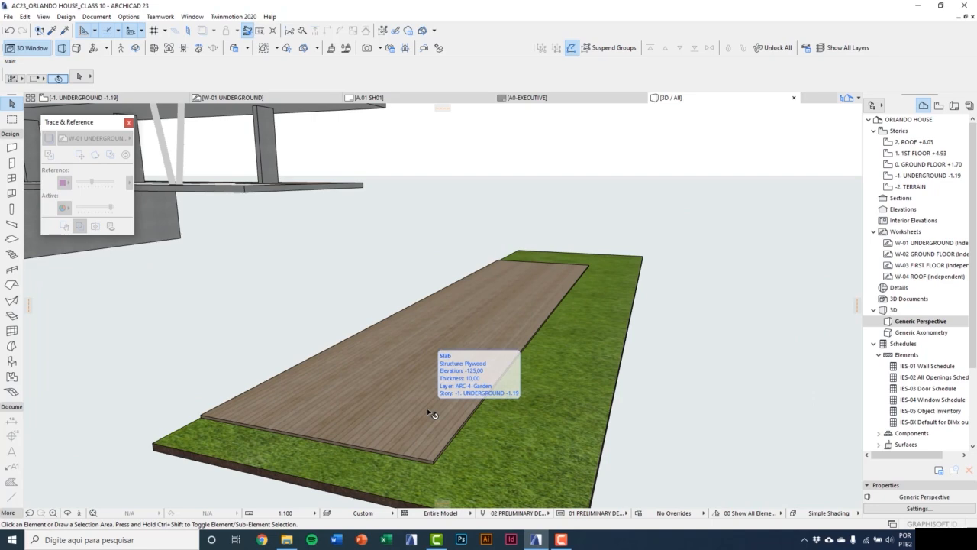
pyautogui.moveTo(565, 305); pyautogui.dragTo(573, 313, button='middle')
# Open the ground floor story plan and show the W-02 GROUND FLOOR worksheet as its trace reference.
pyautogui.doubleClick(927, 164)
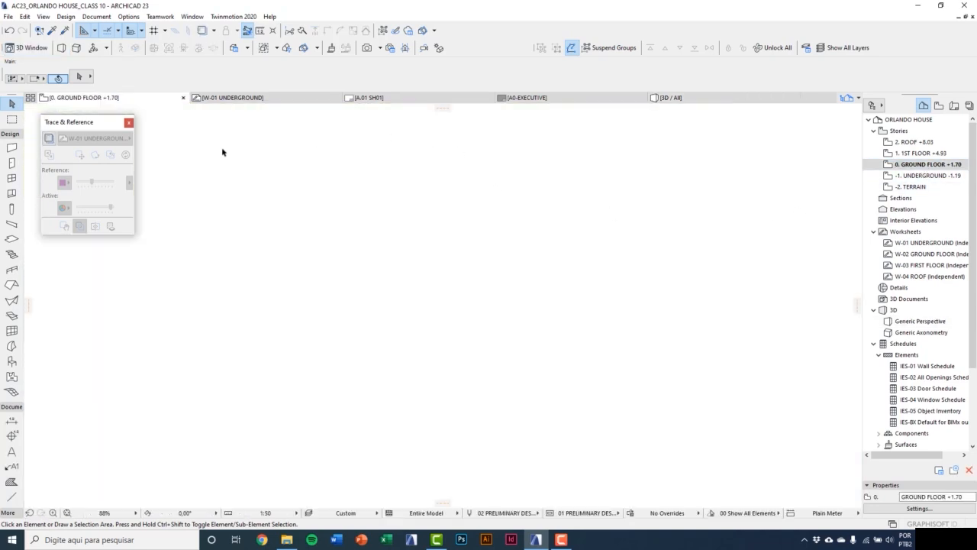
pyautogui.click(48, 138)
pyautogui.click(86, 138)
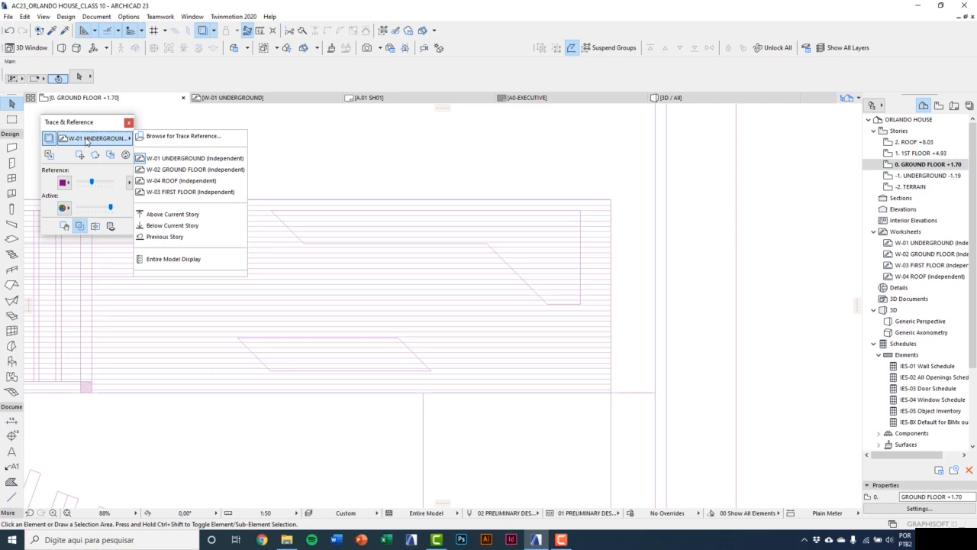
pyautogui.click(178, 169)
pyautogui.scroll(-5, 399, 273)
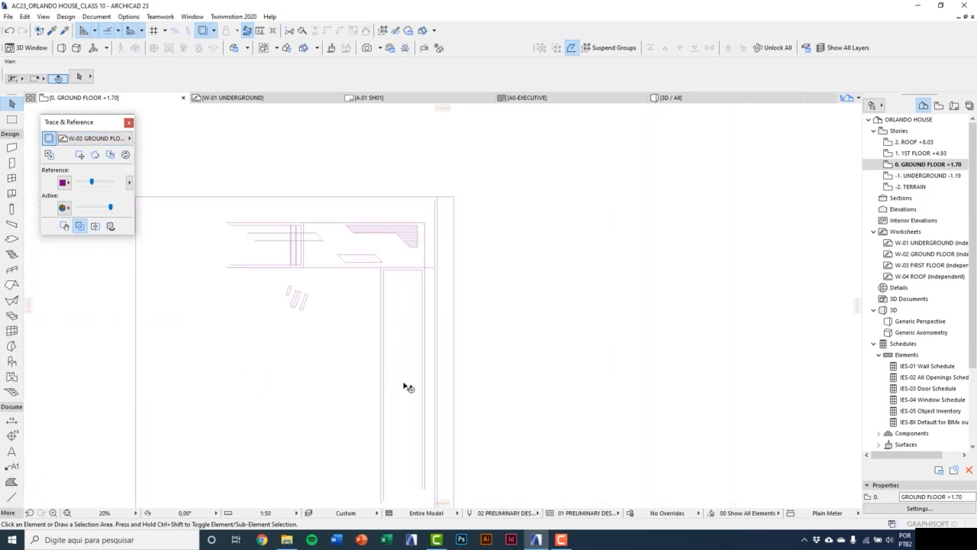
pyautogui.scroll(2, 425, 272)
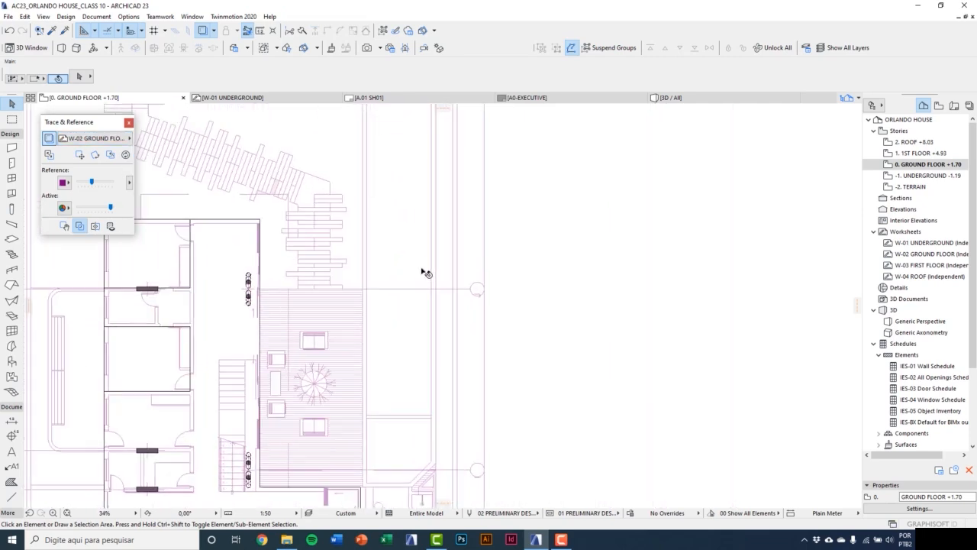
pyautogui.moveTo(425, 272); pyautogui.dragTo(397, 312, button='middle')
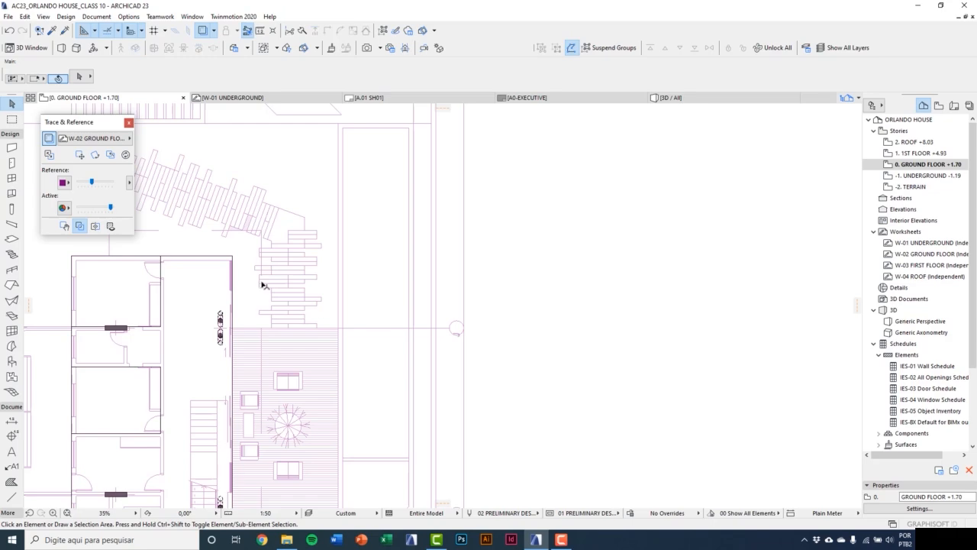
# Set the default wall's base offset to -230,00 from the ground floor story and its height to 230,00.
pyautogui.doubleClick(11, 148)
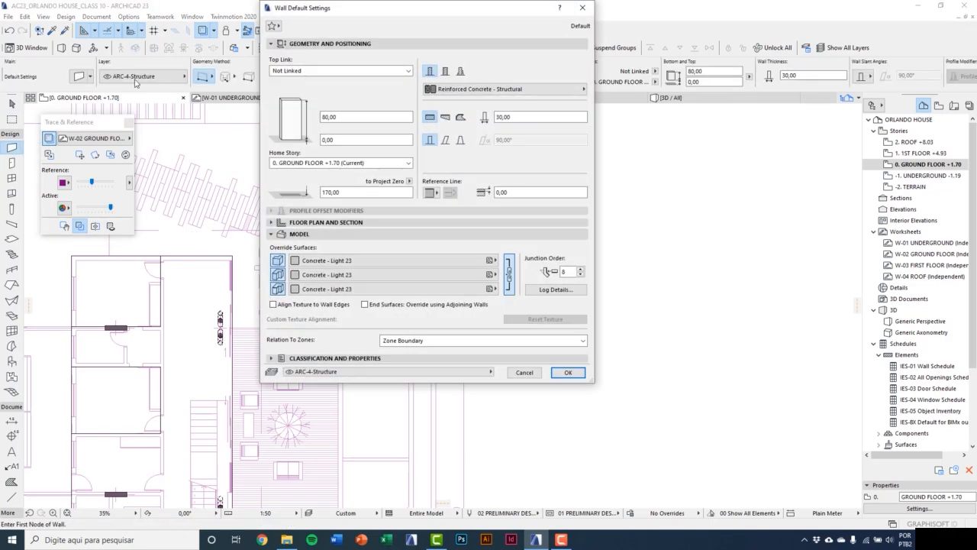
pyautogui.moveTo(303, 9); pyautogui.dragTo(274, 79)
pyautogui.click(296, 140)
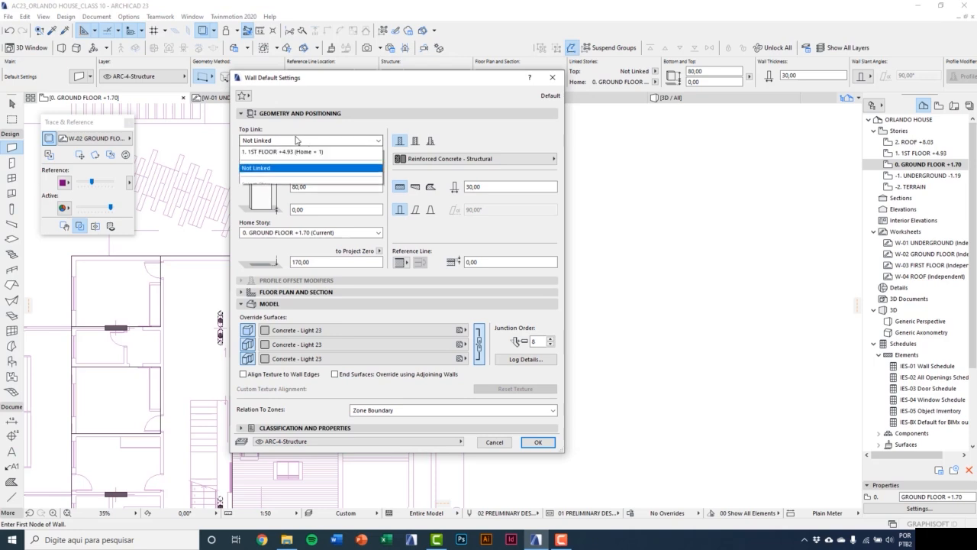
pyautogui.click(295, 140)
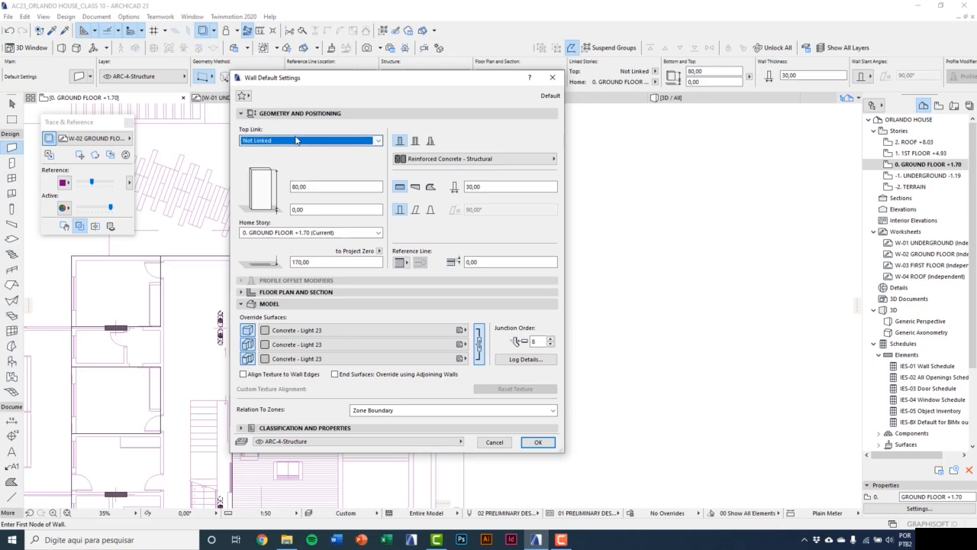
pyautogui.click(317, 209)
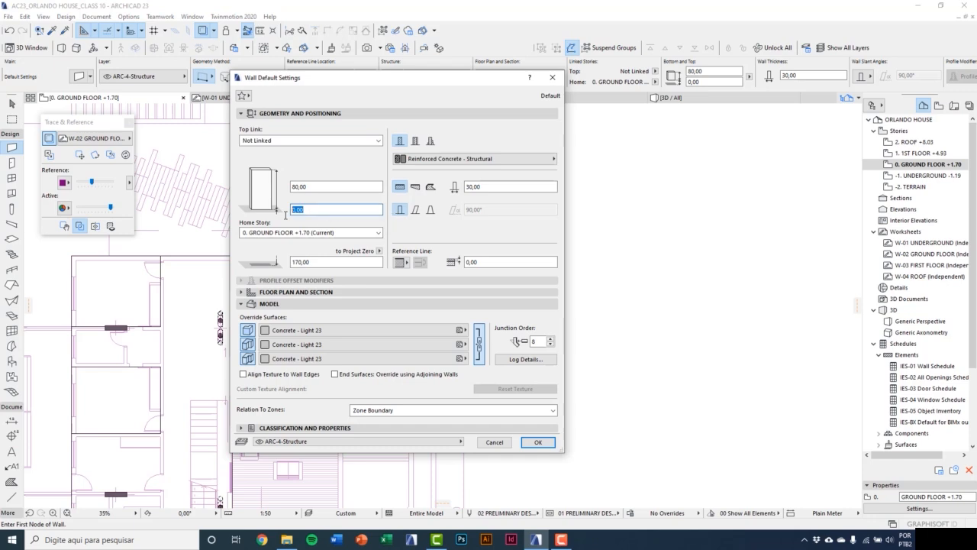
pyautogui.write('-230')
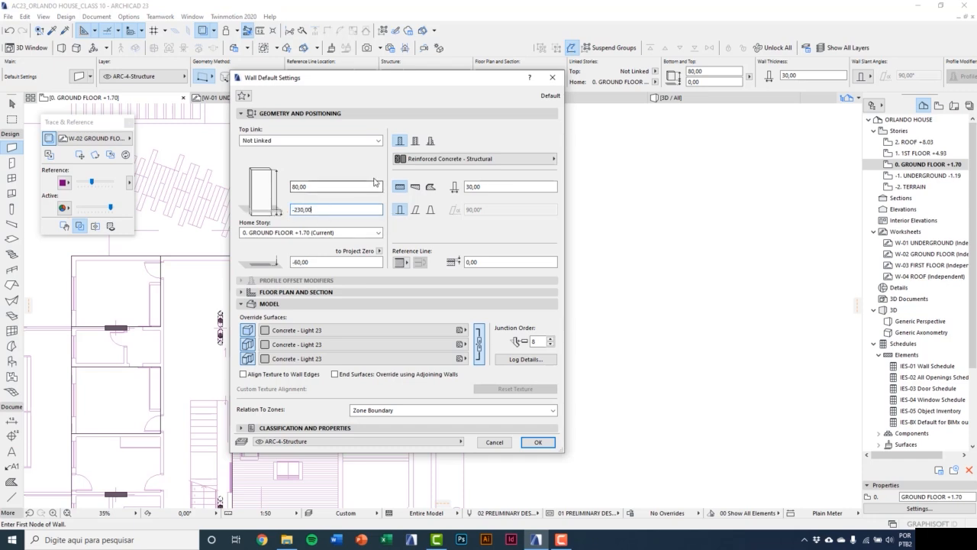
pyautogui.moveTo(310, 188); pyautogui.dragTo(273, 191)
pyautogui.write('23')
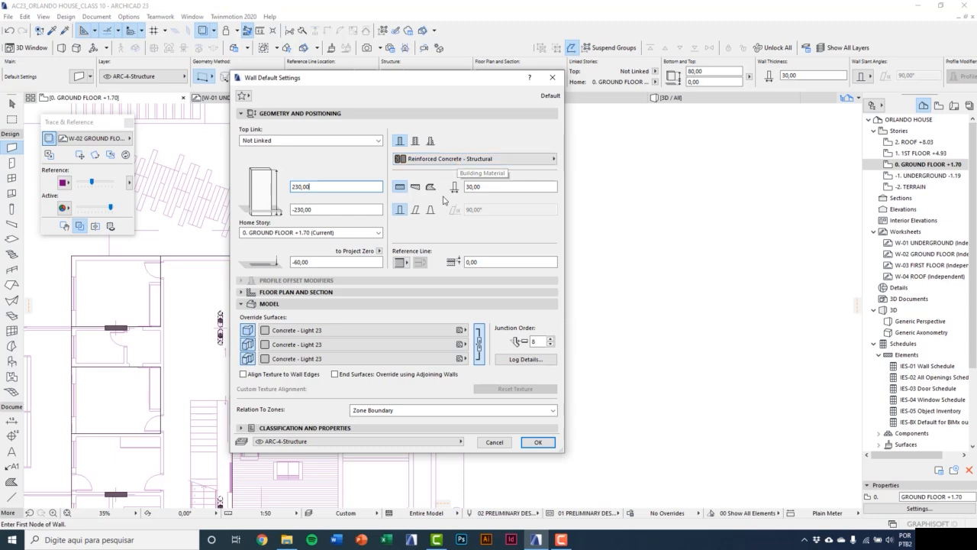
# Set the default wall's floor plan display to Outlines Only.
pyautogui.click(251, 293)
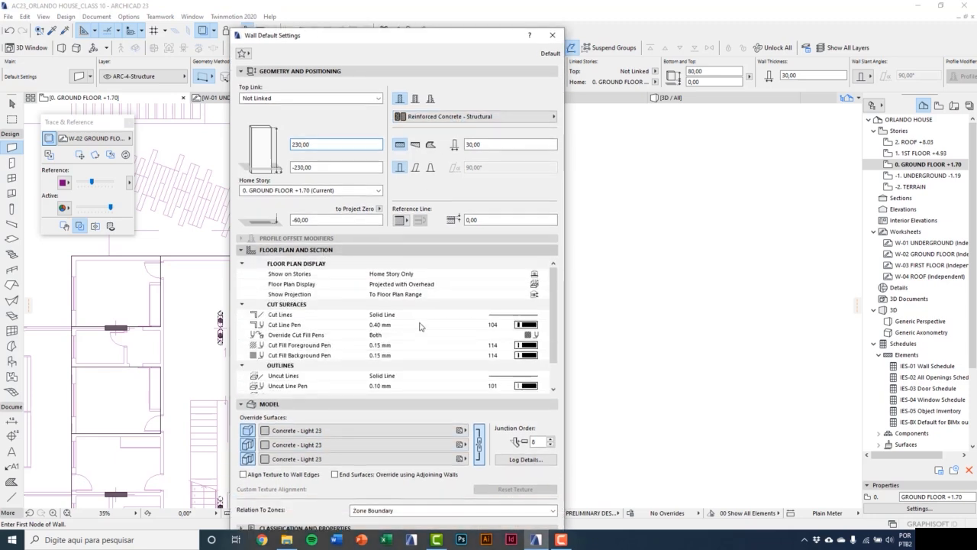
pyautogui.click(315, 261)
pyautogui.click(543, 256)
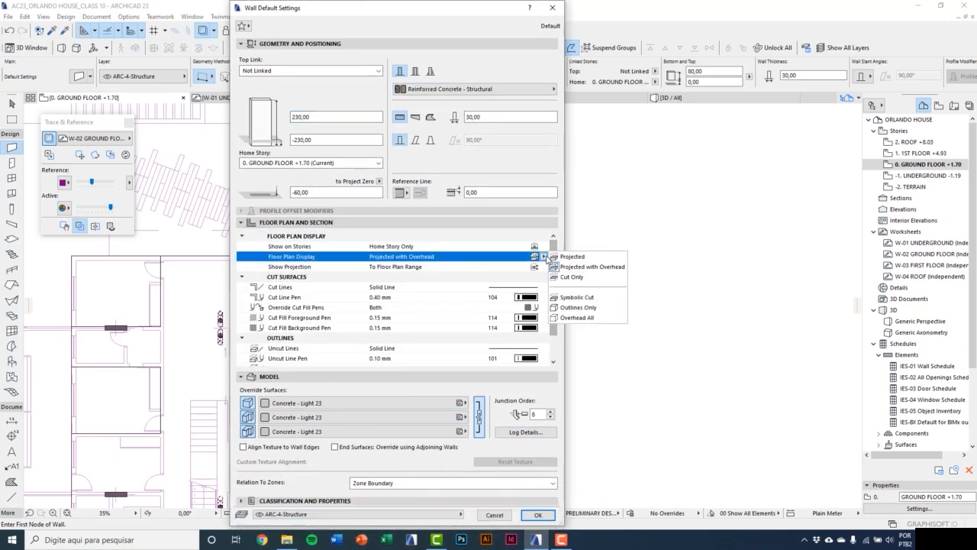
pyautogui.click(599, 309)
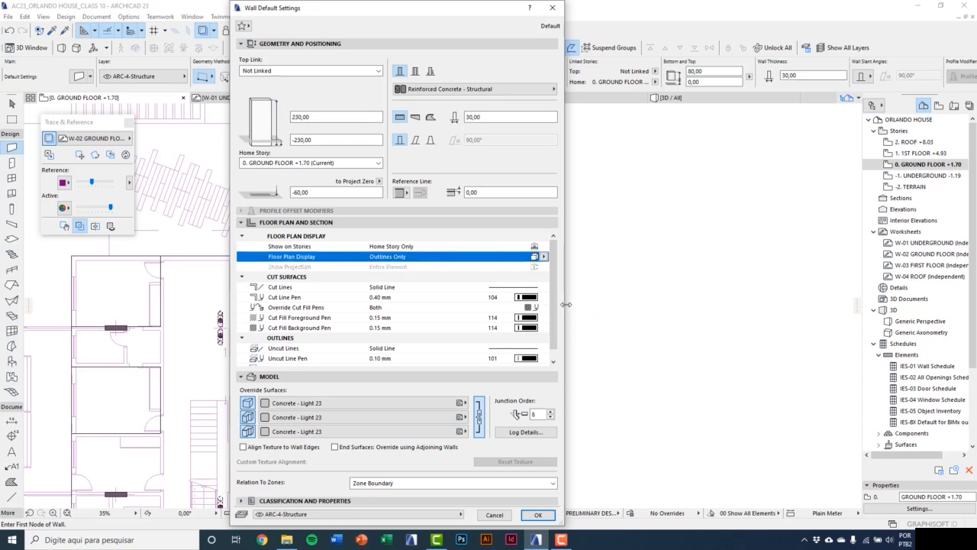
# Set the default wall's thickness to 20,00, keeping Reinforced Concrete - Structural as its building material.
pyautogui.click(474, 90)
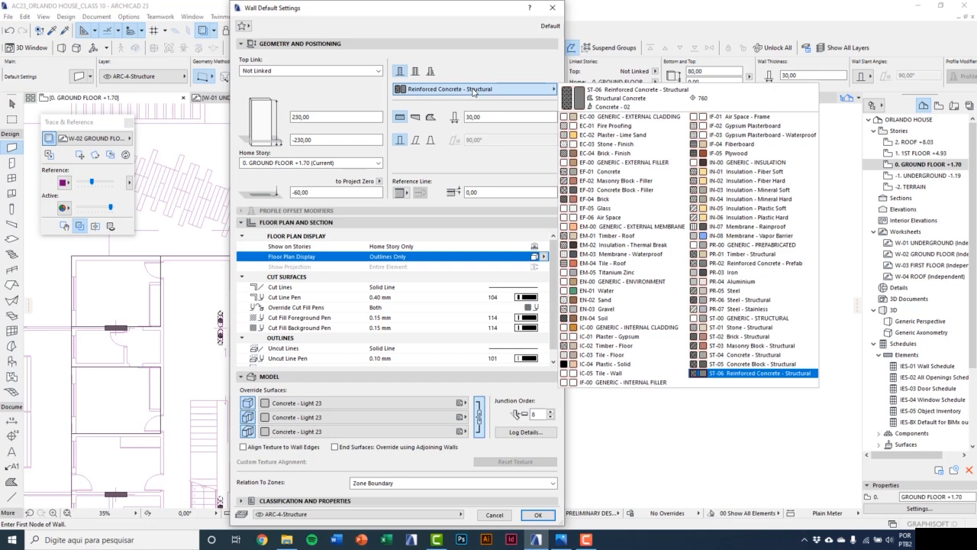
pyautogui.click(474, 90)
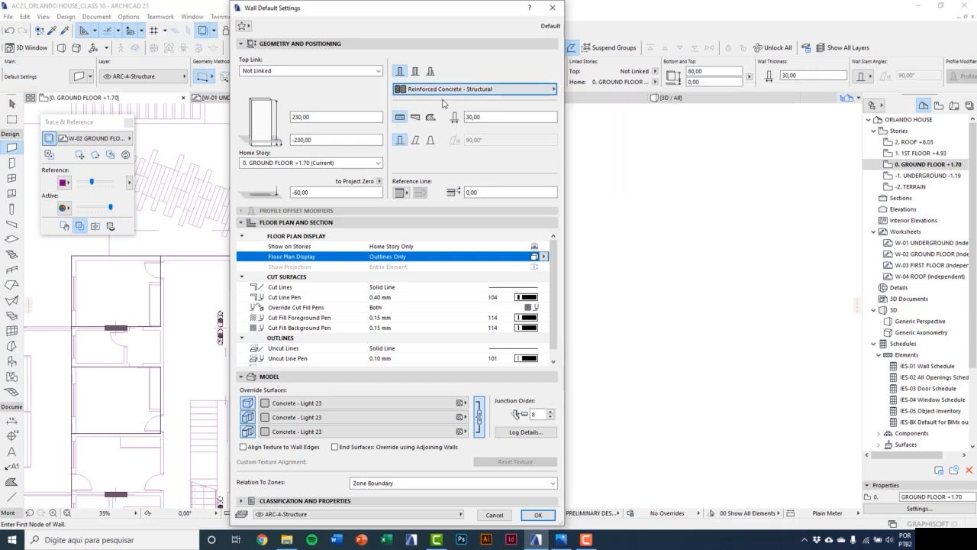
pyautogui.click(500, 117)
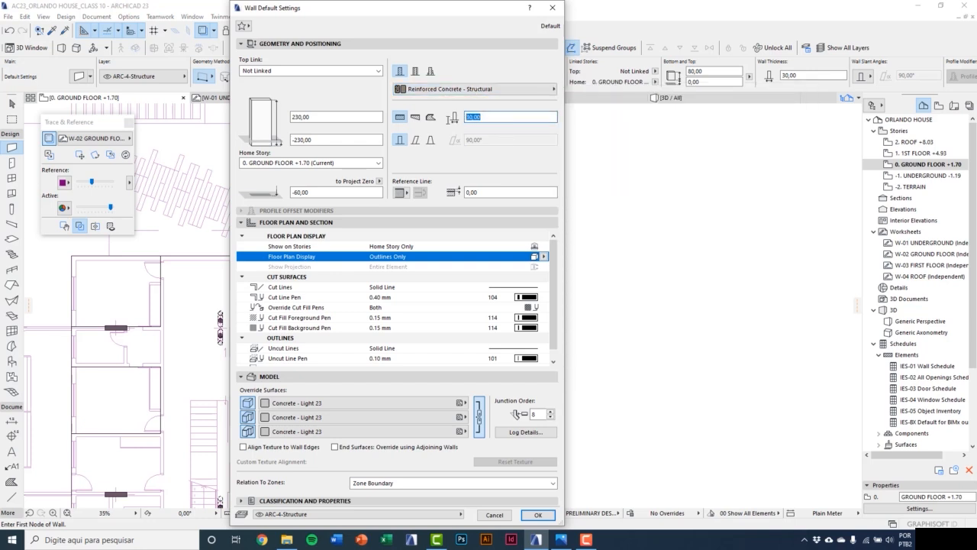
pyautogui.write('2')
# Unlink the wall's override surfaces, assigning Stone - Marble Black to the edges and Tiles - Mosaic Blue to the inside face.
pyautogui.click(480, 417)
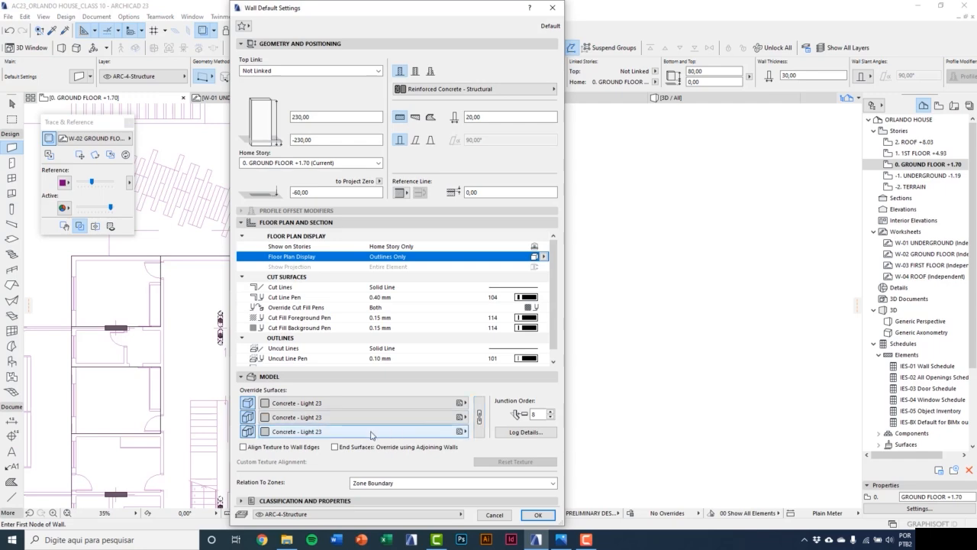
pyautogui.click(354, 405)
pyautogui.click(353, 405)
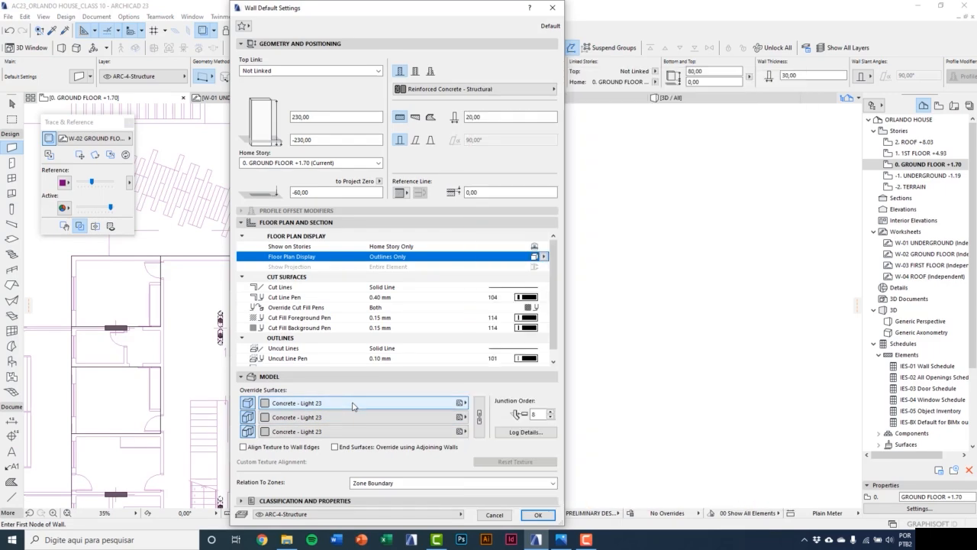
pyautogui.click(356, 425)
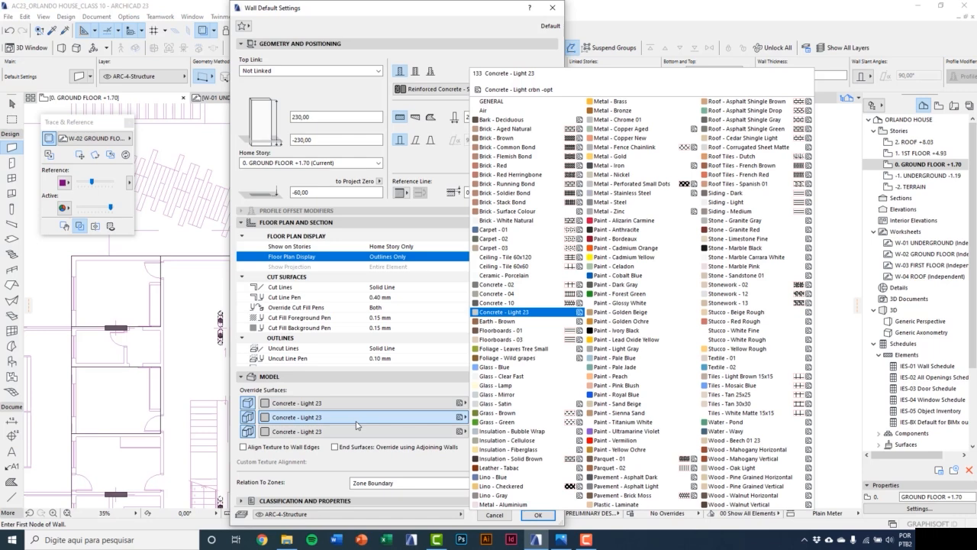
pyautogui.click(734, 248)
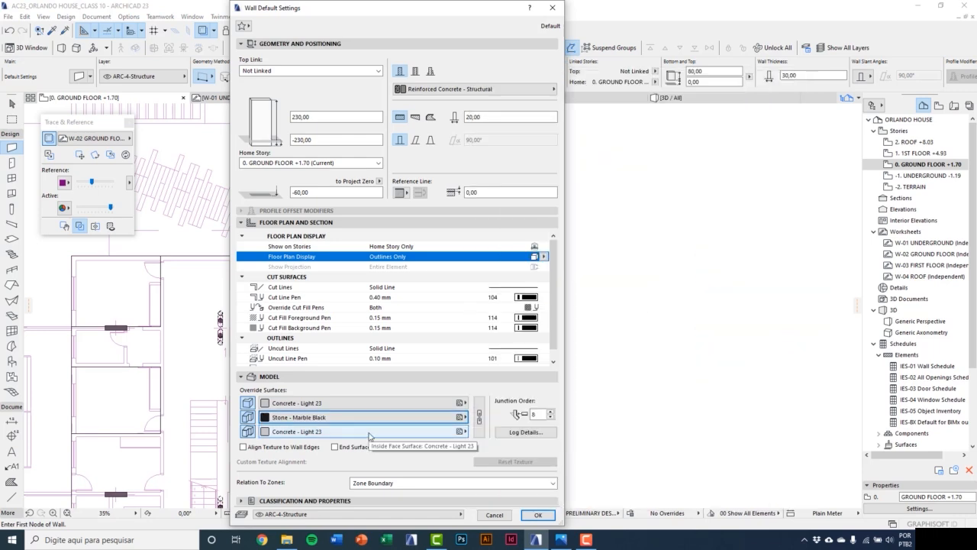
pyautogui.click(369, 432)
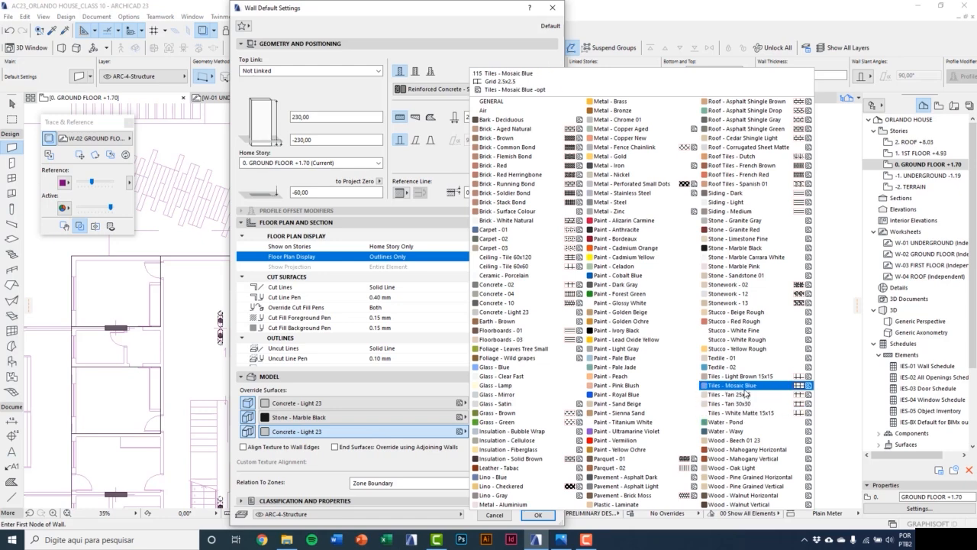
pyautogui.click(737, 385)
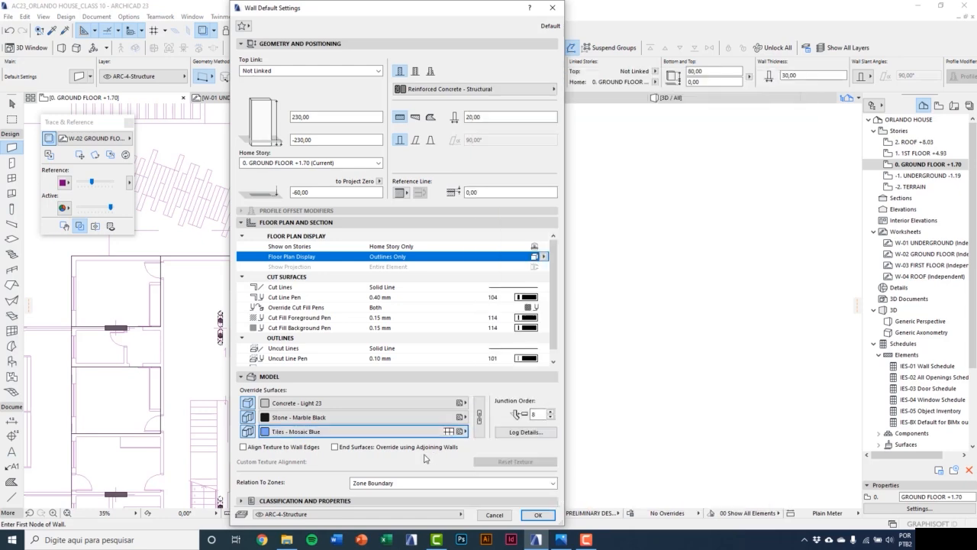
# Keep the default wall on the ARC-4-Structure layer and apply the default wall settings.
pyautogui.click(384, 514)
pyautogui.click(384, 514)
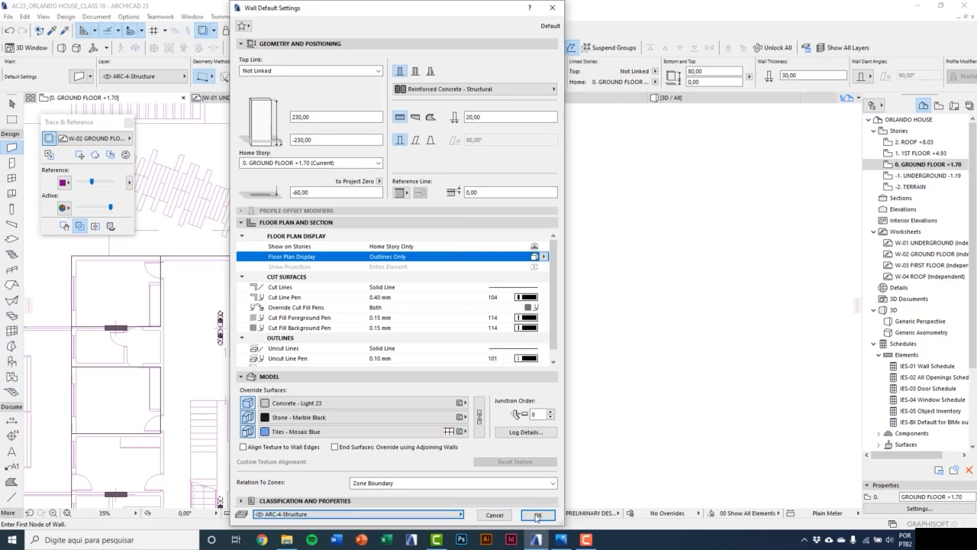
pyautogui.click(538, 515)
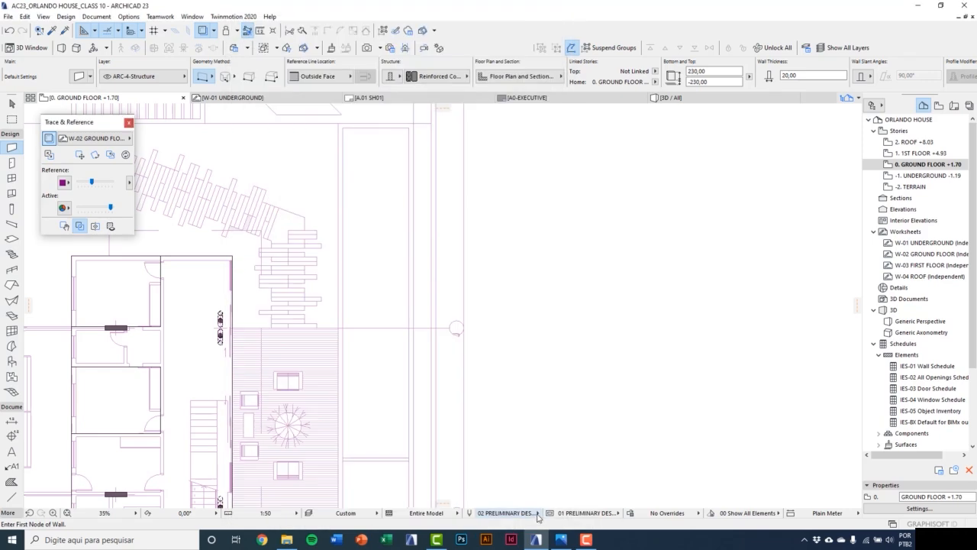
# Examine the traced outlines from the circular pool to the long rectangular pool beside the deck on the ground floor plan.
pyautogui.scroll(-5, 391, 420)
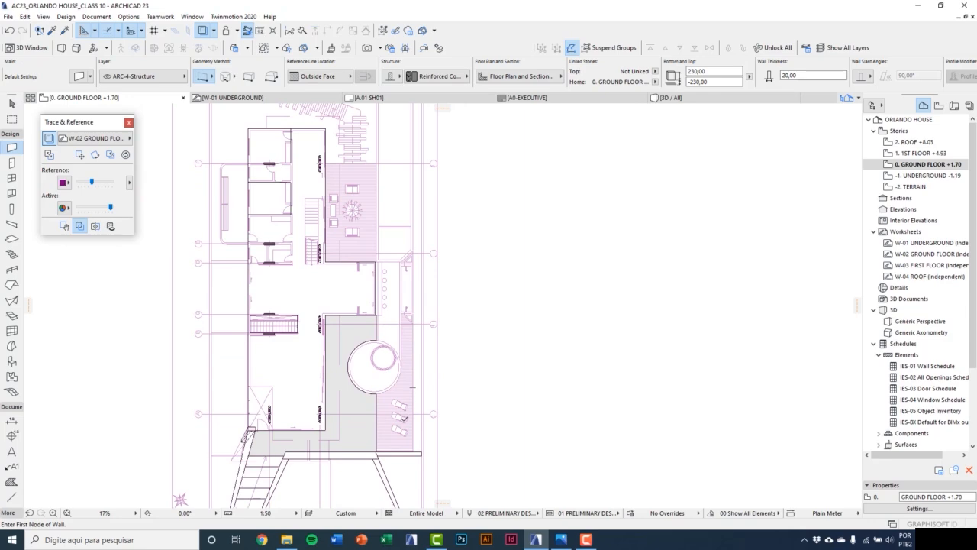
pyautogui.scroll(9, 351, 296)
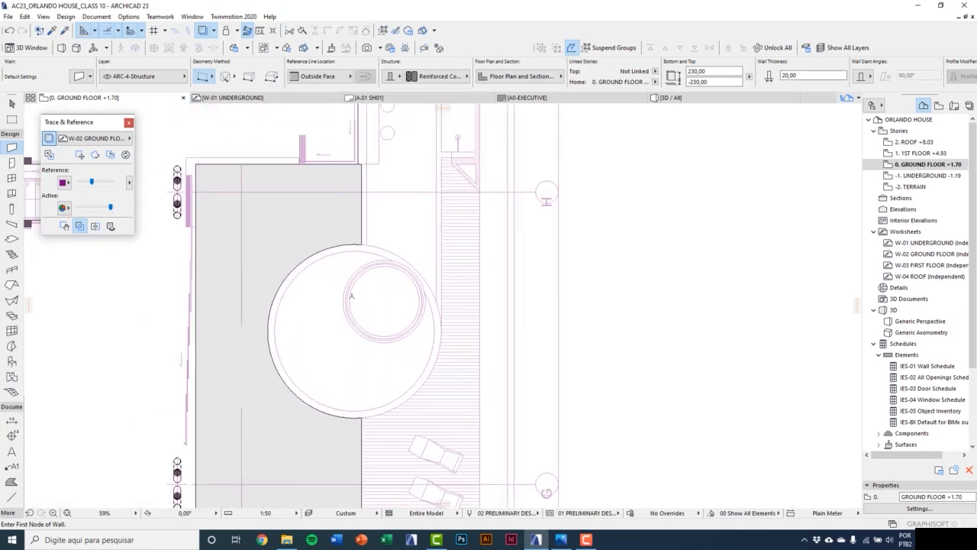
pyautogui.scroll(2, 355, 294)
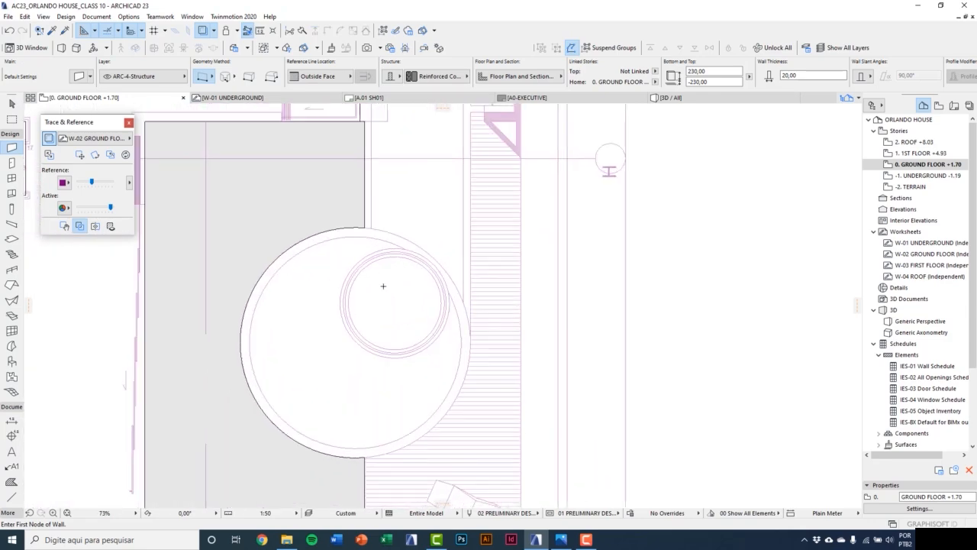
pyautogui.moveTo(386, 284); pyautogui.dragTo(362, 473, button='middle')
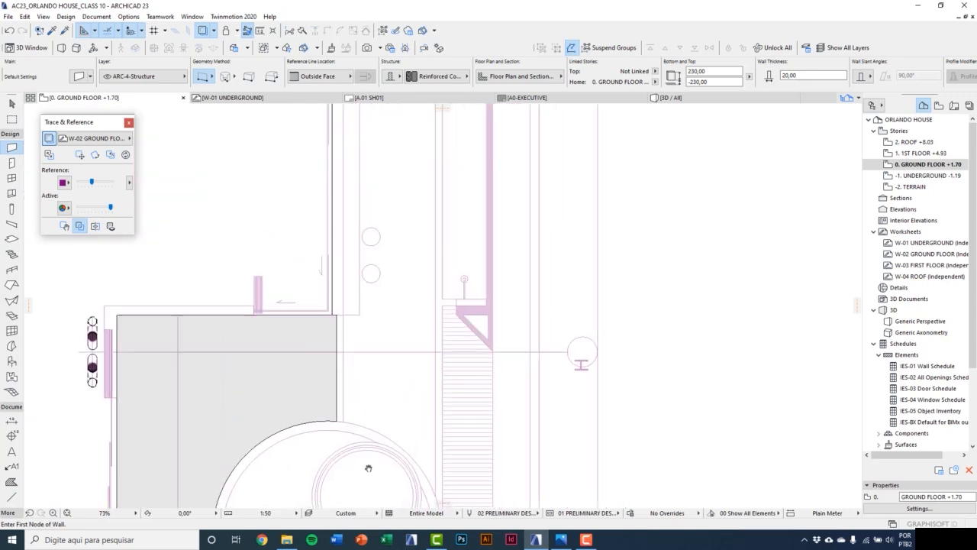
pyautogui.moveTo(390, 300); pyautogui.dragTo(367, 429, button='middle')
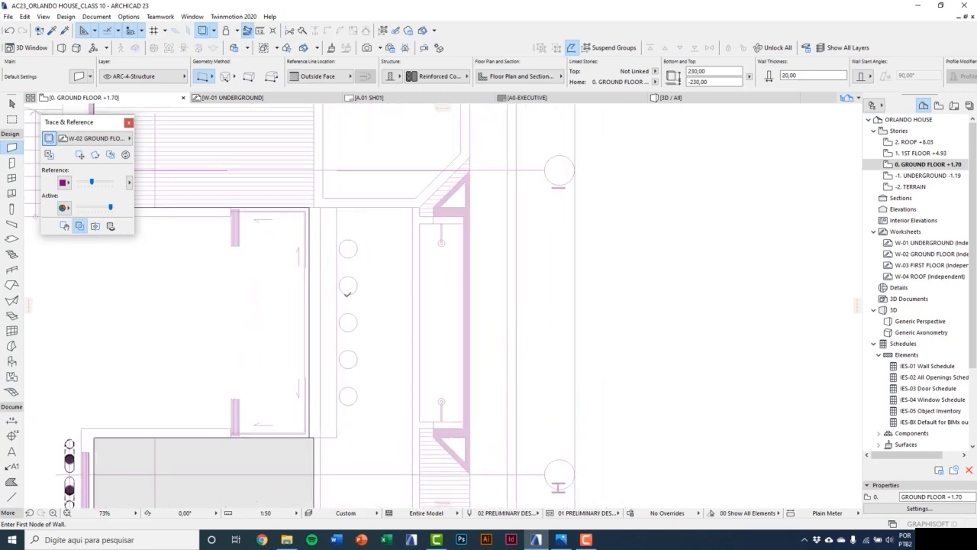
pyautogui.moveTo(347, 293); pyautogui.dragTo(366, 317, button='middle')
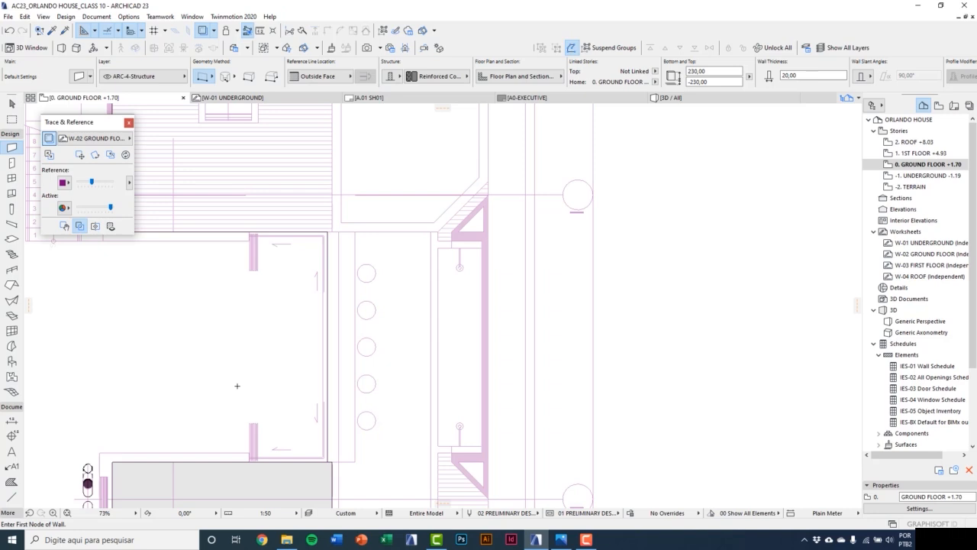
pyautogui.moveTo(372, 284); pyautogui.dragTo(348, 485, button='middle')
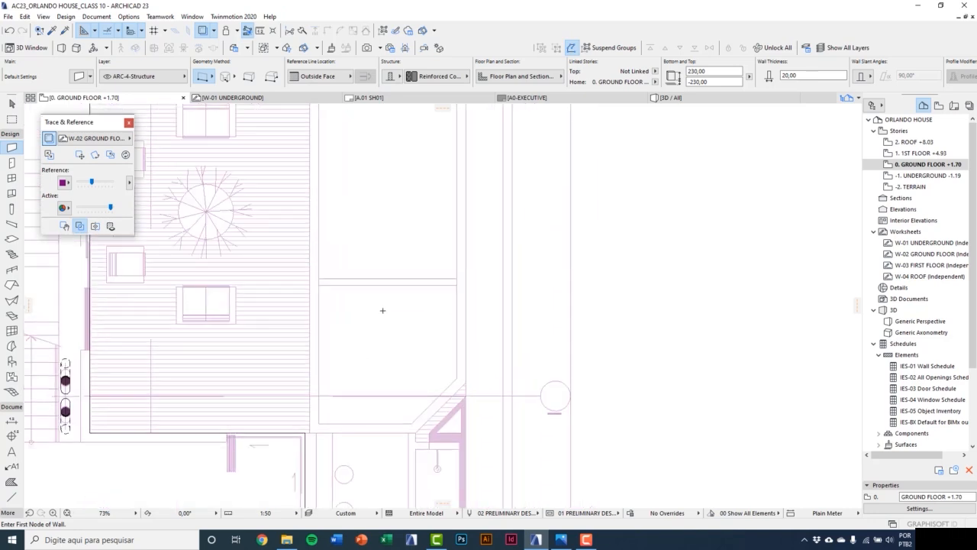
pyautogui.moveTo(382, 310); pyautogui.dragTo(383, 452, button='middle')
pyautogui.scroll(-4, 383, 452)
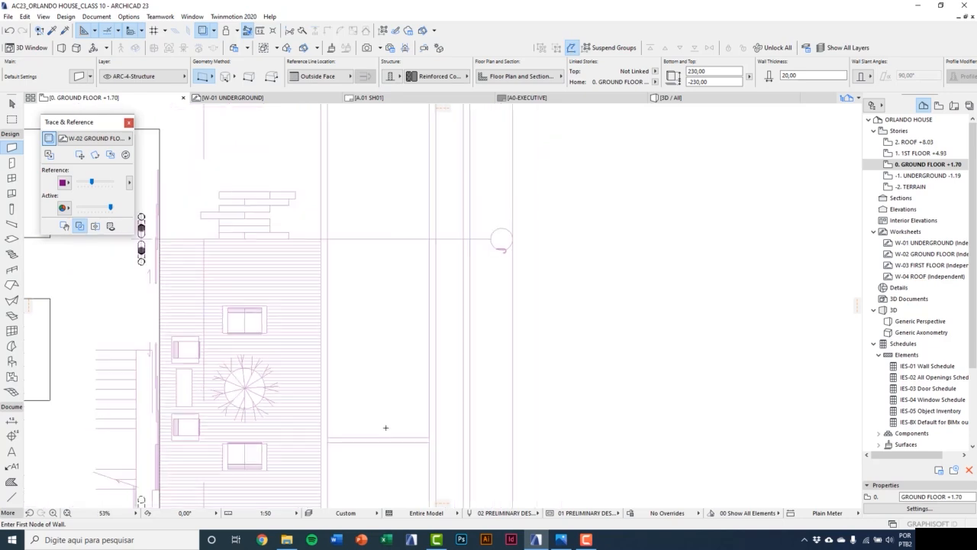
pyautogui.moveTo(377, 209); pyautogui.dragTo(377, 245, button='middle')
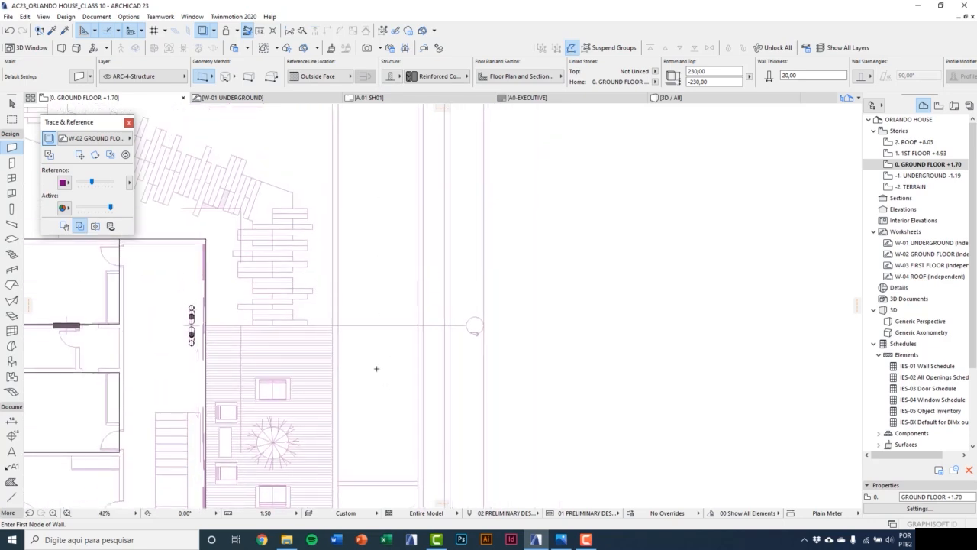
pyautogui.scroll(7, 377, 366)
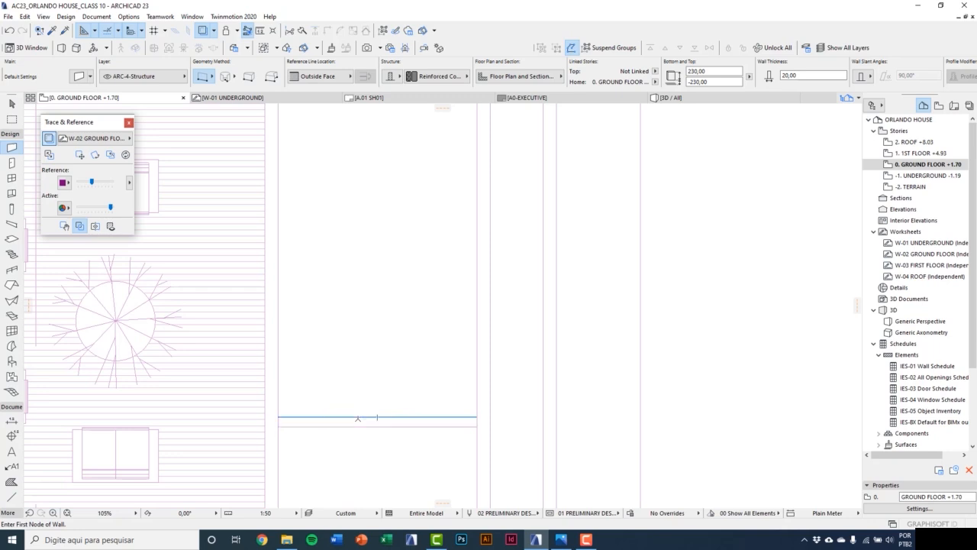
pyautogui.scroll(-8, 367, 431)
pyautogui.moveTo(354, 122); pyautogui.dragTo(326, 283, button='middle')
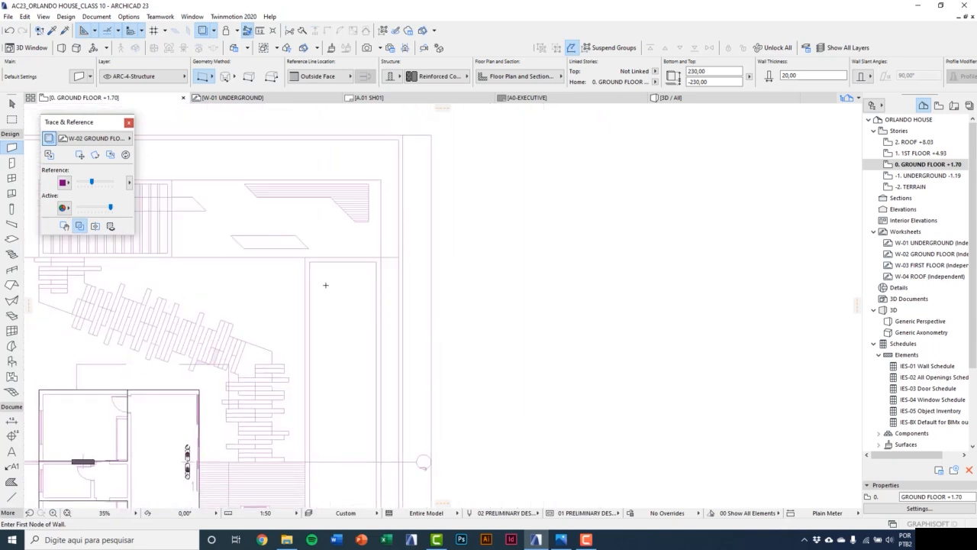
pyautogui.scroll(5, 338, 270)
pyautogui.scroll(1, 338, 270)
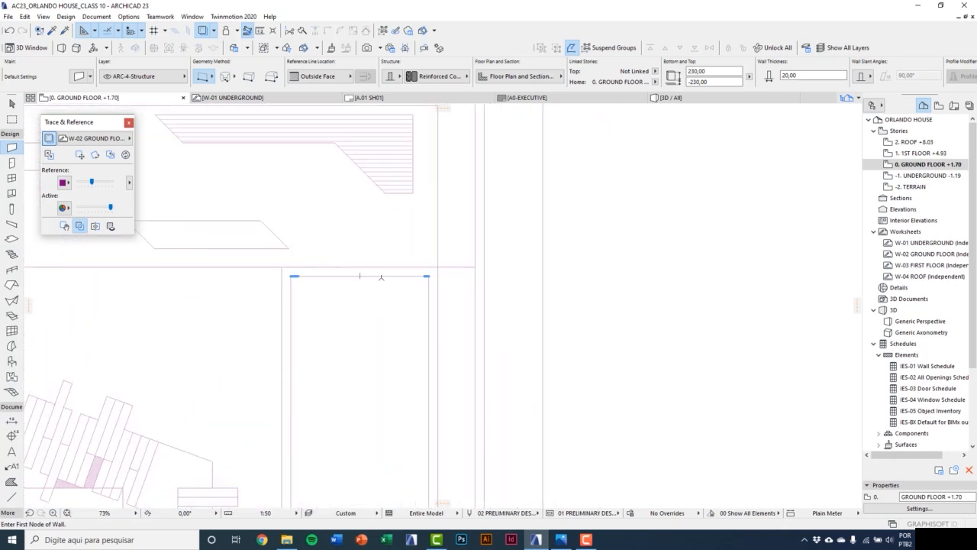
pyautogui.scroll(-5, 381, 293)
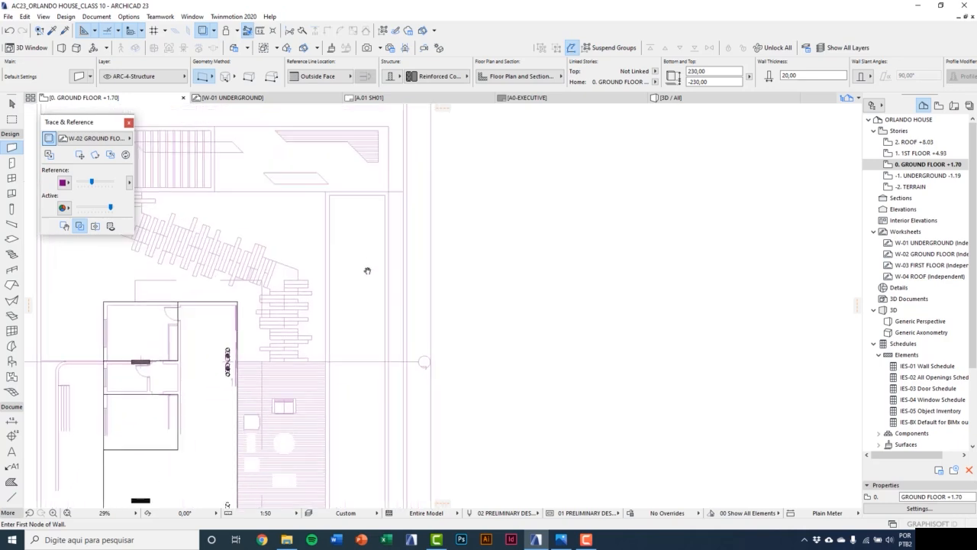
# Trace the outer edge of the long rectangular pool beside the deck with a rectangular wall, 340,00 by 1520,00.
pyautogui.click(214, 77)
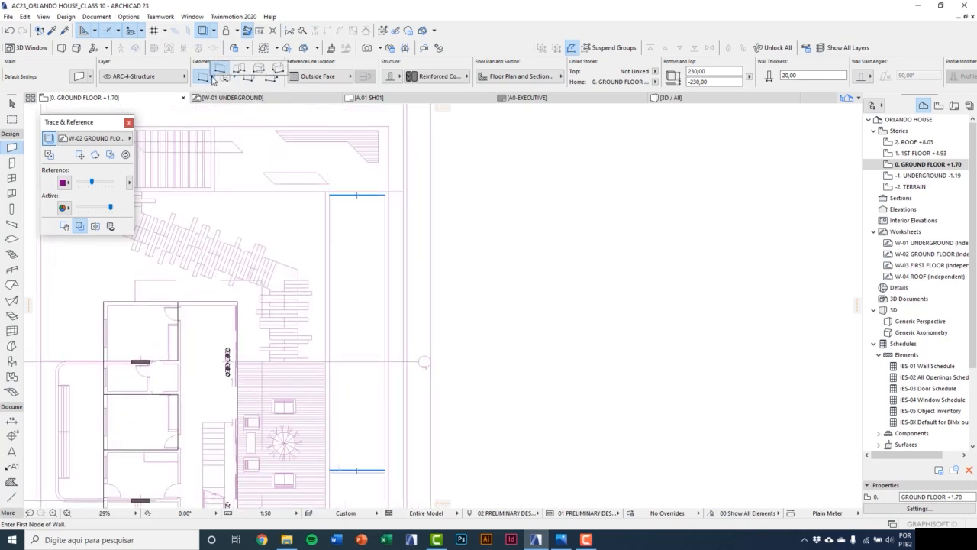
pyautogui.click(259, 71)
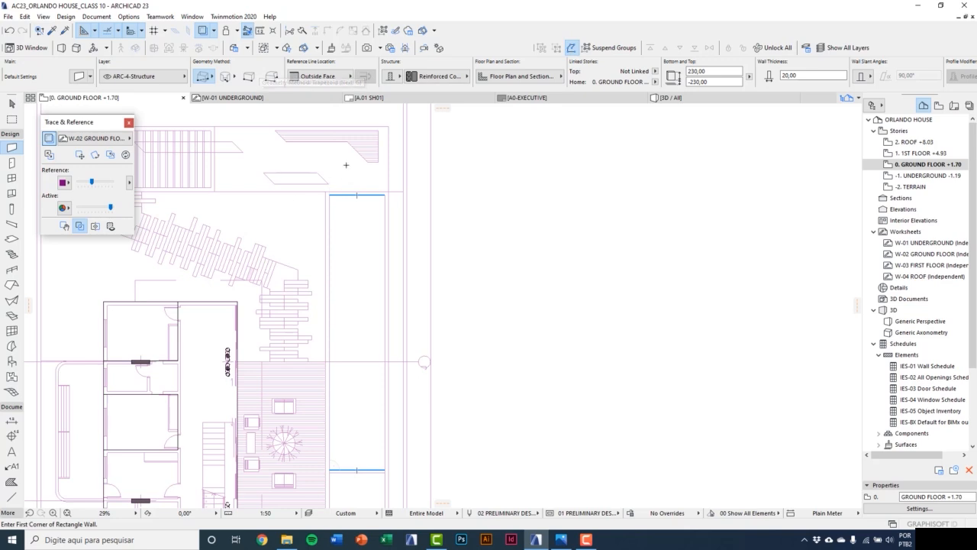
pyautogui.scroll(6, 306, 220)
pyautogui.scroll(1, 305, 221)
pyautogui.click(294, 240)
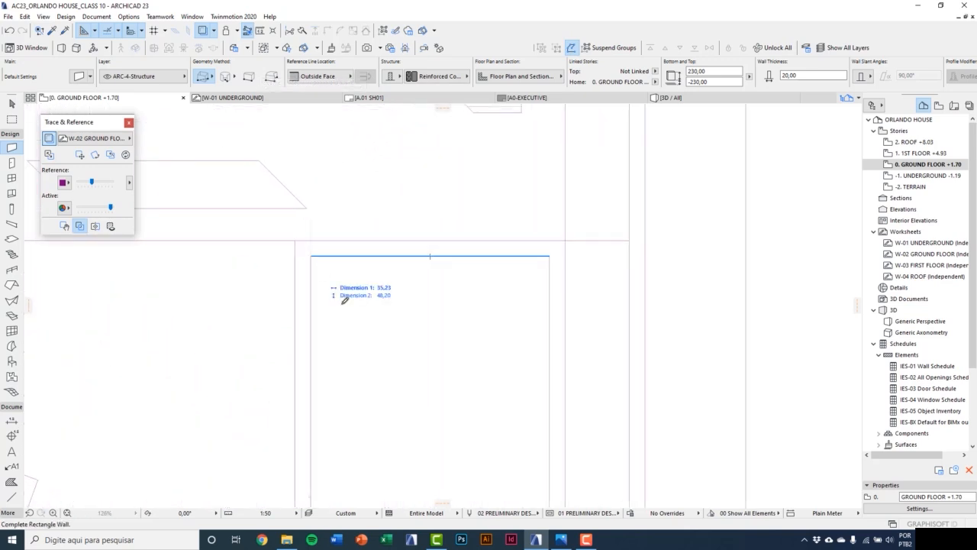
pyautogui.scroll(-5, 349, 218)
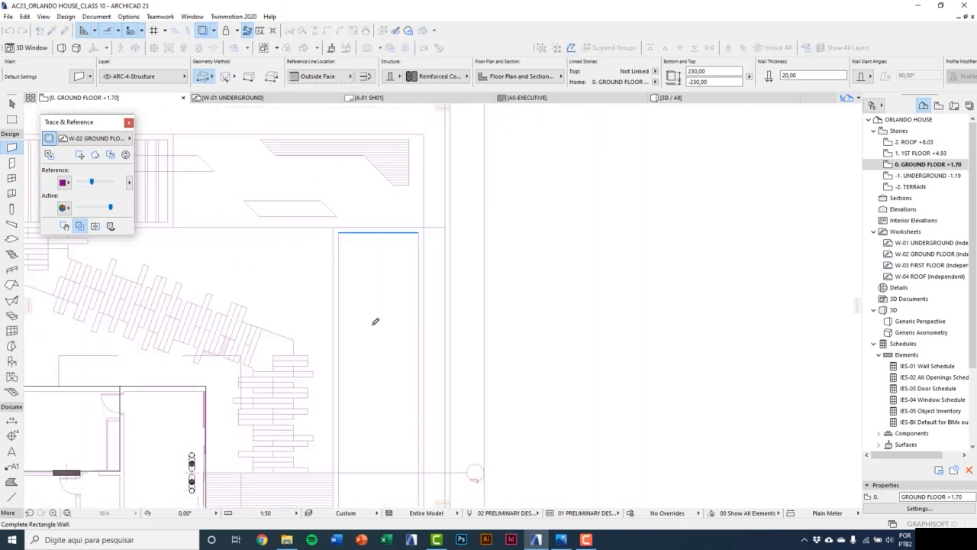
pyautogui.moveTo(373, 321); pyautogui.dragTo(361, 278, button='middle')
pyautogui.moveTo(364, 337); pyautogui.dragTo(364, 209, button='middle')
pyautogui.scroll(4, 389, 324)
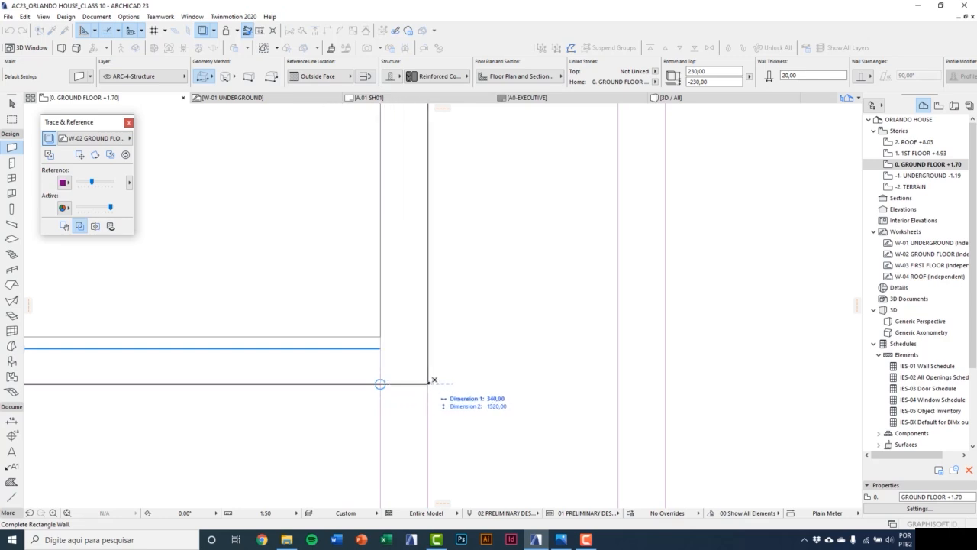
pyautogui.click(428, 383)
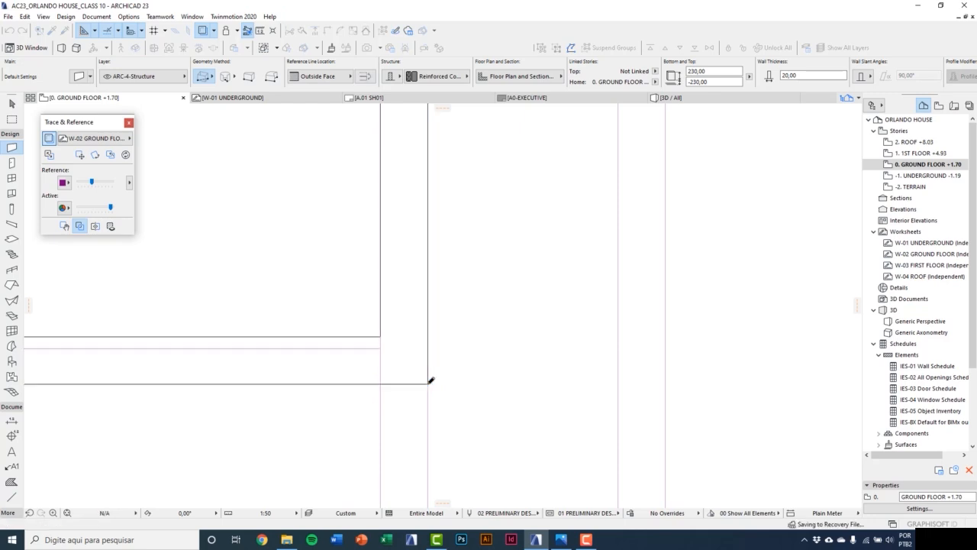
pyautogui.scroll(-3, 432, 384)
pyautogui.scroll(-3, 433, 406)
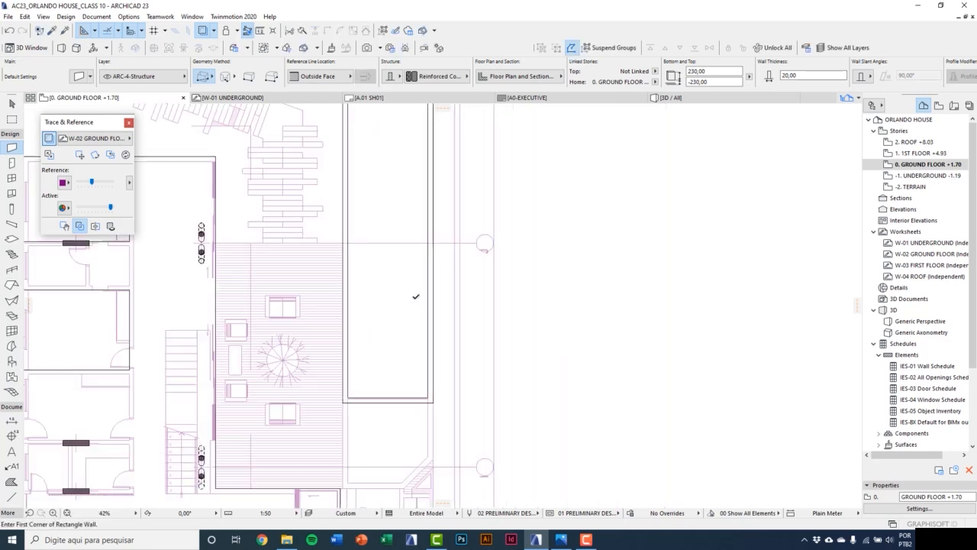
pyautogui.moveTo(414, 302); pyautogui.dragTo(412, 370, button='middle')
pyautogui.scroll(-1, 411, 371)
pyautogui.press('Escape')
# Inspect the rectangular pool's new walls and their surfaces in the 3D view.
pyautogui.press('F3')
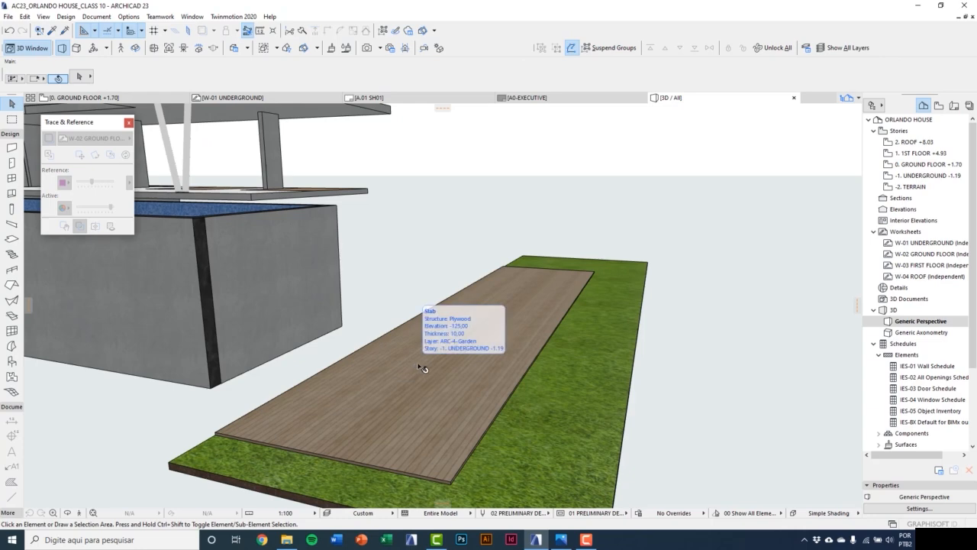
pyautogui.scroll(3, 416, 371)
pyautogui.keyDown('shift'); pyautogui.moveTo(334, 382); pyautogui.dragTo(441, 310, button='middle'); pyautogui.keyUp('shift')
pyautogui.scroll(-3, 366, 328)
pyautogui.scroll(-2, 363, 342)
pyautogui.scroll(2, 443, 306)
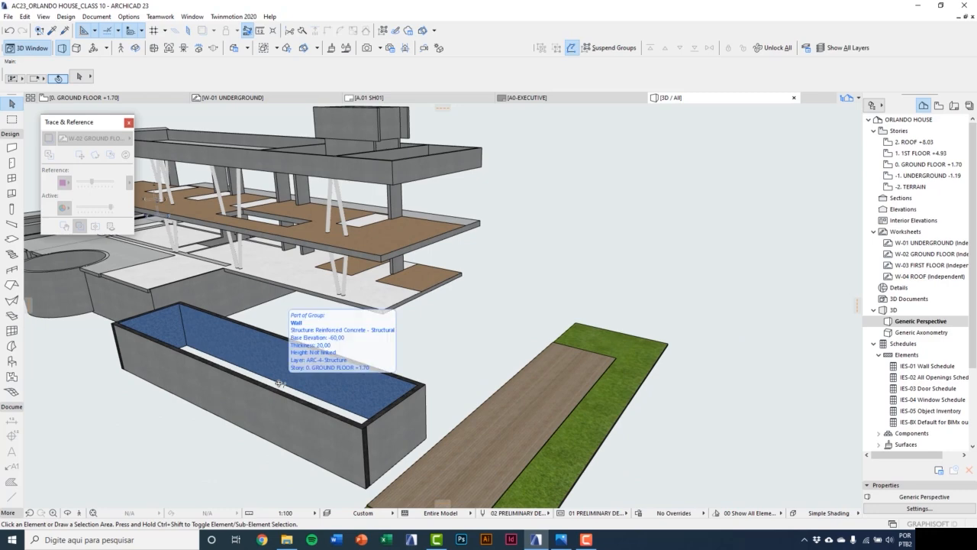
# Return to the ground floor plan and suspend groups for the rectangular pool's walls.
pyautogui.press('F2')
pyautogui.click(361, 243)
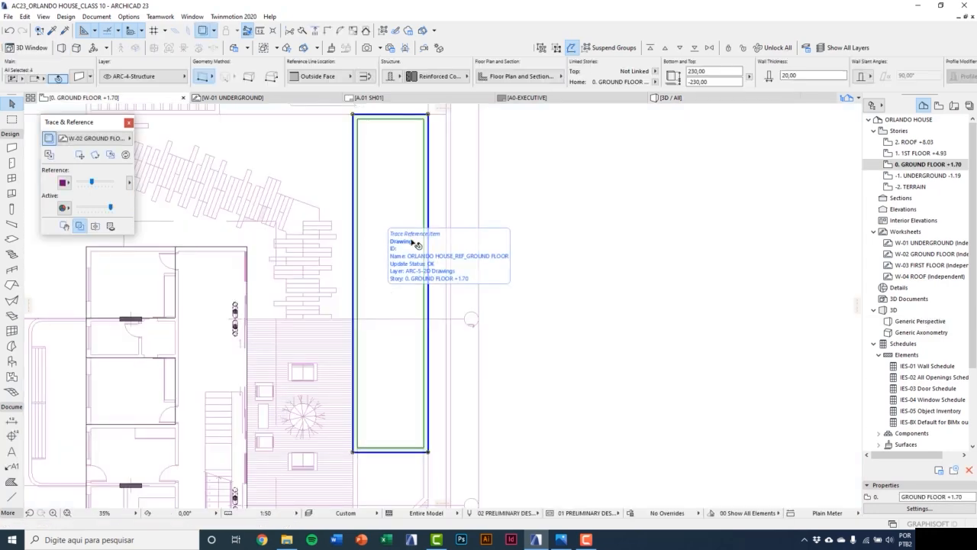
pyautogui.click(617, 51)
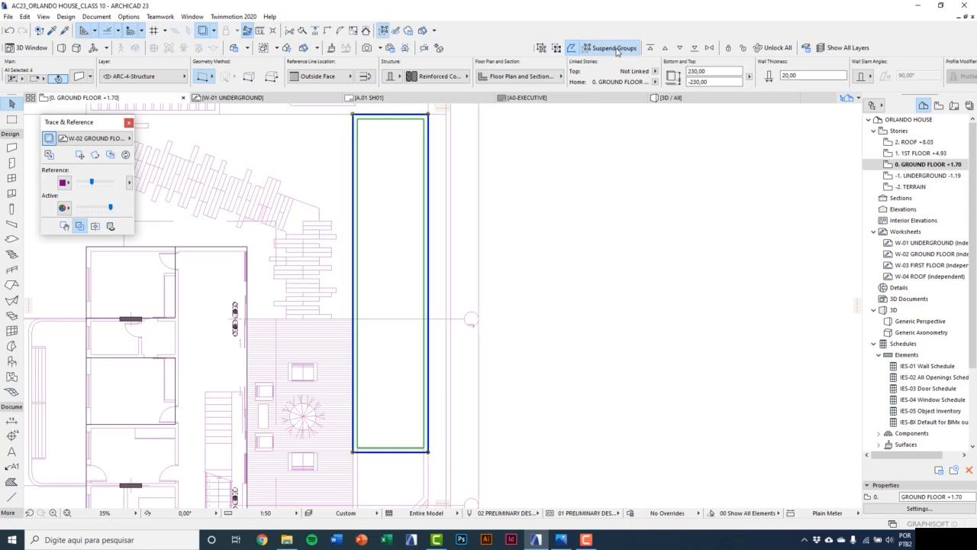
# Set the thickness of the pool's short end wall at the lower end of the plan to 15,00.
pyautogui.scroll(8, 374, 431)
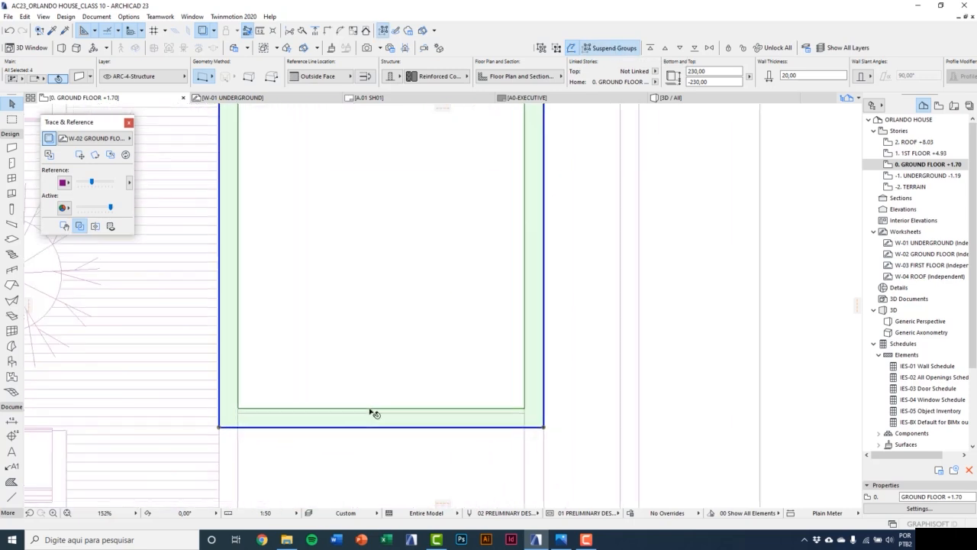
pyautogui.press('Escape')
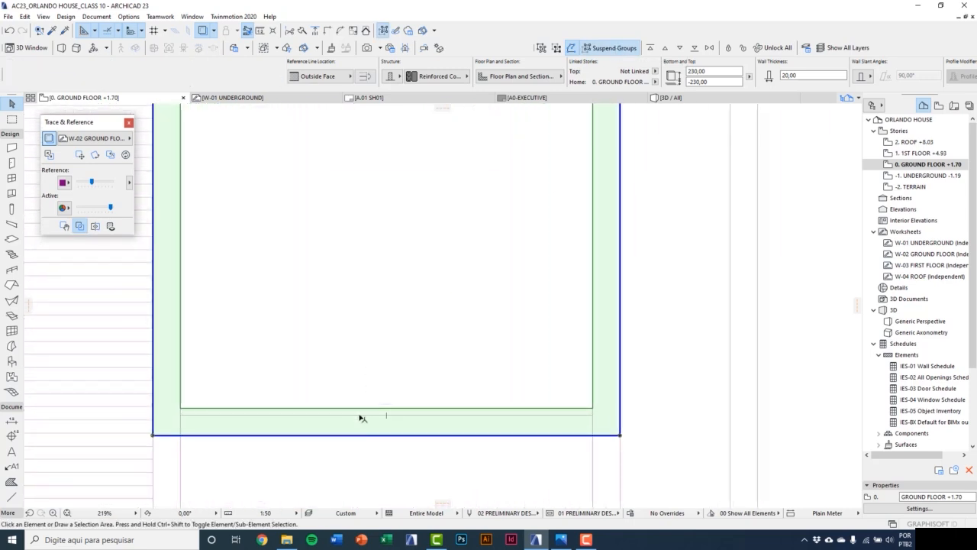
pyautogui.click(365, 422)
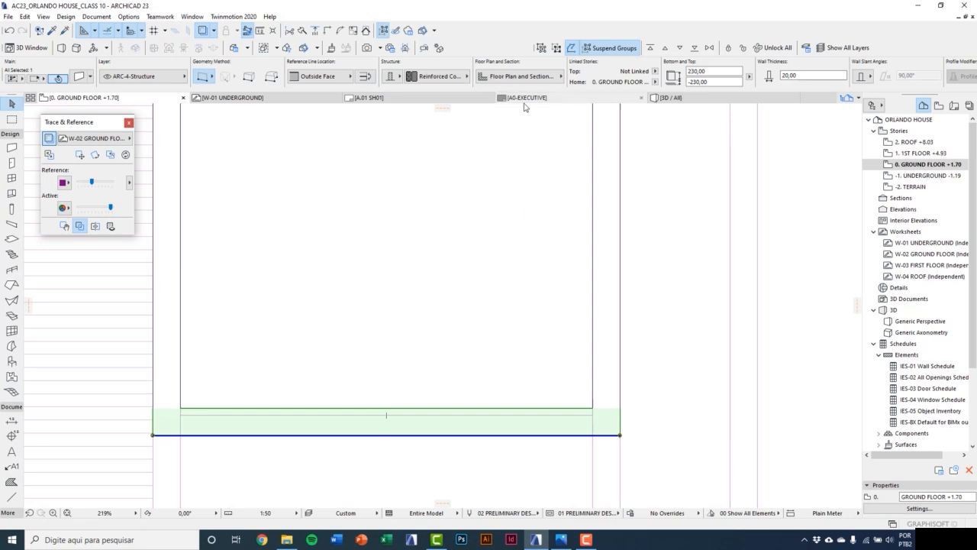
pyautogui.click(810, 74)
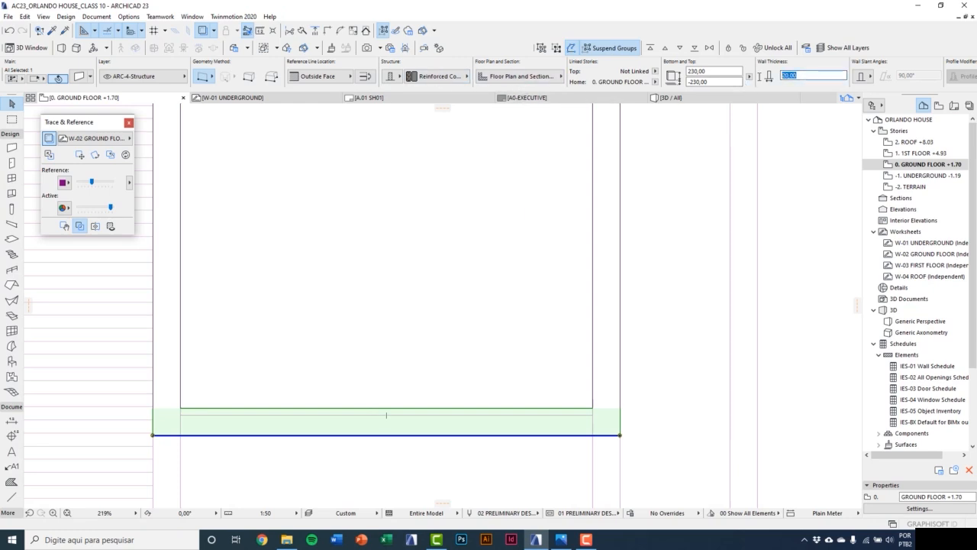
pyautogui.write('15')
pyautogui.press('Return')
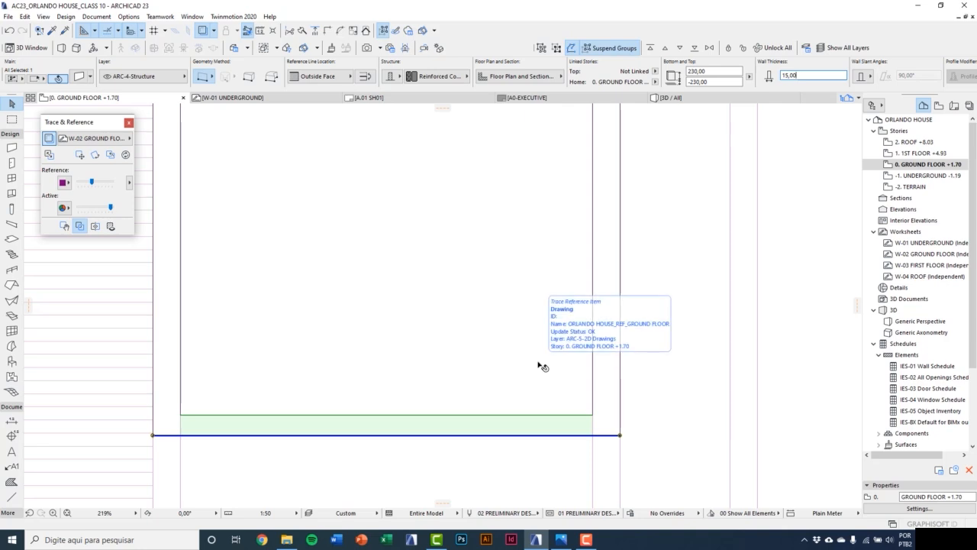
pyautogui.click(534, 408)
# Compare the rectangular pool's short end wall in the 3D view with the reference renders in the Photos app.
pyautogui.scroll(-5, 534, 409)
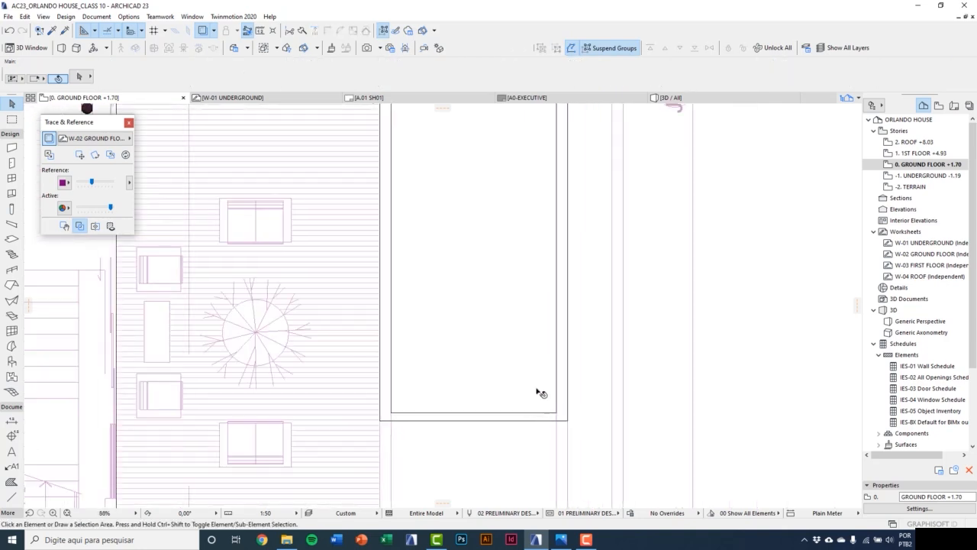
pyautogui.scroll(-2, 539, 392)
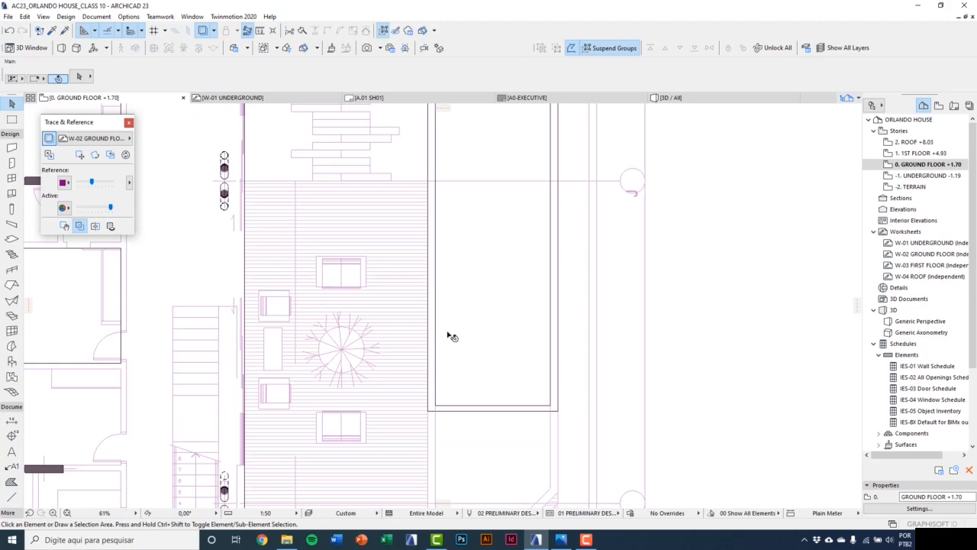
pyautogui.press('F3')
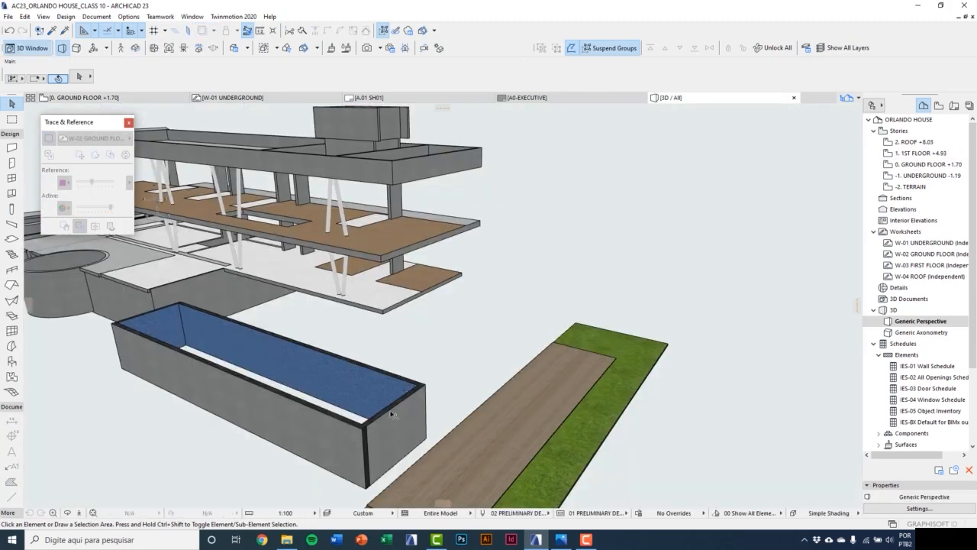
pyautogui.scroll(2, 390, 413)
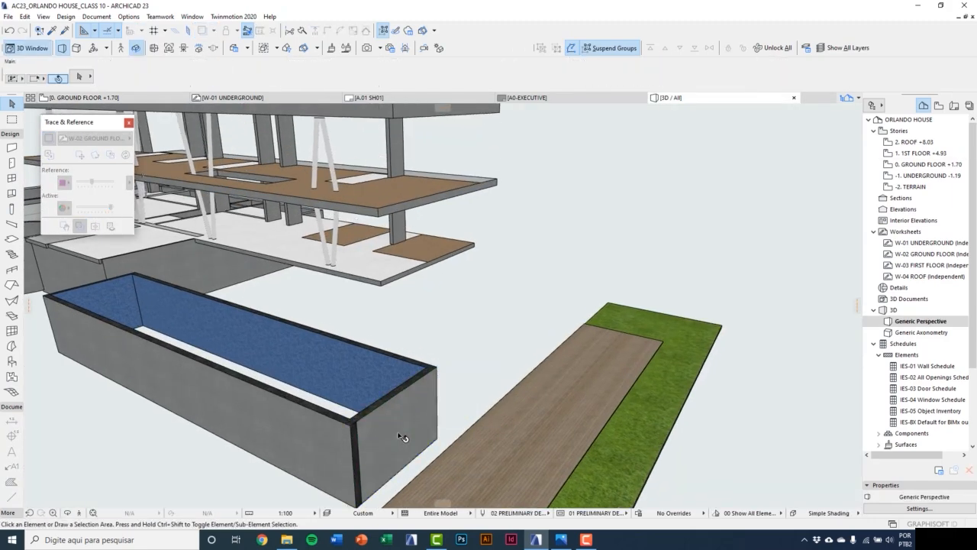
pyautogui.keyDown('shift'); pyautogui.moveTo(402, 437); pyautogui.dragTo(428, 401, button='middle'); pyautogui.keyUp('shift')
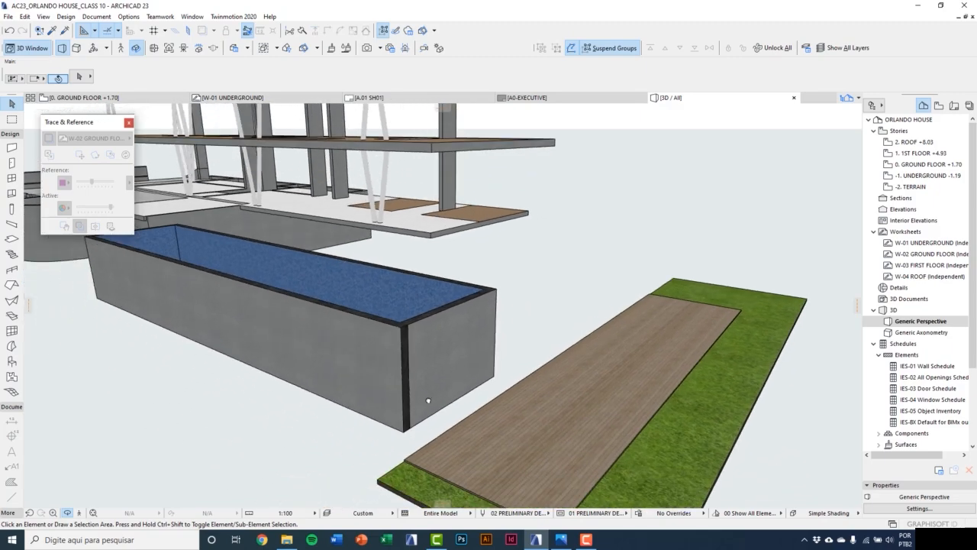
pyautogui.scroll(3, 425, 412)
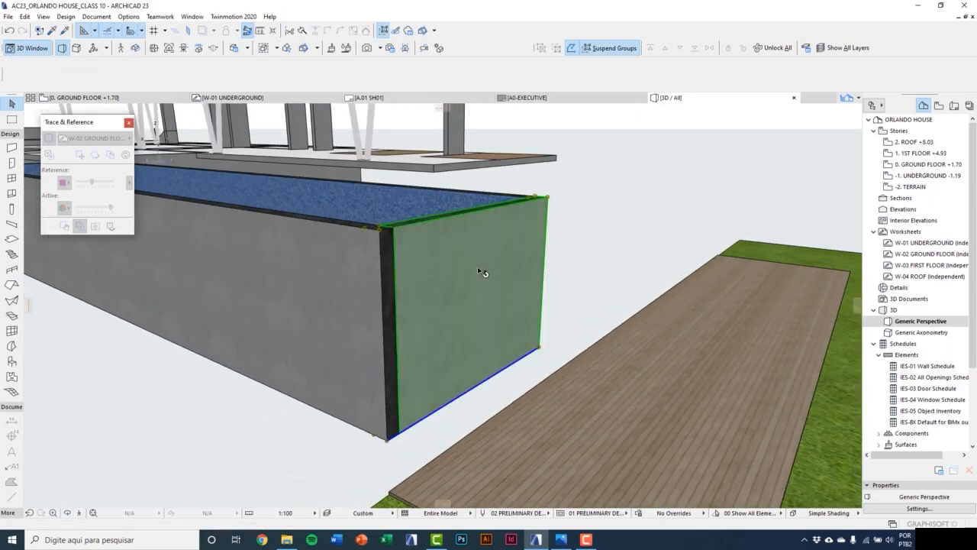
pyautogui.click(561, 540)
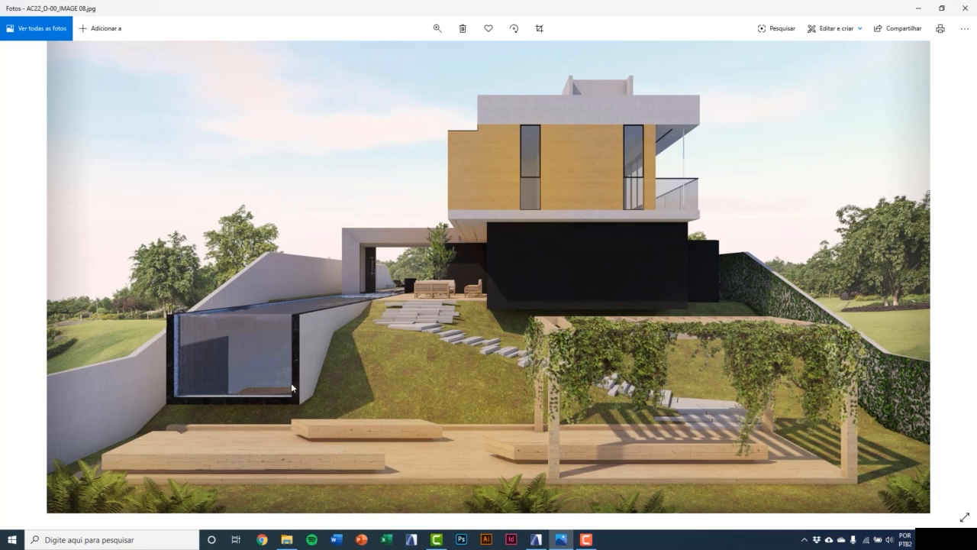
pyautogui.press('Left')
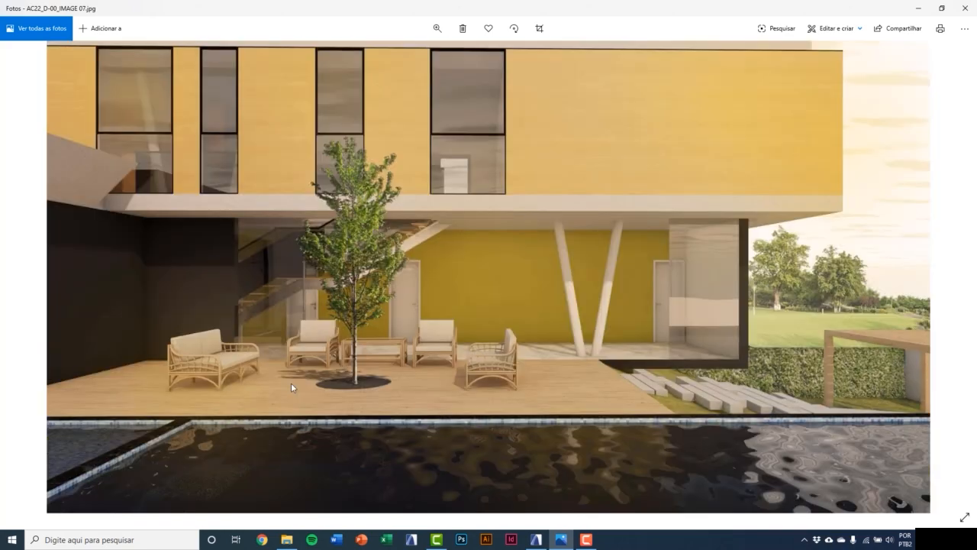
pyautogui.press('Left')
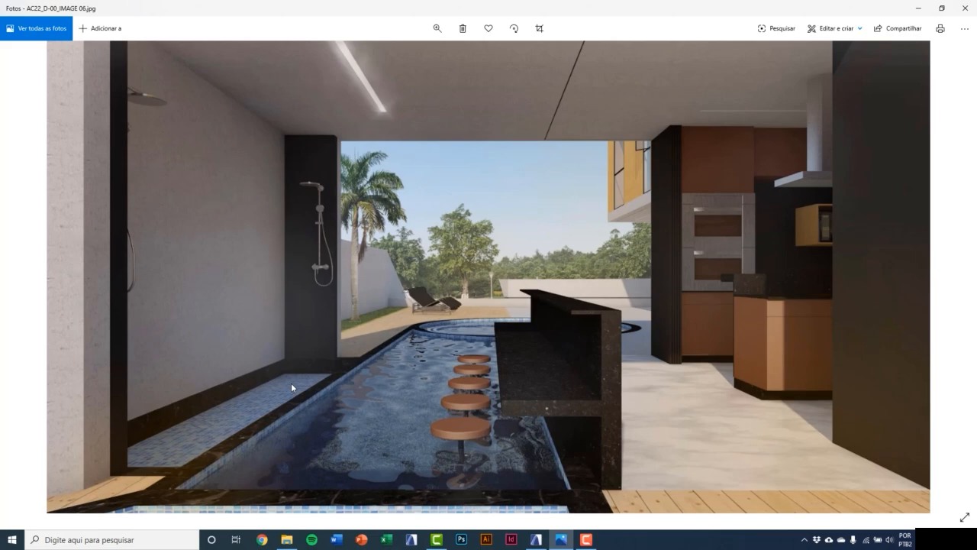
pyautogui.press('Left')
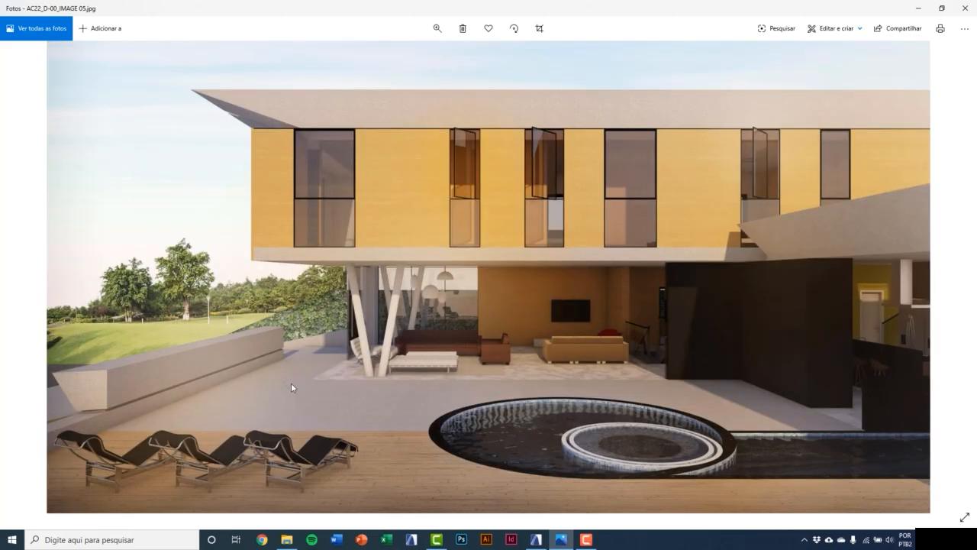
pyautogui.click(536, 539)
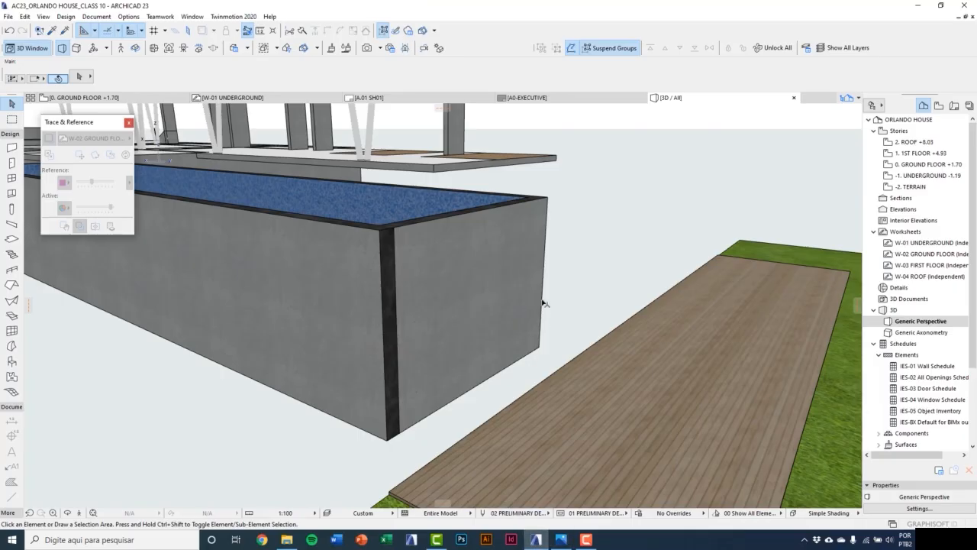
# Set the height of the rectangular pool's short end wall nearest the wooden deck to 20,00.
pyautogui.click(457, 263)
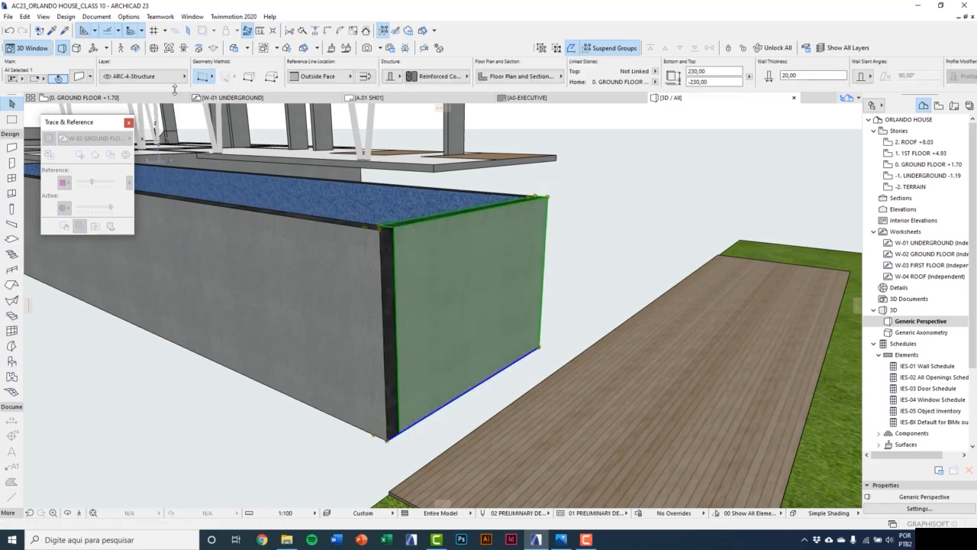
pyautogui.click(81, 77)
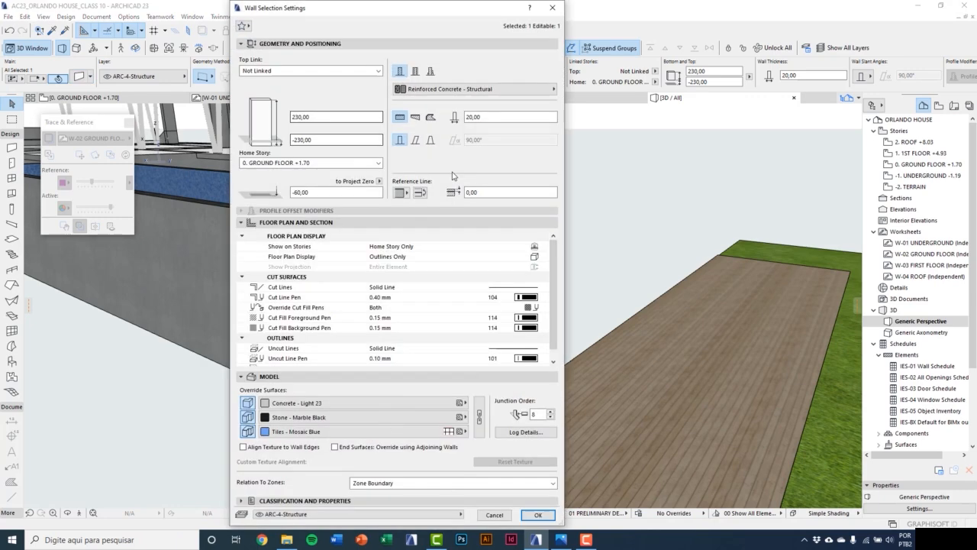
pyautogui.moveTo(321, 116); pyautogui.dragTo(270, 121)
pyautogui.write('20')
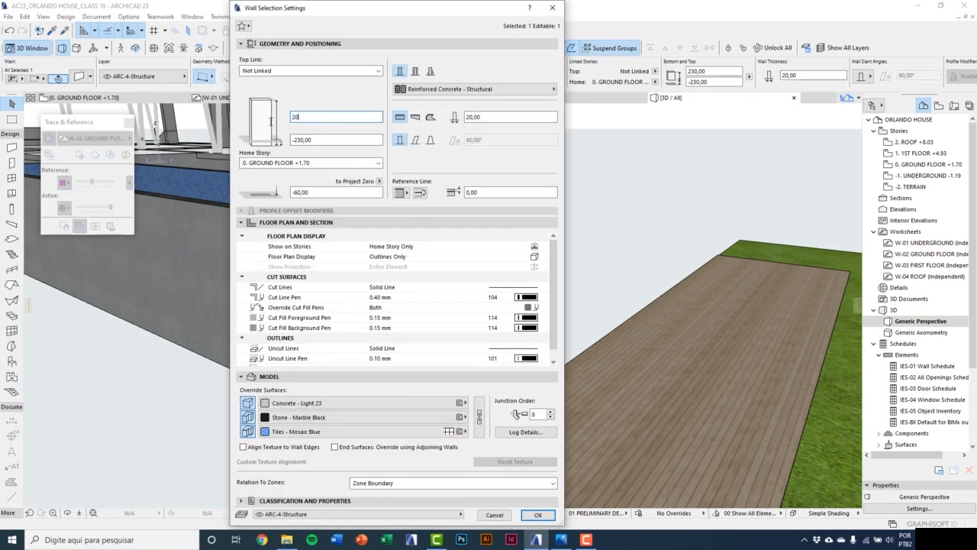
pyautogui.write(',00')
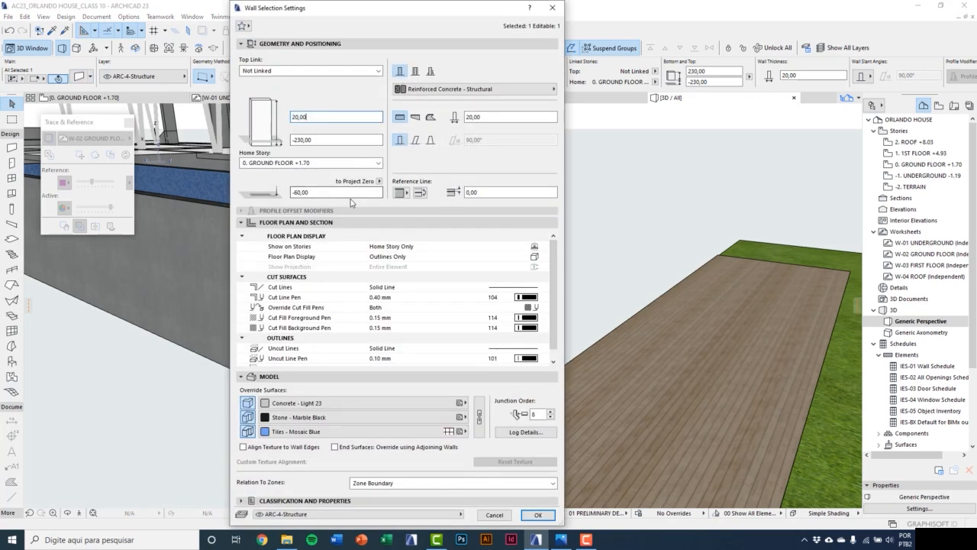
# Override the low end wall's outside surface with Stone - Marble Black and its edge surface with Tiles - Mosaic Blue.
pyautogui.click(319, 407)
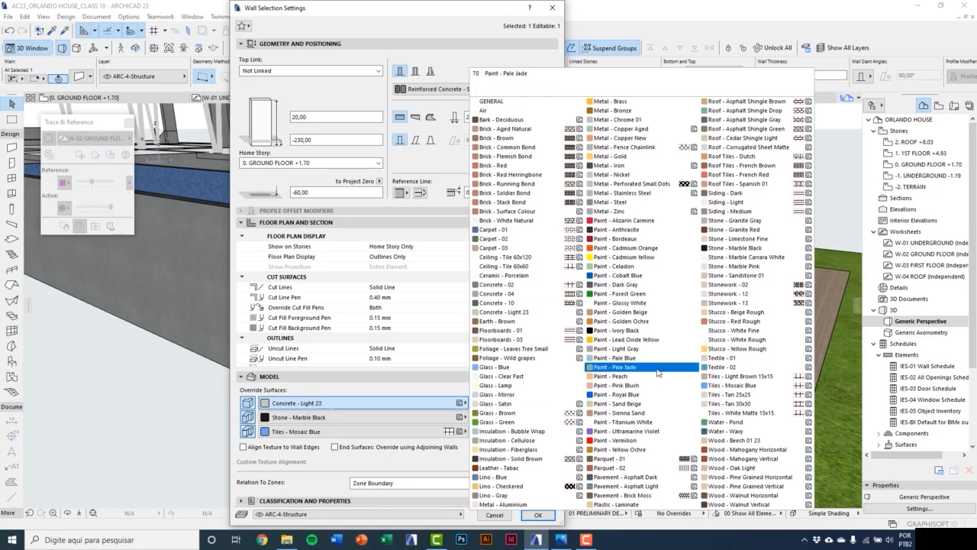
pyautogui.click(731, 248)
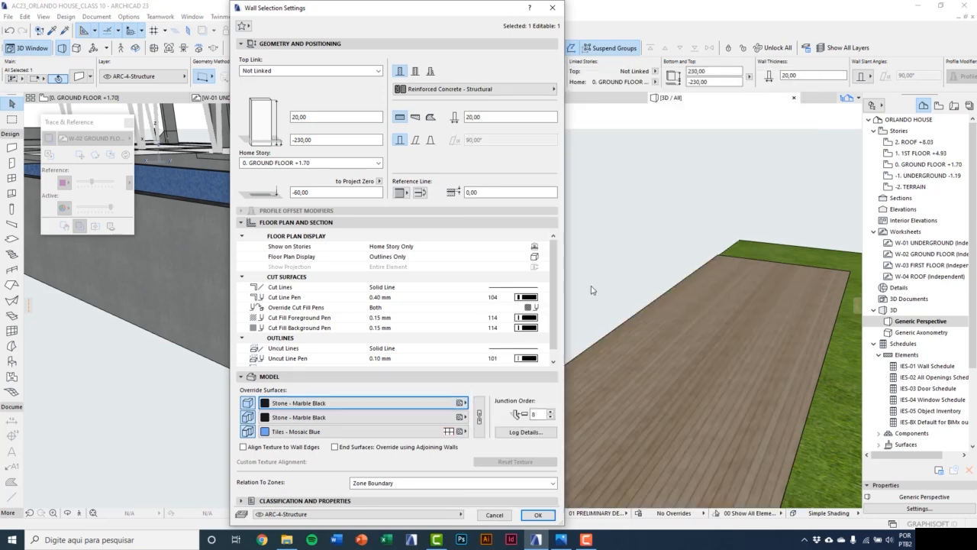
pyautogui.click(385, 418)
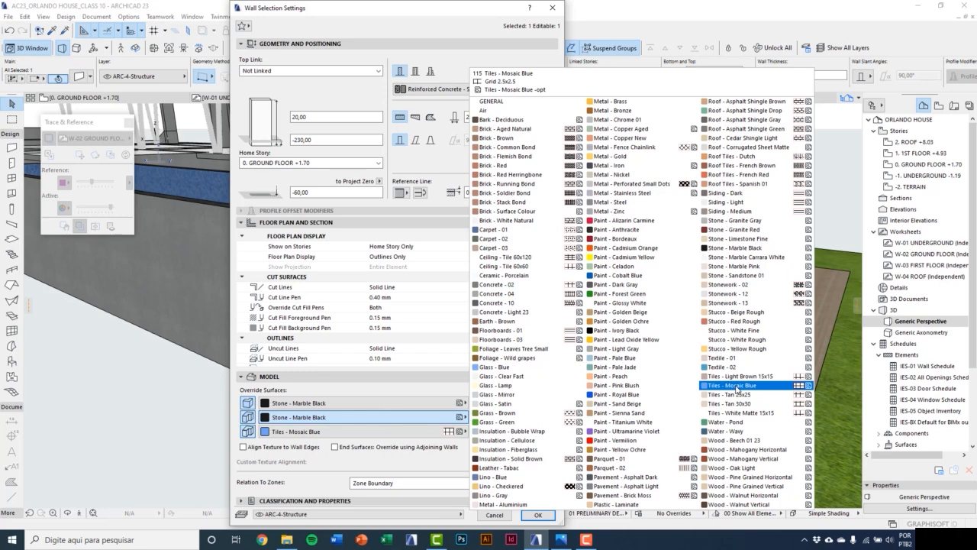
pyautogui.click(737, 386)
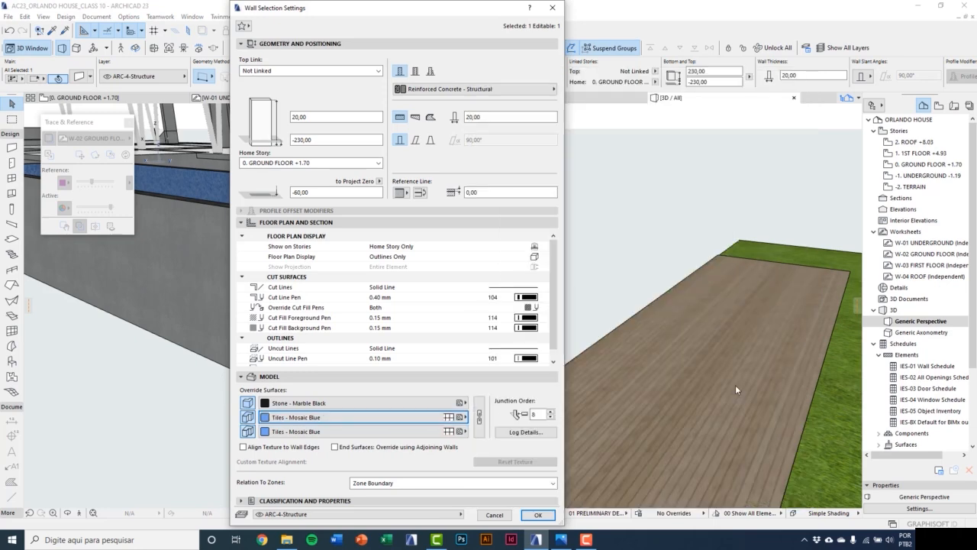
pyautogui.click(537, 515)
pyautogui.press('Escape')
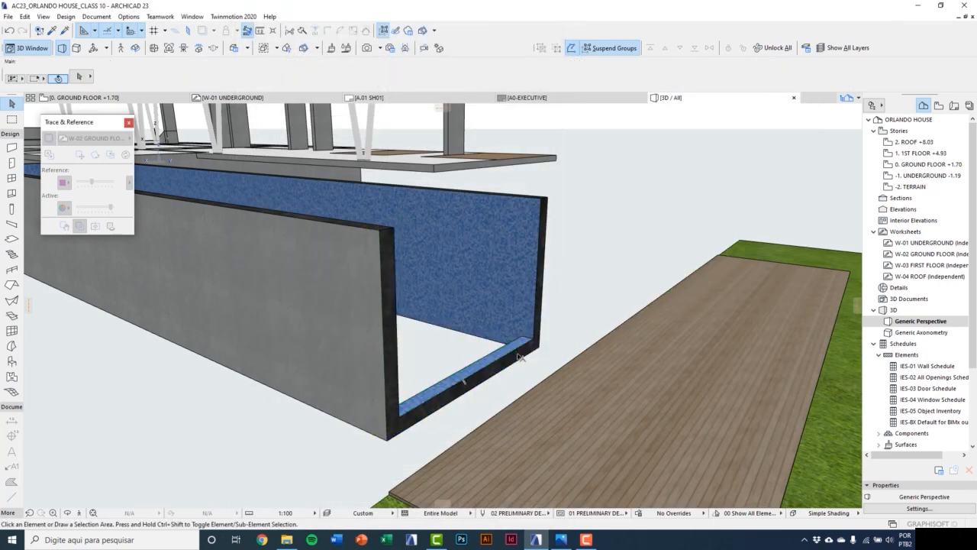
# Examine the corner where the low end wall meets the pool's long side wall and the surface exposed there.
pyautogui.keyDown('shift'); pyautogui.moveTo(523, 336); pyautogui.dragTo(390, 389, button='middle'); pyautogui.keyUp('shift')
pyautogui.scroll(1, 393, 390)
pyautogui.scroll(1, 455, 461)
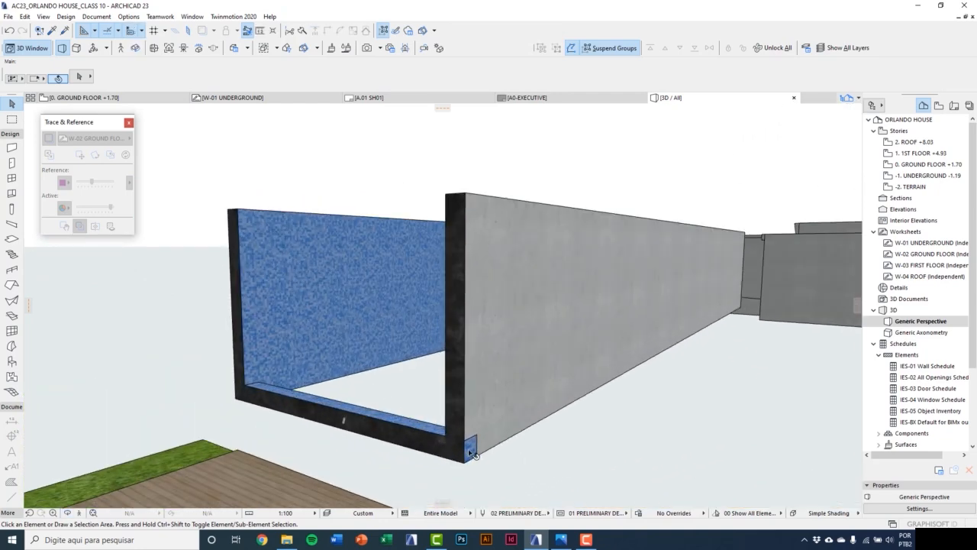
pyautogui.click(469, 452)
pyautogui.scroll(1, 468, 451)
pyautogui.moveTo(467, 450); pyautogui.dragTo(483, 466, button='middle')
pyautogui.scroll(-3, 483, 466)
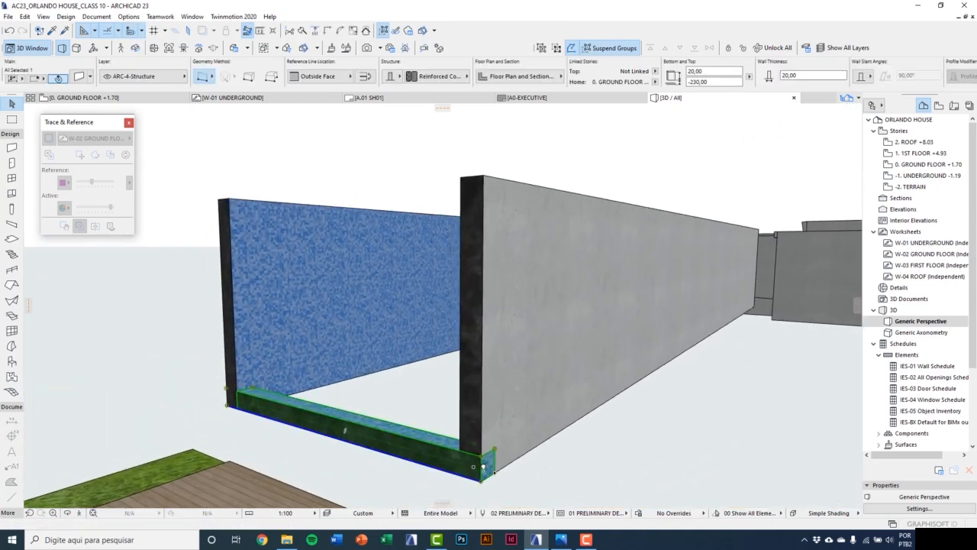
pyautogui.press('Escape')
pyautogui.scroll(-1, 482, 464)
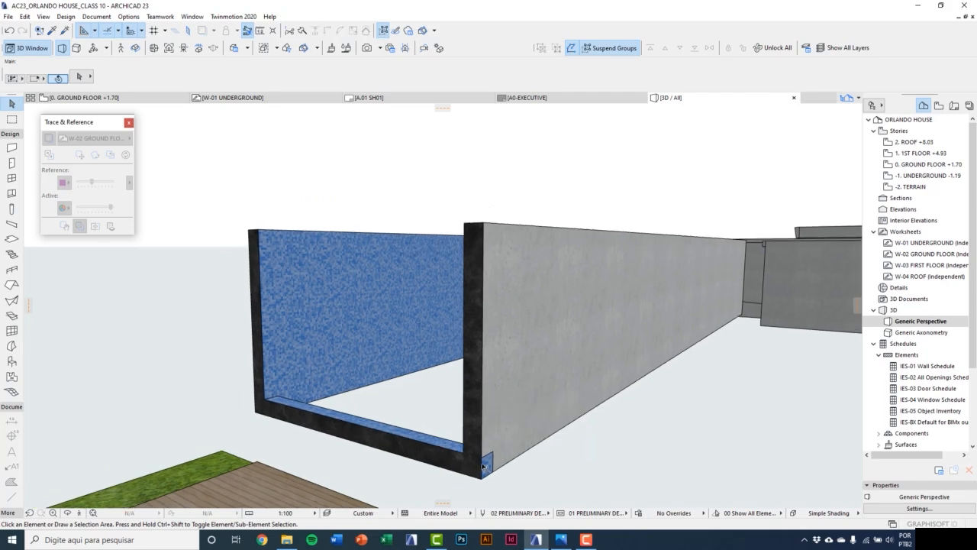
pyautogui.scroll(2, 482, 461)
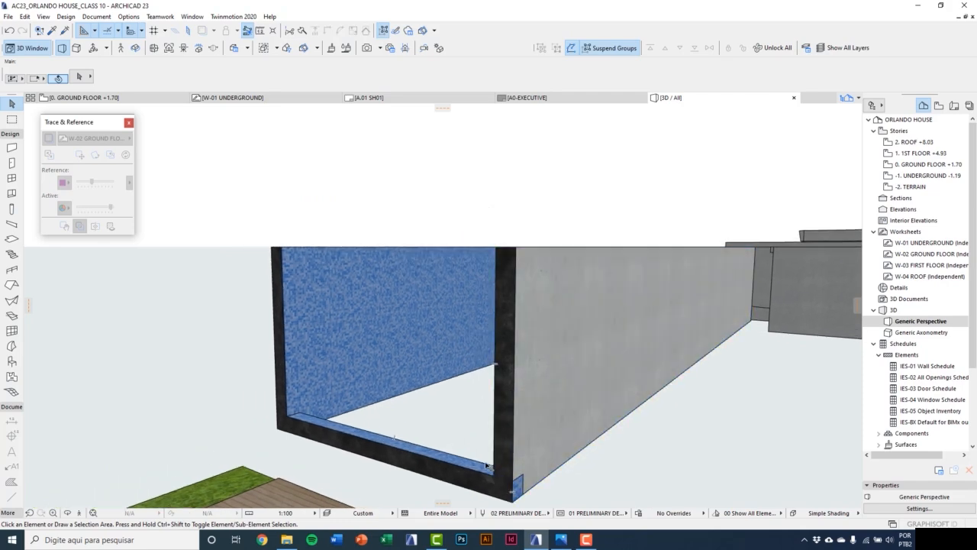
pyautogui.click(480, 462)
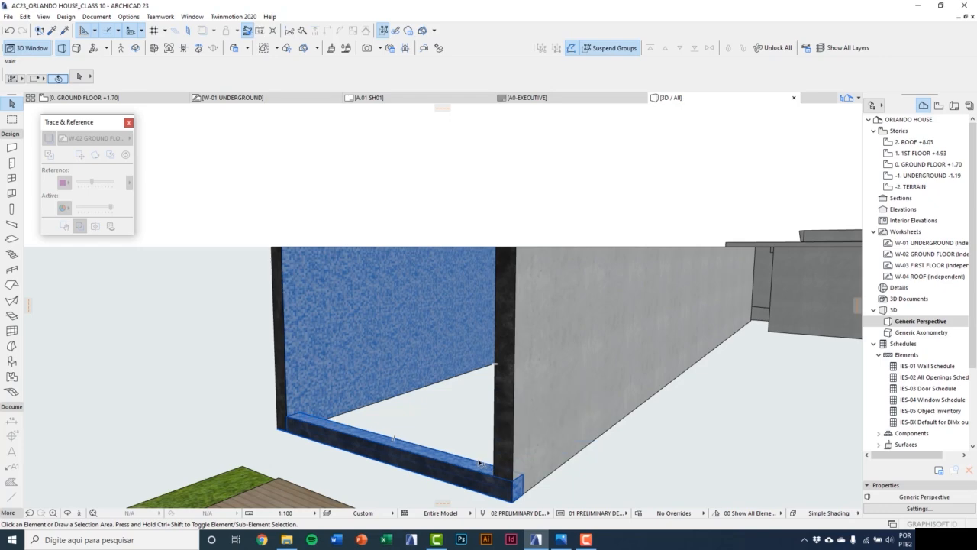
pyautogui.moveTo(480, 460); pyautogui.dragTo(488, 462, button='middle')
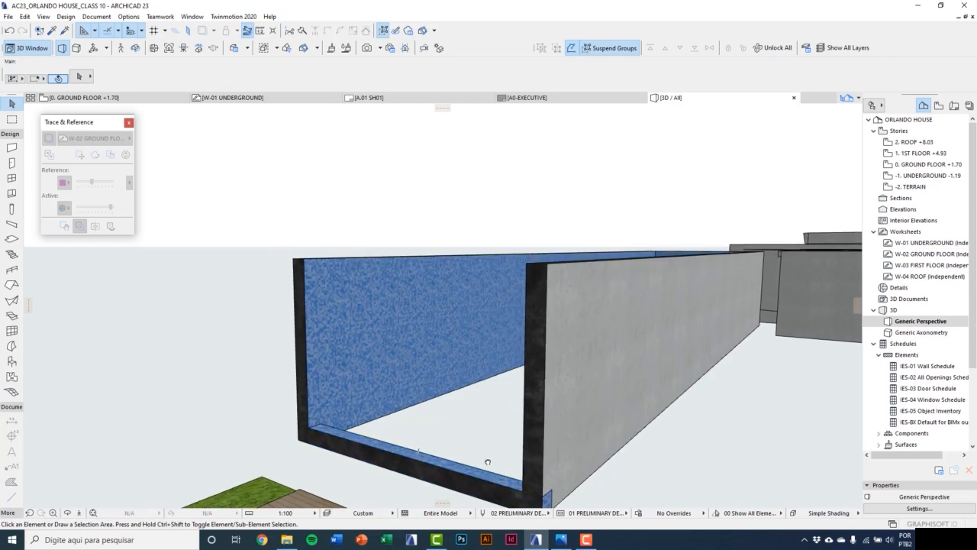
# On the ground floor plan, set the default roof's base offset to -230,00 and its pitch to 4,00 %.
pyautogui.press('F2')
pyautogui.scroll(-3, 445, 372)
pyautogui.moveTo(450, 349); pyautogui.dragTo(400, 428, button='middle')
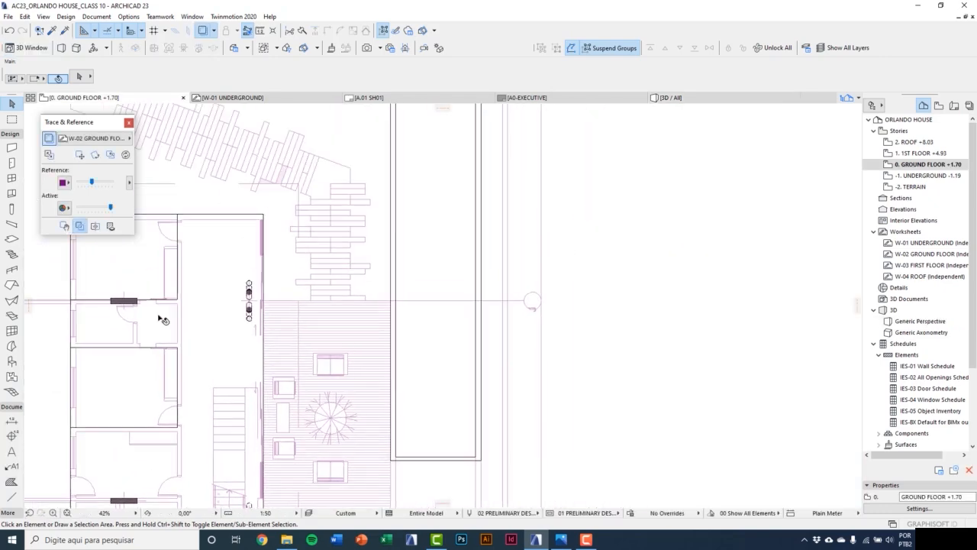
pyautogui.doubleClick(11, 287)
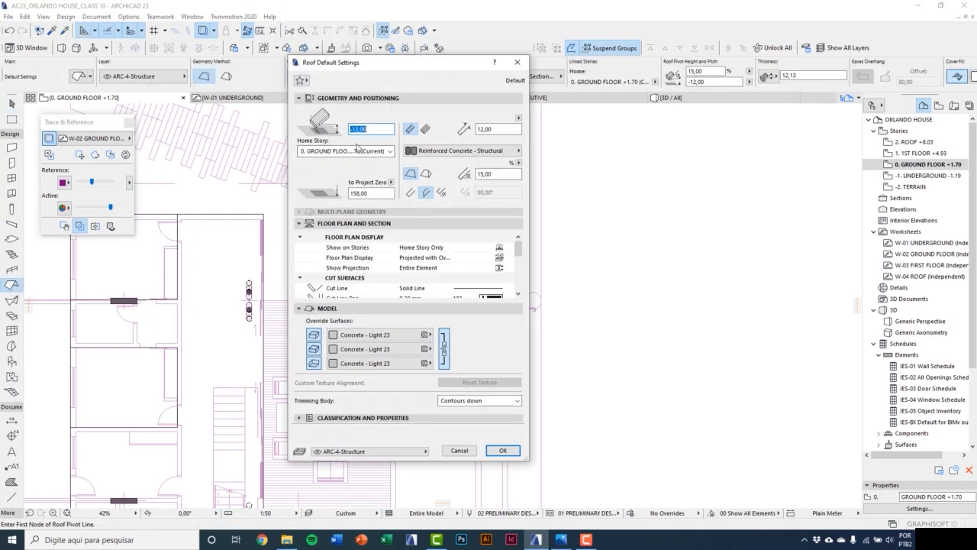
pyautogui.write('-')
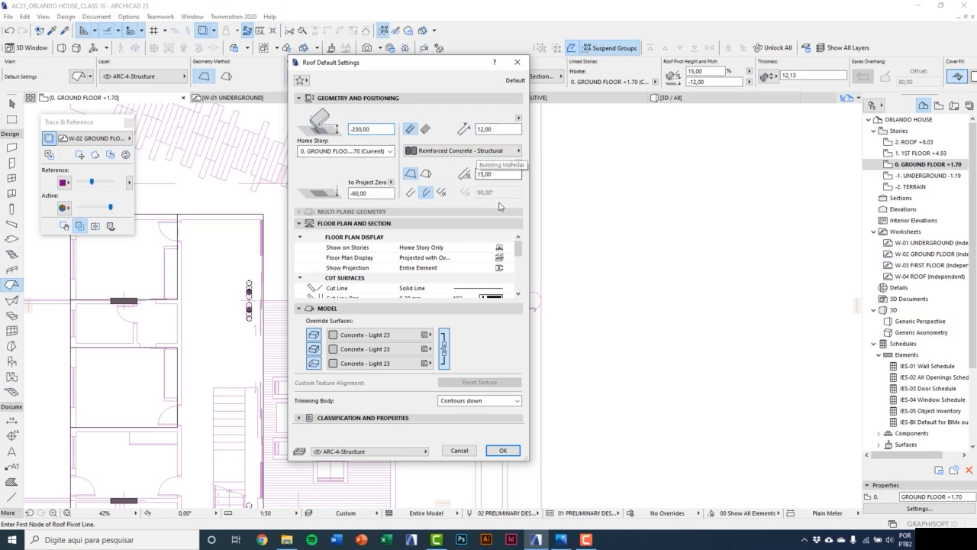
pyautogui.doubleClick(504, 175)
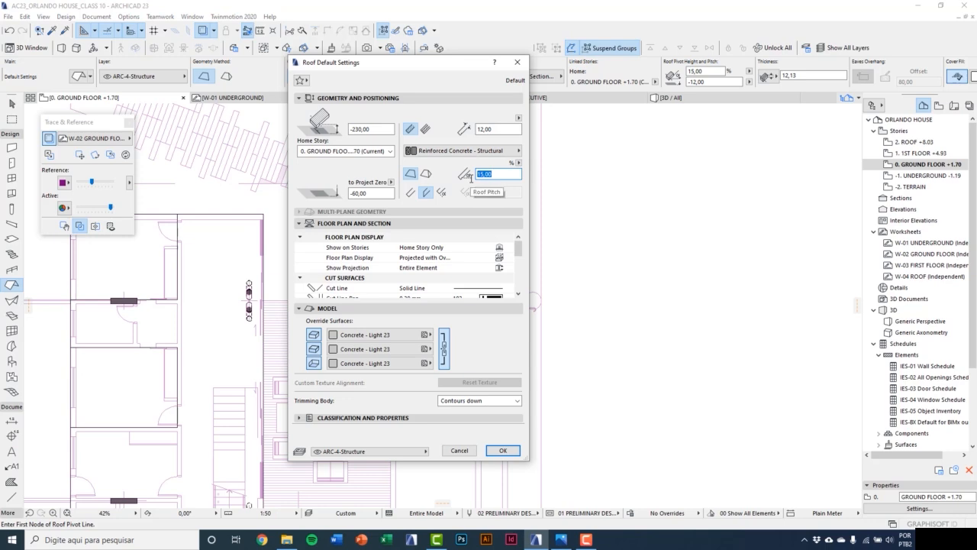
pyautogui.write('4')
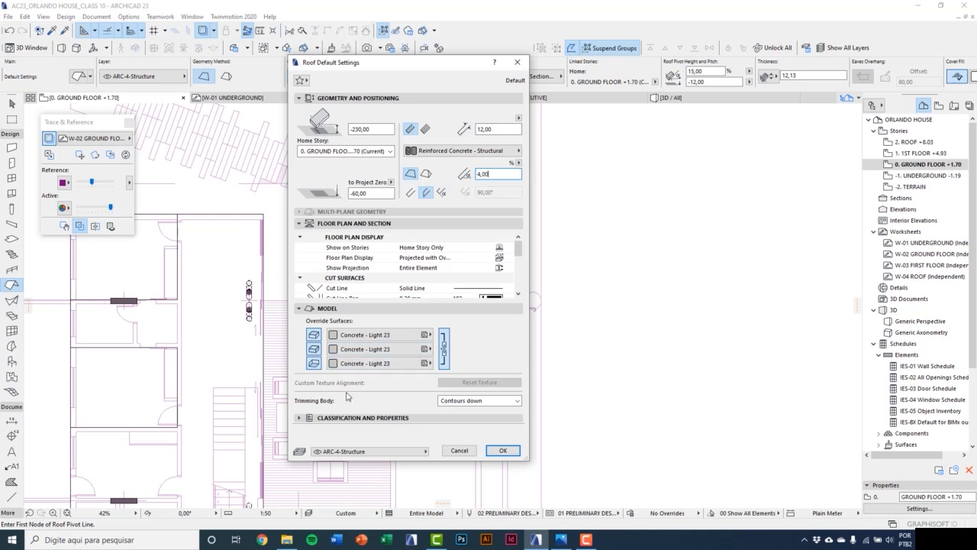
# Unlink the default roof's override surfaces and set its top surface to Tiles - Mosaic Blue.
pyautogui.click(444, 350)
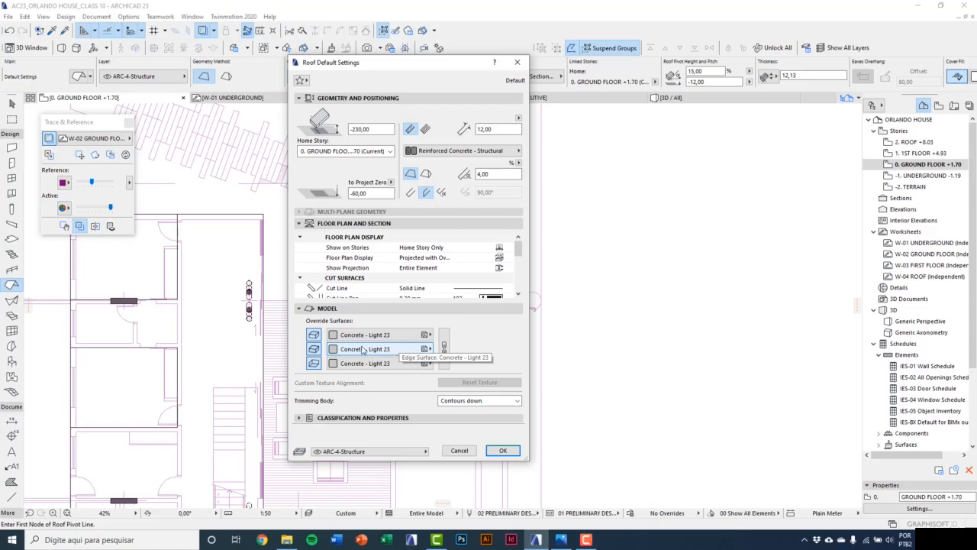
pyautogui.click(362, 335)
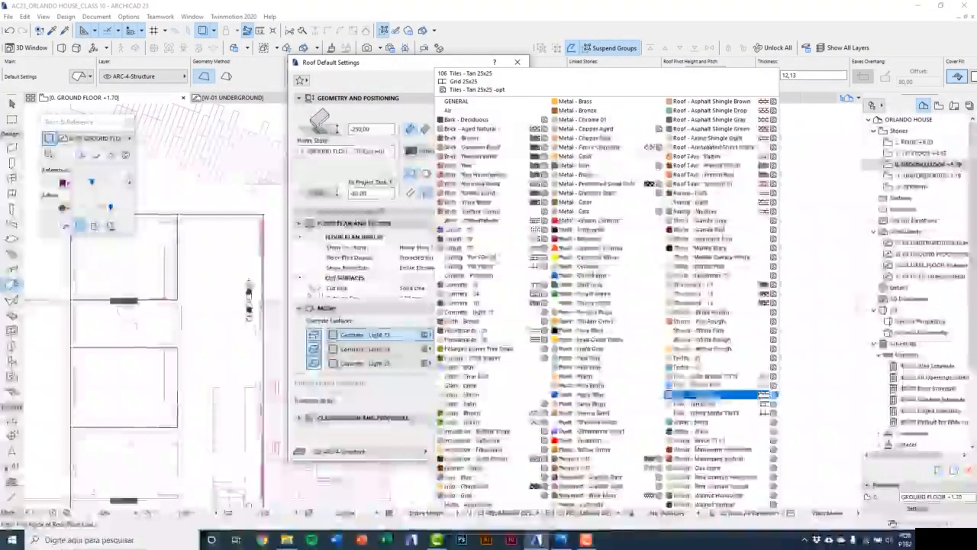
pyautogui.click(700, 391)
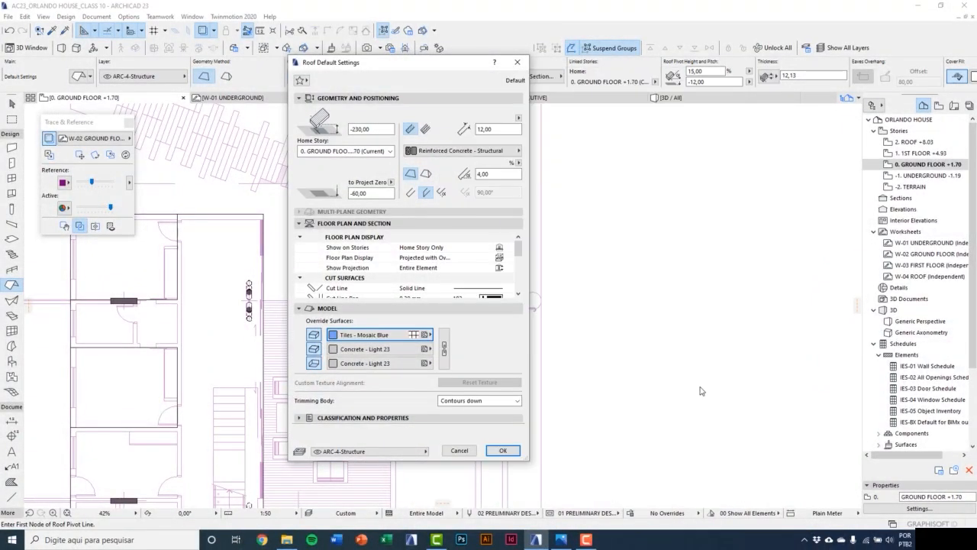
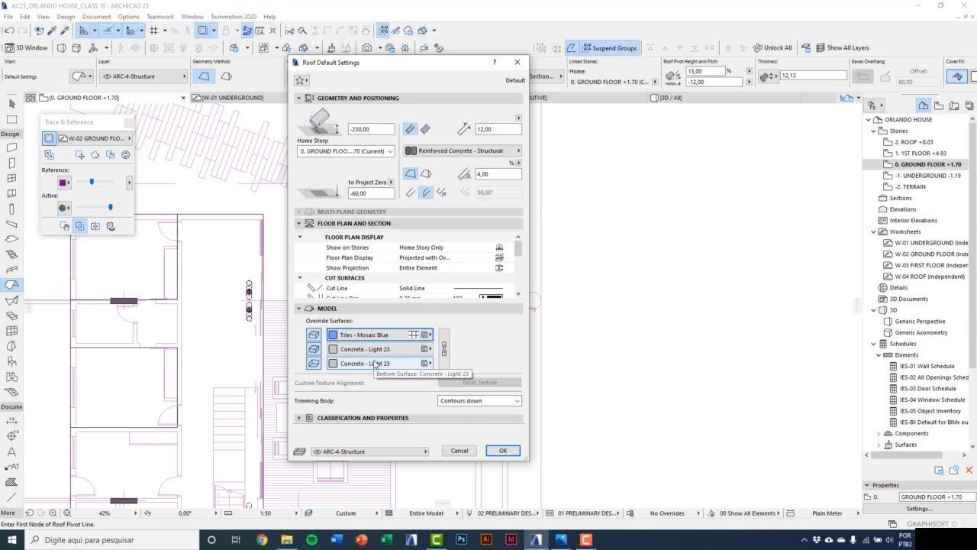
# Accept the default roof settings and place the roof's pivot line along the low end wall's inner edge, pitching upward into the pool.
pyautogui.click(503, 452)
pyautogui.moveTo(447, 242); pyautogui.dragTo(409, 409, button='middle')
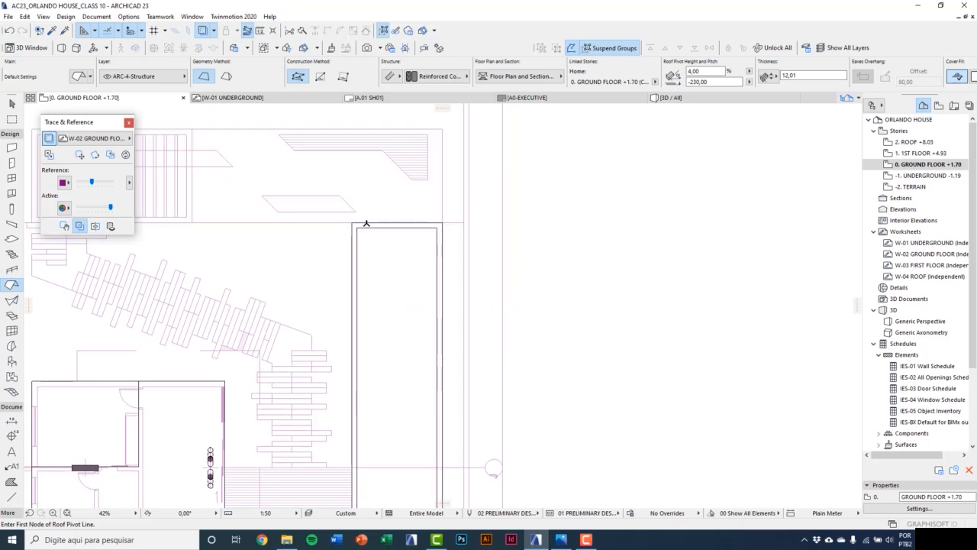
pyautogui.scroll(5, 367, 223)
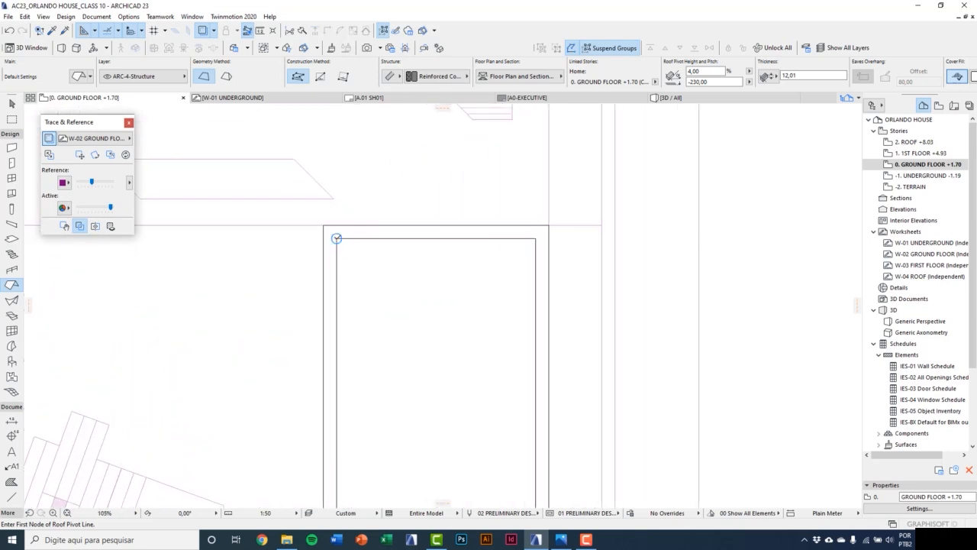
pyautogui.click(336, 238)
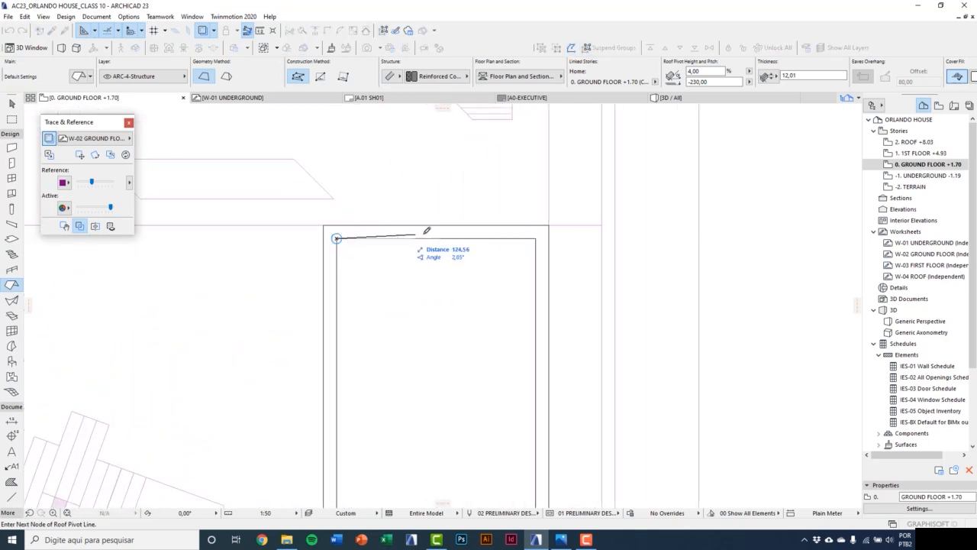
pyautogui.click(536, 238)
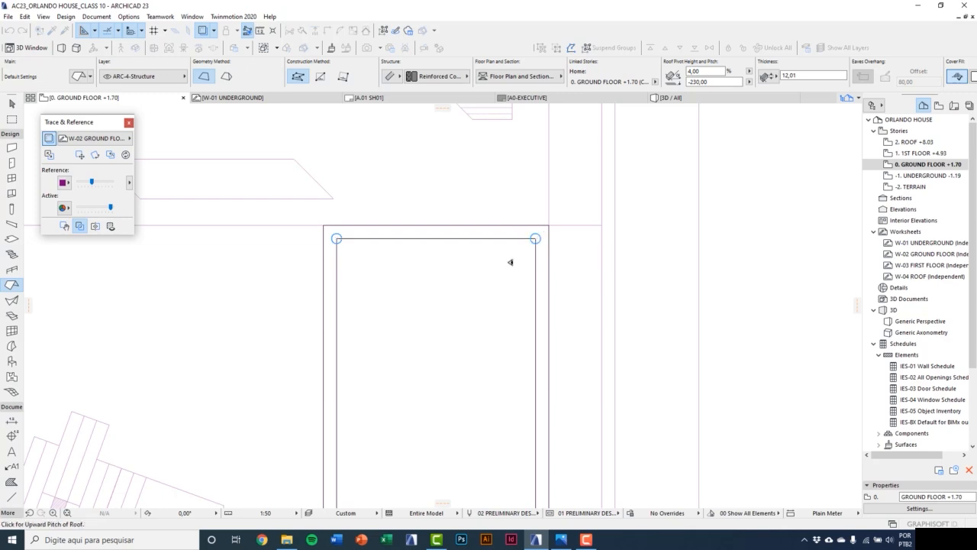
pyautogui.click(451, 285)
# Outline the sloped floor roof as a rectangle filling the pool between the inner faces of its walls.
pyautogui.click(321, 77)
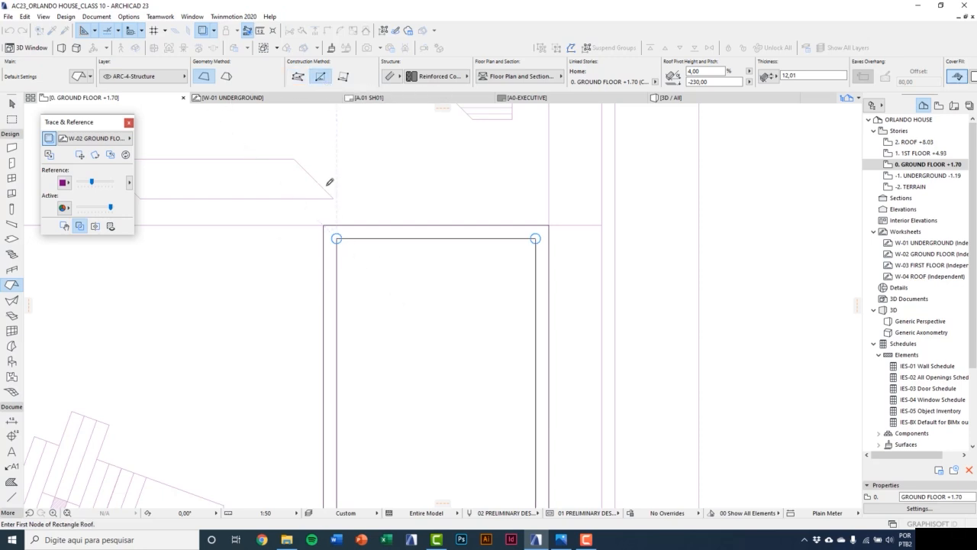
pyautogui.click(336, 238)
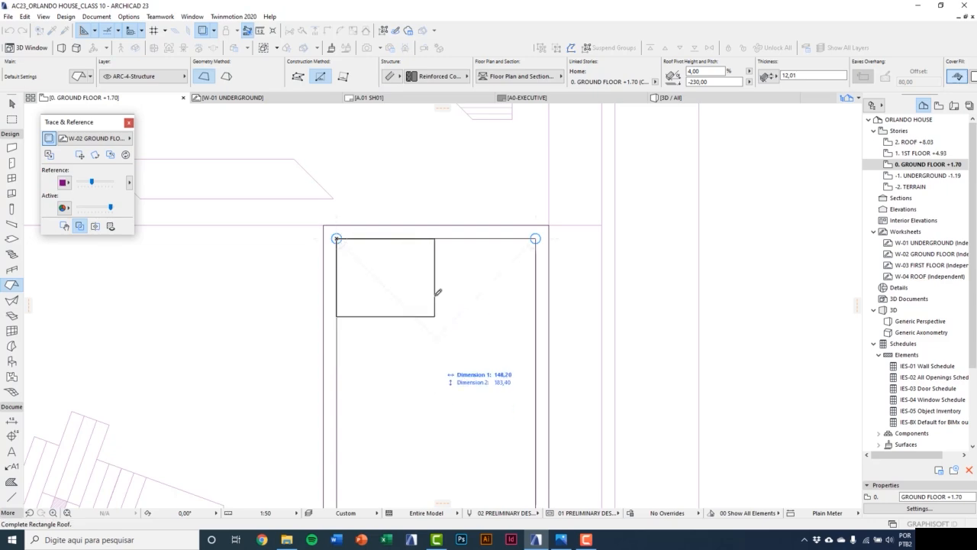
pyautogui.scroll(-5, 438, 292)
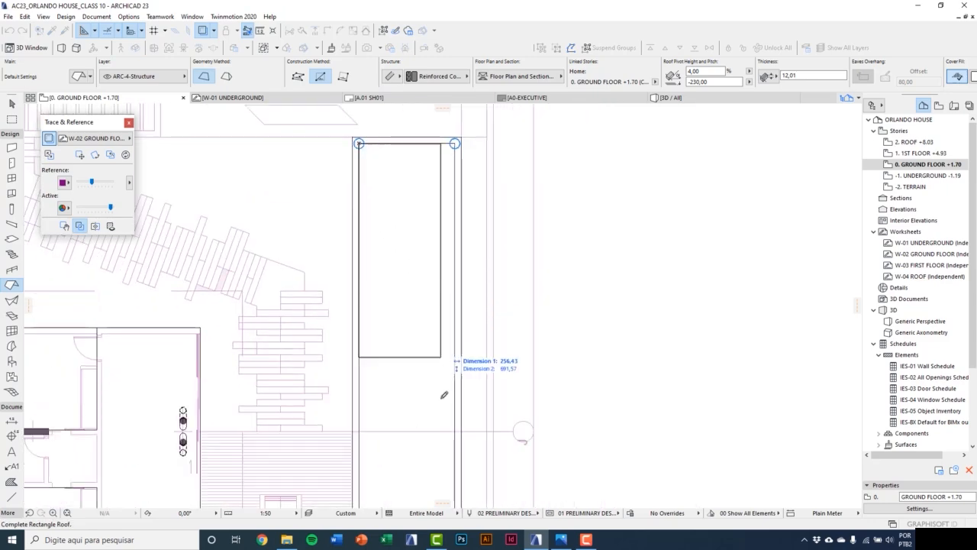
pyautogui.scroll(5, 444, 395)
pyautogui.click(462, 485)
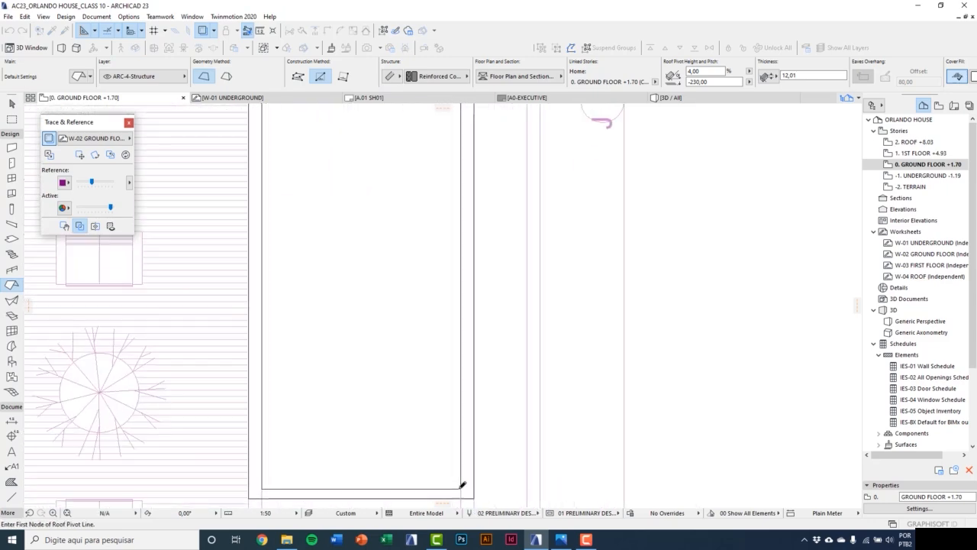
pyautogui.scroll(-5, 435, 293)
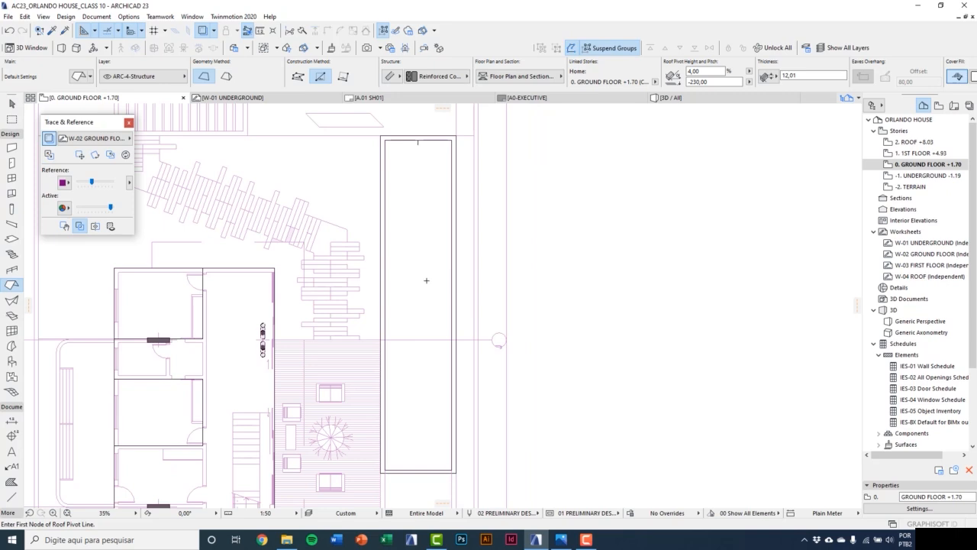
pyautogui.press('Escape')
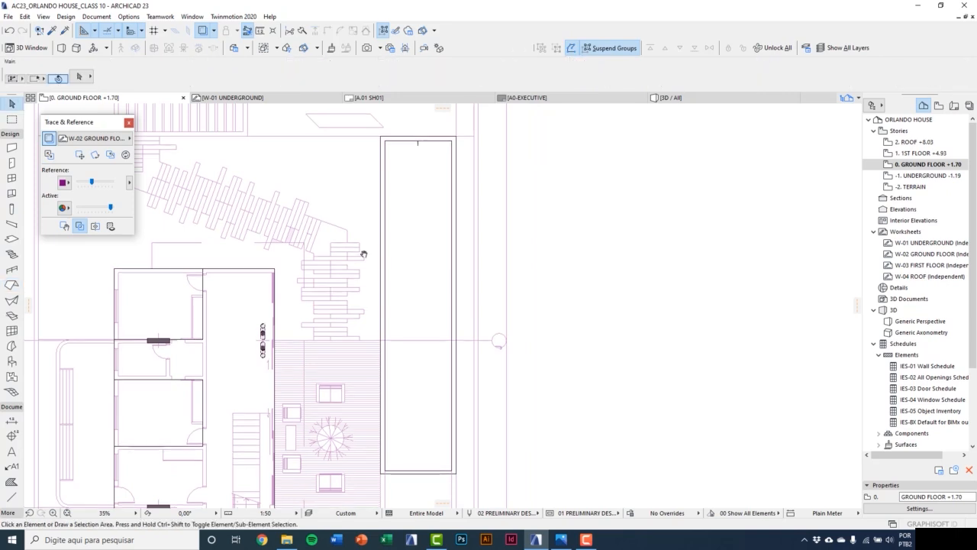
# Show the pool in 3D and set the sloped floor roof's thickness to 20,00.
pyautogui.moveTo(363, 254); pyautogui.dragTo(344, 252, button='middle')
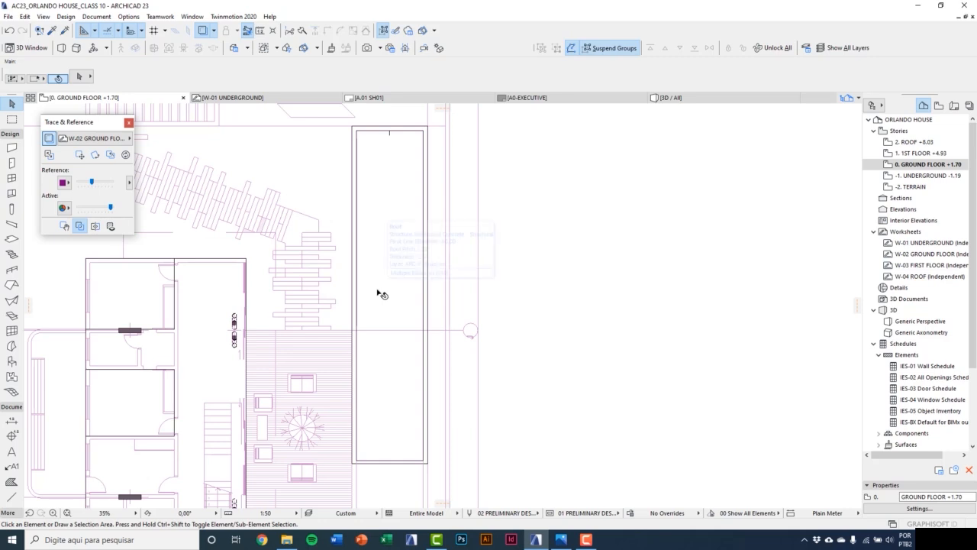
pyautogui.press('F3')
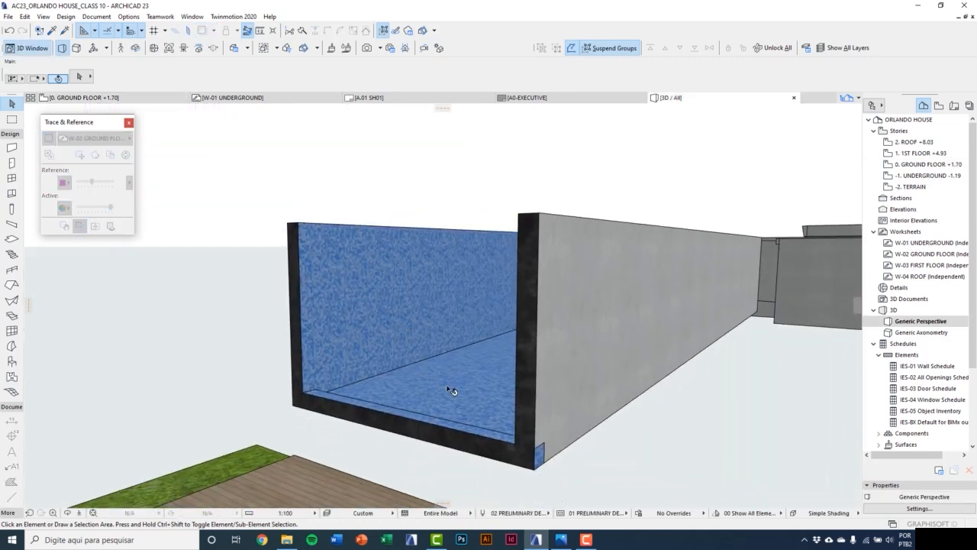
pyautogui.click(506, 397)
pyautogui.moveTo(507, 410); pyautogui.dragTo(511, 408, button='middle')
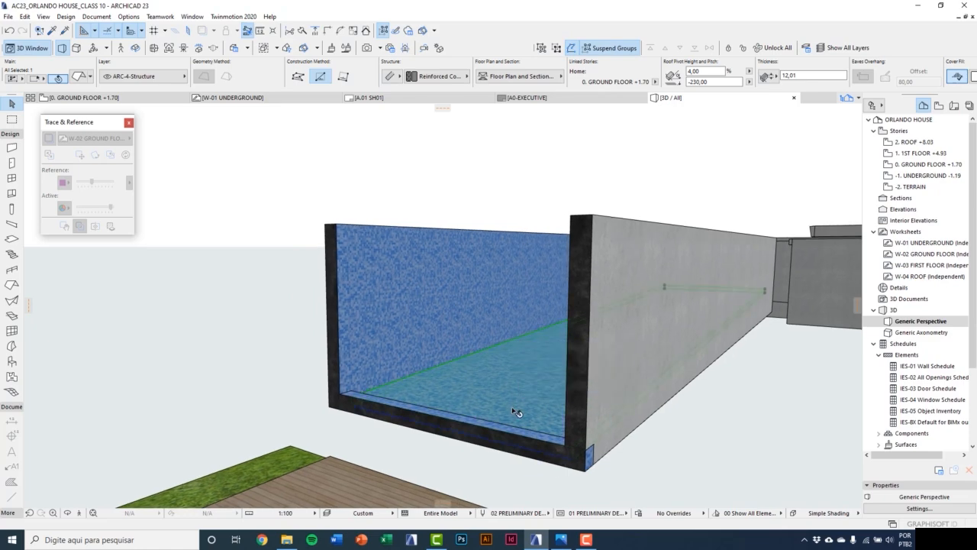
pyautogui.scroll(3, 525, 422)
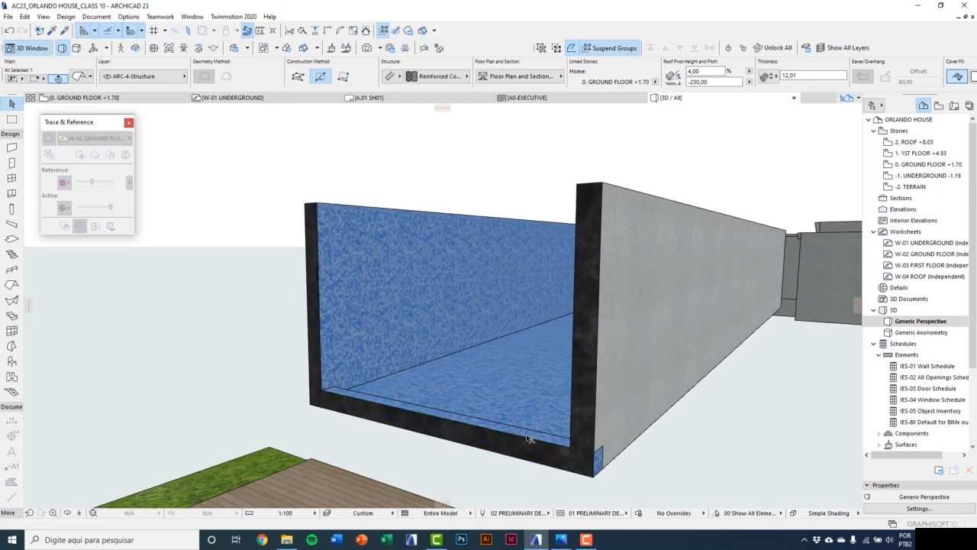
pyautogui.scroll(2, 305, 260)
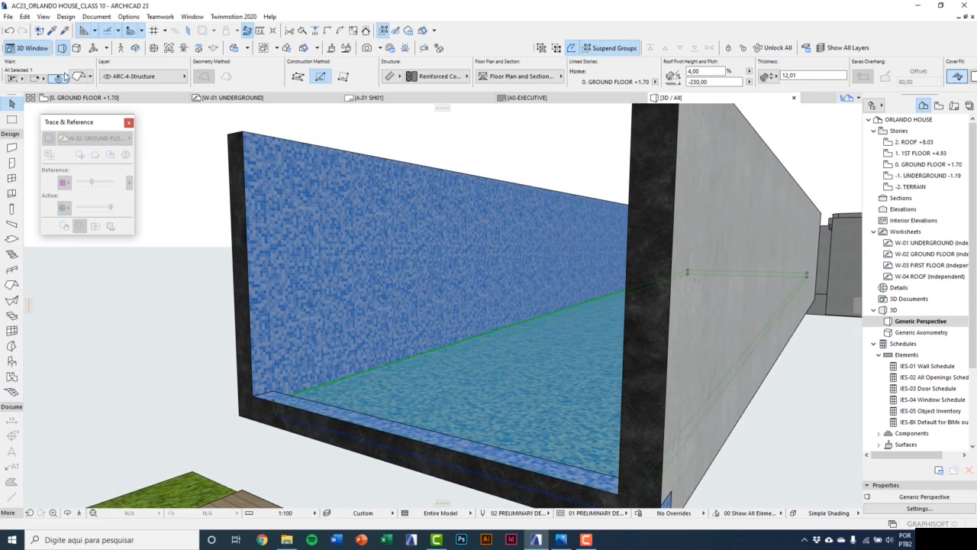
pyautogui.click(78, 77)
pyautogui.moveTo(494, 129); pyautogui.dragTo(463, 132)
pyautogui.write('20')
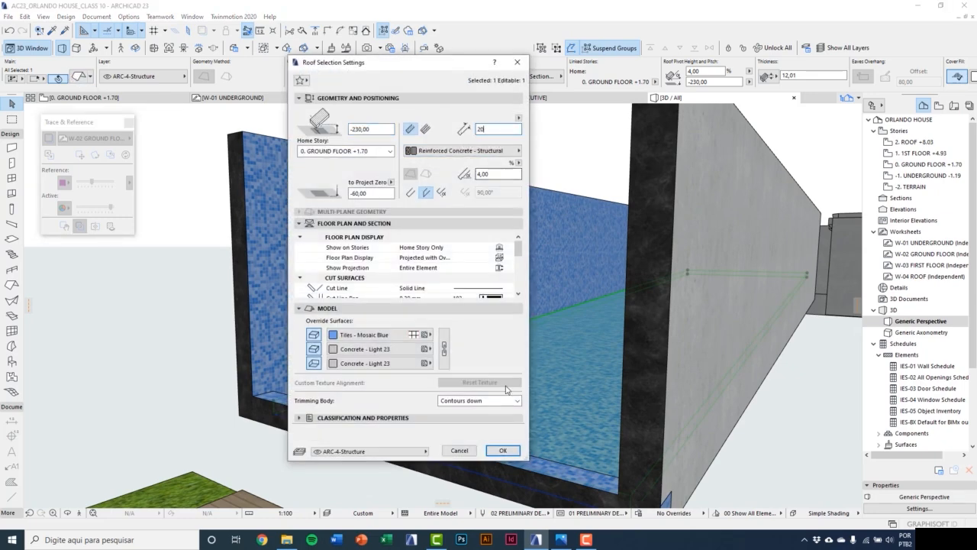
pyautogui.click(500, 450)
pyautogui.press('Escape')
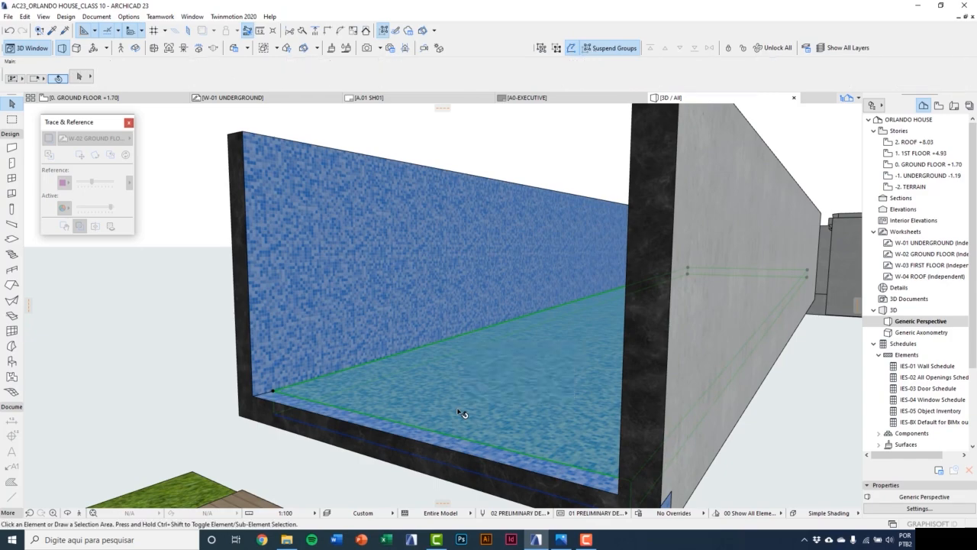
# Measure the pool's inner depth at the far corner opposite the low open end.
pyautogui.keyDown('shift'); pyautogui.moveTo(443, 393); pyautogui.dragTo(547, 388, button='middle'); pyautogui.keyUp('shift')
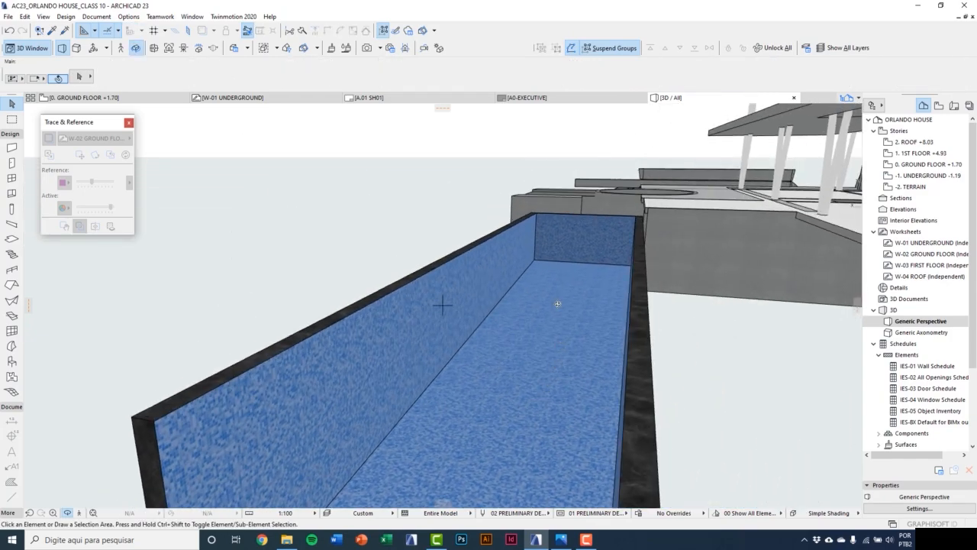
pyautogui.moveTo(573, 276); pyautogui.dragTo(526, 393, button='middle')
pyautogui.scroll(5, 543, 332)
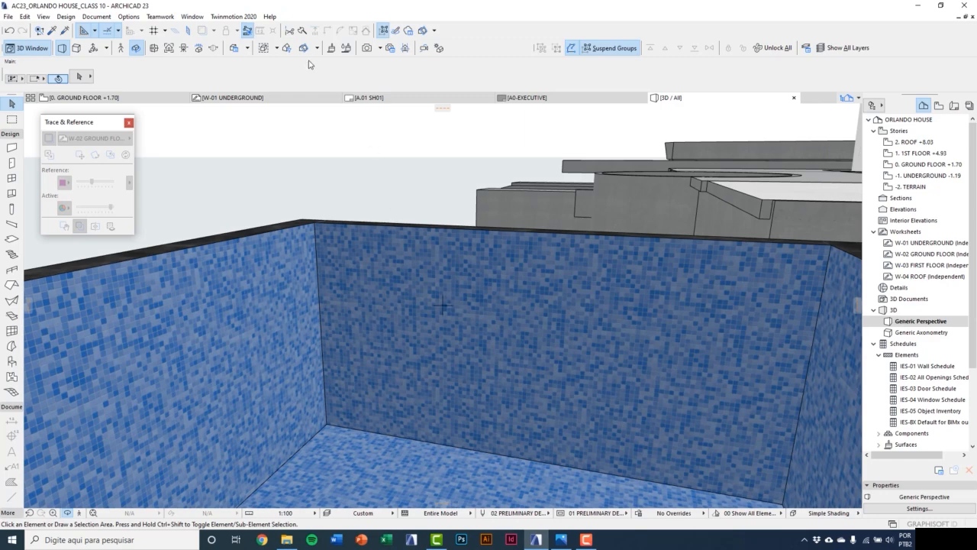
pyautogui.click(260, 30)
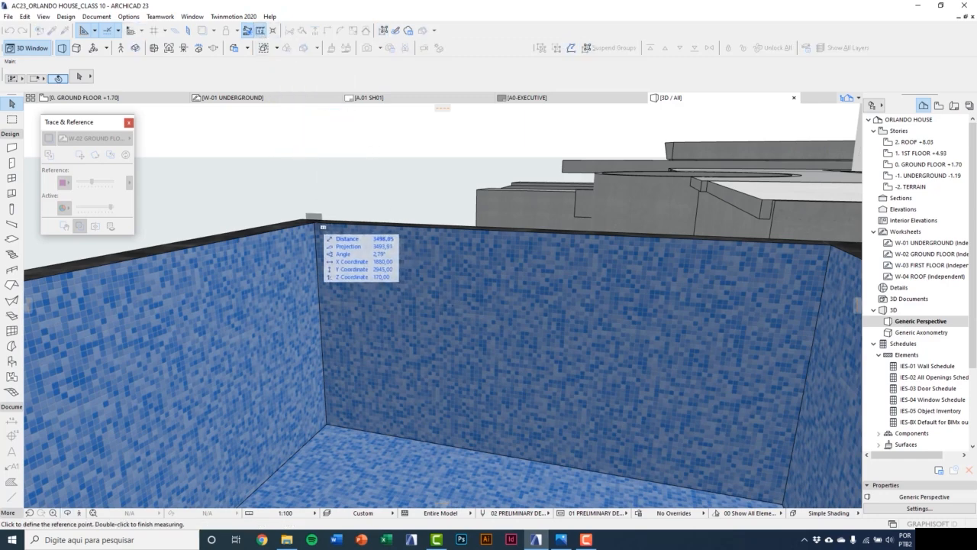
pyautogui.click(317, 224)
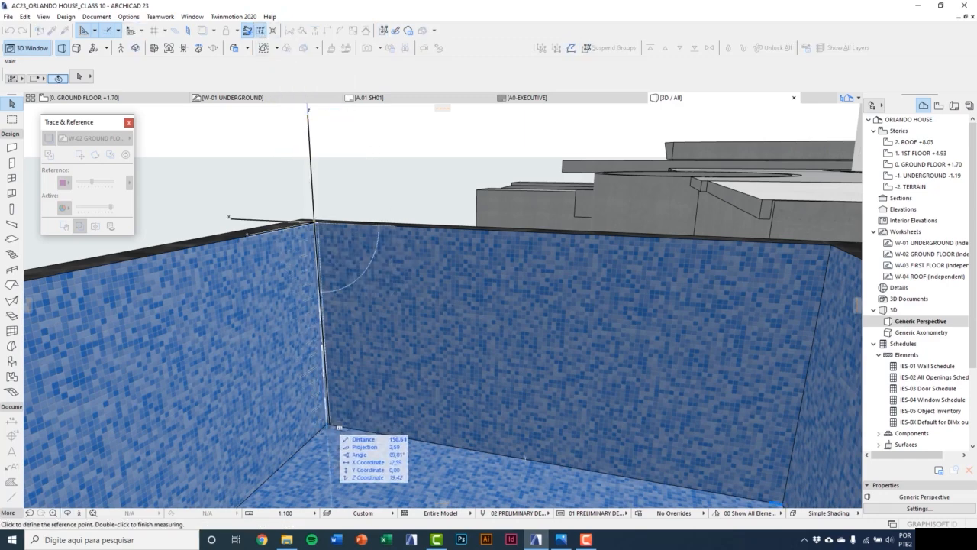
pyautogui.scroll(-10, 340, 428)
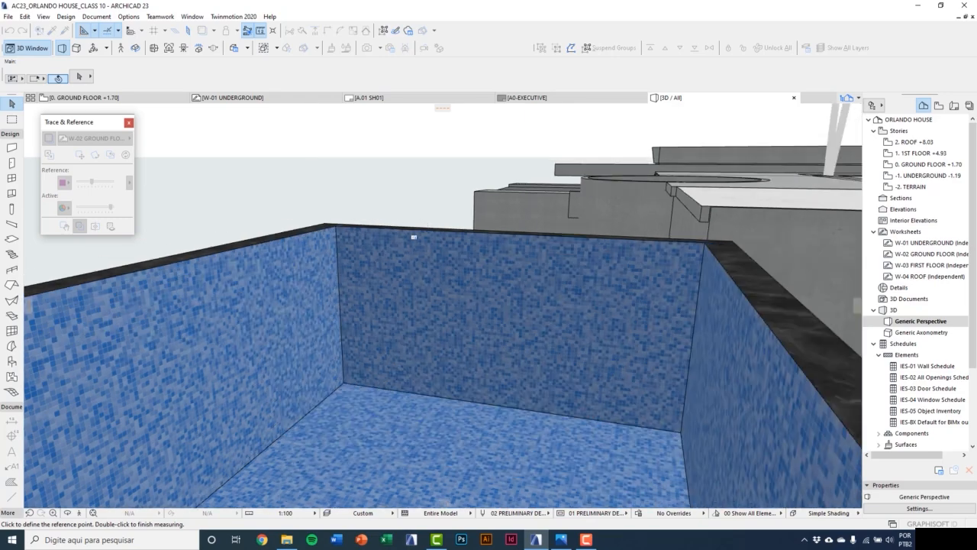
# Measure the pool's inner depth at the low open end, from the side wall's upper edge to the low end wall.
pyautogui.keyDown('shift'); pyautogui.moveTo(250, 344); pyautogui.dragTo(449, 223, button='middle'); pyautogui.keyUp('shift')
pyautogui.scroll(4, 267, 343)
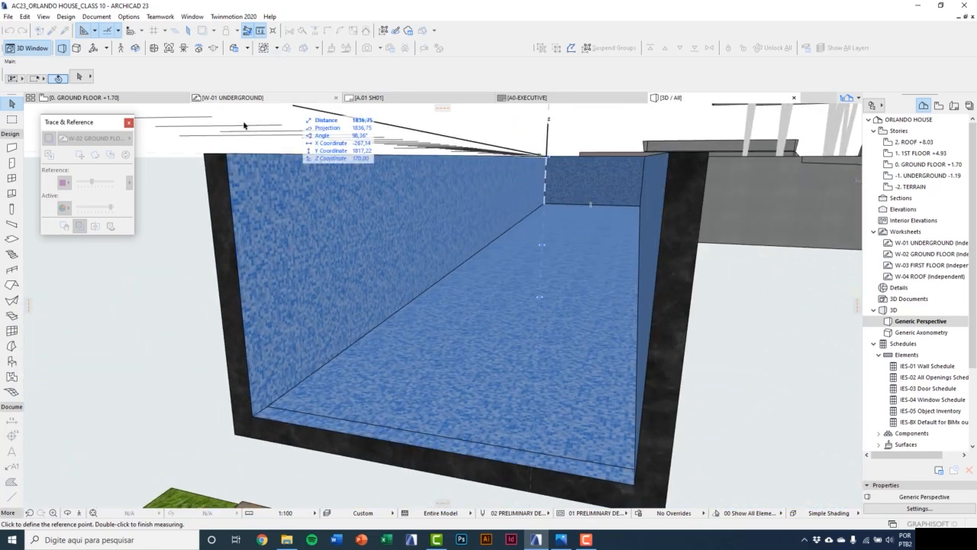
pyautogui.press('Escape')
pyautogui.click(260, 33)
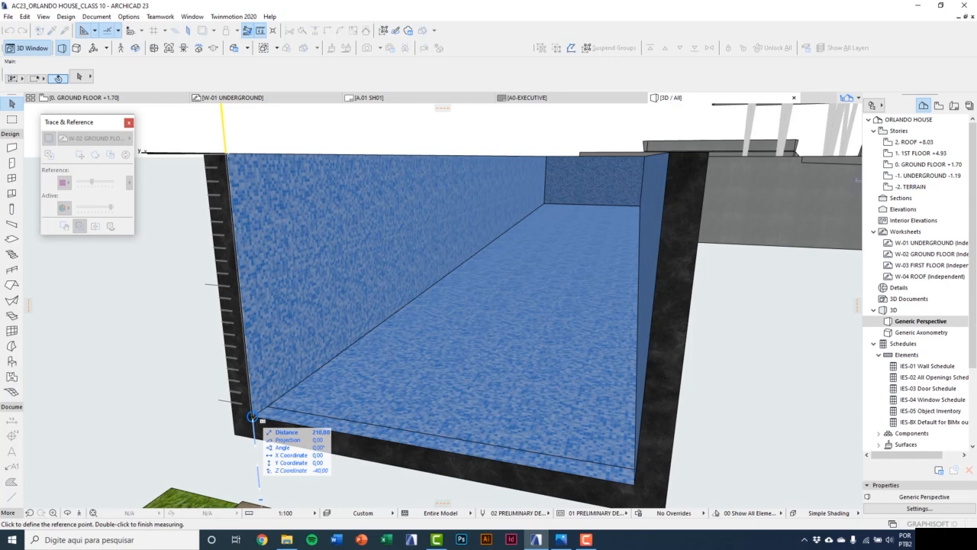
pyautogui.scroll(-2, 247, 351)
pyautogui.press('Escape')
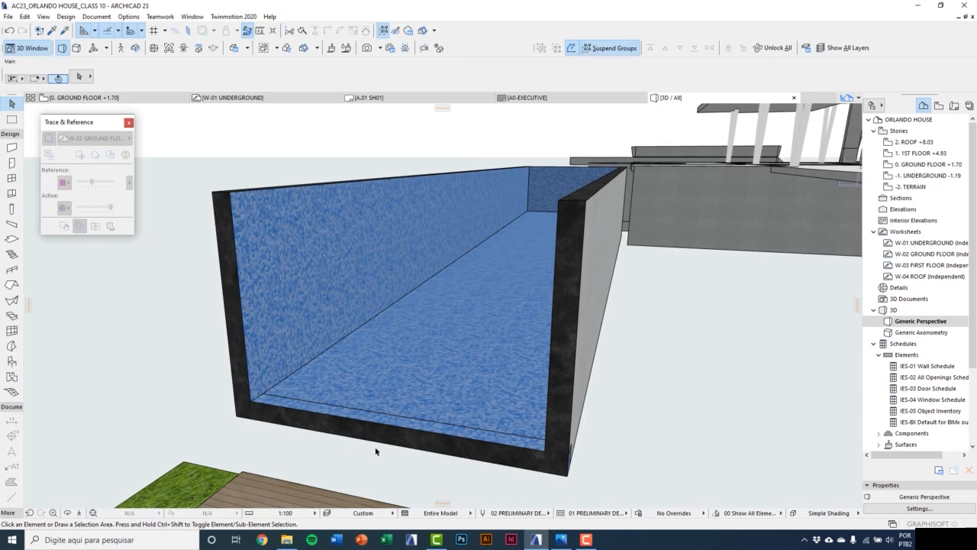
# Copy the low end wall upward so that the copy sits directly on the original, at base offset -210,00.
pyautogui.click(356, 428)
pyautogui.moveTo(348, 419); pyautogui.dragTo(342, 417, button='middle')
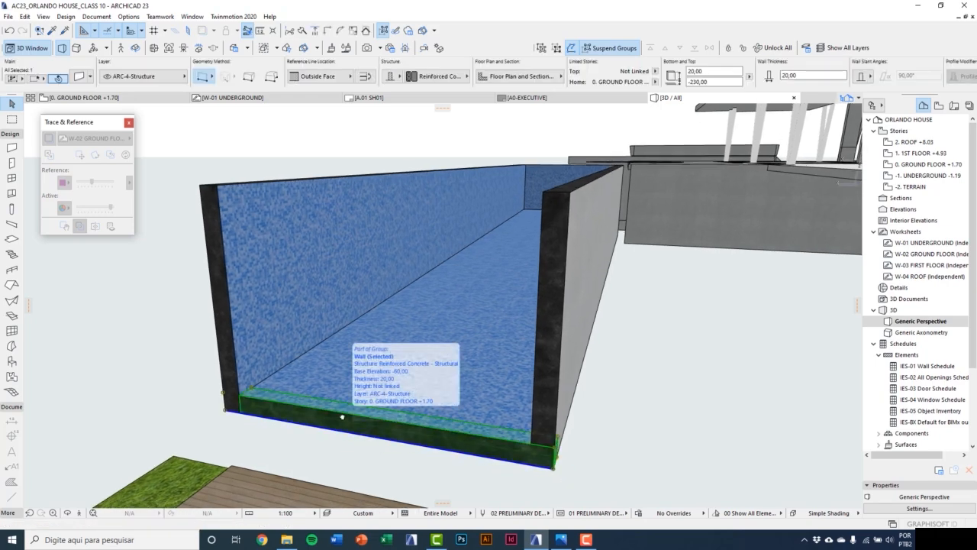
pyautogui.hotkey('ctrl', 'shift', 'd')
pyautogui.scroll(3, 251, 416)
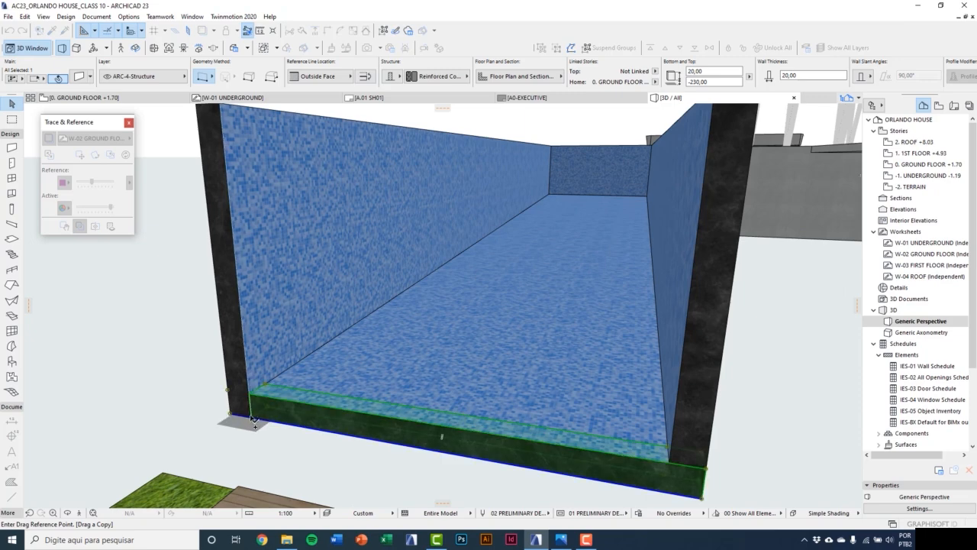
pyautogui.click(255, 419)
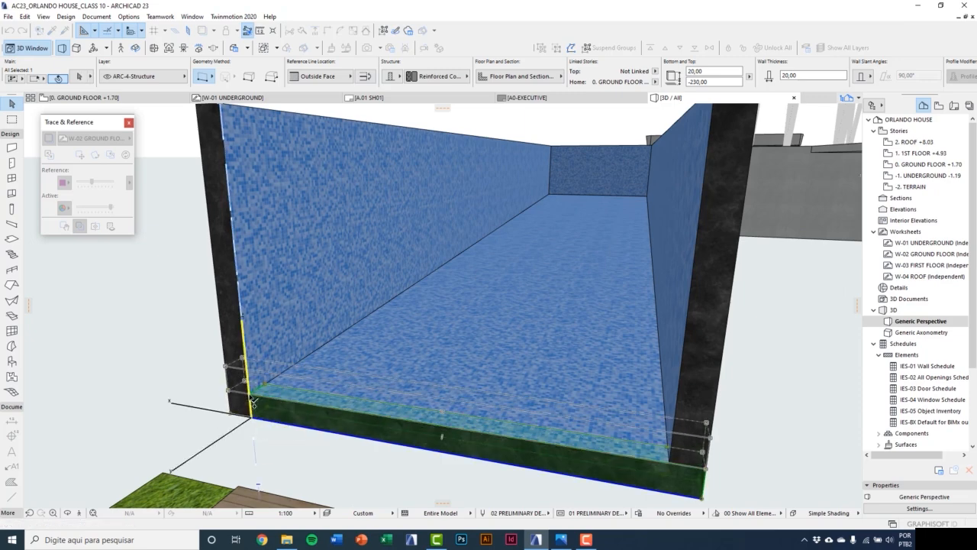
pyautogui.click(253, 397)
# Shorten the copied wall at both ends so that it fits between the inner faces of the pool's side walls.
pyautogui.keyDown('shift'); pyautogui.moveTo(267, 398); pyautogui.dragTo(478, 444, button='middle'); pyautogui.keyUp('shift')
pyautogui.click(641, 455)
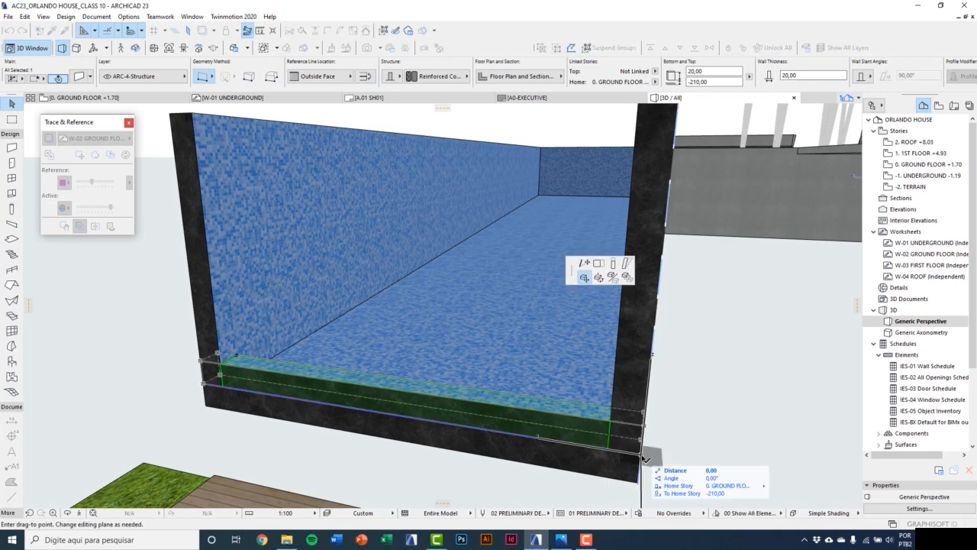
pyautogui.keyDown('shift'); pyautogui.moveTo(643, 459); pyautogui.dragTo(574, 445, button='middle'); pyautogui.keyUp('shift')
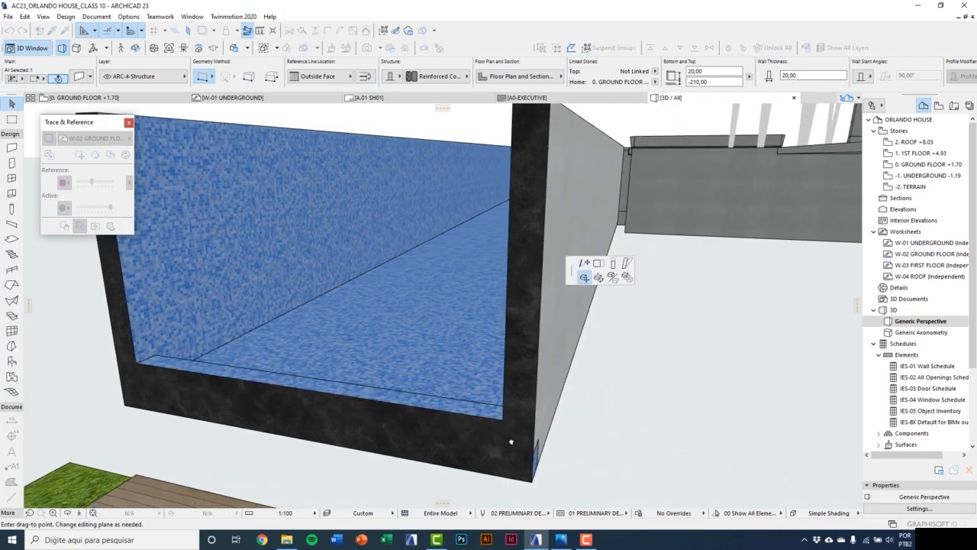
pyautogui.click(584, 263)
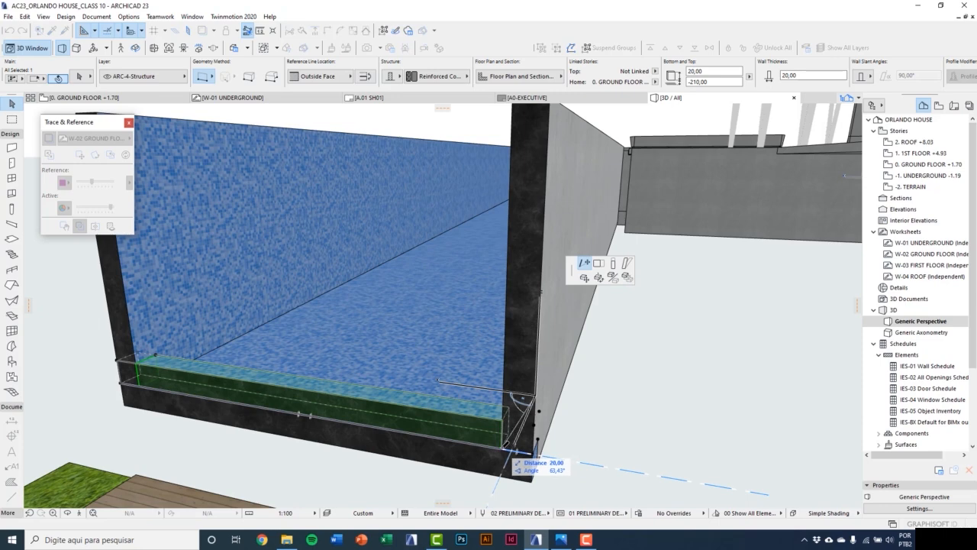
pyautogui.click(504, 448)
pyautogui.keyDown('shift'); pyautogui.moveTo(215, 417); pyautogui.dragTo(250, 421, button='middle'); pyautogui.keyUp('shift')
pyautogui.click(174, 398)
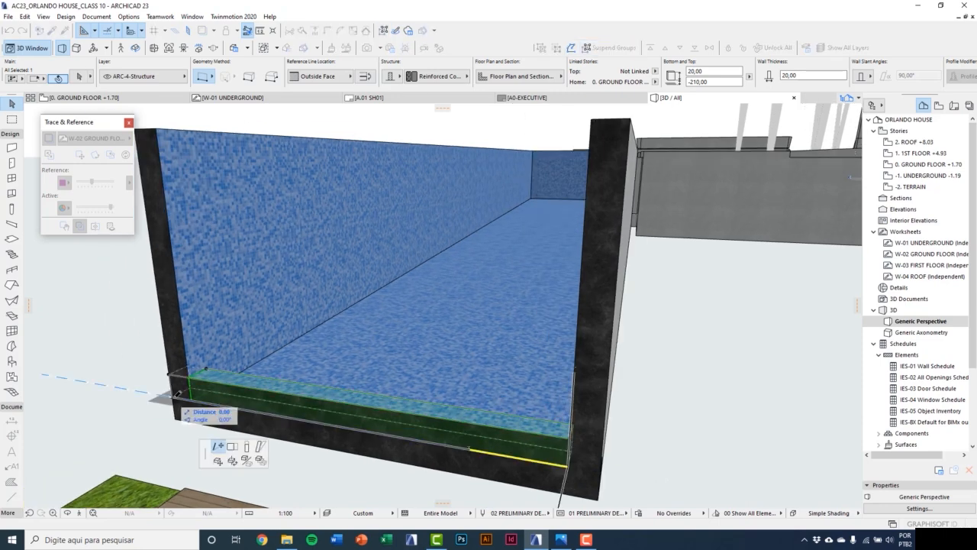
pyautogui.click(192, 400)
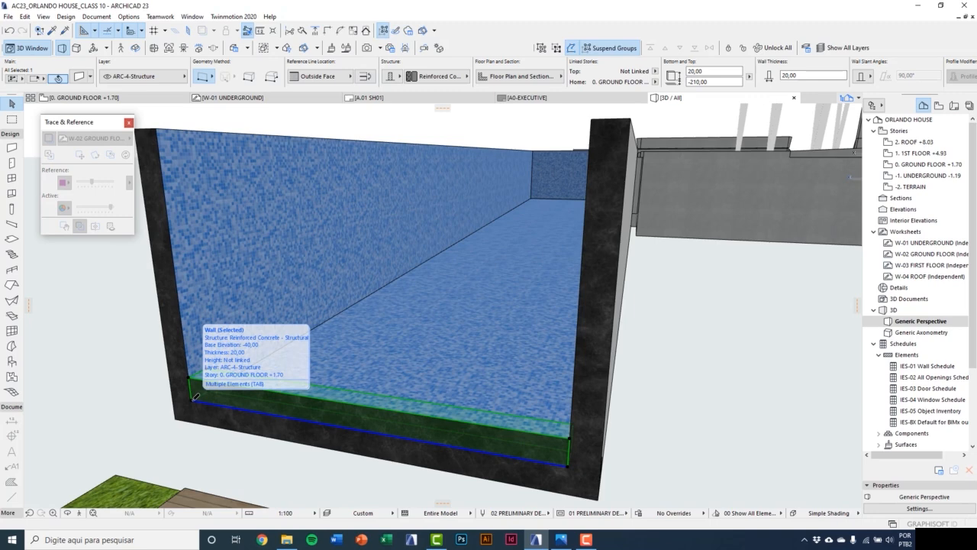
# Change the copied end wall to the Glass building material, 210 high and 5 thick.
pyautogui.keyDown('shift'); pyautogui.moveTo(192, 399); pyautogui.dragTo(166, 388, button='middle'); pyautogui.keyUp('shift')
pyautogui.click(78, 78)
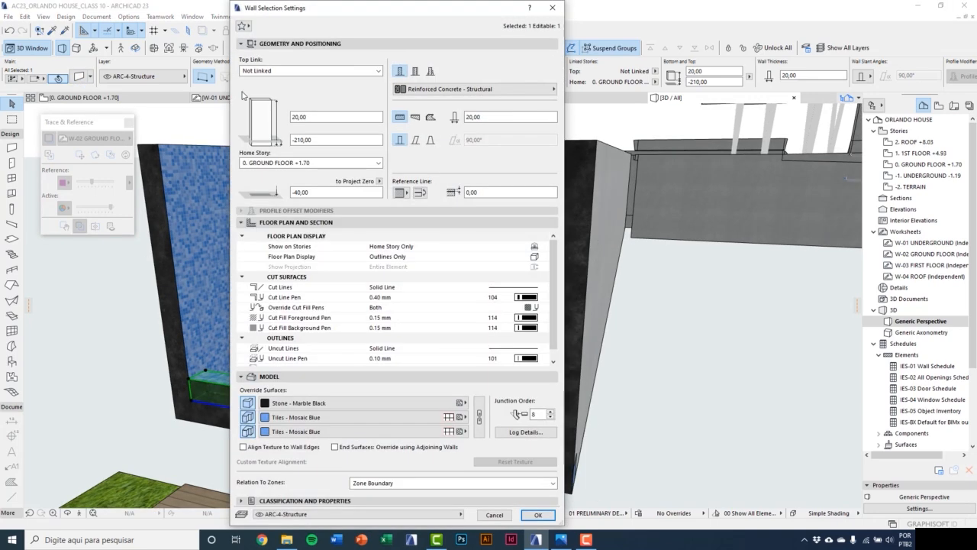
pyautogui.moveTo(308, 118); pyautogui.dragTo(281, 119)
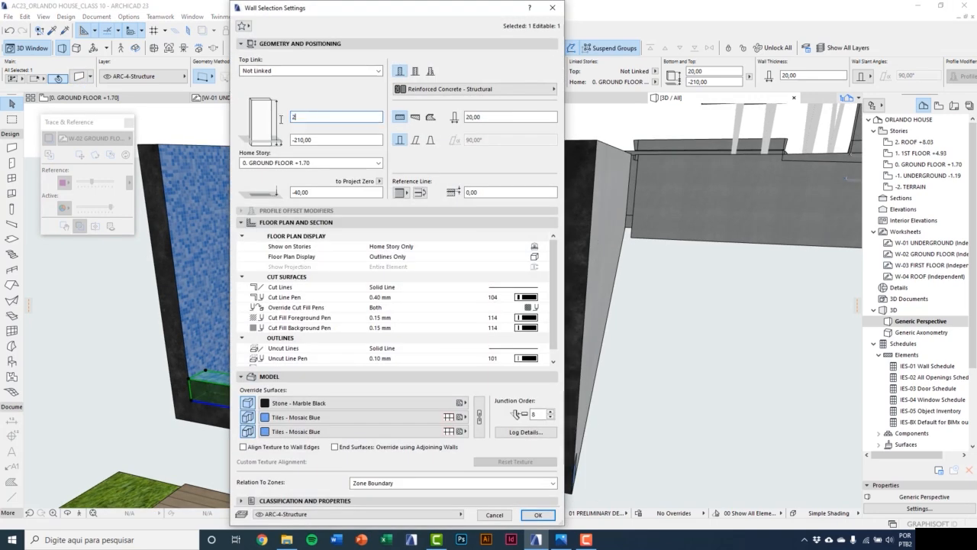
pyautogui.click(497, 89)
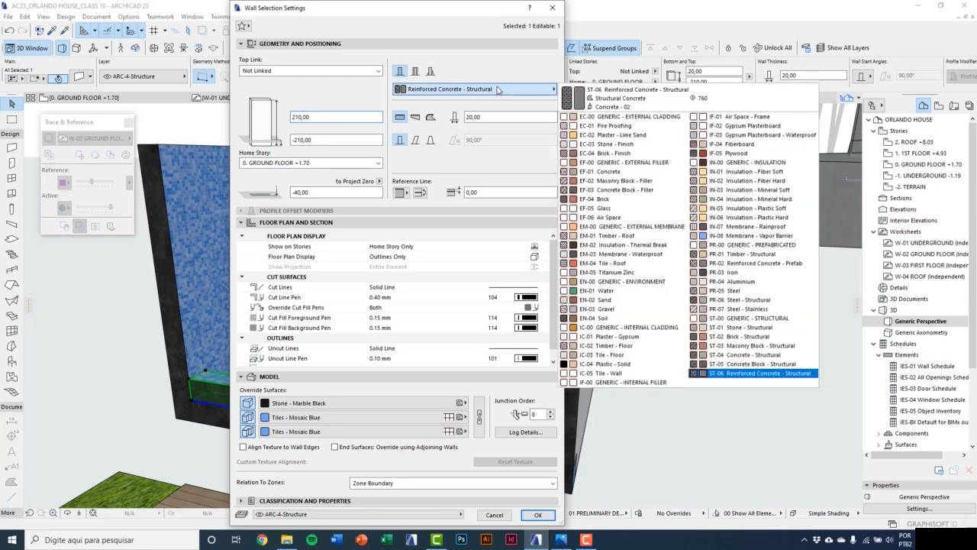
pyautogui.click(624, 209)
pyautogui.click(480, 117)
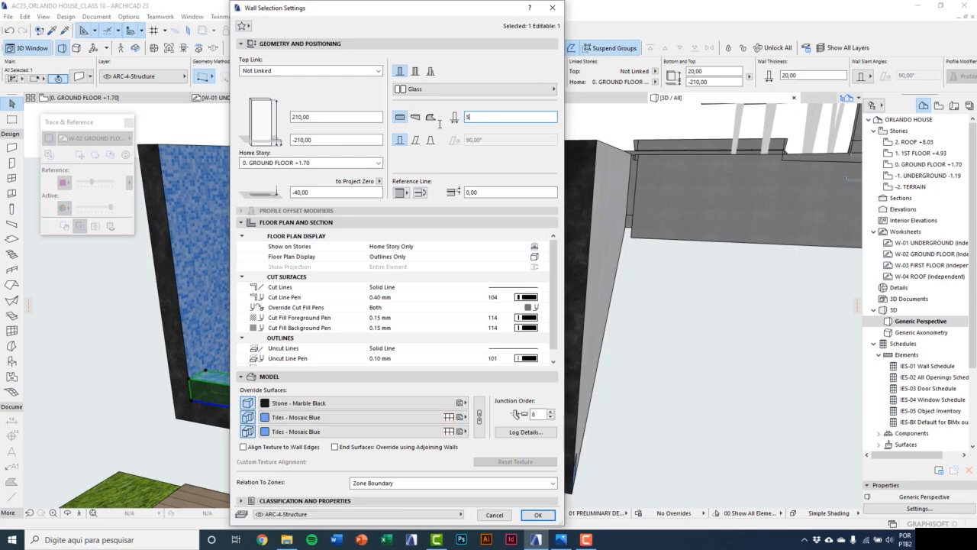
# Link the glass wall's three surface overrides and set them all to Glass - Clear Fast.
pyautogui.click(477, 417)
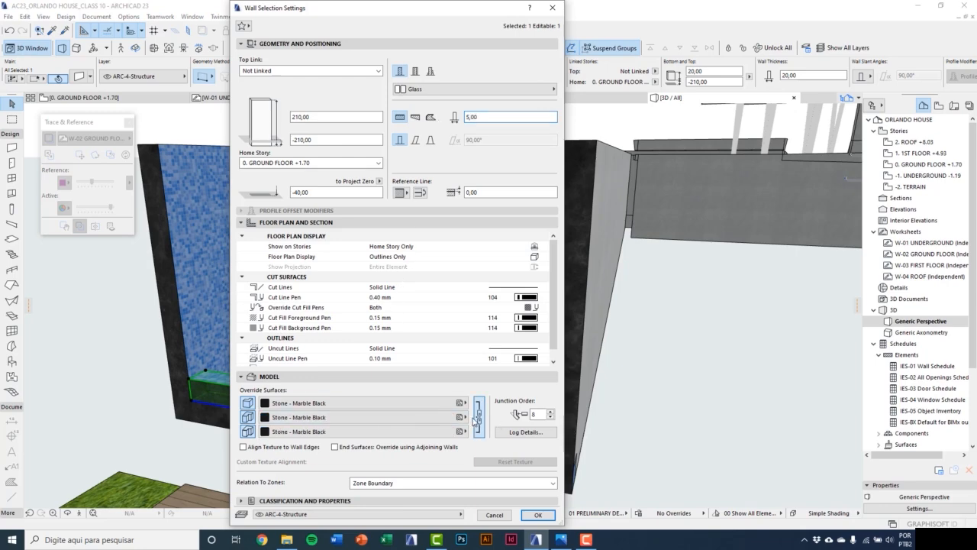
pyautogui.click(394, 402)
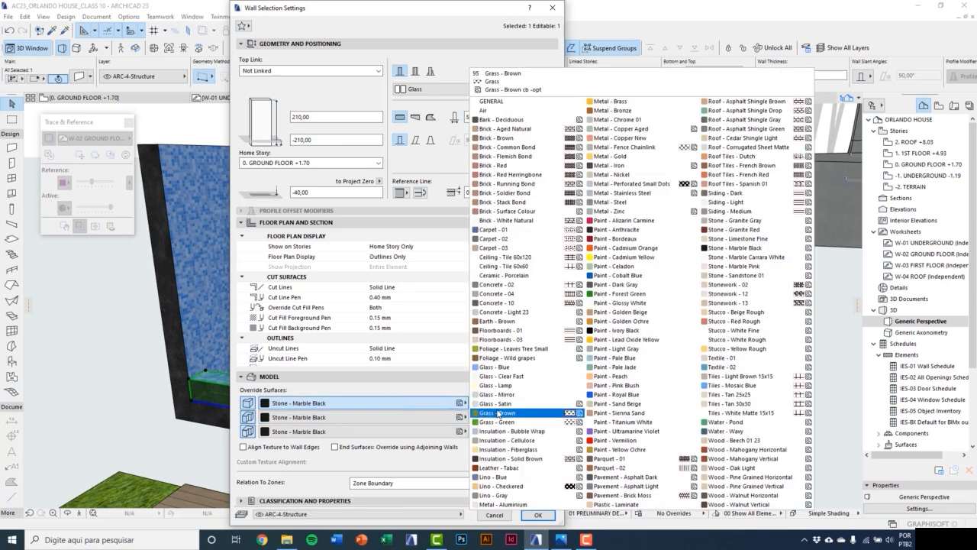
pyautogui.click(522, 379)
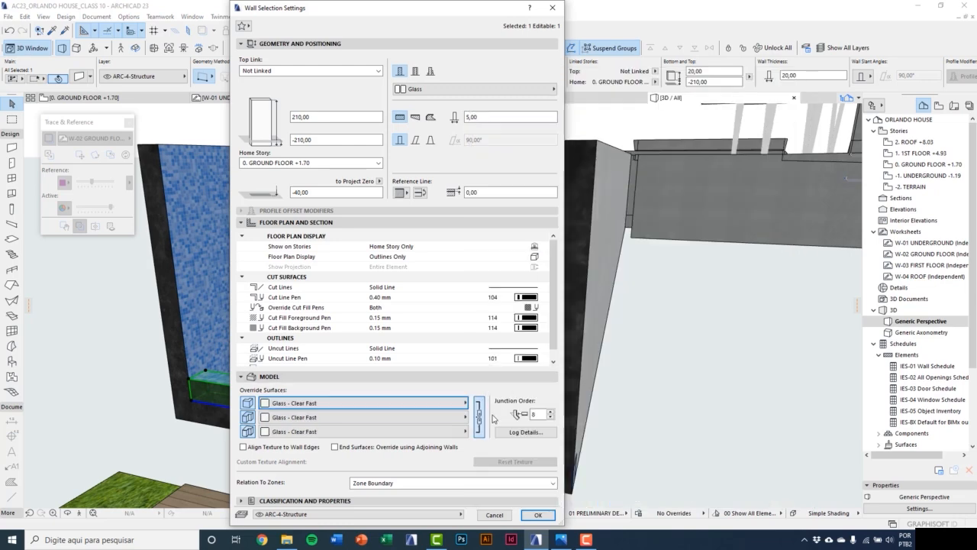
pyautogui.click(538, 514)
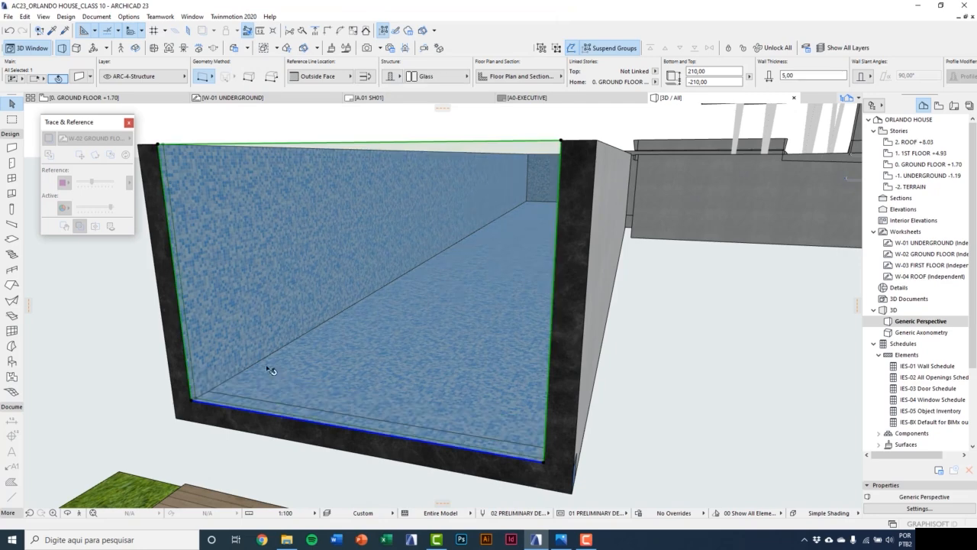
# Move the glass wall 15 inward from the pool's open end, perpendicular to its length.
pyautogui.moveTo(268, 366)
pyautogui.keyDown('shift'); pyautogui.mouseDown(button='middle')
pyautogui.moveTo(252, 353)
pyautogui.moveTo(254, 370)
pyautogui.mouseUp(button='middle'); pyautogui.keyUp('shift')
pyautogui.hotkey('ctrl', 'd')
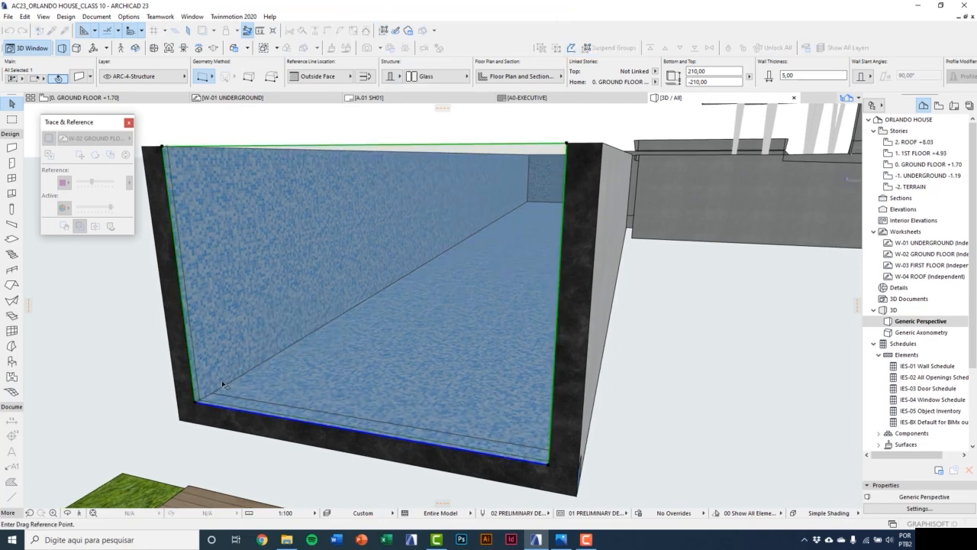
pyautogui.scroll(2, 200, 412)
pyautogui.click(193, 406)
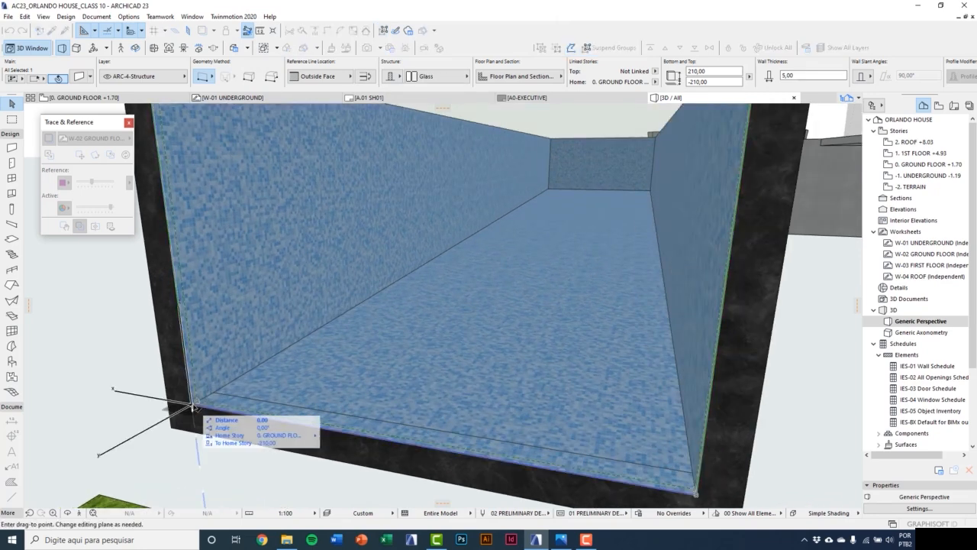
pyautogui.write('15')
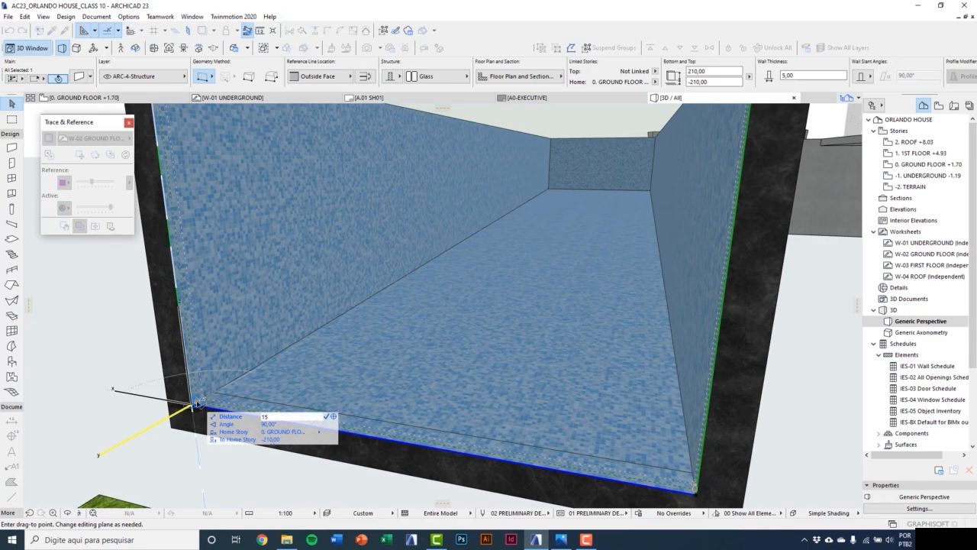
pyautogui.press('Return')
pyautogui.scroll(-3, 238, 439)
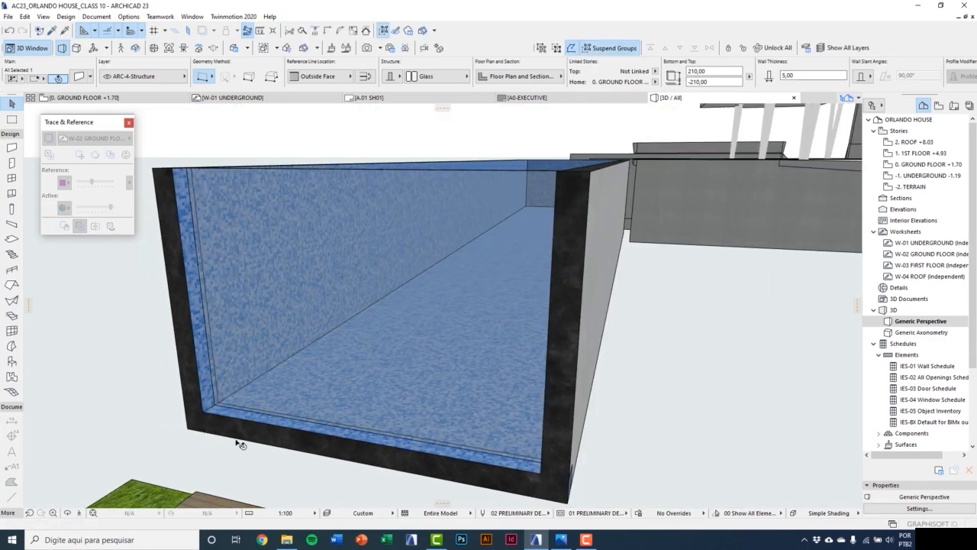
pyautogui.scroll(-1, 238, 441)
pyautogui.moveTo(270, 370); pyautogui.dragTo(249, 412, button='middle')
pyautogui.press('Escape')
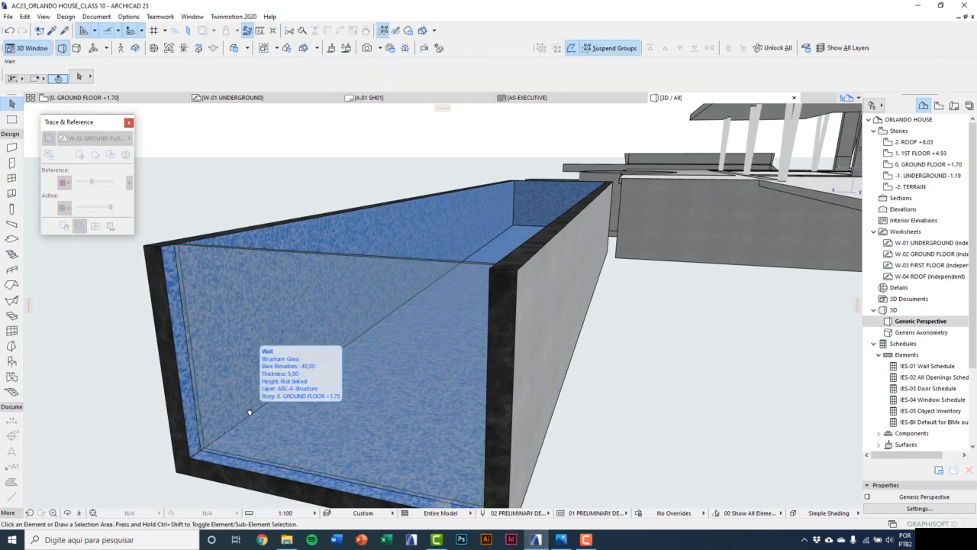
pyautogui.scroll(-1, 250, 413)
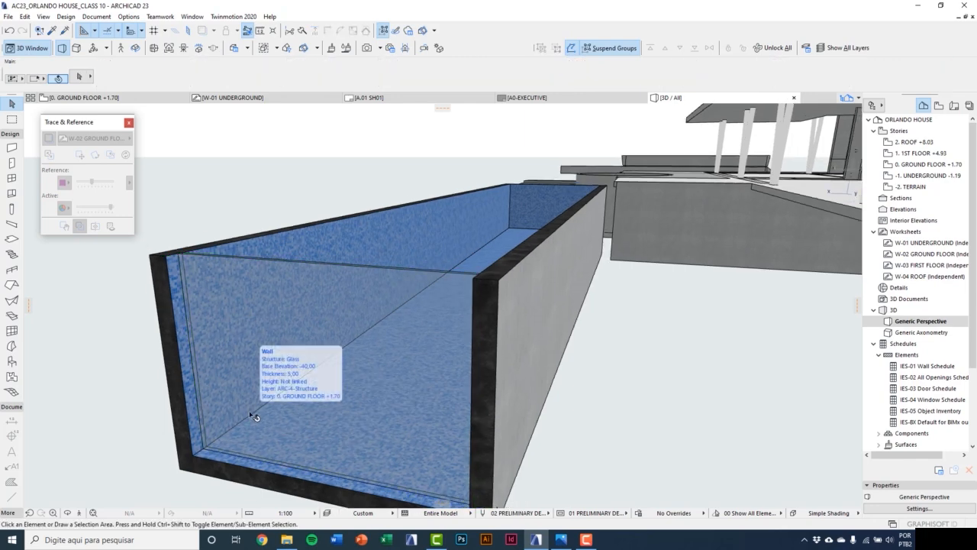
# In the ground floor plan, shorten the low concrete end wall from its left end to a length of 319,9.
pyautogui.press('F2')
pyautogui.scroll(5, 374, 251)
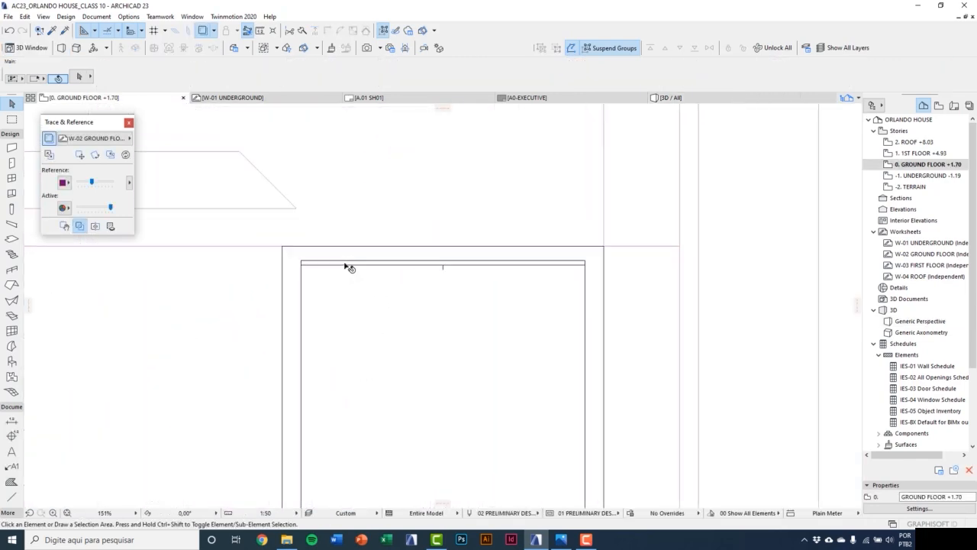
pyautogui.scroll(3, 345, 266)
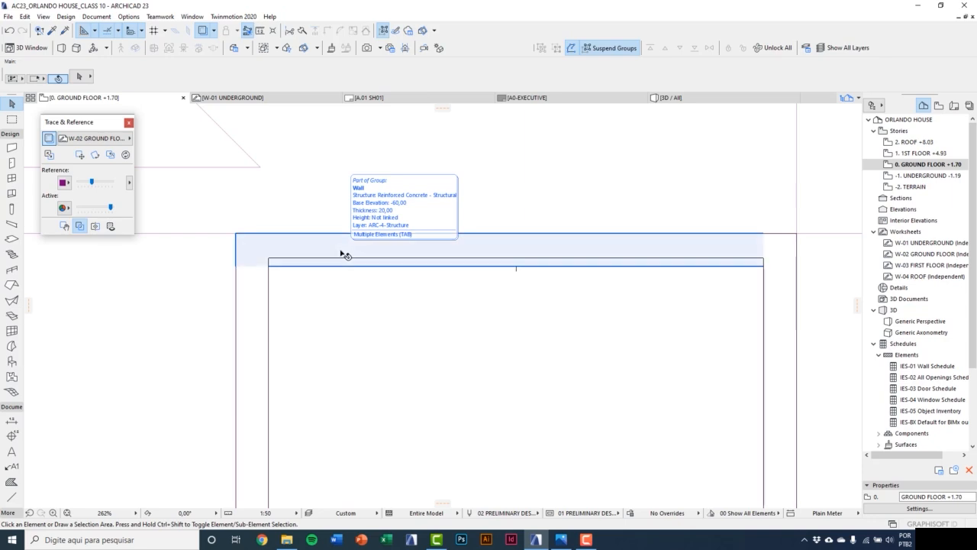
pyautogui.click(342, 252)
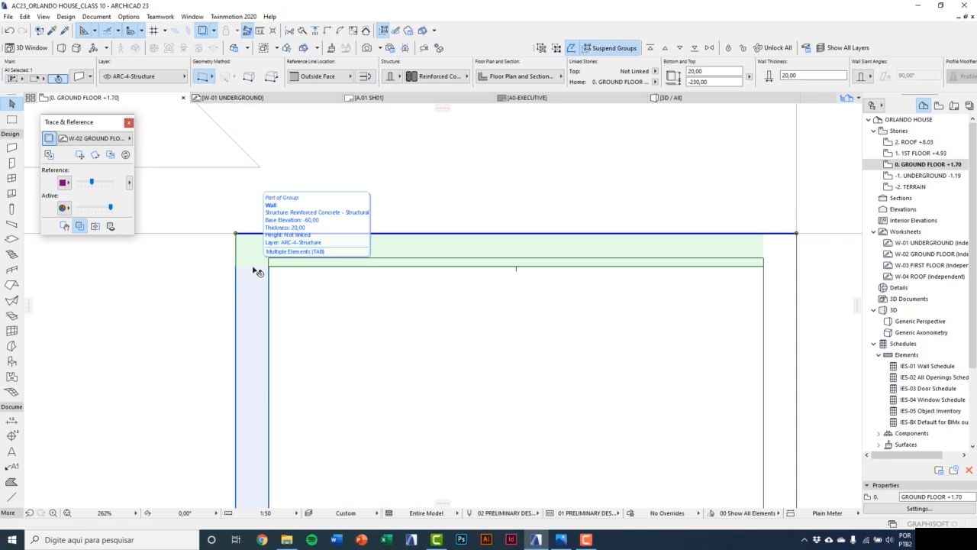
pyautogui.click(236, 234)
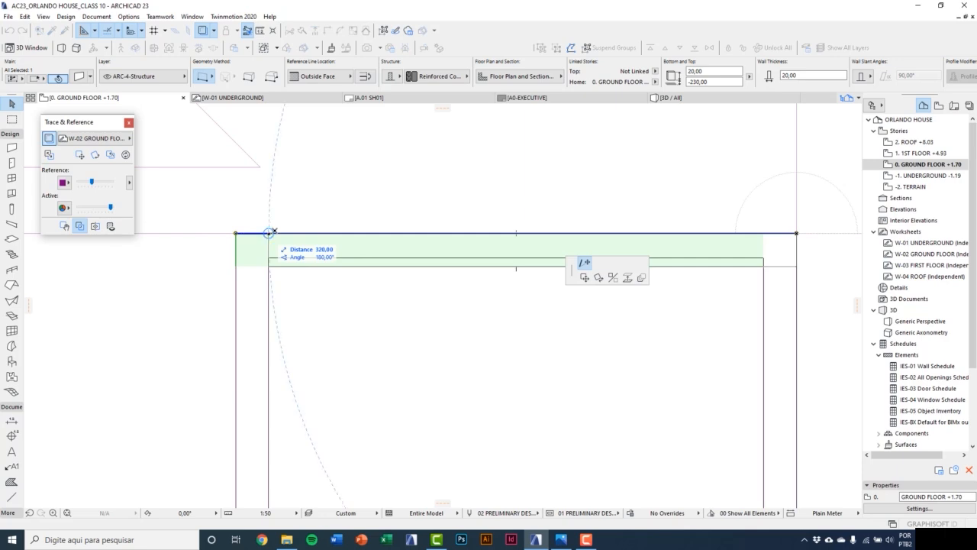
pyautogui.write('319')
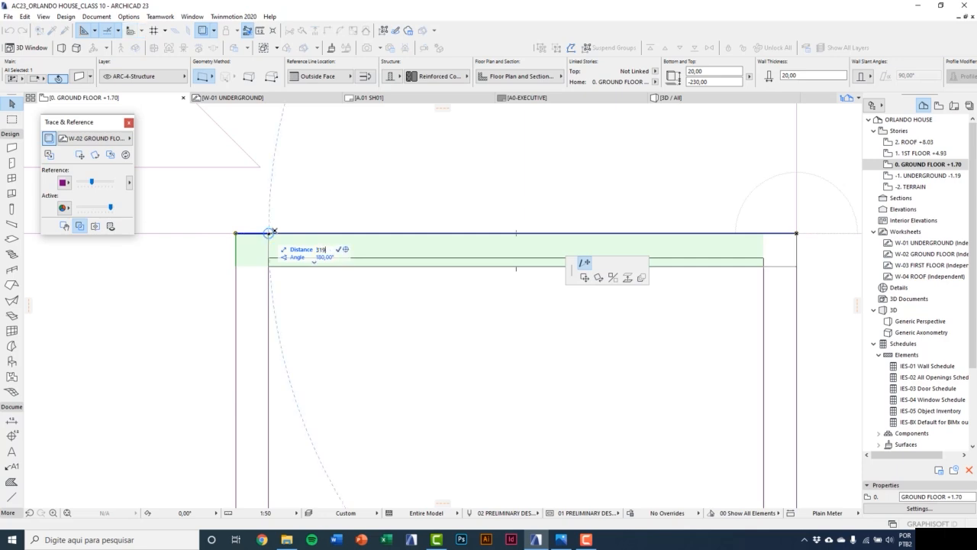
pyautogui.write(',9')
pyautogui.press('Return')
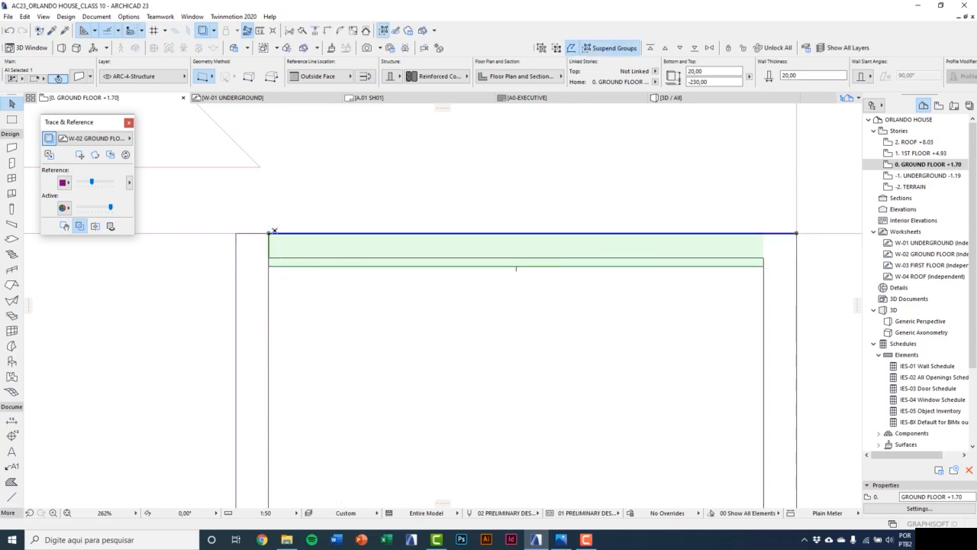
# Shorten the low end wall from its right end to a length of 299,9 and check the pool in 3D.
pyautogui.click(795, 233)
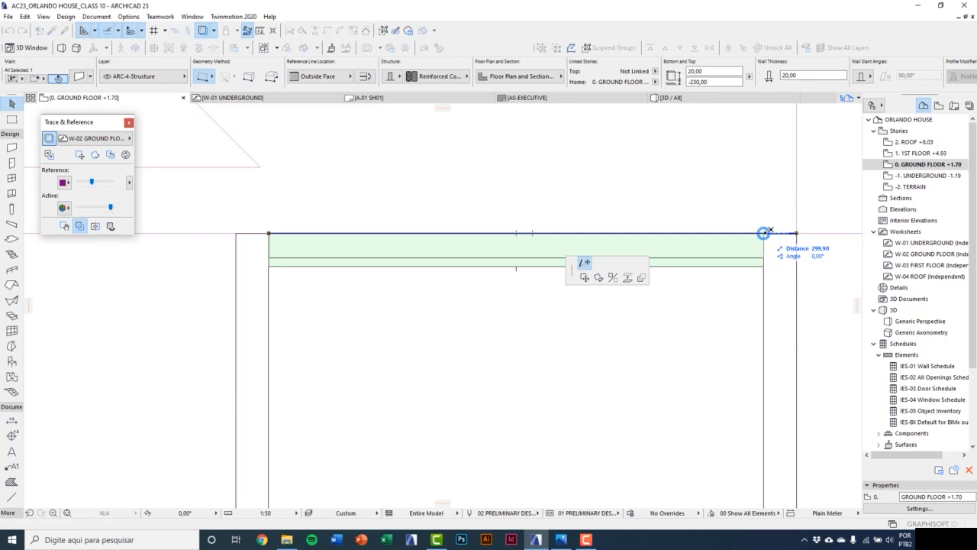
pyautogui.write('3')
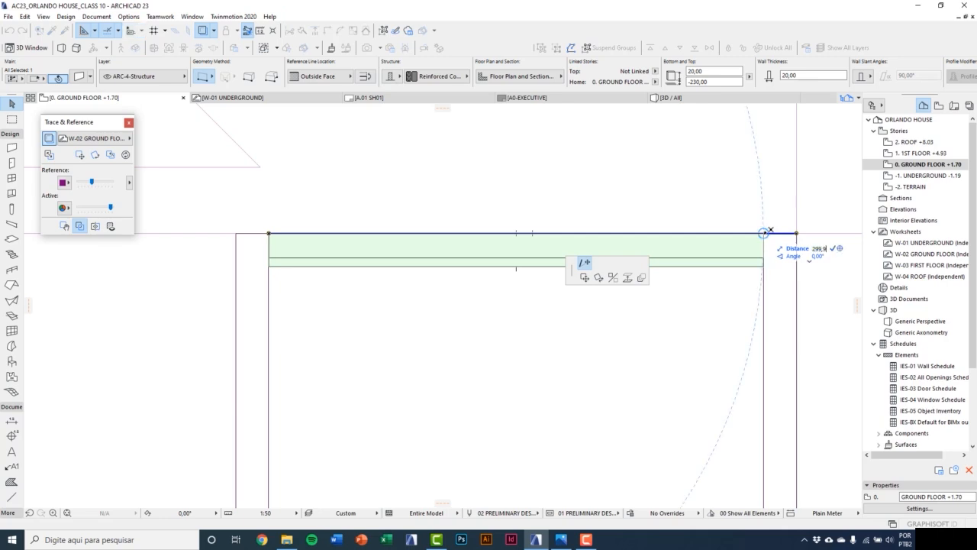
pyautogui.press('Return')
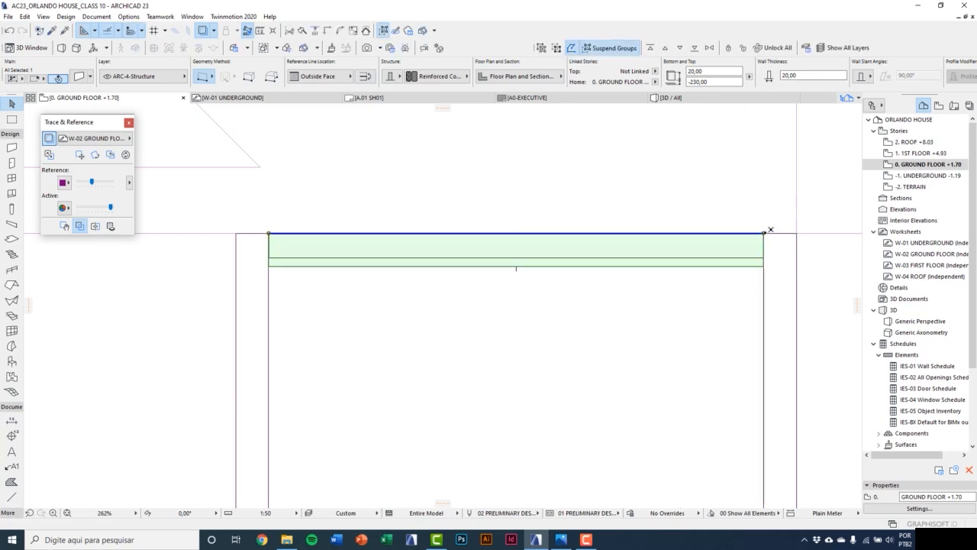
pyautogui.press('Escape')
pyautogui.scroll(-5, 363, 240)
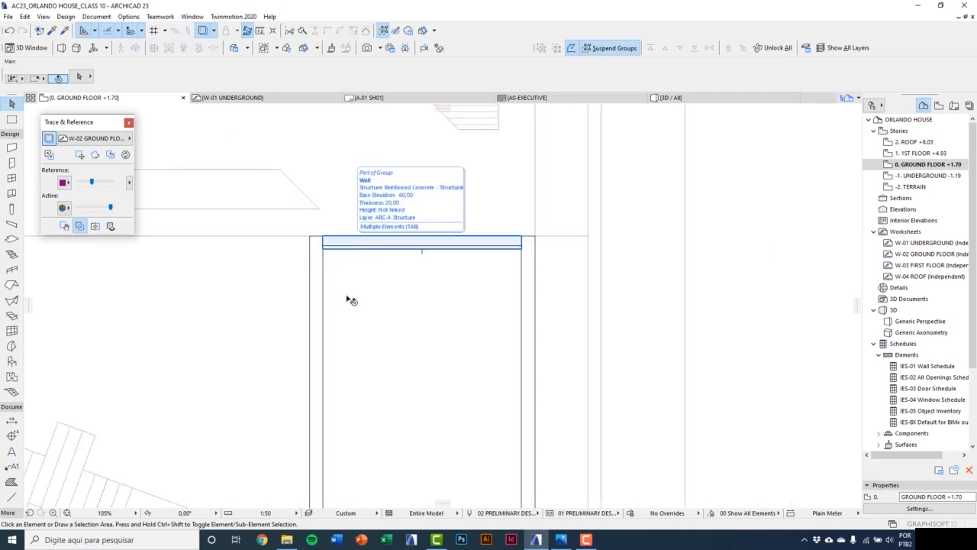
pyautogui.press('F3')
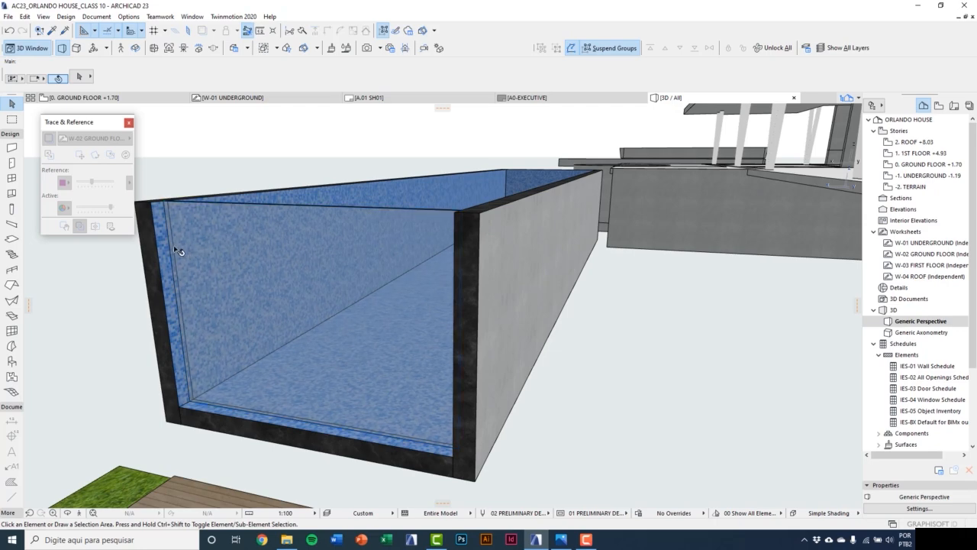
# Set the Slab tool's defaults in the ground floor plan to the Water building material with all surfaces overridden by Water - Wavy.
pyautogui.press('F2')
pyautogui.click(12, 238)
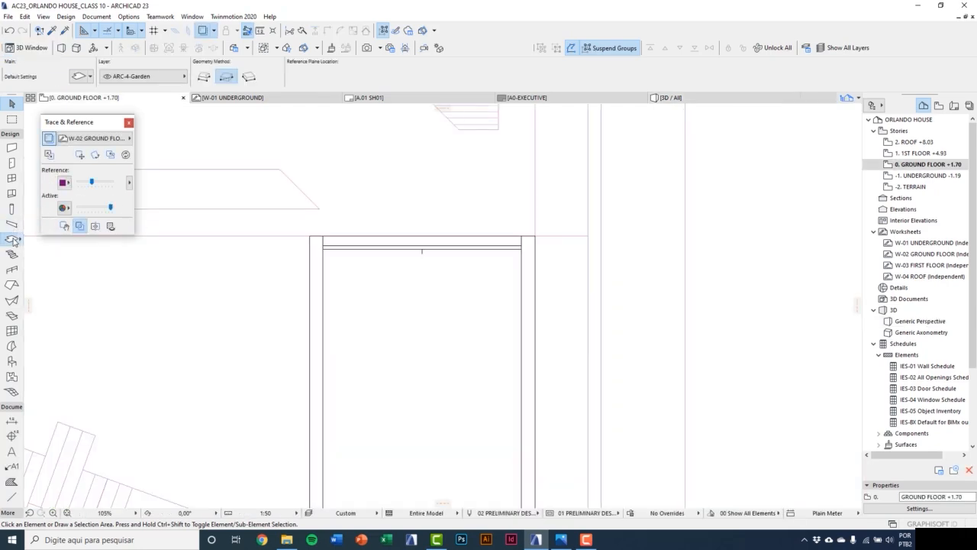
pyautogui.click(79, 77)
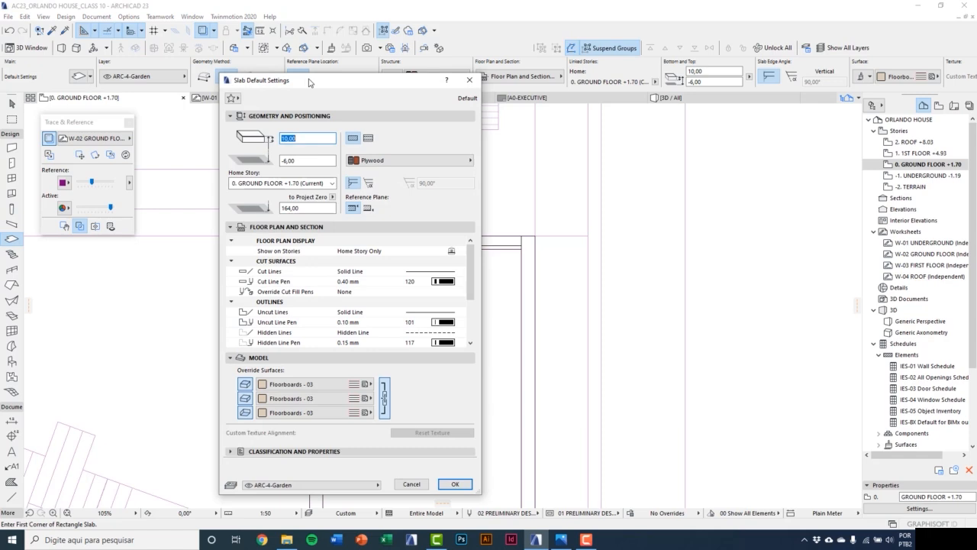
pyautogui.moveTo(309, 82); pyautogui.dragTo(306, 78)
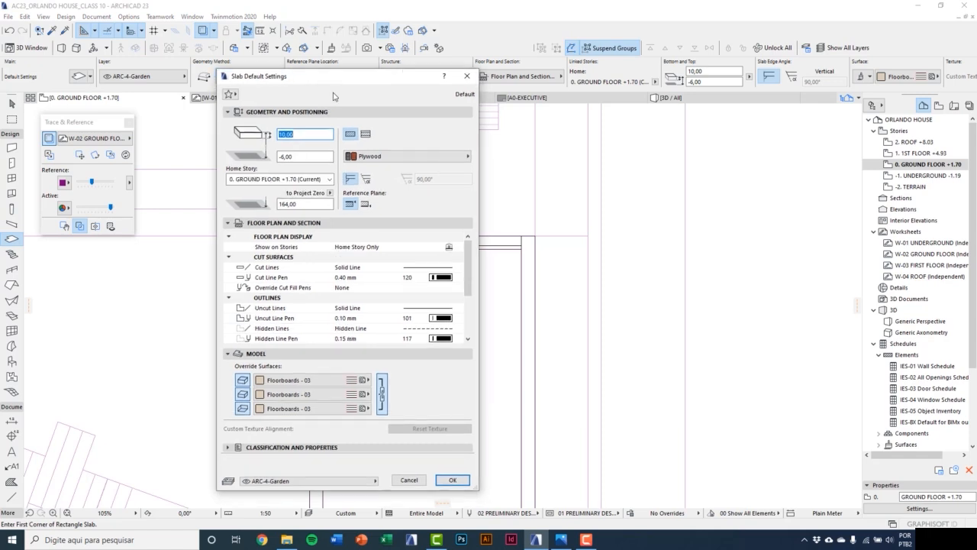
pyautogui.click(419, 158)
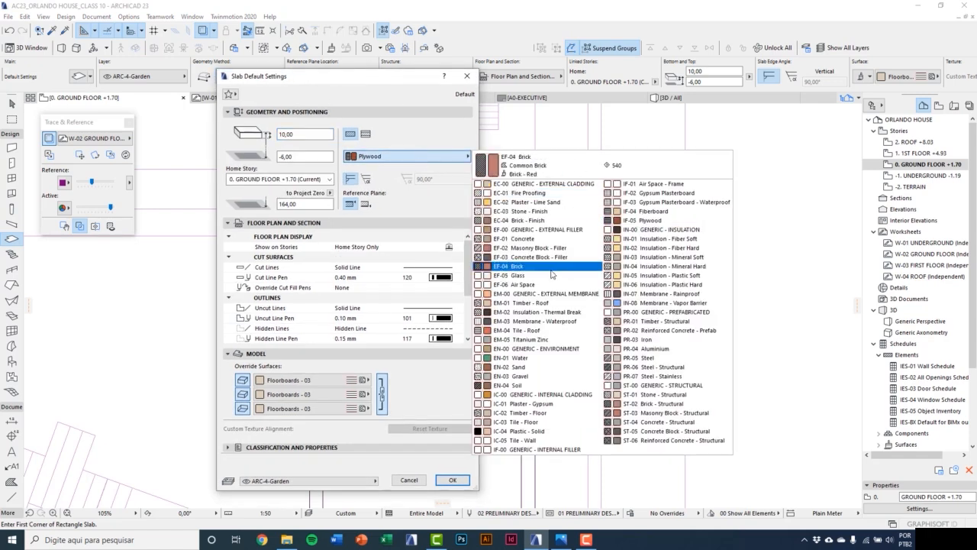
pyautogui.click(519, 357)
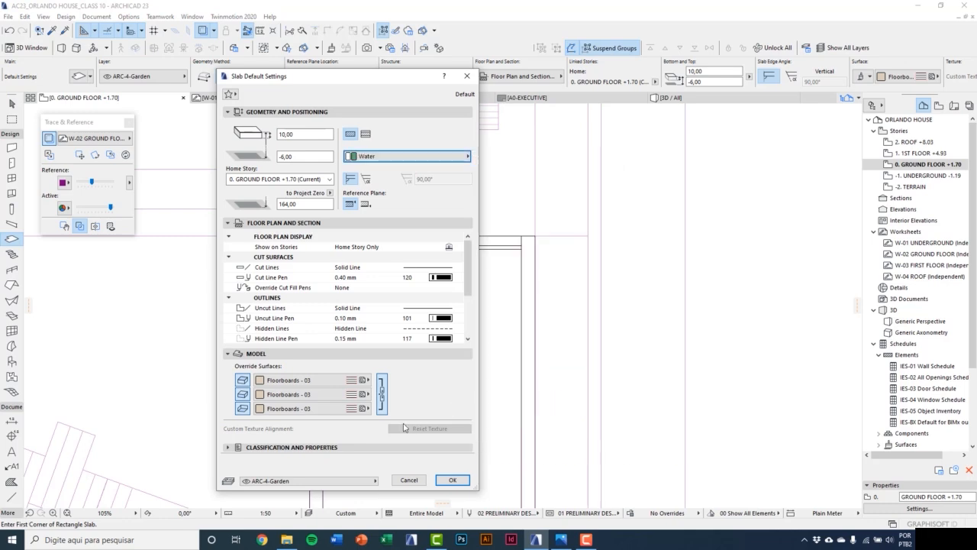
pyautogui.click(329, 397)
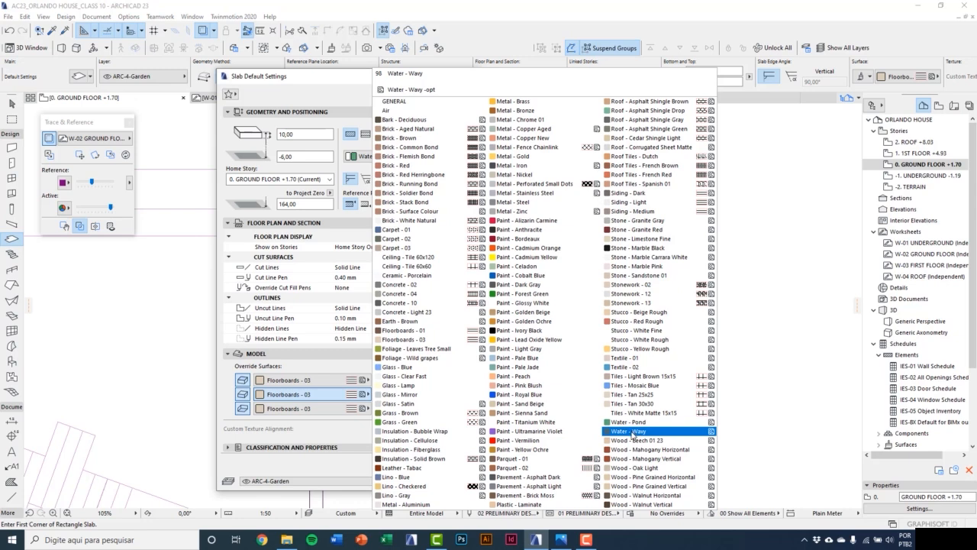
pyautogui.click(630, 432)
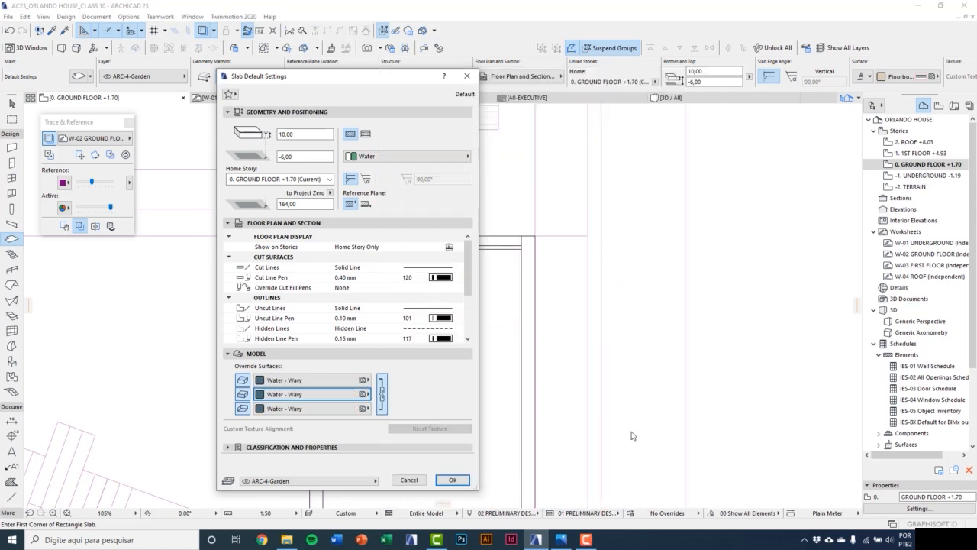
# Set the default slab's cover fill to the solid Foreground fill.
pyautogui.moveTo(468, 282); pyautogui.dragTo(469, 314)
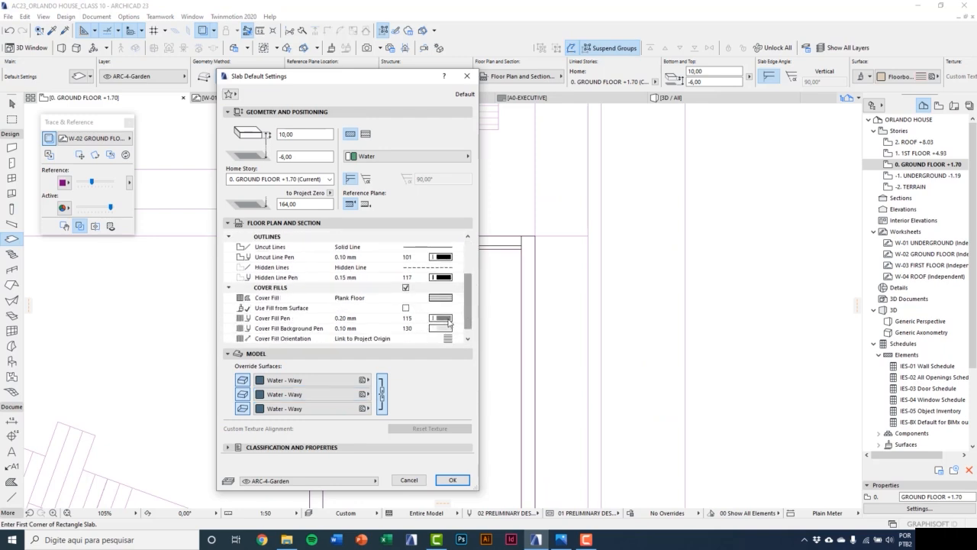
pyautogui.click(457, 299)
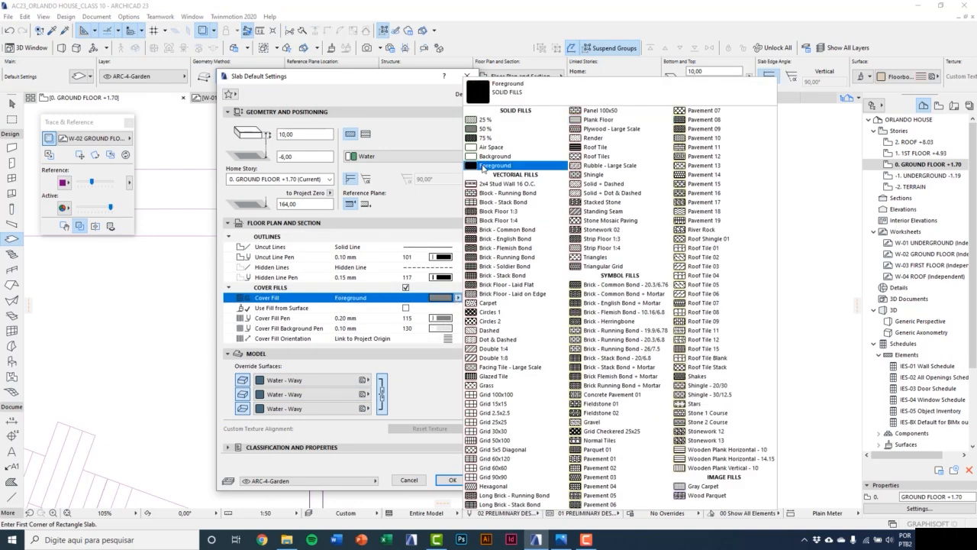
pyautogui.click(483, 166)
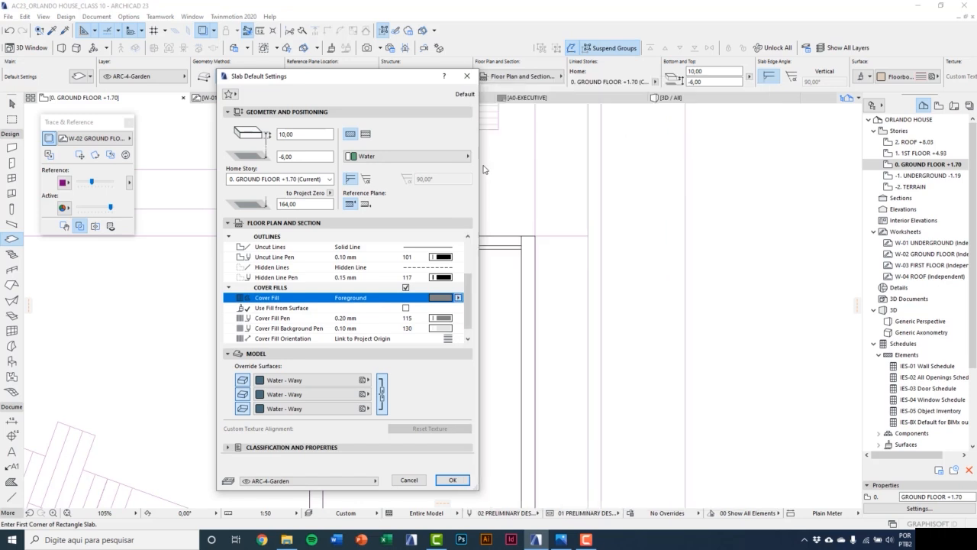
# Set the default water slab's cover fill pen to 140, its thickness to 205 and its offset to the home story to -5.
pyautogui.click(458, 318)
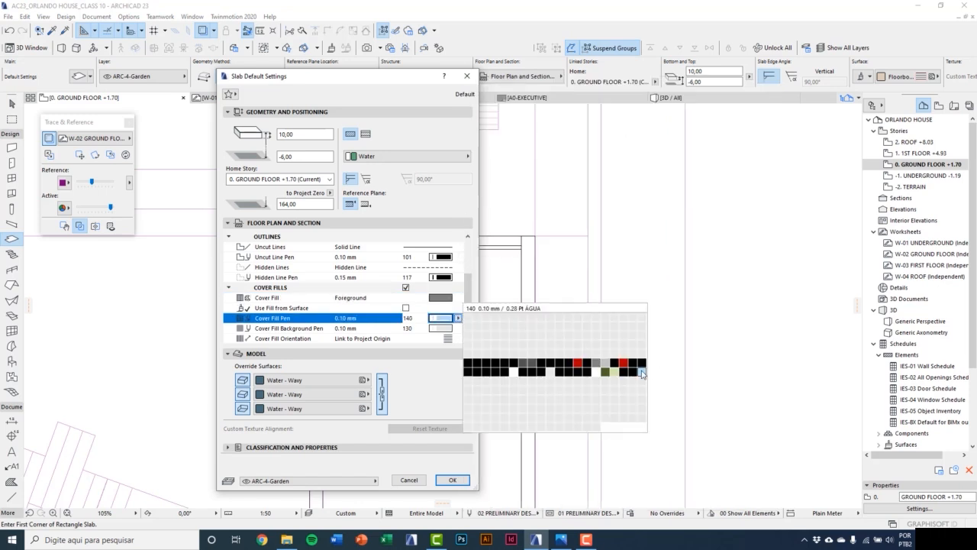
pyautogui.click(642, 372)
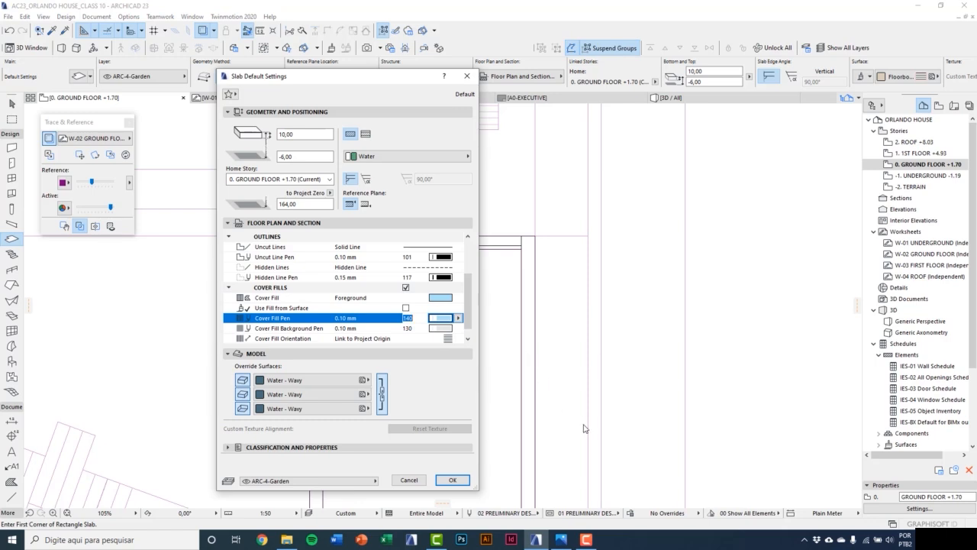
pyautogui.doubleClick(296, 134)
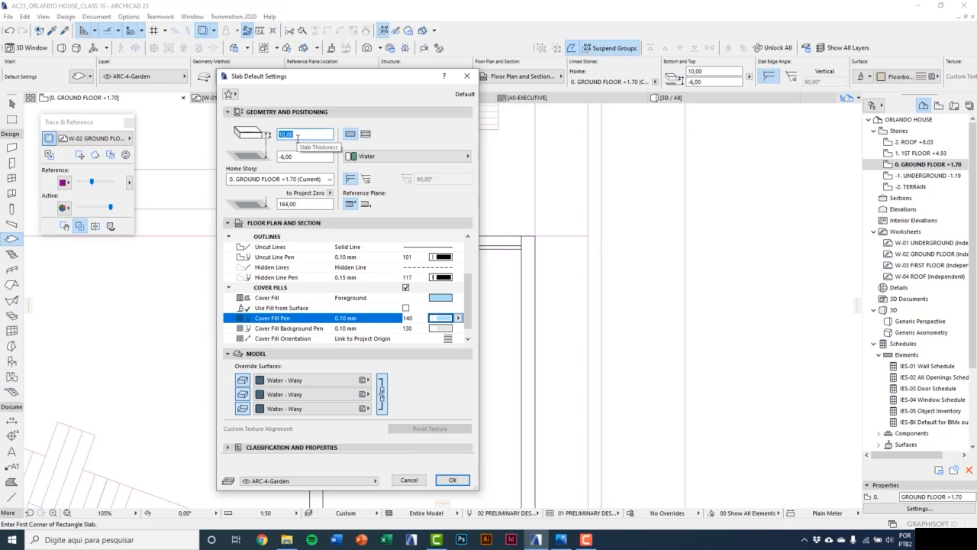
pyautogui.write('205')
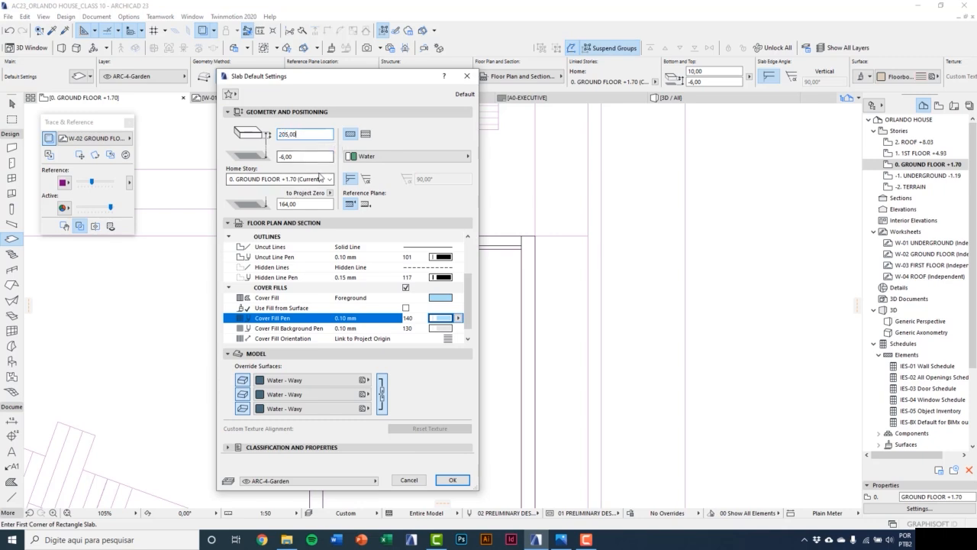
pyautogui.press('Tab')
pyautogui.write('-')
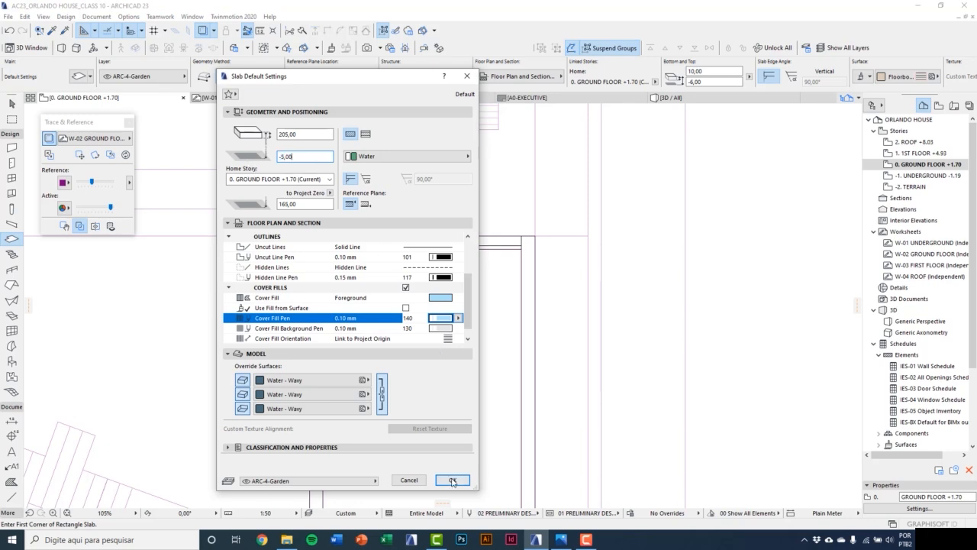
pyautogui.click(451, 480)
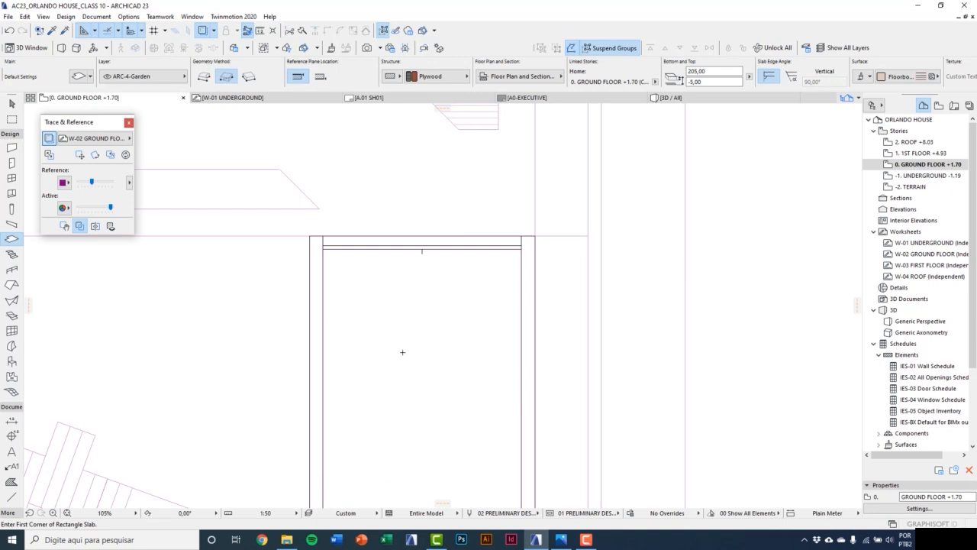
# Place the water slab over the pool's whole interior, using the inner outline in the ground floor plan.
pyautogui.scroll(-4, 402, 352)
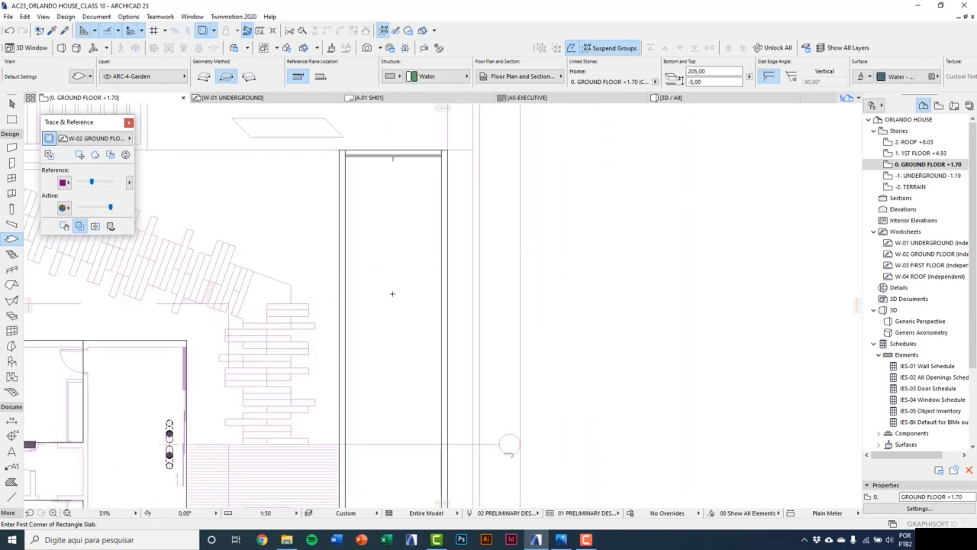
pyautogui.scroll(-3, 392, 293)
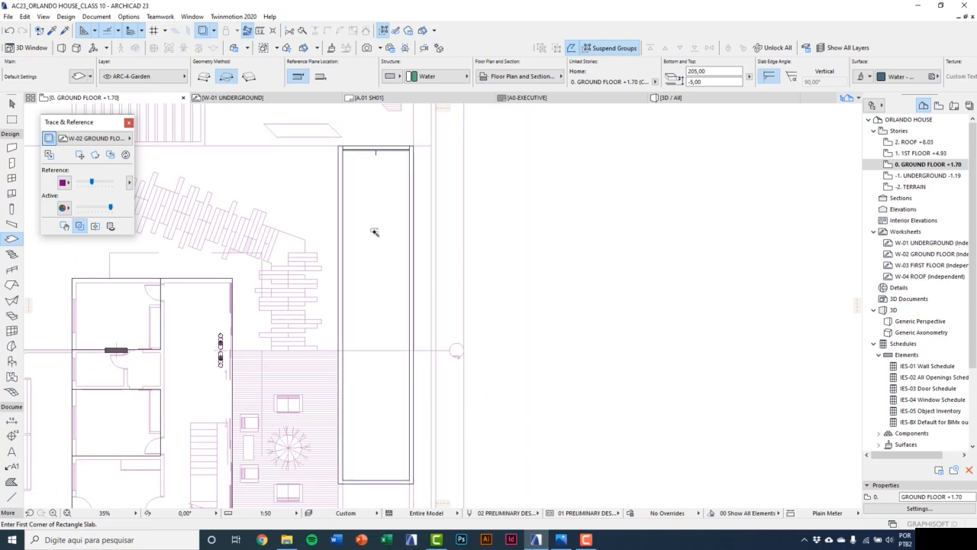
pyautogui.press('Escape')
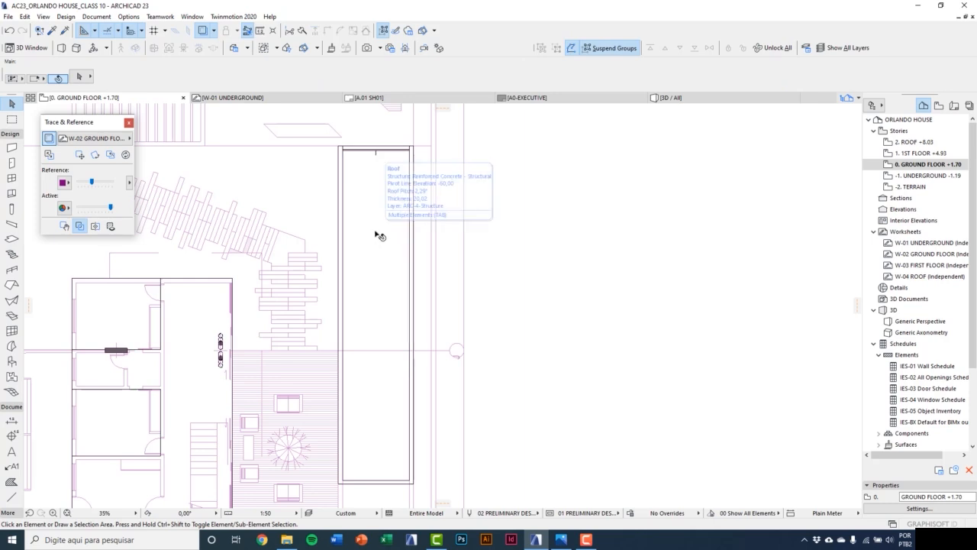
# Select the water slab among the overlapping pool elements in plan and bring it to the front of the display order.
pyautogui.click(376, 235)
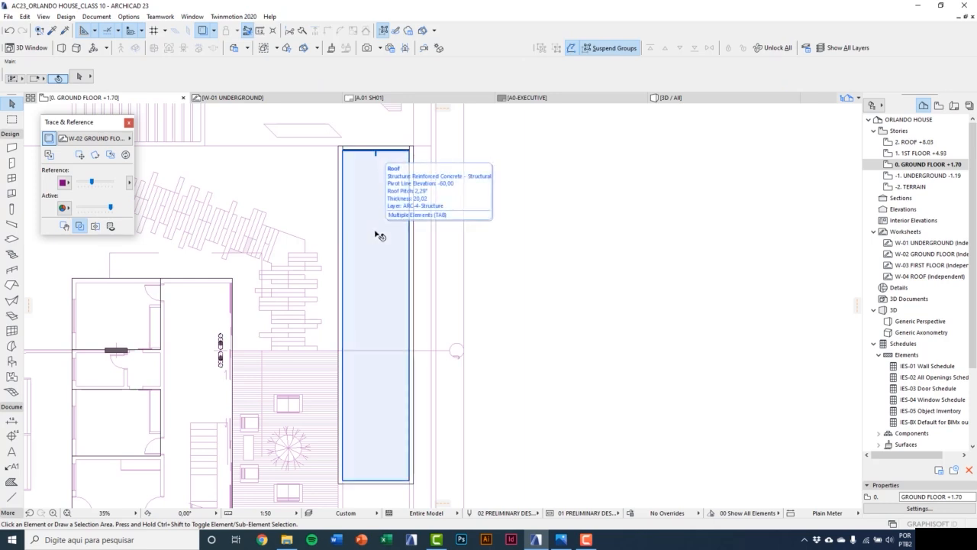
pyautogui.press('Tab')
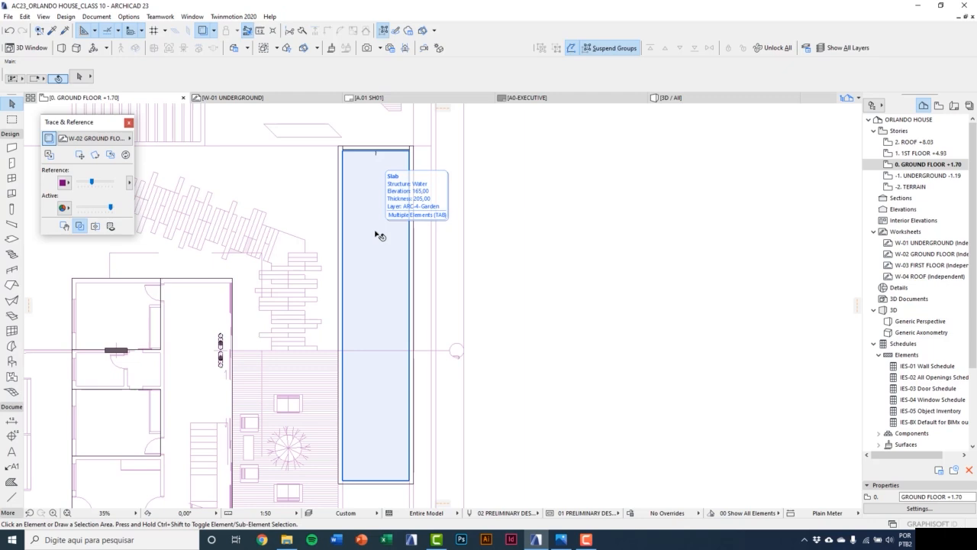
pyautogui.press('Tab')
pyautogui.press('Tab')
pyautogui.click(379, 234)
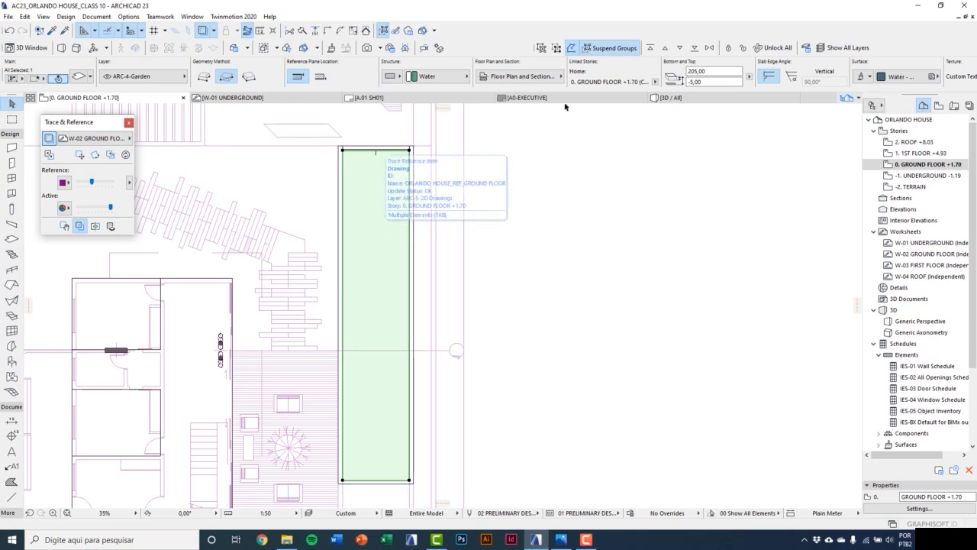
pyautogui.click(652, 48)
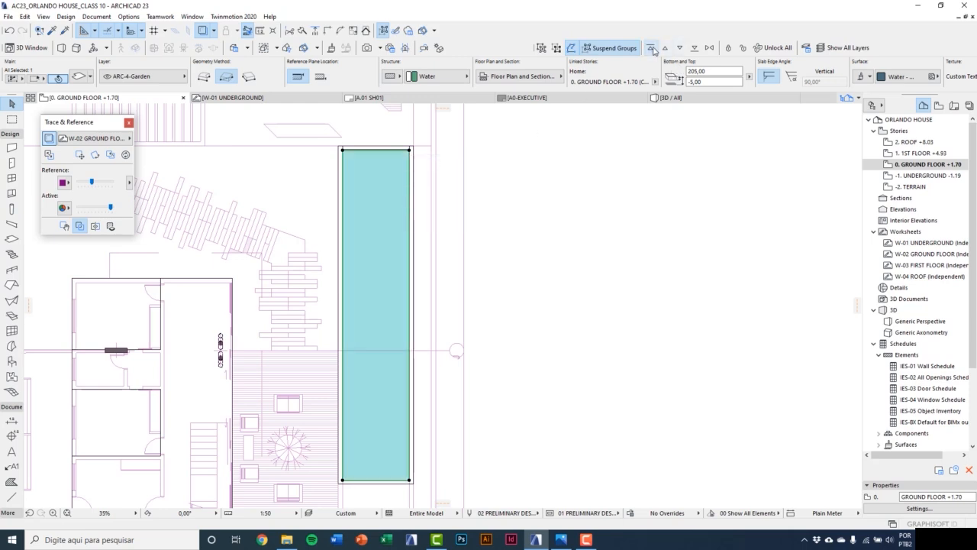
pyautogui.press('Escape')
# Examine the pool in 3D from the glass end and from below to see where the water slab passes through the sloped floor.
pyautogui.press('F3')
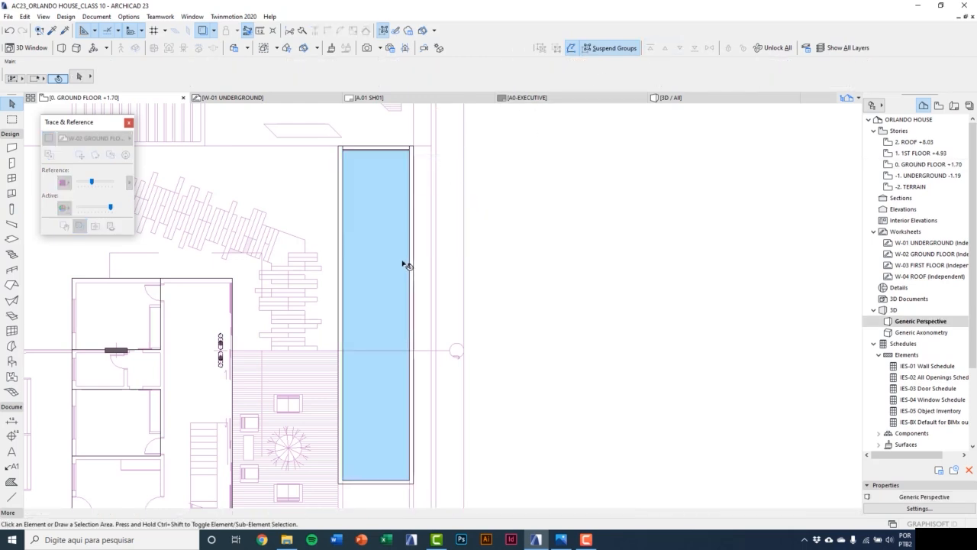
pyautogui.keyDown('shift'); pyautogui.moveTo(406, 265); pyautogui.dragTo(401, 314, button='middle'); pyautogui.keyUp('shift')
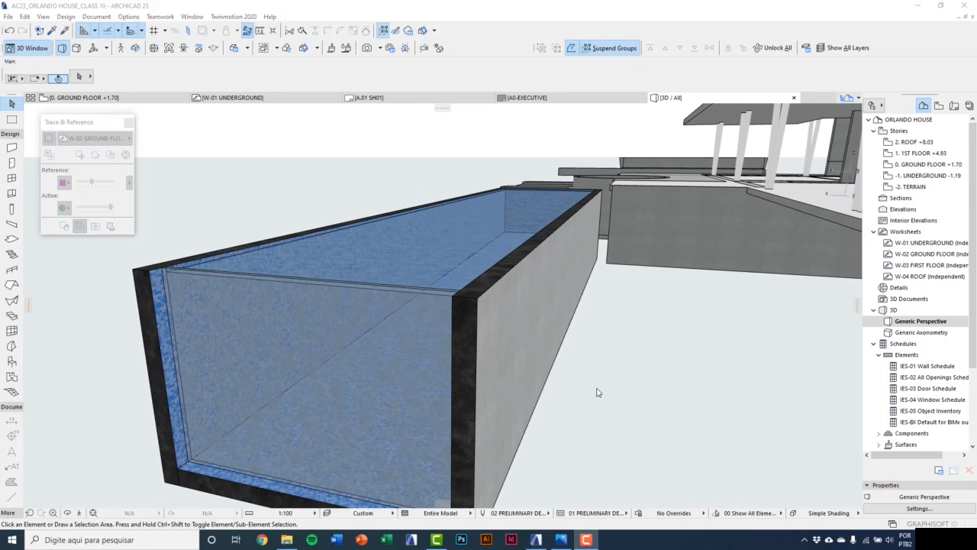
pyautogui.keyDown('shift'); pyautogui.moveTo(594, 392); pyautogui.dragTo(535, 377, button='middle'); pyautogui.keyUp('shift')
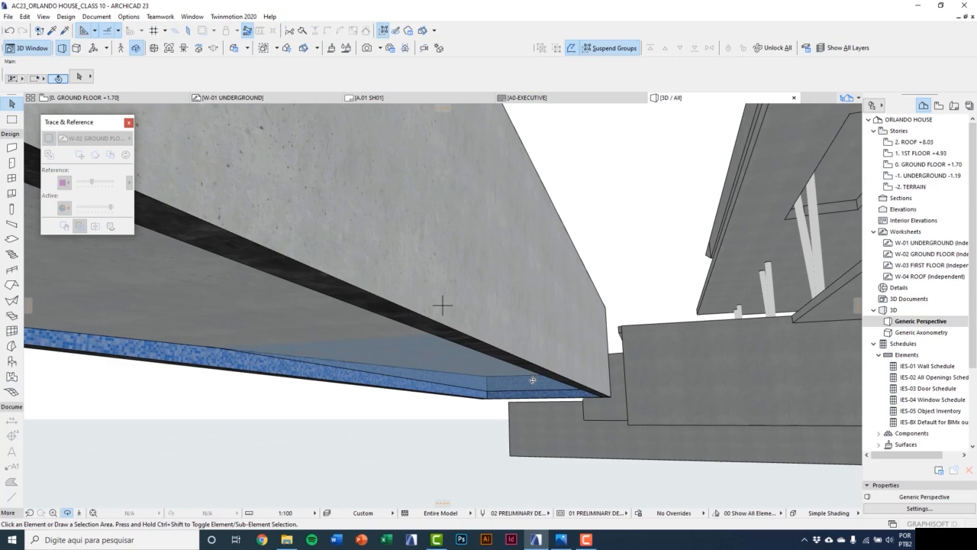
pyautogui.click(528, 382)
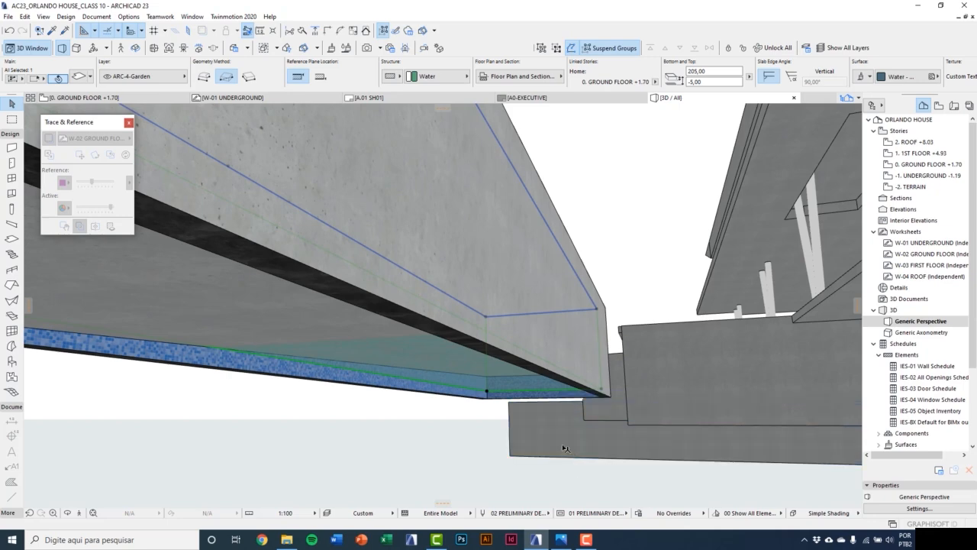
pyautogui.scroll(-3, 573, 452)
pyautogui.scroll(3, 569, 433)
pyautogui.moveTo(567, 427); pyautogui.dragTo(562, 420, button='middle')
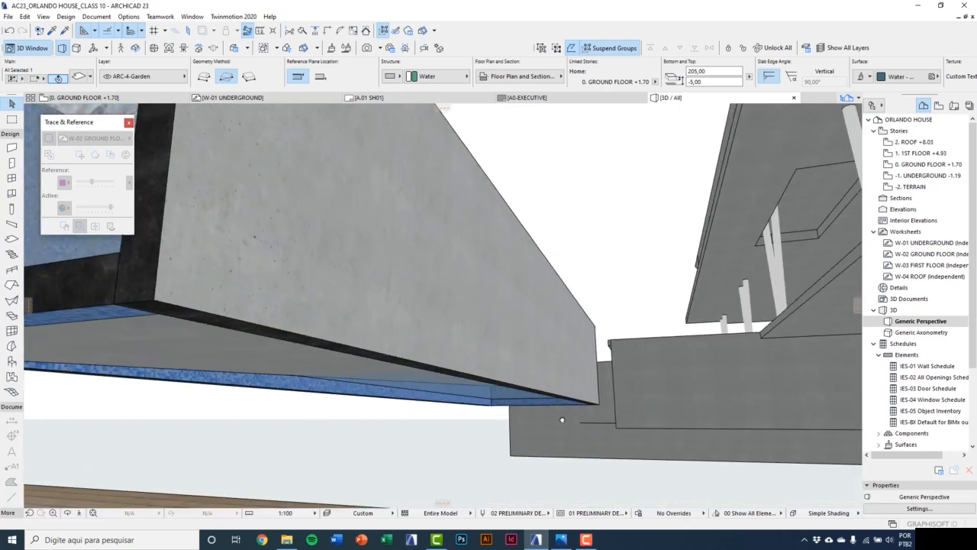
pyautogui.press('Escape')
# Set up a Solid Element Operation with the sloped concrete floor as operator and the water slab as target.
pyautogui.click(64, 17)
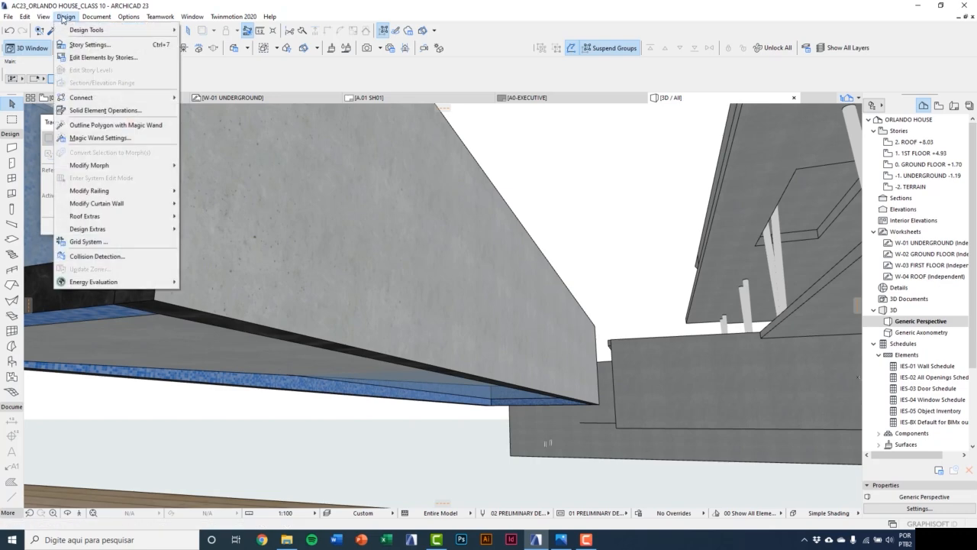
pyautogui.click(117, 111)
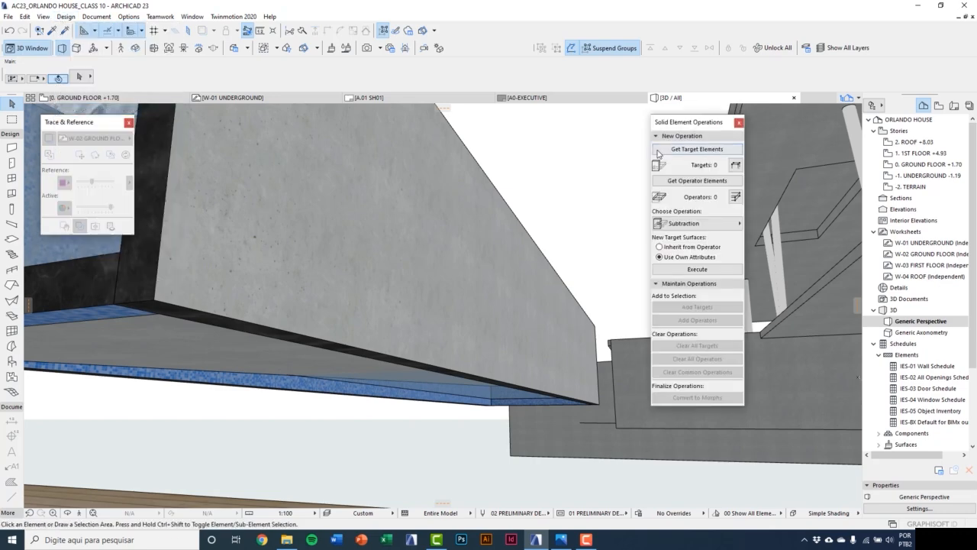
pyautogui.moveTo(670, 125); pyautogui.dragTo(729, 139)
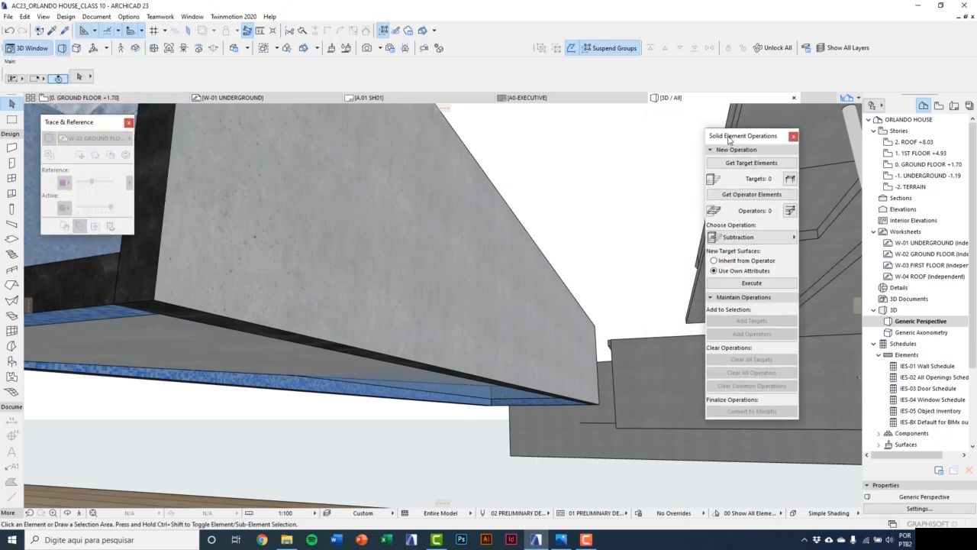
pyautogui.click(142, 337)
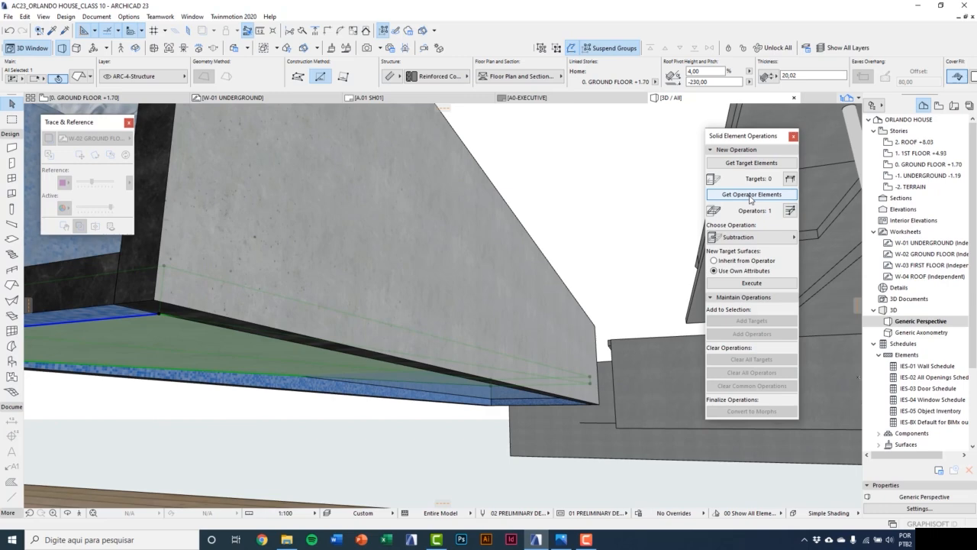
pyautogui.click(490, 399)
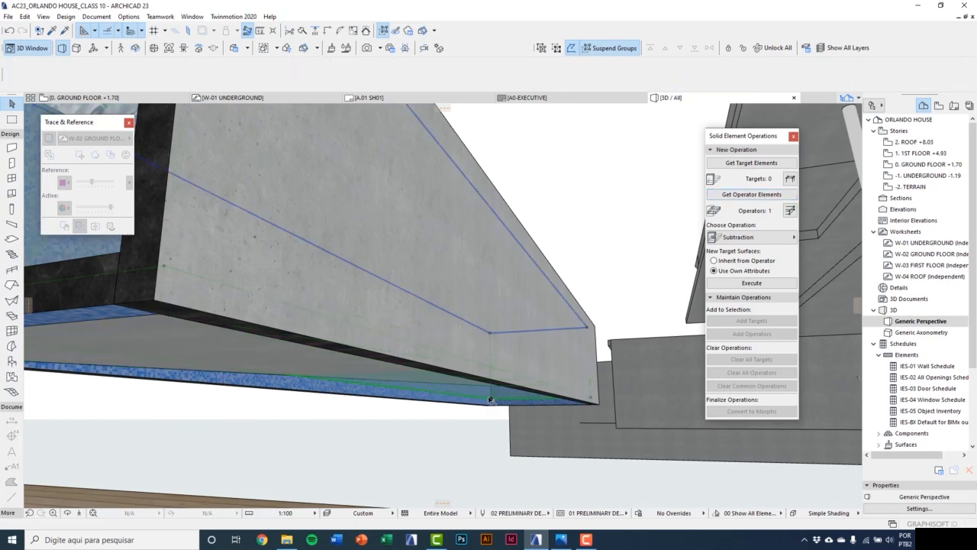
pyautogui.click(742, 163)
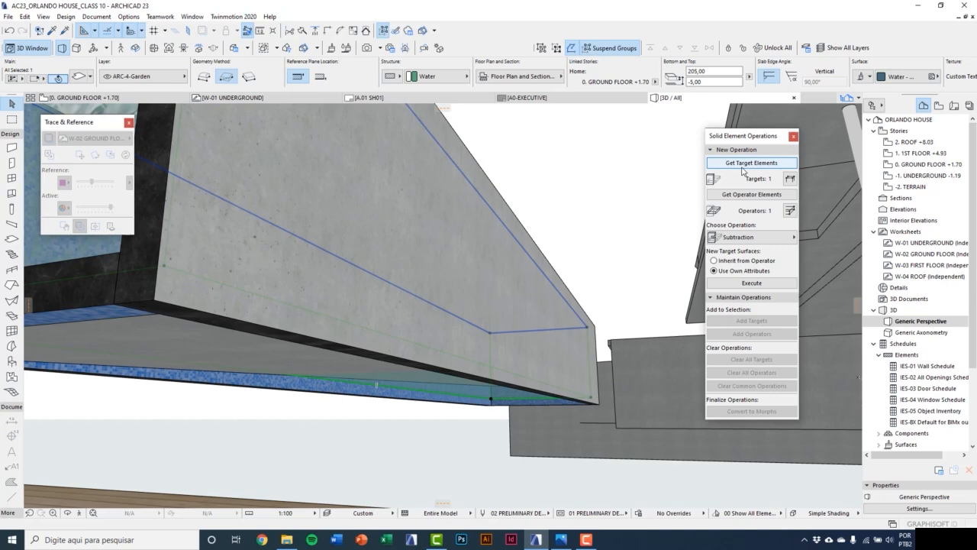
# Execute Subtraction with downward extrusion on the water slab and check the whole pool in 3D.
pyautogui.click(758, 238)
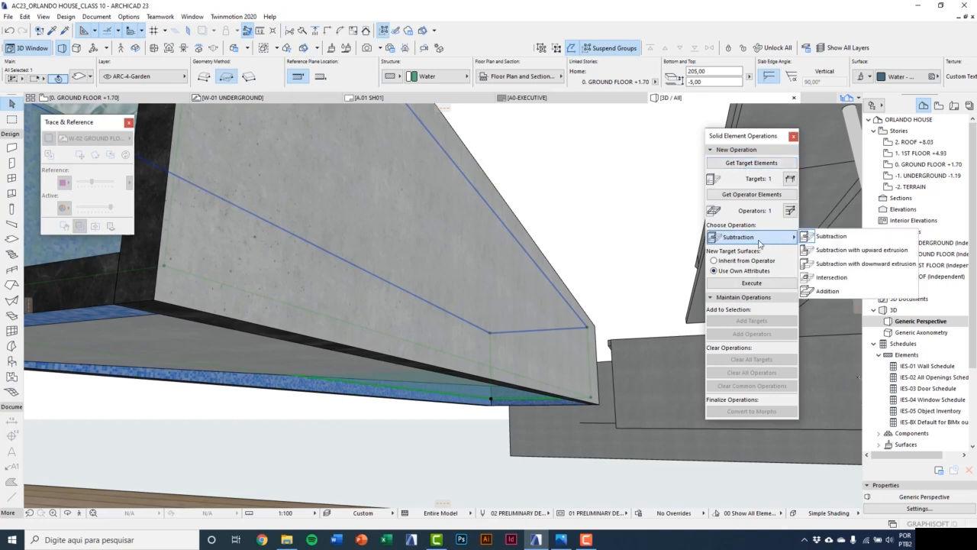
pyautogui.click(829, 265)
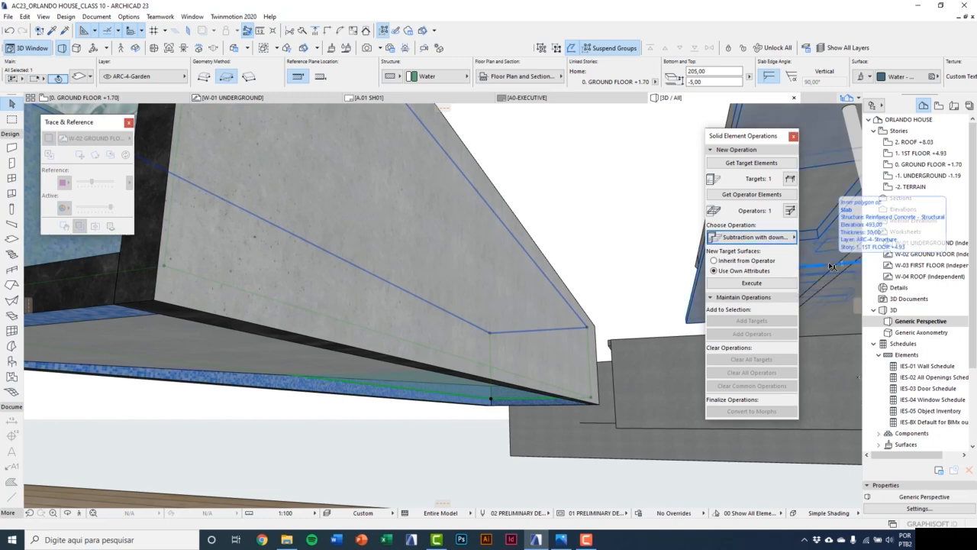
pyautogui.click(748, 284)
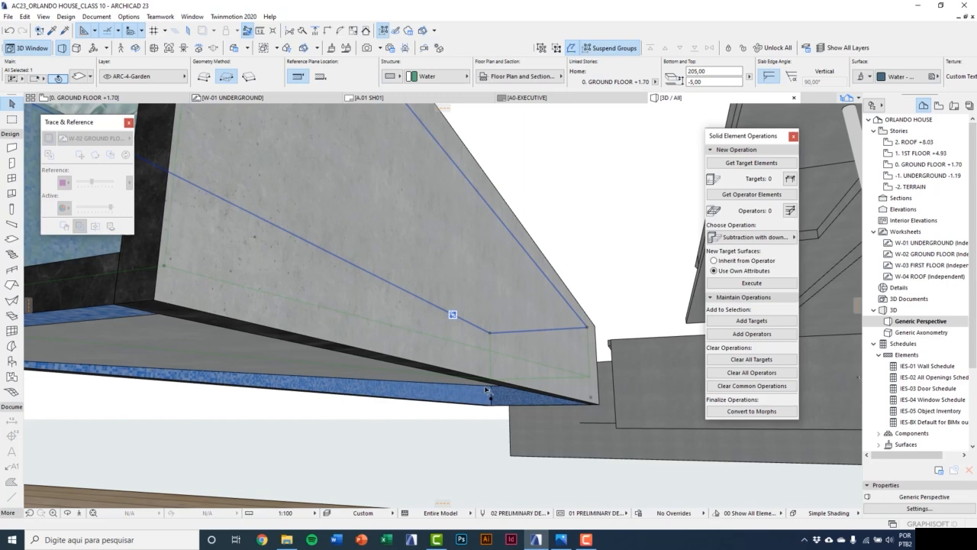
pyautogui.keyDown('shift'); pyautogui.moveTo(472, 400); pyautogui.dragTo(489, 426, button='middle'); pyautogui.keyUp('shift')
pyautogui.scroll(-8, 481, 391)
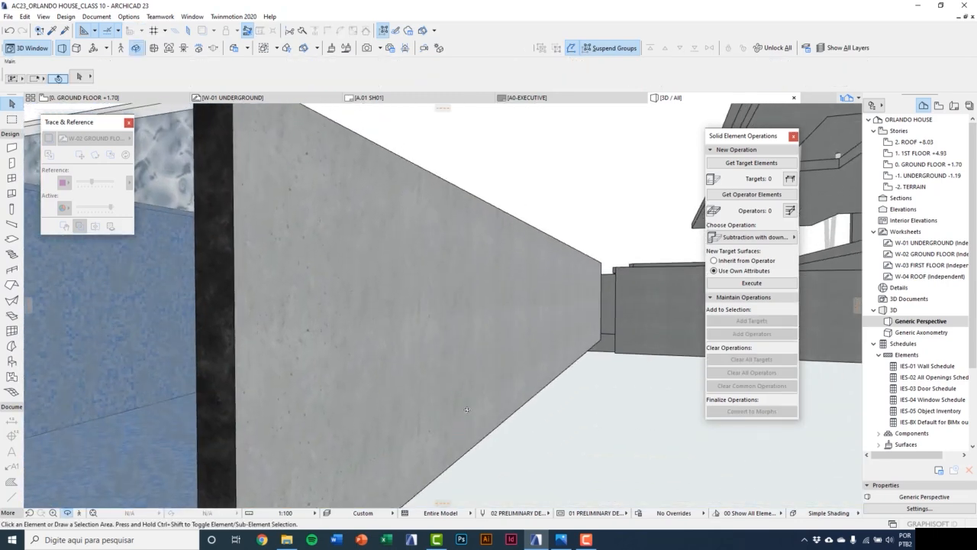
pyautogui.scroll(-2, 466, 419)
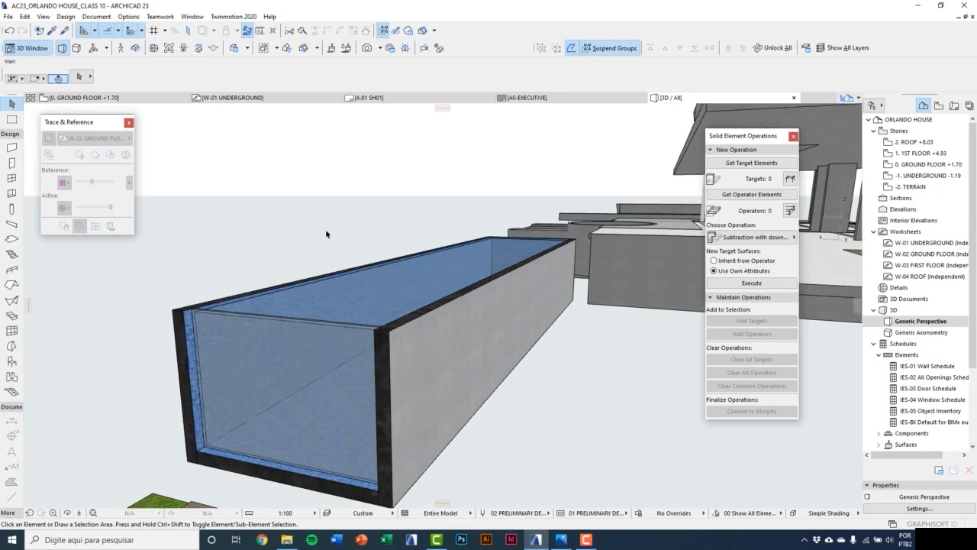
# Start a new surface from the catalog and open the Water 23 folder within Landscape 23 of the linked ARCHICAD Library 23.
pyautogui.click(139, 21)
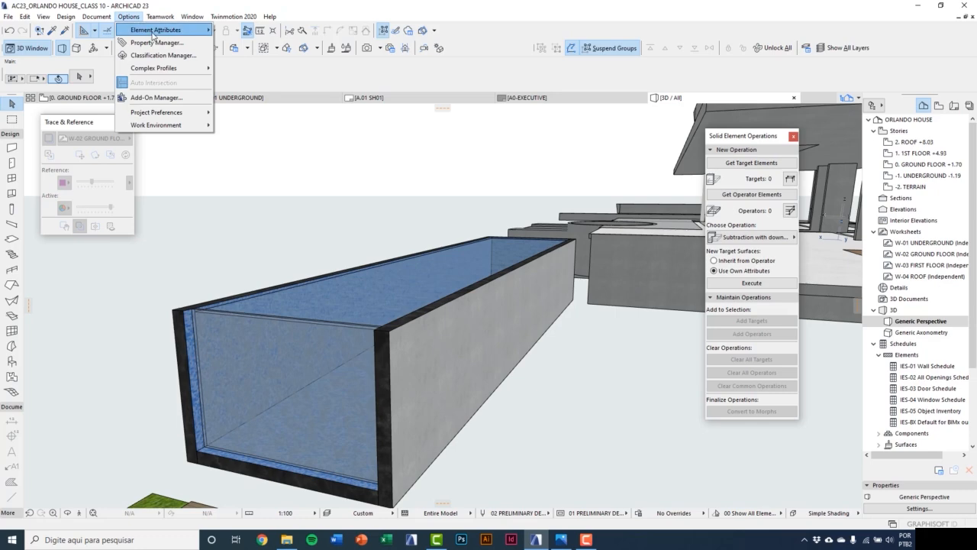
pyautogui.moveTo(155, 30)
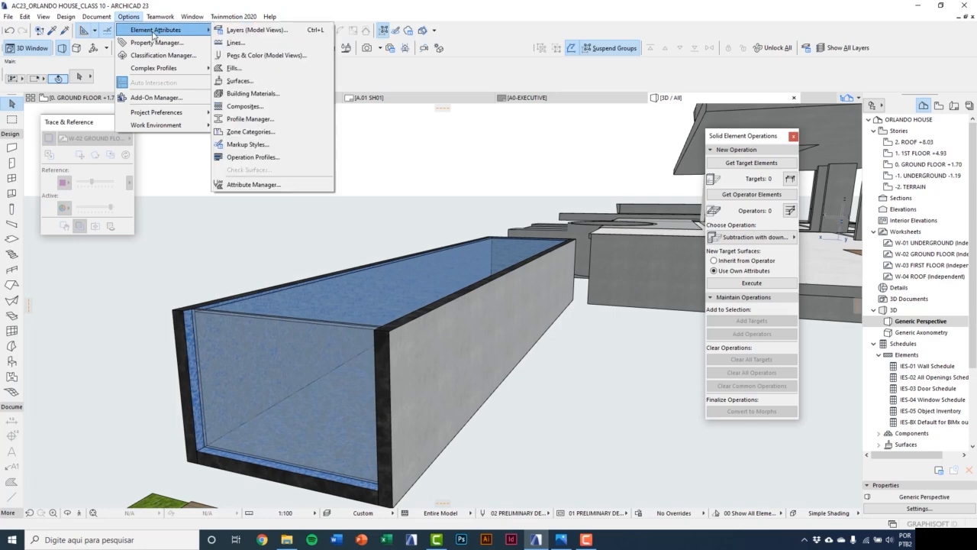
pyautogui.click(263, 81)
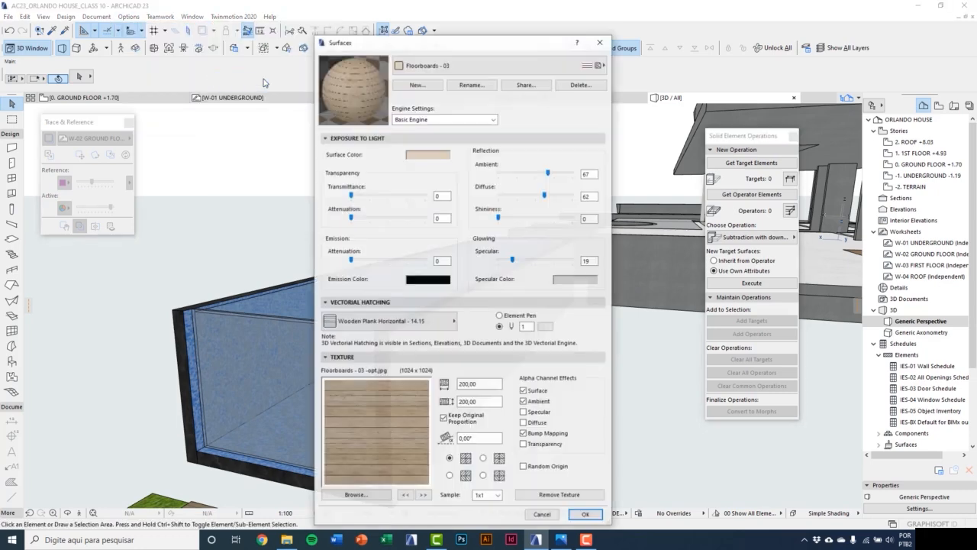
pyautogui.click(410, 86)
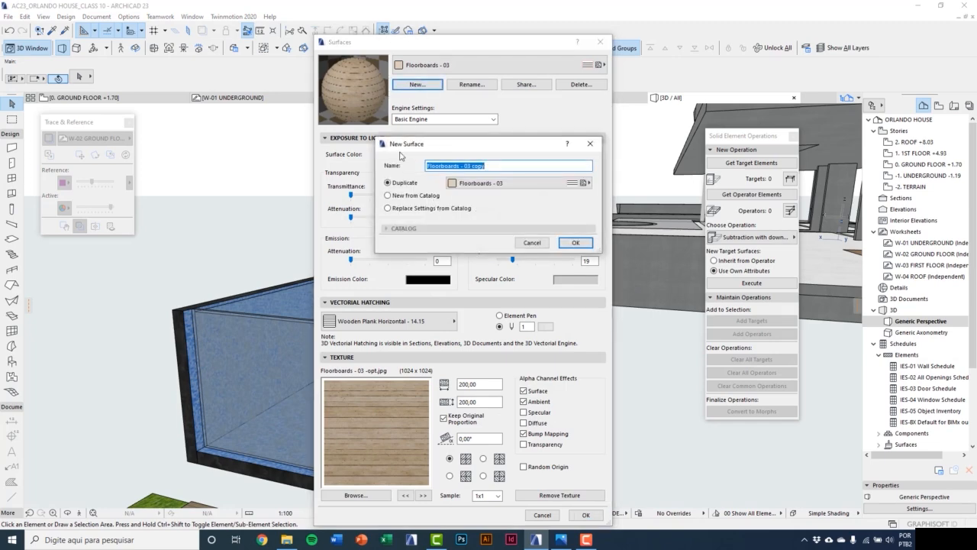
pyautogui.click(389, 195)
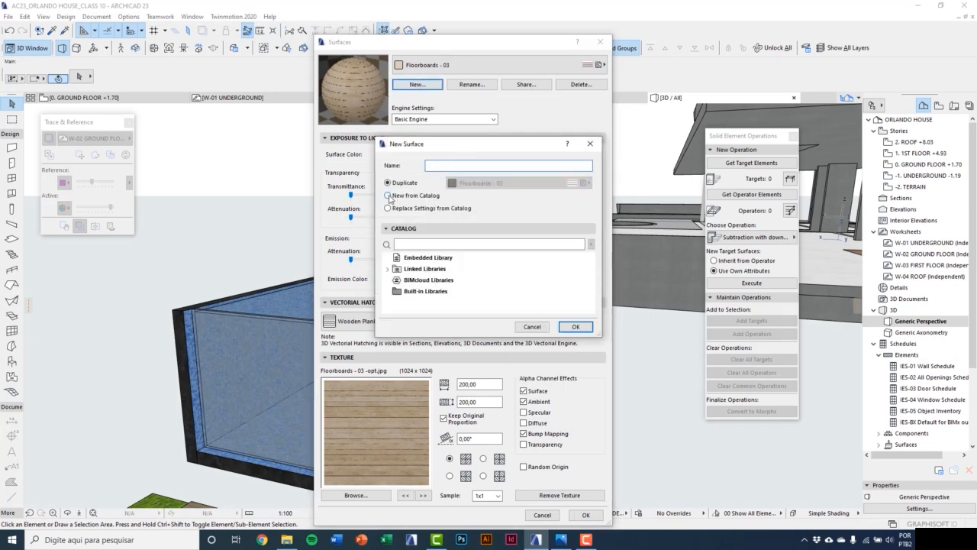
pyautogui.click(409, 269)
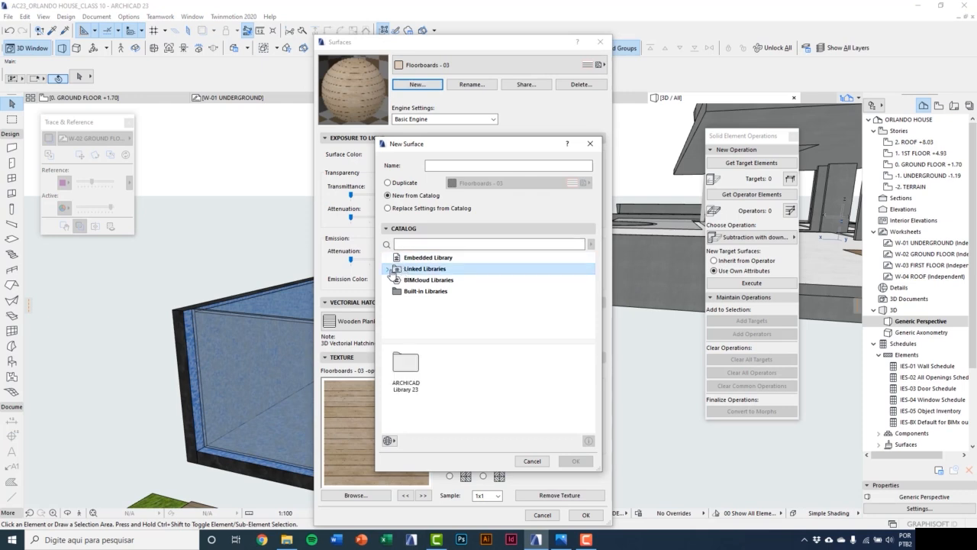
pyautogui.click(390, 269)
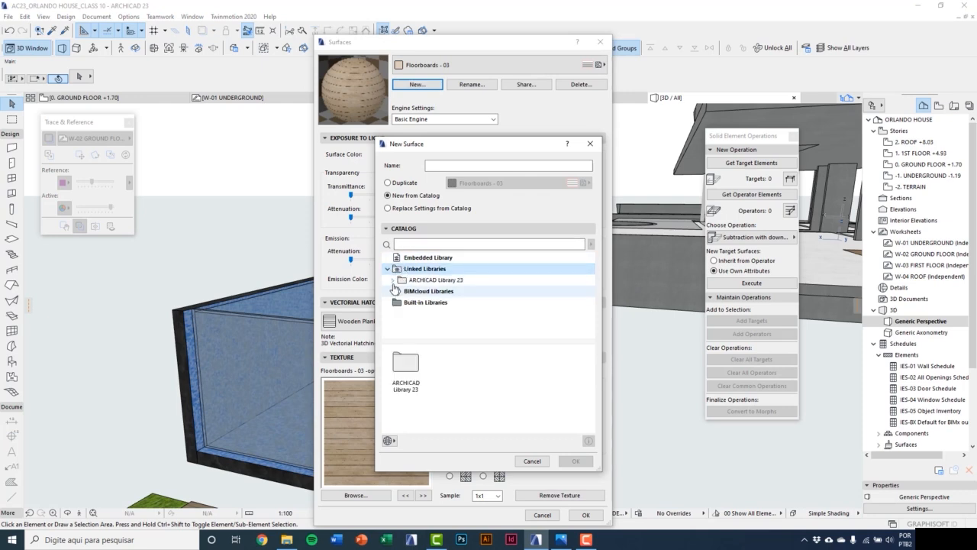
pyautogui.click(394, 280)
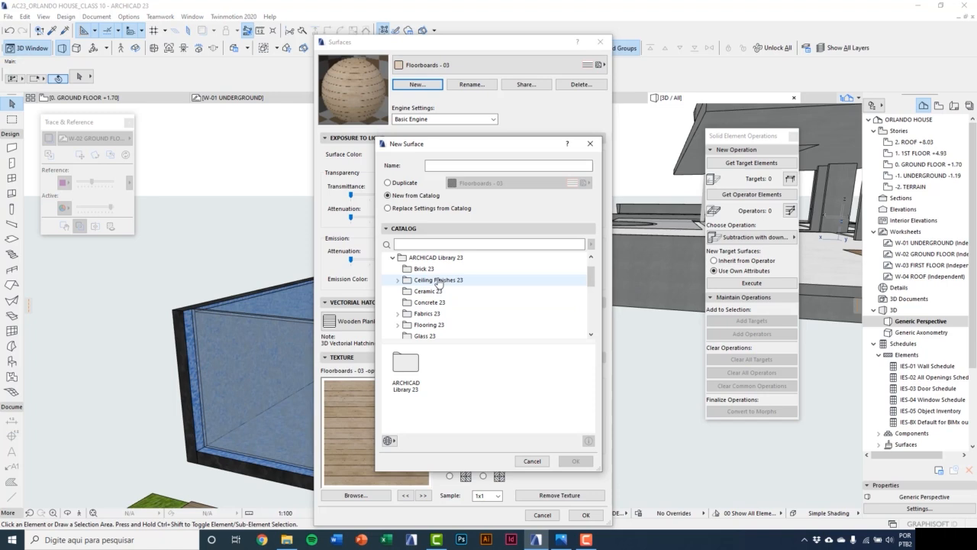
pyautogui.scroll(-2, 420, 316)
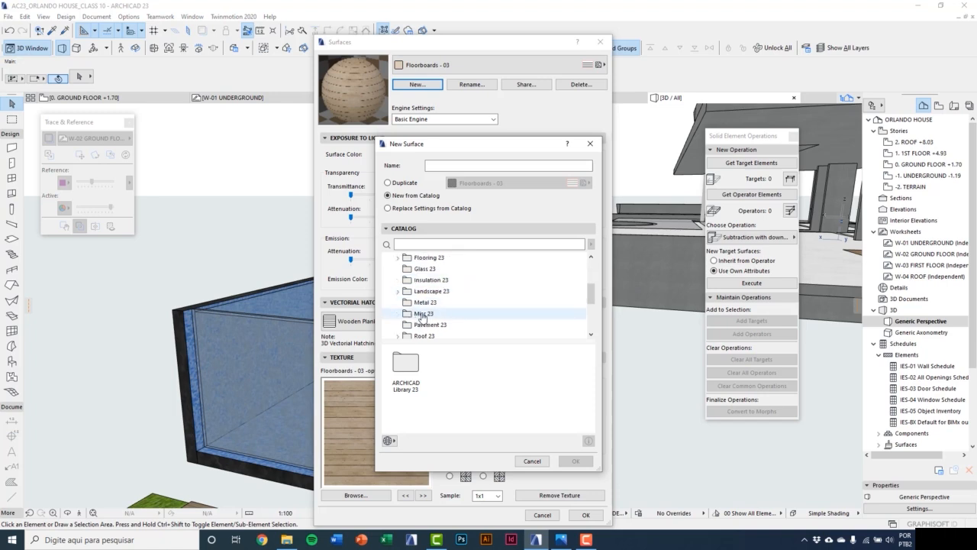
pyautogui.click(424, 291)
pyautogui.click(397, 290)
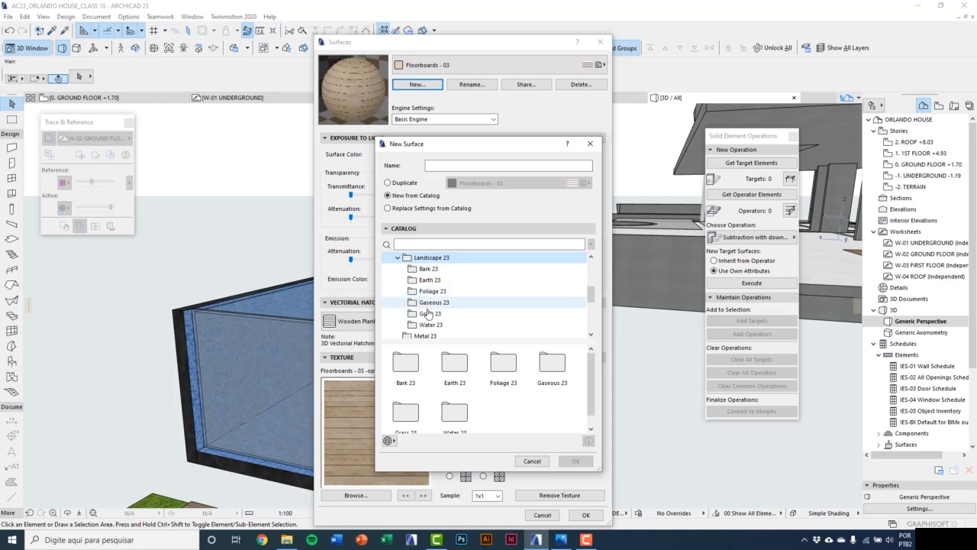
pyautogui.click(430, 324)
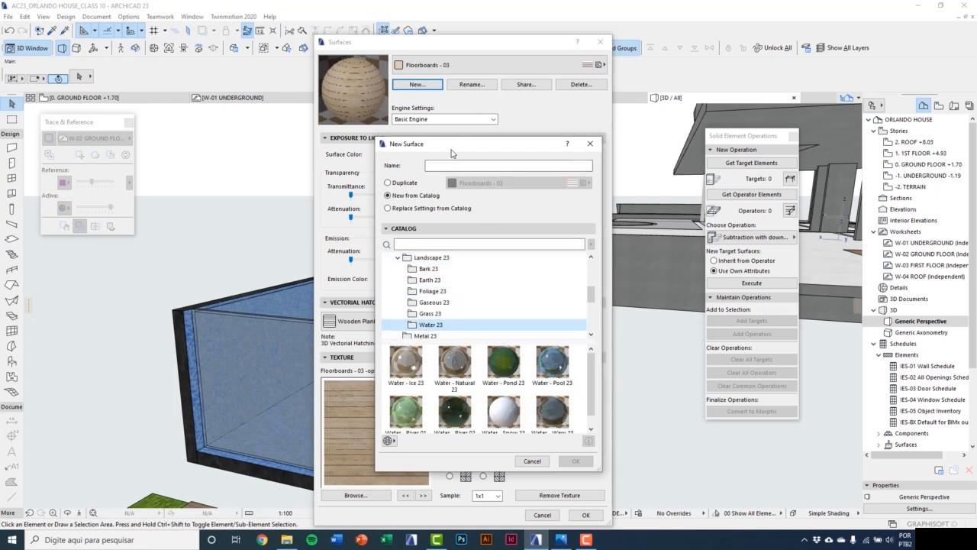
# Enlarge the catalog view and add Water - Pool 23 to the project's surfaces.
pyautogui.moveTo(451, 154); pyautogui.dragTo(355, 71)
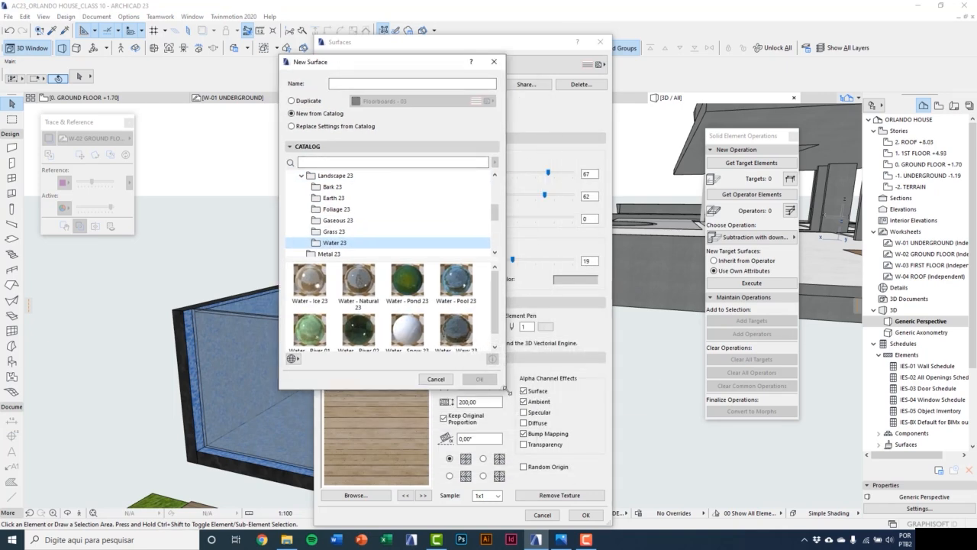
pyautogui.moveTo(505, 390); pyautogui.dragTo(559, 478)
pyautogui.click(456, 280)
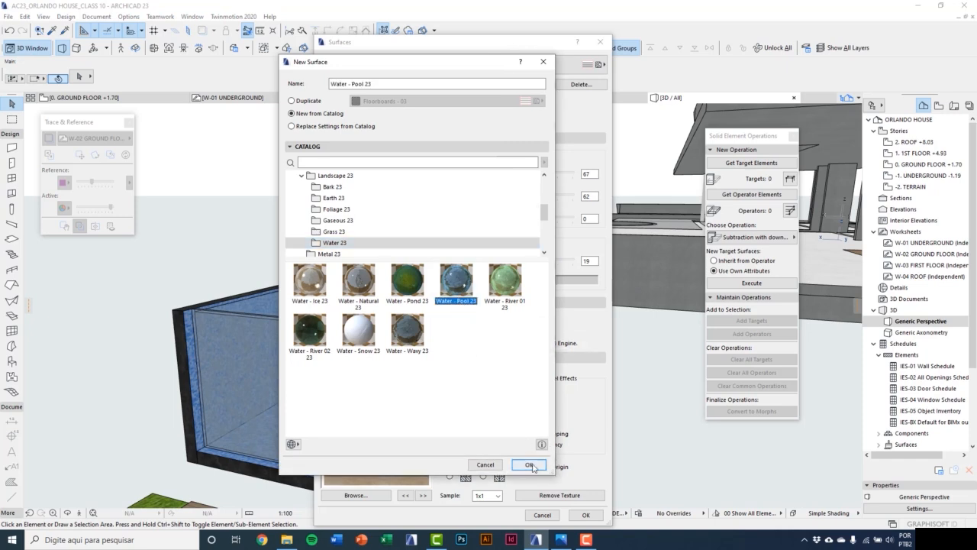
pyautogui.click(530, 465)
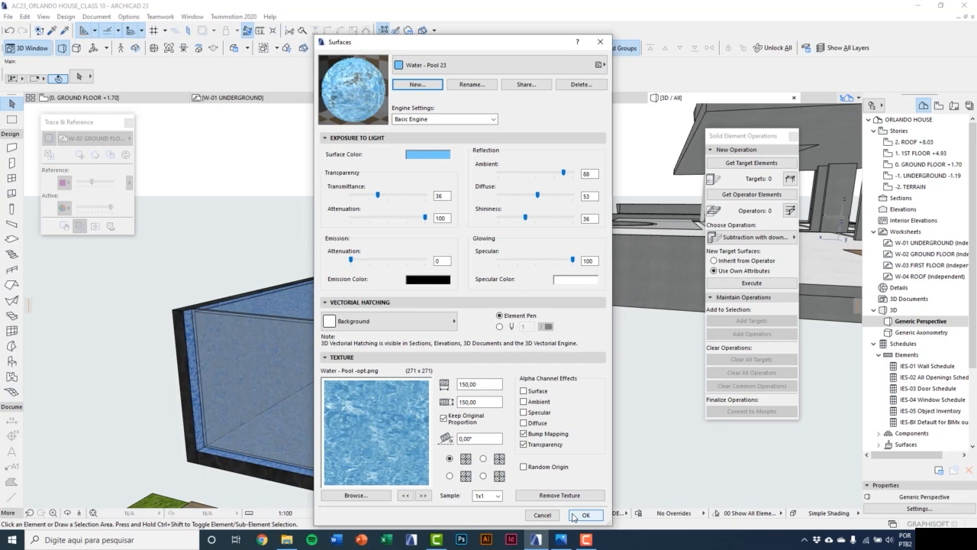
pyautogui.click(584, 515)
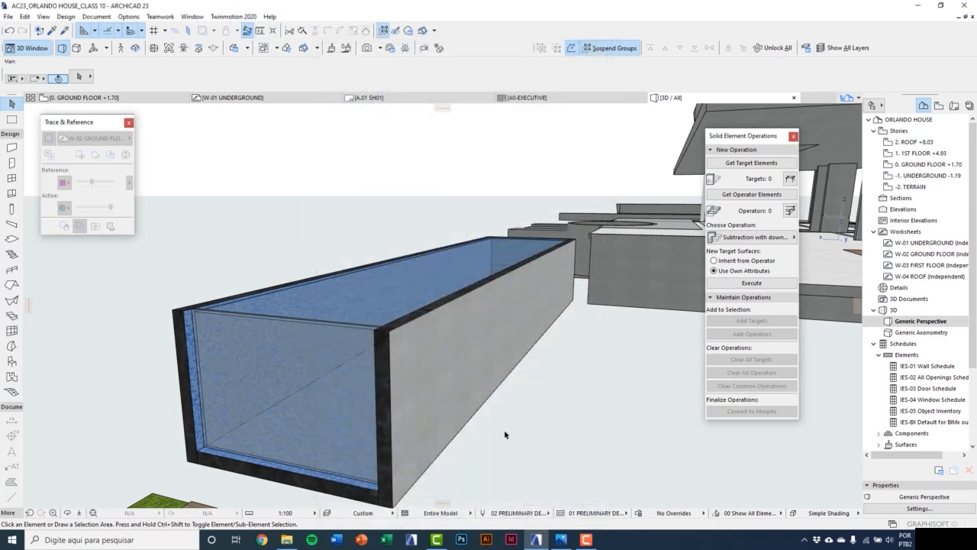
# Override all three surfaces of the pool's water slab with Water - Pool 23 and check the pool in 3D.
pyautogui.click(397, 287)
pyautogui.moveTo(399, 299); pyautogui.dragTo(405, 333, button='middle')
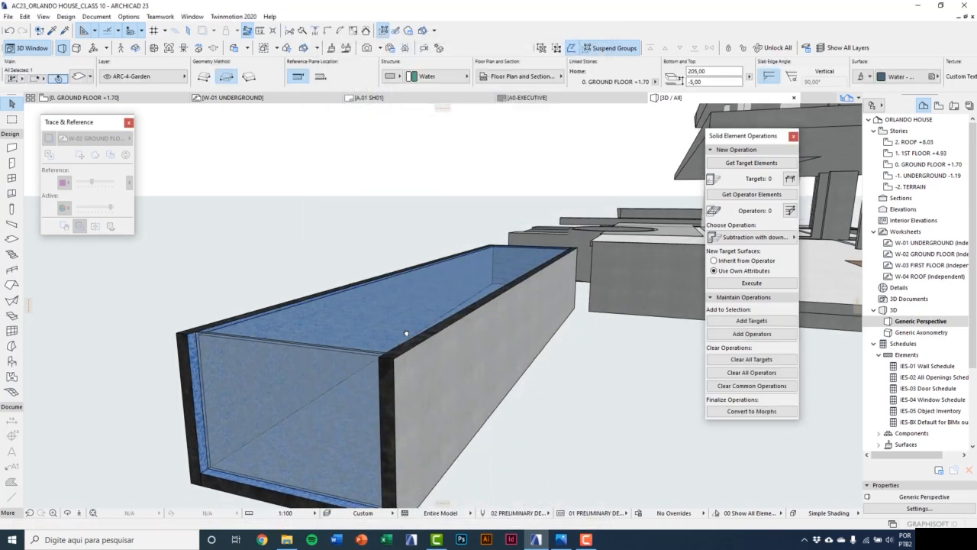
pyautogui.click(79, 77)
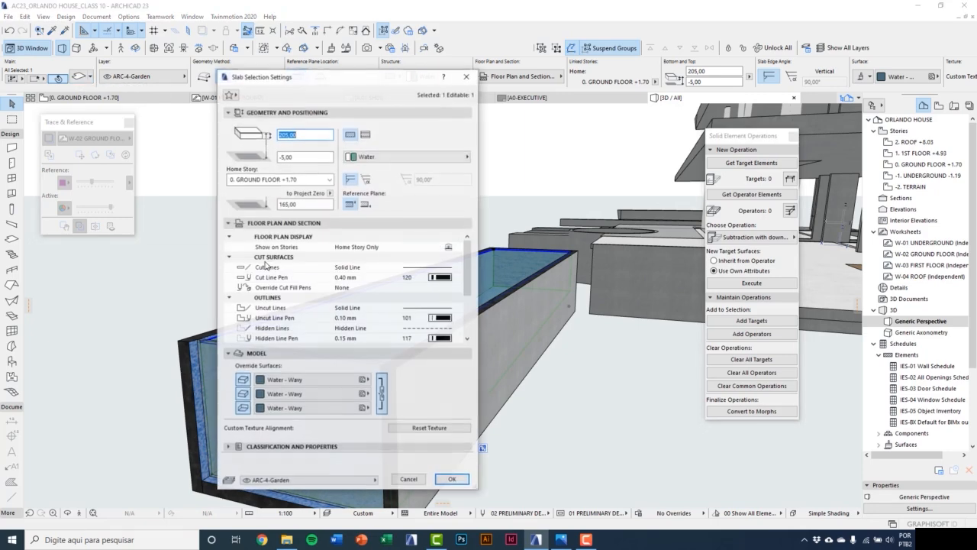
pyautogui.click(302, 394)
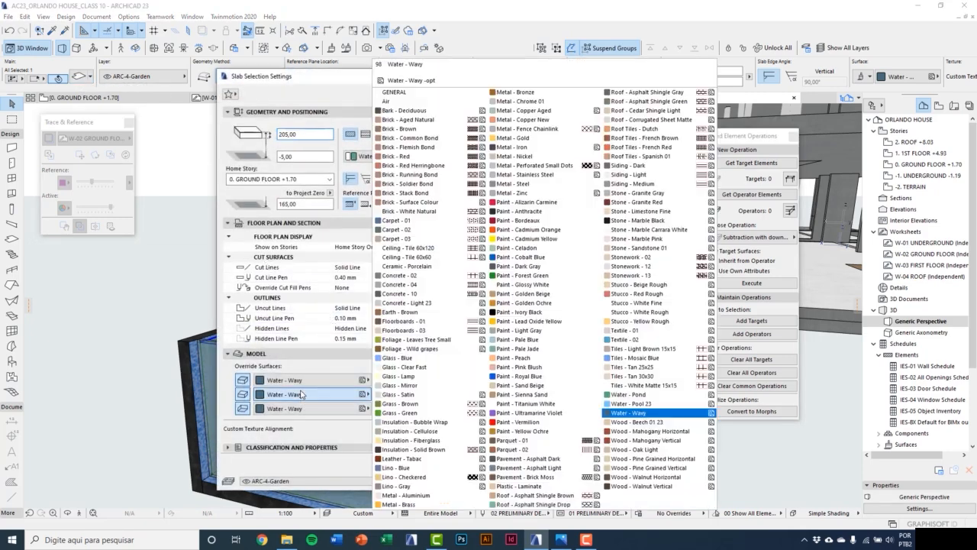
pyautogui.click(658, 405)
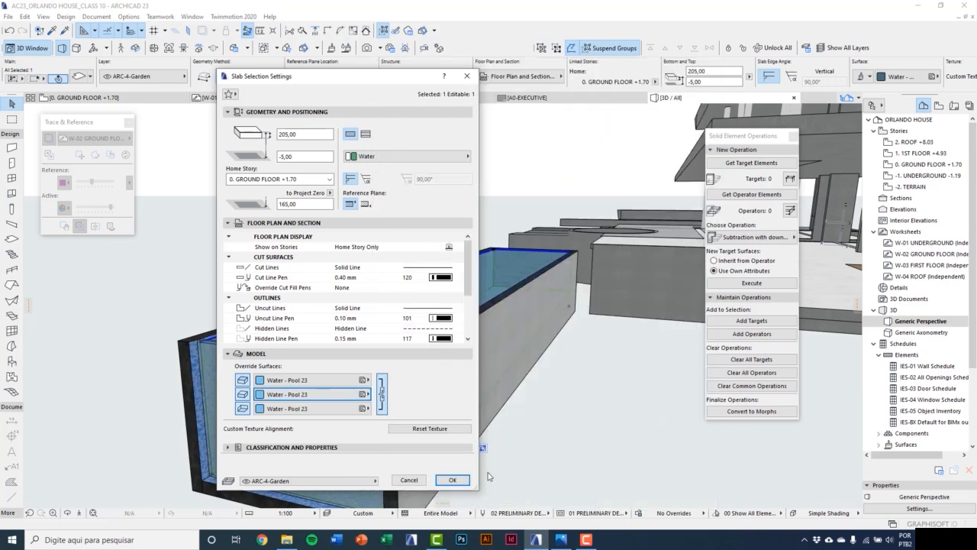
pyautogui.click(455, 482)
pyautogui.scroll(5, 431, 291)
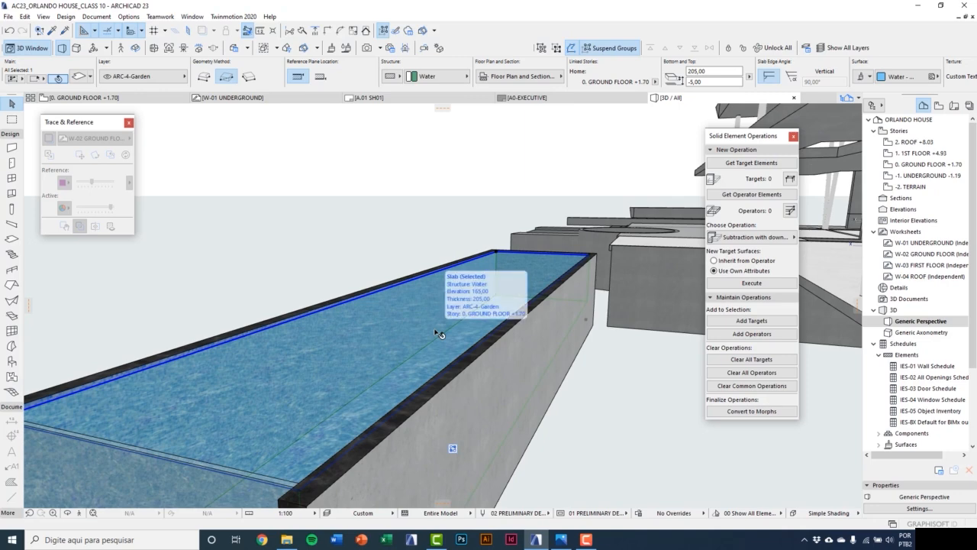
pyautogui.scroll(-1, 430, 384)
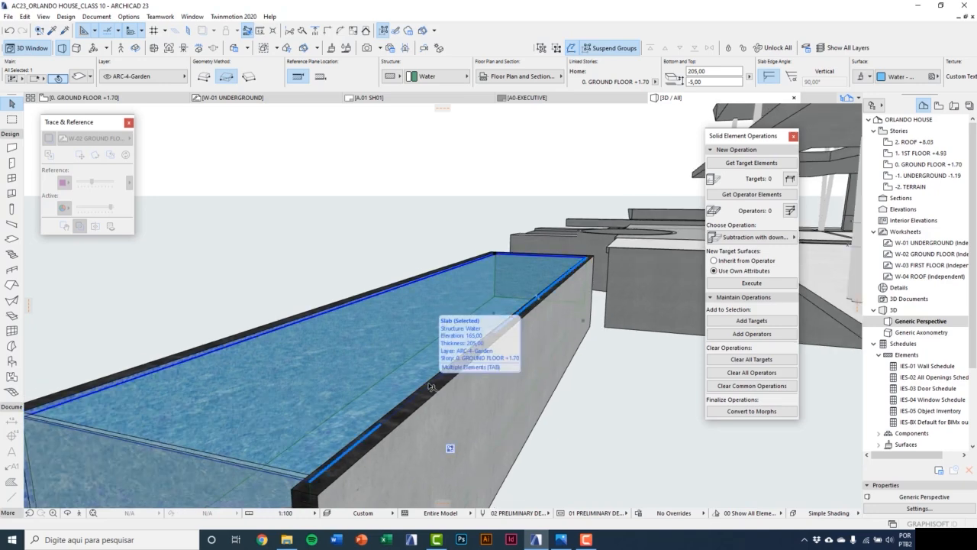
pyautogui.scroll(-1, 381, 374)
pyautogui.scroll(-2, 382, 374)
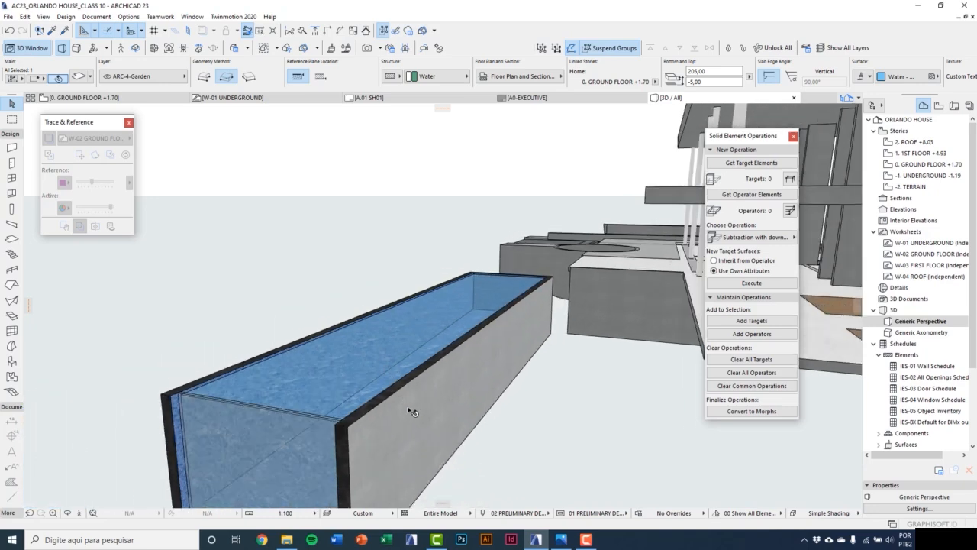
pyautogui.moveTo(412, 411); pyautogui.dragTo(391, 331, button='middle')
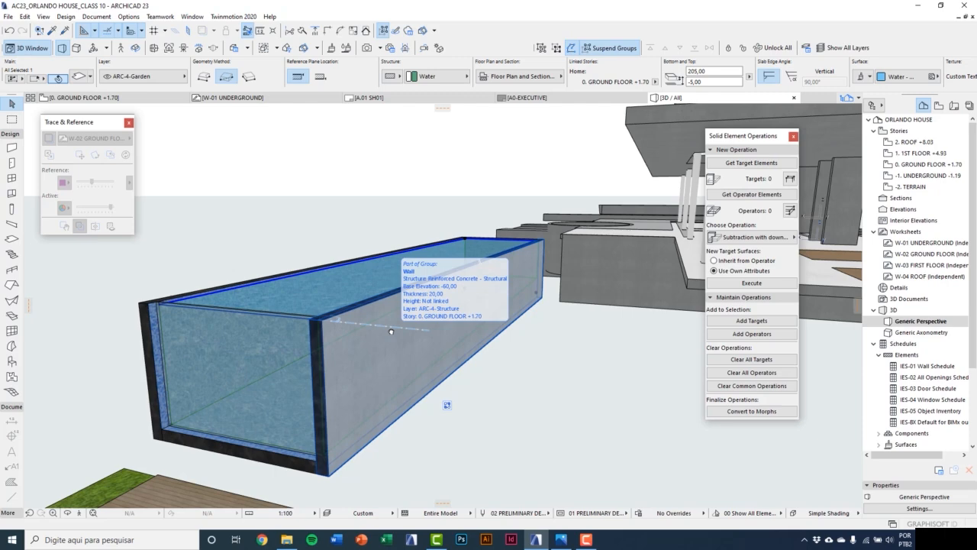
pyautogui.keyDown('shift'); pyautogui.moveTo(391, 331); pyautogui.dragTo(410, 371, button='middle'); pyautogui.keyUp('shift')
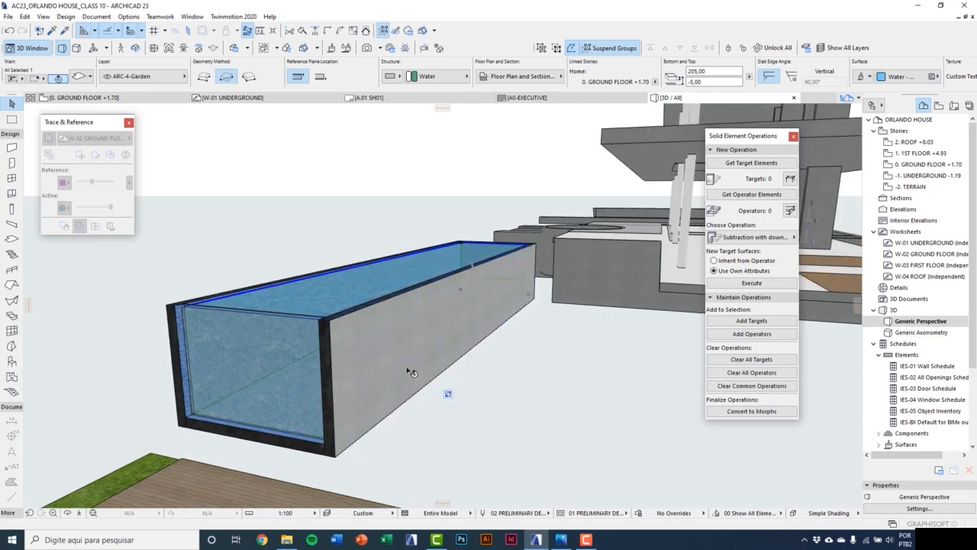